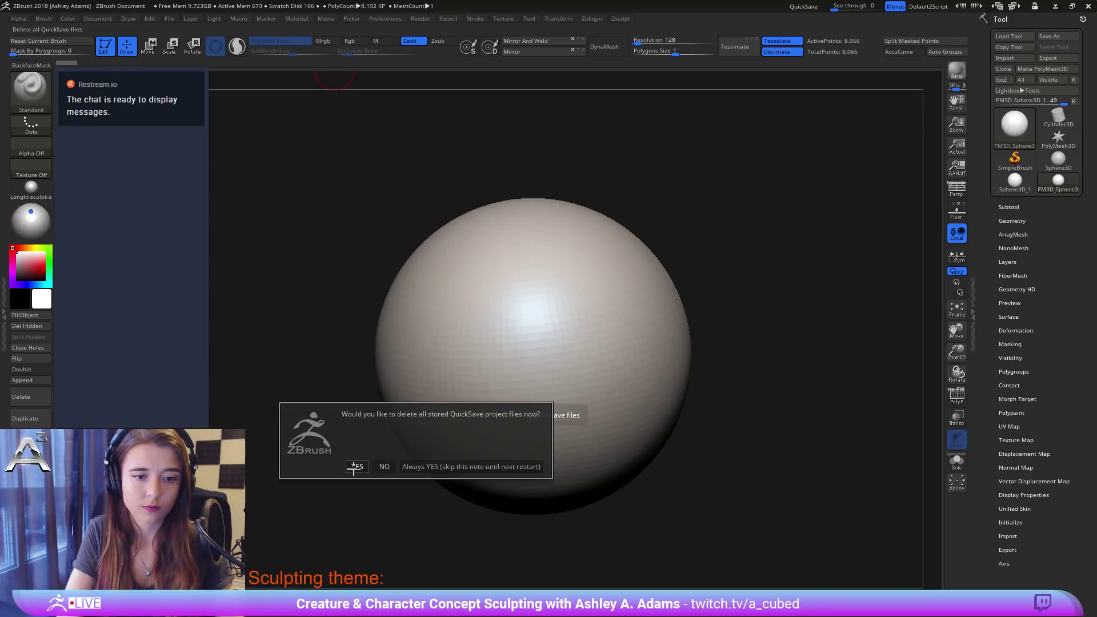
Step: Delete all stored QuickSave project files
{"action": "left_click", "coordinate": [356, 467]}
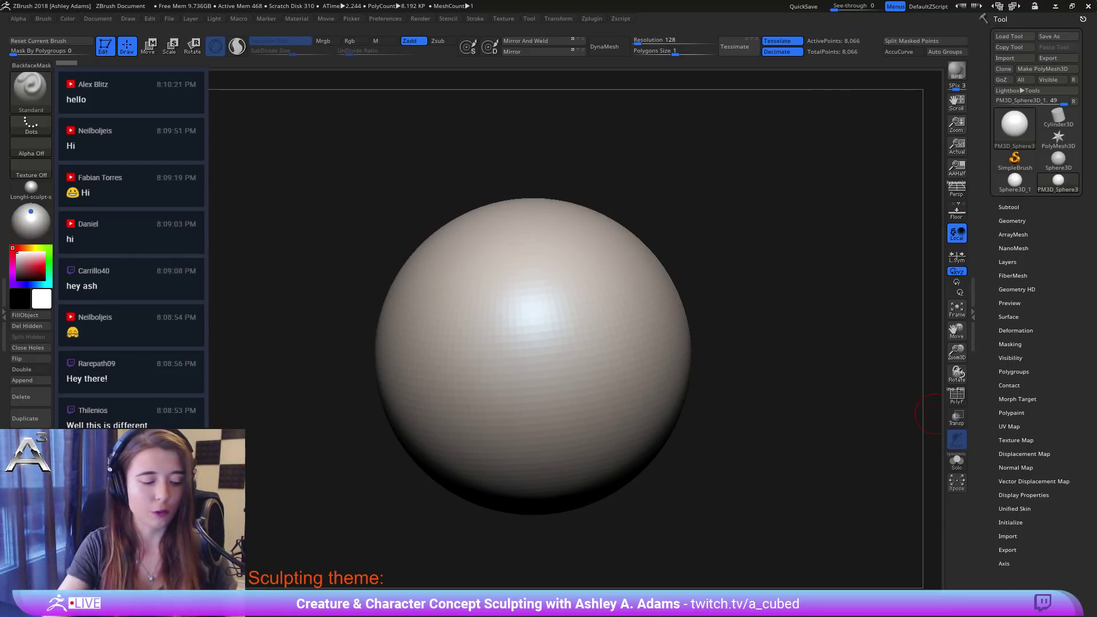
Step: Switch to the SnakeHook brush and set its draw size to 614 for shaping the sphere
{"action": "right_click_drag", "start_coordinate": [501, 297], "coordinate": [378, 301], "text": "alt"}
{"action": "right_click_drag", "start_coordinate": [522, 324], "coordinate": [544, 205], "text": "alt"}
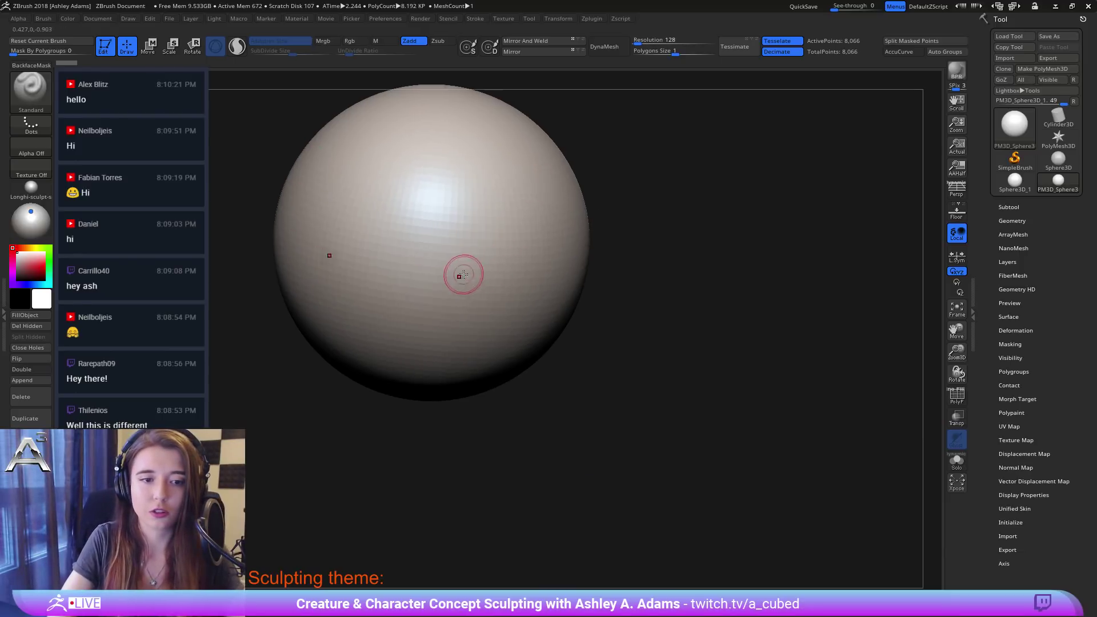
{"action": "right_click", "coordinate": [460, 271]}
{"action": "left_click_drag", "start_coordinate": [459, 267], "coordinate": [479, 267]}
{"action": "mouse_move", "coordinate": [514, 313]}
{"action": "right_mouse_down", "text": "ctrl"}
{"action": "mouse_move", "coordinate": [492, 267]}
{"action": "mouse_move", "coordinate": [524, 301]}
{"action": "right_mouse_up", "text": "ctrl"}
{"action": "key", "text": "space"}
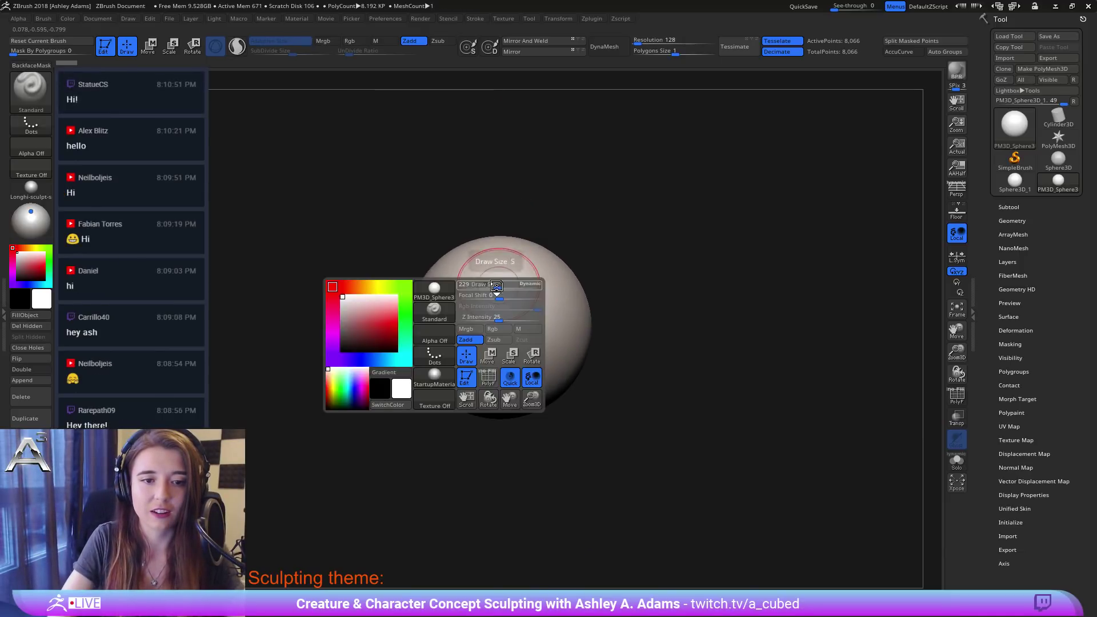
{"action": "mouse_move", "coordinate": [494, 283]}
{"action": "left_mouse_down"}
{"action": "mouse_move", "coordinate": [509, 282]}
{"action": "mouse_move", "coordinate": [514, 309]}
{"action": "left_mouse_up"}
{"action": "key", "text": "3"}
{"action": "key", "text": "space"}
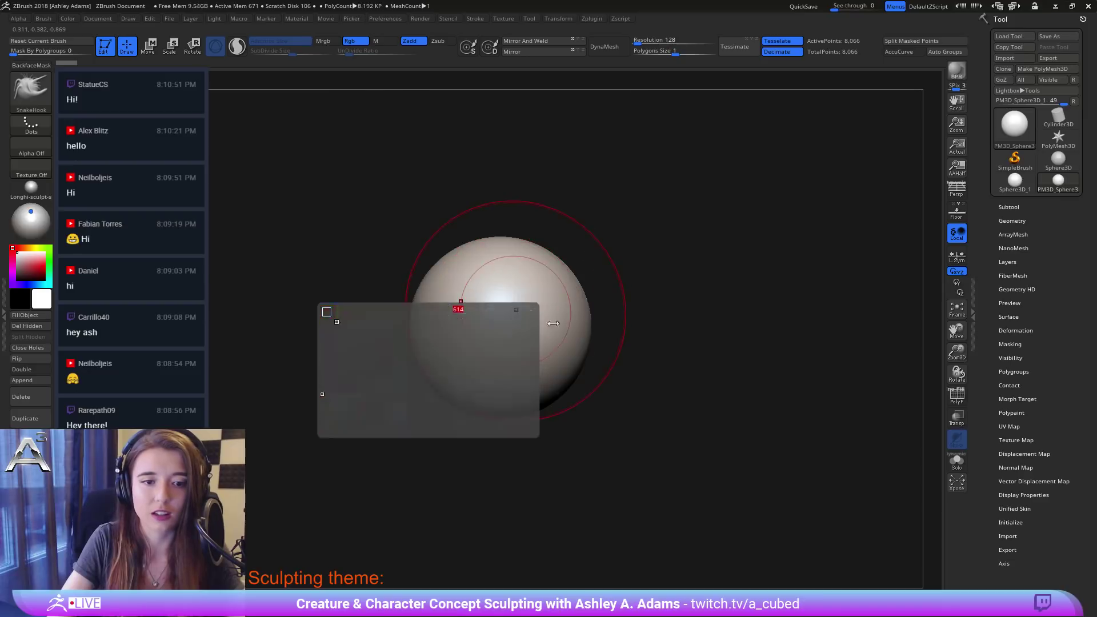
Step: Stretch the sphere downward with SnakeHook into an elongated, egg-shaped head form
{"action": "mouse_move", "coordinate": [514, 311]}
{"action": "right_mouse_down", "text": "alt"}
{"action": "mouse_move", "coordinate": [584, 328]}
{"action": "mouse_move", "coordinate": [454, 277]}
{"action": "right_mouse_up", "text": "alt"}
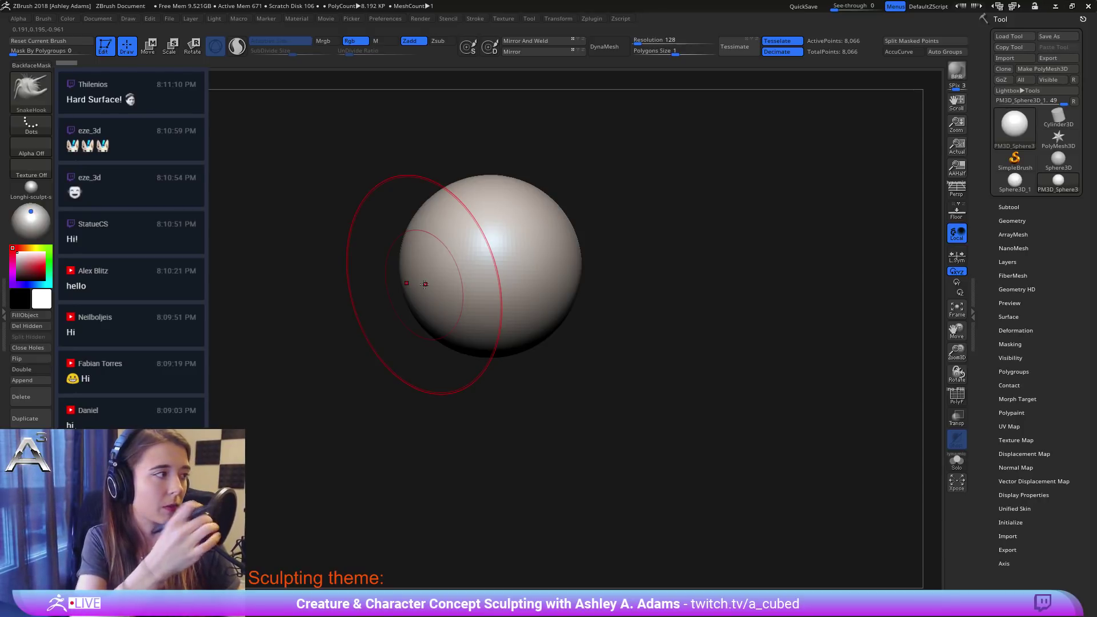
{"action": "mouse_move", "coordinate": [474, 292]}
{"action": "right_mouse_down"}
{"action": "mouse_move", "coordinate": [510, 243]}
{"action": "mouse_move", "coordinate": [508, 268]}
{"action": "mouse_move", "coordinate": [484, 264]}
{"action": "mouse_move", "coordinate": [478, 277]}
{"action": "right_mouse_up"}
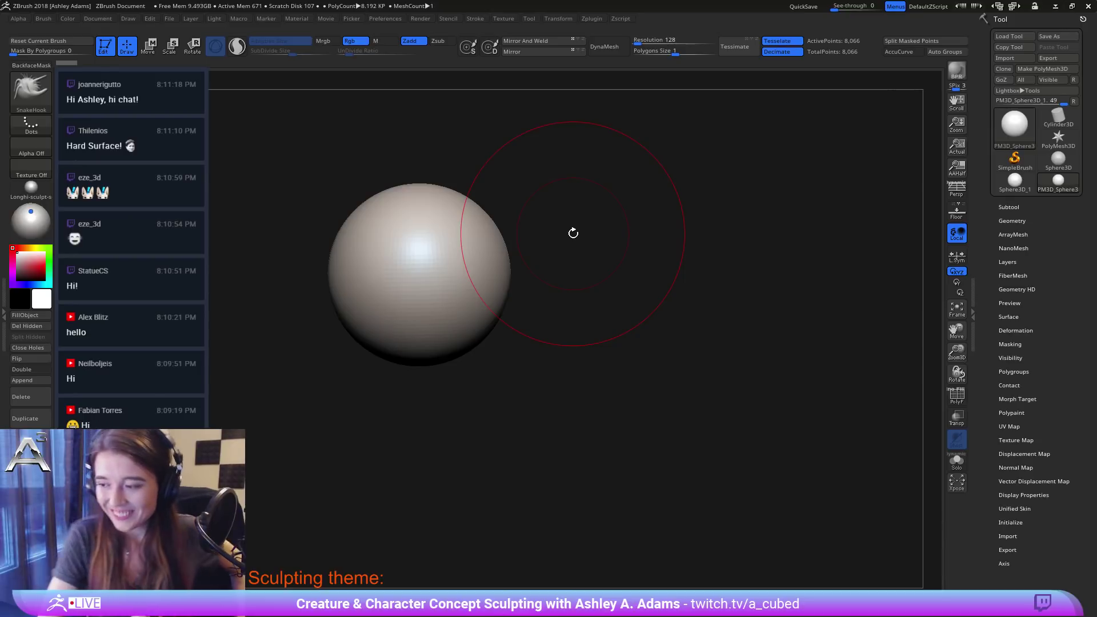
{"action": "right_click_drag", "start_coordinate": [379, 250], "coordinate": [423, 254], "text": "alt"}
{"action": "right_click_drag", "start_coordinate": [468, 294], "coordinate": [501, 286], "text": "alt"}
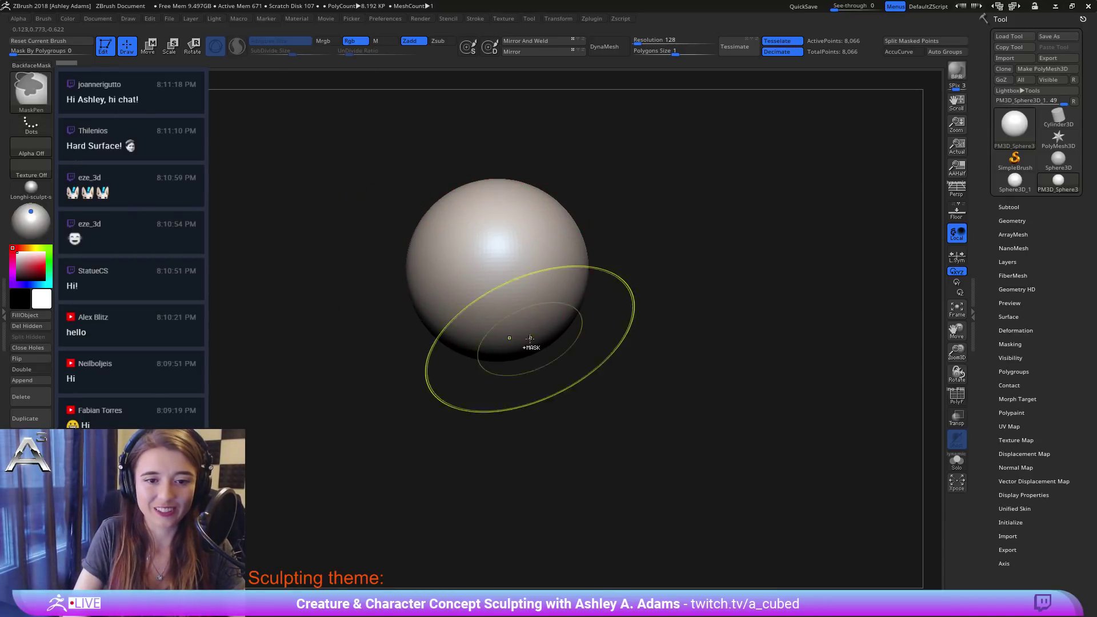
{"action": "right_click_drag", "start_coordinate": [529, 342], "coordinate": [502, 327], "text": "ctrl"}
{"action": "right_click_drag", "start_coordinate": [465, 327], "coordinate": [522, 313], "text": "alt"}
{"action": "mouse_move", "coordinate": [522, 313]}
{"action": "left_mouse_down"}
{"action": "mouse_move", "coordinate": [536, 383]}
{"action": "mouse_move", "coordinate": [599, 294]}
{"action": "left_mouse_up"}
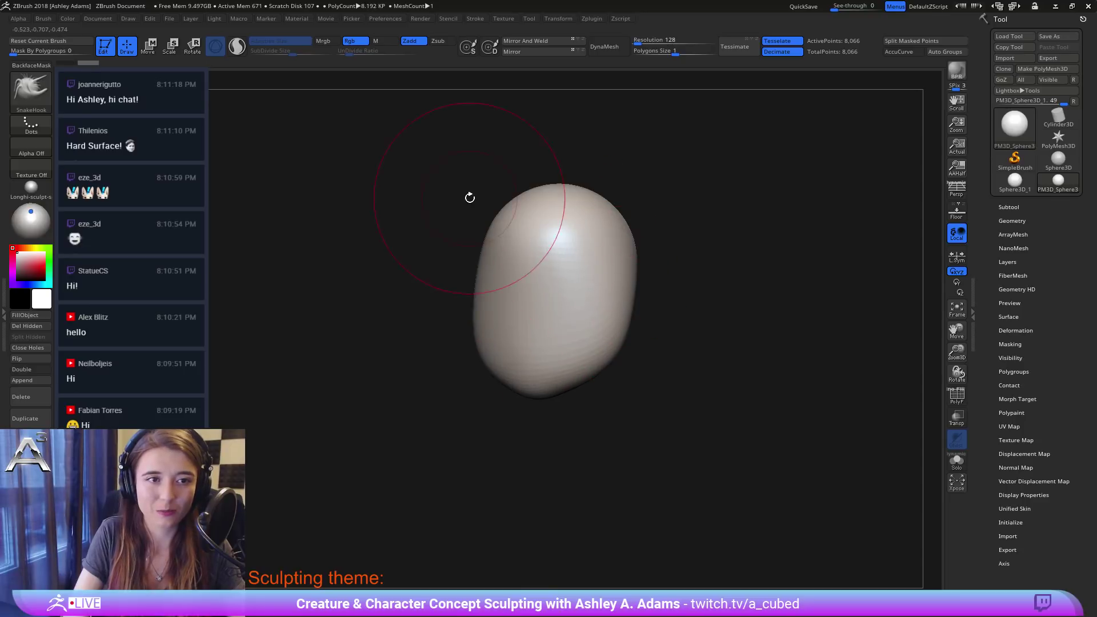
{"action": "mouse_move", "coordinate": [570, 292]}
{"action": "right_mouse_down"}
{"action": "mouse_move", "coordinate": [580, 299]}
{"action": "mouse_move", "coordinate": [587, 277]}
{"action": "right_mouse_up"}
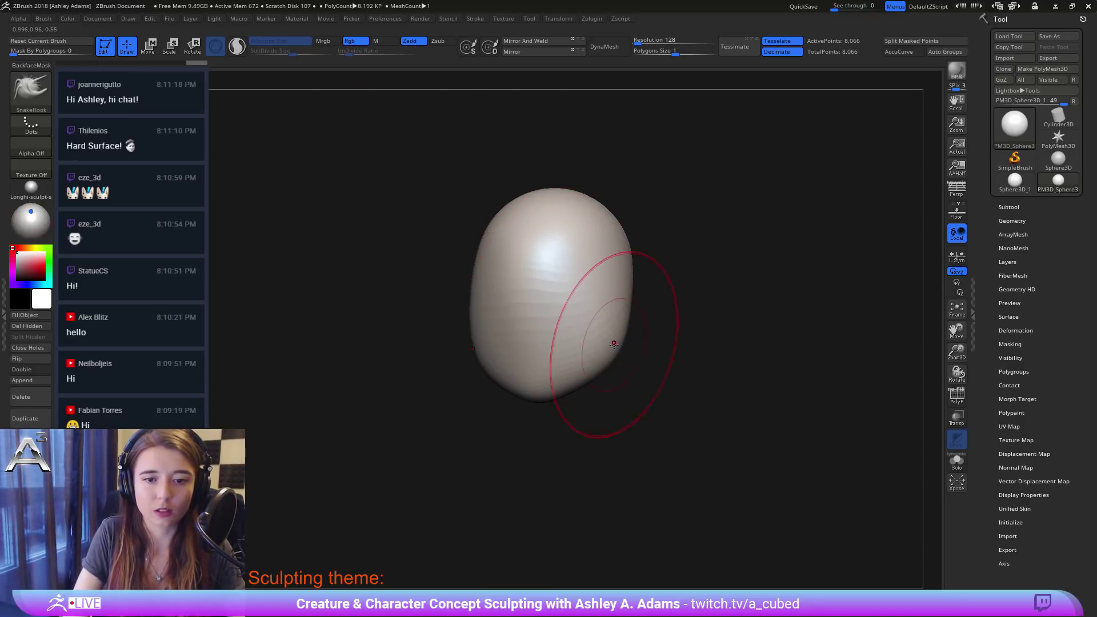
Step: Reduce the brush size and pull a neck stub down from the back underside of the head
{"action": "mouse_move", "coordinate": [595, 342]}
{"action": "right_mouse_down"}
{"action": "mouse_move", "coordinate": [546, 310]}
{"action": "mouse_move", "coordinate": [503, 311]}
{"action": "right_mouse_up"}
{"action": "key", "text": "space"}
{"action": "left_click", "coordinate": [403, 311]}
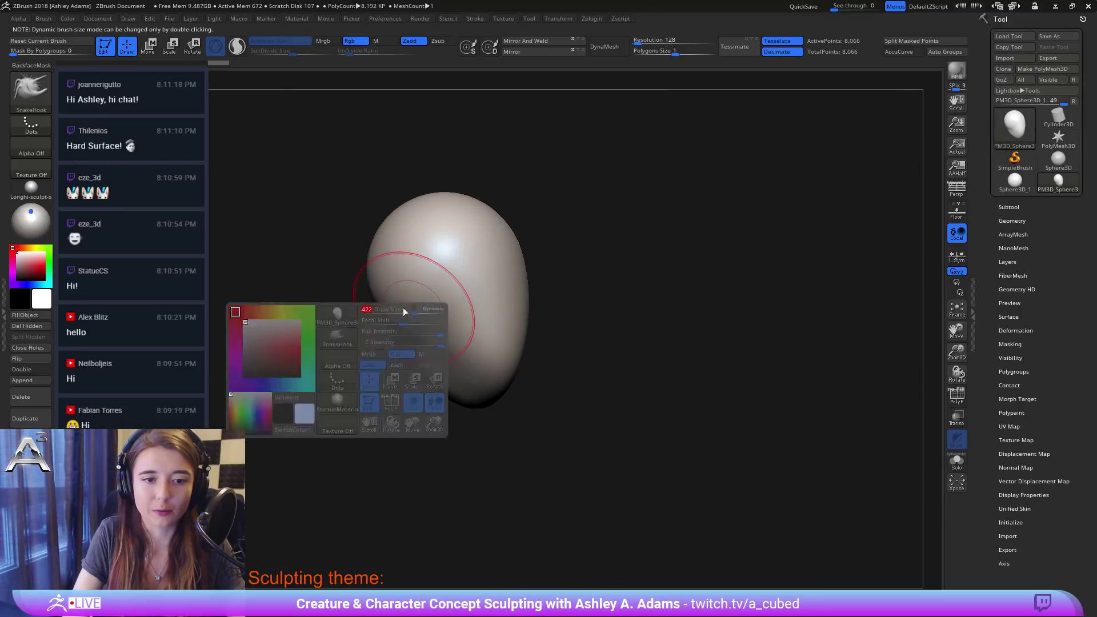
{"action": "left_click_drag", "start_coordinate": [405, 316], "coordinate": [376, 372]}
{"action": "right_click_drag", "start_coordinate": [400, 329], "coordinate": [440, 328]}
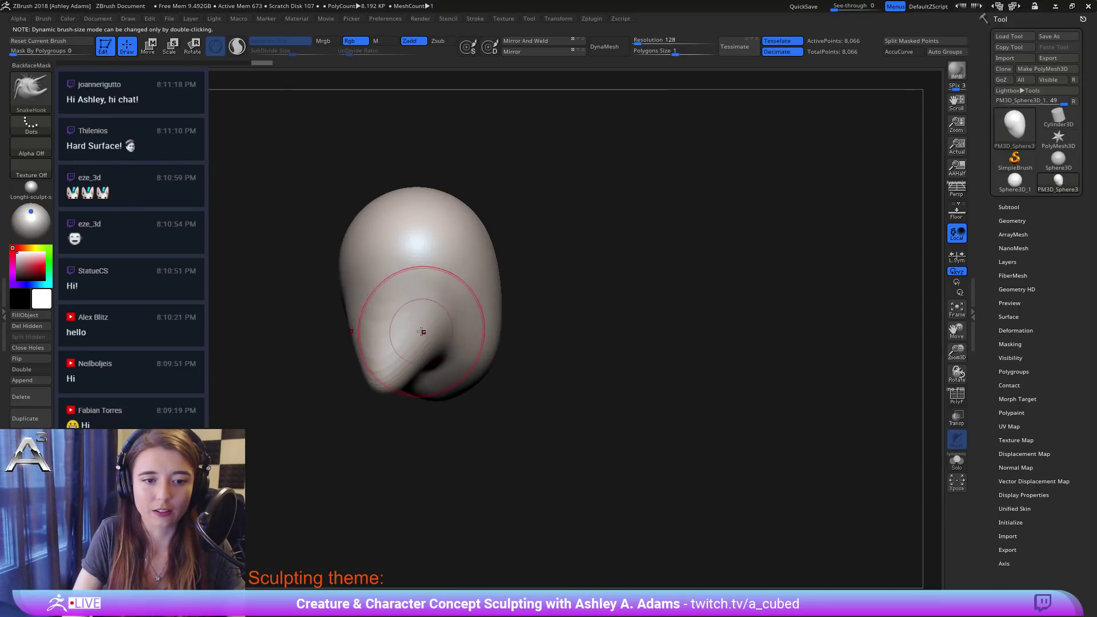
{"action": "left_click_drag", "start_coordinate": [423, 330], "coordinate": [384, 407]}
Step: Lengthen the neck stub downward and extend its rear edge outward behind the head
{"action": "right_click_drag", "start_coordinate": [384, 345], "coordinate": [344, 342]}
{"action": "left_click_drag", "start_coordinate": [399, 359], "coordinate": [379, 362]}
{"action": "right_click_drag", "start_coordinate": [366, 342], "coordinate": [384, 341]}
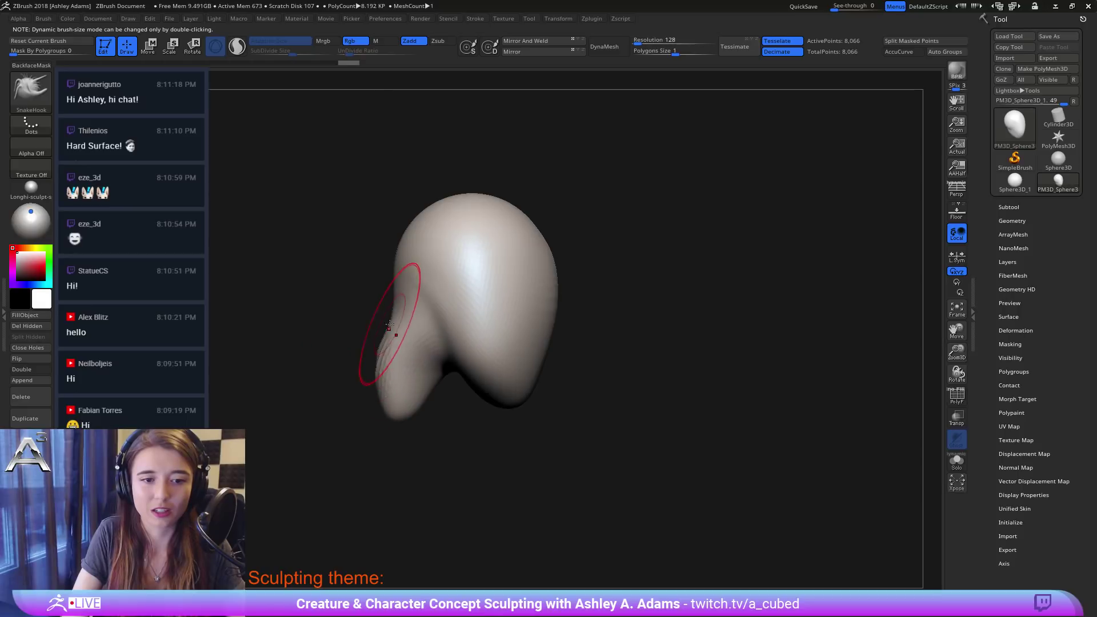
{"action": "left_click_drag", "start_coordinate": [397, 334], "coordinate": [349, 361]}
{"action": "mouse_move", "coordinate": [403, 386]}
{"action": "left_mouse_down"}
{"action": "mouse_move", "coordinate": [409, 418]}
{"action": "mouse_move", "coordinate": [422, 395]}
{"action": "left_mouse_up"}
{"action": "key", "text": "ctrl+z"}
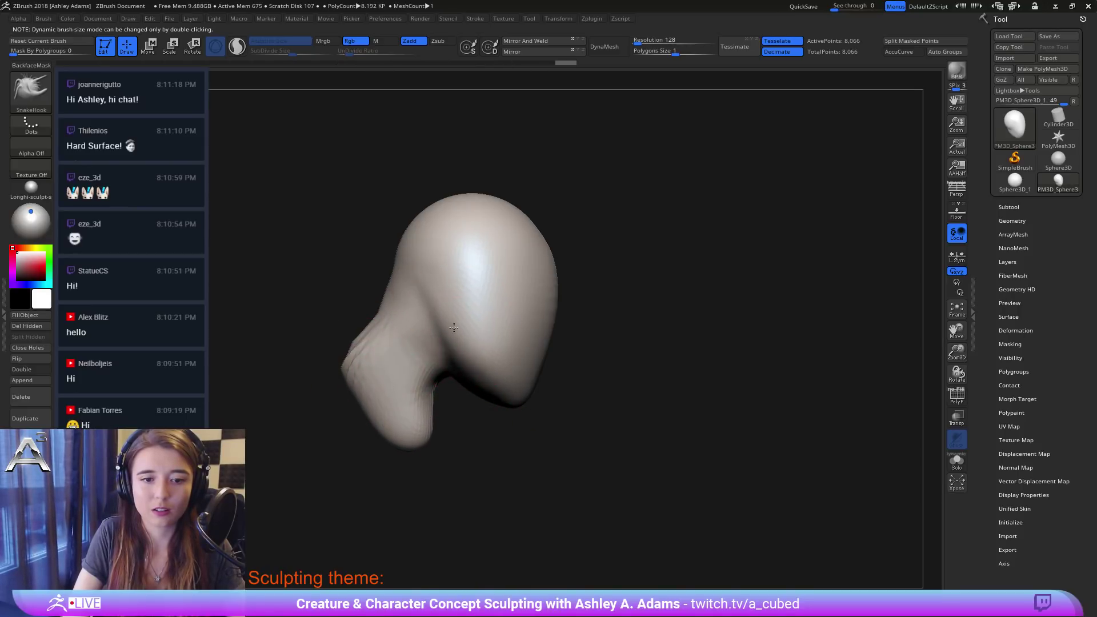
Step: Narrow the sides of the lower face toward the chin and widen the base of the neck
{"action": "right_click_drag", "start_coordinate": [437, 264], "coordinate": [348, 271]}
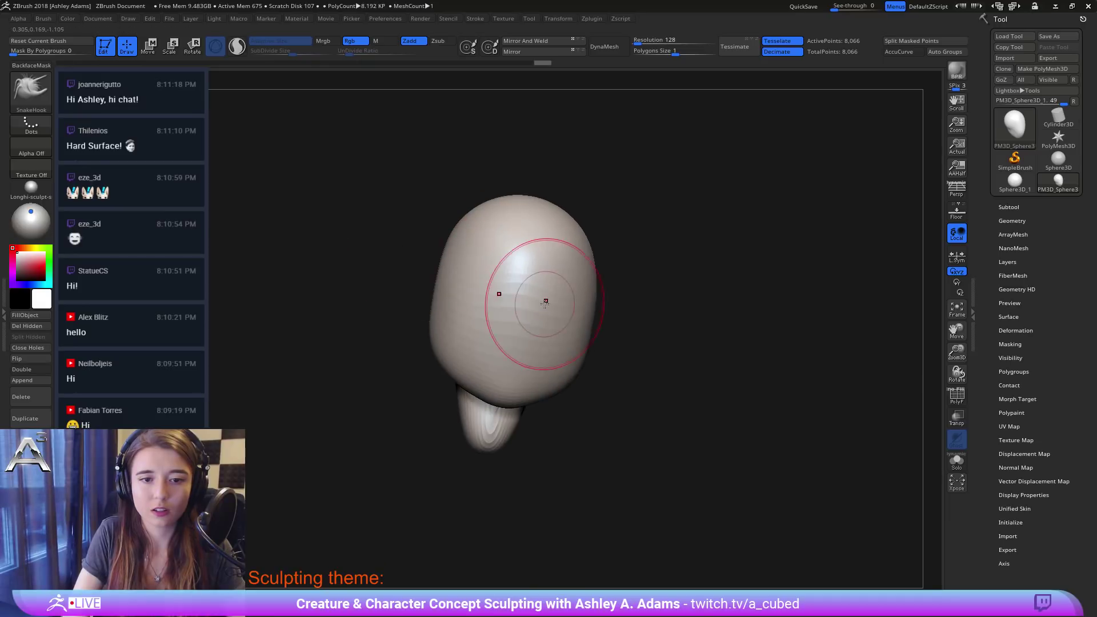
{"action": "right_click", "coordinate": [470, 362]}
{"action": "left_click_drag", "start_coordinate": [431, 345], "coordinate": [456, 349]}
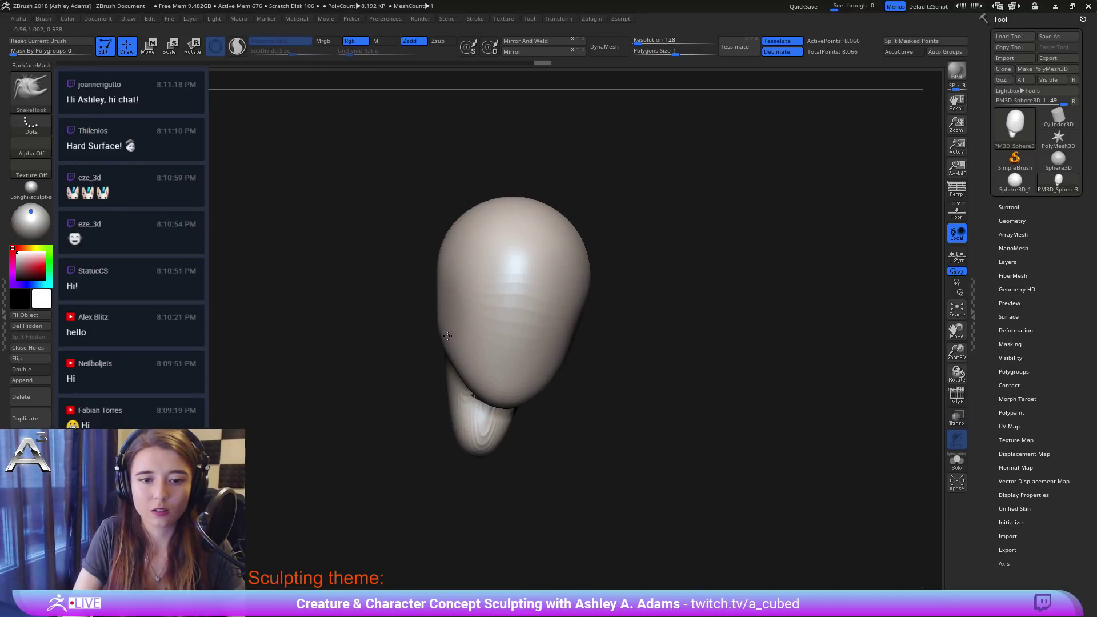
{"action": "mouse_move", "coordinate": [654, 312]}
{"action": "right_mouse_down"}
{"action": "mouse_move", "coordinate": [588, 309]}
{"action": "mouse_move", "coordinate": [557, 236]}
{"action": "mouse_move", "coordinate": [648, 269]}
{"action": "right_mouse_up"}
{"action": "right_click", "coordinate": [509, 333]}
{"action": "left_click", "coordinate": [605, 274]}
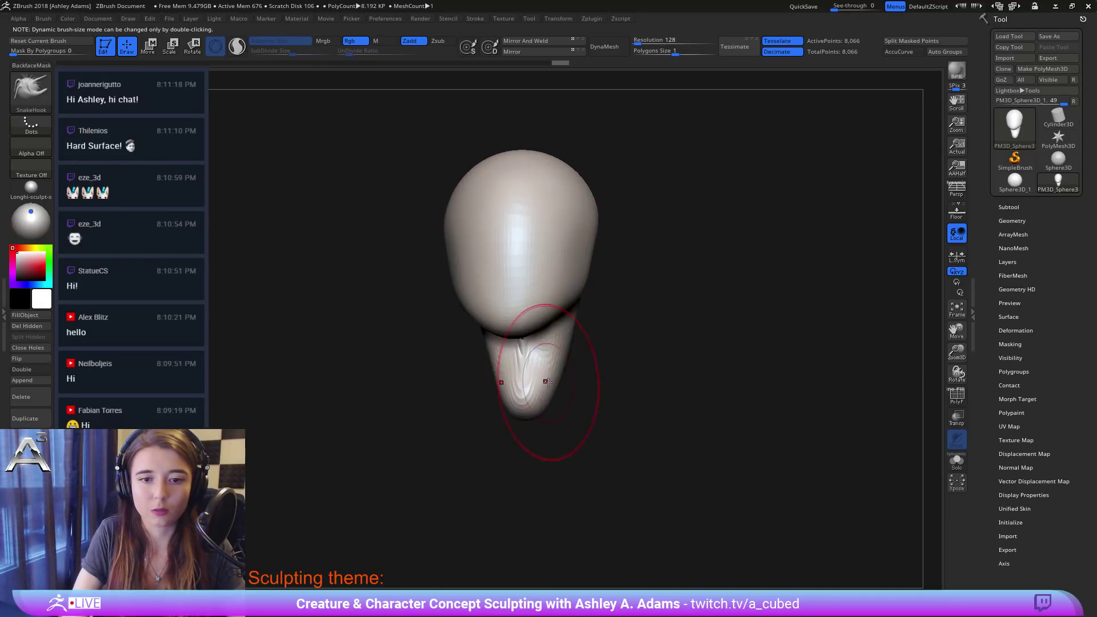
{"action": "left_click_drag", "start_coordinate": [547, 383], "coordinate": [576, 399]}
Step: Enable Sculptris Pro mode and pull the neck base downward and outward, reshaping the neck's sides
{"action": "left_click", "coordinate": [237, 46]}
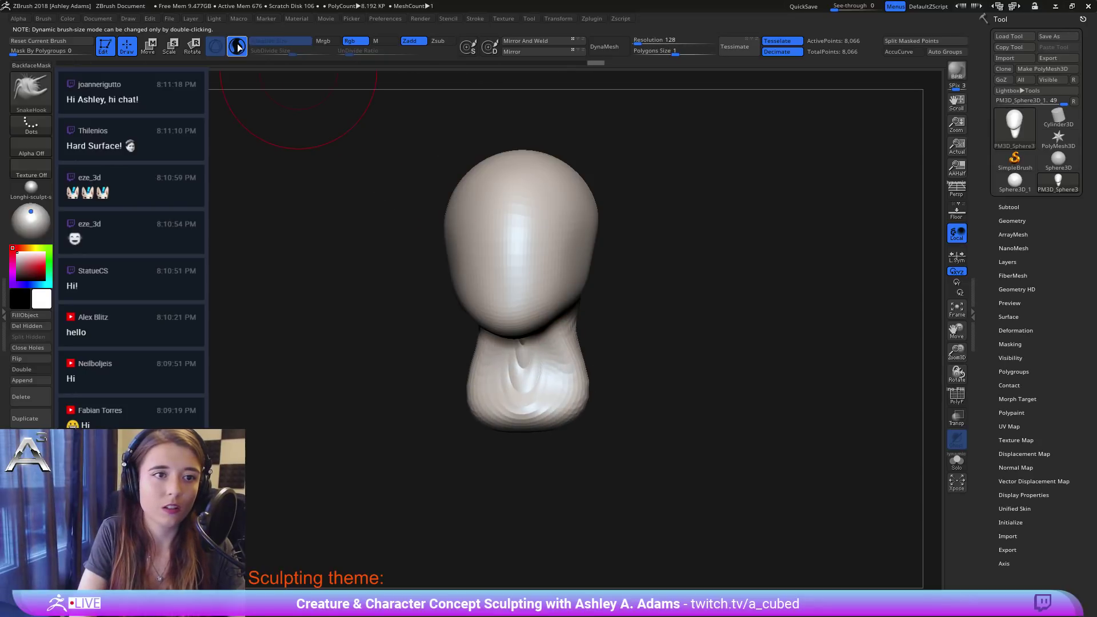
{"action": "left_click_drag", "start_coordinate": [549, 416], "coordinate": [546, 437]}
{"action": "left_click_drag", "start_coordinate": [584, 380], "coordinate": [569, 375]}
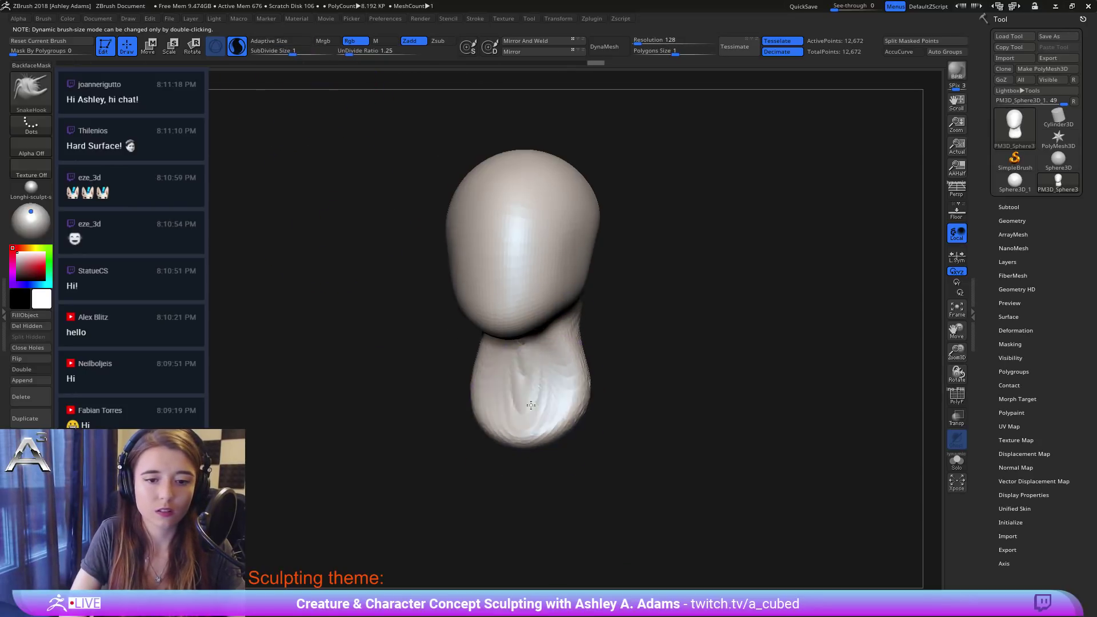
{"action": "right_click_drag", "start_coordinate": [646, 371], "coordinate": [589, 365]}
{"action": "right_click_drag", "start_coordinate": [589, 365], "coordinate": [580, 326], "text": "alt"}
{"action": "left_click_drag", "start_coordinate": [587, 331], "coordinate": [604, 338]}
{"action": "mouse_move", "coordinate": [604, 338]}
{"action": "right_mouse_down"}
{"action": "mouse_move", "coordinate": [543, 345]}
{"action": "mouse_move", "coordinate": [566, 342]}
{"action": "right_mouse_up"}
{"action": "left_click_drag", "start_coordinate": [565, 343], "coordinate": [557, 349]}
{"action": "mouse_move", "coordinate": [557, 349]}
{"action": "right_mouse_down"}
{"action": "mouse_move", "coordinate": [528, 343]}
{"action": "mouse_move", "coordinate": [502, 294]}
{"action": "mouse_move", "coordinate": [469, 325]}
{"action": "right_mouse_up"}
Step: Switch to the ClayBuildup brush and add volume along the side of the head and the back of the neck
{"action": "right_click", "coordinate": [502, 294]}
{"action": "key", "text": "b"}
{"action": "key", "text": "c"}
{"action": "key", "text": "b"}
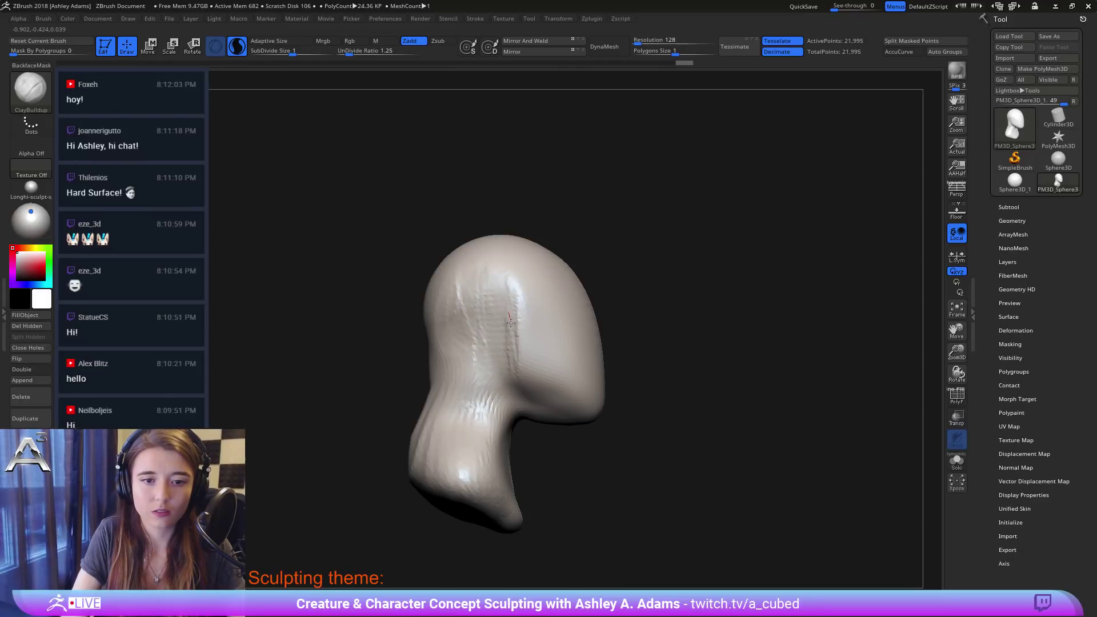
{"action": "left_click_drag", "start_coordinate": [510, 323], "coordinate": [514, 365]}
{"action": "right_click_drag", "start_coordinate": [428, 322], "coordinate": [482, 320]}
{"action": "right_click", "coordinate": [396, 402]}
{"action": "left_click_drag", "start_coordinate": [420, 366], "coordinate": [405, 442]}
{"action": "left_click_drag", "start_coordinate": [377, 343], "coordinate": [431, 380]}
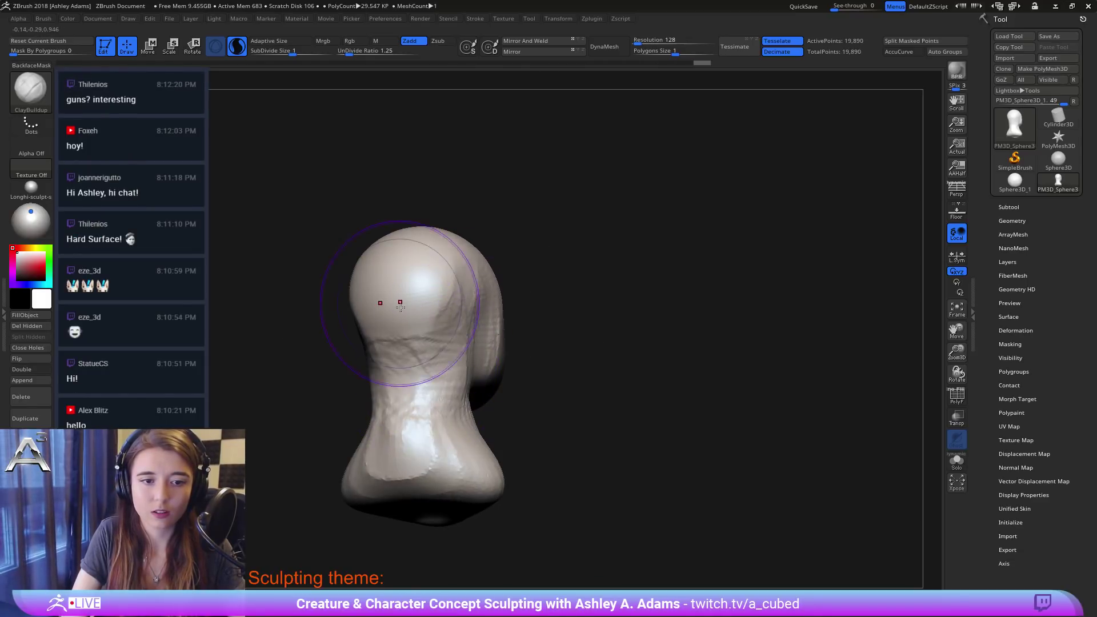
Step: Build up the back of the skull and the area where it meets the neck with ClayBuildup
{"action": "left_click_drag", "start_coordinate": [400, 307], "coordinate": [451, 254]}
{"action": "mouse_move", "coordinate": [377, 343]}
{"action": "left_mouse_down"}
{"action": "mouse_move", "coordinate": [430, 269]}
{"action": "mouse_move", "coordinate": [400, 269]}
{"action": "left_mouse_up"}
{"action": "right_click_drag", "start_coordinate": [446, 277], "coordinate": [606, 251]}
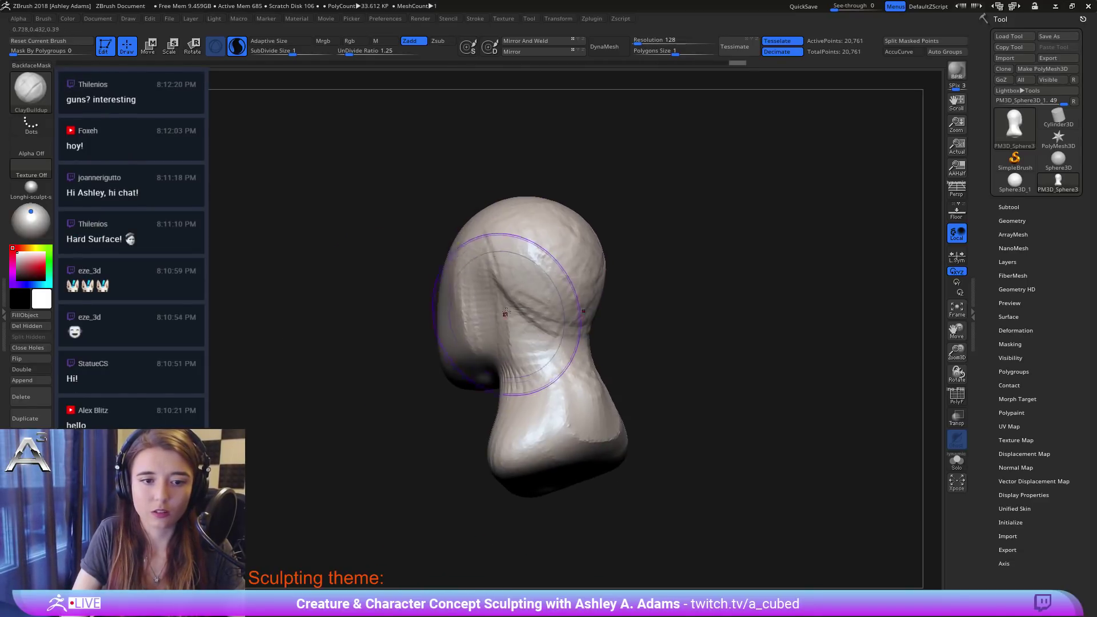
{"action": "right_click_drag", "start_coordinate": [505, 313], "coordinate": [506, 351]}
{"action": "left_click_drag", "start_coordinate": [481, 327], "coordinate": [466, 343]}
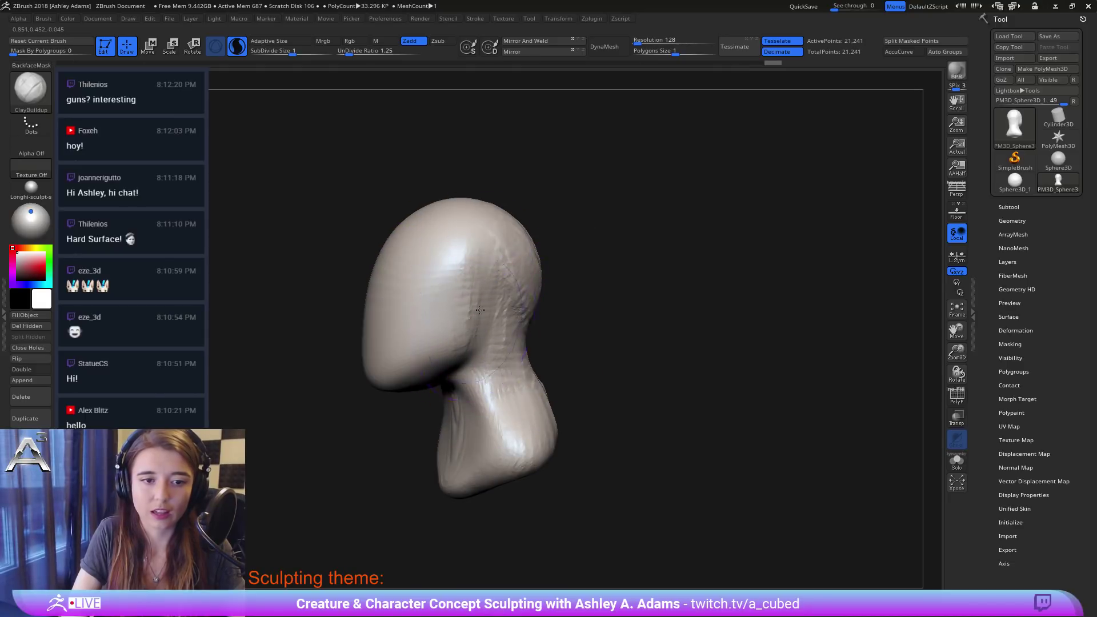
Step: Switch to the SnakeHook brush and reshape the profile, extending the chin downward and adjusting the front of the face
{"action": "right_click_drag", "start_coordinate": [479, 309], "coordinate": [587, 331]}
{"action": "key", "text": "b"}
{"action": "key", "text": "s"}
{"action": "key", "text": "h"}
{"action": "key", "text": "space"}
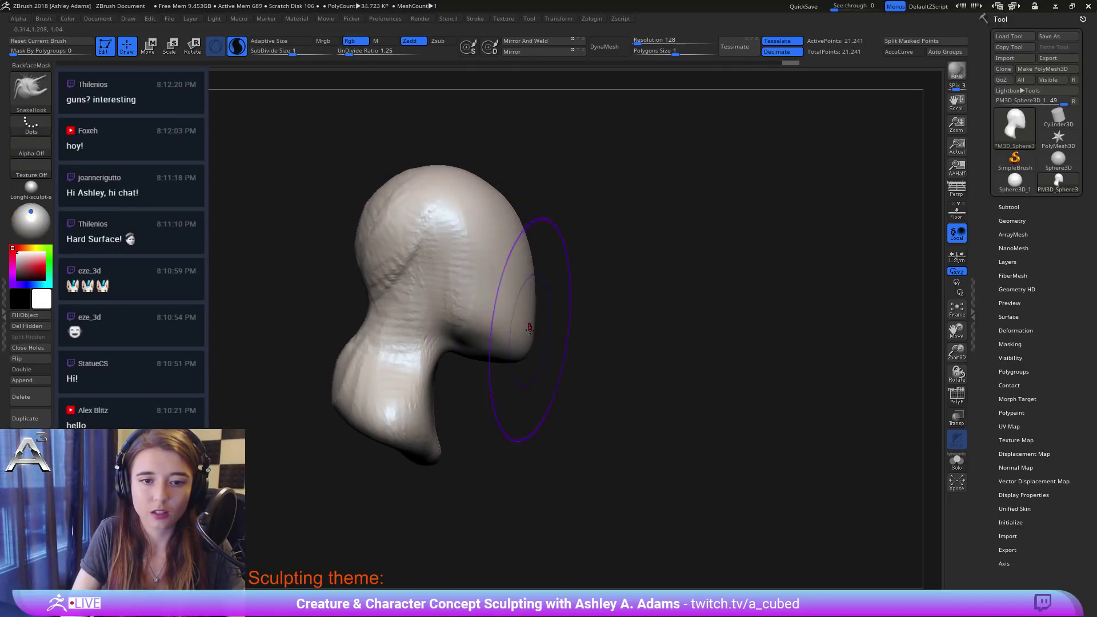
{"action": "left_click_drag", "start_coordinate": [517, 360], "coordinate": [513, 375]}
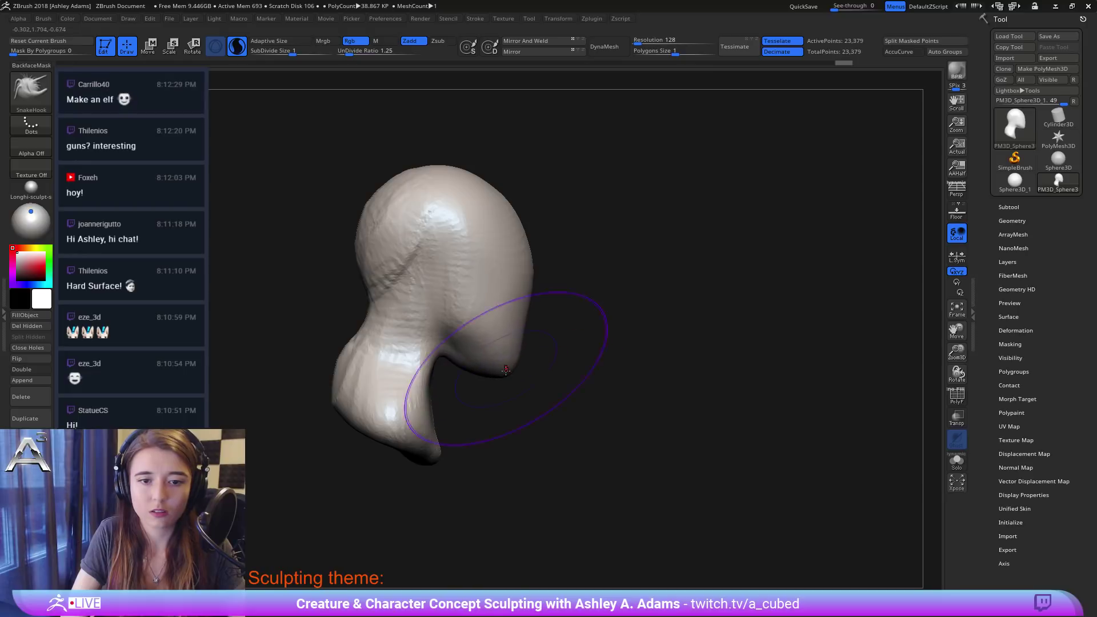
{"action": "key", "text": "space"}
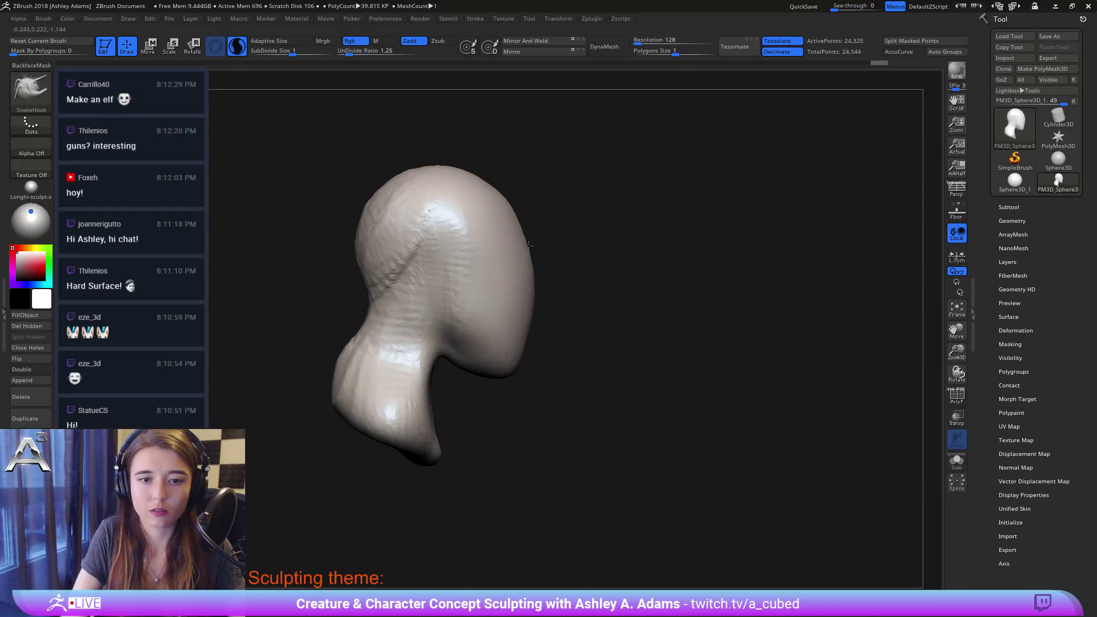
{"action": "left_click_drag", "start_coordinate": [512, 301], "coordinate": [523, 317]}
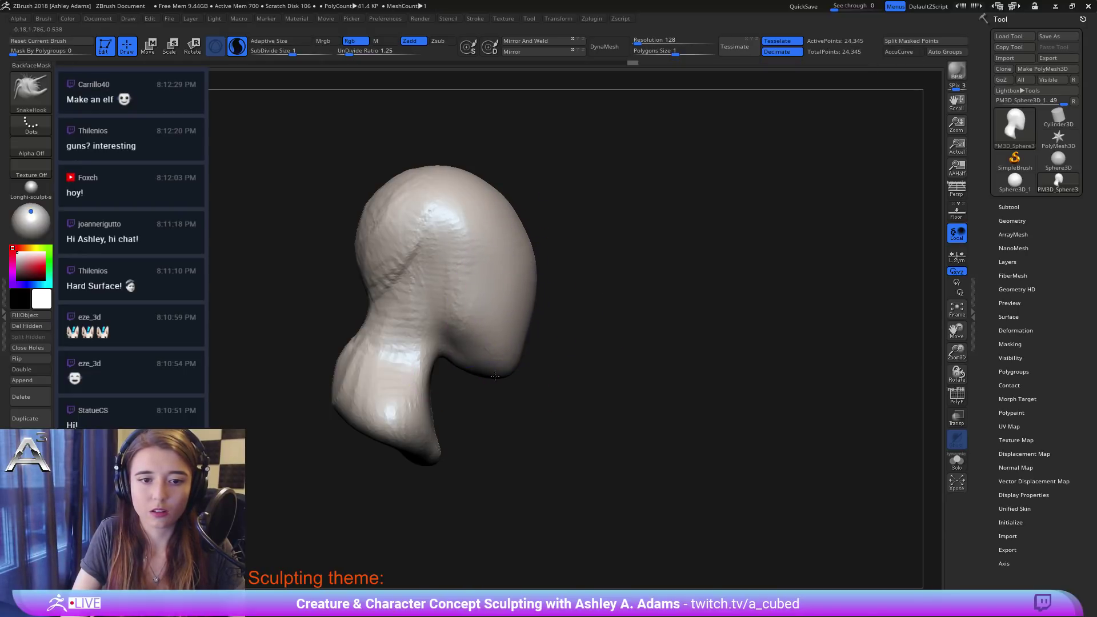
Step: Adjust the brush size, switch to ClayBuildup and build up the side and back of the neck
{"action": "key", "text": "space"}
{"action": "left_click", "coordinate": [465, 340]}
{"action": "right_click_drag", "start_coordinate": [465, 341], "coordinate": [444, 357]}
{"action": "key", "text": "b"}
{"action": "key", "text": "c"}
{"action": "key", "text": "b"}
{"action": "mouse_move", "coordinate": [432, 334]}
{"action": "left_mouse_down"}
{"action": "mouse_move", "coordinate": [449, 391]}
{"action": "mouse_move", "coordinate": [429, 394]}
{"action": "mouse_move", "coordinate": [443, 425]}
{"action": "mouse_move", "coordinate": [404, 370]}
{"action": "mouse_move", "coordinate": [369, 394]}
{"action": "mouse_move", "coordinate": [394, 374]}
{"action": "left_mouse_up"}
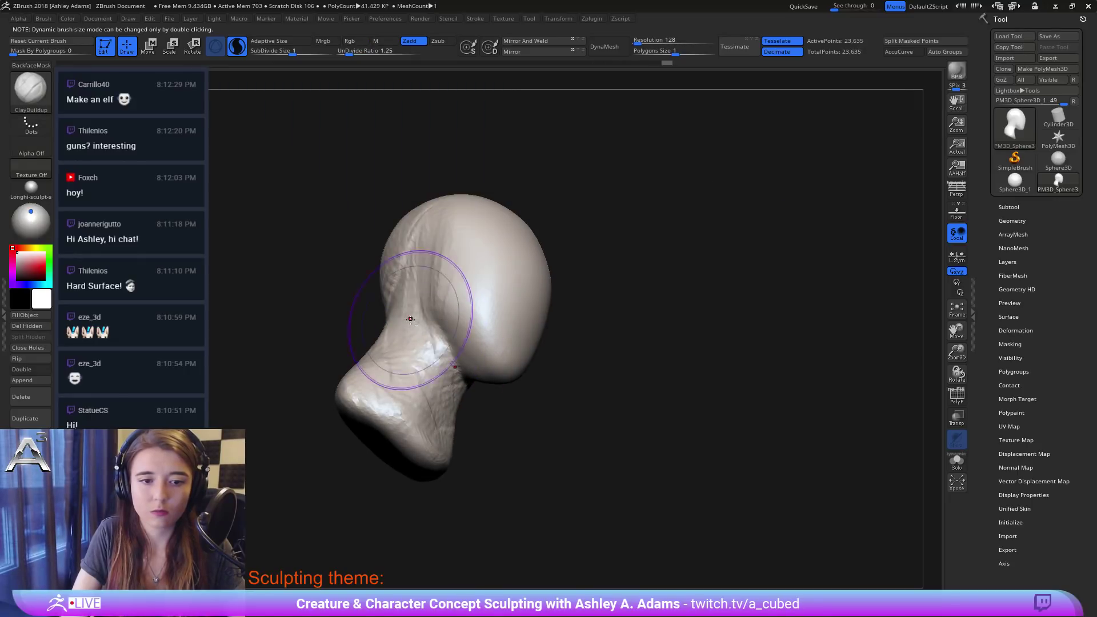
{"action": "right_click_drag", "start_coordinate": [409, 318], "coordinate": [430, 348]}
{"action": "left_click_drag", "start_coordinate": [394, 394], "coordinate": [420, 329]}
{"action": "mouse_move", "coordinate": [420, 320]}
{"action": "right_mouse_down"}
{"action": "mouse_move", "coordinate": [379, 296]}
{"action": "mouse_move", "coordinate": [342, 302]}
{"action": "right_mouse_up"}
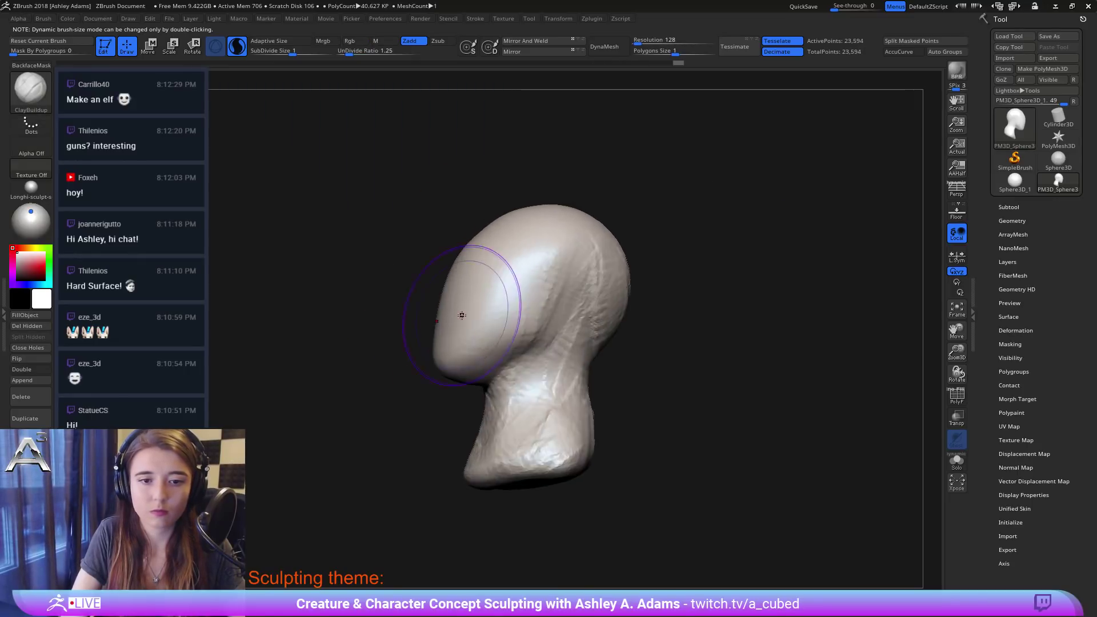
Step: Sculpt the sides of the face from jaw to forehead, shaping the cheek and temple planes
{"action": "left_click_drag", "start_coordinate": [504, 372], "coordinate": [551, 316]}
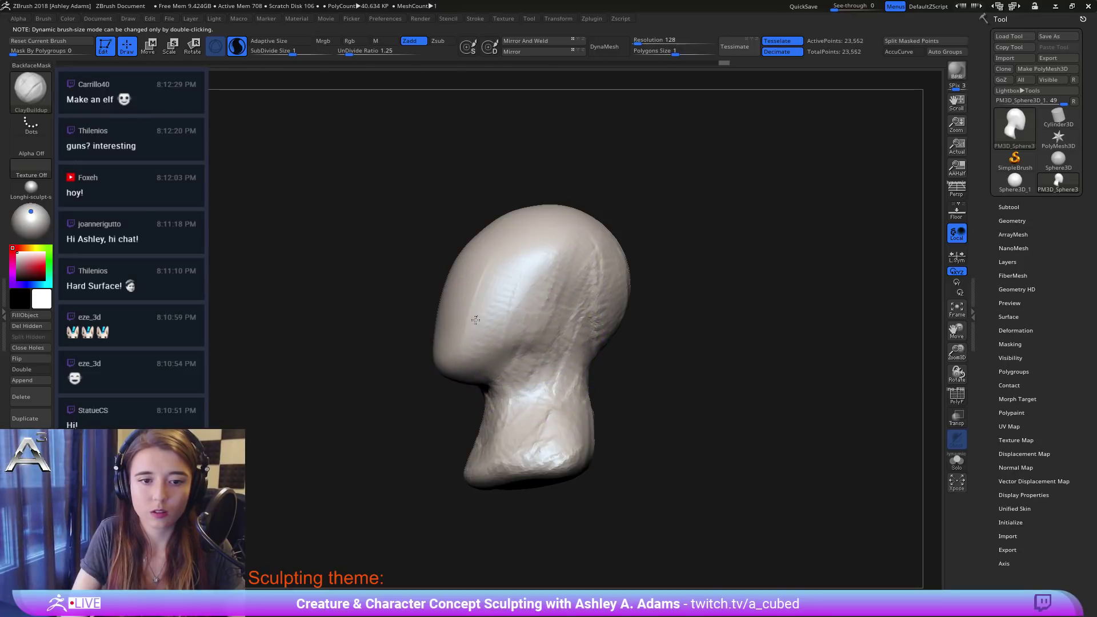
{"action": "mouse_move", "coordinate": [518, 251]}
{"action": "left_mouse_down"}
{"action": "mouse_move", "coordinate": [535, 257]}
{"action": "mouse_move", "coordinate": [491, 286]}
{"action": "left_mouse_up"}
{"action": "right_click_drag", "start_coordinate": [485, 285], "coordinate": [540, 314]}
{"action": "left_click_drag", "start_coordinate": [531, 237], "coordinate": [492, 274]}
{"action": "mouse_move", "coordinate": [493, 274]}
{"action": "right_mouse_down"}
{"action": "mouse_move", "coordinate": [575, 294]}
{"action": "mouse_move", "coordinate": [587, 276]}
{"action": "right_mouse_up"}
{"action": "mouse_move", "coordinate": [588, 274]}
{"action": "left_mouse_down"}
{"action": "mouse_move", "coordinate": [529, 249]}
{"action": "mouse_move", "coordinate": [571, 235]}
{"action": "left_mouse_up"}
{"action": "mouse_move", "coordinate": [657, 265]}
{"action": "right_mouse_down"}
{"action": "mouse_move", "coordinate": [619, 282]}
{"action": "mouse_move", "coordinate": [638, 303]}
{"action": "right_mouse_up"}
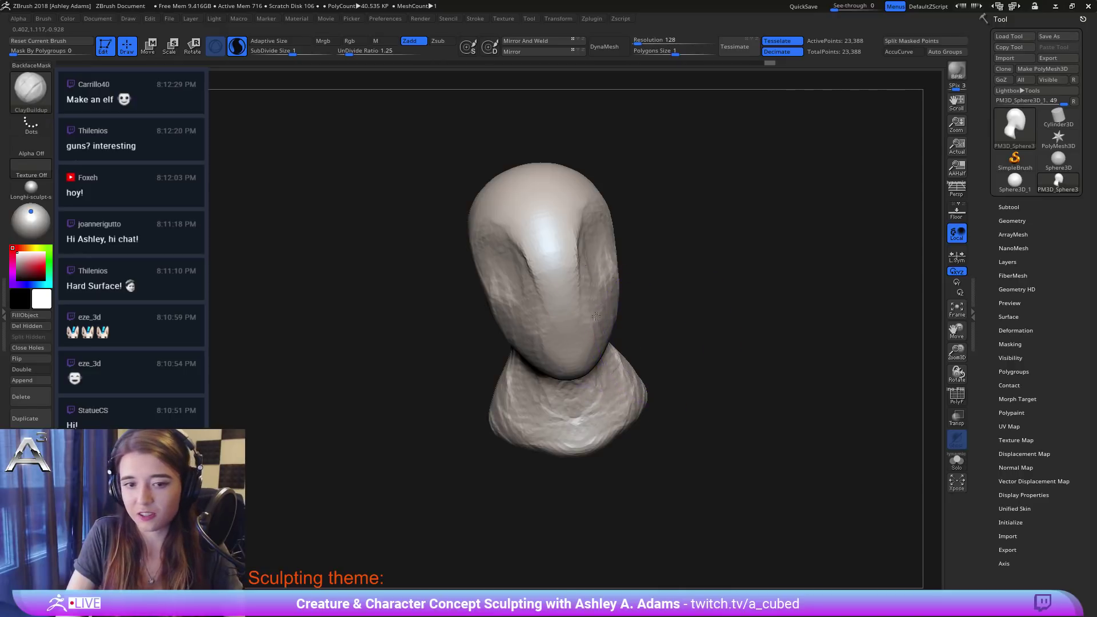
Step: Carve the temple and cheek inward with ClayBuildup in subtractive mode
{"action": "left_click_drag", "start_coordinate": [637, 323], "coordinate": [700, 313]}
{"action": "mouse_move", "coordinate": [574, 268]}
{"action": "left_mouse_down", "text": "alt"}
{"action": "mouse_move", "coordinate": [582, 242]}
{"action": "mouse_move", "coordinate": [552, 227]}
{"action": "mouse_move", "coordinate": [523, 234]}
{"action": "left_mouse_up", "text": "alt"}
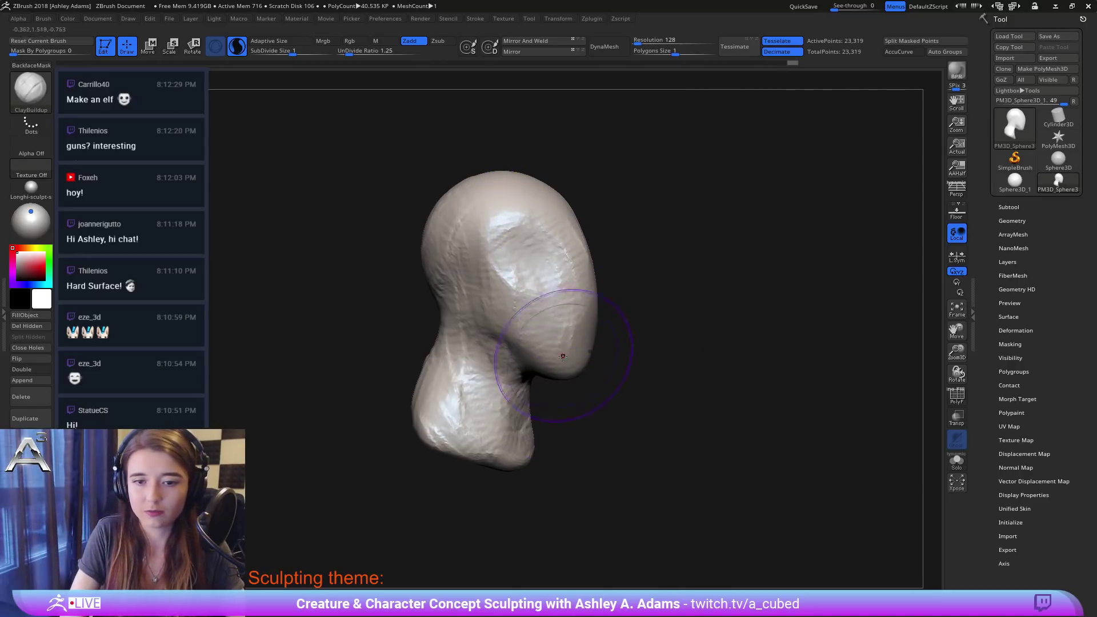
{"action": "left_click_drag", "start_coordinate": [560, 355], "coordinate": [531, 289], "text": "alt"}
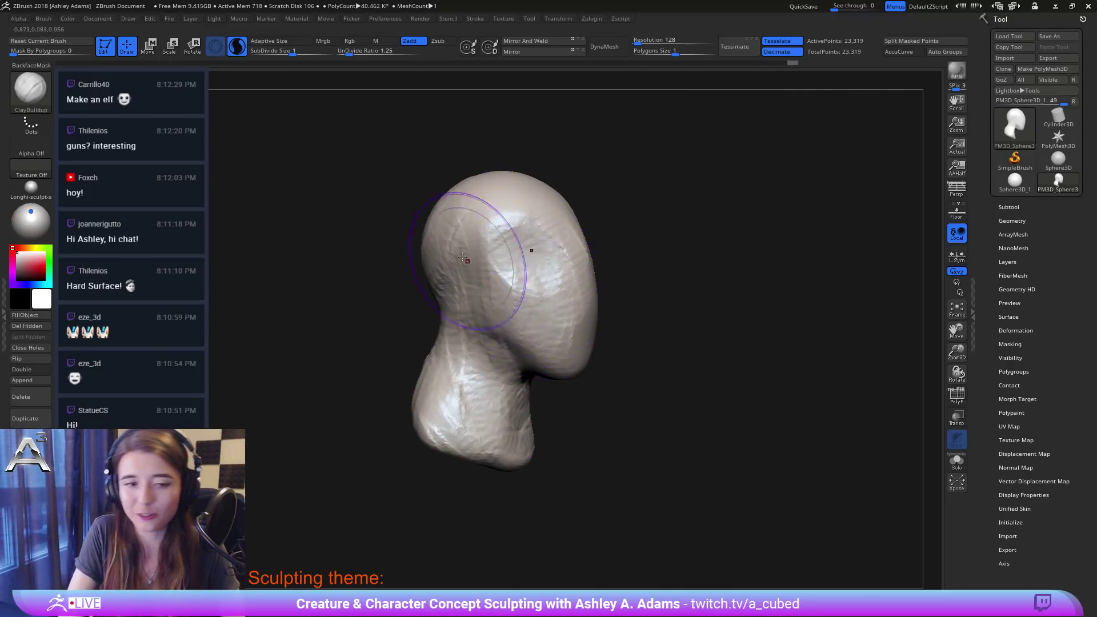
Step: Refine the rounded form of the back and side of the skull with ClayBuildup strokes
{"action": "mouse_move", "coordinate": [412, 260]}
{"action": "left_mouse_down"}
{"action": "mouse_move", "coordinate": [444, 256]}
{"action": "mouse_move", "coordinate": [445, 287]}
{"action": "left_mouse_up"}
{"action": "mouse_move", "coordinate": [349, 263]}
{"action": "left_mouse_down"}
{"action": "mouse_move", "coordinate": [495, 239]}
{"action": "mouse_move", "coordinate": [410, 244]}
{"action": "left_mouse_up"}
{"action": "left_click_drag", "start_coordinate": [394, 240], "coordinate": [354, 250]}
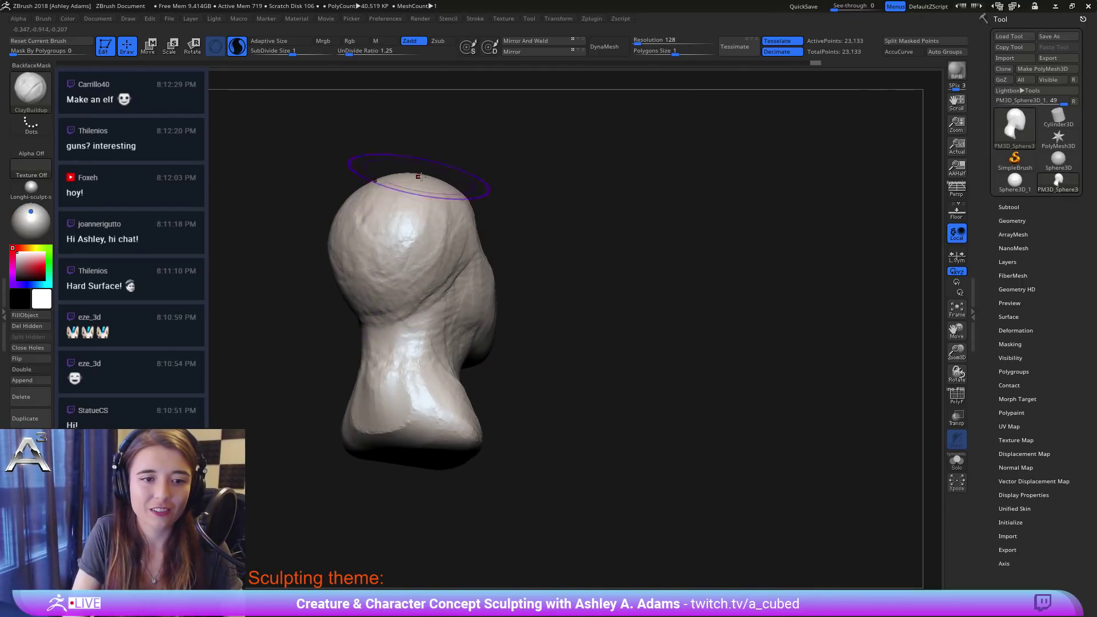
{"action": "mouse_move", "coordinate": [514, 186]}
{"action": "left_mouse_down"}
{"action": "mouse_move", "coordinate": [394, 197]}
{"action": "mouse_move", "coordinate": [486, 240]}
{"action": "left_mouse_up"}
{"action": "mouse_move", "coordinate": [365, 228]}
{"action": "left_mouse_down"}
{"action": "mouse_move", "coordinate": [460, 221]}
{"action": "mouse_move", "coordinate": [472, 291]}
{"action": "left_mouse_up"}
{"action": "left_click_drag", "start_coordinate": [572, 260], "coordinate": [529, 267]}
Step: Refine the side plane of the face from the temple down to the cheek and jaw
{"action": "mouse_move", "coordinate": [469, 220]}
{"action": "left_mouse_down"}
{"action": "mouse_move", "coordinate": [525, 298]}
{"action": "mouse_move", "coordinate": [474, 289]}
{"action": "mouse_move", "coordinate": [487, 320]}
{"action": "mouse_move", "coordinate": [509, 317]}
{"action": "left_mouse_up"}
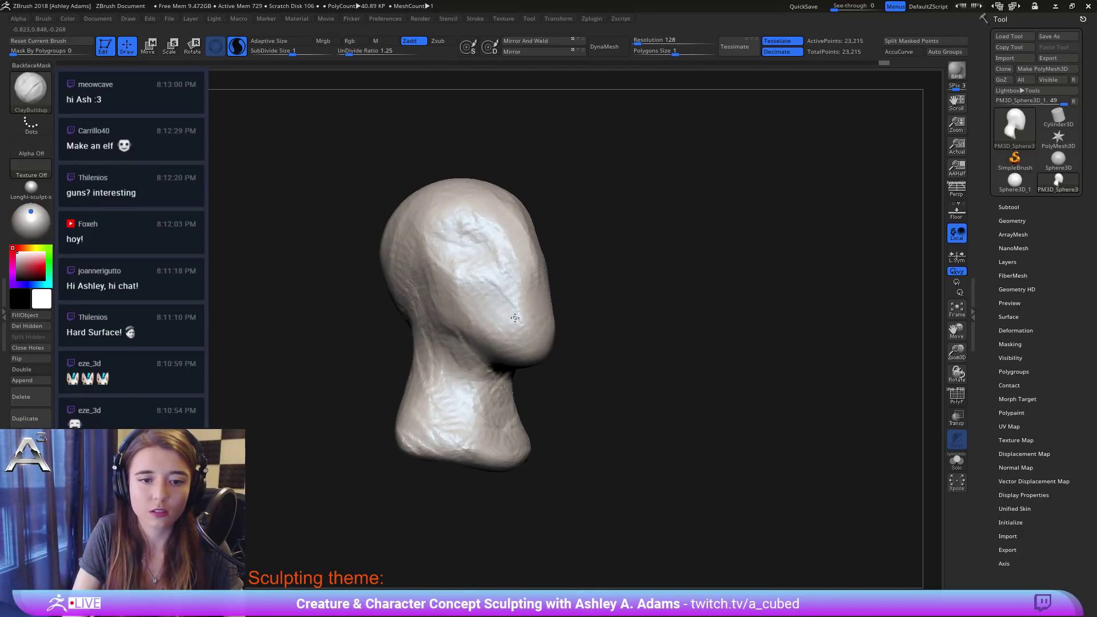
{"action": "left_click_drag", "start_coordinate": [588, 285], "coordinate": [440, 280]}
{"action": "left_click_drag", "start_coordinate": [605, 257], "coordinate": [616, 299]}
{"action": "right_click_drag", "start_coordinate": [610, 303], "coordinate": [603, 312]}
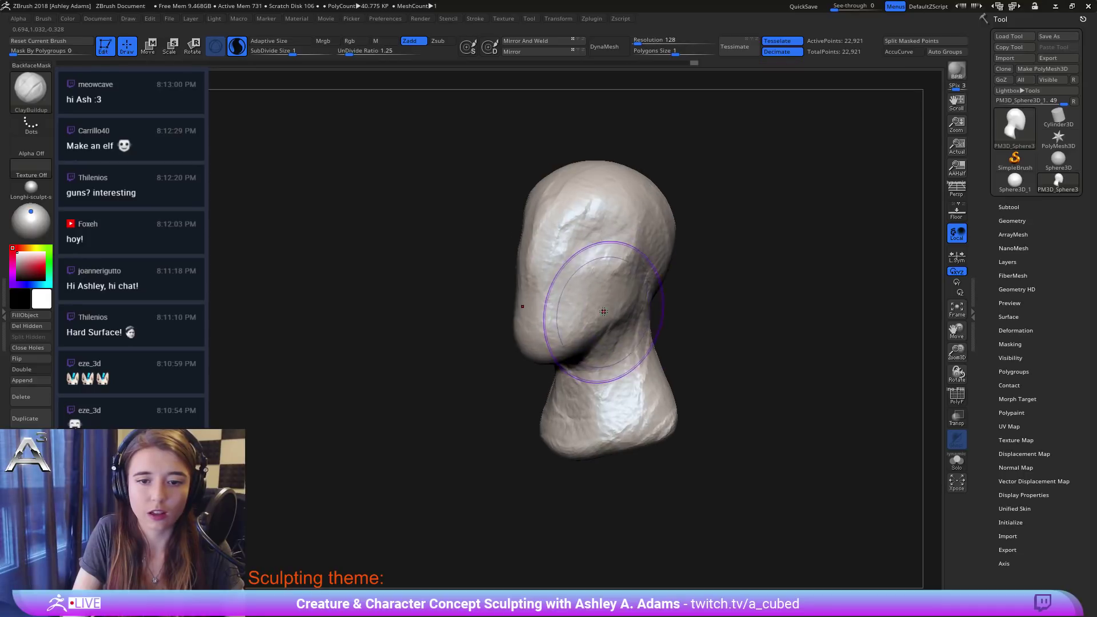
Step: Refine the cheek and jaw planes from the front, side and below with ClayBuildup strokes
{"action": "left_click_drag", "start_coordinate": [597, 321], "coordinate": [562, 338]}
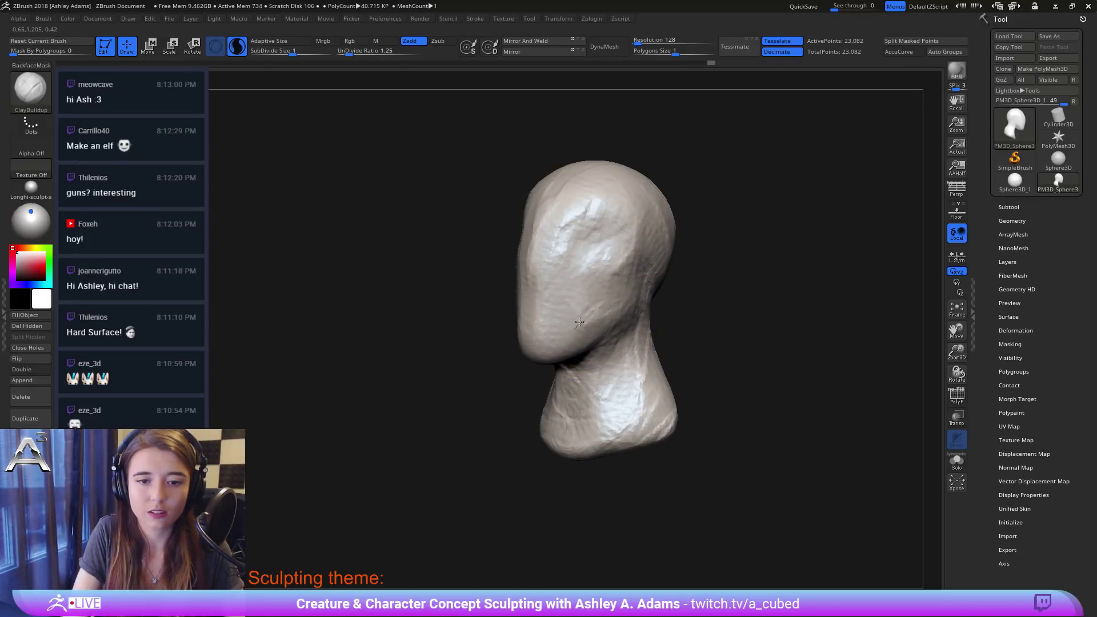
{"action": "right_click_drag", "start_coordinate": [599, 287], "coordinate": [636, 320]}
{"action": "right_click_drag", "start_coordinate": [538, 303], "coordinate": [587, 253]}
{"action": "right_click_drag", "start_coordinate": [546, 392], "coordinate": [537, 320], "text": "ctrl"}
{"action": "right_click_drag", "start_coordinate": [548, 303], "coordinate": [468, 320]}
{"action": "right_click", "coordinate": [508, 348]}
{"action": "right_click_drag", "start_coordinate": [594, 274], "coordinate": [577, 355], "text": "ctrl"}
{"action": "right_click_drag", "start_coordinate": [577, 354], "coordinate": [568, 311]}
{"action": "mouse_move", "coordinate": [565, 303]}
{"action": "left_mouse_down"}
{"action": "mouse_move", "coordinate": [558, 297]}
{"action": "mouse_move", "coordinate": [555, 329]}
{"action": "mouse_move", "coordinate": [573, 321]}
{"action": "mouse_move", "coordinate": [578, 334]}
{"action": "left_mouse_up"}
{"action": "left_click", "coordinate": [487, 353], "text": "ctrl"}
{"action": "right_click", "coordinate": [487, 362]}
Step: Pull a protruding nose out of the middle of the face and adjust its bridge with SnakeHook
{"action": "right_click_drag", "start_coordinate": [571, 329], "coordinate": [541, 293]}
{"action": "key", "text": "b"}
{"action": "key", "text": "s"}
{"action": "key", "text": "h"}
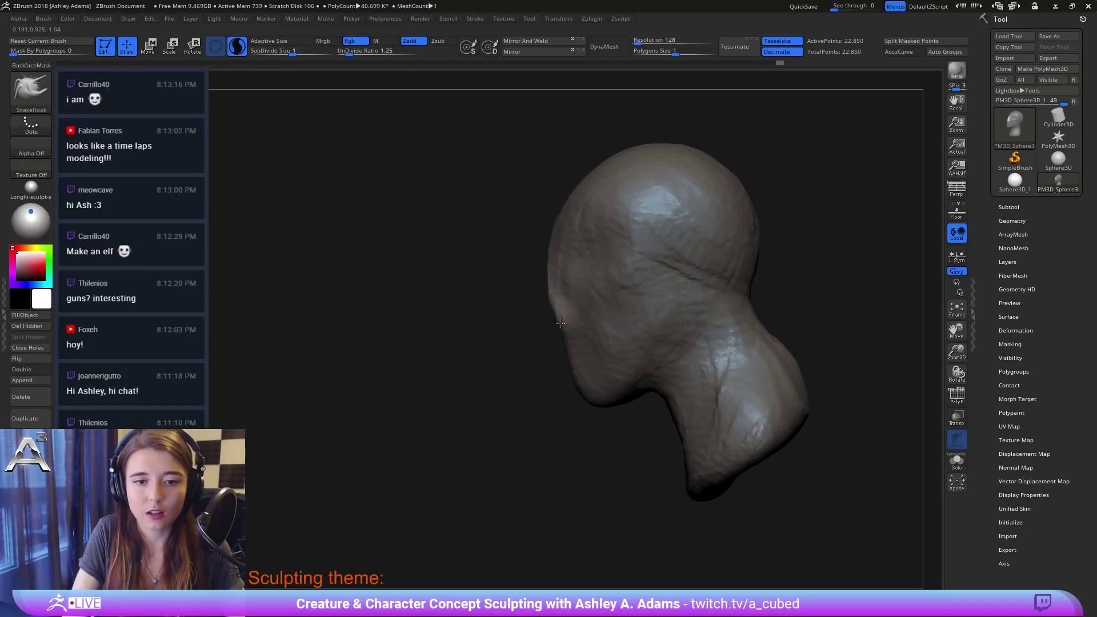
{"action": "left_click_drag", "start_coordinate": [541, 318], "coordinate": [544, 318]}
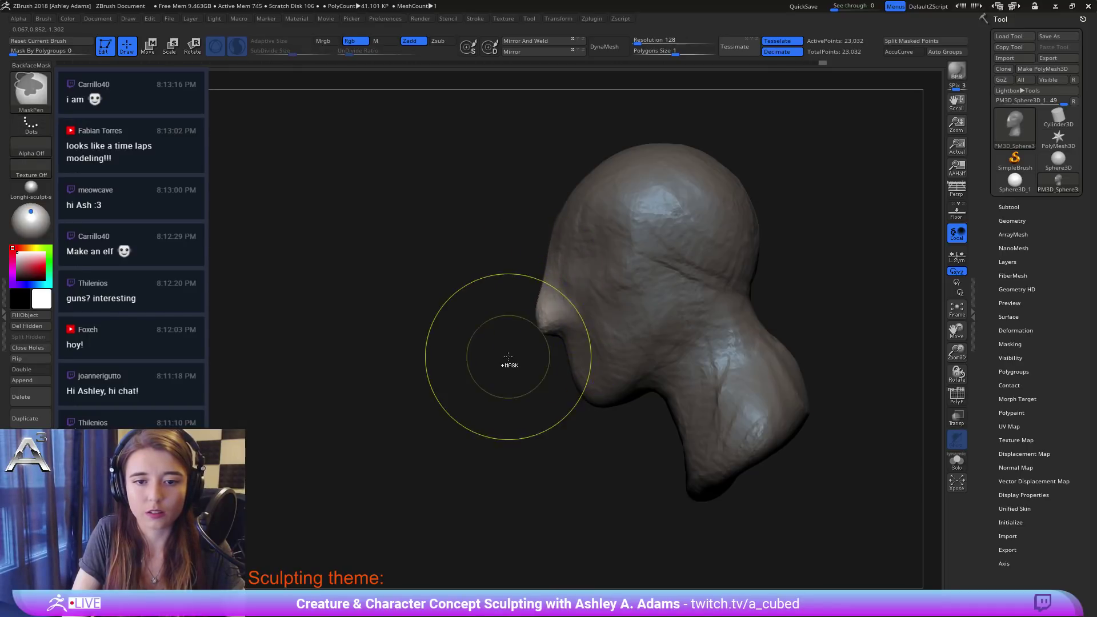
{"action": "left_click_drag", "start_coordinate": [509, 364], "coordinate": [494, 375], "text": "ctrl"}
{"action": "right_click", "coordinate": [490, 310]}
{"action": "left_click_drag", "start_coordinate": [547, 280], "coordinate": [545, 280]}
{"action": "mouse_move", "coordinate": [465, 286]}
{"action": "right_mouse_down"}
{"action": "mouse_move", "coordinate": [511, 306]}
{"action": "mouse_move", "coordinate": [524, 327]}
{"action": "right_mouse_up"}
{"action": "right_click", "coordinate": [524, 327]}
{"action": "left_click_drag", "start_coordinate": [590, 267], "coordinate": [584, 267]}
{"action": "right_click_drag", "start_coordinate": [492, 240], "coordinate": [537, 213]}
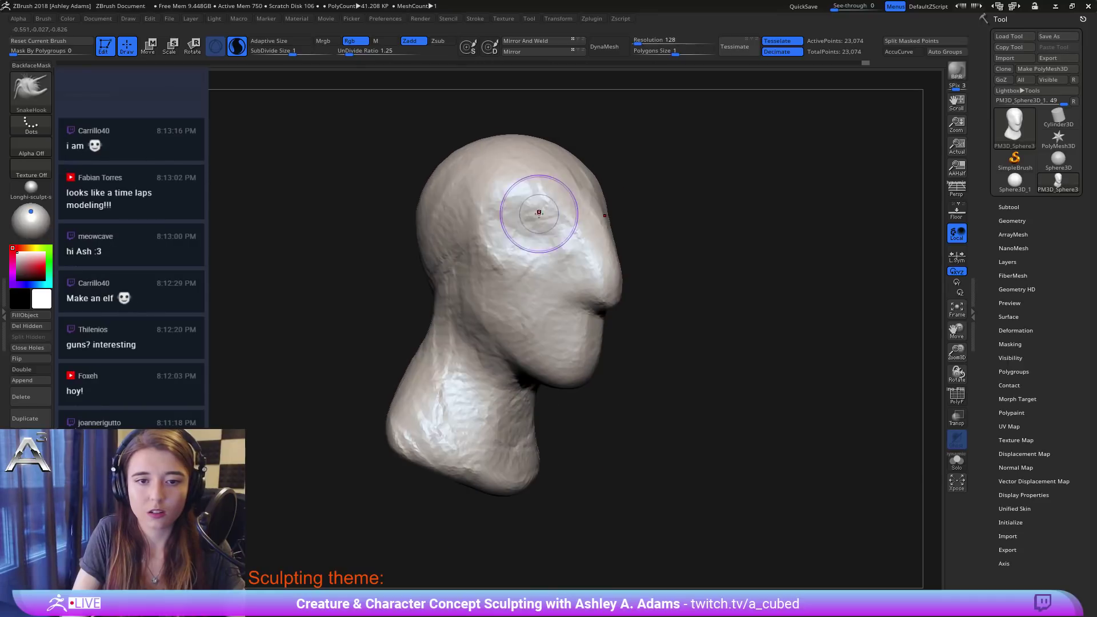
Step: Carve curved grooves over the brow and down the cheek toward the jaw with DamStandard
{"action": "key", "text": "b"}
{"action": "key", "text": "d"}
{"action": "key", "text": "s"}
{"action": "left_click_drag", "start_coordinate": [488, 207], "coordinate": [561, 245]}
{"action": "mouse_move", "coordinate": [485, 207]}
{"action": "left_mouse_down"}
{"action": "mouse_move", "coordinate": [517, 207]}
{"action": "mouse_move", "coordinate": [561, 249]}
{"action": "left_mouse_up"}
{"action": "mouse_move", "coordinate": [481, 208]}
{"action": "left_mouse_down"}
{"action": "mouse_move", "coordinate": [549, 269]}
{"action": "mouse_move", "coordinate": [506, 319]}
{"action": "left_mouse_up"}
{"action": "mouse_move", "coordinate": [532, 372]}
{"action": "left_mouse_down"}
{"action": "mouse_move", "coordinate": [516, 328]}
{"action": "mouse_move", "coordinate": [532, 375]}
{"action": "mouse_move", "coordinate": [559, 254]}
{"action": "mouse_move", "coordinate": [480, 207]}
{"action": "left_mouse_up"}
Step: Carve a deep groove from the temple around the side of the skull toward its base with DamStandard
{"action": "right_click_drag", "start_coordinate": [448, 241], "coordinate": [486, 185], "text": "ctrl"}
{"action": "right_click_drag", "start_coordinate": [703, 251], "coordinate": [589, 233]}
{"action": "right_click_drag", "start_coordinate": [595, 179], "coordinate": [597, 187]}
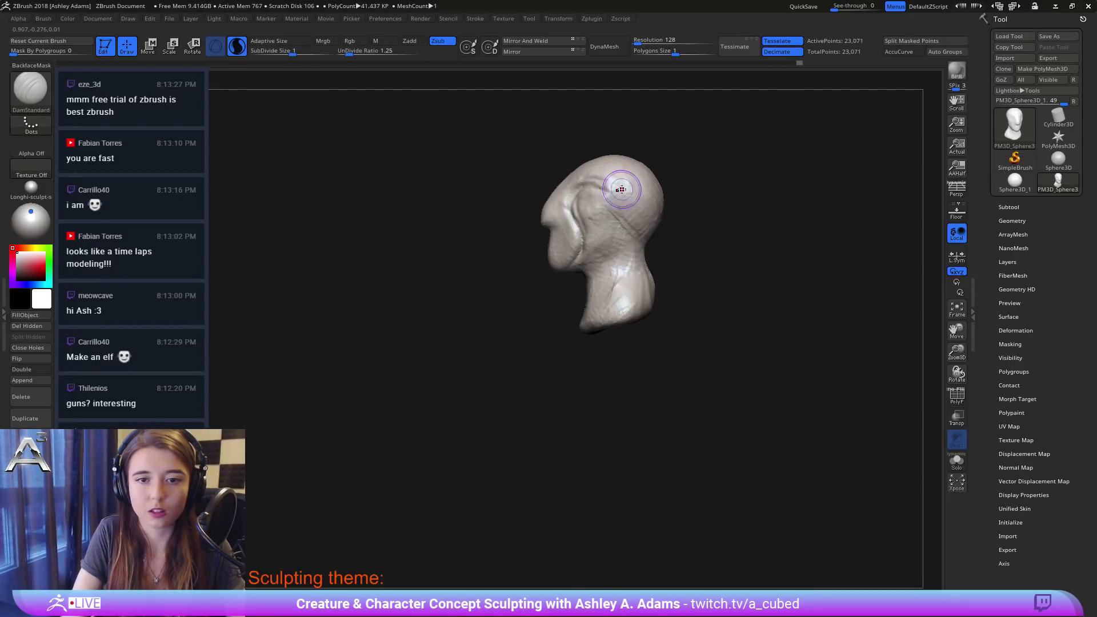
{"action": "mouse_move", "coordinate": [616, 215]}
{"action": "left_mouse_down"}
{"action": "mouse_move", "coordinate": [653, 250]}
{"action": "mouse_move", "coordinate": [622, 195]}
{"action": "mouse_move", "coordinate": [573, 186]}
{"action": "mouse_move", "coordinate": [604, 180]}
{"action": "mouse_move", "coordinate": [629, 191]}
{"action": "left_mouse_up"}
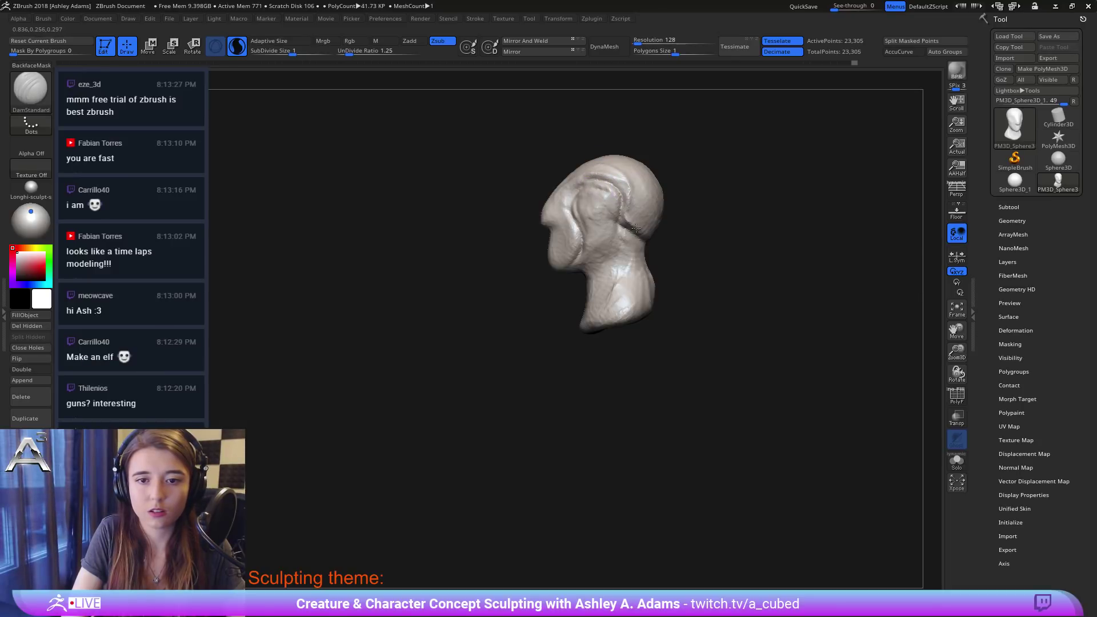
{"action": "mouse_move", "coordinate": [636, 228]}
{"action": "right_mouse_down"}
{"action": "mouse_move", "coordinate": [699, 232]}
{"action": "mouse_move", "coordinate": [645, 209]}
{"action": "right_mouse_up"}
{"action": "left_click_drag", "start_coordinate": [741, 207], "coordinate": [700, 221]}
{"action": "left_click_drag", "start_coordinate": [732, 181], "coordinate": [744, 195]}
Step: Deepen the grooves beneath the brow and alongside the nose with DamStandard
{"action": "right_click_drag", "start_coordinate": [786, 198], "coordinate": [611, 197]}
{"action": "left_click_drag", "start_coordinate": [583, 189], "coordinate": [610, 197]}
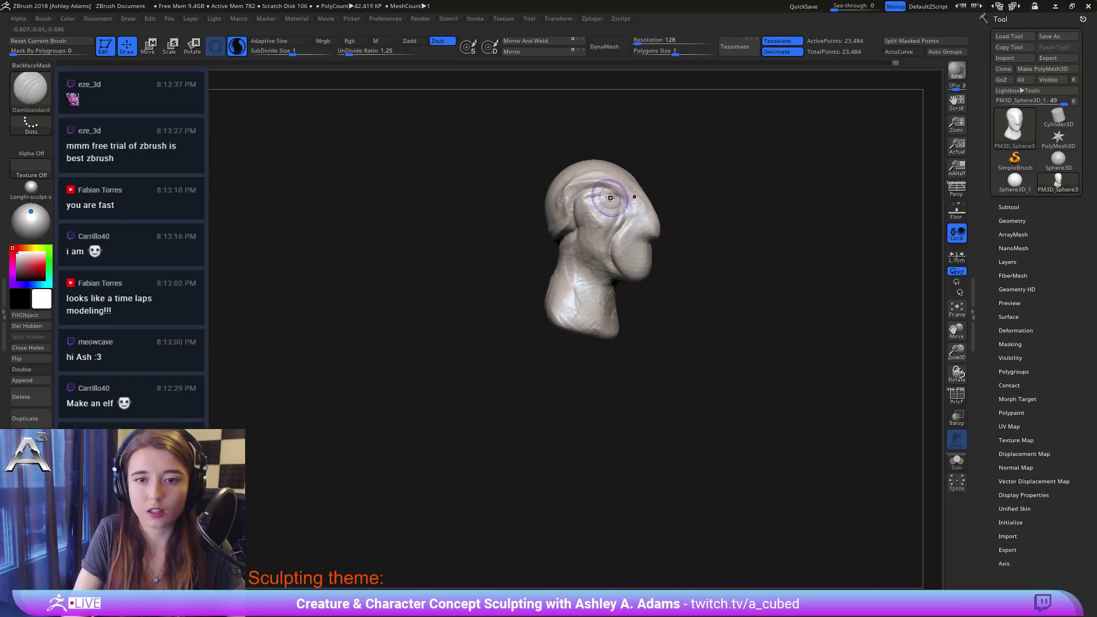
{"action": "right_click_drag", "start_coordinate": [610, 197], "coordinate": [620, 185]}
{"action": "left_click_drag", "start_coordinate": [647, 217], "coordinate": [631, 204]}
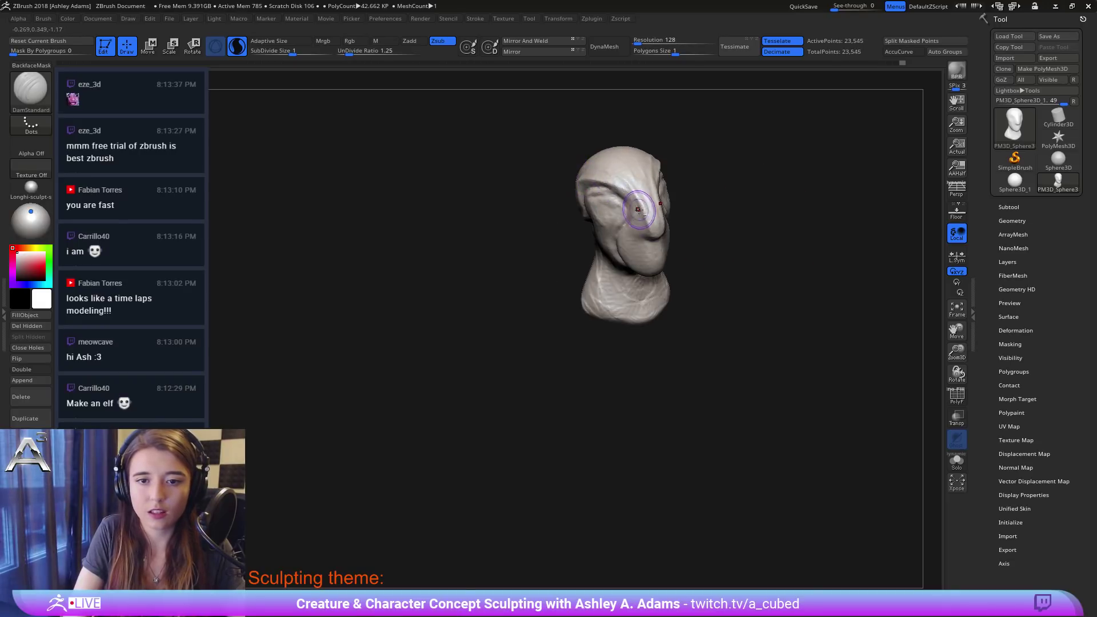
{"action": "right_click_drag", "start_coordinate": [638, 210], "coordinate": [659, 199]}
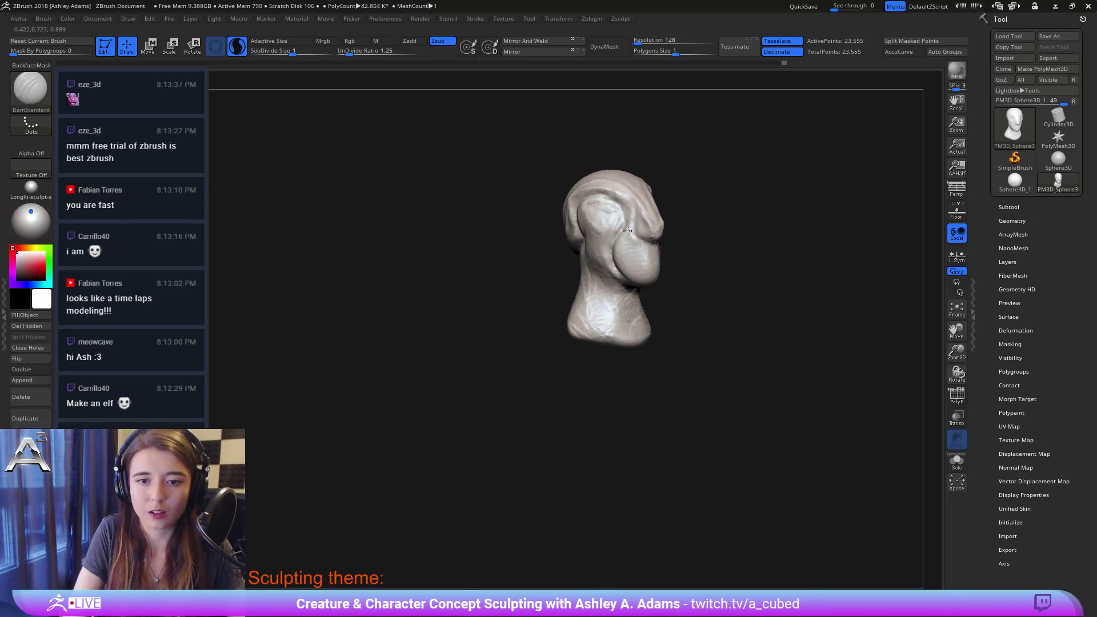
{"action": "mouse_move", "coordinate": [636, 227]}
{"action": "right_mouse_down"}
{"action": "mouse_move", "coordinate": [637, 249]}
{"action": "mouse_move", "coordinate": [643, 211]}
{"action": "right_mouse_up"}
Step: Build up the muzzle and cheek beside and below the nose with ClayBuildup, softening the nose transition
{"action": "key", "text": "b"}
{"action": "key", "text": "c"}
{"action": "key", "text": "b"}
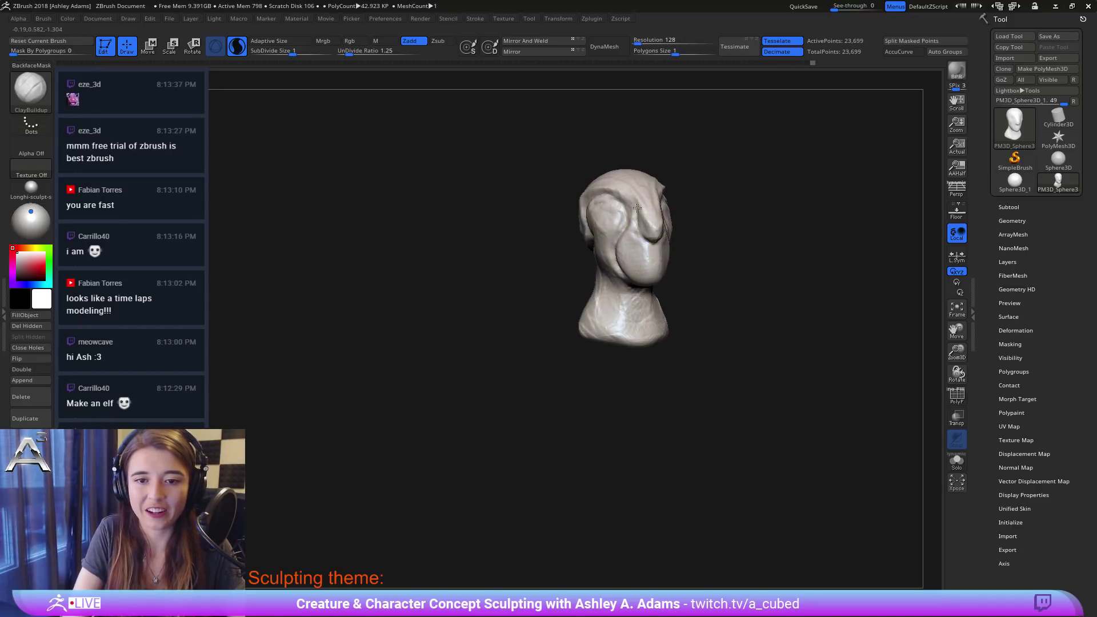
{"action": "mouse_move", "coordinate": [649, 230]}
{"action": "right_mouse_down"}
{"action": "mouse_move", "coordinate": [588, 207]}
{"action": "mouse_move", "coordinate": [643, 228]}
{"action": "right_mouse_up"}
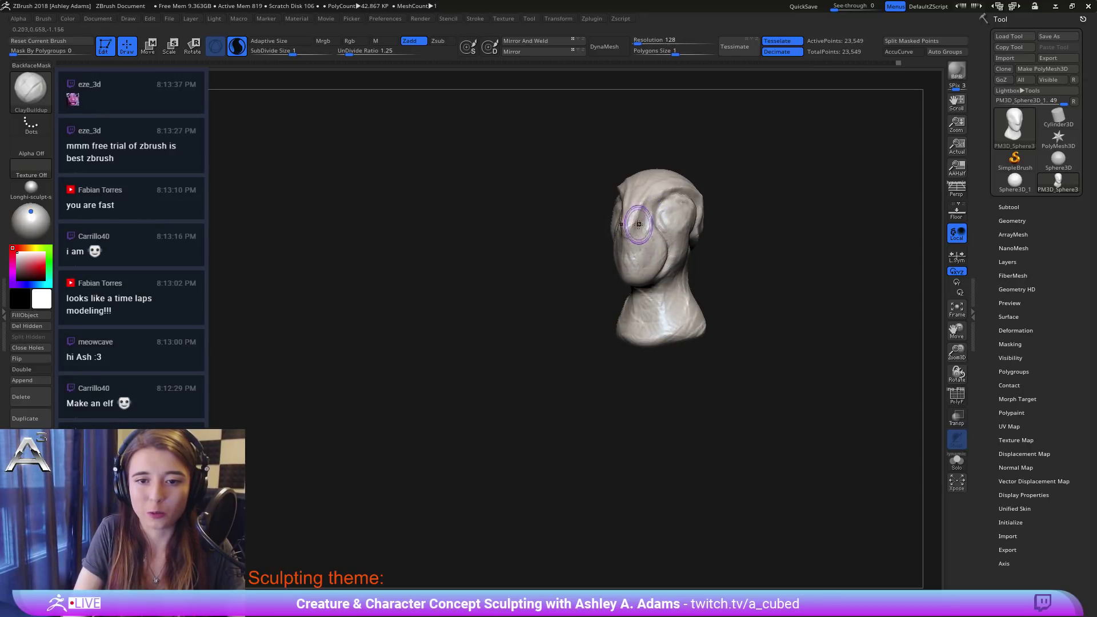
{"action": "right_click_drag", "start_coordinate": [639, 224], "coordinate": [685, 238]}
{"action": "left_click_drag", "start_coordinate": [626, 239], "coordinate": [629, 262]}
{"action": "right_click_drag", "start_coordinate": [629, 262], "coordinate": [674, 260]}
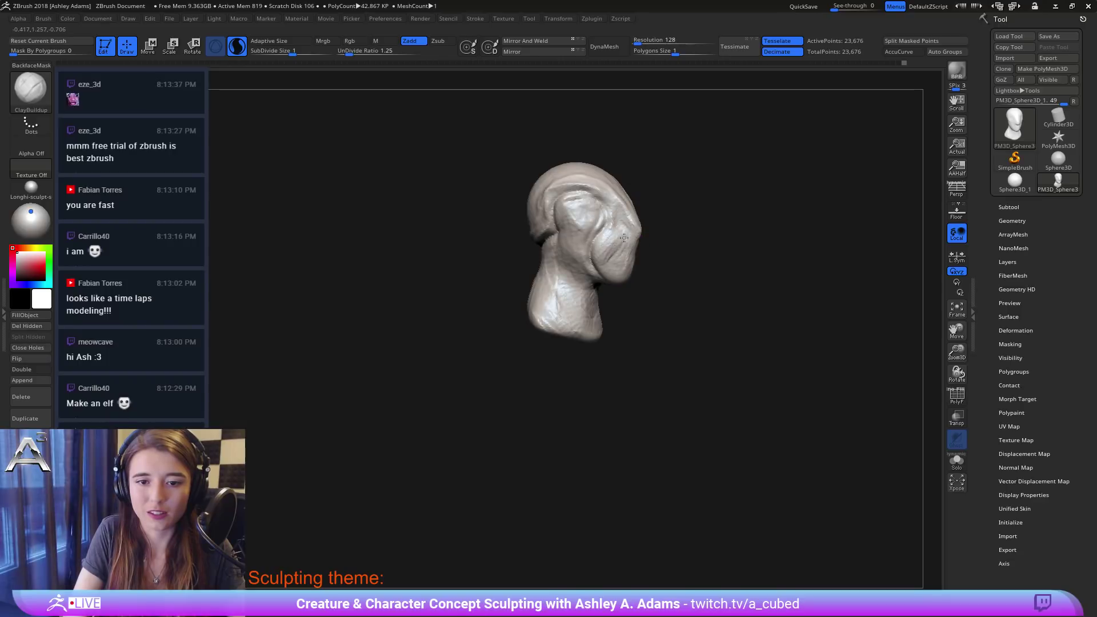
{"action": "mouse_move", "coordinate": [628, 251]}
{"action": "left_mouse_down"}
{"action": "mouse_move", "coordinate": [630, 270]}
{"action": "mouse_move", "coordinate": [620, 230]}
{"action": "left_mouse_up"}
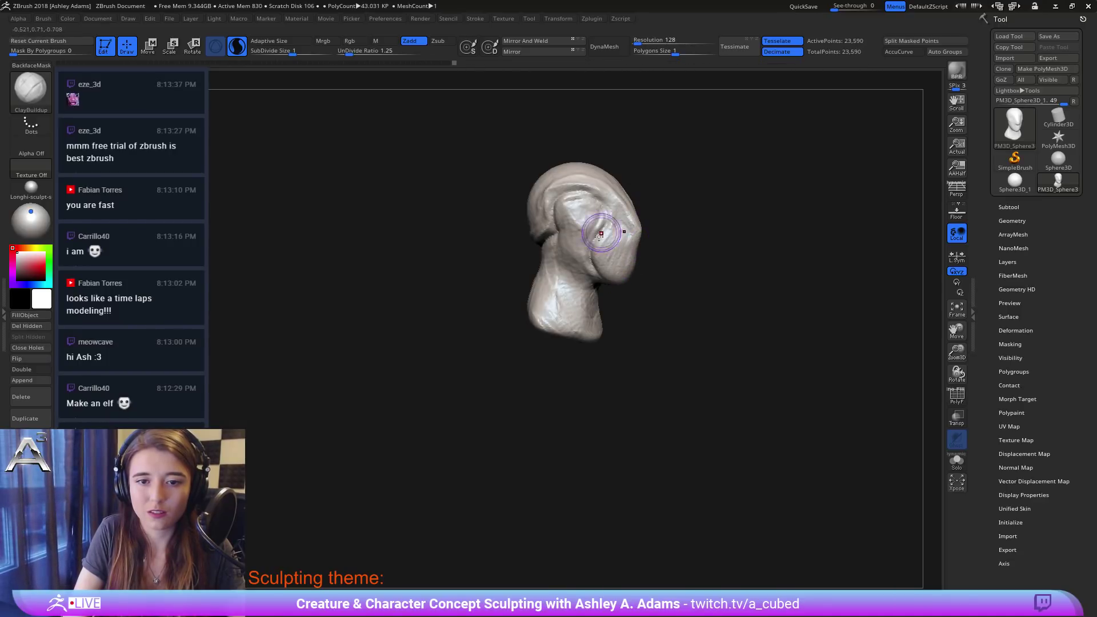
Step: Reshape the head silhouette with a SnakeHook pull
{"action": "right_click_drag", "start_coordinate": [620, 230], "coordinate": [547, 147]}
{"action": "key", "text": "space"}
{"action": "left_click_drag", "start_coordinate": [510, 222], "coordinate": [517, 218]}
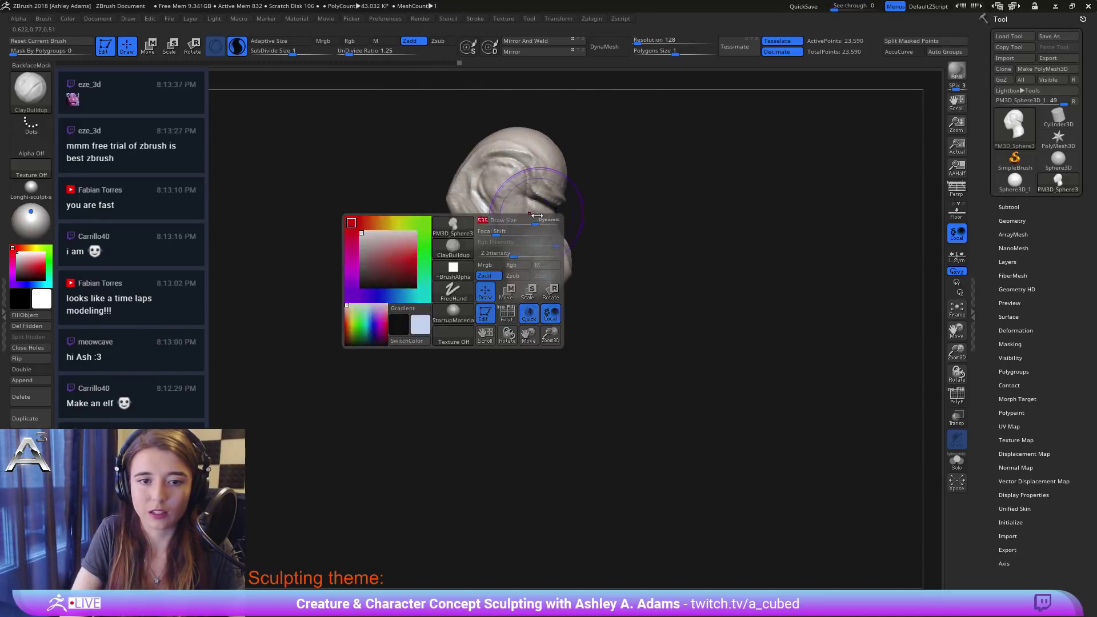
{"action": "right_click_drag", "start_coordinate": [517, 217], "coordinate": [479, 258]}
{"action": "key", "text": "b"}
{"action": "key", "text": "s"}
{"action": "key", "text": "h"}
{"action": "mouse_move", "coordinate": [482, 252]}
{"action": "left_mouse_down"}
{"action": "mouse_move", "coordinate": [475, 260]}
{"action": "mouse_move", "coordinate": [457, 242]}
{"action": "mouse_move", "coordinate": [540, 195]}
{"action": "left_mouse_up"}
Step: Resize the SnakeHook brush and pull the neck base backward and downward into pointed shoulder and chest forms
{"action": "key", "text": "space"}
{"action": "key", "text": "space"}
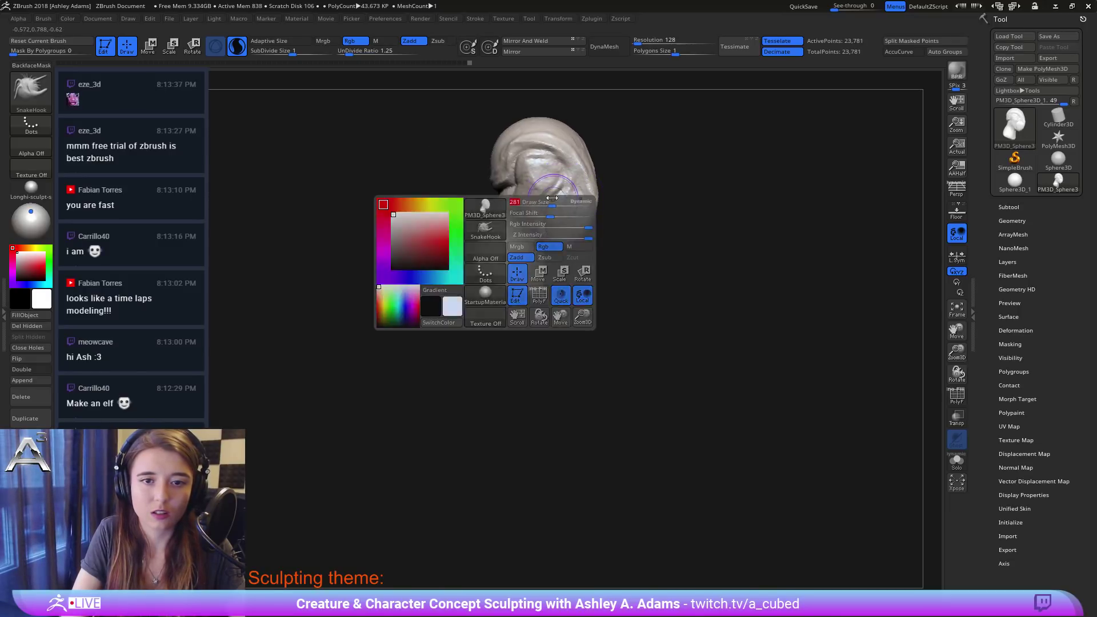
{"action": "key", "text": "space"}
{"action": "right_click_drag", "start_coordinate": [509, 272], "coordinate": [512, 221], "text": "ctrl"}
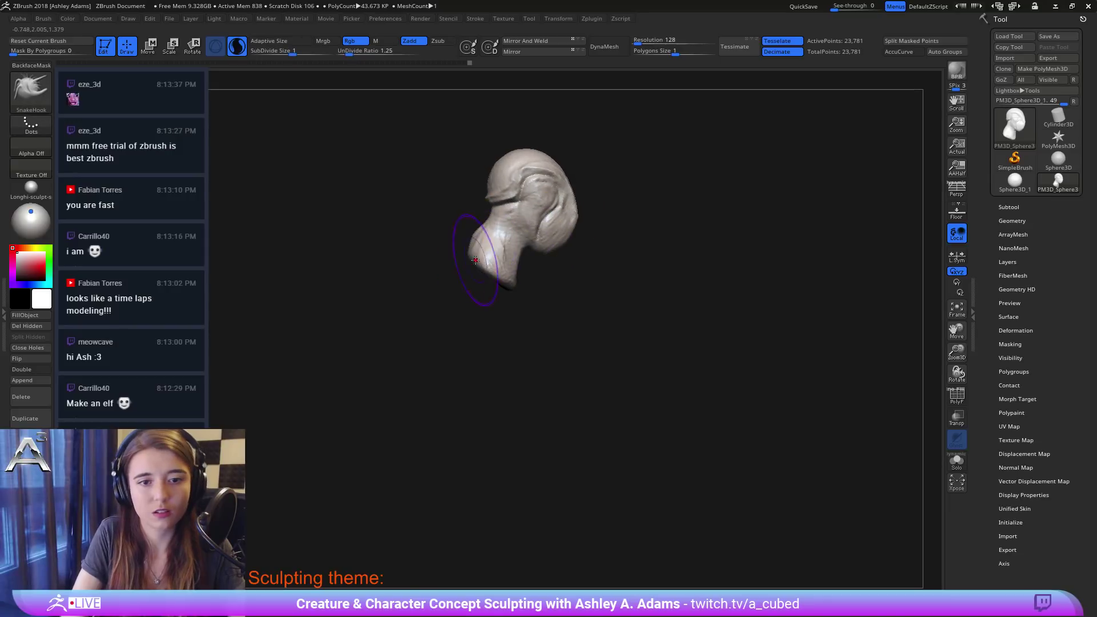
{"action": "left_click_drag", "start_coordinate": [478, 252], "coordinate": [455, 256]}
{"action": "mouse_move", "coordinate": [514, 290]}
{"action": "left_mouse_down"}
{"action": "mouse_move", "coordinate": [510, 304]}
{"action": "mouse_move", "coordinate": [499, 266]}
{"action": "mouse_move", "coordinate": [505, 274]}
{"action": "mouse_move", "coordinate": [510, 255]}
{"action": "left_mouse_up"}
{"action": "key", "text": "space"}
{"action": "left_click", "coordinate": [531, 250]}
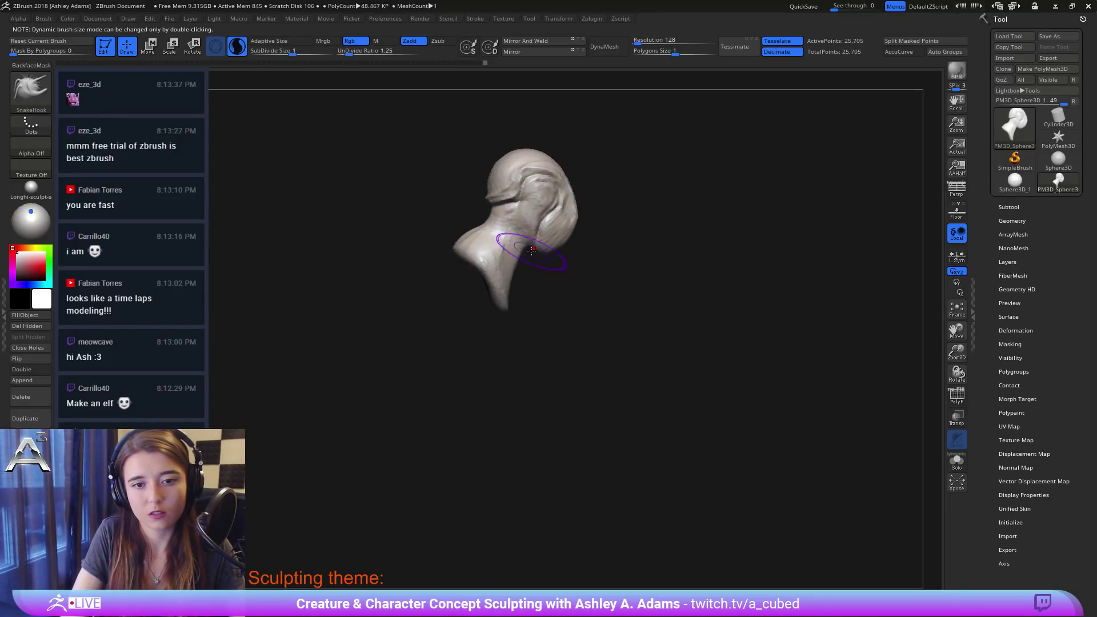
Step: Adjust the brush size and fill out the throat and underside of the jaw with ClayBuildup
{"action": "key", "text": "space"}
{"action": "right_click_drag", "start_coordinate": [533, 260], "coordinate": [540, 237]}
{"action": "key", "text": "b"}
{"action": "key", "text": "c"}
{"action": "key", "text": "b"}
{"action": "key", "text": "space"}
{"action": "left_click_drag", "start_coordinate": [547, 263], "coordinate": [531, 259]}
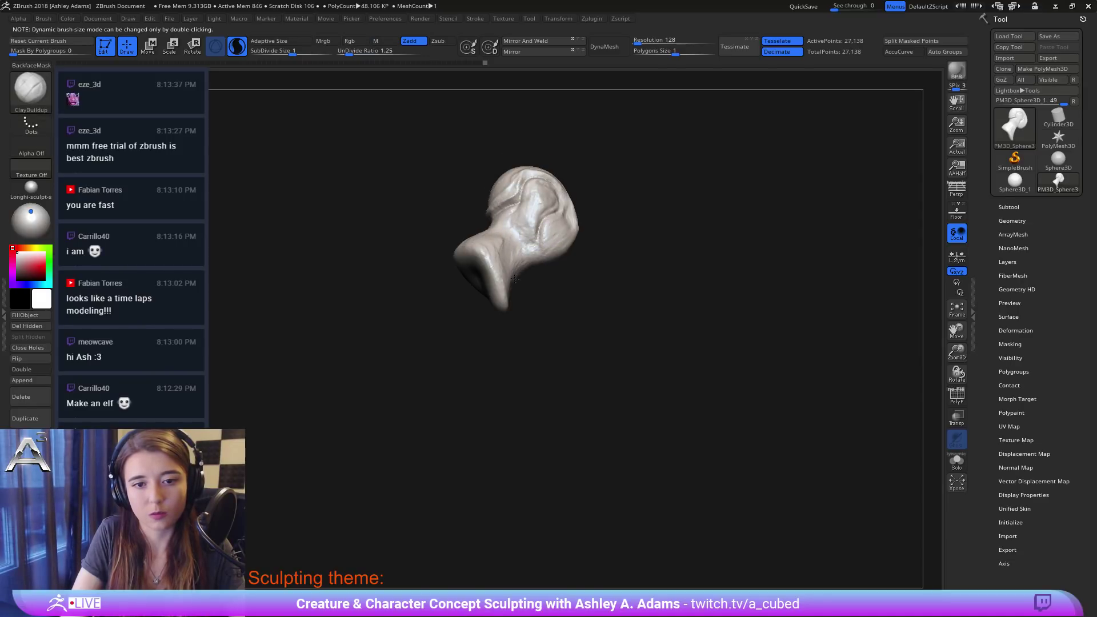
{"action": "left_click_drag", "start_coordinate": [521, 251], "coordinate": [537, 248]}
Step: Refine the cheek and muzzle forms on the side of the face with ClayBuildup strokes
{"action": "right_click_drag", "start_coordinate": [537, 248], "coordinate": [511, 310]}
{"action": "left_click_drag", "start_coordinate": [552, 217], "coordinate": [551, 237]}
{"action": "mouse_move", "coordinate": [512, 285]}
{"action": "right_mouse_down"}
{"action": "mouse_move", "coordinate": [502, 166]}
{"action": "mouse_move", "coordinate": [559, 188]}
{"action": "right_mouse_up"}
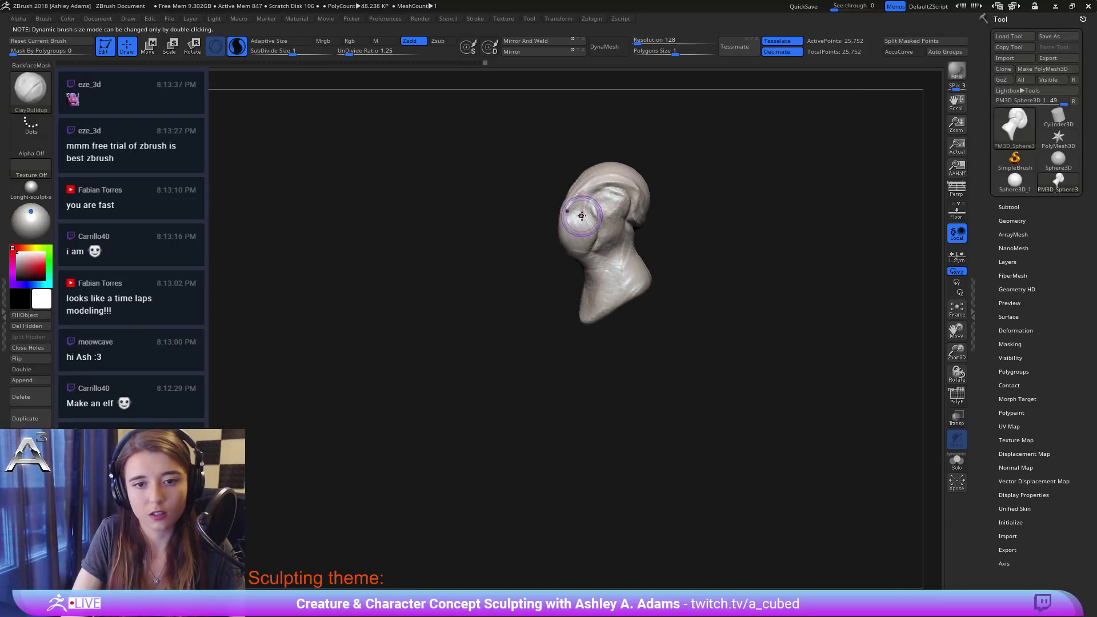
{"action": "left_click_drag", "start_coordinate": [581, 213], "coordinate": [600, 232]}
{"action": "mouse_move", "coordinate": [600, 231]}
{"action": "right_mouse_down"}
{"action": "mouse_move", "coordinate": [584, 211]}
{"action": "mouse_move", "coordinate": [438, 222]}
{"action": "right_mouse_up"}
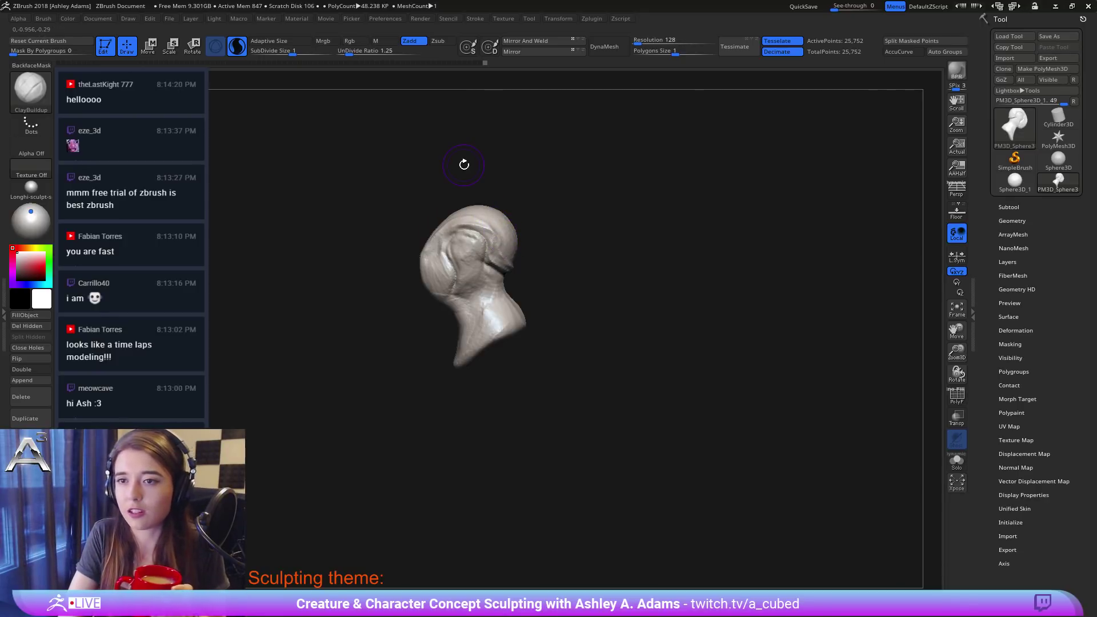
Step: Shape the ridge along the back base of the skull toward the temple with ClayBuildup
{"action": "left_click_drag", "start_coordinate": [464, 165], "coordinate": [544, 242]}
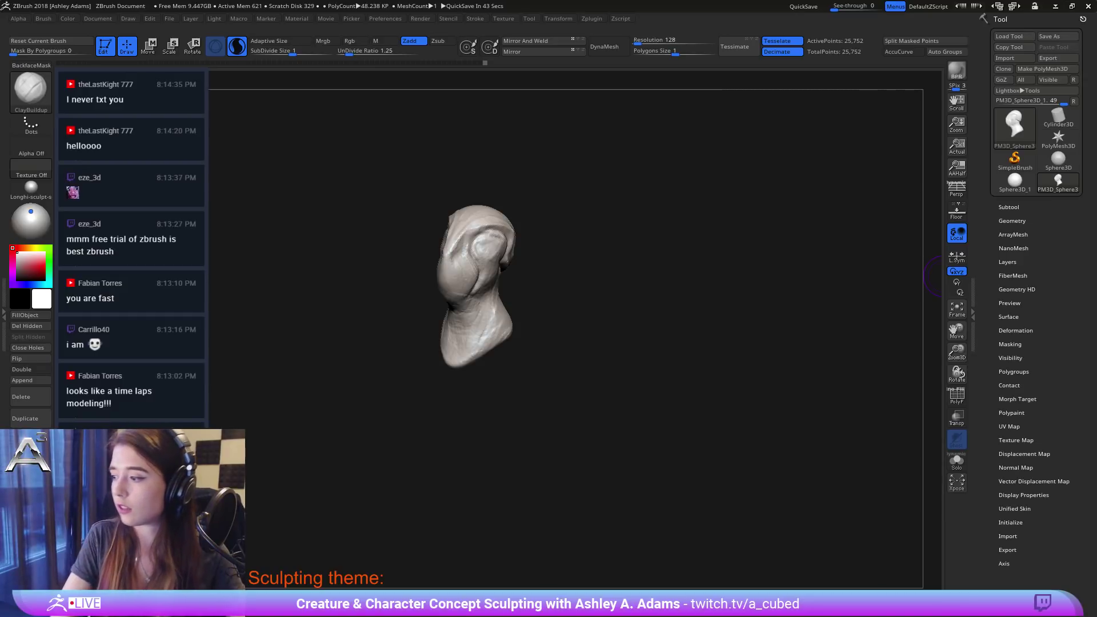
{"action": "mouse_move", "coordinate": [483, 251]}
{"action": "right_mouse_down"}
{"action": "mouse_move", "coordinate": [550, 238]}
{"action": "mouse_move", "coordinate": [539, 313]}
{"action": "mouse_move", "coordinate": [529, 310]}
{"action": "right_mouse_up"}
{"action": "right_click_drag", "start_coordinate": [448, 232], "coordinate": [454, 257]}
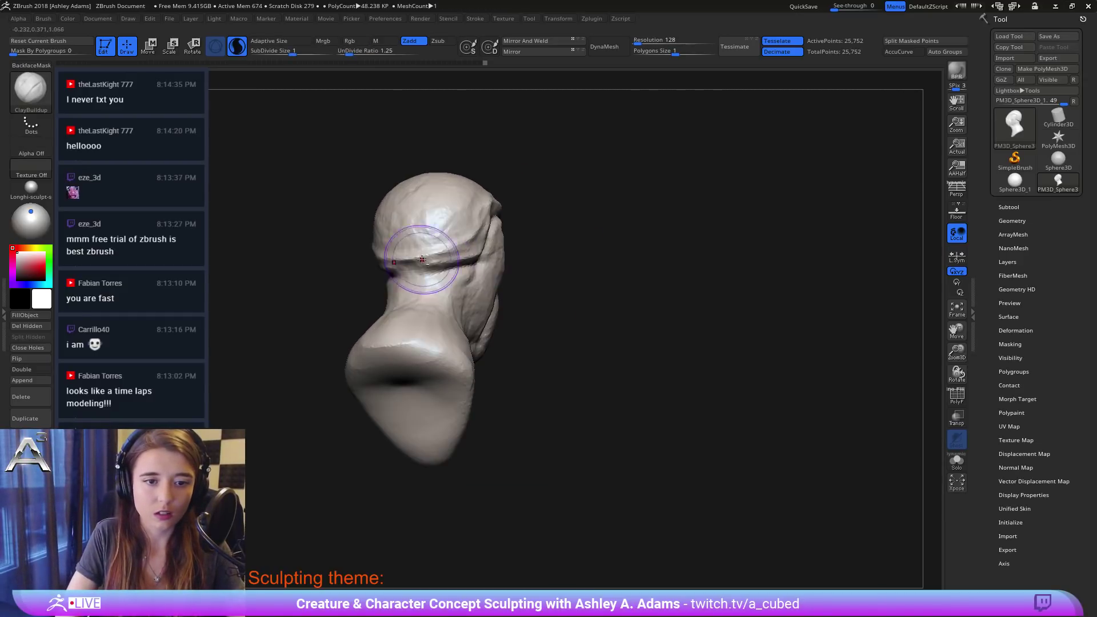
{"action": "mouse_move", "coordinate": [454, 259]}
{"action": "left_mouse_down"}
{"action": "mouse_move", "coordinate": [494, 223]}
{"action": "mouse_move", "coordinate": [475, 255]}
{"action": "left_mouse_up"}
{"action": "right_click_drag", "start_coordinate": [537, 237], "coordinate": [496, 230]}
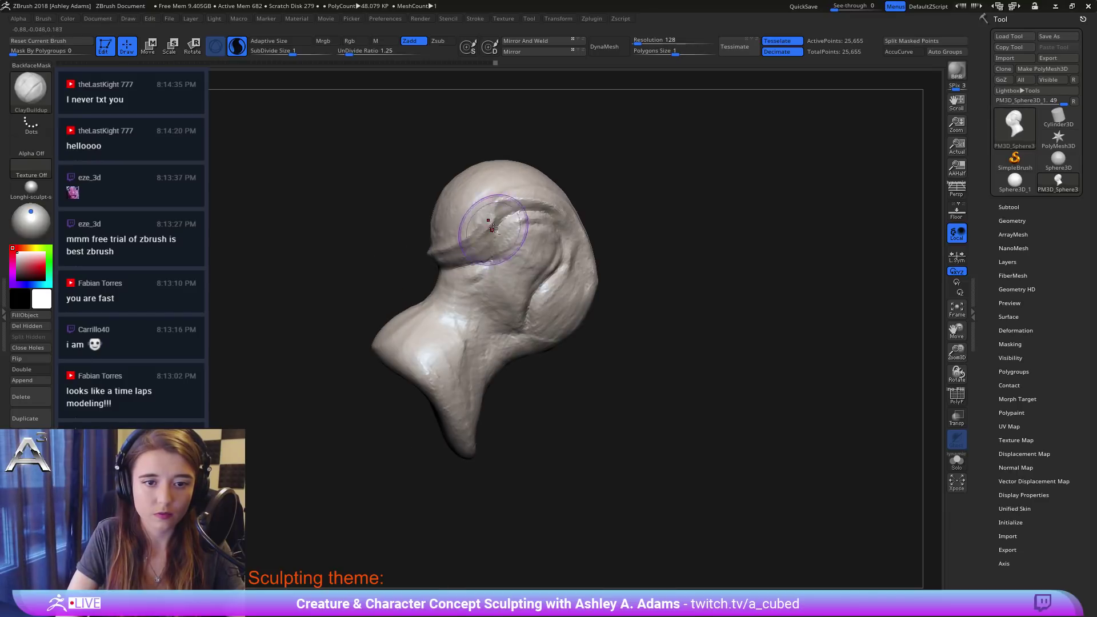
{"action": "left_click_drag", "start_coordinate": [489, 211], "coordinate": [436, 250]}
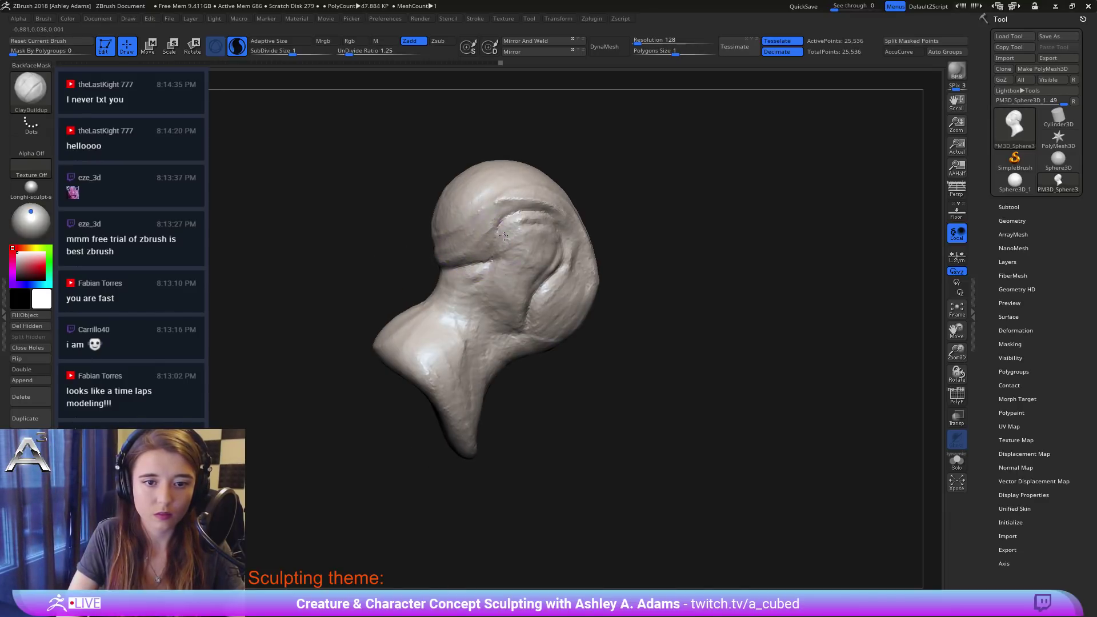
Step: Pull the back of the skull outward with SnakeHook to round its profile
{"action": "right_click_drag", "start_coordinate": [511, 220], "coordinate": [475, 215]}
{"action": "key", "text": "b"}
{"action": "key", "text": "s"}
{"action": "key", "text": "h"}
{"action": "mouse_move", "coordinate": [457, 214]}
{"action": "left_mouse_down"}
{"action": "mouse_move", "coordinate": [447, 216]}
{"action": "mouse_move", "coordinate": [467, 178]}
{"action": "left_mouse_up"}
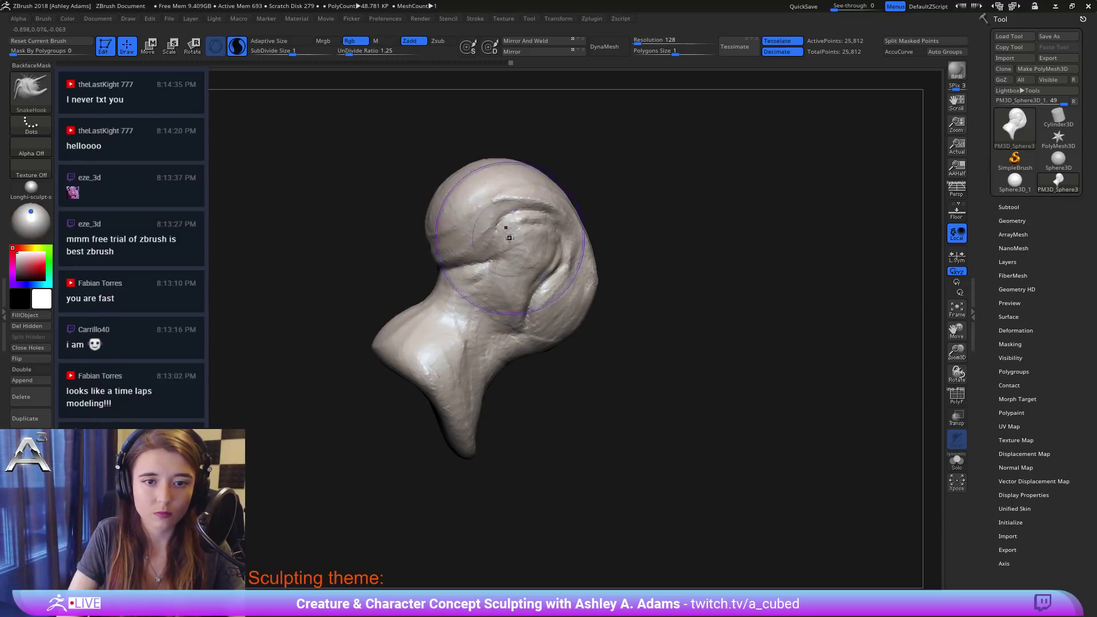
Step: Pull the shoulders, back and chest downward with SnakeHook to form an elongated torso
{"action": "mouse_move", "coordinate": [509, 233]}
{"action": "right_mouse_down", "text": "ctrl"}
{"action": "mouse_move", "coordinate": [458, 316]}
{"action": "mouse_move", "coordinate": [497, 262]}
{"action": "mouse_move", "coordinate": [588, 232]}
{"action": "right_mouse_up", "text": "ctrl"}
{"action": "right_click", "coordinate": [456, 318]}
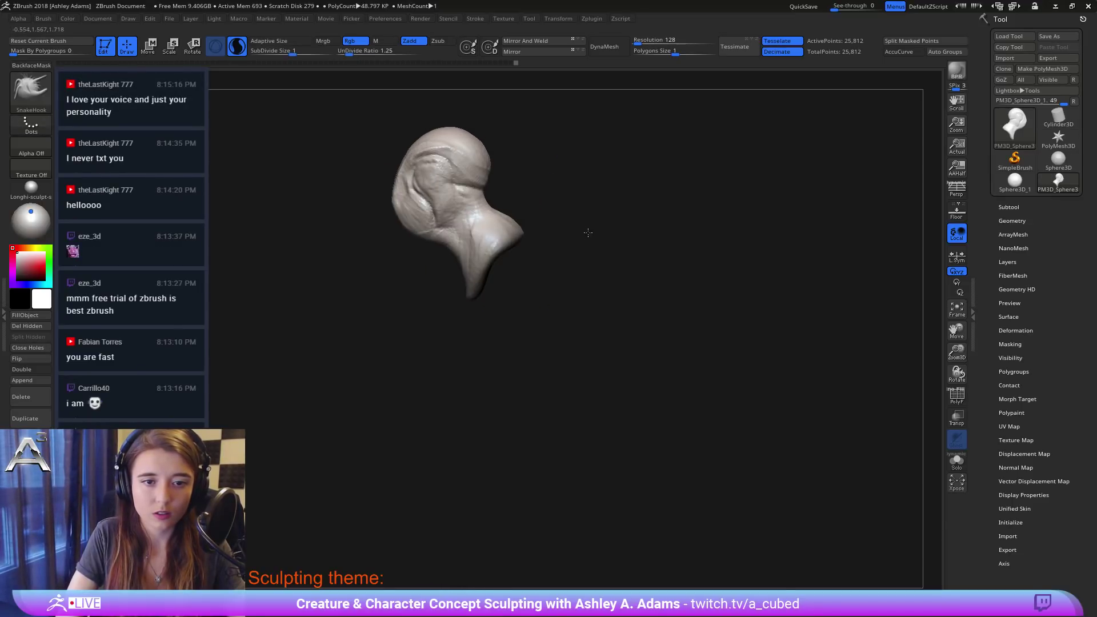
{"action": "right_click_drag", "start_coordinate": [553, 280], "coordinate": [562, 283]}
{"action": "right_click", "coordinate": [444, 328]}
{"action": "left_click", "coordinate": [539, 273]}
{"action": "mouse_move", "coordinate": [512, 257]}
{"action": "left_mouse_down"}
{"action": "mouse_move", "coordinate": [530, 271]}
{"action": "mouse_move", "coordinate": [509, 304]}
{"action": "left_mouse_up"}
{"action": "mouse_move", "coordinate": [472, 298]}
{"action": "left_mouse_down"}
{"action": "mouse_move", "coordinate": [471, 348]}
{"action": "mouse_move", "coordinate": [492, 366]}
{"action": "left_mouse_up"}
{"action": "mouse_move", "coordinate": [516, 260]}
{"action": "left_mouse_down"}
{"action": "mouse_move", "coordinate": [534, 282]}
{"action": "mouse_move", "coordinate": [531, 311]}
{"action": "left_mouse_up"}
{"action": "mouse_move", "coordinate": [540, 289]}
{"action": "right_mouse_down"}
{"action": "mouse_move", "coordinate": [577, 274]}
{"action": "mouse_move", "coordinate": [551, 299]}
{"action": "right_mouse_up"}
{"action": "mouse_move", "coordinate": [481, 266]}
{"action": "left_mouse_down"}
{"action": "mouse_move", "coordinate": [453, 281]}
{"action": "mouse_move", "coordinate": [449, 333]}
{"action": "mouse_move", "coordinate": [461, 352]}
{"action": "left_mouse_up"}
{"action": "right_click_drag", "start_coordinate": [487, 341], "coordinate": [548, 318]}
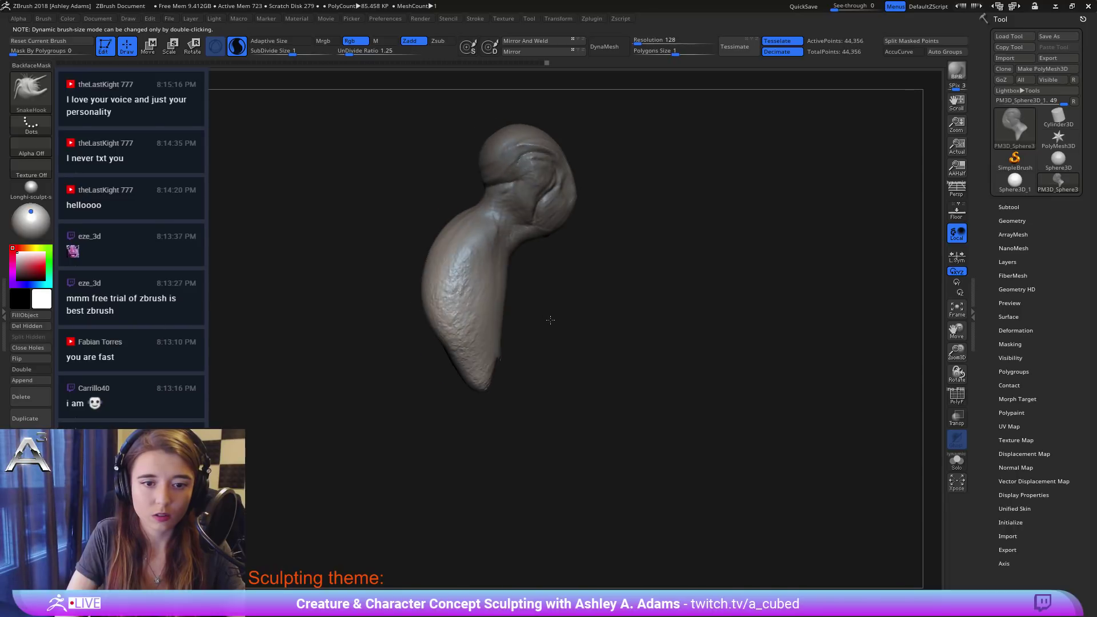
Step: Smooth the lower torso and adjust the curve of its back with SnakeHook
{"action": "left_click_drag", "start_coordinate": [493, 339], "coordinate": [483, 382], "text": "shift"}
{"action": "right_click_drag", "start_coordinate": [543, 362], "coordinate": [500, 341]}
{"action": "left_click_drag", "start_coordinate": [460, 297], "coordinate": [451, 299]}
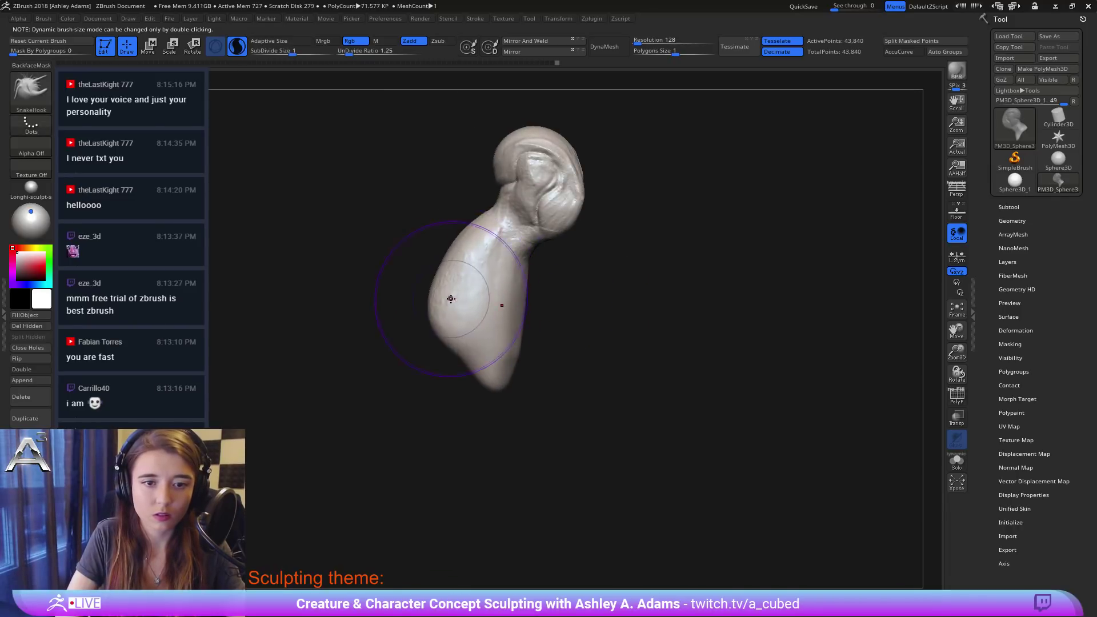
{"action": "right_click_drag", "start_coordinate": [548, 304], "coordinate": [512, 306]}
{"action": "right_click", "coordinate": [424, 348]}
{"action": "right_click_drag", "start_coordinate": [496, 169], "coordinate": [523, 286], "text": "alt"}
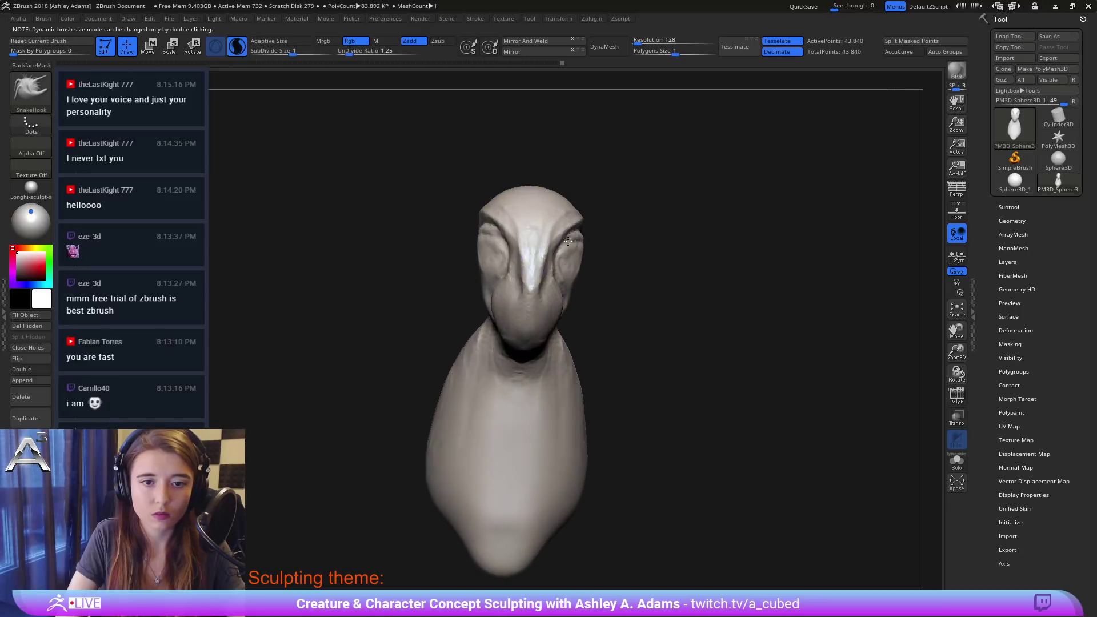
Step: Smooth the eye area and hollow out a round eye socket in the side of the head
{"action": "right_click_drag", "start_coordinate": [594, 249], "coordinate": [529, 251]}
{"action": "mouse_move", "coordinate": [528, 251]}
{"action": "right_mouse_down", "text": "ctrl"}
{"action": "mouse_move", "coordinate": [592, 286]}
{"action": "mouse_move", "coordinate": [586, 256]}
{"action": "right_mouse_up", "text": "ctrl"}
{"action": "key", "text": "b"}
{"action": "key", "text": "c"}
{"action": "key", "text": "b"}
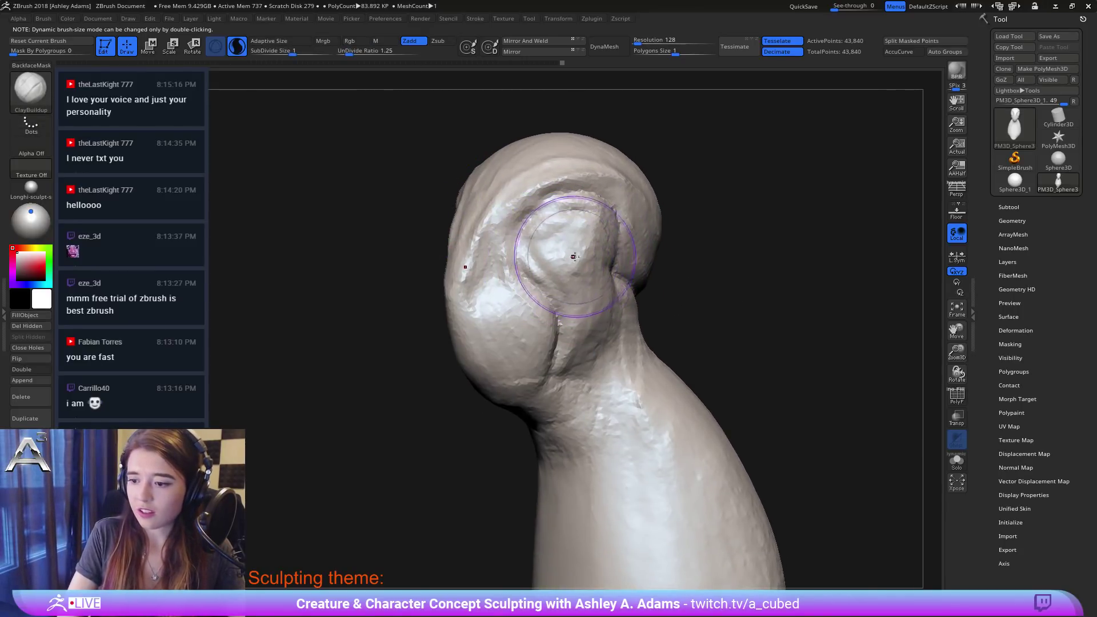
{"action": "mouse_move", "coordinate": [556, 264]}
{"action": "left_mouse_down", "text": "shift"}
{"action": "mouse_move", "coordinate": [583, 259]}
{"action": "mouse_move", "coordinate": [551, 252]}
{"action": "mouse_move", "coordinate": [624, 213]}
{"action": "left_mouse_up", "text": "shift"}
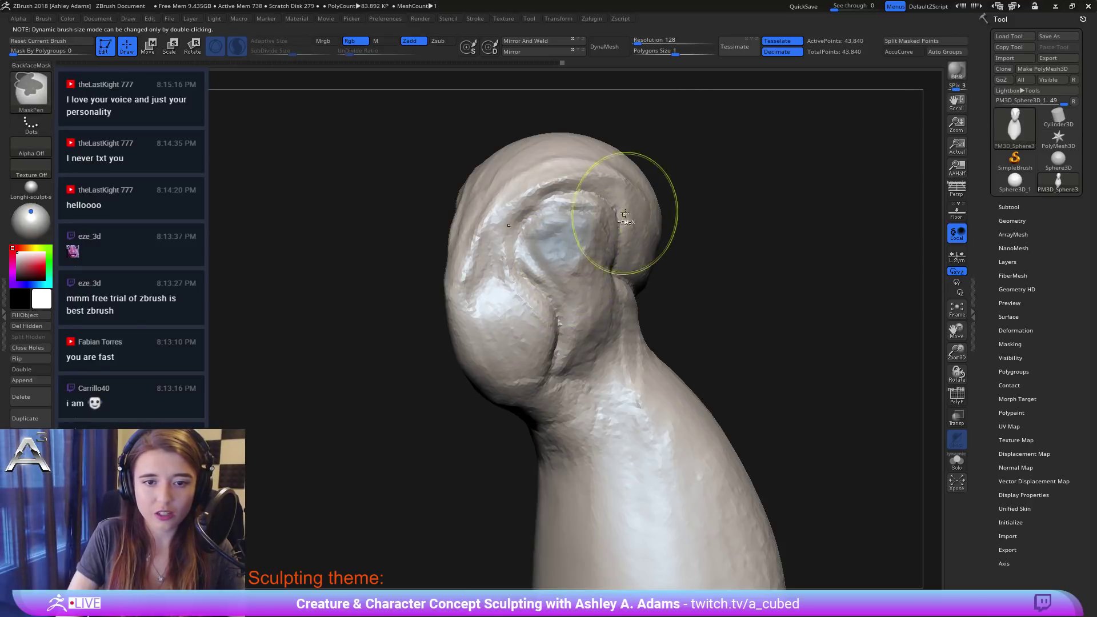
{"action": "mouse_move", "coordinate": [575, 240]}
{"action": "left_mouse_down"}
{"action": "mouse_move", "coordinate": [594, 220]}
{"action": "mouse_move", "coordinate": [562, 270]}
{"action": "mouse_move", "coordinate": [530, 238]}
{"action": "left_mouse_up"}
Step: Build up a rounded eyeball form inside the eye socket with ClayBuildup
{"action": "right_click_drag", "start_coordinate": [571, 223], "coordinate": [625, 223]}
{"action": "right_click_drag", "start_coordinate": [505, 236], "coordinate": [521, 260]}
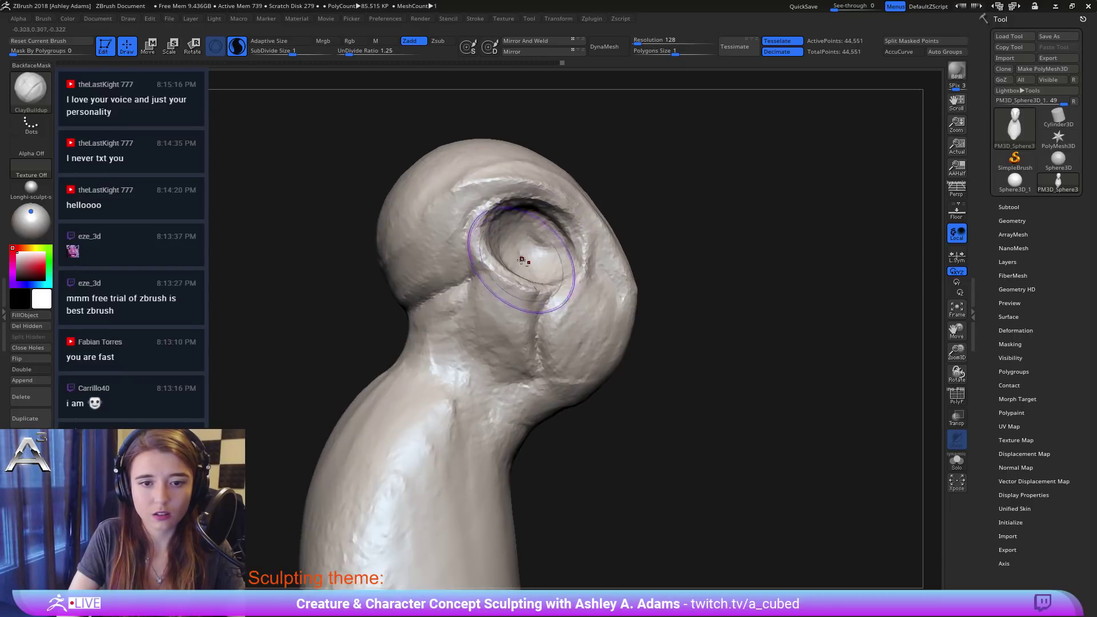
{"action": "left_click_drag", "start_coordinate": [516, 232], "coordinate": [529, 243]}
{"action": "mouse_move", "coordinate": [529, 242]}
{"action": "right_mouse_down", "text": "ctrl"}
{"action": "mouse_move", "coordinate": [549, 232]}
{"action": "mouse_move", "coordinate": [554, 269]}
{"action": "mouse_move", "coordinate": [541, 289]}
{"action": "mouse_move", "coordinate": [480, 272]}
{"action": "mouse_move", "coordinate": [519, 299]}
{"action": "right_mouse_up", "text": "ctrl"}
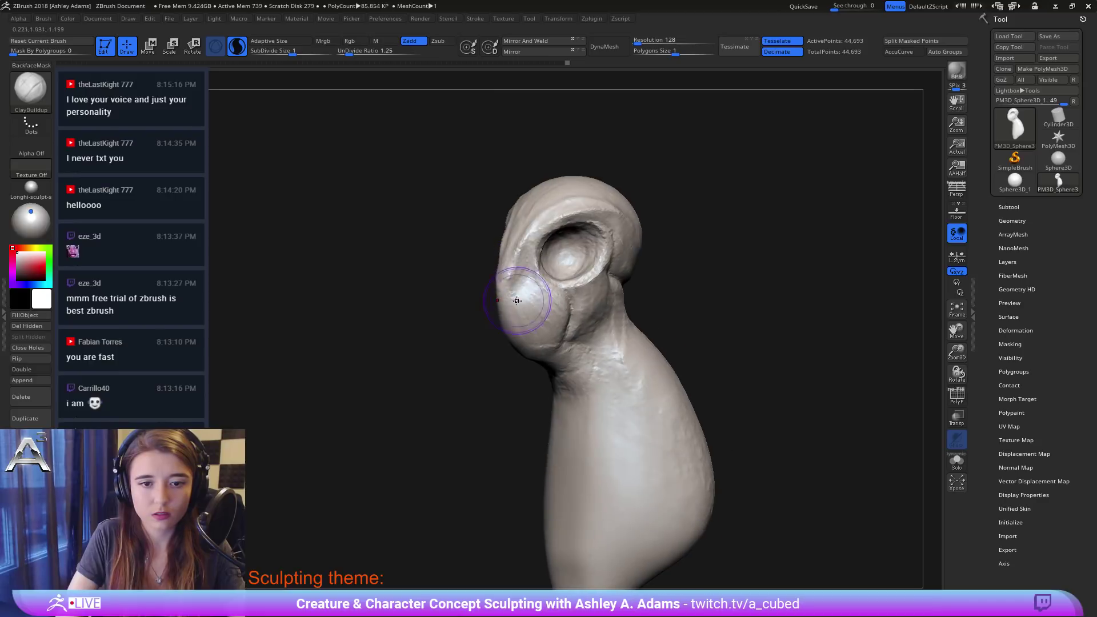
Step: Carve a groove down the muzzle in front of the cheek and up toward the eye socket with DamStandard
{"action": "key", "text": "b"}
{"action": "key", "text": "d"}
{"action": "key", "text": "s"}
{"action": "left_click_drag", "start_coordinate": [519, 277], "coordinate": [521, 317]}
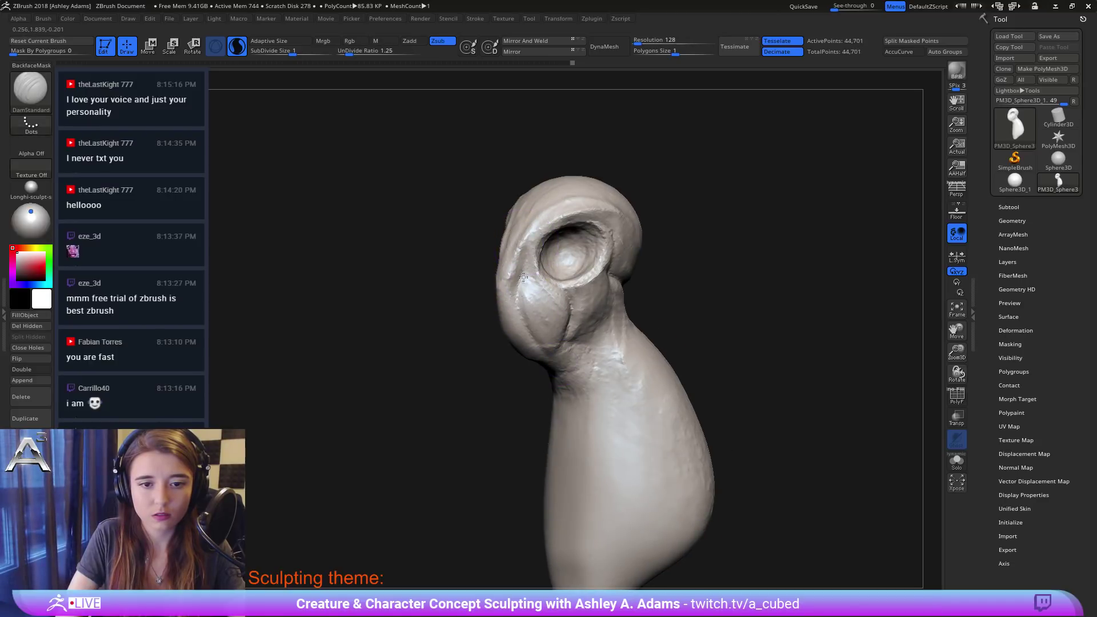
{"action": "left_click_drag", "start_coordinate": [523, 277], "coordinate": [528, 255]}
{"action": "right_click_drag", "start_coordinate": [535, 271], "coordinate": [523, 277]}
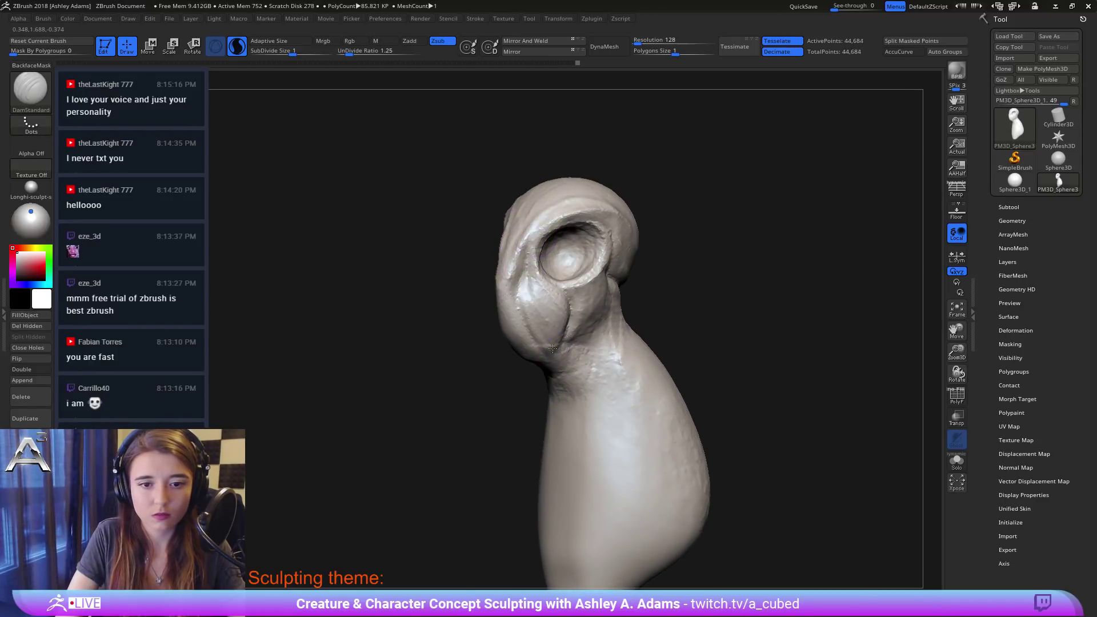
Step: Carve vertical wrinkle grooves down the front of the muzzle between the eye sockets with DamStandard
{"action": "left_click_drag", "start_coordinate": [552, 348], "coordinate": [554, 350]}
{"action": "left_click_drag", "start_coordinate": [530, 242], "coordinate": [533, 268]}
{"action": "right_click_drag", "start_coordinate": [568, 331], "coordinate": [620, 323]}
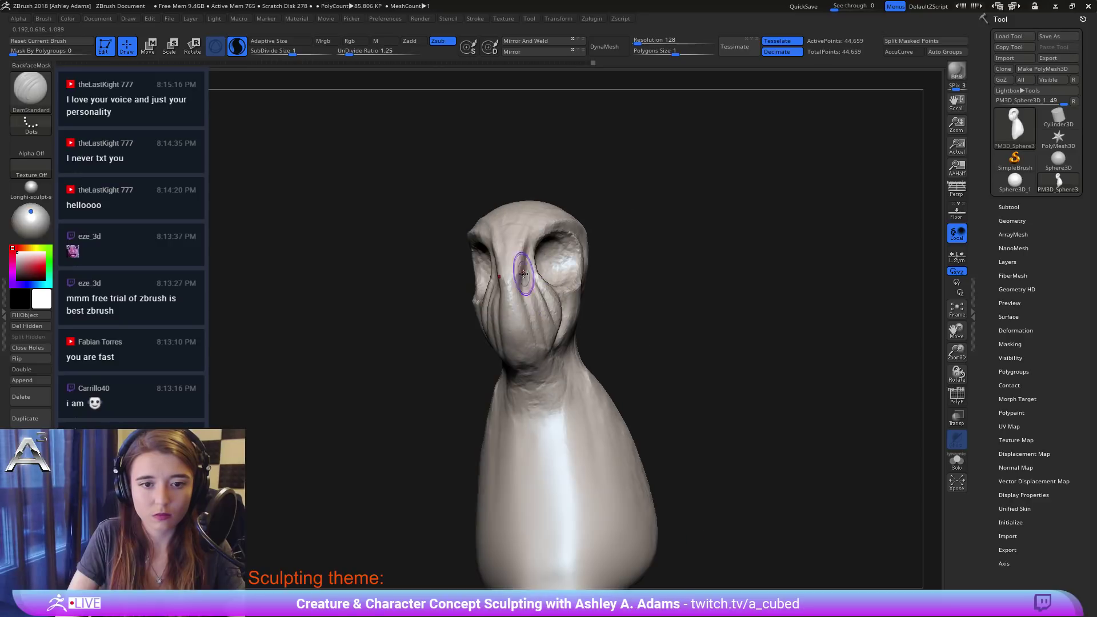
{"action": "left_click_drag", "start_coordinate": [520, 260], "coordinate": [518, 337]}
{"action": "mouse_move", "coordinate": [523, 320]}
{"action": "right_mouse_down"}
{"action": "mouse_move", "coordinate": [588, 281]}
{"action": "mouse_move", "coordinate": [489, 281]}
{"action": "right_mouse_up"}
{"action": "left_click_drag", "start_coordinate": [543, 254], "coordinate": [551, 276]}
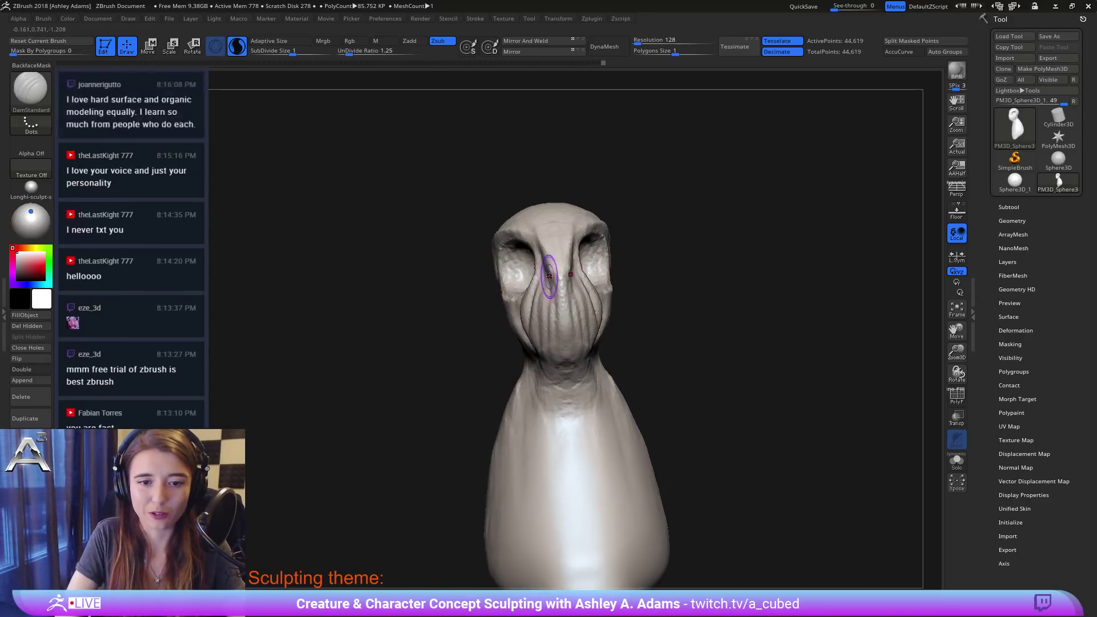
{"action": "right_click_drag", "start_coordinate": [585, 291], "coordinate": [532, 298]}
{"action": "left_click_drag", "start_coordinate": [570, 293], "coordinate": [580, 331]}
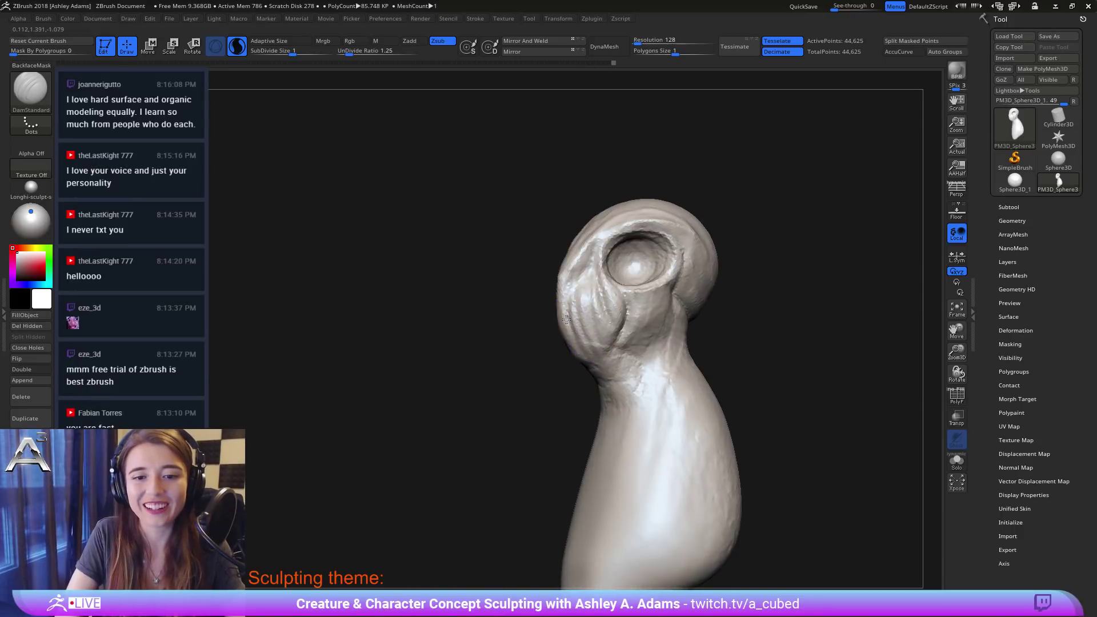
Step: Deepen and extend the wrinkle folds along the side of the muzzle with DamStandard
{"action": "right_click_drag", "start_coordinate": [574, 314], "coordinate": [593, 326]}
{"action": "mouse_move", "coordinate": [572, 311]}
{"action": "left_mouse_down"}
{"action": "mouse_move", "coordinate": [598, 378]}
{"action": "mouse_move", "coordinate": [577, 343]}
{"action": "left_mouse_up"}
{"action": "mouse_move", "coordinate": [565, 280]}
{"action": "left_mouse_down"}
{"action": "mouse_move", "coordinate": [594, 373]}
{"action": "mouse_move", "coordinate": [586, 330]}
{"action": "left_mouse_up"}
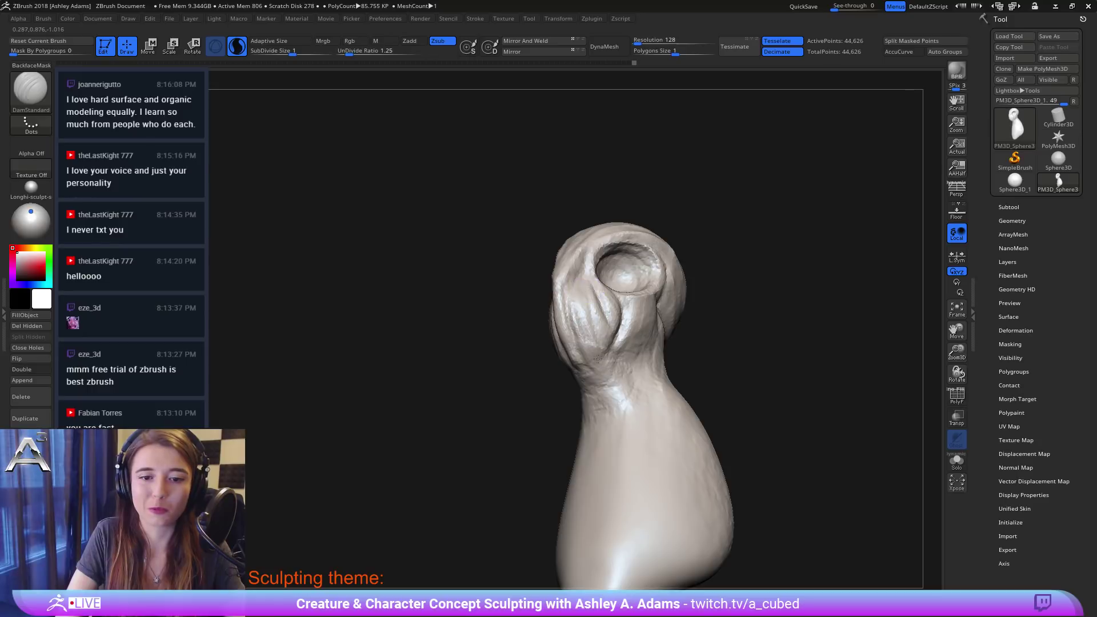
{"action": "right_click_drag", "start_coordinate": [612, 309], "coordinate": [589, 321]}
{"action": "left_click_drag", "start_coordinate": [576, 278], "coordinate": [575, 303]}
{"action": "right_click_drag", "start_coordinate": [575, 298], "coordinate": [568, 269]}
{"action": "left_click_drag", "start_coordinate": [573, 302], "coordinate": [586, 344]}
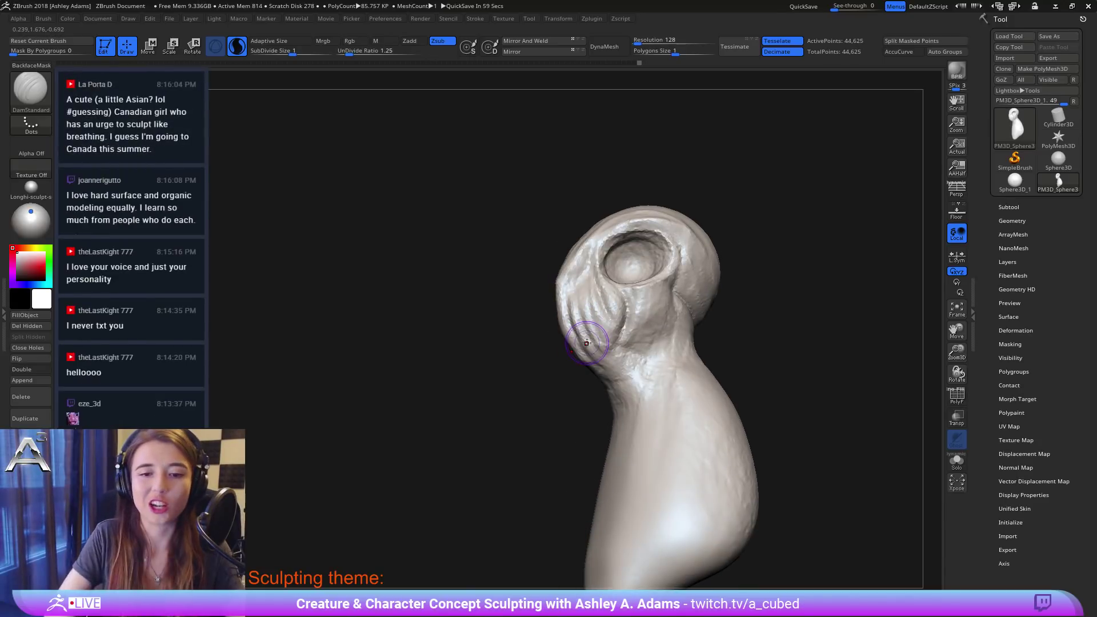
Step: Adjust the lower front contour of the muzzle with SnakeHook, and reselect the DamStandard brush
{"action": "key", "text": "b"}
{"action": "key", "text": "s"}
{"action": "key", "text": "h"}
{"action": "left_click_drag", "start_coordinate": [578, 347], "coordinate": [571, 353]}
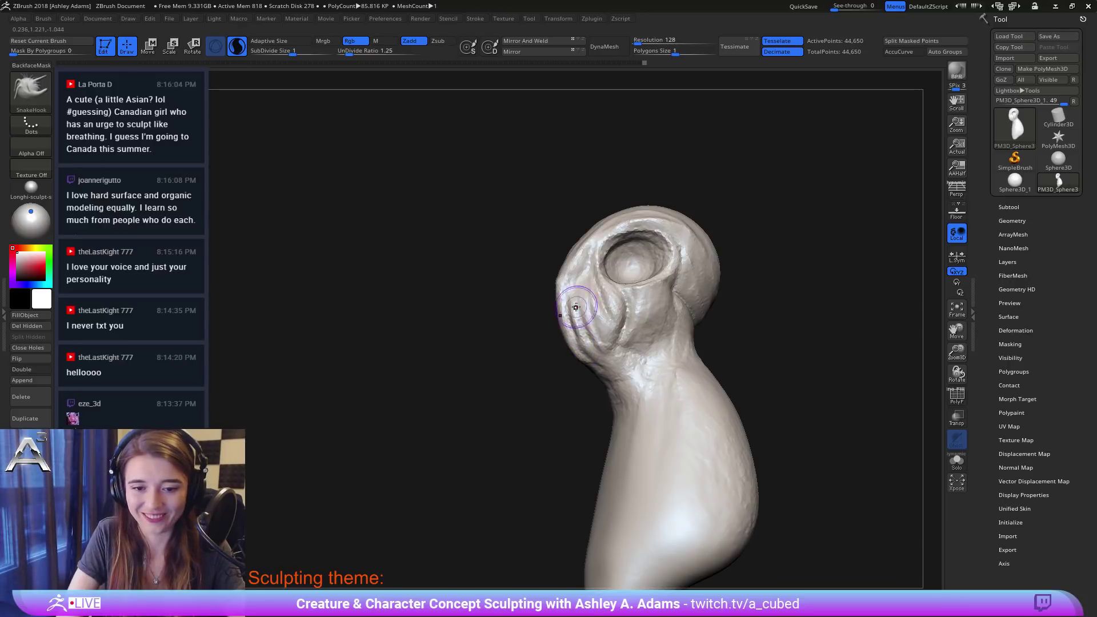
{"action": "right_click_drag", "start_coordinate": [577, 305], "coordinate": [633, 320]}
{"action": "key", "text": "b"}
{"action": "key", "text": "d"}
{"action": "key", "text": "s"}
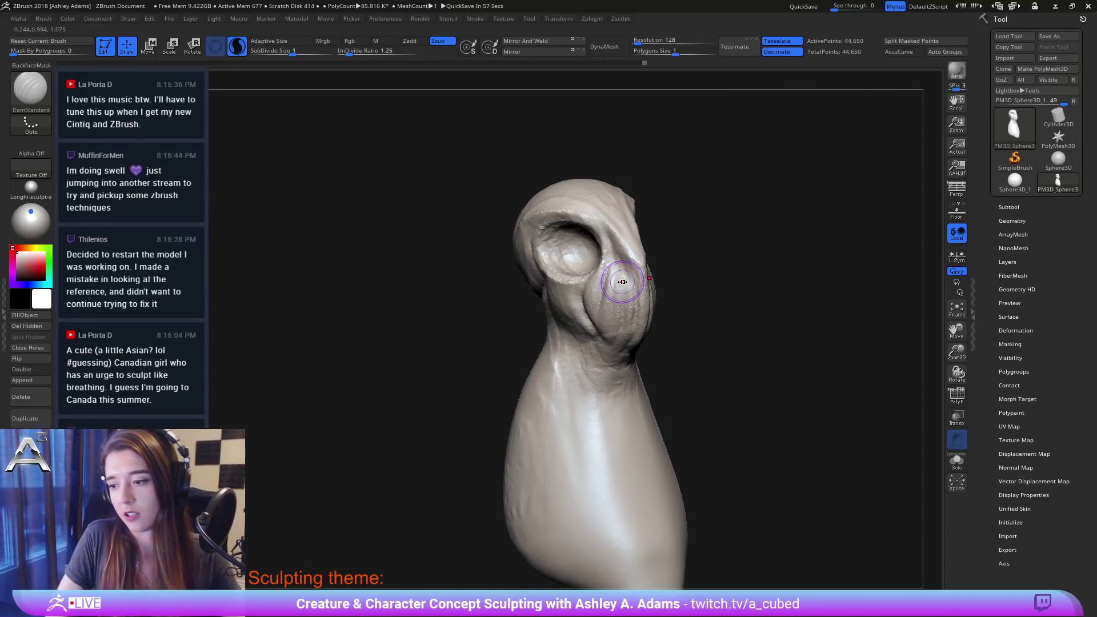
Step: Reshape the rear rim of the eye socket and the cheek below it with SnakeHook
{"action": "mouse_move", "coordinate": [539, 211]}
{"action": "right_mouse_down"}
{"action": "mouse_move", "coordinate": [566, 243]}
{"action": "mouse_move", "coordinate": [565, 273]}
{"action": "mouse_move", "coordinate": [560, 249]}
{"action": "mouse_move", "coordinate": [571, 250]}
{"action": "right_mouse_up"}
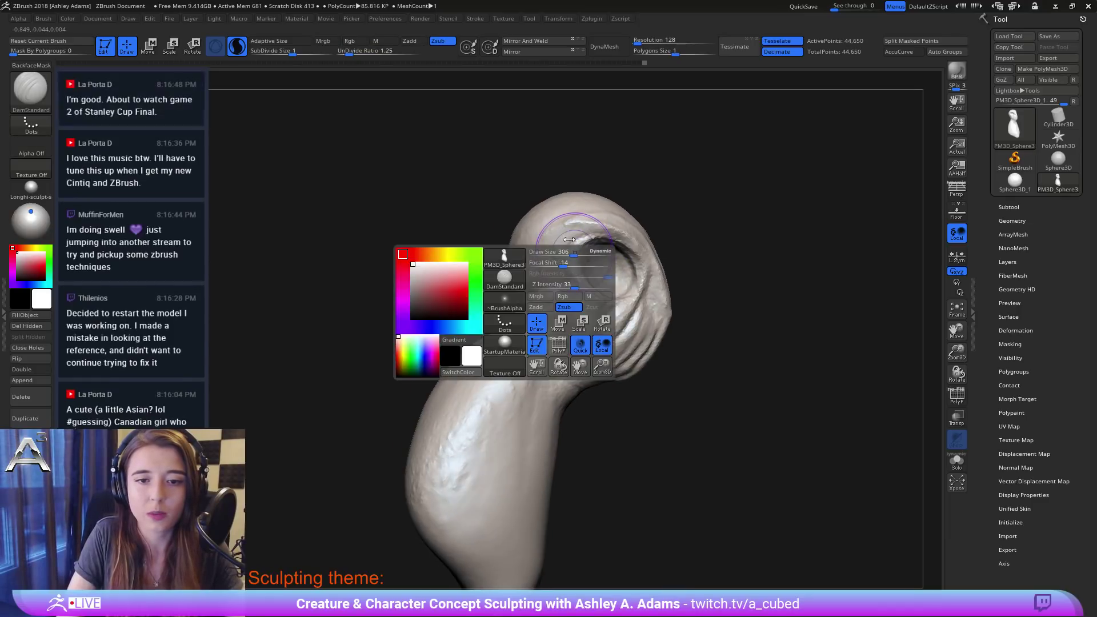
{"action": "key", "text": "b"}
{"action": "key", "text": "s"}
{"action": "key", "text": "h"}
{"action": "left_click_drag", "start_coordinate": [564, 268], "coordinate": [574, 252]}
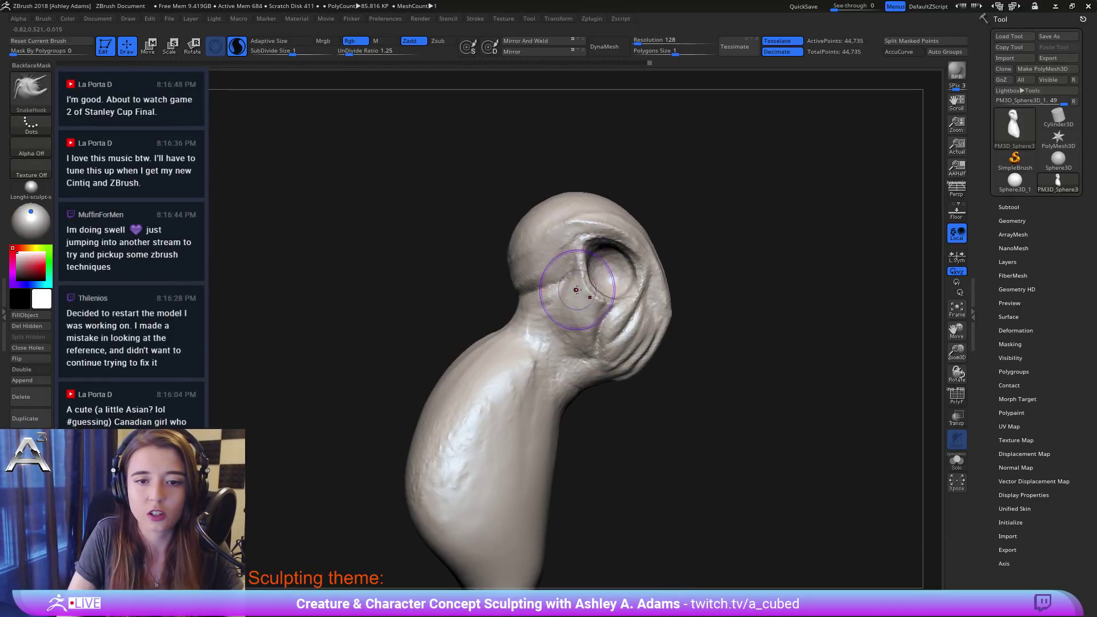
{"action": "left_click_drag", "start_coordinate": [576, 293], "coordinate": [579, 293]}
{"action": "right_click_drag", "start_coordinate": [578, 293], "coordinate": [713, 302]}
{"action": "left_click_drag", "start_coordinate": [709, 292], "coordinate": [721, 294]}
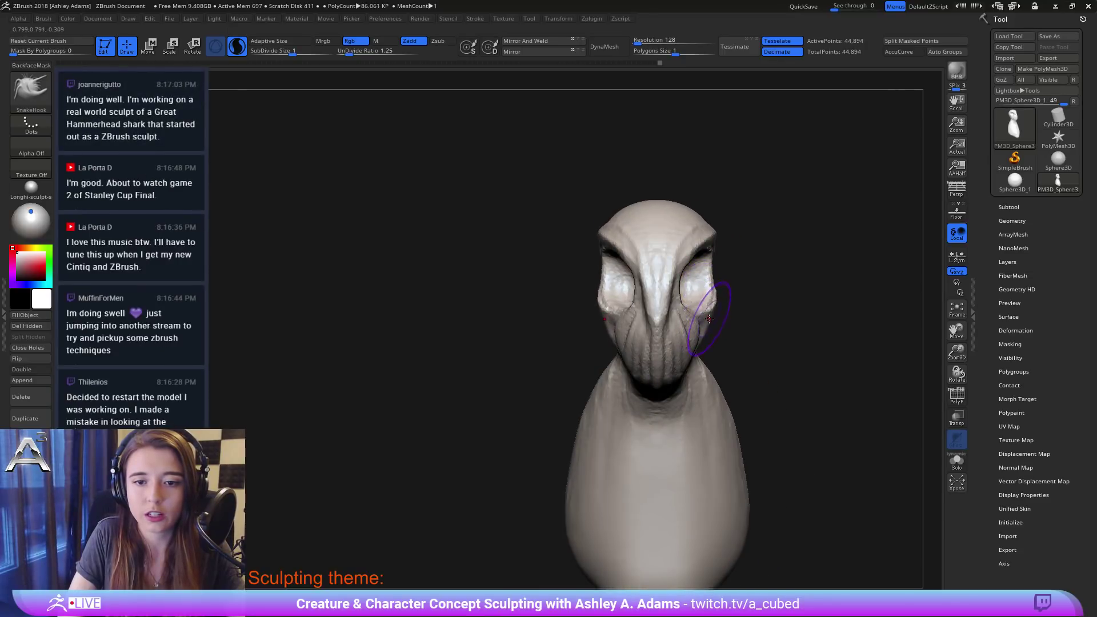
{"action": "right_click_drag", "start_coordinate": [707, 312], "coordinate": [627, 290]}
{"action": "left_click_drag", "start_coordinate": [610, 301], "coordinate": [604, 313]}
Step: Pull the throat and upper chest forward with SnakeHook to fill out the front profile
{"action": "mouse_move", "coordinate": [605, 320]}
{"action": "right_mouse_down", "text": "ctrl"}
{"action": "mouse_move", "coordinate": [636, 267]}
{"action": "mouse_move", "coordinate": [614, 290]}
{"action": "mouse_move", "coordinate": [615, 254]}
{"action": "right_mouse_up", "text": "ctrl"}
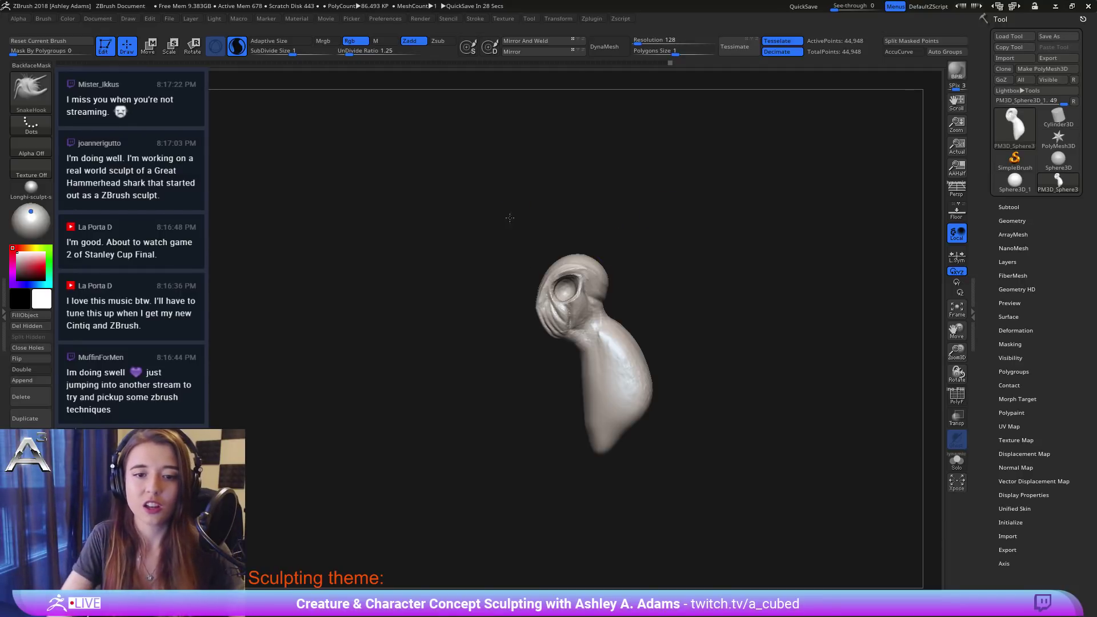
{"action": "mouse_move", "coordinate": [510, 217]}
{"action": "left_mouse_down"}
{"action": "mouse_move", "coordinate": [577, 224]}
{"action": "mouse_move", "coordinate": [613, 354]}
{"action": "mouse_move", "coordinate": [627, 244]}
{"action": "mouse_move", "coordinate": [624, 302]}
{"action": "left_mouse_up"}
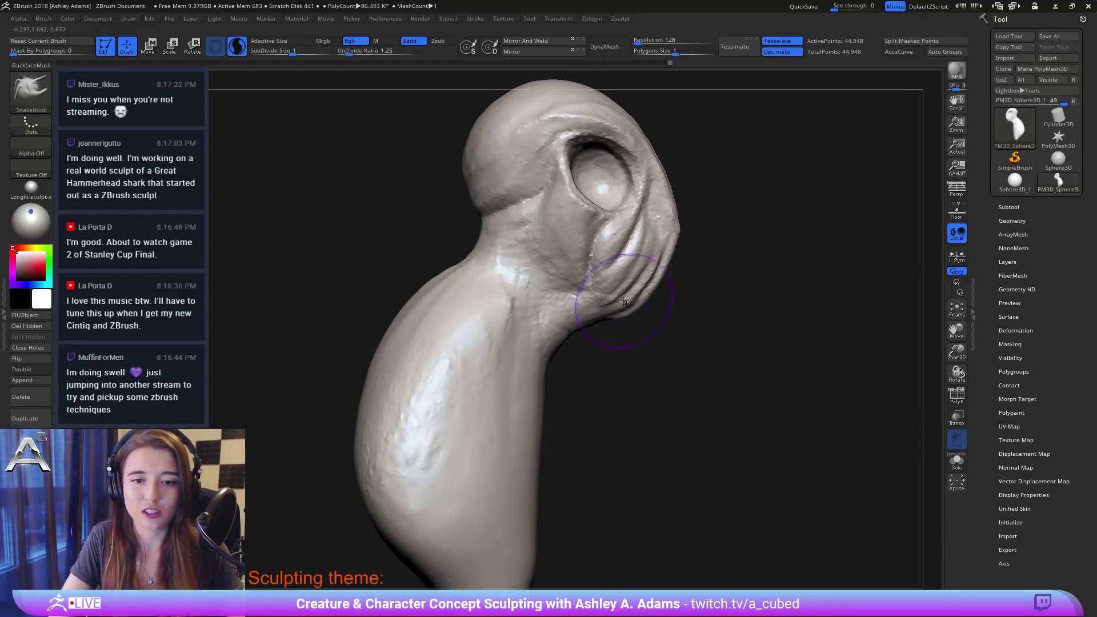
{"action": "left_click_drag", "start_coordinate": [570, 332], "coordinate": [563, 352]}
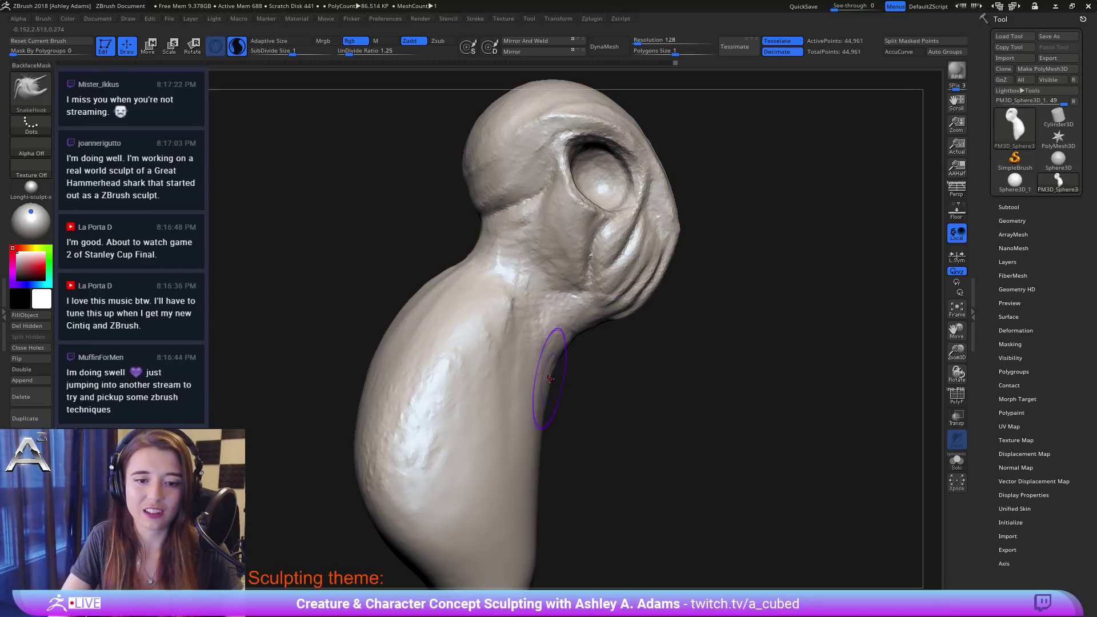
{"action": "left_click_drag", "start_coordinate": [532, 427], "coordinate": [545, 420]}
{"action": "left_click_drag", "start_coordinate": [536, 459], "coordinate": [542, 455]}
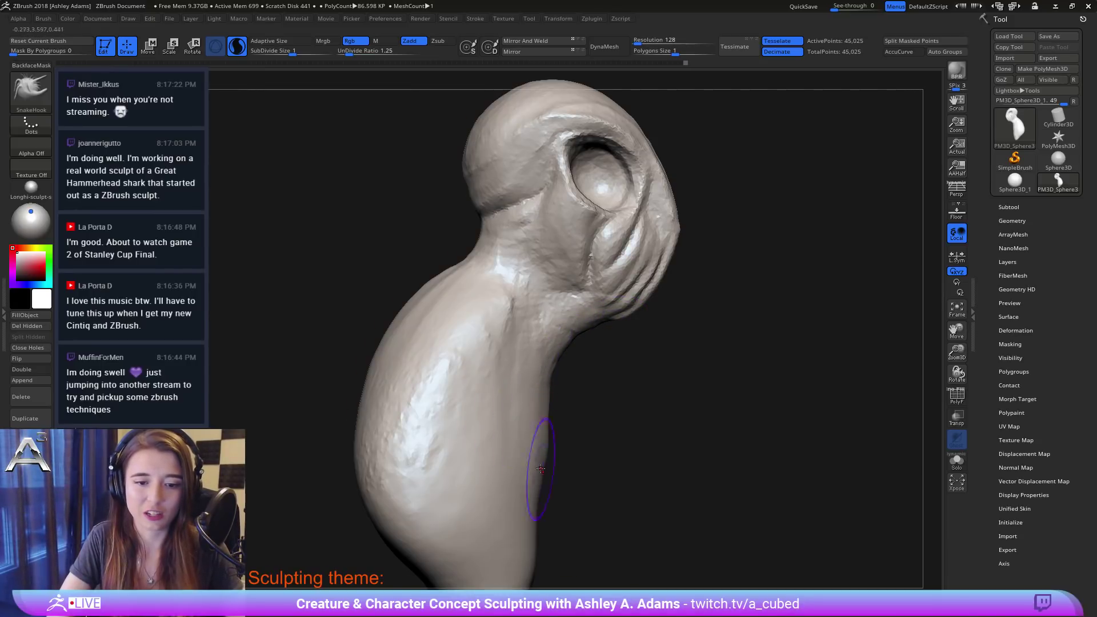
{"action": "right_click_drag", "start_coordinate": [540, 469], "coordinate": [543, 373], "text": "ctrl"}
Step: Fill out the belly and reshape the sides of the lower torso with SnakeHook
{"action": "right_click", "coordinate": [481, 487]}
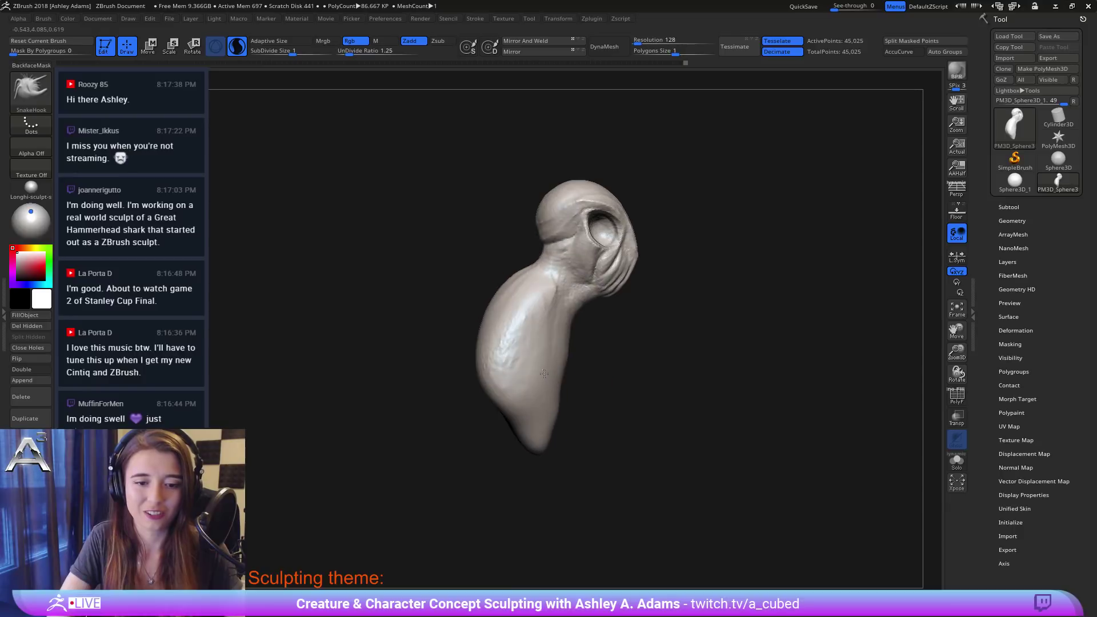
{"action": "left_click_drag", "start_coordinate": [544, 400], "coordinate": [558, 386]}
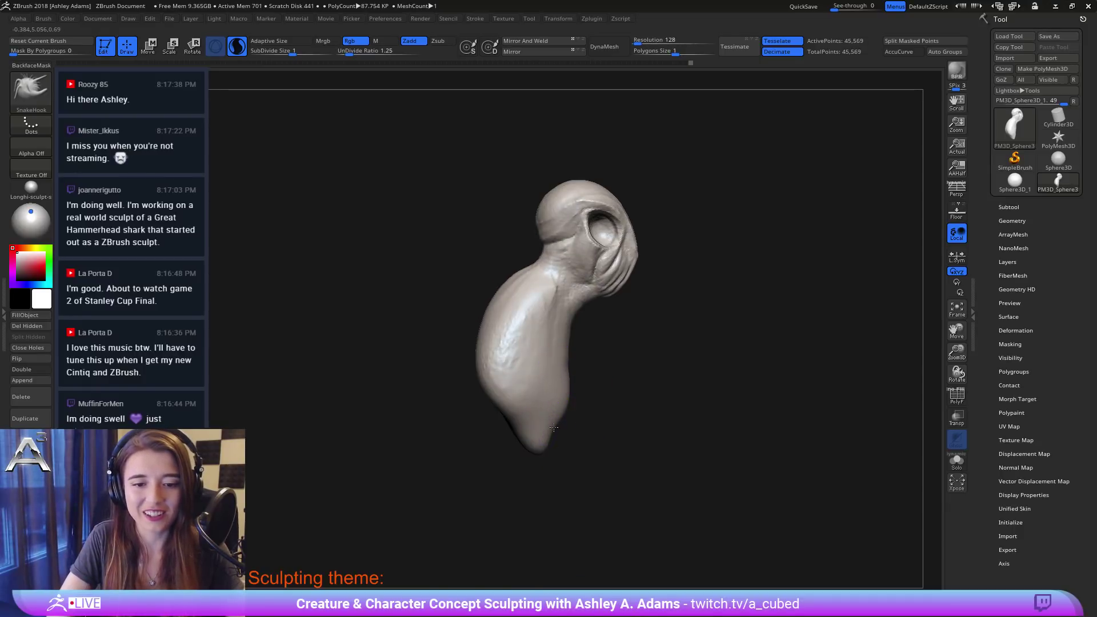
{"action": "mouse_move", "coordinate": [553, 428]}
{"action": "left_mouse_down"}
{"action": "mouse_move", "coordinate": [573, 332]}
{"action": "mouse_move", "coordinate": [573, 346]}
{"action": "left_mouse_up"}
{"action": "mouse_move", "coordinate": [645, 342]}
{"action": "left_mouse_down"}
{"action": "mouse_move", "coordinate": [480, 335]}
{"action": "mouse_move", "coordinate": [527, 338]}
{"action": "left_mouse_up"}
{"action": "key", "text": "space"}
{"action": "mouse_move", "coordinate": [610, 355]}
{"action": "left_mouse_down"}
{"action": "mouse_move", "coordinate": [613, 418]}
{"action": "mouse_move", "coordinate": [617, 403]}
{"action": "left_mouse_up"}
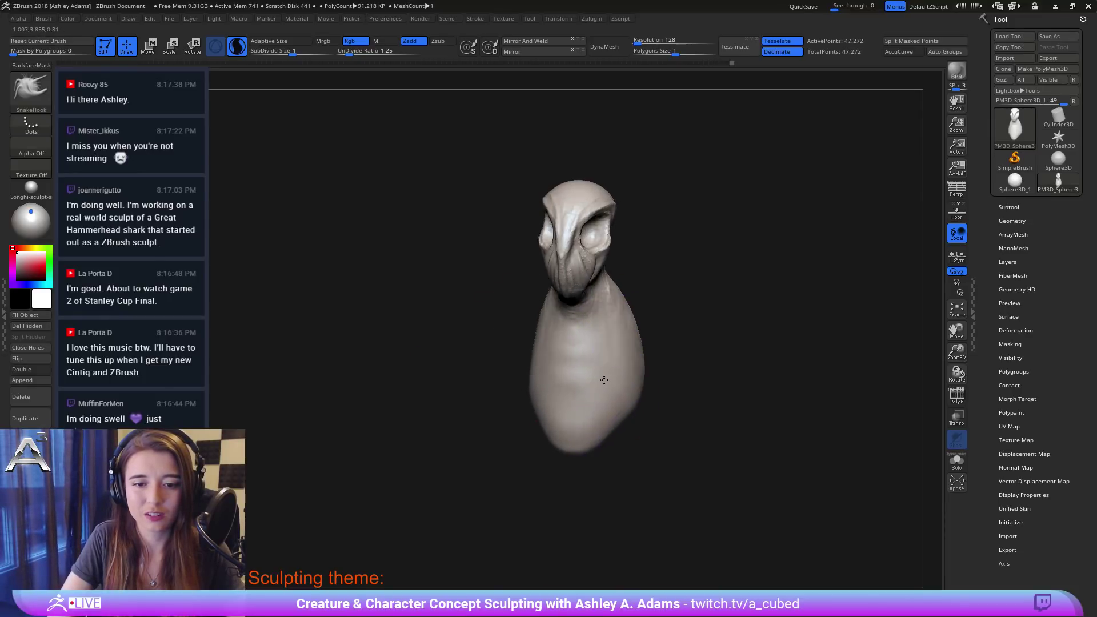
{"action": "mouse_move", "coordinate": [674, 434]}
{"action": "left_mouse_down"}
{"action": "mouse_move", "coordinate": [626, 306]}
{"action": "mouse_move", "coordinate": [631, 321]}
{"action": "left_mouse_up"}
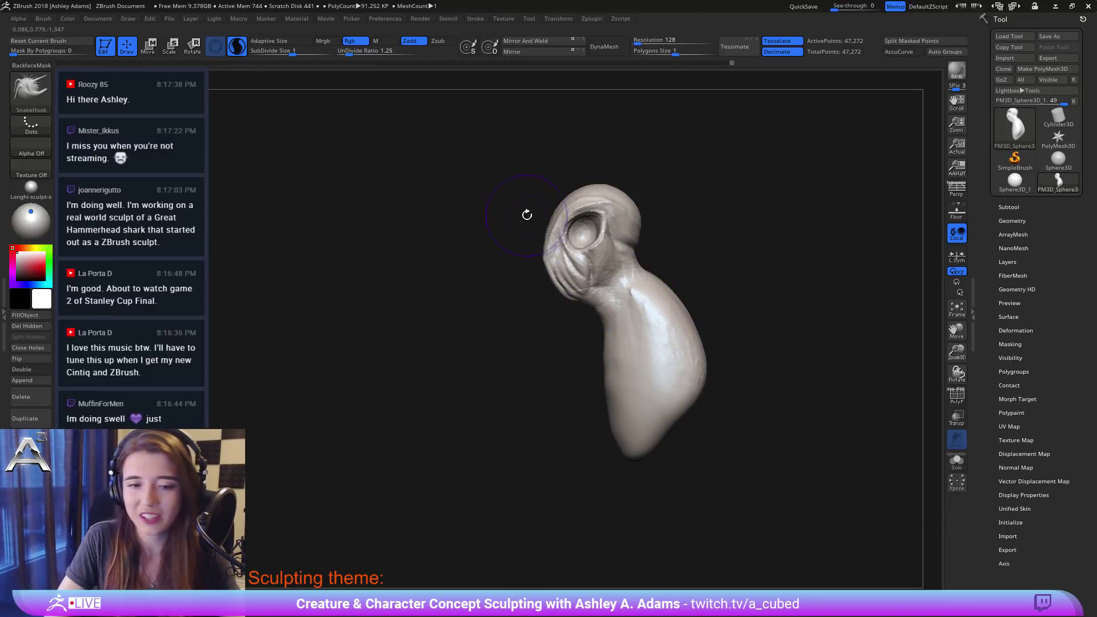
Step: Mask the wrinkled lower muzzle on the side of the face with a smaller MaskPen brush
{"action": "mouse_move", "coordinate": [527, 215]}
{"action": "right_mouse_down"}
{"action": "mouse_move", "coordinate": [594, 241]}
{"action": "mouse_move", "coordinate": [531, 278]}
{"action": "right_mouse_up"}
{"action": "right_click_drag", "start_coordinate": [531, 277], "coordinate": [578, 279]}
{"action": "mouse_move", "coordinate": [578, 280]}
{"action": "right_mouse_down", "text": "ctrl"}
{"action": "mouse_move", "coordinate": [540, 290]}
{"action": "mouse_move", "coordinate": [549, 251]}
{"action": "mouse_move", "coordinate": [583, 247]}
{"action": "mouse_move", "coordinate": [521, 268]}
{"action": "right_mouse_up", "text": "ctrl"}
{"action": "right_click", "coordinate": [520, 266]}
{"action": "right_click", "coordinate": [521, 268]}
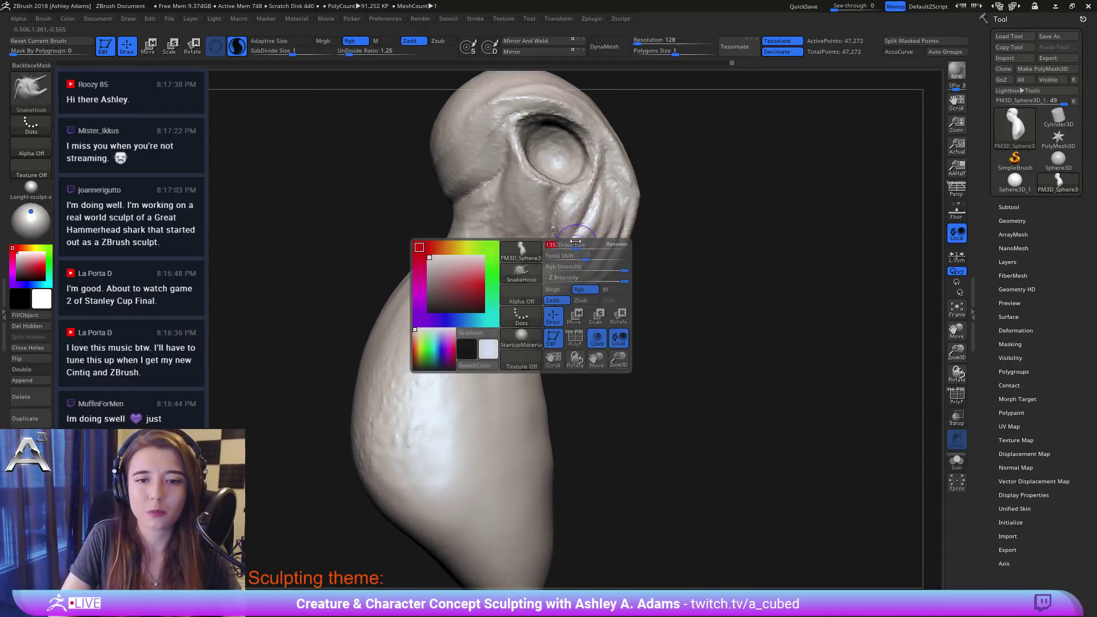
{"action": "key", "text": "ctrl"}
{"action": "mouse_move", "coordinate": [599, 210]}
{"action": "left_mouse_down", "text": "ctrl"}
{"action": "mouse_move", "coordinate": [573, 267]}
{"action": "mouse_move", "coordinate": [588, 283]}
{"action": "mouse_move", "coordinate": [599, 267]}
{"action": "left_mouse_up", "text": "ctrl"}
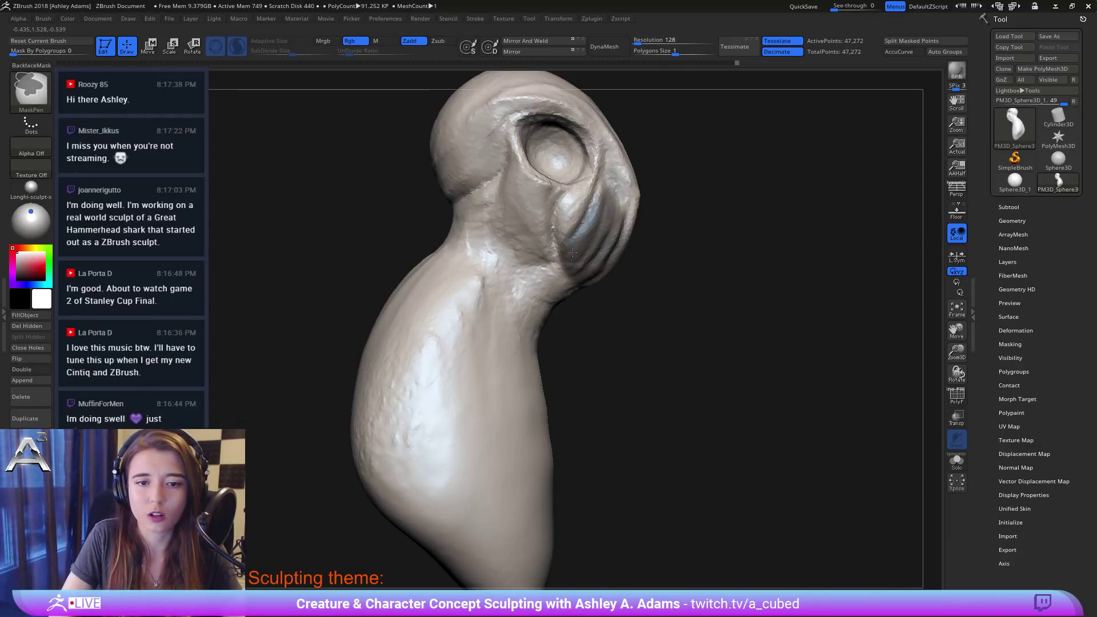
{"action": "mouse_move", "coordinate": [590, 233]}
{"action": "right_mouse_down"}
{"action": "mouse_move", "coordinate": [626, 260]}
{"action": "mouse_move", "coordinate": [630, 219]}
{"action": "right_mouse_up"}
{"action": "right_click_drag", "start_coordinate": [635, 268], "coordinate": [637, 289]}
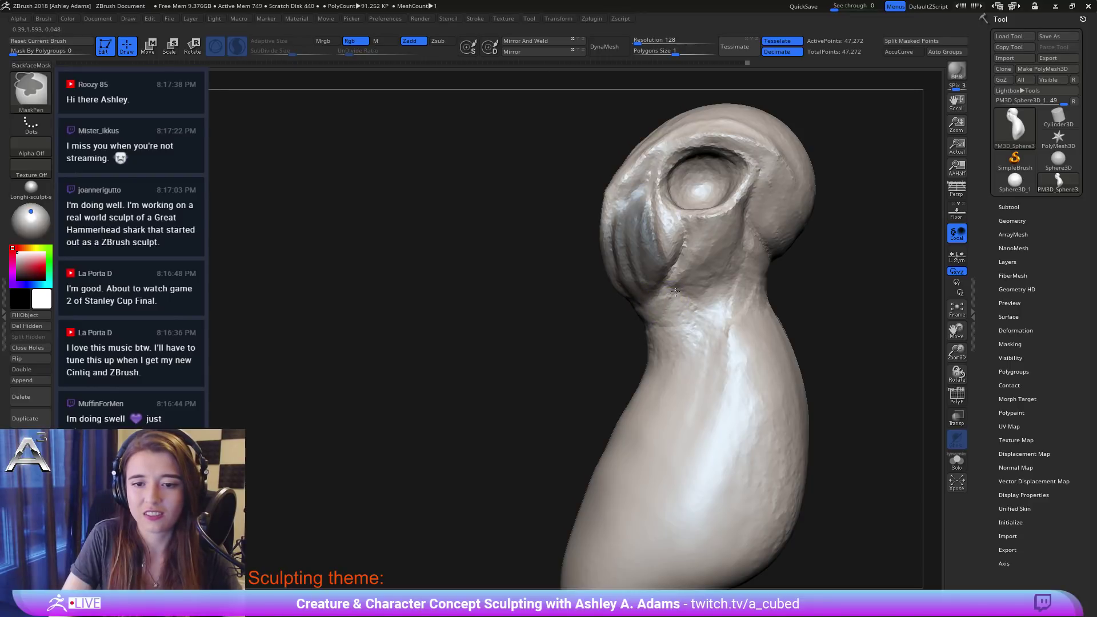
Step: Invert the mask to free only the muzzle, and pull its lower end down away from the throat with SnakeHook
{"action": "key", "text": "b"}
{"action": "key", "text": "s"}
{"action": "key", "text": "h"}
{"action": "mouse_move", "coordinate": [621, 343]}
{"action": "right_mouse_down"}
{"action": "mouse_move", "coordinate": [691, 274]}
{"action": "mouse_move", "coordinate": [650, 274]}
{"action": "right_mouse_up"}
{"action": "key", "text": "space"}
{"action": "left_click_drag", "start_coordinate": [597, 279], "coordinate": [595, 293]}
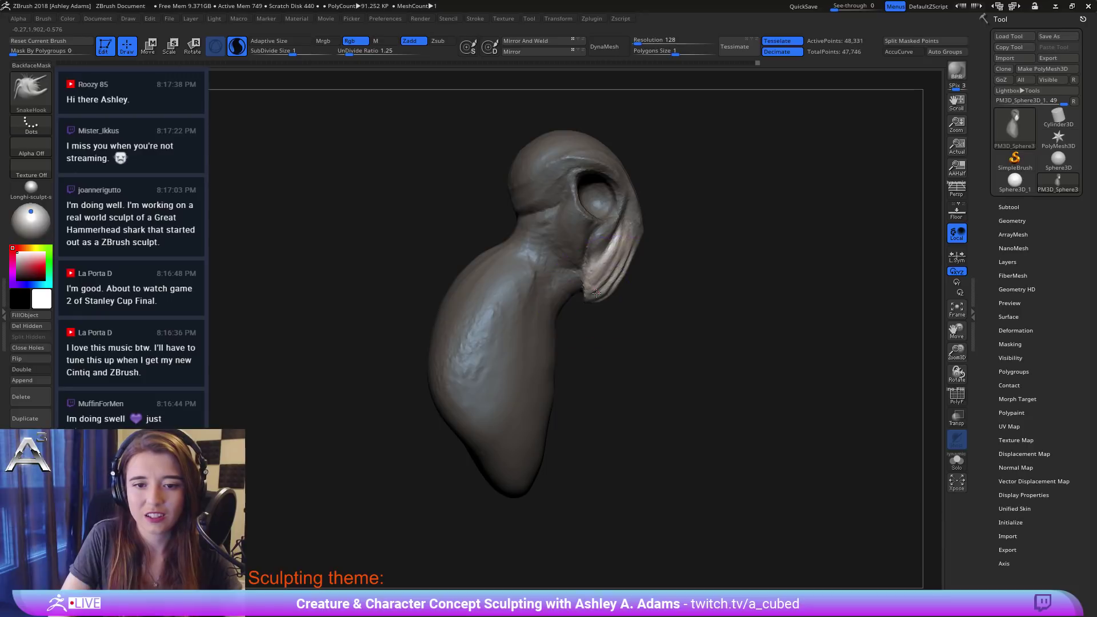
Step: Refine the overhanging lower edge of the muzzle with SnakeHook at varied brush sizes, and clear the mask
{"action": "right_click_drag", "start_coordinate": [605, 284], "coordinate": [606, 280]}
{"action": "key", "text": "space"}
{"action": "left_click", "coordinate": [606, 275]}
{"action": "left_click_drag", "start_coordinate": [615, 271], "coordinate": [616, 276]}
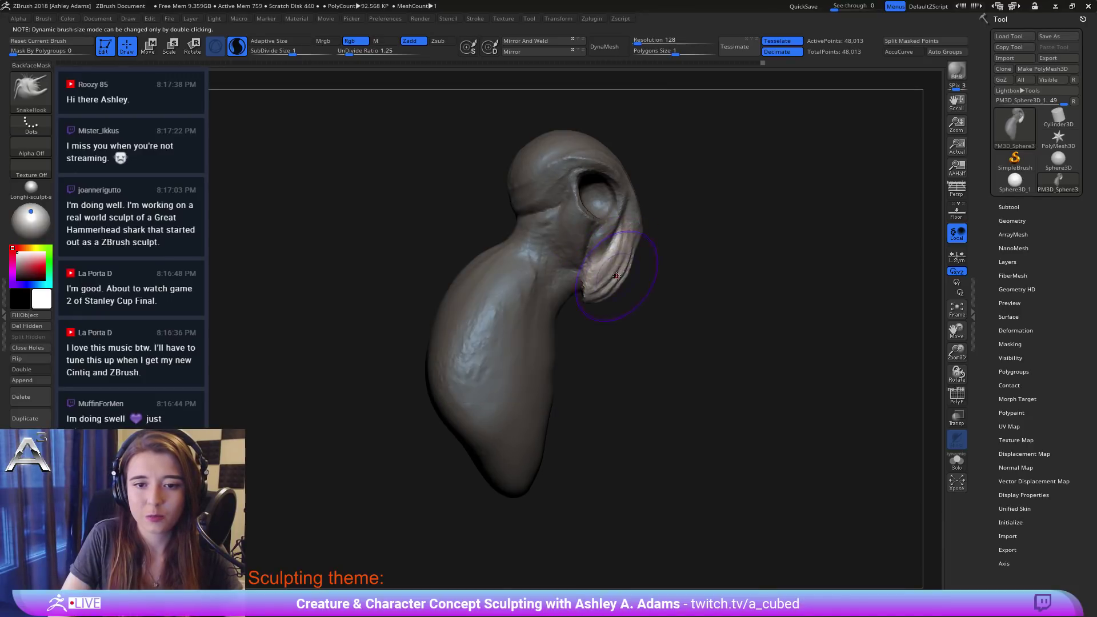
{"action": "key", "text": "space"}
{"action": "left_click", "coordinate": [611, 280]}
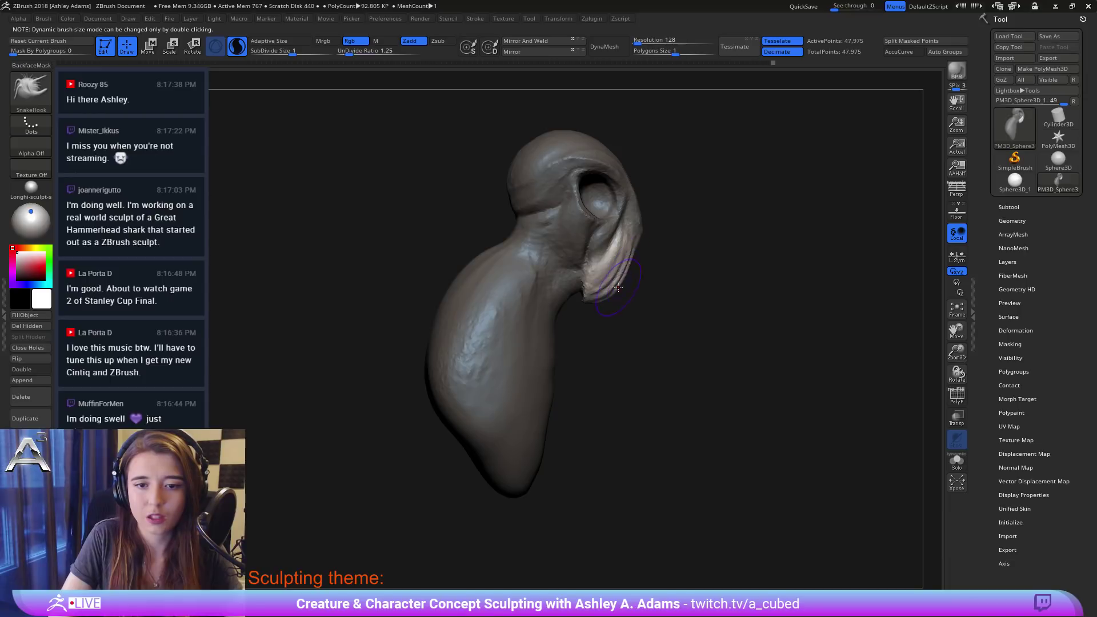
{"action": "right_click_drag", "start_coordinate": [619, 287], "coordinate": [730, 297]}
{"action": "key", "text": "space"}
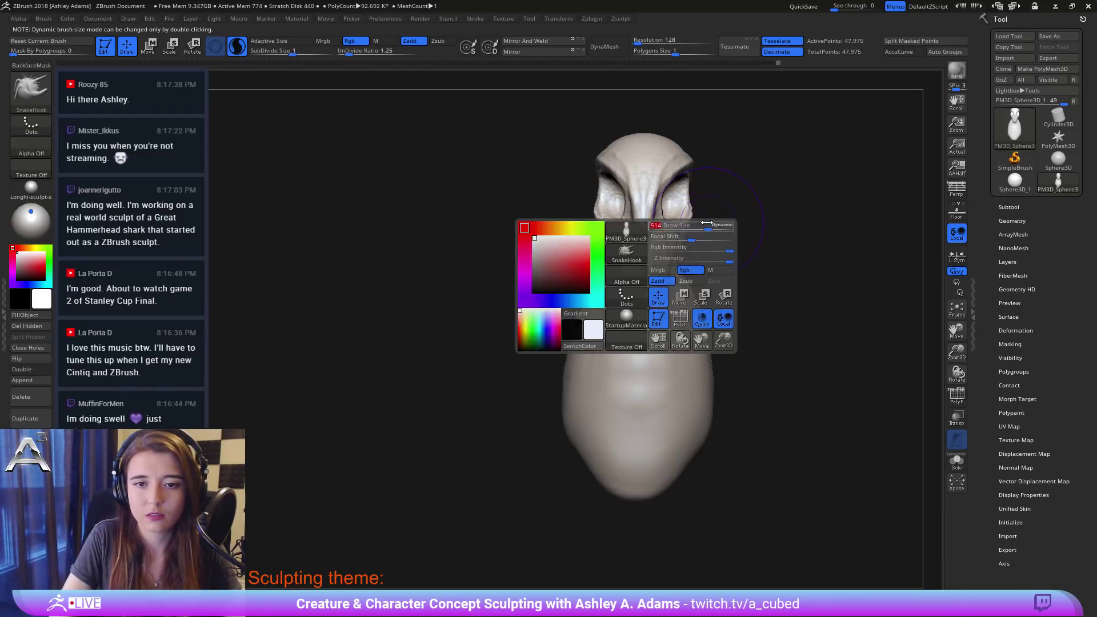
Step: Append a Sphere3D_1 mesh as a new subtool for the eye and make it the active subtool
{"action": "right_click_drag", "start_coordinate": [813, 193], "coordinate": [696, 240], "text": "alt"}
{"action": "left_click", "coordinate": [1009, 204]}
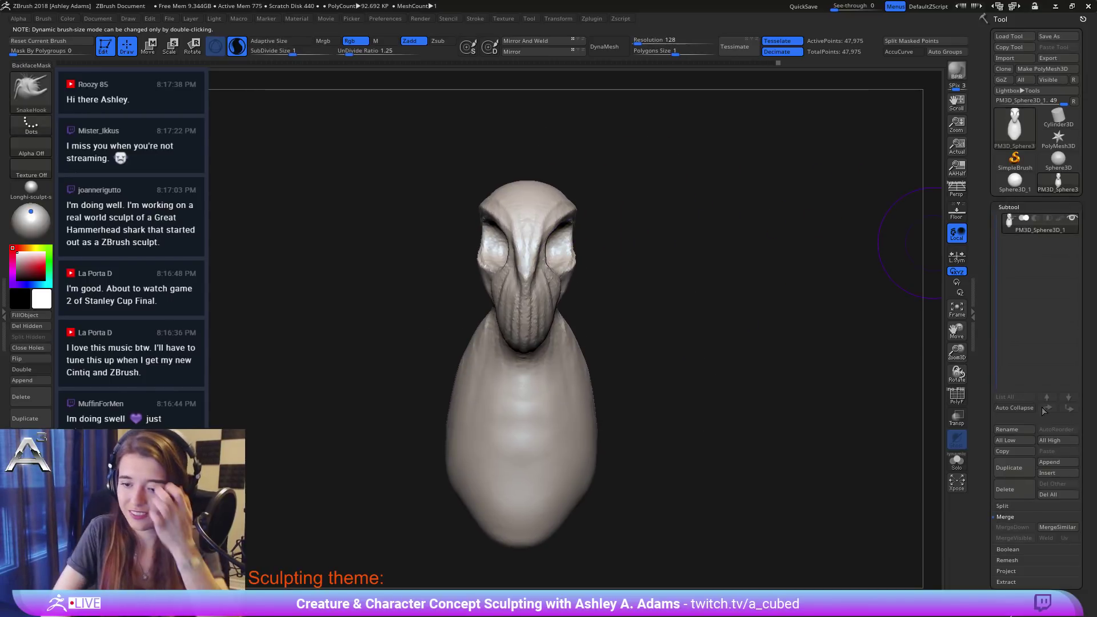
{"action": "left_click", "coordinate": [1054, 462]}
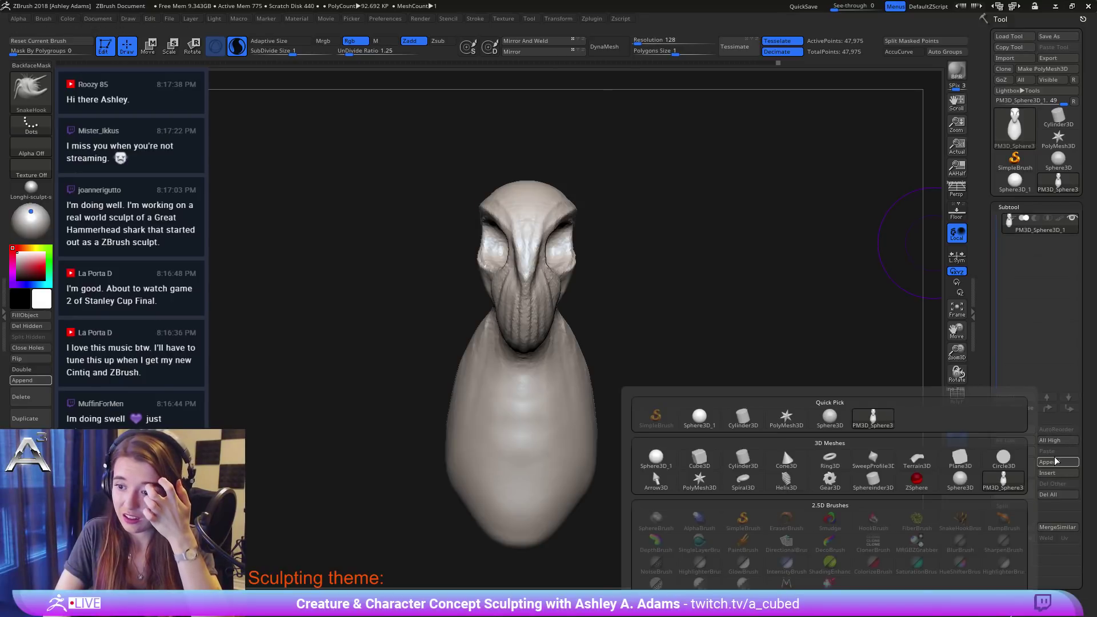
{"action": "left_click", "coordinate": [1055, 461]}
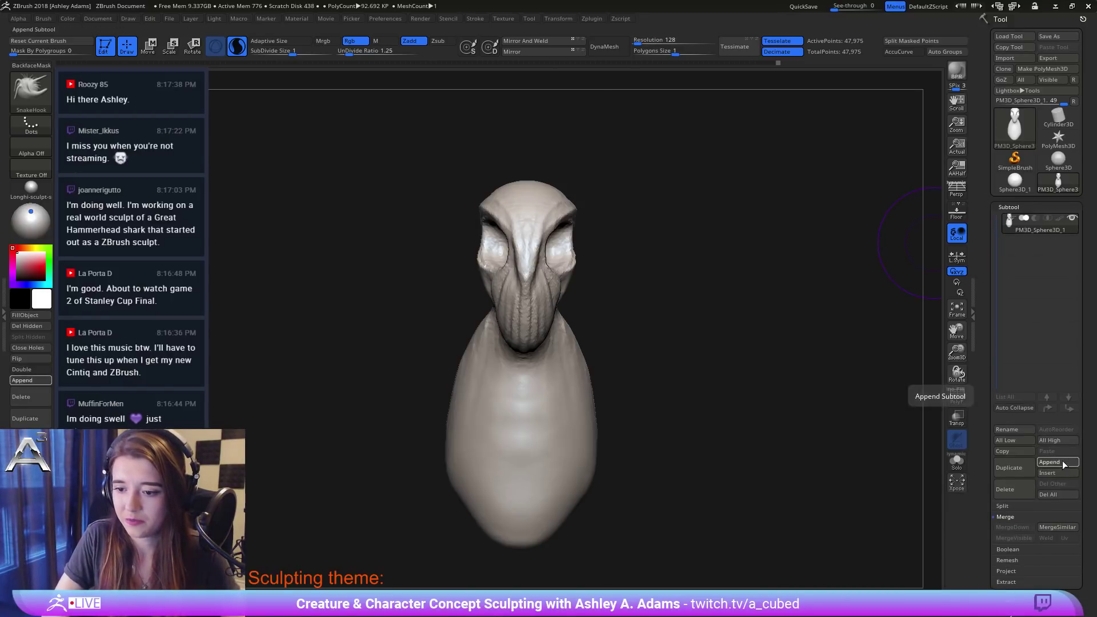
{"action": "left_click", "coordinate": [1062, 461]}
{"action": "left_click", "coordinate": [712, 422]}
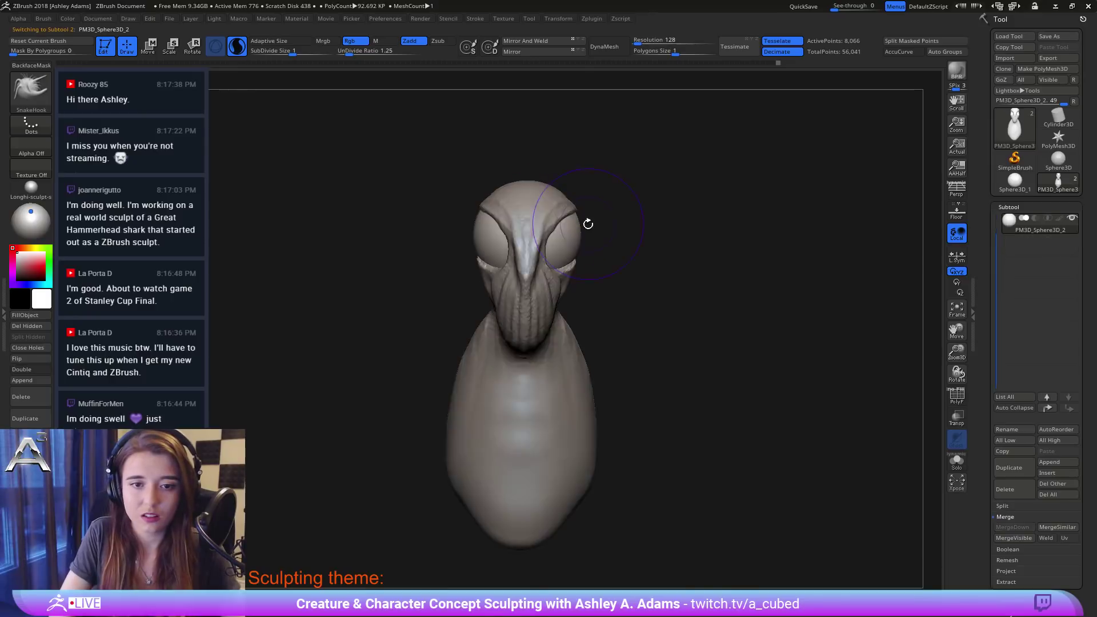
Step: Scale the appended sphere down to eyeball size and move it to the eye socket with the transform gizmo
{"action": "left_click_drag", "start_coordinate": [587, 224], "coordinate": [537, 236]}
{"action": "key", "text": "w"}
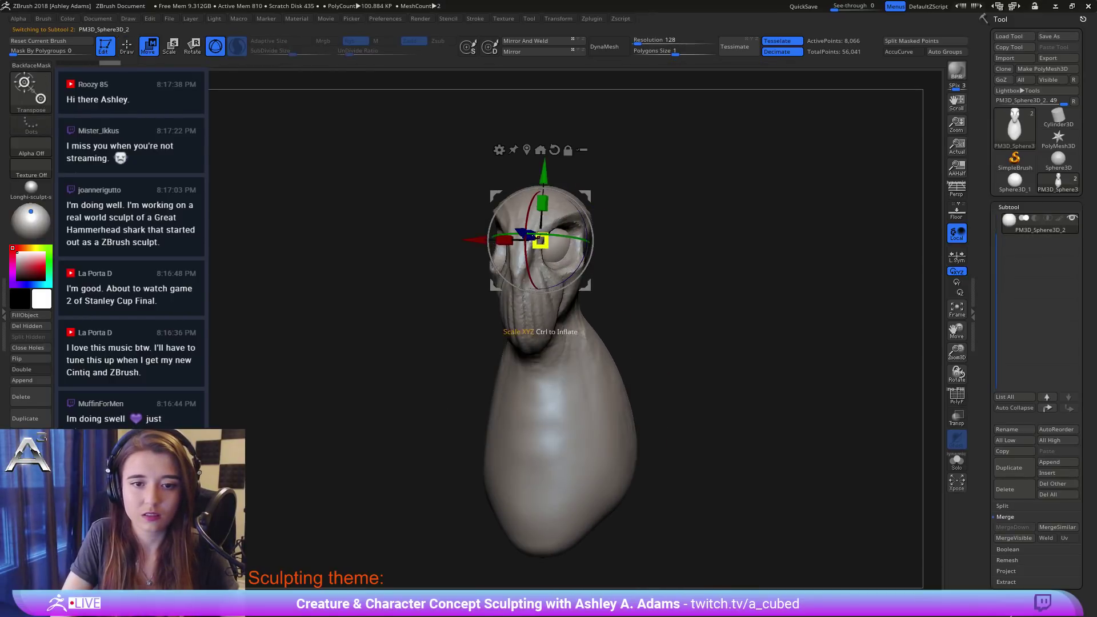
{"action": "right_click_drag", "start_coordinate": [537, 235], "coordinate": [577, 229]}
{"action": "left_click_drag", "start_coordinate": [577, 193], "coordinate": [608, 200]}
{"action": "right_click_drag", "start_coordinate": [607, 200], "coordinate": [522, 201]}
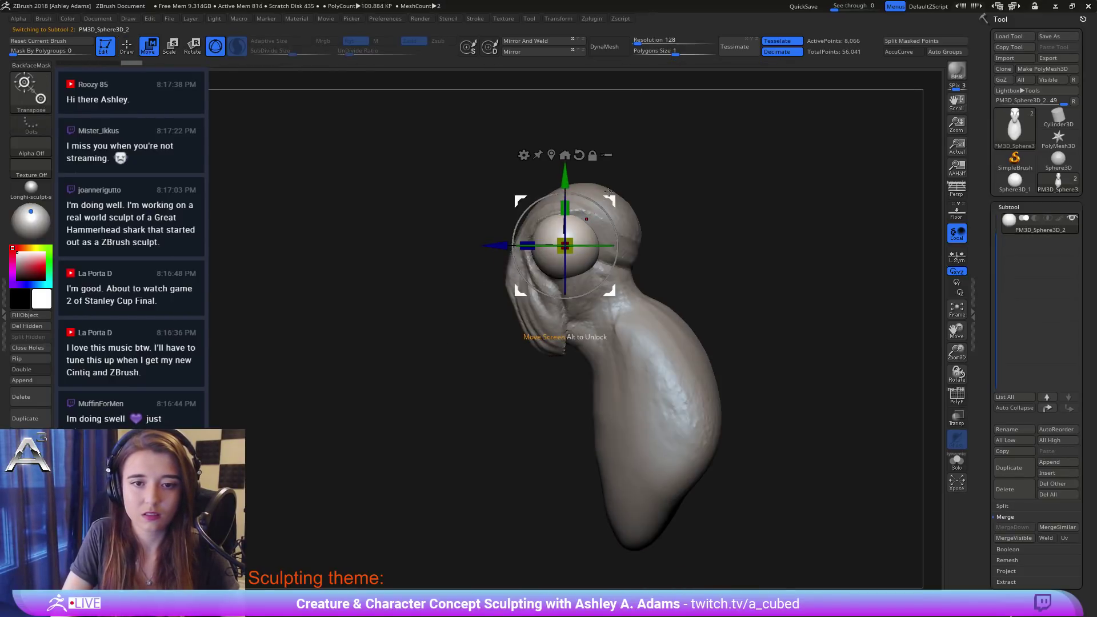
{"action": "left_click_drag", "start_coordinate": [609, 193], "coordinate": [601, 194]}
{"action": "right_click_drag", "start_coordinate": [602, 197], "coordinate": [670, 215], "text": "shift"}
{"action": "left_click_drag", "start_coordinate": [518, 247], "coordinate": [502, 247]}
Step: Fine-tune the eyeball sphere's position inside its socket with the transform gizmo, checking the fit from several angles
{"action": "right_click_drag", "start_coordinate": [543, 257], "coordinate": [578, 285], "text": "ctrl"}
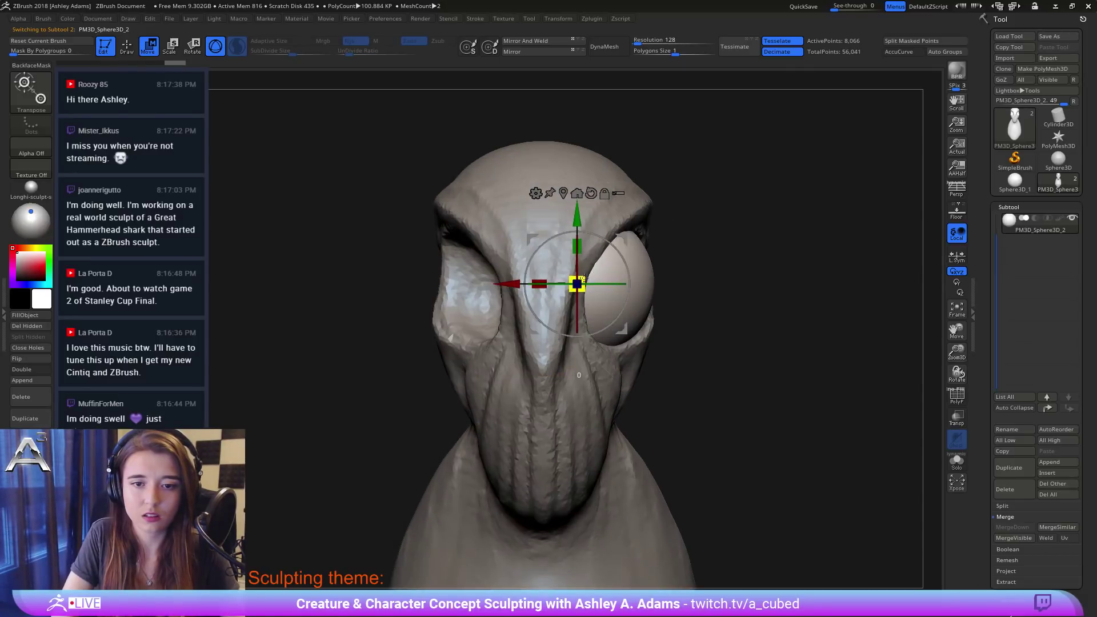
{"action": "left_click_drag", "start_coordinate": [583, 278], "coordinate": [586, 280]}
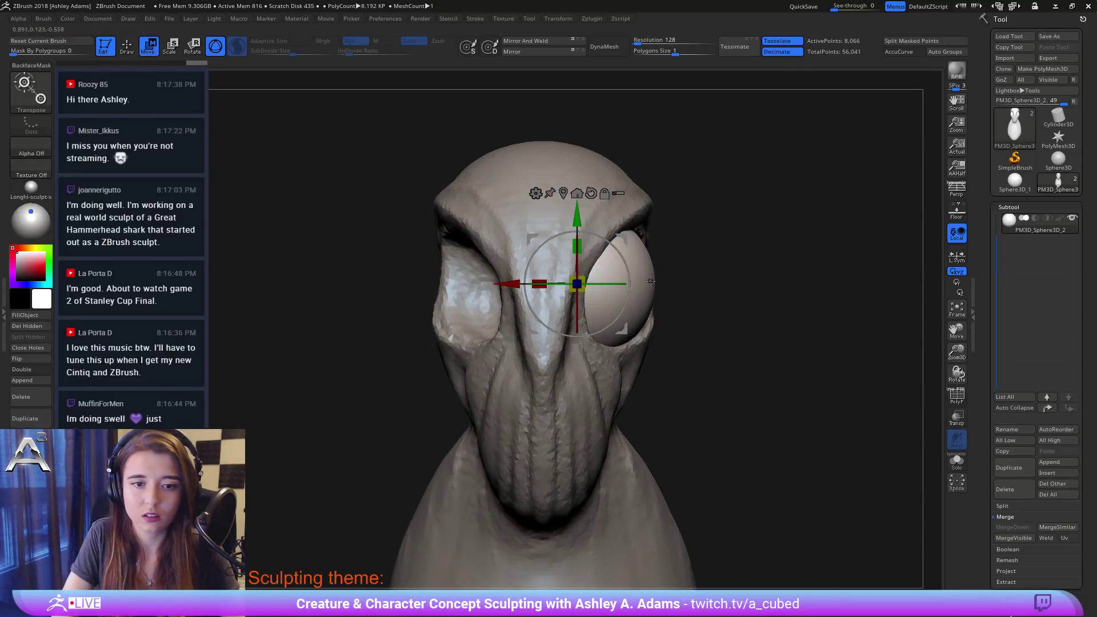
{"action": "right_click_drag", "start_coordinate": [651, 280], "coordinate": [657, 190]}
{"action": "left_click_drag", "start_coordinate": [656, 175], "coordinate": [657, 176]}
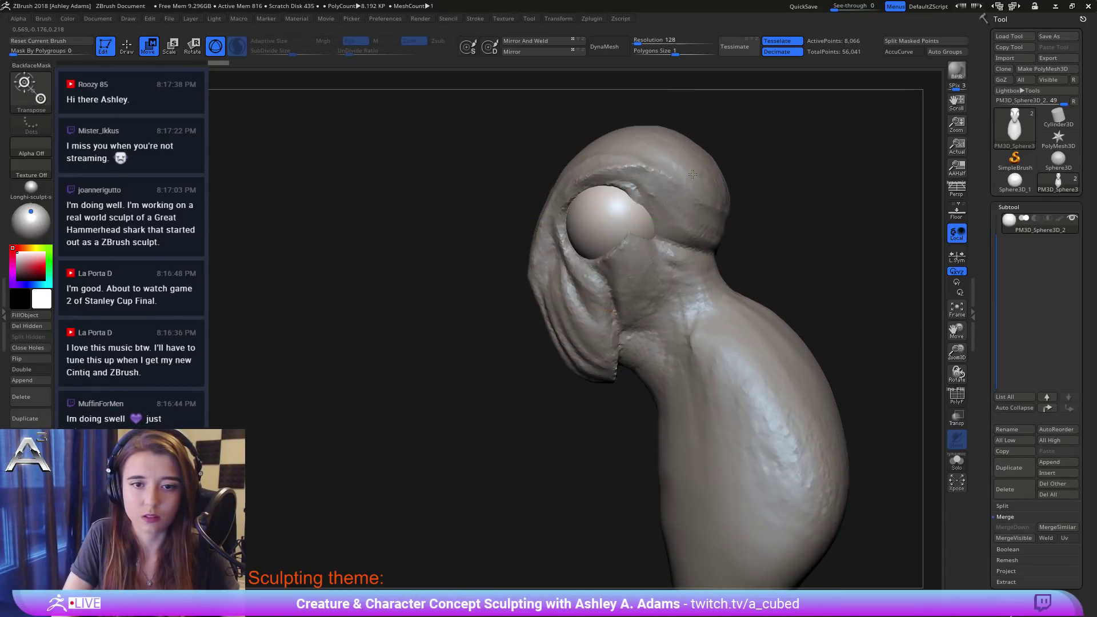
{"action": "right_click_drag", "start_coordinate": [693, 174], "coordinate": [722, 181], "text": "shift"}
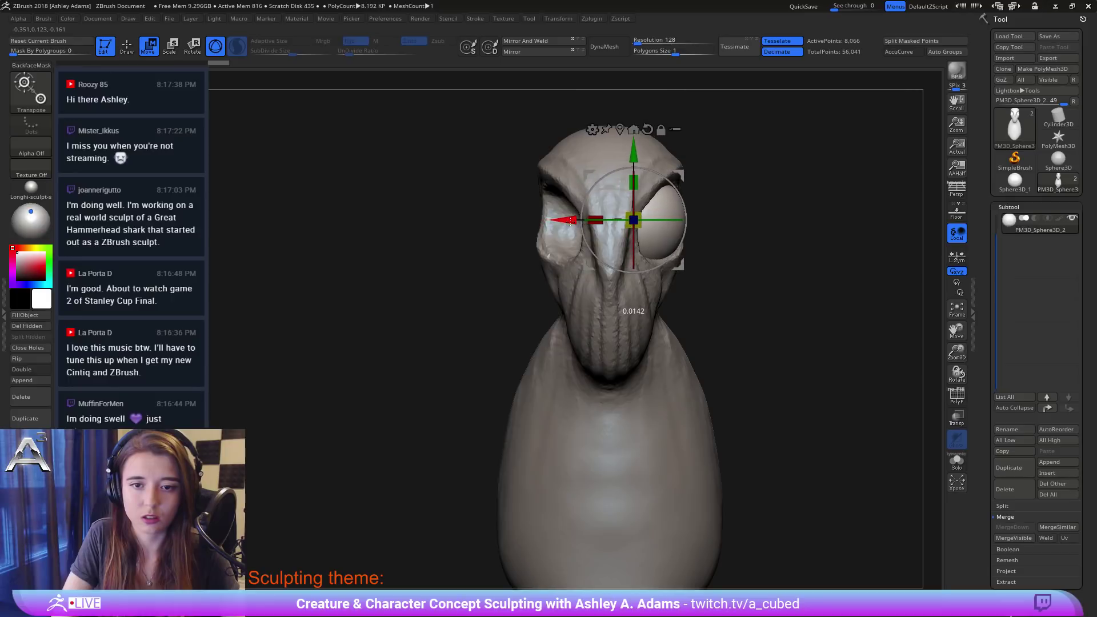
Step: Return to Draw mode and duplicate the eyeball into the opposite socket with Mirror And Weld
{"action": "key", "text": "q"}
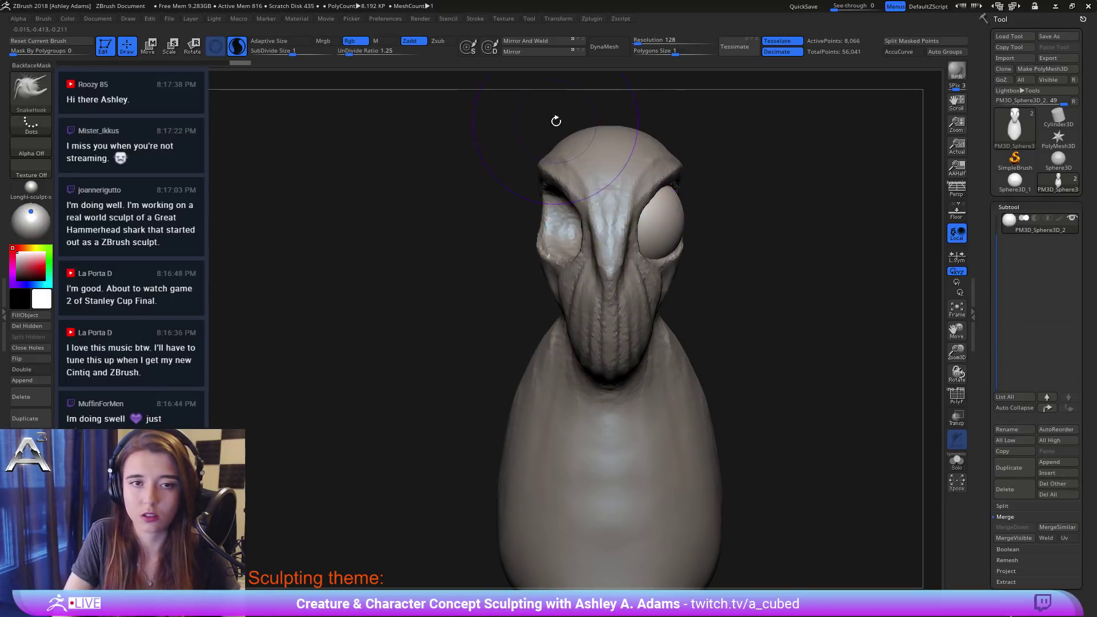
{"action": "left_click", "coordinate": [541, 51]}
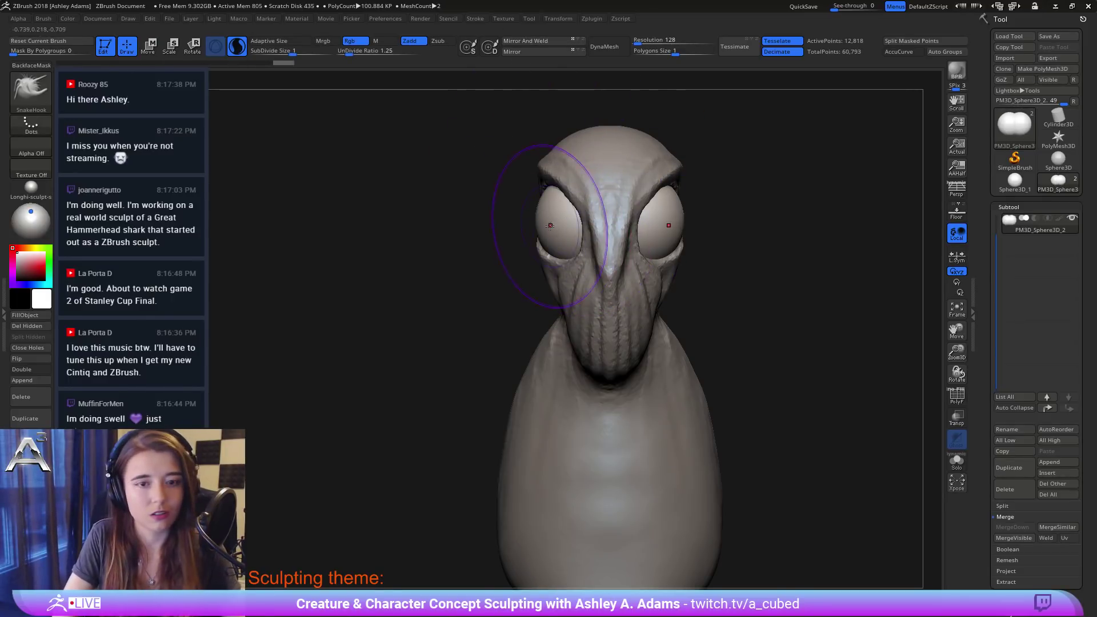
{"action": "right_click_drag", "start_coordinate": [597, 223], "coordinate": [725, 228]}
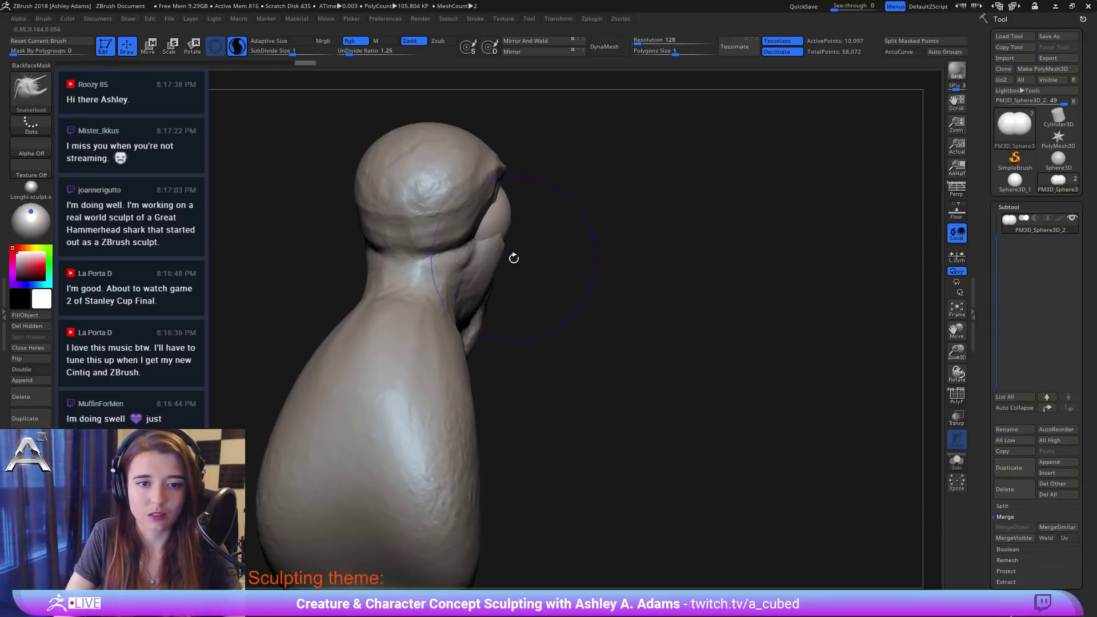
Step: Switch to the creature body subtool and reshape the head and brow around the eyes with SnakeHook
{"action": "left_click", "coordinate": [477, 306], "text": "alt"}
{"action": "mouse_move", "coordinate": [436, 343]}
{"action": "right_mouse_down"}
{"action": "mouse_move", "coordinate": [468, 225]}
{"action": "mouse_move", "coordinate": [403, 237]}
{"action": "right_mouse_up"}
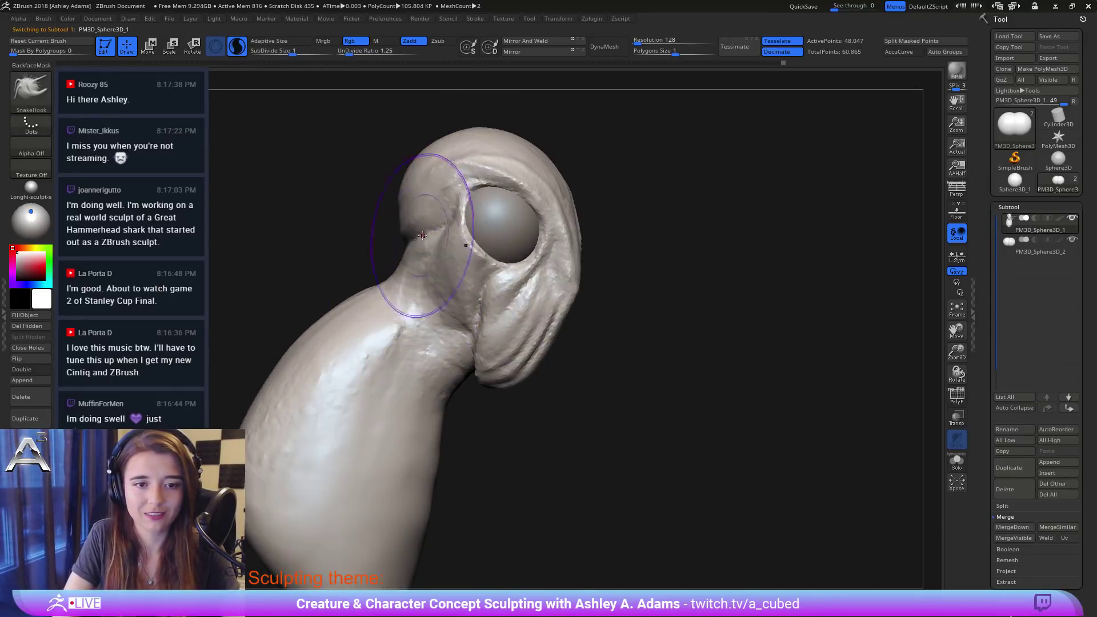
{"action": "left_click_drag", "start_coordinate": [442, 214], "coordinate": [457, 194]}
{"action": "right_click_drag", "start_coordinate": [458, 194], "coordinate": [404, 255]}
{"action": "key", "text": "space"}
{"action": "left_click_drag", "start_coordinate": [478, 197], "coordinate": [473, 187]}
{"action": "right_click_drag", "start_coordinate": [474, 187], "coordinate": [502, 177]}
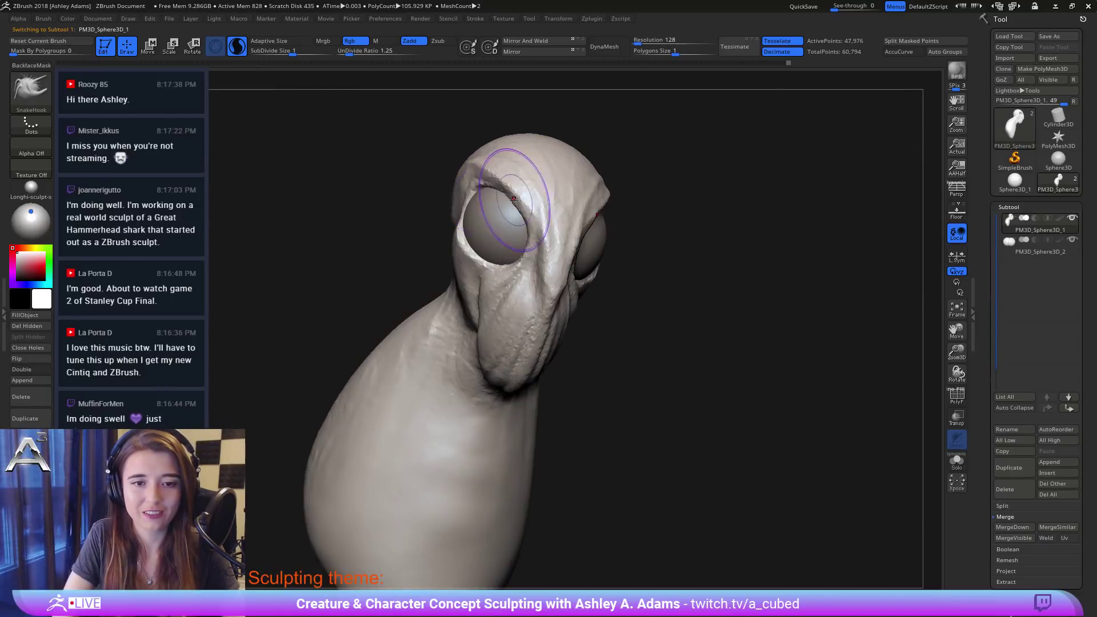
Step: Carve creases along the inner eye corners and down the sides of the muzzle with DamStandard
{"action": "key", "text": "b"}
{"action": "key", "text": "d"}
{"action": "key", "text": "s"}
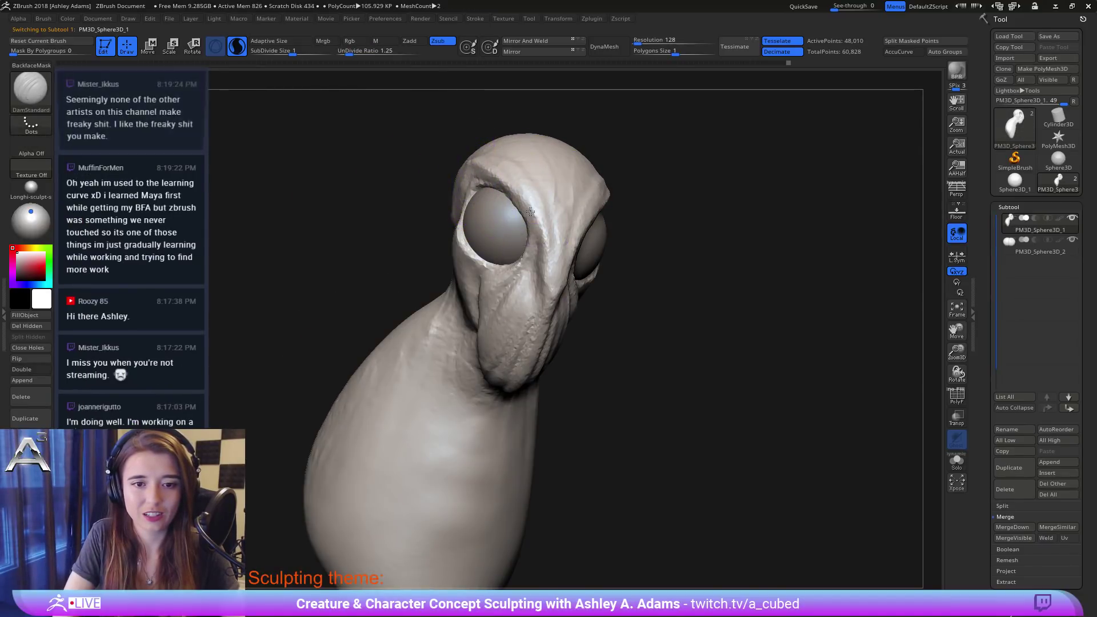
{"action": "left_click_drag", "start_coordinate": [530, 235], "coordinate": [537, 257]}
{"action": "right_click_drag", "start_coordinate": [577, 228], "coordinate": [497, 208]}
{"action": "mouse_move", "coordinate": [573, 235]}
{"action": "left_mouse_down"}
{"action": "mouse_move", "coordinate": [524, 295]}
{"action": "mouse_move", "coordinate": [538, 303]}
{"action": "left_mouse_up"}
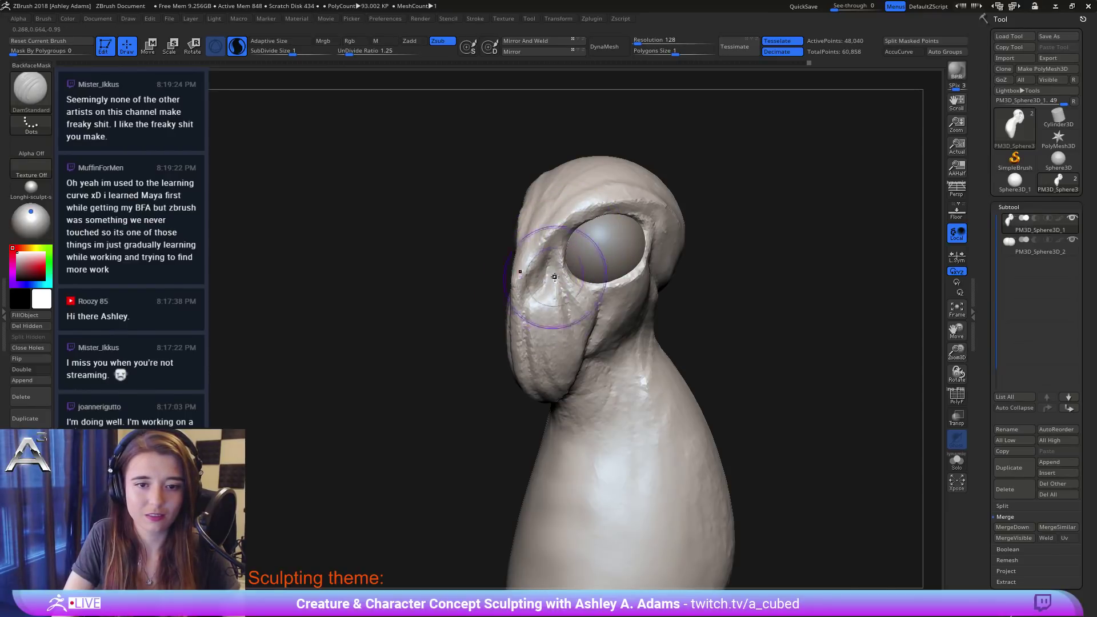
{"action": "mouse_move", "coordinate": [561, 331]}
{"action": "right_mouse_down", "text": "ctrl"}
{"action": "mouse_move", "coordinate": [588, 249]}
{"action": "mouse_move", "coordinate": [574, 265]}
{"action": "right_mouse_up", "text": "ctrl"}
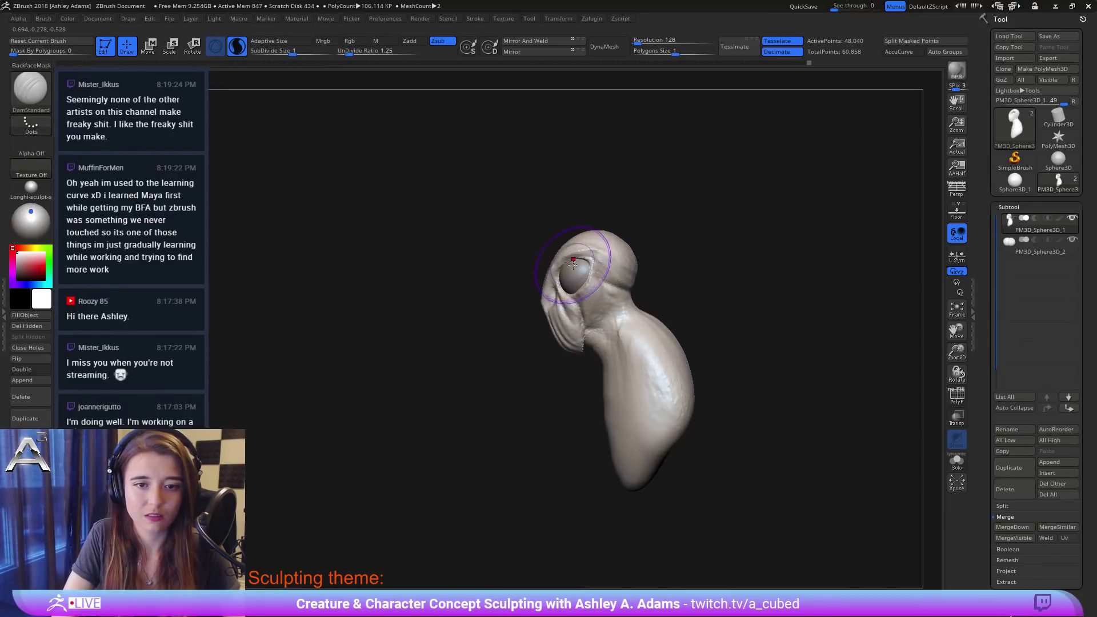
Step: Pull the brow and forehead outward with SnakeHook to adjust the head's profile
{"action": "key", "text": "4"}
{"action": "mouse_move", "coordinate": [584, 257]}
{"action": "left_mouse_down"}
{"action": "mouse_move", "coordinate": [583, 239]}
{"action": "mouse_move", "coordinate": [570, 237]}
{"action": "left_mouse_up"}
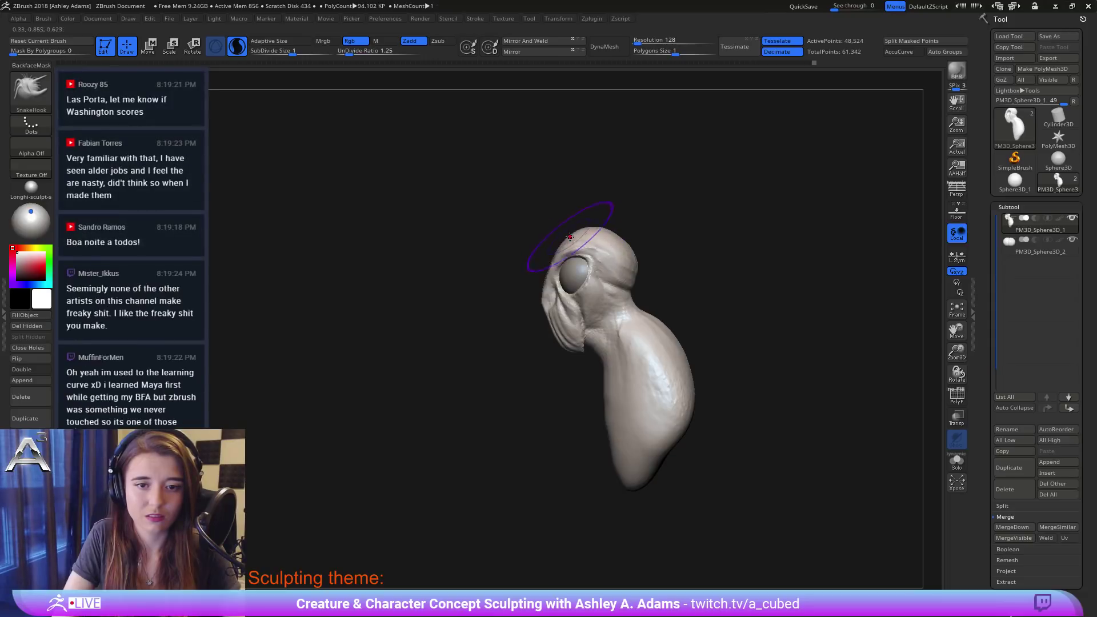
{"action": "mouse_move", "coordinate": [631, 337]}
{"action": "right_mouse_down"}
{"action": "mouse_move", "coordinate": [647, 338]}
{"action": "mouse_move", "coordinate": [612, 335]}
{"action": "right_mouse_up"}
{"action": "key", "text": "space"}
{"action": "left_click", "coordinate": [617, 362]}
Step: Build up long vertical muscle strands from the neck down onto the chest with ClayBuildup
{"action": "key", "text": "3"}
{"action": "key", "text": "2"}
{"action": "left_click_drag", "start_coordinate": [603, 314], "coordinate": [617, 406]}
{"action": "left_click_drag", "start_coordinate": [607, 335], "coordinate": [619, 419]}
{"action": "right_click_drag", "start_coordinate": [612, 375], "coordinate": [634, 379]}
{"action": "left_click_drag", "start_coordinate": [610, 334], "coordinate": [617, 420]}
{"action": "right_click_drag", "start_coordinate": [624, 324], "coordinate": [600, 334]}
{"action": "left_click_drag", "start_coordinate": [598, 330], "coordinate": [614, 382]}
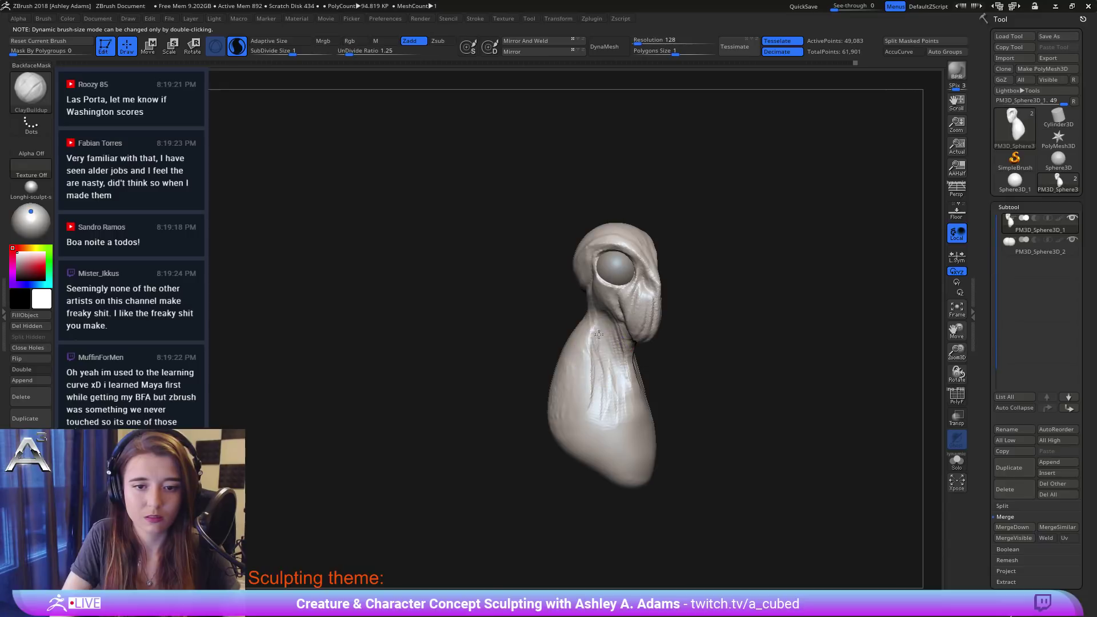
{"action": "mouse_move", "coordinate": [597, 337]}
{"action": "left_mouse_down"}
{"action": "mouse_move", "coordinate": [589, 372]}
{"action": "mouse_move", "coordinate": [622, 337]}
{"action": "mouse_move", "coordinate": [623, 370]}
{"action": "left_mouse_up"}
{"action": "right_click_drag", "start_coordinate": [623, 358], "coordinate": [599, 357]}
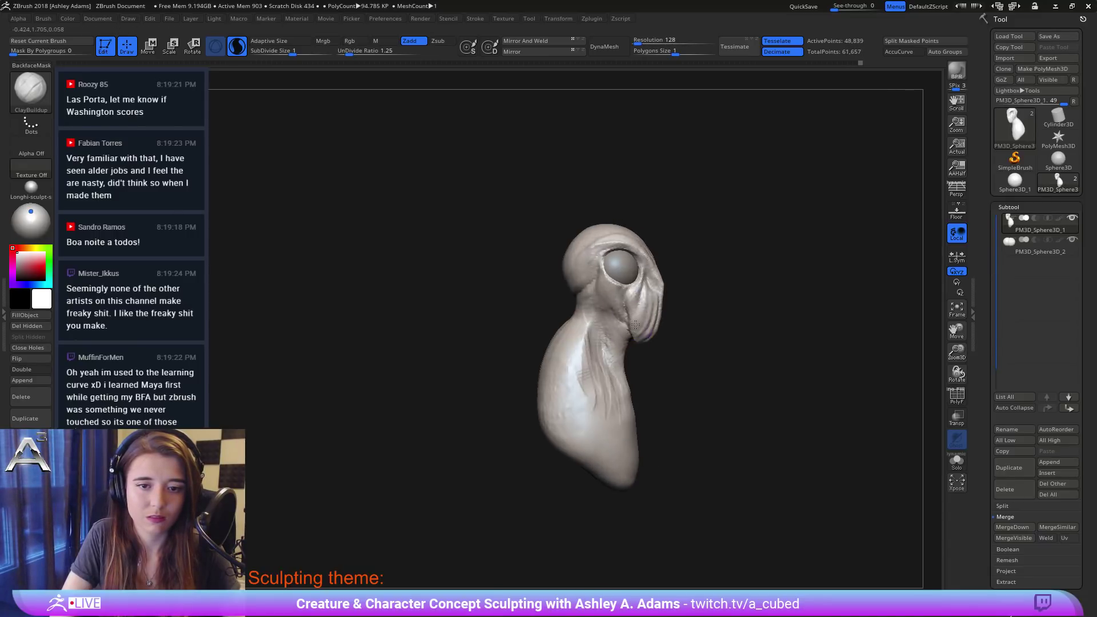
Step: Add volume around the cheek and eye socket rim with ClayBuildup
{"action": "right_click", "coordinate": [555, 345]}
{"action": "left_click_drag", "start_coordinate": [620, 283], "coordinate": [628, 305]}
{"action": "right_click_drag", "start_coordinate": [628, 280], "coordinate": [633, 309], "text": "ctrl"}
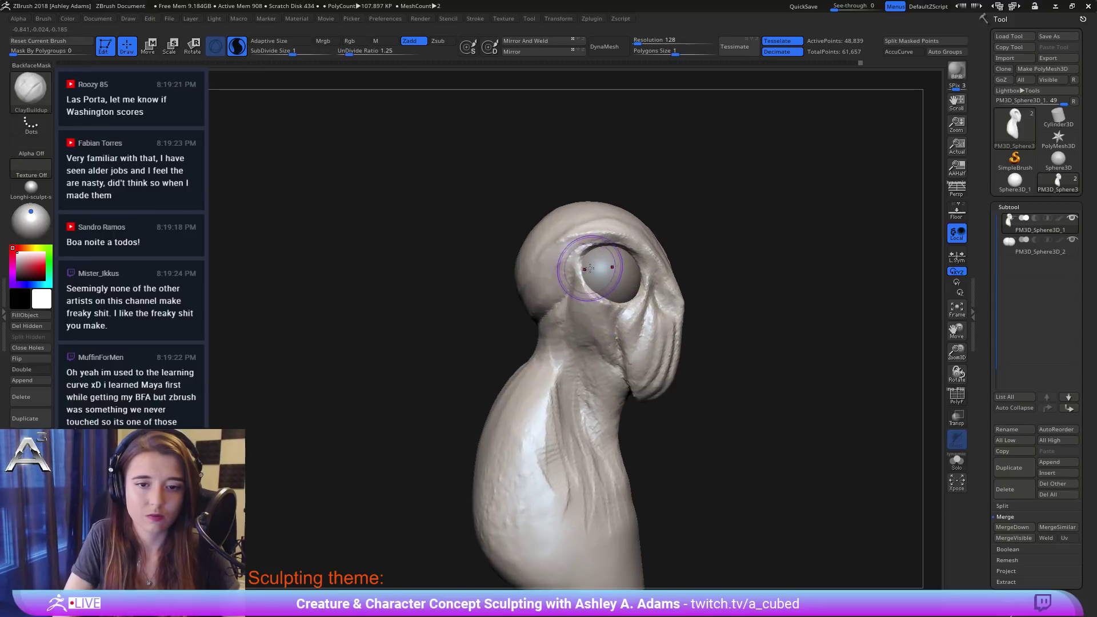
{"action": "right_click", "coordinate": [523, 317]}
{"action": "mouse_move", "coordinate": [598, 242]}
{"action": "left_mouse_down"}
{"action": "mouse_move", "coordinate": [581, 256]}
{"action": "mouse_move", "coordinate": [609, 297]}
{"action": "mouse_move", "coordinate": [594, 267]}
{"action": "mouse_move", "coordinate": [586, 276]}
{"action": "mouse_move", "coordinate": [613, 298]}
{"action": "left_mouse_up"}
{"action": "right_click_drag", "start_coordinate": [643, 290], "coordinate": [584, 284]}
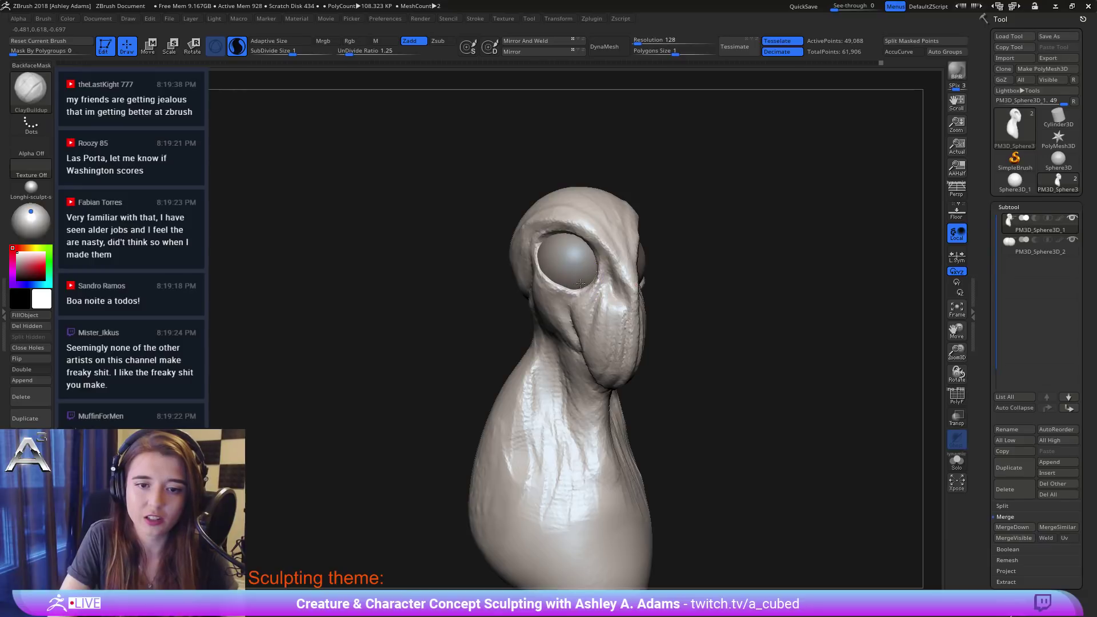
{"action": "mouse_move", "coordinate": [549, 275]}
{"action": "right_mouse_down"}
{"action": "mouse_move", "coordinate": [568, 262]}
{"action": "mouse_move", "coordinate": [546, 247]}
{"action": "right_mouse_up"}
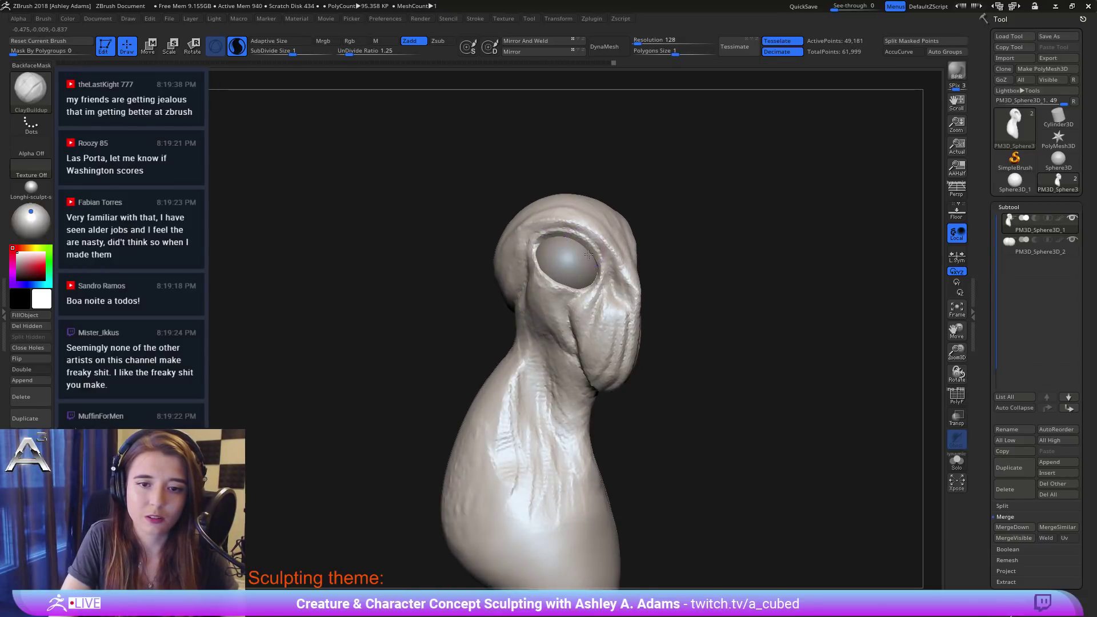
Step: Build up the upper and lower eyelids so they wrap over the eyeballs with ClayBuildup
{"action": "left_click_drag", "start_coordinate": [588, 252], "coordinate": [564, 233]}
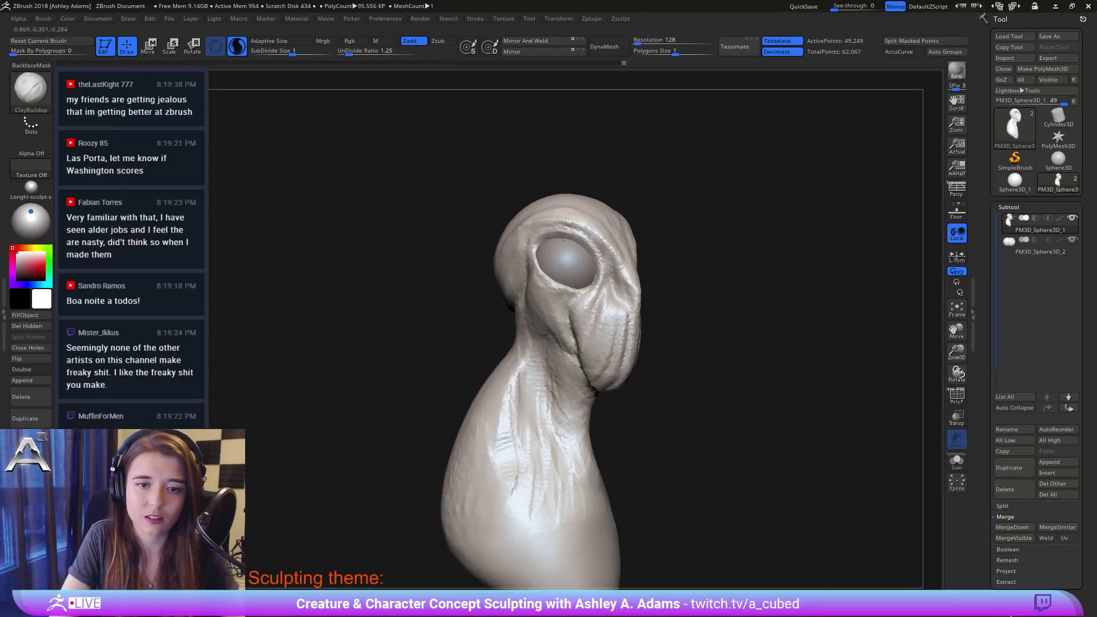
{"action": "left_click_drag", "start_coordinate": [588, 268], "coordinate": [559, 238]}
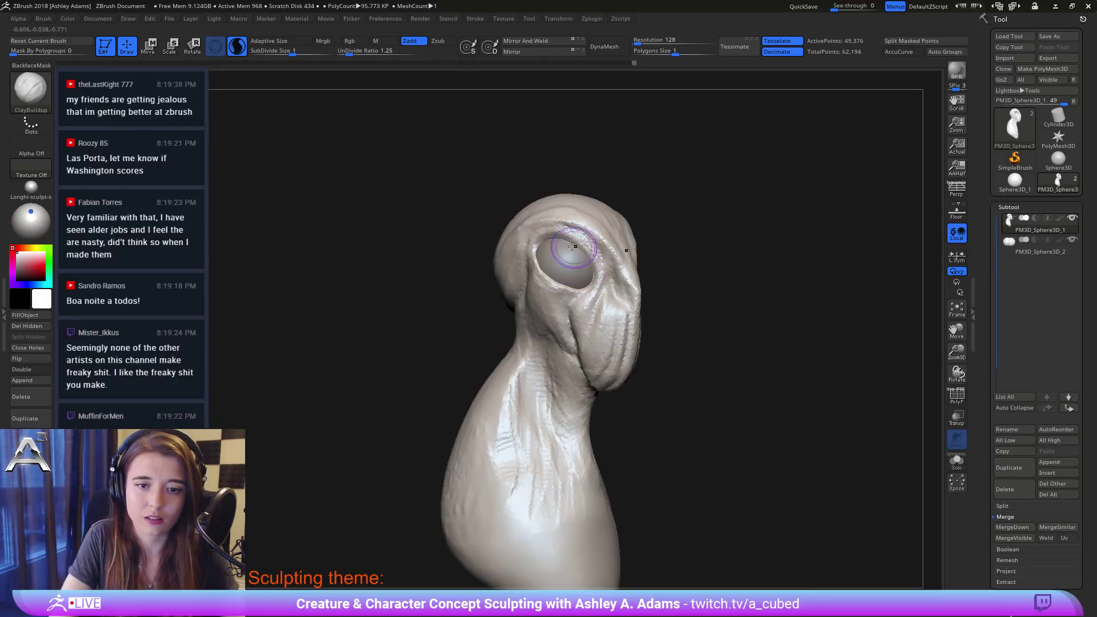
{"action": "right_click_drag", "start_coordinate": [571, 247], "coordinate": [615, 269]}
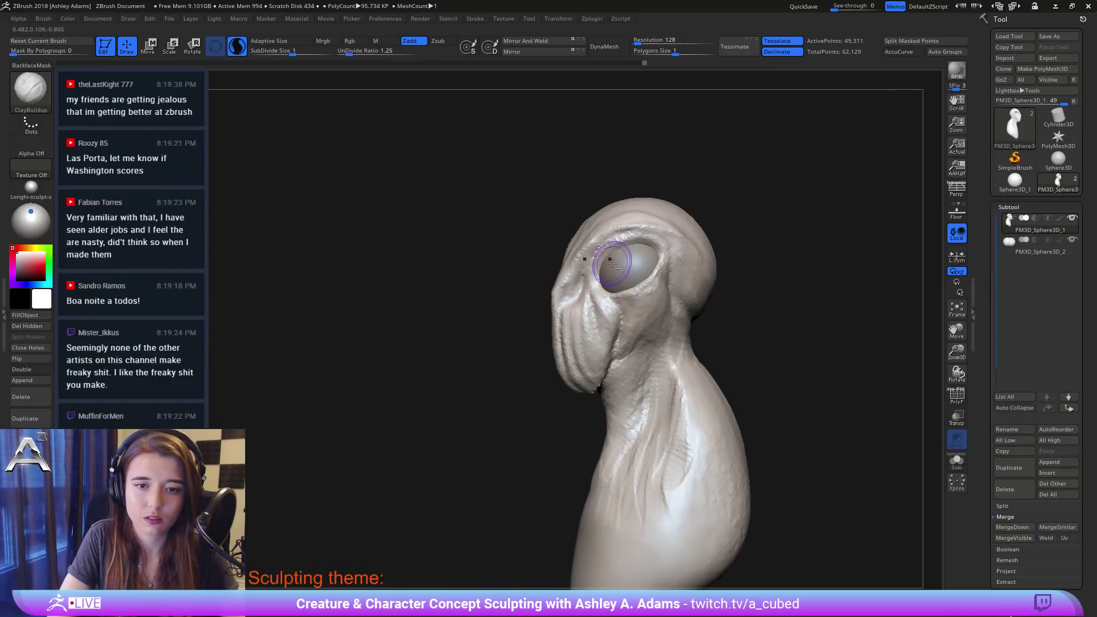
{"action": "mouse_move", "coordinate": [640, 243]}
{"action": "left_mouse_down"}
{"action": "mouse_move", "coordinate": [650, 257]}
{"action": "mouse_move", "coordinate": [597, 249]}
{"action": "left_mouse_up"}
{"action": "mouse_move", "coordinate": [600, 254]}
{"action": "right_mouse_down"}
{"action": "mouse_move", "coordinate": [643, 258]}
{"action": "mouse_move", "coordinate": [600, 275]}
{"action": "mouse_move", "coordinate": [629, 284]}
{"action": "right_mouse_up"}
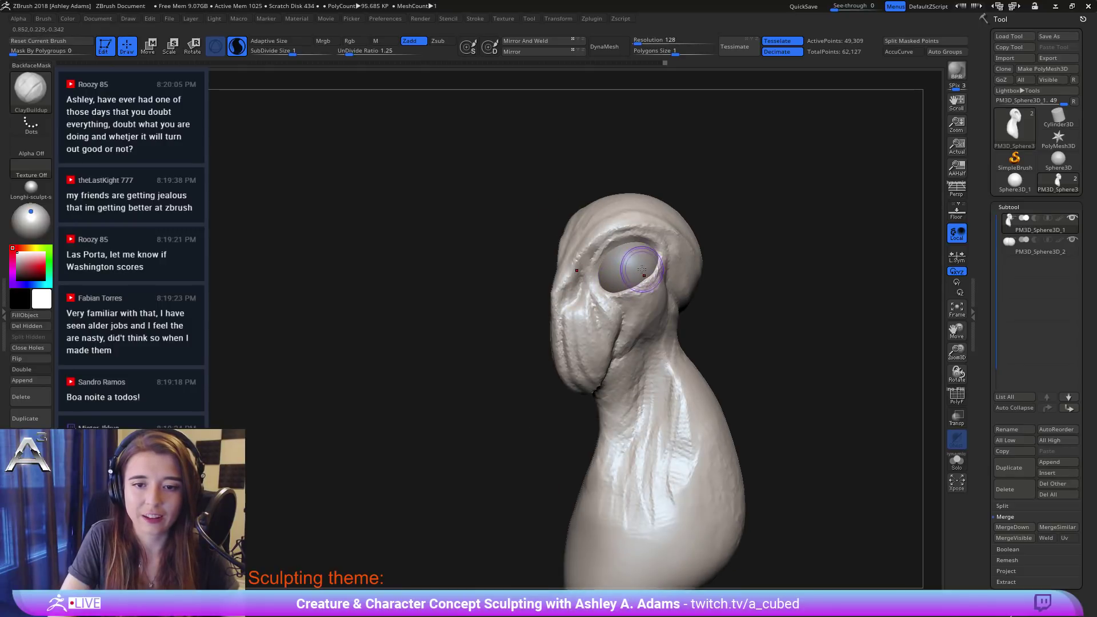
{"action": "left_click_drag", "start_coordinate": [648, 265], "coordinate": [643, 260]}
{"action": "right_click_drag", "start_coordinate": [643, 261], "coordinate": [617, 262]}
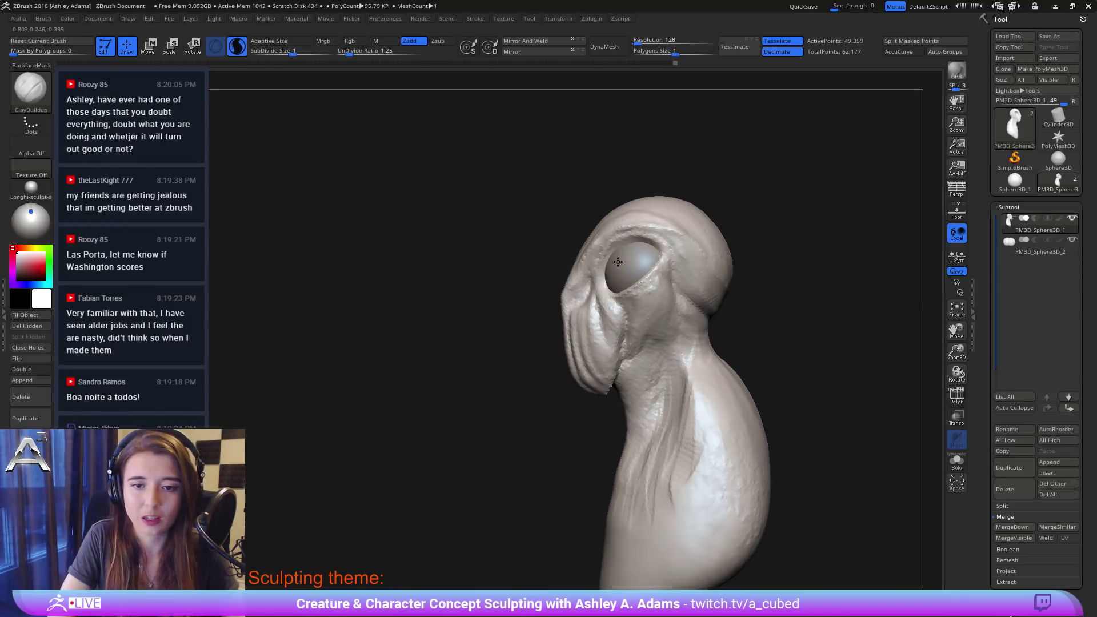
Step: Carve creases beneath the lower eyelids and across the cheeks with DamStandard
{"action": "right_click_drag", "start_coordinate": [630, 306], "coordinate": [642, 306]}
{"action": "key", "text": "b"}
{"action": "key", "text": "d"}
{"action": "key", "text": "s"}
{"action": "left_click_drag", "start_coordinate": [626, 315], "coordinate": [630, 299]}
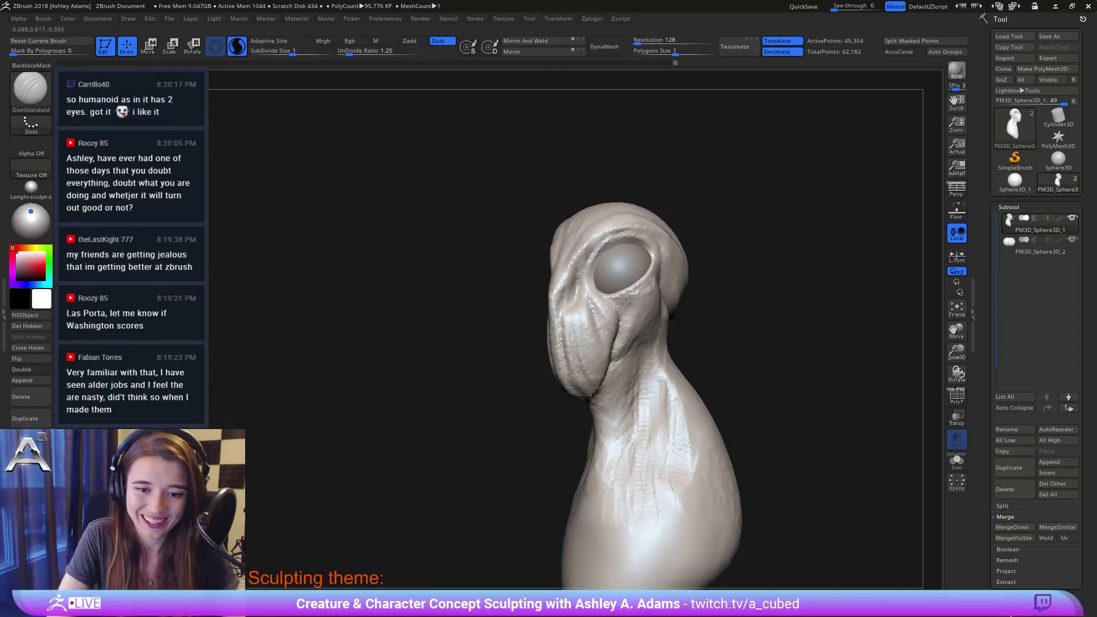
{"action": "right_click_drag", "start_coordinate": [629, 304], "coordinate": [610, 305]}
{"action": "left_click_drag", "start_coordinate": [641, 301], "coordinate": [631, 313]}
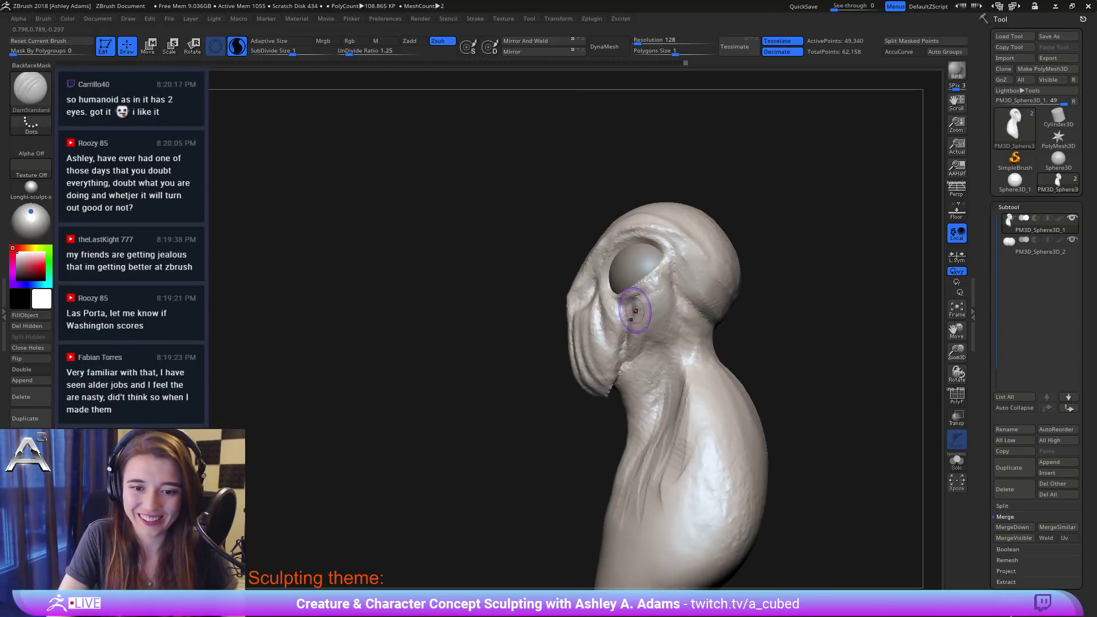
{"action": "mouse_move", "coordinate": [624, 310]}
{"action": "right_mouse_down"}
{"action": "mouse_move", "coordinate": [636, 305]}
{"action": "mouse_move", "coordinate": [605, 265]}
{"action": "right_mouse_up"}
{"action": "mouse_move", "coordinate": [605, 337]}
{"action": "right_mouse_down"}
{"action": "mouse_move", "coordinate": [653, 355]}
{"action": "mouse_move", "coordinate": [648, 278]}
{"action": "mouse_move", "coordinate": [605, 260]}
{"action": "mouse_move", "coordinate": [568, 215]}
{"action": "right_mouse_up"}
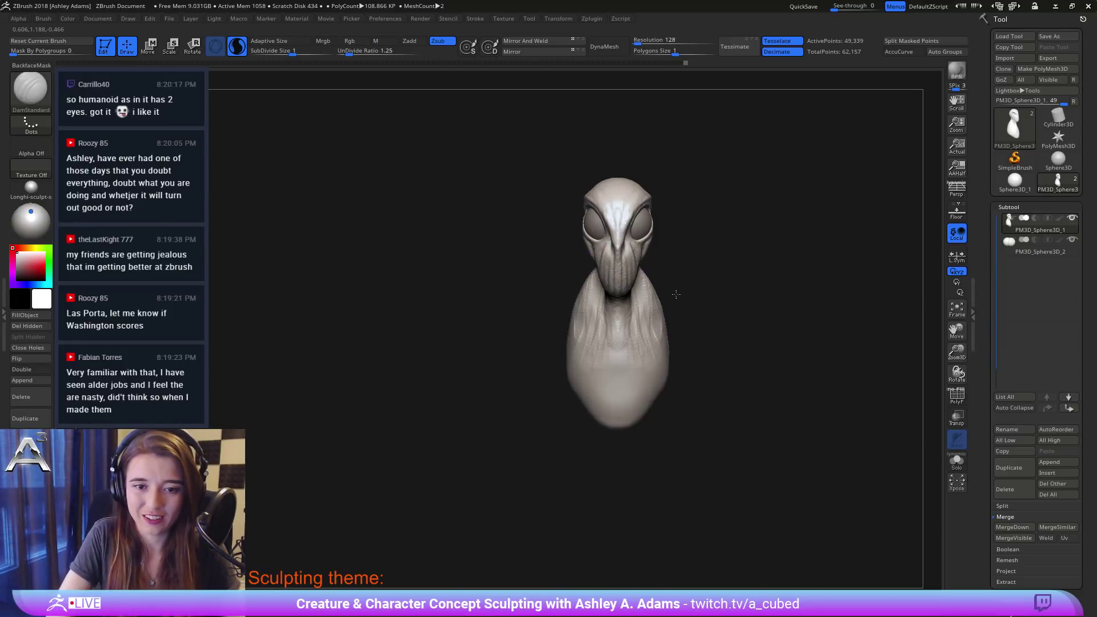
Step: Mask an area on the side of the upper torso and invert the mask to free only that area
{"action": "right_click_drag", "start_coordinate": [591, 349], "coordinate": [542, 297], "text": "alt"}
{"action": "right_click_drag", "start_coordinate": [626, 282], "coordinate": [606, 286]}
{"action": "key", "text": "b"}
{"action": "key", "text": "m"}
{"action": "key", "text": "v"}
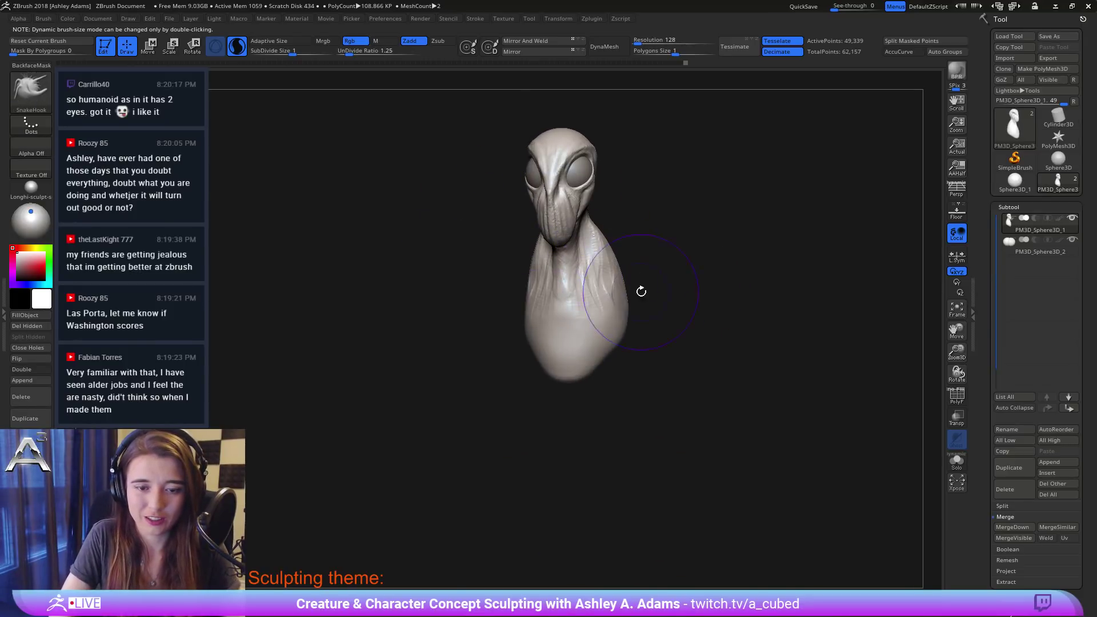
{"action": "right_click_drag", "start_coordinate": [680, 296], "coordinate": [653, 301]}
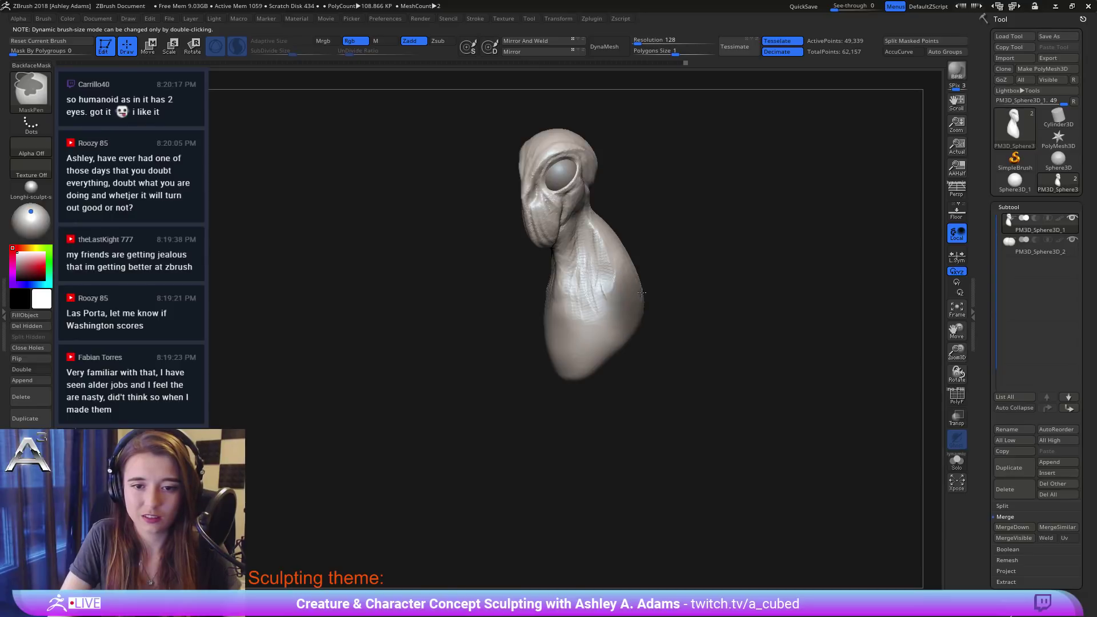
{"action": "left_click_drag", "start_coordinate": [642, 292], "coordinate": [639, 320], "text": "ctrl"}
{"action": "left_click", "coordinate": [678, 316], "text": "ctrl"}
{"action": "right_click", "coordinate": [651, 307]}
{"action": "right_click_drag", "start_coordinate": [628, 286], "coordinate": [666, 277]}
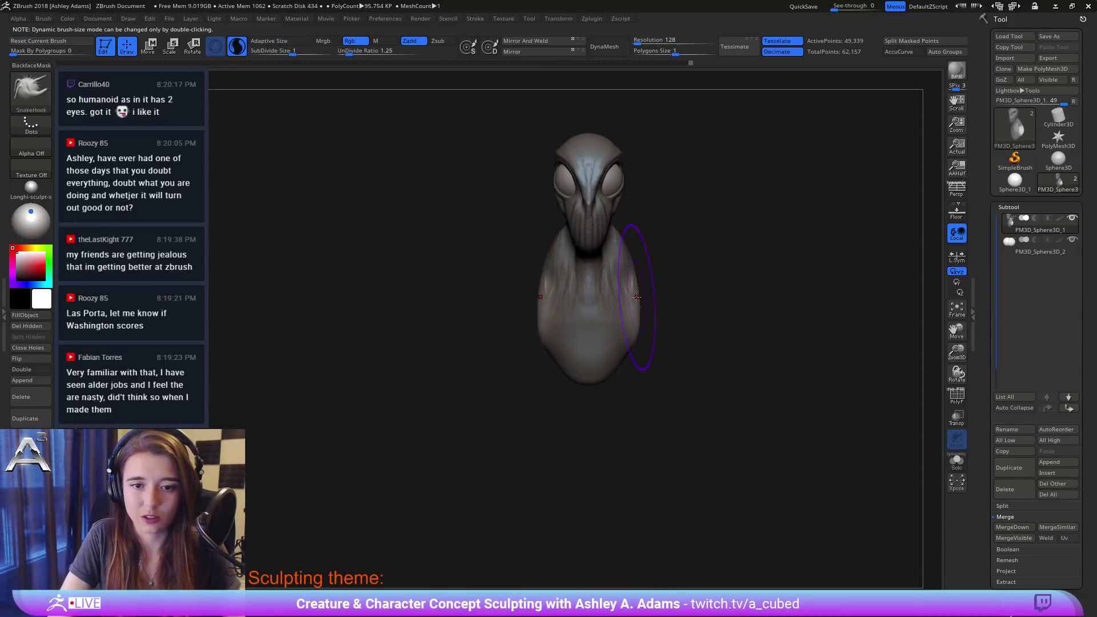
Step: Pull the unmasked sides of the torso outward and down into two arm stumps with SnakeHook
{"action": "mouse_move", "coordinate": [636, 296]}
{"action": "left_mouse_down"}
{"action": "mouse_move", "coordinate": [657, 320]}
{"action": "mouse_move", "coordinate": [670, 368]}
{"action": "left_mouse_up"}
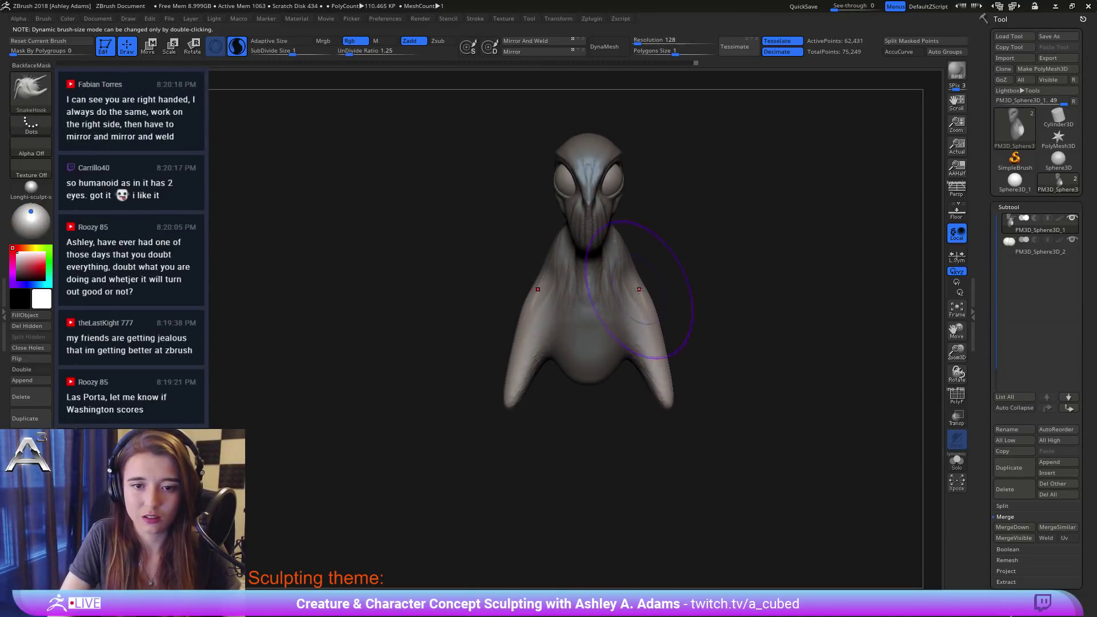
{"action": "left_click_drag", "start_coordinate": [639, 289], "coordinate": [645, 294]}
{"action": "mouse_move", "coordinate": [633, 296]}
{"action": "right_mouse_down"}
{"action": "mouse_move", "coordinate": [650, 304]}
{"action": "mouse_move", "coordinate": [635, 346]}
{"action": "mouse_move", "coordinate": [614, 302]}
{"action": "right_mouse_up"}
{"action": "right_click", "coordinate": [625, 311]}
{"action": "left_click_drag", "start_coordinate": [645, 310], "coordinate": [677, 289], "text": "ctrl"}
{"action": "right_click_drag", "start_coordinate": [669, 233], "coordinate": [643, 302], "text": "ctrl"}
{"action": "key", "text": "w"}
{"action": "right_click_drag", "start_coordinate": [721, 101], "coordinate": [670, 214], "text": "alt"}
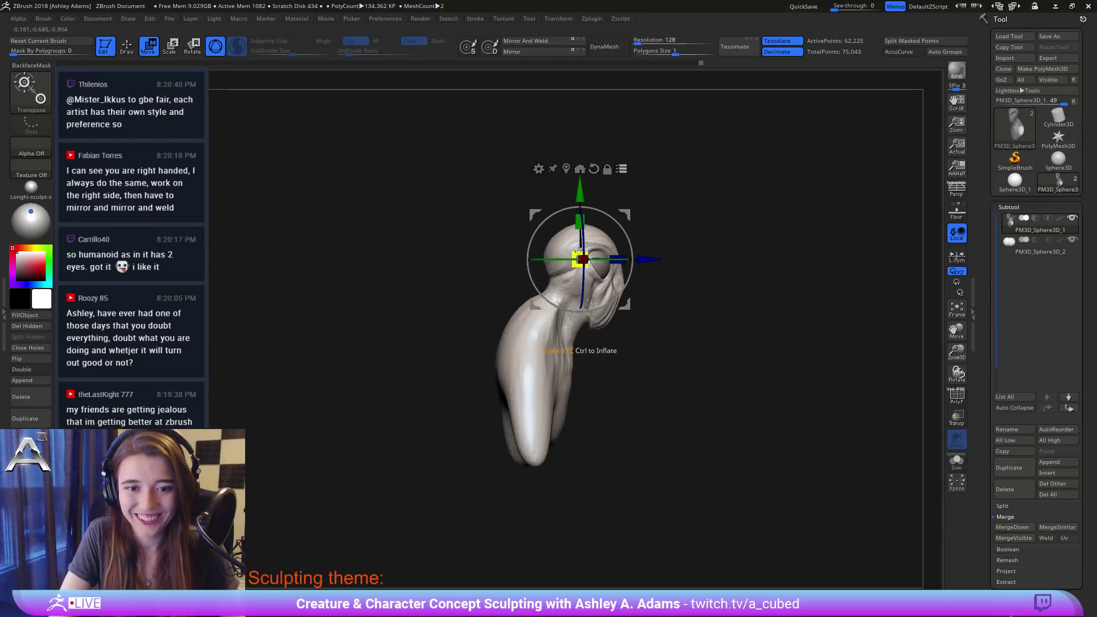
{"action": "left_click_drag", "start_coordinate": [566, 252], "coordinate": [566, 266]}
{"action": "key", "text": "ctrl+z"}
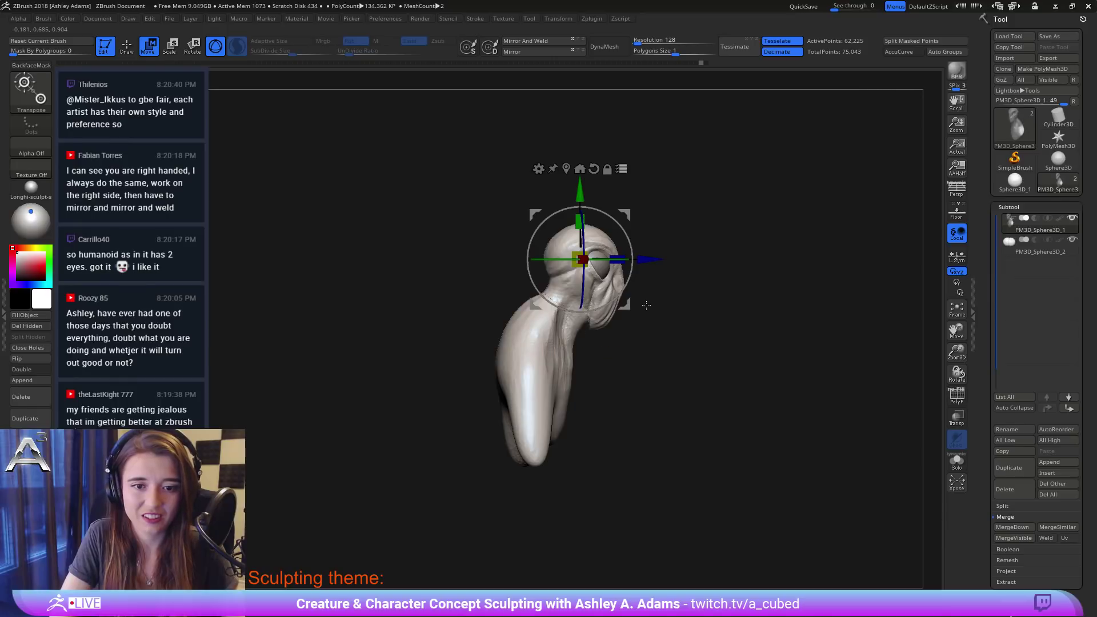
{"action": "mouse_move", "coordinate": [646, 305]}
{"action": "right_mouse_down"}
{"action": "mouse_move", "coordinate": [588, 352]}
{"action": "mouse_move", "coordinate": [671, 338]}
{"action": "mouse_move", "coordinate": [691, 320]}
{"action": "right_mouse_up"}
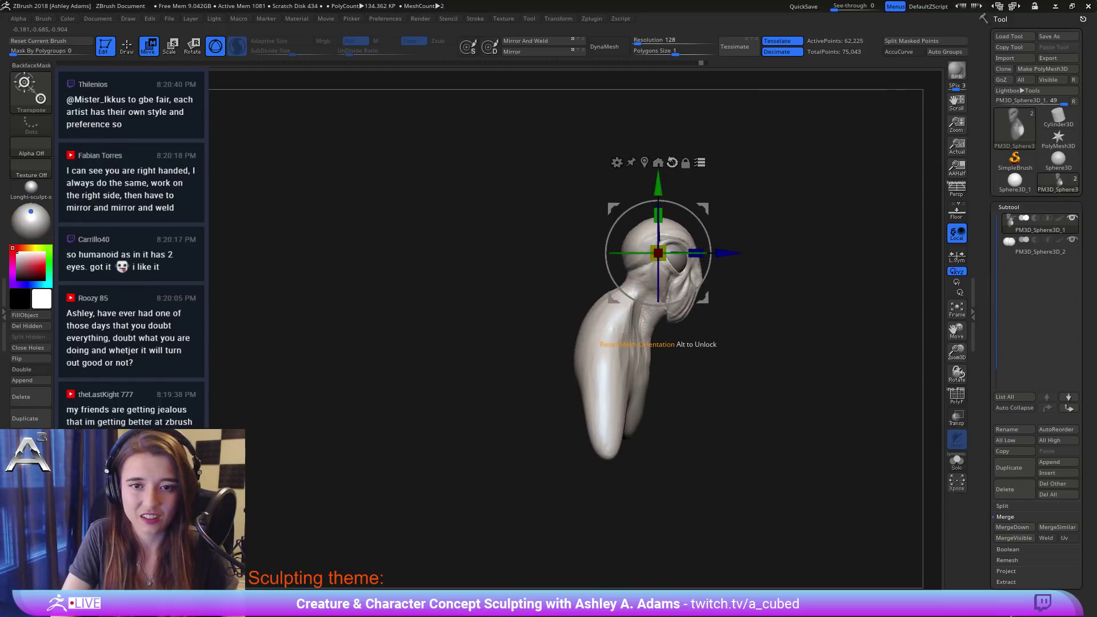
{"action": "right_click_drag", "start_coordinate": [732, 234], "coordinate": [586, 230], "text": "alt"}
{"action": "left_click_drag", "start_coordinate": [518, 244], "coordinate": [513, 257]}
{"action": "key", "text": "q"}
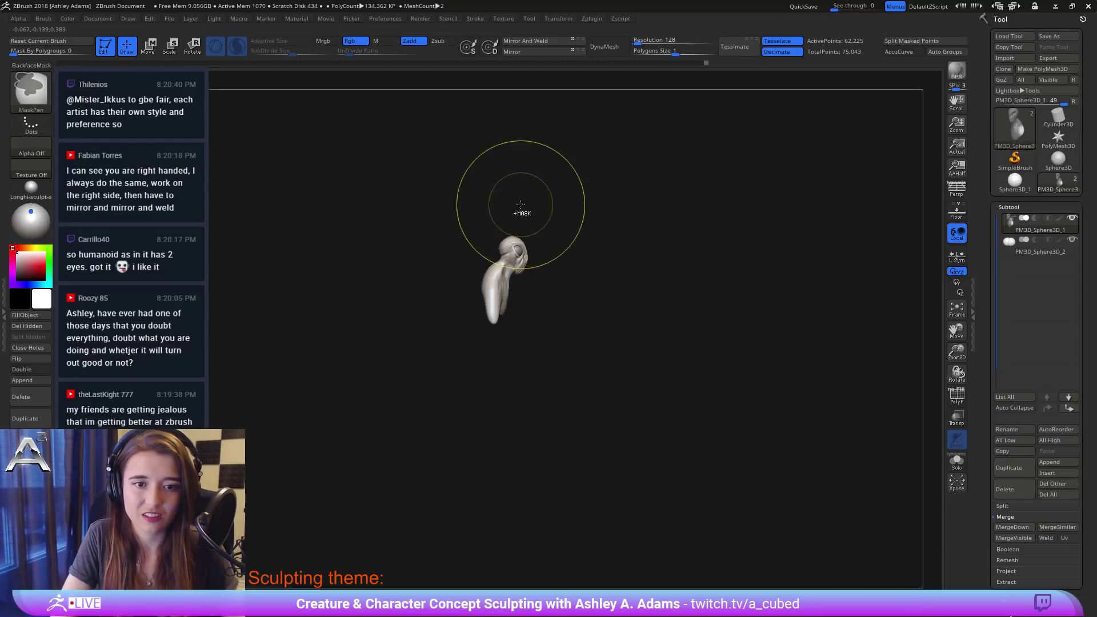
Step: Try to pull the torso's underside and armpit areas downward with SnakeHook, undoing both attempts
{"action": "right_click_drag", "start_coordinate": [521, 209], "coordinate": [539, 374], "text": "ctrl"}
{"action": "key", "text": "b"}
{"action": "key", "text": "s"}
{"action": "key", "text": "h"}
{"action": "right_click_drag", "start_coordinate": [506, 438], "coordinate": [537, 266], "text": "alt"}
{"action": "mouse_move", "coordinate": [537, 266]}
{"action": "right_mouse_down"}
{"action": "mouse_move", "coordinate": [504, 262]}
{"action": "mouse_move", "coordinate": [509, 240]}
{"action": "mouse_move", "coordinate": [486, 252]}
{"action": "right_mouse_up"}
{"action": "right_click", "coordinate": [508, 239]}
{"action": "left_click_drag", "start_coordinate": [495, 277], "coordinate": [498, 295]}
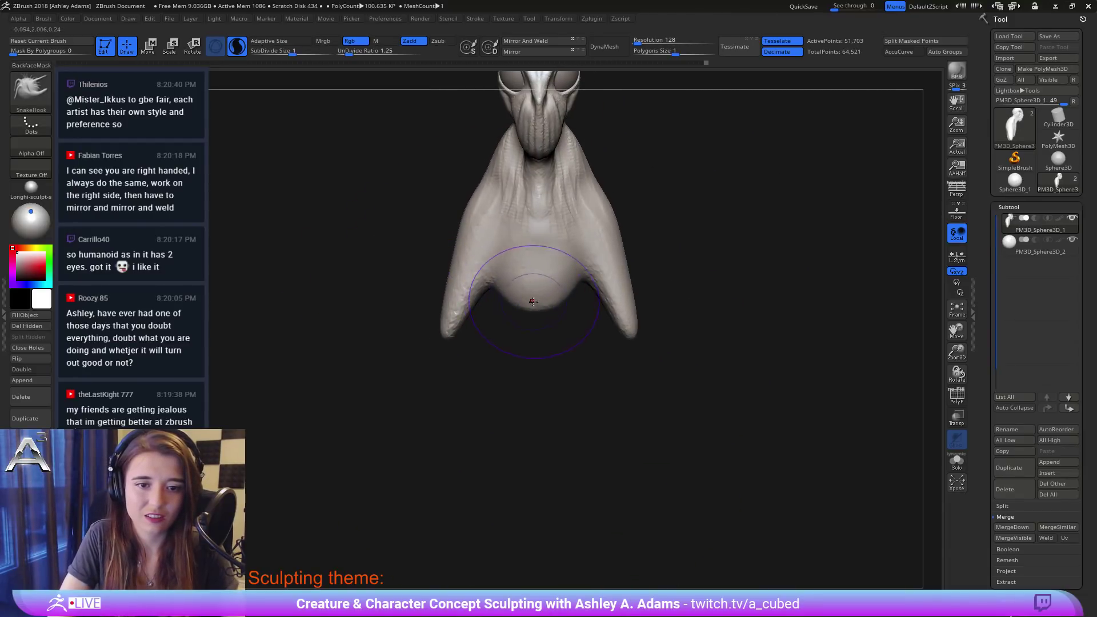
{"action": "key", "text": "ctrl+z"}
{"action": "left_click_drag", "start_coordinate": [590, 274], "coordinate": [587, 287]}
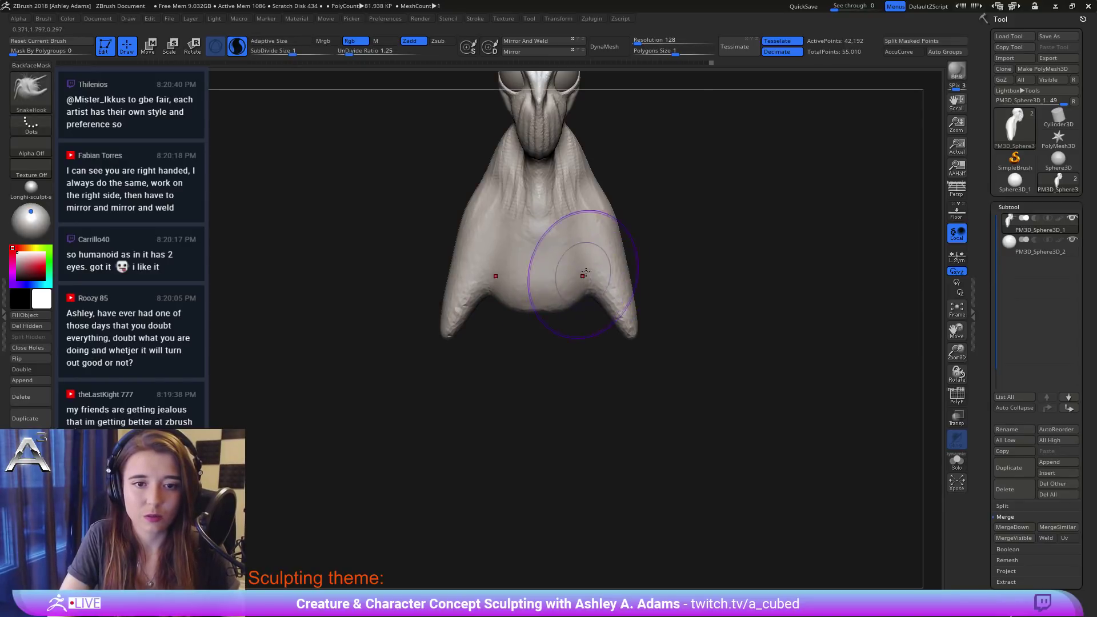
{"action": "key", "text": "ctrl+z"}
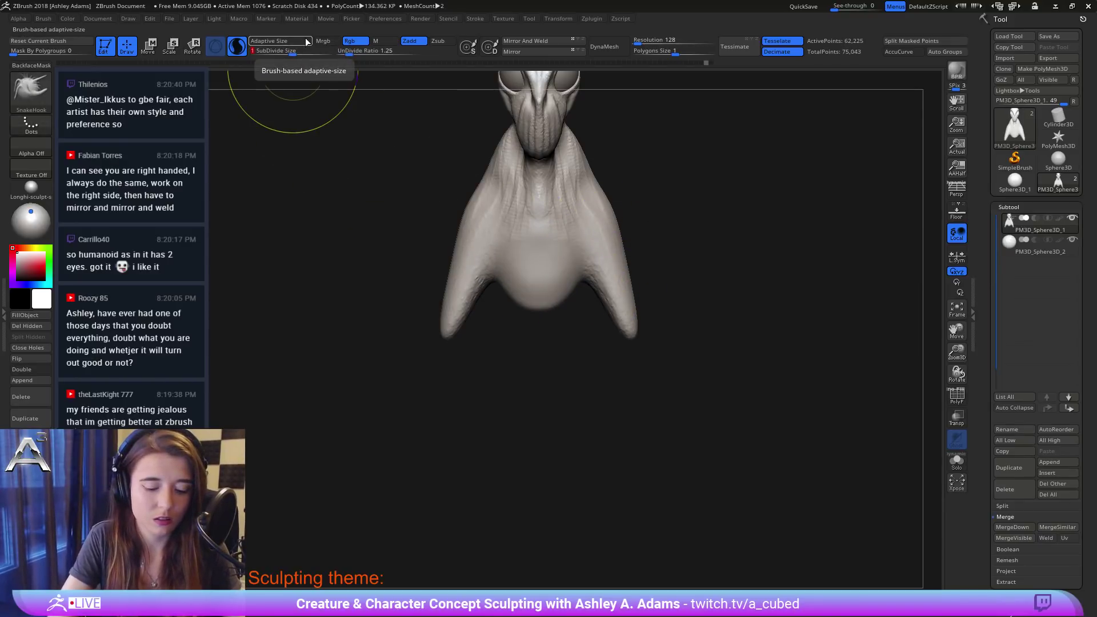
Step: Reshape the armpits between the torso and arm stumps with SnakeHook at a SubDivide Size of 0.8
{"action": "left_click_drag", "start_coordinate": [588, 277], "coordinate": [592, 293]}
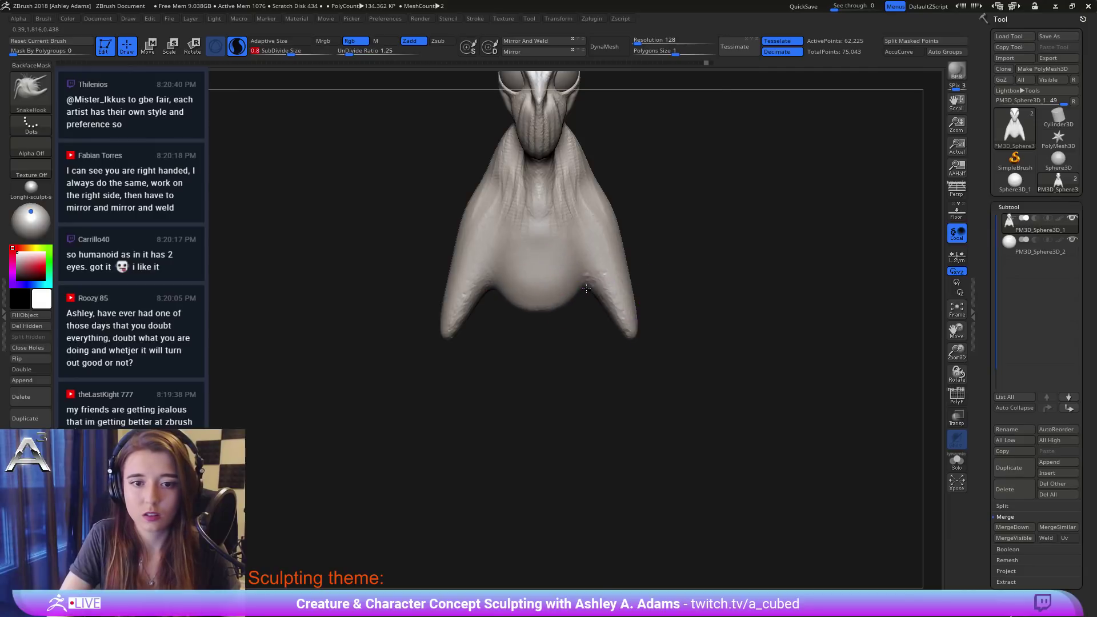
{"action": "right_click_drag", "start_coordinate": [598, 337], "coordinate": [614, 289], "text": "ctrl"}
{"action": "right_click_drag", "start_coordinate": [614, 288], "coordinate": [536, 259]}
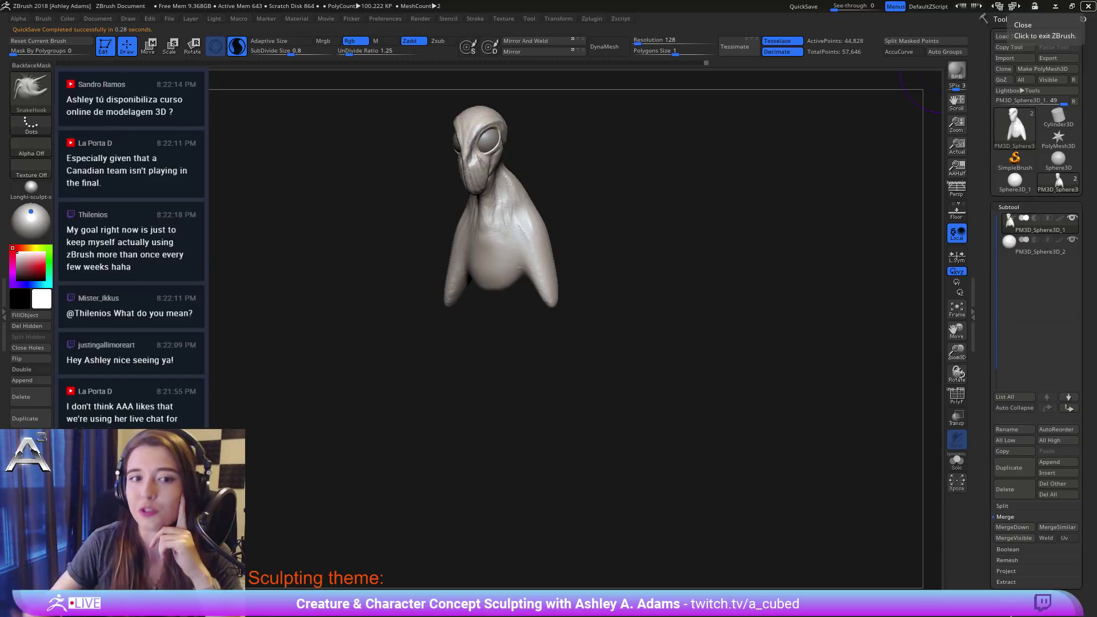
Step: Pull the upper back and shoulder contour into shape with SnakeHook, reducing the SubDivide Size to 0.6
{"action": "mouse_move", "coordinate": [562, 240]}
{"action": "left_mouse_down"}
{"action": "mouse_move", "coordinate": [570, 226]}
{"action": "mouse_move", "coordinate": [602, 217]}
{"action": "mouse_move", "coordinate": [578, 207]}
{"action": "left_mouse_up"}
{"action": "key", "text": "space"}
{"action": "mouse_move", "coordinate": [573, 154]}
{"action": "right_mouse_down", "text": "ctrl"}
{"action": "mouse_move", "coordinate": [573, 189]}
{"action": "mouse_move", "coordinate": [552, 183]}
{"action": "mouse_move", "coordinate": [550, 209]}
{"action": "right_mouse_up", "text": "ctrl"}
{"action": "left_click_drag", "start_coordinate": [527, 201], "coordinate": [537, 206]}
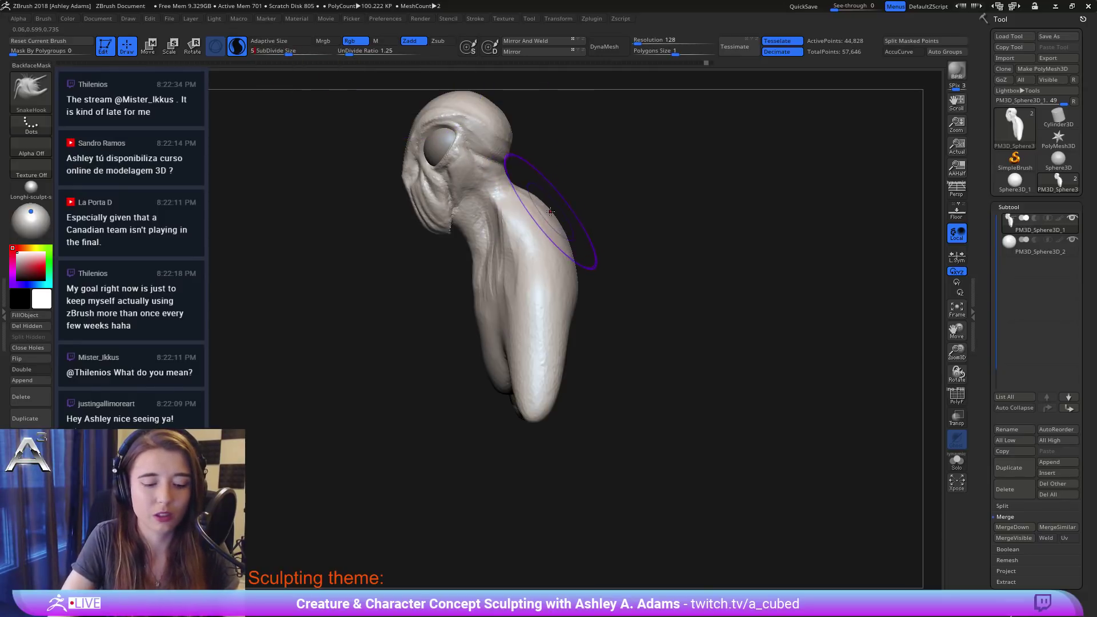
{"action": "left_click_drag", "start_coordinate": [550, 211], "coordinate": [549, 213]}
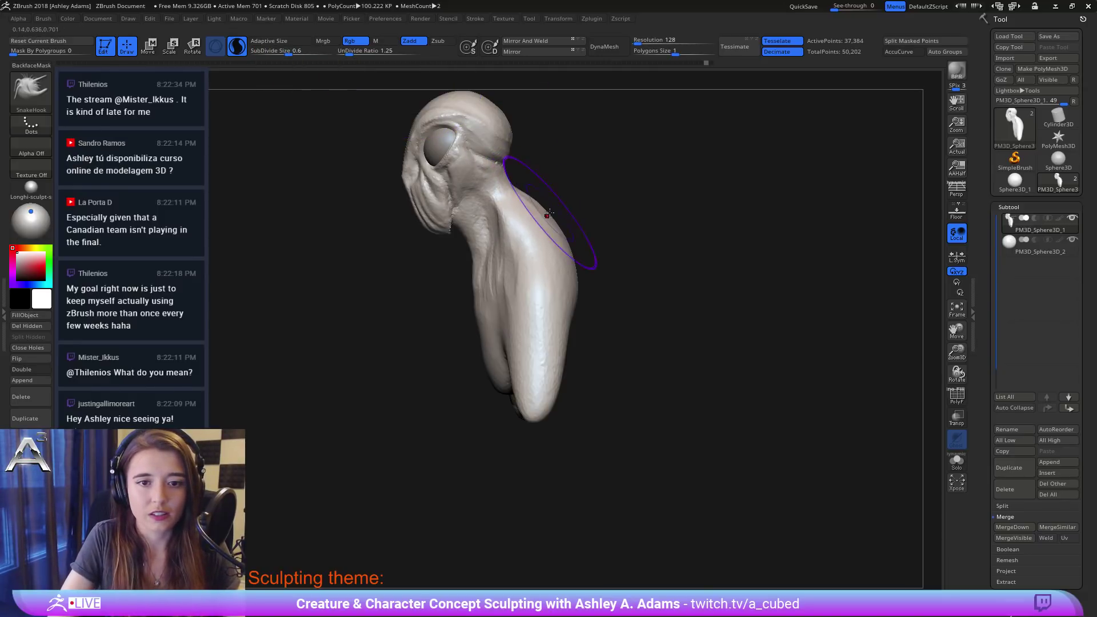
{"action": "right_click", "coordinate": [548, 213]}
{"action": "right_click_drag", "start_coordinate": [614, 213], "coordinate": [549, 212]}
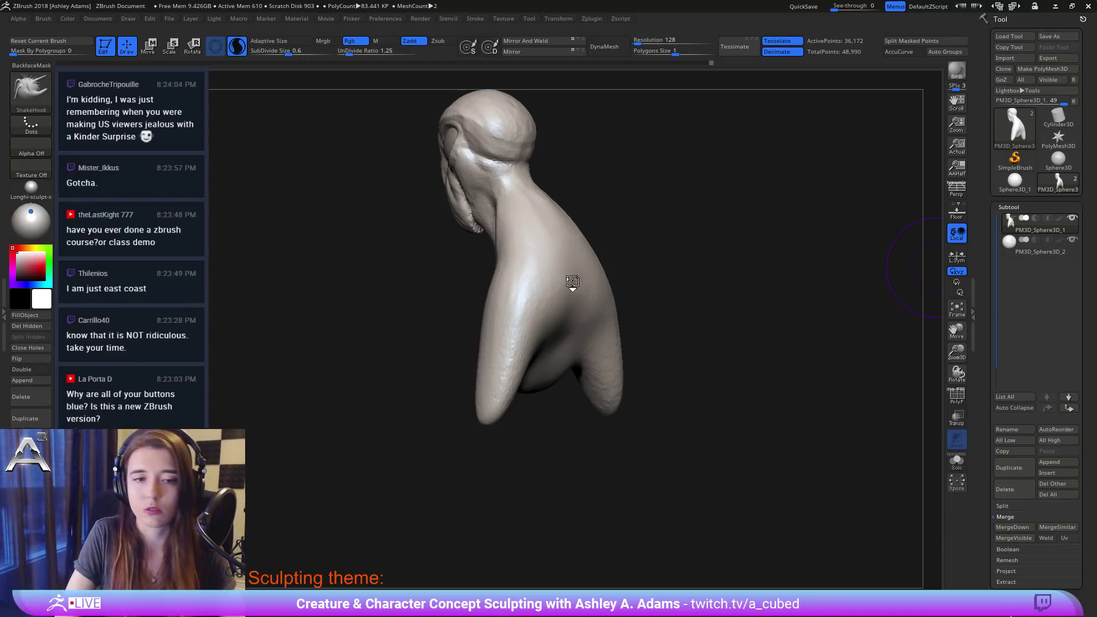
Step: Reposition the arm stumps from the back and side by pulling them with SnakeHook, undoing the first pull
{"action": "right_click_drag", "start_coordinate": [573, 287], "coordinate": [625, 286]}
{"action": "right_click_drag", "start_coordinate": [517, 286], "coordinate": [528, 284]}
{"action": "left_click_drag", "start_coordinate": [521, 277], "coordinate": [515, 289]}
{"action": "key", "text": "ctrl+z"}
{"action": "mouse_move", "coordinate": [509, 307]}
{"action": "right_mouse_down", "text": "ctrl"}
{"action": "mouse_move", "coordinate": [440, 331]}
{"action": "mouse_move", "coordinate": [473, 266]}
{"action": "mouse_move", "coordinate": [497, 260]}
{"action": "right_mouse_up", "text": "ctrl"}
{"action": "right_click", "coordinate": [440, 331]}
{"action": "mouse_move", "coordinate": [538, 288]}
{"action": "left_mouse_down"}
{"action": "mouse_move", "coordinate": [530, 282]}
{"action": "mouse_move", "coordinate": [534, 303]}
{"action": "left_mouse_up"}
{"action": "right_click", "coordinate": [564, 251]}
{"action": "mouse_move", "coordinate": [563, 249]}
{"action": "left_mouse_down"}
{"action": "mouse_move", "coordinate": [563, 230]}
{"action": "mouse_move", "coordinate": [578, 253]}
{"action": "mouse_move", "coordinate": [568, 274]}
{"action": "mouse_move", "coordinate": [532, 278]}
{"action": "left_mouse_up"}
{"action": "right_click_drag", "start_coordinate": [510, 273], "coordinate": [569, 272]}
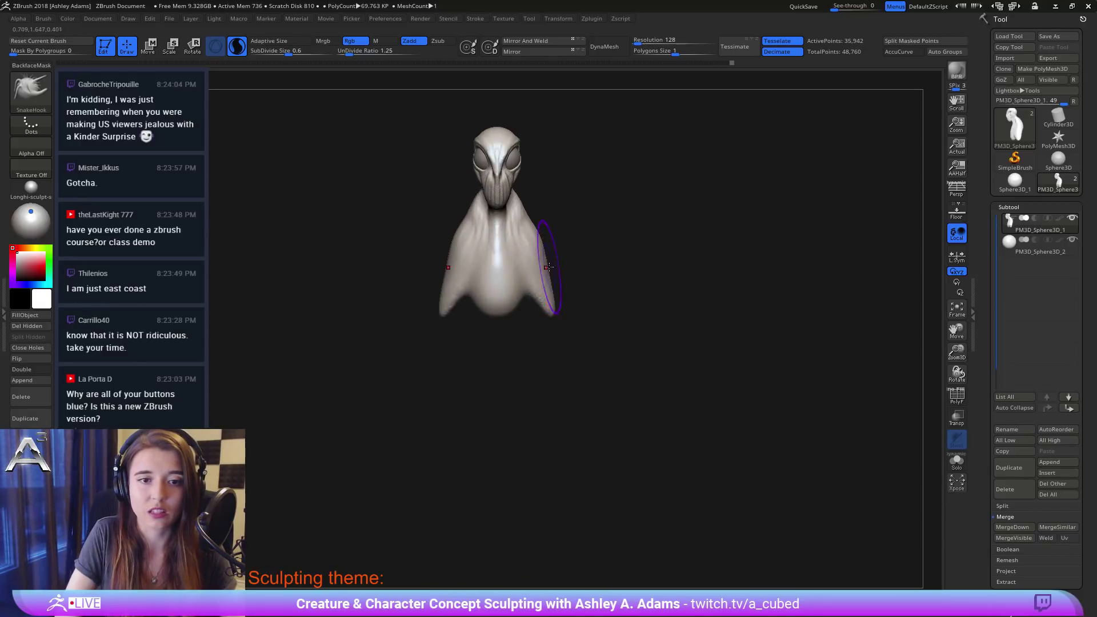
Step: Pull the arm stumps downward and push the armpits upward with SnakeHook
{"action": "right_click", "coordinate": [550, 263]}
{"action": "left_click_drag", "start_coordinate": [550, 263], "coordinate": [552, 310]}
{"action": "right_click_drag", "start_coordinate": [551, 297], "coordinate": [549, 297]}
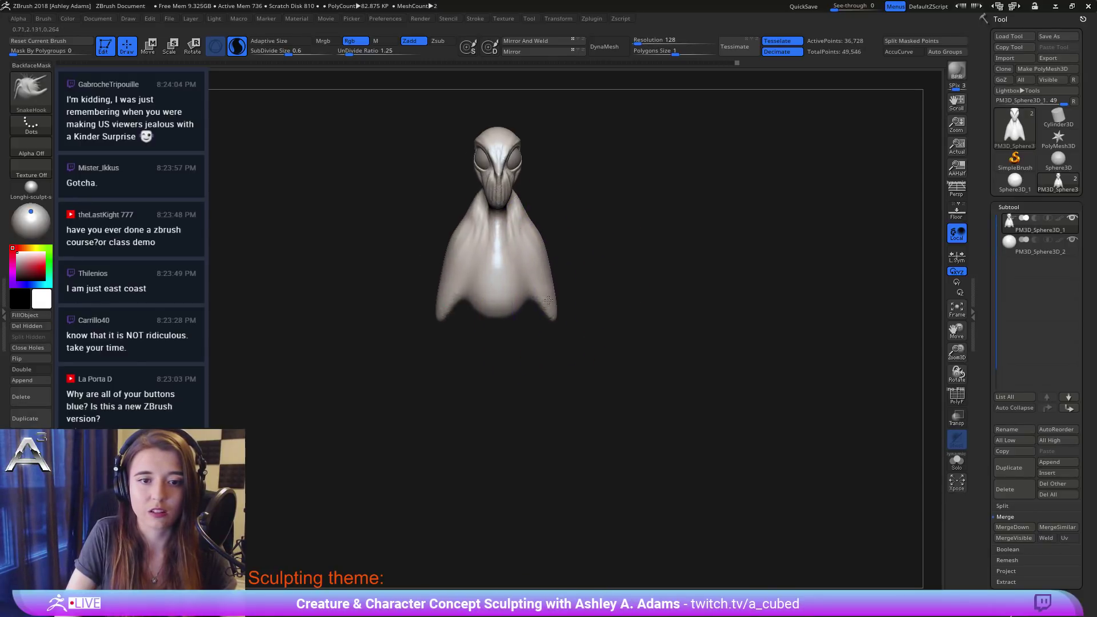
{"action": "right_click", "coordinate": [531, 288]}
{"action": "left_click_drag", "start_coordinate": [531, 289], "coordinate": [526, 281]}
{"action": "left_click_drag", "start_coordinate": [465, 299], "coordinate": [517, 297]}
{"action": "right_click_drag", "start_coordinate": [514, 275], "coordinate": [531, 259]}
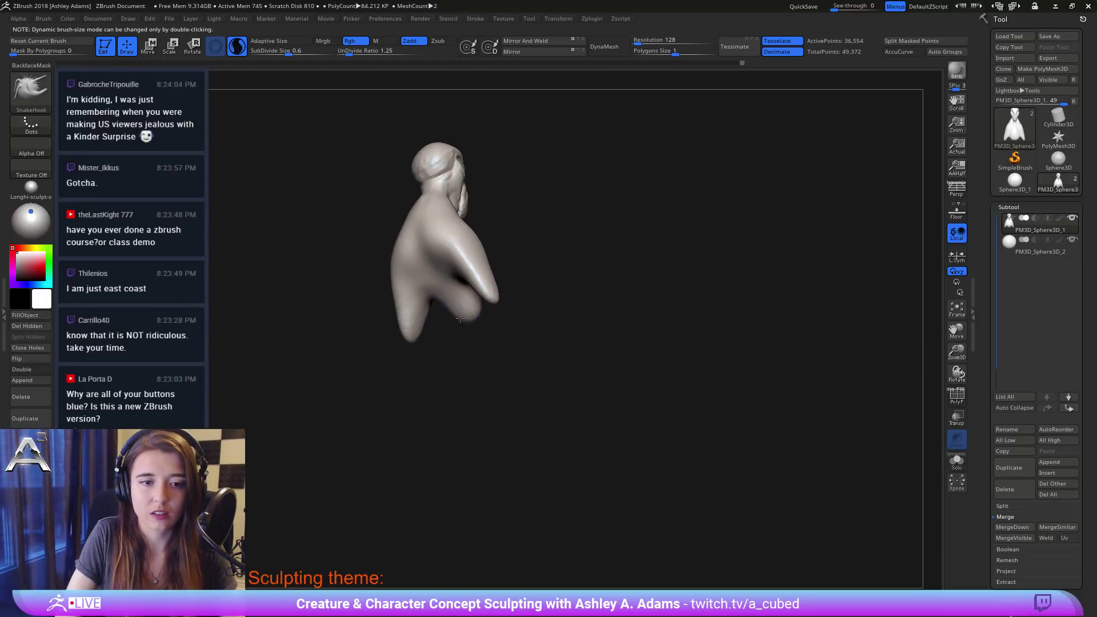
Step: Draw the lower torso down into a long narrow column and raise the armpits with SnakeHook
{"action": "left_click_drag", "start_coordinate": [471, 309], "coordinate": [479, 289]}
{"action": "mouse_move", "coordinate": [517, 314]}
{"action": "right_mouse_down"}
{"action": "mouse_move", "coordinate": [441, 337]}
{"action": "mouse_move", "coordinate": [495, 274]}
{"action": "right_mouse_up"}
{"action": "mouse_move", "coordinate": [514, 246]}
{"action": "left_mouse_down"}
{"action": "mouse_move", "coordinate": [505, 286]}
{"action": "mouse_move", "coordinate": [495, 275]}
{"action": "mouse_move", "coordinate": [498, 317]}
{"action": "mouse_move", "coordinate": [511, 323]}
{"action": "left_mouse_up"}
{"action": "mouse_move", "coordinate": [516, 291]}
{"action": "right_mouse_down", "text": "shift"}
{"action": "mouse_move", "coordinate": [465, 252]}
{"action": "mouse_move", "coordinate": [387, 302]}
{"action": "right_mouse_up", "text": "shift"}
{"action": "left_click_drag", "start_coordinate": [466, 307], "coordinate": [462, 274]}
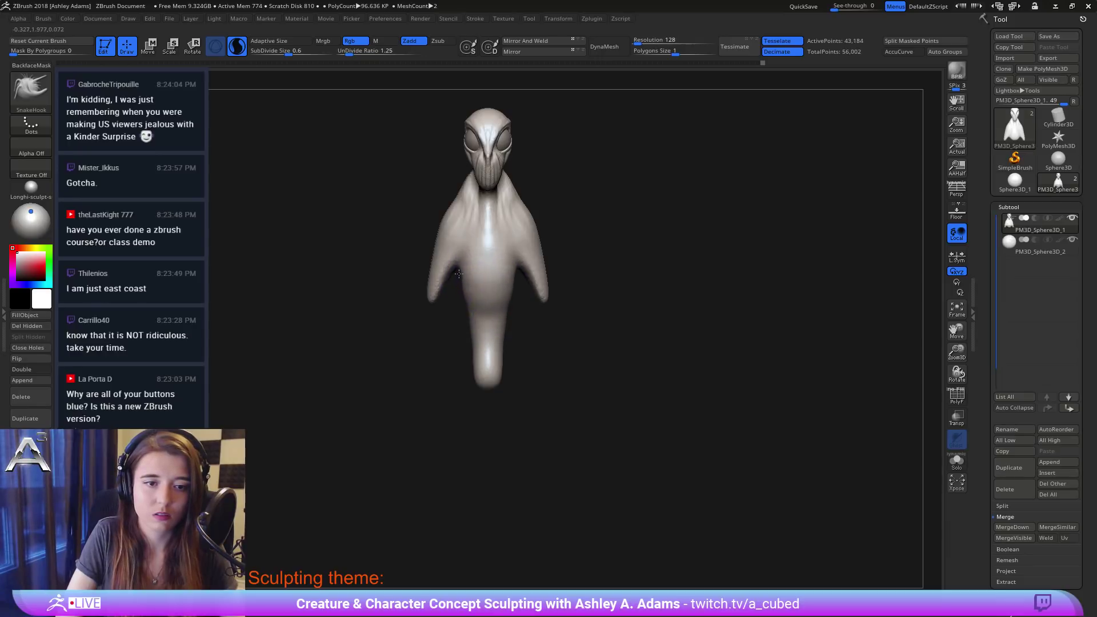
{"action": "left_click_drag", "start_coordinate": [474, 321], "coordinate": [469, 307]}
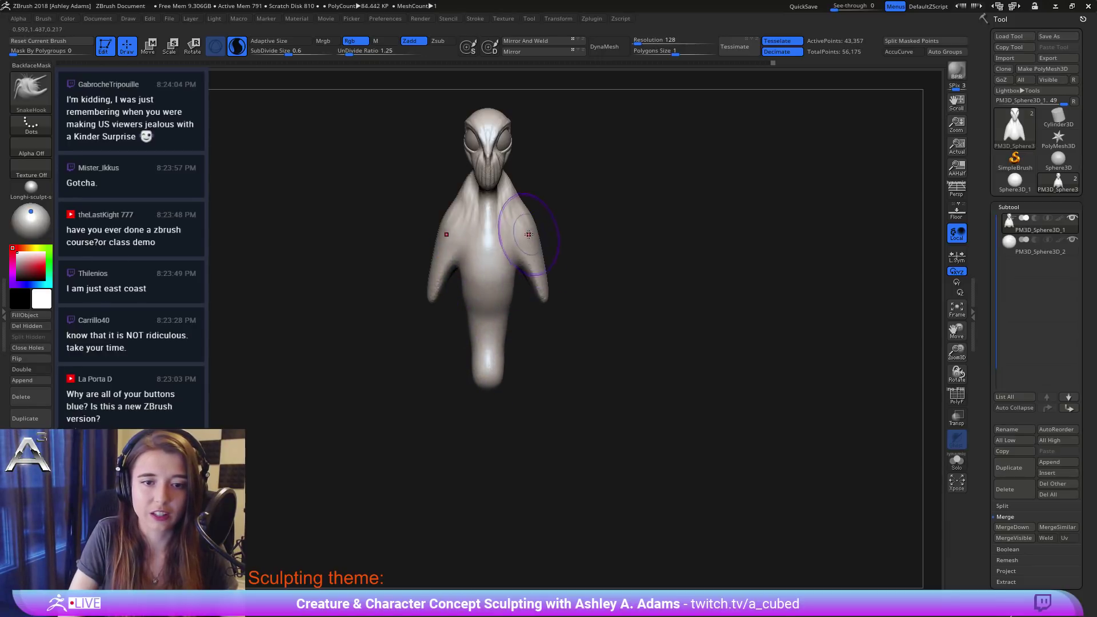
Step: Build up muscle volume where the side of the neck meets the shoulder with ClayBuildup
{"action": "right_click_drag", "start_coordinate": [522, 234], "coordinate": [440, 229]}
{"action": "right_click_drag", "start_coordinate": [506, 210], "coordinate": [491, 274], "text": "ctrl"}
{"action": "key", "text": "b"}
{"action": "key", "text": "c"}
{"action": "key", "text": "b"}
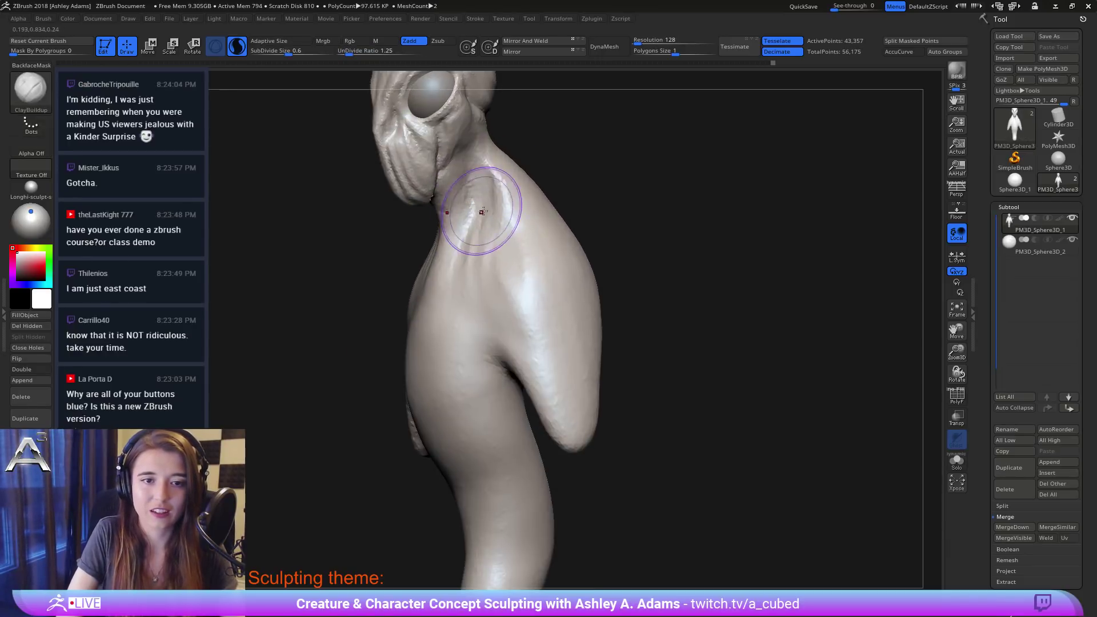
{"action": "right_click_drag", "start_coordinate": [545, 194], "coordinate": [519, 167]}
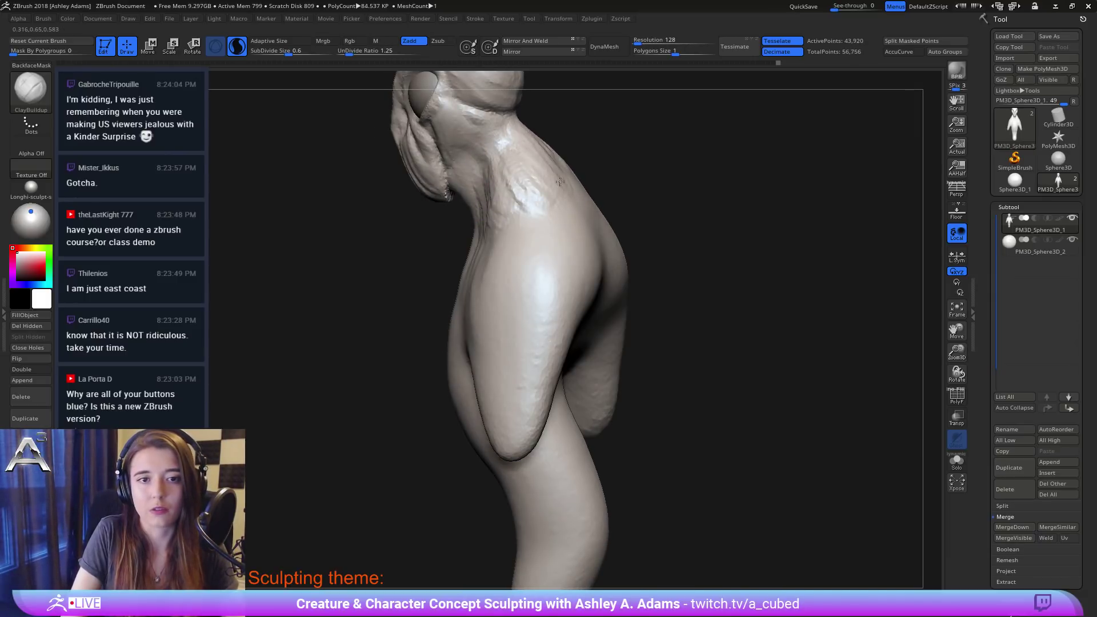
{"action": "right_click_drag", "start_coordinate": [545, 151], "coordinate": [531, 198]}
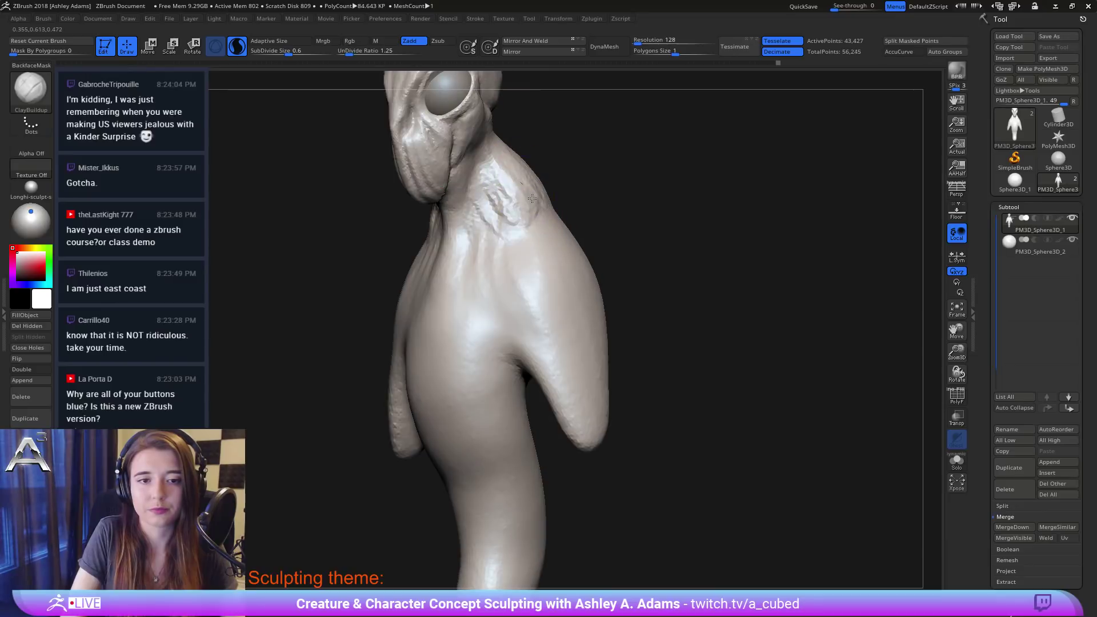
Step: Add sinewy ClayBuildup strands running from the neck over the chest and front of the shoulder to the armpit
{"action": "left_click_drag", "start_coordinate": [491, 207], "coordinate": [503, 306]}
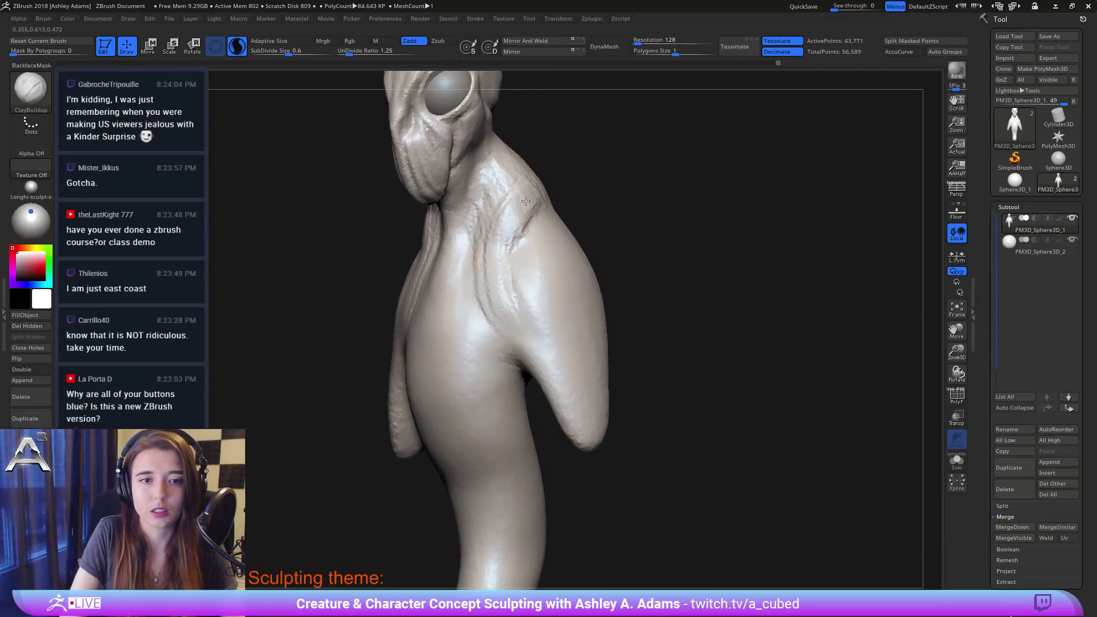
{"action": "left_click_drag", "start_coordinate": [525, 201], "coordinate": [517, 337]}
{"action": "right_click_drag", "start_coordinate": [516, 337], "coordinate": [549, 320]}
{"action": "right_click_drag", "start_coordinate": [549, 320], "coordinate": [551, 250], "text": "ctrl"}
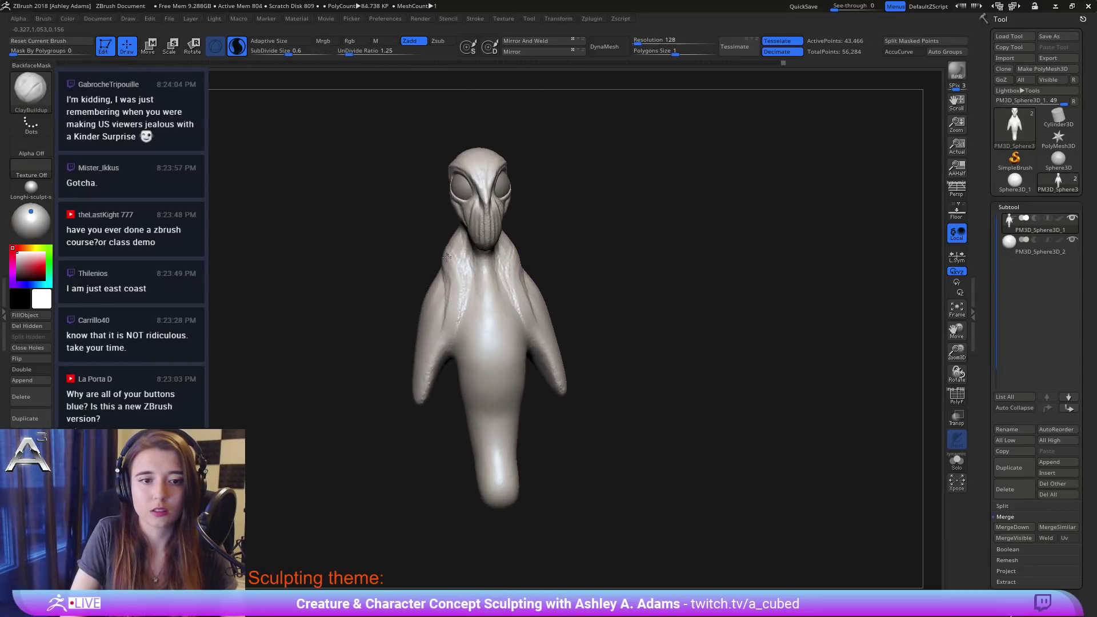
{"action": "right_click_drag", "start_coordinate": [435, 338], "coordinate": [552, 317]}
{"action": "left_click_drag", "start_coordinate": [431, 277], "coordinate": [457, 295]}
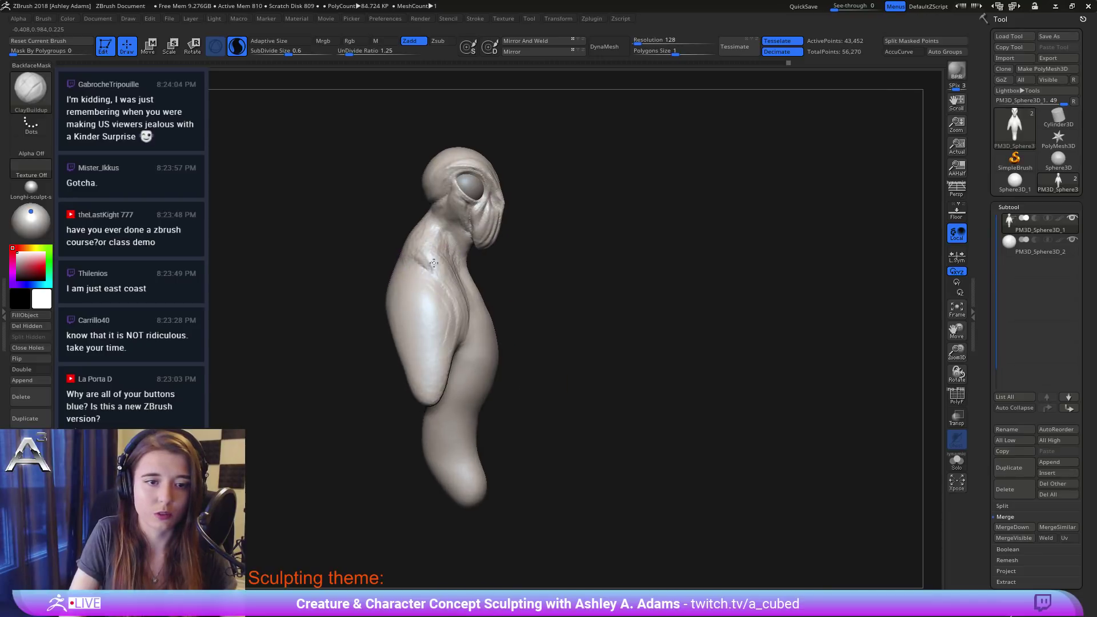
Step: Mask the back of the cranium and invert the mask so only that area is free
{"action": "mouse_move", "coordinate": [423, 240]}
{"action": "right_mouse_down"}
{"action": "mouse_move", "coordinate": [445, 228]}
{"action": "mouse_move", "coordinate": [443, 269]}
{"action": "mouse_move", "coordinate": [488, 162]}
{"action": "right_mouse_up"}
{"action": "key", "text": "space"}
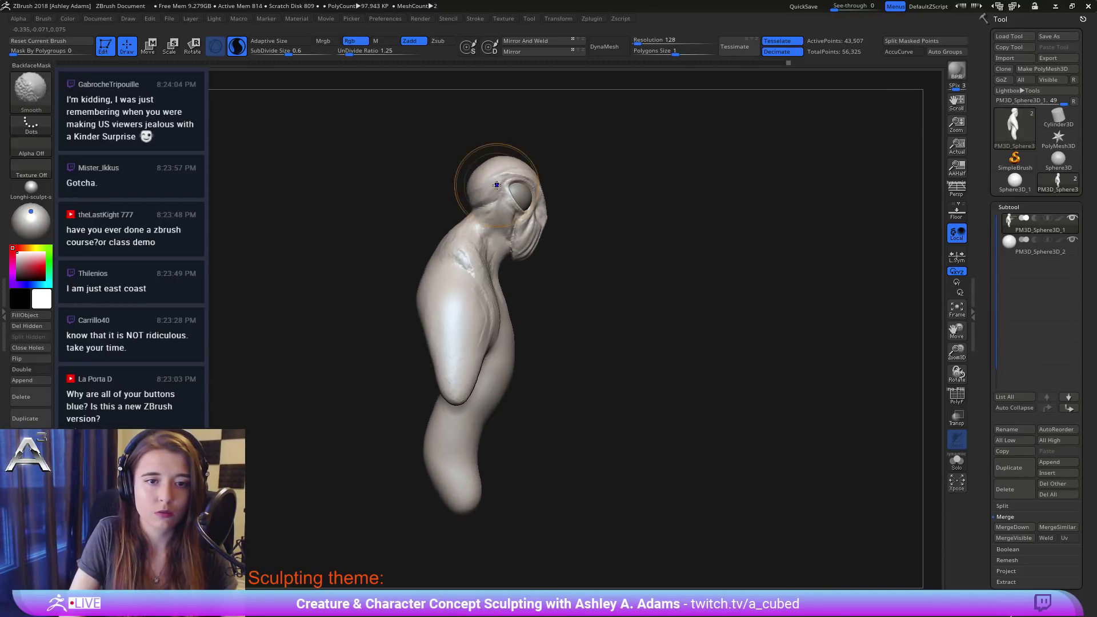
{"action": "key", "text": "space"}
{"action": "key", "text": "ctrl"}
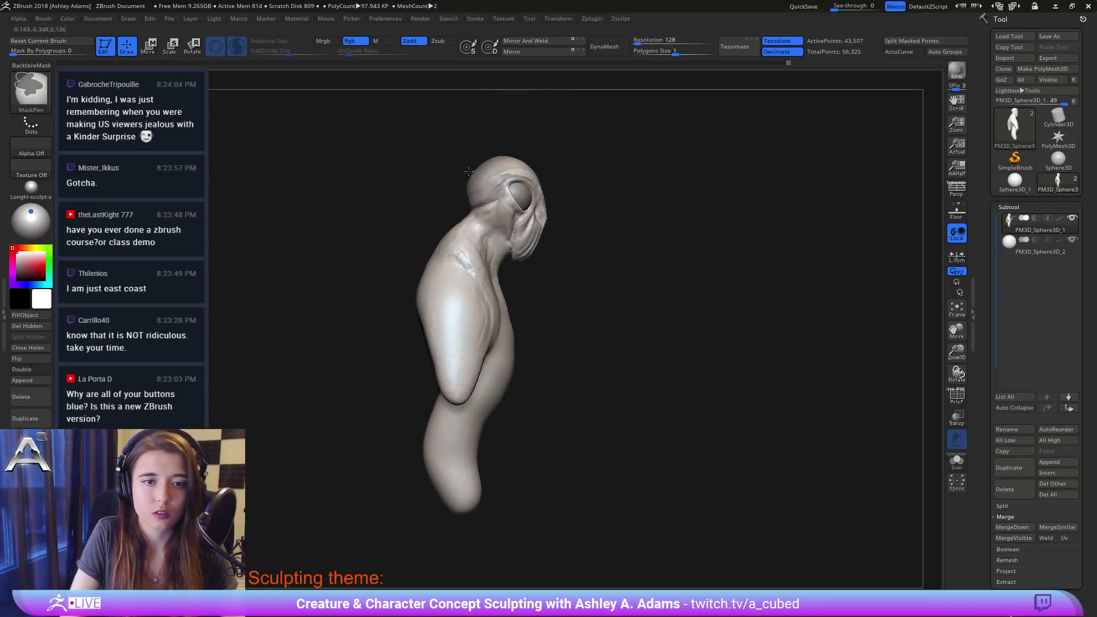
{"action": "mouse_move", "coordinate": [483, 161]}
{"action": "left_mouse_down", "text": "ctrl"}
{"action": "mouse_move", "coordinate": [496, 171]}
{"action": "mouse_move", "coordinate": [478, 164]}
{"action": "left_mouse_up", "text": "ctrl"}
{"action": "left_click", "coordinate": [600, 174], "text": "ctrl"}
Step: Enlarge the unmasked cranium by pulling it backward and upward with SnakeHook, leaving the model unmasked
{"action": "key", "text": "space"}
{"action": "key", "text": "b"}
{"action": "key", "text": "s"}
{"action": "key", "text": "h"}
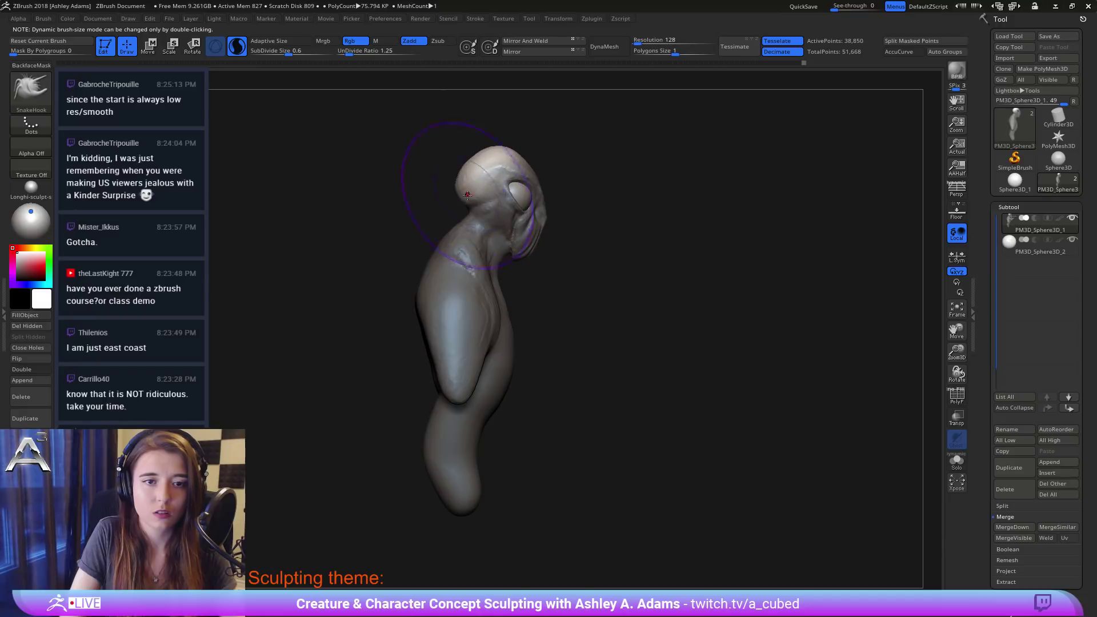
{"action": "right_click_drag", "start_coordinate": [476, 164], "coordinate": [530, 129]}
{"action": "right_click_drag", "start_coordinate": [595, 174], "coordinate": [523, 117]}
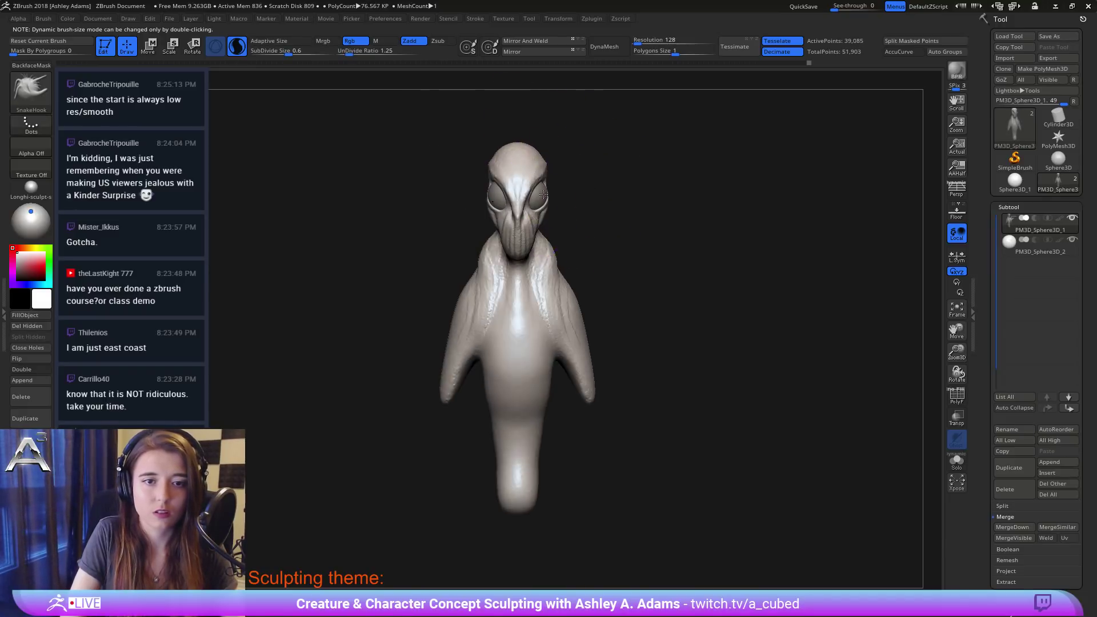
Step: Build up the brow ridge and temple above the eyes with ClayBuildup
{"action": "right_click_drag", "start_coordinate": [497, 153], "coordinate": [477, 203], "text": "ctrl"}
{"action": "right_click_drag", "start_coordinate": [477, 203], "coordinate": [523, 213]}
{"action": "key", "text": "b"}
{"action": "key", "text": "c"}
{"action": "key", "text": "b"}
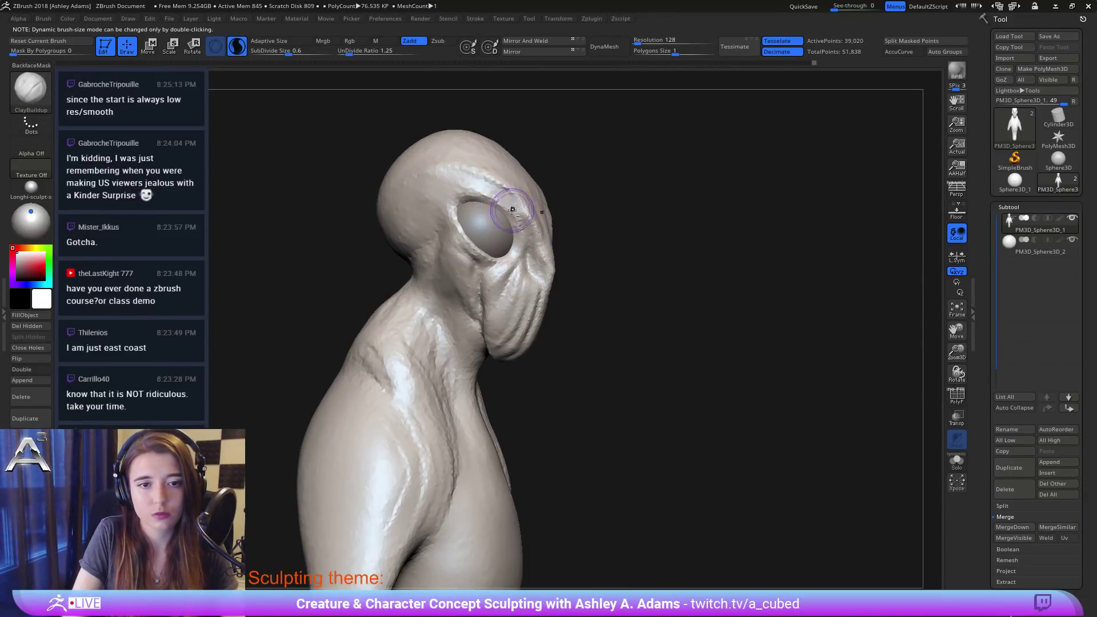
{"action": "left_click_drag", "start_coordinate": [448, 178], "coordinate": [462, 183]}
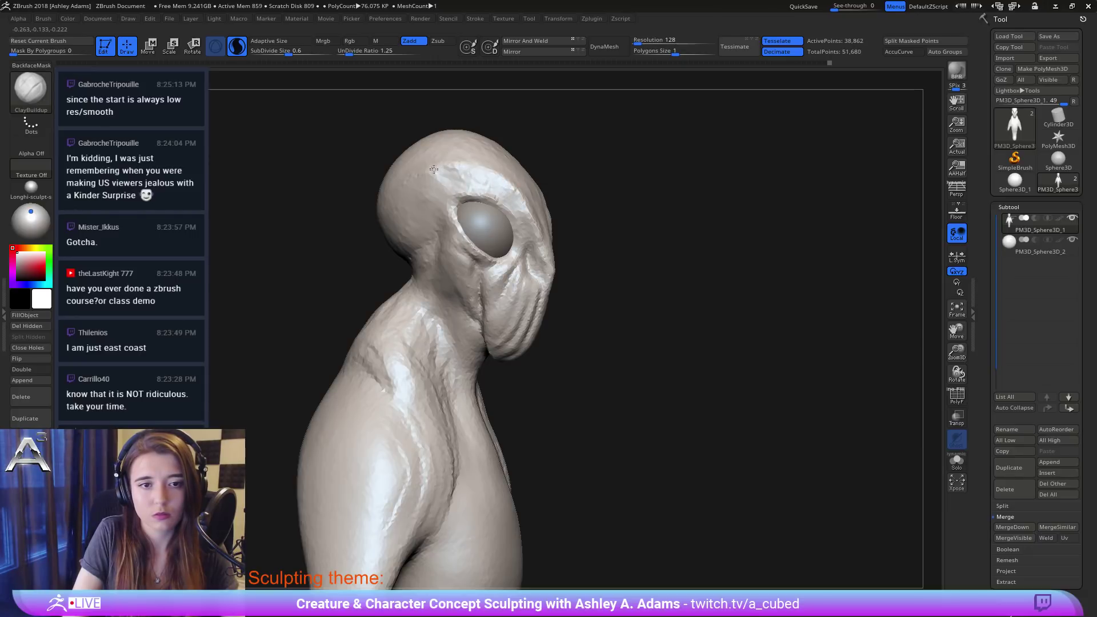
{"action": "left_click_drag", "start_coordinate": [505, 189], "coordinate": [524, 212]}
Step: Build up the cheekbone and the area behind the eye toward the base of the skull with ClayBuildup
{"action": "right_click_drag", "start_coordinate": [453, 246], "coordinate": [496, 250]}
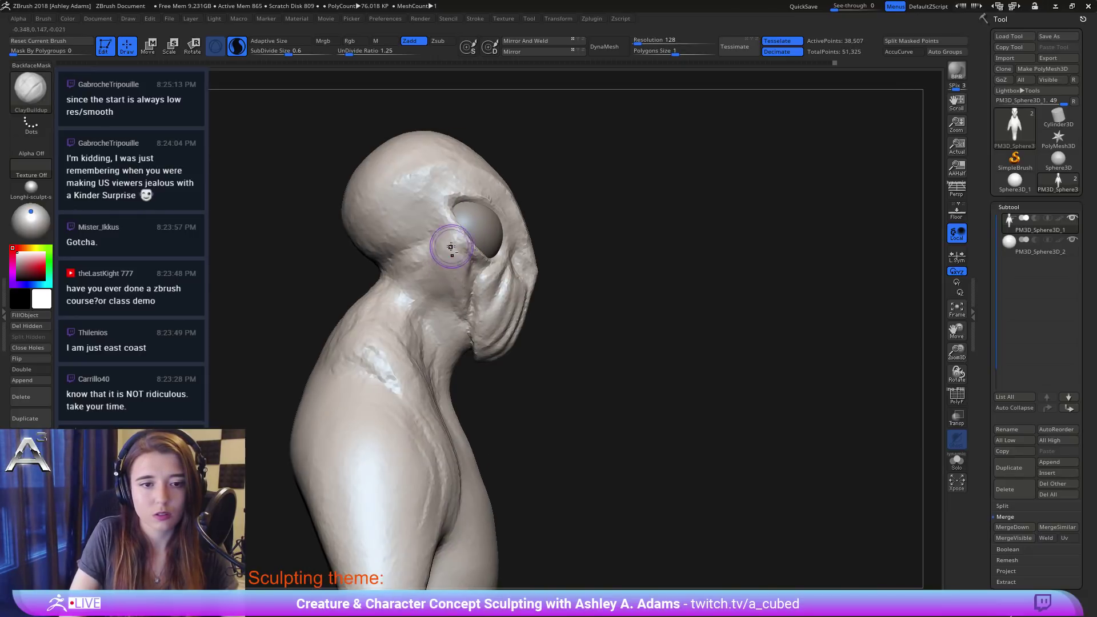
{"action": "mouse_move", "coordinate": [420, 269]}
{"action": "left_mouse_down"}
{"action": "mouse_move", "coordinate": [425, 245]}
{"action": "mouse_move", "coordinate": [423, 274]}
{"action": "mouse_move", "coordinate": [412, 268]}
{"action": "left_mouse_up"}
{"action": "mouse_move", "coordinate": [413, 269]}
{"action": "right_mouse_down"}
{"action": "mouse_move", "coordinate": [457, 227]}
{"action": "mouse_move", "coordinate": [481, 224]}
{"action": "mouse_move", "coordinate": [437, 214]}
{"action": "right_mouse_up"}
{"action": "left_click_drag", "start_coordinate": [451, 225], "coordinate": [449, 206]}
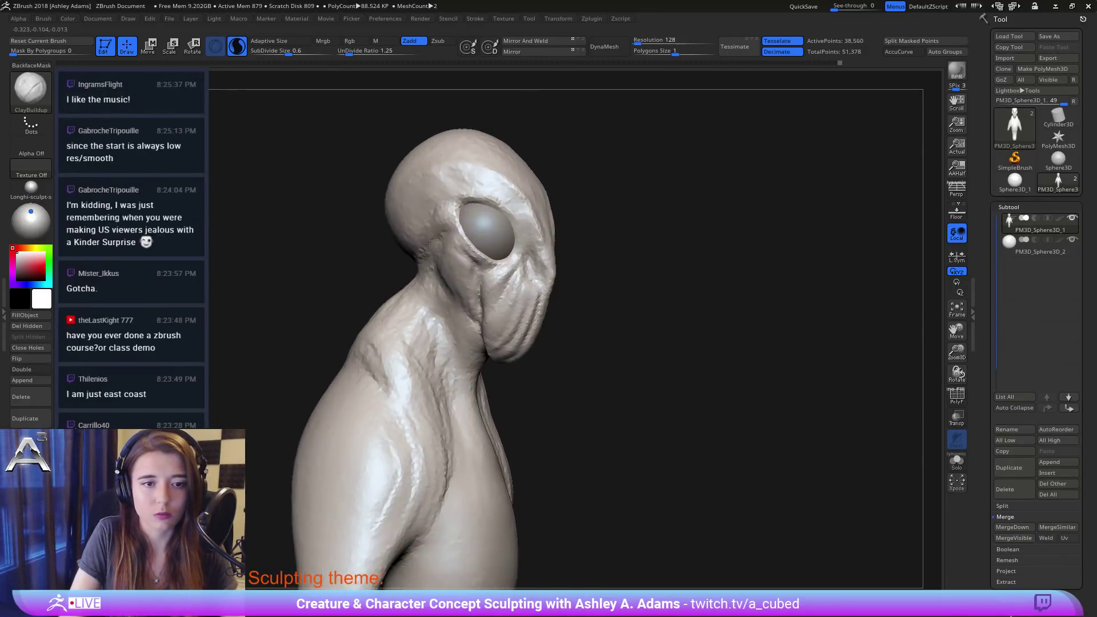
Step: Carve a crease around the outer rim of the eyelids with DamStandard at a SubDivide Size of 0.2
{"action": "mouse_move", "coordinate": [451, 258]}
{"action": "right_mouse_down"}
{"action": "mouse_move", "coordinate": [502, 220]}
{"action": "mouse_move", "coordinate": [614, 276]}
{"action": "mouse_move", "coordinate": [549, 231]}
{"action": "right_mouse_up"}
{"action": "key", "text": "b"}
{"action": "key", "text": "d"}
{"action": "key", "text": "s"}
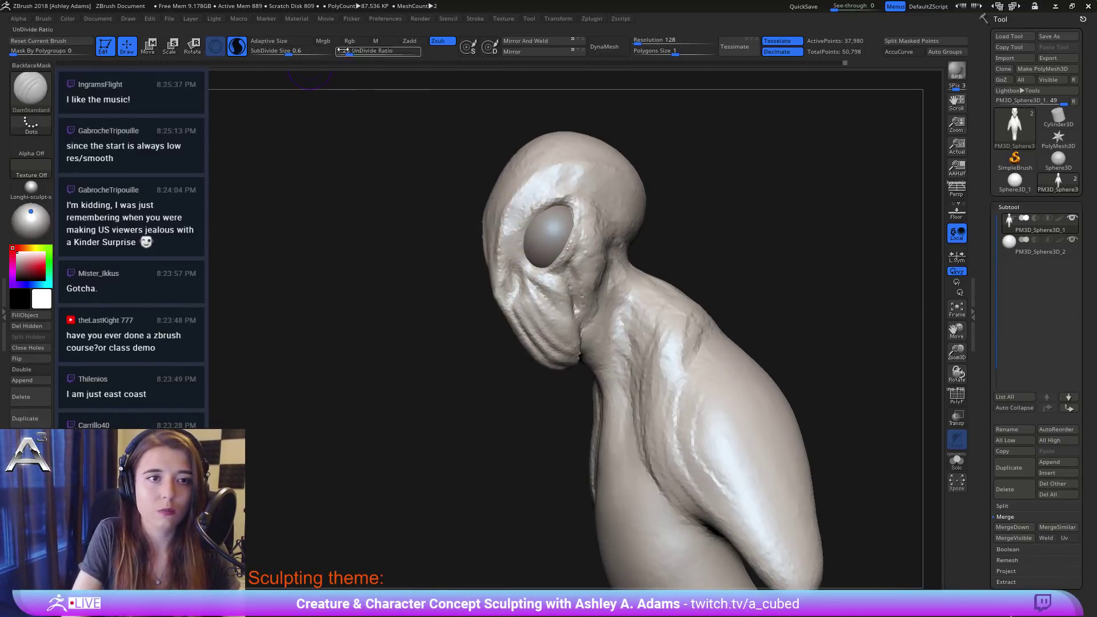
{"action": "right_click_drag", "start_coordinate": [406, 98], "coordinate": [365, 218]}
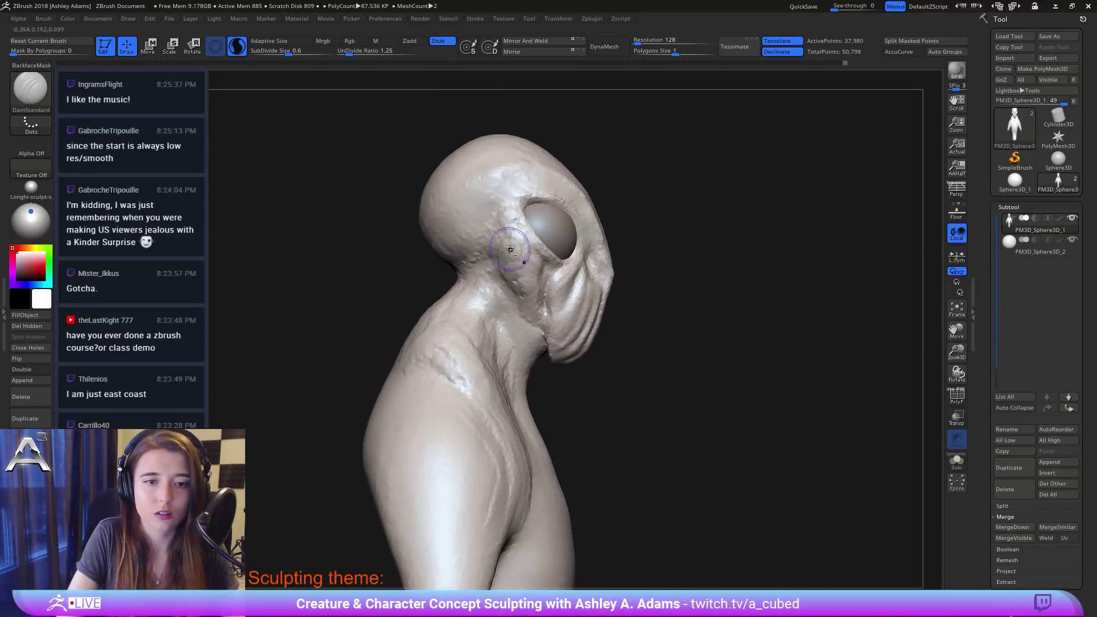
{"action": "left_click", "coordinate": [279, 50]}
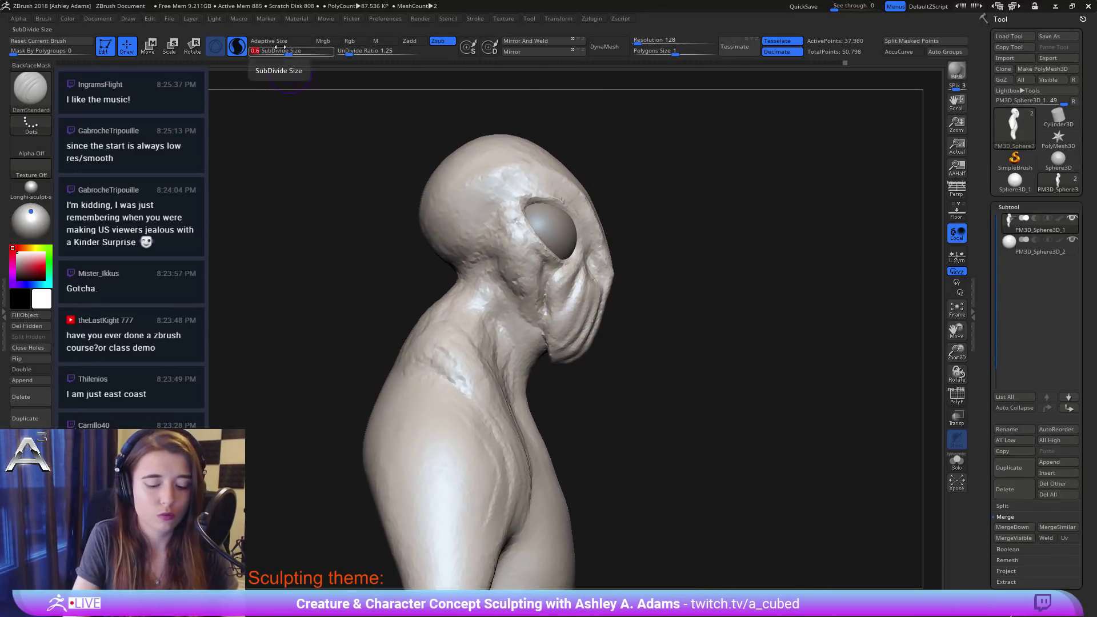
{"action": "type", "text": "0.2"}
{"action": "key", "text": "Return"}
{"action": "left_click_drag", "start_coordinate": [421, 154], "coordinate": [354, 157]}
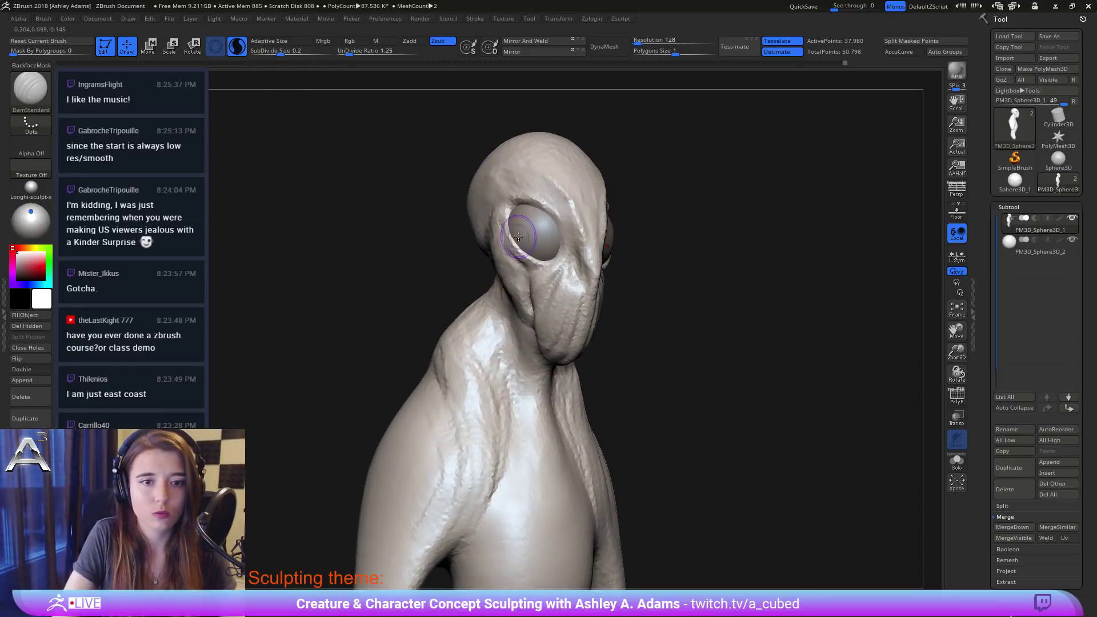
{"action": "mouse_move", "coordinate": [518, 233]}
{"action": "left_mouse_down"}
{"action": "mouse_move", "coordinate": [503, 197]}
{"action": "mouse_move", "coordinate": [516, 272]}
{"action": "left_mouse_up"}
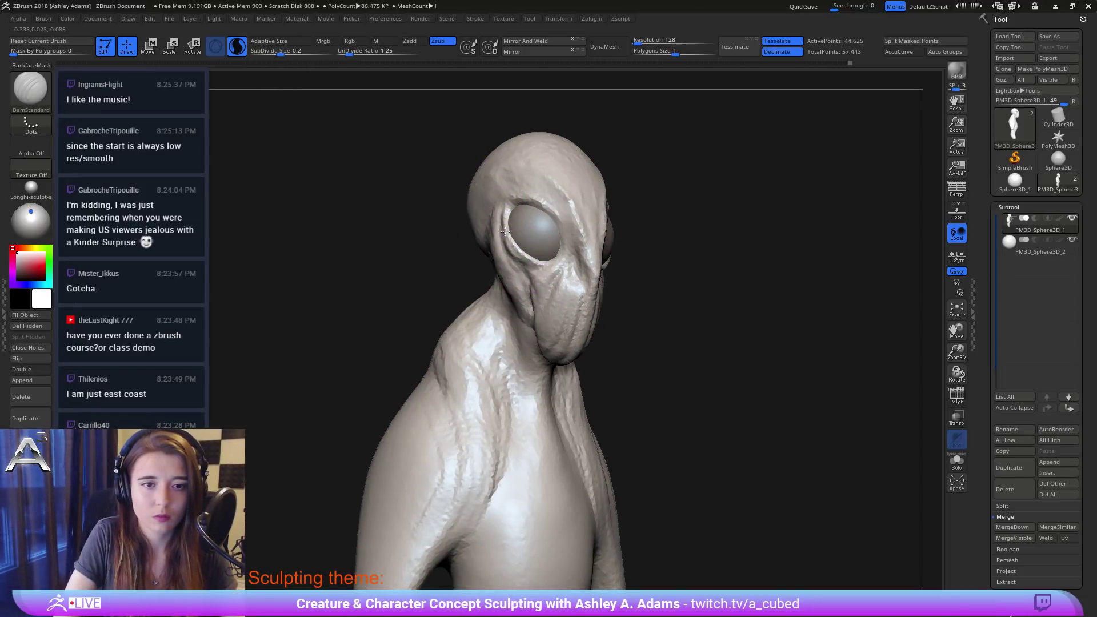
Step: Carve DamStandard creases beneath the lower eyelids, over the brows and down the sides of the nose bridge
{"action": "left_click_drag", "start_coordinate": [505, 231], "coordinate": [554, 274]}
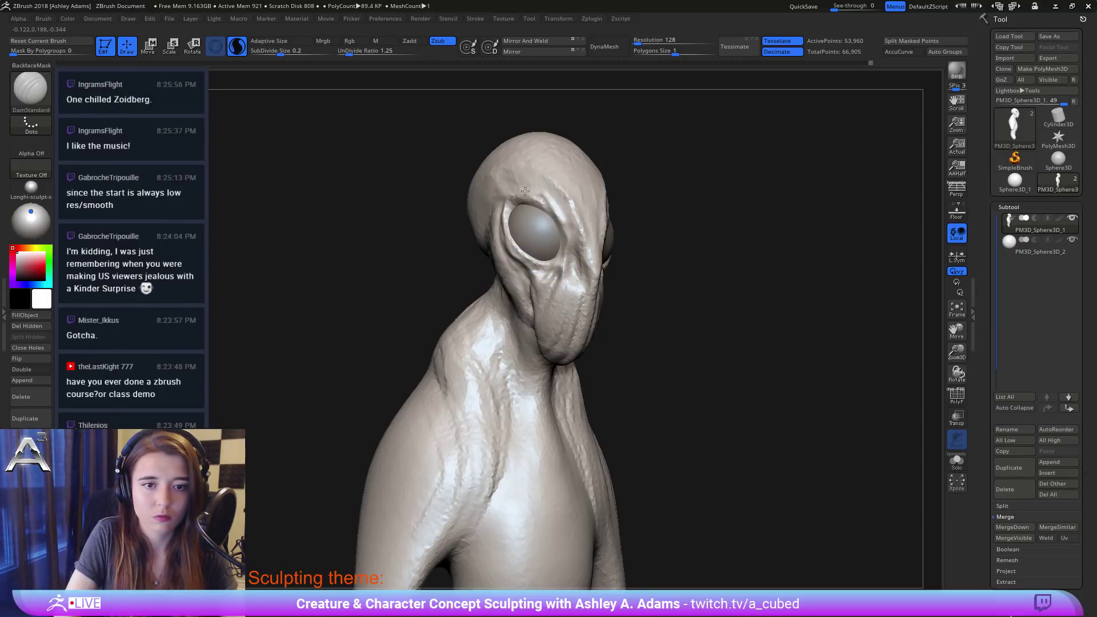
{"action": "left_click_drag", "start_coordinate": [552, 186], "coordinate": [577, 277]}
{"action": "left_click_drag", "start_coordinate": [640, 240], "coordinate": [471, 215]}
{"action": "left_click_drag", "start_coordinate": [590, 233], "coordinate": [581, 250]}
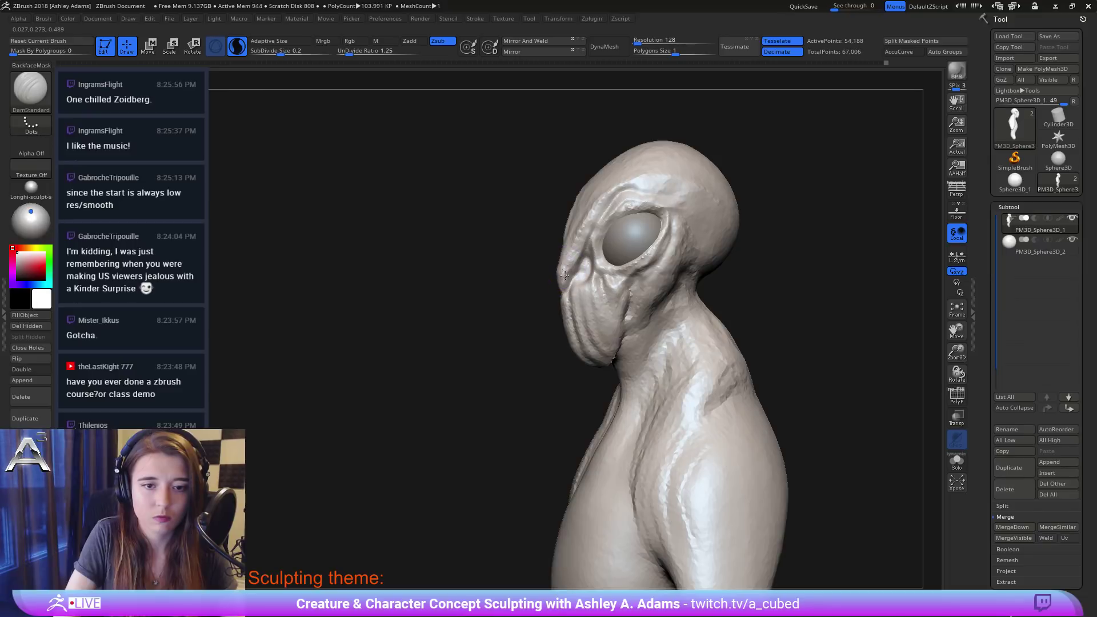
Step: Sharpen the creases between the inner brows and the nose bridge with DamStandard
{"action": "mouse_move", "coordinate": [486, 224]}
{"action": "left_mouse_down"}
{"action": "mouse_move", "coordinate": [573, 221]}
{"action": "mouse_move", "coordinate": [532, 190]}
{"action": "mouse_move", "coordinate": [564, 233]}
{"action": "mouse_move", "coordinate": [537, 188]}
{"action": "left_mouse_up"}
{"action": "key", "text": "b"}
{"action": "key", "text": "h"}
{"action": "key", "text": "p"}
{"action": "key", "text": "b"}
{"action": "key", "text": "d"}
{"action": "key", "text": "s"}
{"action": "left_click_drag", "start_coordinate": [555, 225], "coordinate": [557, 224]}
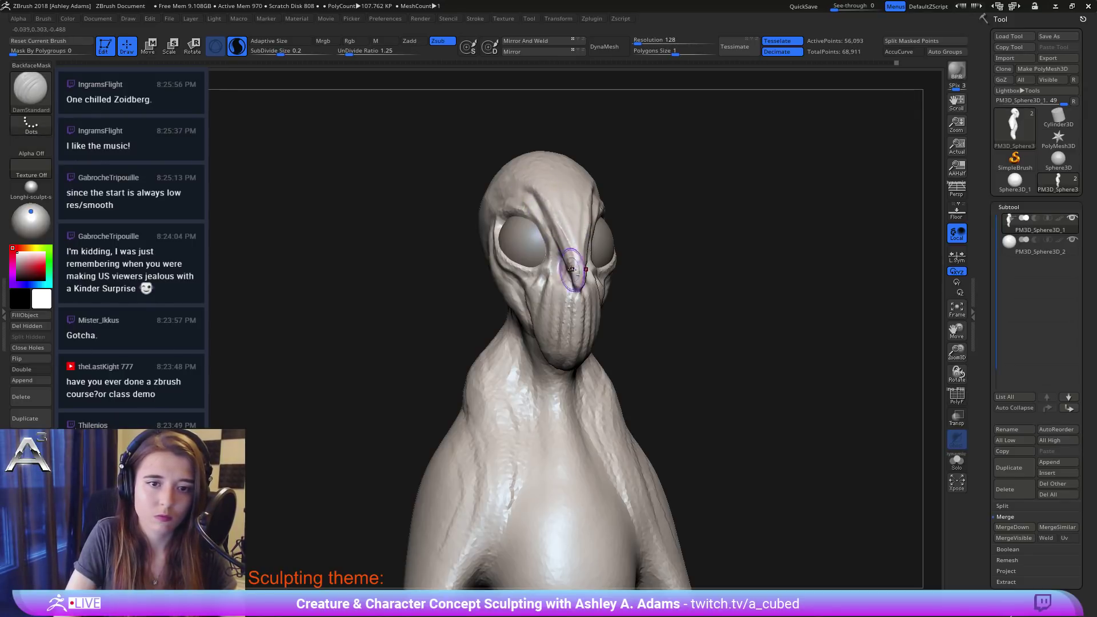
Step: Carve DamStandard creases along the nose bridge, over the brow ridges and below the inner corners of the eyes
{"action": "left_click_drag", "start_coordinate": [652, 308], "coordinate": [583, 285]}
{"action": "mouse_move", "coordinate": [587, 244]}
{"action": "left_mouse_down"}
{"action": "mouse_move", "coordinate": [588, 196]}
{"action": "mouse_move", "coordinate": [638, 176]}
{"action": "left_mouse_up"}
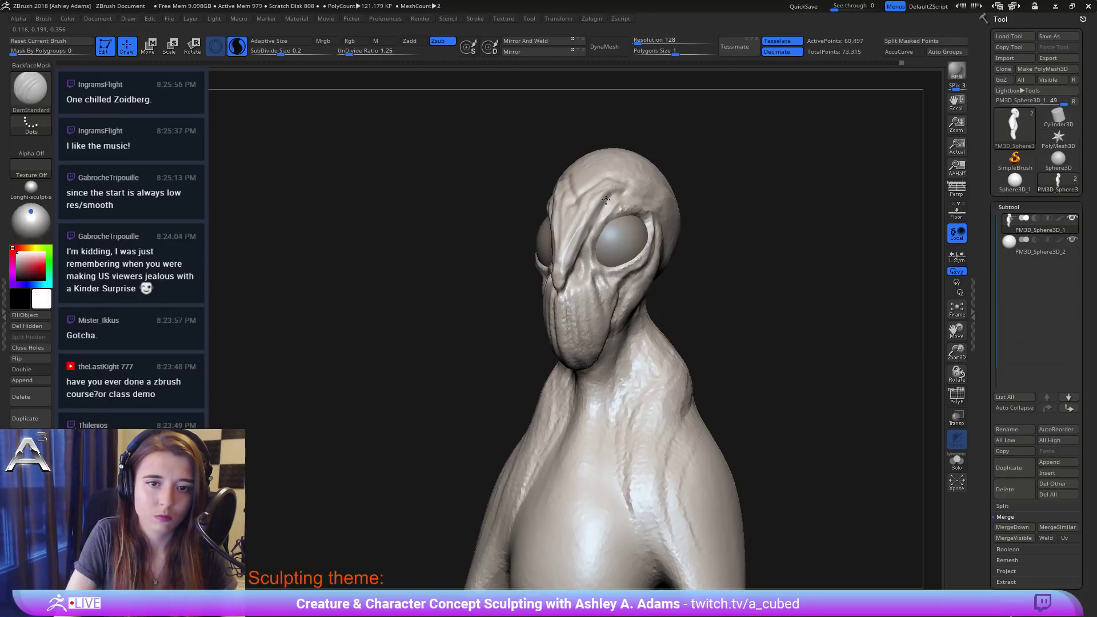
{"action": "left_click_drag", "start_coordinate": [635, 207], "coordinate": [641, 211]}
{"action": "mouse_move", "coordinate": [799, 286]}
{"action": "left_mouse_down"}
{"action": "mouse_move", "coordinate": [726, 283]}
{"action": "mouse_move", "coordinate": [758, 282]}
{"action": "left_mouse_up"}
{"action": "mouse_move", "coordinate": [605, 197]}
{"action": "left_mouse_down"}
{"action": "mouse_move", "coordinate": [592, 205]}
{"action": "mouse_move", "coordinate": [600, 235]}
{"action": "left_mouse_up"}
{"action": "left_click_drag", "start_coordinate": [714, 285], "coordinate": [811, 291]}
{"action": "right_click_drag", "start_coordinate": [560, 295], "coordinate": [536, 267]}
{"action": "left_click_drag", "start_coordinate": [534, 264], "coordinate": [548, 271]}
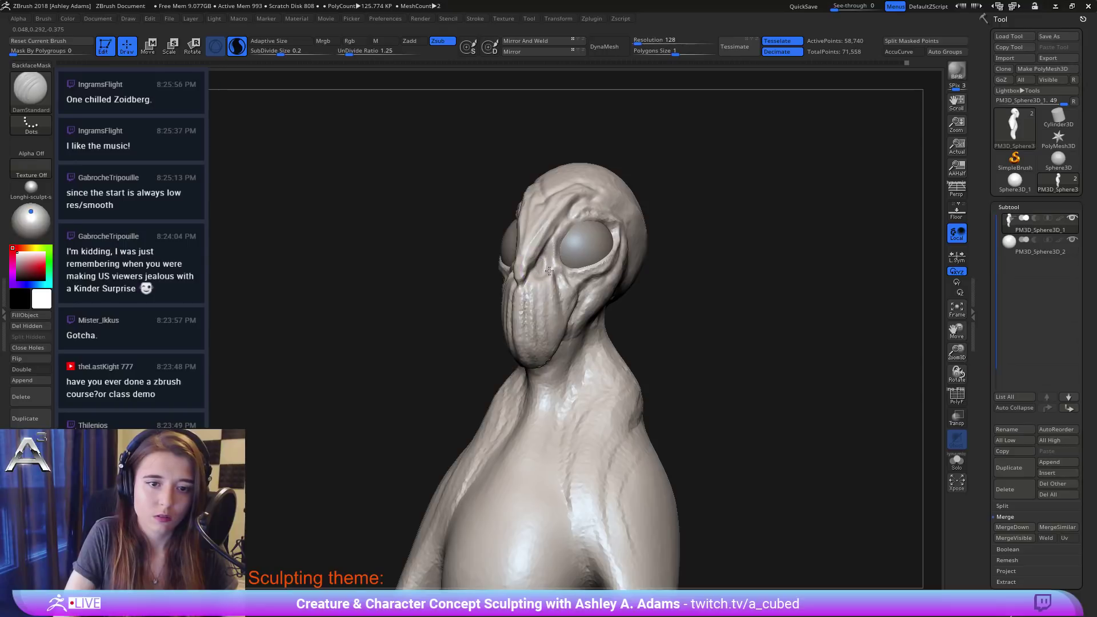
{"action": "mouse_move", "coordinate": [550, 272]}
{"action": "right_mouse_down"}
{"action": "mouse_move", "coordinate": [604, 264]}
{"action": "mouse_move", "coordinate": [524, 278]}
{"action": "right_mouse_up"}
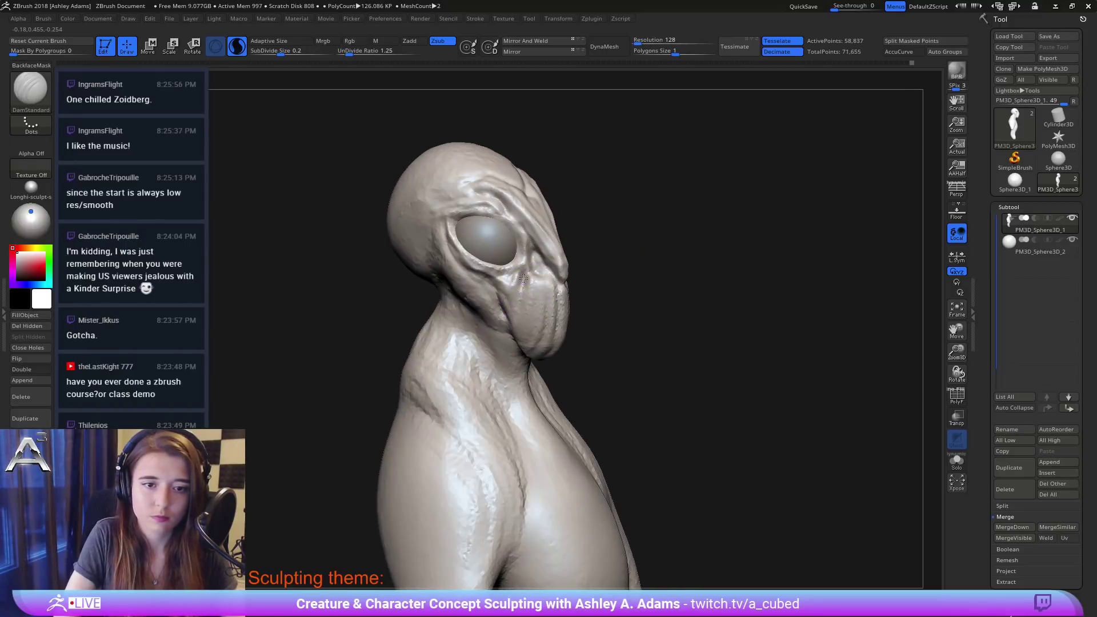
Step: Carve DamStandard folds down the sides of the muzzle, around the mouth and across the cheeks
{"action": "mouse_move", "coordinate": [529, 274]}
{"action": "left_mouse_down"}
{"action": "mouse_move", "coordinate": [550, 282]}
{"action": "mouse_move", "coordinate": [529, 283]}
{"action": "mouse_move", "coordinate": [515, 314]}
{"action": "left_mouse_up"}
{"action": "right_click_drag", "start_coordinate": [515, 314], "coordinate": [452, 289]}
{"action": "mouse_move", "coordinate": [535, 204]}
{"action": "left_mouse_down"}
{"action": "mouse_move", "coordinate": [522, 245]}
{"action": "mouse_move", "coordinate": [526, 216]}
{"action": "left_mouse_up"}
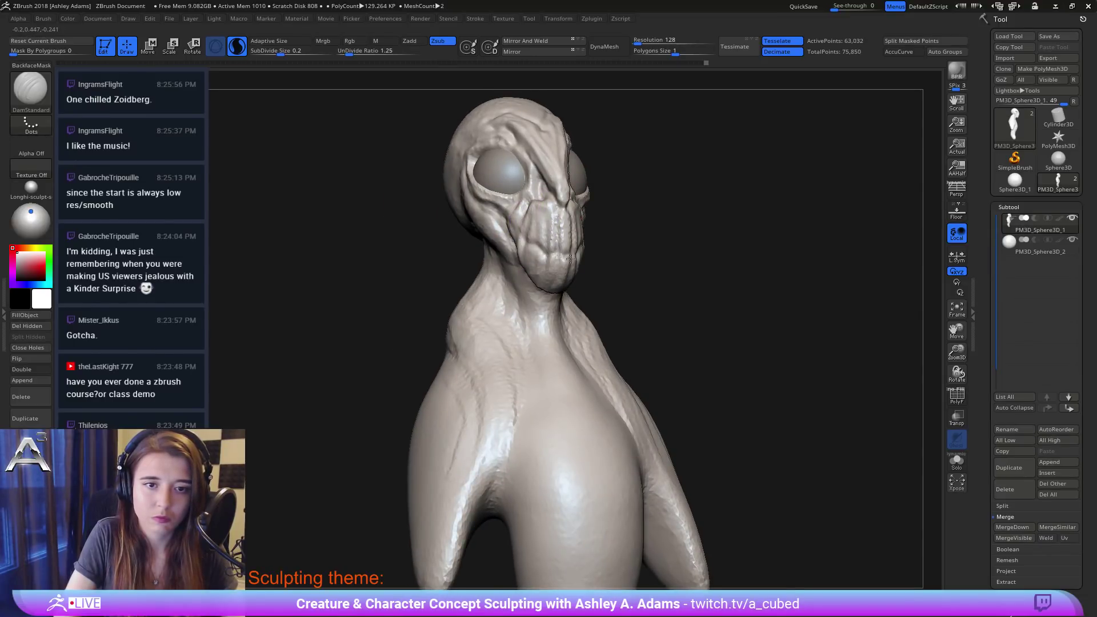
{"action": "right_click_drag", "start_coordinate": [591, 246], "coordinate": [585, 250]}
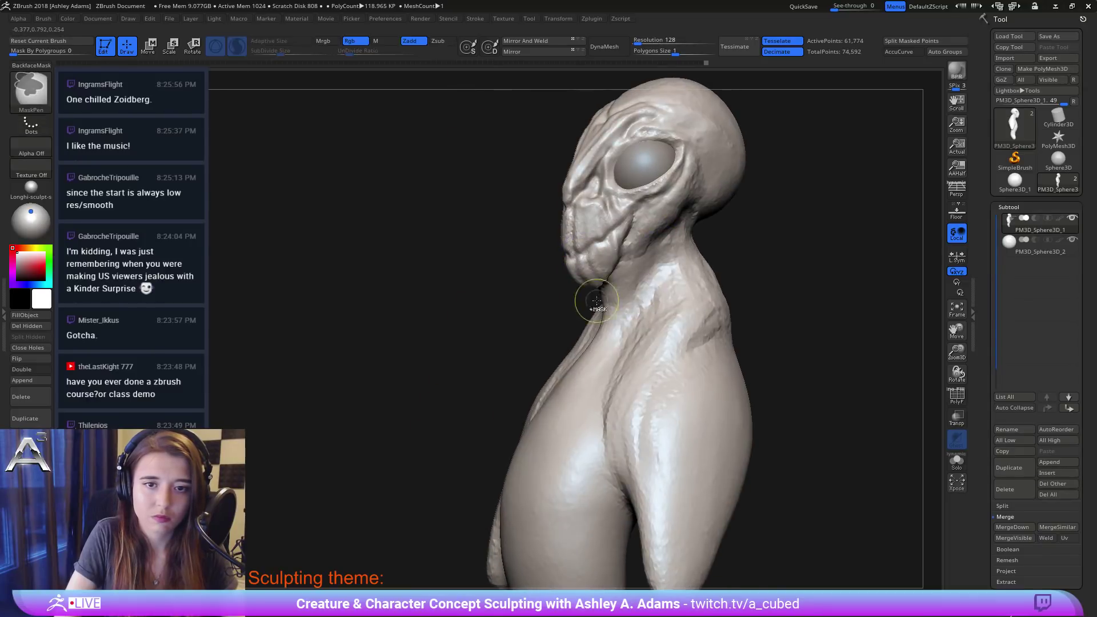
{"action": "right_click_drag", "start_coordinate": [590, 298], "coordinate": [649, 261]}
{"action": "right_click_drag", "start_coordinate": [559, 208], "coordinate": [584, 258], "text": "ctrl"}
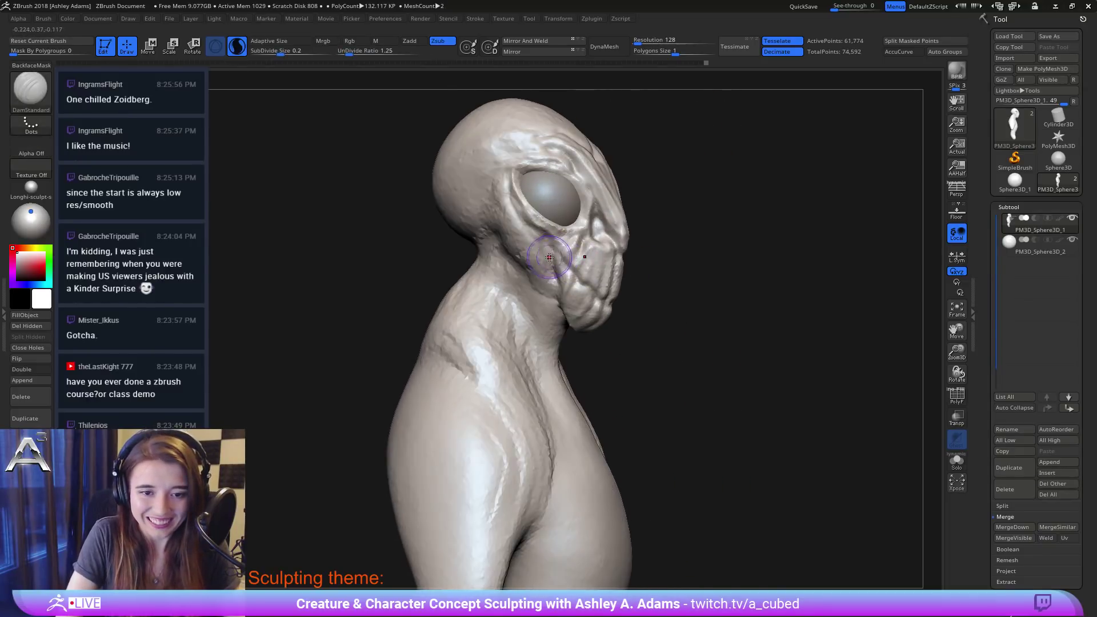
{"action": "left_click_drag", "start_coordinate": [557, 255], "coordinate": [566, 271]}
Step: Reshape the cheek between the eye and the muzzle with the SnakeHook brush
{"action": "right_click_drag", "start_coordinate": [615, 304], "coordinate": [585, 251], "text": "ctrl"}
{"action": "mouse_move", "coordinate": [585, 251]}
{"action": "right_mouse_down"}
{"action": "mouse_move", "coordinate": [496, 210]}
{"action": "mouse_move", "coordinate": [513, 207]}
{"action": "mouse_move", "coordinate": [500, 216]}
{"action": "mouse_move", "coordinate": [505, 246]}
{"action": "right_mouse_up"}
{"action": "right_click_drag", "start_coordinate": [505, 246], "coordinate": [651, 208]}
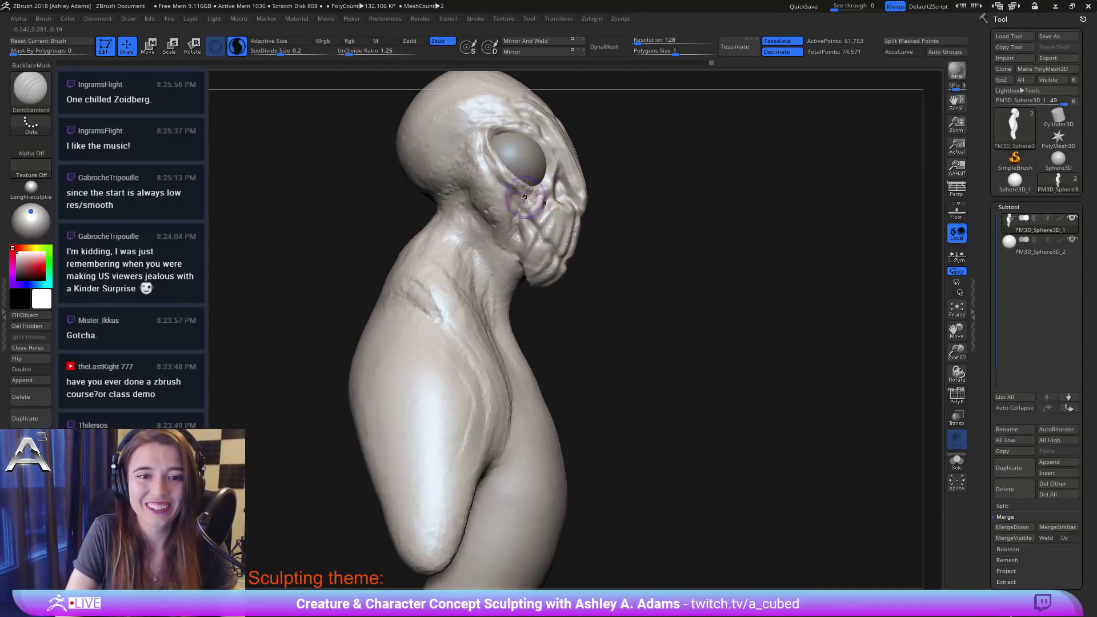
{"action": "mouse_move", "coordinate": [524, 196]}
{"action": "right_mouse_down"}
{"action": "mouse_move", "coordinate": [510, 199]}
{"action": "mouse_move", "coordinate": [528, 217]}
{"action": "right_mouse_up"}
{"action": "key", "text": "b"}
{"action": "key", "text": "s"}
{"action": "key", "text": "h"}
{"action": "left_click_drag", "start_coordinate": [528, 217], "coordinate": [521, 224]}
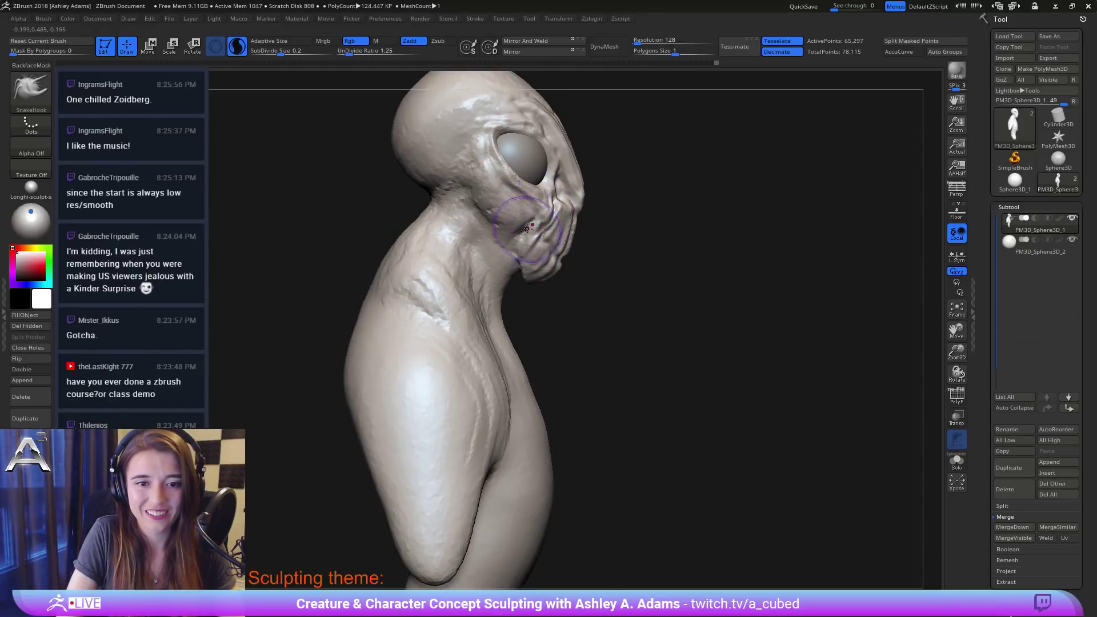
Step: Set the SubDivide Size to 2 and smooth away the torso and arms, leaving the head on a short neck stump
{"action": "right_click_drag", "start_coordinate": [522, 222], "coordinate": [420, 220]}
{"action": "right_click_drag", "start_coordinate": [583, 220], "coordinate": [646, 221]}
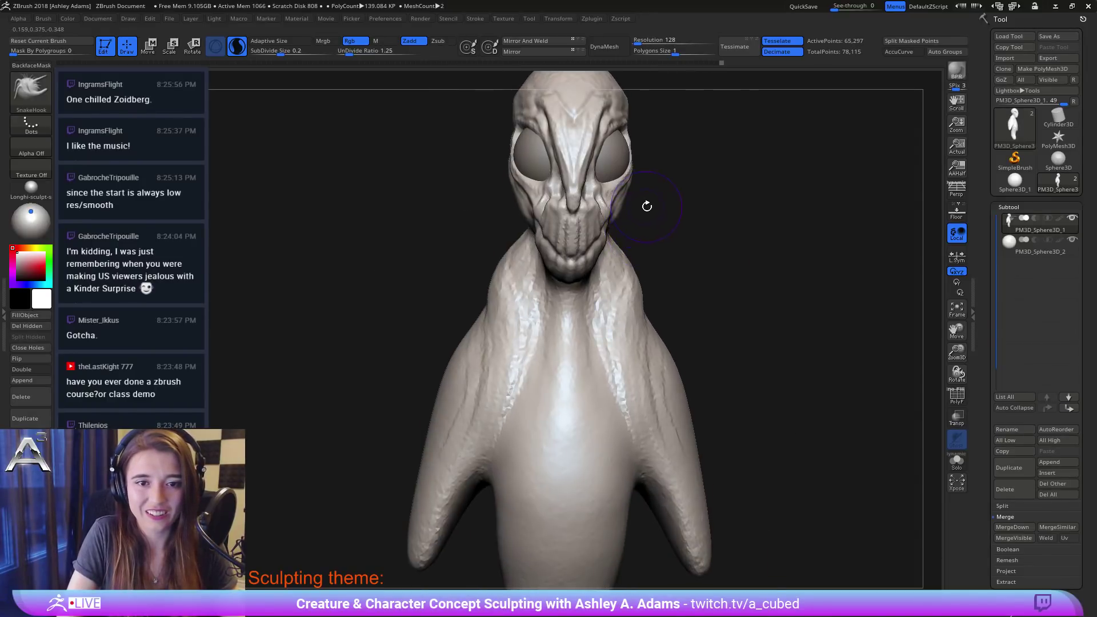
{"action": "mouse_move", "coordinate": [735, 263]}
{"action": "right_mouse_down"}
{"action": "mouse_move", "coordinate": [738, 302]}
{"action": "mouse_move", "coordinate": [661, 318]}
{"action": "mouse_move", "coordinate": [685, 317]}
{"action": "right_mouse_up"}
{"action": "right_click_drag", "start_coordinate": [529, 109], "coordinate": [441, 158], "text": "alt"}
{"action": "left_click", "coordinate": [40, 78], "text": "ctrl"}
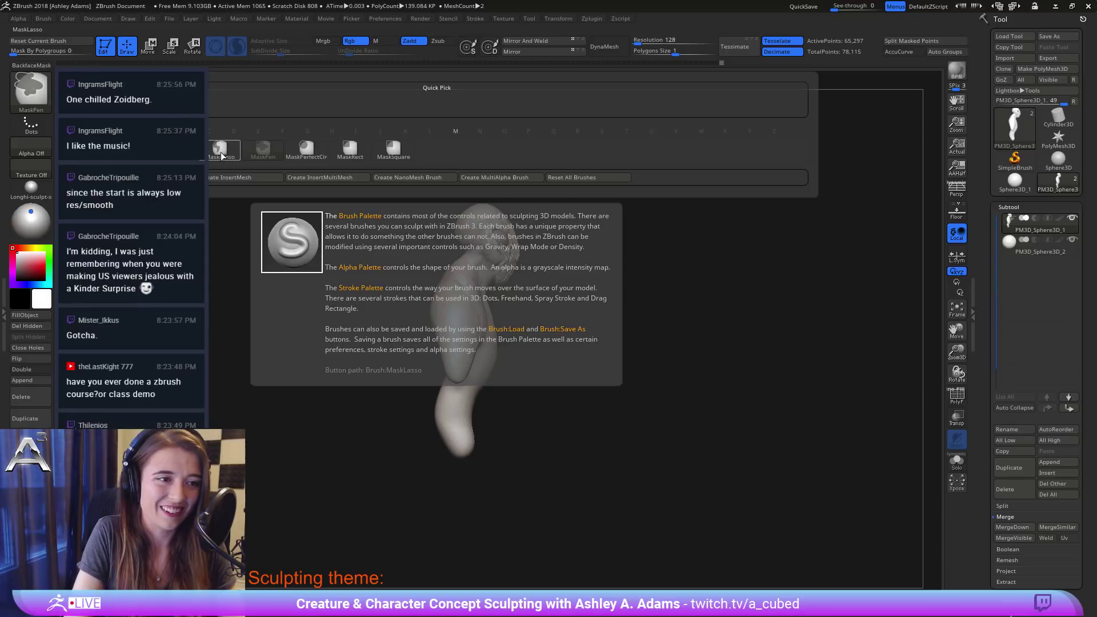
{"action": "left_click", "coordinate": [221, 152]}
{"action": "right_click", "coordinate": [448, 294]}
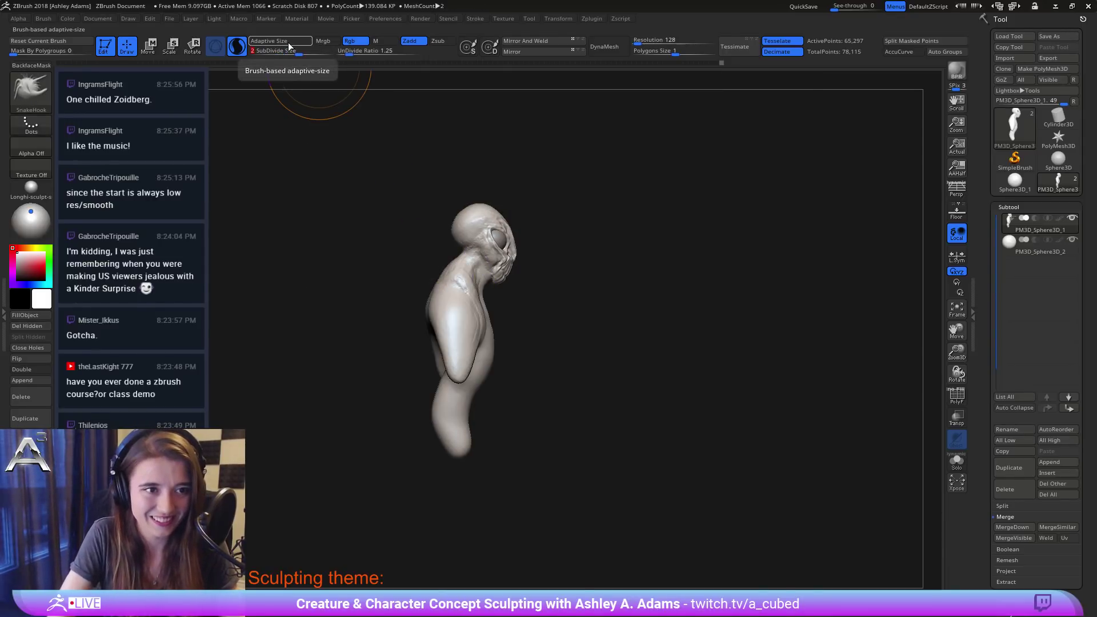
{"action": "mouse_move", "coordinate": [451, 457]}
{"action": "left_mouse_down", "text": "shift"}
{"action": "mouse_move", "coordinate": [437, 436]}
{"action": "mouse_move", "coordinate": [457, 426]}
{"action": "mouse_move", "coordinate": [462, 383]}
{"action": "mouse_move", "coordinate": [464, 339]}
{"action": "mouse_move", "coordinate": [449, 311]}
{"action": "mouse_move", "coordinate": [440, 318]}
{"action": "mouse_move", "coordinate": [452, 289]}
{"action": "left_mouse_up", "text": "shift"}
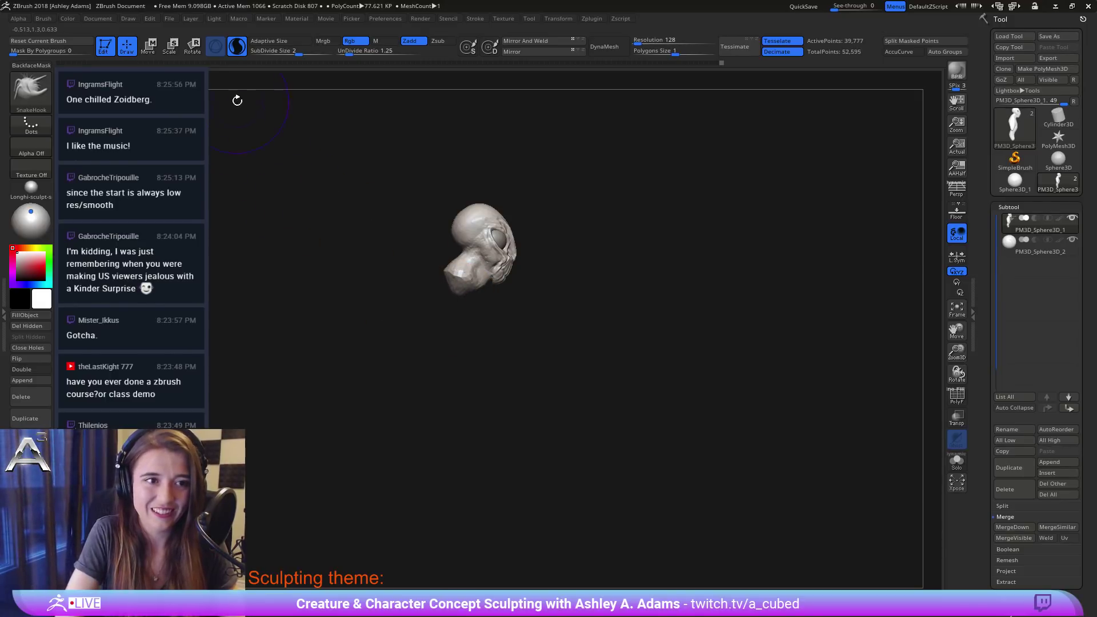
Step: Set the SubDivide Size to 0.2, then smooth and reshape the jaw area below the cheek with SnakeHook
{"action": "left_click", "coordinate": [288, 52]}
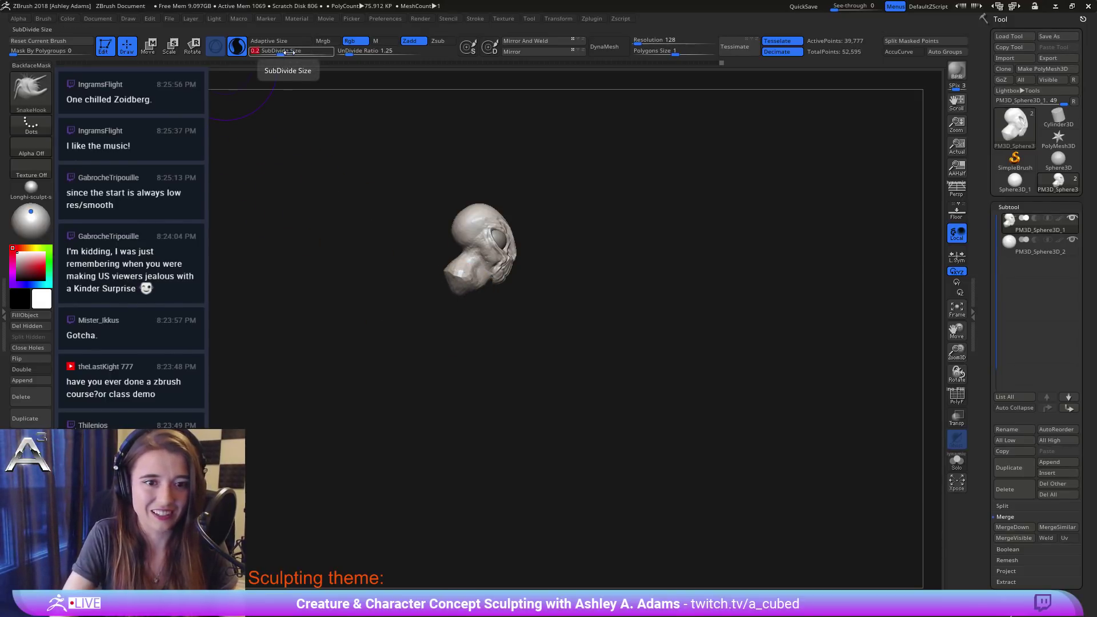
{"action": "key", "text": "Return"}
{"action": "right_click_drag", "start_coordinate": [577, 229], "coordinate": [560, 257]}
{"action": "right_click", "coordinate": [558, 320]}
{"action": "right_click_drag", "start_coordinate": [560, 257], "coordinate": [470, 281]}
{"action": "mouse_move", "coordinate": [531, 291]}
{"action": "left_mouse_down", "text": "shift"}
{"action": "mouse_move", "coordinate": [587, 324]}
{"action": "mouse_move", "coordinate": [511, 294]}
{"action": "left_mouse_up", "text": "shift"}
{"action": "right_click", "coordinate": [496, 308]}
{"action": "mouse_move", "coordinate": [531, 246]}
{"action": "right_mouse_down"}
{"action": "mouse_move", "coordinate": [496, 307]}
{"action": "mouse_move", "coordinate": [519, 240]}
{"action": "mouse_move", "coordinate": [530, 291]}
{"action": "right_mouse_up"}
{"action": "left_click_drag", "start_coordinate": [491, 274], "coordinate": [478, 291]}
Step: Carve DamStandard creases across the cheek beside the muzzle and along the jaw toward the chin
{"action": "key", "text": "b"}
{"action": "key", "text": "d"}
{"action": "key", "text": "s"}
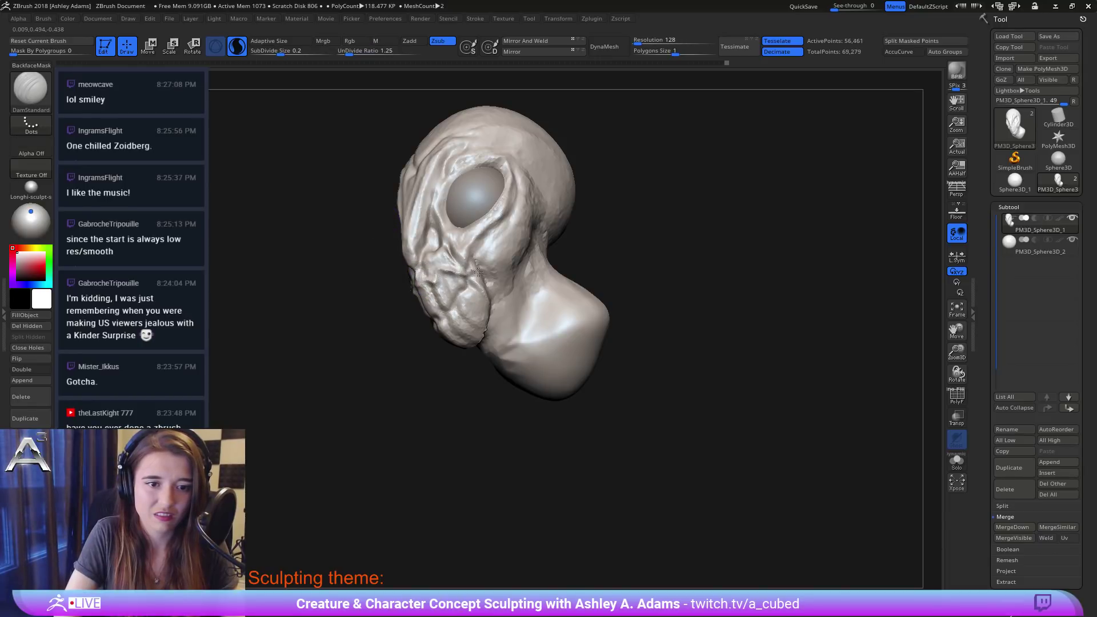
{"action": "left_click_drag", "start_coordinate": [465, 265], "coordinate": [440, 238]}
{"action": "mouse_move", "coordinate": [440, 239]}
{"action": "right_mouse_down"}
{"action": "mouse_move", "coordinate": [518, 245]}
{"action": "mouse_move", "coordinate": [472, 272]}
{"action": "mouse_move", "coordinate": [514, 233]}
{"action": "right_mouse_up"}
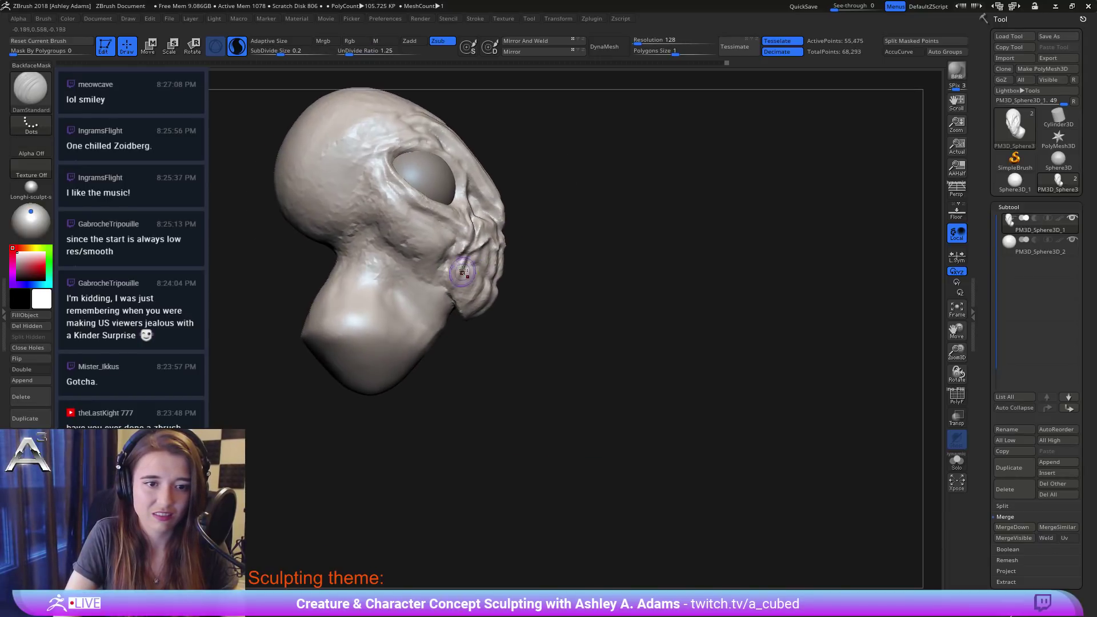
{"action": "mouse_move", "coordinate": [470, 282]}
{"action": "left_mouse_down"}
{"action": "mouse_move", "coordinate": [458, 261]}
{"action": "mouse_move", "coordinate": [428, 283]}
{"action": "mouse_move", "coordinate": [460, 289]}
{"action": "left_mouse_up"}
{"action": "right_click_drag", "start_coordinate": [460, 288], "coordinate": [488, 303]}
{"action": "left_click_drag", "start_coordinate": [475, 309], "coordinate": [486, 312]}
{"action": "mouse_move", "coordinate": [486, 312]}
{"action": "right_mouse_down"}
{"action": "mouse_move", "coordinate": [400, 232]}
{"action": "mouse_move", "coordinate": [485, 311]}
{"action": "right_mouse_up"}
Step: Build up the underside of the jaw and chin with ClayBuildup
{"action": "key", "text": "b"}
{"action": "key", "text": "c"}
{"action": "key", "text": "b"}
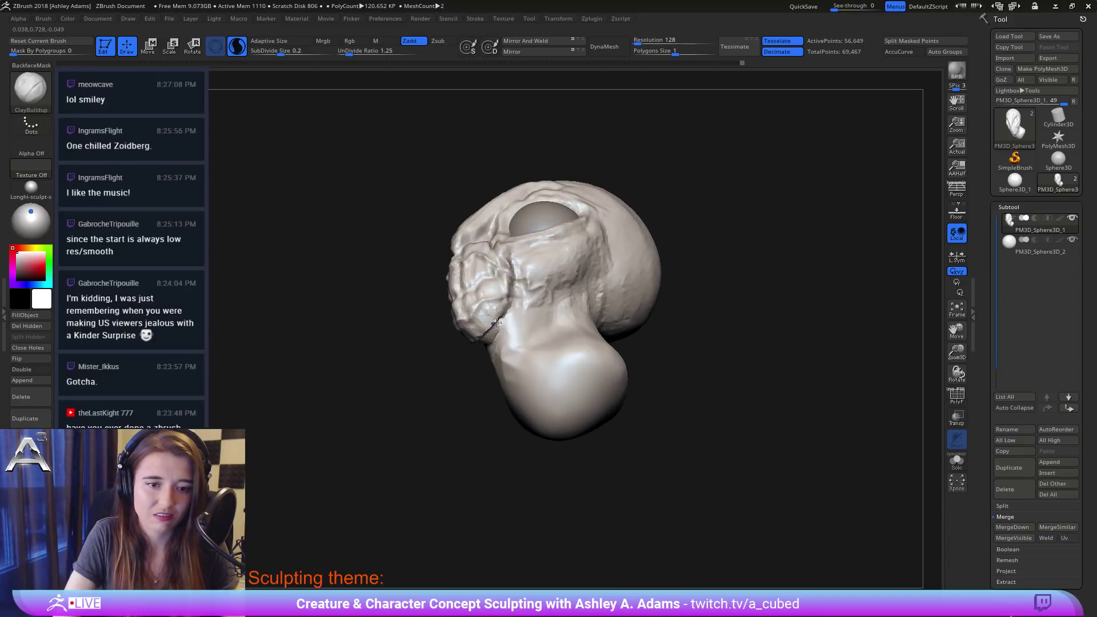
{"action": "mouse_move", "coordinate": [496, 324]}
{"action": "left_mouse_down"}
{"action": "mouse_move", "coordinate": [509, 318]}
{"action": "mouse_move", "coordinate": [498, 337]}
{"action": "mouse_move", "coordinate": [483, 334]}
{"action": "left_mouse_up"}
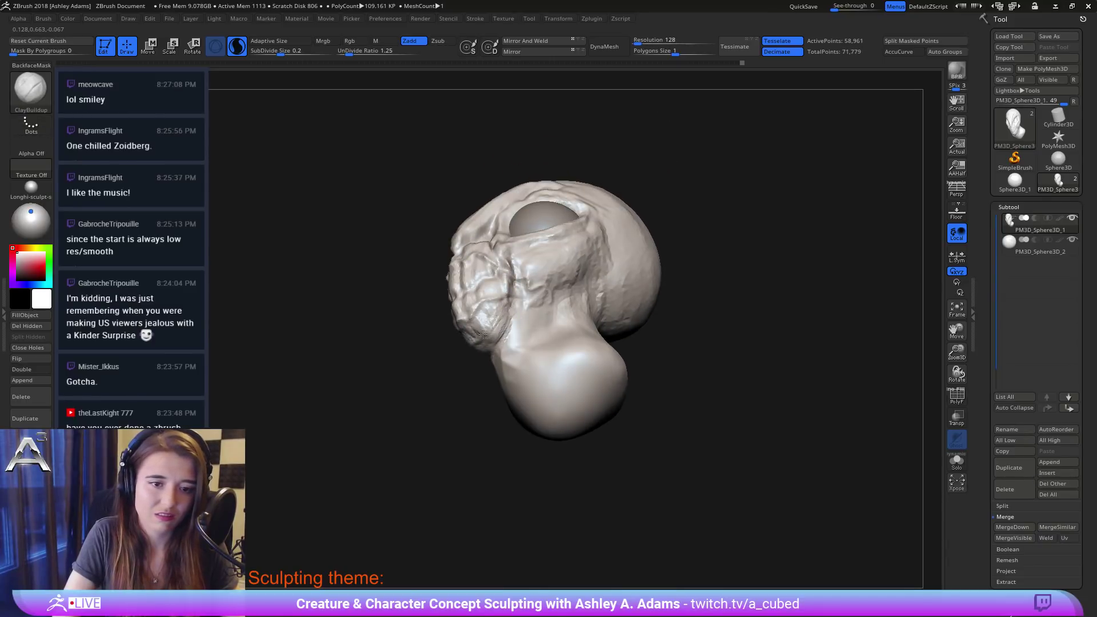
Step: Carve creases around the tip of the nose bridge with DamStandard
{"action": "mouse_move", "coordinate": [514, 295]}
{"action": "right_mouse_down"}
{"action": "mouse_move", "coordinate": [429, 343]}
{"action": "mouse_move", "coordinate": [465, 249]}
{"action": "mouse_move", "coordinate": [496, 253]}
{"action": "mouse_move", "coordinate": [522, 220]}
{"action": "mouse_move", "coordinate": [496, 234]}
{"action": "right_mouse_up"}
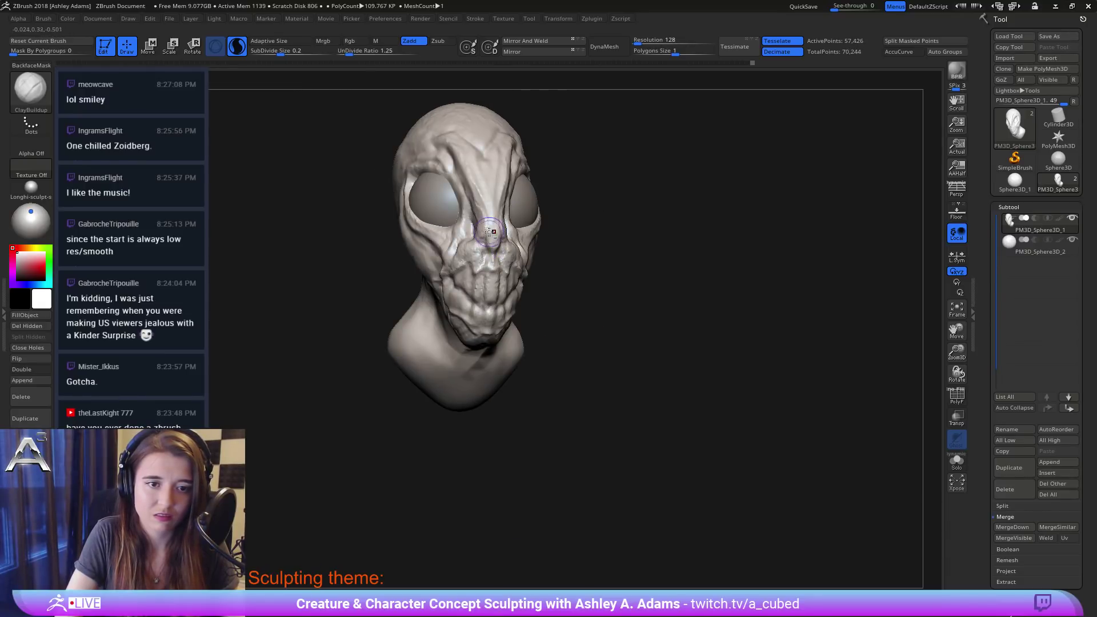
{"action": "key", "text": "b"}
{"action": "key", "text": "d"}
{"action": "key", "text": "s"}
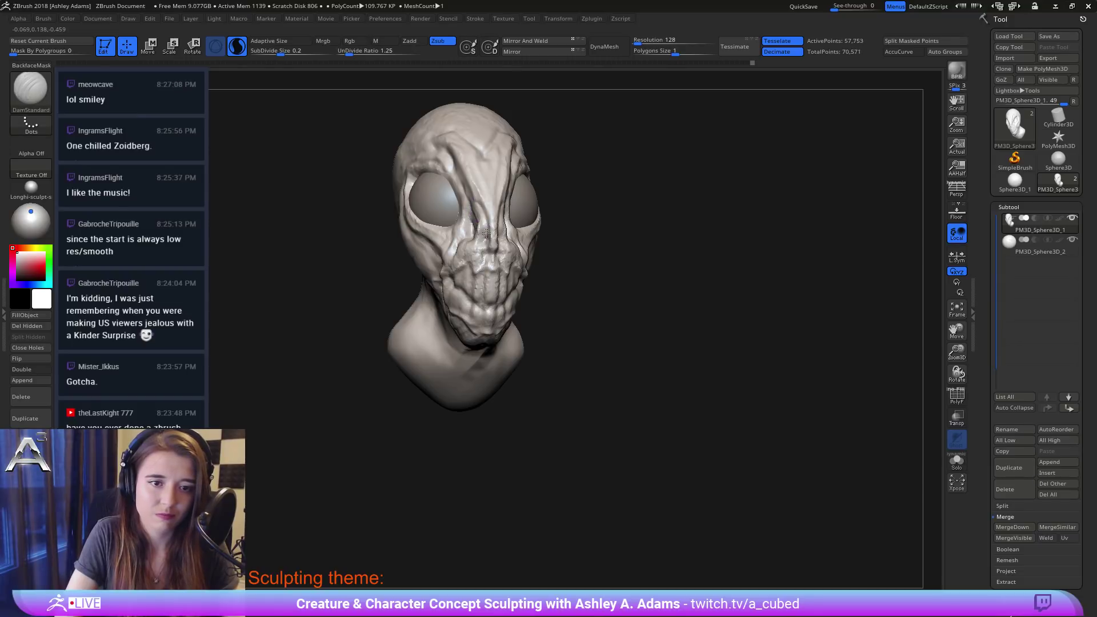
Step: Reshape the top of the cranium with a greatly enlarged SnakeHook brush
{"action": "mouse_move", "coordinate": [486, 233]}
{"action": "right_mouse_down"}
{"action": "mouse_move", "coordinate": [480, 244]}
{"action": "mouse_move", "coordinate": [564, 216]}
{"action": "mouse_move", "coordinate": [497, 146]}
{"action": "right_mouse_up"}
{"action": "key", "text": "b"}
{"action": "key", "text": "s"}
{"action": "key", "text": "h"}
{"action": "key", "text": "space"}
{"action": "left_click_drag", "start_coordinate": [497, 146], "coordinate": [543, 127]}
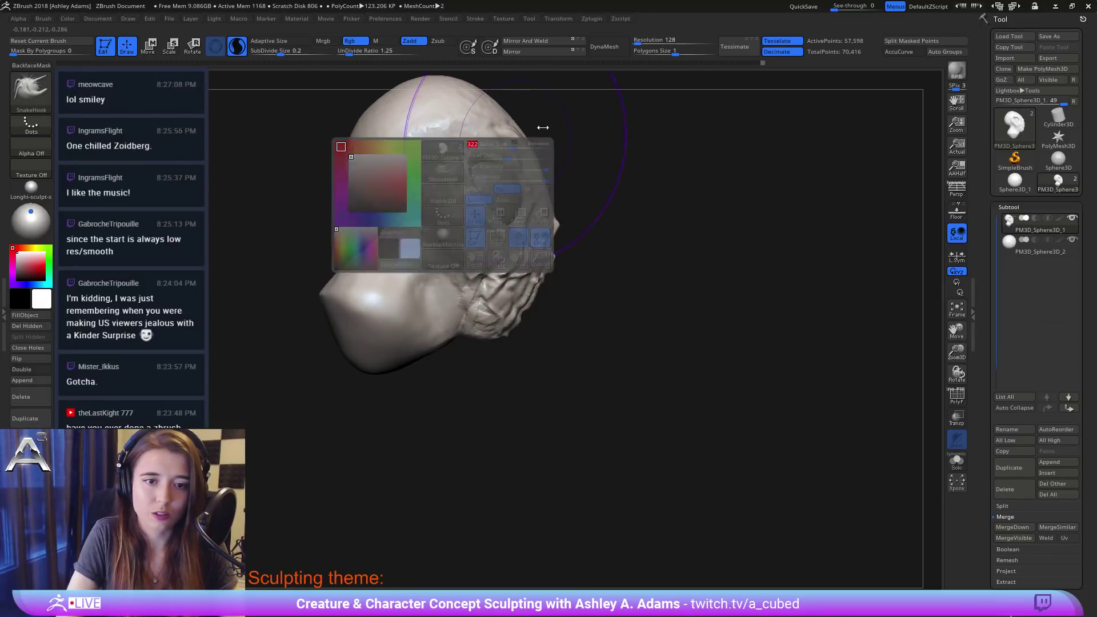
{"action": "right_click_drag", "start_coordinate": [514, 117], "coordinate": [501, 199], "text": "alt"}
{"action": "left_click_drag", "start_coordinate": [476, 176], "coordinate": [487, 182]}
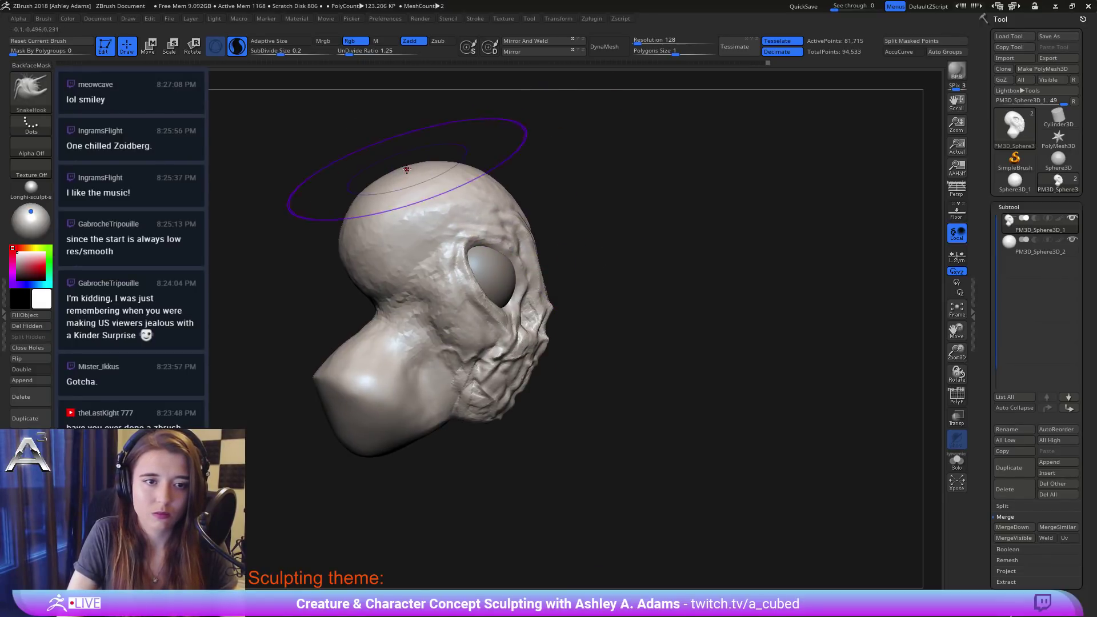
Step: Reduce the SnakeHook brush size and reshape the back of the cheekbone and the jawline
{"action": "mouse_move", "coordinate": [449, 281]}
{"action": "right_mouse_down"}
{"action": "mouse_move", "coordinate": [429, 303]}
{"action": "mouse_move", "coordinate": [466, 254]}
{"action": "mouse_move", "coordinate": [411, 251]}
{"action": "mouse_move", "coordinate": [498, 248]}
{"action": "right_mouse_up"}
{"action": "key", "text": "space"}
{"action": "key", "text": "space"}
{"action": "key", "text": "space"}
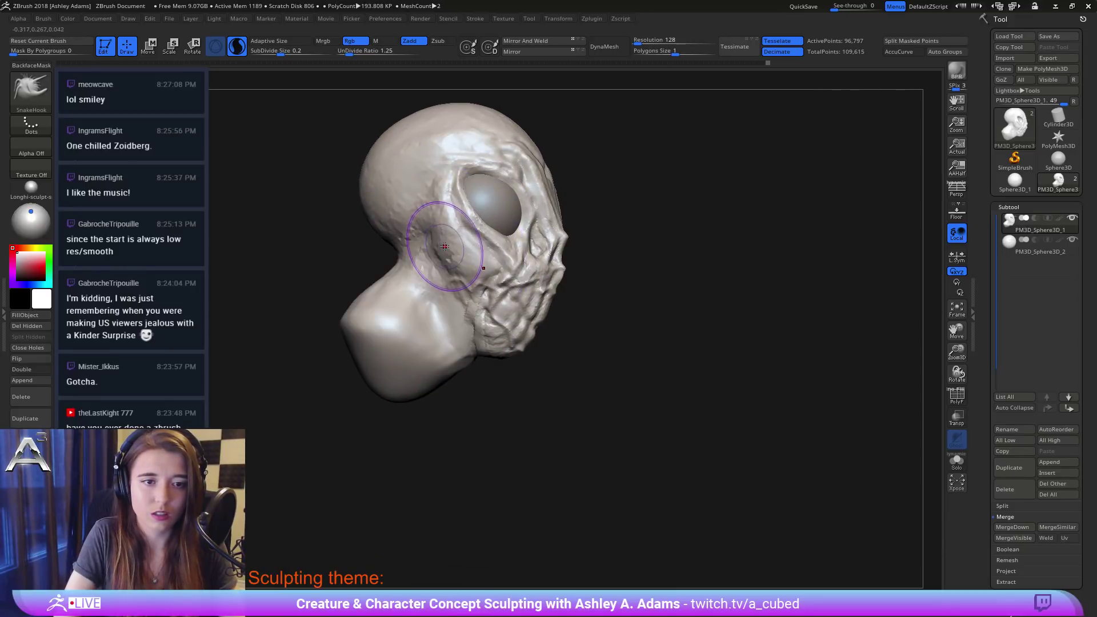
{"action": "left_click_drag", "start_coordinate": [422, 244], "coordinate": [425, 216]}
{"action": "right_click_drag", "start_coordinate": [425, 215], "coordinate": [366, 226]}
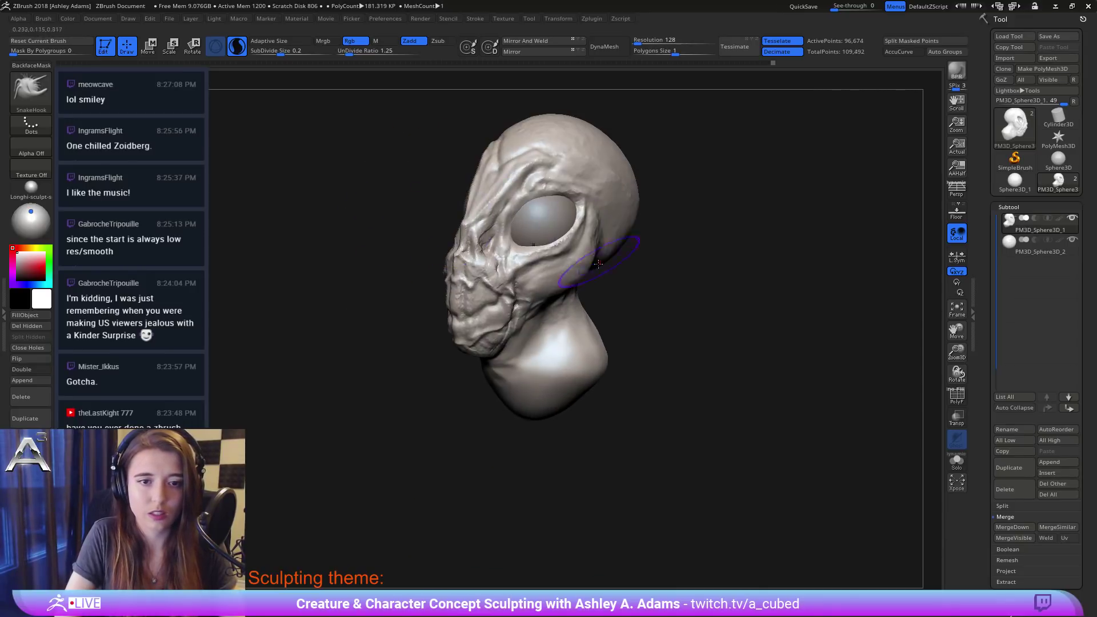
{"action": "right_click_drag", "start_coordinate": [580, 254], "coordinate": [551, 251]}
{"action": "left_click_drag", "start_coordinate": [542, 292], "coordinate": [548, 296]}
{"action": "right_click_drag", "start_coordinate": [597, 254], "coordinate": [571, 240]}
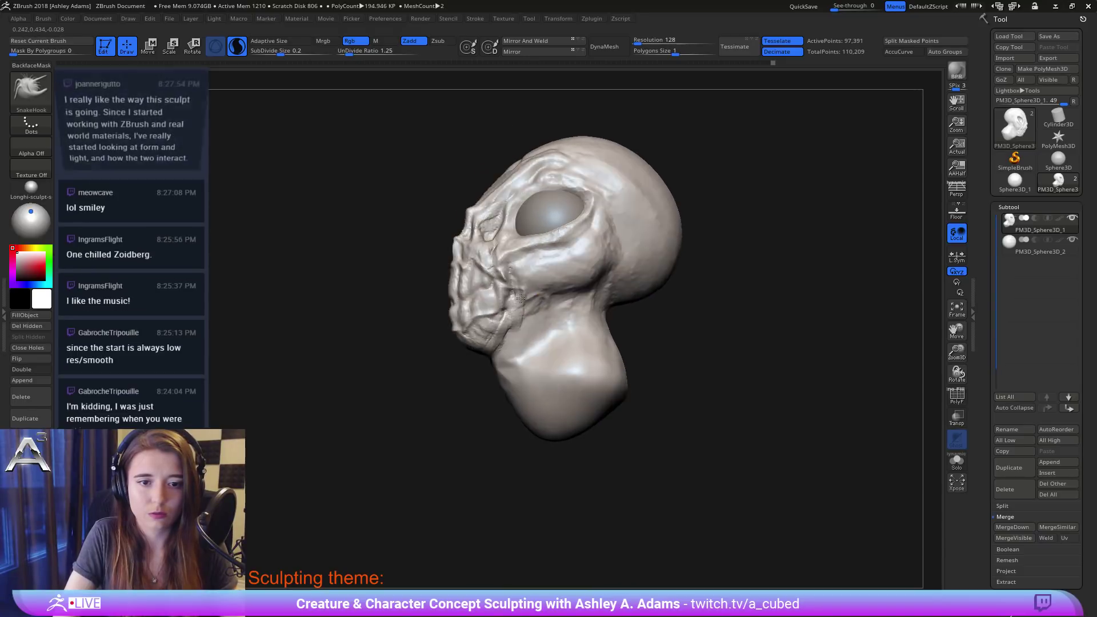
Step: Build up the throat and the front of the neck beneath the jaw with ClayBuildup
{"action": "right_click_drag", "start_coordinate": [531, 366], "coordinate": [546, 297], "text": "alt"}
{"action": "key", "text": "b"}
{"action": "key", "text": "c"}
{"action": "key", "text": "b"}
{"action": "mouse_move", "coordinate": [545, 269]}
{"action": "left_mouse_down"}
{"action": "mouse_move", "coordinate": [509, 305]}
{"action": "mouse_move", "coordinate": [534, 266]}
{"action": "mouse_move", "coordinate": [517, 317]}
{"action": "mouse_move", "coordinate": [531, 336]}
{"action": "left_mouse_up"}
{"action": "left_click_drag", "start_coordinate": [574, 243], "coordinate": [565, 272]}
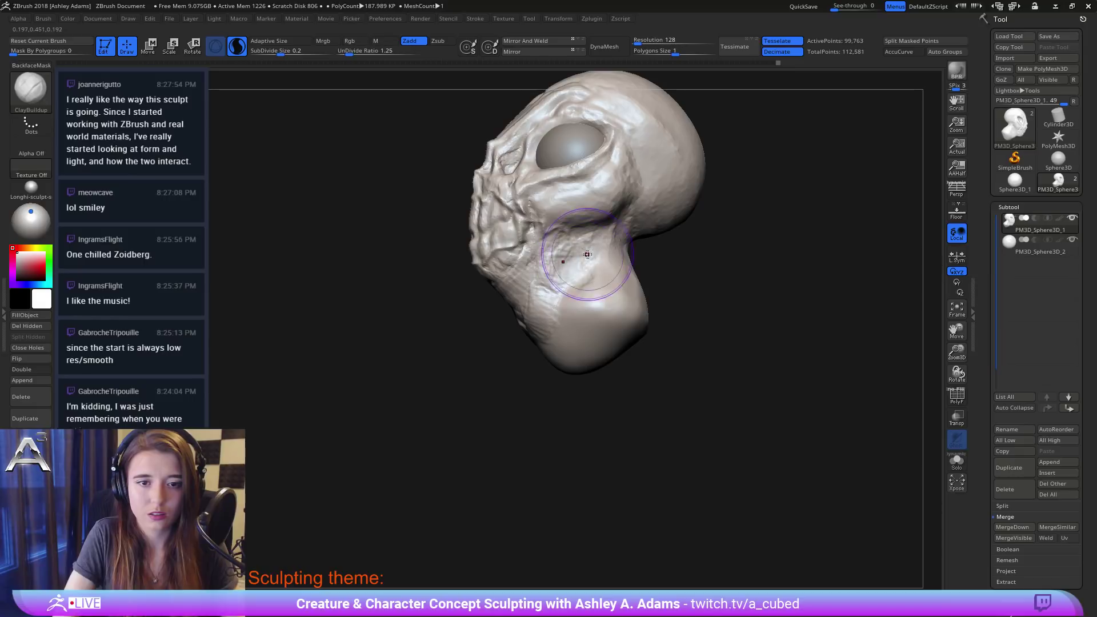
Step: Build up the neck muscles running from behind the jaw down the side and back of the neck with ClayBuildup
{"action": "right_click_drag", "start_coordinate": [587, 252], "coordinate": [609, 243]}
{"action": "mouse_move", "coordinate": [608, 255]}
{"action": "left_mouse_down"}
{"action": "mouse_move", "coordinate": [609, 229]}
{"action": "mouse_move", "coordinate": [606, 282]}
{"action": "left_mouse_up"}
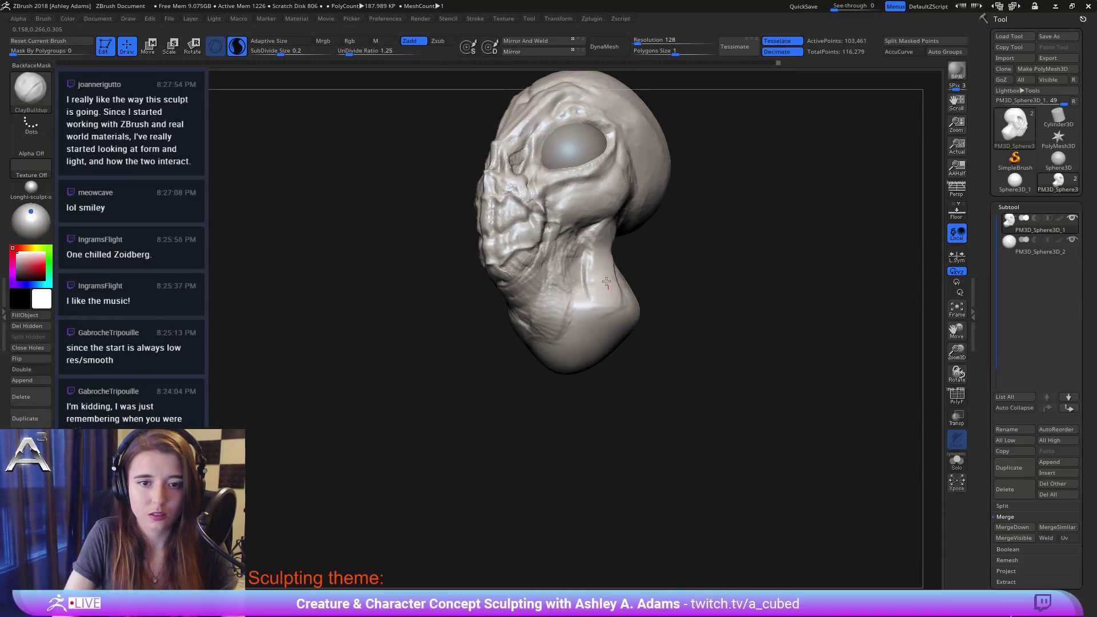
{"action": "right_click_drag", "start_coordinate": [663, 272], "coordinate": [625, 256]}
{"action": "mouse_move", "coordinate": [625, 254]}
{"action": "left_mouse_down"}
{"action": "mouse_move", "coordinate": [616, 219]}
{"action": "mouse_move", "coordinate": [609, 249]}
{"action": "left_mouse_up"}
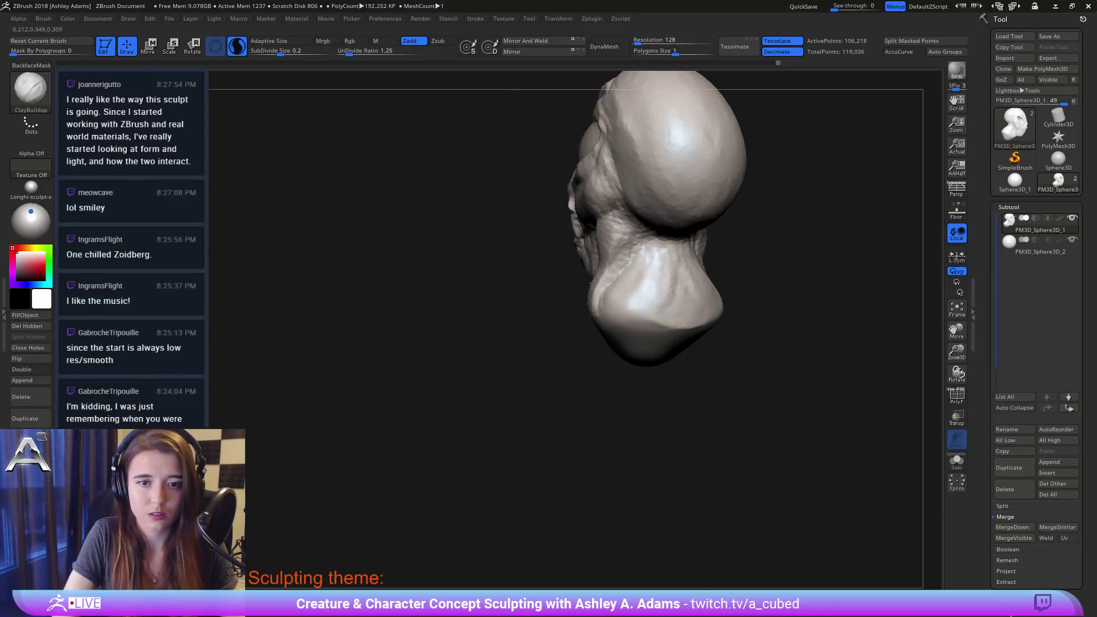
{"action": "mouse_move", "coordinate": [609, 252]}
{"action": "right_mouse_down"}
{"action": "mouse_move", "coordinate": [670, 253]}
{"action": "mouse_move", "coordinate": [606, 264]}
{"action": "right_mouse_up"}
{"action": "mouse_move", "coordinate": [612, 224]}
{"action": "right_mouse_down"}
{"action": "mouse_move", "coordinate": [628, 223]}
{"action": "mouse_move", "coordinate": [580, 245]}
{"action": "mouse_move", "coordinate": [643, 265]}
{"action": "mouse_move", "coordinate": [671, 252]}
{"action": "mouse_move", "coordinate": [615, 295]}
{"action": "right_mouse_up"}
Step: Make the head the active subtool and build up the eyelid around the inner corner of the eye with ClayBuildup
{"action": "mouse_move", "coordinate": [406, 117]}
{"action": "right_mouse_down"}
{"action": "mouse_move", "coordinate": [514, 239]}
{"action": "mouse_move", "coordinate": [474, 229]}
{"action": "mouse_move", "coordinate": [460, 211]}
{"action": "right_mouse_up"}
{"action": "left_click", "coordinate": [539, 219], "text": "alt"}
{"action": "right_click_drag", "start_coordinate": [580, 200], "coordinate": [505, 204]}
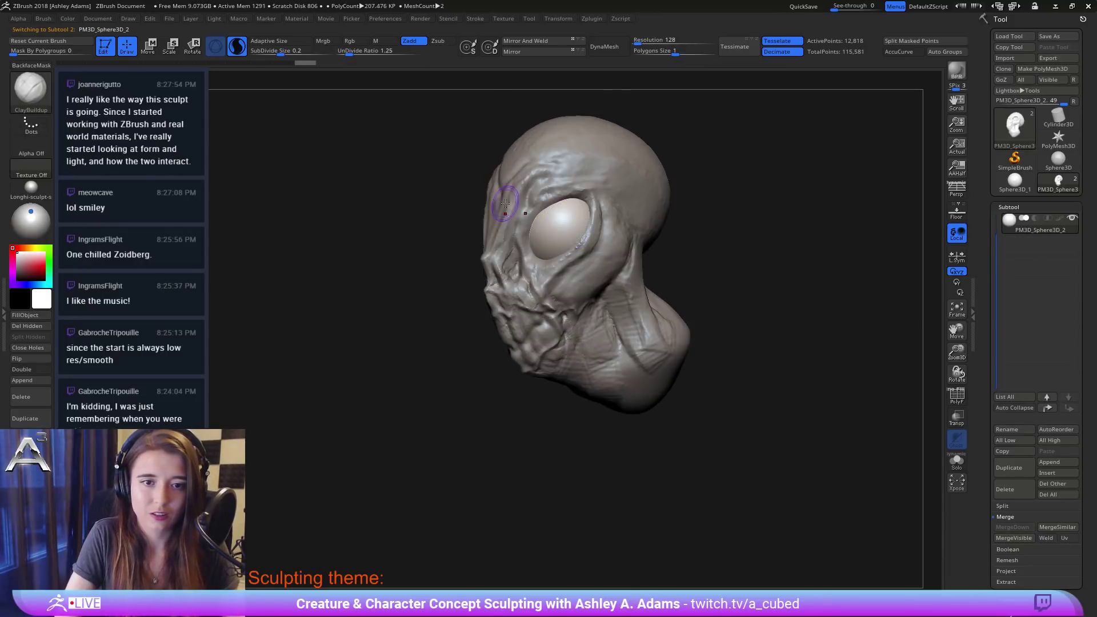
{"action": "left_click", "coordinate": [558, 210], "text": "alt"}
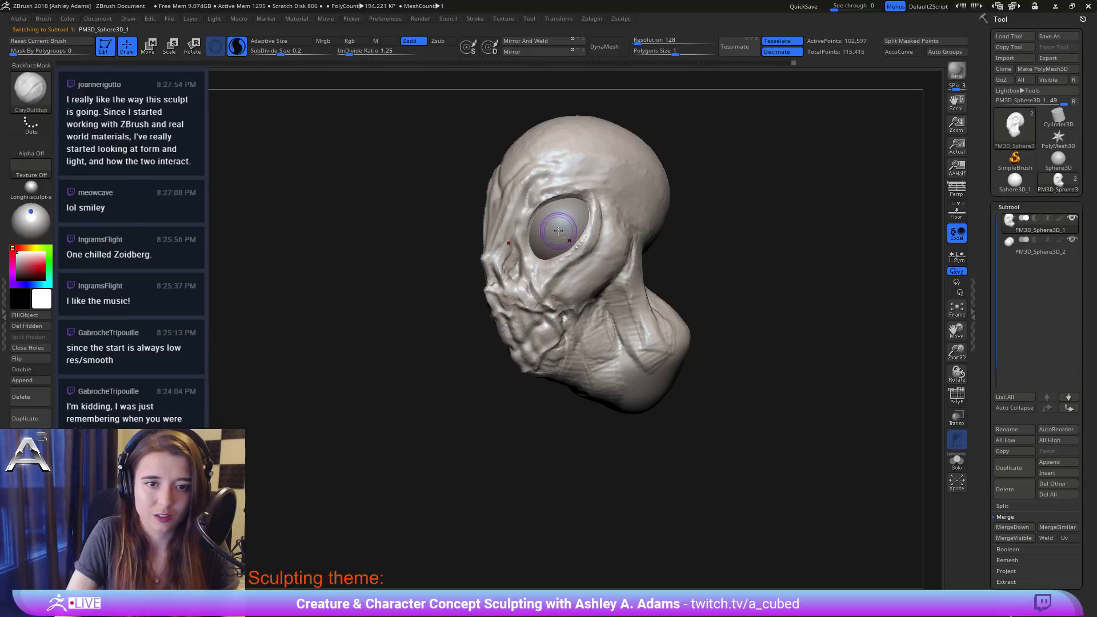
{"action": "left_click_drag", "start_coordinate": [536, 215], "coordinate": [530, 251]}
{"action": "left_click_drag", "start_coordinate": [542, 205], "coordinate": [536, 218]}
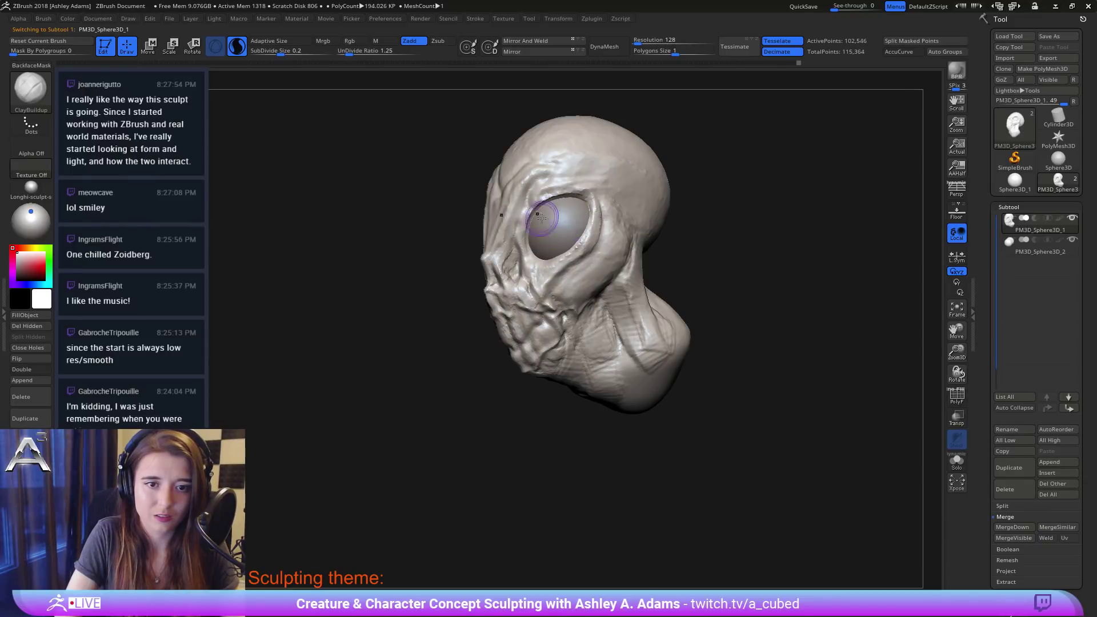
Step: Carve a DamStandard crease over the upper eyelid and around the outer corner of the eye
{"action": "mouse_move", "coordinate": [535, 218]}
{"action": "right_mouse_down"}
{"action": "mouse_move", "coordinate": [612, 208]}
{"action": "mouse_move", "coordinate": [631, 217]}
{"action": "mouse_move", "coordinate": [611, 226]}
{"action": "right_mouse_up"}
{"action": "right_click_drag", "start_coordinate": [528, 246], "coordinate": [462, 243]}
{"action": "key", "text": "b"}
{"action": "key", "text": "d"}
{"action": "key", "text": "s"}
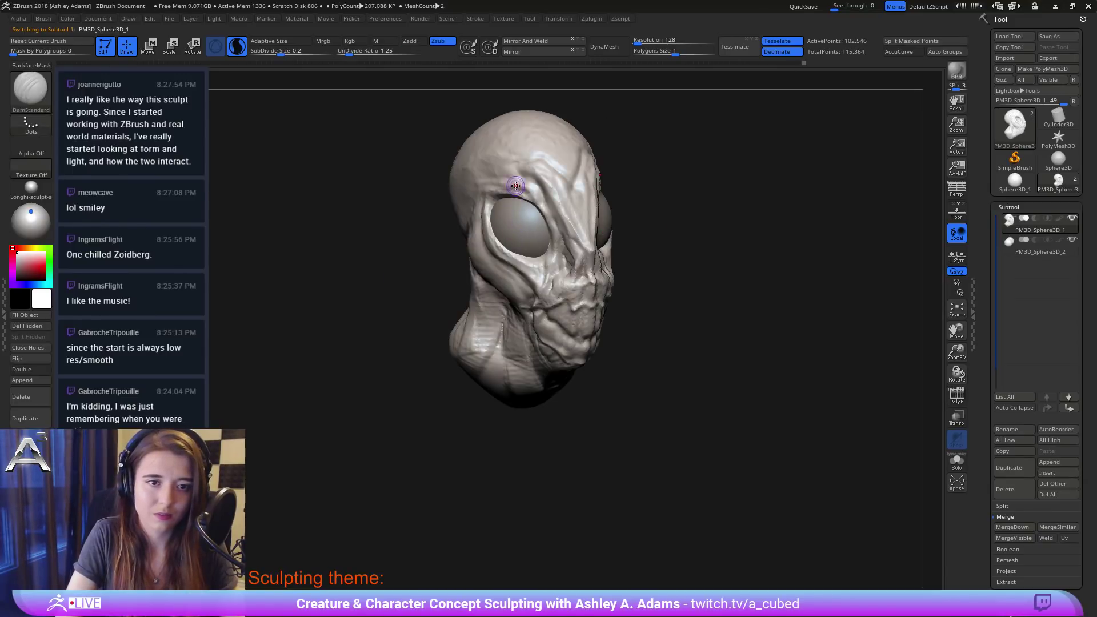
{"action": "left_click_drag", "start_coordinate": [510, 187], "coordinate": [525, 190]}
{"action": "right_click_drag", "start_coordinate": [517, 189], "coordinate": [585, 184]}
{"action": "mouse_move", "coordinate": [473, 190]}
{"action": "left_mouse_down"}
{"action": "mouse_move", "coordinate": [492, 198]}
{"action": "mouse_move", "coordinate": [461, 192]}
{"action": "mouse_move", "coordinate": [435, 219]}
{"action": "mouse_move", "coordinate": [455, 274]}
{"action": "left_mouse_up"}
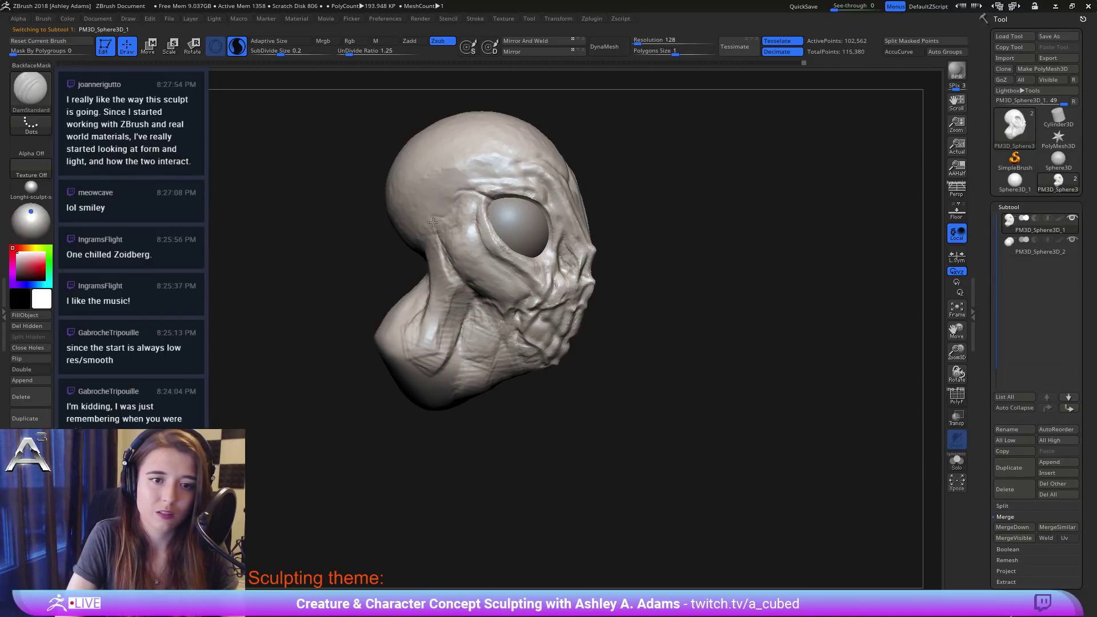
{"action": "mouse_move", "coordinate": [462, 190]}
{"action": "left_mouse_down"}
{"action": "mouse_move", "coordinate": [527, 193]}
{"action": "mouse_move", "coordinate": [550, 215]}
{"action": "left_mouse_up"}
{"action": "right_click_drag", "start_coordinate": [552, 249], "coordinate": [498, 240]}
{"action": "left_click_drag", "start_coordinate": [492, 194], "coordinate": [528, 196]}
{"action": "mouse_move", "coordinate": [528, 195]}
{"action": "right_mouse_down"}
{"action": "mouse_move", "coordinate": [477, 177]}
{"action": "mouse_move", "coordinate": [423, 186]}
{"action": "mouse_move", "coordinate": [446, 182]}
{"action": "right_mouse_up"}
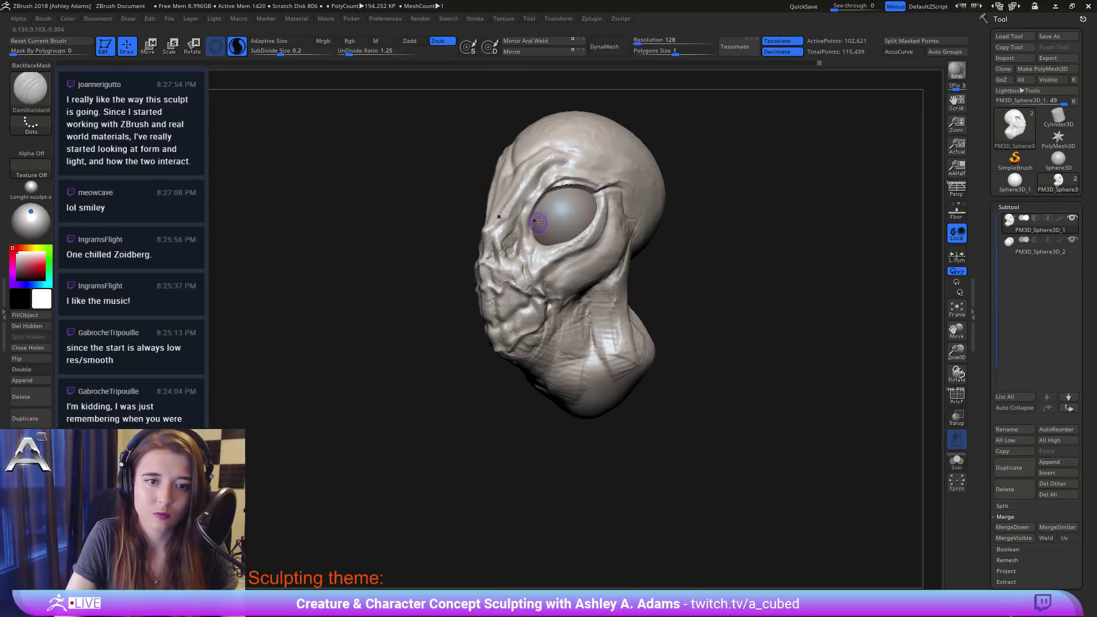
Step: Carve DamStandard creases from the inner eye corner and beneath the lower eyelid to the outer corner
{"action": "mouse_move", "coordinate": [533, 233]}
{"action": "left_mouse_down"}
{"action": "mouse_move", "coordinate": [534, 248]}
{"action": "mouse_move", "coordinate": [563, 247]}
{"action": "mouse_move", "coordinate": [532, 232]}
{"action": "mouse_move", "coordinate": [537, 255]}
{"action": "left_mouse_up"}
{"action": "right_click_drag", "start_coordinate": [537, 251], "coordinate": [540, 263]}
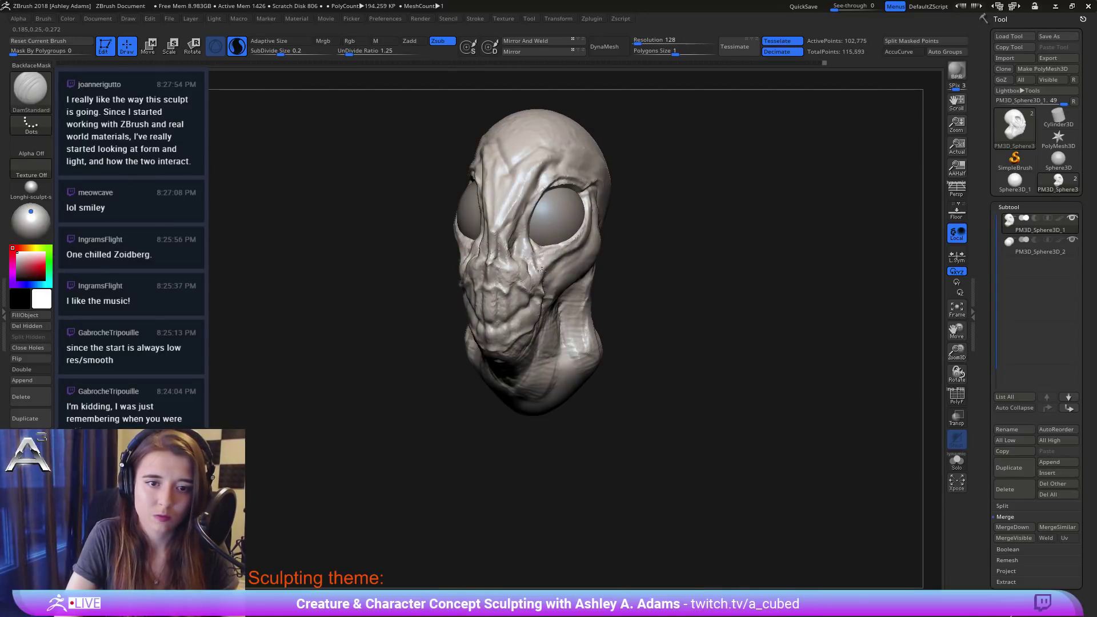
{"action": "left_click_drag", "start_coordinate": [541, 272], "coordinate": [540, 259]}
{"action": "right_click_drag", "start_coordinate": [540, 258], "coordinate": [470, 263]}
{"action": "mouse_move", "coordinate": [569, 257]}
{"action": "left_mouse_down"}
{"action": "mouse_move", "coordinate": [537, 277]}
{"action": "mouse_move", "coordinate": [604, 232]}
{"action": "mouse_move", "coordinate": [601, 194]}
{"action": "left_mouse_up"}
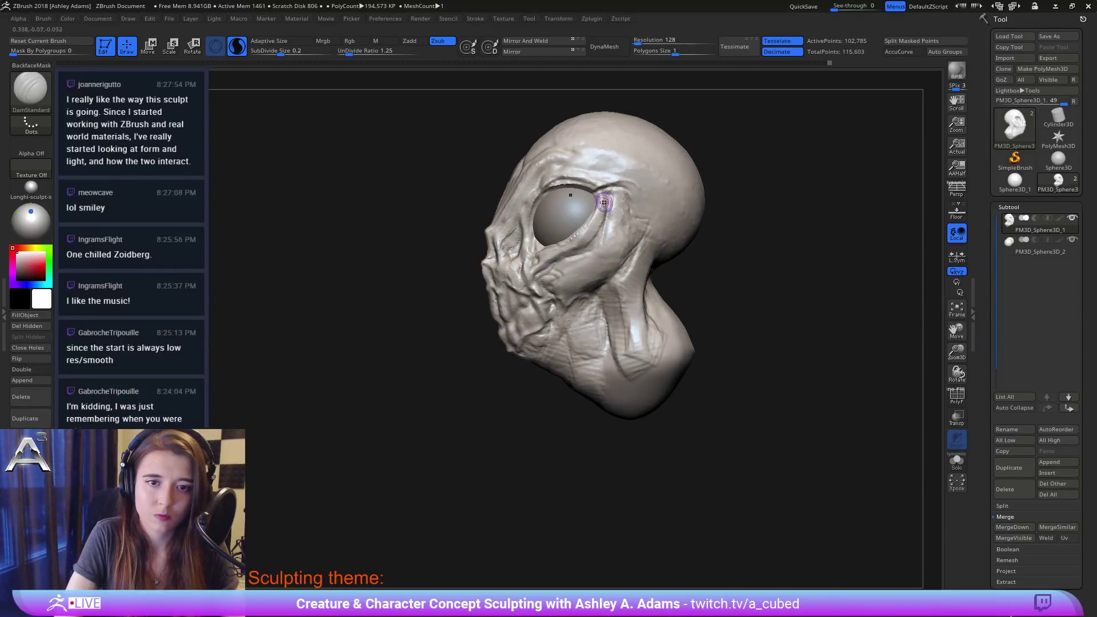
Step: Carve a short DamStandard crease running down from the outer corner of the eye
{"action": "right_click_drag", "start_coordinate": [604, 202], "coordinate": [620, 189]}
{"action": "mouse_move", "coordinate": [608, 190]}
{"action": "left_mouse_down"}
{"action": "mouse_move", "coordinate": [626, 190]}
{"action": "mouse_move", "coordinate": [620, 213]}
{"action": "left_mouse_up"}
{"action": "right_click_drag", "start_coordinate": [617, 239], "coordinate": [609, 194], "text": "ctrl"}
{"action": "right_click_drag", "start_coordinate": [540, 239], "coordinate": [646, 331]}
Step: Carve DamStandard grooves along the side of the muzzle to define the line between the upper and lower teeth
{"action": "right_click_drag", "start_coordinate": [571, 285], "coordinate": [523, 266]}
{"action": "right_click", "coordinate": [556, 288]}
{"action": "mouse_move", "coordinate": [634, 308]}
{"action": "right_mouse_down"}
{"action": "mouse_move", "coordinate": [579, 313]}
{"action": "mouse_move", "coordinate": [568, 263]}
{"action": "mouse_move", "coordinate": [577, 285]}
{"action": "right_mouse_up"}
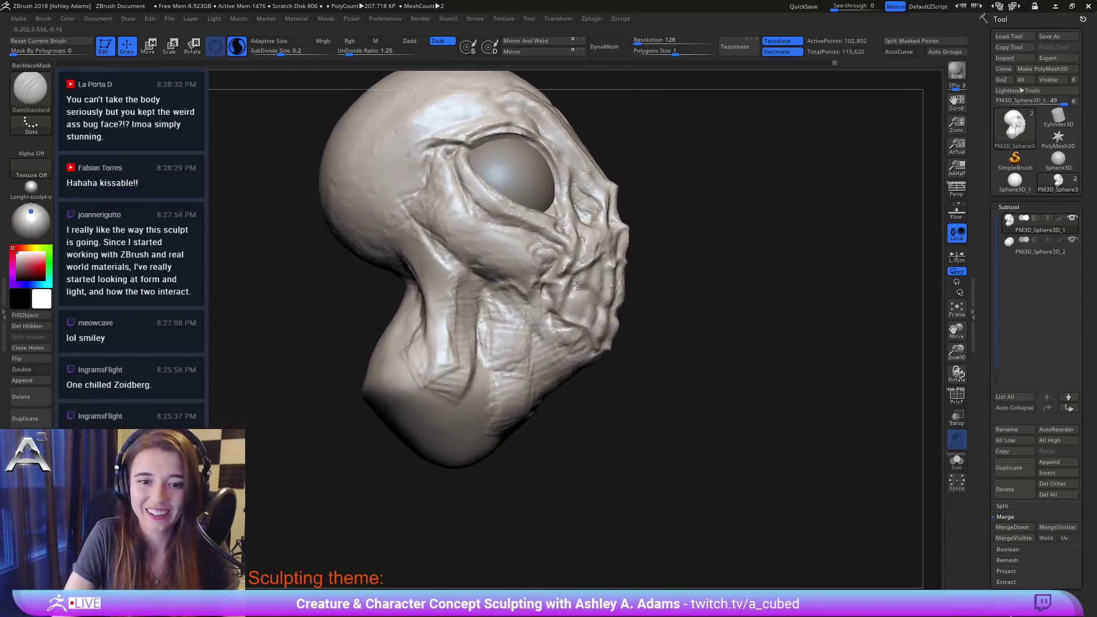
{"action": "right_click", "coordinate": [544, 340]}
{"action": "right_click_drag", "start_coordinate": [545, 339], "coordinate": [526, 337]}
{"action": "mouse_move", "coordinate": [548, 279]}
{"action": "left_mouse_down"}
{"action": "mouse_move", "coordinate": [554, 305]}
{"action": "mouse_move", "coordinate": [576, 282]}
{"action": "mouse_move", "coordinate": [595, 285]}
{"action": "left_mouse_up"}
{"action": "right_click_drag", "start_coordinate": [595, 285], "coordinate": [583, 290]}
{"action": "mouse_move", "coordinate": [581, 295]}
{"action": "left_mouse_down"}
{"action": "mouse_move", "coordinate": [593, 263]}
{"action": "mouse_move", "coordinate": [605, 273]}
{"action": "mouse_move", "coordinate": [608, 261]}
{"action": "mouse_move", "coordinate": [612, 310]}
{"action": "mouse_move", "coordinate": [622, 266]}
{"action": "left_mouse_up"}
{"action": "mouse_move", "coordinate": [634, 281]}
{"action": "right_mouse_down"}
{"action": "mouse_move", "coordinate": [616, 286]}
{"action": "mouse_move", "coordinate": [614, 254]}
{"action": "right_mouse_up"}
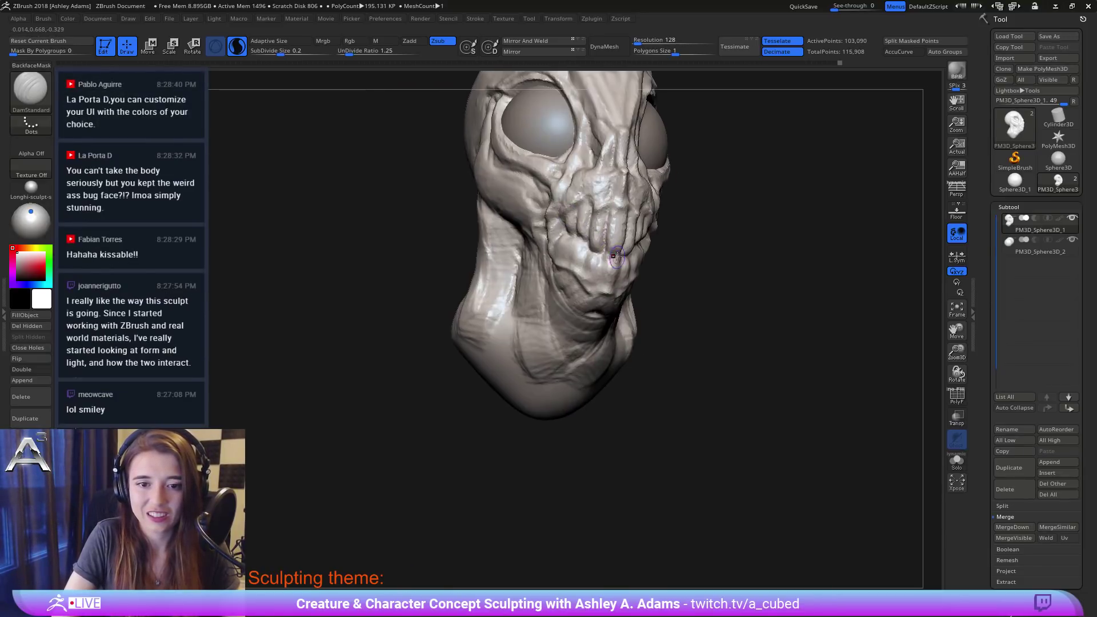
Step: Carve DamStandard gaps between the upper teeth at the front and side of the mouth
{"action": "mouse_move", "coordinate": [604, 219]}
{"action": "left_mouse_down"}
{"action": "mouse_move", "coordinate": [608, 245]}
{"action": "mouse_move", "coordinate": [619, 220]}
{"action": "left_mouse_up"}
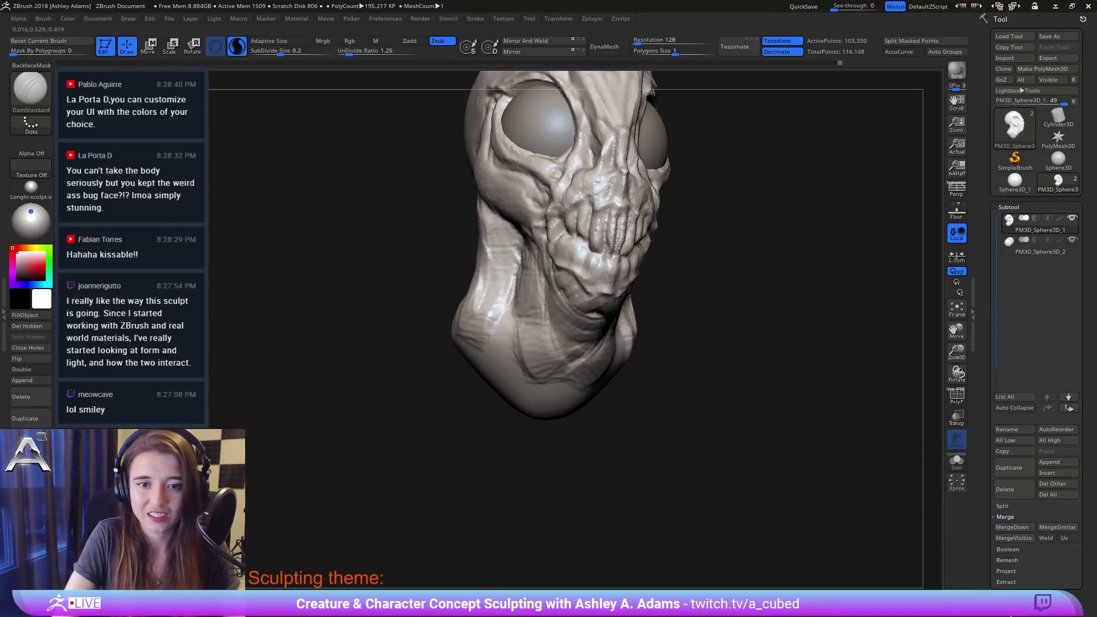
{"action": "right_click_drag", "start_coordinate": [629, 234], "coordinate": [571, 236]}
{"action": "mouse_move", "coordinate": [630, 222]}
{"action": "left_mouse_down"}
{"action": "mouse_move", "coordinate": [625, 253]}
{"action": "mouse_move", "coordinate": [635, 221]}
{"action": "left_mouse_up"}
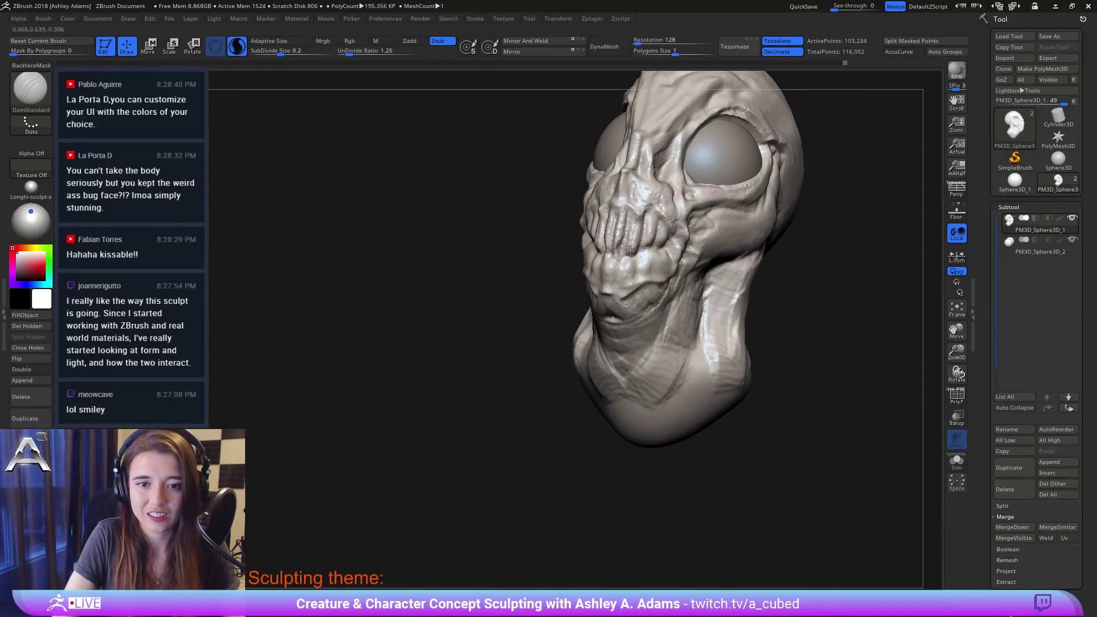
{"action": "right_click_drag", "start_coordinate": [627, 251], "coordinate": [588, 249]}
{"action": "mouse_move", "coordinate": [654, 221]}
{"action": "left_mouse_down"}
{"action": "mouse_move", "coordinate": [651, 241]}
{"action": "mouse_move", "coordinate": [652, 222]}
{"action": "left_mouse_up"}
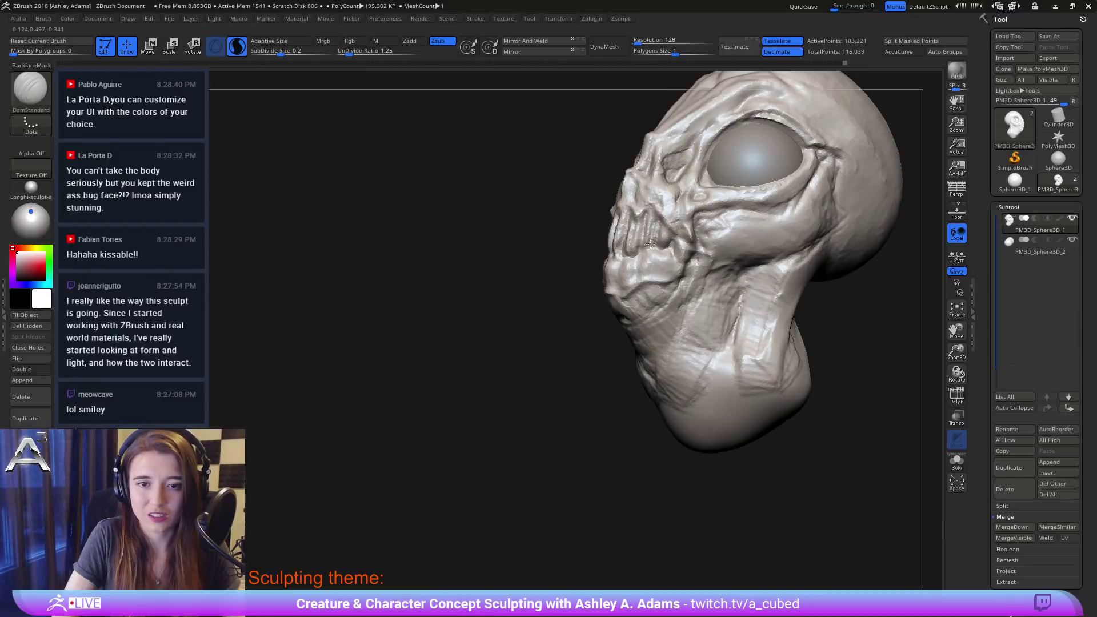
{"action": "mouse_move", "coordinate": [622, 274]}
{"action": "right_mouse_down"}
{"action": "mouse_move", "coordinate": [690, 291]}
{"action": "mouse_move", "coordinate": [694, 314]}
{"action": "right_mouse_up"}
{"action": "mouse_move", "coordinate": [694, 314]}
{"action": "right_mouse_down", "text": "ctrl"}
{"action": "mouse_move", "coordinate": [694, 279]}
{"action": "mouse_move", "coordinate": [760, 279]}
{"action": "mouse_move", "coordinate": [760, 325]}
{"action": "right_mouse_up", "text": "ctrl"}
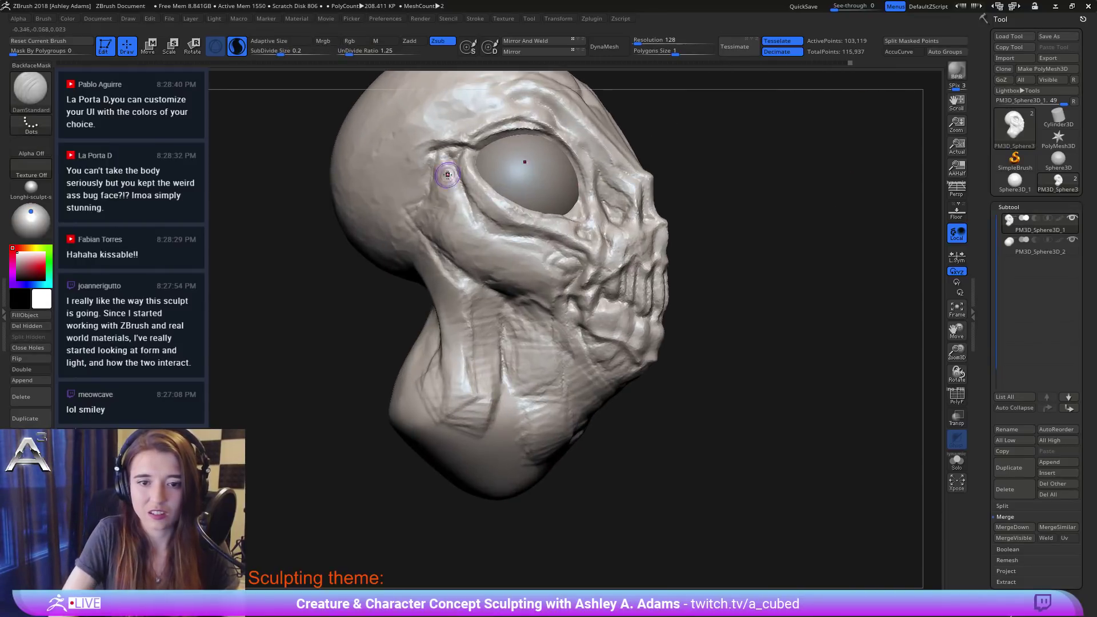
Step: Cut DamStandard grooves between the lower teeth from the side of the mouth to the front centre
{"action": "mouse_move", "coordinate": [621, 310]}
{"action": "left_mouse_down"}
{"action": "mouse_move", "coordinate": [603, 328]}
{"action": "mouse_move", "coordinate": [604, 306]}
{"action": "mouse_move", "coordinate": [617, 330]}
{"action": "left_mouse_up"}
{"action": "right_click_drag", "start_coordinate": [656, 329], "coordinate": [605, 326]}
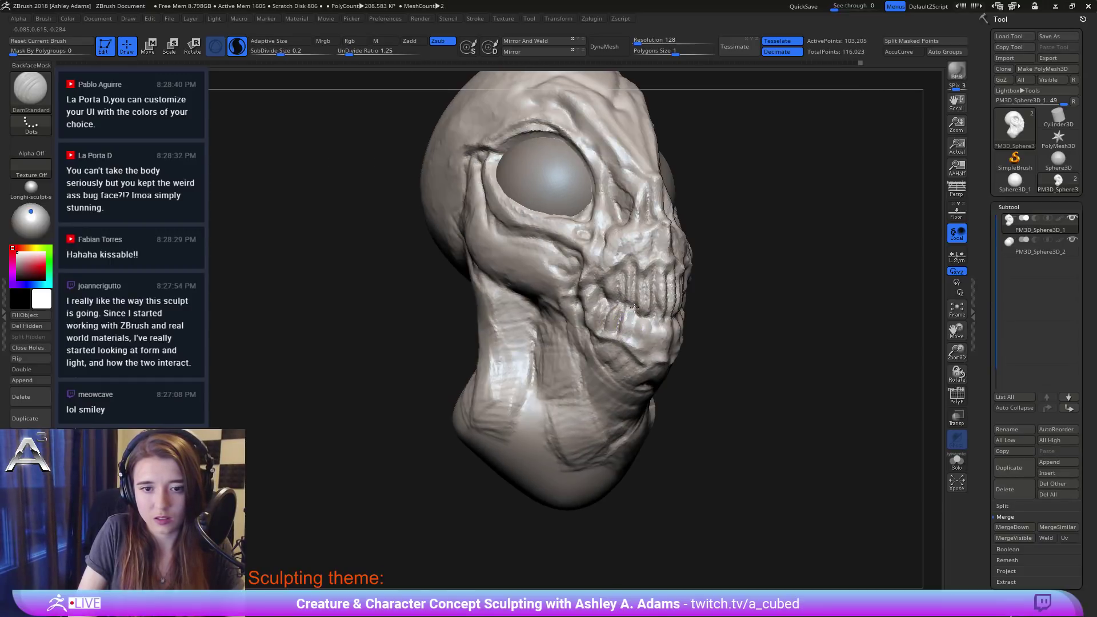
{"action": "mouse_move", "coordinate": [646, 331]}
{"action": "left_mouse_down"}
{"action": "mouse_move", "coordinate": [629, 330]}
{"action": "mouse_move", "coordinate": [644, 322]}
{"action": "left_mouse_up"}
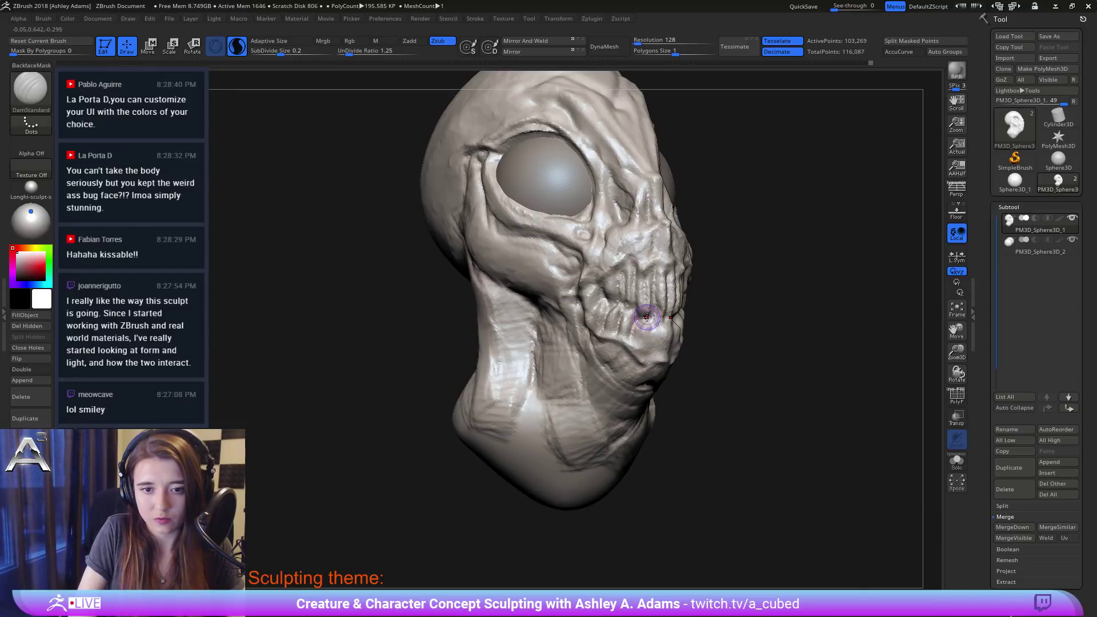
{"action": "right_click_drag", "start_coordinate": [644, 330], "coordinate": [638, 329], "text": "shift"}
{"action": "left_click_drag", "start_coordinate": [646, 321], "coordinate": [645, 361]}
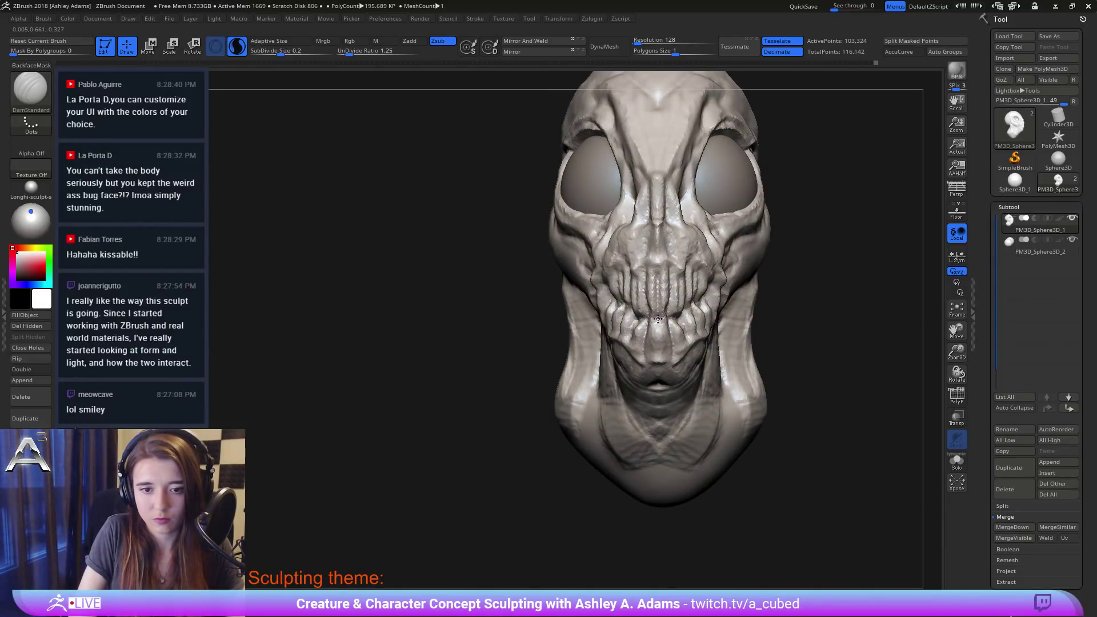
{"action": "left_click_drag", "start_coordinate": [655, 322], "coordinate": [658, 360]}
{"action": "mouse_move", "coordinate": [660, 357]}
{"action": "right_mouse_down", "text": "ctrl"}
{"action": "mouse_move", "coordinate": [667, 304]}
{"action": "mouse_move", "coordinate": [624, 320]}
{"action": "mouse_move", "coordinate": [648, 254]}
{"action": "mouse_move", "coordinate": [675, 308]}
{"action": "right_mouse_up", "text": "ctrl"}
Step: Reshape the side of the face and the lower back of the cranium with the SnakeHook brush
{"action": "key", "text": "space"}
{"action": "mouse_move", "coordinate": [683, 258]}
{"action": "right_mouse_down", "text": "alt"}
{"action": "mouse_move", "coordinate": [659, 327]}
{"action": "mouse_move", "coordinate": [700, 322]}
{"action": "right_mouse_up", "text": "alt"}
{"action": "key", "text": "b"}
{"action": "key", "text": "s"}
{"action": "key", "text": "h"}
{"action": "mouse_move", "coordinate": [701, 293]}
{"action": "left_mouse_down"}
{"action": "mouse_move", "coordinate": [698, 325]}
{"action": "mouse_move", "coordinate": [712, 300]}
{"action": "left_mouse_up"}
{"action": "right_click_drag", "start_coordinate": [709, 303], "coordinate": [783, 300]}
{"action": "right_click_drag", "start_coordinate": [633, 290], "coordinate": [648, 288]}
{"action": "mouse_move", "coordinate": [617, 309]}
{"action": "left_mouse_down"}
{"action": "mouse_move", "coordinate": [567, 276]}
{"action": "mouse_move", "coordinate": [565, 248]}
{"action": "left_mouse_up"}
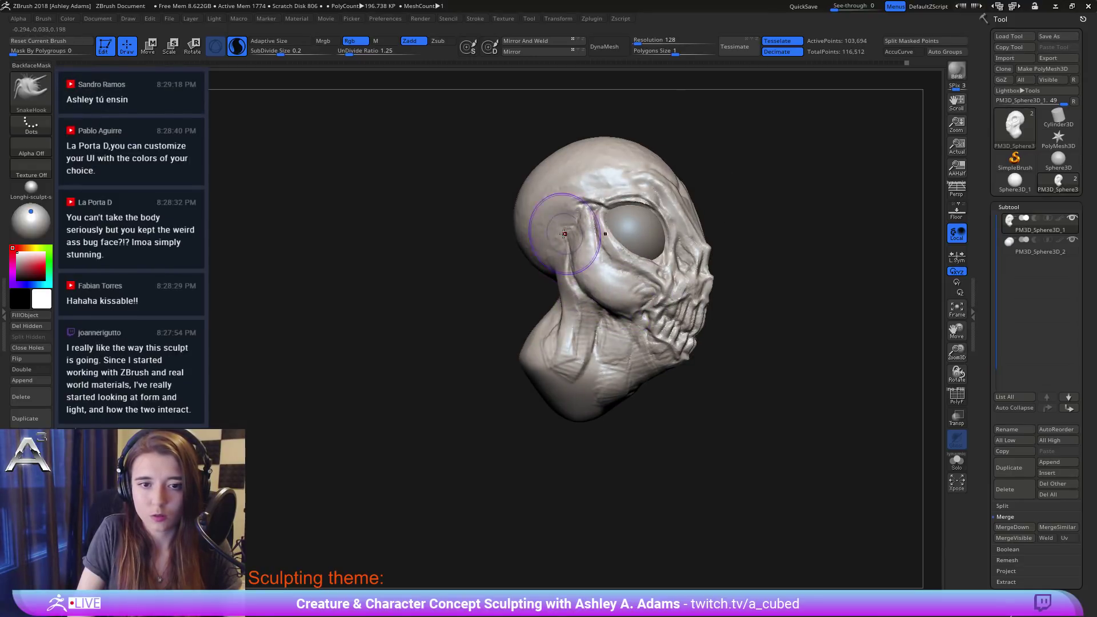
{"action": "right_click_drag", "start_coordinate": [567, 239], "coordinate": [585, 235]}
{"action": "left_click_drag", "start_coordinate": [546, 226], "coordinate": [561, 231]}
{"action": "right_click_drag", "start_coordinate": [580, 231], "coordinate": [563, 233]}
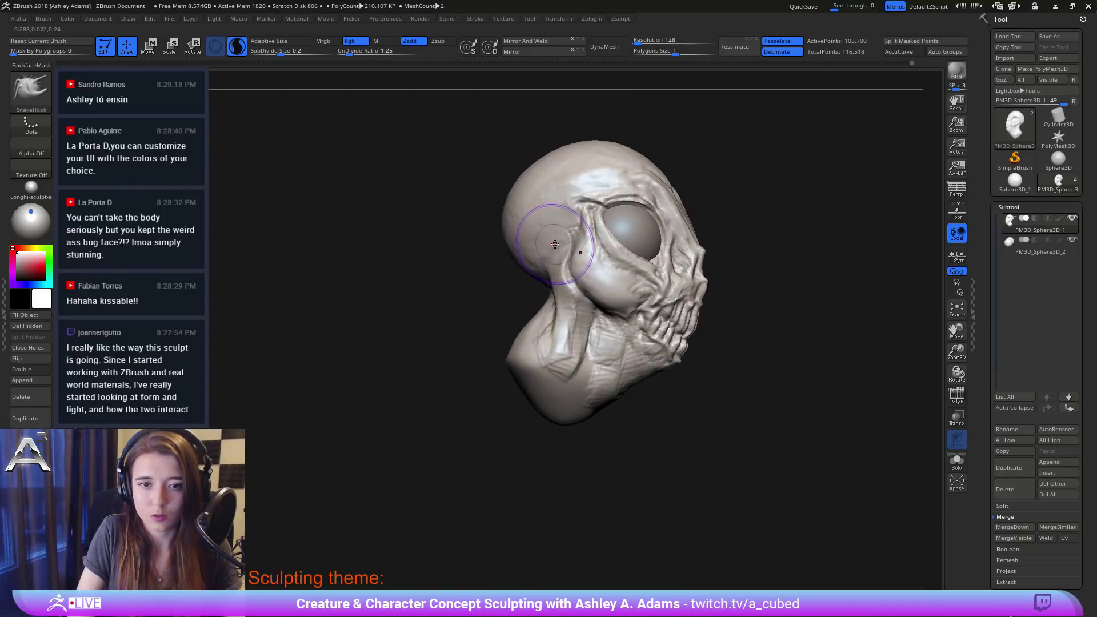
{"action": "mouse_move", "coordinate": [610, 306]}
{"action": "right_mouse_down", "text": "ctrl"}
{"action": "mouse_move", "coordinate": [579, 341]}
{"action": "mouse_move", "coordinate": [595, 340]}
{"action": "right_mouse_up", "text": "ctrl"}
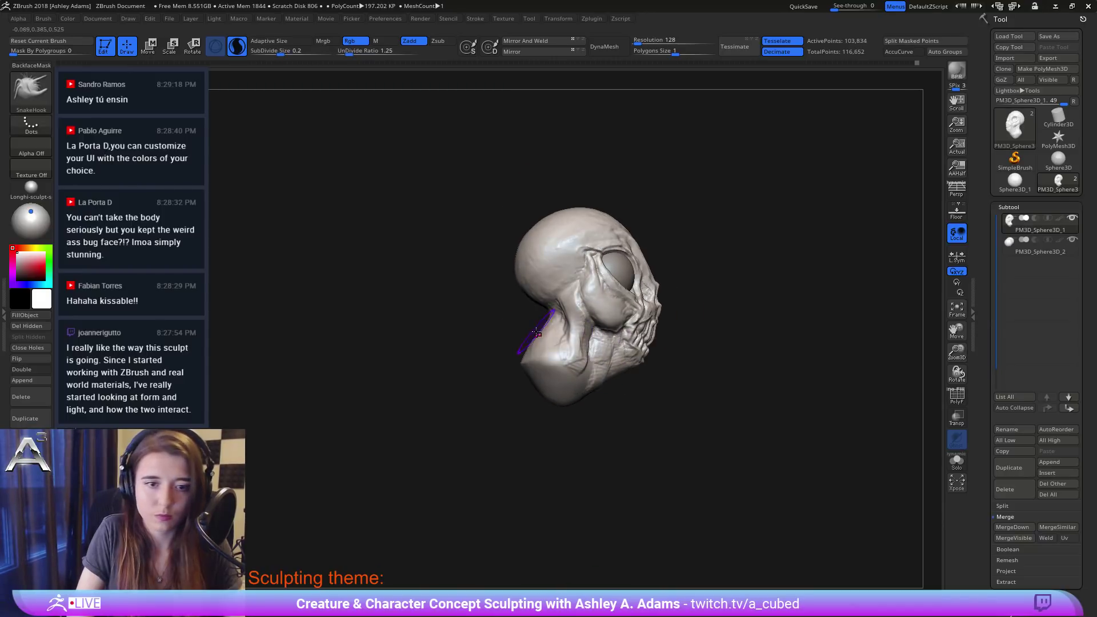
Step: Pull the base of the neck outward into an upper back and a fuller chest with SnakeHook
{"action": "mouse_move", "coordinate": [536, 321]}
{"action": "left_mouse_down"}
{"action": "mouse_move", "coordinate": [547, 315]}
{"action": "mouse_move", "coordinate": [539, 325]}
{"action": "left_mouse_up"}
{"action": "right_click_drag", "start_coordinate": [533, 350], "coordinate": [526, 349]}
{"action": "left_click_drag", "start_coordinate": [530, 347], "coordinate": [522, 345]}
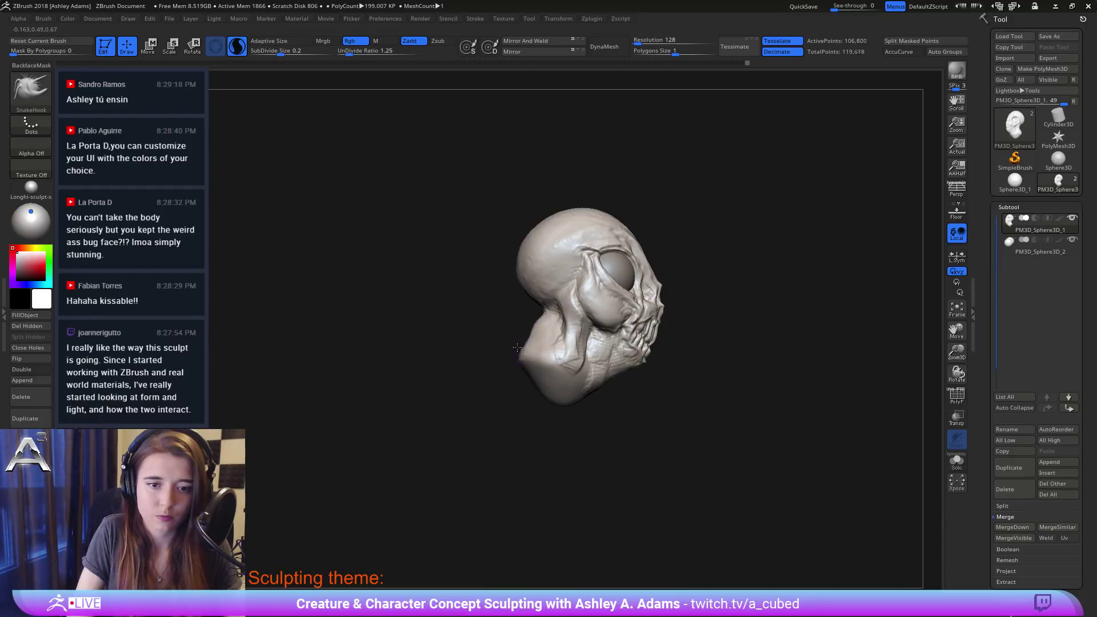
{"action": "right_click_drag", "start_coordinate": [522, 345], "coordinate": [527, 345]}
{"action": "key", "text": "space"}
{"action": "left_click_drag", "start_coordinate": [533, 347], "coordinate": [539, 347]}
{"action": "left_click_drag", "start_coordinate": [528, 341], "coordinate": [513, 353]}
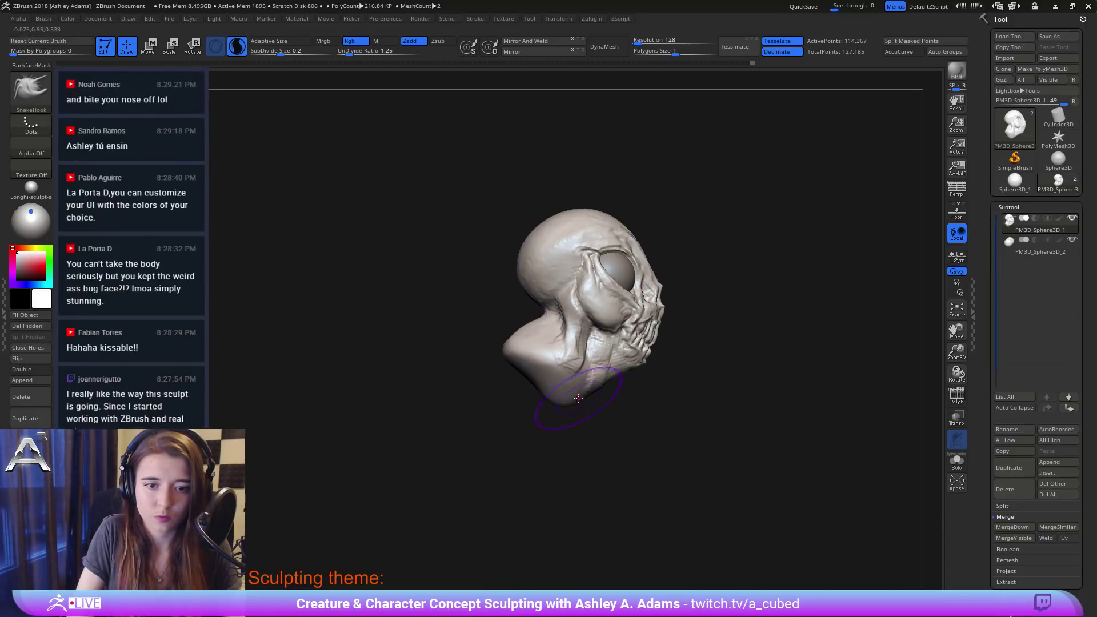
{"action": "left_click_drag", "start_coordinate": [576, 386], "coordinate": [608, 389]}
{"action": "right_click_drag", "start_coordinate": [609, 390], "coordinate": [524, 355]}
{"action": "key", "text": "space"}
{"action": "right_click_drag", "start_coordinate": [598, 300], "coordinate": [624, 302]}
{"action": "right_click_drag", "start_coordinate": [624, 301], "coordinate": [628, 330], "text": "ctrl"}
Step: Build up the temple beside the outer eye corner with ClayBuildup, and switch back to the DamStandard brush
{"action": "right_click_drag", "start_coordinate": [628, 330], "coordinate": [663, 321]}
{"action": "right_click_drag", "start_coordinate": [543, 311], "coordinate": [573, 275], "text": "alt"}
{"action": "mouse_move", "coordinate": [646, 251]}
{"action": "right_mouse_down"}
{"action": "mouse_move", "coordinate": [632, 297]}
{"action": "mouse_move", "coordinate": [498, 277]}
{"action": "mouse_move", "coordinate": [518, 278]}
{"action": "right_mouse_up"}
{"action": "right_click", "coordinate": [612, 300]}
{"action": "key", "text": "b"}
{"action": "key", "text": "c"}
{"action": "key", "text": "b"}
{"action": "mouse_move", "coordinate": [505, 283]}
{"action": "left_mouse_down"}
{"action": "mouse_move", "coordinate": [509, 272]}
{"action": "mouse_move", "coordinate": [512, 292]}
{"action": "mouse_move", "coordinate": [498, 291]}
{"action": "mouse_move", "coordinate": [490, 306]}
{"action": "mouse_move", "coordinate": [503, 293]}
{"action": "mouse_move", "coordinate": [502, 330]}
{"action": "mouse_move", "coordinate": [503, 295]}
{"action": "left_mouse_up"}
{"action": "key", "text": "b"}
{"action": "key", "text": "d"}
{"action": "key", "text": "s"}
{"action": "mouse_move", "coordinate": [549, 394]}
{"action": "right_mouse_down", "text": "ctrl"}
{"action": "mouse_move", "coordinate": [532, 309]}
{"action": "mouse_move", "coordinate": [607, 298]}
{"action": "right_mouse_up", "text": "ctrl"}
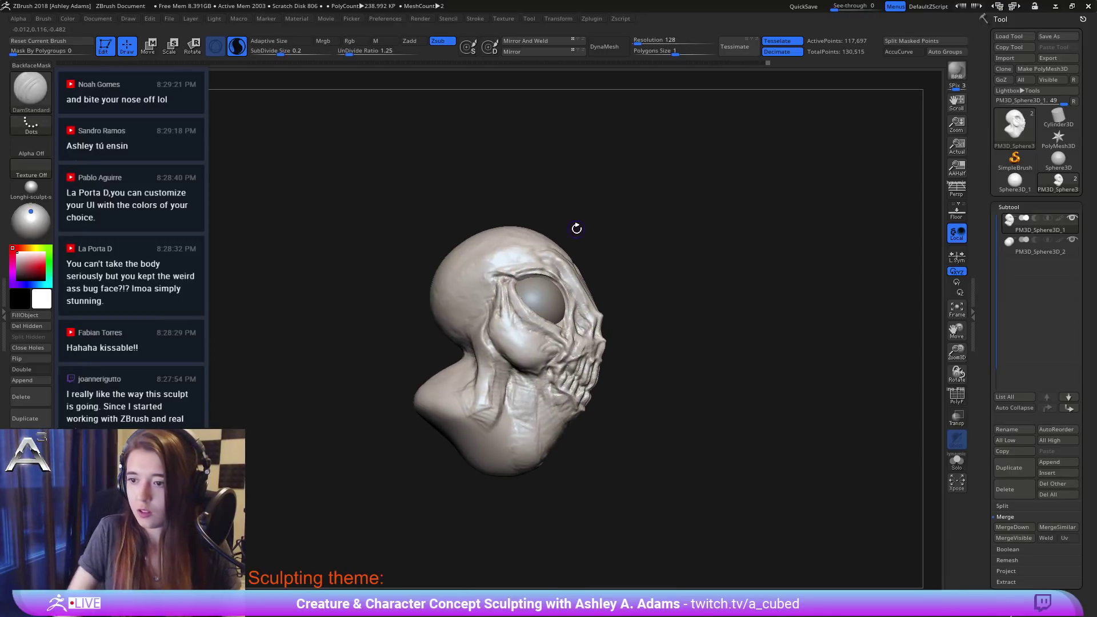
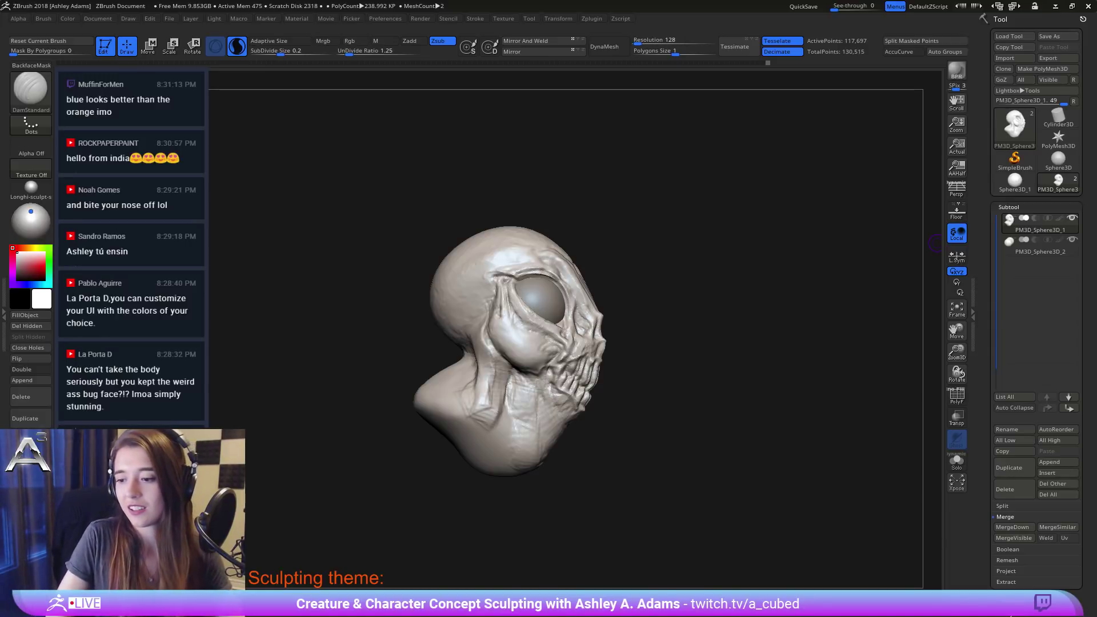
Step: Adjust the cheeks beside the mouth with small SnakeHook pulls
{"action": "right_click_drag", "start_coordinate": [800, 297], "coordinate": [588, 340]}
{"action": "mouse_move", "coordinate": [666, 334]}
{"action": "right_mouse_down"}
{"action": "mouse_move", "coordinate": [595, 325]}
{"action": "mouse_move", "coordinate": [624, 290]}
{"action": "mouse_move", "coordinate": [577, 337]}
{"action": "right_mouse_up"}
{"action": "right_click", "coordinate": [579, 366]}
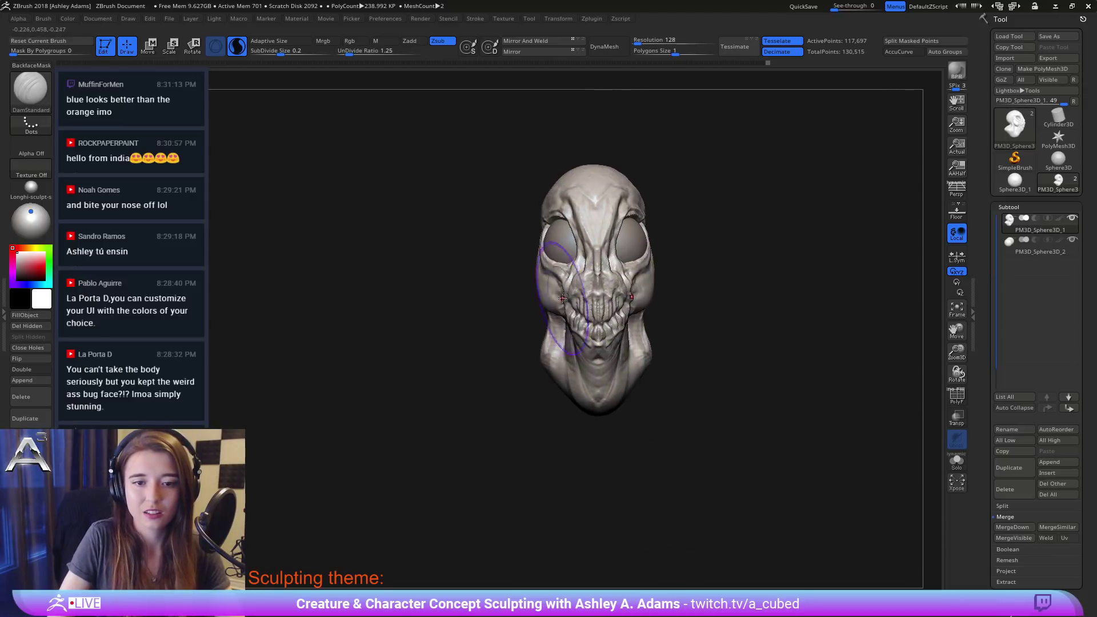
{"action": "key", "text": "b"}
{"action": "key", "text": "s"}
{"action": "key", "text": "h"}
{"action": "left_click_drag", "start_coordinate": [561, 304], "coordinate": [568, 302]}
{"action": "right_click_drag", "start_coordinate": [570, 303], "coordinate": [620, 301]}
{"action": "key", "text": "space"}
{"action": "left_click_drag", "start_coordinate": [583, 302], "coordinate": [577, 302]}
{"action": "right_click_drag", "start_coordinate": [577, 302], "coordinate": [534, 308], "text": "ctrl"}
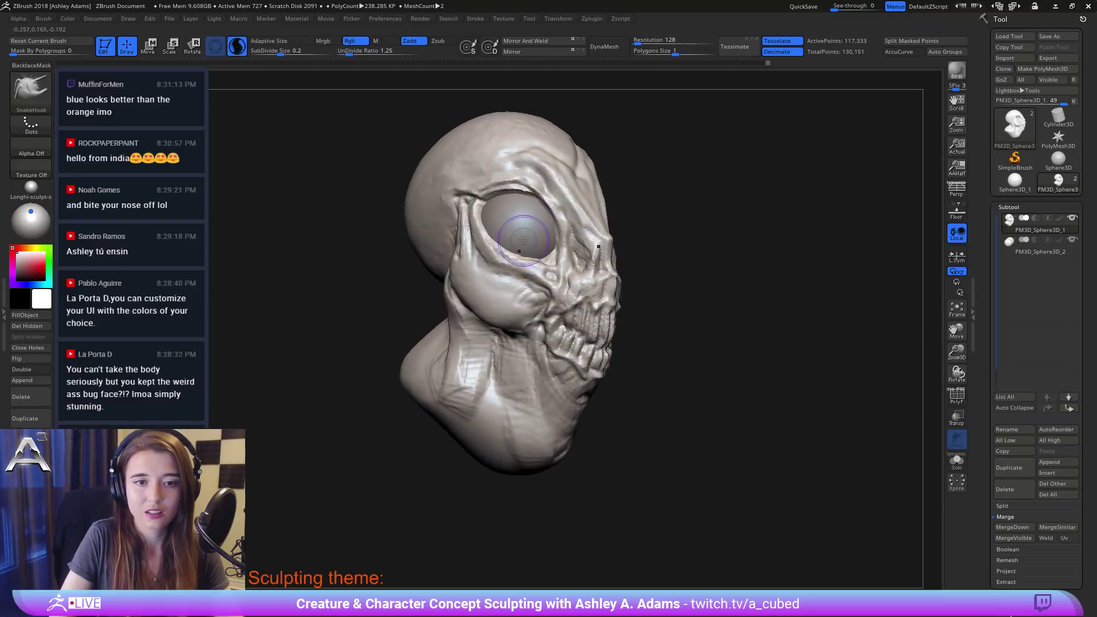
Step: Make the eyes the active subtool and subdivide them twice
{"action": "left_click", "coordinate": [538, 230], "text": "alt"}
{"action": "mouse_move", "coordinate": [541, 223]}
{"action": "right_mouse_down", "text": "alt"}
{"action": "mouse_move", "coordinate": [573, 253]}
{"action": "mouse_move", "coordinate": [547, 261]}
{"action": "right_mouse_up", "text": "alt"}
{"action": "key", "text": "ctrl+d"}
{"action": "key", "text": "ctrl+d"}
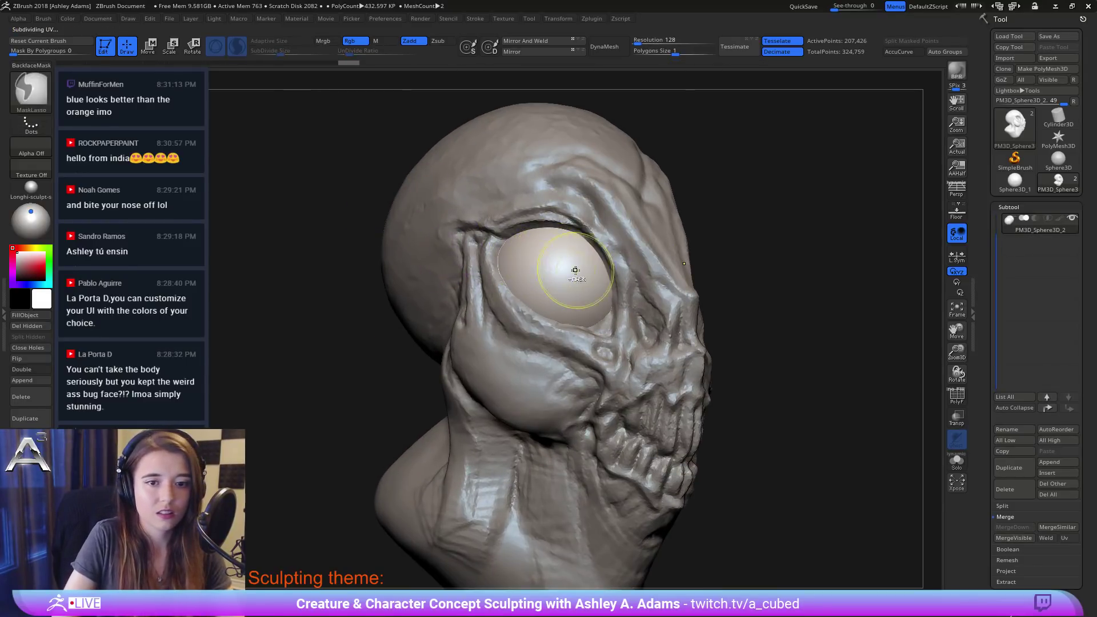
Step: Mask a round pupil on the front of both eyes with the MaskPerfectCircle brush
{"action": "left_click", "coordinate": [26, 80], "text": "ctrl"}
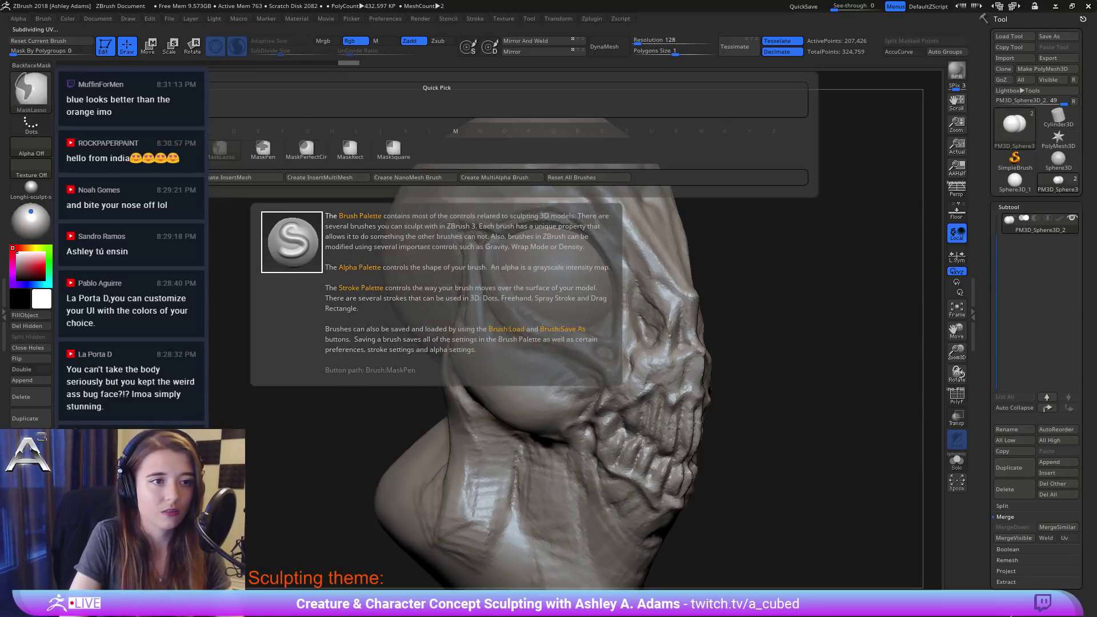
{"action": "left_click", "coordinate": [306, 150]}
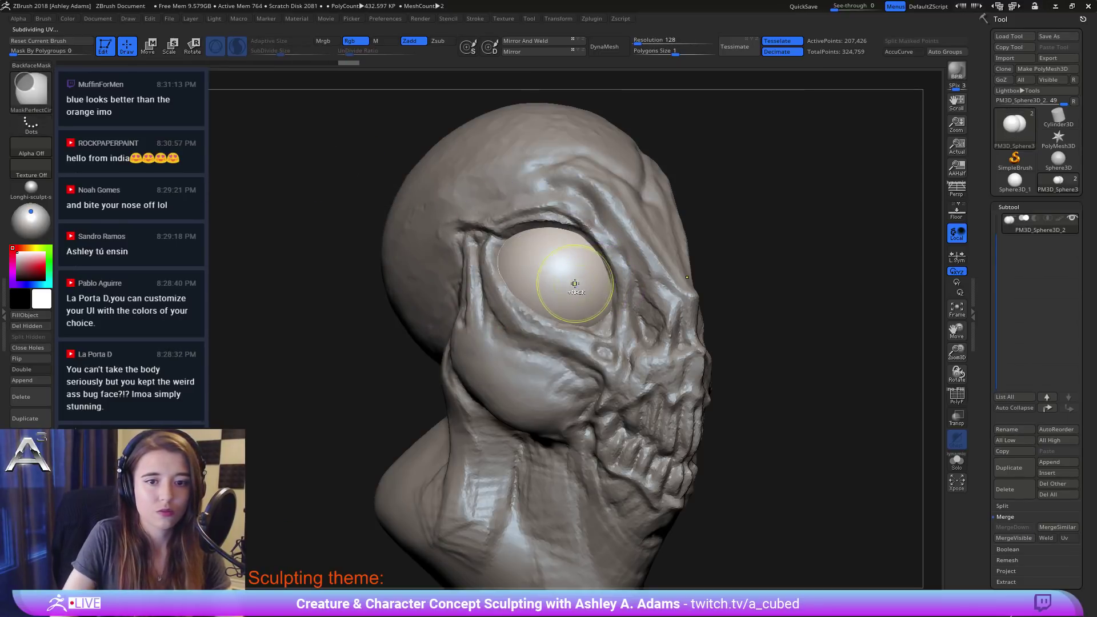
{"action": "left_click_drag", "start_coordinate": [586, 290], "coordinate": [586, 291], "text": "ctrl"}
{"action": "right_click_drag", "start_coordinate": [591, 288], "coordinate": [674, 251], "text": "ctrl"}
{"action": "right_click_drag", "start_coordinate": [674, 251], "coordinate": [625, 248]}
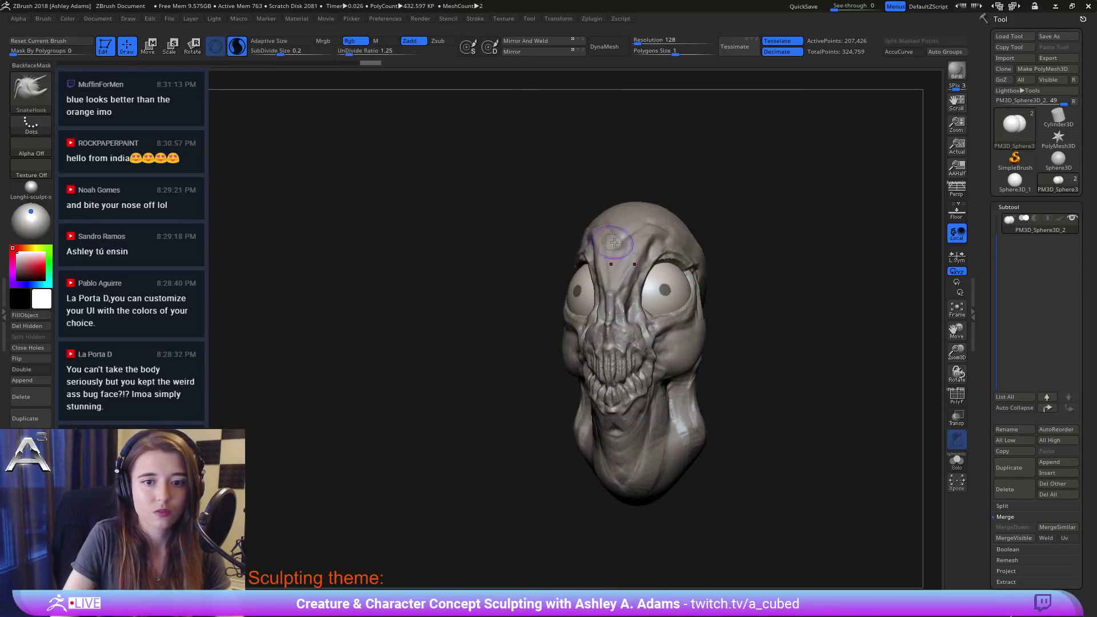
{"action": "mouse_move", "coordinate": [686, 229]}
{"action": "right_mouse_down"}
{"action": "mouse_move", "coordinate": [666, 220]}
{"action": "mouse_move", "coordinate": [710, 229]}
{"action": "right_mouse_up"}
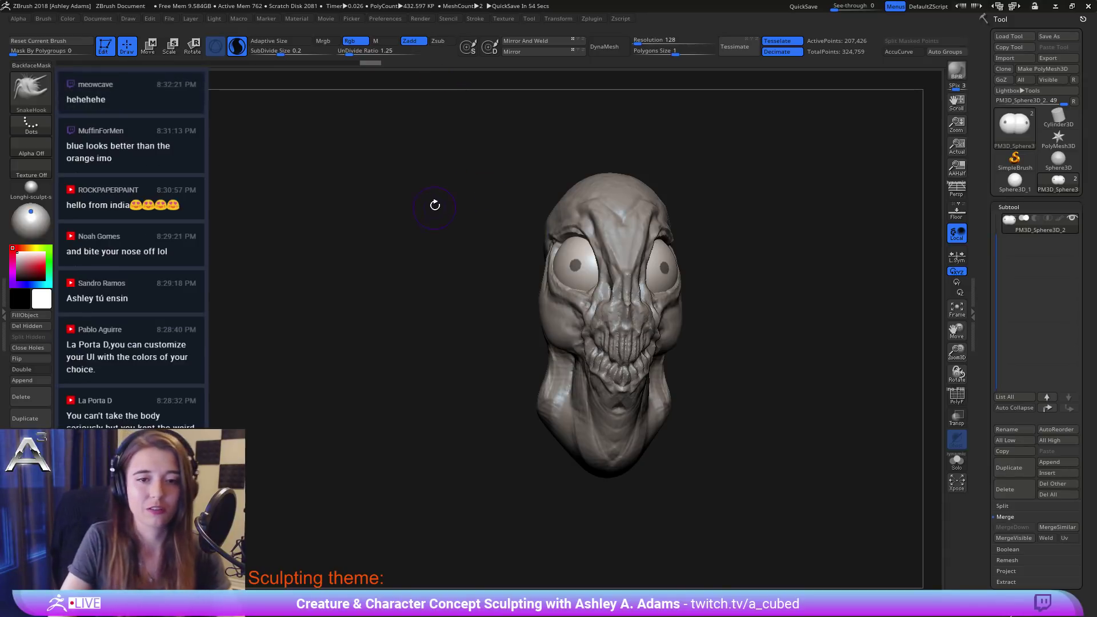
{"action": "mouse_move", "coordinate": [590, 282]}
{"action": "right_mouse_down", "text": "alt"}
{"action": "mouse_move", "coordinate": [517, 260]}
{"action": "mouse_move", "coordinate": [575, 252]}
{"action": "right_mouse_up", "text": "alt"}
{"action": "key", "text": "ctrl"}
{"action": "right_click_drag", "start_coordinate": [543, 201], "coordinate": [562, 297], "text": "ctrl"}
{"action": "right_click_drag", "start_coordinate": [673, 344], "coordinate": [693, 293], "text": "ctrl"}
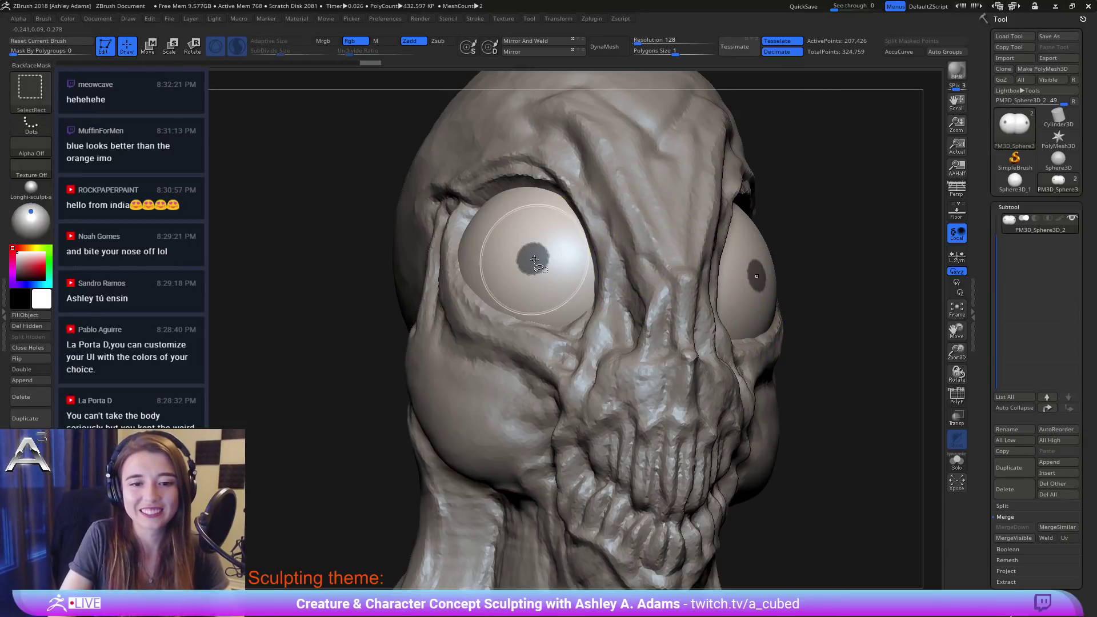
Step: Invert the eye mask and shift the pupil discs slightly along their facing direction with the move gizmo
{"action": "left_click", "coordinate": [850, 387], "text": "ctrl"}
{"action": "mouse_move", "coordinate": [546, 257]}
{"action": "right_mouse_down"}
{"action": "mouse_move", "coordinate": [569, 255]}
{"action": "mouse_move", "coordinate": [533, 256]}
{"action": "right_mouse_up"}
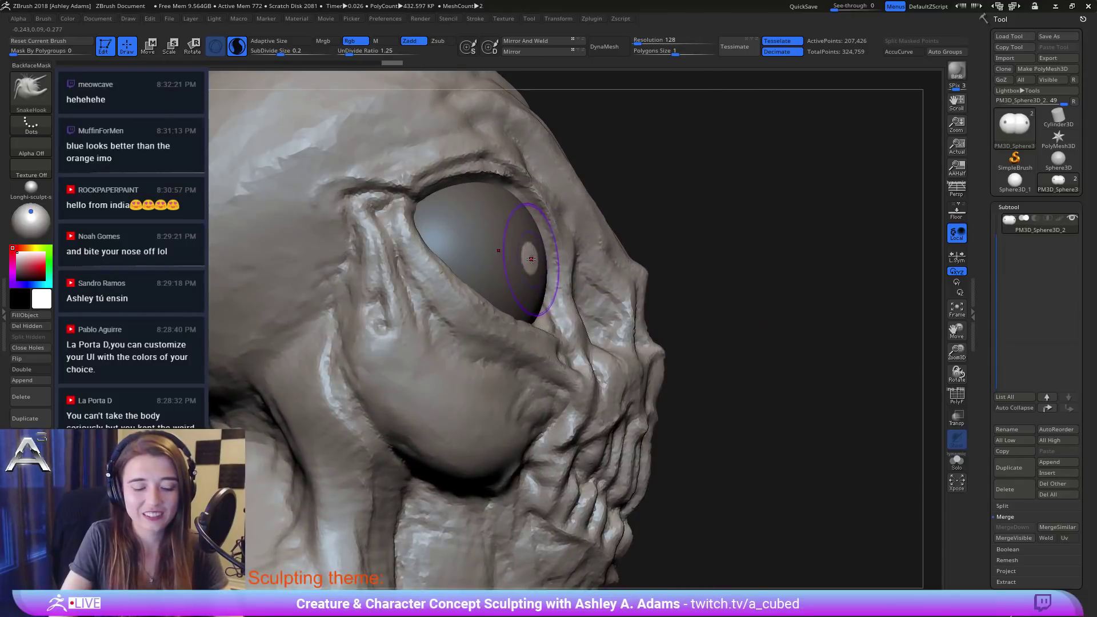
{"action": "key", "text": "b"}
{"action": "key", "text": "c"}
{"action": "key", "text": "b"}
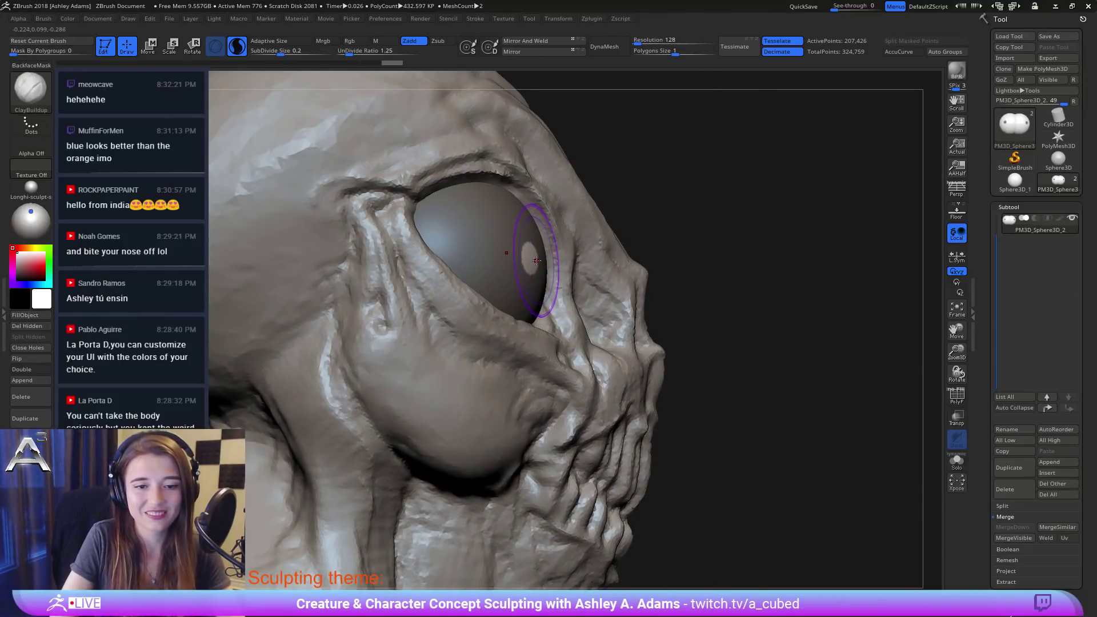
{"action": "key", "text": "w"}
{"action": "left_click", "coordinate": [497, 192]}
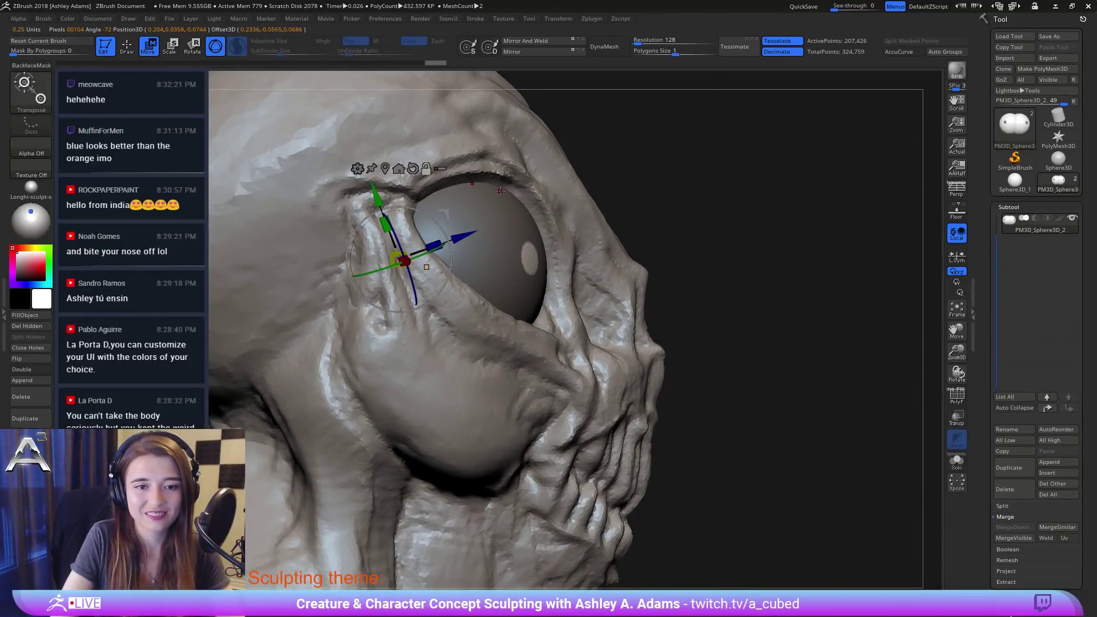
{"action": "left_click_drag", "start_coordinate": [446, 214], "coordinate": [571, 244], "text": "alt"}
{"action": "left_click_drag", "start_coordinate": [742, 254], "coordinate": [766, 199], "text": "shift"}
{"action": "left_click_drag", "start_coordinate": [811, 229], "coordinate": [417, 251]}
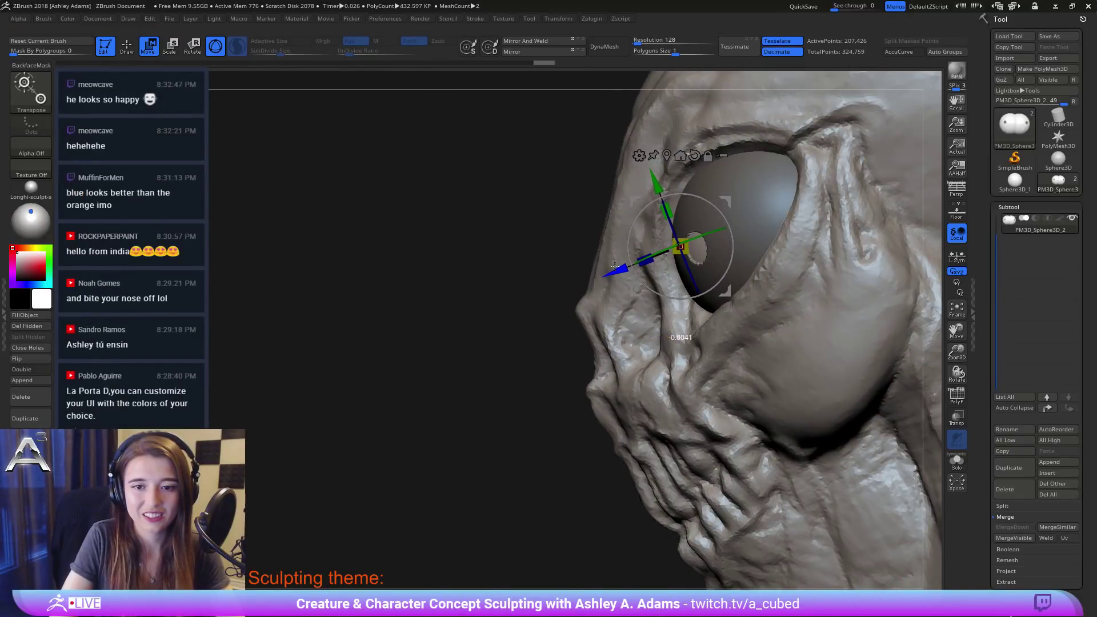
Step: Return to sculpting mode and make the head the active subtool
{"action": "key", "text": "q"}
{"action": "left_click_drag", "start_coordinate": [569, 339], "coordinate": [613, 263]}
{"action": "right_click", "coordinate": [586, 316]}
{"action": "right_click_drag", "start_coordinate": [613, 262], "coordinate": [732, 93]}
{"action": "left_click", "coordinate": [595, 306], "text": "alt"}
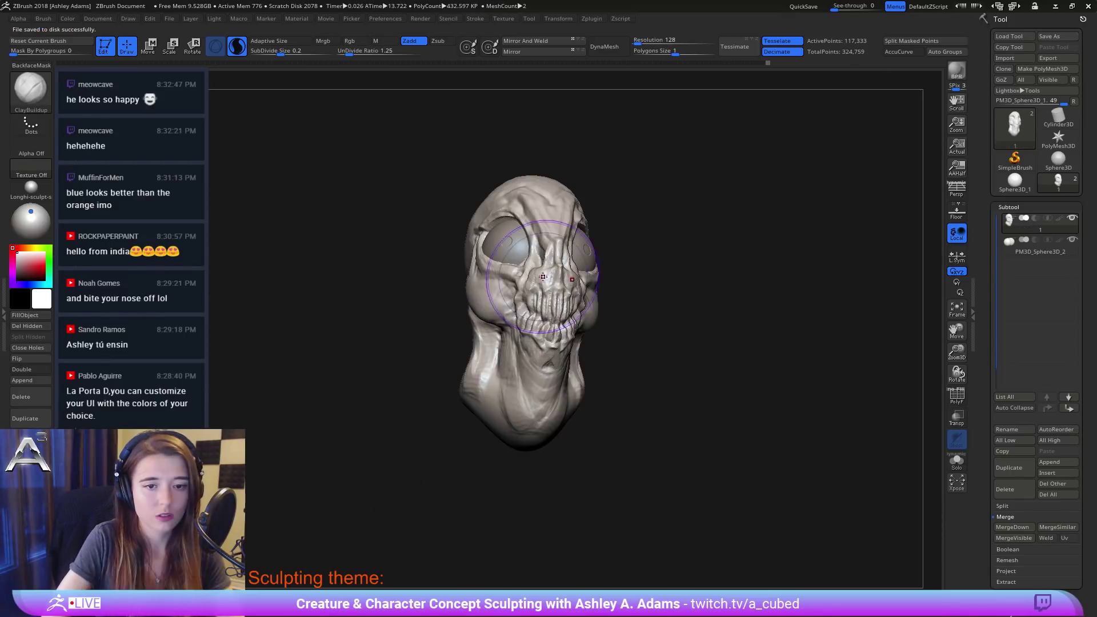
Step: Examine the whole bust and the placement of the pupils from the front and sides
{"action": "mouse_move", "coordinate": [646, 309]}
{"action": "left_mouse_down"}
{"action": "mouse_move", "coordinate": [608, 385]}
{"action": "mouse_move", "coordinate": [622, 297]}
{"action": "left_mouse_up"}
{"action": "mouse_move", "coordinate": [708, 294]}
{"action": "left_mouse_down"}
{"action": "mouse_move", "coordinate": [656, 289]}
{"action": "mouse_move", "coordinate": [634, 385]}
{"action": "left_mouse_up"}
{"action": "key", "text": "space"}
{"action": "left_click_drag", "start_coordinate": [566, 321], "coordinate": [553, 321]}
{"action": "left_click_drag", "start_coordinate": [474, 318], "coordinate": [737, 308]}
{"action": "left_click_drag", "start_coordinate": [476, 179], "coordinate": [526, 225], "text": "alt"}
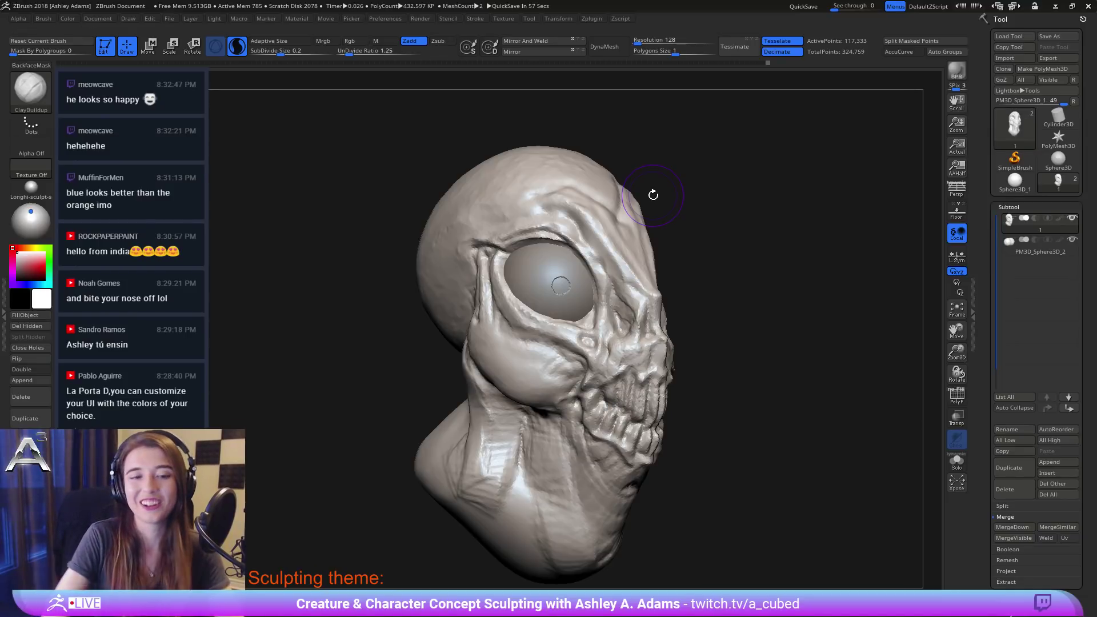
{"action": "left_click_drag", "start_coordinate": [653, 195], "coordinate": [701, 198]}
{"action": "right_click_drag", "start_coordinate": [507, 240], "coordinate": [577, 209], "text": "ctrl"}
{"action": "mouse_move", "coordinate": [577, 209]}
{"action": "right_mouse_down"}
{"action": "mouse_move", "coordinate": [556, 208]}
{"action": "mouse_move", "coordinate": [574, 205]}
{"action": "right_mouse_up"}
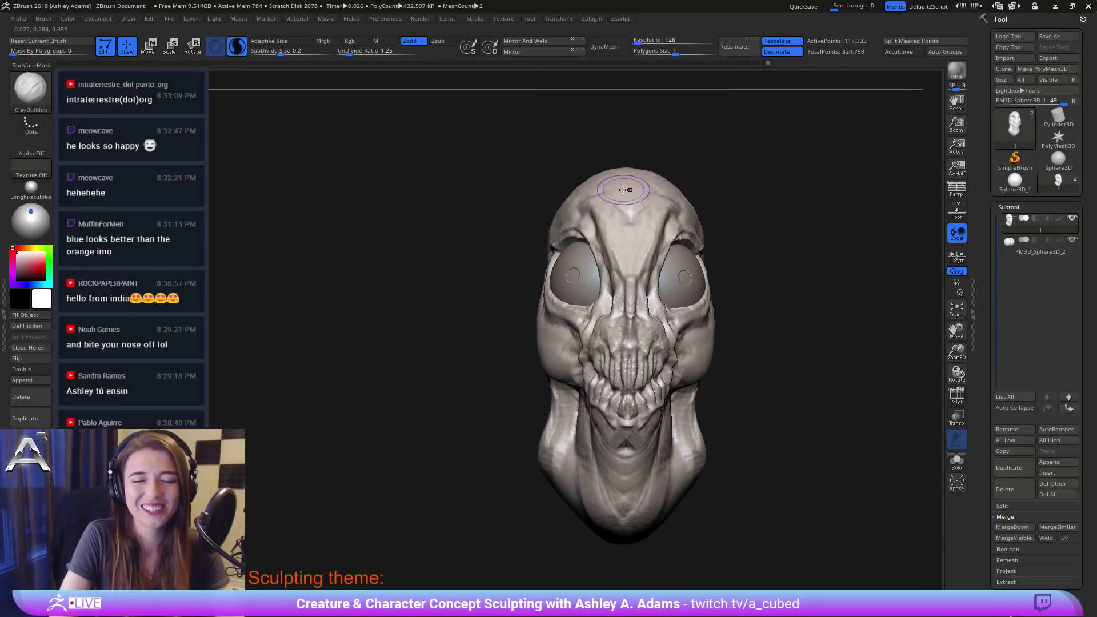
{"action": "right_click_drag", "start_coordinate": [652, 175], "coordinate": [530, 172], "text": "alt"}
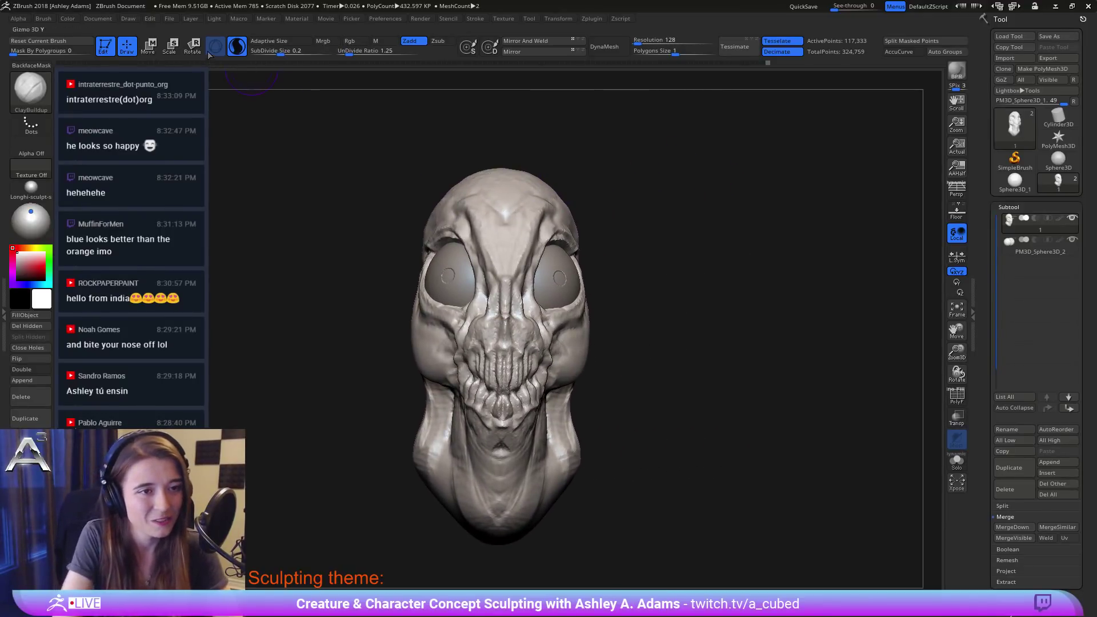
Step: Turn off Sculptris Pro and remesh the head with DynaMesh at resolution 680
{"action": "left_click", "coordinate": [237, 48]}
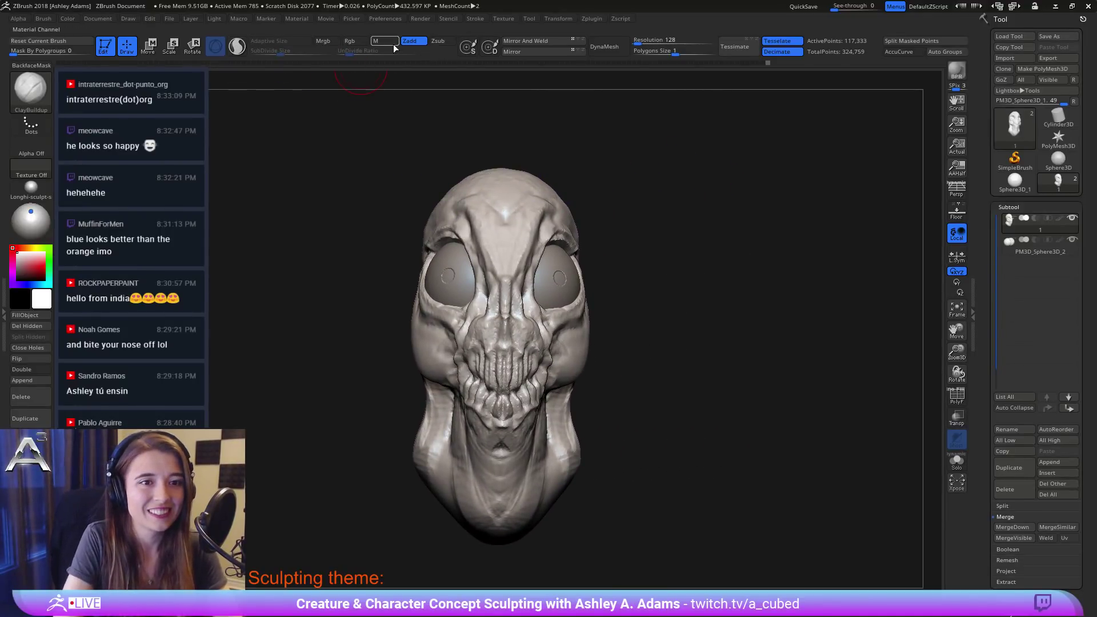
{"action": "left_click", "coordinate": [642, 41]}
{"action": "left_click_drag", "start_coordinate": [644, 40], "coordinate": [647, 41]}
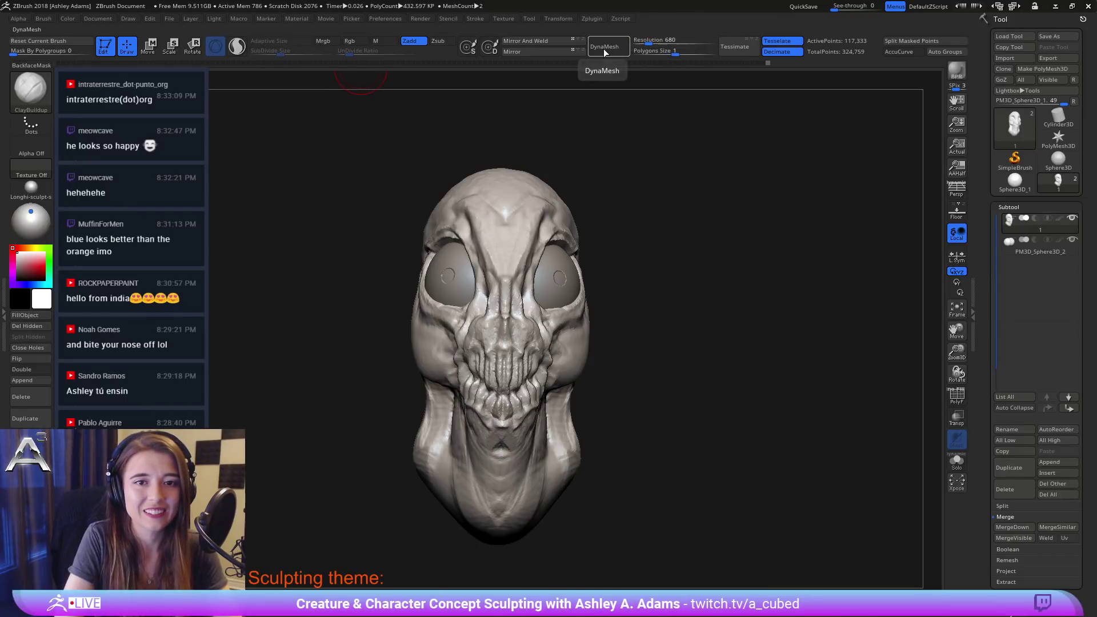
{"action": "right_click_drag", "start_coordinate": [546, 257], "coordinate": [657, 268]}
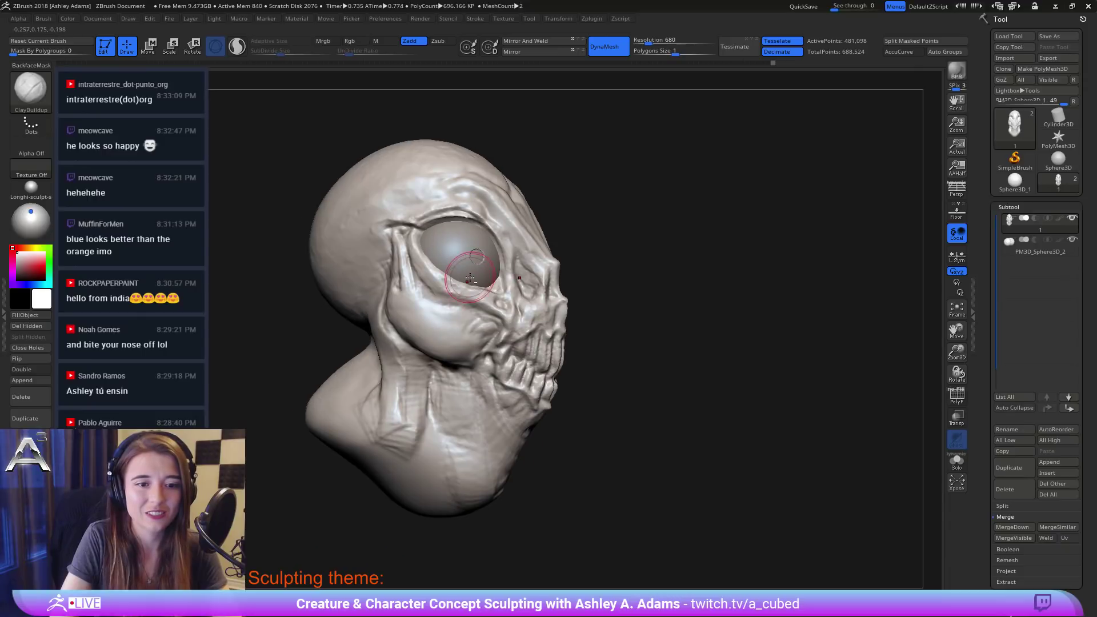
Step: Carve creases behind the eye and along the lower eye socket toward the cheek with the DamStandard brush
{"action": "key", "text": "b"}
{"action": "key", "text": "d"}
{"action": "key", "text": "s"}
{"action": "right_click_drag", "start_coordinate": [388, 265], "coordinate": [420, 260]}
{"action": "left_click_drag", "start_coordinate": [403, 235], "coordinate": [422, 261]}
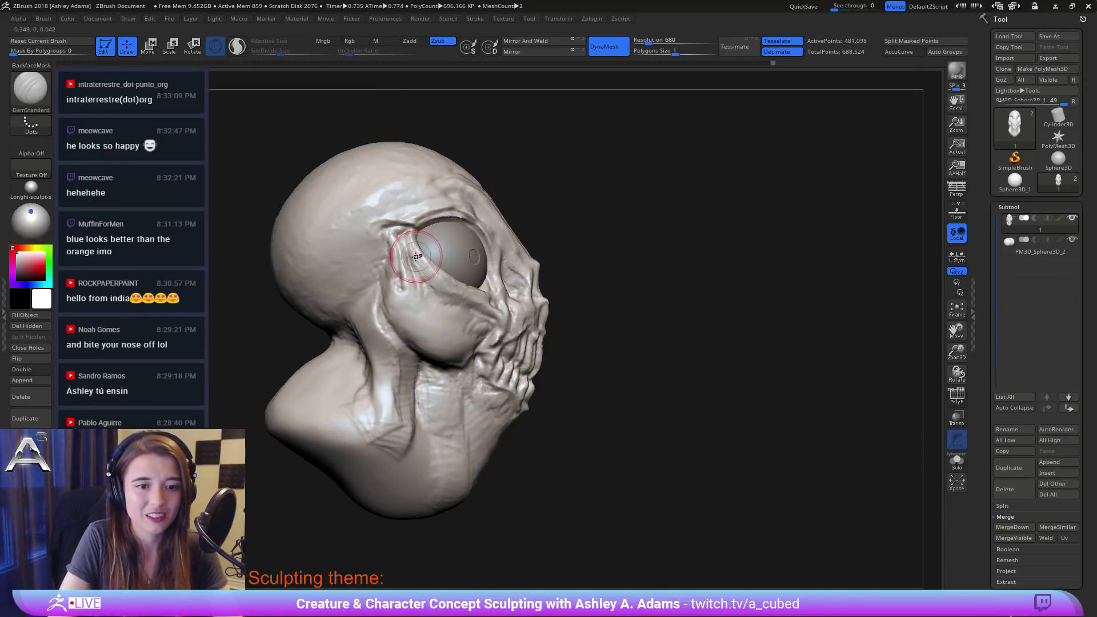
{"action": "right_click_drag", "start_coordinate": [468, 305], "coordinate": [440, 297]}
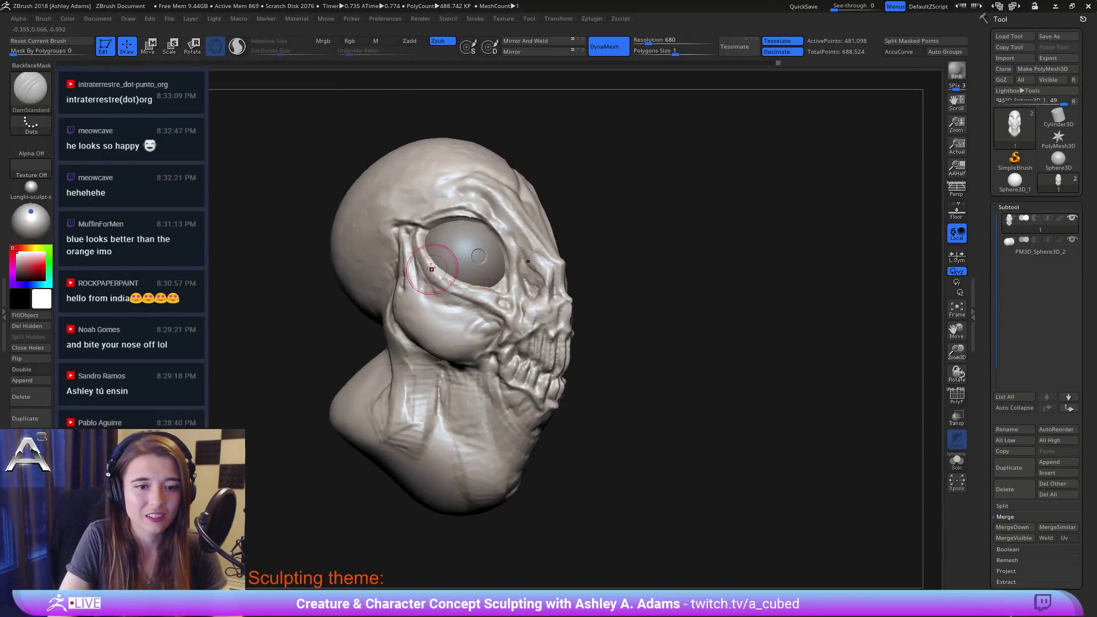
{"action": "left_click_drag", "start_coordinate": [414, 242], "coordinate": [505, 324]}
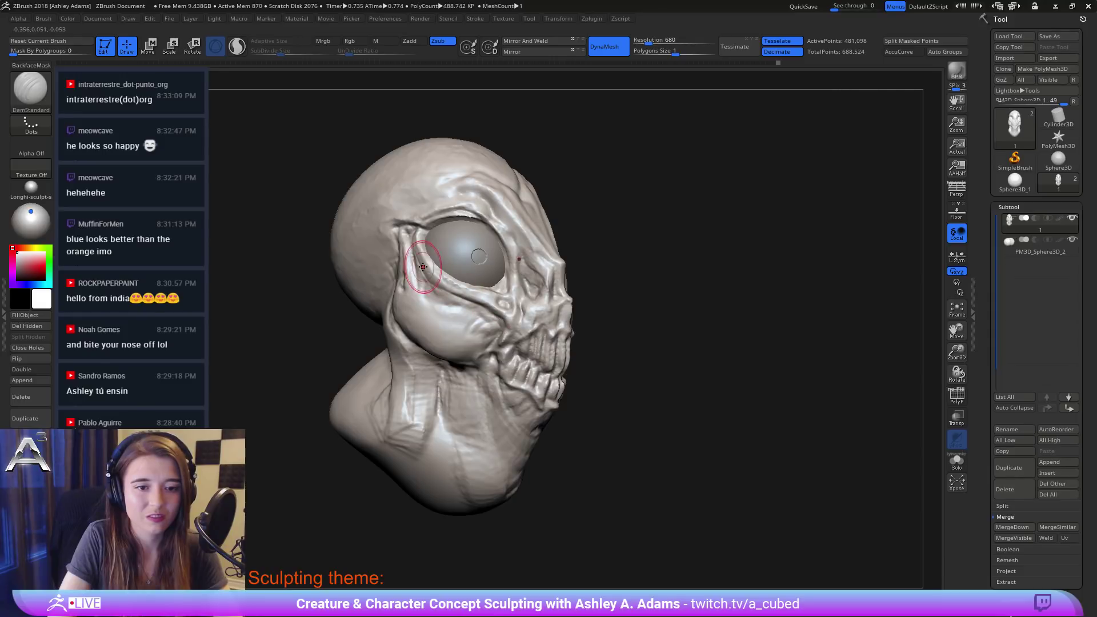
{"action": "mouse_move", "coordinate": [422, 266]}
{"action": "left_mouse_down"}
{"action": "mouse_move", "coordinate": [534, 321]}
{"action": "mouse_move", "coordinate": [519, 317]}
{"action": "left_mouse_up"}
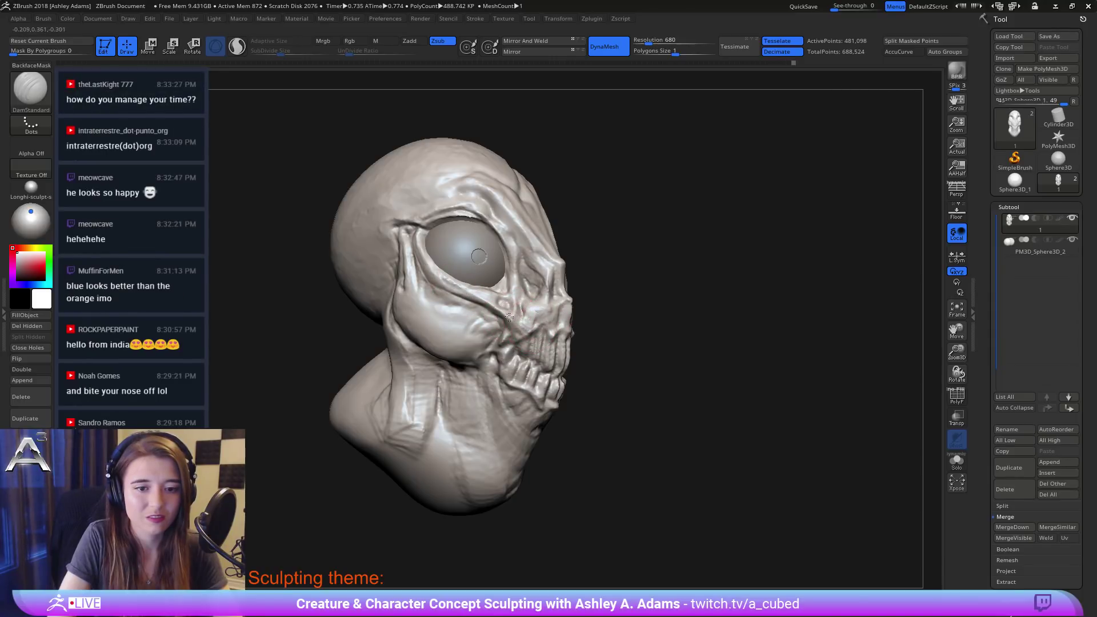
Step: Mask the upper and lower teeth with the MaskPen brush, covering them from the sides and front
{"action": "right_click", "coordinate": [520, 336]}
{"action": "left_click", "coordinate": [520, 365]}
{"action": "right_click_drag", "start_coordinate": [507, 334], "coordinate": [532, 372]}
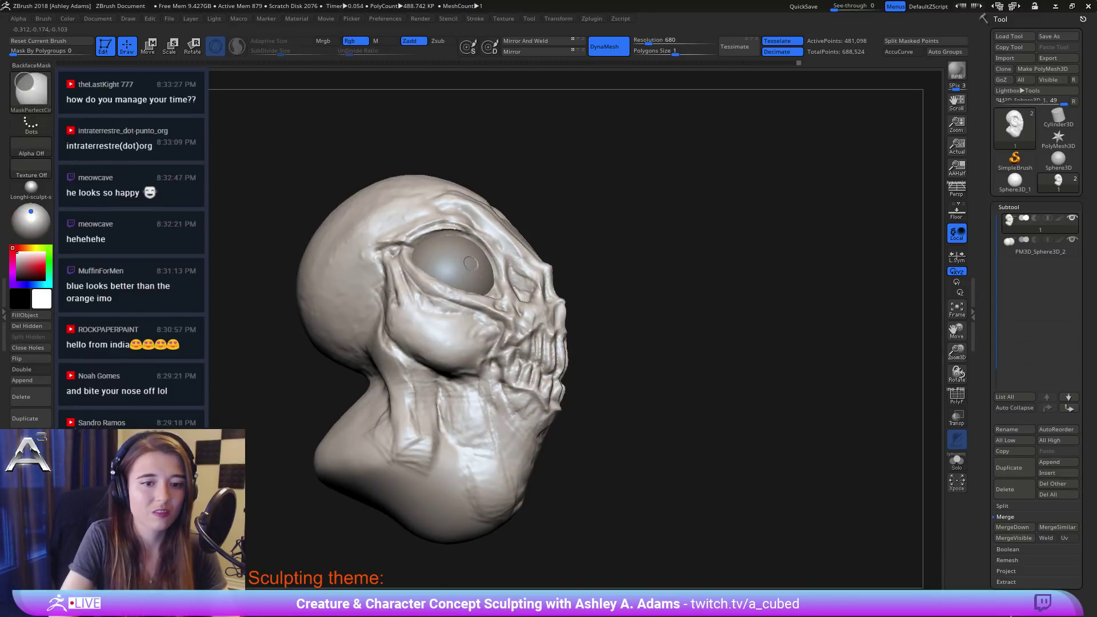
{"action": "key", "text": "ctrl+b"}
{"action": "key", "text": "p"}
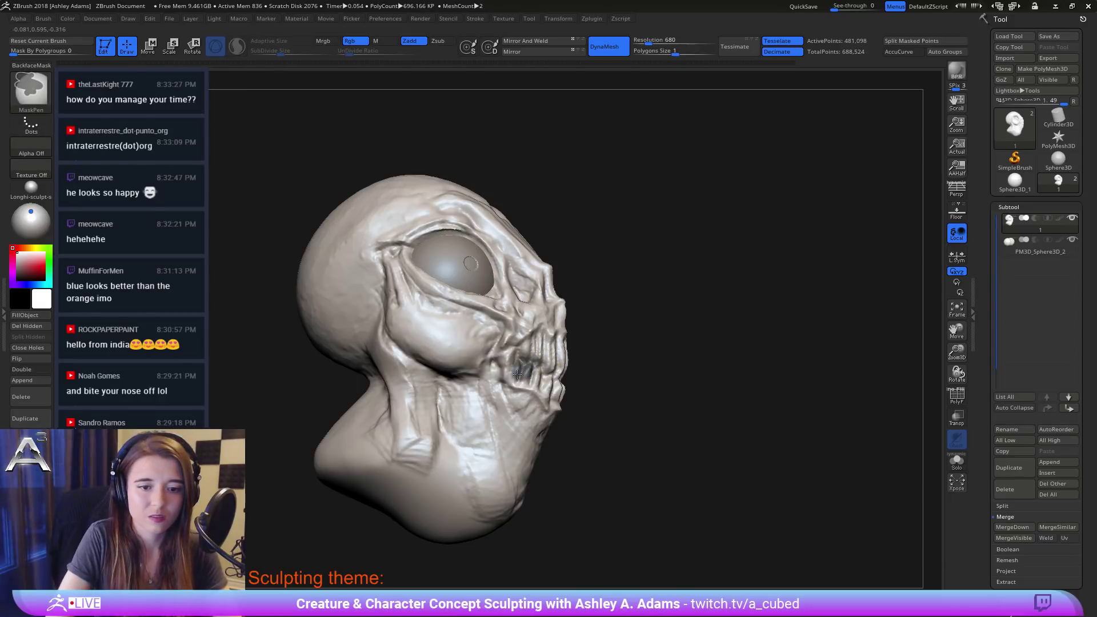
{"action": "mouse_move", "coordinate": [561, 393]}
{"action": "left_mouse_down", "text": "ctrl"}
{"action": "mouse_move", "coordinate": [545, 368]}
{"action": "mouse_move", "coordinate": [559, 354]}
{"action": "left_mouse_up", "text": "ctrl"}
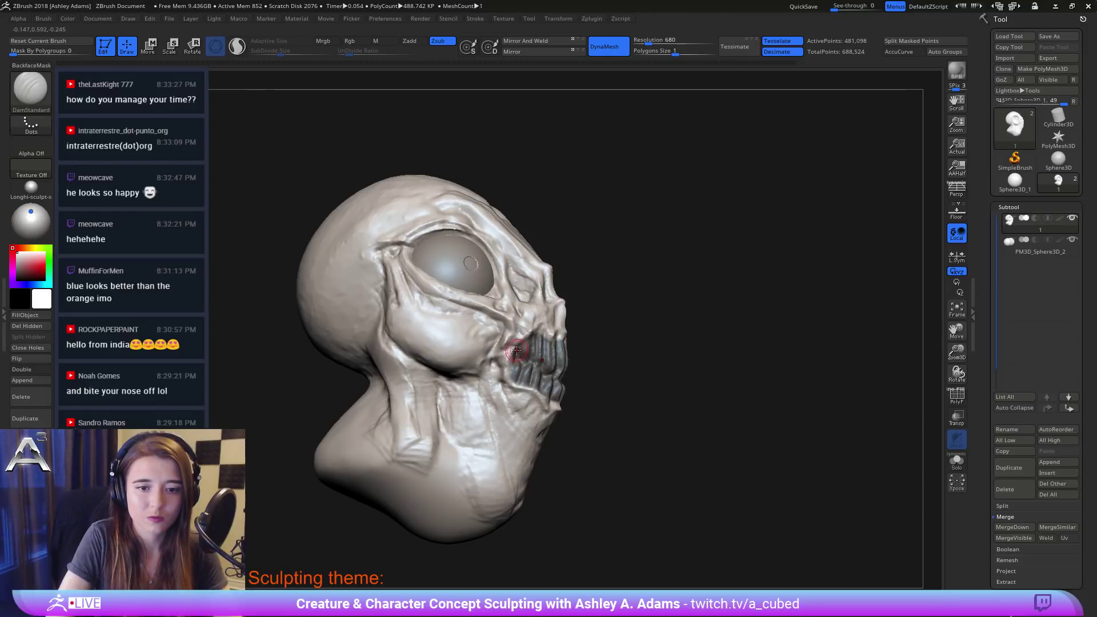
{"action": "right_click_drag", "start_coordinate": [520, 347], "coordinate": [445, 356]}
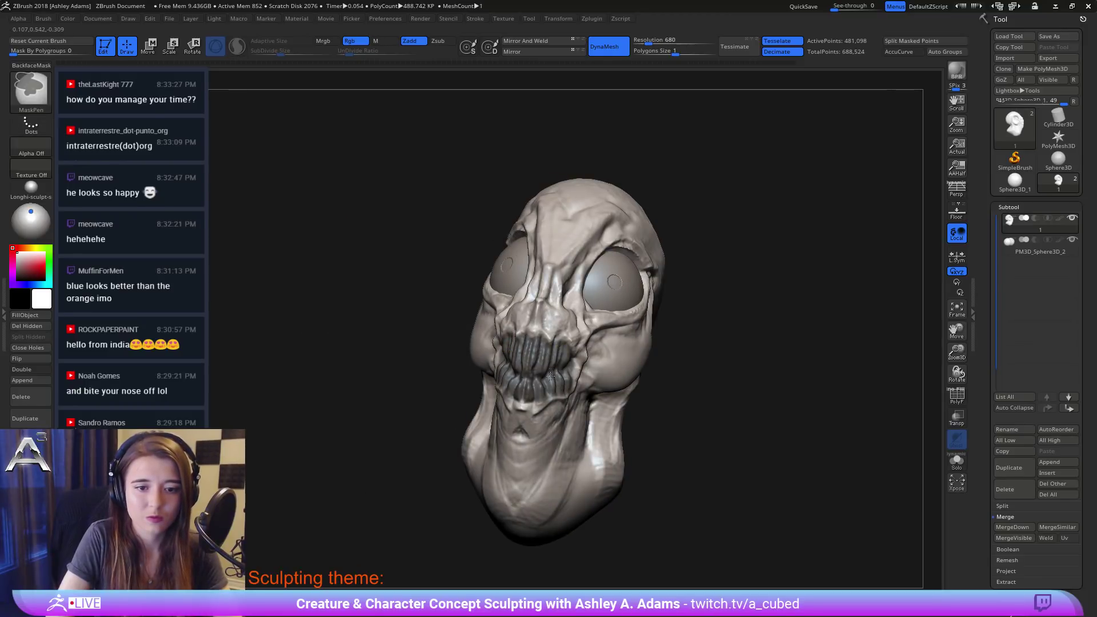
{"action": "right_click_drag", "start_coordinate": [571, 335], "coordinate": [573, 363]}
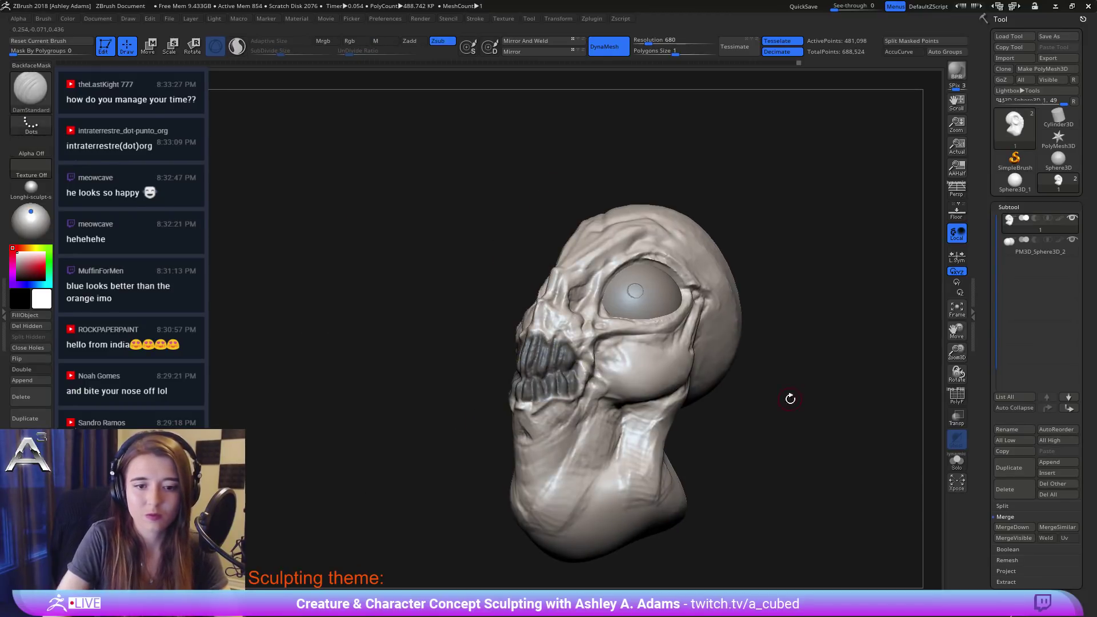
Step: Split the masked teeth into their own subtool and remesh the separated parts with DynaMesh at resolution 680
{"action": "left_click", "coordinate": [1005, 506]}
{"action": "left_click", "coordinate": [1029, 558]}
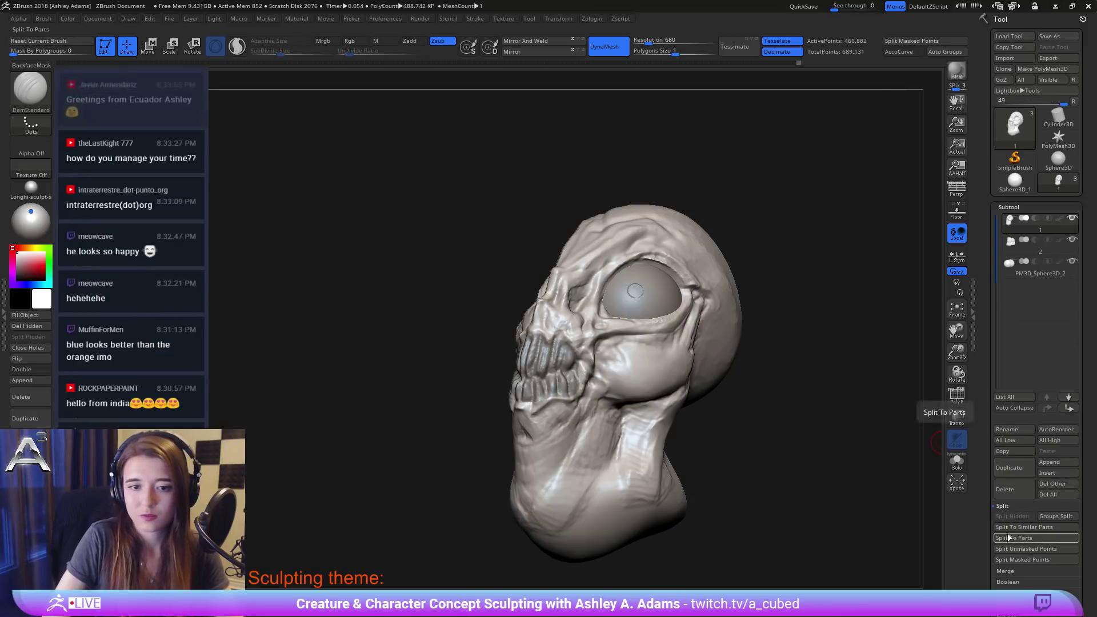
{"action": "right_click_drag", "start_coordinate": [540, 314], "coordinate": [620, 377]}
{"action": "left_click_drag", "start_coordinate": [634, 362], "coordinate": [654, 339], "text": "ctrl"}
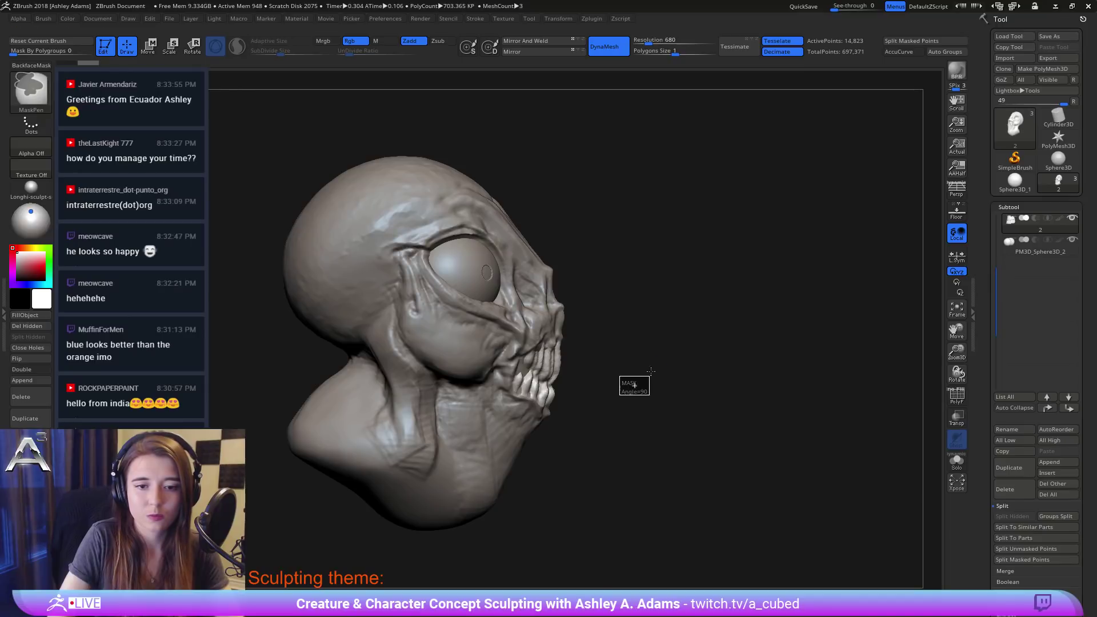
{"action": "right_click_drag", "start_coordinate": [547, 375], "coordinate": [541, 344]}
{"action": "left_click", "coordinate": [541, 336], "text": "alt"}
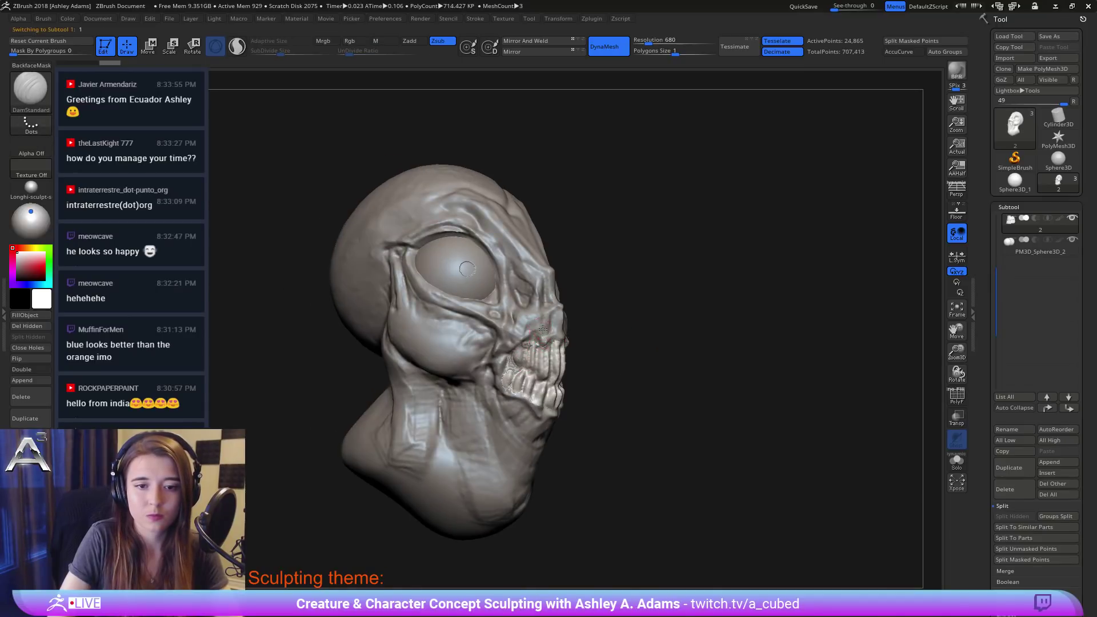
Step: Add clay to the head around the teeth near the corner of the mouth with the ClayBuildup brush
{"action": "right_click", "coordinate": [504, 394]}
{"action": "right_click_drag", "start_coordinate": [504, 377], "coordinate": [529, 365]}
{"action": "key", "text": "b"}
{"action": "key", "text": "c"}
{"action": "key", "text": "b"}
{"action": "left_click_drag", "start_coordinate": [517, 362], "coordinate": [514, 374]}
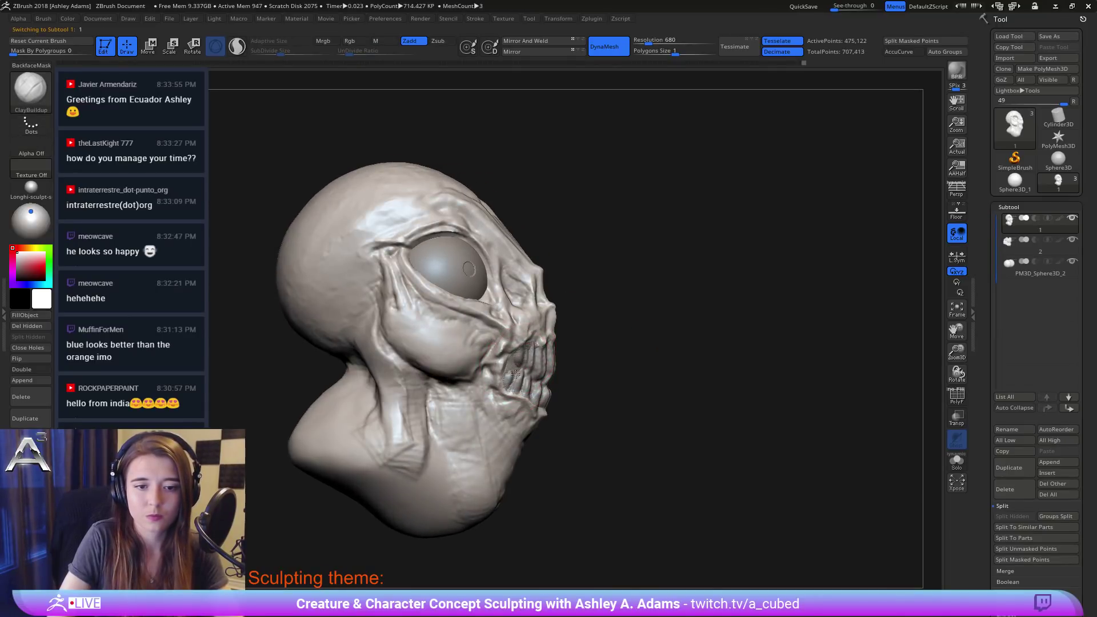
Step: Undo the DynaMesh remesh of the teeth and make the head the active subtool again
{"action": "left_click", "coordinate": [530, 367], "text": "alt"}
{"action": "left_click_drag", "start_coordinate": [586, 352], "coordinate": [596, 344], "text": "ctrl"}
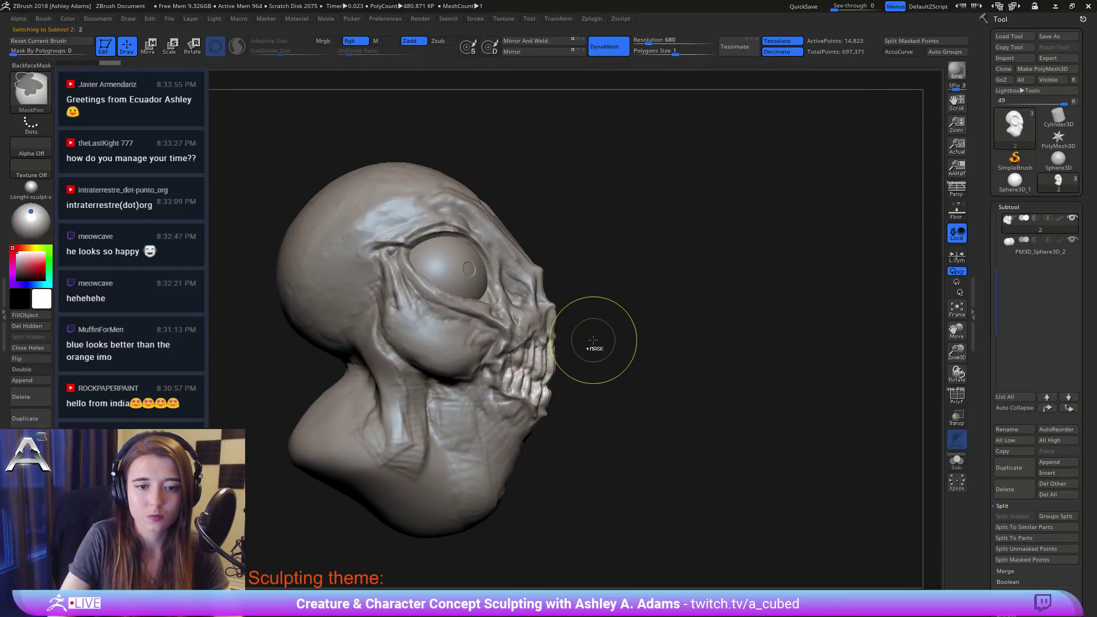
{"action": "mouse_move", "coordinate": [563, 319]}
{"action": "right_mouse_down", "text": "ctrl"}
{"action": "mouse_move", "coordinate": [540, 331]}
{"action": "mouse_move", "coordinate": [507, 310]}
{"action": "right_mouse_up", "text": "ctrl"}
{"action": "left_click", "coordinate": [517, 330], "text": "alt"}
{"action": "right_click", "coordinate": [540, 332]}
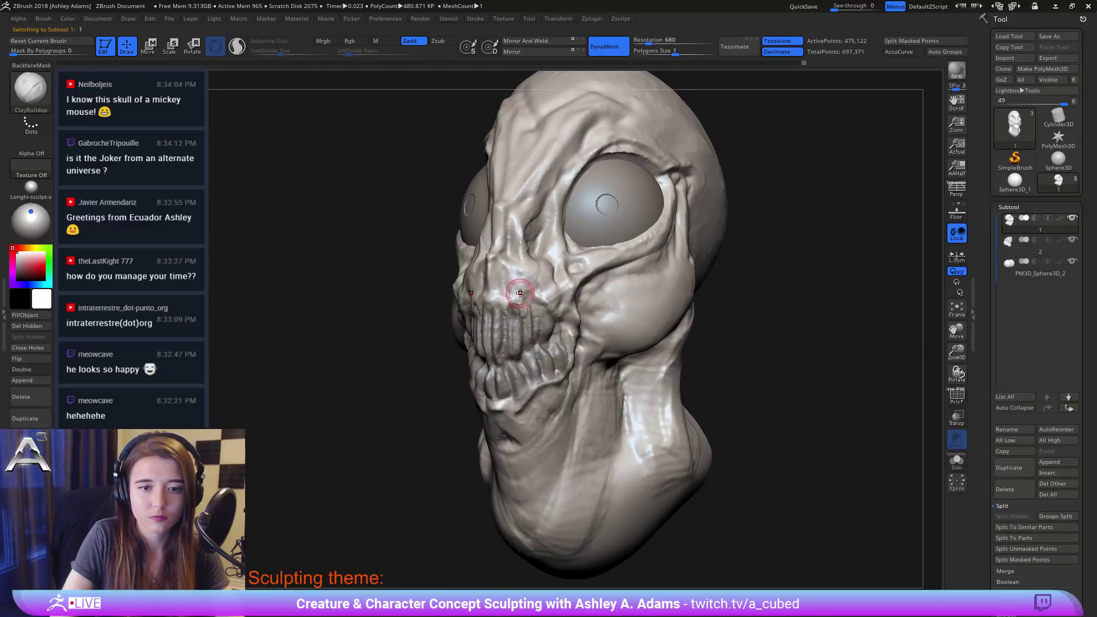
Step: Build up root-like ridges on the gums above the upper teeth with the ClayBuildup brush
{"action": "mouse_move", "coordinate": [520, 293]}
{"action": "right_mouse_down"}
{"action": "mouse_move", "coordinate": [540, 313]}
{"action": "mouse_move", "coordinate": [500, 283]}
{"action": "right_mouse_up"}
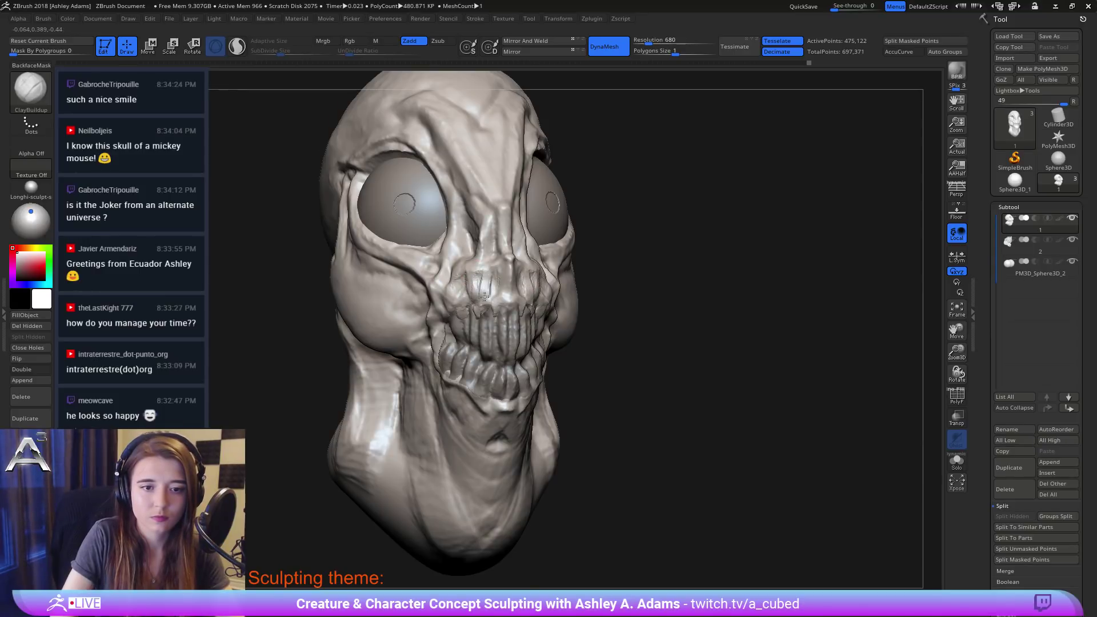
{"action": "mouse_move", "coordinate": [485, 296]}
{"action": "right_mouse_down"}
{"action": "mouse_move", "coordinate": [542, 278]}
{"action": "mouse_move", "coordinate": [510, 272]}
{"action": "mouse_move", "coordinate": [537, 320]}
{"action": "mouse_move", "coordinate": [526, 284]}
{"action": "right_mouse_up"}
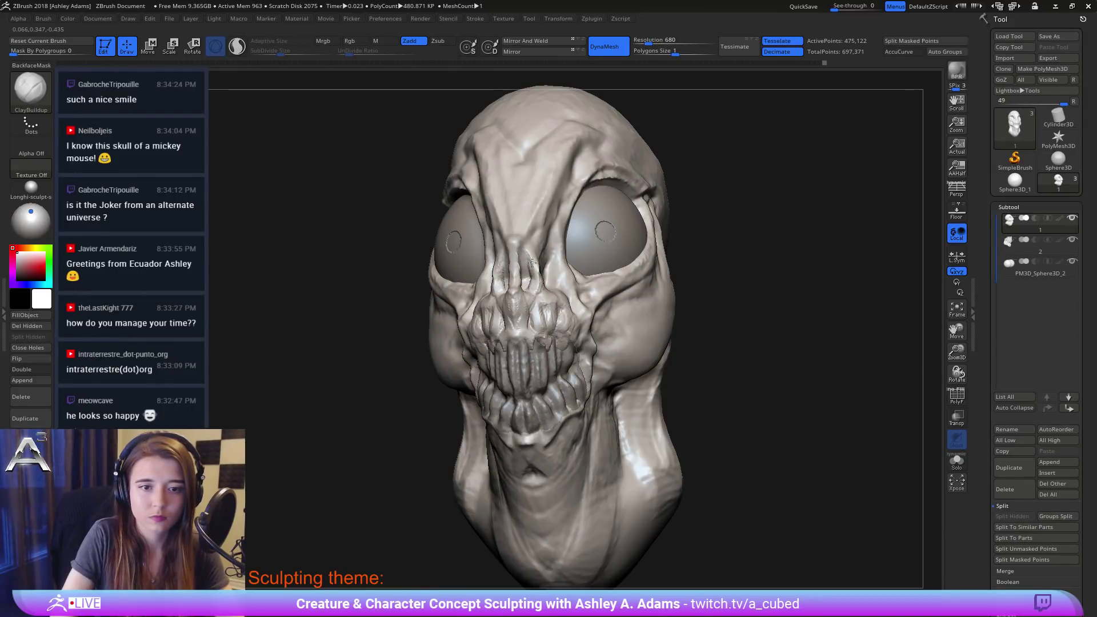
{"action": "right_click_drag", "start_coordinate": [534, 232], "coordinate": [577, 251]}
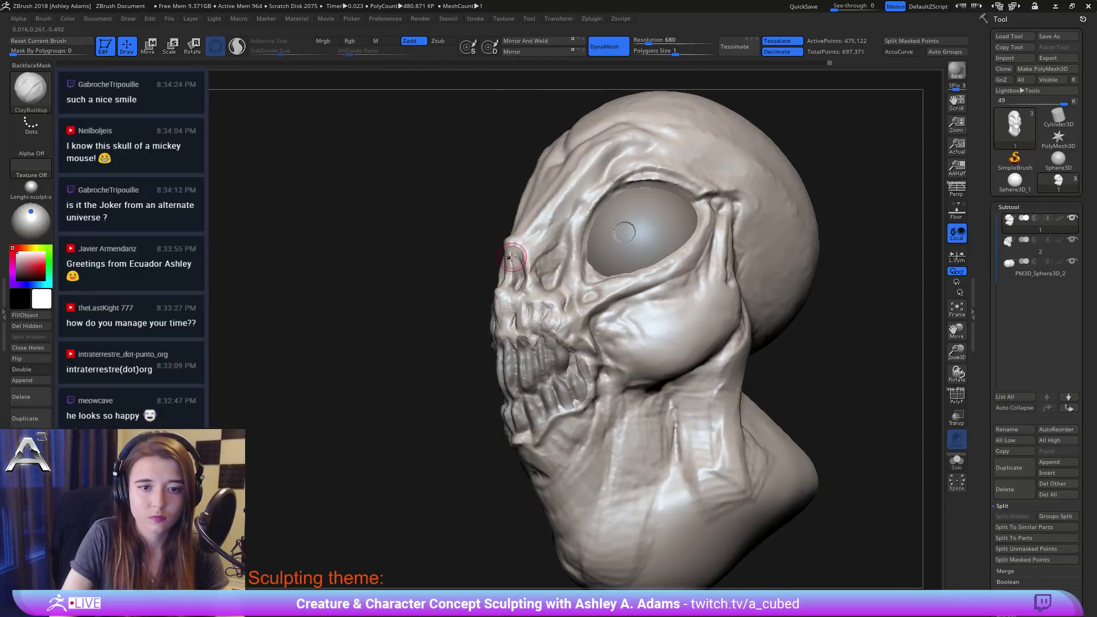
{"action": "key", "text": "ctrl"}
{"action": "right_click_drag", "start_coordinate": [526, 368], "coordinate": [612, 303]}
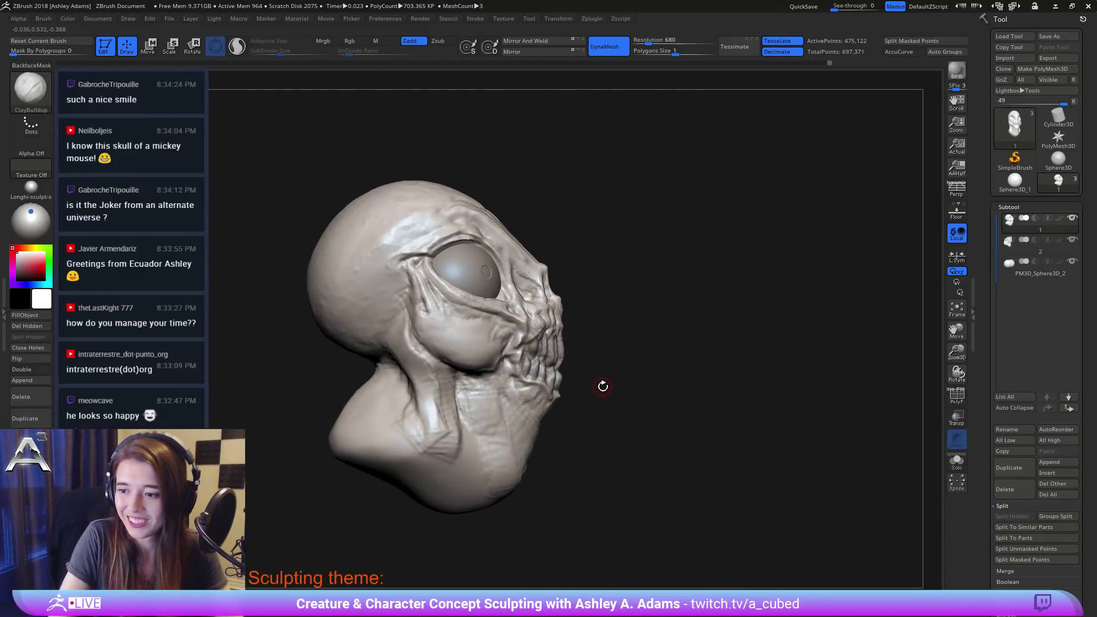
Step: Carve a deep crease along the rear and lower edge of the cheek where it meets the neck, using DamStandard
{"action": "right_click_drag", "start_coordinate": [593, 331], "coordinate": [645, 311]}
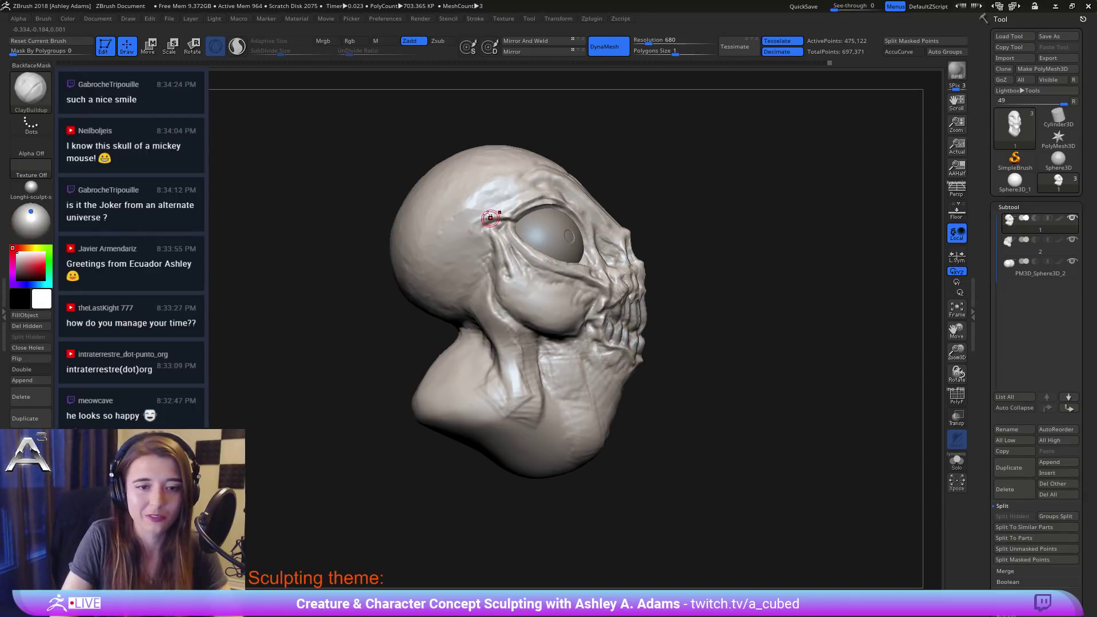
{"action": "right_click_drag", "start_coordinate": [512, 220], "coordinate": [454, 229], "text": "ctrl"}
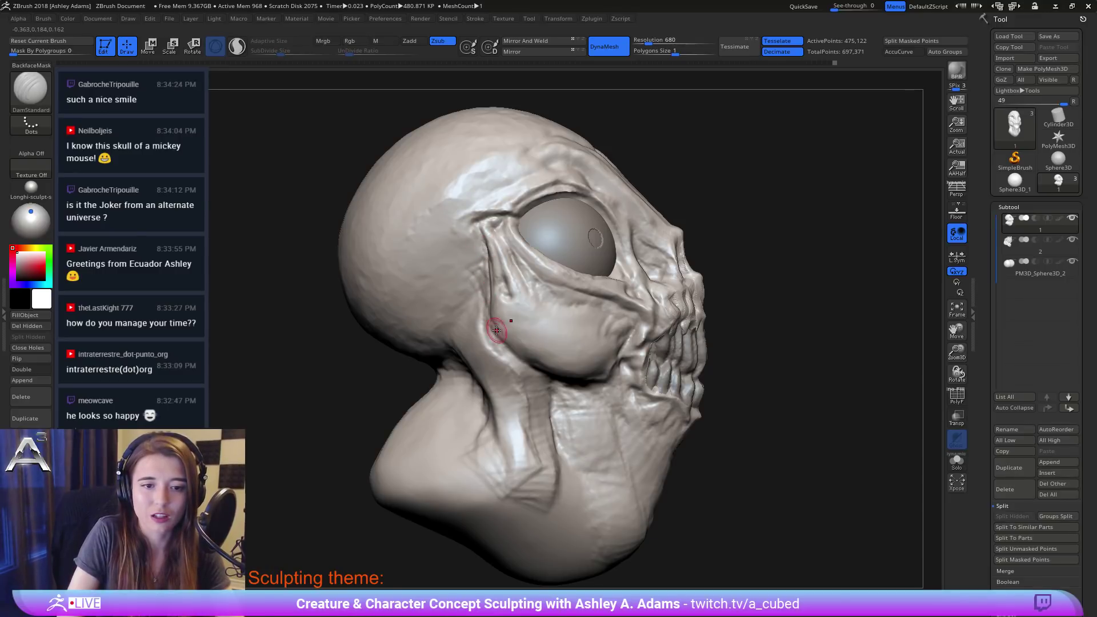
{"action": "left_click_drag", "start_coordinate": [494, 334], "coordinate": [519, 360]}
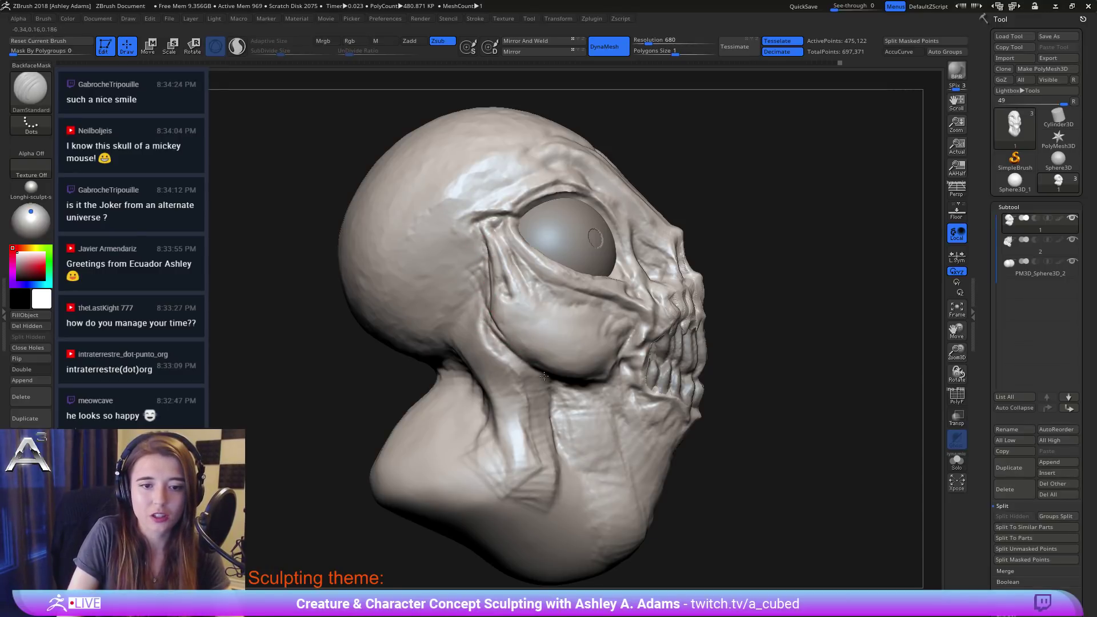
{"action": "right_click_drag", "start_coordinate": [516, 359], "coordinate": [505, 312]}
{"action": "left_click_drag", "start_coordinate": [498, 333], "coordinate": [535, 372]}
{"action": "mouse_move", "coordinate": [491, 328]}
{"action": "left_mouse_down"}
{"action": "mouse_move", "coordinate": [502, 350]}
{"action": "mouse_move", "coordinate": [582, 395]}
{"action": "left_mouse_up"}
{"action": "right_click_drag", "start_coordinate": [548, 354], "coordinate": [542, 386]}
{"action": "left_click_drag", "start_coordinate": [489, 329], "coordinate": [588, 399]}
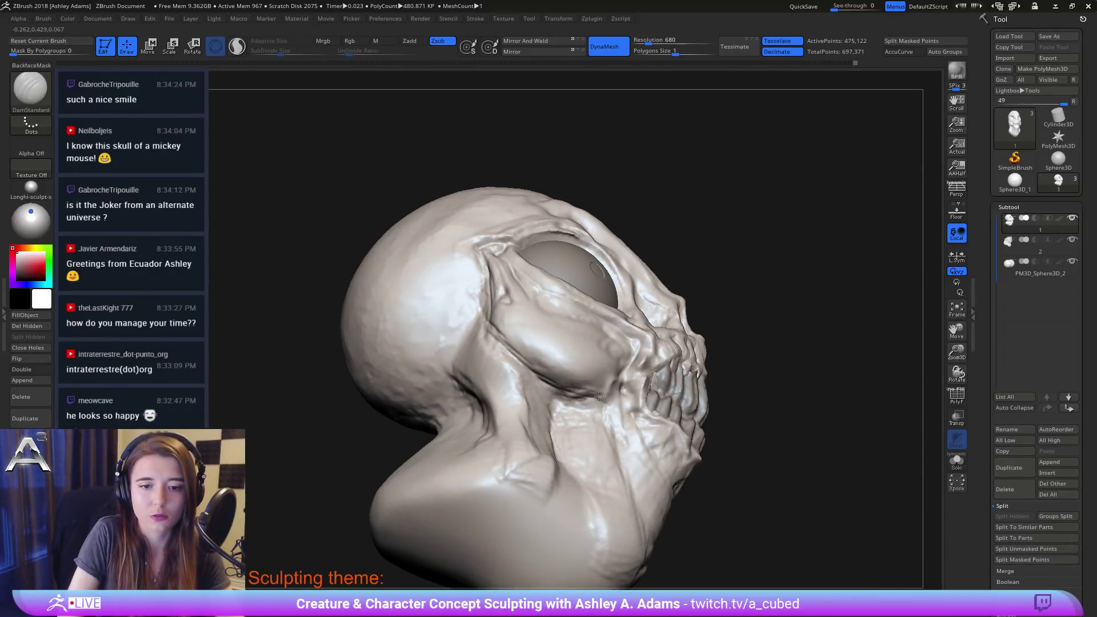
Step: Cut wrinkles into the flesh at the corner of the mouth and the front of the cheek with DamStandard
{"action": "right_click_drag", "start_coordinate": [598, 396], "coordinate": [600, 401]}
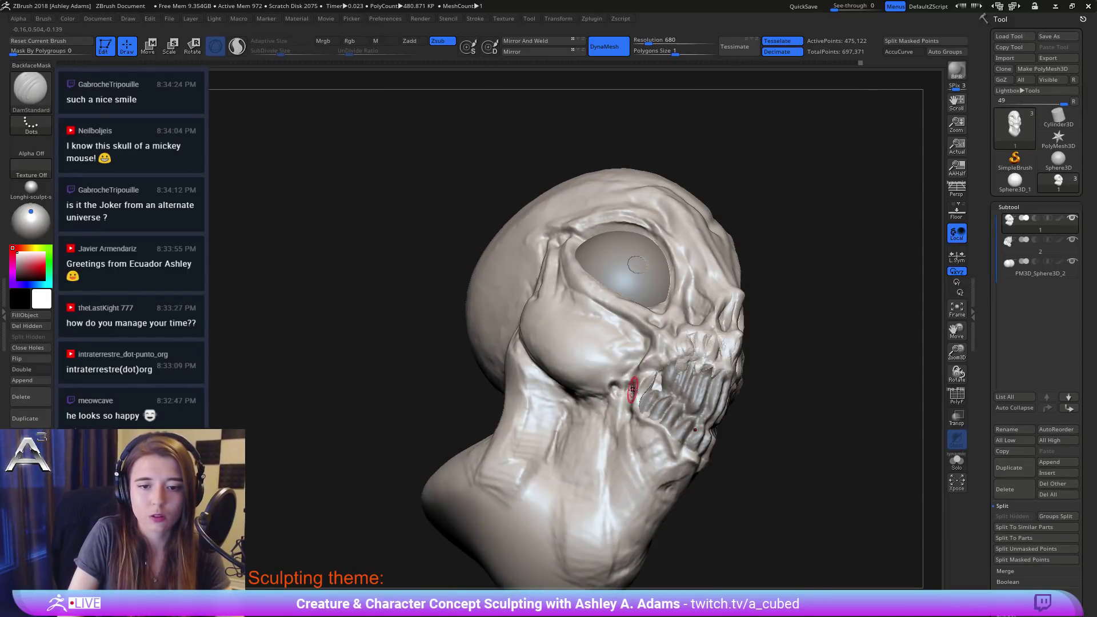
{"action": "right_click_drag", "start_coordinate": [629, 376], "coordinate": [631, 388]}
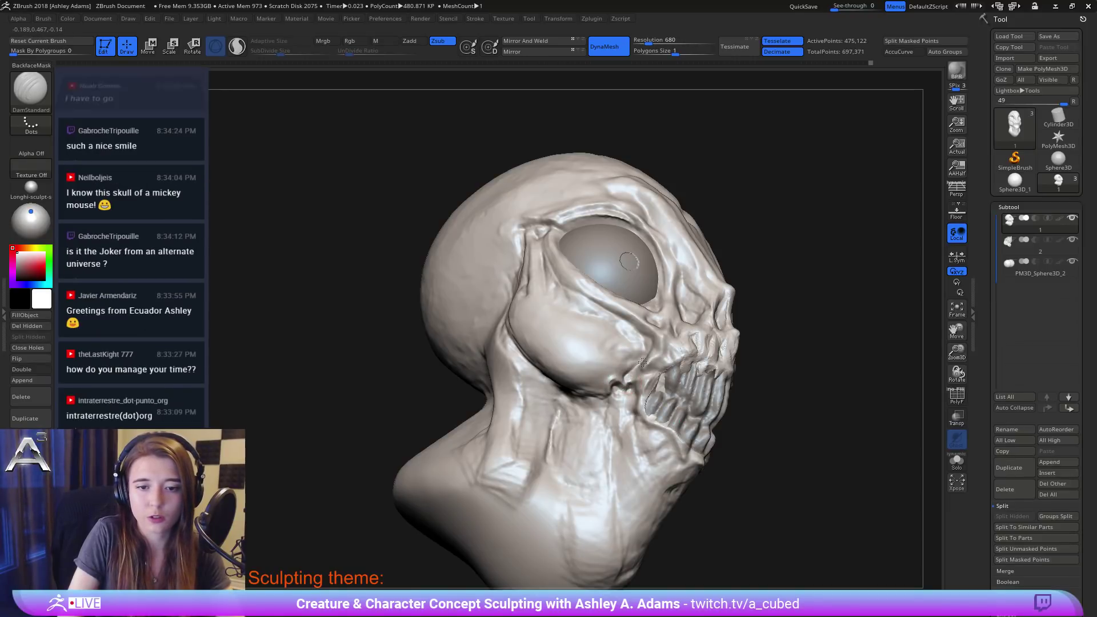
{"action": "right_click_drag", "start_coordinate": [644, 379], "coordinate": [623, 377]}
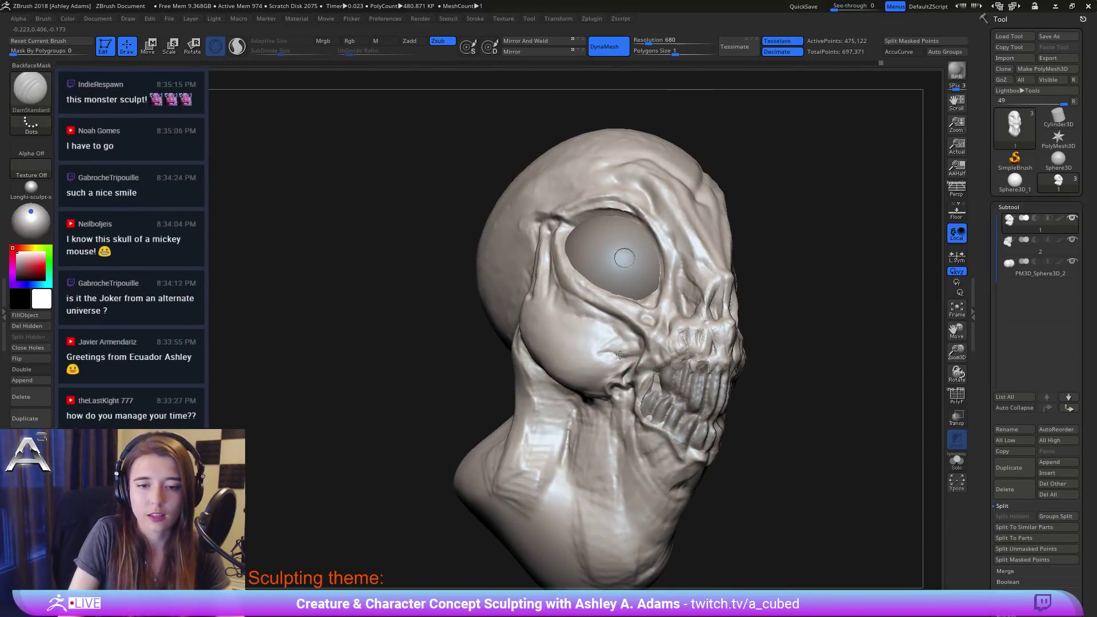
{"action": "right_click_drag", "start_coordinate": [600, 344], "coordinate": [611, 337]}
{"action": "left_click_drag", "start_coordinate": [610, 348], "coordinate": [634, 376]}
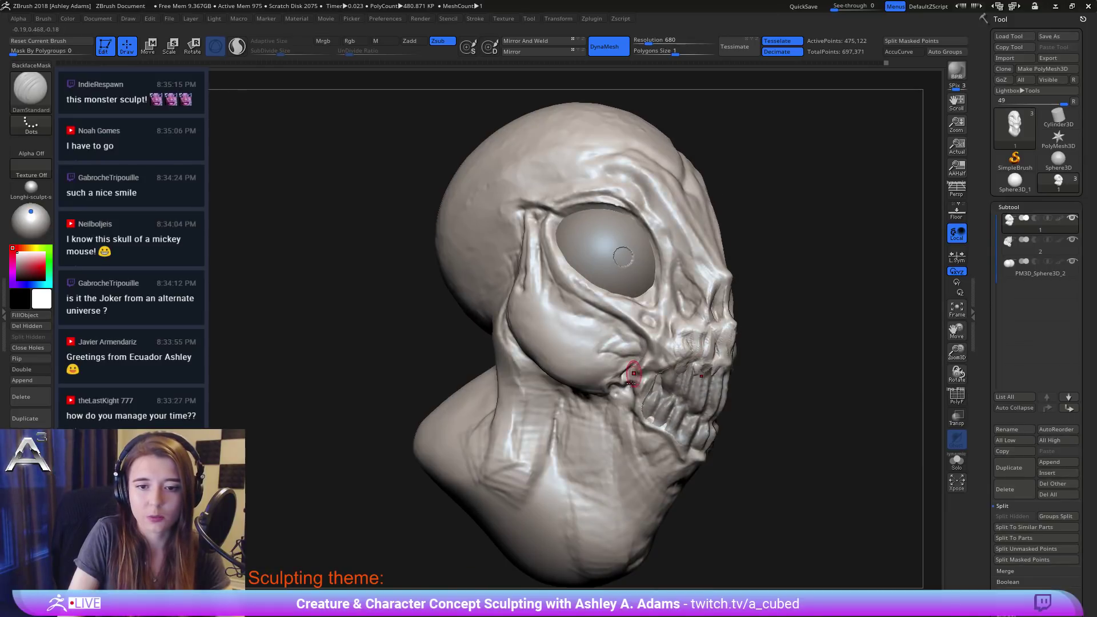
Step: Carve a crease running from beside the upper teeth back across the opposite cheek
{"action": "right_click_drag", "start_coordinate": [634, 376], "coordinate": [584, 312], "text": "ctrl"}
{"action": "mouse_move", "coordinate": [584, 312]}
{"action": "right_mouse_down"}
{"action": "mouse_move", "coordinate": [511, 306]}
{"action": "mouse_move", "coordinate": [568, 363]}
{"action": "mouse_move", "coordinate": [531, 345]}
{"action": "right_mouse_up"}
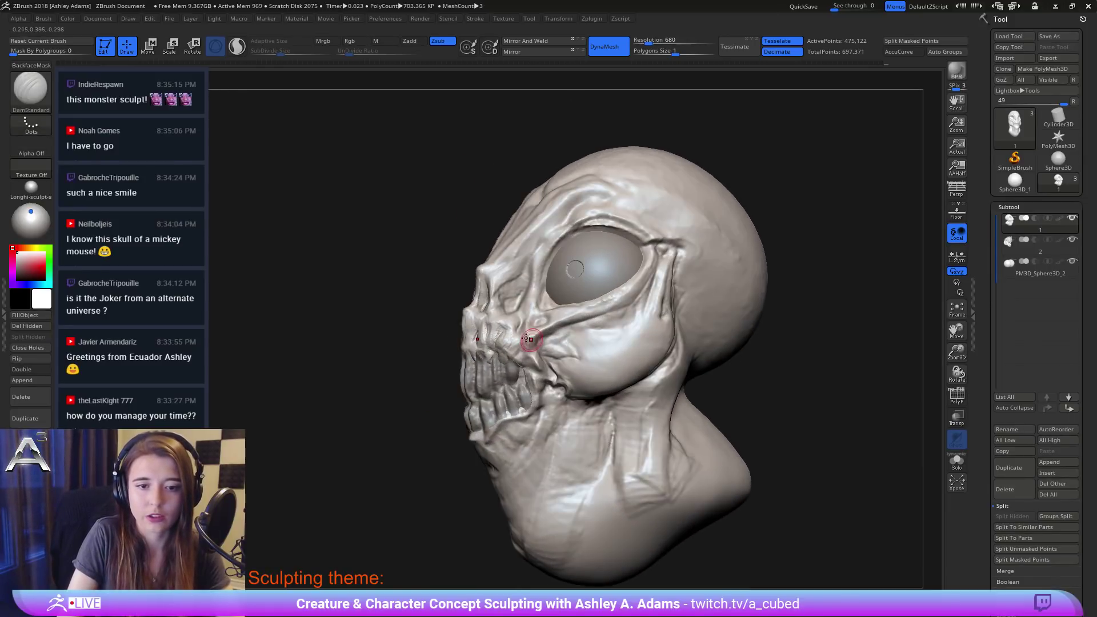
{"action": "mouse_move", "coordinate": [529, 343]}
{"action": "left_mouse_down"}
{"action": "mouse_move", "coordinate": [578, 356]}
{"action": "mouse_move", "coordinate": [556, 337]}
{"action": "left_mouse_up"}
Step: Build up the skin folds on the cheek beside the mouth with the ClayBuildup brush
{"action": "right_click_drag", "start_coordinate": [548, 343], "coordinate": [542, 330]}
{"action": "key", "text": "b"}
{"action": "key", "text": "c"}
{"action": "key", "text": "b"}
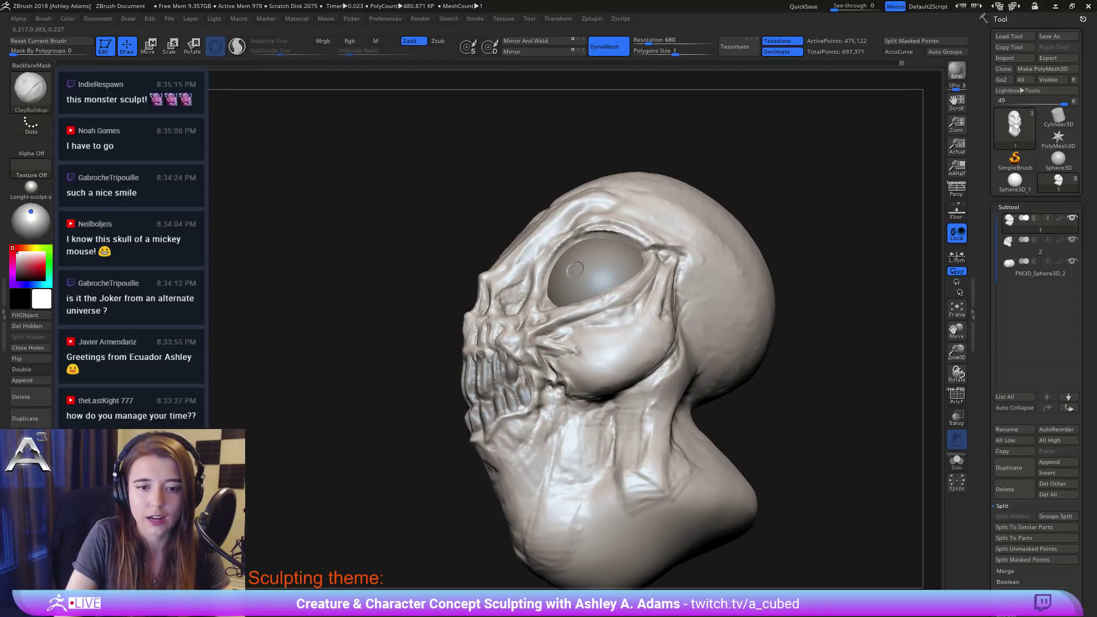
{"action": "right_click_drag", "start_coordinate": [557, 327], "coordinate": [529, 336]}
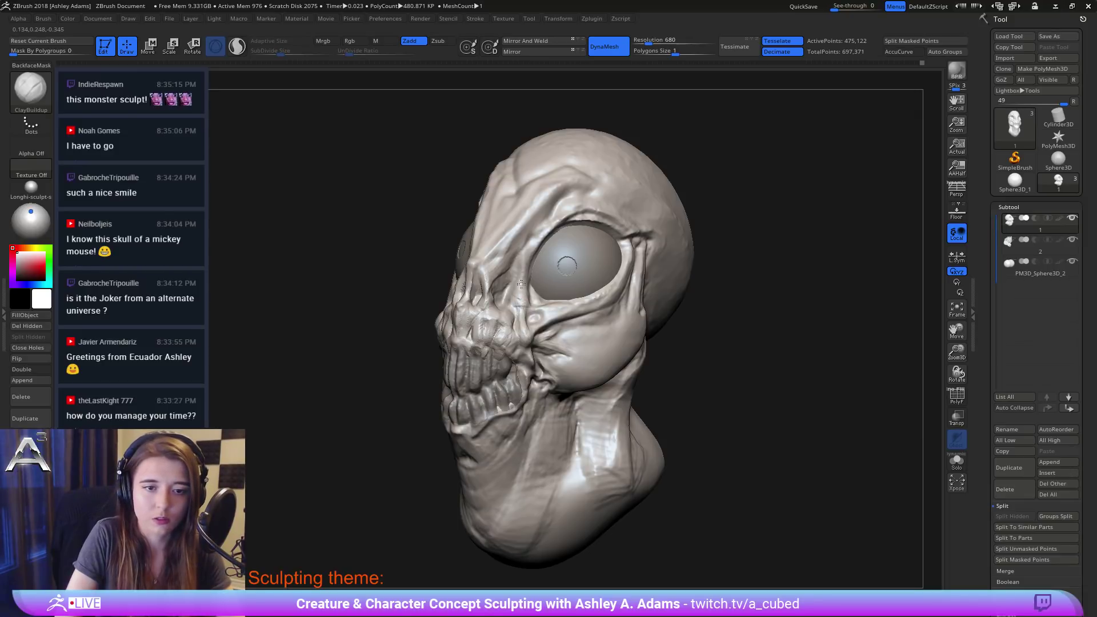
Step: Sharpen the creases between the inner eye socket, the side of the nose and the upper gum with DamStandard
{"action": "key", "text": "b"}
{"action": "key", "text": "d"}
{"action": "key", "text": "s"}
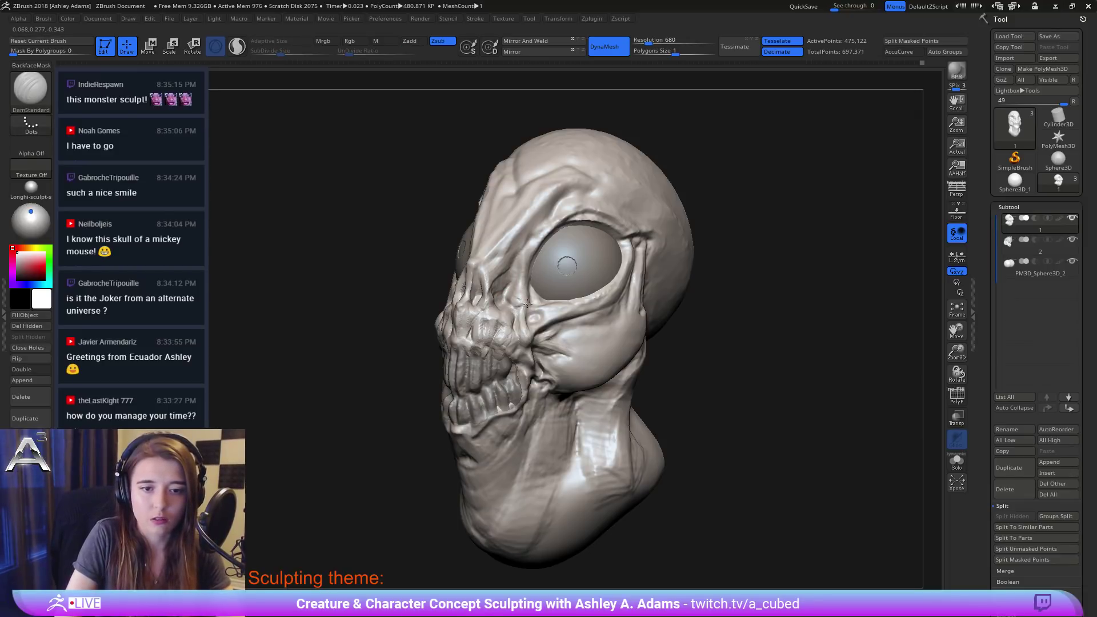
{"action": "left_click_drag", "start_coordinate": [531, 309], "coordinate": [506, 323]}
{"action": "right_click_drag", "start_coordinate": [563, 313], "coordinate": [536, 311]}
{"action": "mouse_move", "coordinate": [528, 306]}
{"action": "left_mouse_down"}
{"action": "mouse_move", "coordinate": [536, 291]}
{"action": "mouse_move", "coordinate": [535, 301]}
{"action": "left_mouse_up"}
{"action": "right_click_drag", "start_coordinate": [537, 265], "coordinate": [514, 252]}
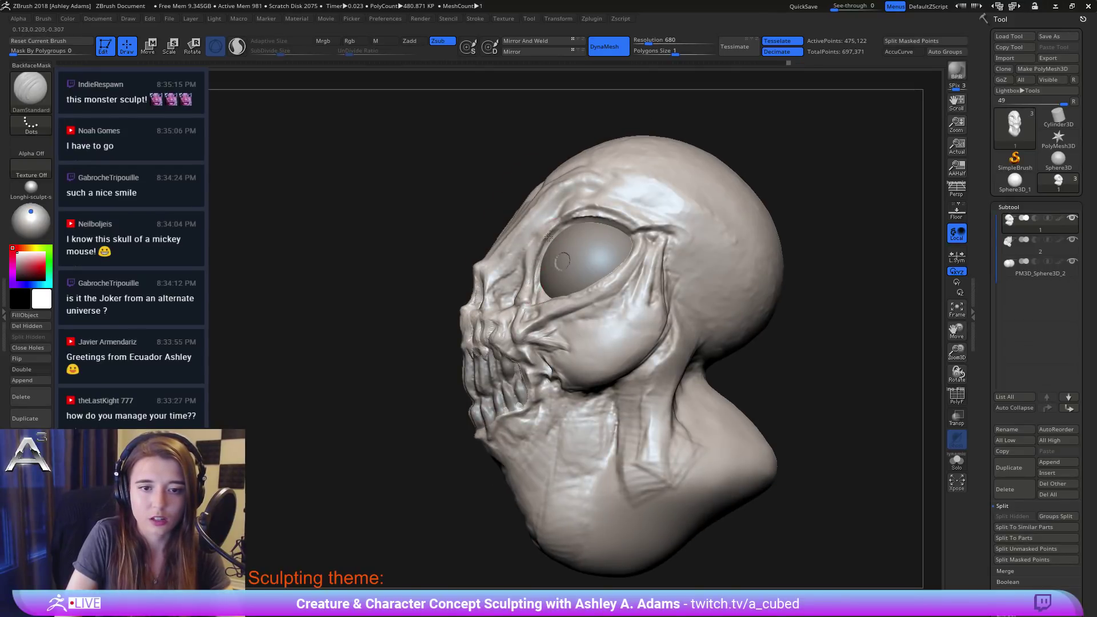
Step: Build up an eyelid rim along the inner and upper edge of the eye socket with the ClayBuildup brush
{"action": "mouse_move", "coordinate": [571, 237]}
{"action": "right_mouse_down"}
{"action": "mouse_move", "coordinate": [594, 228]}
{"action": "mouse_move", "coordinate": [557, 225]}
{"action": "right_mouse_up"}
{"action": "key", "text": "b"}
{"action": "key", "text": "c"}
{"action": "key", "text": "b"}
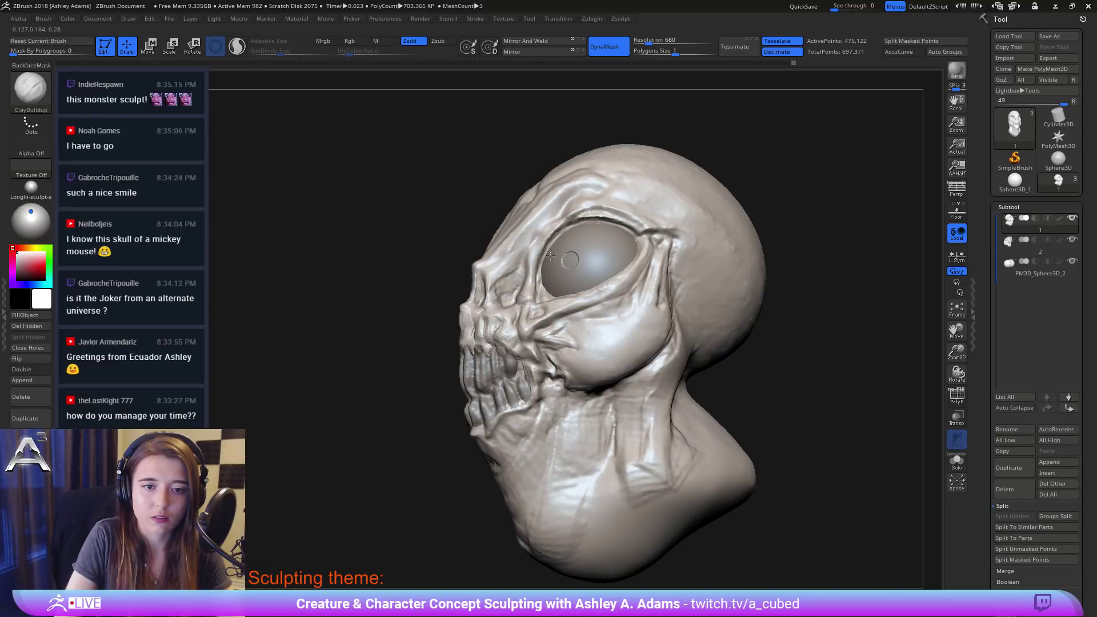
{"action": "key", "text": "ctrl+z"}
{"action": "mouse_move", "coordinate": [550, 256]}
{"action": "left_mouse_down"}
{"action": "mouse_move", "coordinate": [544, 222]}
{"action": "mouse_move", "coordinate": [550, 261]}
{"action": "mouse_move", "coordinate": [541, 275]}
{"action": "left_mouse_up"}
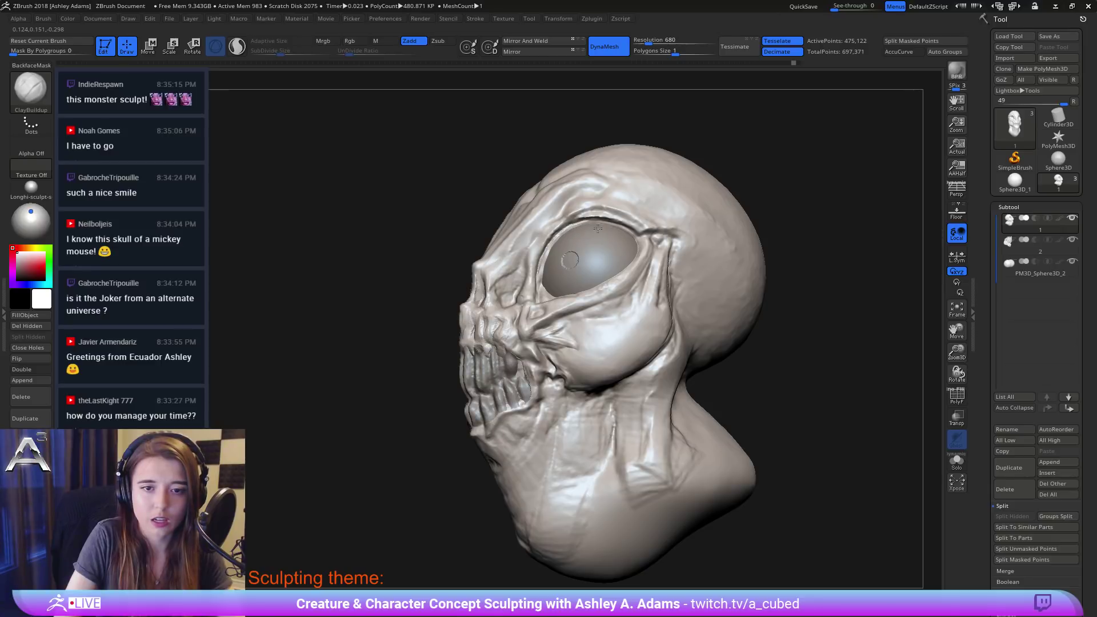
{"action": "left_click_drag", "start_coordinate": [595, 227], "coordinate": [595, 225]}
{"action": "right_click_drag", "start_coordinate": [595, 225], "coordinate": [595, 229]}
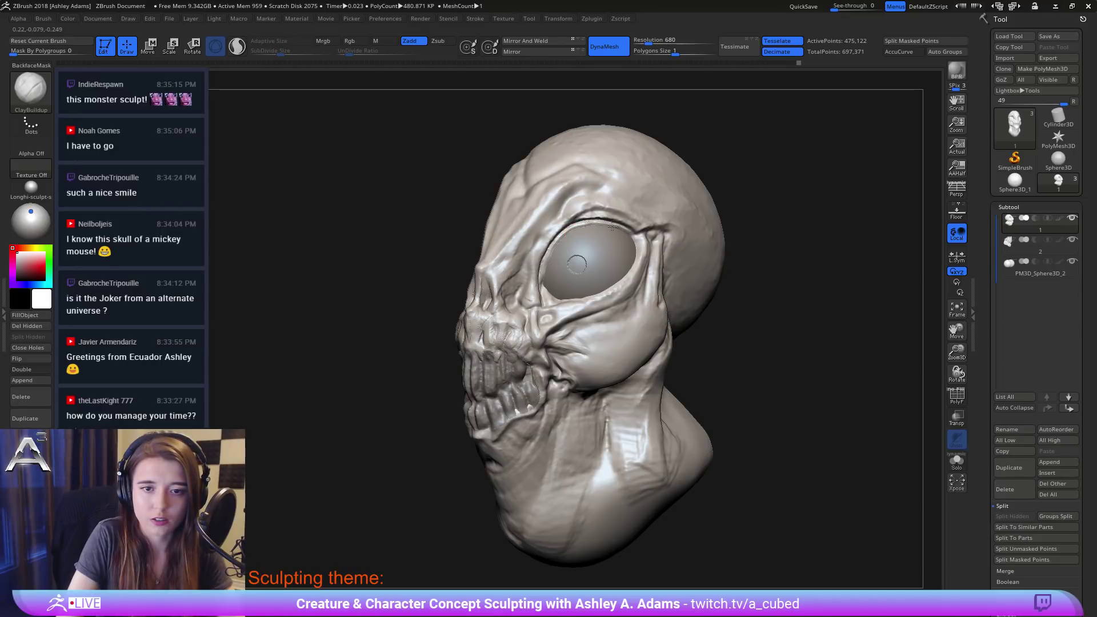
{"action": "mouse_move", "coordinate": [589, 229]}
{"action": "left_mouse_down"}
{"action": "mouse_move", "coordinate": [624, 235]}
{"action": "mouse_move", "coordinate": [588, 229]}
{"action": "left_mouse_up"}
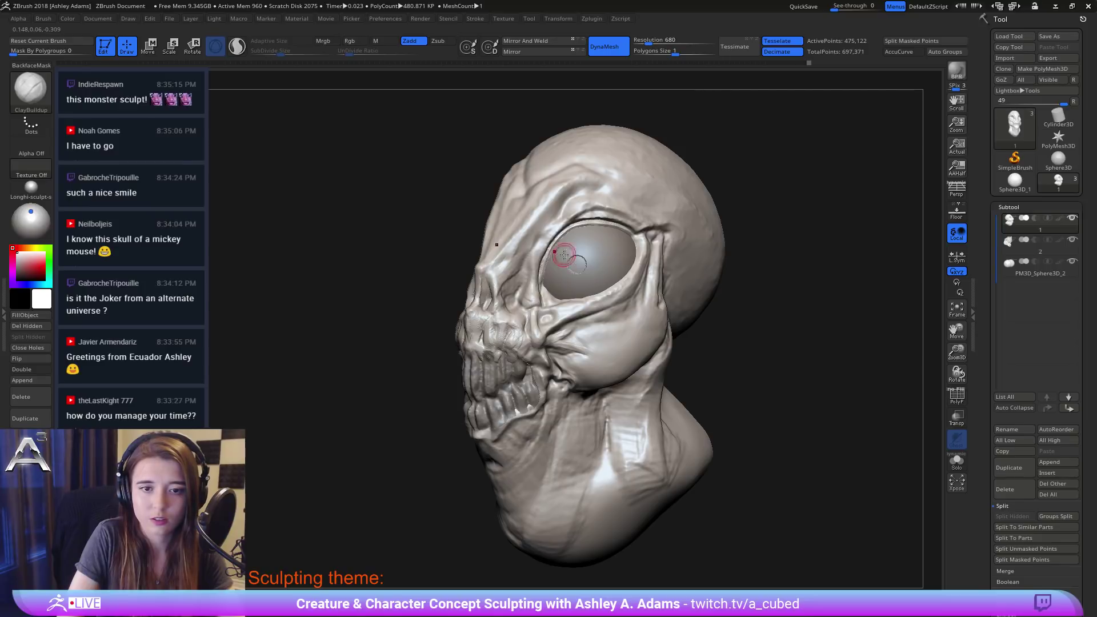
Step: Extend the raised eyelid rim along the lower edge and outer corner of the eye socket with ClayBuildup
{"action": "right_click_drag", "start_coordinate": [562, 252], "coordinate": [578, 240]}
{"action": "mouse_move", "coordinate": [643, 297]}
{"action": "right_mouse_down", "text": "ctrl"}
{"action": "mouse_move", "coordinate": [568, 159]}
{"action": "mouse_move", "coordinate": [622, 220]}
{"action": "right_mouse_up", "text": "ctrl"}
{"action": "right_click_drag", "start_coordinate": [537, 260], "coordinate": [625, 229], "text": "alt"}
{"action": "right_click_drag", "start_coordinate": [625, 229], "coordinate": [643, 285], "text": "ctrl"}
{"action": "mouse_move", "coordinate": [605, 268]}
{"action": "right_mouse_down", "text": "alt"}
{"action": "mouse_move", "coordinate": [631, 248]}
{"action": "mouse_move", "coordinate": [582, 240]}
{"action": "mouse_move", "coordinate": [594, 231]}
{"action": "right_mouse_up", "text": "alt"}
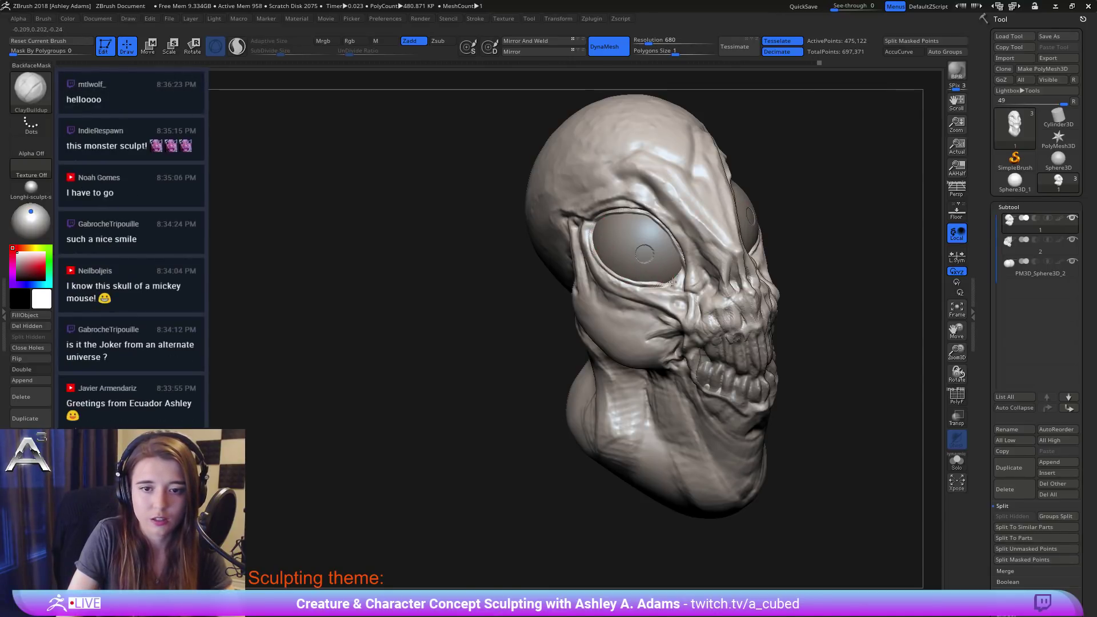
{"action": "right_click_drag", "start_coordinate": [651, 283], "coordinate": [622, 276]}
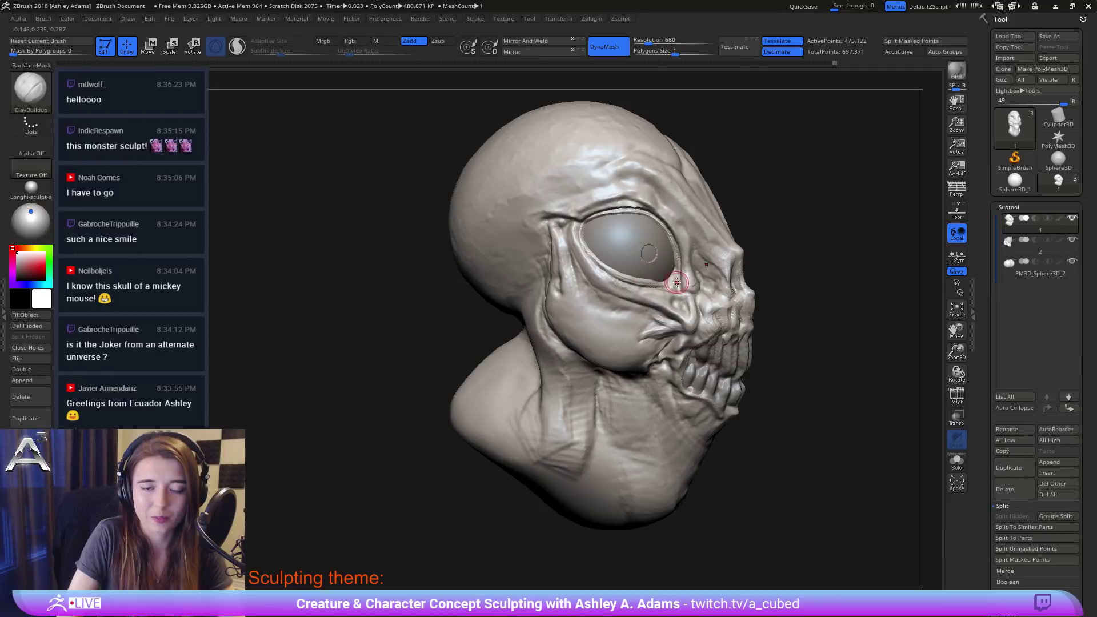
{"action": "right_click_drag", "start_coordinate": [614, 265], "coordinate": [616, 277]}
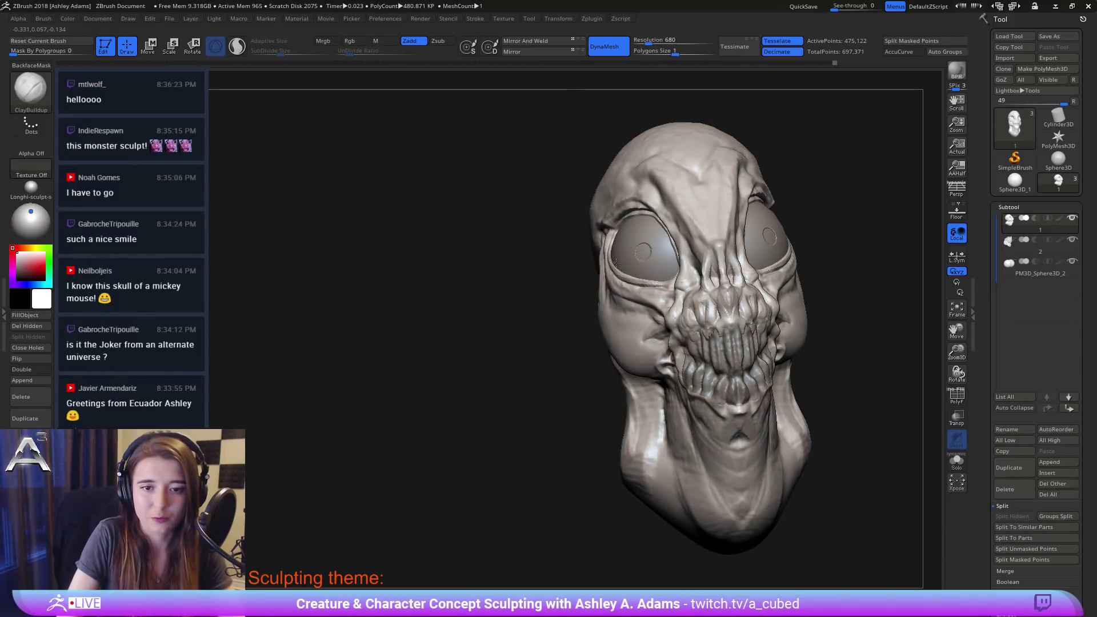
{"action": "right_click_drag", "start_coordinate": [630, 270], "coordinate": [606, 253]}
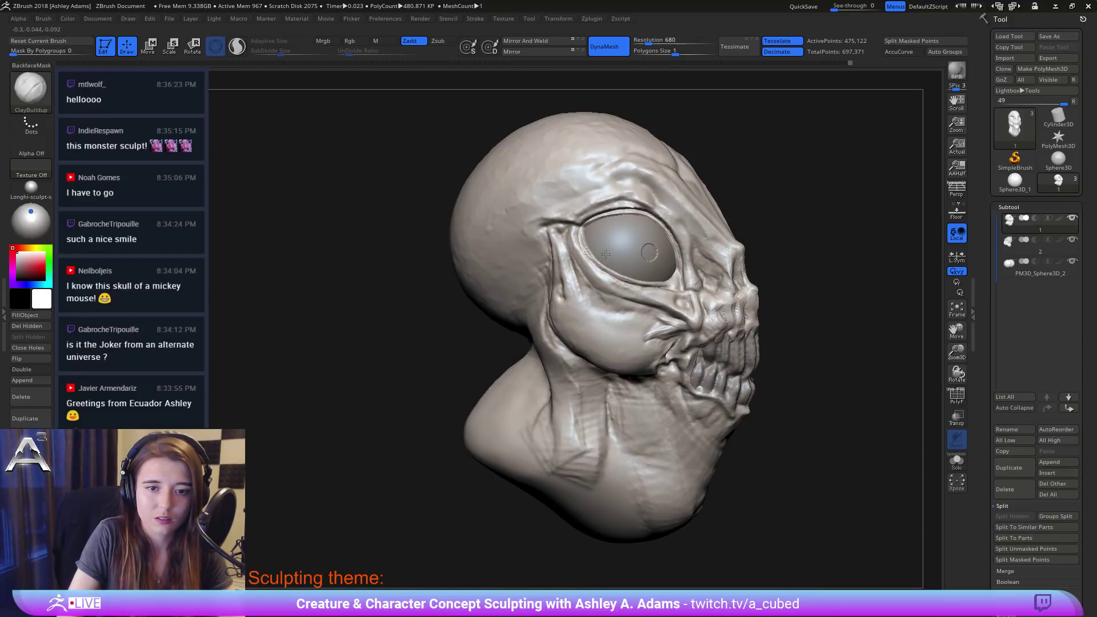
{"action": "mouse_move", "coordinate": [606, 254]}
{"action": "right_mouse_down", "text": "ctrl"}
{"action": "mouse_move", "coordinate": [583, 177]}
{"action": "mouse_move", "coordinate": [632, 269]}
{"action": "mouse_move", "coordinate": [571, 223]}
{"action": "mouse_move", "coordinate": [574, 244]}
{"action": "right_mouse_up", "text": "ctrl"}
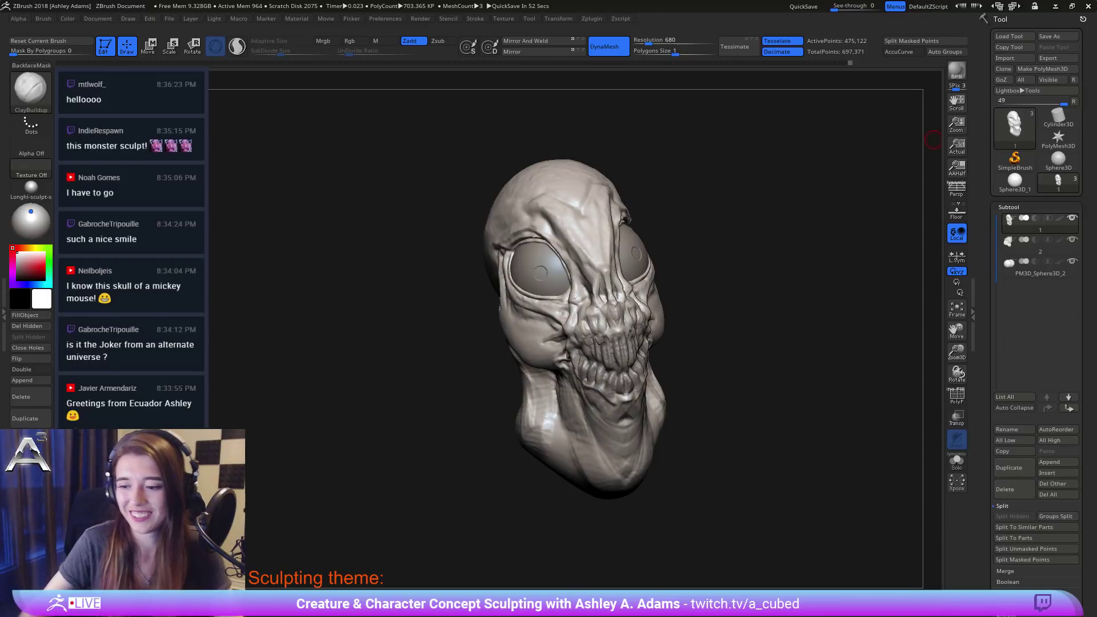
Step: Thicken the lower eyelid rim toward the inner corner of the eye, checking it from the front and both sides
{"action": "right_click_drag", "start_coordinate": [517, 319], "coordinate": [581, 281]}
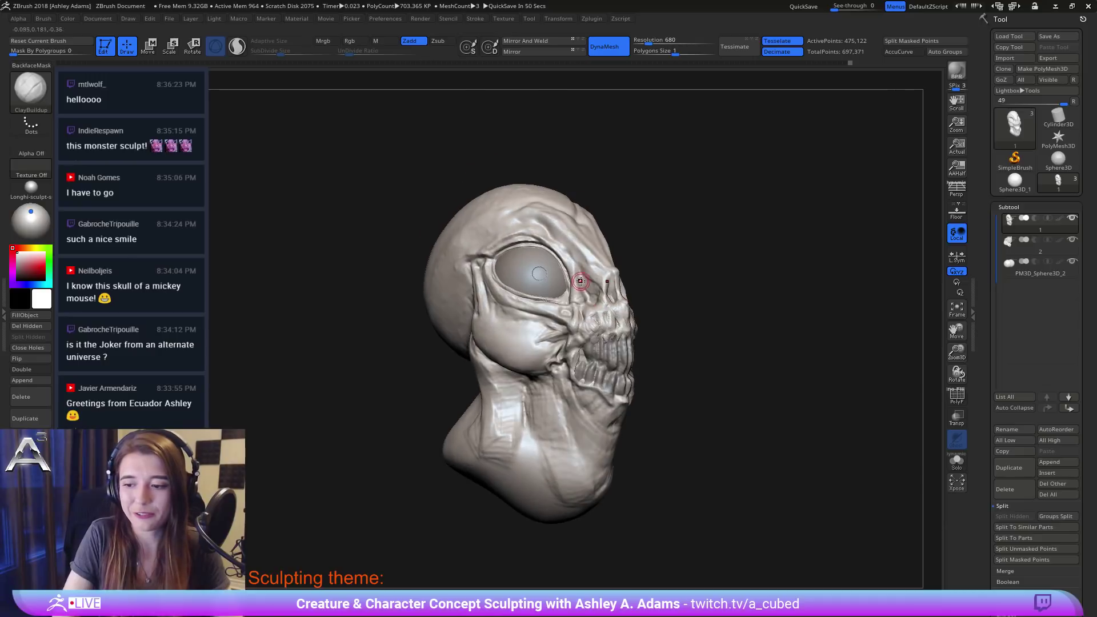
{"action": "right_click_drag", "start_coordinate": [506, 235], "coordinate": [497, 266], "text": "ctrl"}
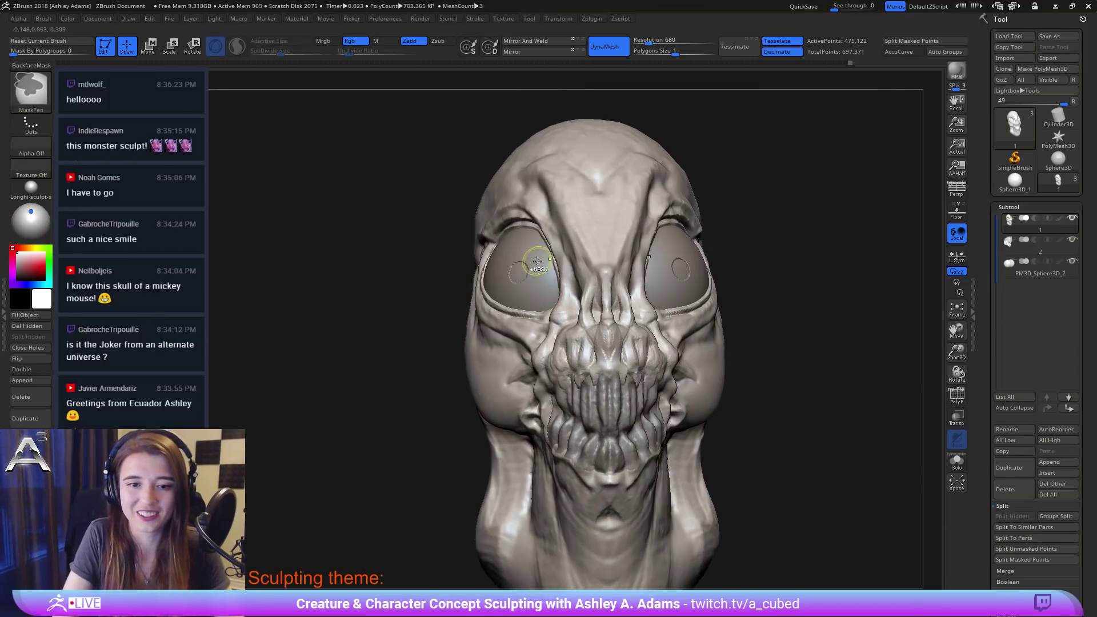
{"action": "mouse_move", "coordinate": [536, 226]}
{"action": "right_mouse_down", "text": "ctrl"}
{"action": "mouse_move", "coordinate": [538, 252]}
{"action": "mouse_move", "coordinate": [515, 208]}
{"action": "right_mouse_up", "text": "ctrl"}
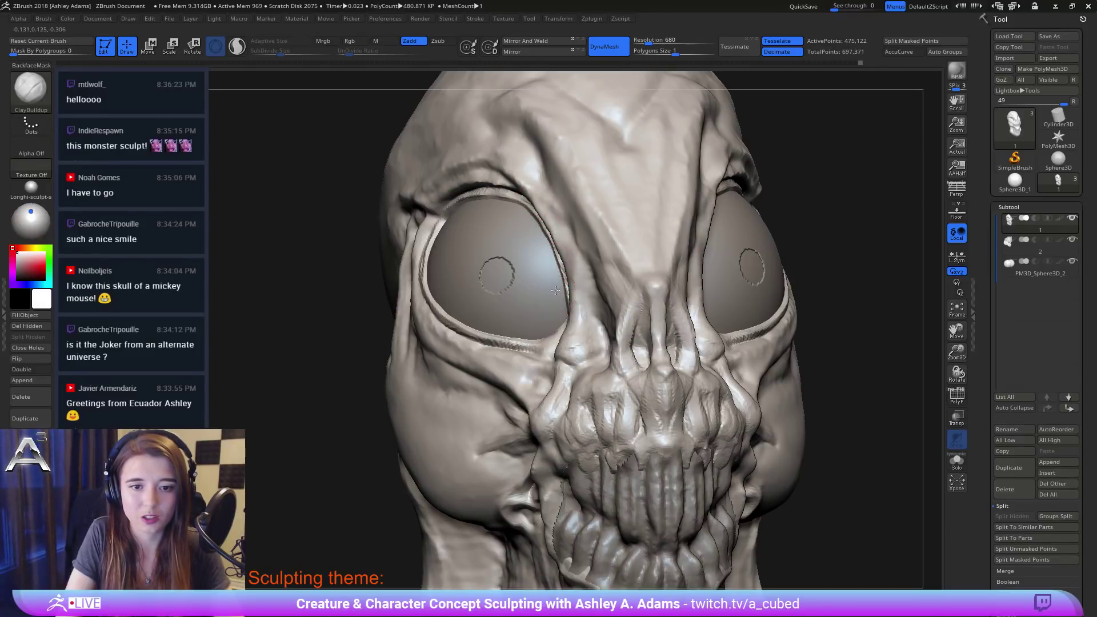
{"action": "mouse_move", "coordinate": [538, 307]}
{"action": "right_mouse_down", "text": "ctrl"}
{"action": "mouse_move", "coordinate": [575, 266]}
{"action": "mouse_move", "coordinate": [539, 229]}
{"action": "mouse_move", "coordinate": [604, 264]}
{"action": "right_mouse_up", "text": "ctrl"}
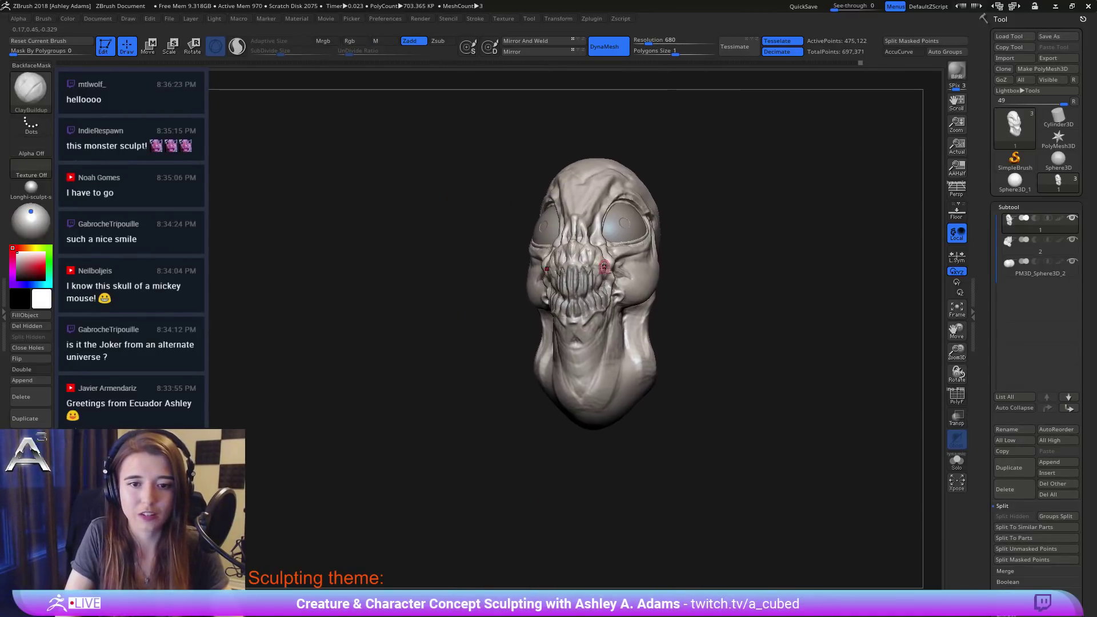
{"action": "right_click_drag", "start_coordinate": [581, 221], "coordinate": [583, 269], "text": "ctrl"}
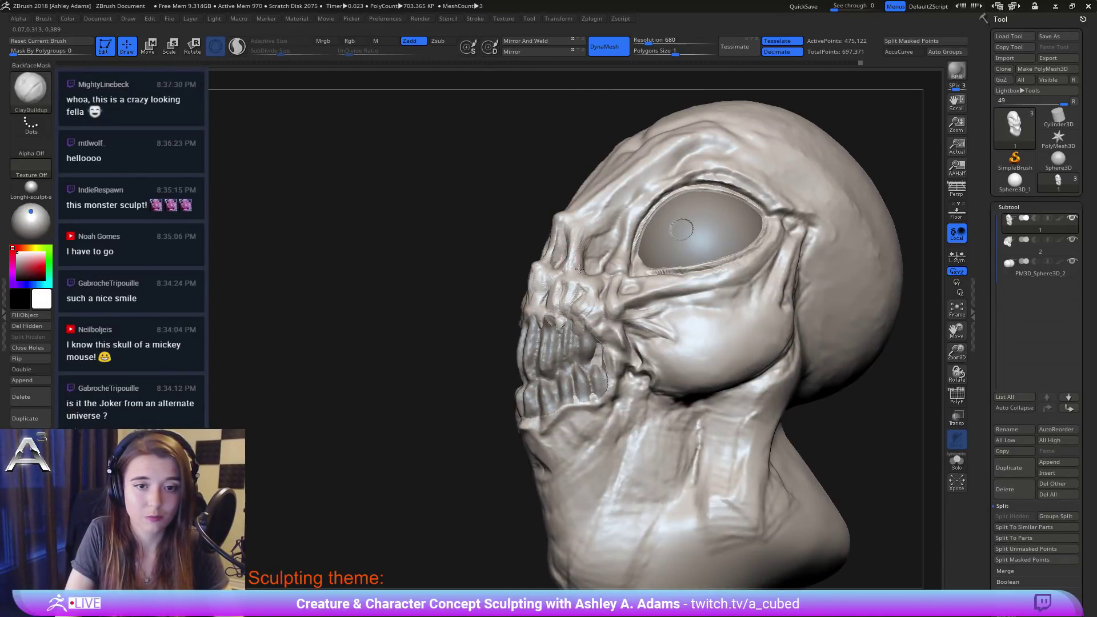
{"action": "right_click_drag", "start_coordinate": [578, 268], "coordinate": [588, 281]}
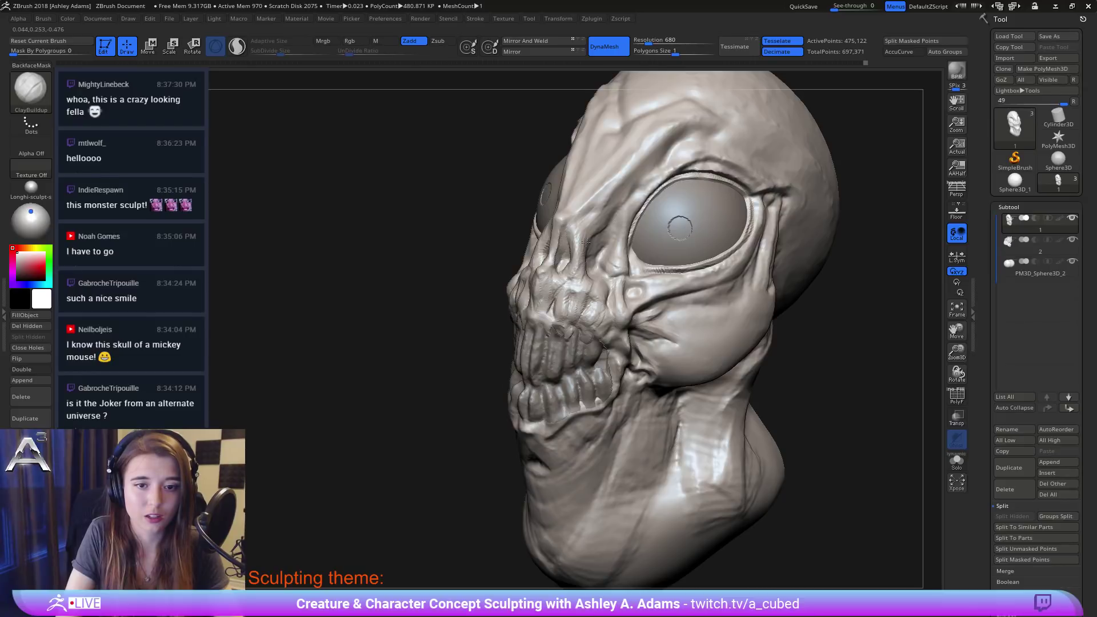
Step: Cut deeper wrinkles into the front of the cheek and the corner of the mouth with the DamStandard brush
{"action": "mouse_move", "coordinate": [585, 242]}
{"action": "right_mouse_down", "text": "shift"}
{"action": "mouse_move", "coordinate": [570, 257]}
{"action": "mouse_move", "coordinate": [574, 239]}
{"action": "mouse_move", "coordinate": [517, 244]}
{"action": "right_mouse_up", "text": "shift"}
{"action": "key", "text": "b"}
{"action": "key", "text": "d"}
{"action": "key", "text": "s"}
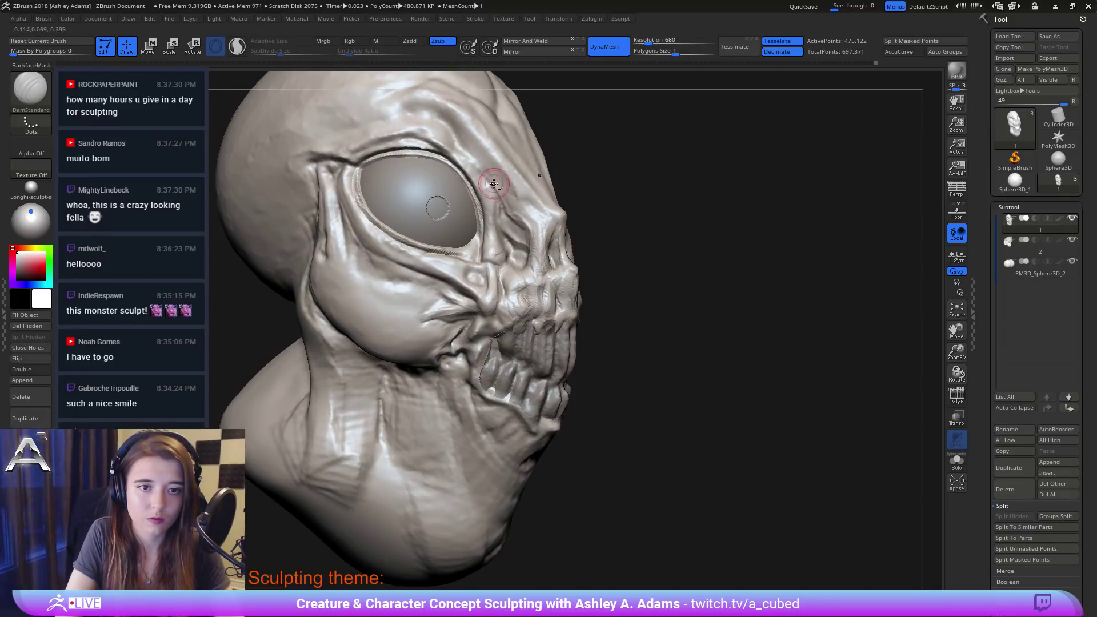
{"action": "right_click_drag", "start_coordinate": [536, 220], "coordinate": [449, 282], "text": "ctrl"}
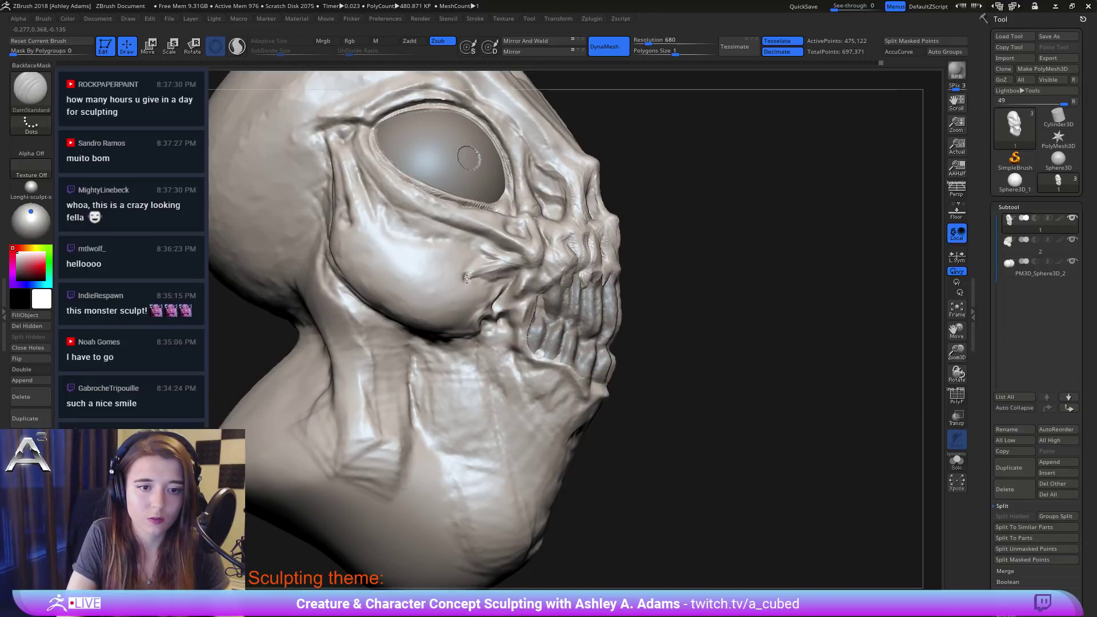
{"action": "left_click_drag", "start_coordinate": [465, 278], "coordinate": [521, 264]}
{"action": "mouse_move", "coordinate": [522, 265]}
{"action": "right_mouse_down"}
{"action": "mouse_move", "coordinate": [482, 264]}
{"action": "mouse_move", "coordinate": [490, 270]}
{"action": "right_mouse_up"}
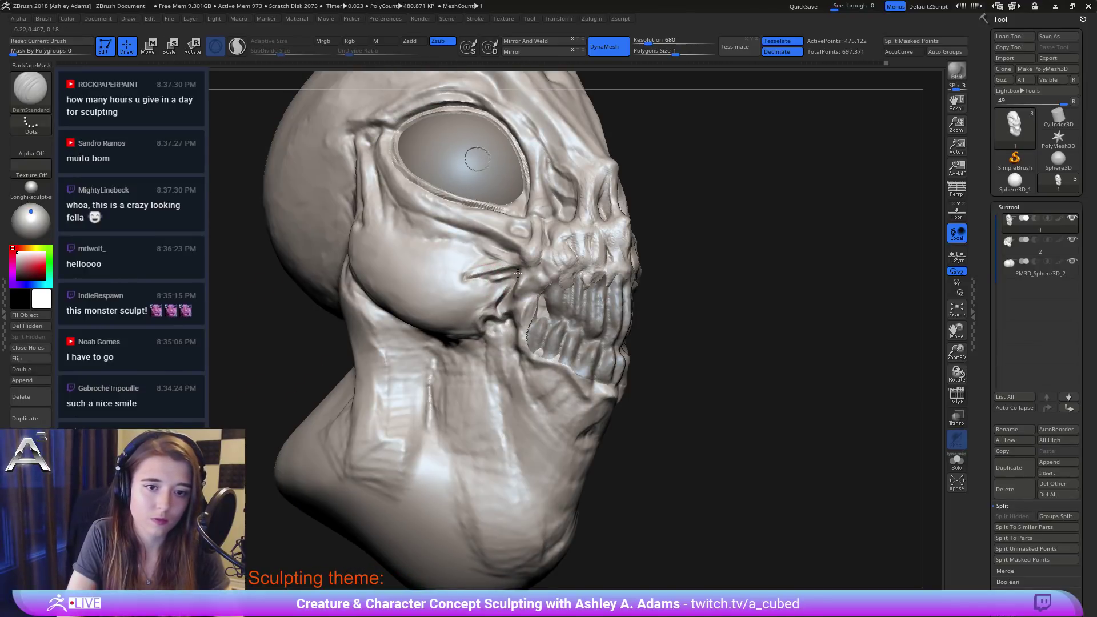
{"action": "right_click_drag", "start_coordinate": [488, 284], "coordinate": [508, 285]}
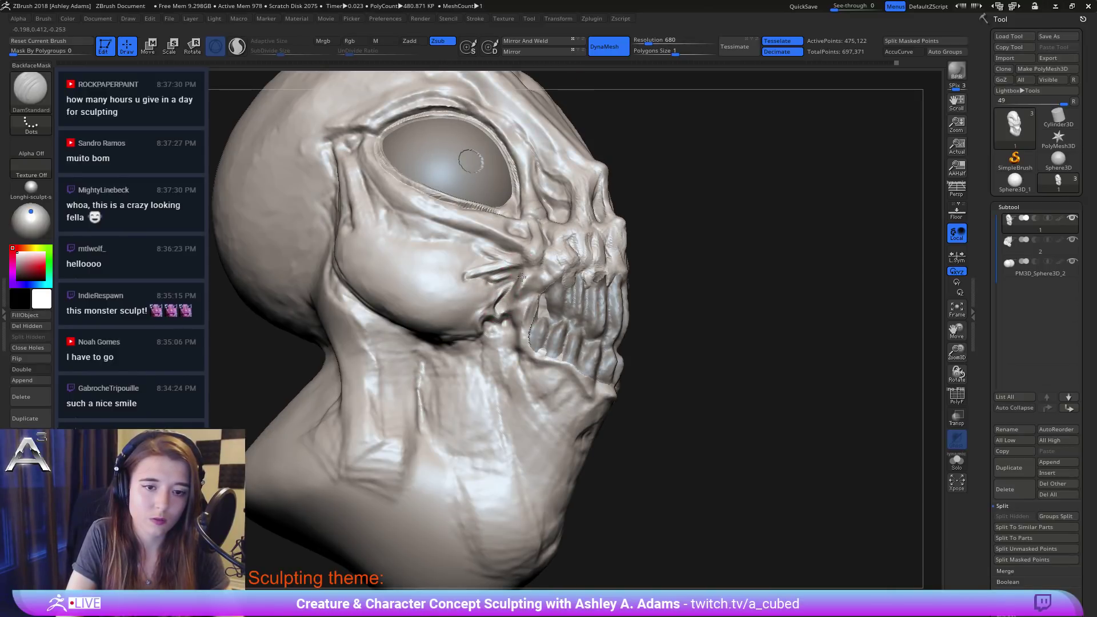
{"action": "mouse_move", "coordinate": [521, 277]}
{"action": "left_mouse_down"}
{"action": "mouse_move", "coordinate": [517, 293]}
{"action": "mouse_move", "coordinate": [519, 280]}
{"action": "left_mouse_up"}
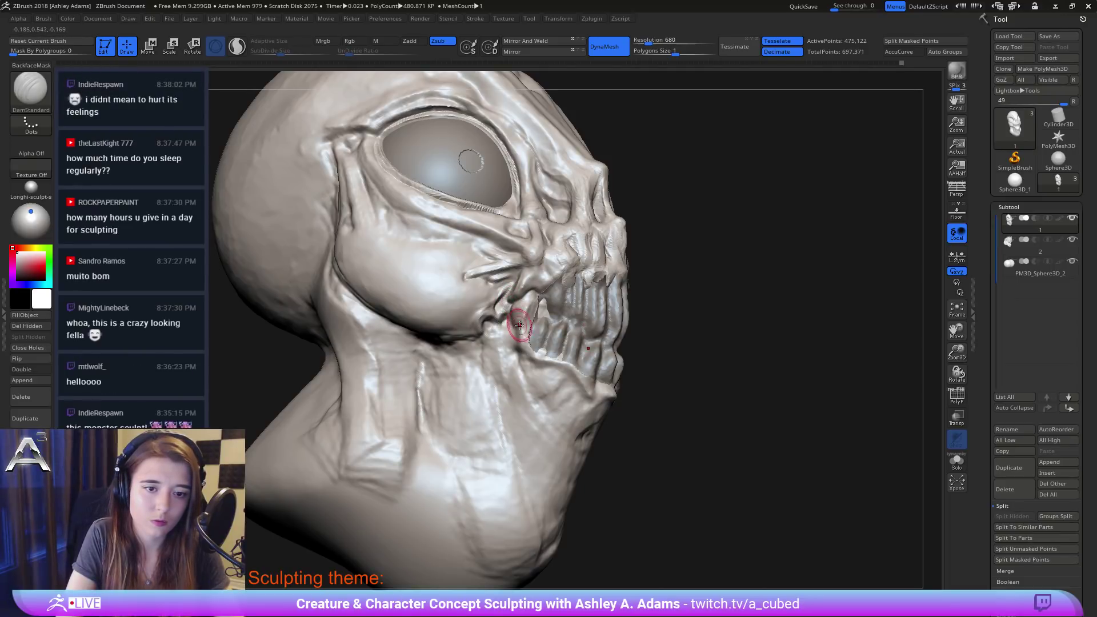
{"action": "right_click_drag", "start_coordinate": [519, 325], "coordinate": [517, 257], "text": "ctrl"}
Step: Build up a raised gum ridge beneath the lower teeth from the mouth corner forward with ClayBuildup
{"action": "mouse_move", "coordinate": [719, 297]}
{"action": "right_mouse_down"}
{"action": "mouse_move", "coordinate": [593, 301]}
{"action": "mouse_move", "coordinate": [557, 280]}
{"action": "mouse_move", "coordinate": [509, 291]}
{"action": "mouse_move", "coordinate": [485, 376]}
{"action": "right_mouse_up"}
{"action": "key", "text": "space"}
{"action": "key", "text": "space"}
{"action": "left_click_drag", "start_coordinate": [531, 314], "coordinate": [523, 315]}
{"action": "key", "text": "b"}
{"action": "key", "text": "c"}
{"action": "key", "text": "b"}
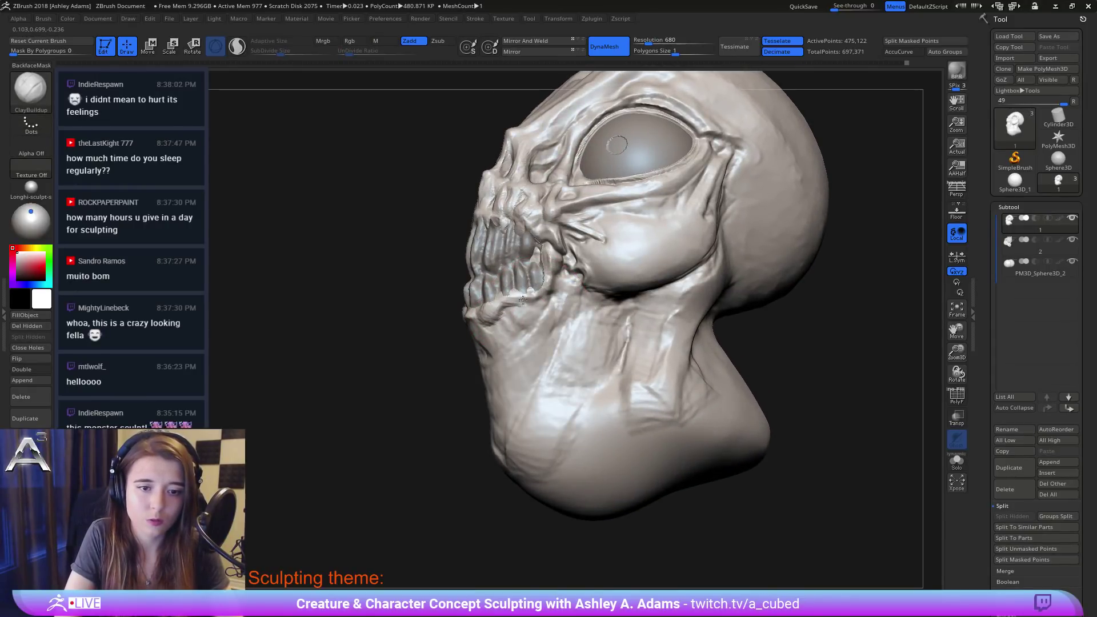
Step: Carve a crease under the lower gum ridge along the side of the jaw with DamStandard
{"action": "key", "text": "b"}
{"action": "key", "text": "d"}
{"action": "key", "text": "s"}
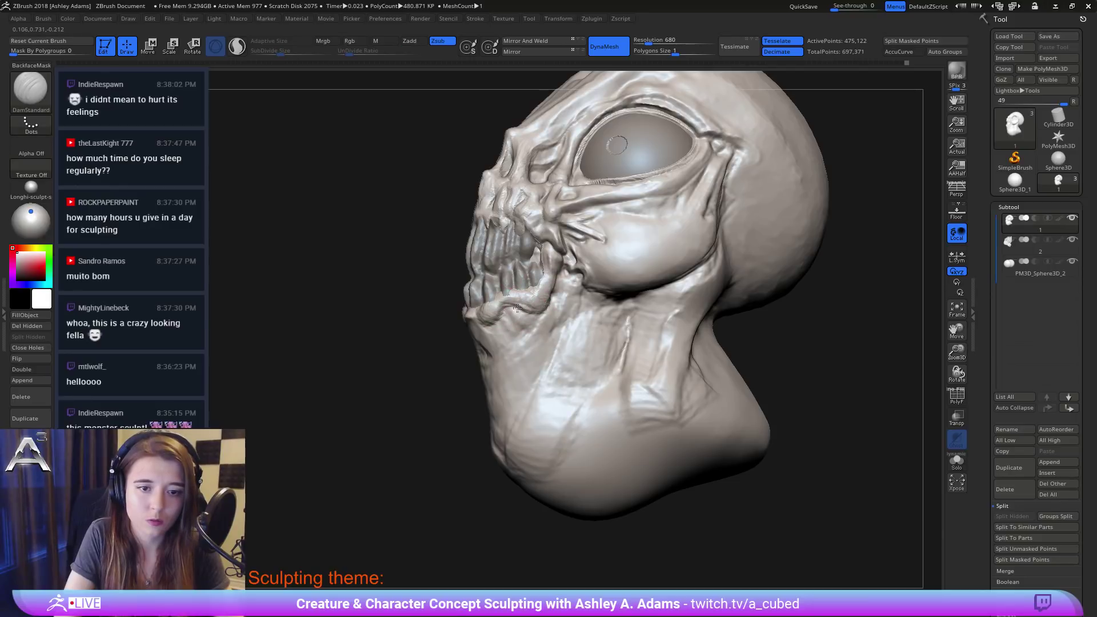
{"action": "left_click_drag", "start_coordinate": [551, 309], "coordinate": [562, 274]}
{"action": "mouse_move", "coordinate": [557, 272]}
{"action": "left_mouse_down"}
{"action": "mouse_move", "coordinate": [546, 296]}
{"action": "mouse_move", "coordinate": [502, 314]}
{"action": "mouse_move", "coordinate": [448, 315]}
{"action": "left_mouse_up"}
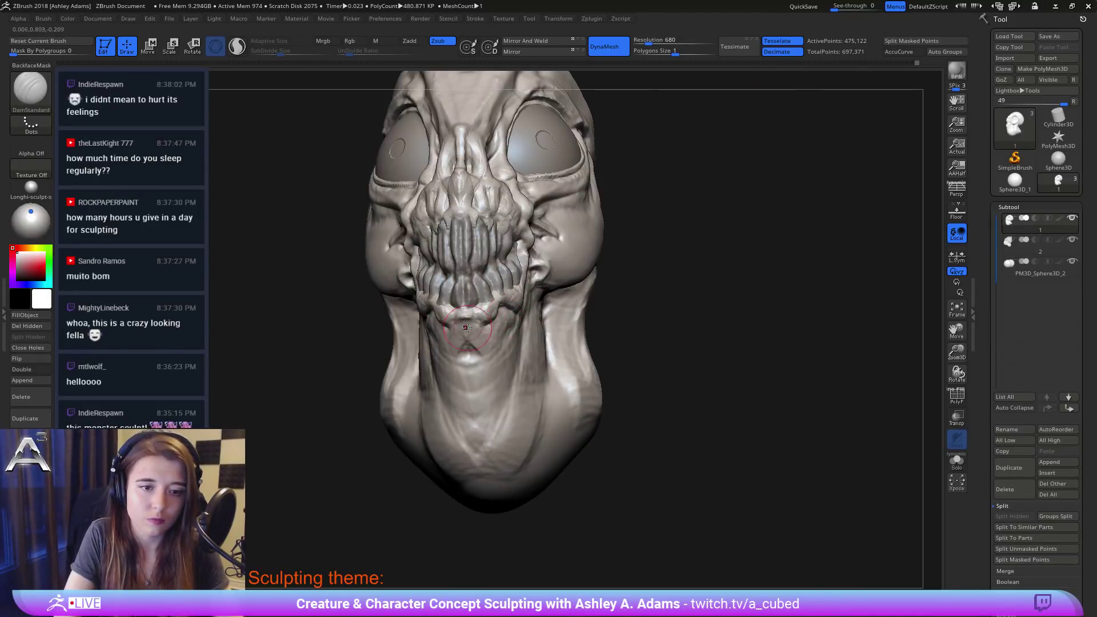
Step: Shape the gum ridge across the front of the lower jaw with ClayBuildup and define its lower edge with DamStandard
{"action": "key", "text": "b"}
{"action": "key", "text": "c"}
{"action": "key", "text": "b"}
{"action": "key", "text": "b"}
{"action": "key", "text": "d"}
{"action": "key", "text": "s"}
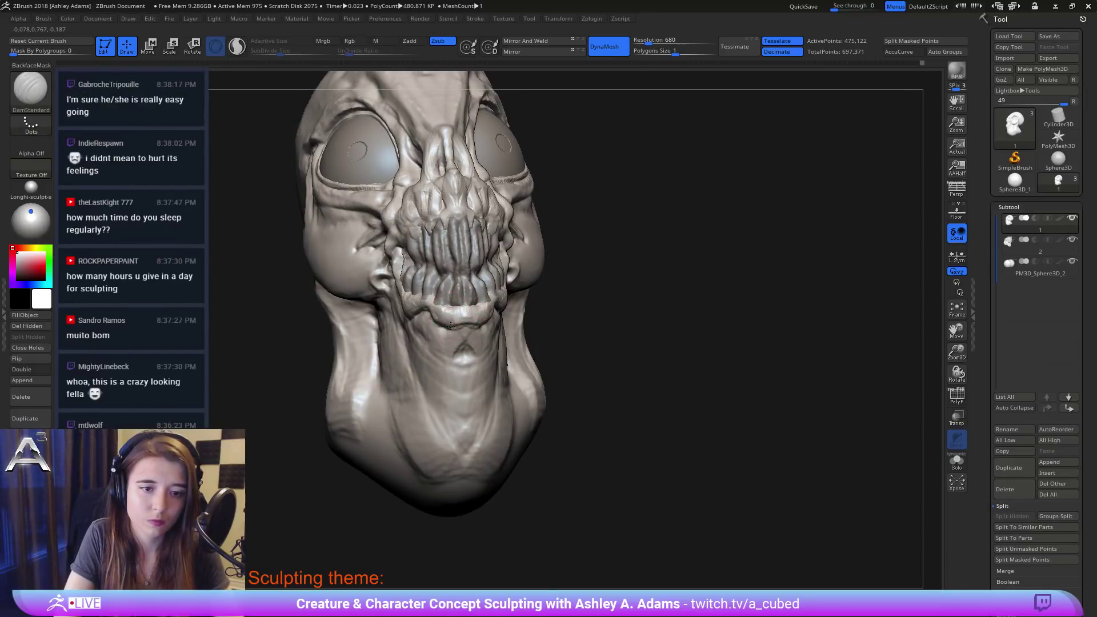
{"action": "right_click_drag", "start_coordinate": [478, 324], "coordinate": [466, 324]}
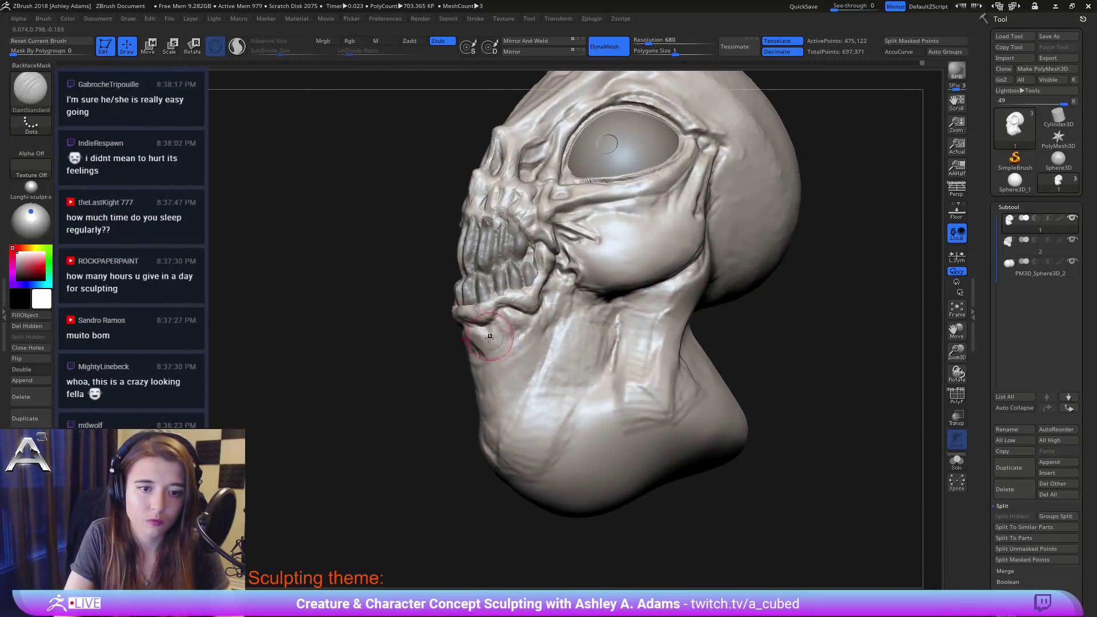
Step: Fill the chin area and its hollow beneath the lower gum with ClayBuildup and smooth the surface
{"action": "key", "text": "b"}
{"action": "key", "text": "c"}
{"action": "key", "text": "b"}
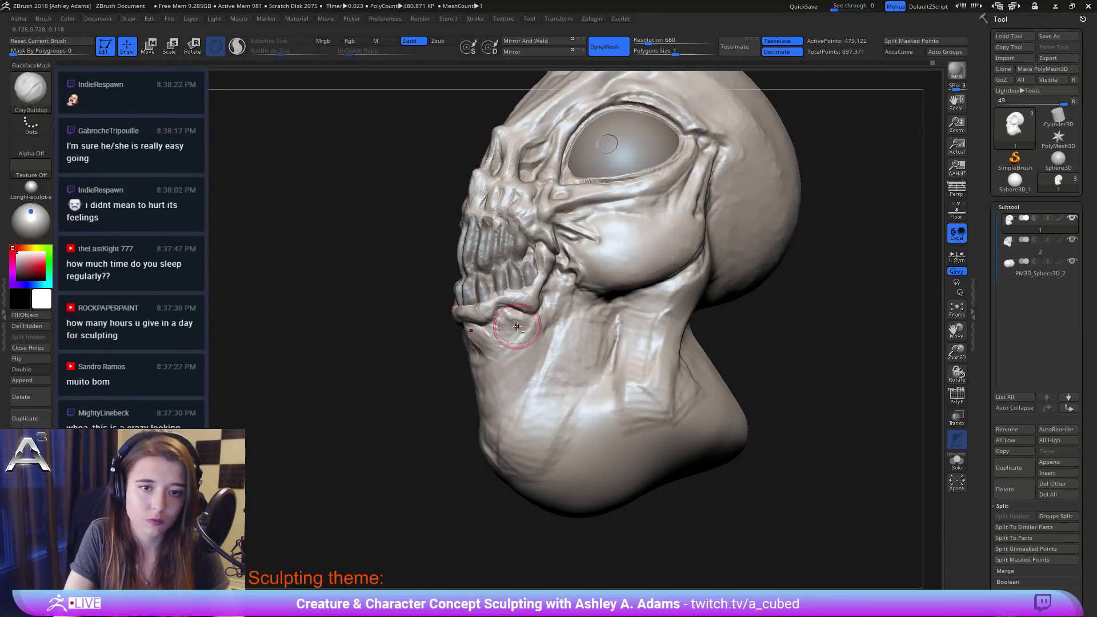
{"action": "left_click_drag", "start_coordinate": [517, 326], "coordinate": [505, 328]}
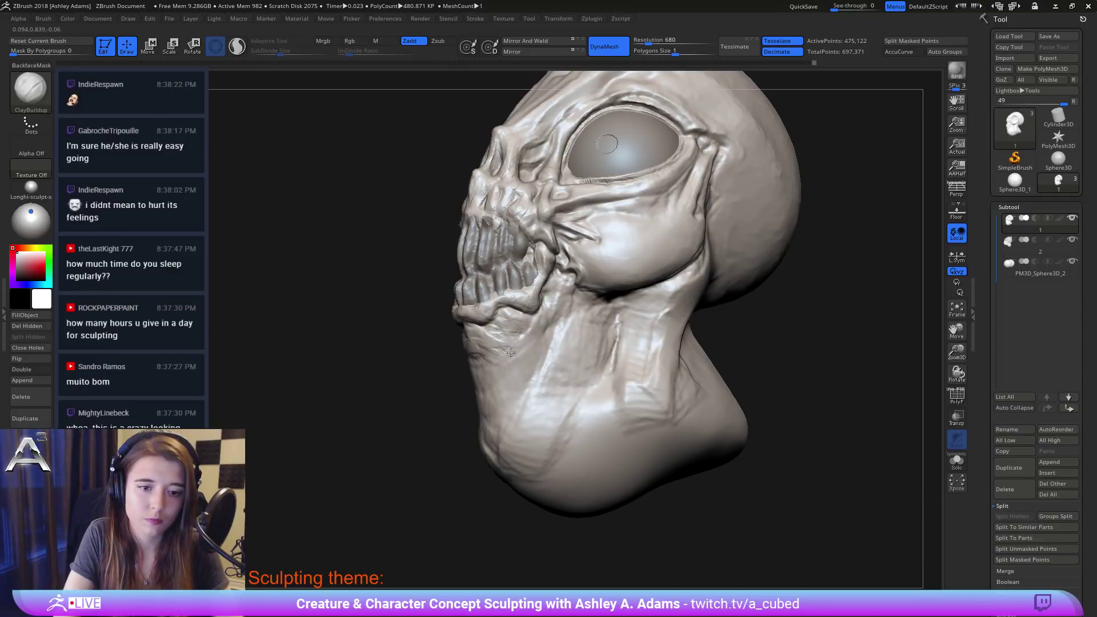
{"action": "right_click_drag", "start_coordinate": [511, 352], "coordinate": [488, 346]}
{"action": "left_click_drag", "start_coordinate": [451, 342], "coordinate": [491, 345], "text": "shift"}
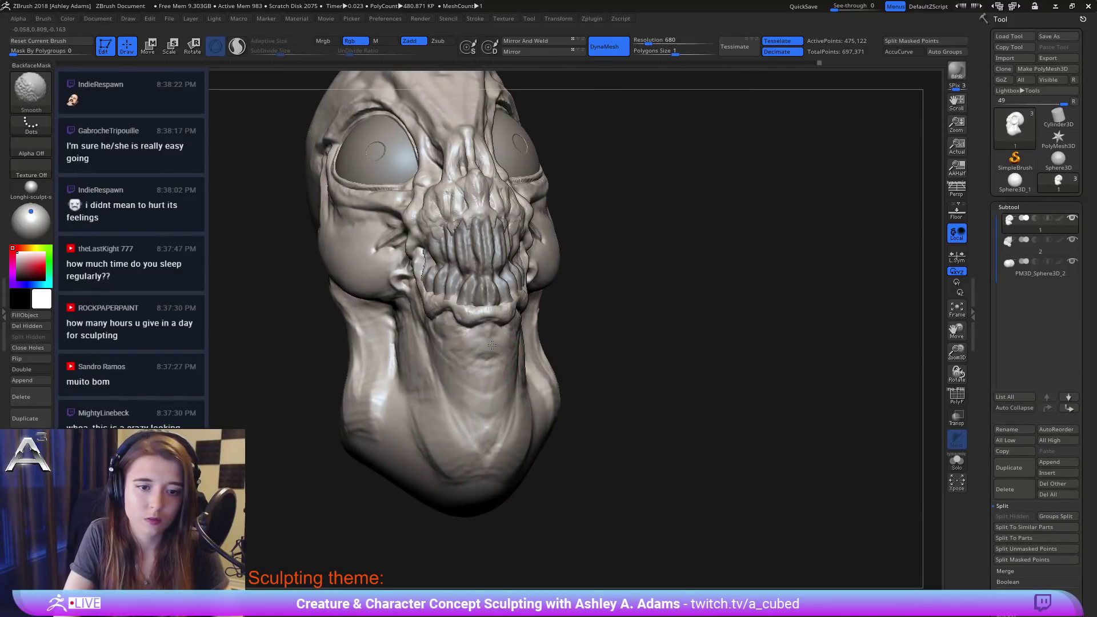
Step: Sharpen the creases between the mouth corner and the back of the lower gum with DamStandard
{"action": "mouse_move", "coordinate": [491, 343]}
{"action": "right_mouse_down"}
{"action": "mouse_move", "coordinate": [474, 283]}
{"action": "mouse_move", "coordinate": [485, 264]}
{"action": "mouse_move", "coordinate": [526, 324]}
{"action": "right_mouse_up"}
{"action": "key", "text": "b"}
{"action": "key", "text": "d"}
{"action": "key", "text": "s"}
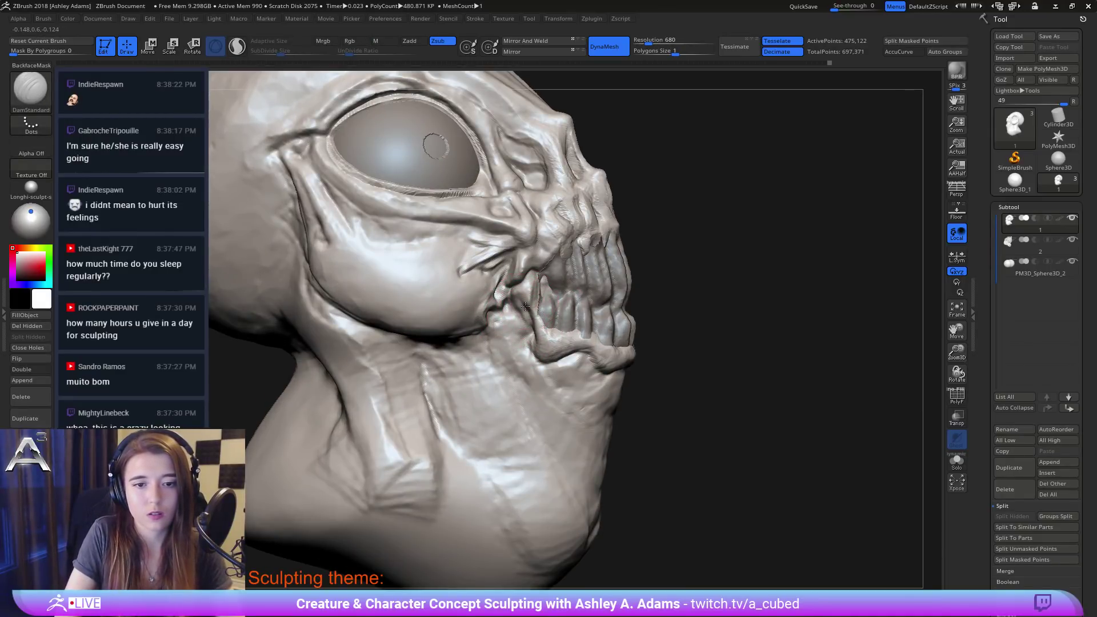
{"action": "mouse_move", "coordinate": [531, 312]}
{"action": "right_mouse_down"}
{"action": "mouse_move", "coordinate": [491, 324]}
{"action": "mouse_move", "coordinate": [552, 323]}
{"action": "right_mouse_up"}
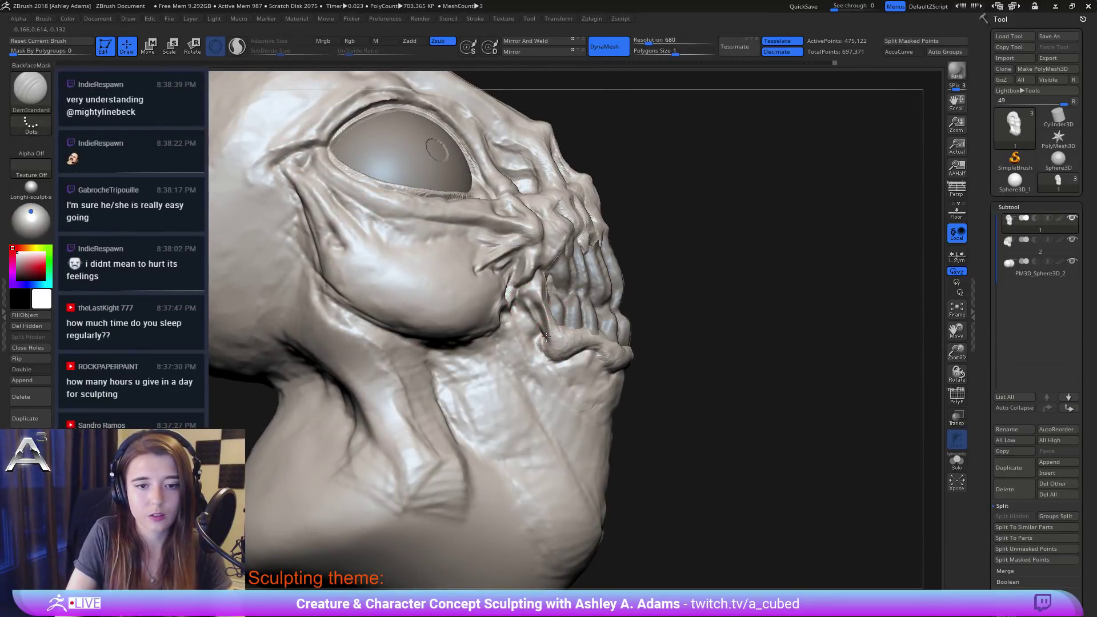
Step: Layer skin folds over the side of the jaw and down the front of the throat with ClayBuildup
{"action": "right_click_drag", "start_coordinate": [532, 309], "coordinate": [615, 312], "text": "ctrl"}
{"action": "key", "text": "b"}
{"action": "key", "text": "c"}
{"action": "key", "text": "b"}
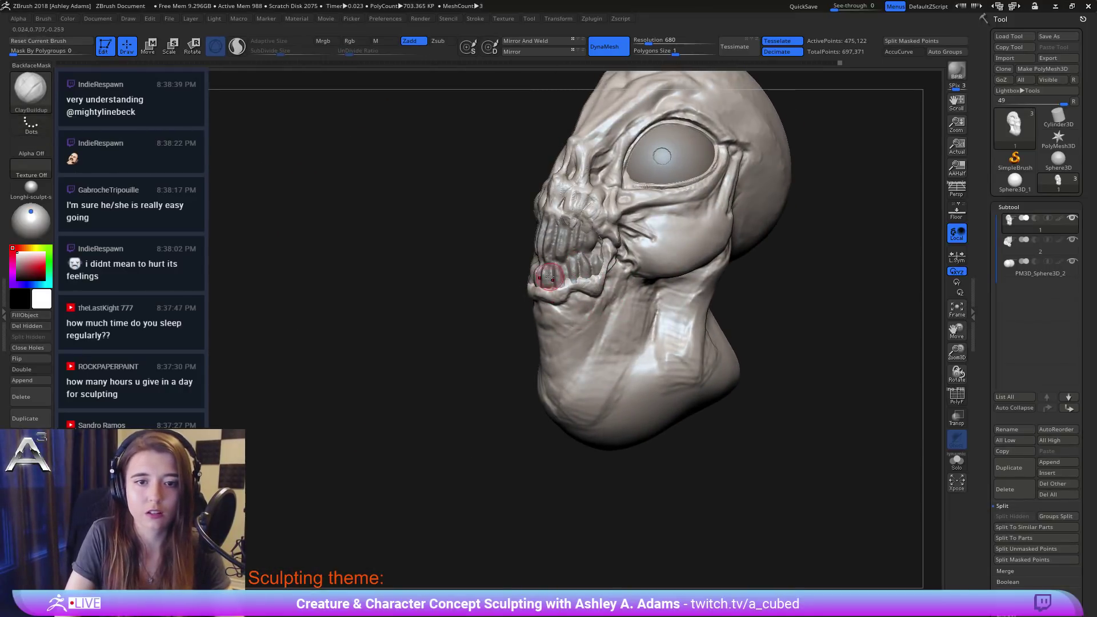
{"action": "right_click_drag", "start_coordinate": [549, 275], "coordinate": [503, 259]}
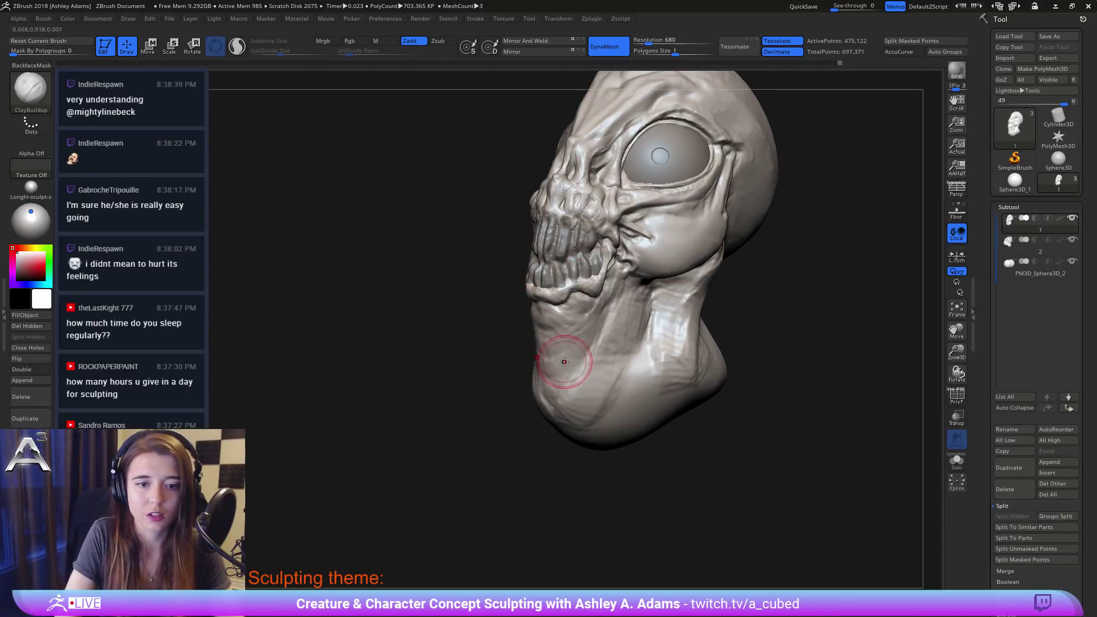
{"action": "right_click_drag", "start_coordinate": [594, 360], "coordinate": [568, 360]}
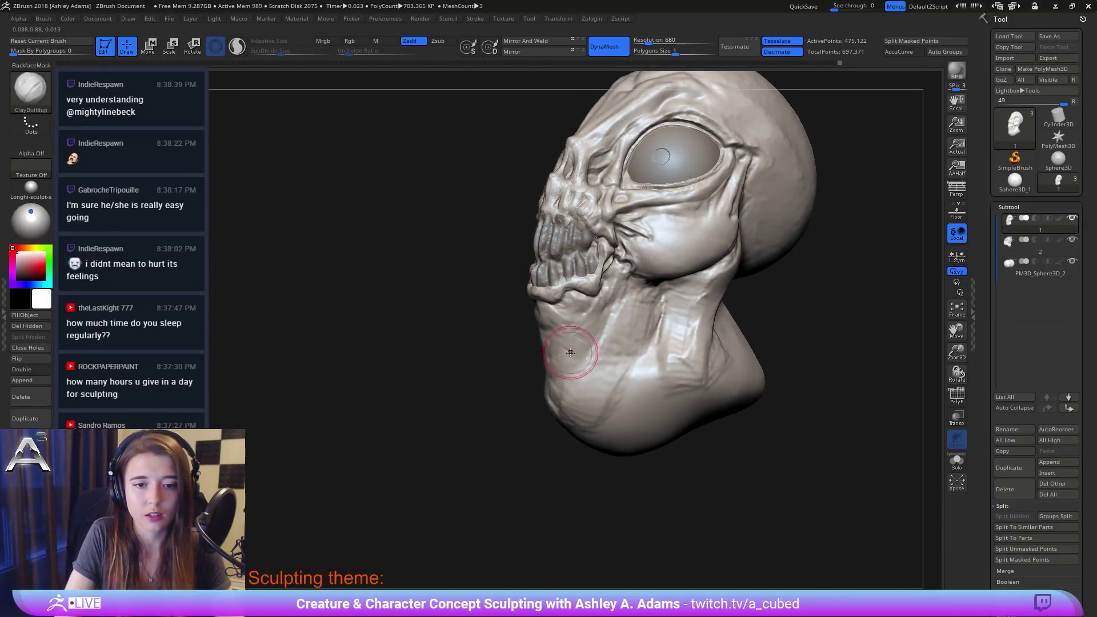
{"action": "mouse_move", "coordinate": [570, 353]}
{"action": "left_mouse_down"}
{"action": "mouse_move", "coordinate": [586, 364]}
{"action": "mouse_move", "coordinate": [575, 335]}
{"action": "mouse_move", "coordinate": [587, 346]}
{"action": "mouse_move", "coordinate": [609, 312]}
{"action": "left_mouse_up"}
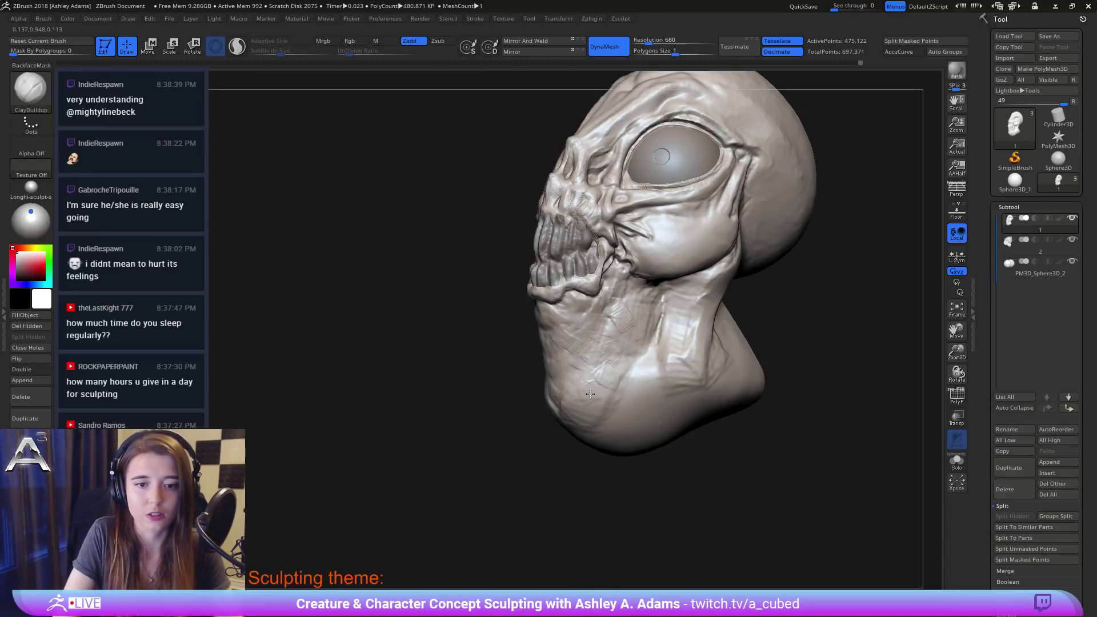
{"action": "mouse_move", "coordinate": [590, 394]}
{"action": "left_mouse_down"}
{"action": "mouse_move", "coordinate": [574, 370]}
{"action": "mouse_move", "coordinate": [583, 324]}
{"action": "mouse_move", "coordinate": [596, 318]}
{"action": "mouse_move", "coordinate": [613, 339]}
{"action": "mouse_move", "coordinate": [602, 330]}
{"action": "mouse_move", "coordinate": [610, 312]}
{"action": "left_mouse_up"}
{"action": "key", "text": "shift"}
{"action": "left_click_drag", "start_coordinate": [399, 366], "coordinate": [548, 383]}
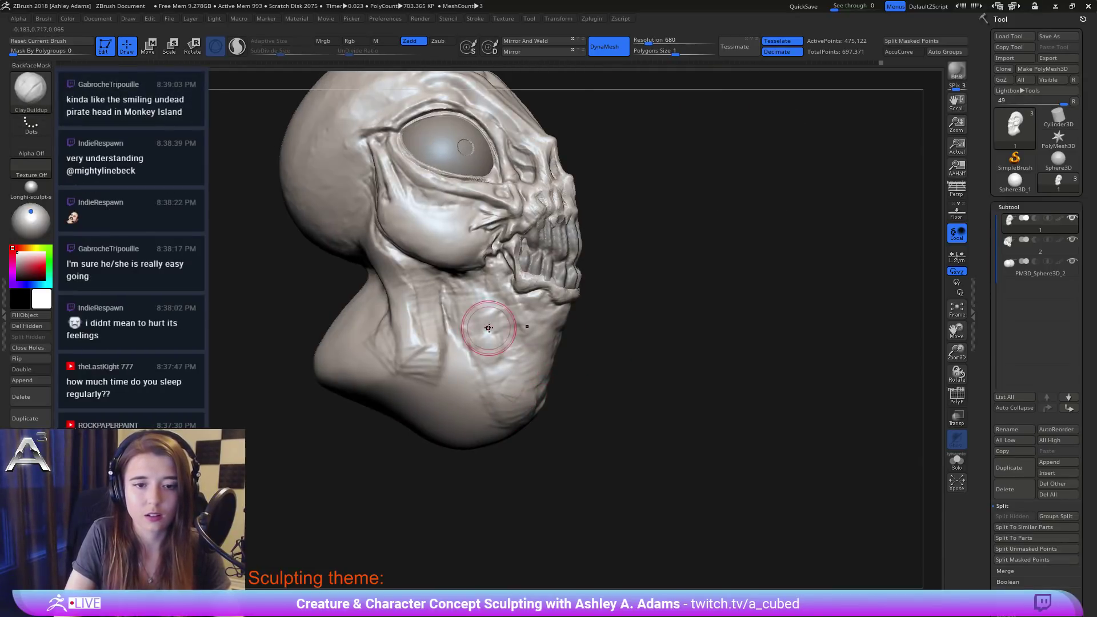
Step: Thicken the loose skin along the side of the throat and beneath the jaw with ClayBuildup and smooth the strokes
{"action": "left_click_drag", "start_coordinate": [494, 330], "coordinate": [471, 357]}
{"action": "mouse_move", "coordinate": [443, 314]}
{"action": "left_mouse_down"}
{"action": "mouse_move", "coordinate": [482, 345]}
{"action": "mouse_move", "coordinate": [480, 388]}
{"action": "mouse_move", "coordinate": [442, 333]}
{"action": "left_mouse_up"}
{"action": "mouse_move", "coordinate": [478, 420]}
{"action": "left_mouse_down"}
{"action": "mouse_move", "coordinate": [465, 354]}
{"action": "mouse_move", "coordinate": [493, 388]}
{"action": "left_mouse_up"}
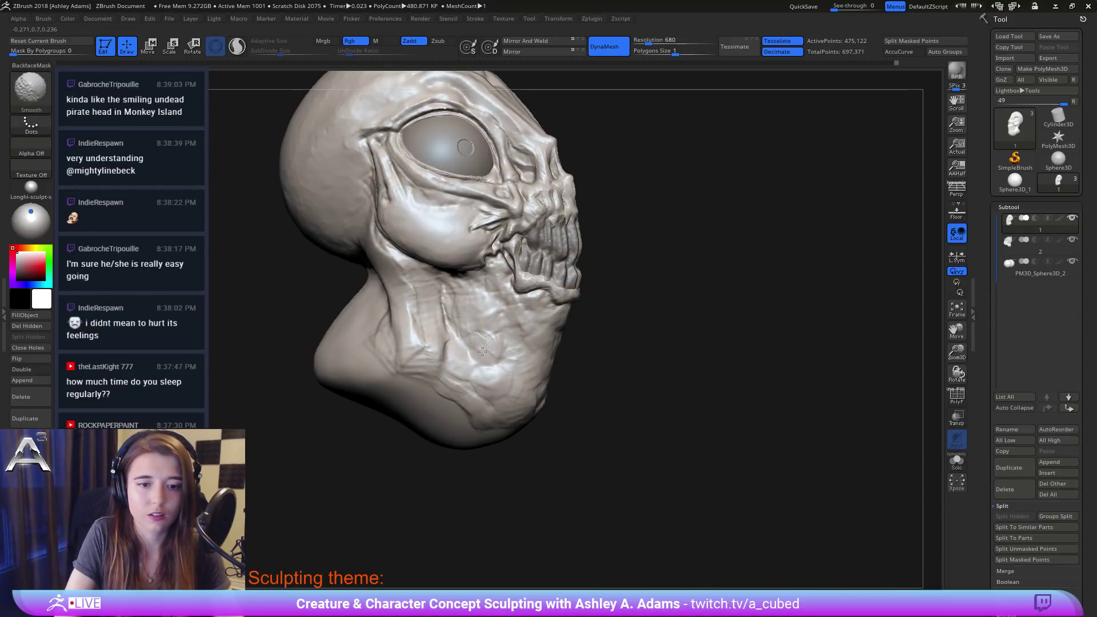
{"action": "right_click_drag", "start_coordinate": [529, 404], "coordinate": [519, 337], "text": "ctrl"}
{"action": "right_click_drag", "start_coordinate": [520, 337], "coordinate": [380, 277]}
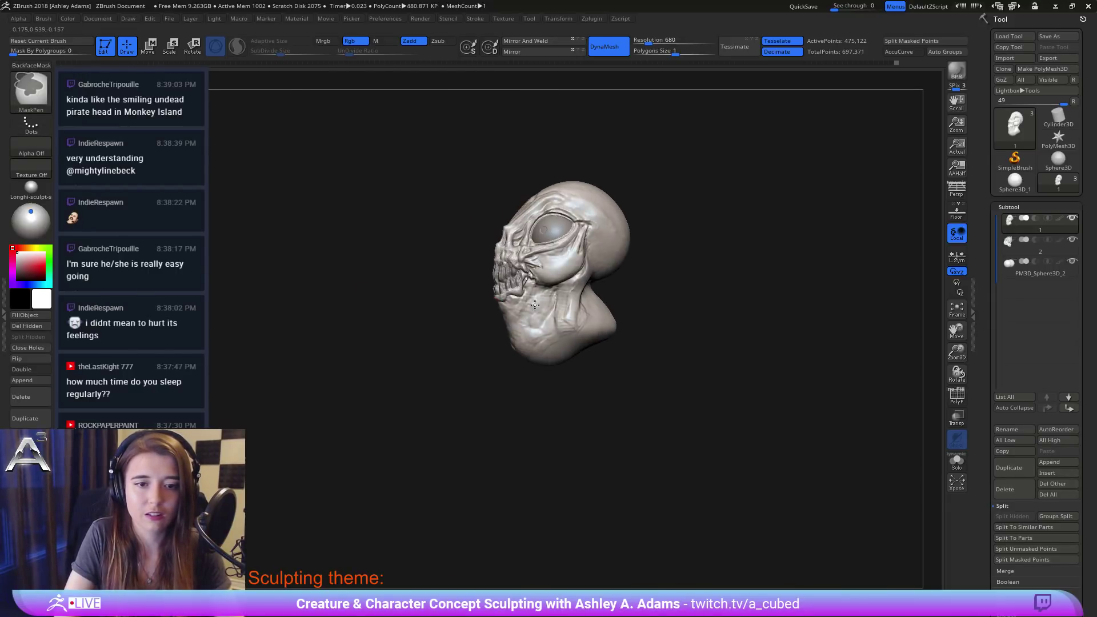
{"action": "mouse_move", "coordinate": [535, 305]}
{"action": "right_mouse_down", "text": "ctrl"}
{"action": "mouse_move", "coordinate": [523, 370]}
{"action": "mouse_move", "coordinate": [496, 417]}
{"action": "mouse_move", "coordinate": [458, 346]}
{"action": "right_mouse_up", "text": "ctrl"}
{"action": "right_click_drag", "start_coordinate": [529, 359], "coordinate": [538, 357]}
{"action": "left_click_drag", "start_coordinate": [500, 377], "coordinate": [483, 384]}
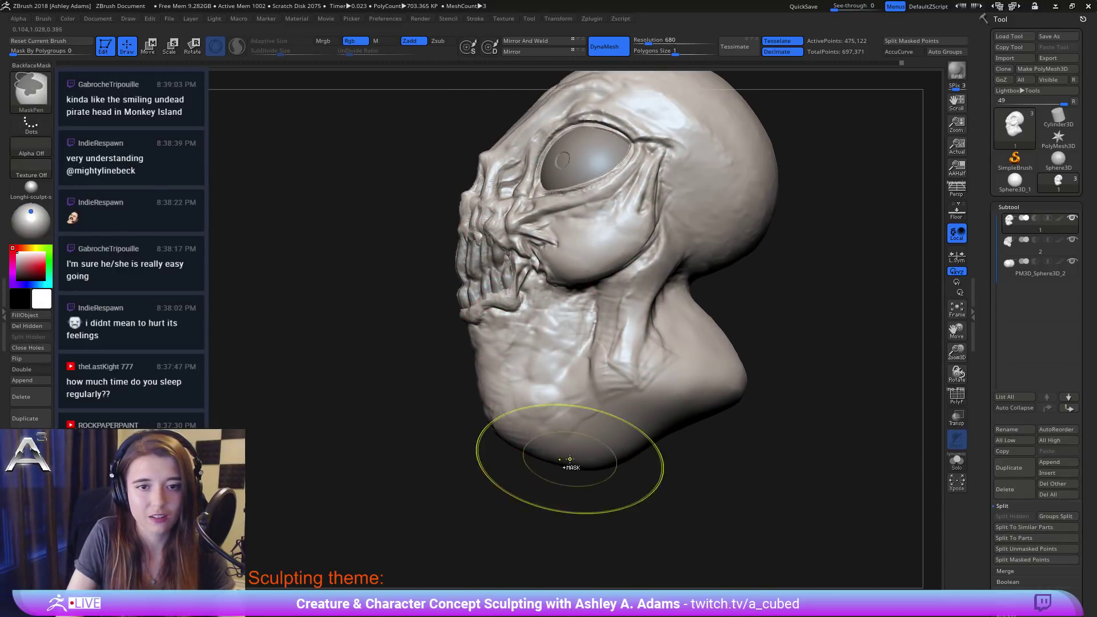
Step: Pull the sides of the neck outward and adjust the cheek outline with SnakeHook
{"action": "right_click_drag", "start_coordinate": [570, 459], "coordinate": [562, 395], "text": "ctrl"}
{"action": "mouse_move", "coordinate": [562, 395]}
{"action": "right_mouse_down"}
{"action": "mouse_move", "coordinate": [624, 401]}
{"action": "mouse_move", "coordinate": [610, 397]}
{"action": "right_mouse_up"}
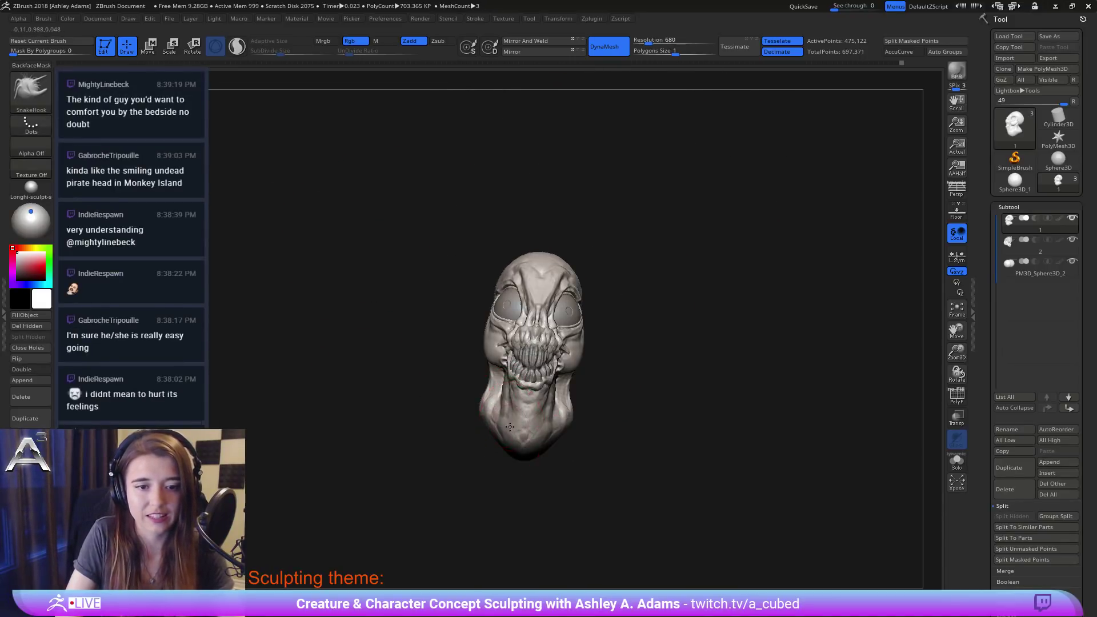
{"action": "mouse_move", "coordinate": [505, 426]}
{"action": "left_mouse_down"}
{"action": "mouse_move", "coordinate": [495, 430]}
{"action": "mouse_move", "coordinate": [497, 406]}
{"action": "left_mouse_up"}
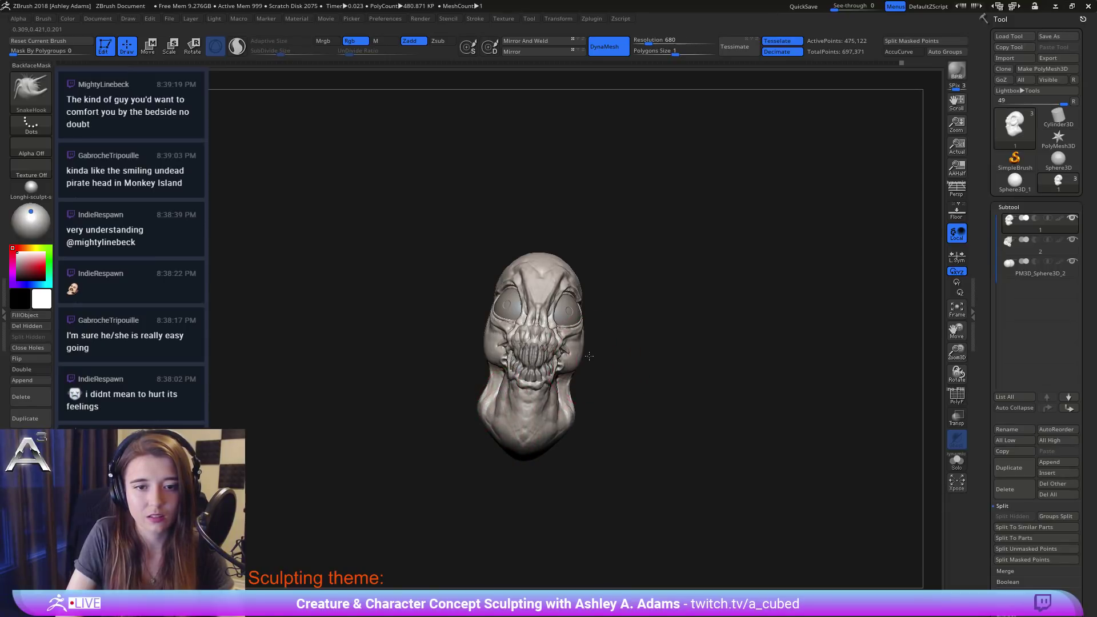
{"action": "key", "text": "space"}
{"action": "left_click_drag", "start_coordinate": [579, 352], "coordinate": [585, 352]}
{"action": "right_click_drag", "start_coordinate": [587, 416], "coordinate": [584, 350], "text": "alt"}
{"action": "right_click_drag", "start_coordinate": [584, 350], "coordinate": [583, 400], "text": "ctrl"}
{"action": "key", "text": "space"}
{"action": "left_click_drag", "start_coordinate": [578, 324], "coordinate": [590, 307]}
{"action": "mouse_move", "coordinate": [590, 307]}
{"action": "right_mouse_down", "text": "ctrl"}
{"action": "mouse_move", "coordinate": [552, 320]}
{"action": "mouse_move", "coordinate": [599, 331]}
{"action": "mouse_move", "coordinate": [614, 310]}
{"action": "right_mouse_up", "text": "ctrl"}
{"action": "key", "text": "space"}
{"action": "right_click_drag", "start_coordinate": [429, 344], "coordinate": [473, 350]}
Step: Build up the neck muscle running down from the base of the skull behind the jaw with ClayBuildup
{"action": "key", "text": "space"}
{"action": "key", "text": "b"}
{"action": "key", "text": "c"}
{"action": "key", "text": "b"}
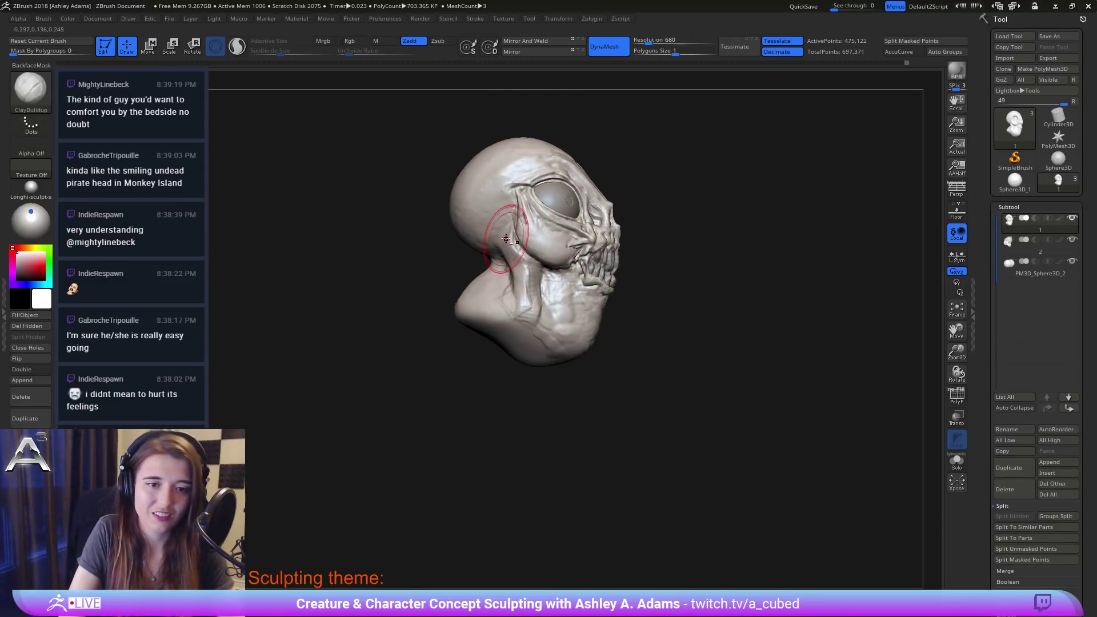
{"action": "right_click_drag", "start_coordinate": [513, 250], "coordinate": [494, 253]}
{"action": "key", "text": "space"}
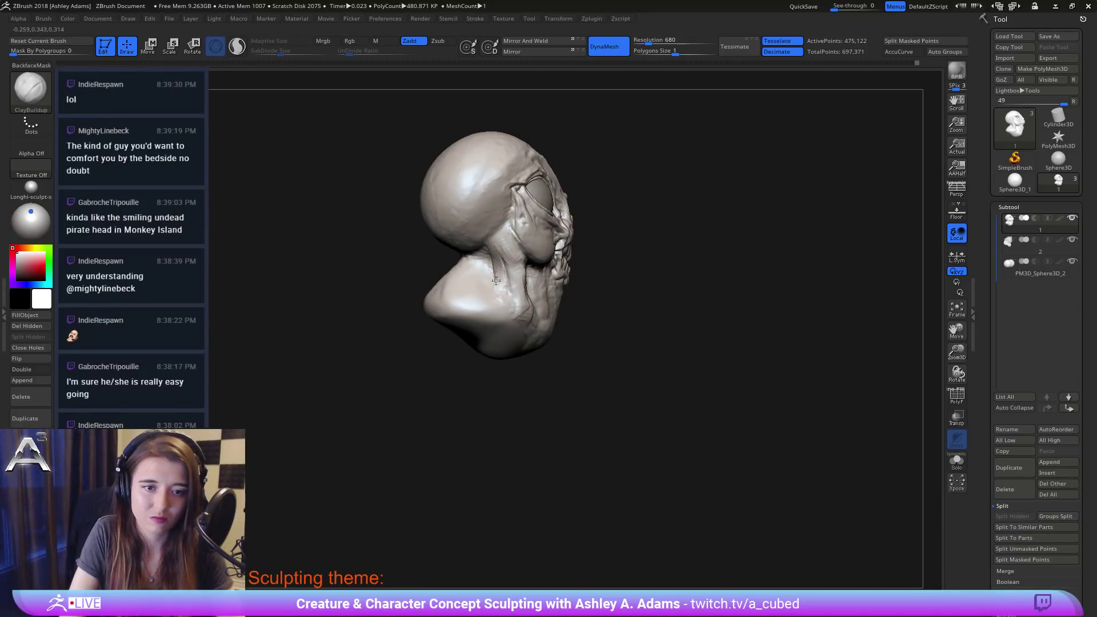
{"action": "left_click_drag", "start_coordinate": [495, 280], "coordinate": [495, 293]}
{"action": "right_click_drag", "start_coordinate": [503, 267], "coordinate": [518, 270]}
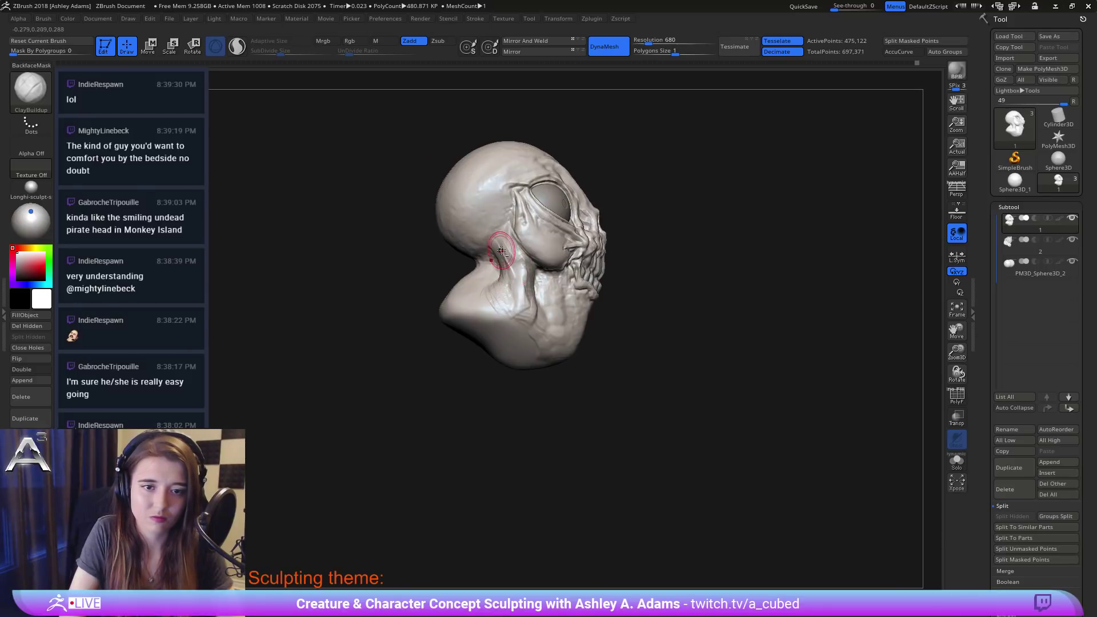
Step: Carve a crease along the base of the skull where it meets the neck with DamStandard
{"action": "key", "text": "b"}
{"action": "key", "text": "d"}
{"action": "key", "text": "s"}
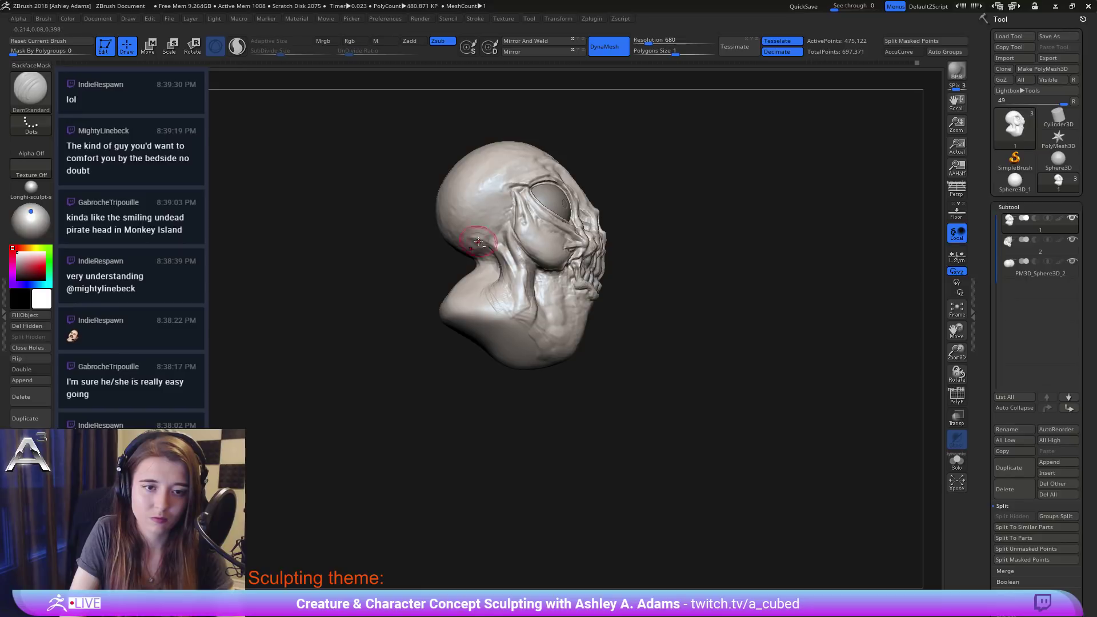
{"action": "left_click_drag", "start_coordinate": [478, 240], "coordinate": [495, 244]}
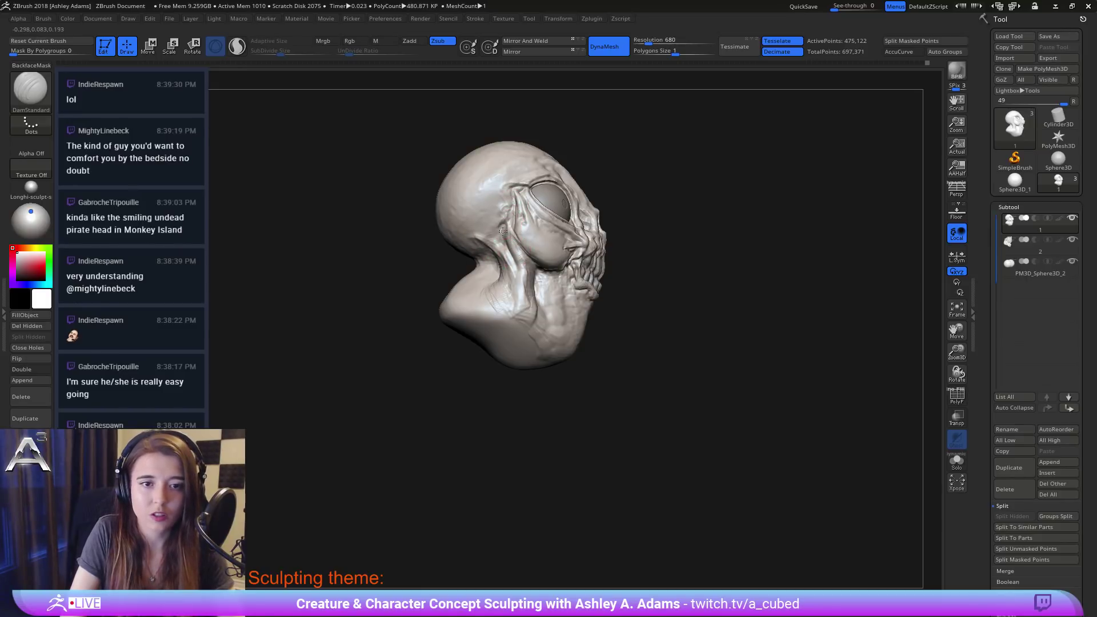
Step: Sharpen the wrinkle on the side of the forehead above the eye with DamStandard
{"action": "right_click_drag", "start_coordinate": [577, 223], "coordinate": [579, 272]}
{"action": "right_click_drag", "start_coordinate": [580, 271], "coordinate": [451, 237]}
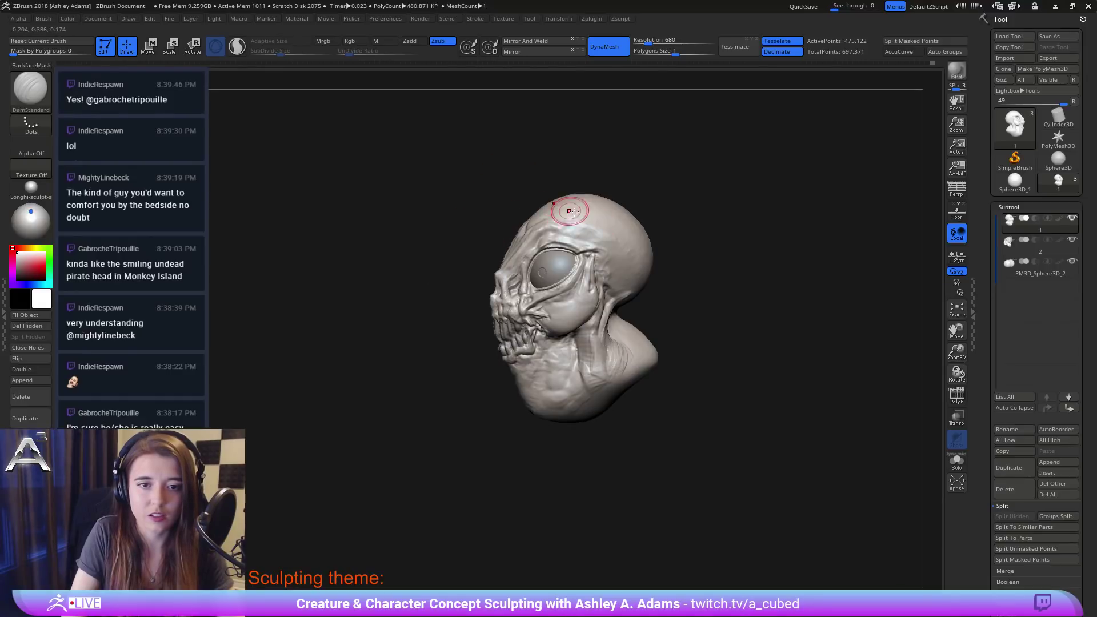
{"action": "right_click_drag", "start_coordinate": [574, 211], "coordinate": [606, 224]}
{"action": "left_click_drag", "start_coordinate": [565, 232], "coordinate": [604, 230]}
{"action": "mouse_move", "coordinate": [599, 226]}
{"action": "right_mouse_down"}
{"action": "mouse_move", "coordinate": [553, 208]}
{"action": "mouse_move", "coordinate": [554, 238]}
{"action": "mouse_move", "coordinate": [591, 223]}
{"action": "mouse_move", "coordinate": [576, 216]}
{"action": "mouse_move", "coordinate": [523, 231]}
{"action": "mouse_move", "coordinate": [473, 220]}
{"action": "mouse_move", "coordinate": [533, 222]}
{"action": "mouse_move", "coordinate": [542, 210]}
{"action": "mouse_move", "coordinate": [496, 205]}
{"action": "mouse_move", "coordinate": [500, 217]}
{"action": "right_mouse_up"}
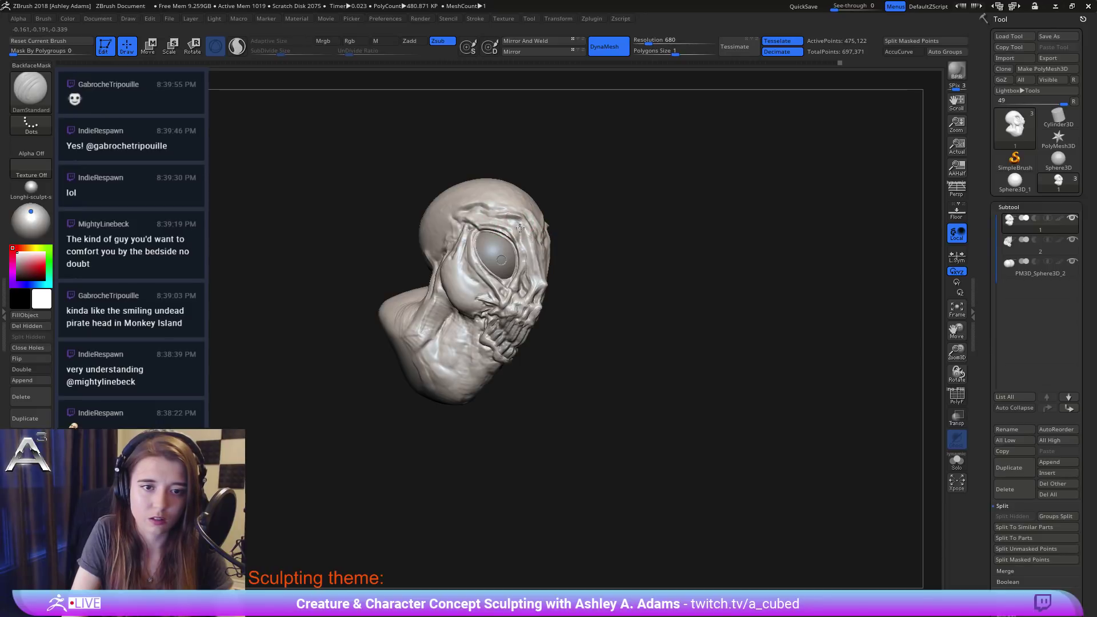
Step: Reshape the side and back contour of the neck with SnakeHook, adjusting the brush size between pulls
{"action": "mouse_move", "coordinate": [532, 249]}
{"action": "right_mouse_down"}
{"action": "mouse_move", "coordinate": [492, 240]}
{"action": "mouse_move", "coordinate": [517, 300]}
{"action": "mouse_move", "coordinate": [613, 269]}
{"action": "mouse_move", "coordinate": [571, 308]}
{"action": "mouse_move", "coordinate": [555, 296]}
{"action": "right_mouse_up"}
{"action": "right_click", "coordinate": [521, 304]}
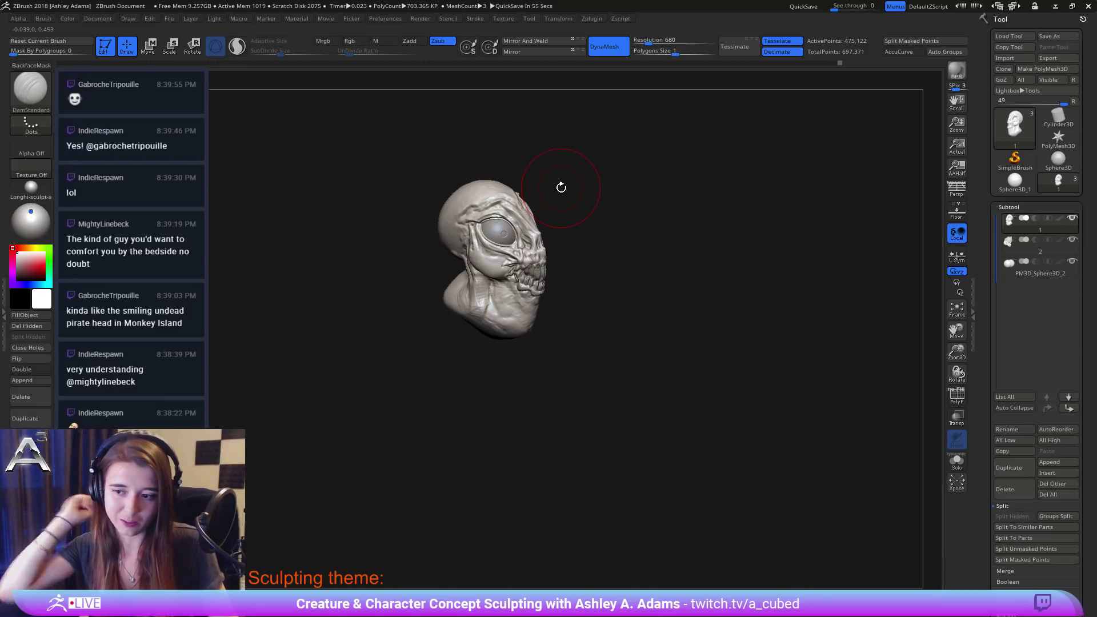
{"action": "left_click_drag", "start_coordinate": [561, 187], "coordinate": [576, 278]}
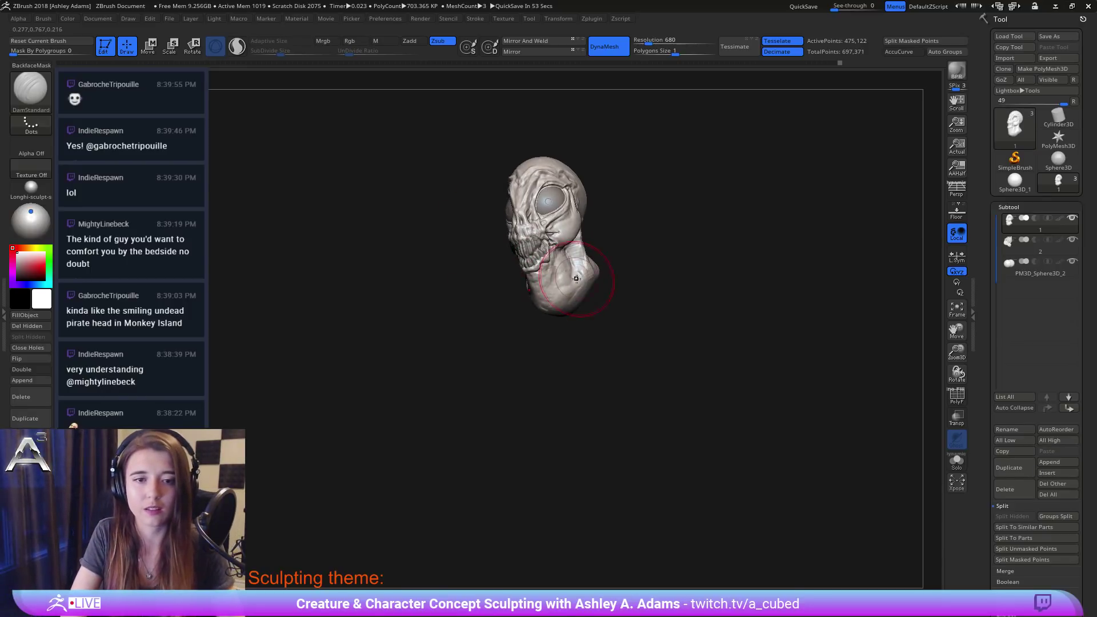
{"action": "mouse_move", "coordinate": [576, 279]}
{"action": "right_mouse_down"}
{"action": "mouse_move", "coordinate": [540, 287]}
{"action": "mouse_move", "coordinate": [602, 289]}
{"action": "mouse_move", "coordinate": [562, 294]}
{"action": "right_mouse_up"}
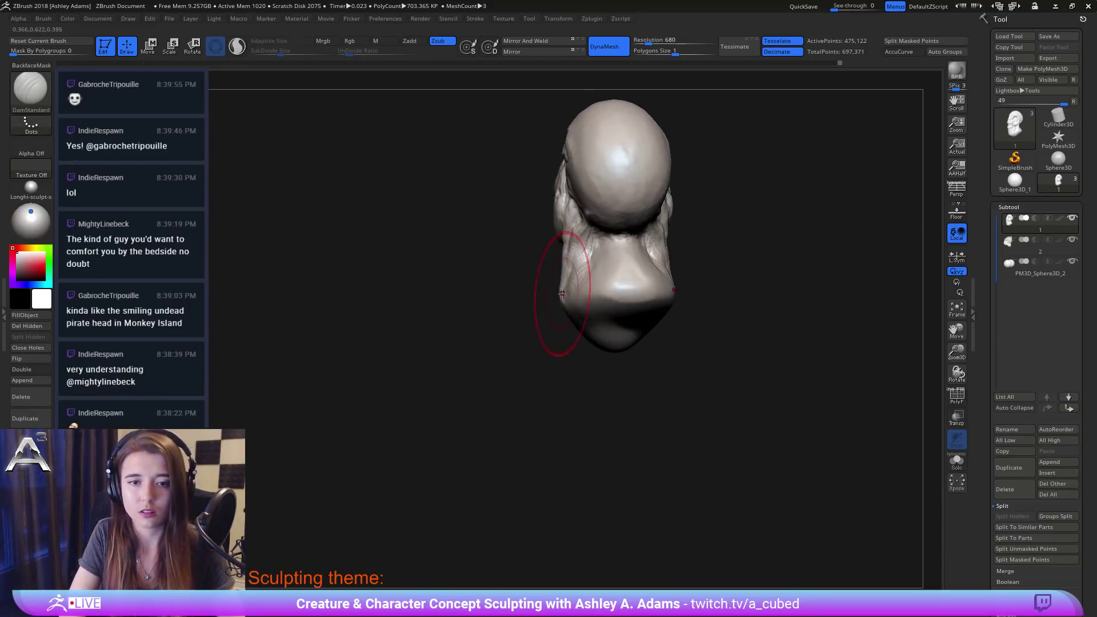
{"action": "key", "text": "b"}
{"action": "key", "text": "s"}
{"action": "key", "text": "h"}
{"action": "key", "text": "space"}
{"action": "mouse_move", "coordinate": [568, 277]}
{"action": "left_mouse_down"}
{"action": "mouse_move", "coordinate": [556, 277]}
{"action": "mouse_move", "coordinate": [570, 261]}
{"action": "left_mouse_up"}
{"action": "mouse_move", "coordinate": [570, 262]}
{"action": "right_mouse_down"}
{"action": "mouse_move", "coordinate": [632, 258]}
{"action": "mouse_move", "coordinate": [609, 263]}
{"action": "right_mouse_up"}
{"action": "key", "text": "space"}
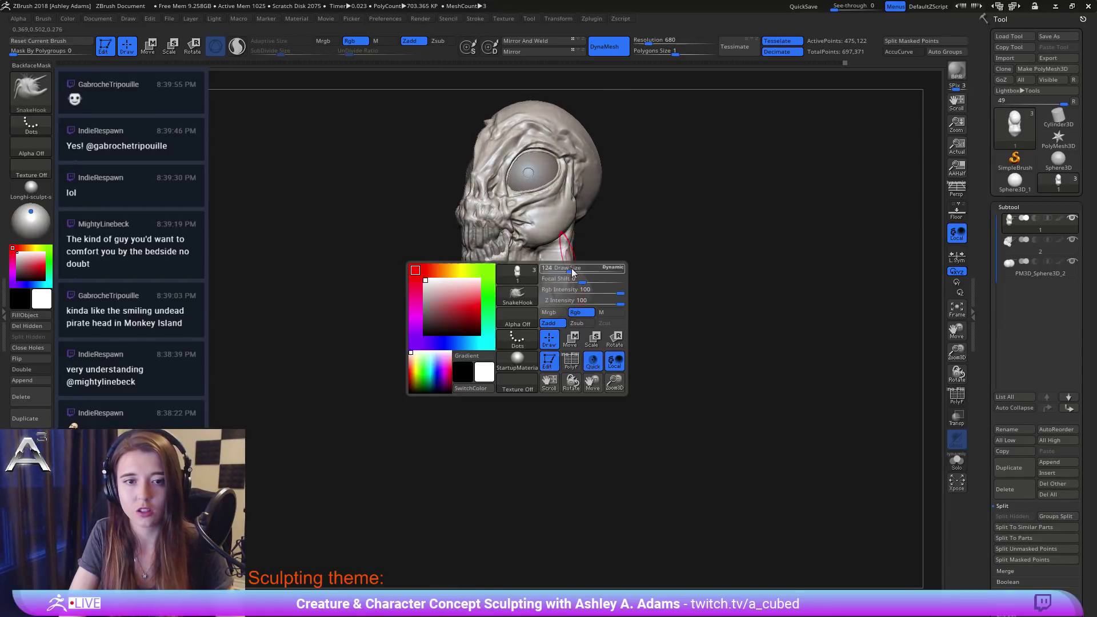
{"action": "left_click_drag", "start_coordinate": [574, 271], "coordinate": [572, 248]}
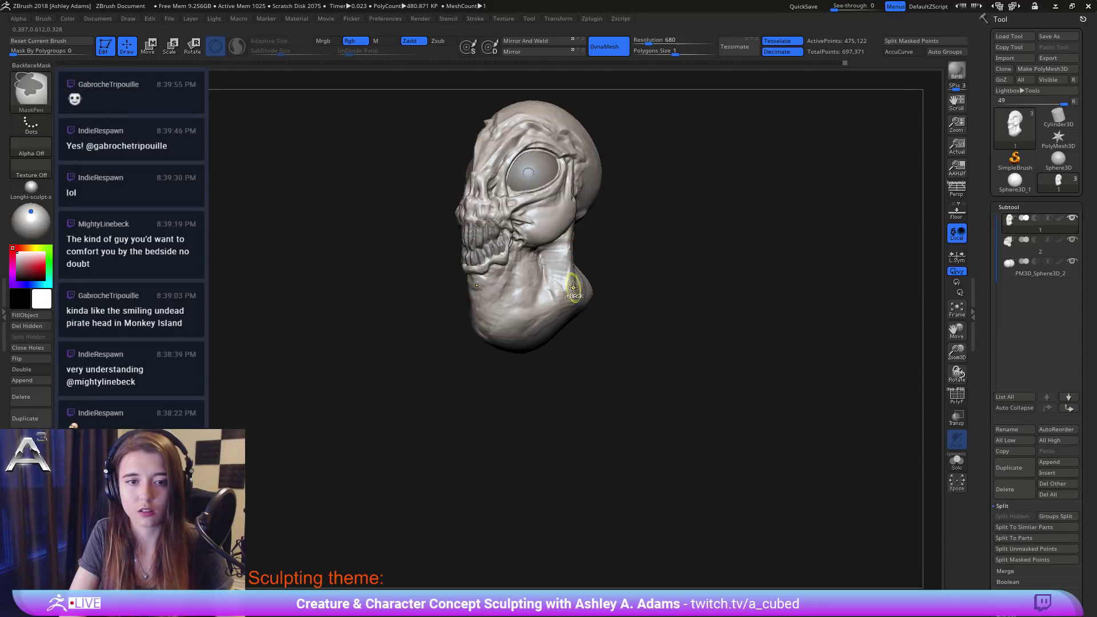
{"action": "right_click_drag", "start_coordinate": [575, 289], "coordinate": [573, 272], "text": "ctrl"}
{"action": "key", "text": "space"}
{"action": "left_click_drag", "start_coordinate": [571, 273], "coordinate": [578, 273]}
Step: Centre the transform gizmo on the teeth subtool, adjust the teeth's placement in the mouth, and return to the head subtool
{"action": "mouse_move", "coordinate": [531, 277]}
{"action": "right_mouse_down"}
{"action": "mouse_move", "coordinate": [555, 275]}
{"action": "mouse_move", "coordinate": [537, 286]}
{"action": "right_mouse_up"}
{"action": "left_click", "coordinate": [536, 263], "text": "alt"}
{"action": "right_click_drag", "start_coordinate": [537, 286], "coordinate": [574, 294], "text": "alt"}
{"action": "right_click_drag", "start_coordinate": [575, 294], "coordinate": [578, 339], "text": "ctrl"}
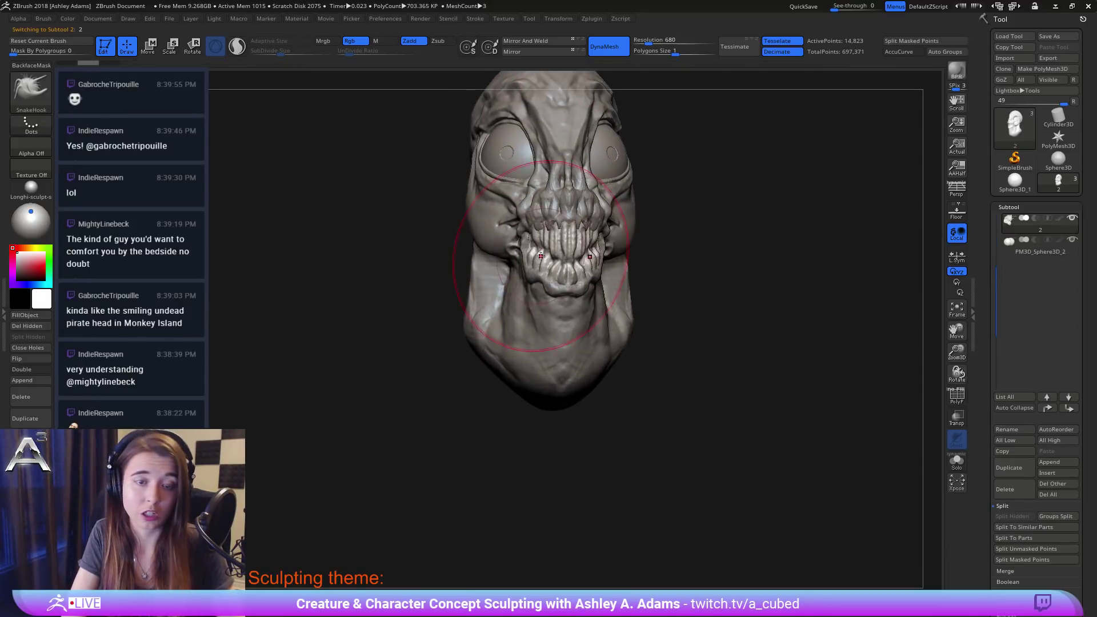
{"action": "key", "text": "r"}
{"action": "right_click_drag", "start_coordinate": [573, 124], "coordinate": [648, 234]}
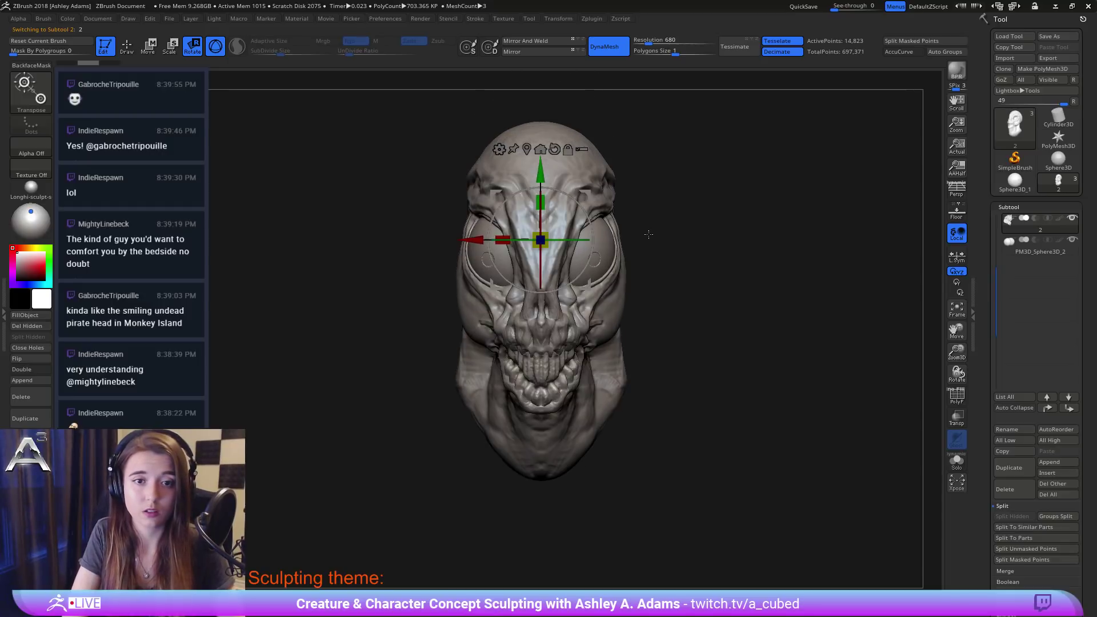
{"action": "left_click_drag", "start_coordinate": [545, 174], "coordinate": [545, 292], "text": "alt"}
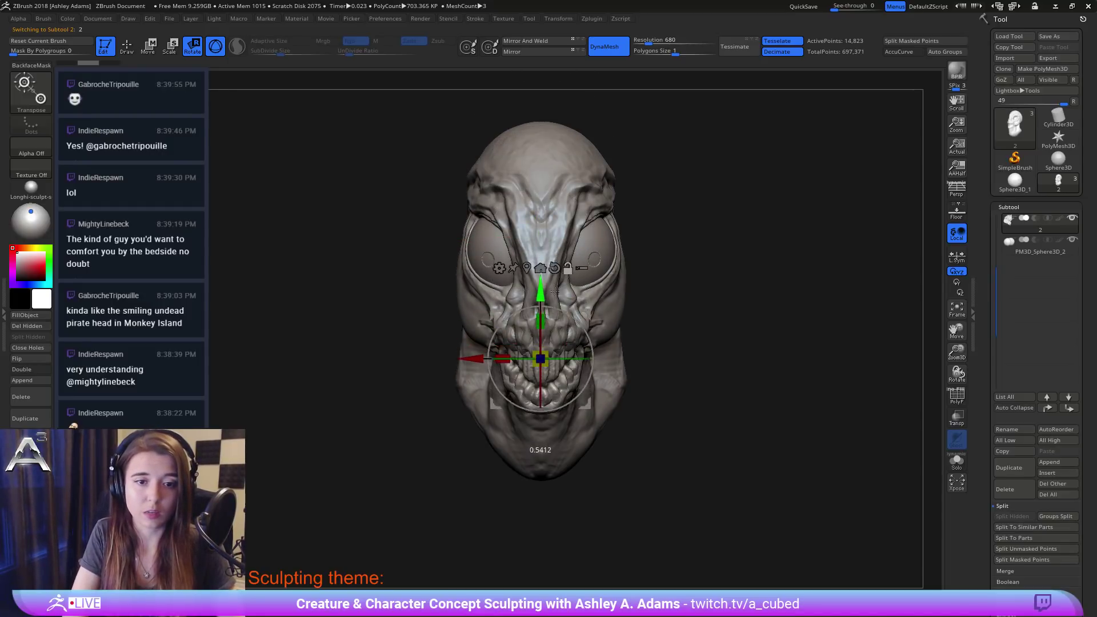
{"action": "right_click_drag", "start_coordinate": [575, 346], "coordinate": [593, 271], "text": "alt"}
{"action": "right_click_drag", "start_coordinate": [593, 270], "coordinate": [399, 292], "text": "ctrl"}
{"action": "left_click_drag", "start_coordinate": [484, 300], "coordinate": [503, 300]}
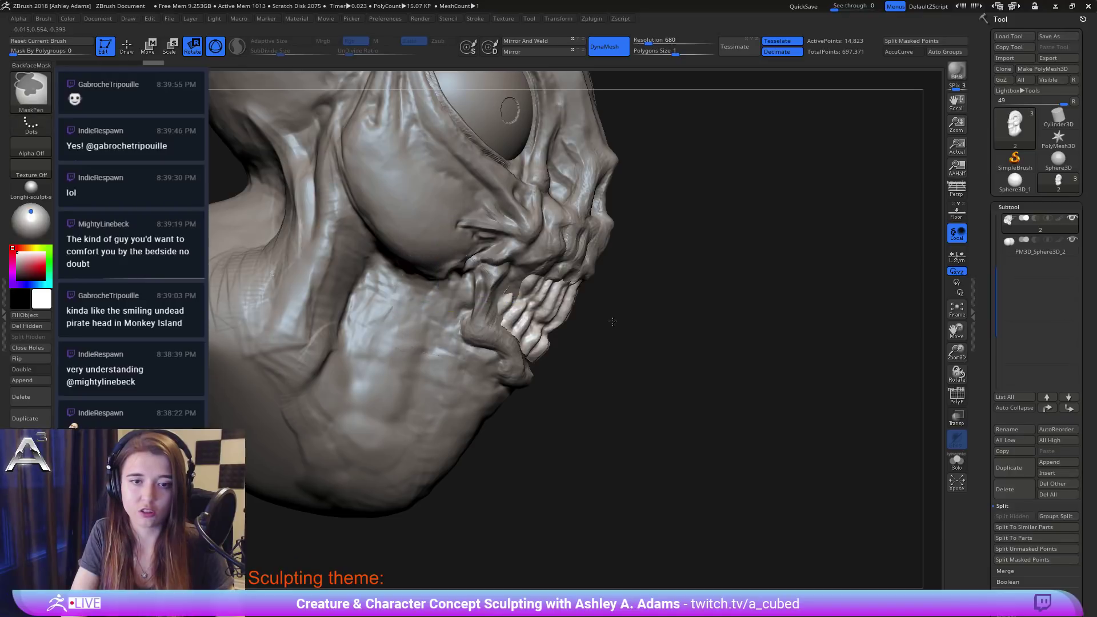
{"action": "mouse_move", "coordinate": [612, 320]}
{"action": "right_mouse_down", "text": "ctrl"}
{"action": "mouse_move", "coordinate": [594, 278]}
{"action": "mouse_move", "coordinate": [534, 239]}
{"action": "mouse_move", "coordinate": [519, 255]}
{"action": "mouse_move", "coordinate": [563, 315]}
{"action": "mouse_move", "coordinate": [528, 354]}
{"action": "right_mouse_up", "text": "ctrl"}
{"action": "key", "text": "q"}
{"action": "left_click", "coordinate": [533, 238], "text": "alt"}
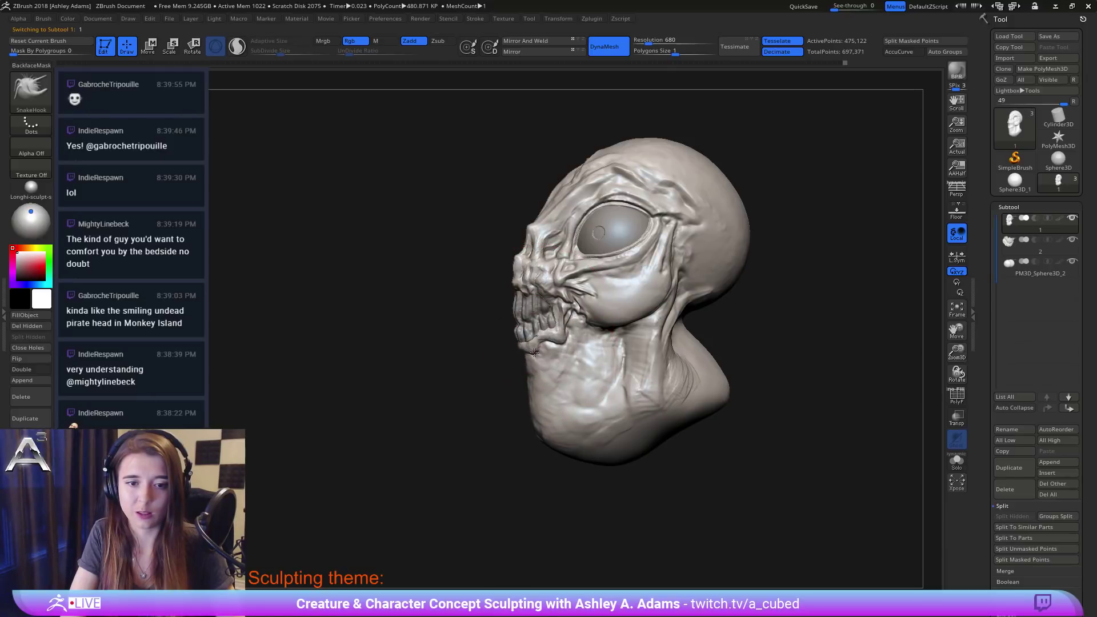
Step: Select the teeth subtool and pull the front and side teeth into shape with SnakeHook
{"action": "right_click_drag", "start_coordinate": [549, 329], "coordinate": [602, 280]}
{"action": "mouse_move", "coordinate": [541, 293]}
{"action": "right_mouse_down", "text": "ctrl"}
{"action": "mouse_move", "coordinate": [518, 315]}
{"action": "mouse_move", "coordinate": [494, 303]}
{"action": "mouse_move", "coordinate": [561, 321]}
{"action": "mouse_move", "coordinate": [564, 299]}
{"action": "mouse_move", "coordinate": [586, 305]}
{"action": "mouse_move", "coordinate": [590, 327]}
{"action": "mouse_move", "coordinate": [577, 335]}
{"action": "mouse_move", "coordinate": [528, 320]}
{"action": "mouse_move", "coordinate": [561, 336]}
{"action": "mouse_move", "coordinate": [563, 286]}
{"action": "mouse_move", "coordinate": [583, 320]}
{"action": "right_mouse_up", "text": "ctrl"}
{"action": "left_click", "coordinate": [560, 321], "text": "alt"}
{"action": "right_click", "coordinate": [552, 316]}
{"action": "mouse_move", "coordinate": [582, 320]}
{"action": "right_mouse_down"}
{"action": "mouse_move", "coordinate": [545, 289]}
{"action": "mouse_move", "coordinate": [558, 288]}
{"action": "right_mouse_up"}
{"action": "key", "text": "space"}
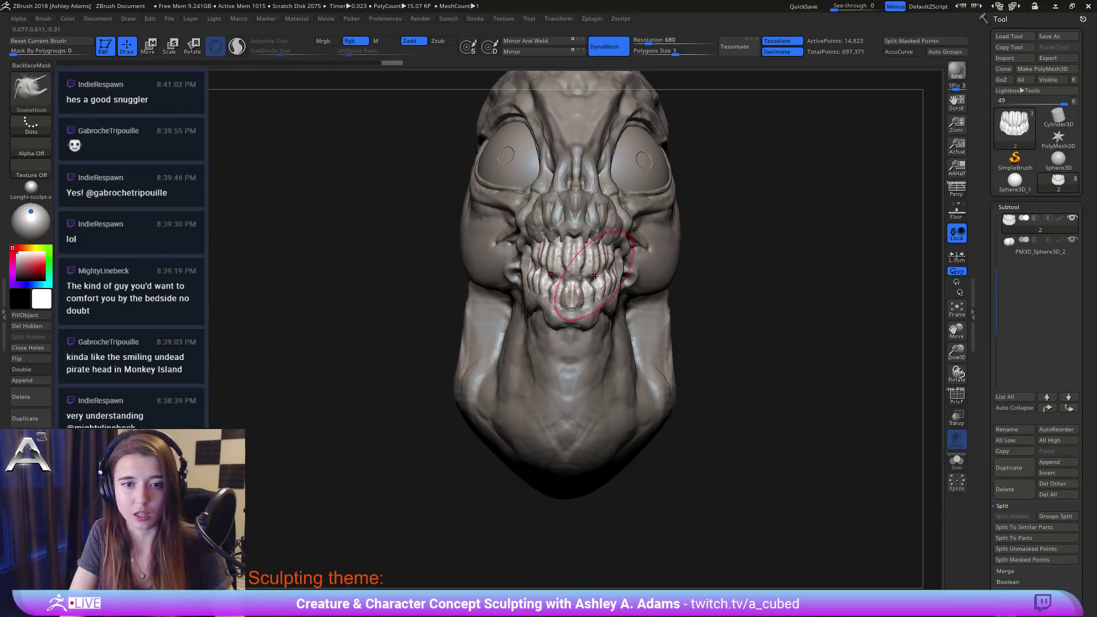
{"action": "right_click_drag", "start_coordinate": [570, 335], "coordinate": [628, 321]}
{"action": "left_click_drag", "start_coordinate": [573, 304], "coordinate": [571, 290]}
{"action": "right_click_drag", "start_coordinate": [606, 297], "coordinate": [531, 280]}
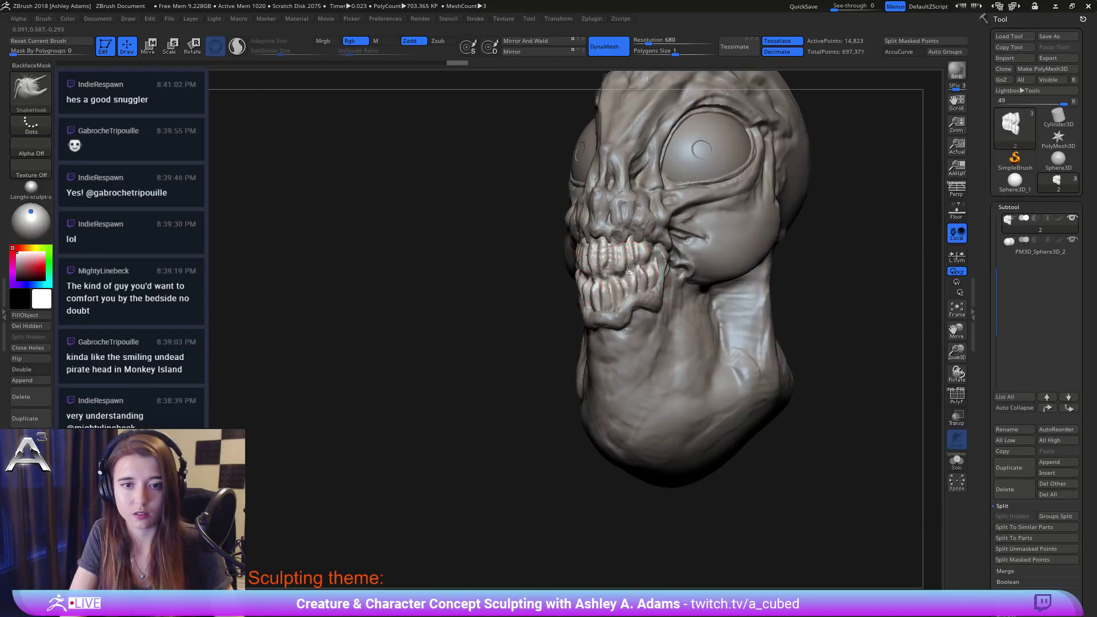
{"action": "right_click_drag", "start_coordinate": [629, 271], "coordinate": [611, 277], "text": "shift"}
{"action": "left_click_drag", "start_coordinate": [625, 277], "coordinate": [625, 273]}
{"action": "right_click_drag", "start_coordinate": [623, 309], "coordinate": [594, 288], "text": "ctrl"}
{"action": "right_click", "coordinate": [583, 292]}
{"action": "mouse_move", "coordinate": [680, 354]}
{"action": "right_mouse_down", "text": "alt"}
{"action": "mouse_move", "coordinate": [657, 310]}
{"action": "mouse_move", "coordinate": [599, 285]}
{"action": "right_mouse_up", "text": "alt"}
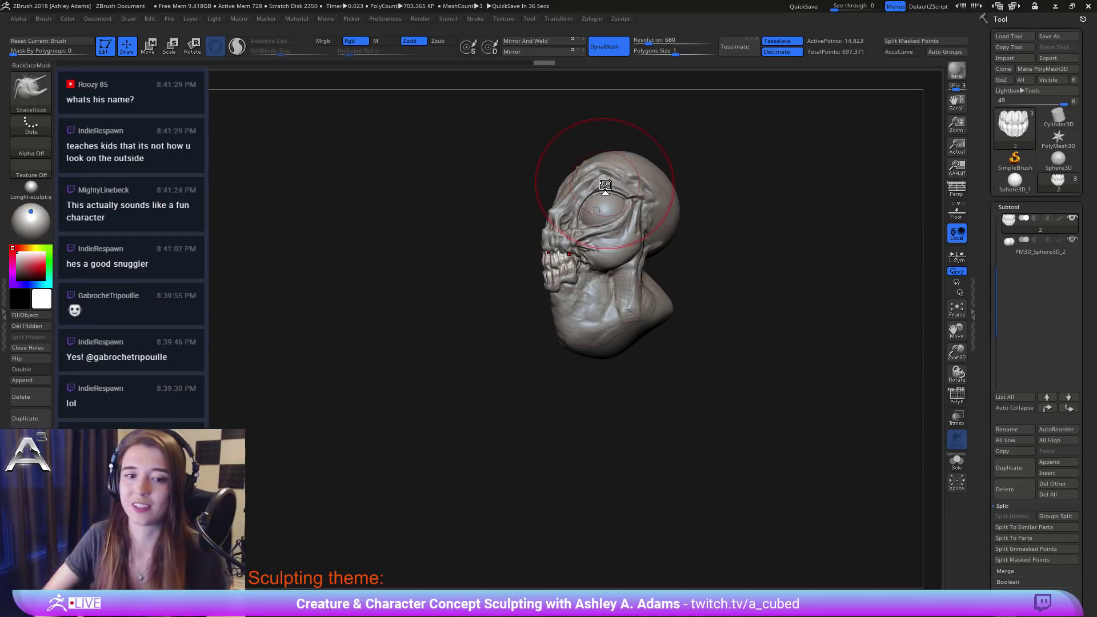
Step: Make the head the active subtool and mask the top and back of the cranium
{"action": "mouse_move", "coordinate": [604, 185]}
{"action": "right_mouse_down"}
{"action": "mouse_move", "coordinate": [646, 240]}
{"action": "mouse_move", "coordinate": [670, 314]}
{"action": "mouse_move", "coordinate": [630, 276]}
{"action": "right_mouse_up"}
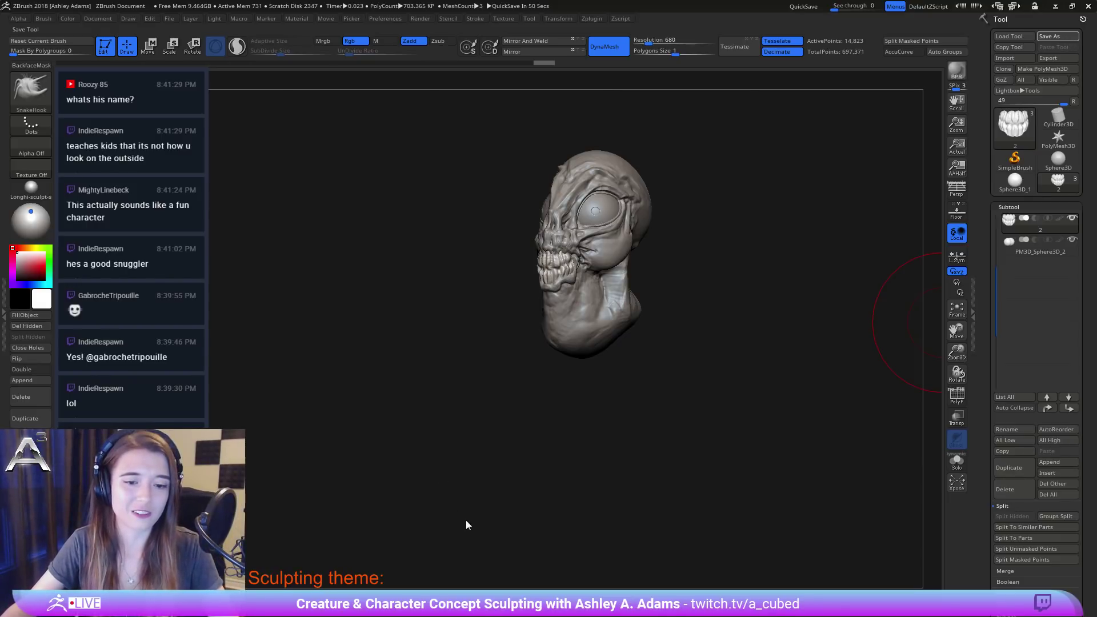
{"action": "mouse_move", "coordinate": [895, 261]}
{"action": "right_mouse_down"}
{"action": "mouse_move", "coordinate": [791, 331]}
{"action": "mouse_move", "coordinate": [633, 311]}
{"action": "mouse_move", "coordinate": [648, 277]}
{"action": "mouse_move", "coordinate": [612, 325]}
{"action": "right_mouse_up"}
{"action": "key", "text": "space"}
{"action": "key", "text": "space"}
{"action": "left_click", "coordinate": [558, 231]}
{"action": "left_click_drag", "start_coordinate": [558, 231], "coordinate": [532, 231]}
{"action": "right_click_drag", "start_coordinate": [562, 267], "coordinate": [504, 242]}
{"action": "left_click", "coordinate": [518, 247], "text": "alt"}
{"action": "mouse_move", "coordinate": [566, 199]}
{"action": "right_mouse_down", "text": "alt"}
{"action": "mouse_move", "coordinate": [553, 270]}
{"action": "mouse_move", "coordinate": [585, 249]}
{"action": "mouse_move", "coordinate": [578, 277]}
{"action": "right_mouse_up", "text": "alt"}
{"action": "key", "text": "space"}
{"action": "key", "text": "space"}
{"action": "key", "text": "ctrl"}
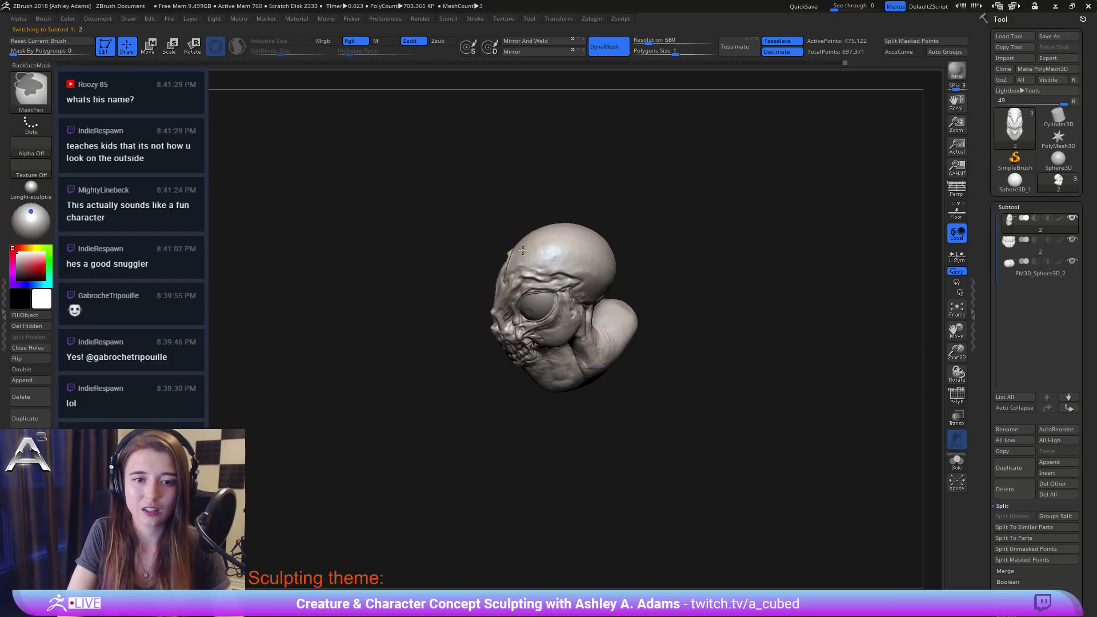
{"action": "mouse_move", "coordinate": [523, 249]}
{"action": "left_mouse_down", "text": "ctrl"}
{"action": "mouse_move", "coordinate": [594, 239]}
{"action": "mouse_move", "coordinate": [571, 251]}
{"action": "mouse_move", "coordinate": [535, 247]}
{"action": "mouse_move", "coordinate": [608, 268]}
{"action": "left_mouse_up", "text": "ctrl"}
{"action": "right_click_drag", "start_coordinate": [608, 267], "coordinate": [574, 268]}
{"action": "left_click_drag", "start_coordinate": [612, 277], "coordinate": [598, 250], "text": "ctrl"}
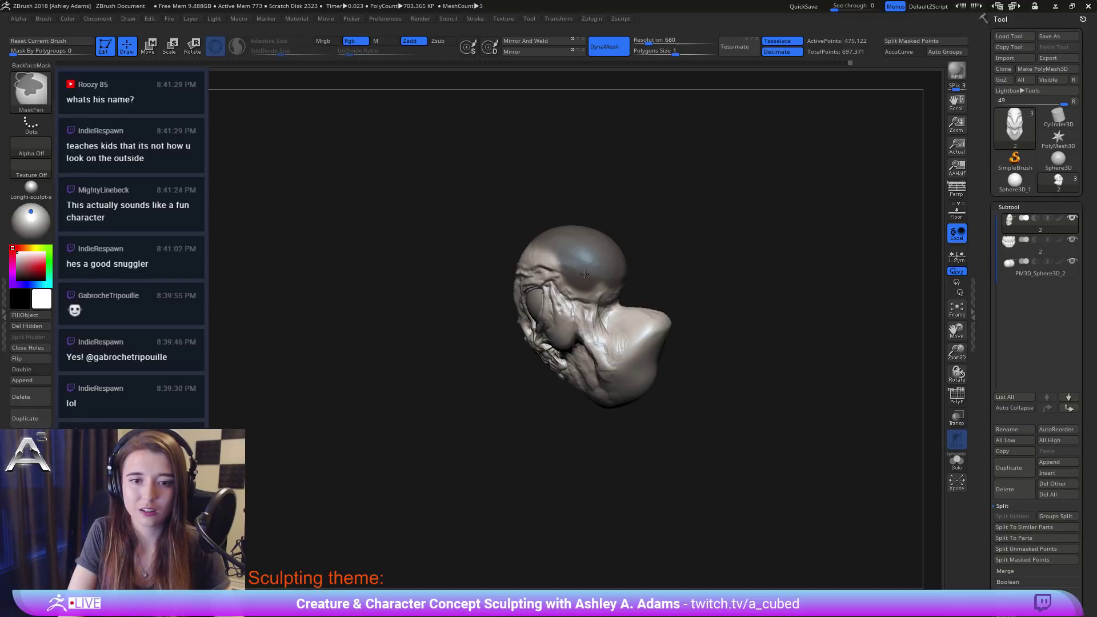
{"action": "mouse_move", "coordinate": [584, 274]}
{"action": "right_mouse_down"}
{"action": "mouse_move", "coordinate": [611, 270]}
{"action": "mouse_move", "coordinate": [563, 257]}
{"action": "right_mouse_up"}
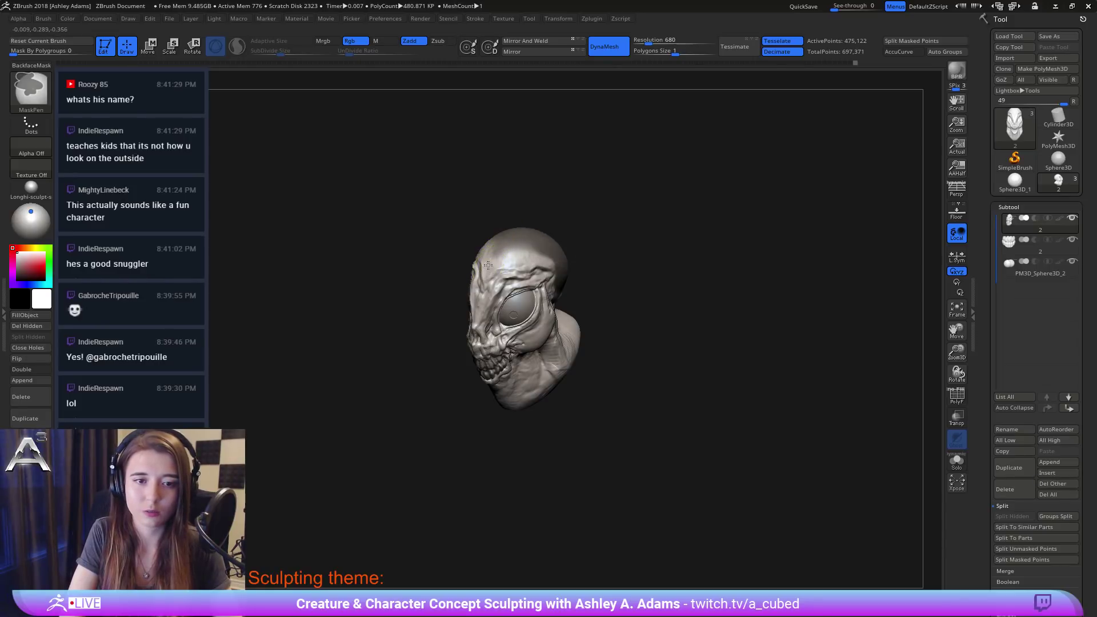
Step: Extend the cranium mask forward over the upper forehead and refine its edge at the temple
{"action": "left_click_drag", "start_coordinate": [488, 265], "coordinate": [516, 247], "text": "ctrl"}
{"action": "mouse_move", "coordinate": [562, 257]}
{"action": "right_mouse_down"}
{"action": "mouse_move", "coordinate": [529, 250]}
{"action": "mouse_move", "coordinate": [497, 269]}
{"action": "right_mouse_up"}
{"action": "left_click_drag", "start_coordinate": [490, 266], "coordinate": [509, 283], "text": "ctrl"}
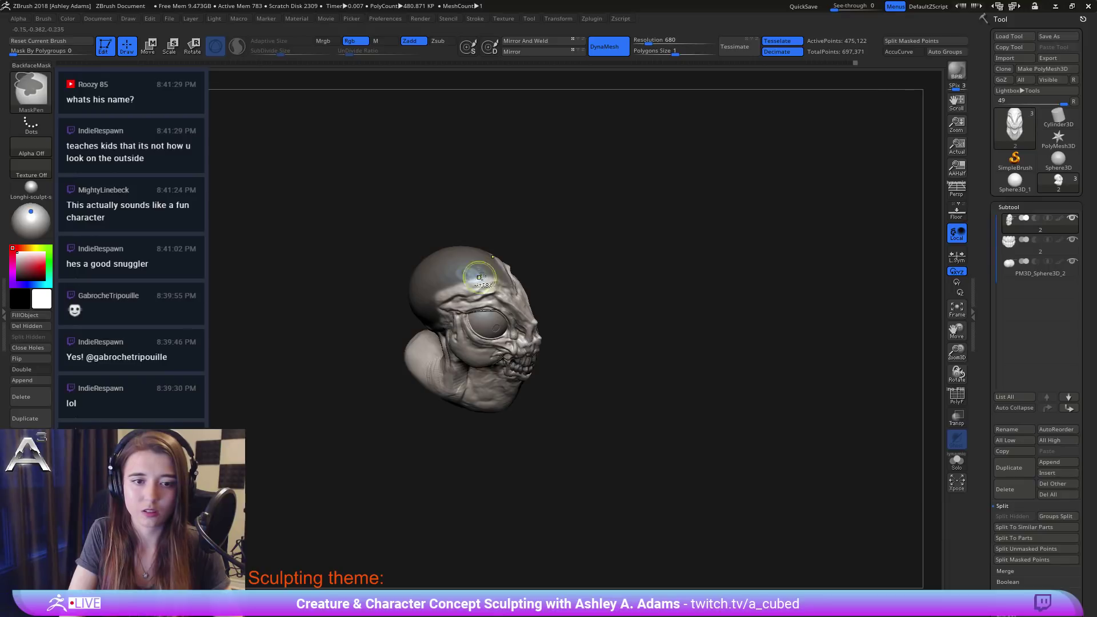
{"action": "right_click_drag", "start_coordinate": [479, 274], "coordinate": [463, 259]}
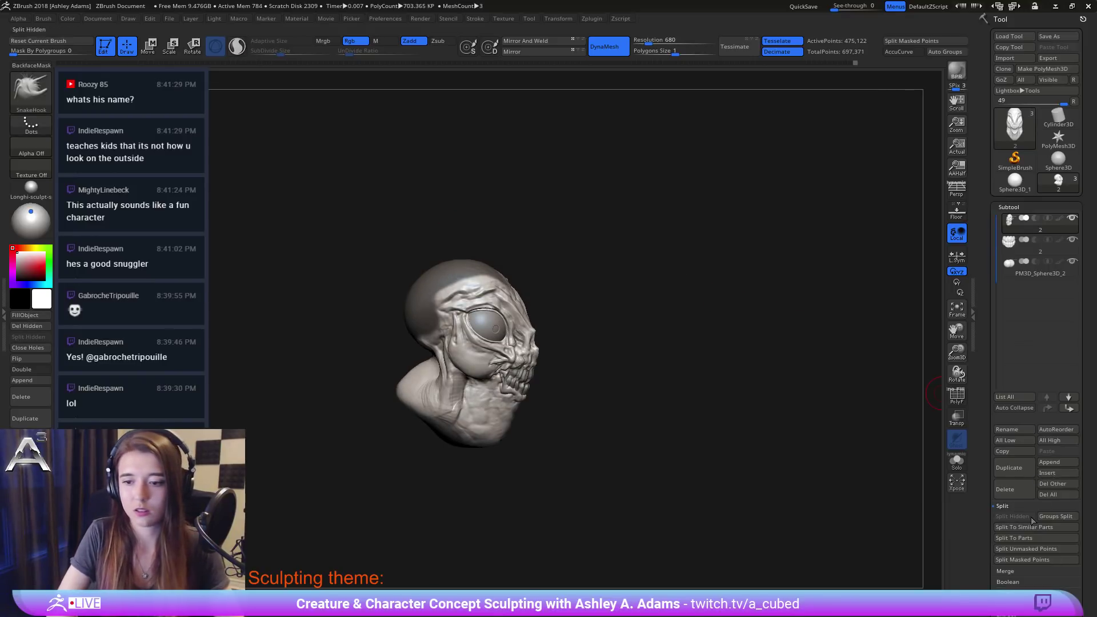
Step: Preview extracting the masked cranium, first at a thickness of 0.00007 and again at 0.00641
{"action": "left_click", "coordinate": [1002, 505]}
{"action": "left_click", "coordinate": [1009, 560]}
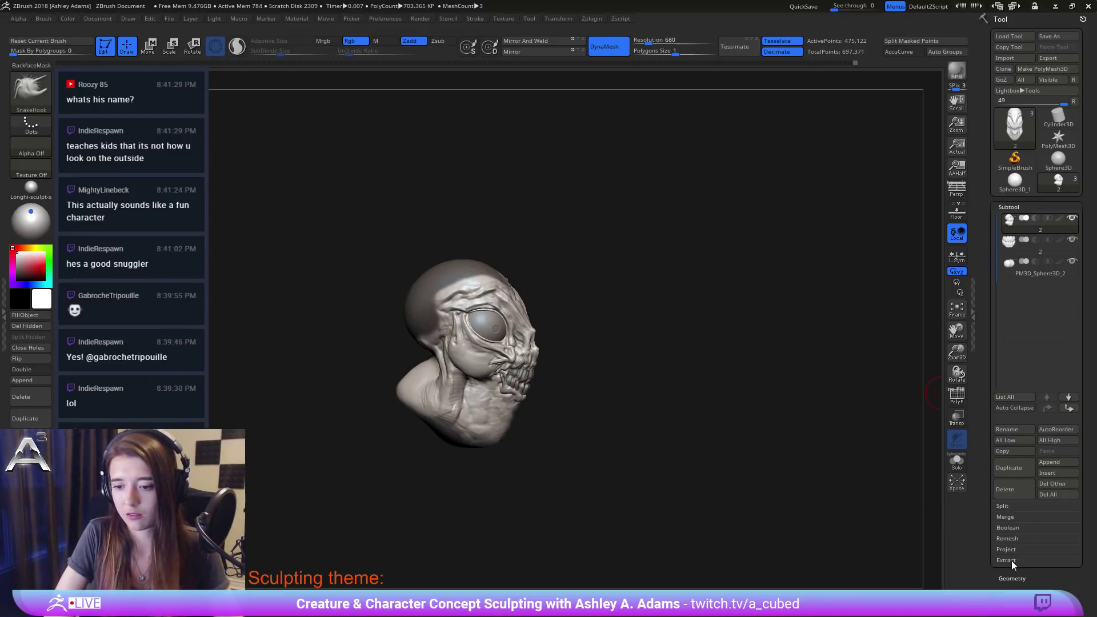
{"action": "left_click_drag", "start_coordinate": [1064, 579], "coordinate": [1061, 580]}
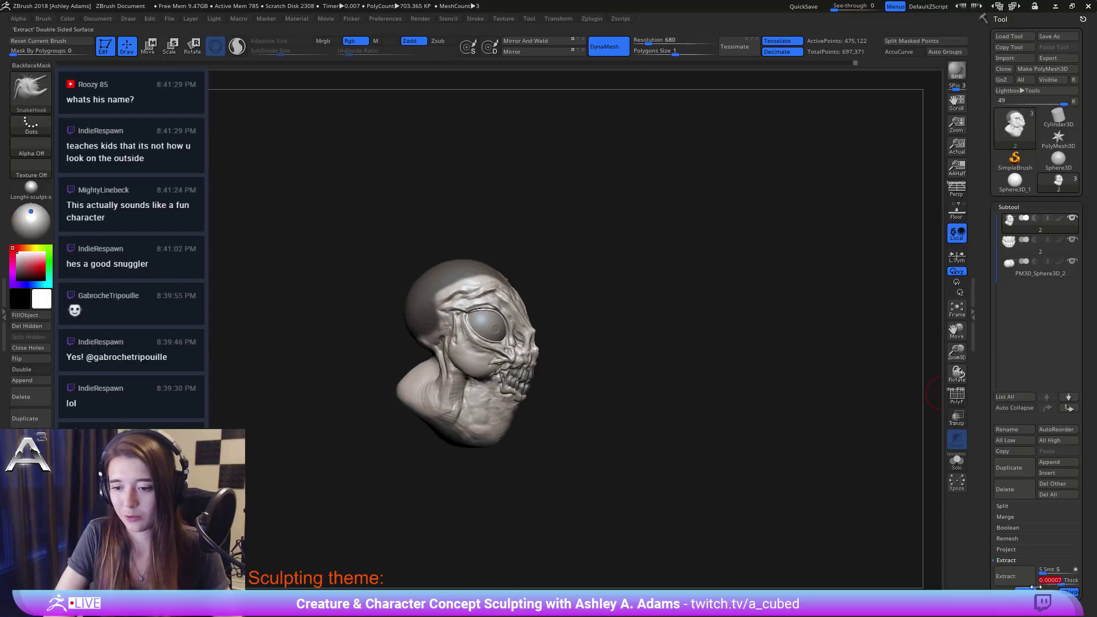
{"action": "left_click", "coordinate": [1020, 579]}
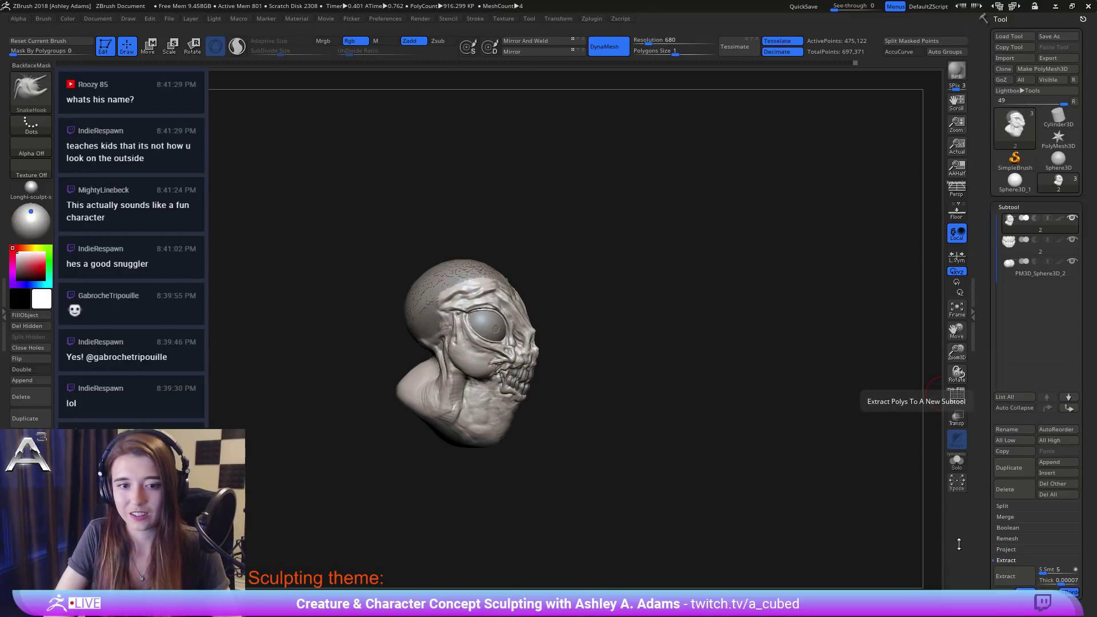
{"action": "mouse_move", "coordinate": [635, 370]}
{"action": "right_mouse_down", "text": "alt"}
{"action": "mouse_move", "coordinate": [756, 370]}
{"action": "mouse_move", "coordinate": [965, 484]}
{"action": "right_mouse_up", "text": "alt"}
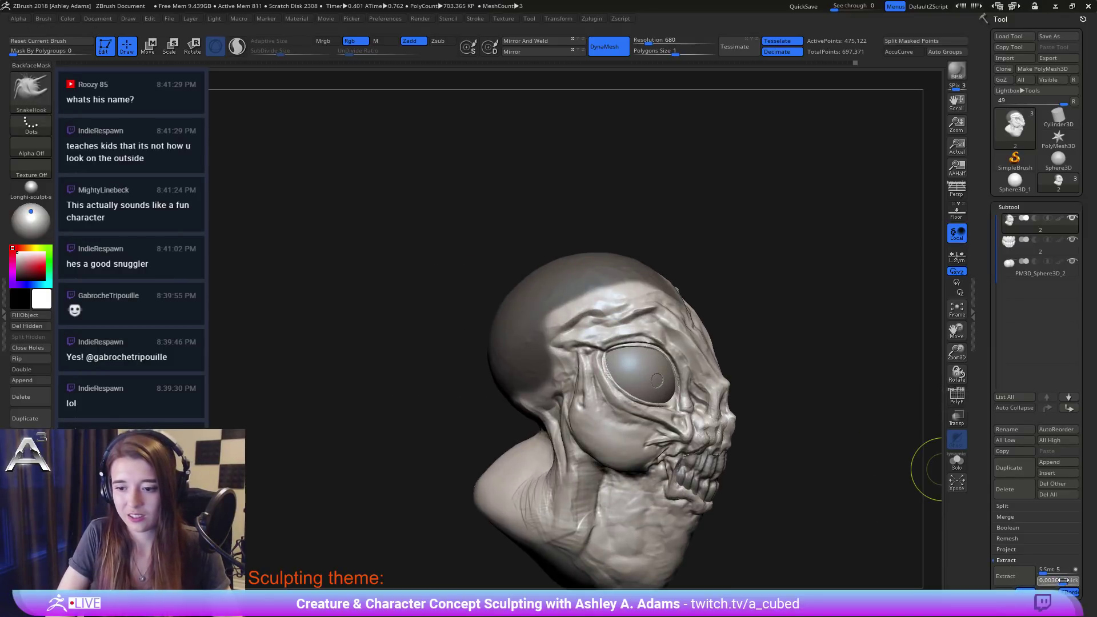
{"action": "left_click_drag", "start_coordinate": [1064, 579], "coordinate": [1062, 580]}
{"action": "left_click", "coordinate": [1004, 574]}
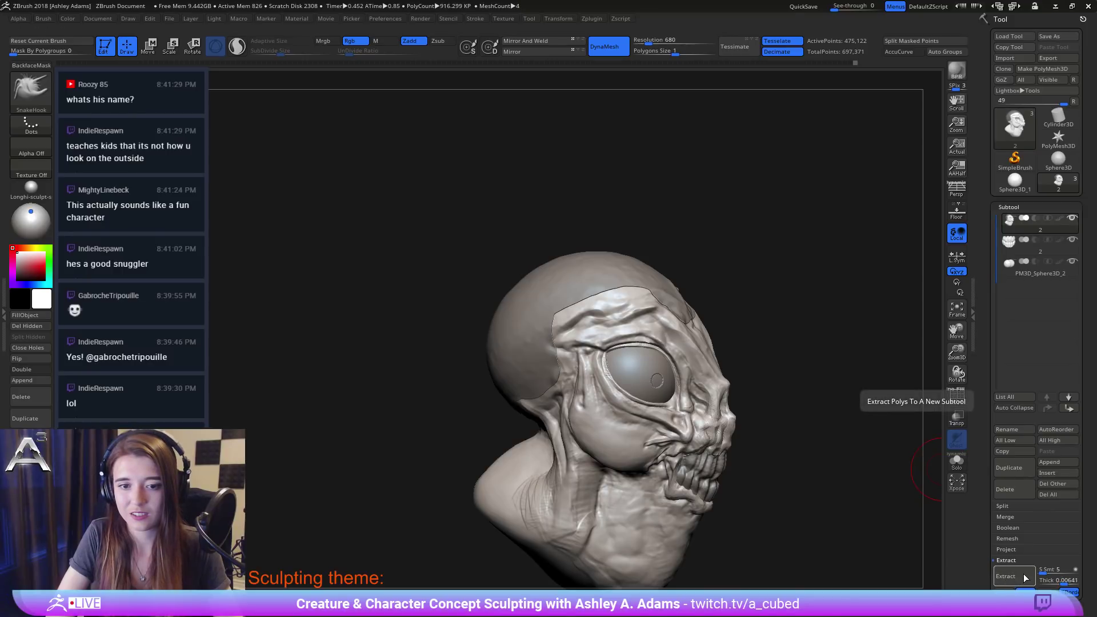
Step: Extract the masked cranium as a new subtool with a thickness of 0.06735 and accept the result
{"action": "left_click", "coordinate": [1064, 581]}
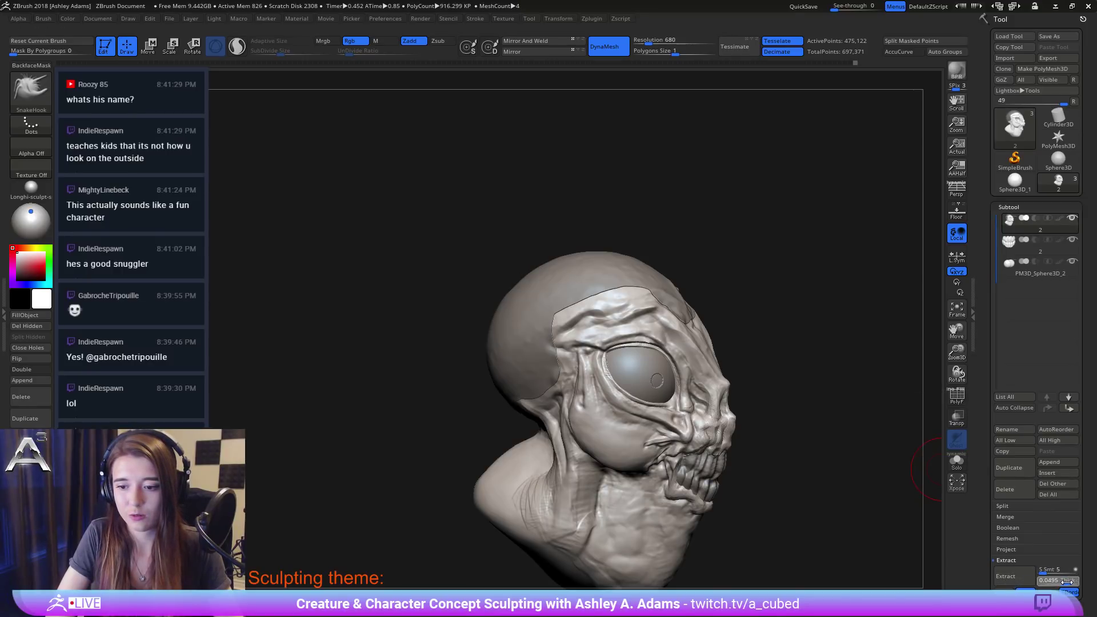
{"action": "left_click_drag", "start_coordinate": [1067, 581], "coordinate": [1068, 581]}
{"action": "left_click", "coordinate": [1007, 582]}
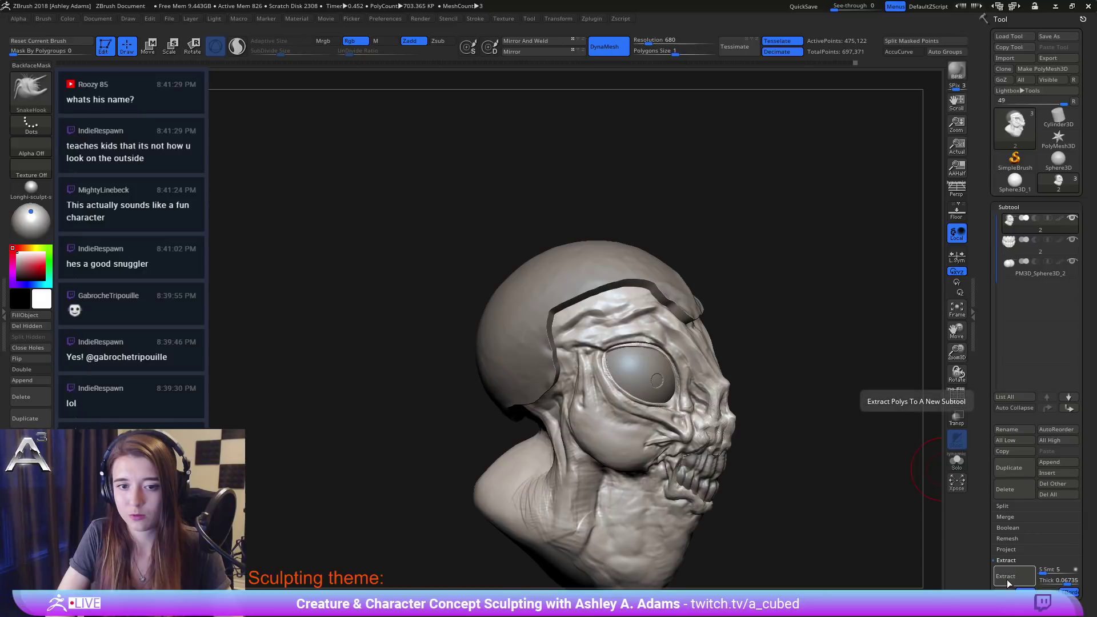
{"action": "left_click", "coordinate": [1005, 593]}
Step: Clear the mask on the head subtool and make the extracted cranium piece the active subtool
{"action": "left_click", "coordinate": [728, 375], "text": "ctrl"}
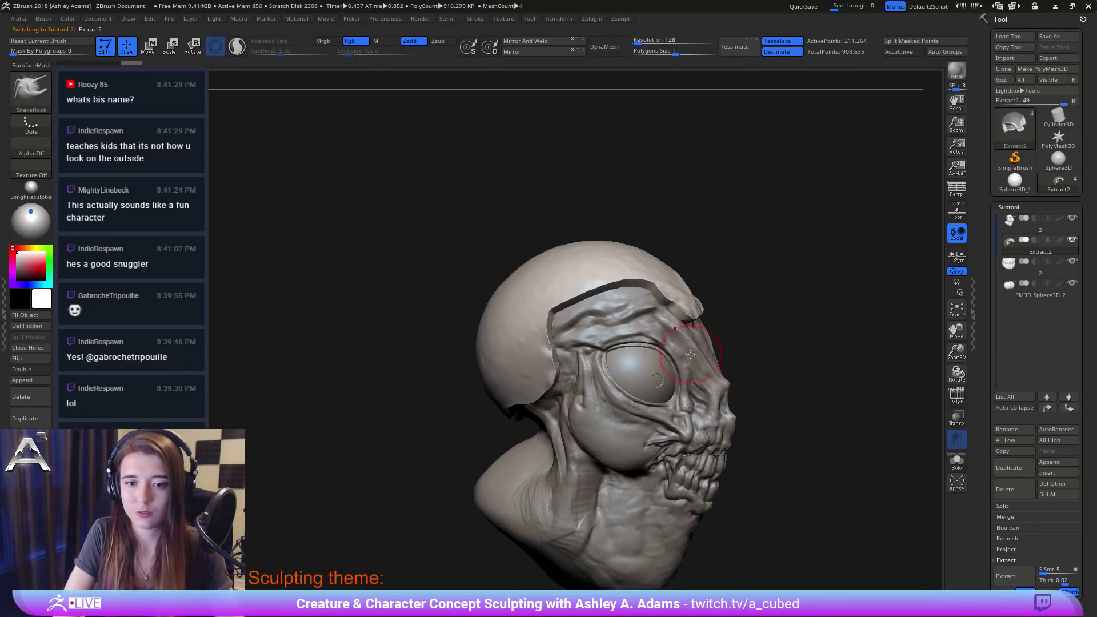
{"action": "left_click", "coordinate": [723, 384], "text": "alt"}
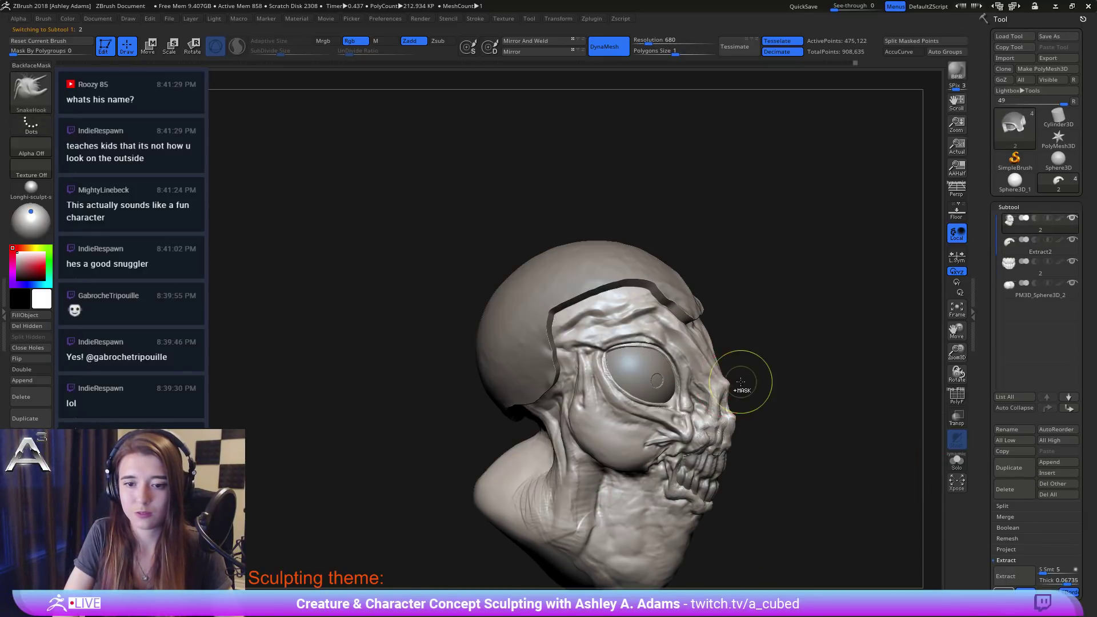
{"action": "left_click_drag", "start_coordinate": [750, 383], "coordinate": [814, 334], "text": "ctrl"}
{"action": "left_click", "coordinate": [684, 293], "text": "alt"}
Step: Smooth the hard rim of the extracted cranium piece along the forehead and temple
{"action": "right_click_drag", "start_coordinate": [684, 292], "coordinate": [657, 290]}
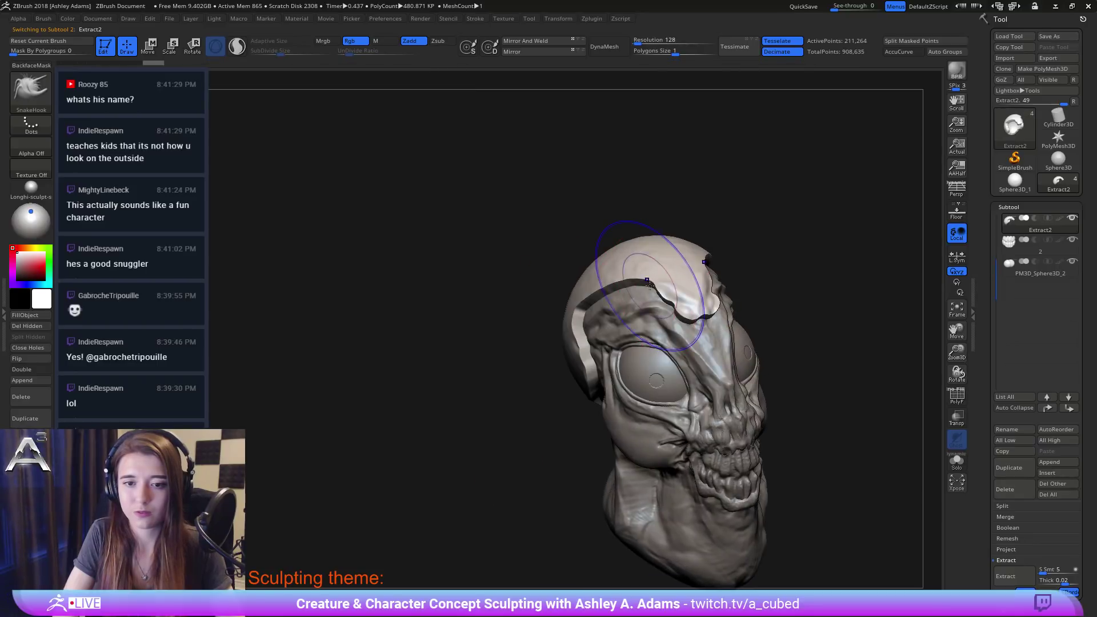
{"action": "mouse_move", "coordinate": [658, 291]}
{"action": "left_mouse_down", "text": "shift"}
{"action": "mouse_move", "coordinate": [680, 297]}
{"action": "mouse_move", "coordinate": [638, 285]}
{"action": "left_mouse_up", "text": "shift"}
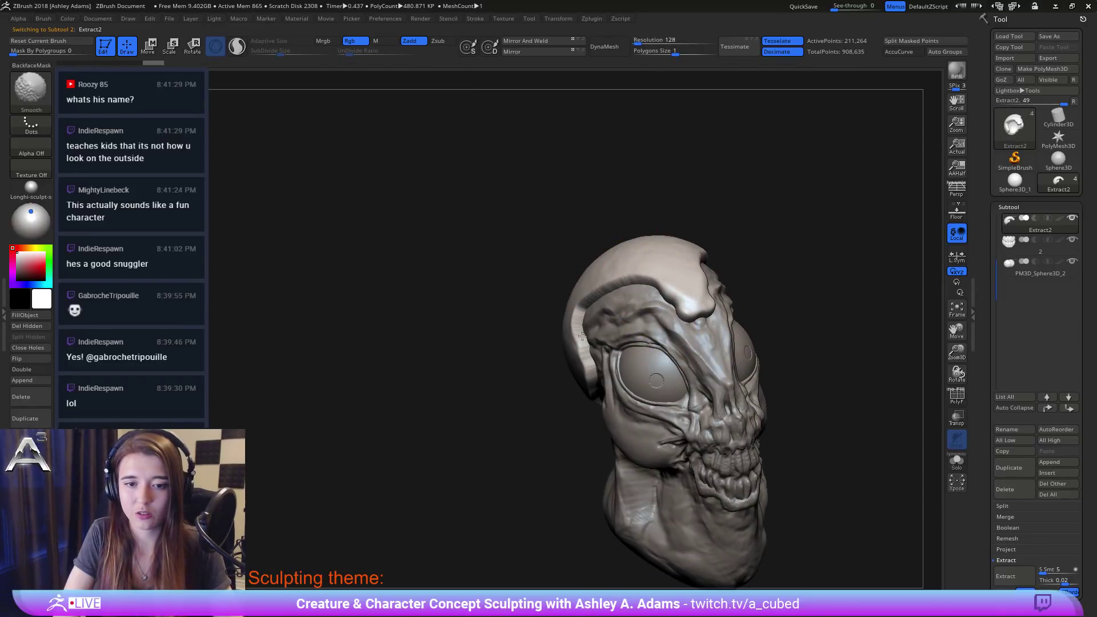
{"action": "left_click_drag", "start_coordinate": [582, 336], "coordinate": [638, 291], "text": "shift"}
{"action": "right_click_drag", "start_coordinate": [638, 290], "coordinate": [644, 256]}
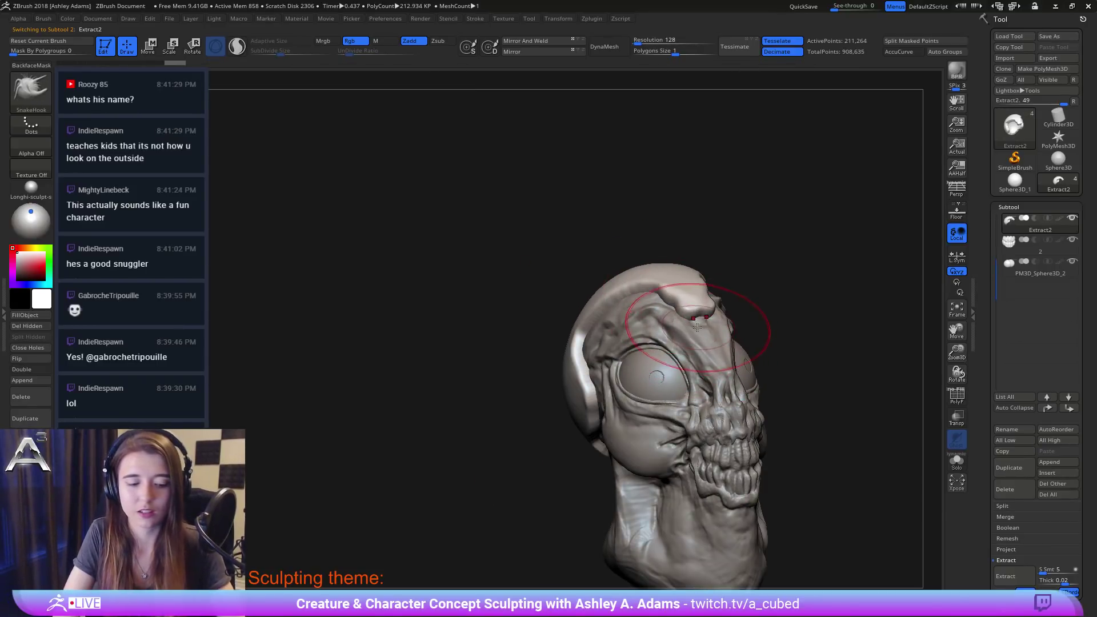
Step: Reshape the front edge of the cranium piece with SnakeHook so it settles onto the forehead
{"action": "right_click", "coordinate": [645, 350]}
{"action": "right_click_drag", "start_coordinate": [645, 350], "coordinate": [704, 334]}
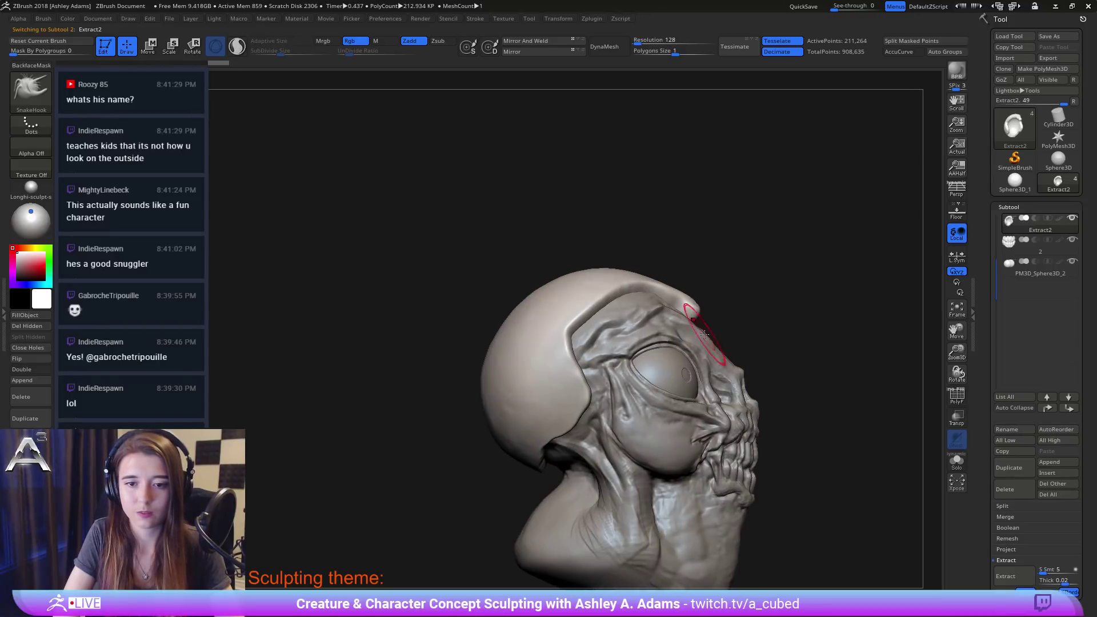
{"action": "left_click_drag", "start_coordinate": [700, 328], "coordinate": [697, 294]}
{"action": "right_click", "coordinate": [649, 376]}
{"action": "right_click_drag", "start_coordinate": [649, 375], "coordinate": [641, 375]}
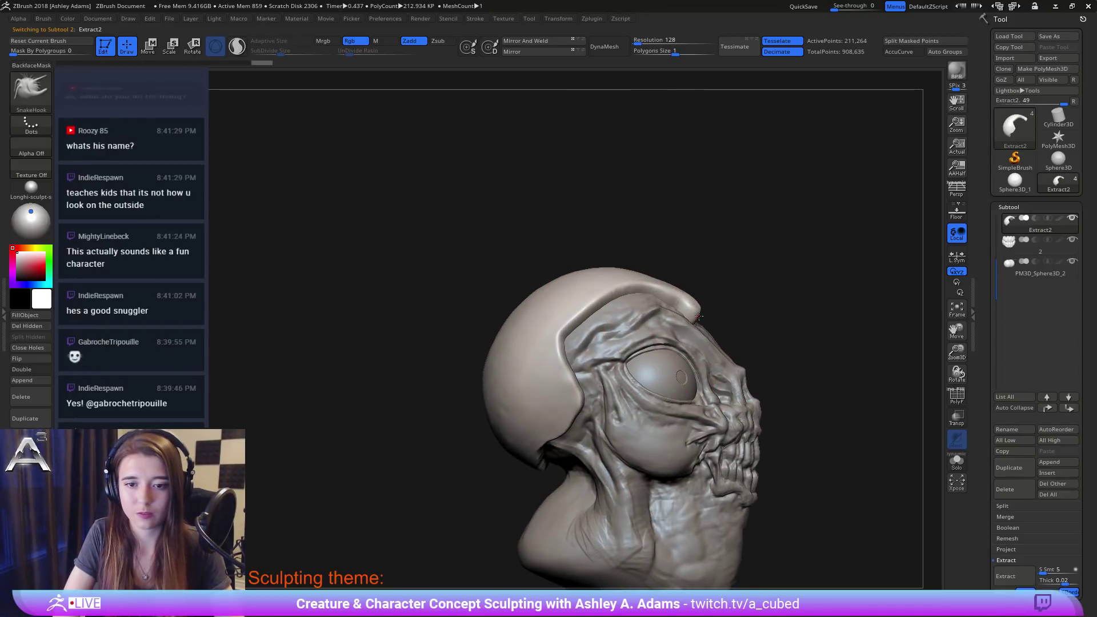
{"action": "left_click_drag", "start_coordinate": [674, 290], "coordinate": [693, 322]}
{"action": "right_click_drag", "start_coordinate": [693, 323], "coordinate": [657, 354]}
{"action": "right_click", "coordinate": [645, 376]}
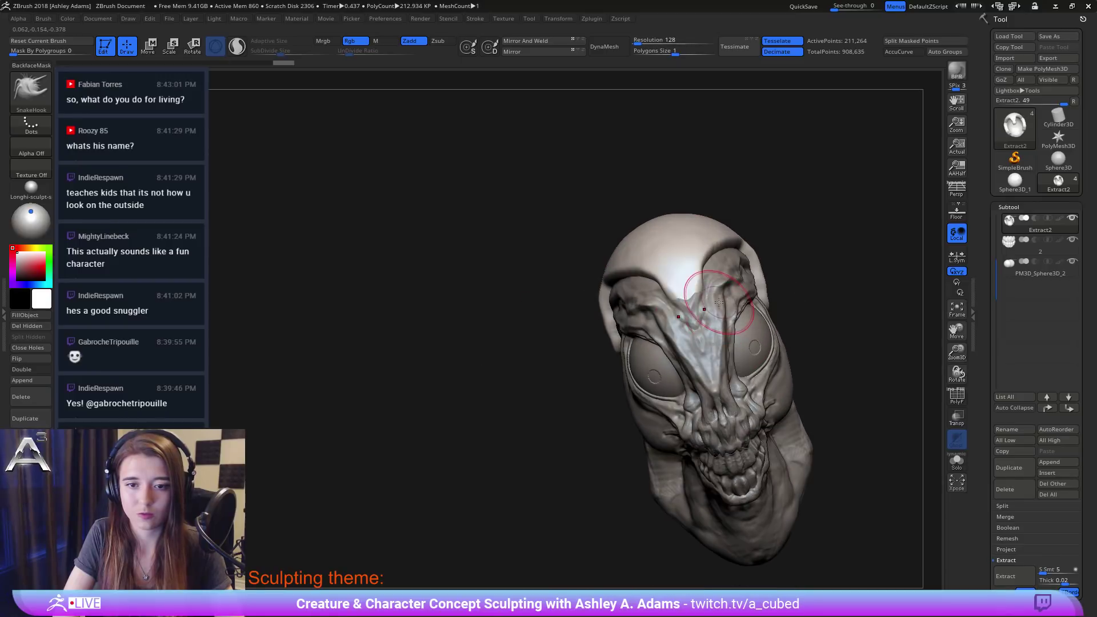
Step: Build up the cranium piece's edge over the forehead and temple with ClayBuildup to blend it into the head
{"action": "right_click_drag", "start_coordinate": [719, 299], "coordinate": [674, 294]}
{"action": "key", "text": "b"}
{"action": "key", "text": "c"}
{"action": "key", "text": "b"}
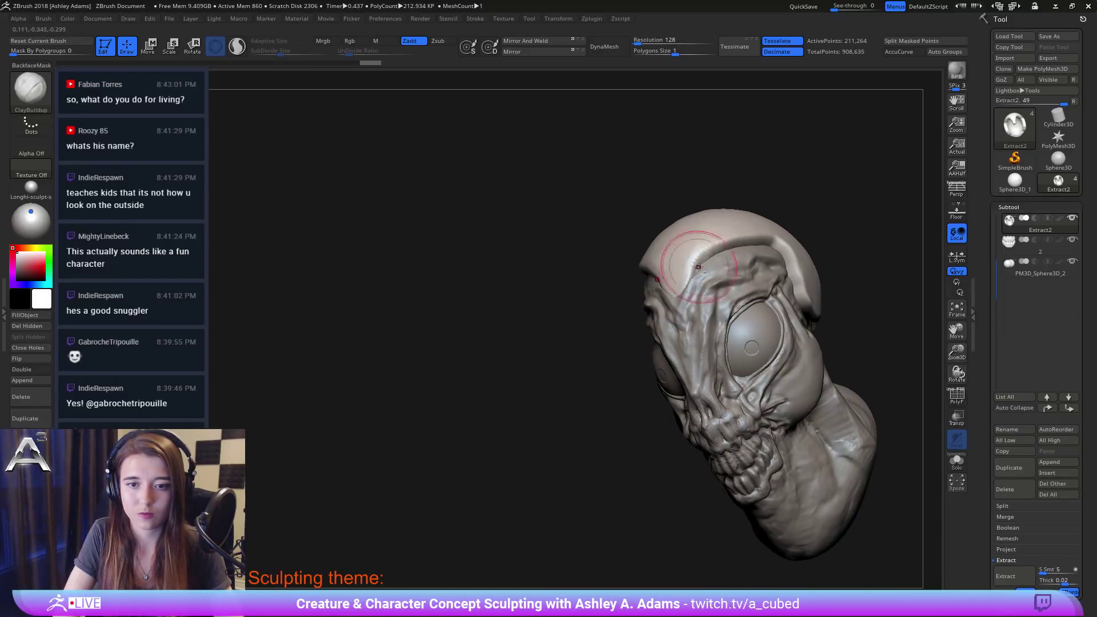
{"action": "mouse_move", "coordinate": [740, 235]}
{"action": "left_mouse_down"}
{"action": "mouse_move", "coordinate": [697, 249]}
{"action": "mouse_move", "coordinate": [752, 234]}
{"action": "mouse_move", "coordinate": [776, 240]}
{"action": "left_mouse_up"}
{"action": "mouse_move", "coordinate": [763, 245]}
{"action": "right_mouse_down"}
{"action": "mouse_move", "coordinate": [786, 246]}
{"action": "mouse_move", "coordinate": [681, 283]}
{"action": "right_mouse_up"}
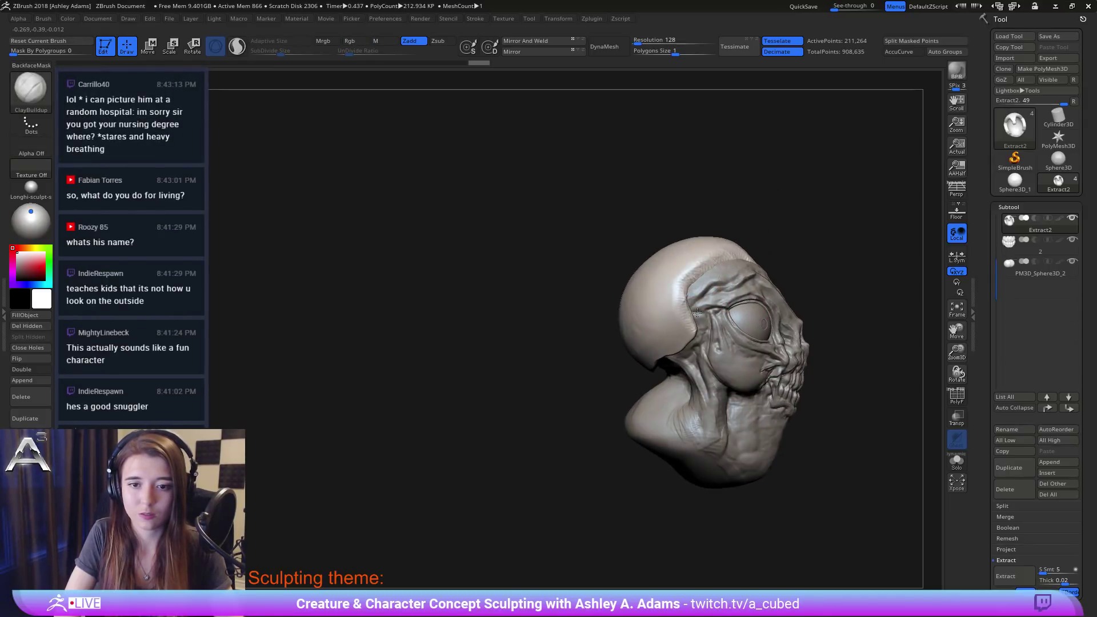
{"action": "right_click_drag", "start_coordinate": [690, 337], "coordinate": [654, 375]}
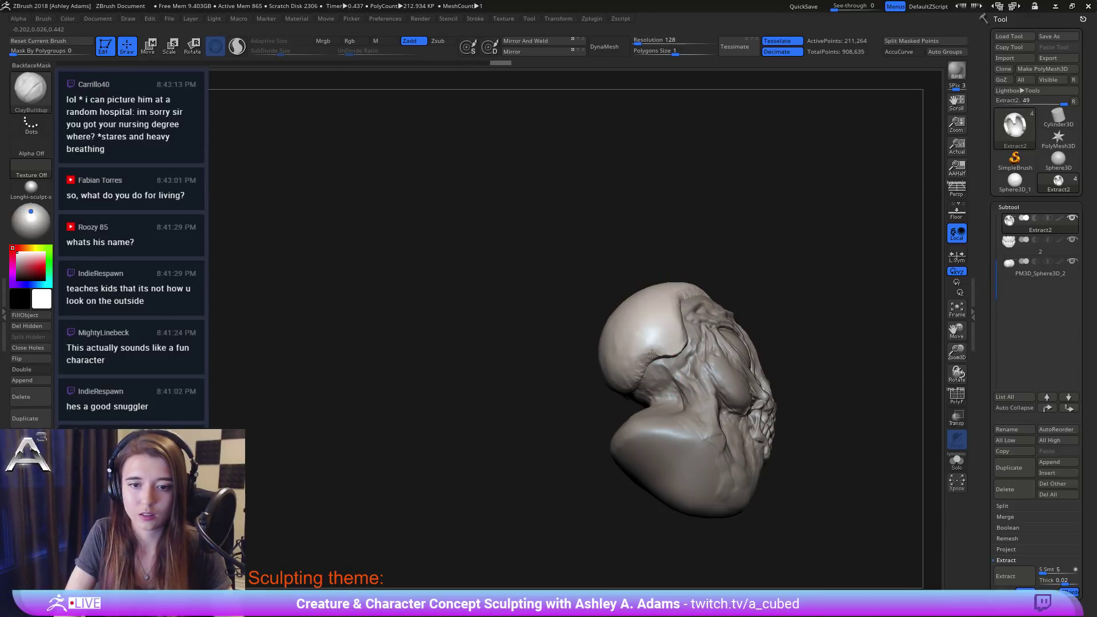
Step: Add clay at the cranium piece's lower back edge and pull that edge toward the nape with SnakeHook
{"action": "left_click_drag", "start_coordinate": [657, 352], "coordinate": [644, 371]}
{"action": "key", "text": "space"}
{"action": "key", "text": "b"}
{"action": "key", "text": "s"}
{"action": "key", "text": "h"}
{"action": "right_click_drag", "start_coordinate": [644, 370], "coordinate": [647, 379]}
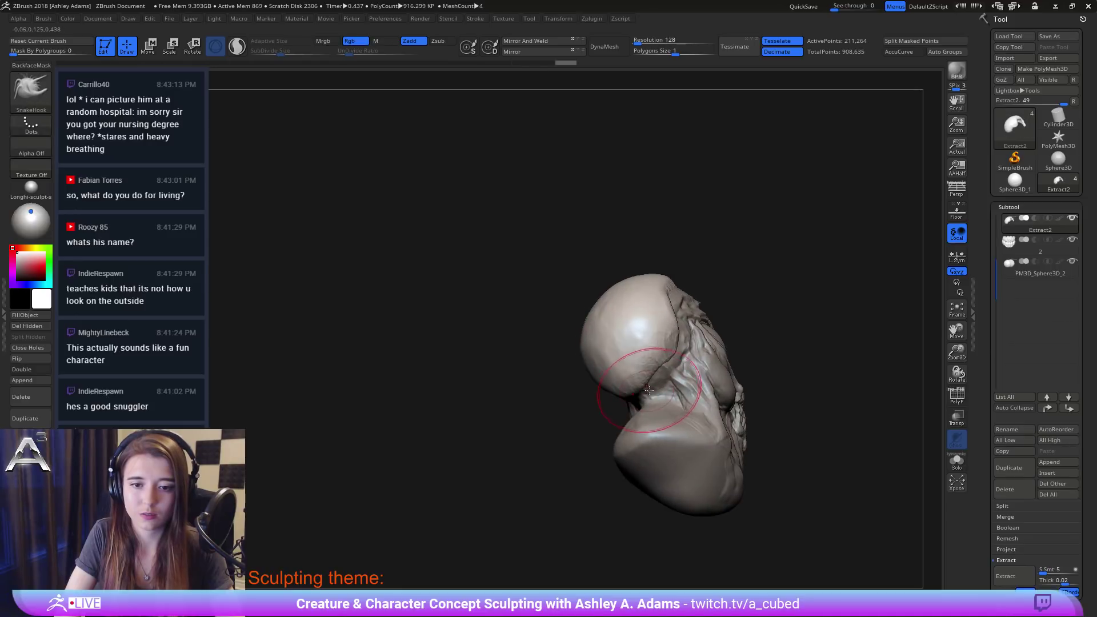
{"action": "left_click_drag", "start_coordinate": [644, 377], "coordinate": [652, 390]}
{"action": "right_click_drag", "start_coordinate": [646, 388], "coordinate": [594, 372]}
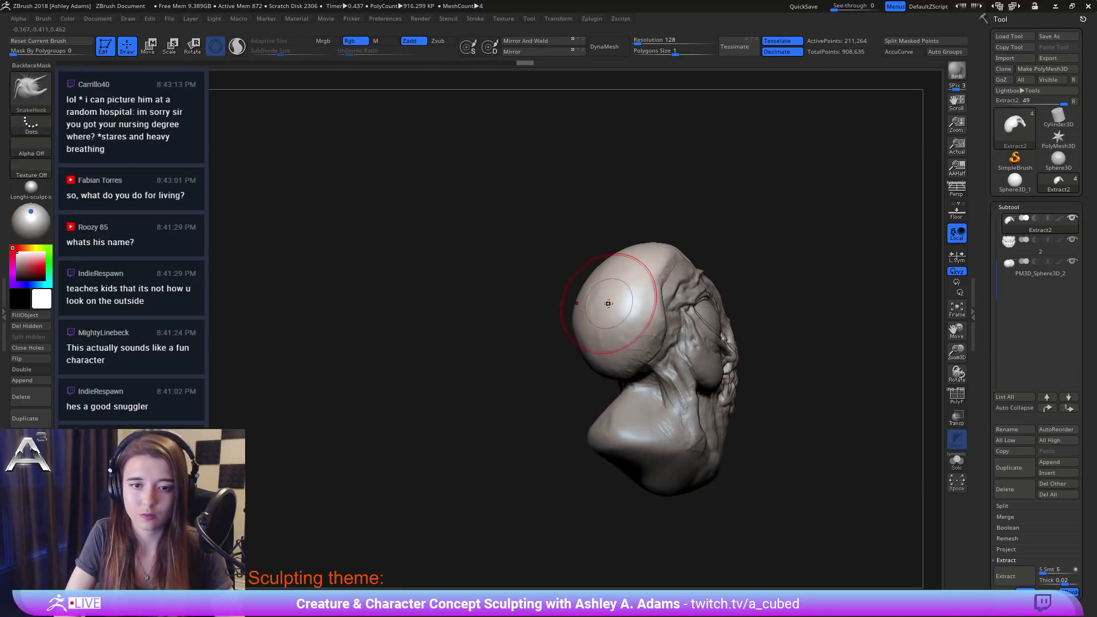
Step: Pull the crown of the cranium piece slightly upward with SnakeHook to refine its silhouette
{"action": "mouse_move", "coordinate": [624, 269]}
{"action": "right_mouse_down"}
{"action": "mouse_move", "coordinate": [677, 271]}
{"action": "mouse_move", "coordinate": [667, 229]}
{"action": "mouse_move", "coordinate": [607, 251]}
{"action": "right_mouse_up"}
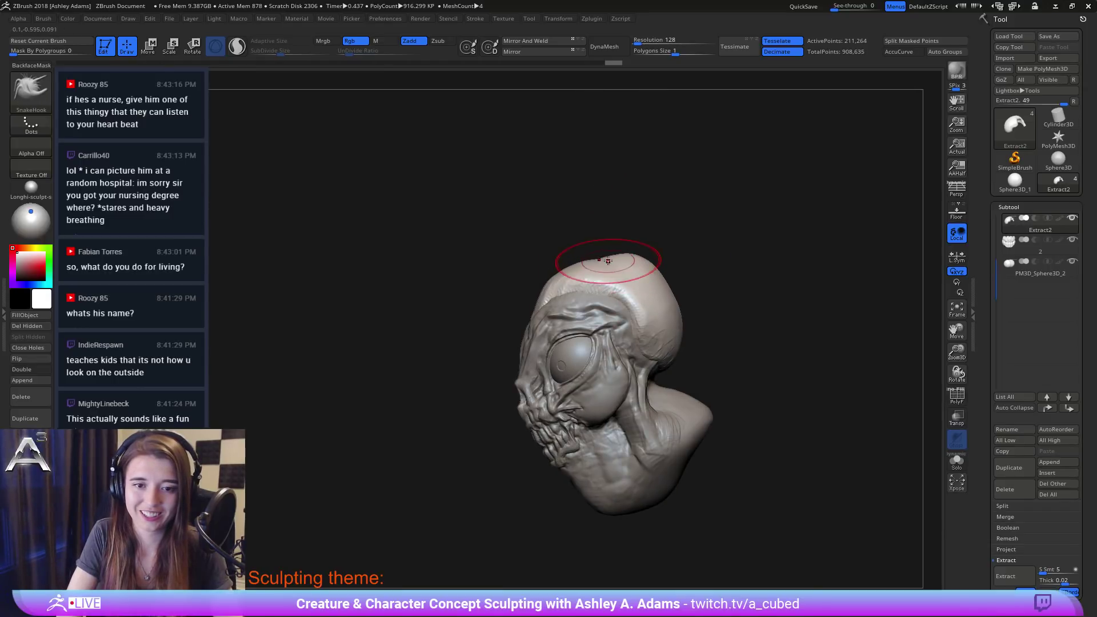
{"action": "right_click", "coordinate": [608, 260]}
{"action": "left_click_drag", "start_coordinate": [604, 265], "coordinate": [605, 258]}
{"action": "right_click_drag", "start_coordinate": [598, 261], "coordinate": [624, 240]}
{"action": "right_click", "coordinate": [630, 265]}
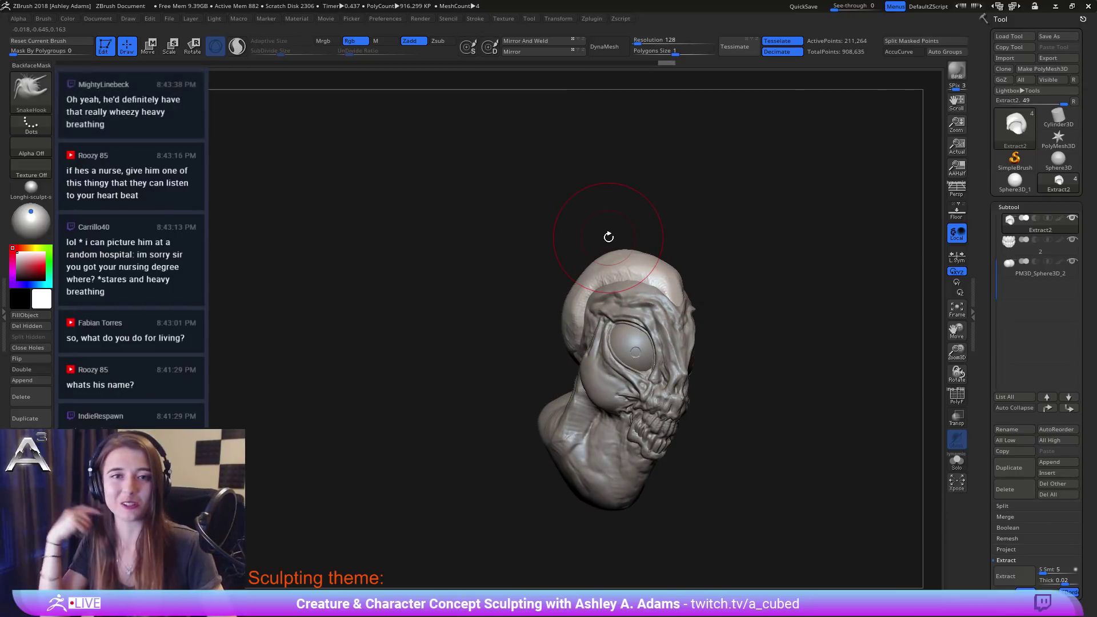
{"action": "mouse_move", "coordinate": [519, 247]}
{"action": "right_mouse_down"}
{"action": "mouse_move", "coordinate": [557, 297]}
{"action": "mouse_move", "coordinate": [541, 294]}
{"action": "mouse_move", "coordinate": [582, 297]}
{"action": "mouse_move", "coordinate": [554, 290]}
{"action": "right_mouse_up"}
{"action": "right_click", "coordinate": [575, 286]}
{"action": "right_click", "coordinate": [587, 298]}
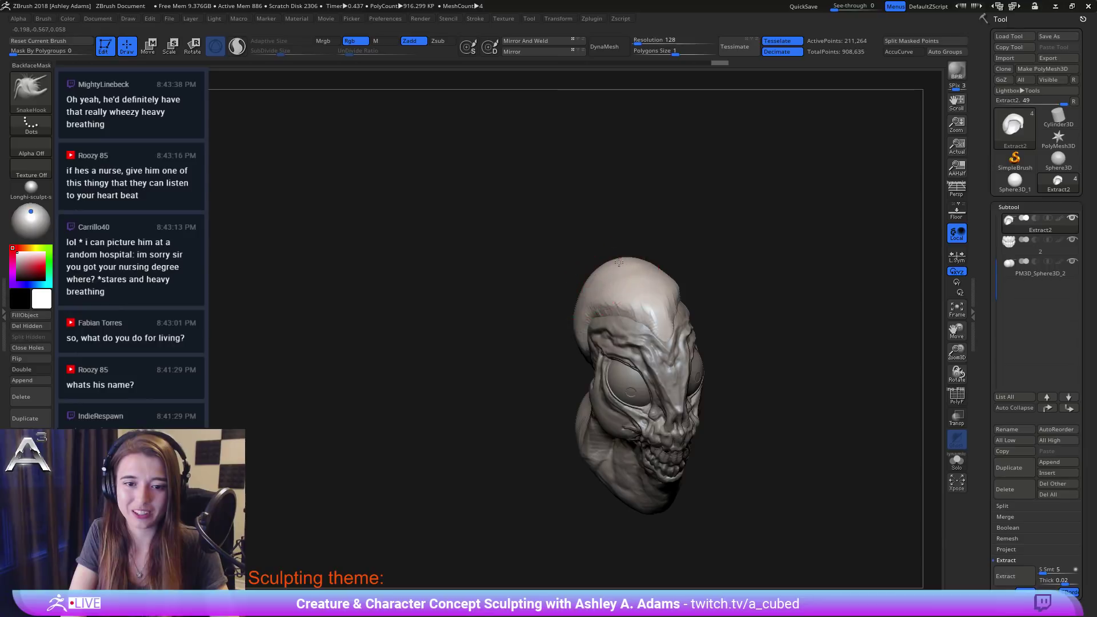
Step: Add ClayBuildup strokes across the front and side of the cranium piece to blend its surface
{"action": "key", "text": "b"}
{"action": "key", "text": "c"}
{"action": "key", "text": "b"}
{"action": "mouse_move", "coordinate": [619, 263]}
{"action": "right_mouse_down"}
{"action": "mouse_move", "coordinate": [614, 296]}
{"action": "mouse_move", "coordinate": [678, 292]}
{"action": "mouse_move", "coordinate": [654, 292]}
{"action": "right_mouse_up"}
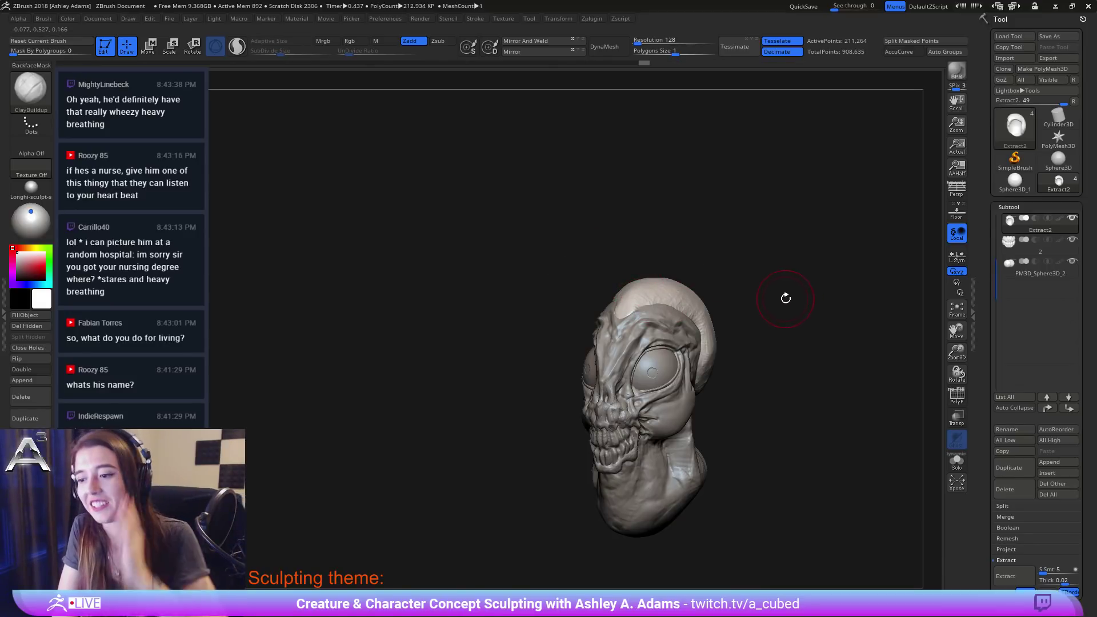
{"action": "mouse_move", "coordinate": [650, 299]}
{"action": "right_mouse_down"}
{"action": "mouse_move", "coordinate": [680, 308]}
{"action": "mouse_move", "coordinate": [670, 324]}
{"action": "mouse_move", "coordinate": [700, 282]}
{"action": "right_mouse_up"}
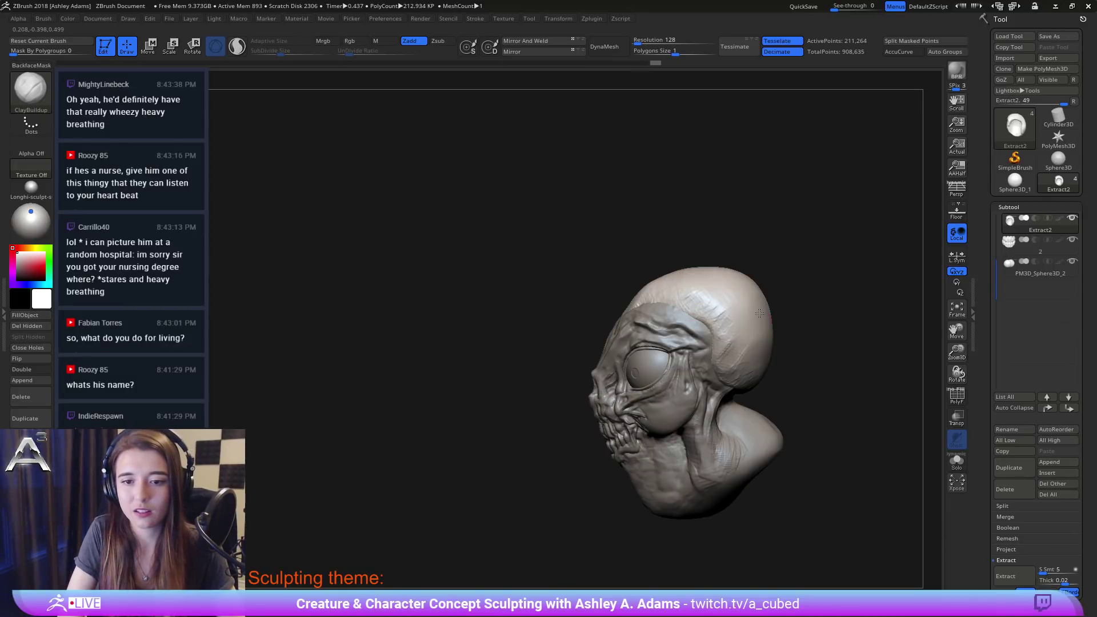
{"action": "mouse_move", "coordinate": [760, 313]}
{"action": "right_mouse_down"}
{"action": "mouse_move", "coordinate": [714, 357]}
{"action": "mouse_move", "coordinate": [639, 370]}
{"action": "mouse_move", "coordinate": [656, 342]}
{"action": "right_mouse_up"}
{"action": "right_click", "coordinate": [637, 371]}
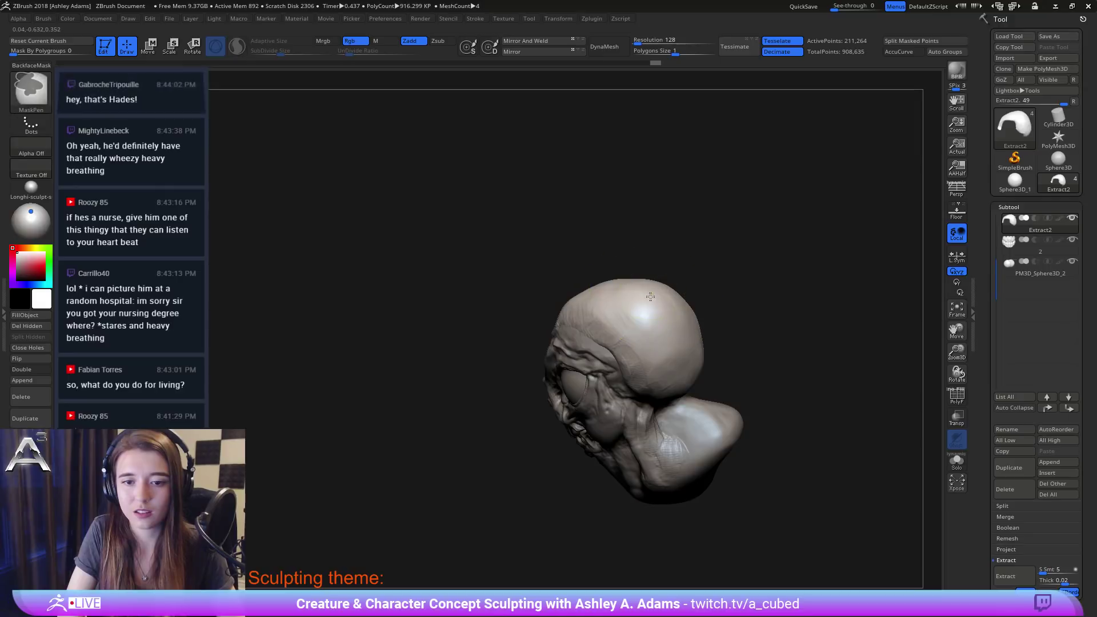
Step: Mask a round patch on the upper back of the cranium and invert the mask so only that patch is editable
{"action": "right_click", "coordinate": [688, 299]}
{"action": "left_click_drag", "start_coordinate": [691, 301], "coordinate": [675, 302]}
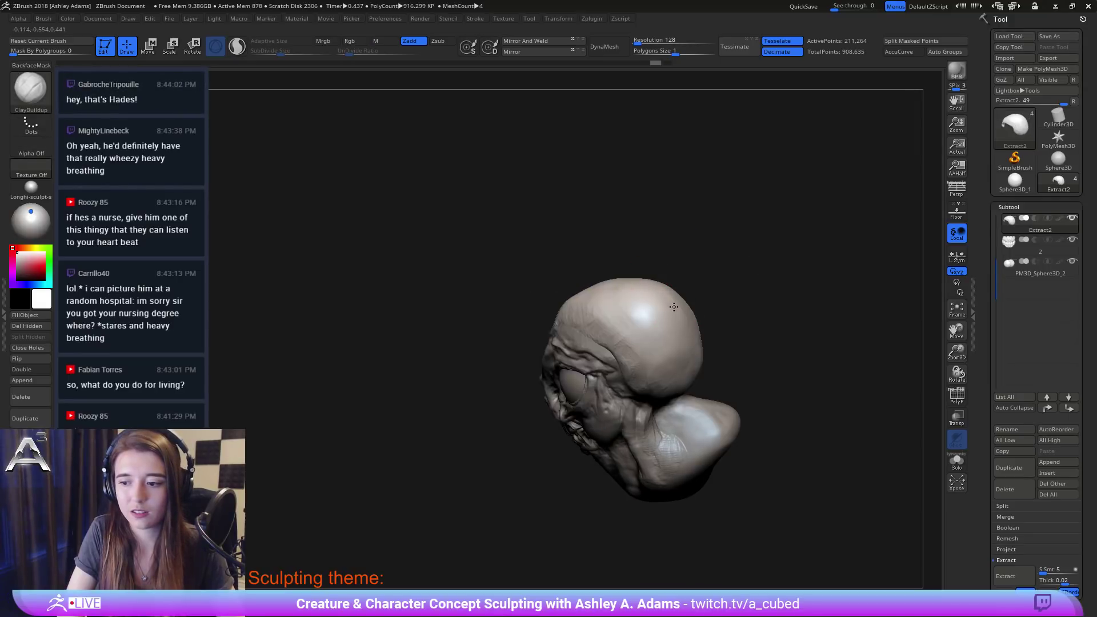
{"action": "right_click_drag", "start_coordinate": [655, 274], "coordinate": [649, 309]}
{"action": "left_click_drag", "start_coordinate": [649, 309], "coordinate": [666, 305], "text": "ctrl"}
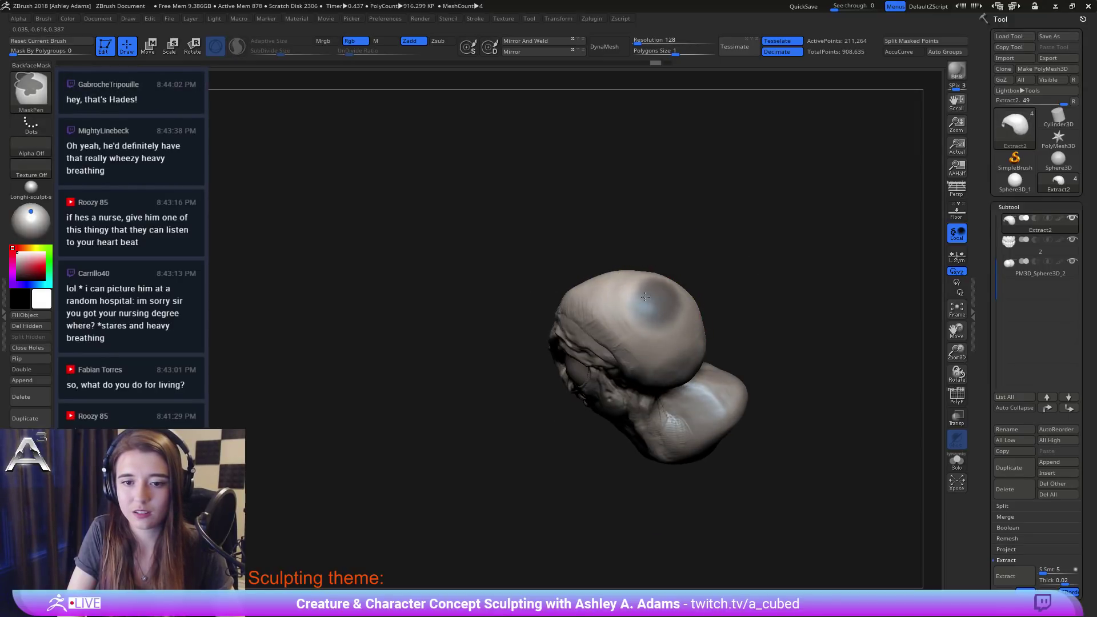
{"action": "right_click_drag", "start_coordinate": [697, 307], "coordinate": [685, 259]}
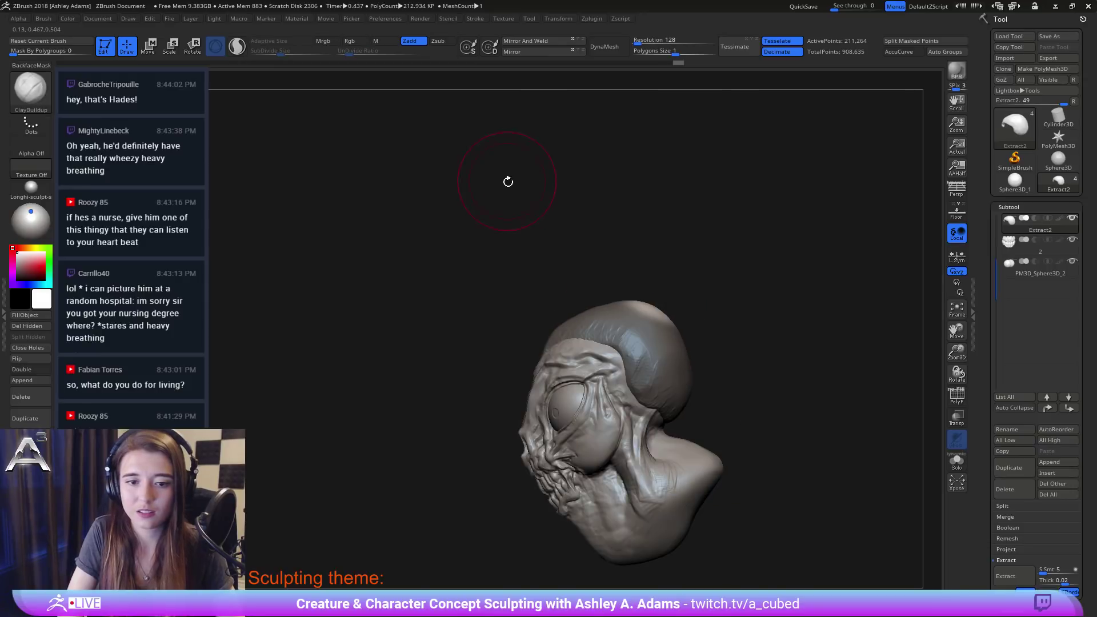
Step: Enable Sculptris Pro with a Subdivide Size of 0.34064 and pull a tail-like stalk out of the unmasked patch with SnakeHook
{"action": "left_click", "coordinate": [235, 47]}
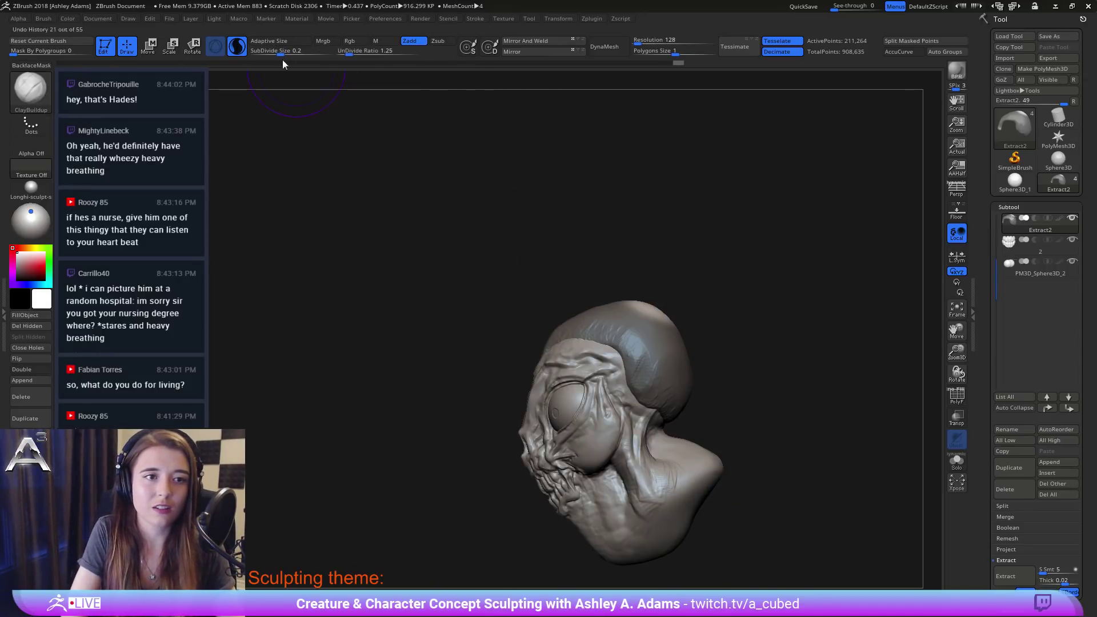
{"action": "left_click_drag", "start_coordinate": [279, 53], "coordinate": [284, 53]}
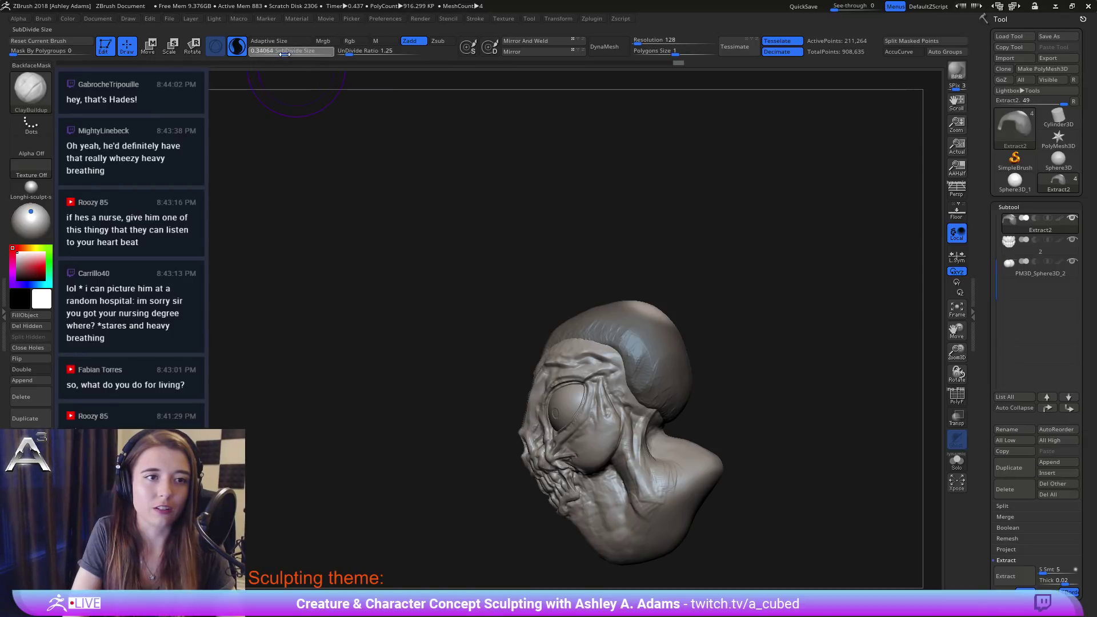
{"action": "key", "text": "space"}
{"action": "key", "text": "b"}
{"action": "key", "text": "s"}
{"action": "key", "text": "h"}
{"action": "mouse_move", "coordinate": [640, 310]}
{"action": "left_mouse_down"}
{"action": "mouse_move", "coordinate": [653, 310]}
{"action": "mouse_move", "coordinate": [657, 247]}
{"action": "mouse_move", "coordinate": [681, 252]}
{"action": "mouse_move", "coordinate": [663, 275]}
{"action": "left_mouse_up"}
{"action": "mouse_move", "coordinate": [662, 275]}
{"action": "right_mouse_down"}
{"action": "mouse_move", "coordinate": [681, 298]}
{"action": "mouse_move", "coordinate": [735, 286]}
{"action": "mouse_move", "coordinate": [726, 292]}
{"action": "right_mouse_up"}
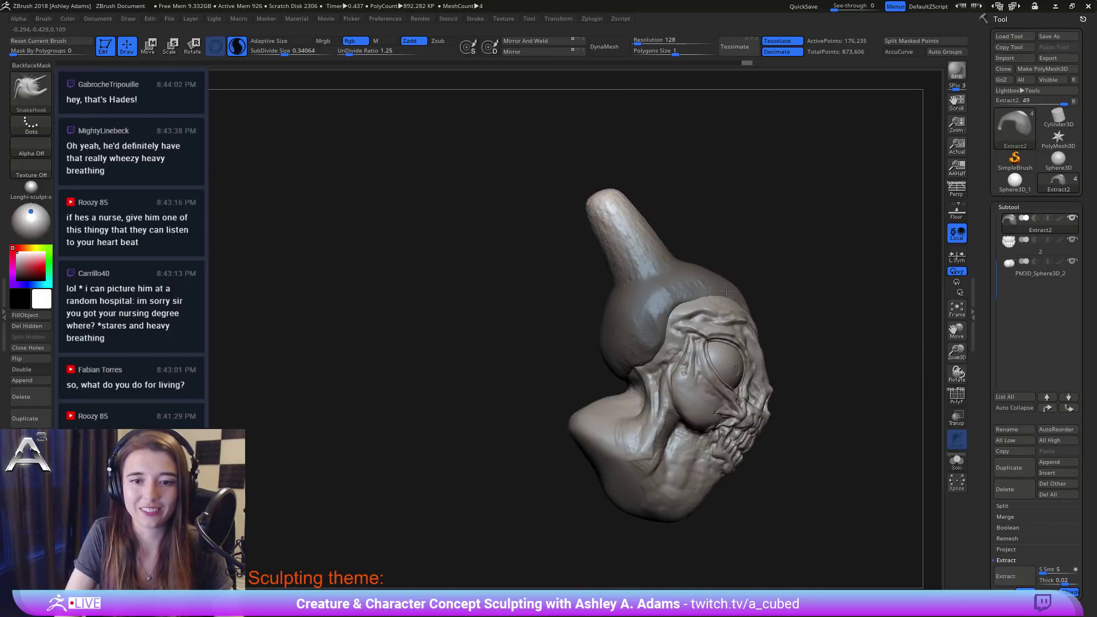
Step: Clear the mask and stretch the stalk downward behind the head into a long tail with SnakeHook
{"action": "left_click_drag", "start_coordinate": [718, 219], "coordinate": [723, 225], "text": "ctrl"}
{"action": "key", "text": "space"}
{"action": "mouse_move", "coordinate": [616, 212]}
{"action": "left_mouse_down"}
{"action": "mouse_move", "coordinate": [551, 211]}
{"action": "mouse_move", "coordinate": [528, 252]}
{"action": "mouse_move", "coordinate": [545, 365]}
{"action": "mouse_move", "coordinate": [489, 517]}
{"action": "left_mouse_up"}
{"action": "key", "text": "space"}
{"action": "key", "text": "space"}
{"action": "key", "text": "space"}
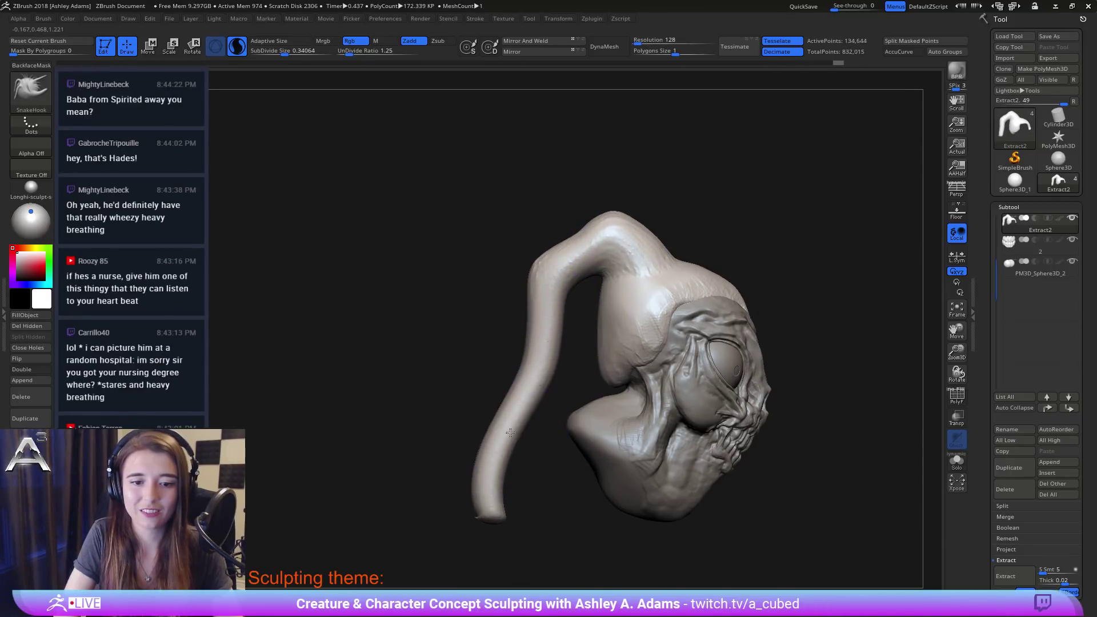
Step: Bend the lower part of the tail toward the back, smooth its upper curve, and turn off Sculptris Pro
{"action": "left_click_drag", "start_coordinate": [510, 432], "coordinate": [550, 426]}
{"action": "left_click_drag", "start_coordinate": [506, 476], "coordinate": [537, 500]}
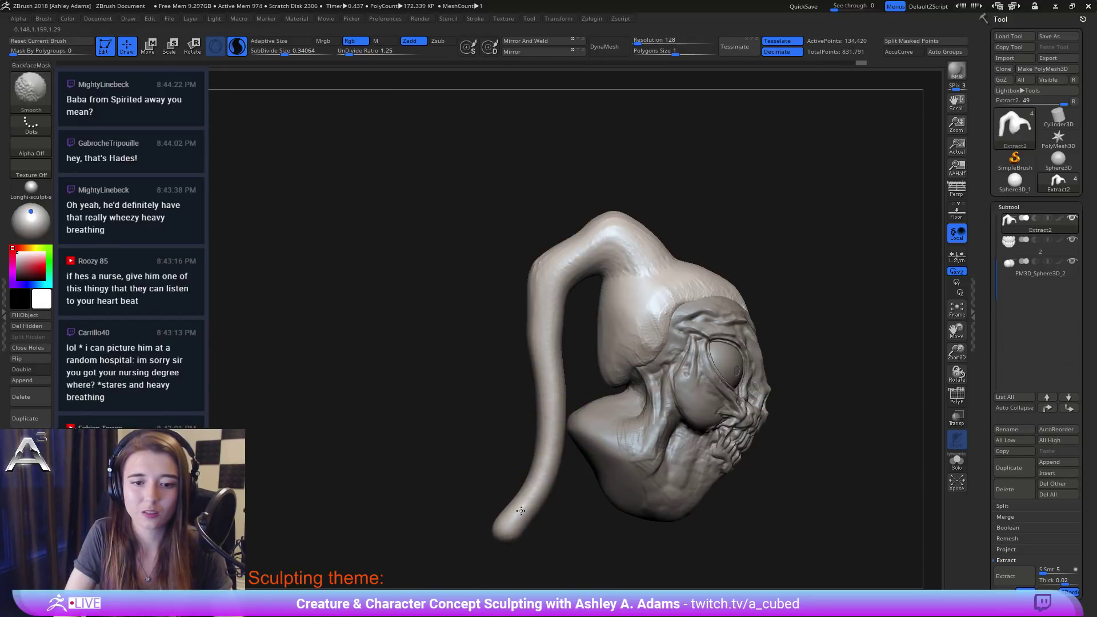
{"action": "left_click_drag", "start_coordinate": [546, 252], "coordinate": [577, 231], "text": "shift"}
{"action": "left_click", "coordinate": [236, 47]}
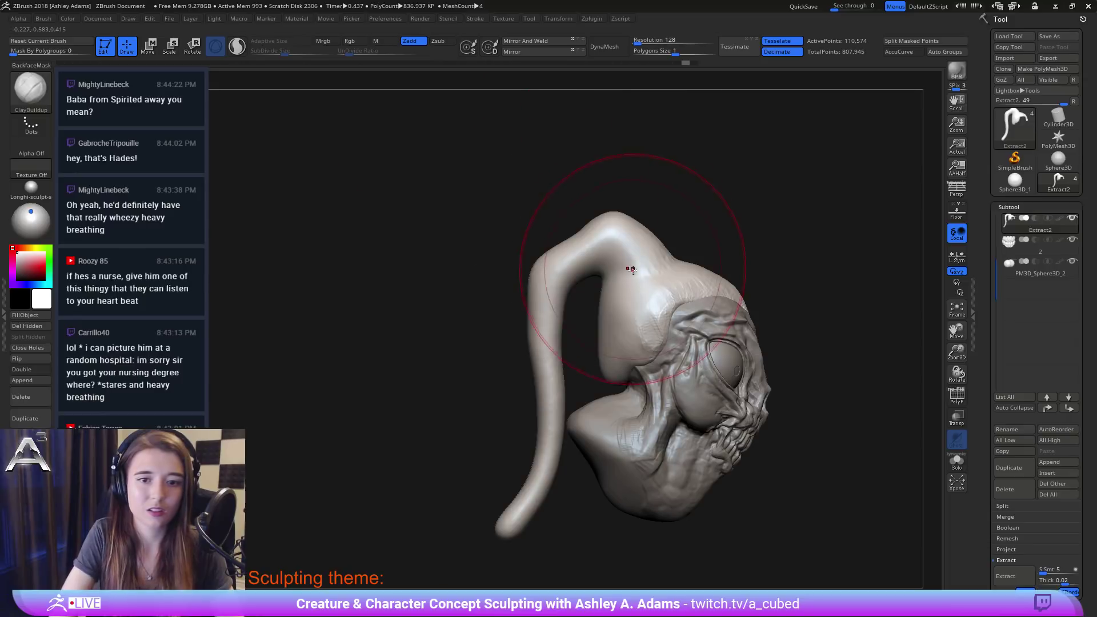
Step: Carve a crease with DamStandard around the base of the tail where it joins the cranium
{"action": "right_click", "coordinate": [630, 271]}
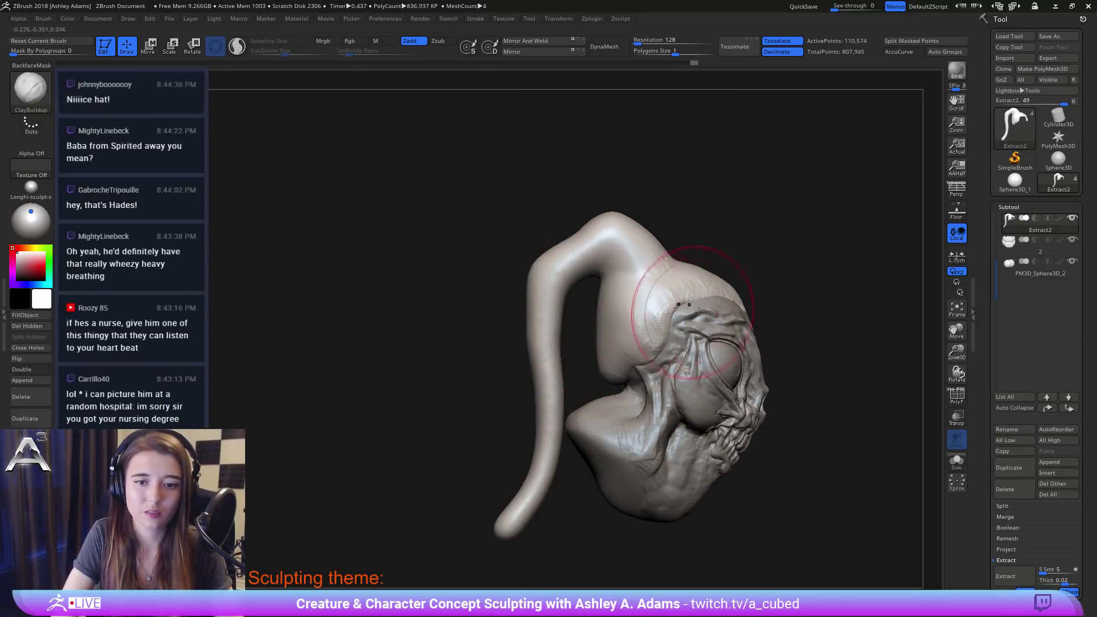
{"action": "mouse_move", "coordinate": [817, 321]}
{"action": "right_mouse_down"}
{"action": "mouse_move", "coordinate": [764, 332]}
{"action": "mouse_move", "coordinate": [591, 267]}
{"action": "right_mouse_up"}
{"action": "key", "text": "space"}
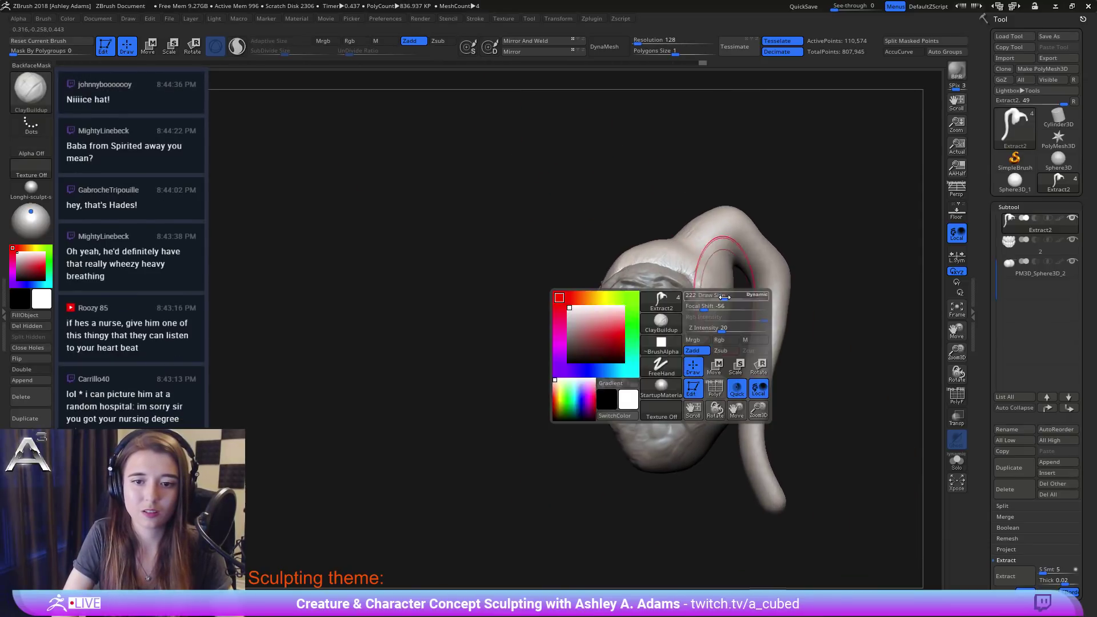
{"action": "left_click_drag", "start_coordinate": [720, 296], "coordinate": [756, 291]}
{"action": "right_click_drag", "start_coordinate": [665, 273], "coordinate": [626, 269]}
{"action": "key", "text": "space"}
{"action": "left_click_drag", "start_coordinate": [674, 261], "coordinate": [737, 235]}
{"action": "right_click_drag", "start_coordinate": [656, 228], "coordinate": [600, 247], "text": "alt"}
{"action": "right_click_drag", "start_coordinate": [601, 247], "coordinate": [641, 249]}
{"action": "key", "text": "b"}
{"action": "key", "text": "d"}
{"action": "key", "text": "s"}
{"action": "left_click_drag", "start_coordinate": [634, 255], "coordinate": [690, 289]}
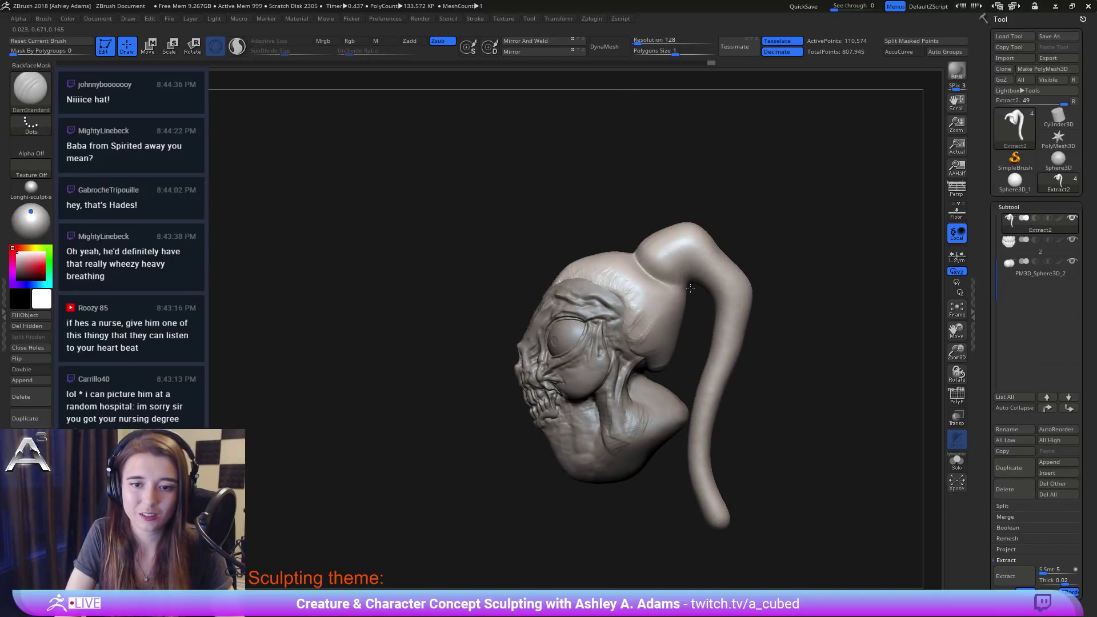
{"action": "right_click_drag", "start_coordinate": [662, 287], "coordinate": [629, 287]}
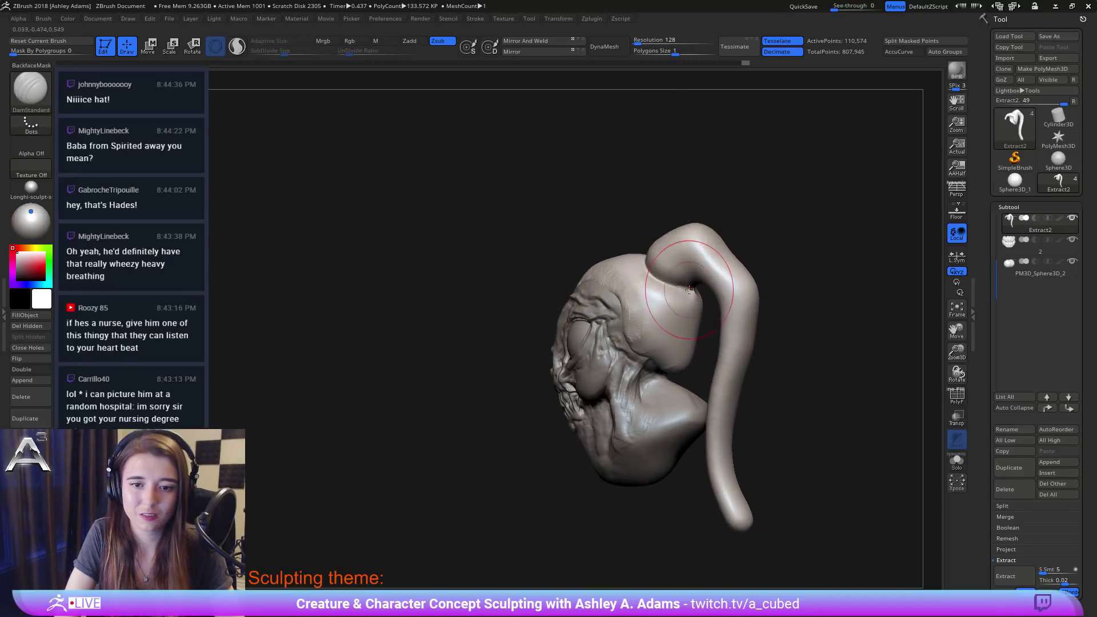
{"action": "left_click_drag", "start_coordinate": [651, 275], "coordinate": [675, 288]}
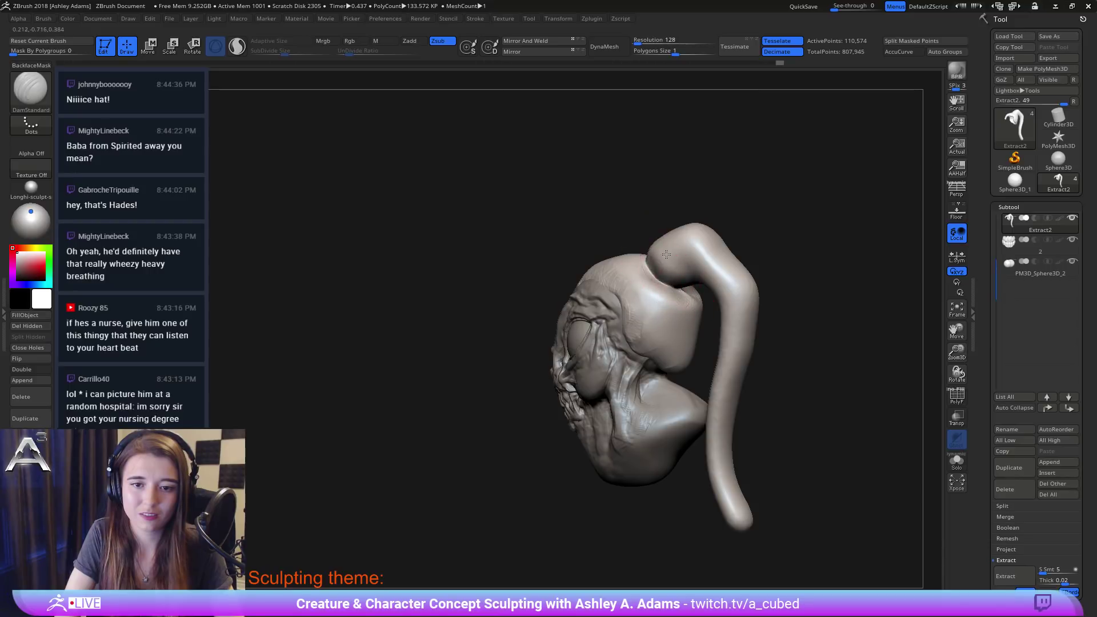
Step: Build up volume over the tail's upper bend with ClayBuildup, with BackfaceMask turned on
{"action": "right_click_drag", "start_coordinate": [666, 254], "coordinate": [688, 252]}
{"action": "key", "text": "b"}
{"action": "key", "text": "c"}
{"action": "key", "text": "b"}
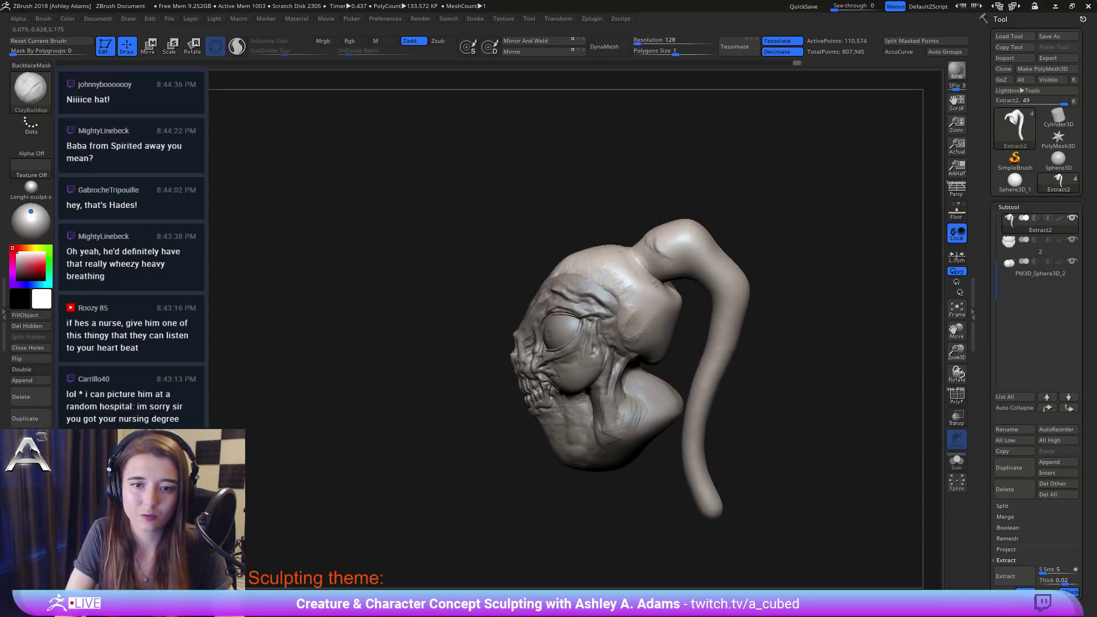
{"action": "right_click_drag", "start_coordinate": [679, 307], "coordinate": [692, 299]}
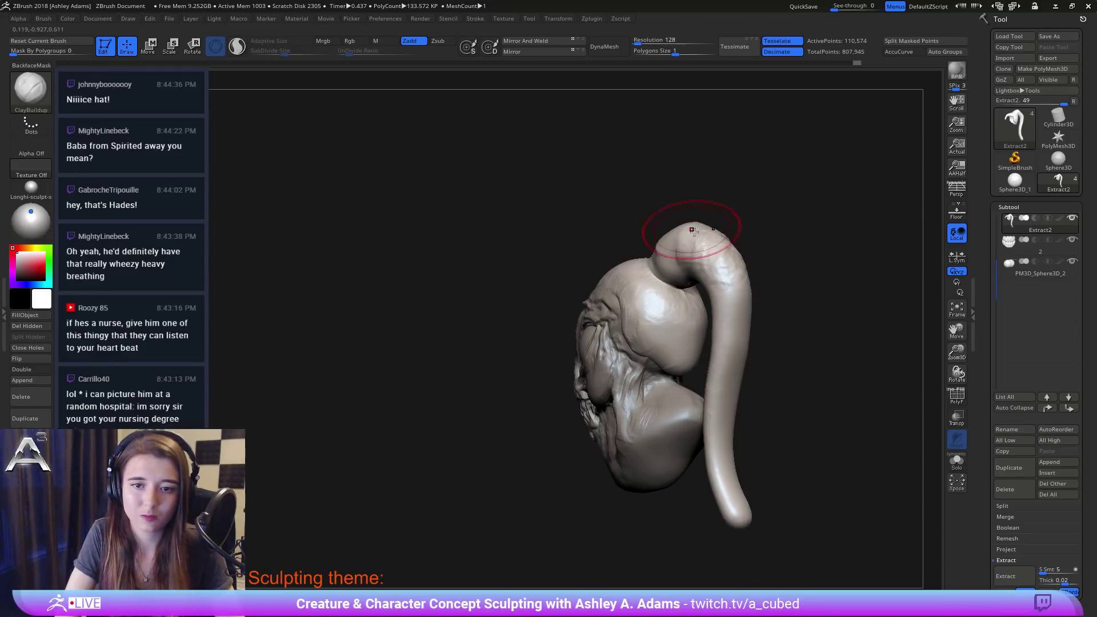
{"action": "right_click_drag", "start_coordinate": [692, 230], "coordinate": [336, 191]}
{"action": "left_click_drag", "start_coordinate": [726, 230], "coordinate": [673, 217], "text": "alt"}
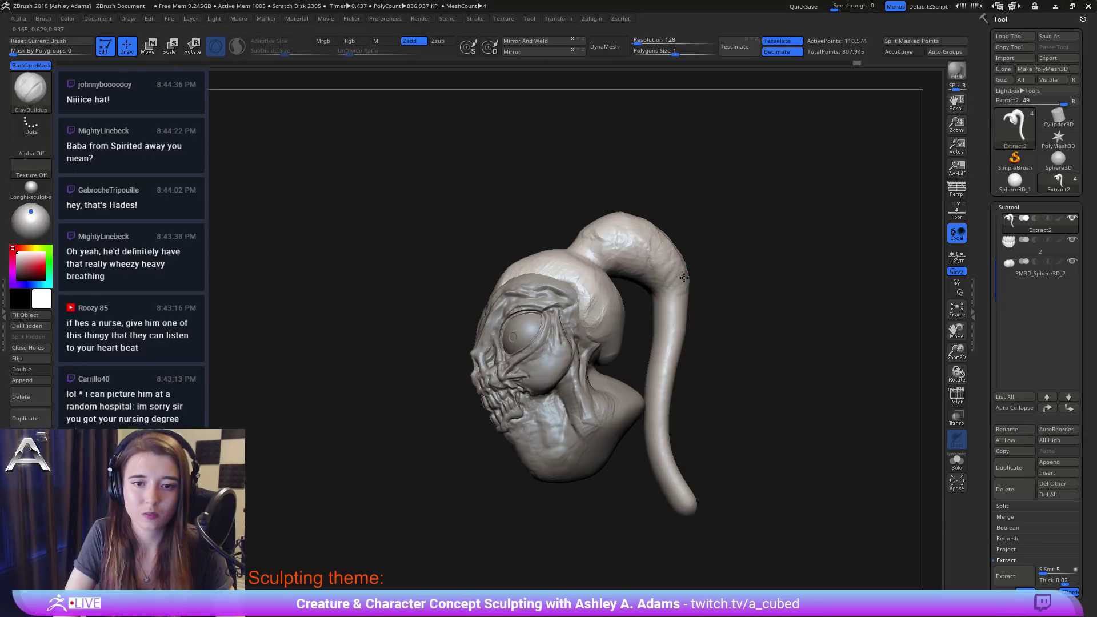
Step: Thicken the middle and lower length of the tail with ClayBuildup strokes, tapering it toward the tip
{"action": "mouse_move", "coordinate": [684, 278]}
{"action": "left_mouse_down"}
{"action": "mouse_move", "coordinate": [665, 357]}
{"action": "mouse_move", "coordinate": [669, 434]}
{"action": "left_mouse_up"}
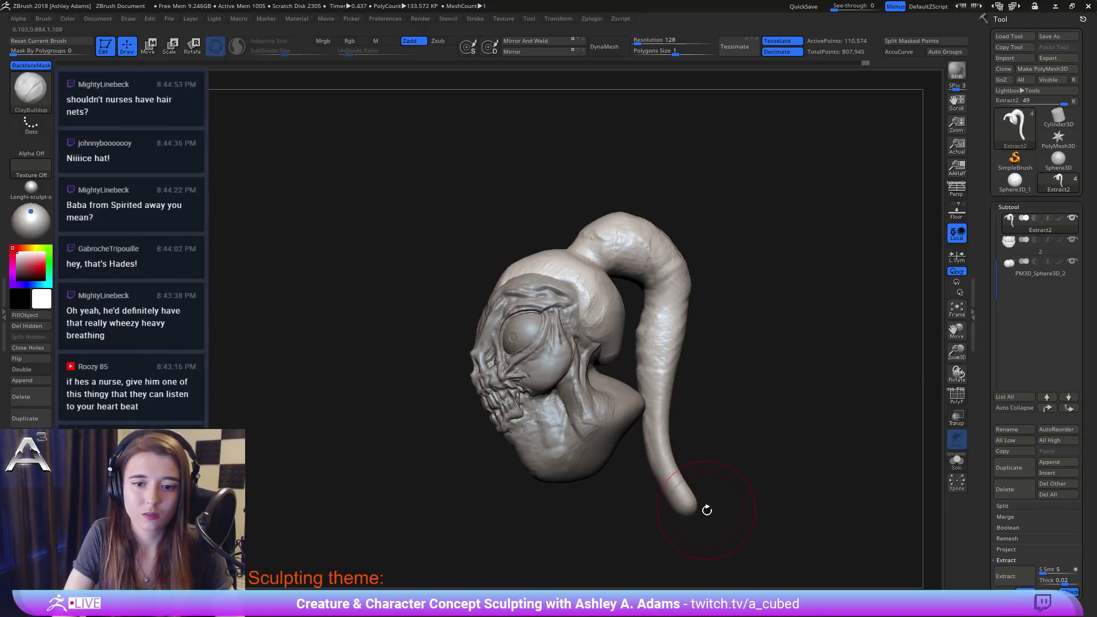
{"action": "left_click_drag", "start_coordinate": [715, 483], "coordinate": [631, 480]}
{"action": "left_click_drag", "start_coordinate": [692, 505], "coordinate": [674, 445]}
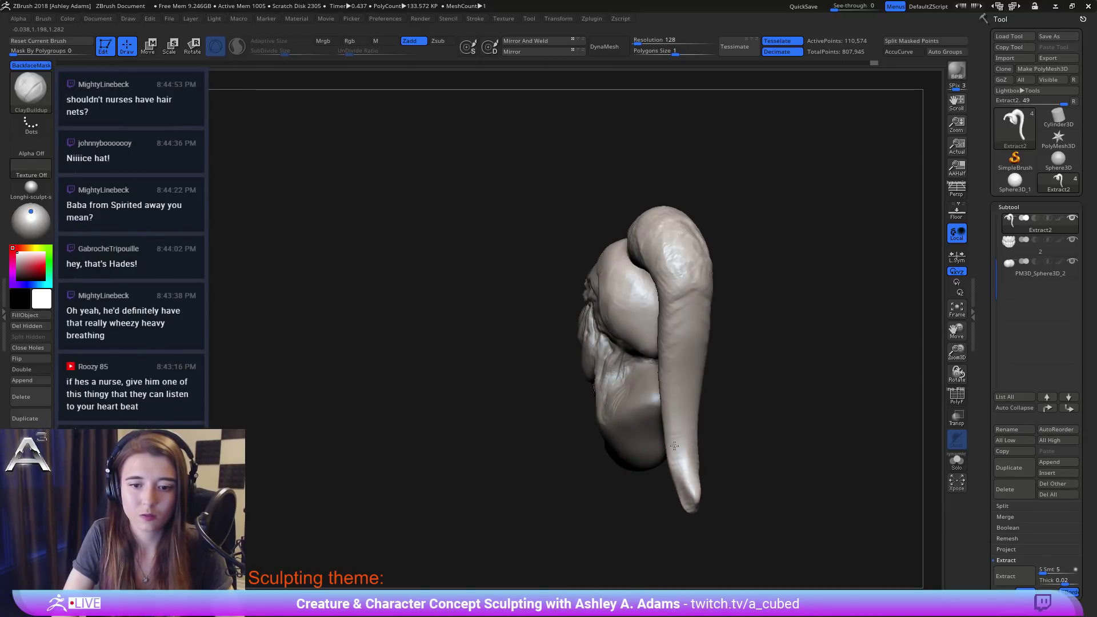
Step: Adjust the tail's upper bend into a rounder arch with SnakeHook and smooth the clay strokes along it
{"action": "key", "text": "space"}
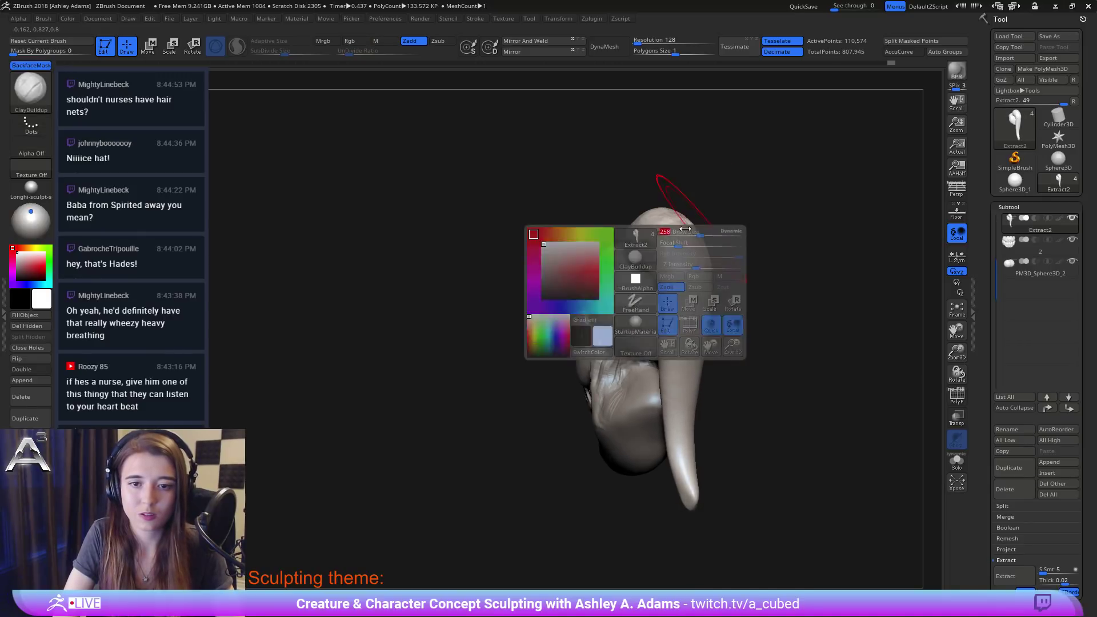
{"action": "key", "text": "b"}
{"action": "key", "text": "s"}
{"action": "key", "text": "h"}
{"action": "mouse_move", "coordinate": [685, 229]}
{"action": "left_mouse_down"}
{"action": "mouse_move", "coordinate": [663, 266]}
{"action": "mouse_move", "coordinate": [680, 273]}
{"action": "left_mouse_up"}
{"action": "mouse_move", "coordinate": [554, 273]}
{"action": "left_mouse_down"}
{"action": "mouse_move", "coordinate": [710, 272]}
{"action": "mouse_move", "coordinate": [721, 286]}
{"action": "left_mouse_up"}
{"action": "mouse_move", "coordinate": [657, 244]}
{"action": "left_mouse_down", "text": "shift"}
{"action": "mouse_move", "coordinate": [634, 247]}
{"action": "mouse_move", "coordinate": [655, 329]}
{"action": "mouse_move", "coordinate": [692, 313]}
{"action": "mouse_move", "coordinate": [638, 312]}
{"action": "mouse_move", "coordinate": [638, 335]}
{"action": "left_mouse_up", "text": "shift"}
Step: Pull the lower part of the tail into a tighter curve with SnakeHook and flick its tip outward, away from the back
{"action": "key", "text": "space"}
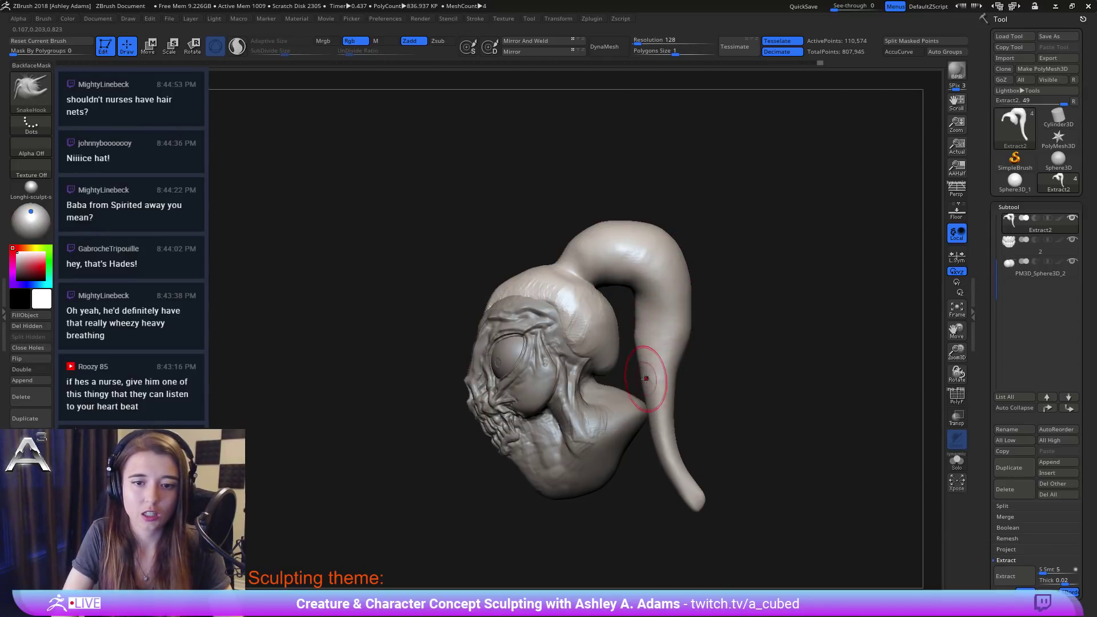
{"action": "key", "text": "space"}
{"action": "left_click_drag", "start_coordinate": [633, 374], "coordinate": [666, 381]}
{"action": "left_click_drag", "start_coordinate": [655, 436], "coordinate": [648, 438]}
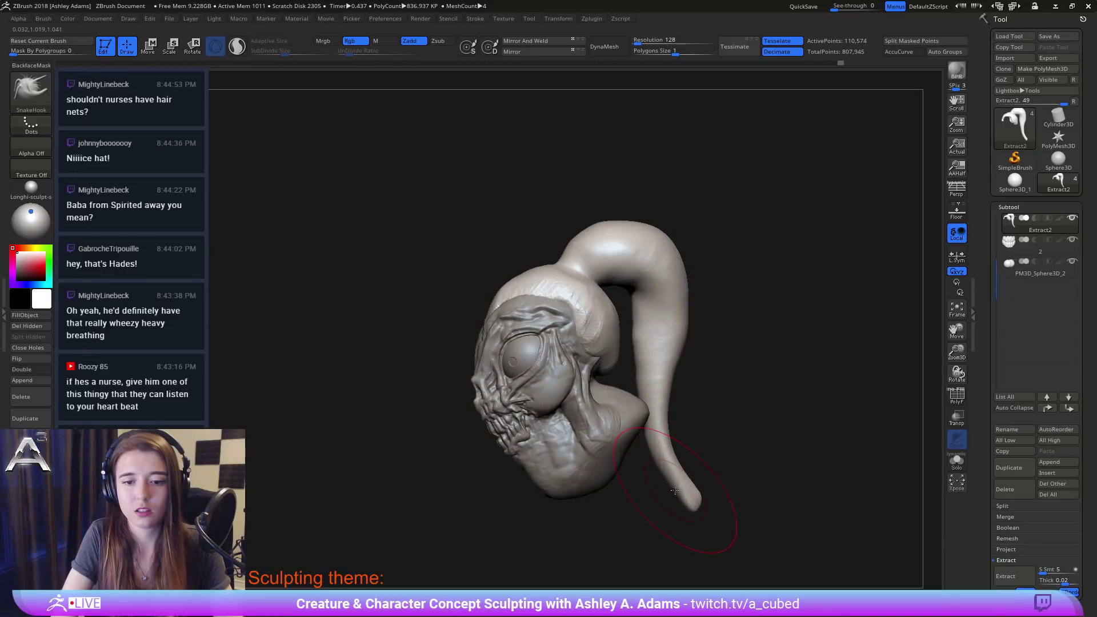
{"action": "left_click_drag", "start_coordinate": [688, 488], "coordinate": [698, 477]}
{"action": "left_click_drag", "start_coordinate": [633, 469], "coordinate": [622, 469]}
{"action": "left_click_drag", "start_coordinate": [696, 484], "coordinate": [703, 478]}
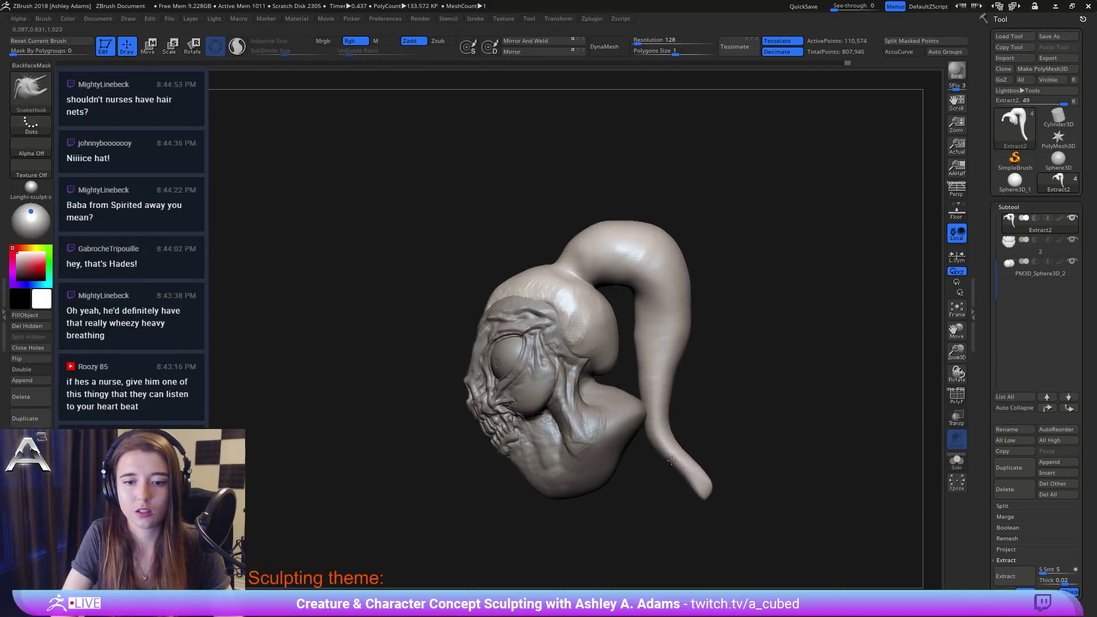
Step: Adjust the brush size and use SnakeHook strokes to raise the ponytail's arch and refine its outer curve
{"action": "left_click_drag", "start_coordinate": [673, 441], "coordinate": [680, 435]}
{"action": "key", "text": "space"}
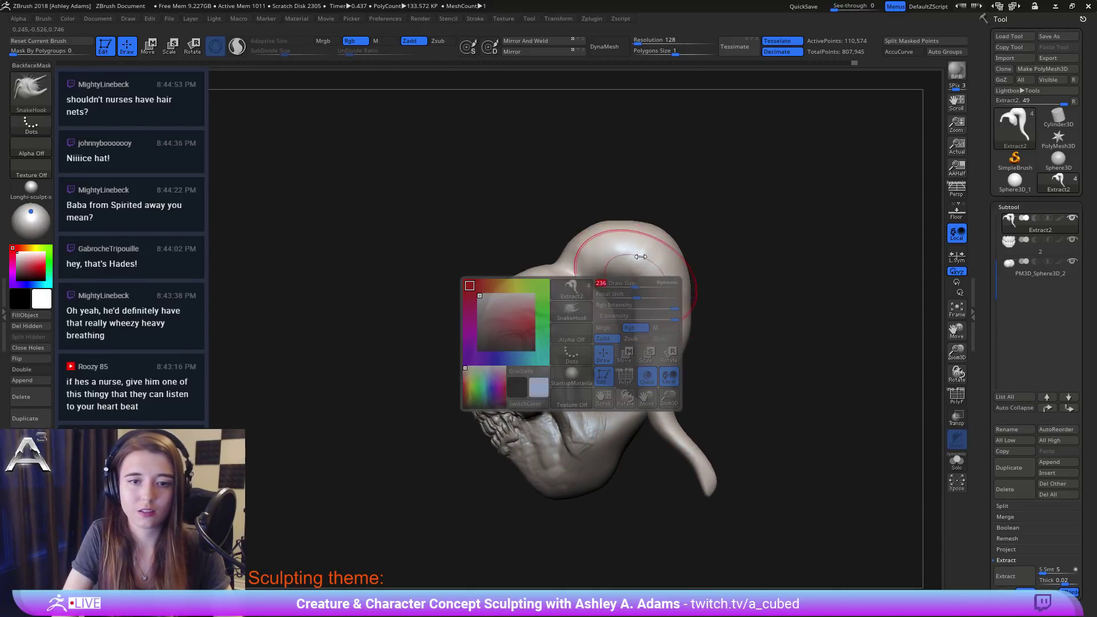
{"action": "key", "text": "space"}
{"action": "mouse_move", "coordinate": [632, 221]}
{"action": "left_mouse_down"}
{"action": "mouse_move", "coordinate": [625, 211]}
{"action": "mouse_move", "coordinate": [587, 219]}
{"action": "mouse_move", "coordinate": [639, 218]}
{"action": "mouse_move", "coordinate": [674, 250]}
{"action": "left_mouse_up"}
{"action": "key", "text": "space"}
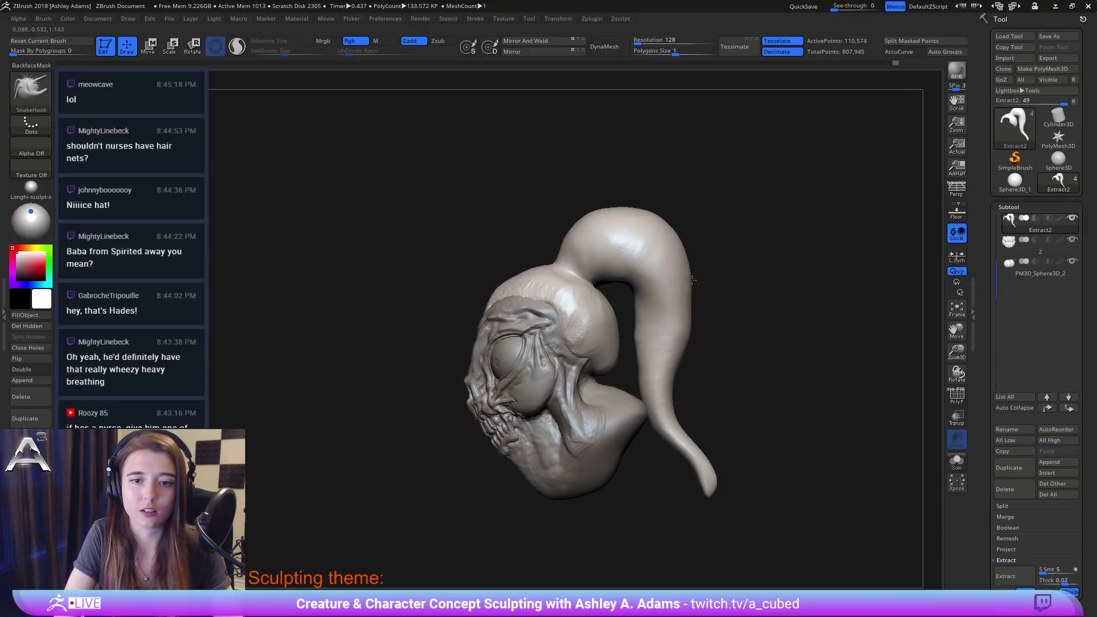
{"action": "left_click_drag", "start_coordinate": [680, 294], "coordinate": [685, 293]}
Step: Resize the SnakeHook brush and reshape the ponytail's root where it meets the crown of the head
{"action": "key", "text": "space"}
{"action": "left_click_drag", "start_coordinate": [609, 252], "coordinate": [589, 245]}
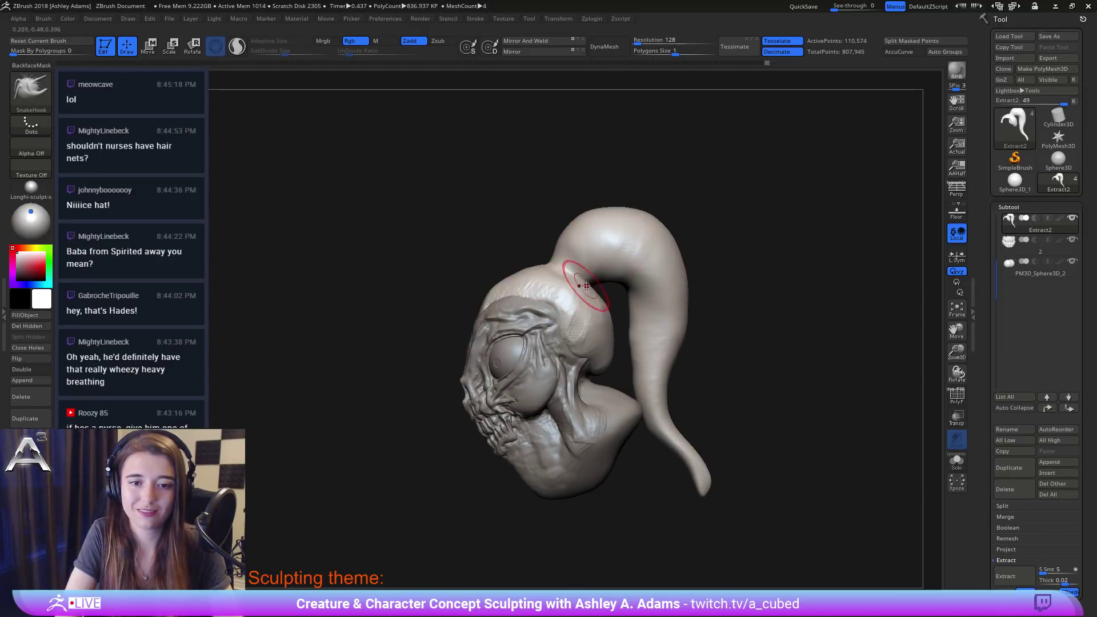
{"action": "left_click_drag", "start_coordinate": [583, 288], "coordinate": [589, 284]}
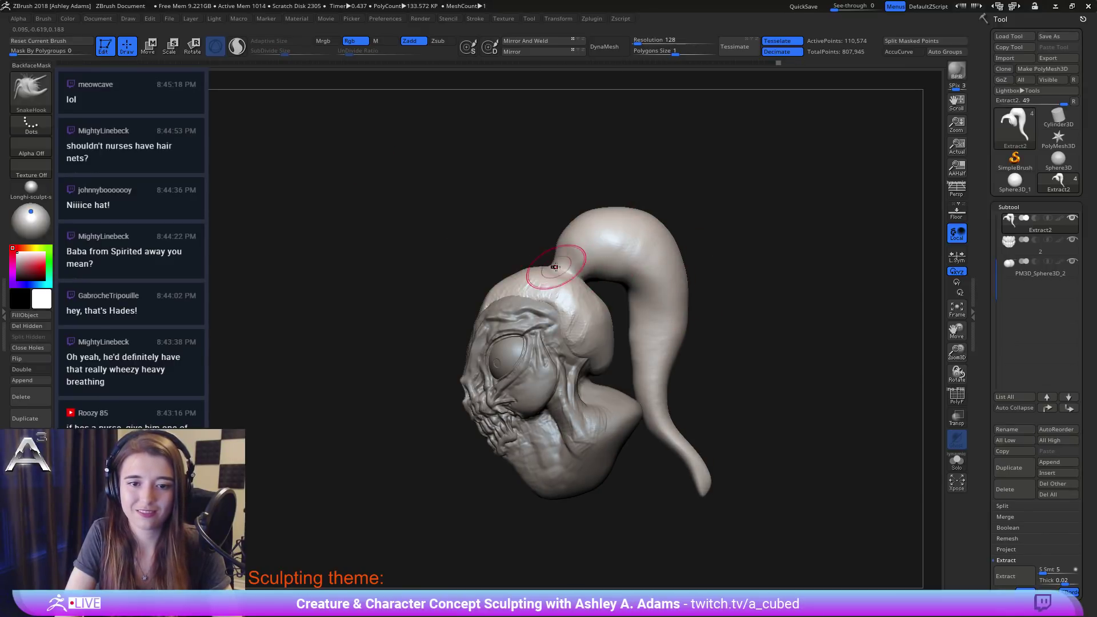
{"action": "mouse_move", "coordinate": [539, 245]}
{"action": "right_mouse_down"}
{"action": "mouse_move", "coordinate": [634, 265]}
{"action": "mouse_move", "coordinate": [615, 315]}
{"action": "mouse_move", "coordinate": [588, 289]}
{"action": "mouse_move", "coordinate": [620, 313]}
{"action": "mouse_move", "coordinate": [664, 282]}
{"action": "mouse_move", "coordinate": [574, 266]}
{"action": "right_mouse_up"}
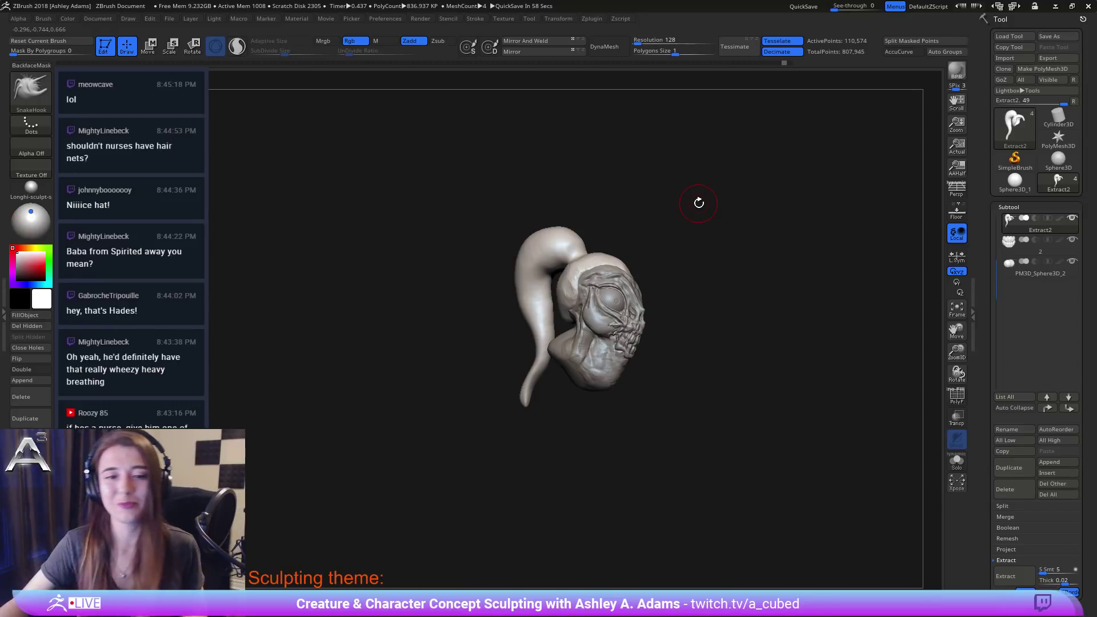
{"action": "left_click_drag", "start_coordinate": [698, 202], "coordinate": [531, 291]}
{"action": "left_click_drag", "start_coordinate": [492, 245], "coordinate": [563, 223]}
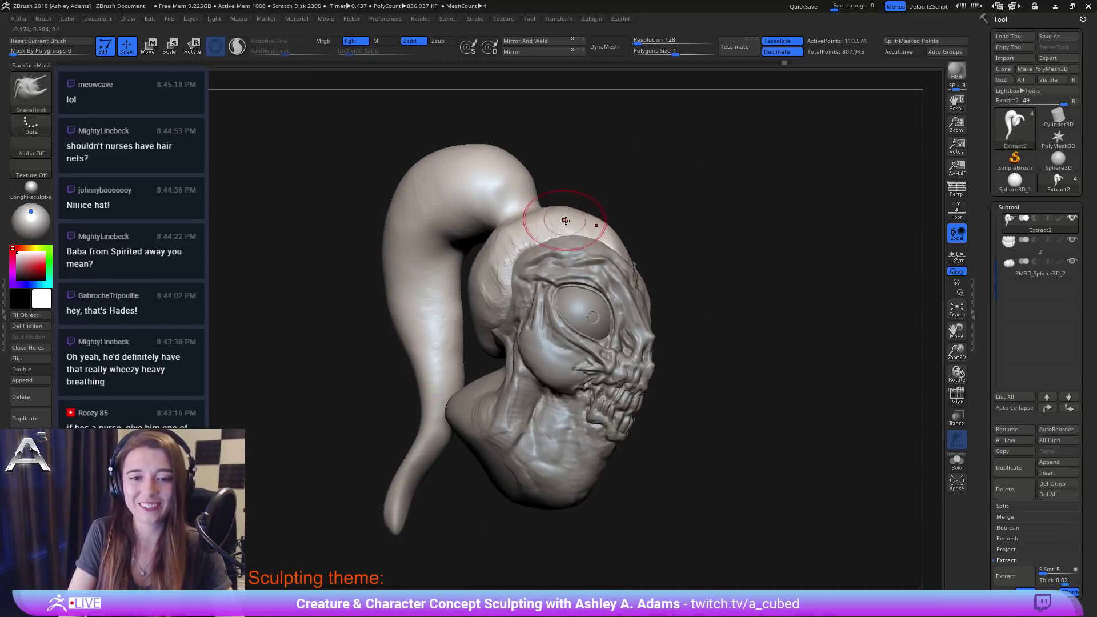
Step: Append a cube to the character as a new subtool
{"action": "mouse_move", "coordinate": [1058, 161]}
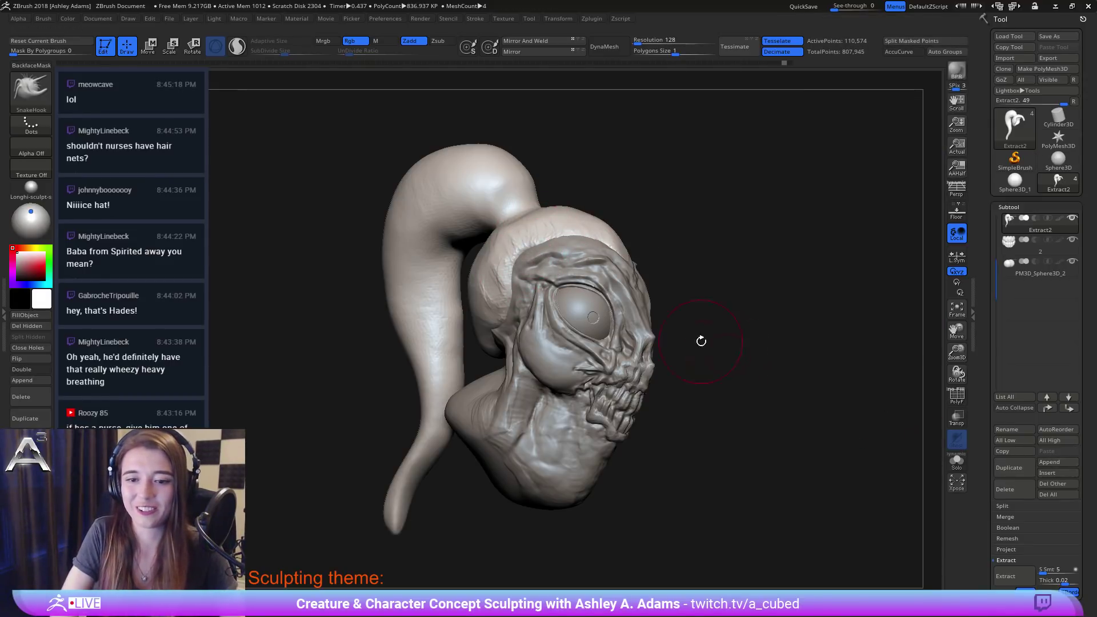
{"action": "left_click", "coordinate": [1071, 464]}
{"action": "left_click", "coordinate": [699, 457]}
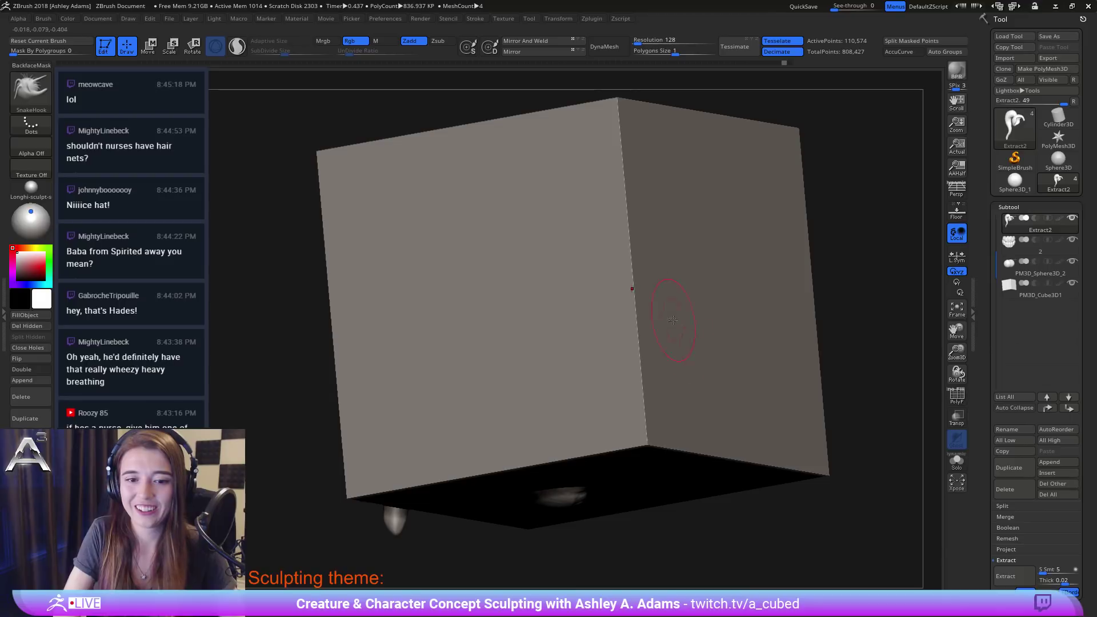
Step: Flatten the cube into a thin slab, scale it down and place it in front of the forehead's upper part
{"action": "key", "text": "w"}
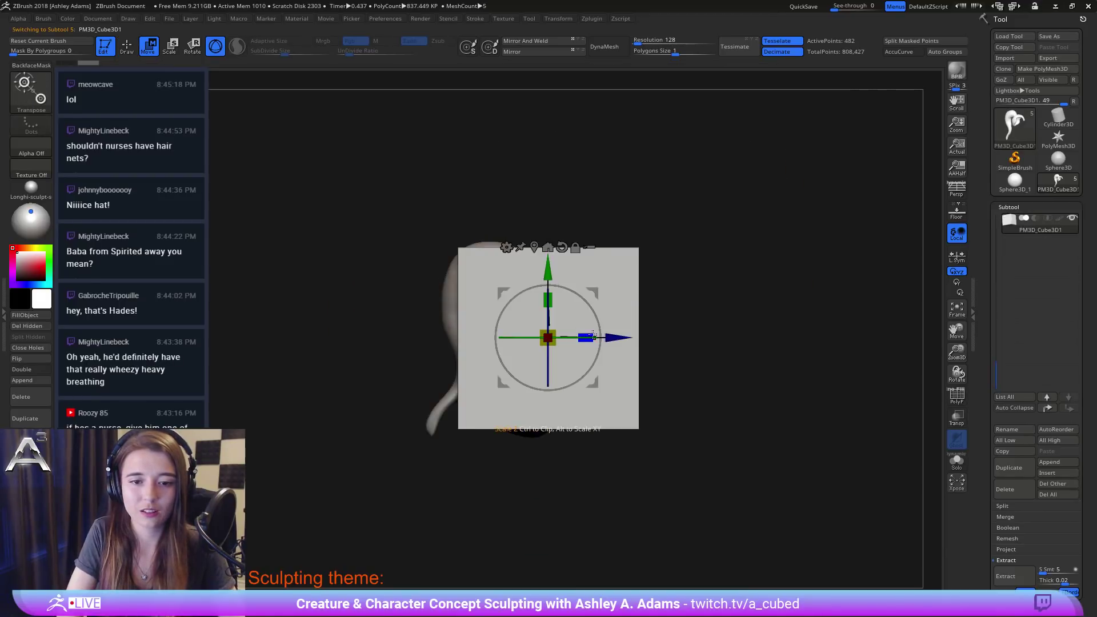
{"action": "left_click_drag", "start_coordinate": [584, 339], "coordinate": [489, 321]}
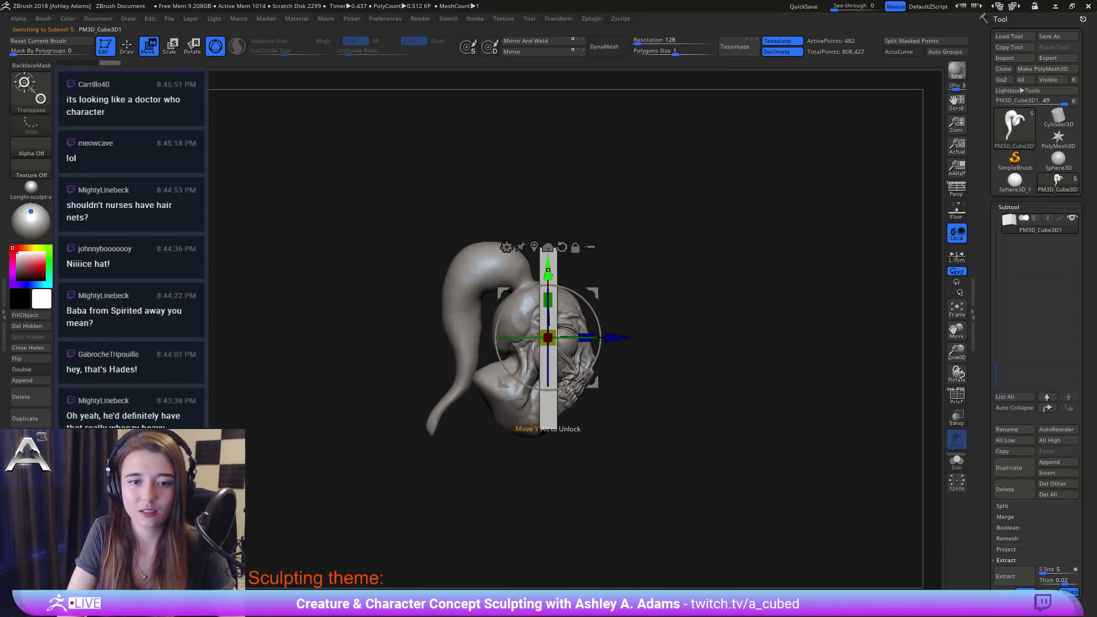
{"action": "left_click_drag", "start_coordinate": [548, 267], "coordinate": [548, 213]}
{"action": "left_click_drag", "start_coordinate": [613, 291], "coordinate": [646, 291]}
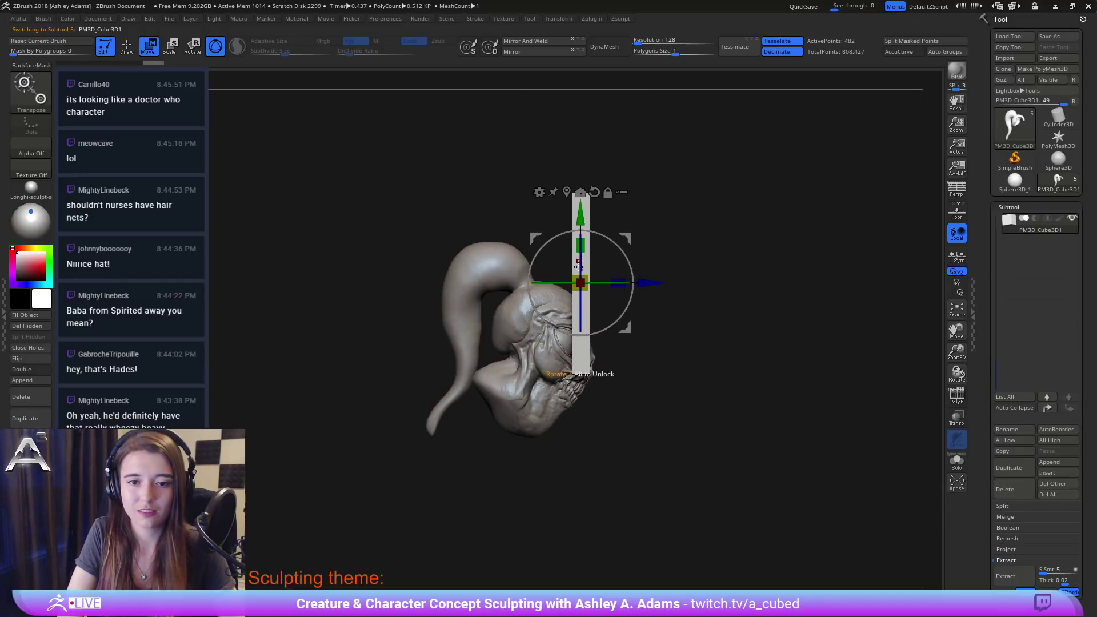
{"action": "left_click_drag", "start_coordinate": [580, 274], "coordinate": [520, 272]}
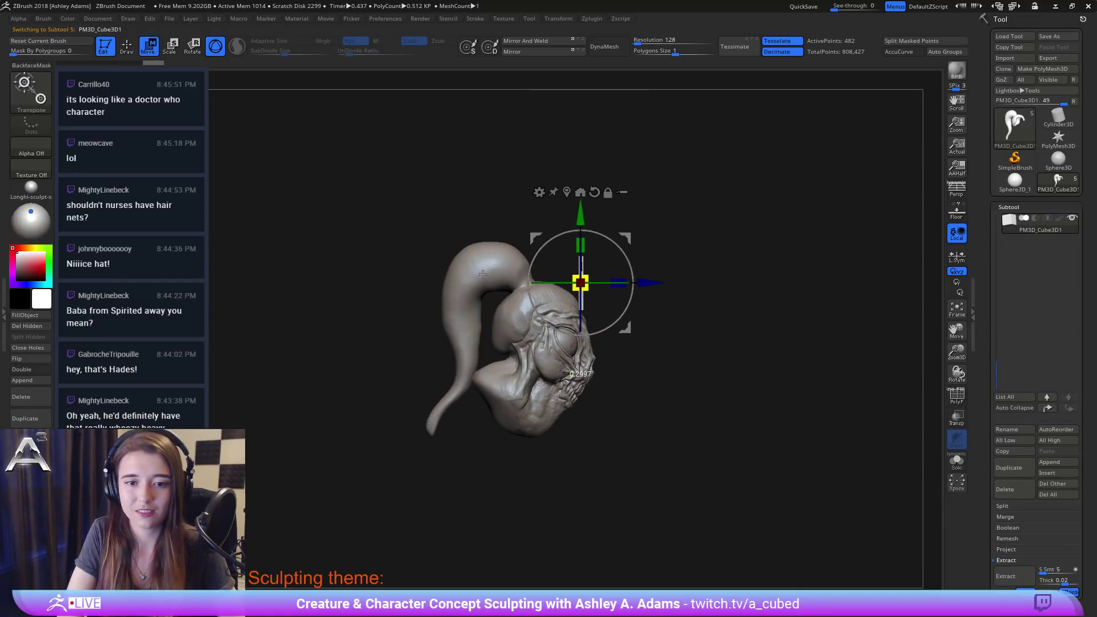
{"action": "left_click_drag", "start_coordinate": [587, 223], "coordinate": [588, 229]}
{"action": "key", "text": "q"}
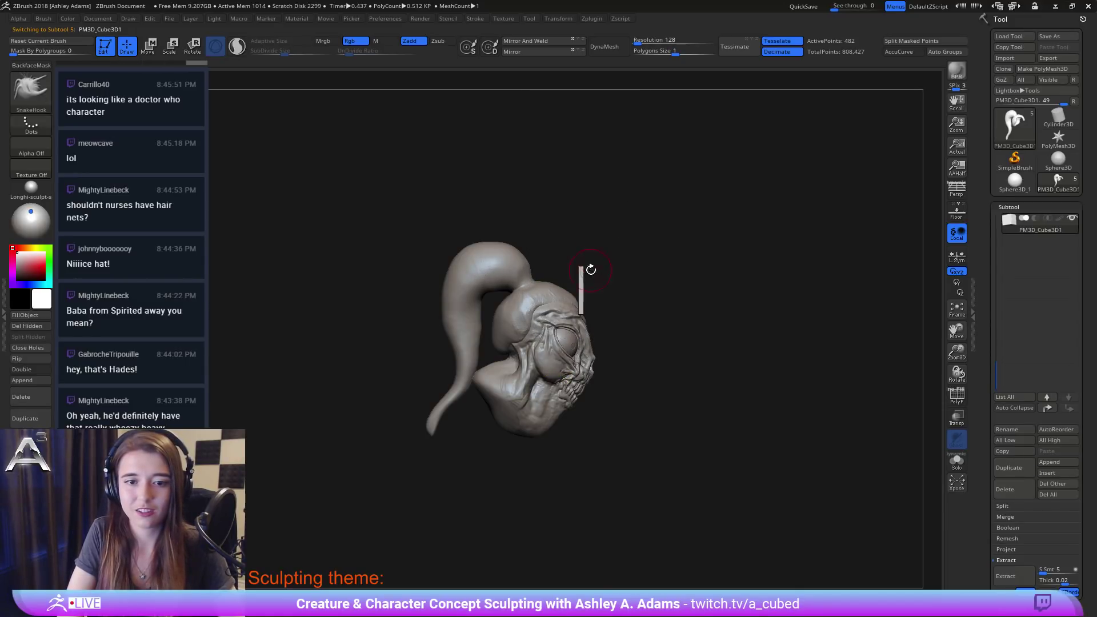
Step: Turn on X symmetry and use SnakeHook to lower the slab's top corners and round it into a nurse hat front
{"action": "mouse_move", "coordinate": [590, 269]}
{"action": "right_mouse_down", "text": "ctrl"}
{"action": "mouse_move", "coordinate": [599, 302]}
{"action": "mouse_move", "coordinate": [589, 307]}
{"action": "right_mouse_up", "text": "ctrl"}
{"action": "right_click", "coordinate": [598, 303]}
{"action": "key", "text": "x"}
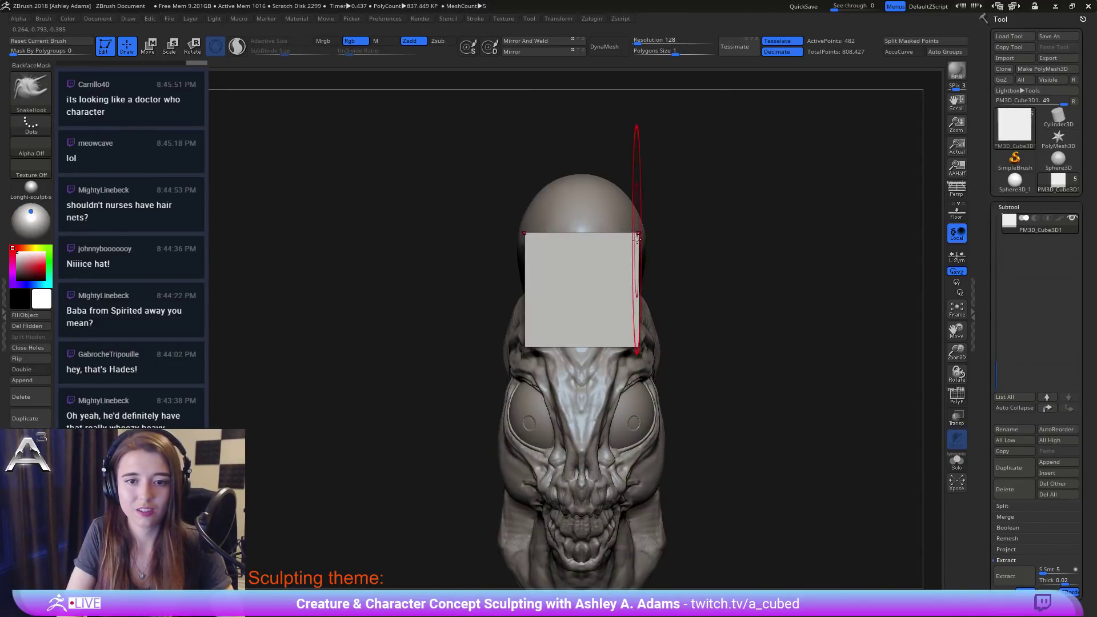
{"action": "left_click_drag", "start_coordinate": [637, 238], "coordinate": [637, 302]}
{"action": "right_click_drag", "start_coordinate": [583, 306], "coordinate": [585, 307]}
{"action": "left_click_drag", "start_coordinate": [584, 315], "coordinate": [585, 307]}
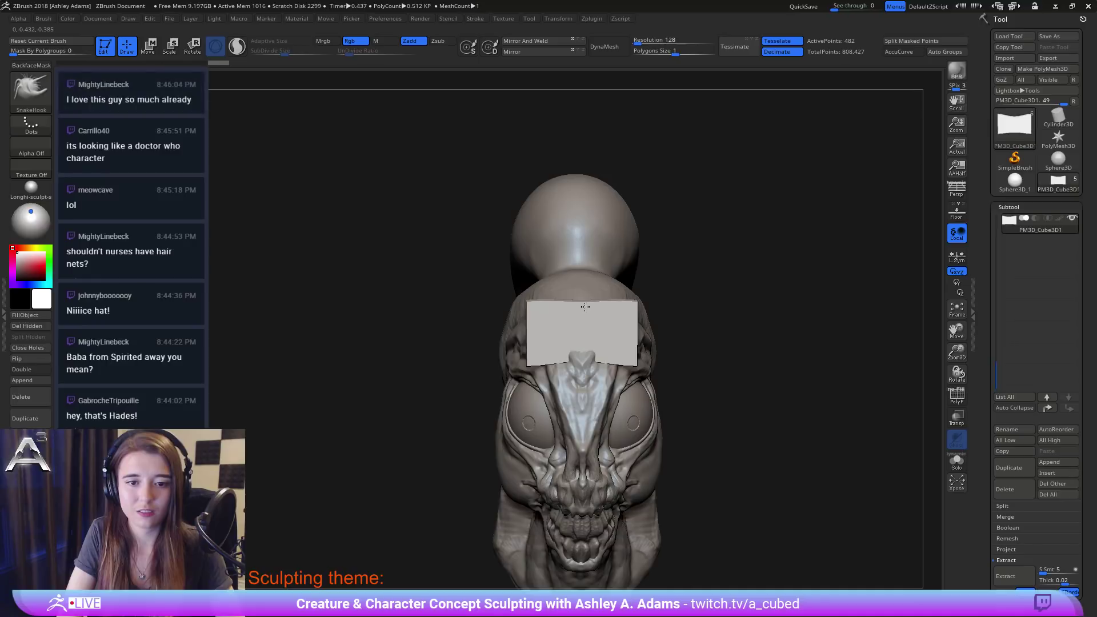
{"action": "left_click_drag", "start_coordinate": [585, 352], "coordinate": [585, 345]}
{"action": "right_click_drag", "start_coordinate": [585, 346], "coordinate": [662, 354]}
{"action": "right_click", "coordinate": [543, 414]}
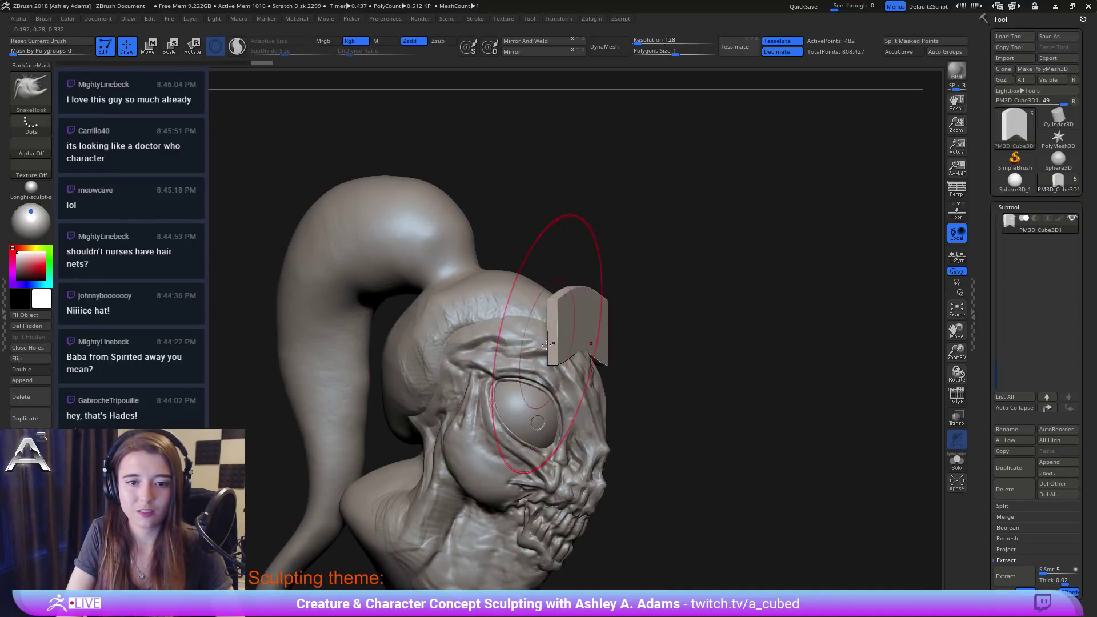
Step: Pull the nurse hat's side edges back so they wrap around the head, undoing an unwanted stroke
{"action": "left_click_drag", "start_coordinate": [560, 342], "coordinate": [495, 343]}
{"action": "right_click_drag", "start_coordinate": [542, 321], "coordinate": [541, 316]}
{"action": "key", "text": "ctrl+z"}
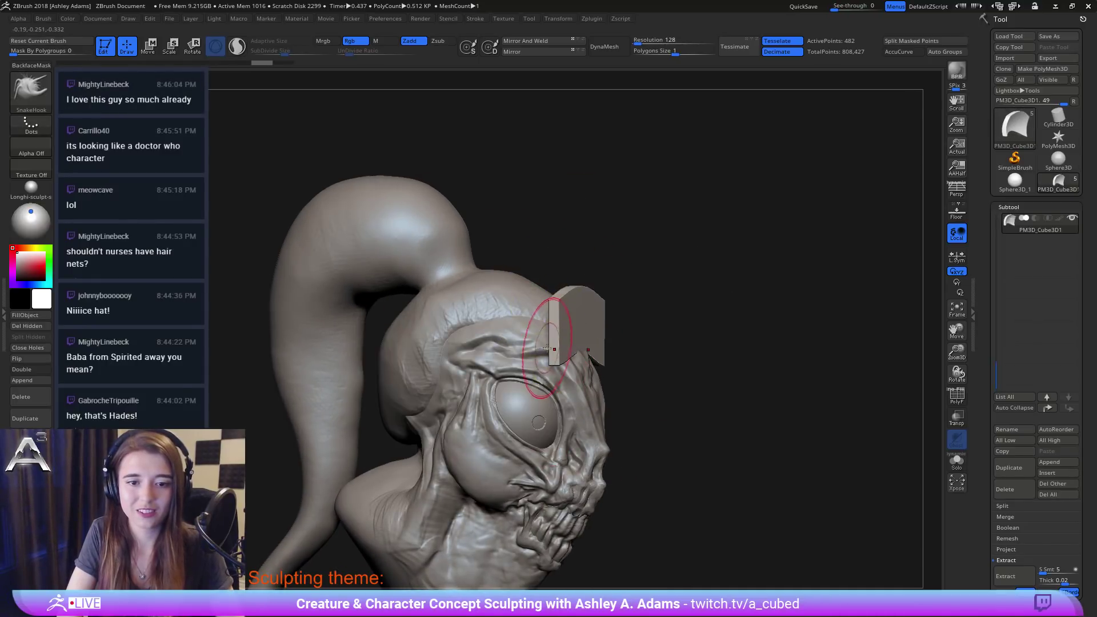
{"action": "left_click_drag", "start_coordinate": [487, 345], "coordinate": [478, 343]}
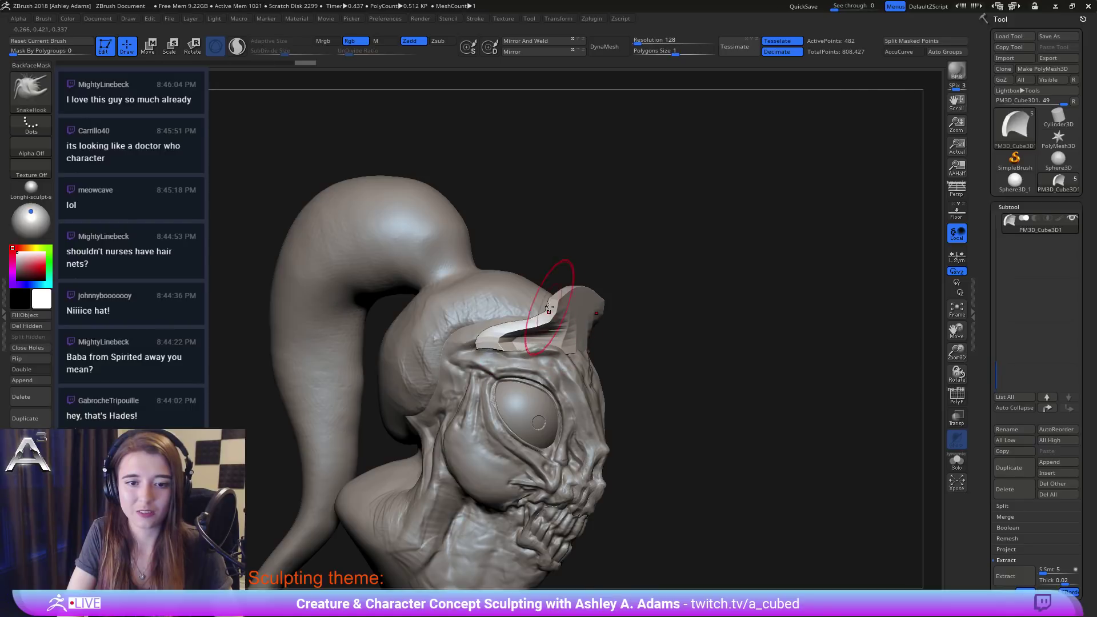
{"action": "mouse_move", "coordinate": [548, 309]}
{"action": "left_mouse_down"}
{"action": "mouse_move", "coordinate": [495, 313]}
{"action": "mouse_move", "coordinate": [514, 342]}
{"action": "left_mouse_up"}
Step: Turn on Sculptris Pro and pull the hat's sides and lower front edge to fit around the forehead
{"action": "left_click", "coordinate": [237, 47]}
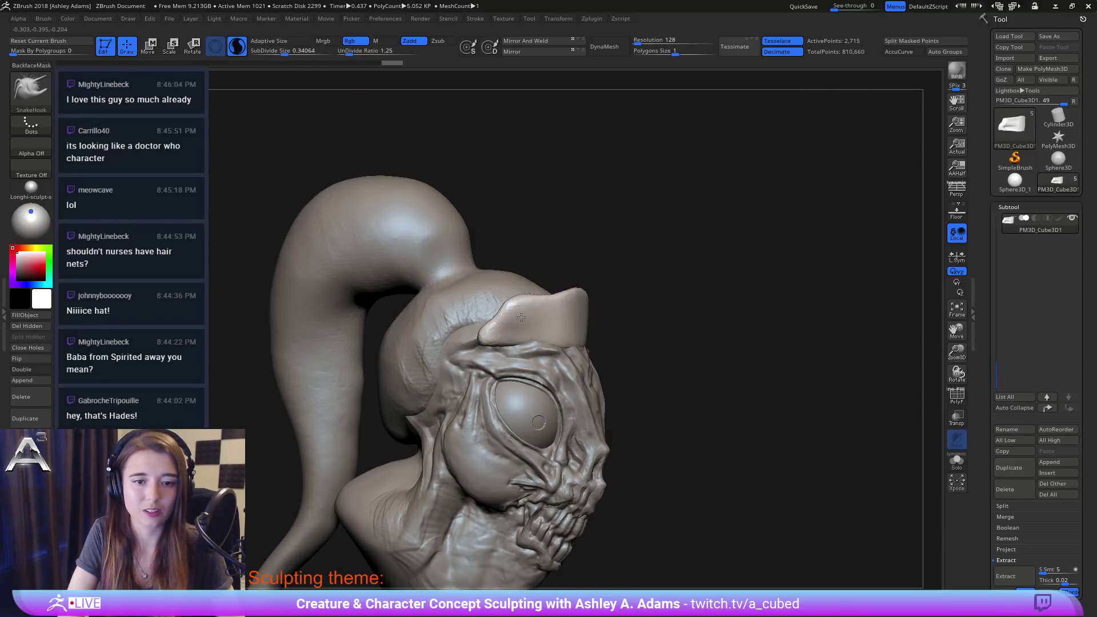
{"action": "right_click_drag", "start_coordinate": [571, 323], "coordinate": [434, 318]}
{"action": "key", "text": "space"}
{"action": "right_click_drag", "start_coordinate": [620, 330], "coordinate": [571, 326]}
{"action": "left_click_drag", "start_coordinate": [646, 321], "coordinate": [692, 334]}
{"action": "right_click", "coordinate": [606, 392]}
{"action": "right_click_drag", "start_coordinate": [606, 365], "coordinate": [634, 414]}
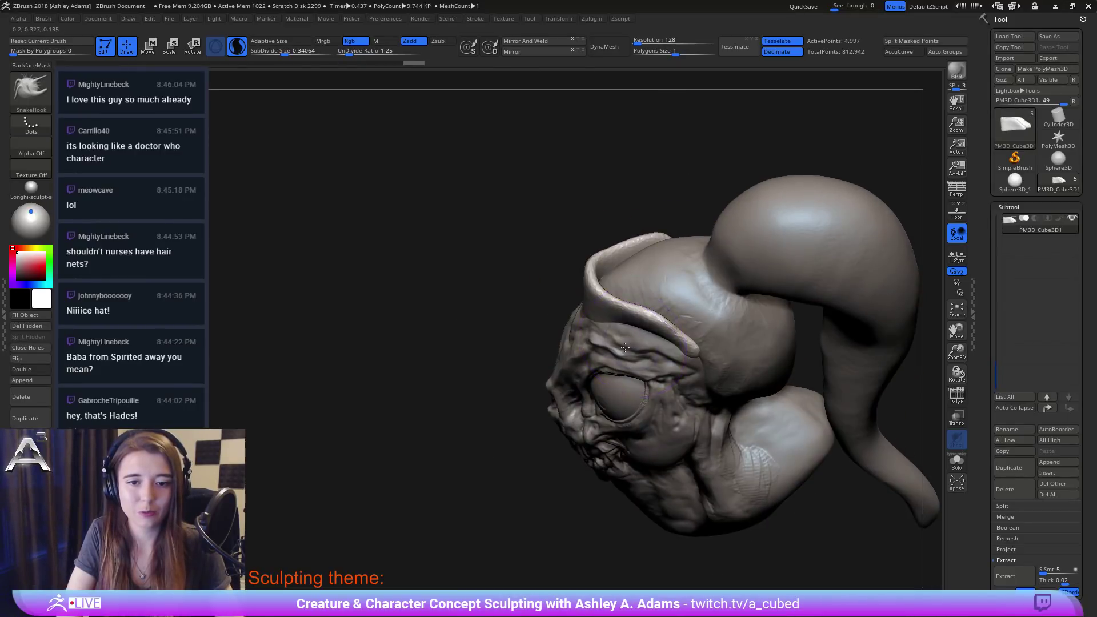
{"action": "left_click_drag", "start_coordinate": [620, 343], "coordinate": [653, 354]}
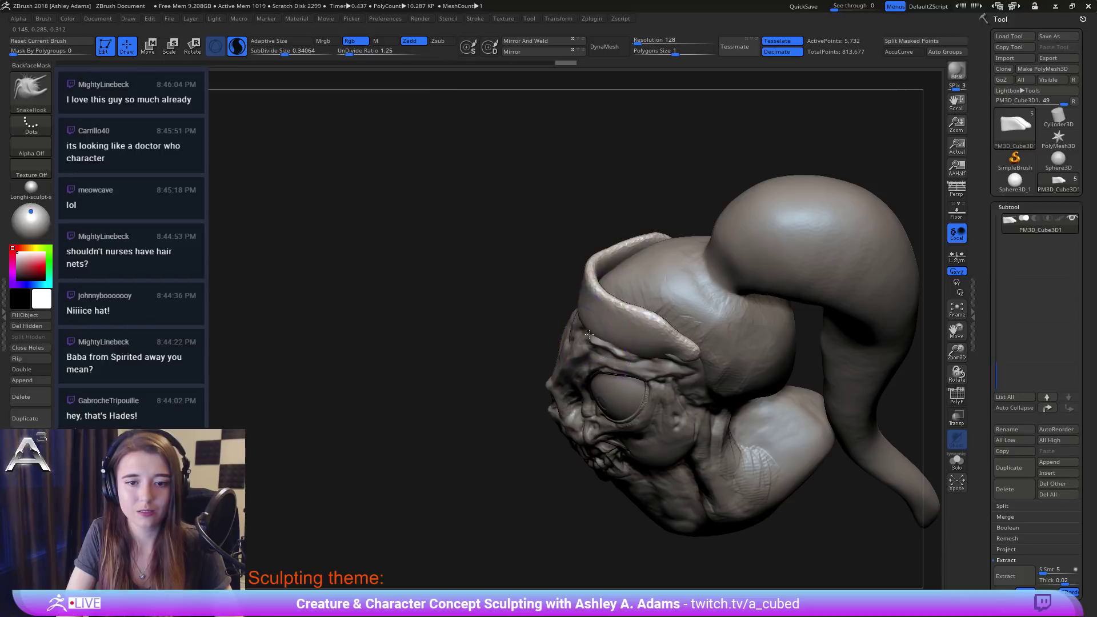
Step: Shape the hat's upper side edge into a clean slope that tapers to a point at the back
{"action": "right_click_drag", "start_coordinate": [654, 354], "coordinate": [586, 280]}
{"action": "left_click_drag", "start_coordinate": [617, 299], "coordinate": [621, 295]}
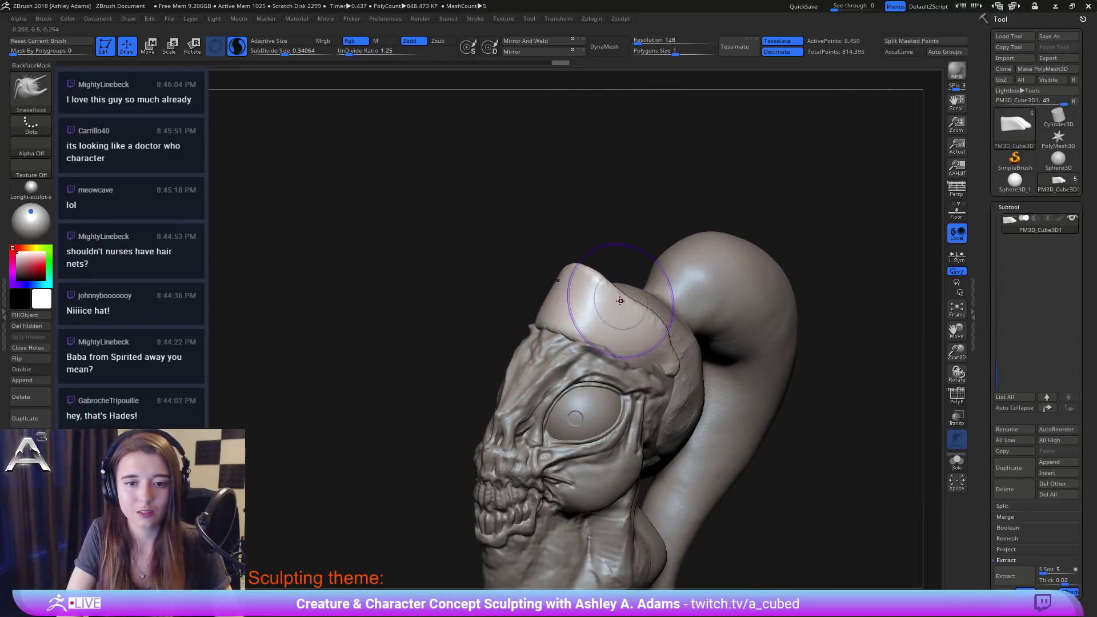
{"action": "right_click_drag", "start_coordinate": [621, 295], "coordinate": [557, 283]}
{"action": "mouse_move", "coordinate": [656, 290]}
{"action": "left_mouse_down"}
{"action": "mouse_move", "coordinate": [717, 340]}
{"action": "mouse_move", "coordinate": [652, 338]}
{"action": "mouse_move", "coordinate": [707, 346]}
{"action": "left_mouse_up"}
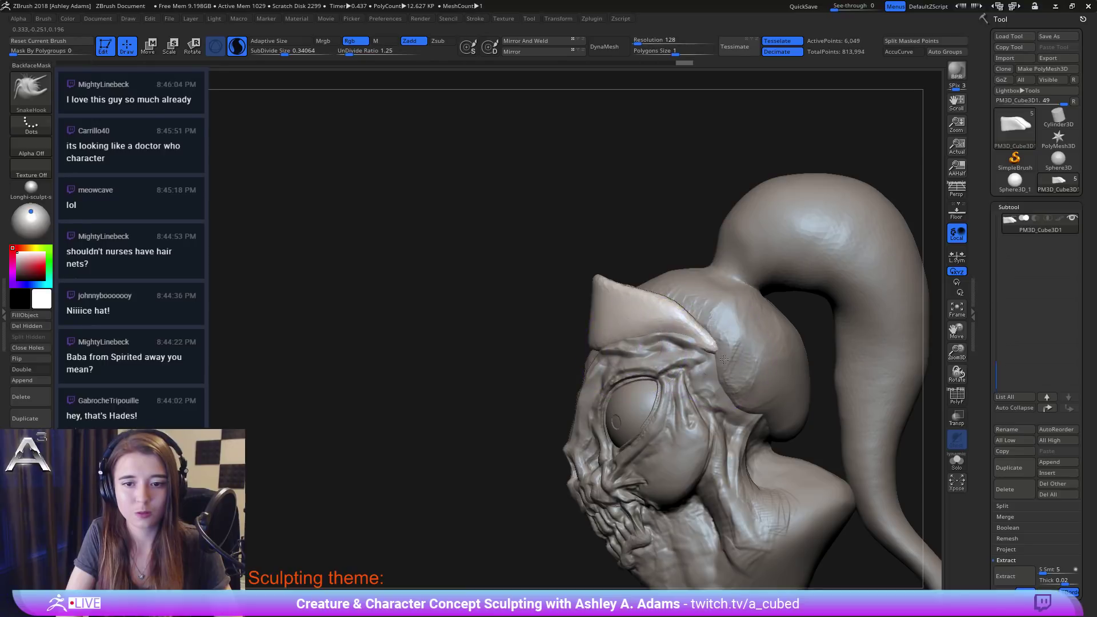
{"action": "right_click_drag", "start_coordinate": [707, 346], "coordinate": [662, 345]}
{"action": "left_click_drag", "start_coordinate": [703, 348], "coordinate": [710, 354]}
{"action": "right_click_drag", "start_coordinate": [710, 349], "coordinate": [819, 342]}
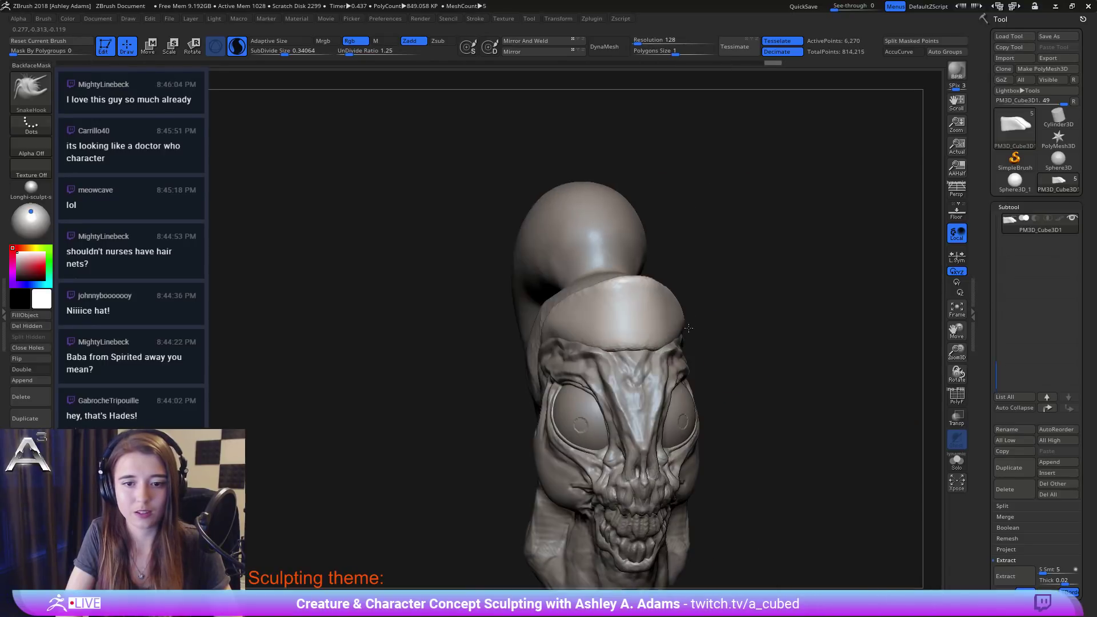
Step: Adjust the hat's lower front and top edges with SnakeHook, then smooth its front surface
{"action": "mouse_move", "coordinate": [679, 343]}
{"action": "left_mouse_down"}
{"action": "mouse_move", "coordinate": [641, 361]}
{"action": "mouse_move", "coordinate": [661, 356]}
{"action": "left_mouse_up"}
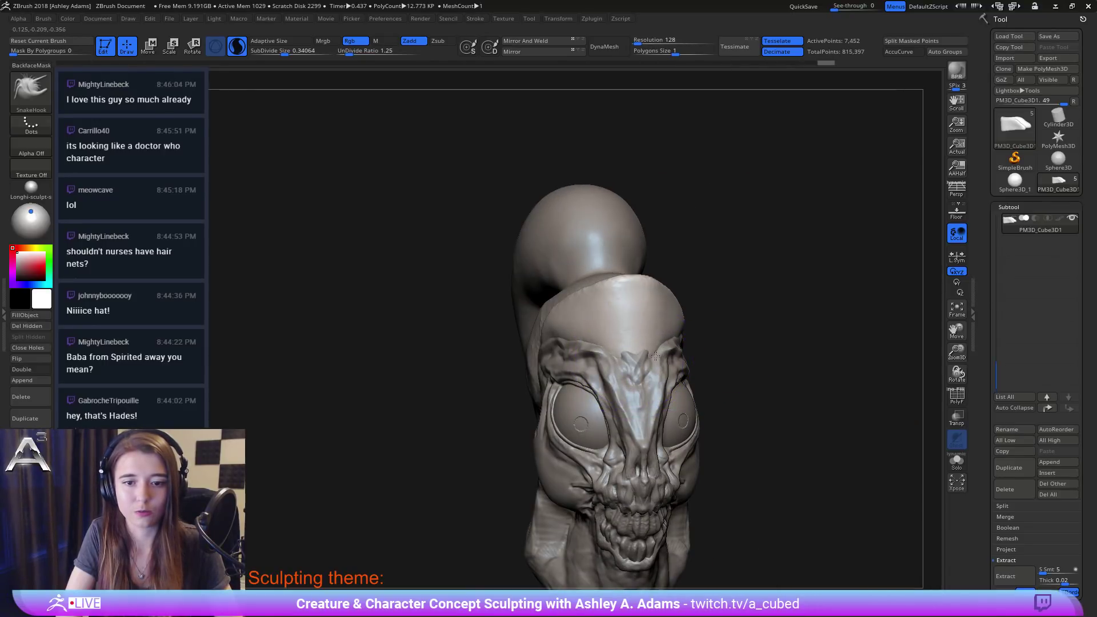
{"action": "right_click_drag", "start_coordinate": [642, 328], "coordinate": [689, 325]}
{"action": "left_click_drag", "start_coordinate": [607, 290], "coordinate": [598, 280]}
{"action": "right_click_drag", "start_coordinate": [617, 327], "coordinate": [589, 313], "text": "ctrl"}
{"action": "left_click_drag", "start_coordinate": [628, 317], "coordinate": [635, 327], "text": "shift"}
Step: Smooth the hat further and pull its side edge closer to the head
{"action": "right_click_drag", "start_coordinate": [645, 340], "coordinate": [638, 210]}
{"action": "mouse_move", "coordinate": [626, 260]}
{"action": "right_mouse_down"}
{"action": "mouse_move", "coordinate": [653, 267]}
{"action": "mouse_move", "coordinate": [606, 325]}
{"action": "right_mouse_up"}
{"action": "mouse_move", "coordinate": [577, 310]}
{"action": "left_mouse_down", "text": "shift"}
{"action": "mouse_move", "coordinate": [614, 292]}
{"action": "mouse_move", "coordinate": [624, 306]}
{"action": "left_mouse_up", "text": "shift"}
{"action": "right_click_drag", "start_coordinate": [625, 306], "coordinate": [594, 322]}
{"action": "left_click_drag", "start_coordinate": [577, 320], "coordinate": [565, 328]}
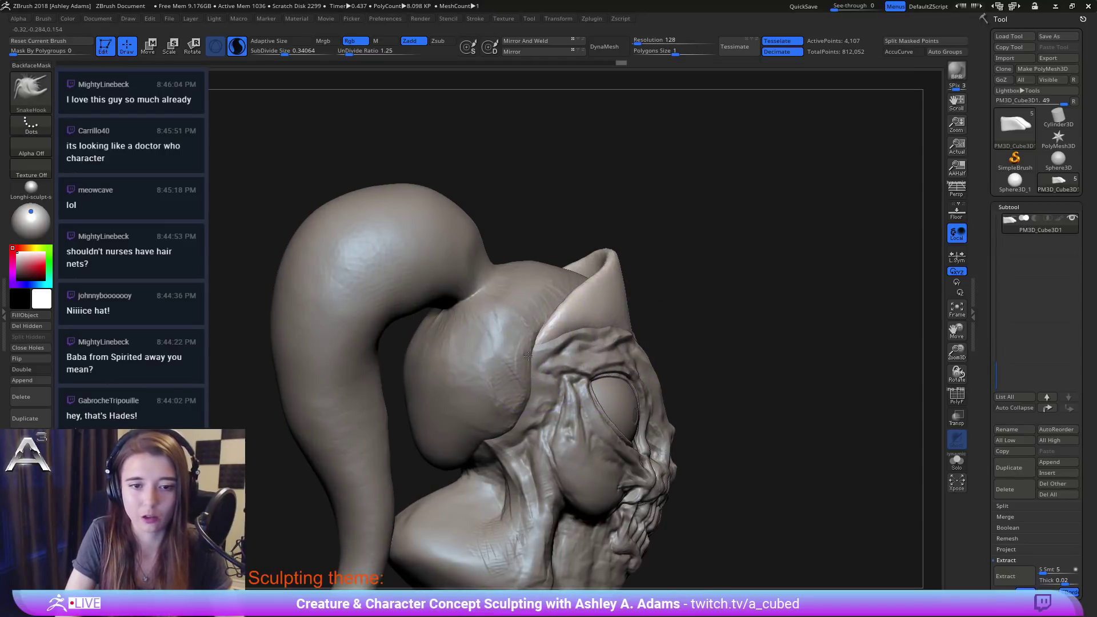
Step: Resize the SnakeHook brush and refine the peak and top contour of the nurse hat
{"action": "mouse_move", "coordinate": [588, 314]}
{"action": "right_mouse_down"}
{"action": "mouse_move", "coordinate": [598, 331]}
{"action": "mouse_move", "coordinate": [546, 324]}
{"action": "mouse_move", "coordinate": [582, 328]}
{"action": "right_mouse_up"}
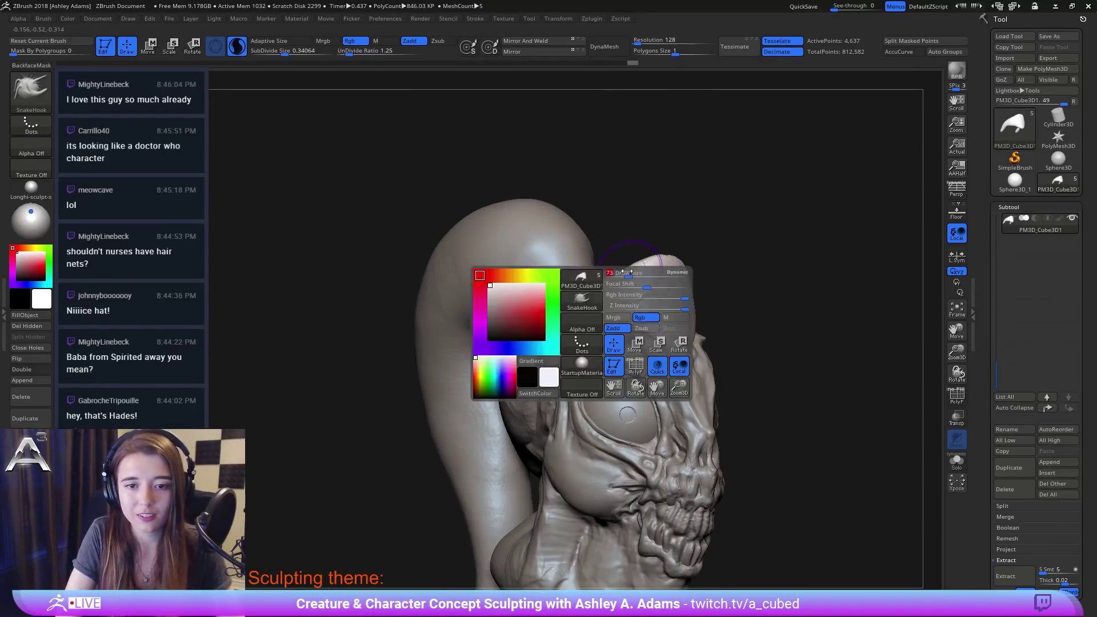
{"action": "left_click_drag", "start_coordinate": [623, 276], "coordinate": [669, 268]}
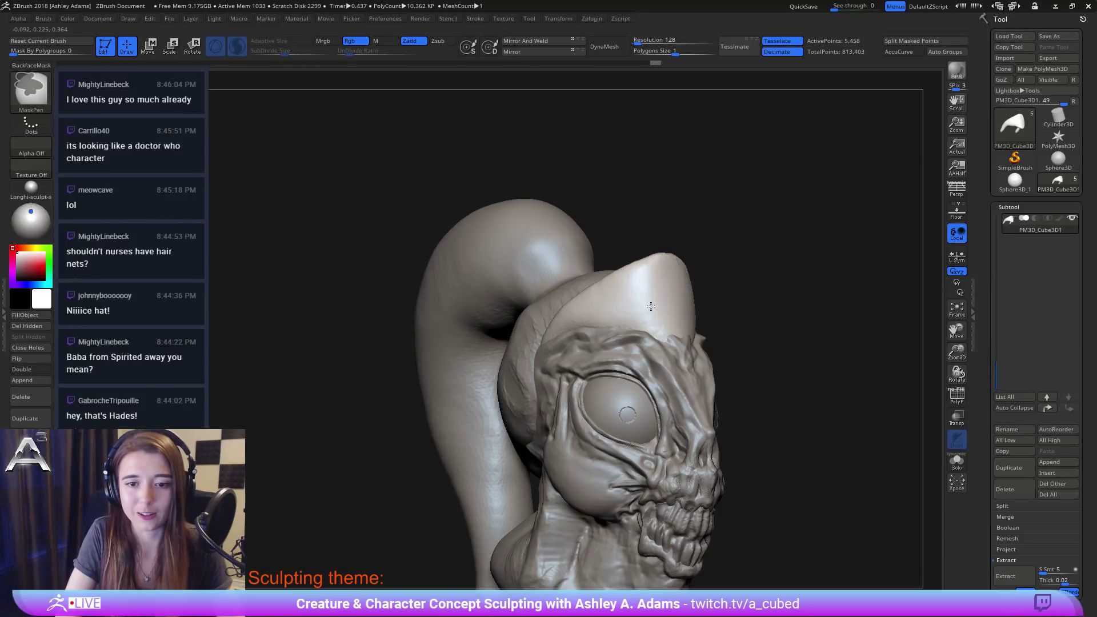
{"action": "mouse_move", "coordinate": [668, 268]}
{"action": "right_mouse_down"}
{"action": "mouse_move", "coordinate": [694, 334]}
{"action": "mouse_move", "coordinate": [661, 258]}
{"action": "right_mouse_up"}
{"action": "left_click", "coordinate": [742, 301], "text": "alt"}
{"action": "mouse_move", "coordinate": [743, 301]}
{"action": "right_mouse_down"}
{"action": "mouse_move", "coordinate": [794, 303]}
{"action": "mouse_move", "coordinate": [667, 290]}
{"action": "right_mouse_up"}
{"action": "right_click_drag", "start_coordinate": [667, 290], "coordinate": [706, 317]}
{"action": "mouse_move", "coordinate": [697, 366]}
{"action": "right_mouse_down"}
{"action": "mouse_move", "coordinate": [678, 375]}
{"action": "mouse_move", "coordinate": [658, 333]}
{"action": "mouse_move", "coordinate": [683, 311]}
{"action": "right_mouse_up"}
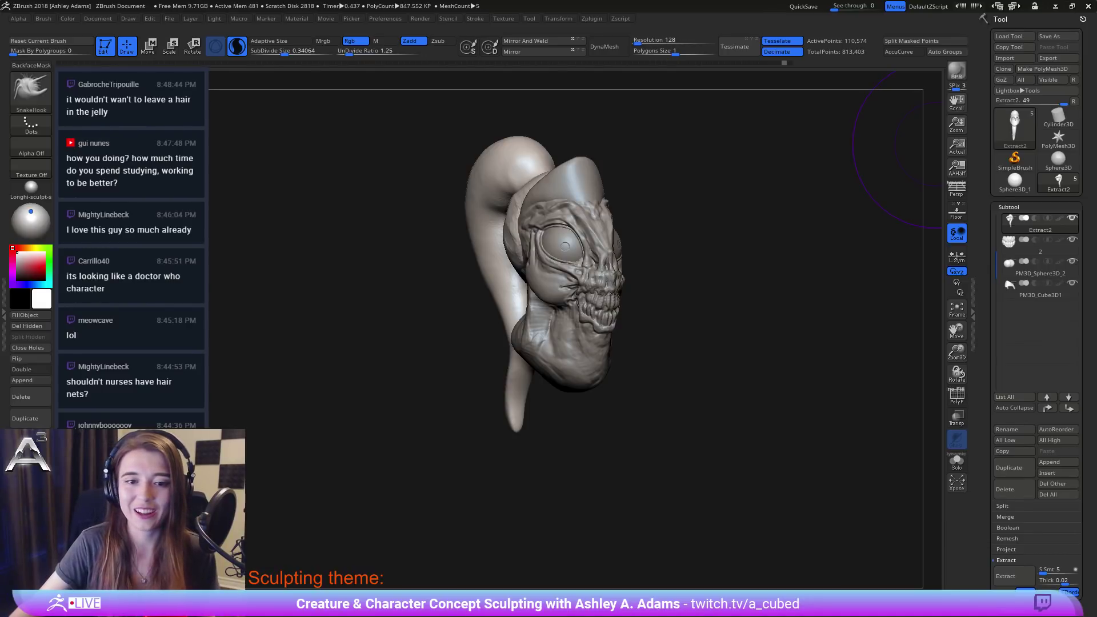
Step: Reshape the ponytail's middle and upper back with SnakeHook strokes, then smooth along its length
{"action": "mouse_move", "coordinate": [752, 272]}
{"action": "left_mouse_down"}
{"action": "mouse_move", "coordinate": [714, 267]}
{"action": "mouse_move", "coordinate": [776, 266]}
{"action": "left_mouse_up"}
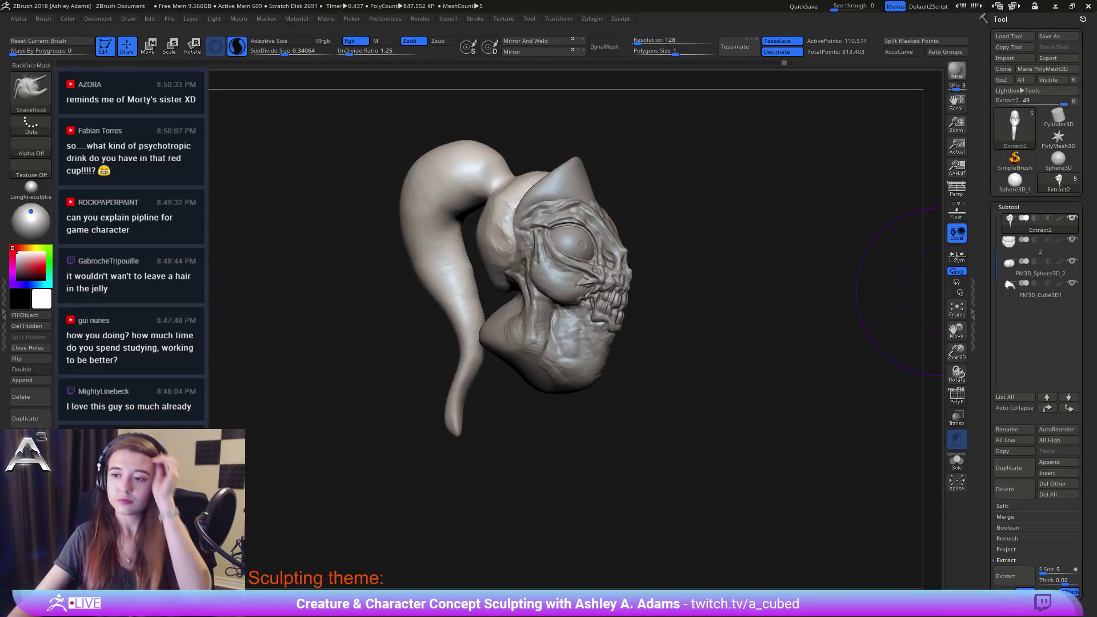
{"action": "right_click_drag", "start_coordinate": [443, 273], "coordinate": [513, 279]}
{"action": "right_click", "coordinate": [441, 283]}
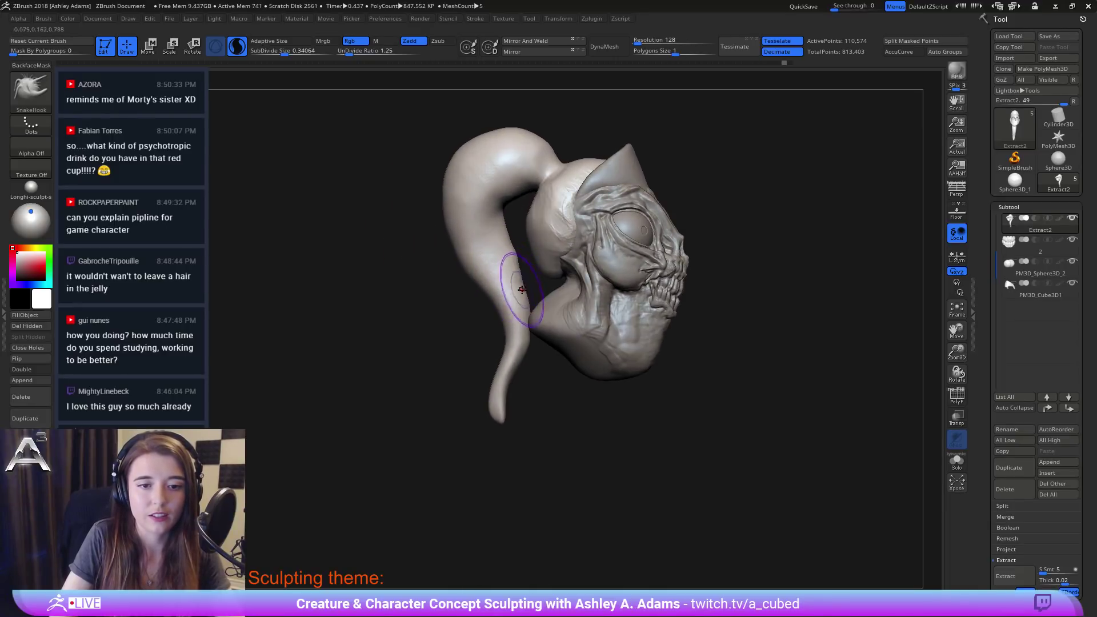
{"action": "left_click_drag", "start_coordinate": [520, 283], "coordinate": [513, 280]}
{"action": "right_click_drag", "start_coordinate": [493, 292], "coordinate": [499, 297]}
{"action": "mouse_move", "coordinate": [485, 286]}
{"action": "left_mouse_down"}
{"action": "mouse_move", "coordinate": [450, 229]}
{"action": "mouse_move", "coordinate": [452, 207]}
{"action": "left_mouse_up"}
{"action": "mouse_move", "coordinate": [464, 195]}
{"action": "right_mouse_down"}
{"action": "mouse_move", "coordinate": [450, 190]}
{"action": "mouse_move", "coordinate": [444, 207]}
{"action": "right_mouse_up"}
{"action": "mouse_move", "coordinate": [464, 181]}
{"action": "left_mouse_down", "text": "shift"}
{"action": "mouse_move", "coordinate": [443, 245]}
{"action": "mouse_move", "coordinate": [460, 361]}
{"action": "mouse_move", "coordinate": [473, 354]}
{"action": "left_mouse_up", "text": "shift"}
Step: Undo the last two ponytail strokes, flick its tip outward with SnakeHook, and smooth the arch
{"action": "key", "text": "space"}
{"action": "key", "text": "ctrl+z"}
{"action": "key", "text": "ctrl+z"}
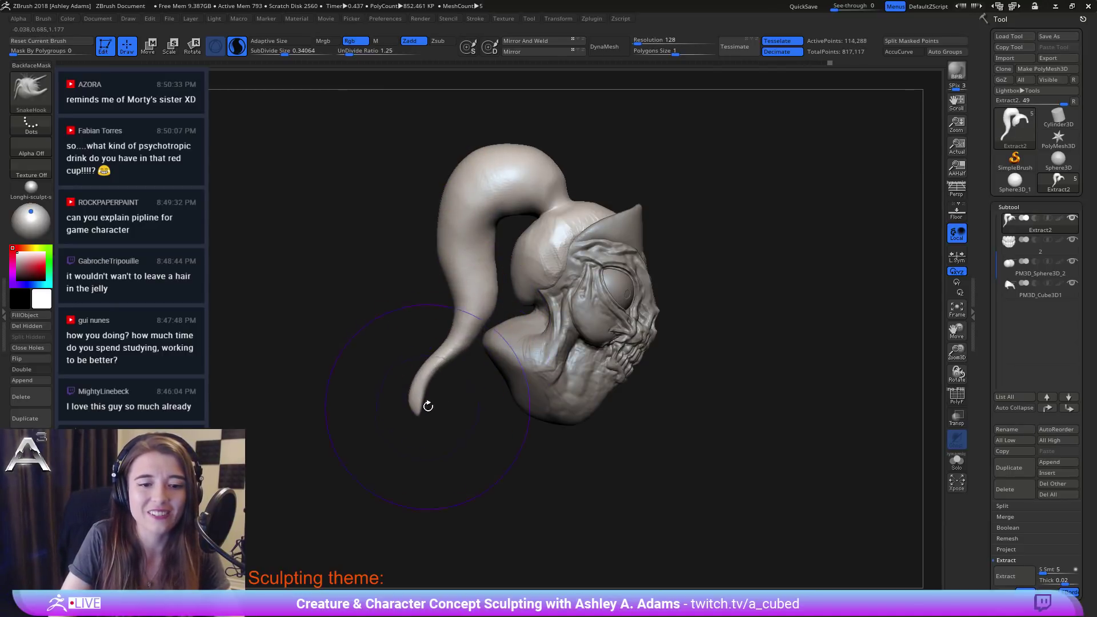
{"action": "key", "text": "space"}
{"action": "left_click_drag", "start_coordinate": [435, 350], "coordinate": [427, 350]}
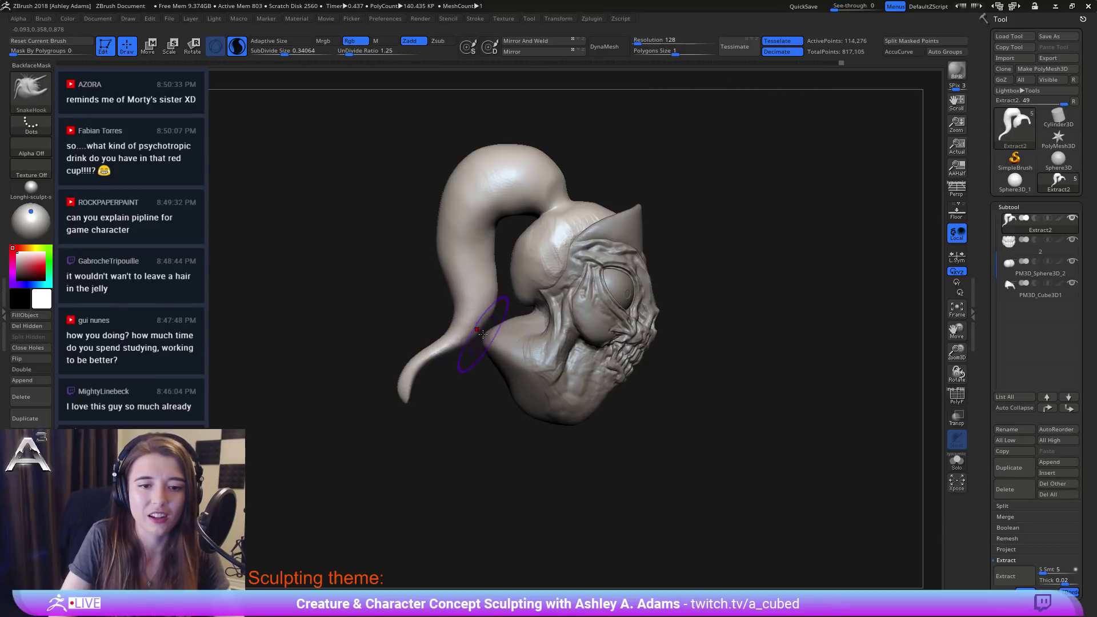
{"action": "mouse_move", "coordinate": [479, 325]}
{"action": "left_mouse_down"}
{"action": "mouse_move", "coordinate": [487, 331]}
{"action": "mouse_move", "coordinate": [465, 246]}
{"action": "mouse_move", "coordinate": [472, 267]}
{"action": "left_mouse_up"}
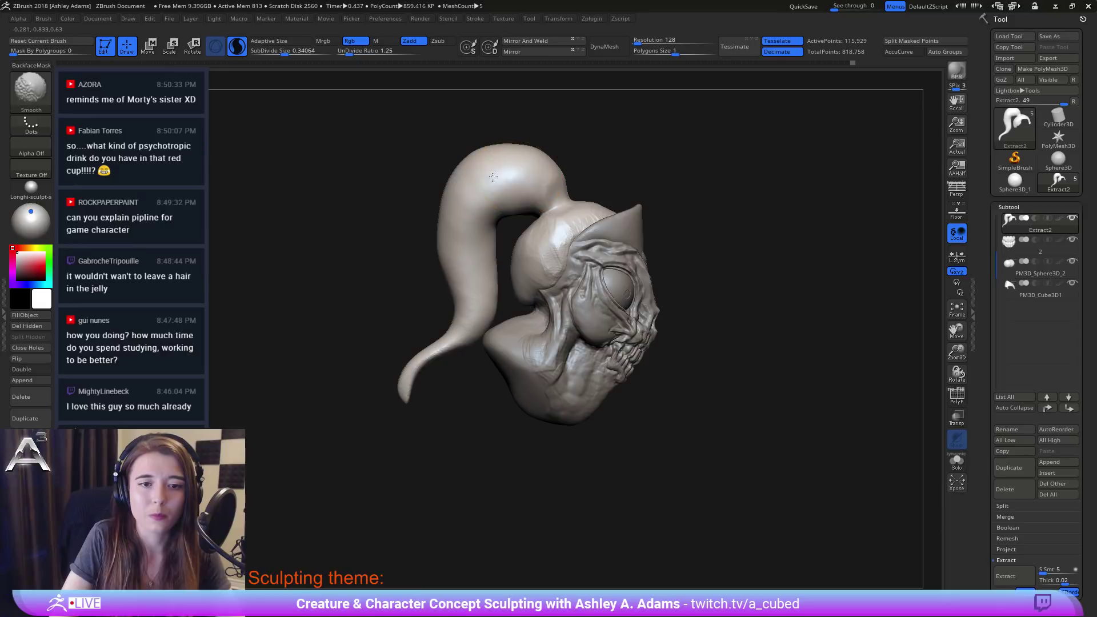
{"action": "mouse_move", "coordinate": [493, 177]}
{"action": "left_mouse_down", "text": "shift"}
{"action": "mouse_move", "coordinate": [546, 173]}
{"action": "mouse_move", "coordinate": [526, 171]}
{"action": "mouse_move", "coordinate": [519, 196]}
{"action": "mouse_move", "coordinate": [530, 187]}
{"action": "mouse_move", "coordinate": [495, 185]}
{"action": "left_mouse_up", "text": "shift"}
Step: Build up a raised hair-tie band around the base of the ponytail with the ClayBuildup brush
{"action": "key", "text": "b"}
{"action": "key", "text": "c"}
{"action": "key", "text": "b"}
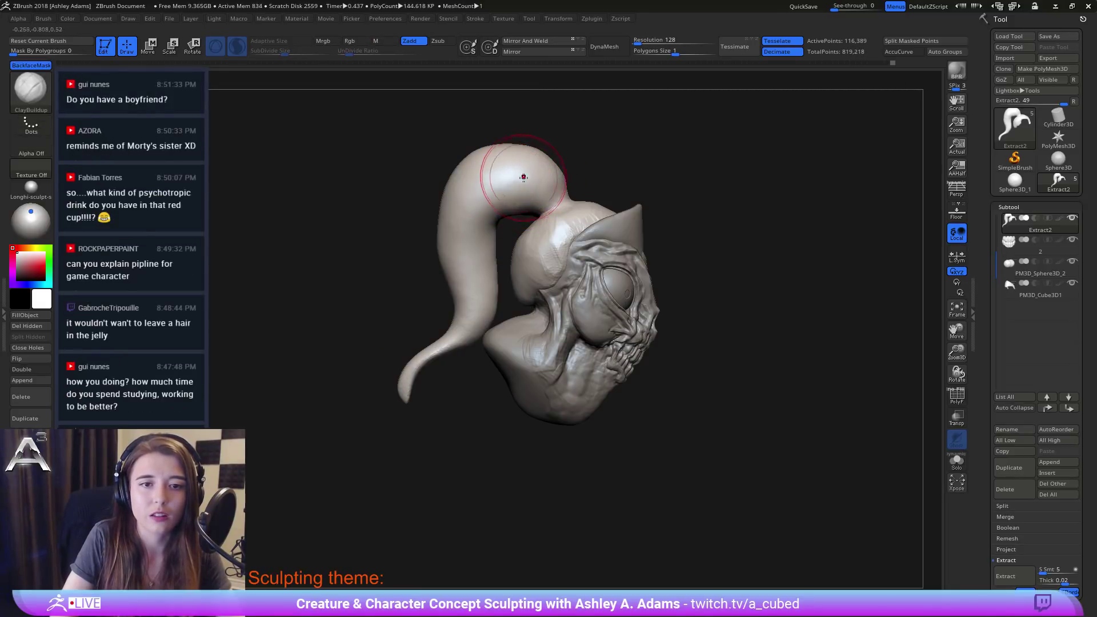
{"action": "mouse_move", "coordinate": [522, 176]}
{"action": "right_mouse_down"}
{"action": "mouse_move", "coordinate": [601, 178]}
{"action": "mouse_move", "coordinate": [541, 252]}
{"action": "mouse_move", "coordinate": [532, 234]}
{"action": "right_mouse_up"}
{"action": "key", "text": "space"}
{"action": "right_click_drag", "start_coordinate": [532, 234], "coordinate": [537, 249], "text": "ctrl"}
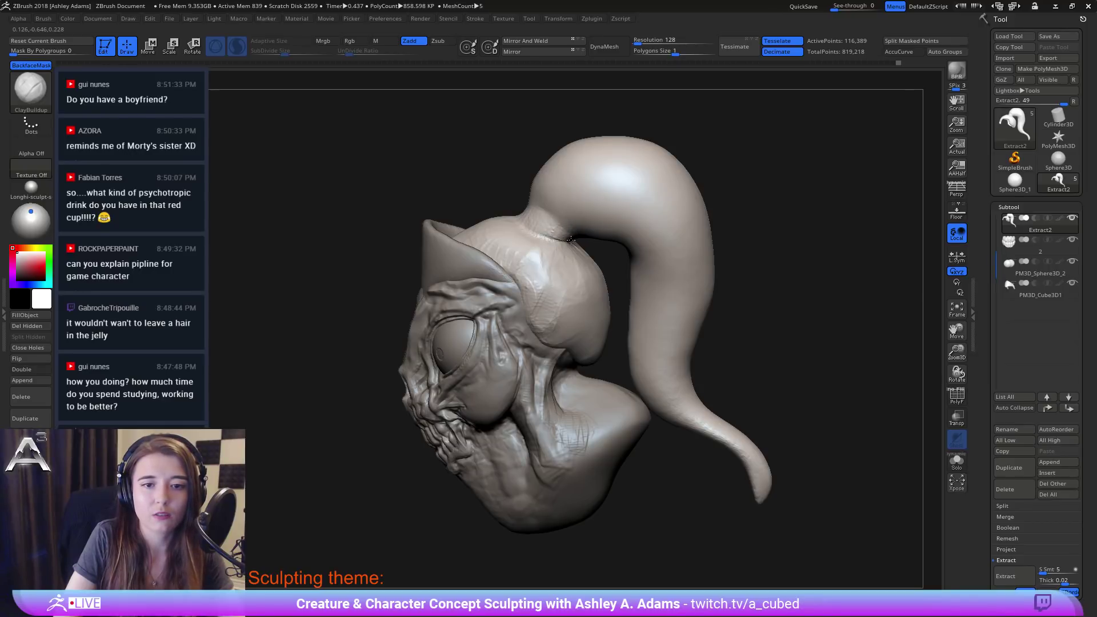
{"action": "right_click_drag", "start_coordinate": [533, 219], "coordinate": [543, 226]}
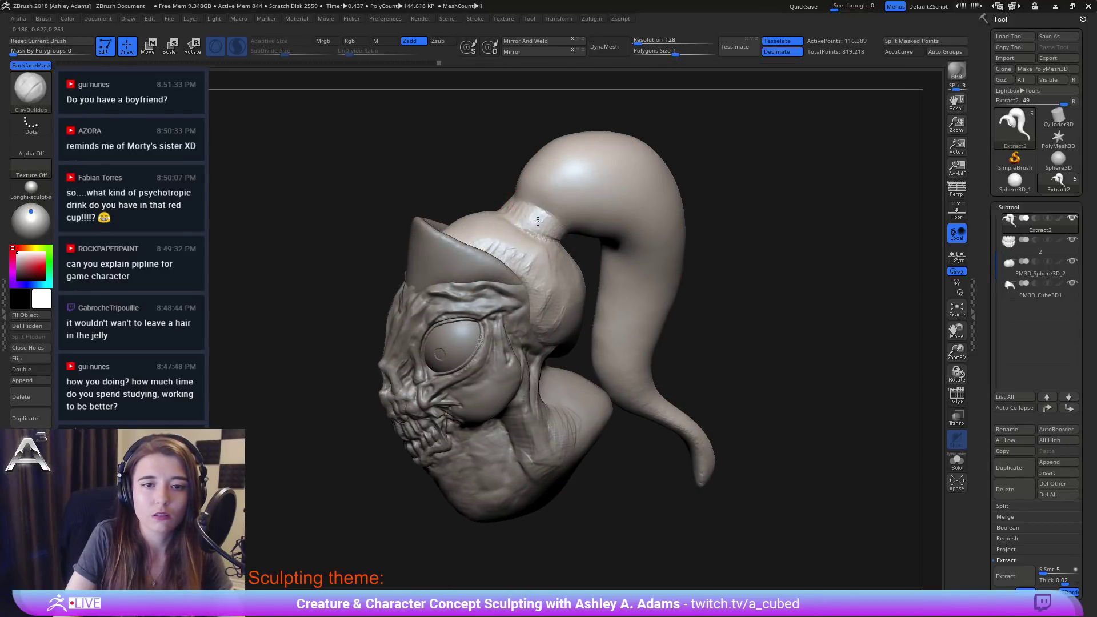
{"action": "mouse_move", "coordinate": [493, 192]}
{"action": "right_mouse_down"}
{"action": "mouse_move", "coordinate": [543, 213]}
{"action": "mouse_move", "coordinate": [526, 223]}
{"action": "mouse_move", "coordinate": [537, 233]}
{"action": "mouse_move", "coordinate": [508, 219]}
{"action": "mouse_move", "coordinate": [531, 228]}
{"action": "right_mouse_up"}
{"action": "right_click", "coordinate": [540, 220]}
Step: Carve creases along the front and side edges of the hair tie with the DamStandard brush
{"action": "key", "text": "b"}
{"action": "key", "text": "d"}
{"action": "key", "text": "s"}
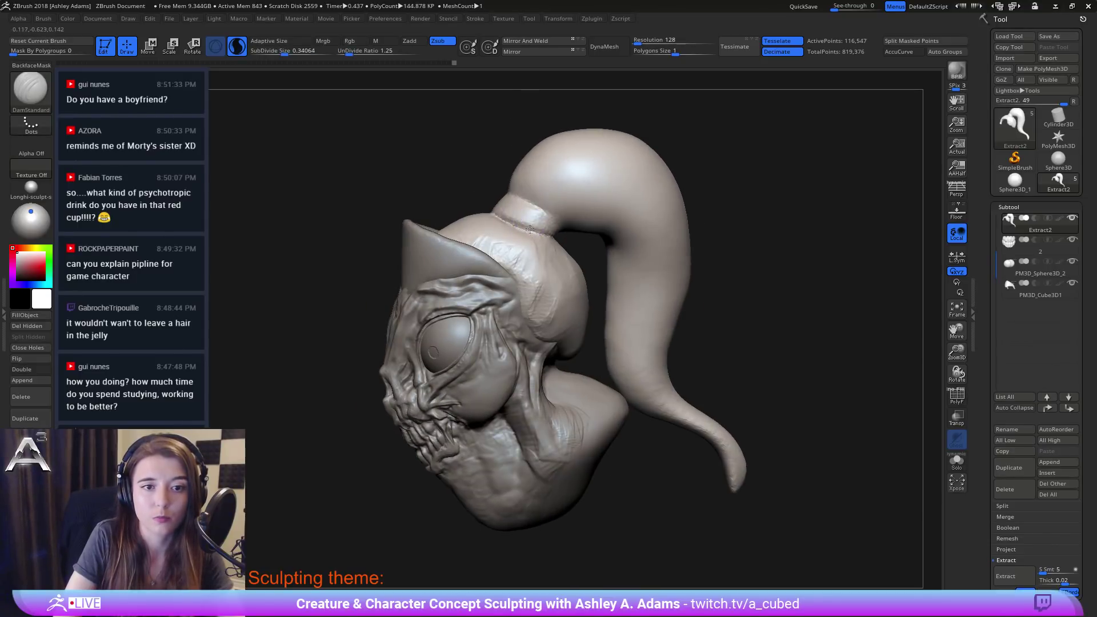
{"action": "mouse_move", "coordinate": [510, 222]}
{"action": "left_mouse_down"}
{"action": "mouse_move", "coordinate": [496, 215]}
{"action": "mouse_move", "coordinate": [535, 203]}
{"action": "mouse_move", "coordinate": [555, 214]}
{"action": "left_mouse_up"}
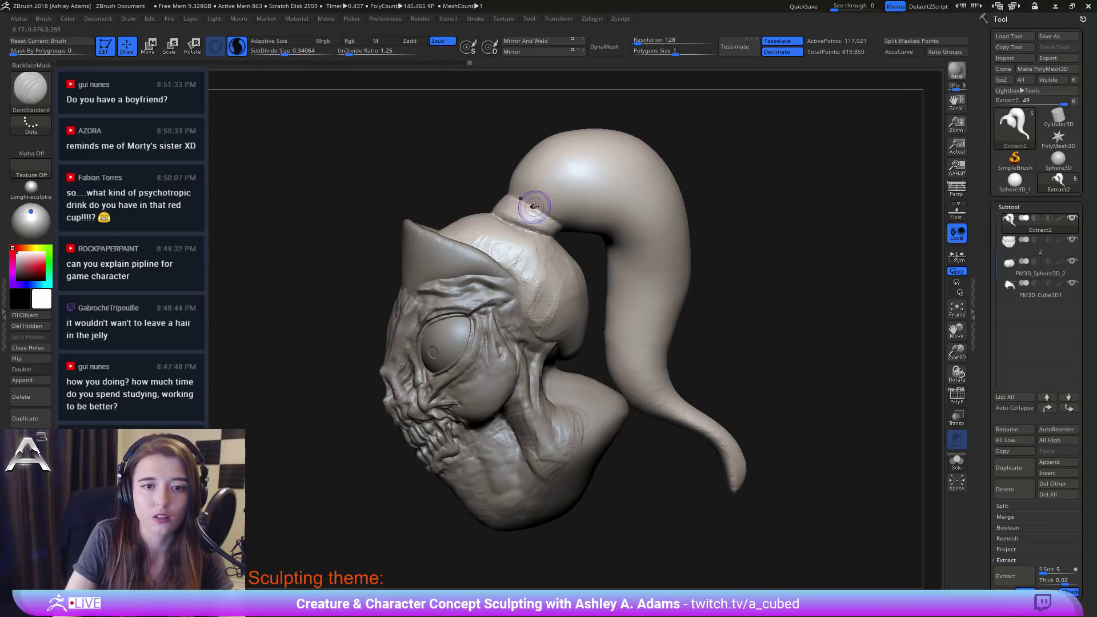
{"action": "right_click_drag", "start_coordinate": [533, 211], "coordinate": [549, 209]}
{"action": "left_click_drag", "start_coordinate": [531, 203], "coordinate": [558, 225]}
{"action": "right_click_drag", "start_coordinate": [558, 225], "coordinate": [490, 191]}
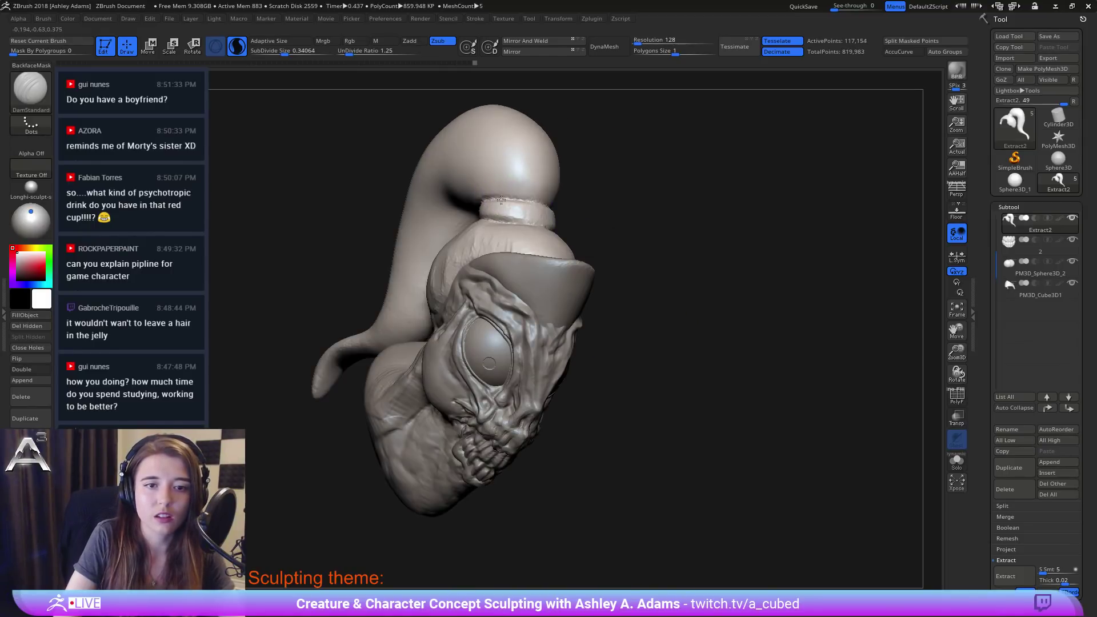
{"action": "left_click_drag", "start_coordinate": [555, 205], "coordinate": [557, 206]}
Step: Continue the DamStandard creases around the back and far side of the hair tie
{"action": "right_click_drag", "start_coordinate": [557, 206], "coordinate": [495, 199]}
{"action": "left_click_drag", "start_coordinate": [495, 198], "coordinate": [463, 209]}
{"action": "mouse_move", "coordinate": [462, 209]}
{"action": "right_mouse_down"}
{"action": "mouse_move", "coordinate": [448, 191]}
{"action": "mouse_move", "coordinate": [457, 204]}
{"action": "right_mouse_up"}
{"action": "mouse_move", "coordinate": [487, 216]}
{"action": "left_mouse_down"}
{"action": "mouse_move", "coordinate": [458, 229]}
{"action": "mouse_move", "coordinate": [468, 214]}
{"action": "left_mouse_up"}
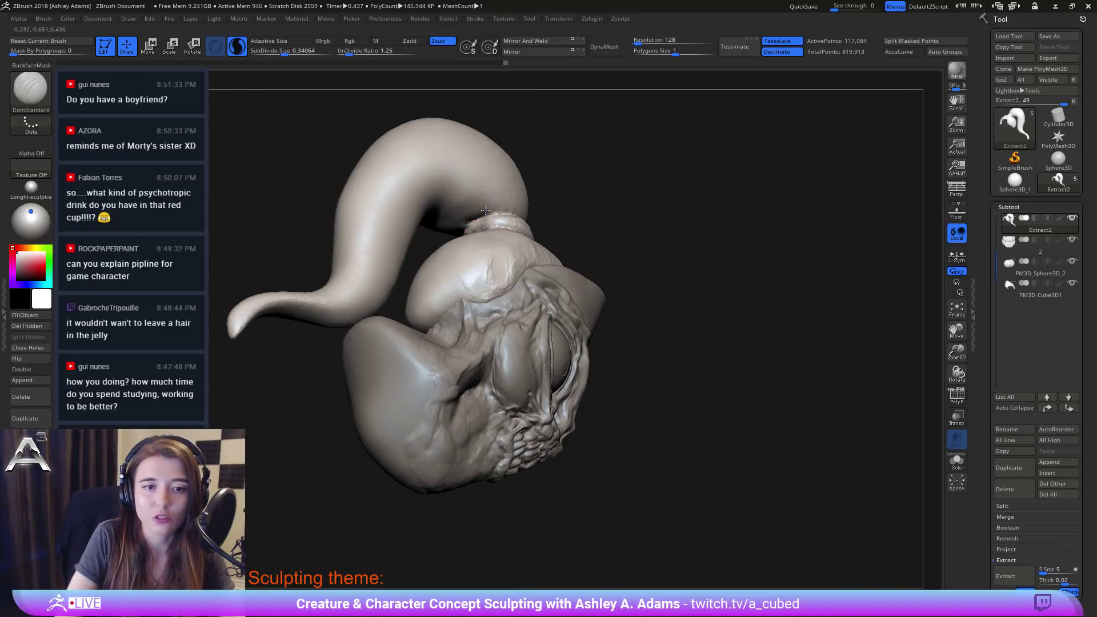
{"action": "right_click_drag", "start_coordinate": [485, 206], "coordinate": [473, 210]}
{"action": "left_click_drag", "start_coordinate": [485, 213], "coordinate": [468, 222]}
{"action": "right_click_drag", "start_coordinate": [468, 222], "coordinate": [483, 223]}
{"action": "left_click_drag", "start_coordinate": [479, 229], "coordinate": [488, 227]}
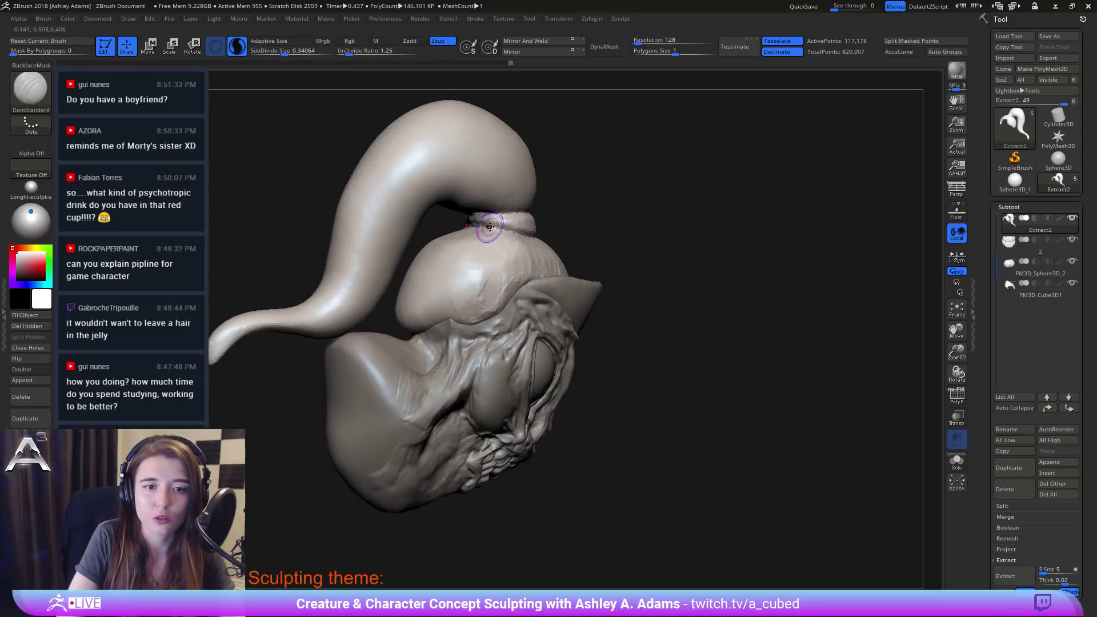
Step: Thicken the front of the hair tie with ClayBuildup strokes
{"action": "right_click_drag", "start_coordinate": [488, 229], "coordinate": [512, 220]}
{"action": "key", "text": "b"}
{"action": "key", "text": "c"}
{"action": "key", "text": "b"}
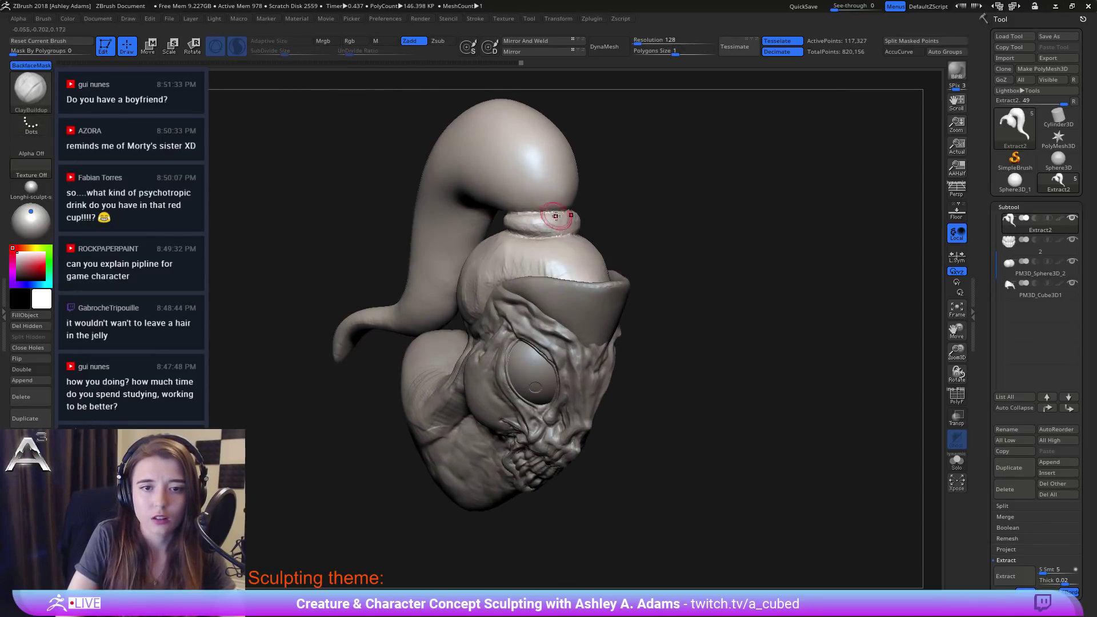
{"action": "left_click_drag", "start_coordinate": [539, 221], "coordinate": [571, 223]}
{"action": "right_click_drag", "start_coordinate": [517, 213], "coordinate": [485, 217]}
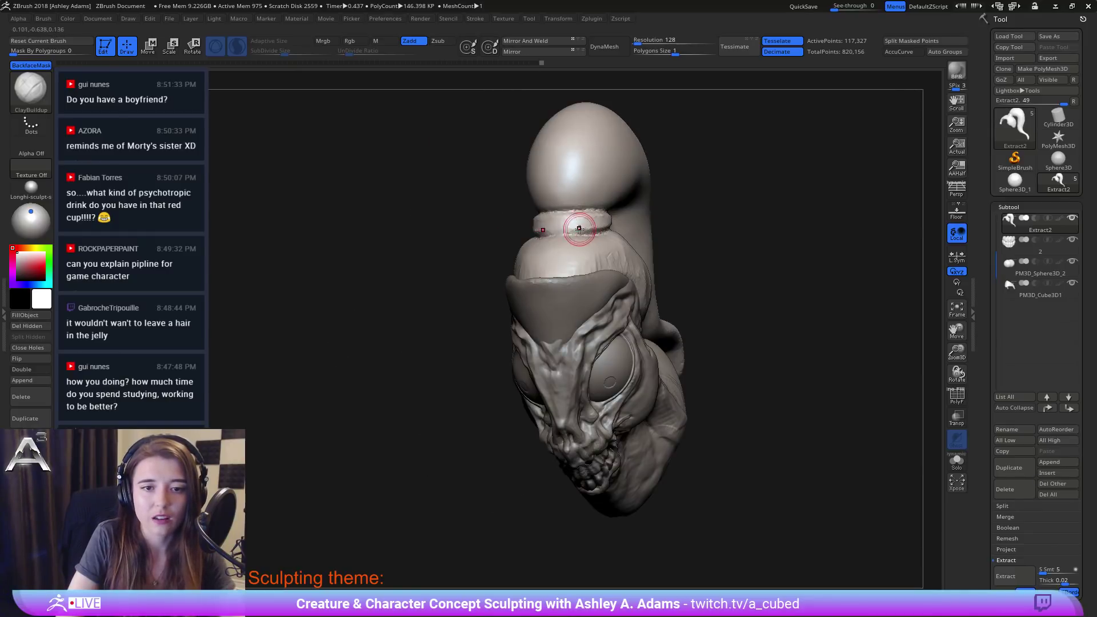
{"action": "right_click_drag", "start_coordinate": [577, 229], "coordinate": [552, 231]}
Step: Cut a DamStandard crease along the hair tie's lower edge, where it meets the scalp hair
{"action": "key", "text": "b"}
{"action": "key", "text": "d"}
{"action": "key", "text": "s"}
{"action": "left_click_drag", "start_coordinate": [555, 234], "coordinate": [598, 231]}
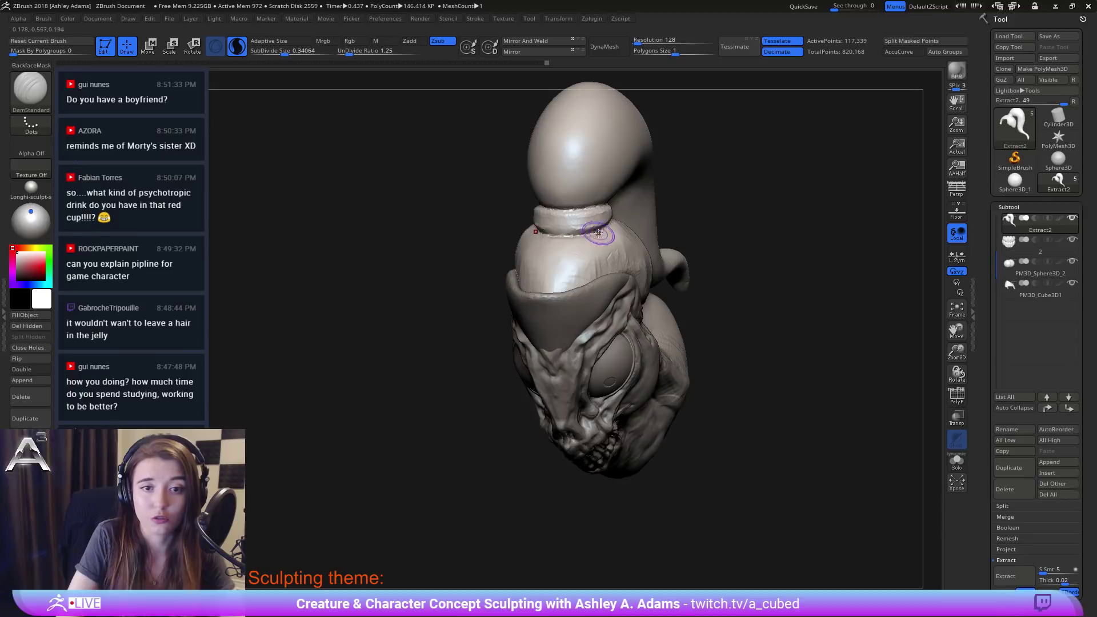
{"action": "mouse_move", "coordinate": [597, 231]}
{"action": "right_mouse_down"}
{"action": "mouse_move", "coordinate": [628, 212]}
{"action": "mouse_move", "coordinate": [617, 197]}
{"action": "right_mouse_up"}
Step: Add ClayBuildup volume to the front and side of the ponytail just above the hair tie
{"action": "mouse_move", "coordinate": [617, 197]}
{"action": "right_mouse_down"}
{"action": "mouse_move", "coordinate": [542, 202]}
{"action": "mouse_move", "coordinate": [573, 249]}
{"action": "mouse_move", "coordinate": [524, 249]}
{"action": "right_mouse_up"}
{"action": "key", "text": "b"}
{"action": "key", "text": "c"}
{"action": "key", "text": "b"}
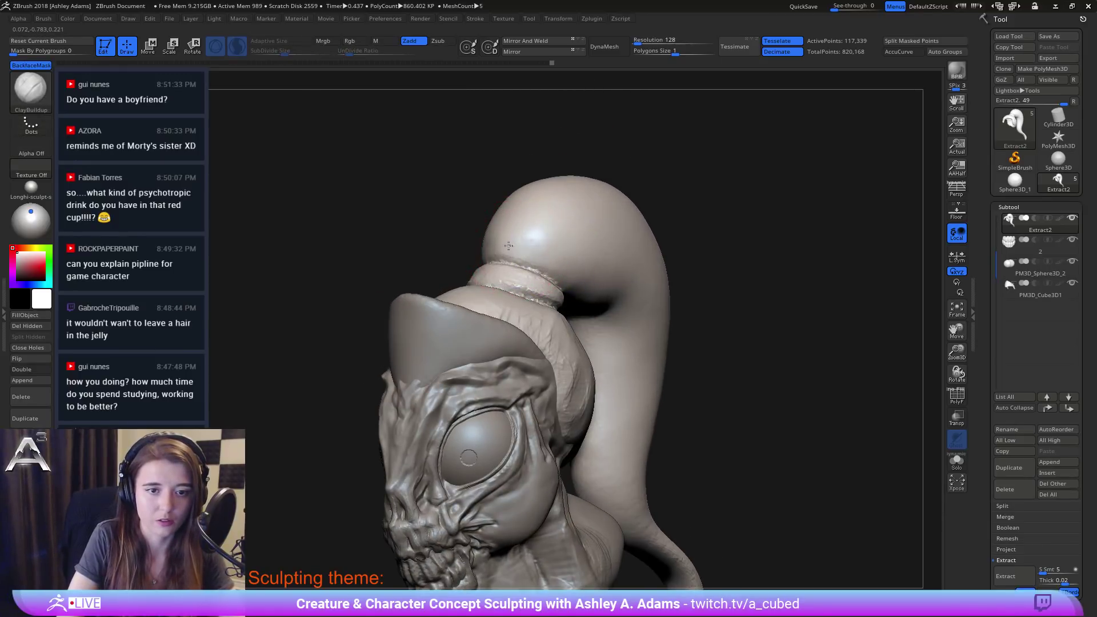
{"action": "mouse_move", "coordinate": [502, 250]}
{"action": "left_mouse_down"}
{"action": "mouse_move", "coordinate": [562, 266]}
{"action": "mouse_move", "coordinate": [516, 235]}
{"action": "mouse_move", "coordinate": [554, 249]}
{"action": "mouse_move", "coordinate": [560, 231]}
{"action": "left_mouse_up"}
{"action": "right_click_drag", "start_coordinate": [529, 200], "coordinate": [453, 198]}
{"action": "left_click_drag", "start_coordinate": [487, 253], "coordinate": [481, 258]}
{"action": "right_click_drag", "start_coordinate": [457, 251], "coordinate": [513, 253]}
{"action": "mouse_move", "coordinate": [468, 251]}
{"action": "left_mouse_down"}
{"action": "mouse_move", "coordinate": [446, 251]}
{"action": "mouse_move", "coordinate": [465, 257]}
{"action": "left_mouse_up"}
{"action": "right_click_drag", "start_coordinate": [460, 252], "coordinate": [463, 252]}
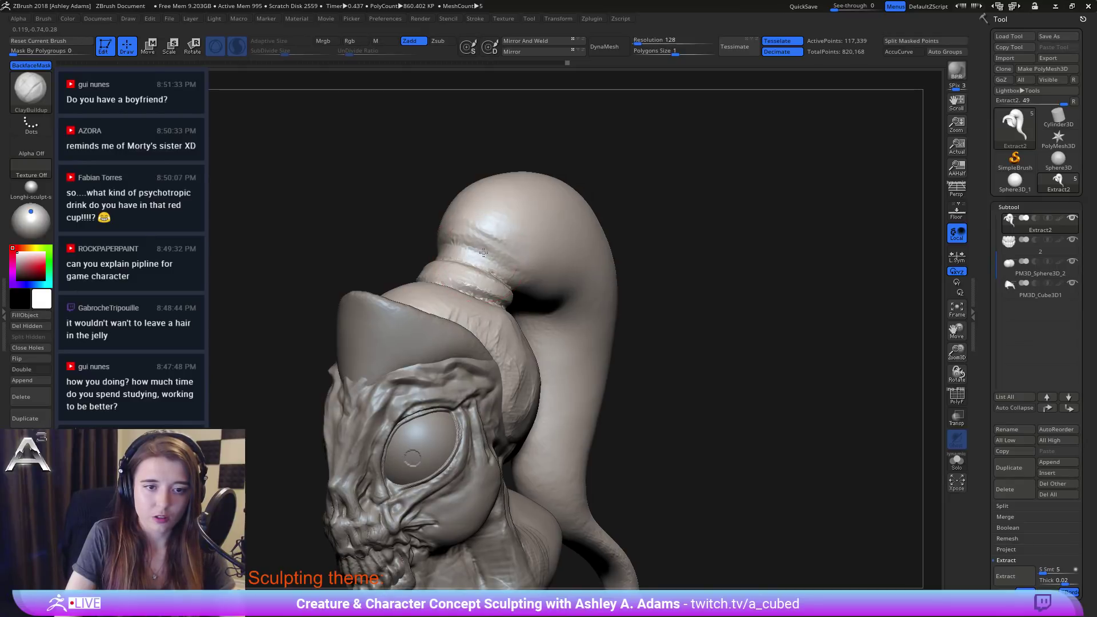
Step: Resize the ClayBuildup brush and fill the ponytail's underside where it meets the hair tie
{"action": "key", "text": "space"}
{"action": "key", "text": "space"}
{"action": "left_click_drag", "start_coordinate": [459, 251], "coordinate": [493, 271]}
{"action": "right_click_drag", "start_coordinate": [492, 270], "coordinate": [444, 269]}
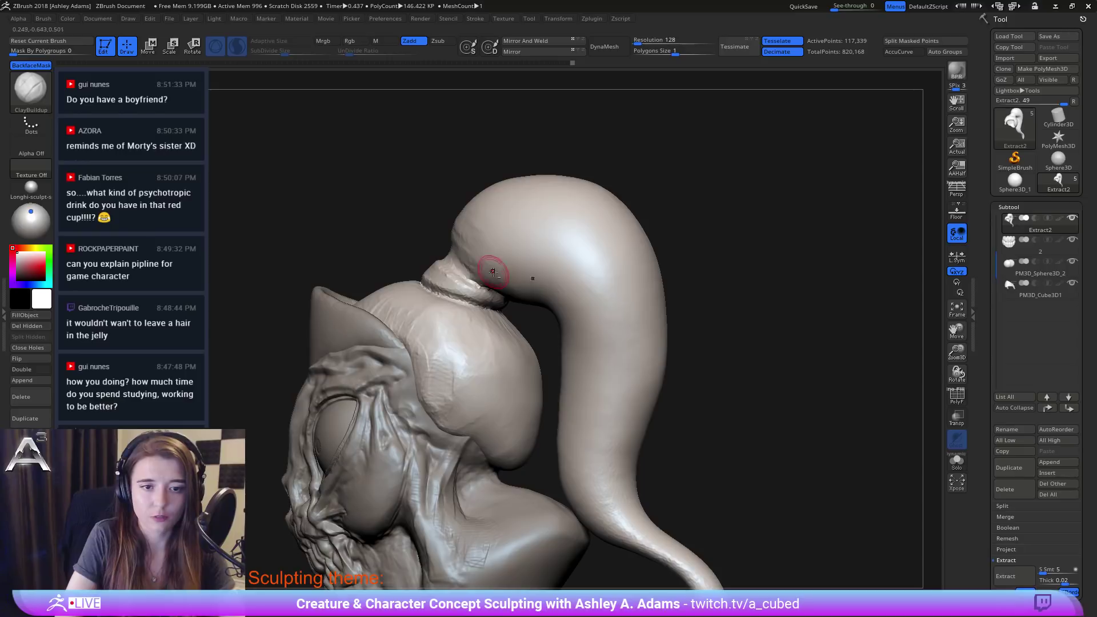
{"action": "left_click_drag", "start_coordinate": [490, 274], "coordinate": [464, 266]}
{"action": "mouse_move", "coordinate": [451, 257]}
{"action": "right_mouse_down"}
{"action": "mouse_move", "coordinate": [389, 247]}
{"action": "mouse_move", "coordinate": [436, 242]}
{"action": "right_mouse_up"}
Step: Carve a DamStandard crease between the ponytail's lower front and the hair tie
{"action": "key", "text": "b"}
{"action": "key", "text": "d"}
{"action": "key", "text": "s"}
{"action": "left_click_drag", "start_coordinate": [436, 242], "coordinate": [484, 268]}
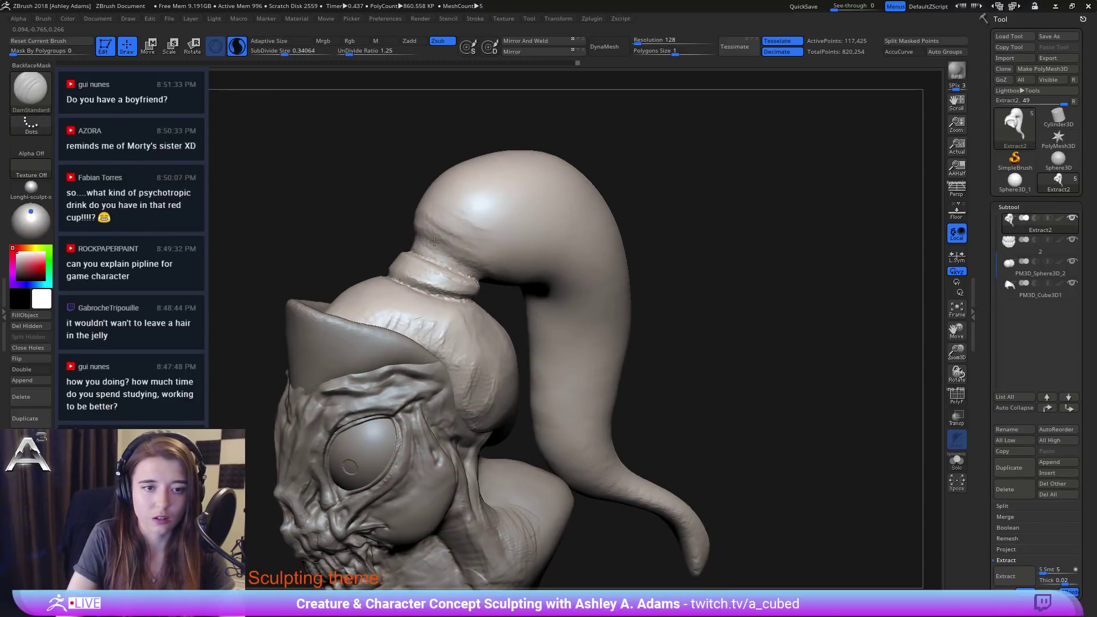
{"action": "right_click_drag", "start_coordinate": [483, 268], "coordinate": [423, 247]}
Step: Layer ClayBuildup strokes across the ponytail's front bulge and up over its arch
{"action": "key", "text": "b"}
{"action": "key", "text": "c"}
{"action": "key", "text": "b"}
{"action": "left_click_drag", "start_coordinate": [419, 247], "coordinate": [474, 261]}
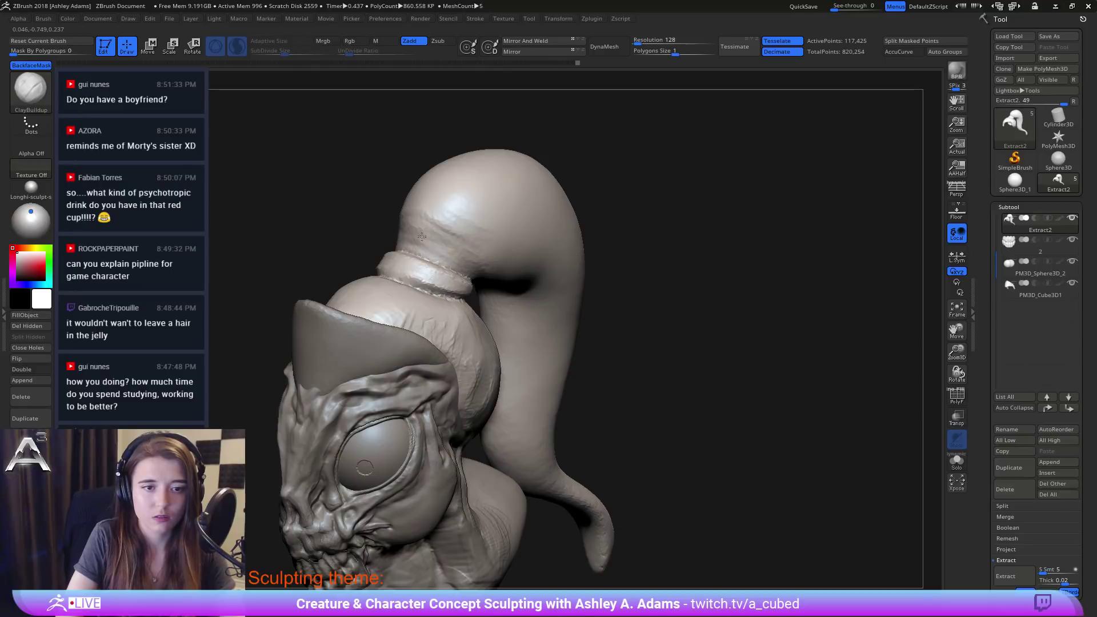
{"action": "left_click_drag", "start_coordinate": [422, 227], "coordinate": [487, 249]}
{"action": "right_click_drag", "start_coordinate": [449, 216], "coordinate": [500, 266]}
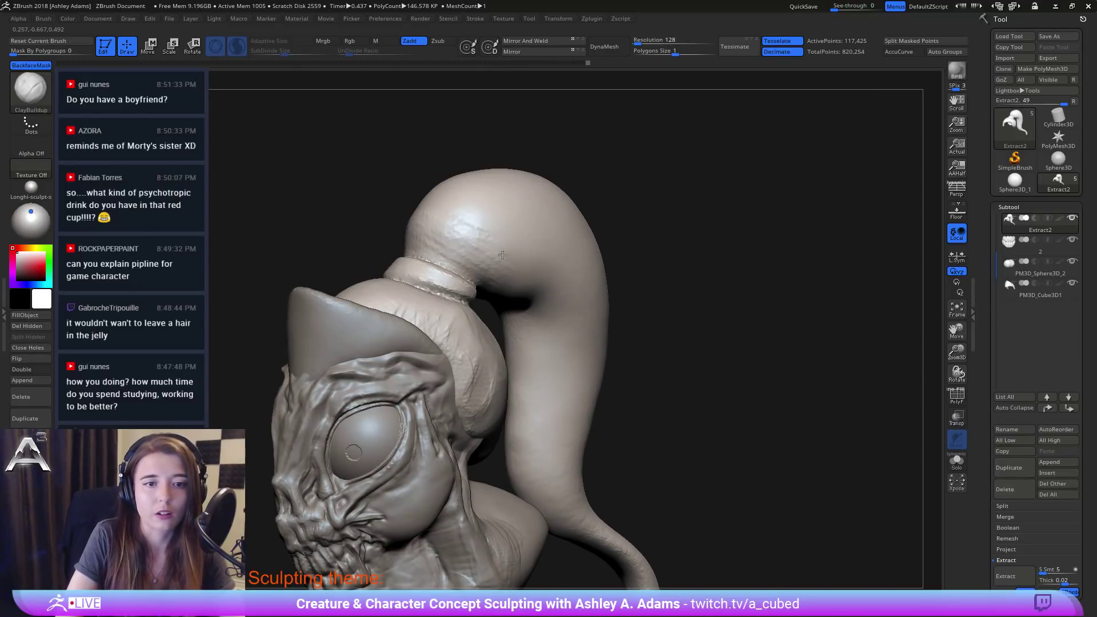
{"action": "right_click_drag", "start_coordinate": [500, 267], "coordinate": [430, 197]}
{"action": "mouse_move", "coordinate": [430, 196]}
{"action": "left_mouse_down"}
{"action": "mouse_move", "coordinate": [451, 181]}
{"action": "mouse_move", "coordinate": [500, 181]}
{"action": "left_mouse_up"}
{"action": "right_click_drag", "start_coordinate": [532, 254], "coordinate": [571, 285], "text": "ctrl"}
Step: Undo the last change and push the sides of the hair tie inward with SnakeHook to narrow it
{"action": "right_click_drag", "start_coordinate": [487, 284], "coordinate": [451, 308]}
{"action": "key", "text": "b"}
{"action": "key", "text": "s"}
{"action": "key", "text": "h"}
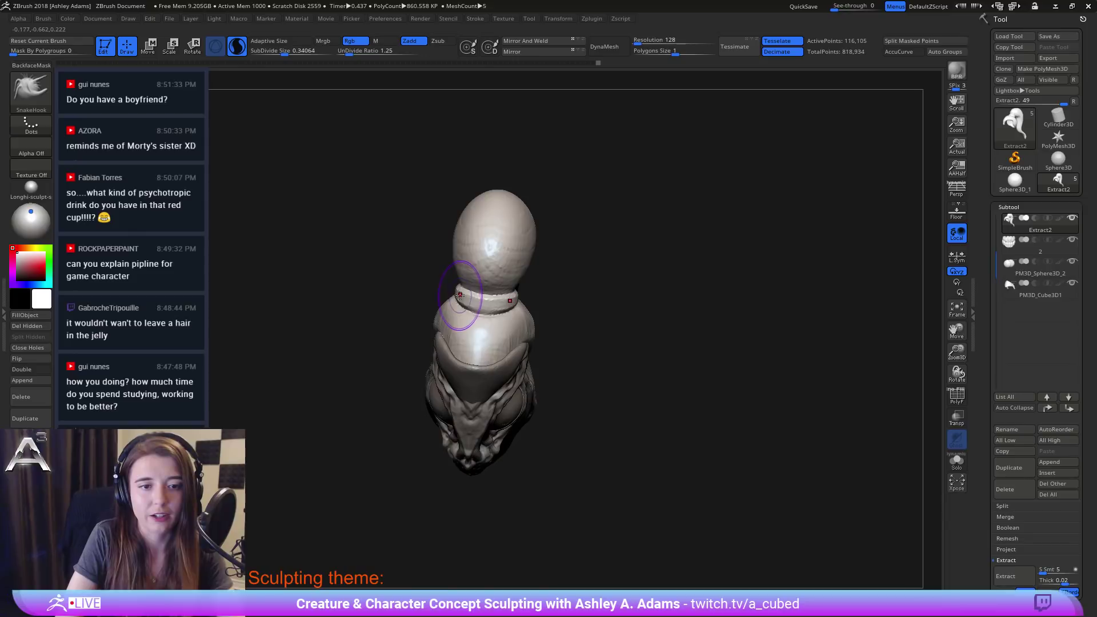
{"action": "key", "text": "ctrl+z"}
{"action": "right_click_drag", "start_coordinate": [475, 263], "coordinate": [455, 284]}
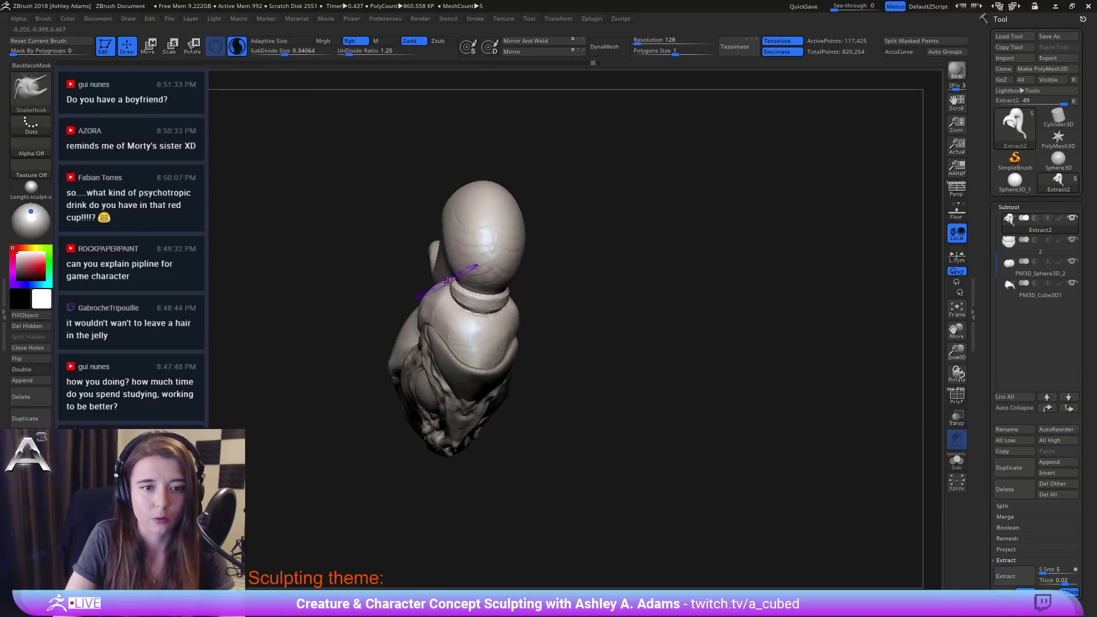
{"action": "left_click_drag", "start_coordinate": [453, 288], "coordinate": [459, 292]}
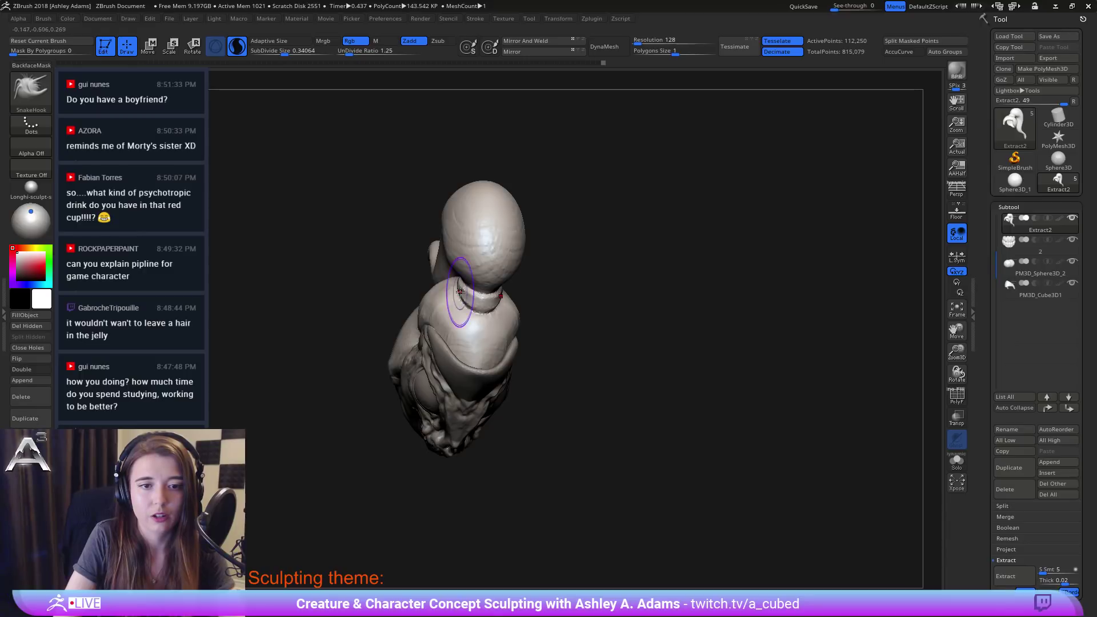
{"action": "right_click_drag", "start_coordinate": [460, 292], "coordinate": [478, 303]}
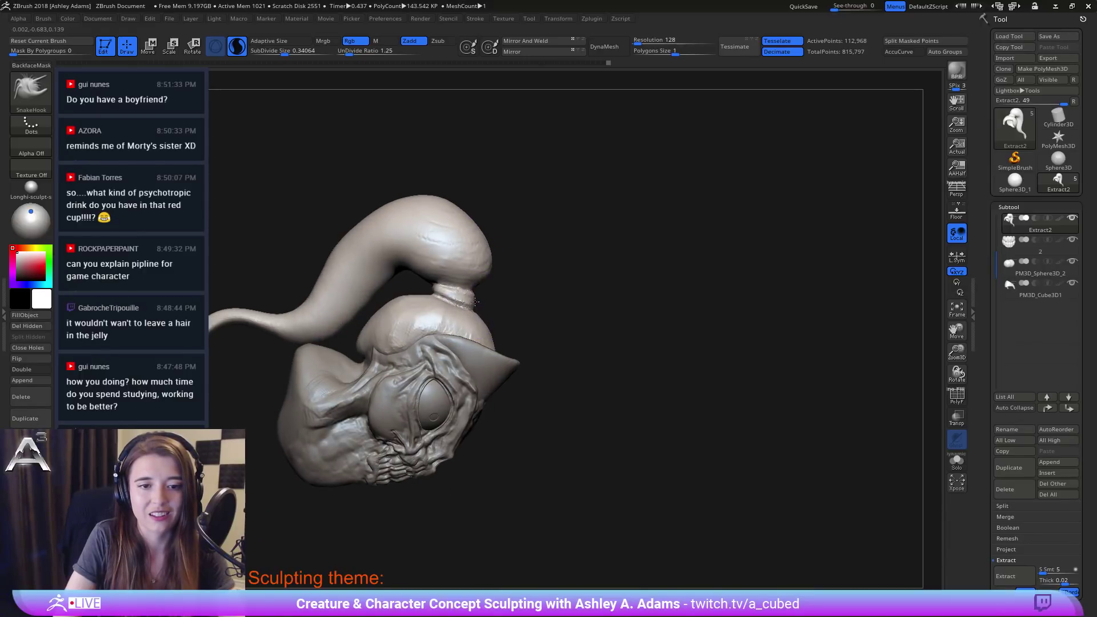
{"action": "left_click_drag", "start_coordinate": [474, 301], "coordinate": [463, 297]}
Step: Resize the SnakeHook brush, refine the narrowed hair tie, and push the ponytail's inner curve away from the head
{"action": "right_click_drag", "start_coordinate": [463, 296], "coordinate": [417, 351]}
{"action": "right_click", "coordinate": [417, 352]}
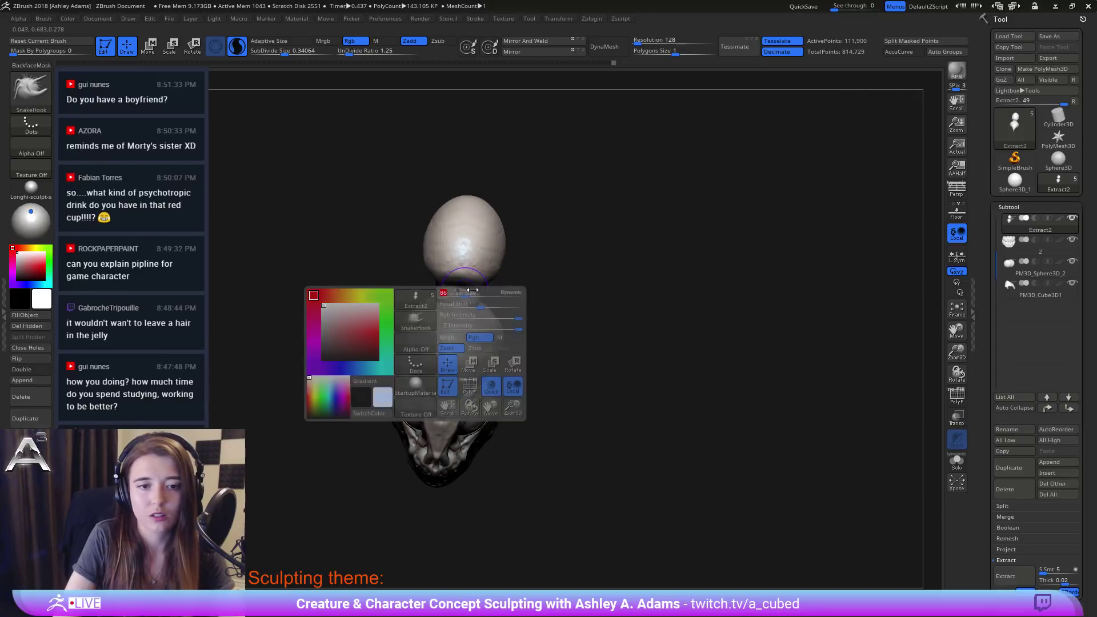
{"action": "left_click_drag", "start_coordinate": [473, 294], "coordinate": [475, 297]}
{"action": "mouse_move", "coordinate": [476, 297]}
{"action": "right_mouse_down"}
{"action": "mouse_move", "coordinate": [416, 302]}
{"action": "mouse_move", "coordinate": [514, 228]}
{"action": "mouse_move", "coordinate": [465, 247]}
{"action": "mouse_move", "coordinate": [428, 282]}
{"action": "mouse_move", "coordinate": [492, 237]}
{"action": "mouse_move", "coordinate": [427, 270]}
{"action": "mouse_move", "coordinate": [453, 232]}
{"action": "right_mouse_up"}
{"action": "key", "text": "space"}
{"action": "left_click_drag", "start_coordinate": [441, 276], "coordinate": [428, 274]}
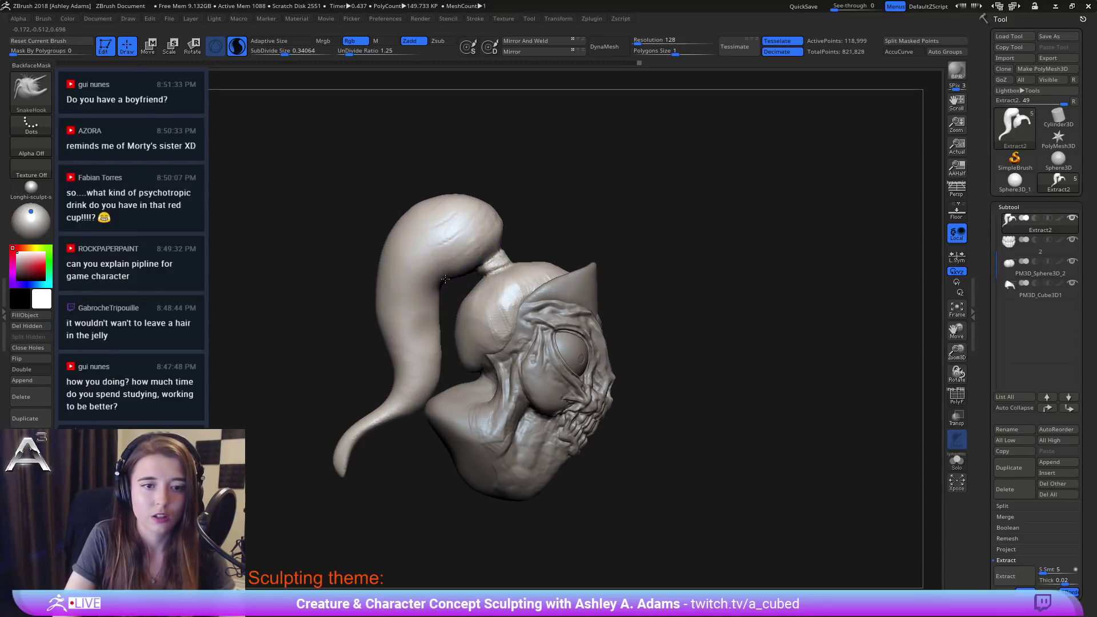
Step: Enlarge the SnakeHook brush and pull the ponytail's upper and middle back outward for a fuller curve
{"action": "key", "text": "space"}
{"action": "mouse_move", "coordinate": [406, 226]}
{"action": "left_mouse_down"}
{"action": "mouse_move", "coordinate": [419, 227]}
{"action": "mouse_move", "coordinate": [372, 227]}
{"action": "mouse_move", "coordinate": [419, 211]}
{"action": "left_mouse_up"}
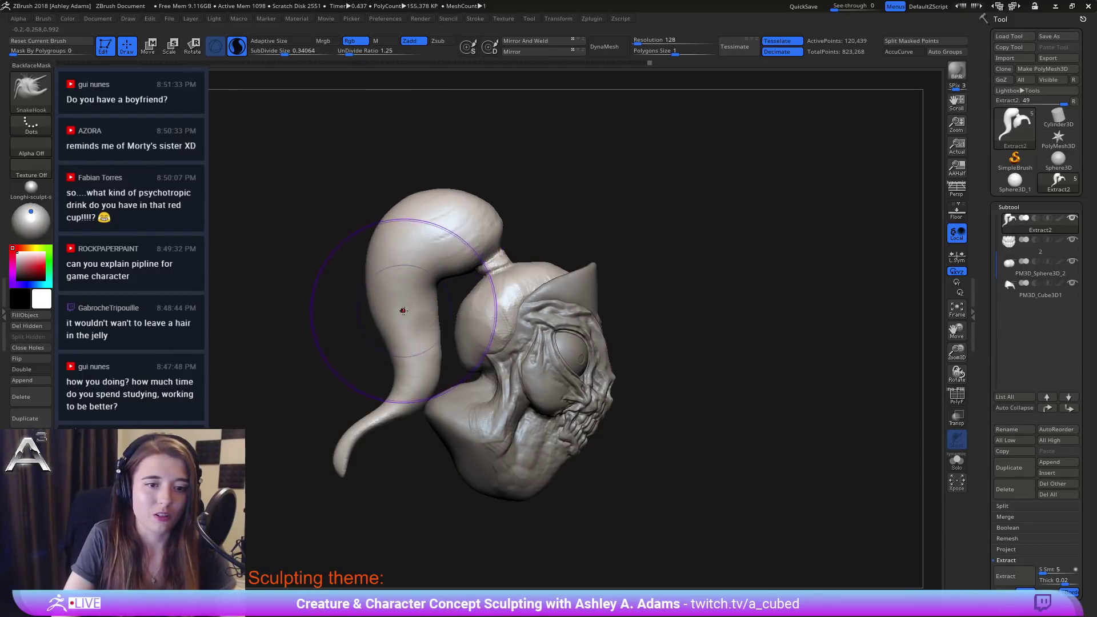
{"action": "left_click_drag", "start_coordinate": [382, 307], "coordinate": [372, 315]}
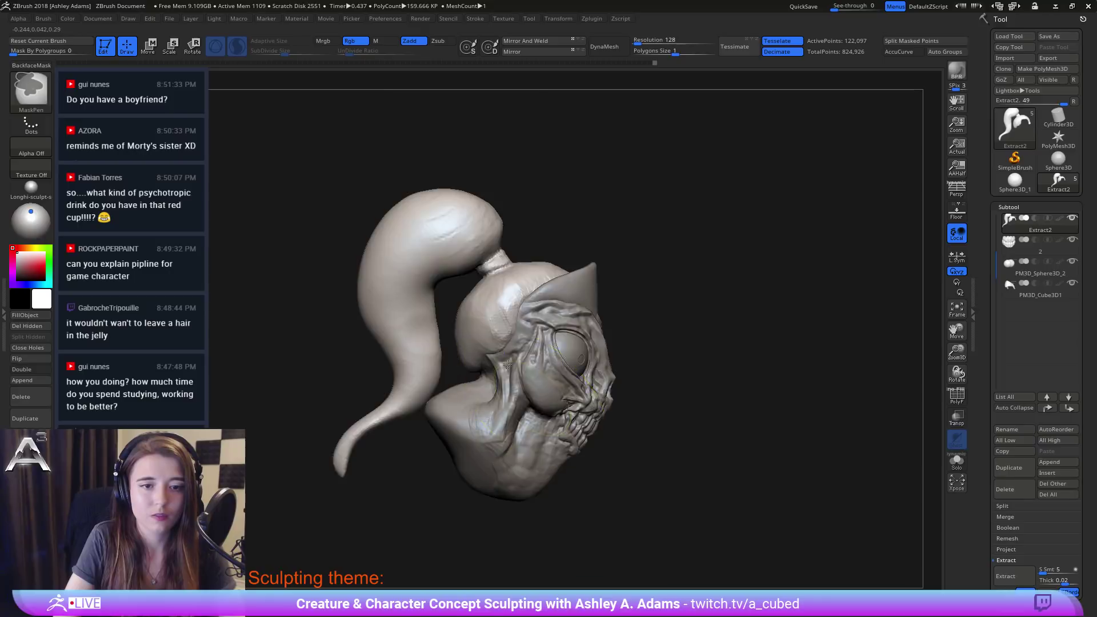
Step: Examine the ponytail, hair tie and hat silhouette from the front and side
{"action": "right_click_drag", "start_coordinate": [491, 320], "coordinate": [485, 268], "text": "ctrl"}
{"action": "right_click_drag", "start_coordinate": [485, 268], "coordinate": [406, 257]}
{"action": "key", "text": "space"}
{"action": "left_click_drag", "start_coordinate": [495, 275], "coordinate": [498, 275]}
{"action": "mouse_move", "coordinate": [394, 228]}
{"action": "right_mouse_down"}
{"action": "mouse_move", "coordinate": [426, 214]}
{"action": "mouse_move", "coordinate": [423, 260]}
{"action": "right_mouse_up"}
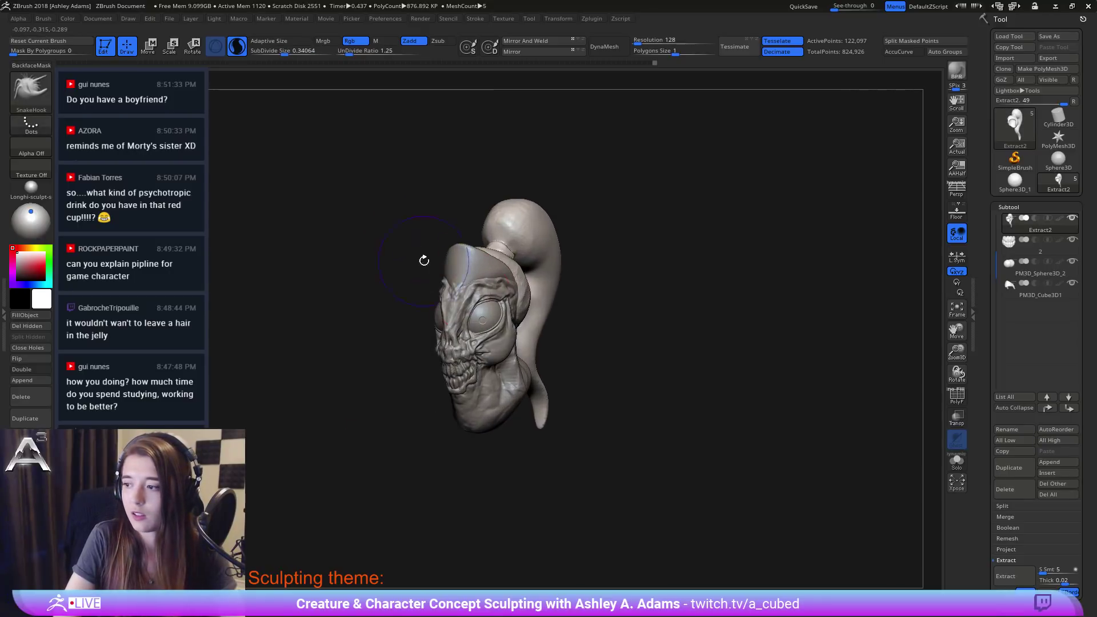
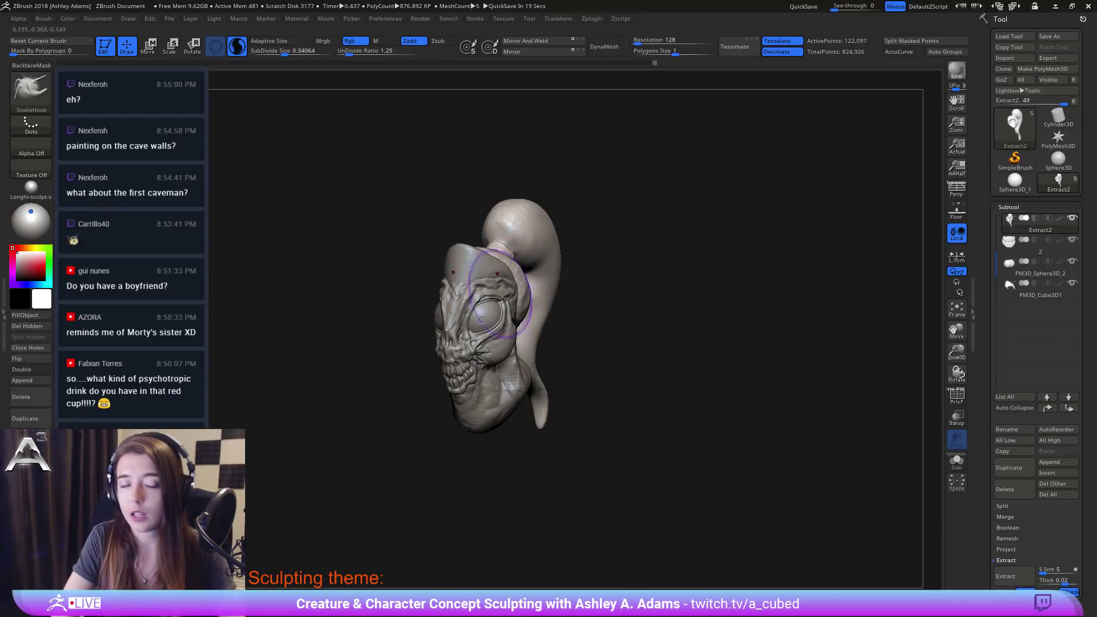
{"action": "mouse_move", "coordinate": [575, 291]}
{"action": "left_mouse_down"}
{"action": "mouse_move", "coordinate": [505, 330]}
{"action": "mouse_move", "coordinate": [650, 301]}
{"action": "left_mouse_up"}
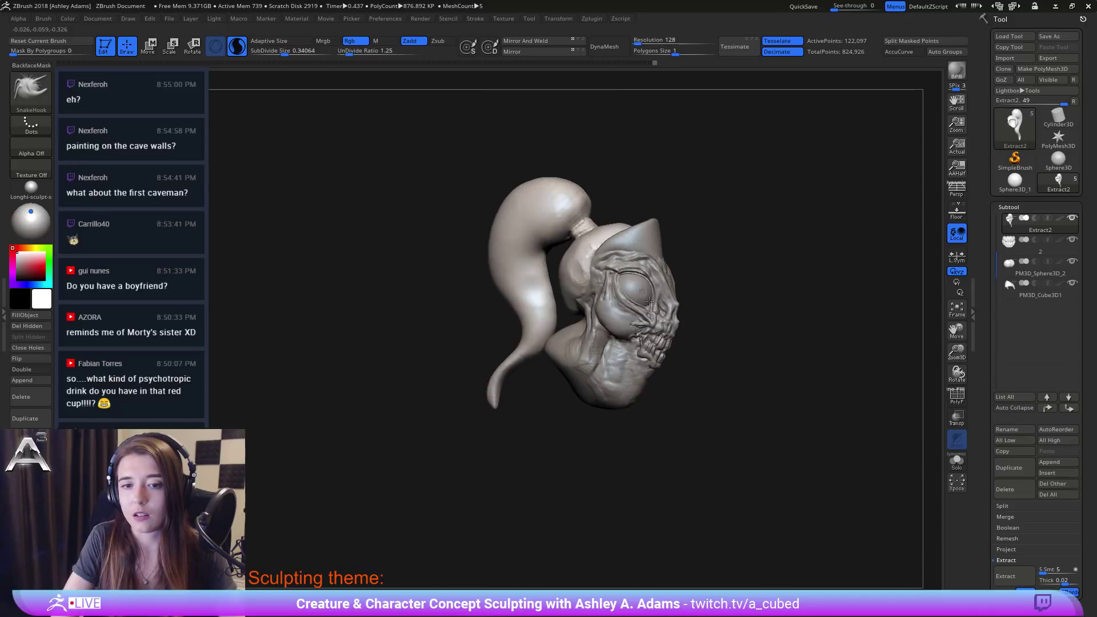
{"action": "mouse_move", "coordinate": [649, 301]}
{"action": "right_mouse_down"}
{"action": "mouse_move", "coordinate": [648, 363]}
{"action": "mouse_move", "coordinate": [632, 363]}
{"action": "right_mouse_up"}
{"action": "right_click", "coordinate": [528, 363]}
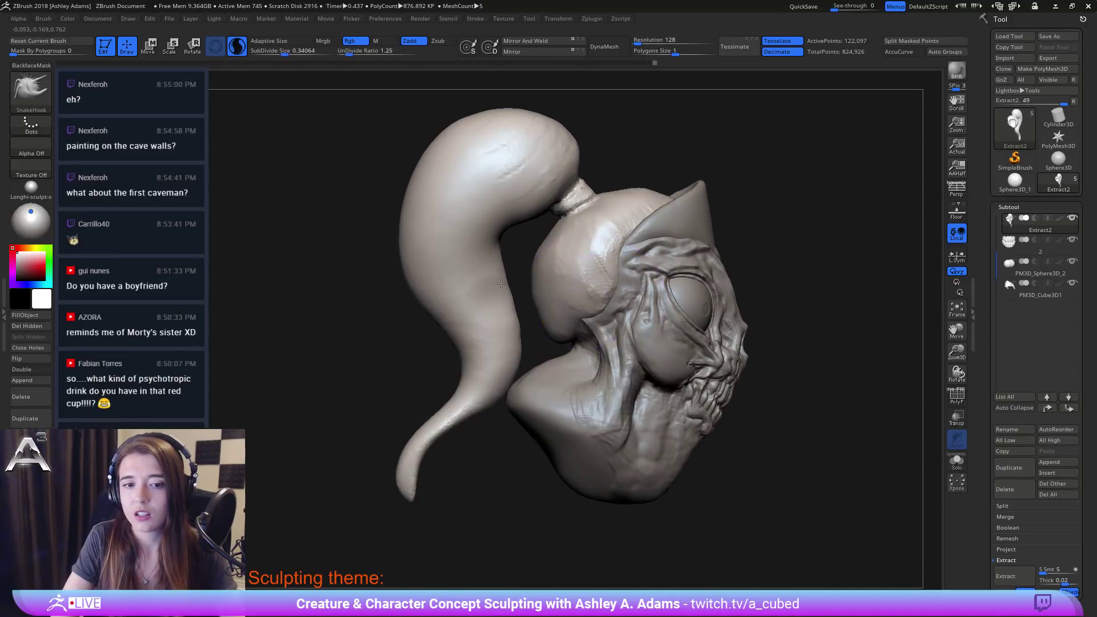
Step: Add ClayBuildup strokes to the ponytail's inner middle section and the back of the scalp hair
{"action": "right_click_drag", "start_coordinate": [501, 284], "coordinate": [466, 309]}
{"action": "key", "text": "b"}
{"action": "key", "text": "c"}
{"action": "key", "text": "b"}
{"action": "left_click_drag", "start_coordinate": [492, 313], "coordinate": [489, 285]}
{"action": "right_click_drag", "start_coordinate": [491, 250], "coordinate": [517, 264]}
{"action": "mouse_move", "coordinate": [496, 298]}
{"action": "left_mouse_down"}
{"action": "mouse_move", "coordinate": [481, 291]}
{"action": "mouse_move", "coordinate": [490, 303]}
{"action": "left_mouse_up"}
{"action": "right_click_drag", "start_coordinate": [506, 288], "coordinate": [538, 285]}
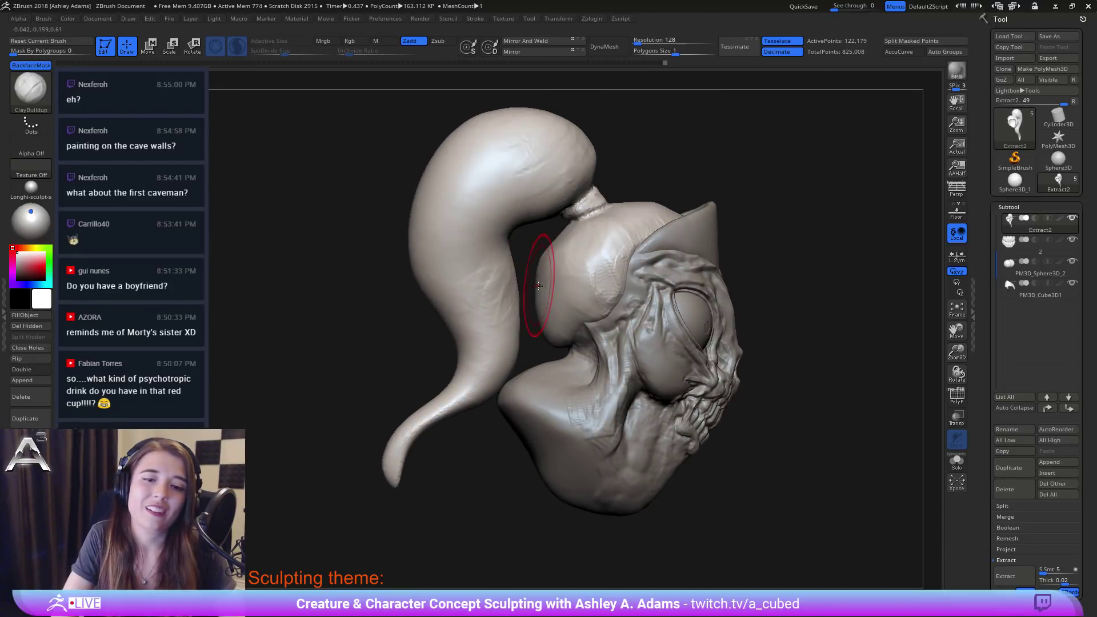
{"action": "mouse_move", "coordinate": [540, 285]}
{"action": "left_mouse_down"}
{"action": "mouse_move", "coordinate": [538, 267]}
{"action": "mouse_move", "coordinate": [563, 320]}
{"action": "mouse_move", "coordinate": [548, 332]}
{"action": "left_mouse_up"}
{"action": "right_click_drag", "start_coordinate": [570, 342], "coordinate": [546, 341]}
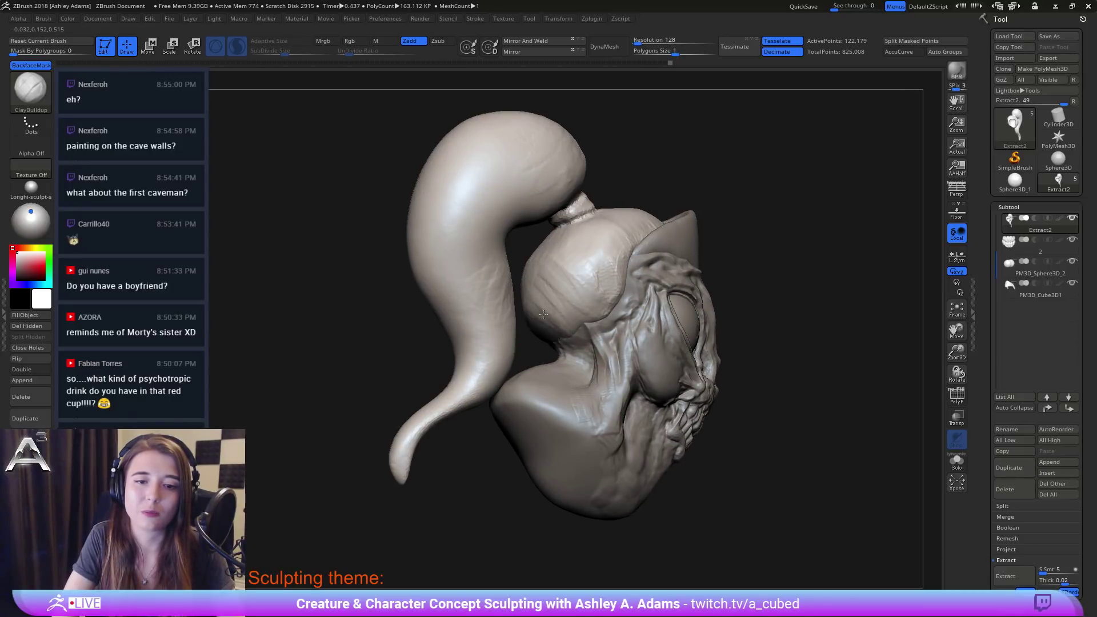
Step: Reshape the lower back of the scalp hair above the neck with SnakeHook
{"action": "right_click_drag", "start_coordinate": [570, 318], "coordinate": [548, 347]}
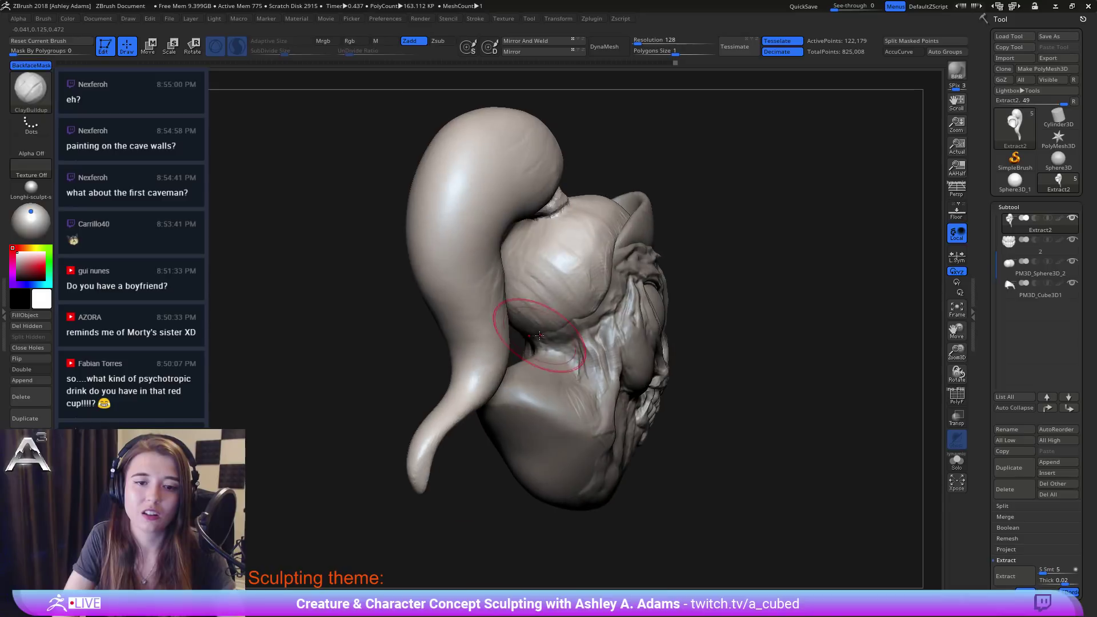
{"action": "key", "text": "b"}
{"action": "key", "text": "s"}
{"action": "key", "text": "h"}
{"action": "mouse_move", "coordinate": [548, 347]}
{"action": "left_mouse_down"}
{"action": "mouse_move", "coordinate": [573, 329]}
{"action": "mouse_move", "coordinate": [564, 341]}
{"action": "mouse_move", "coordinate": [554, 288]}
{"action": "mouse_move", "coordinate": [518, 303]}
{"action": "mouse_move", "coordinate": [532, 298]}
{"action": "left_mouse_up"}
Step: Touch up the ponytail's inner curve with ClayBuildup and smooth it
{"action": "key", "text": "b"}
{"action": "key", "text": "c"}
{"action": "key", "text": "b"}
{"action": "right_click_drag", "start_coordinate": [551, 312], "coordinate": [522, 325]}
{"action": "left_click_drag", "start_coordinate": [517, 309], "coordinate": [511, 256]}
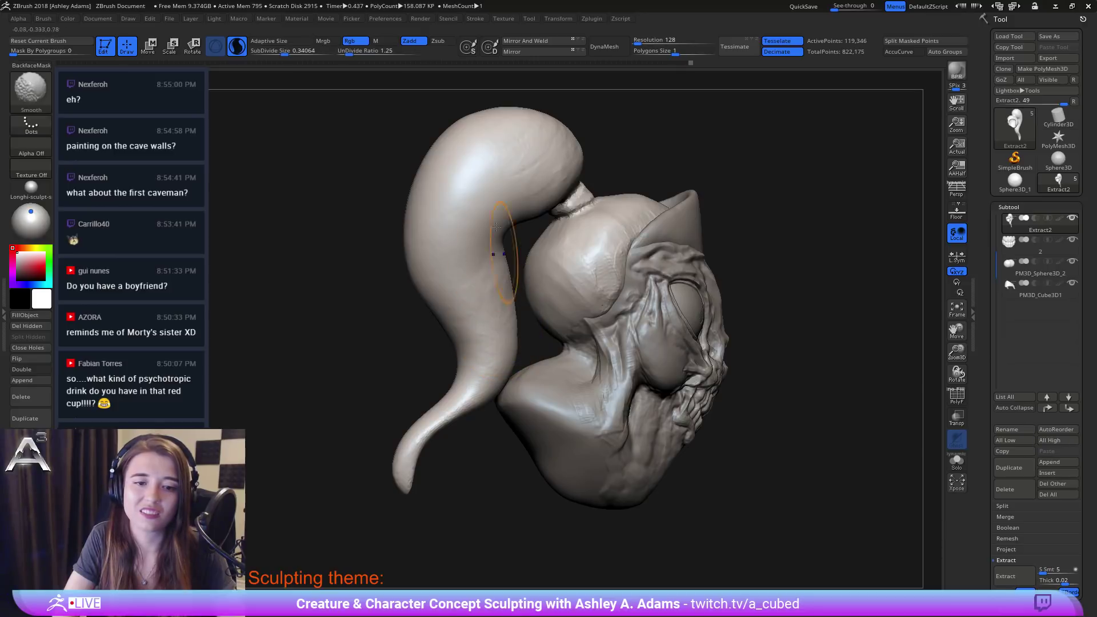
Step: Resize the SnakeHook brush and reshape the scalp hair's side edge beside the face
{"action": "mouse_move", "coordinate": [556, 349]}
{"action": "right_mouse_down", "text": "ctrl"}
{"action": "mouse_move", "coordinate": [558, 265]}
{"action": "mouse_move", "coordinate": [553, 288]}
{"action": "mouse_move", "coordinate": [569, 308]}
{"action": "mouse_move", "coordinate": [575, 271]}
{"action": "mouse_move", "coordinate": [581, 312]}
{"action": "right_mouse_up", "text": "ctrl"}
{"action": "key", "text": "b"}
{"action": "key", "text": "s"}
{"action": "key", "text": "h"}
{"action": "mouse_move", "coordinate": [590, 297]}
{"action": "left_mouse_down"}
{"action": "mouse_move", "coordinate": [597, 307]}
{"action": "mouse_move", "coordinate": [589, 300]}
{"action": "left_mouse_up"}
{"action": "right_click", "coordinate": [525, 366]}
{"action": "right_click_drag", "start_coordinate": [527, 364], "coordinate": [610, 302]}
{"action": "left_click_drag", "start_coordinate": [622, 280], "coordinate": [611, 269]}
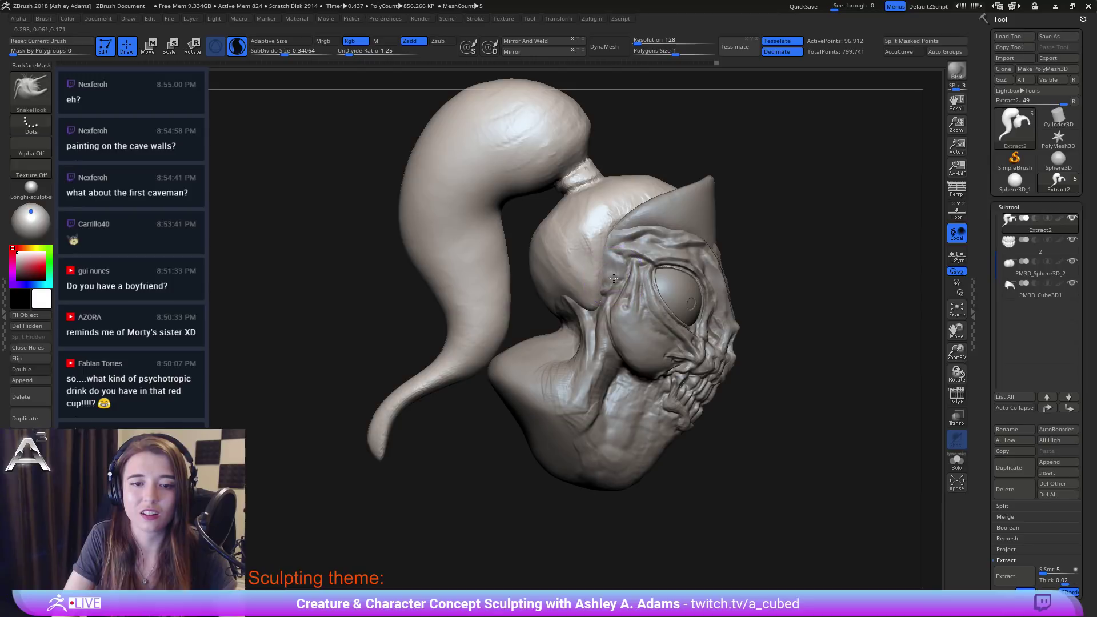
Step: Carve vertical strand grooves down the back and side of the scalp hair with DamStandard
{"action": "right_click_drag", "start_coordinate": [555, 280], "coordinate": [574, 280]}
{"action": "key", "text": "b"}
{"action": "key", "text": "d"}
{"action": "key", "text": "s"}
{"action": "mouse_move", "coordinate": [539, 205]}
{"action": "left_mouse_down"}
{"action": "mouse_move", "coordinate": [529, 212]}
{"action": "mouse_move", "coordinate": [545, 286]}
{"action": "left_mouse_up"}
{"action": "mouse_move", "coordinate": [533, 229]}
{"action": "left_mouse_down"}
{"action": "mouse_move", "coordinate": [569, 295]}
{"action": "mouse_move", "coordinate": [509, 245]}
{"action": "mouse_move", "coordinate": [518, 209]}
{"action": "mouse_move", "coordinate": [514, 306]}
{"action": "left_mouse_up"}
{"action": "left_click_drag", "start_coordinate": [505, 248], "coordinate": [512, 291]}
{"action": "left_click_drag", "start_coordinate": [520, 206], "coordinate": [500, 260]}
Step: Undo the last three hair strokes and carve strand grooves down the side of the scalp hair with DamStandard
{"action": "mouse_move", "coordinate": [500, 257]}
{"action": "right_mouse_down"}
{"action": "mouse_move", "coordinate": [475, 238]}
{"action": "mouse_move", "coordinate": [536, 237]}
{"action": "mouse_move", "coordinate": [516, 241]}
{"action": "right_mouse_up"}
{"action": "key", "text": "ctrl+z"}
{"action": "key", "text": "ctrl+z"}
{"action": "key", "text": "ctrl+z"}
{"action": "mouse_move", "coordinate": [540, 192]}
{"action": "left_mouse_down"}
{"action": "mouse_move", "coordinate": [543, 252]}
{"action": "mouse_move", "coordinate": [578, 285]}
{"action": "left_mouse_up"}
{"action": "left_click_drag", "start_coordinate": [555, 235], "coordinate": [580, 279]}
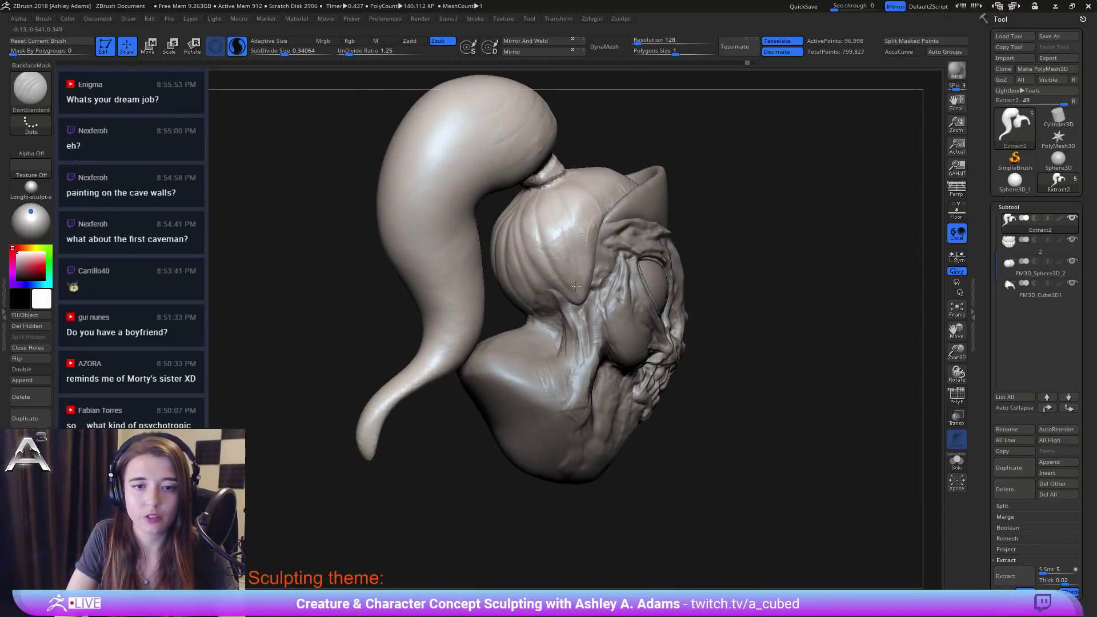
Step: Carve strand grooves across the upper scalp hair between the hair tie and the hat's edge
{"action": "left_click_drag", "start_coordinate": [567, 190], "coordinate": [552, 237]}
{"action": "right_click_drag", "start_coordinate": [552, 237], "coordinate": [577, 241]}
{"action": "mouse_move", "coordinate": [584, 181]}
{"action": "left_mouse_down"}
{"action": "mouse_move", "coordinate": [595, 213]}
{"action": "mouse_move", "coordinate": [609, 195]}
{"action": "left_mouse_up"}
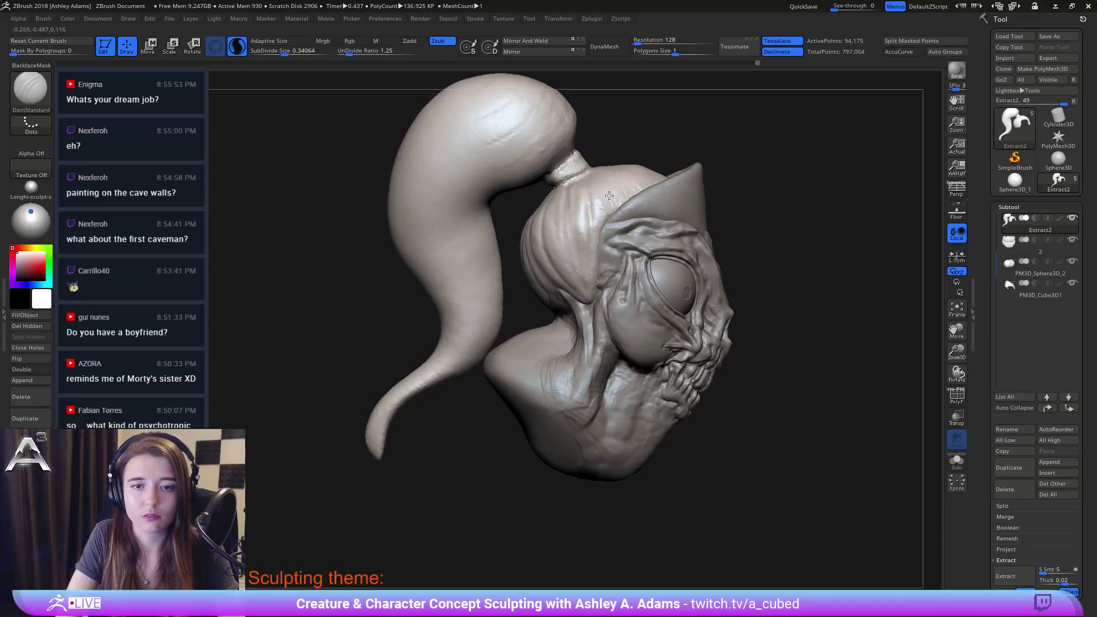
{"action": "right_click_drag", "start_coordinate": [609, 195], "coordinate": [600, 209]}
{"action": "mouse_move", "coordinate": [596, 165]}
{"action": "left_mouse_down"}
{"action": "mouse_move", "coordinate": [613, 184]}
{"action": "mouse_move", "coordinate": [649, 185]}
{"action": "mouse_move", "coordinate": [678, 166]}
{"action": "left_mouse_up"}
{"action": "right_click_drag", "start_coordinate": [677, 240], "coordinate": [668, 195], "text": "ctrl"}
{"action": "mouse_move", "coordinate": [668, 251]}
{"action": "right_mouse_down"}
{"action": "mouse_move", "coordinate": [648, 223]}
{"action": "mouse_move", "coordinate": [661, 245]}
{"action": "mouse_move", "coordinate": [644, 244]}
{"action": "right_mouse_up"}
Step: Select the nurse hat and build up a raised cross on its front with ClayBuildup
{"action": "left_click", "coordinate": [657, 193], "text": "alt"}
{"action": "mouse_move", "coordinate": [622, 211]}
{"action": "left_mouse_down"}
{"action": "mouse_move", "coordinate": [635, 242]}
{"action": "mouse_move", "coordinate": [666, 211]}
{"action": "left_mouse_up"}
{"action": "right_click_drag", "start_coordinate": [666, 211], "coordinate": [562, 251]}
{"action": "right_click", "coordinate": [560, 274]}
{"action": "key", "text": "b"}
{"action": "key", "text": "c"}
{"action": "key", "text": "b"}
{"action": "left_click_drag", "start_coordinate": [600, 208], "coordinate": [597, 238]}
{"action": "mouse_move", "coordinate": [601, 194]}
{"action": "left_mouse_down"}
{"action": "mouse_move", "coordinate": [591, 240]}
{"action": "mouse_move", "coordinate": [614, 218]}
{"action": "mouse_move", "coordinate": [611, 201]}
{"action": "mouse_move", "coordinate": [630, 222]}
{"action": "mouse_move", "coordinate": [600, 220]}
{"action": "left_mouse_up"}
Step: Flatten the surface of the nurse hat's cross with the hPolish brush
{"action": "key", "text": "b"}
{"action": "key", "text": "d"}
{"action": "key", "text": "s"}
{"action": "key", "text": "b"}
{"action": "key", "text": "h"}
{"action": "key", "text": "p"}
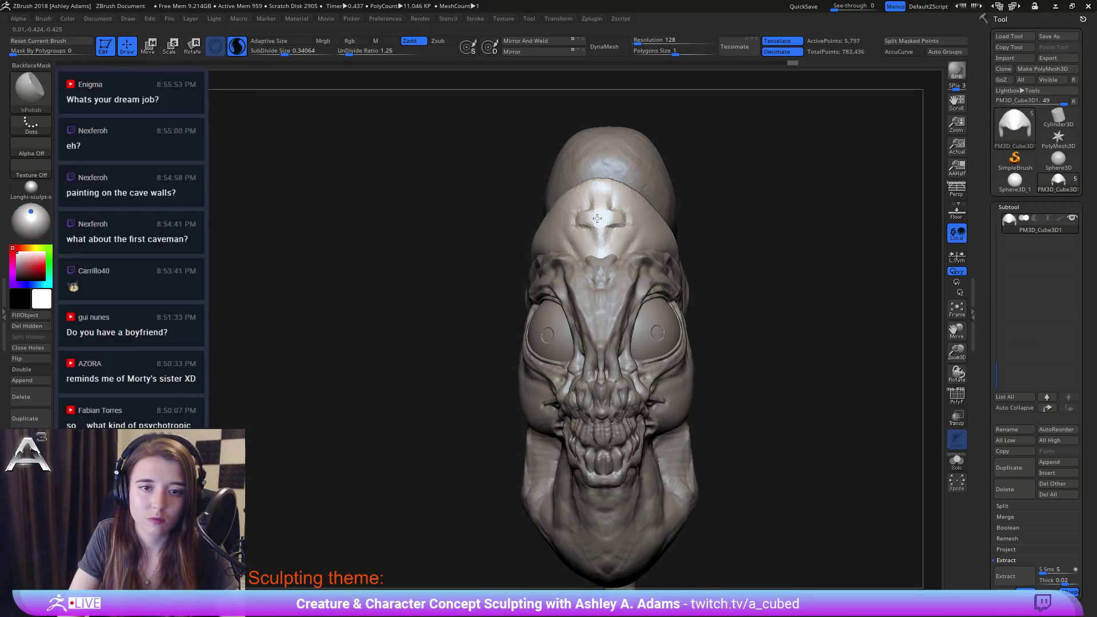
{"action": "mouse_move", "coordinate": [601, 211]}
{"action": "left_mouse_down"}
{"action": "mouse_move", "coordinate": [595, 238]}
{"action": "mouse_move", "coordinate": [608, 242]}
{"action": "left_mouse_up"}
Step: Sharpen the edges of the hat's cross with DamStandard
{"action": "key", "text": "b"}
{"action": "key", "text": "d"}
{"action": "key", "text": "s"}
{"action": "left_click_drag", "start_coordinate": [592, 190], "coordinate": [611, 200]}
{"action": "mouse_move", "coordinate": [685, 189]}
{"action": "left_mouse_down"}
{"action": "mouse_move", "coordinate": [680, 211]}
{"action": "mouse_move", "coordinate": [646, 208]}
{"action": "mouse_move", "coordinate": [657, 189]}
{"action": "mouse_move", "coordinate": [617, 200]}
{"action": "left_mouse_up"}
{"action": "right_click_drag", "start_coordinate": [644, 226], "coordinate": [640, 228]}
{"action": "right_click_drag", "start_coordinate": [631, 272], "coordinate": [593, 217], "text": "alt"}
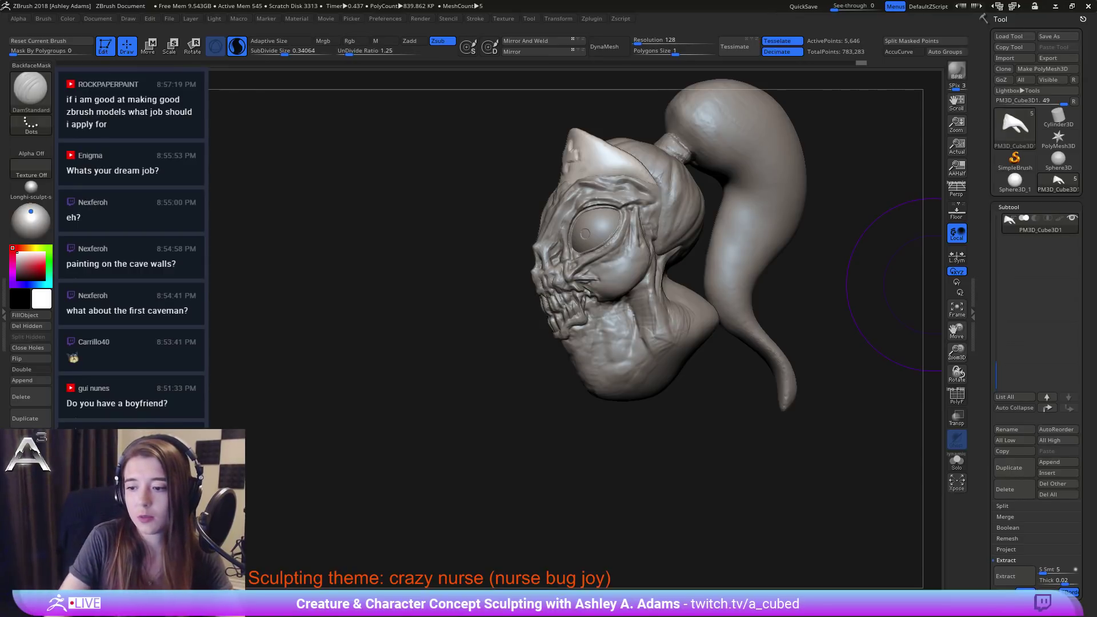
Step: Select the skull head mesh and rework the bone around the nose cavity with ClayBuildup, adding creases with DamStandard
{"action": "right_click_drag", "start_coordinate": [644, 264], "coordinate": [771, 274]}
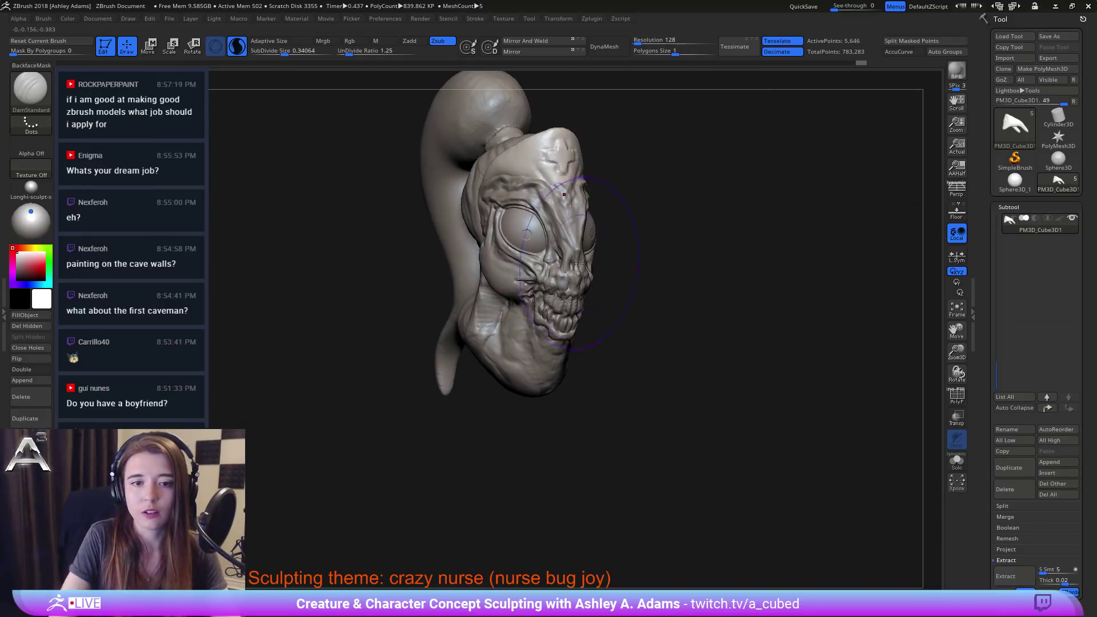
{"action": "left_click", "coordinate": [572, 257], "text": "alt"}
{"action": "right_click_drag", "start_coordinate": [573, 260], "coordinate": [505, 321], "text": "ctrl"}
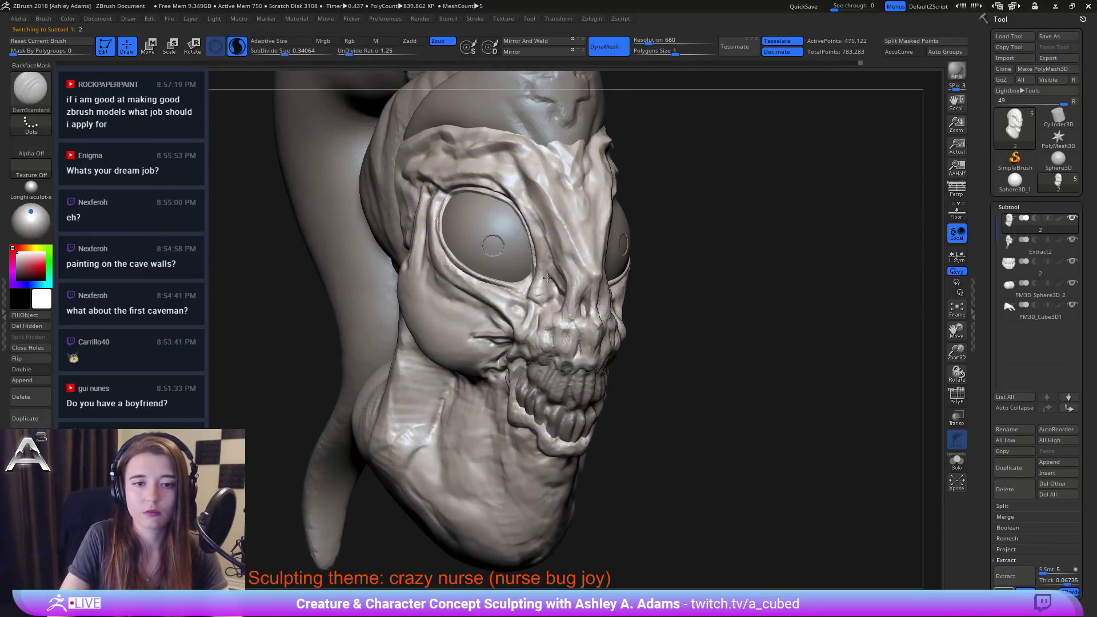
{"action": "right_click_drag", "start_coordinate": [439, 311], "coordinate": [513, 323]}
{"action": "right_click_drag", "start_coordinate": [573, 271], "coordinate": [557, 275]}
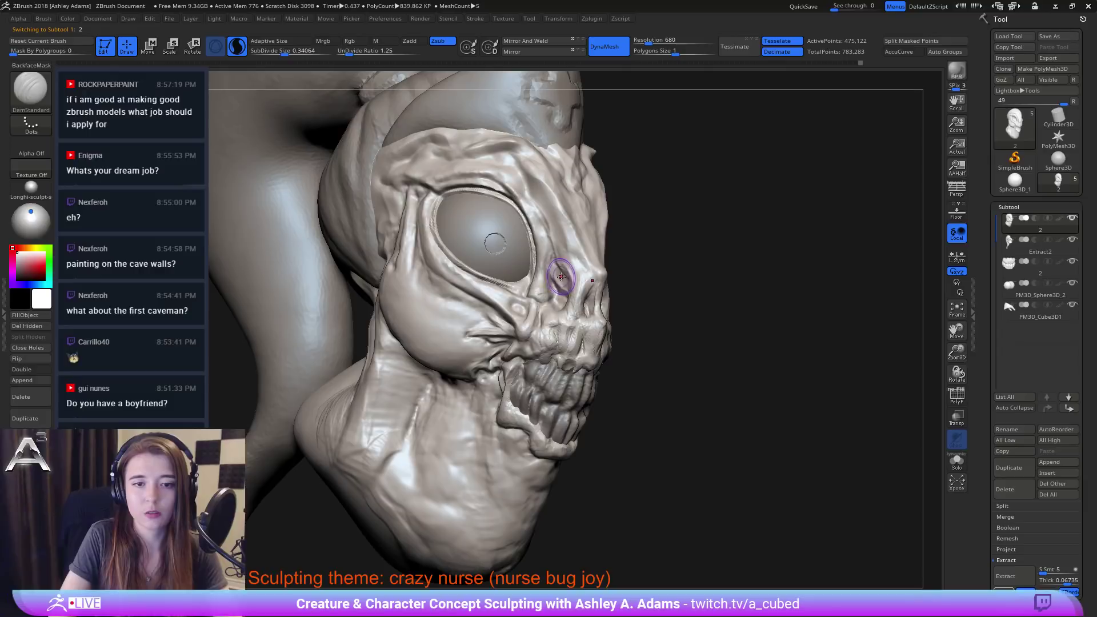
{"action": "key", "text": "b"}
{"action": "key", "text": "c"}
{"action": "key", "text": "b"}
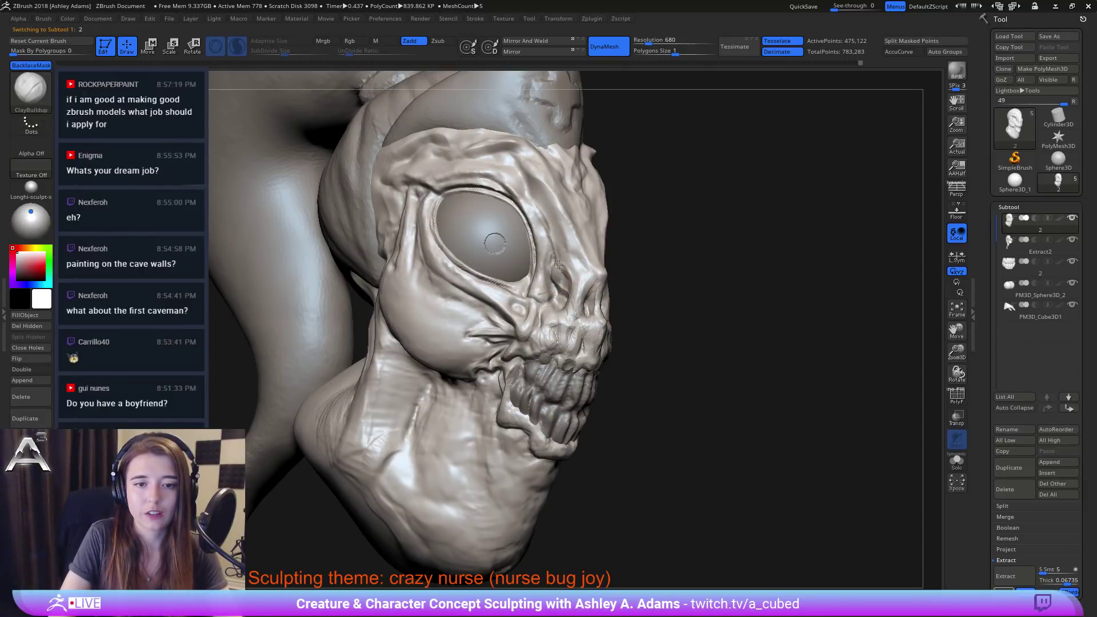
{"action": "right_click_drag", "start_coordinate": [552, 242], "coordinate": [556, 274]}
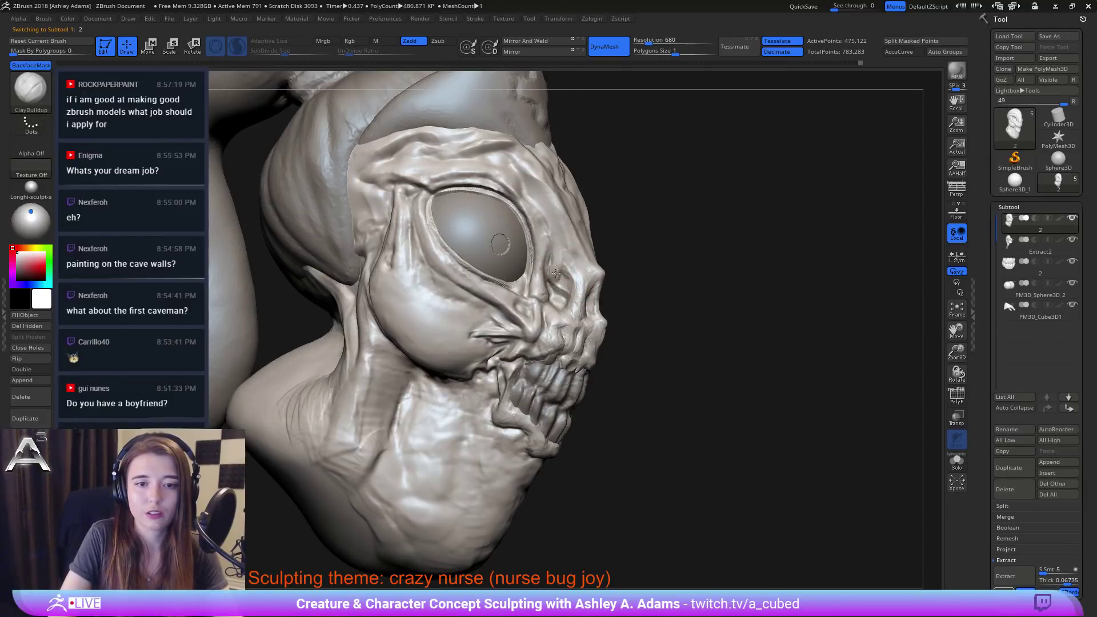
{"action": "key", "text": "b"}
{"action": "key", "text": "d"}
{"action": "key", "text": "s"}
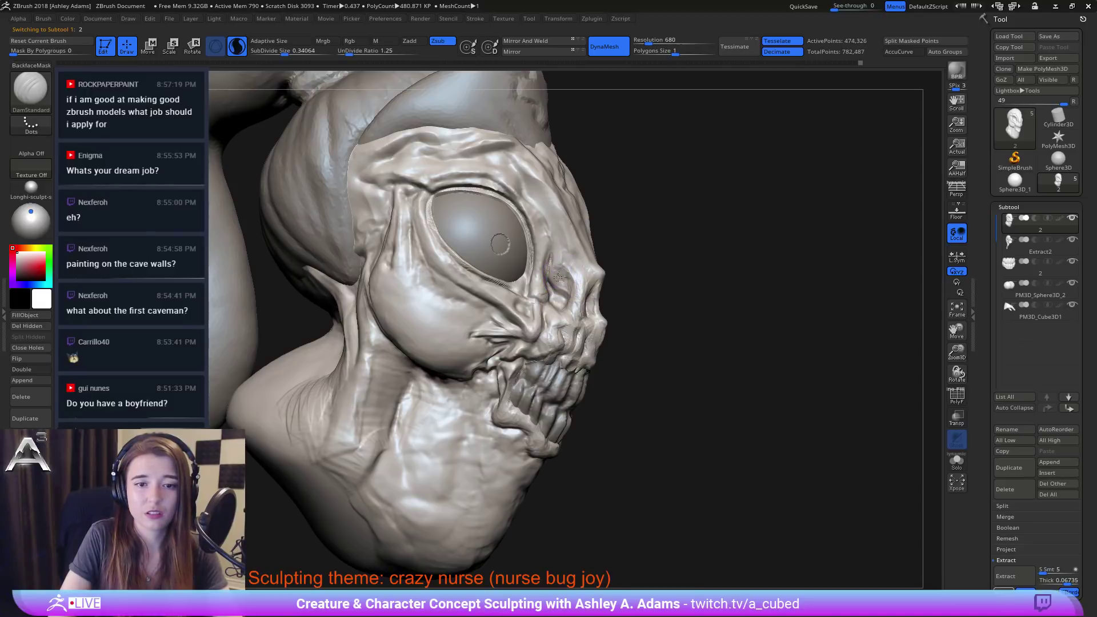
Step: Refine the nose cavity's rim with ClayBuildup and deepen its lower edge with DamStandard
{"action": "key", "text": "b"}
{"action": "key", "text": "c"}
{"action": "key", "text": "b"}
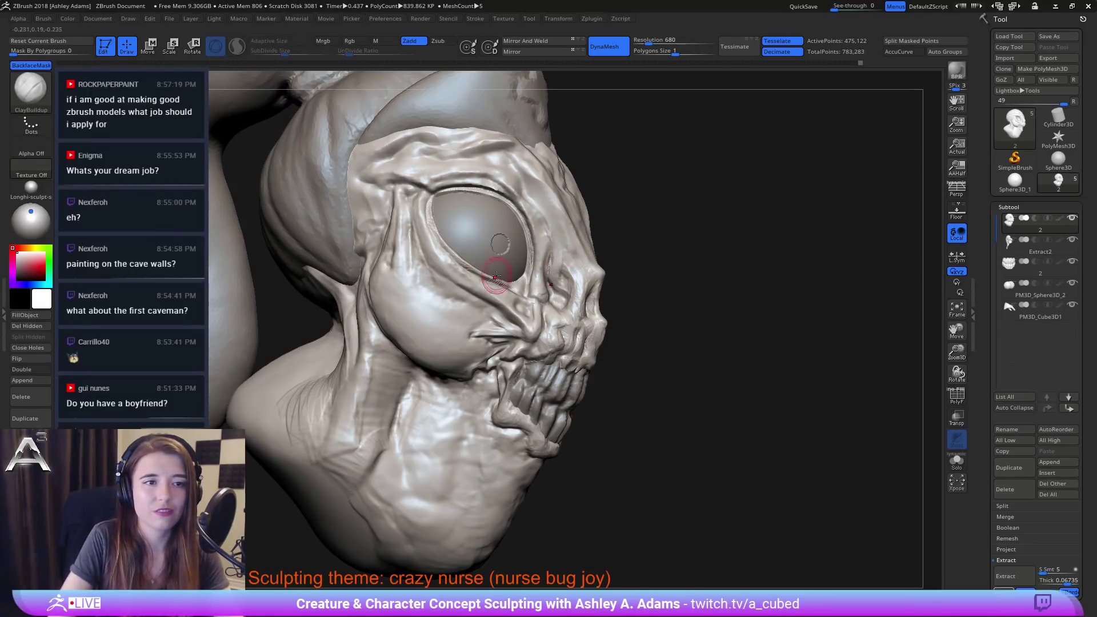
{"action": "key", "text": "b"}
{"action": "key", "text": "d"}
{"action": "key", "text": "s"}
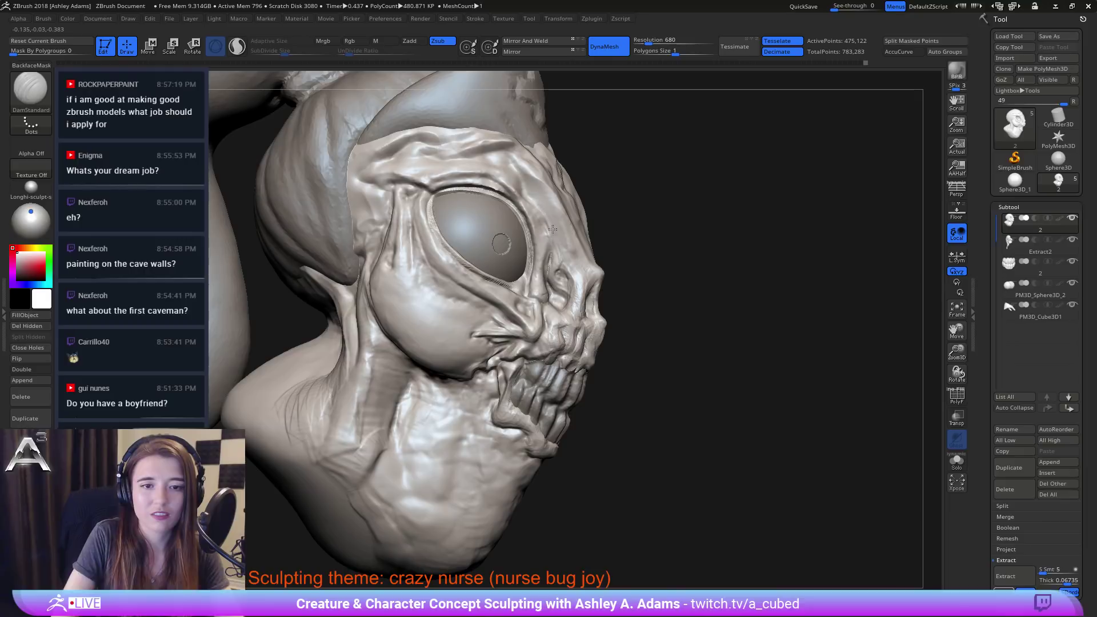
{"action": "right_click_drag", "start_coordinate": [546, 232], "coordinate": [559, 255]}
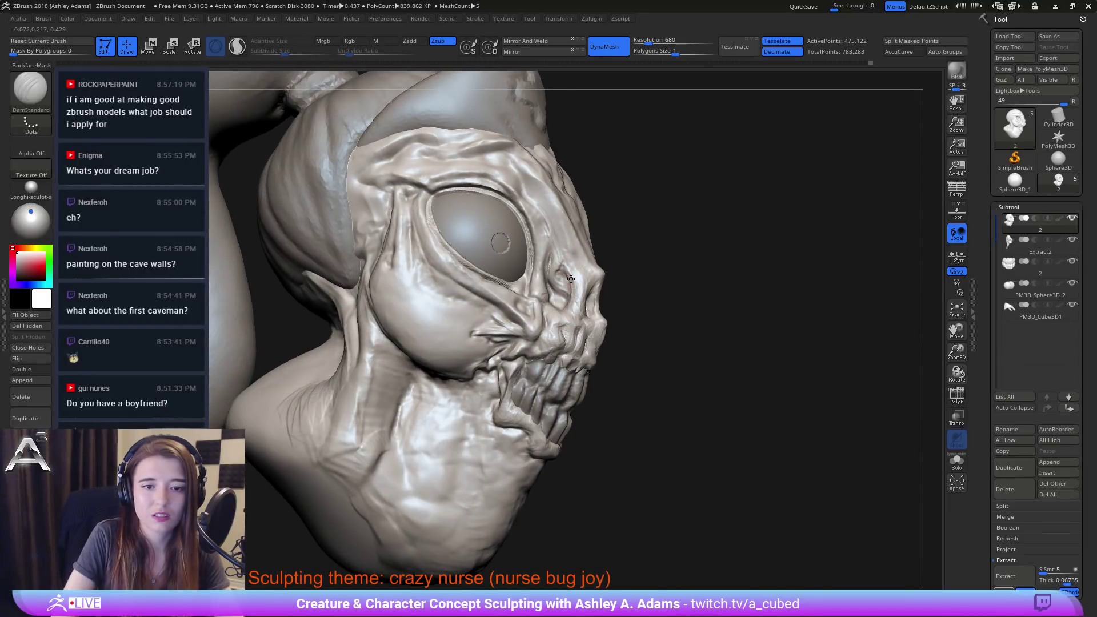
{"action": "left_click_drag", "start_coordinate": [570, 279], "coordinate": [560, 295]}
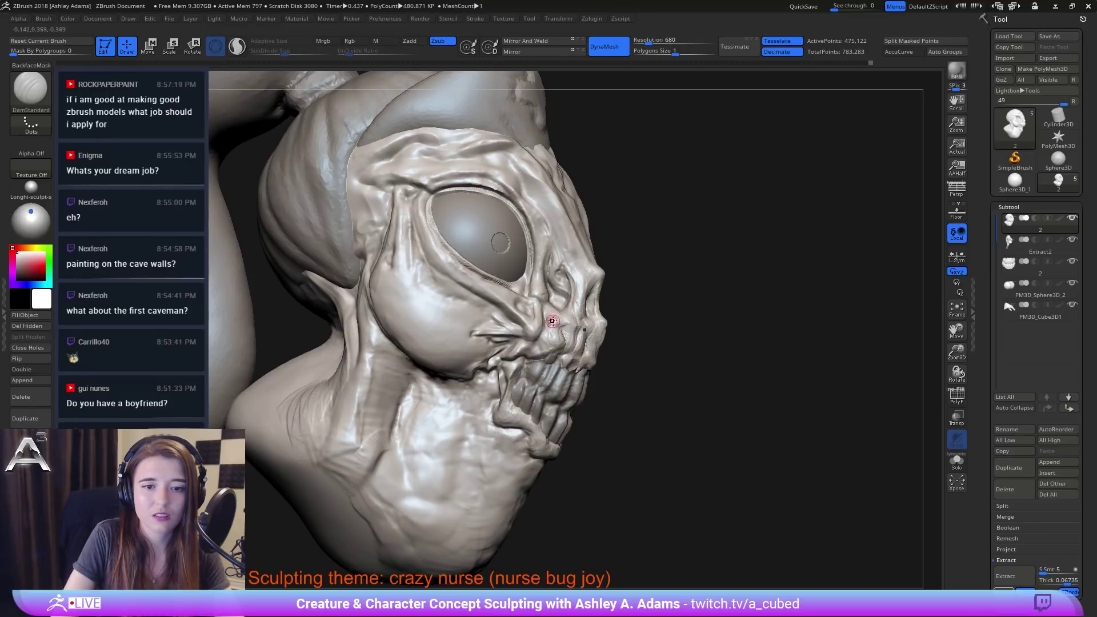
{"action": "right_click_drag", "start_coordinate": [568, 317], "coordinate": [571, 314]}
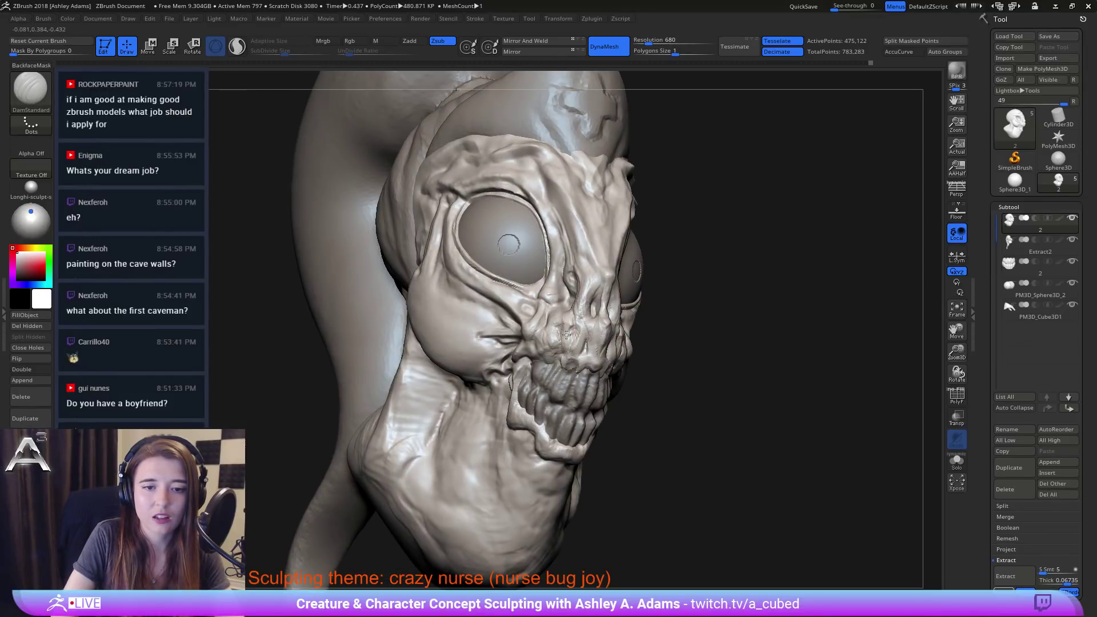
Step: Select the teeth mesh and pull the upper side teeth into shape with SnakeHook
{"action": "mouse_move", "coordinate": [580, 338]}
{"action": "right_mouse_down"}
{"action": "mouse_move", "coordinate": [597, 311]}
{"action": "mouse_move", "coordinate": [577, 320]}
{"action": "mouse_move", "coordinate": [582, 303]}
{"action": "right_mouse_up"}
{"action": "left_click", "coordinate": [592, 333], "text": "alt"}
{"action": "right_click", "coordinate": [591, 331]}
{"action": "key", "text": "b"}
{"action": "key", "text": "s"}
{"action": "key", "text": "h"}
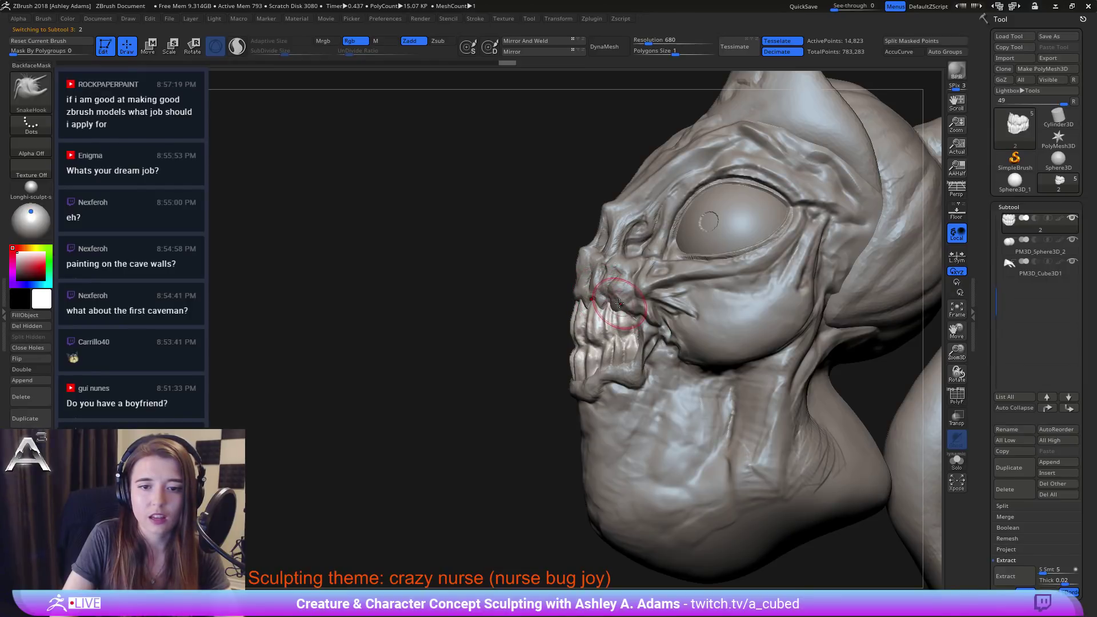
{"action": "right_click_drag", "start_coordinate": [622, 314], "coordinate": [637, 308]}
{"action": "left_click_drag", "start_coordinate": [635, 309], "coordinate": [617, 311]}
{"action": "mouse_move", "coordinate": [615, 312]}
{"action": "right_mouse_down"}
{"action": "mouse_move", "coordinate": [642, 311]}
{"action": "mouse_move", "coordinate": [552, 312]}
{"action": "mouse_move", "coordinate": [477, 336]}
{"action": "mouse_move", "coordinate": [486, 320]}
{"action": "right_mouse_up"}
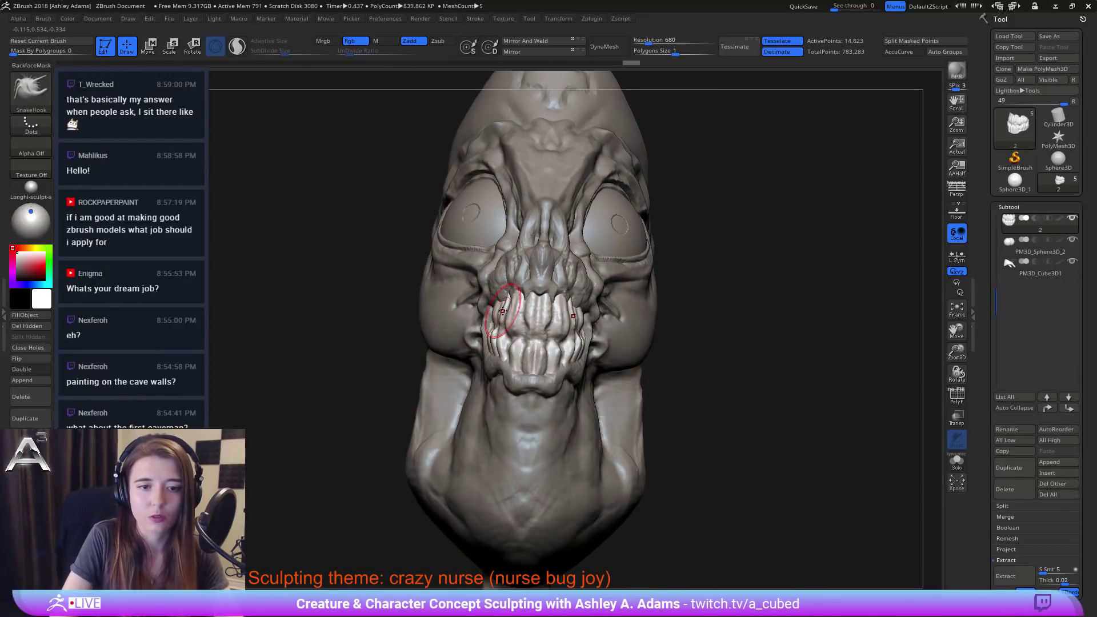
Step: Resize the SnakeHook brush and adjust the rearmost upper teeth at the mouth corner
{"action": "key", "text": "space"}
{"action": "left_click_drag", "start_coordinate": [508, 313], "coordinate": [502, 306]}
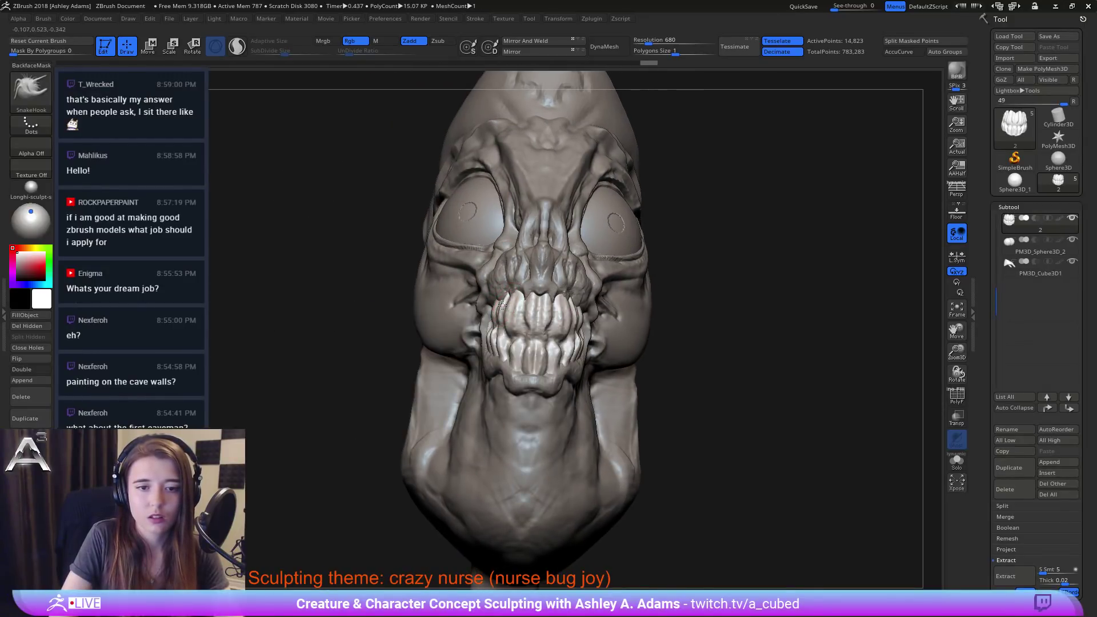
{"action": "right_click_drag", "start_coordinate": [501, 310], "coordinate": [559, 315]}
{"action": "key", "text": "space"}
{"action": "left_click_drag", "start_coordinate": [499, 314], "coordinate": [505, 314]}
{"action": "left_click_drag", "start_coordinate": [481, 293], "coordinate": [479, 287]}
{"action": "mouse_move", "coordinate": [514, 309]}
{"action": "right_mouse_down"}
{"action": "mouse_move", "coordinate": [496, 330]}
{"action": "mouse_move", "coordinate": [525, 303]}
{"action": "right_mouse_up"}
Step: Change the SnakeHook brush size again and reshape the side teeth where the upper and lower rows meet
{"action": "key", "text": "space"}
{"action": "left_click_drag", "start_coordinate": [525, 302], "coordinate": [511, 303]}
{"action": "right_click_drag", "start_coordinate": [511, 303], "coordinate": [527, 297]}
{"action": "left_click_drag", "start_coordinate": [506, 312], "coordinate": [507, 302]}
{"action": "right_click_drag", "start_coordinate": [507, 338], "coordinate": [501, 310]}
{"action": "left_click_drag", "start_coordinate": [501, 311], "coordinate": [508, 313]}
{"action": "mouse_move", "coordinate": [512, 315]}
{"action": "right_mouse_down"}
{"action": "mouse_move", "coordinate": [498, 309]}
{"action": "mouse_move", "coordinate": [521, 306]}
{"action": "mouse_move", "coordinate": [533, 320]}
{"action": "right_mouse_up"}
Step: Carve the gap between the lower side teeth with DamStandard
{"action": "key", "text": "b"}
{"action": "key", "text": "d"}
{"action": "key", "text": "s"}
{"action": "left_click_drag", "start_coordinate": [527, 310], "coordinate": [532, 325]}
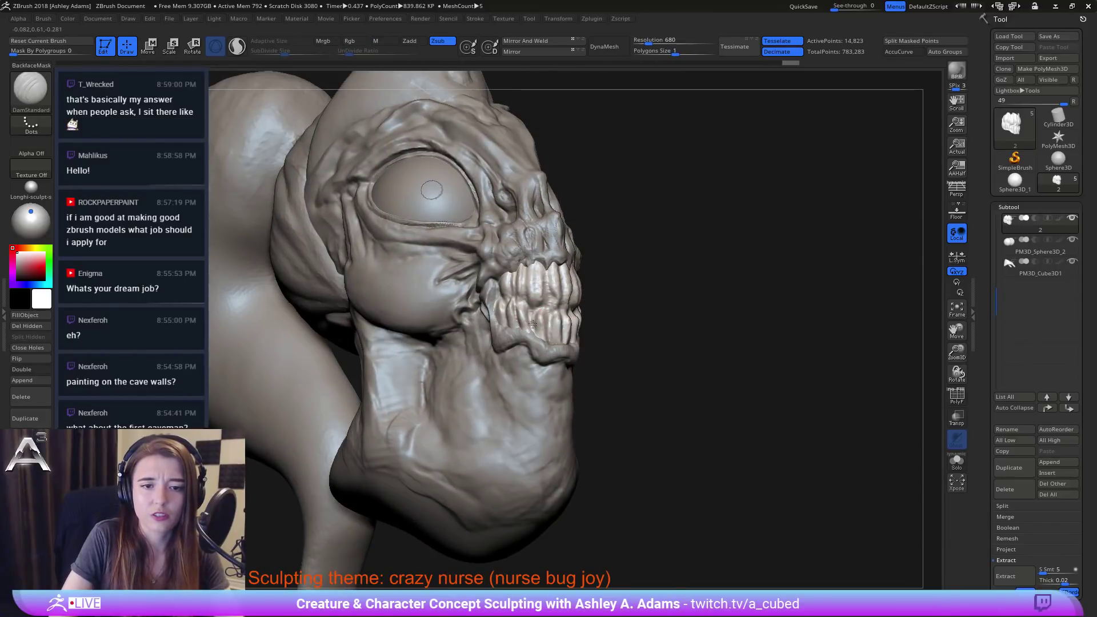
Step: Build up the individual lower teeth along the side and front of the jaw with ClayBuildup
{"action": "key", "text": "b"}
{"action": "key", "text": "c"}
{"action": "key", "text": "b"}
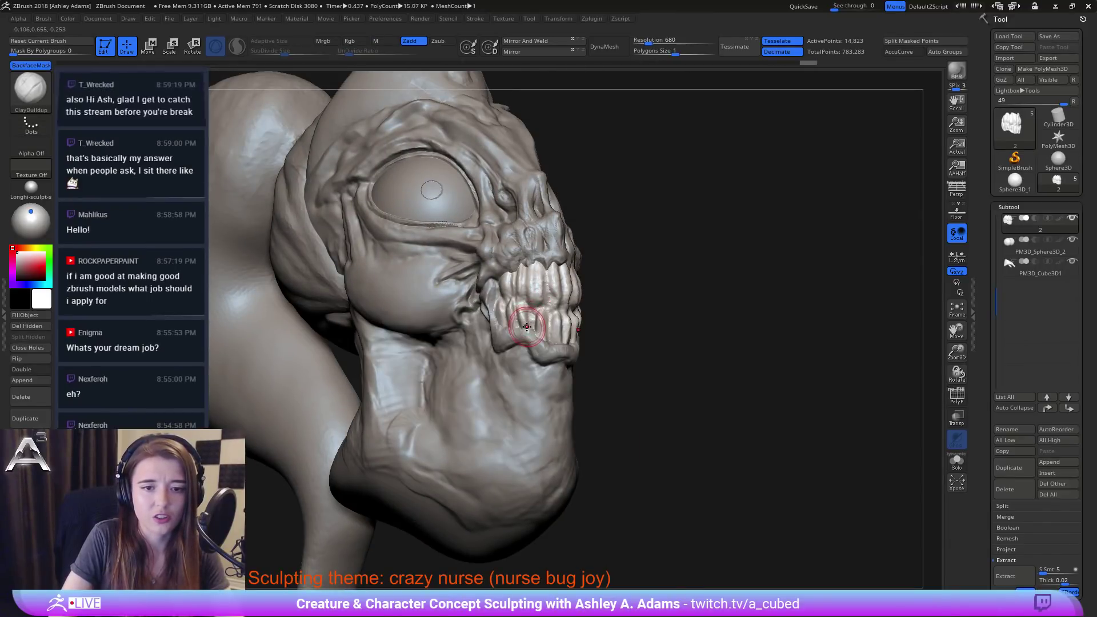
{"action": "left_click_drag", "start_coordinate": [523, 307], "coordinate": [525, 321]}
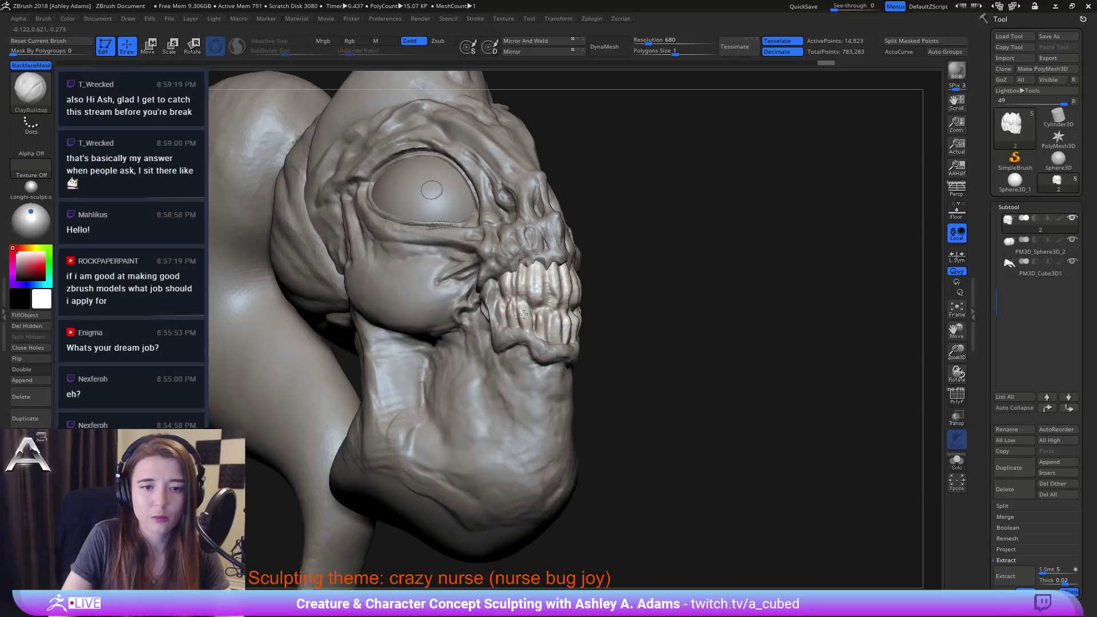
{"action": "right_click_drag", "start_coordinate": [496, 317], "coordinate": [513, 321]}
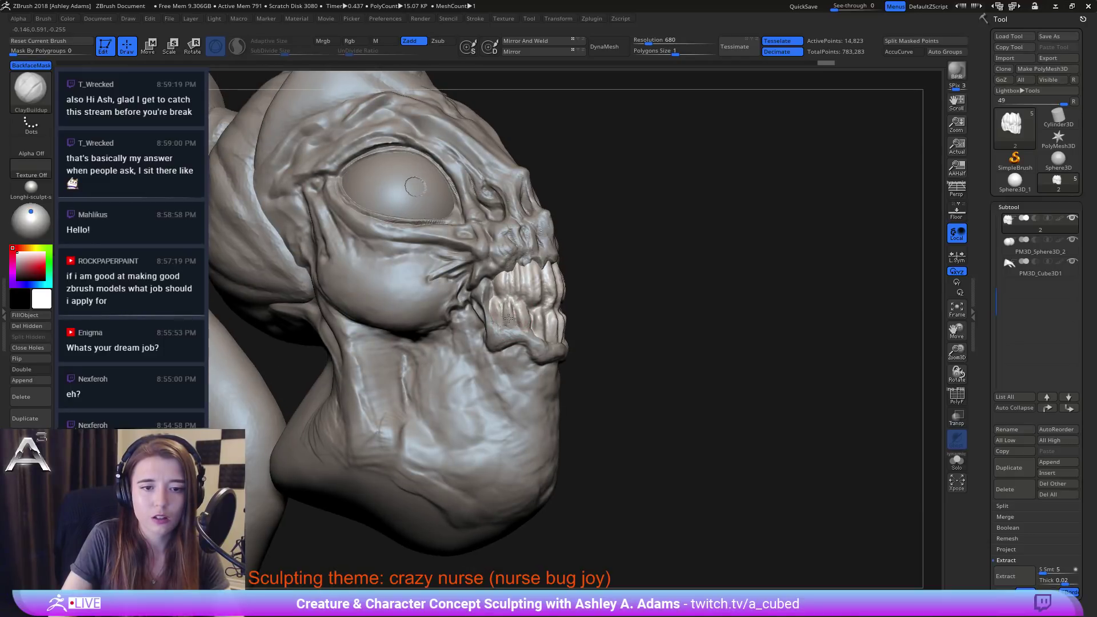
{"action": "left_click_drag", "start_coordinate": [508, 317], "coordinate": [495, 298]}
{"action": "mouse_move", "coordinate": [500, 301]}
{"action": "right_mouse_down"}
{"action": "mouse_move", "coordinate": [514, 305]}
{"action": "mouse_move", "coordinate": [489, 318]}
{"action": "right_mouse_up"}
{"action": "left_click_drag", "start_coordinate": [547, 336], "coordinate": [536, 318]}
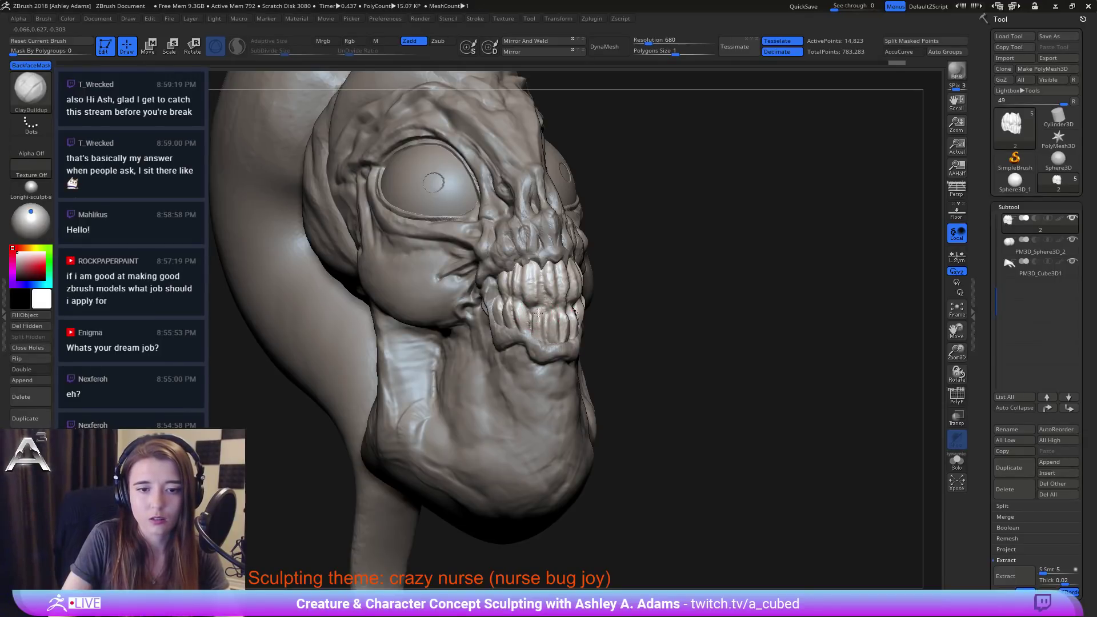
Step: Add volume to the upper side teeth with ClayBuildup
{"action": "mouse_move", "coordinate": [539, 312]}
{"action": "right_mouse_down"}
{"action": "mouse_move", "coordinate": [551, 316]}
{"action": "mouse_move", "coordinate": [543, 324]}
{"action": "mouse_move", "coordinate": [547, 316]}
{"action": "right_mouse_up"}
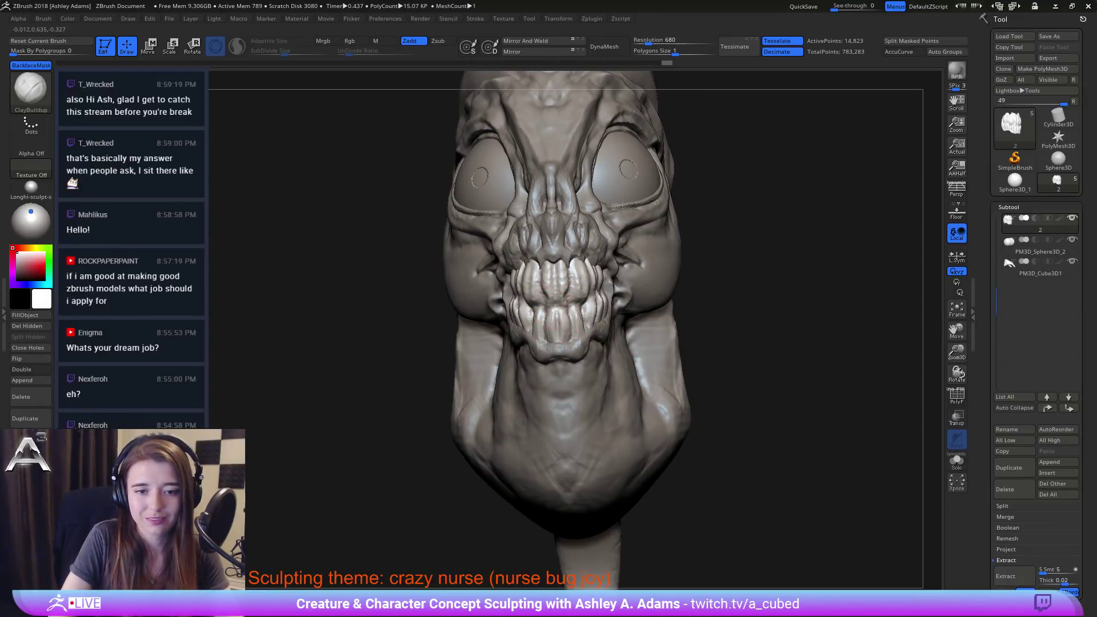
{"action": "right_click_drag", "start_coordinate": [554, 290], "coordinate": [524, 309]}
{"action": "right_click", "coordinate": [526, 309]}
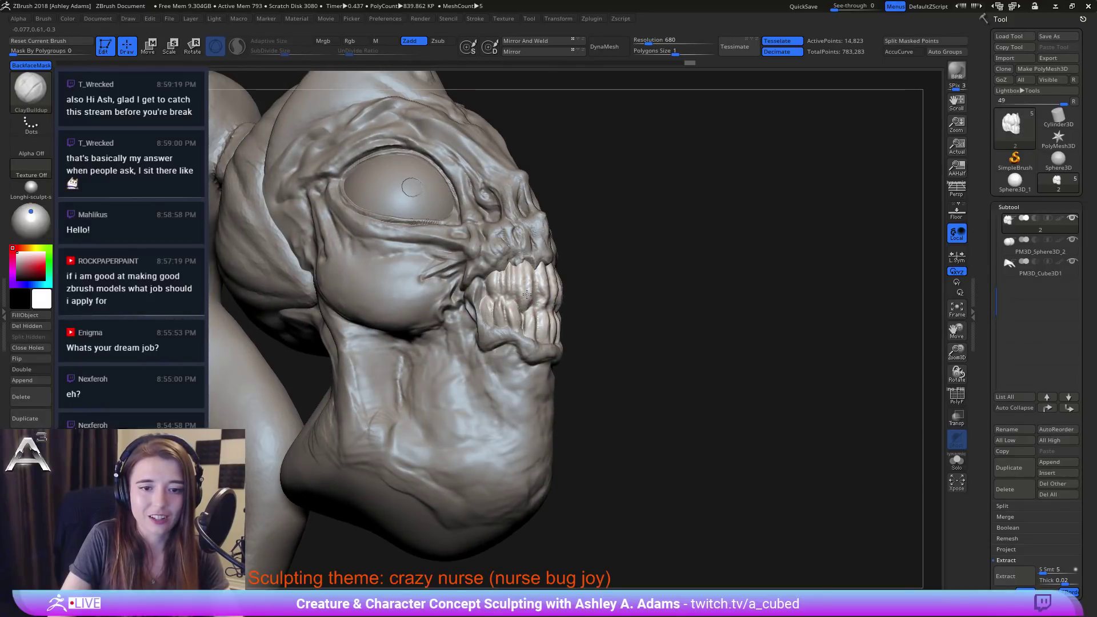
{"action": "mouse_move", "coordinate": [528, 289]}
{"action": "left_mouse_down"}
{"action": "mouse_move", "coordinate": [528, 276]}
{"action": "mouse_move", "coordinate": [523, 326]}
{"action": "left_mouse_up"}
Step: Carve separation grooves between the upper side teeth with DamStandard
{"action": "key", "text": "b"}
{"action": "key", "text": "d"}
{"action": "key", "text": "s"}
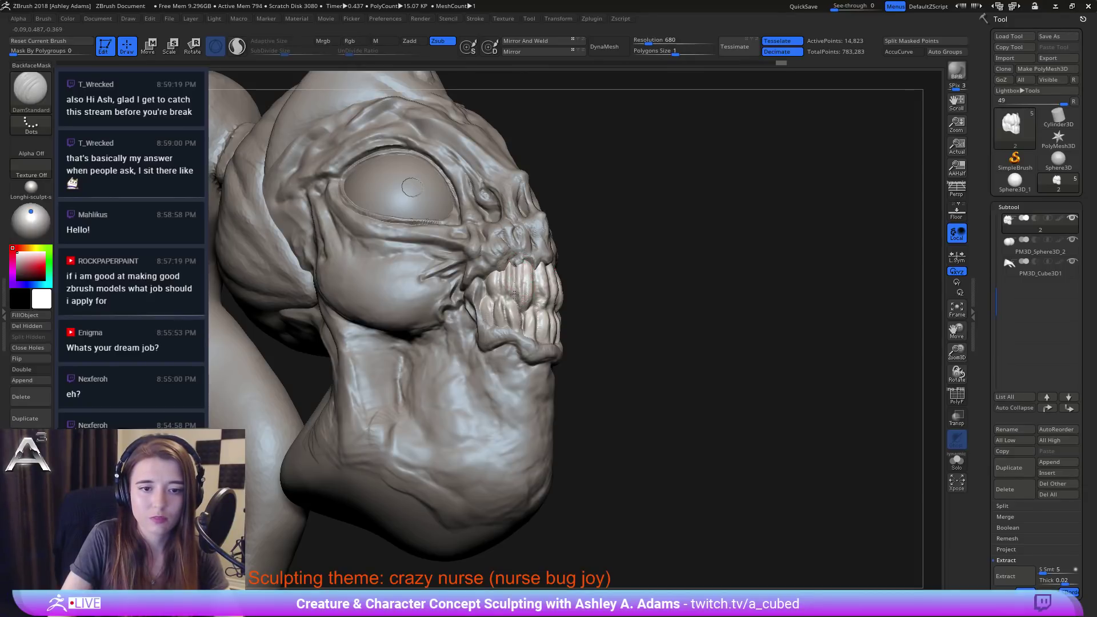
{"action": "left_click_drag", "start_coordinate": [519, 261], "coordinate": [506, 313]}
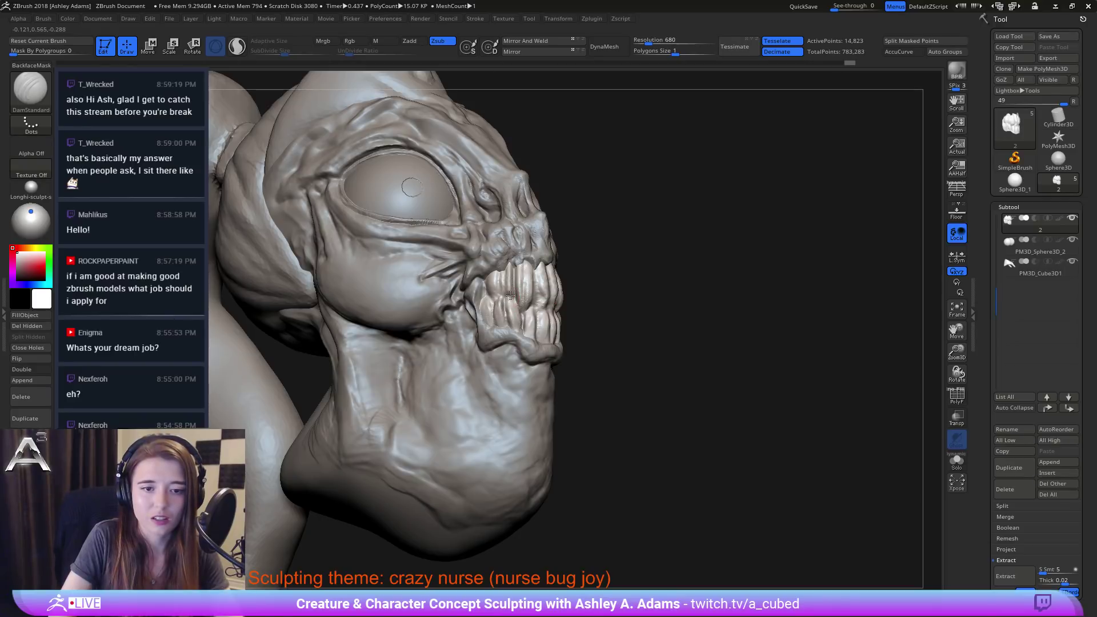
{"action": "left_click_drag", "start_coordinate": [506, 293], "coordinate": [508, 298]}
Step: Build up the upper teeth on the opposite side of the mouth with ClayBuildup
{"action": "mouse_move", "coordinate": [623, 229]}
{"action": "left_mouse_down"}
{"action": "mouse_move", "coordinate": [492, 213]}
{"action": "mouse_move", "coordinate": [331, 223]}
{"action": "left_mouse_up"}
{"action": "key", "text": "b"}
{"action": "key", "text": "c"}
{"action": "key", "text": "b"}
{"action": "left_click_drag", "start_coordinate": [491, 268], "coordinate": [437, 268]}
{"action": "left_click_drag", "start_coordinate": [577, 268], "coordinate": [581, 285]}
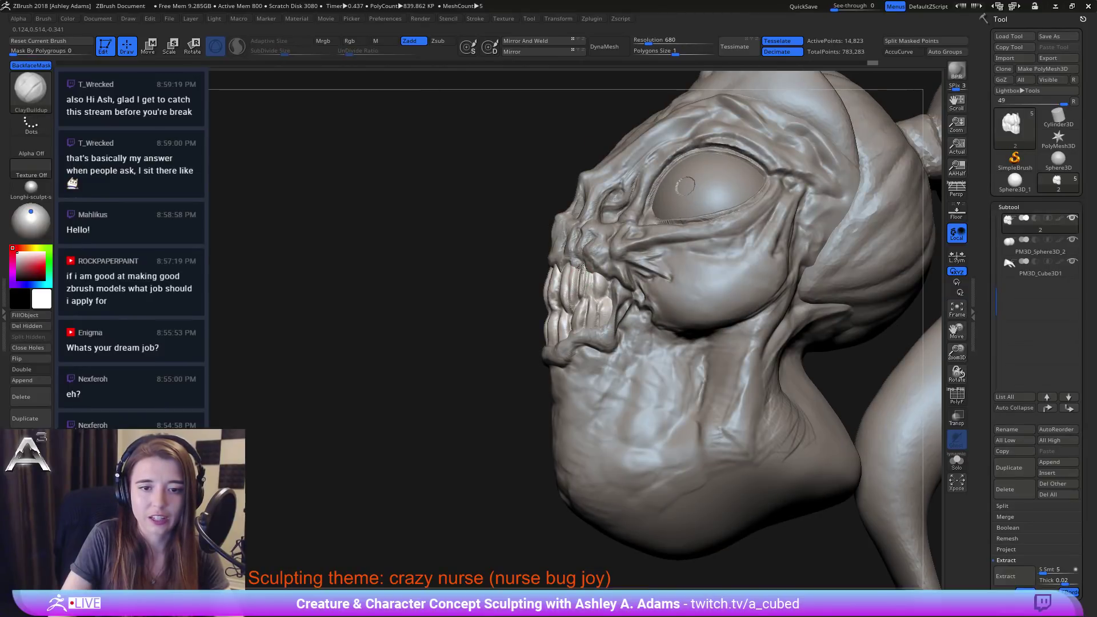
{"action": "mouse_move", "coordinate": [505, 272]}
{"action": "left_mouse_down"}
{"action": "mouse_move", "coordinate": [620, 271]}
{"action": "mouse_move", "coordinate": [589, 290]}
{"action": "left_mouse_up"}
{"action": "left_click_drag", "start_coordinate": [471, 277], "coordinate": [414, 275]}
{"action": "left_click_drag", "start_coordinate": [584, 279], "coordinate": [586, 292]}
{"action": "left_click_drag", "start_coordinate": [485, 274], "coordinate": [437, 275]}
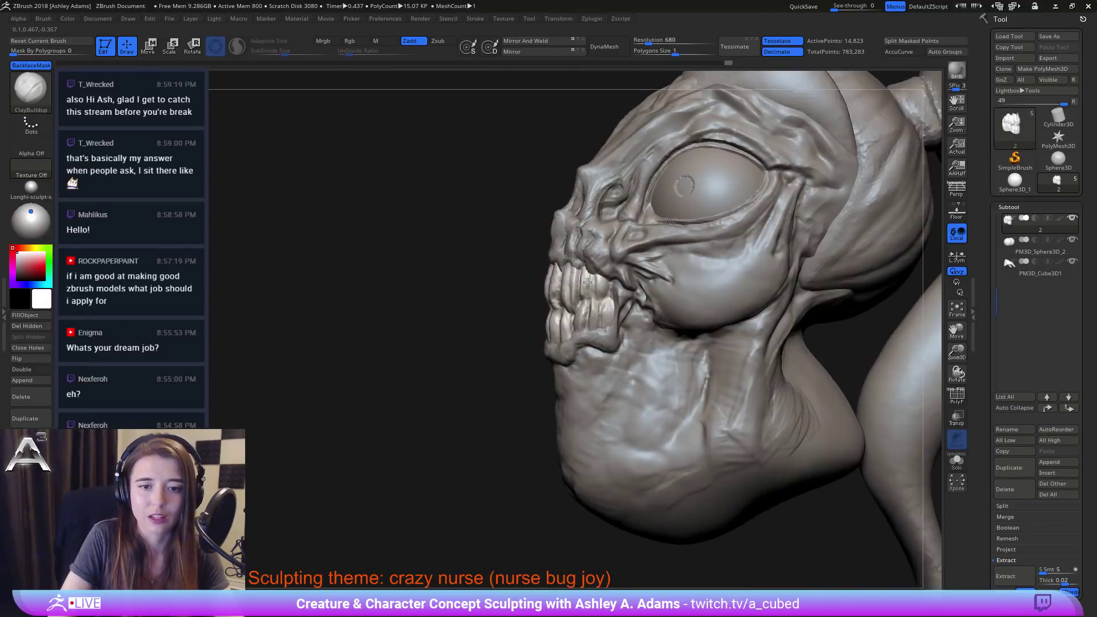
Step: Cut grooves between the rear teeth on the opposite side with DamStandard
{"action": "key", "text": "b"}
{"action": "key", "text": "d"}
{"action": "key", "text": "s"}
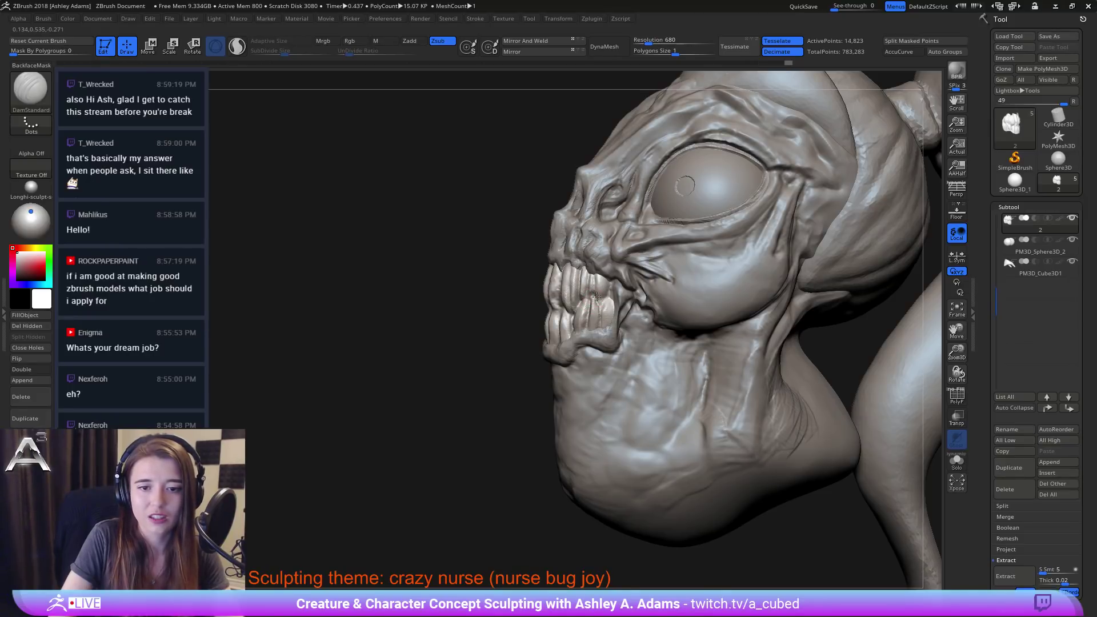
{"action": "left_click_drag", "start_coordinate": [596, 297], "coordinate": [599, 303]}
{"action": "mouse_move", "coordinate": [600, 305]}
{"action": "left_mouse_down"}
{"action": "mouse_move", "coordinate": [598, 314]}
{"action": "mouse_move", "coordinate": [602, 303]}
{"action": "left_mouse_up"}
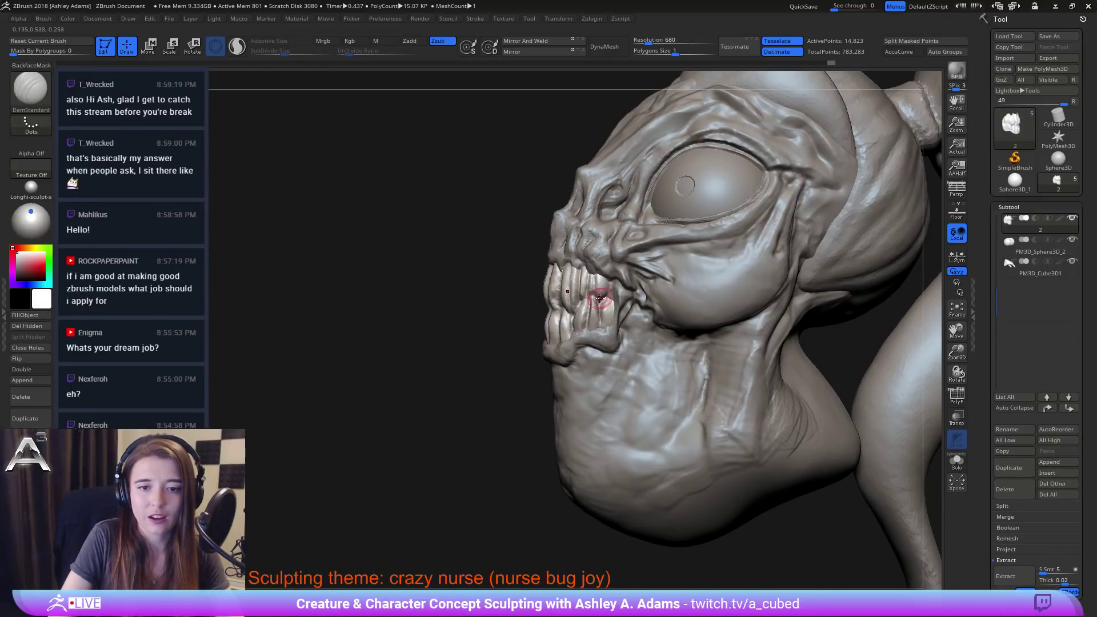
Step: Add volume to the rearmost upper teeth by the mouth corner with ClayBuildup, checking them from several angles
{"action": "left_click_drag", "start_coordinate": [485, 285], "coordinate": [528, 287]}
{"action": "key", "text": "b"}
{"action": "key", "text": "c"}
{"action": "key", "text": "b"}
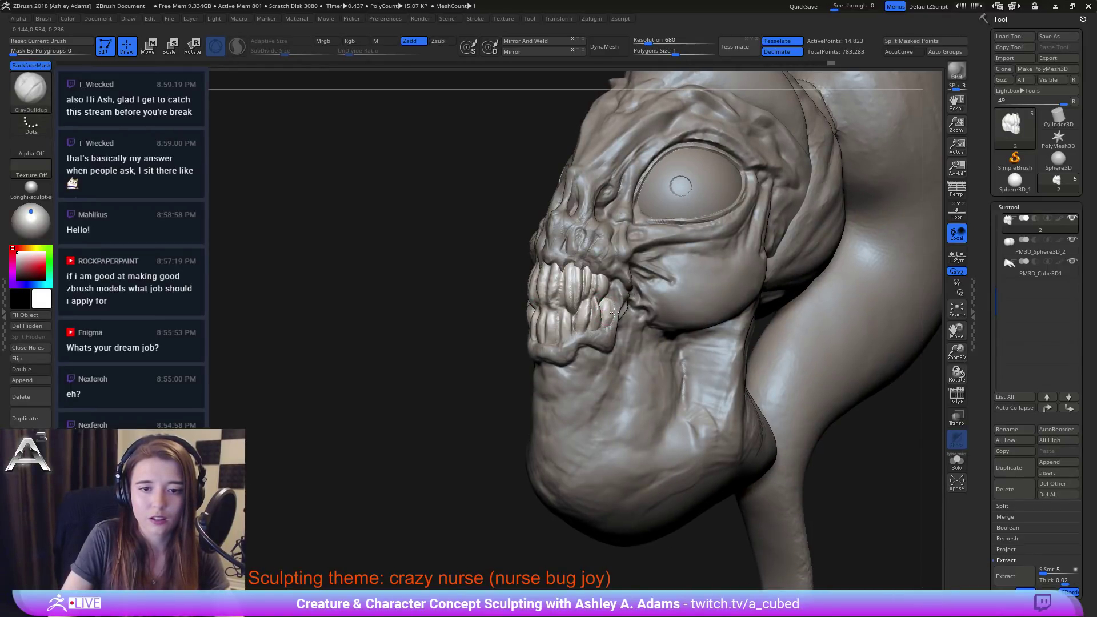
{"action": "mouse_move", "coordinate": [616, 314]}
{"action": "left_mouse_down"}
{"action": "mouse_move", "coordinate": [610, 321]}
{"action": "mouse_move", "coordinate": [609, 298]}
{"action": "left_mouse_up"}
{"action": "left_click_drag", "start_coordinate": [609, 293], "coordinate": [608, 303]}
{"action": "left_click_drag", "start_coordinate": [509, 294], "coordinate": [462, 293]}
{"action": "left_click_drag", "start_coordinate": [609, 311], "coordinate": [610, 278]}
{"action": "left_click_drag", "start_coordinate": [474, 289], "coordinate": [517, 290]}
{"action": "left_click_drag", "start_coordinate": [611, 291], "coordinate": [608, 274]}
{"action": "left_click_drag", "start_coordinate": [451, 289], "coordinate": [514, 290]}
{"action": "left_click_drag", "start_coordinate": [611, 292], "coordinate": [609, 282]}
{"action": "left_click_drag", "start_coordinate": [423, 292], "coordinate": [480, 292]}
Step: Deepen the gaps between the upper teeth near the front of the mouth with DamStandard
{"action": "right_click_drag", "start_coordinate": [526, 293], "coordinate": [557, 280]}
{"action": "key", "text": "b"}
{"action": "key", "text": "d"}
{"action": "key", "text": "s"}
{"action": "left_click_drag", "start_coordinate": [556, 277], "coordinate": [556, 297]}
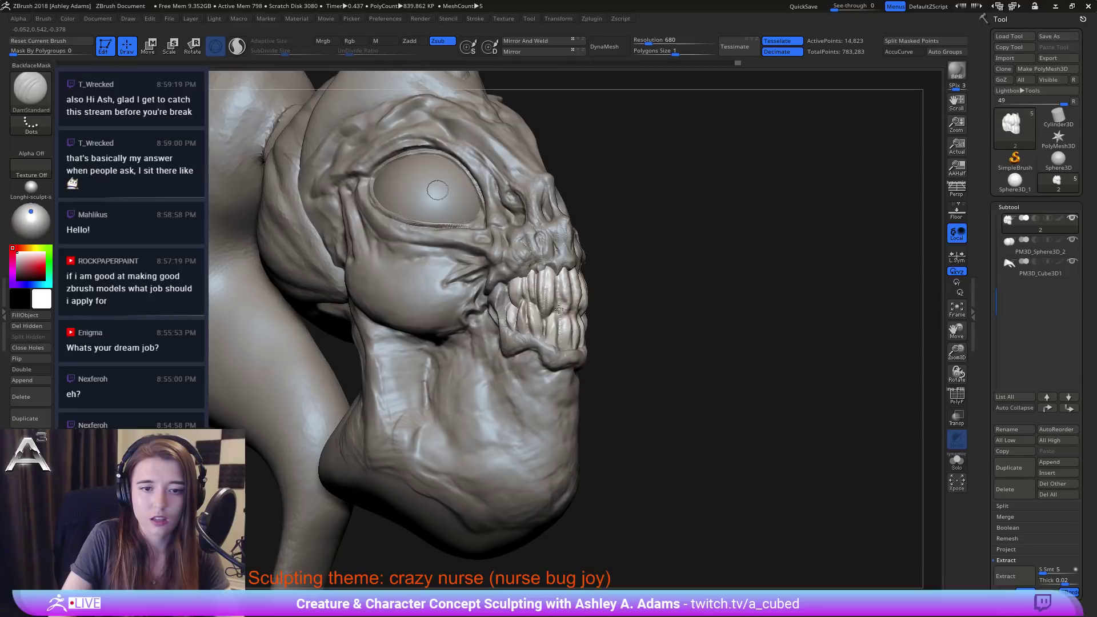
{"action": "right_click_drag", "start_coordinate": [571, 297], "coordinate": [562, 305]}
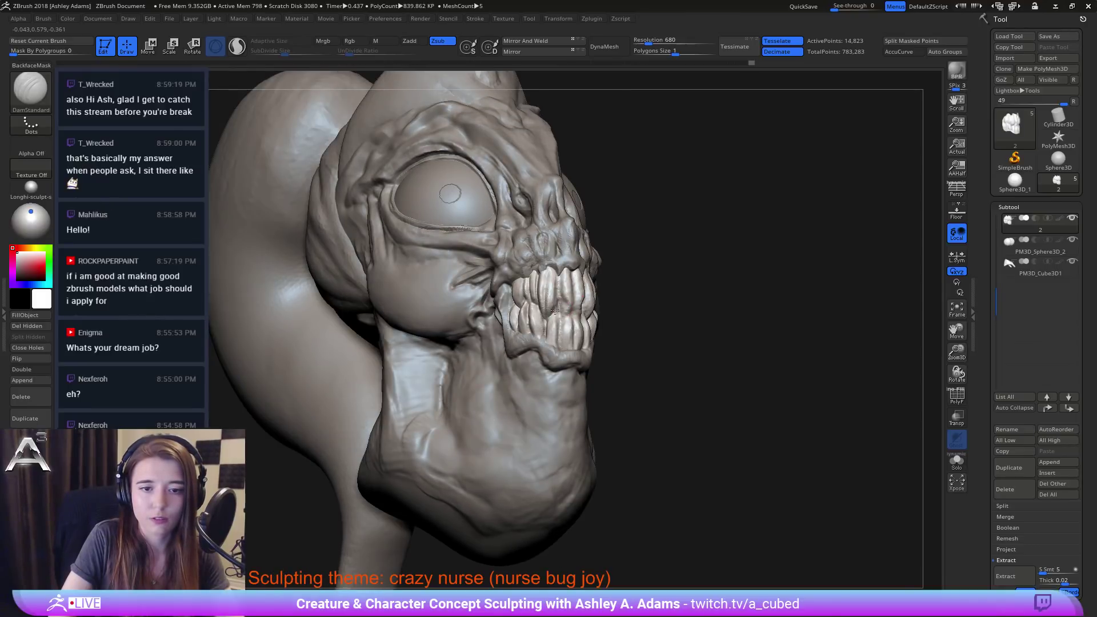
{"action": "mouse_move", "coordinate": [555, 285]}
{"action": "left_mouse_down"}
{"action": "mouse_move", "coordinate": [550, 275]}
{"action": "mouse_move", "coordinate": [563, 306]}
{"action": "mouse_move", "coordinate": [561, 291]}
{"action": "left_mouse_up"}
Step: Carve deeper gaps between the front upper teeth with DamStandard, starting at the gum line
{"action": "key", "text": "b"}
{"action": "key", "text": "c"}
{"action": "key", "text": "b"}
{"action": "mouse_move", "coordinate": [563, 266]}
{"action": "right_mouse_down"}
{"action": "mouse_move", "coordinate": [551, 268]}
{"action": "mouse_move", "coordinate": [567, 267]}
{"action": "right_mouse_up"}
{"action": "key", "text": "b"}
{"action": "key", "text": "d"}
{"action": "key", "text": "s"}
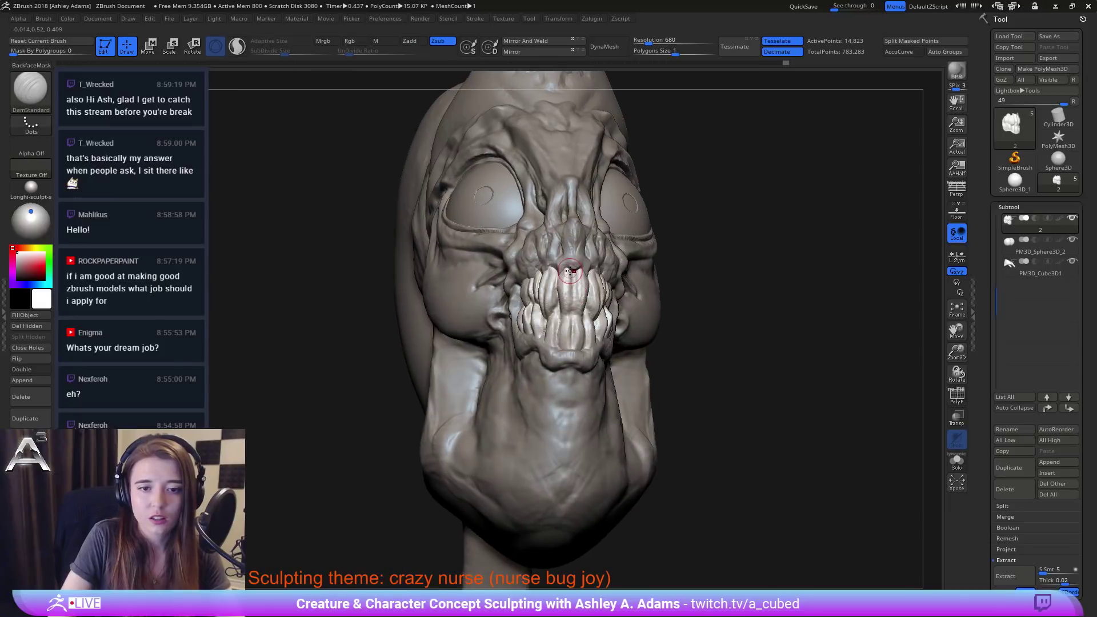
{"action": "left_click_drag", "start_coordinate": [567, 268], "coordinate": [572, 300]}
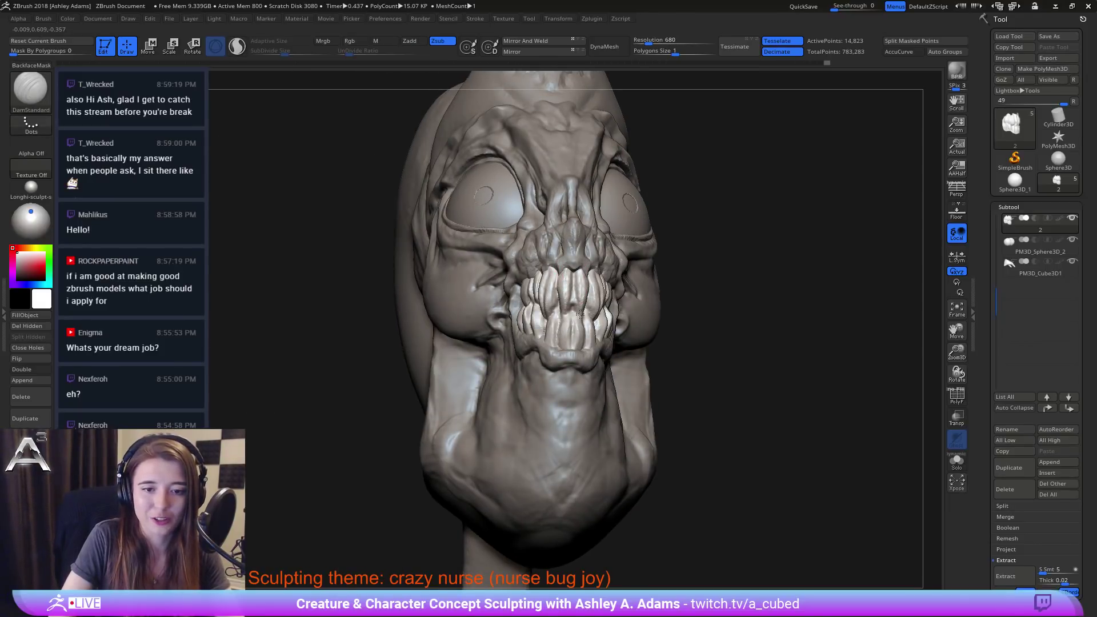
{"action": "mouse_move", "coordinate": [580, 314]}
{"action": "right_mouse_down"}
{"action": "mouse_move", "coordinate": [571, 298]}
{"action": "mouse_move", "coordinate": [576, 335]}
{"action": "mouse_move", "coordinate": [588, 337]}
{"action": "mouse_move", "coordinate": [570, 286]}
{"action": "right_mouse_up"}
Step: Separate the lower side teeth near the mouth corner with DamStandard grooves
{"action": "mouse_move", "coordinate": [540, 237]}
{"action": "right_mouse_down", "text": "ctrl"}
{"action": "mouse_move", "coordinate": [567, 306]}
{"action": "mouse_move", "coordinate": [526, 265]}
{"action": "right_mouse_up", "text": "ctrl"}
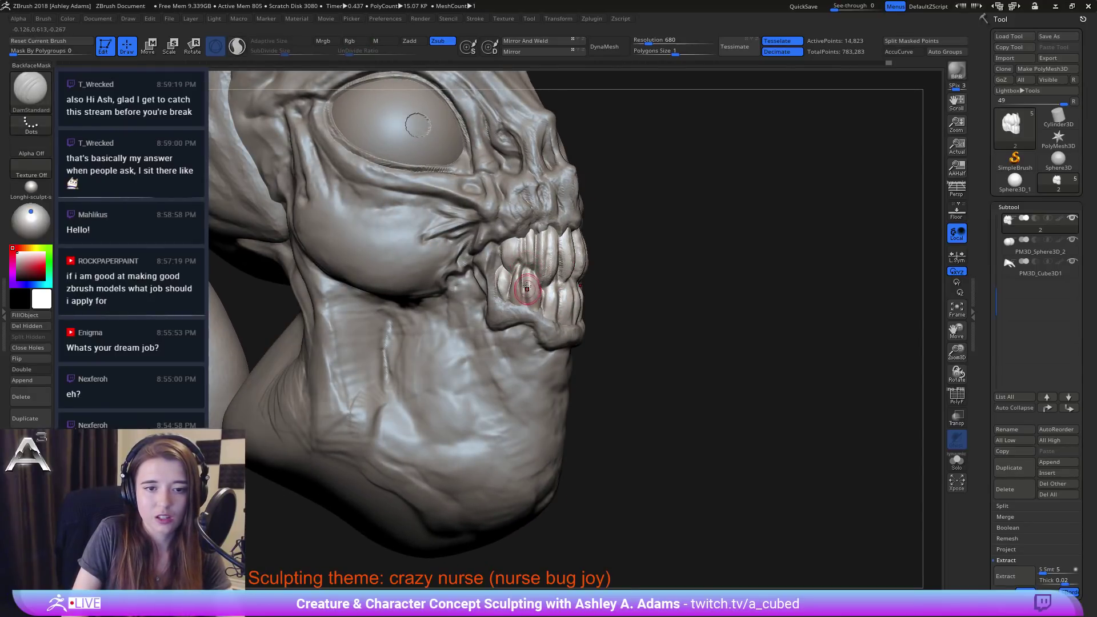
{"action": "key", "text": "b"}
{"action": "key", "text": "c"}
{"action": "key", "text": "b"}
{"action": "key", "text": "b"}
{"action": "key", "text": "d"}
{"action": "key", "text": "s"}
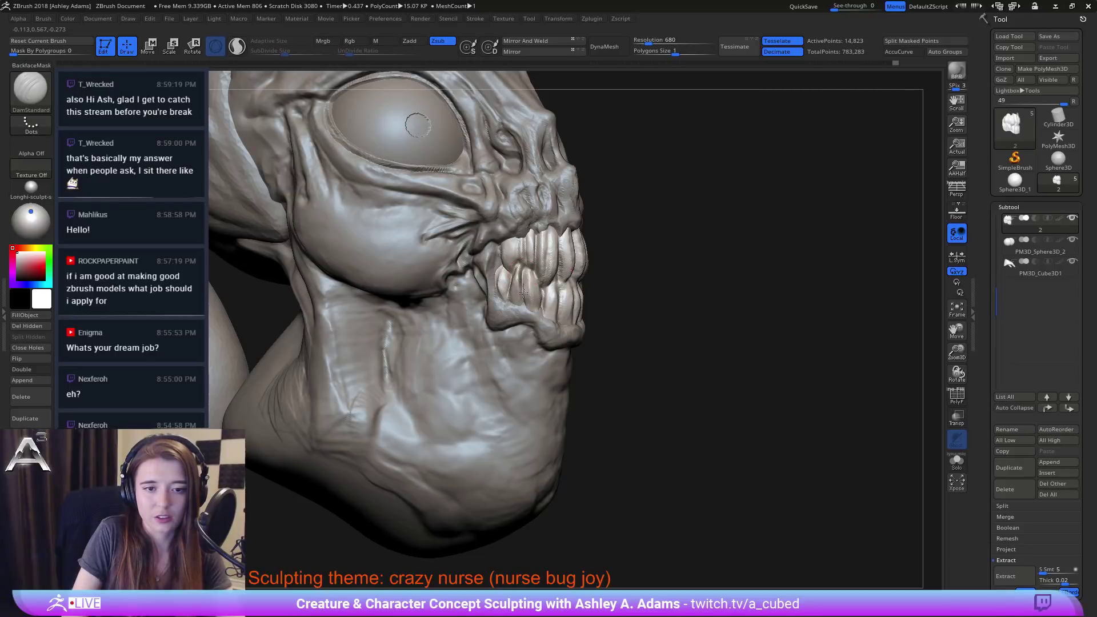
{"action": "left_click_drag", "start_coordinate": [525, 305], "coordinate": [521, 292]}
Step: Add volume to the lower side teeth with ClayBuildup and adjust their shape with SnakeHook
{"action": "mouse_move", "coordinate": [557, 297]}
{"action": "right_mouse_down"}
{"action": "mouse_move", "coordinate": [539, 302]}
{"action": "mouse_move", "coordinate": [530, 288]}
{"action": "right_mouse_up"}
{"action": "key", "text": "b"}
{"action": "key", "text": "c"}
{"action": "key", "text": "b"}
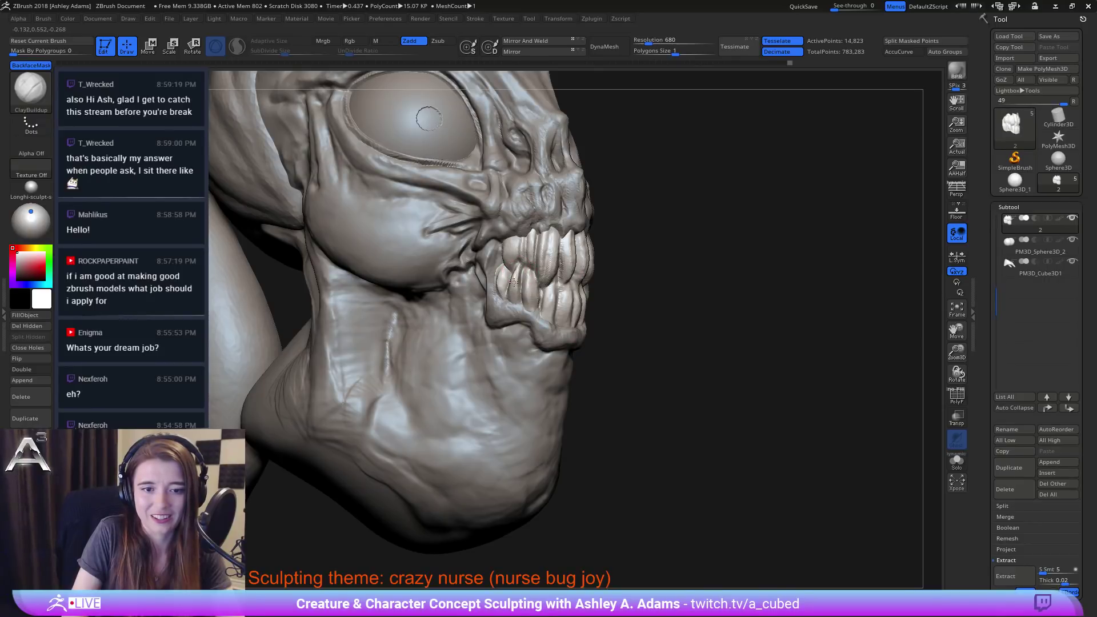
{"action": "mouse_move", "coordinate": [514, 282]}
{"action": "right_mouse_down"}
{"action": "mouse_move", "coordinate": [517, 270]}
{"action": "mouse_move", "coordinate": [495, 265]}
{"action": "mouse_move", "coordinate": [516, 232]}
{"action": "mouse_move", "coordinate": [557, 224]}
{"action": "right_mouse_up"}
{"action": "key", "text": "b"}
{"action": "key", "text": "s"}
{"action": "key", "text": "h"}
Step: Sharpen the gaps between the side teeth with DamStandard, filling out their surfaces with ClayBuildup
{"action": "key", "text": "b"}
{"action": "key", "text": "d"}
{"action": "key", "text": "s"}
{"action": "key", "text": "b"}
{"action": "key", "text": "c"}
{"action": "key", "text": "b"}
{"action": "key", "text": "b"}
{"action": "key", "text": "d"}
{"action": "key", "text": "s"}
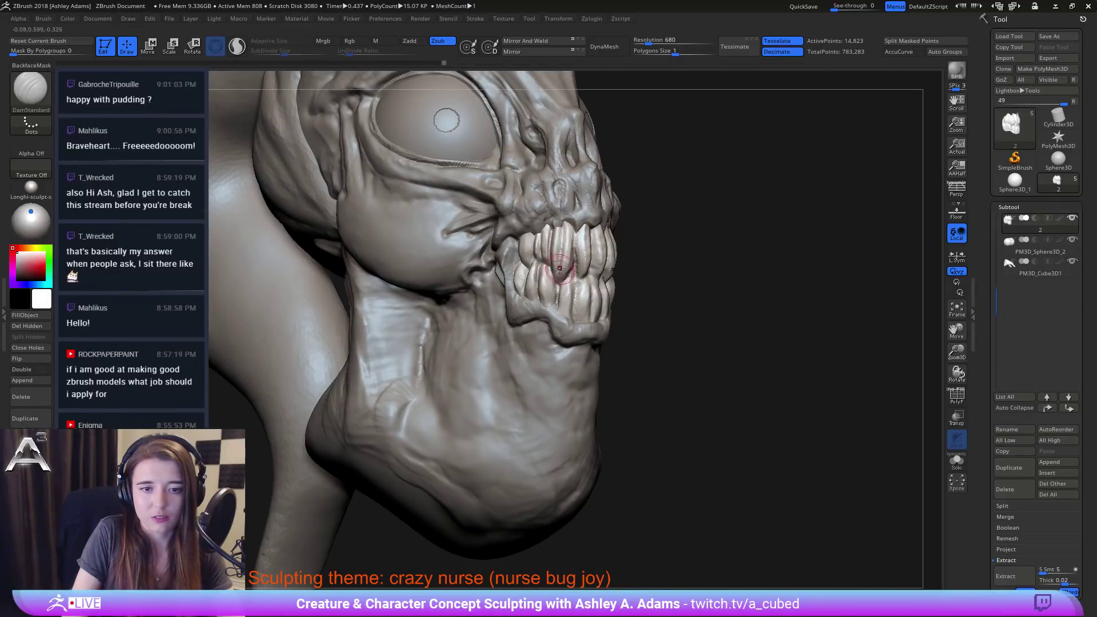
{"action": "right_click_drag", "start_coordinate": [561, 253], "coordinate": [497, 306]}
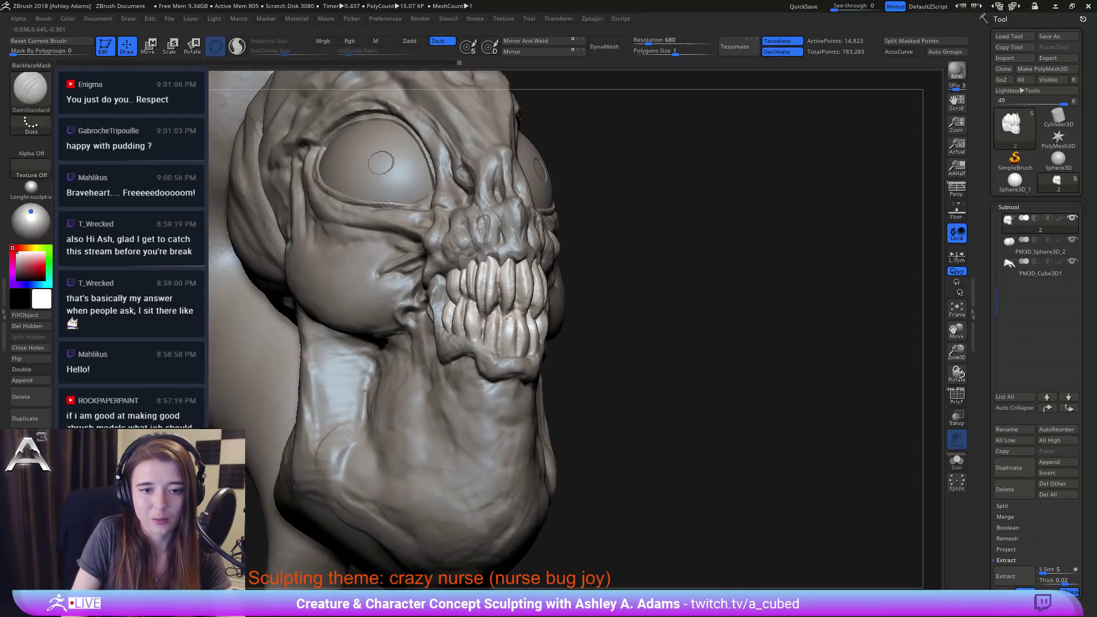
Step: Deepen the grooves around the front upper and lower teeth with DamStandard
{"action": "left_click_drag", "start_coordinate": [508, 312], "coordinate": [510, 318]}
{"action": "right_click_drag", "start_coordinate": [562, 317], "coordinate": [519, 327]}
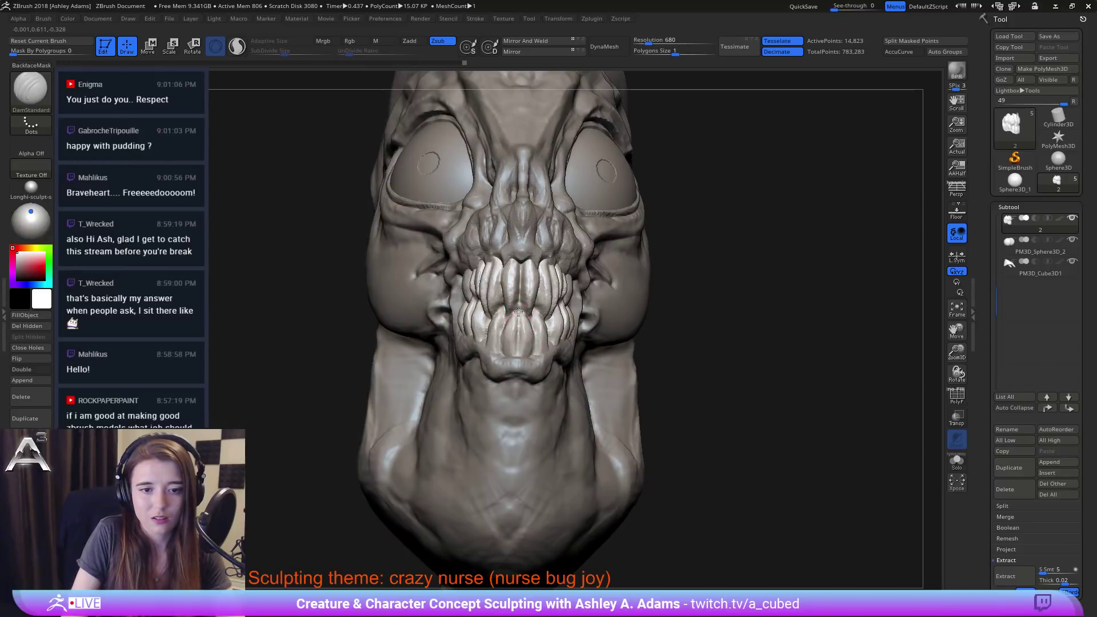
{"action": "left_click_drag", "start_coordinate": [517, 354], "coordinate": [520, 290]}
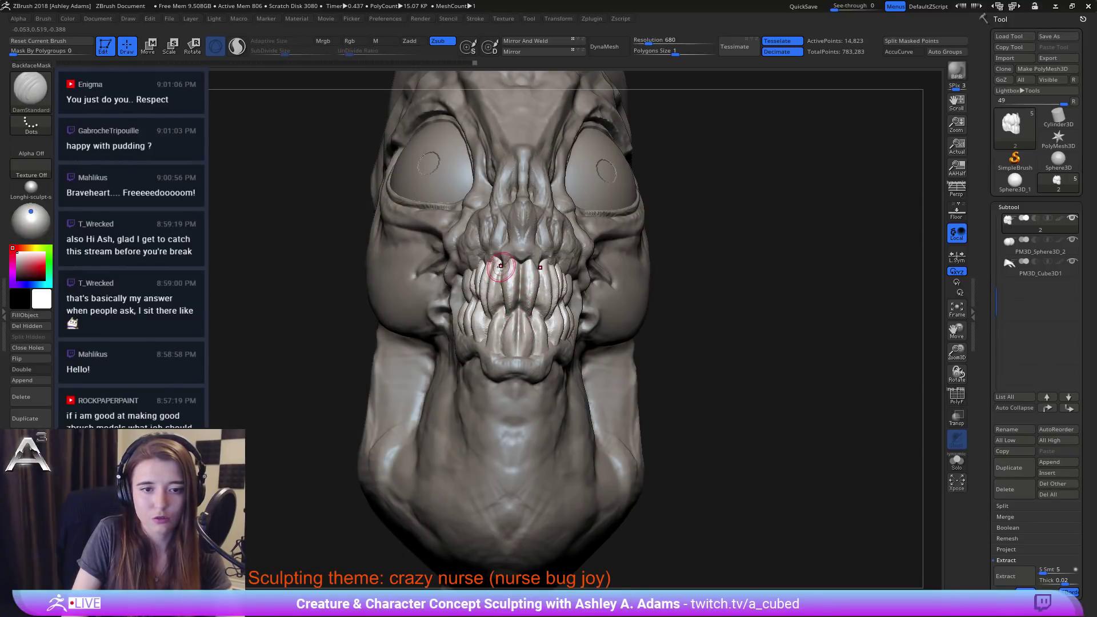
{"action": "mouse_move", "coordinate": [502, 268]}
{"action": "right_mouse_down"}
{"action": "mouse_move", "coordinate": [482, 269]}
{"action": "mouse_move", "coordinate": [524, 264]}
{"action": "right_mouse_up"}
{"action": "left_click_drag", "start_coordinate": [534, 264], "coordinate": [535, 274]}
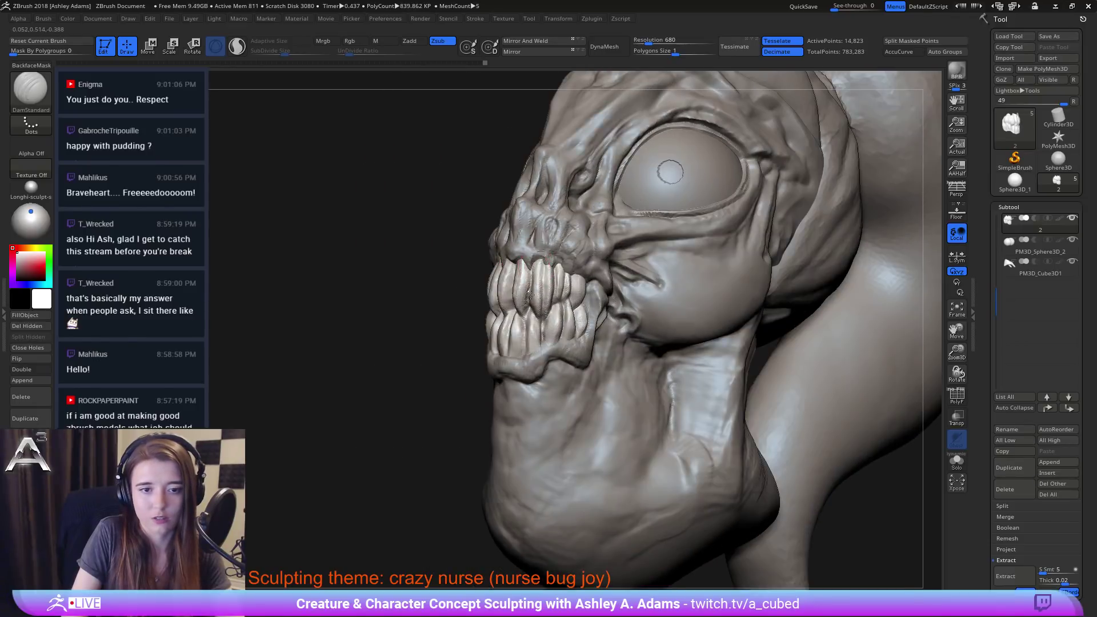
{"action": "right_click_drag", "start_coordinate": [536, 274], "coordinate": [531, 282]}
Step: Nudge the front teeth outward in profile with a resized SnakeHook brush
{"action": "key", "text": "b"}
{"action": "key", "text": "s"}
{"action": "key", "text": "h"}
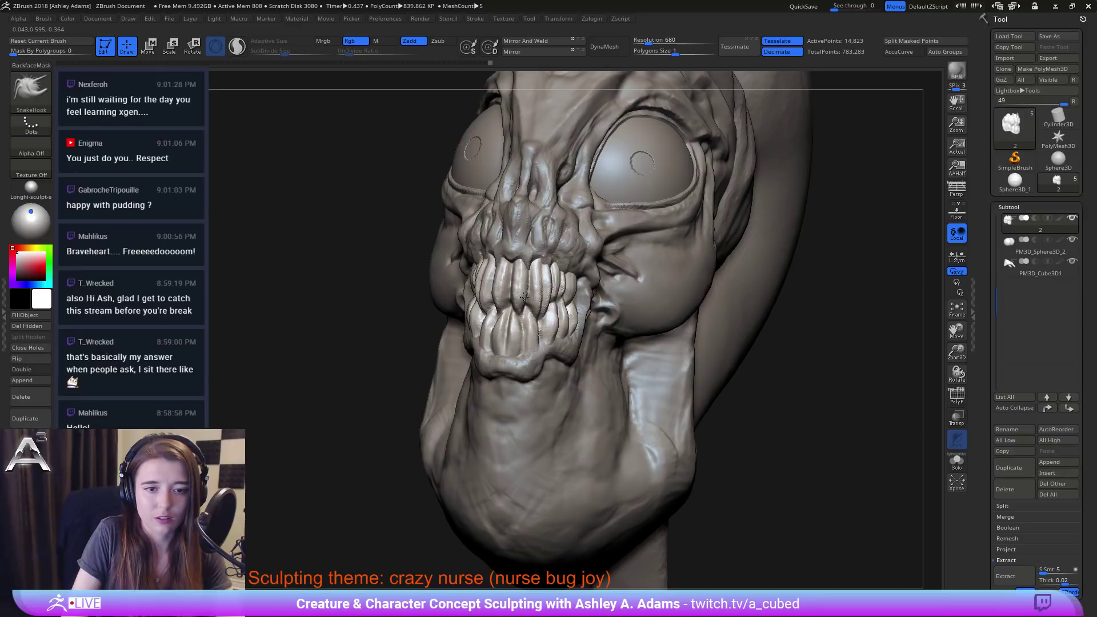
{"action": "right_click_drag", "start_coordinate": [523, 306], "coordinate": [522, 318]}
{"action": "mouse_move", "coordinate": [516, 244]}
{"action": "right_mouse_down", "text": "ctrl"}
{"action": "mouse_move", "coordinate": [491, 239]}
{"action": "mouse_move", "coordinate": [565, 245]}
{"action": "mouse_move", "coordinate": [531, 319]}
{"action": "mouse_move", "coordinate": [528, 290]}
{"action": "mouse_move", "coordinate": [474, 291]}
{"action": "mouse_move", "coordinate": [468, 240]}
{"action": "right_mouse_up", "text": "ctrl"}
{"action": "right_click", "coordinate": [525, 333]}
{"action": "mouse_move", "coordinate": [469, 240]}
{"action": "right_mouse_down"}
{"action": "mouse_move", "coordinate": [442, 243]}
{"action": "mouse_move", "coordinate": [446, 346]}
{"action": "right_mouse_up"}
{"action": "right_click", "coordinate": [446, 346]}
{"action": "left_click_drag", "start_coordinate": [502, 286], "coordinate": [499, 287]}
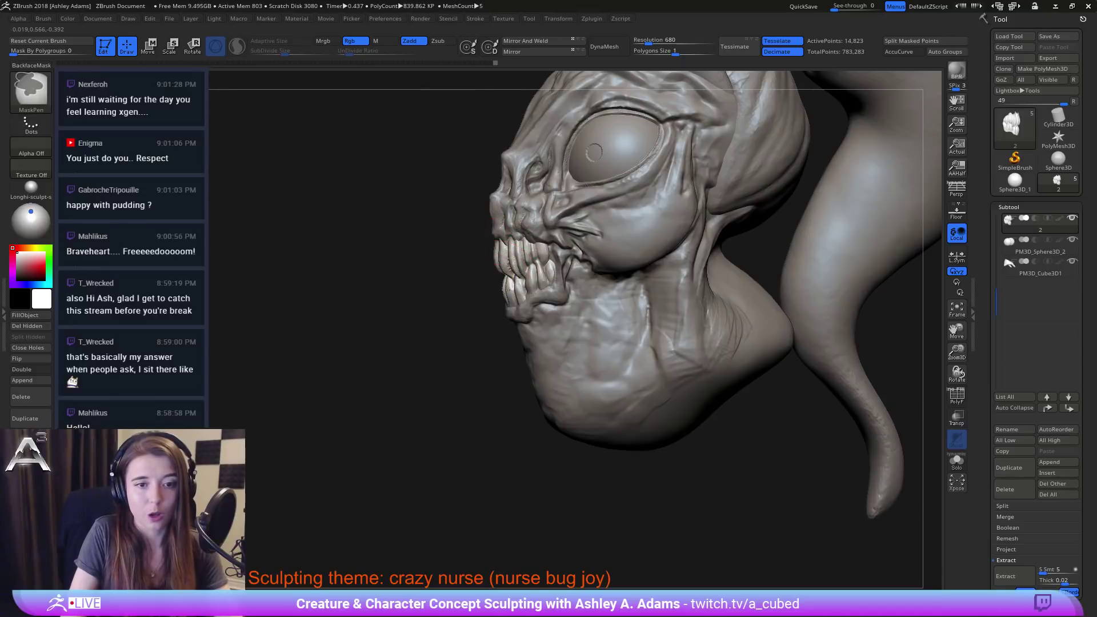
Step: Refine the curve and spacing of the front upper teeth with SnakeHook, checking them from both sides
{"action": "mouse_move", "coordinate": [468, 286]}
{"action": "right_mouse_down", "text": "ctrl"}
{"action": "mouse_move", "coordinate": [471, 343]}
{"action": "mouse_move", "coordinate": [455, 338]}
{"action": "right_mouse_up", "text": "ctrl"}
{"action": "right_click", "coordinate": [455, 337]}
{"action": "left_click_drag", "start_coordinate": [508, 278], "coordinate": [505, 309]}
{"action": "right_click", "coordinate": [459, 347]}
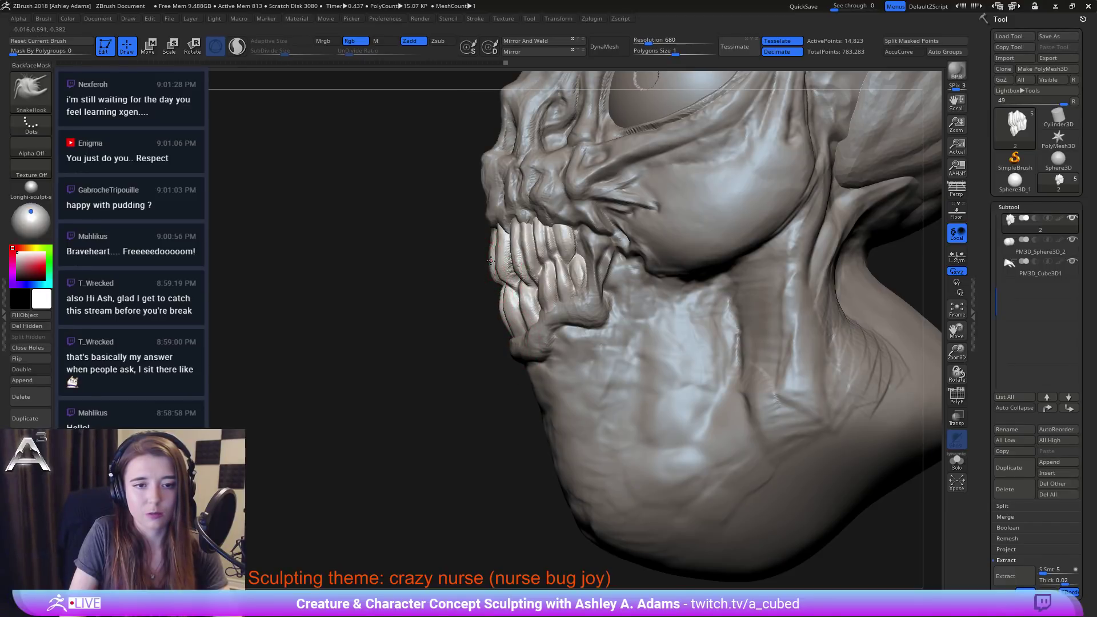
{"action": "left_click_drag", "start_coordinate": [498, 258], "coordinate": [496, 253]}
{"action": "right_click_drag", "start_coordinate": [522, 244], "coordinate": [485, 265]}
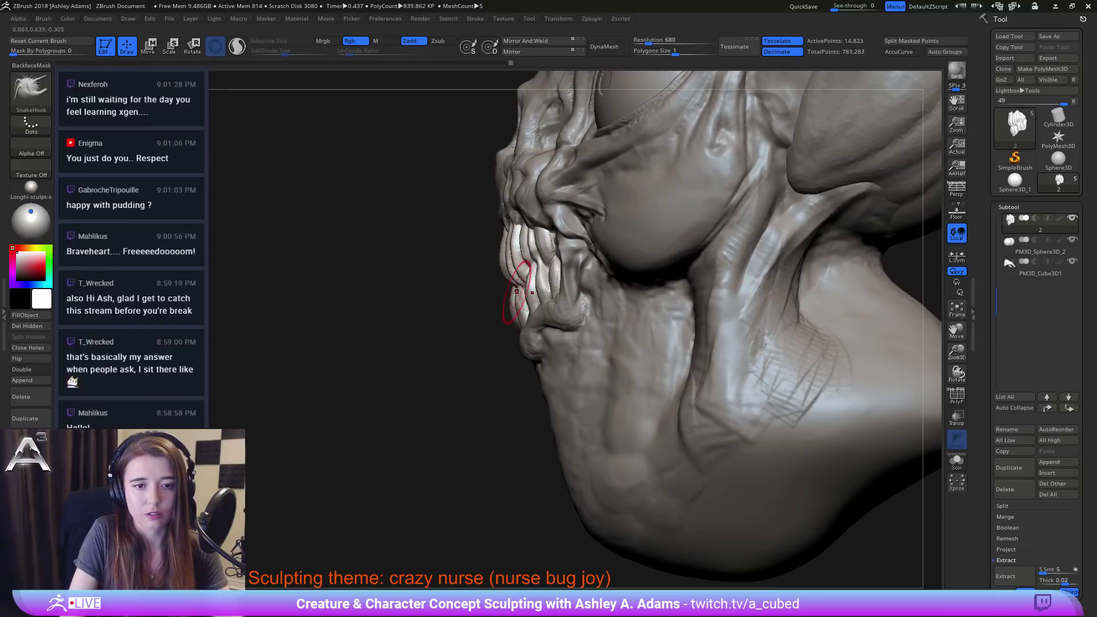
{"action": "right_click_drag", "start_coordinate": [521, 297], "coordinate": [589, 255]}
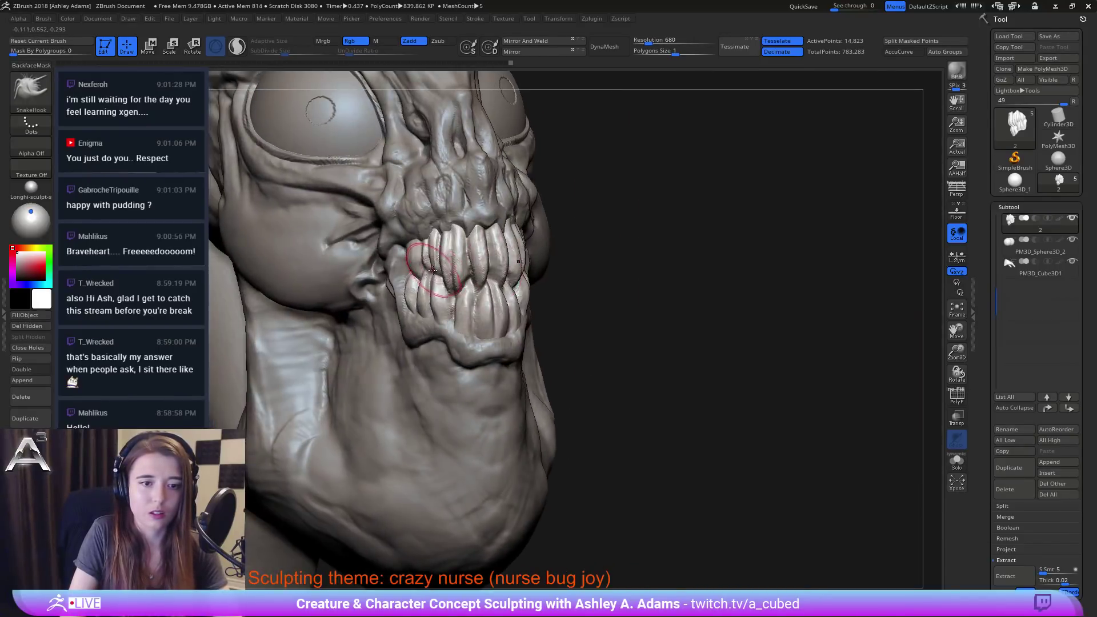
{"action": "right_click_drag", "start_coordinate": [451, 264], "coordinate": [437, 292]}
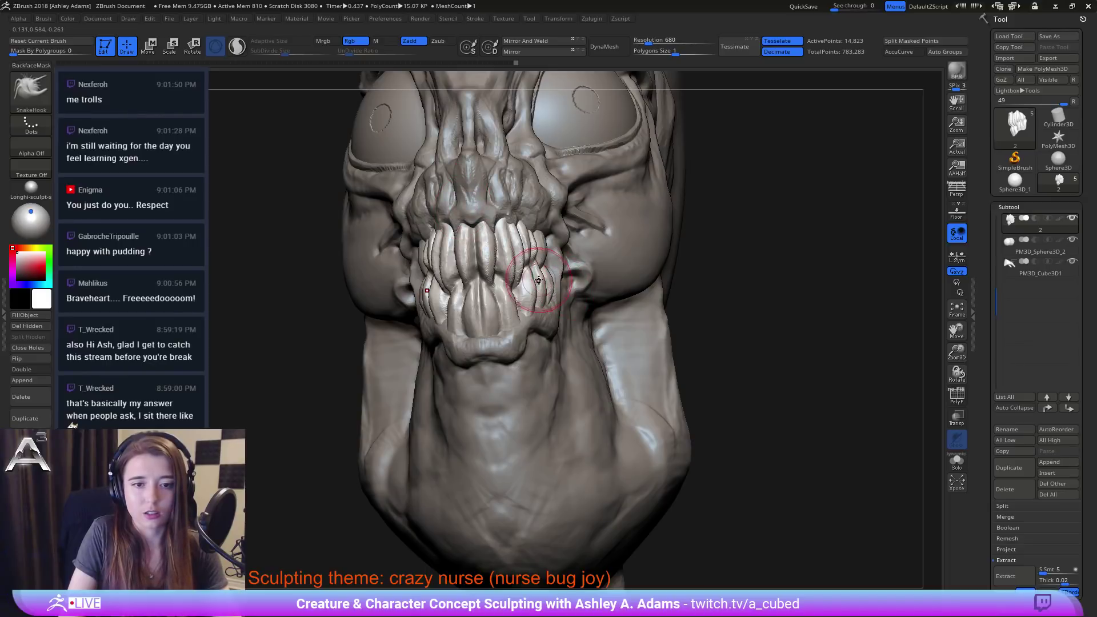
{"action": "right_click_drag", "start_coordinate": [517, 300], "coordinate": [509, 364]}
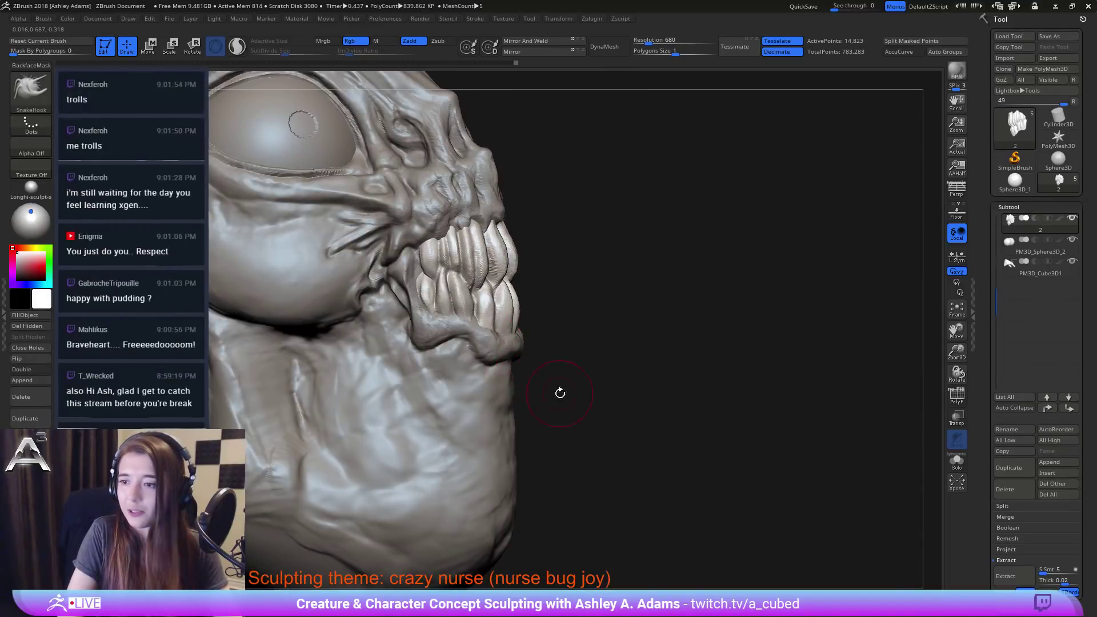
{"action": "right_click_drag", "start_coordinate": [558, 392], "coordinate": [558, 318]}
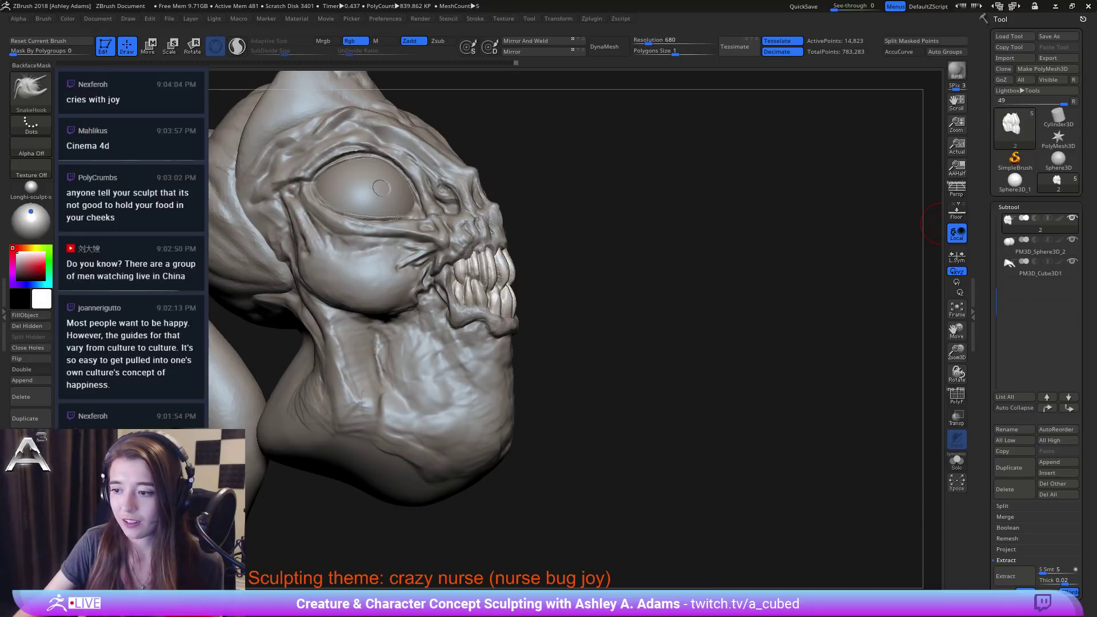
{"action": "left_click_drag", "start_coordinate": [835, 308], "coordinate": [825, 302]}
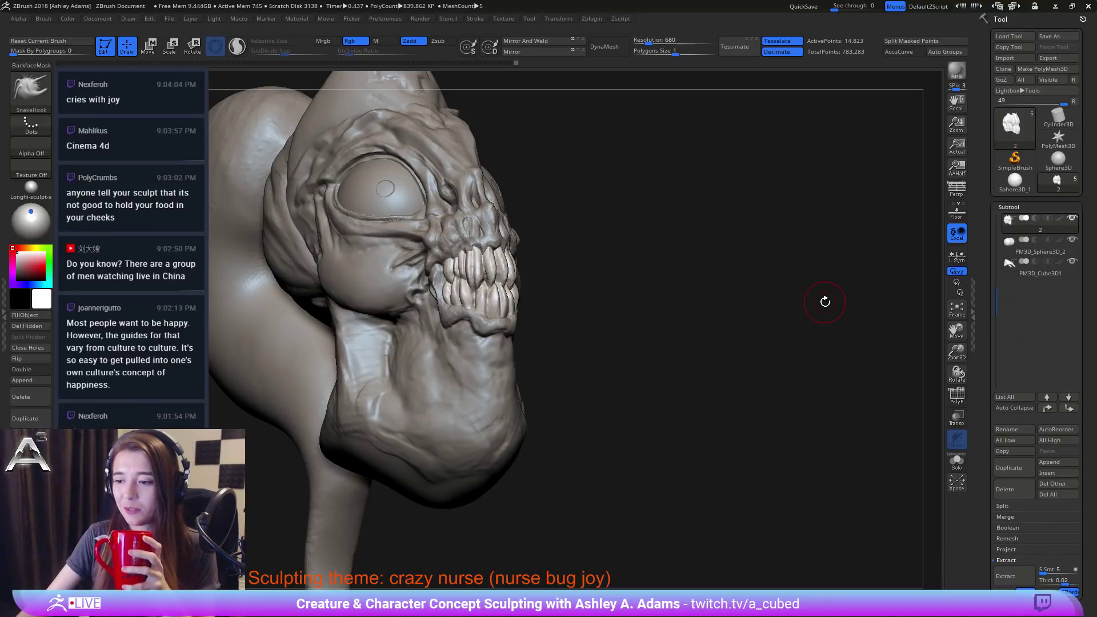
{"action": "mouse_move", "coordinate": [746, 283]}
{"action": "left_mouse_down"}
{"action": "mouse_move", "coordinate": [677, 297]}
{"action": "mouse_move", "coordinate": [749, 311]}
{"action": "left_mouse_up"}
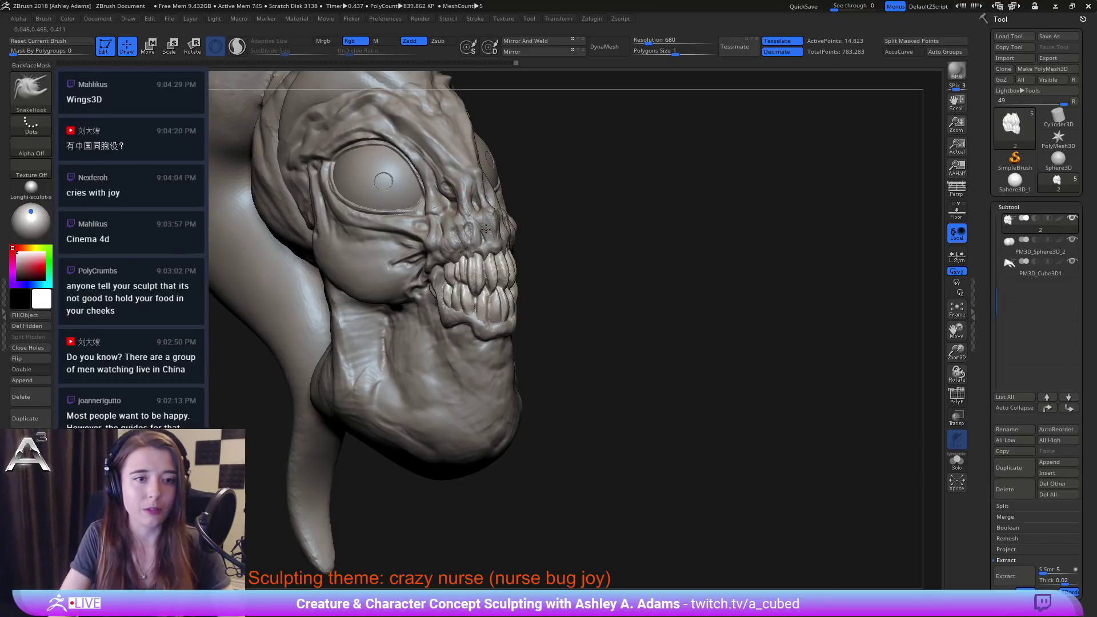
Step: Make the head the active subtool and append a sphere for the creature's body
{"action": "left_click_drag", "start_coordinate": [749, 312], "coordinate": [506, 240]}
{"action": "left_click", "coordinate": [506, 240], "text": "alt"}
{"action": "right_click", "coordinate": [474, 280]}
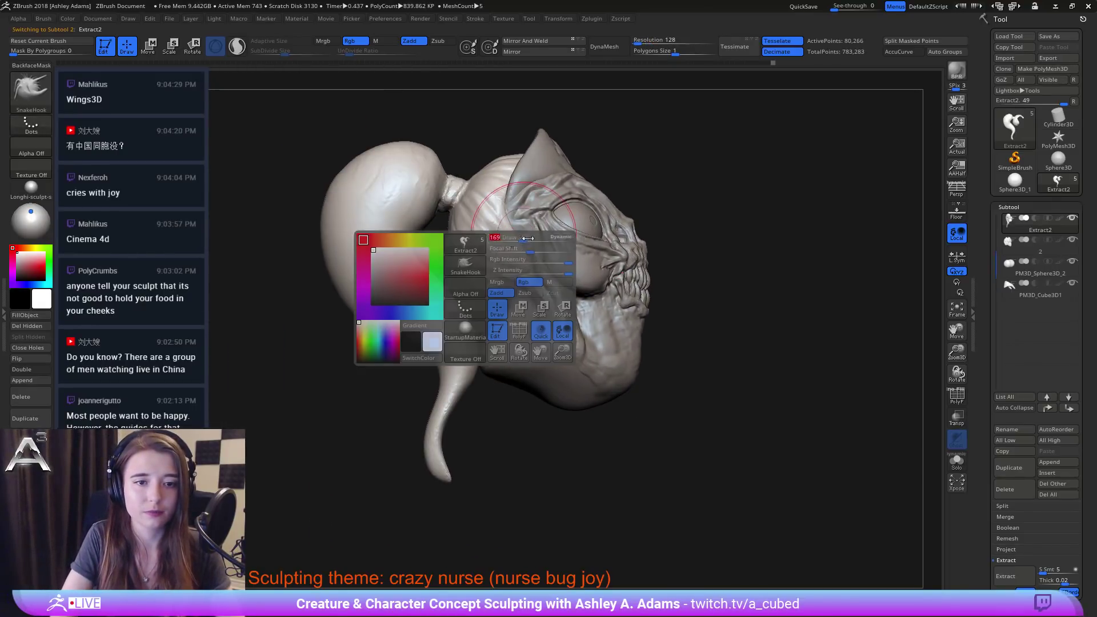
{"action": "right_click_drag", "start_coordinate": [474, 280], "coordinate": [486, 217], "text": "ctrl"}
{"action": "right_click_drag", "start_coordinate": [640, 285], "coordinate": [496, 260]}
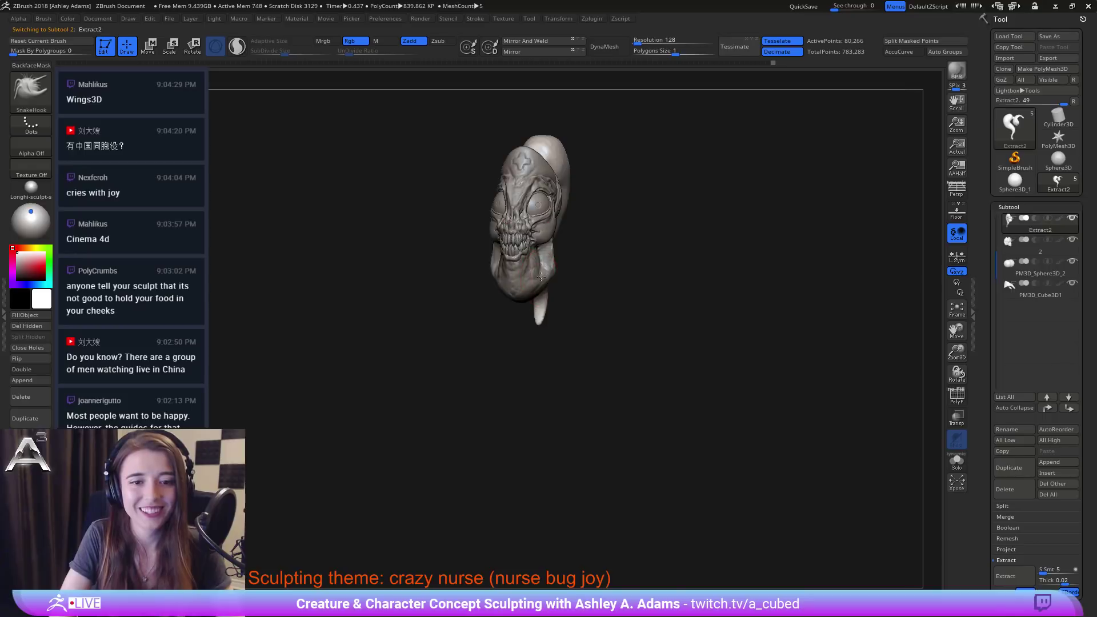
{"action": "left_click", "coordinate": [523, 228], "text": "alt"}
{"action": "right_click_drag", "start_coordinate": [549, 234], "coordinate": [623, 261]}
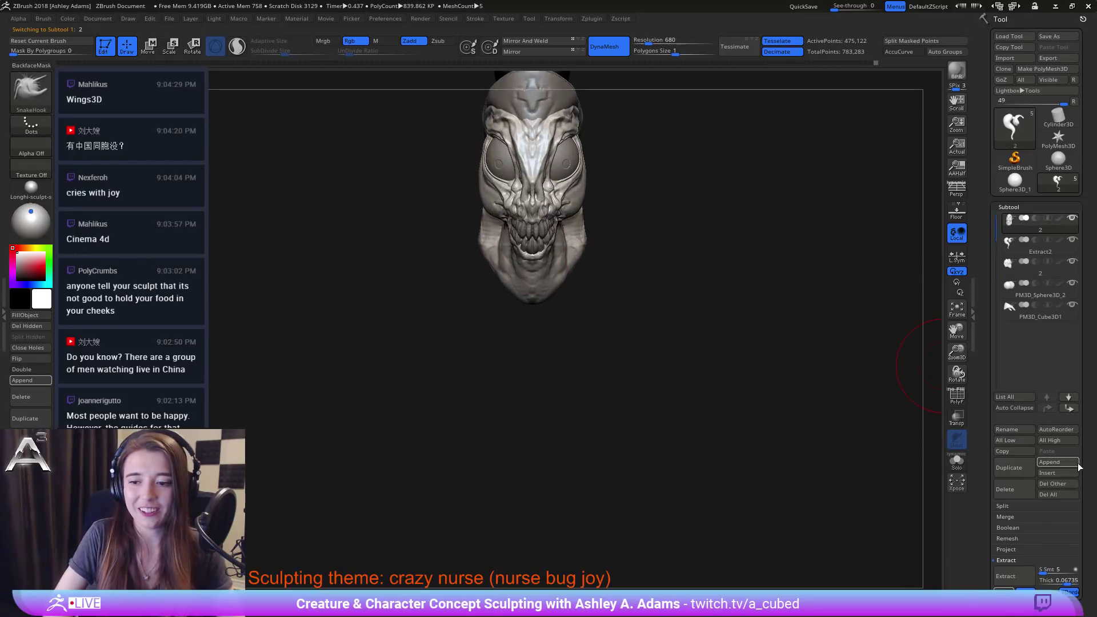
{"action": "left_click", "coordinate": [1048, 462]}
{"action": "left_click", "coordinate": [655, 465]}
Step: Select the appended sphere and move it into place beneath the head as the body base
{"action": "right_click_drag", "start_coordinate": [685, 319], "coordinate": [614, 200]}
{"action": "left_click", "coordinate": [614, 269], "text": "alt"}
{"action": "key", "text": "w"}
{"action": "mouse_move", "coordinate": [585, 140]}
{"action": "left_mouse_down"}
{"action": "mouse_move", "coordinate": [571, 254]}
{"action": "mouse_move", "coordinate": [554, 271]}
{"action": "mouse_move", "coordinate": [580, 269]}
{"action": "mouse_move", "coordinate": [621, 233]}
{"action": "left_mouse_up"}
{"action": "key", "text": "q"}
Step: Reshape the body sphere into an egg-like torso with a large SnakeHook brush, raising its upper part toward the neck and narrowing its sides
{"action": "key", "text": "space"}
{"action": "left_click_drag", "start_coordinate": [623, 272], "coordinate": [647, 271]}
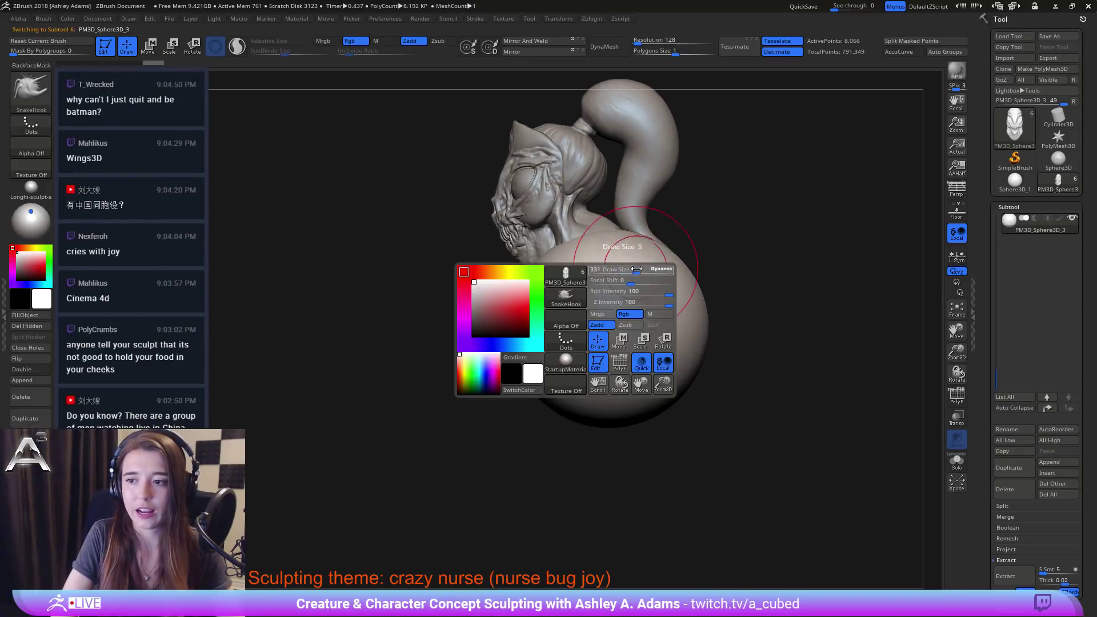
{"action": "right_click_drag", "start_coordinate": [648, 297], "coordinate": [679, 297]}
{"action": "right_click_drag", "start_coordinate": [592, 293], "coordinate": [615, 299]}
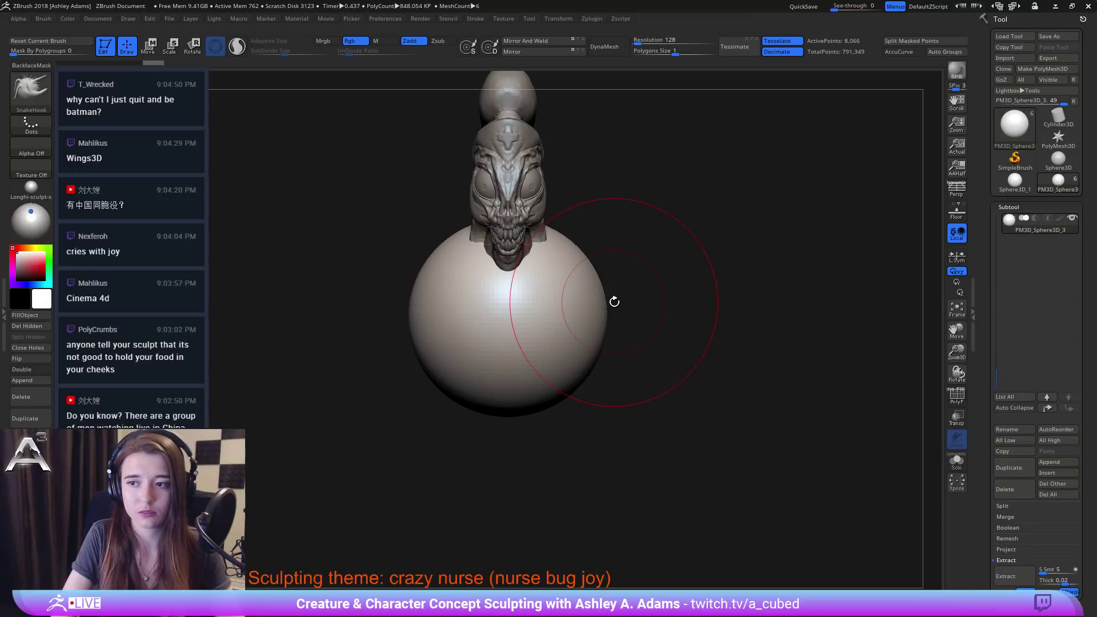
{"action": "key", "text": "space"}
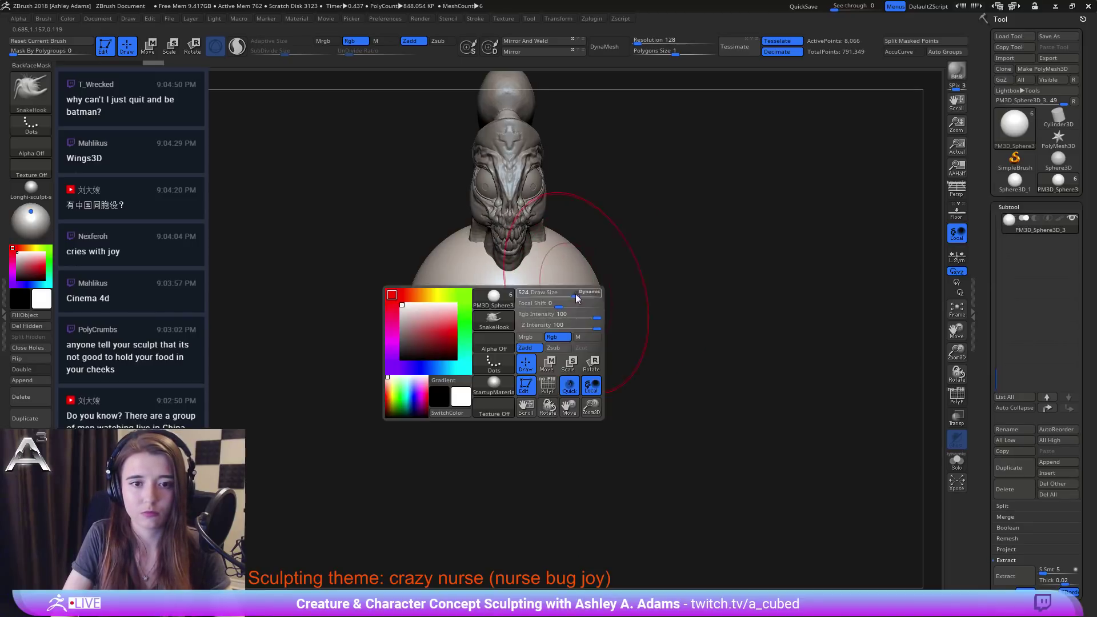
{"action": "left_click_drag", "start_coordinate": [600, 317], "coordinate": [544, 300]}
{"action": "mouse_move", "coordinate": [536, 285]}
{"action": "right_mouse_down"}
{"action": "mouse_move", "coordinate": [588, 303]}
{"action": "mouse_move", "coordinate": [579, 301]}
{"action": "right_mouse_up"}
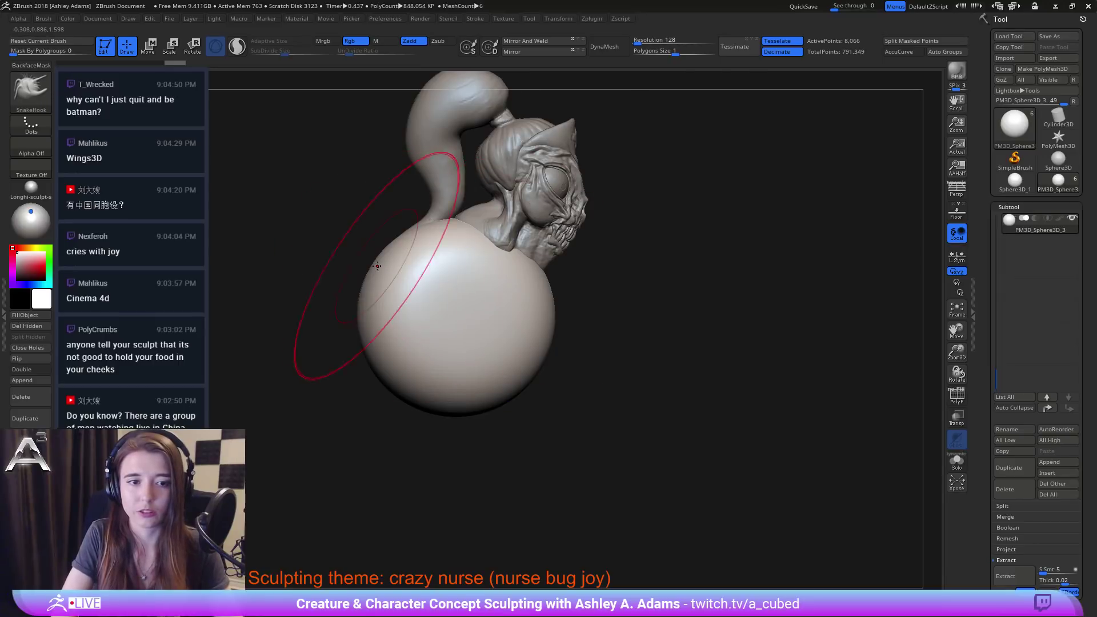
{"action": "left_click_drag", "start_coordinate": [378, 264], "coordinate": [397, 272]}
{"action": "left_click_drag", "start_coordinate": [464, 236], "coordinate": [468, 220]}
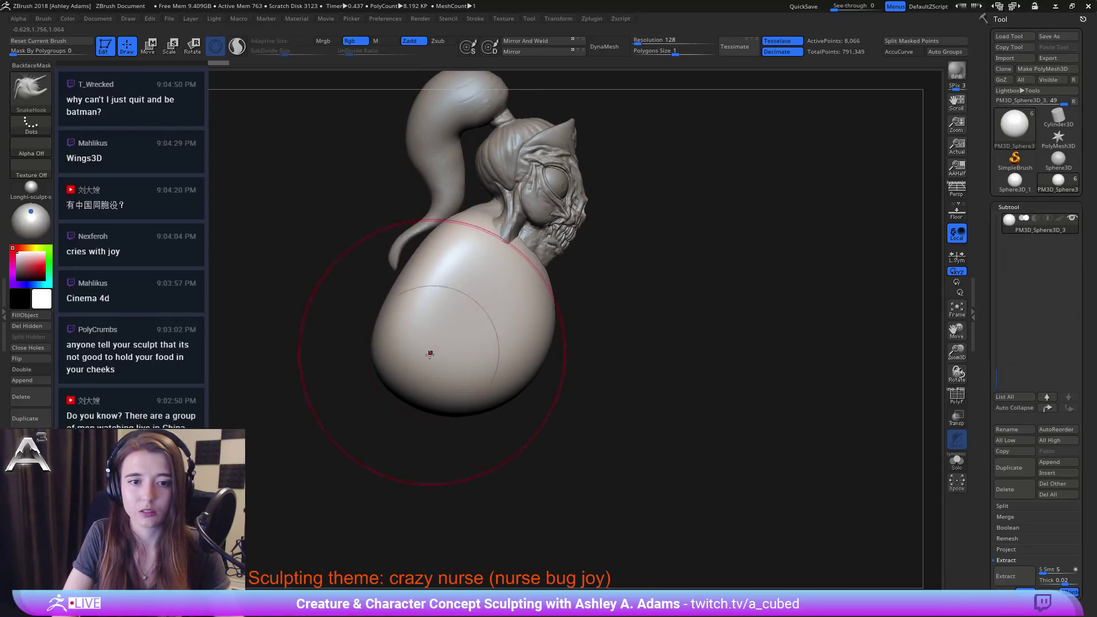
{"action": "left_click_drag", "start_coordinate": [397, 388], "coordinate": [429, 399]}
{"action": "right_click_drag", "start_coordinate": [507, 323], "coordinate": [451, 306]}
{"action": "left_click_drag", "start_coordinate": [504, 289], "coordinate": [474, 304]}
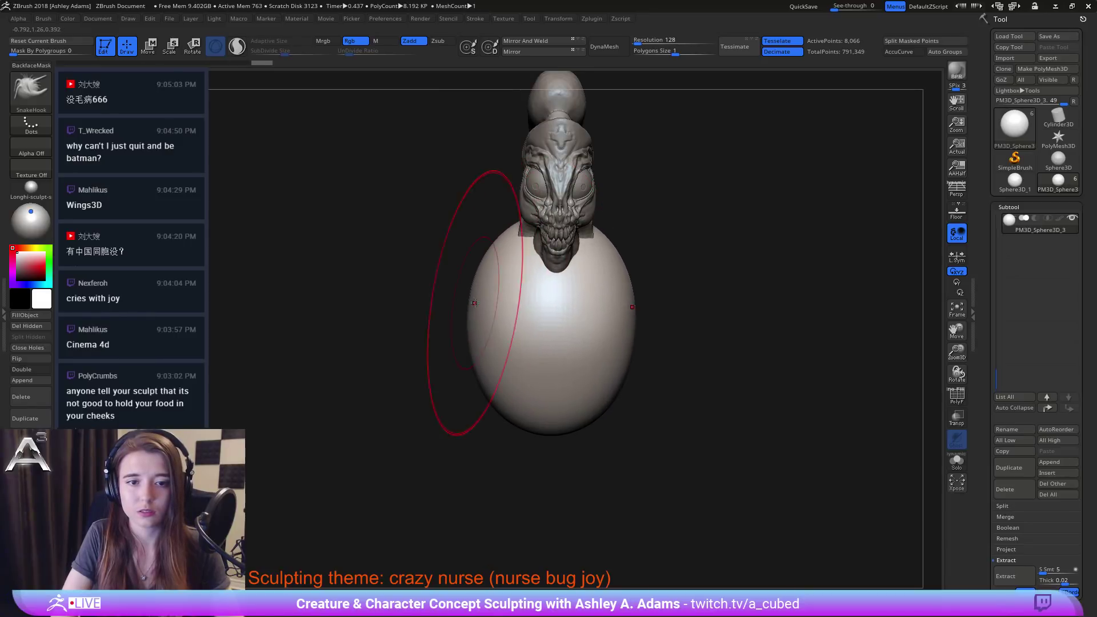
Step: Build up the chest and shoulder area of the torso with ClayBuildup
{"action": "right_click", "coordinate": [495, 263]}
{"action": "right_click_drag", "start_coordinate": [492, 264], "coordinate": [531, 256]}
{"action": "key", "text": "b"}
{"action": "key", "text": "c"}
{"action": "key", "text": "b"}
{"action": "mouse_move", "coordinate": [486, 228]}
{"action": "left_mouse_down"}
{"action": "mouse_move", "coordinate": [456, 244]}
{"action": "mouse_move", "coordinate": [463, 286]}
{"action": "mouse_move", "coordinate": [529, 320]}
{"action": "mouse_move", "coordinate": [507, 266]}
{"action": "mouse_move", "coordinate": [442, 274]}
{"action": "mouse_move", "coordinate": [437, 245]}
{"action": "mouse_move", "coordinate": [442, 277]}
{"action": "mouse_move", "coordinate": [496, 257]}
{"action": "left_mouse_up"}
{"action": "right_click_drag", "start_coordinate": [514, 252], "coordinate": [491, 297]}
{"action": "right_click", "coordinate": [554, 257]}
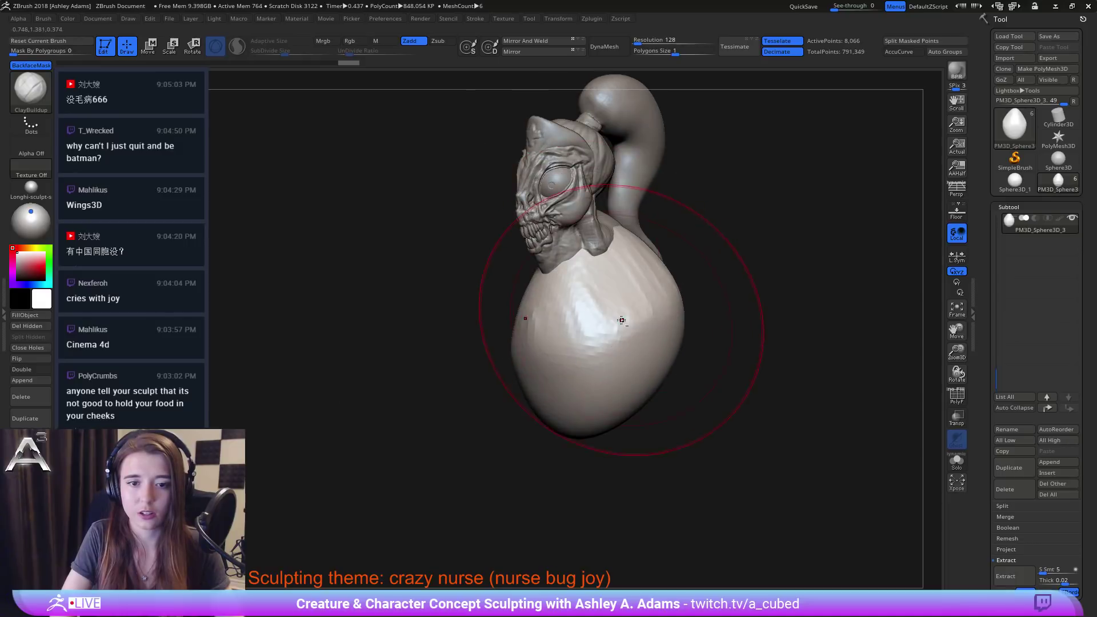
{"action": "mouse_move", "coordinate": [622, 318]}
{"action": "right_mouse_down"}
{"action": "mouse_move", "coordinate": [548, 326]}
{"action": "mouse_move", "coordinate": [491, 294]}
{"action": "right_mouse_up"}
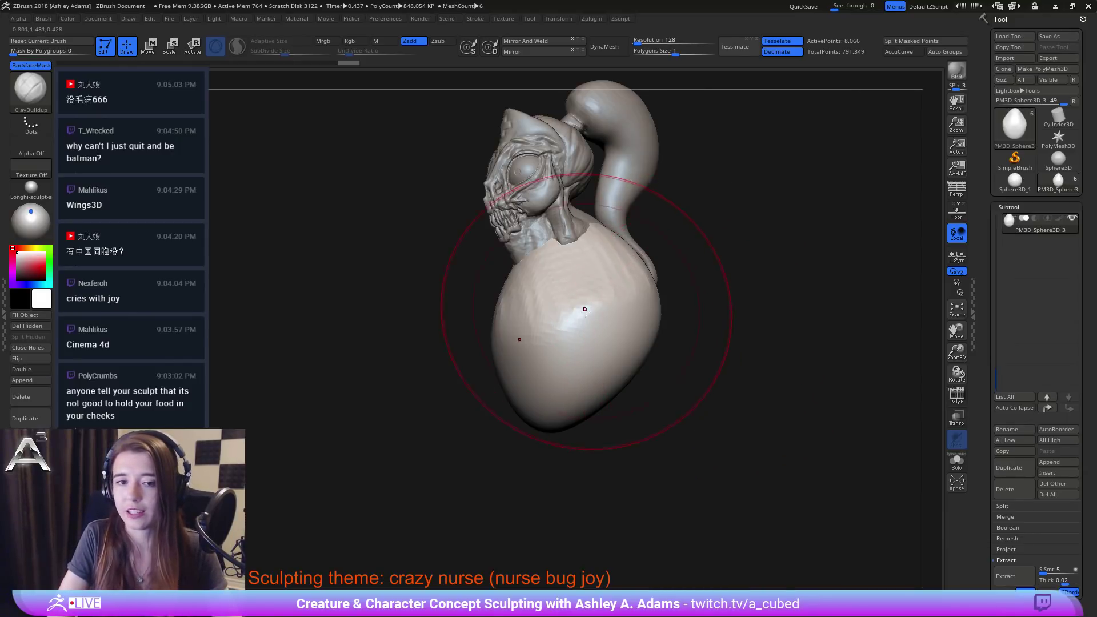
Step: Pull the upper back of the torso up toward the neck with SnakeHook
{"action": "right_click_drag", "start_coordinate": [514, 289], "coordinate": [657, 294]}
{"action": "mouse_move", "coordinate": [526, 311]}
{"action": "right_mouse_down", "text": "alt"}
{"action": "mouse_move", "coordinate": [563, 284]}
{"action": "mouse_move", "coordinate": [539, 247]}
{"action": "mouse_move", "coordinate": [505, 238]}
{"action": "right_mouse_up", "text": "alt"}
{"action": "right_click", "coordinate": [541, 247]}
{"action": "key", "text": "b"}
{"action": "key", "text": "s"}
{"action": "key", "text": "h"}
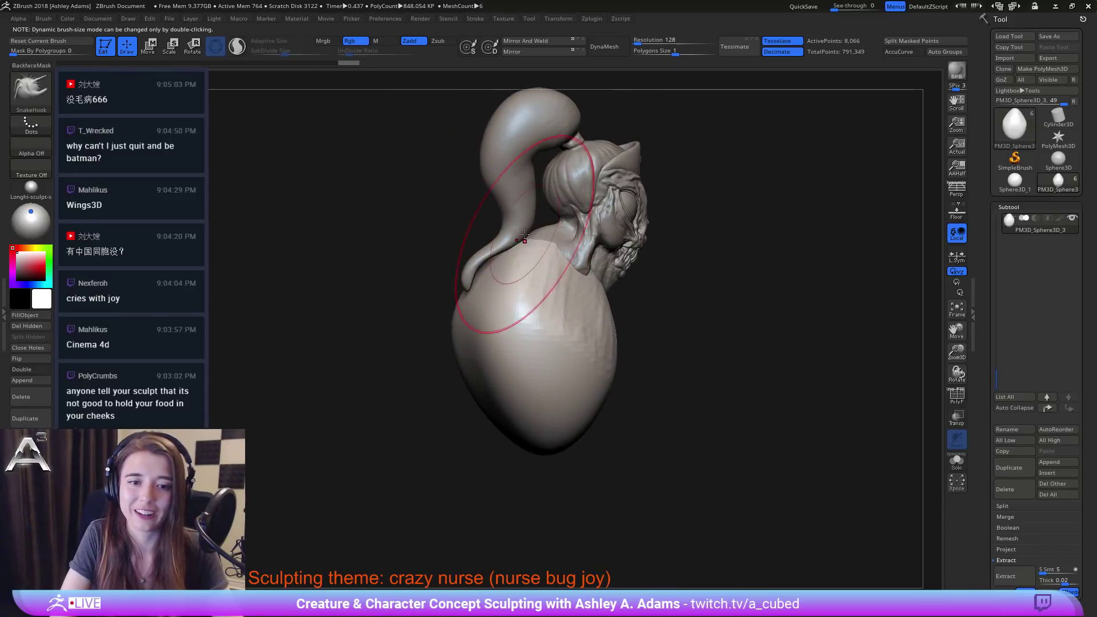
{"action": "left_click_drag", "start_coordinate": [535, 244], "coordinate": [549, 230]}
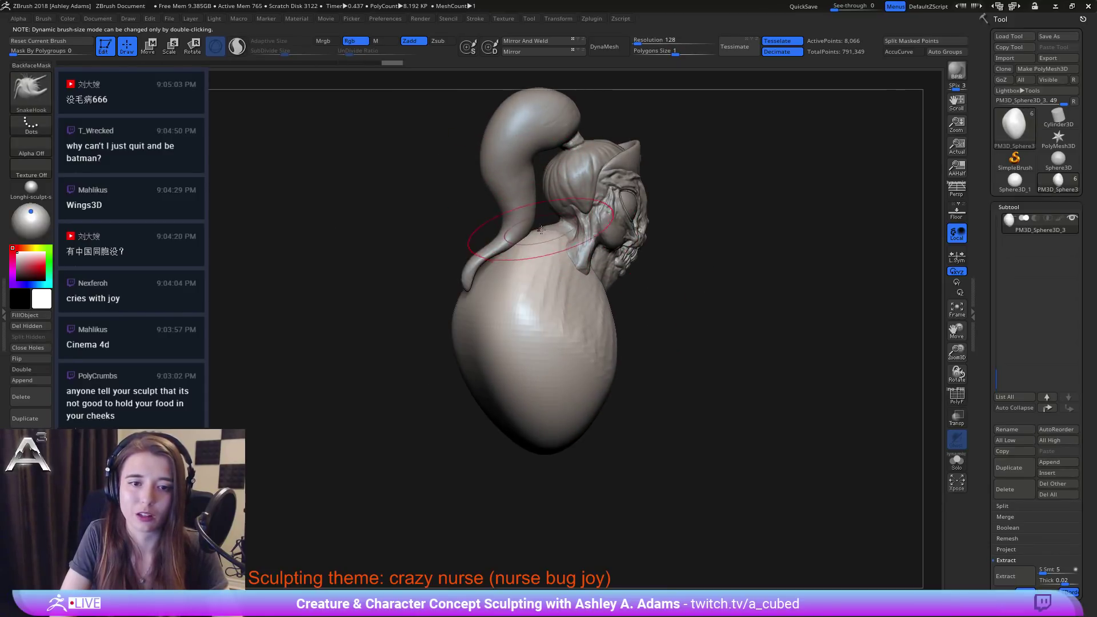
Step: Add volume to the front and side of the torso below the neck with a resized ClayBuildup brush
{"action": "right_click_drag", "start_coordinate": [526, 245], "coordinate": [558, 252]}
{"action": "key", "text": "b"}
{"action": "key", "text": "c"}
{"action": "key", "text": "b"}
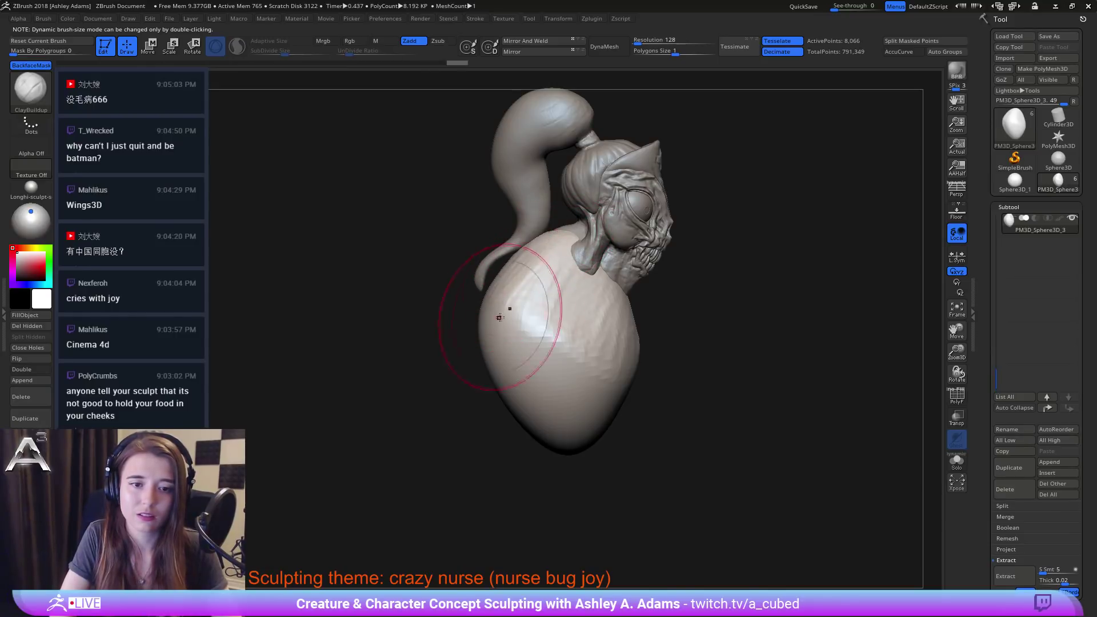
{"action": "mouse_move", "coordinate": [527, 299]}
{"action": "right_mouse_down"}
{"action": "mouse_move", "coordinate": [568, 289]}
{"action": "mouse_move", "coordinate": [577, 269]}
{"action": "right_mouse_up"}
{"action": "key", "text": "space"}
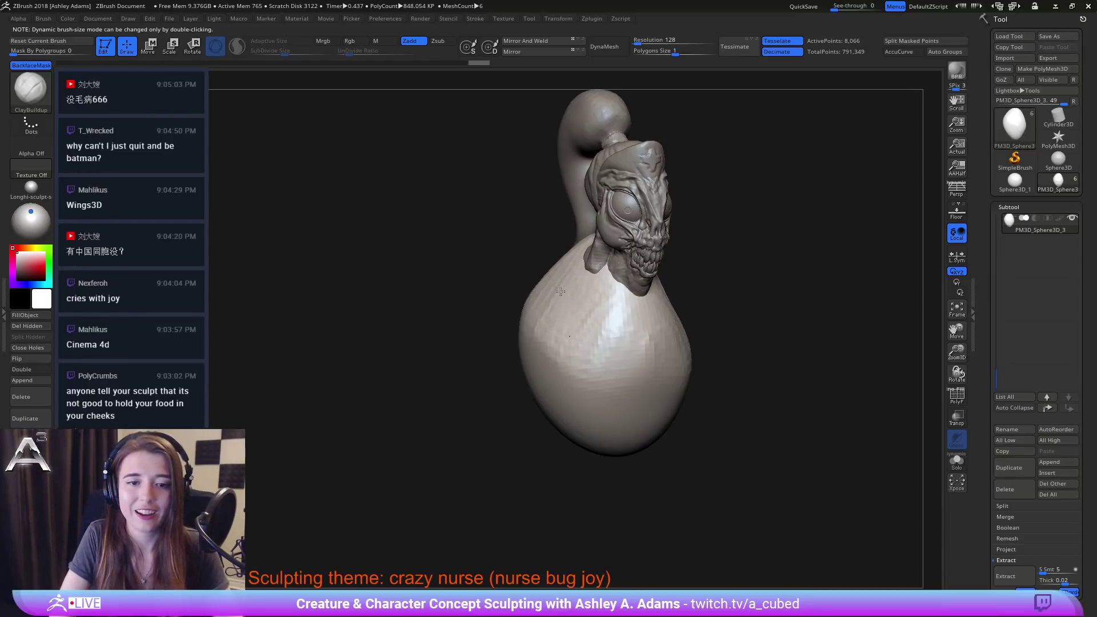
{"action": "right_click_drag", "start_coordinate": [560, 291], "coordinate": [589, 283]}
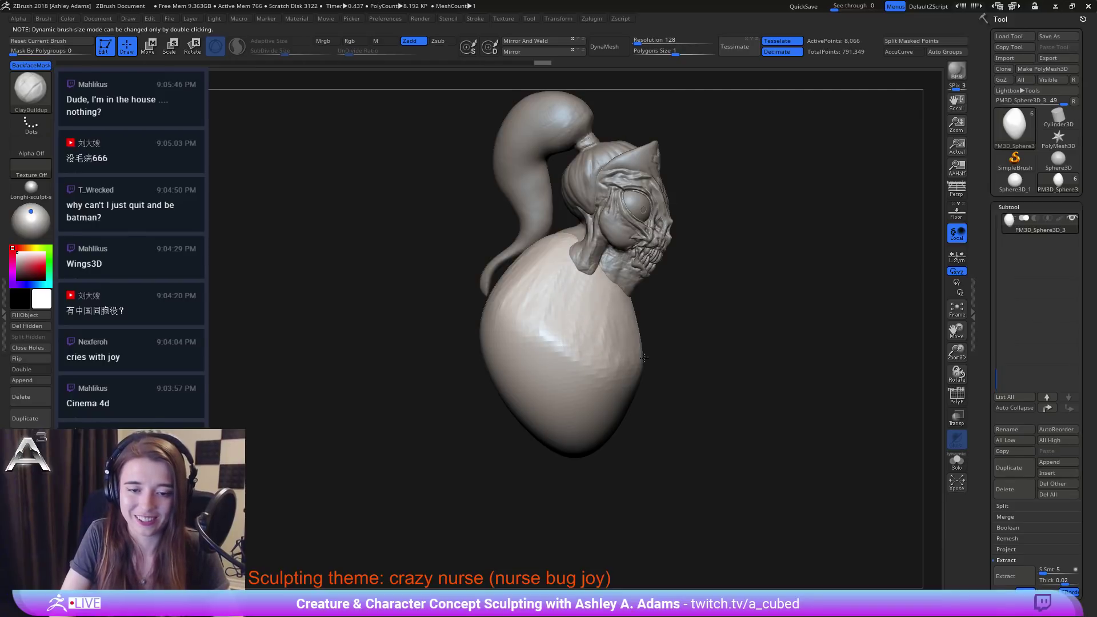
{"action": "right_click_drag", "start_coordinate": [644, 358], "coordinate": [688, 331], "text": "shift"}
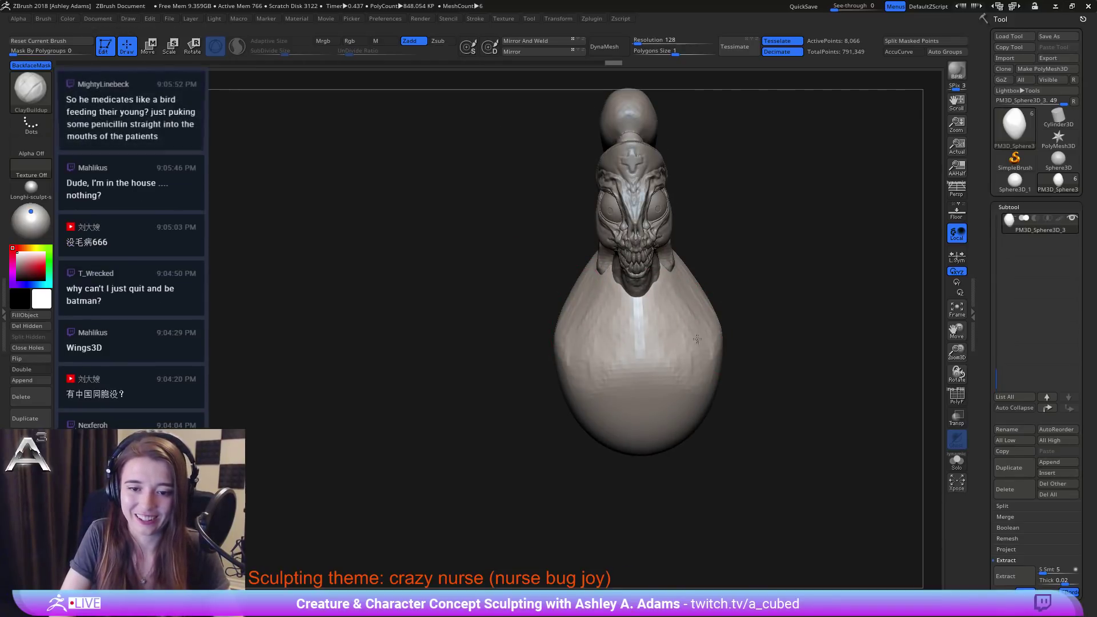
{"action": "right_click_drag", "start_coordinate": [714, 321], "coordinate": [663, 319]}
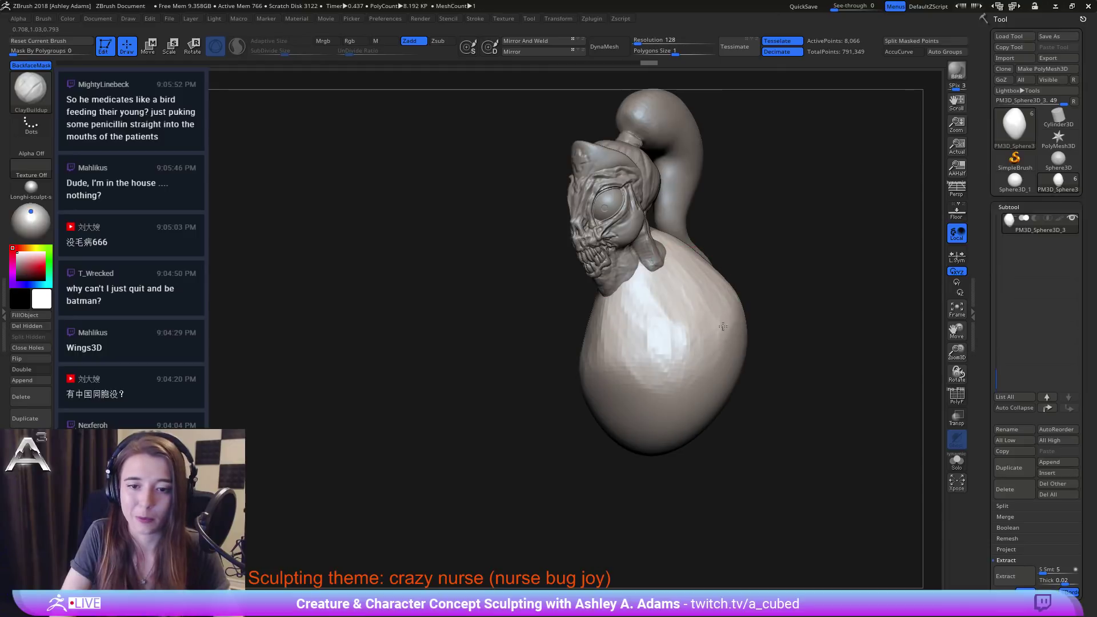
{"action": "mouse_move", "coordinate": [614, 333]}
{"action": "left_mouse_down"}
{"action": "mouse_move", "coordinate": [604, 366]}
{"action": "mouse_move", "coordinate": [635, 348]}
{"action": "mouse_move", "coordinate": [688, 373]}
{"action": "left_mouse_up"}
{"action": "left_click_drag", "start_coordinate": [683, 329], "coordinate": [709, 289]}
{"action": "right_click_drag", "start_coordinate": [720, 293], "coordinate": [679, 268], "text": "alt"}
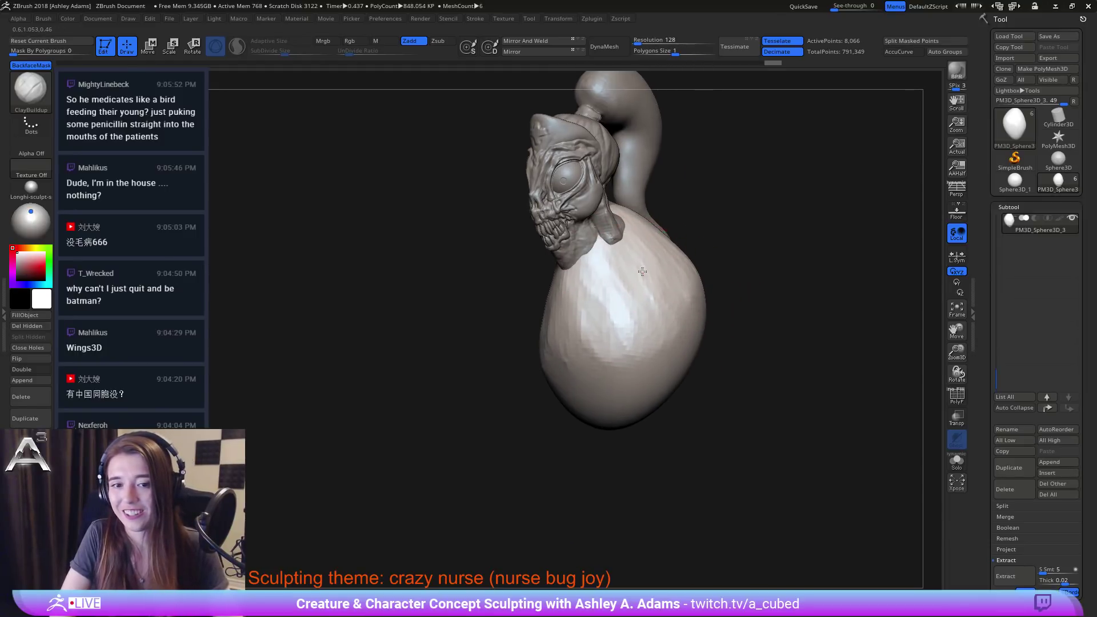
Step: Turn on Sculptris Pro mode and smooth the torso's side and upper back
{"action": "right_click_drag", "start_coordinate": [577, 326], "coordinate": [587, 305], "text": "ctrl"}
{"action": "mouse_move", "coordinate": [587, 305]}
{"action": "right_mouse_down"}
{"action": "mouse_move", "coordinate": [637, 304]}
{"action": "mouse_move", "coordinate": [564, 392]}
{"action": "mouse_move", "coordinate": [514, 354]}
{"action": "right_mouse_up"}
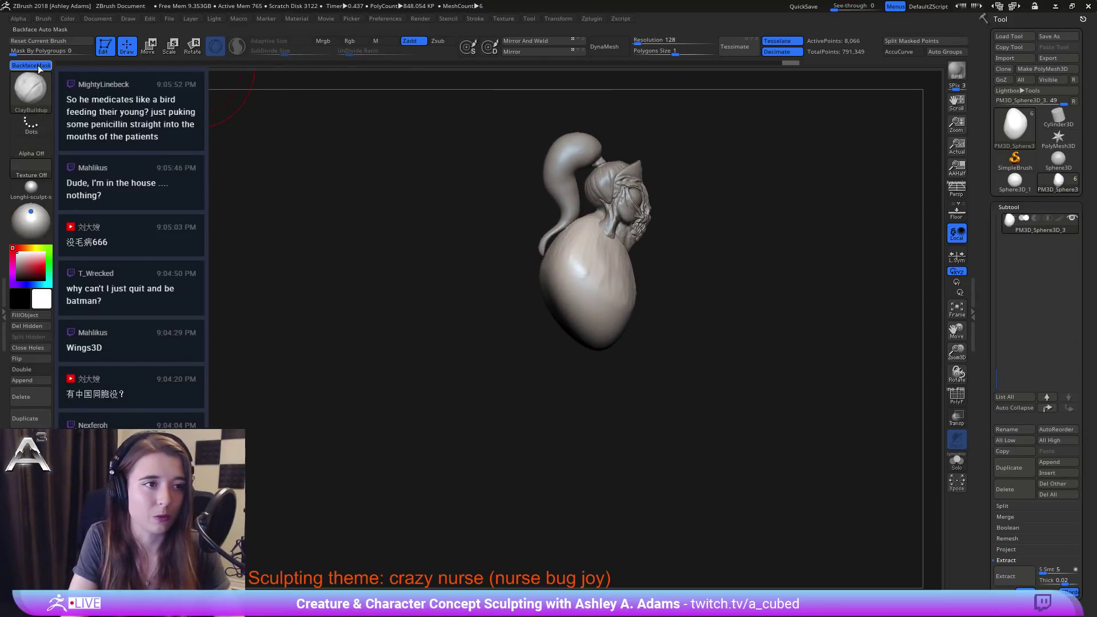
{"action": "left_click", "coordinate": [240, 51]}
{"action": "right_click_drag", "start_coordinate": [536, 225], "coordinate": [560, 296], "text": "ctrl"}
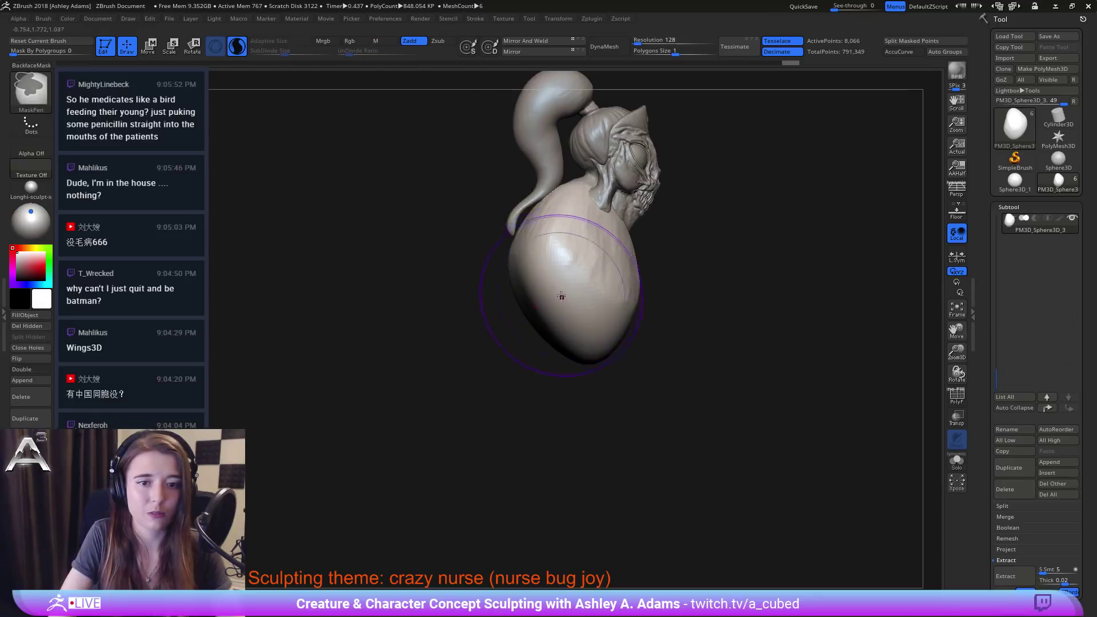
{"action": "mouse_move", "coordinate": [560, 296]}
{"action": "left_mouse_down", "text": "shift"}
{"action": "mouse_move", "coordinate": [564, 252]}
{"action": "mouse_move", "coordinate": [600, 298]}
{"action": "mouse_move", "coordinate": [578, 220]}
{"action": "mouse_move", "coordinate": [543, 225]}
{"action": "left_mouse_up", "text": "shift"}
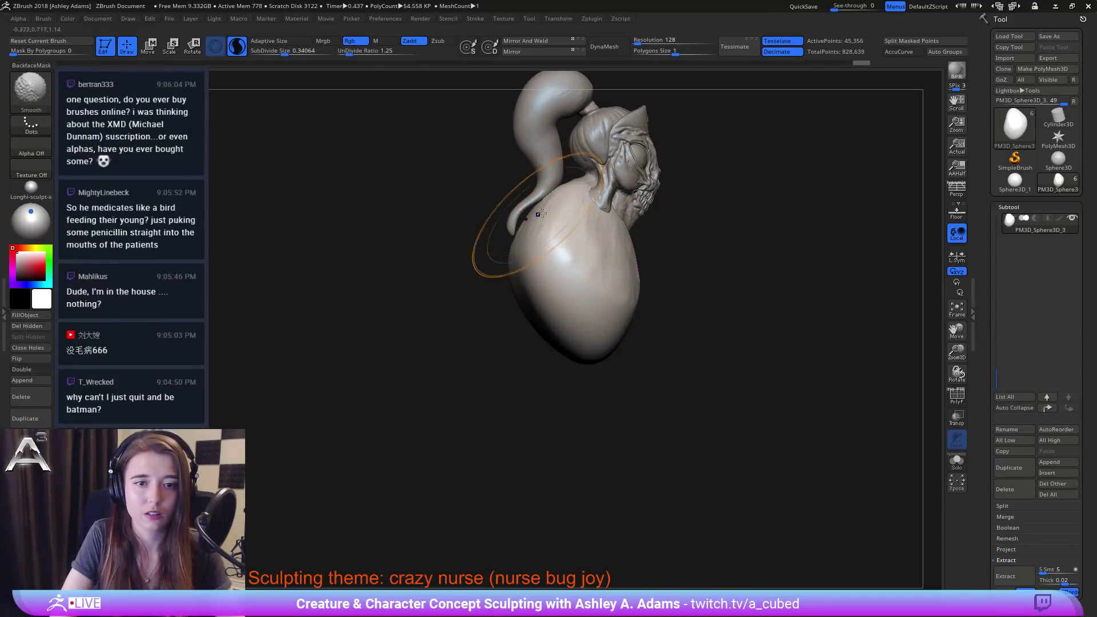
Step: Resize the brush and mask the upper part of the torso
{"action": "right_click_drag", "start_coordinate": [411, 297], "coordinate": [465, 378]}
{"action": "key", "text": "space"}
{"action": "left_click_drag", "start_coordinate": [547, 323], "coordinate": [554, 321]}
{"action": "mouse_move", "coordinate": [506, 276]}
{"action": "left_mouse_down", "text": "ctrl"}
{"action": "mouse_move", "coordinate": [511, 314]}
{"action": "mouse_move", "coordinate": [511, 290]}
{"action": "left_mouse_up", "text": "ctrl"}
{"action": "left_click", "coordinate": [630, 354], "text": "ctrl"}
Step: Reshape the lower torso with a very large SnakeHook brush and clear the mask
{"action": "right_click_drag", "start_coordinate": [501, 282], "coordinate": [558, 277]}
{"action": "key", "text": "space"}
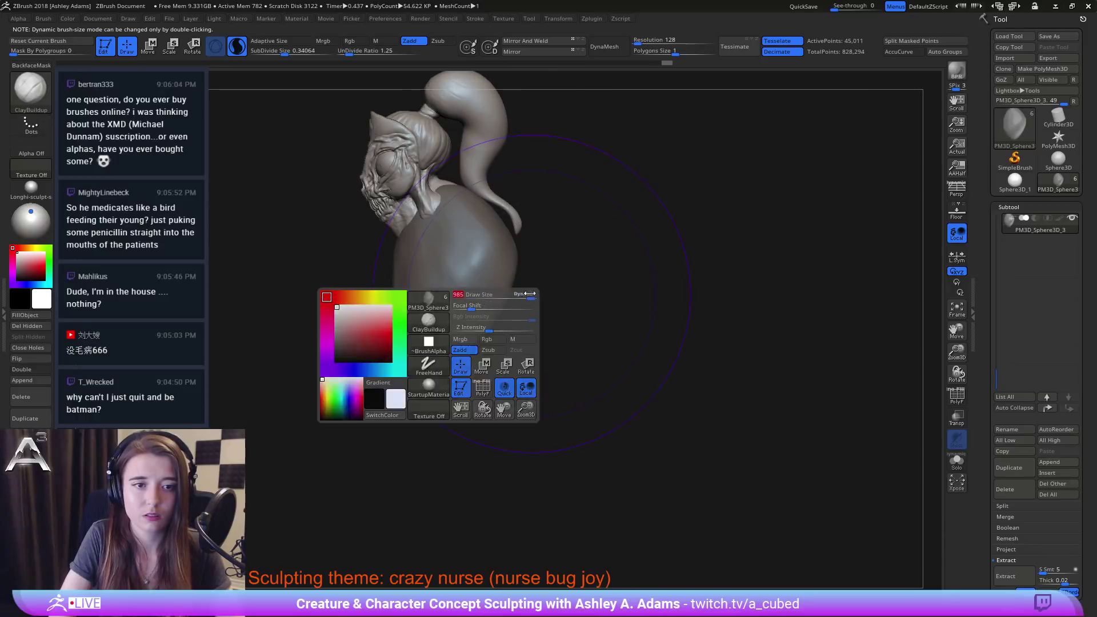
{"action": "left_click_drag", "start_coordinate": [505, 301], "coordinate": [515, 300]}
{"action": "right_click_drag", "start_coordinate": [515, 300], "coordinate": [544, 307]}
{"action": "key", "text": "b"}
{"action": "key", "text": "s"}
{"action": "key", "text": "h"}
{"action": "mouse_move", "coordinate": [544, 307]}
{"action": "left_mouse_down"}
{"action": "mouse_move", "coordinate": [552, 314]}
{"action": "mouse_move", "coordinate": [517, 368]}
{"action": "mouse_move", "coordinate": [551, 335]}
{"action": "left_mouse_up"}
{"action": "left_click_drag", "start_coordinate": [522, 382], "coordinate": [531, 368]}
{"action": "right_click_drag", "start_coordinate": [530, 366], "coordinate": [581, 348]}
{"action": "left_click_drag", "start_coordinate": [581, 348], "coordinate": [593, 335], "text": "ctrl"}
Step: Smooth the rough surface of the lower torso and set the SubDivide Size to 0.5
{"action": "right_click_drag", "start_coordinate": [526, 334], "coordinate": [634, 318]}
{"action": "key", "text": "space"}
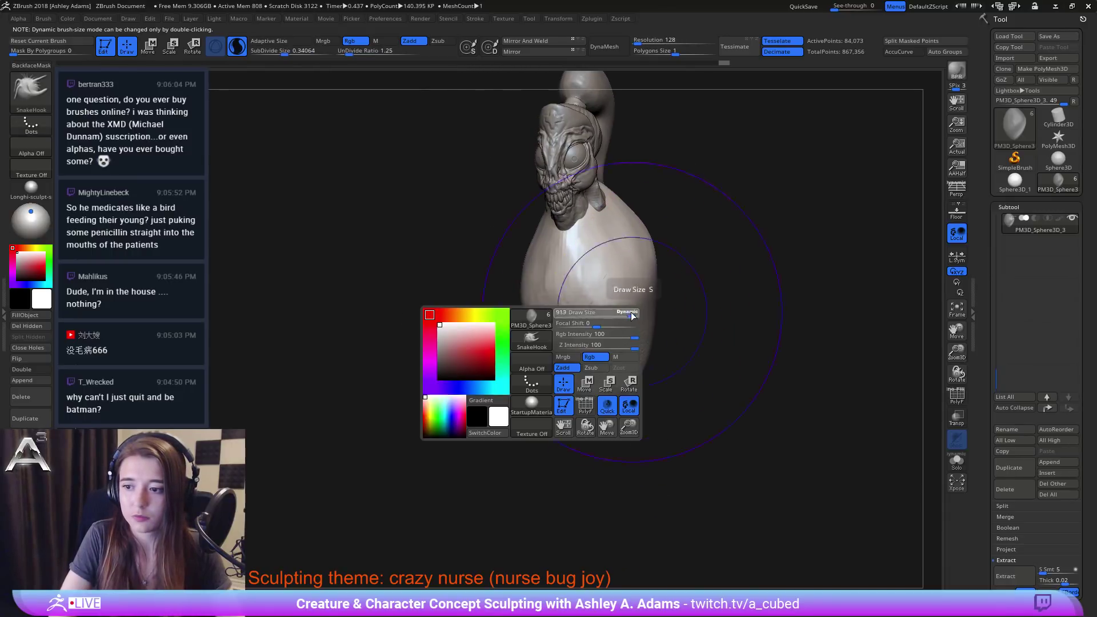
{"action": "left_click_drag", "start_coordinate": [627, 314], "coordinate": [617, 314]}
{"action": "mouse_move", "coordinate": [618, 311]}
{"action": "right_mouse_down"}
{"action": "mouse_move", "coordinate": [516, 290]}
{"action": "mouse_move", "coordinate": [555, 299]}
{"action": "mouse_move", "coordinate": [617, 353]}
{"action": "right_mouse_up"}
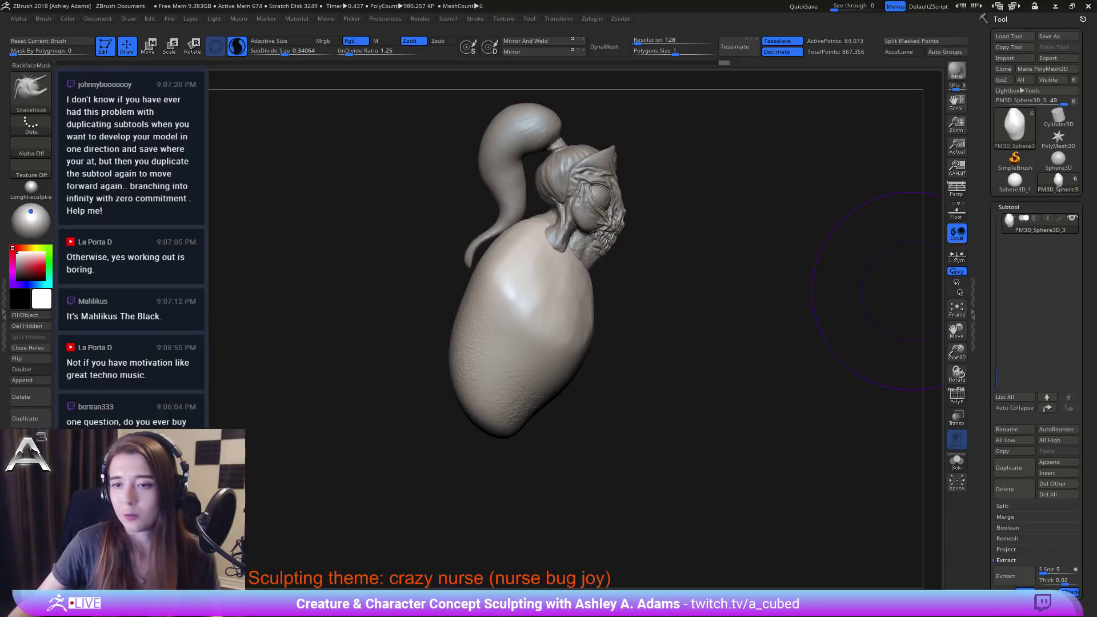
{"action": "mouse_move", "coordinate": [397, 258]}
{"action": "left_mouse_down"}
{"action": "mouse_move", "coordinate": [578, 277]}
{"action": "mouse_move", "coordinate": [532, 225]}
{"action": "mouse_move", "coordinate": [623, 251]}
{"action": "left_mouse_up"}
{"action": "left_click_drag", "start_coordinate": [418, 357], "coordinate": [426, 309], "text": "shift"}
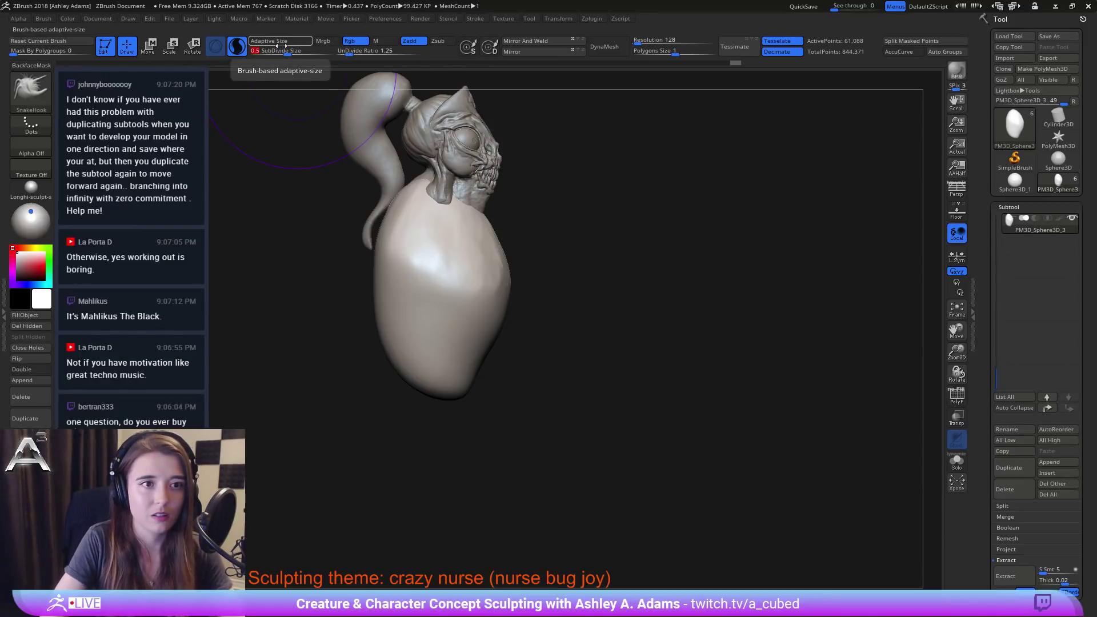
Step: Push the torso's back outward with a large SnakeHook brush
{"action": "mouse_move", "coordinate": [428, 276]}
{"action": "right_mouse_down"}
{"action": "mouse_move", "coordinate": [402, 255]}
{"action": "mouse_move", "coordinate": [372, 292]}
{"action": "right_mouse_up"}
{"action": "key", "text": "space"}
{"action": "left_click", "coordinate": [437, 269]}
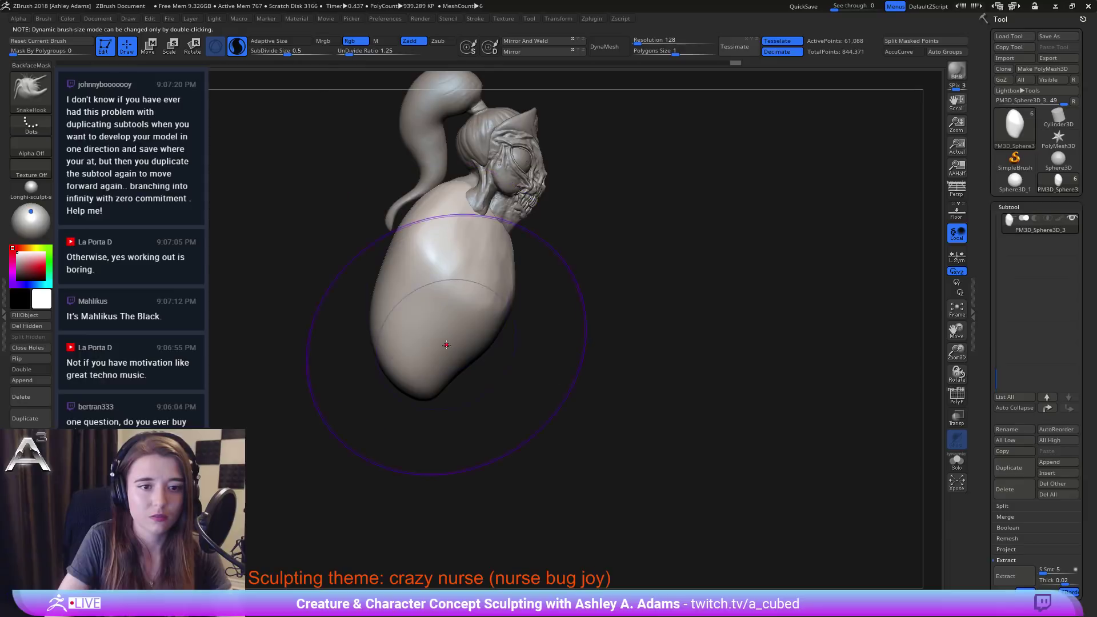
{"action": "left_click_drag", "start_coordinate": [436, 362], "coordinate": [402, 297]}
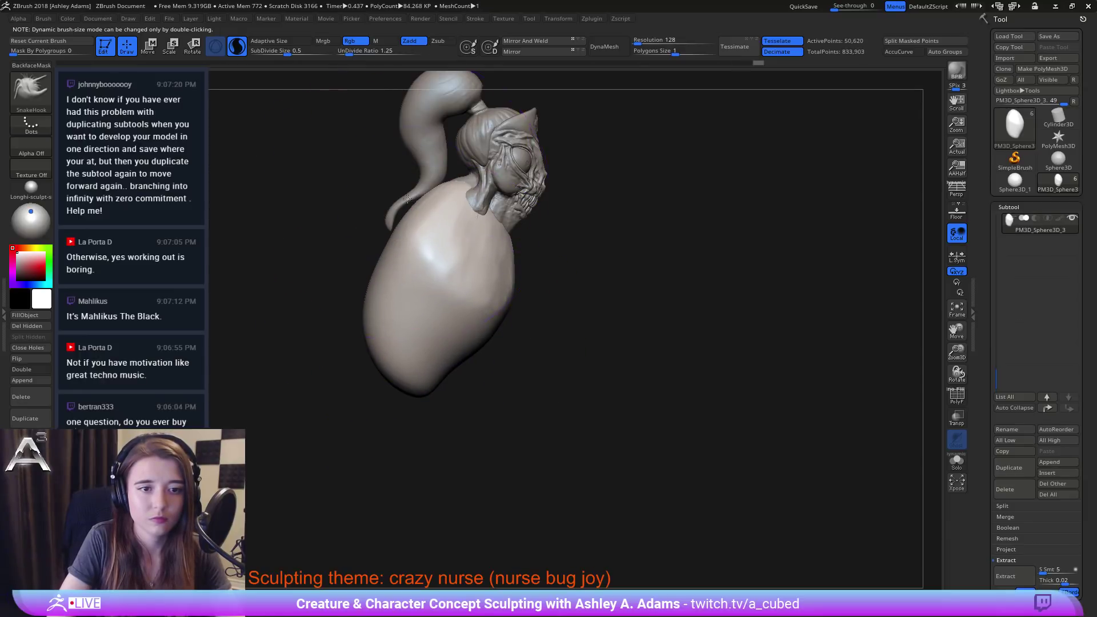
Step: Select the hair, sweep the end of the ponytail backward with SnakeHook, and mask the hair covering the head
{"action": "left_click", "coordinate": [408, 199], "text": "alt"}
{"action": "right_click", "coordinate": [407, 199]}
{"action": "right_click_drag", "start_coordinate": [407, 199], "coordinate": [507, 254], "text": "alt"}
{"action": "mouse_move", "coordinate": [514, 256]}
{"action": "left_mouse_down"}
{"action": "mouse_move", "coordinate": [473, 251]}
{"action": "mouse_move", "coordinate": [461, 232]}
{"action": "mouse_move", "coordinate": [513, 221]}
{"action": "left_mouse_up"}
{"action": "key", "text": "space"}
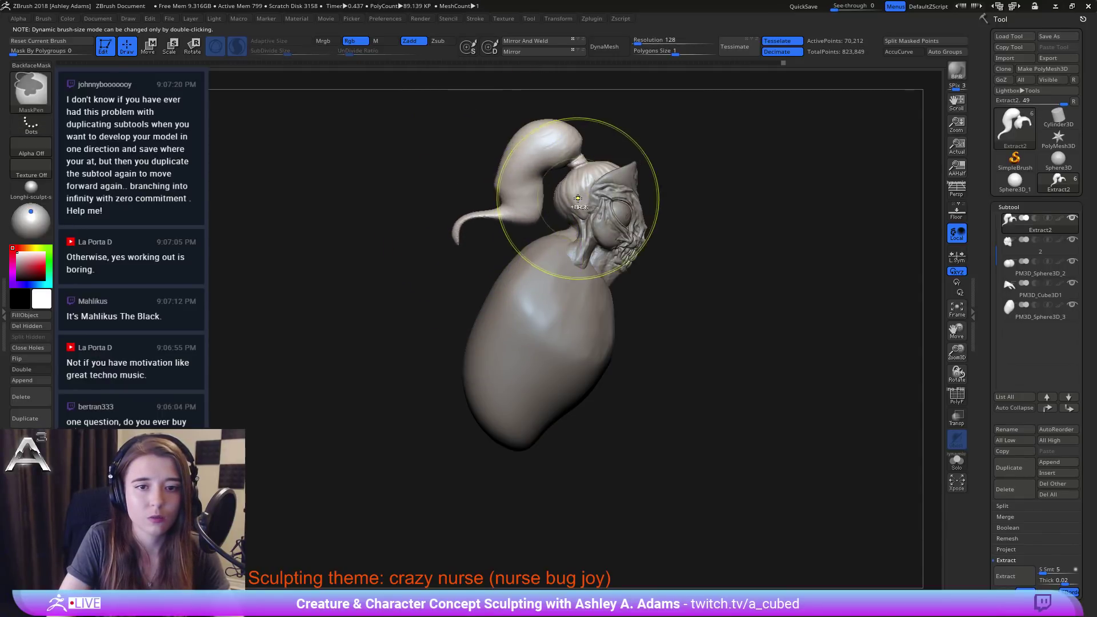
{"action": "right_click", "coordinate": [577, 199]}
{"action": "mouse_move", "coordinate": [574, 200]}
{"action": "left_mouse_down"}
{"action": "mouse_move", "coordinate": [564, 200]}
{"action": "mouse_move", "coordinate": [576, 183]}
{"action": "mouse_move", "coordinate": [637, 138]}
{"action": "left_mouse_up"}
Step: Stretch the ponytail's tip into a longer, wavier curl with a smaller SnakeHook brush
{"action": "right_click", "coordinate": [501, 211]}
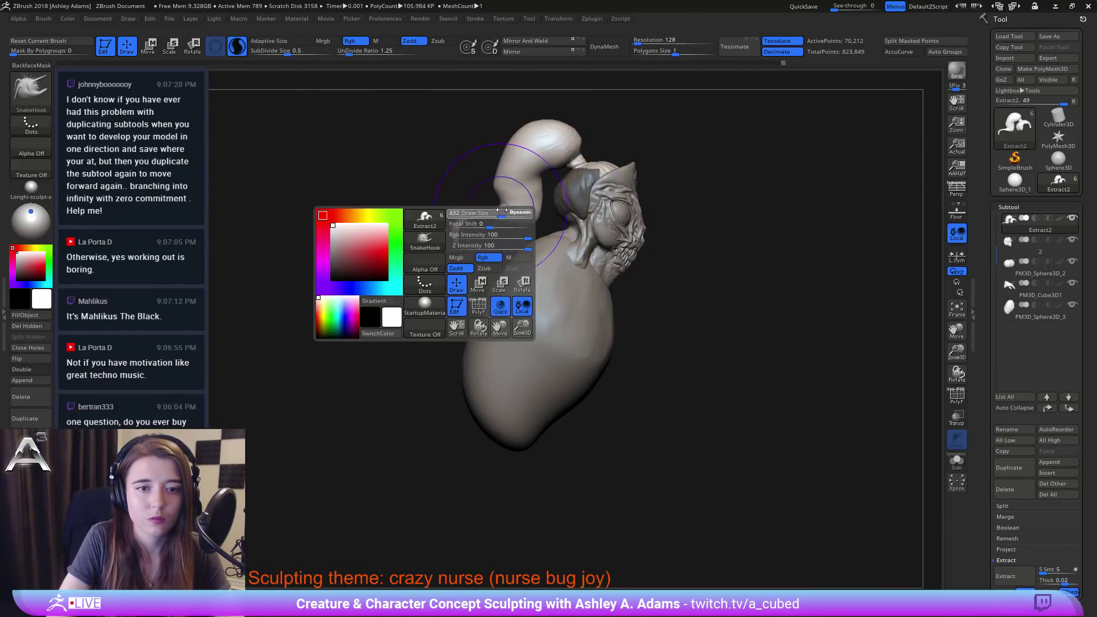
{"action": "mouse_move", "coordinate": [511, 216]}
{"action": "left_mouse_down"}
{"action": "mouse_move", "coordinate": [491, 208]}
{"action": "mouse_move", "coordinate": [442, 221]}
{"action": "left_mouse_up"}
{"action": "right_click", "coordinate": [440, 222]}
{"action": "mouse_move", "coordinate": [476, 178]}
{"action": "left_mouse_down"}
{"action": "mouse_move", "coordinate": [487, 173]}
{"action": "mouse_move", "coordinate": [480, 201]}
{"action": "mouse_move", "coordinate": [439, 196]}
{"action": "left_mouse_up"}
{"action": "right_click", "coordinate": [487, 172]}
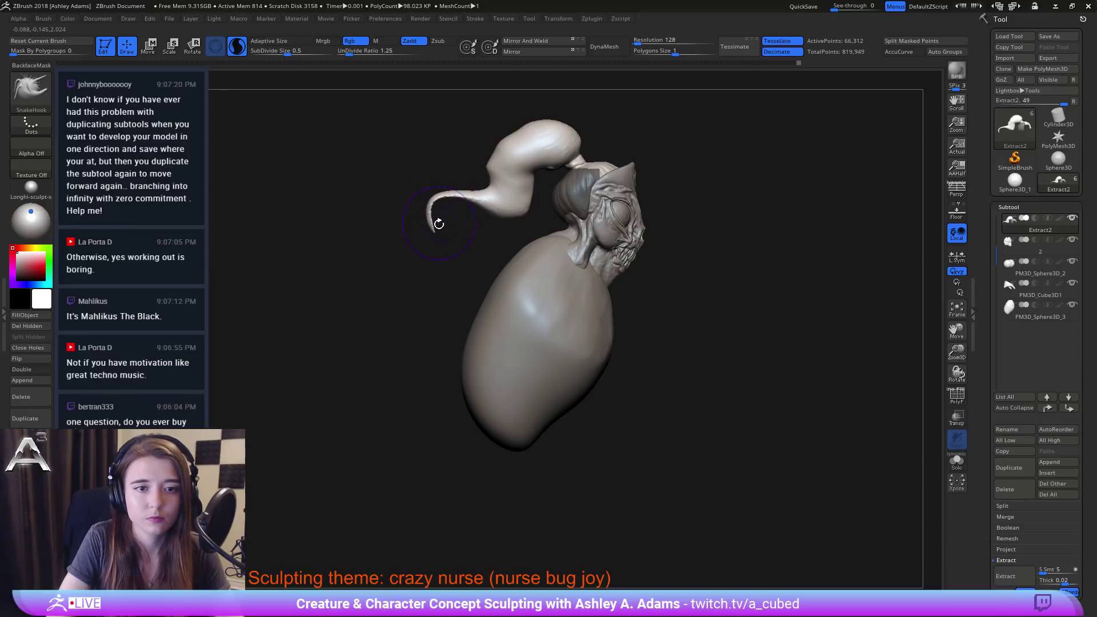
Step: Build up the ponytail's bends with ClayBuildup and smooth the strokes
{"action": "key", "text": "b"}
{"action": "key", "text": "c"}
{"action": "key", "text": "b"}
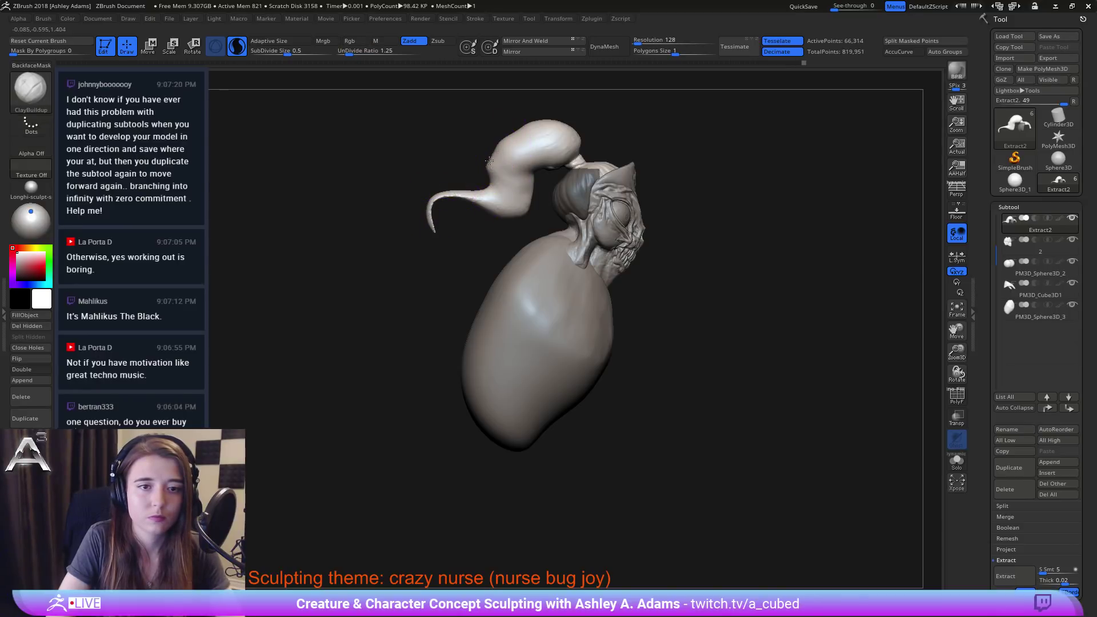
{"action": "mouse_move", "coordinate": [536, 126]}
{"action": "left_mouse_down"}
{"action": "mouse_move", "coordinate": [497, 133]}
{"action": "mouse_move", "coordinate": [492, 169]}
{"action": "mouse_move", "coordinate": [412, 169]}
{"action": "left_mouse_up"}
{"action": "left_click_drag", "start_coordinate": [524, 209], "coordinate": [542, 189]}
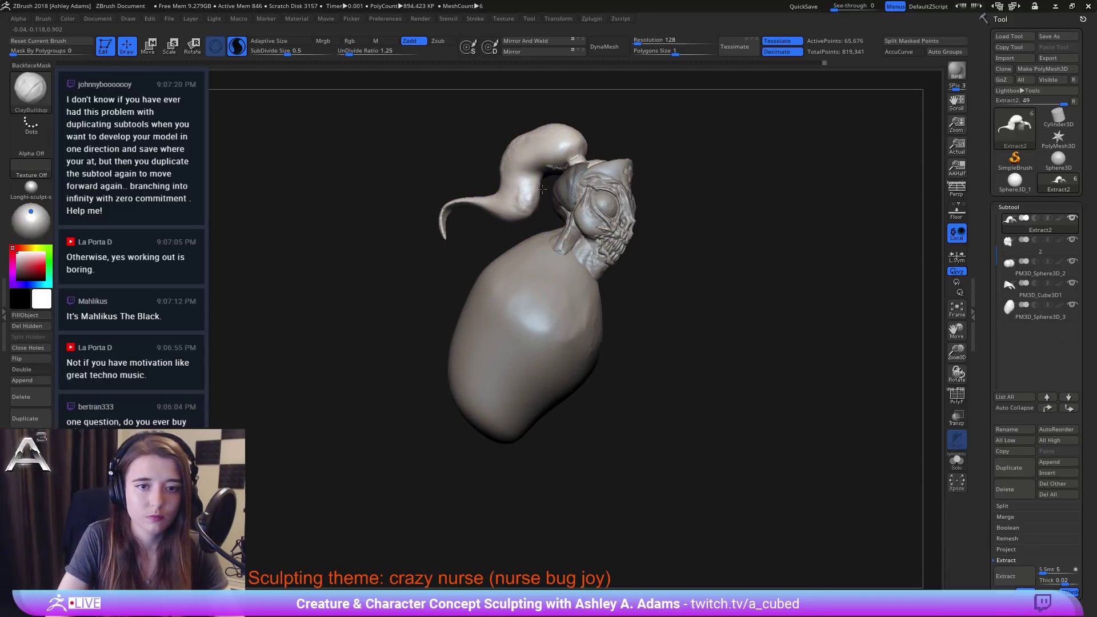
{"action": "left_click_drag", "start_coordinate": [477, 231], "coordinate": [511, 240]}
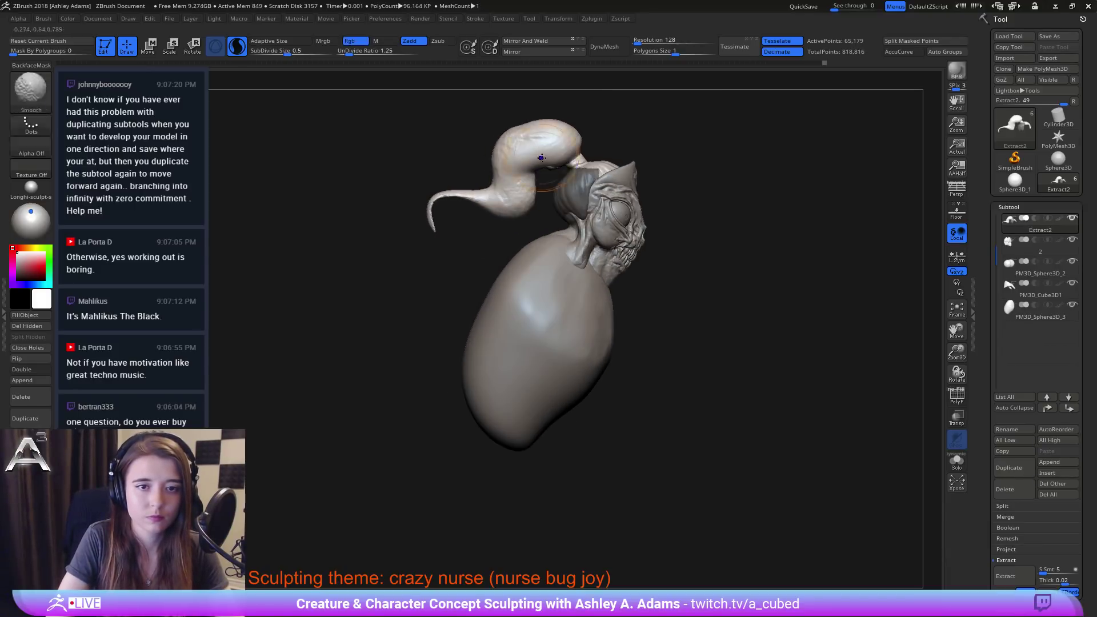
{"action": "left_click_drag", "start_coordinate": [541, 139], "coordinate": [530, 120]}
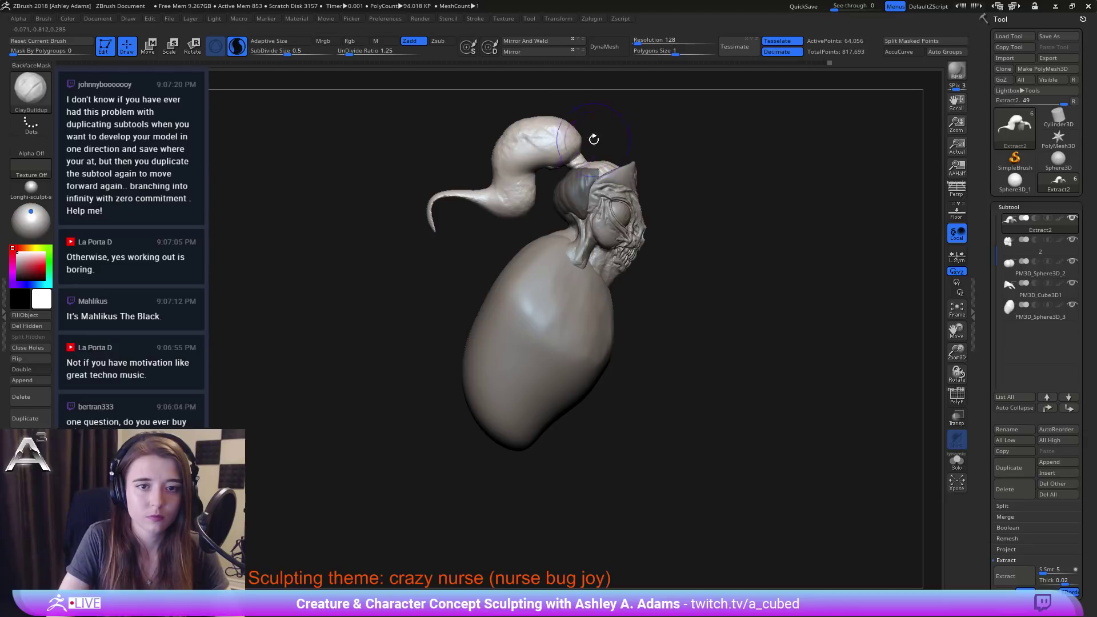
{"action": "left_click_drag", "start_coordinate": [569, 174], "coordinate": [598, 214]}
Step: Select the torso, push its back outward, and curve its lower front inward with SnakeHook
{"action": "left_click", "coordinate": [527, 325], "text": "alt"}
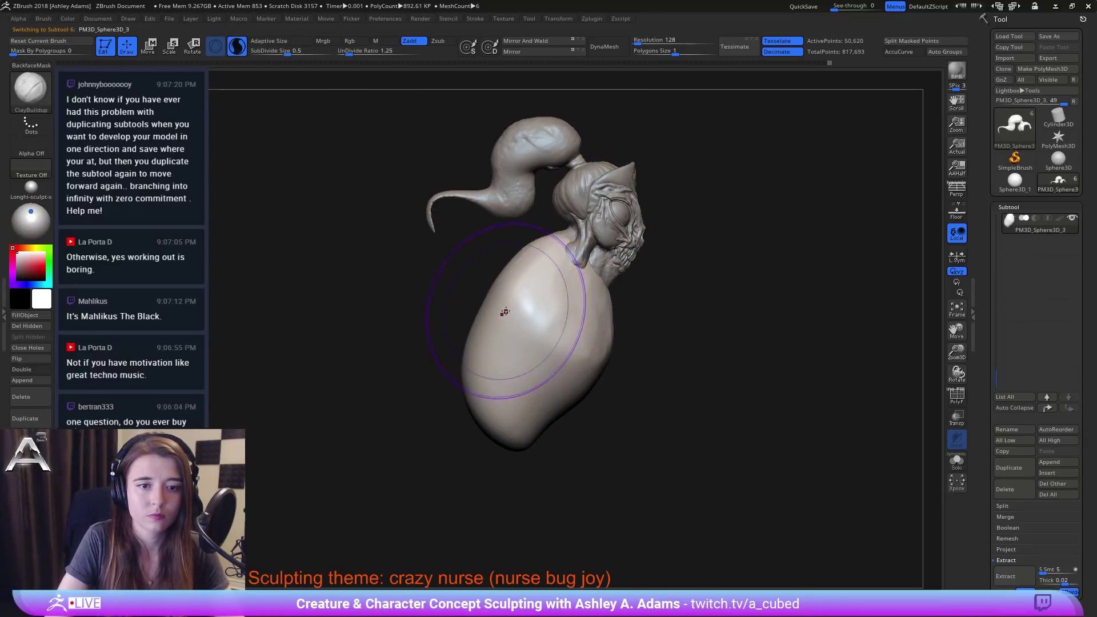
{"action": "key", "text": "b"}
{"action": "key", "text": "s"}
{"action": "key", "text": "h"}
{"action": "right_click_drag", "start_coordinate": [497, 329], "coordinate": [491, 329]}
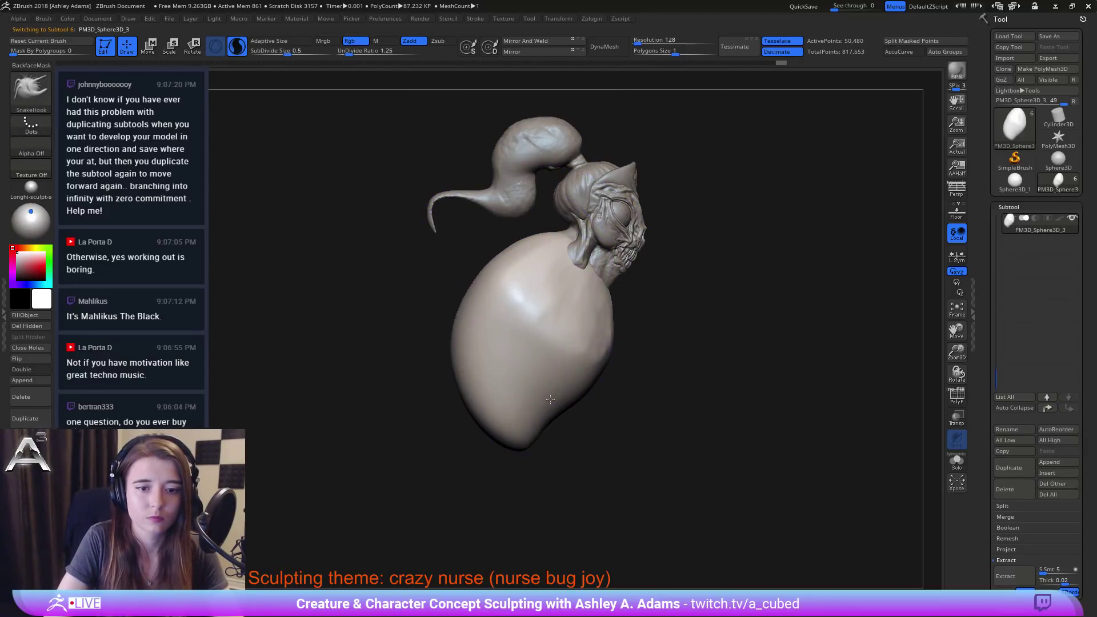
{"action": "left_click_drag", "start_coordinate": [563, 382], "coordinate": [521, 350]}
{"action": "key", "text": "space"}
{"action": "left_click", "coordinate": [532, 333]}
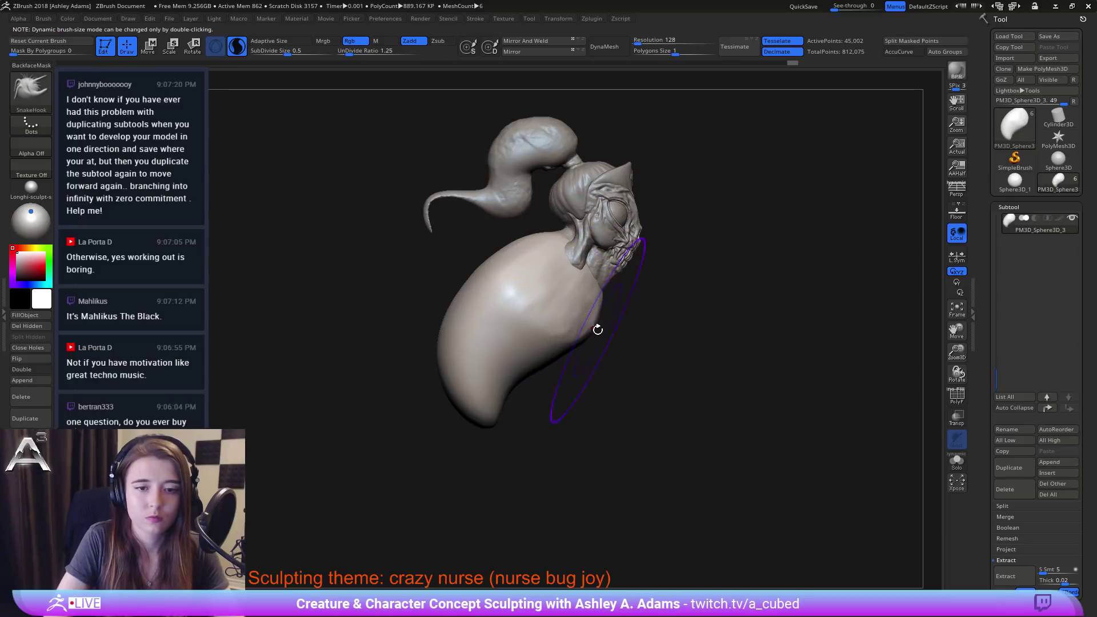
Step: Tuck in the torso's front and pull the upper chest toward the neck with SnakeHook
{"action": "left_click_drag", "start_coordinate": [595, 329], "coordinate": [572, 315]}
{"action": "key", "text": "space"}
{"action": "left_click", "coordinate": [576, 313]}
{"action": "left_click_drag", "start_coordinate": [578, 270], "coordinate": [591, 258]}
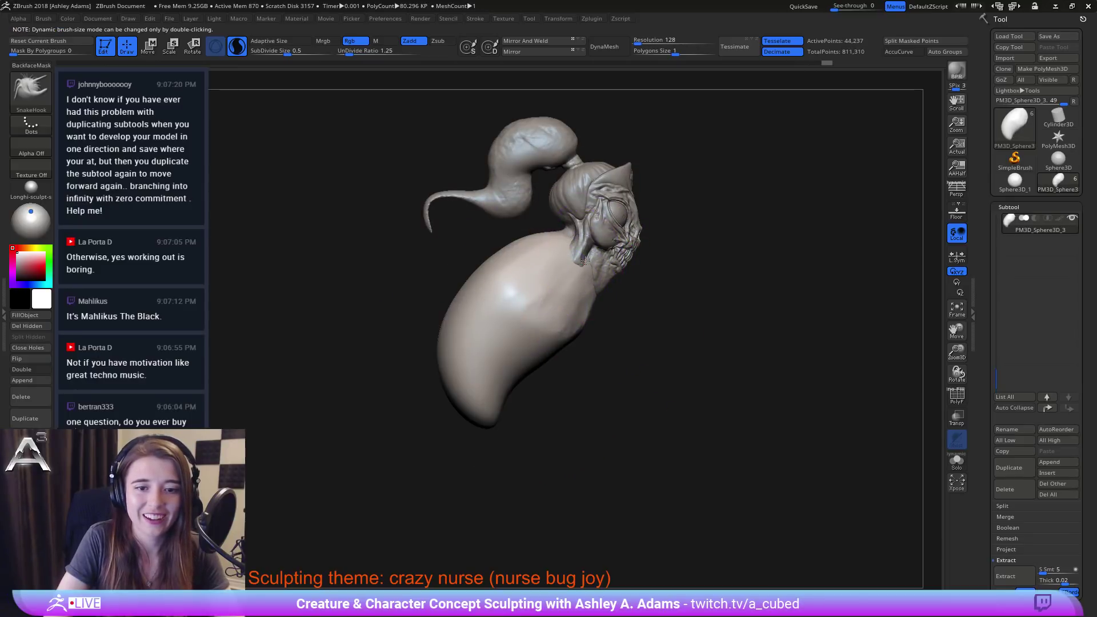
Step: Build up a broad band down the chest from the base of the neck with ClayBuildup
{"action": "right_click_drag", "start_coordinate": [608, 255], "coordinate": [553, 250]}
{"action": "right_click_drag", "start_coordinate": [651, 274], "coordinate": [607, 236]}
{"action": "key", "text": "b"}
{"action": "key", "text": "c"}
{"action": "key", "text": "b"}
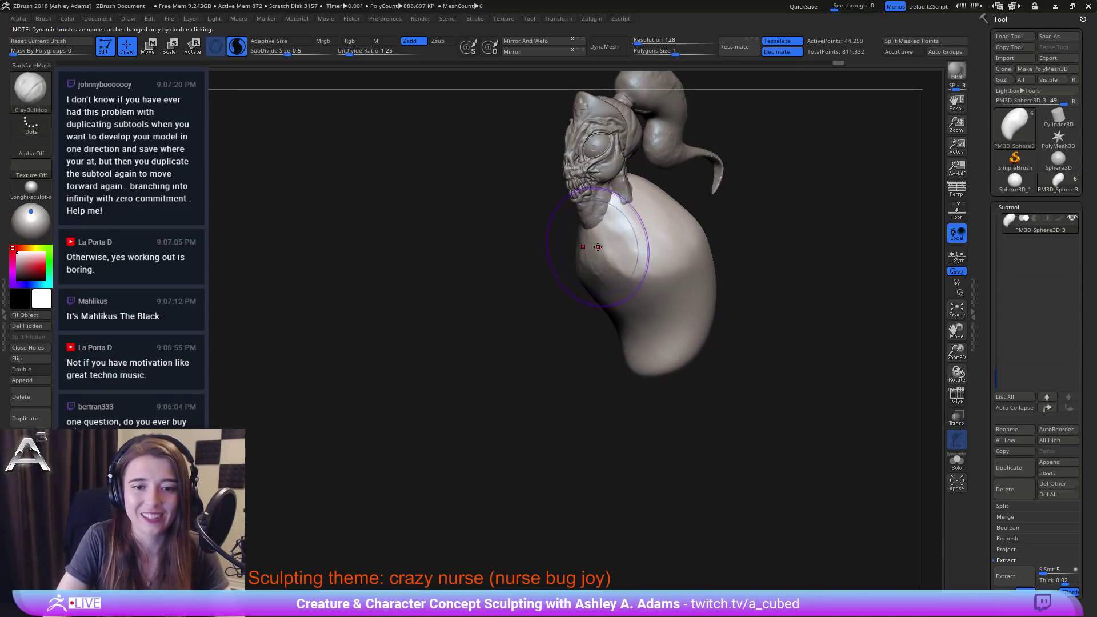
{"action": "mouse_move", "coordinate": [594, 224]}
{"action": "left_mouse_down"}
{"action": "mouse_move", "coordinate": [628, 303]}
{"action": "mouse_move", "coordinate": [611, 295]}
{"action": "mouse_move", "coordinate": [669, 292]}
{"action": "left_mouse_up"}
{"action": "right_click_drag", "start_coordinate": [668, 254], "coordinate": [683, 228]}
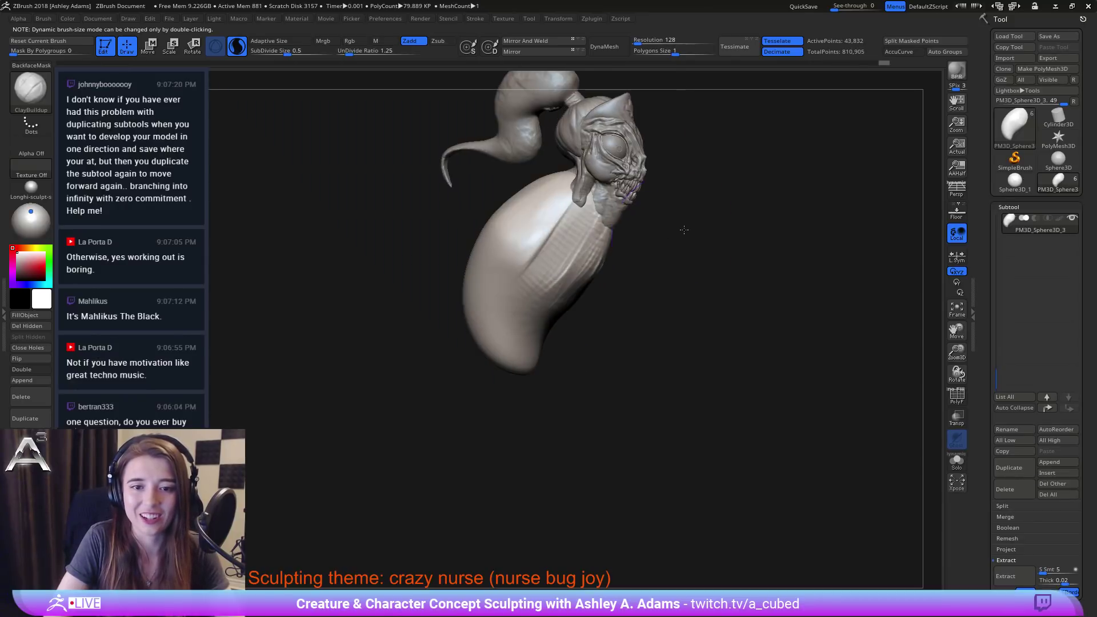
Step: Raise the torso's upper back into a hump and extend its lower end downward with SnakeHook
{"action": "right_click", "coordinate": [551, 299]}
{"action": "right_click_drag", "start_coordinate": [540, 207], "coordinate": [586, 251], "text": "alt"}
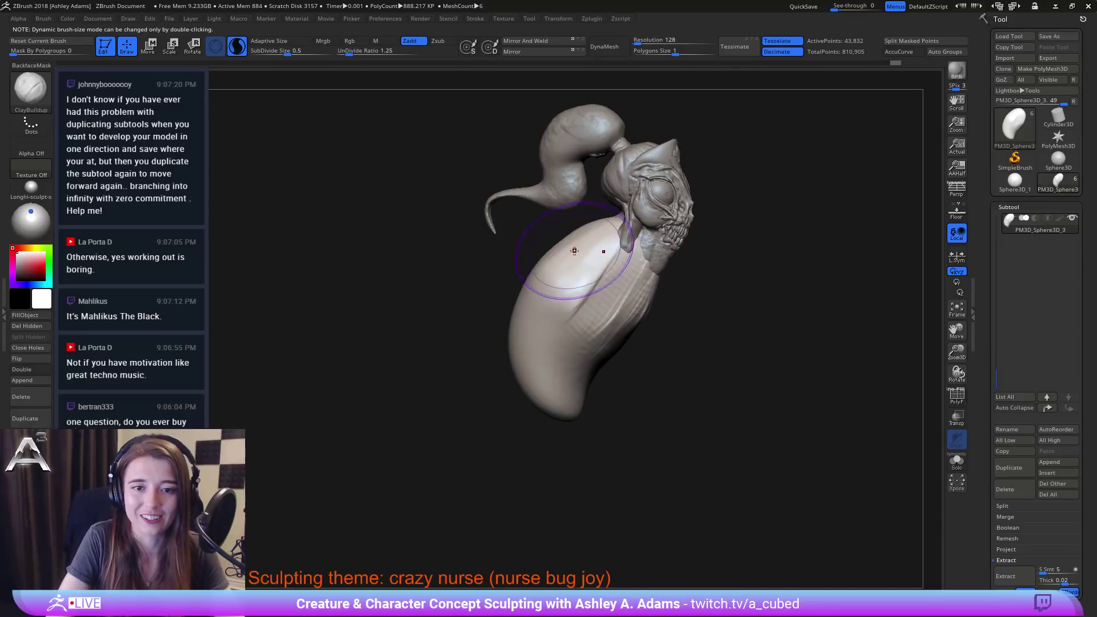
{"action": "right_click", "coordinate": [509, 308]}
{"action": "right_click_drag", "start_coordinate": [486, 252], "coordinate": [526, 249]}
{"action": "key", "text": "b"}
{"action": "key", "text": "s"}
{"action": "key", "text": "h"}
{"action": "left_click_drag", "start_coordinate": [535, 270], "coordinate": [514, 248]}
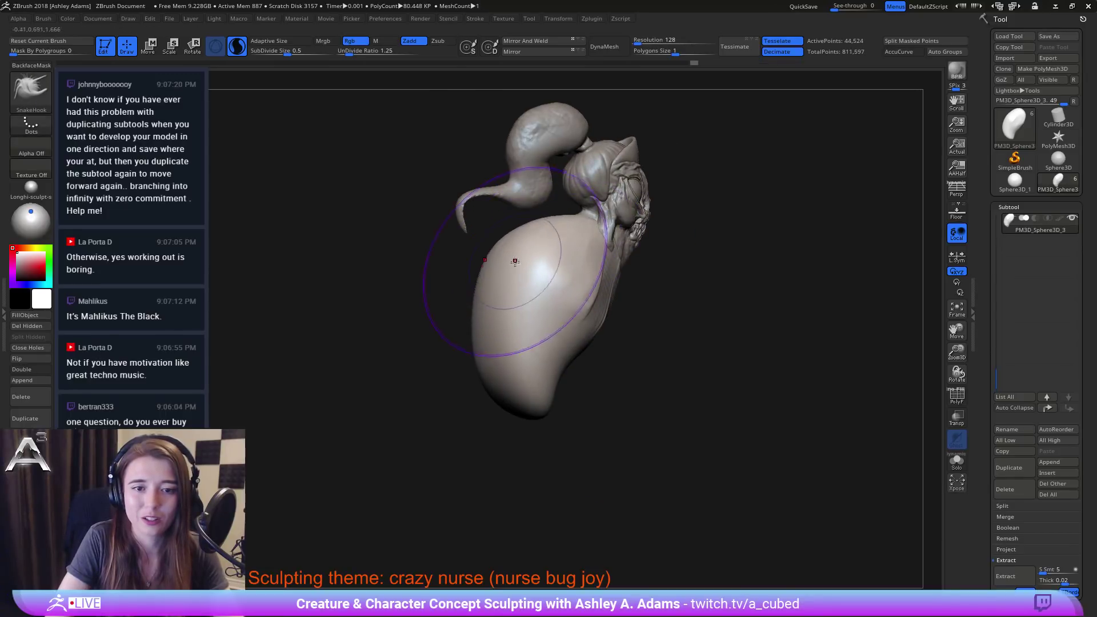
{"action": "right_click_drag", "start_coordinate": [514, 260], "coordinate": [477, 265]}
{"action": "mouse_move", "coordinate": [504, 377]}
{"action": "left_mouse_down"}
{"action": "mouse_move", "coordinate": [497, 389]}
{"action": "mouse_move", "coordinate": [545, 426]}
{"action": "left_mouse_up"}
{"action": "right_click_drag", "start_coordinate": [561, 332], "coordinate": [495, 331]}
Step: Build up the shoulder and side of the torso with ClayBuildup
{"action": "key", "text": "b"}
{"action": "key", "text": "c"}
{"action": "key", "text": "b"}
{"action": "right_click", "coordinate": [483, 360]}
{"action": "left_click", "coordinate": [573, 306]}
{"action": "right_click_drag", "start_coordinate": [509, 291], "coordinate": [573, 286]}
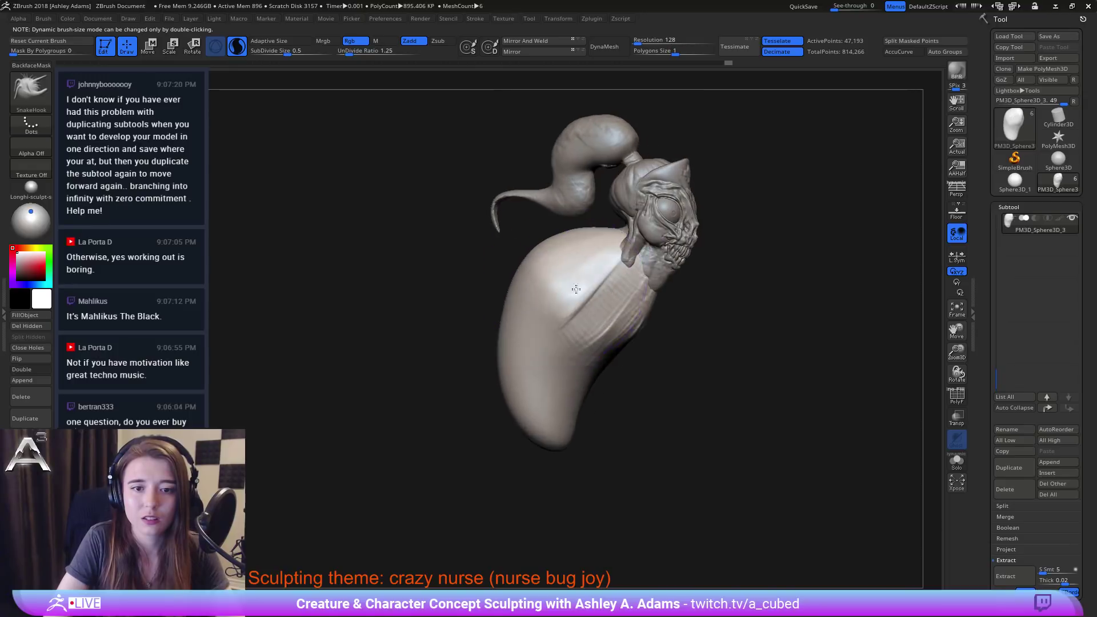
{"action": "mouse_move", "coordinate": [572, 287]}
{"action": "left_mouse_down"}
{"action": "mouse_move", "coordinate": [553, 287]}
{"action": "mouse_move", "coordinate": [567, 313]}
{"action": "mouse_move", "coordinate": [578, 309]}
{"action": "left_mouse_up"}
Step: Build up the torso around the base of the neck with ClayBuildup
{"action": "mouse_move", "coordinate": [634, 305]}
{"action": "right_mouse_down"}
{"action": "mouse_move", "coordinate": [577, 340]}
{"action": "mouse_move", "coordinate": [481, 307]}
{"action": "right_mouse_up"}
{"action": "right_click", "coordinate": [482, 307]}
{"action": "right_click_drag", "start_coordinate": [547, 228], "coordinate": [673, 394]}
{"action": "right_click_drag", "start_coordinate": [577, 181], "coordinate": [580, 337], "text": "alt"}
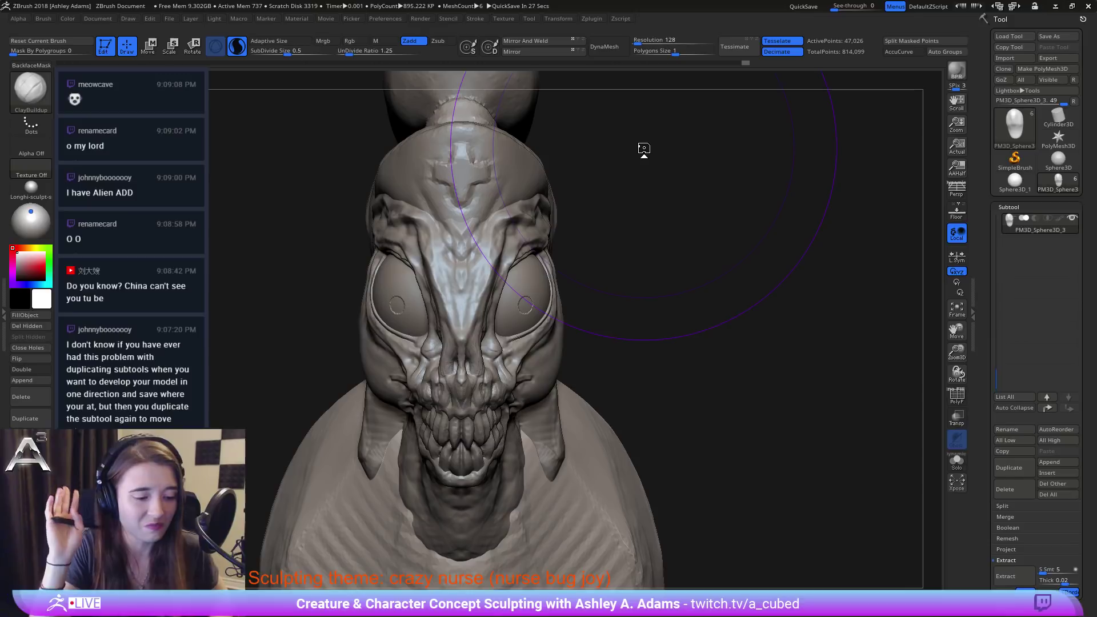
{"action": "left_click_drag", "start_coordinate": [643, 149], "coordinate": [526, 324]}
{"action": "mouse_move", "coordinate": [502, 350]}
{"action": "right_mouse_down"}
{"action": "mouse_move", "coordinate": [457, 296]}
{"action": "mouse_move", "coordinate": [492, 348]}
{"action": "right_mouse_up"}
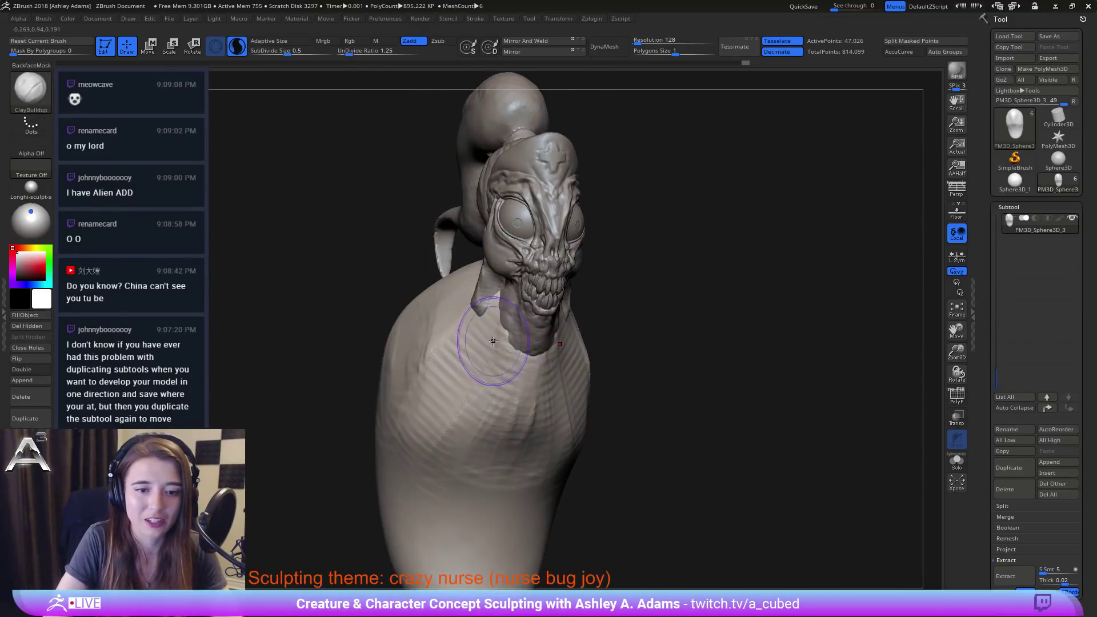
{"action": "mouse_move", "coordinate": [496, 301]}
{"action": "left_mouse_down"}
{"action": "mouse_move", "coordinate": [506, 339]}
{"action": "mouse_move", "coordinate": [487, 350]}
{"action": "mouse_move", "coordinate": [477, 381]}
{"action": "left_mouse_up"}
Step: Select the head and undo its last three edits
{"action": "left_click", "coordinate": [479, 350], "text": "alt"}
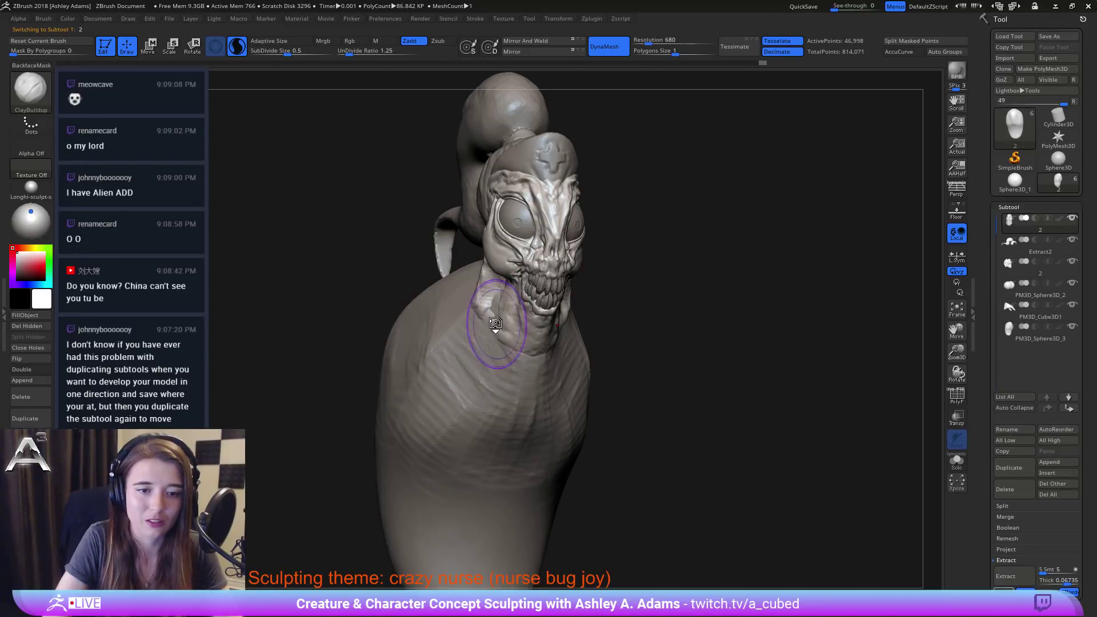
{"action": "right_click_drag", "start_coordinate": [479, 349], "coordinate": [505, 325]}
{"action": "key", "text": "ctrl+z"}
{"action": "key", "text": "ctrl+z"}
{"action": "key", "text": "ctrl+z"}
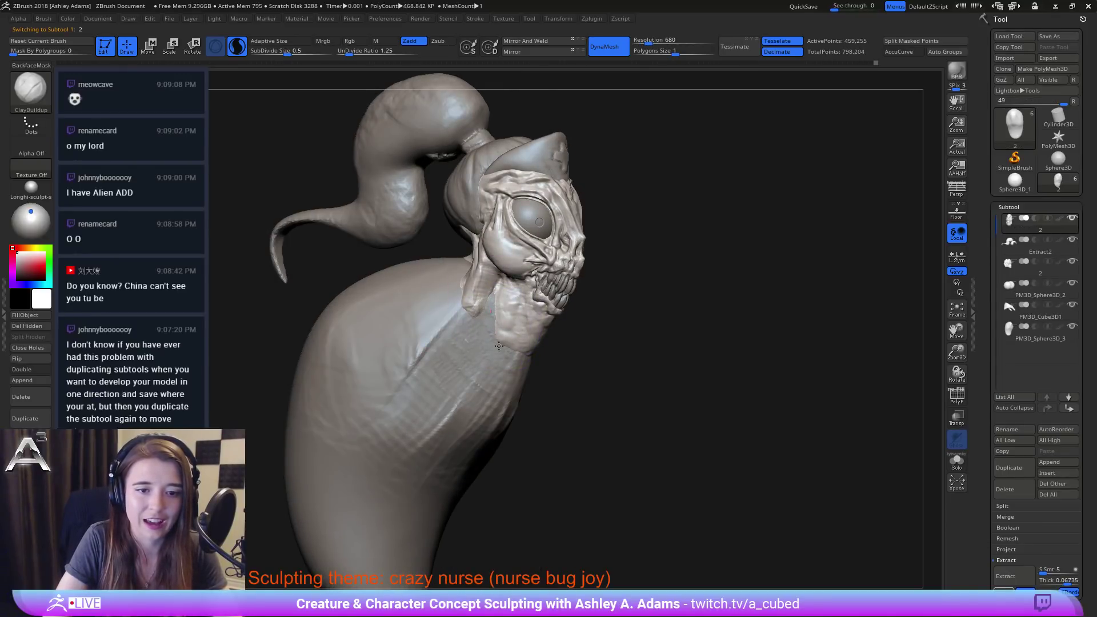
Step: Undo one more head edit, select the torso, and build up its upper front below the neck with ClayBuildup
{"action": "key", "text": "ctrl+z"}
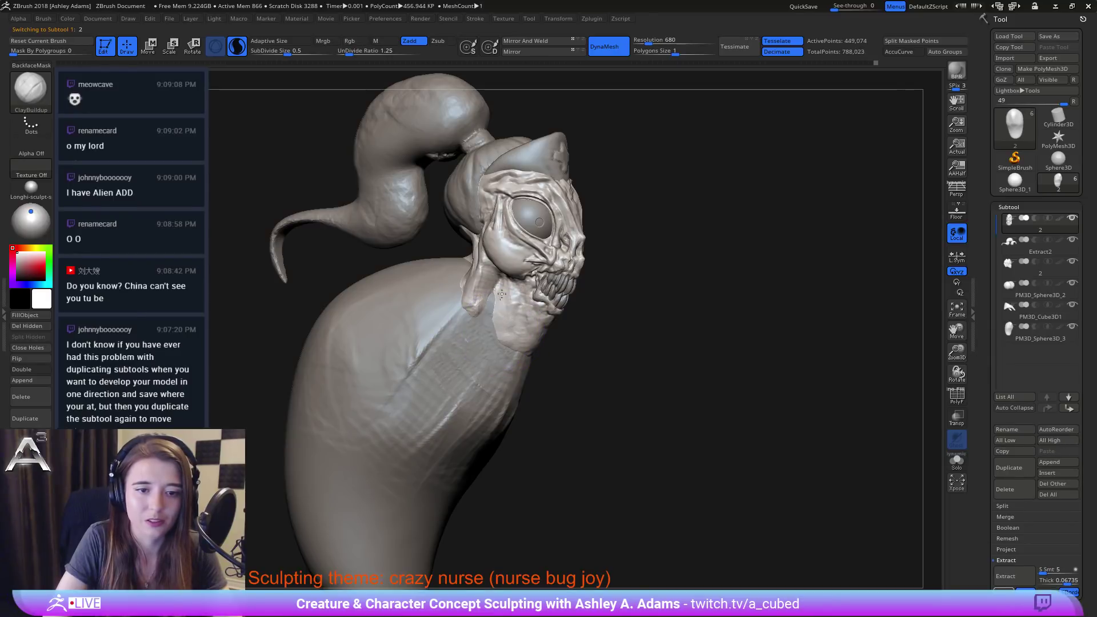
{"action": "left_click", "coordinate": [457, 314], "text": "alt"}
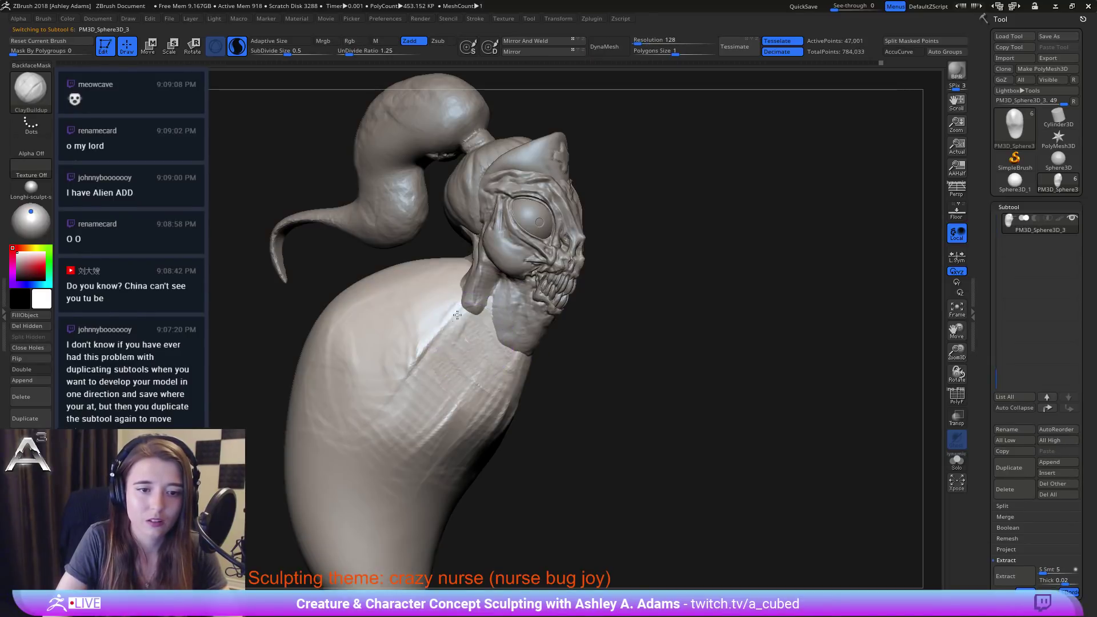
{"action": "left_click_drag", "start_coordinate": [457, 324], "coordinate": [400, 425]}
{"action": "right_click_drag", "start_coordinate": [451, 399], "coordinate": [474, 343], "text": "ctrl"}
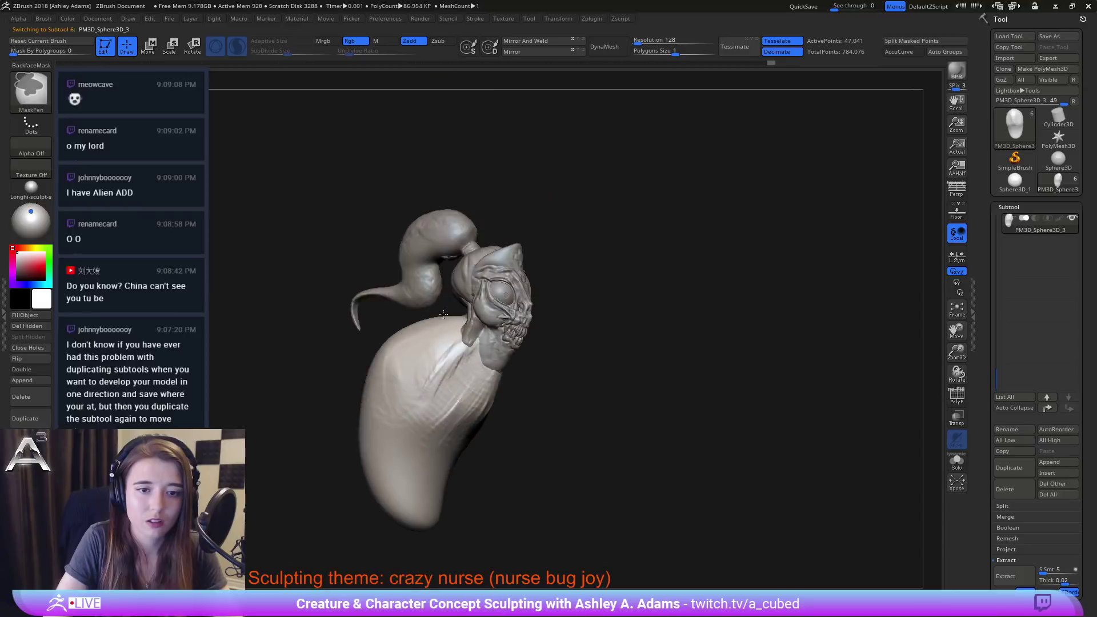
{"action": "right_click_drag", "start_coordinate": [520, 400], "coordinate": [445, 429]}
{"action": "right_click", "coordinate": [445, 429]}
{"action": "mouse_move", "coordinate": [518, 368]}
{"action": "right_mouse_down", "text": "alt"}
{"action": "mouse_move", "coordinate": [501, 296]}
{"action": "mouse_move", "coordinate": [523, 365]}
{"action": "right_mouse_up", "text": "alt"}
{"action": "right_click_drag", "start_coordinate": [523, 366], "coordinate": [494, 332]}
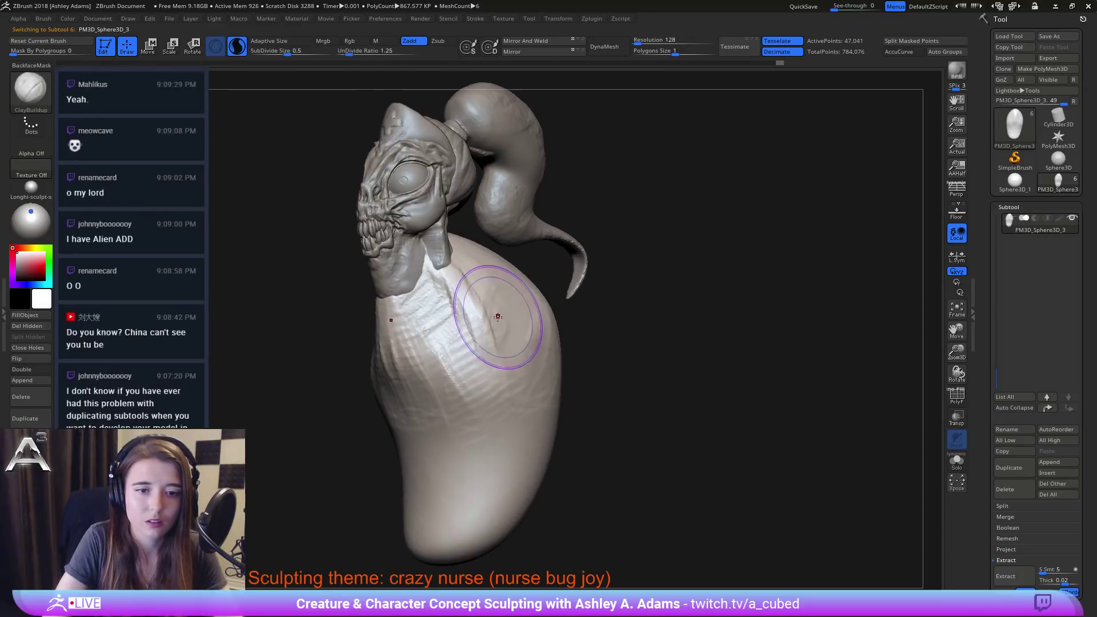
{"action": "mouse_move", "coordinate": [483, 302]}
{"action": "left_mouse_down"}
{"action": "mouse_move", "coordinate": [451, 323]}
{"action": "mouse_move", "coordinate": [473, 291]}
{"action": "mouse_move", "coordinate": [438, 320]}
{"action": "mouse_move", "coordinate": [466, 374]}
{"action": "left_mouse_up"}
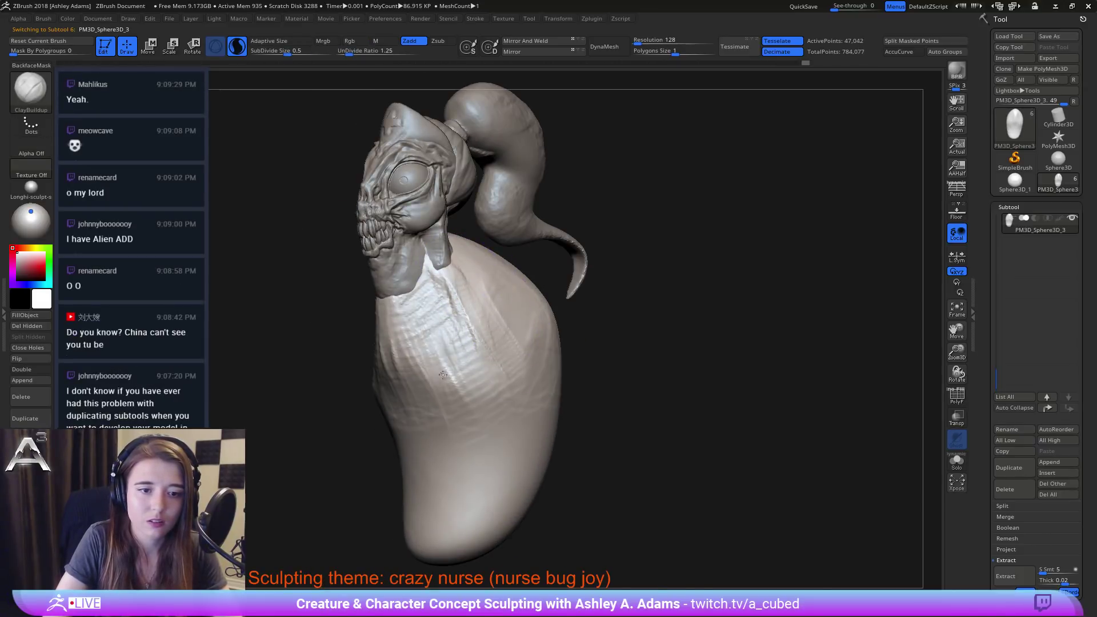
{"action": "mouse_move", "coordinate": [403, 308]}
{"action": "left_mouse_down"}
{"action": "mouse_move", "coordinate": [431, 380]}
{"action": "mouse_move", "coordinate": [454, 394]}
{"action": "mouse_move", "coordinate": [437, 294]}
{"action": "mouse_move", "coordinate": [401, 290]}
{"action": "left_mouse_up"}
Step: Build up the chest from the base of the neck down its front and sides with ClayBuildup
{"action": "right_click_drag", "start_coordinate": [337, 300], "coordinate": [396, 307]}
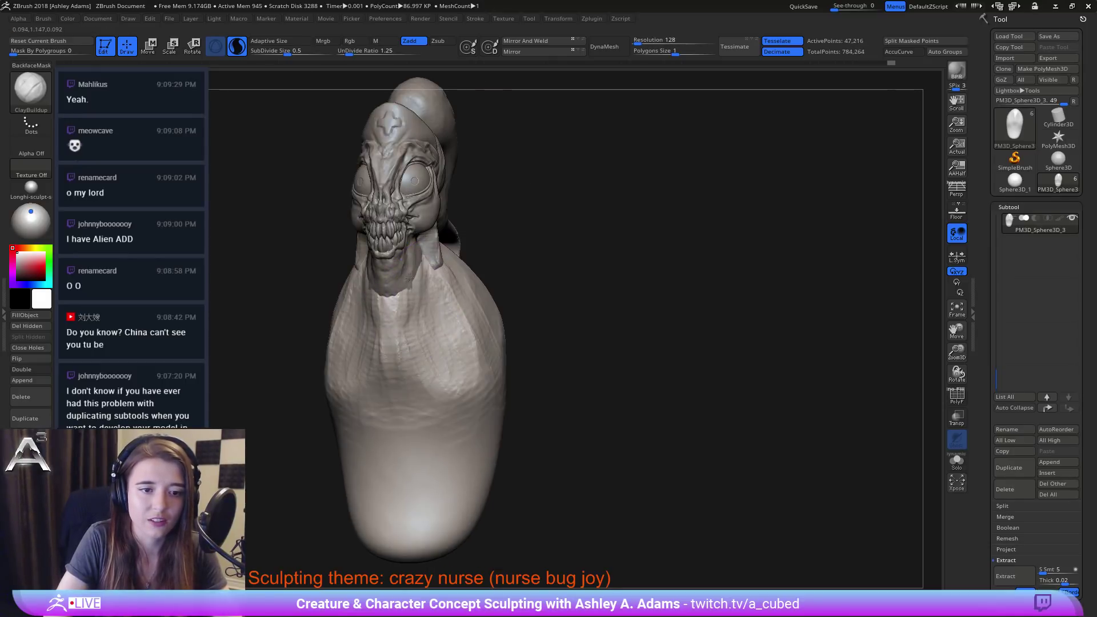
{"action": "mouse_move", "coordinate": [409, 278]}
{"action": "left_mouse_down"}
{"action": "mouse_move", "coordinate": [422, 303]}
{"action": "mouse_move", "coordinate": [409, 371]}
{"action": "mouse_move", "coordinate": [434, 395]}
{"action": "left_mouse_up"}
{"action": "mouse_move", "coordinate": [475, 332]}
{"action": "left_mouse_down"}
{"action": "mouse_move", "coordinate": [457, 383]}
{"action": "mouse_move", "coordinate": [475, 379]}
{"action": "mouse_move", "coordinate": [447, 399]}
{"action": "mouse_move", "coordinate": [483, 367]}
{"action": "left_mouse_up"}
{"action": "right_click_drag", "start_coordinate": [470, 438], "coordinate": [467, 394], "text": "ctrl"}
{"action": "right_click_drag", "start_coordinate": [467, 394], "coordinate": [512, 382]}
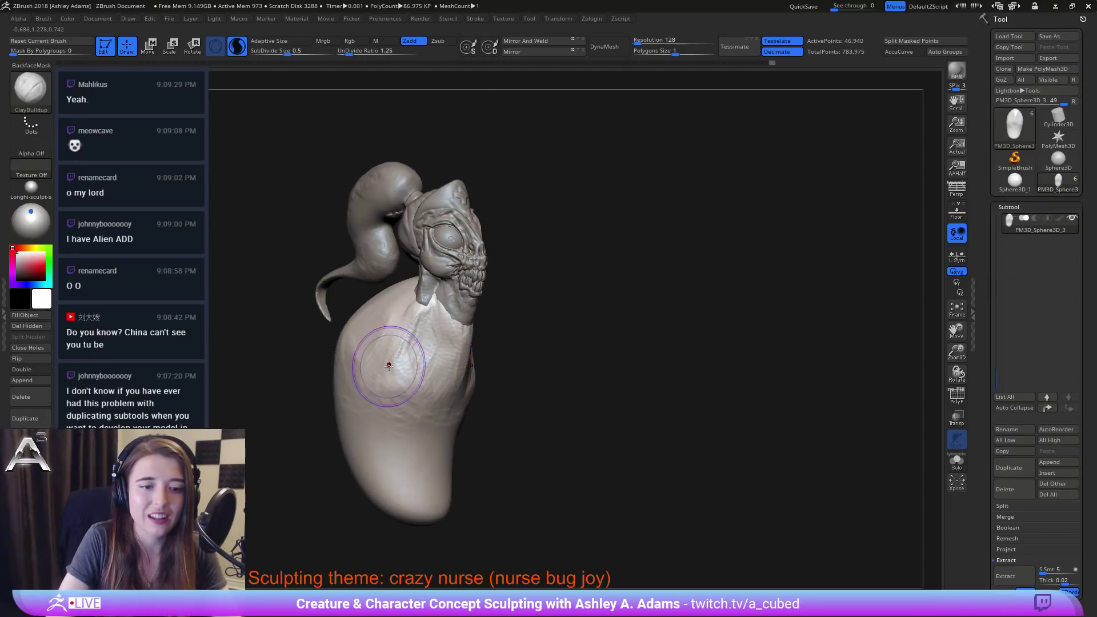
Step: Add ClayBuildup strokes to the torso's shoulder beside the neck and smooth the area below them
{"action": "right_click_drag", "start_coordinate": [389, 364], "coordinate": [407, 343]}
{"action": "mouse_move", "coordinate": [404, 314]}
{"action": "left_mouse_down"}
{"action": "mouse_move", "coordinate": [378, 377]}
{"action": "mouse_move", "coordinate": [368, 345]}
{"action": "left_mouse_up"}
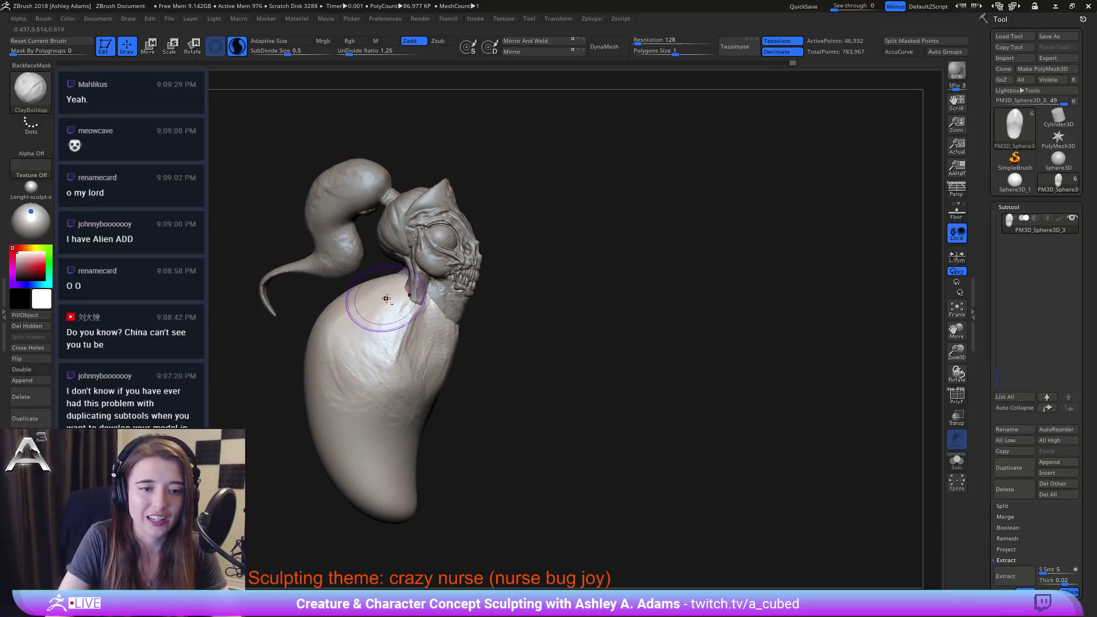
{"action": "left_click_drag", "start_coordinate": [384, 299], "coordinate": [405, 308]}
{"action": "right_click_drag", "start_coordinate": [420, 311], "coordinate": [388, 311]}
{"action": "mouse_move", "coordinate": [419, 345]}
{"action": "left_mouse_down", "text": "shift"}
{"action": "mouse_move", "coordinate": [389, 376]}
{"action": "mouse_move", "coordinate": [426, 365]}
{"action": "left_mouse_up", "text": "shift"}
{"action": "right_click_drag", "start_coordinate": [459, 312], "coordinate": [430, 310]}
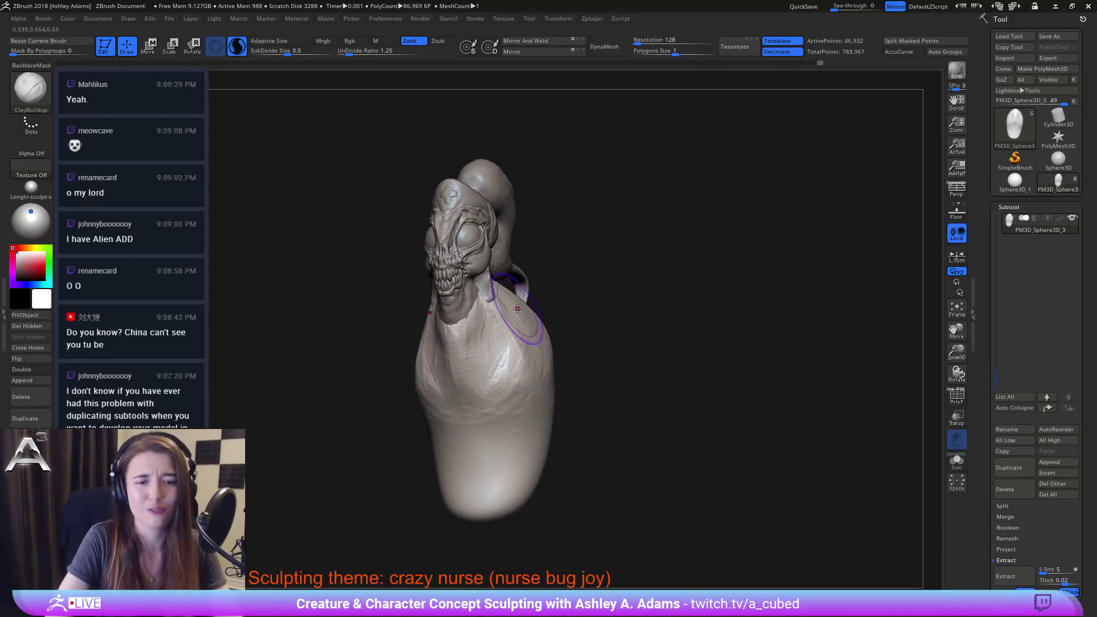
{"action": "right_click_drag", "start_coordinate": [498, 313], "coordinate": [449, 306]}
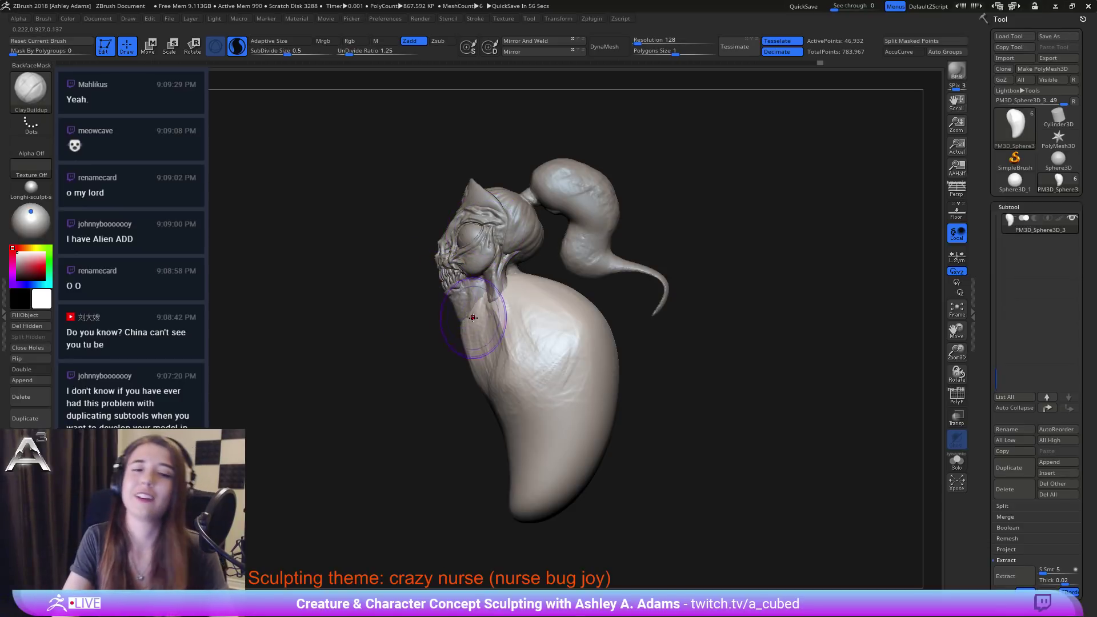
Step: Carve a crease across the torso beneath the chest with DamStandard
{"action": "mouse_move", "coordinate": [548, 345]}
{"action": "right_mouse_down"}
{"action": "mouse_move", "coordinate": [543, 443]}
{"action": "mouse_move", "coordinate": [529, 362]}
{"action": "right_mouse_up"}
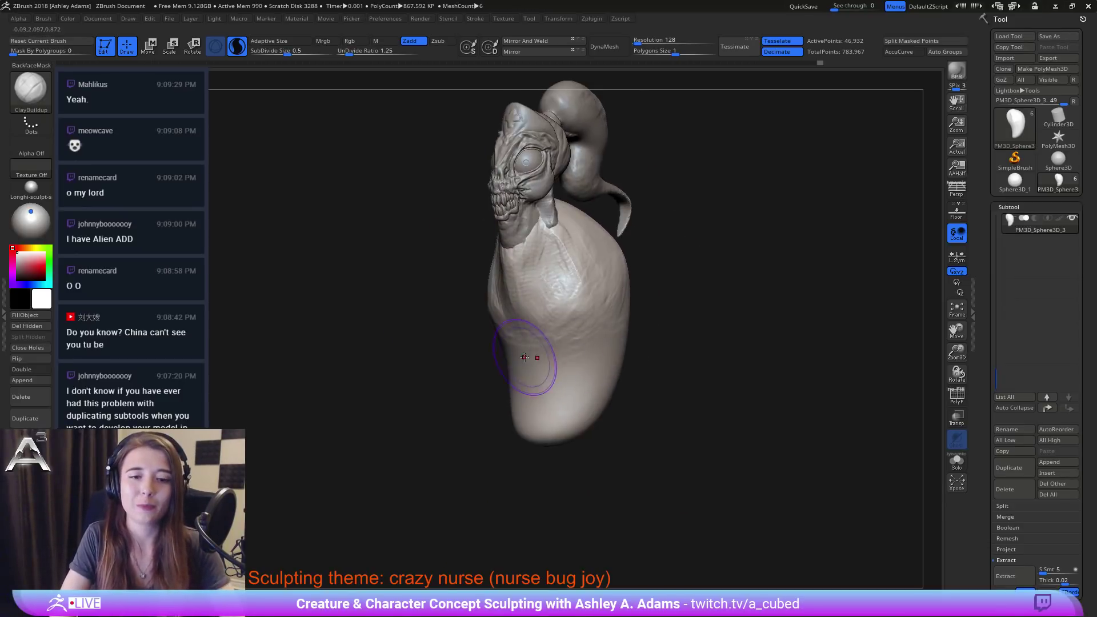
{"action": "key", "text": "b"}
{"action": "key", "text": "d"}
{"action": "key", "text": "s"}
{"action": "left_click_drag", "start_coordinate": [547, 350], "coordinate": [609, 323]}
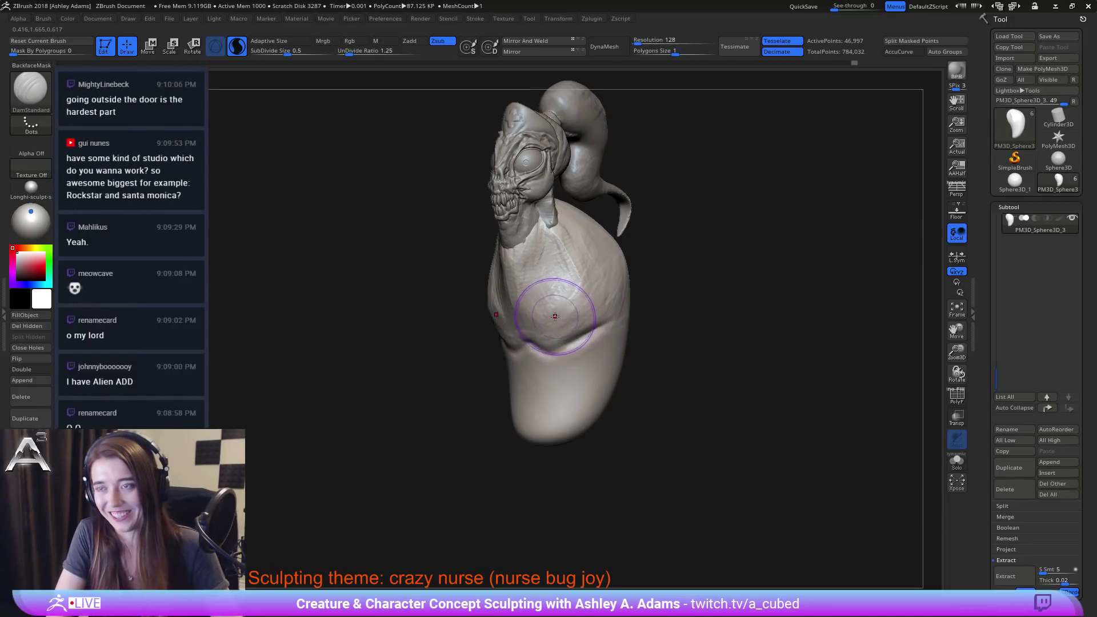
Step: Build up banded folds around the torso's side and narrowing lower body with ClayBuildup
{"action": "key", "text": "b"}
{"action": "key", "text": "c"}
{"action": "key", "text": "b"}
{"action": "right_click_drag", "start_coordinate": [549, 312], "coordinate": [468, 335]}
{"action": "mouse_move", "coordinate": [468, 335]}
{"action": "left_mouse_down"}
{"action": "mouse_move", "coordinate": [457, 349]}
{"action": "mouse_move", "coordinate": [474, 357]}
{"action": "mouse_move", "coordinate": [503, 366]}
{"action": "mouse_move", "coordinate": [513, 353]}
{"action": "mouse_move", "coordinate": [454, 394]}
{"action": "mouse_move", "coordinate": [482, 436]}
{"action": "mouse_move", "coordinate": [454, 371]}
{"action": "mouse_move", "coordinate": [457, 322]}
{"action": "left_mouse_up"}
{"action": "right_click_drag", "start_coordinate": [457, 323], "coordinate": [492, 324]}
{"action": "mouse_move", "coordinate": [457, 329]}
{"action": "left_mouse_down"}
{"action": "mouse_move", "coordinate": [408, 342]}
{"action": "mouse_move", "coordinate": [470, 338]}
{"action": "mouse_move", "coordinate": [448, 316]}
{"action": "mouse_move", "coordinate": [400, 349]}
{"action": "mouse_move", "coordinate": [424, 328]}
{"action": "mouse_move", "coordinate": [431, 284]}
{"action": "left_mouse_up"}
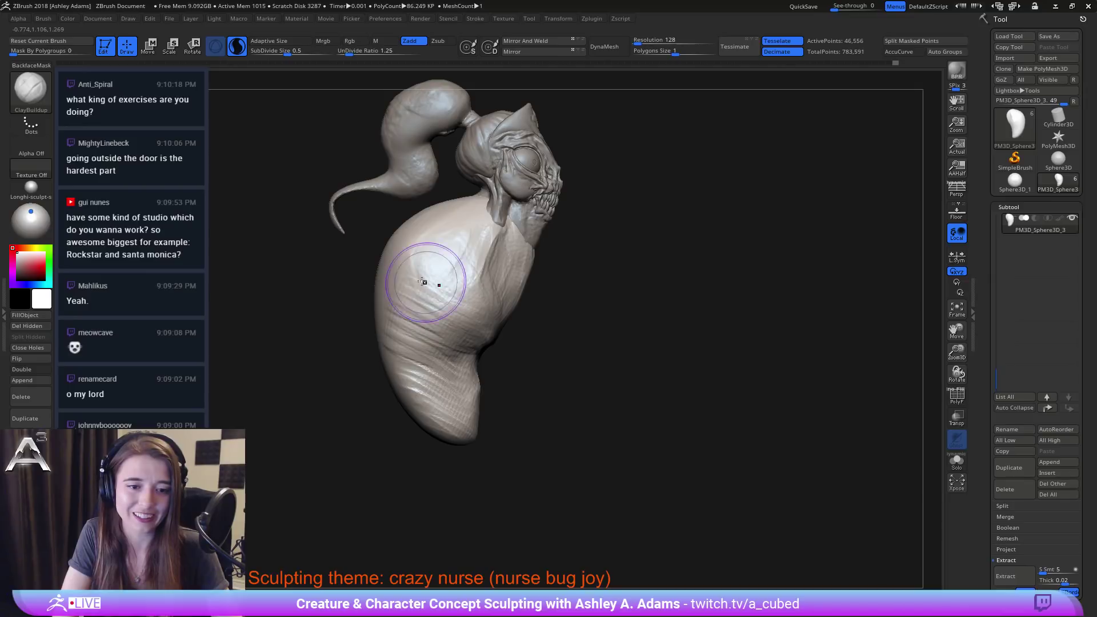
{"action": "right_click_drag", "start_coordinate": [430, 284], "coordinate": [407, 289]}
{"action": "mouse_move", "coordinate": [476, 295]}
{"action": "right_mouse_down"}
{"action": "mouse_move", "coordinate": [431, 284]}
{"action": "mouse_move", "coordinate": [646, 310]}
{"action": "right_mouse_up"}
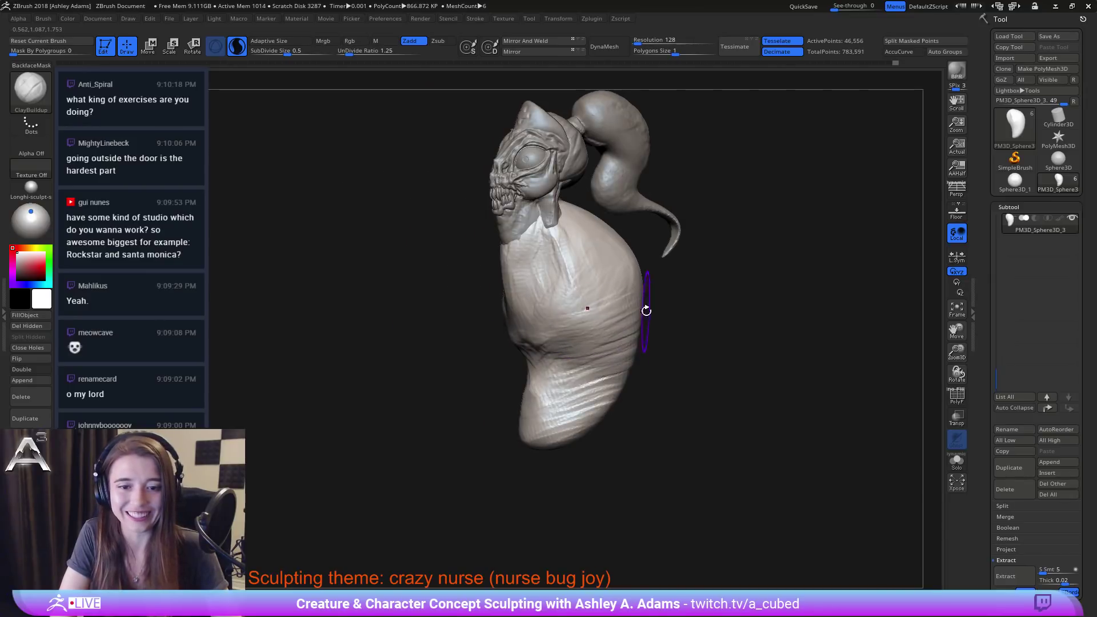
{"action": "left_click_drag", "start_coordinate": [543, 294], "coordinate": [569, 310]}
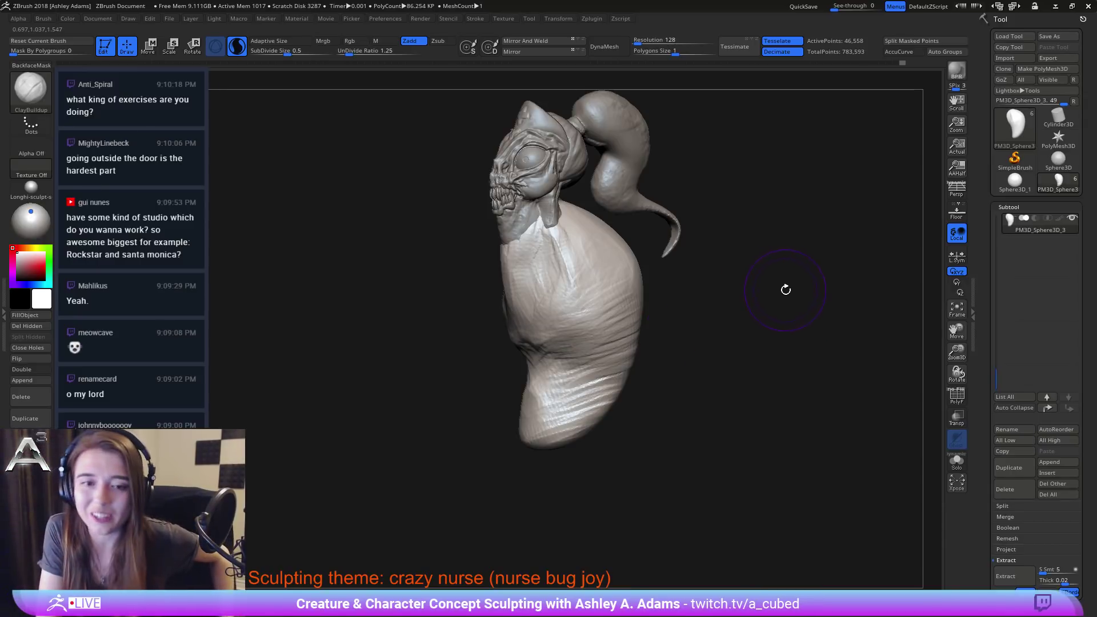
Step: Build up the side of the torso's hump from the shoulder toward the back with ClayBuildup
{"action": "mouse_move", "coordinate": [689, 268]}
{"action": "right_mouse_down"}
{"action": "mouse_move", "coordinate": [491, 286]}
{"action": "mouse_move", "coordinate": [580, 312]}
{"action": "right_mouse_up"}
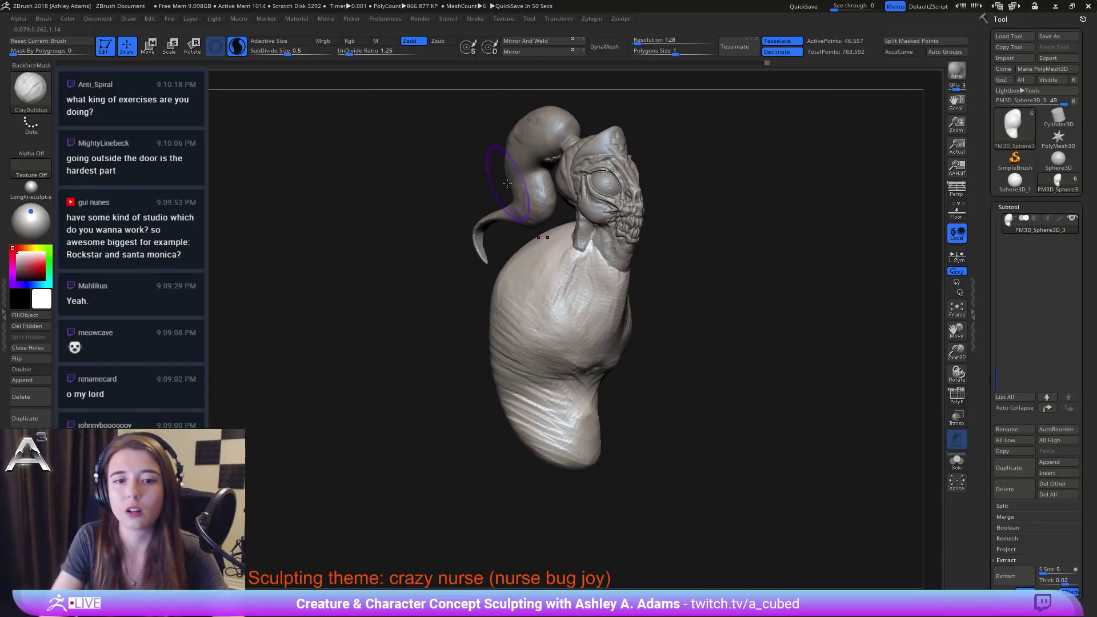
{"action": "left_click_drag", "start_coordinate": [454, 140], "coordinate": [503, 165]}
{"action": "mouse_move", "coordinate": [581, 242]}
{"action": "left_mouse_down"}
{"action": "mouse_move", "coordinate": [586, 272]}
{"action": "mouse_move", "coordinate": [557, 320]}
{"action": "mouse_move", "coordinate": [522, 329]}
{"action": "left_mouse_up"}
{"action": "right_click_drag", "start_coordinate": [511, 343], "coordinate": [536, 314]}
{"action": "left_click_drag", "start_coordinate": [473, 344], "coordinate": [497, 368]}
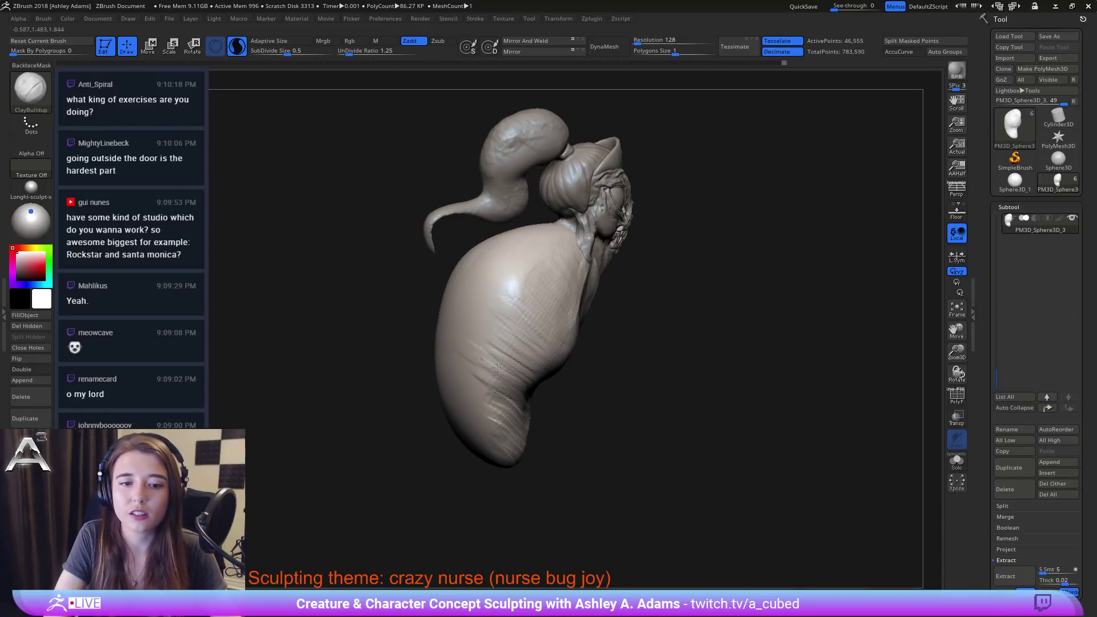
{"action": "mouse_move", "coordinate": [539, 315]}
{"action": "left_mouse_down"}
{"action": "mouse_move", "coordinate": [491, 276]}
{"action": "mouse_move", "coordinate": [503, 273]}
{"action": "mouse_move", "coordinate": [487, 301]}
{"action": "left_mouse_up"}
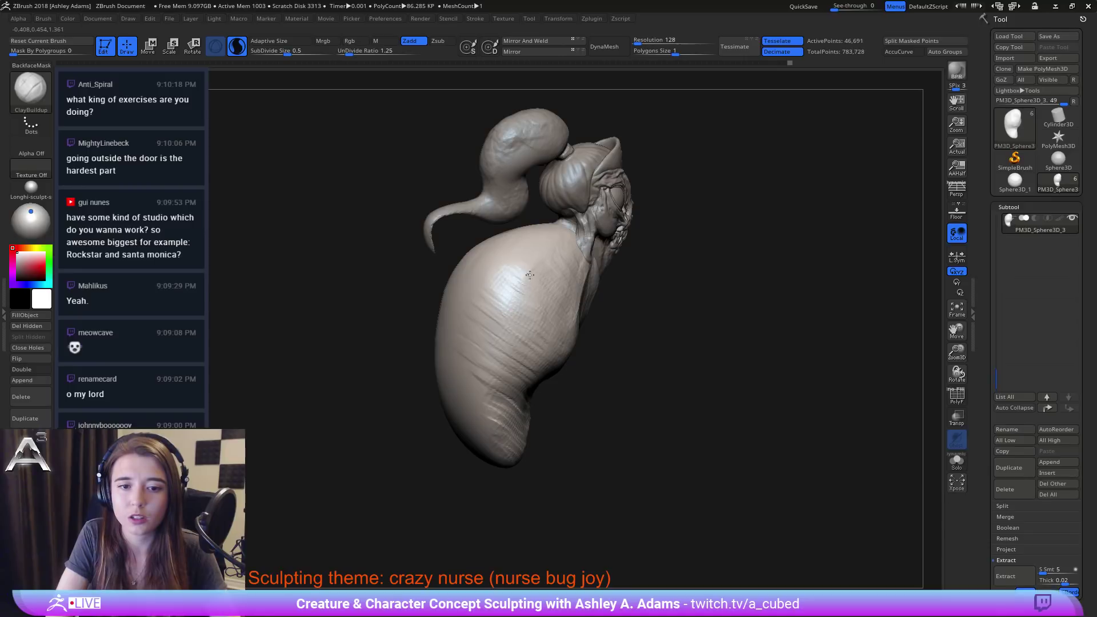
{"action": "mouse_move", "coordinate": [551, 259]}
{"action": "left_mouse_down"}
{"action": "mouse_move", "coordinate": [538, 252]}
{"action": "mouse_move", "coordinate": [506, 288]}
{"action": "left_mouse_up"}
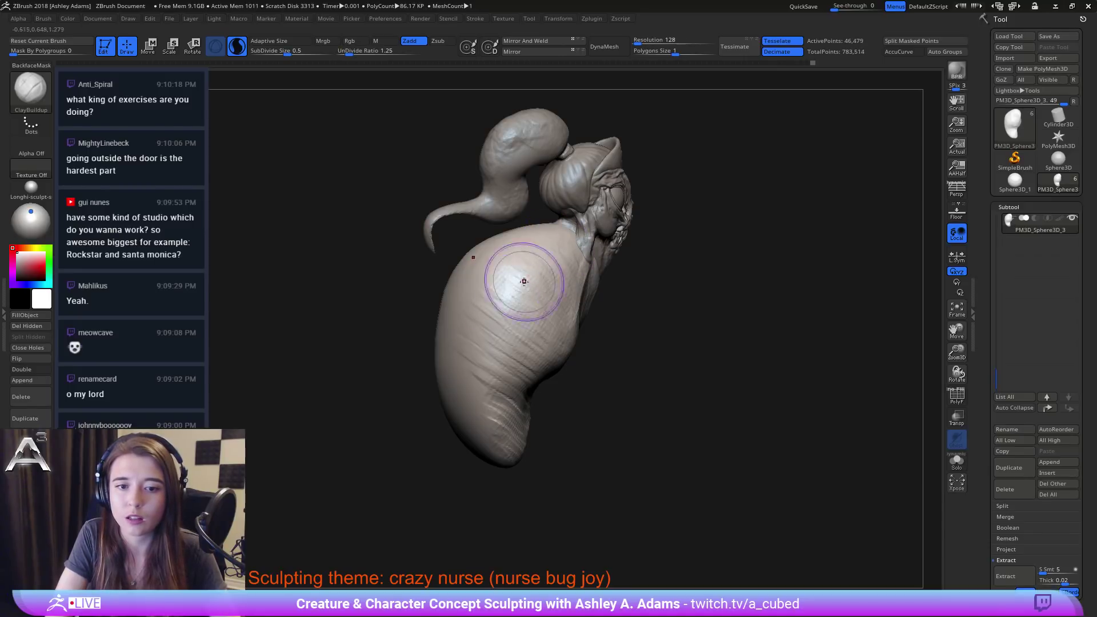
{"action": "left_click_drag", "start_coordinate": [697, 269], "coordinate": [654, 266]}
{"action": "right_click_drag", "start_coordinate": [576, 235], "coordinate": [584, 236]}
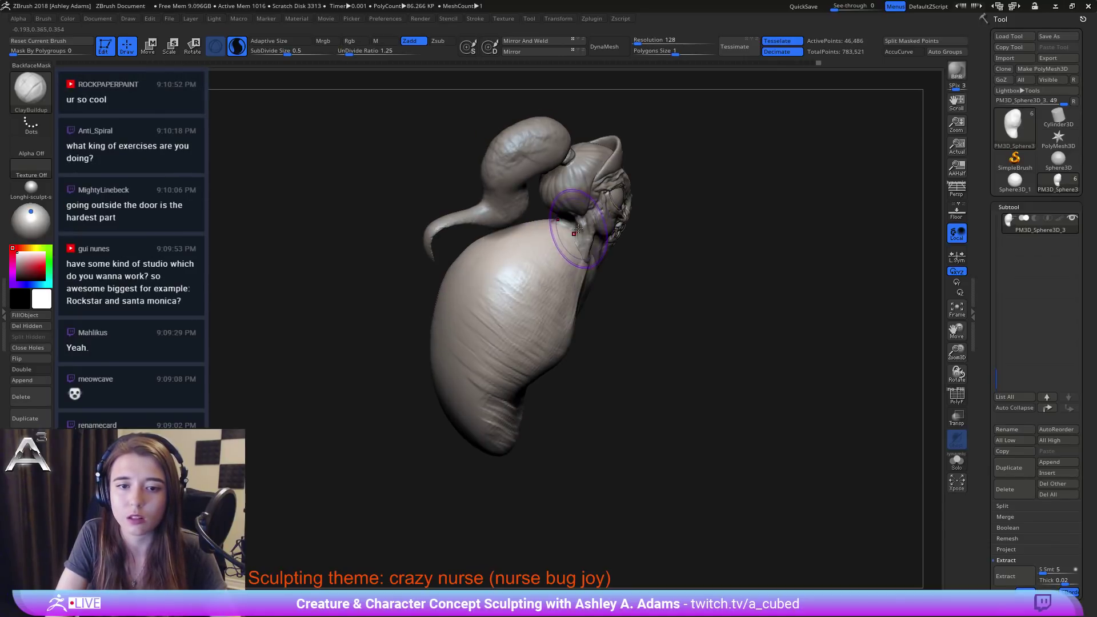
Step: Carve a groove from the base of the neck down over the shoulder with DamStandard
{"action": "key", "text": "b"}
{"action": "key", "text": "d"}
{"action": "key", "text": "s"}
{"action": "mouse_move", "coordinate": [564, 224]}
{"action": "left_mouse_down"}
{"action": "mouse_move", "coordinate": [572, 232]}
{"action": "mouse_move", "coordinate": [514, 280]}
{"action": "mouse_move", "coordinate": [509, 313]}
{"action": "left_mouse_up"}
{"action": "right_click_drag", "start_coordinate": [525, 312], "coordinate": [551, 314]}
Step: Build up the shoulder along the carved groove with ClayBuildup
{"action": "key", "text": "b"}
{"action": "key", "text": "c"}
{"action": "key", "text": "b"}
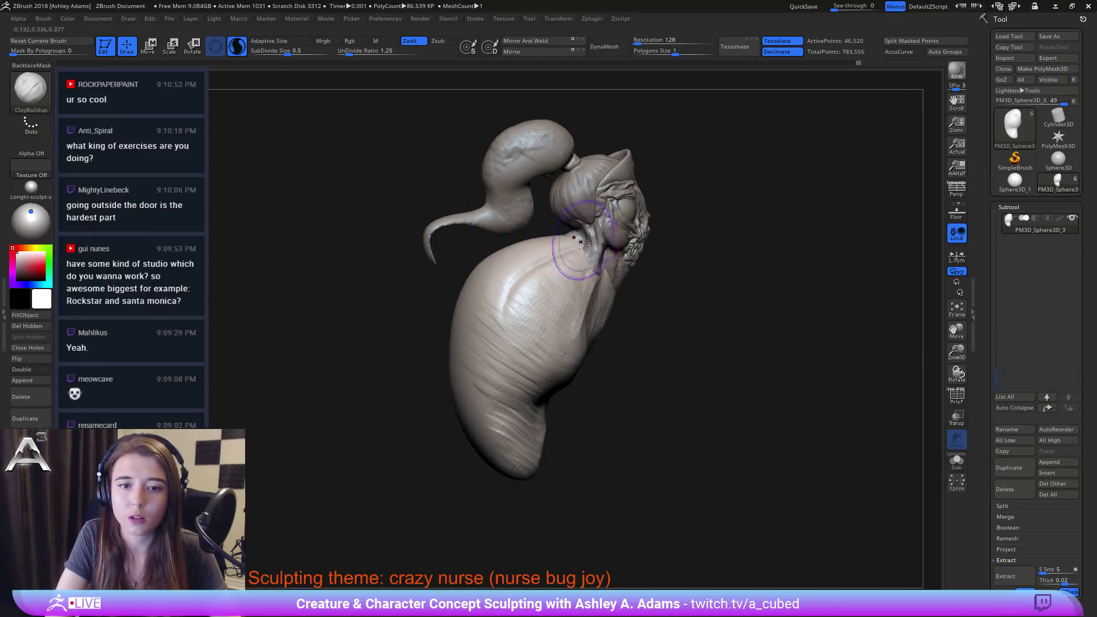
{"action": "mouse_move", "coordinate": [577, 240]}
{"action": "left_mouse_down"}
{"action": "mouse_move", "coordinate": [554, 251]}
{"action": "mouse_move", "coordinate": [512, 320]}
{"action": "left_mouse_up"}
{"action": "left_click_drag", "start_coordinate": [542, 273], "coordinate": [512, 324]}
{"action": "right_click_drag", "start_coordinate": [538, 303], "coordinate": [521, 294]}
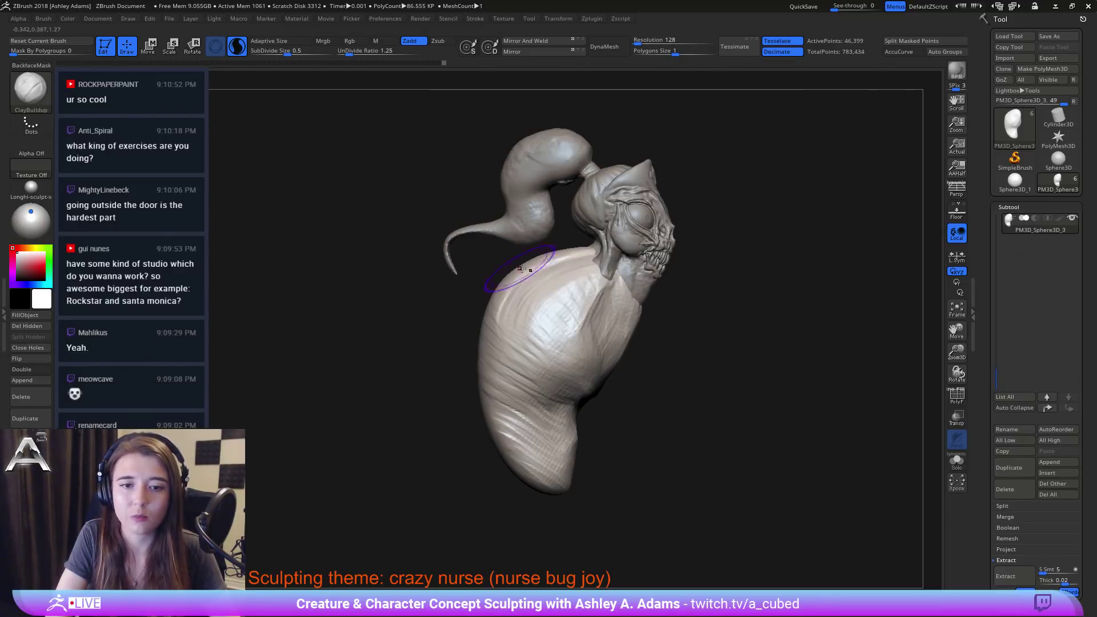
Step: Fill out the torso's upper back and the area behind the shoulder with ClayBuildup
{"action": "left_click_drag", "start_coordinate": [506, 287], "coordinate": [506, 323]}
{"action": "right_click_drag", "start_coordinate": [507, 327], "coordinate": [542, 319]}
{"action": "left_click_drag", "start_coordinate": [514, 327], "coordinate": [489, 301]}
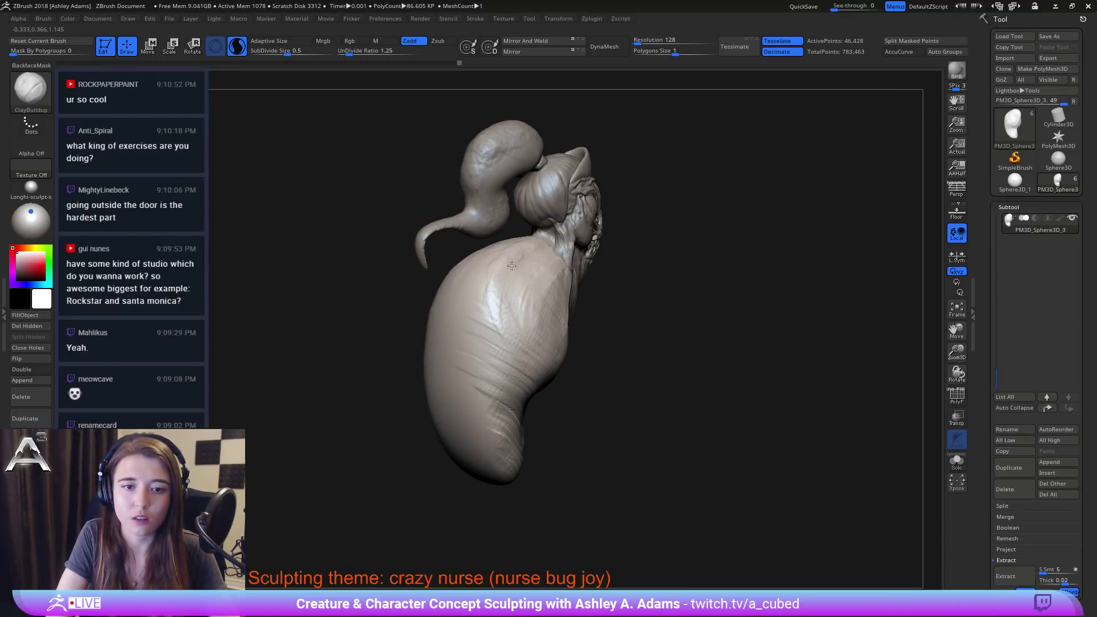
{"action": "left_click_drag", "start_coordinate": [511, 266], "coordinate": [496, 303]}
{"action": "right_click_drag", "start_coordinate": [505, 264], "coordinate": [534, 283]}
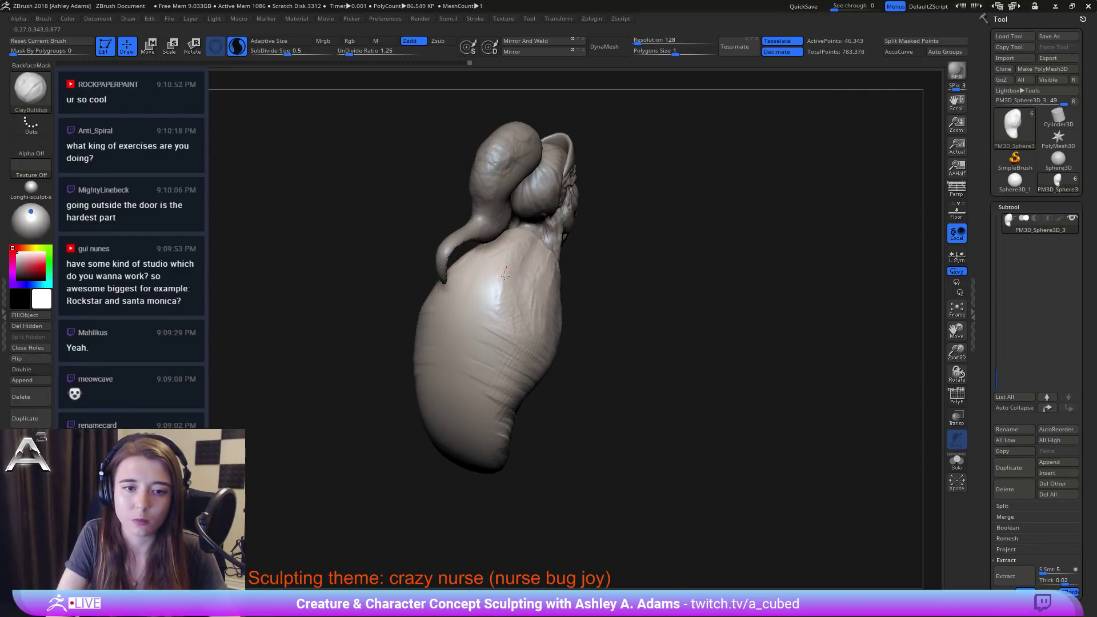
{"action": "left_click_drag", "start_coordinate": [504, 275], "coordinate": [498, 283]}
{"action": "right_click_drag", "start_coordinate": [493, 274], "coordinate": [517, 272]}
{"action": "left_click_drag", "start_coordinate": [552, 279], "coordinate": [555, 285]}
Step: Carve a crease in the torso's shoulder just below the back of the neck with DamStandard
{"action": "mouse_move", "coordinate": [559, 296]}
{"action": "right_mouse_down"}
{"action": "mouse_move", "coordinate": [590, 281]}
{"action": "mouse_move", "coordinate": [570, 279]}
{"action": "mouse_move", "coordinate": [568, 238]}
{"action": "right_mouse_up"}
{"action": "key", "text": "b"}
{"action": "key", "text": "d"}
{"action": "key", "text": "s"}
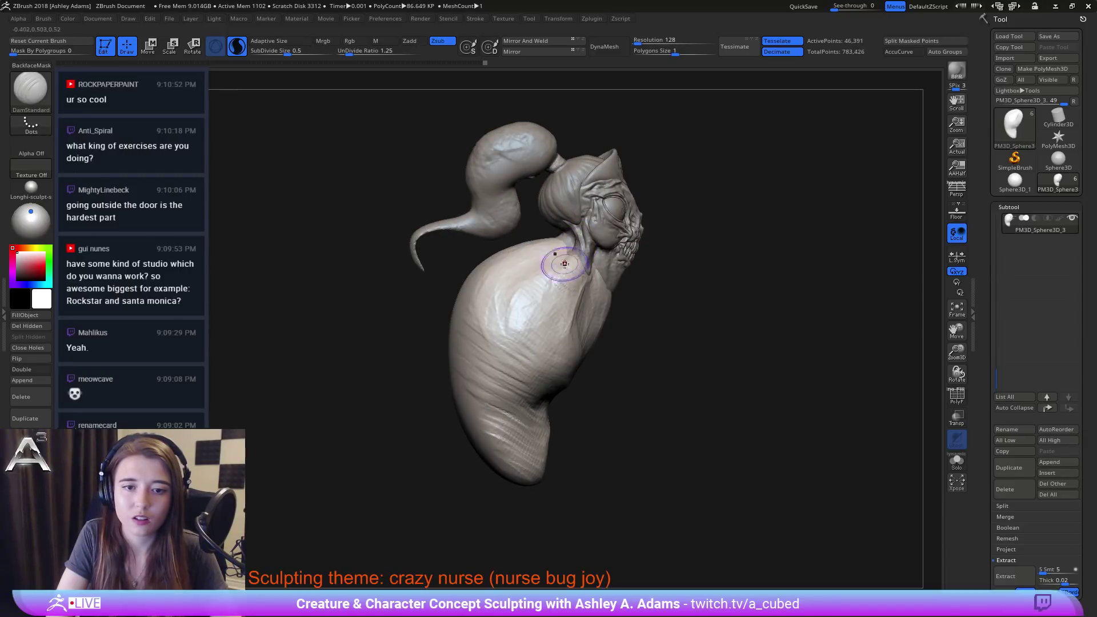
{"action": "mouse_move", "coordinate": [564, 264]}
{"action": "left_mouse_down"}
{"action": "mouse_move", "coordinate": [573, 247]}
{"action": "mouse_move", "coordinate": [553, 315]}
{"action": "left_mouse_up"}
{"action": "mouse_move", "coordinate": [553, 291]}
{"action": "right_mouse_down"}
{"action": "mouse_move", "coordinate": [532, 274]}
{"action": "mouse_move", "coordinate": [589, 248]}
{"action": "right_mouse_up"}
Step: Reshape the torso's upper edge where it meets the neck with SnakeHook
{"action": "key", "text": "b"}
{"action": "key", "text": "c"}
{"action": "key", "text": "b"}
{"action": "right_click_drag", "start_coordinate": [574, 231], "coordinate": [592, 235]}
{"action": "key", "text": "3"}
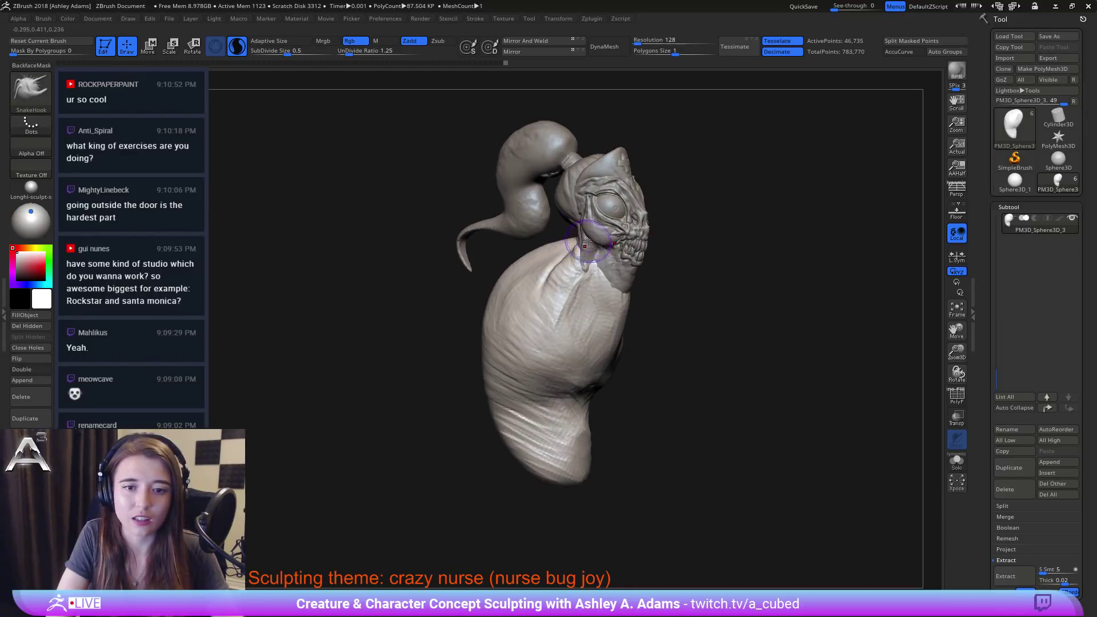
{"action": "left_click_drag", "start_coordinate": [590, 239], "coordinate": [571, 250]}
{"action": "right_click_drag", "start_coordinate": [573, 255], "coordinate": [592, 295]}
{"action": "right_click_drag", "start_coordinate": [592, 295], "coordinate": [604, 315], "text": "ctrl"}
Step: Build up a muscle ridge running from behind the jaw down the torso's shoulder with ClayBuildup
{"action": "key", "text": "1"}
{"action": "mouse_move", "coordinate": [594, 243]}
{"action": "left_mouse_down"}
{"action": "mouse_move", "coordinate": [560, 286]}
{"action": "mouse_move", "coordinate": [554, 349]}
{"action": "left_mouse_up"}
{"action": "right_click_drag", "start_coordinate": [556, 346], "coordinate": [585, 326]}
{"action": "key", "text": "space"}
{"action": "left_click_drag", "start_coordinate": [586, 311], "coordinate": [564, 312]}
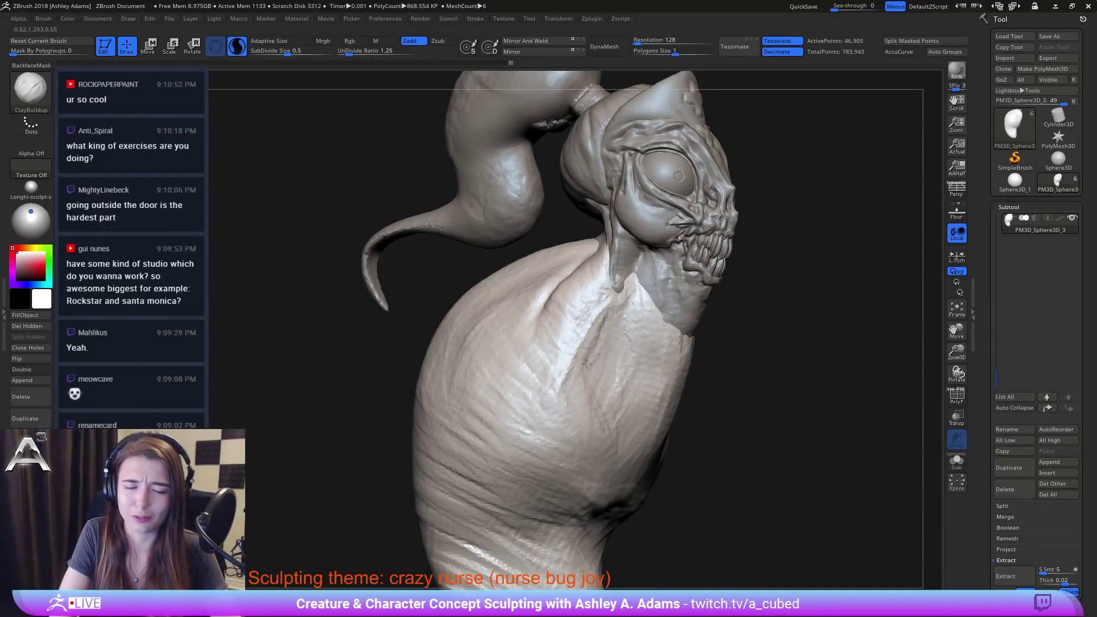
{"action": "left_click_drag", "start_coordinate": [569, 363], "coordinate": [597, 324]}
{"action": "right_click_drag", "start_coordinate": [598, 324], "coordinate": [620, 323]}
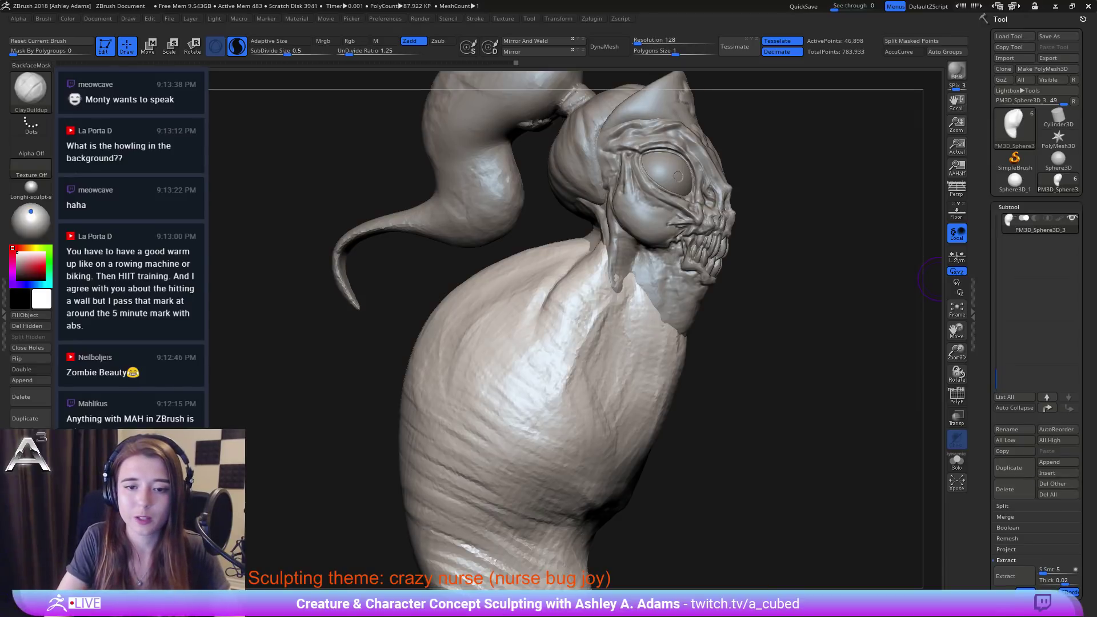
Step: Select the head, reshape the hanging flap behind its jaw with SnakeHook, and undo the last pull
{"action": "left_click", "coordinate": [624, 264], "text": "alt"}
{"action": "left_click_drag", "start_coordinate": [616, 258], "coordinate": [611, 283]}
{"action": "key", "text": "b"}
{"action": "key", "text": "s"}
{"action": "key", "text": "h"}
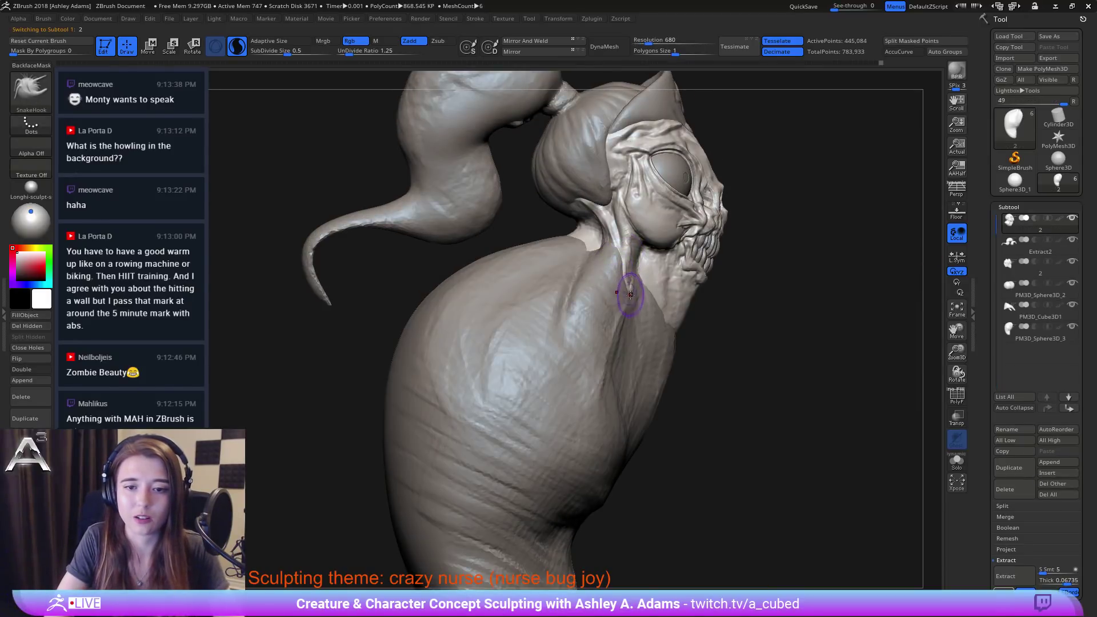
{"action": "mouse_move", "coordinate": [517, 197]}
{"action": "left_mouse_down"}
{"action": "mouse_move", "coordinate": [448, 196]}
{"action": "mouse_move", "coordinate": [517, 200]}
{"action": "left_mouse_up"}
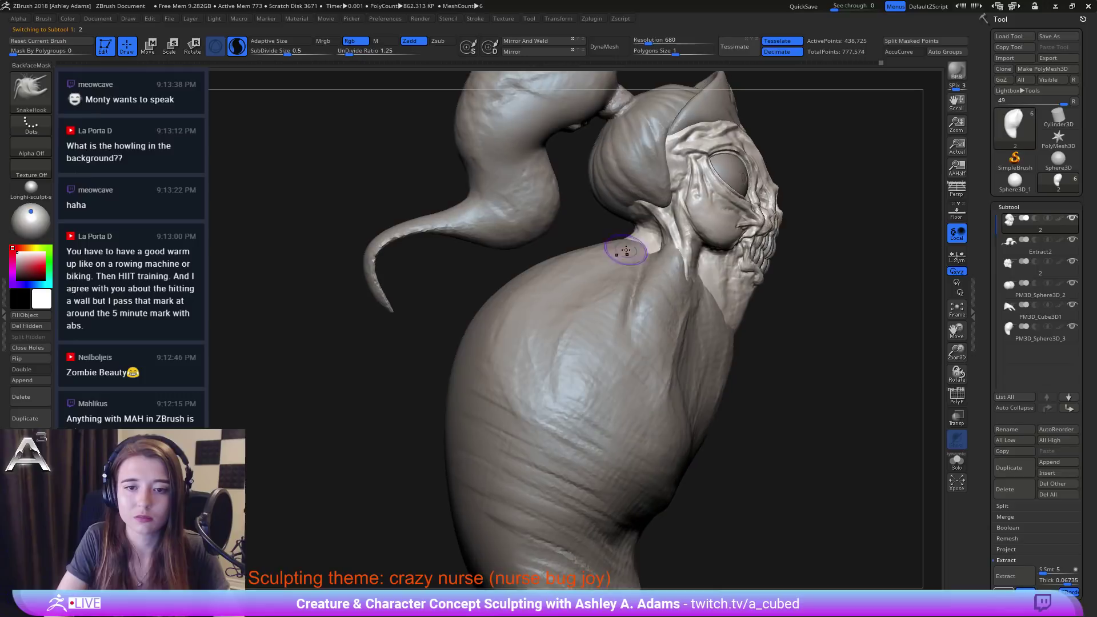
{"action": "left_click_drag", "start_coordinate": [695, 268], "coordinate": [688, 252]}
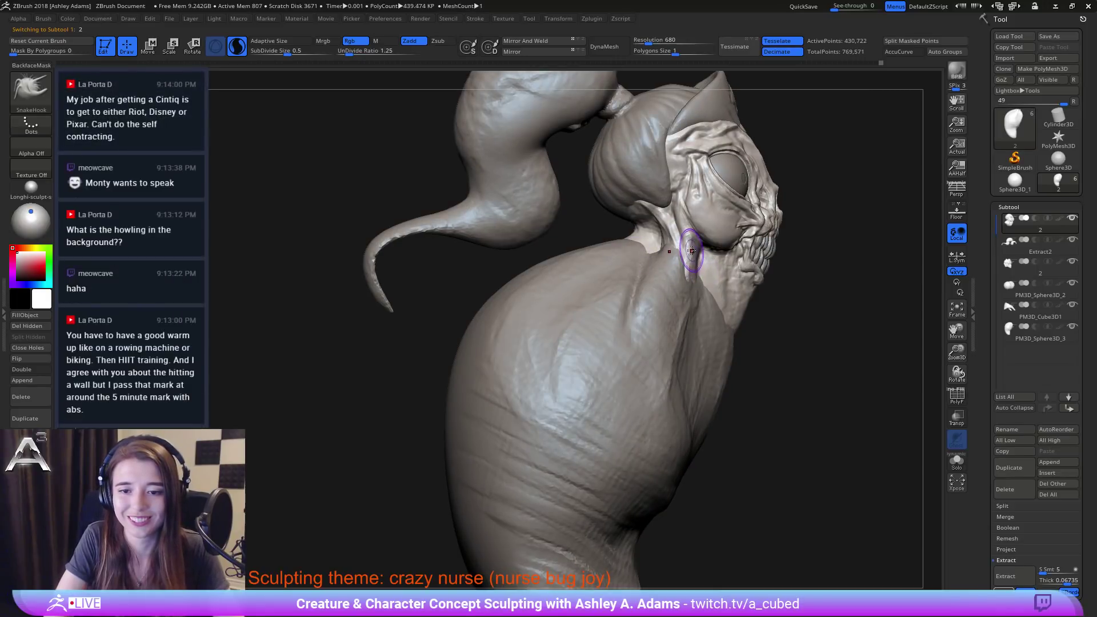
{"action": "key", "text": "ctrl+z"}
Step: Turn off Sculptris Pro and adjust the head's flap where it meets the torso with SnakeHook
{"action": "mouse_move", "coordinate": [591, 199]}
{"action": "left_mouse_down"}
{"action": "mouse_move", "coordinate": [567, 183]}
{"action": "mouse_move", "coordinate": [659, 184]}
{"action": "left_mouse_up"}
{"action": "left_click", "coordinate": [237, 46]}
{"action": "mouse_move", "coordinate": [690, 269]}
{"action": "left_mouse_down"}
{"action": "mouse_move", "coordinate": [696, 255]}
{"action": "mouse_move", "coordinate": [704, 279]}
{"action": "mouse_move", "coordinate": [702, 263]}
{"action": "left_mouse_up"}
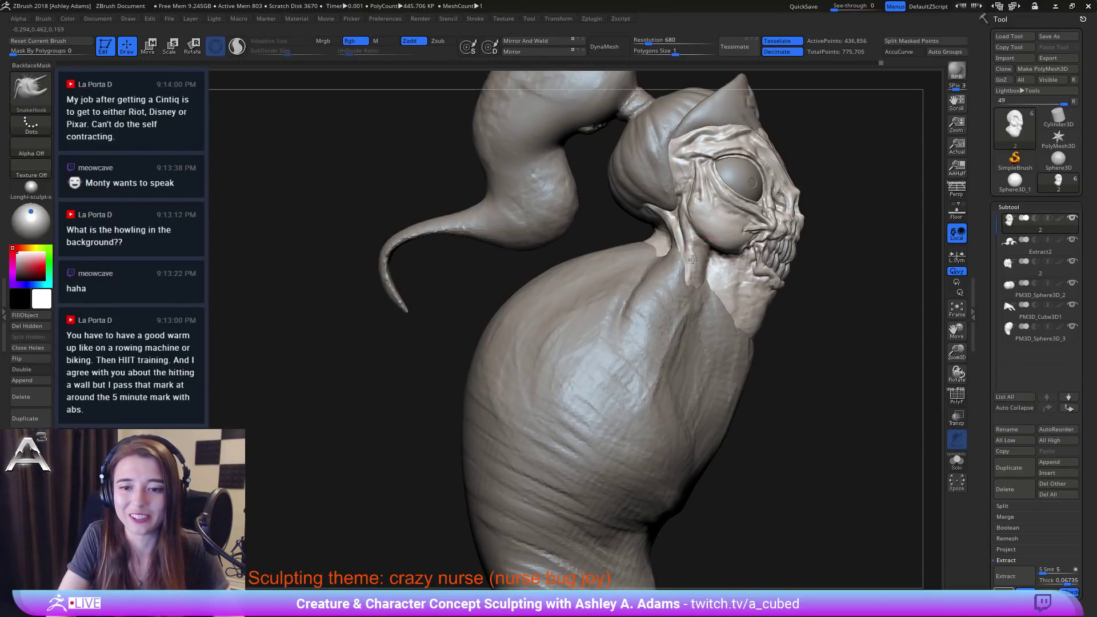
{"action": "mouse_move", "coordinate": [835, 245]}
{"action": "left_mouse_down"}
{"action": "mouse_move", "coordinate": [687, 248]}
{"action": "mouse_move", "coordinate": [731, 233]}
{"action": "mouse_move", "coordinate": [735, 244]}
{"action": "mouse_move", "coordinate": [731, 230]}
{"action": "mouse_move", "coordinate": [728, 240]}
{"action": "left_mouse_up"}
Step: Examine the head's hanging flap and its junction with the torso from the front and both sides
{"action": "key", "text": "b"}
{"action": "key", "text": "c"}
{"action": "key", "text": "b"}
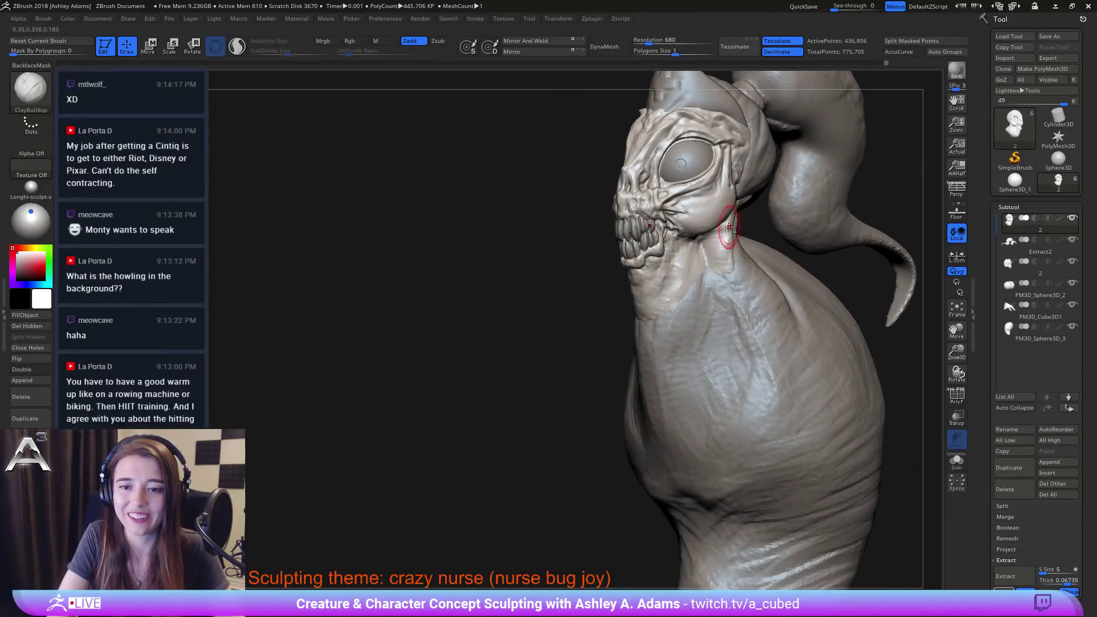
{"action": "right_click_drag", "start_coordinate": [751, 280], "coordinate": [714, 232]}
{"action": "right_click_drag", "start_coordinate": [778, 257], "coordinate": [690, 296]}
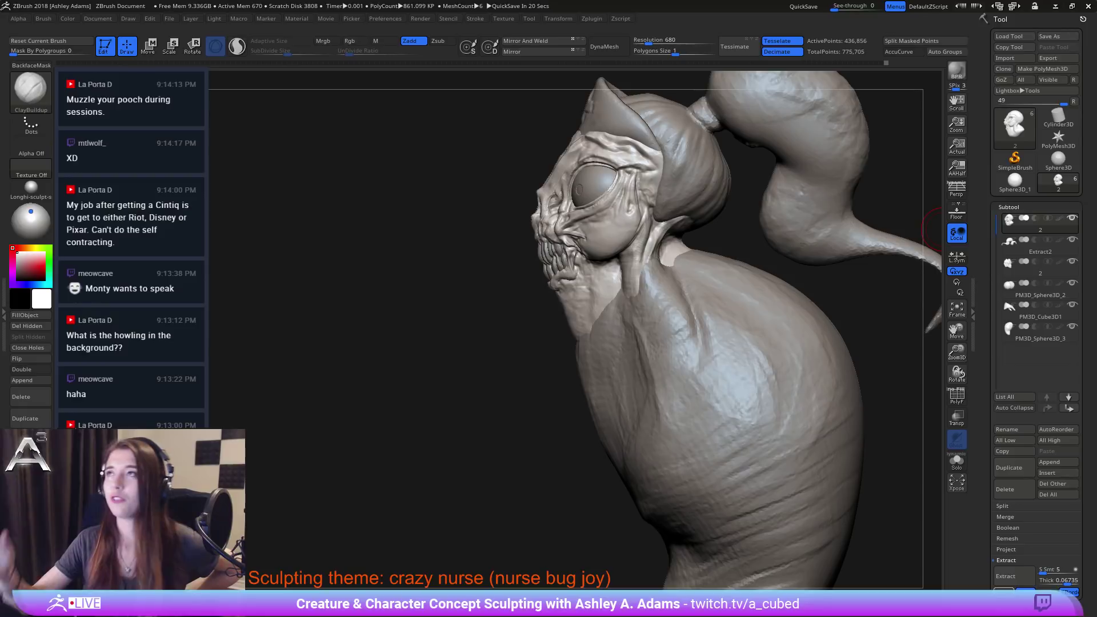
{"action": "left_click_drag", "start_coordinate": [940, 230], "coordinate": [654, 285]}
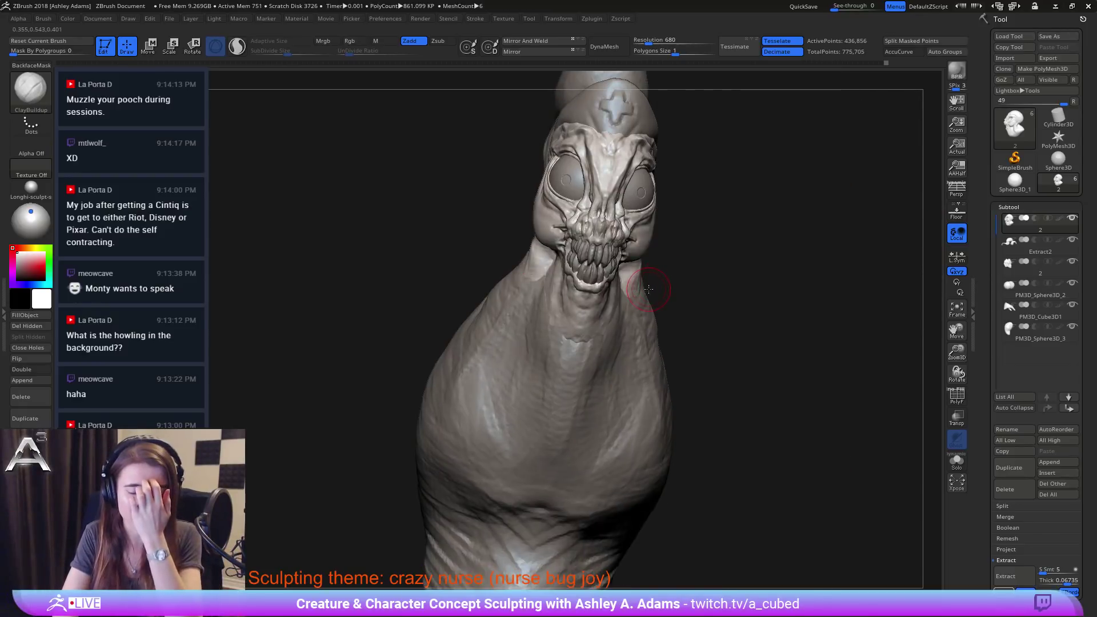
{"action": "right_click_drag", "start_coordinate": [643, 307], "coordinate": [674, 315]}
{"action": "right_click", "coordinate": [572, 406]}
{"action": "mouse_move", "coordinate": [708, 348]}
{"action": "right_mouse_down"}
{"action": "mouse_move", "coordinate": [640, 359]}
{"action": "mouse_move", "coordinate": [586, 332]}
{"action": "right_mouse_up"}
Step: Select the torso and carve creases down from the neck behind the jaw with DamStandard
{"action": "left_click", "coordinate": [652, 358], "text": "alt"}
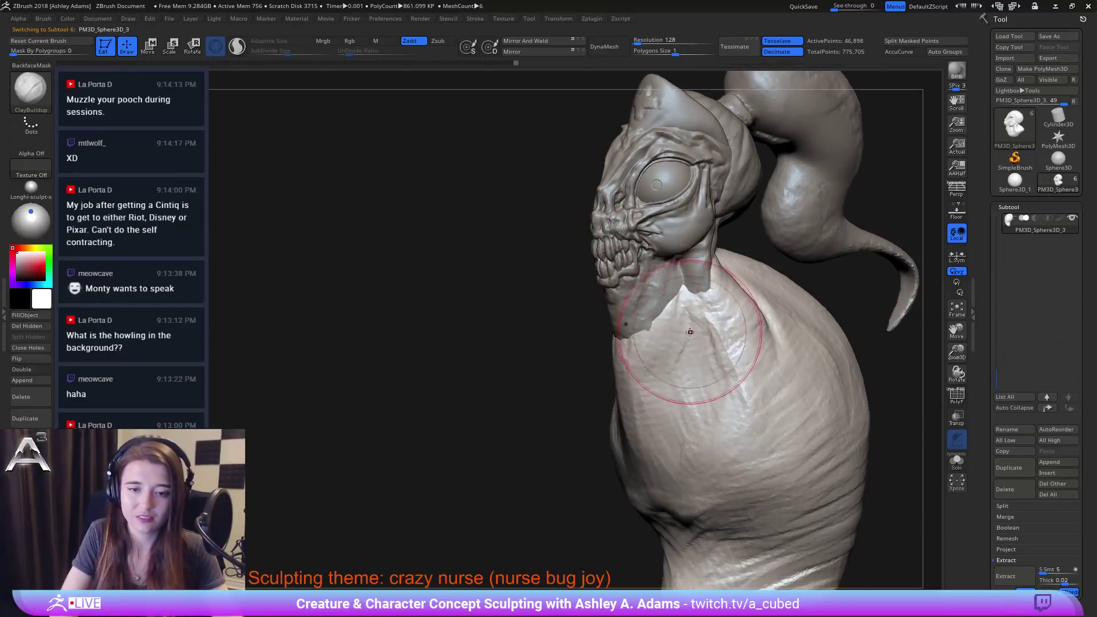
{"action": "key", "text": "b"}
{"action": "key", "text": "d"}
{"action": "key", "text": "s"}
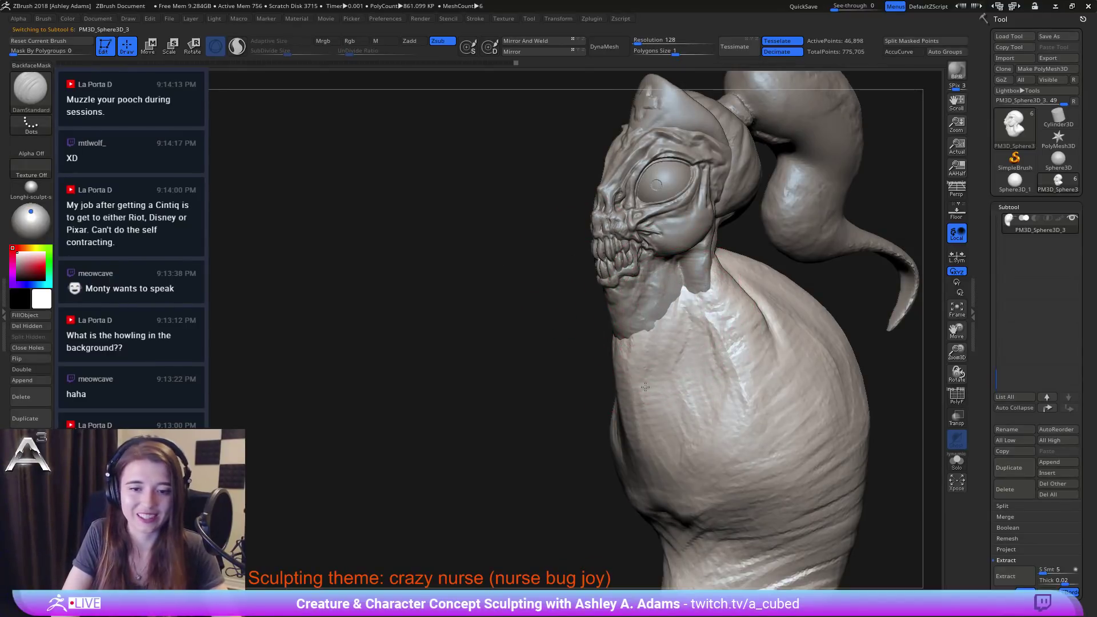
{"action": "mouse_move", "coordinate": [713, 257]}
{"action": "left_mouse_down"}
{"action": "mouse_move", "coordinate": [682, 311]}
{"action": "mouse_move", "coordinate": [671, 389]}
{"action": "left_mouse_up"}
{"action": "left_click_drag", "start_coordinate": [683, 289], "coordinate": [695, 371]}
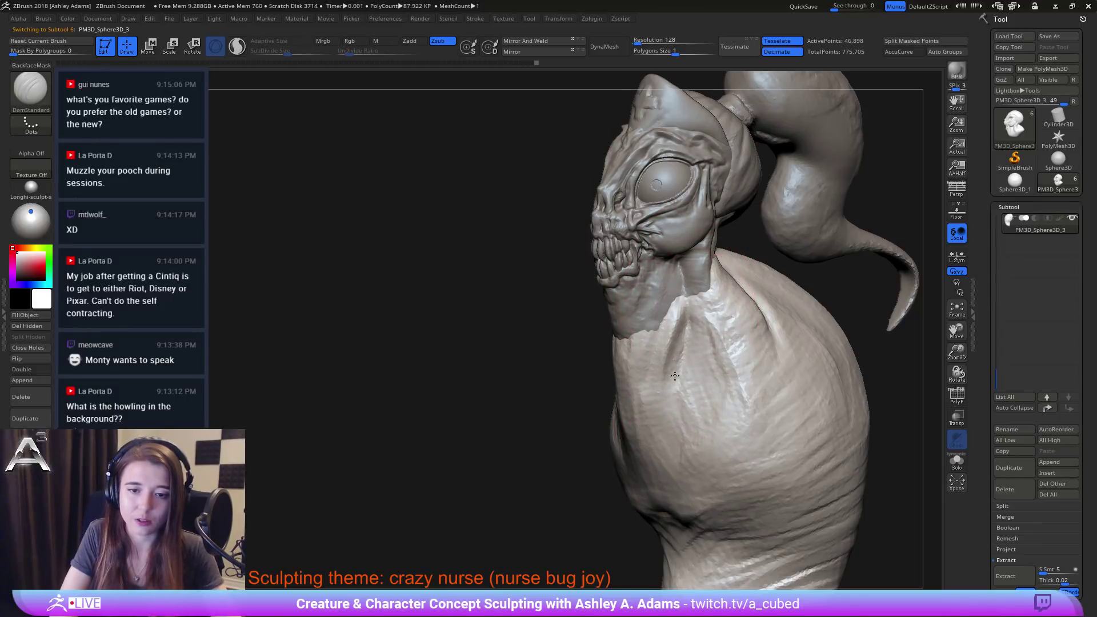
Step: Pull the torso's upper edge up beneath the jaw beside the hanging flap with SnakeHook
{"action": "mouse_move", "coordinate": [680, 382]}
{"action": "right_mouse_down"}
{"action": "mouse_move", "coordinate": [698, 330]}
{"action": "mouse_move", "coordinate": [715, 326]}
{"action": "mouse_move", "coordinate": [679, 283]}
{"action": "right_mouse_up"}
{"action": "key", "text": "space"}
{"action": "key", "text": "b"}
{"action": "key", "text": "s"}
{"action": "key", "text": "h"}
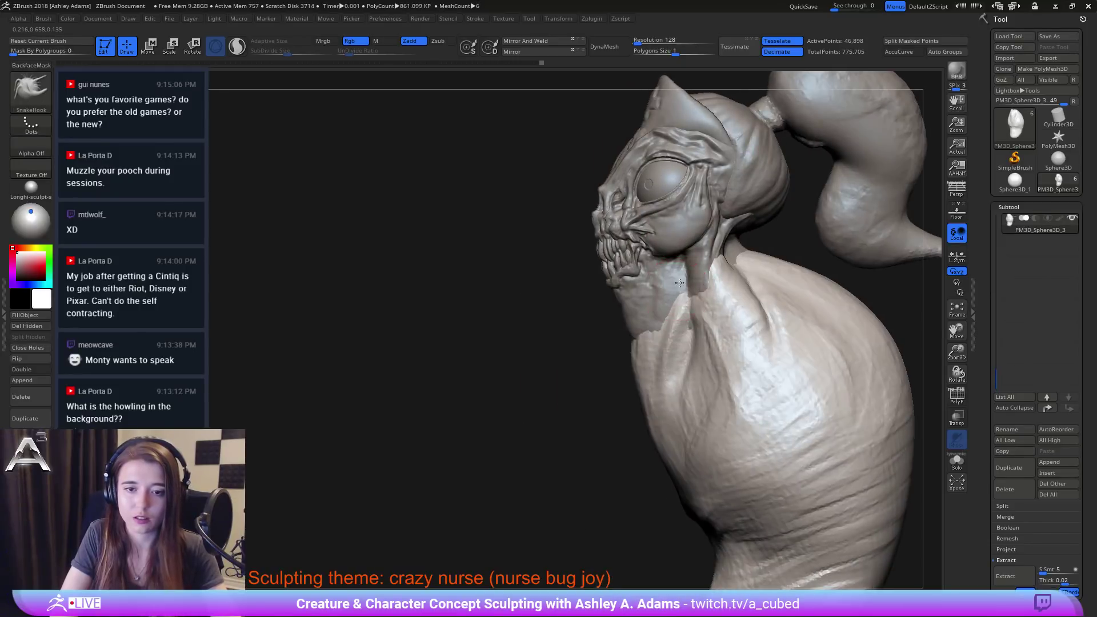
{"action": "left_click_drag", "start_coordinate": [684, 271], "coordinate": [687, 255]}
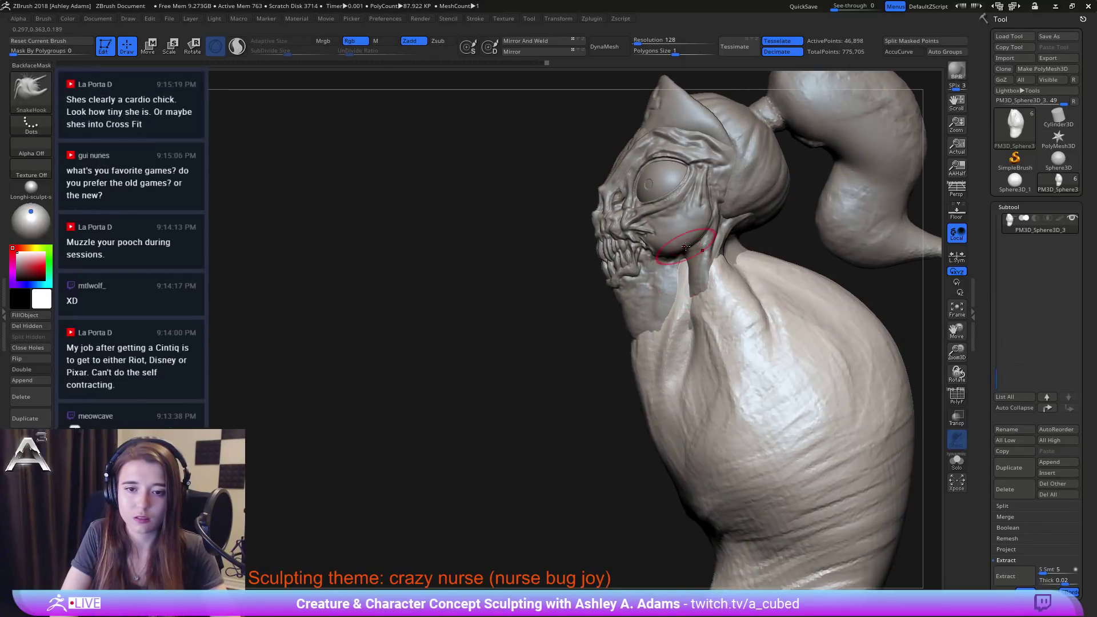
{"action": "mouse_move", "coordinate": [685, 251]}
{"action": "right_mouse_down"}
{"action": "mouse_move", "coordinate": [701, 257]}
{"action": "mouse_move", "coordinate": [681, 252]}
{"action": "mouse_move", "coordinate": [676, 268]}
{"action": "right_mouse_up"}
Step: Build up the tendon folds running down the neck below the jaw with ClayBuildup
{"action": "key", "text": "b"}
{"action": "key", "text": "c"}
{"action": "key", "text": "b"}
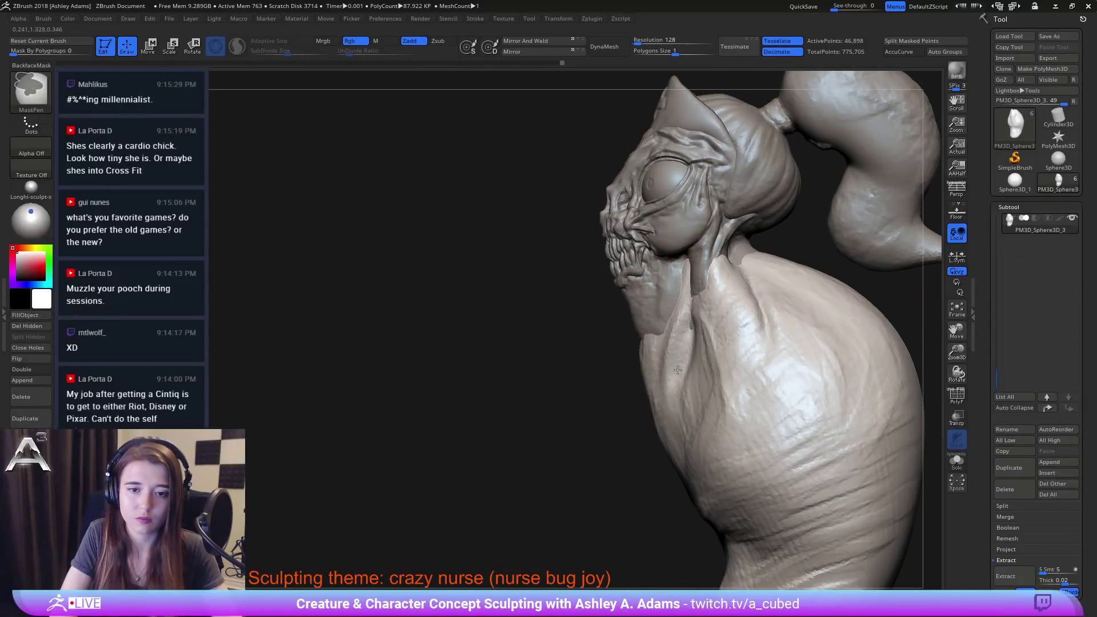
{"action": "right_click_drag", "start_coordinate": [669, 337], "coordinate": [669, 302], "text": "ctrl"}
{"action": "mouse_move", "coordinate": [668, 302]}
{"action": "right_mouse_down"}
{"action": "mouse_move", "coordinate": [690, 337]}
{"action": "mouse_move", "coordinate": [645, 357]}
{"action": "mouse_move", "coordinate": [668, 407]}
{"action": "mouse_move", "coordinate": [660, 356]}
{"action": "right_mouse_up"}
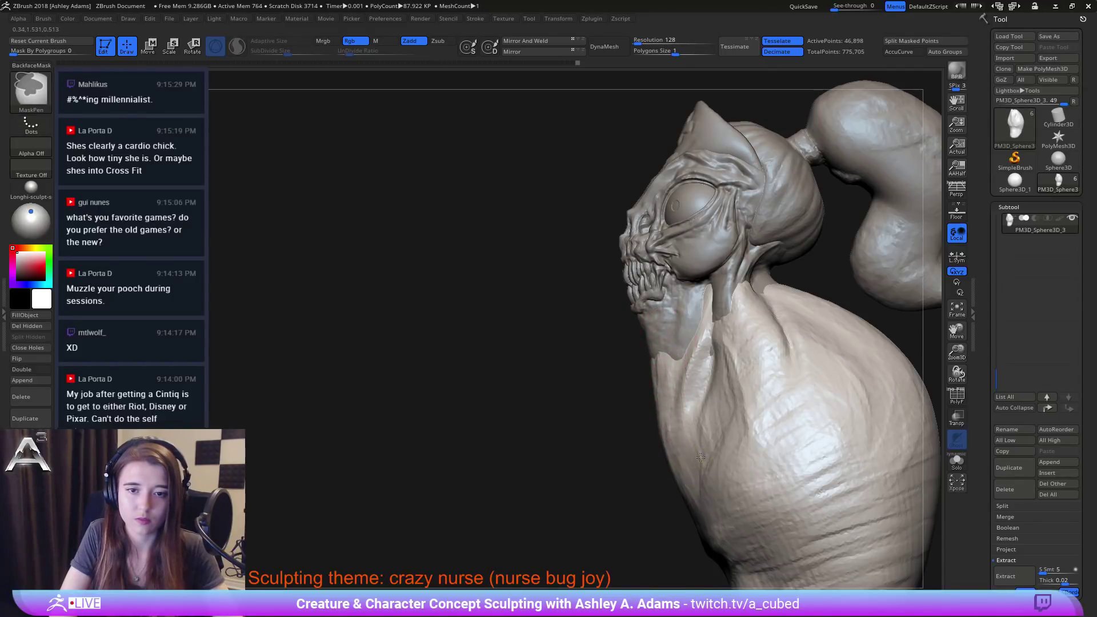
{"action": "right_click", "coordinate": [651, 416]}
{"action": "right_click_drag", "start_coordinate": [687, 484], "coordinate": [733, 387], "text": "ctrl"}
{"action": "right_click_drag", "start_coordinate": [733, 387], "coordinate": [709, 364]}
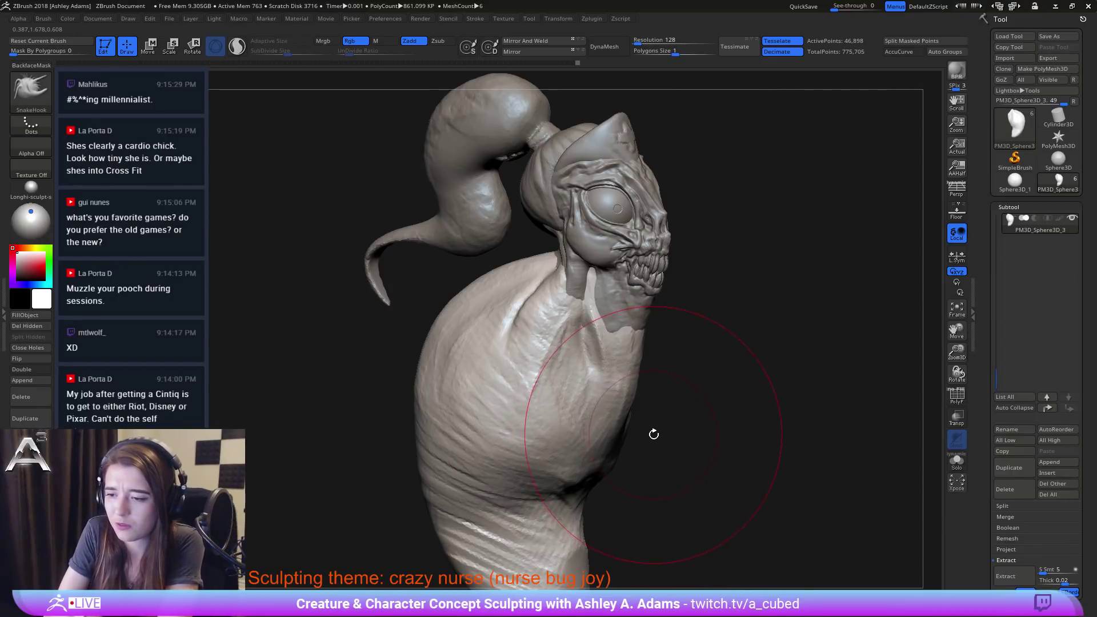
Step: Resize the ClayBuildup brush and add volume to the torso's shoulder and flank
{"action": "mouse_move", "coordinate": [710, 429]}
{"action": "left_mouse_down"}
{"action": "mouse_move", "coordinate": [639, 343]}
{"action": "mouse_move", "coordinate": [634, 354]}
{"action": "mouse_move", "coordinate": [681, 305]}
{"action": "left_mouse_up"}
{"action": "mouse_move", "coordinate": [681, 306]}
{"action": "right_mouse_down"}
{"action": "mouse_move", "coordinate": [695, 285]}
{"action": "mouse_move", "coordinate": [673, 264]}
{"action": "mouse_move", "coordinate": [701, 253]}
{"action": "right_mouse_up"}
{"action": "right_click", "coordinate": [698, 281]}
{"action": "key", "text": "b"}
{"action": "key", "text": "c"}
{"action": "key", "text": "b"}
{"action": "right_click", "coordinate": [694, 258]}
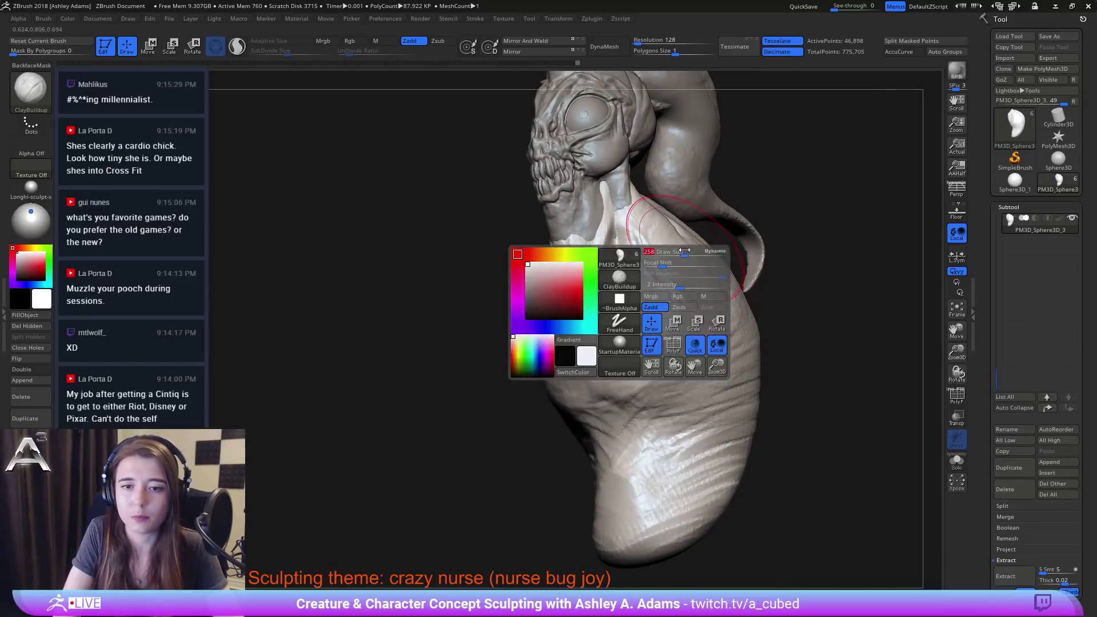
{"action": "left_click_drag", "start_coordinate": [679, 262], "coordinate": [700, 261]}
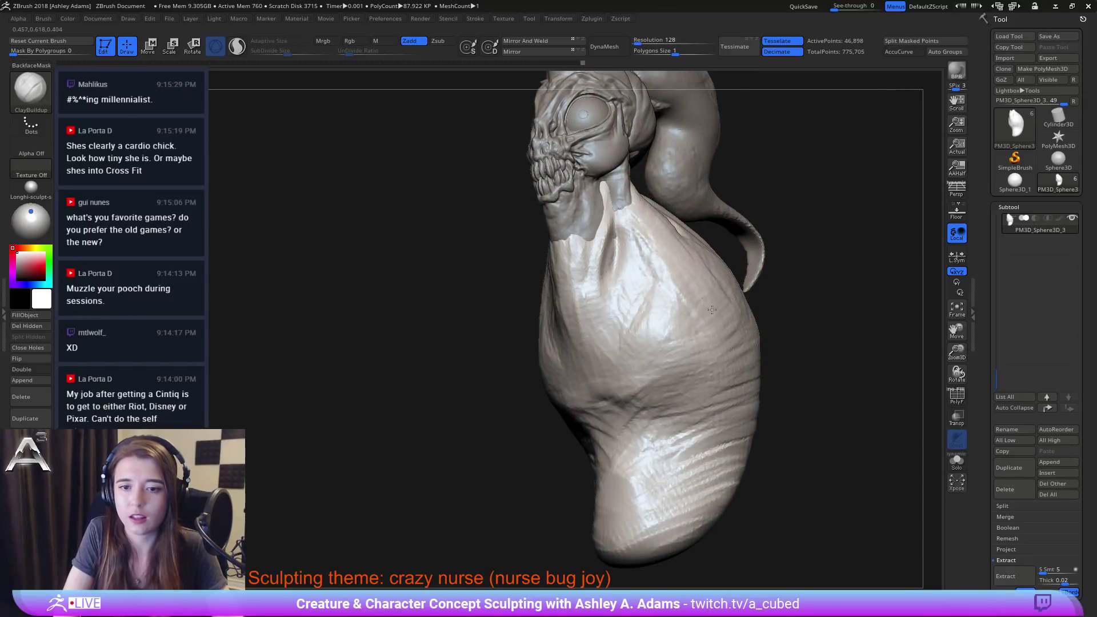
{"action": "right_click_drag", "start_coordinate": [748, 333], "coordinate": [686, 297], "text": "ctrl"}
{"action": "right_click_drag", "start_coordinate": [686, 297], "coordinate": [700, 299]}
{"action": "right_click", "coordinate": [649, 322]}
{"action": "mouse_move", "coordinate": [648, 323]}
{"action": "right_mouse_down"}
{"action": "mouse_move", "coordinate": [671, 342]}
{"action": "mouse_move", "coordinate": [643, 345]}
{"action": "right_mouse_up"}
{"action": "right_click_drag", "start_coordinate": [693, 269], "coordinate": [711, 291], "text": "alt"}
{"action": "mouse_move", "coordinate": [712, 291]}
{"action": "right_mouse_down"}
{"action": "mouse_move", "coordinate": [710, 306]}
{"action": "mouse_move", "coordinate": [564, 361]}
{"action": "right_mouse_up"}
Step: Adjust the brush size and pull the torso's shoulder edge toward the back of the neck with SnakeHook
{"action": "right_click", "coordinate": [564, 361]}
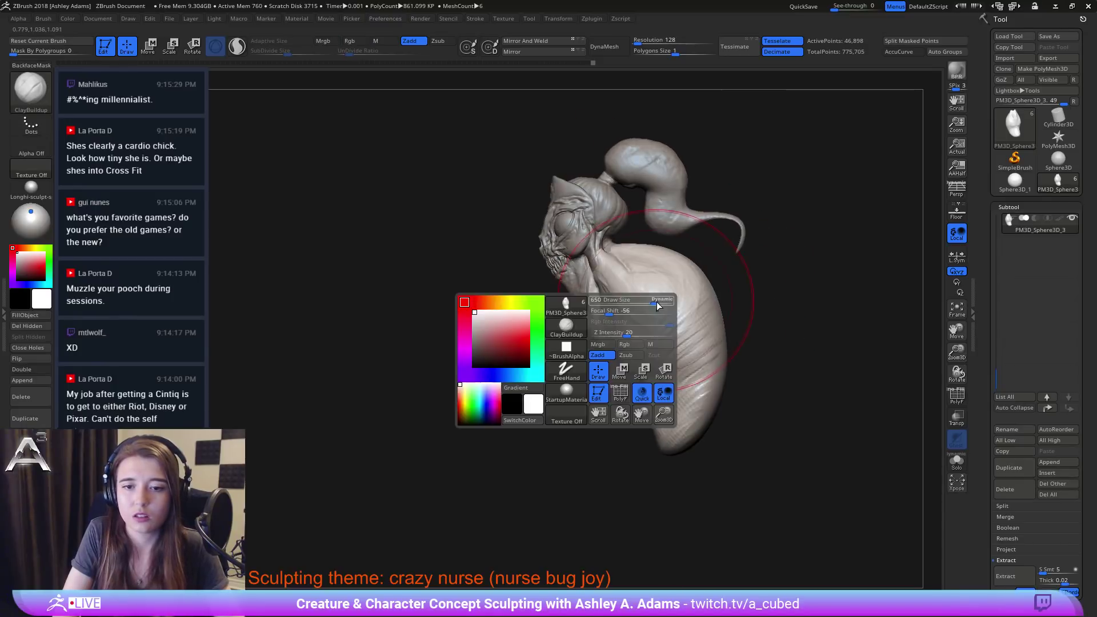
{"action": "mouse_move", "coordinate": [642, 275]}
{"action": "right_mouse_down"}
{"action": "mouse_move", "coordinate": [662, 271]}
{"action": "mouse_move", "coordinate": [643, 309]}
{"action": "mouse_move", "coordinate": [625, 303]}
{"action": "right_mouse_up"}
{"action": "right_click", "coordinate": [630, 262]}
{"action": "right_click", "coordinate": [615, 271]}
{"action": "left_click_drag", "start_coordinate": [615, 271], "coordinate": [602, 262]}
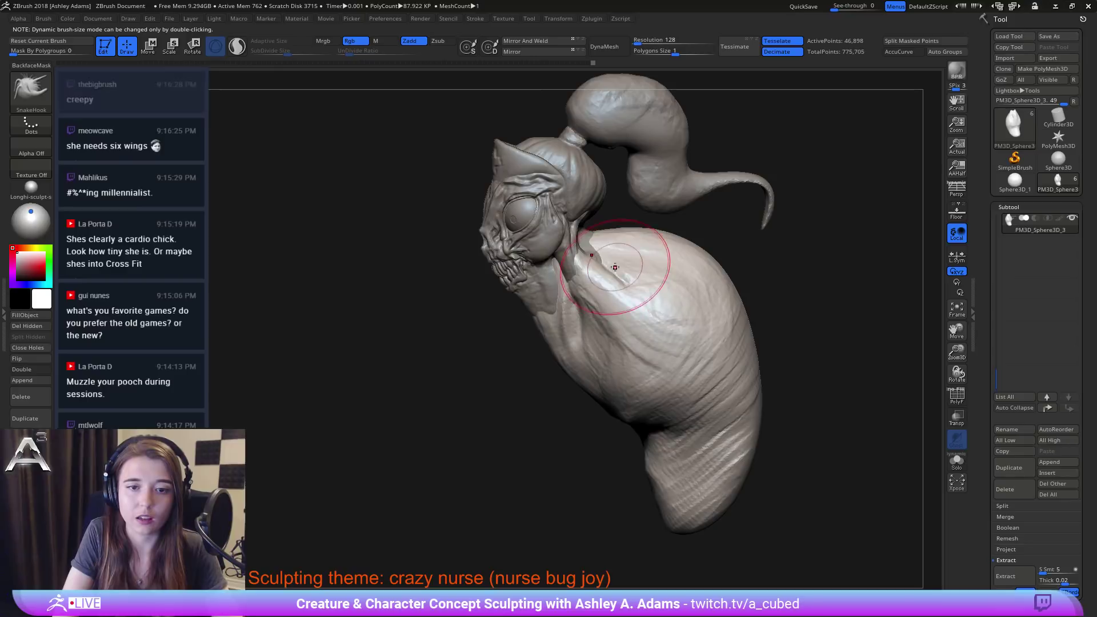
{"action": "right_click", "coordinate": [622, 265]}
{"action": "left_click", "coordinate": [608, 266]}
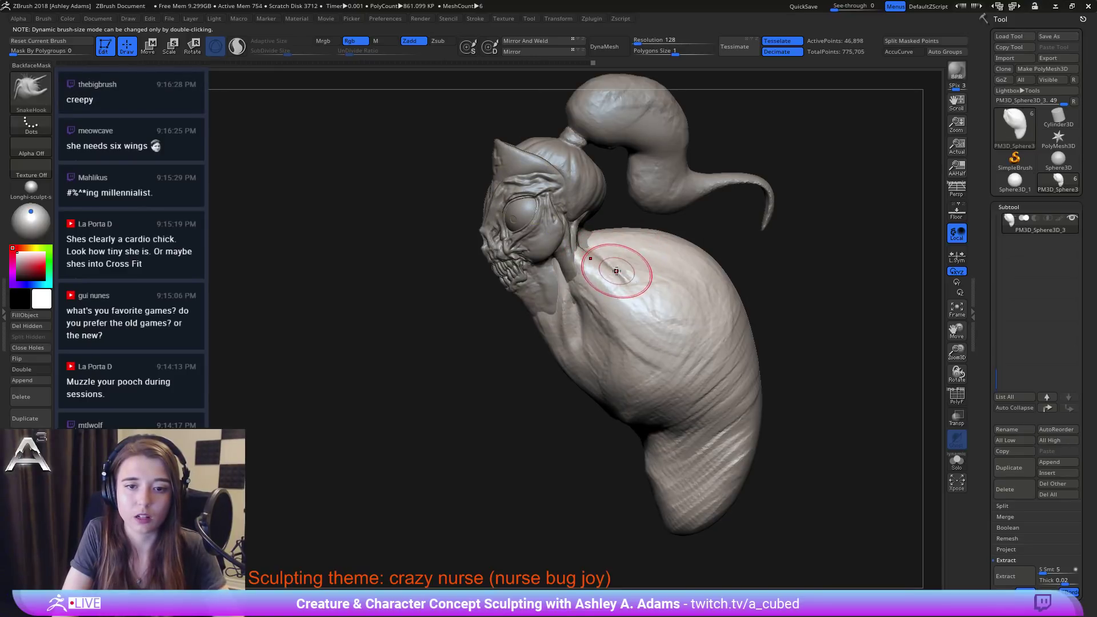
{"action": "left_click_drag", "start_coordinate": [605, 265], "coordinate": [595, 260]}
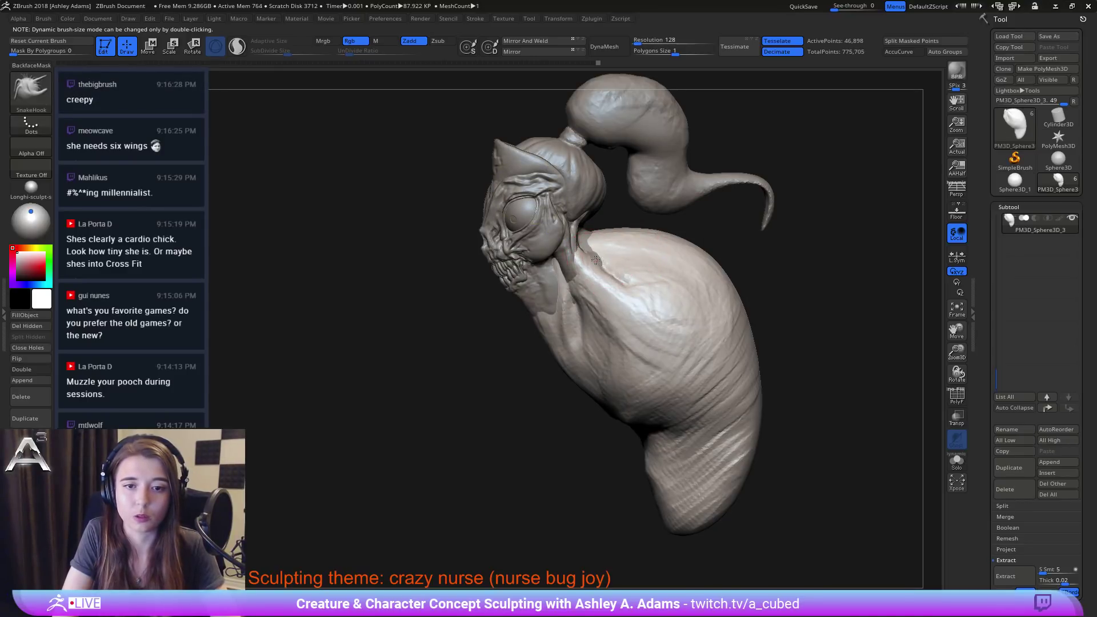
Step: Reselect the torso and refine the ridge sweeping from the neck over the shoulder with SnakeHook
{"action": "left_click", "coordinate": [593, 251], "text": "alt"}
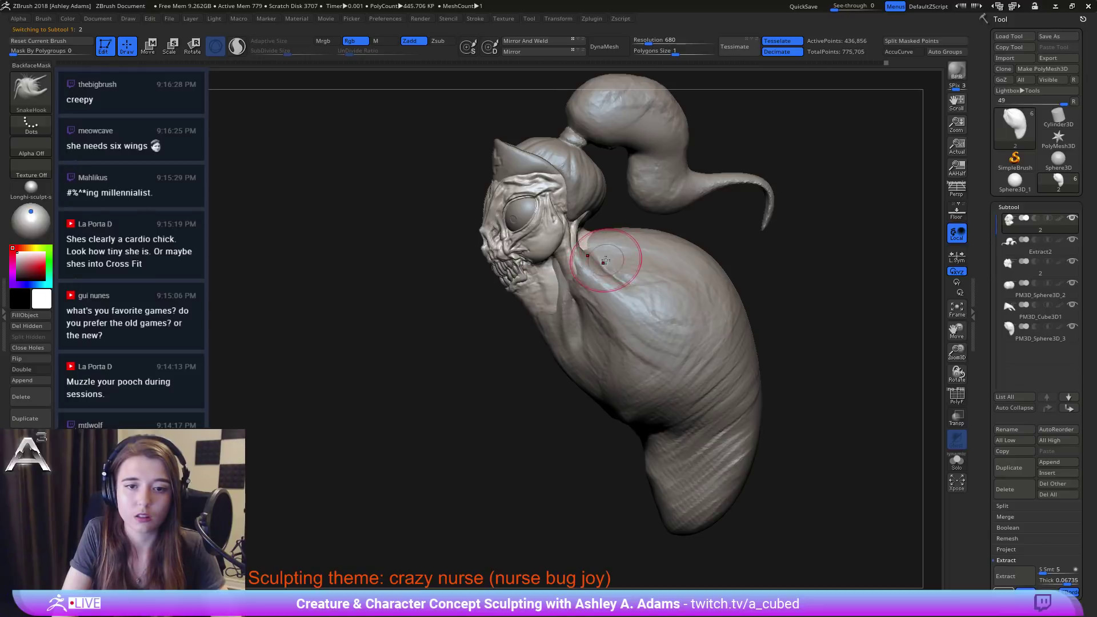
{"action": "left_click", "coordinate": [612, 277], "text": "alt"}
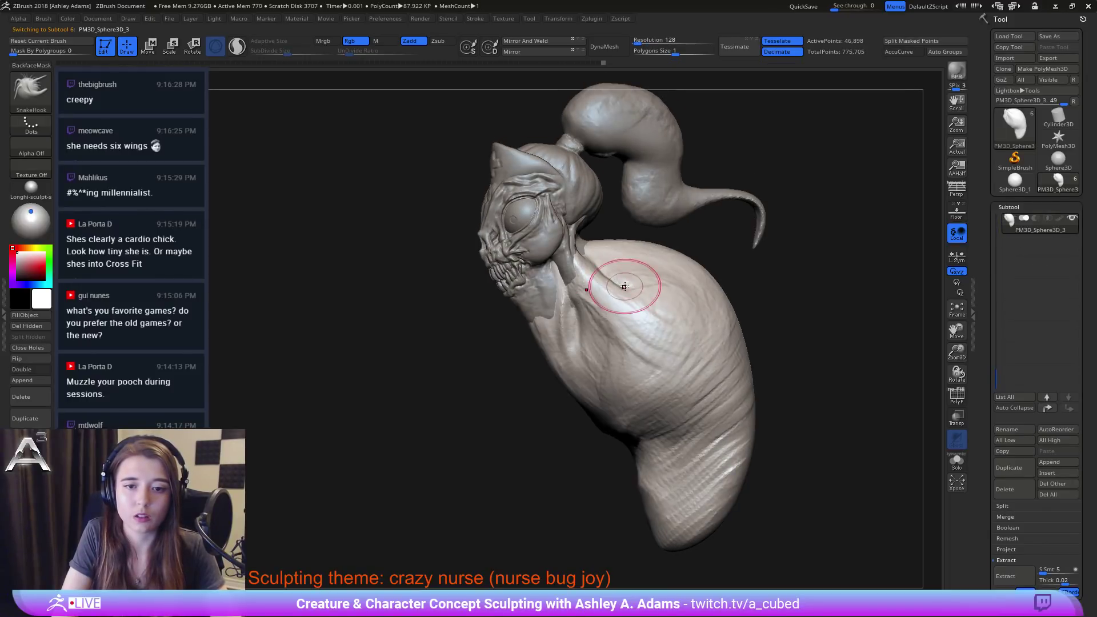
{"action": "left_click_drag", "start_coordinate": [624, 287], "coordinate": [620, 285]}
{"action": "right_click_drag", "start_coordinate": [620, 279], "coordinate": [617, 284]}
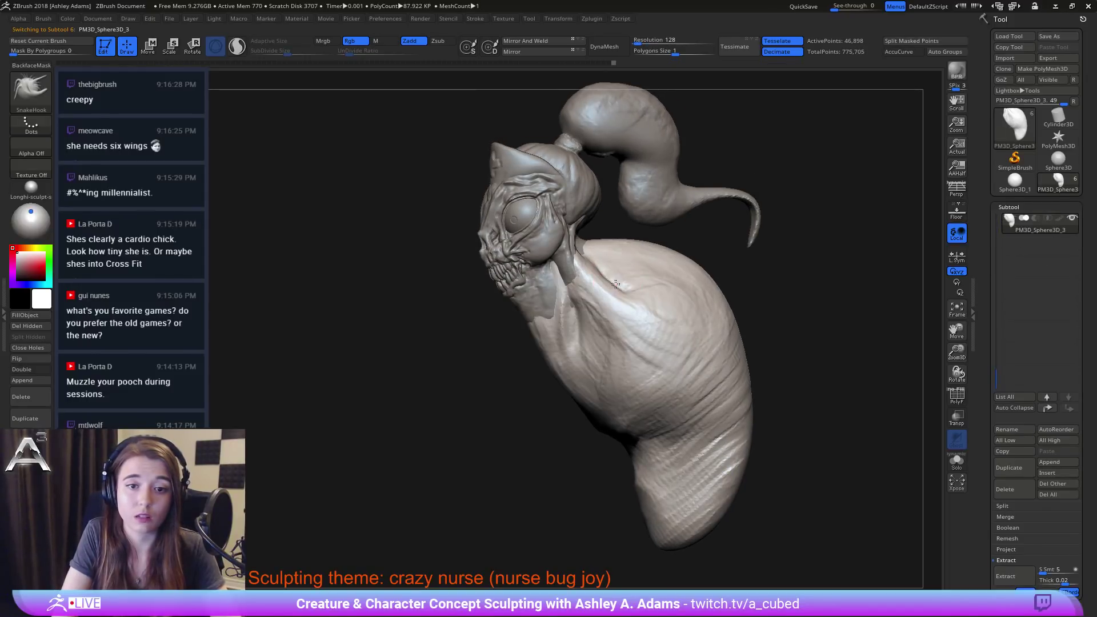
{"action": "left_click", "coordinate": [617, 283]}
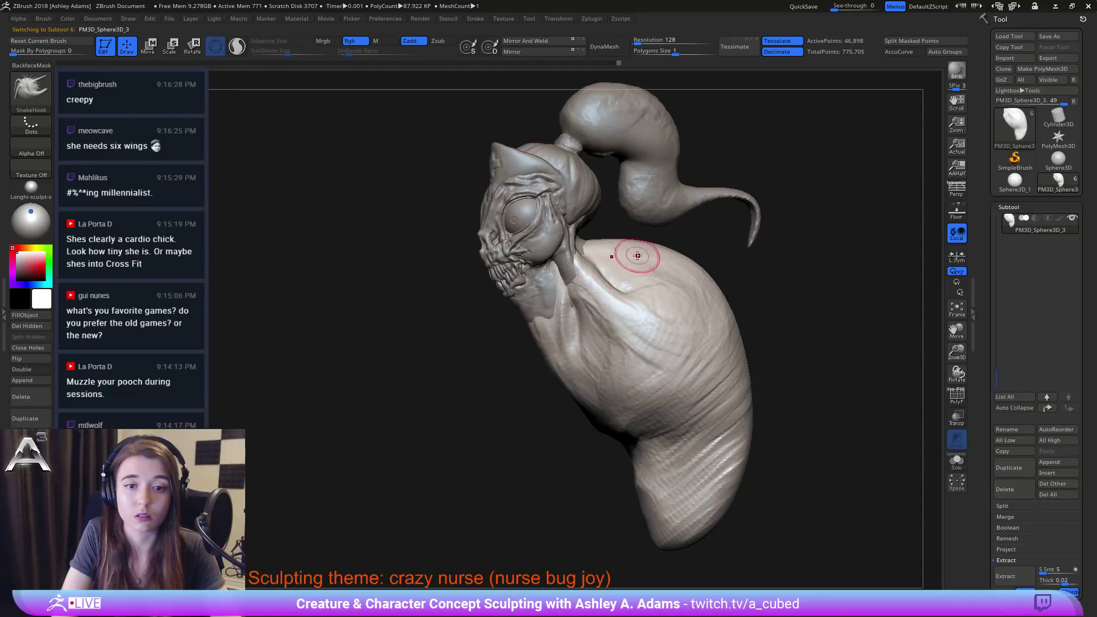
{"action": "mouse_move", "coordinate": [657, 314]}
{"action": "right_mouse_down"}
{"action": "mouse_move", "coordinate": [681, 360]}
{"action": "mouse_move", "coordinate": [637, 297]}
{"action": "right_mouse_up"}
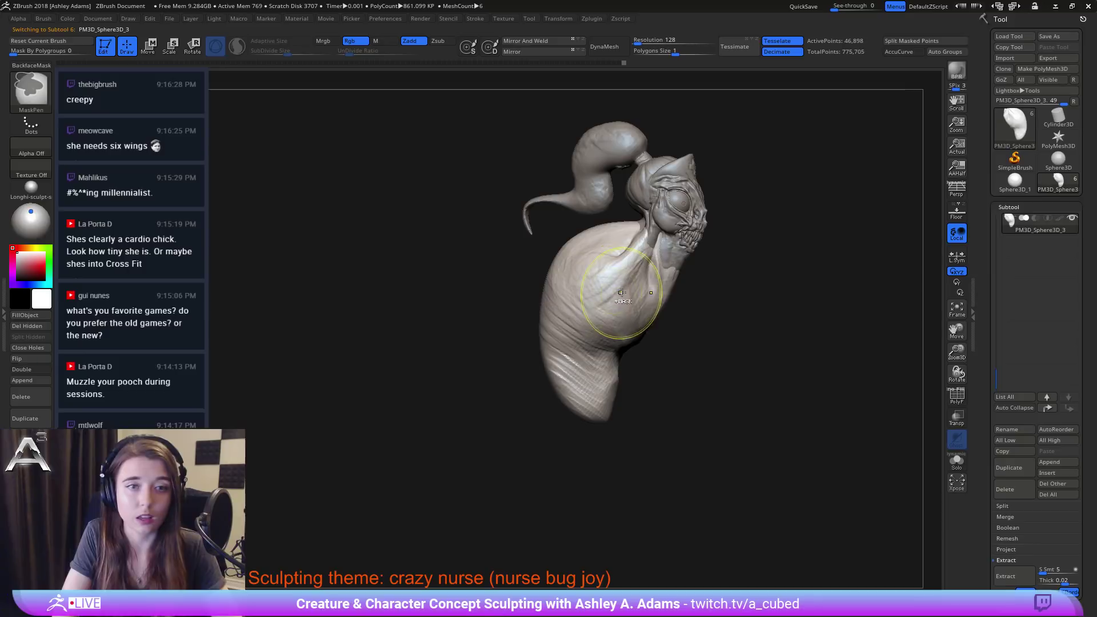
Step: Choose the IMM BParts insert mesh brush for adding body parts to the torso
{"action": "left_click", "coordinate": [1061, 463]}
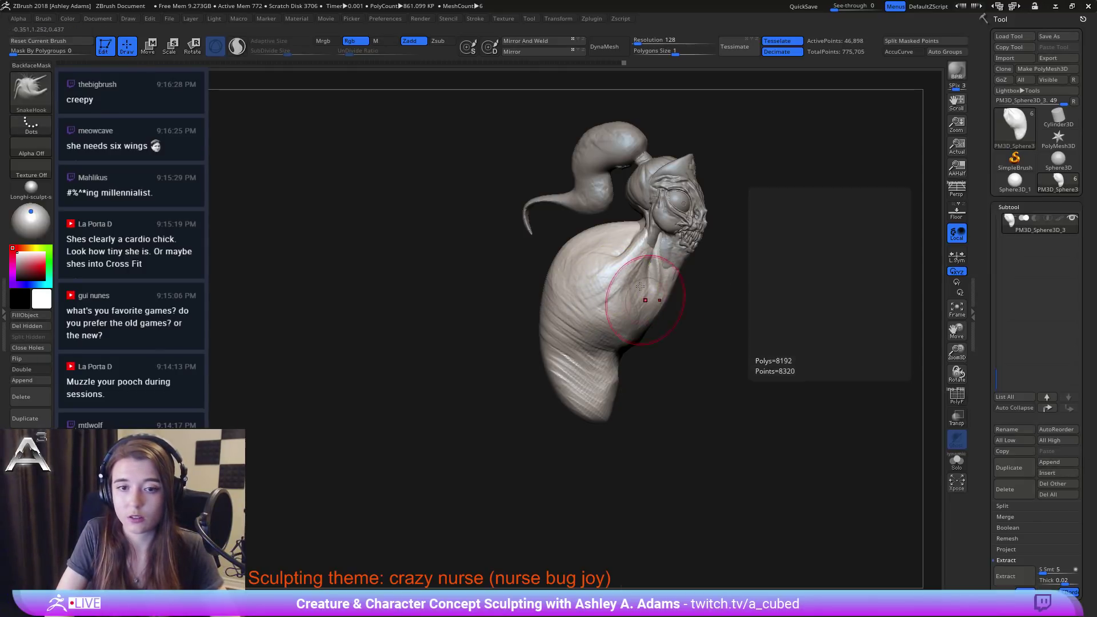
{"action": "left_click", "coordinate": [658, 460]}
{"action": "key", "text": "b"}
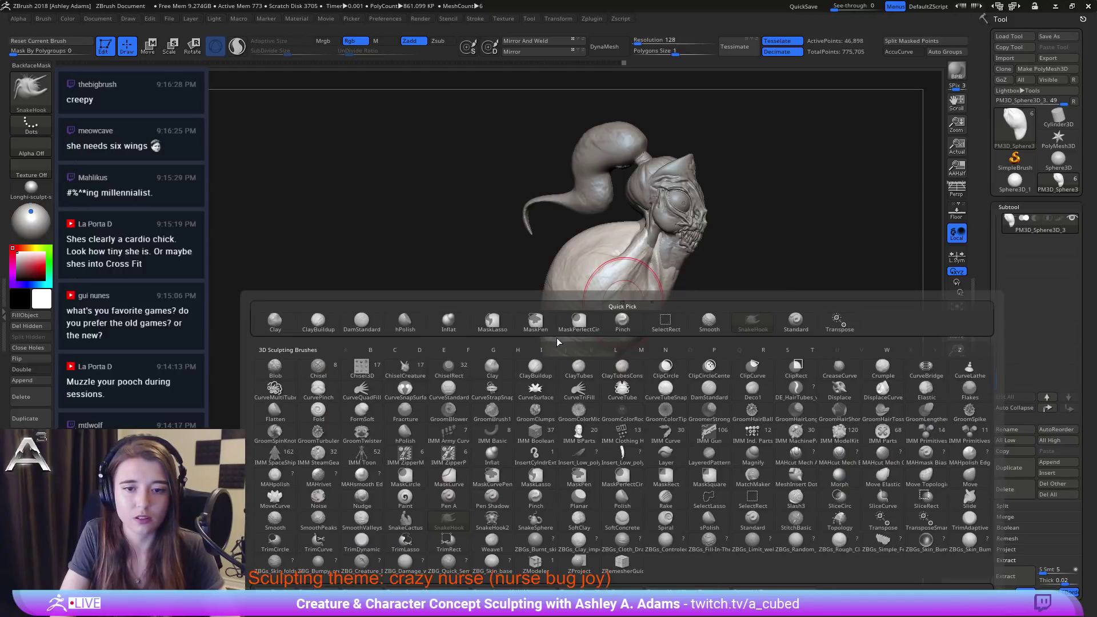
{"action": "key", "text": "i"}
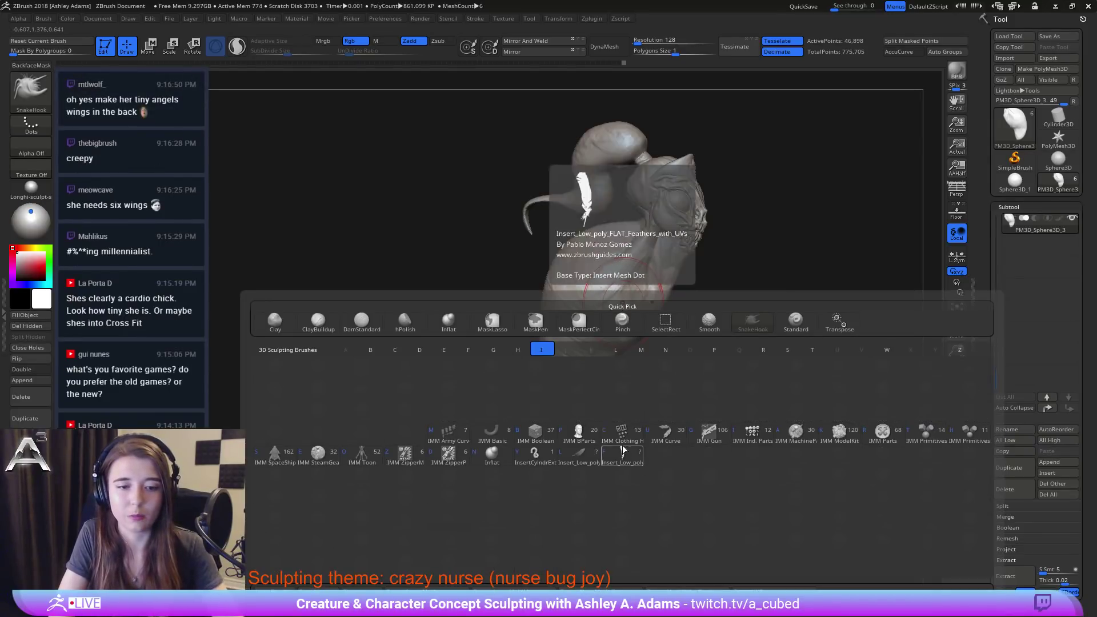
{"action": "left_click", "coordinate": [578, 433]}
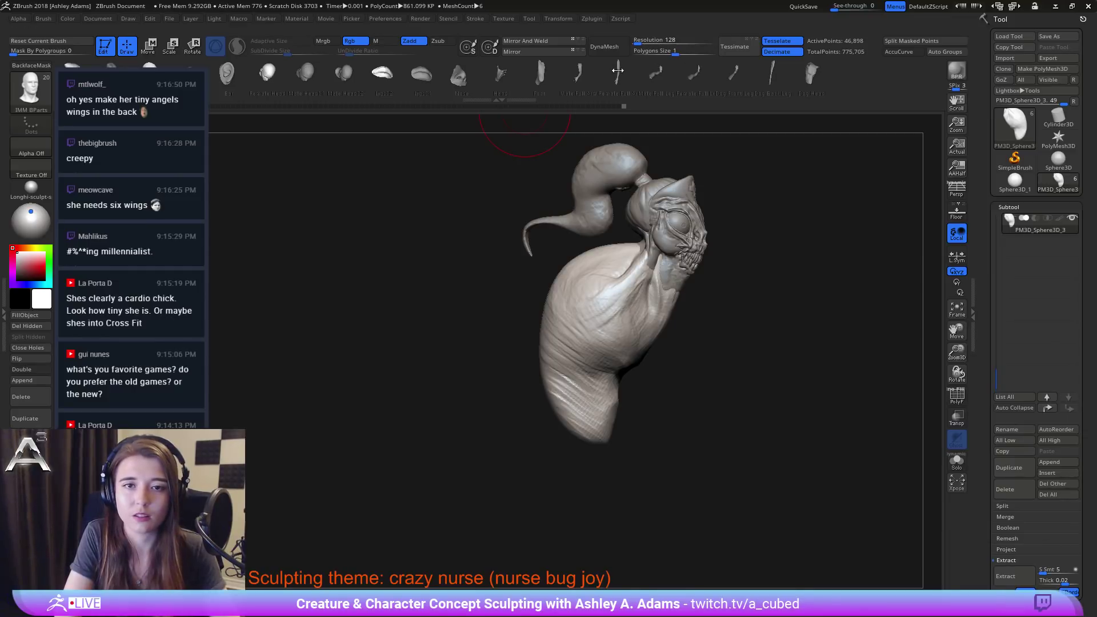
Step: Try inserting a small pair of Male Full Arm meshes at the torso's sides, and undo the insertion
{"action": "left_click_drag", "start_coordinate": [846, 314], "coordinate": [672, 314]}
{"action": "left_click_drag", "start_coordinate": [765, 311], "coordinate": [671, 345]}
{"action": "mouse_move", "coordinate": [765, 235]}
{"action": "left_mouse_down"}
{"action": "mouse_move", "coordinate": [726, 239]}
{"action": "mouse_move", "coordinate": [807, 240]}
{"action": "mouse_move", "coordinate": [765, 229]}
{"action": "mouse_move", "coordinate": [728, 295]}
{"action": "left_mouse_up"}
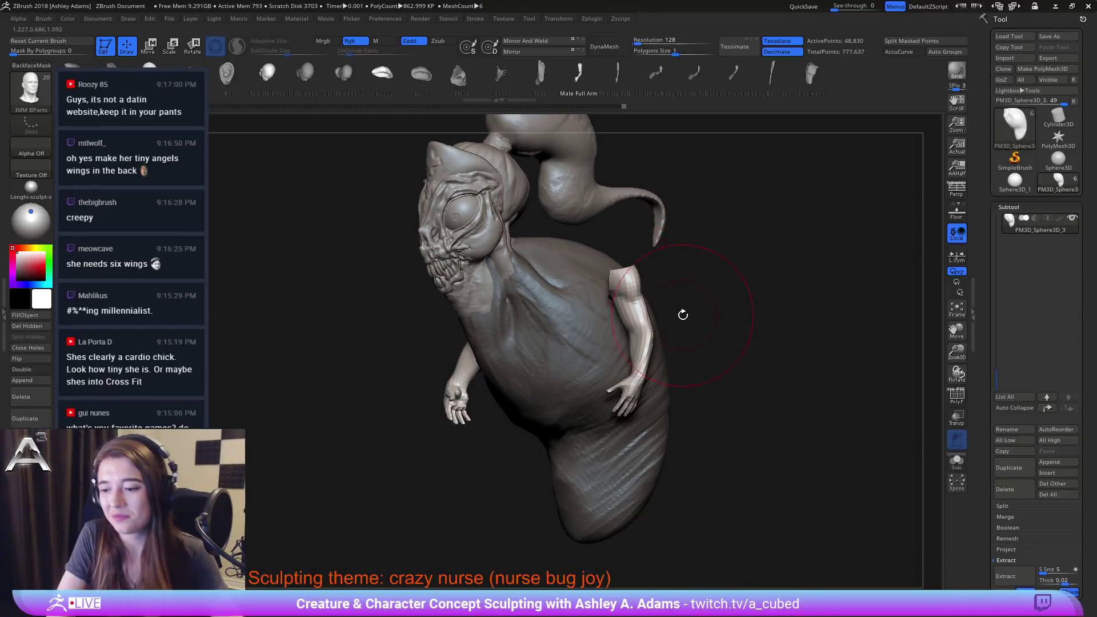
{"action": "left_click_drag", "start_coordinate": [681, 306], "coordinate": [701, 306]}
{"action": "key", "text": "ctrl"}
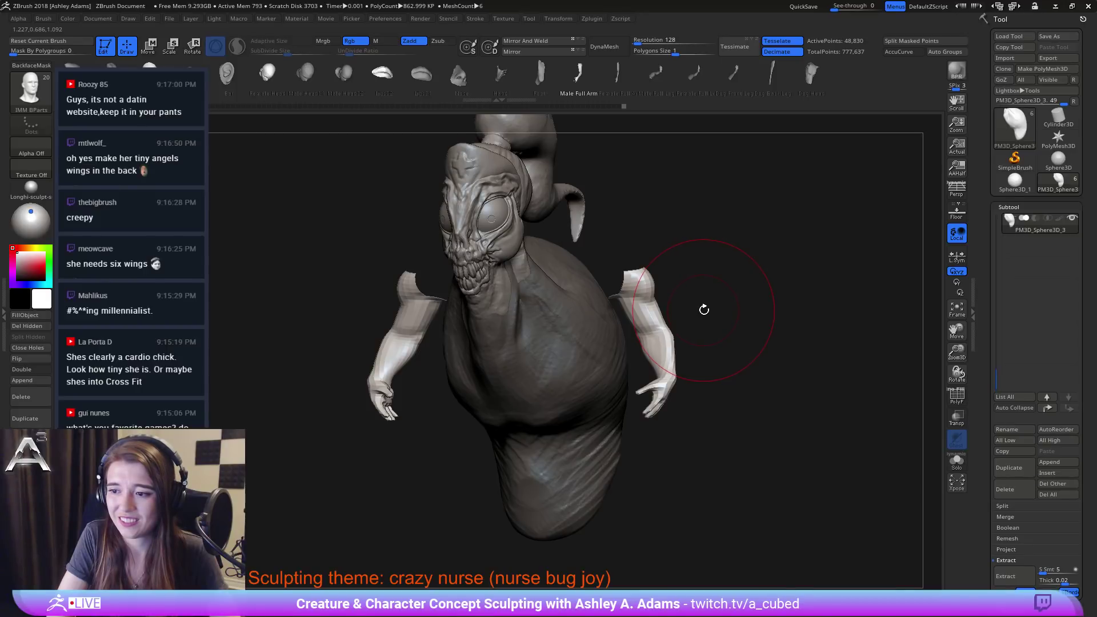
{"action": "key", "text": "ctrl+z"}
Step: Insert a larger mirrored pair of Male Full Arm meshes on the torso's shoulders
{"action": "right_click_drag", "start_coordinate": [595, 368], "coordinate": [599, 335], "text": "ctrl"}
{"action": "right_click_drag", "start_coordinate": [600, 335], "coordinate": [586, 334]}
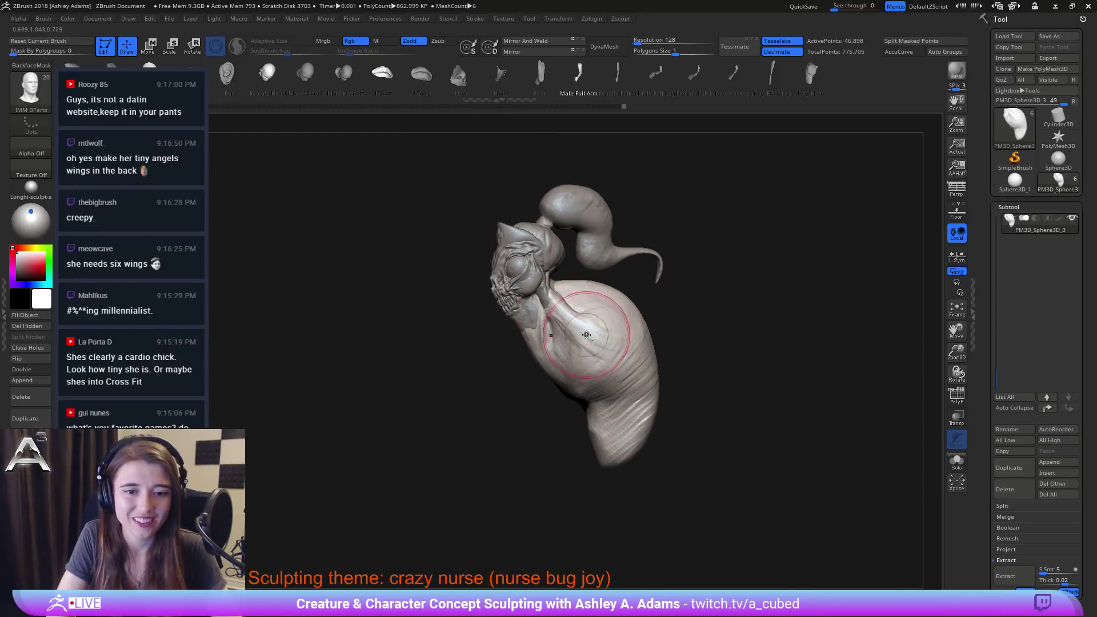
{"action": "left_click_drag", "start_coordinate": [603, 336], "coordinate": [600, 484]}
{"action": "right_click_drag", "start_coordinate": [599, 484], "coordinate": [577, 468]}
Step: Move and rotate the inserted arms with the gizmo to seat them against the torso's shoulders
{"action": "key", "text": "w"}
{"action": "mouse_move", "coordinate": [680, 271]}
{"action": "right_mouse_down"}
{"action": "mouse_move", "coordinate": [662, 266]}
{"action": "mouse_move", "coordinate": [700, 384]}
{"action": "right_mouse_up"}
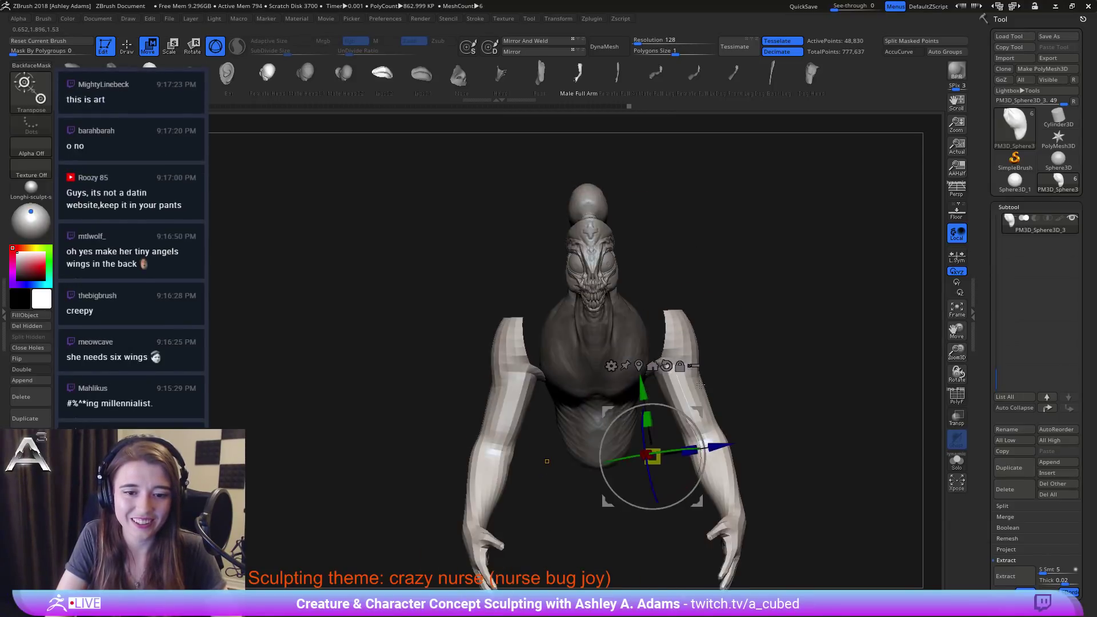
{"action": "left_click_drag", "start_coordinate": [695, 412], "coordinate": [674, 281]}
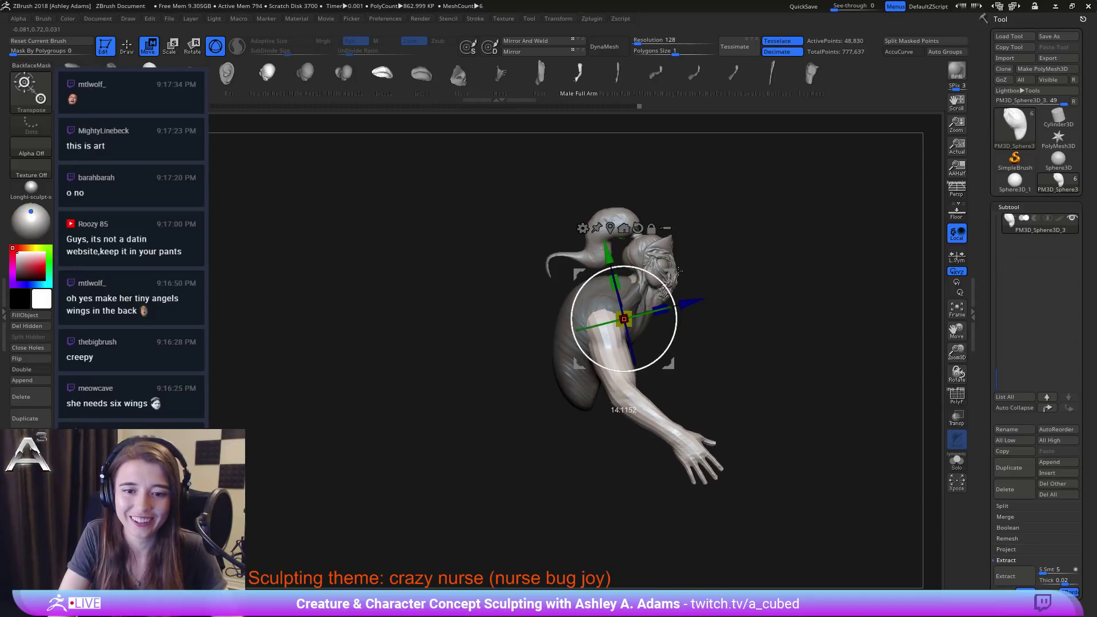
{"action": "left_click_drag", "start_coordinate": [682, 252], "coordinate": [764, 325]}
Step: Rotate the arms forward so the hands reach out in front of the face, undoing and repeating the rotation
{"action": "left_click_drag", "start_coordinate": [663, 448], "coordinate": [674, 289]}
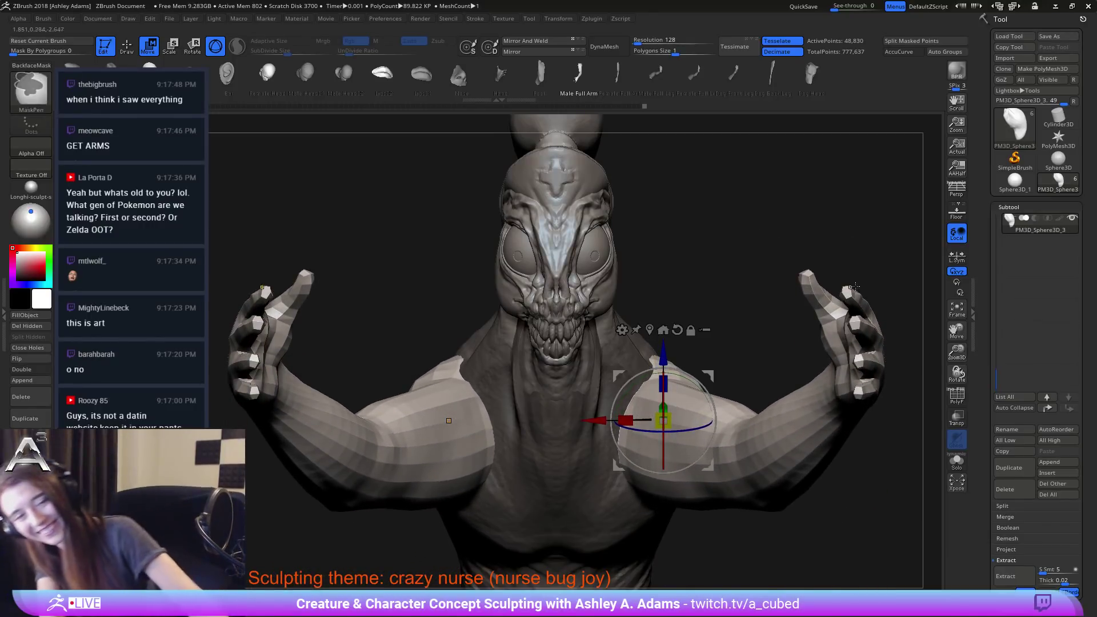
{"action": "key", "text": "ctrl+z"}
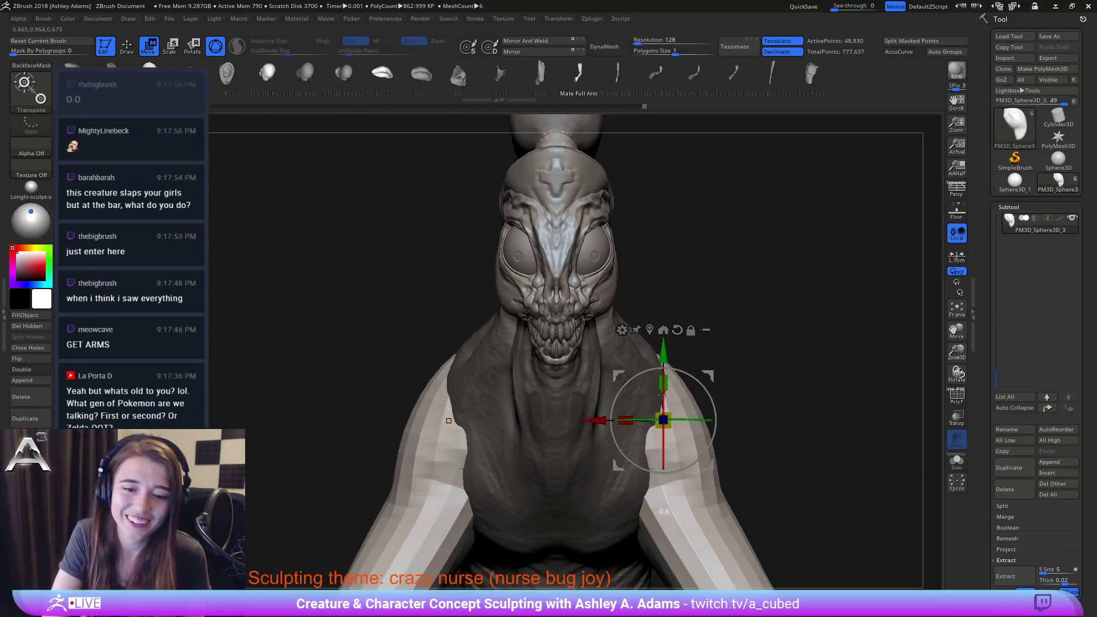
{"action": "left_click_drag", "start_coordinate": [664, 402], "coordinate": [663, 323]}
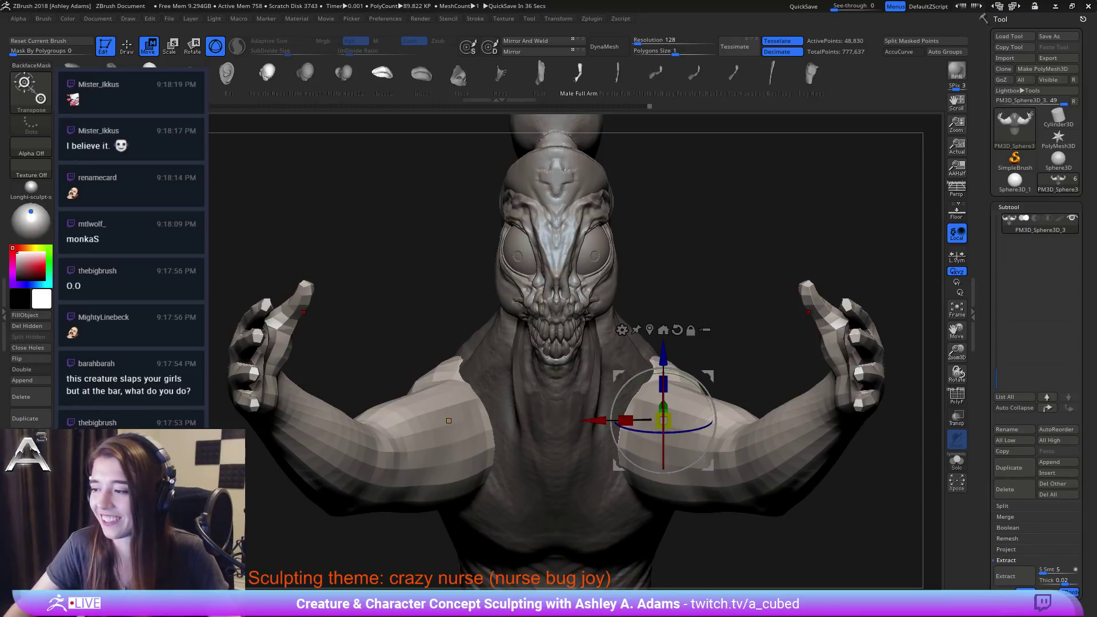
{"action": "left_click_drag", "start_coordinate": [679, 229], "coordinate": [828, 240]}
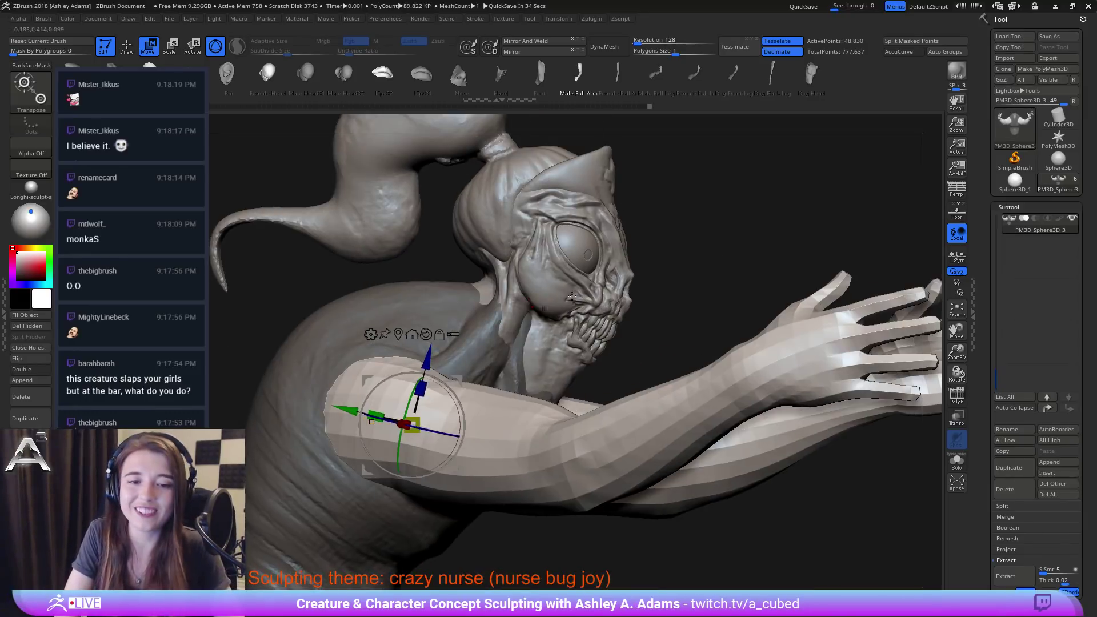
Step: Move the mirrored arms inward with the gizmo from a top view so their shoulders sit against the torso
{"action": "left_click_drag", "start_coordinate": [685, 365], "coordinate": [679, 320], "text": "alt"}
{"action": "mouse_move", "coordinate": [679, 399]}
{"action": "left_mouse_down", "text": "alt"}
{"action": "mouse_move", "coordinate": [657, 220]}
{"action": "mouse_move", "coordinate": [619, 252]}
{"action": "mouse_move", "coordinate": [637, 374]}
{"action": "mouse_move", "coordinate": [540, 259]}
{"action": "mouse_move", "coordinate": [547, 284]}
{"action": "left_mouse_up", "text": "alt"}
{"action": "left_click_drag", "start_coordinate": [539, 245], "coordinate": [542, 198], "text": "alt"}
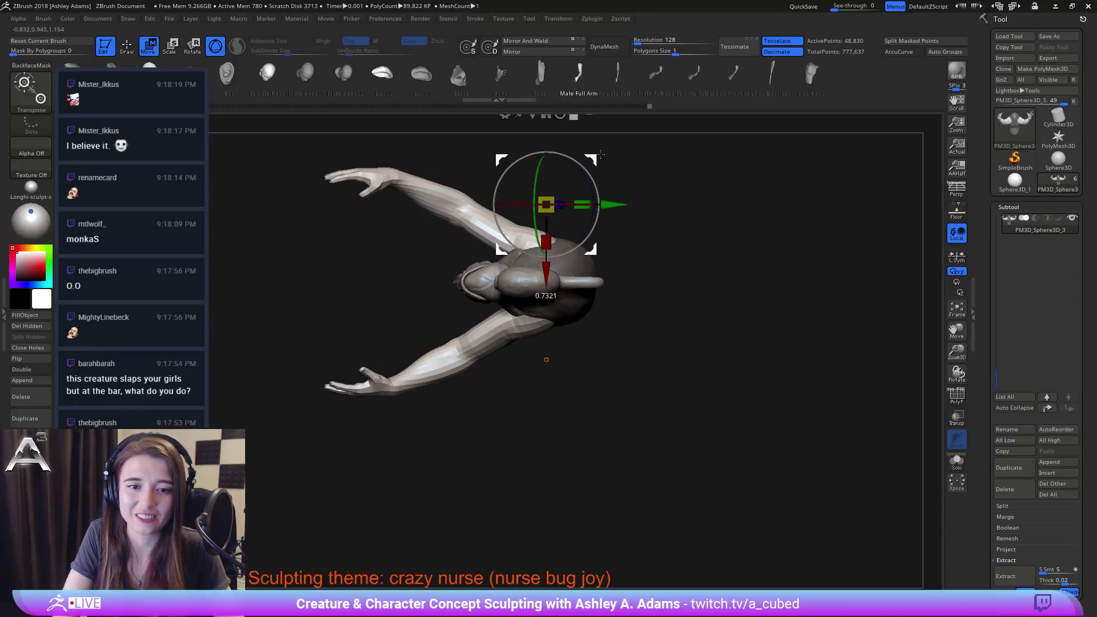
{"action": "left_click_drag", "start_coordinate": [543, 267], "coordinate": [542, 268]}
Step: Leave the transform gizmo and switch to the SnakeHook sculpting brush
{"action": "key", "text": "q"}
{"action": "key", "text": "space"}
{"action": "key", "text": "b"}
{"action": "key", "text": "s"}
{"action": "key", "text": "h"}
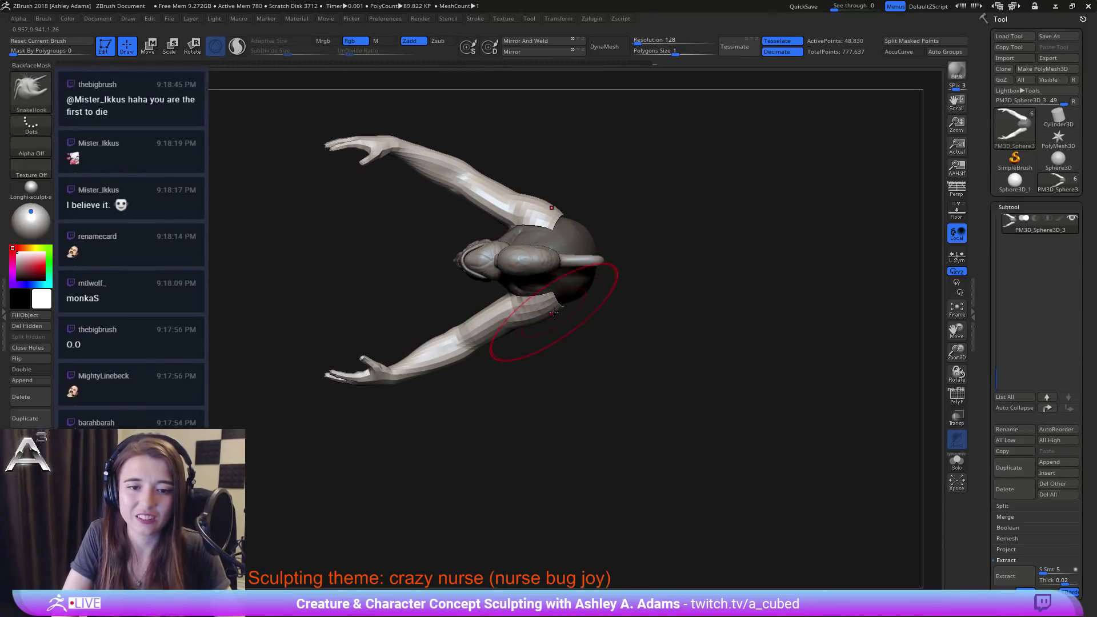
Step: Split the masked head and torso from the unmasked arms into a separate subtool
{"action": "mouse_move", "coordinate": [556, 339]}
{"action": "left_mouse_down"}
{"action": "mouse_move", "coordinate": [612, 255]}
{"action": "mouse_move", "coordinate": [487, 313]}
{"action": "mouse_move", "coordinate": [369, 305]}
{"action": "mouse_move", "coordinate": [465, 276]}
{"action": "mouse_move", "coordinate": [526, 238]}
{"action": "mouse_move", "coordinate": [428, 247]}
{"action": "left_mouse_up"}
{"action": "key", "text": "space"}
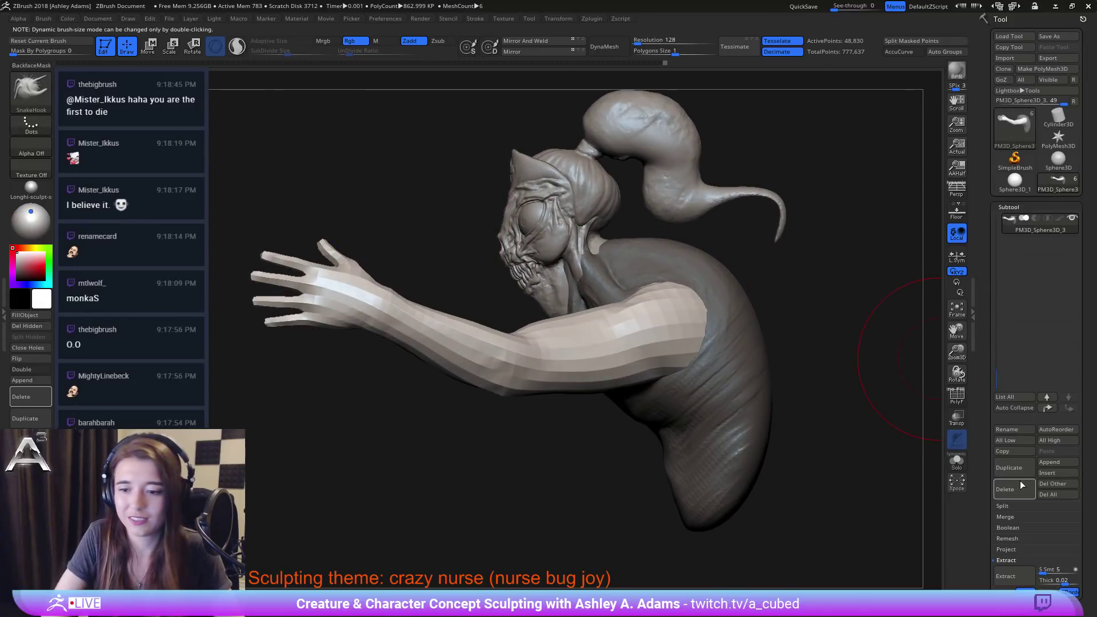
{"action": "left_click_drag", "start_coordinate": [760, 434], "coordinate": [662, 353]}
{"action": "left_click_drag", "start_coordinate": [731, 328], "coordinate": [683, 330]}
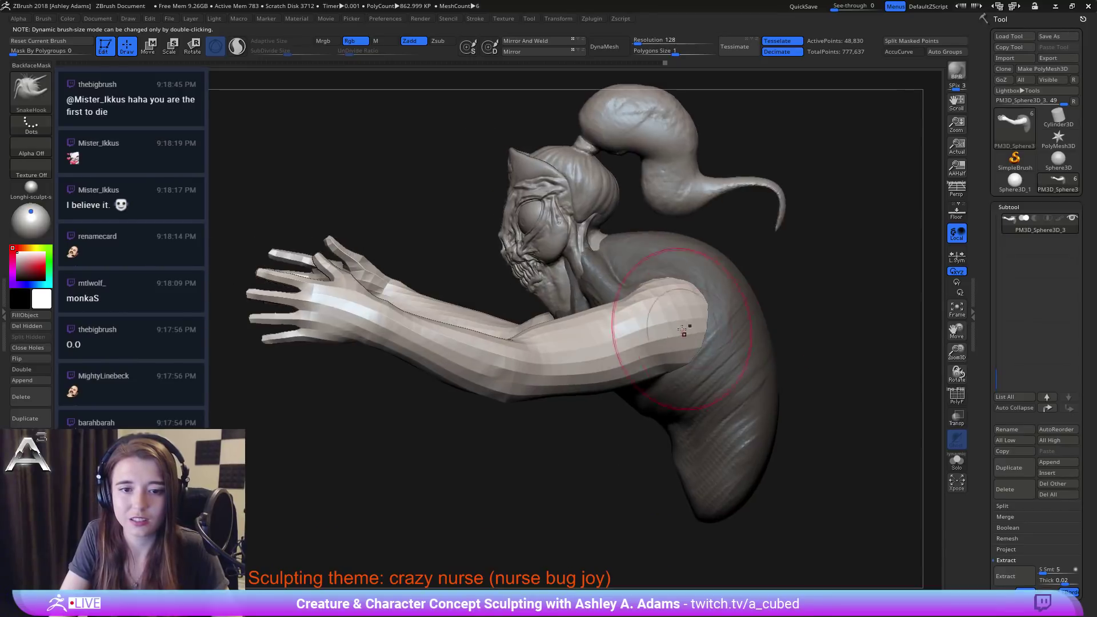
{"action": "left_click", "coordinate": [1004, 506]}
{"action": "left_click", "coordinate": [1016, 563]}
{"action": "left_click_drag", "start_coordinate": [364, 135], "coordinate": [464, 151], "text": "alt"}
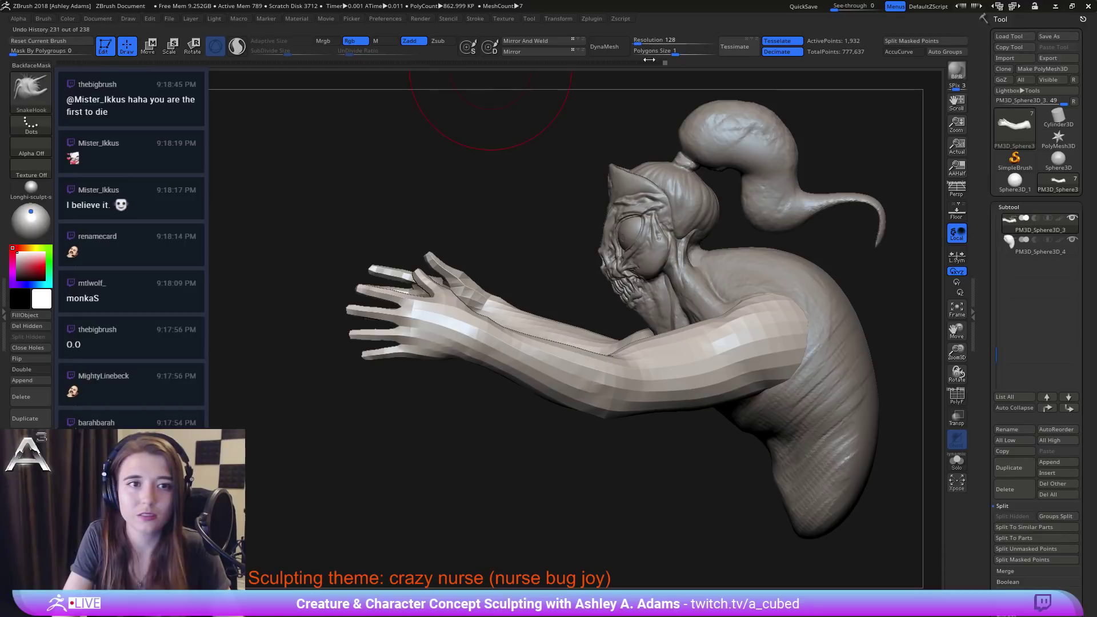
Step: Subdivide the low-poly arms once to smooth their faceted surface
{"action": "left_click", "coordinate": [638, 41]}
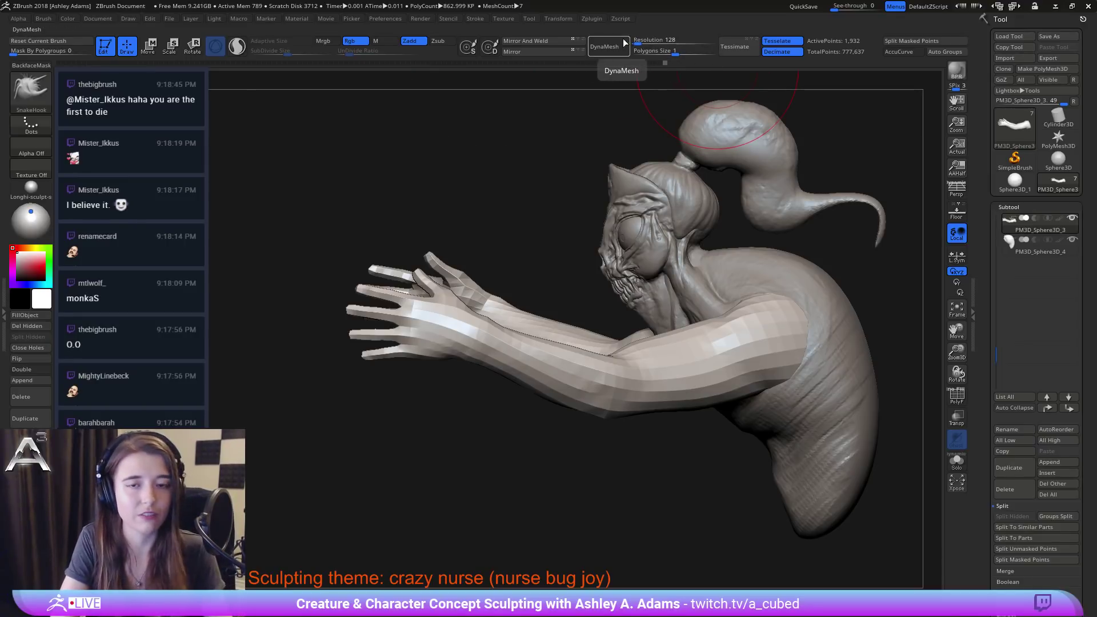
{"action": "left_click_drag", "start_coordinate": [514, 257], "coordinate": [324, 256]}
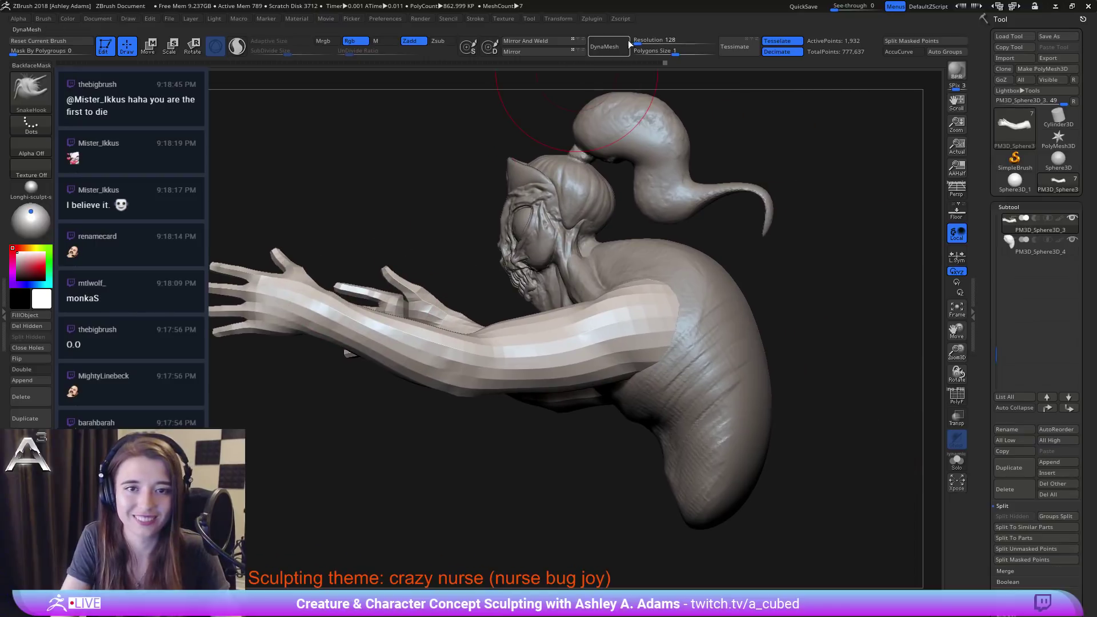
{"action": "left_click", "coordinate": [606, 47]}
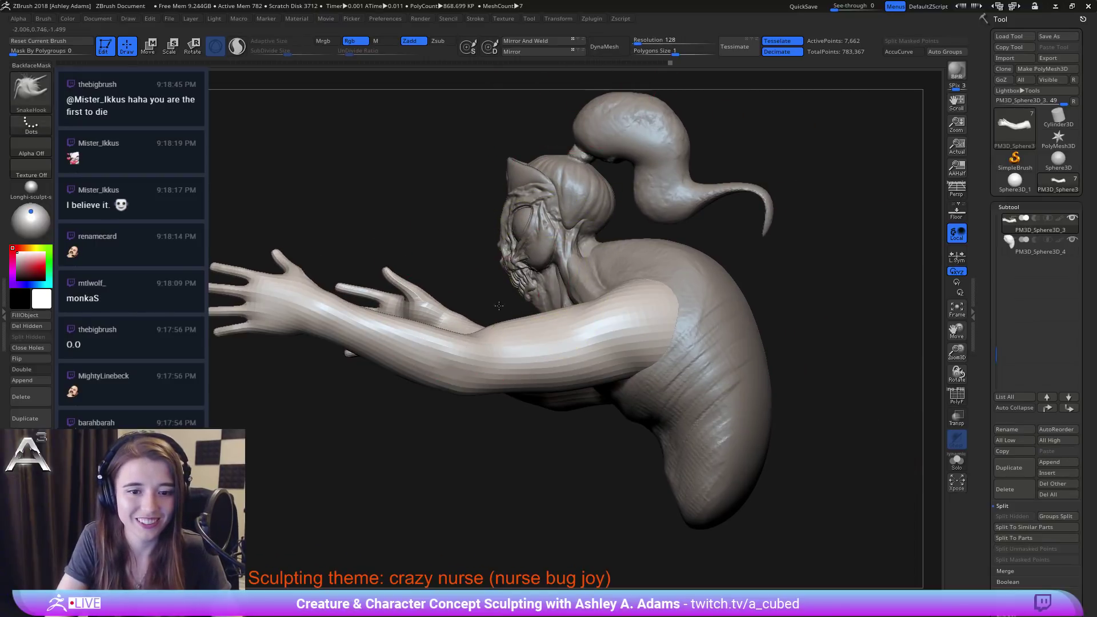
Step: Slim the forearms, elbows and upper arms by pulling their contours inward with SnakeHook
{"action": "right_click_drag", "start_coordinate": [499, 306], "coordinate": [483, 325]}
{"action": "right_click", "coordinate": [481, 343]}
{"action": "mouse_move", "coordinate": [659, 301]}
{"action": "right_mouse_down"}
{"action": "mouse_move", "coordinate": [485, 345]}
{"action": "mouse_move", "coordinate": [483, 308]}
{"action": "mouse_move", "coordinate": [484, 327]}
{"action": "right_mouse_up"}
{"action": "left_click_drag", "start_coordinate": [482, 299], "coordinate": [482, 304]}
{"action": "right_click_drag", "start_coordinate": [479, 293], "coordinate": [392, 264]}
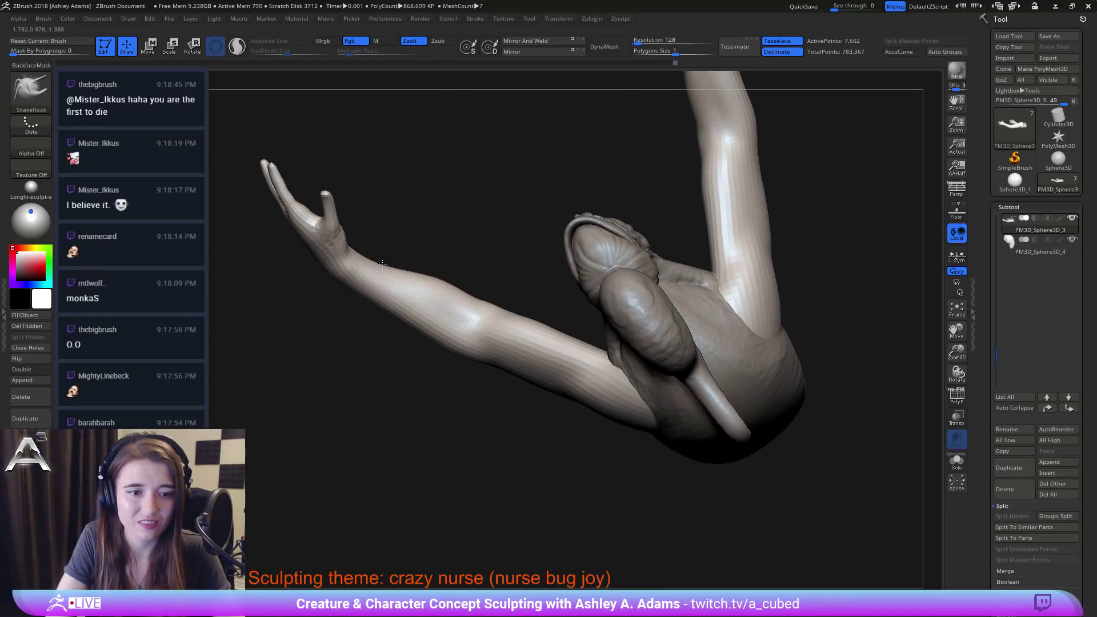
{"action": "right_click_drag", "start_coordinate": [510, 199], "coordinate": [659, 224]}
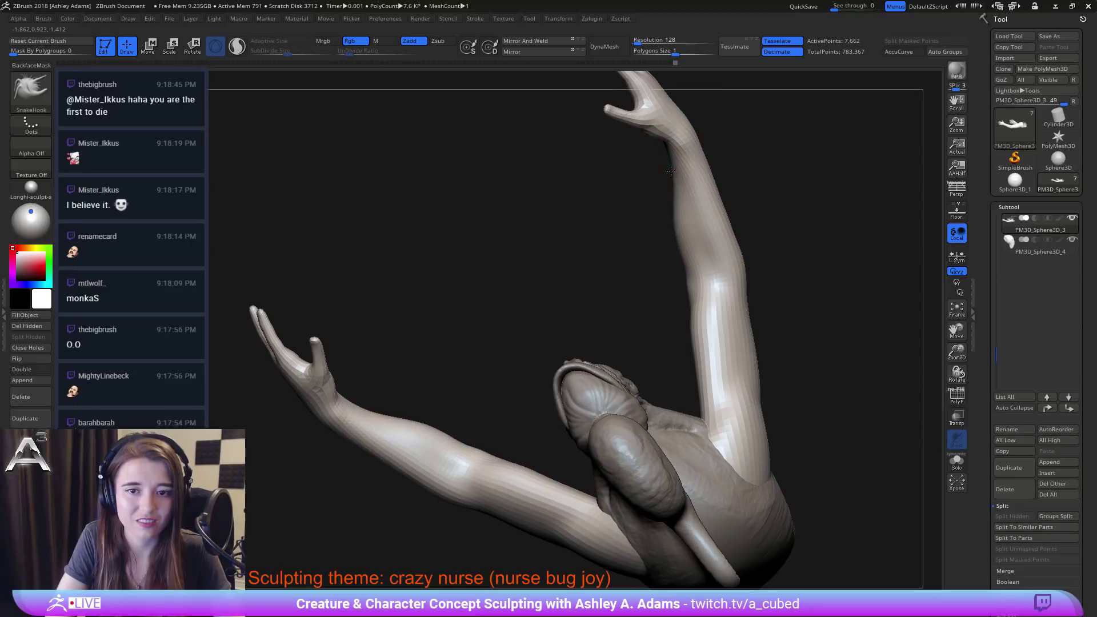
{"action": "left_click_drag", "start_coordinate": [670, 170], "coordinate": [676, 173]}
{"action": "left_click_drag", "start_coordinate": [690, 292], "coordinate": [697, 297]}
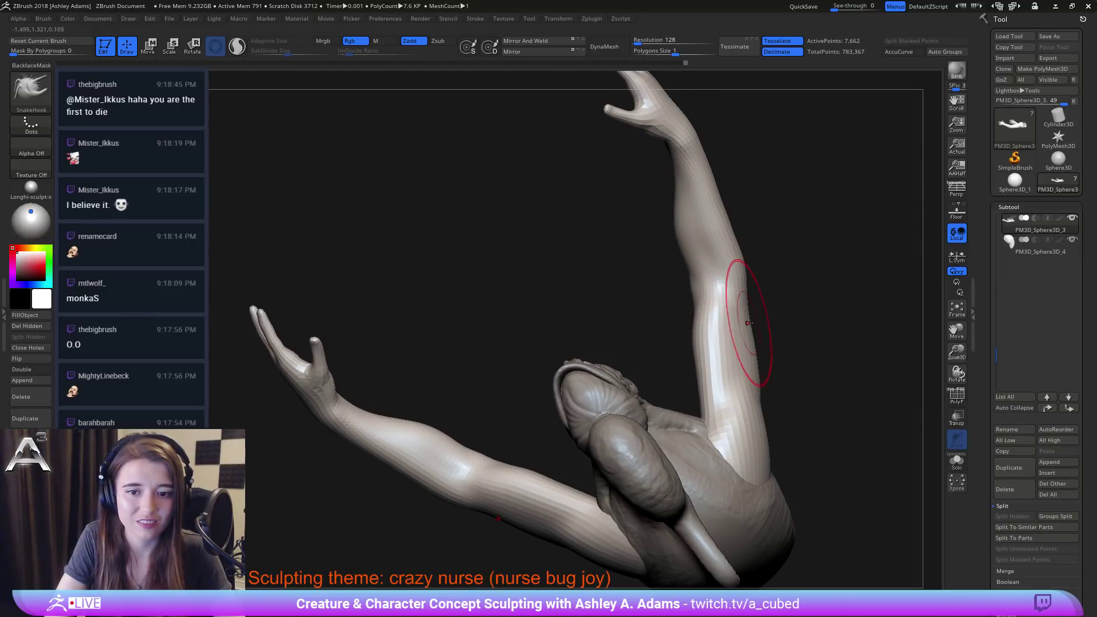
{"action": "left_click_drag", "start_coordinate": [748, 323], "coordinate": [742, 325]}
{"action": "left_click_drag", "start_coordinate": [701, 404], "coordinate": [709, 400]}
Step: Adjust the underside of the upper arms and elbows with SnakeHook pulls from the side
{"action": "right_click_drag", "start_coordinate": [695, 392], "coordinate": [657, 302]}
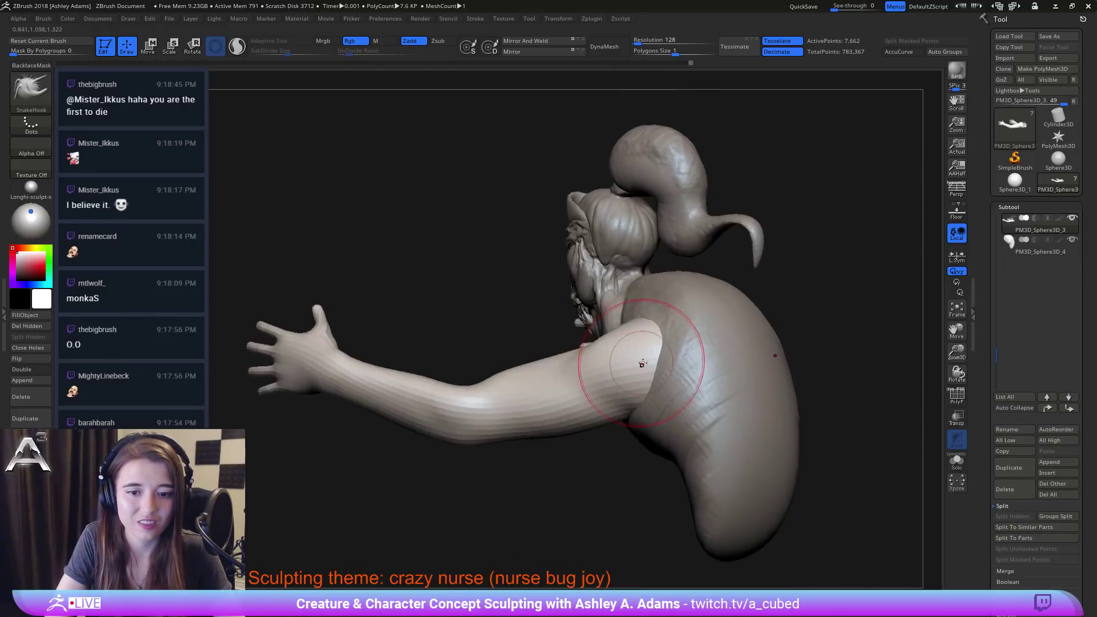
{"action": "right_click_drag", "start_coordinate": [642, 363], "coordinate": [617, 300]}
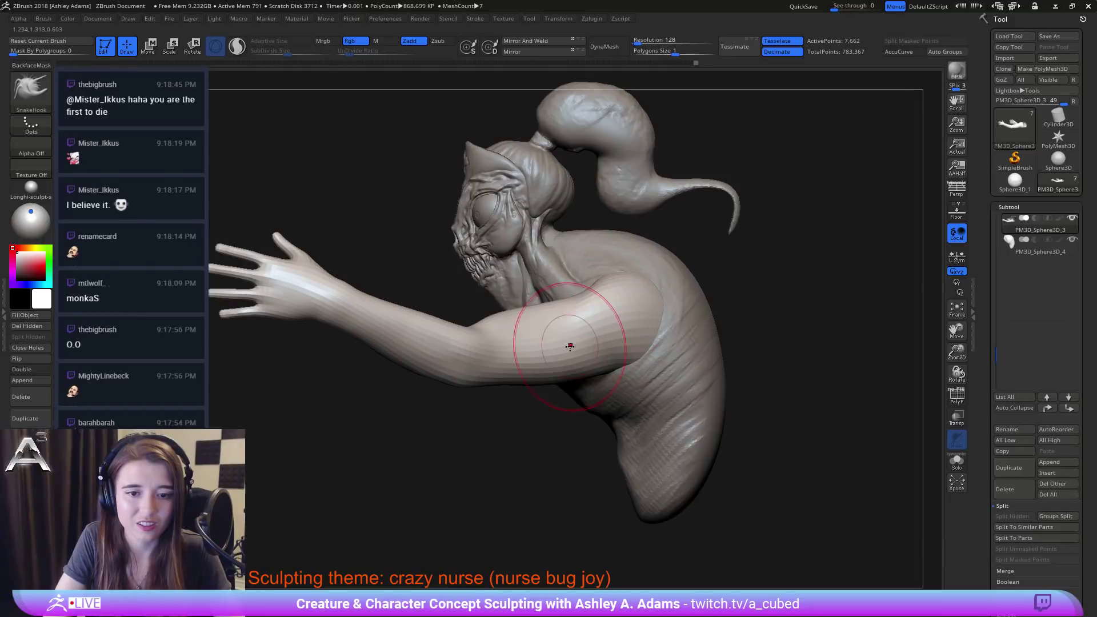
{"action": "mouse_move", "coordinate": [603, 379]}
{"action": "left_mouse_down"}
{"action": "mouse_move", "coordinate": [601, 366]}
{"action": "mouse_move", "coordinate": [554, 372]}
{"action": "left_mouse_up"}
{"action": "mouse_move", "coordinate": [449, 384]}
{"action": "left_mouse_down"}
{"action": "mouse_move", "coordinate": [461, 389]}
{"action": "mouse_move", "coordinate": [474, 366]}
{"action": "mouse_move", "coordinate": [454, 372]}
{"action": "mouse_move", "coordinate": [453, 322]}
{"action": "mouse_move", "coordinate": [496, 261]}
{"action": "mouse_move", "coordinate": [455, 259]}
{"action": "left_mouse_up"}
{"action": "mouse_move", "coordinate": [450, 238]}
{"action": "right_mouse_down"}
{"action": "mouse_move", "coordinate": [479, 222]}
{"action": "mouse_move", "coordinate": [464, 201]}
{"action": "right_mouse_up"}
{"action": "mouse_move", "coordinate": [464, 201]}
{"action": "right_mouse_down"}
{"action": "mouse_move", "coordinate": [475, 294]}
{"action": "mouse_move", "coordinate": [503, 258]}
{"action": "mouse_move", "coordinate": [486, 240]}
{"action": "mouse_move", "coordinate": [536, 250]}
{"action": "right_mouse_up"}
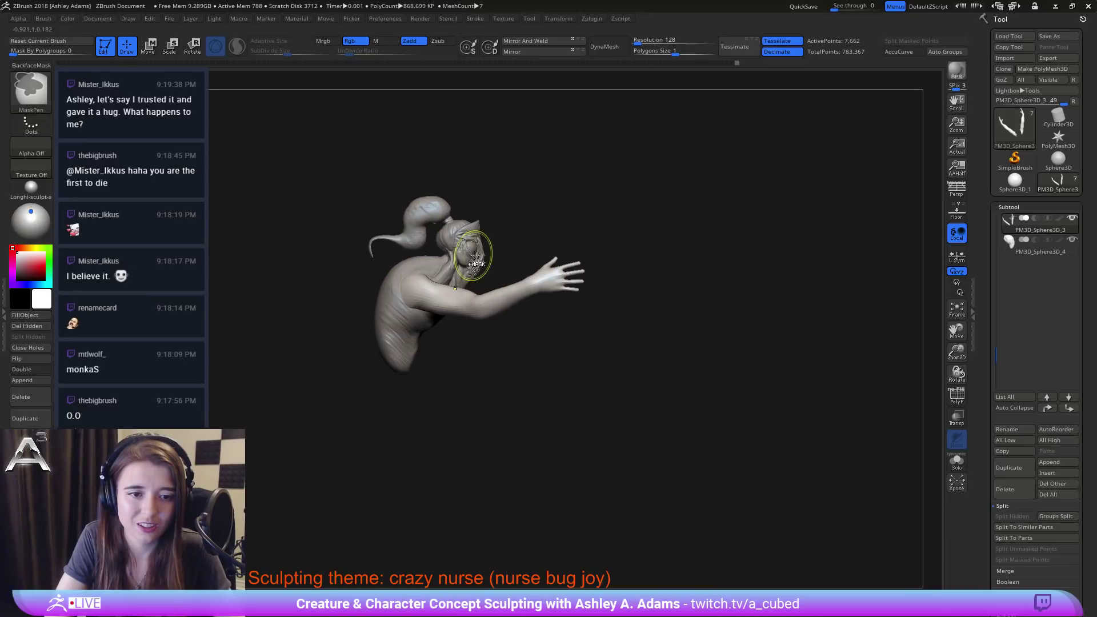
Step: Pull the shoulders' rear and upper edges back over the torso and shape the armpits and front shoulder contours
{"action": "right_click_drag", "start_coordinate": [470, 252], "coordinate": [464, 309], "text": "ctrl"}
{"action": "mouse_move", "coordinate": [363, 261]}
{"action": "left_mouse_down"}
{"action": "mouse_move", "coordinate": [369, 249]}
{"action": "mouse_move", "coordinate": [344, 251]}
{"action": "left_mouse_up"}
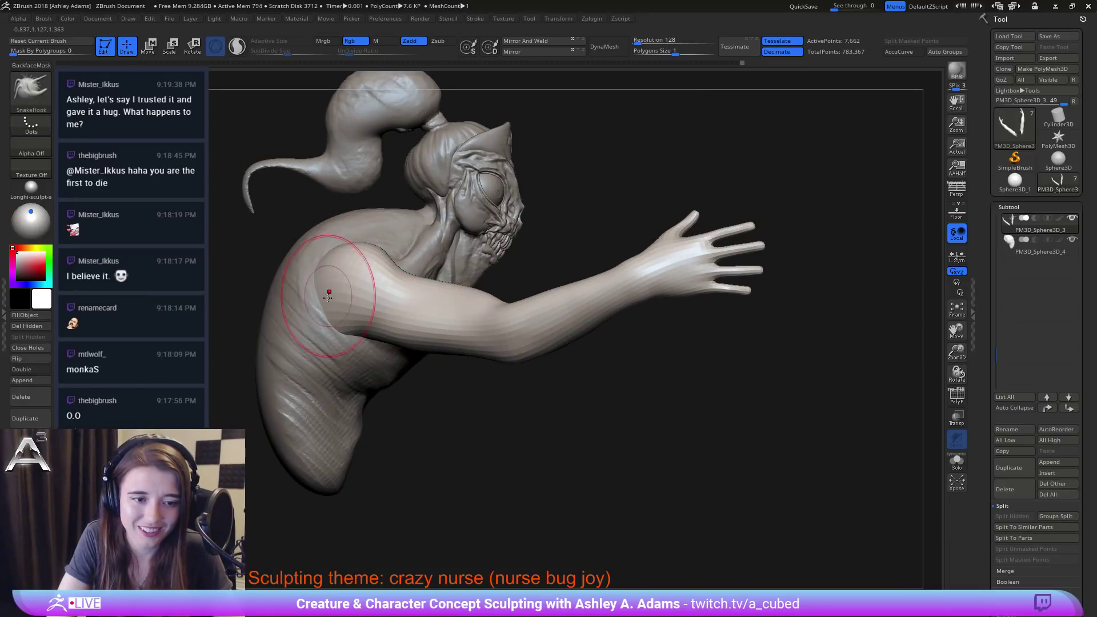
{"action": "left_click_drag", "start_coordinate": [336, 316], "coordinate": [334, 308]}
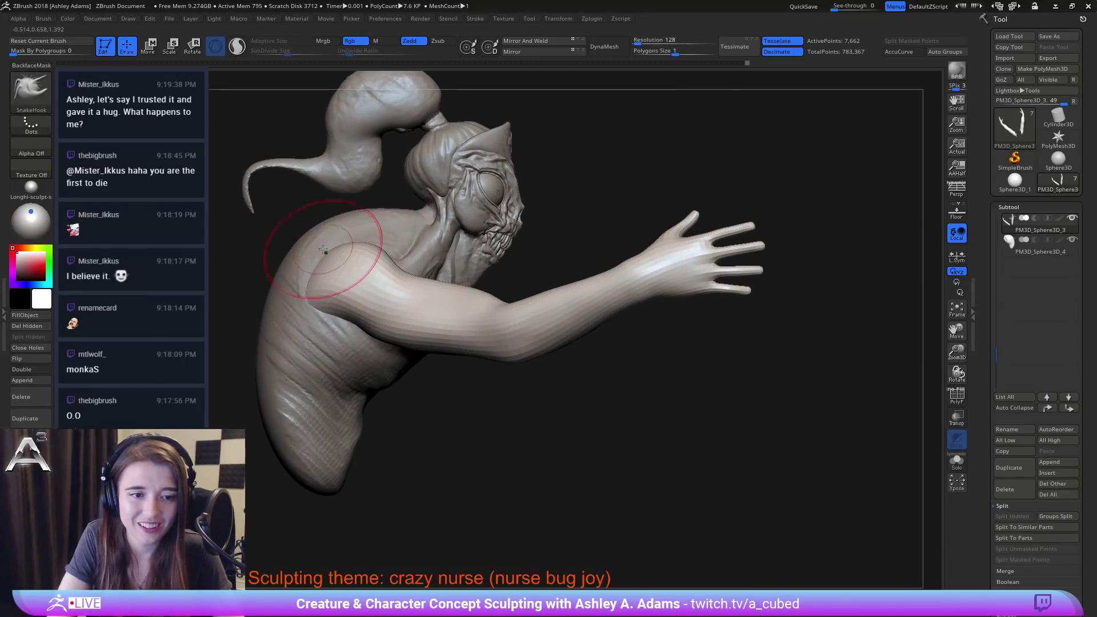
{"action": "left_click_drag", "start_coordinate": [360, 242], "coordinate": [336, 234]}
{"action": "left_click_drag", "start_coordinate": [317, 272], "coordinate": [312, 266]}
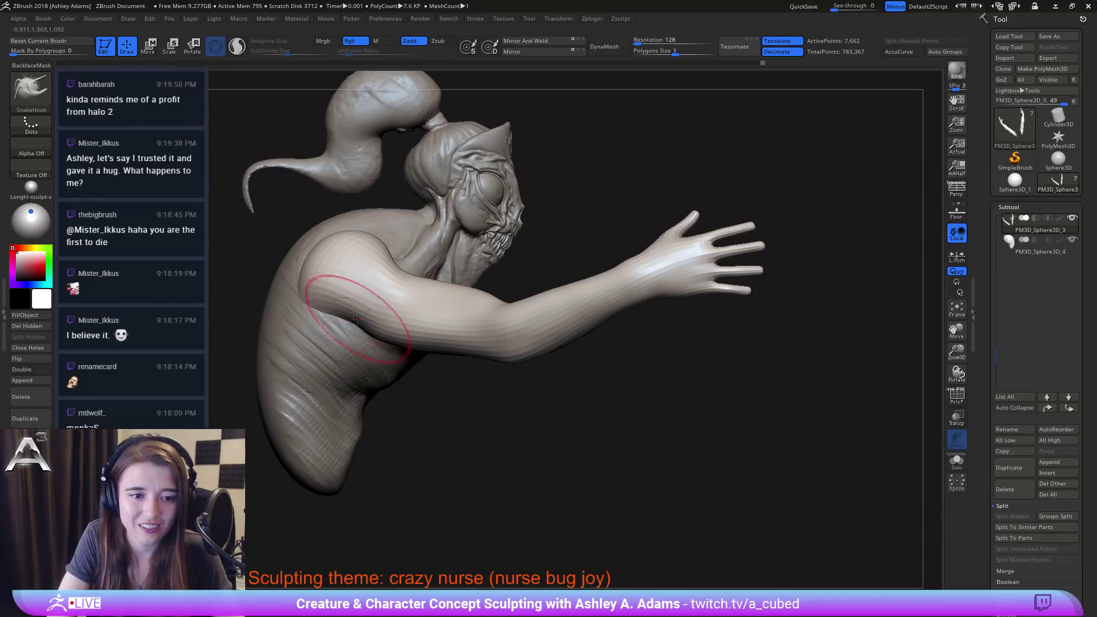
{"action": "left_click_drag", "start_coordinate": [357, 319], "coordinate": [371, 329]}
{"action": "mouse_move", "coordinate": [398, 282]}
{"action": "left_mouse_down"}
{"action": "mouse_move", "coordinate": [402, 268]}
{"action": "mouse_move", "coordinate": [414, 275]}
{"action": "left_mouse_up"}
Step: Refine the upper arms' contours down to the elbows, working from above and from the side
{"action": "mouse_move", "coordinate": [402, 311]}
{"action": "right_mouse_down"}
{"action": "mouse_move", "coordinate": [373, 287]}
{"action": "mouse_move", "coordinate": [392, 313]}
{"action": "mouse_move", "coordinate": [397, 281]}
{"action": "mouse_move", "coordinate": [427, 324]}
{"action": "right_mouse_up"}
{"action": "right_click", "coordinate": [427, 324]}
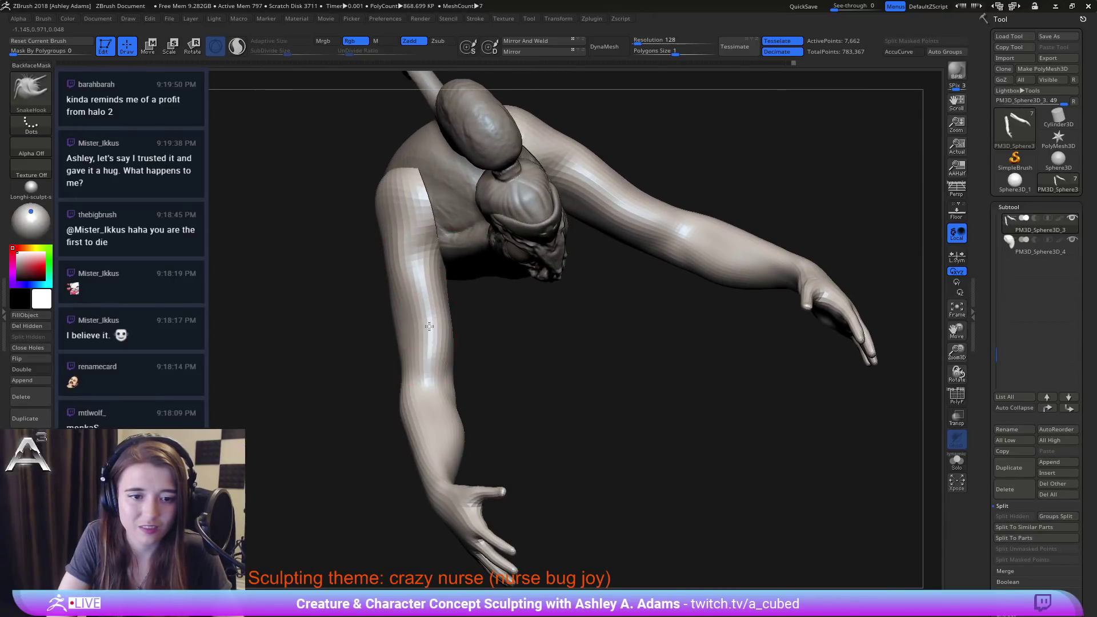
{"action": "left_click_drag", "start_coordinate": [441, 317], "coordinate": [433, 321]}
{"action": "mouse_move", "coordinate": [436, 372]}
{"action": "right_mouse_down"}
{"action": "mouse_move", "coordinate": [486, 297]}
{"action": "mouse_move", "coordinate": [526, 274]}
{"action": "mouse_move", "coordinate": [521, 262]}
{"action": "mouse_move", "coordinate": [538, 356]}
{"action": "right_mouse_up"}
{"action": "left_click_drag", "start_coordinate": [600, 362], "coordinate": [583, 346], "text": "shift"}
{"action": "right_click_drag", "start_coordinate": [585, 409], "coordinate": [565, 347], "text": "alt"}
{"action": "mouse_move", "coordinate": [546, 343]}
{"action": "left_mouse_down"}
{"action": "mouse_move", "coordinate": [538, 356]}
{"action": "mouse_move", "coordinate": [606, 365]}
{"action": "left_mouse_up"}
{"action": "right_click_drag", "start_coordinate": [486, 361], "coordinate": [551, 354]}
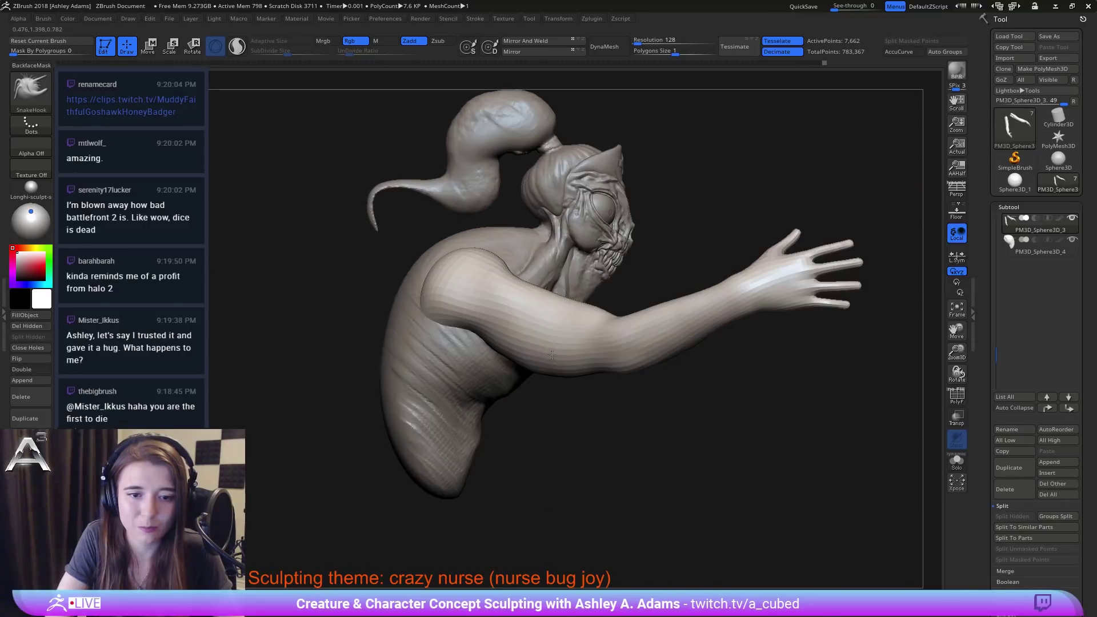
Step: Adjust the brush size and reshape the lower edge of the upper arms from the armpit toward the elbow
{"action": "key", "text": "space"}
{"action": "key", "text": "space"}
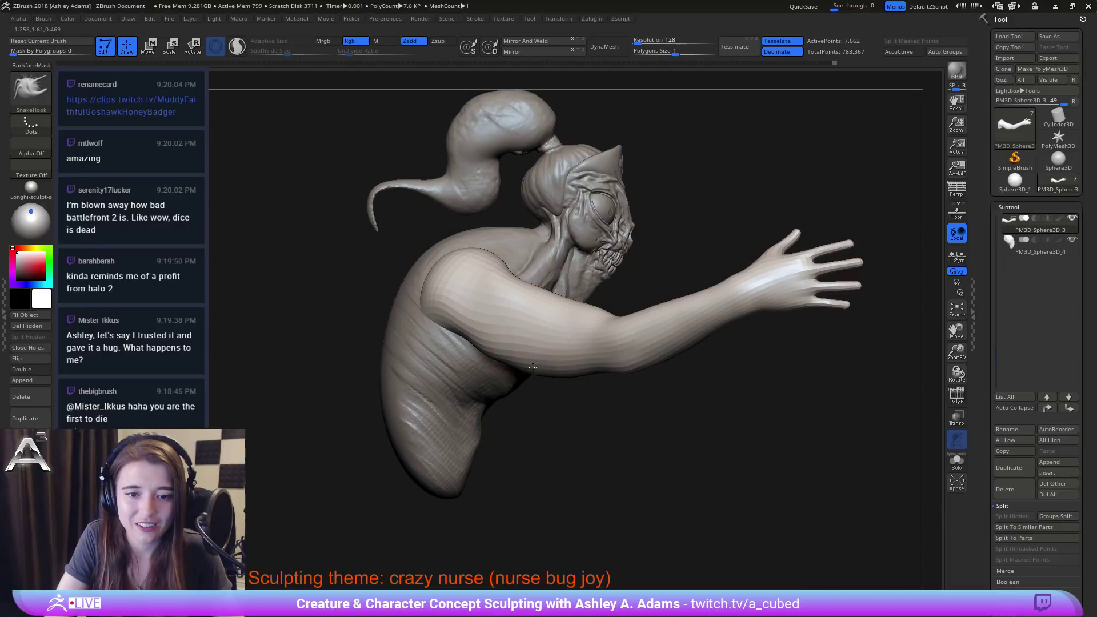
{"action": "key", "text": "space"}
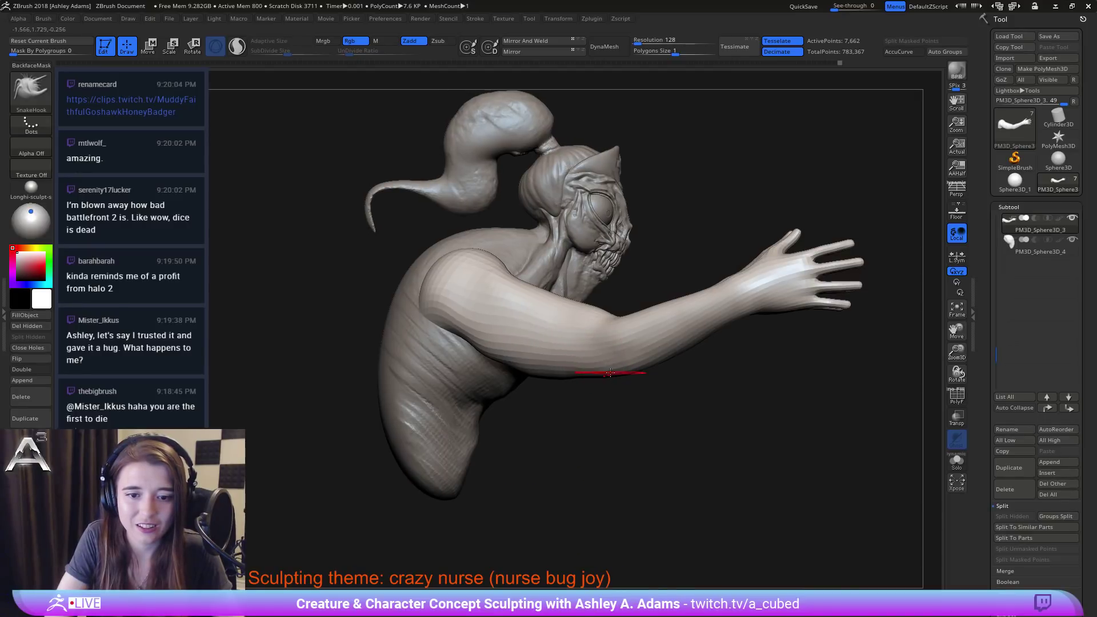
{"action": "right_click_drag", "start_coordinate": [612, 354], "coordinate": [547, 370]}
{"action": "key", "text": "space"}
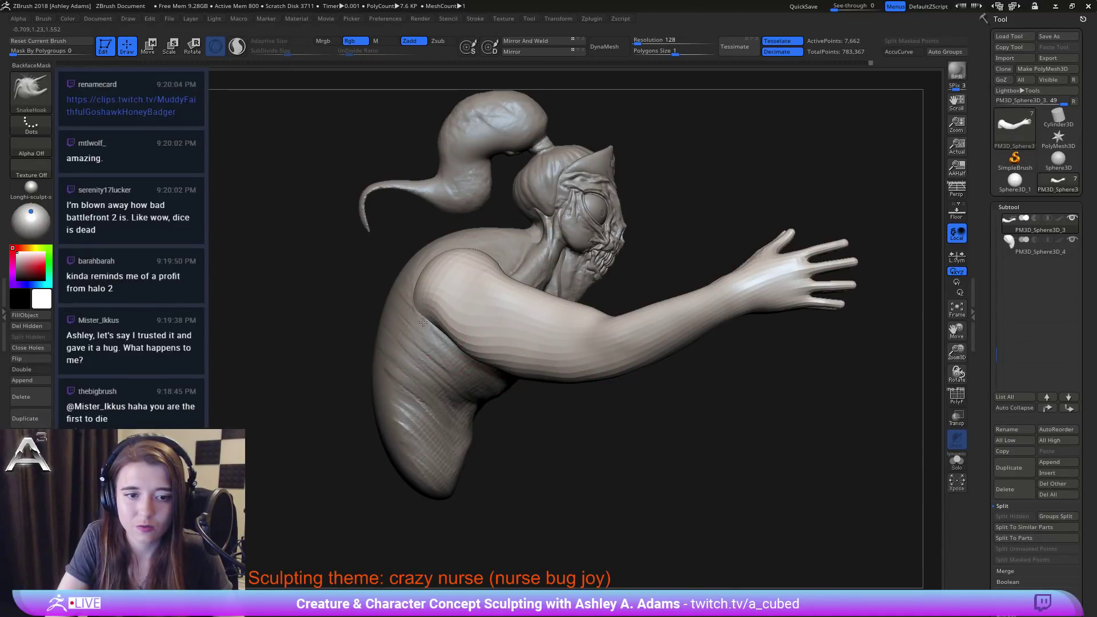
{"action": "mouse_move", "coordinate": [422, 323]}
{"action": "left_mouse_down"}
{"action": "mouse_move", "coordinate": [436, 316]}
{"action": "mouse_move", "coordinate": [502, 355]}
{"action": "left_mouse_up"}
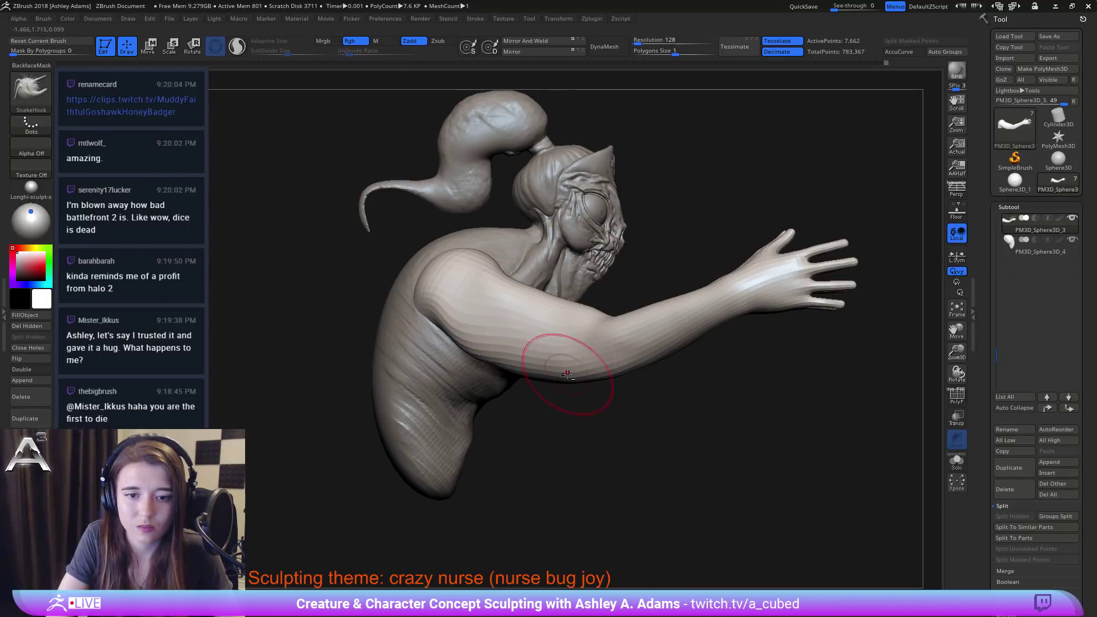
{"action": "mouse_move", "coordinate": [568, 389]}
{"action": "left_mouse_down", "text": "alt"}
{"action": "mouse_move", "coordinate": [534, 354]}
{"action": "mouse_move", "coordinate": [657, 383]}
{"action": "mouse_move", "coordinate": [665, 374]}
{"action": "mouse_move", "coordinate": [523, 304]}
{"action": "mouse_move", "coordinate": [628, 334]}
{"action": "left_mouse_up", "text": "alt"}
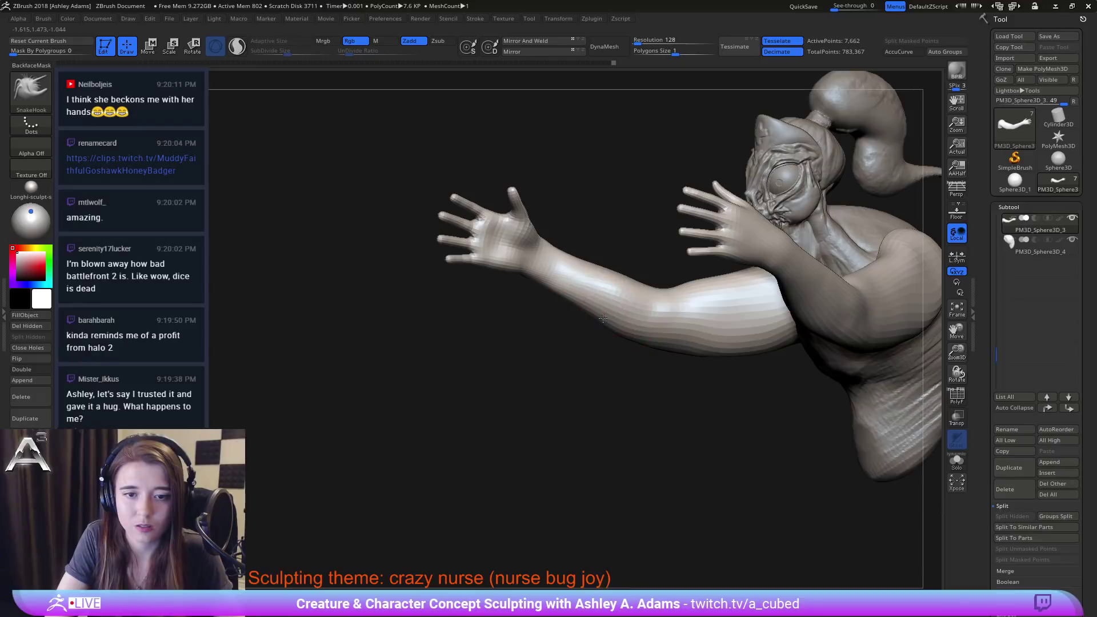
Step: Undo the last arm stroke and mask the arms up to the wrists, leaving only the hands unmasked
{"action": "left_click_drag", "start_coordinate": [539, 256], "coordinate": [416, 331]}
{"action": "key", "text": "ctrl+z"}
{"action": "right_click_drag", "start_coordinate": [629, 321], "coordinate": [348, 168], "text": "ctrl"}
{"action": "mouse_move", "coordinate": [461, 208]}
{"action": "left_mouse_down", "text": "ctrl"}
{"action": "mouse_move", "coordinate": [588, 274]}
{"action": "mouse_move", "coordinate": [606, 309]}
{"action": "left_mouse_up", "text": "ctrl"}
{"action": "left_click", "coordinate": [651, 345], "text": "ctrl"}
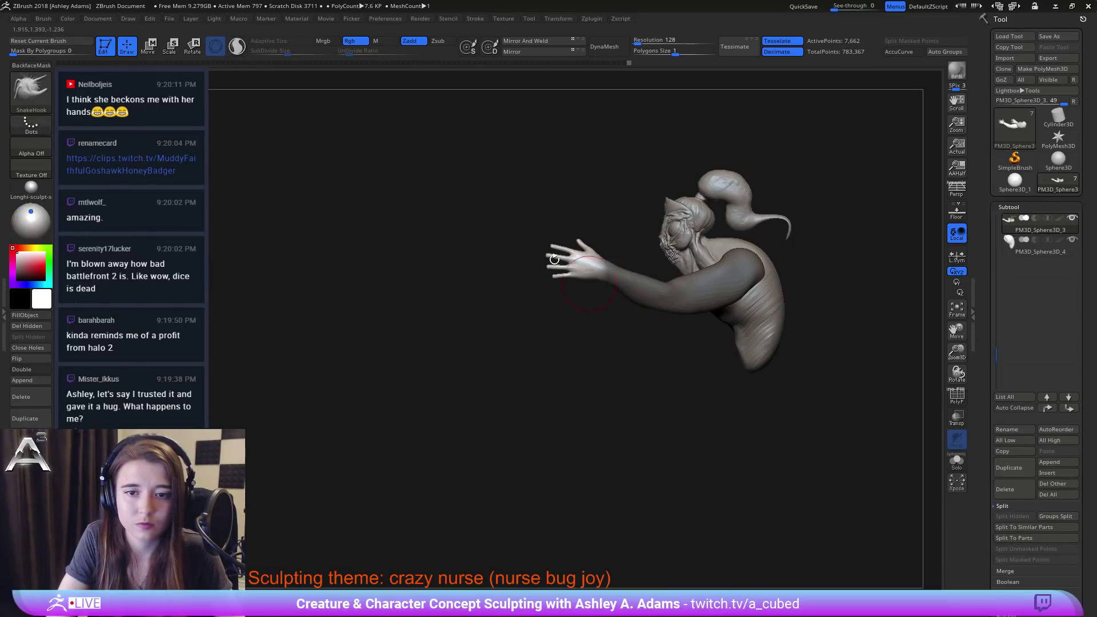
Step: Place the transform gizmo at the wrist and stretch the unmasked hands lengthwise, away from the forearms
{"action": "key", "text": "w"}
{"action": "left_click_drag", "start_coordinate": [783, 234], "coordinate": [650, 223], "text": "alt"}
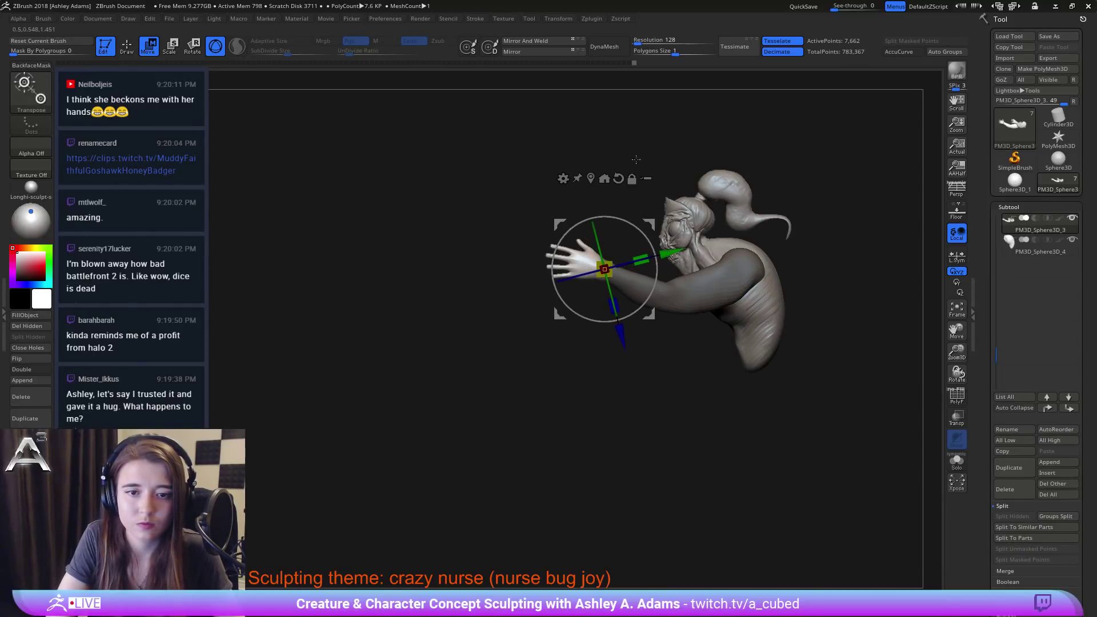
{"action": "right_click_drag", "start_coordinate": [637, 160], "coordinate": [650, 239], "text": "ctrl"}
{"action": "left_click_drag", "start_coordinate": [650, 240], "coordinate": [658, 270]}
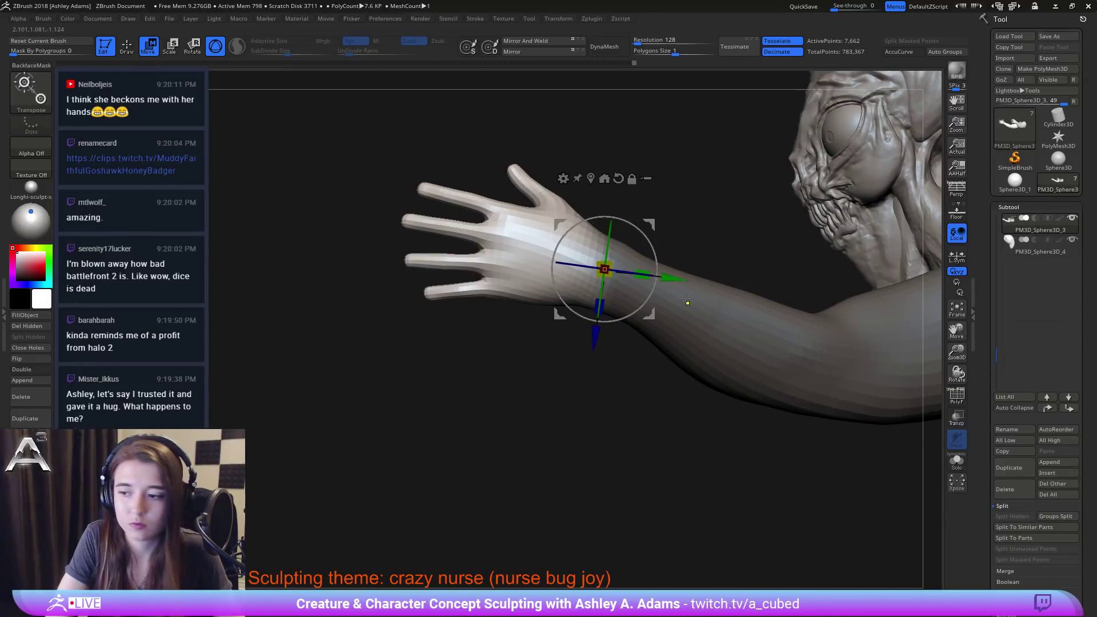
{"action": "right_click_drag", "start_coordinate": [688, 301], "coordinate": [767, 258], "text": "ctrl"}
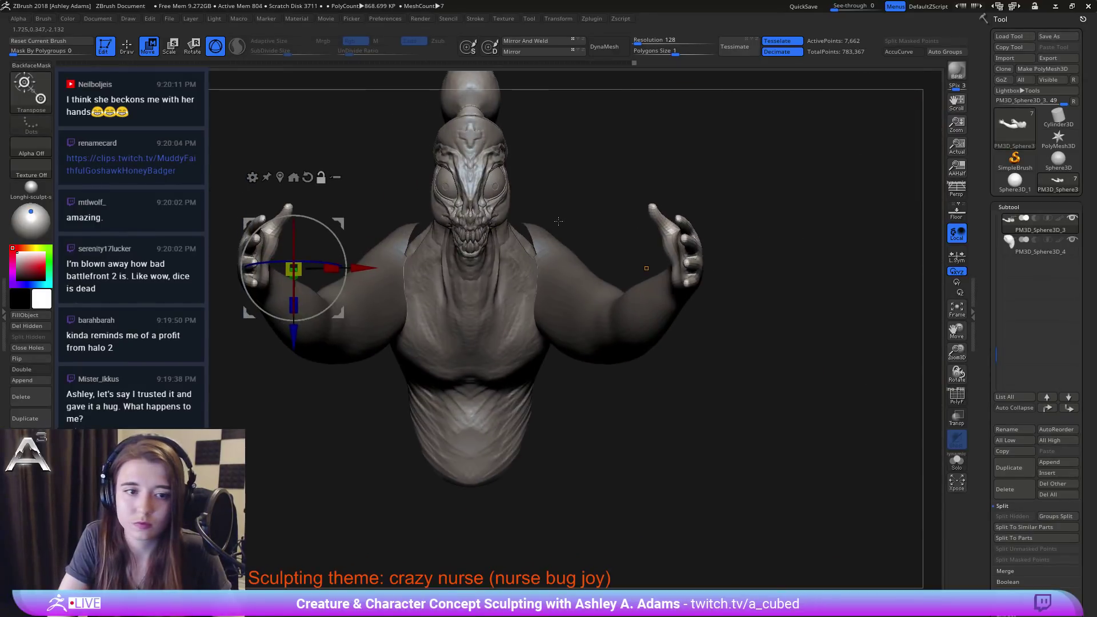
{"action": "right_click_drag", "start_coordinate": [328, 215], "coordinate": [463, 220], "text": "alt"}
{"action": "left_click_drag", "start_coordinate": [469, 228], "coordinate": [427, 228], "text": "alt"}
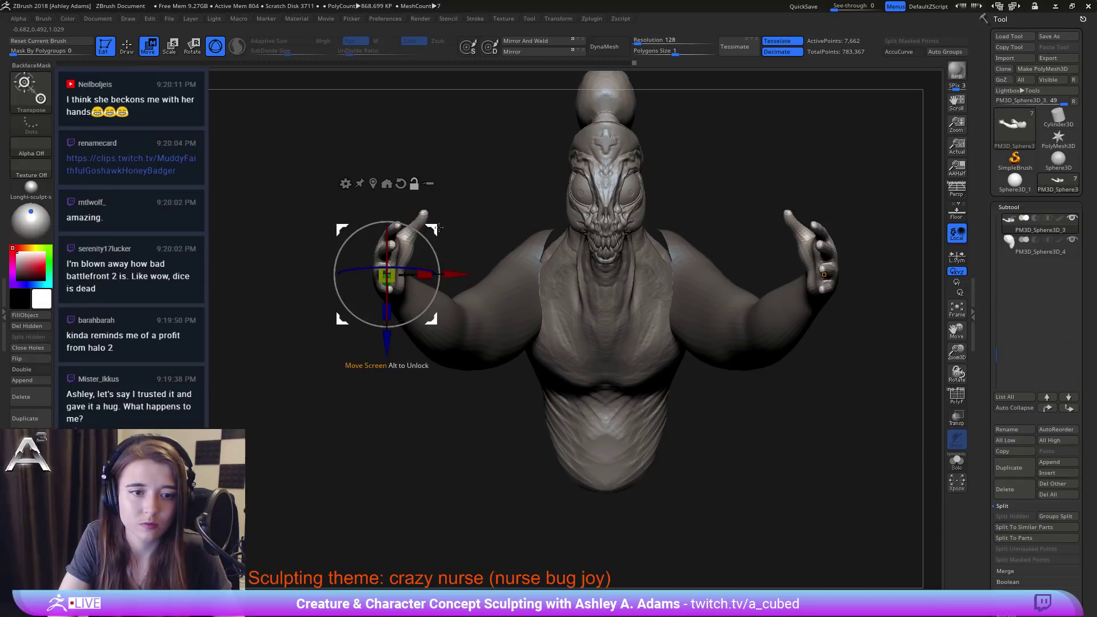
{"action": "right_click_drag", "start_coordinate": [438, 272], "coordinate": [498, 260]}
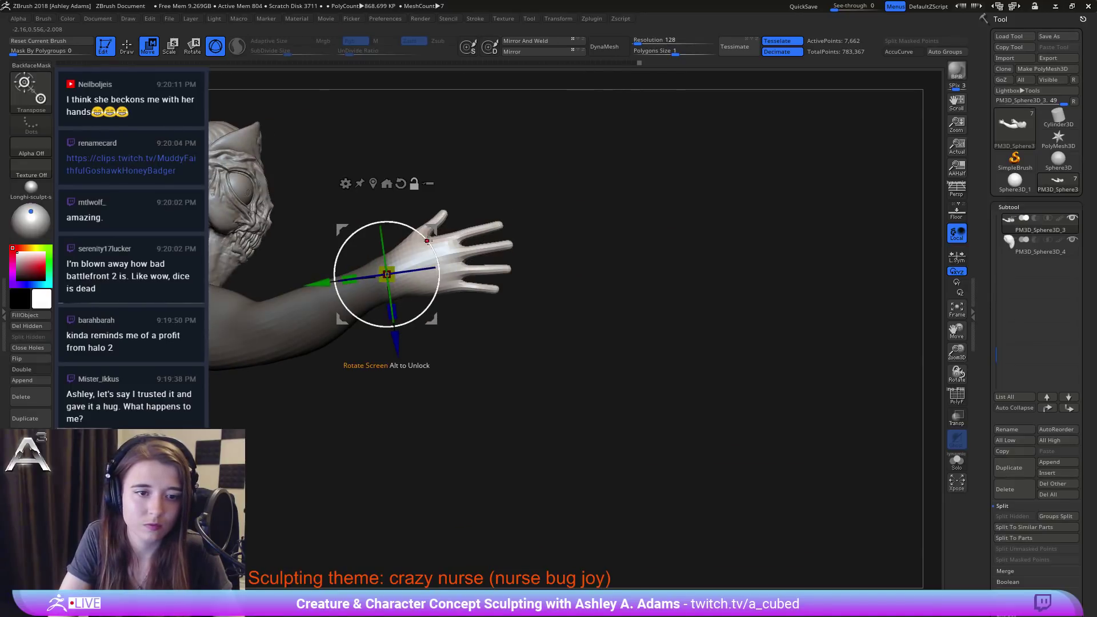
{"action": "mouse_move", "coordinate": [334, 278]}
{"action": "left_mouse_down", "text": "alt"}
{"action": "mouse_move", "coordinate": [339, 288]}
{"action": "mouse_move", "coordinate": [235, 333]}
{"action": "left_mouse_up", "text": "alt"}
Step: Return to the SnakeHook brush and clear the mask from the arms
{"action": "key", "text": "q"}
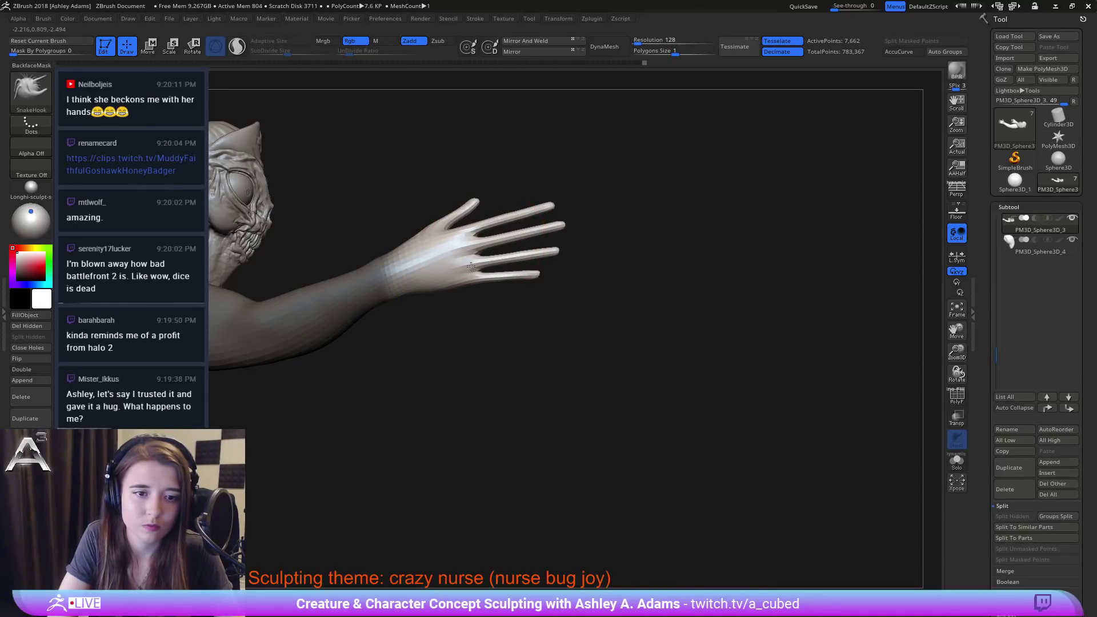
{"action": "left_click_drag", "start_coordinate": [526, 224], "coordinate": [578, 239]}
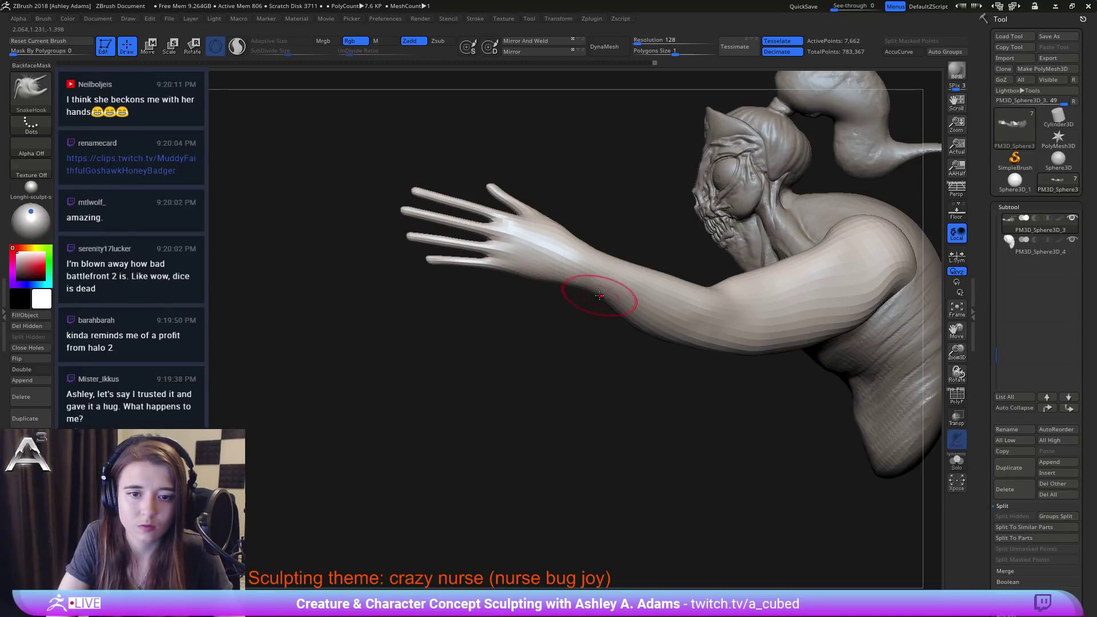
{"action": "mouse_move", "coordinate": [557, 258]}
{"action": "right_mouse_down", "text": "ctrl"}
{"action": "mouse_move", "coordinate": [594, 273]}
{"action": "mouse_move", "coordinate": [549, 262]}
{"action": "right_mouse_up", "text": "ctrl"}
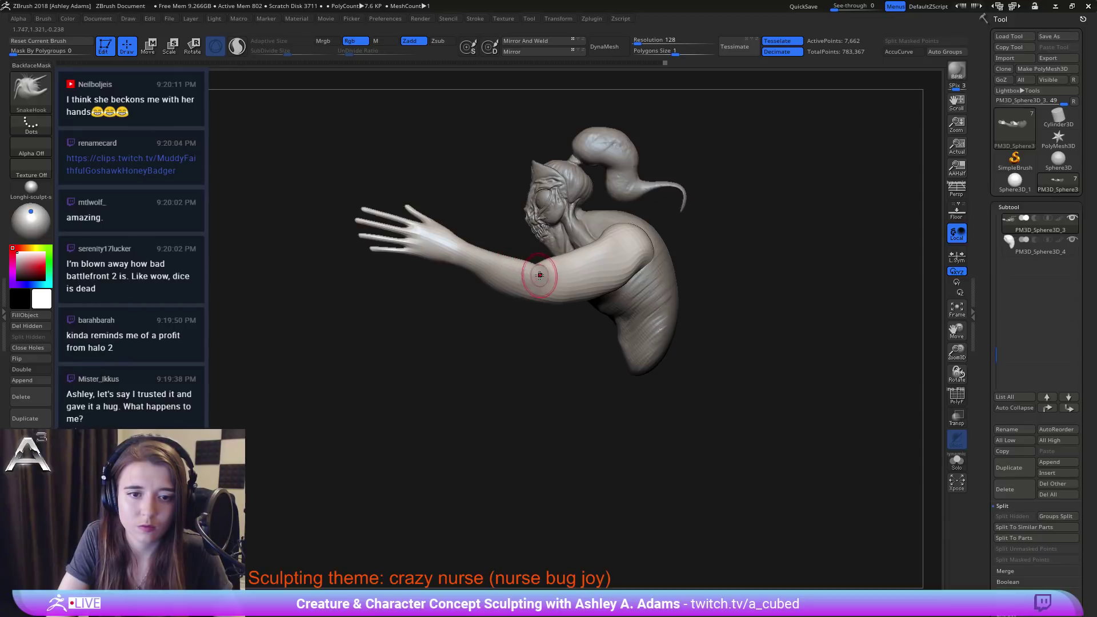
Step: Switch to the Inflat brush and swell the forearms just below the elbow on the inner side
{"action": "key", "text": "b"}
{"action": "key", "text": "i"}
{"action": "key", "text": "n"}
{"action": "right_click_drag", "start_coordinate": [603, 242], "coordinate": [585, 275], "text": "ctrl"}
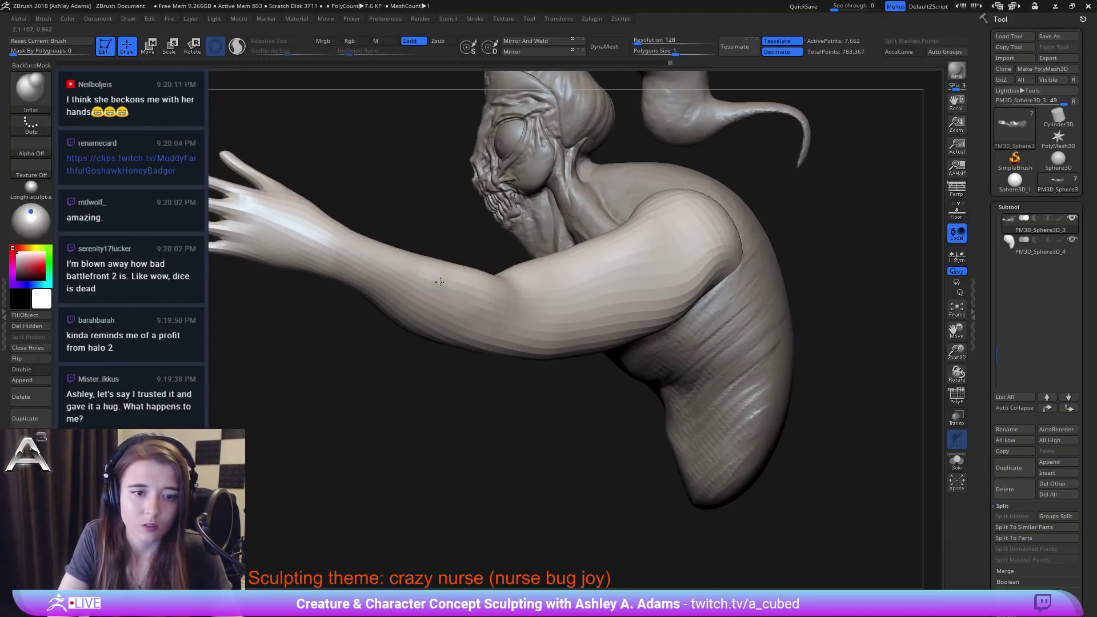
{"action": "mouse_move", "coordinate": [439, 281]}
{"action": "right_mouse_down"}
{"action": "mouse_move", "coordinate": [490, 282]}
{"action": "mouse_move", "coordinate": [430, 243]}
{"action": "mouse_move", "coordinate": [489, 245]}
{"action": "right_mouse_up"}
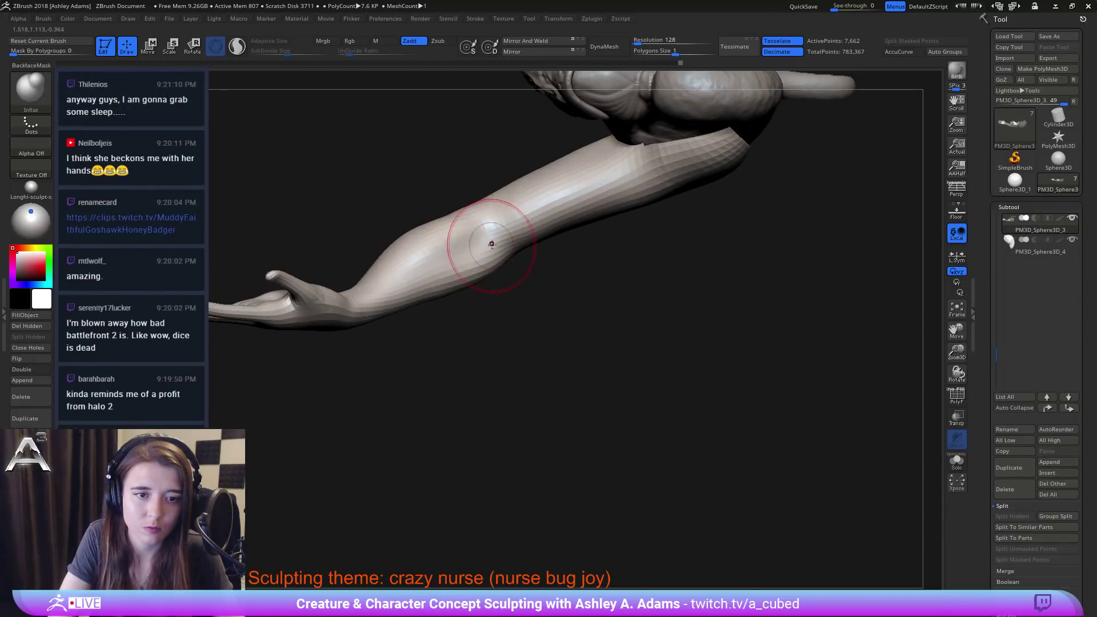
{"action": "left_click_drag", "start_coordinate": [467, 243], "coordinate": [407, 277]}
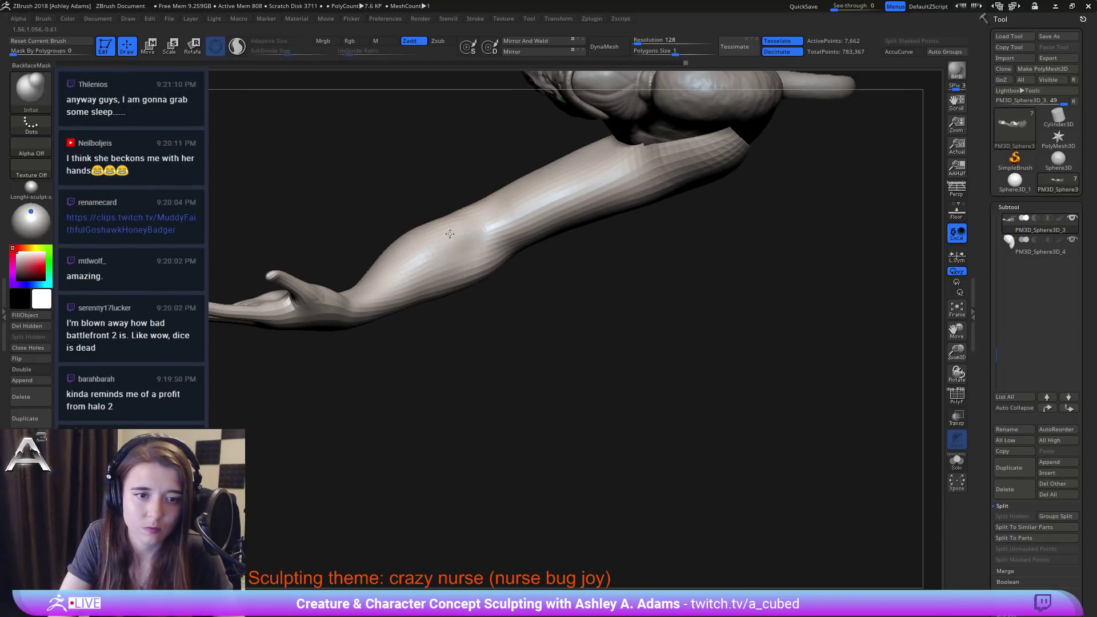
{"action": "right_click_drag", "start_coordinate": [450, 234], "coordinate": [492, 330]}
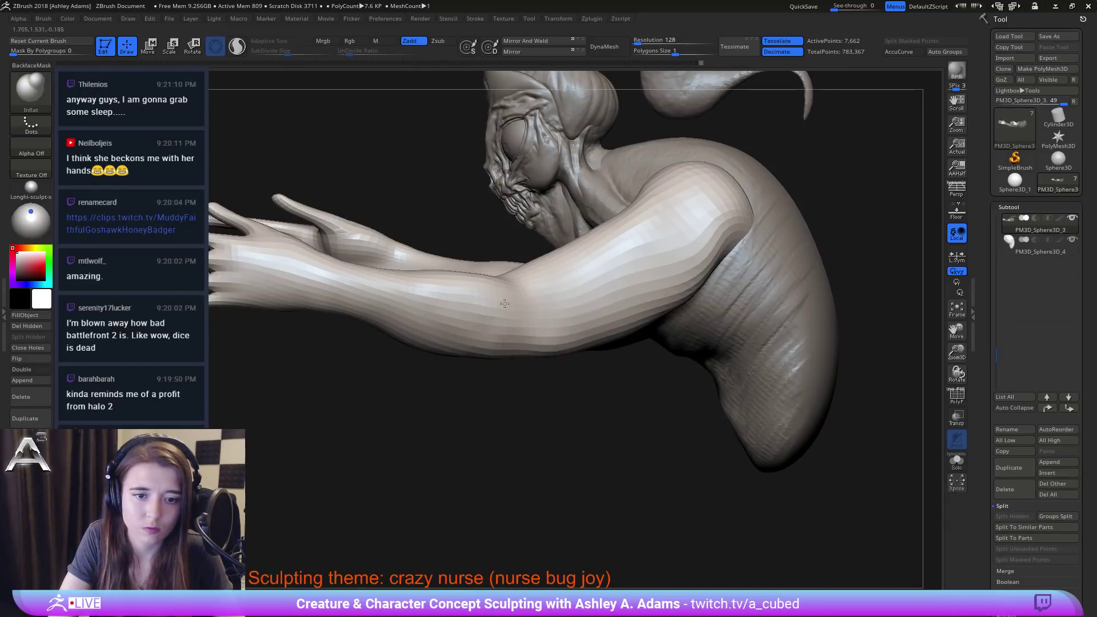
{"action": "right_click_drag", "start_coordinate": [505, 303], "coordinate": [593, 352]}
{"action": "right_click_drag", "start_coordinate": [559, 319], "coordinate": [528, 311]}
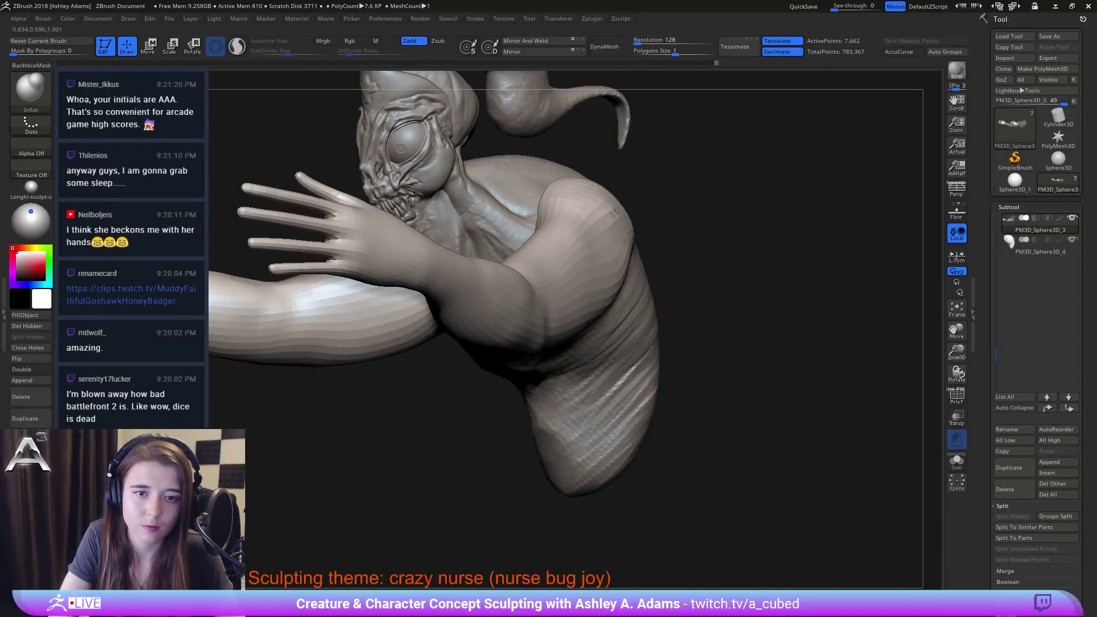
Step: Switch to the SnakeHook brush and reshape the tops of the shoulders where the arms meet the neck
{"action": "right_click_drag", "start_coordinate": [575, 184], "coordinate": [622, 189]}
{"action": "key", "text": "b"}
{"action": "key", "text": "s"}
{"action": "key", "text": "h"}
{"action": "left_click_drag", "start_coordinate": [562, 184], "coordinate": [543, 180]}
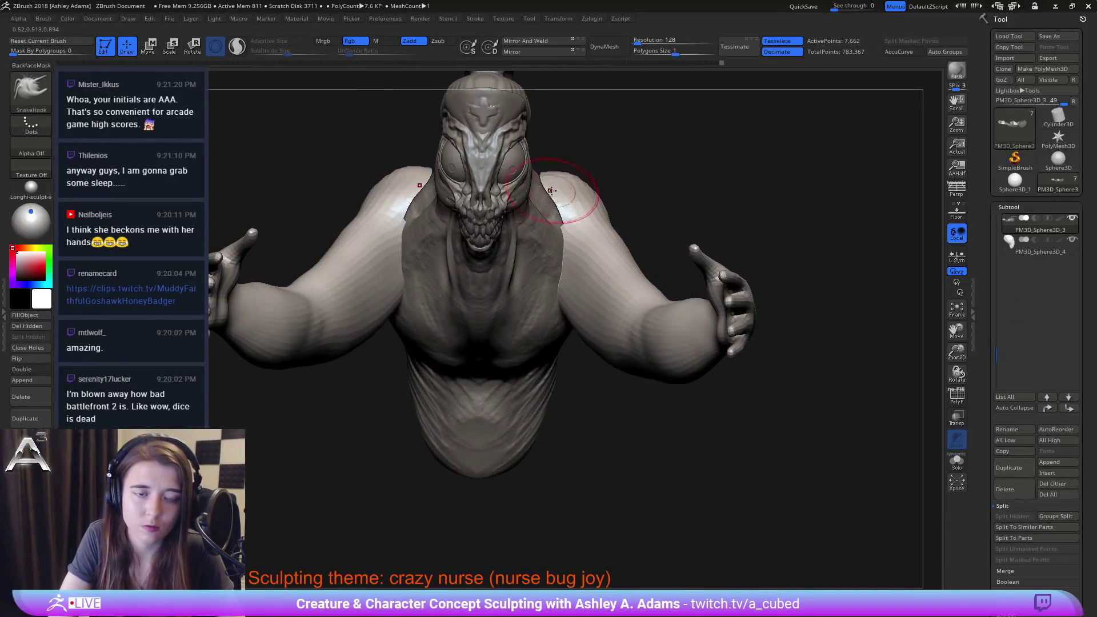
{"action": "right_click_drag", "start_coordinate": [550, 190], "coordinate": [563, 183]}
{"action": "key", "text": "space"}
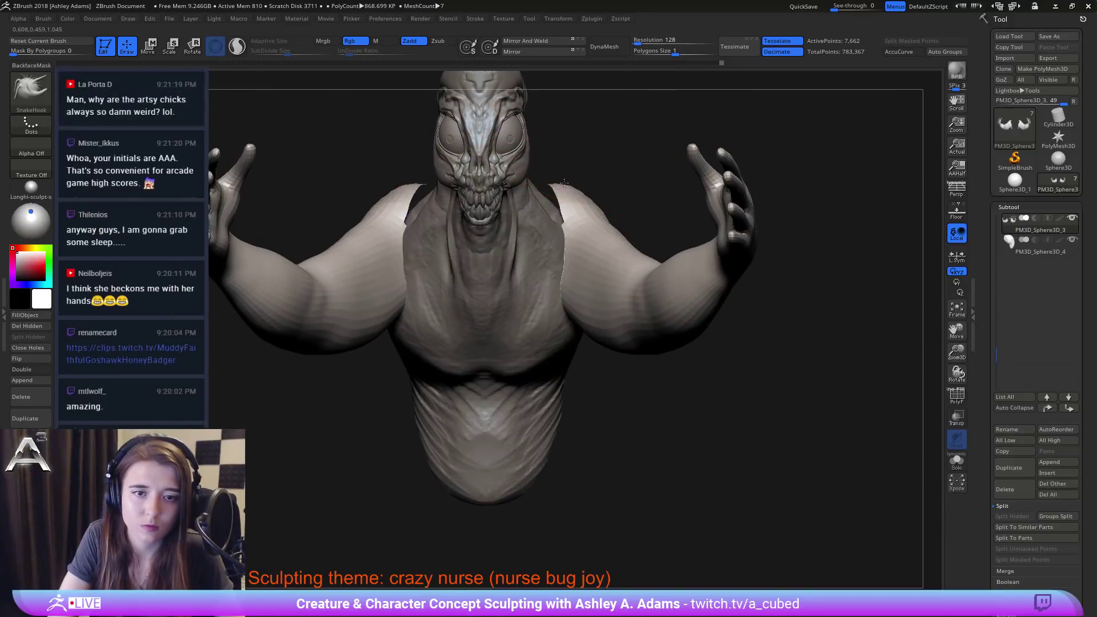
{"action": "left_click_drag", "start_coordinate": [564, 183], "coordinate": [552, 195]}
{"action": "right_click_drag", "start_coordinate": [577, 194], "coordinate": [527, 197]}
Step: Reshape the outer and rear deltoid edge where it overlaps the torso, and make the arms the active subtool
{"action": "left_click_drag", "start_coordinate": [615, 200], "coordinate": [602, 201]}
{"action": "right_click_drag", "start_coordinate": [602, 201], "coordinate": [559, 205]}
{"action": "left_click_drag", "start_coordinate": [626, 220], "coordinate": [669, 225]}
{"action": "mouse_move", "coordinate": [649, 218]}
{"action": "left_mouse_down"}
{"action": "mouse_move", "coordinate": [636, 214]}
{"action": "mouse_move", "coordinate": [619, 253]}
{"action": "left_mouse_up"}
{"action": "left_click_drag", "start_coordinate": [642, 194], "coordinate": [627, 220]}
{"action": "mouse_move", "coordinate": [640, 302]}
{"action": "right_mouse_down"}
{"action": "mouse_move", "coordinate": [669, 252]}
{"action": "mouse_move", "coordinate": [720, 252]}
{"action": "right_mouse_up"}
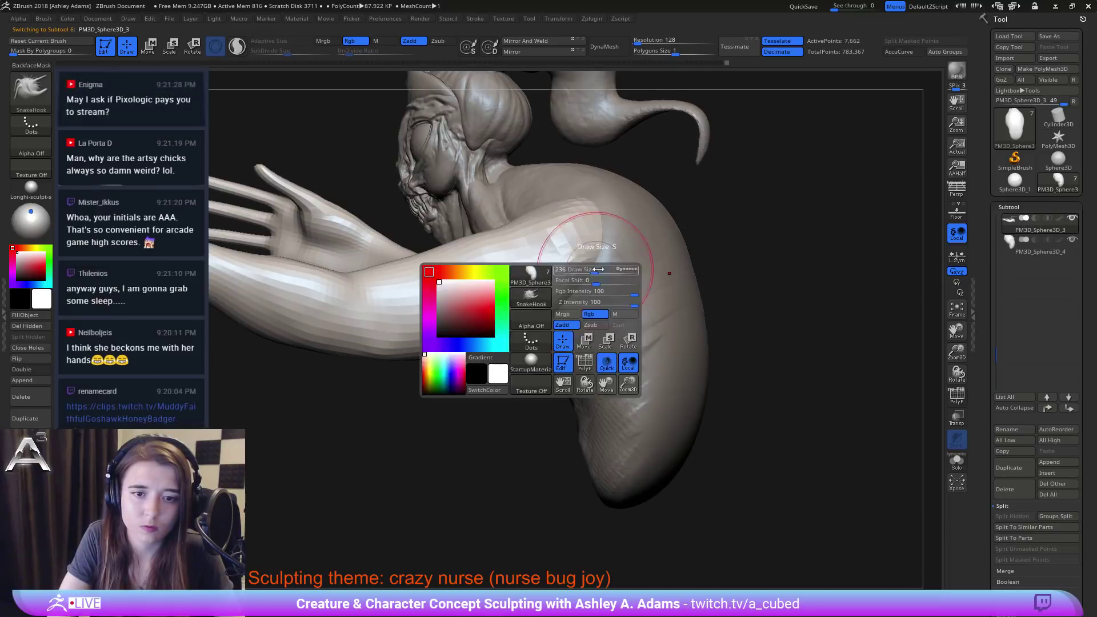
{"action": "left_click", "coordinate": [581, 252], "text": "alt"}
{"action": "right_click_drag", "start_coordinate": [593, 305], "coordinate": [574, 262], "text": "ctrl"}
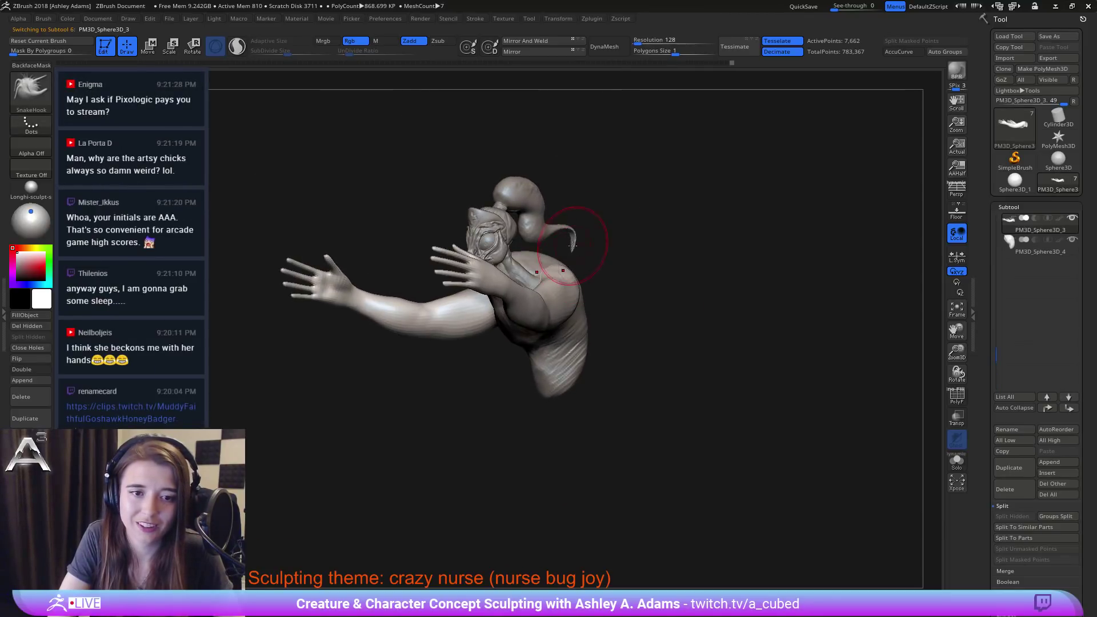
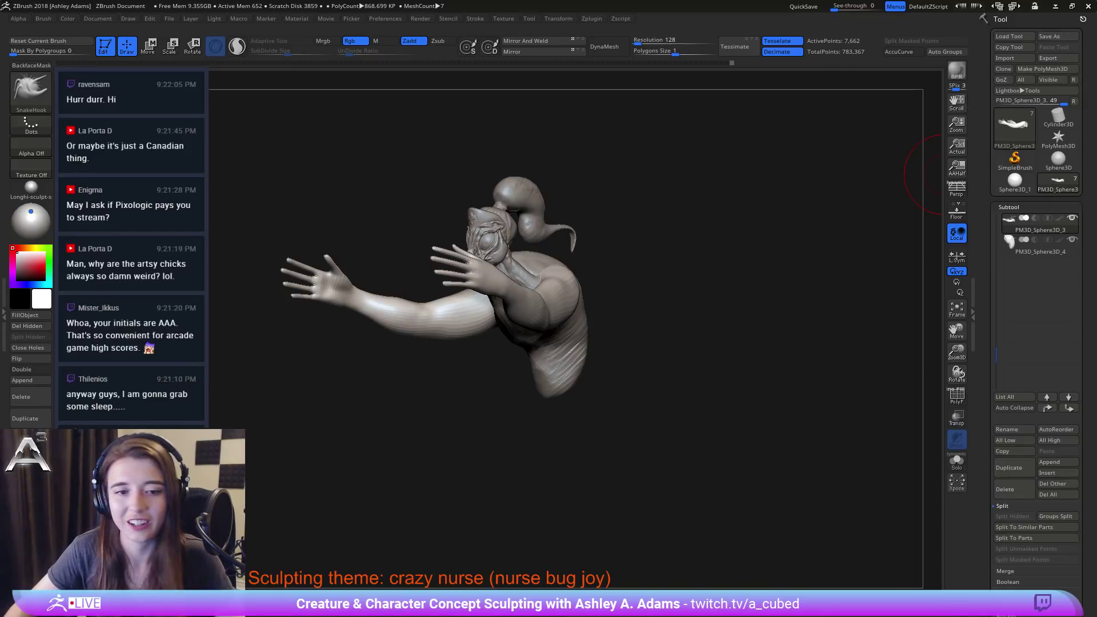
Step: Adjust the brush size, switch to ClayBuildup and build up the muscle around the inner elbow and forearm
{"action": "left_click_drag", "start_coordinate": [857, 189], "coordinate": [637, 242]}
{"action": "left_click_drag", "start_coordinate": [845, 234], "coordinate": [599, 245]}
{"action": "mouse_move", "coordinate": [657, 286]}
{"action": "left_mouse_down"}
{"action": "mouse_move", "coordinate": [583, 153]}
{"action": "mouse_move", "coordinate": [584, 114]}
{"action": "left_mouse_up"}
{"action": "mouse_move", "coordinate": [611, 222]}
{"action": "left_mouse_down"}
{"action": "mouse_move", "coordinate": [632, 193]}
{"action": "mouse_move", "coordinate": [637, 226]}
{"action": "left_mouse_up"}
{"action": "key", "text": "space"}
{"action": "mouse_move", "coordinate": [491, 138]}
{"action": "left_mouse_down"}
{"action": "mouse_move", "coordinate": [588, 182]}
{"action": "mouse_move", "coordinate": [607, 236]}
{"action": "mouse_move", "coordinate": [570, 247]}
{"action": "left_mouse_up"}
{"action": "key", "text": "space"}
{"action": "key", "text": "b"}
{"action": "key", "text": "c"}
{"action": "key", "text": "b"}
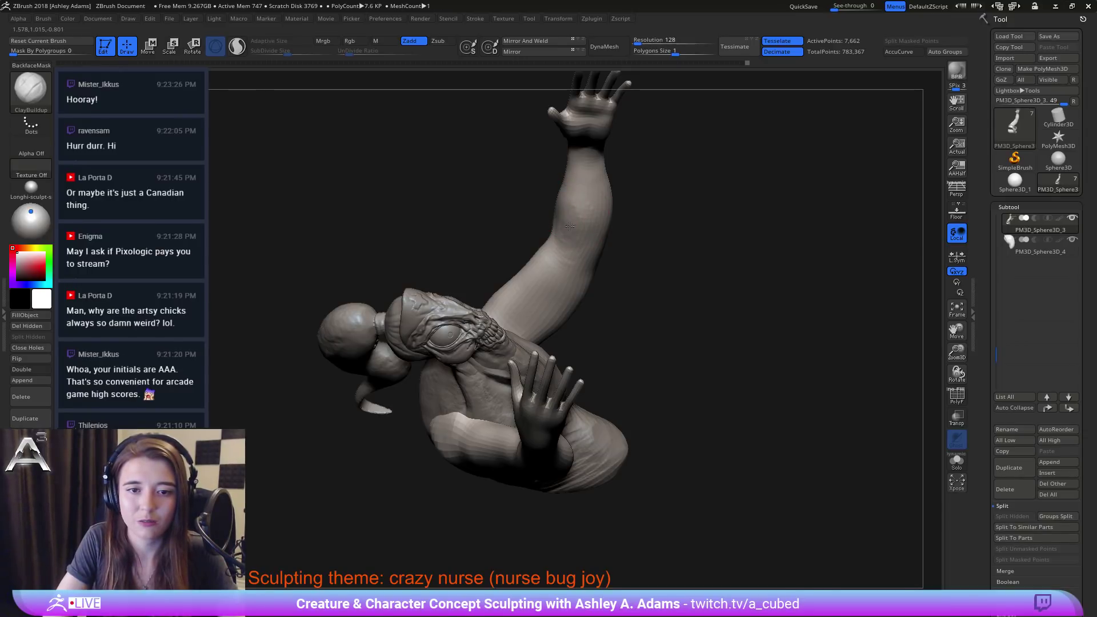
{"action": "left_click_drag", "start_coordinate": [562, 200], "coordinate": [587, 233]}
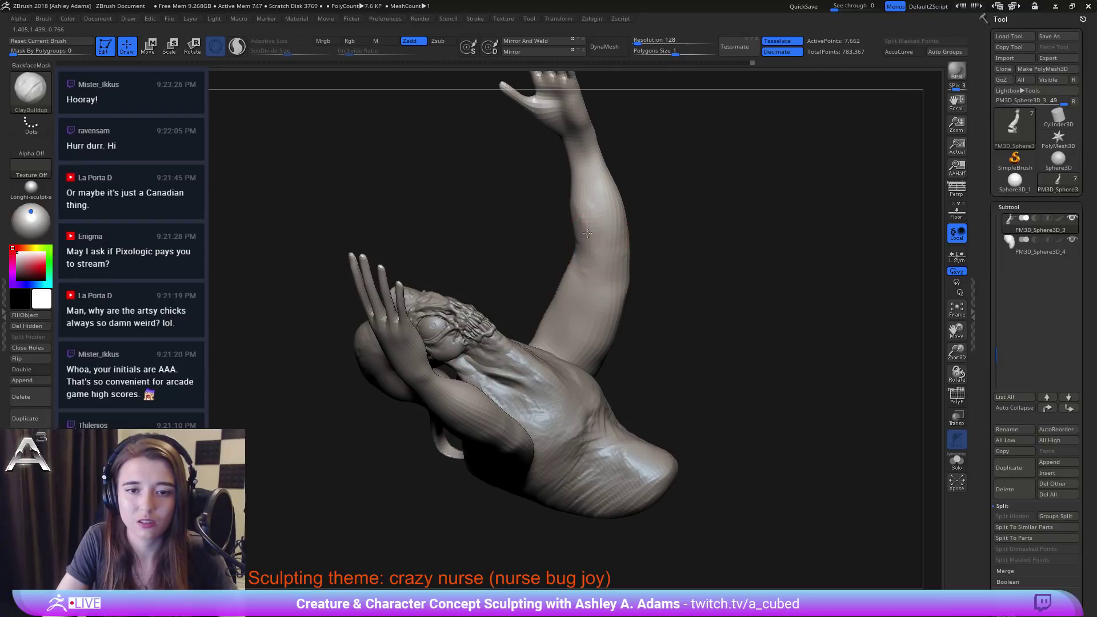
{"action": "mouse_move", "coordinate": [531, 200]}
{"action": "left_mouse_down"}
{"action": "mouse_move", "coordinate": [581, 191]}
{"action": "mouse_move", "coordinate": [582, 237]}
{"action": "left_mouse_up"}
{"action": "mouse_move", "coordinate": [531, 214]}
{"action": "left_mouse_down"}
{"action": "mouse_move", "coordinate": [576, 192]}
{"action": "mouse_move", "coordinate": [527, 268]}
{"action": "mouse_move", "coordinate": [502, 232]}
{"action": "mouse_move", "coordinate": [510, 295]}
{"action": "mouse_move", "coordinate": [571, 257]}
{"action": "mouse_move", "coordinate": [552, 219]}
{"action": "left_mouse_up"}
{"action": "right_click_drag", "start_coordinate": [552, 219], "coordinate": [549, 209]}
Step: Switch back to SnakeHook and slim the forearms toward the wrist
{"action": "key", "text": "b"}
{"action": "key", "text": "s"}
{"action": "key", "text": "h"}
{"action": "mouse_move", "coordinate": [557, 303]}
{"action": "right_mouse_down"}
{"action": "mouse_move", "coordinate": [553, 314]}
{"action": "mouse_move", "coordinate": [542, 265]}
{"action": "mouse_move", "coordinate": [583, 302]}
{"action": "right_mouse_up"}
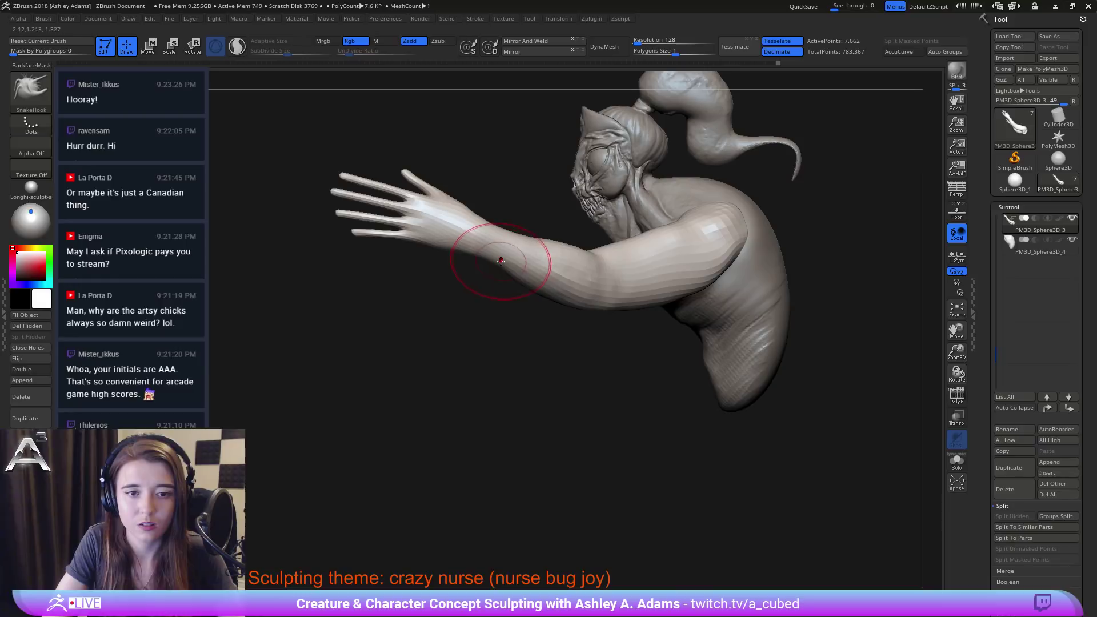
{"action": "right_click_drag", "start_coordinate": [492, 252], "coordinate": [495, 250]}
{"action": "left_click_drag", "start_coordinate": [493, 251], "coordinate": [489, 251]}
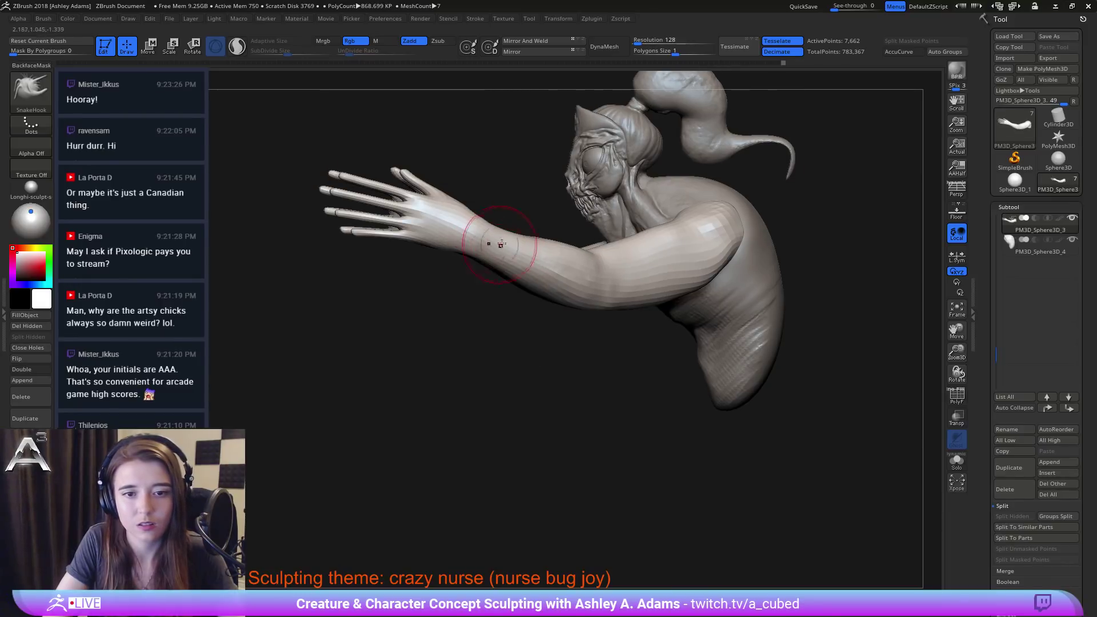
{"action": "right_click_drag", "start_coordinate": [493, 244], "coordinate": [508, 246], "text": "shift"}
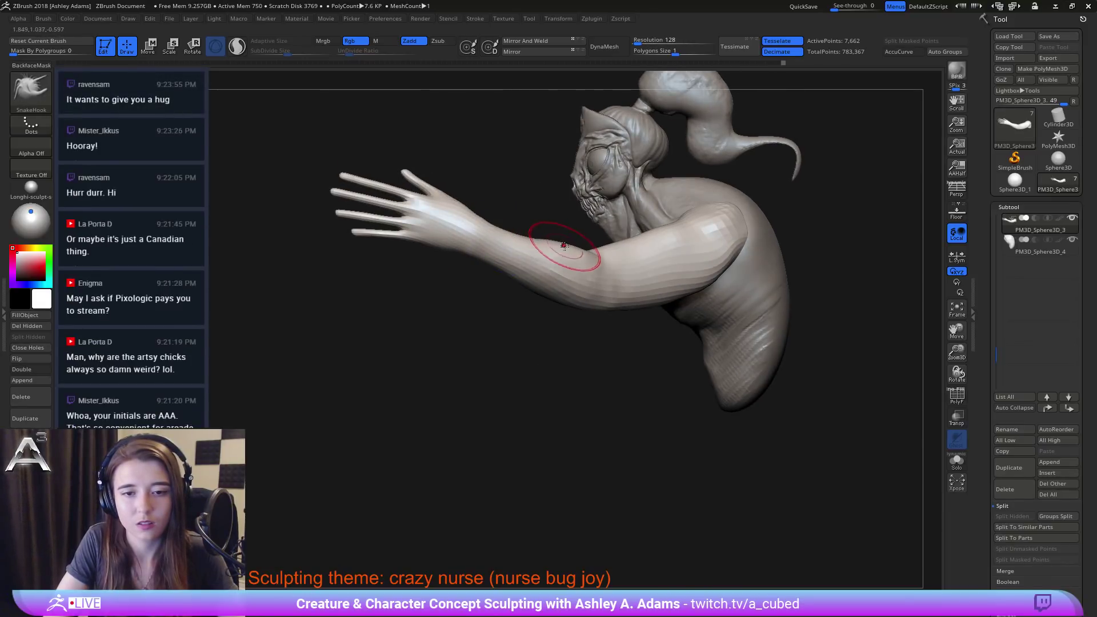
Step: Refine the elbow contour with SnakeHook and add form along the lower forearm with the ClayBuildup brush
{"action": "right_click_drag", "start_coordinate": [596, 277], "coordinate": [642, 274]}
{"action": "left_click_drag", "start_coordinate": [610, 296], "coordinate": [604, 287]}
{"action": "right_click_drag", "start_coordinate": [604, 331], "coordinate": [601, 302]}
{"action": "key", "text": "1"}
{"action": "left_click_drag", "start_coordinate": [590, 294], "coordinate": [577, 304]}
{"action": "mouse_move", "coordinate": [577, 304]}
{"action": "right_mouse_down", "text": "shift"}
{"action": "mouse_move", "coordinate": [521, 275]}
{"action": "mouse_move", "coordinate": [625, 277]}
{"action": "right_mouse_up", "text": "shift"}
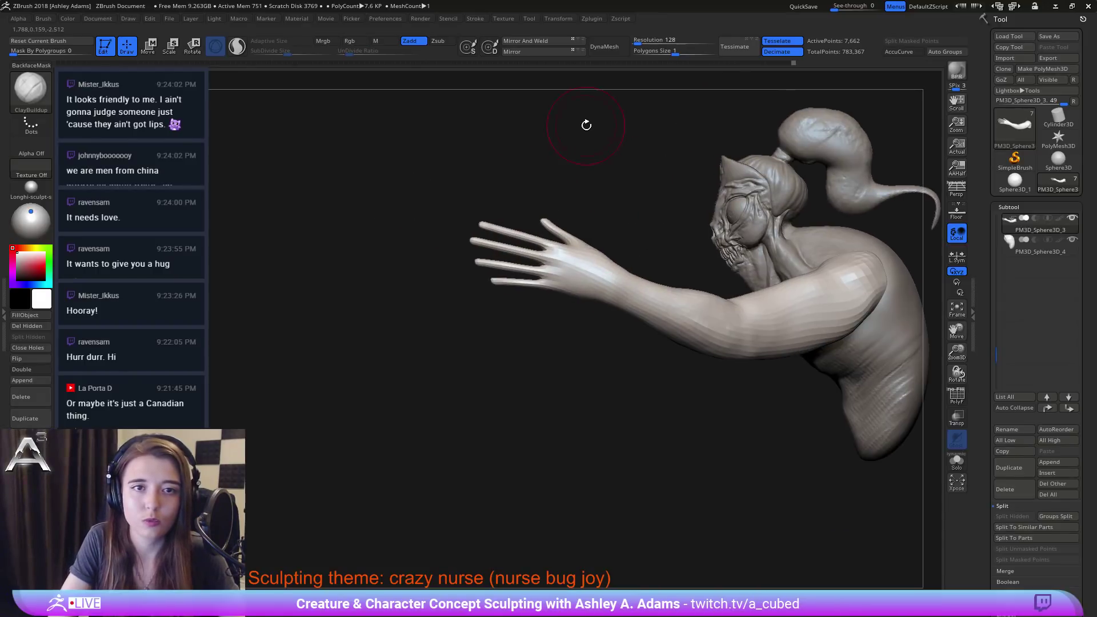
{"action": "key", "text": "space"}
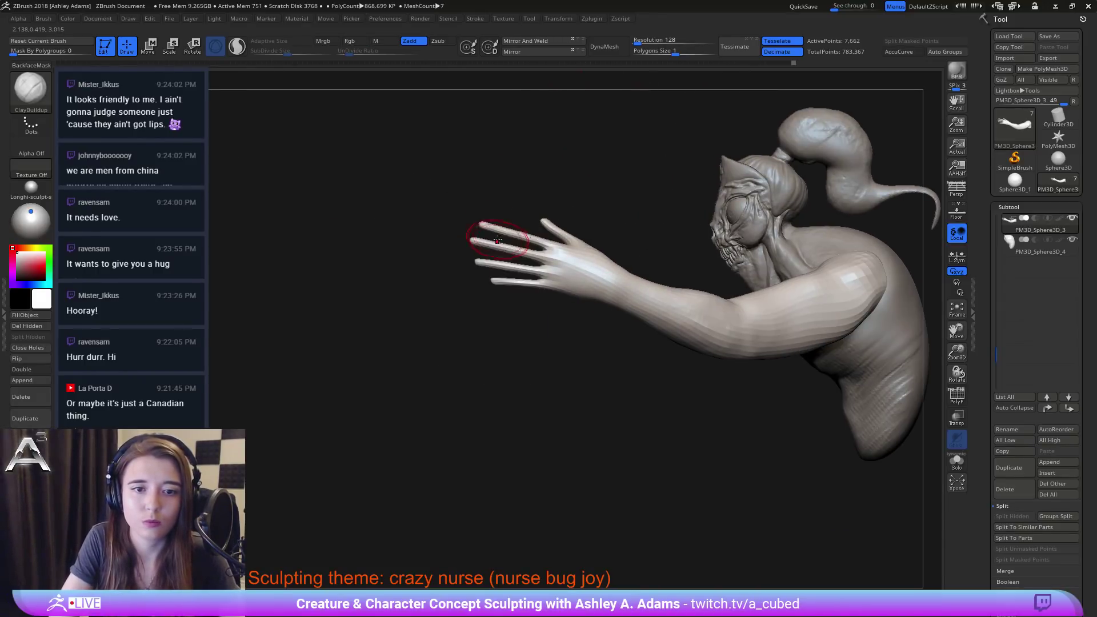
{"action": "left_click_drag", "start_coordinate": [440, 237], "coordinate": [547, 312], "text": "ctrl"}
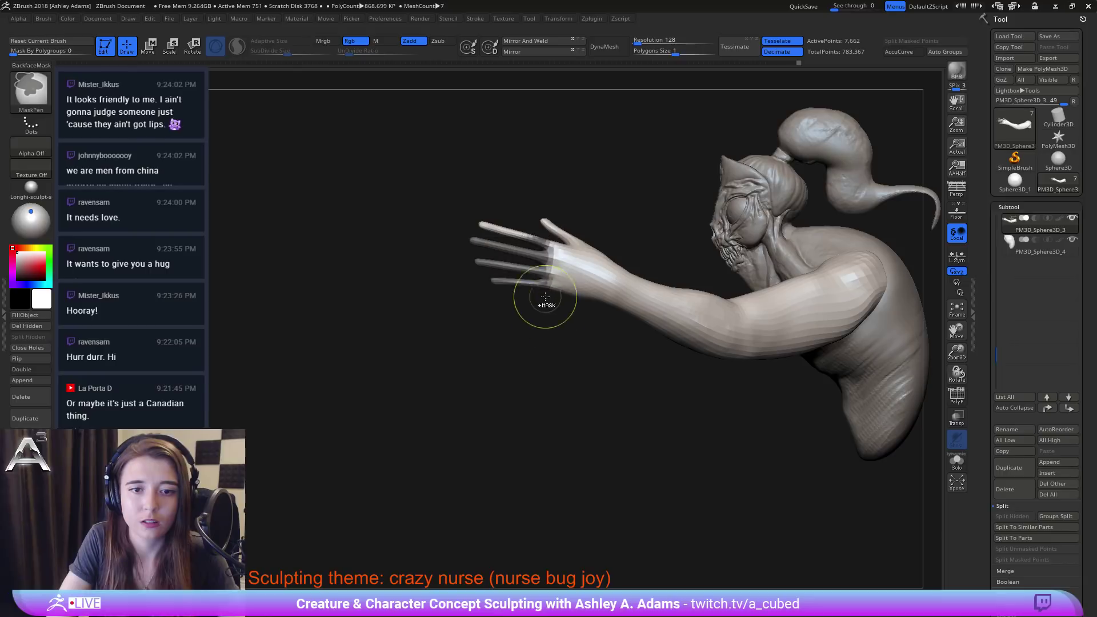
{"action": "key", "text": "ctrl+z"}
Step: Isolate the middle finger with a mask from the transform gizmo, rotate it inward at the knuckle, and clear the mask
{"action": "key", "text": "w"}
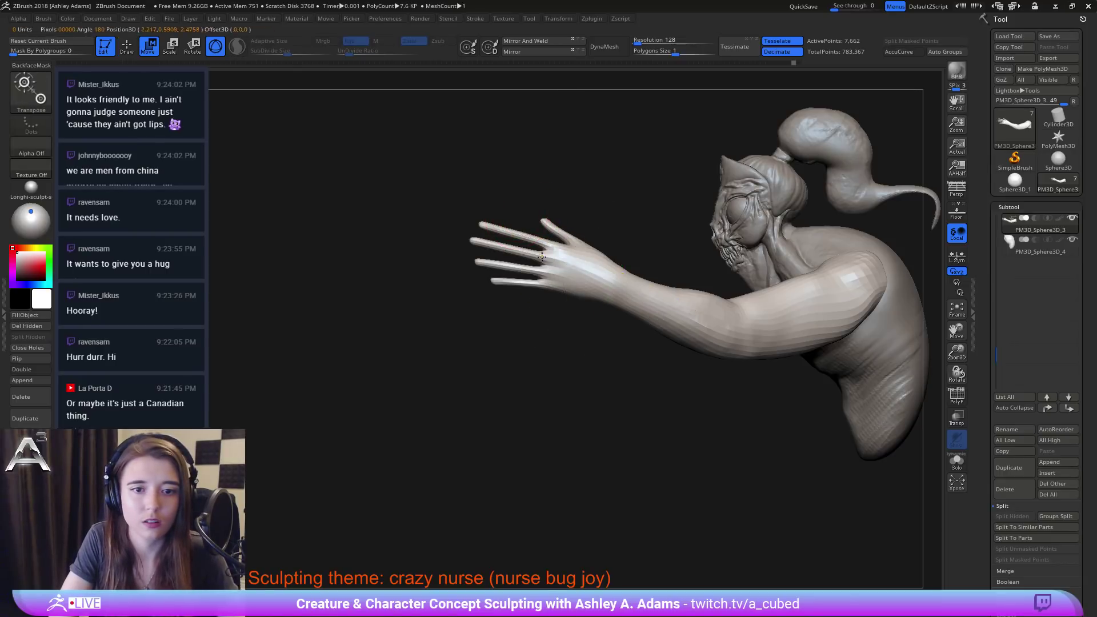
{"action": "left_click_drag", "start_coordinate": [543, 257], "coordinate": [537, 256], "text": "ctrl"}
{"action": "right_click_drag", "start_coordinate": [493, 254], "coordinate": [603, 253]}
{"action": "left_click_drag", "start_coordinate": [565, 241], "coordinate": [550, 244]}
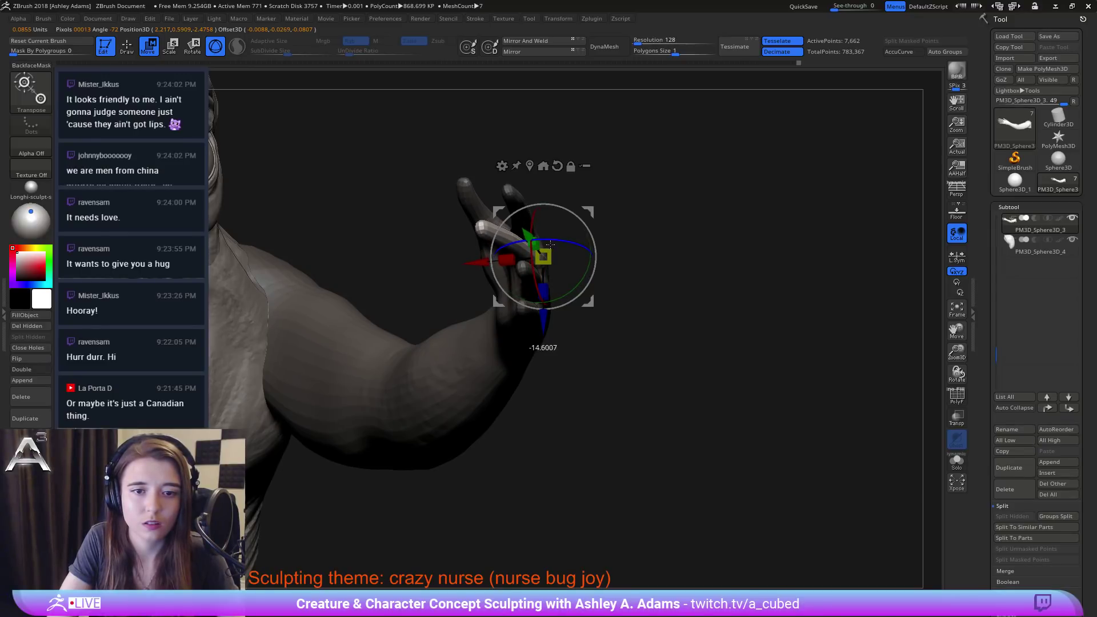
{"action": "right_click_drag", "start_coordinate": [649, 245], "coordinate": [555, 228]}
{"action": "left_click_drag", "start_coordinate": [582, 381], "coordinate": [592, 393], "text": "ctrl"}
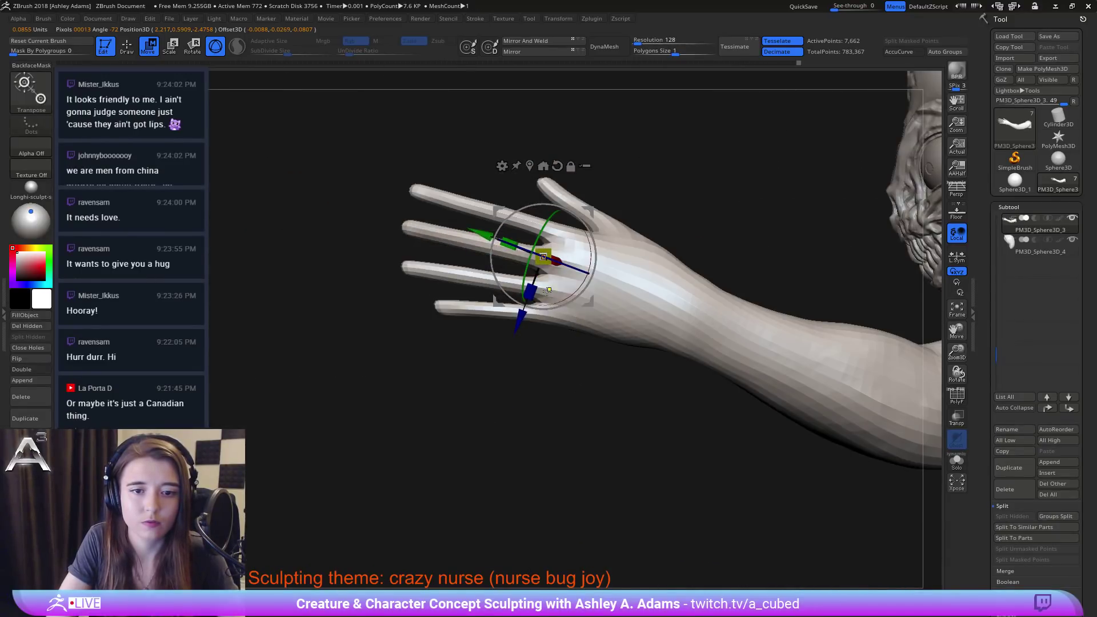
Step: Isolate the ring finger with a gizmo mask and rotate it inward at its base
{"action": "left_click_drag", "start_coordinate": [550, 287], "coordinate": [536, 288], "text": "ctrl"}
{"action": "right_click_drag", "start_coordinate": [536, 288], "coordinate": [581, 284]}
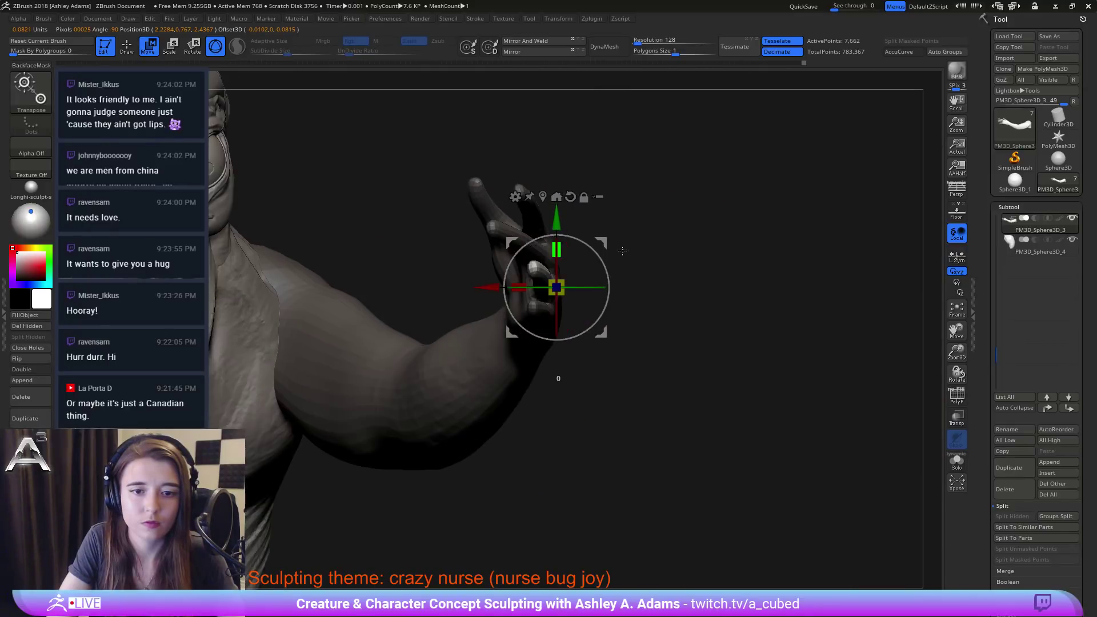
{"action": "mouse_move", "coordinate": [581, 284]}
{"action": "left_mouse_down"}
{"action": "mouse_move", "coordinate": [561, 290]}
{"action": "mouse_move", "coordinate": [600, 290]}
{"action": "left_mouse_up"}
{"action": "left_click_drag", "start_coordinate": [588, 209], "coordinate": [565, 223]}
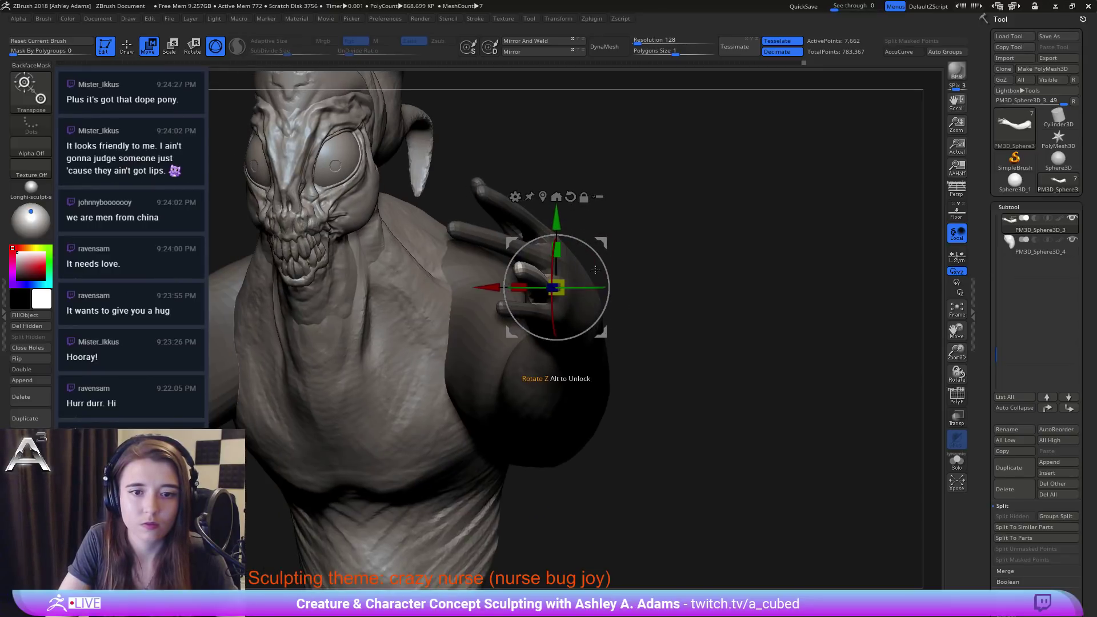
{"action": "left_click_drag", "start_coordinate": [573, 292], "coordinate": [554, 292]}
{"action": "left_click_drag", "start_coordinate": [591, 242], "coordinate": [628, 243]}
{"action": "mouse_move", "coordinate": [593, 278]}
{"action": "left_mouse_down"}
{"action": "mouse_move", "coordinate": [680, 269]}
{"action": "mouse_move", "coordinate": [628, 260]}
{"action": "mouse_move", "coordinate": [537, 366]}
{"action": "left_mouse_up"}
Step: Mask the arms except for the thumbs and place the transform gizmo at the base of the thumb
{"action": "key", "text": "q"}
{"action": "right_click", "coordinate": [491, 377]}
{"action": "mouse_move", "coordinate": [521, 326]}
{"action": "left_mouse_down"}
{"action": "mouse_move", "coordinate": [565, 278]}
{"action": "mouse_move", "coordinate": [573, 325]}
{"action": "mouse_move", "coordinate": [560, 278]}
{"action": "mouse_move", "coordinate": [542, 291]}
{"action": "mouse_move", "coordinate": [514, 225]}
{"action": "mouse_move", "coordinate": [483, 266]}
{"action": "mouse_move", "coordinate": [473, 229]}
{"action": "mouse_move", "coordinate": [392, 244]}
{"action": "left_mouse_up"}
{"action": "right_click", "coordinate": [561, 277]}
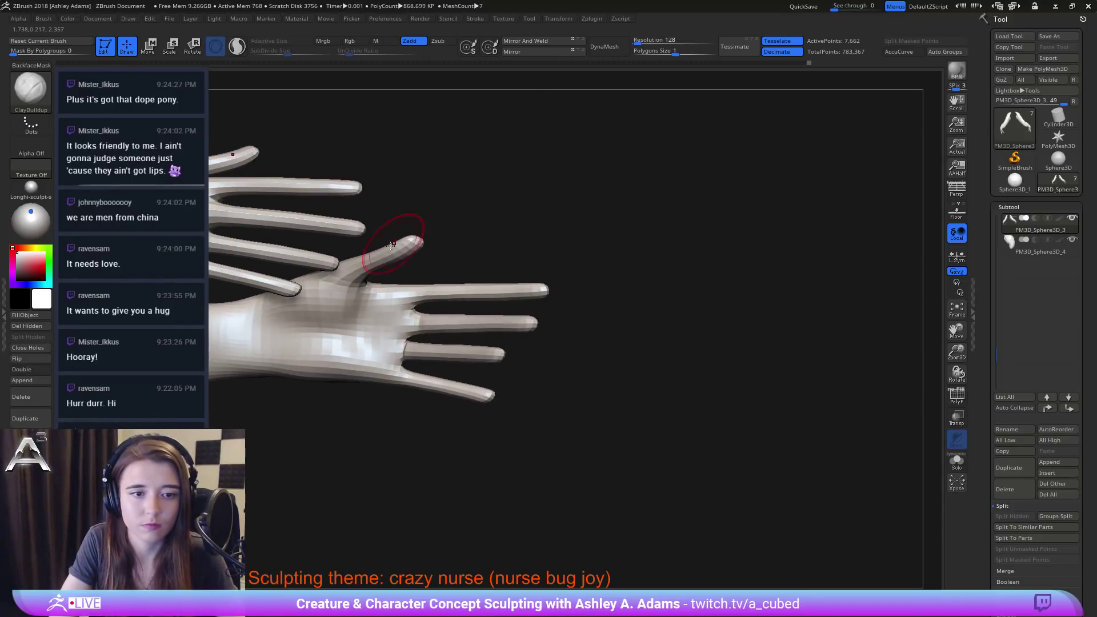
{"action": "right_click_drag", "start_coordinate": [392, 245], "coordinate": [376, 257]}
{"action": "key", "text": "w"}
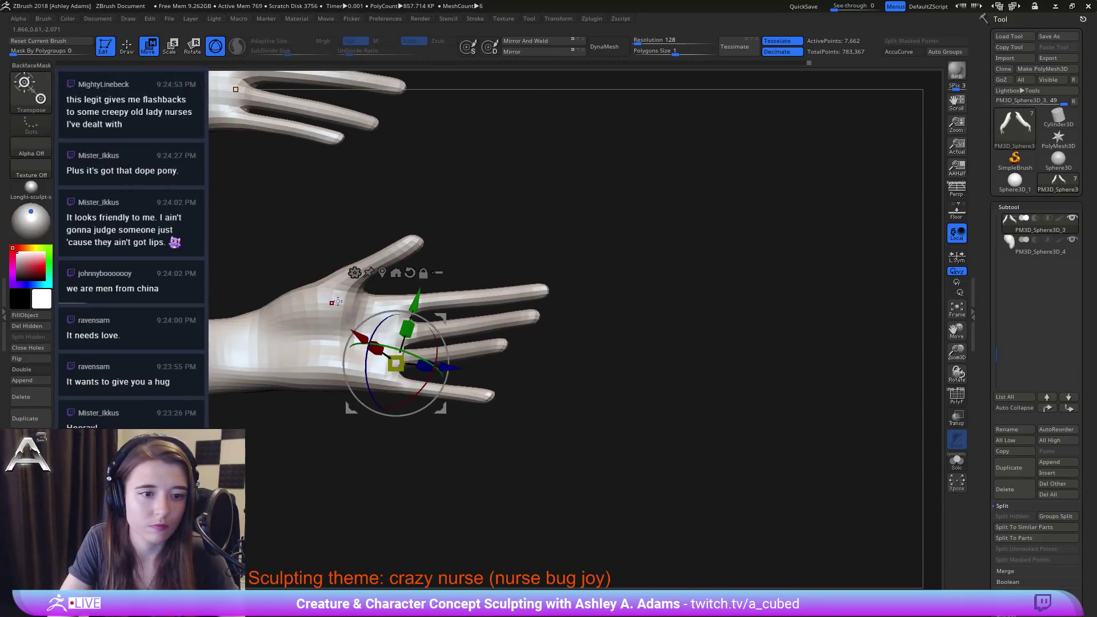
{"action": "left_click_drag", "start_coordinate": [350, 269], "coordinate": [355, 262]}
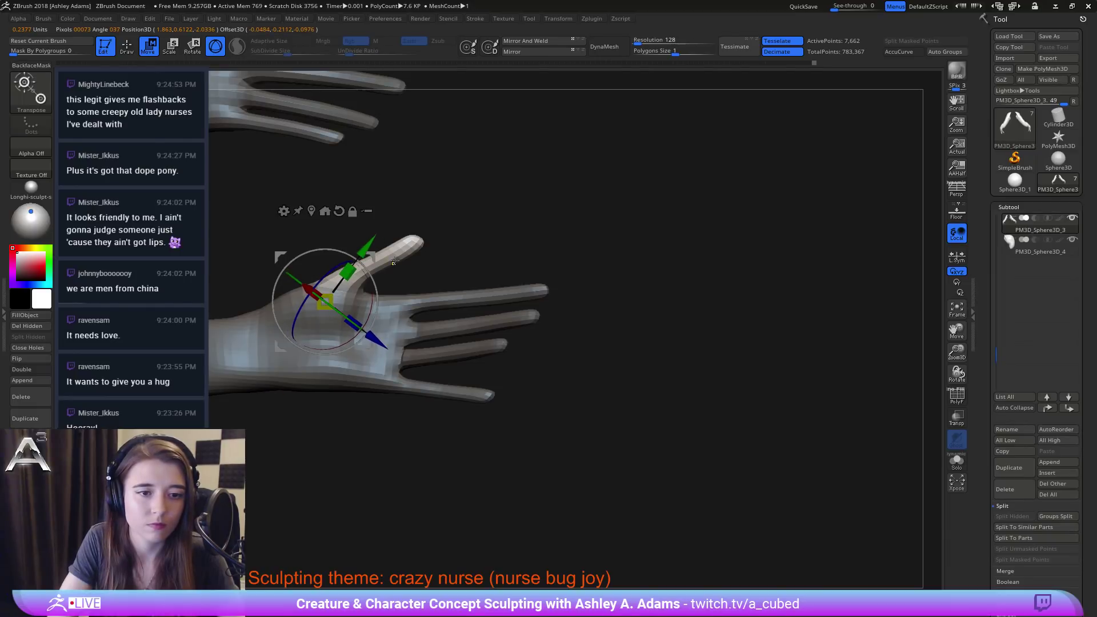
{"action": "left_click_drag", "start_coordinate": [571, 228], "coordinate": [315, 249]}
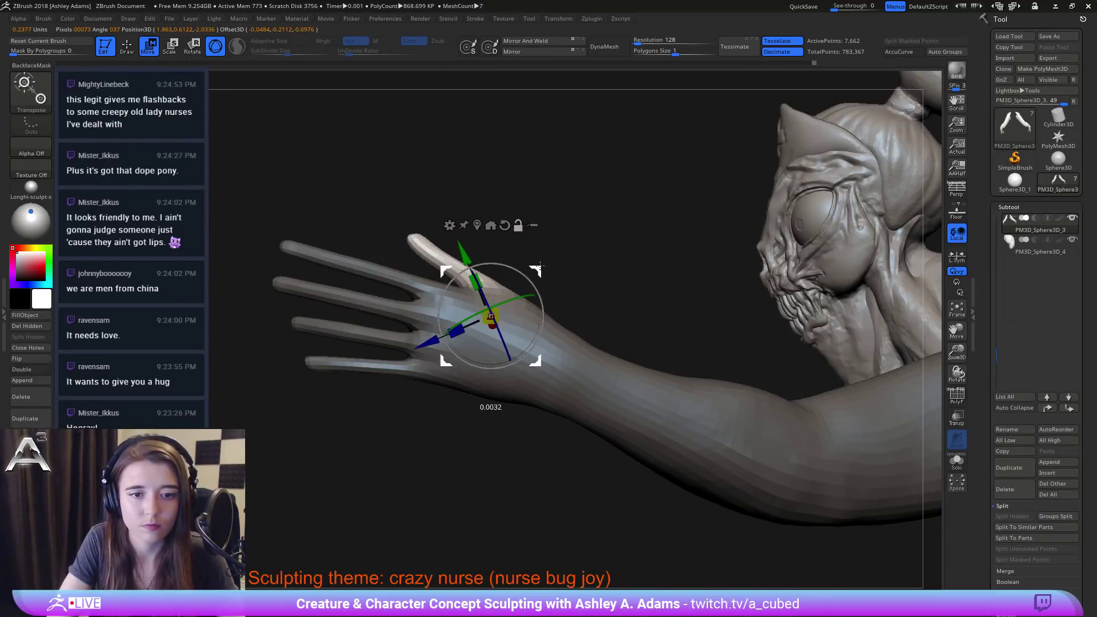
Step: Unlock the gizmo, reset its orientation, swing the thumb at its base and lock the gizmo again
{"action": "left_click_drag", "start_coordinate": [556, 231], "coordinate": [439, 235]}
{"action": "left_click_drag", "start_coordinate": [536, 245], "coordinate": [586, 251]}
{"action": "left_click", "coordinate": [502, 201]}
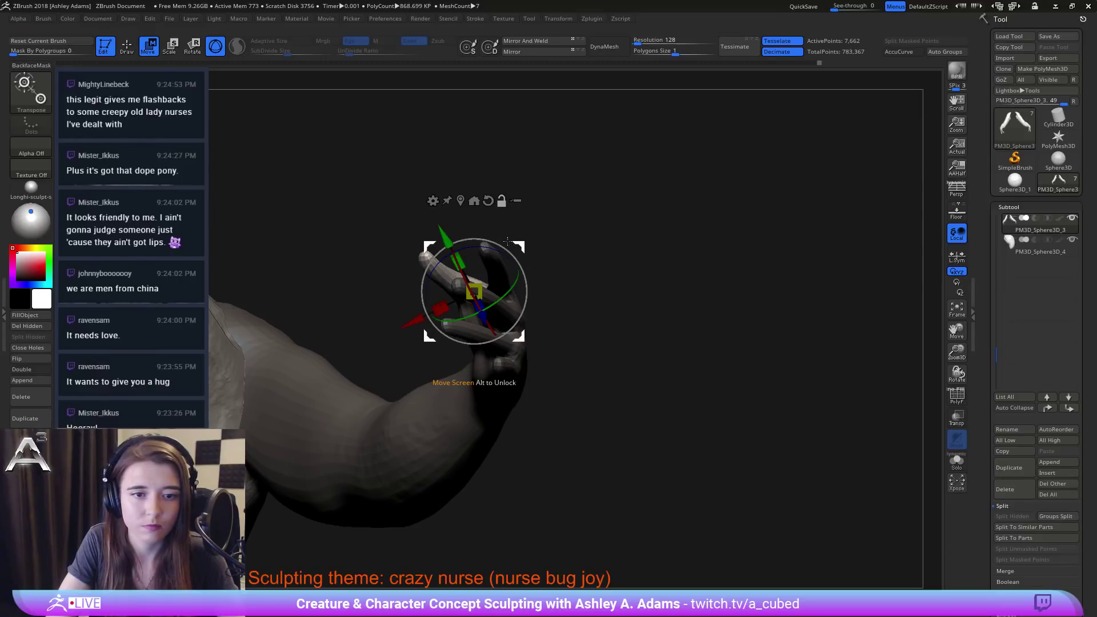
{"action": "left_click", "coordinate": [488, 201]}
{"action": "left_click_drag", "start_coordinate": [517, 290], "coordinate": [564, 249]}
{"action": "left_click", "coordinate": [501, 201]}
Step: Return to drawing with SnakeHook at a smaller brush size and reshape the unmasked thumb's length and tip
{"action": "key", "text": "q"}
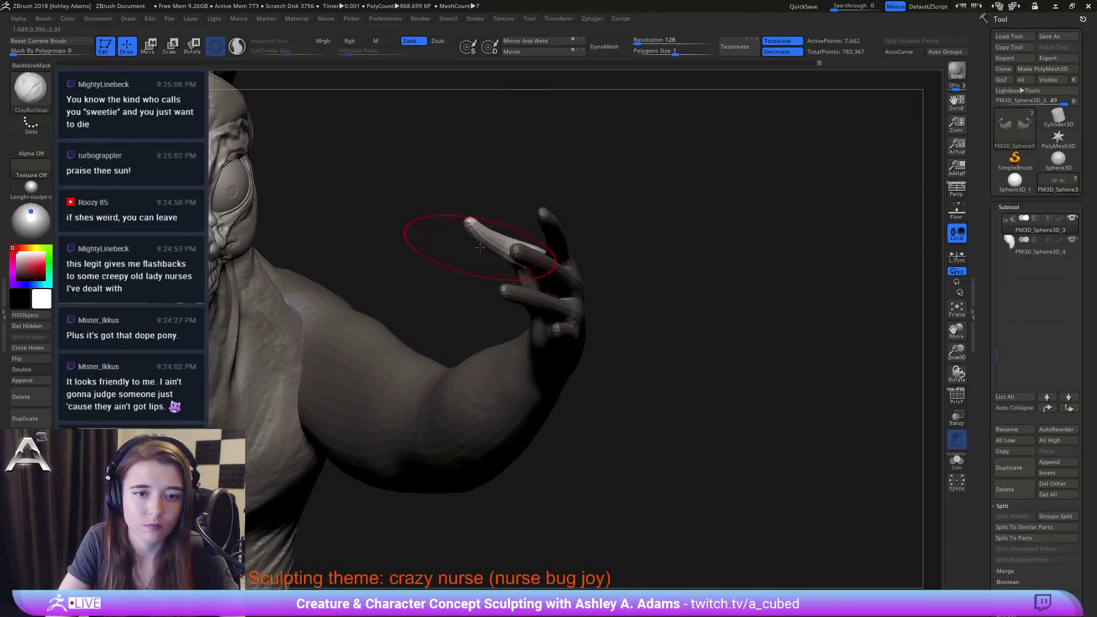
{"action": "key", "text": "space"}
{"action": "key", "text": "b"}
{"action": "key", "text": "s"}
{"action": "key", "text": "h"}
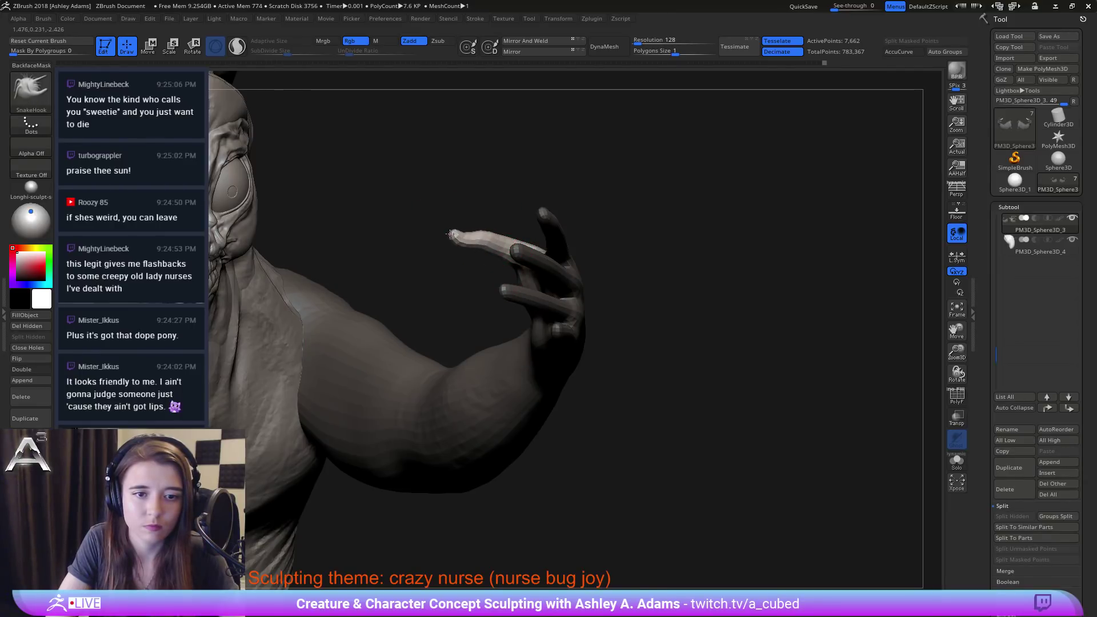
{"action": "left_click_drag", "start_coordinate": [464, 229], "coordinate": [457, 226]}
{"action": "left_click_drag", "start_coordinate": [417, 286], "coordinate": [404, 286]}
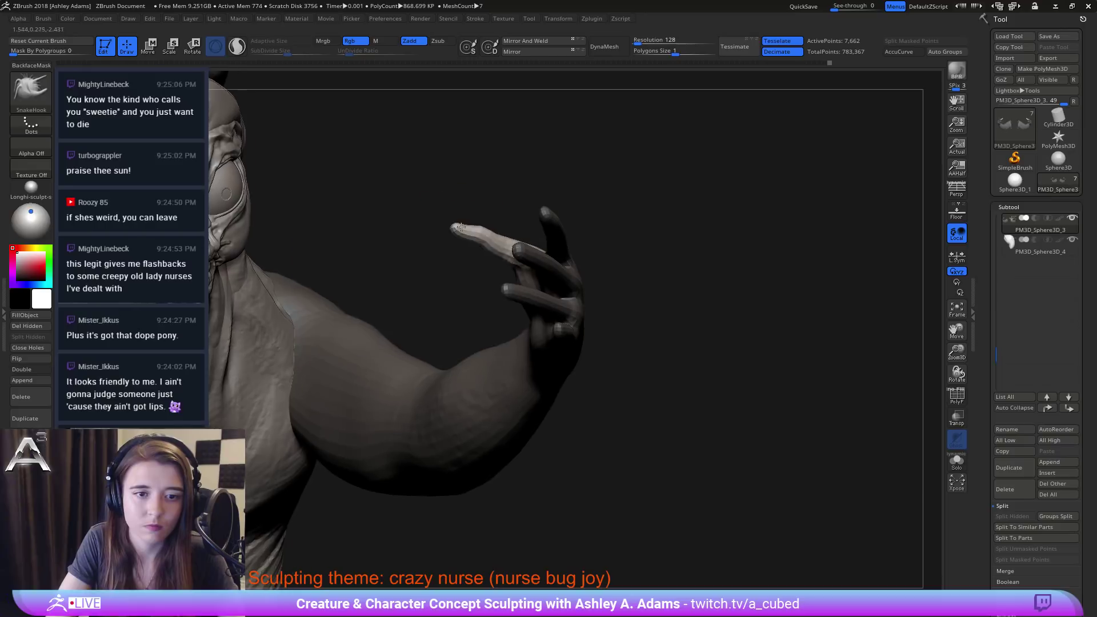
{"action": "key", "text": "space"}
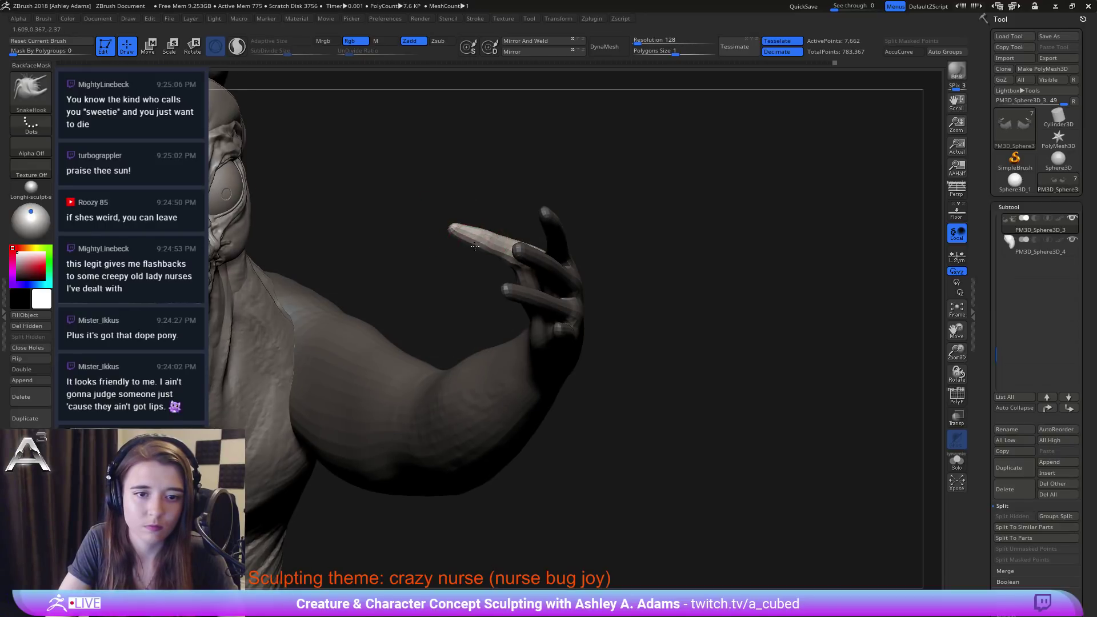
{"action": "left_click_drag", "start_coordinate": [411, 200], "coordinate": [474, 217]}
{"action": "key", "text": "space"}
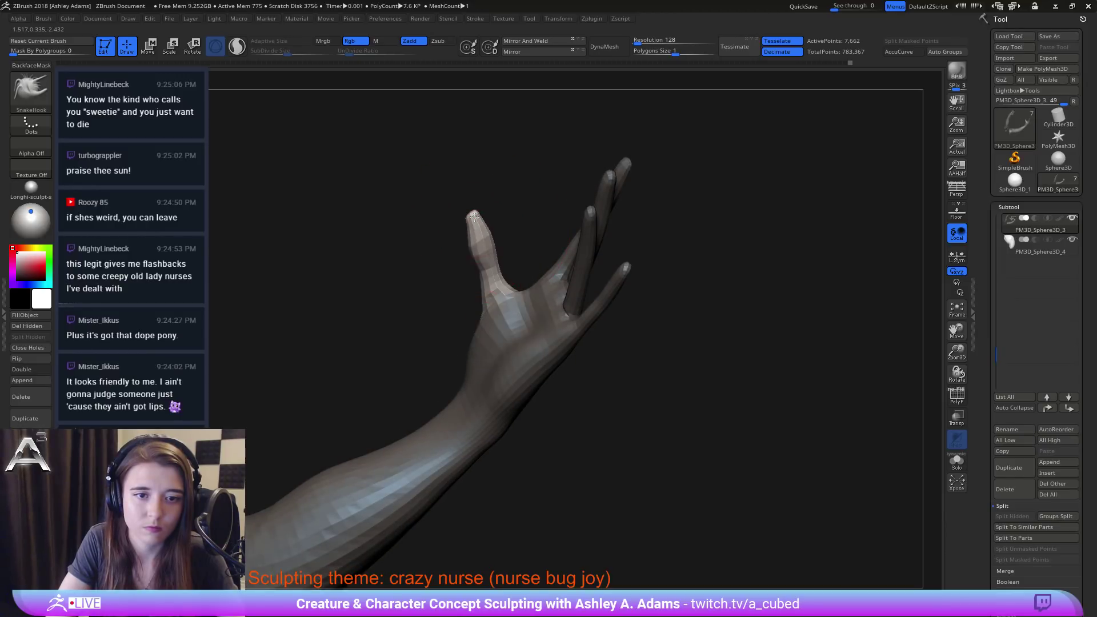
Step: Adjust the brush size and refine the thumb's joints and silhouette from the side
{"action": "mouse_move", "coordinate": [490, 260]}
{"action": "left_mouse_down"}
{"action": "mouse_move", "coordinate": [506, 261]}
{"action": "mouse_move", "coordinate": [466, 240]}
{"action": "mouse_move", "coordinate": [506, 228]}
{"action": "mouse_move", "coordinate": [544, 313]}
{"action": "mouse_move", "coordinate": [503, 259]}
{"action": "left_mouse_up"}
{"action": "key", "text": "space"}
{"action": "key", "text": "space"}
{"action": "mouse_move", "coordinate": [502, 222]}
{"action": "left_mouse_down"}
{"action": "mouse_move", "coordinate": [510, 228]}
{"action": "mouse_move", "coordinate": [531, 197]}
{"action": "left_mouse_up"}
{"action": "mouse_move", "coordinate": [529, 199]}
{"action": "right_mouse_down"}
{"action": "mouse_move", "coordinate": [517, 217]}
{"action": "mouse_move", "coordinate": [535, 208]}
{"action": "mouse_move", "coordinate": [503, 243]}
{"action": "mouse_move", "coordinate": [508, 260]}
{"action": "right_mouse_up"}
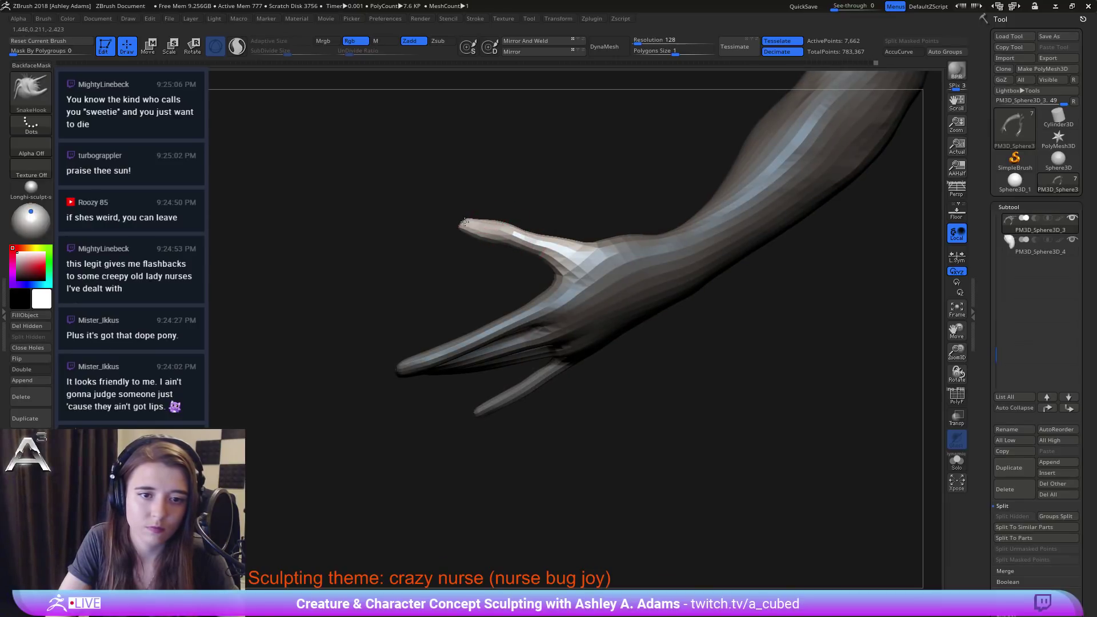
{"action": "right_click_drag", "start_coordinate": [532, 243], "coordinate": [518, 240]}
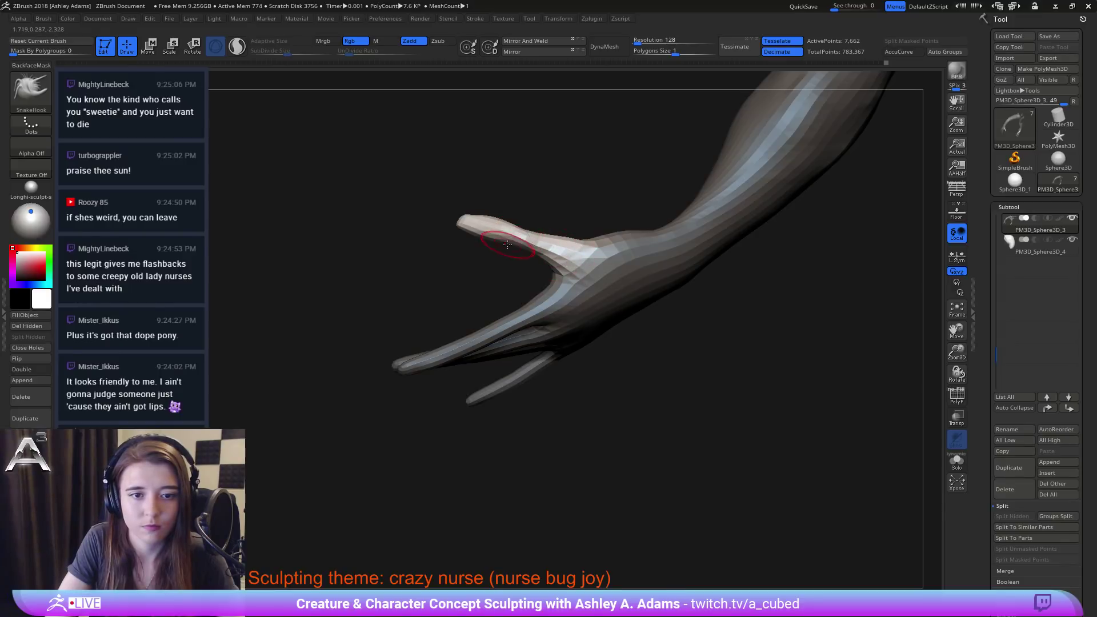
Step: Clear the mask from the arms and enlarge the SnakeHook brush for shaping the whole hands
{"action": "mouse_move", "coordinate": [560, 277]}
{"action": "right_mouse_down"}
{"action": "mouse_move", "coordinate": [568, 171]}
{"action": "mouse_move", "coordinate": [534, 238]}
{"action": "mouse_move", "coordinate": [519, 207]}
{"action": "right_mouse_up"}
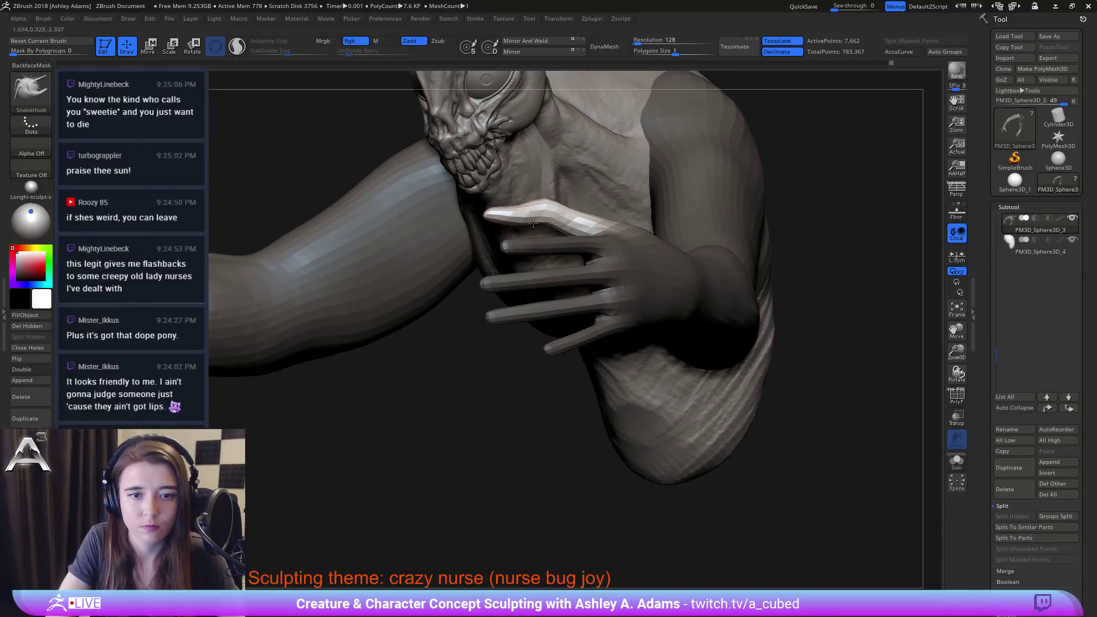
{"action": "right_click_drag", "start_coordinate": [540, 218], "coordinate": [698, 313]}
{"action": "right_click_drag", "start_coordinate": [679, 252], "coordinate": [648, 263]}
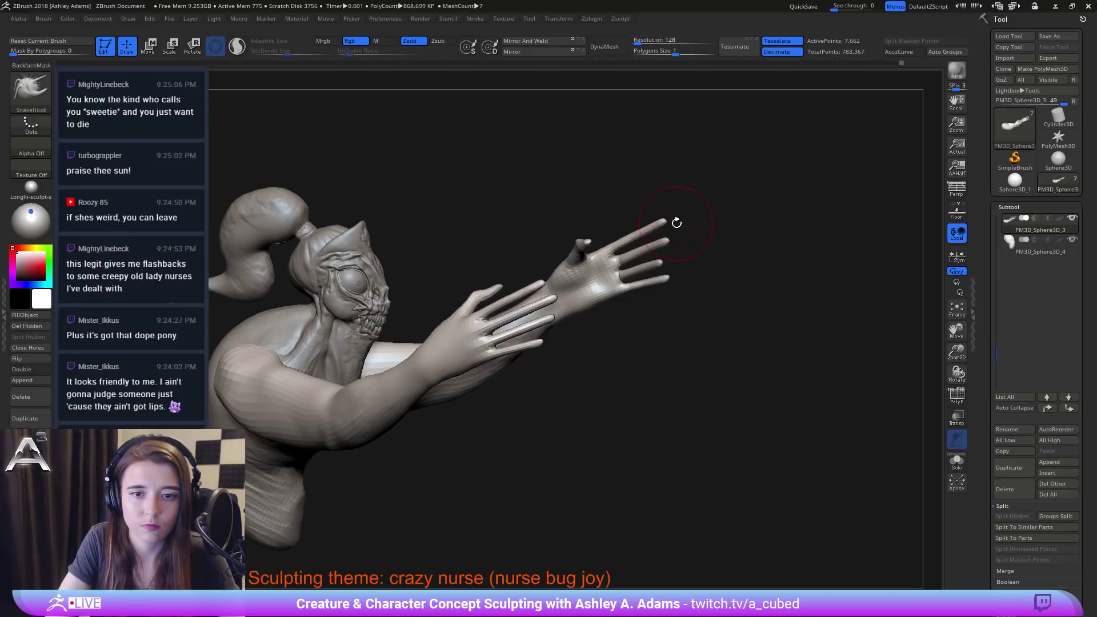
{"action": "right_click_drag", "start_coordinate": [676, 221], "coordinate": [396, 163]}
{"action": "right_click_drag", "start_coordinate": [524, 189], "coordinate": [580, 238]}
{"action": "right_click", "coordinate": [515, 298]}
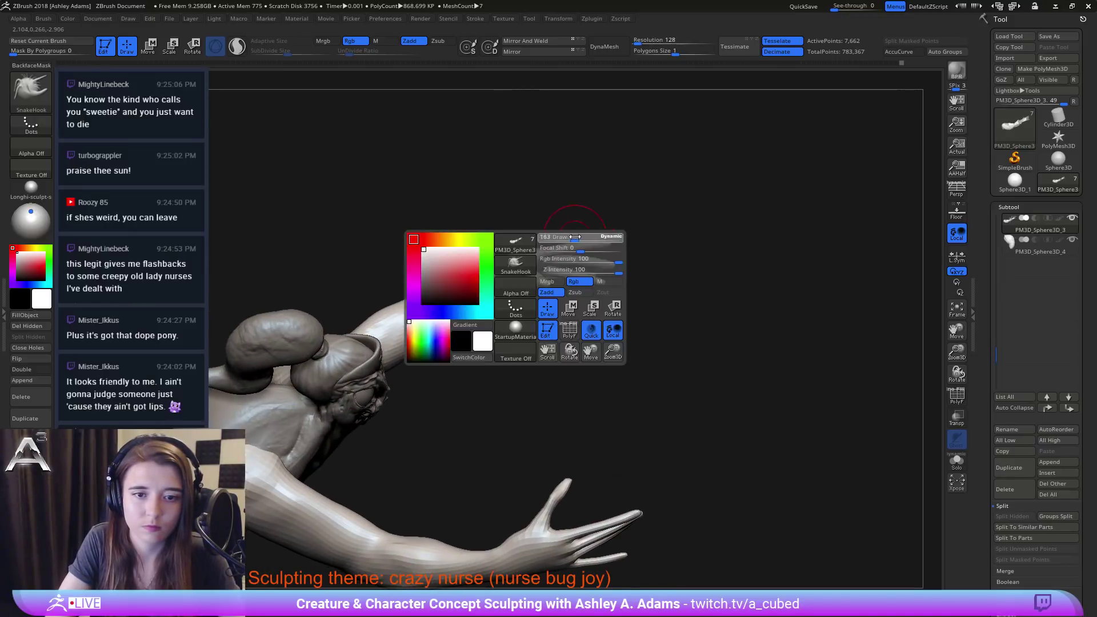
{"action": "right_click_drag", "start_coordinate": [515, 299], "coordinate": [485, 326]}
{"action": "right_click", "coordinate": [473, 336]}
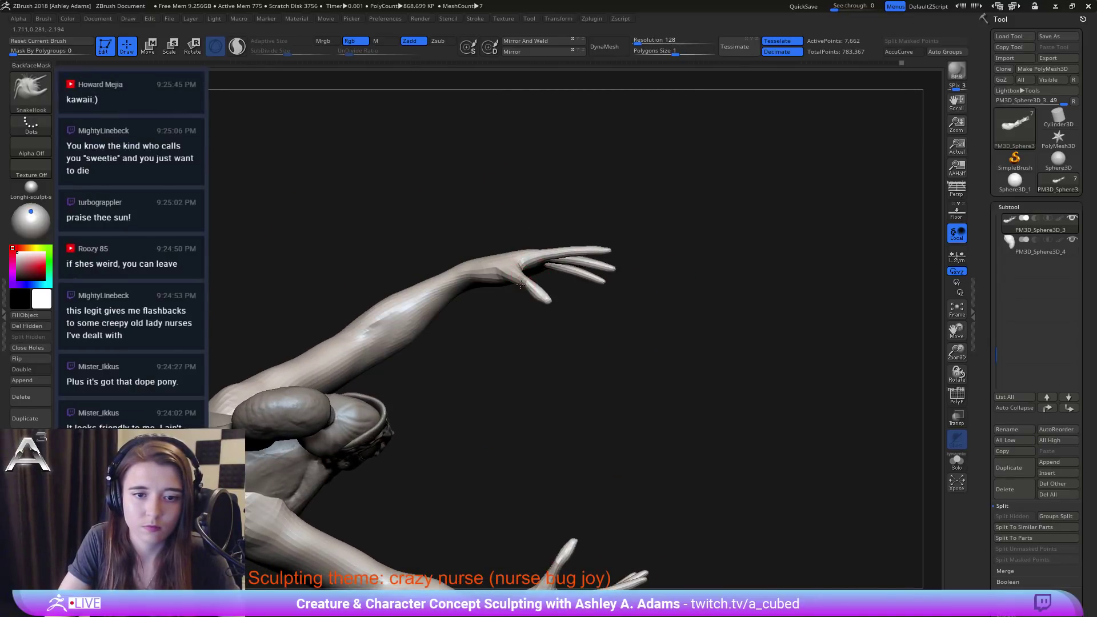
{"action": "right_click_drag", "start_coordinate": [560, 313], "coordinate": [576, 207]}
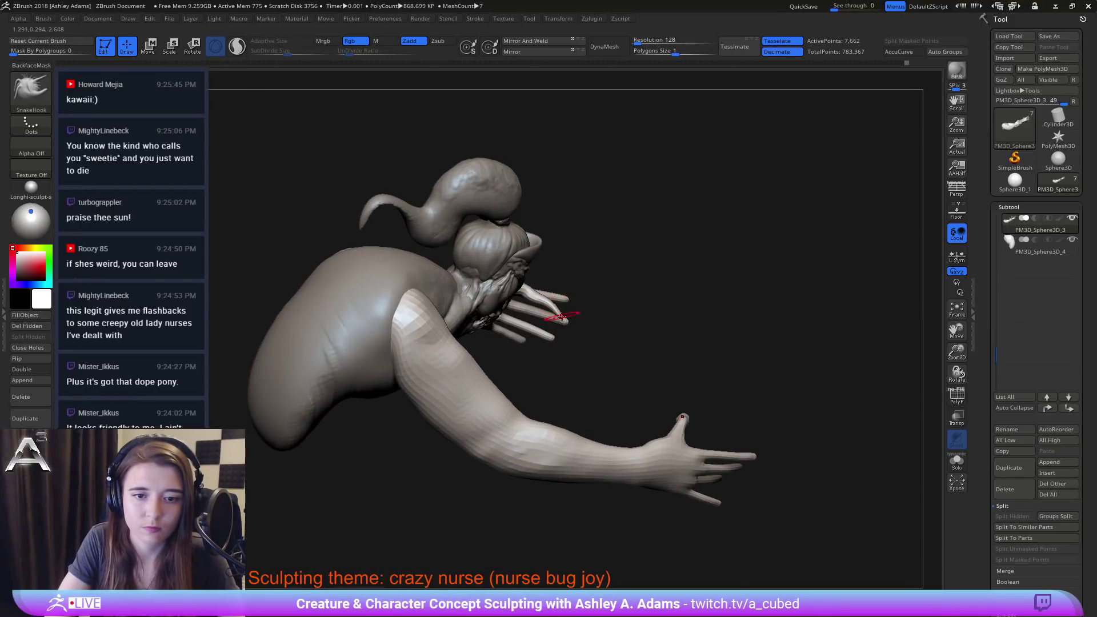
Step: Pull the fingertips out with SnakeHook so the fingers become longer and taper to points
{"action": "key", "text": "shift"}
{"action": "mouse_move", "coordinate": [558, 313]}
{"action": "right_mouse_down", "text": "shift"}
{"action": "mouse_move", "coordinate": [482, 234]}
{"action": "mouse_move", "coordinate": [526, 223]}
{"action": "mouse_move", "coordinate": [534, 257]}
{"action": "right_mouse_up", "text": "shift"}
{"action": "right_click_drag", "start_coordinate": [623, 278], "coordinate": [558, 360]}
{"action": "left_click_drag", "start_coordinate": [569, 391], "coordinate": [530, 385]}
{"action": "right_click_drag", "start_coordinate": [530, 386], "coordinate": [557, 402]}
{"action": "left_click_drag", "start_coordinate": [516, 394], "coordinate": [507, 381]}
{"action": "right_click_drag", "start_coordinate": [508, 382], "coordinate": [506, 336]}
{"action": "mouse_move", "coordinate": [507, 336]}
{"action": "left_mouse_down"}
{"action": "mouse_move", "coordinate": [499, 342]}
{"action": "mouse_move", "coordinate": [520, 323]}
{"action": "left_mouse_up"}
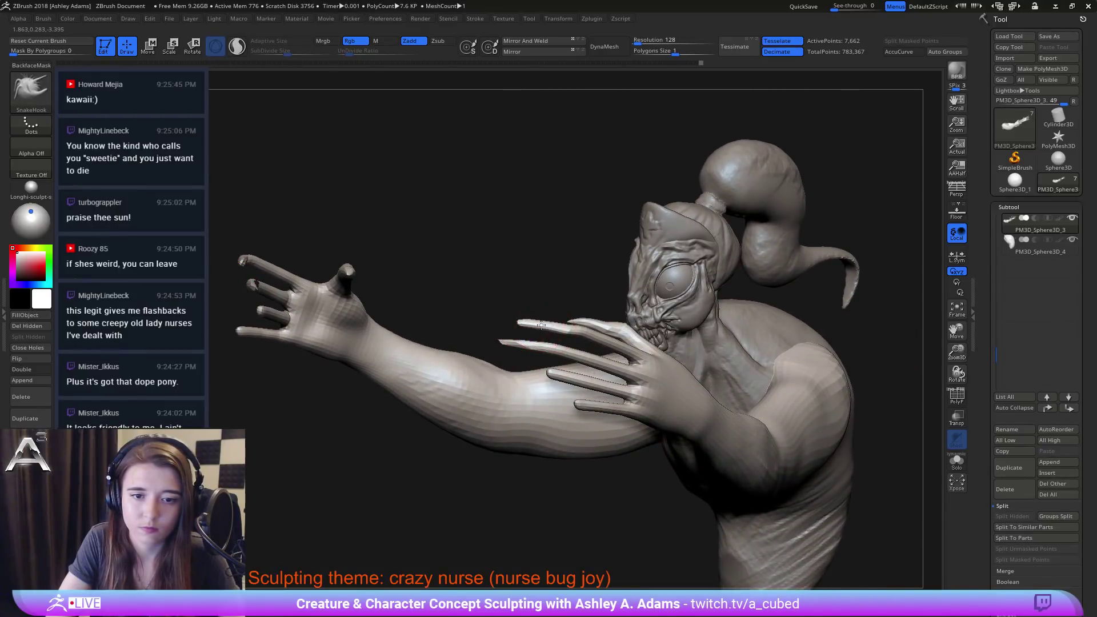
Step: Curl the fingers into claw-like bends with SnakeHook and refine their spacing, adjusting the brush size as needed
{"action": "mouse_move", "coordinate": [557, 377]}
{"action": "right_mouse_down"}
{"action": "mouse_move", "coordinate": [534, 377]}
{"action": "mouse_move", "coordinate": [554, 375]}
{"action": "mouse_move", "coordinate": [540, 366]}
{"action": "mouse_move", "coordinate": [576, 383]}
{"action": "mouse_move", "coordinate": [574, 348]}
{"action": "mouse_move", "coordinate": [568, 358]}
{"action": "mouse_move", "coordinate": [596, 394]}
{"action": "mouse_move", "coordinate": [583, 393]}
{"action": "mouse_move", "coordinate": [581, 309]}
{"action": "mouse_move", "coordinate": [547, 306]}
{"action": "mouse_move", "coordinate": [608, 322]}
{"action": "mouse_move", "coordinate": [676, 367]}
{"action": "mouse_move", "coordinate": [628, 296]}
{"action": "mouse_move", "coordinate": [648, 266]}
{"action": "mouse_move", "coordinate": [524, 118]}
{"action": "right_mouse_up"}
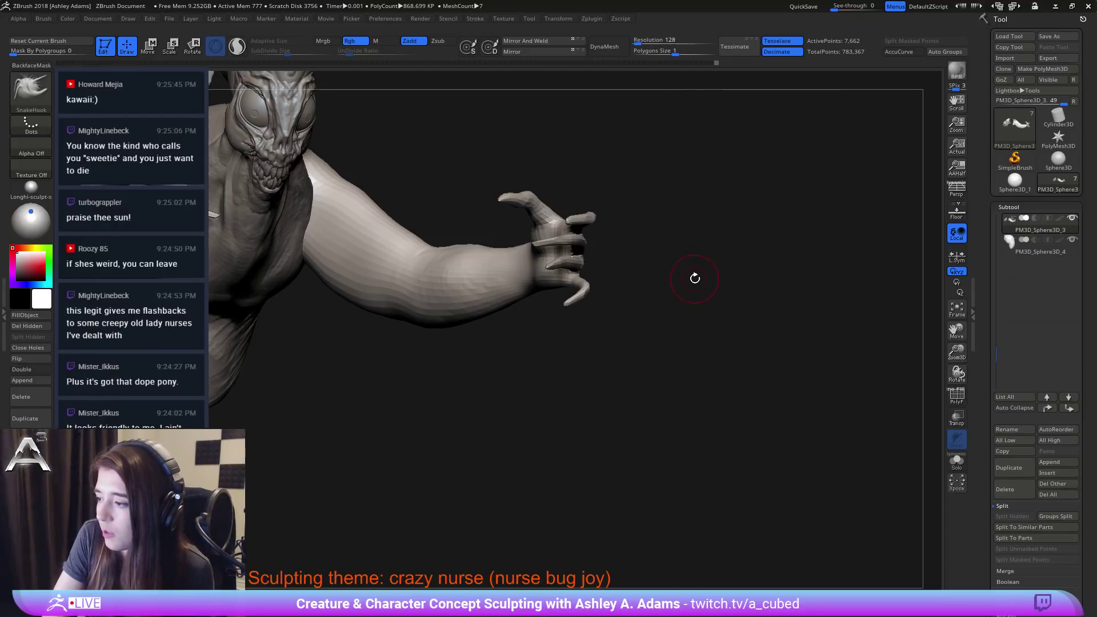
{"action": "left_click_drag", "start_coordinate": [673, 281], "coordinate": [582, 272]}
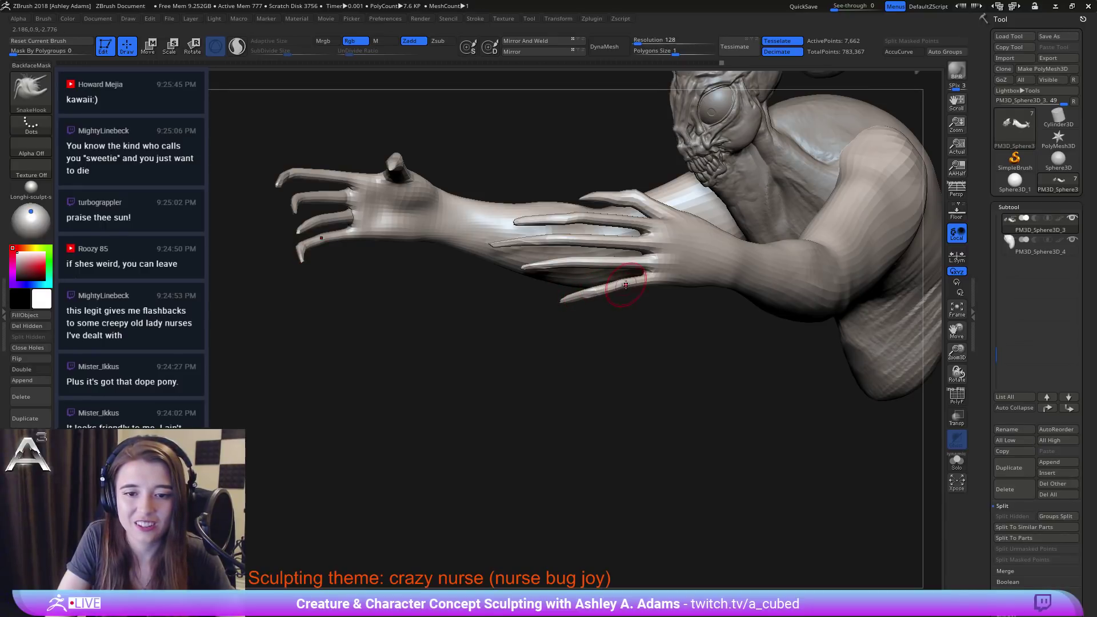
{"action": "mouse_move", "coordinate": [656, 226]}
{"action": "right_mouse_down"}
{"action": "mouse_move", "coordinate": [607, 257]}
{"action": "mouse_move", "coordinate": [598, 285]}
{"action": "right_mouse_up"}
{"action": "key", "text": "space"}
{"action": "left_click_drag", "start_coordinate": [599, 253], "coordinate": [620, 229]}
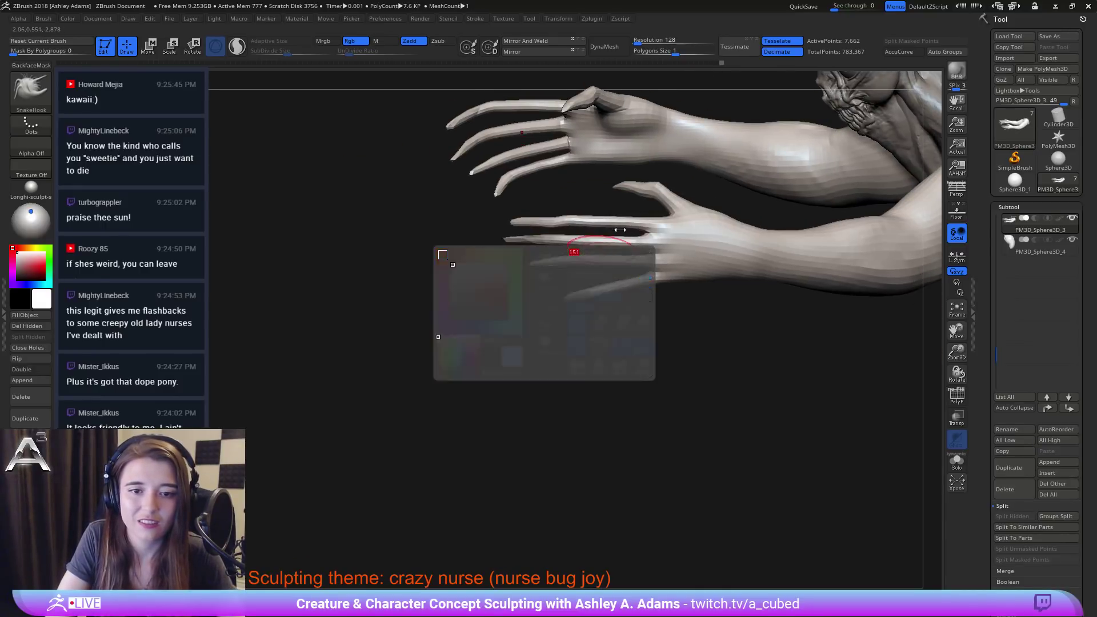
{"action": "right_click_drag", "start_coordinate": [606, 220], "coordinate": [560, 234]}
{"action": "key", "text": "space"}
{"action": "left_click_drag", "start_coordinate": [544, 241], "coordinate": [528, 238]}
{"action": "right_click_drag", "start_coordinate": [522, 231], "coordinate": [551, 228]}
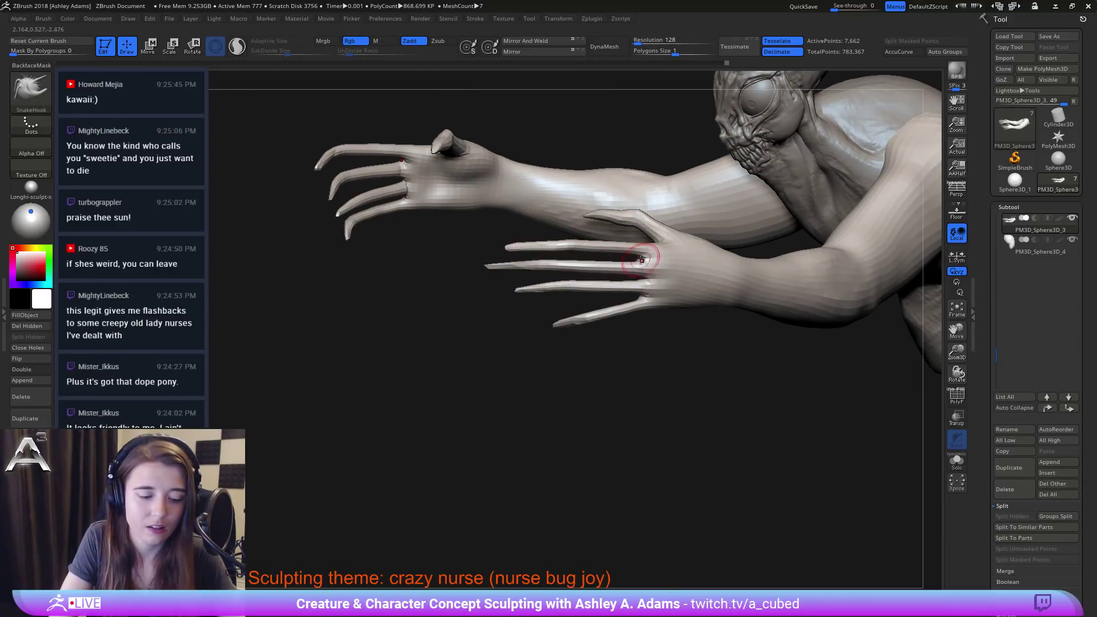
Step: Thicken the fingers toward the knuckles with the Inflat brush
{"action": "key", "text": "b"}
{"action": "key", "text": "i"}
{"action": "key", "text": "n"}
{"action": "right_click_drag", "start_coordinate": [655, 244], "coordinate": [552, 242]}
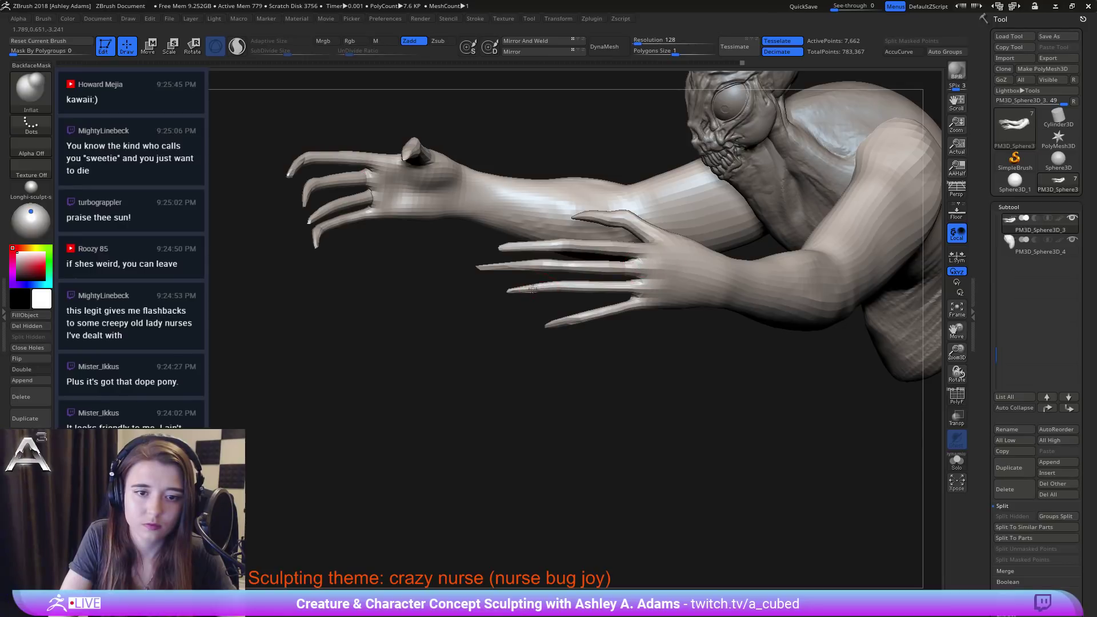
{"action": "left_click_drag", "start_coordinate": [619, 288], "coordinate": [633, 290]}
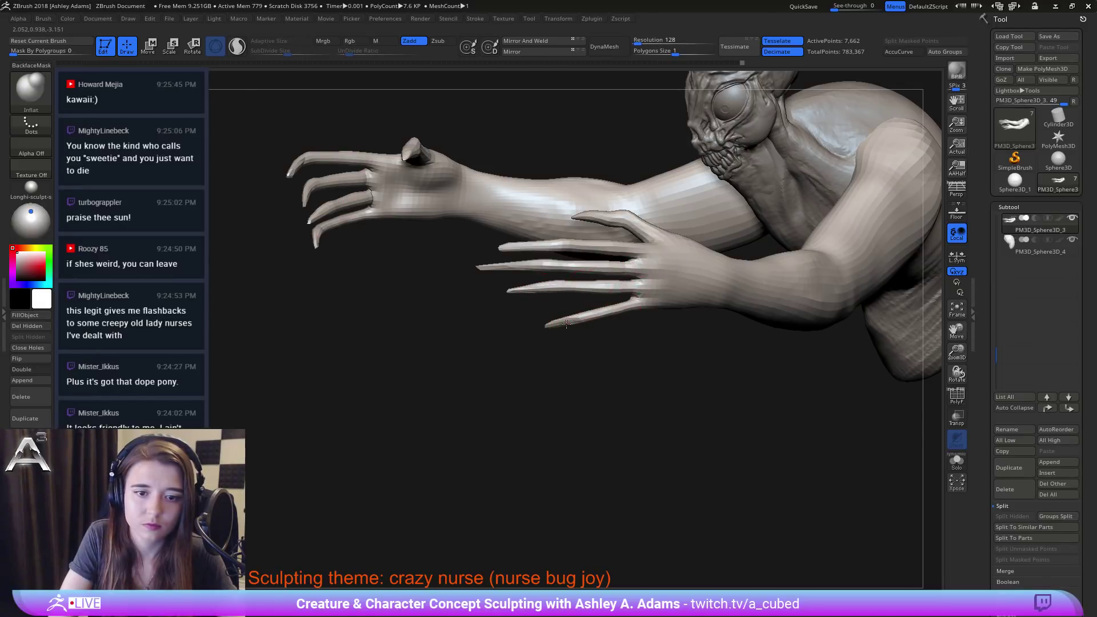
{"action": "left_click_drag", "start_coordinate": [566, 323], "coordinate": [648, 308]}
{"action": "right_click_drag", "start_coordinate": [667, 297], "coordinate": [673, 289]}
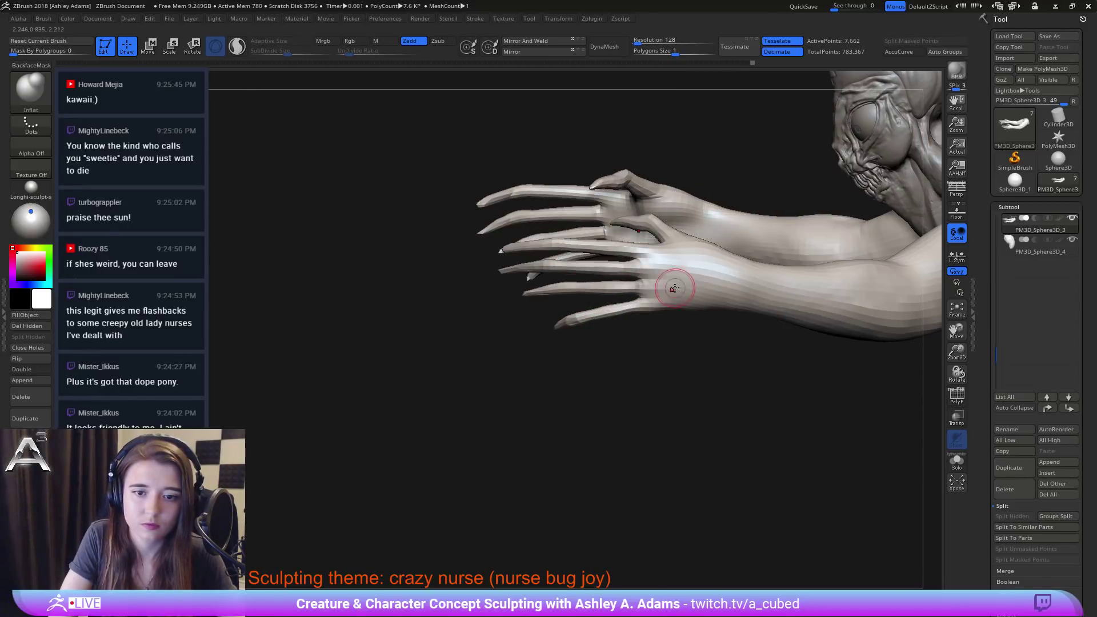
Step: Carve creases between the finger bases on the back of the hand with the DamStandard brush
{"action": "key", "text": "b"}
{"action": "key", "text": "d"}
{"action": "key", "text": "s"}
{"action": "left_click_drag", "start_coordinate": [636, 291], "coordinate": [674, 295]}
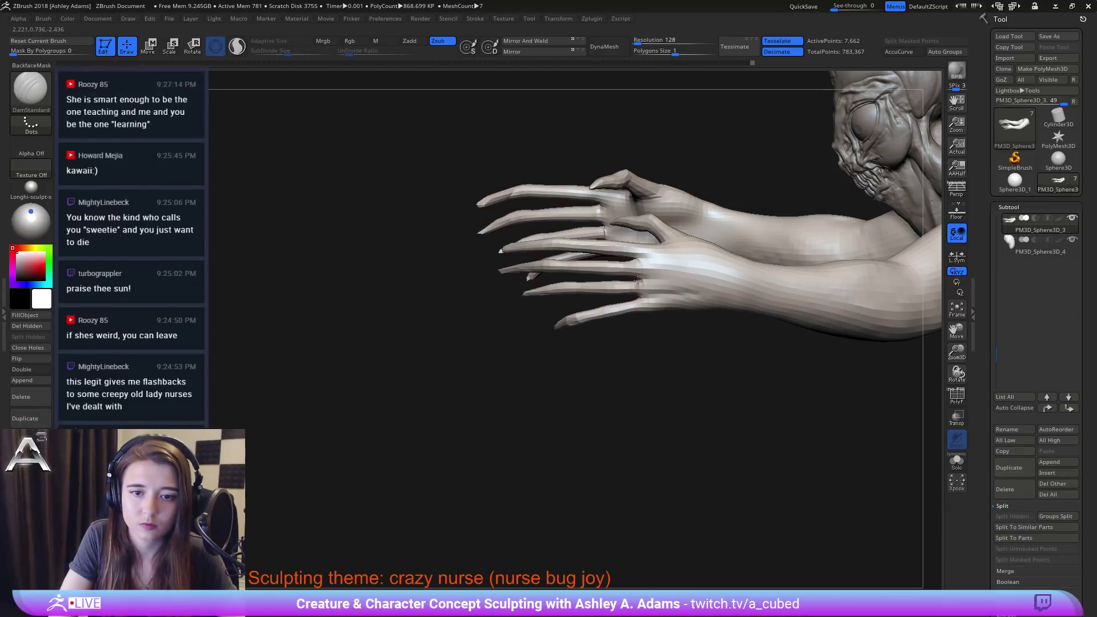
Step: Raise the knuckles and adjust the back of the hand's profile with SnakeHook, changing the brush size as needed
{"action": "mouse_move", "coordinate": [666, 241]}
{"action": "right_mouse_down"}
{"action": "mouse_move", "coordinate": [762, 275]}
{"action": "mouse_move", "coordinate": [676, 231]}
{"action": "mouse_move", "coordinate": [678, 252]}
{"action": "right_mouse_up"}
{"action": "key", "text": "b"}
{"action": "key", "text": "s"}
{"action": "key", "text": "h"}
{"action": "key", "text": "space"}
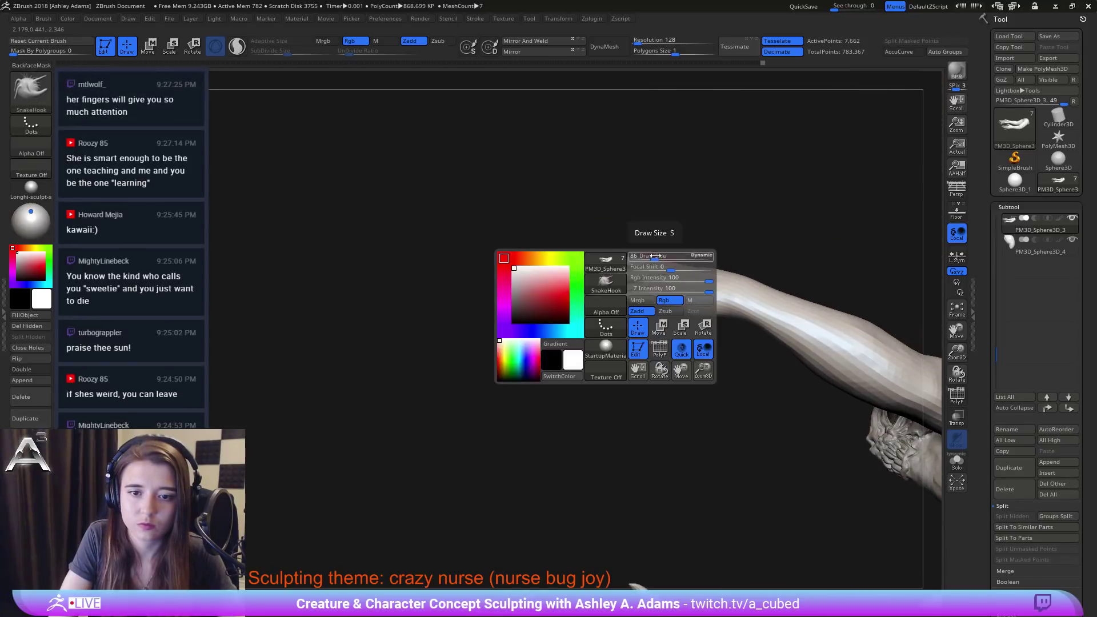
{"action": "key", "text": "space"}
{"action": "left_click_drag", "start_coordinate": [654, 259], "coordinate": [660, 259]}
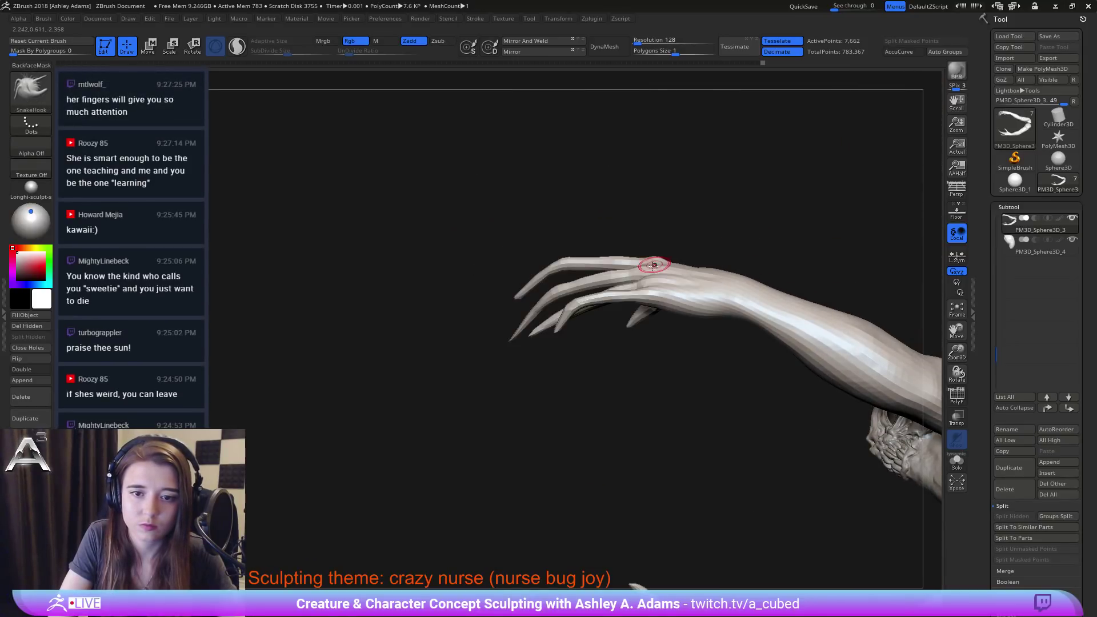
{"action": "right_click_drag", "start_coordinate": [656, 262], "coordinate": [651, 267]}
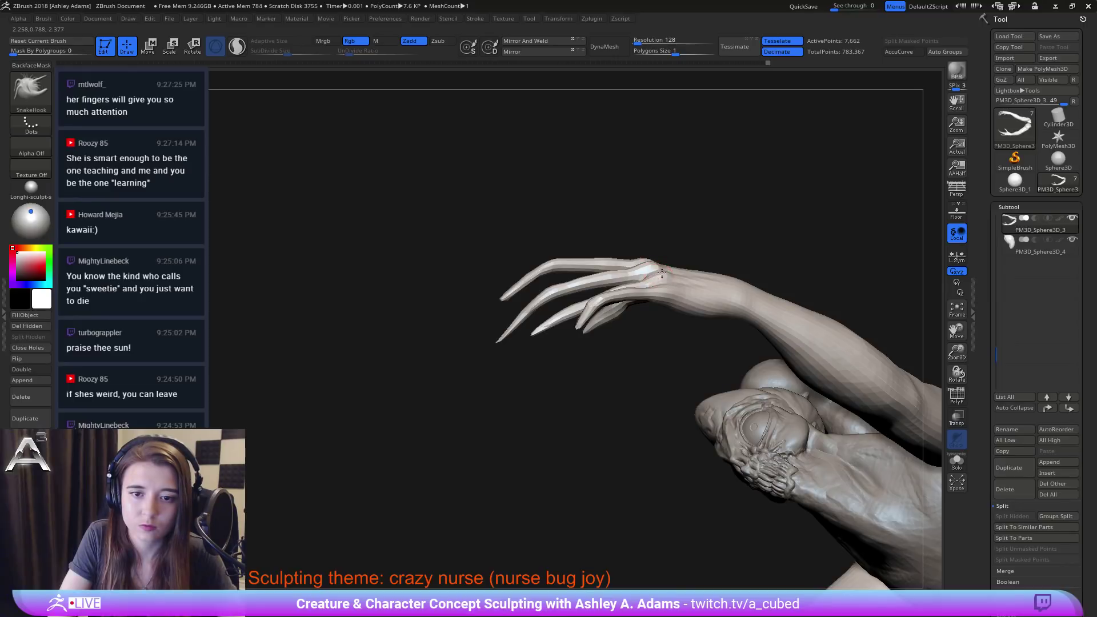
{"action": "mouse_move", "coordinate": [676, 309]}
{"action": "right_mouse_down"}
{"action": "mouse_move", "coordinate": [696, 275]}
{"action": "mouse_move", "coordinate": [717, 269]}
{"action": "right_mouse_up"}
{"action": "key", "text": "space"}
{"action": "left_click_drag", "start_coordinate": [705, 267], "coordinate": [711, 267]}
Step: Build up forms on the back of the wrist and the underside of the forearm with ClayBuildup
{"action": "right_click_drag", "start_coordinate": [758, 276], "coordinate": [783, 263]}
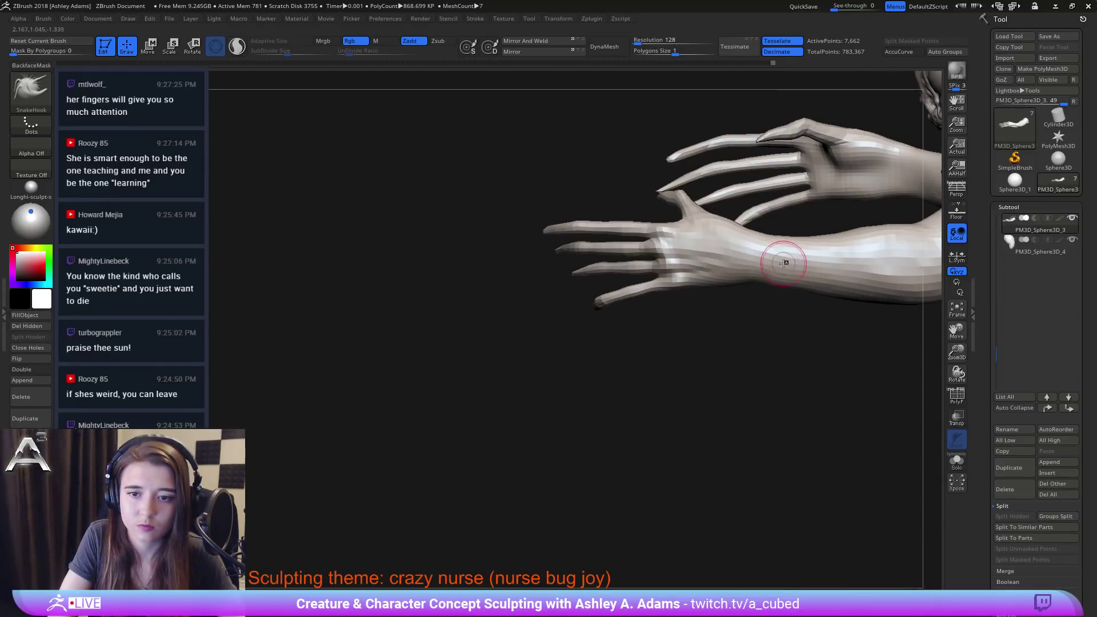
{"action": "key", "text": "b"}
{"action": "key", "text": "c"}
{"action": "key", "text": "b"}
{"action": "left_click_drag", "start_coordinate": [766, 237], "coordinate": [754, 245]}
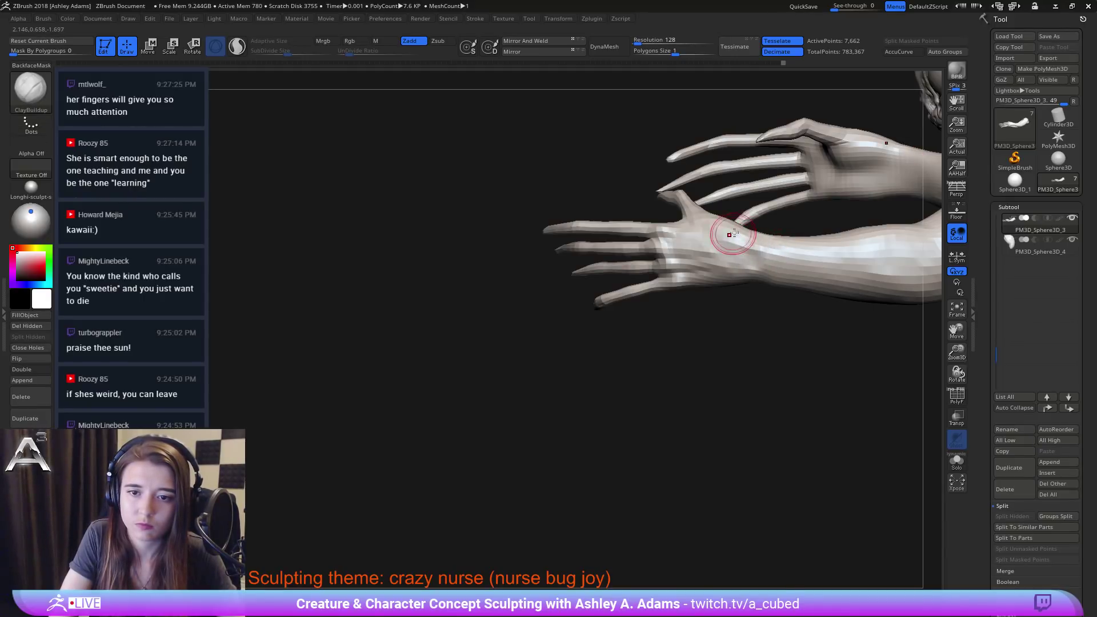
{"action": "mouse_move", "coordinate": [734, 233]}
{"action": "right_mouse_down"}
{"action": "mouse_move", "coordinate": [788, 228]}
{"action": "mouse_move", "coordinate": [734, 255]}
{"action": "right_mouse_up"}
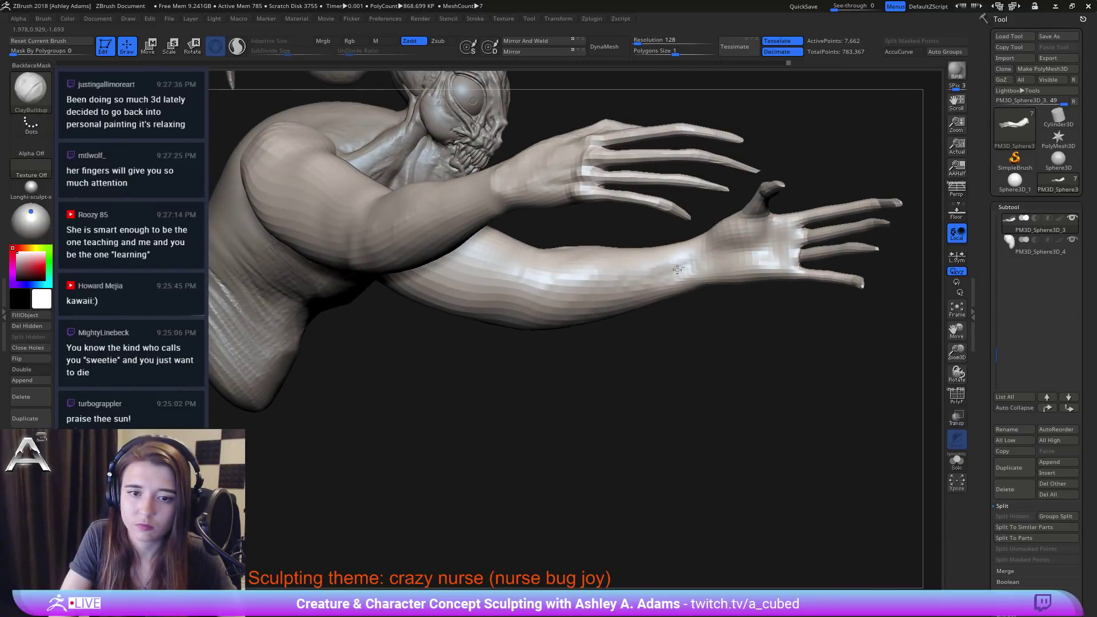
{"action": "mouse_move", "coordinate": [598, 281]}
{"action": "left_mouse_down"}
{"action": "mouse_move", "coordinate": [698, 257]}
{"action": "mouse_move", "coordinate": [630, 278]}
{"action": "left_mouse_up"}
Step: Switch back to SnakeHook and examine the whole figure's silhouette and arm pose from the front and other angles
{"action": "mouse_move", "coordinate": [754, 303]}
{"action": "right_mouse_down", "text": "ctrl"}
{"action": "mouse_move", "coordinate": [744, 271]}
{"action": "mouse_move", "coordinate": [704, 276]}
{"action": "mouse_move", "coordinate": [727, 191]}
{"action": "mouse_move", "coordinate": [706, 181]}
{"action": "right_mouse_up", "text": "ctrl"}
{"action": "key", "text": "b"}
{"action": "key", "text": "s"}
{"action": "key", "text": "h"}
{"action": "right_click_drag", "start_coordinate": [768, 166], "coordinate": [596, 238], "text": "alt"}
{"action": "right_click", "coordinate": [603, 277]}
{"action": "right_click_drag", "start_coordinate": [717, 227], "coordinate": [634, 220]}
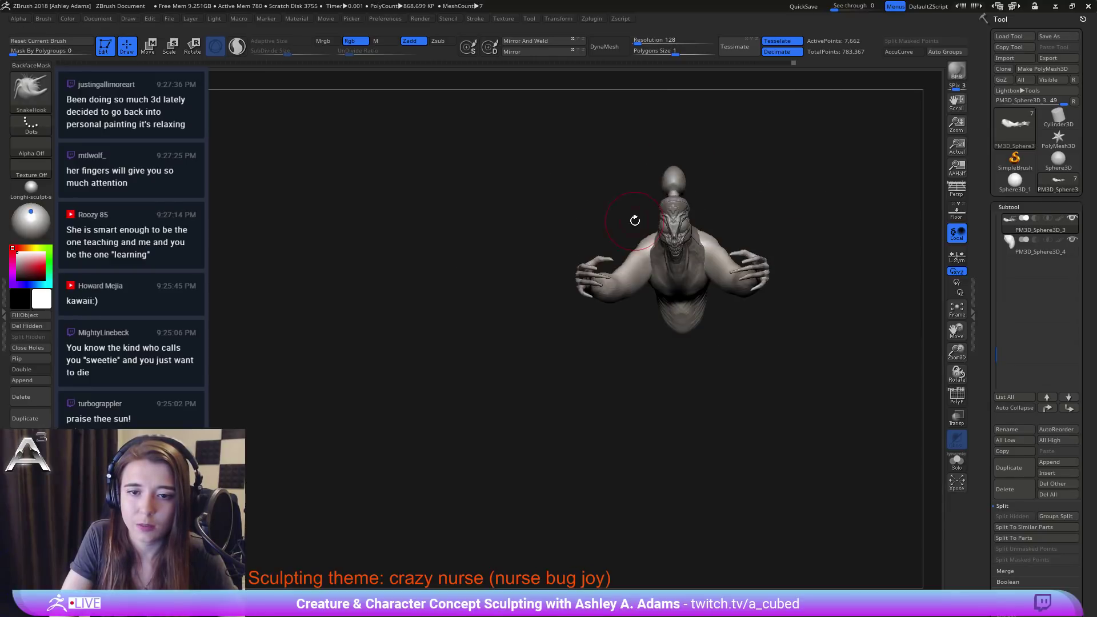
{"action": "right_click_drag", "start_coordinate": [641, 163], "coordinate": [663, 220], "text": "ctrl"}
{"action": "right_click_drag", "start_coordinate": [663, 219], "coordinate": [592, 221], "text": "alt"}
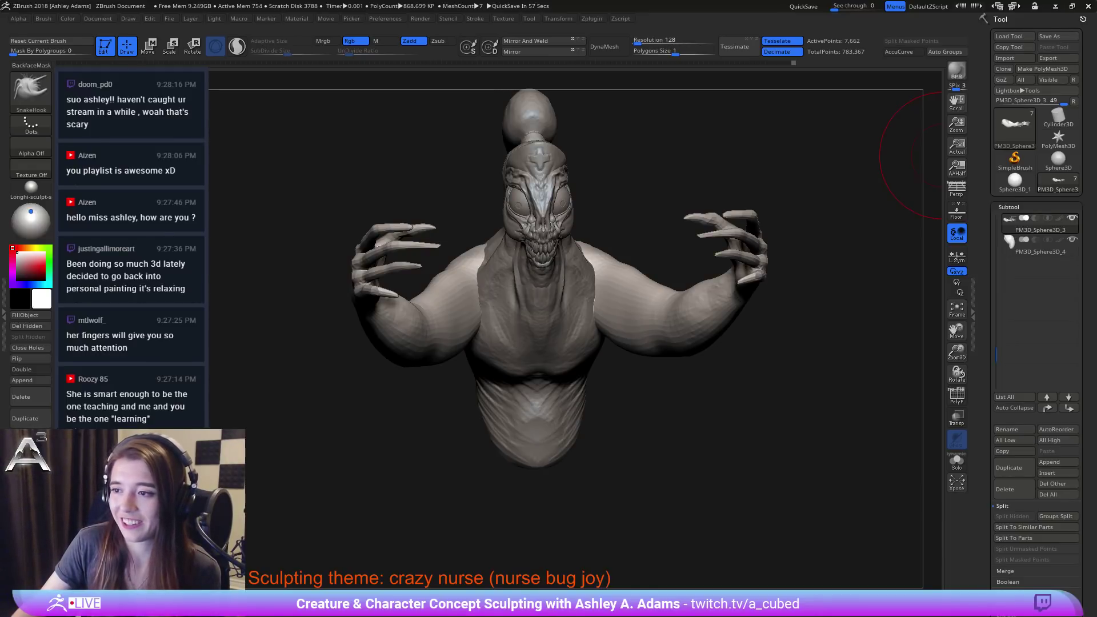
{"action": "left_click_drag", "start_coordinate": [928, 155], "coordinate": [676, 347]}
{"action": "left_click_drag", "start_coordinate": [734, 198], "coordinate": [633, 214]}
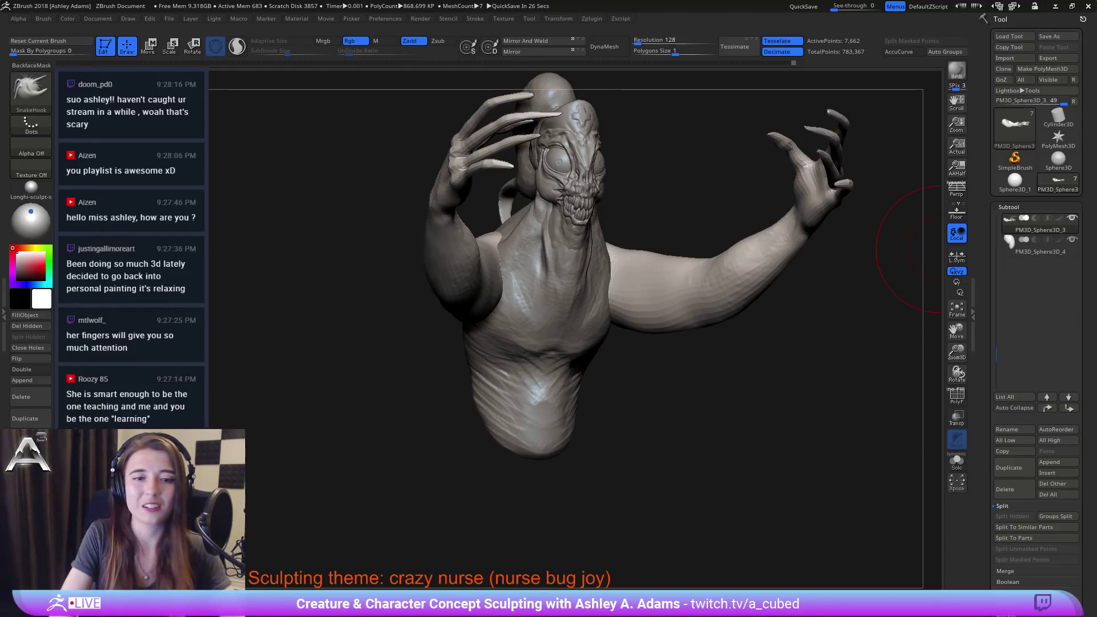
{"action": "left_click_drag", "start_coordinate": [937, 249], "coordinate": [536, 273]}
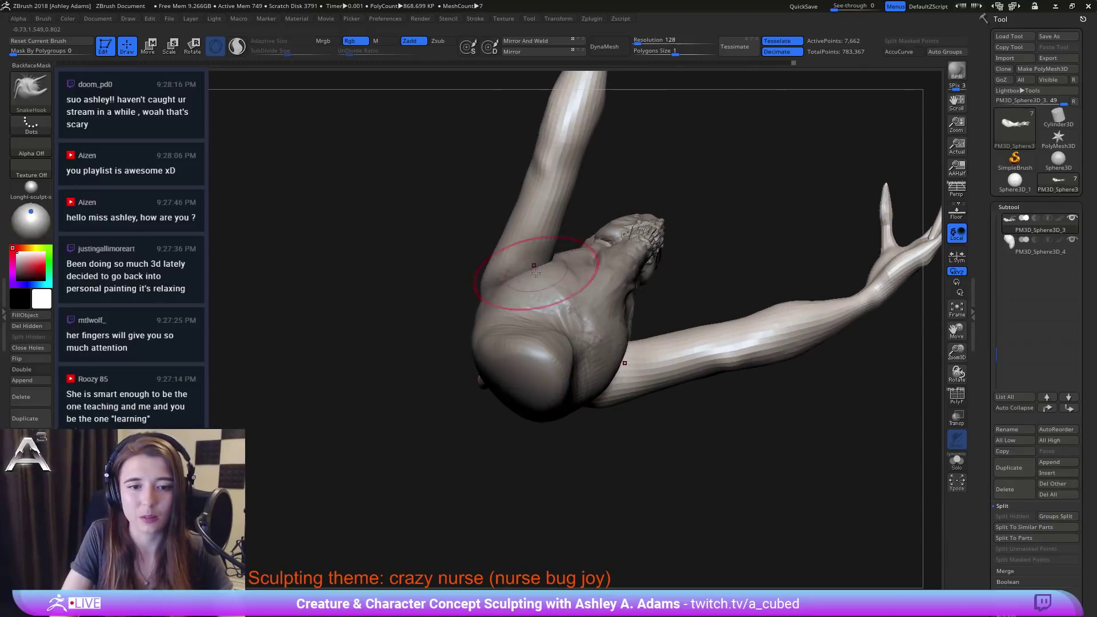
Step: Adjust the SnakeHook brush size and reshape the upper arm where it meets the shoulder
{"action": "right_click_drag", "start_coordinate": [536, 273], "coordinate": [581, 293]}
{"action": "right_click", "coordinate": [470, 339]}
{"action": "mouse_move", "coordinate": [470, 340]}
{"action": "right_mouse_down"}
{"action": "mouse_move", "coordinate": [547, 285]}
{"action": "mouse_move", "coordinate": [531, 257]}
{"action": "mouse_move", "coordinate": [508, 320]}
{"action": "right_mouse_up"}
{"action": "right_click", "coordinate": [500, 315]}
{"action": "left_click_drag", "start_coordinate": [471, 335], "coordinate": [461, 333]}
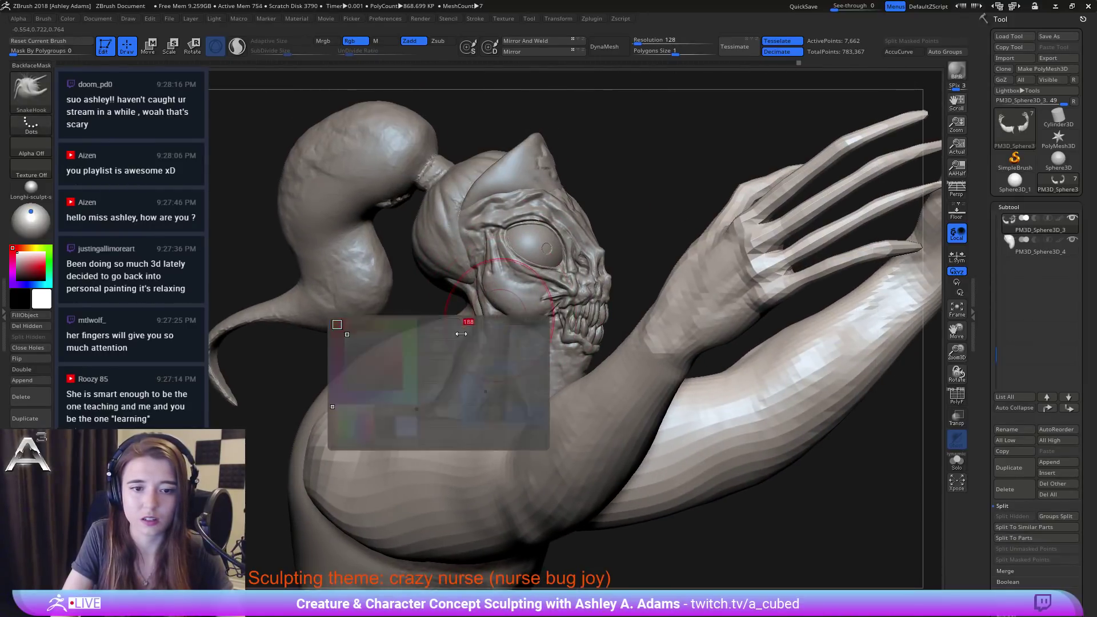
Step: Select the torso subtool and build up the upper back and shoulder muscles with ClayBuildup
{"action": "mouse_move", "coordinate": [457, 420]}
{"action": "right_mouse_down", "text": "alt"}
{"action": "mouse_move", "coordinate": [538, 367]}
{"action": "mouse_move", "coordinate": [531, 294]}
{"action": "mouse_move", "coordinate": [497, 349]}
{"action": "mouse_move", "coordinate": [429, 336]}
{"action": "mouse_move", "coordinate": [448, 348]}
{"action": "mouse_move", "coordinate": [405, 317]}
{"action": "right_mouse_up", "text": "alt"}
{"action": "left_click", "coordinate": [531, 294], "text": "alt"}
{"action": "key", "text": "b"}
{"action": "key", "text": "c"}
{"action": "key", "text": "b"}
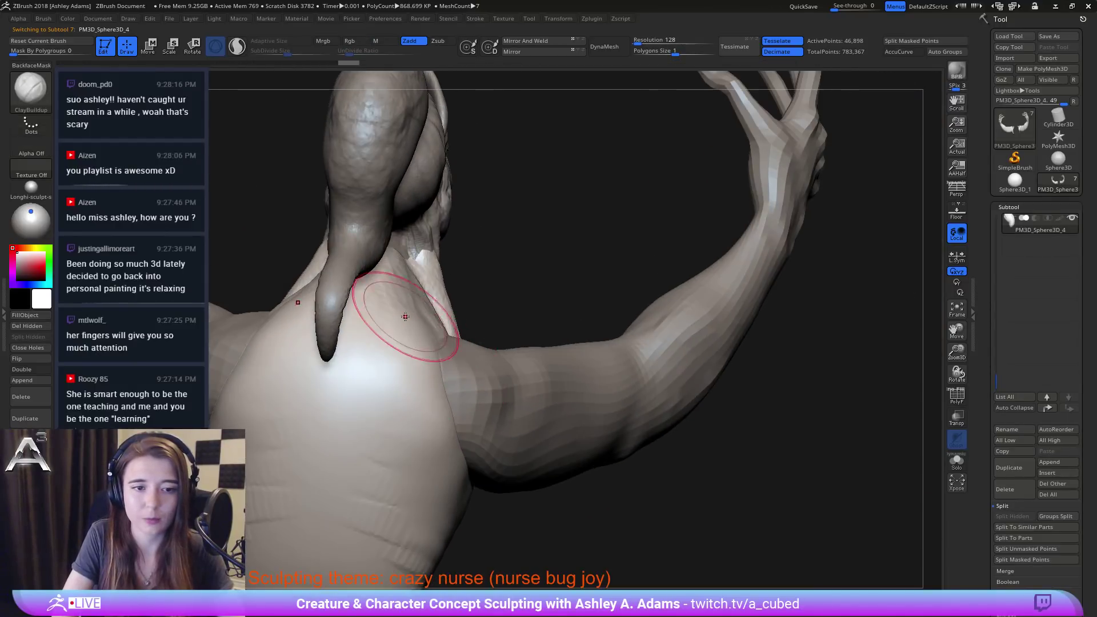
{"action": "right_click_drag", "start_coordinate": [404, 277], "coordinate": [417, 296]}
{"action": "right_click_drag", "start_coordinate": [378, 328], "coordinate": [435, 342]}
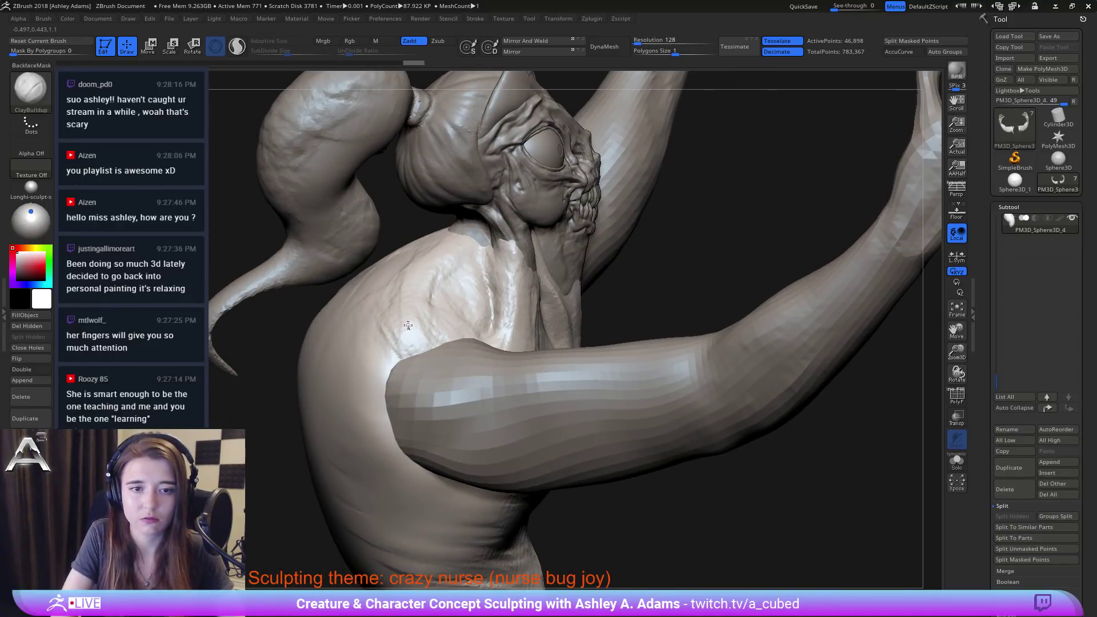
{"action": "right_click_drag", "start_coordinate": [472, 405], "coordinate": [473, 276], "text": "ctrl"}
Step: Select the hat subtool and enable Sculptris Pro with a SubDivide Size of 0.2
{"action": "left_click", "coordinate": [457, 320], "text": "alt"}
{"action": "right_click", "coordinate": [452, 329]}
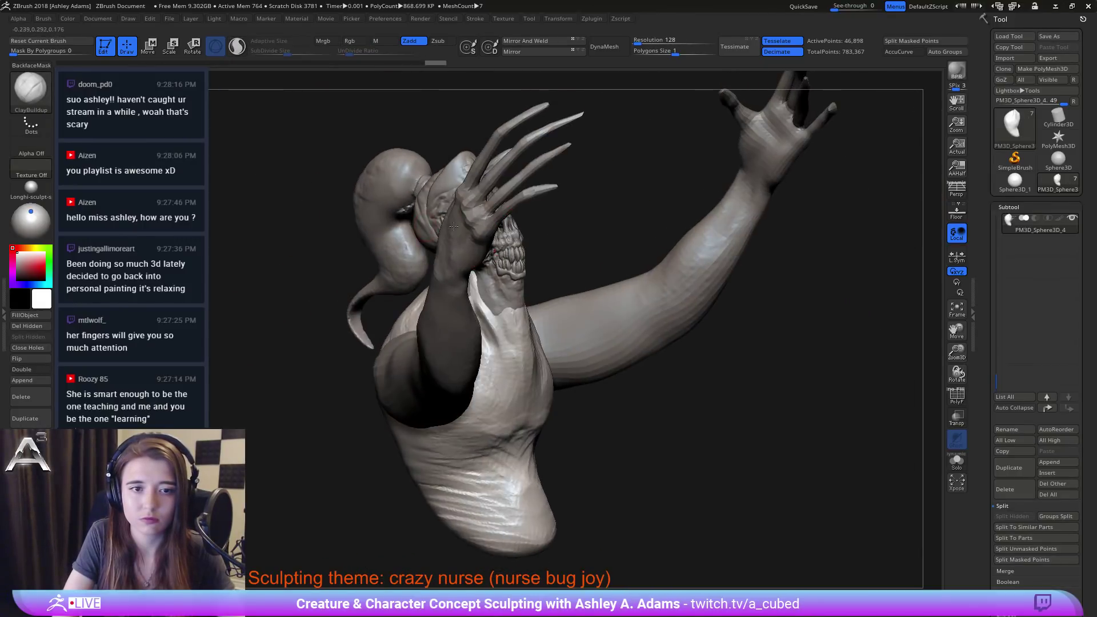
{"action": "right_click_drag", "start_coordinate": [454, 226], "coordinate": [503, 308]}
{"action": "right_click_drag", "start_coordinate": [483, 137], "coordinate": [495, 274], "text": "alt"}
{"action": "left_click", "coordinate": [489, 287], "text": "alt"}
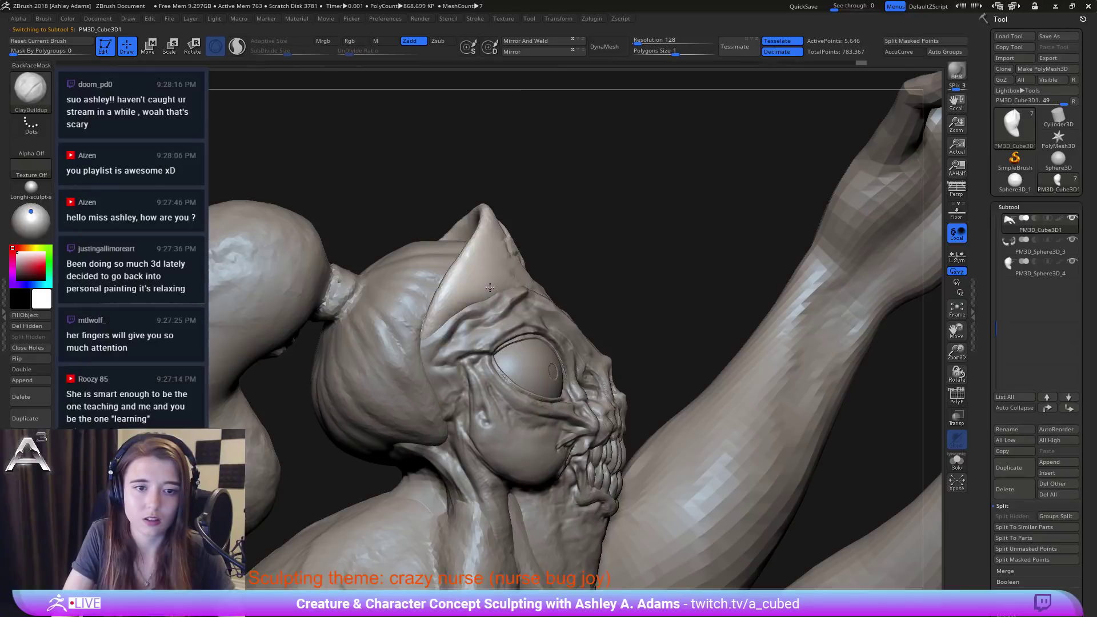
{"action": "mouse_move", "coordinate": [422, 166]}
{"action": "right_mouse_down"}
{"action": "mouse_move", "coordinate": [337, 169]}
{"action": "mouse_move", "coordinate": [410, 163]}
{"action": "right_mouse_up"}
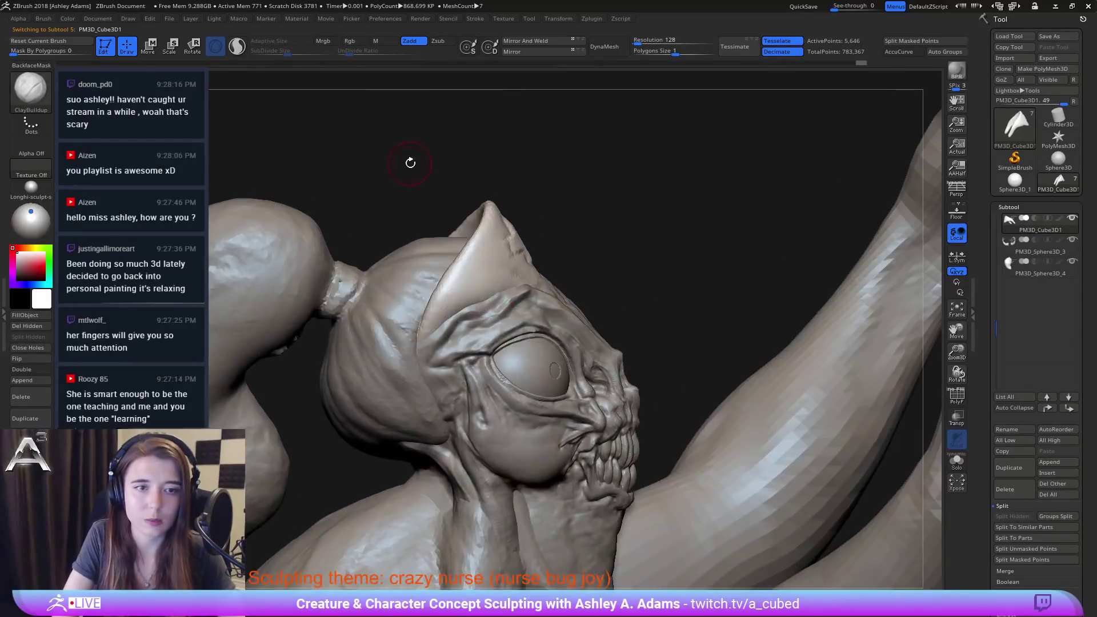
{"action": "left_click", "coordinate": [237, 45]}
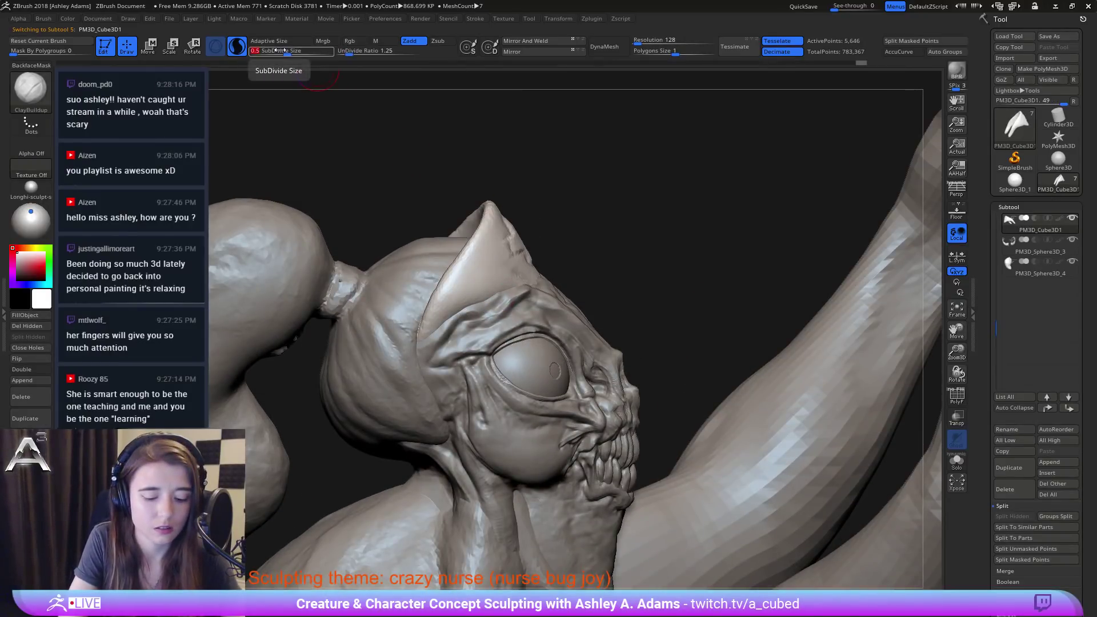
{"action": "left_click_drag", "start_coordinate": [275, 51], "coordinate": [268, 51]}
Step: Carve a crease along the side of the hat above the brow with DamStandard
{"action": "right_click_drag", "start_coordinate": [428, 252], "coordinate": [429, 289]}
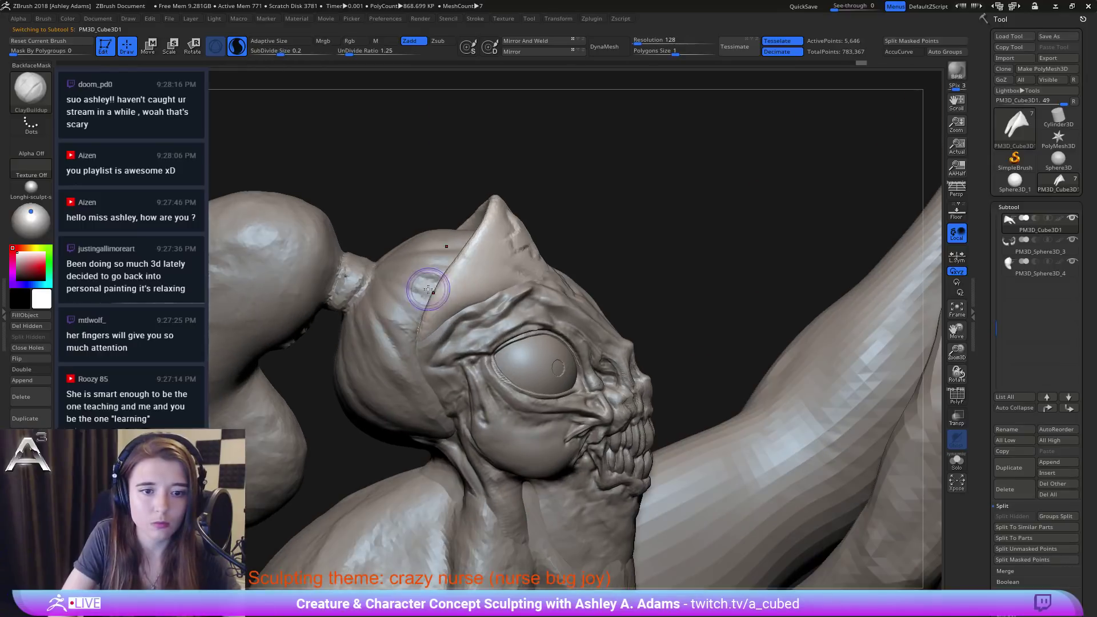
{"action": "key", "text": "b"}
{"action": "key", "text": "d"}
{"action": "key", "text": "s"}
{"action": "mouse_move", "coordinate": [452, 291]}
{"action": "left_mouse_down"}
{"action": "mouse_move", "coordinate": [419, 334]}
{"action": "mouse_move", "coordinate": [426, 357]}
{"action": "mouse_move", "coordinate": [436, 331]}
{"action": "mouse_move", "coordinate": [484, 301]}
{"action": "left_mouse_up"}
Step: Reshape the hat's side edge and the folds over the brow with SnakeHook
{"action": "right_click_drag", "start_coordinate": [483, 317], "coordinate": [519, 320]}
{"action": "key", "text": "b"}
{"action": "key", "text": "s"}
{"action": "key", "text": "h"}
{"action": "left_click_drag", "start_coordinate": [485, 322], "coordinate": [481, 330]}
{"action": "left_click_drag", "start_coordinate": [497, 306], "coordinate": [495, 323]}
{"action": "right_click_drag", "start_coordinate": [496, 320], "coordinate": [549, 315]}
{"action": "left_click_drag", "start_coordinate": [482, 309], "coordinate": [469, 334]}
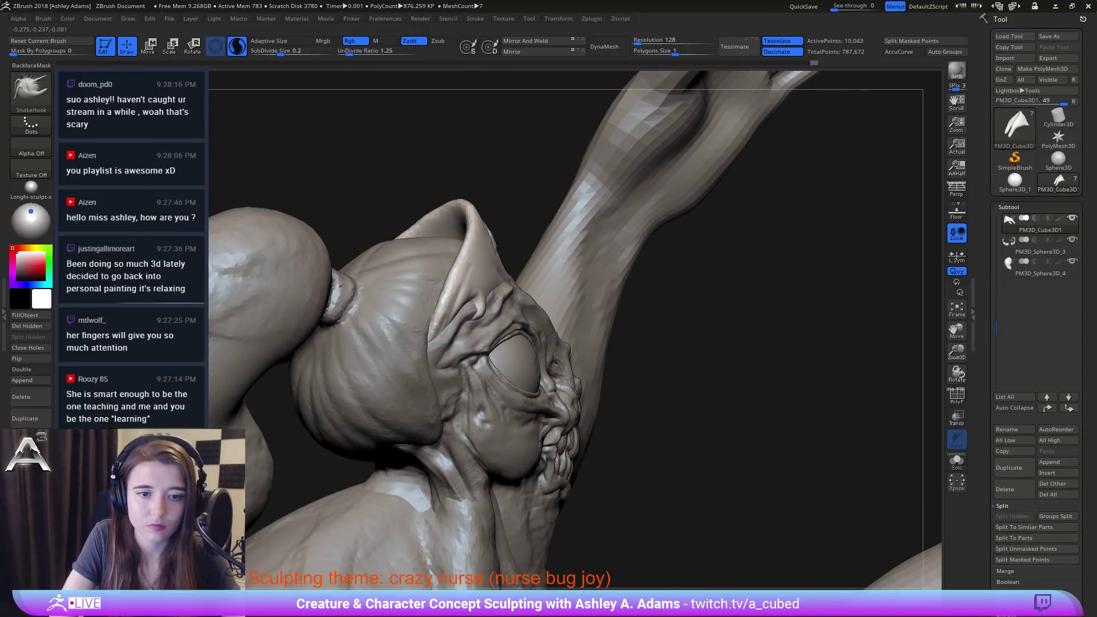
{"action": "right_click_drag", "start_coordinate": [466, 328], "coordinate": [420, 326]}
{"action": "left_click_drag", "start_coordinate": [496, 257], "coordinate": [516, 283]}
Step: Sharpen the creases along the hat's lower front edge above the eyes with DamStandard
{"action": "right_click_drag", "start_coordinate": [516, 283], "coordinate": [495, 316]}
{"action": "key", "text": "b"}
{"action": "key", "text": "d"}
{"action": "key", "text": "s"}
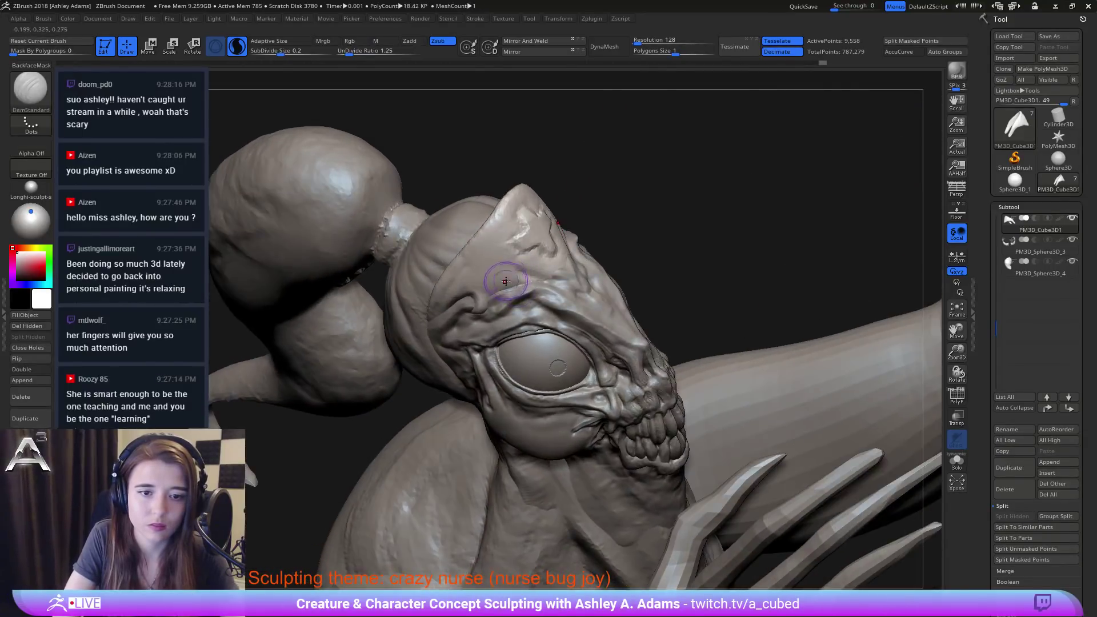
{"action": "left_click_drag", "start_coordinate": [493, 297], "coordinate": [521, 281]}
{"action": "mouse_move", "coordinate": [485, 306]}
{"action": "right_mouse_down"}
{"action": "mouse_move", "coordinate": [503, 280]}
{"action": "mouse_move", "coordinate": [570, 287]}
{"action": "right_mouse_up"}
{"action": "left_click_drag", "start_coordinate": [569, 288], "coordinate": [529, 278]}
{"action": "right_click_drag", "start_coordinate": [552, 285], "coordinate": [493, 289]}
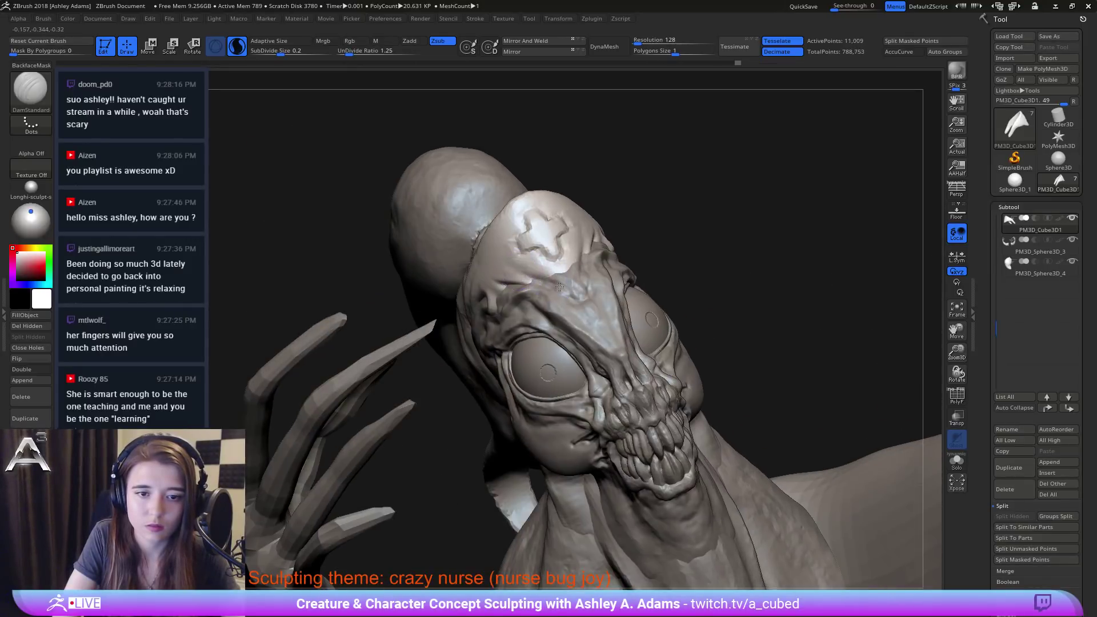
Step: Carve creases into the hat's front folds just below the cross with DamStandard
{"action": "left_click_drag", "start_coordinate": [540, 279], "coordinate": [497, 272]}
{"action": "right_click_drag", "start_coordinate": [439, 280], "coordinate": [403, 306]}
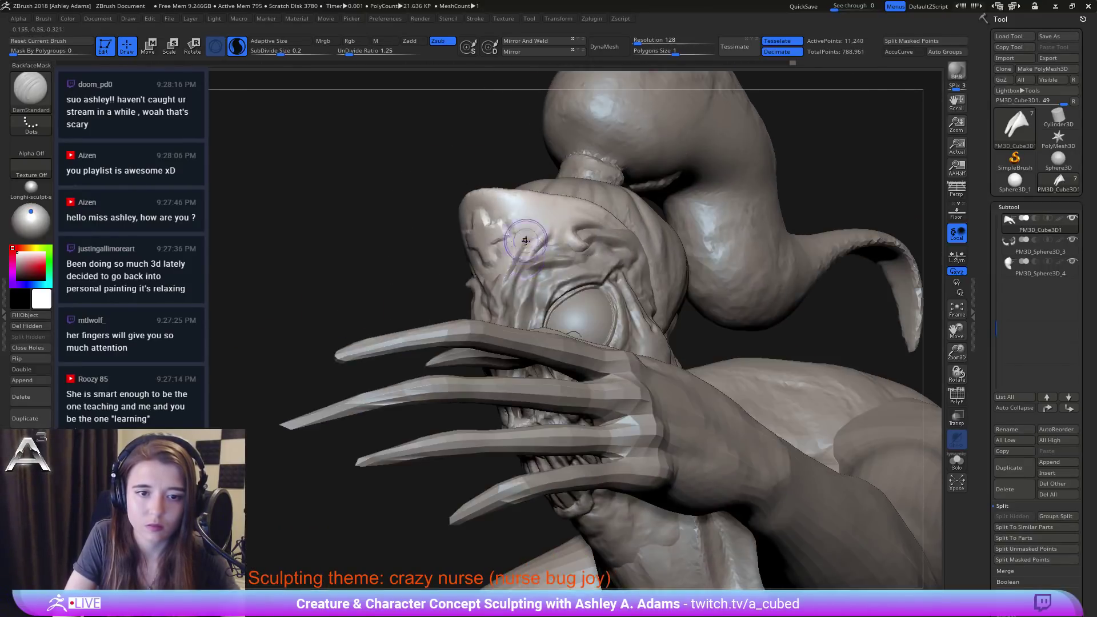
{"action": "right_click_drag", "start_coordinate": [522, 241], "coordinate": [528, 263]}
{"action": "mouse_move", "coordinate": [531, 249]}
{"action": "left_mouse_down"}
{"action": "mouse_move", "coordinate": [510, 277]}
{"action": "mouse_move", "coordinate": [535, 249]}
{"action": "left_mouse_up"}
{"action": "mouse_move", "coordinate": [280, 129]}
{"action": "right_mouse_down"}
{"action": "mouse_move", "coordinate": [295, 143]}
{"action": "mouse_move", "coordinate": [366, 157]}
{"action": "mouse_move", "coordinate": [399, 216]}
{"action": "mouse_move", "coordinate": [502, 259]}
{"action": "right_mouse_up"}
{"action": "right_click", "coordinate": [453, 324]}
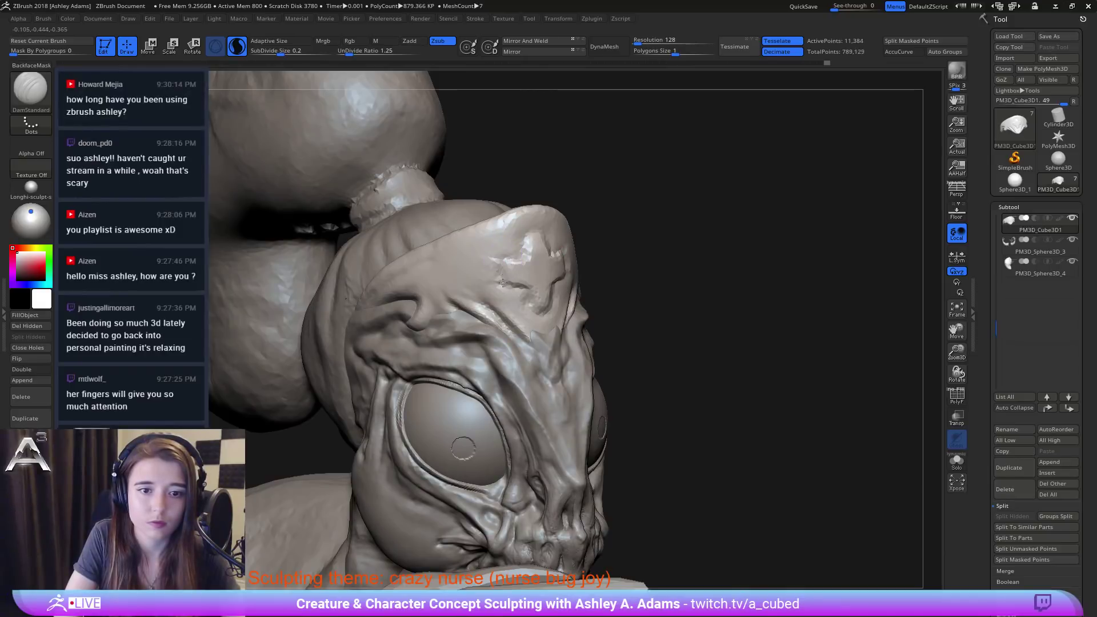
Step: Sharpen the outline of the cross on the hat's front by cutting around its arms
{"action": "left_click_drag", "start_coordinate": [500, 261], "coordinate": [502, 285]}
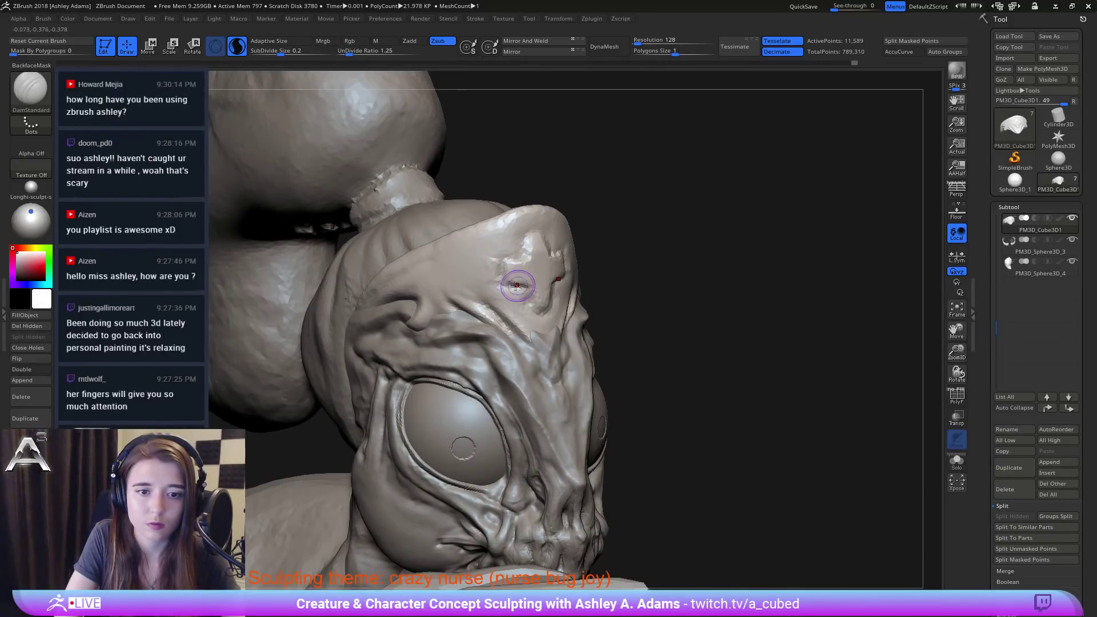
{"action": "right_click_drag", "start_coordinate": [515, 286], "coordinate": [530, 284]}
{"action": "mouse_move", "coordinate": [529, 303]}
{"action": "left_mouse_down"}
{"action": "mouse_move", "coordinate": [550, 311]}
{"action": "mouse_move", "coordinate": [574, 262]}
{"action": "mouse_move", "coordinate": [554, 254]}
{"action": "left_mouse_up"}
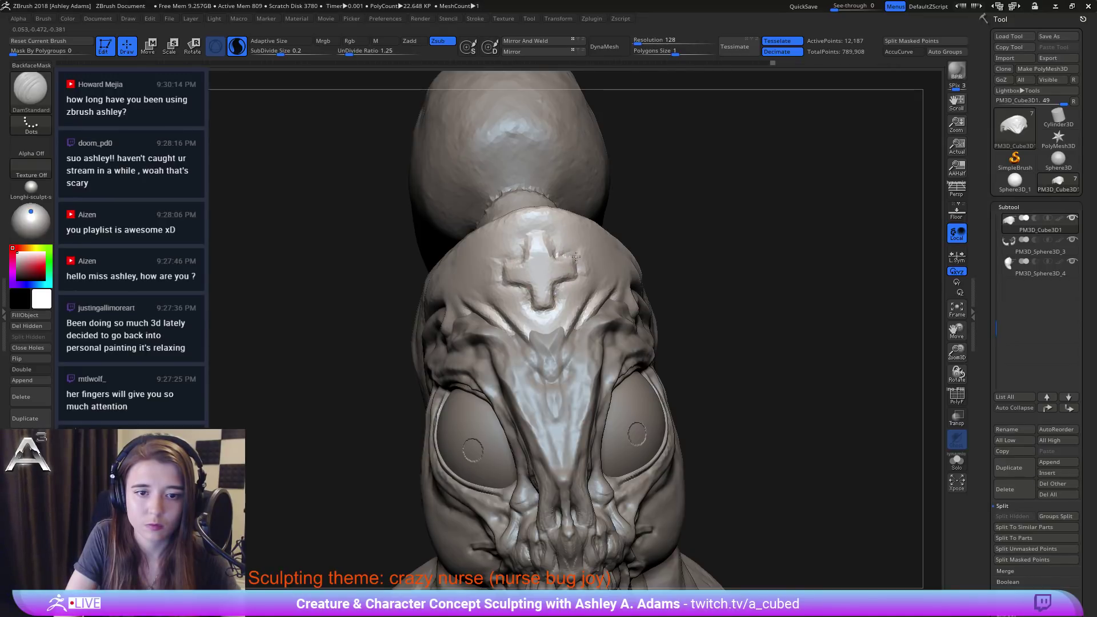
{"action": "left_click_drag", "start_coordinate": [552, 242], "coordinate": [539, 234]}
{"action": "right_click_drag", "start_coordinate": [527, 280], "coordinate": [607, 278]}
{"action": "mouse_move", "coordinate": [521, 257]}
{"action": "left_mouse_down"}
{"action": "mouse_move", "coordinate": [503, 270]}
{"action": "mouse_move", "coordinate": [550, 265]}
{"action": "mouse_move", "coordinate": [529, 287]}
{"action": "left_mouse_up"}
{"action": "right_click_drag", "start_coordinate": [531, 286], "coordinate": [448, 281]}
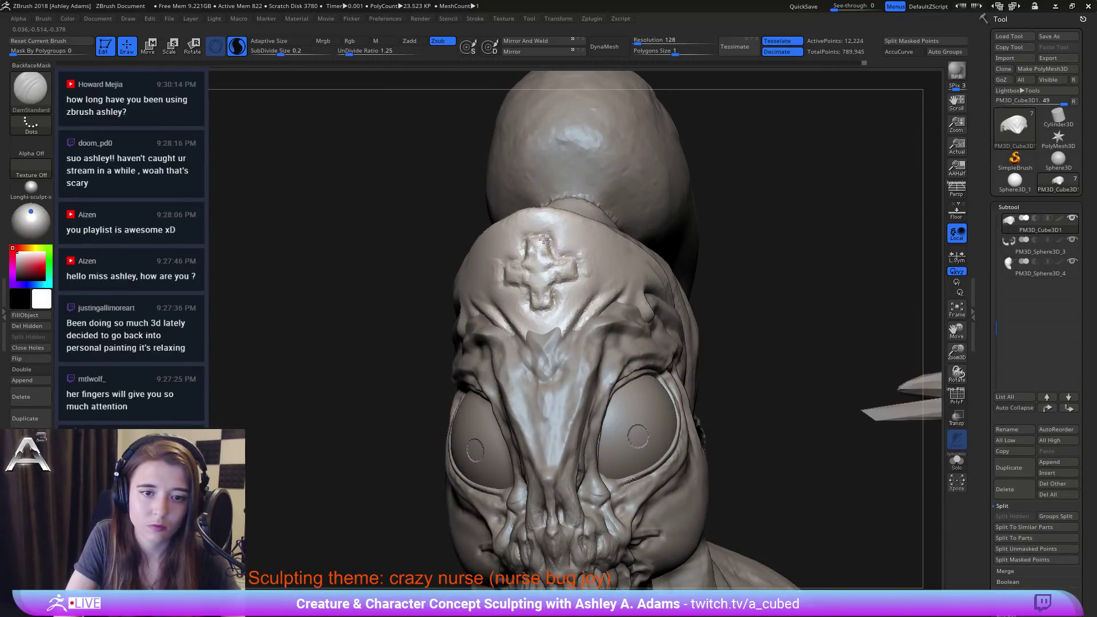
Step: Cut short creases from the cross's upper corners toward the hat's top edge
{"action": "left_click_drag", "start_coordinate": [558, 246], "coordinate": [601, 220]}
{"action": "right_click_drag", "start_coordinate": [600, 219], "coordinate": [522, 208]}
{"action": "mouse_move", "coordinate": [572, 228]}
{"action": "left_mouse_down"}
{"action": "mouse_move", "coordinate": [623, 219]}
{"action": "mouse_move", "coordinate": [564, 231]}
{"action": "left_mouse_up"}
{"action": "right_click_drag", "start_coordinate": [571, 234], "coordinate": [545, 252]}
Step: Try a crease beside the cross on the hat's side and undo it
{"action": "mouse_move", "coordinate": [573, 264]}
{"action": "left_mouse_down"}
{"action": "mouse_move", "coordinate": [567, 276]}
{"action": "mouse_move", "coordinate": [590, 268]}
{"action": "mouse_move", "coordinate": [591, 284]}
{"action": "mouse_move", "coordinate": [592, 273]}
{"action": "mouse_move", "coordinate": [572, 273]}
{"action": "left_mouse_up"}
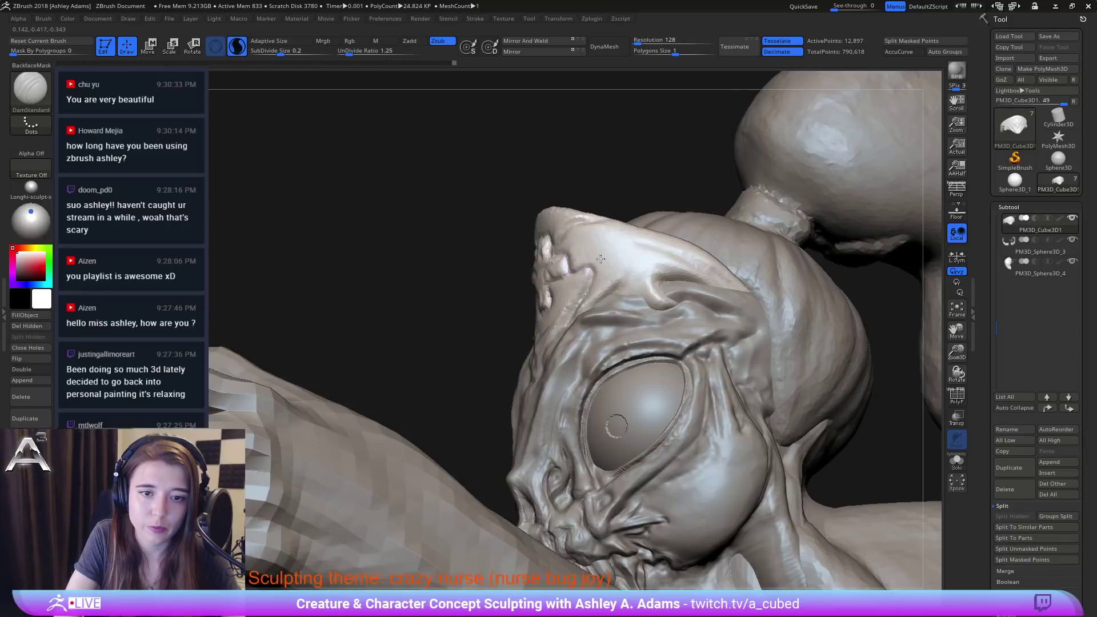
{"action": "right_click_drag", "start_coordinate": [600, 259], "coordinate": [656, 280]}
{"action": "right_click_drag", "start_coordinate": [532, 274], "coordinate": [611, 285]}
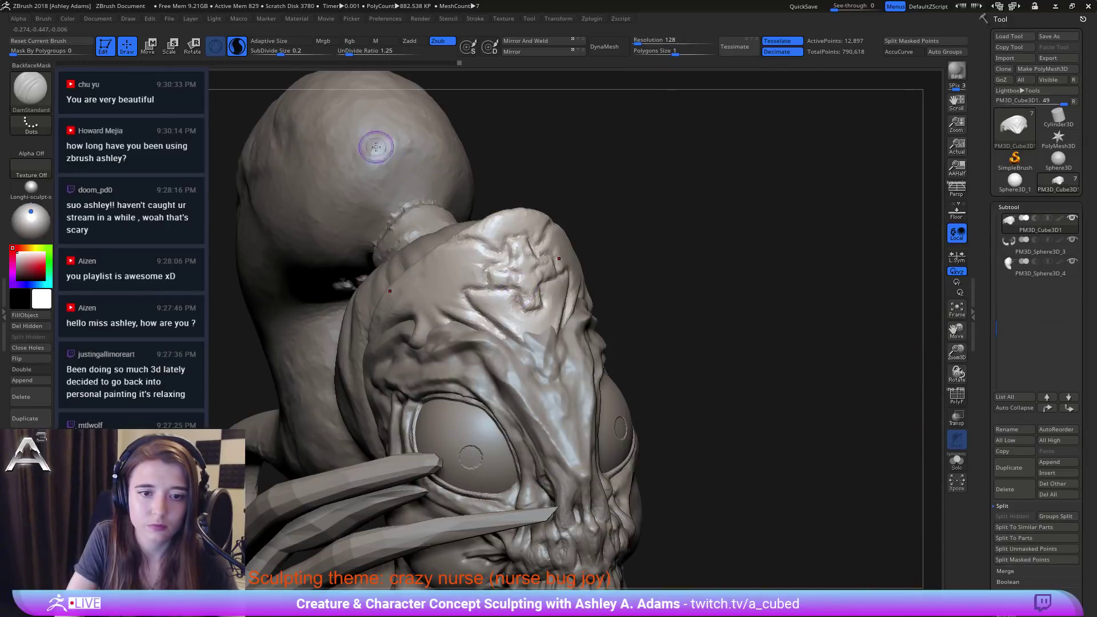
{"action": "key", "text": "ctrl+z"}
{"action": "key", "text": "ctrl+z"}
{"action": "key", "text": "ctrl+z"}
{"action": "right_click_drag", "start_coordinate": [425, 245], "coordinate": [479, 265]}
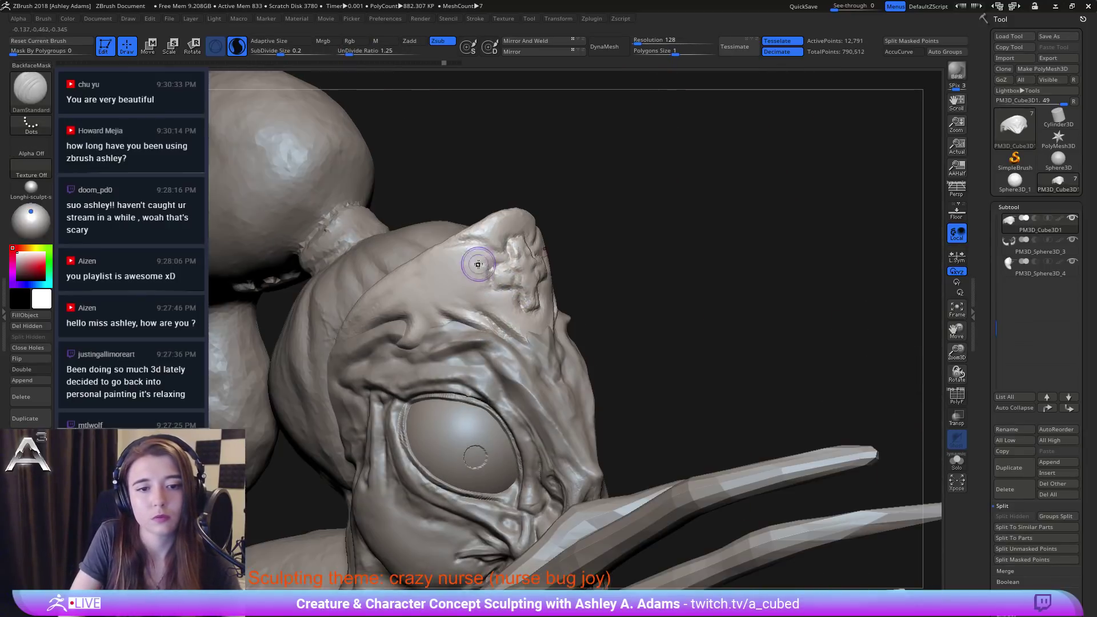
Step: Carve long wrinkles along the hat's side between its upper edge and the folded brow
{"action": "mouse_move", "coordinate": [478, 264]}
{"action": "left_mouse_down"}
{"action": "mouse_move", "coordinate": [379, 282]}
{"action": "mouse_move", "coordinate": [469, 301]}
{"action": "mouse_move", "coordinate": [498, 320]}
{"action": "mouse_move", "coordinate": [446, 290]}
{"action": "mouse_move", "coordinate": [385, 280]}
{"action": "mouse_move", "coordinate": [369, 293]}
{"action": "left_mouse_up"}
{"action": "mouse_move", "coordinate": [397, 277]}
{"action": "right_mouse_down"}
{"action": "mouse_move", "coordinate": [425, 283]}
{"action": "mouse_move", "coordinate": [354, 344]}
{"action": "right_mouse_up"}
{"action": "left_click_drag", "start_coordinate": [360, 279], "coordinate": [388, 264]}
{"action": "mouse_move", "coordinate": [389, 271]}
{"action": "right_mouse_down"}
{"action": "mouse_move", "coordinate": [357, 186]}
{"action": "mouse_move", "coordinate": [357, 230]}
{"action": "right_mouse_up"}
{"action": "left_click_drag", "start_coordinate": [360, 298], "coordinate": [417, 273]}
{"action": "left_click_drag", "start_coordinate": [391, 273], "coordinate": [438, 278]}
{"action": "mouse_move", "coordinate": [392, 274]}
{"action": "left_mouse_down"}
{"action": "mouse_move", "coordinate": [374, 308]}
{"action": "mouse_move", "coordinate": [411, 303]}
{"action": "mouse_move", "coordinate": [386, 304]}
{"action": "left_mouse_up"}
{"action": "right_click_drag", "start_coordinate": [386, 304], "coordinate": [309, 274]}
{"action": "right_click_drag", "start_coordinate": [506, 256], "coordinate": [411, 331]}
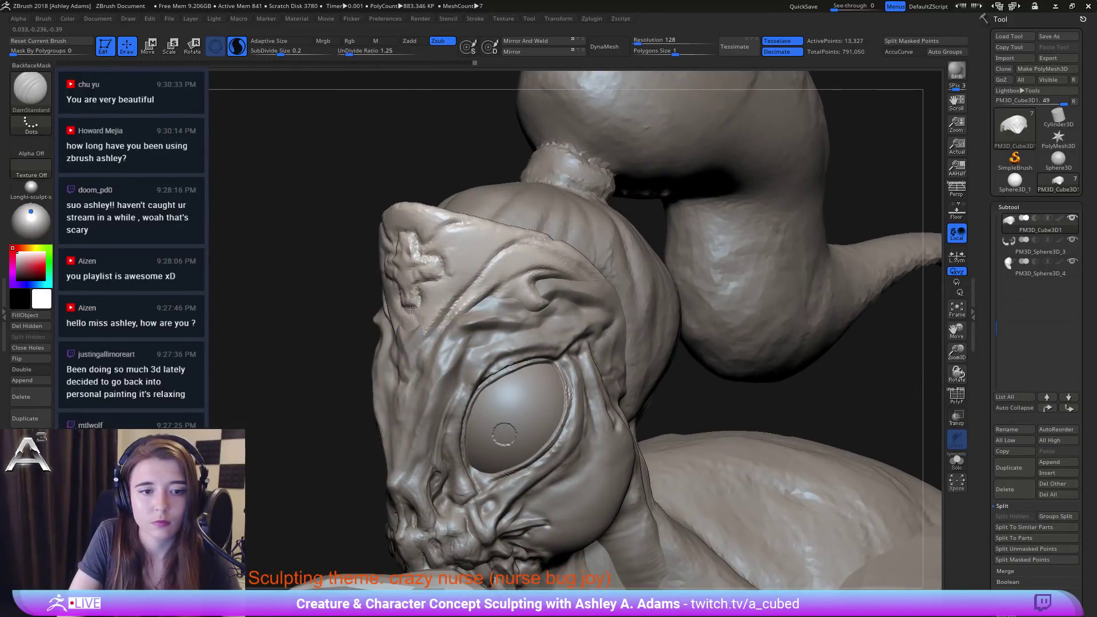
Step: Extend the creases framing the cross from its lower tip up to the hat's top edge
{"action": "left_click_drag", "start_coordinate": [410, 309], "coordinate": [415, 323]}
{"action": "mouse_move", "coordinate": [422, 282]}
{"action": "left_mouse_down"}
{"action": "mouse_move", "coordinate": [443, 279]}
{"action": "mouse_move", "coordinate": [482, 222]}
{"action": "left_mouse_up"}
{"action": "right_click_drag", "start_coordinate": [482, 226], "coordinate": [440, 230]}
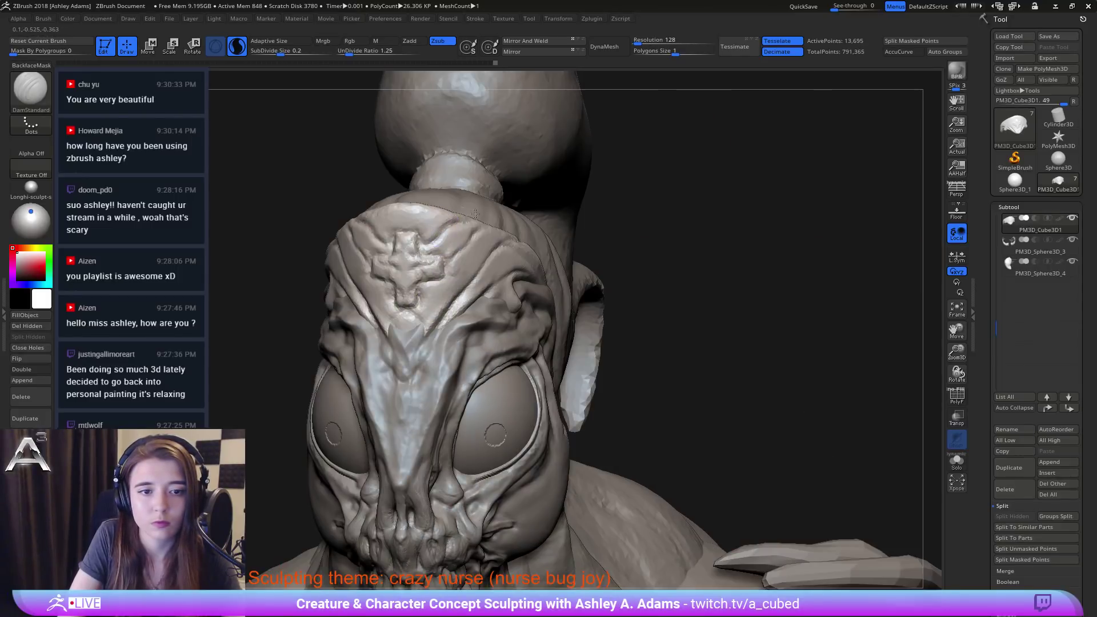
{"action": "left_click_drag", "start_coordinate": [476, 213], "coordinate": [479, 210]}
{"action": "right_click_drag", "start_coordinate": [435, 224], "coordinate": [465, 203]}
{"action": "right_click_drag", "start_coordinate": [492, 320], "coordinate": [480, 252], "text": "ctrl"}
Step: Reshape the hat's front fold directly below the cross with SnakeHook
{"action": "mouse_move", "coordinate": [480, 228]}
{"action": "right_mouse_down"}
{"action": "mouse_move", "coordinate": [426, 217]}
{"action": "mouse_move", "coordinate": [529, 211]}
{"action": "mouse_move", "coordinate": [457, 231]}
{"action": "mouse_move", "coordinate": [461, 299]}
{"action": "mouse_move", "coordinate": [481, 317]}
{"action": "right_mouse_up"}
{"action": "key", "text": "b"}
{"action": "key", "text": "s"}
{"action": "key", "text": "h"}
{"action": "left_click_drag", "start_coordinate": [446, 329], "coordinate": [445, 337]}
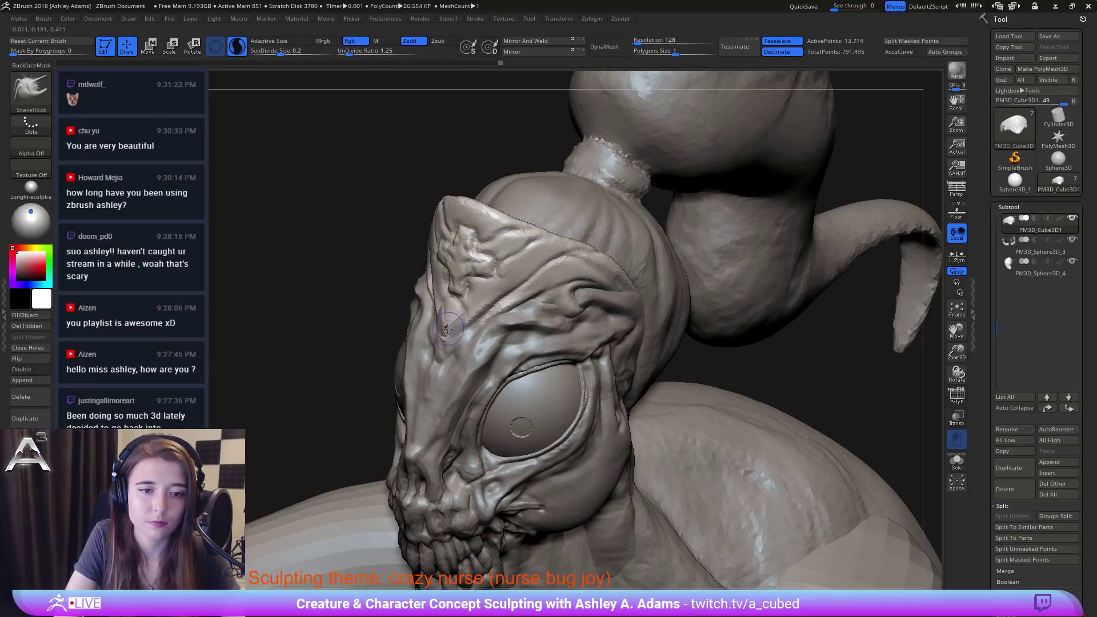
{"action": "right_click_drag", "start_coordinate": [460, 336], "coordinate": [444, 324]}
{"action": "left_click_drag", "start_coordinate": [454, 312], "coordinate": [454, 329]}
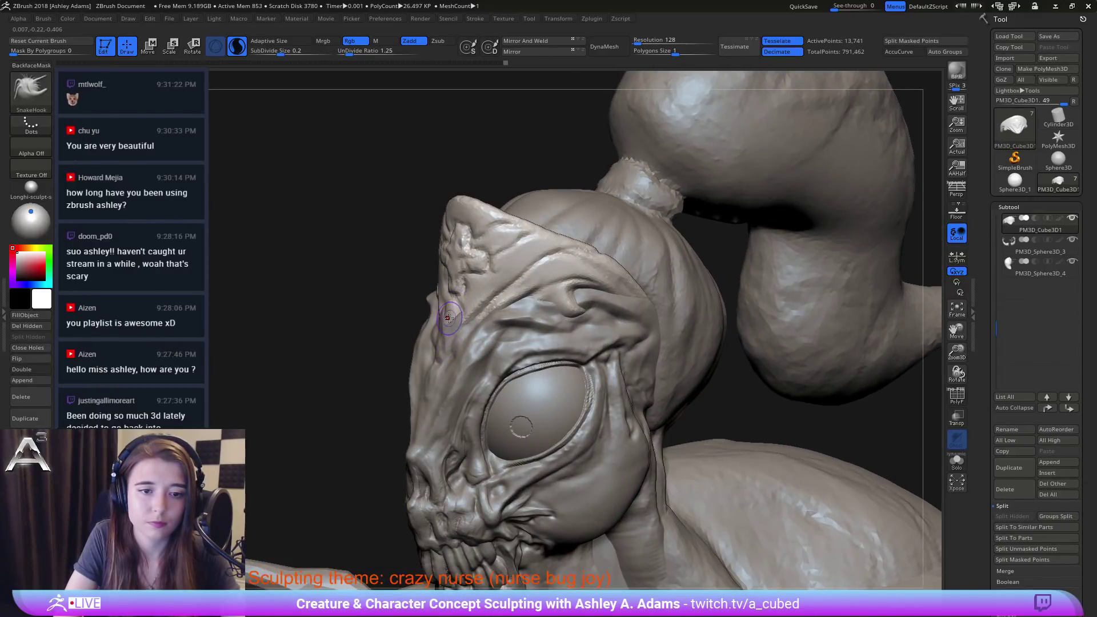
{"action": "right_click_drag", "start_coordinate": [446, 317], "coordinate": [453, 300]}
Step: Deepen the V-shaped creases under the cross and along the hat's side fold with DamStandard
{"action": "key", "text": "b"}
{"action": "key", "text": "d"}
{"action": "key", "text": "s"}
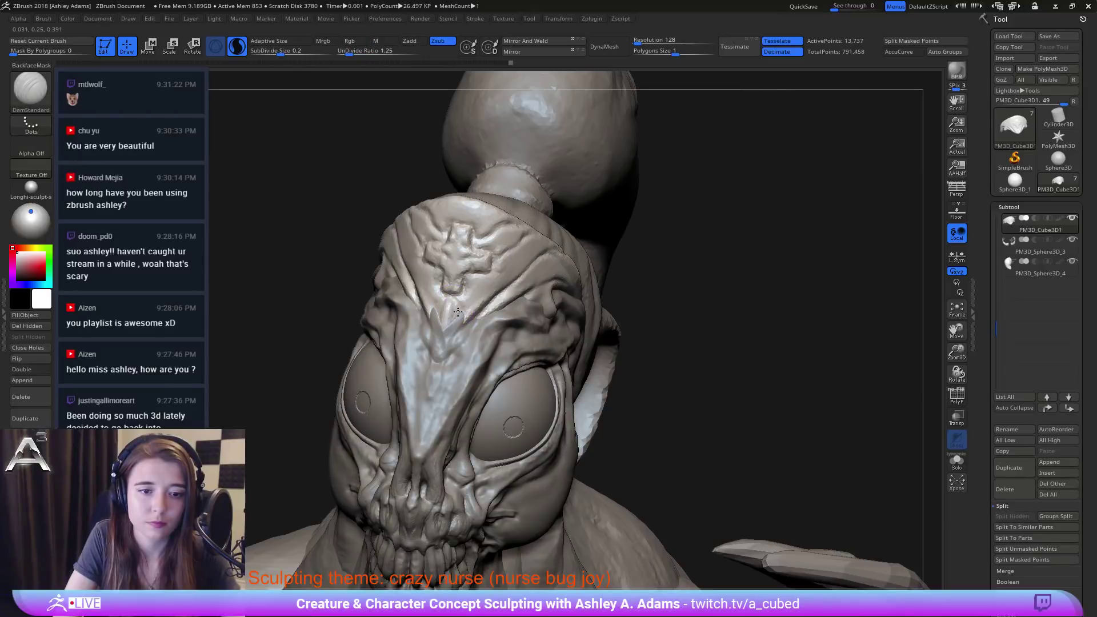
{"action": "left_click_drag", "start_coordinate": [453, 295], "coordinate": [478, 327]}
{"action": "key", "text": "b"}
{"action": "key", "text": "s"}
{"action": "key", "text": "h"}
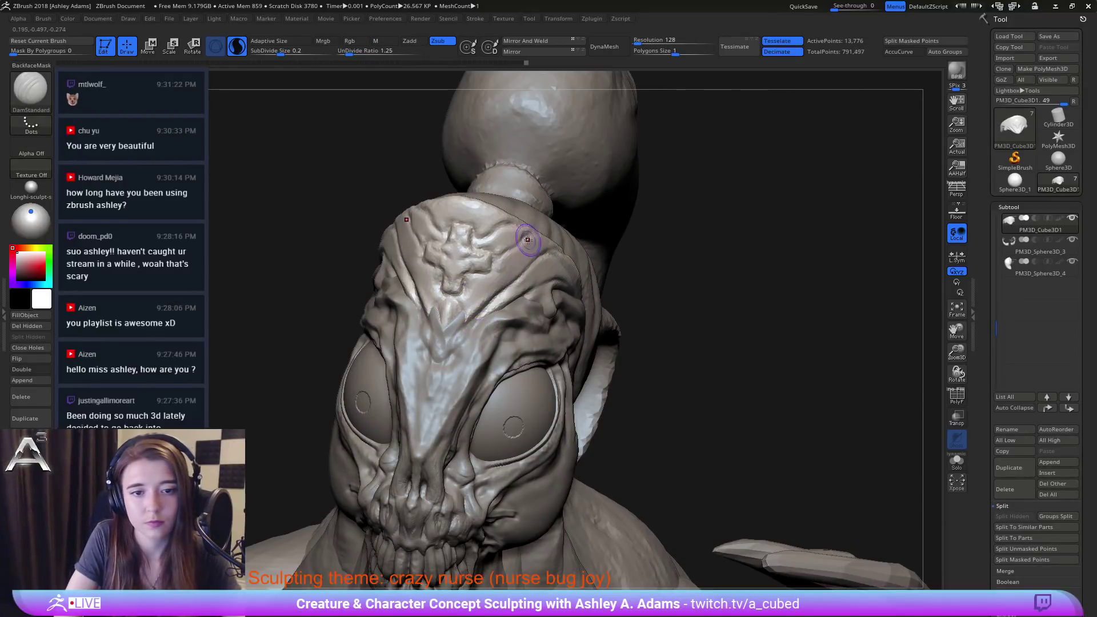
{"action": "left_click_drag", "start_coordinate": [550, 243], "coordinate": [477, 309]}
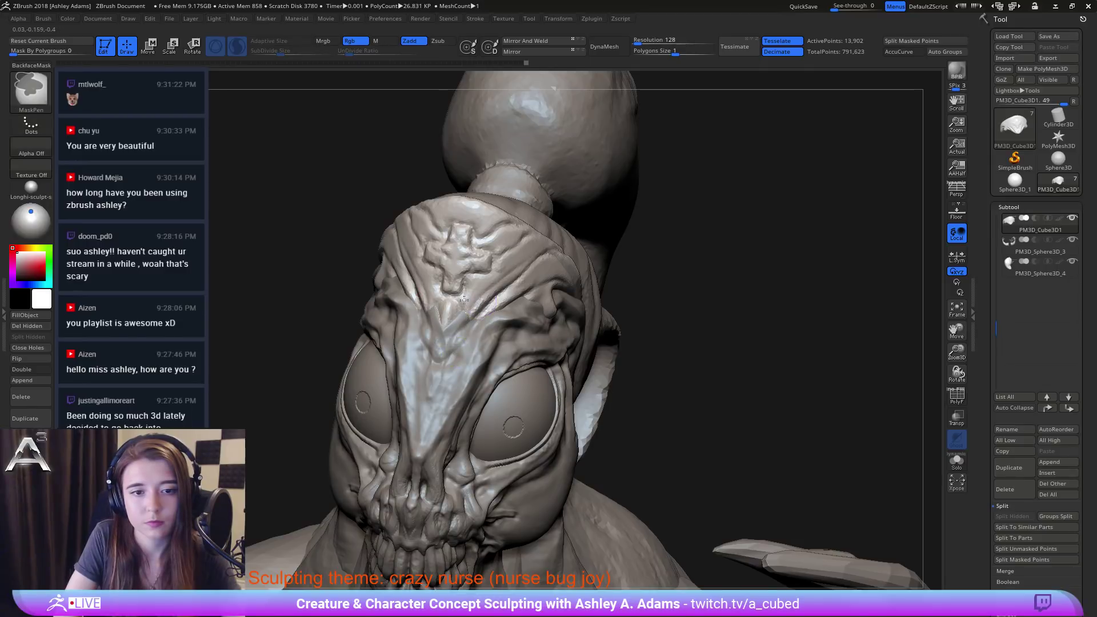
Step: Refine the creases on the hat's side folds above the eye
{"action": "right_click_drag", "start_coordinate": [480, 312], "coordinate": [477, 257], "text": "ctrl"}
{"action": "mouse_move", "coordinate": [445, 297]}
{"action": "right_mouse_down"}
{"action": "mouse_move", "coordinate": [514, 285]}
{"action": "mouse_move", "coordinate": [536, 315]}
{"action": "right_mouse_up"}
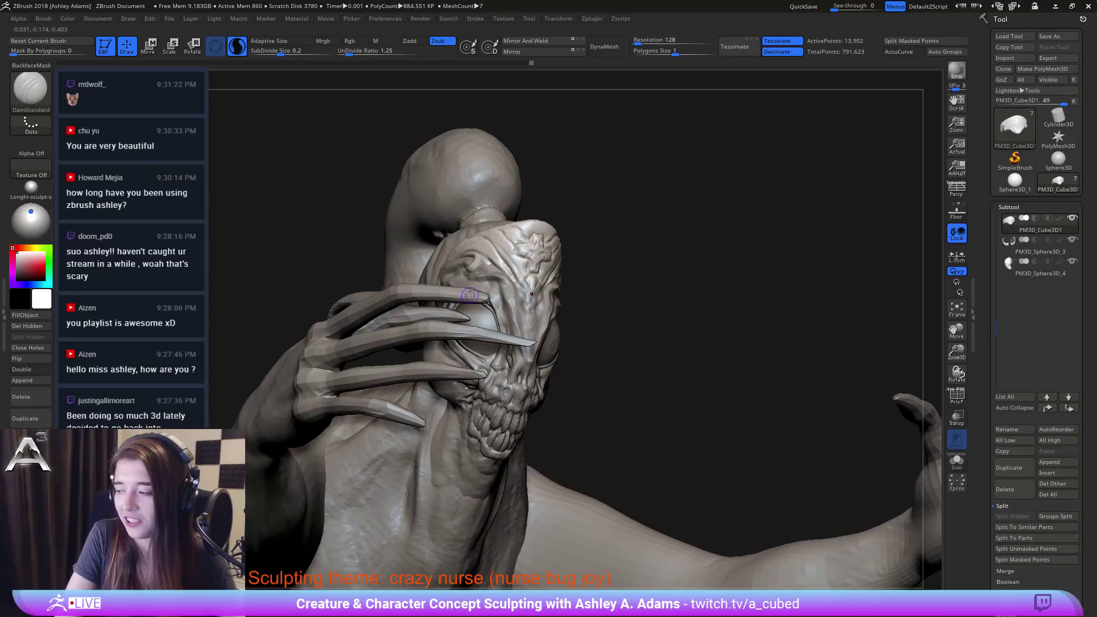
{"action": "right_click_drag", "start_coordinate": [472, 294], "coordinate": [459, 267]}
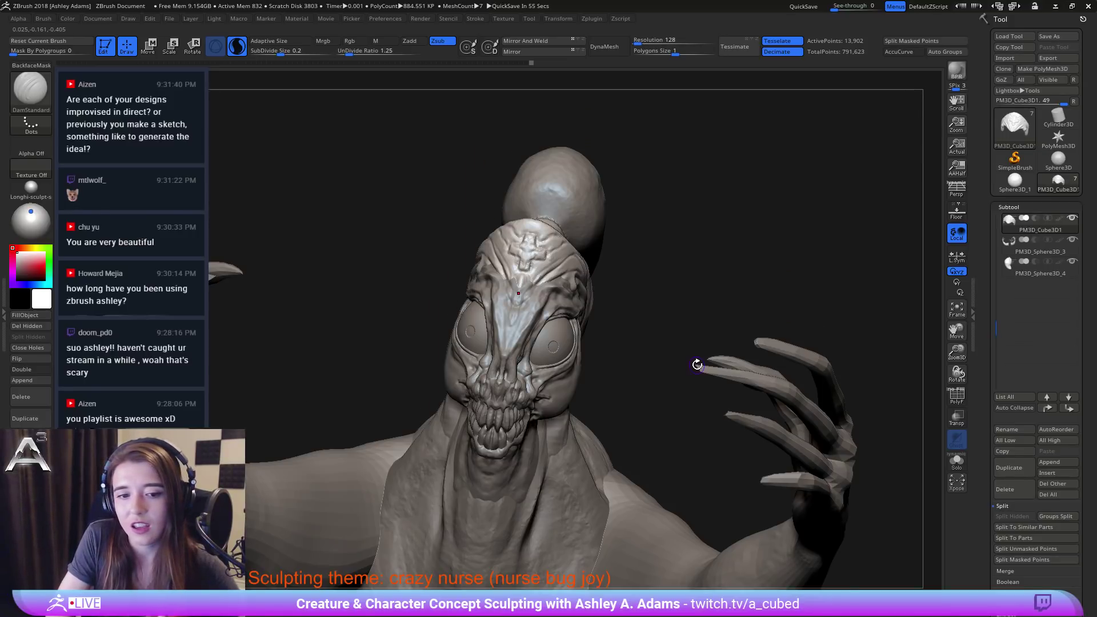
{"action": "left_click_drag", "start_coordinate": [463, 260], "coordinate": [554, 267]}
{"action": "right_click_drag", "start_coordinate": [554, 268], "coordinate": [448, 284]}
{"action": "mouse_move", "coordinate": [444, 284]}
{"action": "left_mouse_down"}
{"action": "mouse_move", "coordinate": [456, 269]}
{"action": "mouse_move", "coordinate": [440, 275]}
{"action": "mouse_move", "coordinate": [453, 287]}
{"action": "mouse_move", "coordinate": [457, 274]}
{"action": "mouse_move", "coordinate": [430, 279]}
{"action": "mouse_move", "coordinate": [439, 274]}
{"action": "left_mouse_up"}
{"action": "right_click_drag", "start_coordinate": [430, 255], "coordinate": [407, 245]}
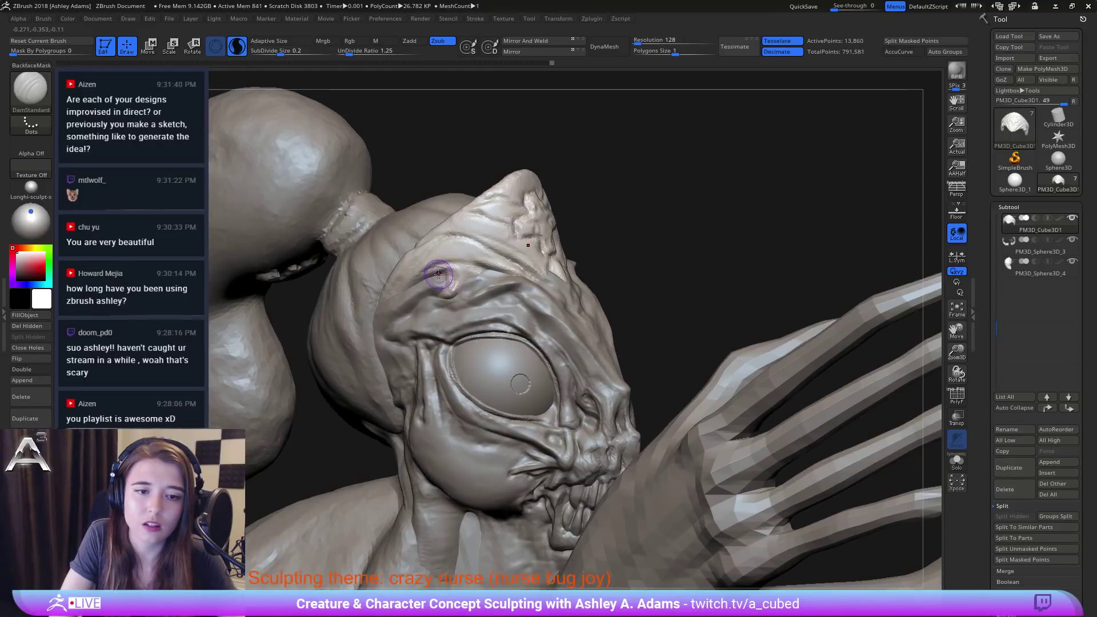
Step: Carve out the hooked fold on the hat's side above the outer eye and switch to SnakeHook
{"action": "mouse_move", "coordinate": [455, 268]}
{"action": "left_mouse_down"}
{"action": "mouse_move", "coordinate": [427, 271]}
{"action": "mouse_move", "coordinate": [455, 272]}
{"action": "mouse_move", "coordinate": [447, 291]}
{"action": "left_mouse_up"}
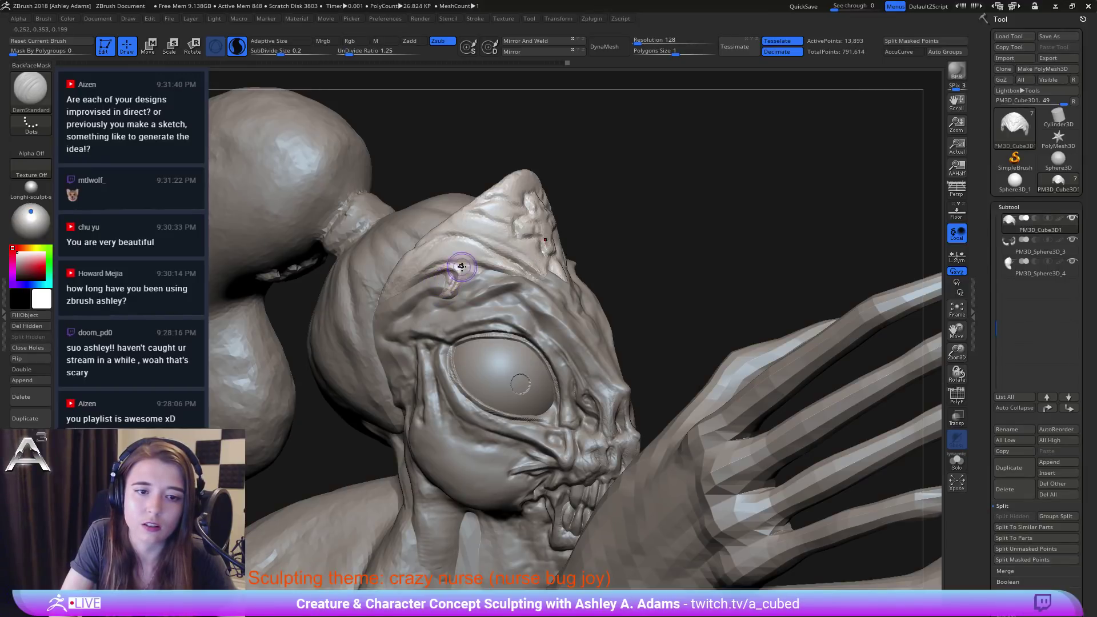
{"action": "mouse_move", "coordinate": [458, 275]}
{"action": "right_mouse_down"}
{"action": "mouse_move", "coordinate": [489, 286]}
{"action": "mouse_move", "coordinate": [464, 283]}
{"action": "right_mouse_up"}
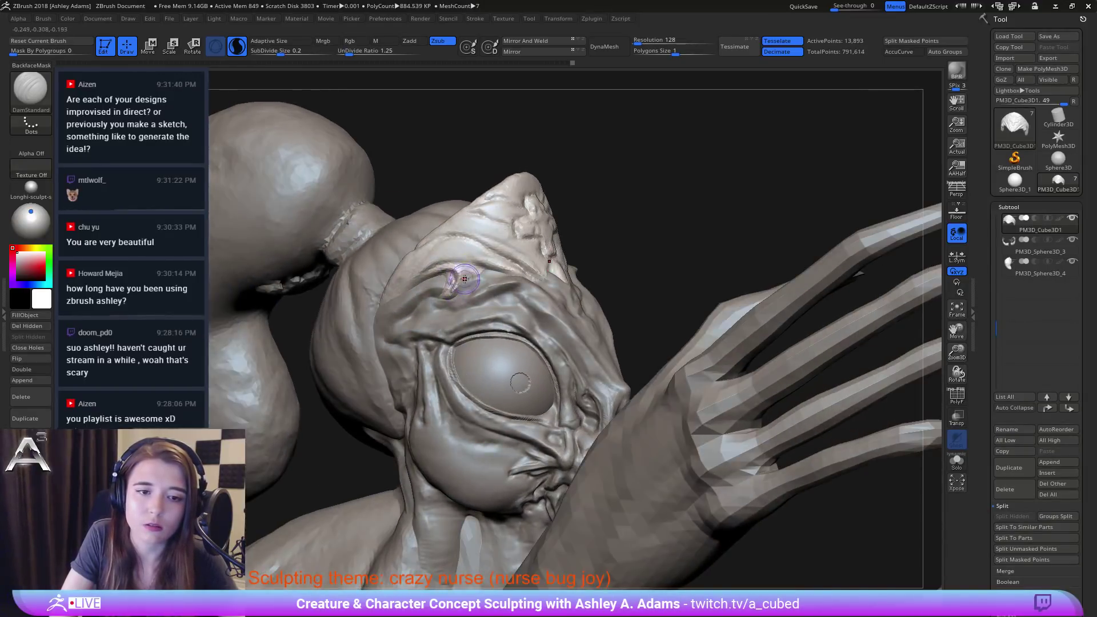
{"action": "mouse_move", "coordinate": [463, 275]}
{"action": "left_mouse_down"}
{"action": "mouse_move", "coordinate": [454, 290]}
{"action": "mouse_move", "coordinate": [481, 273]}
{"action": "mouse_move", "coordinate": [460, 289]}
{"action": "mouse_move", "coordinate": [489, 281]}
{"action": "left_mouse_up"}
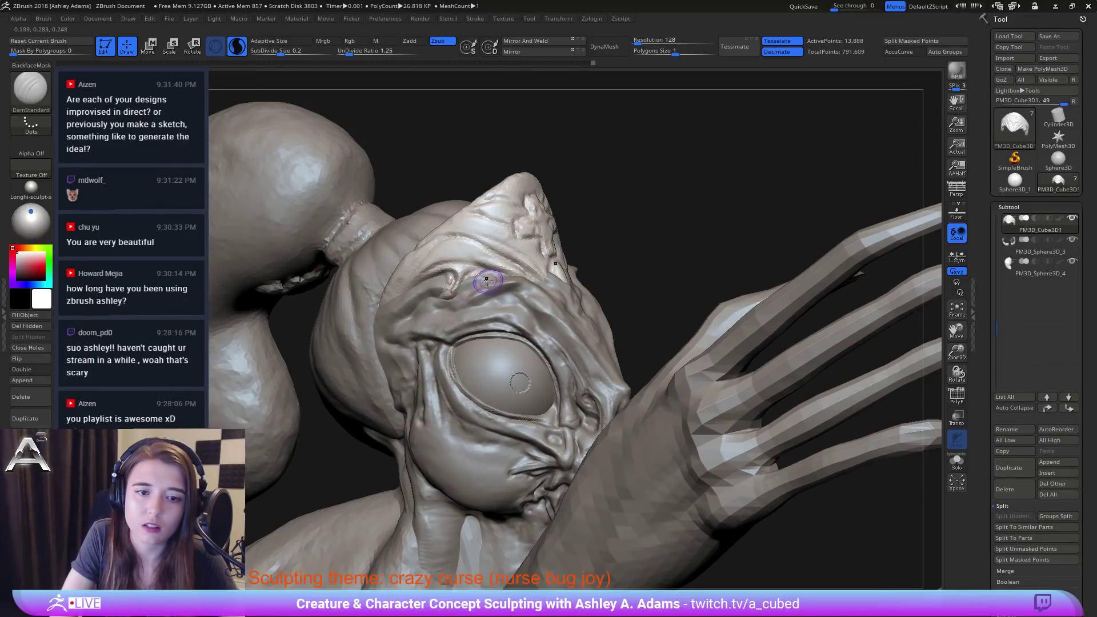
{"action": "right_click_drag", "start_coordinate": [502, 321], "coordinate": [562, 229], "text": "ctrl"}
{"action": "mouse_move", "coordinate": [563, 228]}
{"action": "right_mouse_down"}
{"action": "mouse_move", "coordinate": [520, 208]}
{"action": "mouse_move", "coordinate": [549, 238]}
{"action": "mouse_move", "coordinate": [519, 269]}
{"action": "mouse_move", "coordinate": [559, 301]}
{"action": "right_mouse_up"}
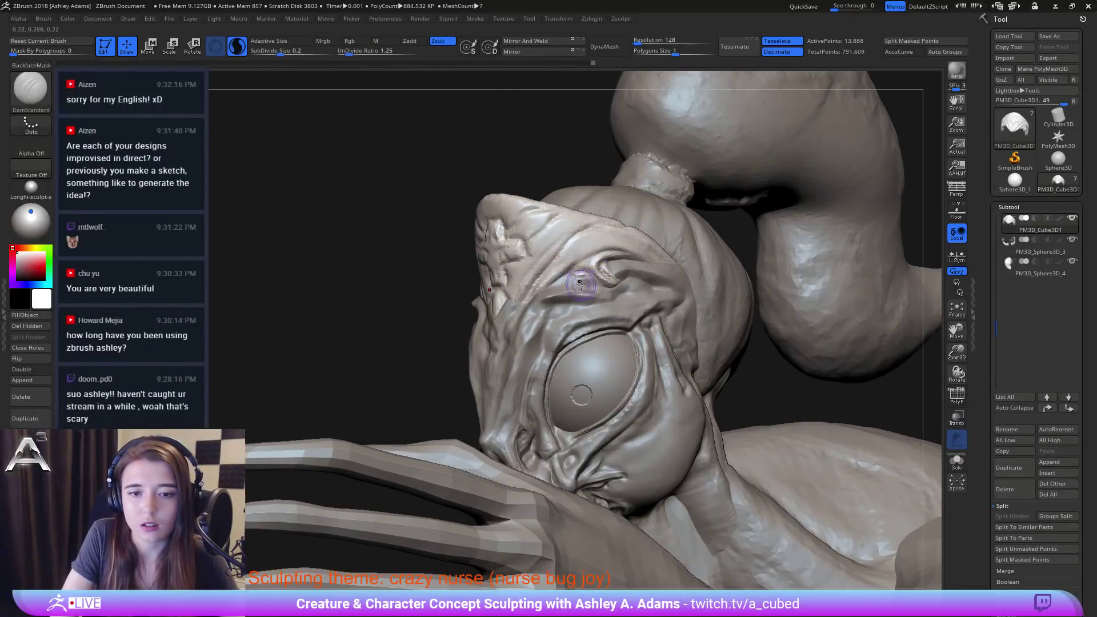
{"action": "mouse_move", "coordinate": [581, 278]}
{"action": "left_mouse_down"}
{"action": "mouse_move", "coordinate": [556, 283]}
{"action": "mouse_move", "coordinate": [568, 281]}
{"action": "left_mouse_up"}
{"action": "key", "text": "b"}
{"action": "key", "text": "s"}
{"action": "key", "text": "h"}
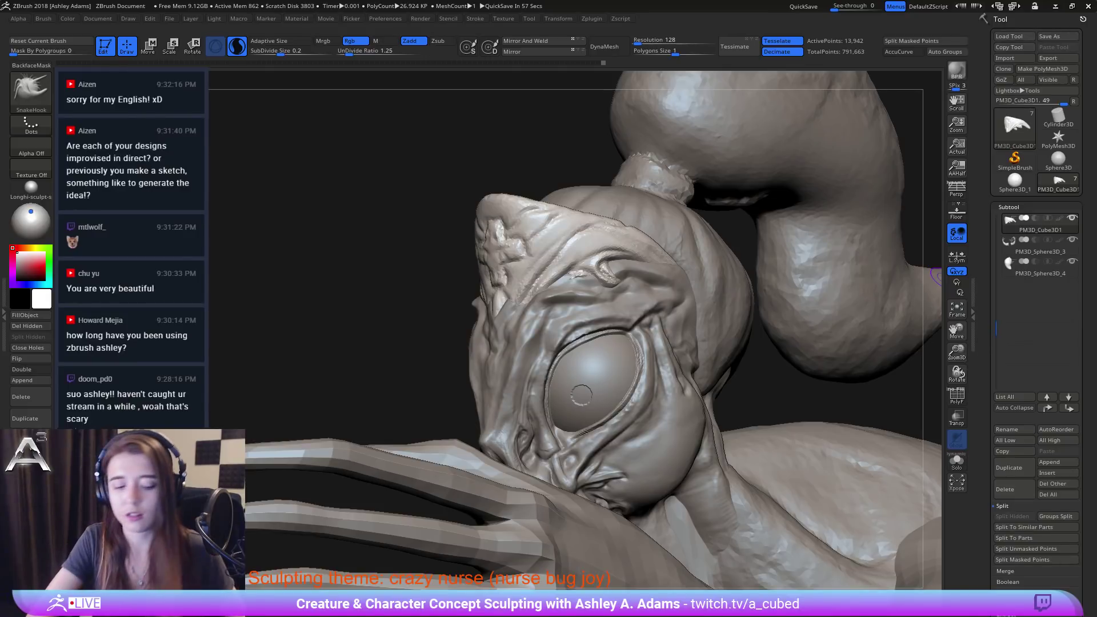
Step: Compare the creature's side and front views using a canvas snapshot, clear it, and examine the whole figure
{"action": "left_click_drag", "start_coordinate": [436, 298], "coordinate": [556, 395]}
{"action": "mouse_move", "coordinate": [556, 395]}
{"action": "right_mouse_down", "text": "ctrl"}
{"action": "mouse_move", "coordinate": [549, 343]}
{"action": "mouse_move", "coordinate": [531, 314]}
{"action": "mouse_move", "coordinate": [481, 302]}
{"action": "mouse_move", "coordinate": [577, 311]}
{"action": "mouse_move", "coordinate": [594, 337]}
{"action": "mouse_move", "coordinate": [543, 357]}
{"action": "mouse_move", "coordinate": [316, 307]}
{"action": "mouse_move", "coordinate": [360, 300]}
{"action": "mouse_move", "coordinate": [328, 292]}
{"action": "mouse_move", "coordinate": [383, 287]}
{"action": "mouse_move", "coordinate": [582, 328]}
{"action": "mouse_move", "coordinate": [665, 283]}
{"action": "mouse_move", "coordinate": [626, 357]}
{"action": "right_mouse_up", "text": "ctrl"}
{"action": "key", "text": "shift+s"}
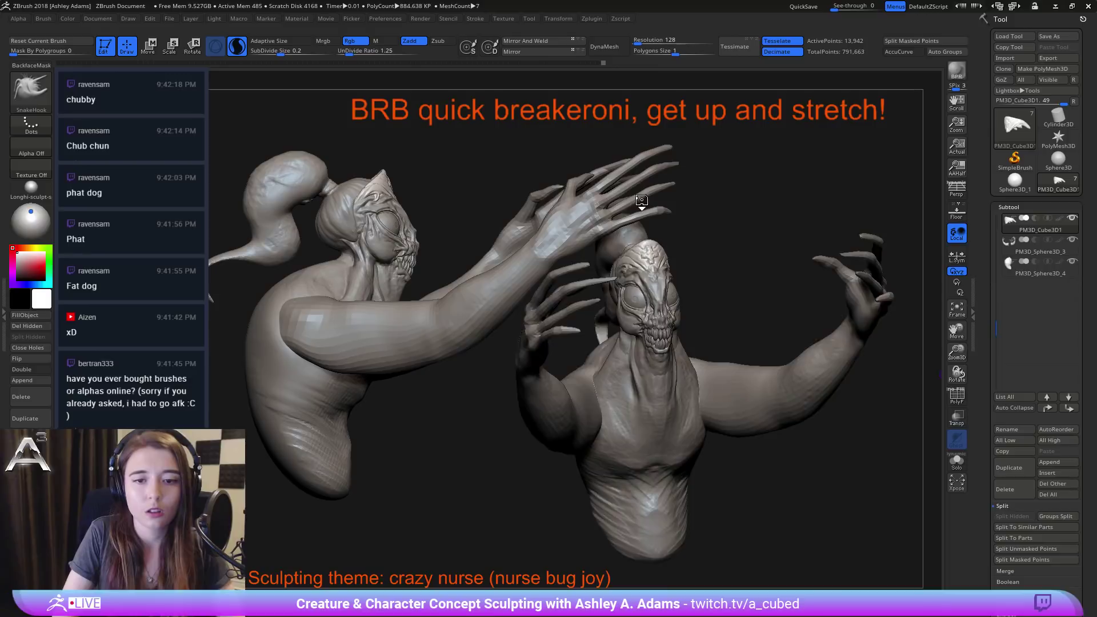
{"action": "left_click_drag", "start_coordinate": [765, 268], "coordinate": [674, 223]}
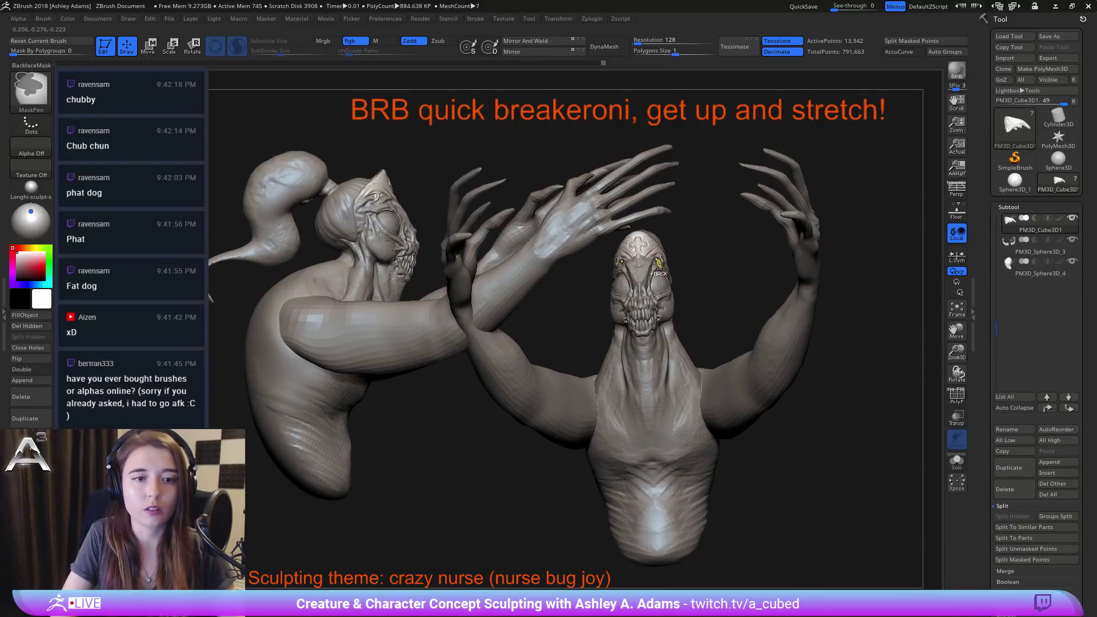
{"action": "key", "text": "ctrl+n"}
{"action": "left_click_drag", "start_coordinate": [554, 280], "coordinate": [530, 269]}
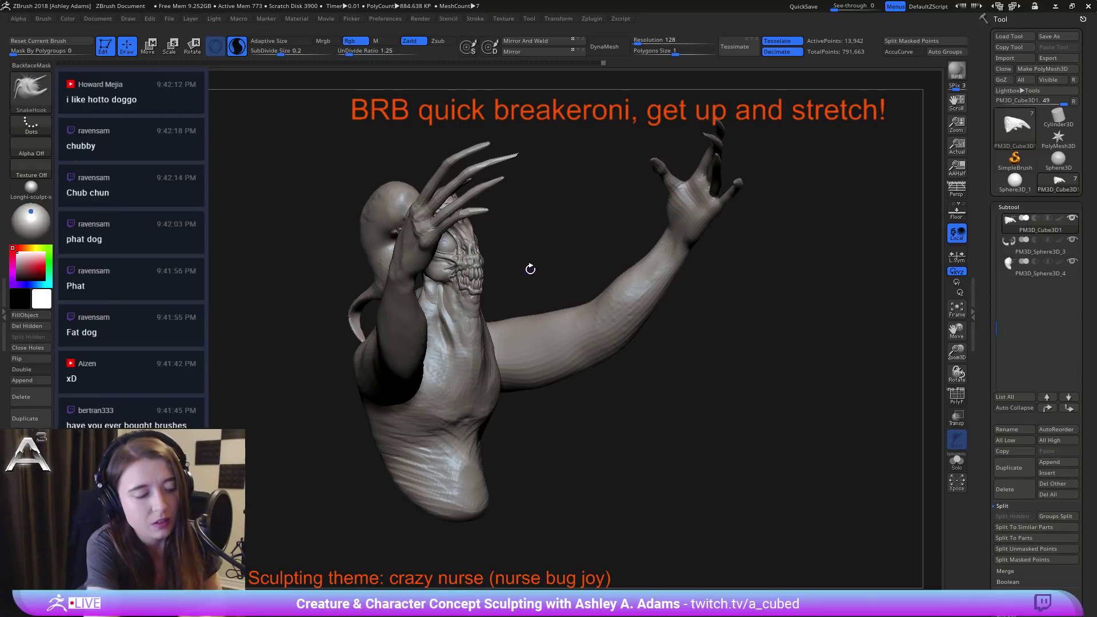
{"action": "mouse_move", "coordinate": [659, 250]}
{"action": "left_mouse_down"}
{"action": "mouse_move", "coordinate": [661, 279]}
{"action": "mouse_move", "coordinate": [531, 284]}
{"action": "mouse_move", "coordinate": [561, 249]}
{"action": "left_mouse_up"}
{"action": "right_click_drag", "start_coordinate": [561, 249], "coordinate": [546, 306], "text": "ctrl"}
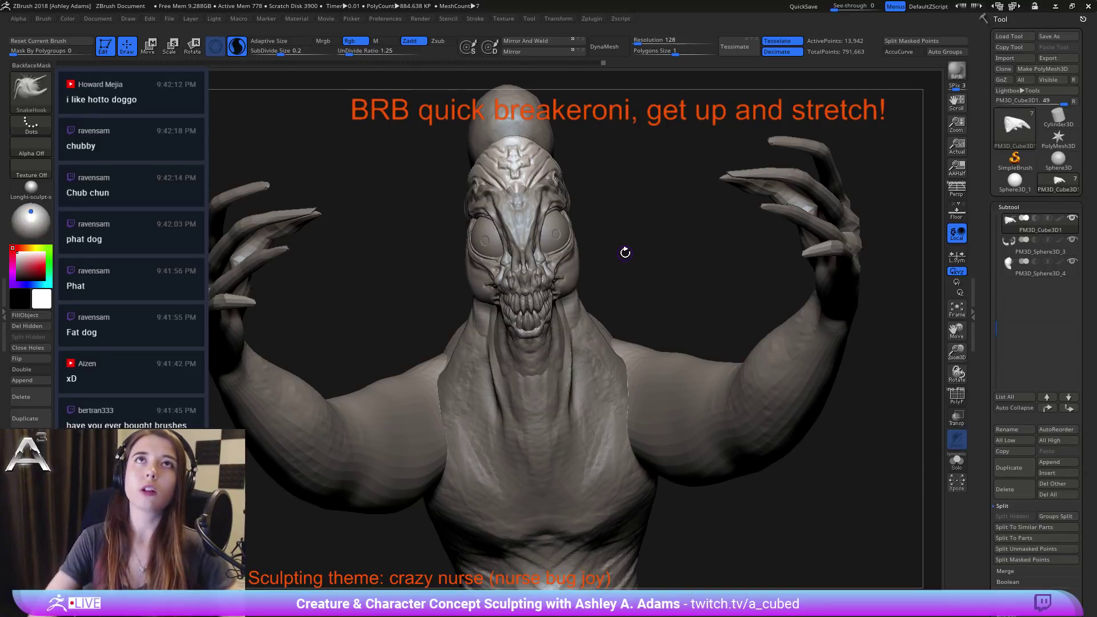
Step: Select the head subtool for DamStandard, undo the stray temple stroke, and turn off Sculptris Pro
{"action": "mouse_move", "coordinate": [403, 234]}
{"action": "right_mouse_down"}
{"action": "mouse_move", "coordinate": [526, 242]}
{"action": "mouse_move", "coordinate": [448, 240]}
{"action": "mouse_move", "coordinate": [498, 262]}
{"action": "mouse_move", "coordinate": [502, 320]}
{"action": "mouse_move", "coordinate": [444, 250]}
{"action": "right_mouse_up"}
{"action": "left_click", "coordinate": [485, 304], "text": "alt"}
{"action": "key", "text": "b"}
{"action": "key", "text": "d"}
{"action": "key", "text": "s"}
{"action": "mouse_move", "coordinate": [433, 223]}
{"action": "left_mouse_down"}
{"action": "mouse_move", "coordinate": [407, 226]}
{"action": "mouse_move", "coordinate": [424, 229]}
{"action": "left_mouse_up"}
{"action": "key", "text": "ctrl+z"}
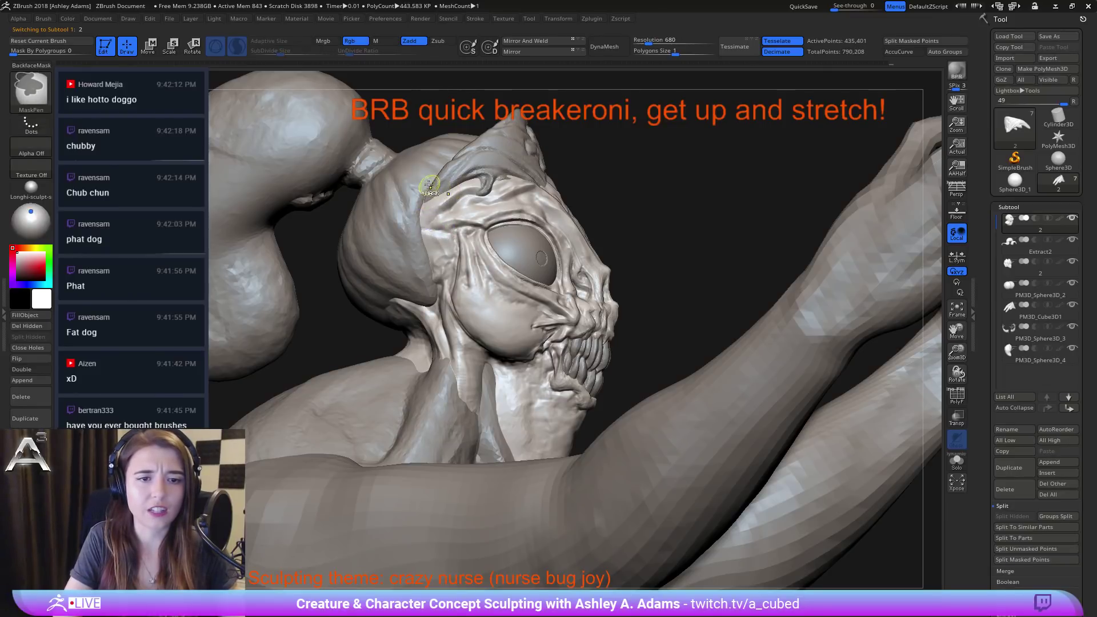
{"action": "left_click", "coordinate": [237, 48]}
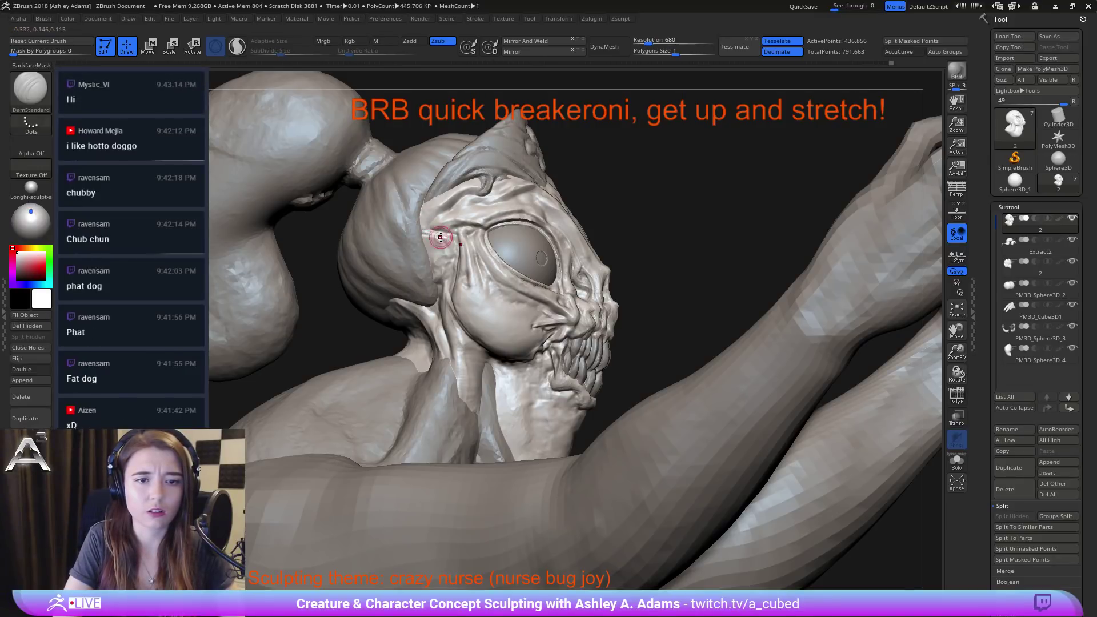
Step: Review the brow and face from several angles and make the hat the active subtool again
{"action": "right_click_drag", "start_coordinate": [445, 234], "coordinate": [432, 228]}
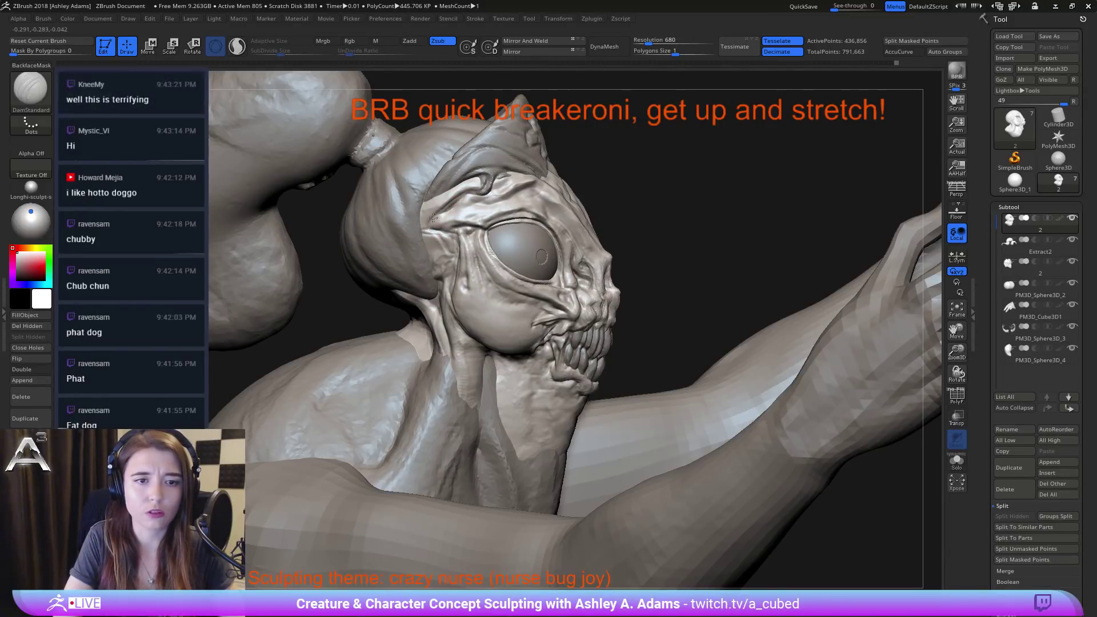
{"action": "mouse_move", "coordinate": [436, 228]}
{"action": "right_mouse_down"}
{"action": "mouse_move", "coordinate": [422, 199]}
{"action": "mouse_move", "coordinate": [454, 190]}
{"action": "right_mouse_up"}
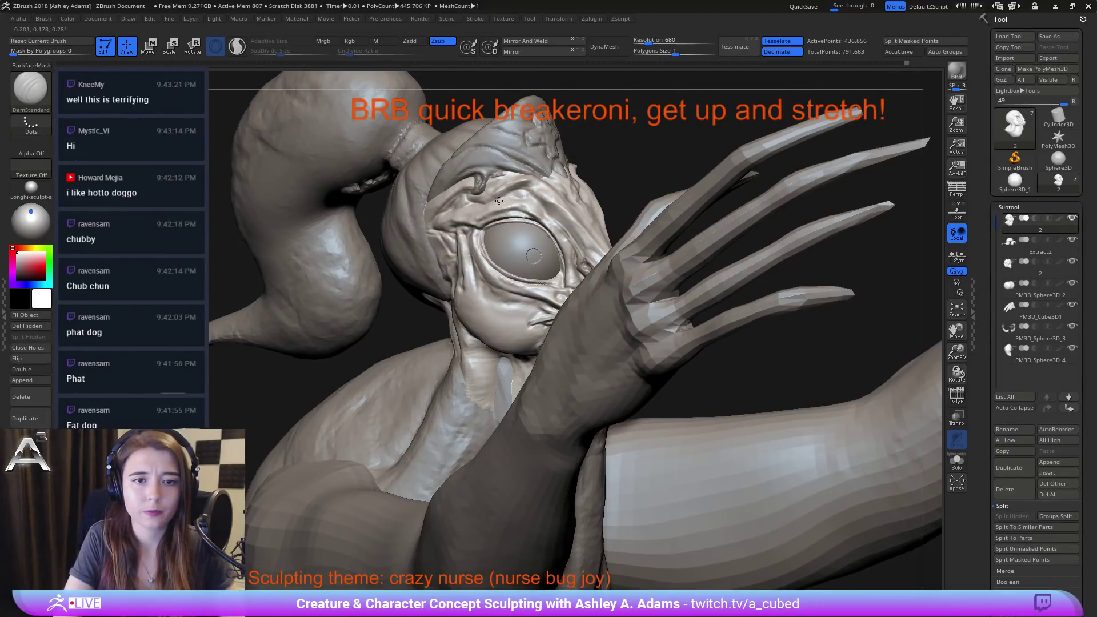
{"action": "right_click_drag", "start_coordinate": [526, 196], "coordinate": [457, 190]}
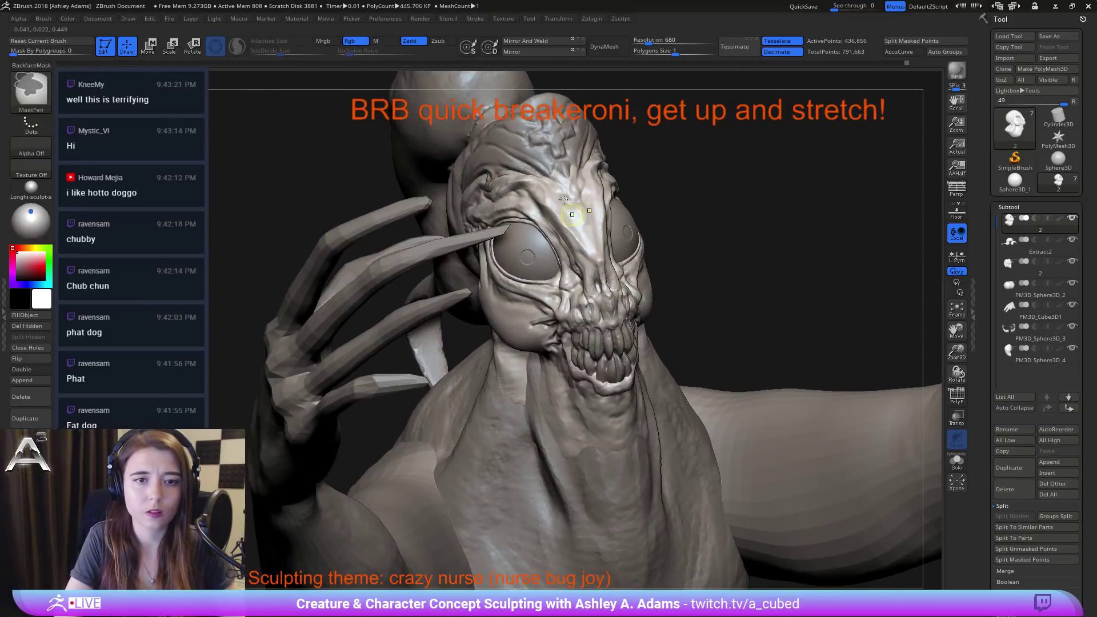
{"action": "right_click_drag", "start_coordinate": [576, 211], "coordinate": [565, 177], "text": "ctrl"}
{"action": "mouse_move", "coordinate": [485, 192]}
{"action": "right_mouse_down"}
{"action": "mouse_move", "coordinate": [547, 190]}
{"action": "mouse_move", "coordinate": [507, 189]}
{"action": "right_mouse_up"}
{"action": "left_click", "coordinate": [509, 191], "text": "alt"}
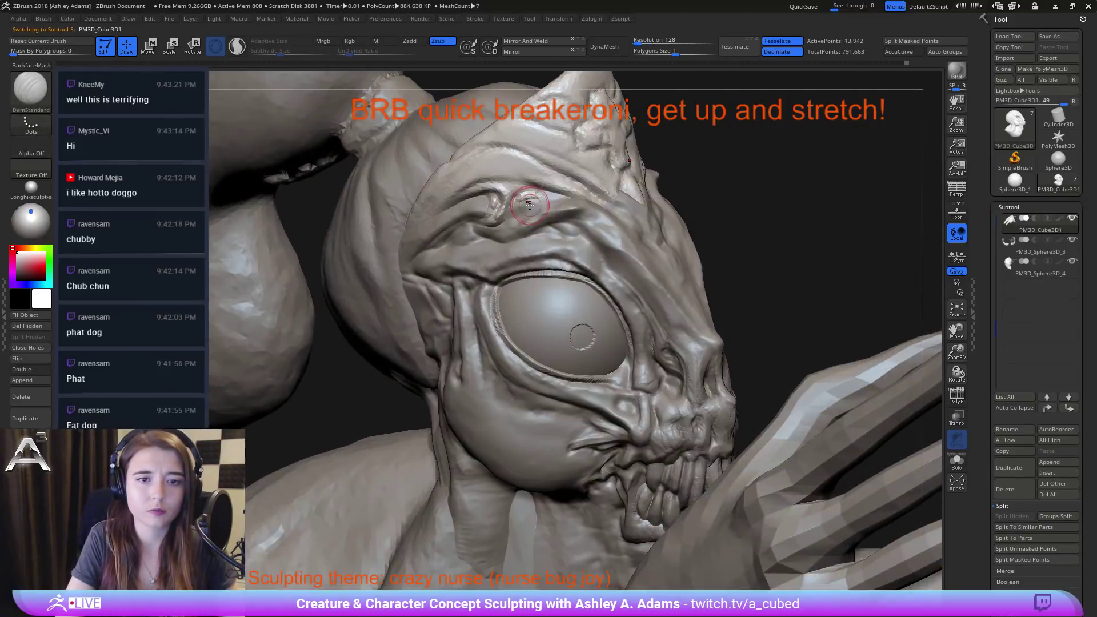
{"action": "right_click_drag", "start_coordinate": [565, 232], "coordinate": [575, 188], "text": "ctrl"}
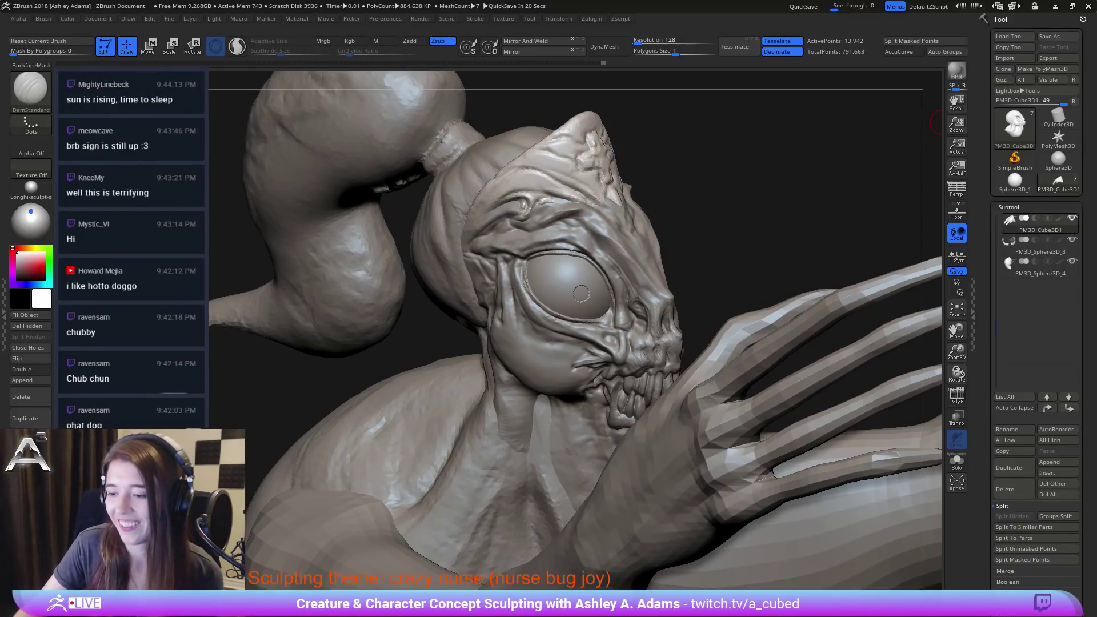
{"action": "left_click_drag", "start_coordinate": [800, 192], "coordinate": [610, 253]}
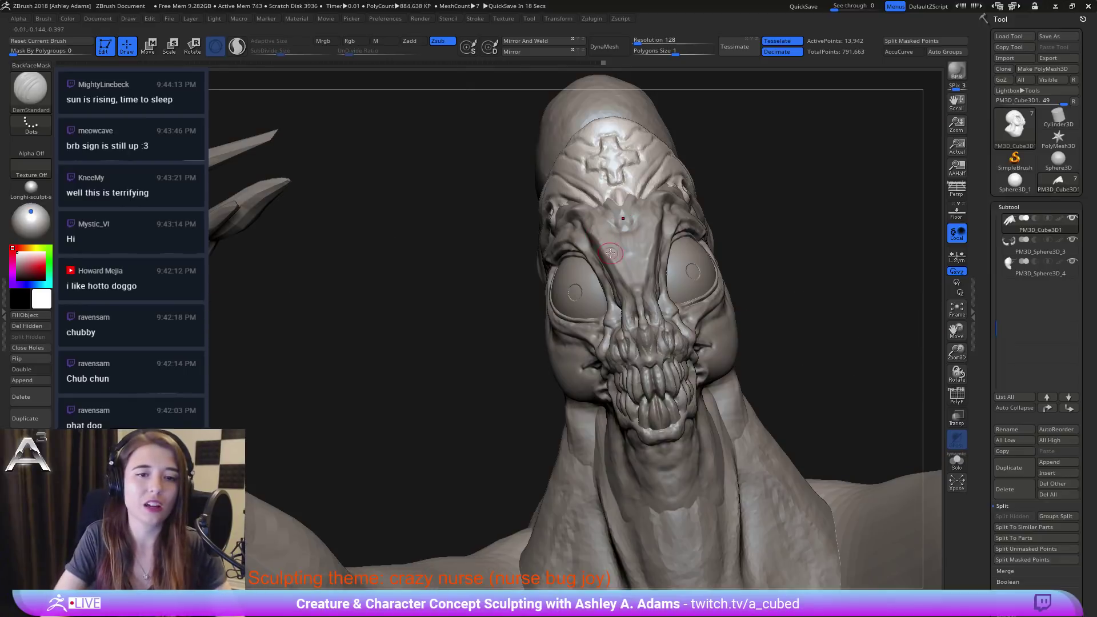
Step: Make the arms the active subtool, ready for work on the outstretched hand
{"action": "right_click_drag", "start_coordinate": [610, 253], "coordinate": [613, 292], "text": "ctrl"}
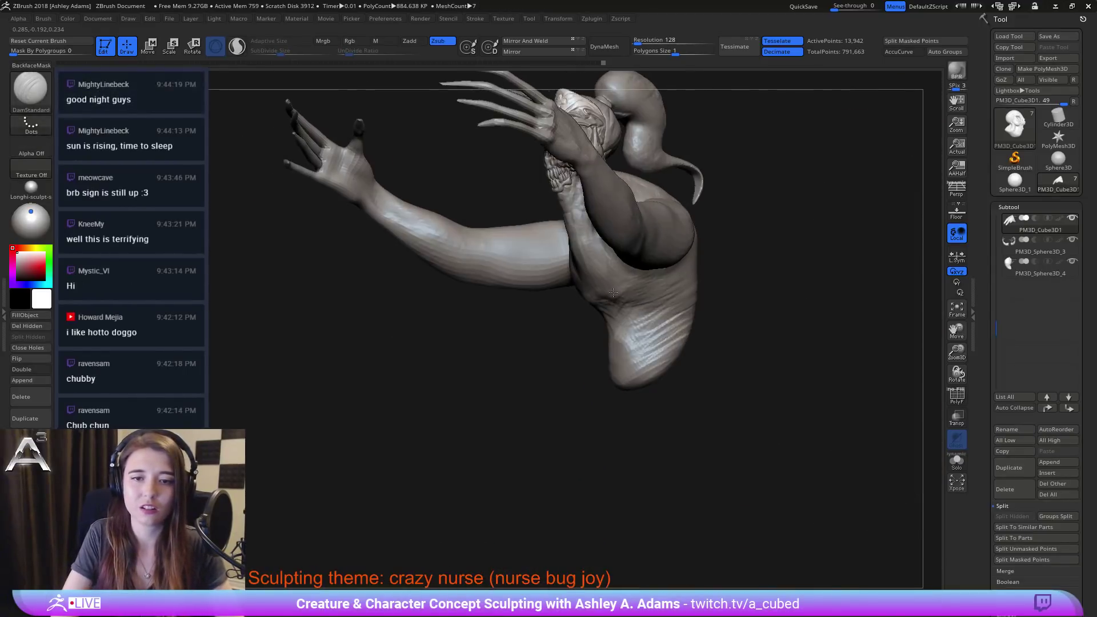
{"action": "right_click", "coordinate": [633, 329]}
{"action": "right_click_drag", "start_coordinate": [680, 240], "coordinate": [686, 320], "text": "alt"}
{"action": "right_click_drag", "start_coordinate": [685, 320], "coordinate": [646, 308]}
{"action": "left_click", "coordinate": [566, 325], "text": "alt"}
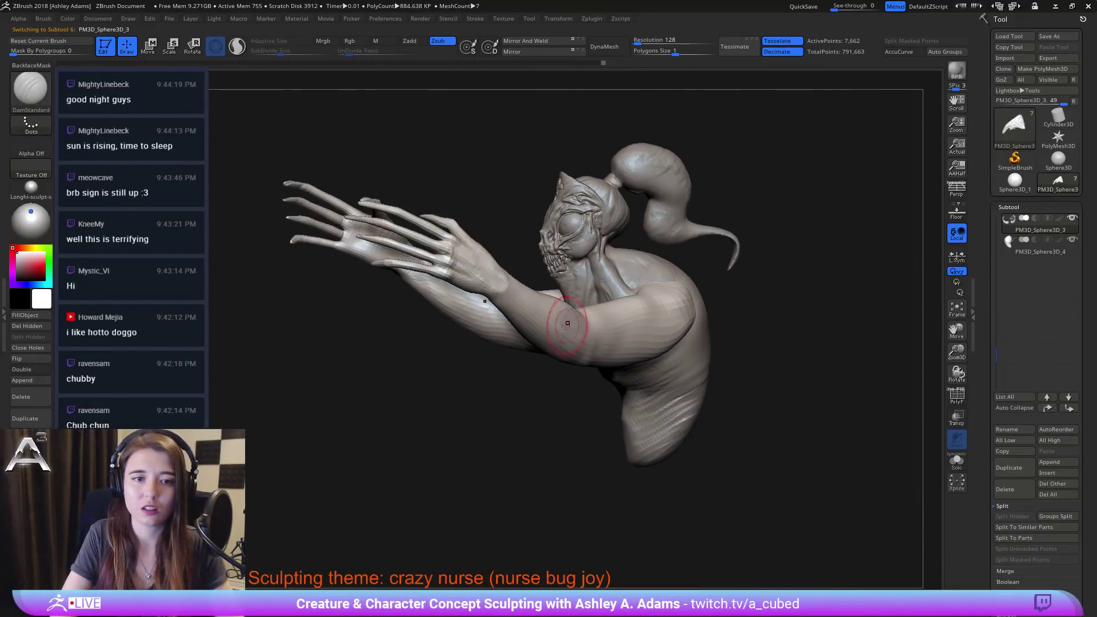
{"action": "right_click_drag", "start_coordinate": [567, 325], "coordinate": [637, 332], "text": "alt"}
{"action": "right_click_drag", "start_coordinate": [423, 255], "coordinate": [489, 250]}
{"action": "right_click_drag", "start_coordinate": [440, 248], "coordinate": [447, 275], "text": "ctrl"}
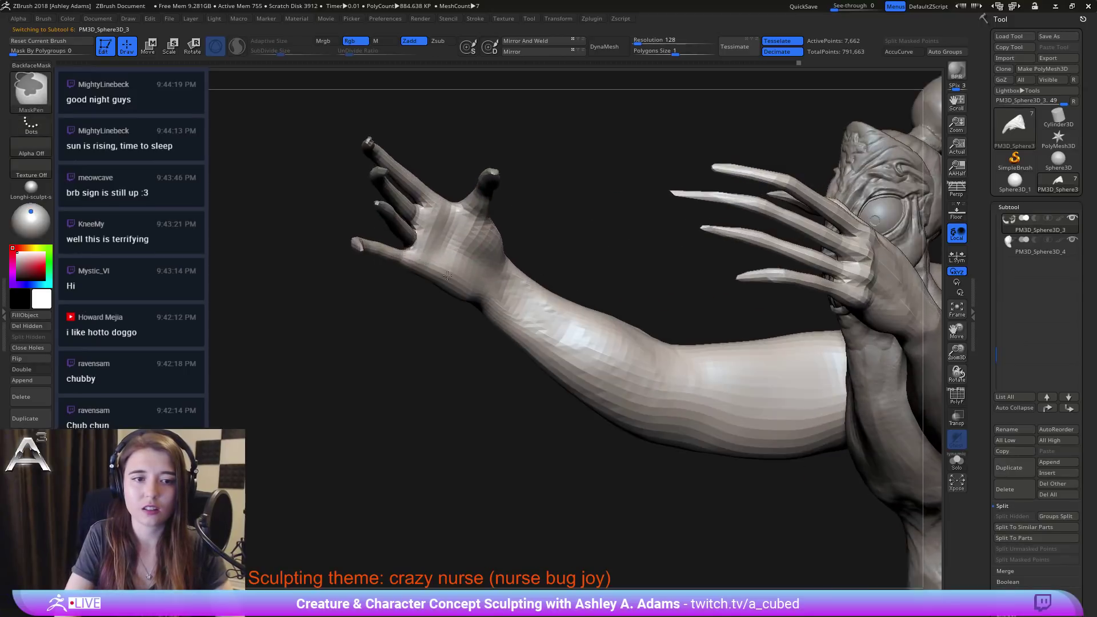
Step: Nudge the long fingers and pull in the wrist contour below the thumb with the SnakeHook brush
{"action": "key", "text": "b"}
{"action": "key", "text": "s"}
{"action": "key", "text": "h"}
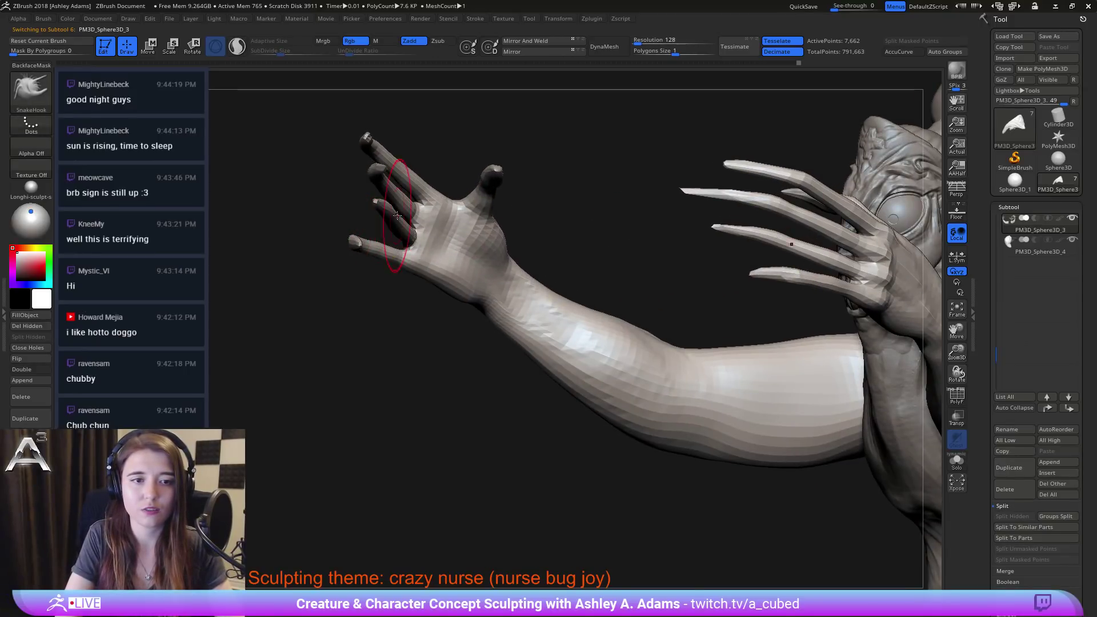
{"action": "right_click_drag", "start_coordinate": [428, 203], "coordinate": [426, 294], "text": "alt"}
{"action": "right_click", "coordinate": [417, 310]}
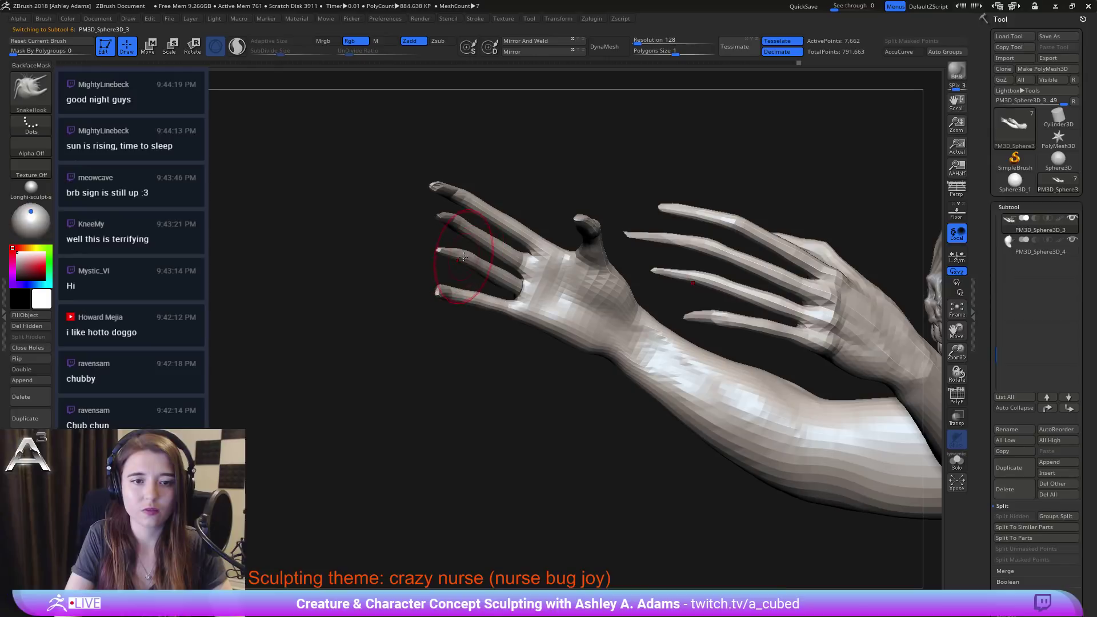
{"action": "left_click_drag", "start_coordinate": [463, 257], "coordinate": [465, 253]}
{"action": "right_click_drag", "start_coordinate": [486, 245], "coordinate": [380, 259]}
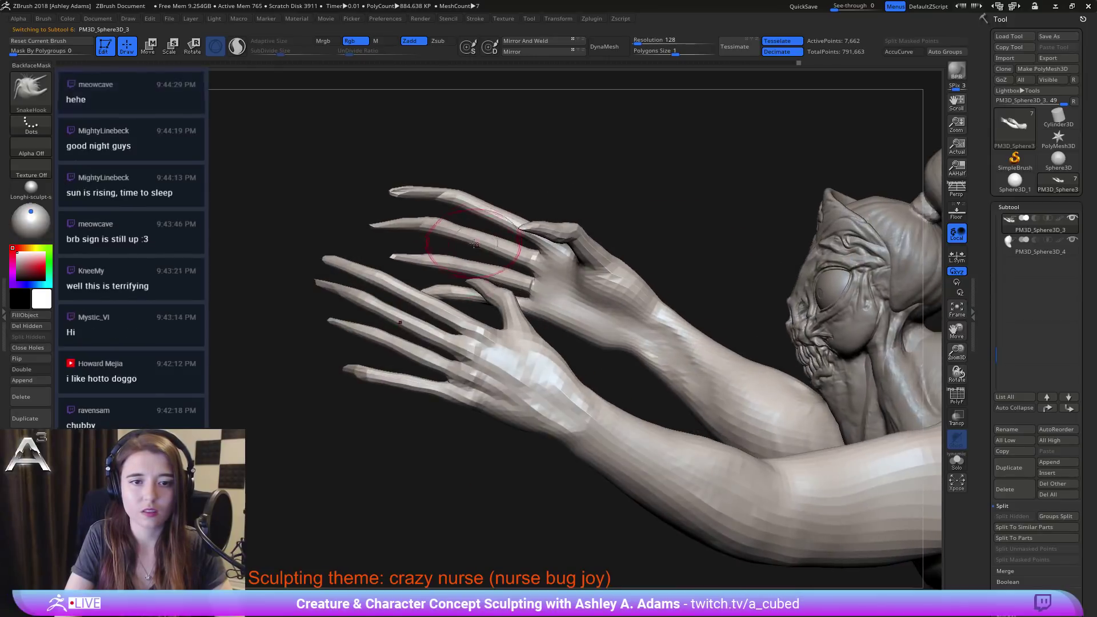
{"action": "right_click_drag", "start_coordinate": [474, 244], "coordinate": [595, 315]}
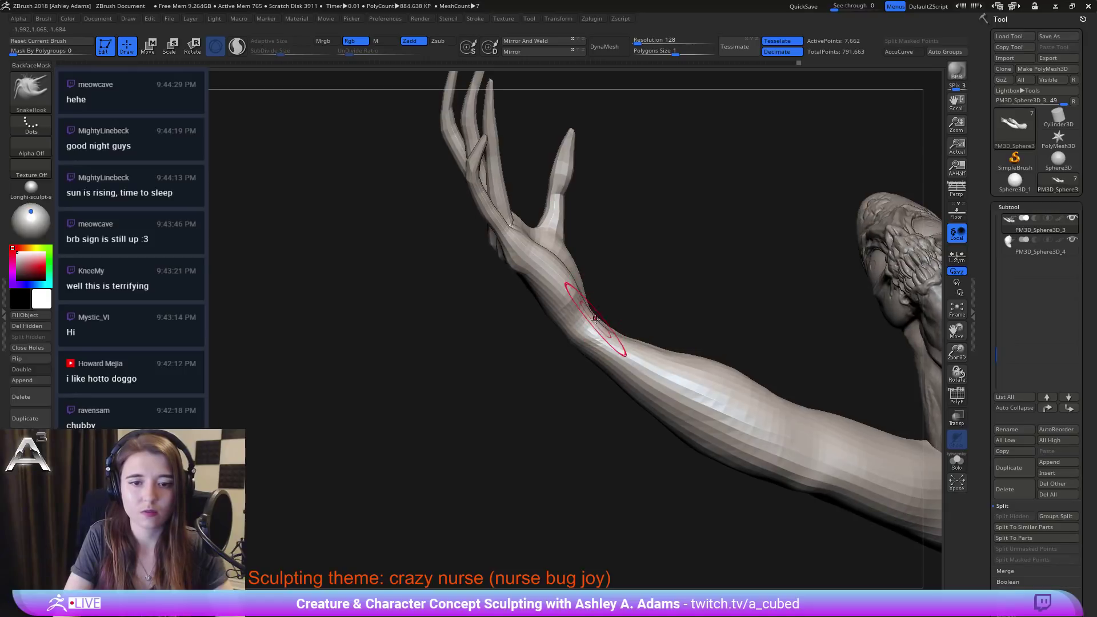
{"action": "left_click_drag", "start_coordinate": [595, 319], "coordinate": [606, 336]}
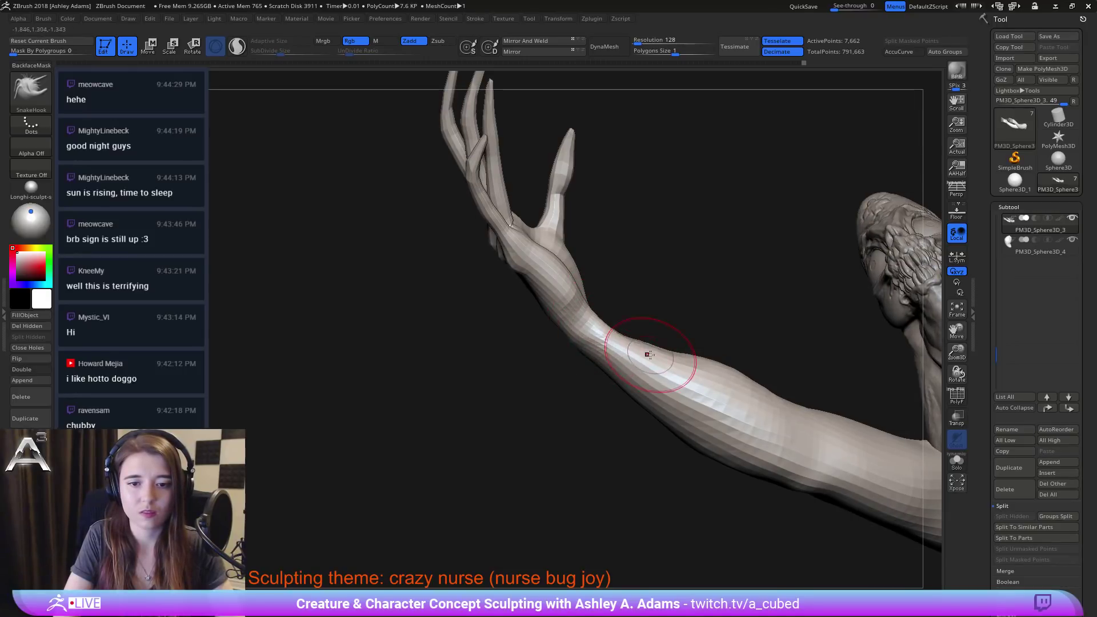
Step: Build up the forearm's upper contour just past the wrist with ClayBuildup strokes
{"action": "key", "text": "b"}
{"action": "key", "text": "c"}
{"action": "key", "text": "b"}
{"action": "left_click_drag", "start_coordinate": [630, 334], "coordinate": [667, 344]}
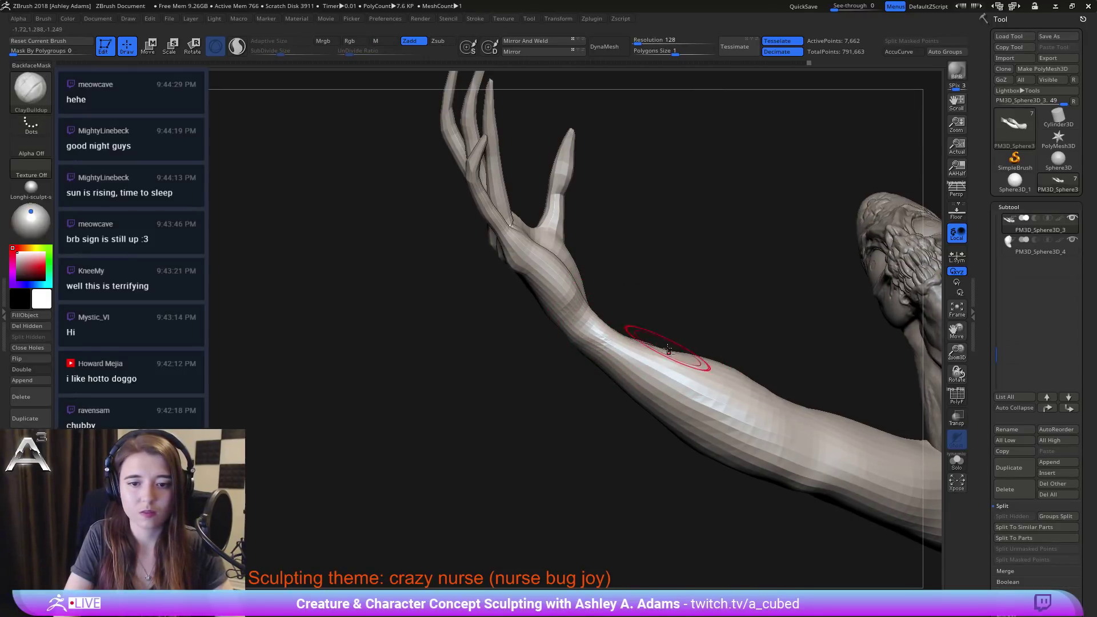
{"action": "mouse_move", "coordinate": [635, 324]}
{"action": "right_mouse_down", "text": "alt"}
{"action": "mouse_move", "coordinate": [619, 312]}
{"action": "mouse_move", "coordinate": [591, 329]}
{"action": "mouse_move", "coordinate": [607, 329]}
{"action": "right_mouse_up", "text": "alt"}
{"action": "mouse_move", "coordinate": [606, 330]}
{"action": "left_mouse_down"}
{"action": "mouse_move", "coordinate": [550, 283]}
{"action": "mouse_move", "coordinate": [675, 337]}
{"action": "mouse_move", "coordinate": [656, 326]}
{"action": "left_mouse_up"}
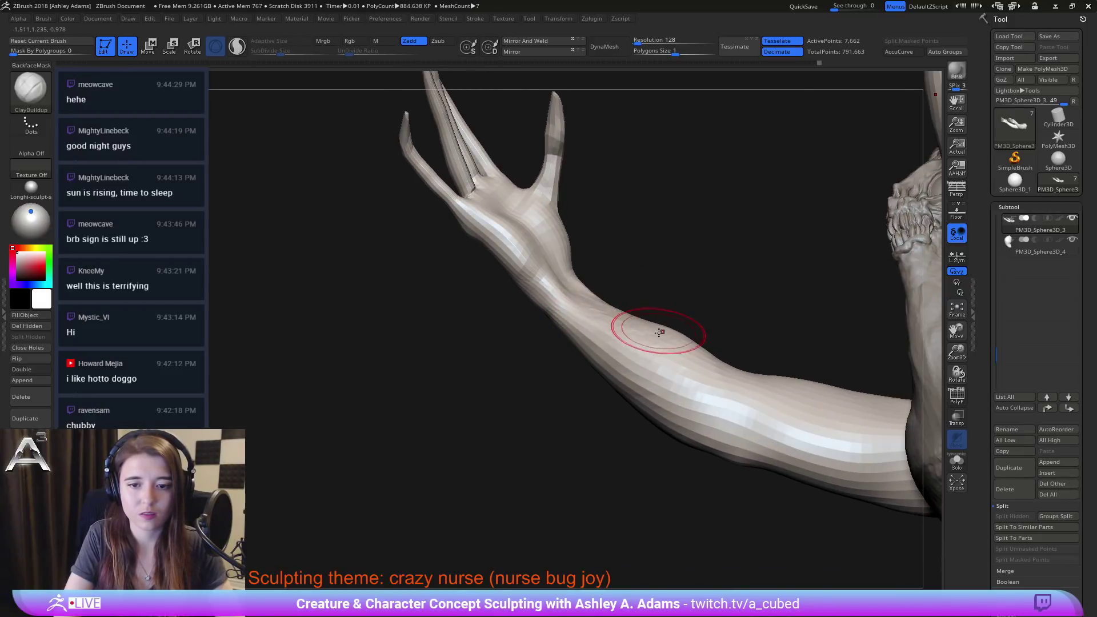
{"action": "mouse_move", "coordinate": [656, 325]}
{"action": "right_mouse_down"}
{"action": "mouse_move", "coordinate": [563, 286]}
{"action": "mouse_move", "coordinate": [482, 269]}
{"action": "mouse_move", "coordinate": [494, 294]}
{"action": "mouse_move", "coordinate": [480, 268]}
{"action": "right_mouse_up"}
{"action": "right_click", "coordinate": [480, 268]}
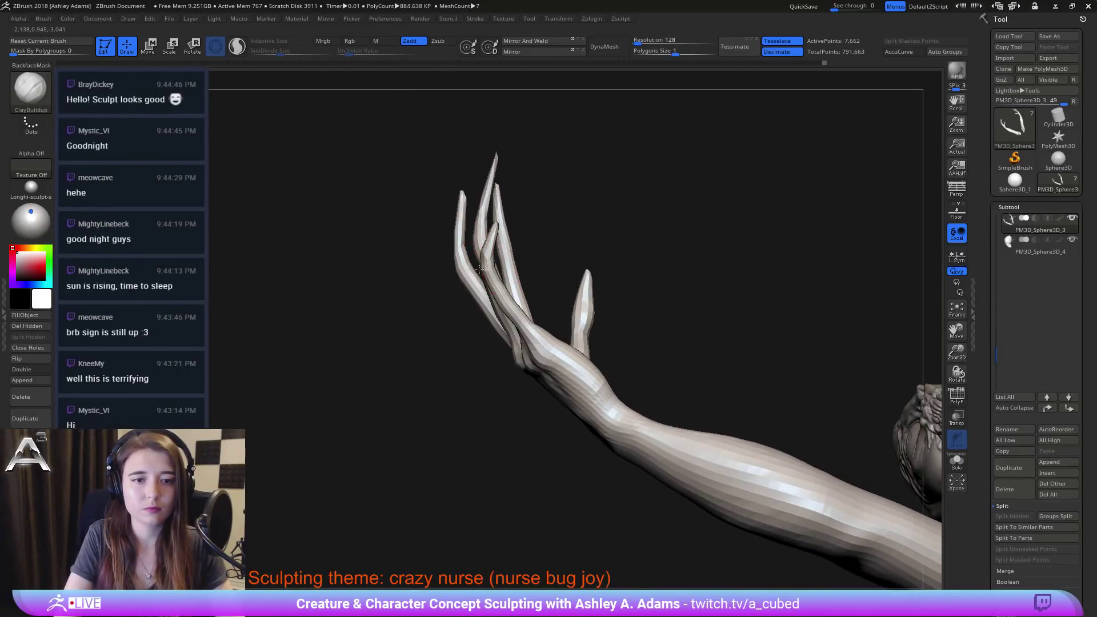
Step: Switch back to SnakeHook and adjust the bend at the middle joint of the hand's outer finger
{"action": "key", "text": "b"}
{"action": "key", "text": "s"}
{"action": "key", "text": "h"}
{"action": "right_click_drag", "start_coordinate": [485, 277], "coordinate": [535, 237]}
{"action": "mouse_move", "coordinate": [460, 242]}
{"action": "left_mouse_down"}
{"action": "mouse_move", "coordinate": [470, 216]}
{"action": "mouse_move", "coordinate": [465, 251]}
{"action": "left_mouse_up"}
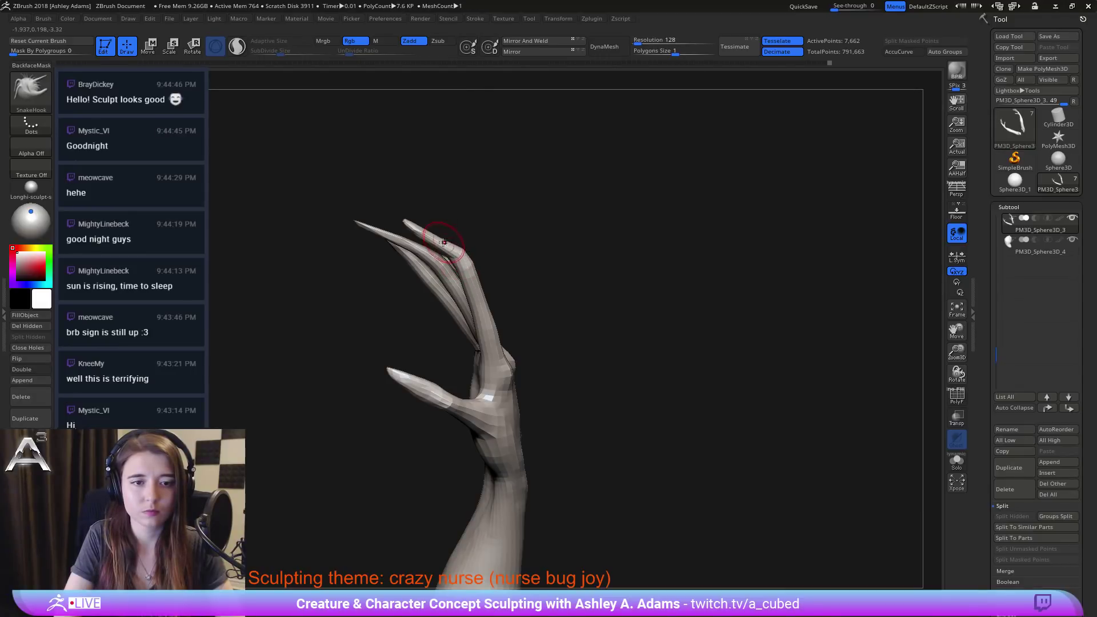
Step: Bend the long fingers of the hand into a more crooked, claw-like curve with the SnakeHook brush
{"action": "right_click_drag", "start_coordinate": [465, 251], "coordinate": [501, 325]}
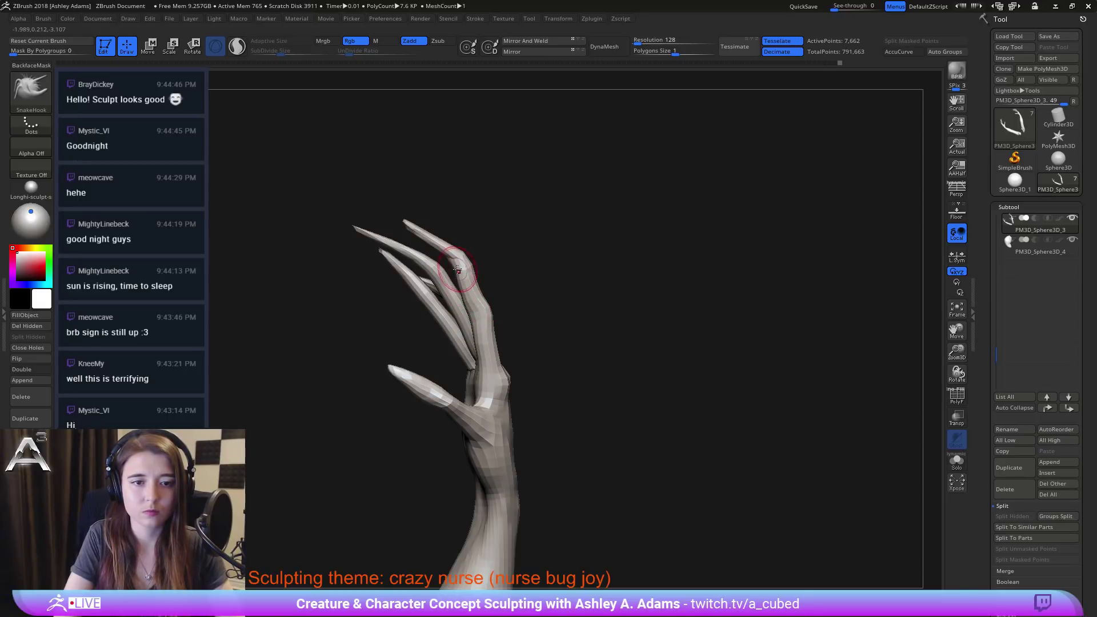
{"action": "mouse_move", "coordinate": [457, 334]}
{"action": "left_mouse_down"}
{"action": "mouse_move", "coordinate": [403, 330]}
{"action": "mouse_move", "coordinate": [486, 268]}
{"action": "left_mouse_up"}
{"action": "key", "text": "space"}
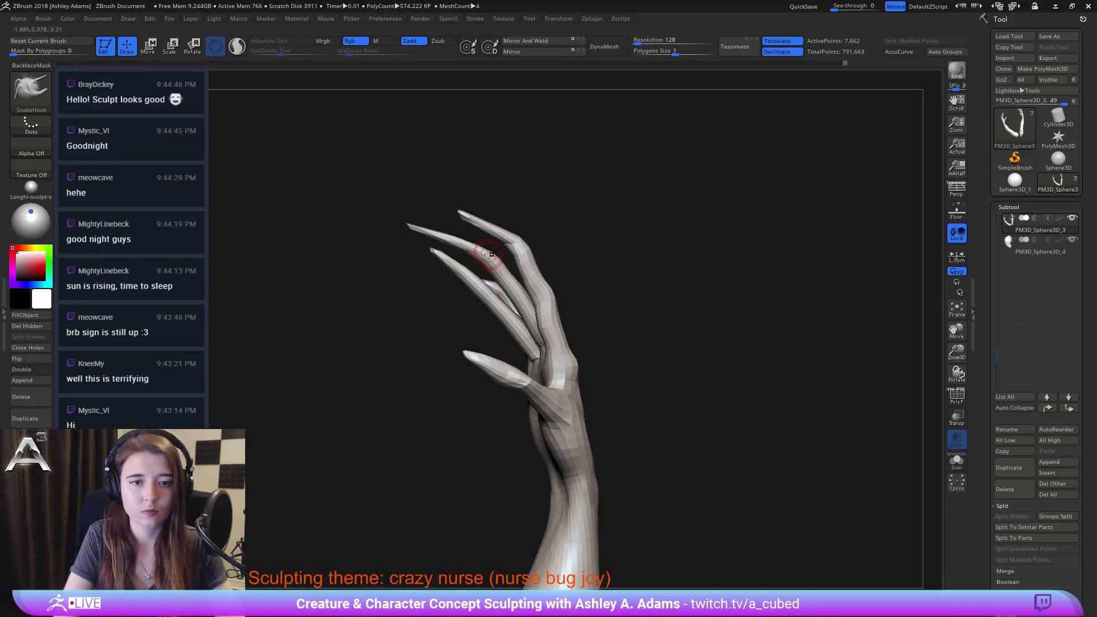
{"action": "left_click_drag", "start_coordinate": [445, 309], "coordinate": [473, 290]}
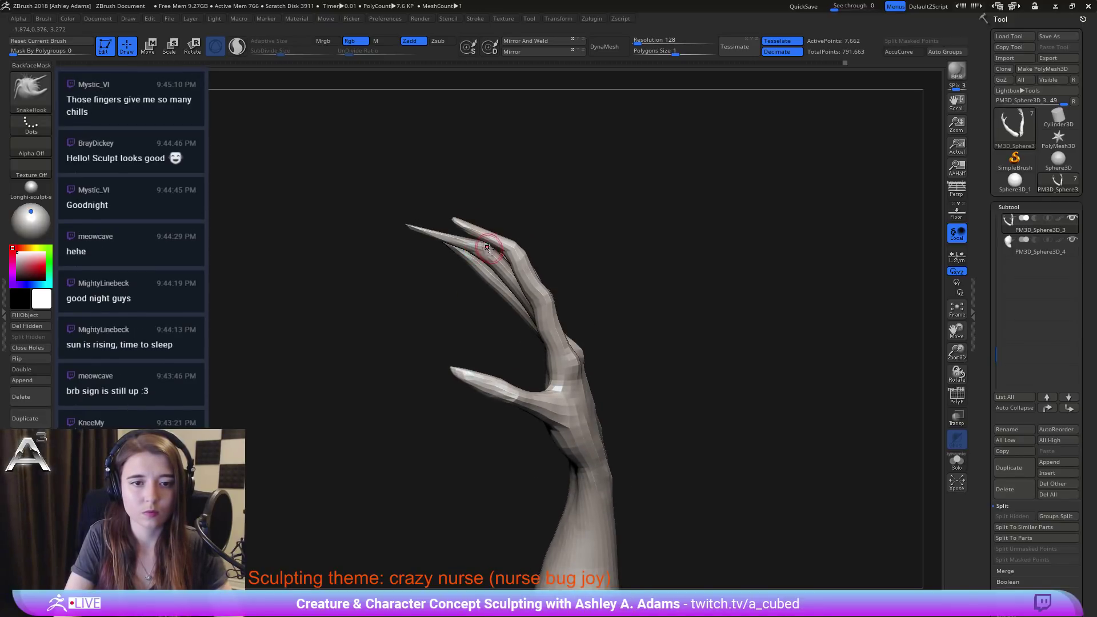
{"action": "left_click_drag", "start_coordinate": [503, 229], "coordinate": [522, 305]}
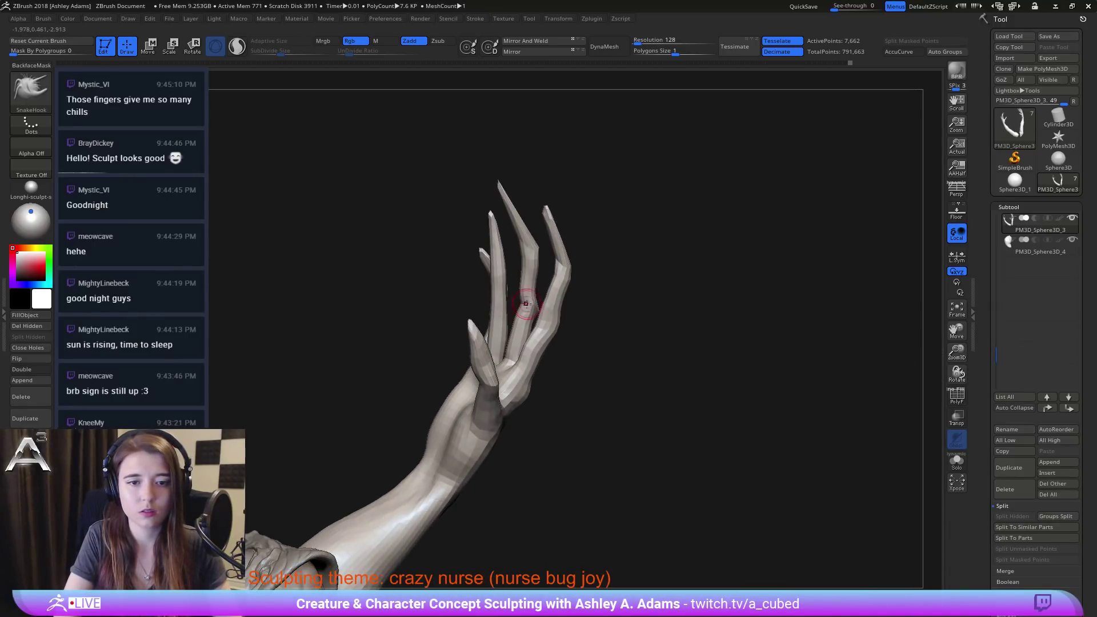
Step: Refine the curl and joint bends of the fingers from the palm and side with the SnakeHook brush
{"action": "right_click_drag", "start_coordinate": [527, 304], "coordinate": [511, 330]}
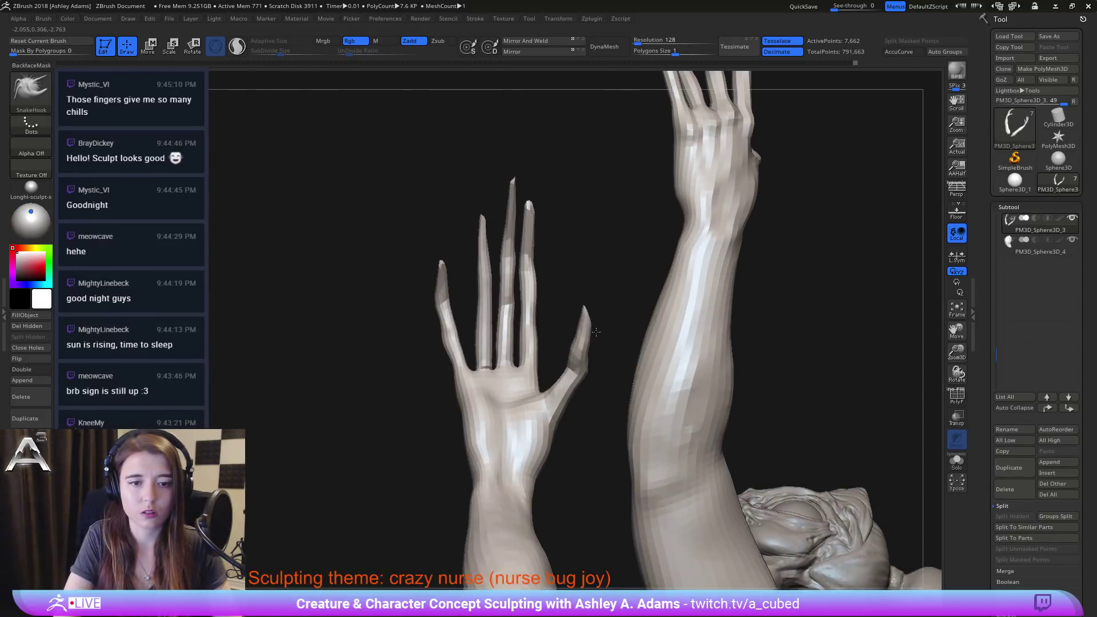
{"action": "right_click_drag", "start_coordinate": [490, 285], "coordinate": [499, 223]}
{"action": "right_click", "coordinate": [482, 263]}
{"action": "left_click_drag", "start_coordinate": [427, 301], "coordinate": [418, 297]}
{"action": "right_click", "coordinate": [424, 327]}
{"action": "right_click_drag", "start_coordinate": [462, 270], "coordinate": [469, 272]}
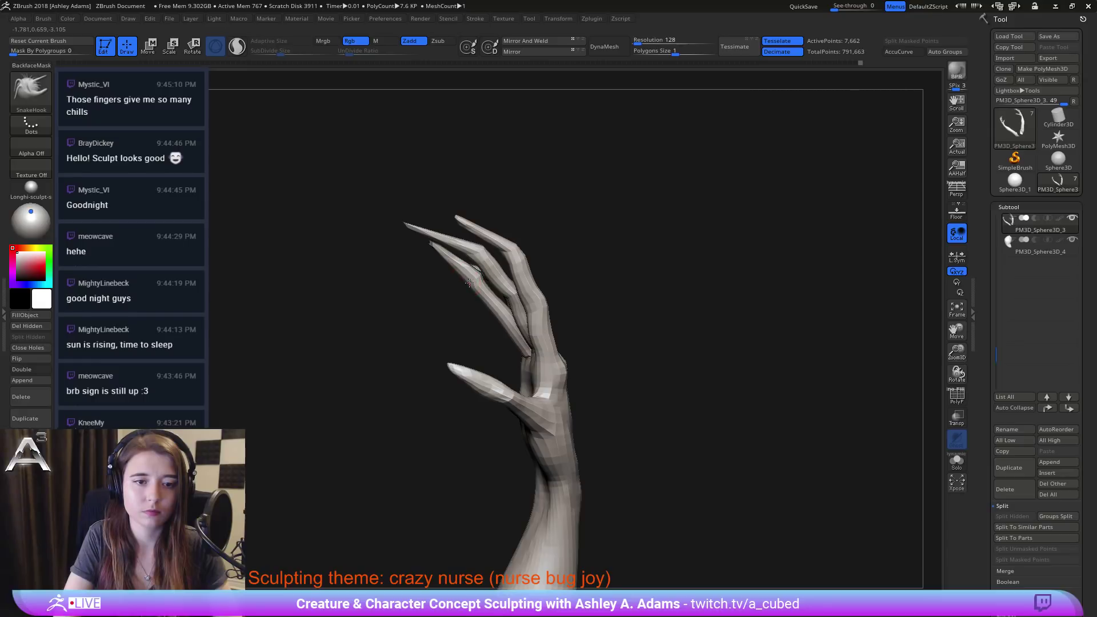
{"action": "mouse_move", "coordinate": [502, 322]}
{"action": "right_mouse_down"}
{"action": "mouse_move", "coordinate": [507, 299]}
{"action": "mouse_move", "coordinate": [502, 307]}
{"action": "right_mouse_up"}
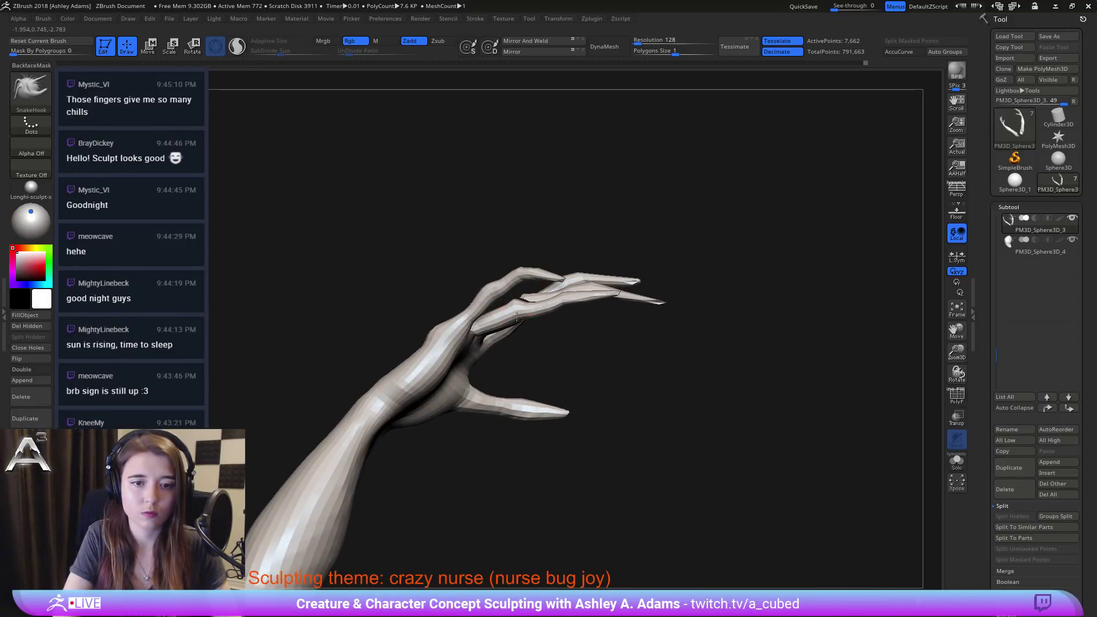
{"action": "mouse_move", "coordinate": [515, 318]}
{"action": "right_mouse_down"}
{"action": "mouse_move", "coordinate": [550, 313]}
{"action": "mouse_move", "coordinate": [505, 372]}
{"action": "mouse_move", "coordinate": [514, 320]}
{"action": "mouse_move", "coordinate": [580, 348]}
{"action": "mouse_move", "coordinate": [550, 211]}
{"action": "mouse_move", "coordinate": [558, 262]}
{"action": "mouse_move", "coordinate": [568, 220]}
{"action": "mouse_move", "coordinate": [610, 236]}
{"action": "mouse_move", "coordinate": [611, 441]}
{"action": "mouse_move", "coordinate": [617, 237]}
{"action": "mouse_move", "coordinate": [319, 204]}
{"action": "right_mouse_up"}
{"action": "right_click", "coordinate": [505, 372]}
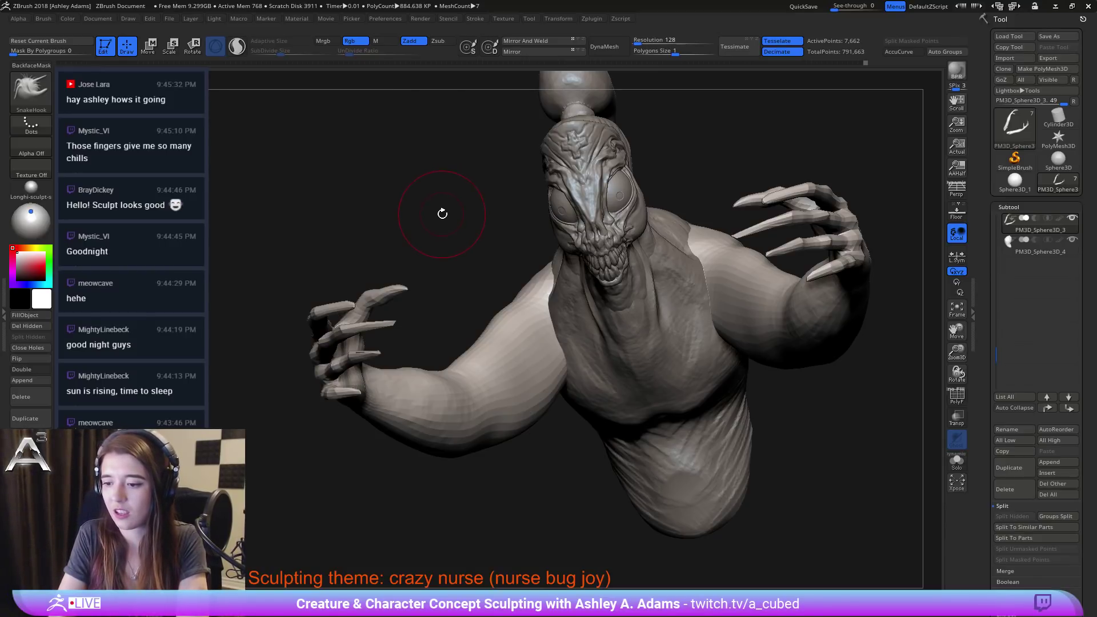
Step: Select the pointed nurse hat subtool and remesh it with DynaMesh at resolution 432
{"action": "mouse_move", "coordinate": [489, 276]}
{"action": "left_mouse_down"}
{"action": "mouse_move", "coordinate": [546, 246]}
{"action": "mouse_move", "coordinate": [502, 293]}
{"action": "left_mouse_up"}
{"action": "left_click_drag", "start_coordinate": [410, 296], "coordinate": [607, 321], "text": "alt"}
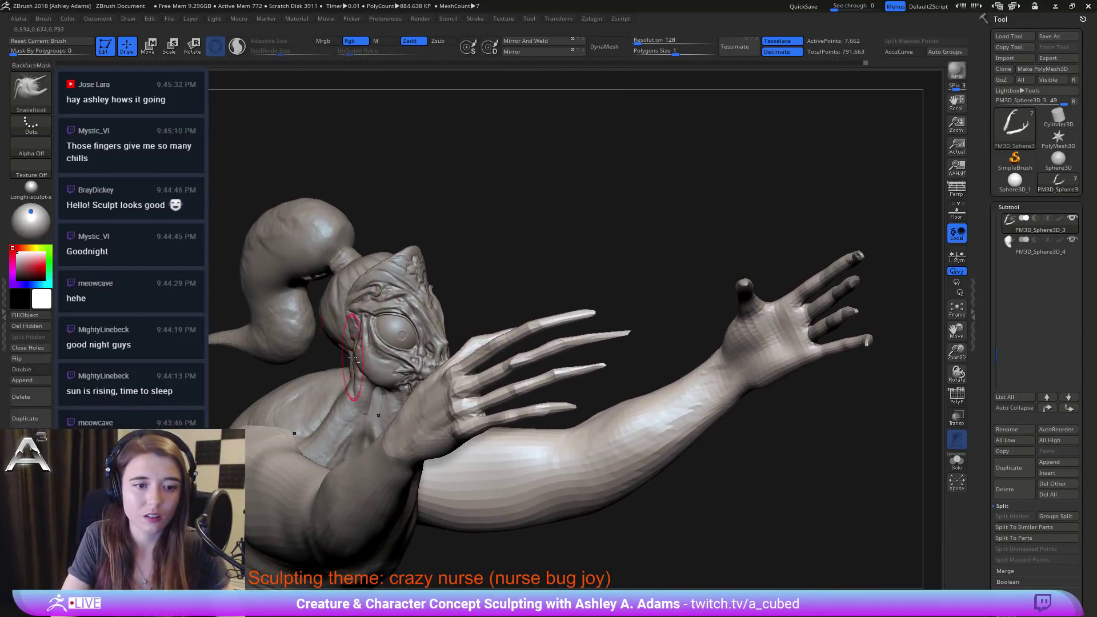
{"action": "left_click", "coordinate": [403, 268], "text": "alt"}
{"action": "left_click_drag", "start_coordinate": [407, 265], "coordinate": [485, 281], "text": "alt"}
{"action": "right_click_drag", "start_coordinate": [485, 281], "coordinate": [509, 312], "text": "ctrl"}
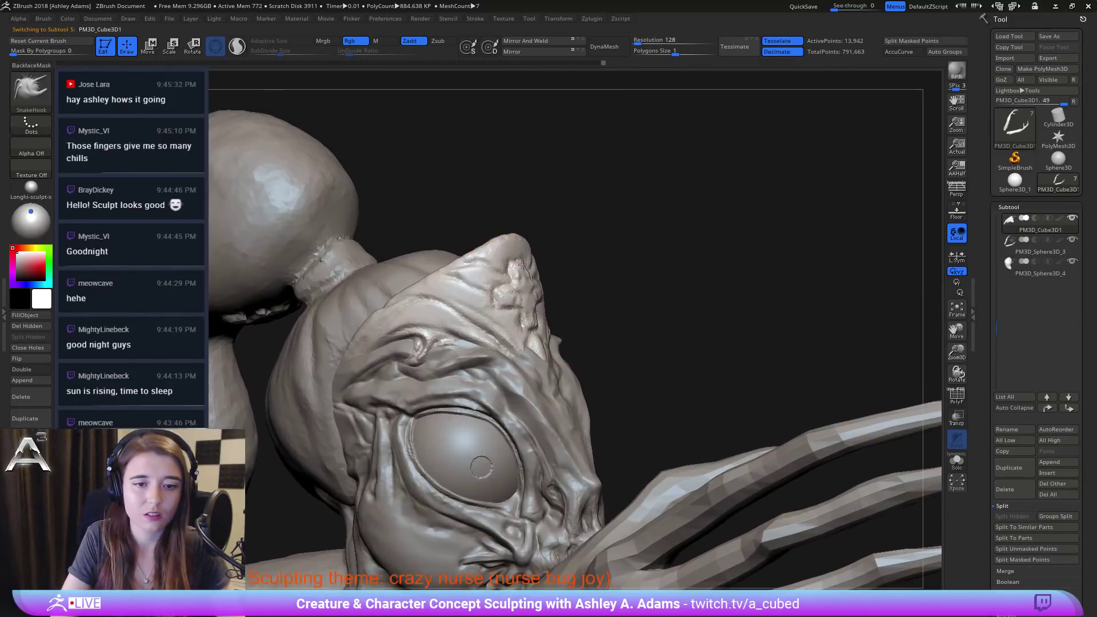
{"action": "right_click", "coordinate": [464, 314]}
{"action": "left_click", "coordinate": [643, 43]}
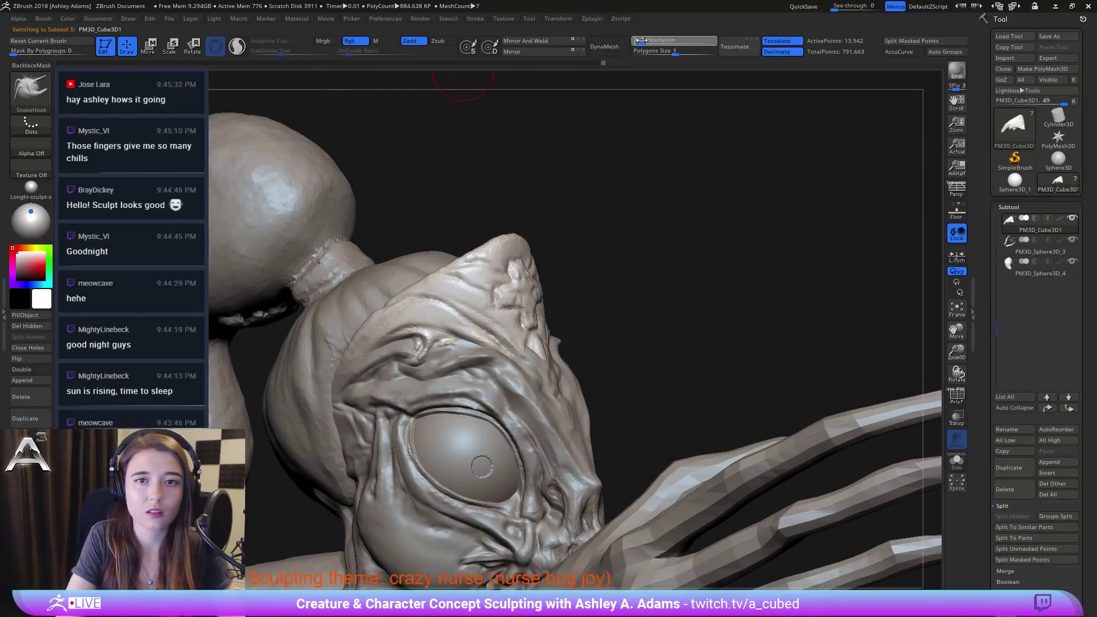
{"action": "left_click", "coordinate": [604, 50]}
Step: Carve wrinkle lines into the side of the nurse hat above the brow with the DamStandard brush
{"action": "right_click_drag", "start_coordinate": [449, 299], "coordinate": [483, 263], "text": "alt"}
{"action": "right_click", "coordinate": [449, 337]}
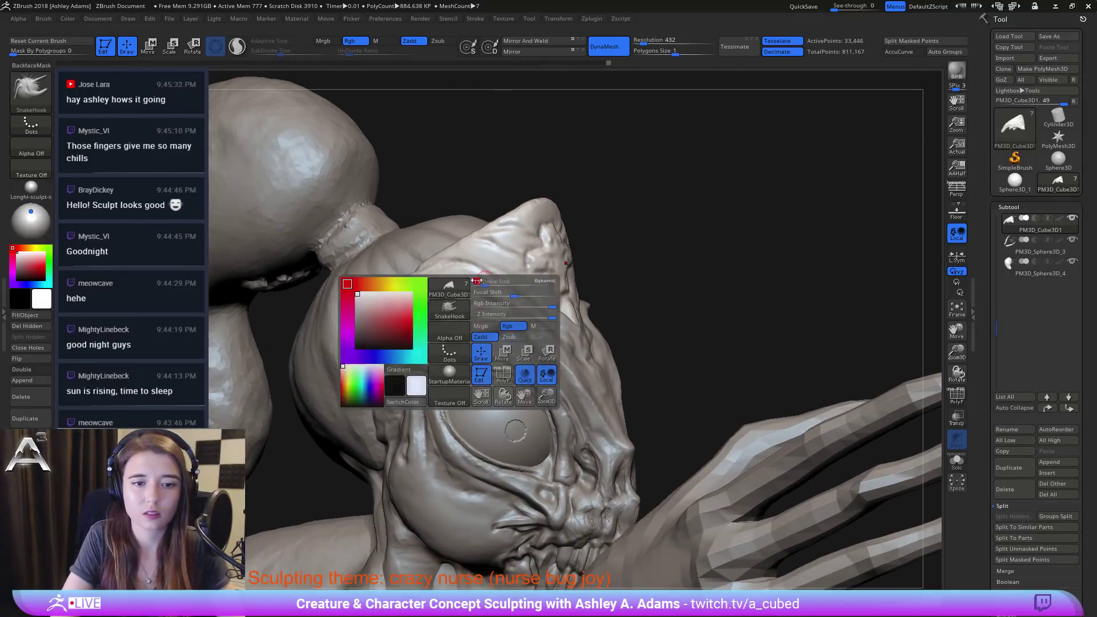
{"action": "key", "text": "b"}
{"action": "key", "text": "d"}
{"action": "key", "text": "s"}
{"action": "mouse_move", "coordinate": [418, 299]}
{"action": "left_mouse_down"}
{"action": "mouse_move", "coordinate": [497, 298]}
{"action": "mouse_move", "coordinate": [542, 323]}
{"action": "left_mouse_up"}
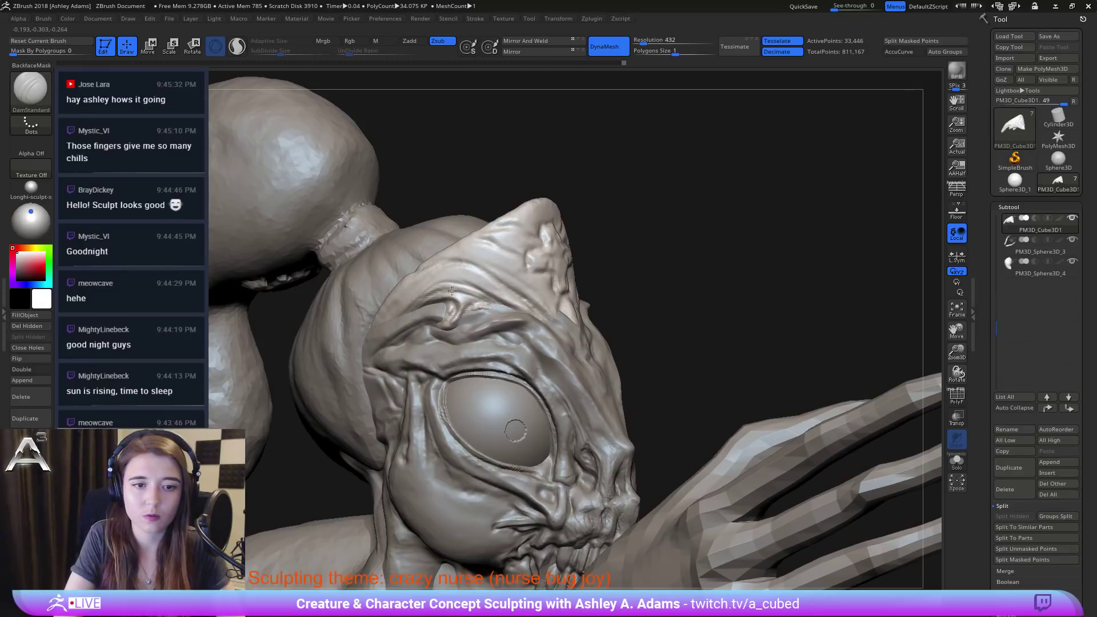
{"action": "right_click_drag", "start_coordinate": [377, 313], "coordinate": [422, 317]}
Step: Keep the hat as the active subtool and carve creases around the curled fold at its lower edge with DamStandard
{"action": "left_click", "coordinate": [396, 325], "text": "alt"}
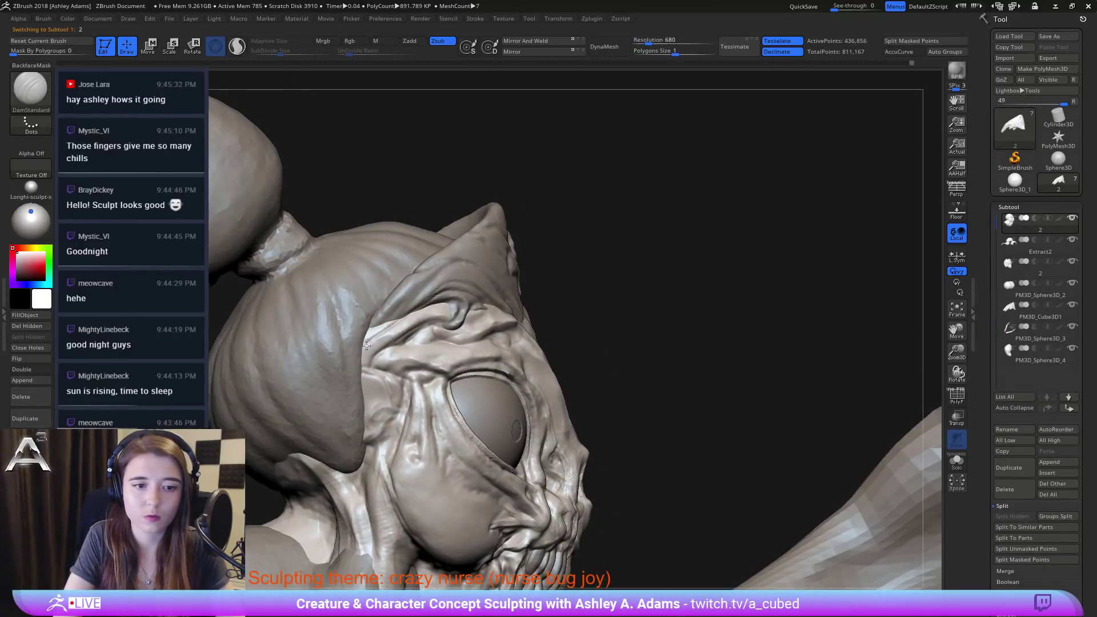
{"action": "right_click_drag", "start_coordinate": [352, 349], "coordinate": [340, 328]}
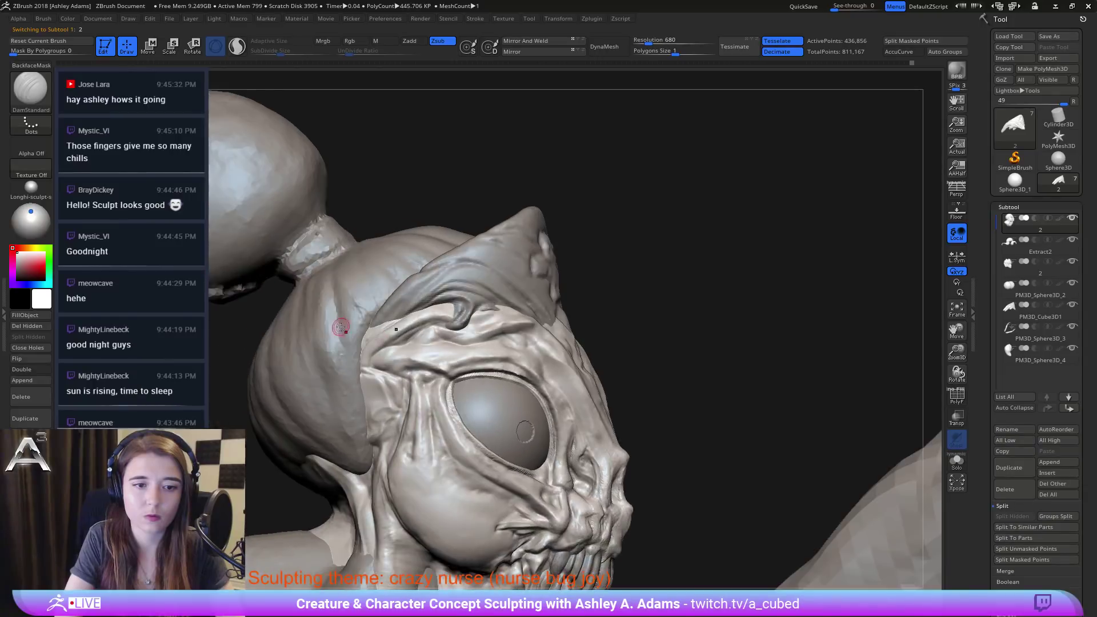
{"action": "right_click_drag", "start_coordinate": [407, 302], "coordinate": [350, 255]}
{"action": "left_click", "coordinate": [438, 287], "text": "alt"}
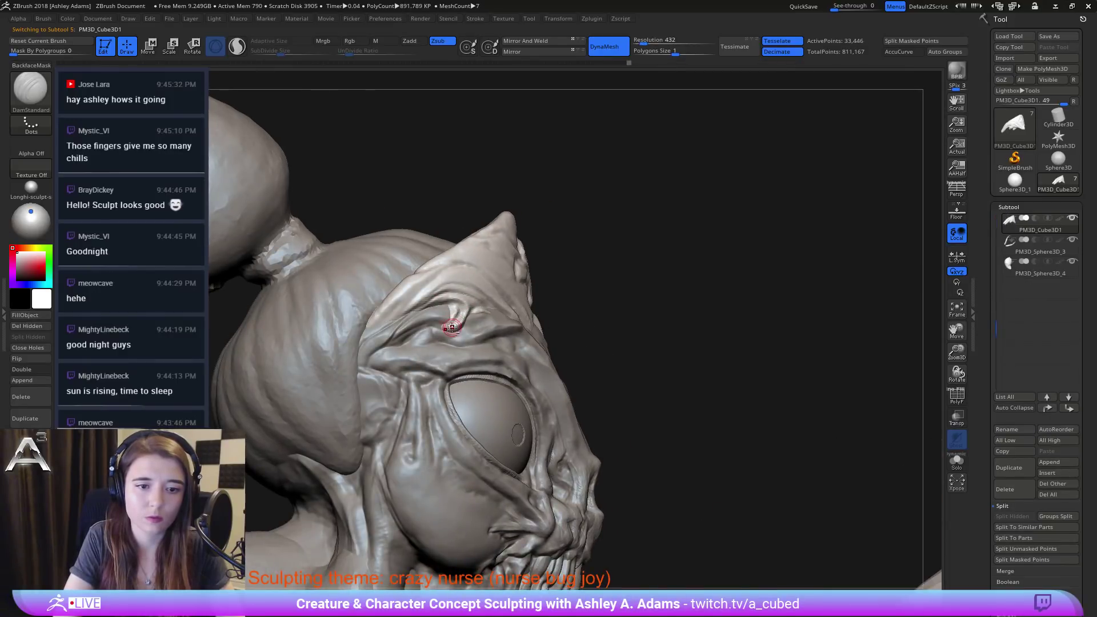
{"action": "left_click_drag", "start_coordinate": [454, 325], "coordinate": [455, 316]}
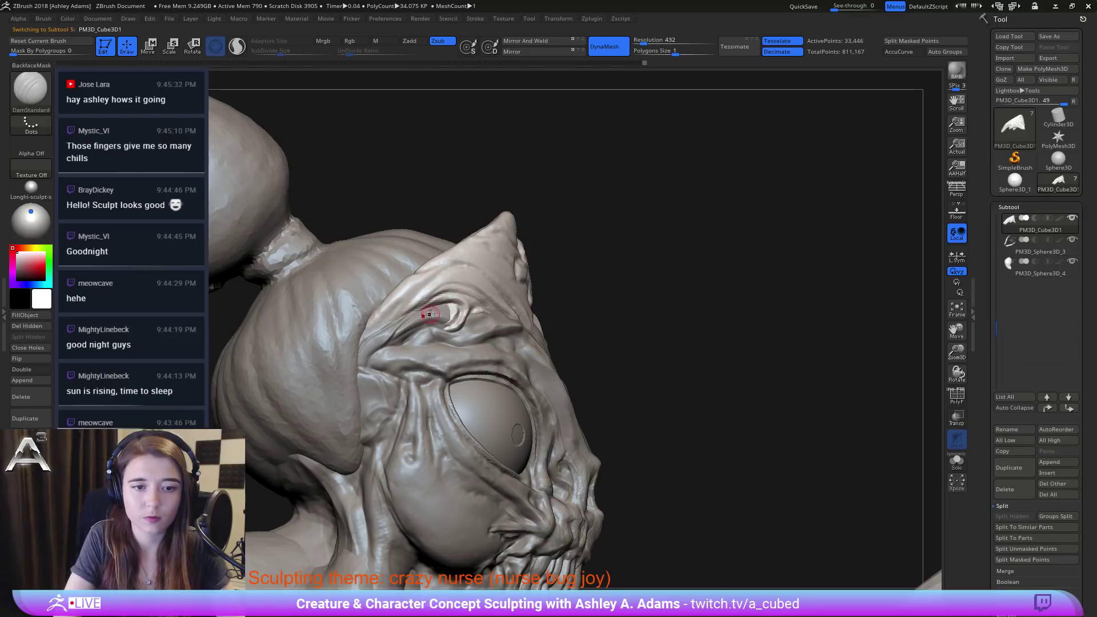
{"action": "right_click_drag", "start_coordinate": [407, 314], "coordinate": [444, 307]}
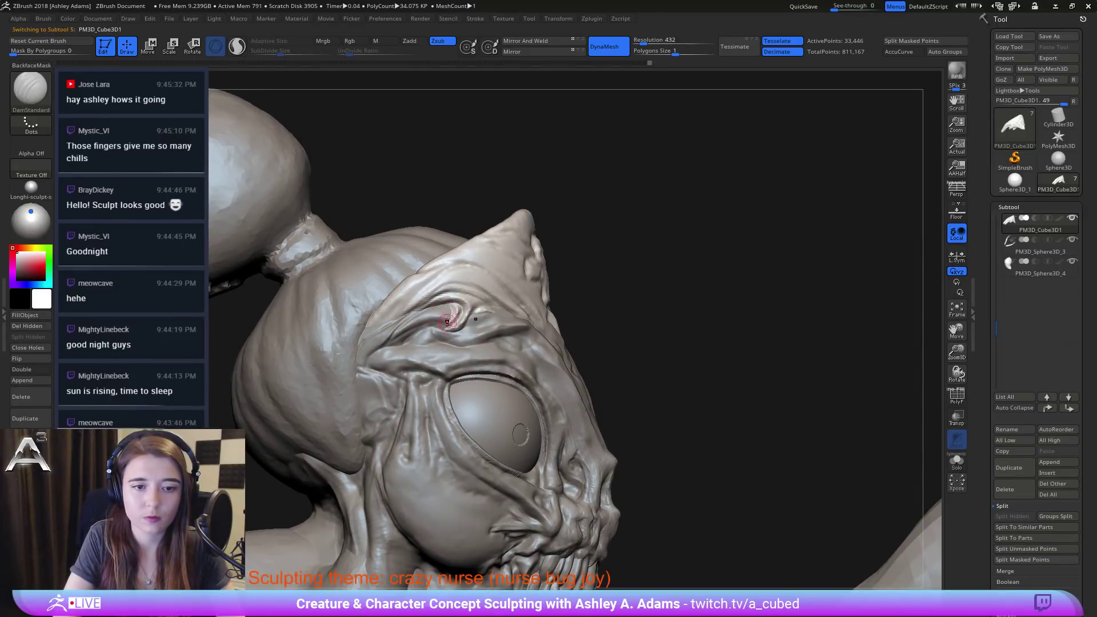
{"action": "left_click_drag", "start_coordinate": [436, 315], "coordinate": [449, 321]}
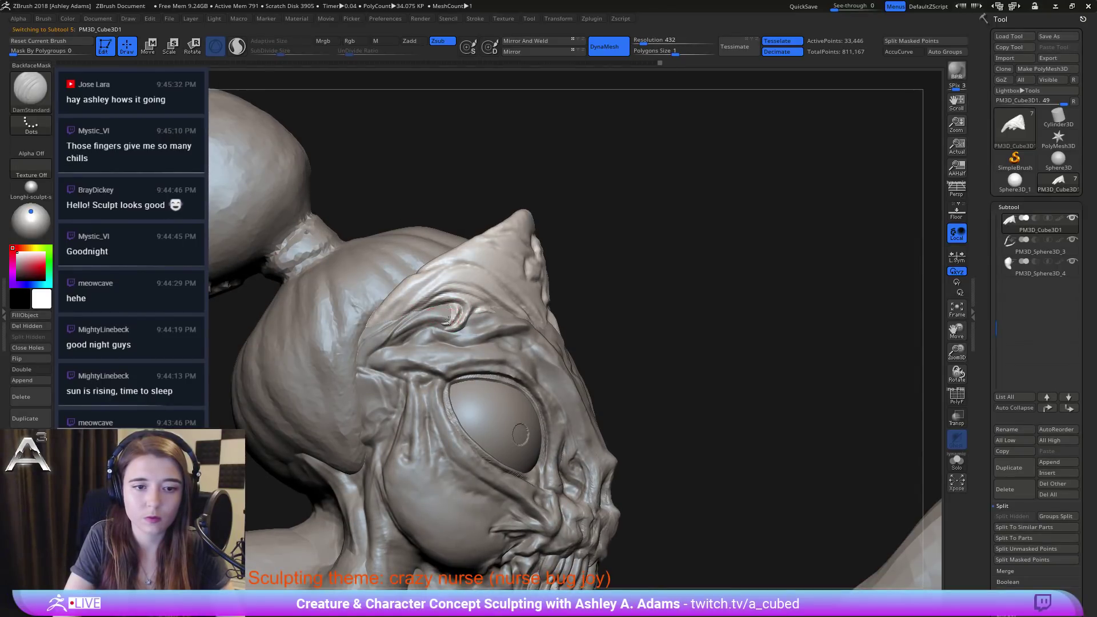
Step: Deepen the hat creases running forward from the curled fold with DamStandard and smooth the area between them
{"action": "right_click_drag", "start_coordinate": [457, 310], "coordinate": [438, 309]}
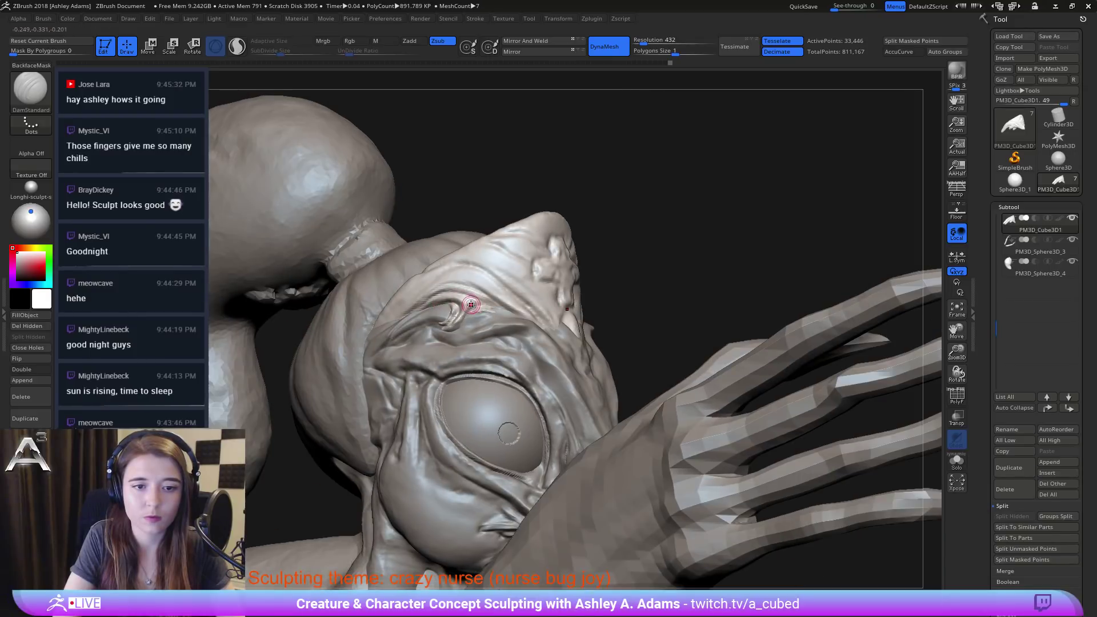
{"action": "left_click_drag", "start_coordinate": [454, 302], "coordinate": [452, 331]}
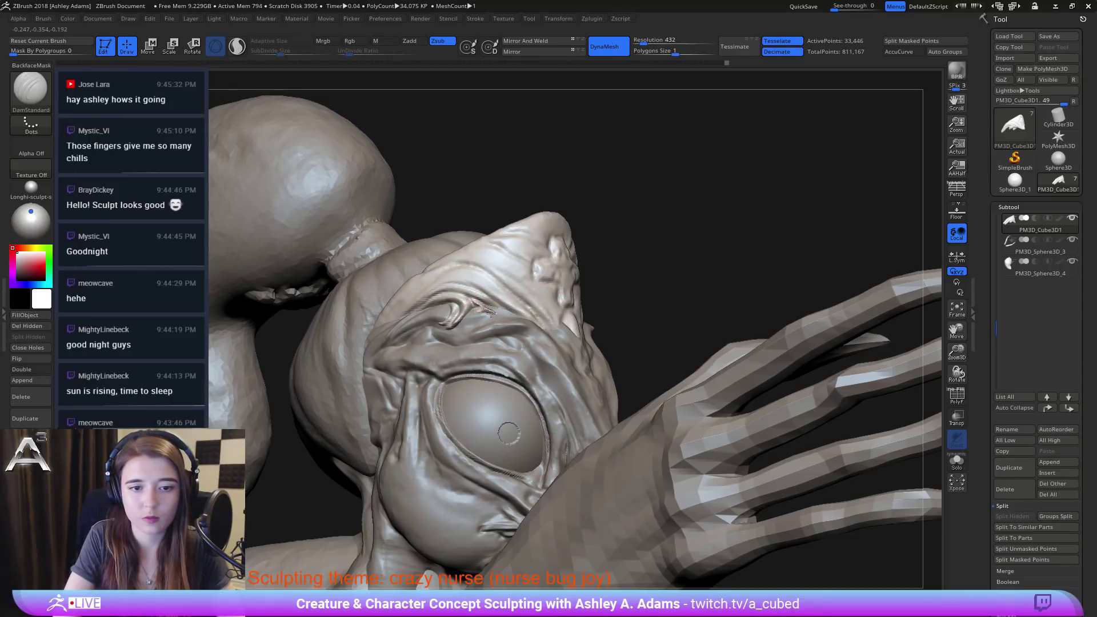
{"action": "left_click_drag", "start_coordinate": [458, 293], "coordinate": [502, 315]}
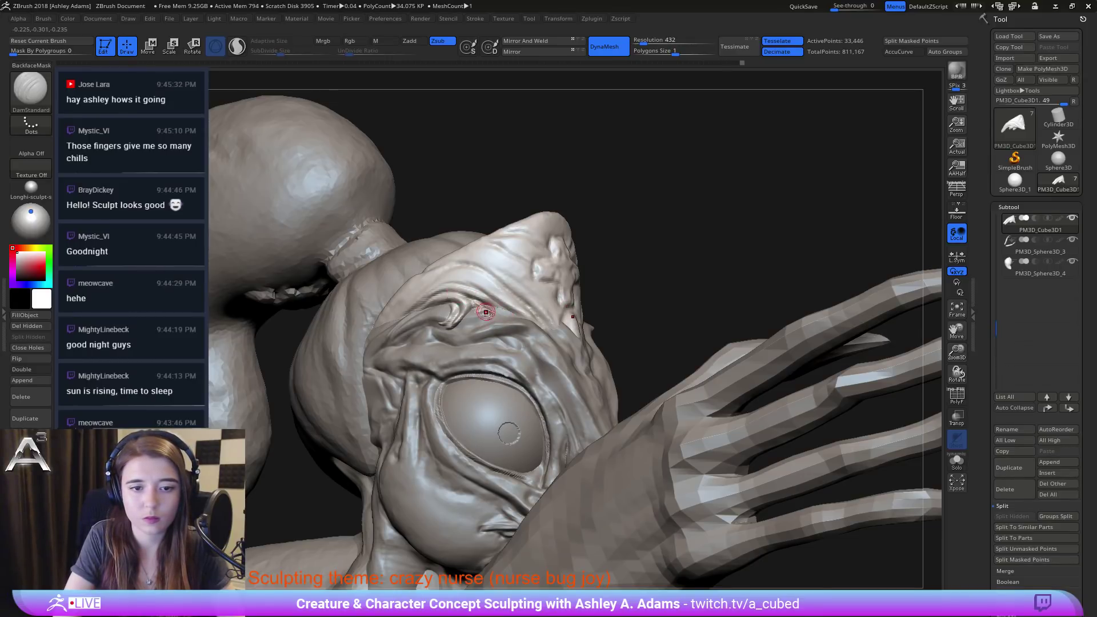
{"action": "right_click_drag", "start_coordinate": [487, 308], "coordinate": [477, 314]}
{"action": "left_click_drag", "start_coordinate": [489, 311], "coordinate": [480, 307], "text": "shift"}
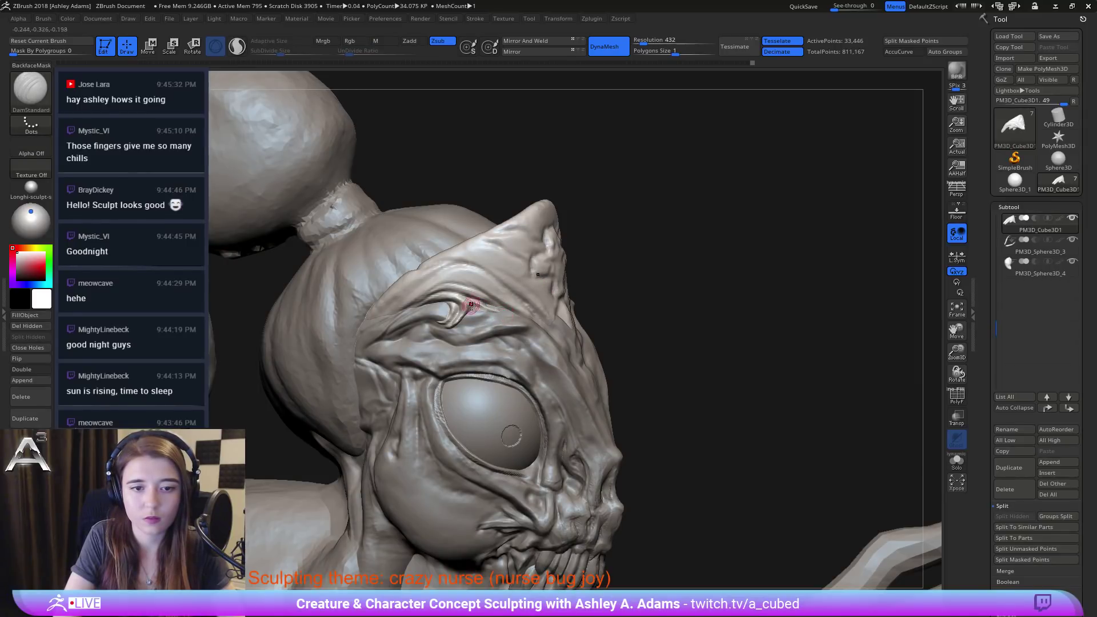
{"action": "left_click_drag", "start_coordinate": [451, 291], "coordinate": [506, 312]}
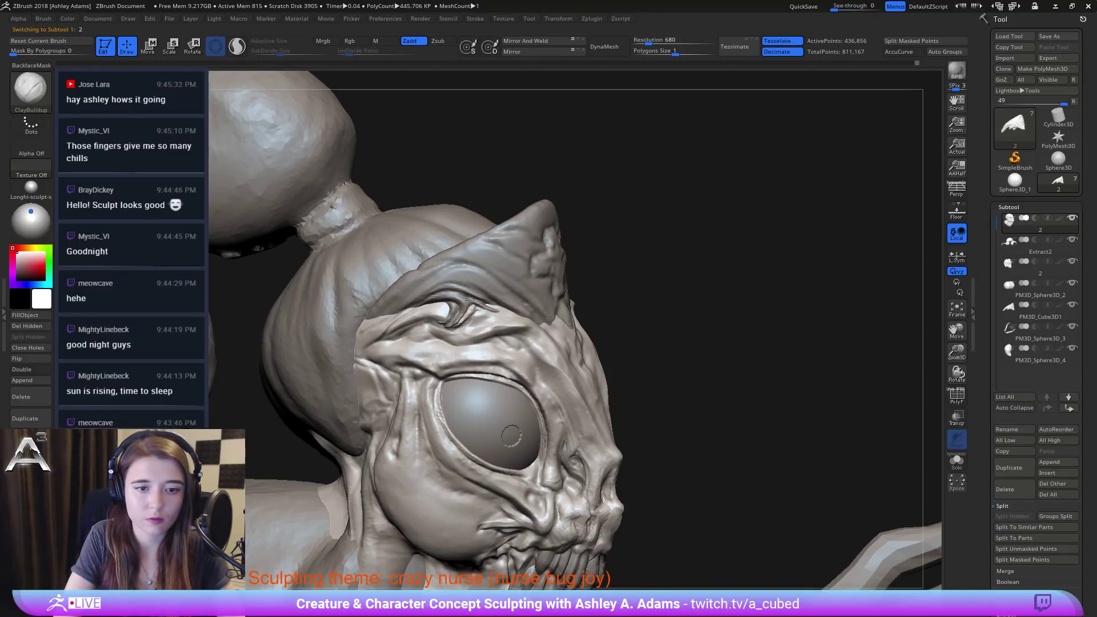
Step: Build up the head's curled brow fold against the hat edge with ClayBuildup and switch to SnakeHook to reshape it
{"action": "left_click_drag", "start_coordinate": [468, 298], "coordinate": [446, 291]}
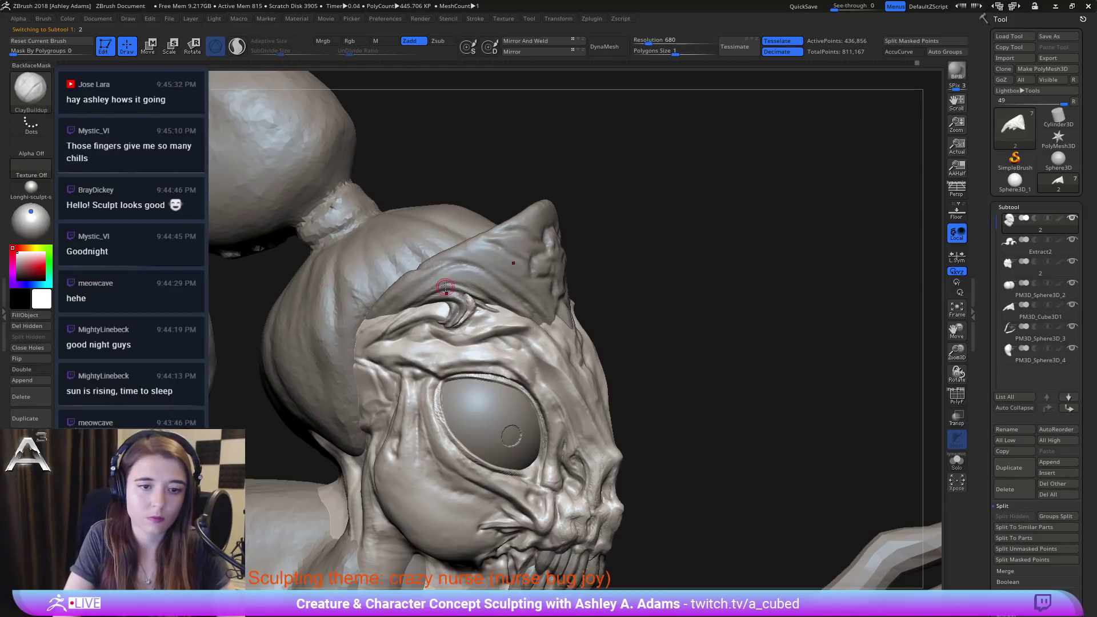
{"action": "right_click_drag", "start_coordinate": [491, 314], "coordinate": [470, 299]}
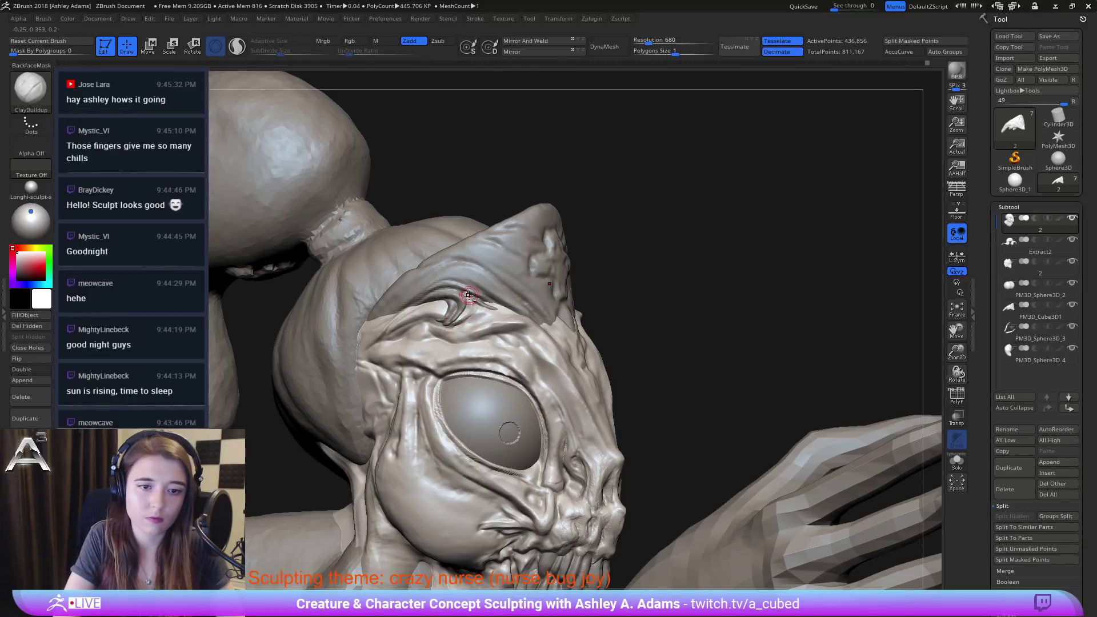
{"action": "key", "text": "b"}
{"action": "key", "text": "s"}
{"action": "key", "text": "h"}
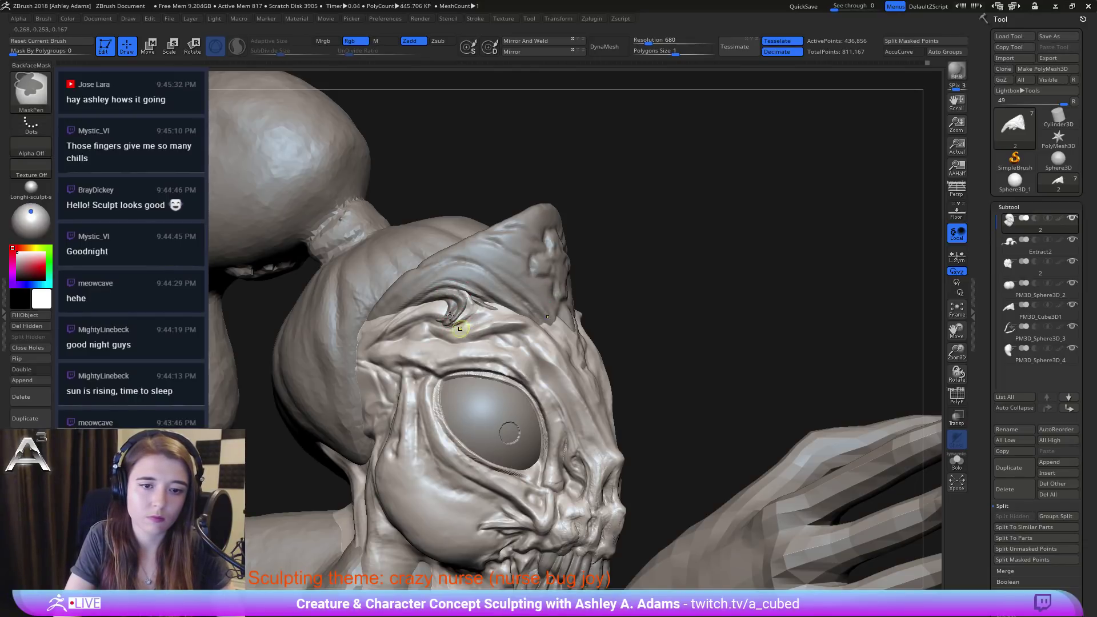
{"action": "right_click_drag", "start_coordinate": [458, 326], "coordinate": [476, 249], "text": "ctrl"}
{"action": "right_click_drag", "start_coordinate": [542, 286], "coordinate": [537, 284]}
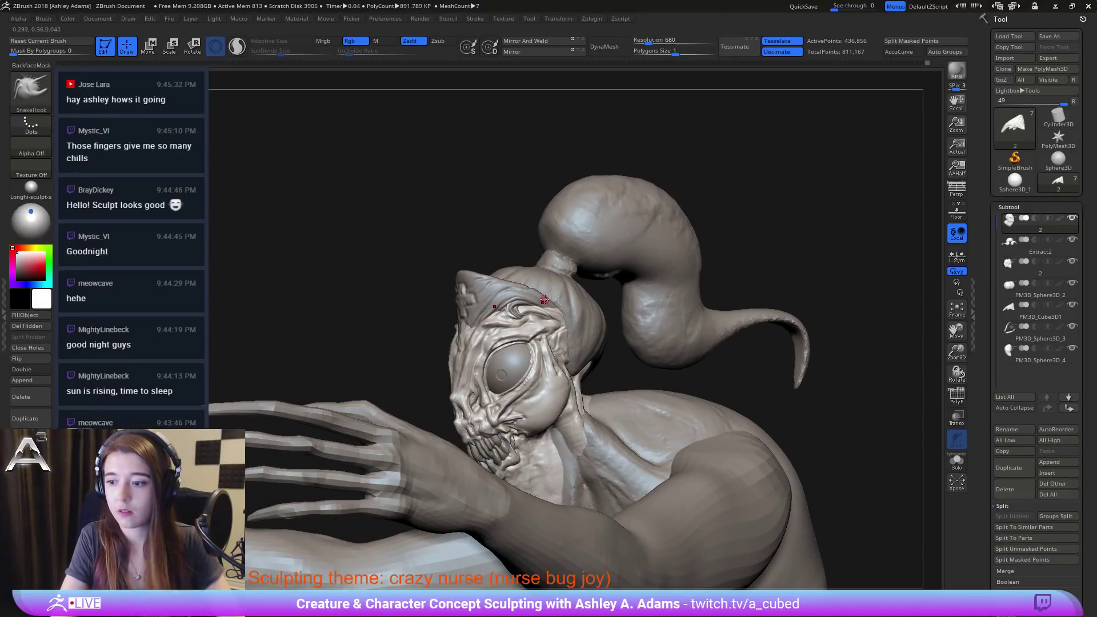
{"action": "right_click_drag", "start_coordinate": [534, 319], "coordinate": [538, 316], "text": "ctrl"}
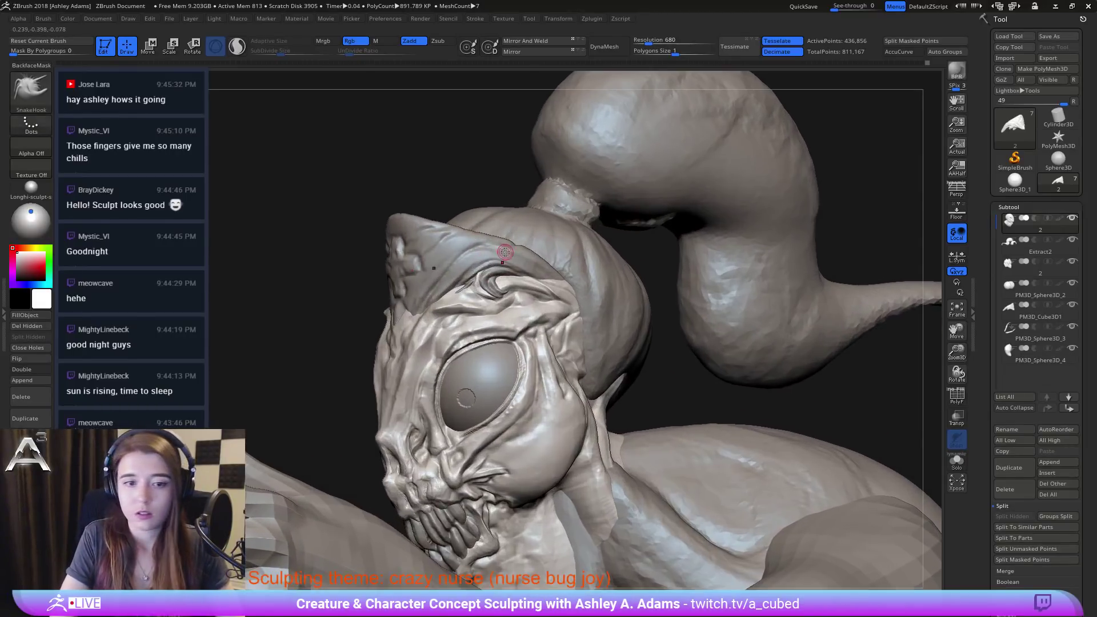
{"action": "right_click_drag", "start_coordinate": [496, 264], "coordinate": [493, 295], "text": "ctrl"}
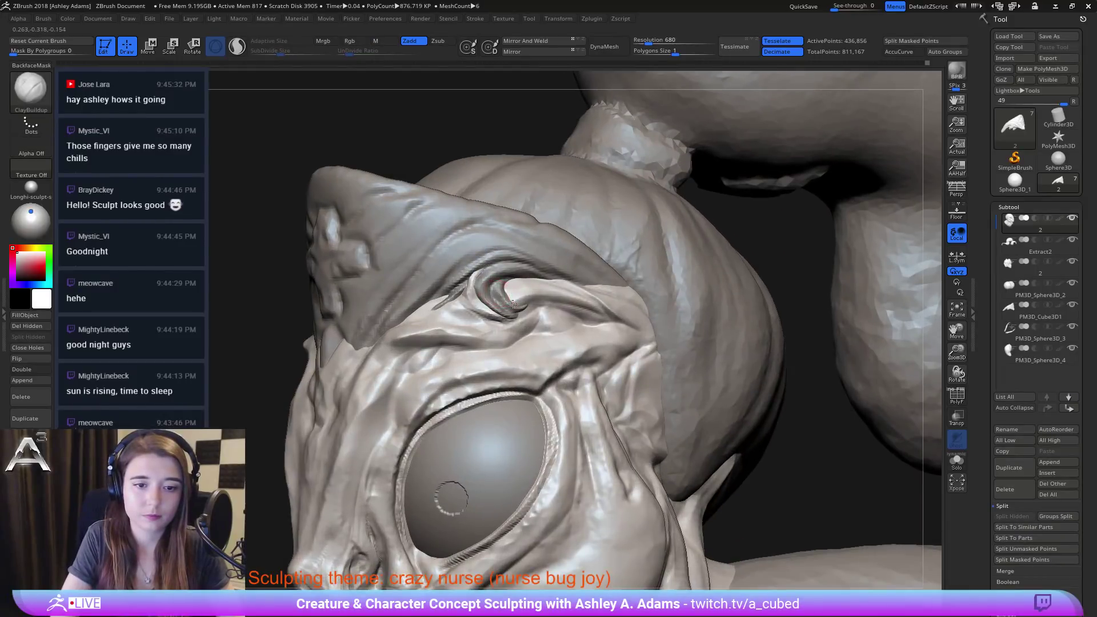
Step: Add clay to the curled brow fold on the opposite side of the head and define its creases with DamStandard
{"action": "left_click_drag", "start_coordinate": [493, 297], "coordinate": [521, 307]}
{"action": "key", "text": "b"}
{"action": "key", "text": "d"}
{"action": "key", "text": "s"}
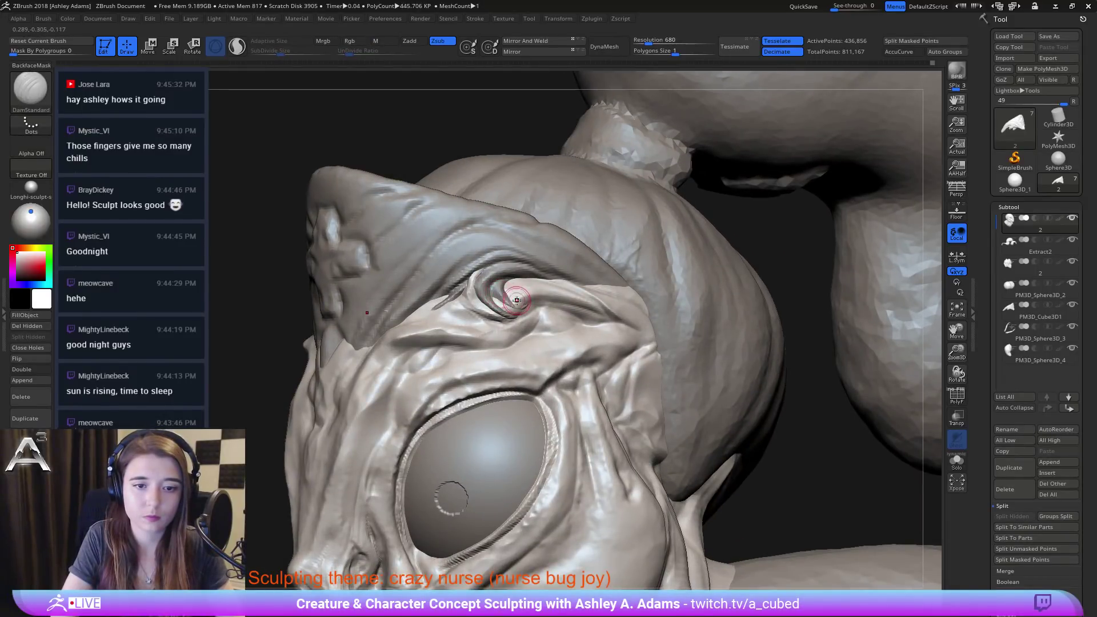
{"action": "mouse_move", "coordinate": [507, 307]}
{"action": "right_mouse_down"}
{"action": "mouse_move", "coordinate": [494, 299]}
{"action": "mouse_move", "coordinate": [512, 286]}
{"action": "right_mouse_up"}
Step: Add more volume inside the curled brow fold with the ClayBuildup brush
{"action": "key", "text": "b"}
{"action": "key", "text": "c"}
{"action": "key", "text": "b"}
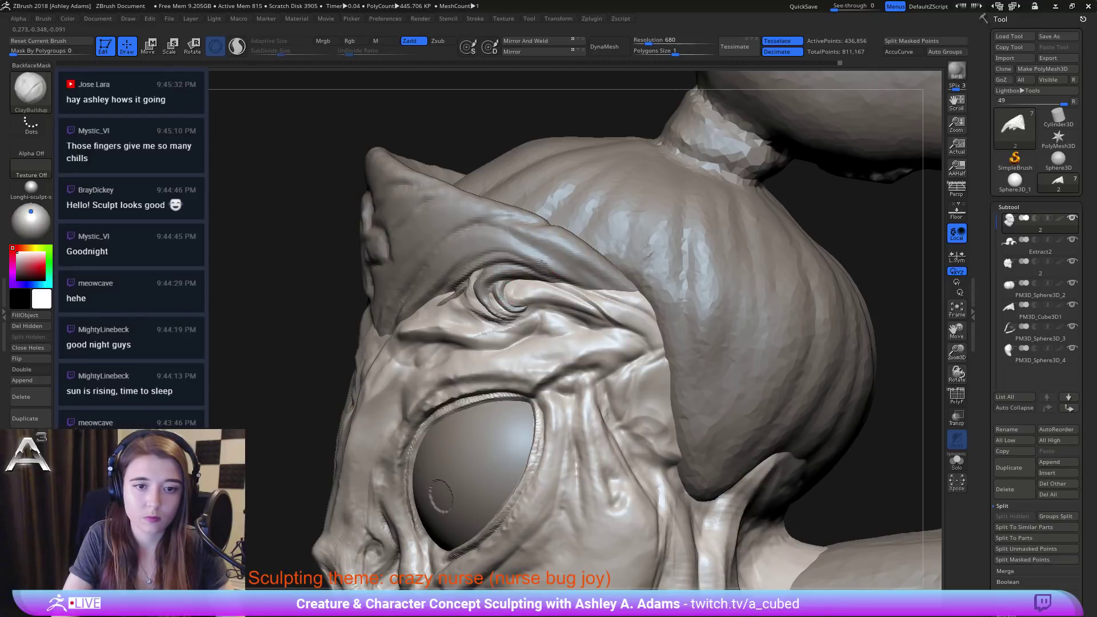
{"action": "right_click_drag", "start_coordinate": [508, 289], "coordinate": [505, 279]}
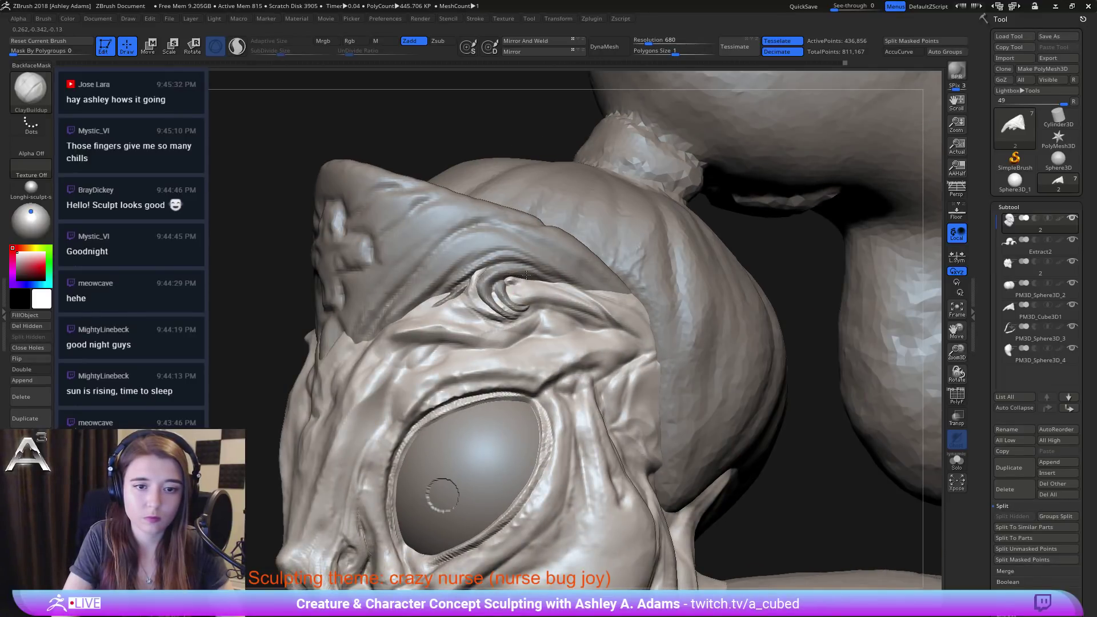
Step: Sharpen the inner crease of the curled brow fold beneath the hat edge with the DamStandard brush
{"action": "key", "text": "b"}
{"action": "key", "text": "d"}
{"action": "key", "text": "s"}
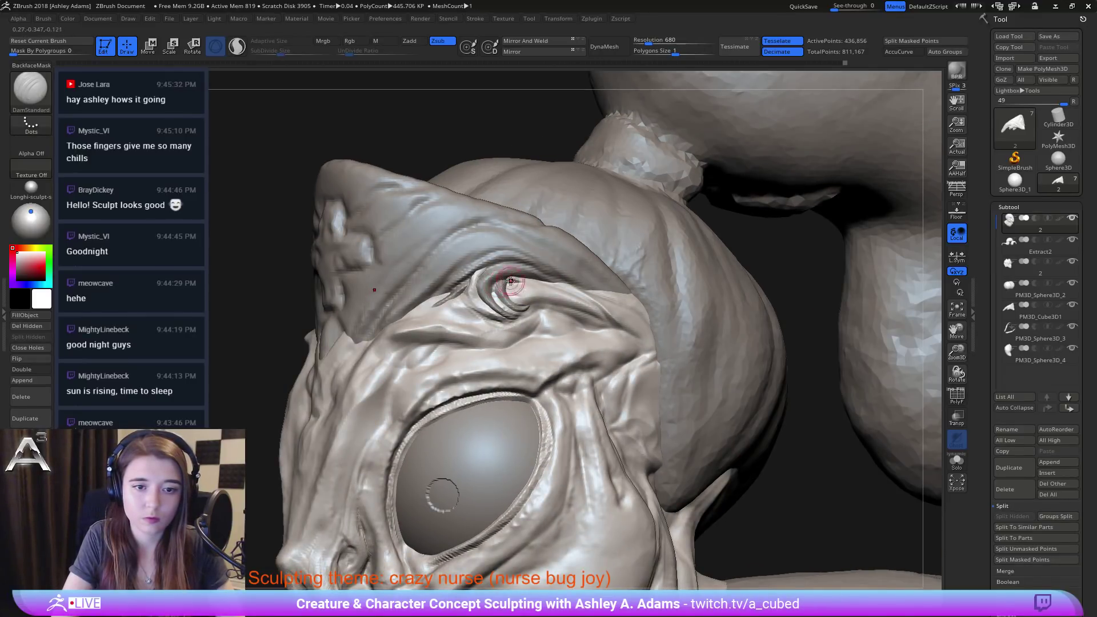
{"action": "left_click_drag", "start_coordinate": [499, 280], "coordinate": [490, 284]}
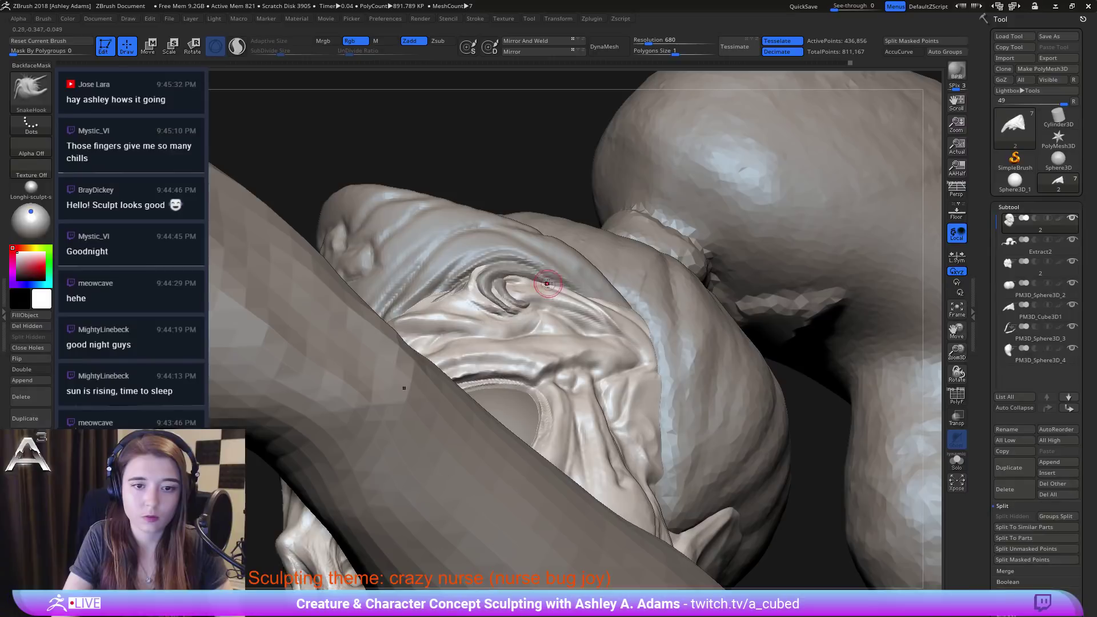
Step: Select the head and build up the forehead folds along the nurse hat's lower edge with ClayBuildup
{"action": "mouse_move", "coordinate": [544, 282]}
{"action": "right_mouse_down", "text": "ctrl"}
{"action": "mouse_move", "coordinate": [538, 248]}
{"action": "mouse_move", "coordinate": [522, 303]}
{"action": "mouse_move", "coordinate": [534, 299]}
{"action": "mouse_move", "coordinate": [451, 320]}
{"action": "mouse_move", "coordinate": [450, 348]}
{"action": "mouse_move", "coordinate": [492, 299]}
{"action": "mouse_move", "coordinate": [524, 323]}
{"action": "right_mouse_up", "text": "ctrl"}
{"action": "left_click", "coordinate": [523, 324], "text": "alt"}
{"action": "key", "text": "b"}
{"action": "key", "text": "c"}
{"action": "key", "text": "b"}
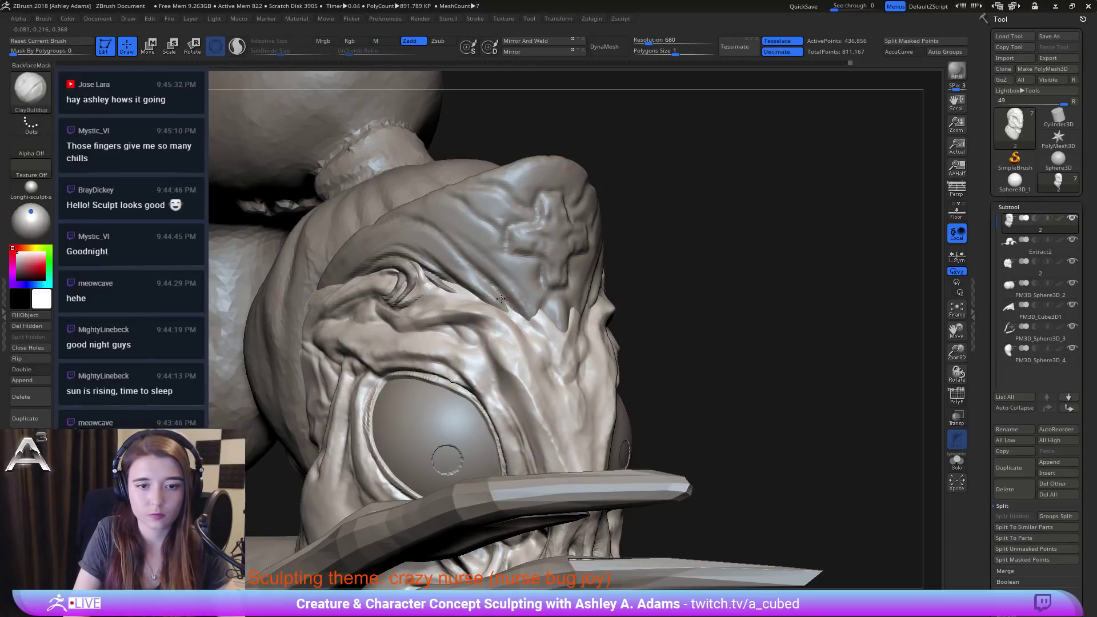
{"action": "left_click_drag", "start_coordinate": [489, 281], "coordinate": [526, 329]}
{"action": "right_click_drag", "start_coordinate": [527, 329], "coordinate": [485, 303]}
Step: Carve creases into the forehead beneath the hat's pointed tip with the DamStandard brush
{"action": "key", "text": "b"}
{"action": "key", "text": "d"}
{"action": "key", "text": "s"}
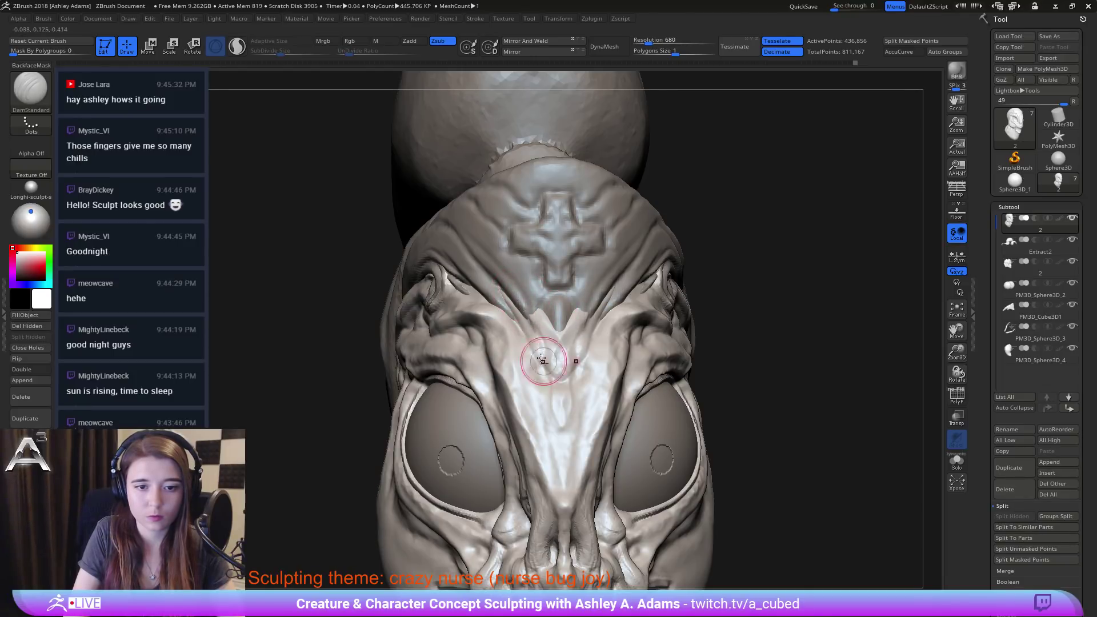
{"action": "mouse_move", "coordinate": [548, 354]}
{"action": "right_mouse_down"}
{"action": "mouse_move", "coordinate": [535, 304]}
{"action": "mouse_move", "coordinate": [509, 293]}
{"action": "right_mouse_up"}
Step: Add clay to the forehead folds beside the hat's slanted edge and sharpen them with DamStandard
{"action": "key", "text": "b"}
{"action": "key", "text": "c"}
{"action": "key", "text": "b"}
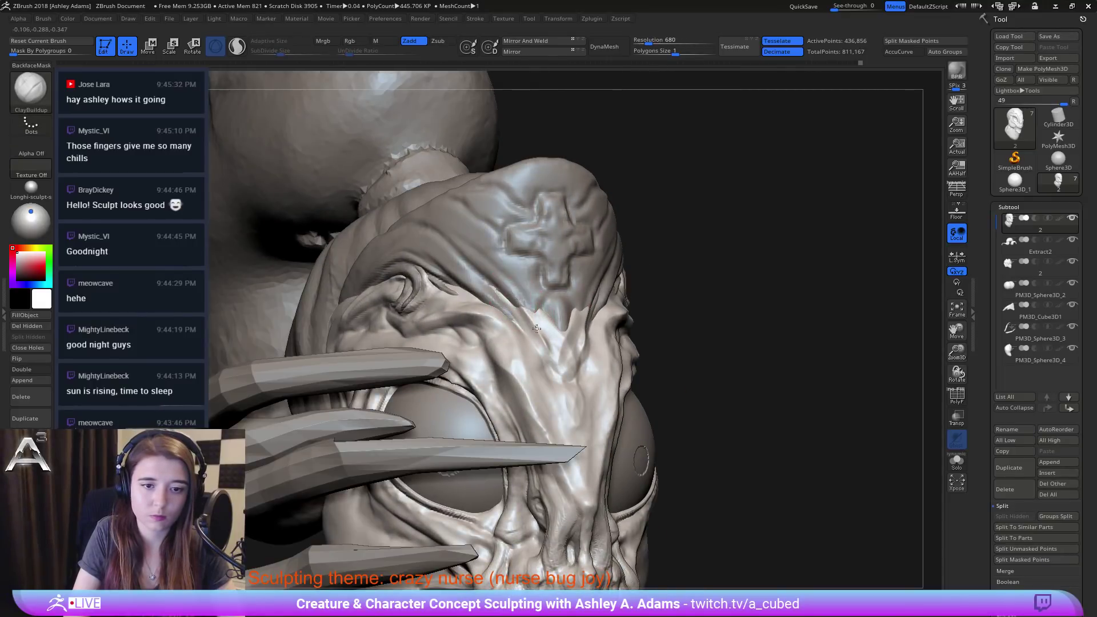
{"action": "key", "text": "b"}
{"action": "key", "text": "d"}
{"action": "key", "text": "s"}
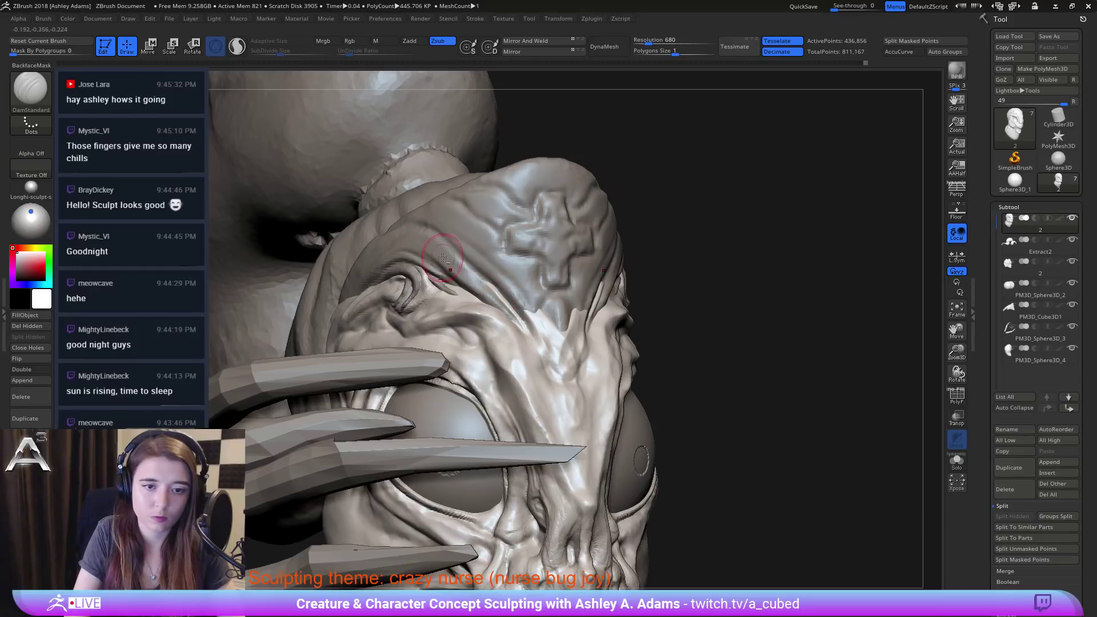
{"action": "right_click_drag", "start_coordinate": [451, 258], "coordinate": [516, 288]}
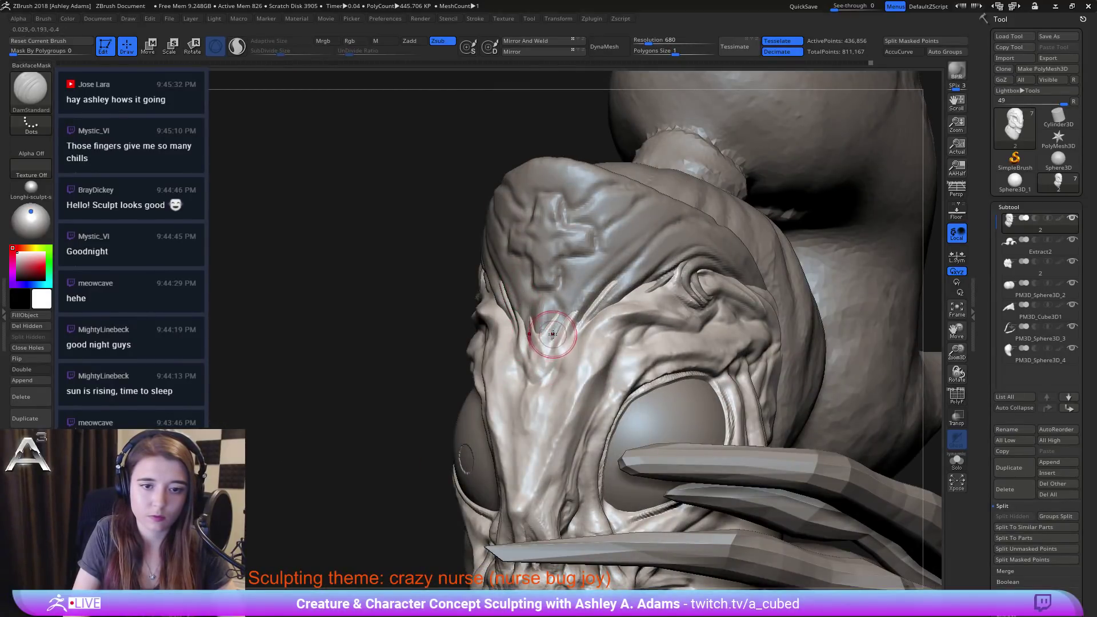
Step: Build up skin ridges between the brows that overlap the hat's pointed tip with ClayBuildup
{"action": "key", "text": "b"}
{"action": "key", "text": "c"}
{"action": "key", "text": "b"}
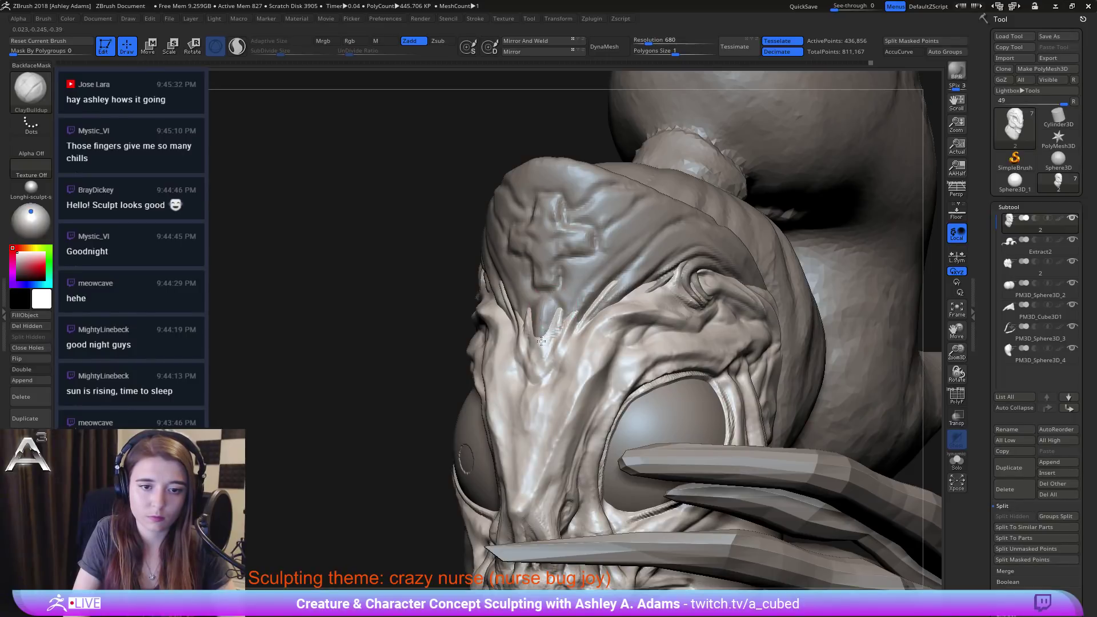
{"action": "left_click_drag", "start_coordinate": [537, 350], "coordinate": [548, 318]}
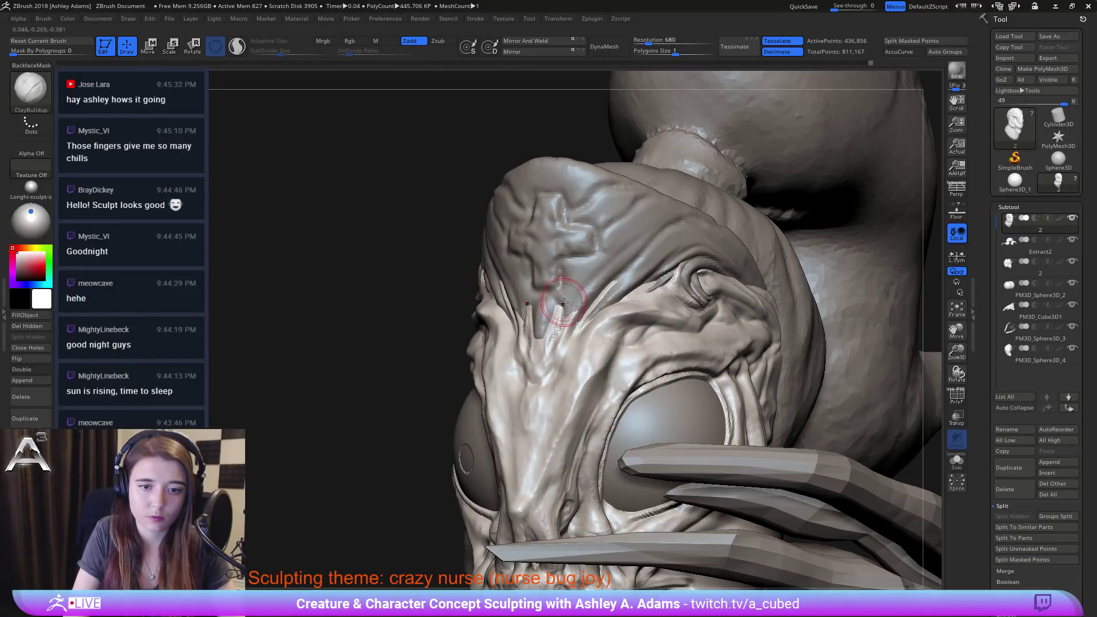
{"action": "right_click_drag", "start_coordinate": [522, 416], "coordinate": [468, 281]}
Step: Select the nurse hat and carve creases near its lower tip with DamStandard to match the forehead folds
{"action": "left_click", "coordinate": [561, 306], "text": "alt"}
{"action": "left_click", "coordinate": [468, 284], "text": "alt"}
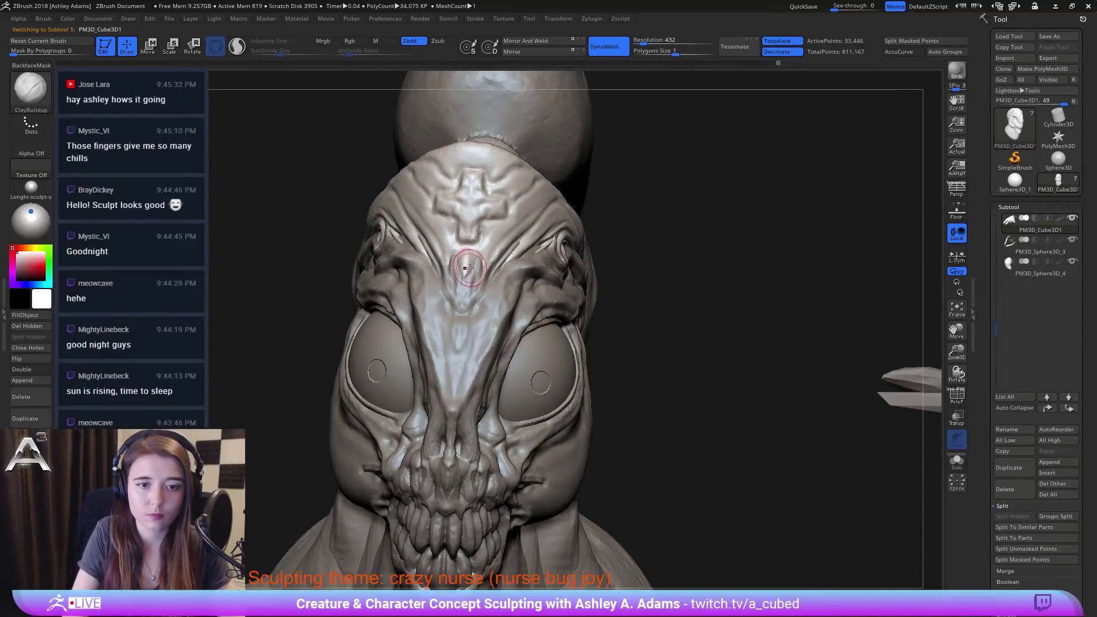
{"action": "key", "text": "b"}
{"action": "key", "text": "d"}
{"action": "key", "text": "s"}
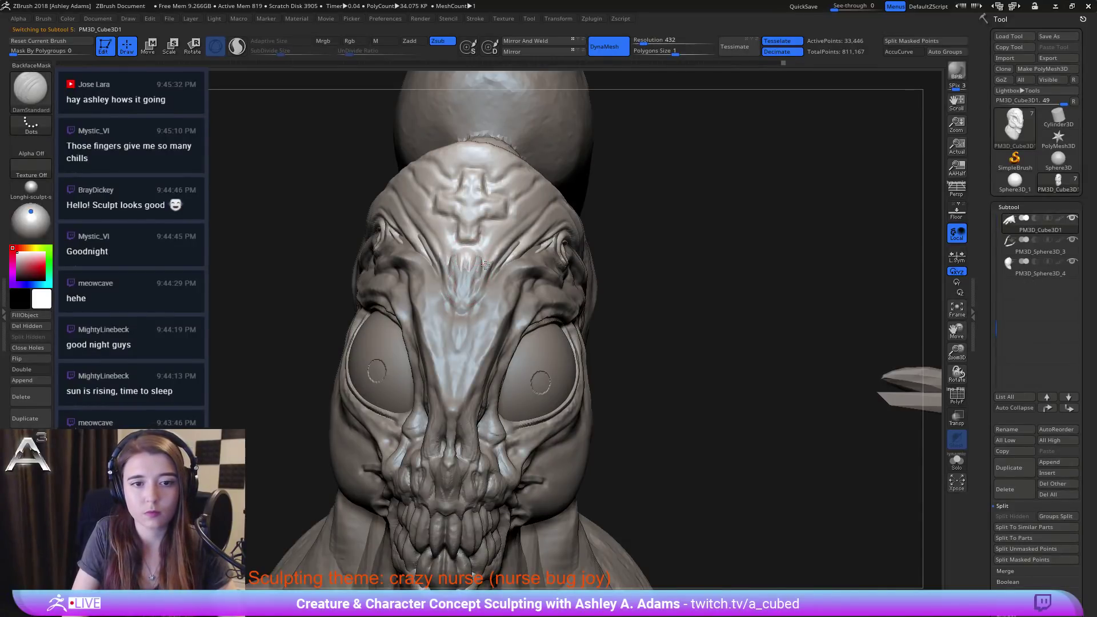
{"action": "mouse_move", "coordinate": [468, 258]}
{"action": "right_mouse_down"}
{"action": "mouse_move", "coordinate": [543, 308]}
{"action": "mouse_move", "coordinate": [500, 211]}
{"action": "right_mouse_up"}
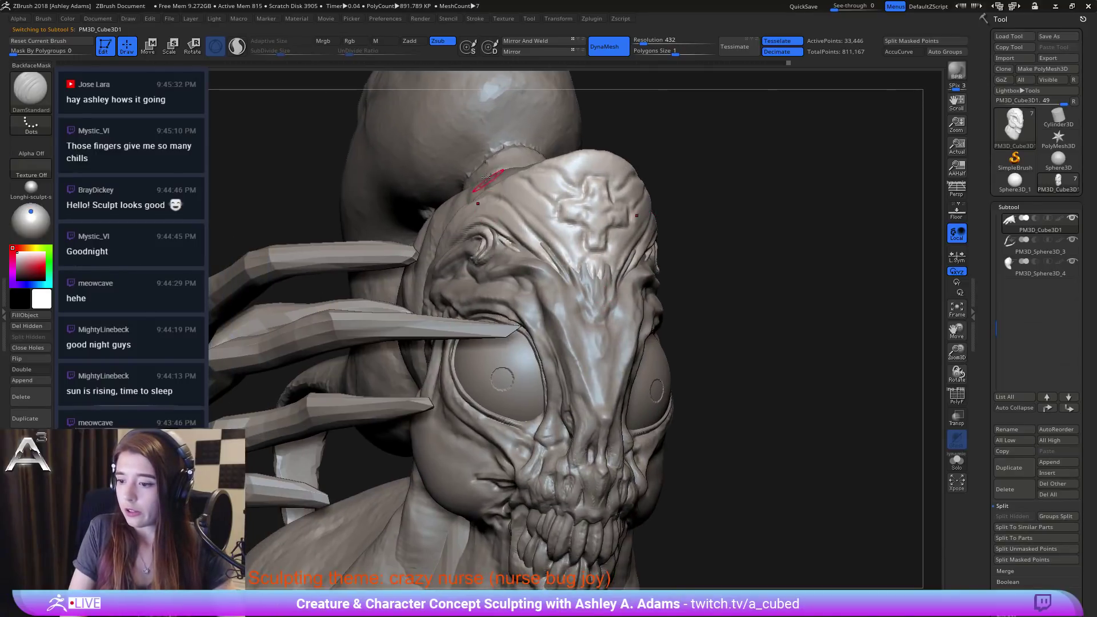
{"action": "right_click_drag", "start_coordinate": [568, 288], "coordinate": [490, 200], "text": "shift"}
{"action": "right_click", "coordinate": [578, 257]}
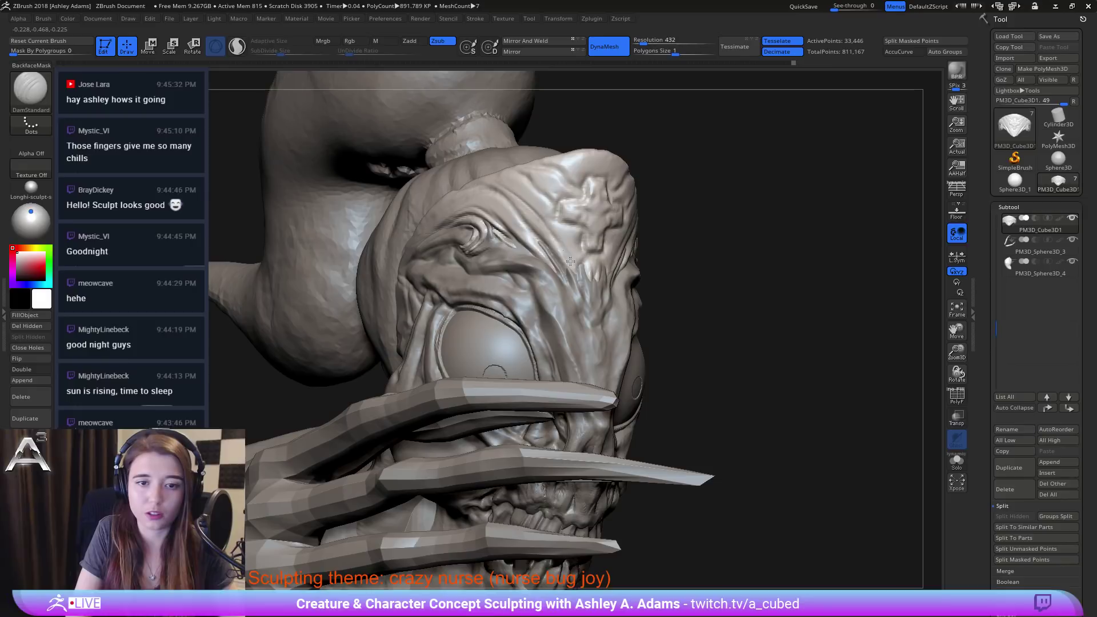
Step: Carve wrinkles along the side and rim of the nurse hat with the DamStandard brush
{"action": "right_click_drag", "start_coordinate": [489, 187], "coordinate": [437, 177]}
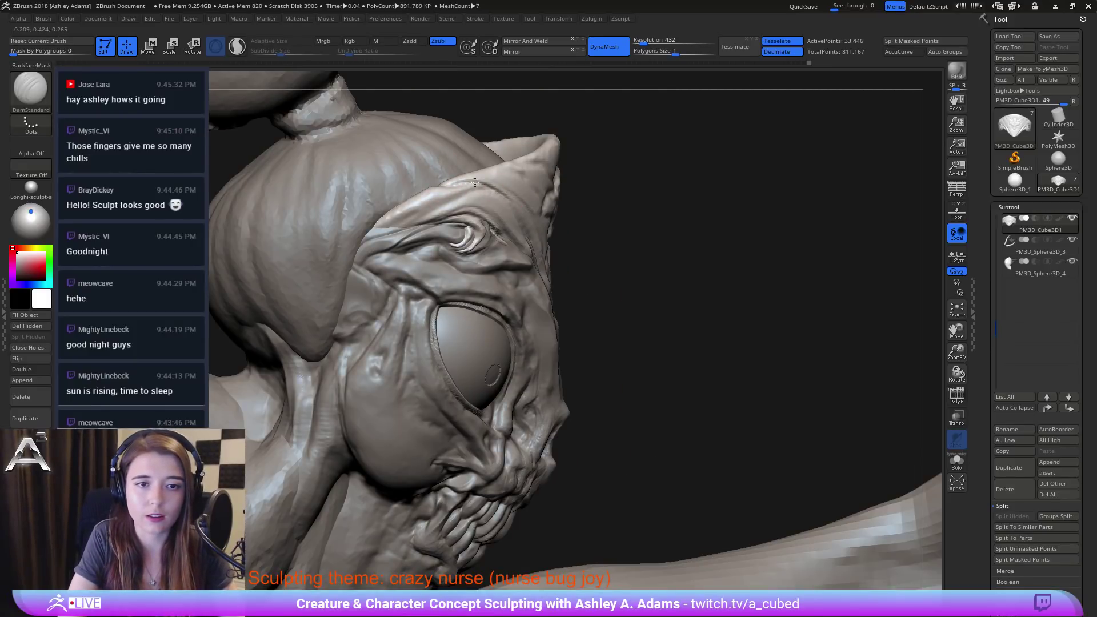
{"action": "right_click_drag", "start_coordinate": [449, 183], "coordinate": [439, 181]}
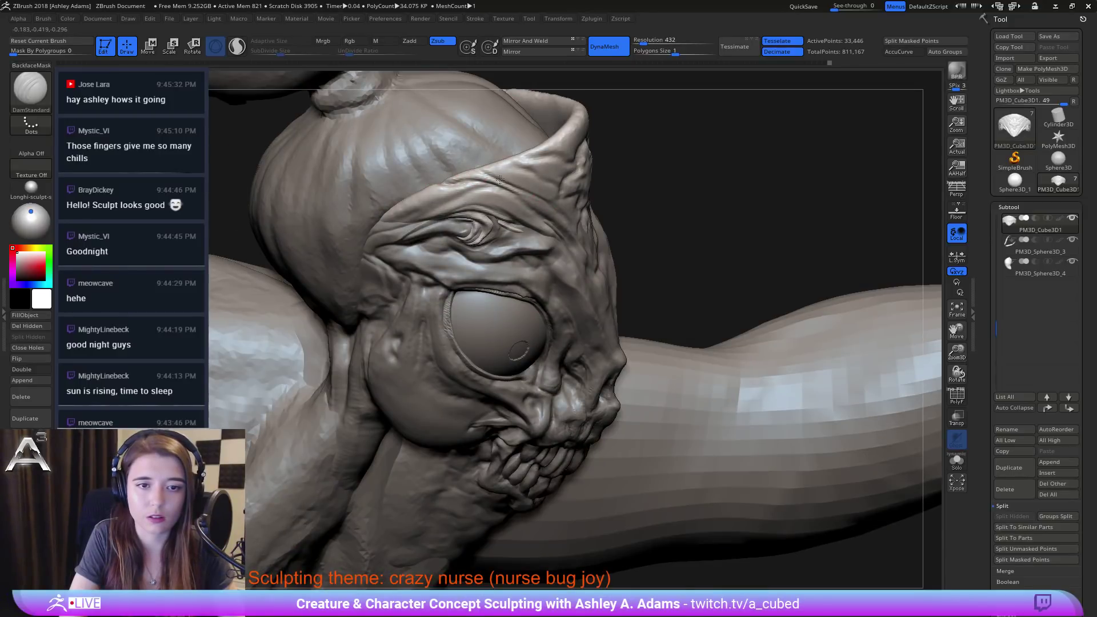
{"action": "right_click_drag", "start_coordinate": [484, 191], "coordinate": [484, 181]}
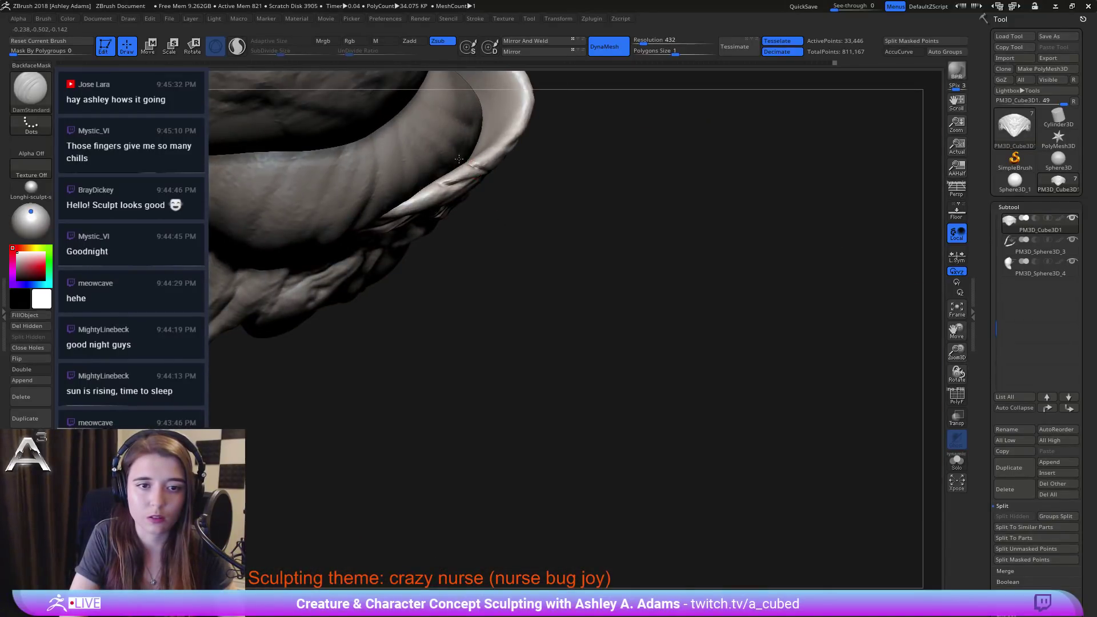
{"action": "mouse_move", "coordinate": [412, 163]}
{"action": "right_mouse_down"}
{"action": "mouse_move", "coordinate": [465, 216]}
{"action": "mouse_move", "coordinate": [483, 170]}
{"action": "mouse_move", "coordinate": [392, 197]}
{"action": "right_mouse_up"}
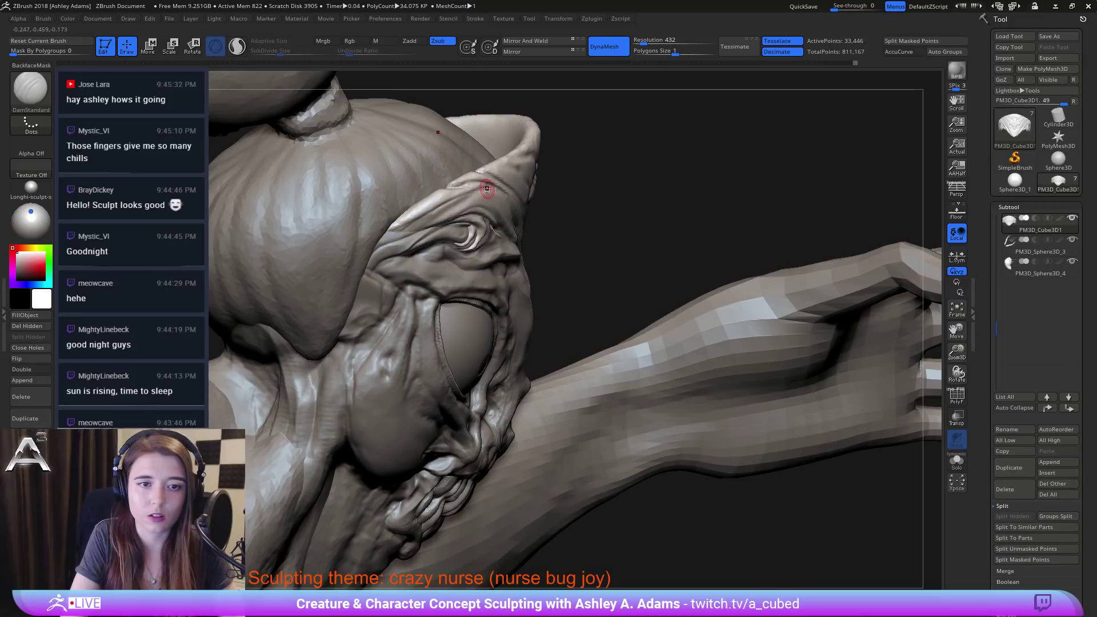
{"action": "right_click_drag", "start_coordinate": [466, 191], "coordinate": [403, 226]}
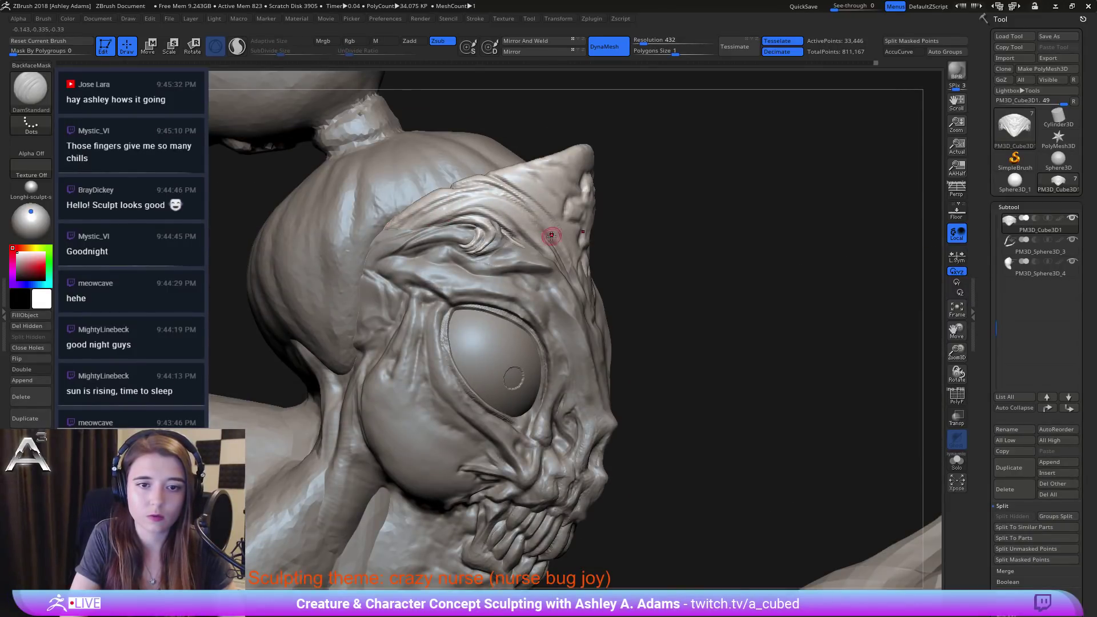
{"action": "right_click_drag", "start_coordinate": [506, 203], "coordinate": [445, 207]}
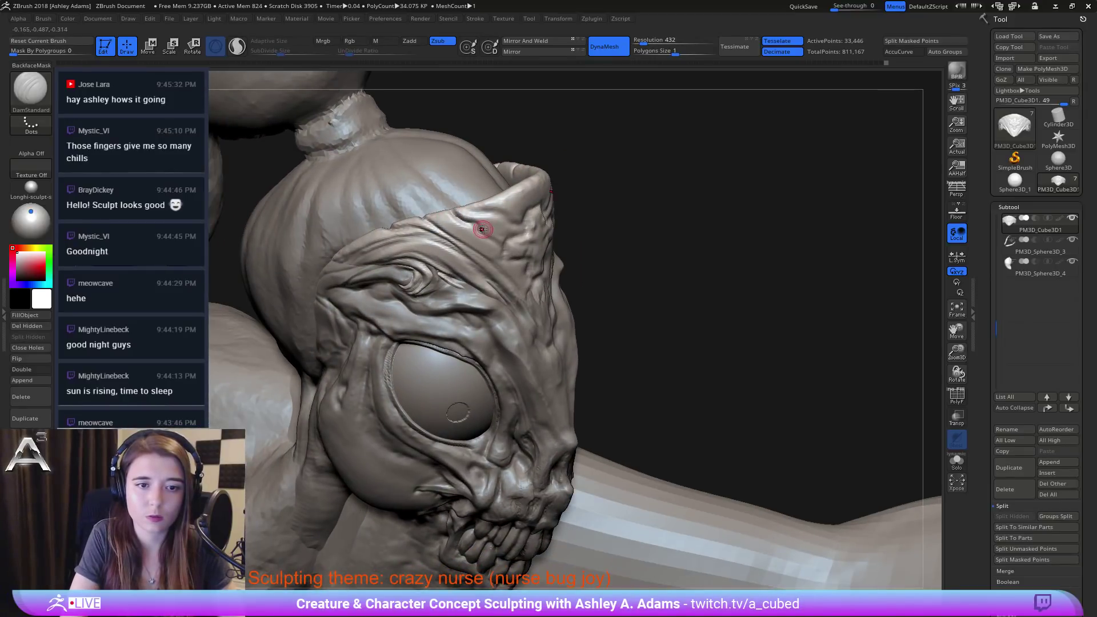
{"action": "right_click_drag", "start_coordinate": [501, 243], "coordinate": [503, 237]}
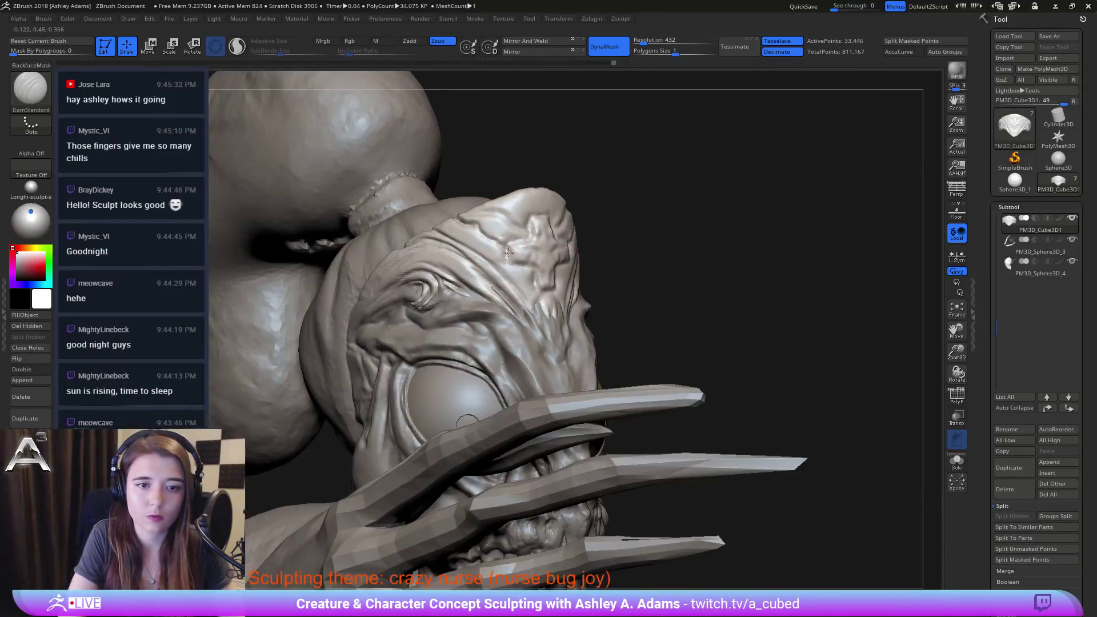
Step: Deepen the creases around the cross emblem on the front of the hat with DamStandard
{"action": "left_click_drag", "start_coordinate": [509, 257], "coordinate": [527, 266]}
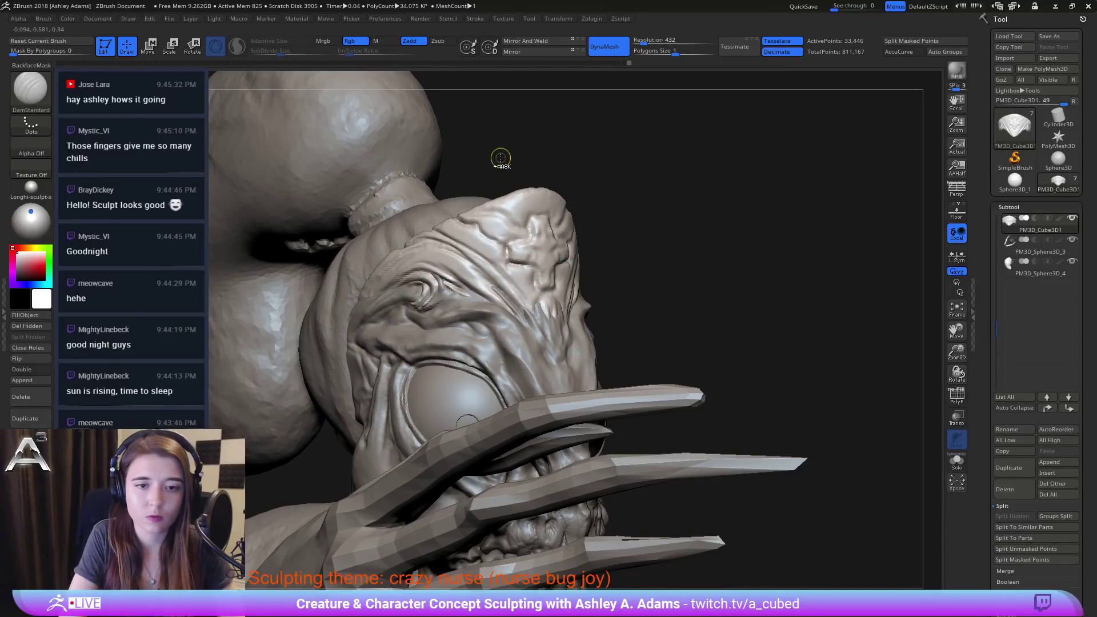
{"action": "right_click_drag", "start_coordinate": [512, 176], "coordinate": [497, 244]}
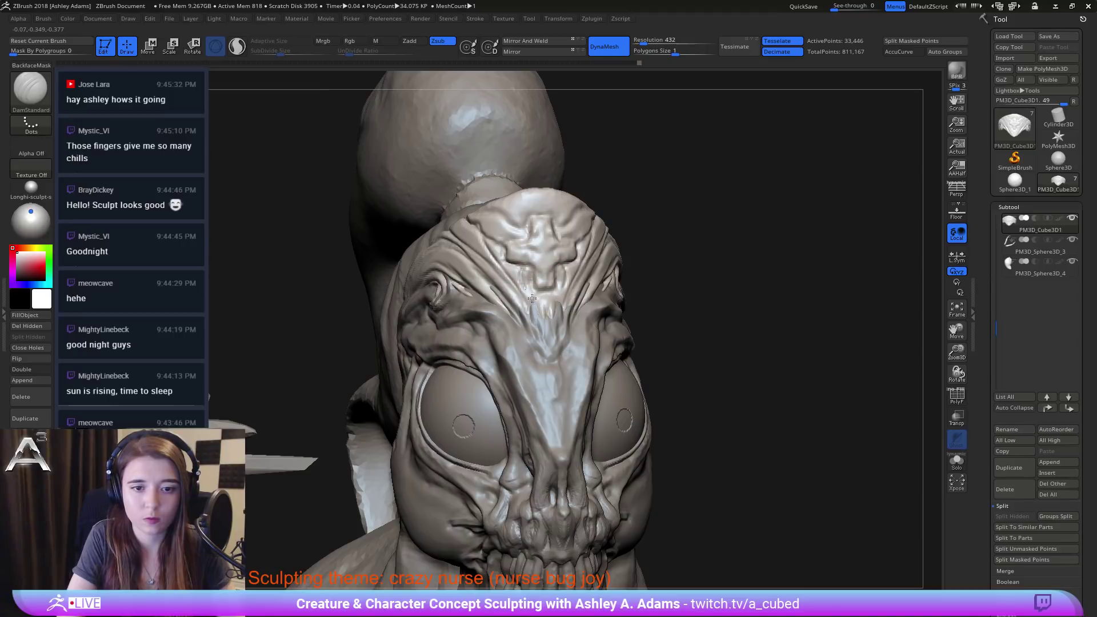
{"action": "right_click_drag", "start_coordinate": [515, 266], "coordinate": [555, 221]}
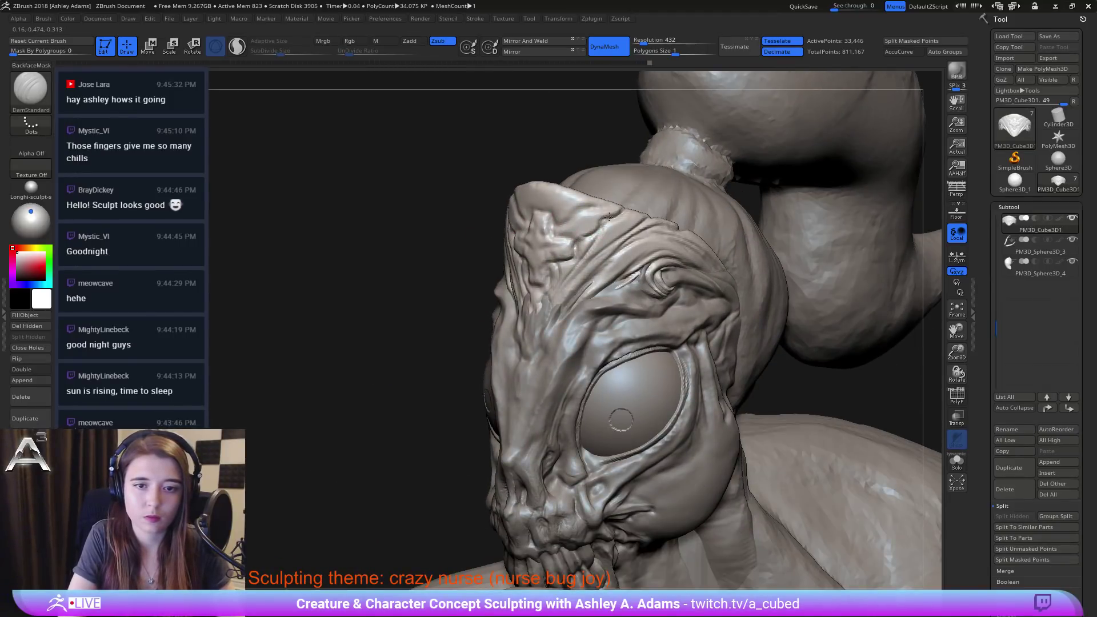
Step: Carve folds running from the cross emblem toward the hat's upper rim with DamStandard
{"action": "mouse_move", "coordinate": [552, 223]}
{"action": "left_mouse_down"}
{"action": "mouse_move", "coordinate": [585, 208]}
{"action": "mouse_move", "coordinate": [575, 207]}
{"action": "mouse_move", "coordinate": [573, 250]}
{"action": "left_mouse_up"}
{"action": "right_click_drag", "start_coordinate": [577, 262], "coordinate": [549, 188], "text": "ctrl"}
{"action": "mouse_move", "coordinate": [354, 178]}
{"action": "right_mouse_down"}
{"action": "mouse_move", "coordinate": [494, 158]}
{"action": "mouse_move", "coordinate": [570, 188]}
{"action": "mouse_move", "coordinate": [478, 190]}
{"action": "mouse_move", "coordinate": [486, 197]}
{"action": "mouse_move", "coordinate": [465, 166]}
{"action": "mouse_move", "coordinate": [461, 180]}
{"action": "right_mouse_up"}
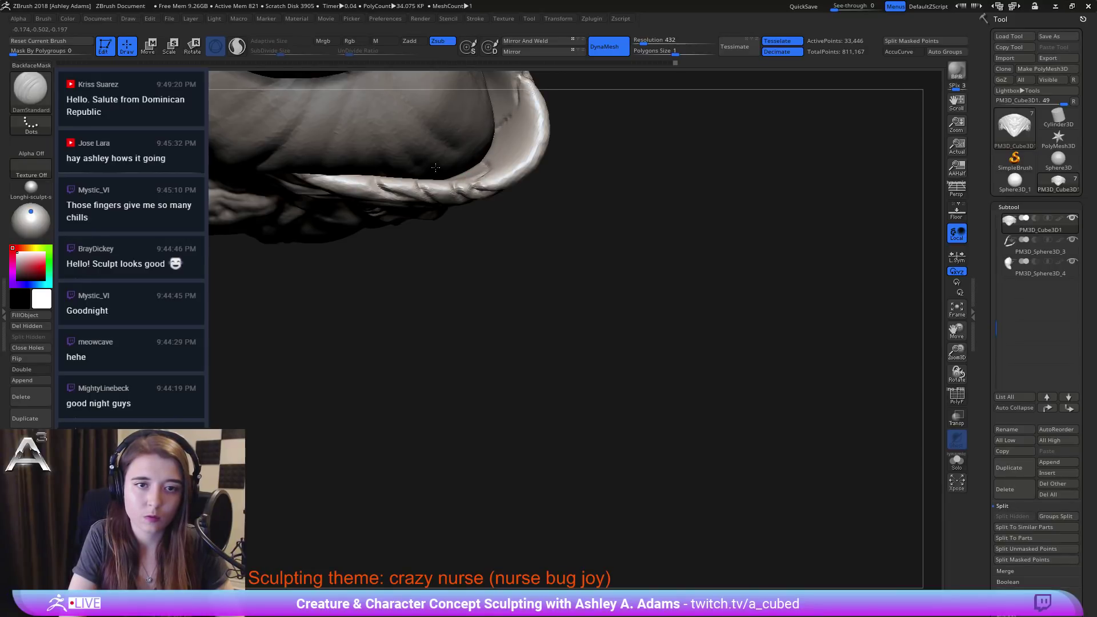
{"action": "right_click_drag", "start_coordinate": [483, 162], "coordinate": [553, 145]}
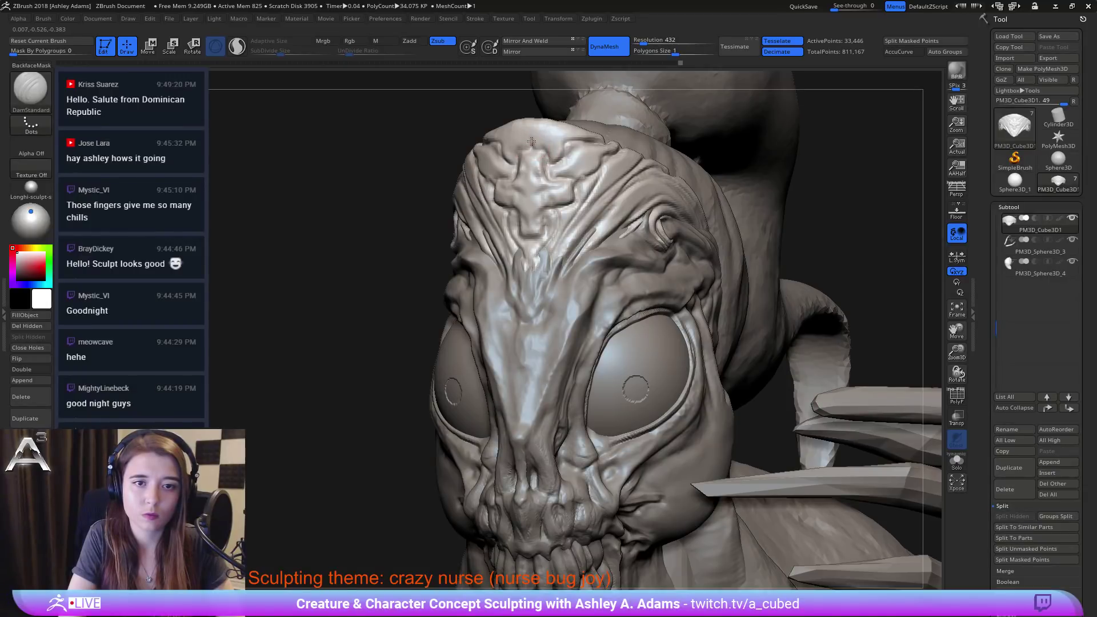
Step: Pull the top of the nurse hat into a pointed peak with the SnakeHook brush
{"action": "right_click_drag", "start_coordinate": [540, 132], "coordinate": [526, 103], "text": "ctrl"}
{"action": "right_click_drag", "start_coordinate": [526, 103], "coordinate": [577, 172]}
{"action": "right_click_drag", "start_coordinate": [557, 240], "coordinate": [540, 228]}
{"action": "right_click_drag", "start_coordinate": [540, 229], "coordinate": [241, 104], "text": "ctrl"}
{"action": "right_click_drag", "start_coordinate": [537, 129], "coordinate": [558, 200], "text": "ctrl"}
{"action": "right_click", "coordinate": [542, 176]}
{"action": "key", "text": "b"}
{"action": "key", "text": "s"}
{"action": "key", "text": "h"}
{"action": "left_click_drag", "start_coordinate": [557, 200], "coordinate": [553, 194]}
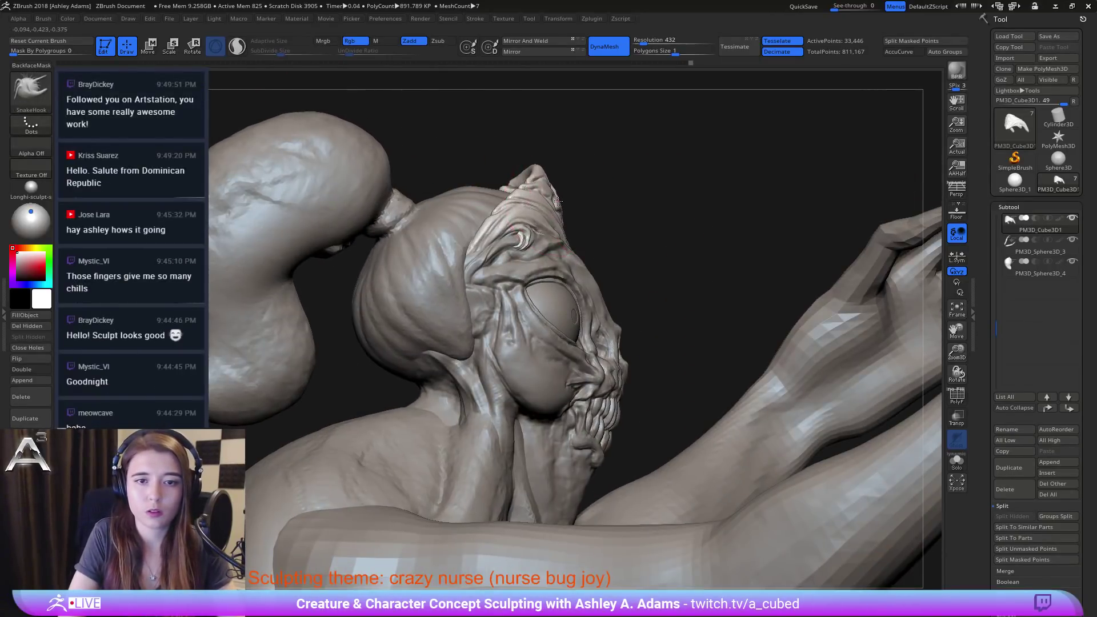
Step: Refine the hat's peaked silhouette from the front and side with SnakeHook
{"action": "mouse_move", "coordinate": [577, 207]}
{"action": "right_mouse_down"}
{"action": "mouse_move", "coordinate": [547, 192]}
{"action": "mouse_move", "coordinate": [604, 197]}
{"action": "mouse_move", "coordinate": [606, 173]}
{"action": "mouse_move", "coordinate": [548, 161]}
{"action": "mouse_move", "coordinate": [566, 160]}
{"action": "right_mouse_up"}
{"action": "right_click", "coordinate": [571, 161]}
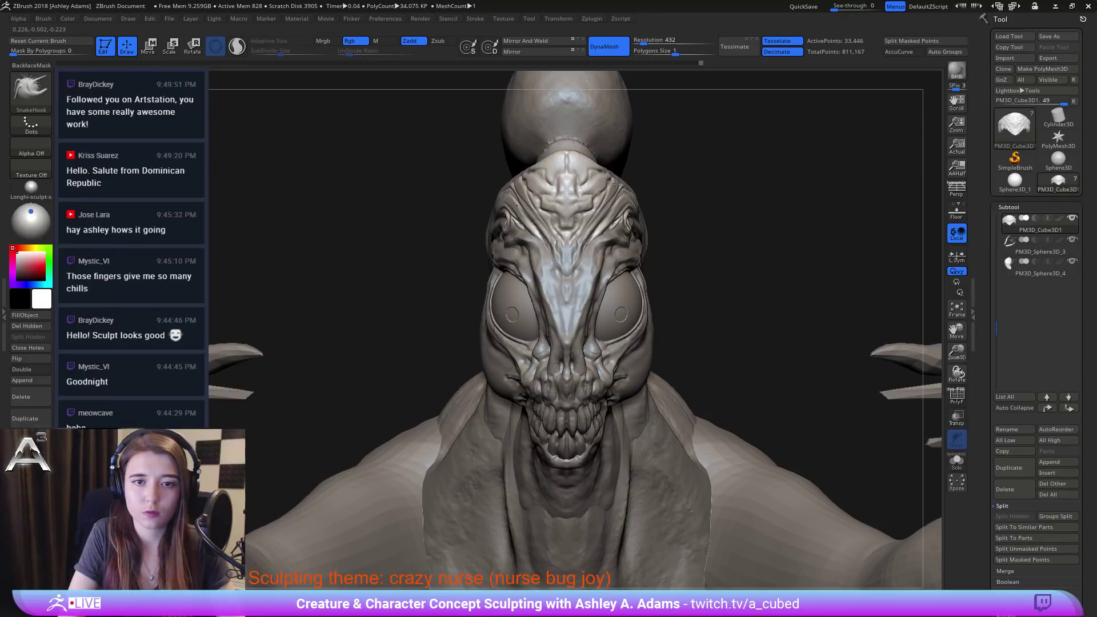
{"action": "right_click_drag", "start_coordinate": [605, 217], "coordinate": [581, 213], "text": "ctrl"}
{"action": "right_click", "coordinate": [579, 206]}
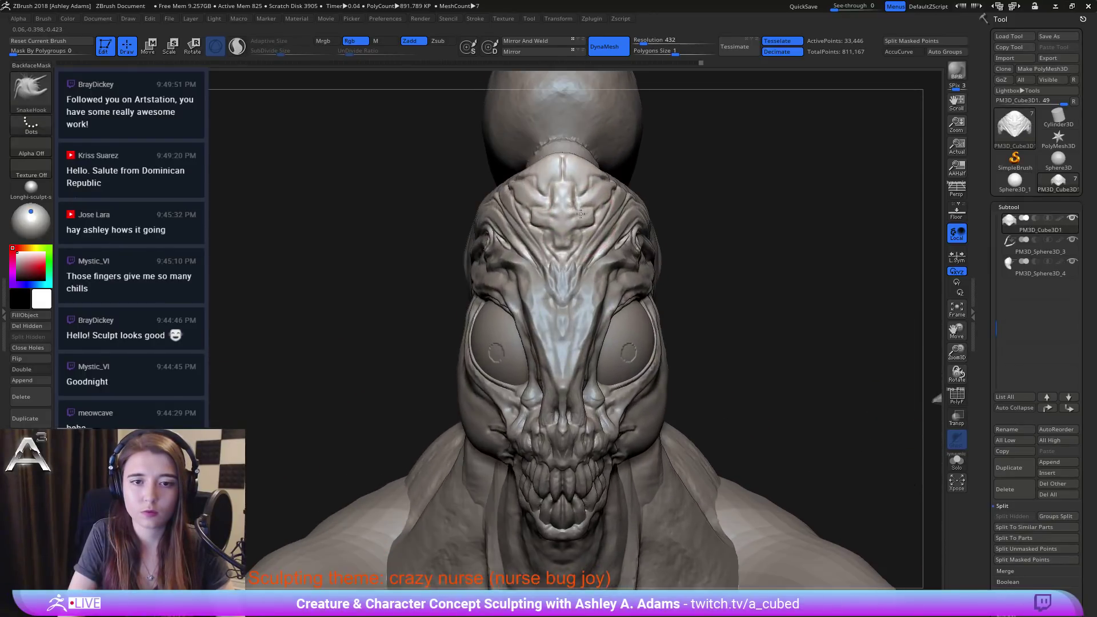
{"action": "right_click_drag", "start_coordinate": [609, 293], "coordinate": [619, 203], "text": "ctrl"}
{"action": "right_click", "coordinate": [573, 261]}
{"action": "right_click_drag", "start_coordinate": [662, 251], "coordinate": [610, 258]}
Step: Select the hair and carve strand grooves along the side of the head with DamStandard
{"action": "left_click", "coordinate": [619, 236], "text": "alt"}
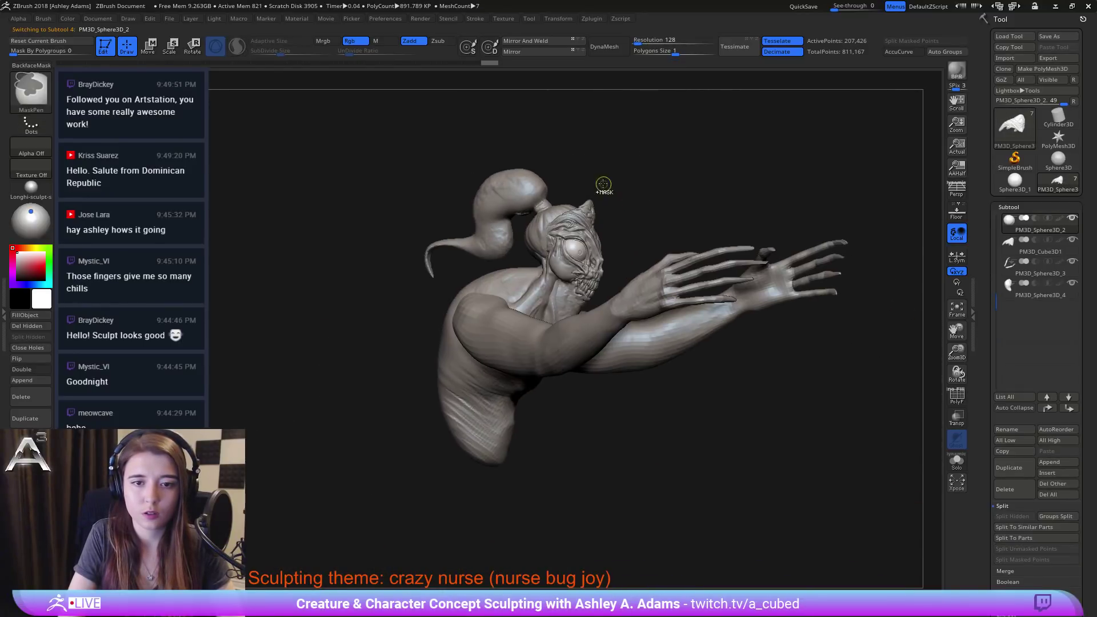
{"action": "right_click_drag", "start_coordinate": [605, 186], "coordinate": [603, 229], "text": "ctrl"}
{"action": "mouse_move", "coordinate": [510, 191]}
{"action": "right_mouse_down", "text": "alt"}
{"action": "mouse_move", "coordinate": [607, 229]}
{"action": "mouse_move", "coordinate": [525, 255]}
{"action": "right_mouse_up", "text": "alt"}
{"action": "left_click", "coordinate": [552, 240], "text": "alt"}
{"action": "key", "text": "b"}
{"action": "key", "text": "d"}
{"action": "key", "text": "s"}
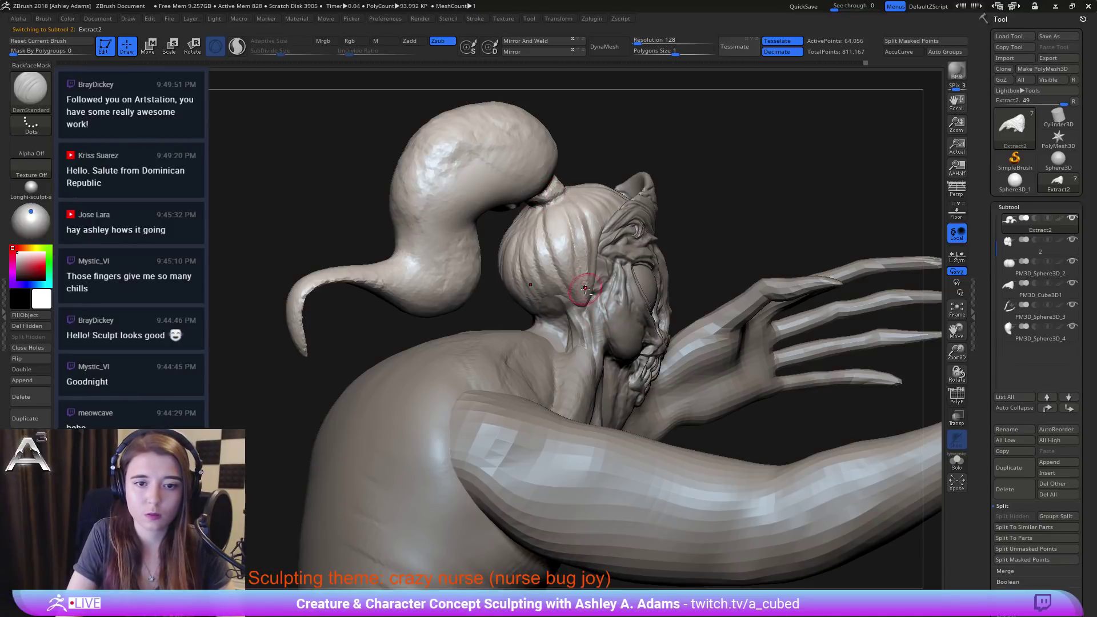
{"action": "mouse_move", "coordinate": [586, 288]}
{"action": "right_mouse_down"}
{"action": "mouse_move", "coordinate": [598, 317]}
{"action": "mouse_move", "coordinate": [610, 250]}
{"action": "mouse_move", "coordinate": [607, 269]}
{"action": "right_mouse_up"}
Step: Reshape the hairline around the temple beside the hat with the SnakeHook brush
{"action": "key", "text": "b"}
{"action": "key", "text": "s"}
{"action": "key", "text": "h"}
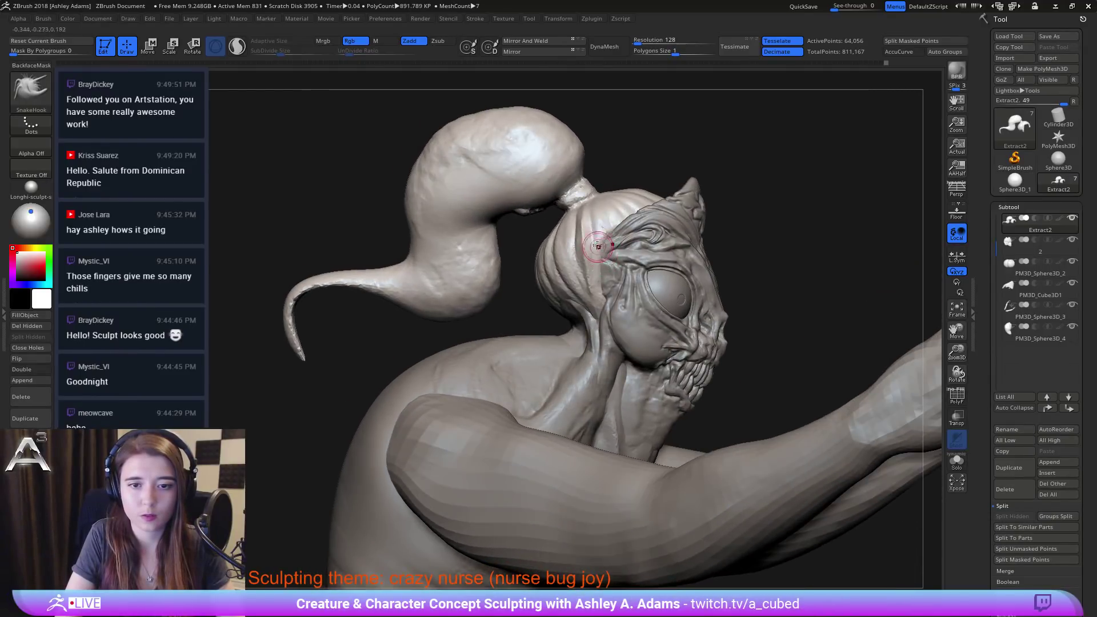
{"action": "key", "text": "b"}
{"action": "key", "text": "d"}
{"action": "key", "text": "s"}
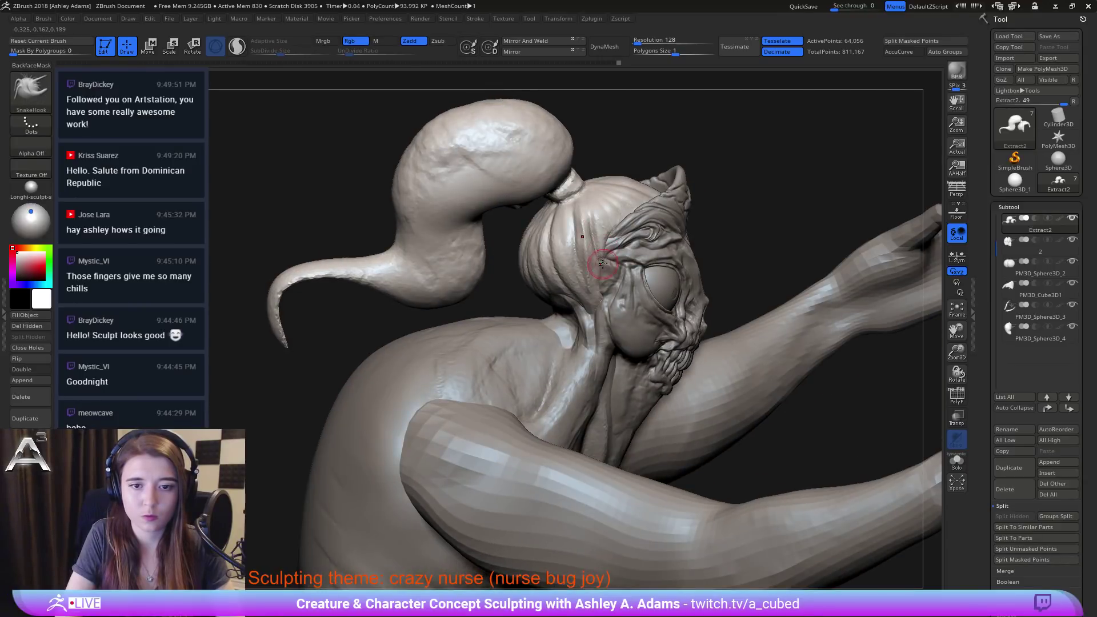
{"action": "mouse_move", "coordinate": [602, 263]}
{"action": "right_mouse_down"}
{"action": "mouse_move", "coordinate": [598, 253]}
{"action": "mouse_move", "coordinate": [604, 266]}
{"action": "right_mouse_up"}
{"action": "right_click", "coordinate": [600, 253]}
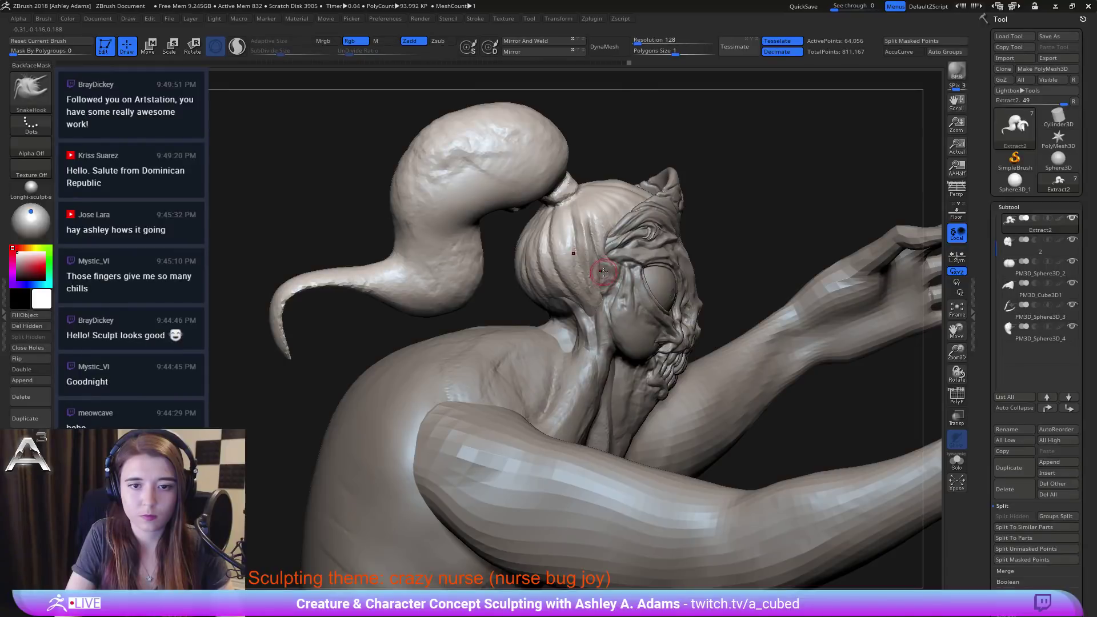
Step: Add volume to the hair strands below the ponytail tie with ClayBuildup and define their grooves with DamStandard
{"action": "key", "text": "b"}
{"action": "key", "text": "c"}
{"action": "key", "text": "b"}
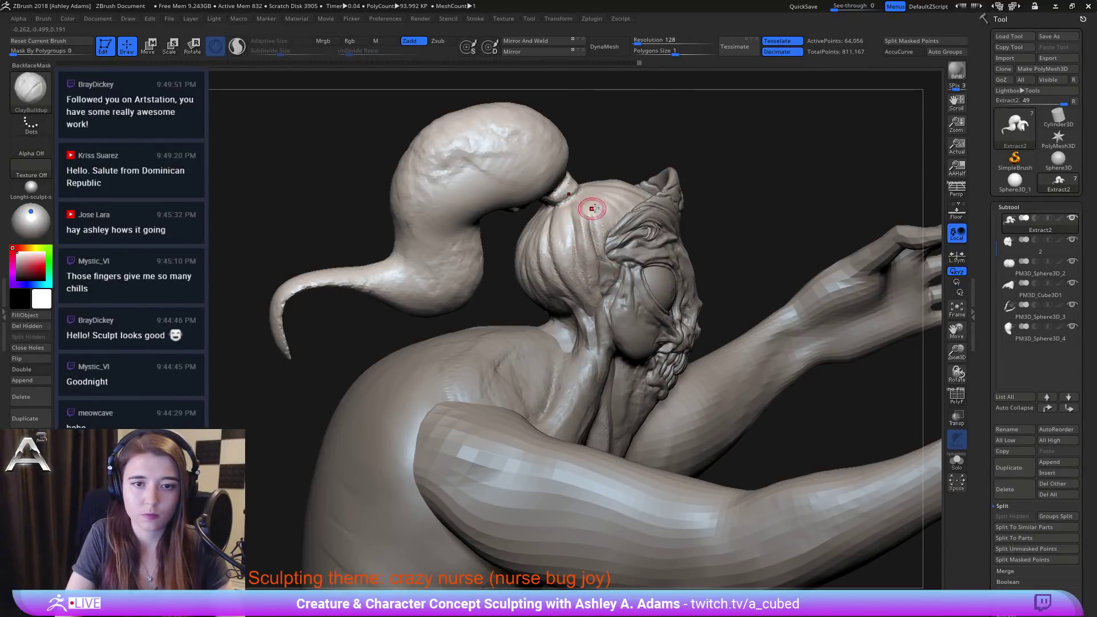
{"action": "key", "text": "b"}
{"action": "key", "text": "d"}
{"action": "key", "text": "s"}
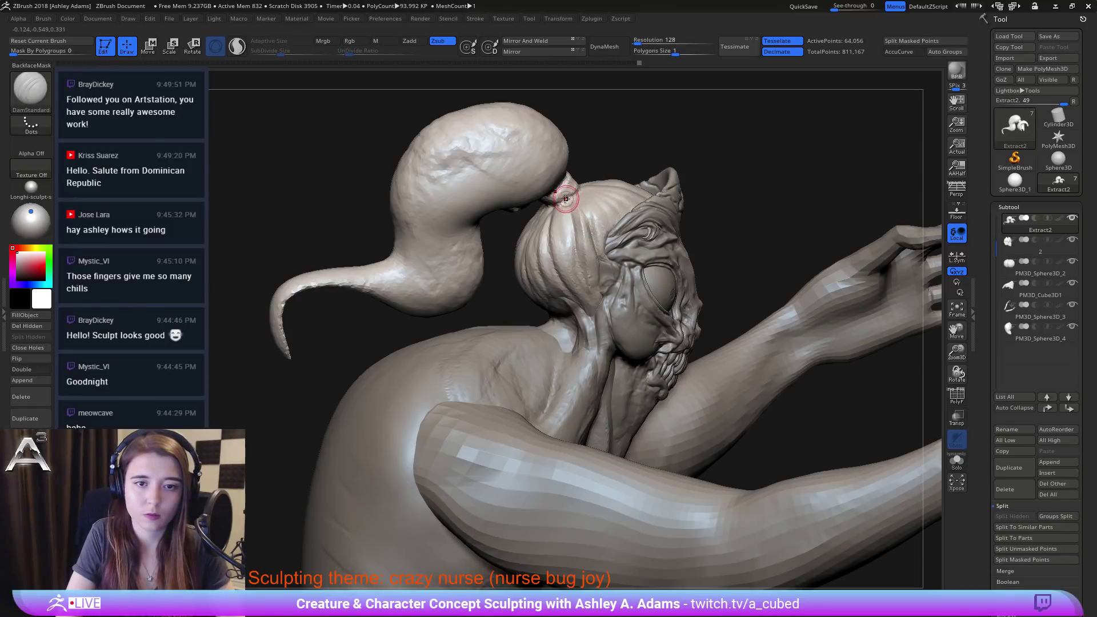
{"action": "right_click_drag", "start_coordinate": [597, 228], "coordinate": [528, 236]}
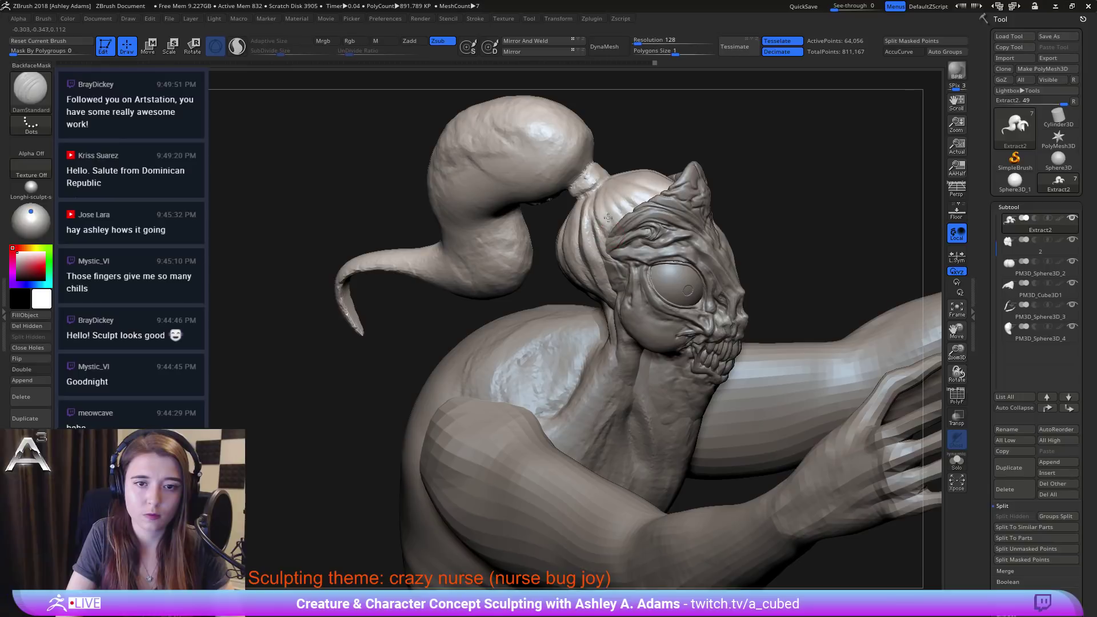
{"action": "right_click_drag", "start_coordinate": [606, 220], "coordinate": [597, 194]}
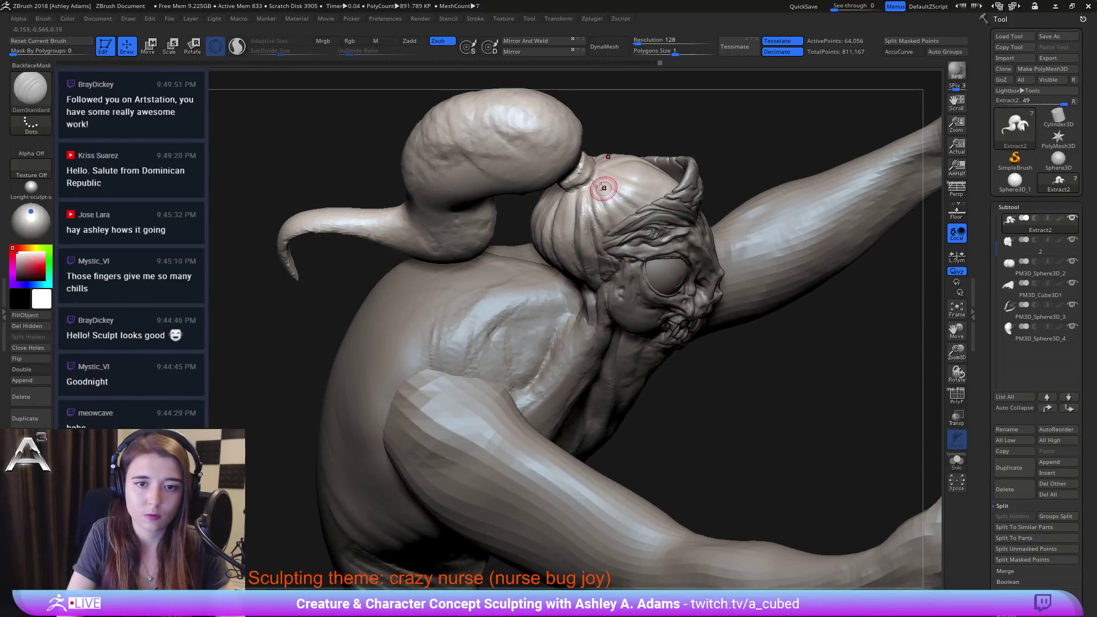
Step: Carve more strand grooves across the top of the hair, from the ponytail tie toward the hat, with DamStandard
{"action": "mouse_move", "coordinate": [607, 197]}
{"action": "right_mouse_down"}
{"action": "mouse_move", "coordinate": [604, 206]}
{"action": "mouse_move", "coordinate": [628, 157]}
{"action": "mouse_move", "coordinate": [615, 160]}
{"action": "right_mouse_up"}
{"action": "left_click_drag", "start_coordinate": [609, 161], "coordinate": [644, 189]}
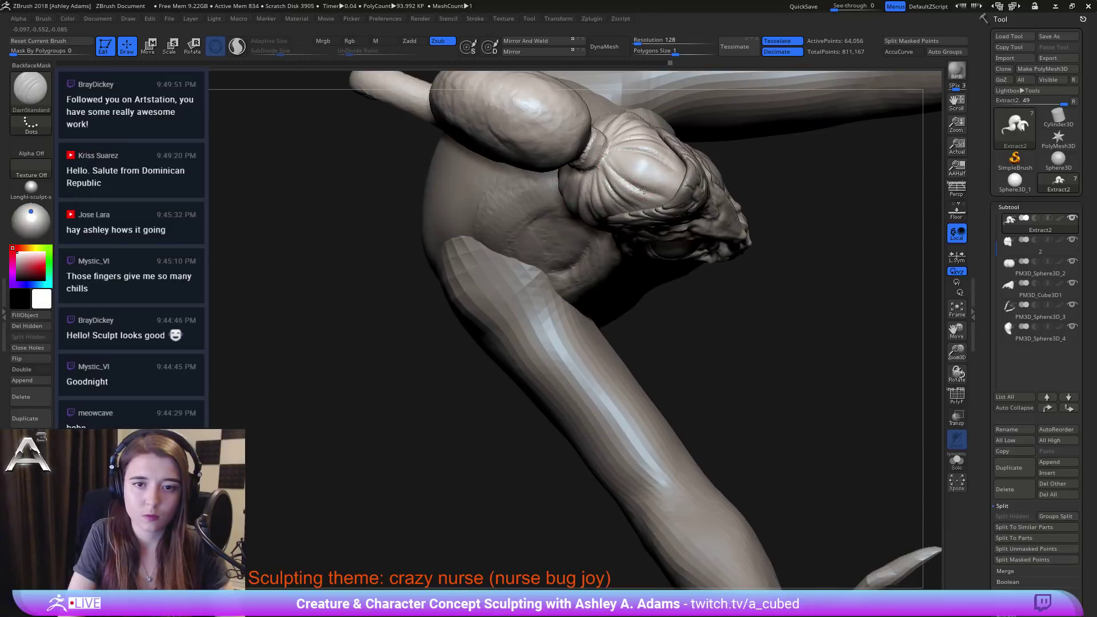
{"action": "left_click_drag", "start_coordinate": [607, 157], "coordinate": [665, 179]}
{"action": "left_click_drag", "start_coordinate": [611, 153], "coordinate": [674, 194]}
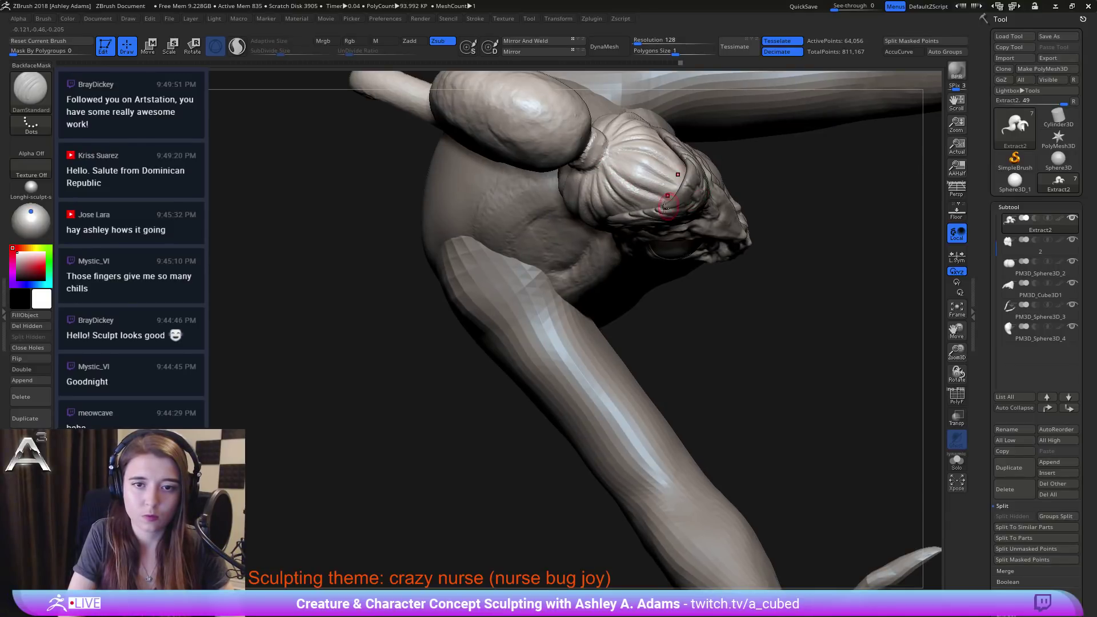
{"action": "mouse_move", "coordinate": [677, 197]}
{"action": "right_mouse_down"}
{"action": "mouse_move", "coordinate": [696, 141]}
{"action": "mouse_move", "coordinate": [487, 255]}
{"action": "mouse_move", "coordinate": [451, 251]}
{"action": "right_mouse_up"}
{"action": "mouse_move", "coordinate": [673, 197]}
{"action": "right_mouse_down", "text": "alt"}
{"action": "mouse_move", "coordinate": [626, 184]}
{"action": "mouse_move", "coordinate": [661, 188]}
{"action": "mouse_move", "coordinate": [657, 197]}
{"action": "right_mouse_up", "text": "alt"}
{"action": "right_click_drag", "start_coordinate": [657, 197], "coordinate": [637, 235], "text": "ctrl"}
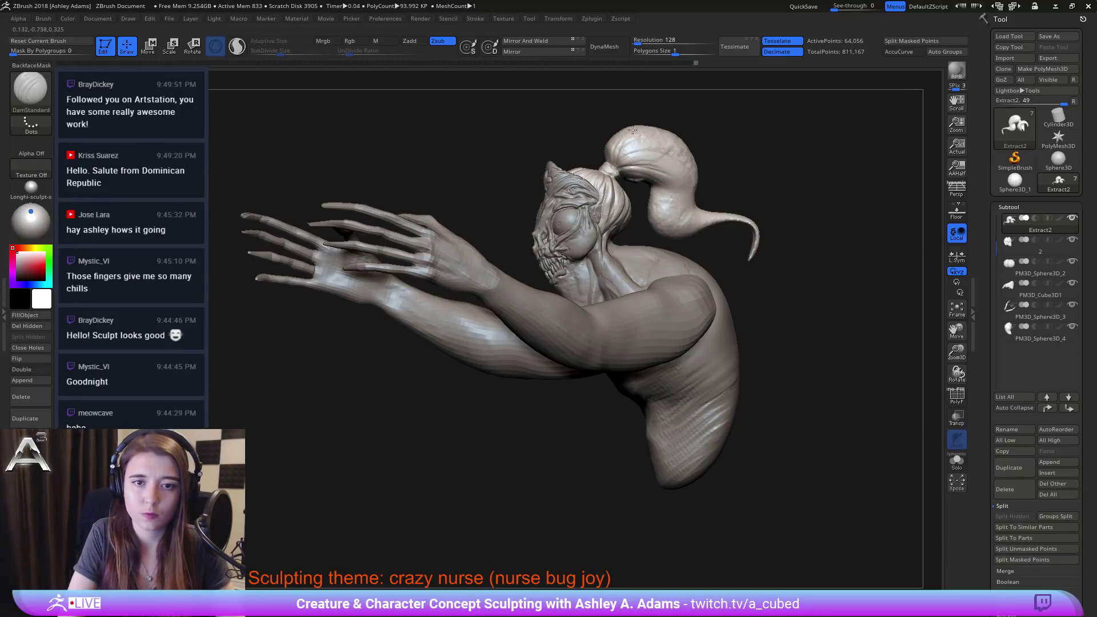
{"action": "left_click_drag", "start_coordinate": [577, 135], "coordinate": [714, 163]}
{"action": "mouse_move", "coordinate": [596, 162]}
{"action": "left_mouse_down"}
{"action": "mouse_move", "coordinate": [598, 140]}
{"action": "mouse_move", "coordinate": [587, 171]}
{"action": "left_mouse_up"}
{"action": "left_click_drag", "start_coordinate": [394, 97], "coordinate": [441, 84]}
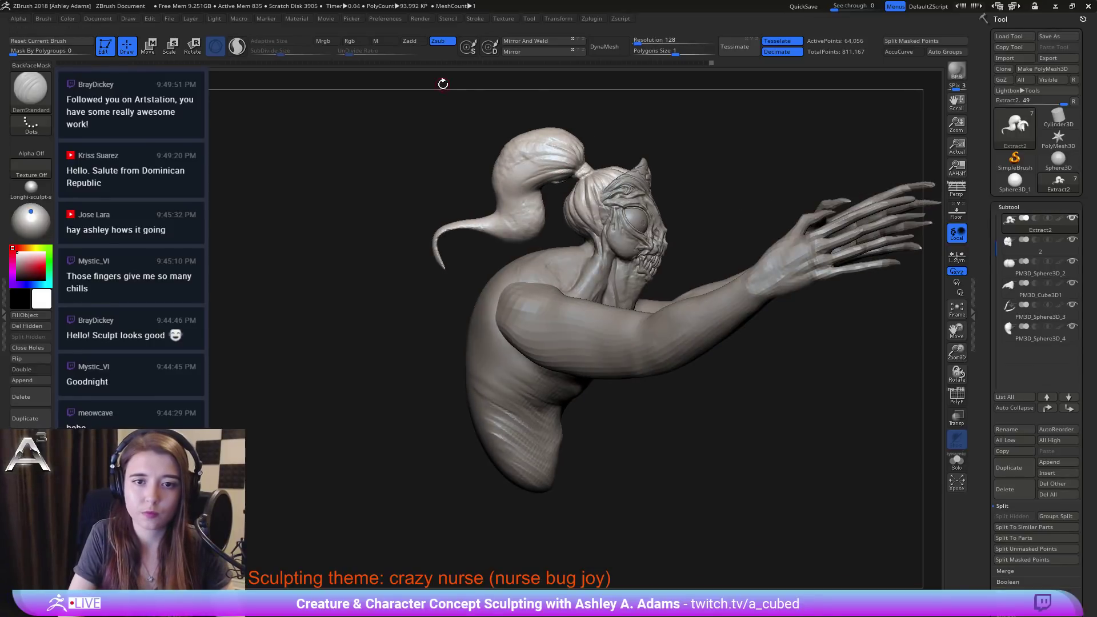
{"action": "left_click", "coordinate": [579, 265], "text": "alt"}
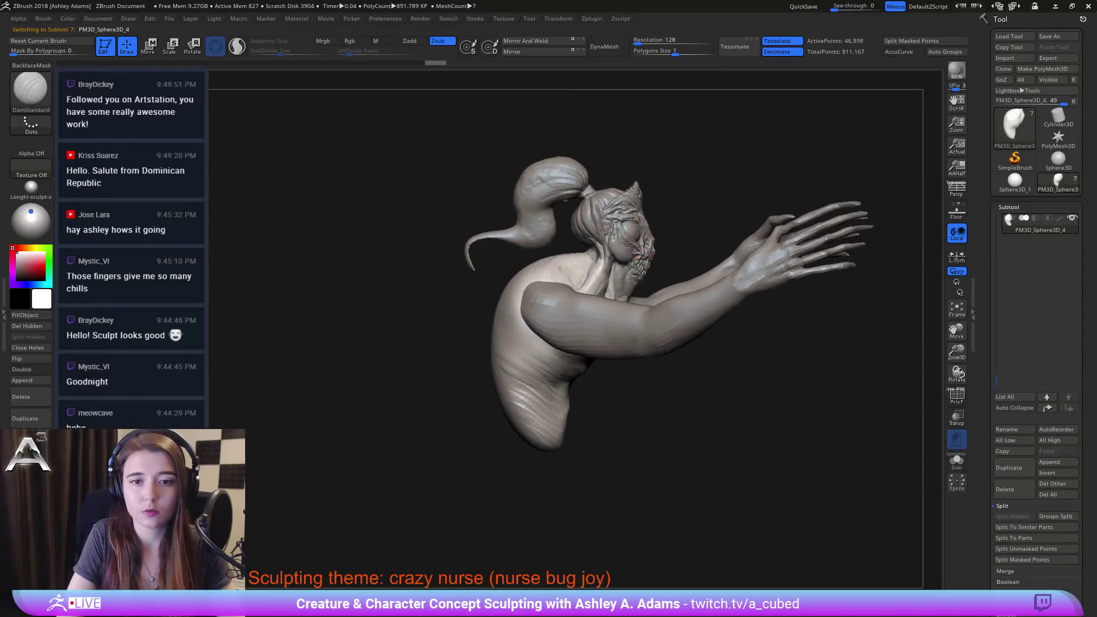
{"action": "left_click_drag", "start_coordinate": [579, 266], "coordinate": [599, 222]}
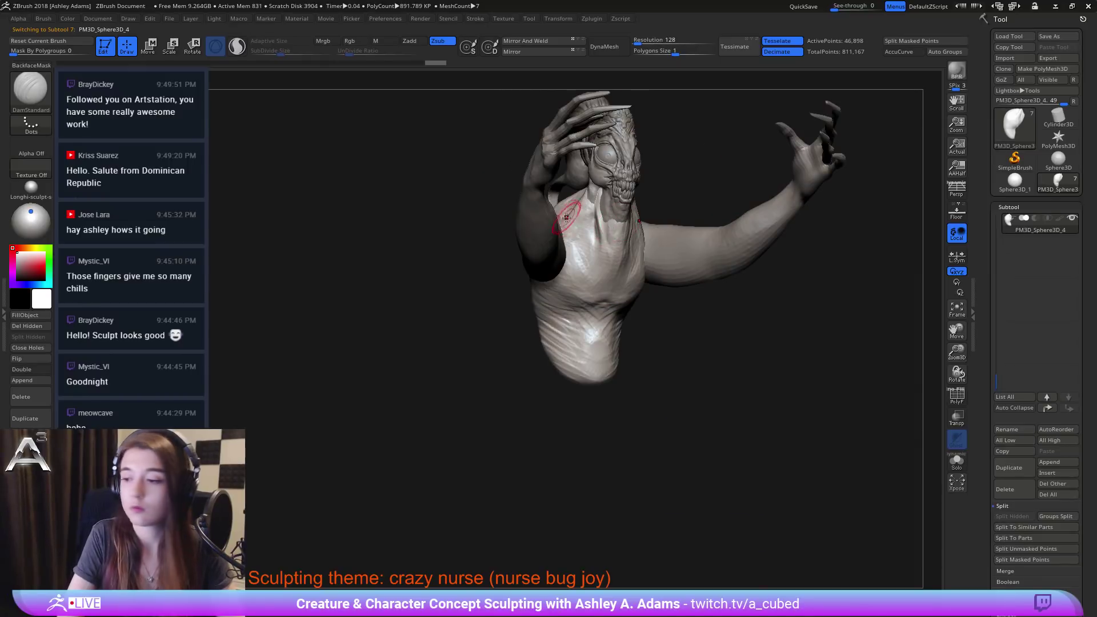
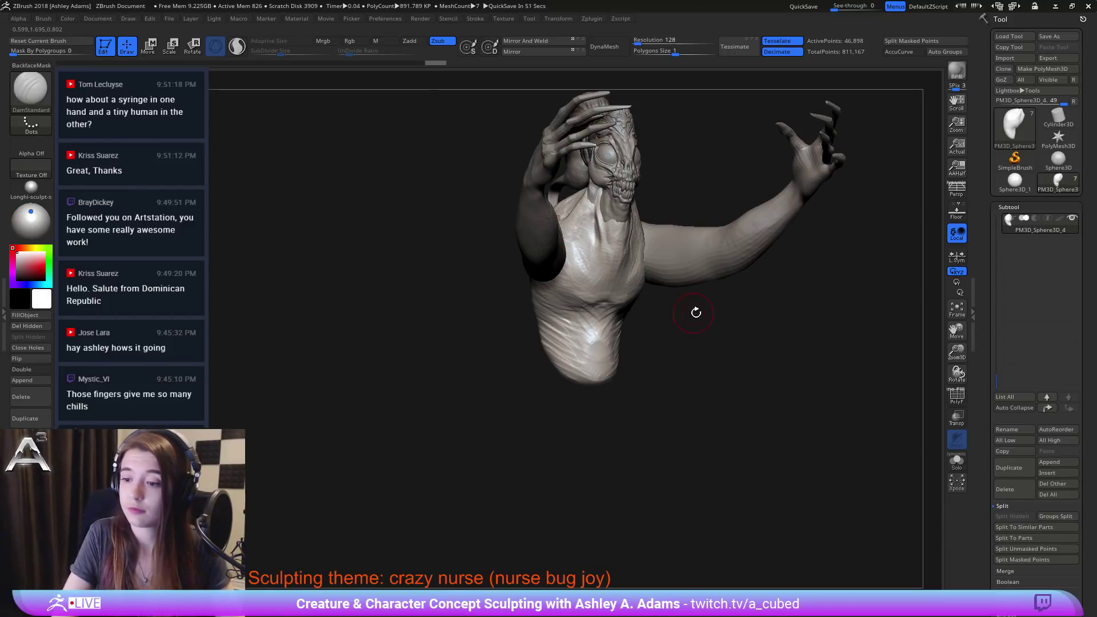
{"action": "left_click_drag", "start_coordinate": [696, 313], "coordinate": [732, 252]}
{"action": "right_click_drag", "start_coordinate": [686, 246], "coordinate": [662, 334], "text": "alt"}
Step: Select the arms and delete their lower subdivision levels so that Sculptris Pro can be used on them
{"action": "left_click", "coordinate": [749, 337], "text": "alt"}
{"action": "right_click_drag", "start_coordinate": [756, 348], "coordinate": [756, 311], "text": "ctrl"}
{"action": "right_click_drag", "start_coordinate": [757, 311], "coordinate": [603, 303], "text": "alt"}
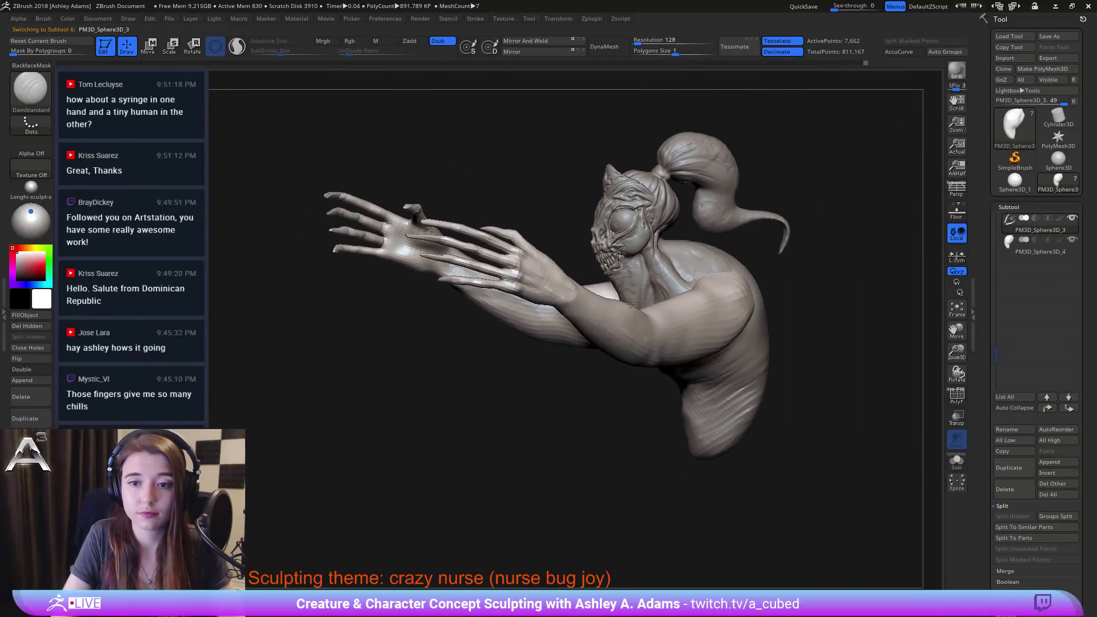
{"action": "left_click", "coordinate": [239, 54]}
{"action": "right_click_drag", "start_coordinate": [366, 154], "coordinate": [400, 182]}
{"action": "right_click_drag", "start_coordinate": [399, 183], "coordinate": [409, 211], "text": "ctrl"}
{"action": "right_click_drag", "start_coordinate": [408, 212], "coordinate": [496, 178], "text": "alt"}
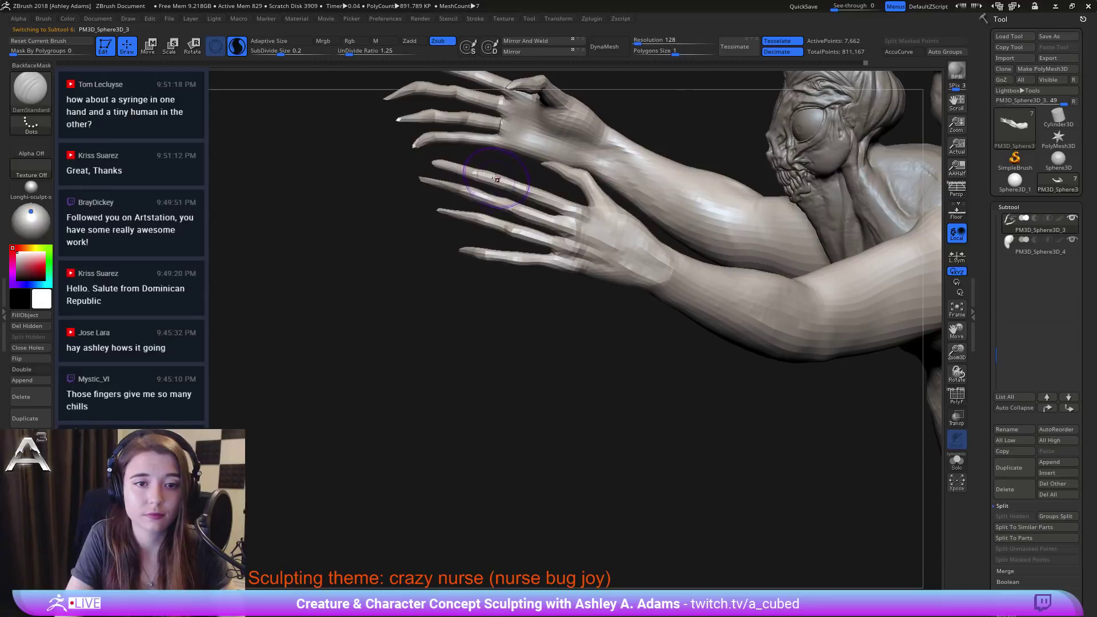
{"action": "left_click", "coordinate": [498, 179], "text": "shift"}
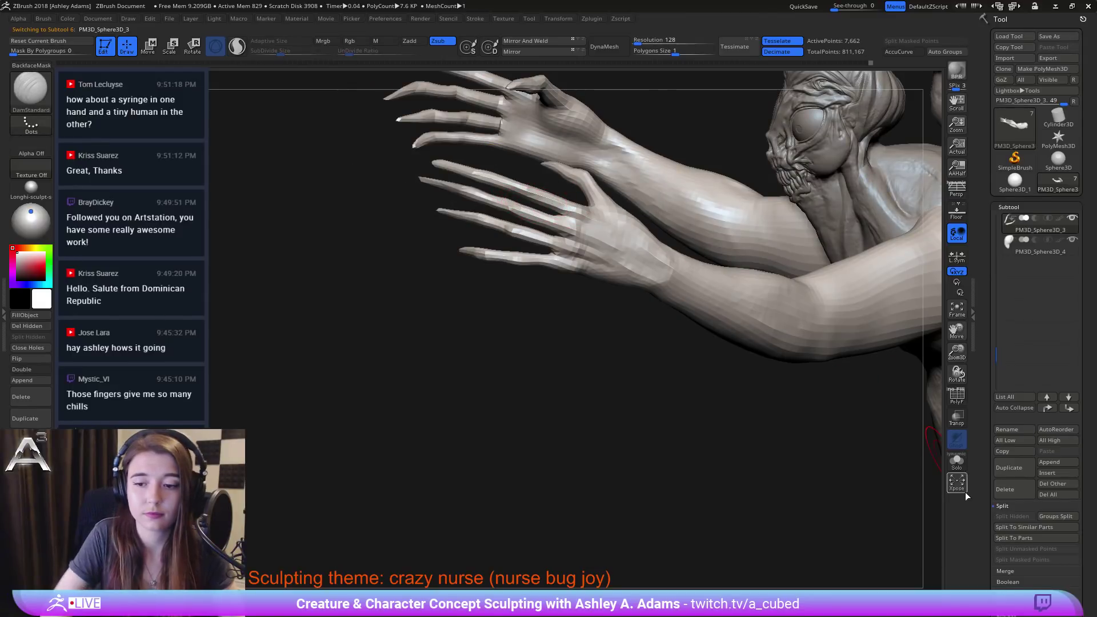
{"action": "left_click_drag", "start_coordinate": [987, 586], "coordinate": [1003, 540]}
{"action": "left_click_drag", "start_coordinate": [1022, 581], "coordinate": [1021, 571]}
{"action": "left_click", "coordinate": [1020, 565]}
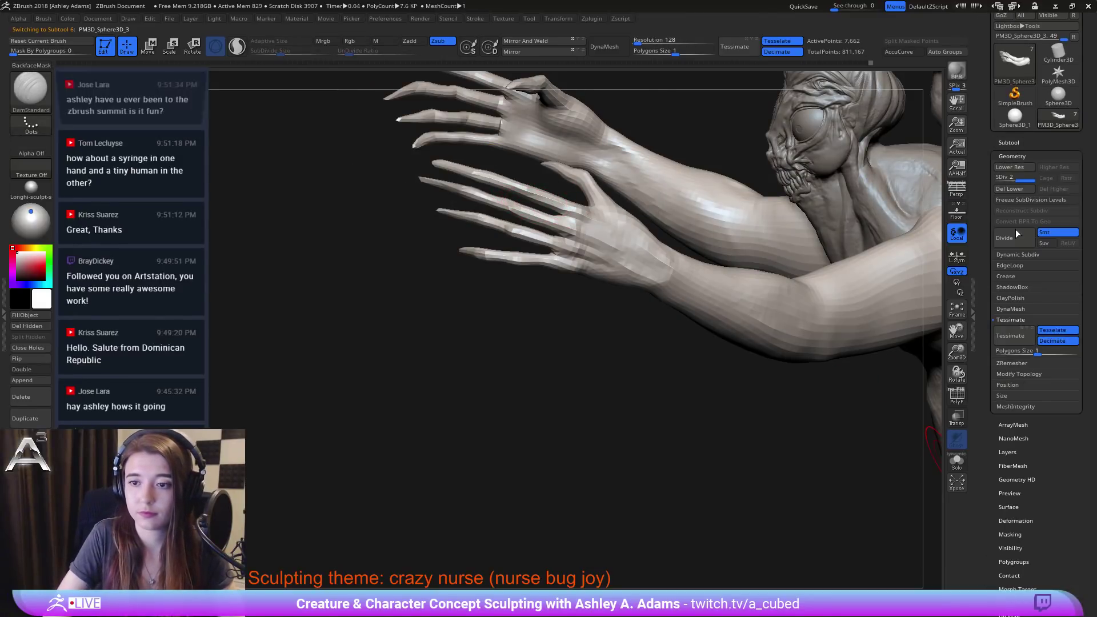
{"action": "left_click", "coordinate": [1013, 189]}
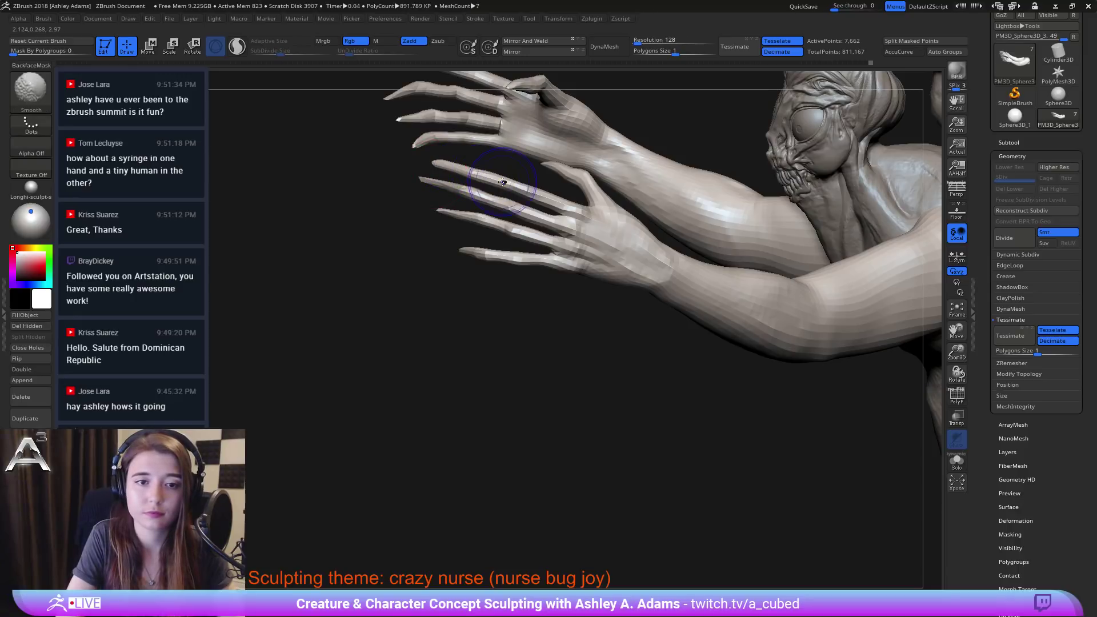
Step: Smooth the fingers of the hand and adjust the brush's draw size for working on them
{"action": "left_click_drag", "start_coordinate": [503, 182], "coordinate": [521, 189], "text": "shift"}
{"action": "right_click_drag", "start_coordinate": [603, 163], "coordinate": [591, 215], "text": "alt"}
{"action": "right_click_drag", "start_coordinate": [522, 211], "coordinate": [575, 223], "text": "ctrl"}
{"action": "key", "text": "space"}
{"action": "left_click_drag", "start_coordinate": [577, 223], "coordinate": [566, 221]}
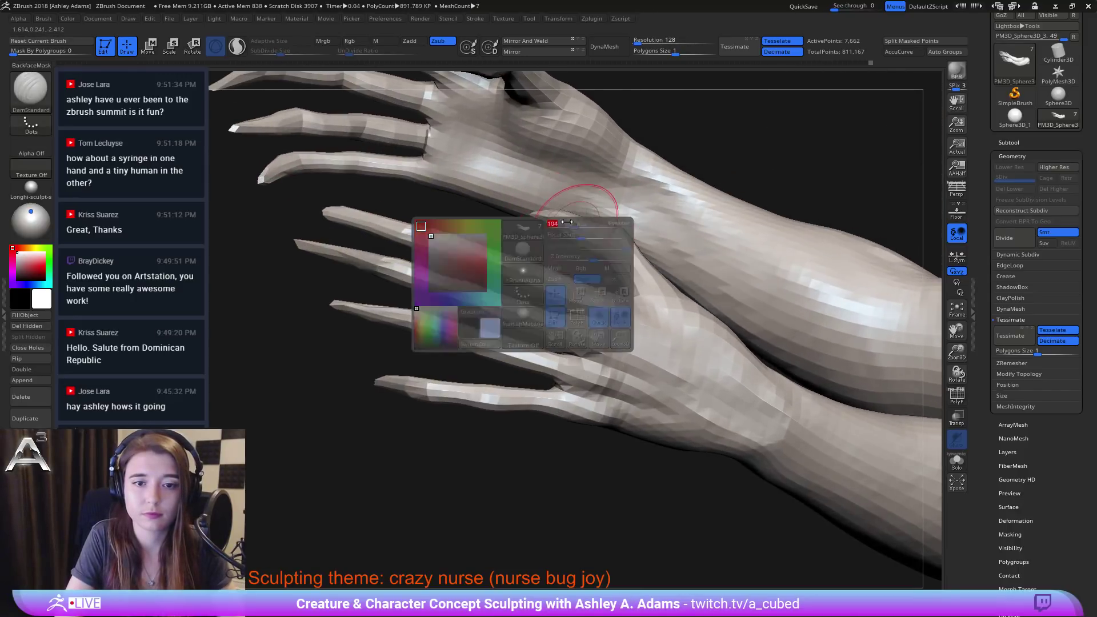
{"action": "mouse_move", "coordinate": [567, 221]}
{"action": "right_mouse_down"}
{"action": "mouse_move", "coordinate": [587, 257]}
{"action": "mouse_move", "coordinate": [577, 220]}
{"action": "right_mouse_up"}
{"action": "key", "text": "space"}
{"action": "left_click_drag", "start_coordinate": [585, 212], "coordinate": [578, 223]}
{"action": "right_click_drag", "start_coordinate": [577, 222], "coordinate": [567, 223]}
{"action": "right_click_drag", "start_coordinate": [506, 288], "coordinate": [463, 295]}
Step: Build up bony knuckles along the long fingers with ClayBuildup and Sculptris Pro
{"action": "key", "text": "b"}
{"action": "key", "text": "c"}
{"action": "key", "text": "b"}
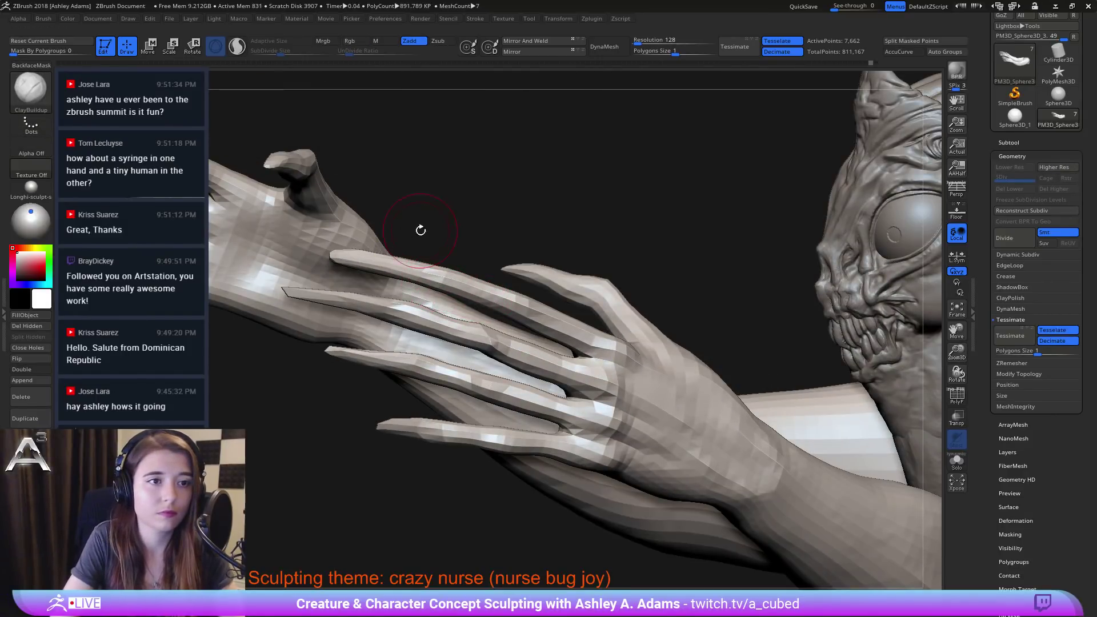
{"action": "right_click_drag", "start_coordinate": [421, 230], "coordinate": [446, 238]}
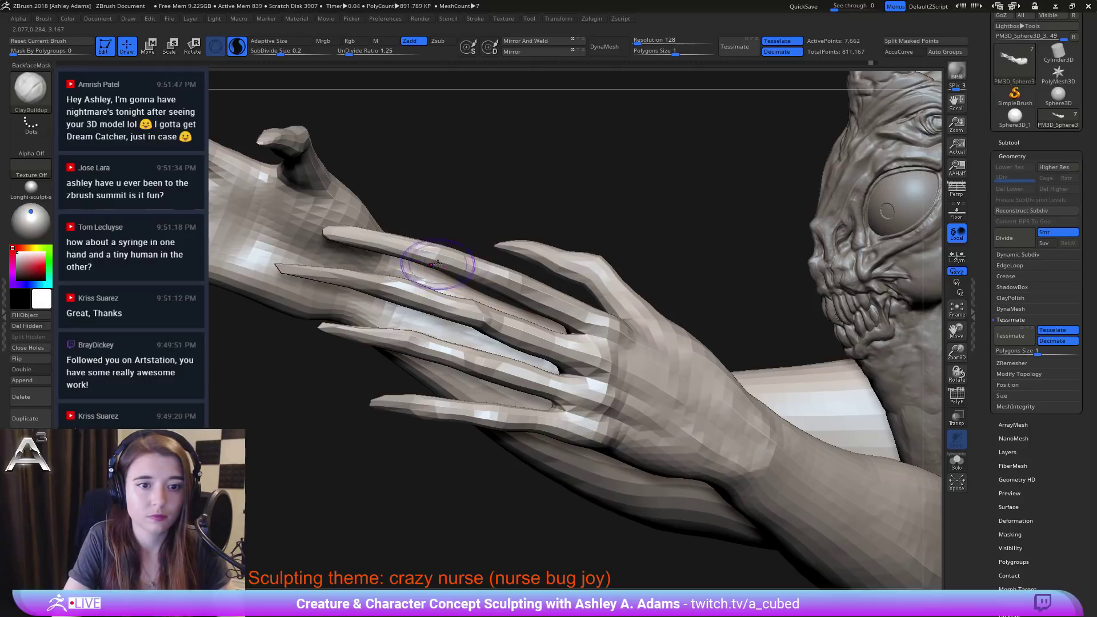
{"action": "right_click_drag", "start_coordinate": [430, 241], "coordinate": [497, 323]}
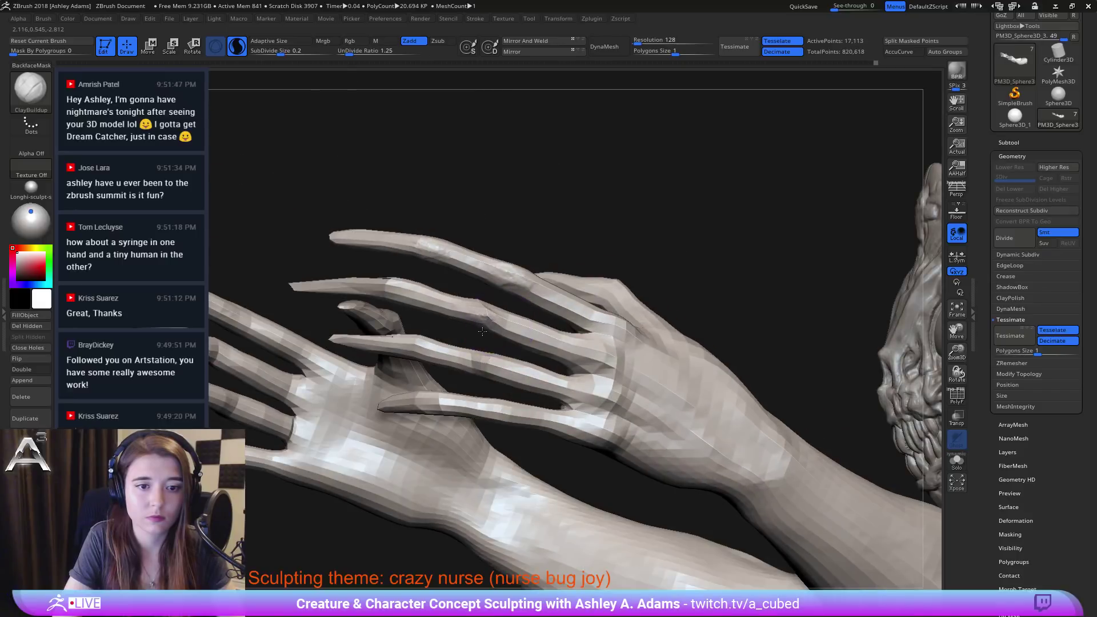
{"action": "left_click_drag", "start_coordinate": [468, 296], "coordinate": [496, 314]}
{"action": "left_click_drag", "start_coordinate": [372, 298], "coordinate": [396, 297]}
{"action": "left_click_drag", "start_coordinate": [380, 281], "coordinate": [393, 280]}
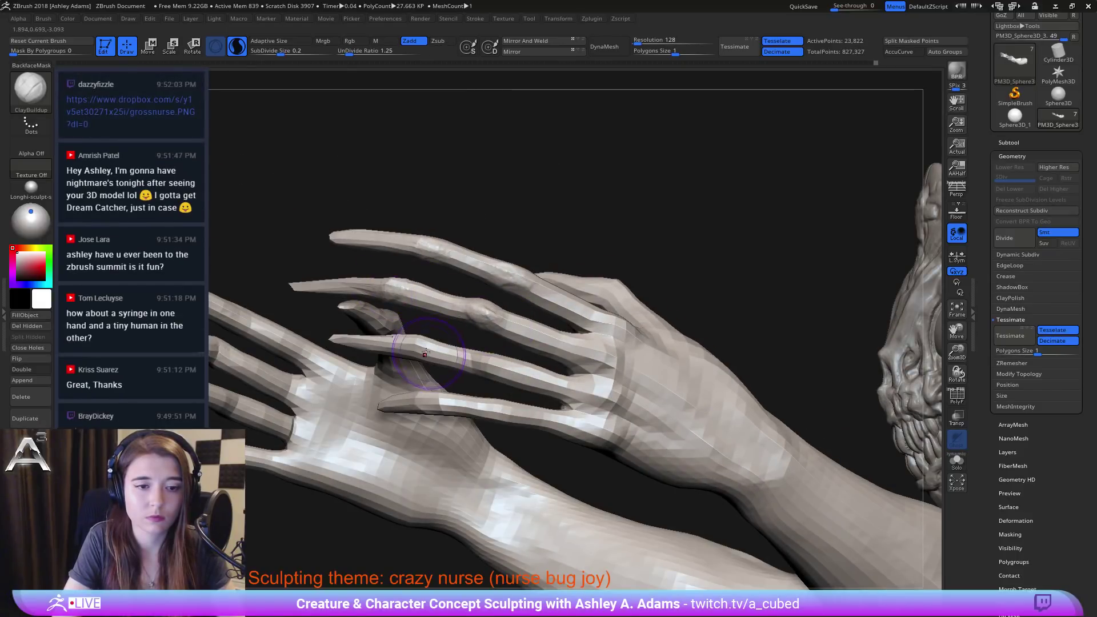
{"action": "right_click_drag", "start_coordinate": [410, 324], "coordinate": [412, 173]}
Step: Mask one of the two mirrored arms and split the masked points into a separate subtool
{"action": "right_click_drag", "start_coordinate": [528, 229], "coordinate": [489, 255]}
{"action": "right_click_drag", "start_coordinate": [413, 283], "coordinate": [498, 237], "text": "alt"}
{"action": "mouse_move", "coordinate": [498, 237]}
{"action": "right_mouse_down"}
{"action": "mouse_move", "coordinate": [463, 251]}
{"action": "mouse_move", "coordinate": [457, 234]}
{"action": "right_mouse_up"}
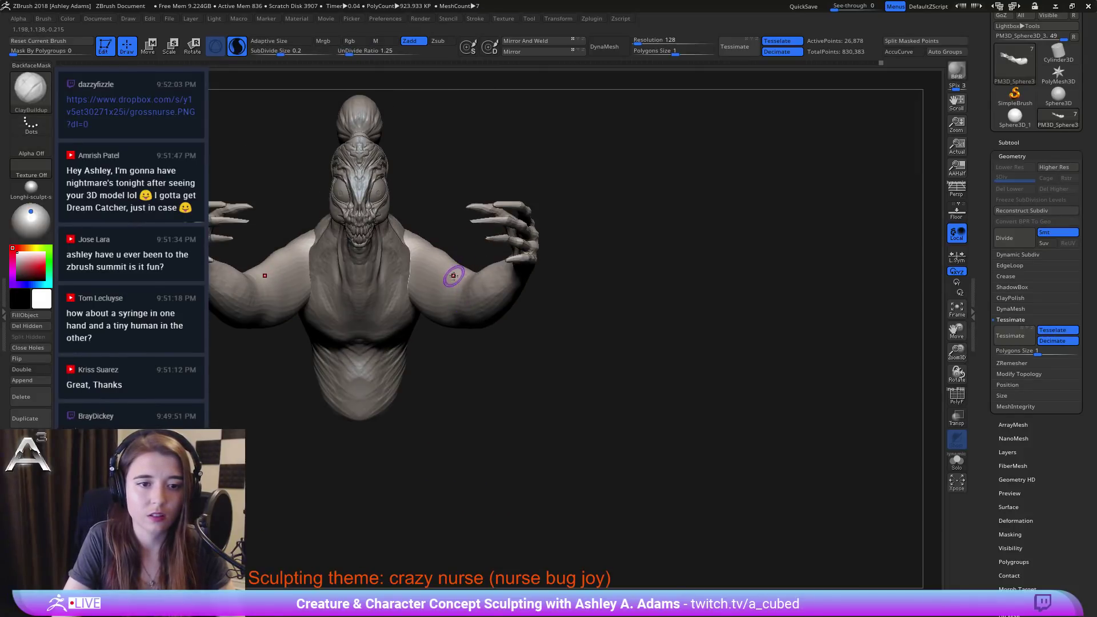
{"action": "right_click_drag", "start_coordinate": [453, 276], "coordinate": [556, 284], "text": "alt"}
{"action": "left_click_drag", "start_coordinate": [229, 132], "coordinate": [448, 406], "text": "ctrl"}
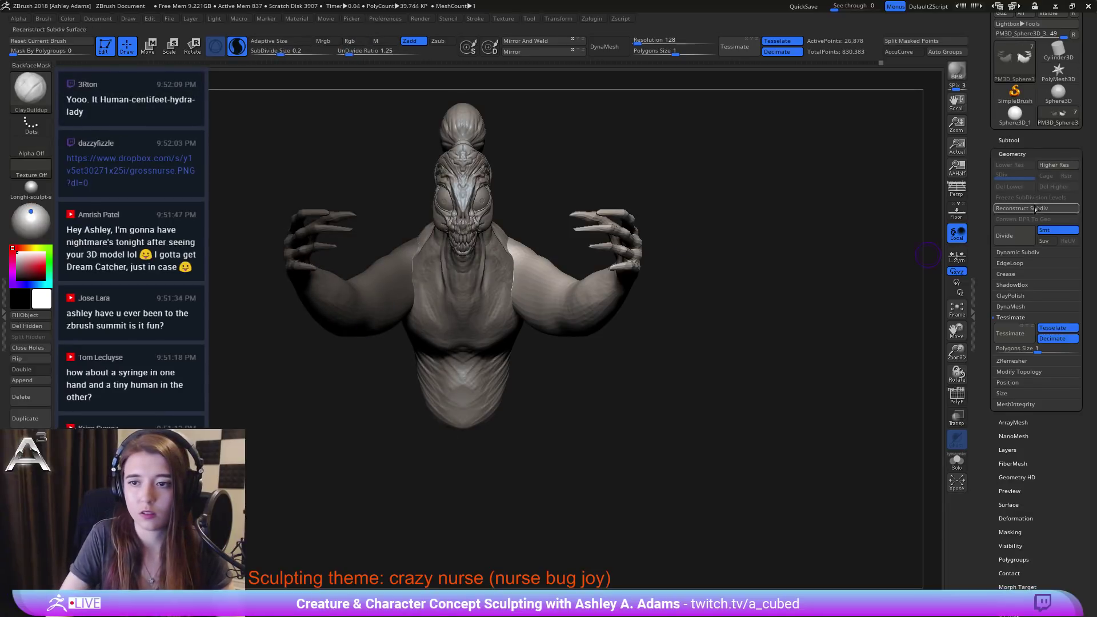
{"action": "left_click", "coordinate": [1010, 140]}
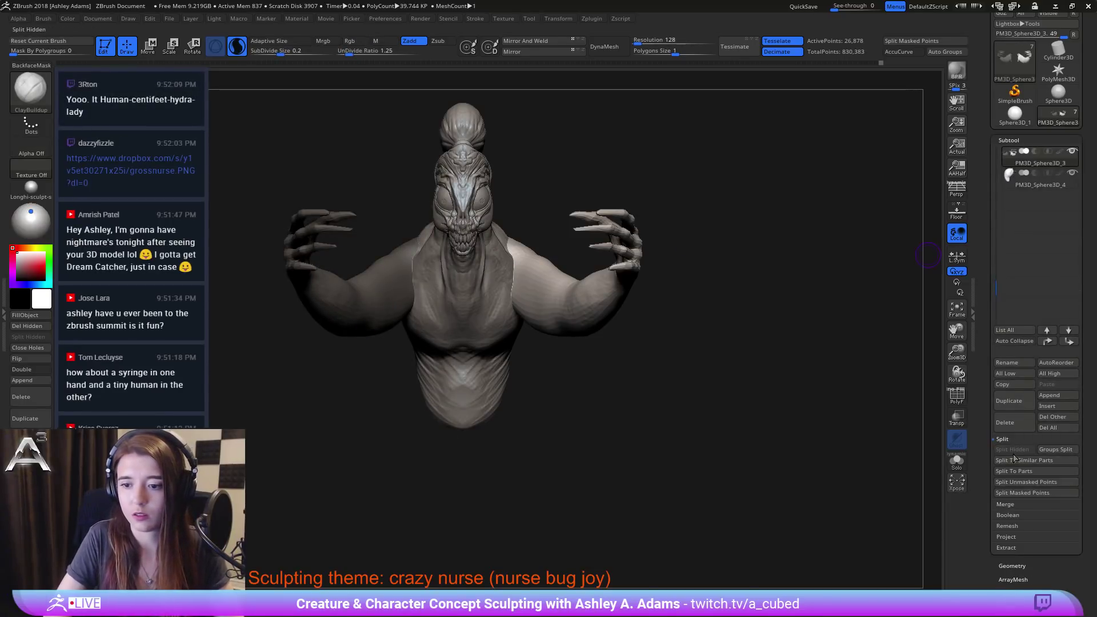
{"action": "left_click", "coordinate": [1020, 493]}
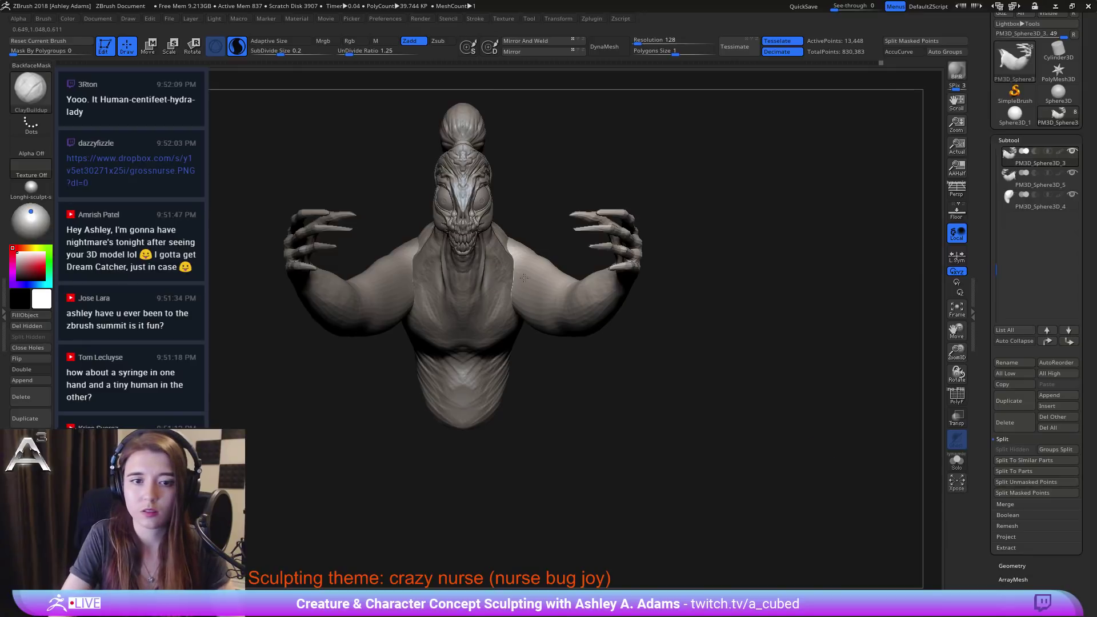
Step: Place the gizmo at the unmasked arm's shoulder and rotate that arm so it hangs downward beside the torso
{"action": "right_click_drag", "start_coordinate": [524, 278], "coordinate": [512, 308]}
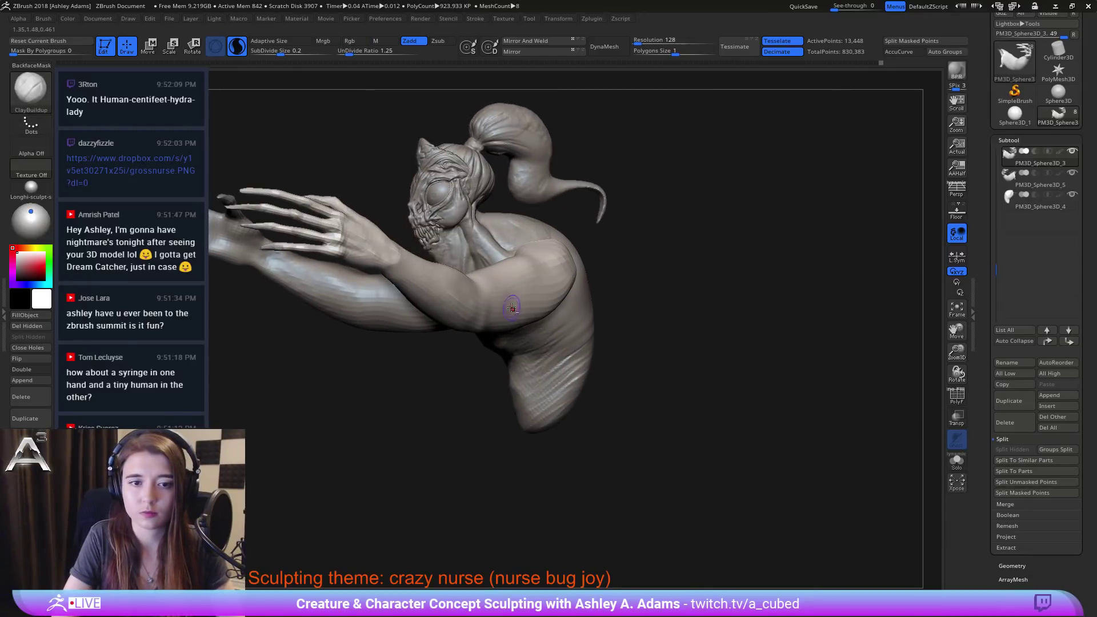
{"action": "right_click_drag", "start_coordinate": [585, 268], "coordinate": [548, 266]}
{"action": "key", "text": "w"}
{"action": "left_click_drag", "start_coordinate": [337, 187], "coordinate": [584, 215], "text": "alt"}
{"action": "mouse_move", "coordinate": [584, 215]}
{"action": "right_mouse_down"}
{"action": "mouse_move", "coordinate": [656, 210]}
{"action": "mouse_move", "coordinate": [587, 259]}
{"action": "mouse_move", "coordinate": [620, 263]}
{"action": "mouse_move", "coordinate": [611, 267]}
{"action": "right_mouse_up"}
{"action": "key", "text": "q"}
Step: Smooth the lowered arm's ragged shoulder edge, then hide and delete the stray polygons there
{"action": "right_click", "coordinate": [598, 258]}
{"action": "key", "text": "shift"}
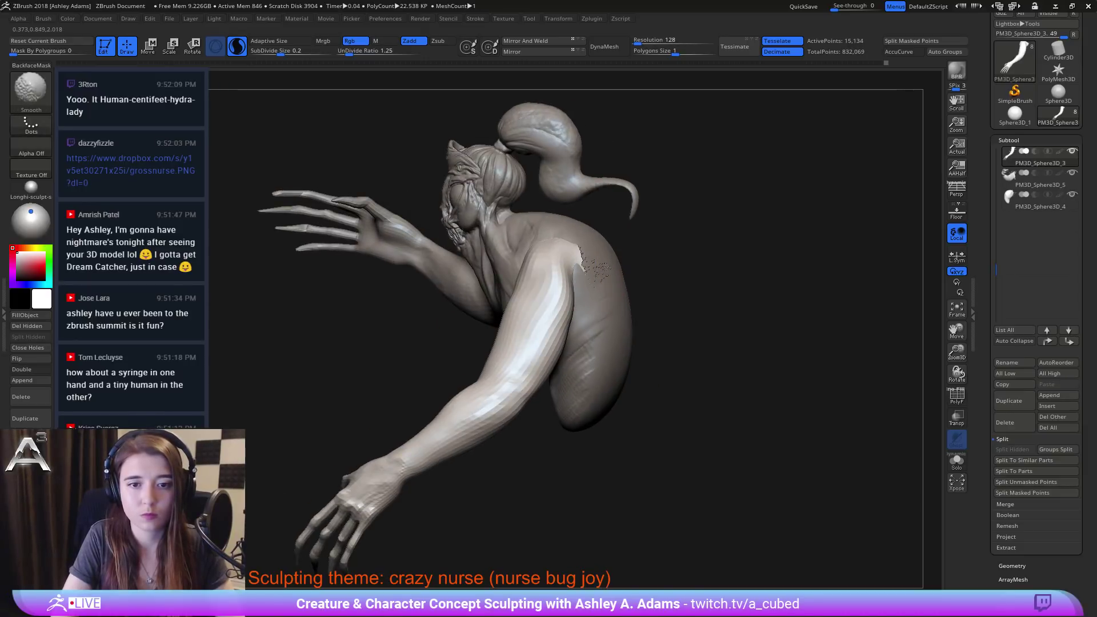
{"action": "left_click_drag", "start_coordinate": [597, 266], "coordinate": [594, 271], "text": "shift"}
{"action": "mouse_move", "coordinate": [594, 272]}
{"action": "right_mouse_down"}
{"action": "mouse_move", "coordinate": [624, 336]}
{"action": "mouse_move", "coordinate": [590, 293]}
{"action": "mouse_move", "coordinate": [611, 277]}
{"action": "right_mouse_up"}
{"action": "key", "text": "ctrl"}
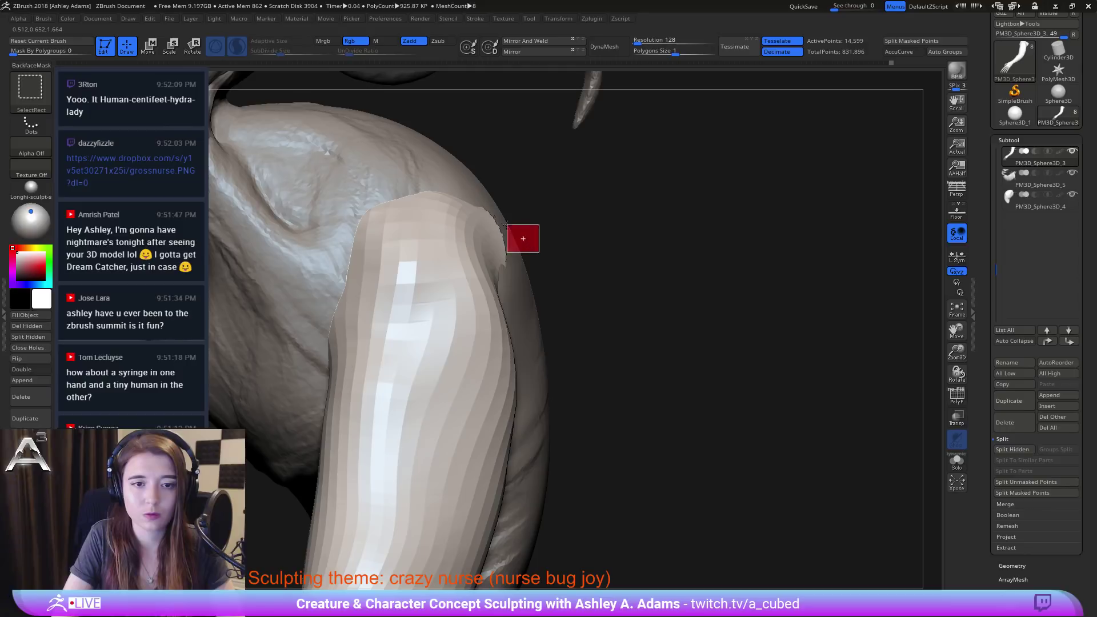
{"action": "right_click_drag", "start_coordinate": [506, 252], "coordinate": [404, 257]}
{"action": "left_click", "coordinate": [38, 330]}
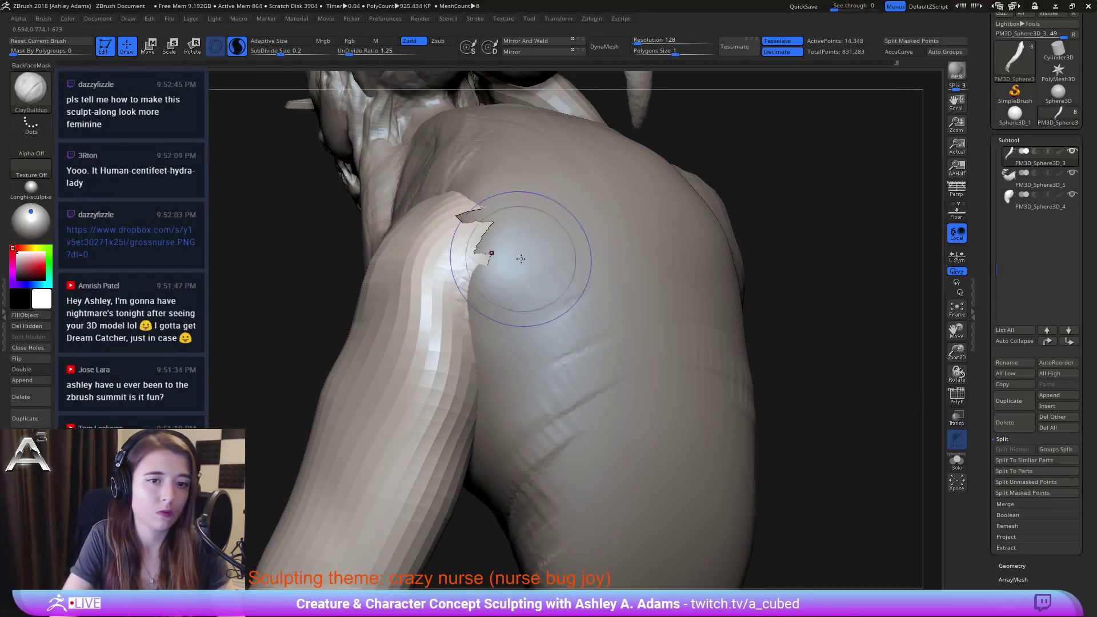
Step: Reshape the top of the lowered arm with SnakeHook so the shoulder blends into the back
{"action": "mouse_move", "coordinate": [557, 242]}
{"action": "right_mouse_down"}
{"action": "mouse_move", "coordinate": [503, 226]}
{"action": "mouse_move", "coordinate": [536, 278]}
{"action": "right_mouse_up"}
{"action": "key", "text": "b"}
{"action": "key", "text": "s"}
{"action": "key", "text": "h"}
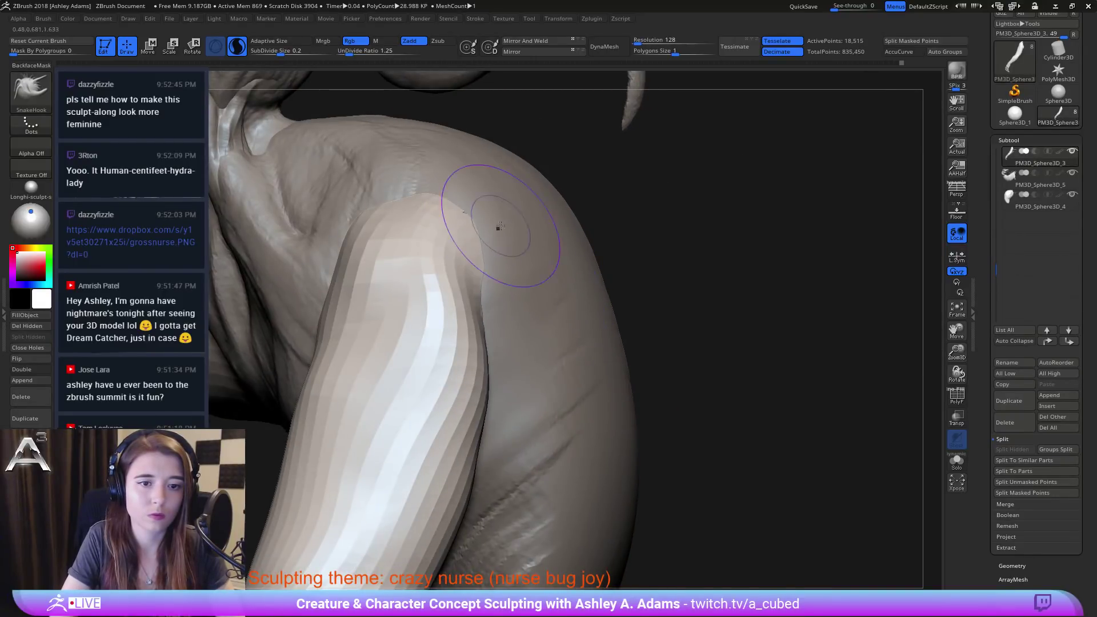
{"action": "right_click_drag", "start_coordinate": [543, 343], "coordinate": [580, 228], "text": "ctrl"}
Step: Adjust the lowered arm at its shoulder and nudge the opposite raised arm with the gizmo
{"action": "key", "text": "w"}
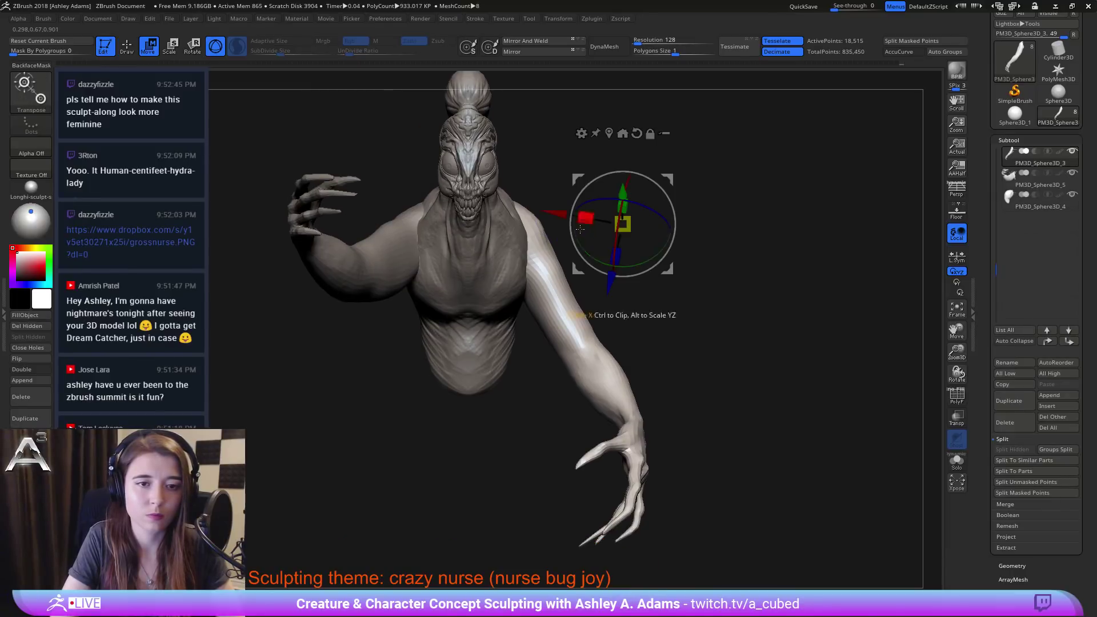
{"action": "left_click_drag", "start_coordinate": [642, 183], "coordinate": [580, 185], "text": "alt"}
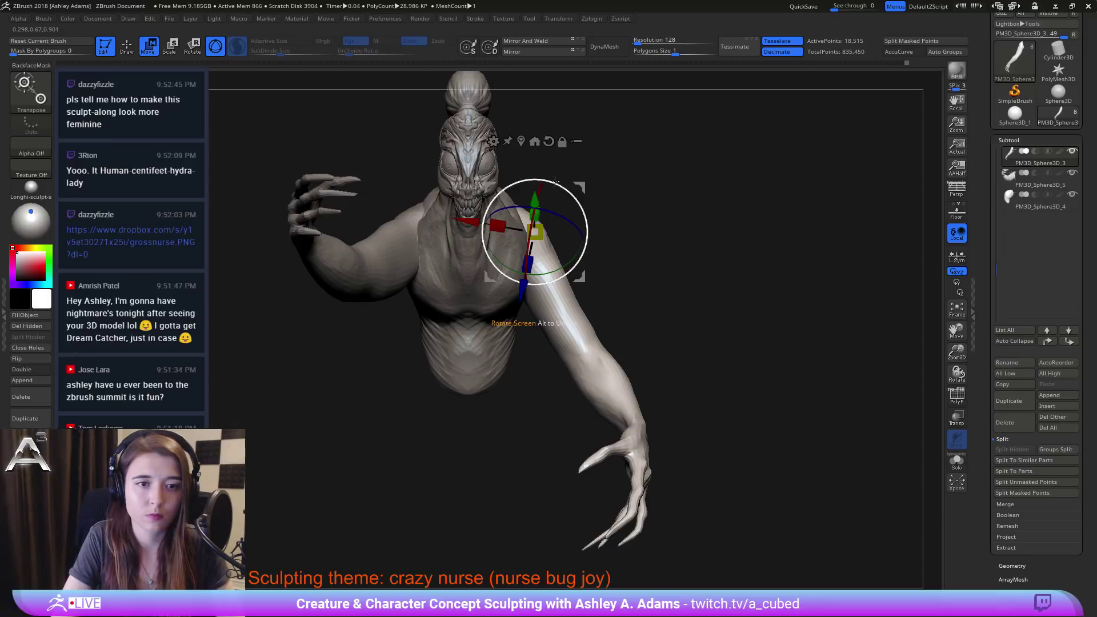
{"action": "left_click", "coordinate": [400, 246], "text": "alt"}
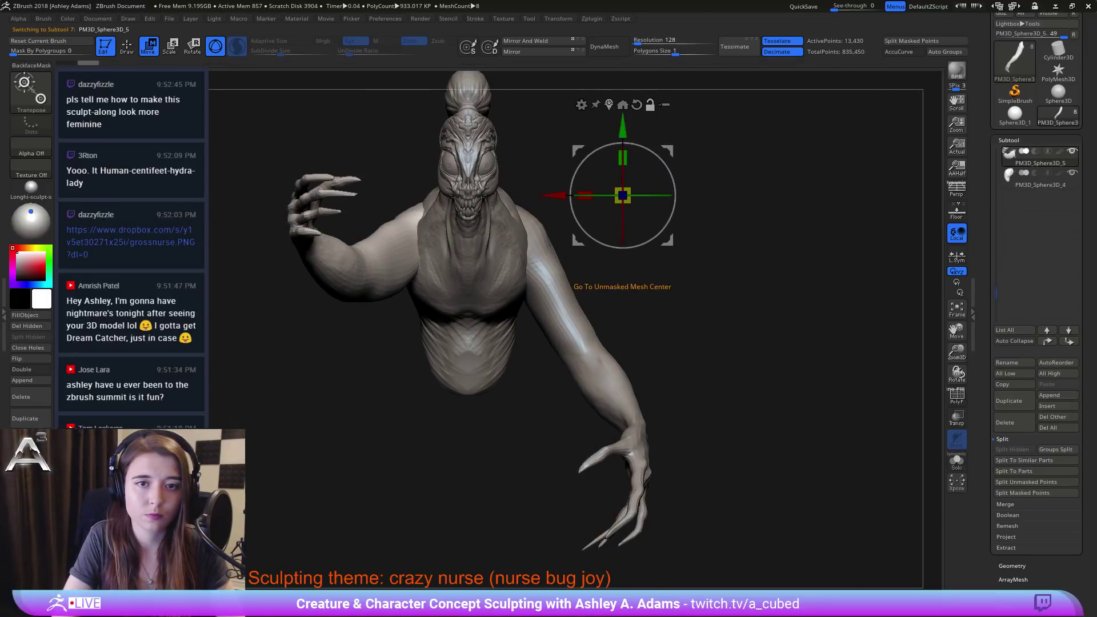
{"action": "left_click", "coordinate": [622, 105]}
{"action": "left_click_drag", "start_coordinate": [412, 192], "coordinate": [412, 192]}
{"action": "key", "text": "q"}
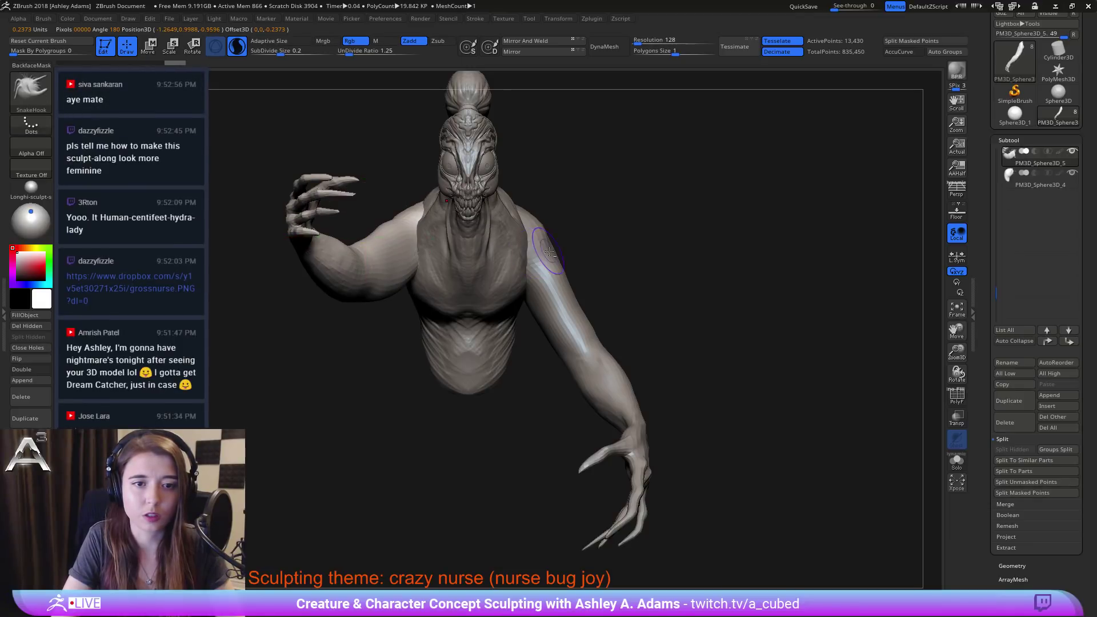
Step: Select the lowered arm and mask its upper part down to the elbow with a softened MaskPen mask
{"action": "left_click", "coordinate": [545, 259], "text": "alt"}
{"action": "mouse_move", "coordinate": [616, 235]}
{"action": "left_mouse_down"}
{"action": "mouse_move", "coordinate": [550, 244]}
{"action": "mouse_move", "coordinate": [526, 286]}
{"action": "mouse_move", "coordinate": [487, 296]}
{"action": "mouse_move", "coordinate": [443, 214]}
{"action": "left_mouse_up"}
{"action": "key", "text": "space"}
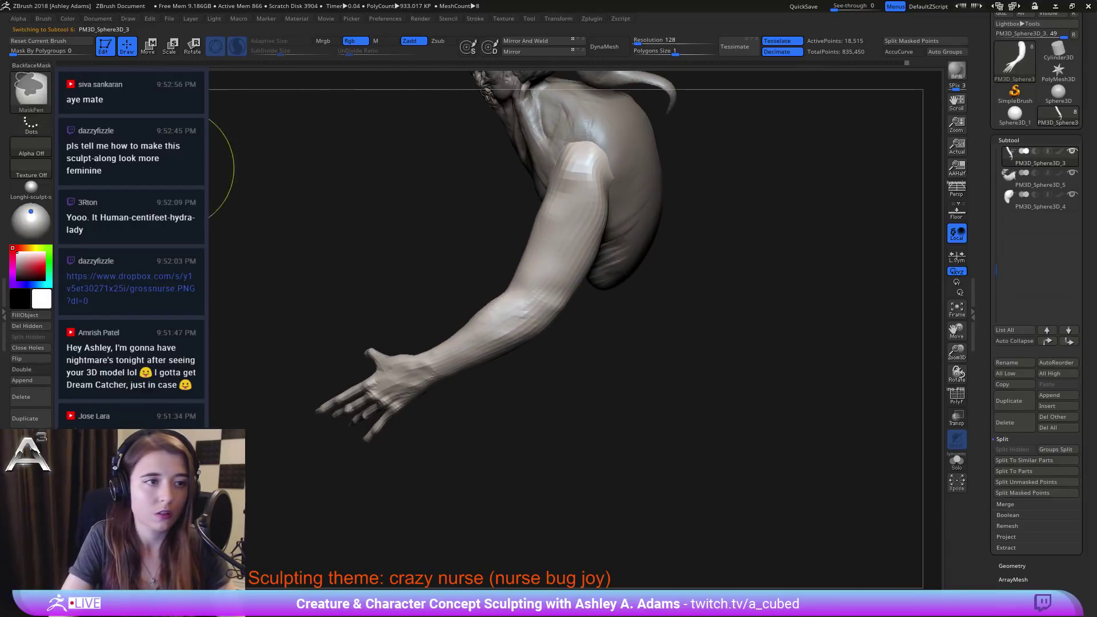
{"action": "left_click", "coordinate": [21, 98], "text": "ctrl"}
{"action": "left_click", "coordinate": [218, 150], "text": "ctrl"}
{"action": "mouse_move", "coordinate": [390, 267]}
{"action": "left_mouse_down", "text": "ctrl"}
{"action": "mouse_move", "coordinate": [265, 374]}
{"action": "mouse_move", "coordinate": [601, 365]}
{"action": "mouse_move", "coordinate": [561, 308]}
{"action": "left_mouse_up", "text": "ctrl"}
{"action": "left_click_drag", "start_coordinate": [467, 258], "coordinate": [455, 257], "text": "ctrl"}
{"action": "mouse_move", "coordinate": [451, 251]}
{"action": "left_mouse_down"}
{"action": "mouse_move", "coordinate": [640, 260]}
{"action": "mouse_move", "coordinate": [577, 246]}
{"action": "mouse_move", "coordinate": [555, 228]}
{"action": "left_mouse_up"}
{"action": "left_click", "coordinate": [538, 320], "text": "ctrl"}
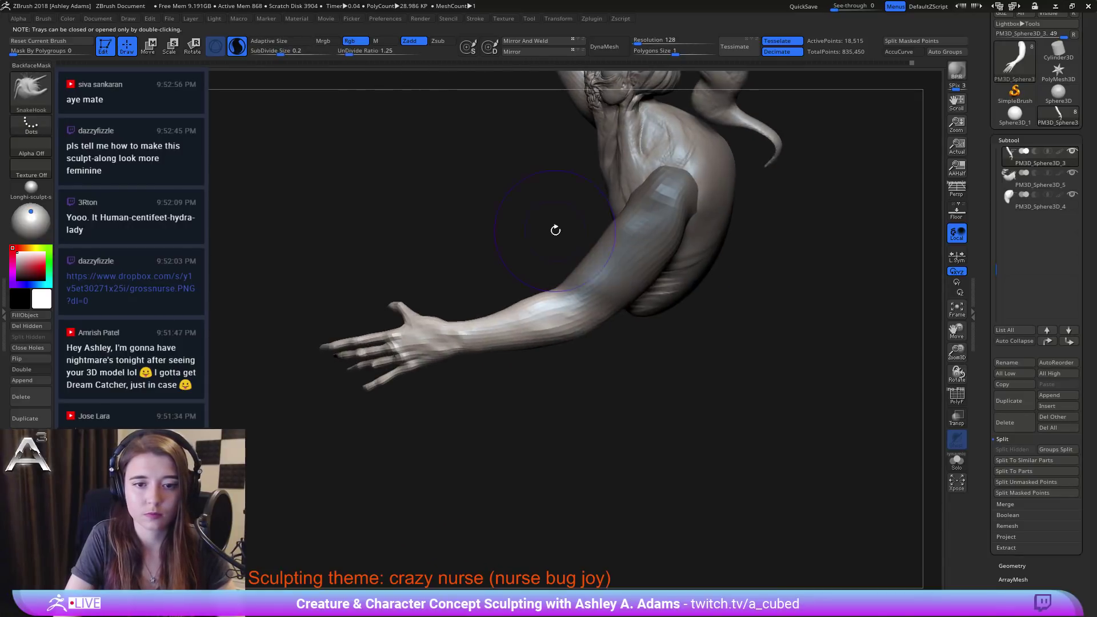
Step: Place the gizmo at the lowered arm's elbow and rotate the unmasked forearm upward to raise the hand beside the torso
{"action": "key", "text": "w"}
{"action": "left_click_drag", "start_coordinate": [659, 165], "coordinate": [652, 297], "text": "alt"}
{"action": "left_click_drag", "start_coordinate": [551, 294], "coordinate": [717, 288]}
{"action": "left_click_drag", "start_coordinate": [681, 181], "coordinate": [609, 177], "text": "alt"}
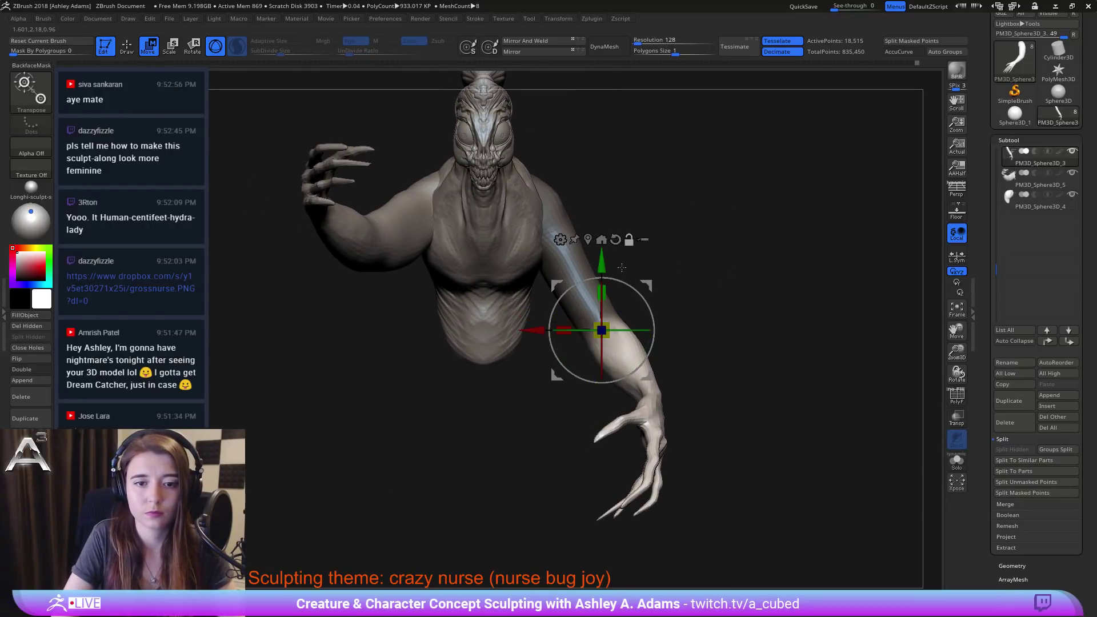
{"action": "left_click_drag", "start_coordinate": [643, 330], "coordinate": [624, 318], "text": "alt"}
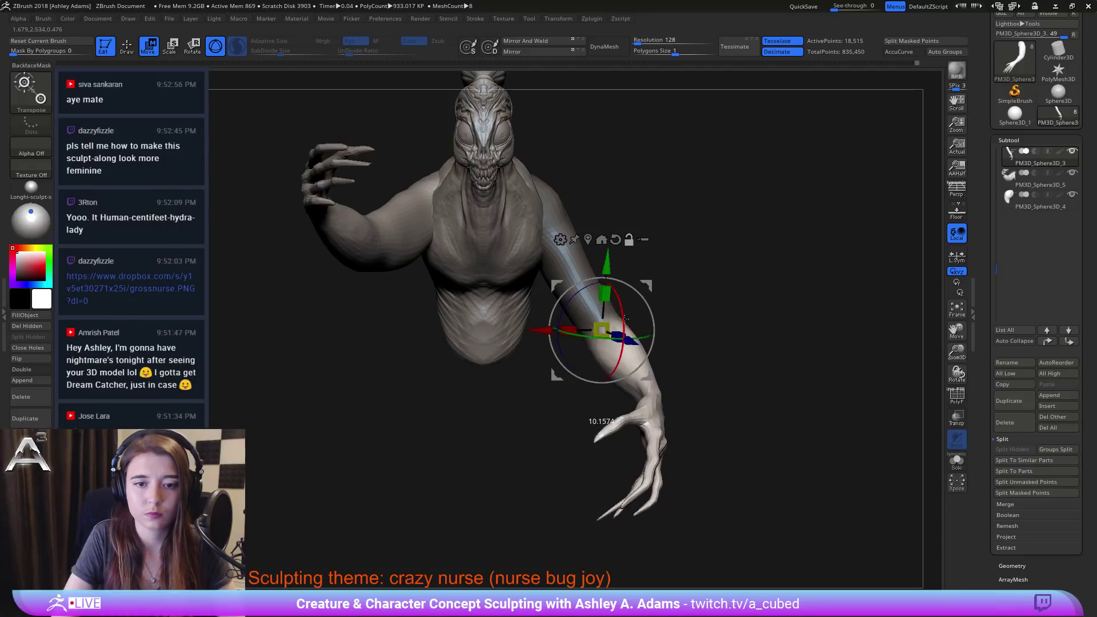
{"action": "left_click_drag", "start_coordinate": [694, 345], "coordinate": [542, 334]}
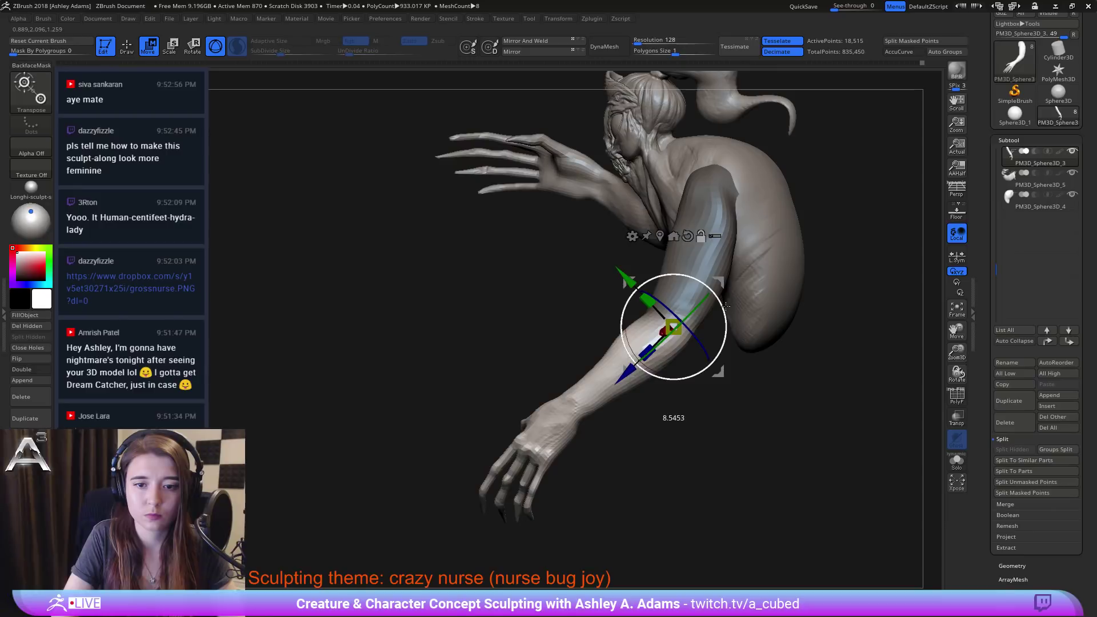
{"action": "left_click_drag", "start_coordinate": [726, 307], "coordinate": [684, 268]}
{"action": "right_click_drag", "start_coordinate": [786, 246], "coordinate": [653, 259]}
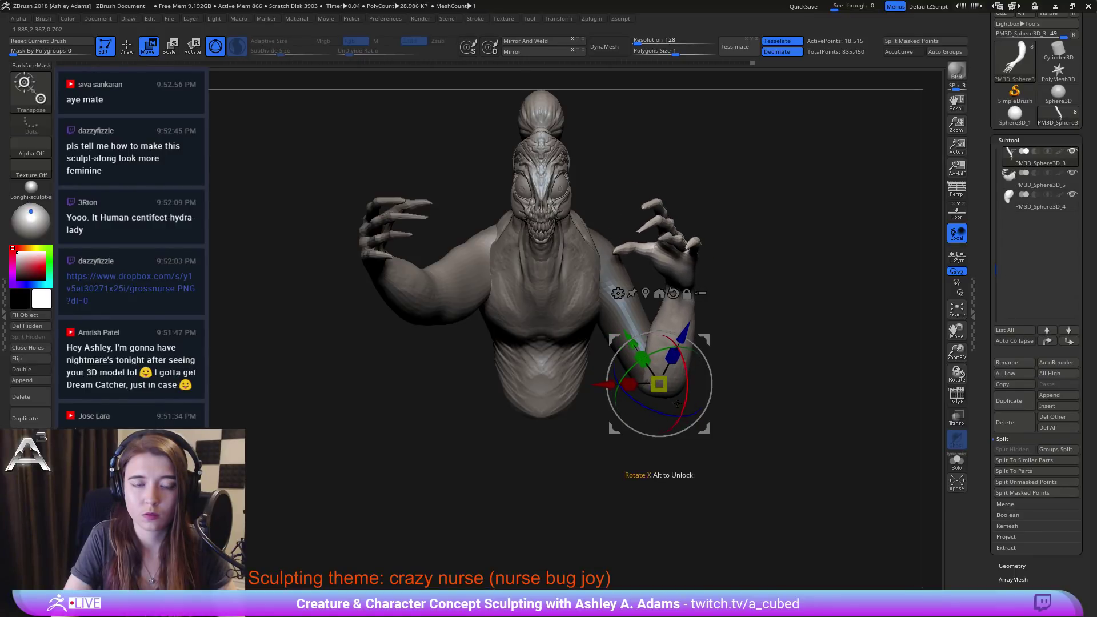
{"action": "right_click_drag", "start_coordinate": [677, 403], "coordinate": [807, 279]}
Step: Mask the raised forearm's hand with MaskLasso and invert the mask so only the hand stays editable
{"action": "right_click_drag", "start_coordinate": [802, 321], "coordinate": [384, 186]}
{"action": "mouse_move", "coordinate": [484, 168]}
{"action": "left_mouse_down", "text": "ctrl"}
{"action": "mouse_move", "coordinate": [473, 167]}
{"action": "mouse_move", "coordinate": [478, 341]}
{"action": "left_mouse_up", "text": "ctrl"}
{"action": "left_click_drag", "start_coordinate": [557, 309], "coordinate": [563, 257], "text": "ctrl"}
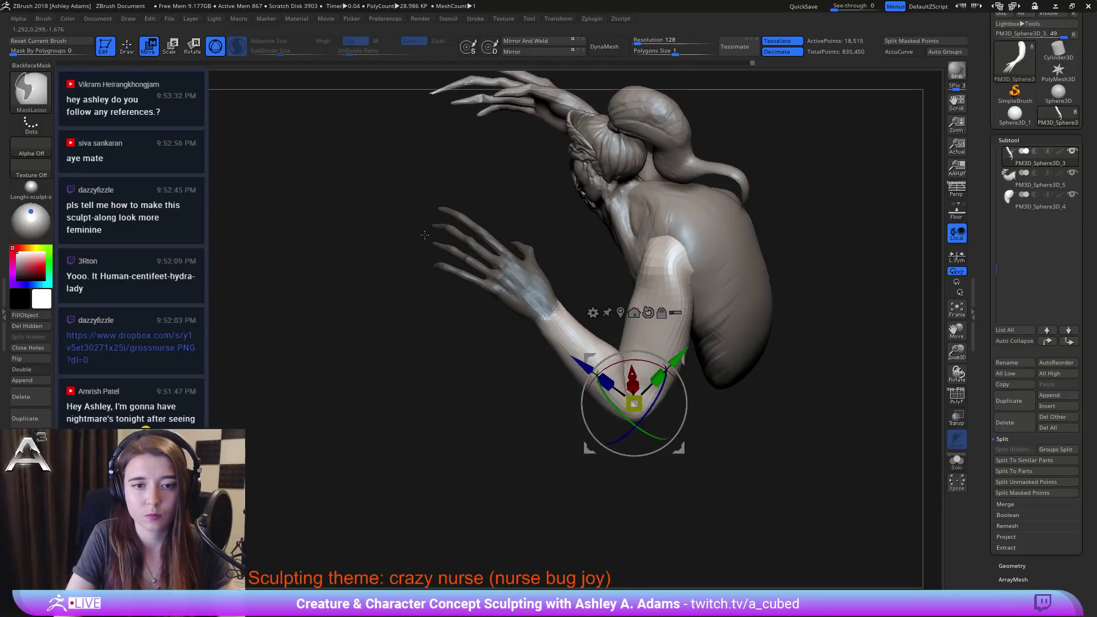
{"action": "right_click_drag", "start_coordinate": [457, 229], "coordinate": [767, 269]}
{"action": "left_click", "coordinate": [768, 269], "text": "ctrl"}
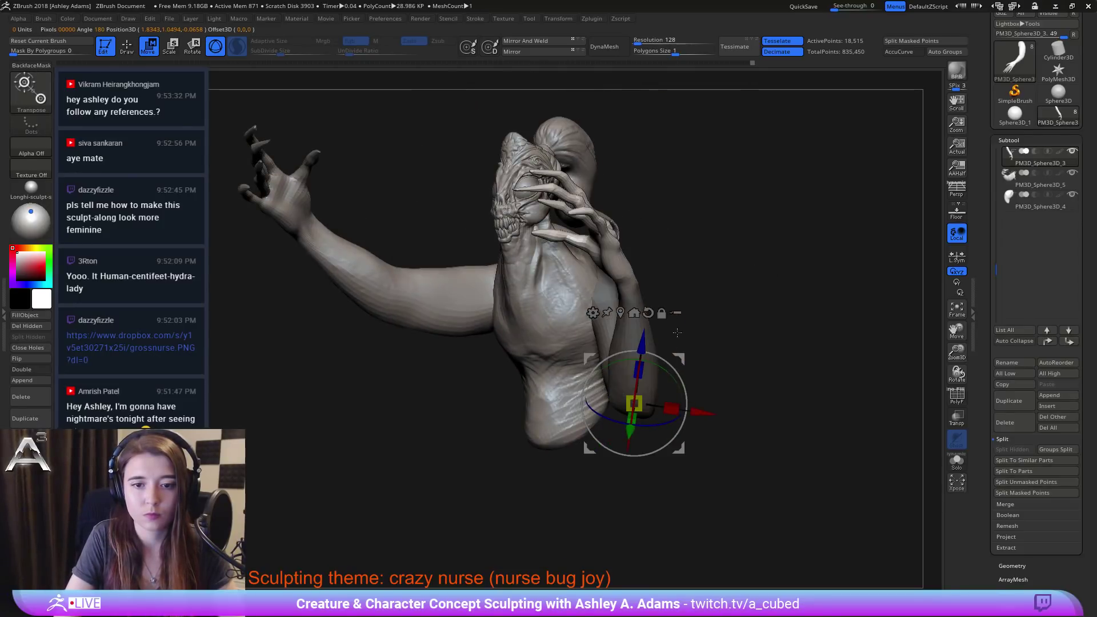
Step: Rotate and nudge the unmasked hand at the wrist so it opens upward, then clear the mask
{"action": "right_click_drag", "start_coordinate": [677, 331], "coordinate": [630, 316]}
{"action": "left_click_drag", "start_coordinate": [677, 360], "coordinate": [594, 255]}
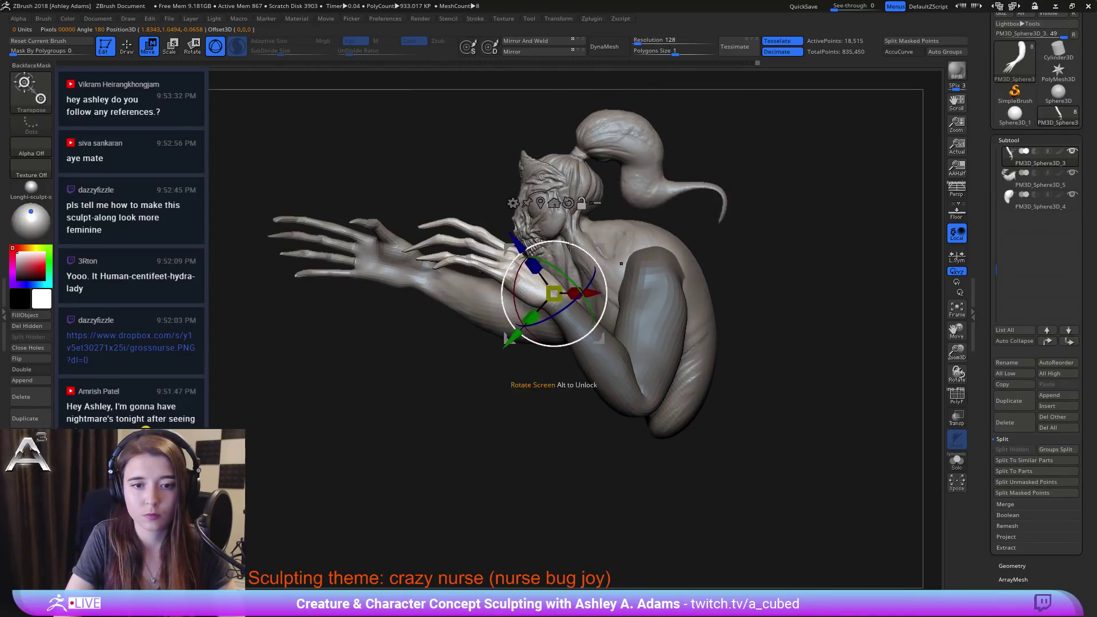
{"action": "right_click_drag", "start_coordinate": [570, 247], "coordinate": [613, 264]}
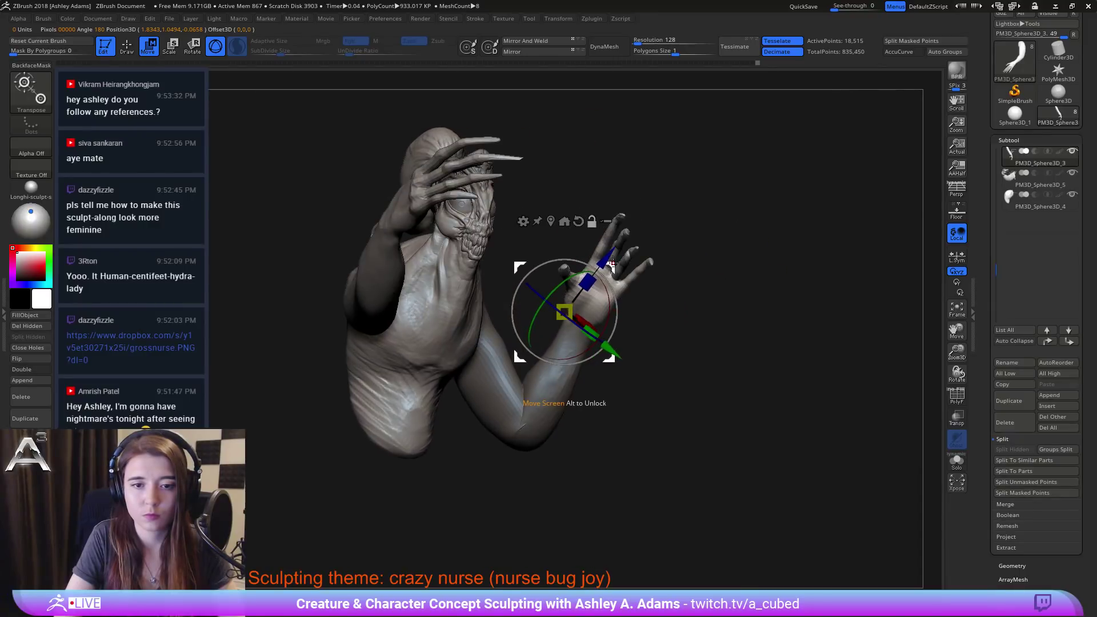
{"action": "right_click_drag", "start_coordinate": [680, 277], "coordinate": [624, 273]}
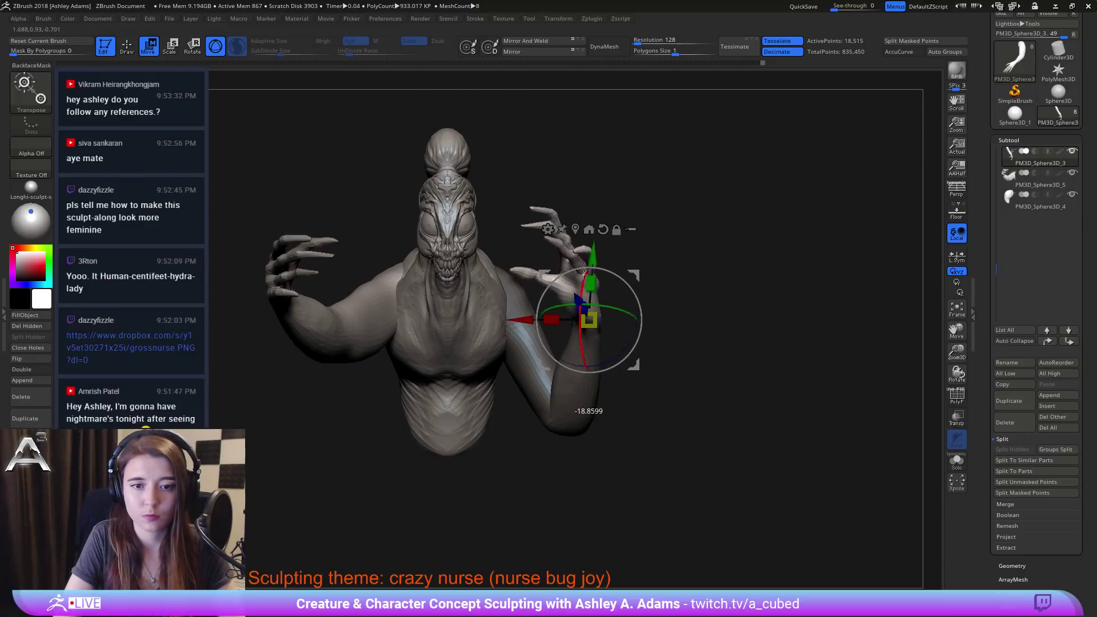
{"action": "left_click_drag", "start_coordinate": [587, 267], "coordinate": [587, 259]}
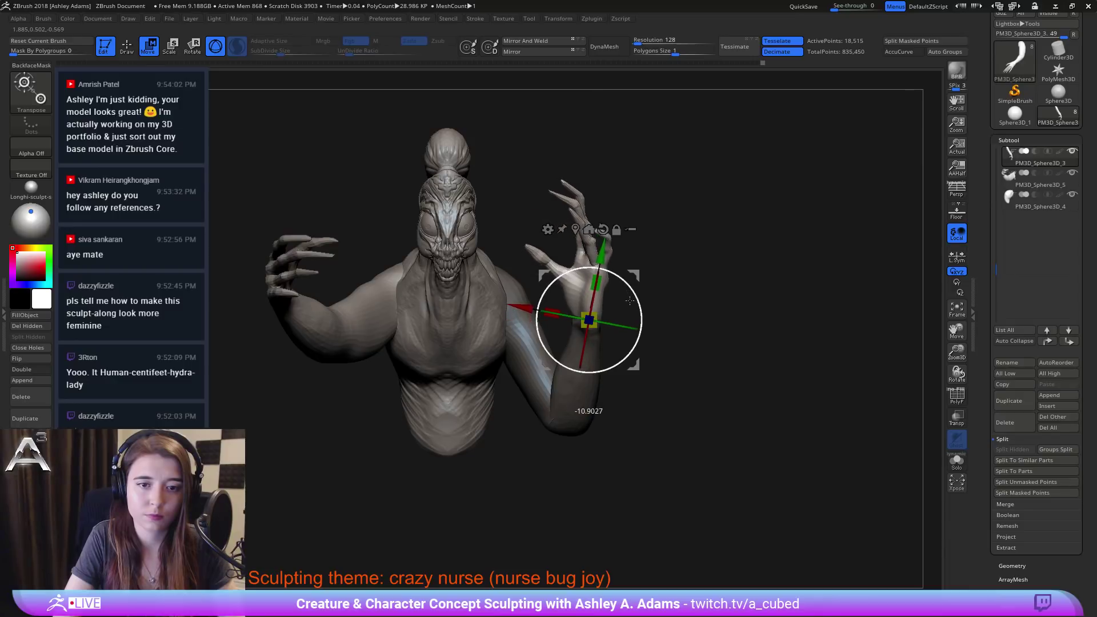
{"action": "right_click_drag", "start_coordinate": [742, 262], "coordinate": [709, 251]}
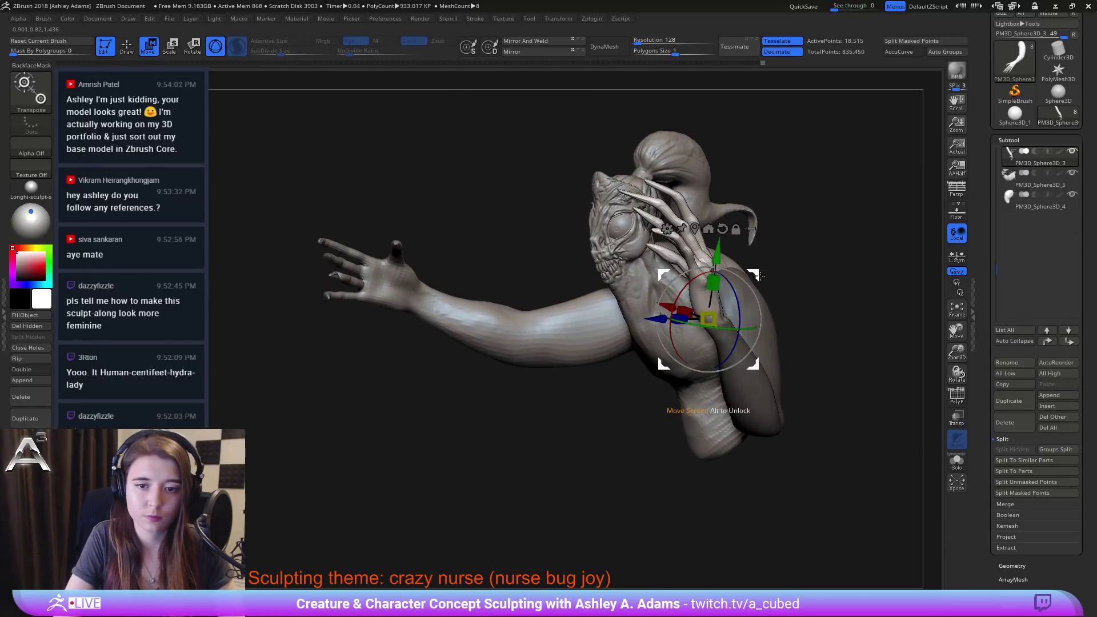
{"action": "left_click_drag", "start_coordinate": [758, 276], "coordinate": [764, 277]}
{"action": "mouse_move", "coordinate": [802, 266]}
{"action": "right_mouse_down", "text": "alt"}
{"action": "mouse_move", "coordinate": [689, 255]}
{"action": "mouse_move", "coordinate": [747, 241]}
{"action": "mouse_move", "coordinate": [703, 224]}
{"action": "mouse_move", "coordinate": [676, 232]}
{"action": "mouse_move", "coordinate": [722, 239]}
{"action": "right_mouse_up", "text": "alt"}
{"action": "left_click_drag", "start_coordinate": [722, 234], "coordinate": [743, 254], "text": "ctrl"}
{"action": "key", "text": "q"}
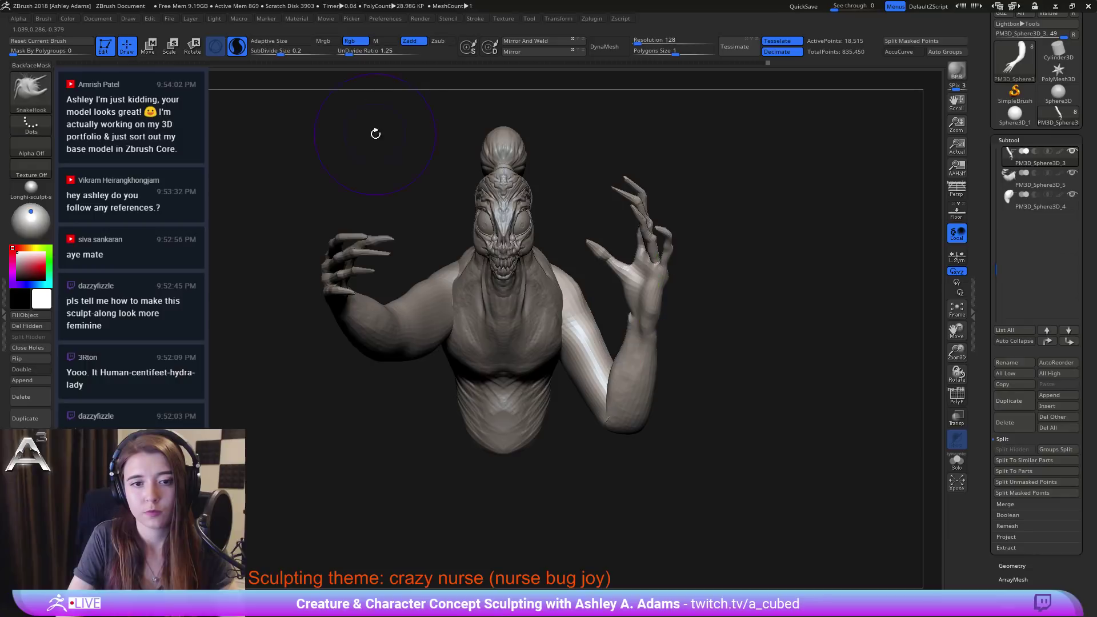
Step: Place the gizmo at the bent arm's shoulder and tilt the whole arm outward, fitting it against the torso
{"action": "mouse_move", "coordinate": [542, 302]}
{"action": "right_mouse_down"}
{"action": "mouse_move", "coordinate": [603, 268]}
{"action": "mouse_move", "coordinate": [535, 261]}
{"action": "right_mouse_up"}
{"action": "key", "text": "w"}
{"action": "left_click_drag", "start_coordinate": [692, 267], "coordinate": [792, 240], "text": "alt"}
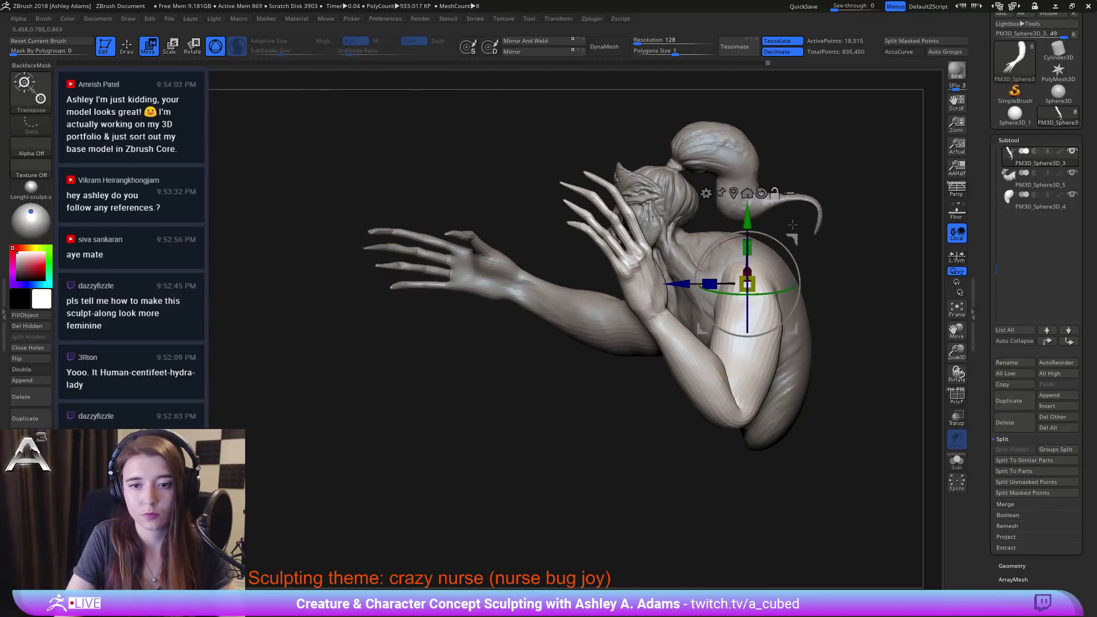
{"action": "right_click_drag", "start_coordinate": [794, 237], "coordinate": [801, 270]}
{"action": "left_click_drag", "start_coordinate": [795, 233], "coordinate": [711, 227], "text": "alt"}
{"action": "mouse_move", "coordinate": [720, 270]}
{"action": "left_mouse_down"}
{"action": "mouse_move", "coordinate": [721, 259]}
{"action": "mouse_move", "coordinate": [707, 266]}
{"action": "left_mouse_up"}
{"action": "left_click_drag", "start_coordinate": [712, 228], "coordinate": [716, 230]}
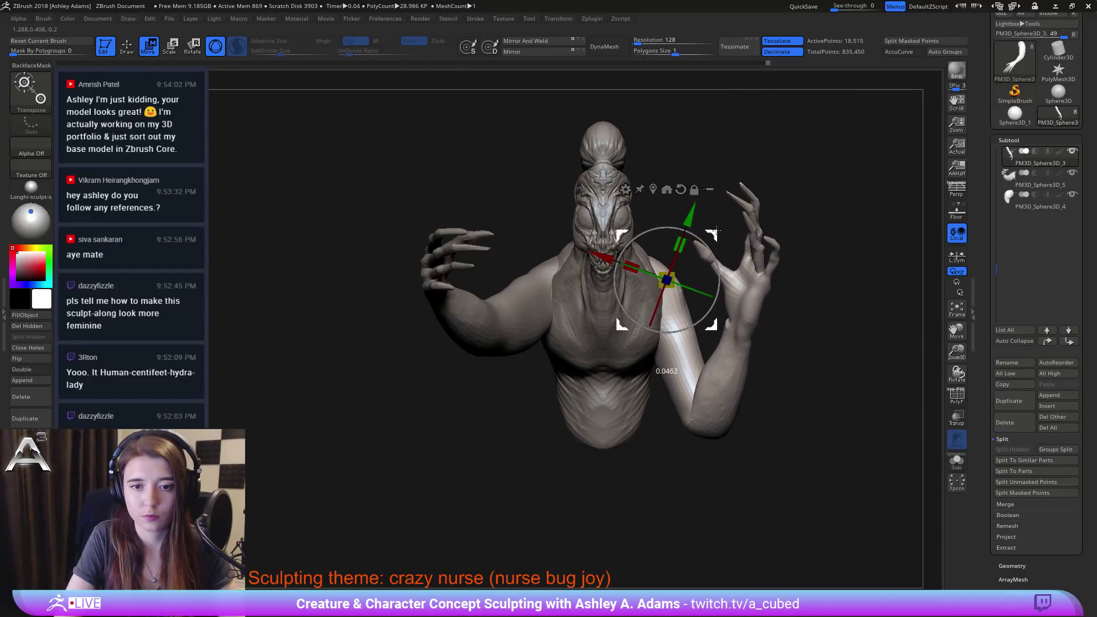
Step: Select the opposite arm and rotate it around its shoulder so it sits lower and swings outward
{"action": "left_click", "coordinate": [512, 303], "text": "alt"}
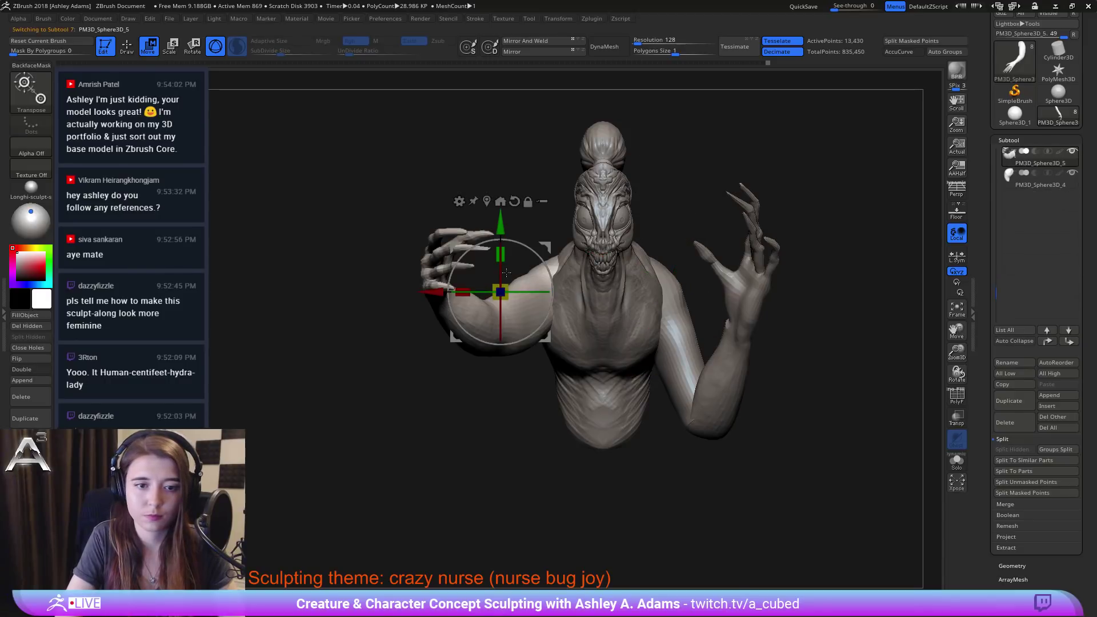
{"action": "left_click_drag", "start_coordinate": [550, 244], "coordinate": [607, 214], "text": "alt"}
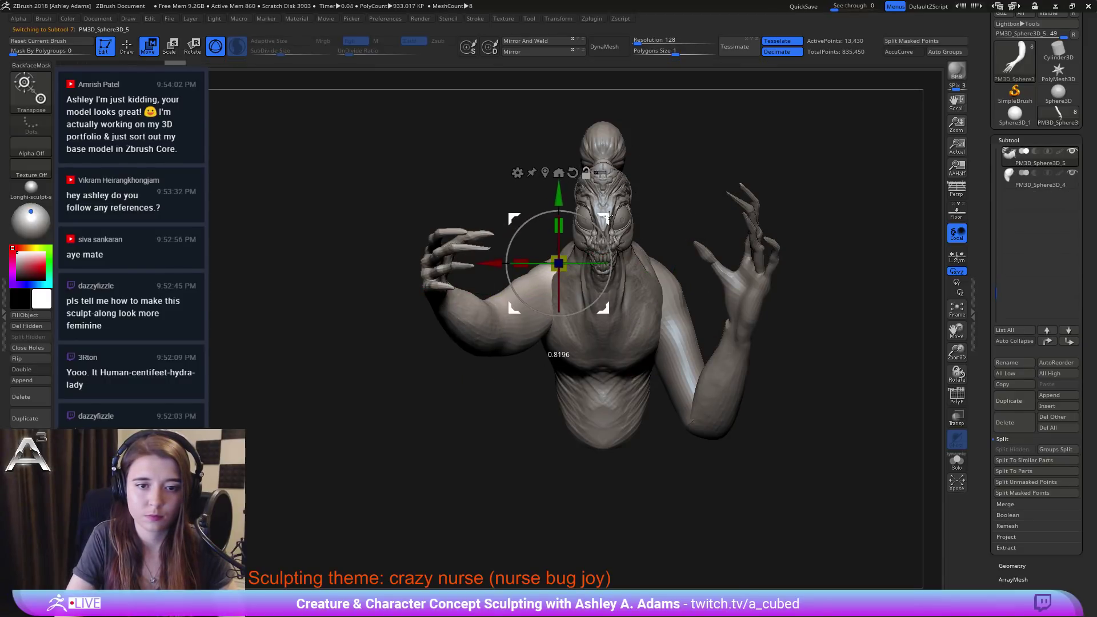
{"action": "left_click_drag", "start_coordinate": [668, 194], "coordinate": [576, 266]}
{"action": "left_click_drag", "start_coordinate": [719, 251], "coordinate": [558, 242]}
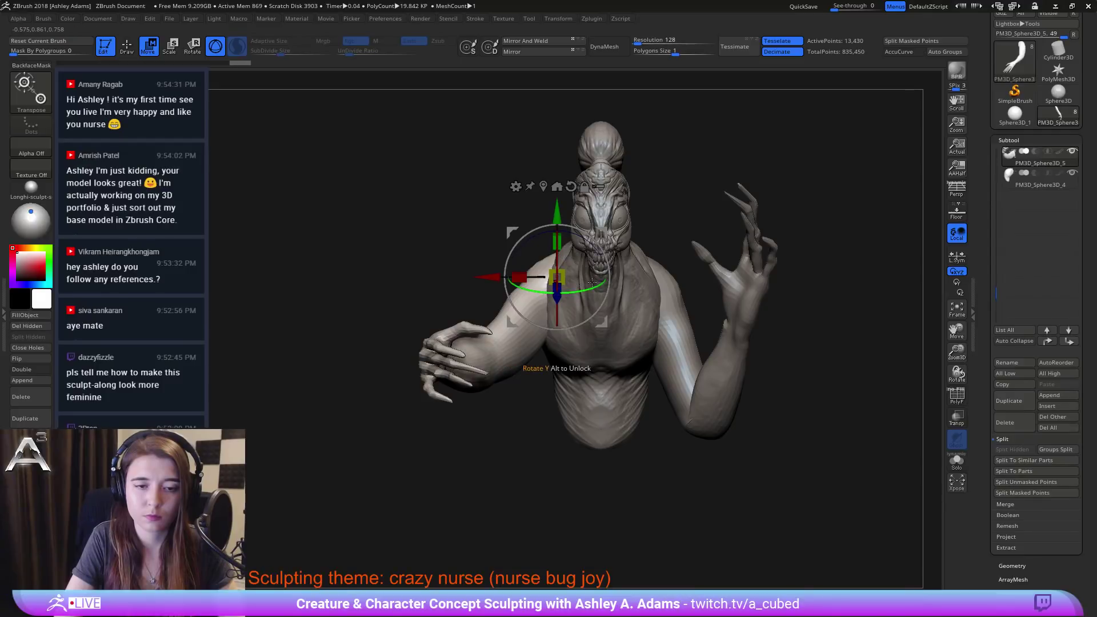
{"action": "left_click_drag", "start_coordinate": [591, 283], "coordinate": [495, 258]}
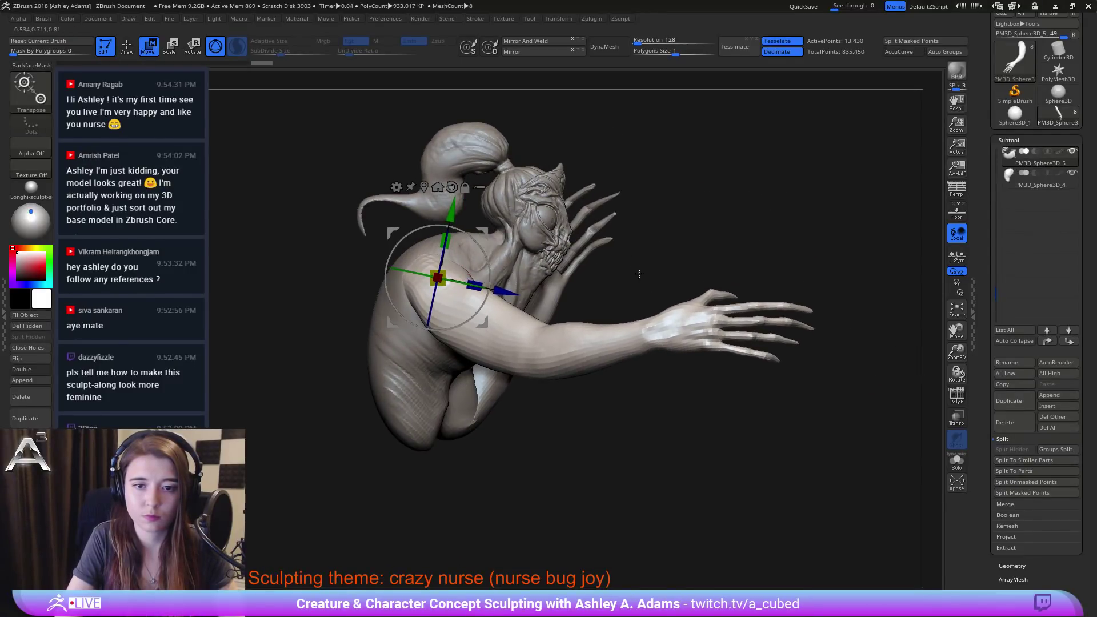
{"action": "left_click_drag", "start_coordinate": [639, 273], "coordinate": [544, 270]}
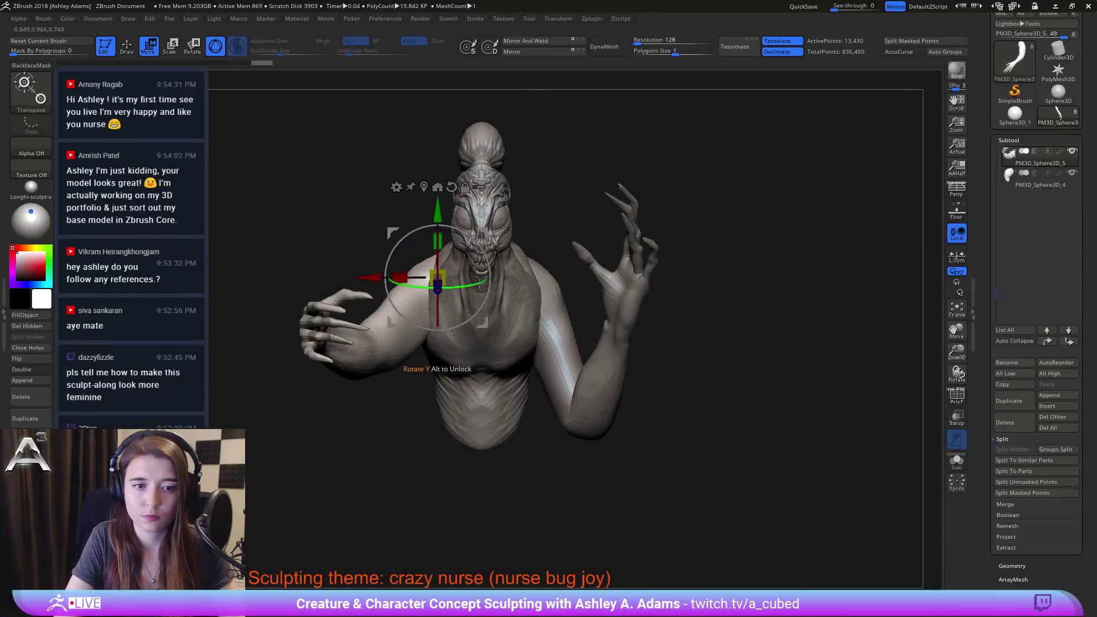
{"action": "left_click_drag", "start_coordinate": [480, 284], "coordinate": [465, 282]}
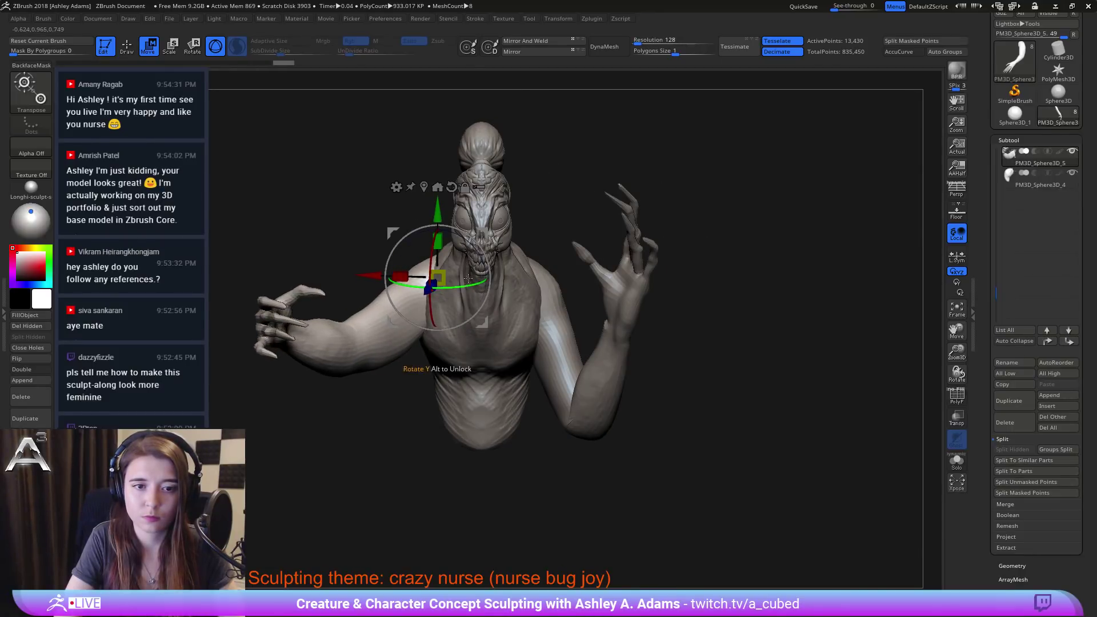
Step: Select the bent arm for SnakeHook sculpting and reduce the brush's draw size
{"action": "left_click", "coordinate": [559, 327], "text": "alt"}
{"action": "key", "text": "q"}
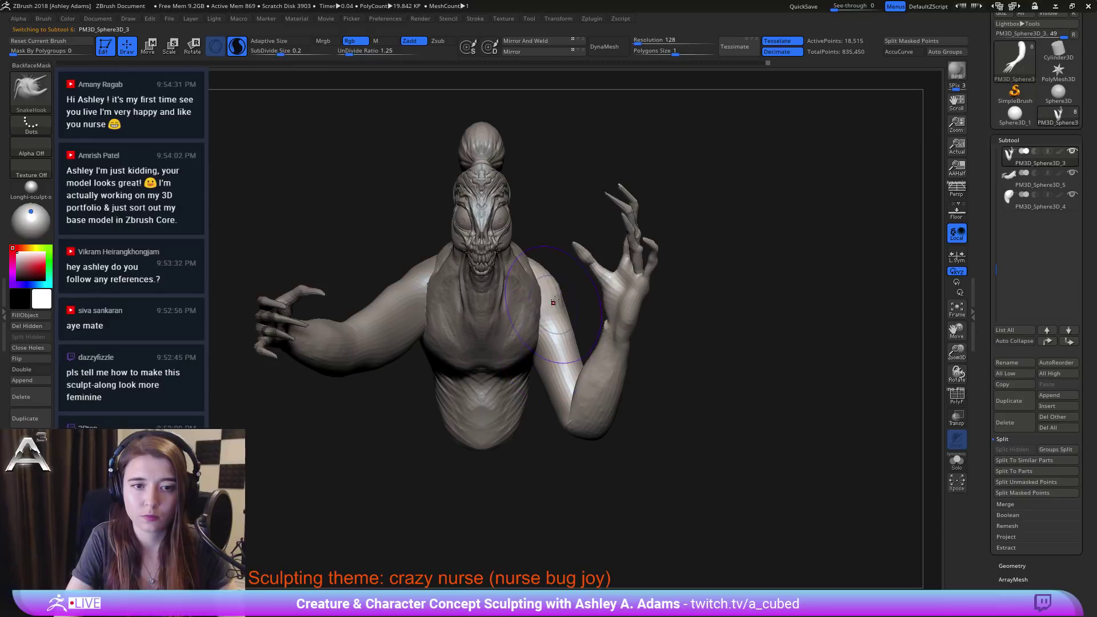
{"action": "mouse_move", "coordinate": [518, 242]}
{"action": "right_mouse_down"}
{"action": "mouse_move", "coordinate": [529, 240]}
{"action": "mouse_move", "coordinate": [503, 240]}
{"action": "right_mouse_up"}
{"action": "right_click_drag", "start_coordinate": [548, 263], "coordinate": [502, 314], "text": "ctrl"}
{"action": "key", "text": "space"}
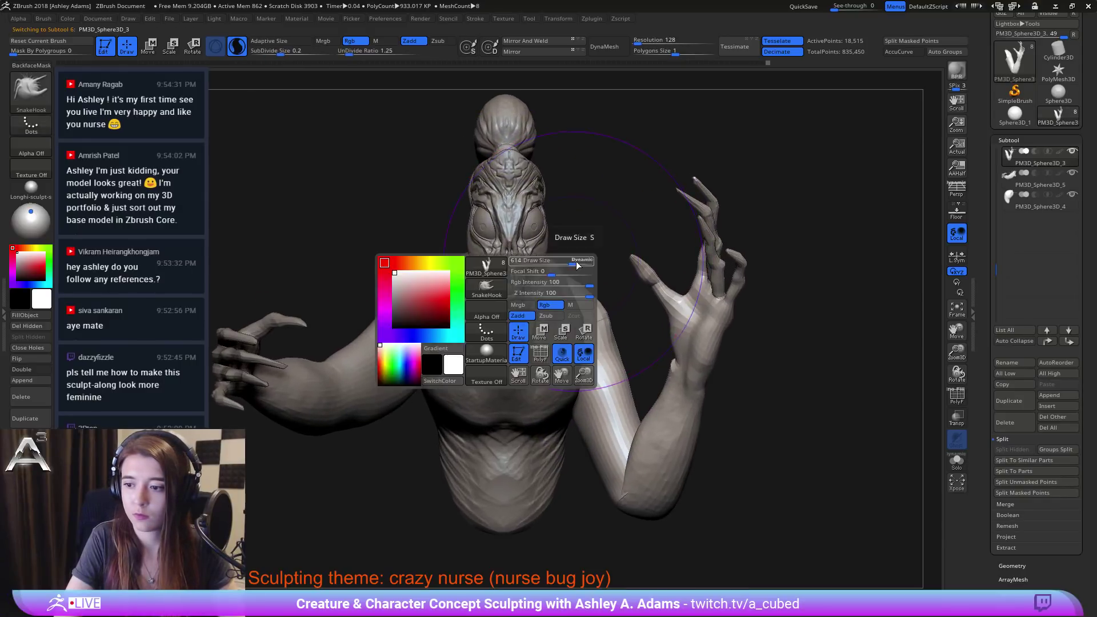
{"action": "left_click", "coordinate": [576, 262]}
{"action": "mouse_move", "coordinate": [511, 233]}
{"action": "right_mouse_down"}
{"action": "mouse_move", "coordinate": [542, 206]}
{"action": "mouse_move", "coordinate": [624, 242]}
{"action": "right_mouse_up"}
{"action": "key", "text": "space"}
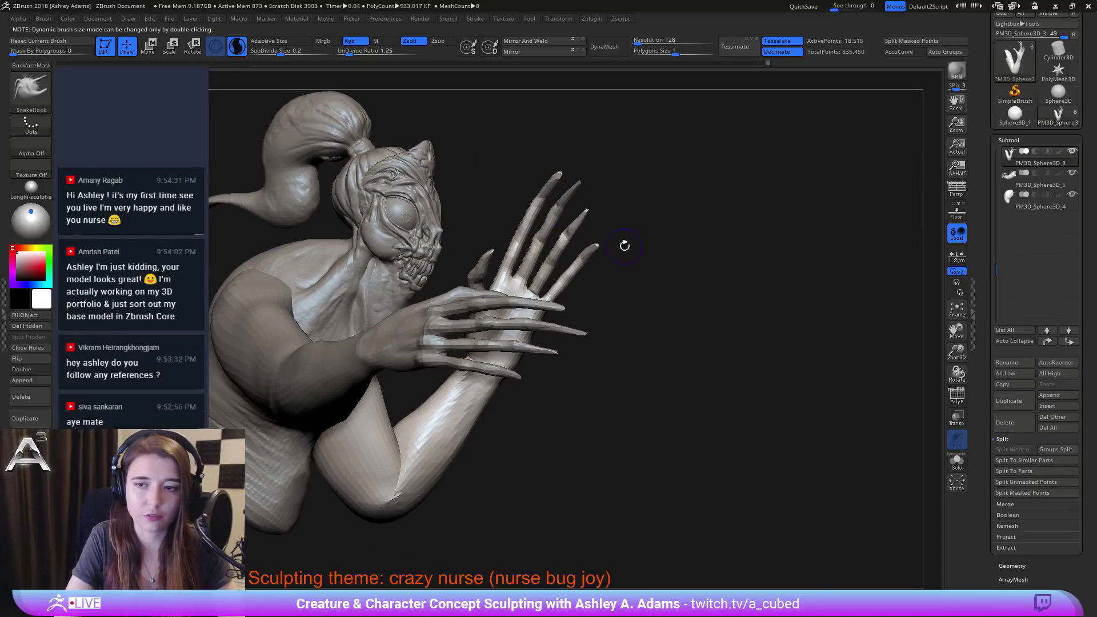
Step: Append a Cylinder3D subtool to the creature and ready it for transforming from a side view
{"action": "left_click", "coordinate": [1049, 395]}
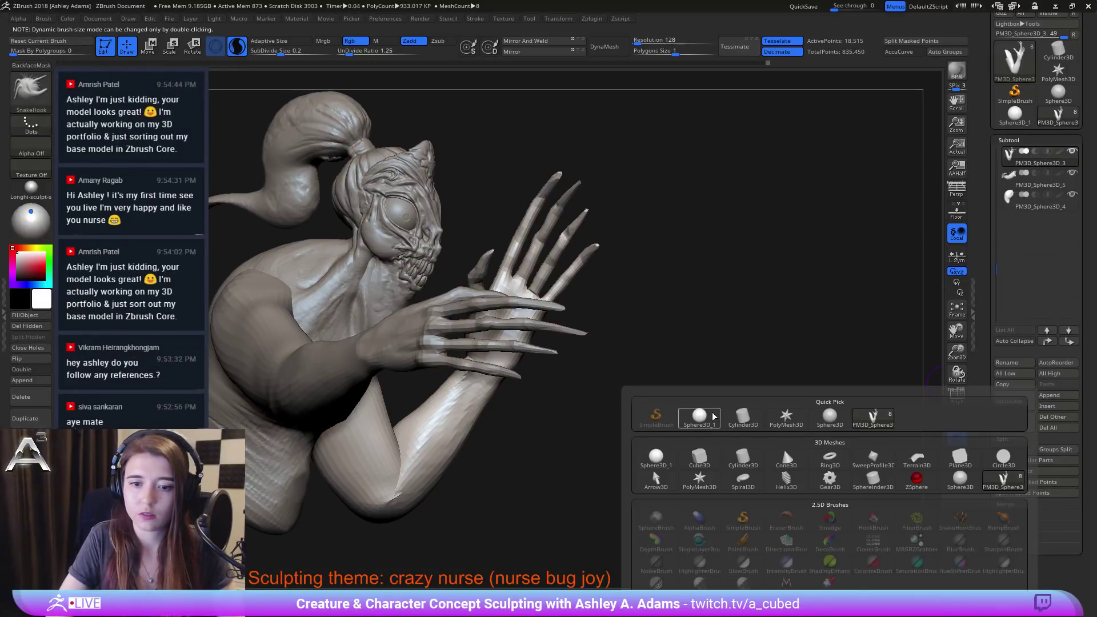
{"action": "left_click", "coordinate": [742, 419]}
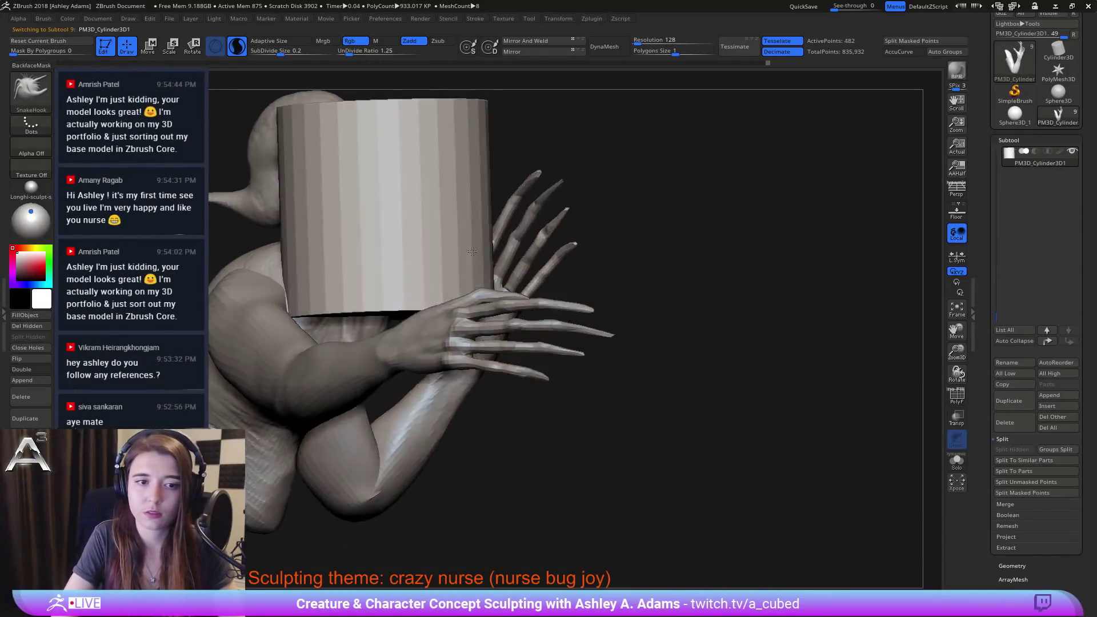
{"action": "key", "text": "w"}
{"action": "right_click_drag", "start_coordinate": [442, 243], "coordinate": [503, 203]}
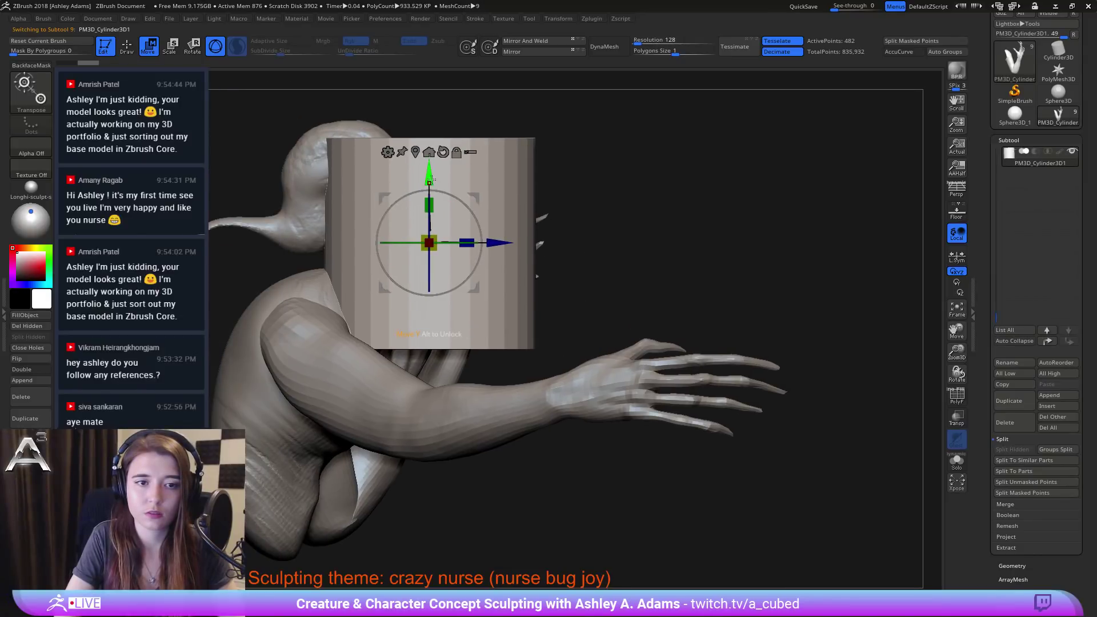
Step: Move the cylinder below the torso and scale it into a slim upright tube
{"action": "left_click_drag", "start_coordinate": [432, 180], "coordinate": [432, 503]}
{"action": "right_click_drag", "start_coordinate": [457, 474], "coordinate": [508, 195], "text": "alt"}
{"action": "left_click_drag", "start_coordinate": [479, 227], "coordinate": [474, 402]}
{"action": "right_click_drag", "start_coordinate": [477, 422], "coordinate": [485, 292], "text": "alt"}
{"action": "left_click_drag", "start_coordinate": [486, 326], "coordinate": [321, 314]}
{"action": "left_click_drag", "start_coordinate": [489, 292], "coordinate": [489, 142]}
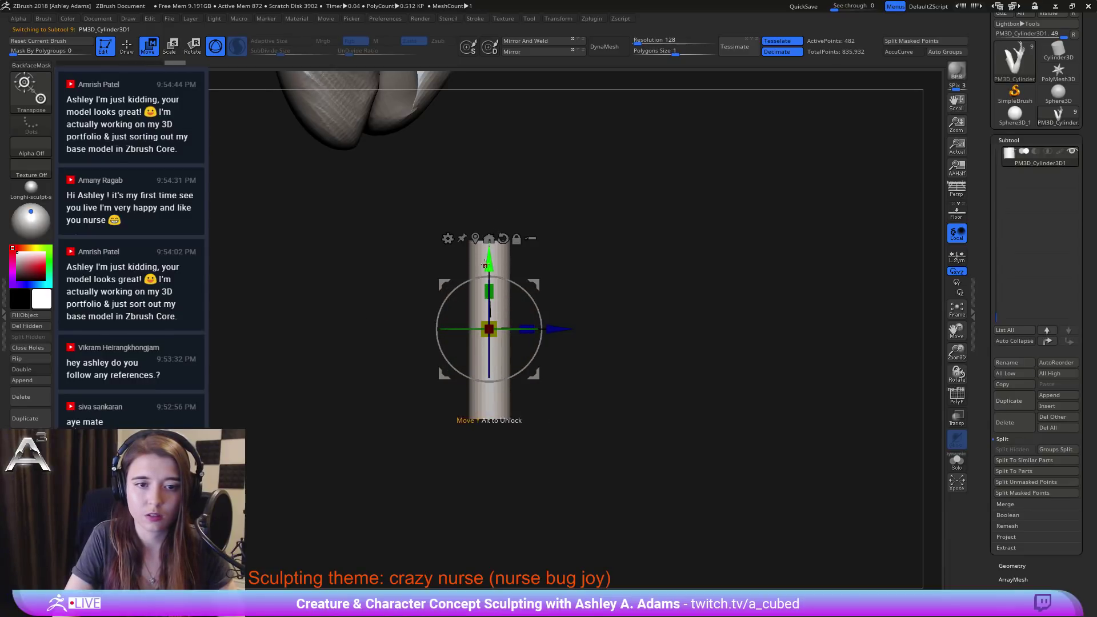
Step: Duplicate the tube upward within the same subtool and scale the copy into a long thin needle
{"action": "left_click_drag", "start_coordinate": [485, 264], "coordinate": [492, 161]}
{"action": "left_click_drag", "start_coordinate": [496, 214], "coordinate": [492, 177]}
{"action": "left_click_drag", "start_coordinate": [488, 247], "coordinate": [472, 240]}
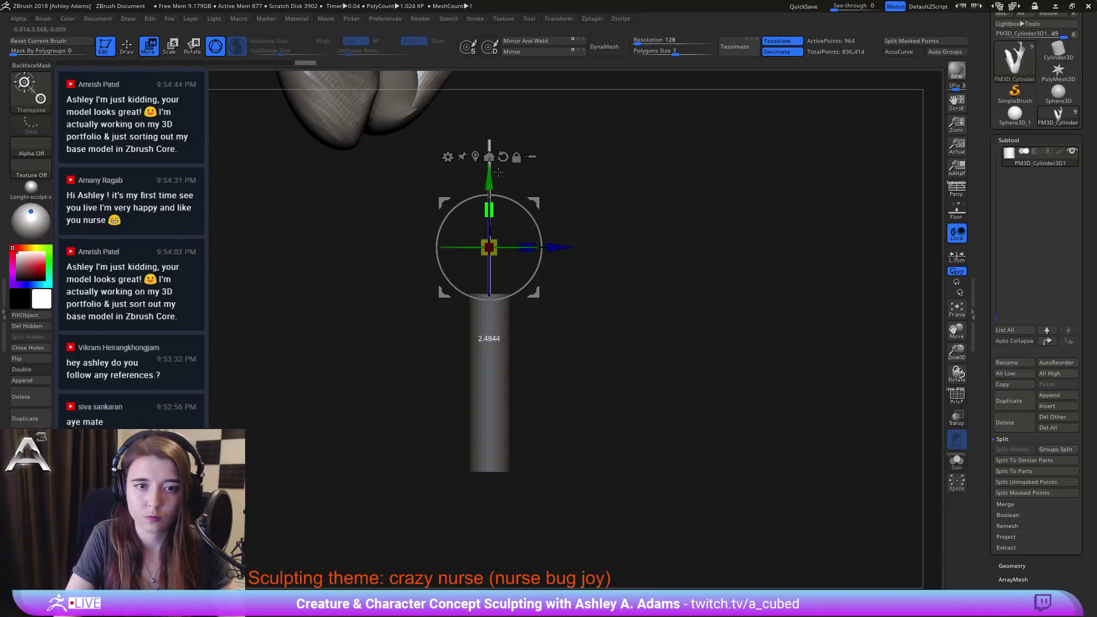
{"action": "right_click_drag", "start_coordinate": [498, 172], "coordinate": [543, 176]}
{"action": "right_click_drag", "start_coordinate": [503, 180], "coordinate": [501, 230], "text": "alt"}
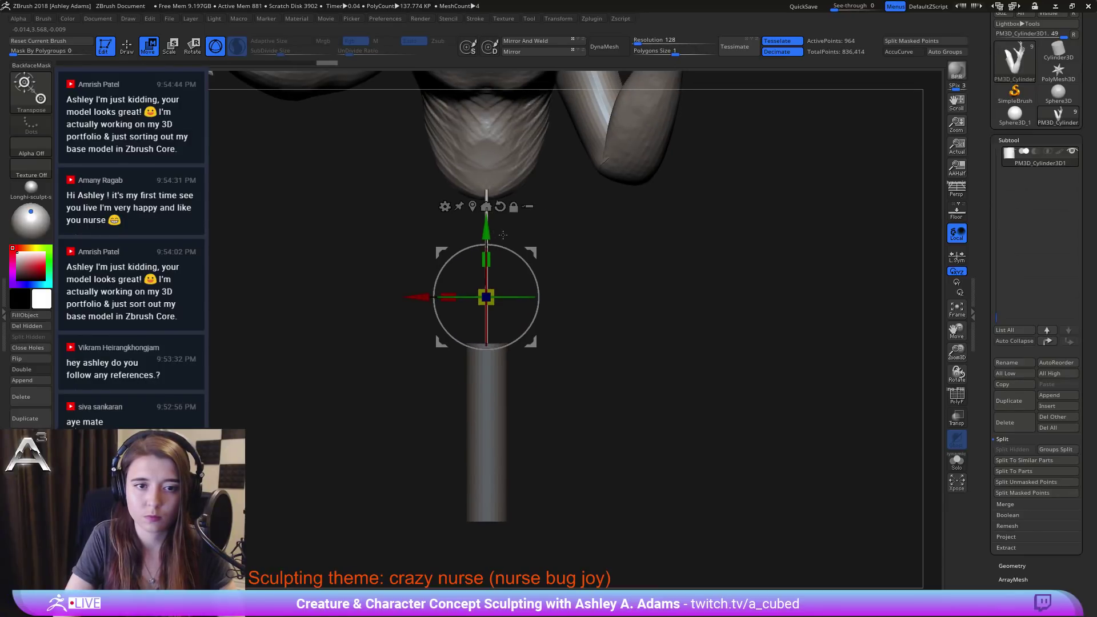
Step: Smooth the upper end of the thin needle and clear the mask from the tube
{"action": "key", "text": "q"}
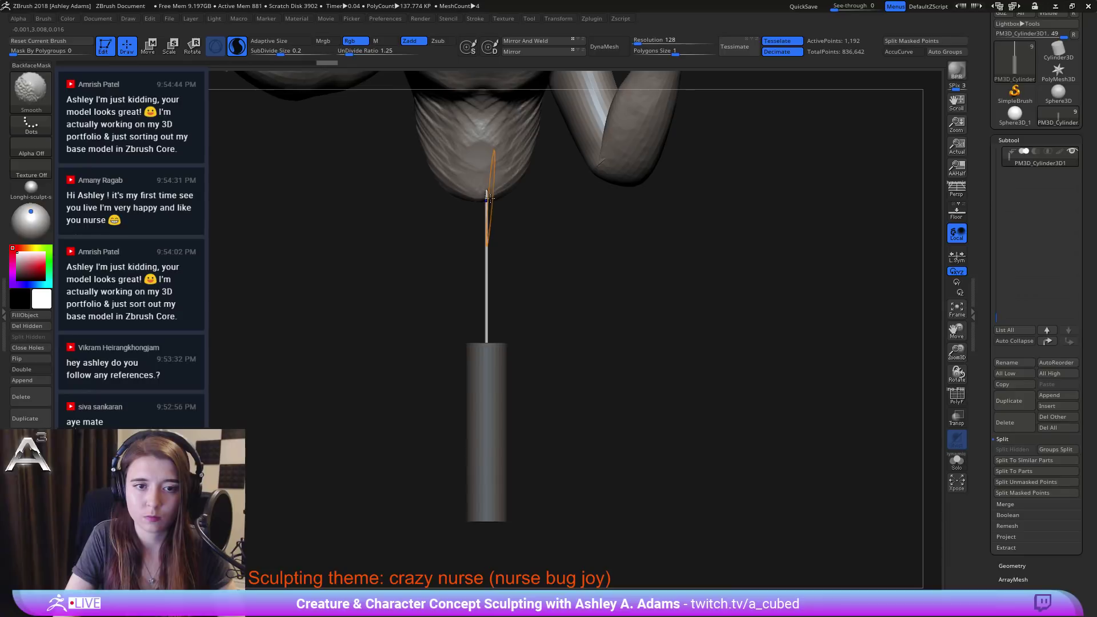
{"action": "mouse_move", "coordinate": [480, 232]}
{"action": "right_mouse_down"}
{"action": "mouse_move", "coordinate": [543, 265]}
{"action": "mouse_move", "coordinate": [532, 296]}
{"action": "right_mouse_up"}
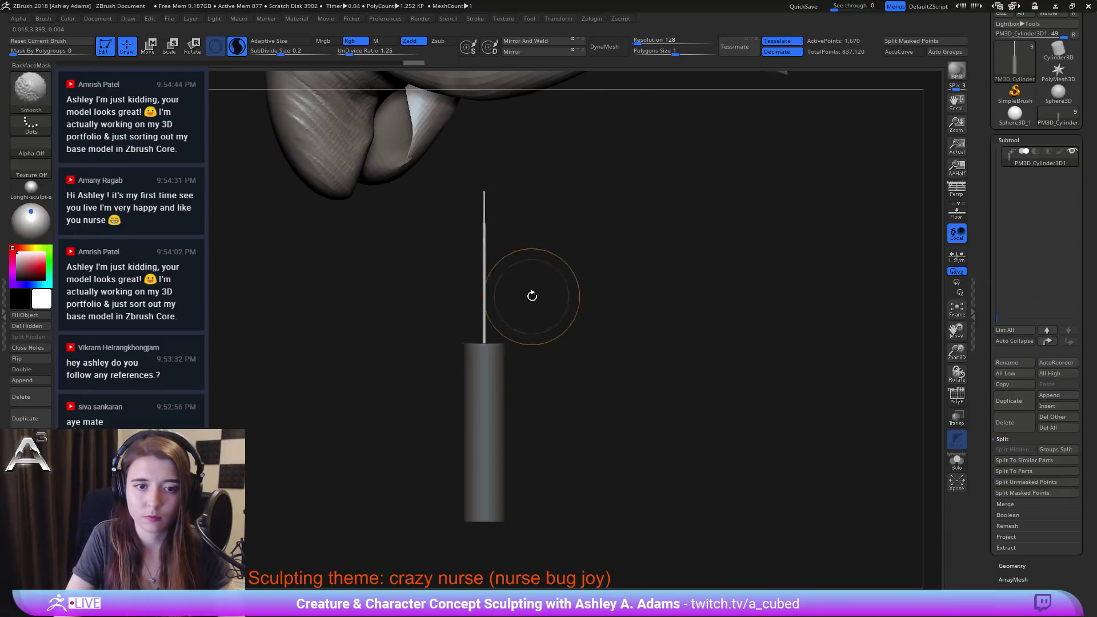
{"action": "mouse_move", "coordinate": [523, 345]}
{"action": "right_mouse_down"}
{"action": "mouse_move", "coordinate": [564, 356]}
{"action": "mouse_move", "coordinate": [566, 320]}
{"action": "right_mouse_up"}
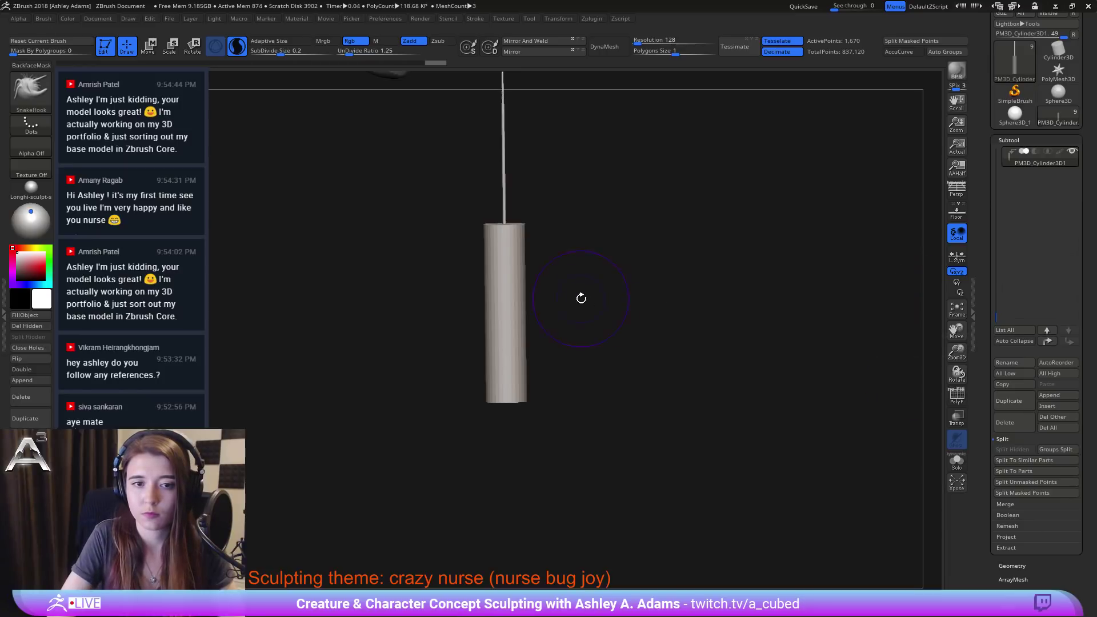
{"action": "left_click_drag", "start_coordinate": [641, 248], "coordinate": [641, 251], "text": "alt"}
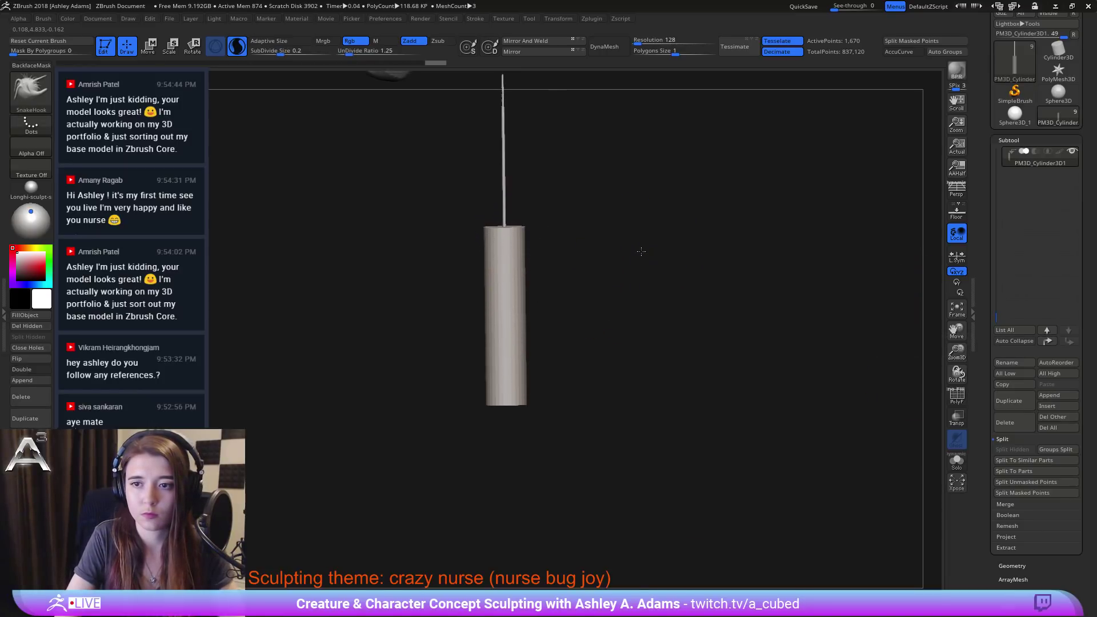
{"action": "right_click_drag", "start_coordinate": [641, 251], "coordinate": [487, 258]}
Step: Undo the mask clearing and the latest smoothing on the needle, stepping through the edit history
{"action": "key", "text": "ctrl+z"}
{"action": "key", "text": "ctrl+z"}
{"action": "key", "text": "ctrl+z"}
{"action": "key", "text": "ctrl+z"}
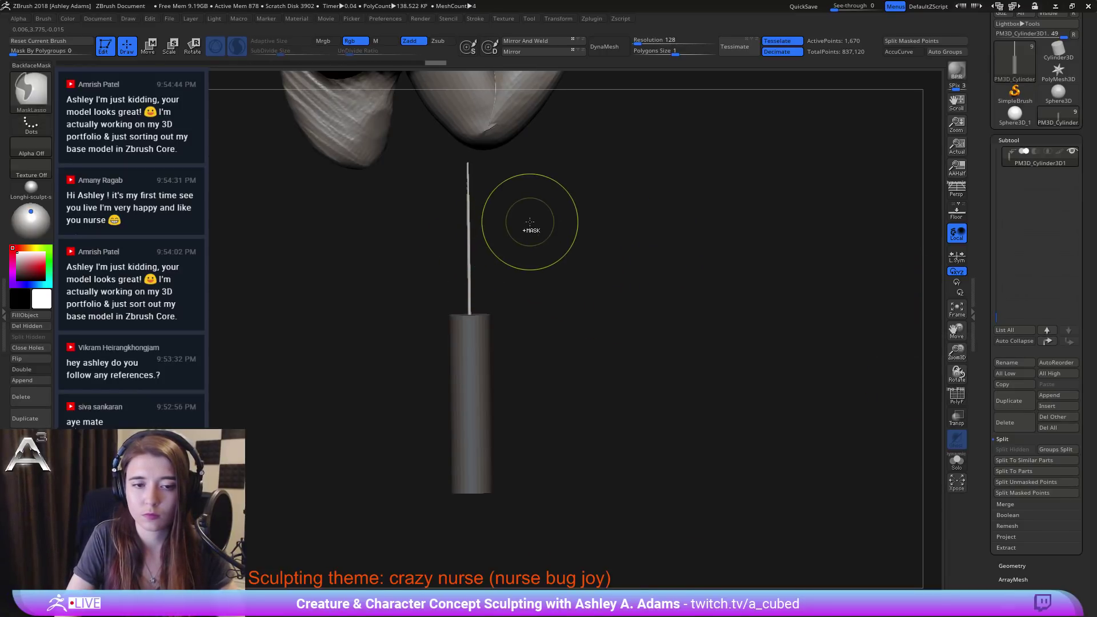
{"action": "key", "text": "ctrl+shift+z"}
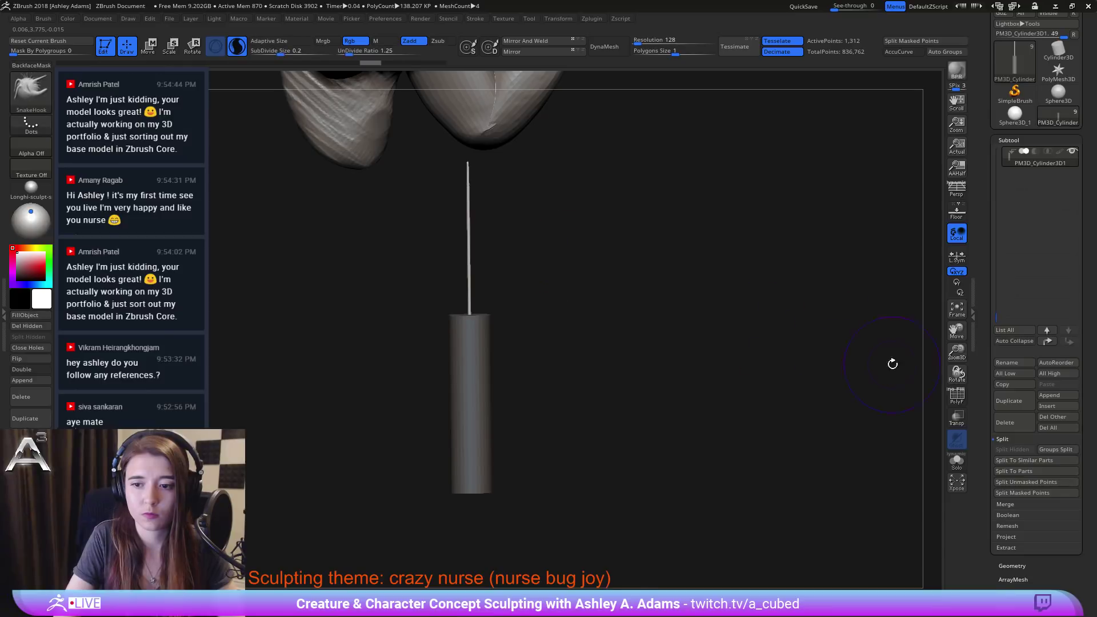
Step: Split the masked tube from the thin needle into its own subtool and make the tube active
{"action": "left_click", "coordinate": [1016, 492]}
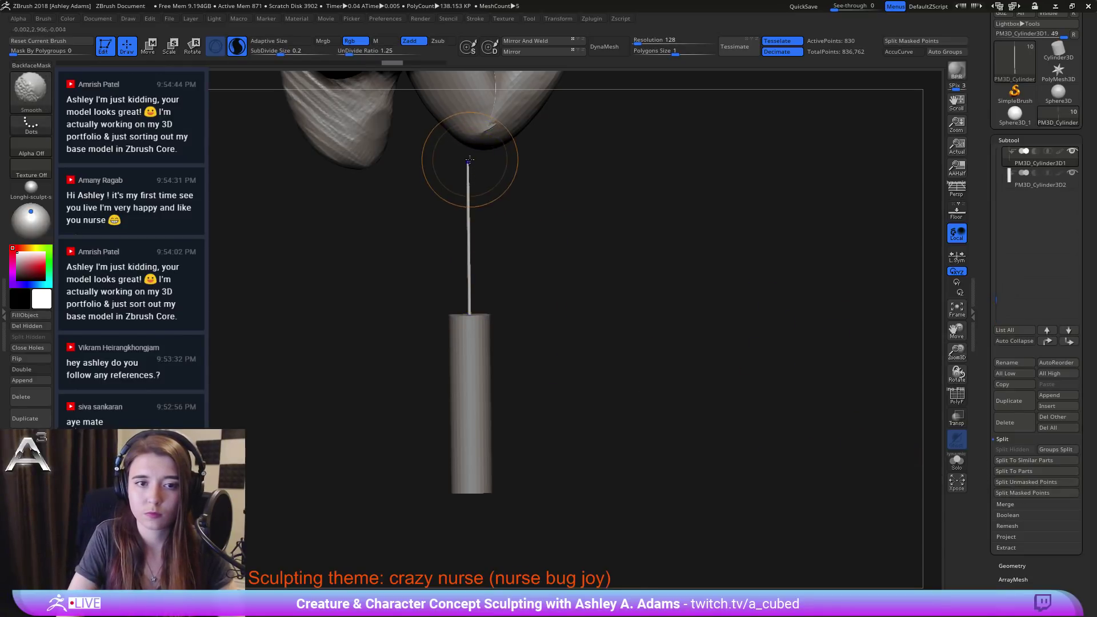
{"action": "left_click", "coordinate": [472, 314], "text": "alt"}
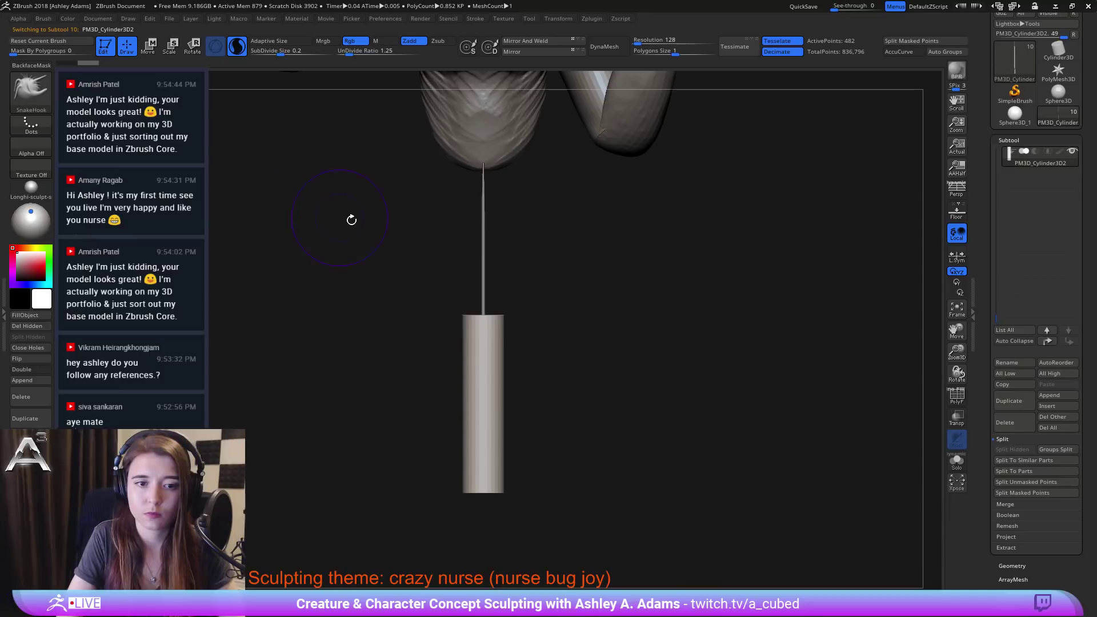
Step: Isolate the tube's upper rim with an inverted mask and try to scale the rim from its own center
{"action": "key", "text": "ctrl"}
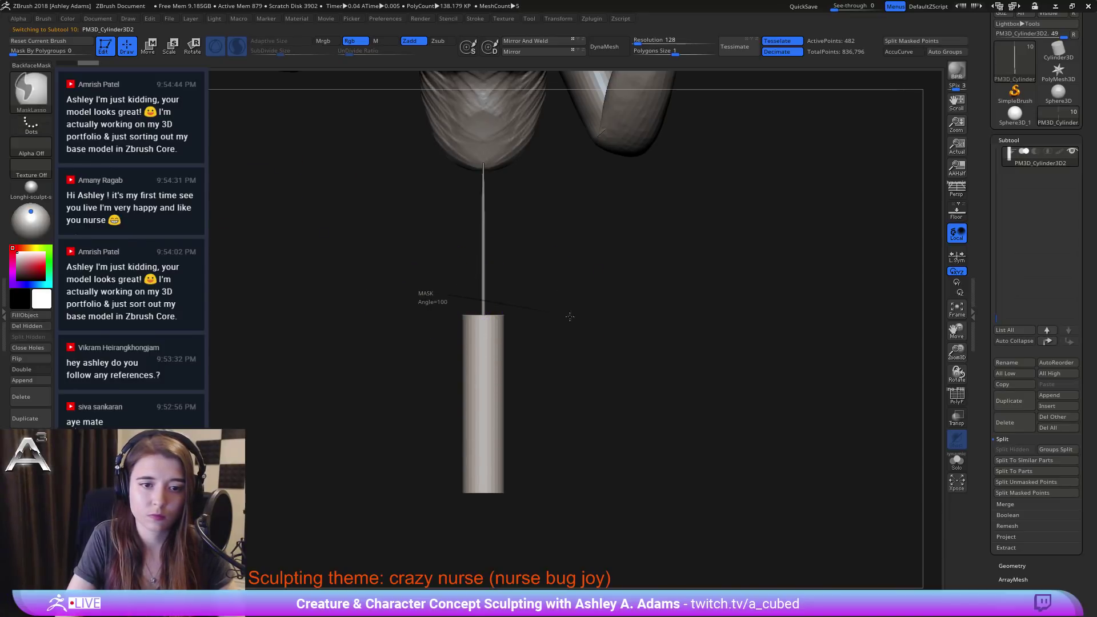
{"action": "key", "text": "w"}
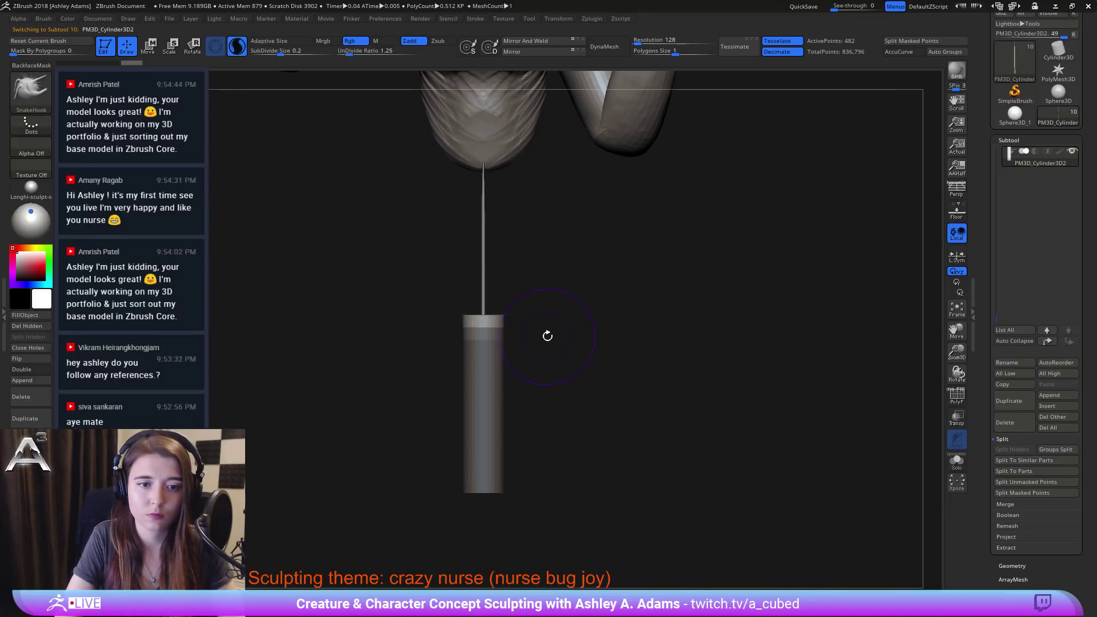
{"action": "left_click_drag", "start_coordinate": [486, 204], "coordinate": [486, 254], "text": "alt"}
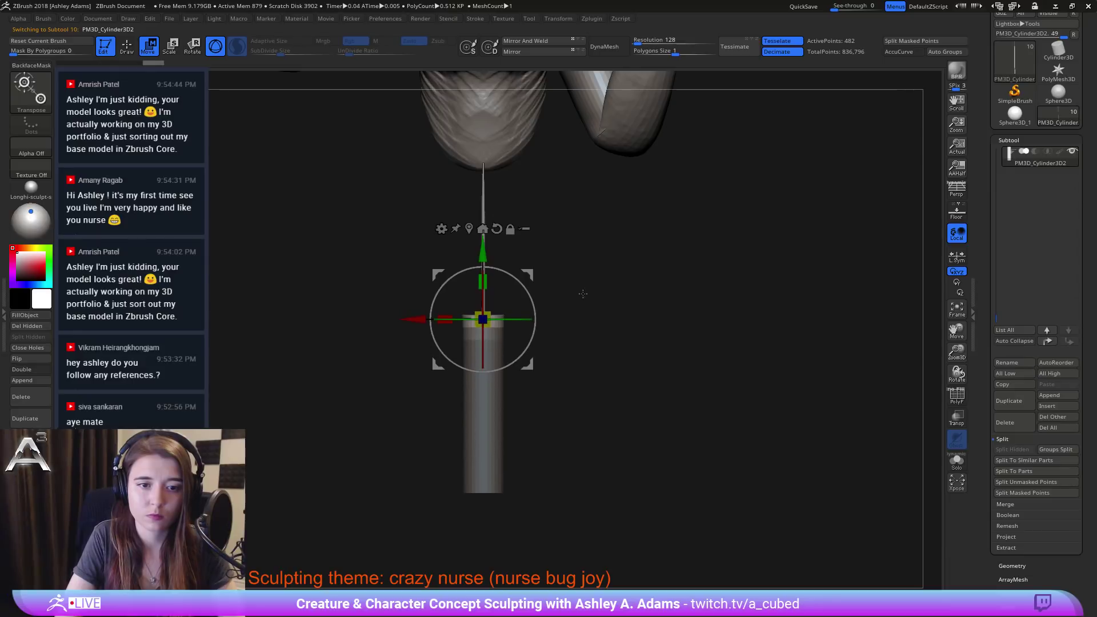
{"action": "left_click", "coordinate": [583, 296], "text": "ctrl"}
{"action": "left_click_drag", "start_coordinate": [492, 312], "coordinate": [452, 304]}
{"action": "mouse_move", "coordinate": [482, 256]}
{"action": "left_mouse_down"}
{"action": "mouse_move", "coordinate": [563, 213]}
{"action": "mouse_move", "coordinate": [551, 299]}
{"action": "left_mouse_up"}
{"action": "key", "text": "q"}
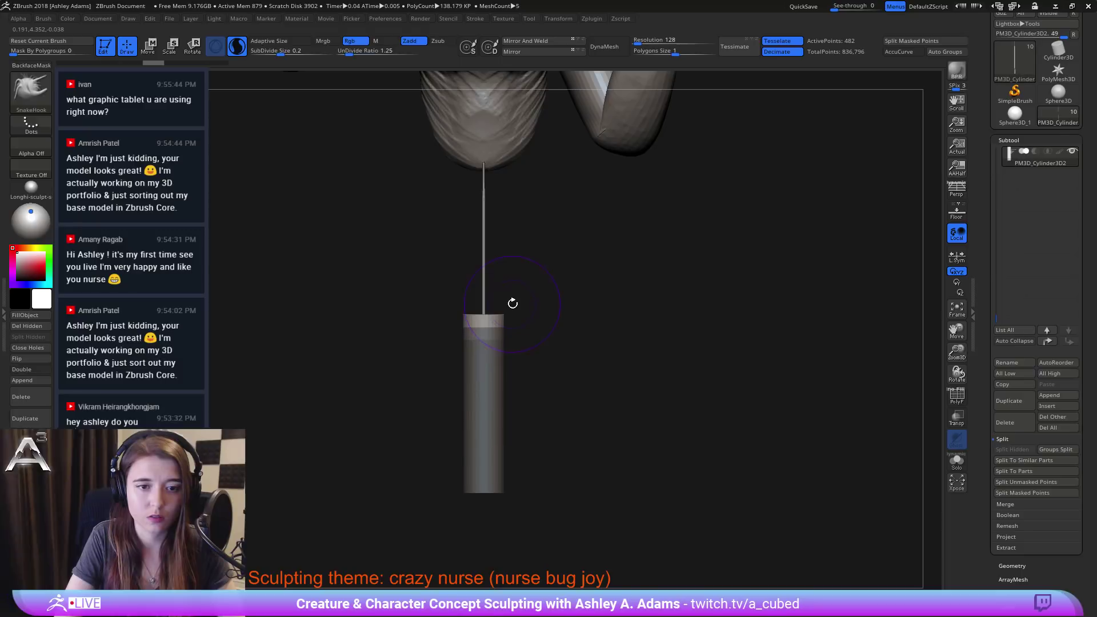
Step: Mask only the tube's upper rim and scale the rest of the body narrower and shorter, leaving a flared top
{"action": "key", "text": "w"}
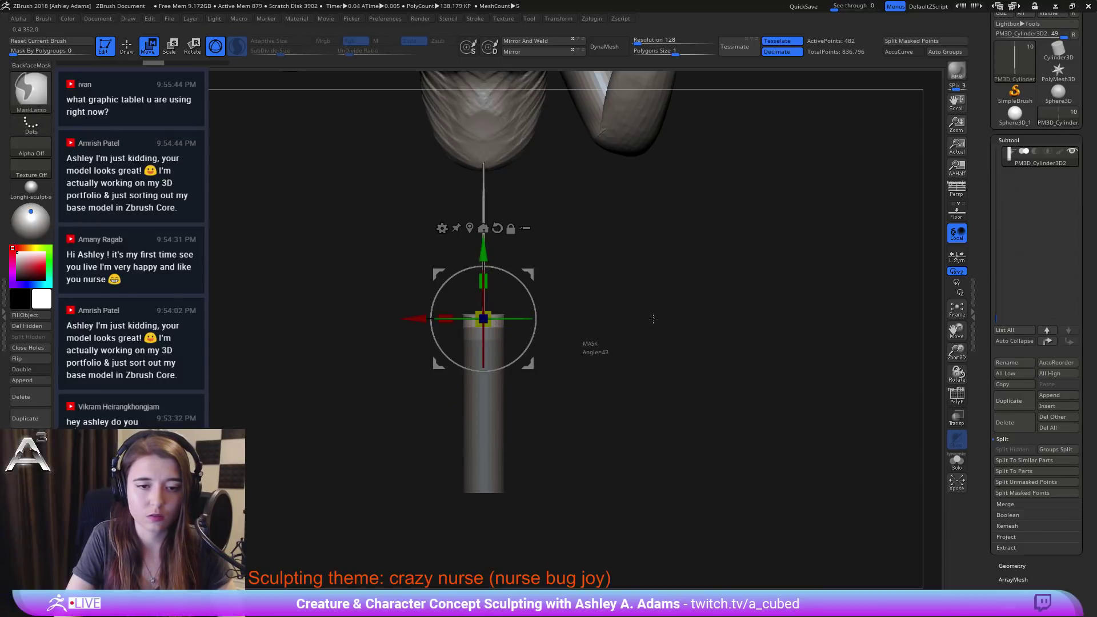
{"action": "left_click_drag", "start_coordinate": [653, 319], "coordinate": [635, 335], "text": "ctrl"}
{"action": "mouse_move", "coordinate": [564, 276]}
{"action": "left_mouse_down", "text": "ctrl"}
{"action": "mouse_move", "coordinate": [445, 306]}
{"action": "mouse_move", "coordinate": [553, 336]}
{"action": "left_mouse_up", "text": "ctrl"}
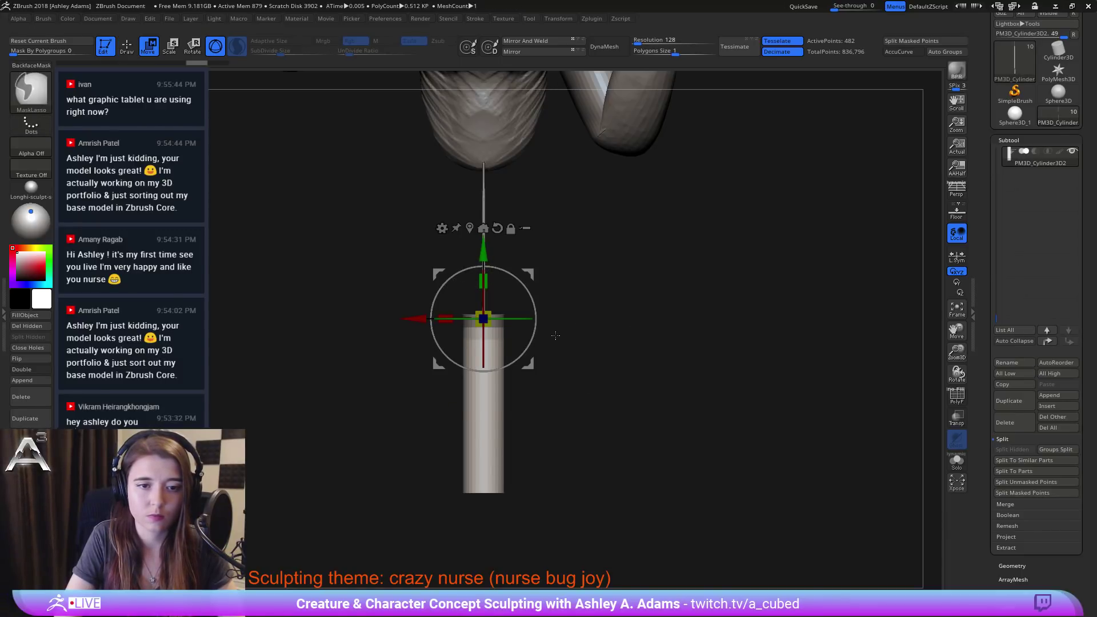
{"action": "left_click_drag", "start_coordinate": [483, 318], "coordinate": [457, 302]}
{"action": "left_click_drag", "start_coordinate": [483, 254], "coordinate": [486, 245]}
{"action": "left_click_drag", "start_coordinate": [539, 243], "coordinate": [593, 226]}
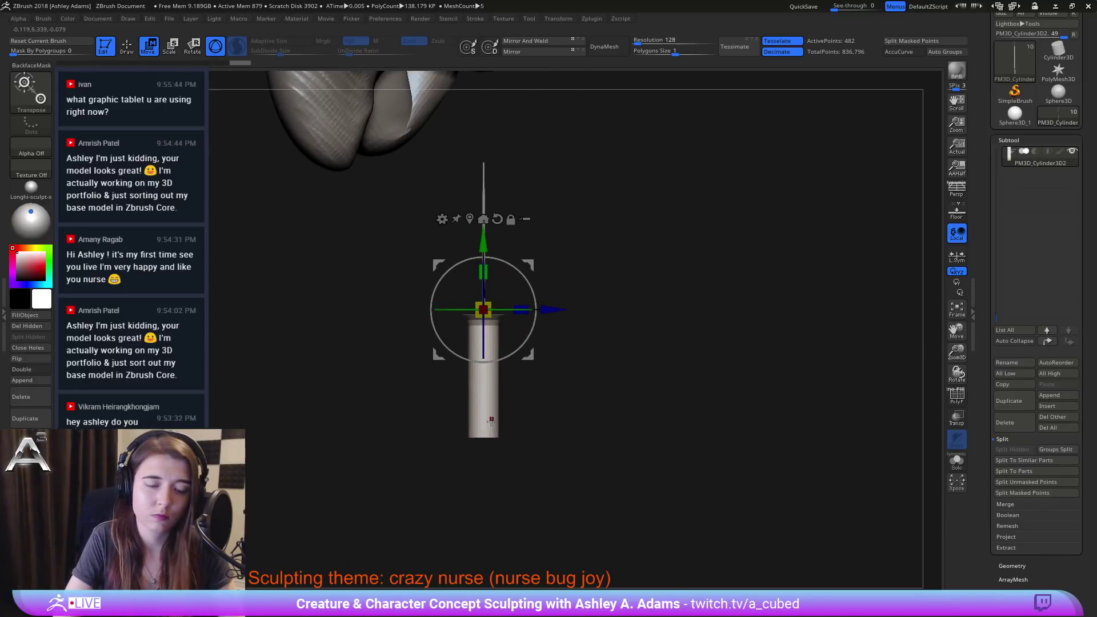
Step: Mask everything except the tube's lower end and scale that end into a wider, flattened flared base
{"action": "mouse_move", "coordinate": [441, 462]}
{"action": "left_mouse_down", "text": "ctrl"}
{"action": "mouse_move", "coordinate": [574, 425]}
{"action": "mouse_move", "coordinate": [457, 397]}
{"action": "left_mouse_up", "text": "ctrl"}
{"action": "left_click_drag", "start_coordinate": [666, 337], "coordinate": [686, 347], "text": "ctrl"}
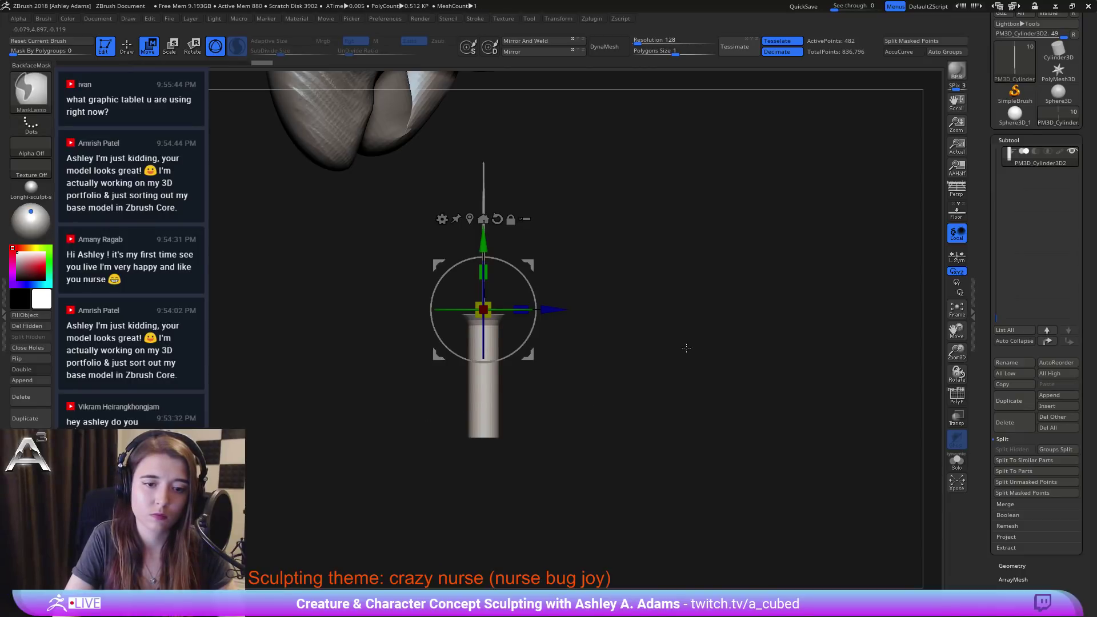
{"action": "mouse_move", "coordinate": [504, 428]}
{"action": "left_mouse_down", "text": "ctrl"}
{"action": "mouse_move", "coordinate": [401, 433]}
{"action": "mouse_move", "coordinate": [583, 448]}
{"action": "left_mouse_up", "text": "ctrl"}
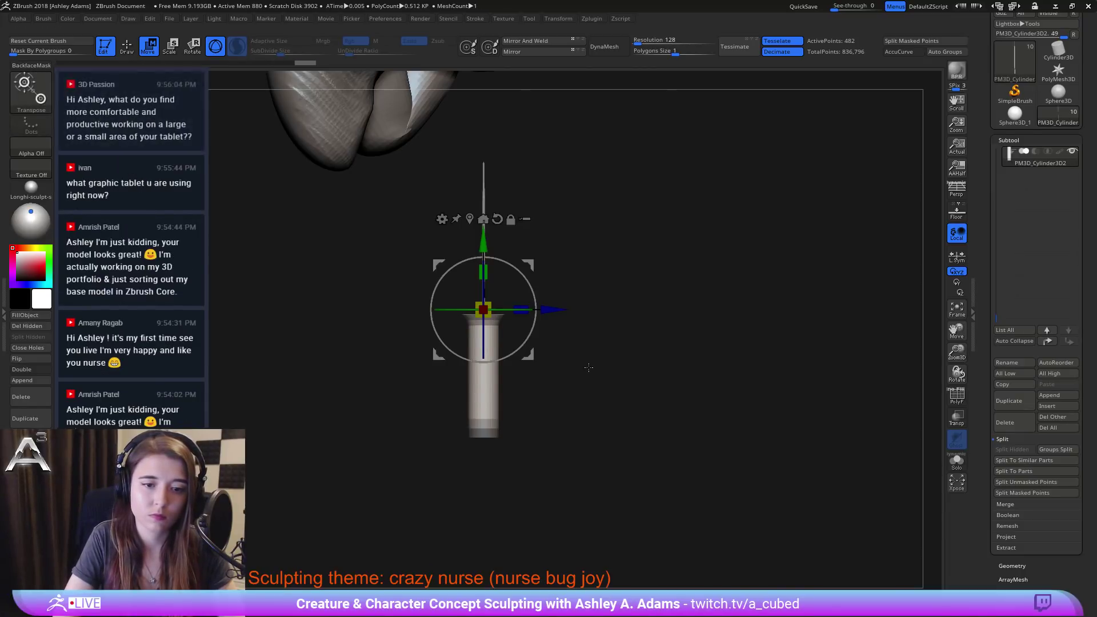
{"action": "left_click_drag", "start_coordinate": [589, 367], "coordinate": [553, 364], "text": "shift"}
{"action": "left_click_drag", "start_coordinate": [483, 243], "coordinate": [483, 356], "text": "alt"}
{"action": "left_click", "coordinate": [603, 401], "text": "ctrl"}
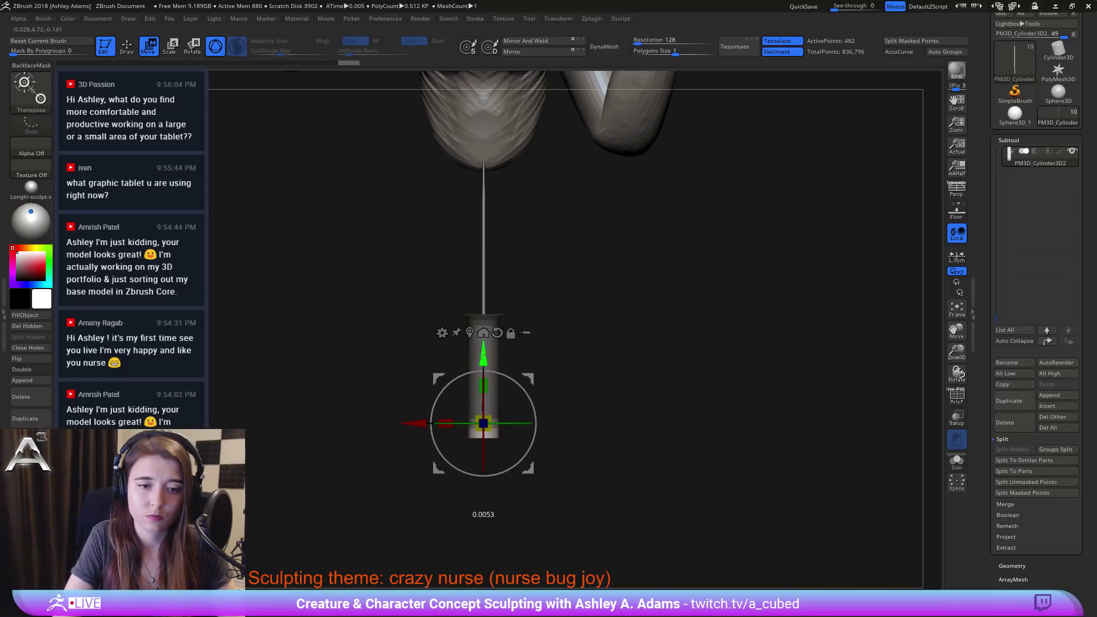
{"action": "left_click_drag", "start_coordinate": [482, 355], "coordinate": [482, 358]}
{"action": "left_click_drag", "start_coordinate": [499, 418], "coordinate": [502, 420]}
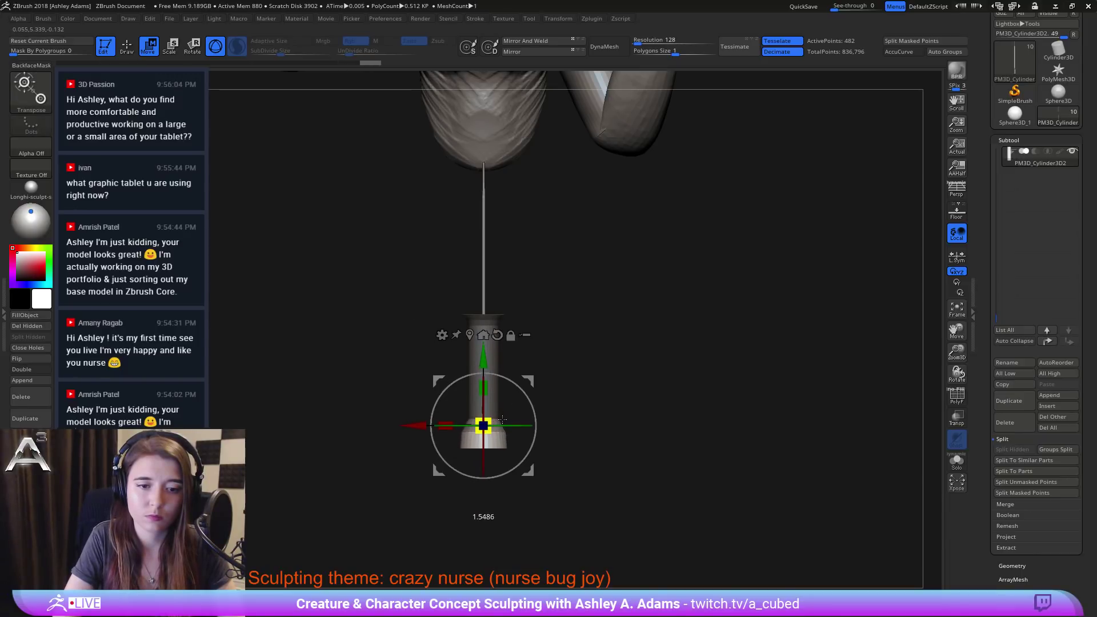
{"action": "right_click_drag", "start_coordinate": [526, 375], "coordinate": [550, 355]}
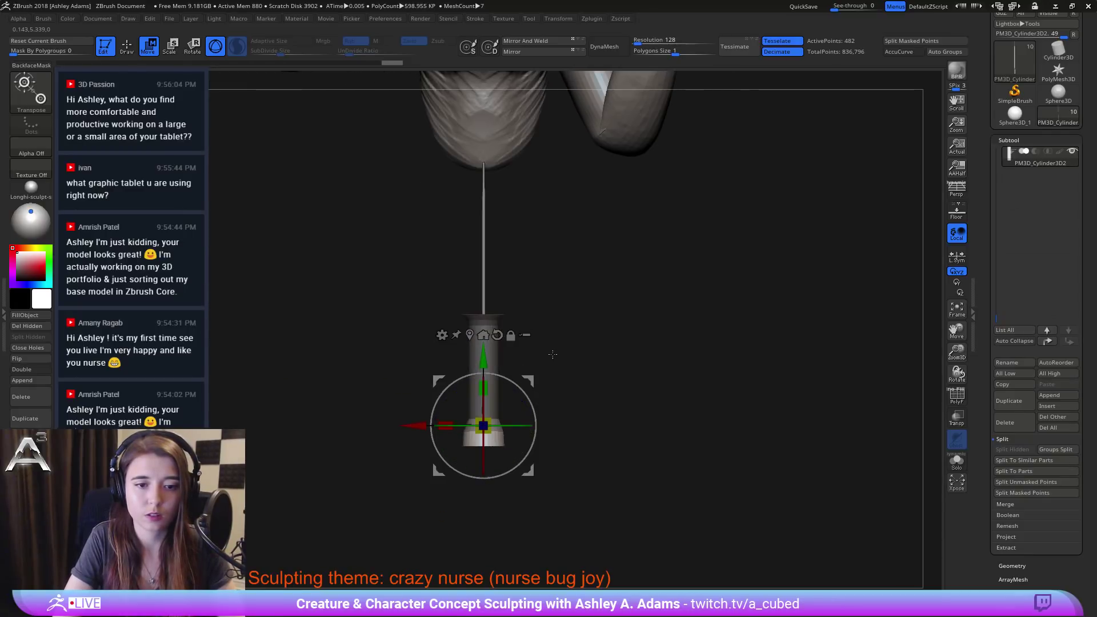
{"action": "left_click_drag", "start_coordinate": [484, 386], "coordinate": [485, 354]}
{"action": "key", "text": "q"}
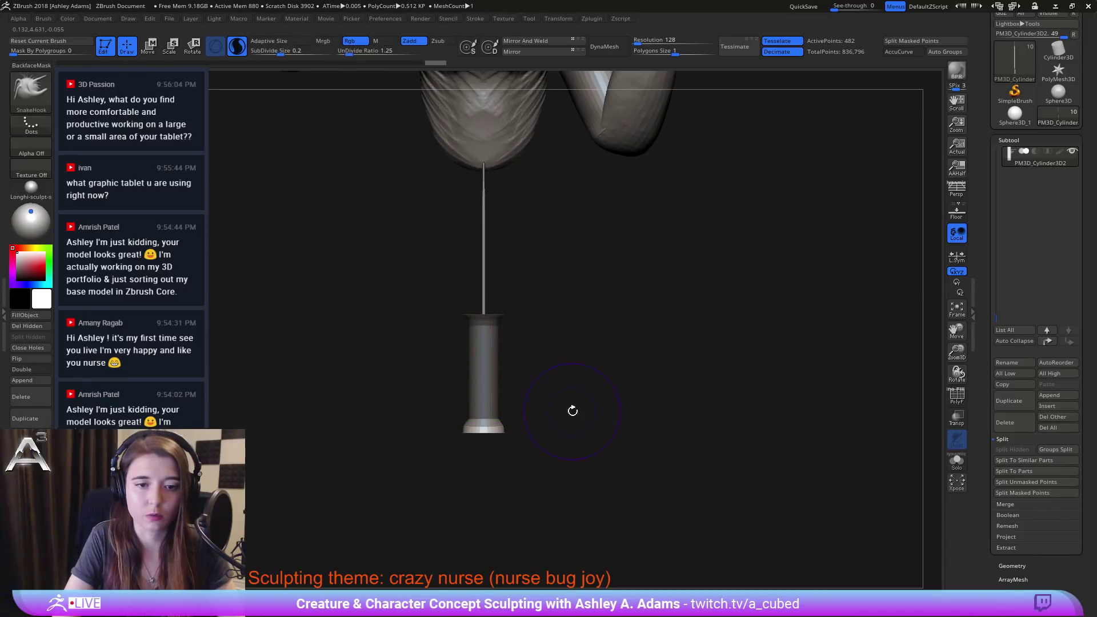
Step: Mask the tube's upper part, pull the lower section down to lengthen the body, and clear the mask
{"action": "left_click_drag", "start_coordinate": [570, 409], "coordinate": [546, 387], "text": "ctrl"}
{"action": "left_click_drag", "start_coordinate": [417, 466], "coordinate": [346, 380], "text": "ctrl"}
{"action": "left_click", "coordinate": [598, 401], "text": "ctrl"}
{"action": "key", "text": "w"}
{"action": "left_click_drag", "start_coordinate": [483, 356], "coordinate": [483, 405]}
{"action": "key", "text": "q"}
{"action": "right_click_drag", "start_coordinate": [482, 434], "coordinate": [465, 306], "text": "ctrl"}
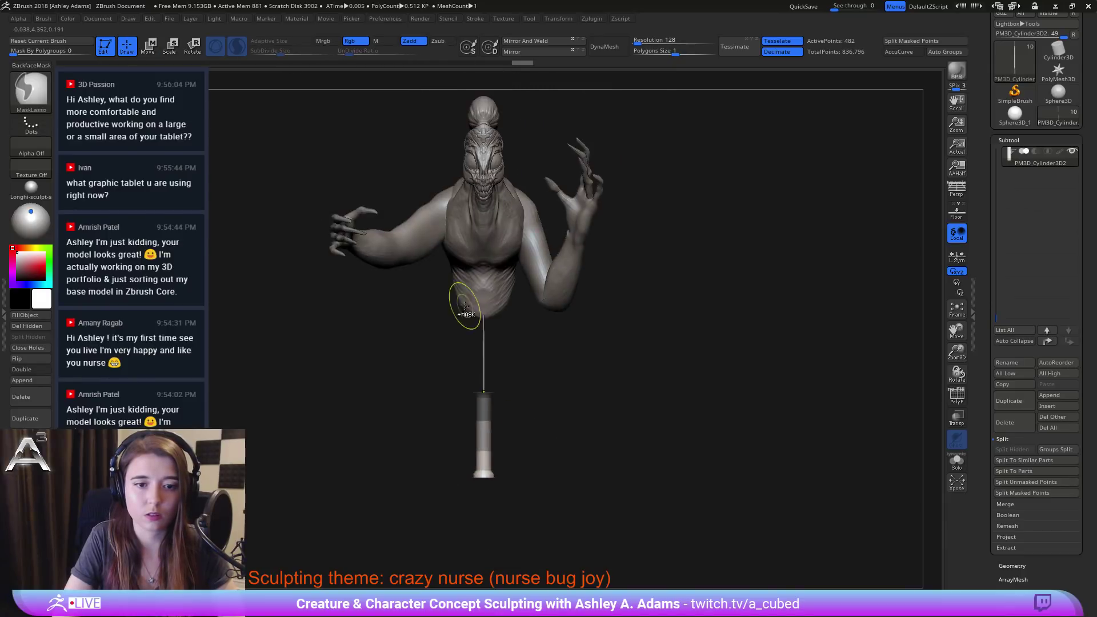
{"action": "right_click_drag", "start_coordinate": [469, 406], "coordinate": [473, 372], "text": "alt"}
{"action": "left_click_drag", "start_coordinate": [525, 395], "coordinate": [531, 361], "text": "ctrl"}
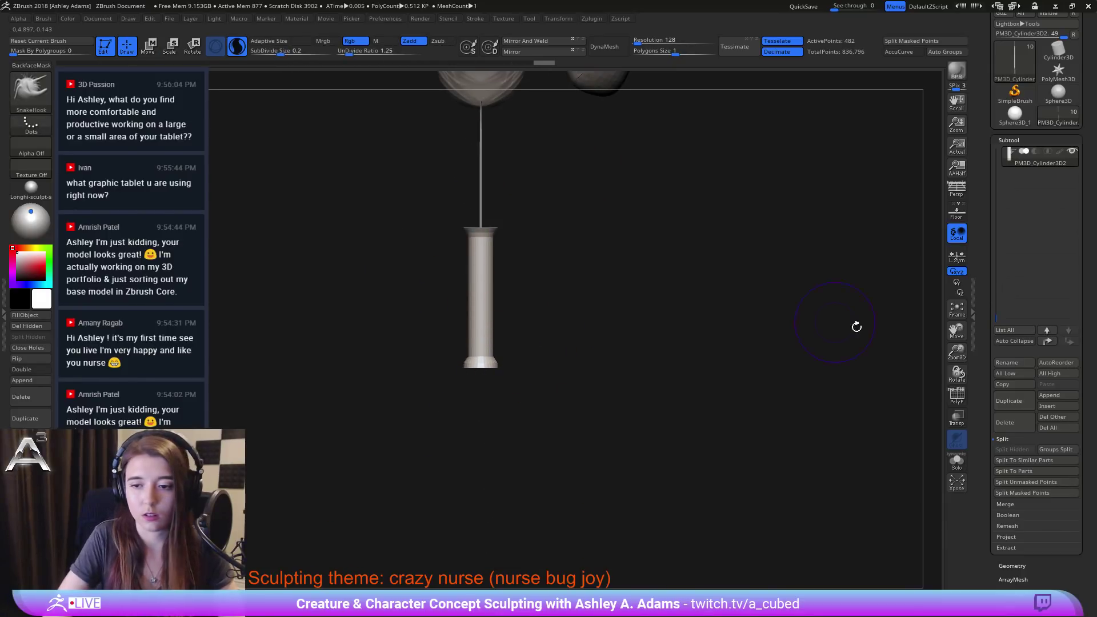
Step: Append a cube as a new subtool, move it to the tube's lower end and flatten it into a thin plate
{"action": "left_click", "coordinate": [1055, 395]}
{"action": "left_click", "coordinate": [700, 459]}
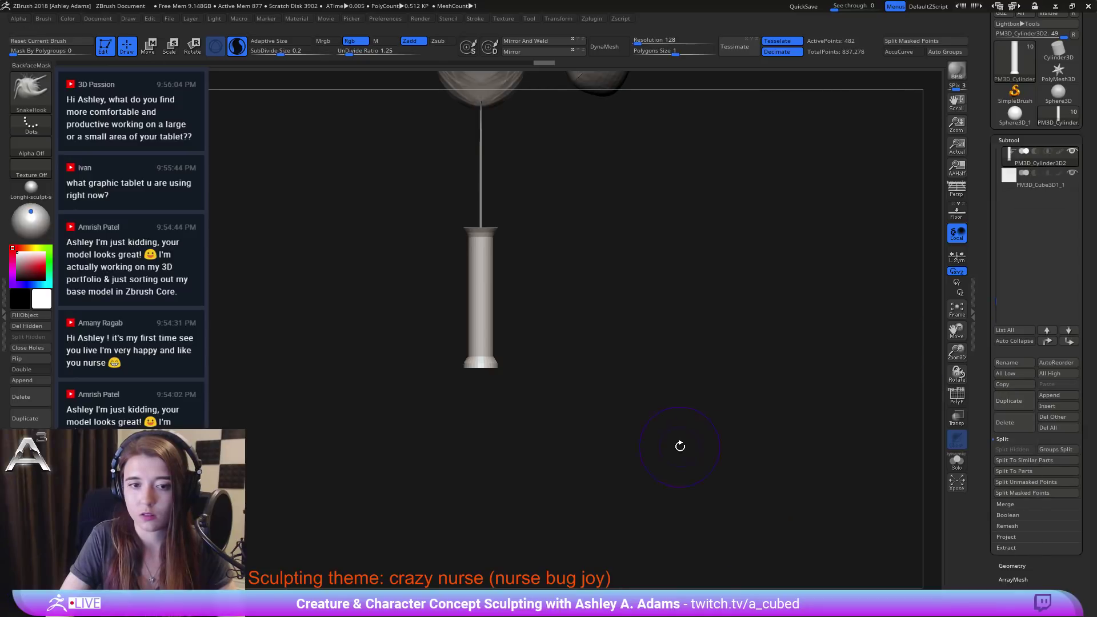
{"action": "right_click_drag", "start_coordinate": [680, 445], "coordinate": [645, 401], "text": "ctrl"}
{"action": "left_click", "coordinate": [477, 196], "text": "alt"}
{"action": "key", "text": "w"}
{"action": "left_click_drag", "start_coordinate": [486, 119], "coordinate": [487, 407]}
{"action": "right_click_drag", "start_coordinate": [488, 406], "coordinate": [485, 223], "text": "alt"}
{"action": "right_click_drag", "start_coordinate": [486, 223], "coordinate": [490, 280], "text": "ctrl"}
{"action": "left_click_drag", "start_coordinate": [492, 285], "coordinate": [393, 281]}
{"action": "left_click_drag", "start_coordinate": [488, 248], "coordinate": [495, 291]}
{"action": "left_click_drag", "start_coordinate": [486, 225], "coordinate": [487, 196]}
Step: Scale the flat plate into a short, slim crossbar positioned just above the tube's flared base
{"action": "right_click_drag", "start_coordinate": [525, 227], "coordinate": [549, 260], "text": "shift"}
{"action": "left_click_drag", "start_coordinate": [535, 263], "coordinate": [553, 338]}
{"action": "right_click_drag", "start_coordinate": [554, 338], "coordinate": [522, 286]}
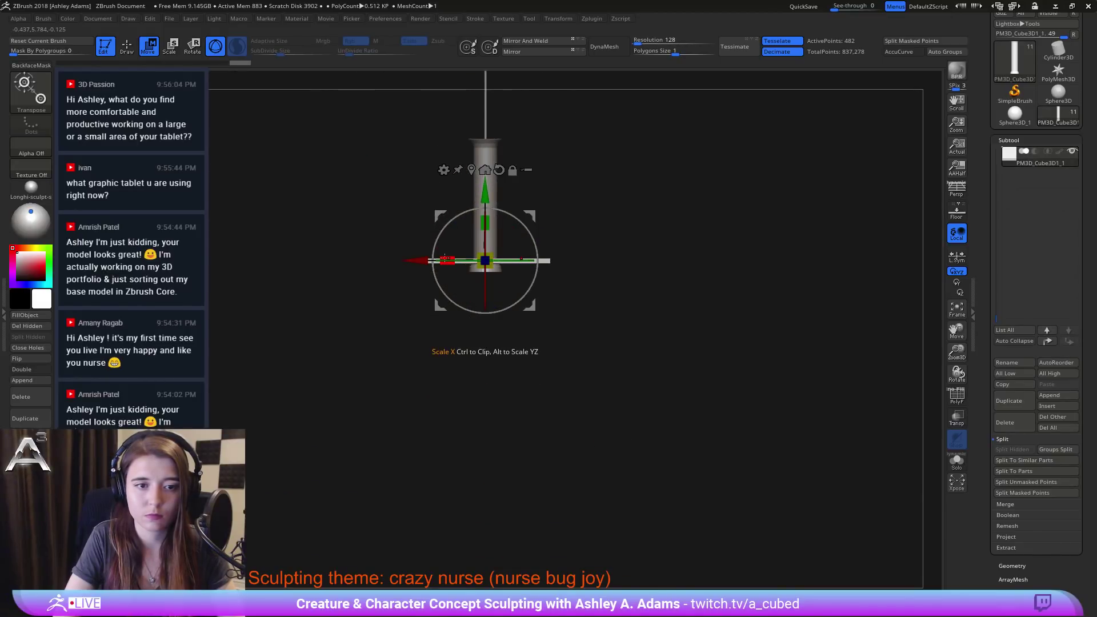
{"action": "left_click_drag", "start_coordinate": [445, 261], "coordinate": [457, 258]}
{"action": "right_click_drag", "start_coordinate": [473, 170], "coordinate": [483, 326], "text": "alt"}
{"action": "right_click_drag", "start_coordinate": [482, 325], "coordinate": [537, 357]}
{"action": "left_click_drag", "start_coordinate": [533, 355], "coordinate": [535, 354]}
{"action": "right_click_drag", "start_coordinate": [543, 366], "coordinate": [503, 345], "text": "shift"}
{"action": "key", "text": "q"}
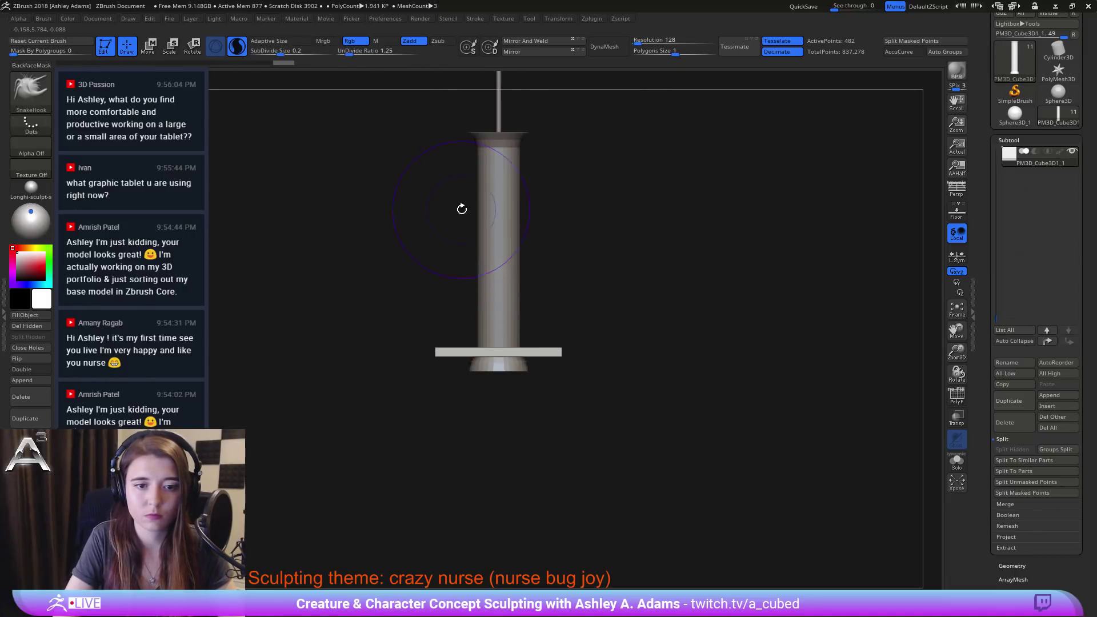
{"action": "right_click_drag", "start_coordinate": [573, 314], "coordinate": [549, 380], "text": "alt"}
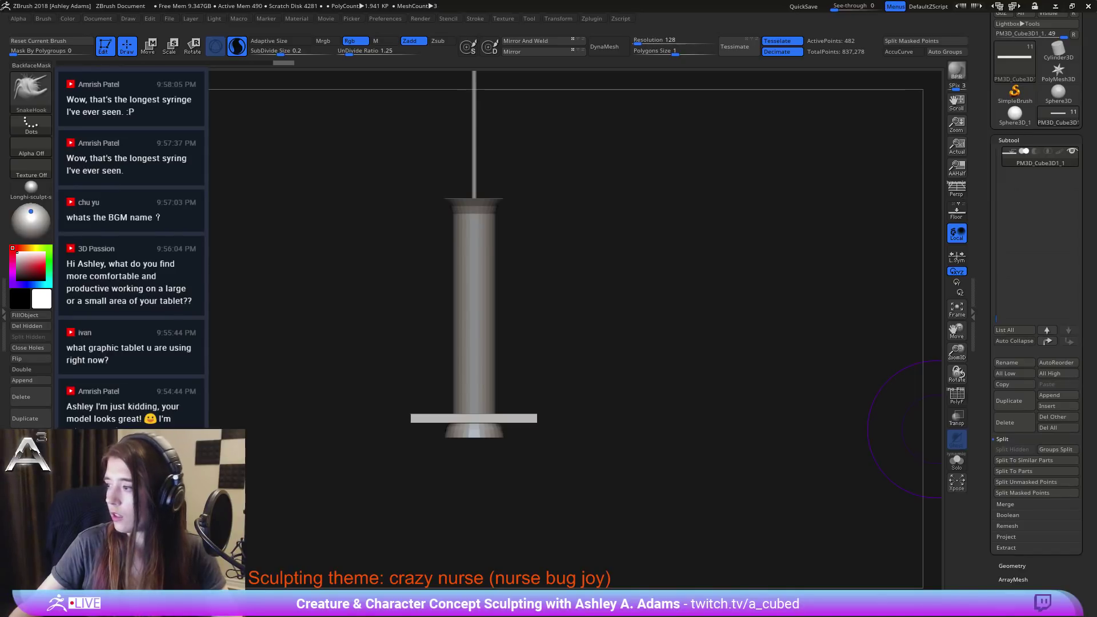
Step: Delete the crossbar subtool and return to the tube
{"action": "left_click_drag", "start_coordinate": [525, 251], "coordinate": [495, 251]}
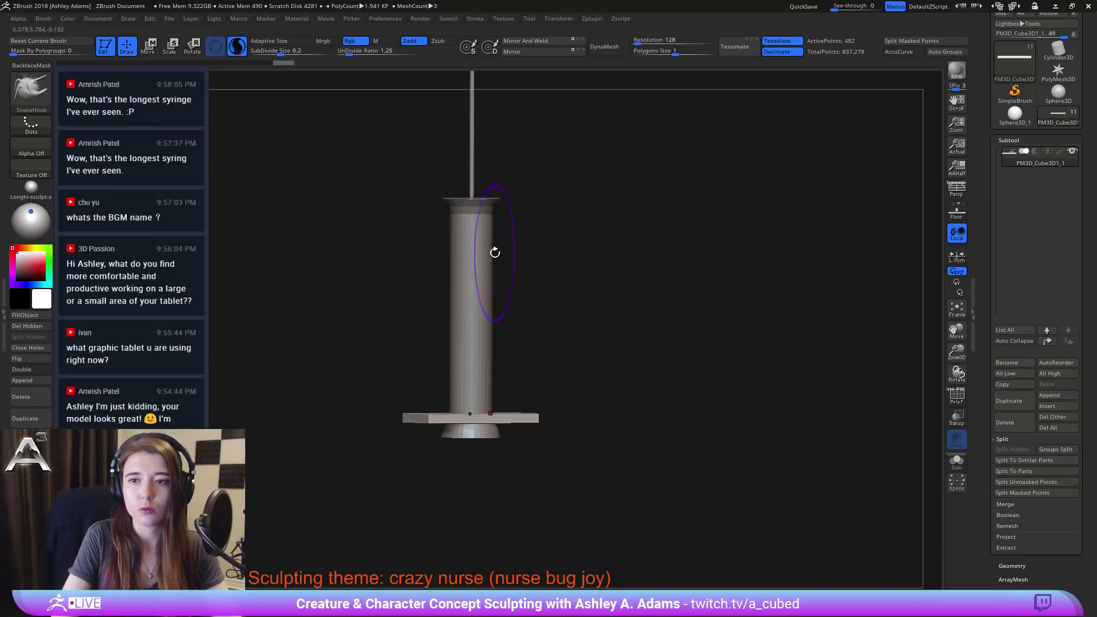
{"action": "left_click", "coordinate": [1010, 427]}
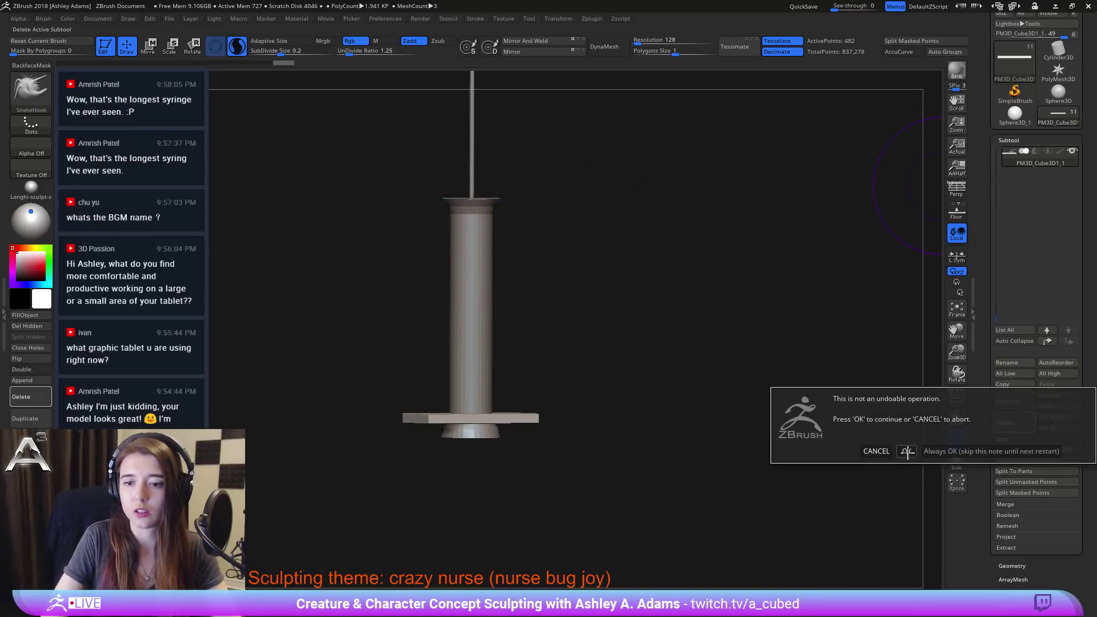
{"action": "left_click", "coordinate": [907, 452]}
{"action": "left_click_drag", "start_coordinate": [516, 259], "coordinate": [528, 331], "text": "alt"}
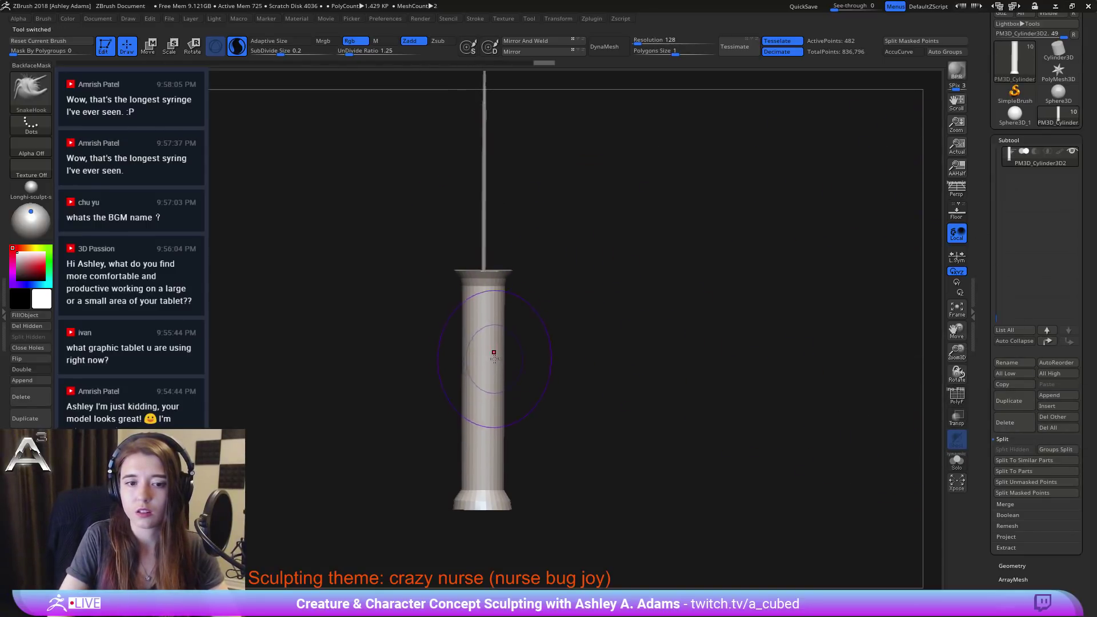
Step: Undo the lengthening and both flared ends of the tube, going back to the plain straight cylinder
{"action": "key", "text": "ctrl+z"}
{"action": "key", "text": "ctrl+z"}
{"action": "key", "text": "ctrl+z"}
{"action": "key", "text": "ctrl+z"}
{"action": "key", "text": "ctrl+z"}
{"action": "key", "text": "ctrl+z"}
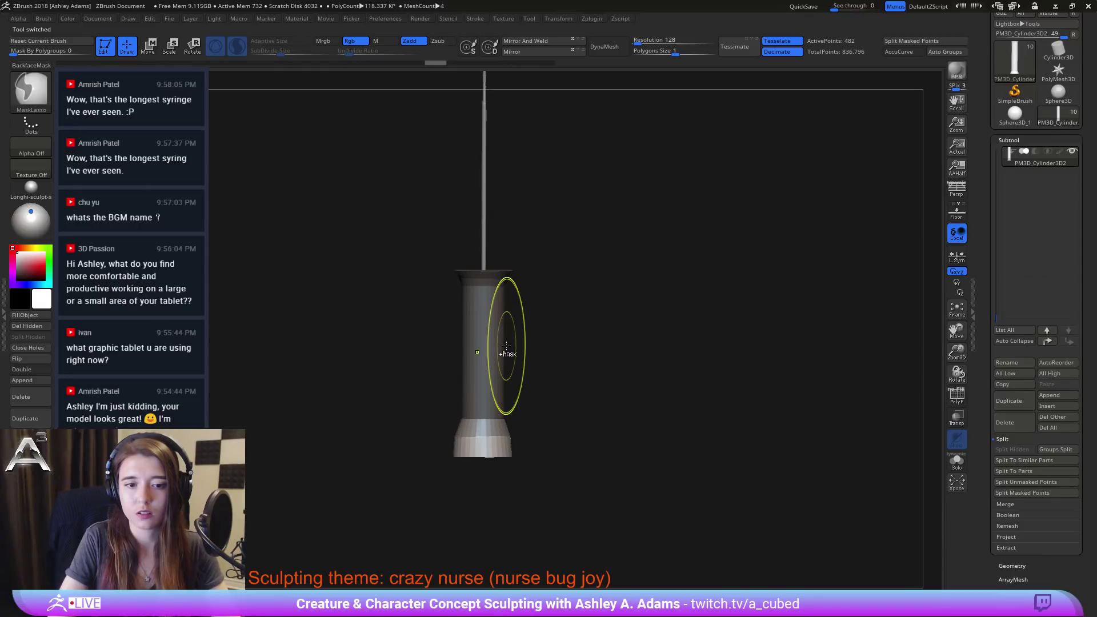
{"action": "key", "text": "ctrl+z"}
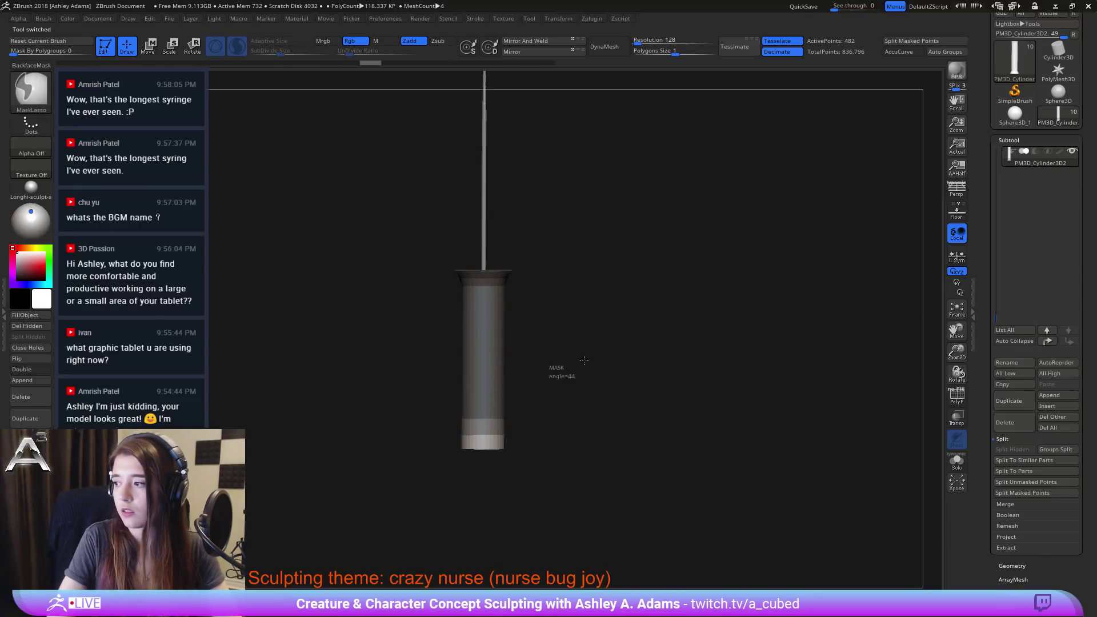
{"action": "left_click_drag", "start_coordinate": [584, 360], "coordinate": [553, 348], "text": "ctrl"}
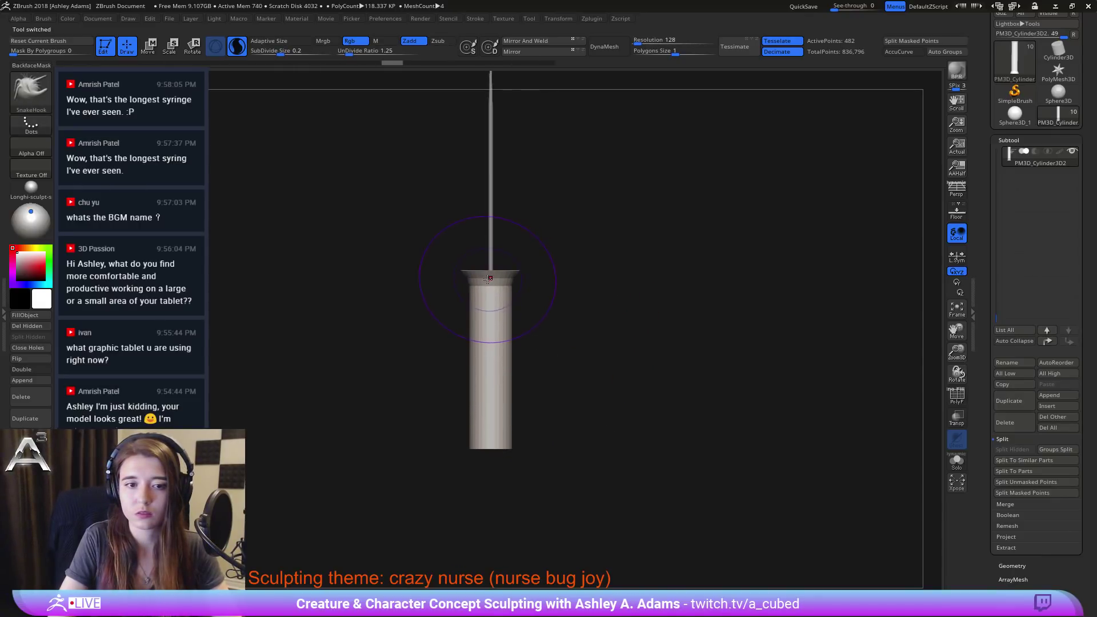
{"action": "key", "text": "ctrl+z"}
{"action": "key", "text": "ctrl+z"}
{"action": "key", "text": "ctrl+z"}
{"action": "key", "text": "ctrl+z"}
{"action": "key", "text": "ctrl+z"}
{"action": "key", "text": "ctrl+z"}
{"action": "key", "text": "ctrl+z"}
{"action": "key", "text": "ctrl+z"}
{"action": "key", "text": "ctrl+z"}
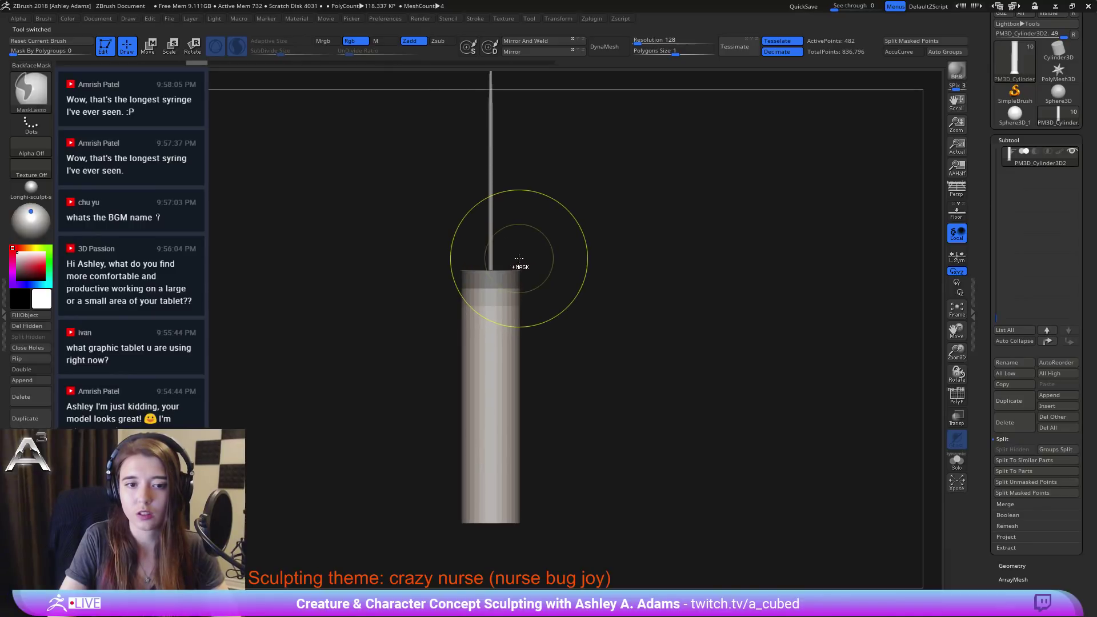
Step: Clear the mask from the straight tube and subdivide its mesh three times
{"action": "left_click_drag", "start_coordinate": [586, 328], "coordinate": [563, 294], "text": "ctrl"}
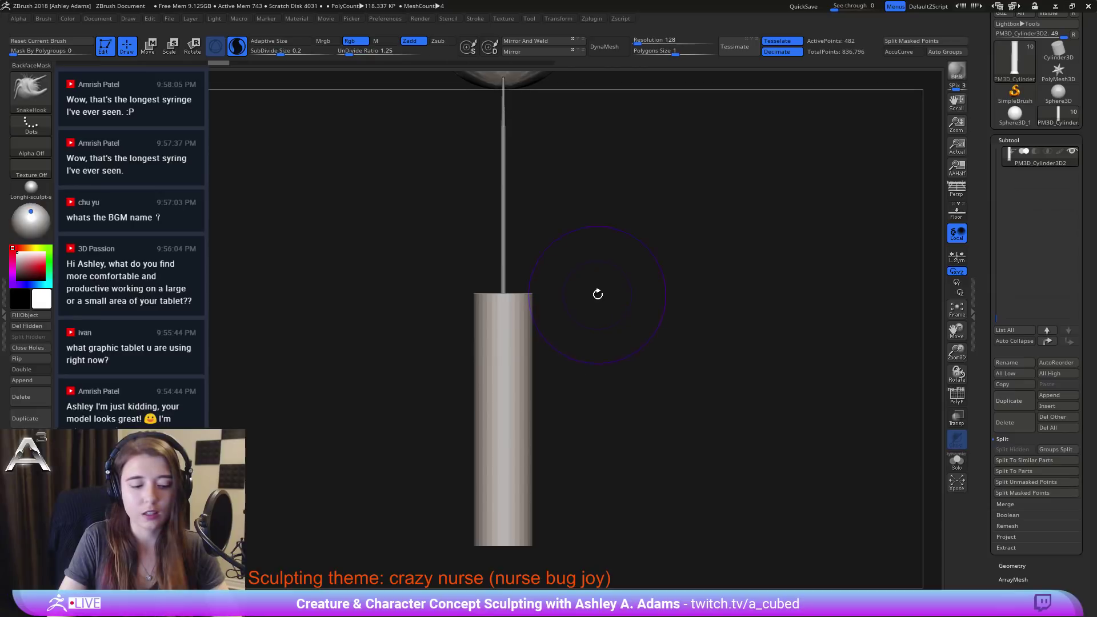
{"action": "key", "text": "ctrl+d"}
{"action": "key", "text": "ctrl+d"}
{"action": "key", "text": "ctrl+d"}
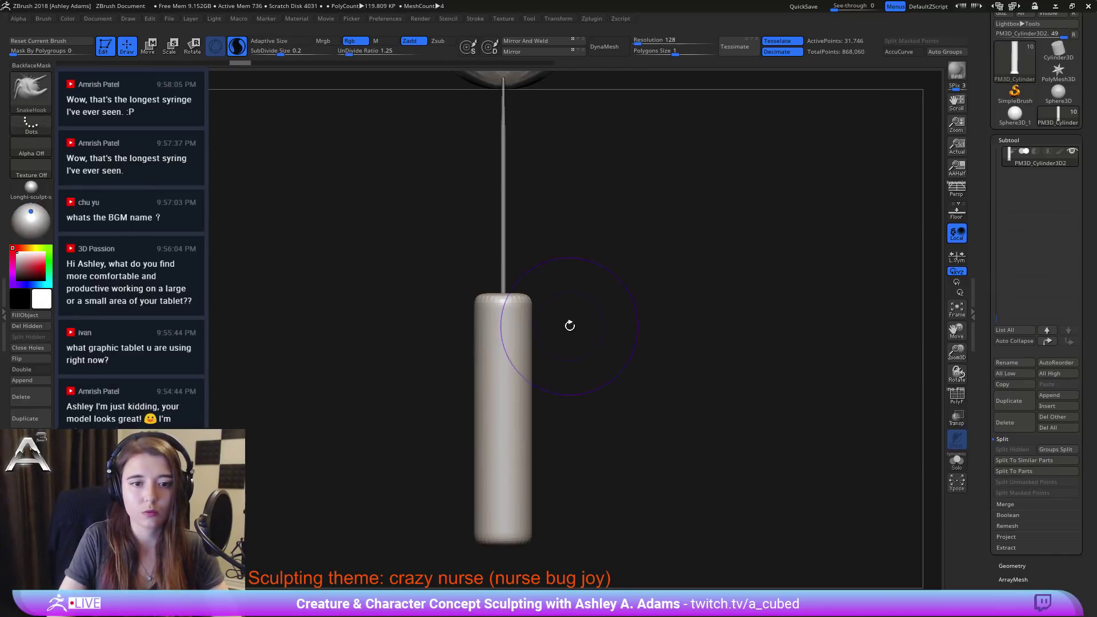
{"action": "mouse_move", "coordinate": [409, 234]}
{"action": "left_mouse_down", "text": "ctrl"}
{"action": "mouse_move", "coordinate": [657, 358]}
{"action": "mouse_move", "coordinate": [412, 357]}
{"action": "left_mouse_up", "text": "ctrl"}
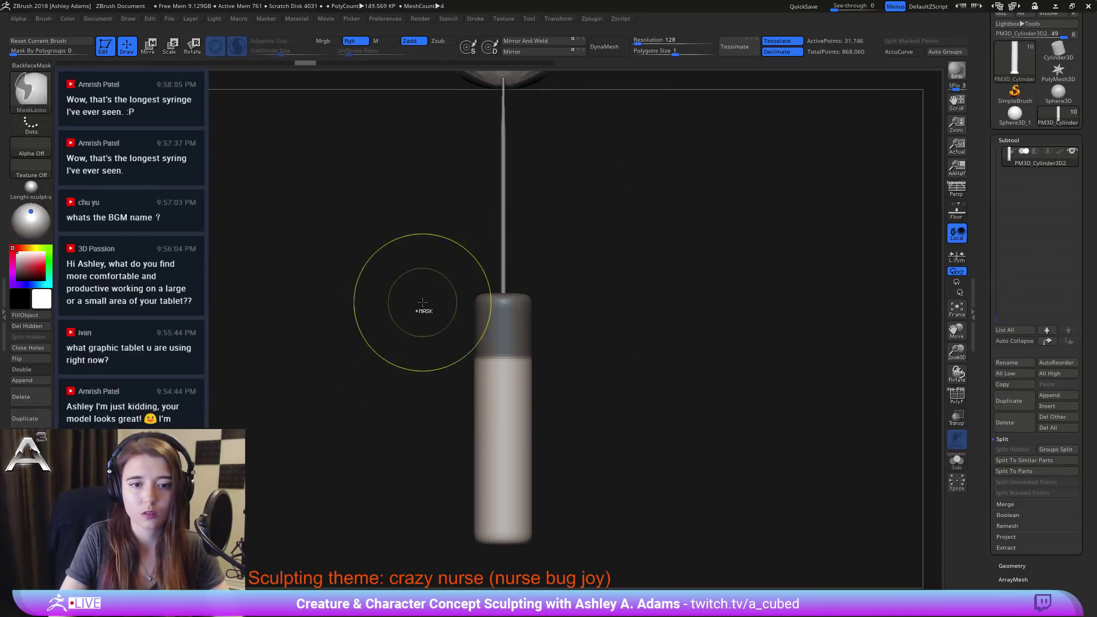
{"action": "left_click", "coordinate": [607, 360]}
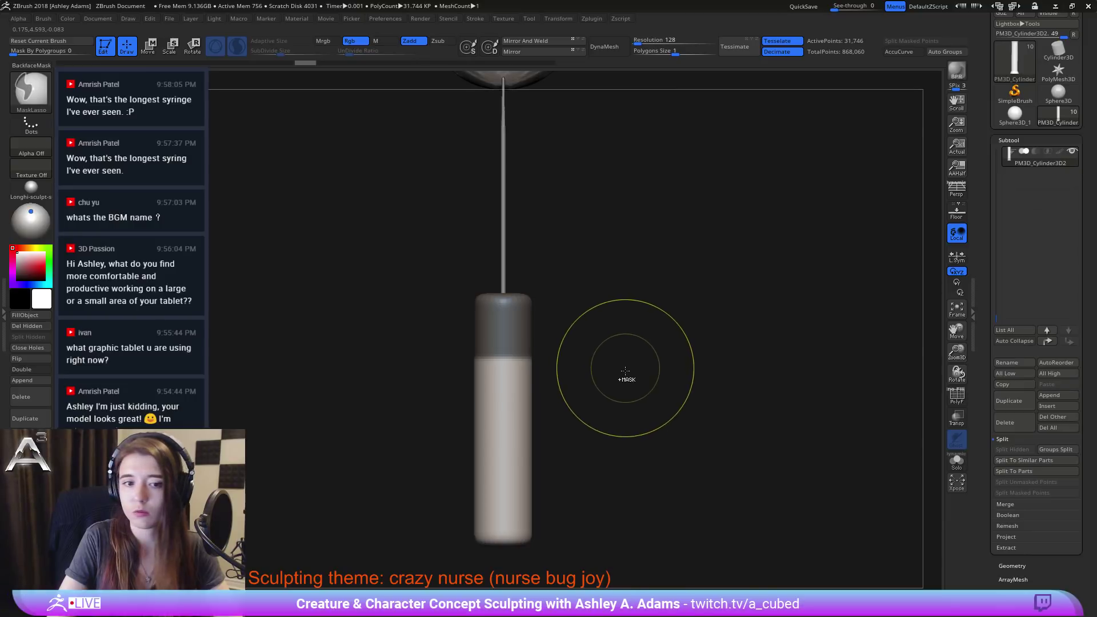
{"action": "left_click_drag", "start_coordinate": [611, 403], "coordinate": [664, 353], "text": "ctrl"}
Step: Place the transform pivot at the tube's lower end and stretch the tube slightly upward along its length
{"action": "key", "text": "w"}
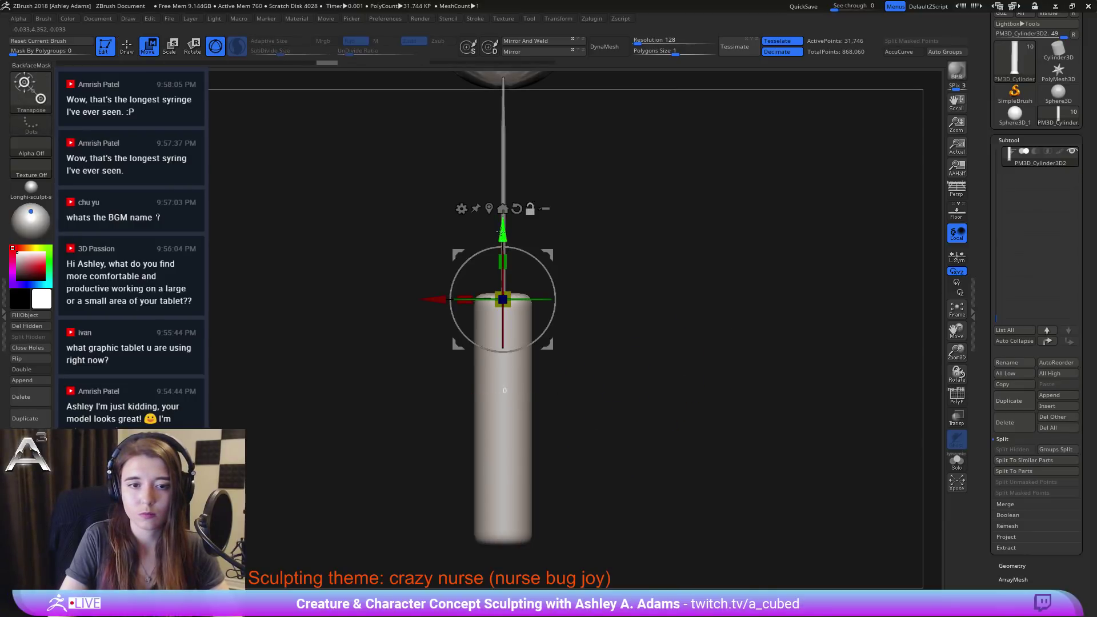
{"action": "left_click_drag", "start_coordinate": [498, 232], "coordinate": [506, 496], "text": "alt"}
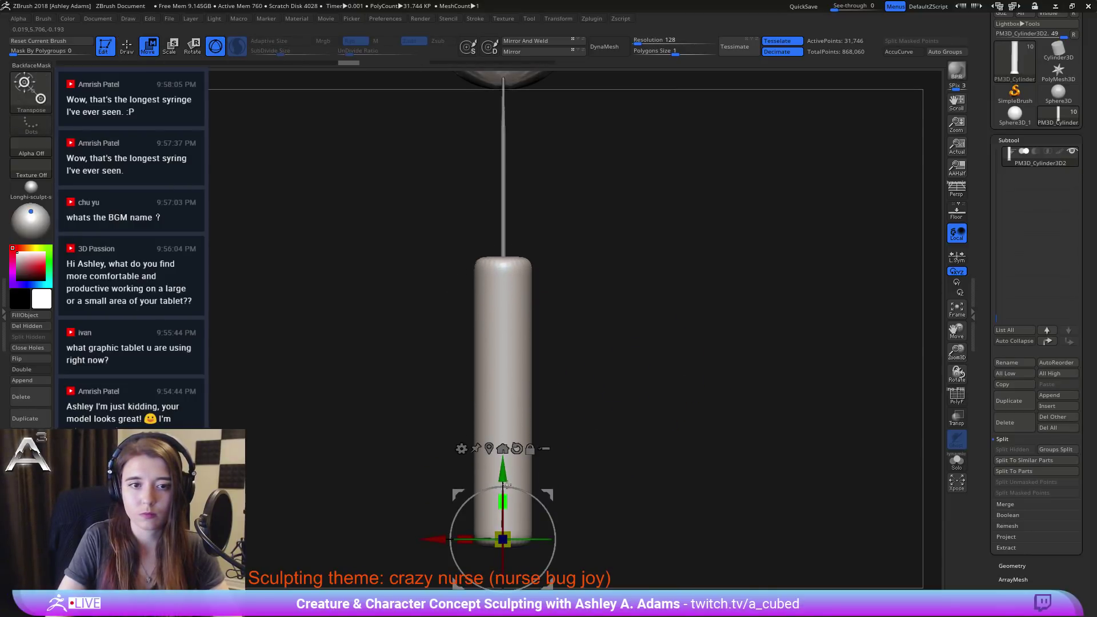
{"action": "key", "text": "q"}
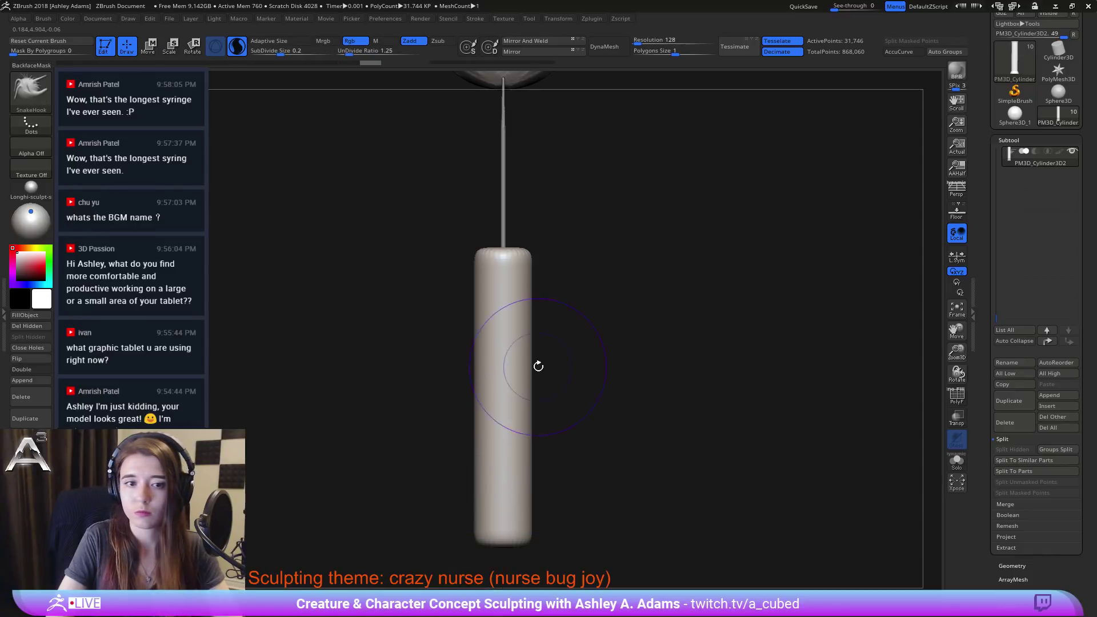
{"action": "left_click_drag", "start_coordinate": [536, 365], "coordinate": [535, 417], "text": "alt"}
{"action": "mouse_move", "coordinate": [418, 261]}
{"action": "left_mouse_down", "text": "ctrl"}
{"action": "mouse_move", "coordinate": [599, 302]}
{"action": "mouse_move", "coordinate": [447, 308]}
{"action": "left_mouse_up", "text": "ctrl"}
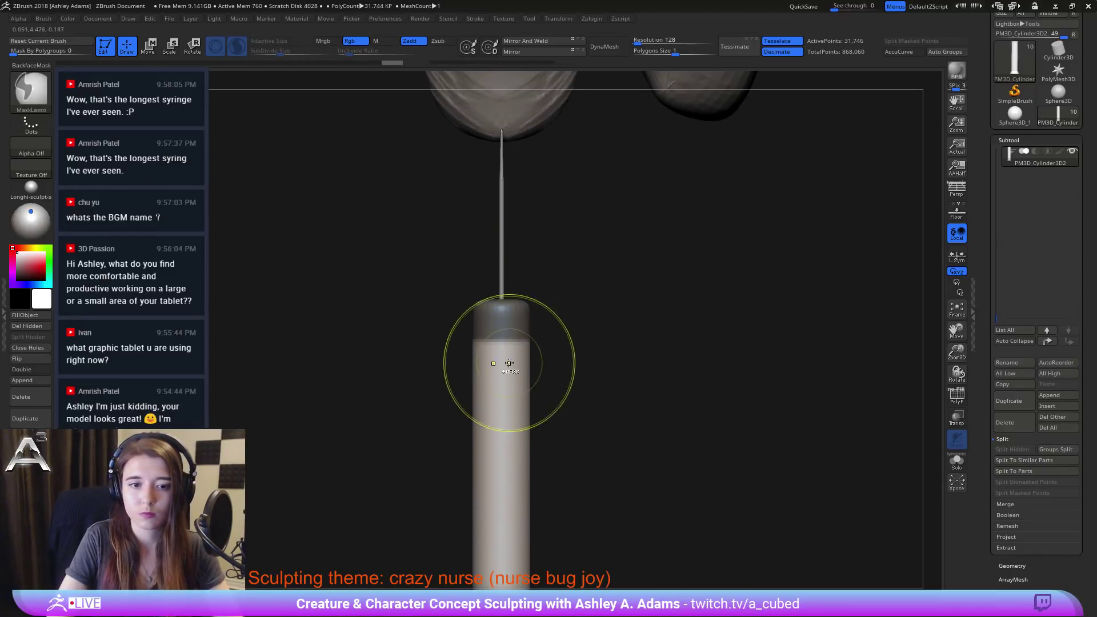
{"action": "left_click", "coordinate": [518, 350], "text": "ctrl"}
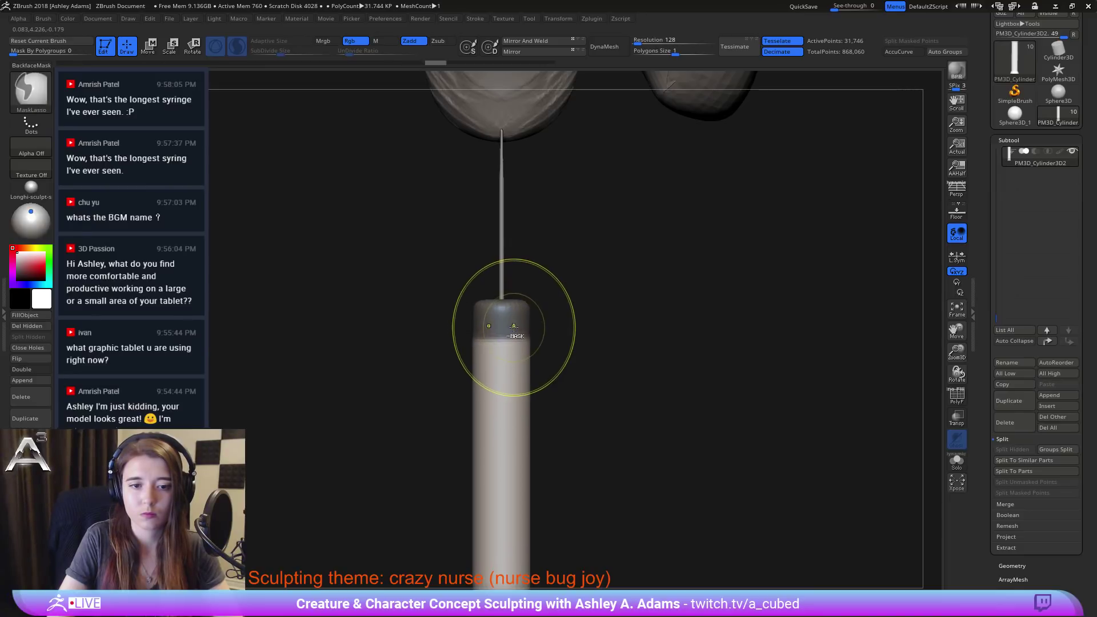
{"action": "left_click", "coordinate": [516, 328], "text": "ctrl+alt"}
{"action": "left_click", "coordinate": [594, 379], "text": "ctrl"}
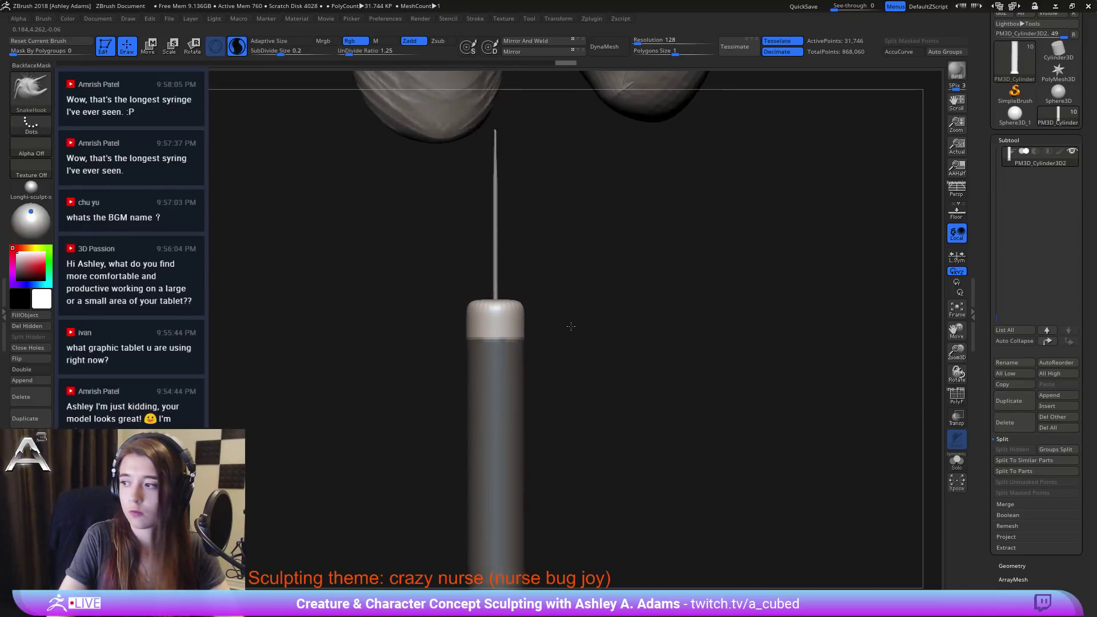
{"action": "key", "text": "w"}
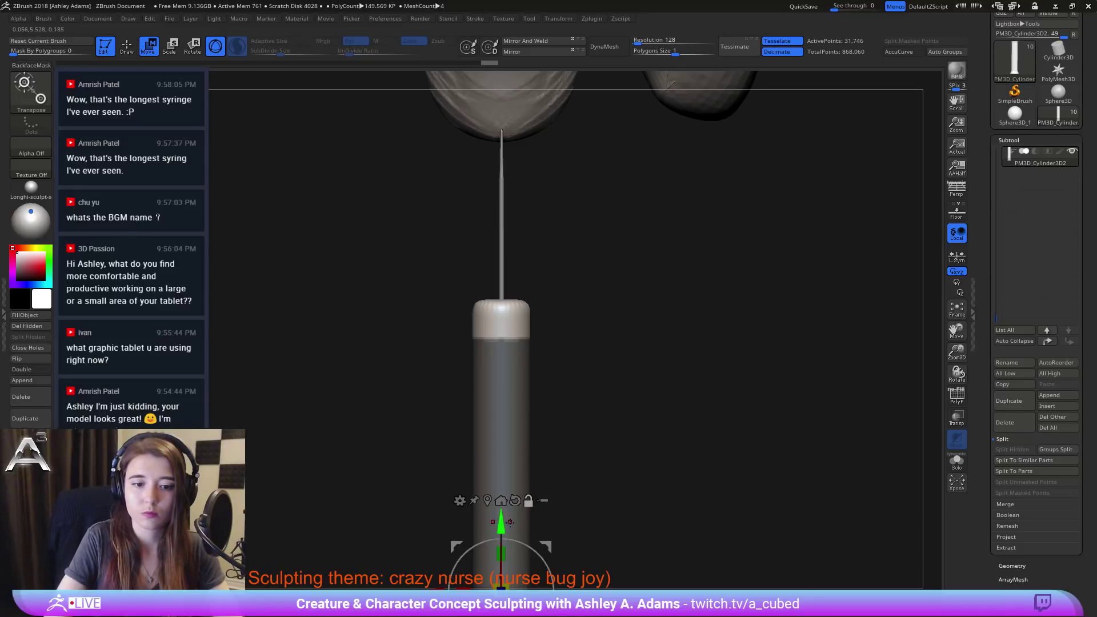
{"action": "key", "text": "q"}
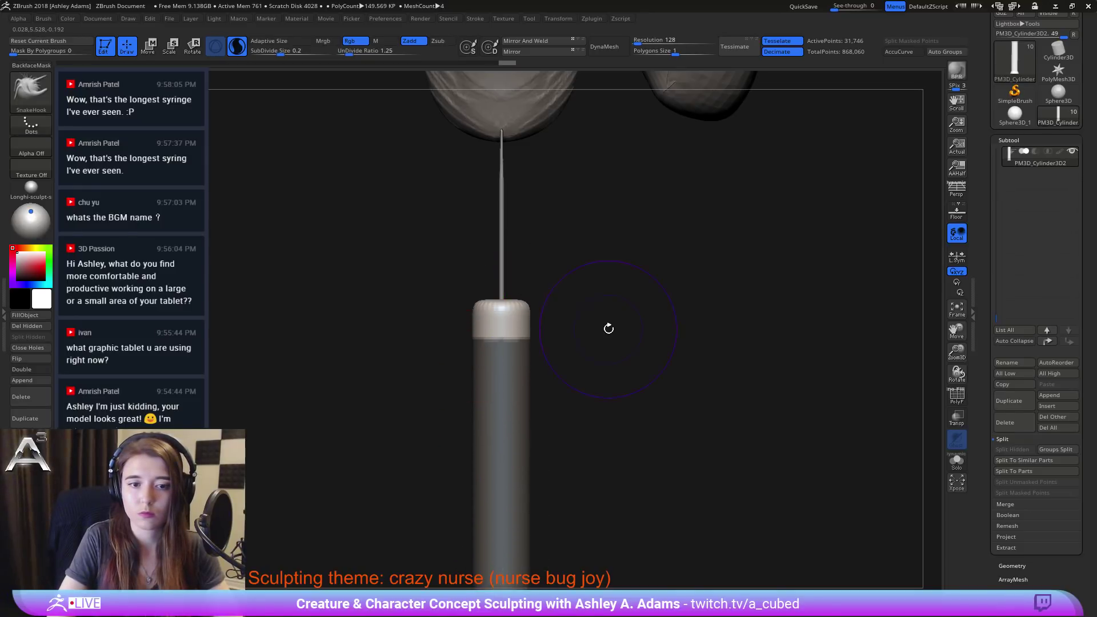
{"action": "left_click_drag", "start_coordinate": [624, 316], "coordinate": [764, 360], "text": "ctrl"}
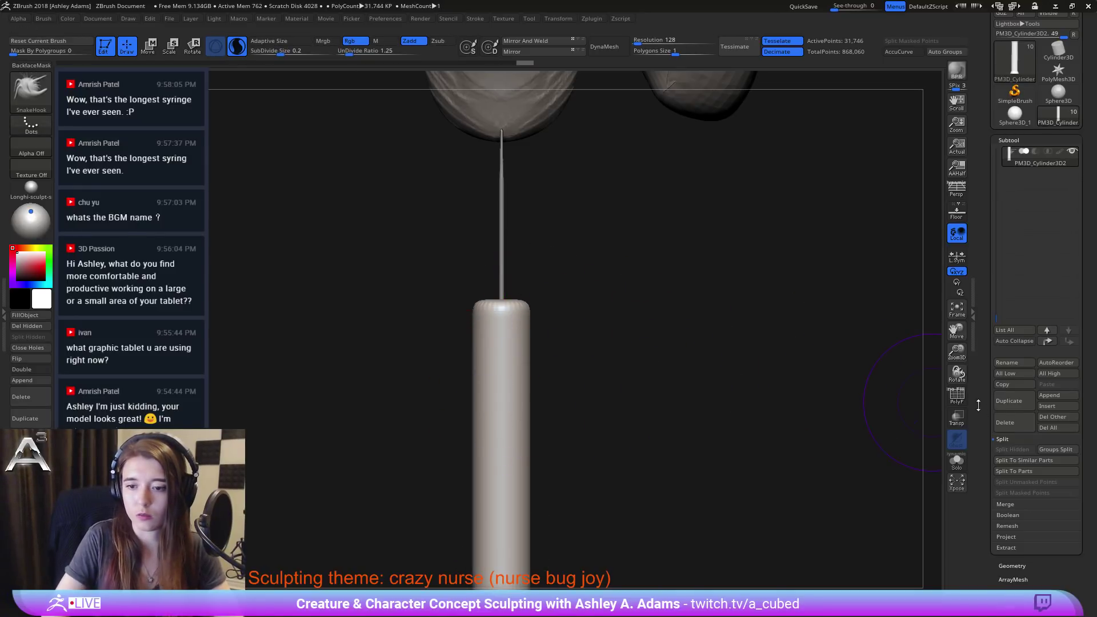
Step: Duplicate the tube and scale the copy into a narrower neck protruding from the tube's upper end
{"action": "left_click", "coordinate": [1018, 400]}
{"action": "key", "text": "w"}
{"action": "mouse_move", "coordinate": [501, 246]}
{"action": "left_mouse_down"}
{"action": "mouse_move", "coordinate": [501, 191]}
{"action": "mouse_move", "coordinate": [501, 267]}
{"action": "mouse_move", "coordinate": [486, 246]}
{"action": "left_mouse_up"}
{"action": "left_click_drag", "start_coordinate": [327, 123], "coordinate": [350, 214], "text": "alt"}
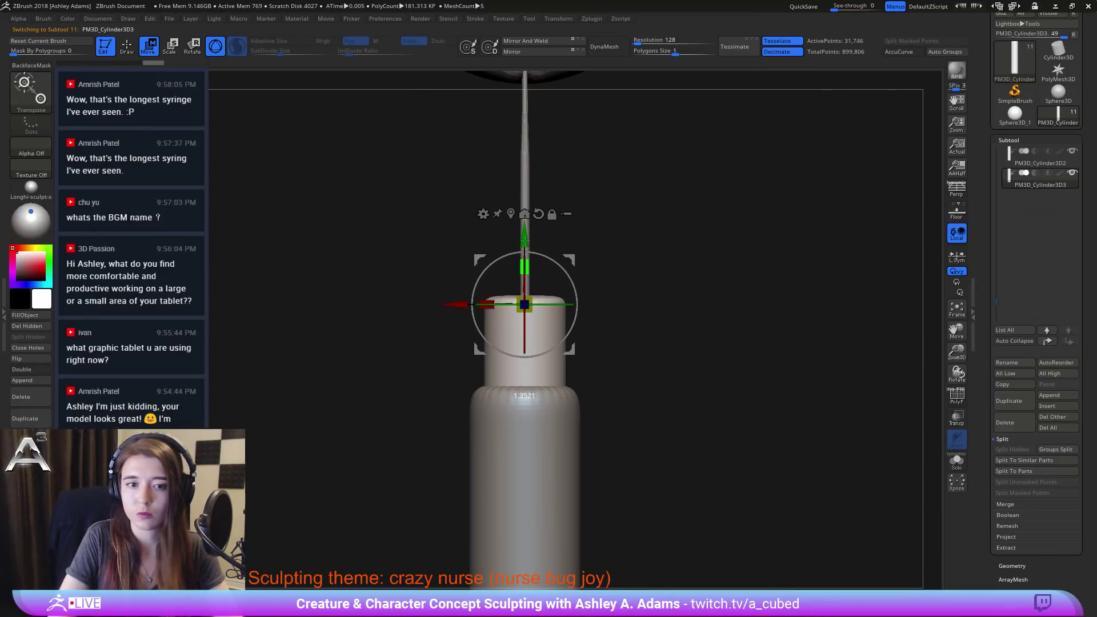
{"action": "left_click_drag", "start_coordinate": [526, 178], "coordinate": [526, 112]}
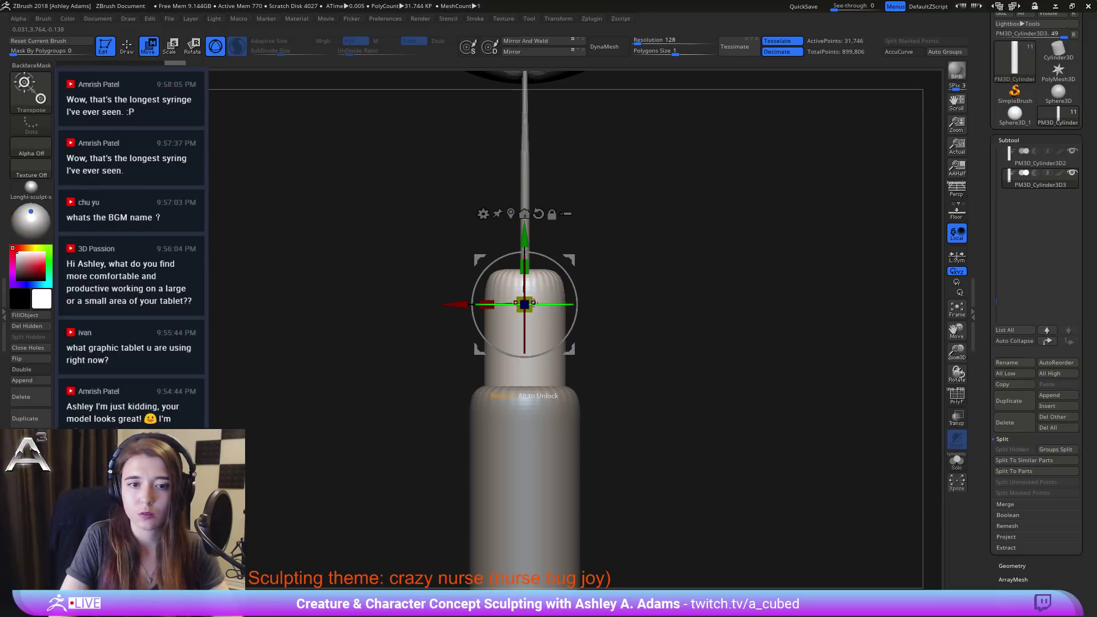
{"action": "left_click_drag", "start_coordinate": [528, 298], "coordinate": [527, 302]}
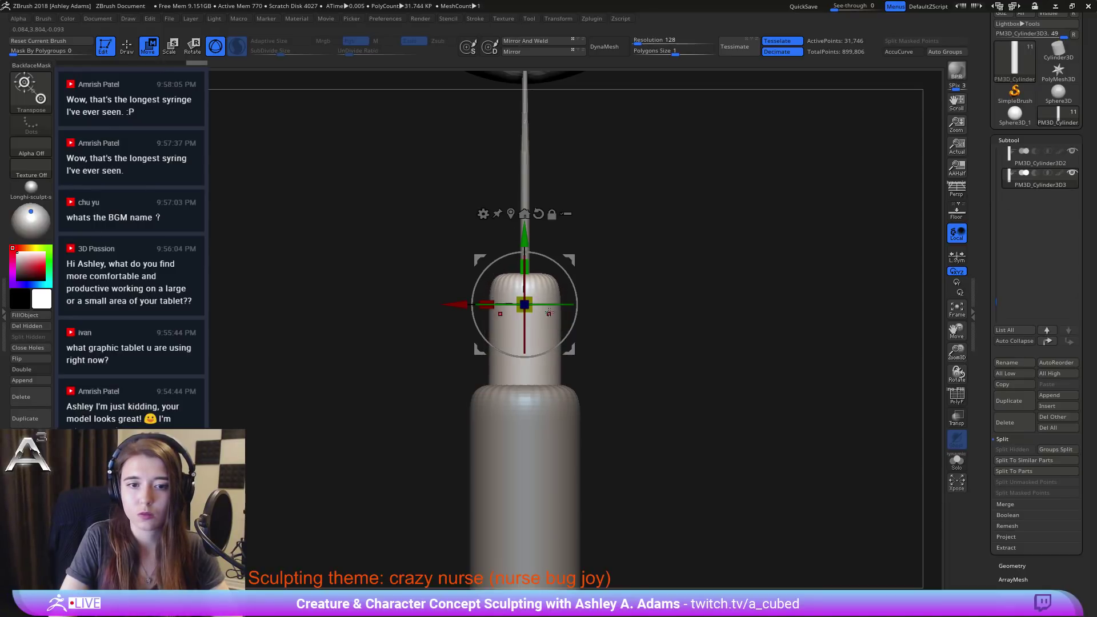
Step: Select the needle and move it up so it rises from the top of the neck
{"action": "key", "text": "q"}
{"action": "right_click_drag", "start_coordinate": [529, 312], "coordinate": [532, 271], "text": "ctrl"}
{"action": "mouse_move", "coordinate": [546, 337]}
{"action": "right_mouse_down"}
{"action": "mouse_move", "coordinate": [581, 348]}
{"action": "mouse_move", "coordinate": [536, 323]}
{"action": "mouse_move", "coordinate": [508, 267]}
{"action": "mouse_move", "coordinate": [516, 290]}
{"action": "right_mouse_up"}
{"action": "left_click", "coordinate": [516, 289], "text": "alt"}
{"action": "key", "text": "w"}
{"action": "left_click_drag", "start_coordinate": [512, 321], "coordinate": [511, 303]}
{"action": "key", "text": "q"}
{"action": "right_click_drag", "start_coordinate": [560, 399], "coordinate": [569, 277], "text": "alt"}
Step: Transform the tube and neck subtools together, scaling both down and moving them up against the needle
{"action": "left_click", "coordinate": [534, 241], "text": "alt"}
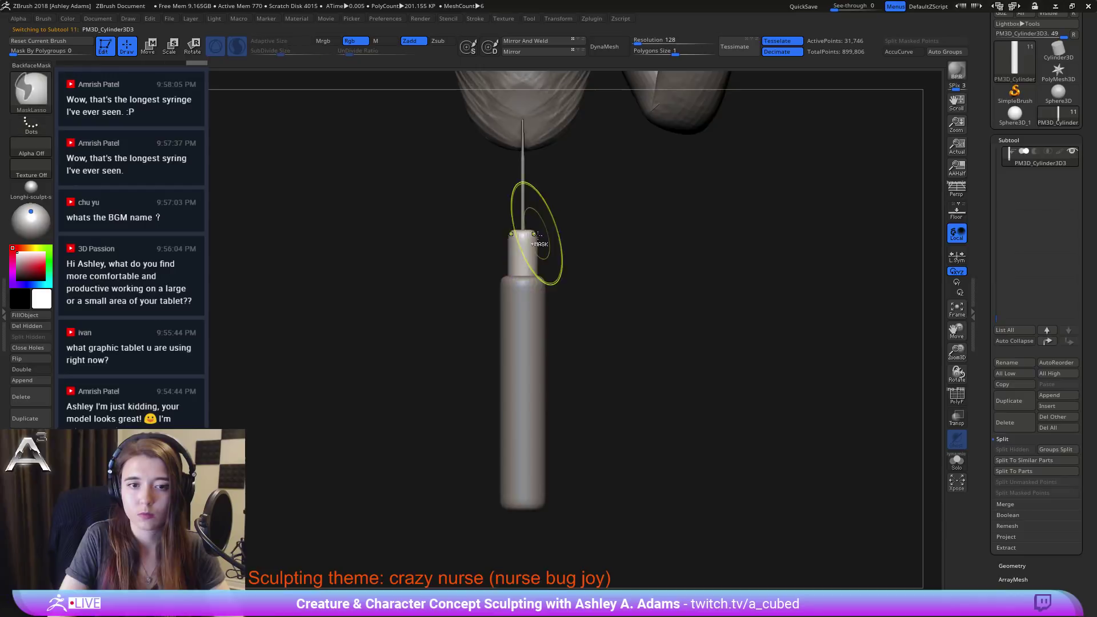
{"action": "right_click_drag", "start_coordinate": [533, 241], "coordinate": [546, 319], "text": "ctrl"}
{"action": "right_click_drag", "start_coordinate": [481, 265], "coordinate": [519, 270], "text": "alt"}
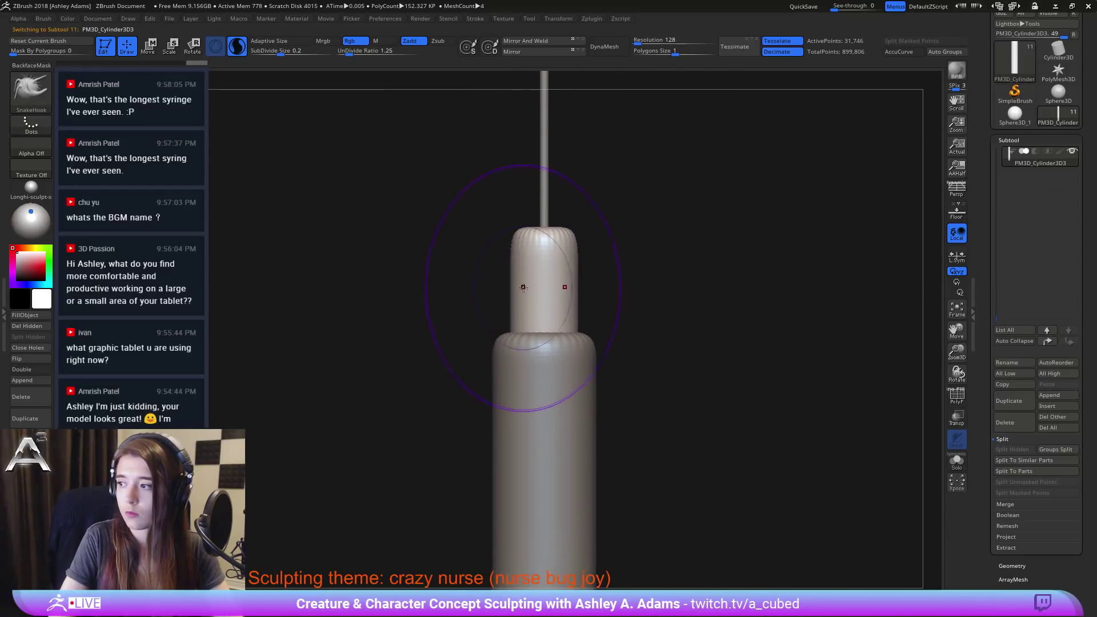
{"action": "right_click_drag", "start_coordinate": [600, 345], "coordinate": [572, 343], "text": "ctrl"}
{"action": "key", "text": "w"}
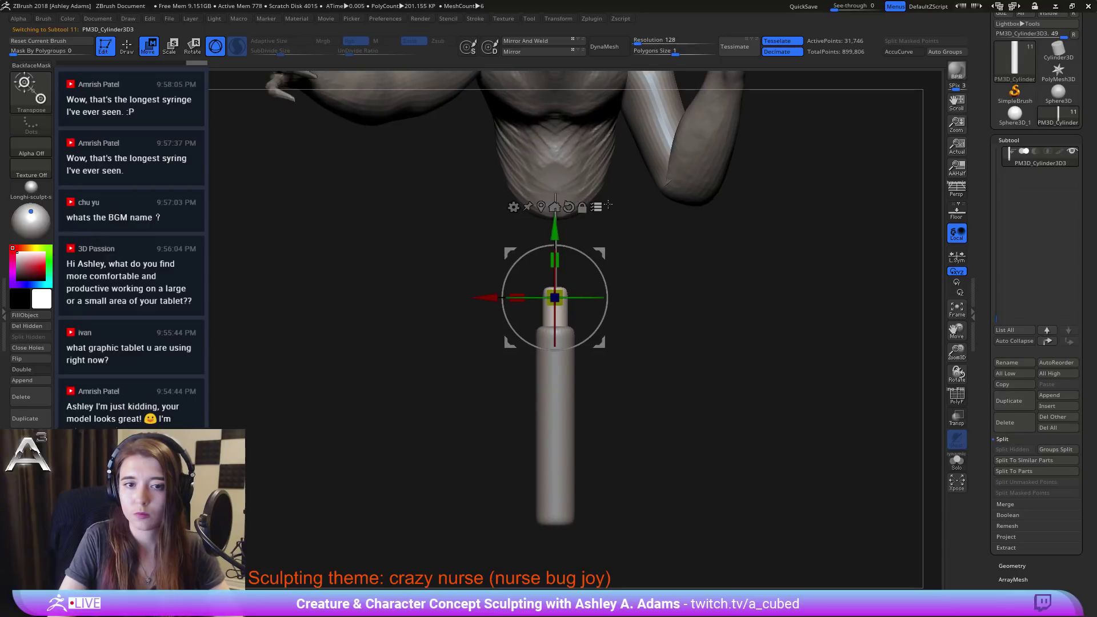
{"action": "left_click", "coordinate": [571, 378], "text": "ctrl+shift"}
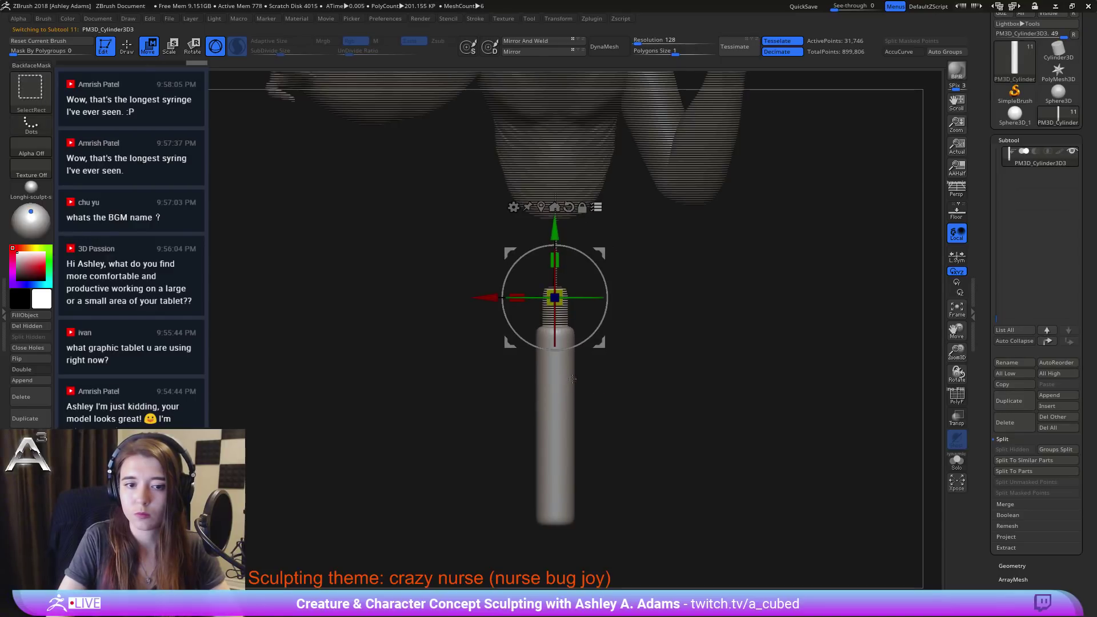
{"action": "left_click", "coordinate": [575, 325], "text": "ctrl+shift"}
{"action": "mouse_move", "coordinate": [630, 319]}
{"action": "right_mouse_down", "text": "ctrl"}
{"action": "mouse_move", "coordinate": [626, 268]}
{"action": "mouse_move", "coordinate": [634, 320]}
{"action": "mouse_move", "coordinate": [695, 429]}
{"action": "right_mouse_up", "text": "ctrl"}
{"action": "left_click_drag", "start_coordinate": [557, 288], "coordinate": [408, 280]}
{"action": "left_click_drag", "start_coordinate": [560, 251], "coordinate": [563, 215]}
{"action": "key", "text": "q"}
{"action": "key", "text": "w"}
{"action": "left_click", "coordinate": [601, 180]}
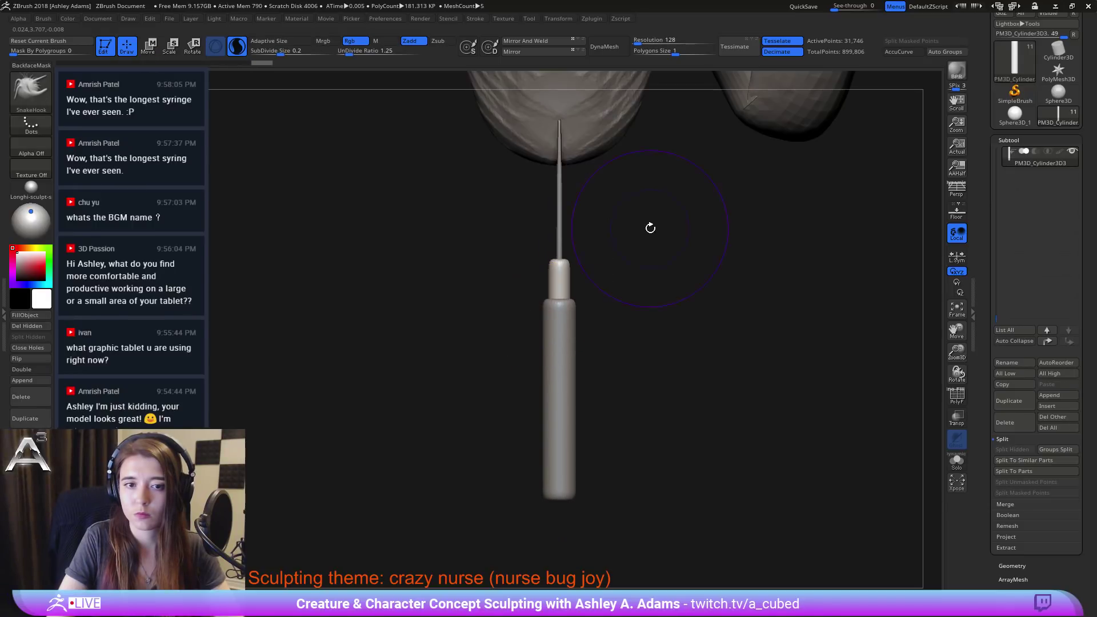
Step: Select the needle, scale it down slightly and lower it so it stays seated in the neck
{"action": "left_click_drag", "start_coordinate": [641, 218], "coordinate": [630, 278], "text": "alt"}
{"action": "left_click", "coordinate": [553, 278], "text": "alt"}
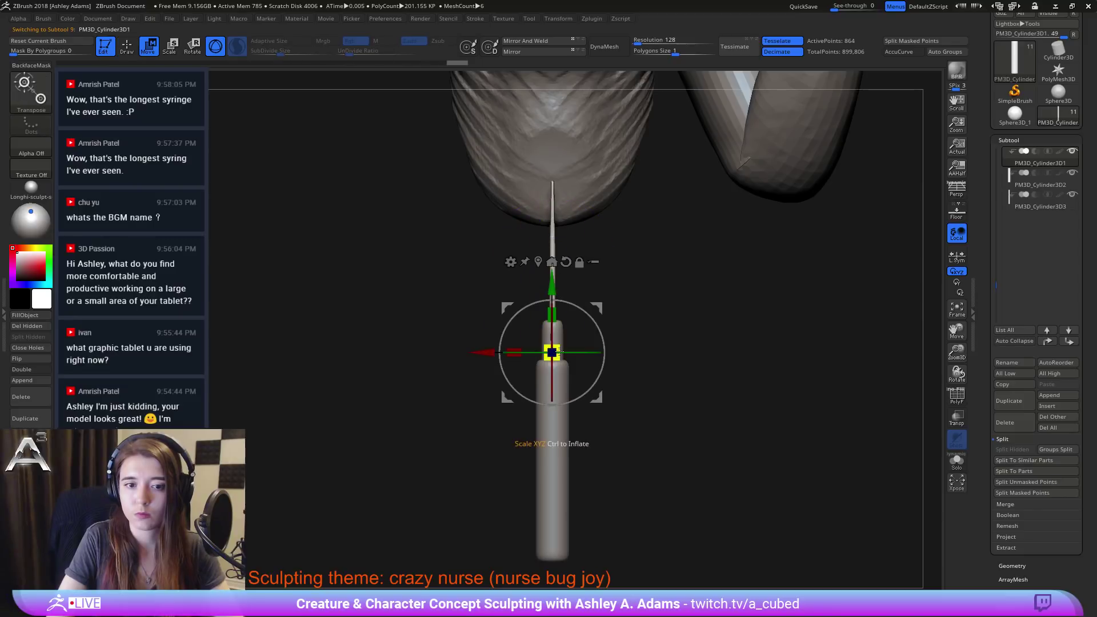
{"action": "left_click_drag", "start_coordinate": [560, 345], "coordinate": [554, 364]}
{"action": "mouse_move", "coordinate": [553, 315]}
{"action": "left_mouse_down"}
{"action": "mouse_move", "coordinate": [553, 289]}
{"action": "mouse_move", "coordinate": [587, 343]}
{"action": "mouse_move", "coordinate": [553, 326]}
{"action": "left_mouse_up"}
{"action": "key", "text": "q"}
Step: Mask the neck except for a narrow band near its base, inflate that band into a raised rim and clear the mask
{"action": "left_click", "coordinate": [553, 341], "text": "alt"}
{"action": "key", "text": "space"}
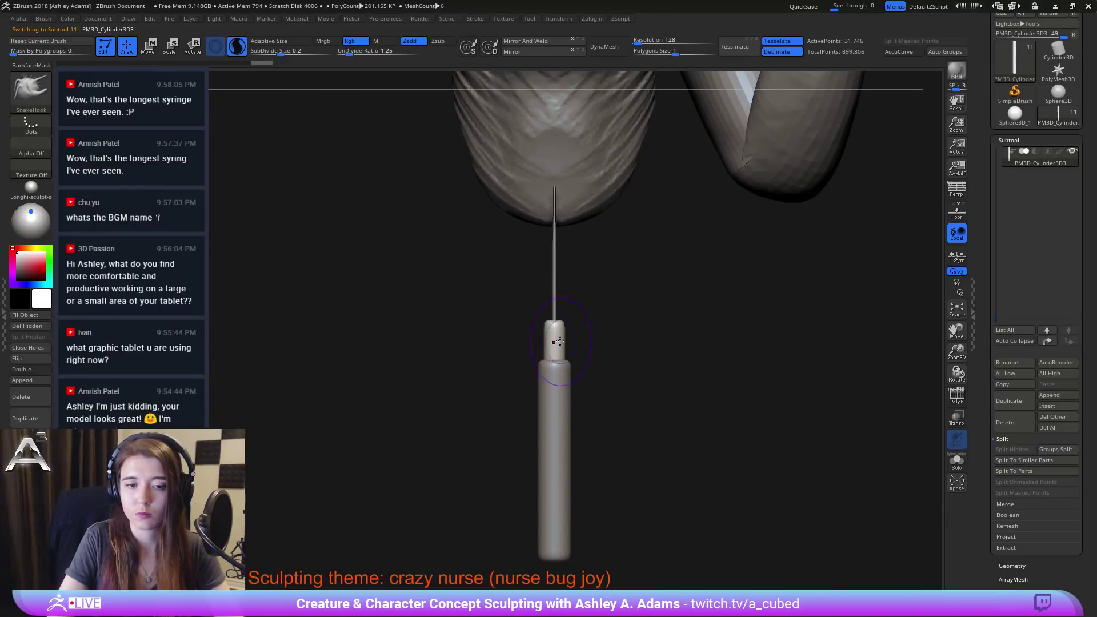
{"action": "key", "text": "space"}
{"action": "right_click_drag", "start_coordinate": [548, 338], "coordinate": [481, 344], "text": "ctrl"}
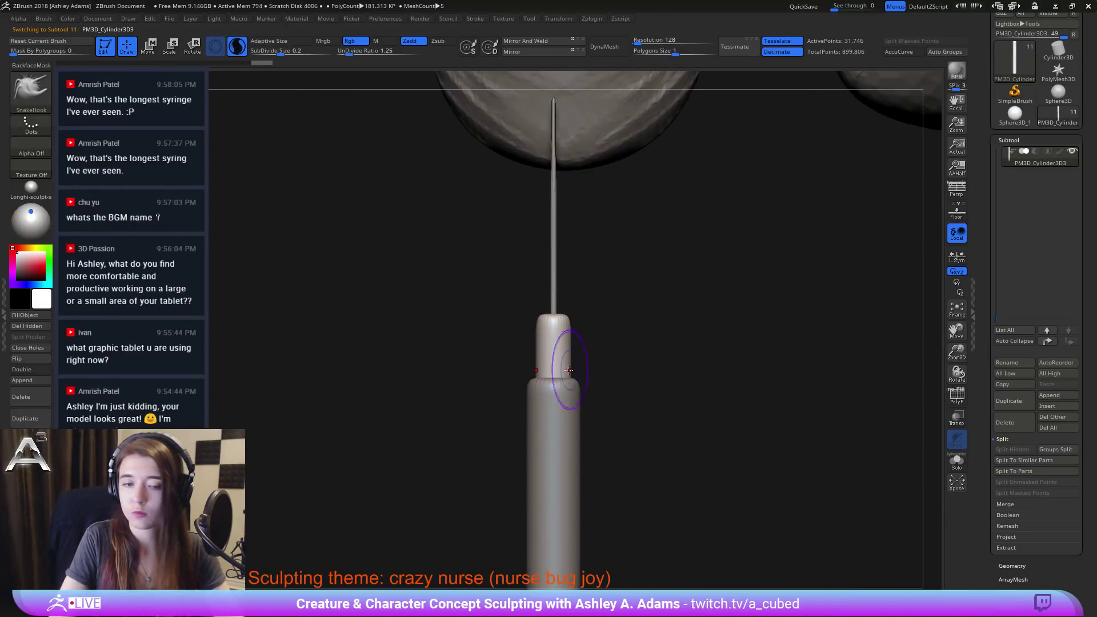
{"action": "mouse_move", "coordinate": [536, 367]}
{"action": "left_mouse_down"}
{"action": "mouse_move", "coordinate": [518, 361]}
{"action": "mouse_move", "coordinate": [598, 368]}
{"action": "mouse_move", "coordinate": [511, 371]}
{"action": "left_mouse_up"}
{"action": "key", "text": "ctrl+z"}
{"action": "left_click", "coordinate": [610, 378], "text": "ctrl"}
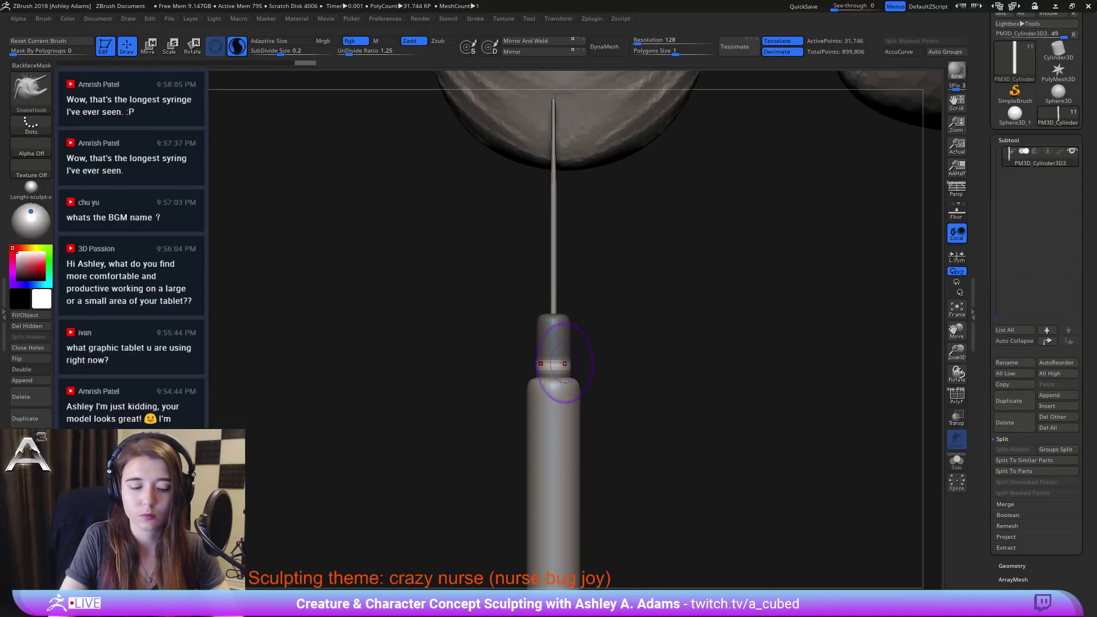
{"action": "scroll", "coordinate": [1011, 548], "scroll_direction": "down", "scroll_amount": 3}
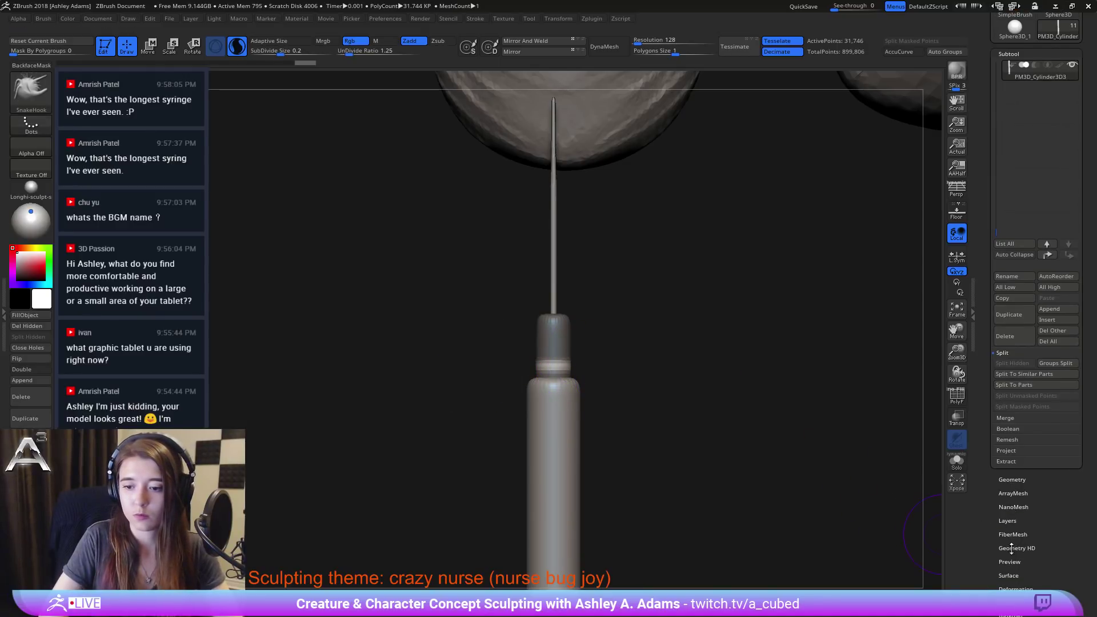
{"action": "left_click", "coordinate": [1017, 588]}
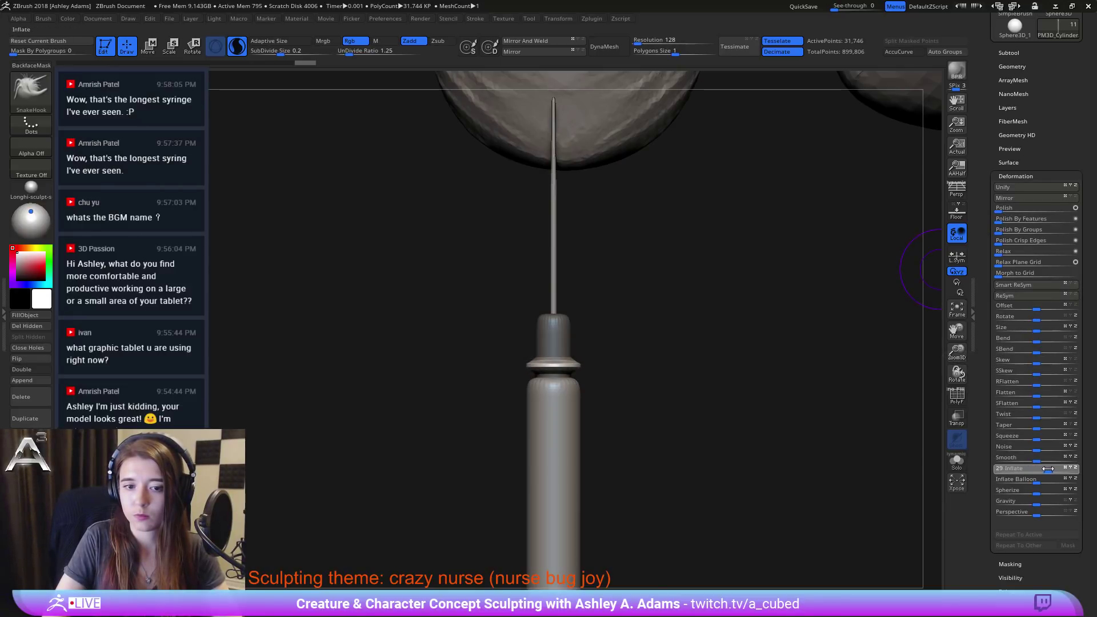
{"action": "left_click_drag", "start_coordinate": [1046, 468], "coordinate": [1046, 469]}
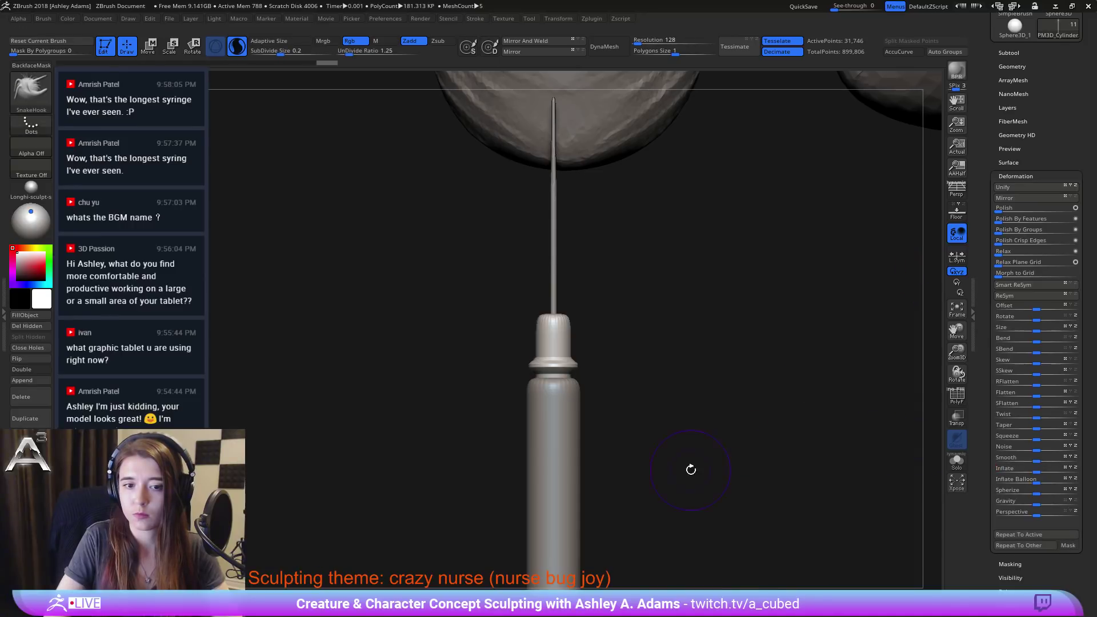
Step: Scale the rimmed neck down slightly and lower it onto the top of the tube
{"action": "key", "text": "w"}
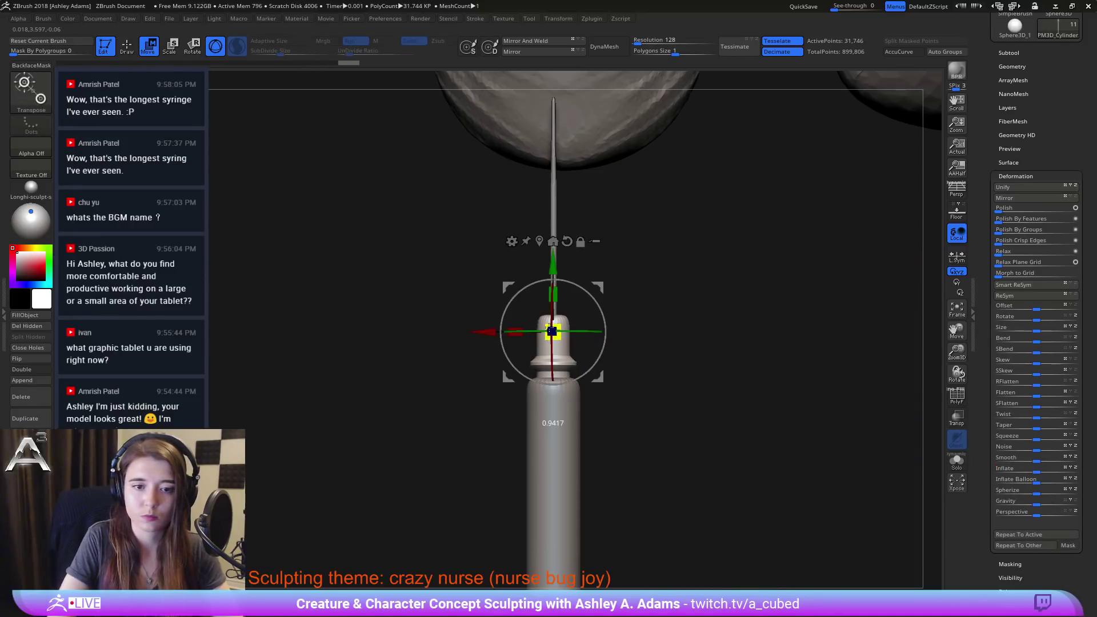
{"action": "left_click_drag", "start_coordinate": [534, 330], "coordinate": [534, 329]}
{"action": "left_click_drag", "start_coordinate": [553, 265], "coordinate": [554, 270]}
{"action": "key", "text": "q"}
{"action": "right_click", "coordinate": [591, 342]}
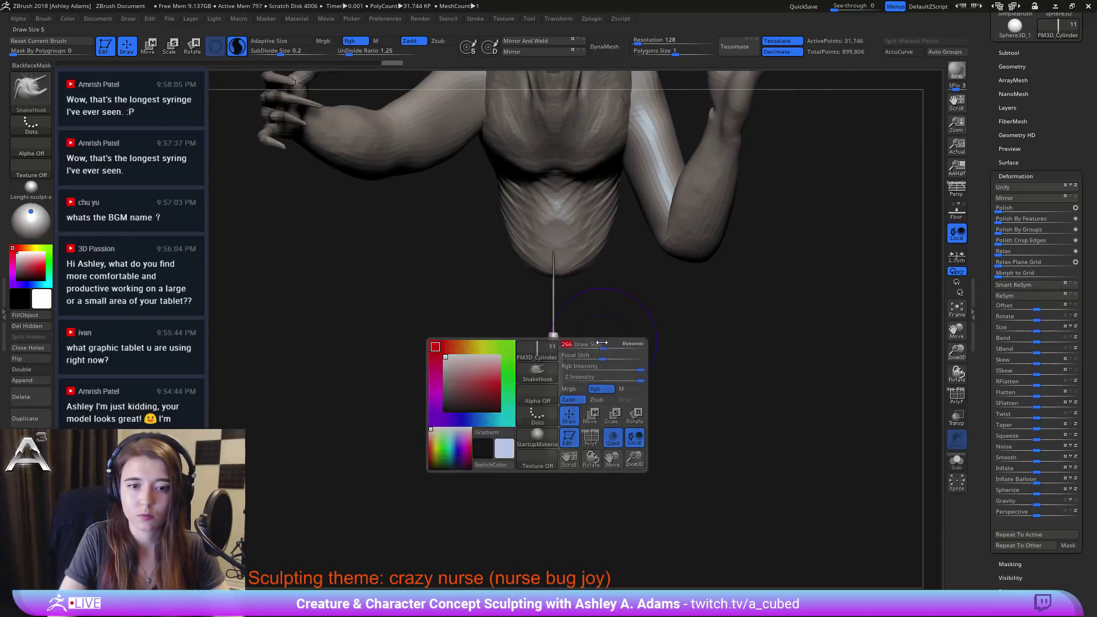
Step: Duplicate the tube, move the copy down along its length and make it slightly larger than the original
{"action": "mouse_move", "coordinate": [590, 342]}
{"action": "left_mouse_down"}
{"action": "mouse_move", "coordinate": [573, 387]}
{"action": "mouse_move", "coordinate": [599, 400]}
{"action": "mouse_move", "coordinate": [560, 407]}
{"action": "left_mouse_up"}
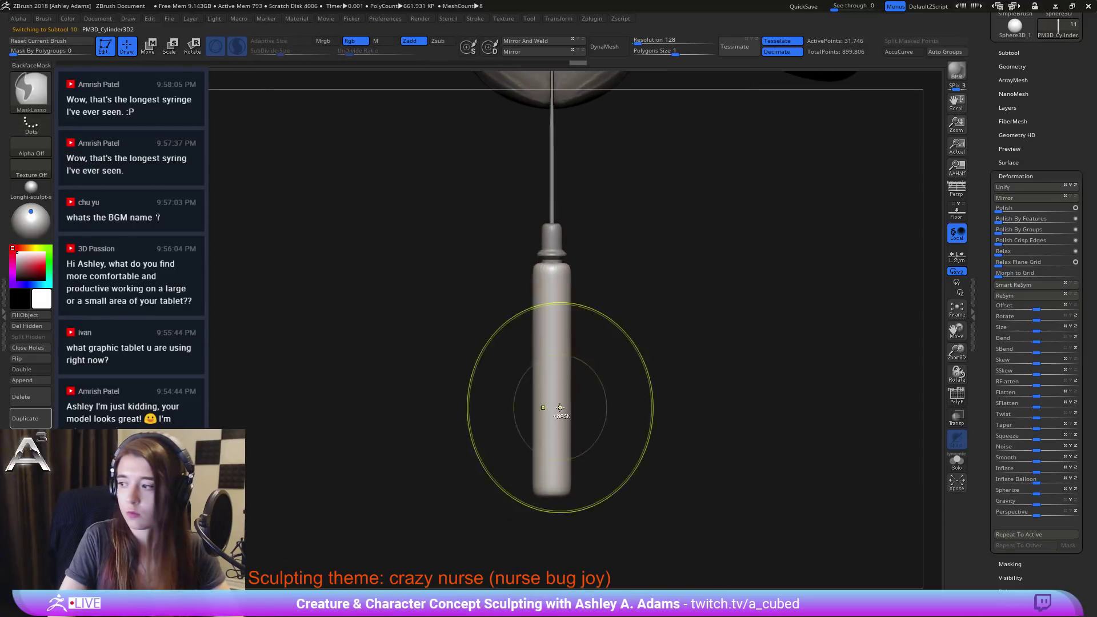
{"action": "left_click_drag", "start_coordinate": [490, 431], "coordinate": [472, 362], "text": "alt"}
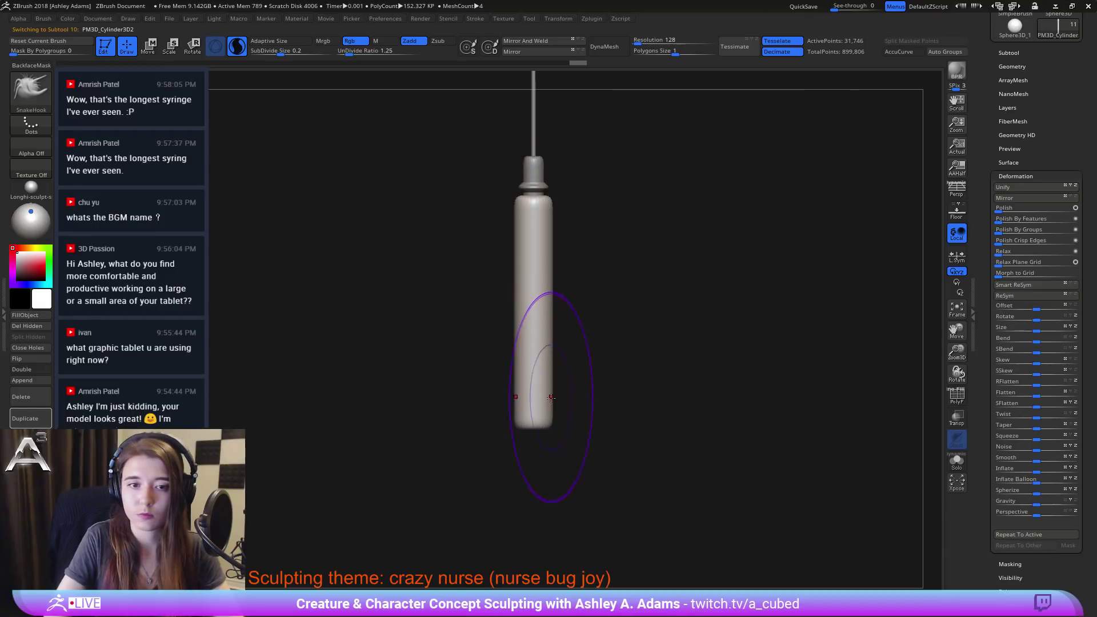
{"action": "left_click", "coordinate": [1009, 53]}
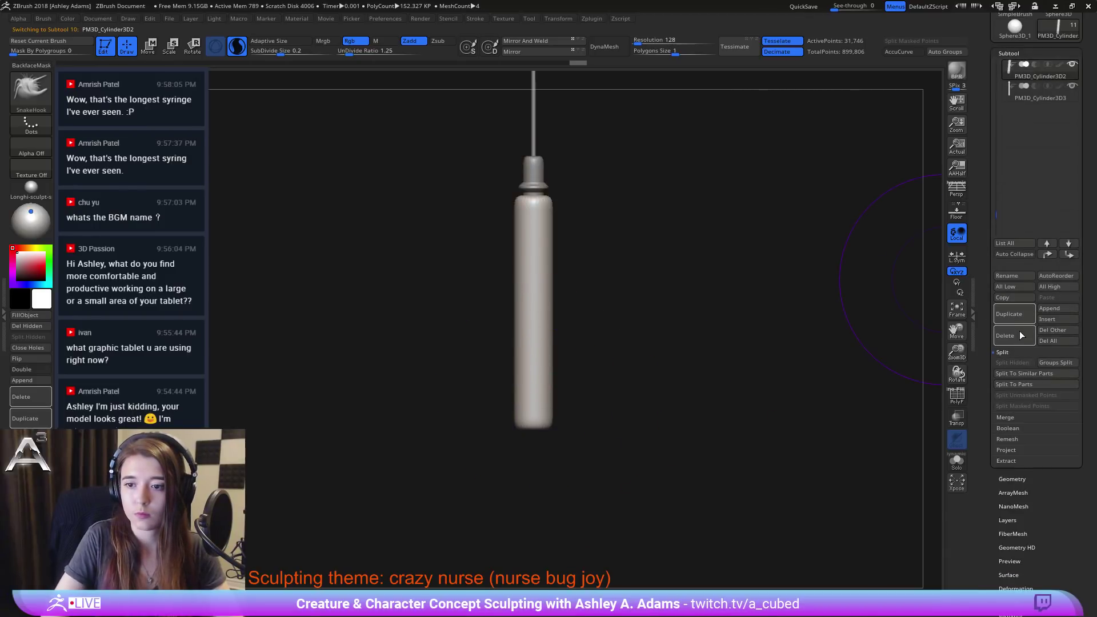
{"action": "left_click", "coordinate": [1009, 314]}
{"action": "key", "text": "w"}
{"action": "left_click_drag", "start_coordinate": [532, 200], "coordinate": [532, 283]}
{"action": "left_click_drag", "start_coordinate": [541, 339], "coordinate": [549, 339]}
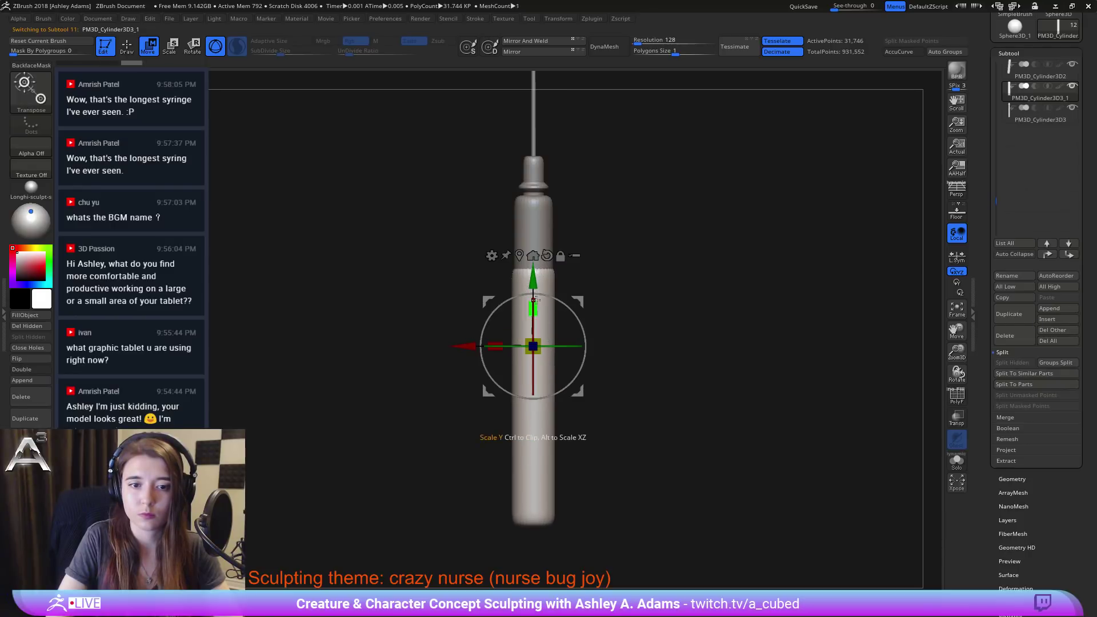
Step: Shorten the tube copy into a collar and position it around the tube's lower end
{"action": "left_click_drag", "start_coordinate": [534, 298], "coordinate": [543, 367]}
{"action": "left_click_drag", "start_coordinate": [537, 283], "coordinate": [548, 330]}
{"action": "right_click_drag", "start_coordinate": [548, 330], "coordinate": [578, 336], "text": "alt"}
{"action": "left_click_drag", "start_coordinate": [568, 328], "coordinate": [574, 418]}
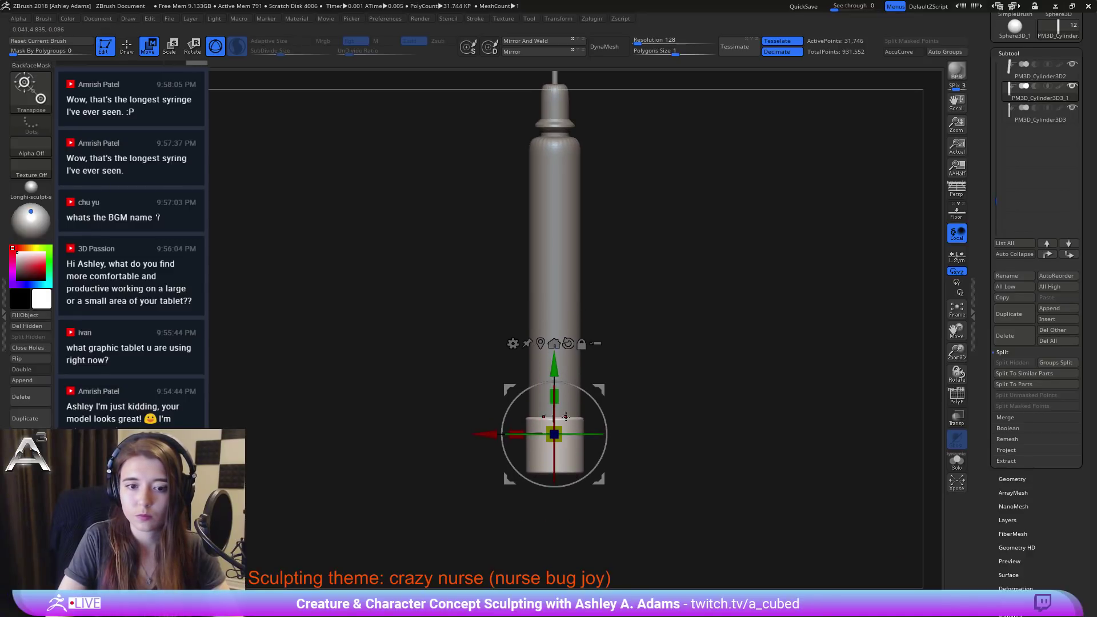
{"action": "right_click_drag", "start_coordinate": [577, 394], "coordinate": [596, 348]}
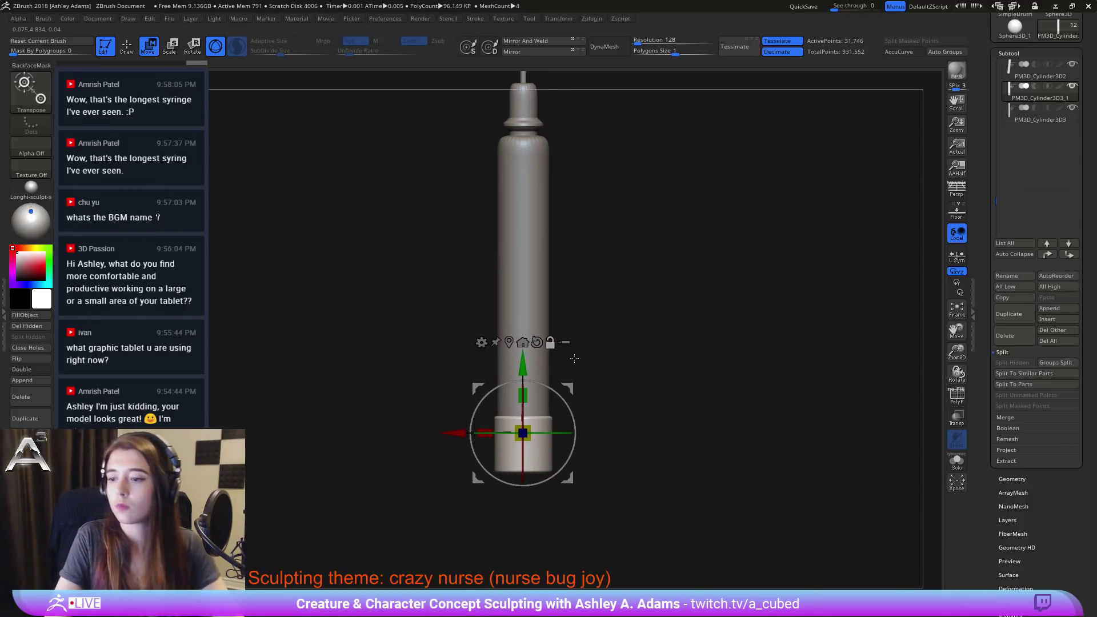
{"action": "right_click_drag", "start_coordinate": [545, 333], "coordinate": [602, 311]}
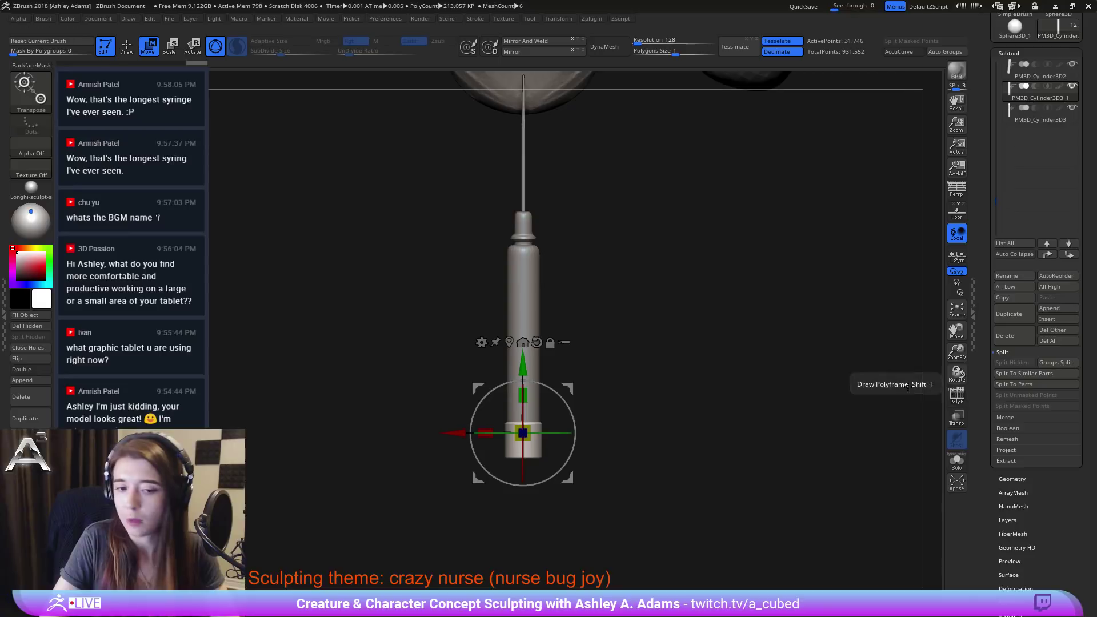
Step: Duplicate the collar, scale the copy narrower and move it down so it protrudes below as a plunger rod
{"action": "left_click", "coordinate": [1008, 314]}
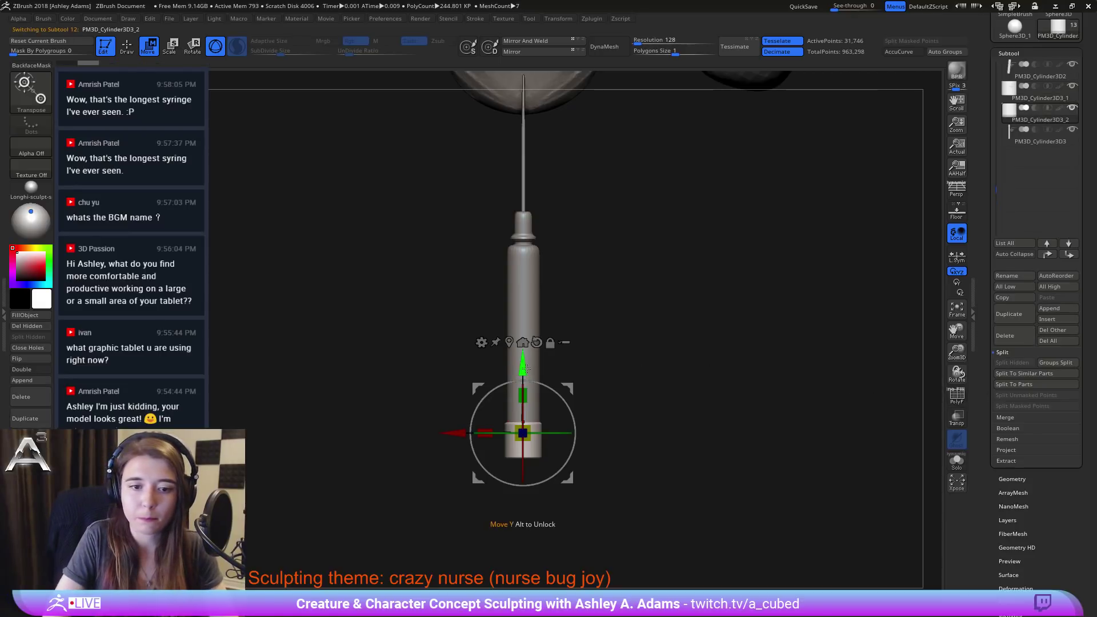
{"action": "left_click_drag", "start_coordinate": [541, 402], "coordinate": [522, 388]}
{"action": "right_click_drag", "start_coordinate": [562, 424], "coordinate": [591, 335], "text": "alt"}
{"action": "right_click_drag", "start_coordinate": [591, 335], "coordinate": [588, 397], "text": "ctrl"}
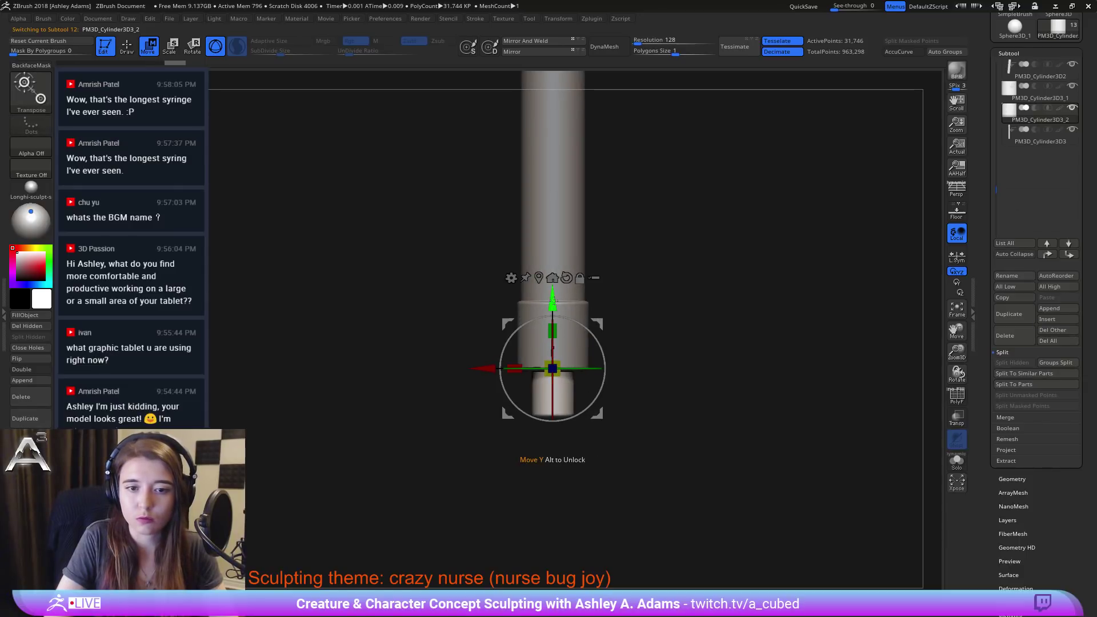
{"action": "left_click_drag", "start_coordinate": [552, 296], "coordinate": [552, 308]}
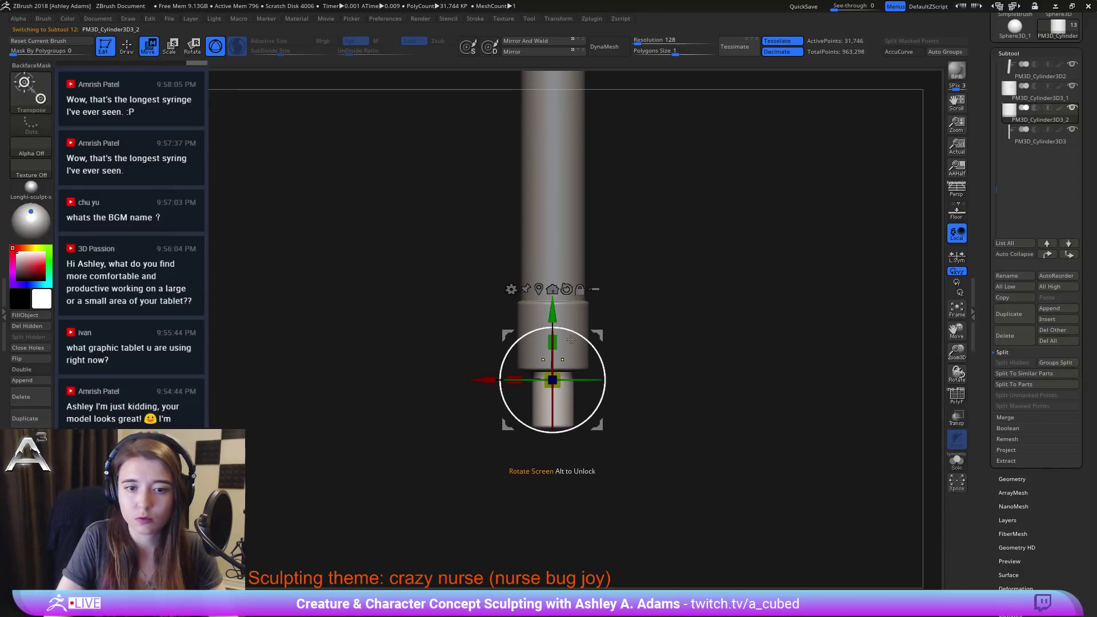
Step: Stretch the plunger rod lengthwise so it extends well below the collar
{"action": "right_click_drag", "start_coordinate": [571, 340], "coordinate": [586, 311], "text": "ctrl"}
{"action": "mouse_move", "coordinate": [564, 326]}
{"action": "left_mouse_down"}
{"action": "mouse_move", "coordinate": [562, 303]}
{"action": "mouse_move", "coordinate": [561, 330]}
{"action": "mouse_move", "coordinate": [561, 318]}
{"action": "left_mouse_up"}
{"action": "mouse_move", "coordinate": [593, 347]}
{"action": "right_mouse_down", "text": "ctrl"}
{"action": "mouse_move", "coordinate": [603, 318]}
{"action": "mouse_move", "coordinate": [617, 326]}
{"action": "mouse_move", "coordinate": [608, 349]}
{"action": "right_mouse_up", "text": "ctrl"}
{"action": "key", "text": "q"}
{"action": "right_click_drag", "start_coordinate": [623, 299], "coordinate": [595, 331], "text": "alt"}
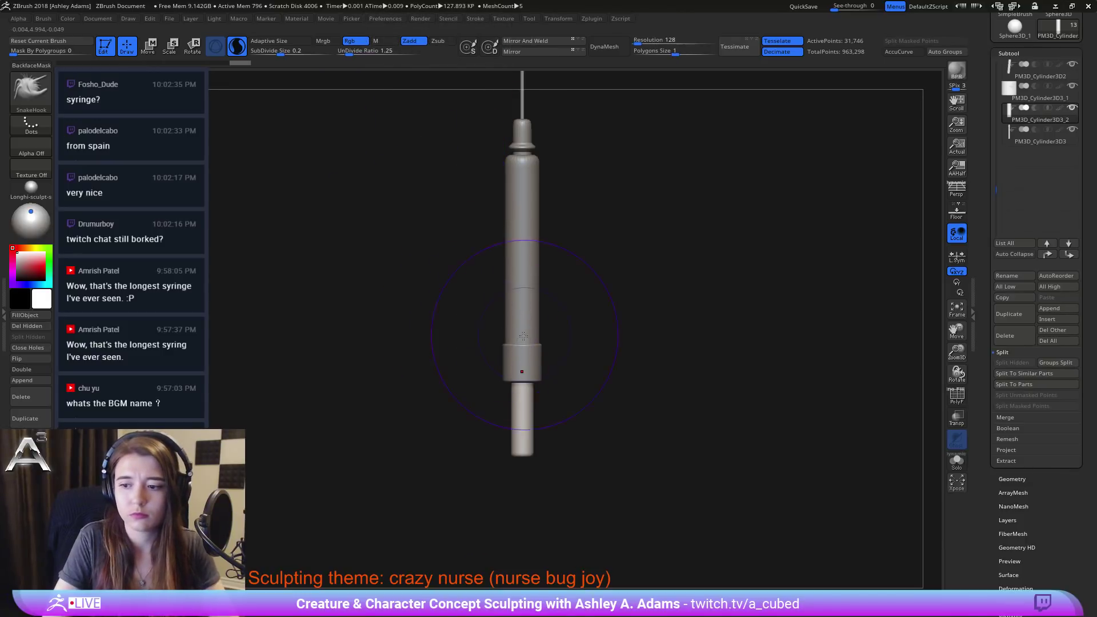
Step: Select the collar at the syringe tube's lower end and scale it up slightly
{"action": "left_click", "coordinate": [535, 374], "text": "alt"}
{"action": "key", "text": "r"}
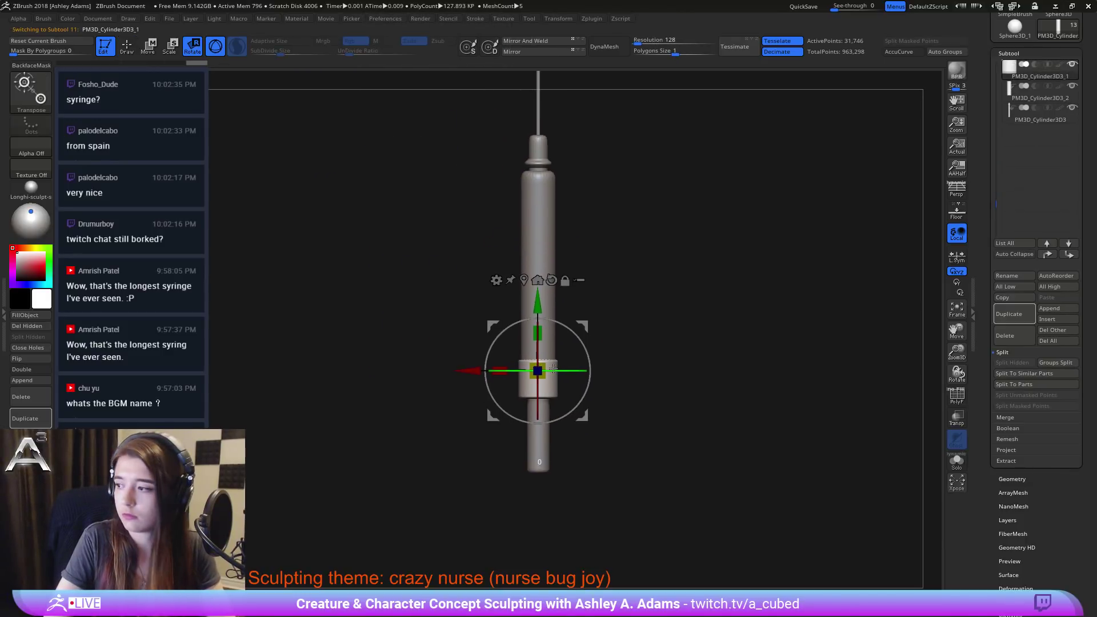
{"action": "left_click_drag", "start_coordinate": [552, 363], "coordinate": [546, 364]}
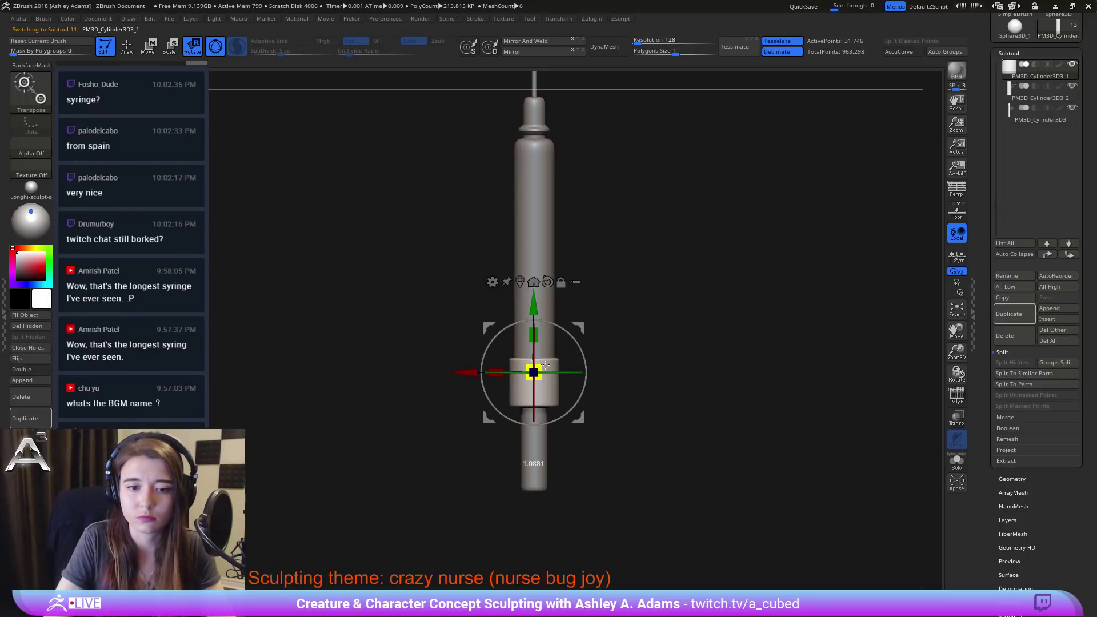
Step: Mask the collar's upper rim with a lasso selection and refine the mask's edge
{"action": "key", "text": "q"}
{"action": "mouse_move", "coordinate": [435, 315]}
{"action": "left_mouse_down", "text": "ctrl"}
{"action": "mouse_move", "coordinate": [637, 351]}
{"action": "mouse_move", "coordinate": [531, 373]}
{"action": "mouse_move", "coordinate": [422, 371]}
{"action": "left_mouse_up", "text": "ctrl"}
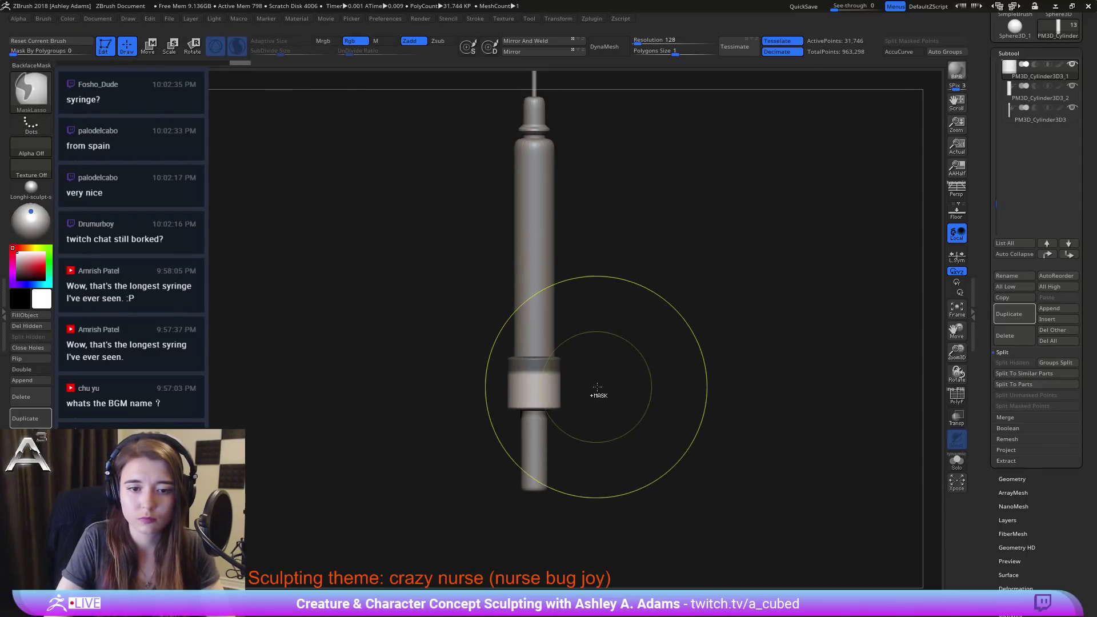
{"action": "mouse_move", "coordinate": [583, 390]}
{"action": "left_mouse_down", "text": "ctrl+alt"}
{"action": "mouse_move", "coordinate": [570, 372]}
{"action": "mouse_move", "coordinate": [392, 392]}
{"action": "left_mouse_up", "text": "ctrl+alt"}
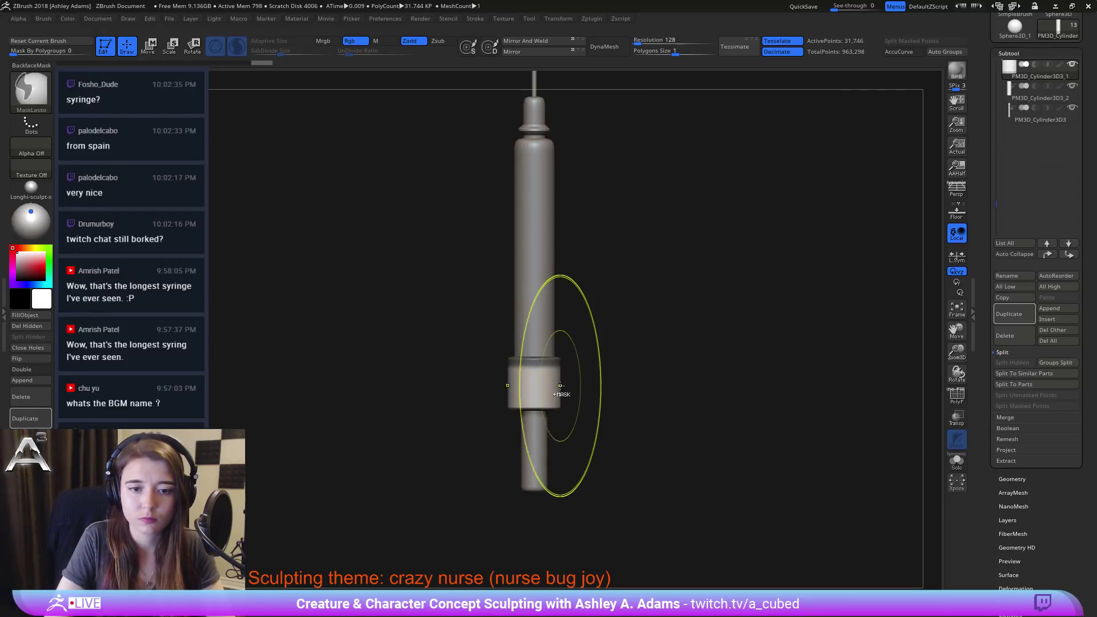
{"action": "left_click", "coordinate": [554, 364], "text": "ctrl"}
{"action": "left_click", "coordinate": [555, 365], "text": "ctrl"}
{"action": "left_click", "coordinate": [555, 364], "text": "ctrl"}
{"action": "left_click", "coordinate": [554, 362], "text": "ctrl"}
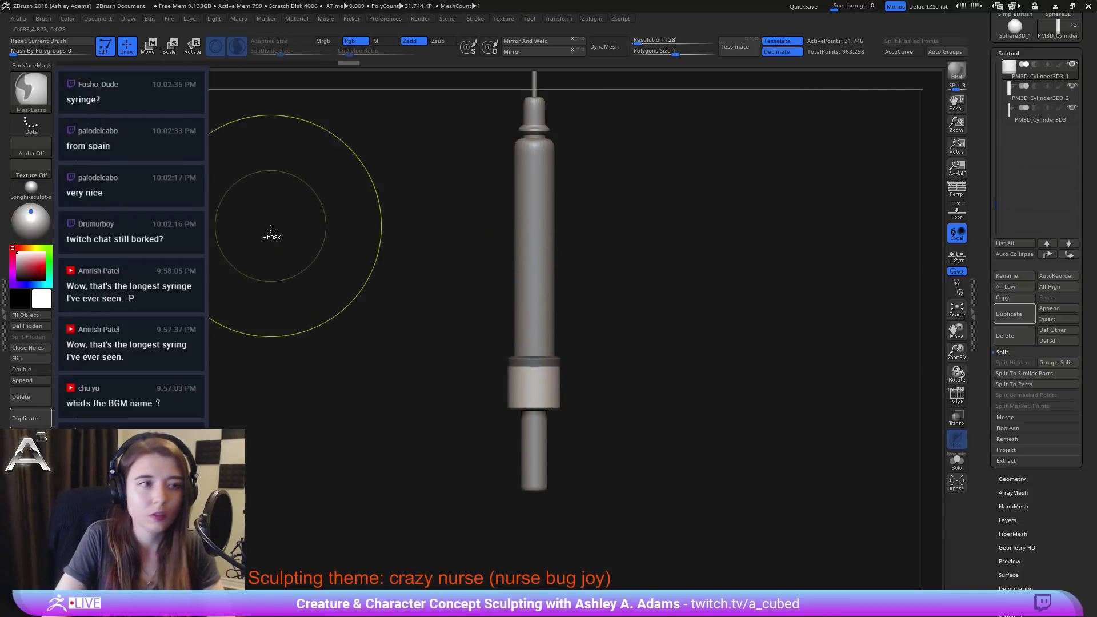
Step: Switch to the MaskPen brush, invert the collar's mask, scale the upper rim narrower into a step and clear the mask
{"action": "key", "text": "b"}
{"action": "key", "text": "m"}
{"action": "key", "text": "p"}
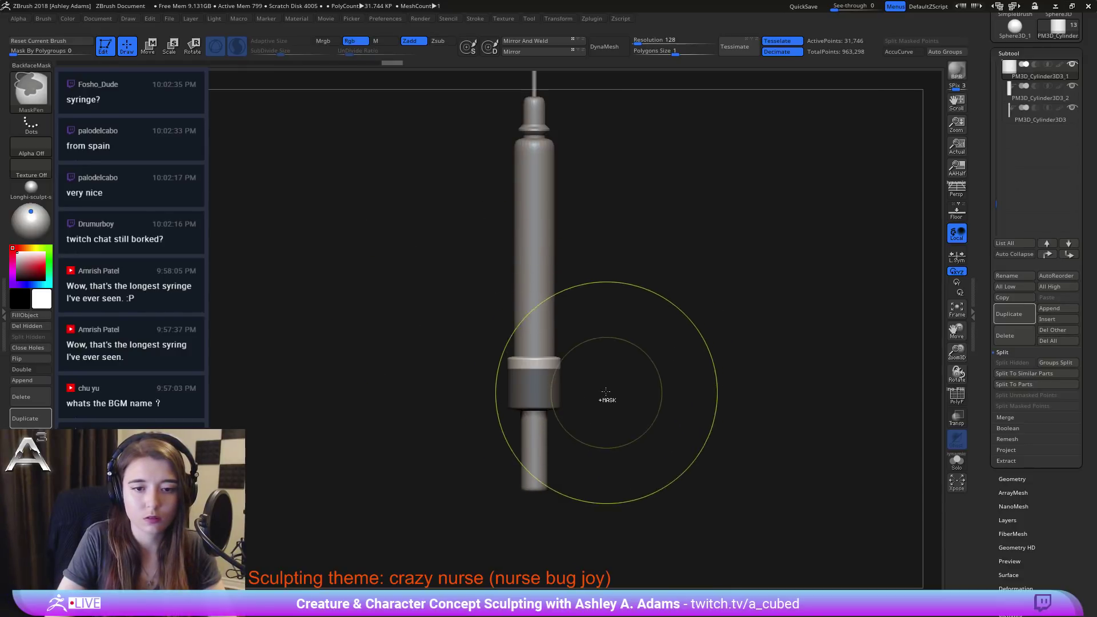
{"action": "key", "text": "r"}
{"action": "right_click_drag", "start_coordinate": [528, 364], "coordinate": [540, 363], "text": "ctrl"}
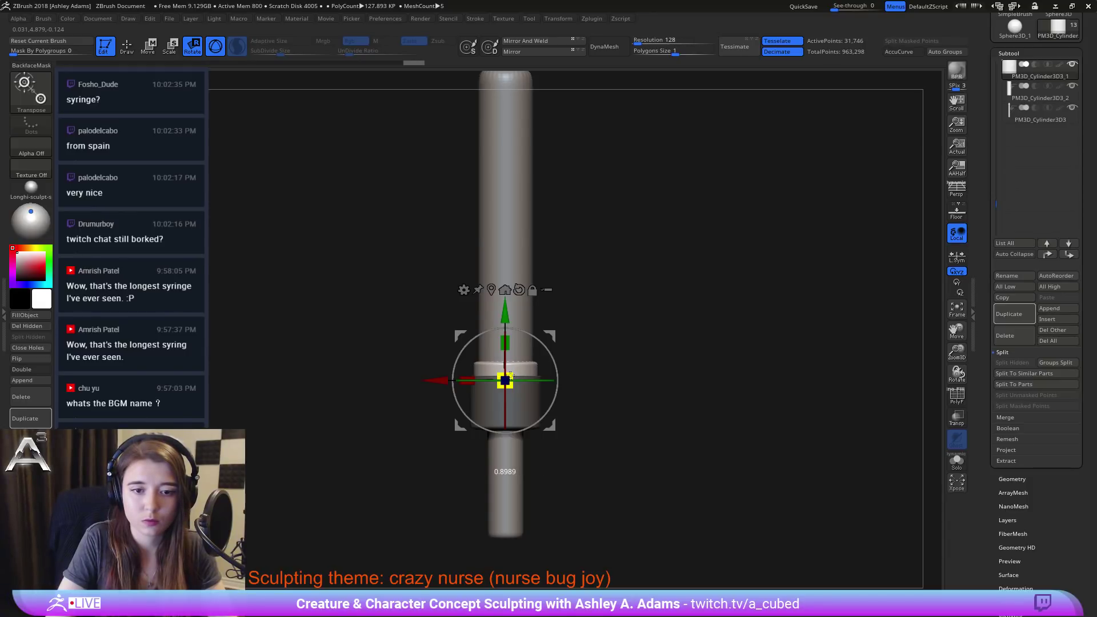
{"action": "left_click_drag", "start_coordinate": [501, 316], "coordinate": [504, 316]}
{"action": "key", "text": "q"}
{"action": "left_click_drag", "start_coordinate": [612, 348], "coordinate": [577, 411], "text": "ctrl"}
Step: Isolate a thin band around the collar's middle by masking, scale it inward into a groove and clear the mask
{"action": "right_click_drag", "start_coordinate": [493, 403], "coordinate": [514, 335], "text": "alt"}
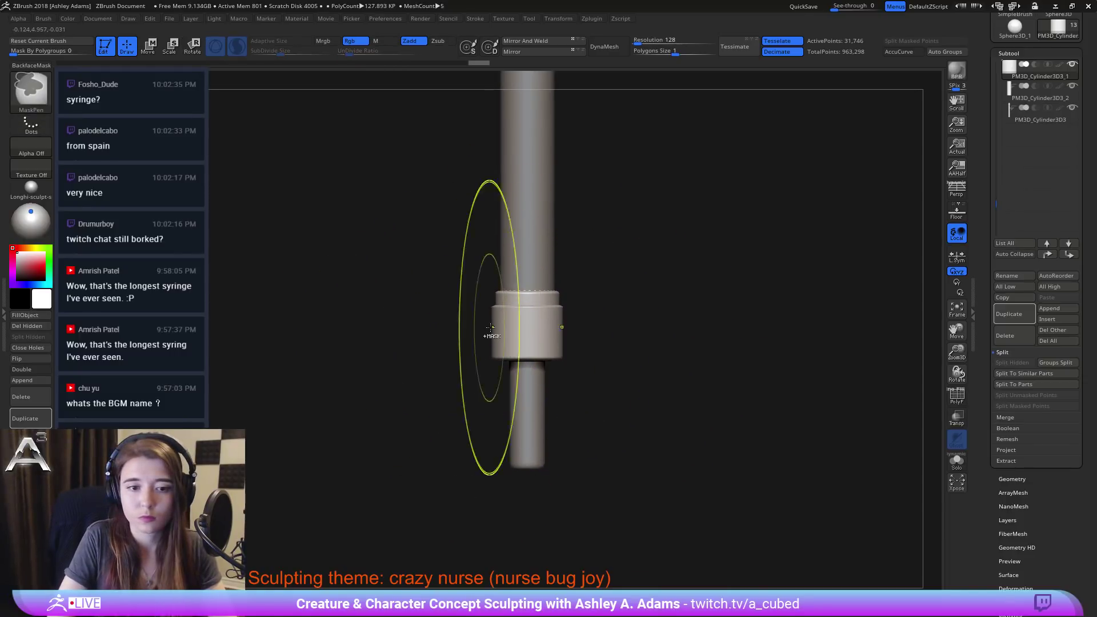
{"action": "left_click_drag", "start_coordinate": [474, 329], "coordinate": [600, 330], "text": "ctrl"}
{"action": "key", "text": "r"}
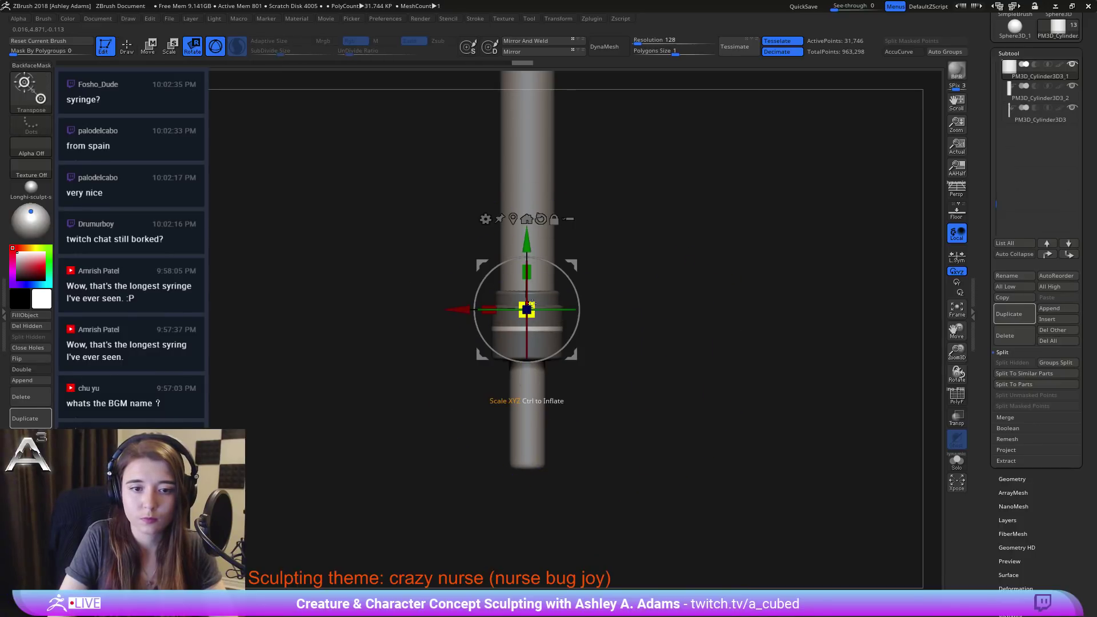
{"action": "left_click_drag", "start_coordinate": [531, 305], "coordinate": [530, 302]}
{"action": "key", "text": "q"}
{"action": "mouse_move", "coordinate": [601, 381]}
{"action": "left_mouse_down", "text": "ctrl"}
{"action": "mouse_move", "coordinate": [622, 372]}
{"action": "mouse_move", "coordinate": [608, 322]}
{"action": "left_mouse_up", "text": "ctrl"}
Step: Make the syringe's long tube the active subtool and focus on its upper end
{"action": "key", "text": "space"}
{"action": "left_click_drag", "start_coordinate": [540, 326], "coordinate": [551, 309]}
{"action": "right_click_drag", "start_coordinate": [551, 309], "coordinate": [546, 371], "text": "alt"}
{"action": "left_click", "coordinate": [519, 237], "text": "alt"}
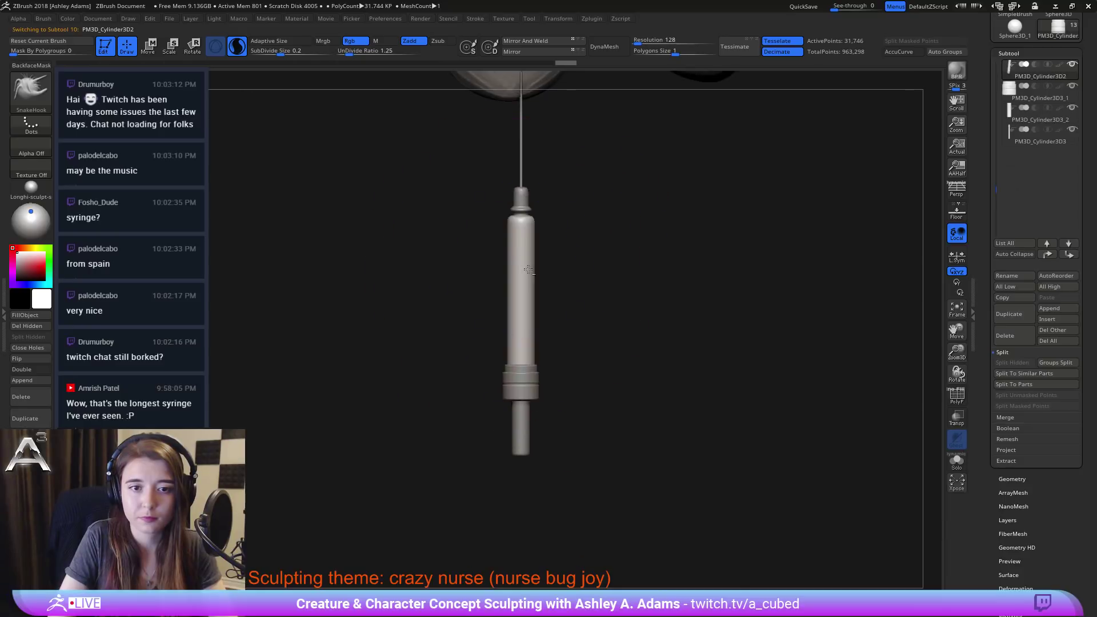
{"action": "right_click_drag", "start_coordinate": [508, 205], "coordinate": [492, 257], "text": "alt"}
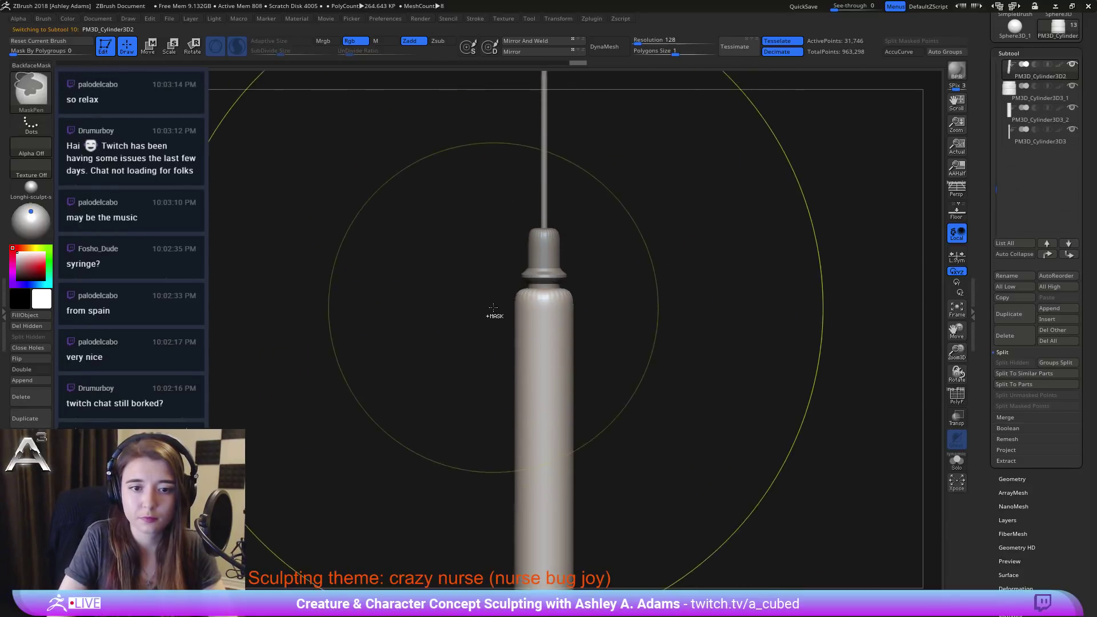
Step: Try to scale a thin isolated band near the tube's upper end
{"action": "left_click_drag", "start_coordinate": [493, 309], "coordinate": [615, 313], "text": "ctrl"}
{"action": "left_click", "coordinate": [622, 357], "text": "ctrl"}
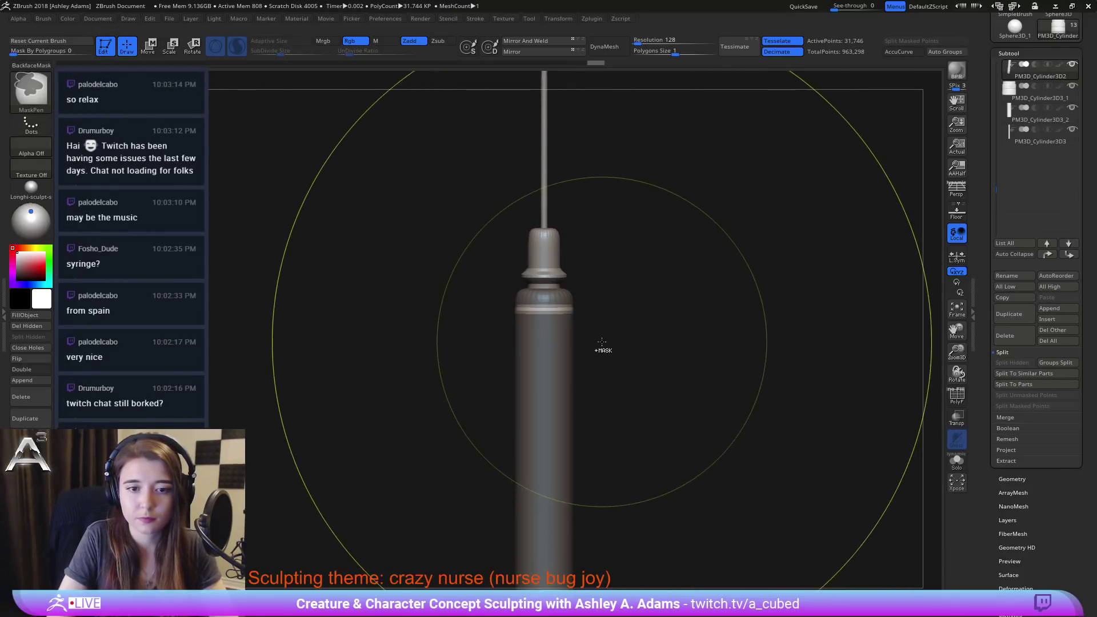
{"action": "key", "text": "r"}
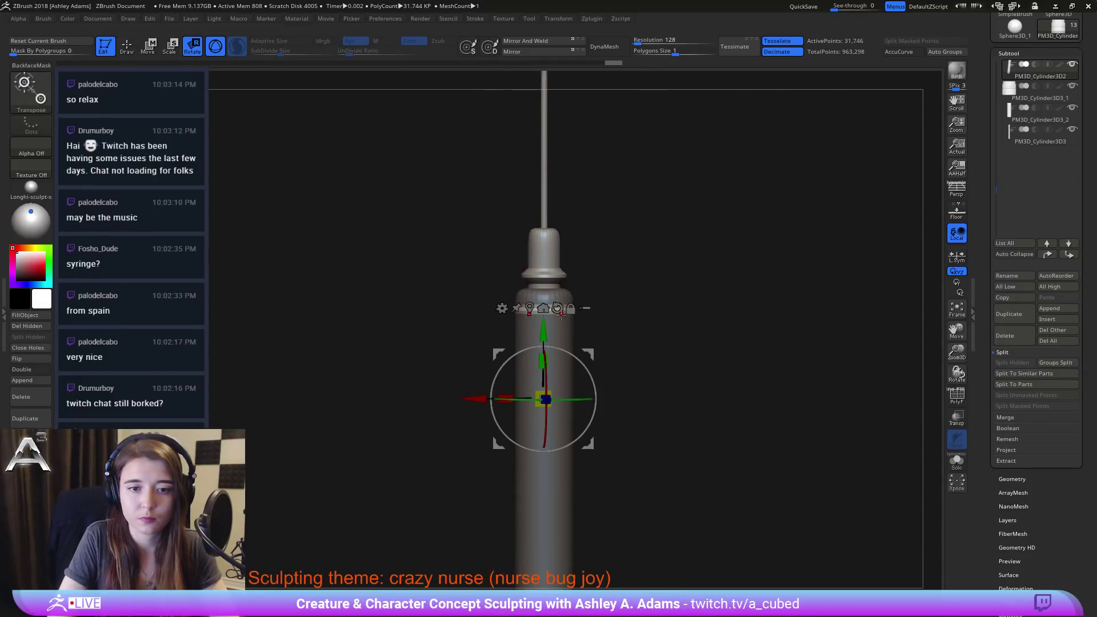
{"action": "left_click_drag", "start_coordinate": [544, 341], "coordinate": [540, 292], "text": "alt"}
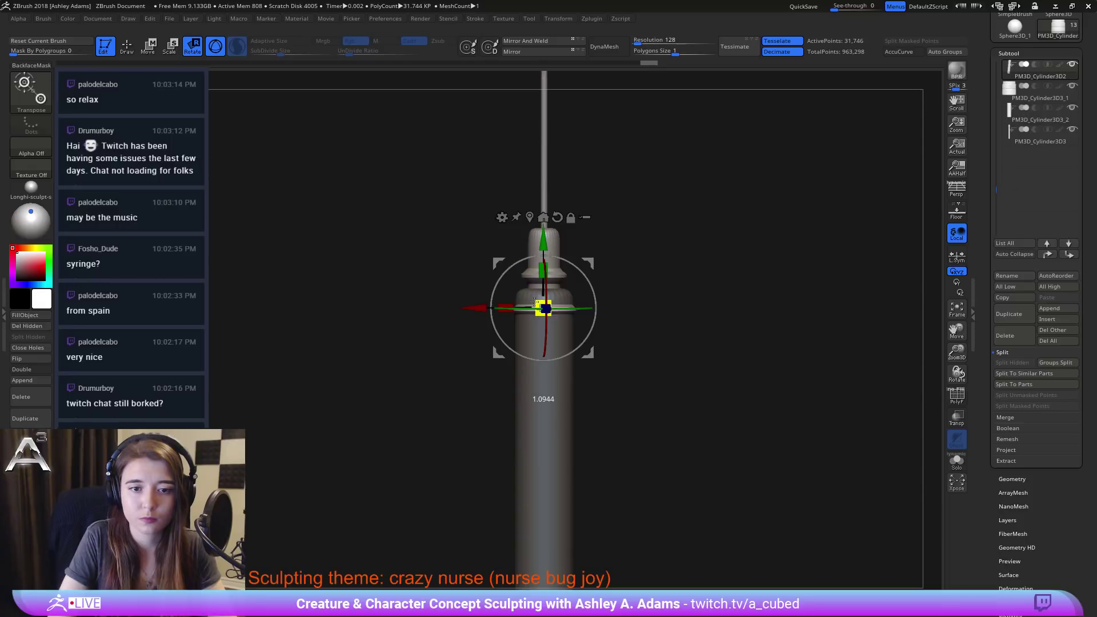
{"action": "key", "text": "q"}
{"action": "mouse_move", "coordinate": [573, 321]}
{"action": "left_mouse_down"}
{"action": "mouse_move", "coordinate": [596, 325]}
{"action": "mouse_move", "coordinate": [579, 313]}
{"action": "mouse_move", "coordinate": [593, 330]}
{"action": "left_mouse_up"}
Step: Isolate a thin band just below the tube's rounded shoulder, scale it inward into a groove and clear the mask
{"action": "left_click", "coordinate": [616, 324], "text": "ctrl"}
{"action": "left_click", "coordinate": [620, 323], "text": "ctrl"}
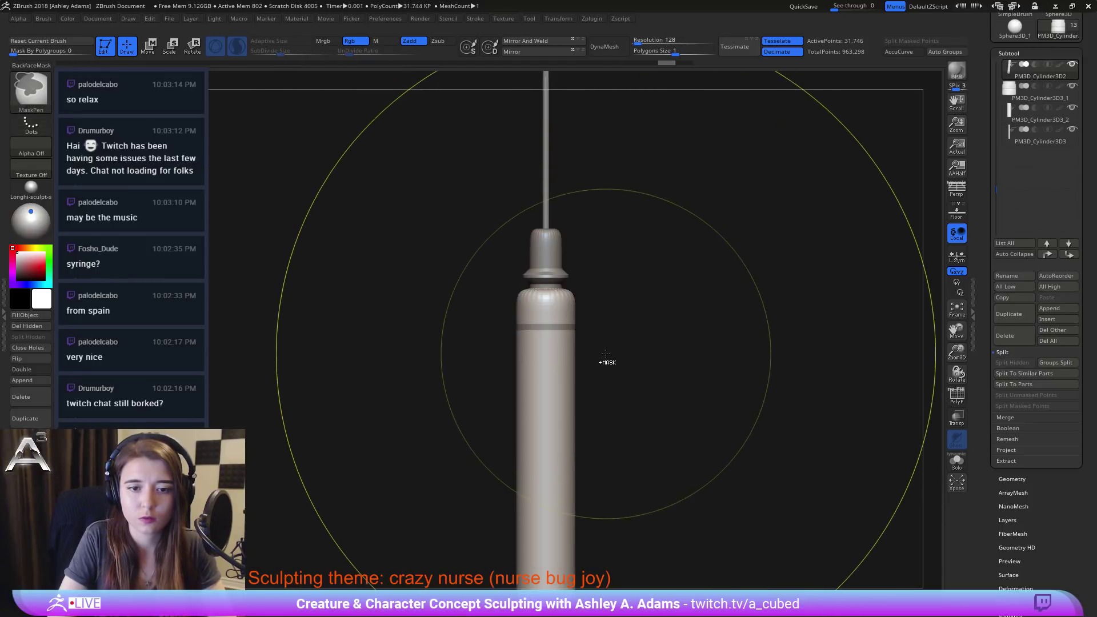
{"action": "left_click", "coordinate": [607, 361], "text": "ctrl"}
{"action": "key", "text": "r"}
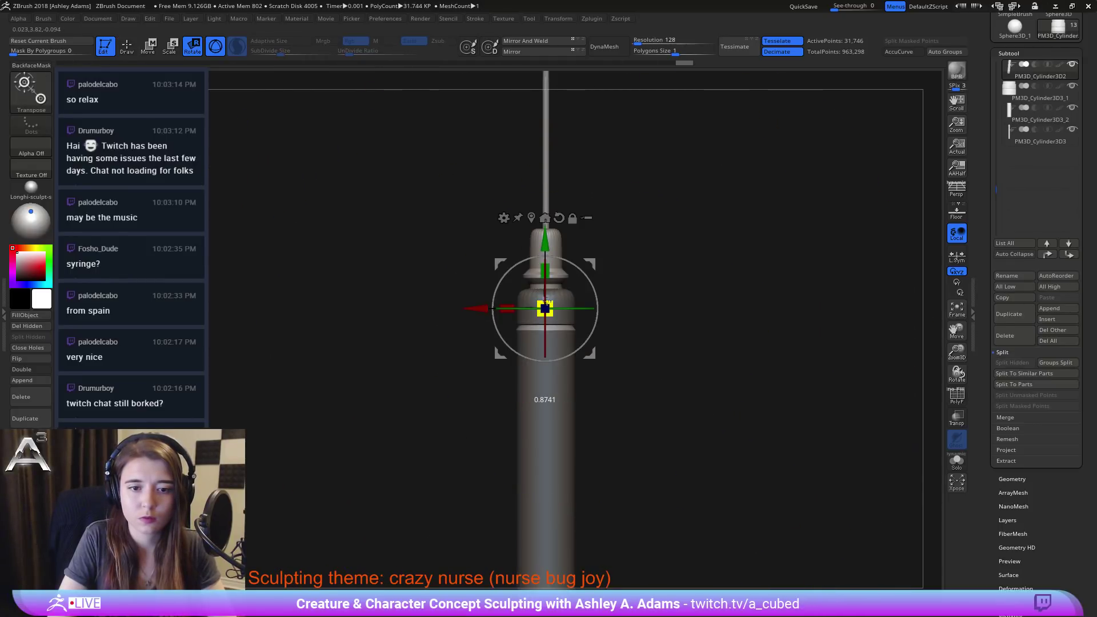
{"action": "key", "text": "q"}
{"action": "mouse_move", "coordinate": [623, 412]}
{"action": "left_mouse_down", "text": "ctrl"}
{"action": "mouse_move", "coordinate": [686, 382]}
{"action": "mouse_move", "coordinate": [611, 394]}
{"action": "mouse_move", "coordinate": [566, 248]}
{"action": "left_mouse_up", "text": "ctrl"}
Step: Duplicate the plunger rod, move the copy down to the rod's end and reshape it into a short, wide cap
{"action": "left_click", "coordinate": [498, 354], "text": "alt"}
{"action": "left_click_drag", "start_coordinate": [532, 355], "coordinate": [568, 369], "text": "alt"}
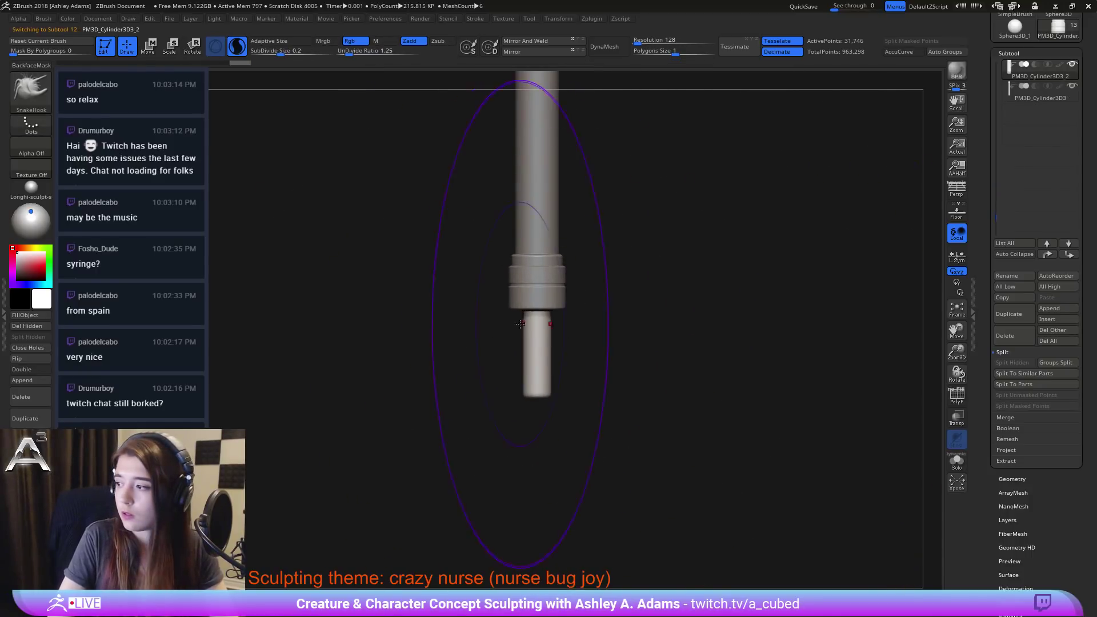
{"action": "left_click", "coordinate": [1009, 313]}
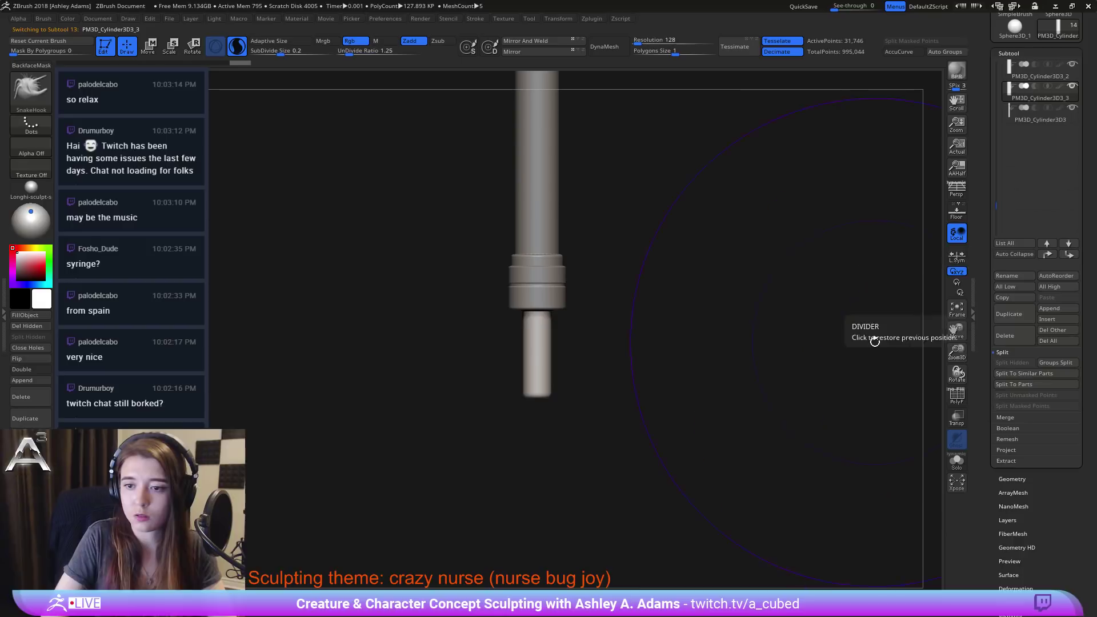
{"action": "key", "text": "w"}
{"action": "left_click_drag", "start_coordinate": [537, 253], "coordinate": [546, 316]}
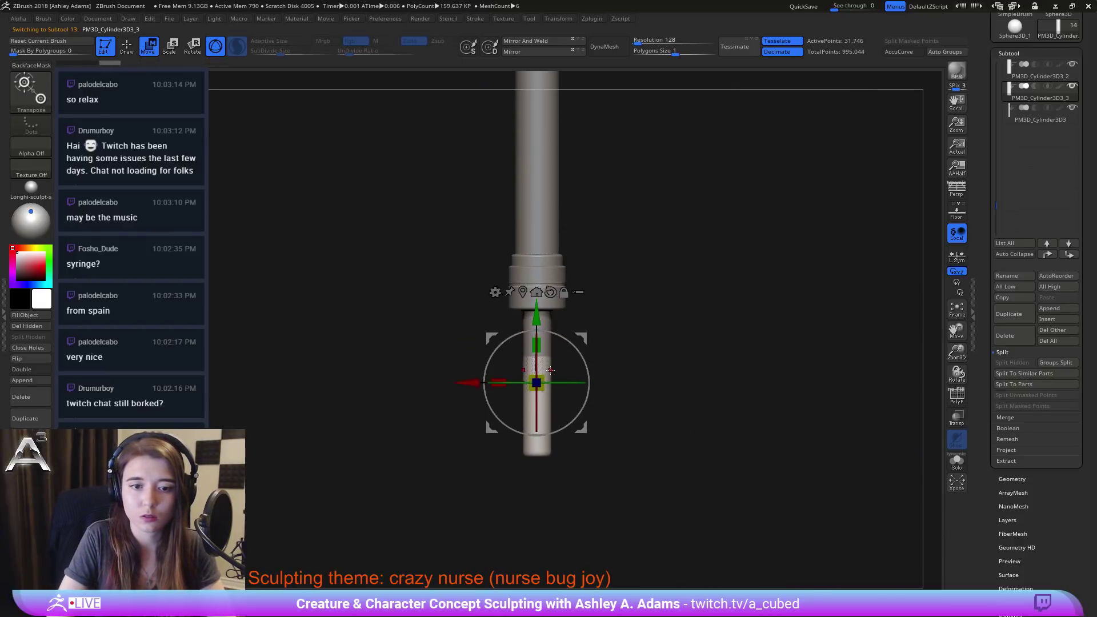
{"action": "left_click_drag", "start_coordinate": [540, 386], "coordinate": [523, 372]}
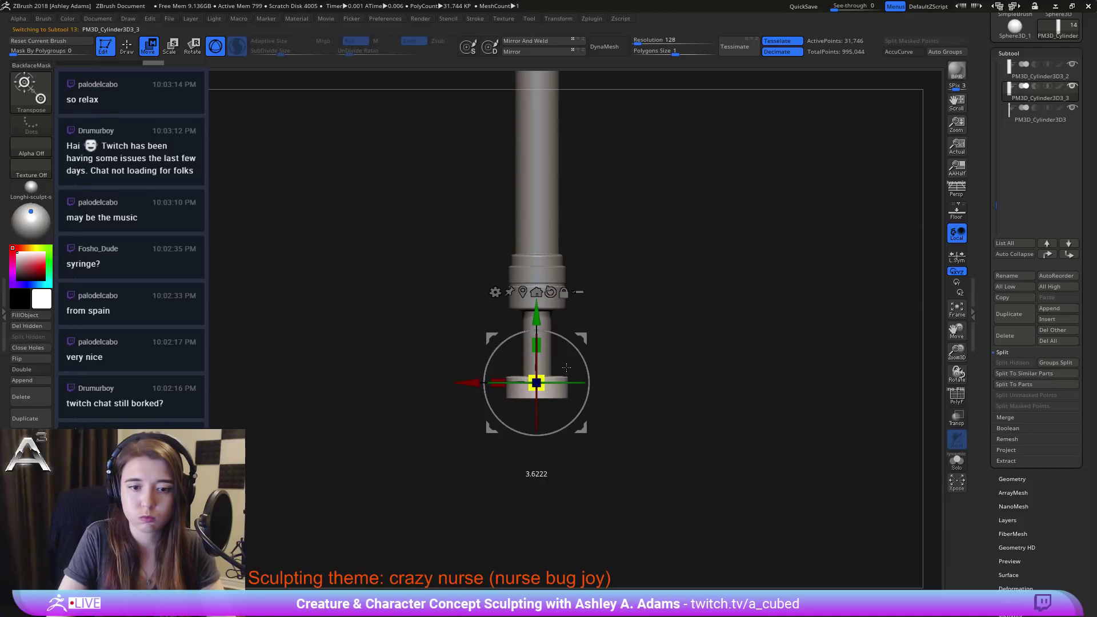
Step: Mask the upper half of the plunger's end cap and refine the mask's edge
{"action": "mouse_move", "coordinate": [557, 370]}
{"action": "right_mouse_down"}
{"action": "mouse_move", "coordinate": [604, 361]}
{"action": "mouse_move", "coordinate": [601, 328]}
{"action": "mouse_move", "coordinate": [553, 296]}
{"action": "right_mouse_up"}
{"action": "key", "text": "q"}
{"action": "left_click_drag", "start_coordinate": [475, 437], "coordinate": [659, 363], "text": "ctrl"}
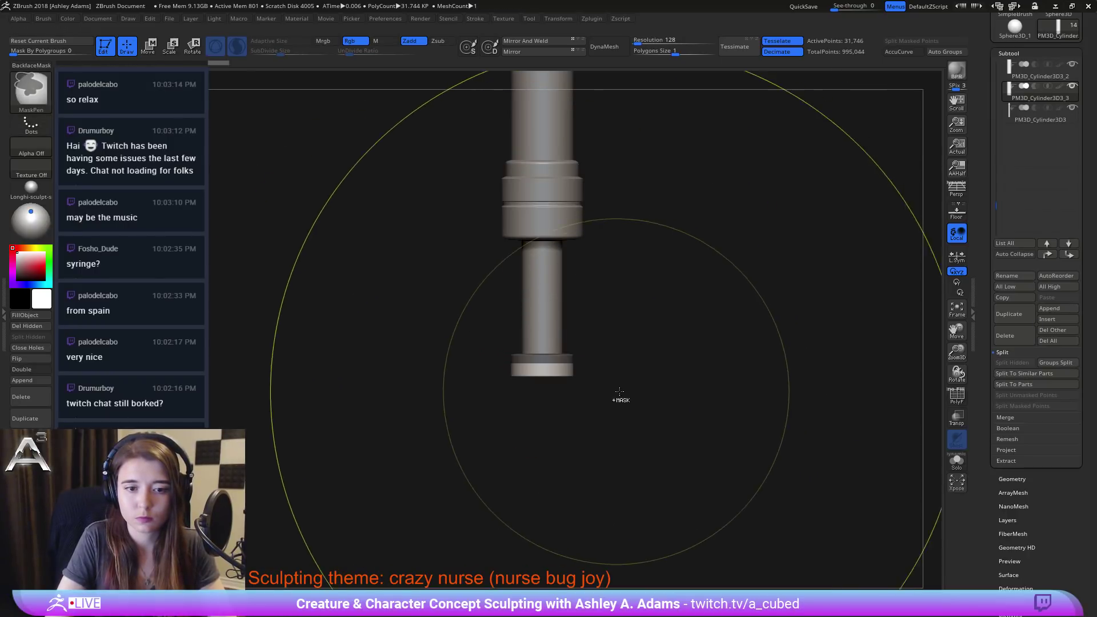
{"action": "left_click", "coordinate": [554, 371], "text": "ctrl"}
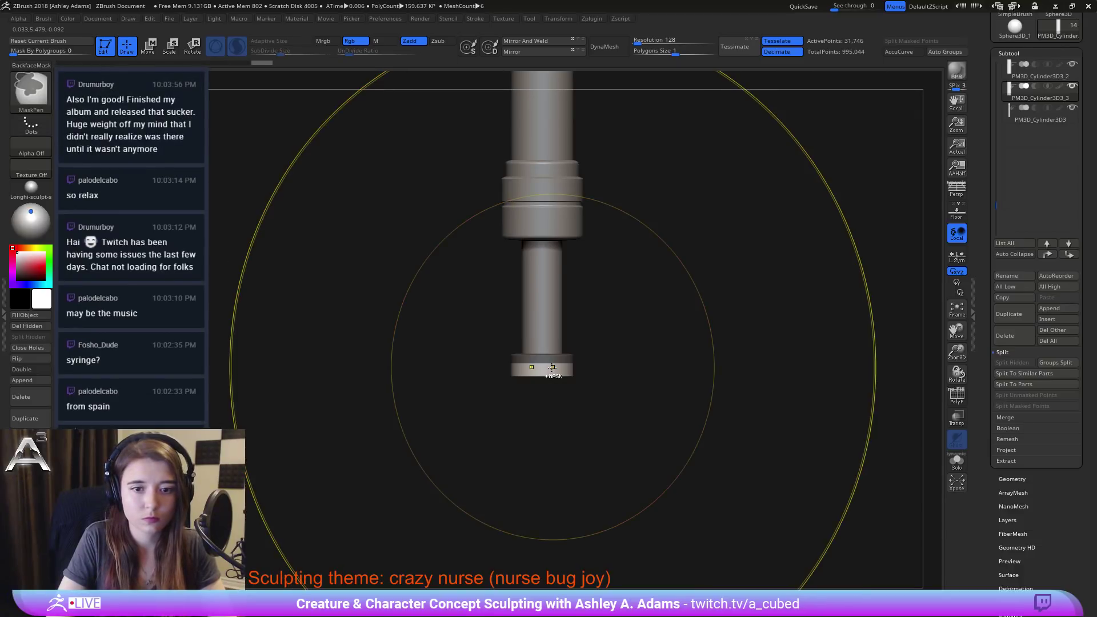
{"action": "left_click", "coordinate": [551, 367], "text": "ctrl"}
{"action": "left_click", "coordinate": [551, 367], "text": "ctrl"}
{"action": "left_click", "coordinate": [551, 367], "text": "ctrl"}
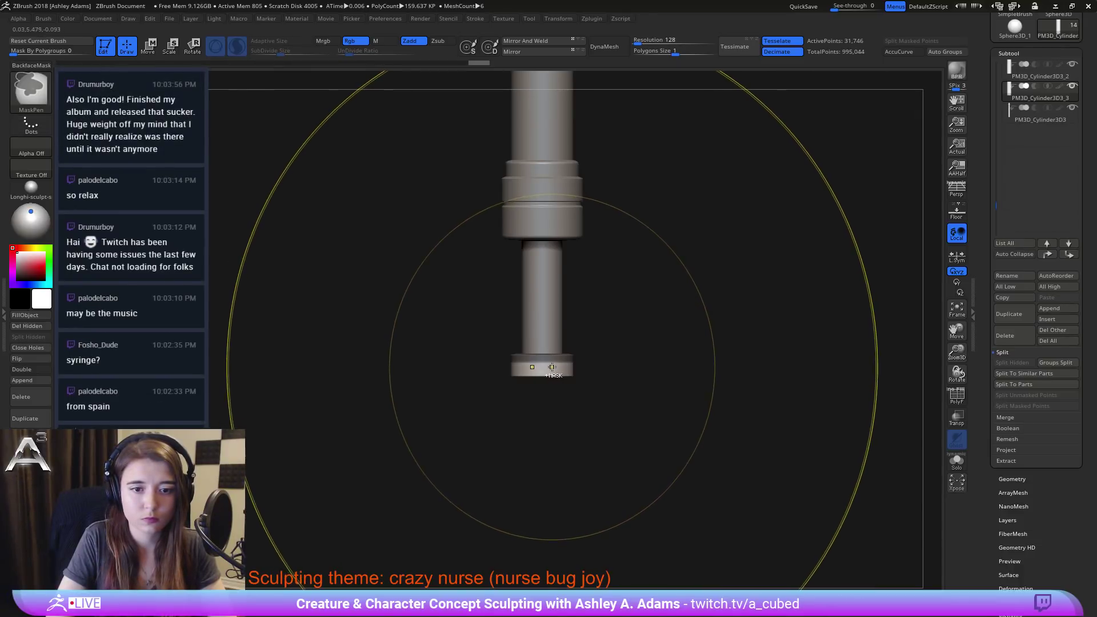
Step: Place the gizmo at the plunger cap's lower end and scale the unmasked lower half narrower than the upper rim
{"action": "key", "text": "r"}
{"action": "left_click_drag", "start_coordinate": [536, 304], "coordinate": [537, 321], "text": "alt"}
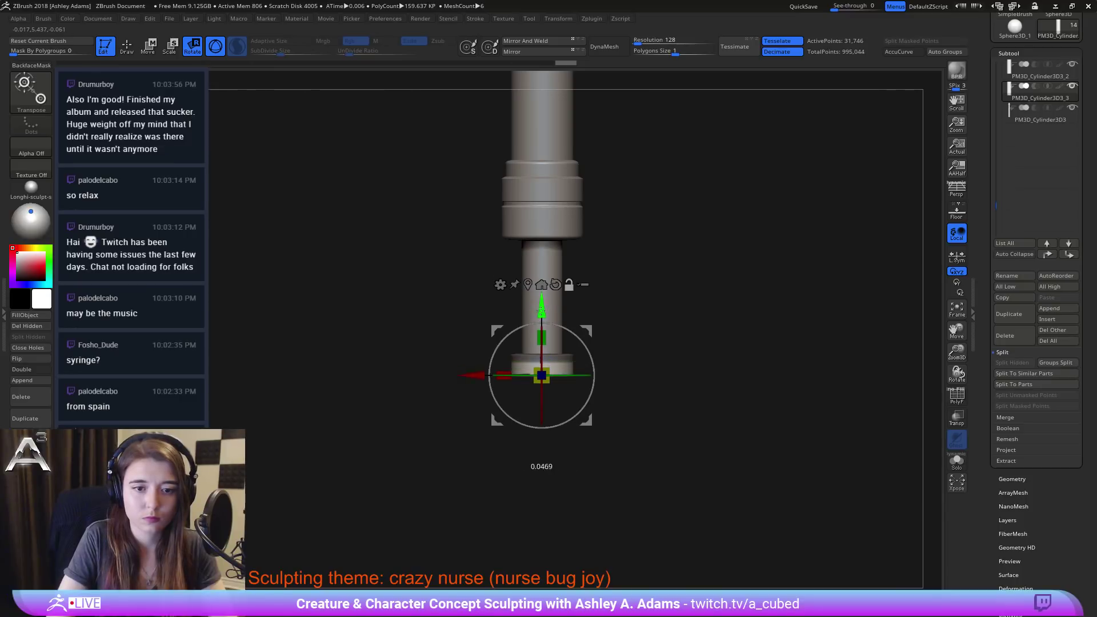
{"action": "left_click_drag", "start_coordinate": [548, 372], "coordinate": [541, 372]}
{"action": "right_click_drag", "start_coordinate": [541, 371], "coordinate": [557, 342]}
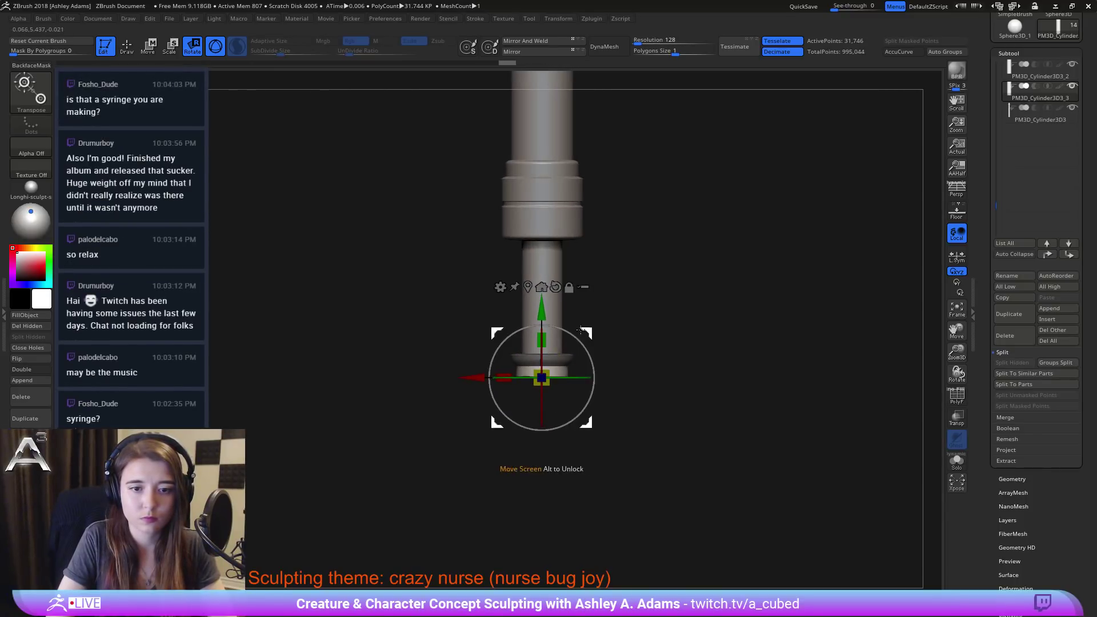
Step: Remask the plunger cap's middle and scale its bottom edge outward to form two rims separated by a groove
{"action": "key", "text": "ctrl"}
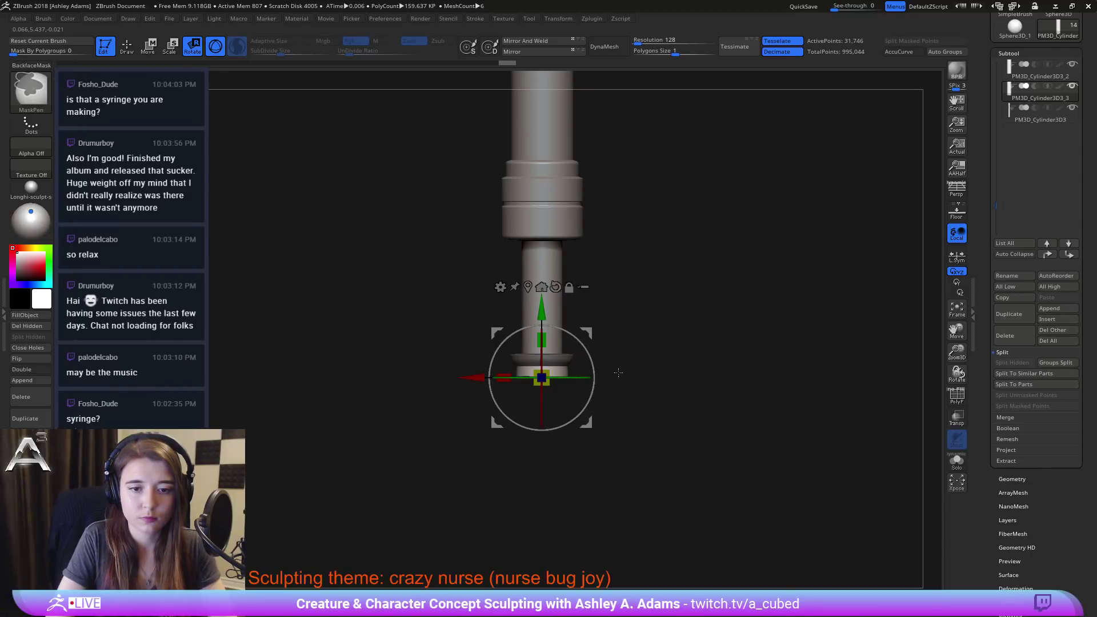
{"action": "left_click_drag", "start_coordinate": [618, 372], "coordinate": [621, 376], "text": "ctrl"}
{"action": "mouse_move", "coordinate": [453, 321]}
{"action": "left_mouse_down", "text": "ctrl"}
{"action": "mouse_move", "coordinate": [627, 353]}
{"action": "mouse_move", "coordinate": [649, 373]}
{"action": "left_mouse_up", "text": "ctrl"}
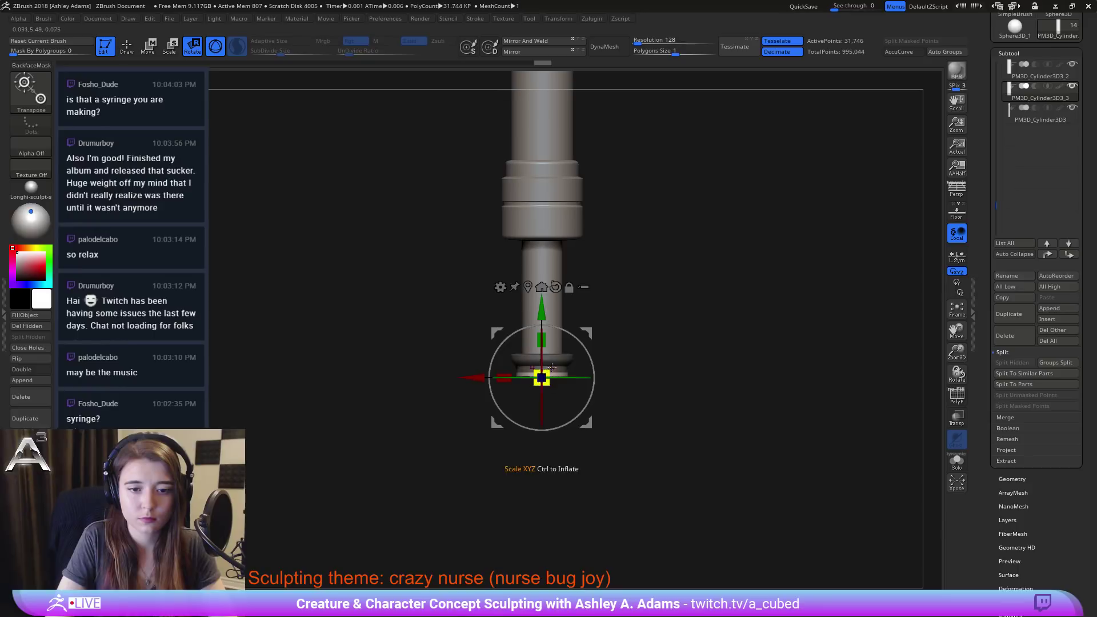
{"action": "left_click", "coordinate": [561, 368]}
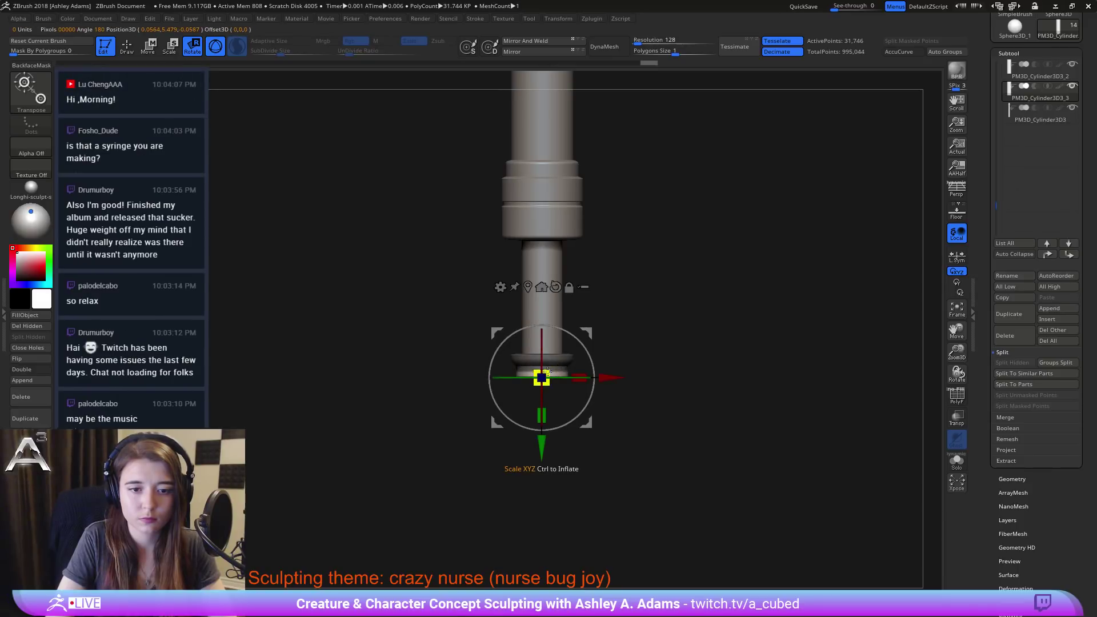
{"action": "left_click_drag", "start_coordinate": [550, 371], "coordinate": [552, 370]}
{"action": "left_click_drag", "start_coordinate": [640, 348], "coordinate": [671, 341]}
{"action": "key", "text": "q"}
{"action": "left_click_drag", "start_coordinate": [591, 297], "coordinate": [602, 297], "text": "ctrl"}
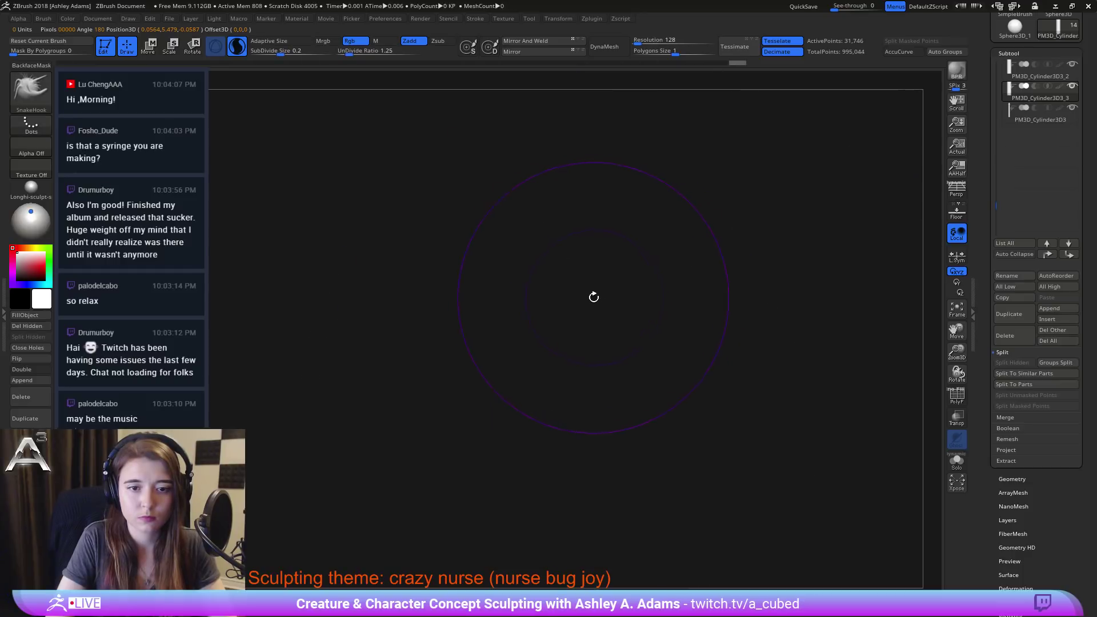
Step: Examine the syringe's shape and its proportions against the creature from several angles and distances
{"action": "left_click", "coordinate": [955, 316]}
{"action": "left_click_drag", "start_coordinate": [683, 391], "coordinate": [688, 294], "text": "alt"}
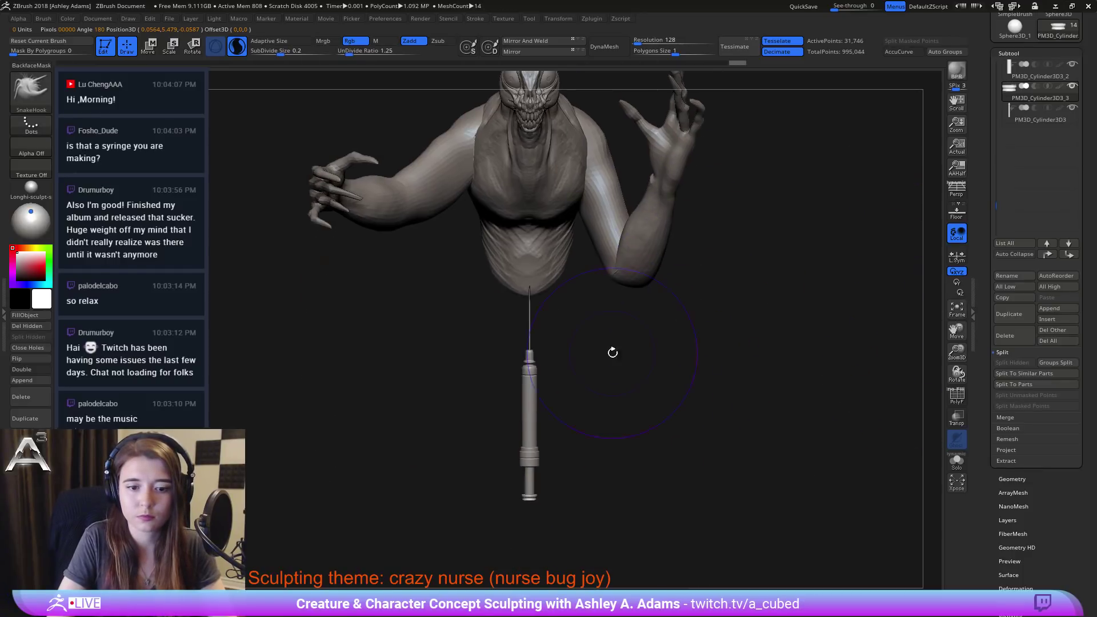
{"action": "key", "text": "space"}
{"action": "left_click", "coordinate": [561, 393]}
{"action": "mouse_move", "coordinate": [562, 393]}
{"action": "left_mouse_down", "text": "alt"}
{"action": "mouse_move", "coordinate": [567, 360]}
{"action": "mouse_move", "coordinate": [547, 404]}
{"action": "left_mouse_up", "text": "alt"}
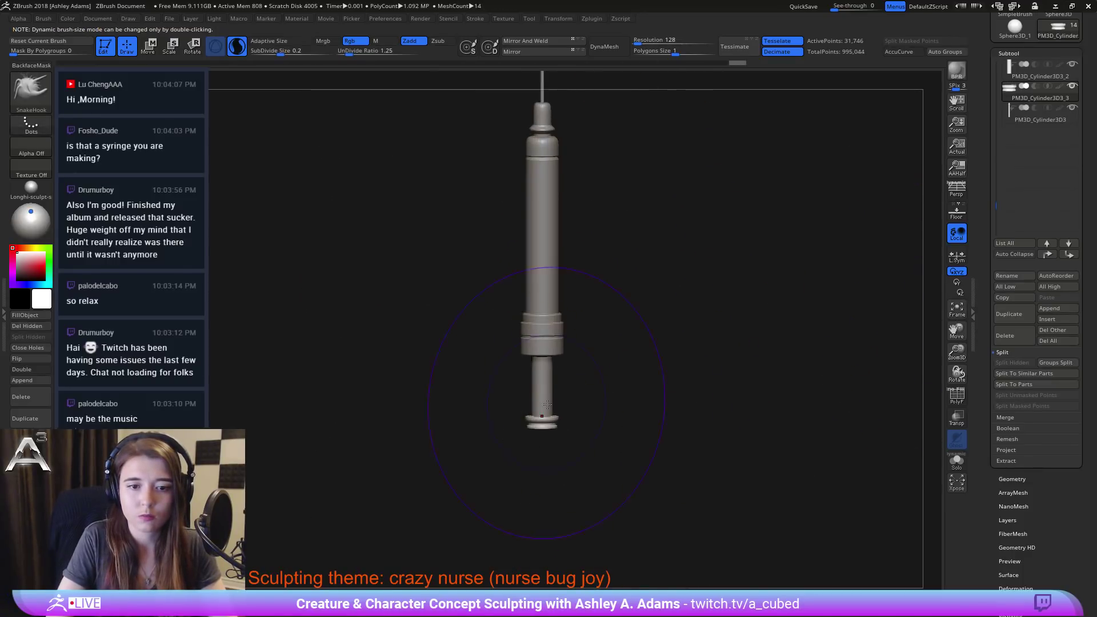
{"action": "left_click", "coordinate": [540, 344], "text": "alt"}
{"action": "mouse_move", "coordinate": [593, 352]}
{"action": "left_mouse_down"}
{"action": "mouse_move", "coordinate": [615, 355]}
{"action": "mouse_move", "coordinate": [617, 301]}
{"action": "mouse_move", "coordinate": [595, 368]}
{"action": "left_mouse_up"}
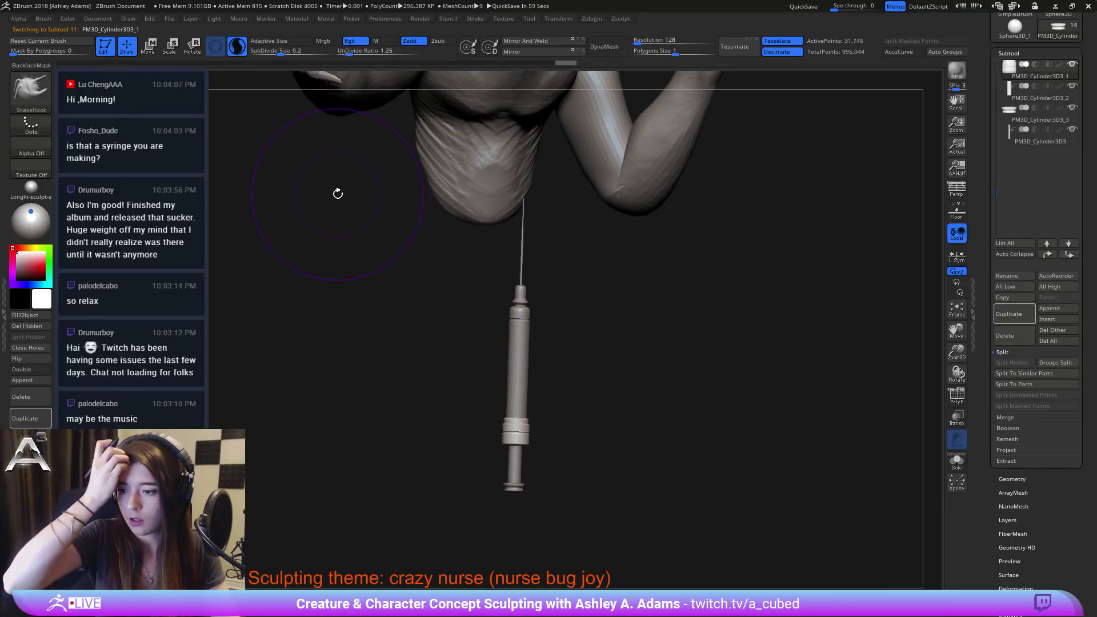
{"action": "left_click_drag", "start_coordinate": [647, 344], "coordinate": [666, 304], "text": "alt"}
{"action": "left_click_drag", "start_coordinate": [624, 374], "coordinate": [557, 408]}
{"action": "left_click_drag", "start_coordinate": [557, 408], "coordinate": [595, 319], "text": "alt"}
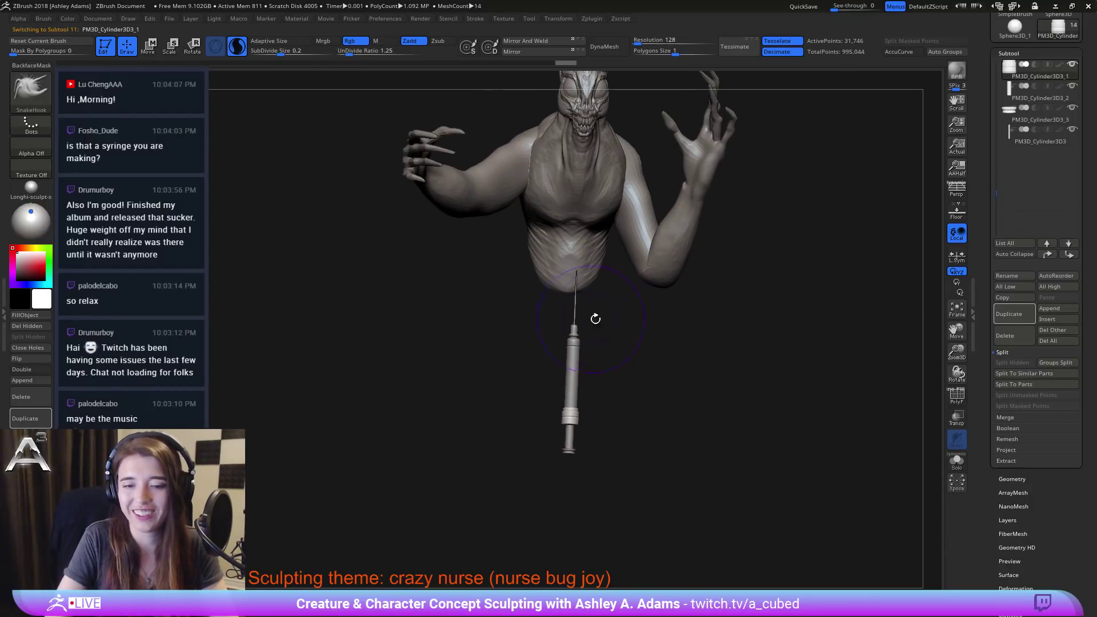
{"action": "left_click_drag", "start_coordinate": [649, 385], "coordinate": [641, 461], "text": "alt"}
Step: Append a Cube3D mesh as a new subtool
{"action": "left_click", "coordinate": [1047, 309]}
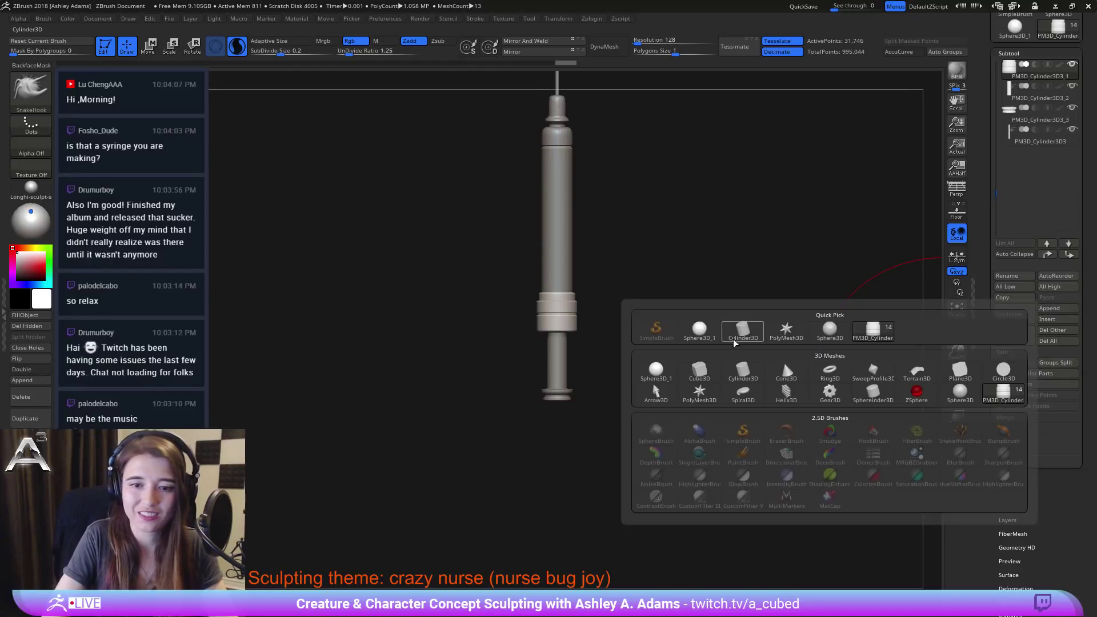
{"action": "left_click", "coordinate": [689, 377]}
{"action": "left_click_drag", "start_coordinate": [697, 374], "coordinate": [631, 320], "text": "alt"}
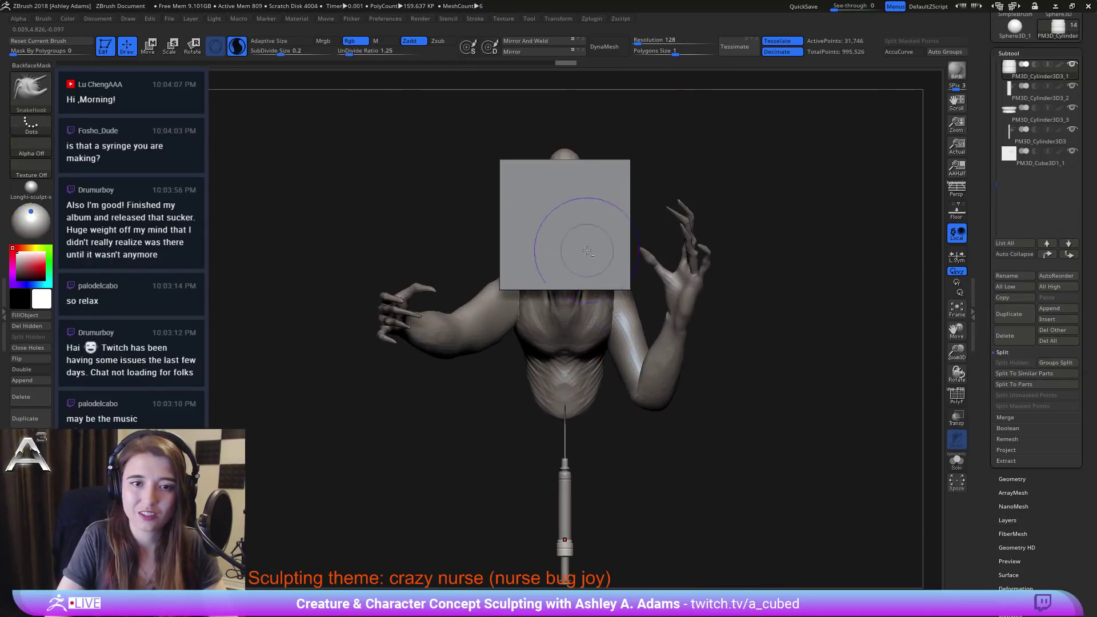
Step: Move the cube down onto the syringe and shrink it into a flat slab crossing the tube
{"action": "left_click", "coordinate": [580, 214], "text": "alt"}
{"action": "key", "text": "w"}
{"action": "left_click_drag", "start_coordinate": [564, 153], "coordinate": [565, 431]}
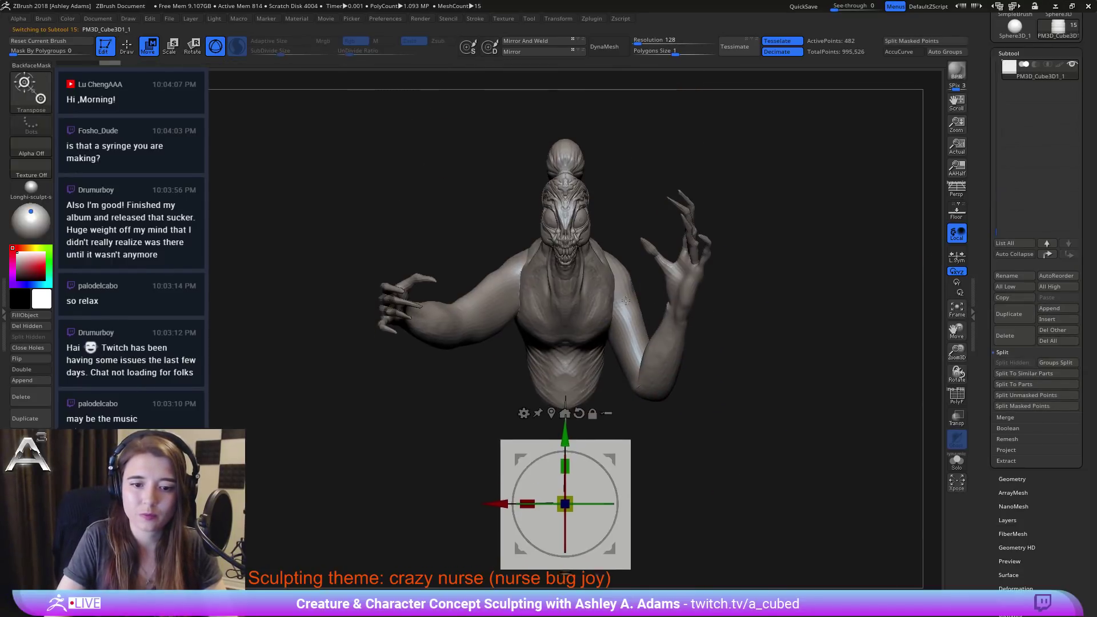
{"action": "key", "text": "f"}
{"action": "left_click_drag", "start_coordinate": [638, 355], "coordinate": [611, 379], "text": "alt"}
{"action": "left_click_drag", "start_coordinate": [542, 290], "coordinate": [539, 352]}
{"action": "left_click_drag", "start_coordinate": [584, 301], "coordinate": [556, 300], "text": "shift"}
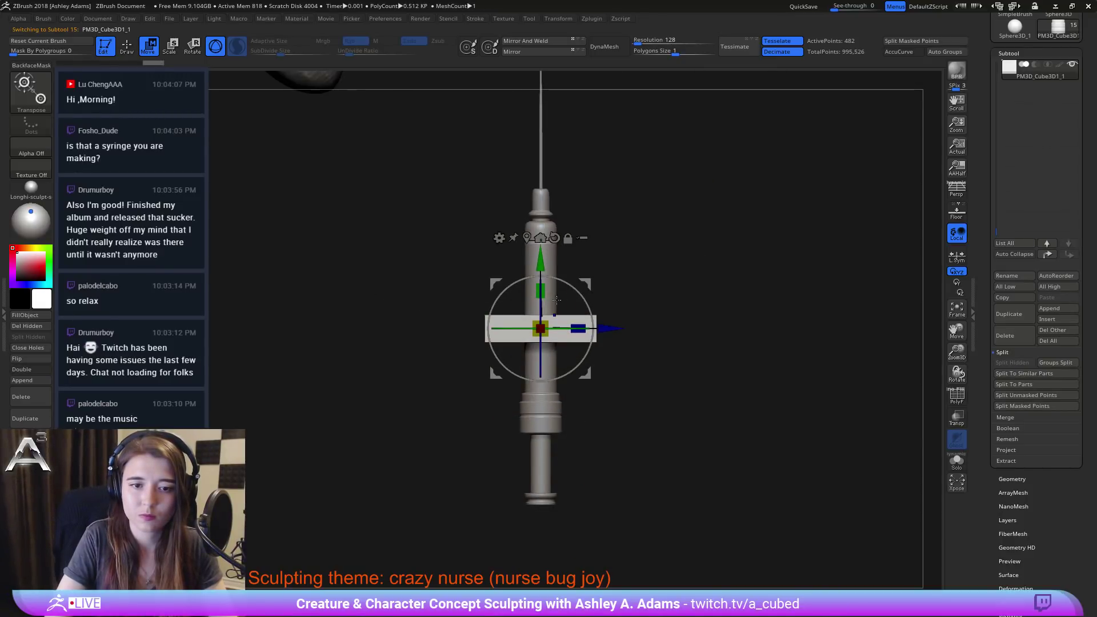
Step: Lower the slab to the top of the syringe's collar and stretch it into a wide, thin crossbar
{"action": "left_click_drag", "start_coordinate": [540, 264], "coordinate": [547, 337]}
{"action": "left_click_drag", "start_coordinate": [547, 394], "coordinate": [544, 408]}
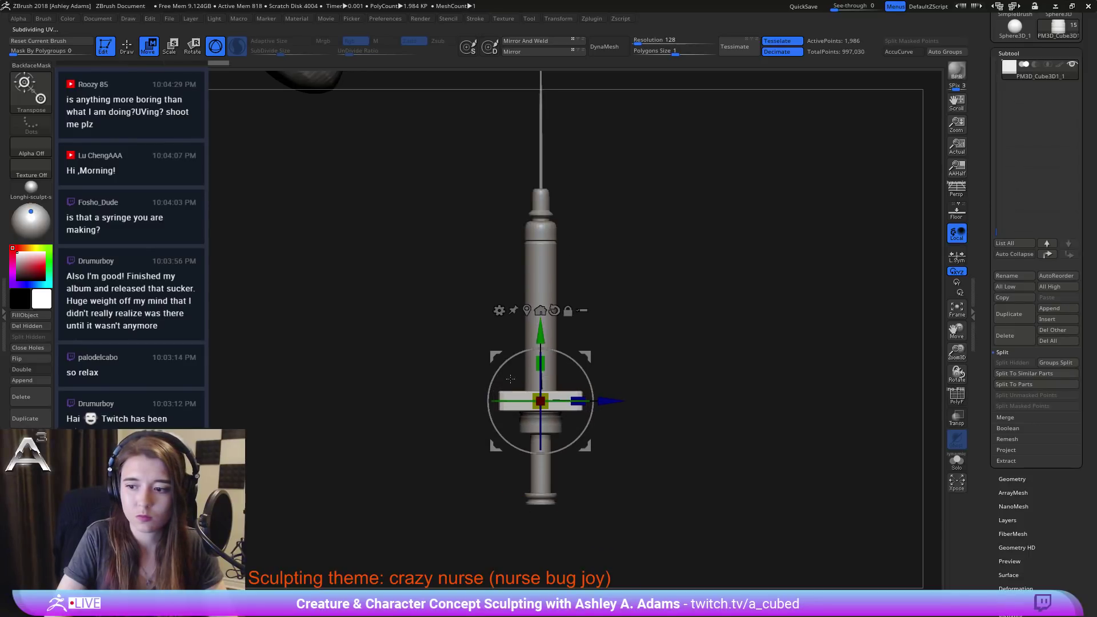
{"action": "left_click_drag", "start_coordinate": [513, 360], "coordinate": [532, 282], "text": "alt"}
{"action": "right_click_drag", "start_coordinate": [537, 314], "coordinate": [553, 343]}
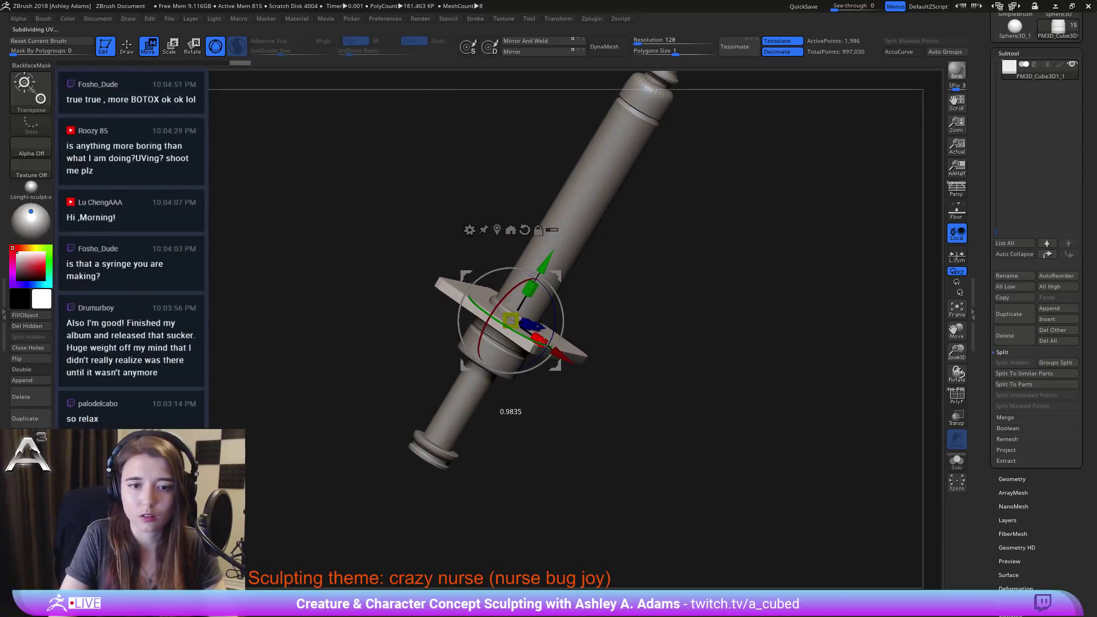
{"action": "left_click_drag", "start_coordinate": [507, 390], "coordinate": [496, 303]}
{"action": "left_click_drag", "start_coordinate": [610, 341], "coordinate": [613, 340]}
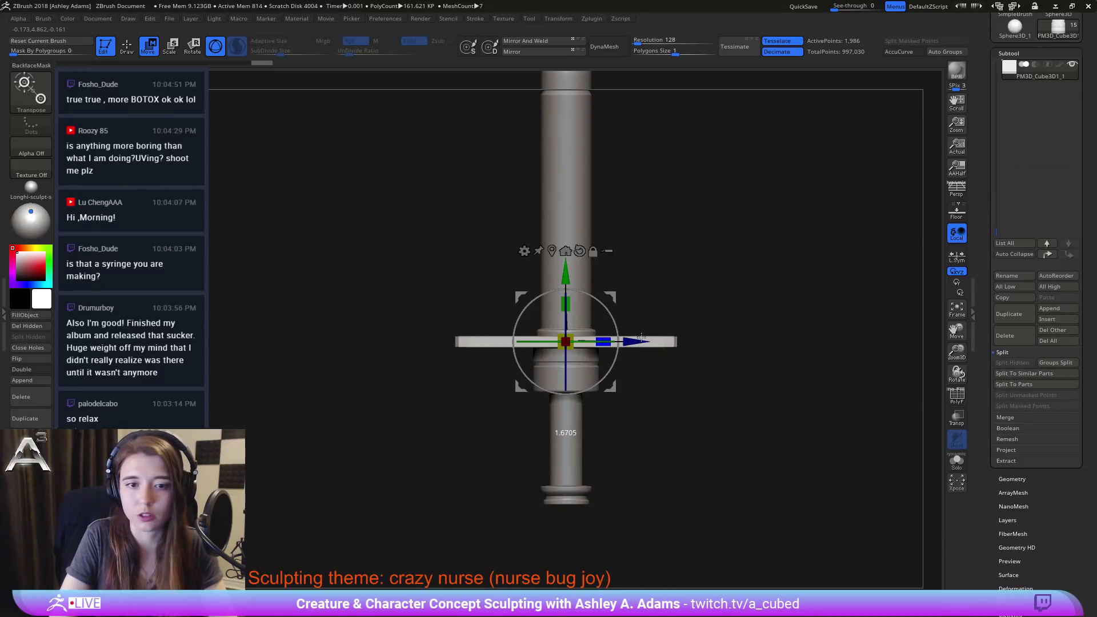
Step: Try to reshape the crossbar with the SnakeHook brush
{"action": "mouse_move", "coordinate": [578, 277]}
{"action": "left_mouse_down"}
{"action": "mouse_move", "coordinate": [578, 304]}
{"action": "mouse_move", "coordinate": [578, 286]}
{"action": "mouse_move", "coordinate": [526, 298]}
{"action": "left_mouse_up"}
{"action": "key", "text": "q"}
{"action": "mouse_move", "coordinate": [526, 298]}
{"action": "right_mouse_down"}
{"action": "mouse_move", "coordinate": [598, 326]}
{"action": "mouse_move", "coordinate": [567, 375]}
{"action": "mouse_move", "coordinate": [520, 325]}
{"action": "right_mouse_up"}
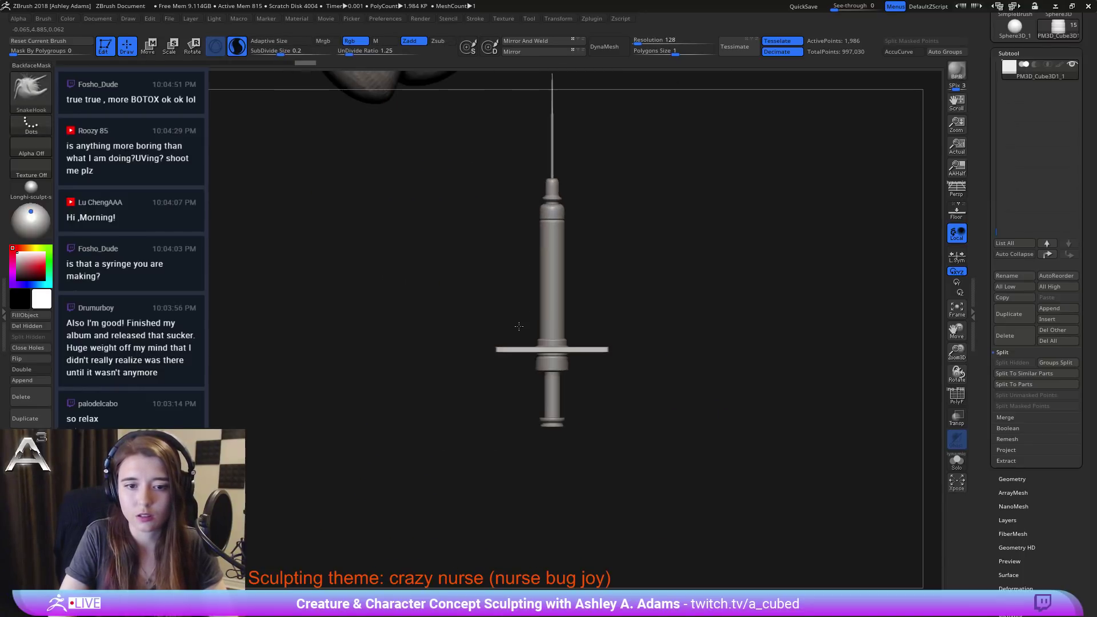
{"action": "left_click", "coordinate": [555, 289]}
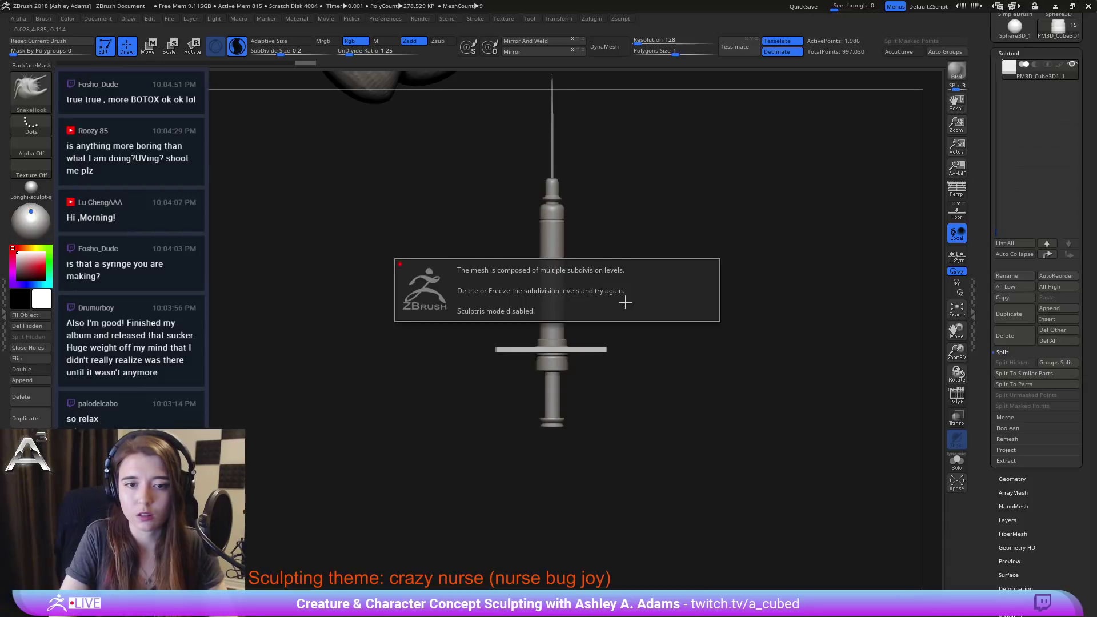
{"action": "right_click_drag", "start_coordinate": [621, 252], "coordinate": [594, 254], "text": "alt"}
{"action": "right_click_drag", "start_coordinate": [567, 291], "coordinate": [552, 319], "text": "ctrl"}
{"action": "key", "text": "space"}
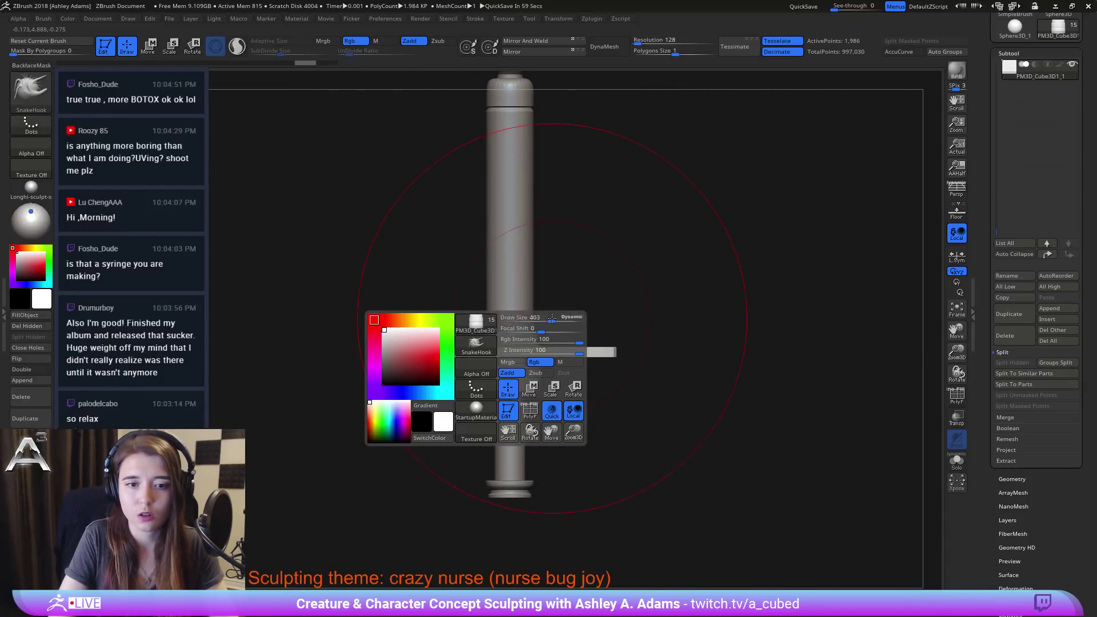
Step: Append a Ring3D mesh as a new subtool and move it down to the lower part of the syringe
{"action": "left_click", "coordinate": [1057, 309]}
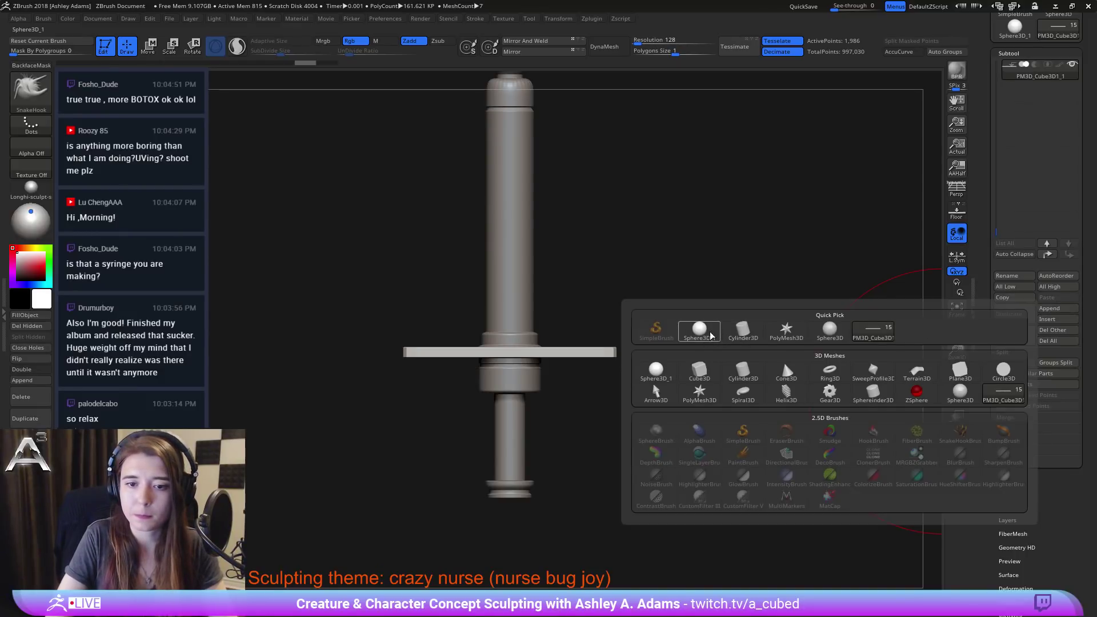
{"action": "left_click", "coordinate": [829, 370]}
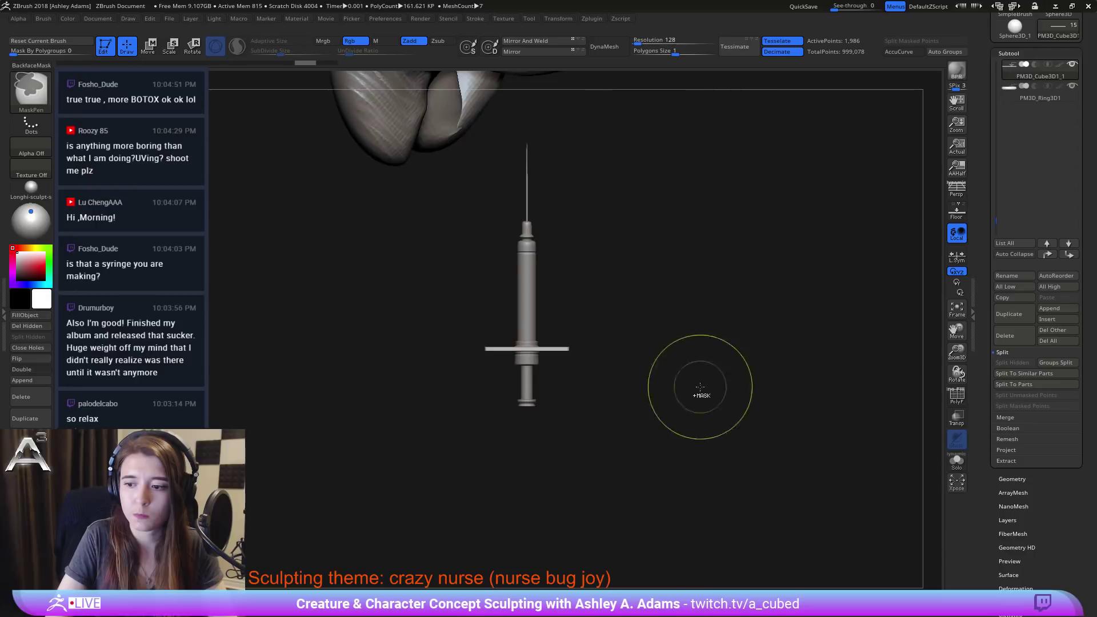
{"action": "key", "text": "w"}
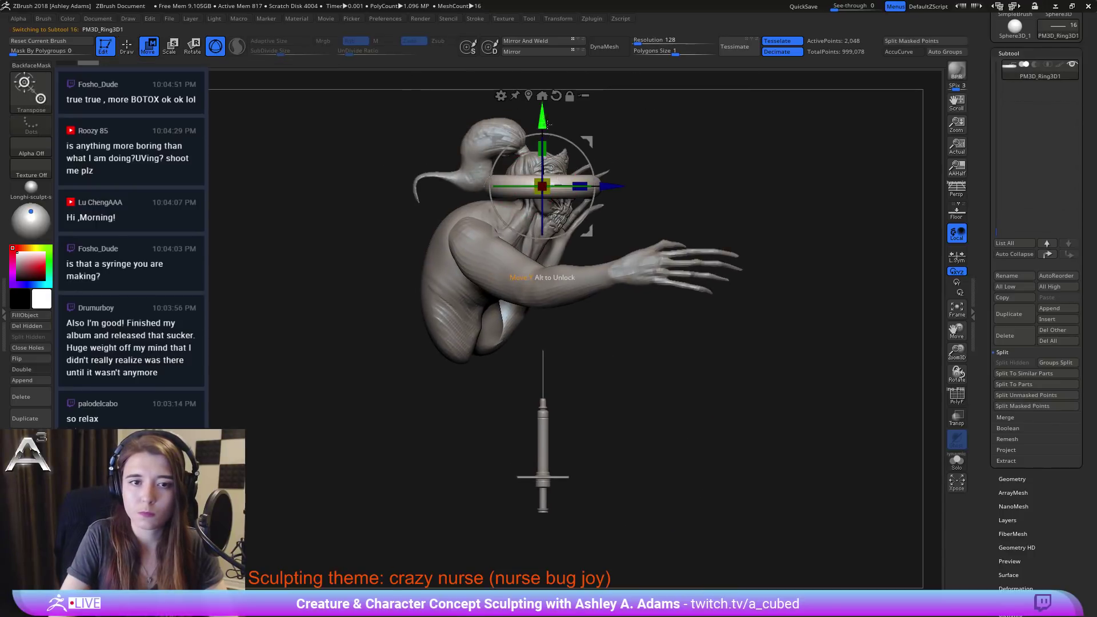
{"action": "left_click_drag", "start_coordinate": [547, 124], "coordinate": [546, 422]}
Step: Scale the ring down uniformly until it is slightly wider than the syringe's collar
{"action": "left_click_drag", "start_coordinate": [620, 370], "coordinate": [591, 297], "text": "alt"}
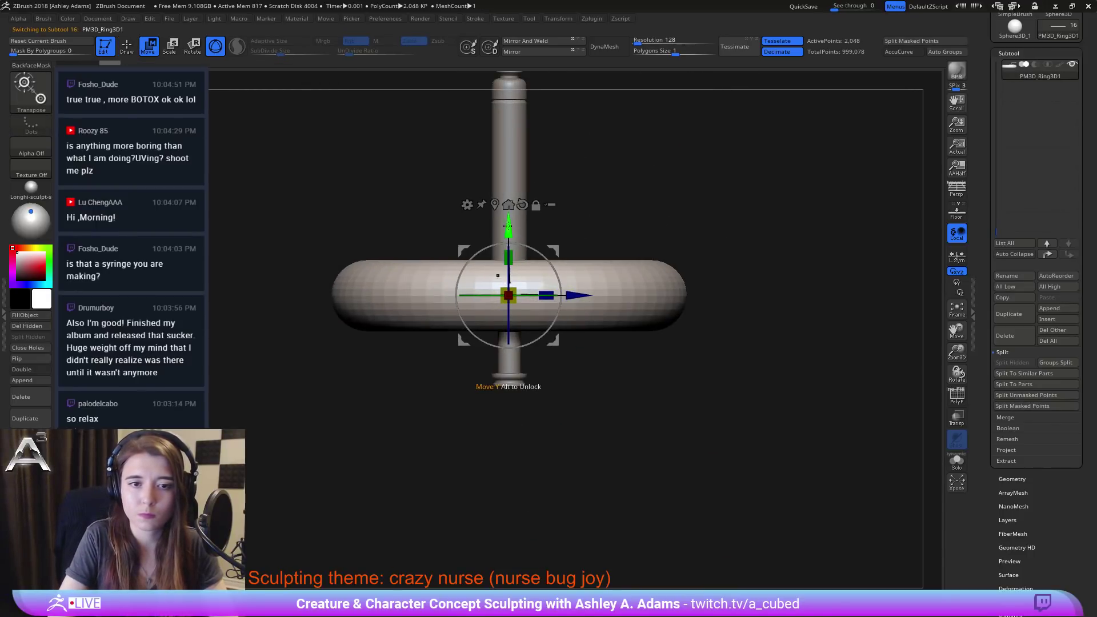
{"action": "right_click_drag", "start_coordinate": [540, 290], "coordinate": [526, 294]}
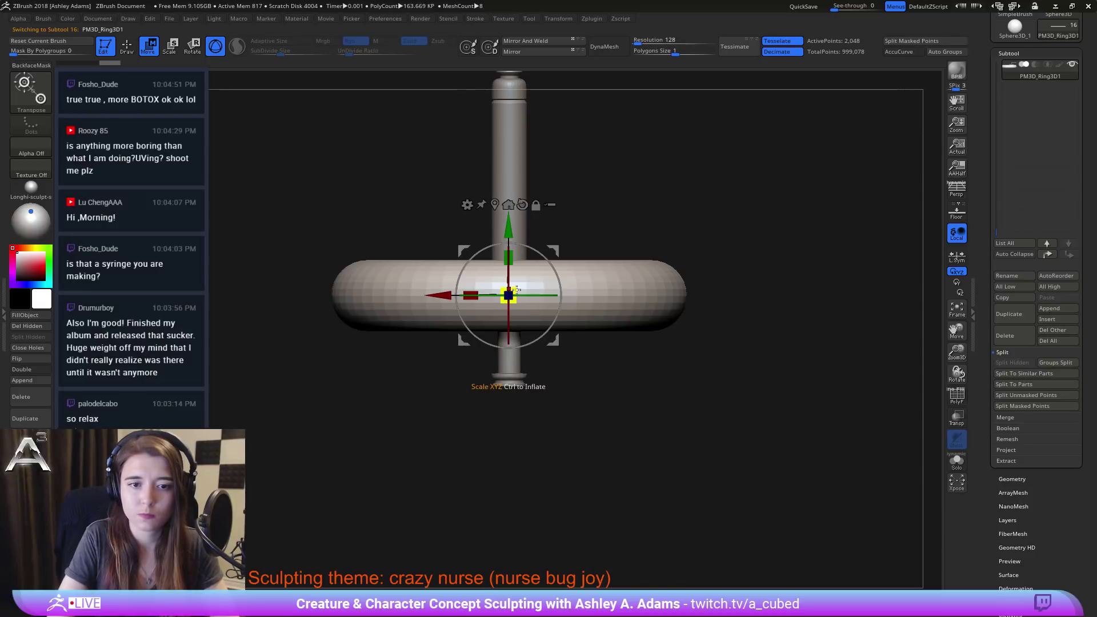
{"action": "left_click_drag", "start_coordinate": [516, 290], "coordinate": [364, 306]}
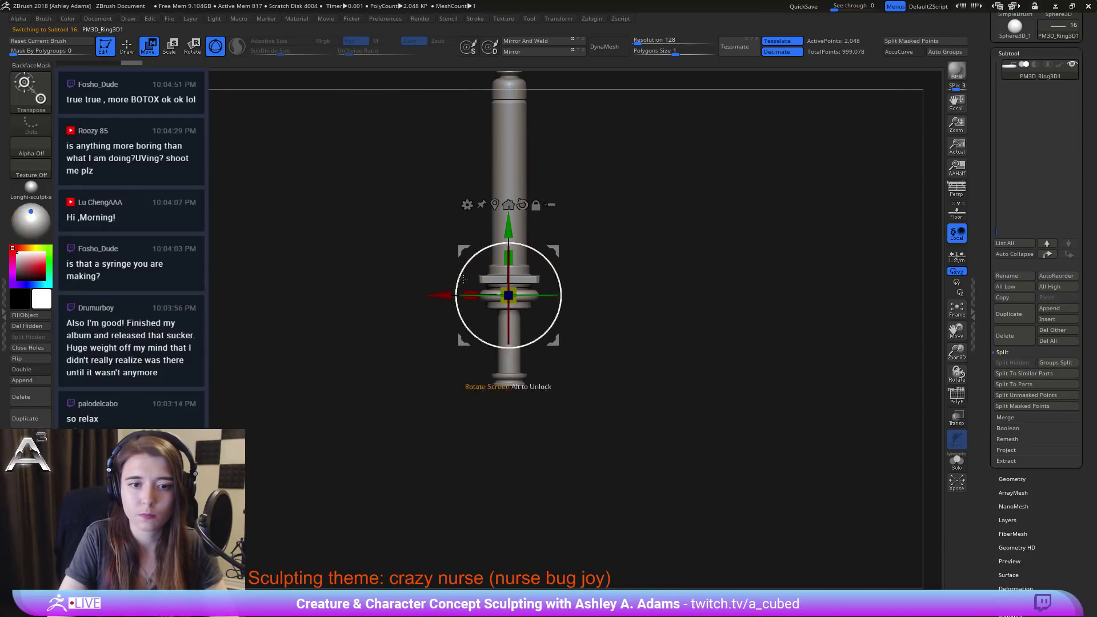
Step: Rotate the ring upright and move it sideways so it sits beside the syringe tube near the collar
{"action": "right_click_drag", "start_coordinate": [462, 278], "coordinate": [515, 285]}
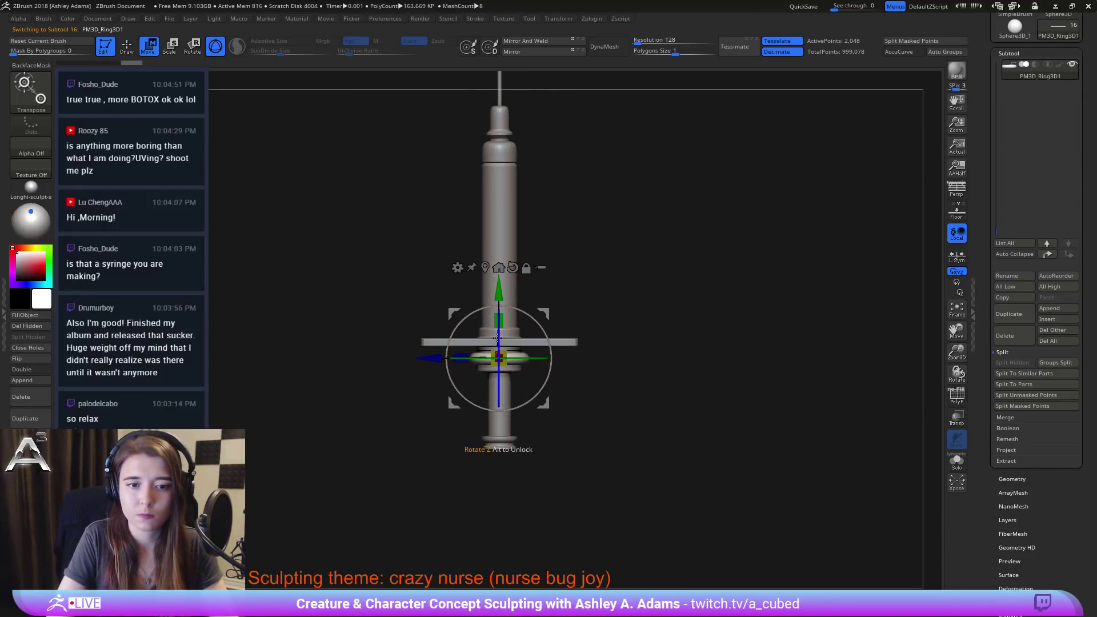
{"action": "left_click_drag", "start_coordinate": [499, 341], "coordinate": [502, 264]}
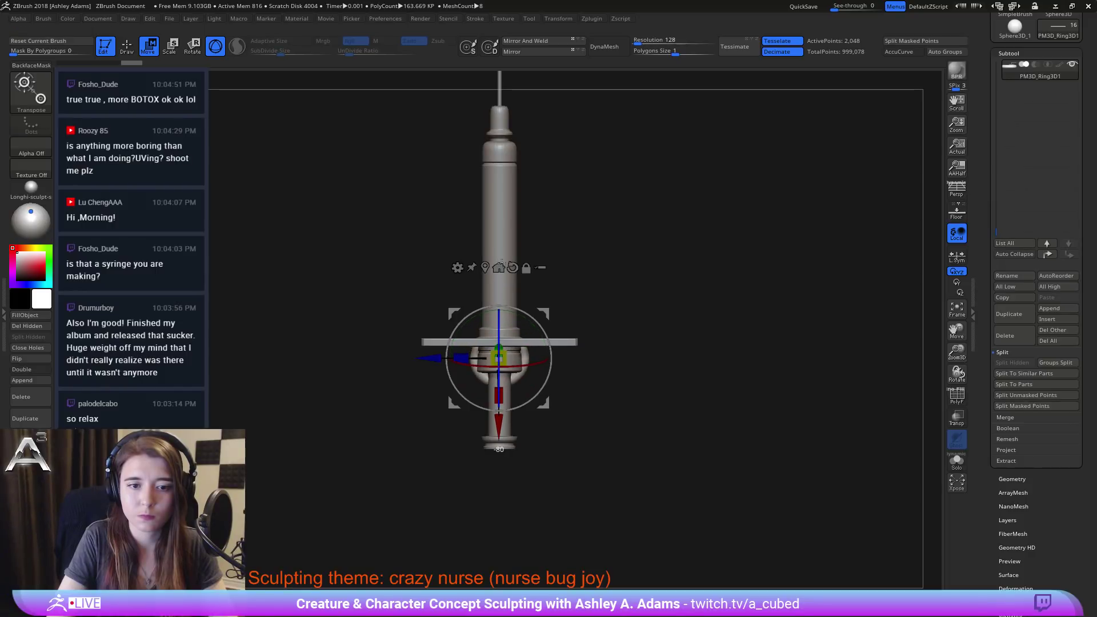
{"action": "mouse_move", "coordinate": [559, 303]}
{"action": "left_mouse_down"}
{"action": "mouse_move", "coordinate": [563, 274]}
{"action": "mouse_move", "coordinate": [602, 246]}
{"action": "mouse_move", "coordinate": [560, 307]}
{"action": "left_mouse_up"}
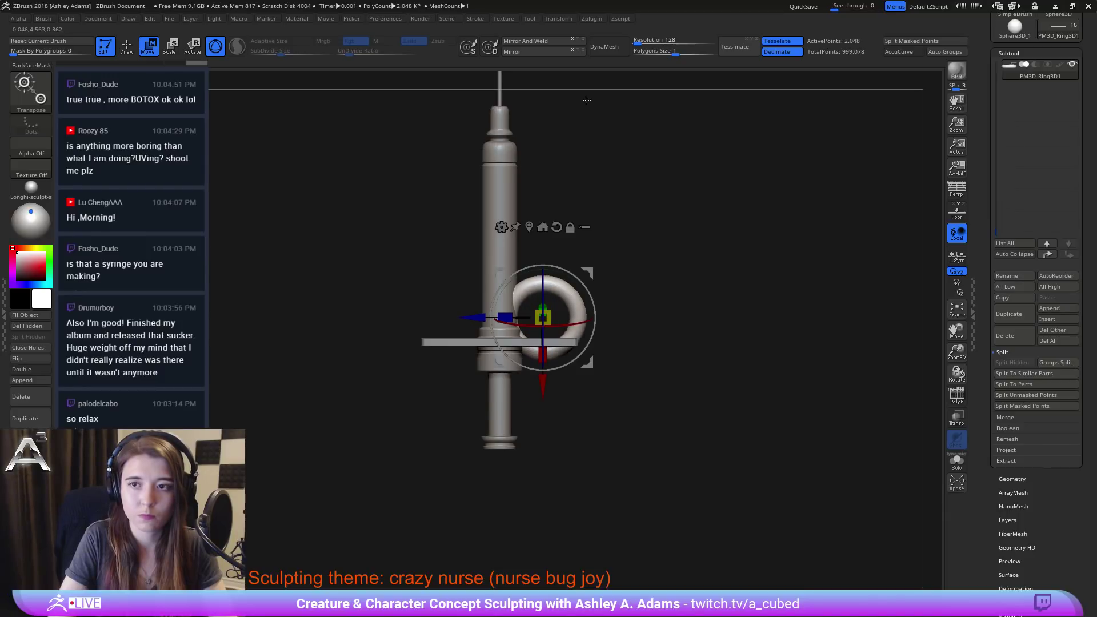
Step: Thin the ring with a negative Inflate deformation and shift it slightly outward and down from the tube
{"action": "left_click_drag", "start_coordinate": [988, 476], "coordinate": [988, 414]}
{"action": "left_click", "coordinate": [1008, 526]}
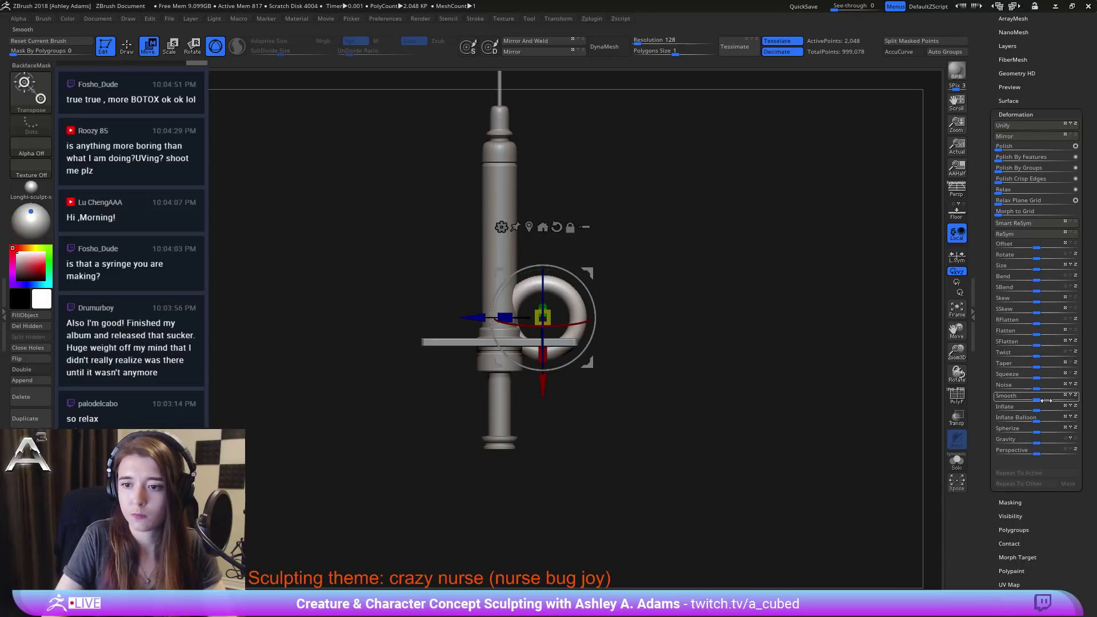
{"action": "left_click_drag", "start_coordinate": [1035, 410], "coordinate": [1028, 411]}
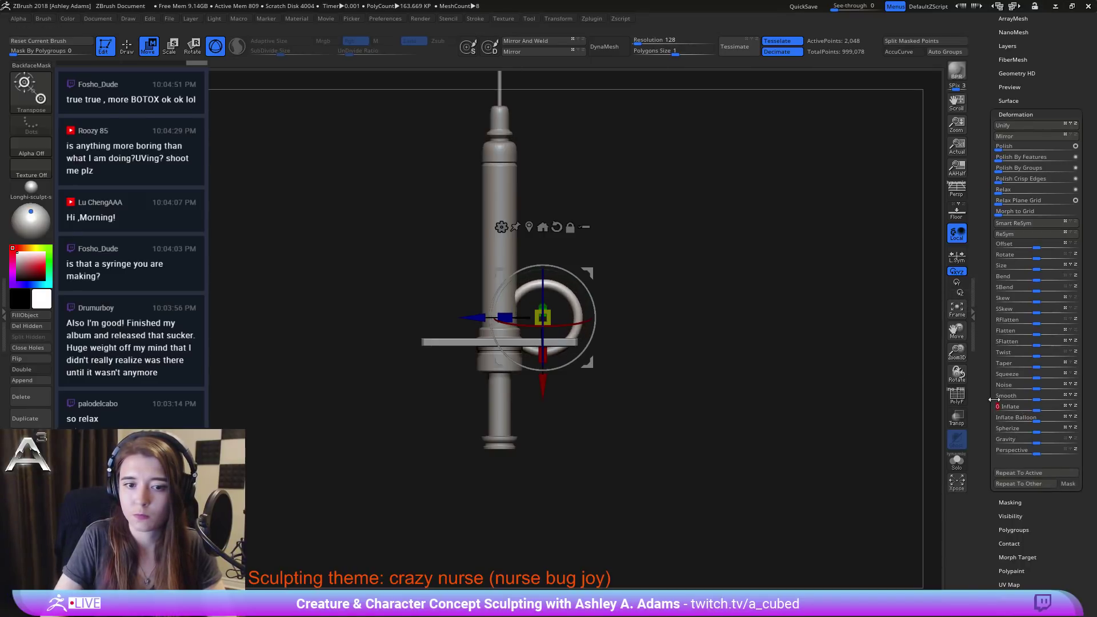
{"action": "left_click_drag", "start_coordinate": [590, 270], "coordinate": [606, 284]}
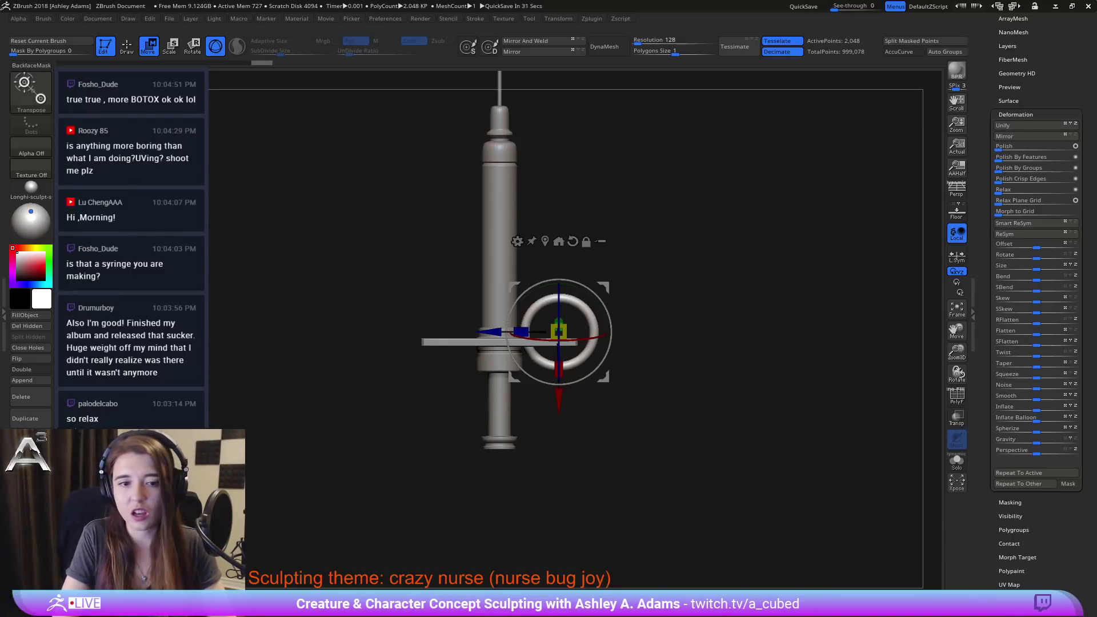
Step: Select the cube crossbar and delete its subtool
{"action": "left_click", "coordinate": [469, 340], "text": "alt"}
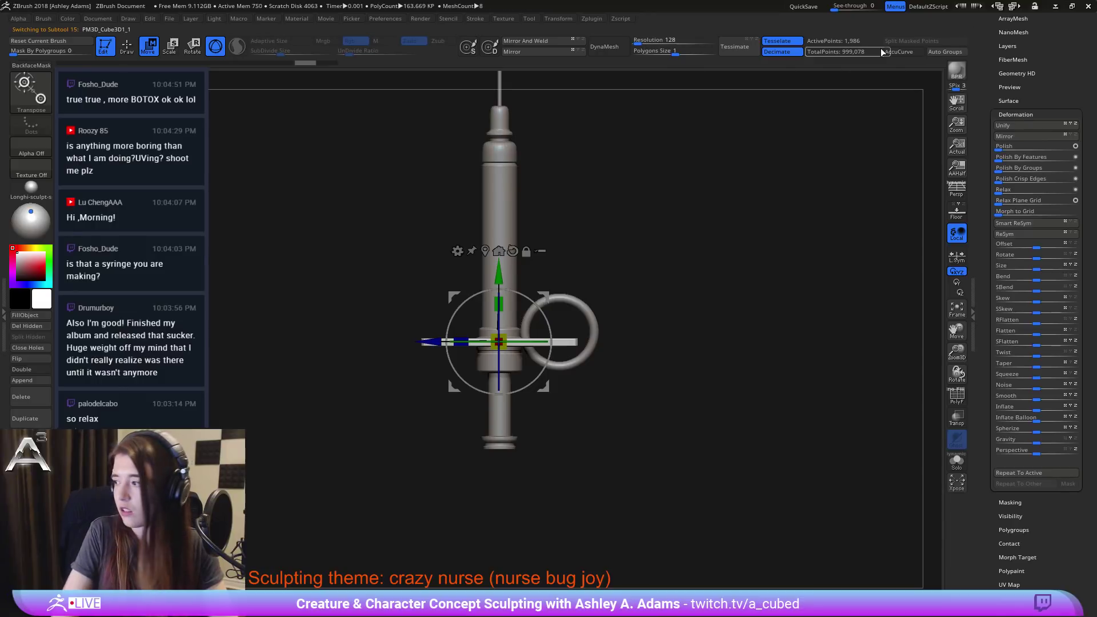
{"action": "scroll", "coordinate": [1001, 46], "scroll_direction": "up", "scroll_amount": 5}
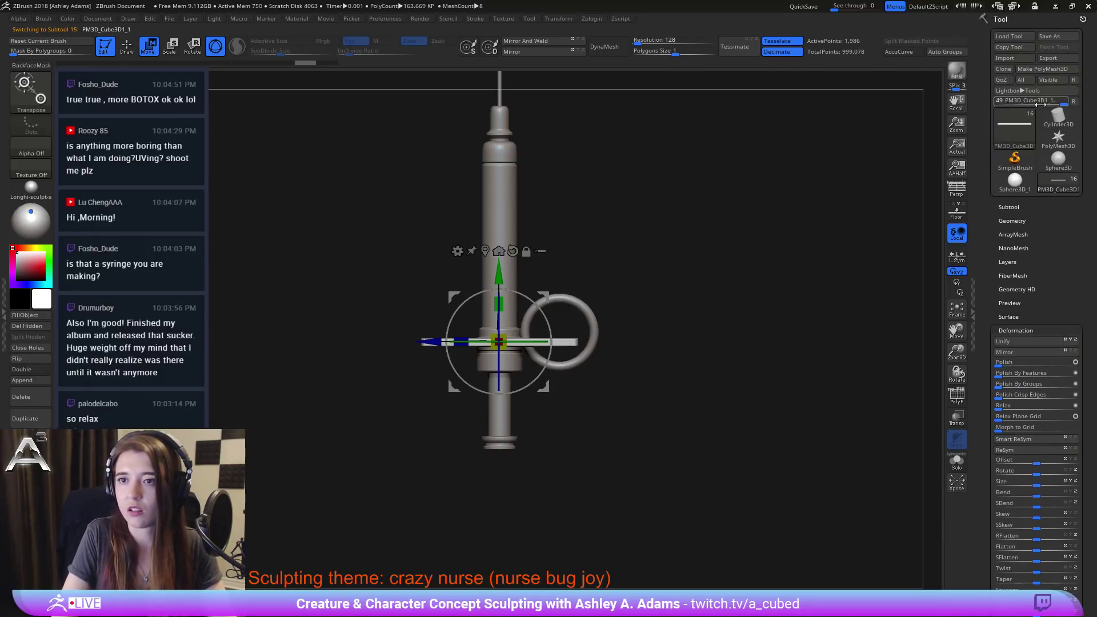
{"action": "left_click", "coordinate": [1009, 206]}
{"action": "left_click", "coordinate": [1027, 490]}
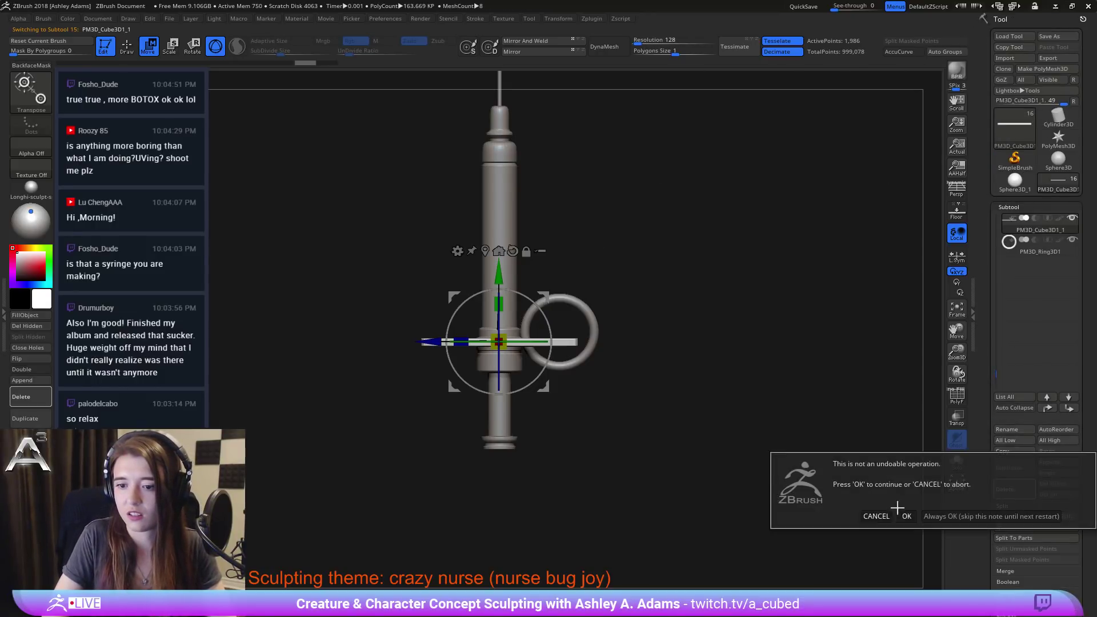
{"action": "left_click", "coordinate": [903, 514]}
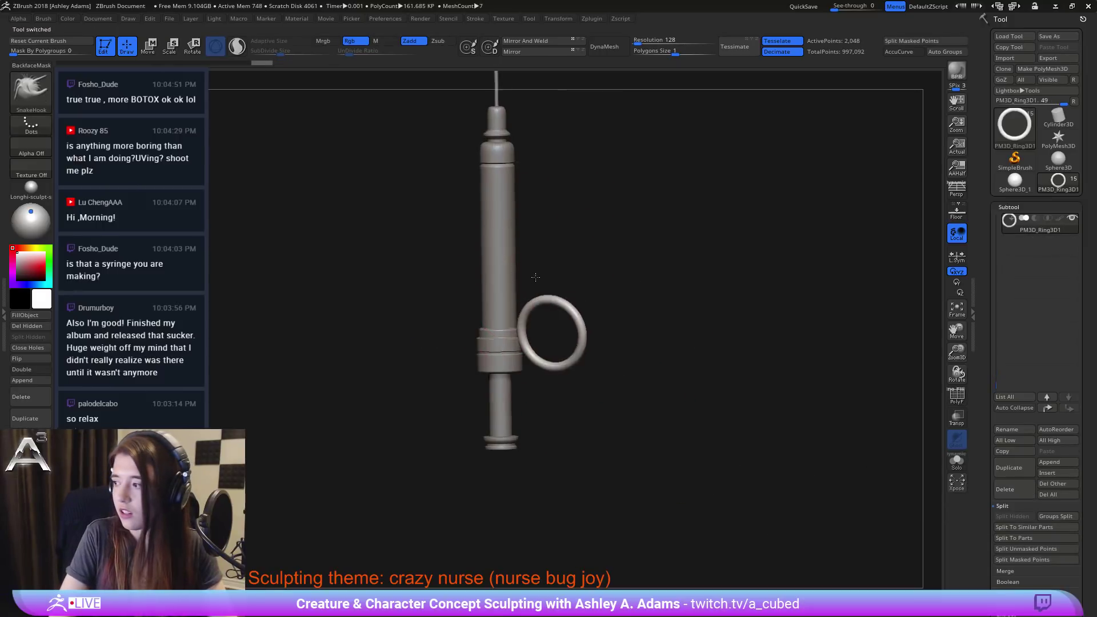
Step: Select the syringe's collar and squash it vertically into a shorter band
{"action": "left_click", "coordinate": [512, 344], "text": "alt"}
{"action": "right_click_drag", "start_coordinate": [512, 345], "coordinate": [561, 358], "text": "alt"}
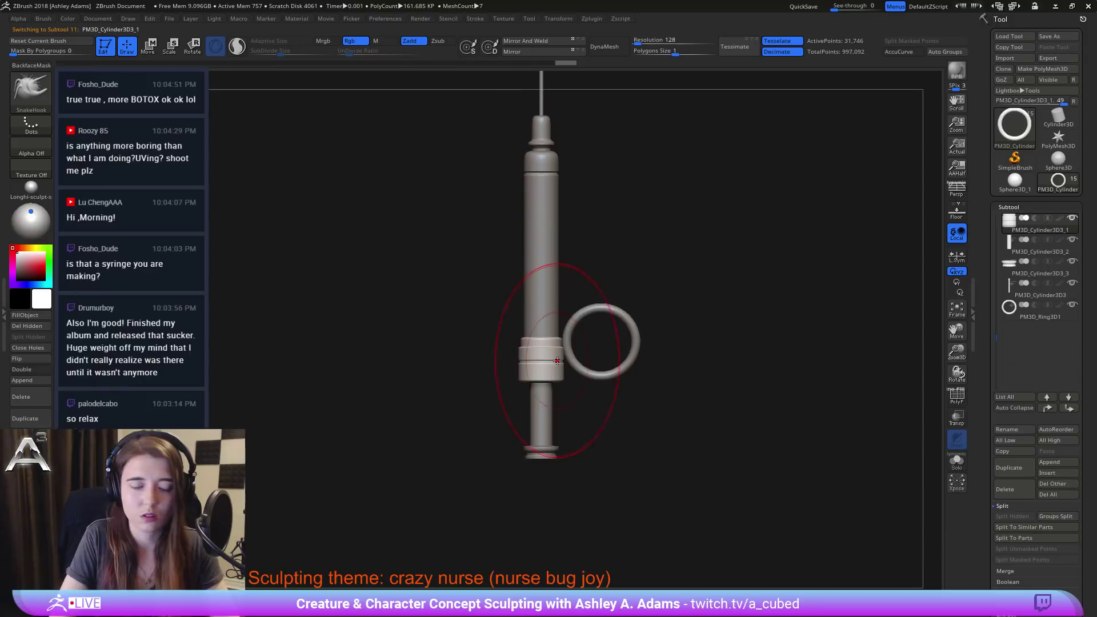
{"action": "key", "text": "r"}
{"action": "mouse_move", "coordinate": [541, 304]}
{"action": "left_mouse_down"}
{"action": "mouse_move", "coordinate": [545, 312]}
{"action": "mouse_move", "coordinate": [540, 271]}
{"action": "mouse_move", "coordinate": [541, 290]}
{"action": "left_mouse_up"}
{"action": "key", "text": "w"}
{"action": "left_click_drag", "start_coordinate": [641, 319], "coordinate": [593, 337], "text": "alt"}
{"action": "left_click", "coordinate": [496, 404], "text": "alt"}
{"action": "key", "text": "q"}
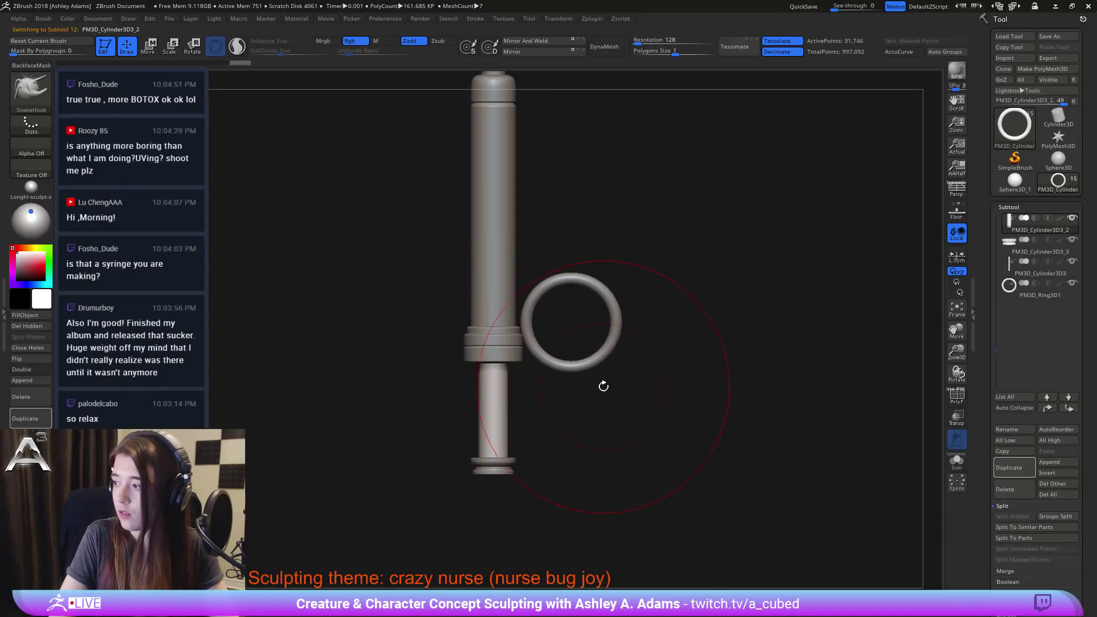
Step: Reselect the ring and move it down beside the plunger, just below the collar
{"action": "left_click_drag", "start_coordinate": [602, 384], "coordinate": [633, 388], "text": "alt"}
{"action": "left_click", "coordinate": [634, 357], "text": "alt"}
{"action": "mouse_move", "coordinate": [657, 346]}
{"action": "left_mouse_down", "text": "alt"}
{"action": "mouse_move", "coordinate": [640, 293]}
{"action": "mouse_move", "coordinate": [646, 353]}
{"action": "left_mouse_up", "text": "alt"}
{"action": "key", "text": "w"}
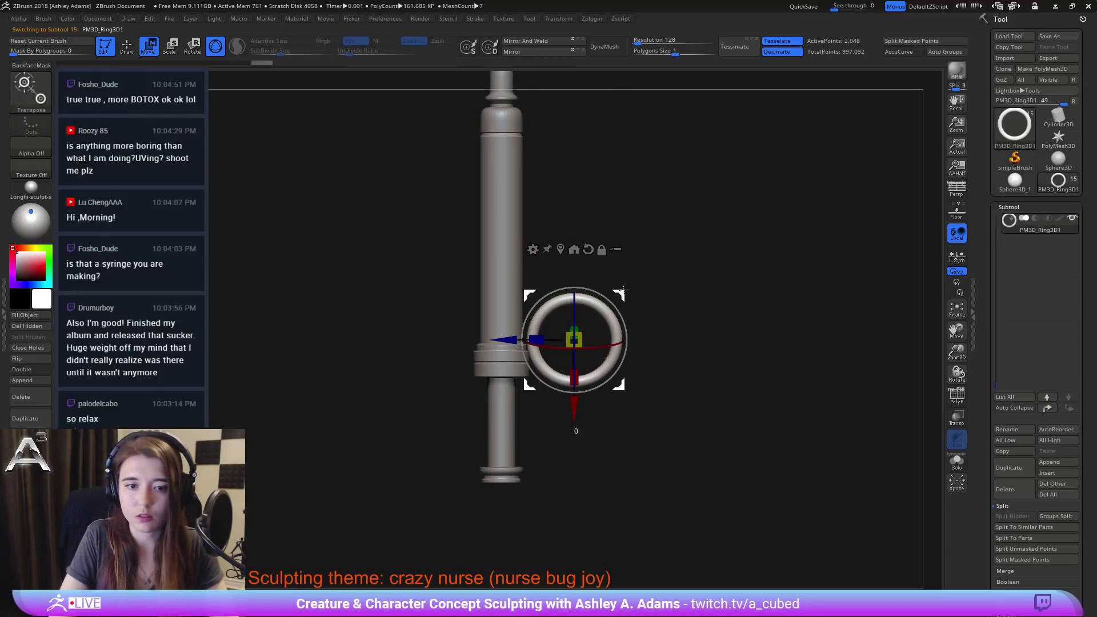
{"action": "left_click_drag", "start_coordinate": [623, 290], "coordinate": [602, 359]}
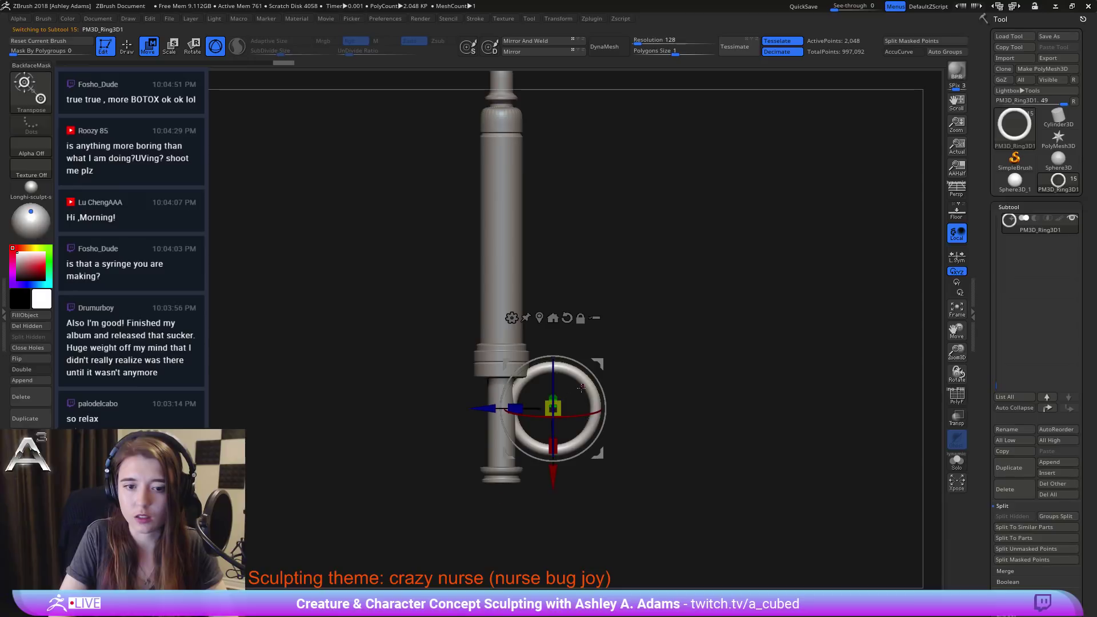
Step: Scale the ring smaller and reposition it so its inner edge overlaps the side of the collar
{"action": "right_click_drag", "start_coordinate": [583, 386], "coordinate": [633, 198], "text": "ctrl"}
{"action": "right_click_drag", "start_coordinate": [633, 198], "coordinate": [630, 462], "text": "ctrl"}
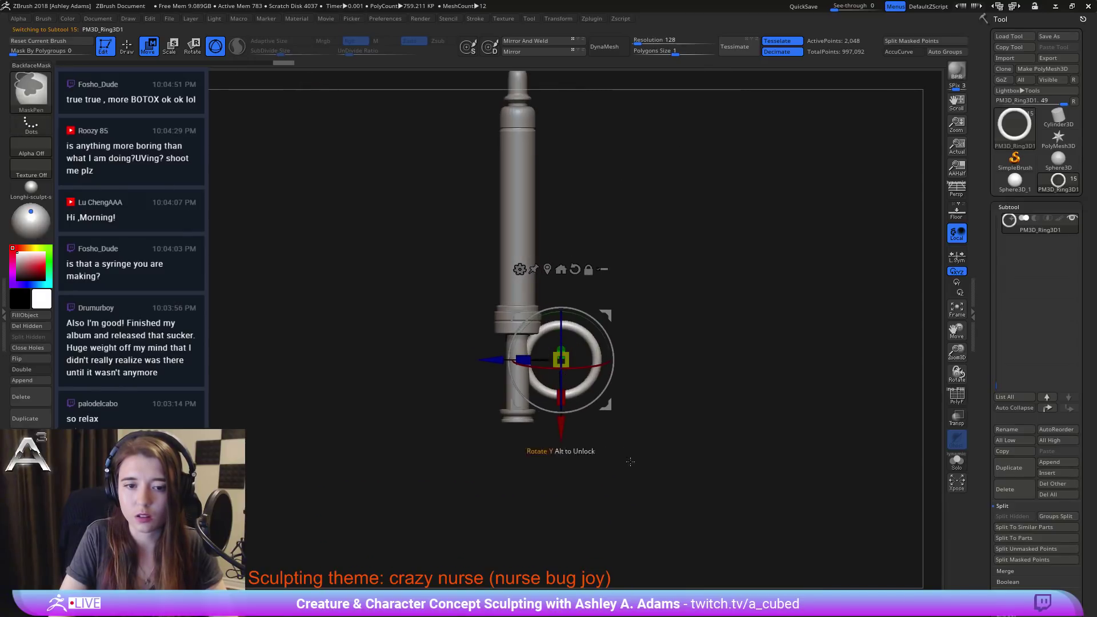
{"action": "left_click_drag", "start_coordinate": [561, 359], "coordinate": [551, 374]}
{"action": "left_click_drag", "start_coordinate": [611, 311], "coordinate": [601, 305]}
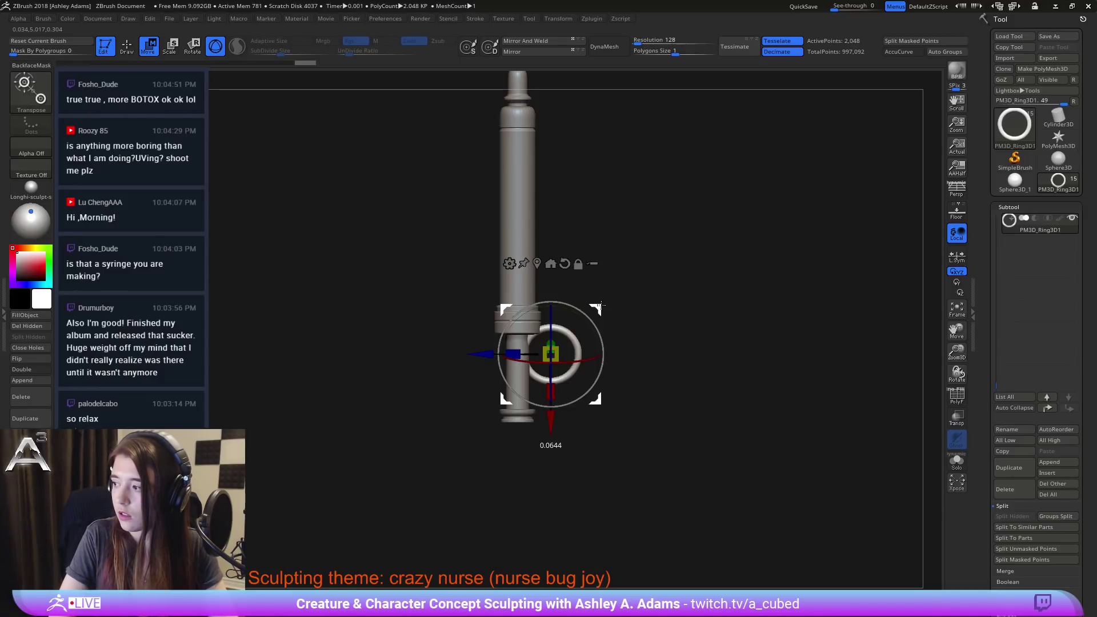
{"action": "left_click_drag", "start_coordinate": [599, 307], "coordinate": [630, 346]}
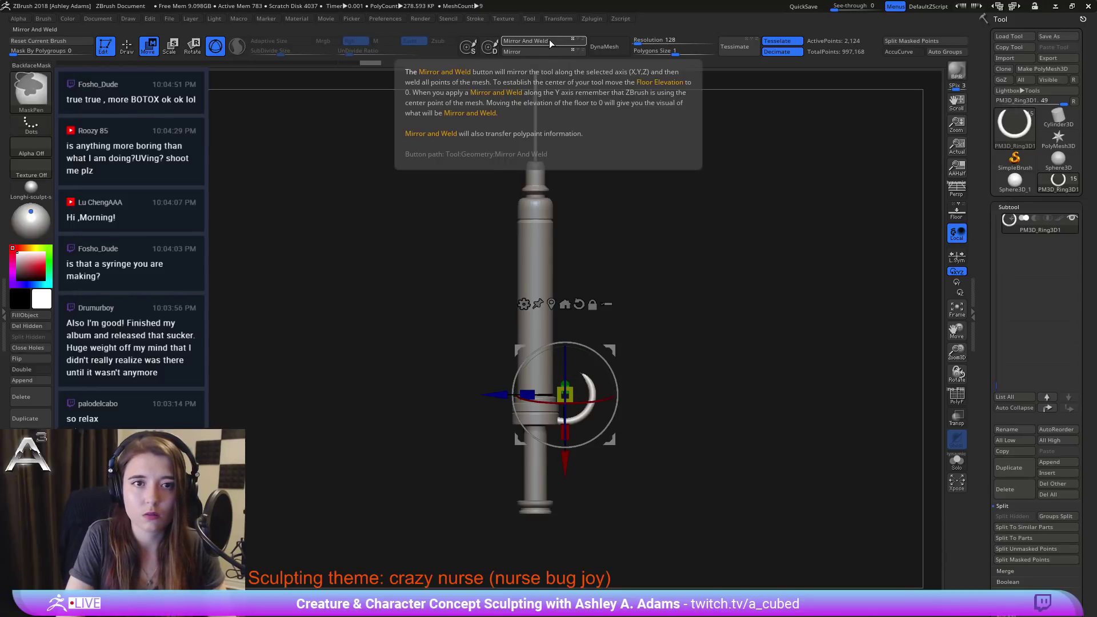
Step: Try Mirror And Weld on the ring with a different mirror axis and undo the result
{"action": "left_click", "coordinate": [580, 44]}
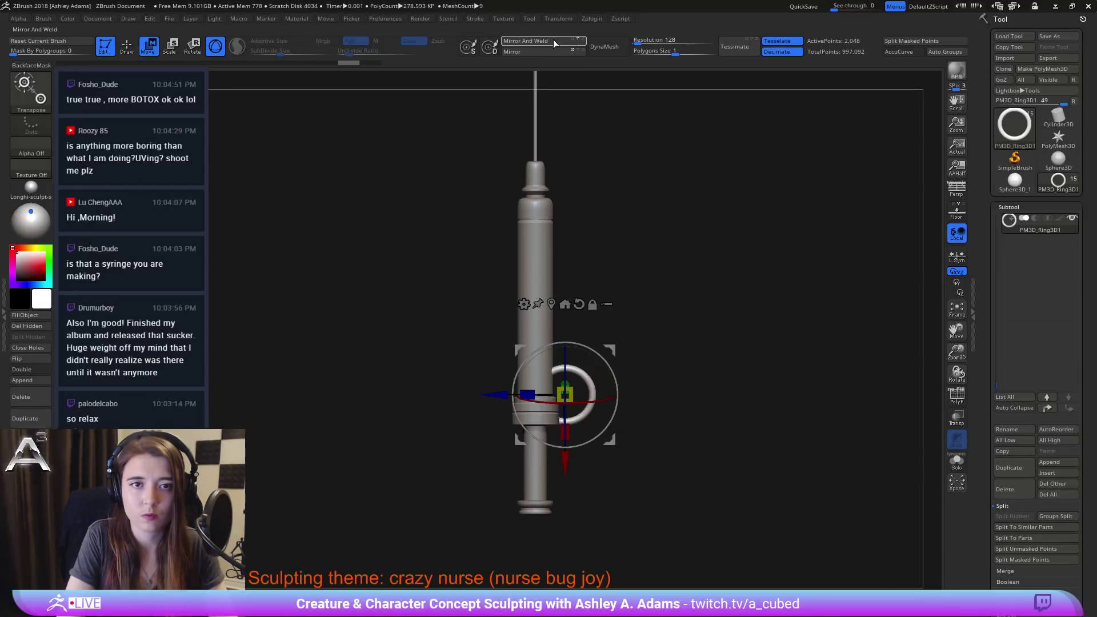
{"action": "left_click", "coordinate": [579, 40]}
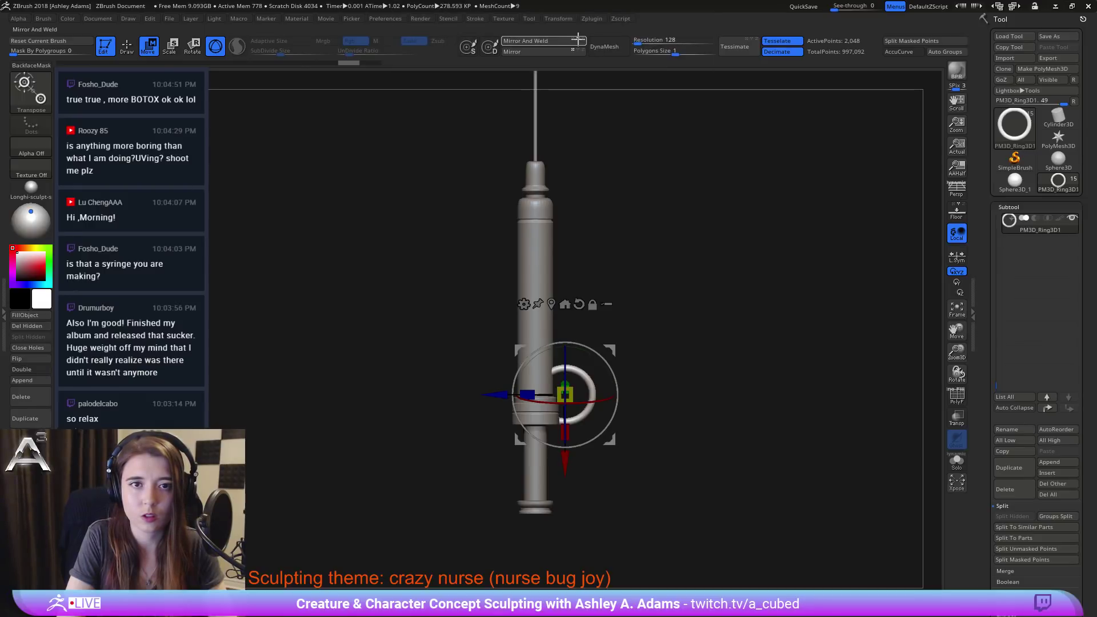
{"action": "left_click", "coordinate": [557, 40]}
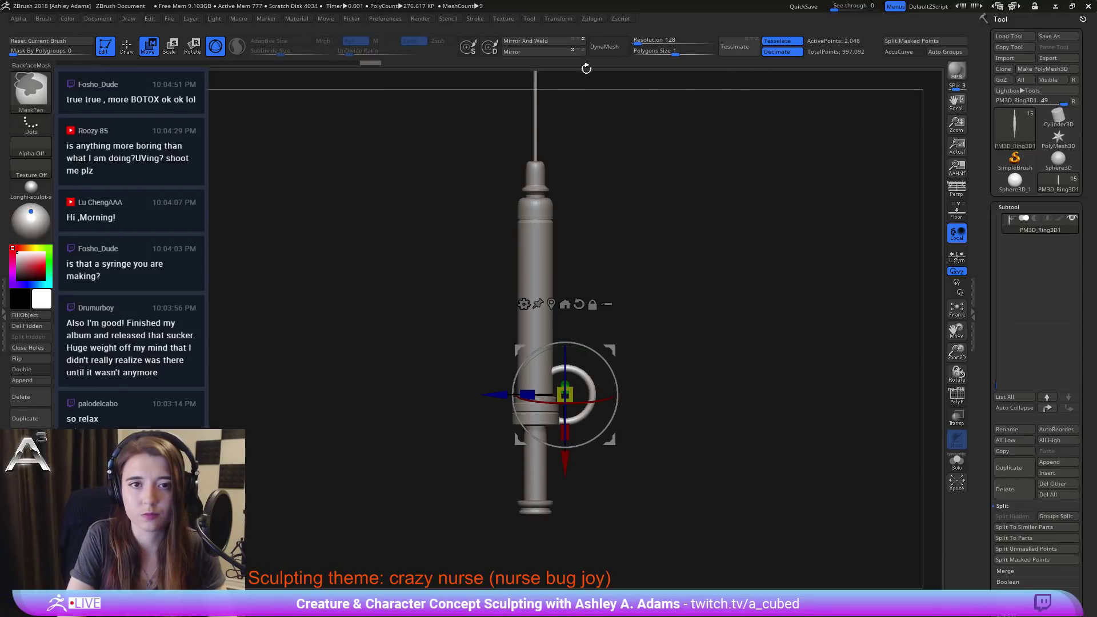
{"action": "key", "text": "ctrl+z"}
{"action": "right_click_drag", "start_coordinate": [631, 295], "coordinate": [678, 291]}
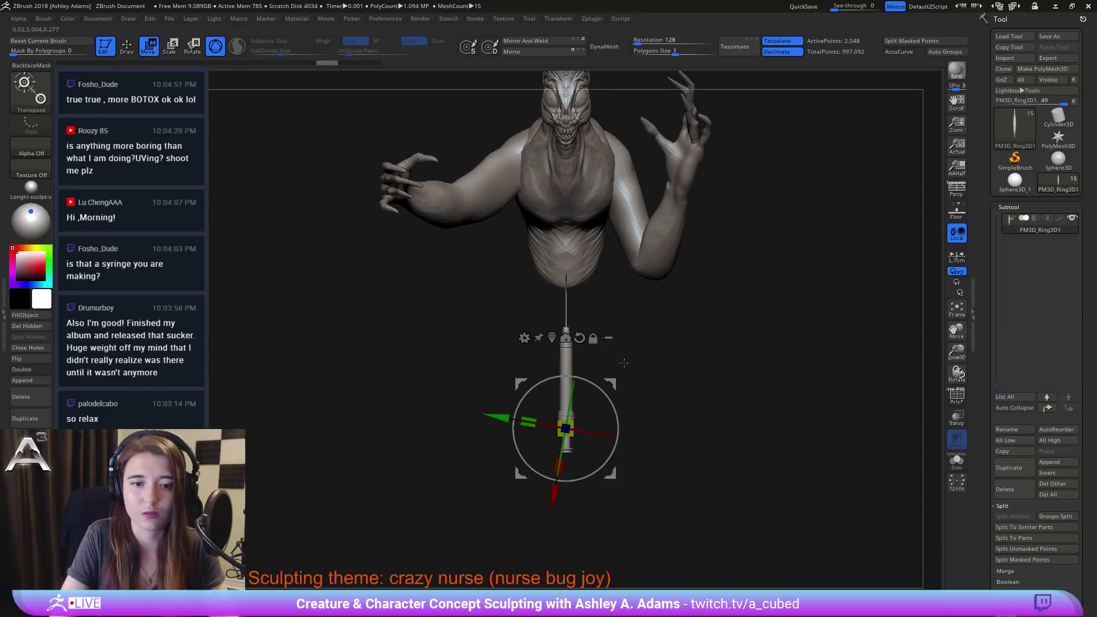
Step: Delete the ring subtool beside the syringe's plunger
{"action": "left_click", "coordinate": [1008, 489]}
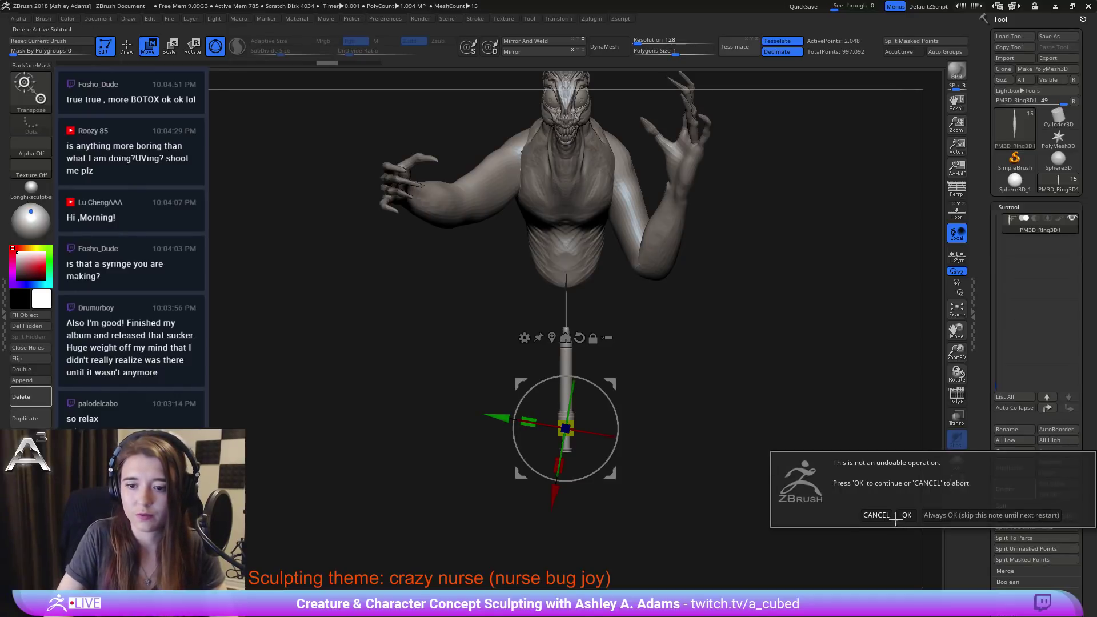
{"action": "left_click", "coordinate": [906, 514]}
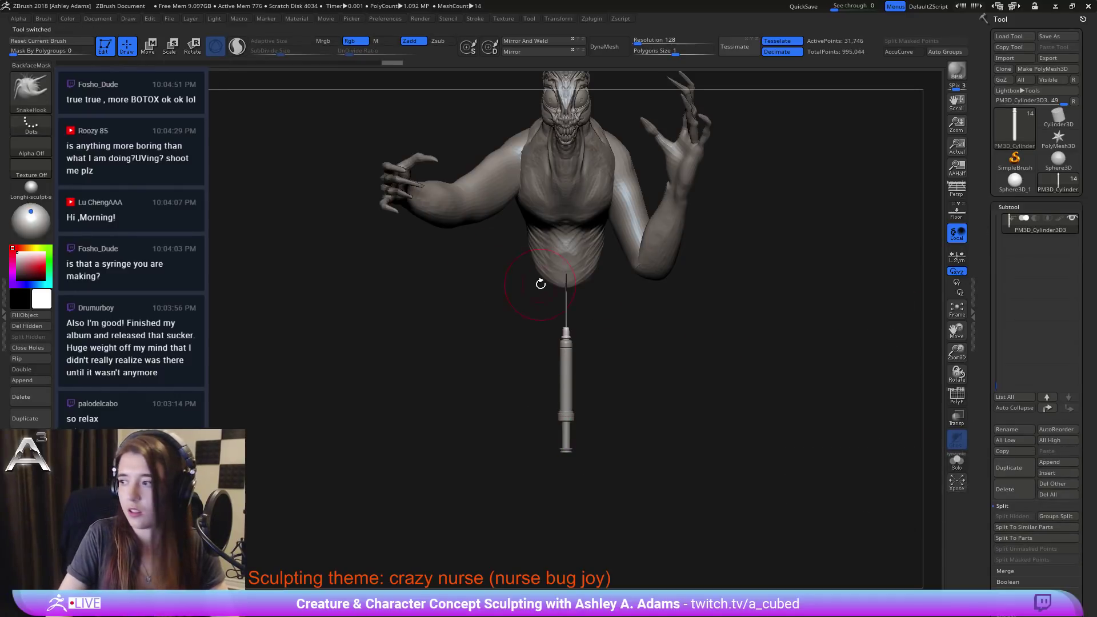
{"action": "right_click_drag", "start_coordinate": [589, 320], "coordinate": [606, 337], "text": "ctrl"}
{"action": "right_click_drag", "start_coordinate": [593, 279], "coordinate": [575, 306], "text": "alt"}
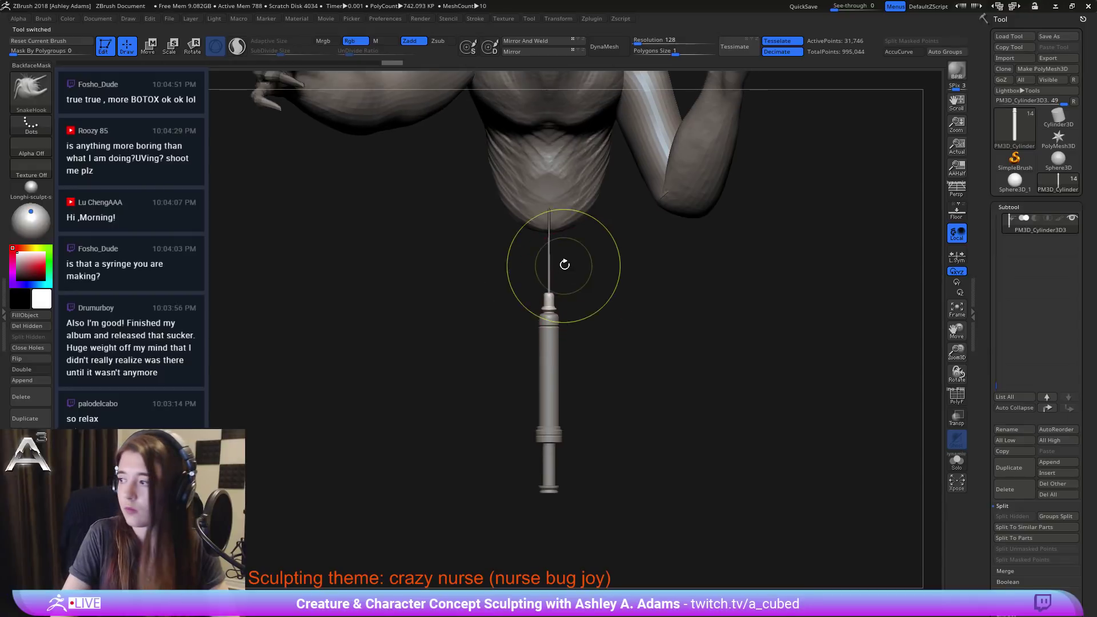
Step: Mask around the upper section of the needle's hub, and move it down slightly and scale it to reshape the tip
{"action": "right_click_drag", "start_coordinate": [563, 266], "coordinate": [595, 341], "text": "ctrl"}
{"action": "right_click_drag", "start_coordinate": [575, 236], "coordinate": [588, 384], "text": "alt"}
{"action": "mouse_move", "coordinate": [510, 261]}
{"action": "left_mouse_down", "text": "ctrl"}
{"action": "mouse_move", "coordinate": [589, 263]}
{"action": "mouse_move", "coordinate": [608, 277]}
{"action": "left_mouse_up", "text": "ctrl"}
{"action": "left_click_drag", "start_coordinate": [486, 372], "coordinate": [631, 298], "text": "ctrl"}
{"action": "key", "text": "r"}
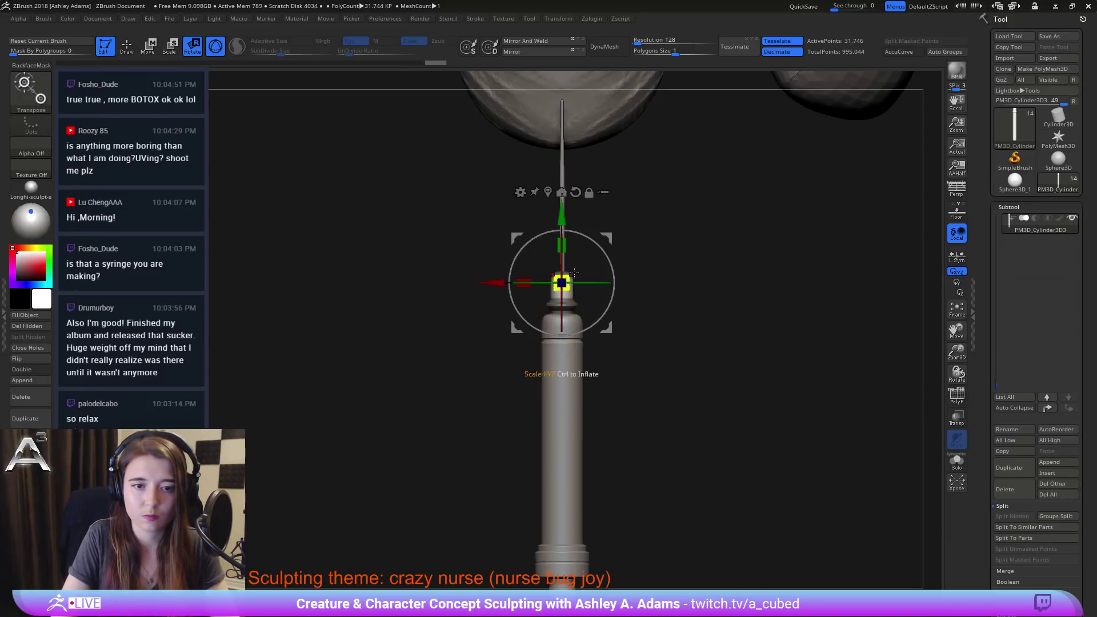
{"action": "left_click_drag", "start_coordinate": [562, 215], "coordinate": [563, 222]}
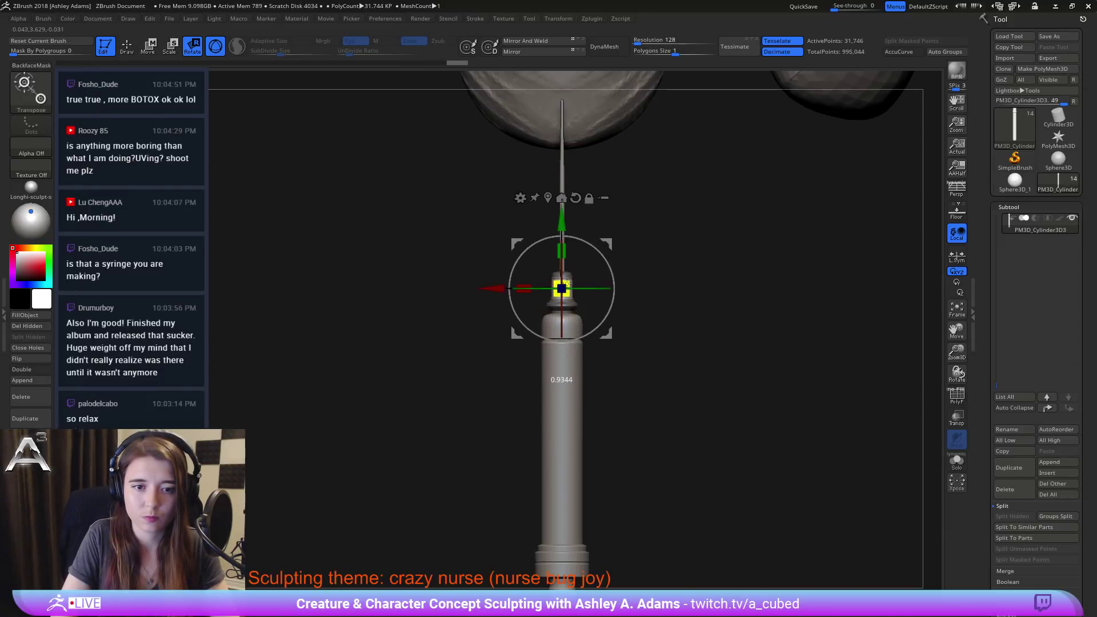
{"action": "left_click_drag", "start_coordinate": [554, 284], "coordinate": [554, 285]}
{"action": "key", "text": "q"}
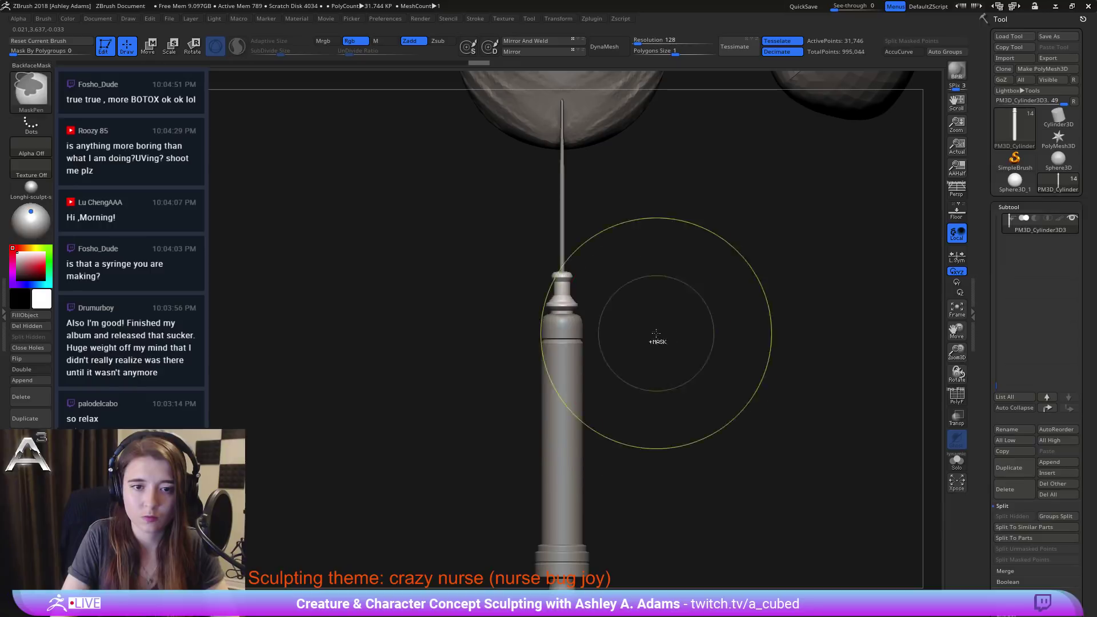
Step: Make the syringe's barrel the active subtool
{"action": "right_click_drag", "start_coordinate": [647, 410], "coordinate": [629, 338], "text": "ctrl"}
{"action": "right_click_drag", "start_coordinate": [559, 401], "coordinate": [570, 302], "text": "alt"}
{"action": "left_click", "coordinate": [570, 303], "text": "alt"}
{"action": "key", "text": "space"}
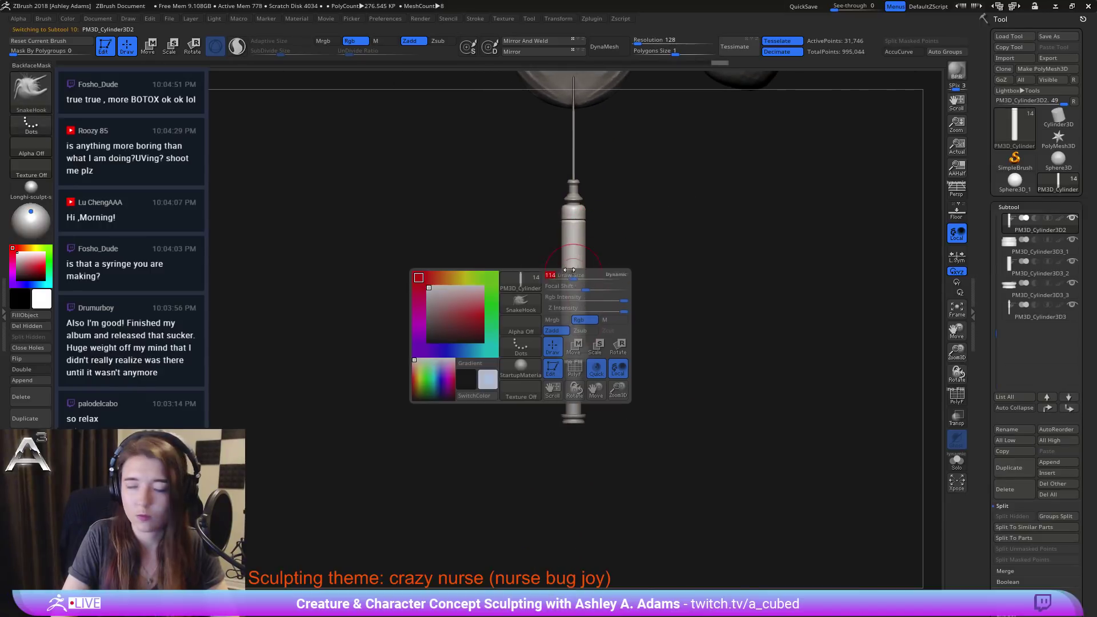
{"action": "right_click_drag", "start_coordinate": [588, 237], "coordinate": [583, 257], "text": "alt"}
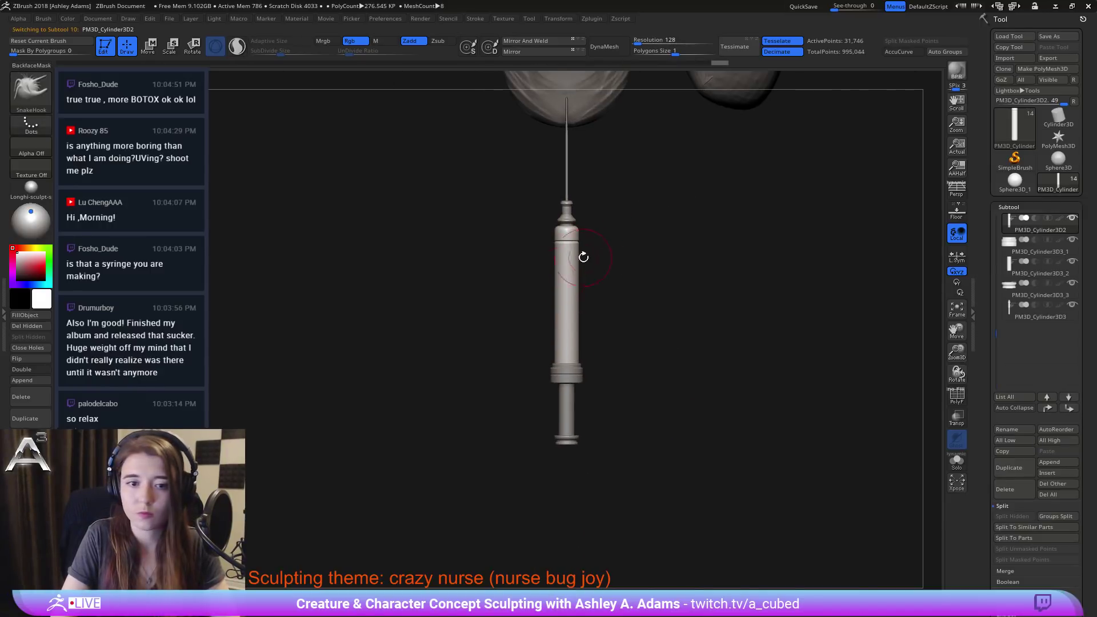
{"action": "left_click", "coordinate": [574, 368], "text": "alt"}
{"action": "right_click_drag", "start_coordinate": [588, 396], "coordinate": [603, 374], "text": "alt"}
{"action": "right_click_drag", "start_coordinate": [577, 261], "coordinate": [583, 317], "text": "alt"}
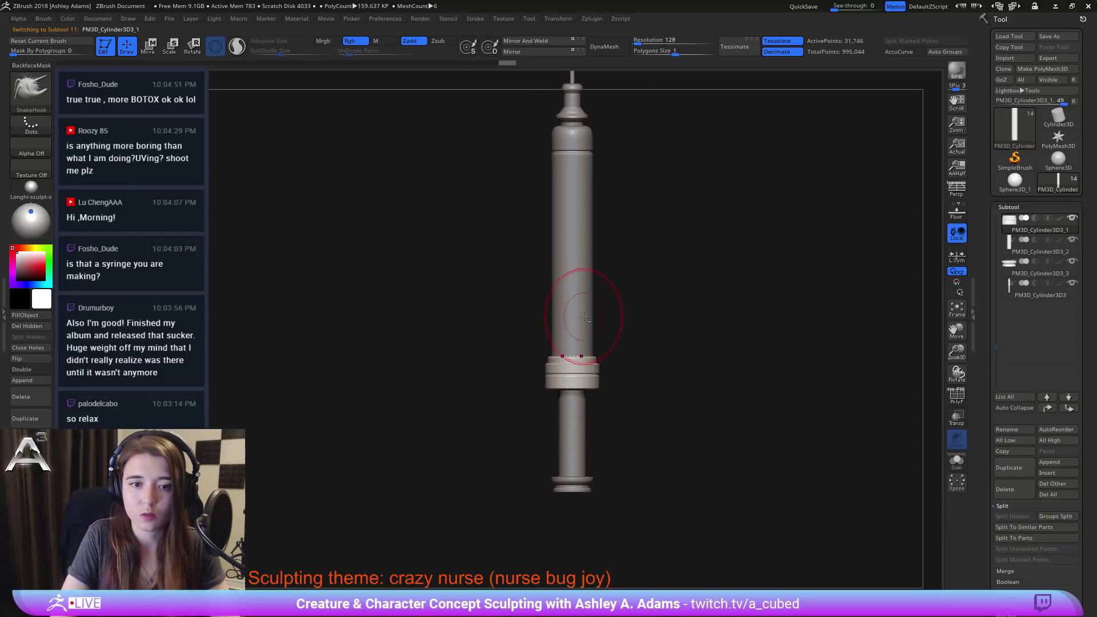
{"action": "right_click_drag", "start_coordinate": [599, 280], "coordinate": [600, 341], "text": "alt"}
{"action": "left_click", "coordinate": [571, 284], "text": "alt"}
{"action": "right_click_drag", "start_coordinate": [616, 289], "coordinate": [597, 289], "text": "alt"}
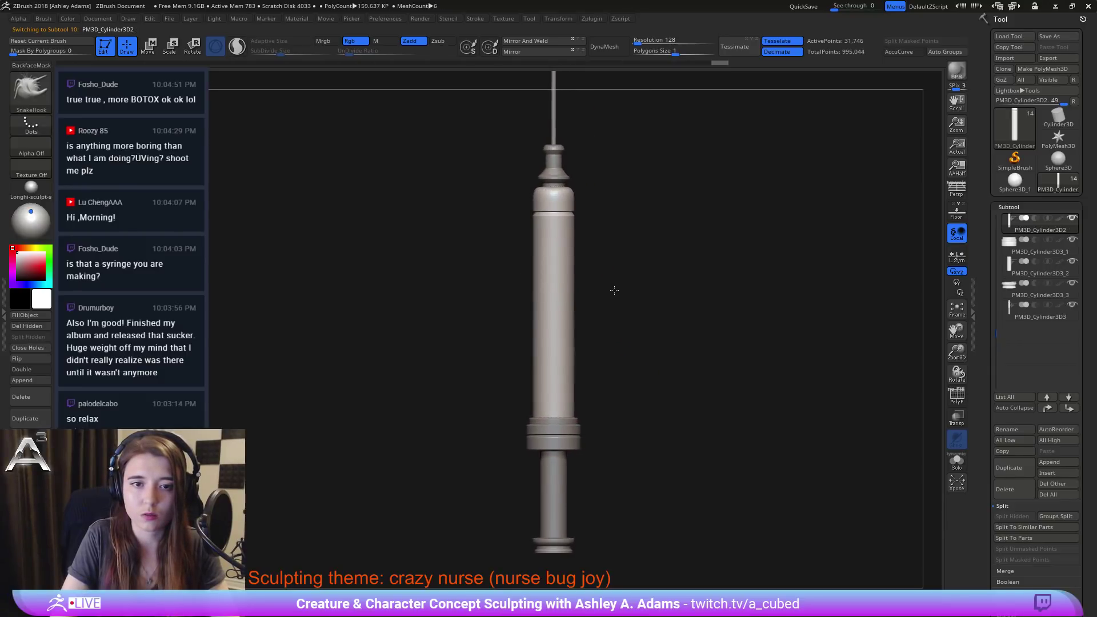
Step: Switch the masking brush to MaskCurve
{"action": "key", "text": "ctrl+b"}
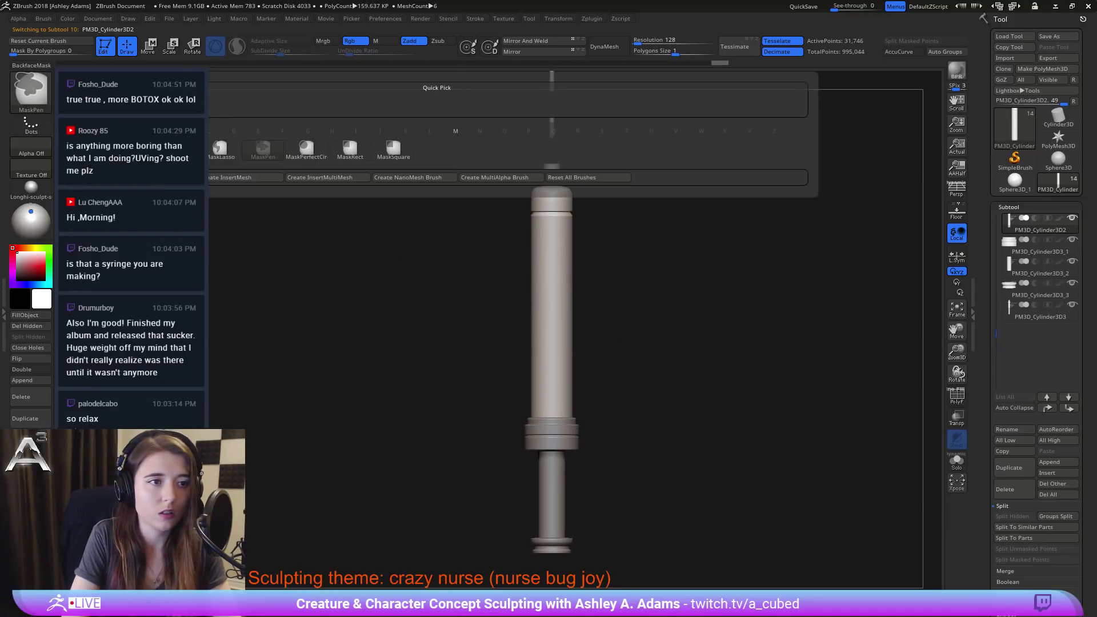
{"action": "left_click", "coordinate": [177, 149], "text": "ctrl"}
{"action": "left_click", "coordinate": [31, 91], "text": "ctrl"}
{"action": "left_click", "coordinate": [133, 149], "text": "ctrl"}
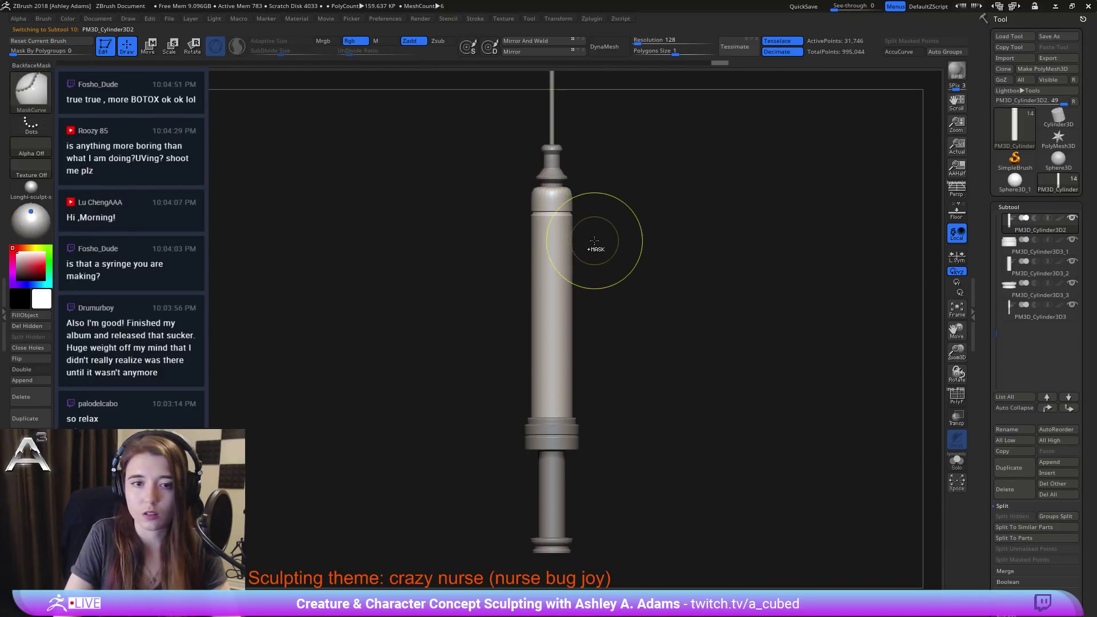
Step: Try masking a curved area down one side of the barrel and undo the mask
{"action": "left_click_drag", "start_coordinate": [594, 237], "coordinate": [564, 223]}
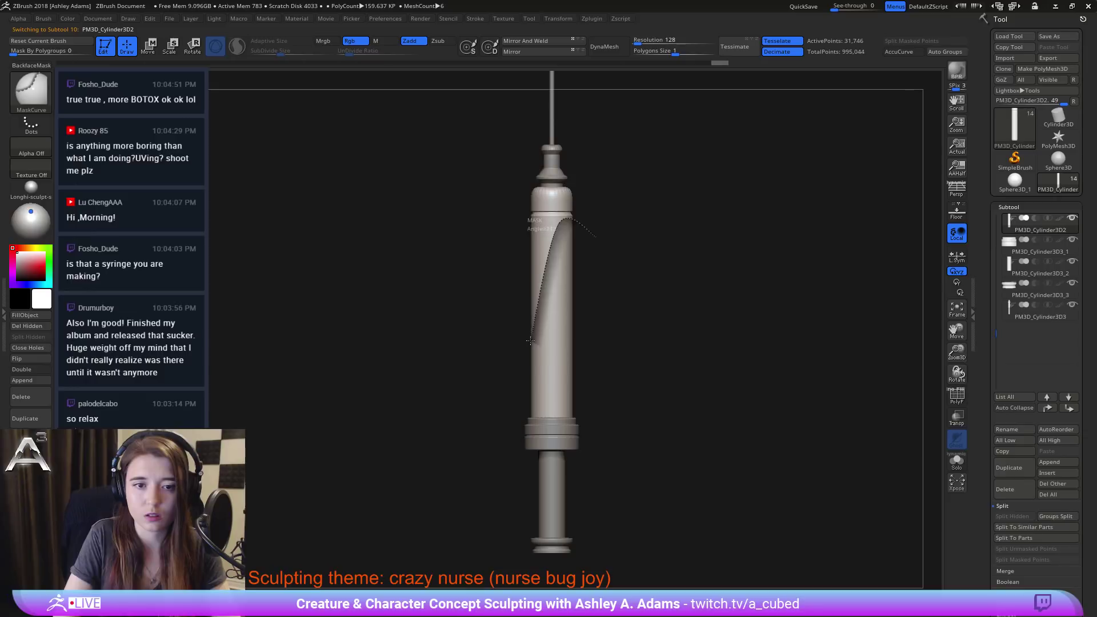
{"action": "mouse_move", "coordinate": [550, 365]}
{"action": "left_mouse_down"}
{"action": "mouse_move", "coordinate": [613, 425]}
{"action": "mouse_move", "coordinate": [705, 457]}
{"action": "left_mouse_up"}
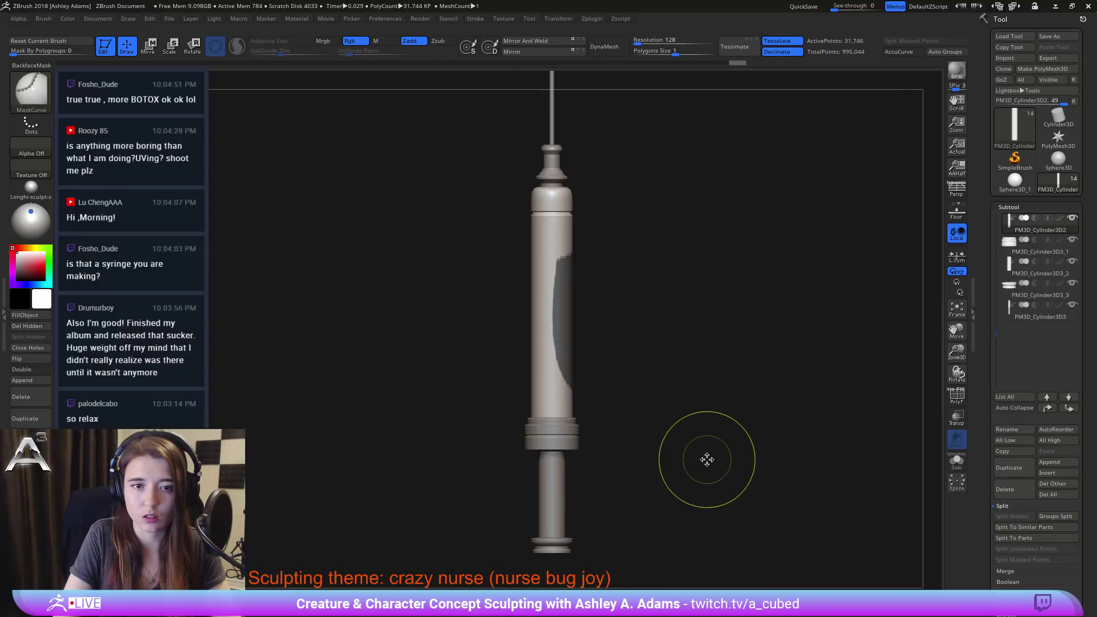
{"action": "mouse_move", "coordinate": [629, 271]}
{"action": "left_mouse_down"}
{"action": "mouse_move", "coordinate": [578, 252]}
{"action": "mouse_move", "coordinate": [606, 269]}
{"action": "left_mouse_up"}
{"action": "key", "text": "ctrl+z"}
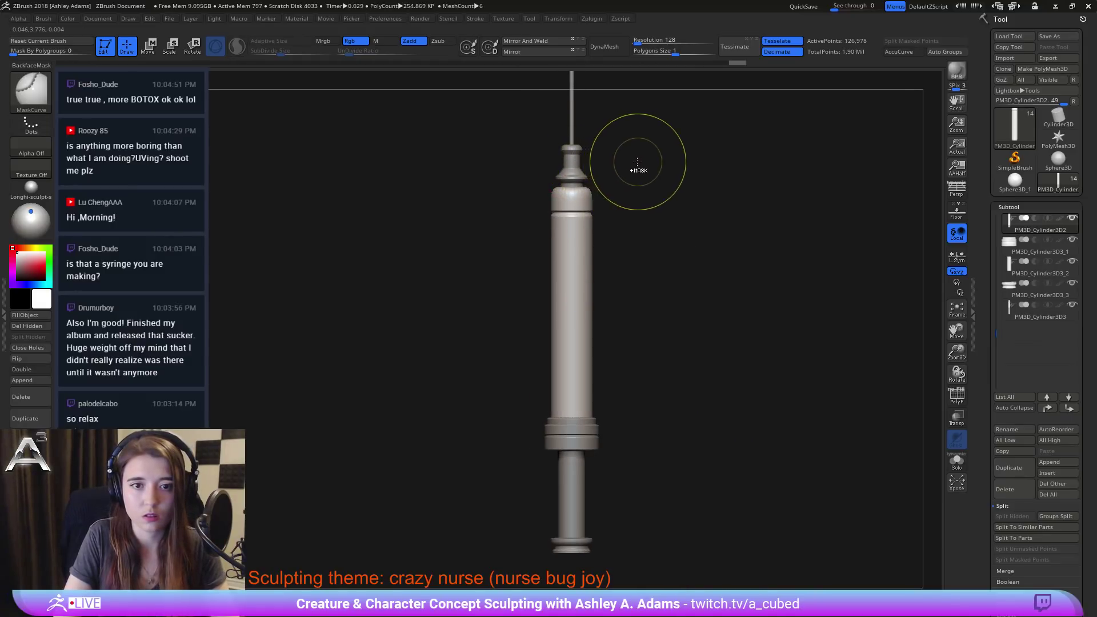
Step: Subdivide the barrel twice and mask a long curved area along one side with MaskCurve
{"action": "key", "text": "ctrl+d"}
{"action": "key", "text": "ctrl+d"}
{"action": "left_click_drag", "start_coordinate": [617, 280], "coordinate": [623, 284], "text": "shift"}
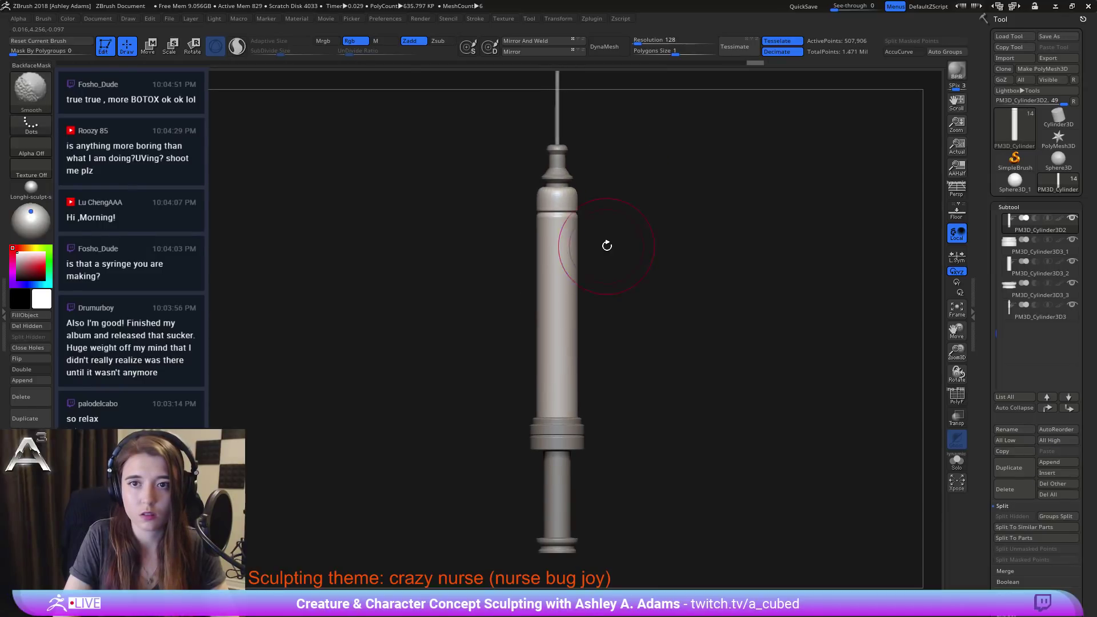
{"action": "left_click_drag", "start_coordinate": [599, 243], "coordinate": [591, 236], "text": "ctrl"}
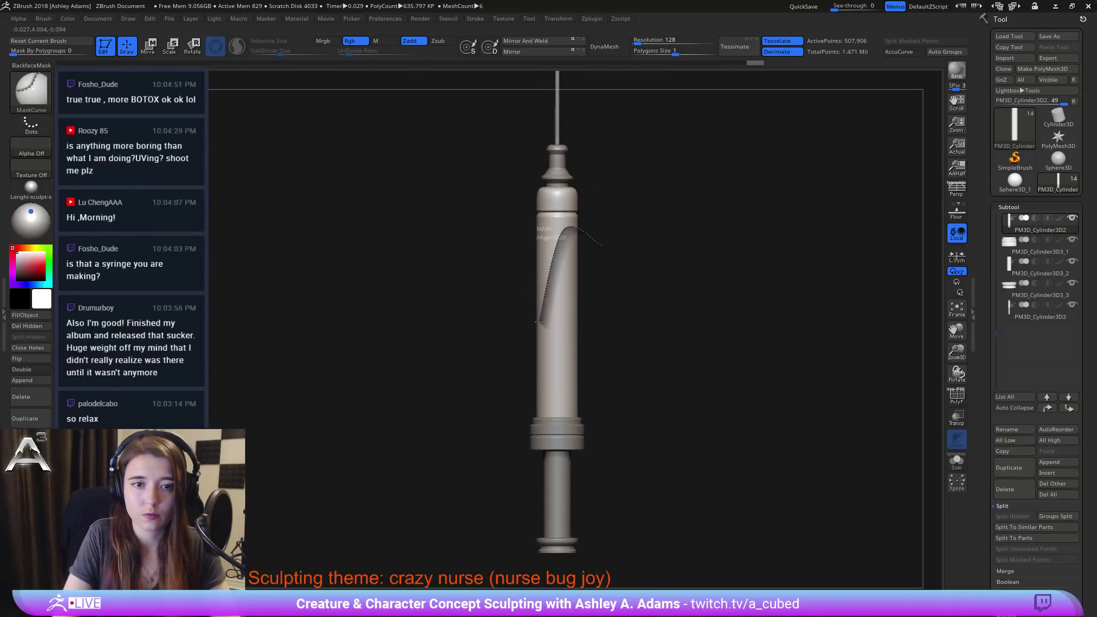
{"action": "mouse_move", "coordinate": [539, 323]}
{"action": "left_mouse_down", "text": "ctrl"}
{"action": "mouse_move", "coordinate": [547, 388]}
{"action": "mouse_move", "coordinate": [554, 370]}
{"action": "mouse_move", "coordinate": [670, 462]}
{"action": "left_mouse_up", "text": "ctrl"}
{"action": "left_click_drag", "start_coordinate": [675, 456], "coordinate": [675, 455], "text": "ctrl"}
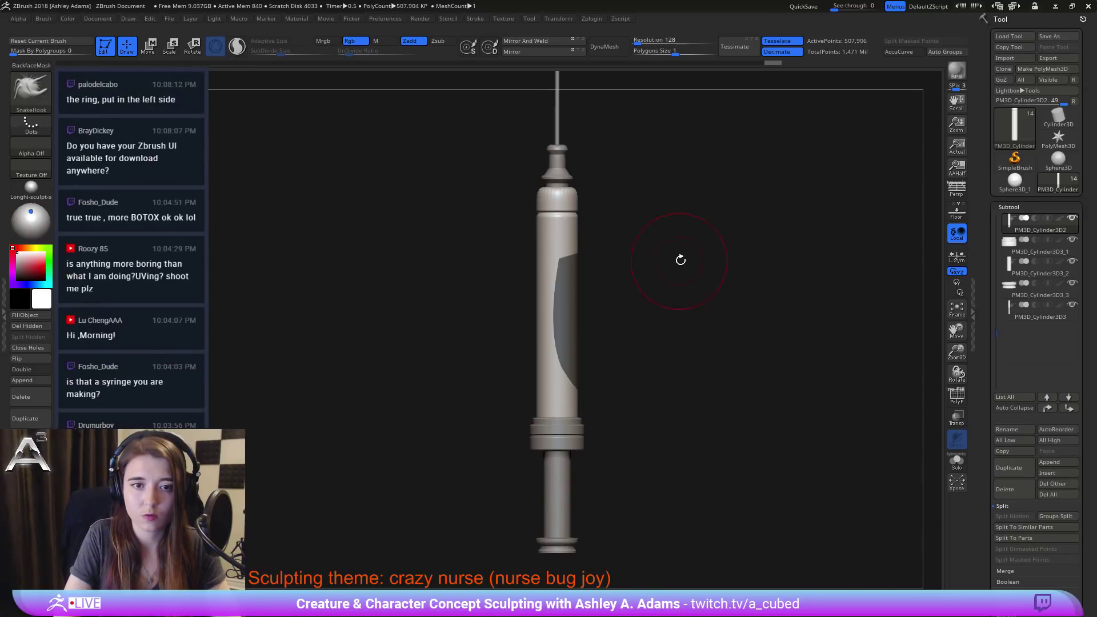
Step: Round off the upper end of the barrel's side mask with another mask curve and invert the mask
{"action": "mouse_move", "coordinate": [680, 257]}
{"action": "left_mouse_down"}
{"action": "mouse_move", "coordinate": [596, 218]}
{"action": "mouse_move", "coordinate": [565, 280]}
{"action": "left_mouse_up"}
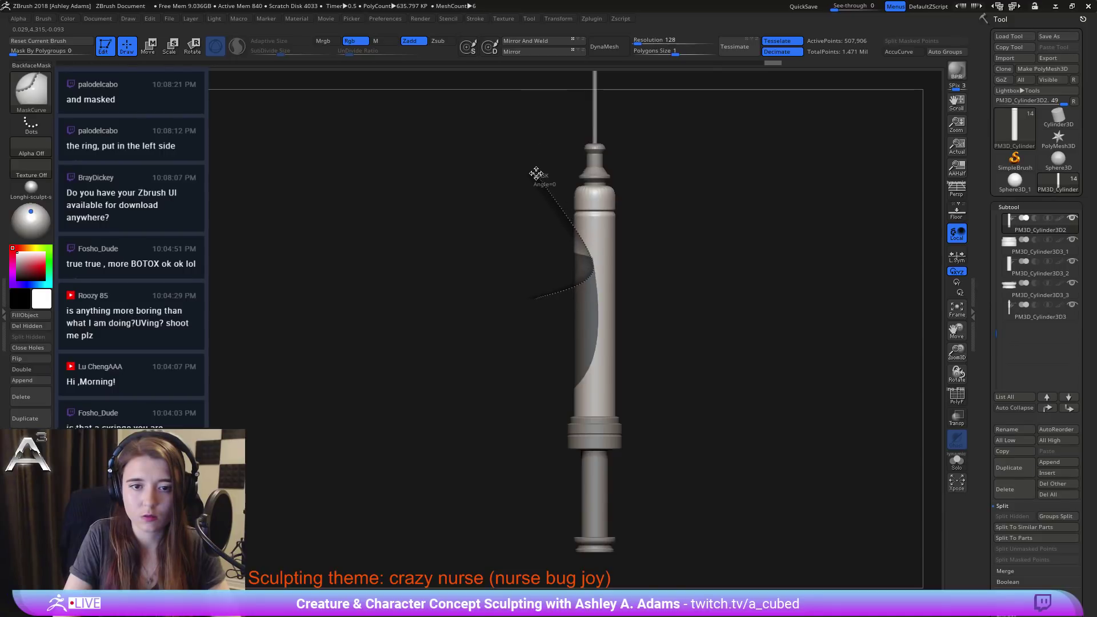
{"action": "left_click_drag", "start_coordinate": [541, 167], "coordinate": [568, 215]}
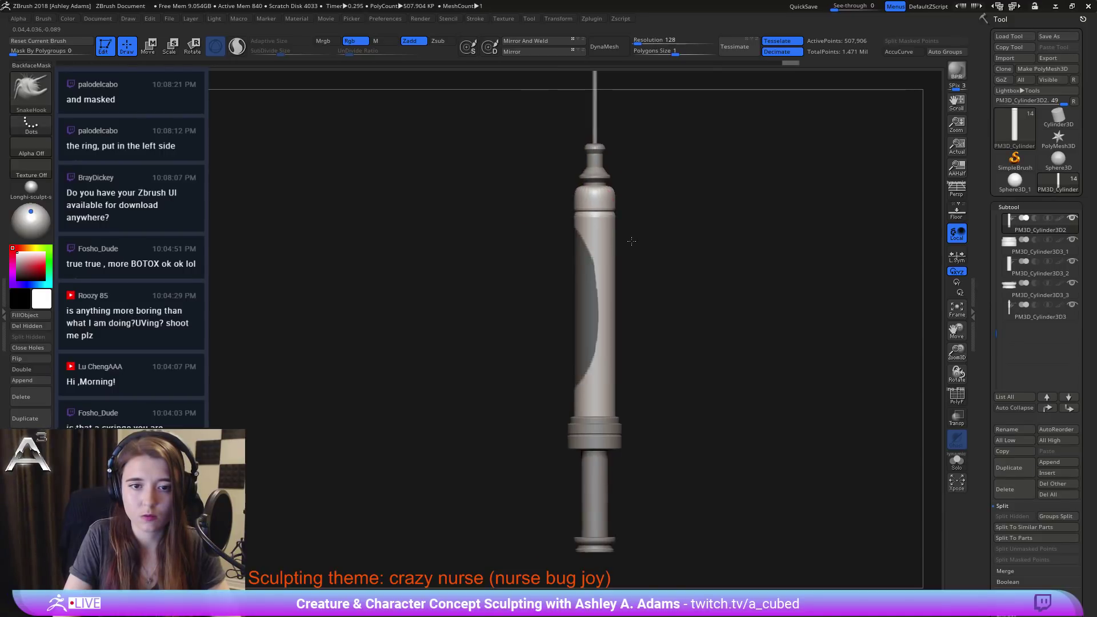
{"action": "left_click", "coordinate": [653, 347], "text": "ctrl"}
{"action": "left_click_drag", "start_coordinate": [589, 280], "coordinate": [619, 275]}
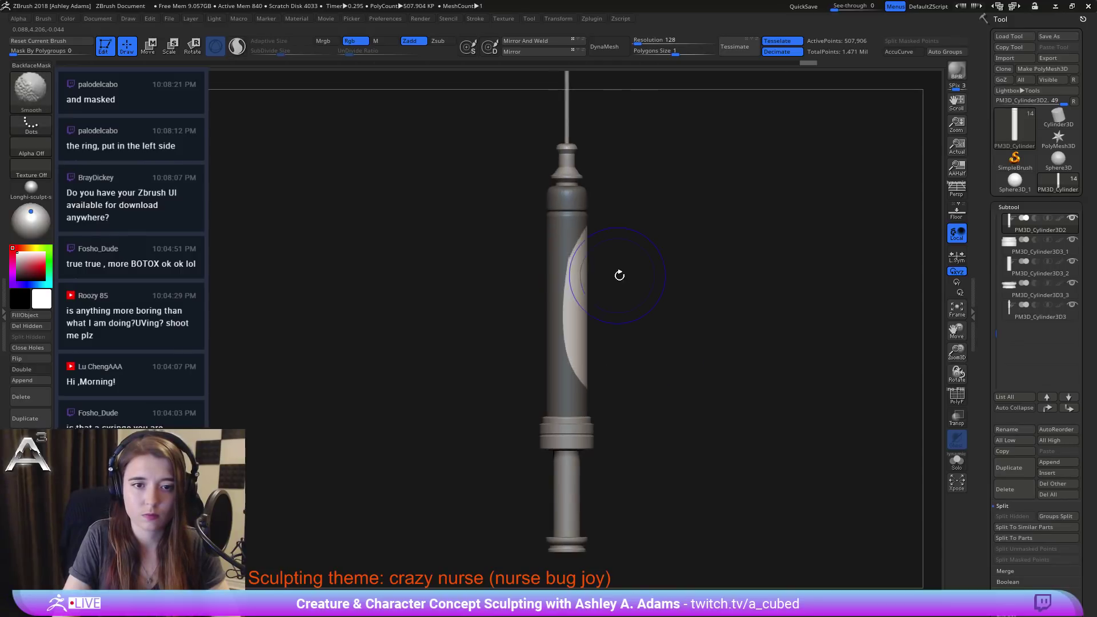
Step: Scale the unmasked oval area inward across the barrel's width to form a recessed window, and clear the mask
{"action": "key", "text": "w"}
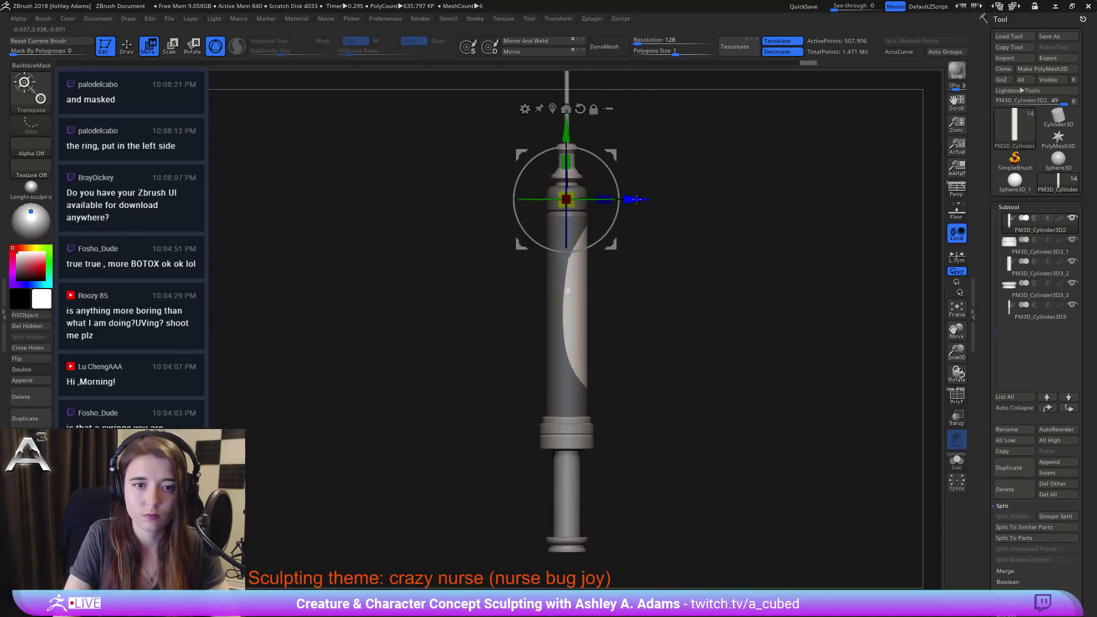
{"action": "left_click_drag", "start_coordinate": [636, 200], "coordinate": [574, 266]}
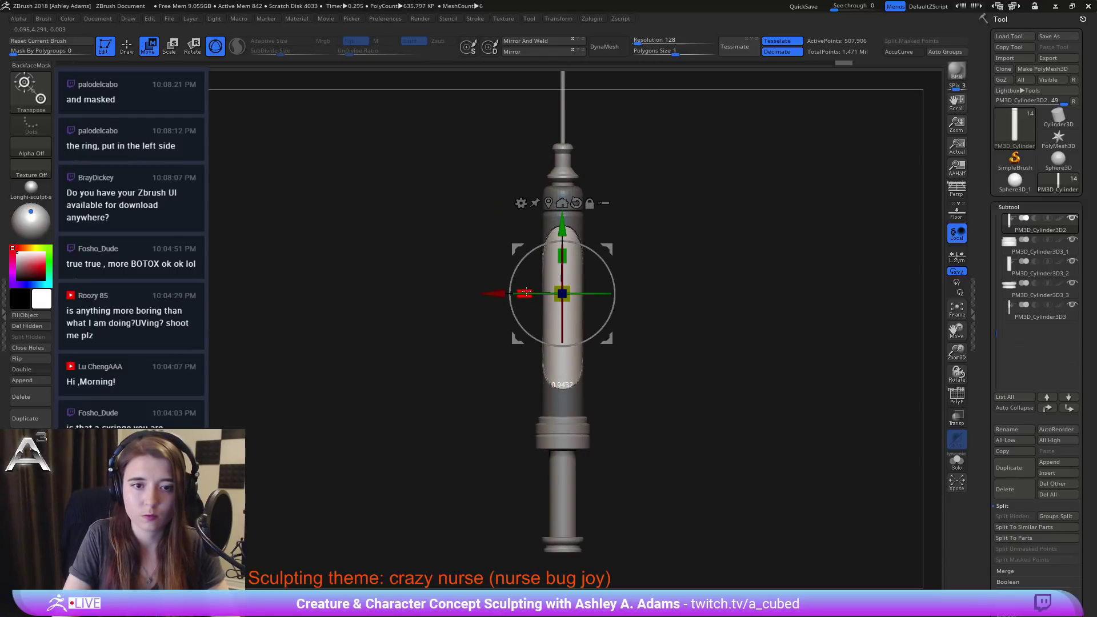
{"action": "left_click_drag", "start_coordinate": [525, 293], "coordinate": [547, 267]}
{"action": "key", "text": "q"}
{"action": "mouse_move", "coordinate": [649, 357]}
{"action": "left_mouse_down", "text": "ctrl"}
{"action": "mouse_move", "coordinate": [640, 384]}
{"action": "mouse_move", "coordinate": [571, 294]}
{"action": "mouse_move", "coordinate": [587, 294]}
{"action": "left_mouse_up", "text": "ctrl"}
{"action": "key", "text": "space"}
{"action": "mouse_move", "coordinate": [587, 303]}
{"action": "left_mouse_down", "text": "alt"}
{"action": "mouse_move", "coordinate": [579, 432]}
{"action": "mouse_move", "coordinate": [582, 355]}
{"action": "mouse_move", "coordinate": [561, 349]}
{"action": "mouse_move", "coordinate": [605, 350]}
{"action": "left_mouse_up", "text": "alt"}
Step: Append a ring primitive as a new subtool and make it active
{"action": "left_click", "coordinate": [570, 374], "text": "alt"}
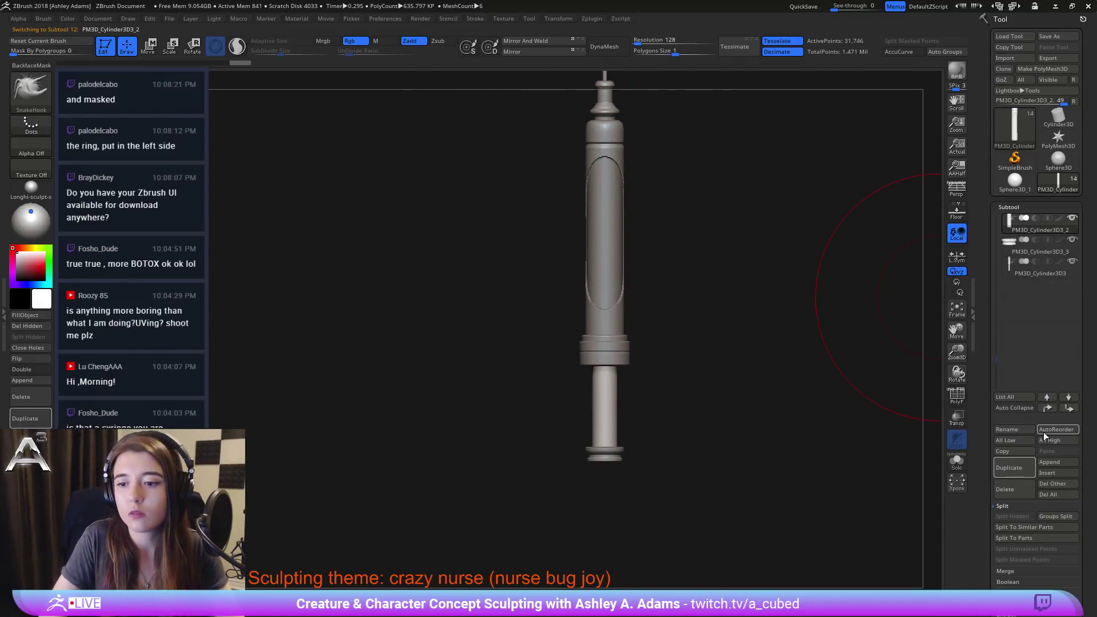
{"action": "left_click", "coordinate": [1049, 461]}
{"action": "left_click", "coordinate": [829, 458]}
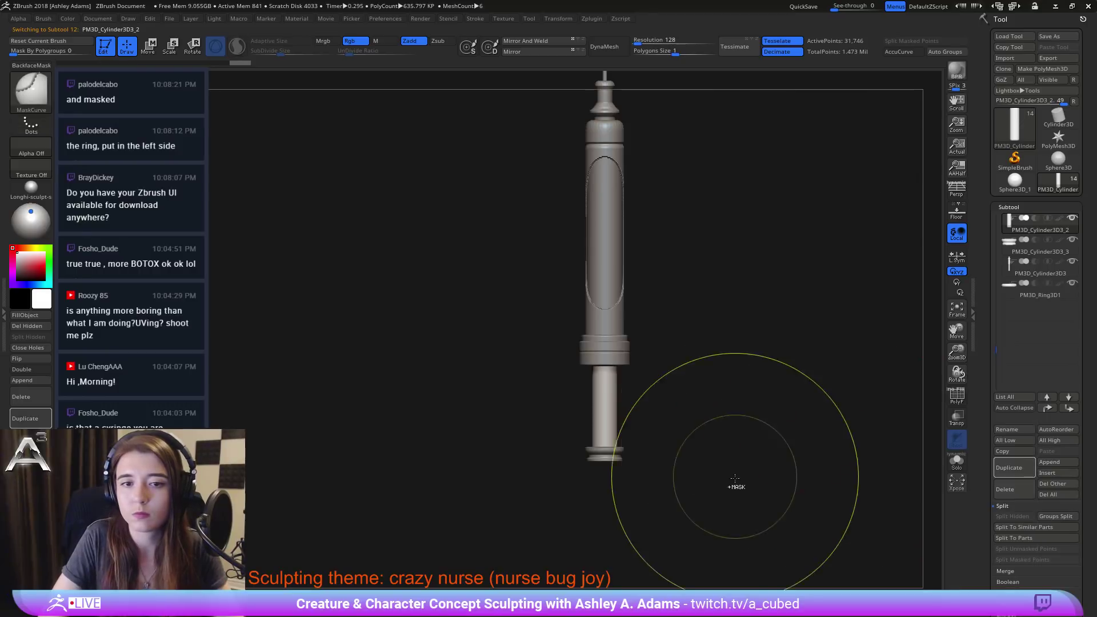
{"action": "key", "text": "f"}
{"action": "left_click", "coordinate": [586, 208], "text": "alt"}
Step: Rotate the ring upright and move it down to the syringe's plunger end
{"action": "key", "text": "w"}
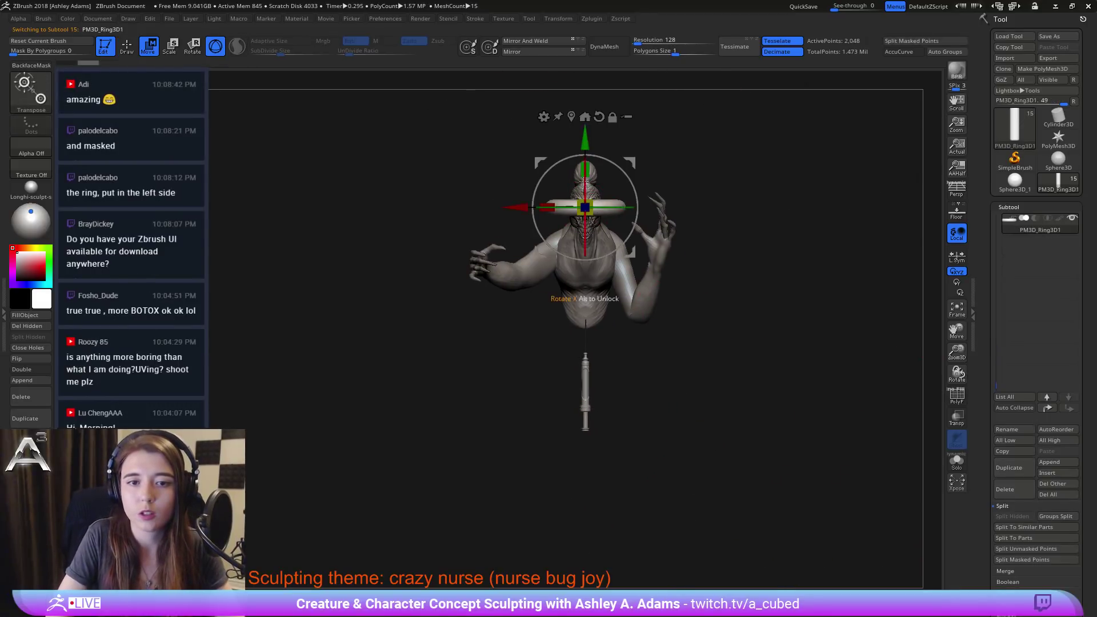
{"action": "left_click_drag", "start_coordinate": [585, 180], "coordinate": [598, 234]}
{"action": "left_click_drag", "start_coordinate": [634, 160], "coordinate": [688, 158], "text": "shift"}
{"action": "left_click_drag", "start_coordinate": [628, 233], "coordinate": [632, 237]}
{"action": "left_click_drag", "start_coordinate": [585, 277], "coordinate": [585, 519]}
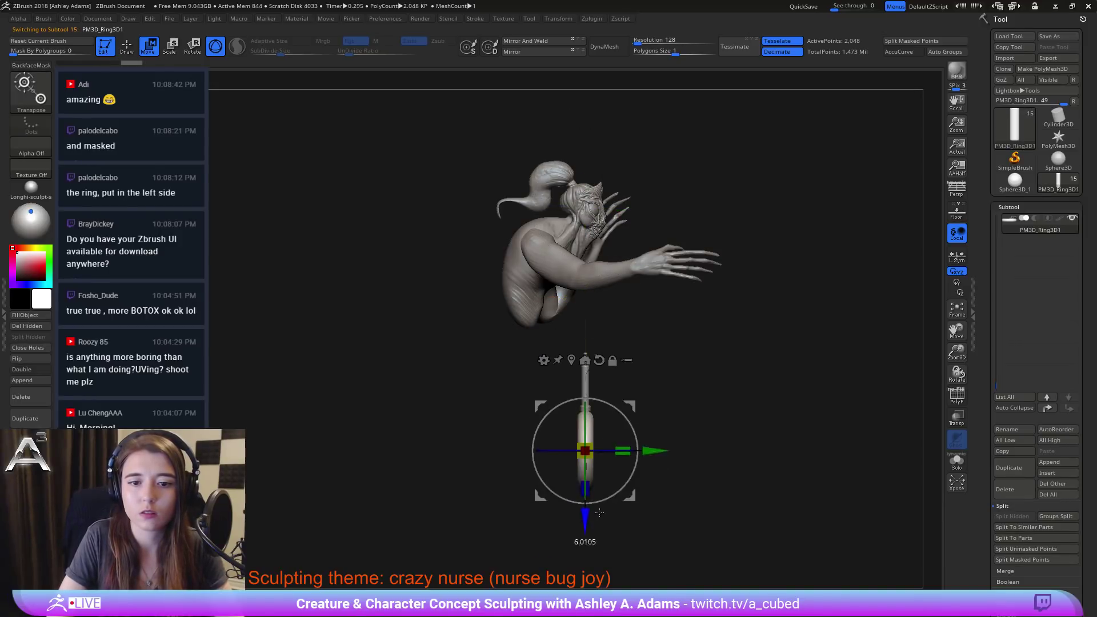
Step: Scale the ring down to about half size and raise it against the plunger's end cap
{"action": "left_click_drag", "start_coordinate": [647, 322], "coordinate": [716, 419], "text": "alt"}
{"action": "left_click_drag", "start_coordinate": [714, 366], "coordinate": [657, 343], "text": "shift"}
{"action": "left_click_drag", "start_coordinate": [646, 204], "coordinate": [674, 411], "text": "alt"}
{"action": "left_click_drag", "start_coordinate": [580, 391], "coordinate": [576, 334]}
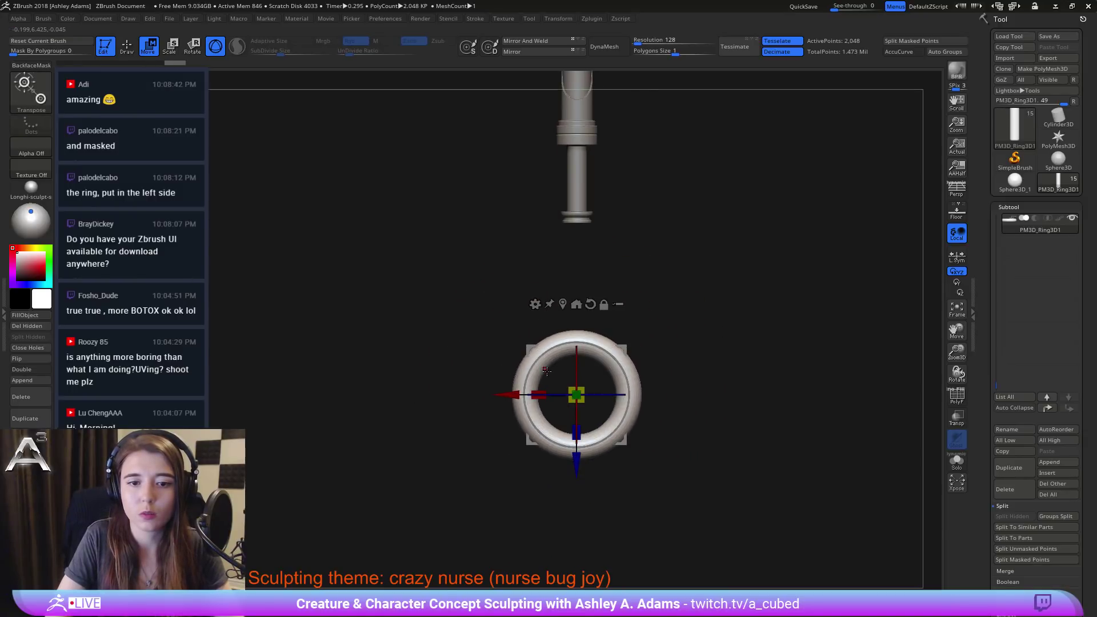
{"action": "left_click_drag", "start_coordinate": [581, 467], "coordinate": [583, 352]}
{"action": "left_click_drag", "start_coordinate": [611, 261], "coordinate": [604, 372], "text": "alt"}
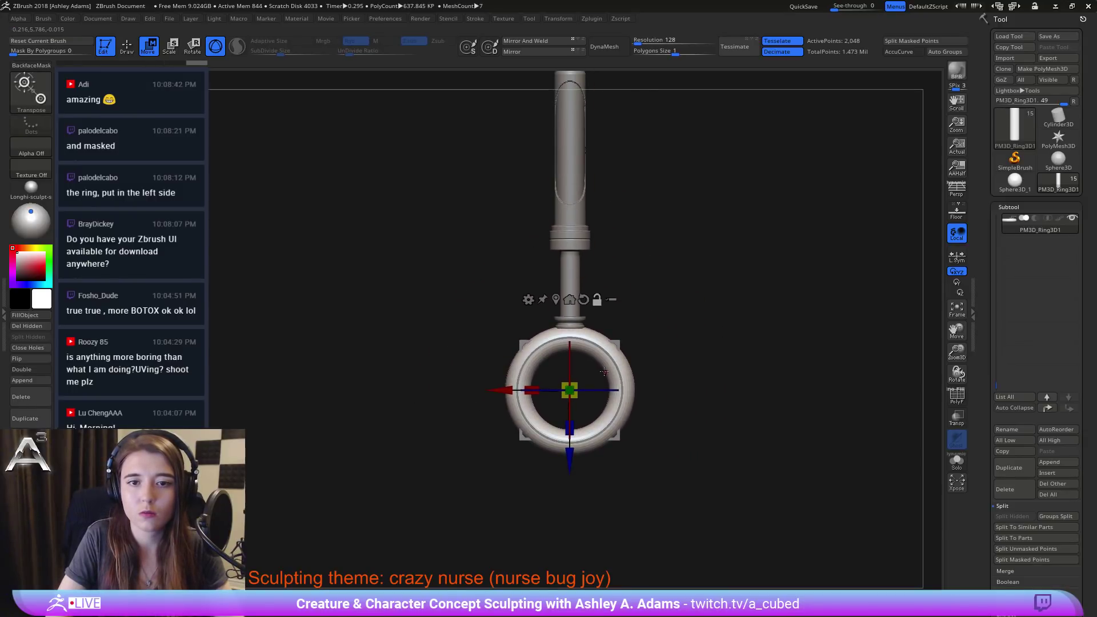
Step: Thin the ring's tube with a negative Inflate deformation
{"action": "scroll", "coordinate": [1005, 411], "scroll_direction": "down", "scroll_amount": 5}
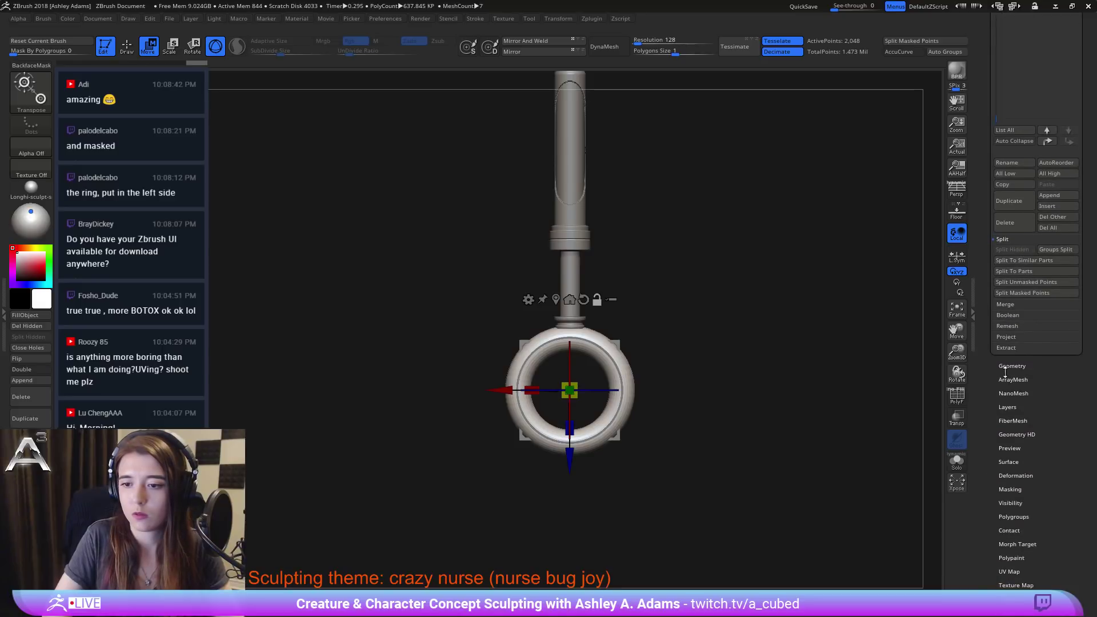
{"action": "left_click", "coordinate": [1016, 475]}
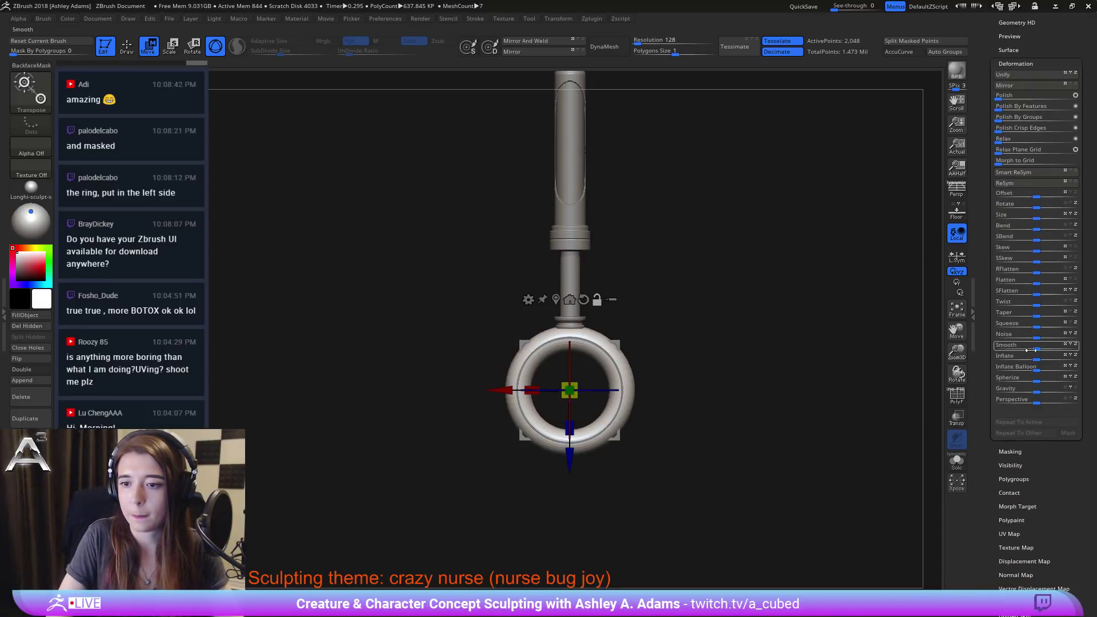
{"action": "mouse_move", "coordinate": [1034, 358]}
{"action": "left_mouse_down"}
{"action": "mouse_move", "coordinate": [1009, 359]}
{"action": "mouse_move", "coordinate": [1031, 358]}
{"action": "left_mouse_up"}
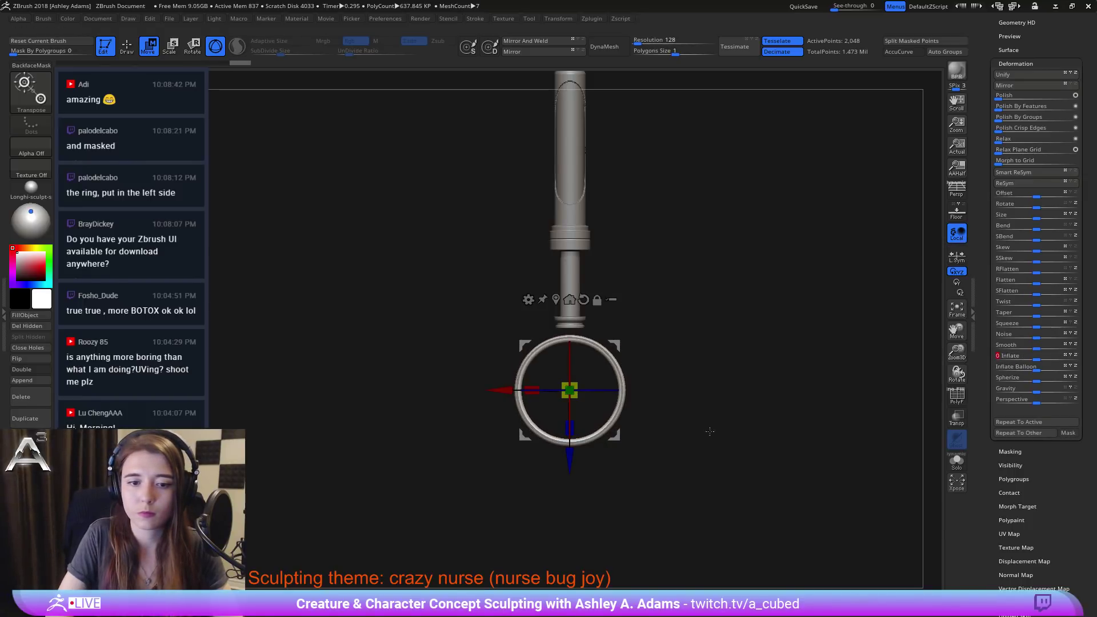
Step: Scale the thin ring slightly smaller and raise it until it touches the plunger's end cap
{"action": "left_click_drag", "start_coordinate": [569, 453], "coordinate": [569, 443]}
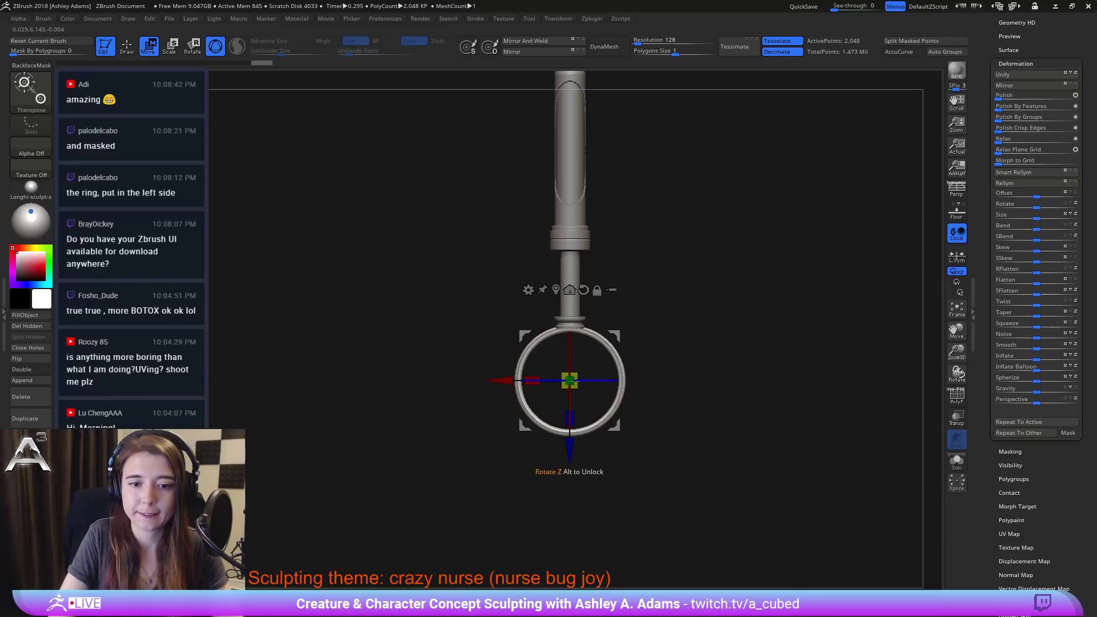
{"action": "left_click_drag", "start_coordinate": [573, 376], "coordinate": [566, 387]}
{"action": "left_click_drag", "start_coordinate": [566, 449], "coordinate": [565, 440]}
{"action": "right_click_drag", "start_coordinate": [628, 427], "coordinate": [633, 361], "text": "ctrl"}
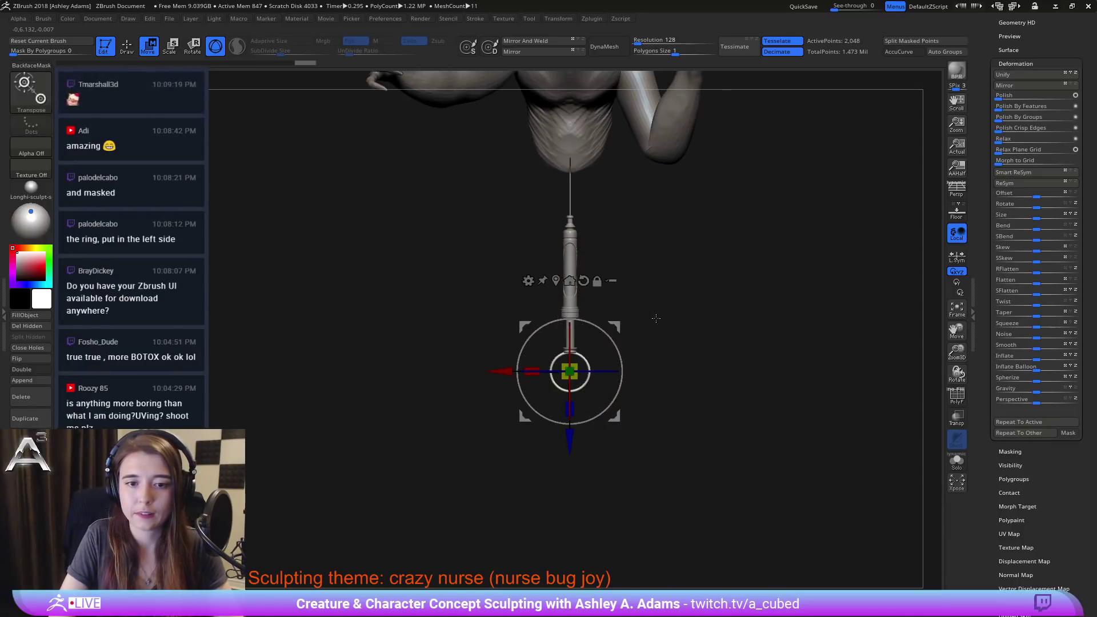
{"action": "key", "text": "q"}
{"action": "right_click_drag", "start_coordinate": [702, 321], "coordinate": [685, 386], "text": "alt"}
{"action": "key", "text": "r"}
{"action": "mouse_move", "coordinate": [622, 426]}
{"action": "right_mouse_down", "text": "alt"}
{"action": "mouse_move", "coordinate": [634, 340]}
{"action": "mouse_move", "coordinate": [602, 466]}
{"action": "right_mouse_up", "text": "alt"}
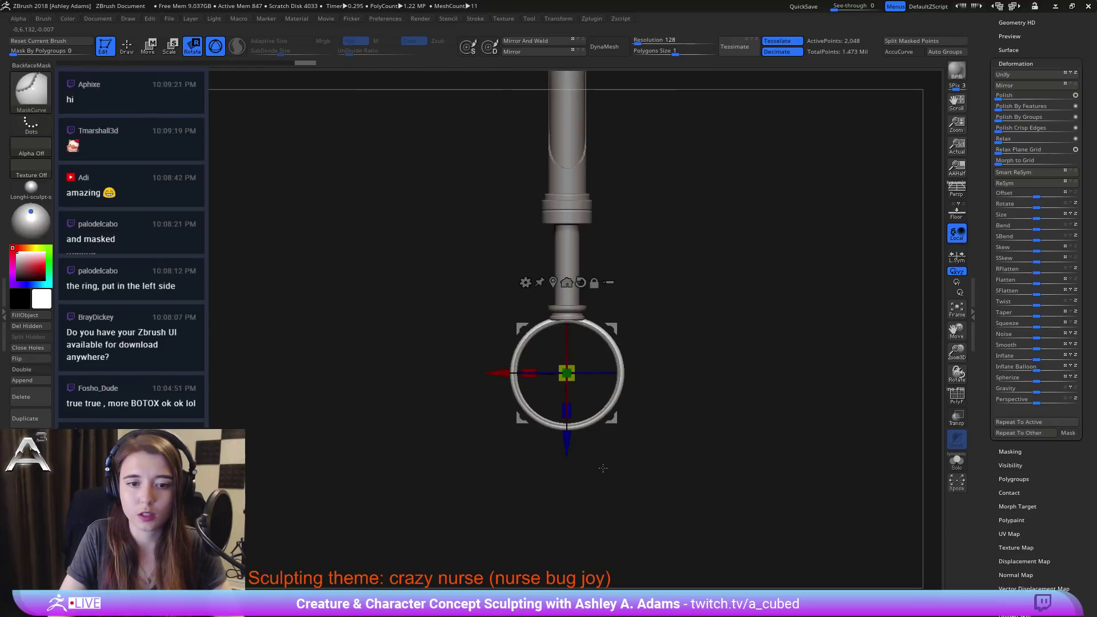
Step: Move the plunger ring's pivot to its contact point with the end cap and scale the ring to about 78%
{"action": "left_click_drag", "start_coordinate": [567, 444], "coordinate": [567, 387], "text": "alt"}
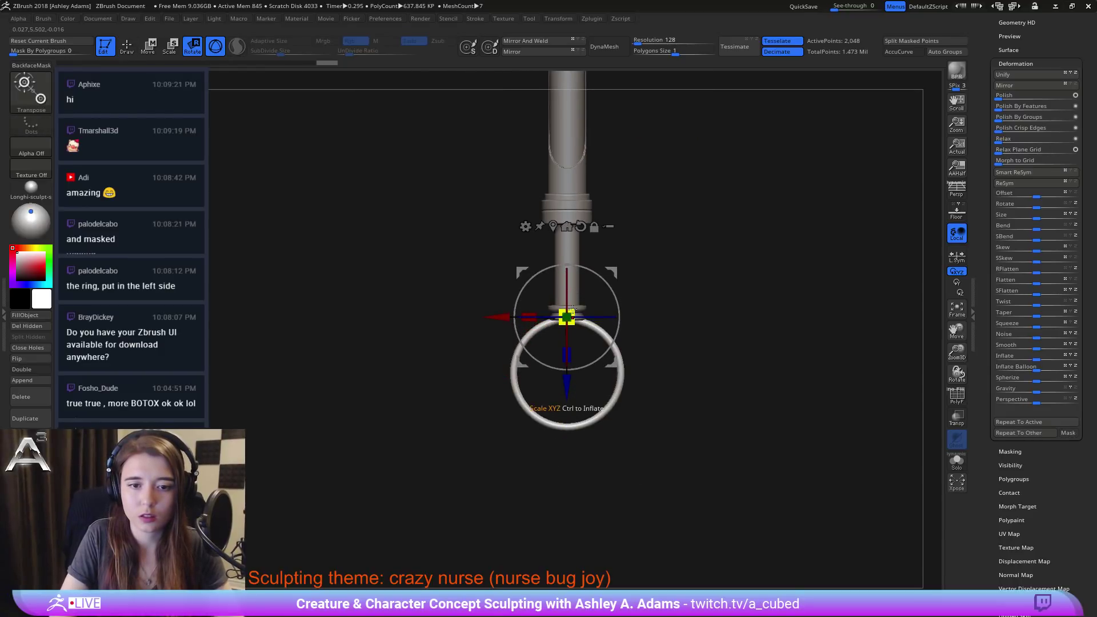
{"action": "left_click_drag", "start_coordinate": [571, 311], "coordinate": [551, 308]}
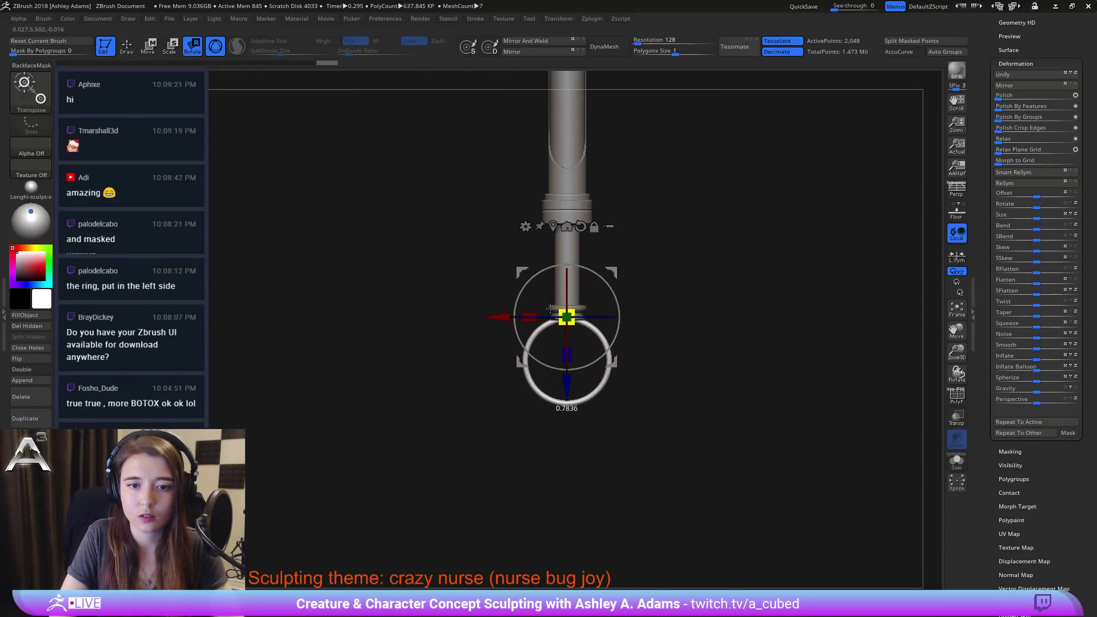
{"action": "key", "text": "w"}
{"action": "right_click_drag", "start_coordinate": [646, 437], "coordinate": [654, 362], "text": "ctrl"}
{"action": "right_click_drag", "start_coordinate": [666, 323], "coordinate": [675, 409], "text": "alt"}
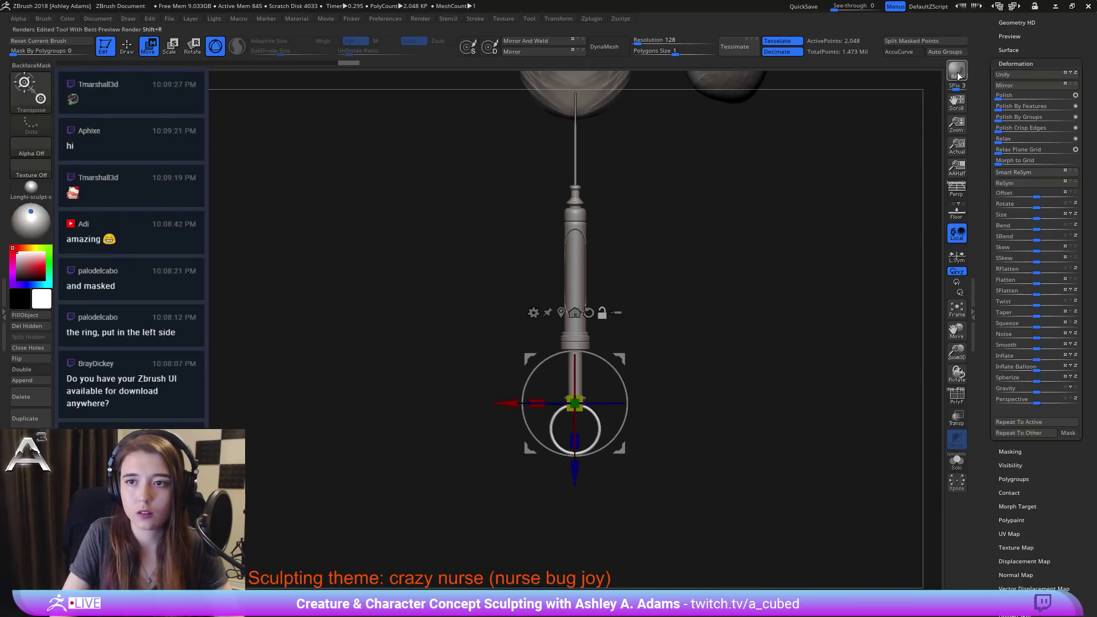
Step: Duplicate the plunger ring, scale the copy to about 82% and place it against the barrel's side near the end collar
{"action": "left_click_drag", "start_coordinate": [982, 27], "coordinate": [985, 201]}
{"action": "left_click", "coordinate": [1007, 209]}
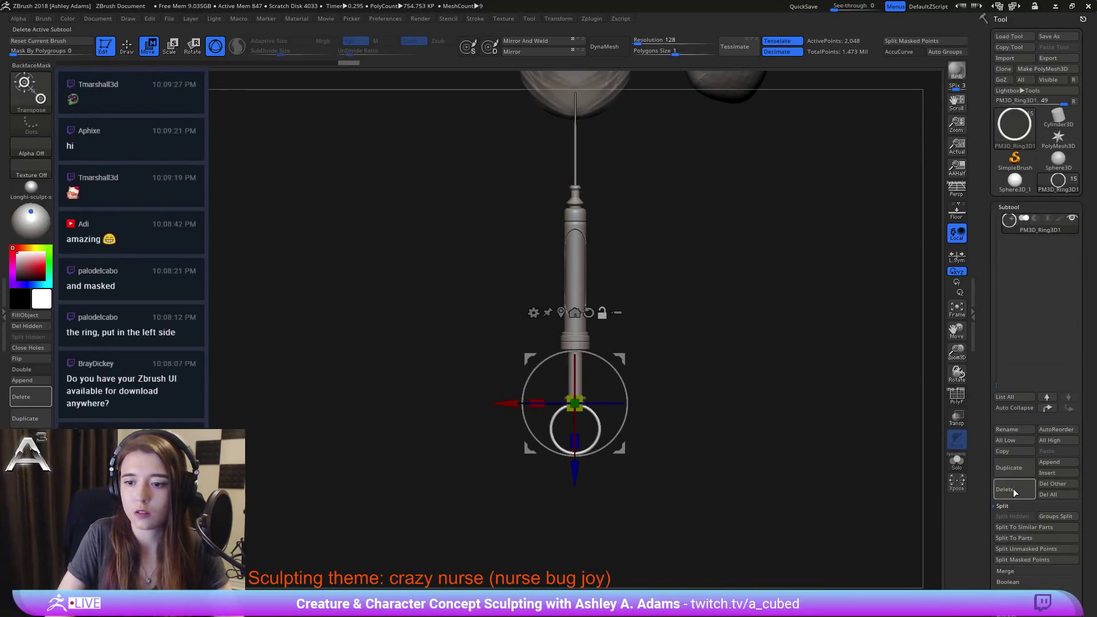
{"action": "left_click", "coordinate": [1008, 467]}
{"action": "left_click_drag", "start_coordinate": [620, 357], "coordinate": [655, 268]}
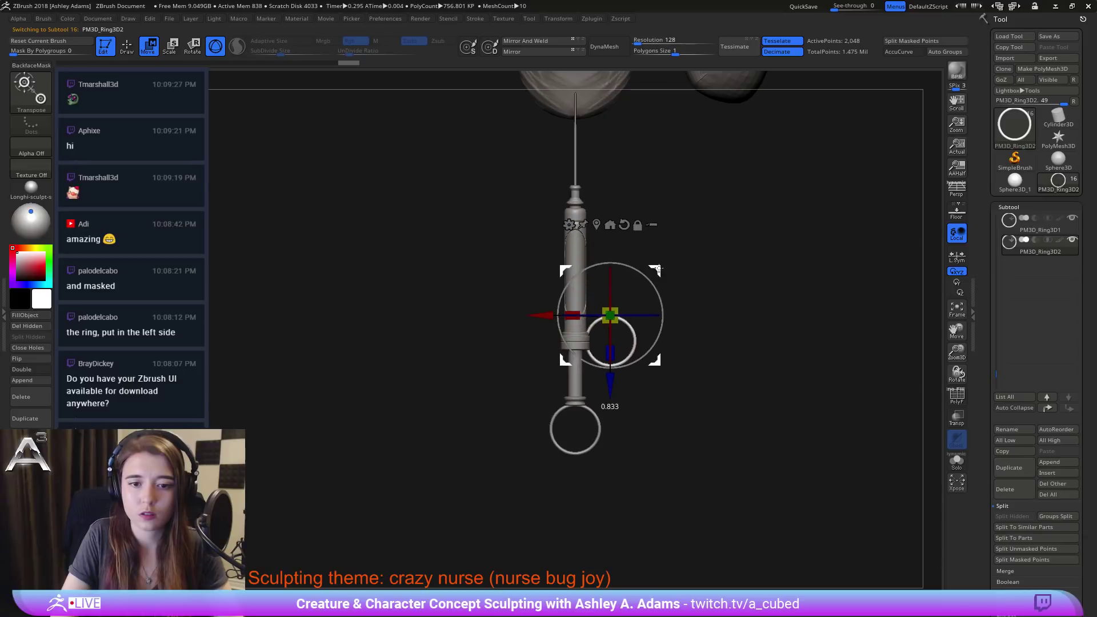
{"action": "right_click_drag", "start_coordinate": [655, 268], "coordinate": [653, 314], "text": "ctrl"}
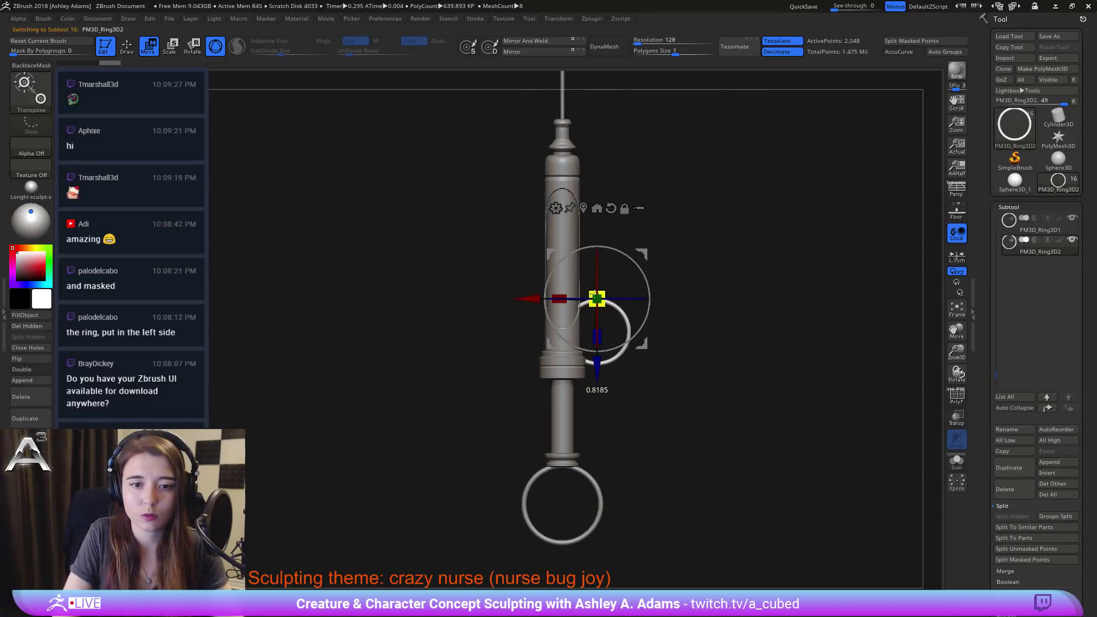
{"action": "left_click_drag", "start_coordinate": [645, 250], "coordinate": [646, 266]}
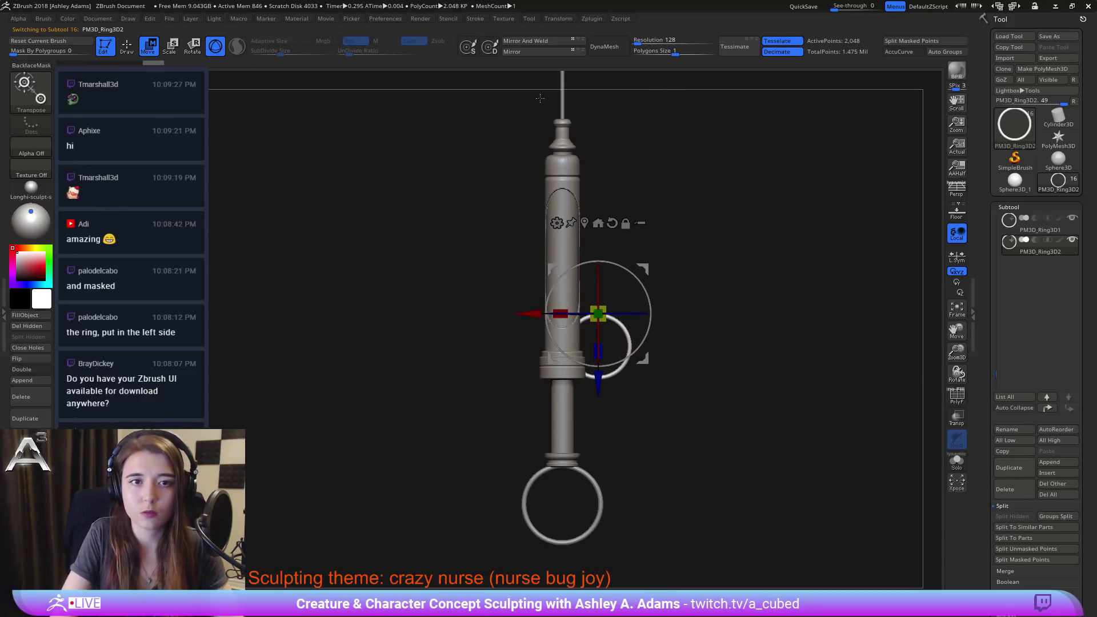
Step: Mirror and weld the side ring to create a matching finger ring on the barrel's opposite side
{"action": "left_click", "coordinate": [533, 41]}
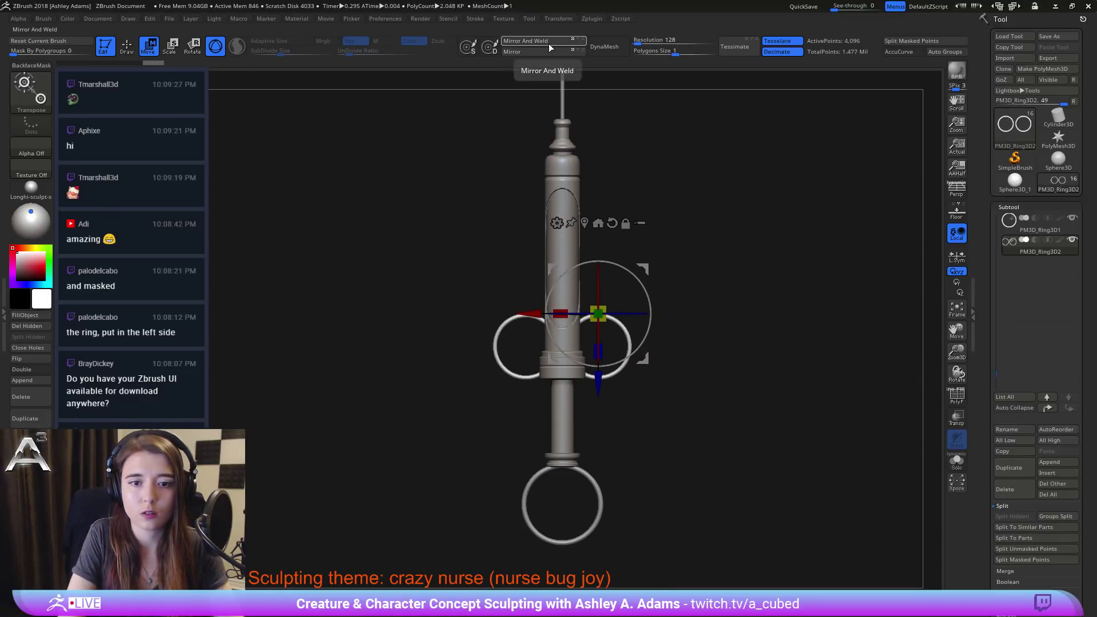
{"action": "key", "text": "q"}
{"action": "mouse_move", "coordinate": [717, 387]}
{"action": "right_mouse_down", "text": "ctrl"}
{"action": "mouse_move", "coordinate": [652, 298]}
{"action": "mouse_move", "coordinate": [649, 322]}
{"action": "mouse_move", "coordinate": [663, 323]}
{"action": "mouse_move", "coordinate": [629, 307]}
{"action": "mouse_move", "coordinate": [674, 404]}
{"action": "mouse_move", "coordinate": [672, 394]}
{"action": "right_mouse_up", "text": "ctrl"}
{"action": "right_click", "coordinate": [627, 306]}
{"action": "right_click_drag", "start_coordinate": [617, 350], "coordinate": [614, 315], "text": "alt"}
Step: Select the plunger rod and replace the MaskCurve brush with MaskPen at a smaller draw size
{"action": "key", "text": "space"}
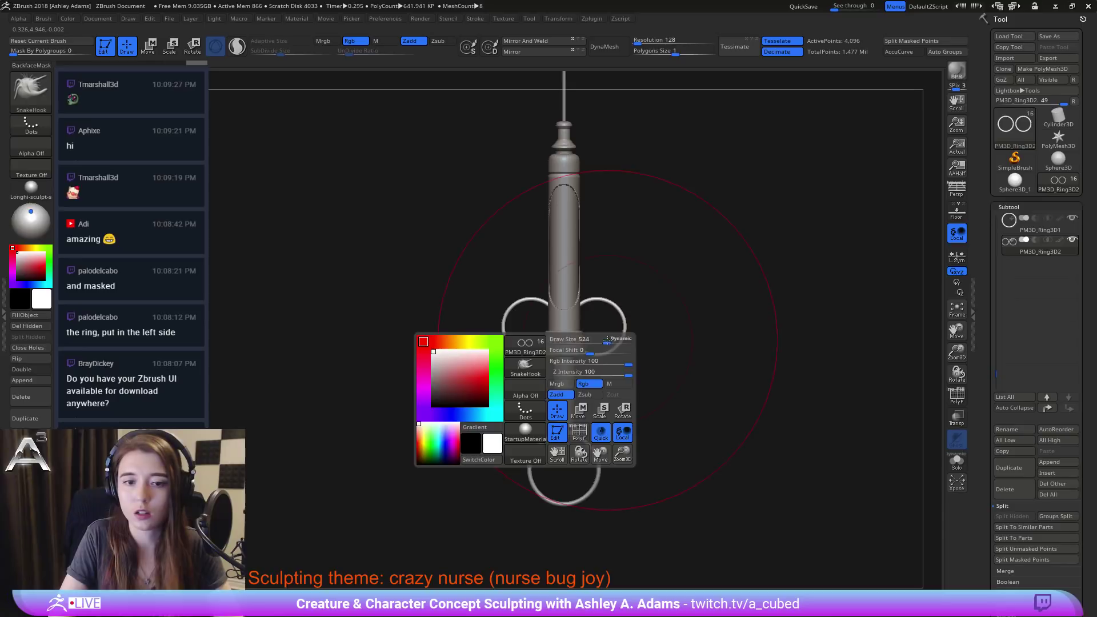
{"action": "left_click_drag", "start_coordinate": [584, 339], "coordinate": [567, 320]}
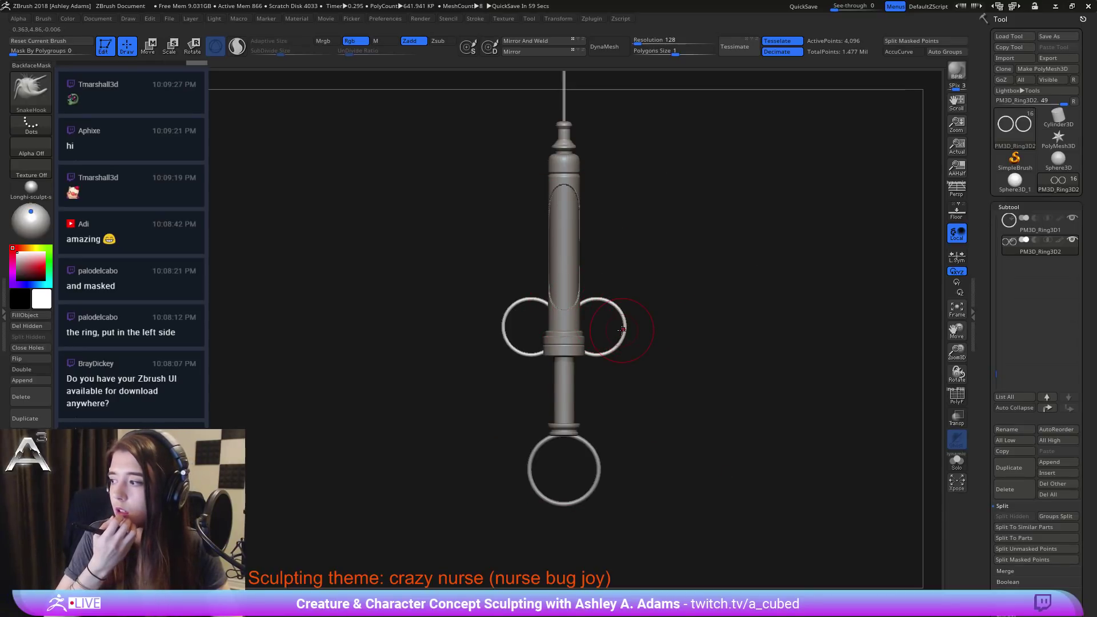
{"action": "left_click", "coordinate": [561, 401], "text": "alt"}
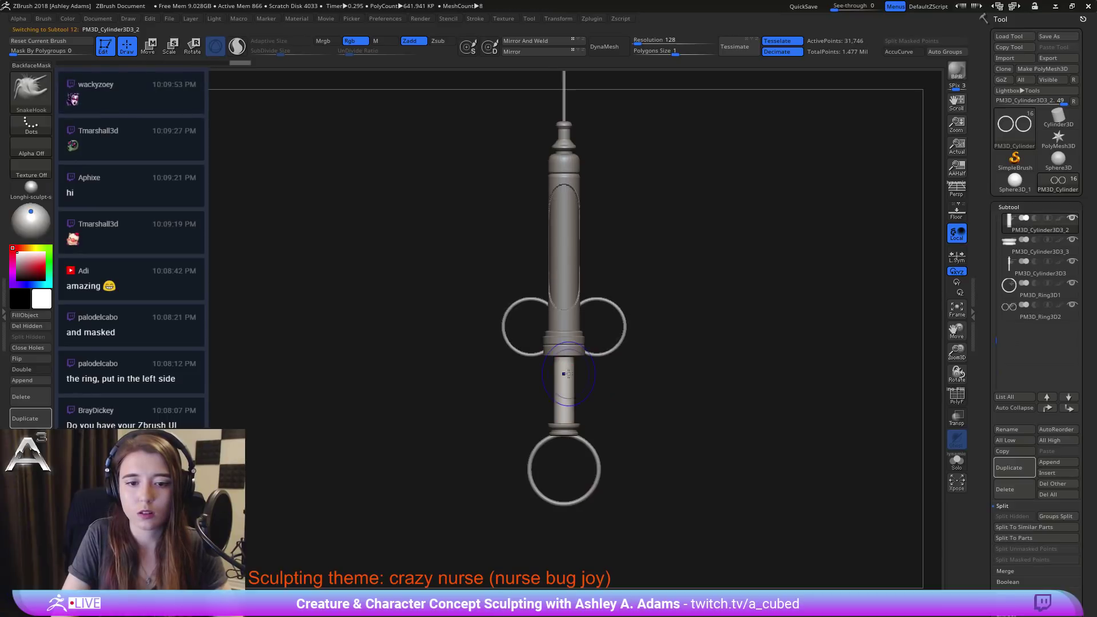
{"action": "left_click_drag", "start_coordinate": [485, 311], "coordinate": [554, 359], "text": "ctrl"}
{"action": "left_click_drag", "start_coordinate": [618, 394], "coordinate": [618, 394], "text": "ctrl"}
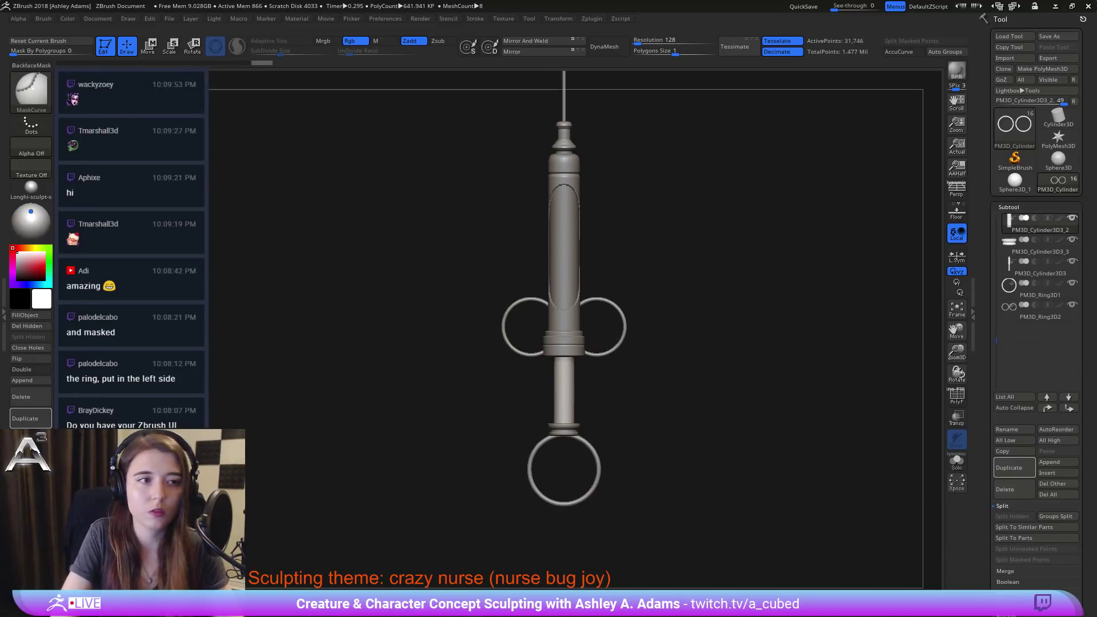
{"action": "key", "text": "b"}
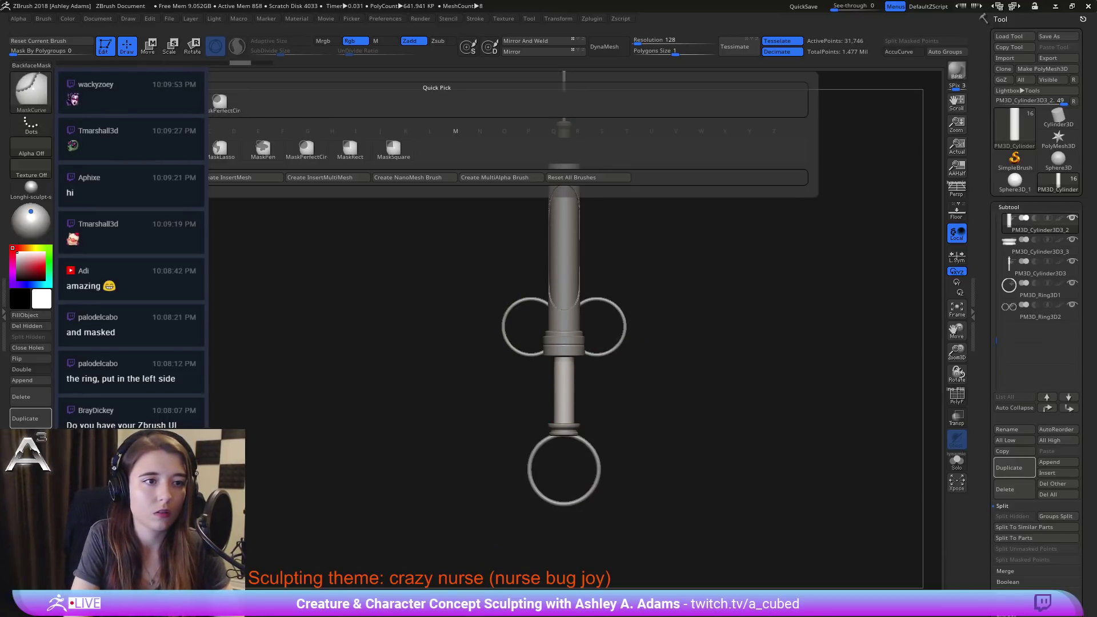
{"action": "left_click", "coordinate": [177, 103], "text": "ctrl"}
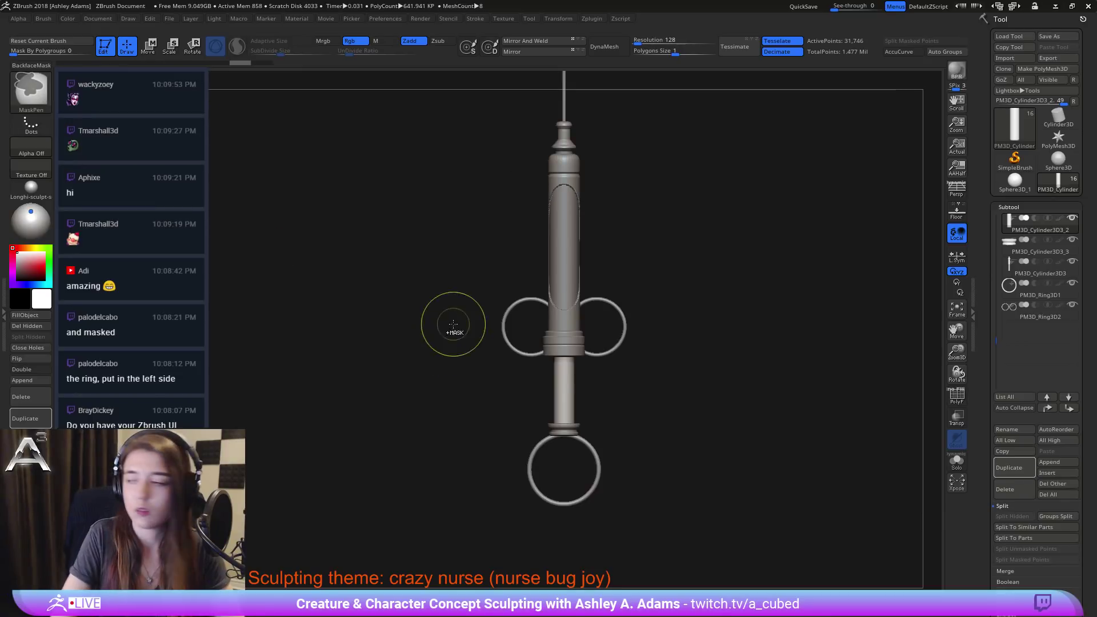
Step: Scale the plunger's end cap down to about 75%
{"action": "right_click_drag", "start_coordinate": [454, 324], "coordinate": [597, 361], "text": "alt"}
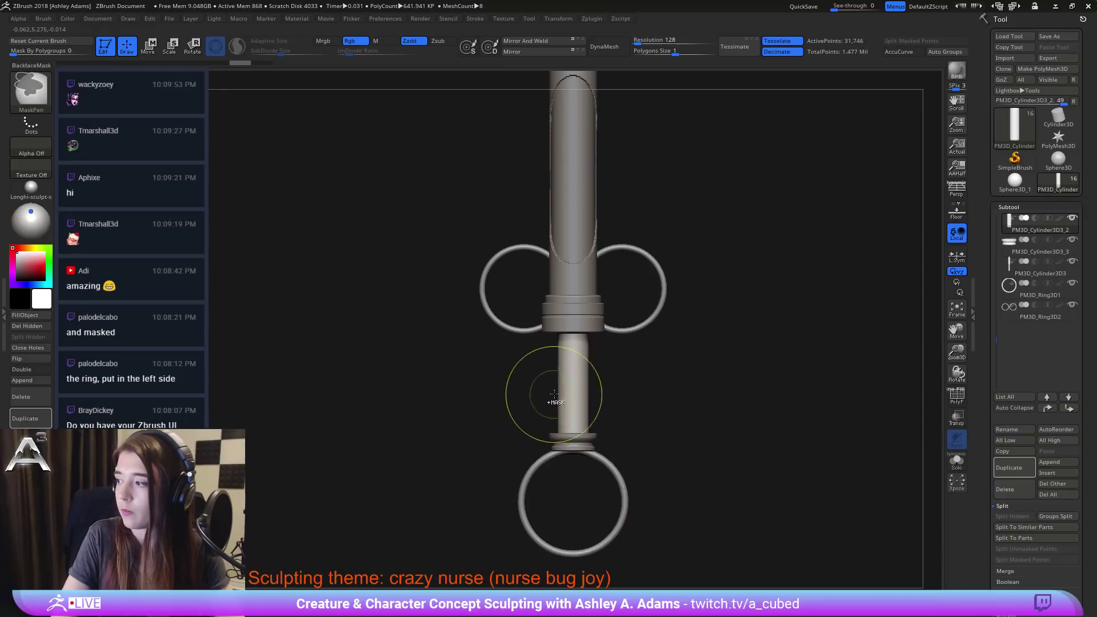
{"action": "key", "text": "r"}
{"action": "left_click", "coordinate": [595, 441], "text": "alt"}
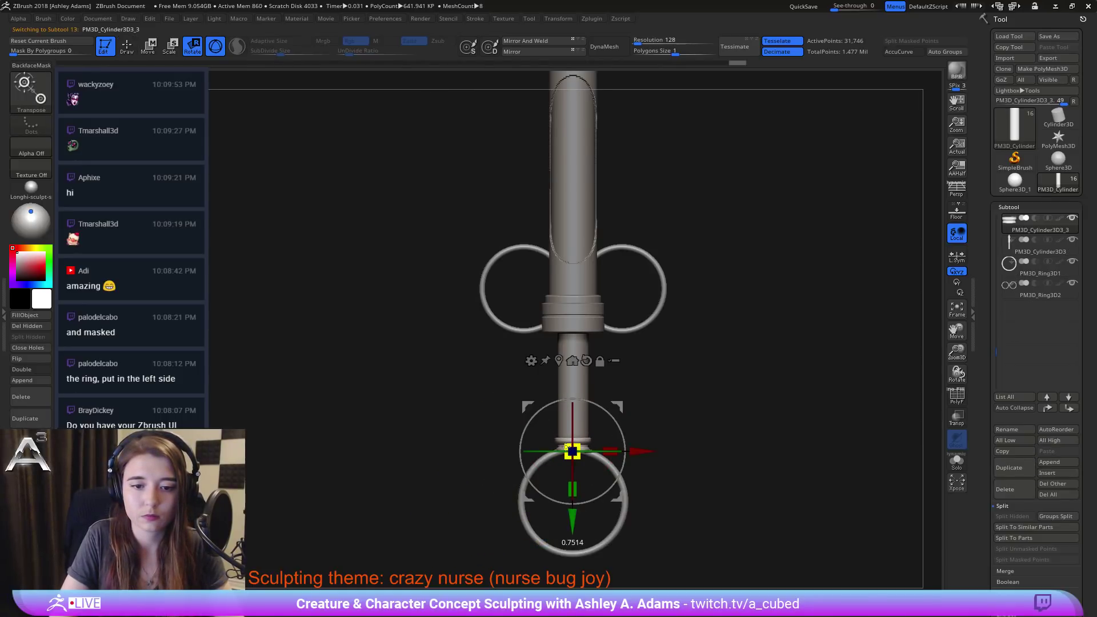
{"action": "key", "text": "q"}
Step: Mask the plunger rod's upper end, narrow the rest into a thin shaft with a tapered shoulder and clear the mask
{"action": "left_click", "coordinate": [573, 415], "text": "alt"}
{"action": "mouse_move", "coordinate": [494, 495]}
{"action": "left_mouse_down", "text": "ctrl"}
{"action": "mouse_move", "coordinate": [619, 430]}
{"action": "mouse_move", "coordinate": [668, 351]}
{"action": "left_mouse_up", "text": "ctrl"}
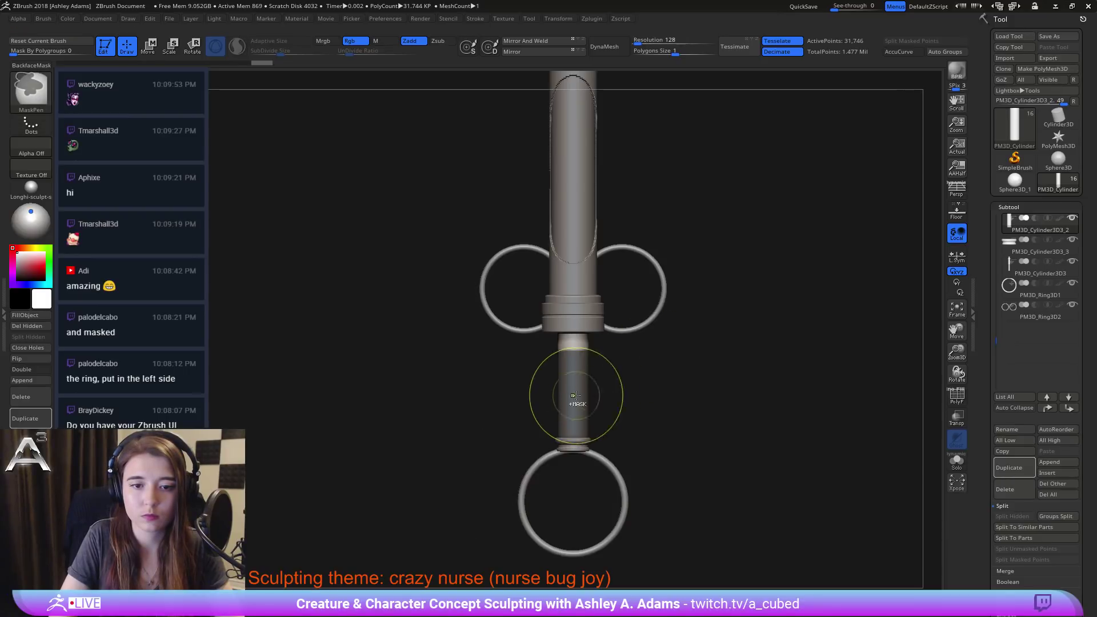
{"action": "key", "text": "r"}
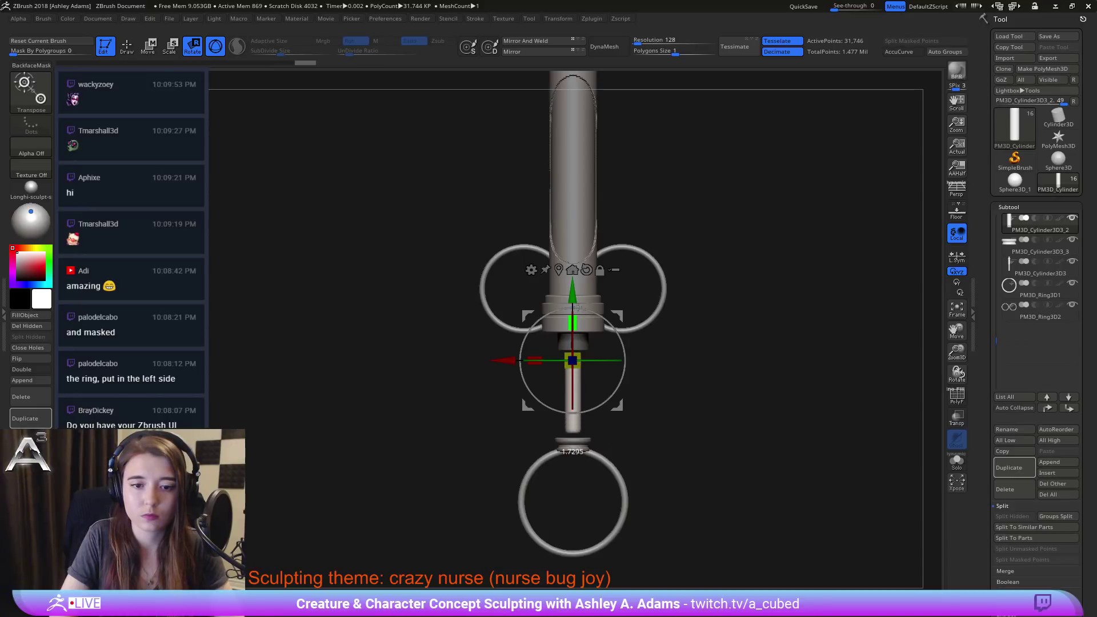
{"action": "left_click_drag", "start_coordinate": [577, 308], "coordinate": [572, 308]}
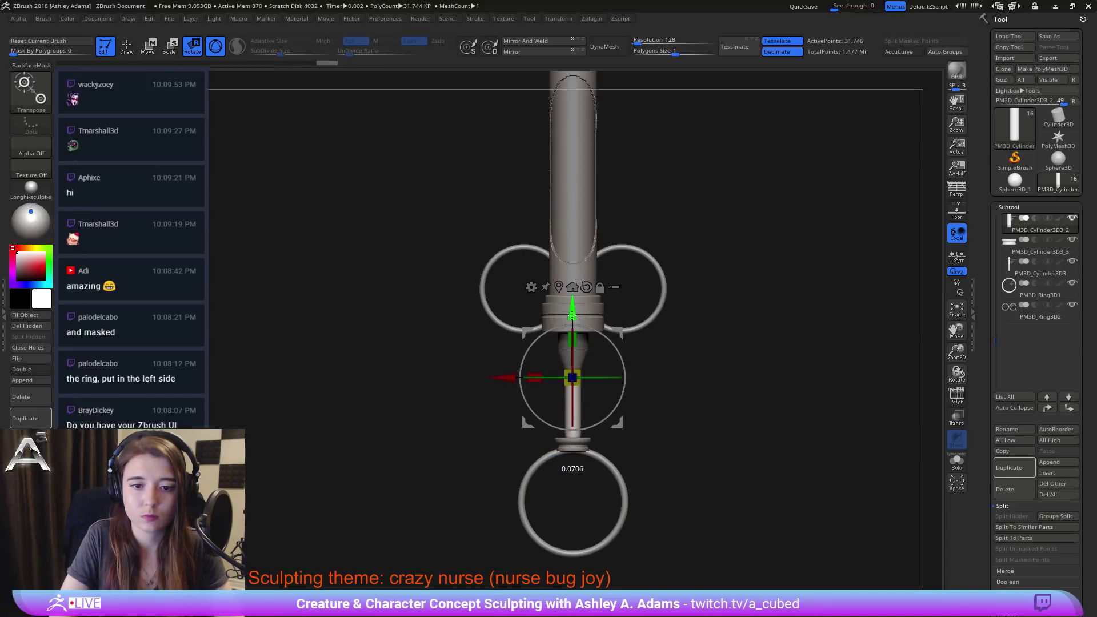
{"action": "key", "text": "q"}
{"action": "left_click_drag", "start_coordinate": [642, 400], "coordinate": [646, 407], "text": "ctrl"}
Step: Examine the finger rings and the tapered plunger rod from the front and side
{"action": "mouse_move", "coordinate": [619, 345]}
{"action": "right_mouse_down", "text": "alt"}
{"action": "mouse_move", "coordinate": [613, 367]}
{"action": "mouse_move", "coordinate": [609, 344]}
{"action": "mouse_move", "coordinate": [574, 322]}
{"action": "mouse_move", "coordinate": [602, 336]}
{"action": "right_mouse_up", "text": "alt"}
{"action": "left_click", "coordinate": [598, 358], "text": "alt"}
{"action": "key", "text": "r"}
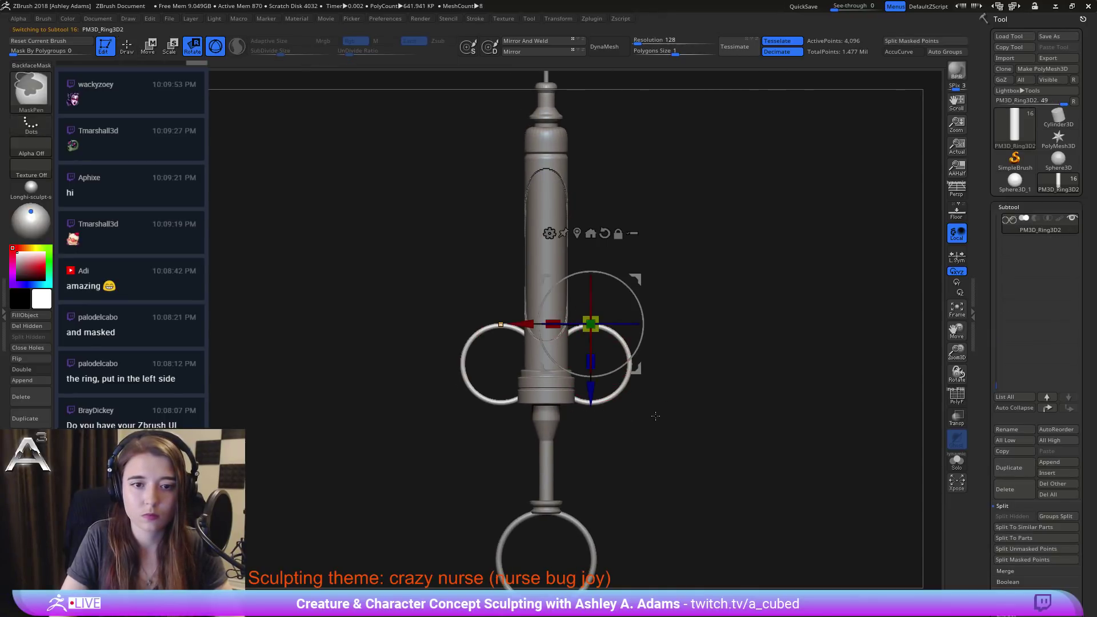
{"action": "right_click_drag", "start_coordinate": [654, 417], "coordinate": [623, 351], "text": "ctrl"}
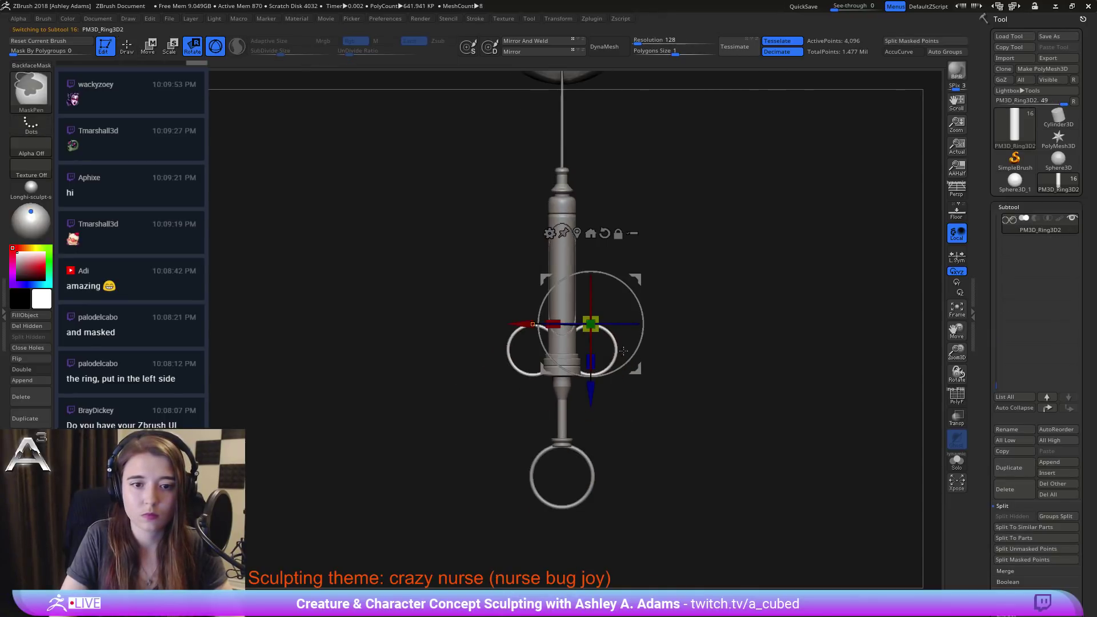
{"action": "left_click", "coordinate": [560, 396], "text": "alt"}
{"action": "right_click_drag", "start_coordinate": [562, 399], "coordinate": [652, 329], "text": "shift"}
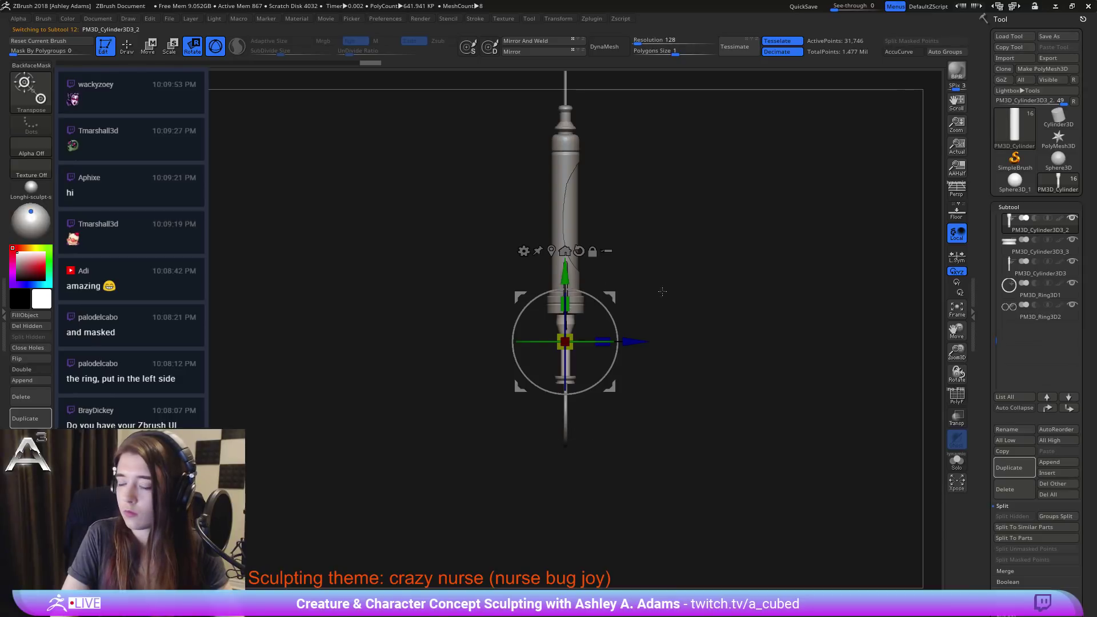
{"action": "right_click_drag", "start_coordinate": [662, 292], "coordinate": [595, 304]}
Step: Duplicate the barrel's end collar, move the copy just below it and shrink it into a narrower second collar
{"action": "key", "text": "q"}
{"action": "left_click", "coordinate": [577, 300], "text": "alt"}
{"action": "right_click_drag", "start_coordinate": [640, 257], "coordinate": [685, 372], "text": "alt"}
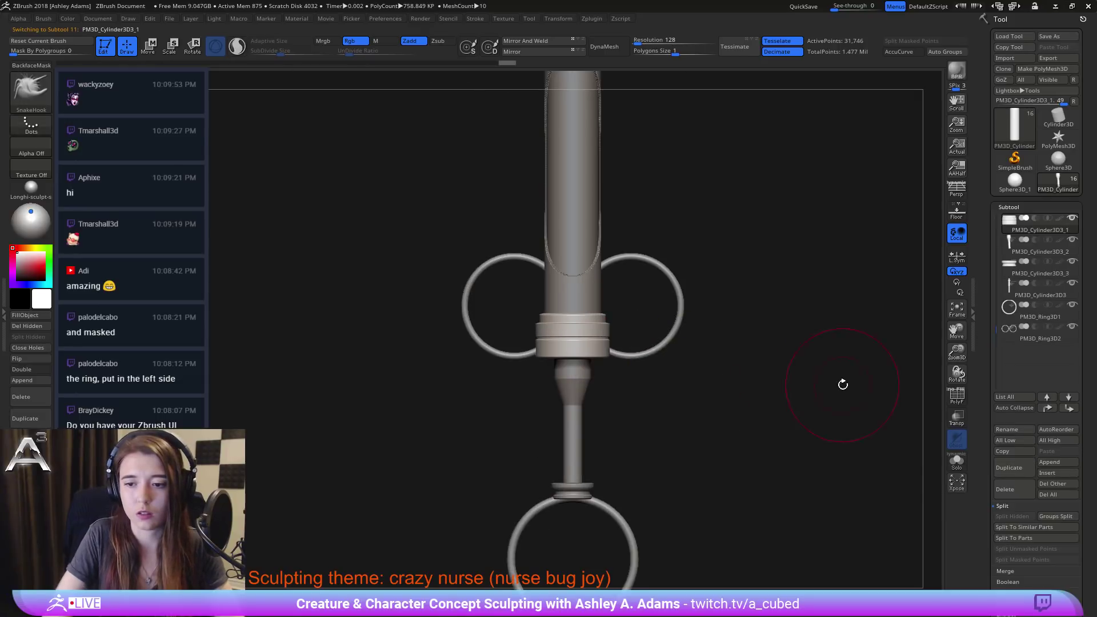
{"action": "left_click", "coordinate": [1012, 470]}
{"action": "key", "text": "w"}
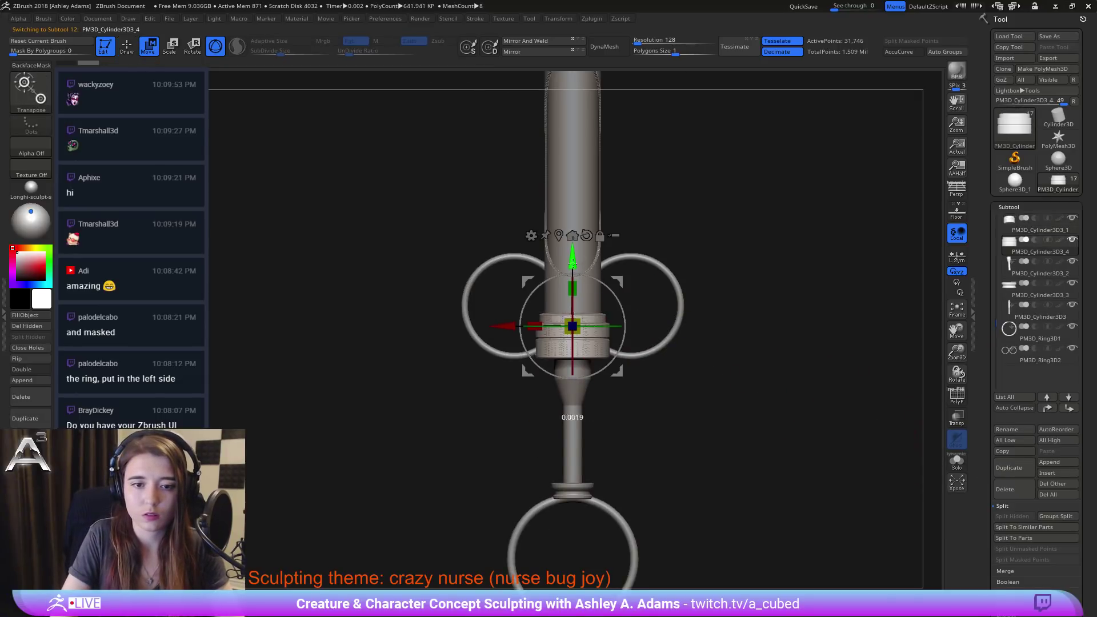
{"action": "left_click_drag", "start_coordinate": [573, 260], "coordinate": [578, 299]}
{"action": "left_click_drag", "start_coordinate": [578, 360], "coordinate": [574, 309]}
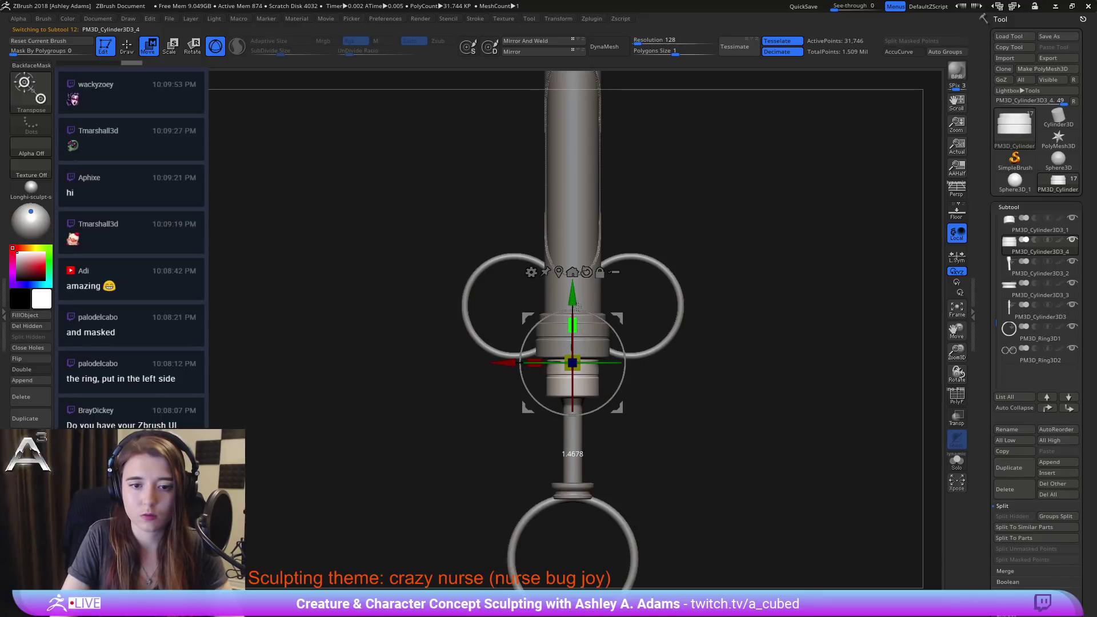
{"action": "key", "text": "q"}
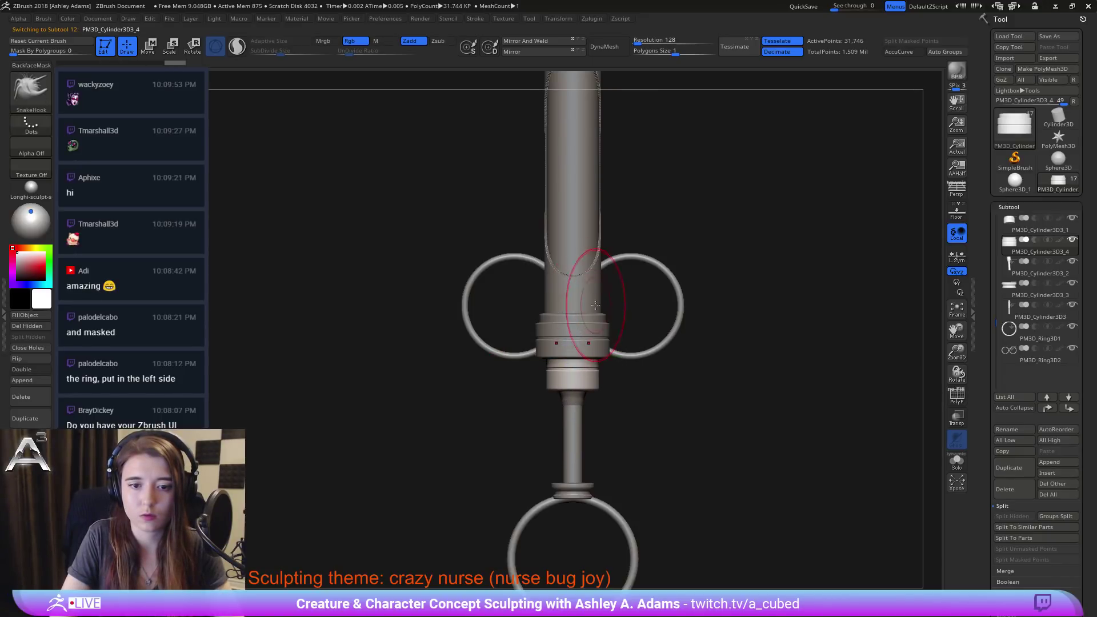
Step: Select the plunger rod, end cap and ring together and move them slightly down, away from the barrel
{"action": "left_click", "coordinate": [572, 419], "text": "alt"}
{"action": "left_click_drag", "start_coordinate": [624, 416], "coordinate": [648, 311], "text": "alt"}
{"action": "key", "text": "w"}
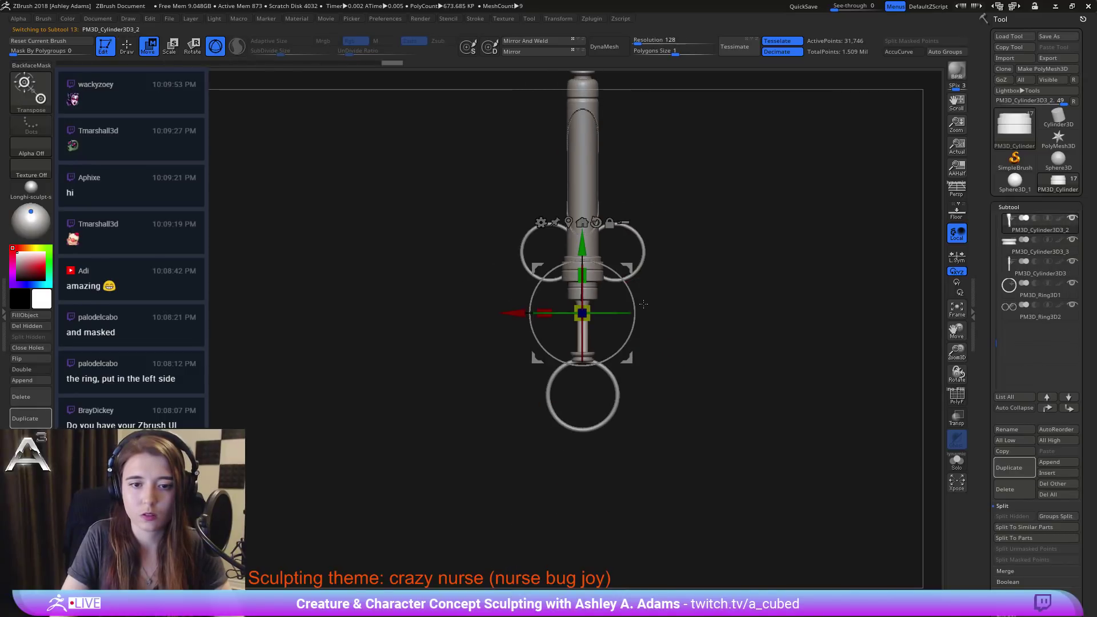
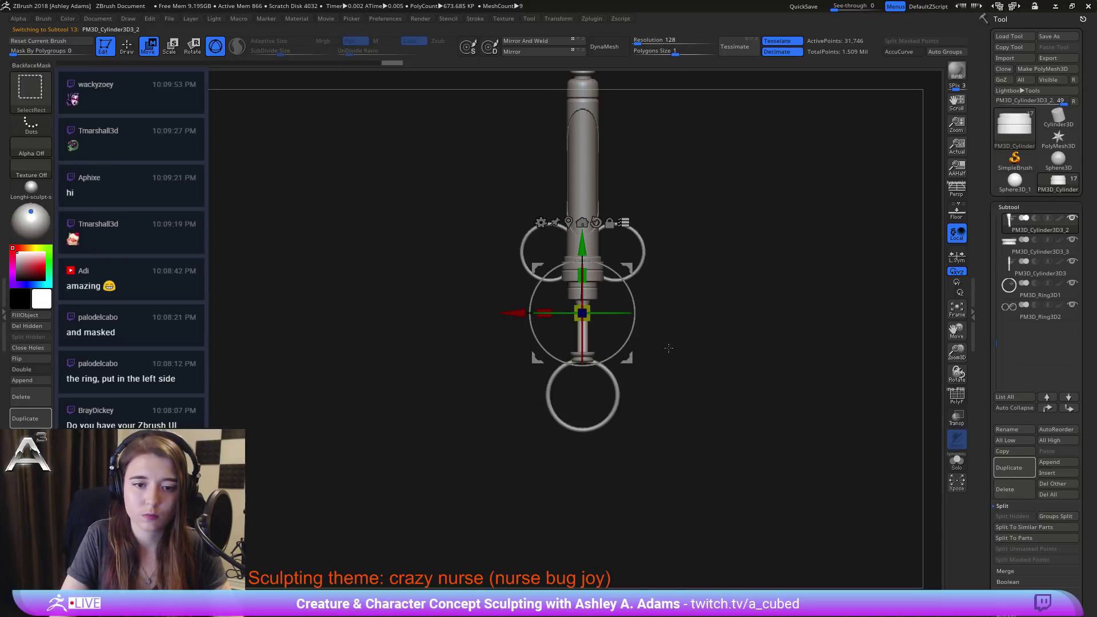
{"action": "left_click_drag", "start_coordinate": [589, 354], "coordinate": [584, 343]}
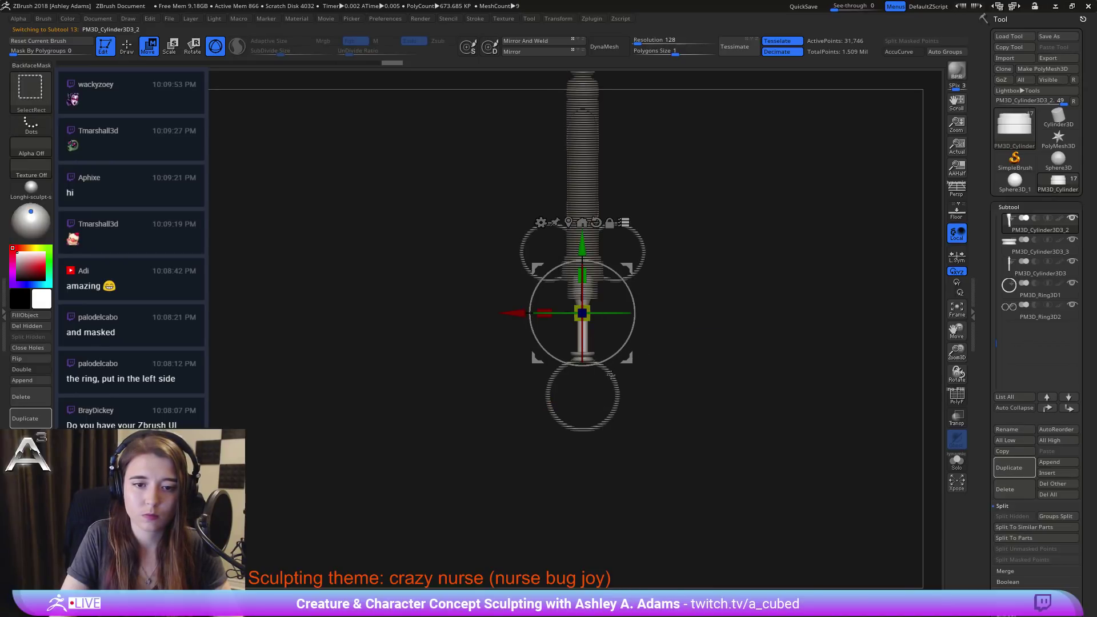
{"action": "left_click_drag", "start_coordinate": [584, 258], "coordinate": [584, 274]}
{"action": "key", "text": "q"}
Step: Scale the paired finger rings slightly smaller and lower them by about 0.035 beside the barrel's collars
{"action": "left_click_drag", "start_coordinate": [648, 287], "coordinate": [599, 379], "text": "alt"}
{"action": "left_click", "coordinate": [619, 339], "text": "alt"}
{"action": "key", "text": "w"}
{"action": "key", "text": "ctrl+z"}
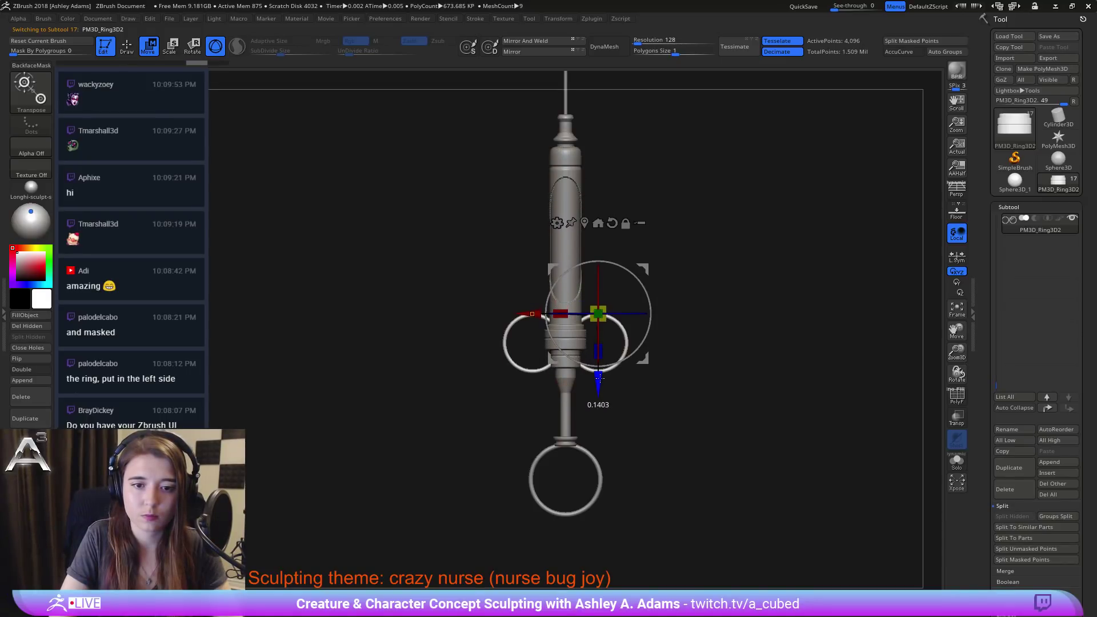
{"action": "left_click_drag", "start_coordinate": [603, 304], "coordinate": [598, 309]}
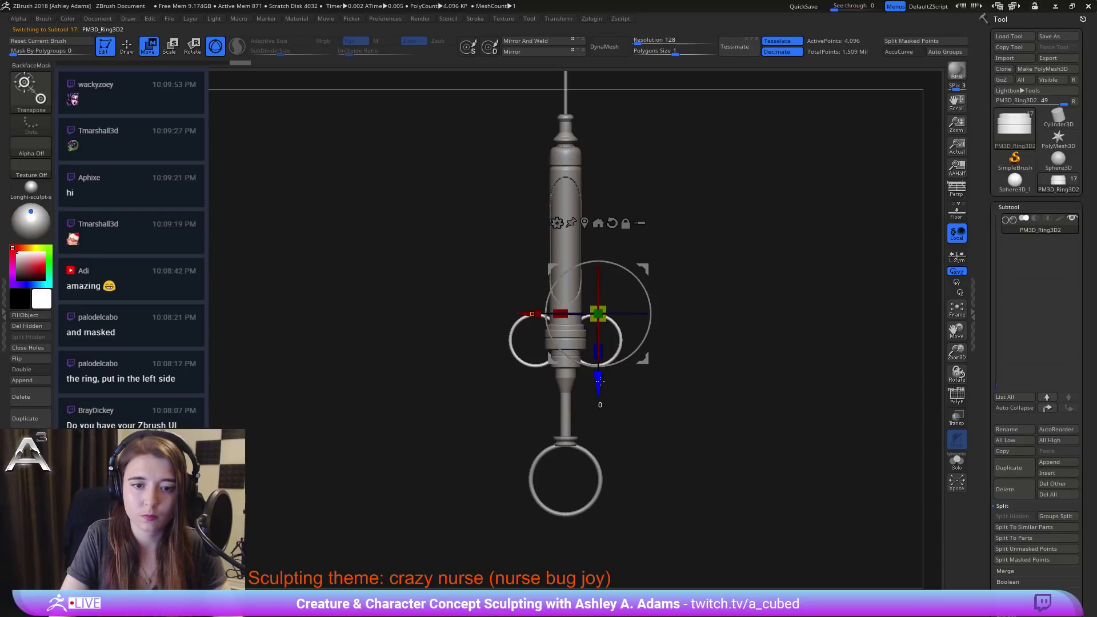
{"action": "left_click_drag", "start_coordinate": [598, 380], "coordinate": [600, 387]}
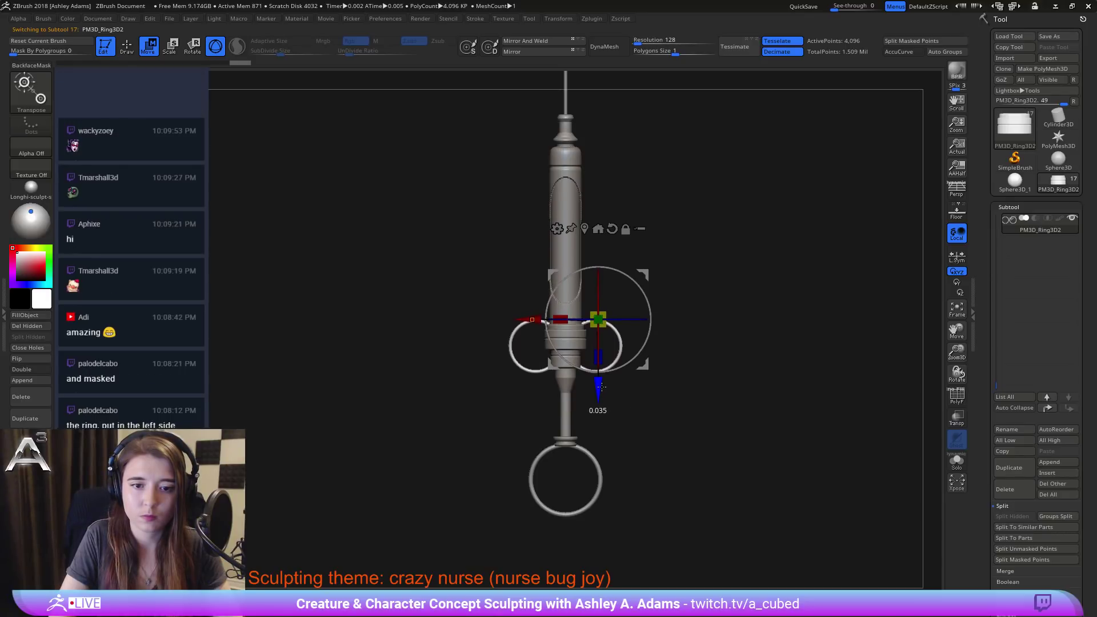
Step: Thicken the paired finger rings with an Inflate deformation and select the plunger's end ring
{"action": "key", "text": "q"}
{"action": "mouse_move", "coordinate": [612, 399]}
{"action": "right_mouse_down", "text": "ctrl"}
{"action": "mouse_move", "coordinate": [615, 315]}
{"action": "mouse_move", "coordinate": [678, 316]}
{"action": "mouse_move", "coordinate": [622, 312]}
{"action": "right_mouse_up", "text": "ctrl"}
{"action": "right_click_drag", "start_coordinate": [622, 311], "coordinate": [631, 384], "text": "alt"}
{"action": "right_click_drag", "start_coordinate": [631, 383], "coordinate": [725, 367]}
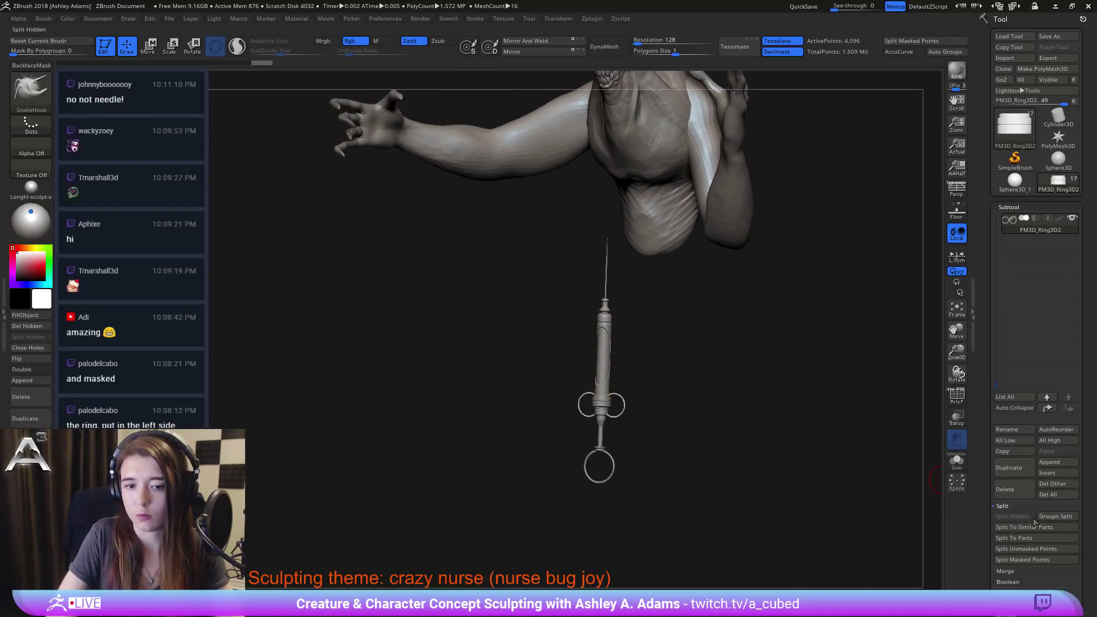
{"action": "scroll", "coordinate": [1011, 536], "scroll_direction": "down", "scroll_amount": 3}
{"action": "left_click_drag", "start_coordinate": [981, 568], "coordinate": [982, 517]}
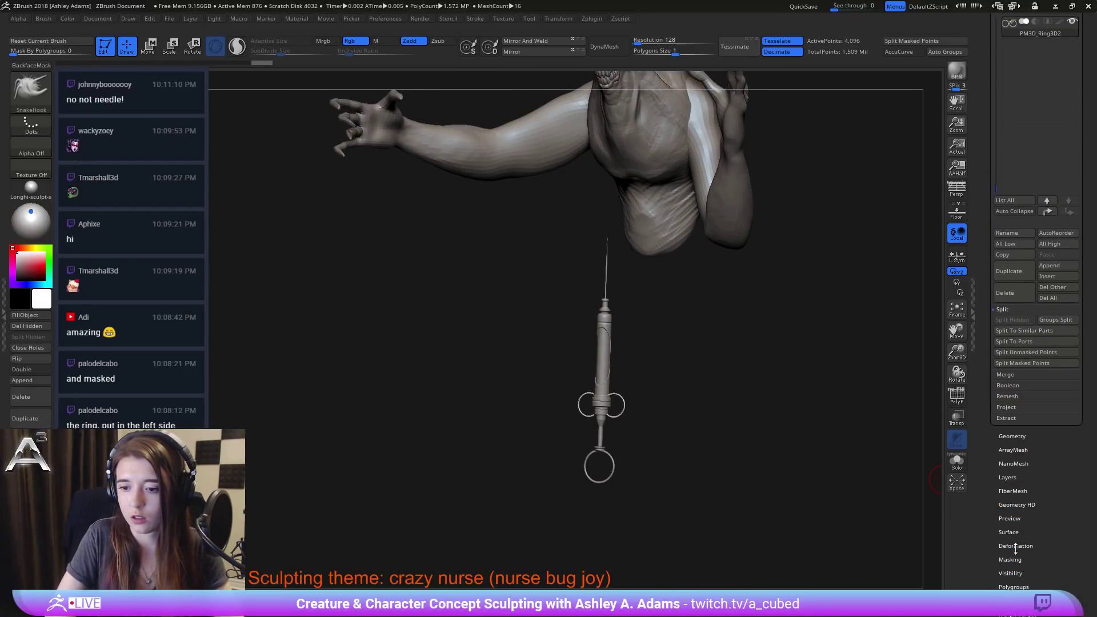
{"action": "left_click", "coordinate": [1015, 547]}
{"action": "left_click_drag", "start_coordinate": [1050, 477], "coordinate": [1041, 428]}
{"action": "key", "text": "f"}
{"action": "left_click", "coordinate": [617, 463], "text": "alt"}
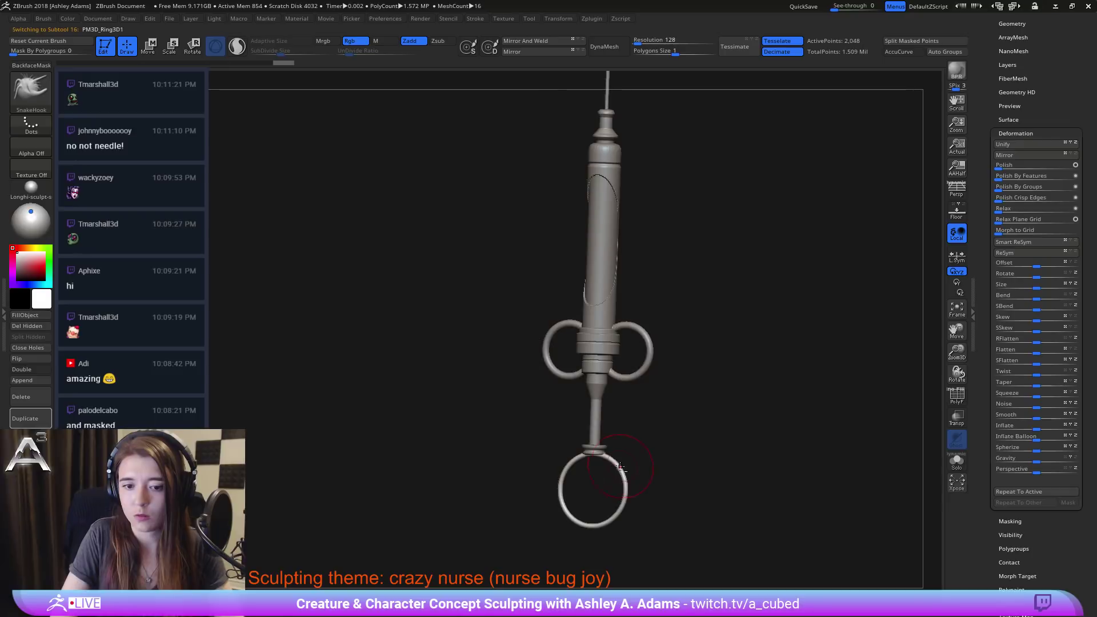
Step: Scale the plunger's end ring slightly smaller and widen it along its depth axis by a factor of about 2.6
{"action": "left_click_drag", "start_coordinate": [623, 455], "coordinate": [671, 457]}
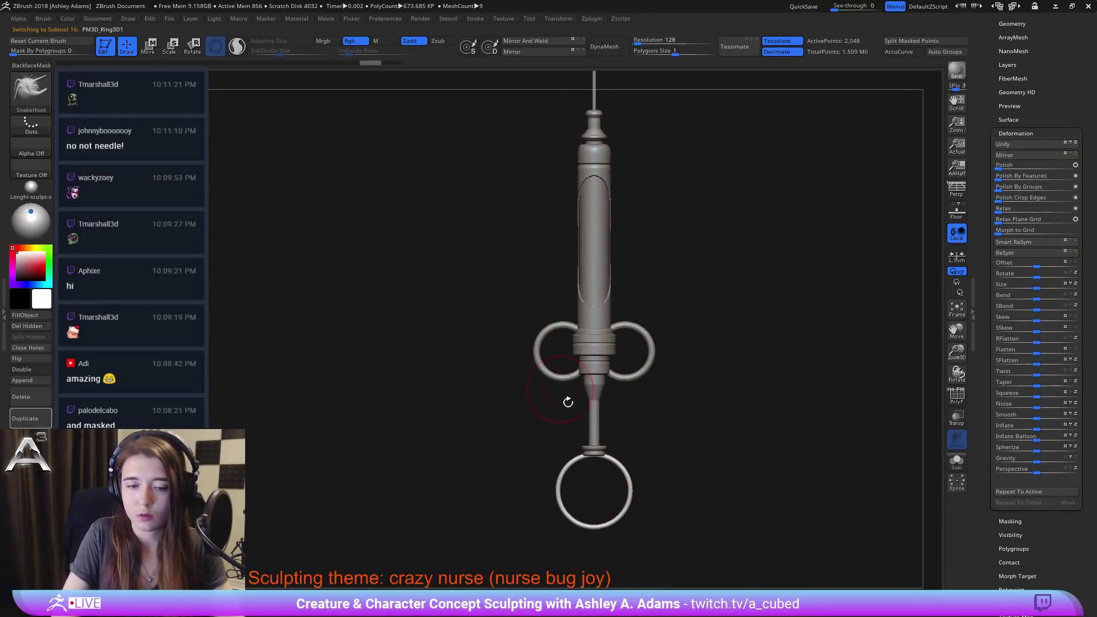
{"action": "key", "text": "r"}
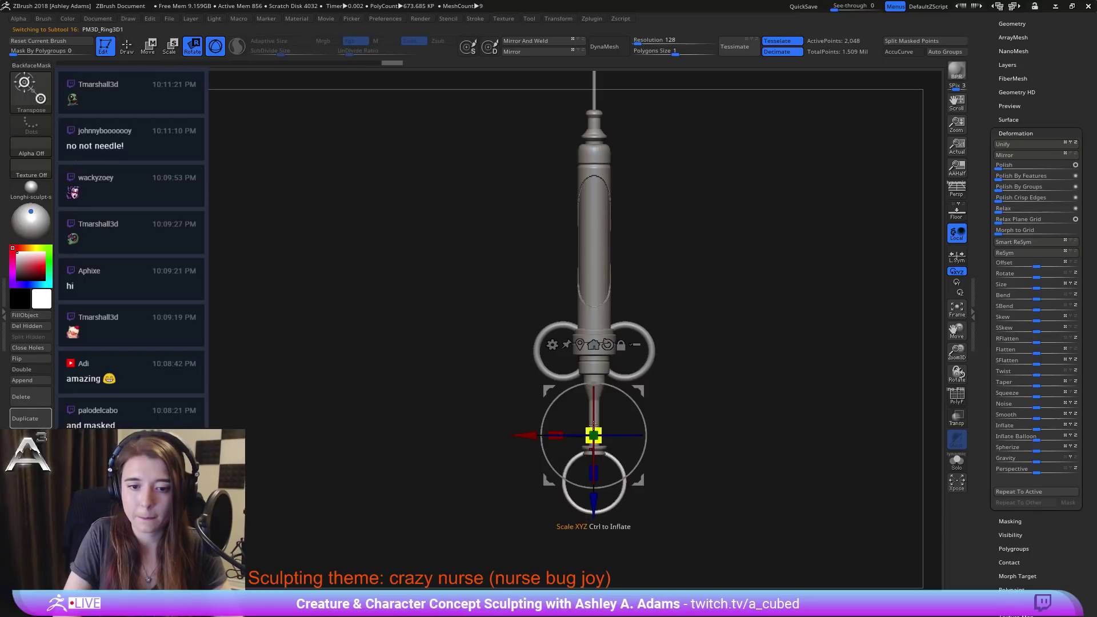
{"action": "left_click_drag", "start_coordinate": [596, 432], "coordinate": [652, 428]}
{"action": "left_click_drag", "start_coordinate": [598, 499], "coordinate": [596, 504]}
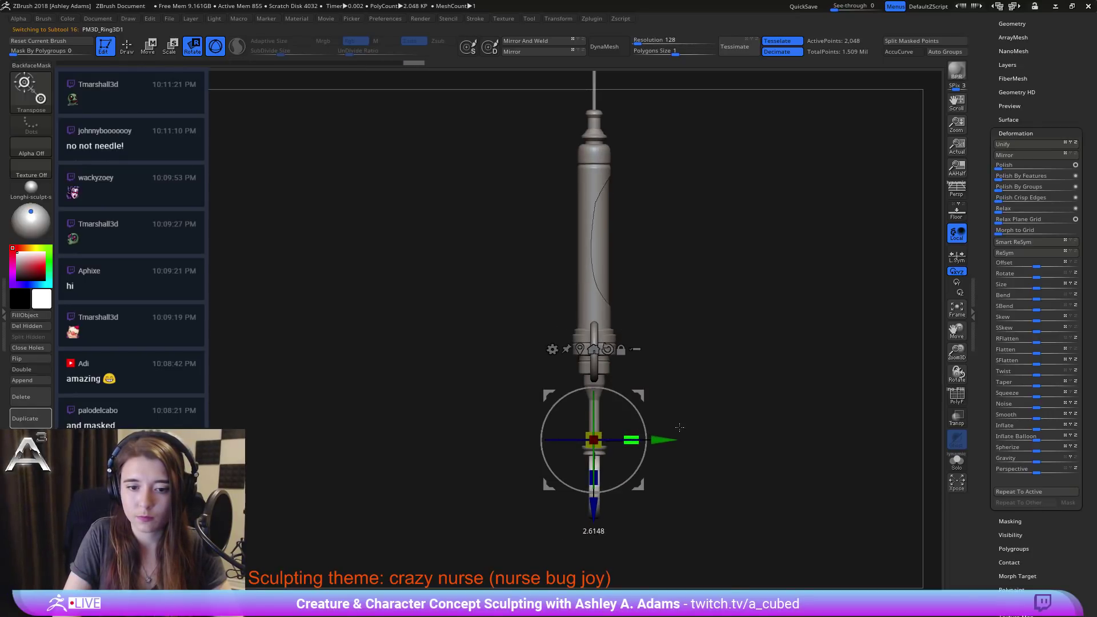
Step: Select the paired finger rings and widen them along their depth axis by a factor of about 4.26
{"action": "left_click", "coordinate": [614, 344], "text": "alt"}
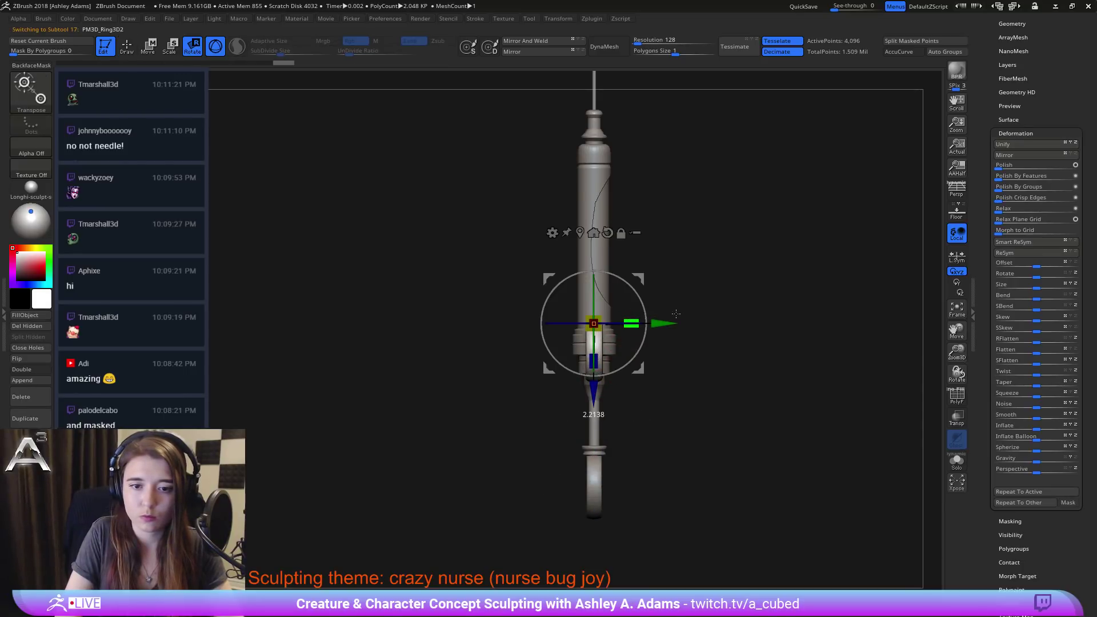
{"action": "key", "text": "q"}
{"action": "mouse_move", "coordinate": [710, 293]}
{"action": "left_mouse_down"}
{"action": "mouse_move", "coordinate": [657, 409]}
{"action": "mouse_move", "coordinate": [613, 333]}
{"action": "mouse_move", "coordinate": [675, 327]}
{"action": "mouse_move", "coordinate": [795, 363]}
{"action": "left_mouse_up"}
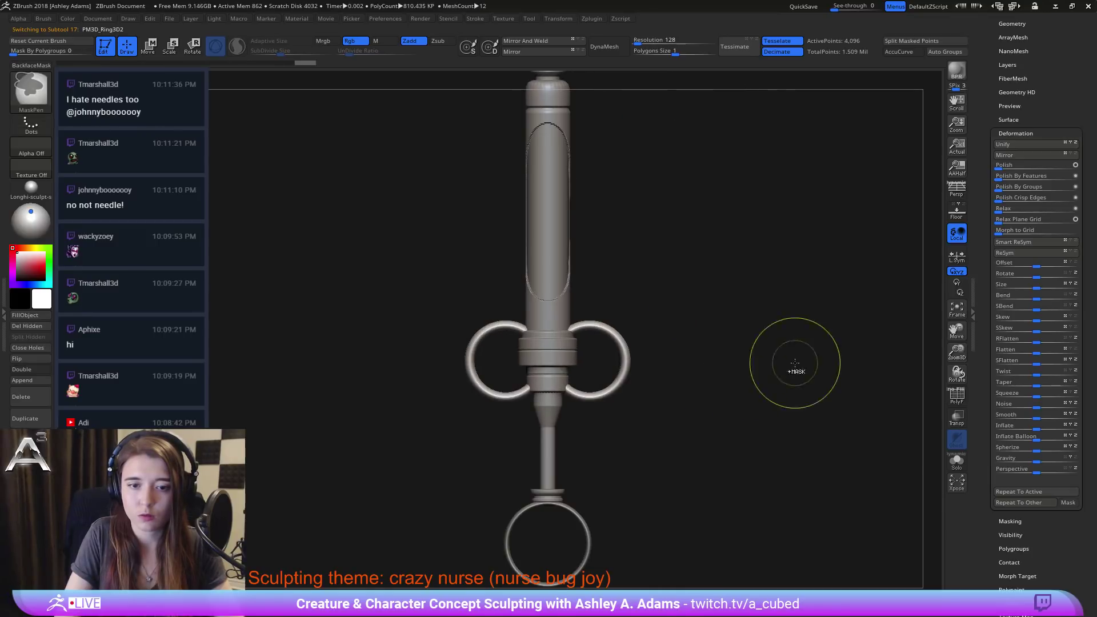
{"action": "key", "text": "r"}
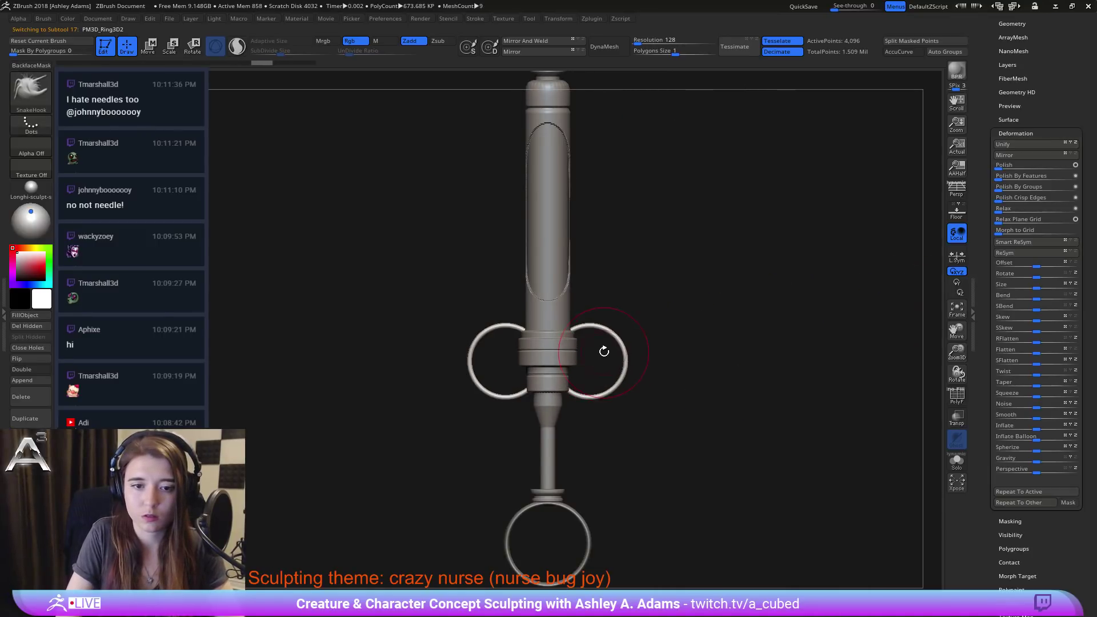
{"action": "left_click_drag", "start_coordinate": [688, 318], "coordinate": [548, 320]}
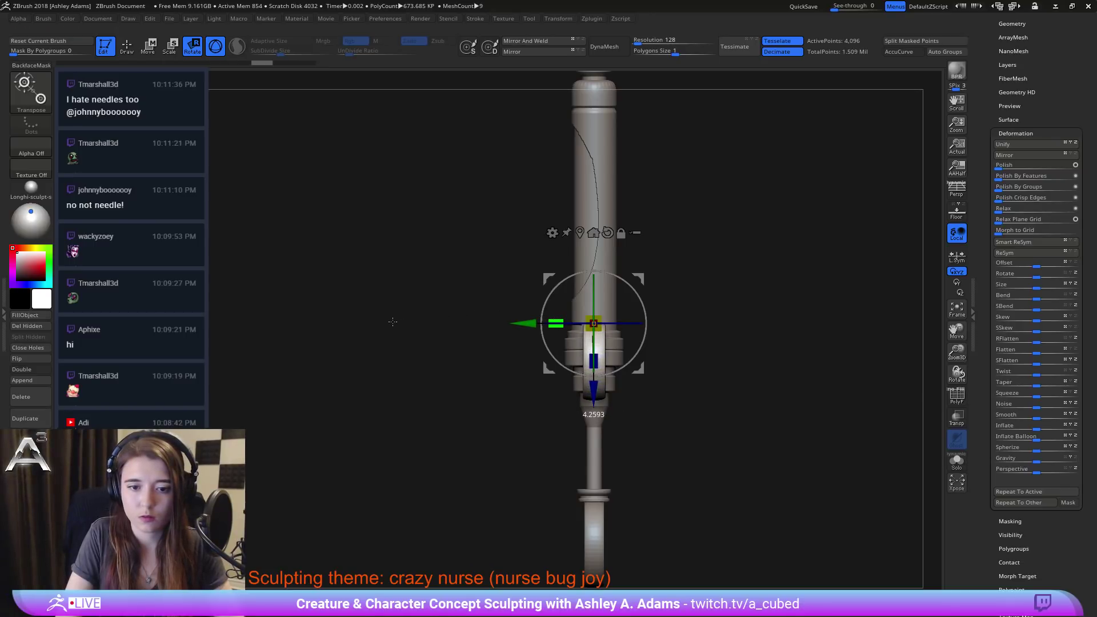
{"action": "key", "text": "q"}
{"action": "left_click_drag", "start_coordinate": [428, 301], "coordinate": [402, 260], "text": "alt"}
{"action": "mouse_move", "coordinate": [657, 412]}
{"action": "left_mouse_down"}
{"action": "mouse_move", "coordinate": [639, 413]}
{"action": "mouse_move", "coordinate": [649, 384]}
{"action": "mouse_move", "coordinate": [632, 406]}
{"action": "left_mouse_up"}
Step: Isolate a thin centre band around the paired finger rings with a mask and inflate it into a raised ridge
{"action": "left_click", "coordinate": [595, 347], "text": "alt"}
{"action": "left_click_drag", "start_coordinate": [636, 366], "coordinate": [534, 370]}
{"action": "left_click", "coordinate": [586, 366], "text": "alt"}
{"action": "left_click_drag", "start_coordinate": [659, 402], "coordinate": [606, 334], "text": "alt"}
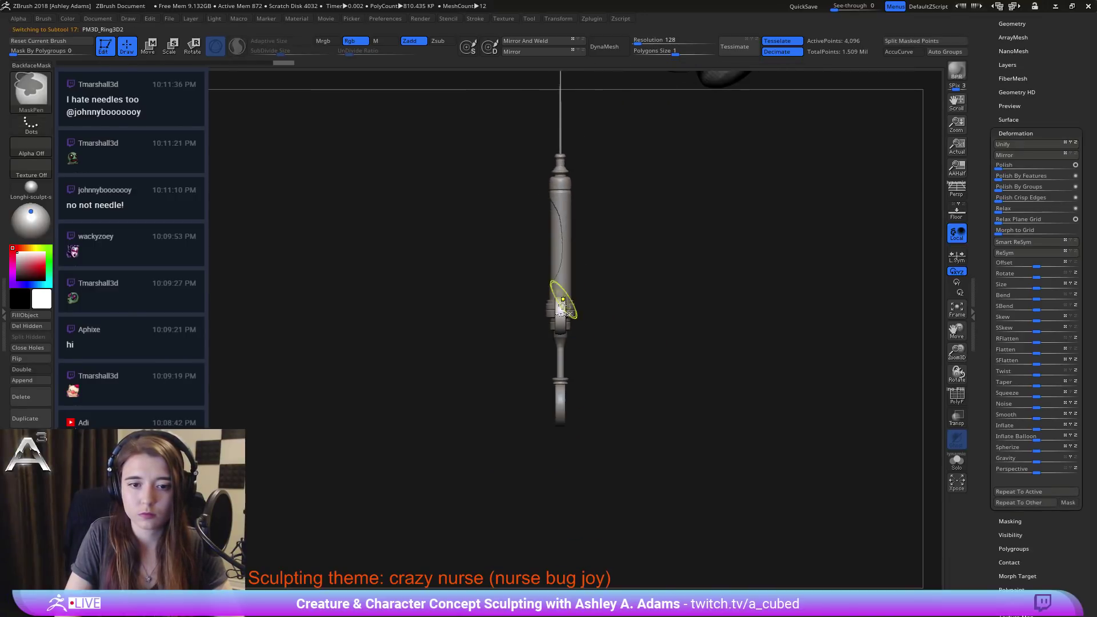
{"action": "right_click_drag", "start_coordinate": [562, 307], "coordinate": [417, 193], "text": "ctrl"}
{"action": "left_click", "coordinate": [570, 382], "text": "ctrl"}
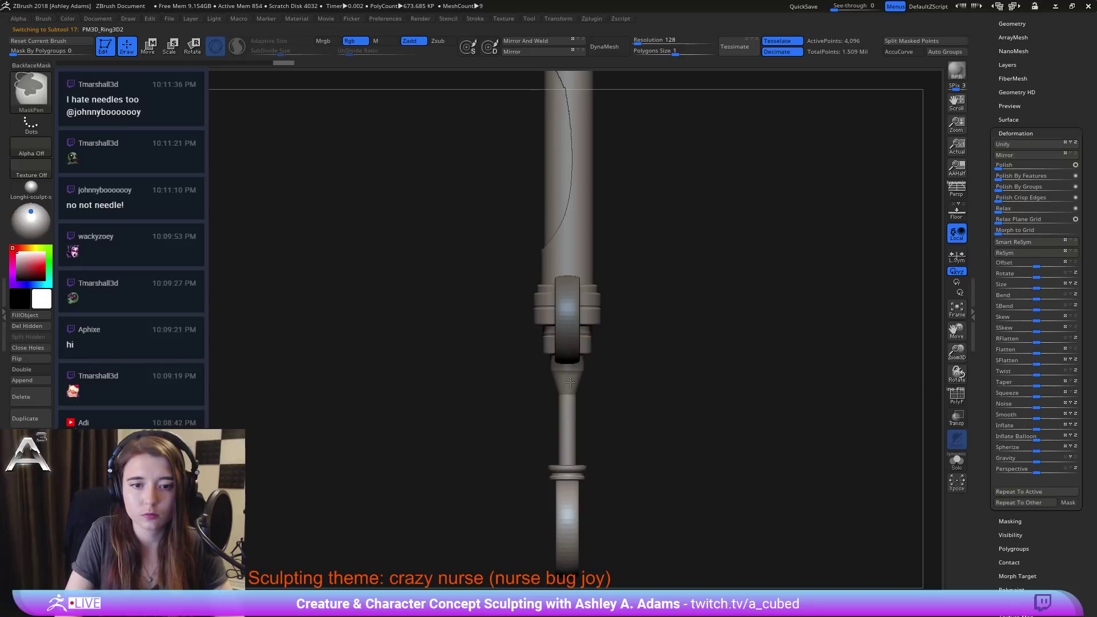
{"action": "left_click_drag", "start_coordinate": [607, 338], "coordinate": [619, 377], "text": "ctrl"}
{"action": "left_click", "coordinate": [957, 461]}
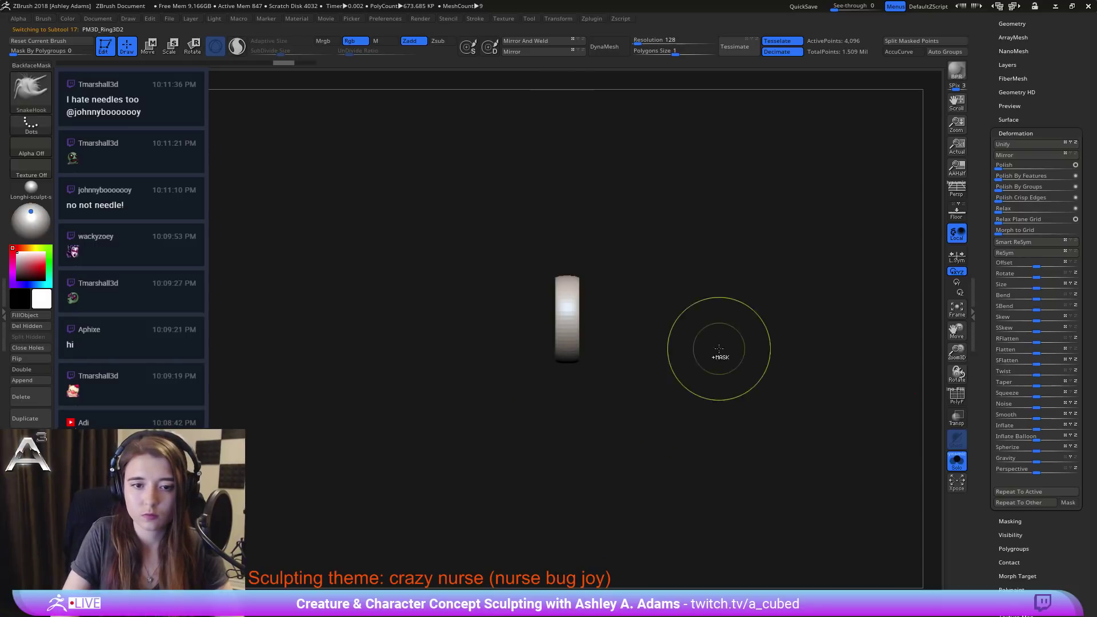
{"action": "left_click_drag", "start_coordinate": [564, 247], "coordinate": [571, 399], "text": "ctrl"}
{"action": "left_click", "coordinate": [957, 461]}
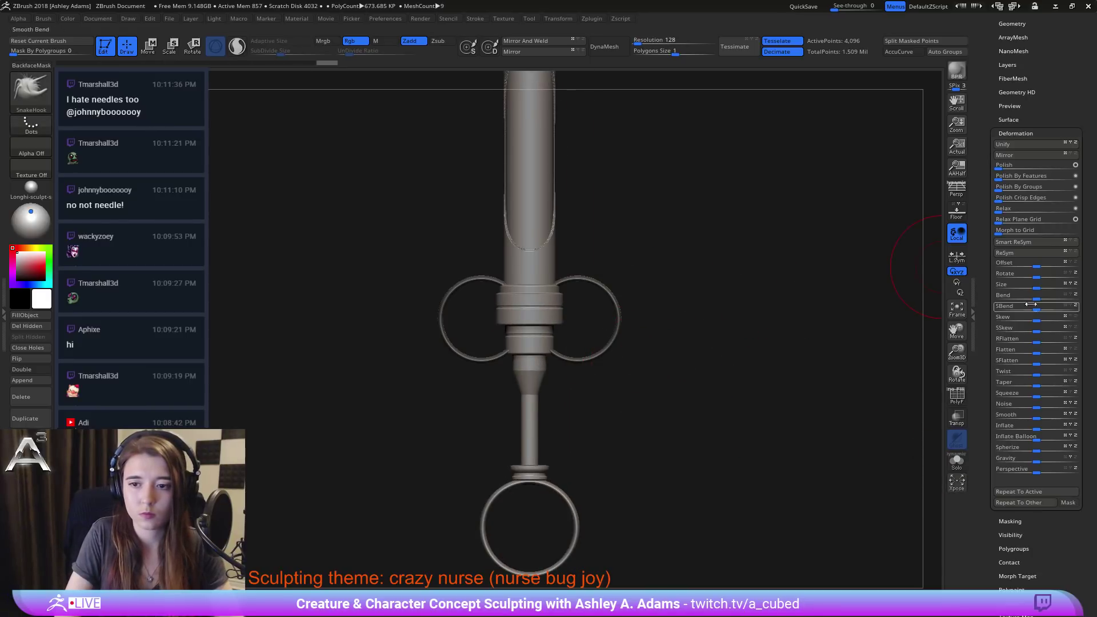
{"action": "left_click_drag", "start_coordinate": [1037, 427], "coordinate": [1040, 428]}
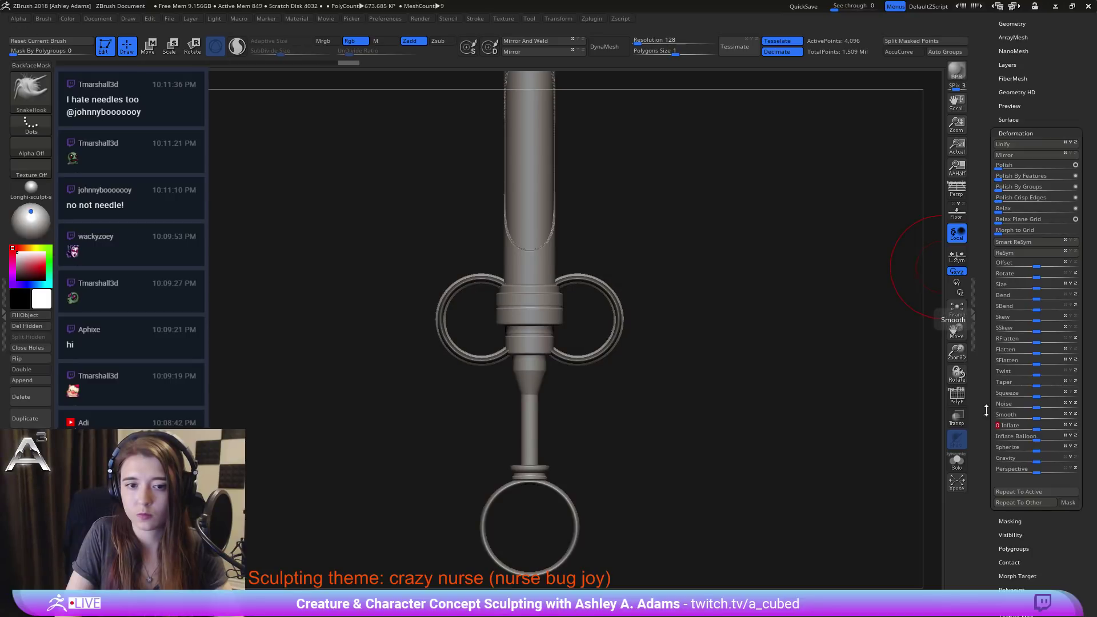
Step: Give the plunger's end ring a matching ridge by masking off a thin centre band and inflating it, and clear the mask
{"action": "left_click_drag", "start_coordinate": [711, 411], "coordinate": [636, 333]}
{"action": "left_click", "coordinate": [573, 422], "text": "alt"}
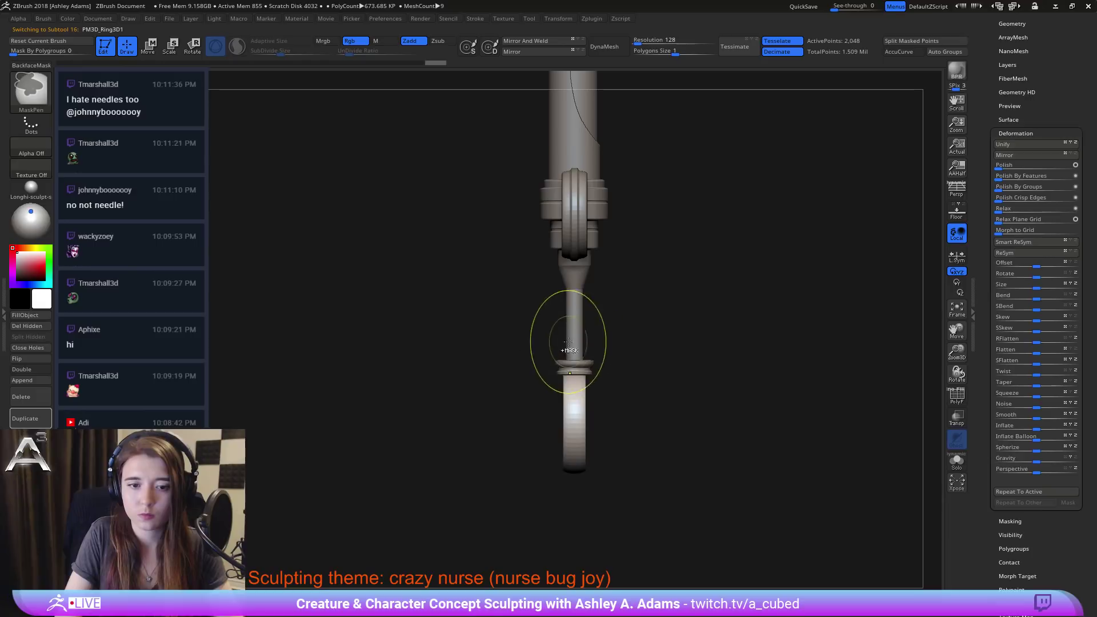
{"action": "left_click_drag", "start_coordinate": [573, 485], "coordinate": [578, 413], "text": "ctrl"}
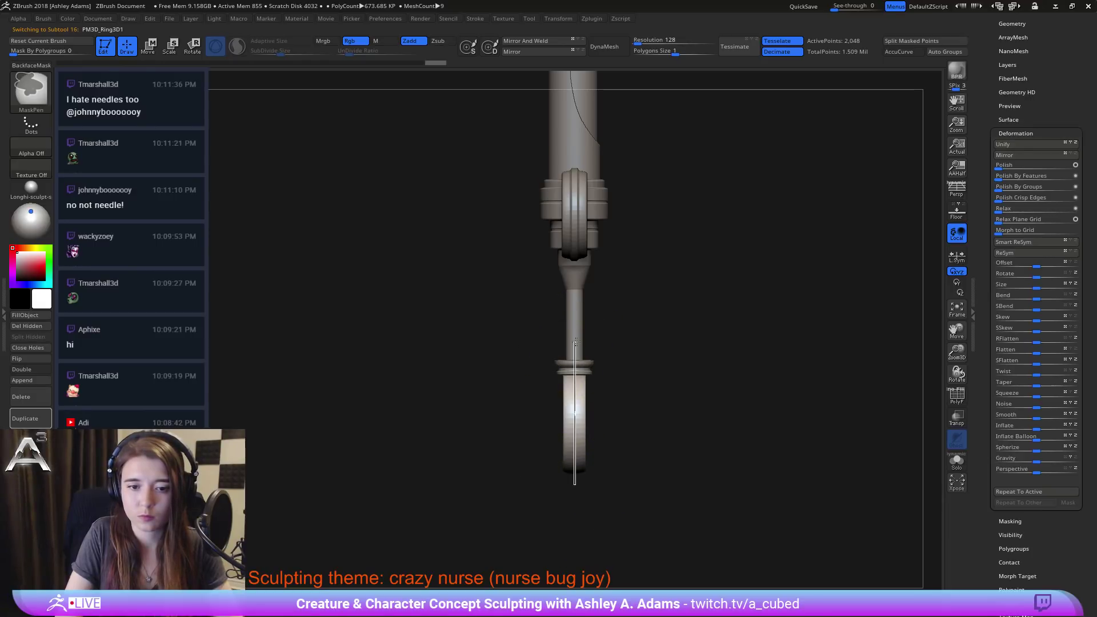
{"action": "left_click_drag", "start_coordinate": [576, 340], "coordinate": [576, 339], "text": "ctrl"}
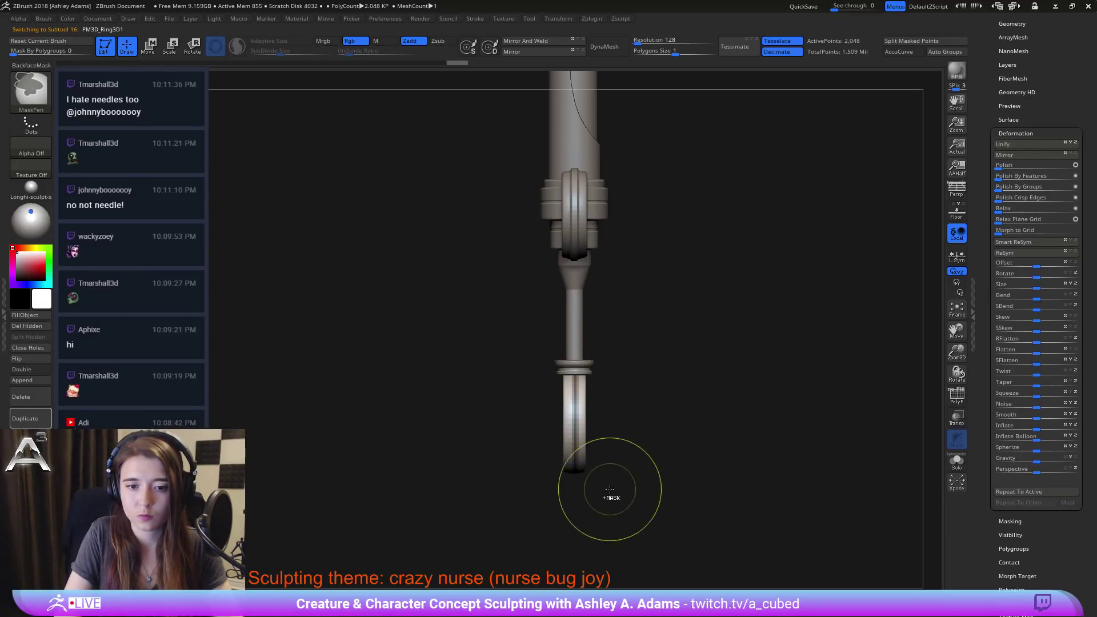
{"action": "left_click_drag", "start_coordinate": [568, 380], "coordinate": [577, 341], "text": "ctrl"}
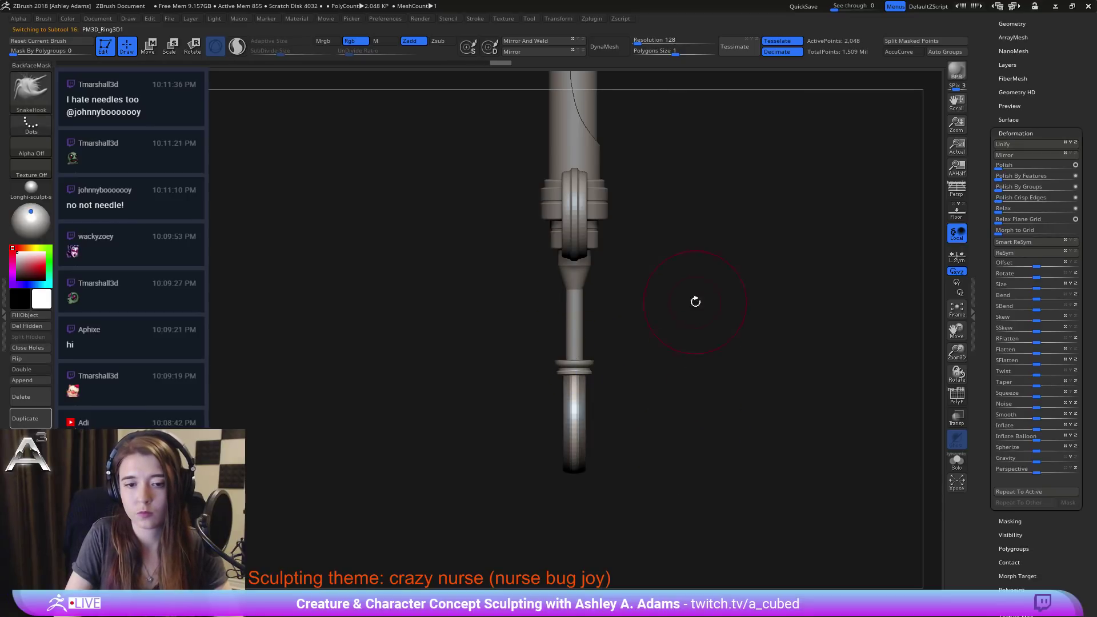
{"action": "left_click_drag", "start_coordinate": [816, 388], "coordinate": [709, 399]}
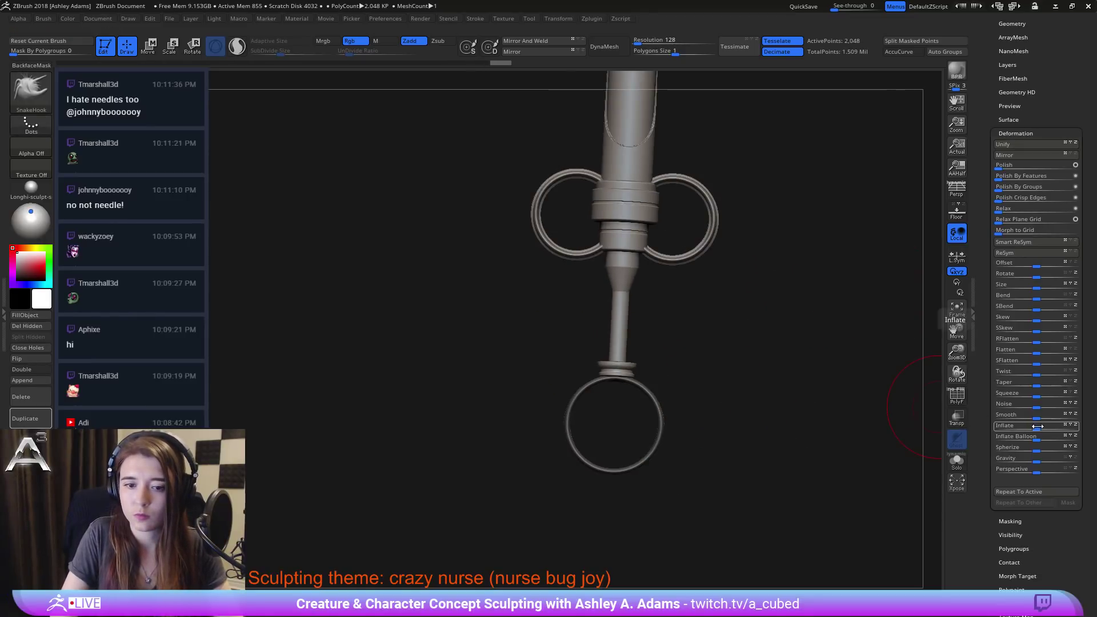
{"action": "left_click_drag", "start_coordinate": [1037, 426], "coordinate": [1040, 426]}
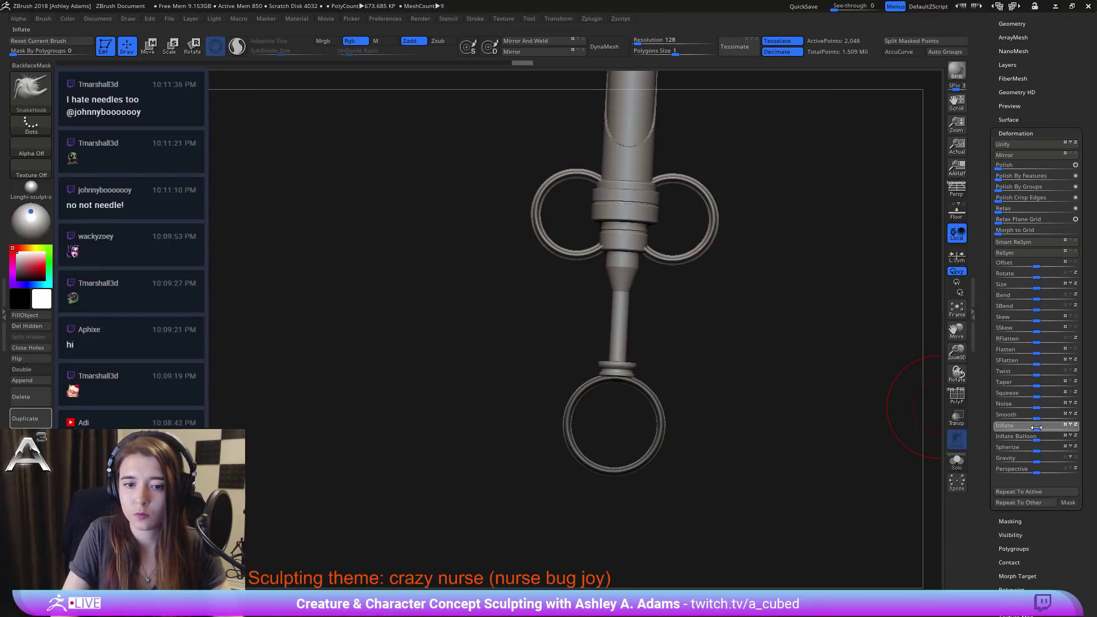
{"action": "left_click_drag", "start_coordinate": [800, 420], "coordinate": [725, 343], "text": "ctrl"}
Step: Examine the barrel, hub and needle up close and select the hub at the needle's base
{"action": "left_click_drag", "start_coordinate": [726, 343], "coordinate": [754, 540], "text": "alt"}
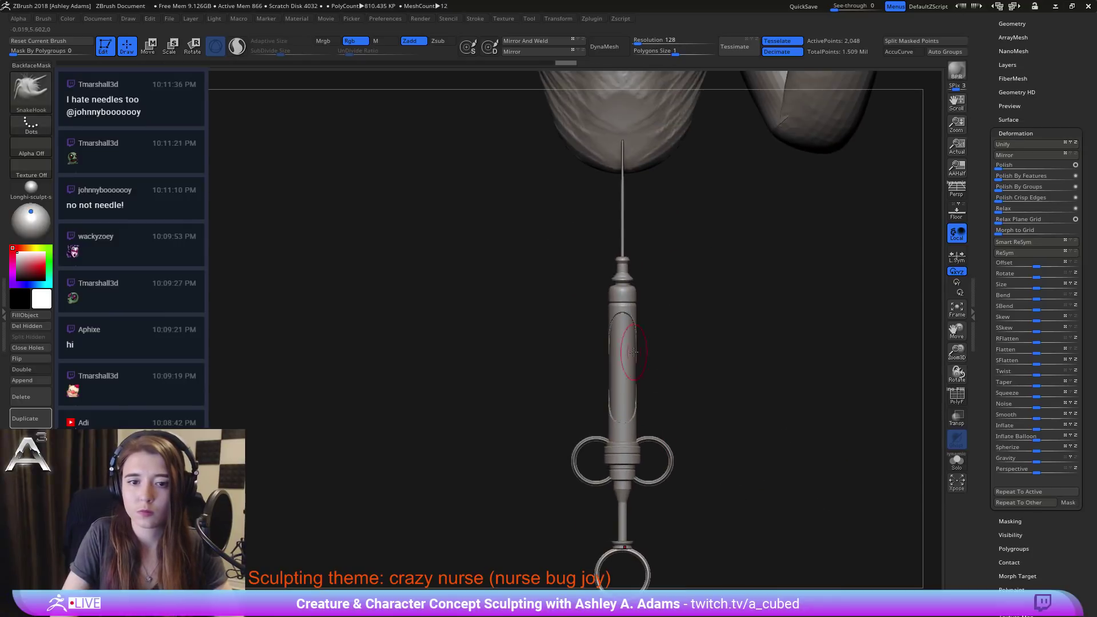
{"action": "left_click", "coordinate": [613, 299], "text": "alt"}
{"action": "left_click_drag", "start_coordinate": [658, 302], "coordinate": [598, 316]}
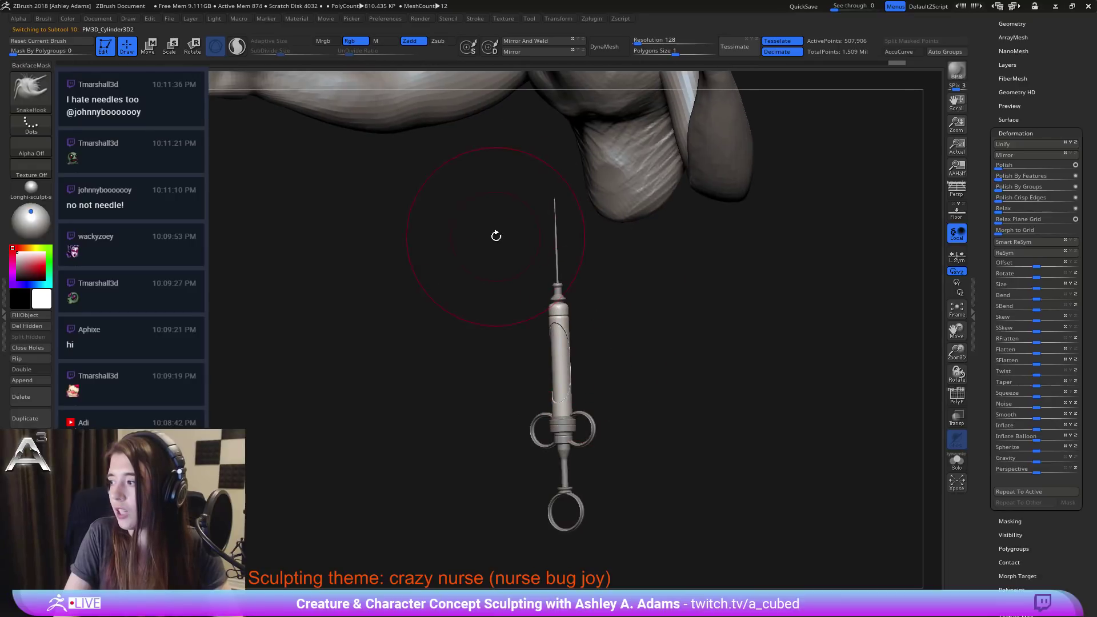
{"action": "right_click_drag", "start_coordinate": [585, 274], "coordinate": [594, 323], "text": "ctrl"}
{"action": "left_click", "coordinate": [553, 274], "text": "alt"}
{"action": "left_click_drag", "start_coordinate": [580, 276], "coordinate": [645, 358]}
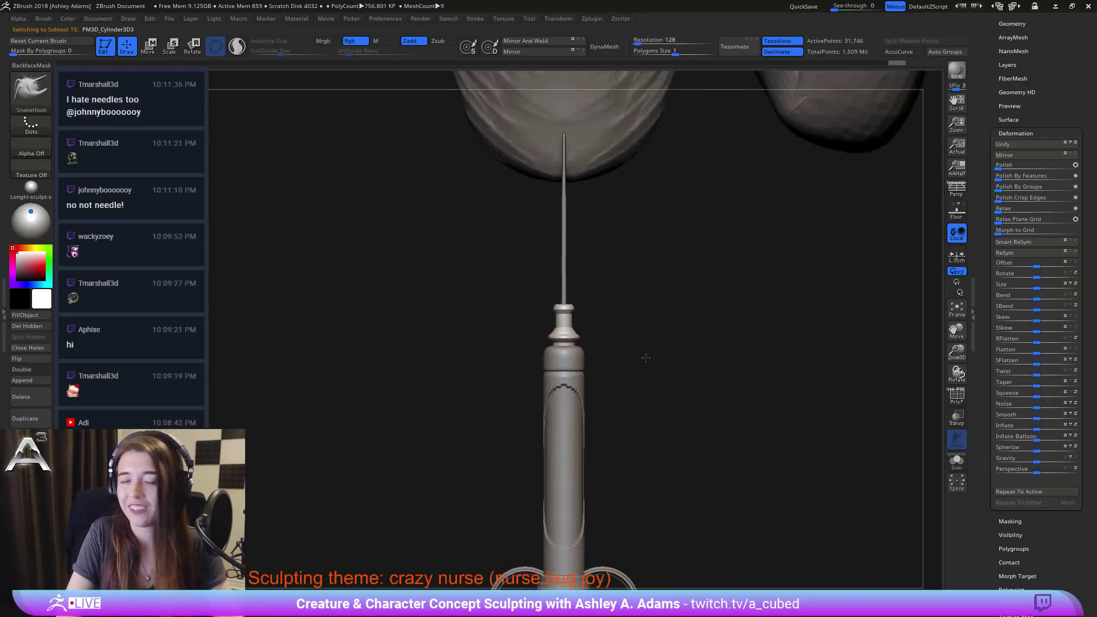
{"action": "right_click_drag", "start_coordinate": [646, 358], "coordinate": [678, 387], "text": "ctrl"}
{"action": "left_click_drag", "start_coordinate": [639, 309], "coordinate": [640, 413], "text": "alt"}
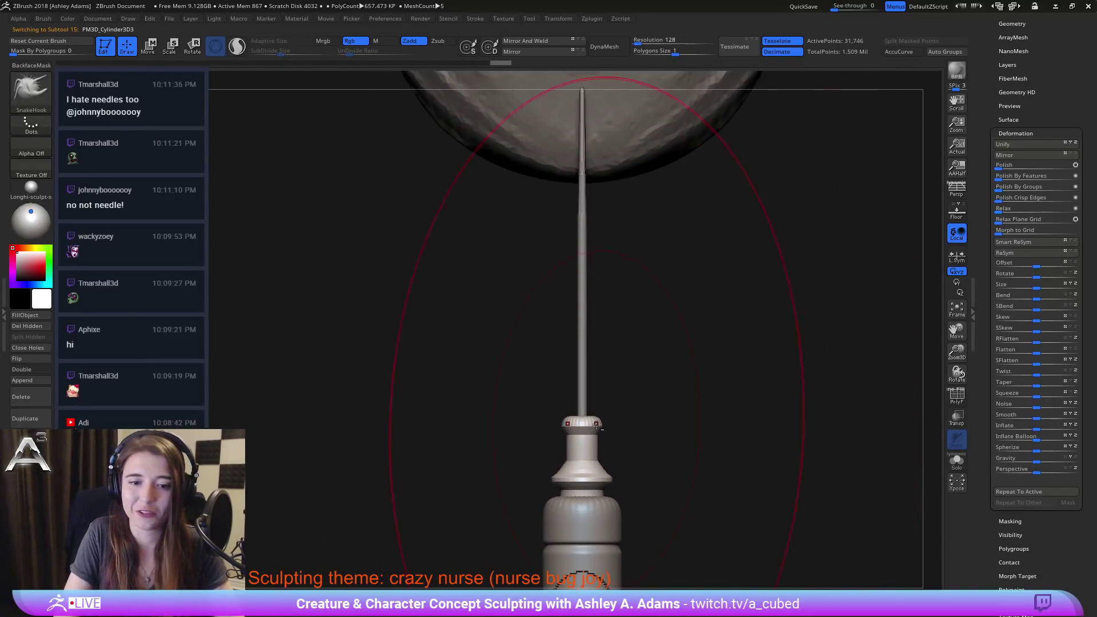
Step: Reduce the brush size, mask the hub except for its tip and pull the tip up around the needle's base
{"action": "right_click", "coordinate": [574, 421]}
{"action": "right_click_drag", "start_coordinate": [583, 445], "coordinate": [580, 366], "text": "alt"}
{"action": "right_click", "coordinate": [588, 365]}
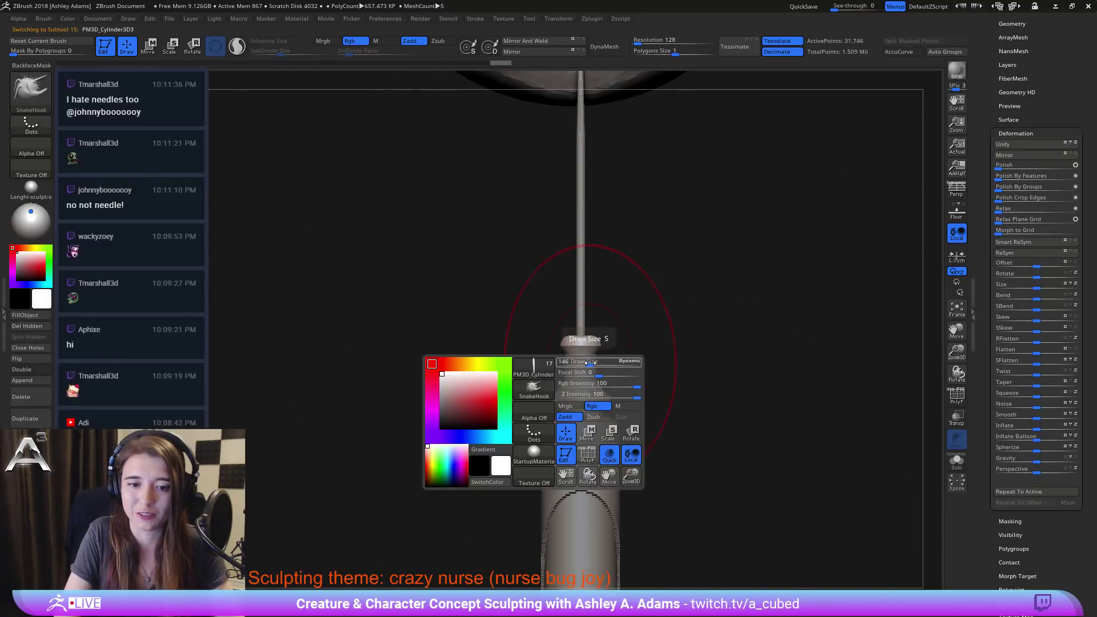
{"action": "left_click_drag", "start_coordinate": [593, 364], "coordinate": [586, 365]}
{"action": "left_click_drag", "start_coordinate": [531, 285], "coordinate": [645, 341], "text": "ctrl"}
{"action": "left_click", "coordinate": [668, 409], "text": "ctrl"}
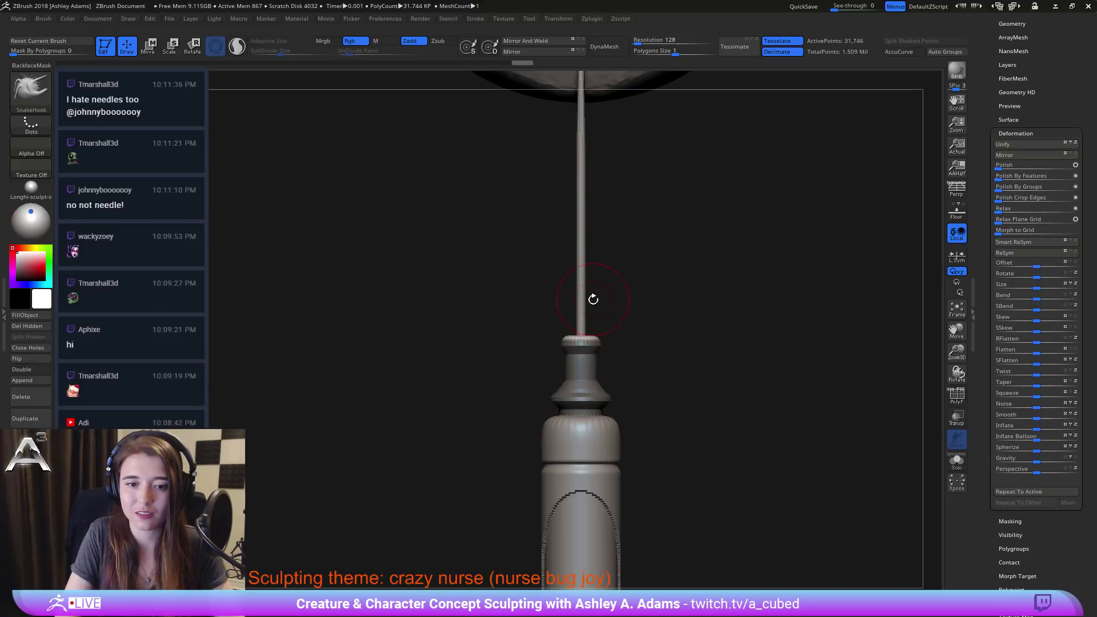
{"action": "key", "text": "w"}
{"action": "left_click_drag", "start_coordinate": [588, 305], "coordinate": [585, 263], "text": "alt"}
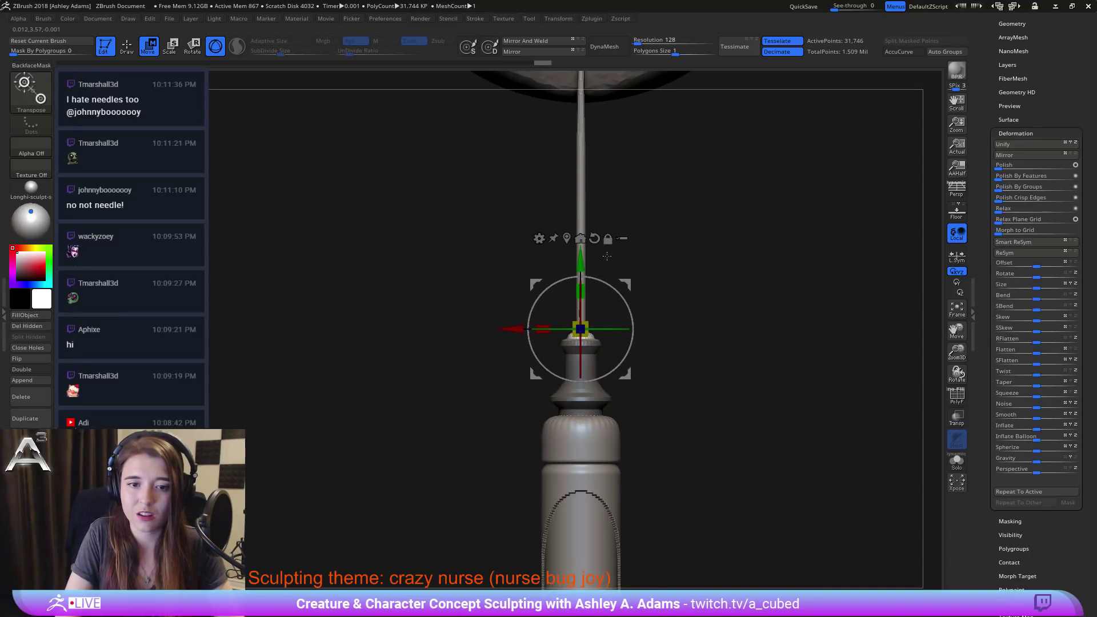
{"action": "key", "text": "q"}
Step: Save the tool to disk and expand its subtool list
{"action": "right_click_drag", "start_coordinate": [663, 431], "coordinate": [660, 361], "text": "ctrl"}
{"action": "mouse_move", "coordinate": [619, 431]}
{"action": "right_mouse_down"}
{"action": "mouse_move", "coordinate": [642, 436]}
{"action": "mouse_move", "coordinate": [637, 374]}
{"action": "mouse_move", "coordinate": [607, 370]}
{"action": "right_mouse_up"}
{"action": "right_click_drag", "start_coordinate": [646, 411], "coordinate": [614, 372], "text": "ctrl"}
{"action": "right_click_drag", "start_coordinate": [614, 371], "coordinate": [650, 374]}
{"action": "right_click_drag", "start_coordinate": [650, 315], "coordinate": [632, 375], "text": "alt"}
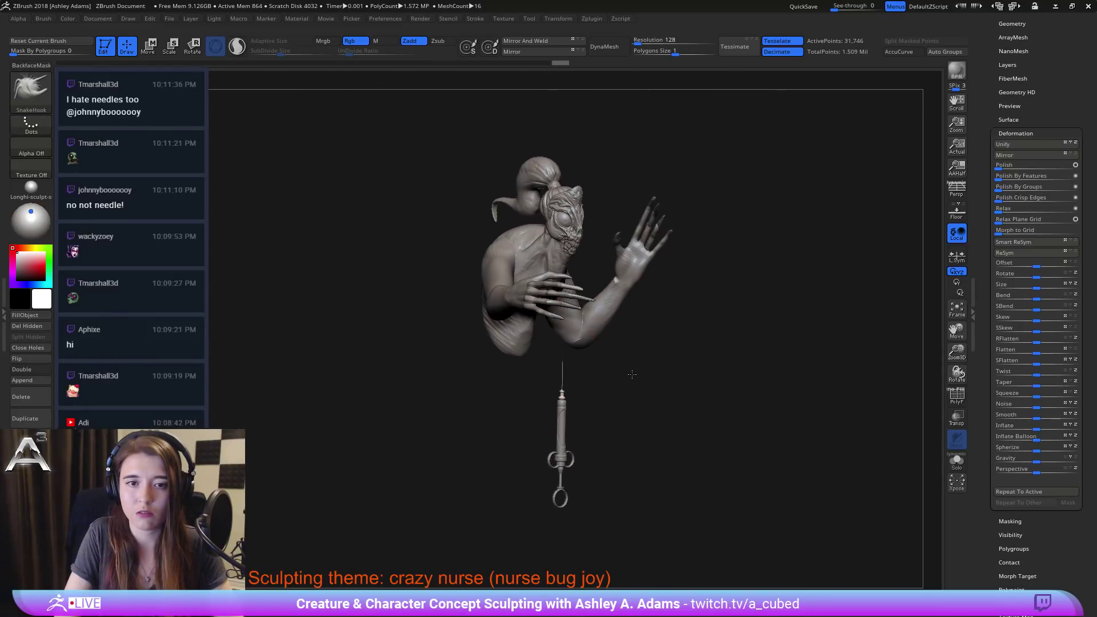
{"action": "left_click_drag", "start_coordinate": [988, 123], "coordinate": [1008, 196]}
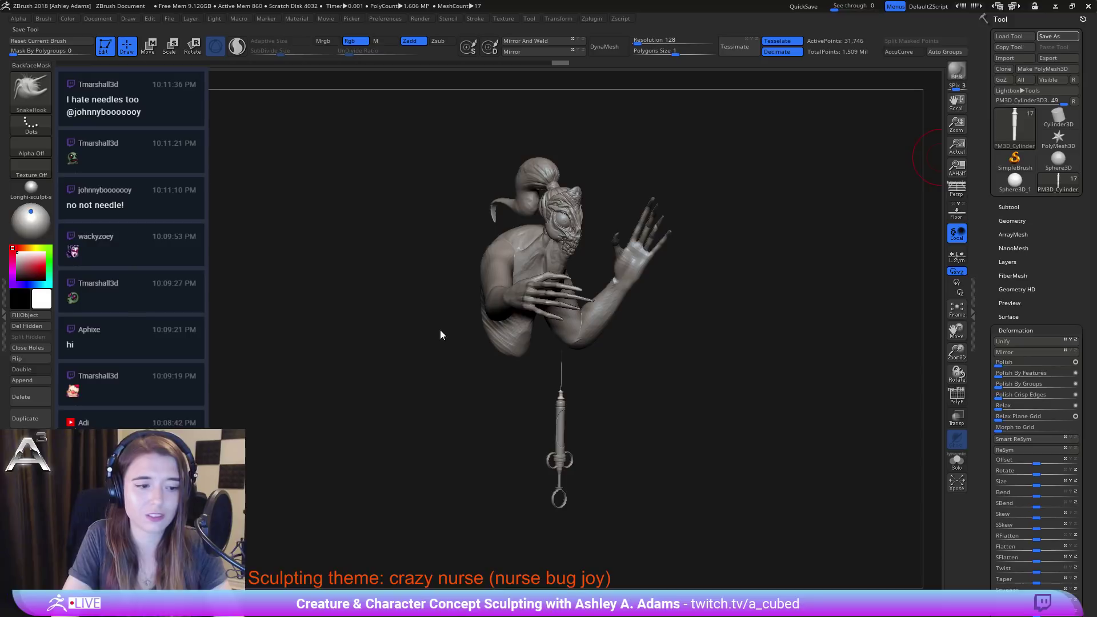
{"action": "left_click", "coordinate": [1011, 208]}
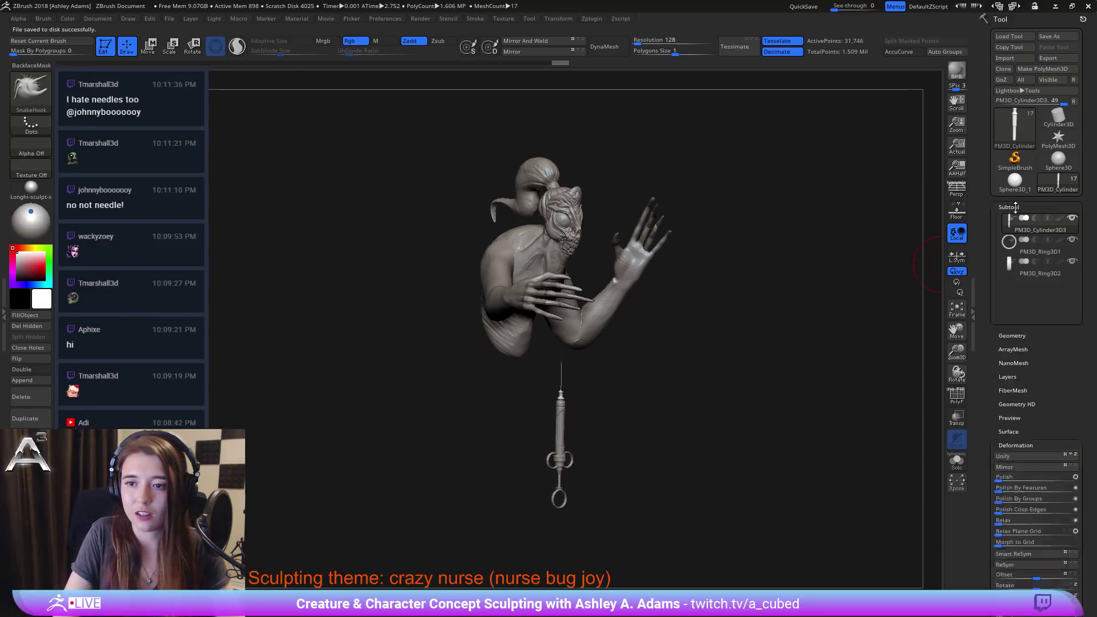
Step: Try to move all syringe parts together up in front of the creature, and undo the move and group selection
{"action": "right_click_drag", "start_coordinate": [701, 368], "coordinate": [628, 374]}
{"action": "key", "text": "w"}
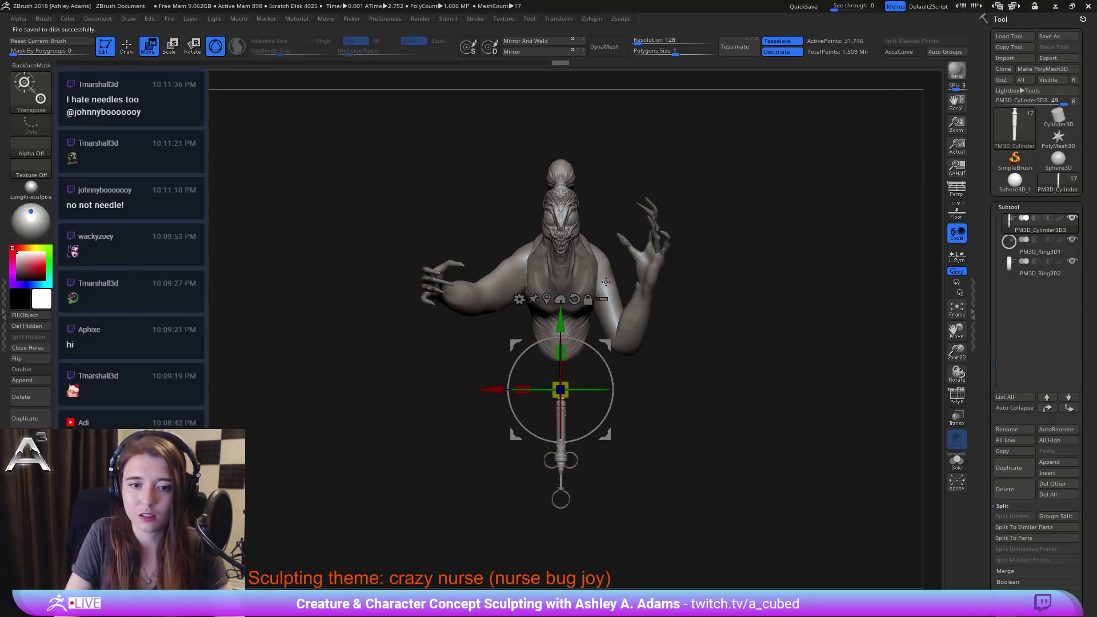
{"action": "left_click", "coordinate": [604, 298]}
{"action": "left_click_drag", "start_coordinate": [664, 461], "coordinate": [698, 421], "text": "ctrl+shift"}
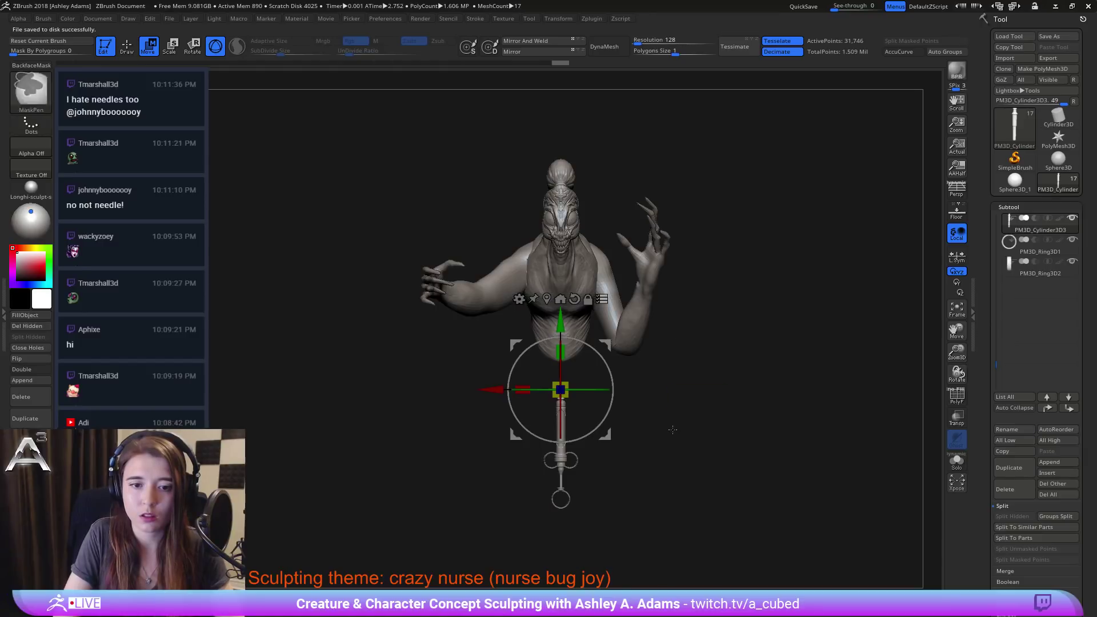
{"action": "right_click_drag", "start_coordinate": [673, 429], "coordinate": [695, 371], "text": "alt"}
{"action": "left_click_drag", "start_coordinate": [506, 499], "coordinate": [638, 315], "text": "ctrl+shift"}
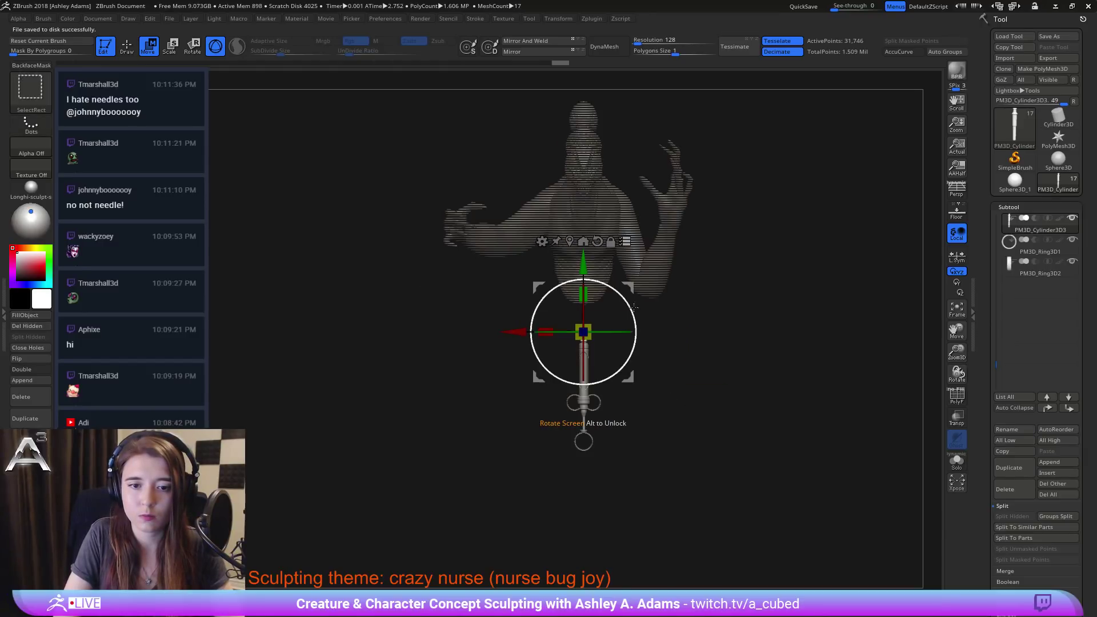
{"action": "right_click_drag", "start_coordinate": [582, 272], "coordinate": [568, 311], "text": "alt"}
{"action": "left_click_drag", "start_coordinate": [569, 311], "coordinate": [569, 180]}
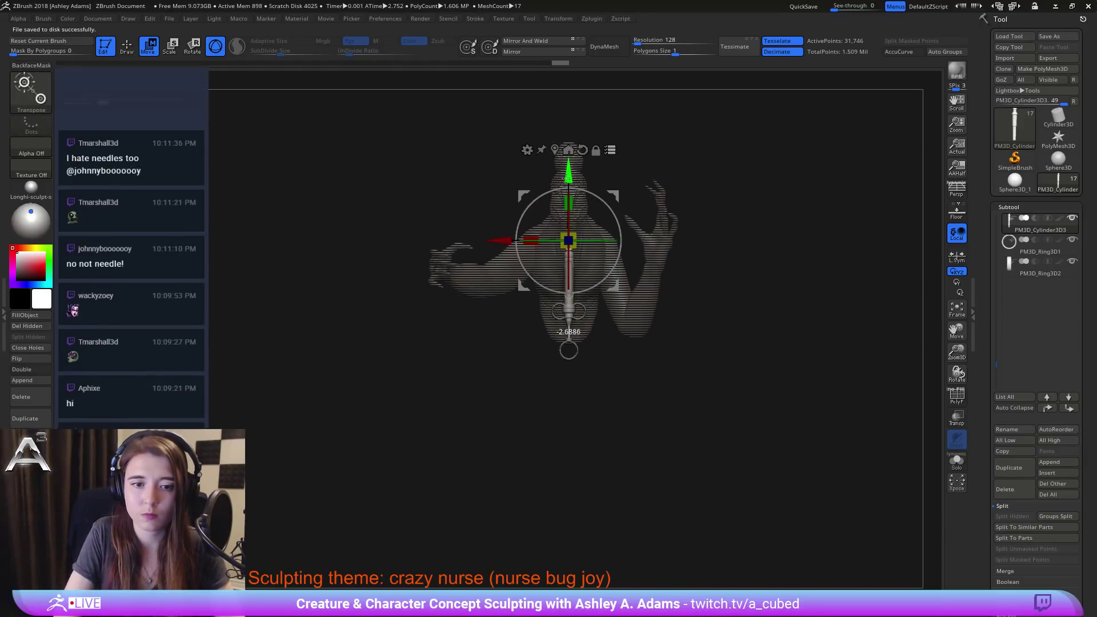
{"action": "key", "text": "ctrl+z"}
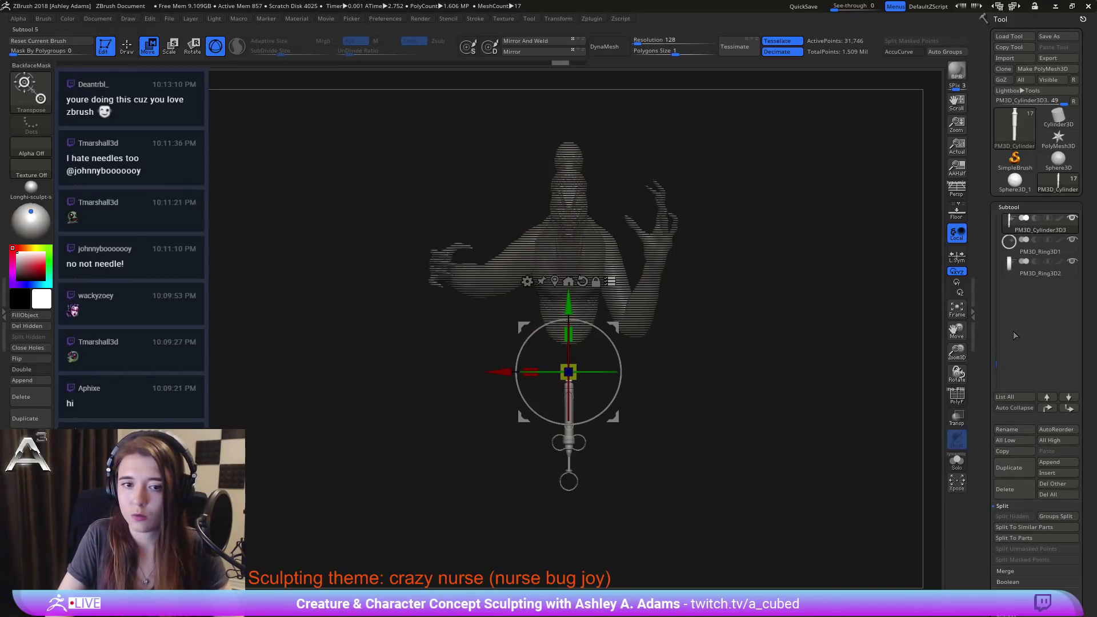
{"action": "left_click", "coordinate": [744, 381]}
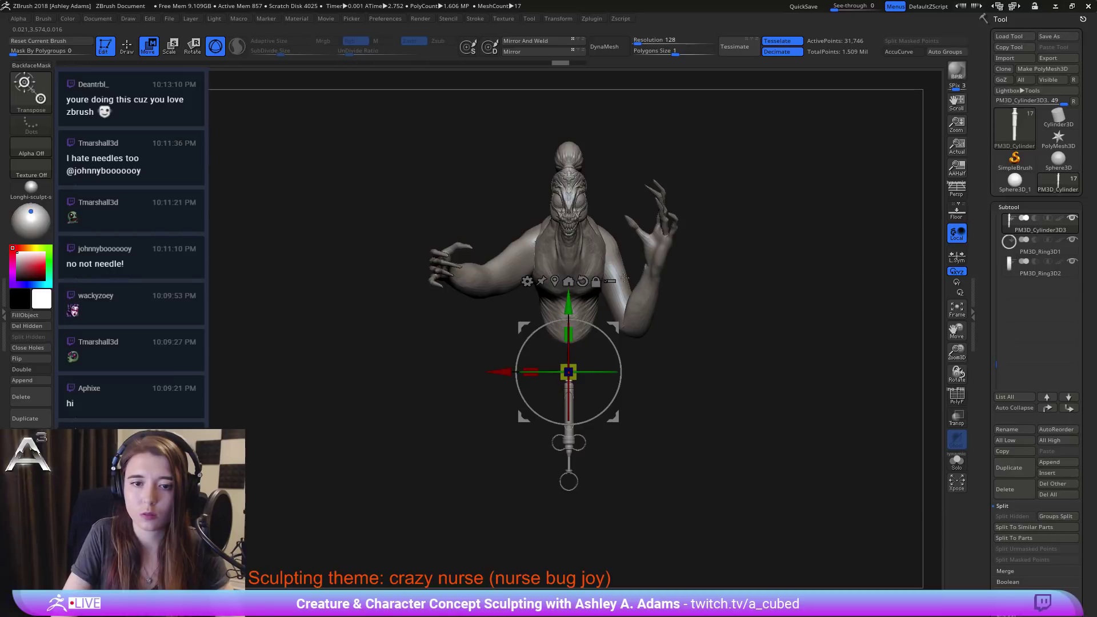
Step: Hide all of the creature's head, torso and arm subtools, leaving only the syringe parts visible
{"action": "key", "text": "q"}
{"action": "left_click_drag", "start_coordinate": [996, 357], "coordinate": [1037, 197]}
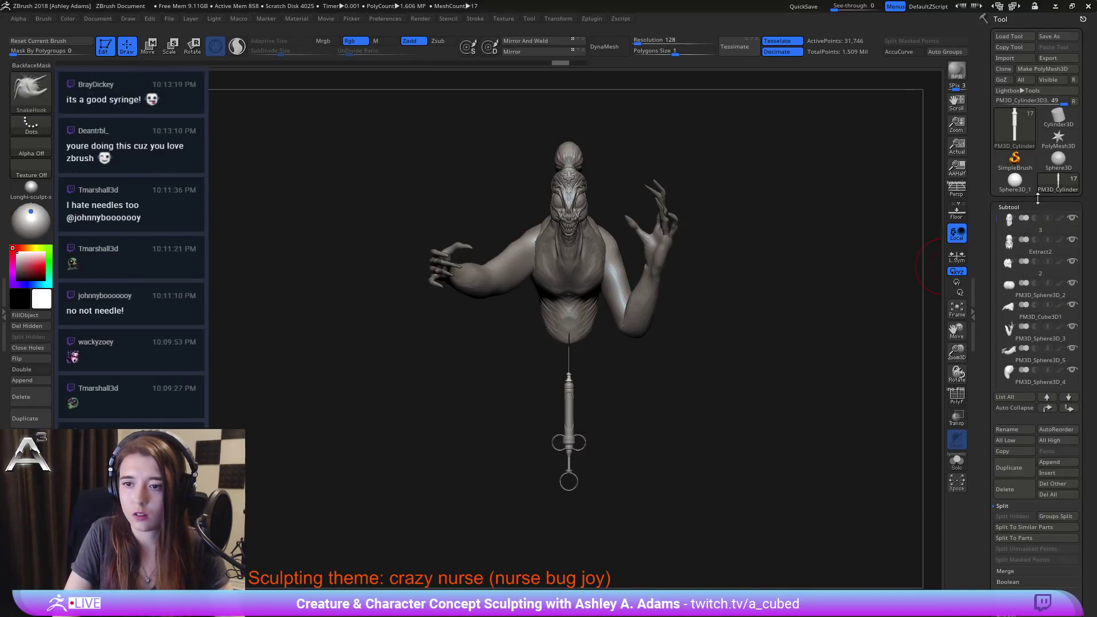
{"action": "left_click", "coordinate": [1073, 219]}
{"action": "left_click", "coordinate": [1073, 240]}
{"action": "left_click", "coordinate": [1074, 261]}
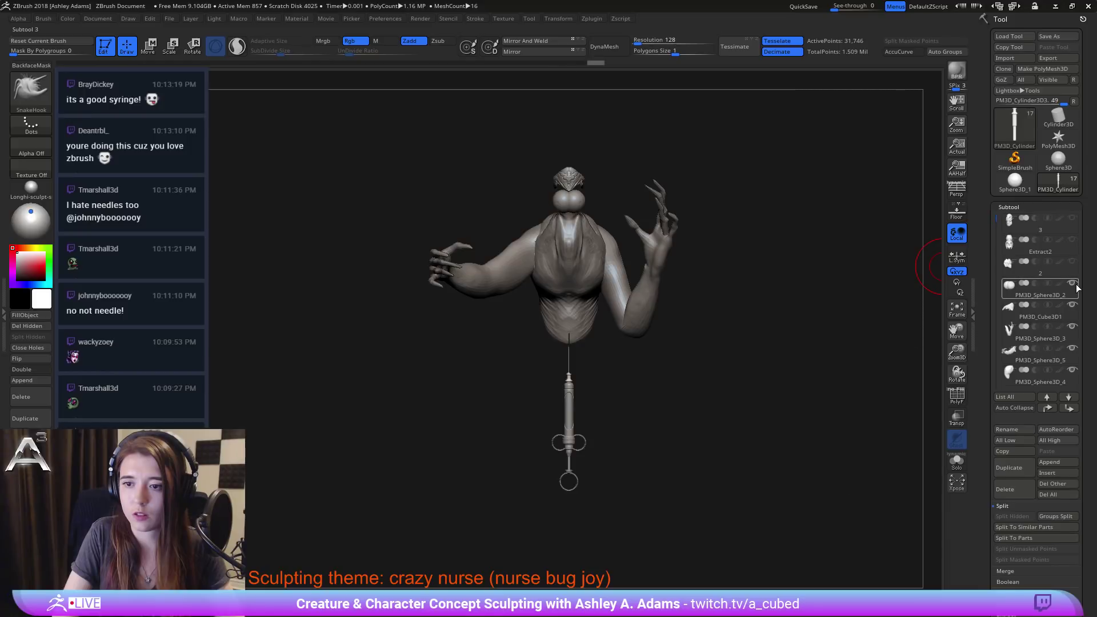
{"action": "left_click", "coordinate": [1073, 283]}
{"action": "left_click", "coordinate": [1073, 307]}
{"action": "left_click", "coordinate": [1073, 326]}
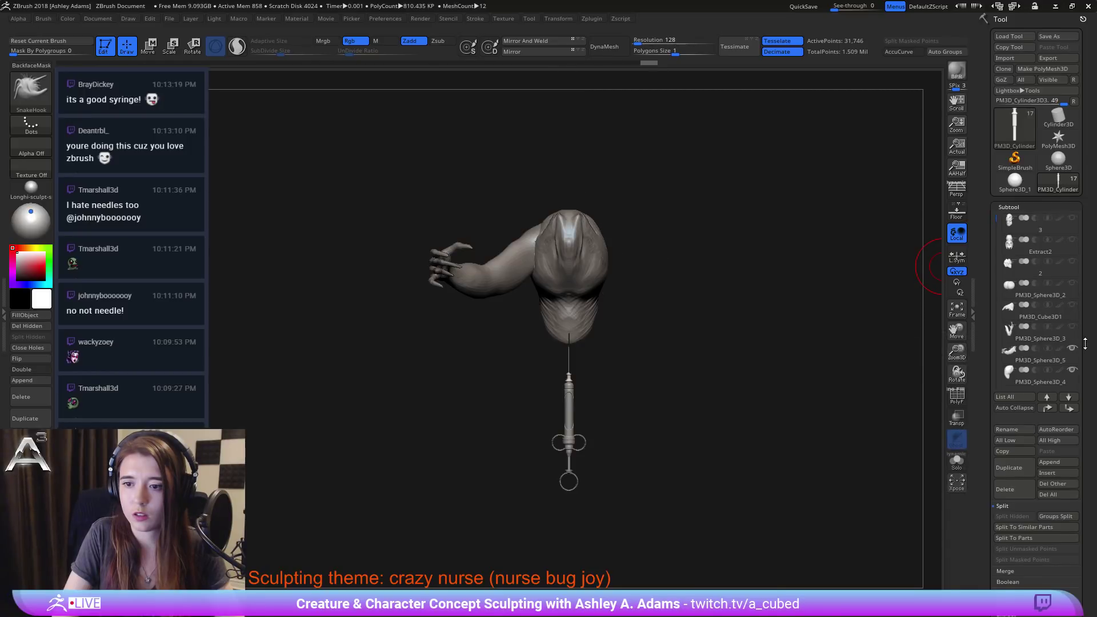
{"action": "left_click", "coordinate": [1073, 348]}
{"action": "left_click", "coordinate": [1073, 370]}
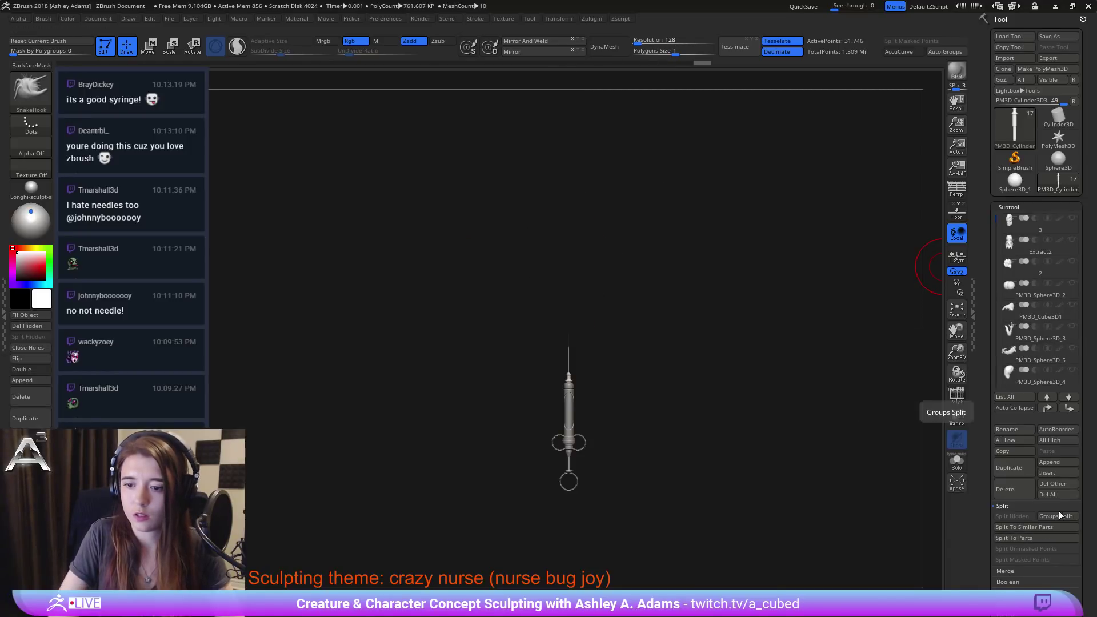
Step: Merge the visible syringe parts into one new tool
{"action": "left_click", "coordinate": [1019, 571]}
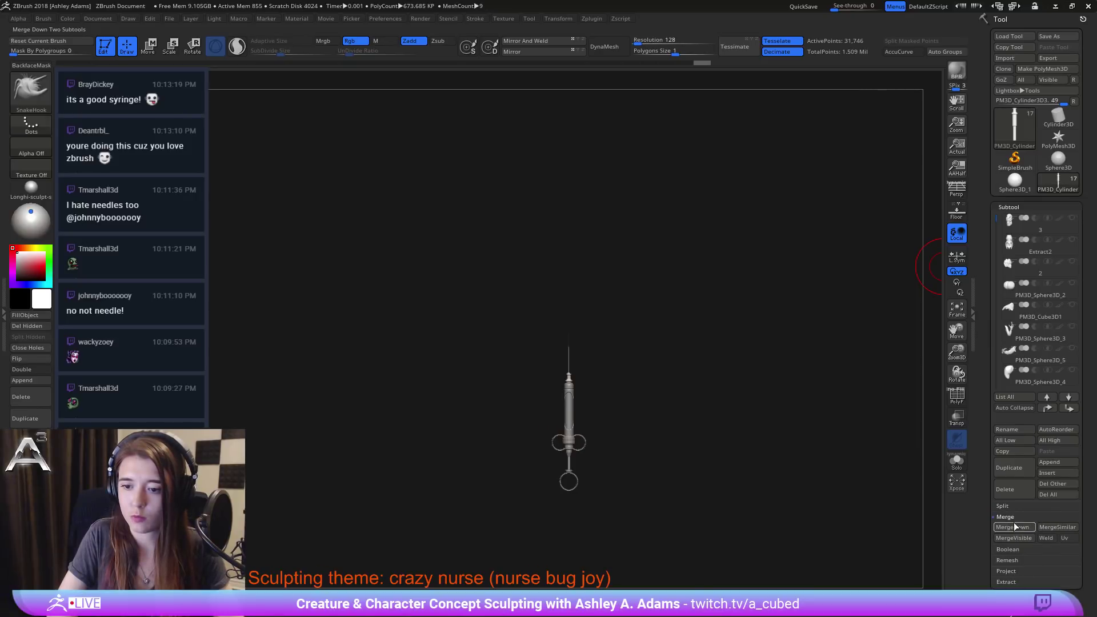
{"action": "left_click", "coordinate": [1053, 529]}
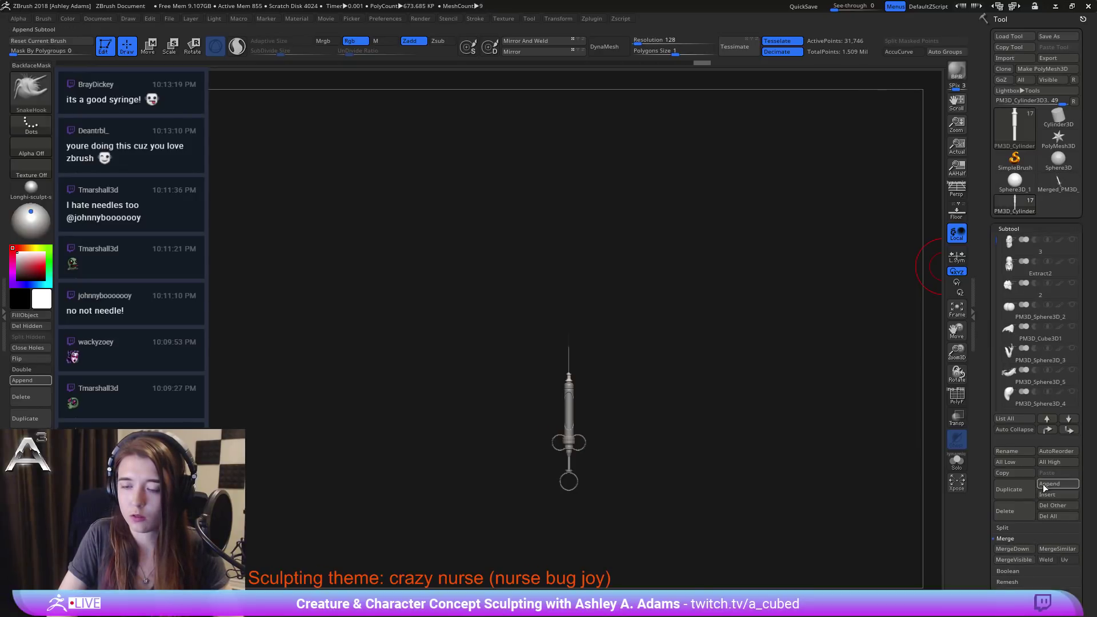
Step: Show the nurse character's body subtools and hide all the separate syringe part subtools
{"action": "left_click", "coordinate": [1070, 338]}
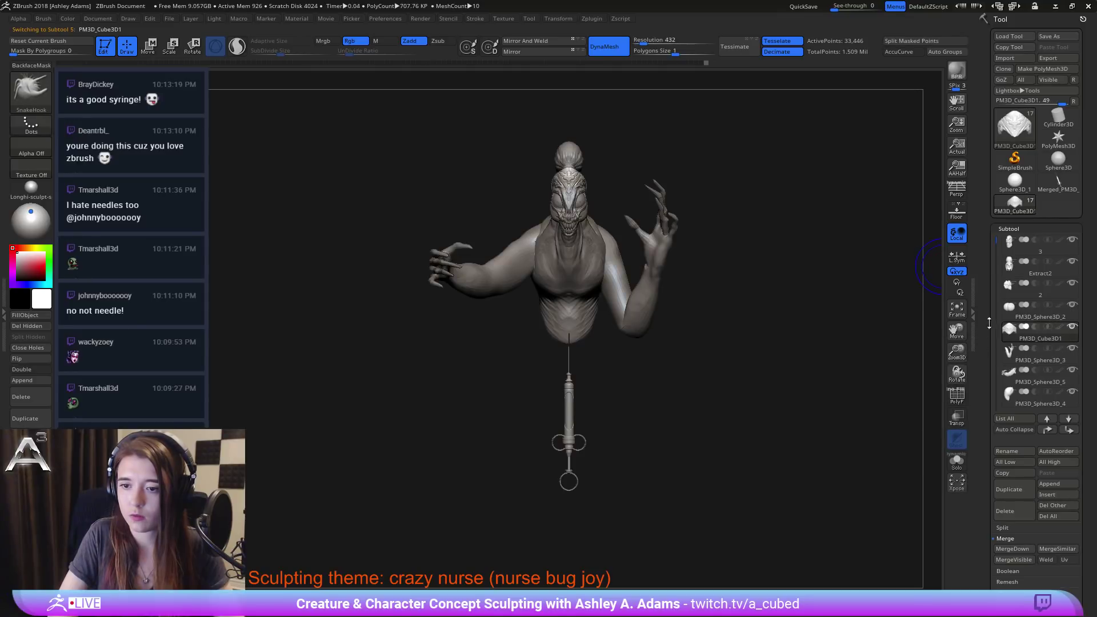
{"action": "left_click_drag", "start_coordinate": [992, 242], "coordinate": [994, 307]}
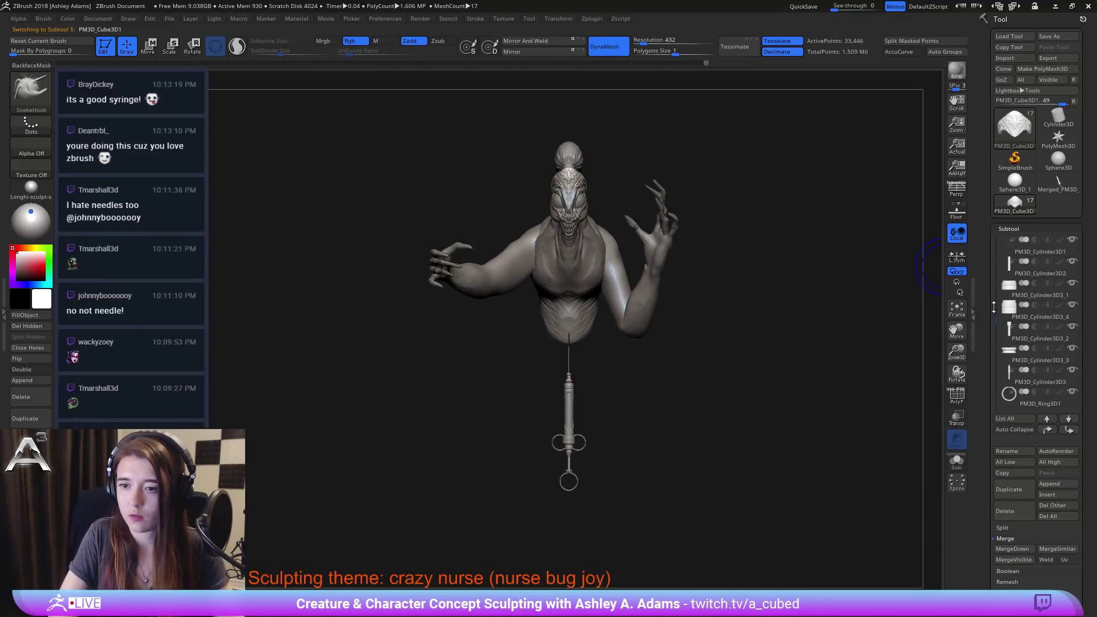
{"action": "left_click", "coordinate": [1072, 262]}
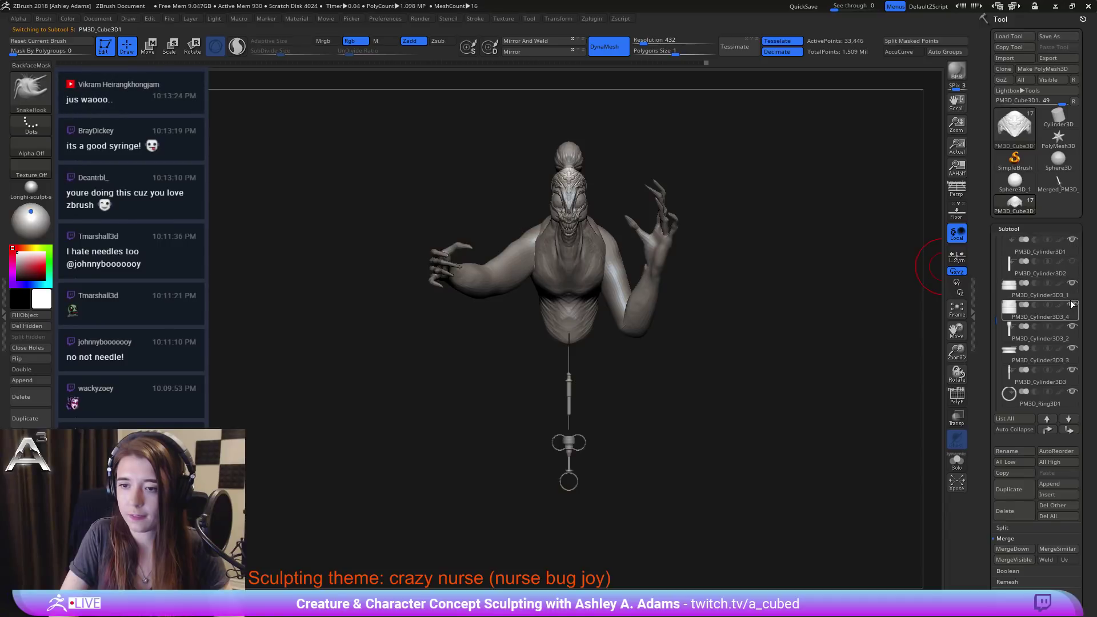
{"action": "left_click", "coordinate": [1072, 240]}
{"action": "left_click", "coordinate": [1072, 283]}
{"action": "left_click", "coordinate": [1072, 305]}
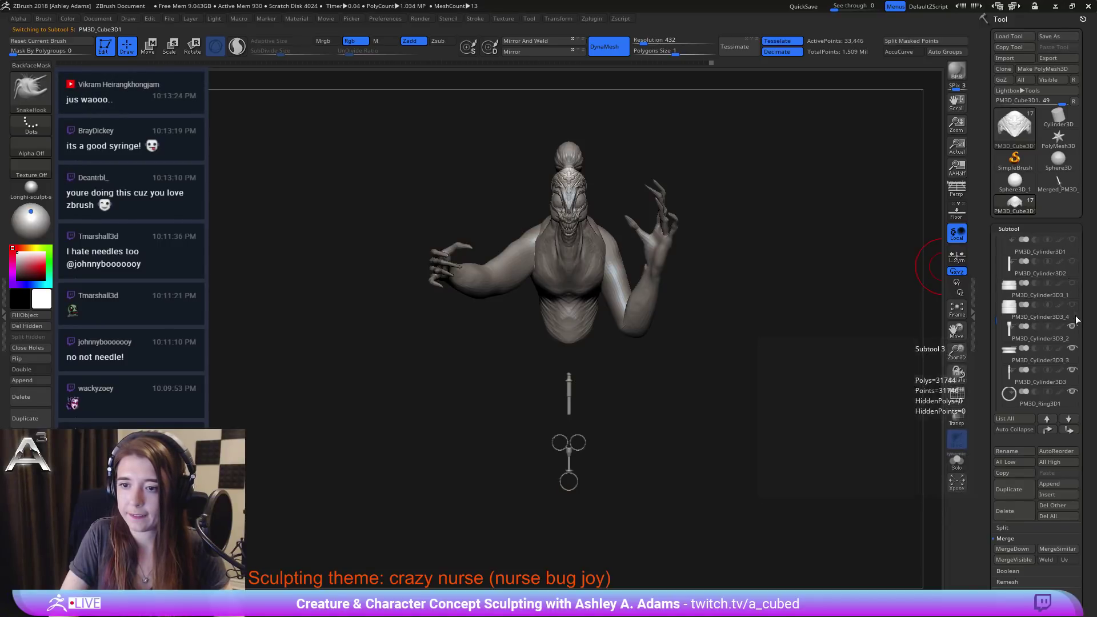
{"action": "left_click", "coordinate": [1072, 327]}
{"action": "left_click", "coordinate": [1071, 371]}
{"action": "left_click", "coordinate": [1077, 398]}
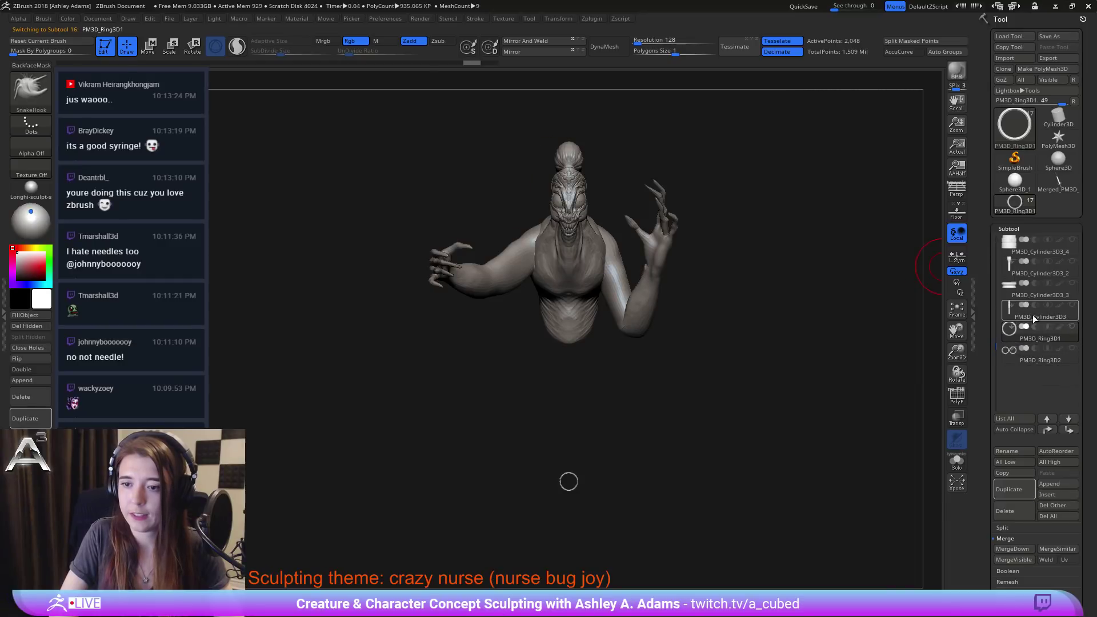
{"action": "left_click_drag", "start_coordinate": [995, 345], "coordinate": [995, 224]}
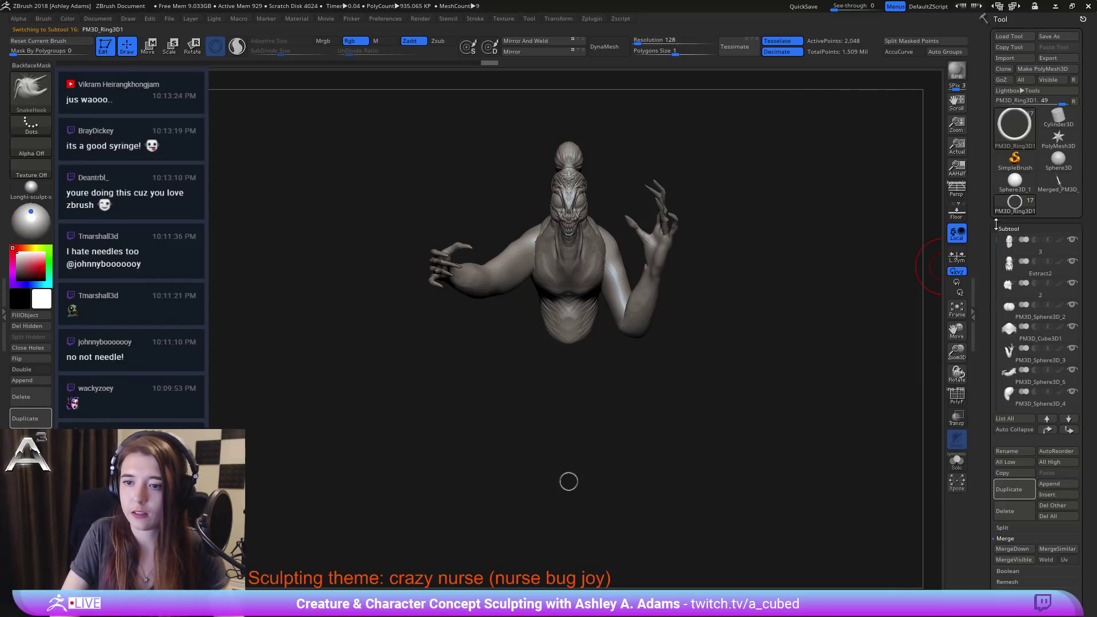
Step: Select the head subtool, append the merged syringe mesh, and activate Move mode
{"action": "left_click", "coordinate": [1013, 252]}
{"action": "left_click", "coordinate": [1054, 485]}
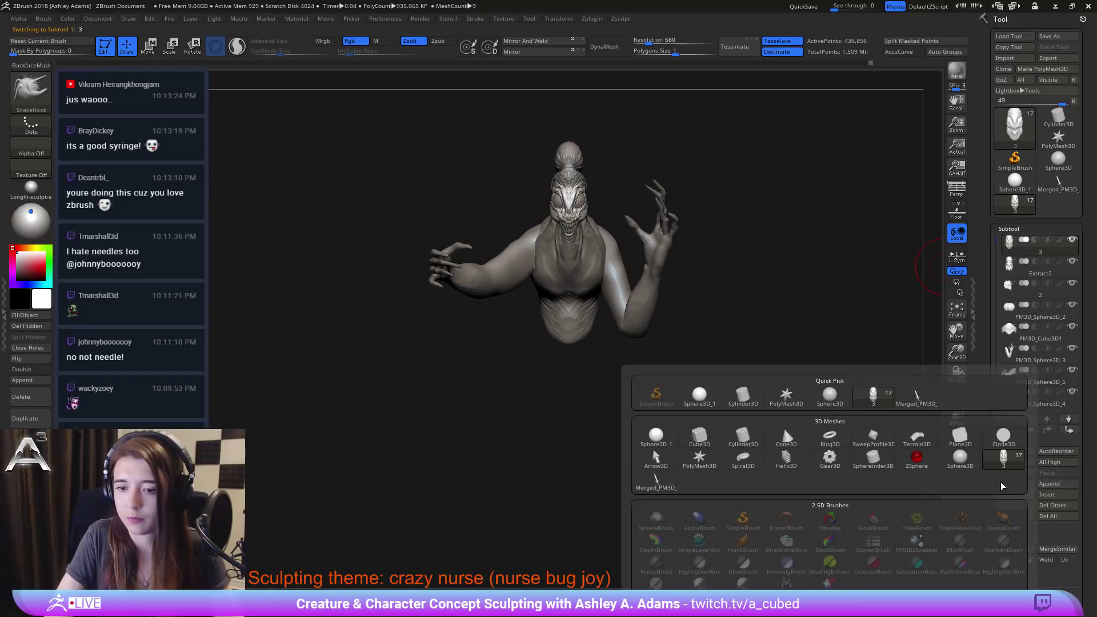
{"action": "left_click", "coordinate": [872, 394]}
{"action": "key", "text": "w"}
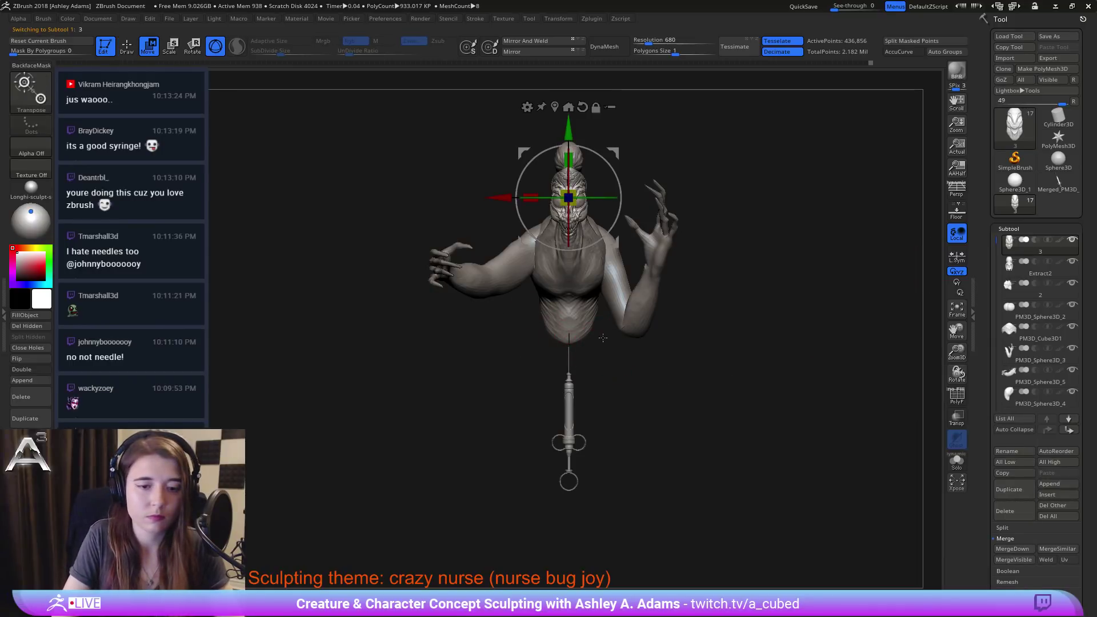
Step: Make the merged syringe the active subtool and centre the transform gizmo on it
{"action": "left_click", "coordinate": [595, 108]}
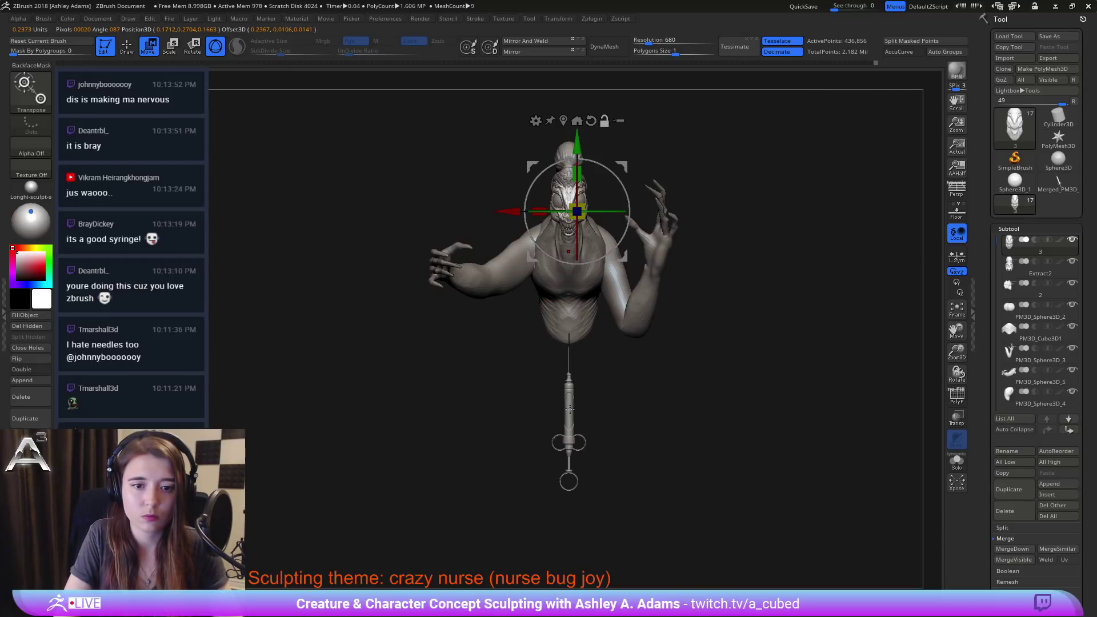
{"action": "left_click", "coordinate": [569, 409], "text": "alt"}
{"action": "left_click", "coordinate": [577, 198], "text": "alt"}
{"action": "right_click_drag", "start_coordinate": [578, 197], "coordinate": [572, 202], "text": "ctrl"}
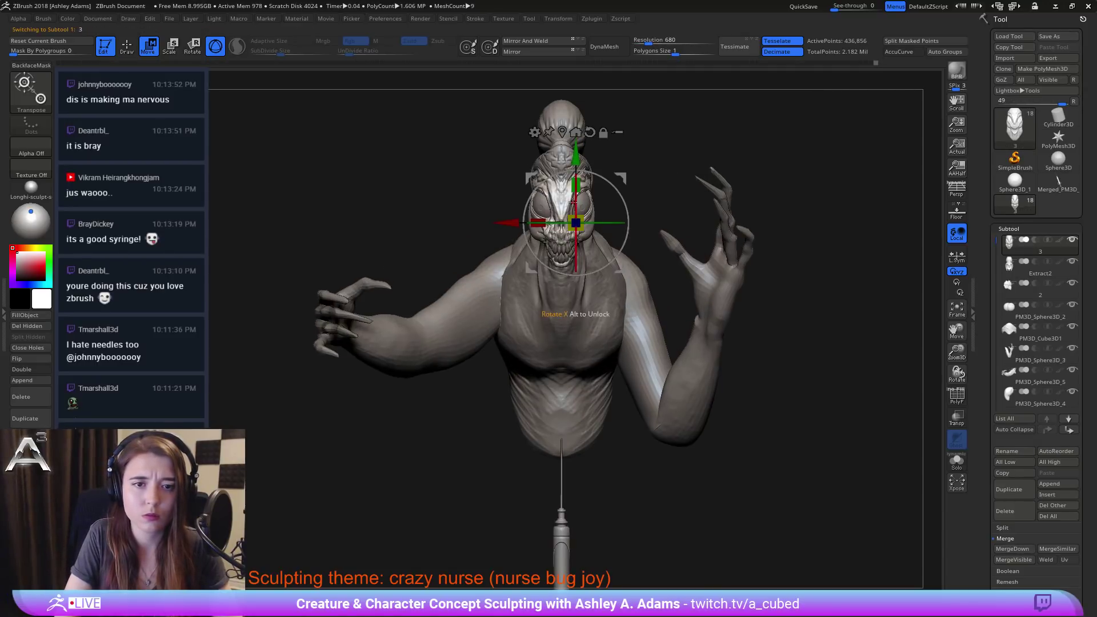
{"action": "right_click_drag", "start_coordinate": [577, 342], "coordinate": [608, 256], "text": "alt"}
{"action": "left_click", "coordinate": [591, 464], "text": "alt"}
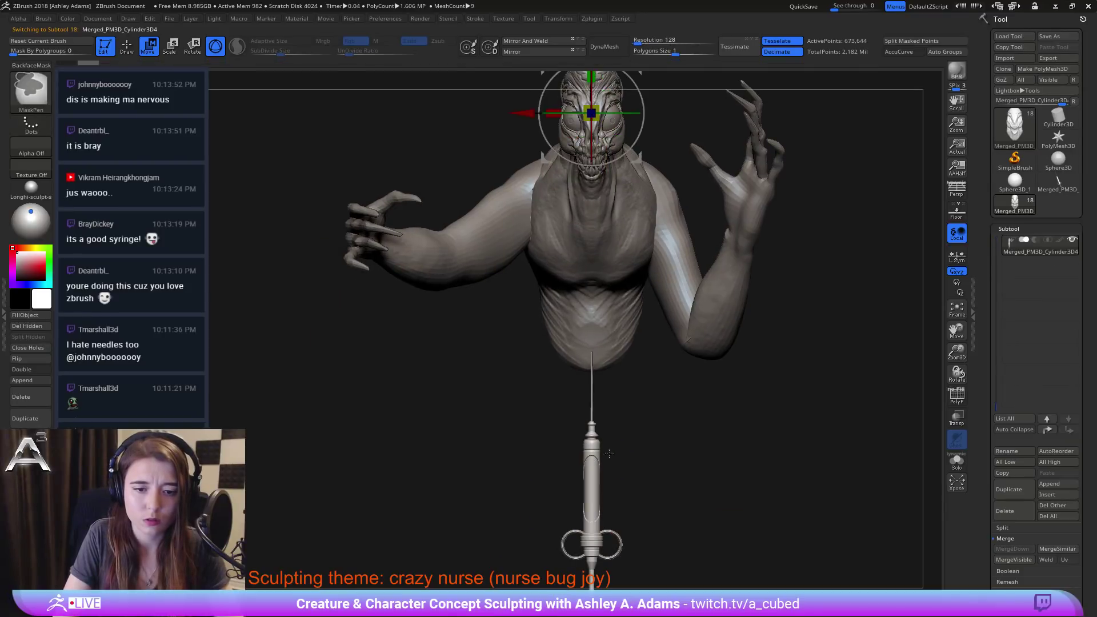
{"action": "right_click_drag", "start_coordinate": [660, 434], "coordinate": [650, 319], "text": "alt"}
{"action": "right_click_drag", "start_coordinate": [650, 318], "coordinate": [646, 404], "text": "ctrl"}
{"action": "right_click_drag", "start_coordinate": [645, 404], "coordinate": [648, 452], "text": "alt"}
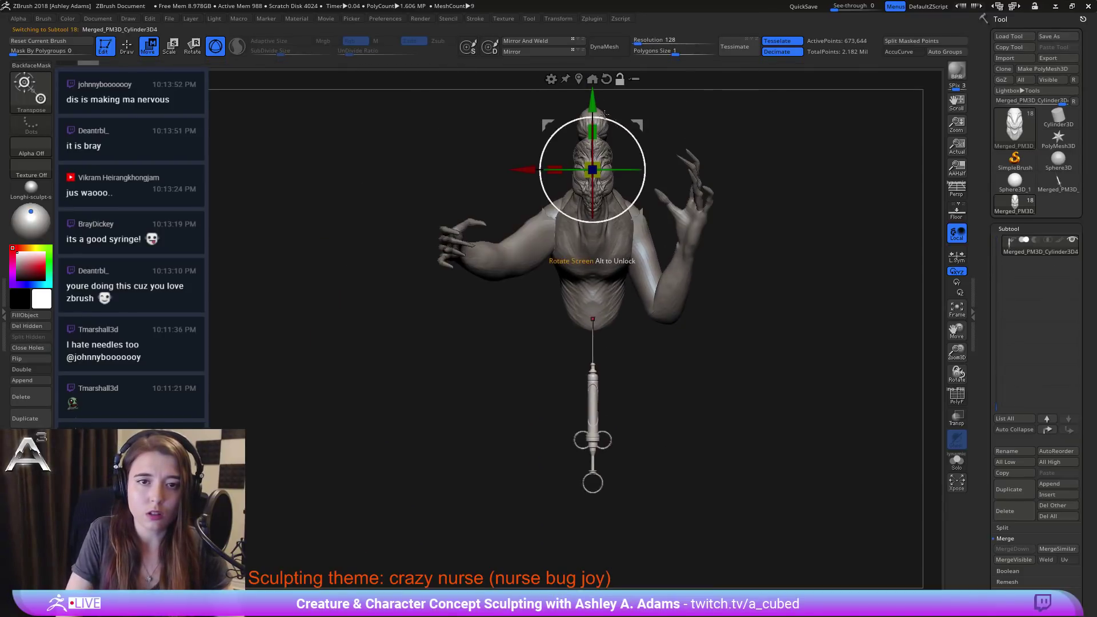
{"action": "left_click", "coordinate": [581, 78]}
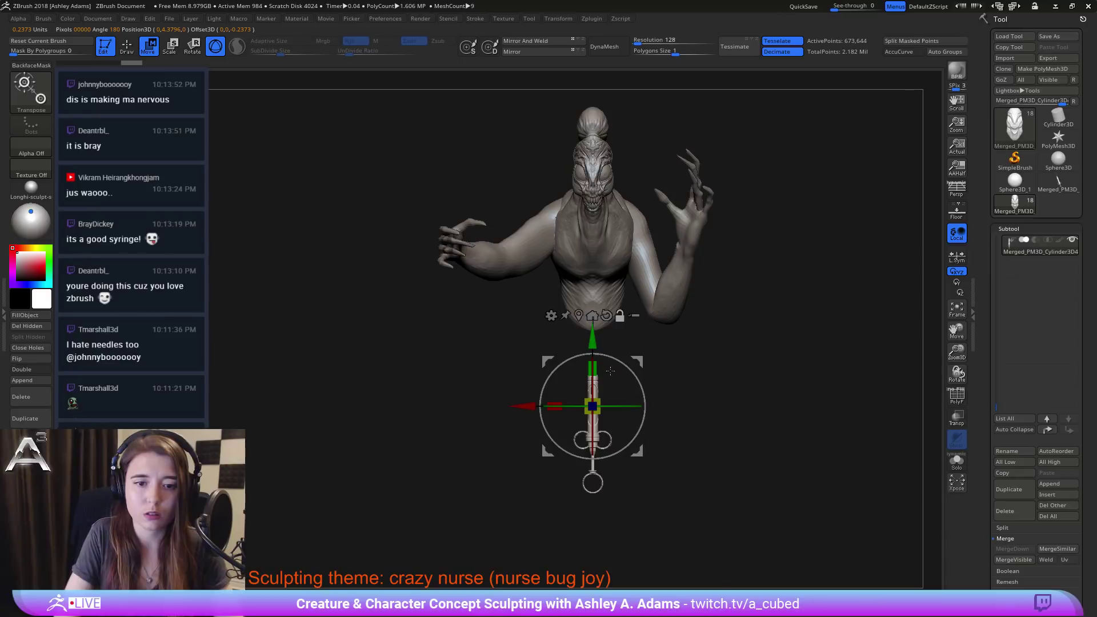
Step: Move the syringe up beside the raised hand and bring it forward in depth to meet the palm
{"action": "left_click_drag", "start_coordinate": [638, 358], "coordinate": [725, 116]}
{"action": "right_click_drag", "start_coordinate": [757, 121], "coordinate": [685, 294], "text": "alt"}
{"action": "left_click_drag", "start_coordinate": [640, 293], "coordinate": [673, 281]}
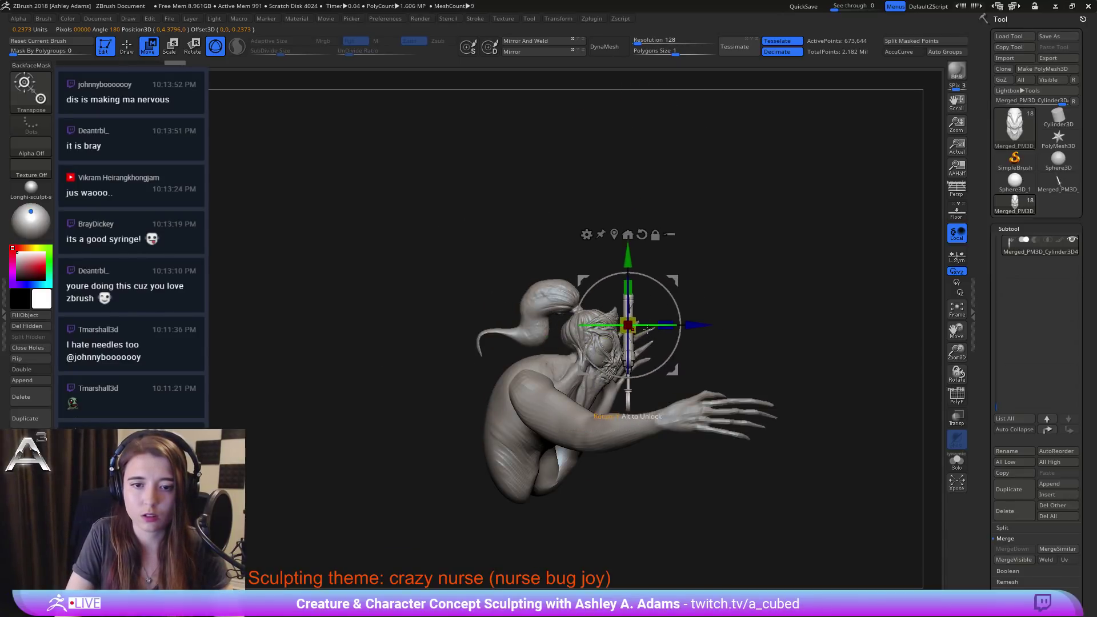
{"action": "right_click_drag", "start_coordinate": [742, 302], "coordinate": [693, 292]}
{"action": "right_click_drag", "start_coordinate": [693, 292], "coordinate": [740, 269], "text": "alt"}
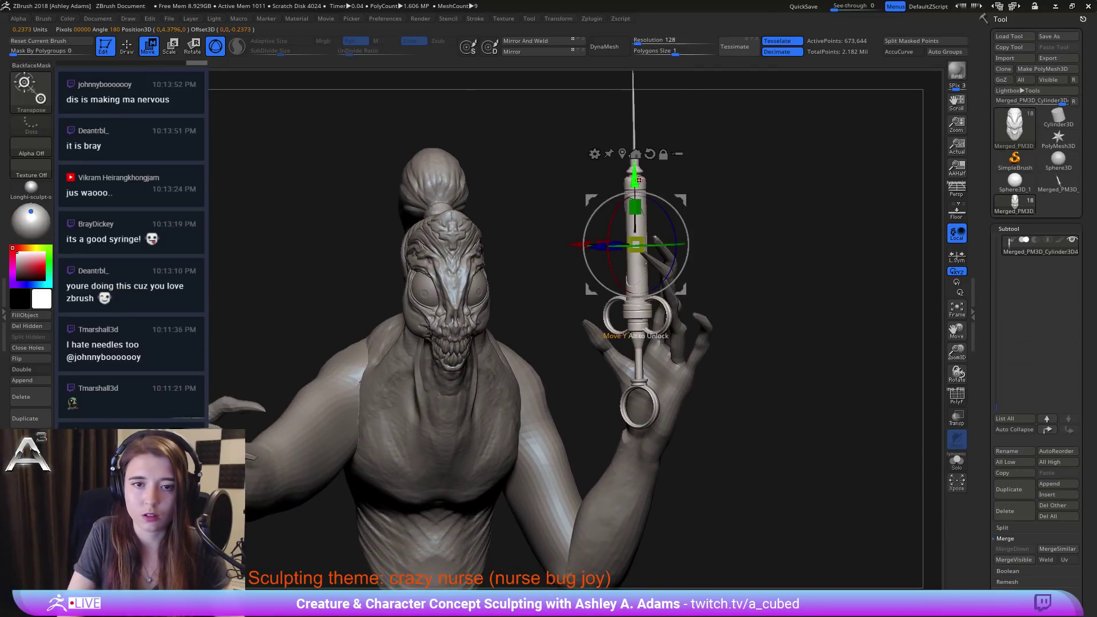
Step: Raise the syringe slightly along its length and tilt it to follow the angle of the raised hand
{"action": "left_click_drag", "start_coordinate": [638, 180], "coordinate": [626, 158]}
{"action": "mouse_move", "coordinate": [685, 217]}
{"action": "right_mouse_down"}
{"action": "mouse_move", "coordinate": [634, 226]}
{"action": "mouse_move", "coordinate": [688, 231]}
{"action": "right_mouse_up"}
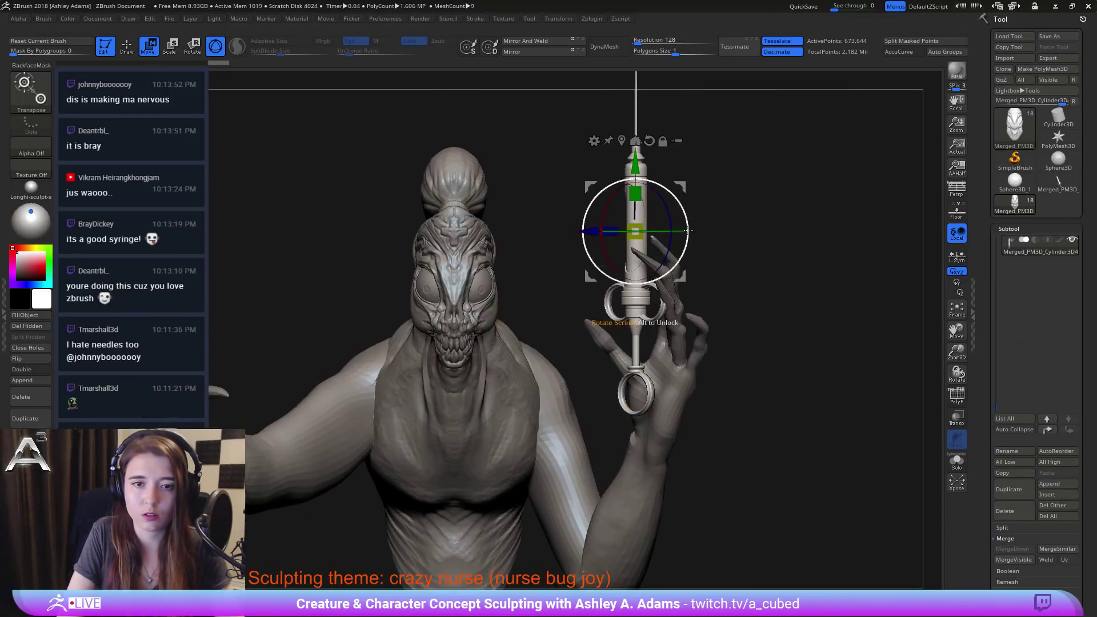
{"action": "mouse_move", "coordinate": [681, 209]}
{"action": "left_mouse_down"}
{"action": "mouse_move", "coordinate": [670, 205]}
{"action": "mouse_move", "coordinate": [685, 207]}
{"action": "mouse_move", "coordinate": [690, 188]}
{"action": "mouse_move", "coordinate": [671, 217]}
{"action": "mouse_move", "coordinate": [685, 210]}
{"action": "left_mouse_up"}
{"action": "left_click_drag", "start_coordinate": [582, 242], "coordinate": [673, 245]}
{"action": "left_click_drag", "start_coordinate": [714, 235], "coordinate": [578, 233]}
{"action": "left_click_drag", "start_coordinate": [762, 298], "coordinate": [815, 237], "text": "alt"}
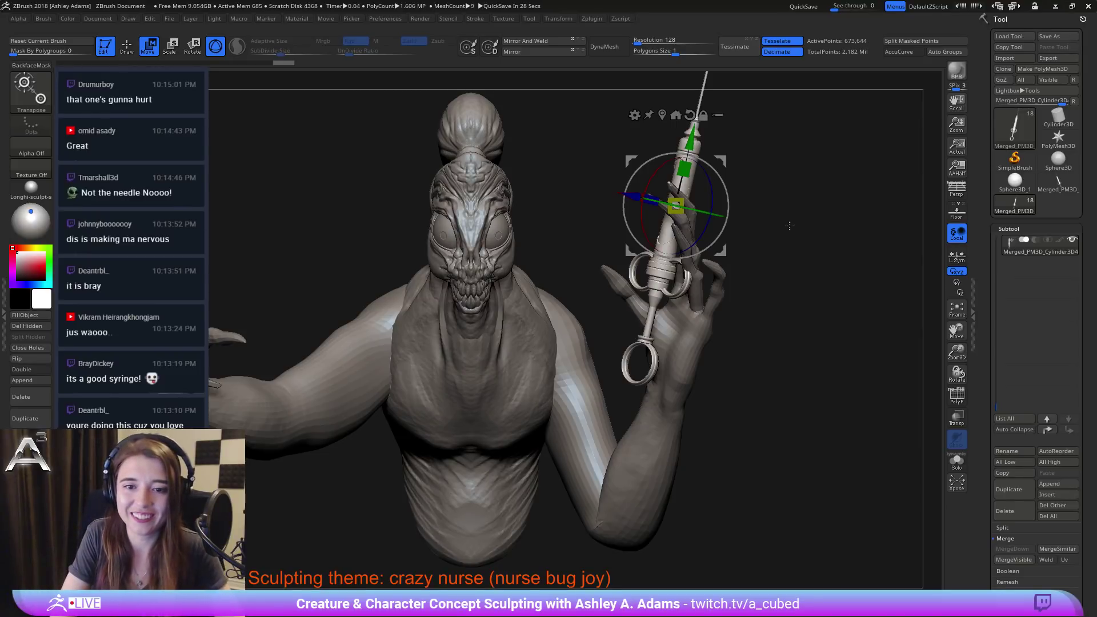
Step: Move the gizmo pivot to the syringe's lower end and slide the syringe along its axis within the hand
{"action": "left_click_drag", "start_coordinate": [789, 225], "coordinate": [781, 299]}
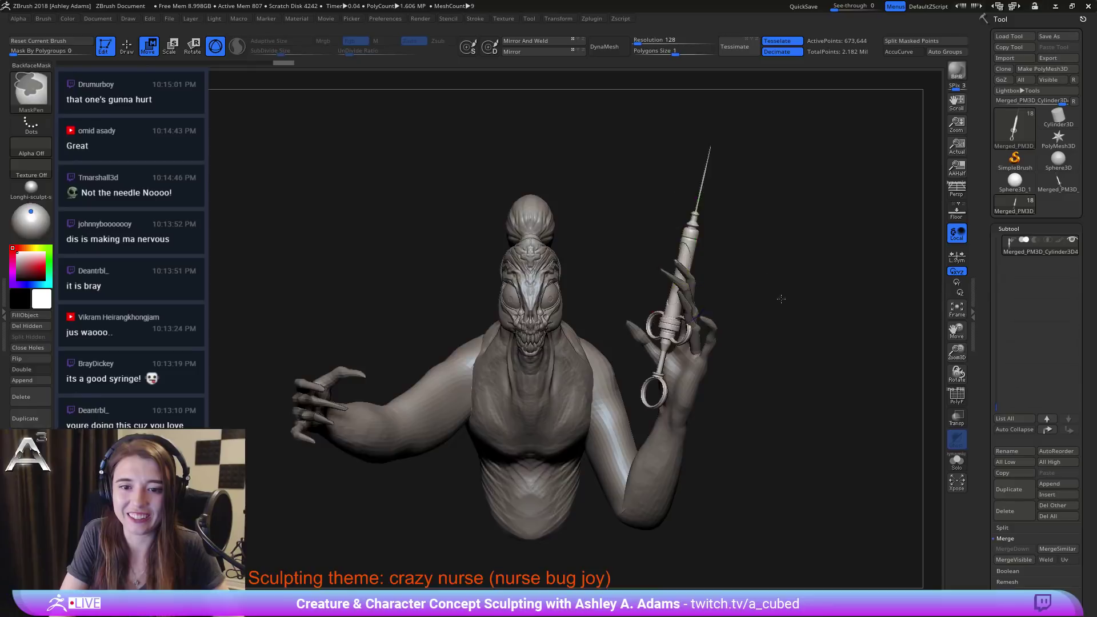
{"action": "mouse_move", "coordinate": [781, 299]}
{"action": "right_mouse_down", "text": "ctrl"}
{"action": "mouse_move", "coordinate": [786, 356]}
{"action": "mouse_move", "coordinate": [795, 233]}
{"action": "right_mouse_up", "text": "ctrl"}
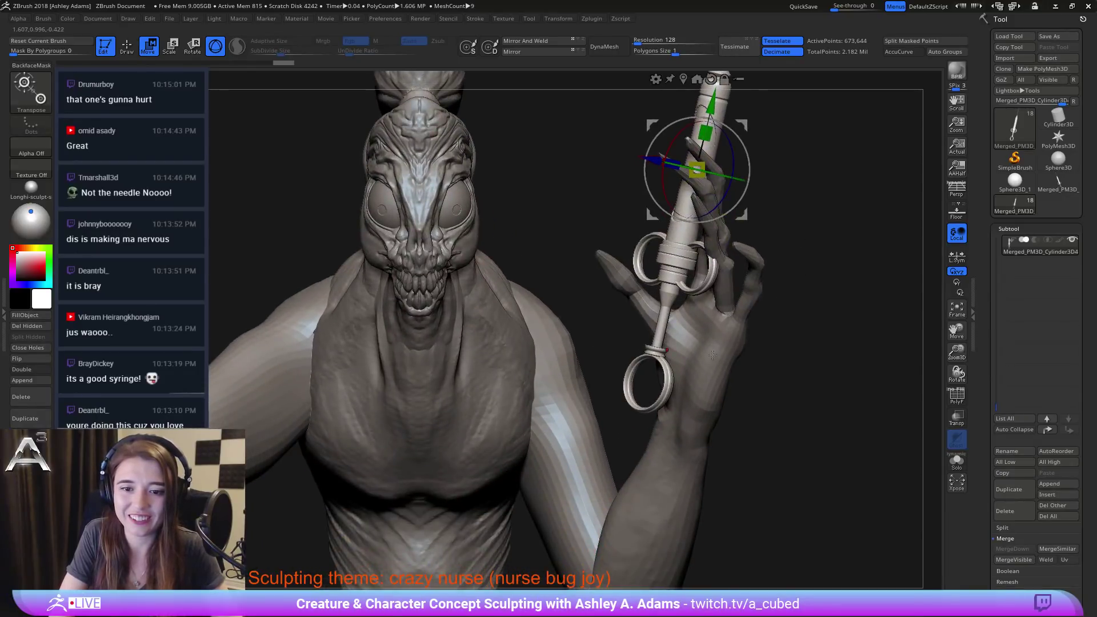
{"action": "right_click_drag", "start_coordinate": [712, 354], "coordinate": [781, 342]}
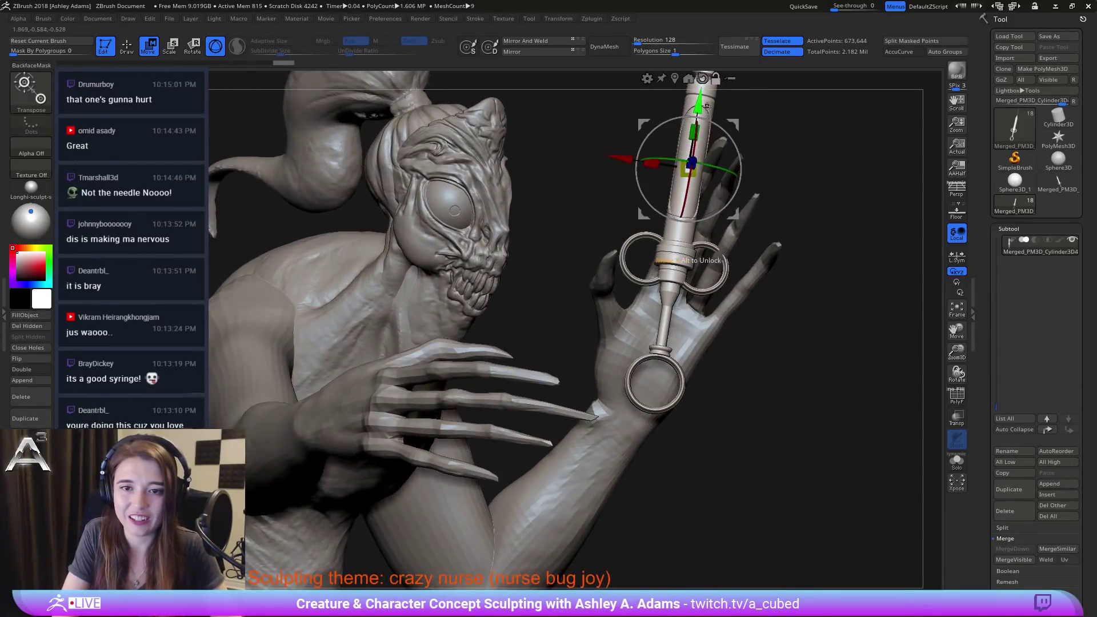
{"action": "left_click_drag", "start_coordinate": [707, 105], "coordinate": [685, 246], "text": "alt"}
{"action": "mouse_move", "coordinate": [756, 246]}
{"action": "right_mouse_down"}
{"action": "mouse_move", "coordinate": [686, 242]}
{"action": "mouse_move", "coordinate": [747, 230]}
{"action": "mouse_move", "coordinate": [739, 283]}
{"action": "right_mouse_up"}
{"action": "key", "text": "f"}
{"action": "left_click_drag", "start_coordinate": [707, 362], "coordinate": [694, 366]}
{"action": "mouse_move", "coordinate": [712, 307]}
{"action": "left_mouse_down"}
{"action": "mouse_move", "coordinate": [720, 273]}
{"action": "mouse_move", "coordinate": [717, 287]}
{"action": "left_mouse_up"}
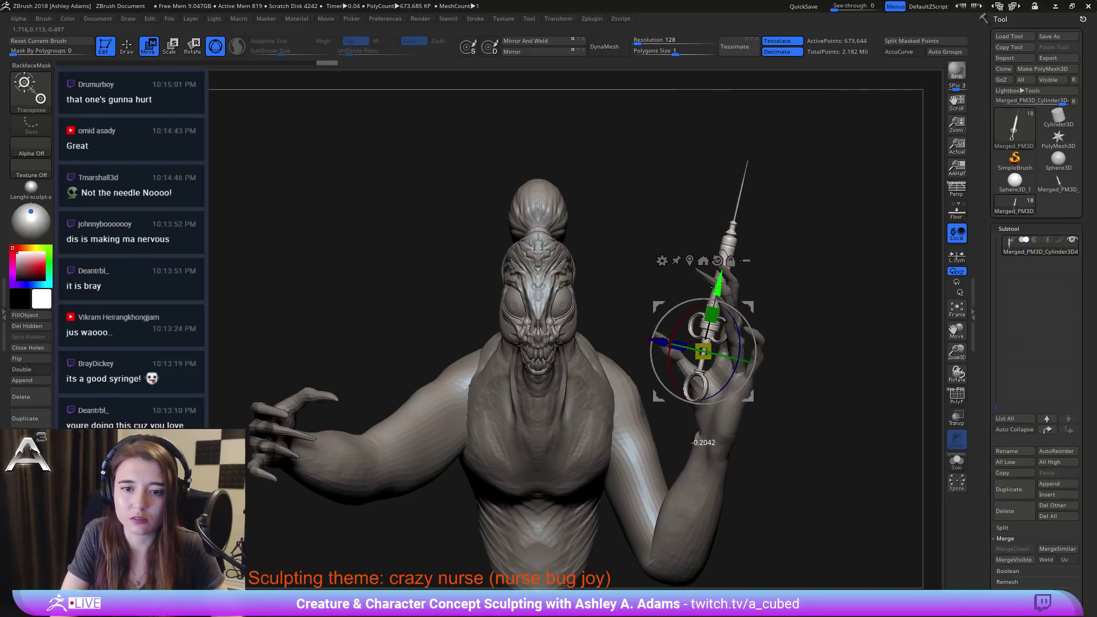
Step: Shift the syringe sideways toward the thumb and rotate it about 8 degrees toward upright
{"action": "left_click_drag", "start_coordinate": [662, 342], "coordinate": [652, 340]}
{"action": "mouse_move", "coordinate": [697, 327]}
{"action": "right_mouse_down"}
{"action": "mouse_move", "coordinate": [733, 329]}
{"action": "mouse_move", "coordinate": [718, 330]}
{"action": "right_mouse_up"}
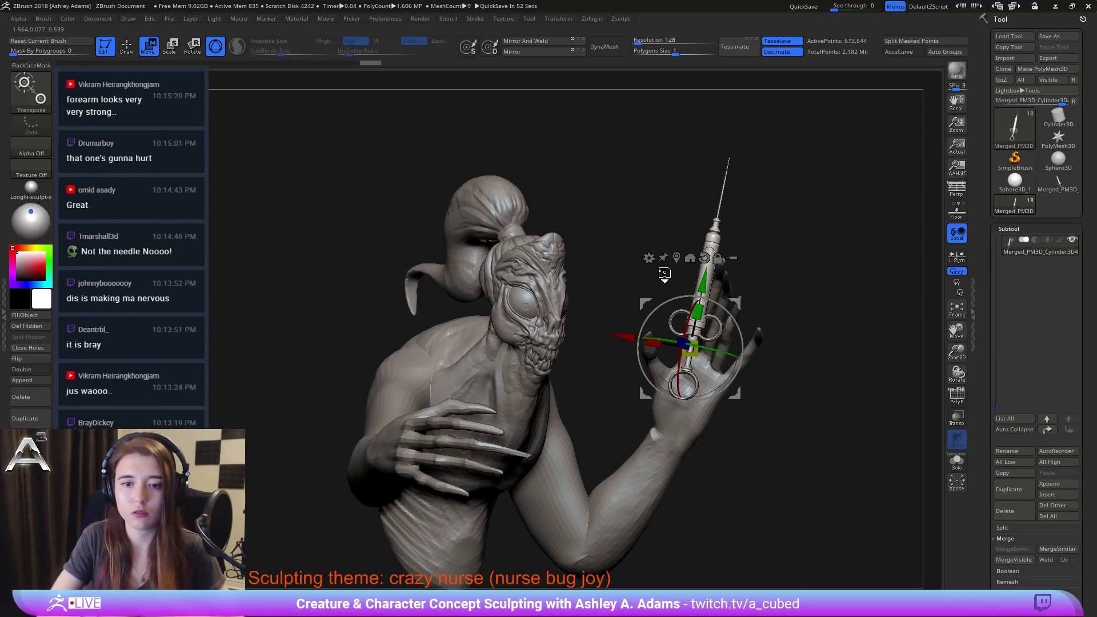
{"action": "right_click_drag", "start_coordinate": [811, 352], "coordinate": [737, 273], "text": "alt"}
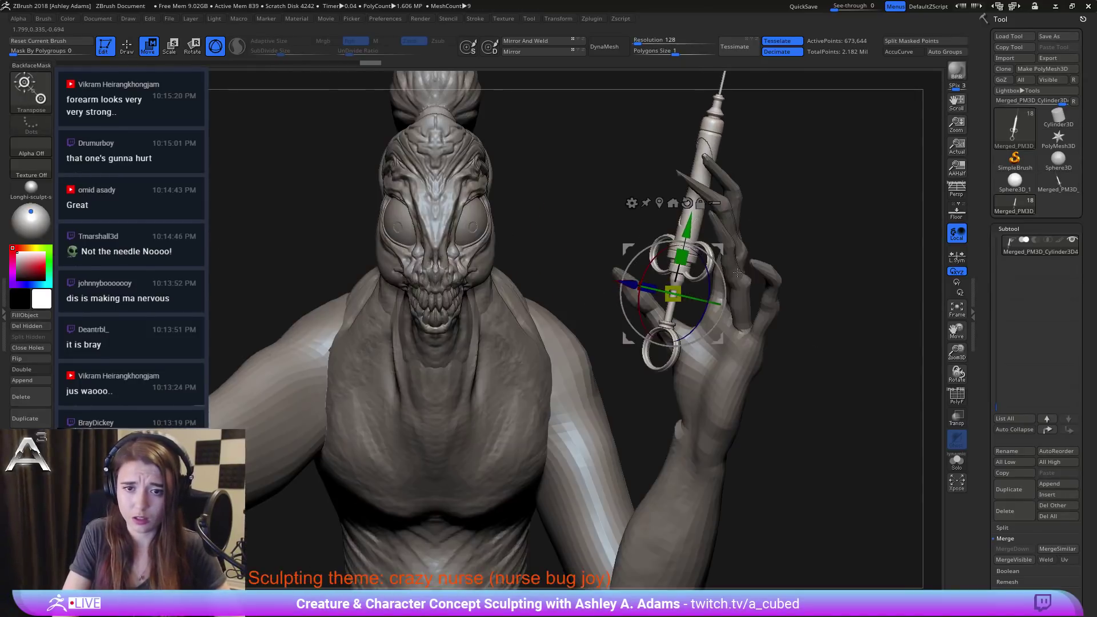
{"action": "left_click_drag", "start_coordinate": [721, 265], "coordinate": [711, 251]}
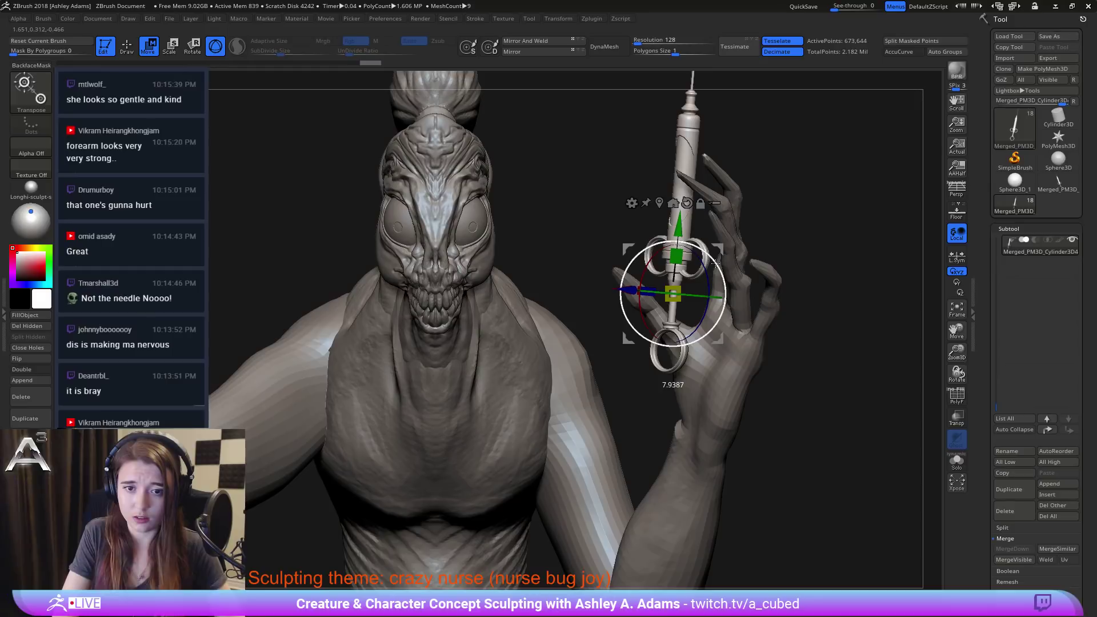
Step: Select the raised arm subtool, lasso-mask its thumb, and invert the mask so only the thumb is editable
{"action": "key", "text": "q"}
{"action": "right_click_drag", "start_coordinate": [661, 306], "coordinate": [621, 261], "text": "alt"}
{"action": "left_click", "coordinate": [662, 239], "text": "alt"}
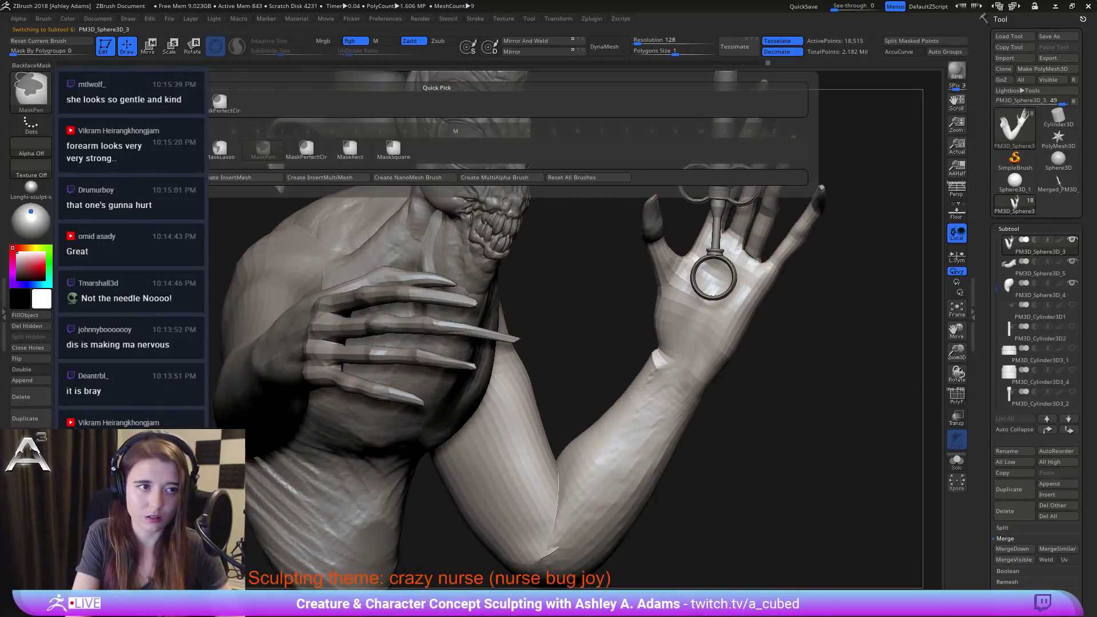
{"action": "left_click_drag", "start_coordinate": [662, 171], "coordinate": [627, 332], "text": "ctrl"}
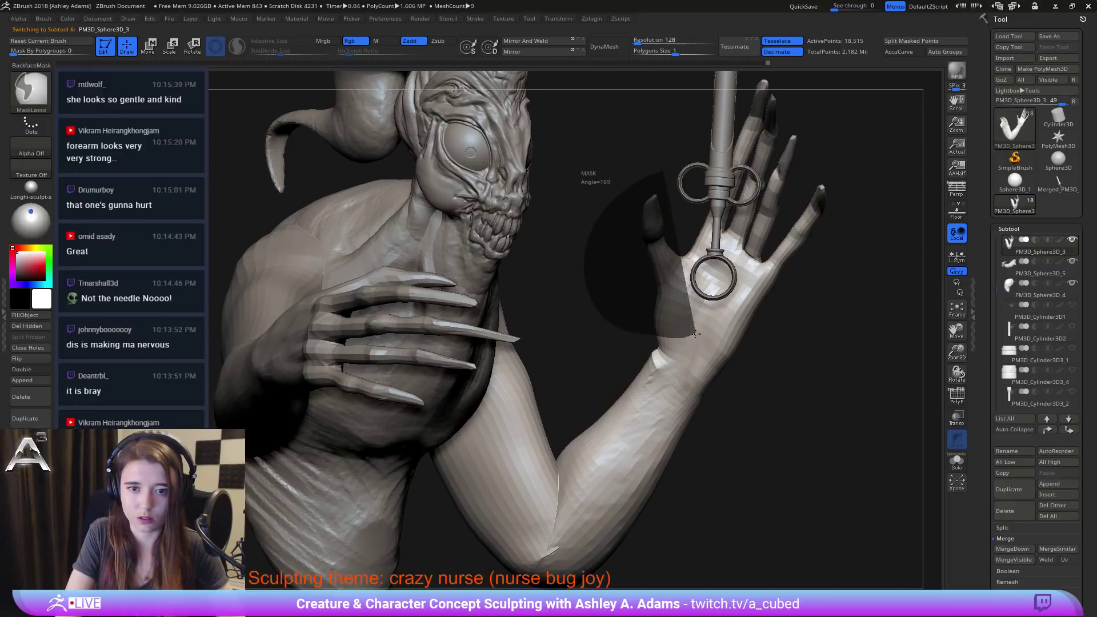
{"action": "left_click_drag", "start_coordinate": [645, 178], "coordinate": [644, 181], "text": "ctrl"}
{"action": "left_click", "coordinate": [824, 361], "text": "ctrl"}
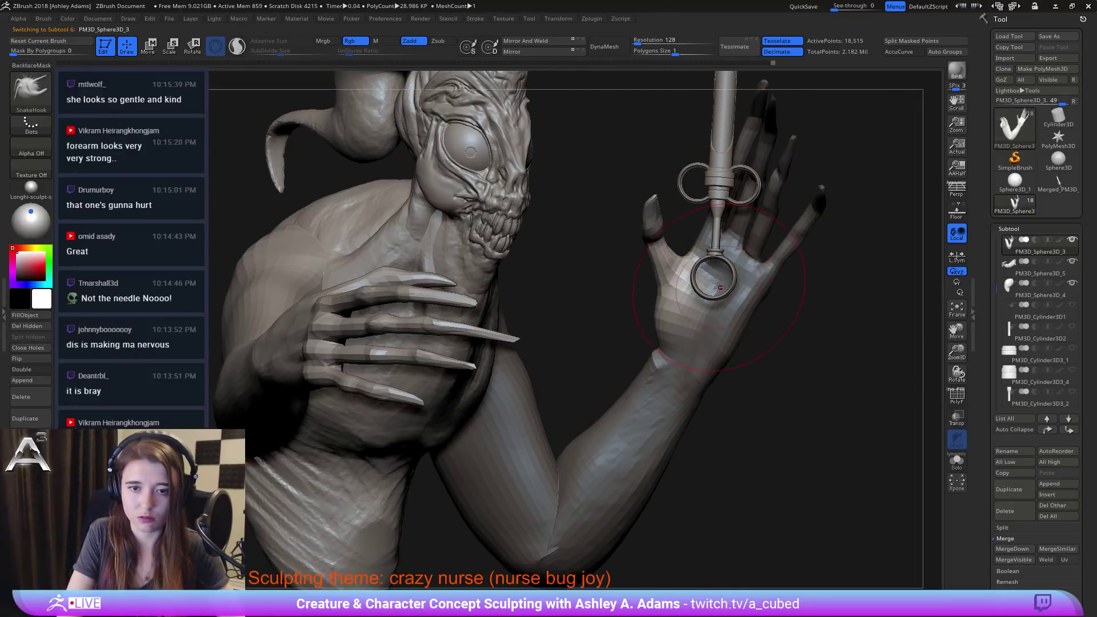
Step: Place the gizmo at the base of the thumb and swing the thumb outward away from the palm
{"action": "key", "text": "w"}
{"action": "left_click_drag", "start_coordinate": [501, 230], "coordinate": [531, 248], "text": "alt"}
{"action": "left_click_drag", "start_coordinate": [723, 234], "coordinate": [771, 246], "text": "alt"}
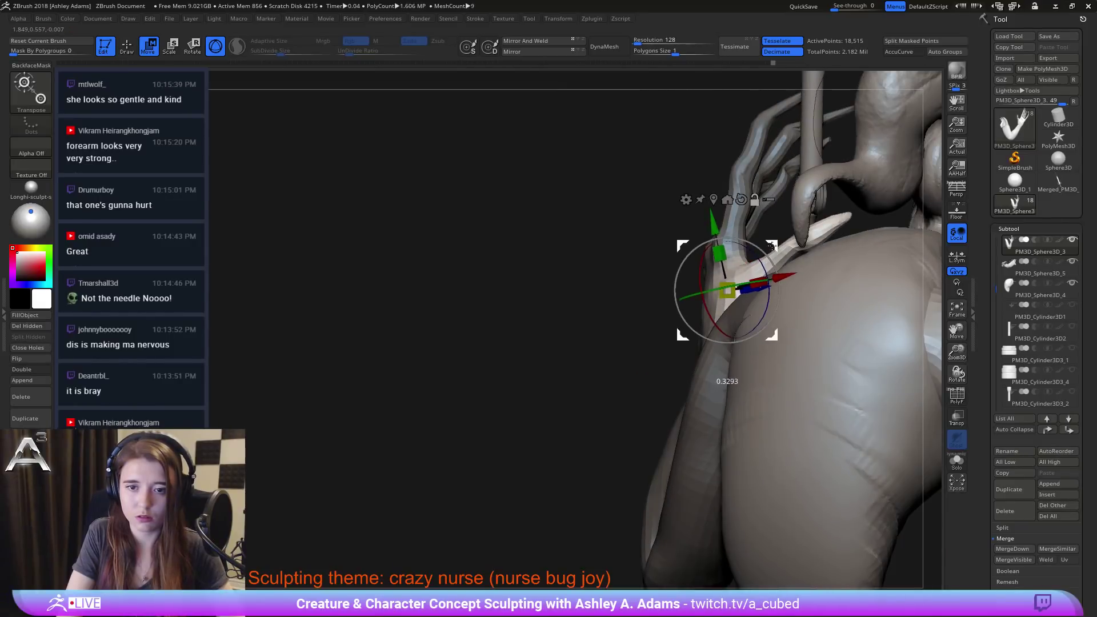
{"action": "left_click_drag", "start_coordinate": [645, 252], "coordinate": [463, 255]}
{"action": "left_click_drag", "start_coordinate": [898, 291], "coordinate": [711, 273], "text": "alt"}
{"action": "left_click_drag", "start_coordinate": [613, 223], "coordinate": [642, 224], "text": "alt"}
{"action": "left_click_drag", "start_coordinate": [786, 243], "coordinate": [687, 229]}
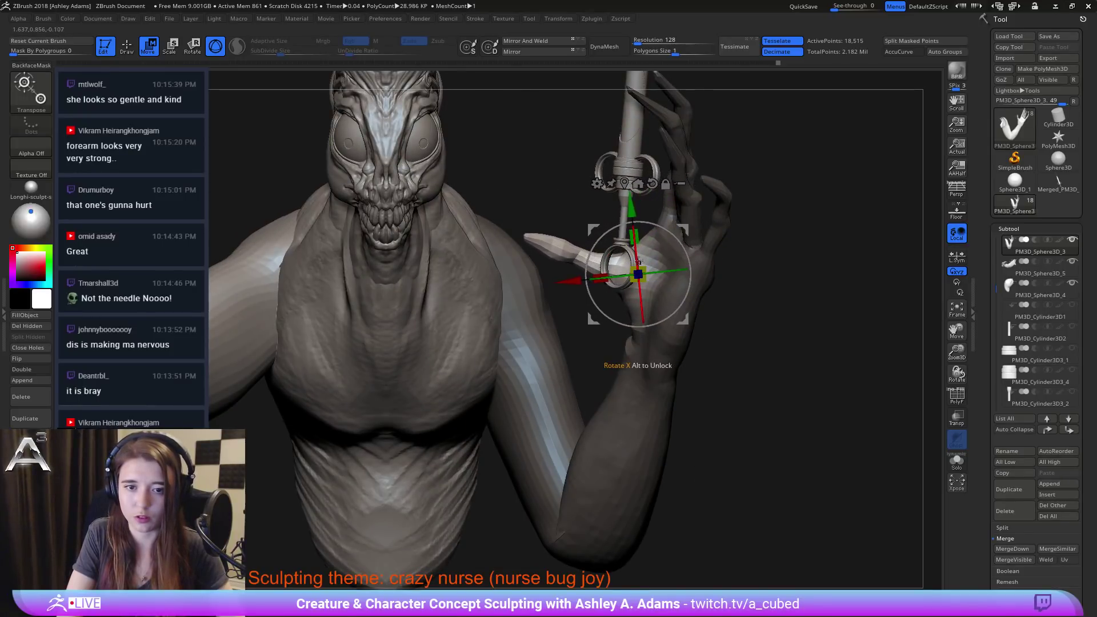
Step: Rotate the extended thumb upward and adjust its depth relative to the syringe's end ring
{"action": "left_click_drag", "start_coordinate": [638, 260], "coordinate": [637, 252]}
{"action": "right_click_drag", "start_coordinate": [641, 231], "coordinate": [638, 277]}
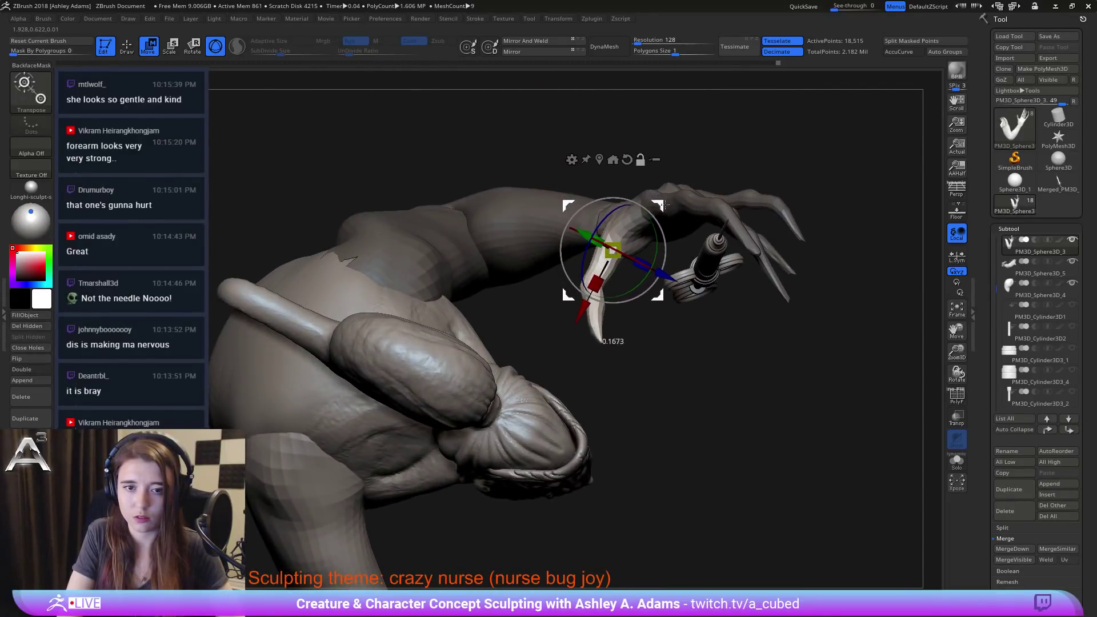
{"action": "right_click_drag", "start_coordinate": [664, 205], "coordinate": [711, 298]}
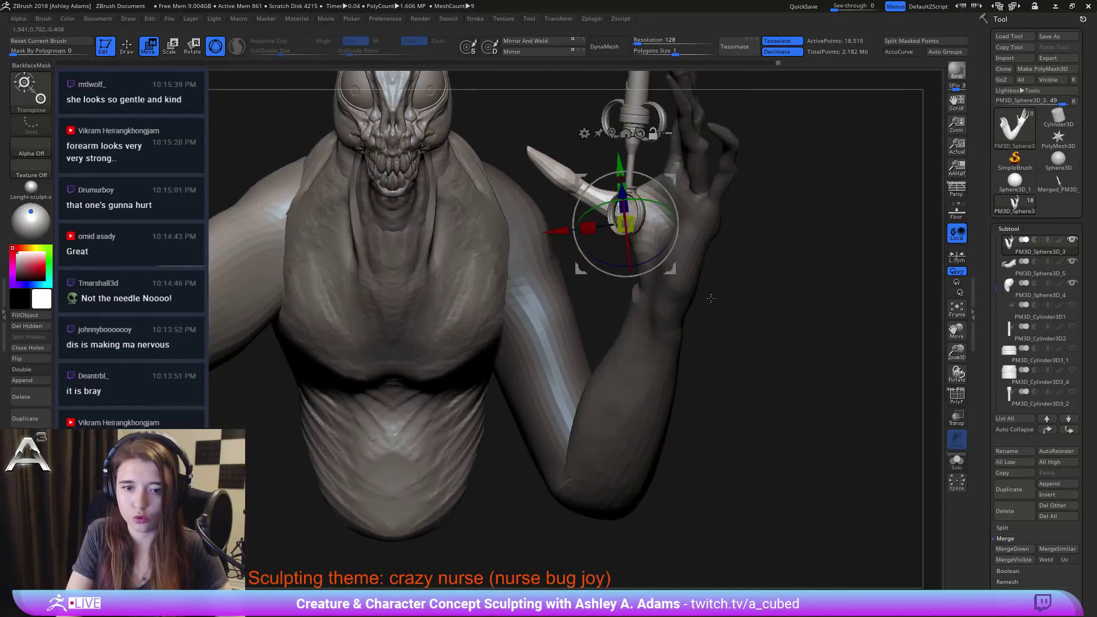
{"action": "right_click_drag", "start_coordinate": [815, 346], "coordinate": [671, 274]}
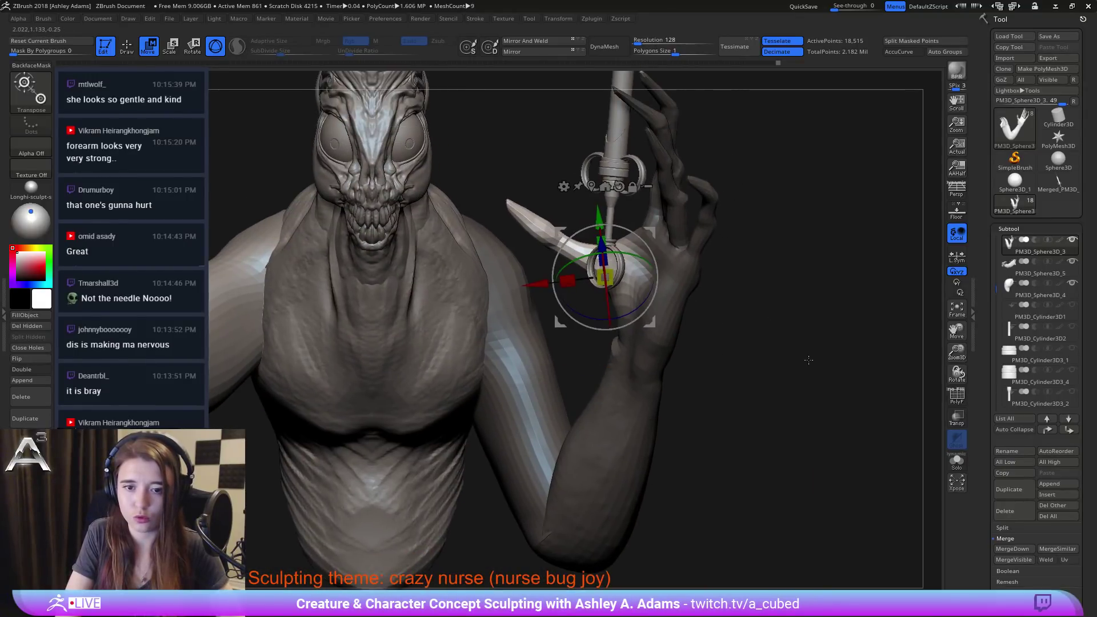
Step: Isolate the arm subtool and refine the lasso mask around the base of the thumb
{"action": "left_click", "coordinate": [957, 460]}
{"action": "right_click_drag", "start_coordinate": [782, 372], "coordinate": [836, 368]}
{"action": "mouse_move", "coordinate": [704, 359]}
{"action": "left_mouse_down", "text": "ctrl"}
{"action": "mouse_move", "coordinate": [711, 278]}
{"action": "mouse_move", "coordinate": [618, 221]}
{"action": "left_mouse_up", "text": "ctrl"}
{"action": "left_click_drag", "start_coordinate": [612, 306], "coordinate": [675, 323], "text": "ctrl"}
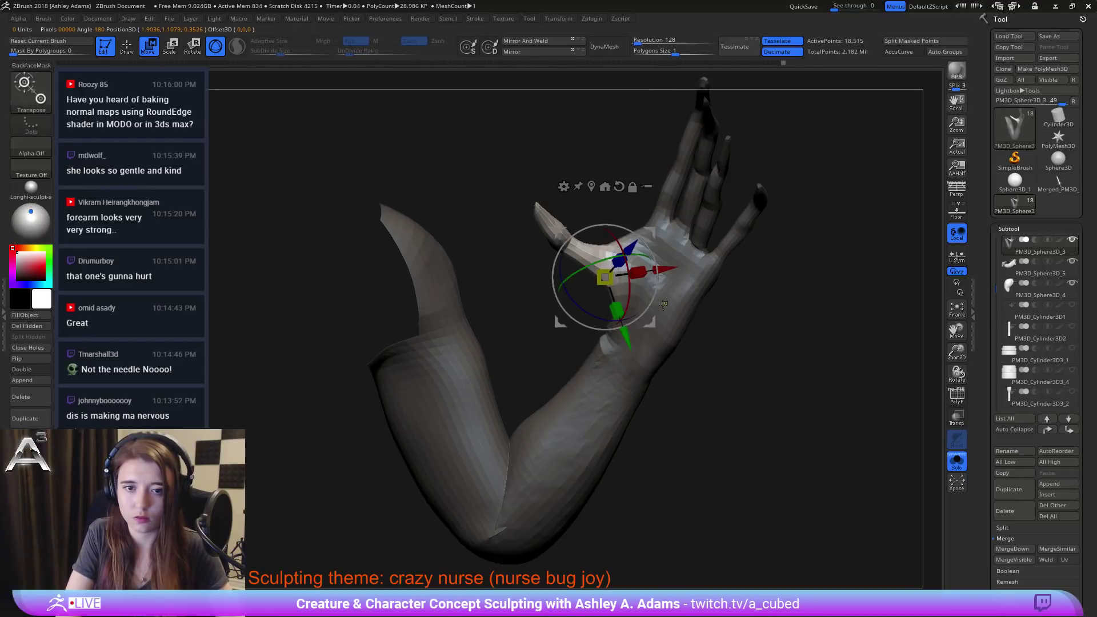
Step: Rotate the unmasked thumb with the gizmo so it swings forward in front of the palm
{"action": "right_click_drag", "start_coordinate": [663, 304], "coordinate": [811, 303]}
{"action": "right_click_drag", "start_coordinate": [716, 197], "coordinate": [694, 366]}
{"action": "right_click_drag", "start_coordinate": [857, 383], "coordinate": [638, 245]}
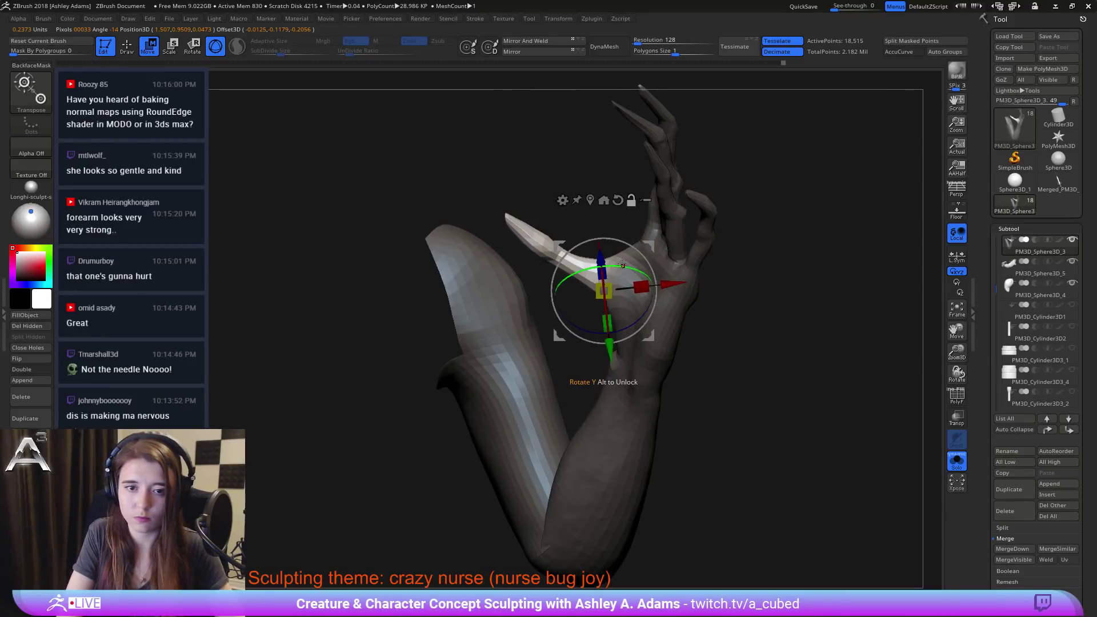
{"action": "right_click_drag", "start_coordinate": [598, 231], "coordinate": [643, 237]}
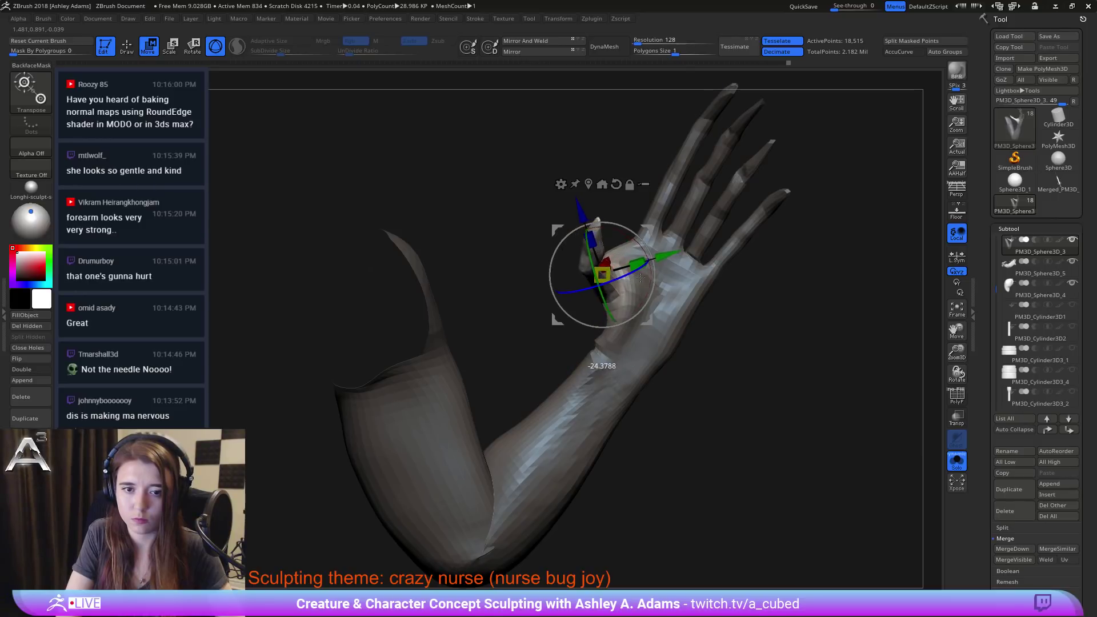
{"action": "left_click_drag", "start_coordinate": [514, 275], "coordinate": [617, 254]}
{"action": "left_click_drag", "start_coordinate": [637, 181], "coordinate": [622, 245], "text": "alt"}
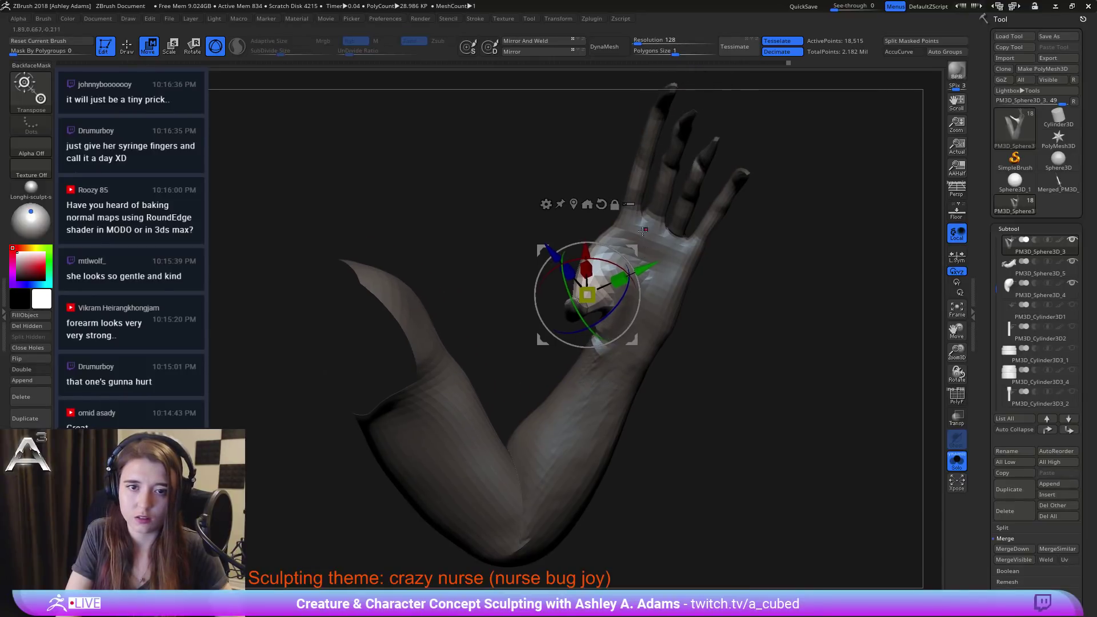
Step: Clear the thumb mask and reshape the base of the thumb with a resized SnakeHook brush
{"action": "key", "text": "q"}
{"action": "left_click_drag", "start_coordinate": [514, 283], "coordinate": [532, 306], "text": "ctrl"}
{"action": "key", "text": "space"}
{"action": "left_click_drag", "start_coordinate": [592, 245], "coordinate": [586, 229]}
{"action": "key", "text": "space"}
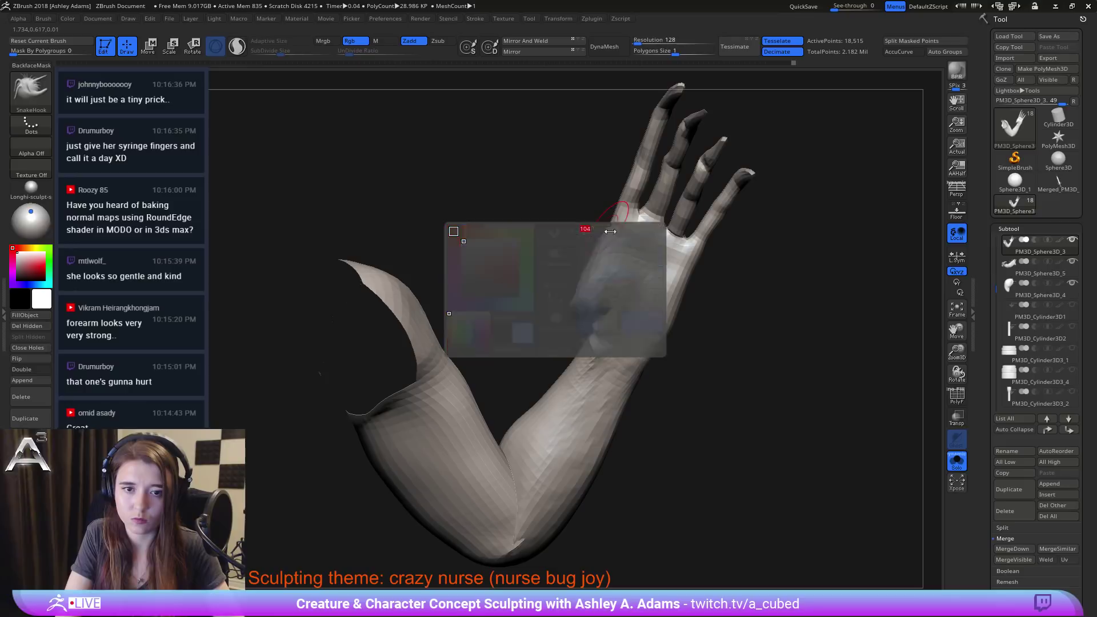
{"action": "mouse_move", "coordinate": [709, 252]}
{"action": "left_mouse_down"}
{"action": "mouse_move", "coordinate": [617, 248]}
{"action": "mouse_move", "coordinate": [605, 312]}
{"action": "left_mouse_up"}
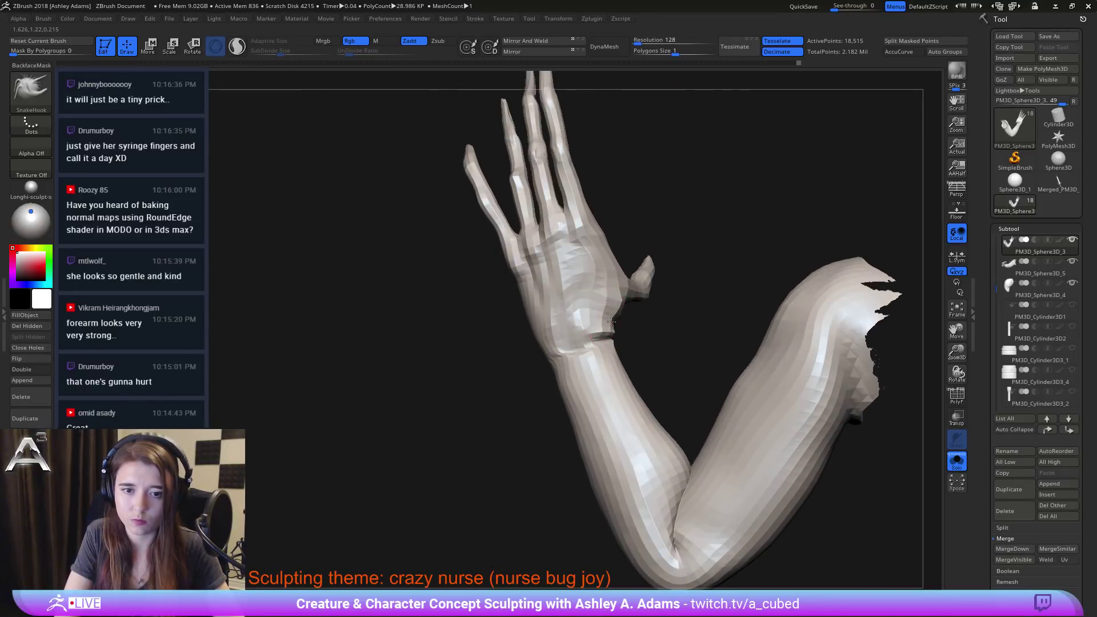
{"action": "right_click_drag", "start_coordinate": [614, 305], "coordinate": [552, 289]}
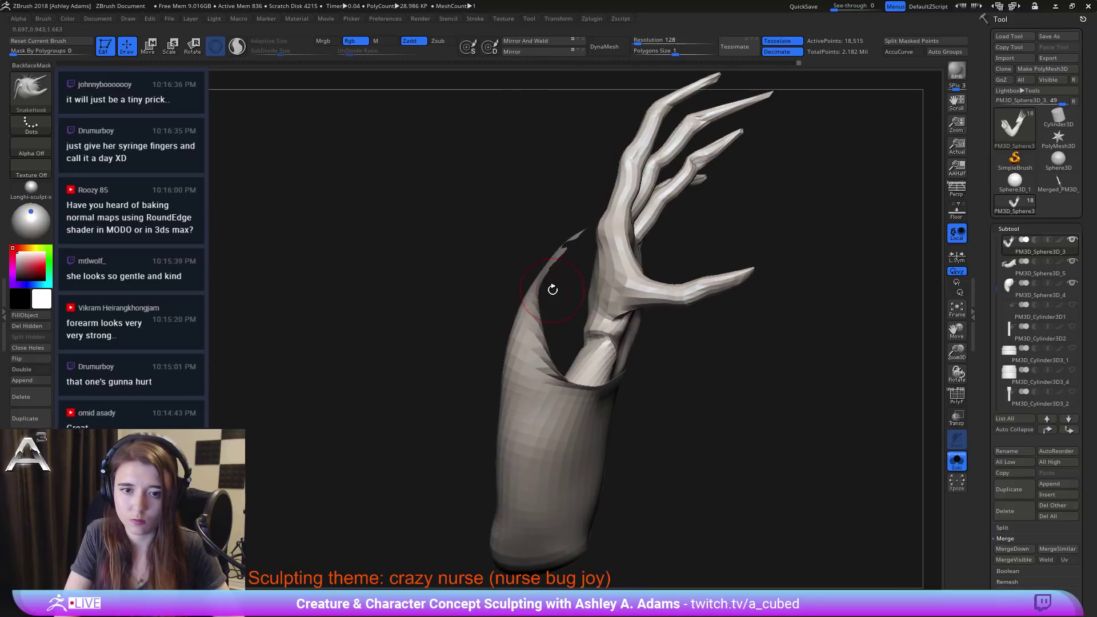
{"action": "mouse_move", "coordinate": [634, 309]}
{"action": "right_mouse_down"}
{"action": "mouse_move", "coordinate": [599, 299]}
{"action": "mouse_move", "coordinate": [651, 297]}
{"action": "right_mouse_up"}
Step: Lasso-mask the index finger and invert the mask so only that finger is editable
{"action": "key", "text": "ctrl"}
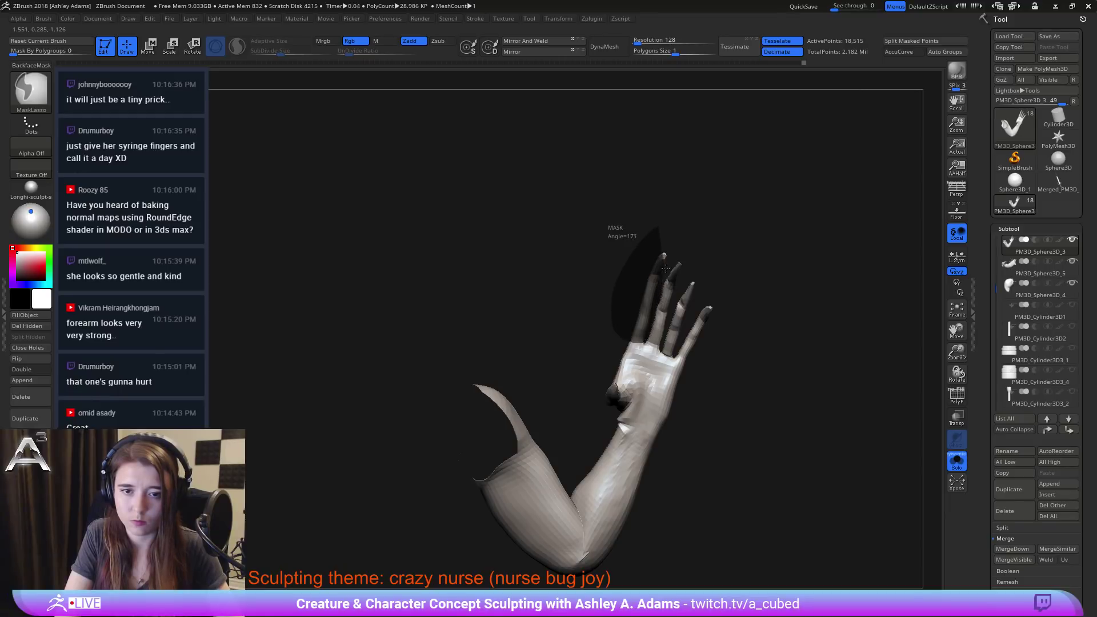
{"action": "left_click_drag", "start_coordinate": [666, 269], "coordinate": [651, 338], "text": "ctrl"}
{"action": "mouse_move", "coordinate": [634, 320]}
{"action": "right_mouse_down"}
{"action": "mouse_move", "coordinate": [697, 307]}
{"action": "mouse_move", "coordinate": [666, 313]}
{"action": "mouse_move", "coordinate": [659, 277]}
{"action": "right_mouse_up"}
{"action": "left_click_drag", "start_coordinate": [621, 338], "coordinate": [680, 285], "text": "ctrl"}
{"action": "left_click_drag", "start_coordinate": [717, 240], "coordinate": [733, 337], "text": "ctrl"}
{"action": "right_click_drag", "start_coordinate": [857, 302], "coordinate": [810, 276]}
{"action": "left_click", "coordinate": [810, 274], "text": "ctrl"}
{"action": "right_click_drag", "start_coordinate": [763, 350], "coordinate": [764, 255], "text": "alt"}
Step: Place the gizmo at the base of the index finger and swing the finger outward from the other fingers
{"action": "key", "text": "w"}
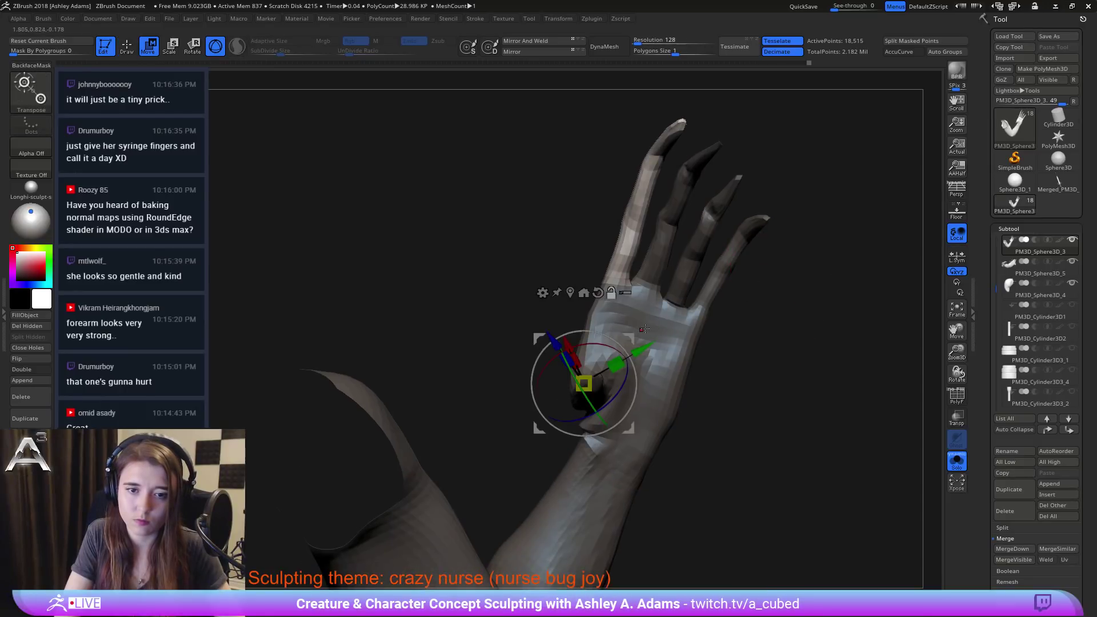
{"action": "left_click_drag", "start_coordinate": [628, 340], "coordinate": [668, 233], "text": "alt"}
{"action": "right_click_drag", "start_coordinate": [698, 226], "coordinate": [674, 248]}
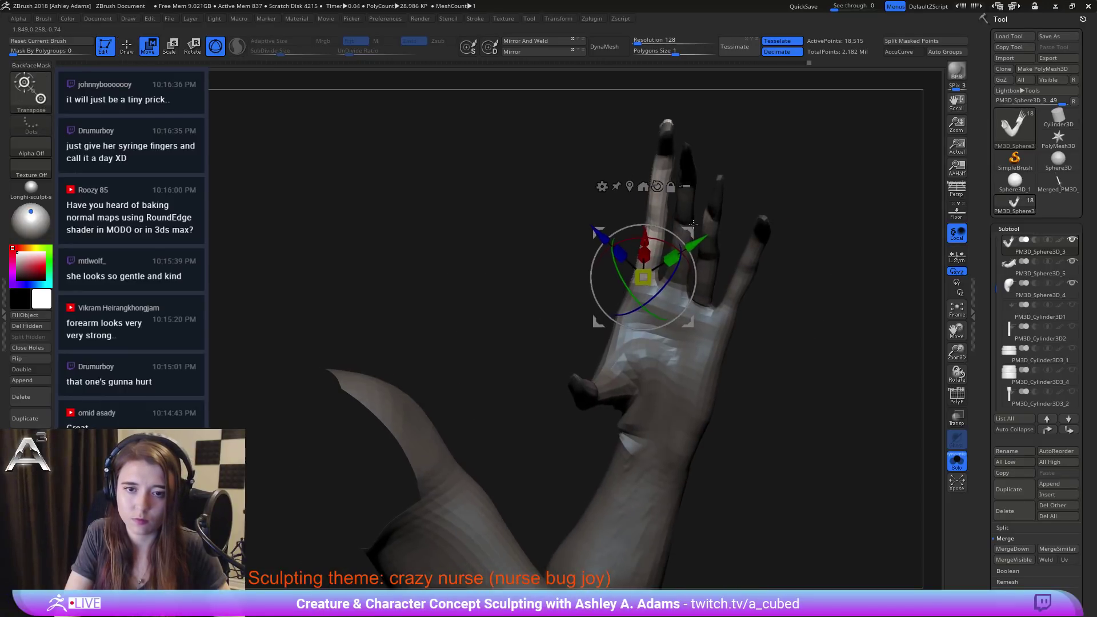
{"action": "left_click_drag", "start_coordinate": [695, 267], "coordinate": [684, 234]}
{"action": "key", "text": "q"}
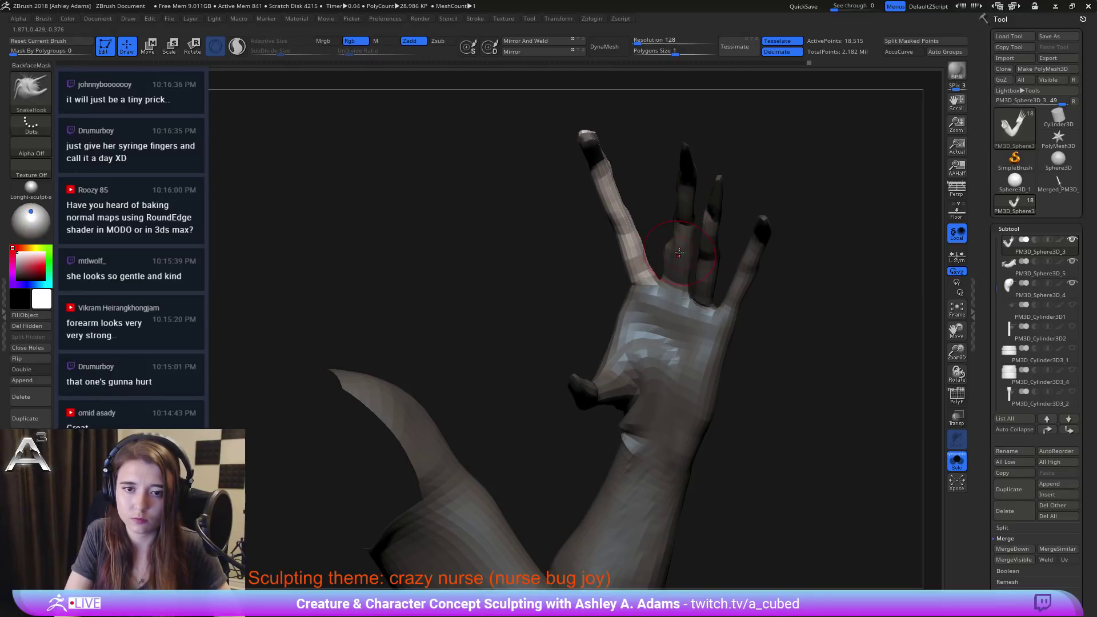
Step: Clear the finger mask and adjust the spread index finger's shape with the SnakeHook brush
{"action": "key", "text": "space"}
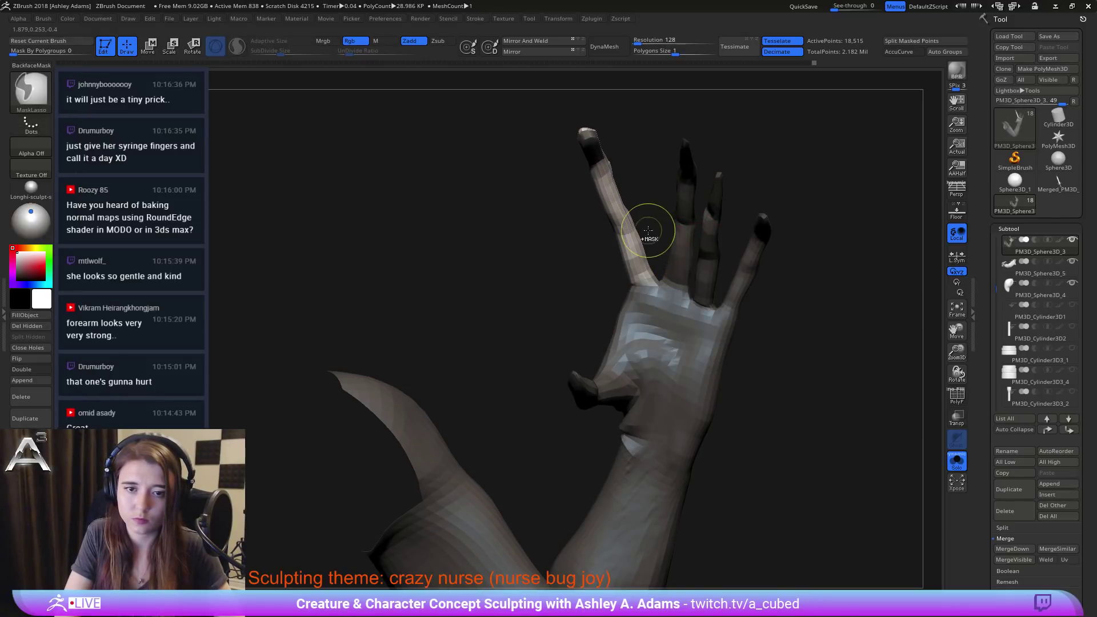
{"action": "left_click_drag", "start_coordinate": [655, 228], "coordinate": [659, 245], "text": "ctrl"}
{"action": "key", "text": "space"}
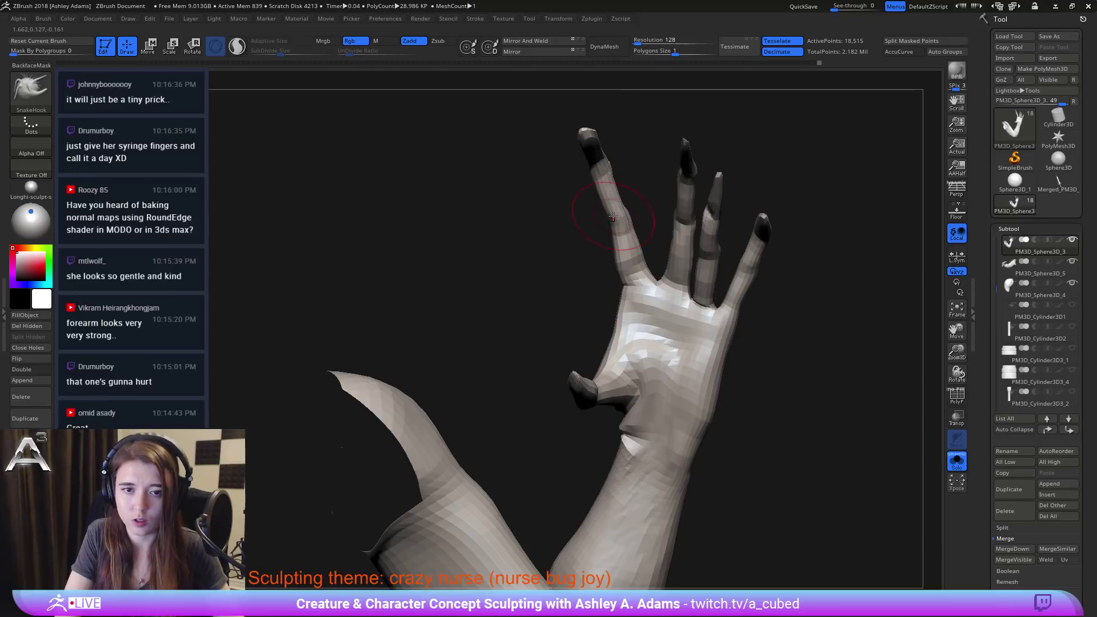
{"action": "right_click_drag", "start_coordinate": [624, 215], "coordinate": [745, 234]}
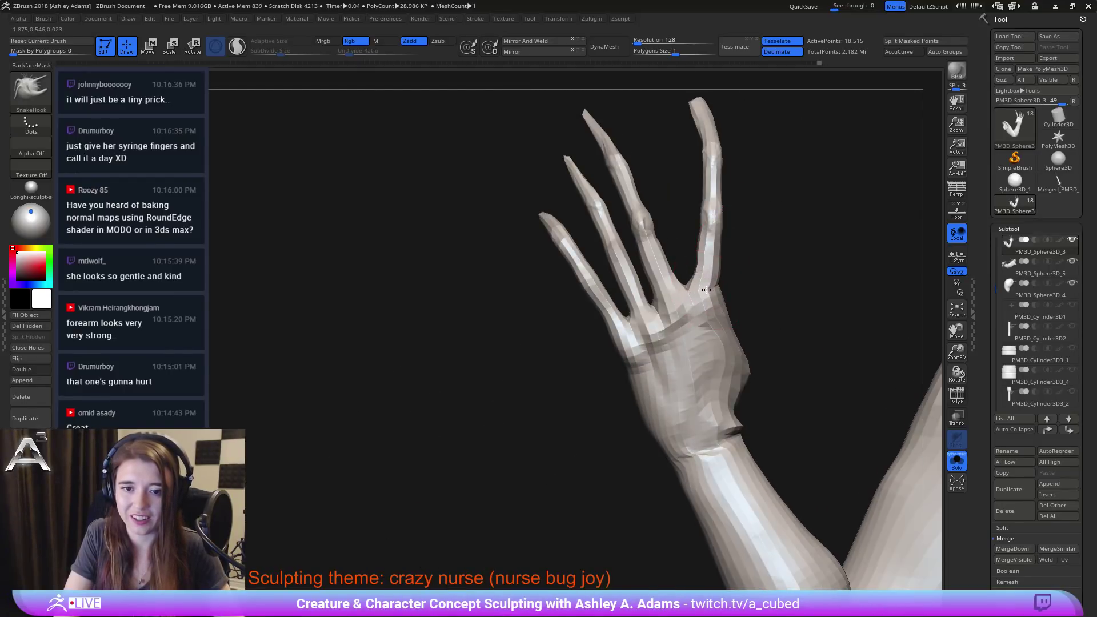
{"action": "right_click_drag", "start_coordinate": [703, 292], "coordinate": [713, 264]}
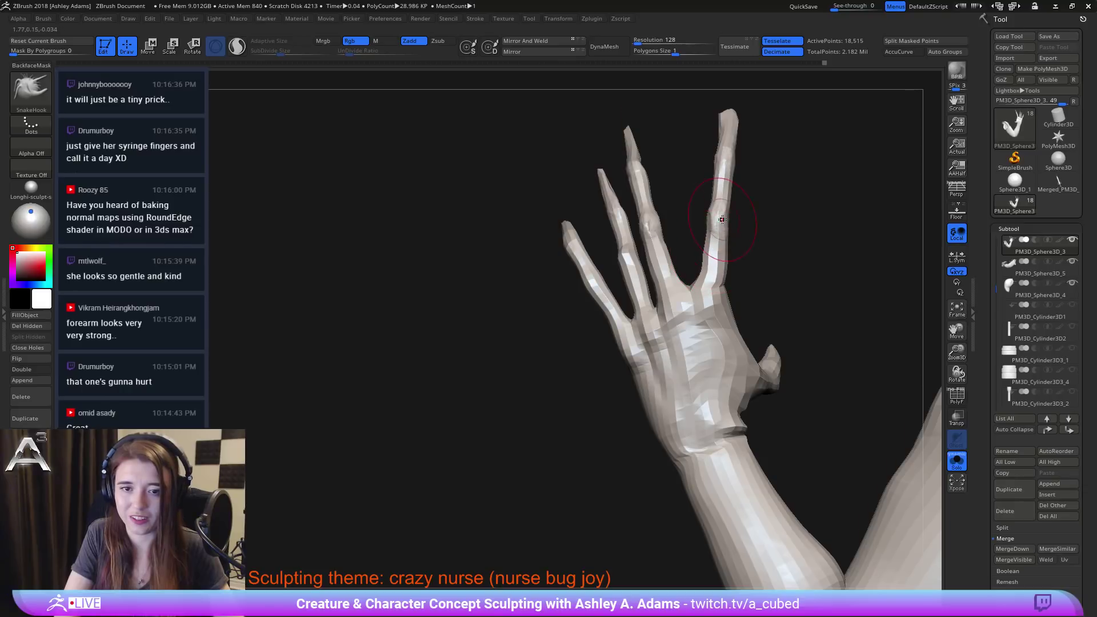
{"action": "mouse_move", "coordinate": [722, 220]}
{"action": "right_mouse_down"}
{"action": "mouse_move", "coordinate": [715, 287]}
{"action": "mouse_move", "coordinate": [645, 235]}
{"action": "mouse_move", "coordinate": [693, 197]}
{"action": "right_mouse_up"}
Step: Switch to the ClayBuildup brush and turn off solo display to show the whole character with the syringe
{"action": "key", "text": "b"}
{"action": "key", "text": "c"}
{"action": "key", "text": "b"}
{"action": "left_click", "coordinate": [956, 461]}
{"action": "mouse_move", "coordinate": [756, 252]}
{"action": "right_mouse_down"}
{"action": "mouse_move", "coordinate": [735, 276]}
{"action": "mouse_move", "coordinate": [759, 314]}
{"action": "mouse_move", "coordinate": [742, 360]}
{"action": "right_mouse_up"}
{"action": "key", "text": "shift"}
{"action": "right_click_drag", "start_coordinate": [651, 337], "coordinate": [704, 272]}
Step: Select the syringe subtool and move it sideways between the thumb and the spread index finger
{"action": "right_click_drag", "start_coordinate": [726, 215], "coordinate": [734, 277], "text": "alt"}
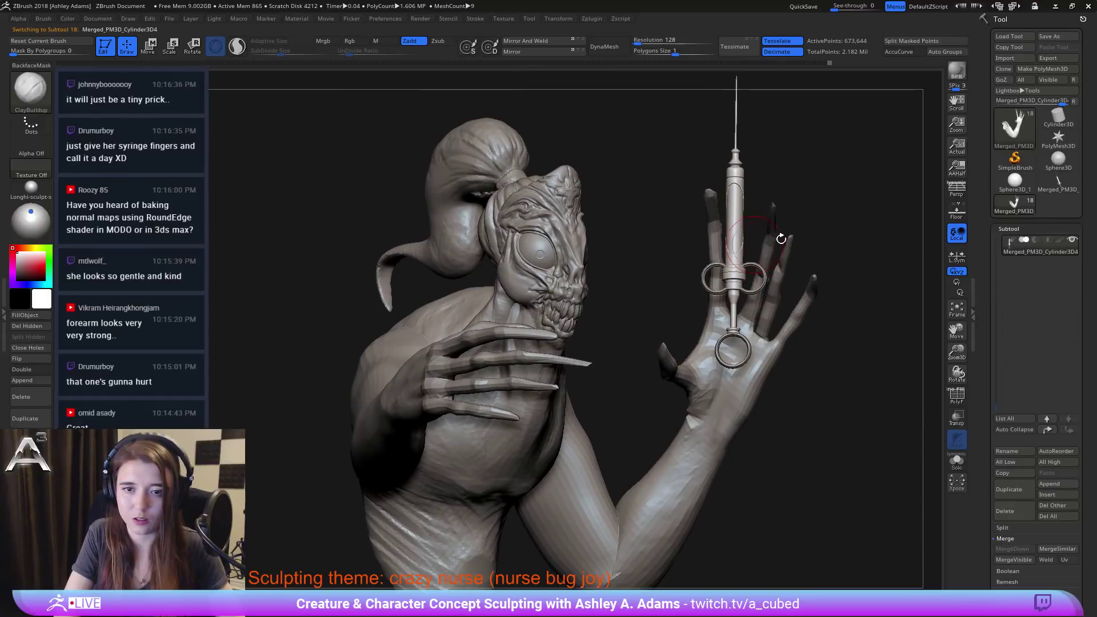
{"action": "key", "text": "w"}
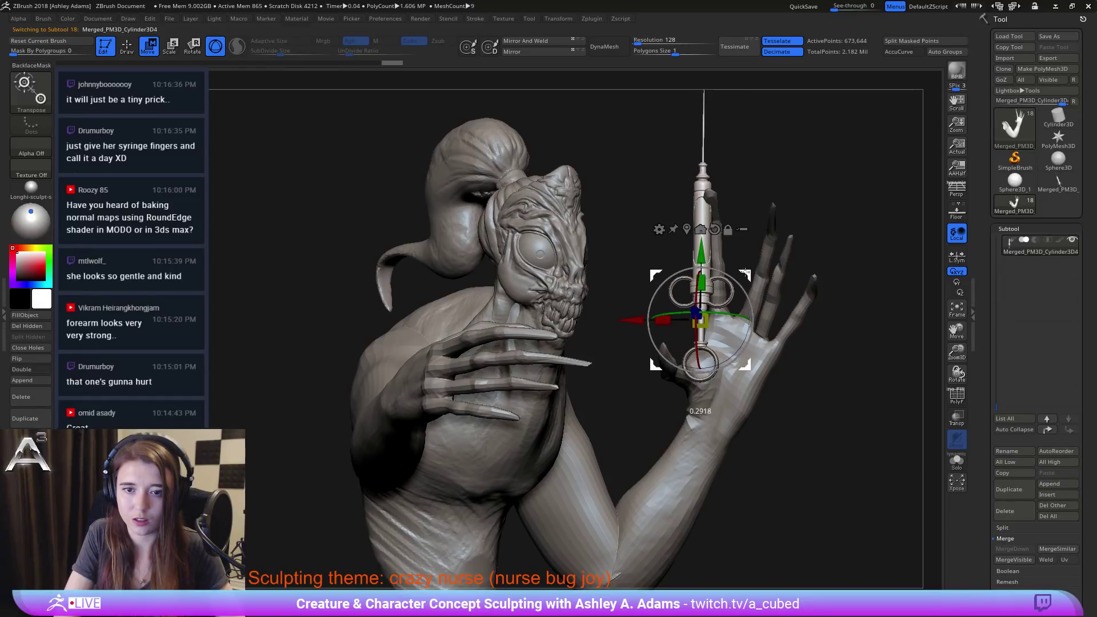
{"action": "right_click_drag", "start_coordinate": [744, 273], "coordinate": [786, 230]}
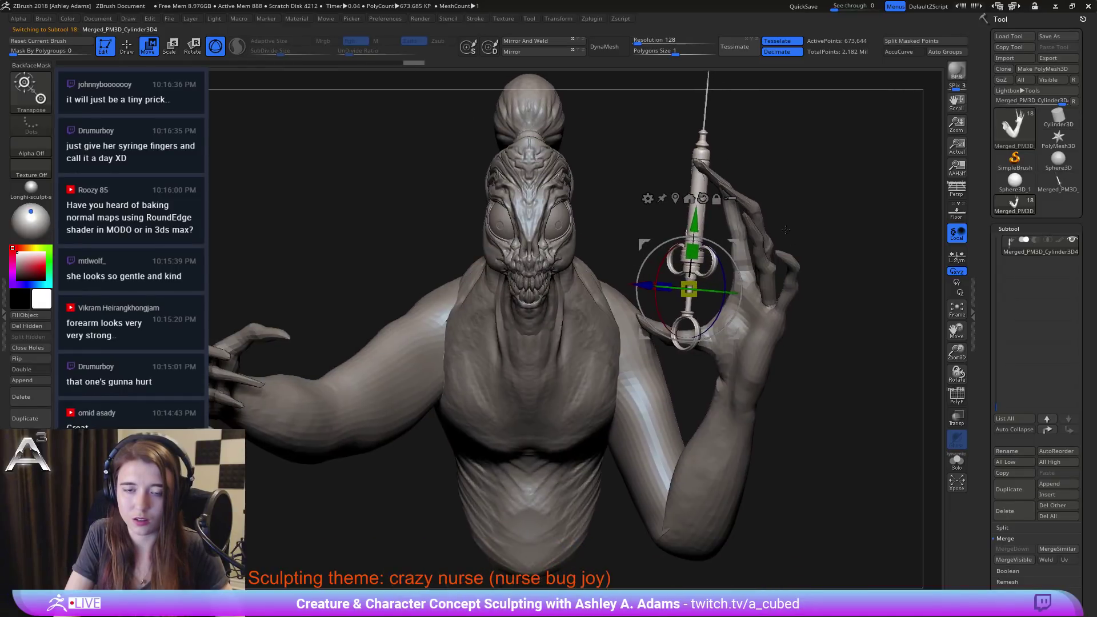
Step: Select the raised arm subtool and lasso-mask its thumb around the syringe's end ring
{"action": "key", "text": "q"}
{"action": "left_click", "coordinate": [756, 348], "text": "alt"}
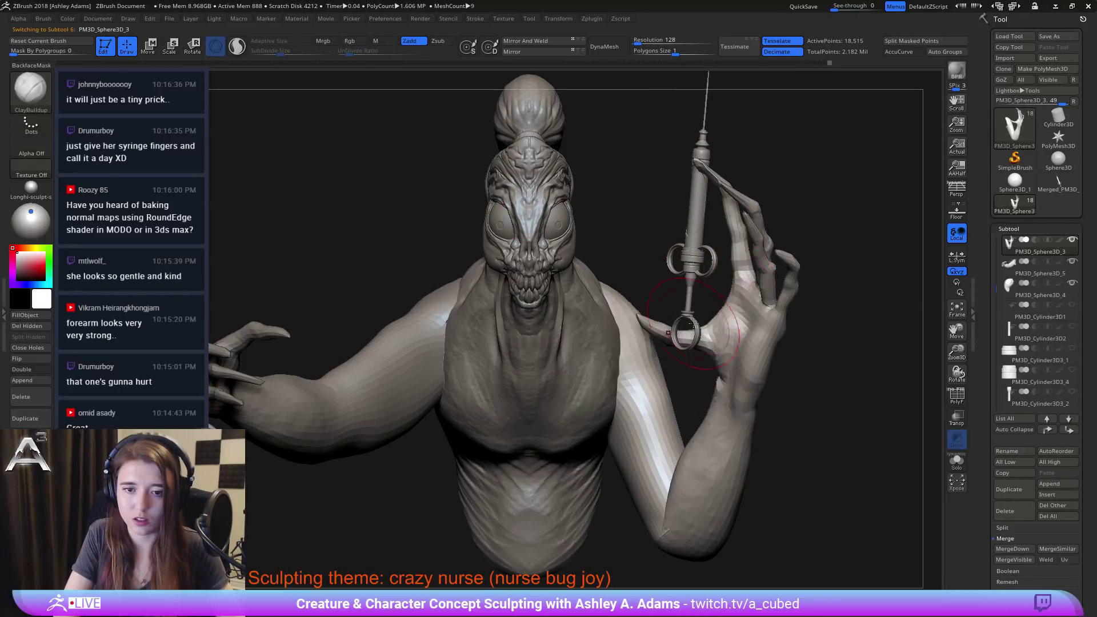
{"action": "mouse_move", "coordinate": [652, 323]}
{"action": "right_mouse_down"}
{"action": "mouse_move", "coordinate": [701, 318]}
{"action": "mouse_move", "coordinate": [641, 297]}
{"action": "right_mouse_up"}
{"action": "key", "text": "ctrl"}
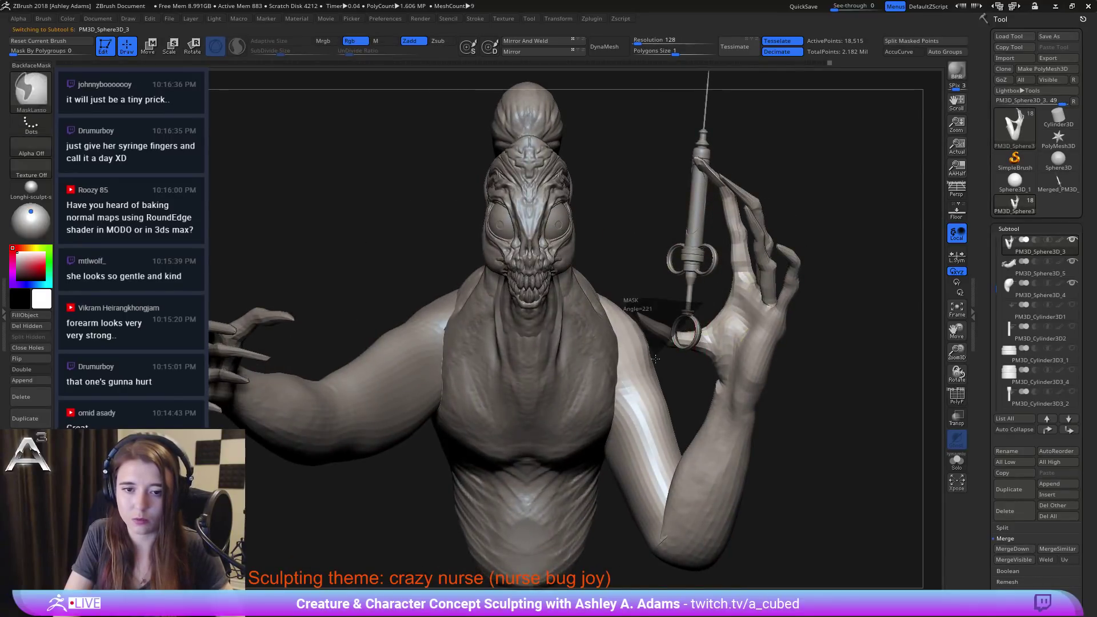
{"action": "right_click_drag", "start_coordinate": [711, 368], "coordinate": [691, 407]}
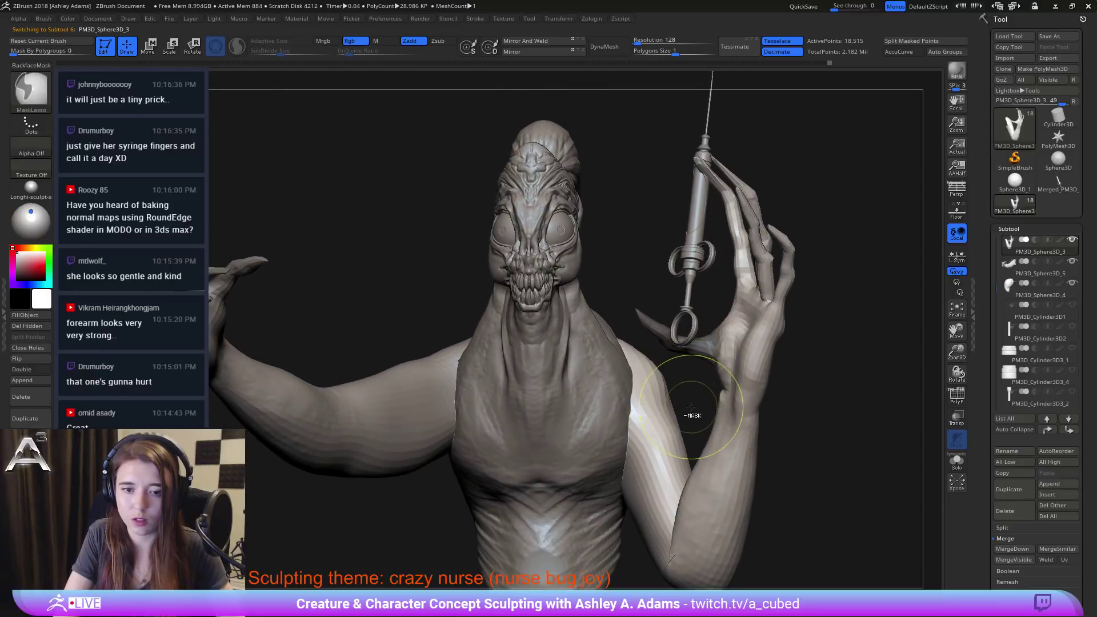
{"action": "right_click_drag", "start_coordinate": [623, 354], "coordinate": [796, 416]}
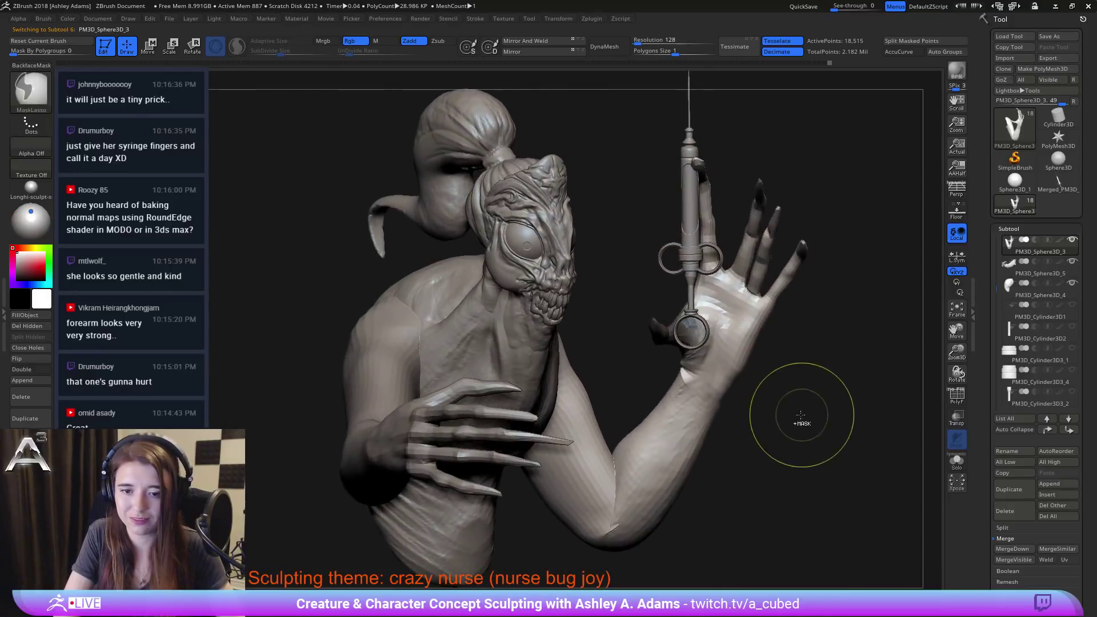
Step: Reposition the isolated thumb with the gizmo so it passes through the syringe's end ring, and clear the mask
{"action": "key", "text": "w"}
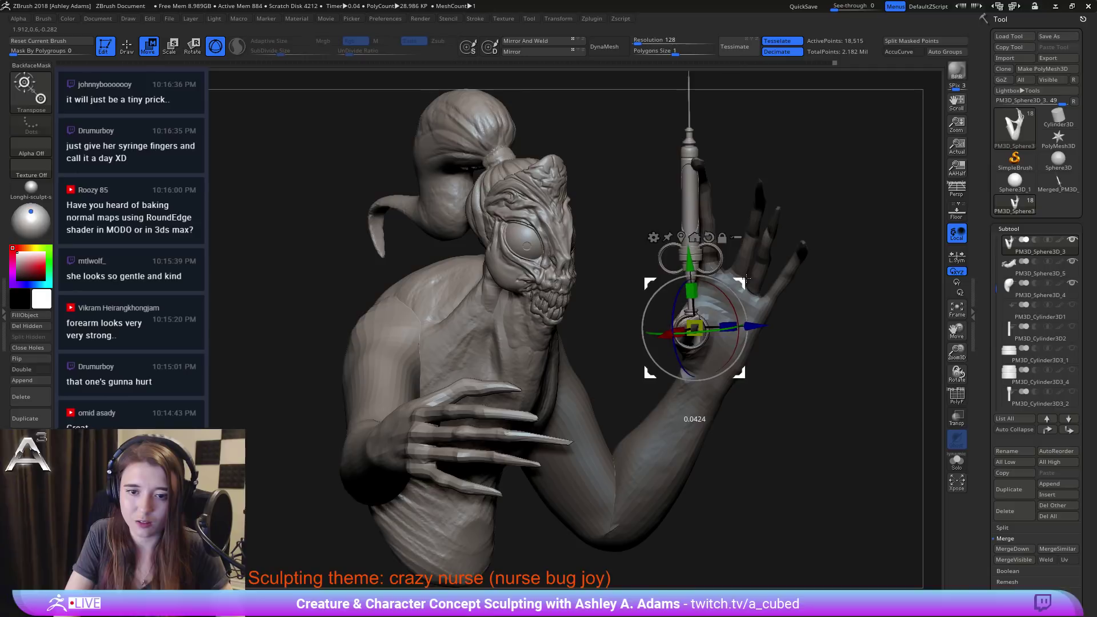
{"action": "mouse_move", "coordinate": [857, 320]}
{"action": "left_mouse_down"}
{"action": "mouse_move", "coordinate": [718, 303]}
{"action": "mouse_move", "coordinate": [828, 295]}
{"action": "mouse_move", "coordinate": [817, 330]}
{"action": "mouse_move", "coordinate": [828, 342]}
{"action": "left_mouse_up"}
{"action": "key", "text": "q"}
{"action": "left_click_drag", "start_coordinate": [829, 343], "coordinate": [871, 342]}
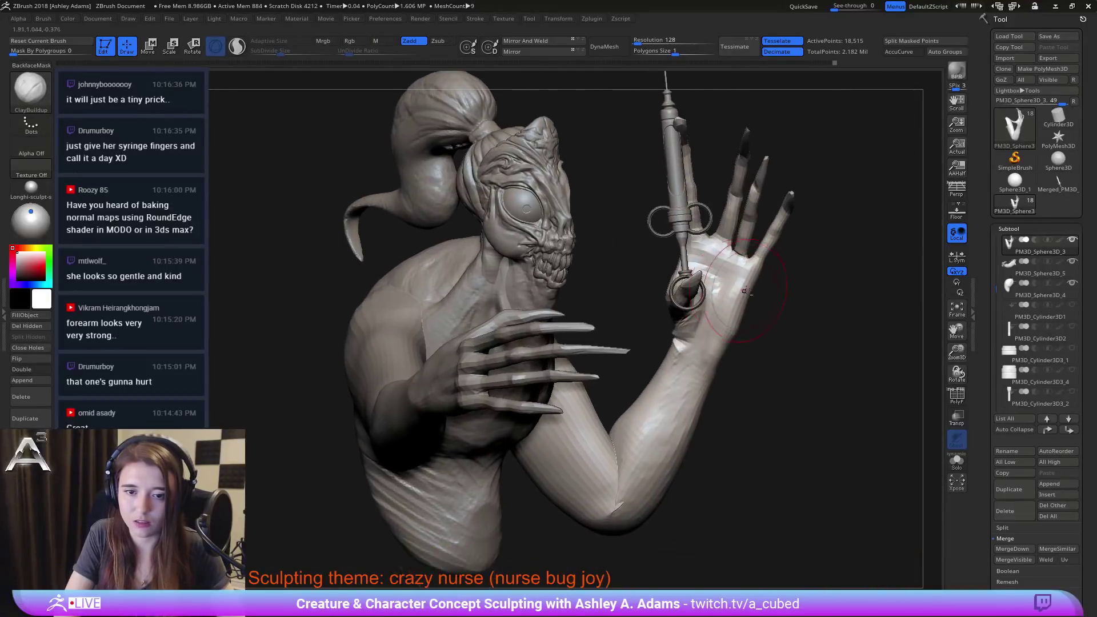
Step: Switch to a resized SnakeHook brush and pull the thumb into shape through the syringe's end ring
{"action": "key", "text": "space"}
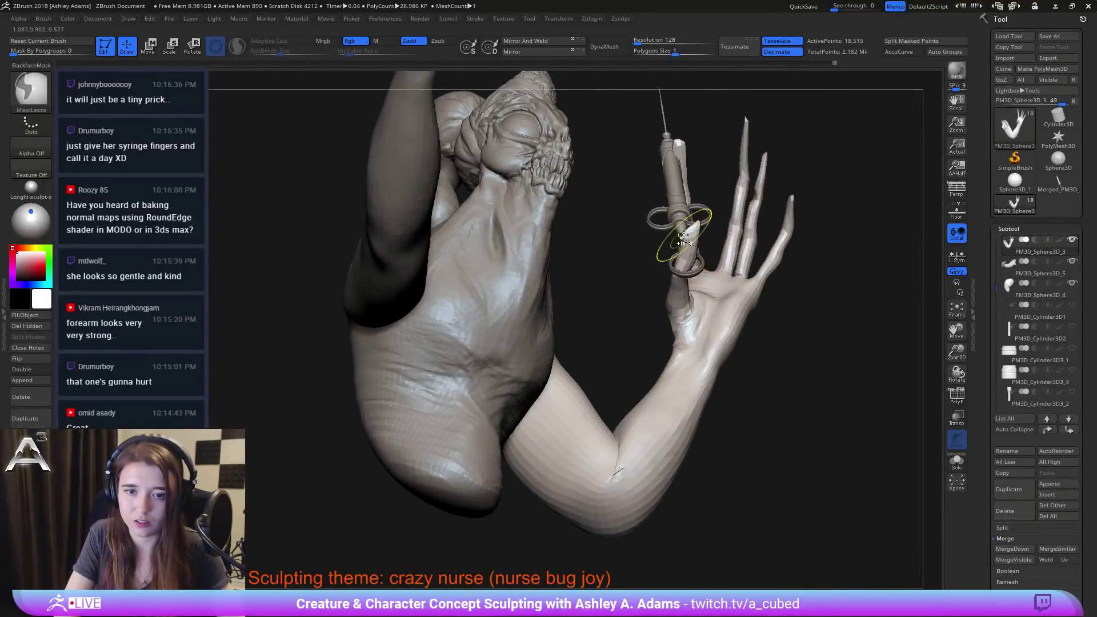
{"action": "mouse_move", "coordinate": [691, 238]}
{"action": "right_mouse_down"}
{"action": "mouse_move", "coordinate": [663, 252]}
{"action": "mouse_move", "coordinate": [694, 269]}
{"action": "right_mouse_up"}
{"action": "key", "text": "shift"}
{"action": "right_click", "coordinate": [694, 270]}
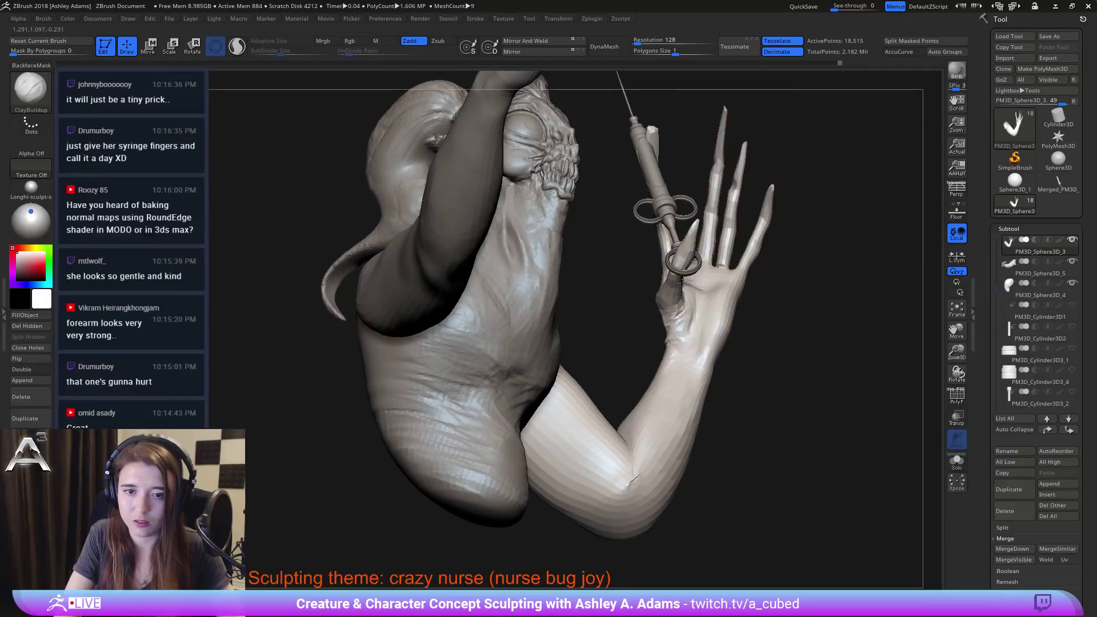
{"action": "key", "text": "b"}
{"action": "key", "text": "s"}
{"action": "key", "text": "h"}
{"action": "right_click_drag", "start_coordinate": [594, 364], "coordinate": [615, 367]}
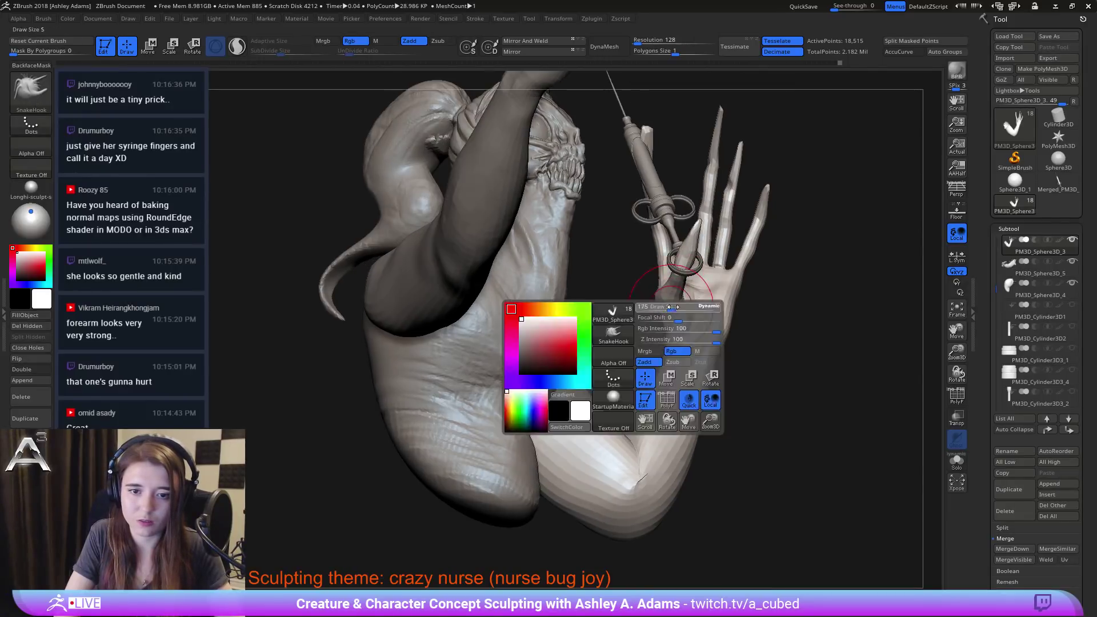
{"action": "mouse_move", "coordinate": [666, 300]}
{"action": "right_mouse_down"}
{"action": "mouse_move", "coordinate": [661, 311]}
{"action": "mouse_move", "coordinate": [689, 305]}
{"action": "mouse_move", "coordinate": [683, 317]}
{"action": "mouse_move", "coordinate": [687, 294]}
{"action": "right_mouse_up"}
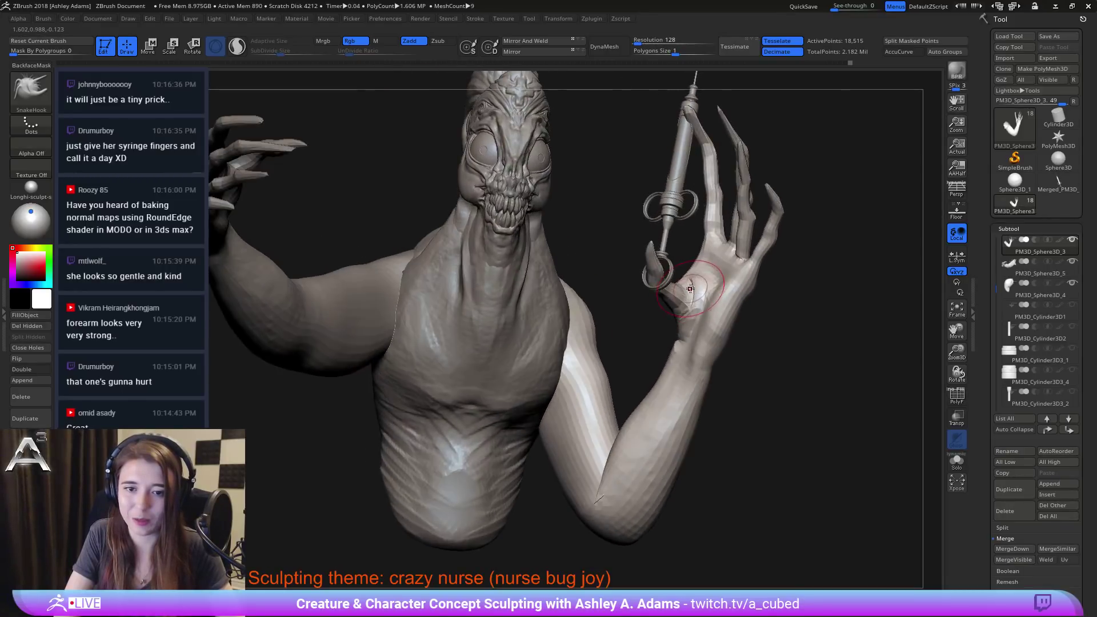
Step: Touch up the thumb base with ClayBuildup and refine the thumb's fit in the ring with SnakeHook
{"action": "key", "text": "b"}
{"action": "key", "text": "c"}
{"action": "key", "text": "b"}
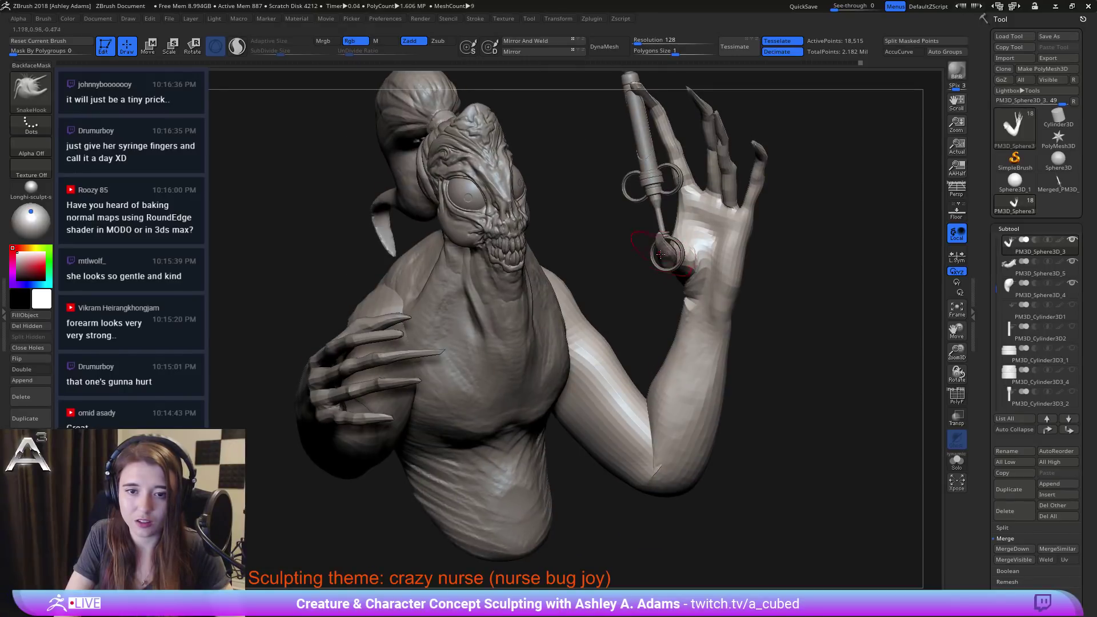
{"action": "left_click_drag", "start_coordinate": [622, 269], "coordinate": [503, 260]}
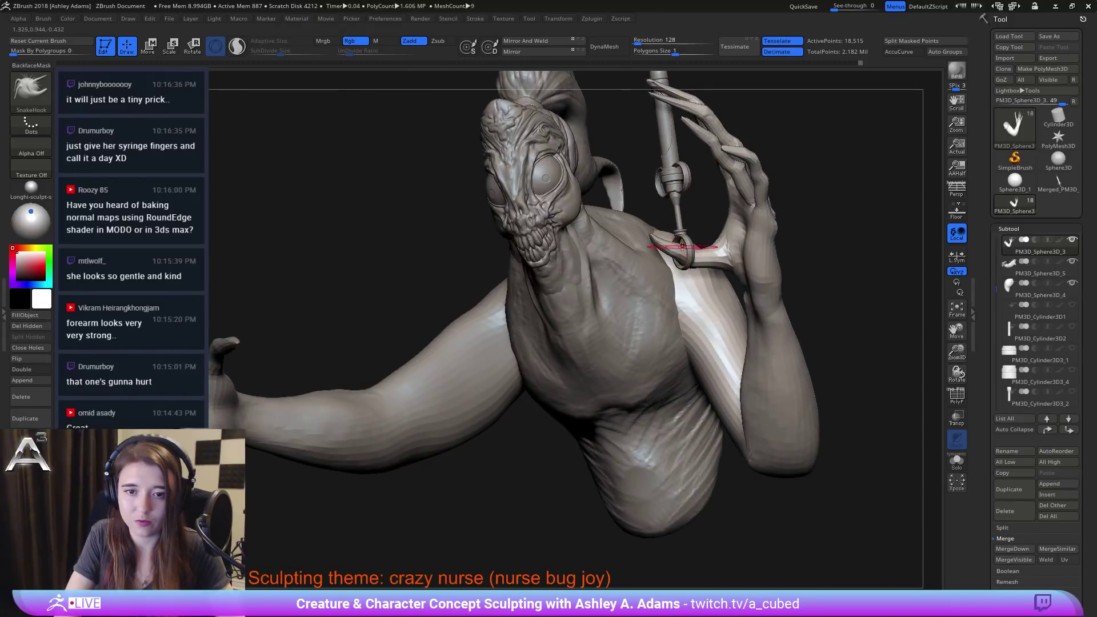
{"action": "right_click_drag", "start_coordinate": [666, 252], "coordinate": [734, 259]}
{"action": "right_click_drag", "start_coordinate": [833, 208], "coordinate": [732, 245]}
{"action": "right_click_drag", "start_coordinate": [763, 289], "coordinate": [905, 245]}
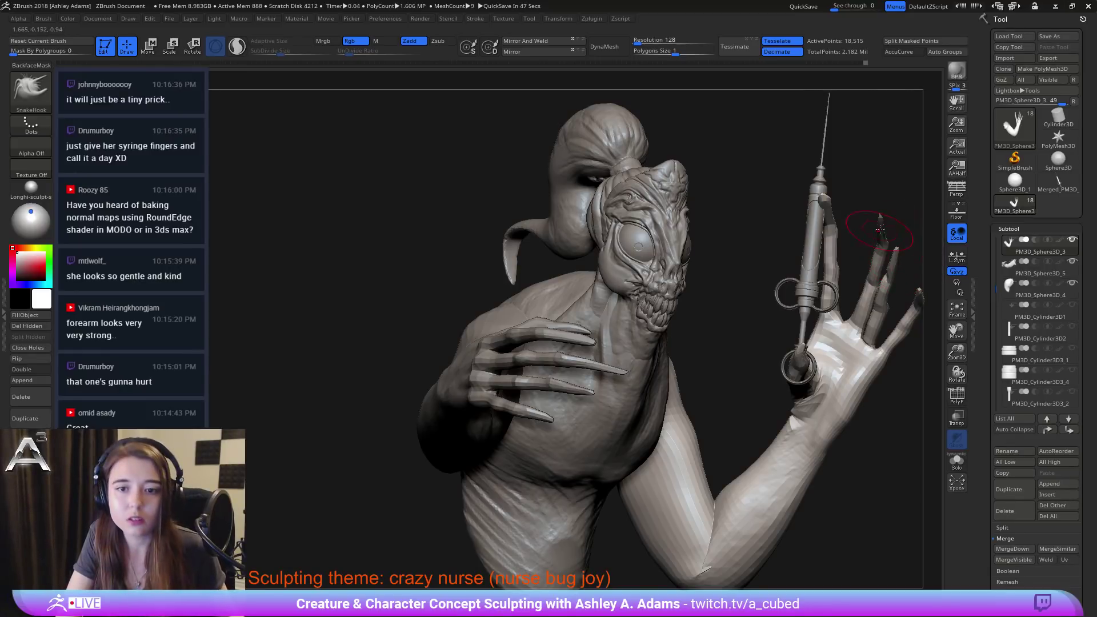
Step: Isolate the raised hand from the forearm with a lasso mask, reposition it at the wrist with the gizmo, and clear the mask
{"action": "right_click_drag", "start_coordinate": [862, 238], "coordinate": [702, 282], "text": "alt"}
{"action": "key", "text": "space"}
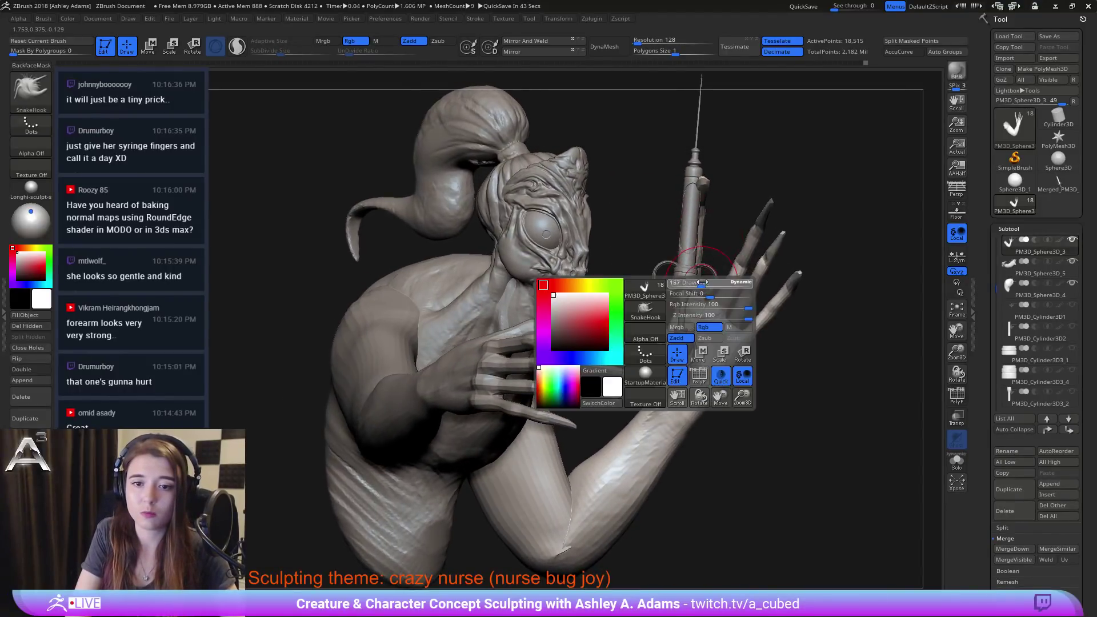
{"action": "key", "text": "ctrl"}
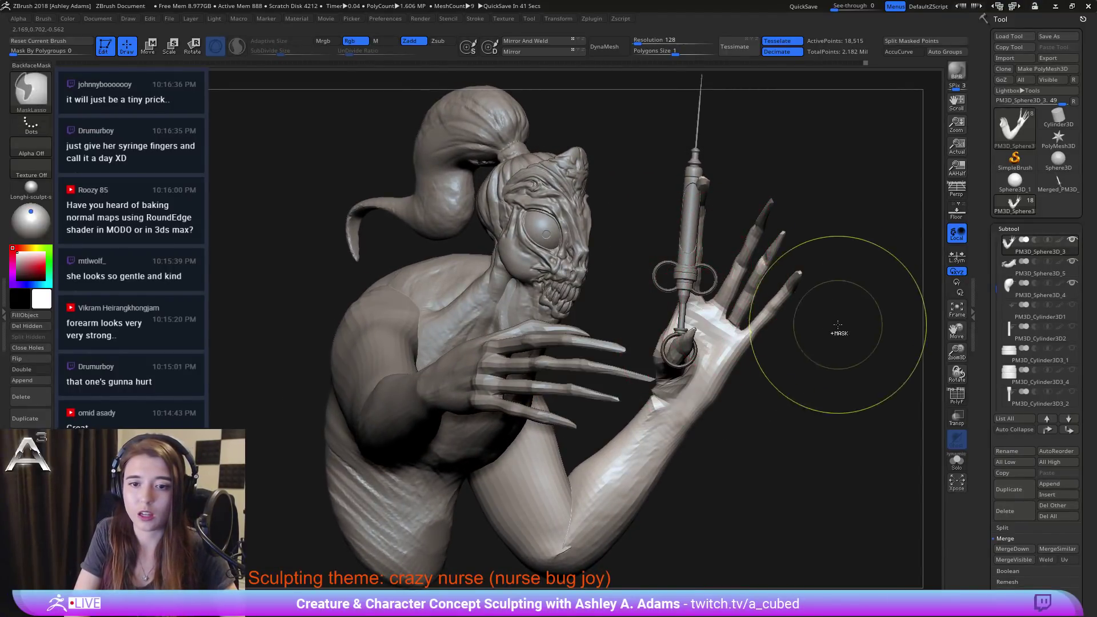
{"action": "mouse_move", "coordinate": [838, 325]}
{"action": "left_mouse_down", "text": "ctrl"}
{"action": "mouse_move", "coordinate": [649, 142]}
{"action": "mouse_move", "coordinate": [620, 359]}
{"action": "mouse_move", "coordinate": [645, 414]}
{"action": "mouse_move", "coordinate": [709, 369]}
{"action": "left_mouse_up", "text": "ctrl"}
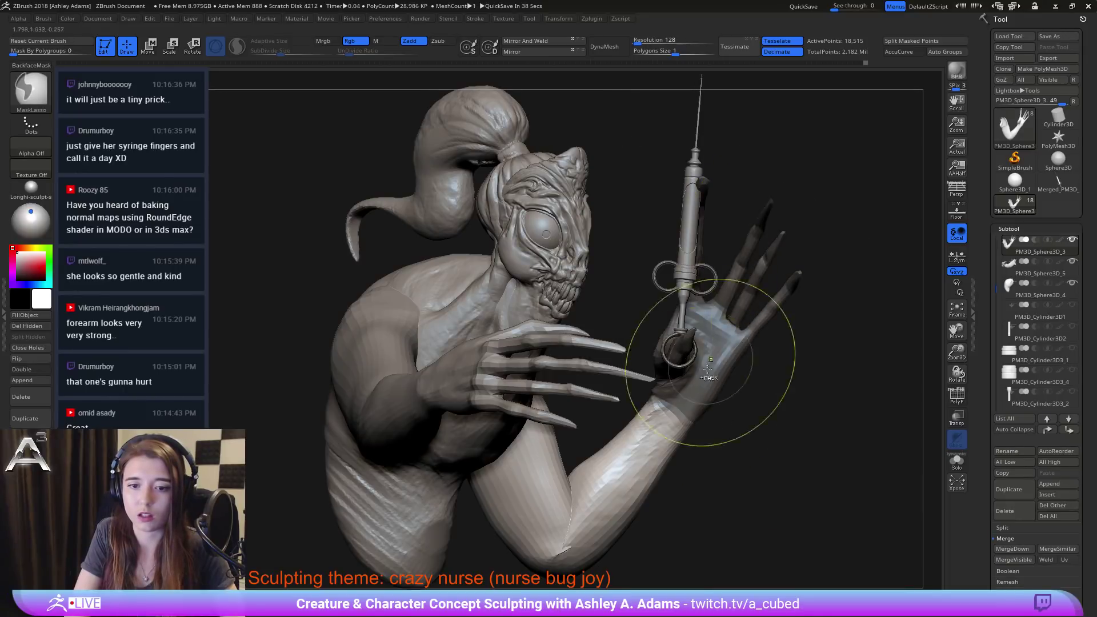
{"action": "key", "text": "w"}
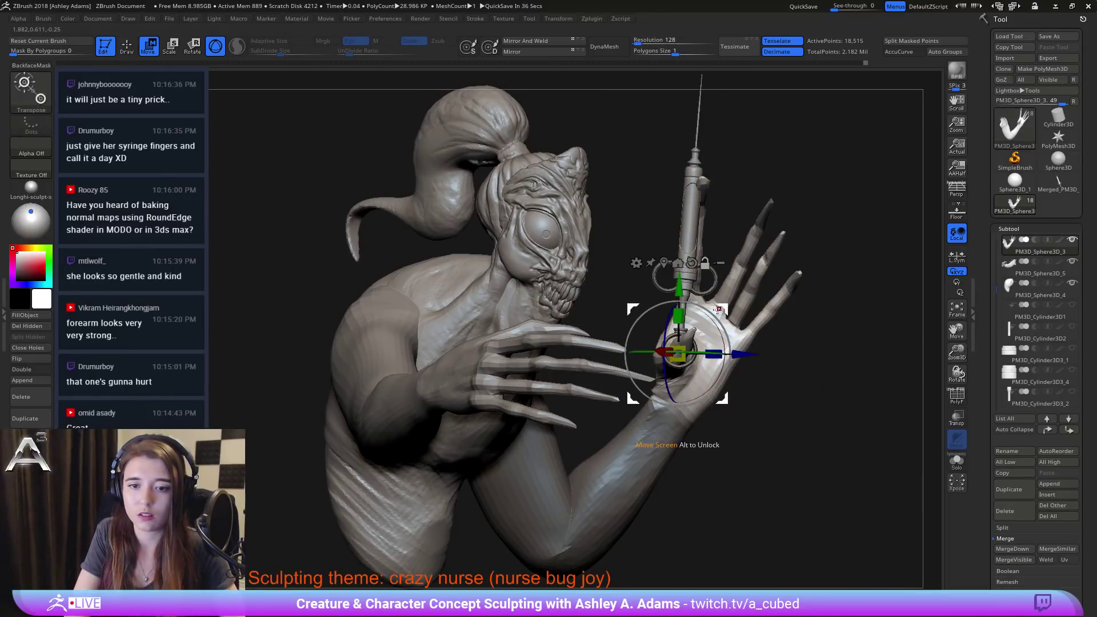
{"action": "left_click_drag", "start_coordinate": [718, 309], "coordinate": [746, 397], "text": "alt"}
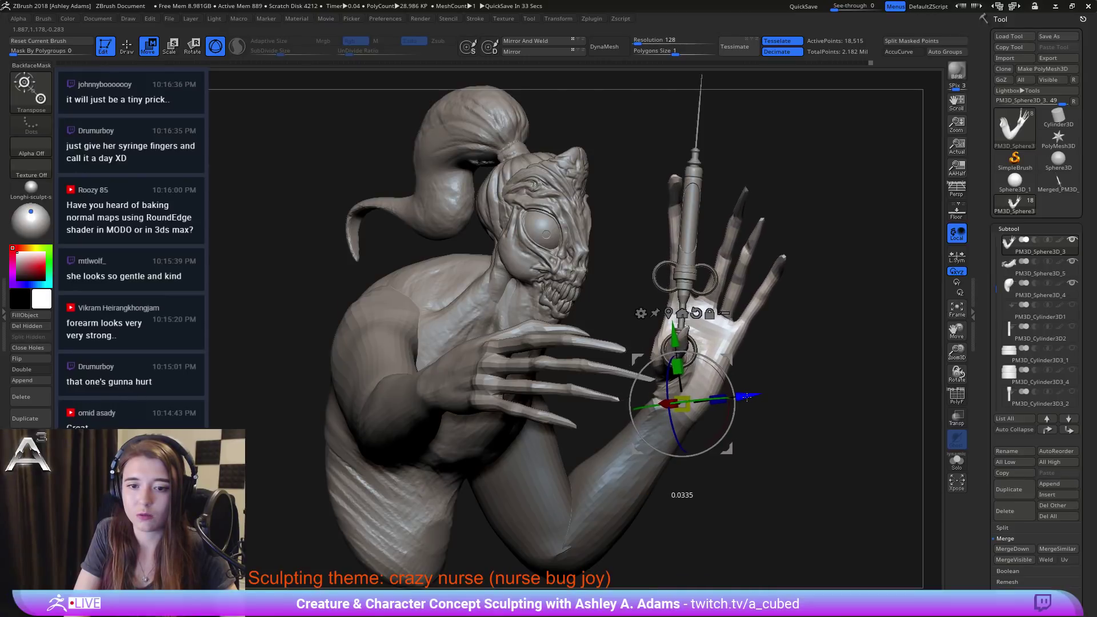
{"action": "key", "text": "q"}
{"action": "left_click_drag", "start_coordinate": [788, 361], "coordinate": [812, 319], "text": "ctrl"}
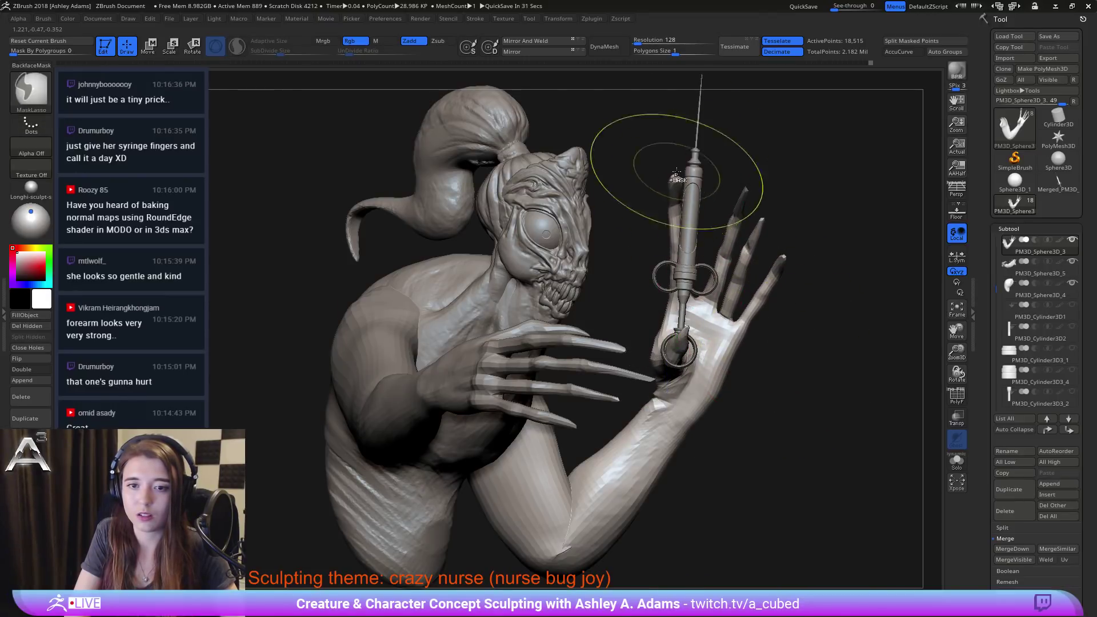
Step: Isolate the raised hand's index finger with an inverted lasso mask and reposition it beside the syringe with the gizmo
{"action": "mouse_move", "coordinate": [674, 141]}
{"action": "left_mouse_down", "text": "ctrl"}
{"action": "mouse_move", "coordinate": [620, 215]}
{"action": "mouse_move", "coordinate": [668, 311]}
{"action": "mouse_move", "coordinate": [694, 174]}
{"action": "mouse_move", "coordinate": [714, 150]}
{"action": "mouse_move", "coordinate": [685, 140]}
{"action": "left_mouse_up", "text": "ctrl"}
{"action": "left_click", "coordinate": [790, 336], "text": "ctrl"}
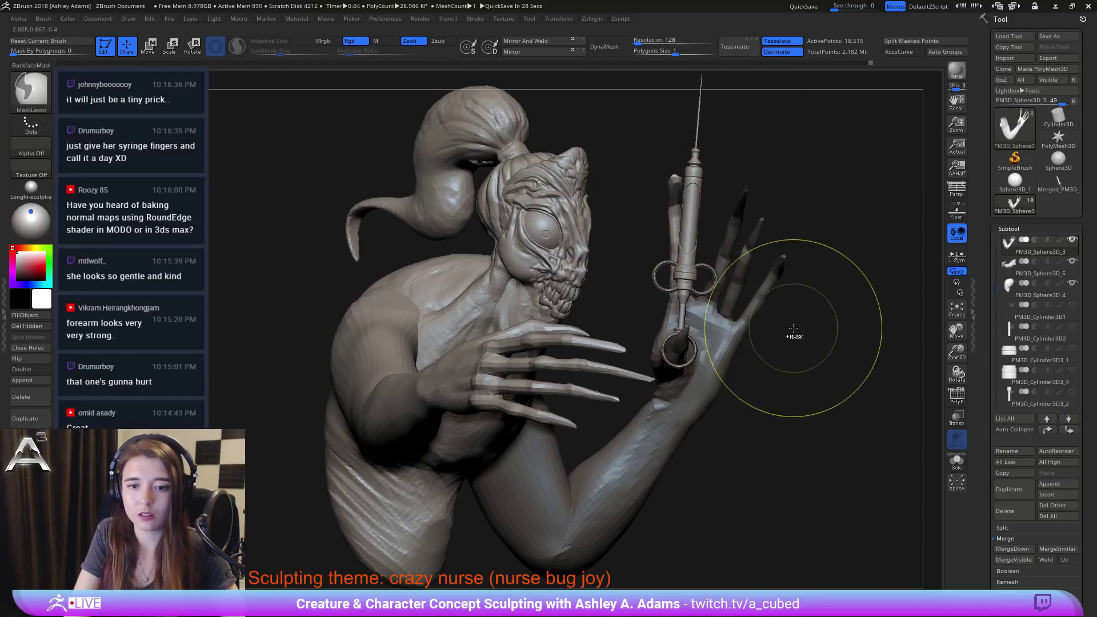
{"action": "key", "text": "w"}
{"action": "left_click_drag", "start_coordinate": [728, 359], "coordinate": [715, 277], "text": "alt"}
{"action": "mouse_move", "coordinate": [835, 299]}
{"action": "left_mouse_down"}
{"action": "mouse_move", "coordinate": [782, 302]}
{"action": "mouse_move", "coordinate": [816, 302]}
{"action": "mouse_move", "coordinate": [809, 345]}
{"action": "mouse_move", "coordinate": [792, 349]}
{"action": "left_mouse_up"}
Step: Isolate the ring and little fingers with the outer palm, reset the gizmo orientation at the palm, and rotate them toward the syringe
{"action": "mouse_move", "coordinate": [749, 422]}
{"action": "left_mouse_down", "text": "ctrl"}
{"action": "mouse_move", "coordinate": [792, 197]}
{"action": "mouse_move", "coordinate": [751, 237]}
{"action": "mouse_move", "coordinate": [732, 358]}
{"action": "mouse_move", "coordinate": [704, 386]}
{"action": "mouse_move", "coordinate": [764, 460]}
{"action": "left_mouse_up", "text": "ctrl"}
{"action": "left_click", "coordinate": [802, 361], "text": "ctrl"}
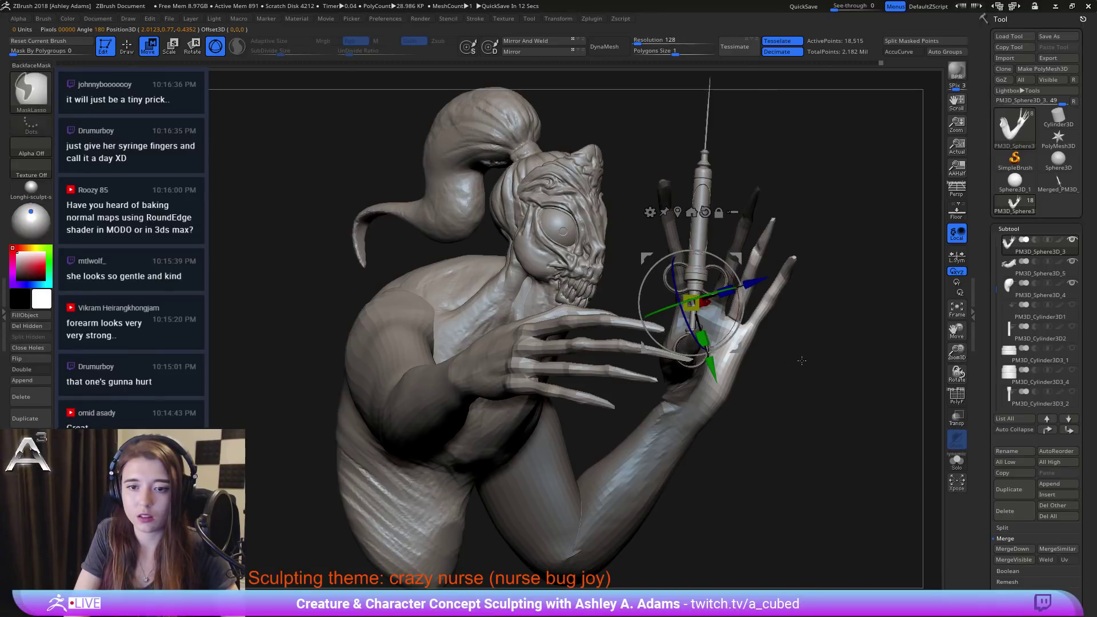
{"action": "left_click_drag", "start_coordinate": [692, 303], "coordinate": [723, 358], "text": "alt"}
{"action": "left_click_drag", "start_coordinate": [834, 299], "coordinate": [769, 288]}
{"action": "left_click_drag", "start_coordinate": [742, 375], "coordinate": [758, 373], "text": "alt"}
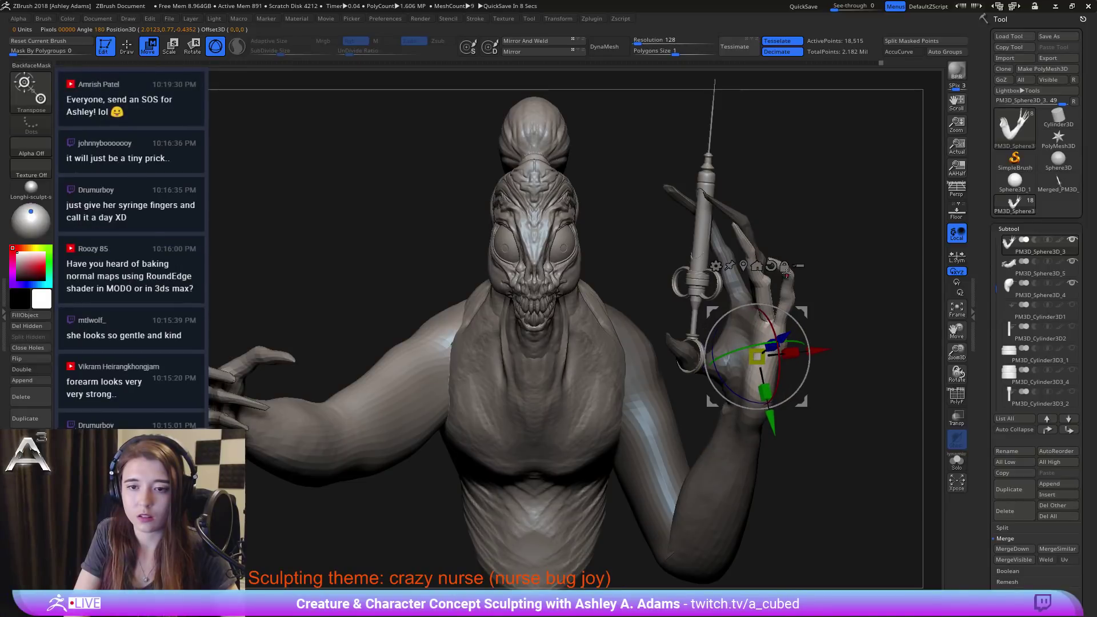
{"action": "left_click", "coordinate": [772, 264]}
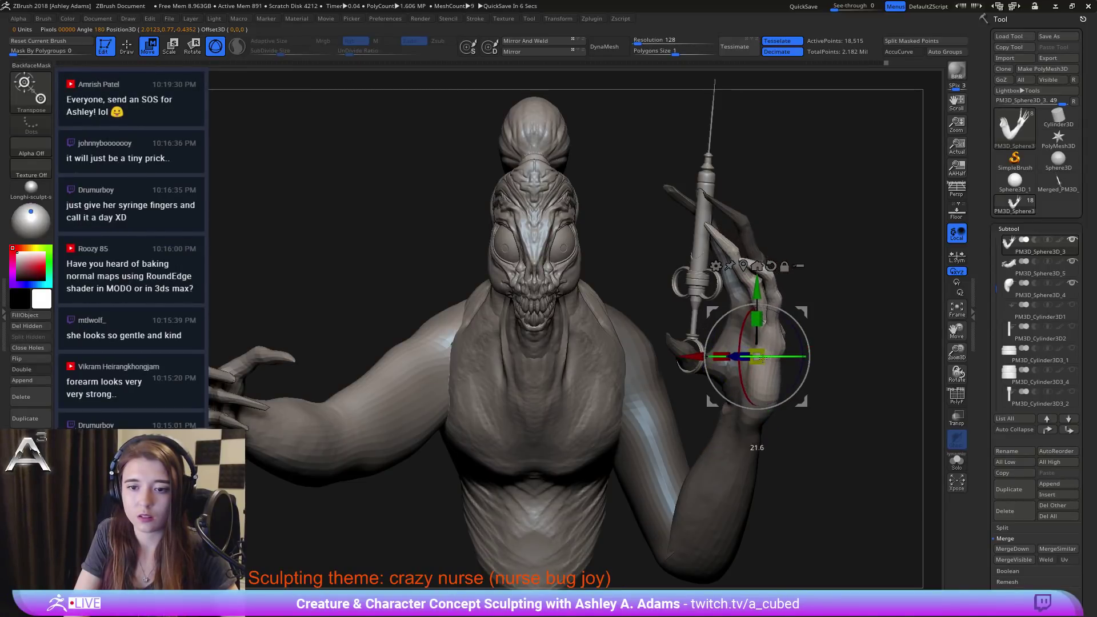
{"action": "left_click_drag", "start_coordinate": [695, 359], "coordinate": [691, 358]}
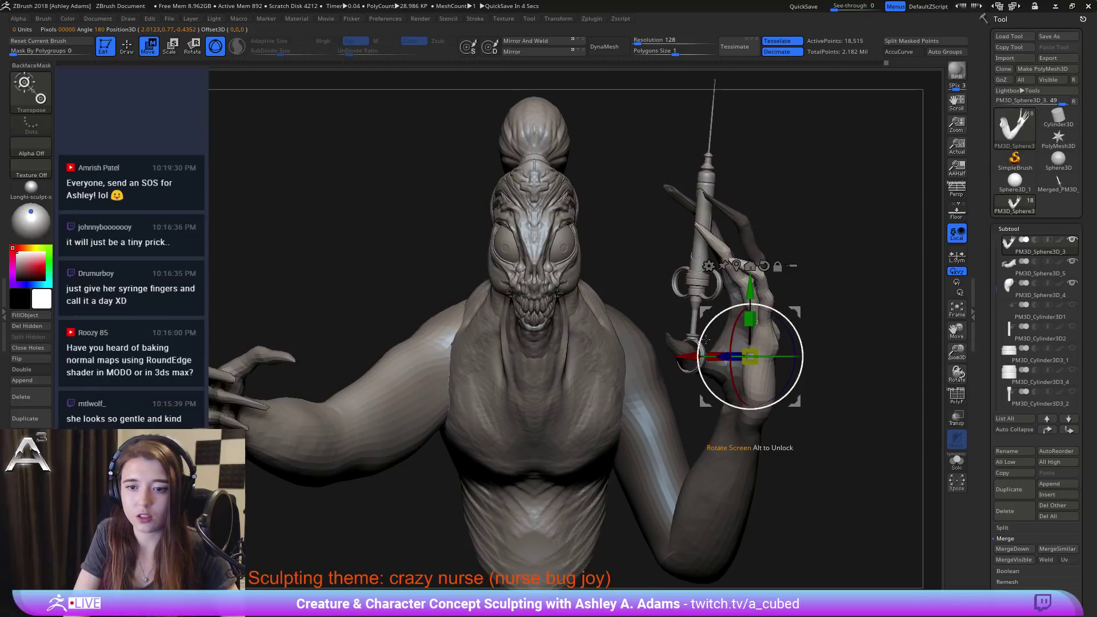
Step: Fine-tune the rotation and position of the isolated outer fingers and palm with the realigned gizmo, and clear the mask
{"action": "right_click_drag", "start_coordinate": [704, 335], "coordinate": [652, 313]}
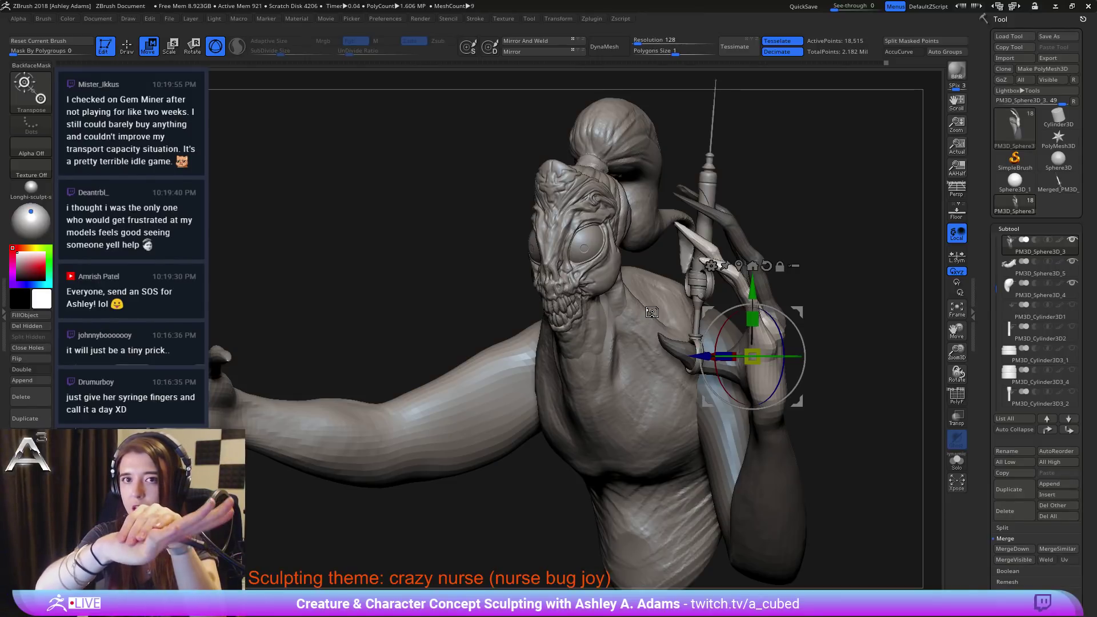
{"action": "mouse_move", "coordinate": [857, 229]}
{"action": "left_mouse_down"}
{"action": "mouse_move", "coordinate": [749, 263]}
{"action": "mouse_move", "coordinate": [738, 302]}
{"action": "mouse_move", "coordinate": [768, 282]}
{"action": "left_mouse_up"}
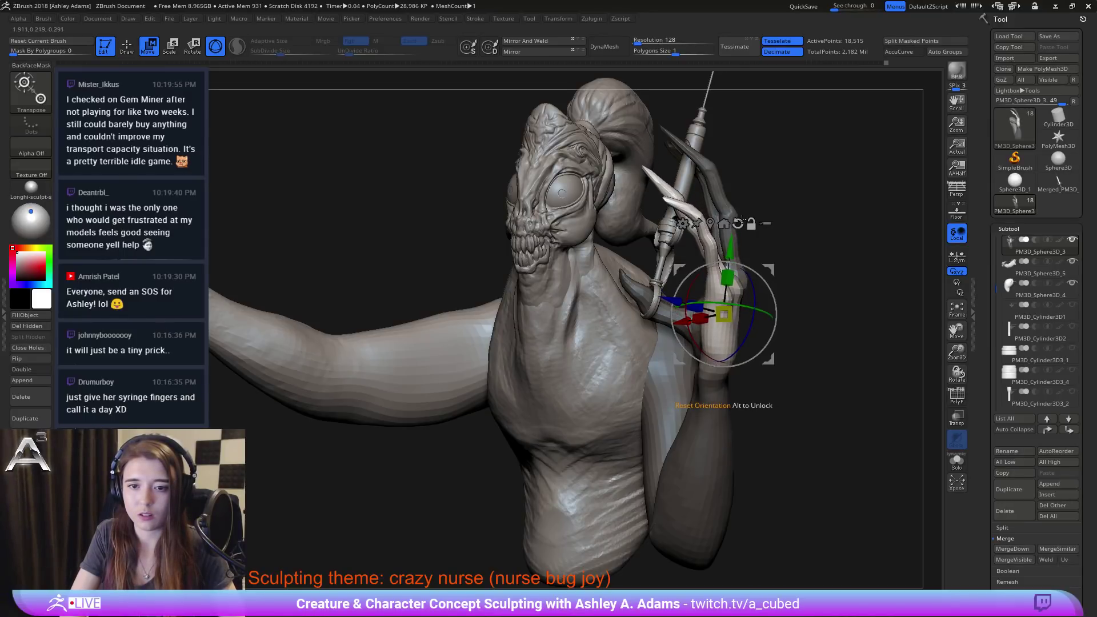
{"action": "left_click", "coordinate": [739, 222], "text": "alt"}
{"action": "left_click_drag", "start_coordinate": [704, 300], "coordinate": [704, 309], "text": "alt"}
{"action": "left_click_drag", "start_coordinate": [772, 268], "coordinate": [769, 266]}
{"action": "left_click_drag", "start_coordinate": [746, 318], "coordinate": [740, 316]}
{"action": "left_click_drag", "start_coordinate": [775, 284], "coordinate": [726, 271], "text": "alt"}
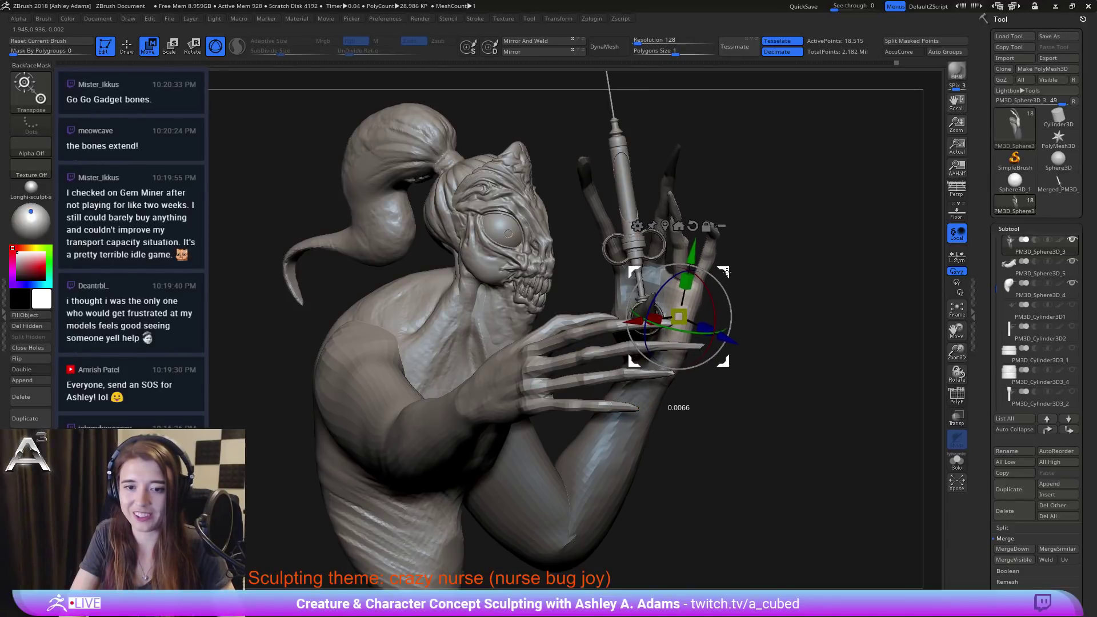
{"action": "left_click_drag", "start_coordinate": [822, 288], "coordinate": [674, 282]}
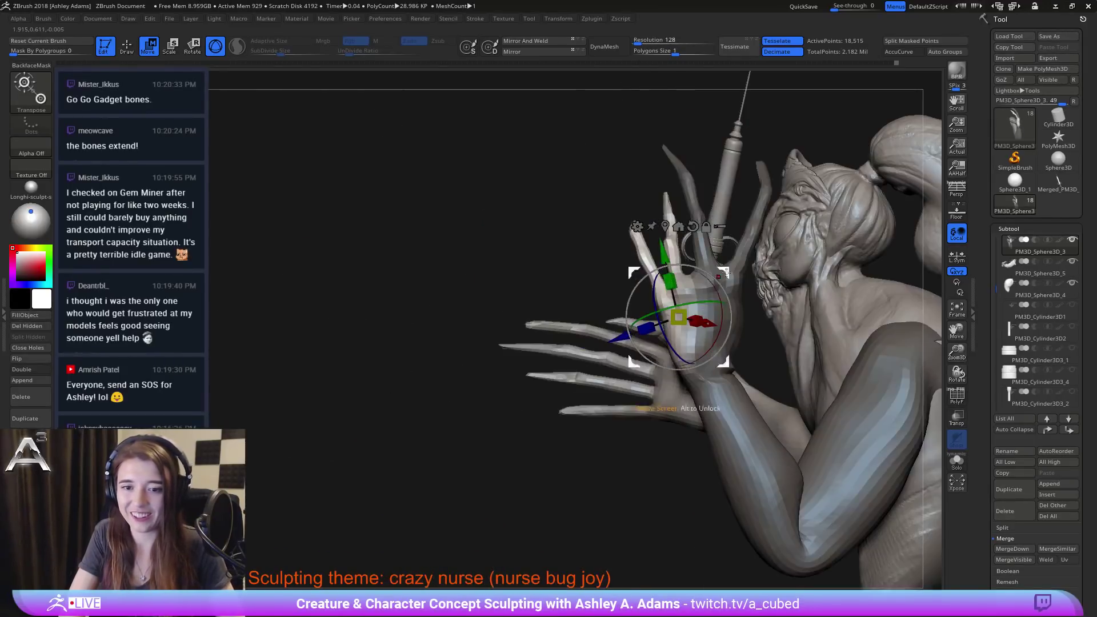
{"action": "left_click_drag", "start_coordinate": [768, 322], "coordinate": [738, 307]}
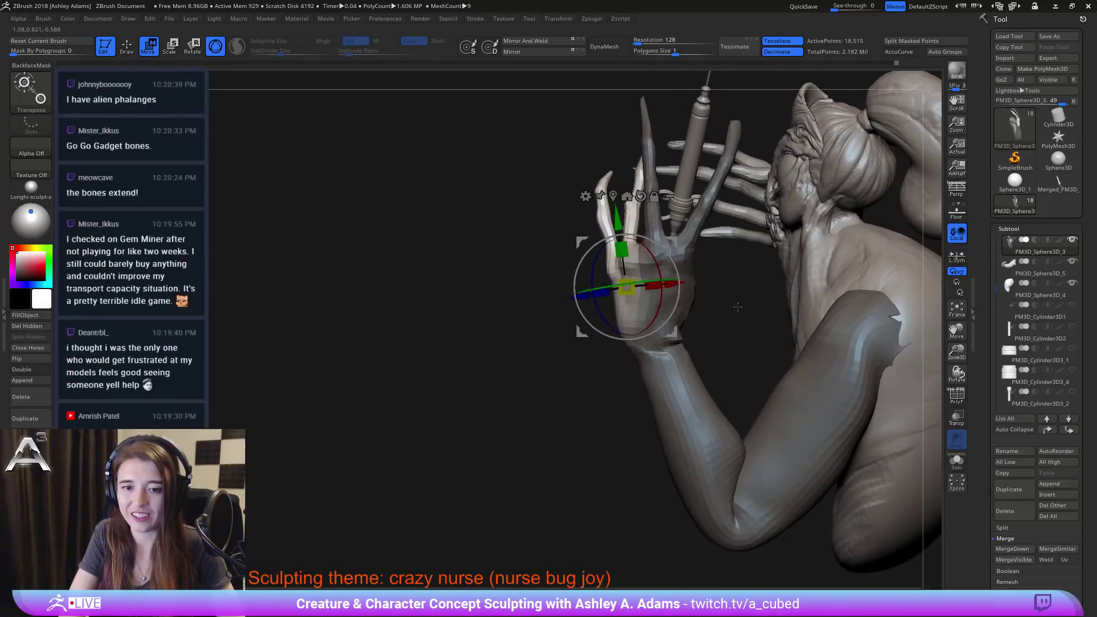
{"action": "left_click_drag", "start_coordinate": [582, 368], "coordinate": [597, 382], "text": "ctrl"}
Step: Resize the SnakeHook brush and pull the outer edge of the raised hand near the wrist into shape
{"action": "key", "text": "q"}
{"action": "mouse_move", "coordinate": [589, 368]}
{"action": "left_mouse_down"}
{"action": "mouse_move", "coordinate": [653, 368]}
{"action": "mouse_move", "coordinate": [562, 386]}
{"action": "mouse_move", "coordinate": [577, 374]}
{"action": "left_mouse_up"}
{"action": "key", "text": "space"}
{"action": "key", "text": "space"}
{"action": "left_click_drag", "start_coordinate": [642, 332], "coordinate": [623, 333]}
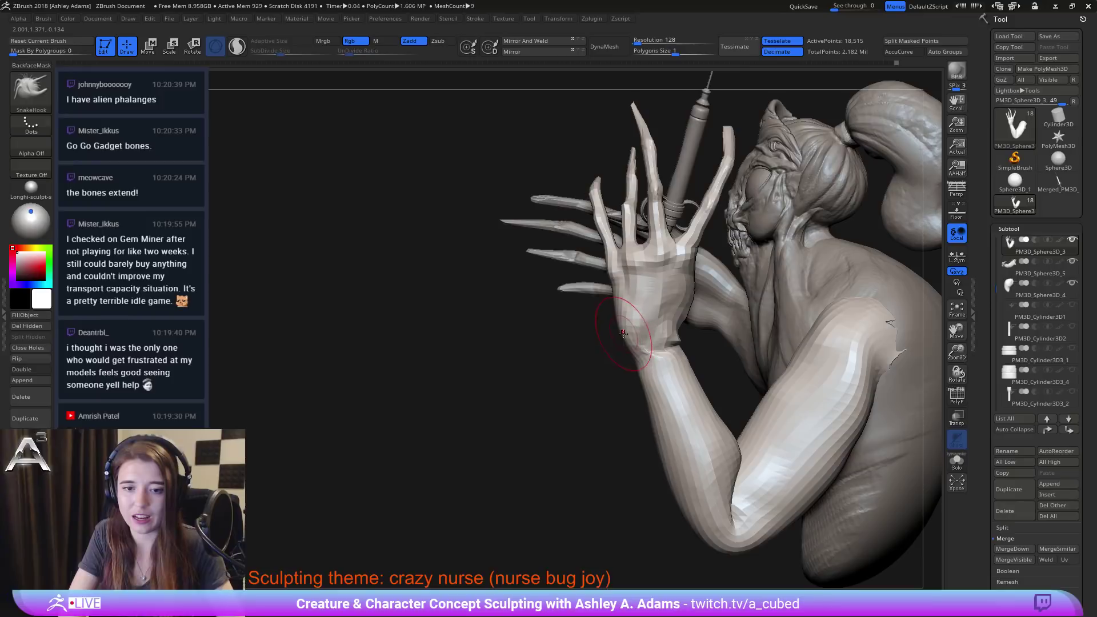
Step: Switch to ClayBuildup and build up form on the back of the raised hand and wrist
{"action": "key", "text": "b"}
{"action": "key", "text": "c"}
{"action": "key", "text": "b"}
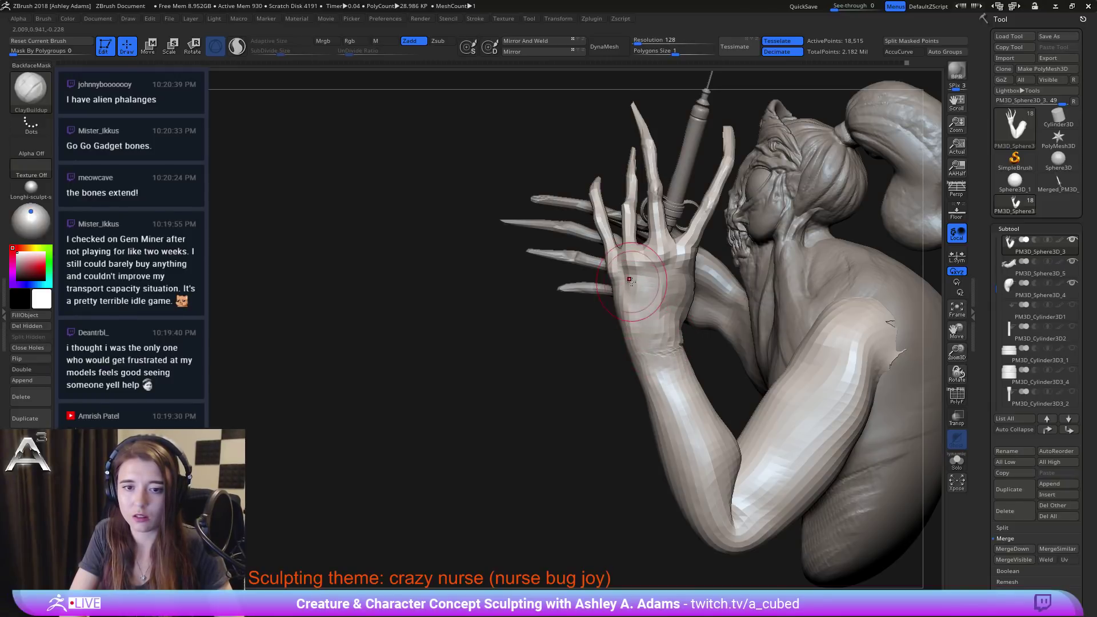
{"action": "right_click_drag", "start_coordinate": [648, 336], "coordinate": [658, 255]}
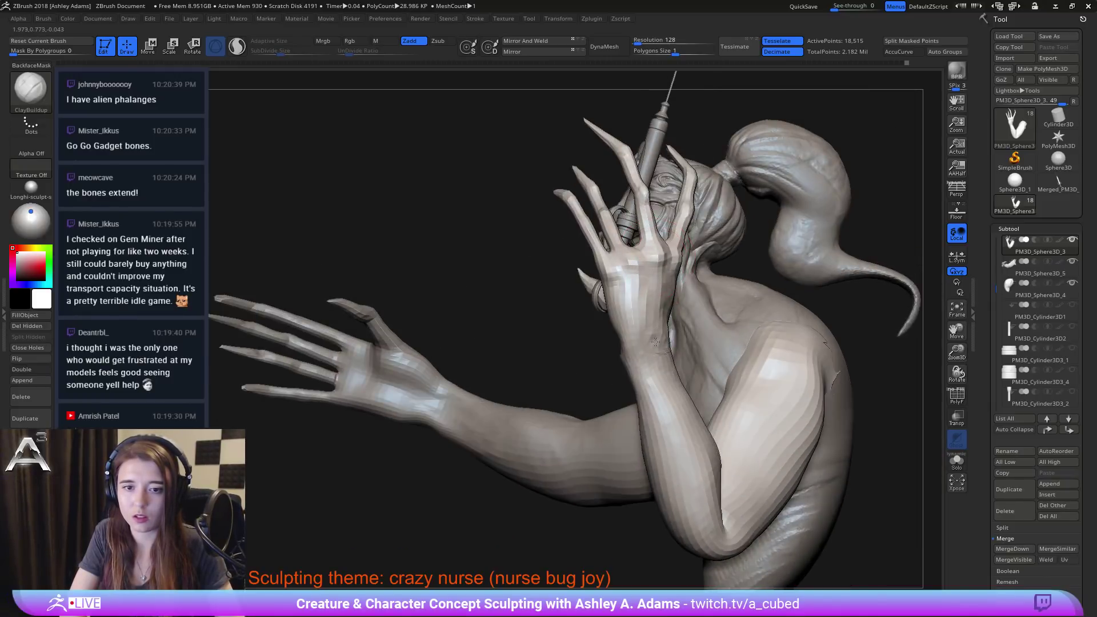
{"action": "mouse_move", "coordinate": [656, 342]}
{"action": "right_mouse_down"}
{"action": "mouse_move", "coordinate": [659, 252]}
{"action": "mouse_move", "coordinate": [650, 323]}
{"action": "mouse_move", "coordinate": [704, 321]}
{"action": "right_mouse_up"}
Step: Return to SnakeHook and reshape the raised hand's fingers, palm edge and back around the syringe
{"action": "key", "text": "b"}
{"action": "key", "text": "s"}
{"action": "key", "text": "h"}
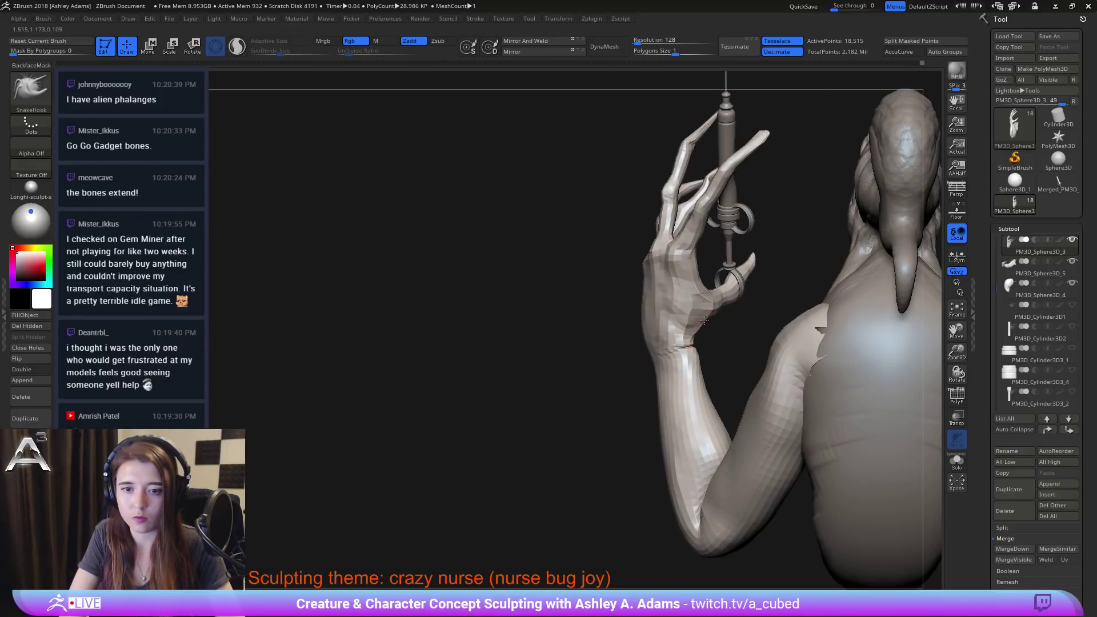
{"action": "right_click_drag", "start_coordinate": [714, 263], "coordinate": [740, 148]}
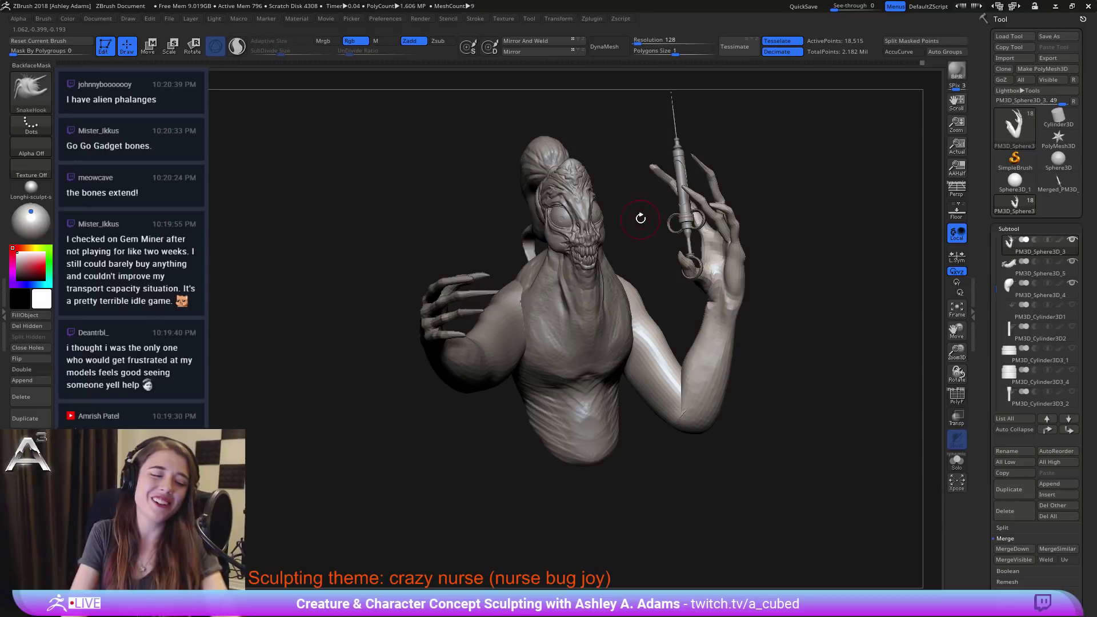
{"action": "left_click_drag", "start_coordinate": [640, 218], "coordinate": [686, 304]}
{"action": "mouse_move", "coordinate": [661, 269]}
{"action": "left_mouse_down"}
{"action": "mouse_move", "coordinate": [742, 274]}
{"action": "mouse_move", "coordinate": [674, 257]}
{"action": "mouse_move", "coordinate": [731, 262]}
{"action": "left_mouse_up"}
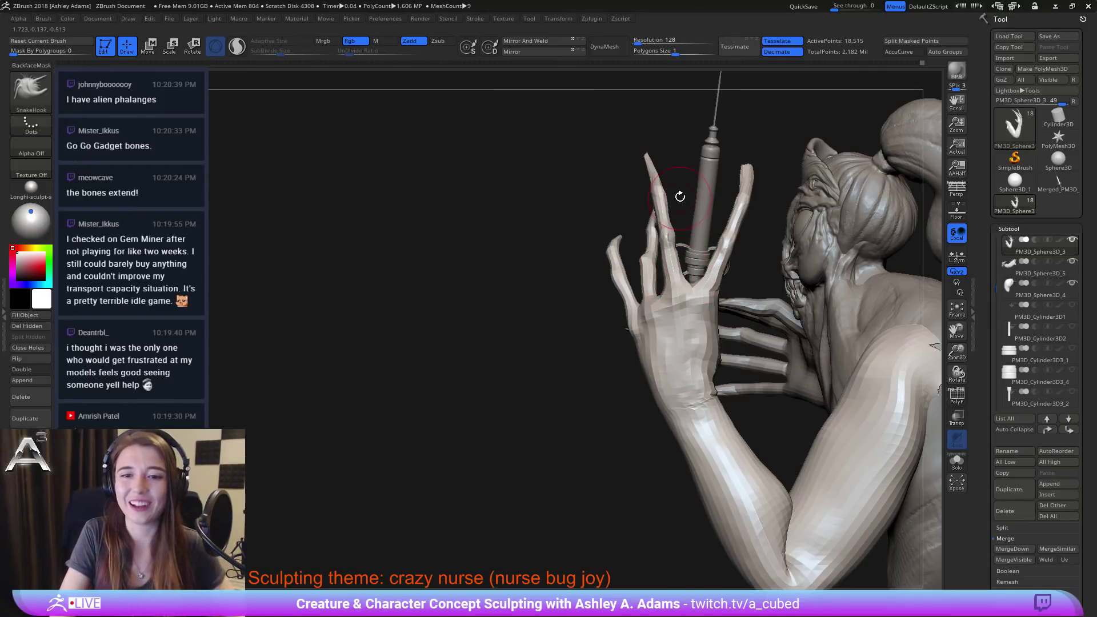
{"action": "left_click_drag", "start_coordinate": [747, 233], "coordinate": [660, 290]}
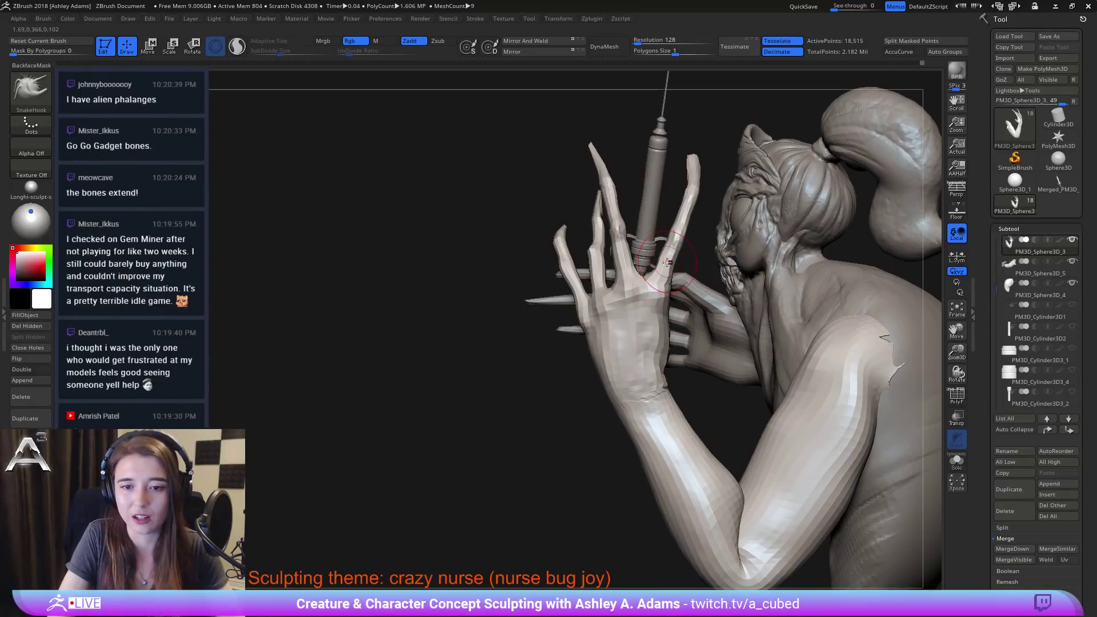
{"action": "mouse_move", "coordinate": [707, 330]}
{"action": "left_mouse_down"}
{"action": "mouse_move", "coordinate": [658, 317]}
{"action": "mouse_move", "coordinate": [668, 282]}
{"action": "left_mouse_up"}
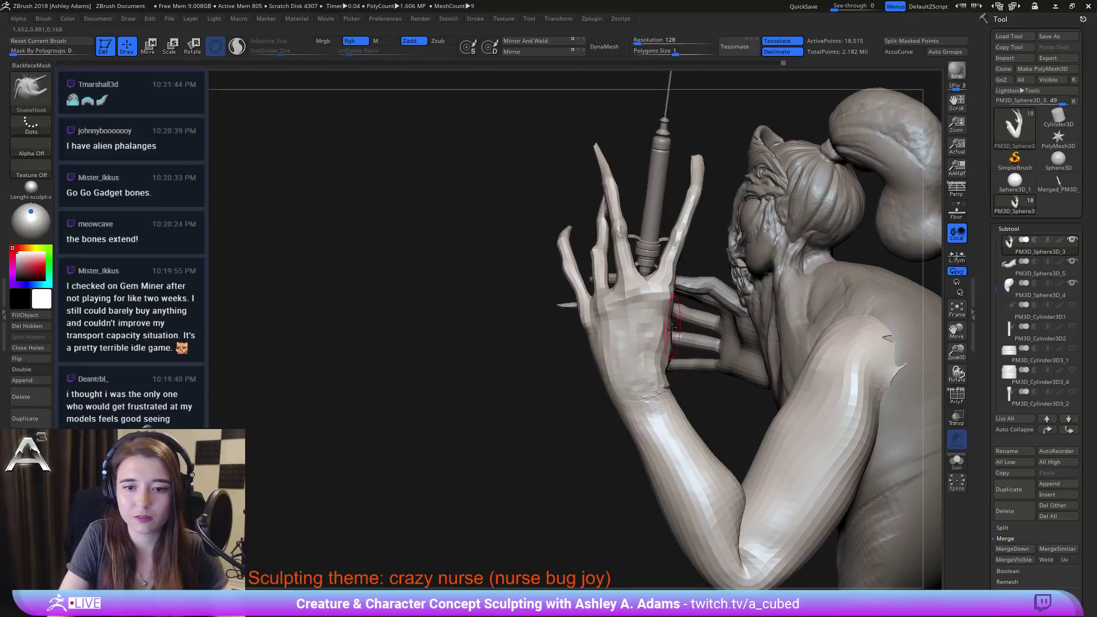
{"action": "mouse_move", "coordinate": [643, 321]}
{"action": "right_mouse_down"}
{"action": "mouse_move", "coordinate": [657, 314]}
{"action": "mouse_move", "coordinate": [607, 311]}
{"action": "right_mouse_up"}
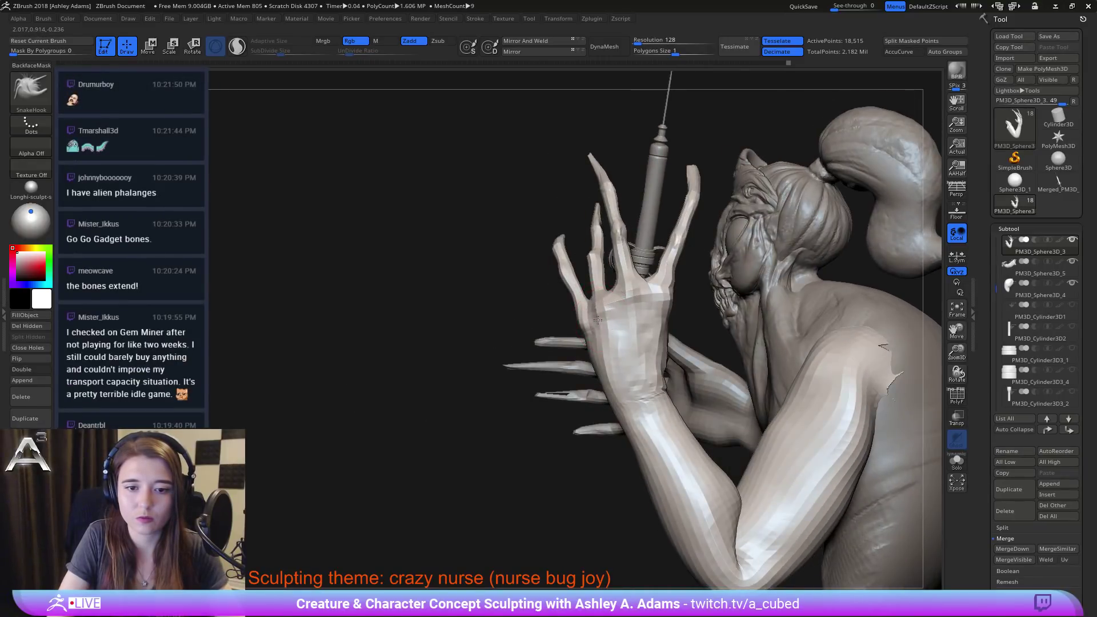
Step: Touch up the back of the raised hand with DamStandard and return to SnakeHook to refine its shape
{"action": "key", "text": "b"}
{"action": "key", "text": "d"}
{"action": "key", "text": "s"}
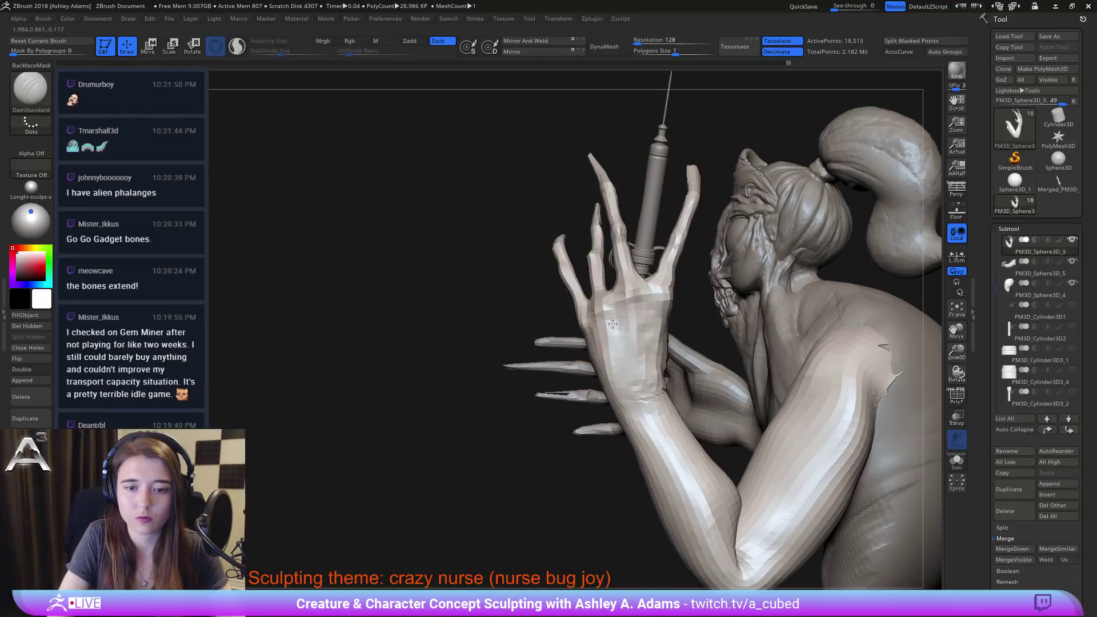
{"action": "key", "text": "b"}
{"action": "key", "text": "s"}
{"action": "key", "text": "h"}
{"action": "mouse_move", "coordinate": [609, 354]}
{"action": "right_mouse_down"}
{"action": "mouse_move", "coordinate": [639, 293]}
{"action": "mouse_move", "coordinate": [634, 245]}
{"action": "mouse_move", "coordinate": [651, 188]}
{"action": "mouse_move", "coordinate": [711, 206]}
{"action": "mouse_move", "coordinate": [648, 224]}
{"action": "right_mouse_up"}
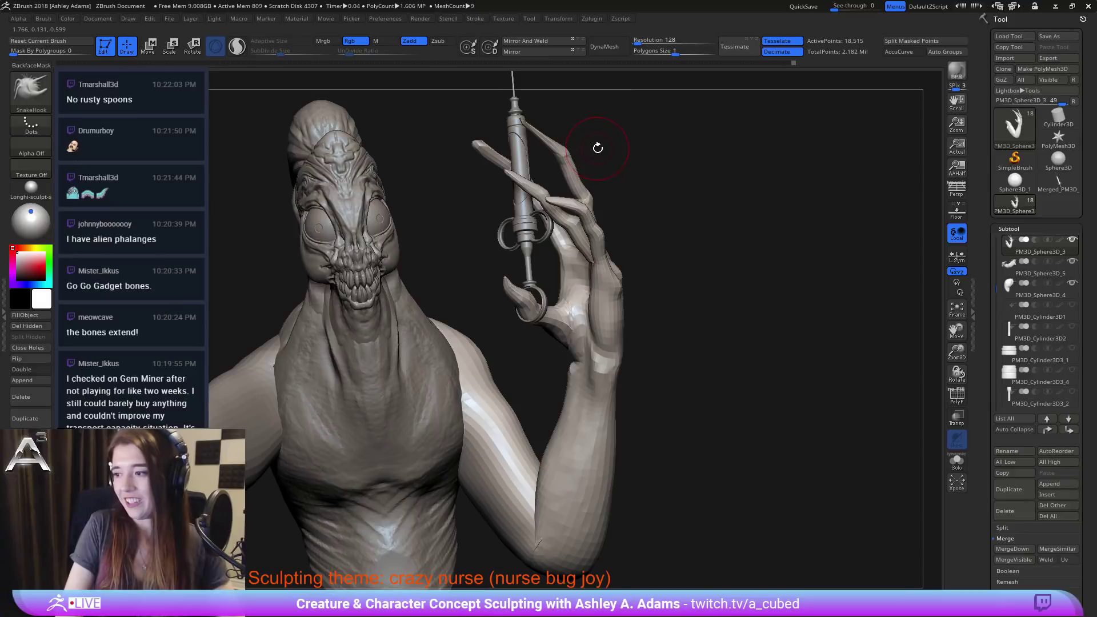
Step: Isolate the index finger with a topological mask from its knuckle and rotate it through the syringe's side ring
{"action": "mouse_move", "coordinate": [658, 216]}
{"action": "left_mouse_down"}
{"action": "mouse_move", "coordinate": [540, 248]}
{"action": "mouse_move", "coordinate": [604, 258]}
{"action": "left_mouse_up"}
{"action": "key", "text": "w"}
{"action": "key", "text": "q"}
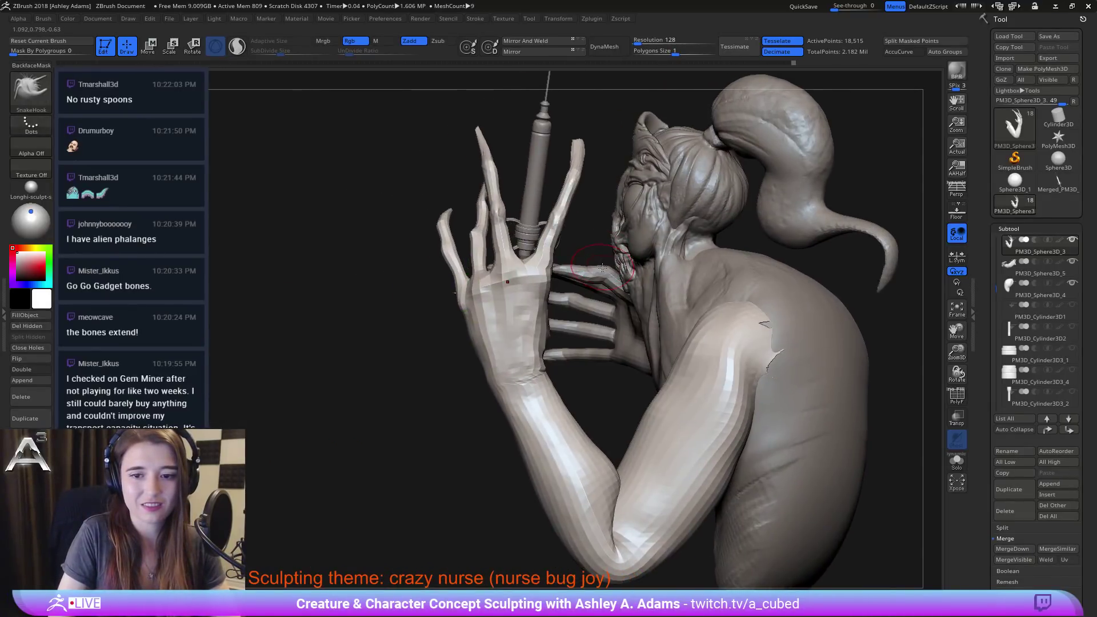
{"action": "key", "text": "w"}
{"action": "left_click_drag", "start_coordinate": [543, 276], "coordinate": [546, 254], "text": "ctrl"}
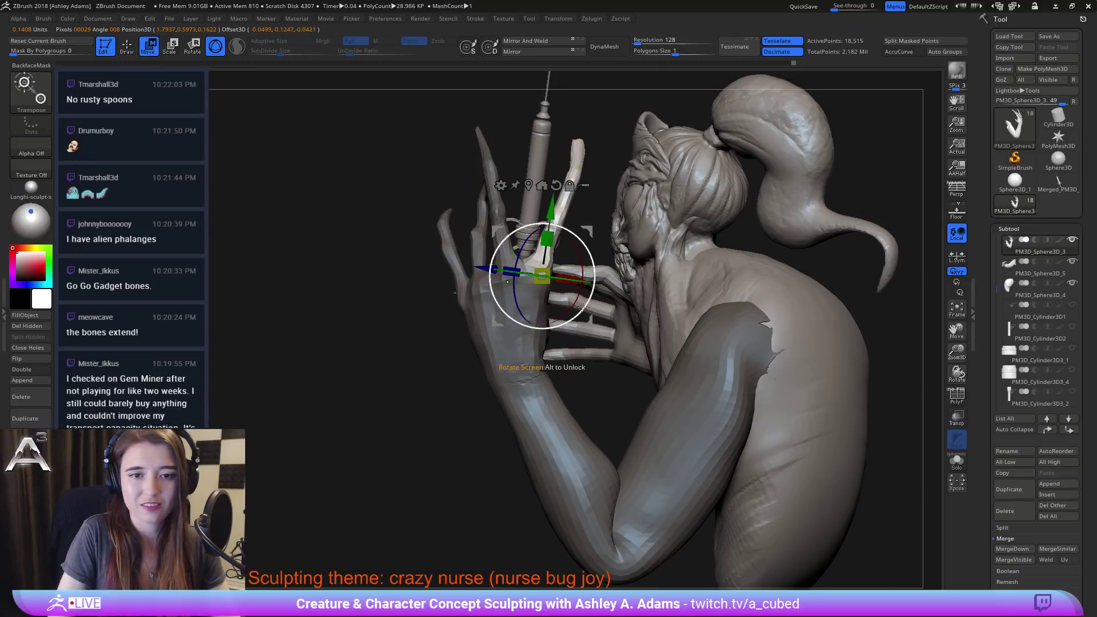
{"action": "left_click_drag", "start_coordinate": [620, 193], "coordinate": [647, 230]}
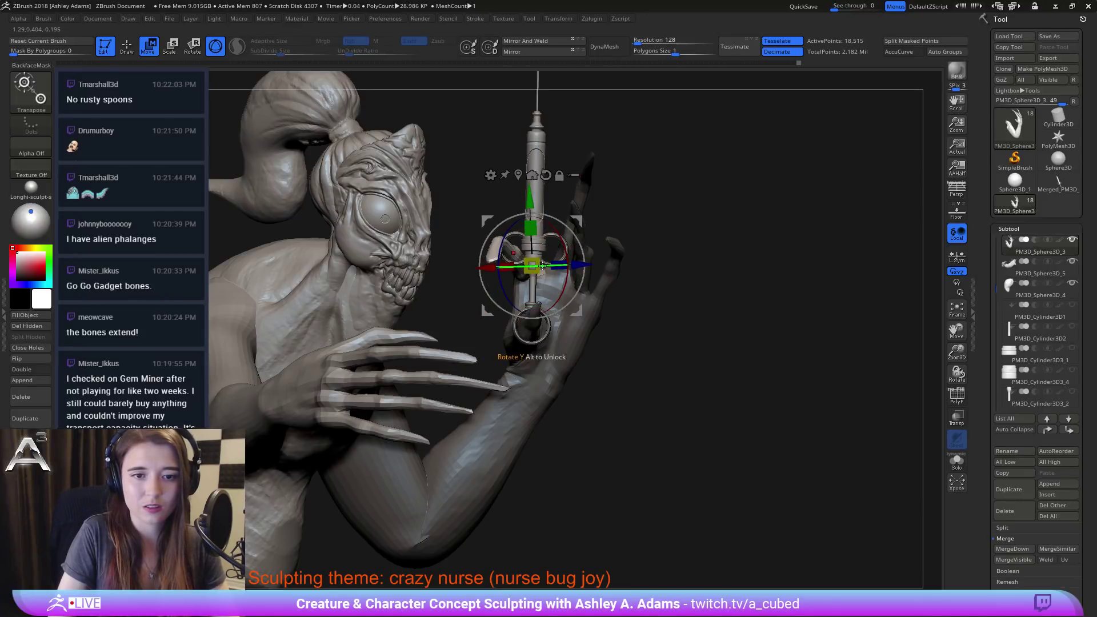
Step: Refine the isolated index finger at the syringe's side ring with SnakeHook and rotate it at its base knuckle
{"action": "key", "text": "q"}
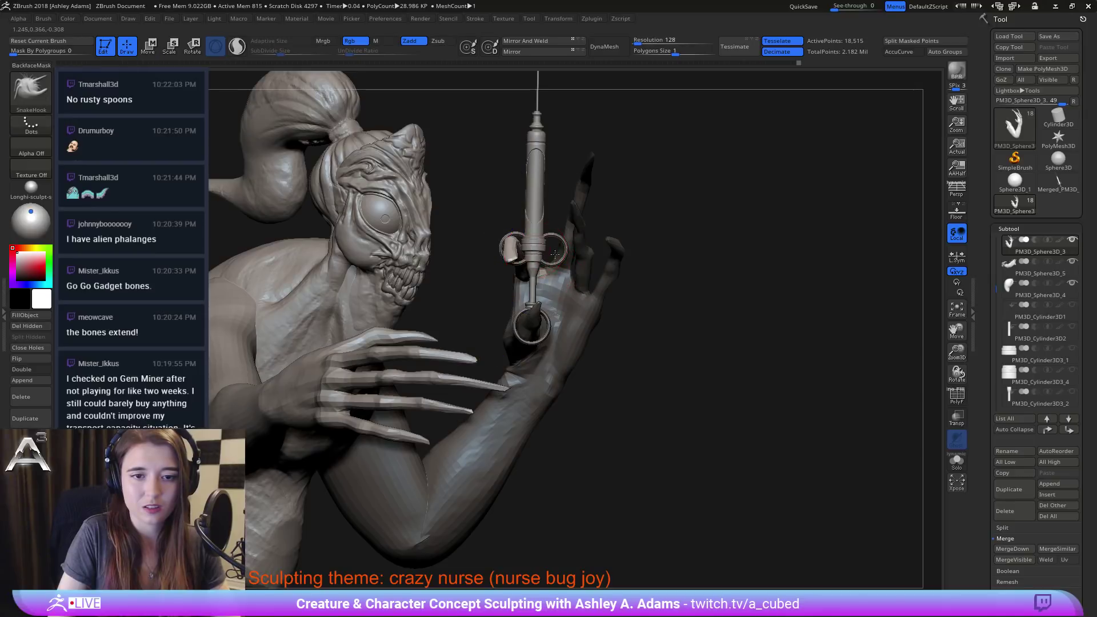
{"action": "mouse_move", "coordinate": [553, 263]}
{"action": "right_mouse_down"}
{"action": "mouse_move", "coordinate": [618, 255]}
{"action": "mouse_move", "coordinate": [603, 253]}
{"action": "right_mouse_up"}
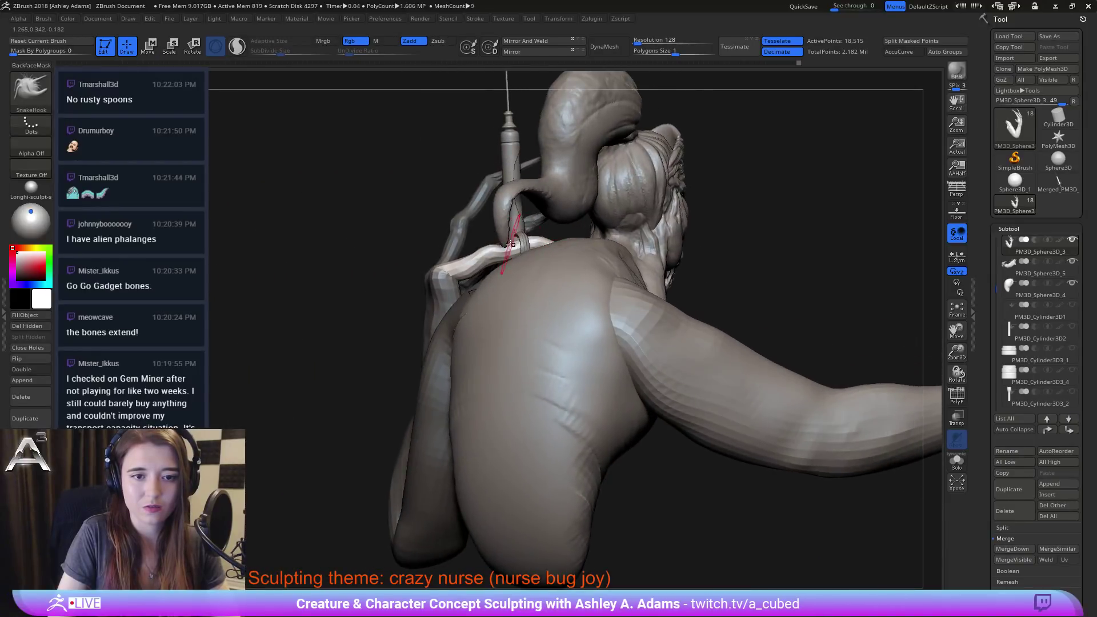
{"action": "right_click_drag", "start_coordinate": [501, 235], "coordinate": [540, 256]}
{"action": "key", "text": "w"}
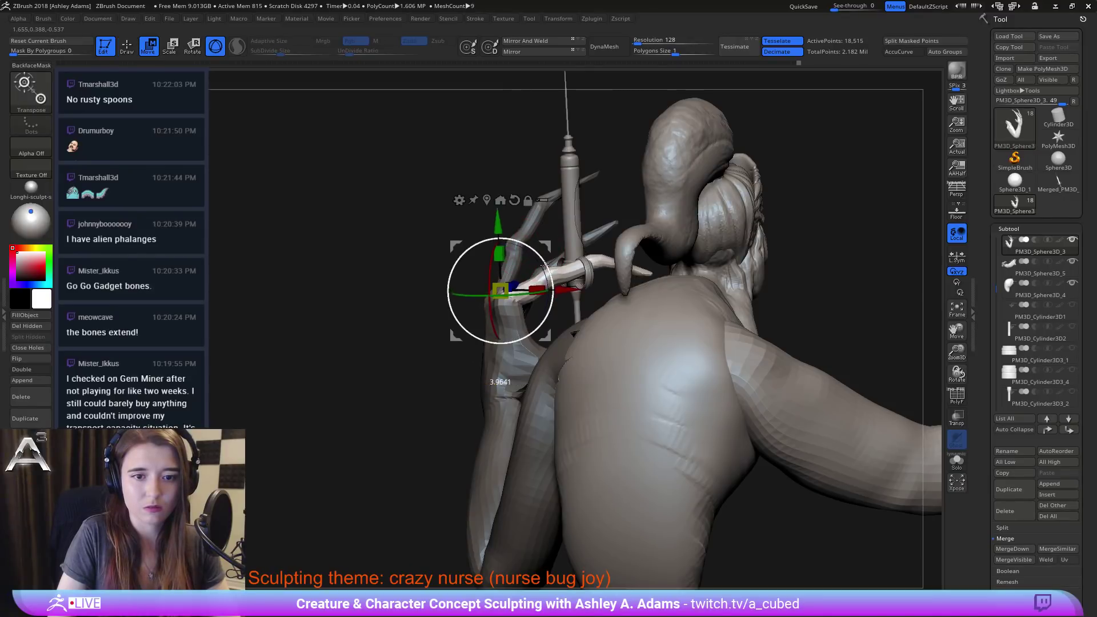
Step: Rotate the index finger's outer segments about its middle joint so they hook through the syringe's side ring
{"action": "key", "text": "ctrl"}
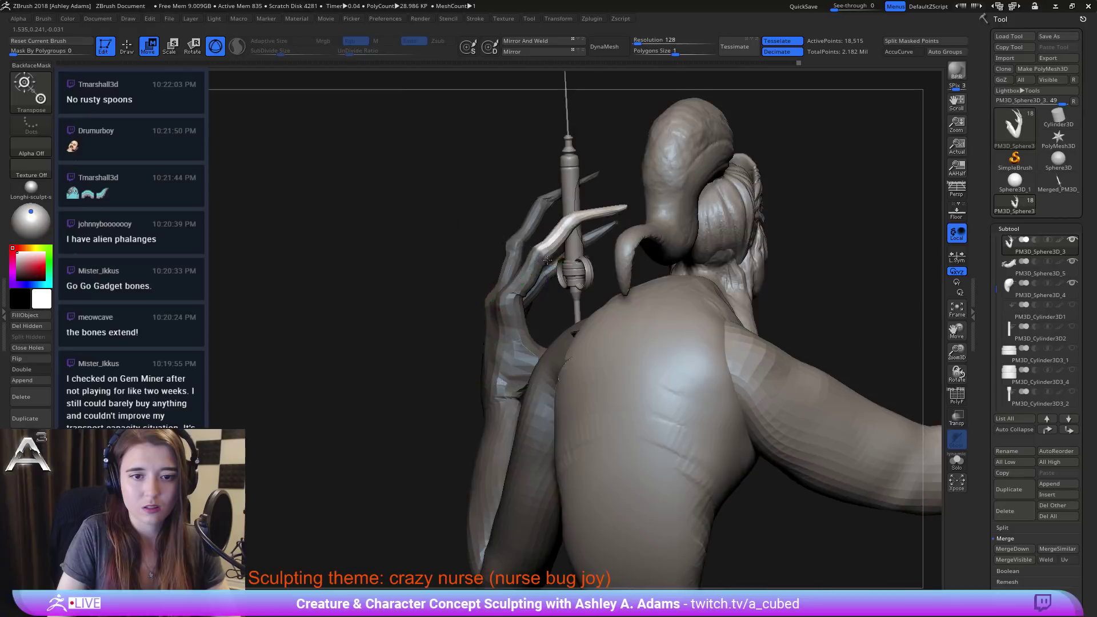
{"action": "mouse_move", "coordinate": [547, 261]}
{"action": "right_mouse_down"}
{"action": "mouse_move", "coordinate": [604, 268]}
{"action": "mouse_move", "coordinate": [548, 258]}
{"action": "mouse_move", "coordinate": [537, 249]}
{"action": "mouse_move", "coordinate": [547, 245]}
{"action": "right_mouse_up"}
{"action": "left_click_drag", "start_coordinate": [573, 231], "coordinate": [605, 200], "text": "alt"}
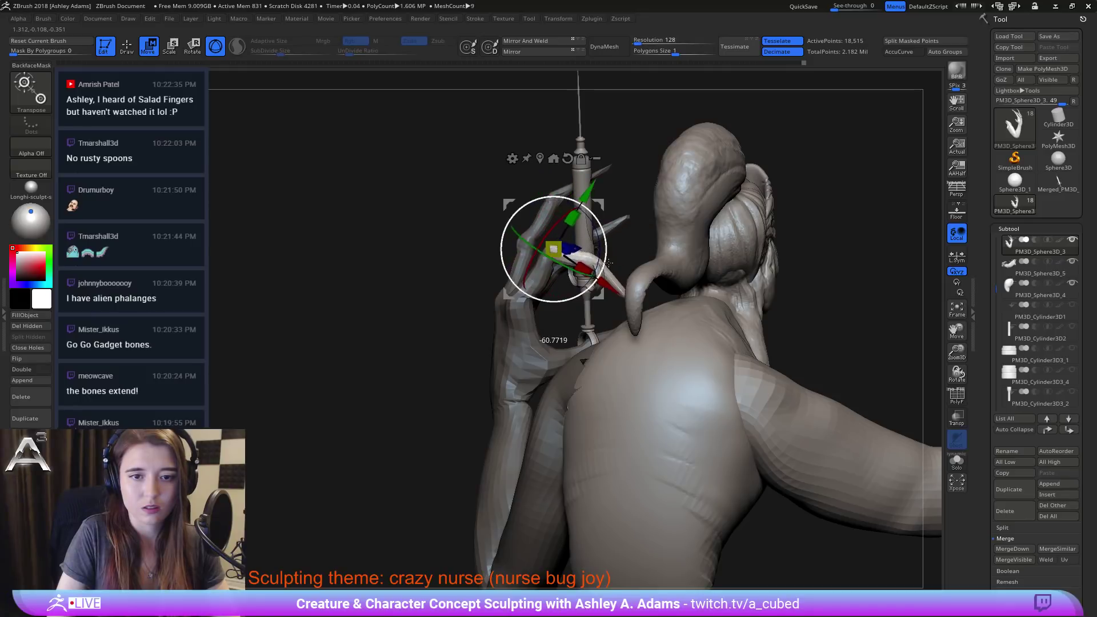
{"action": "mouse_move", "coordinate": [608, 268]}
{"action": "right_mouse_down"}
{"action": "mouse_move", "coordinate": [633, 253]}
{"action": "mouse_move", "coordinate": [620, 267]}
{"action": "right_mouse_up"}
{"action": "key", "text": "q"}
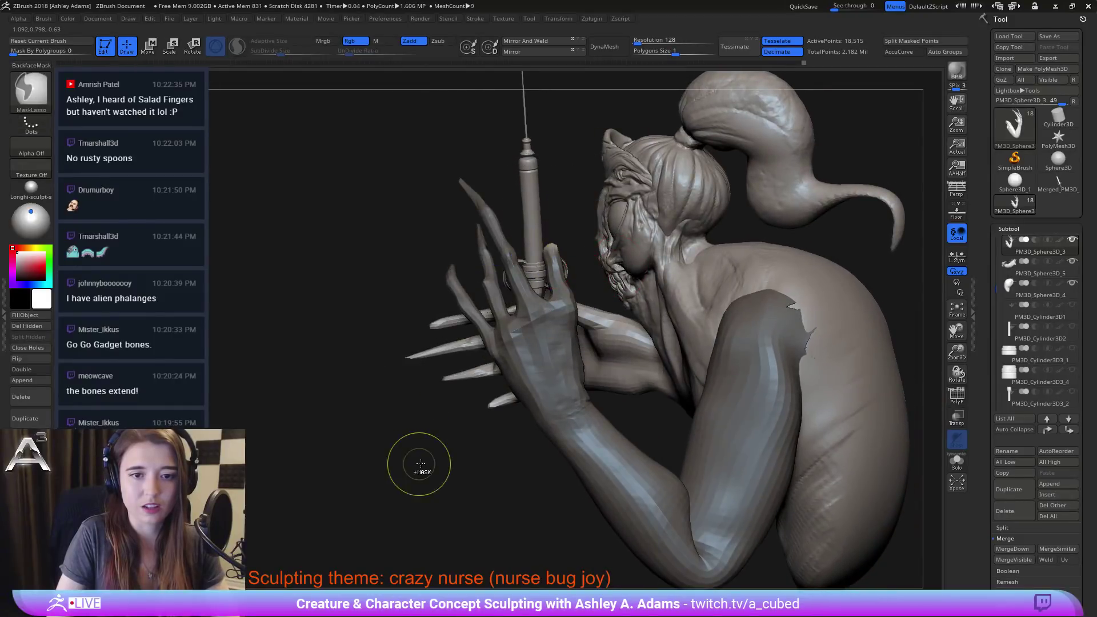
{"action": "right_click_drag", "start_coordinate": [457, 387], "coordinate": [473, 228]}
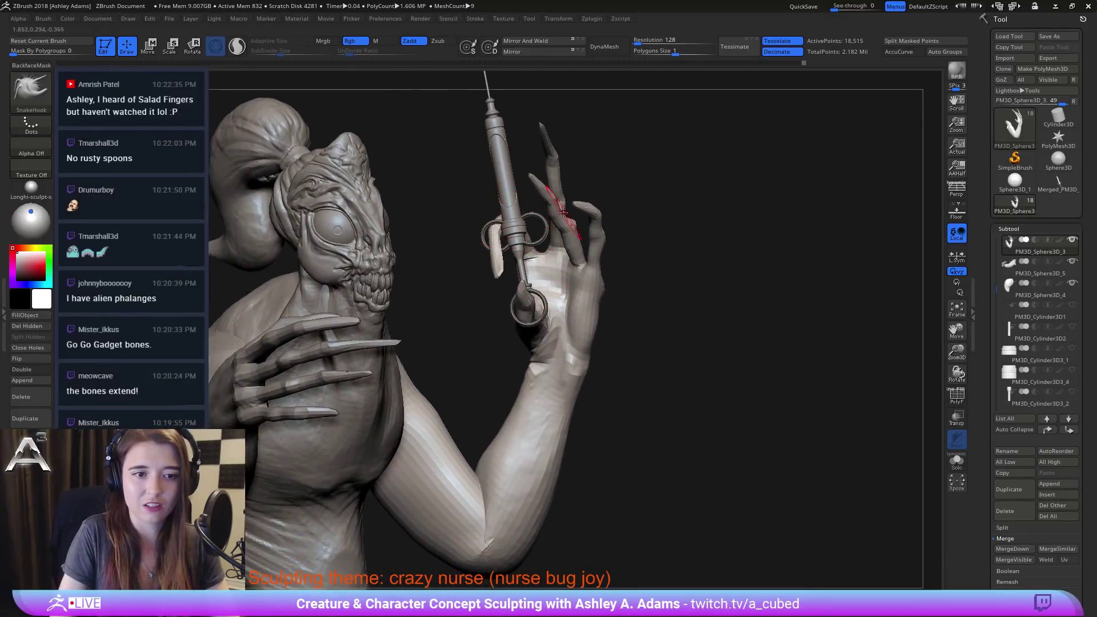
Step: Make the head and neck mesh the active subtool for sculpting
{"action": "right_click_drag", "start_coordinate": [539, 253], "coordinate": [415, 239]}
{"action": "left_click", "coordinate": [416, 239], "text": "alt"}
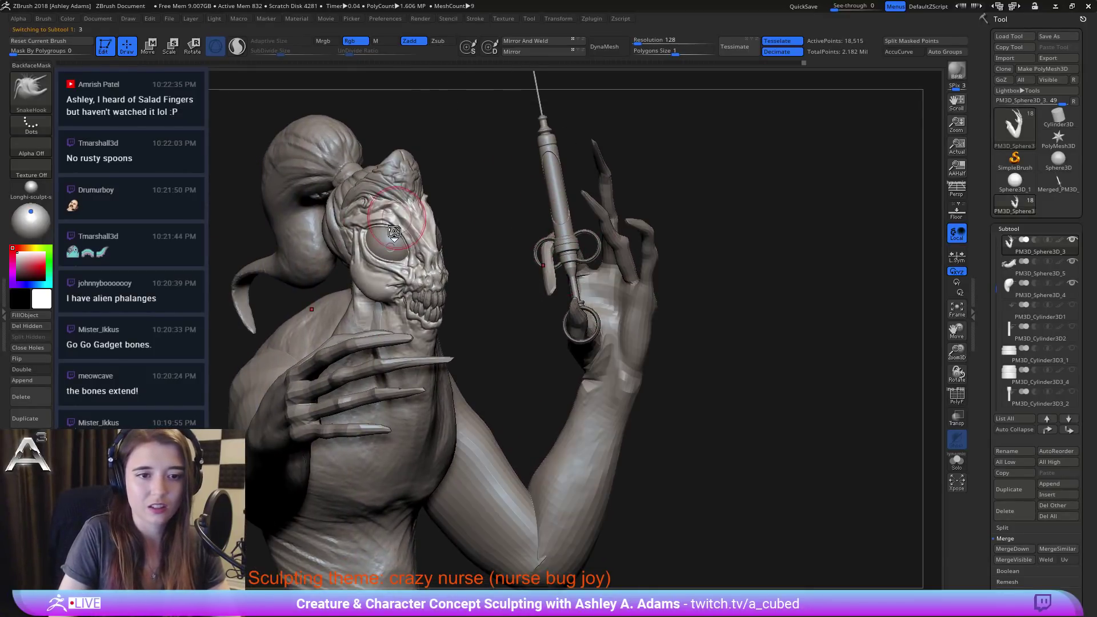
{"action": "left_click", "coordinate": [416, 239], "text": "alt"}
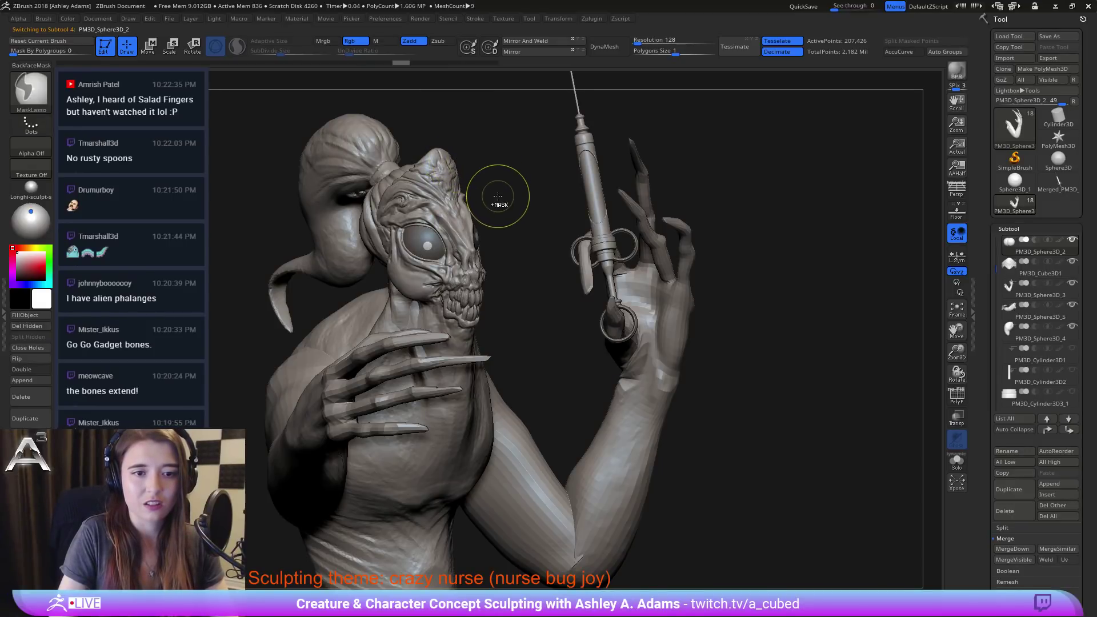
{"action": "left_click_drag", "start_coordinate": [498, 197], "coordinate": [520, 183], "text": "ctrl"}
{"action": "right_click_drag", "start_coordinate": [438, 203], "coordinate": [688, 257]}
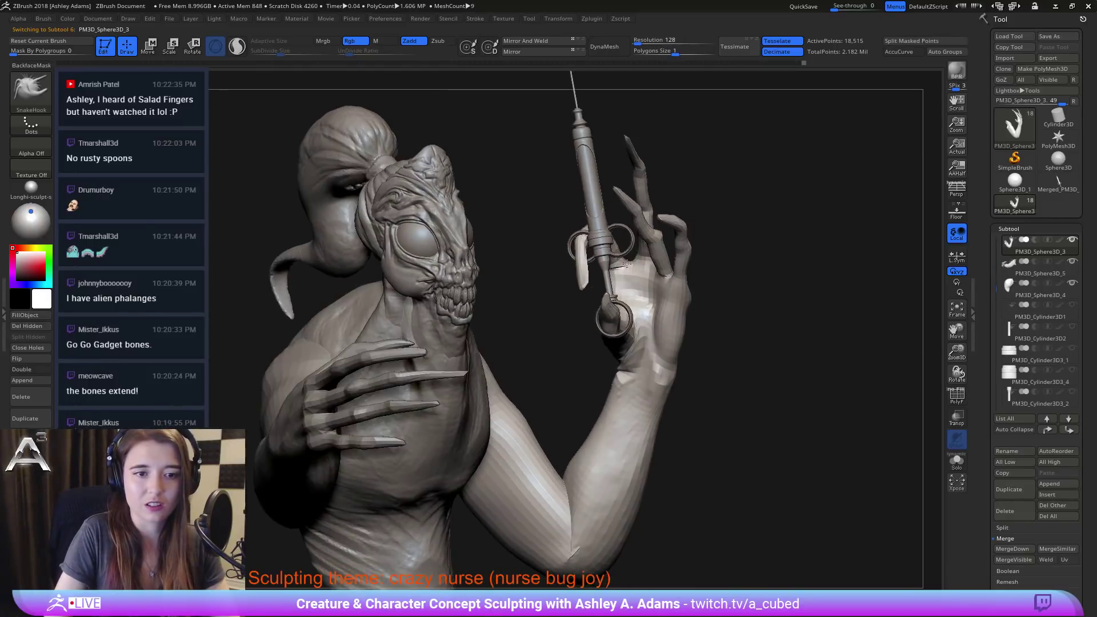
{"action": "left_click", "coordinate": [456, 281], "text": "alt"}
{"action": "right_click_drag", "start_coordinate": [456, 281], "coordinate": [541, 292]}
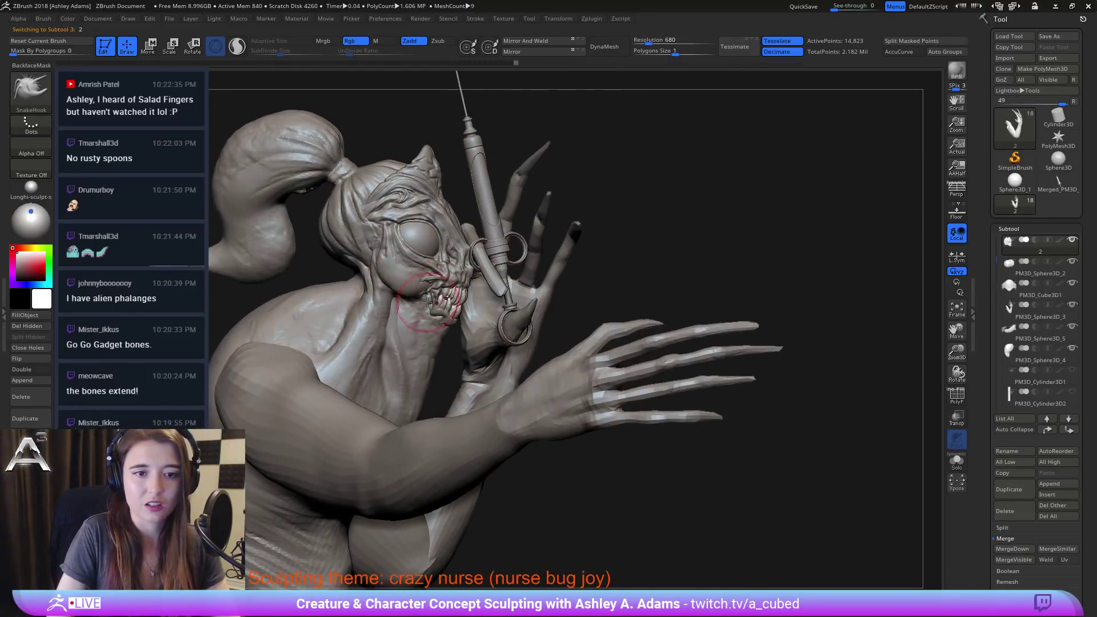
{"action": "left_click", "coordinate": [426, 304], "text": "alt"}
{"action": "right_click_drag", "start_coordinate": [425, 304], "coordinate": [408, 327]}
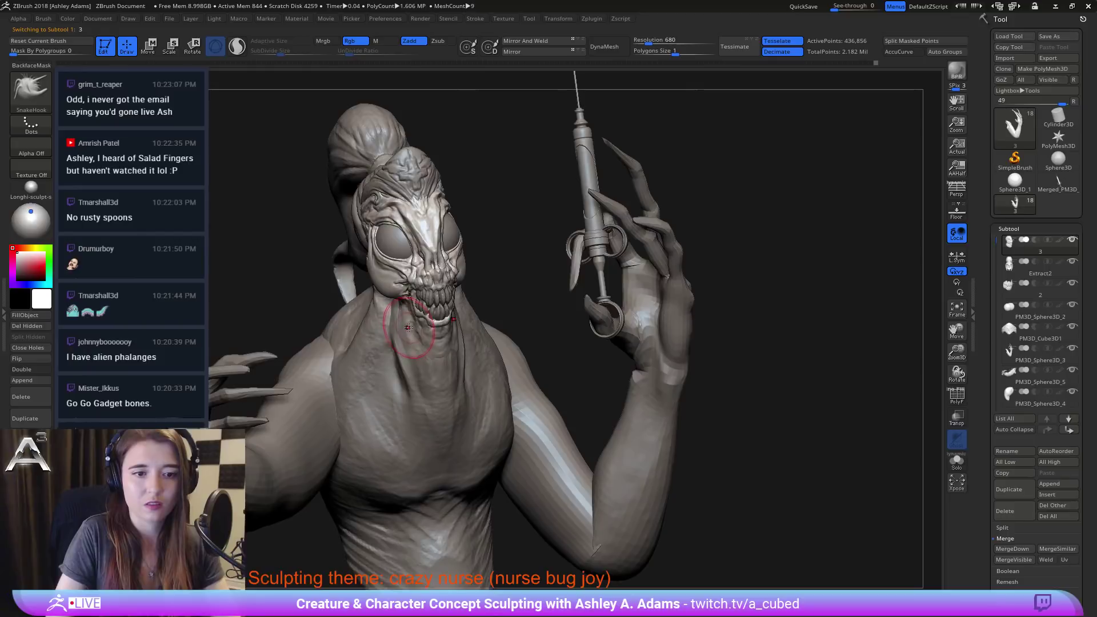
Step: Adjust the creature's face and the brow above its eyes with SnakeHook
{"action": "right_click_drag", "start_coordinate": [386, 190], "coordinate": [344, 253]}
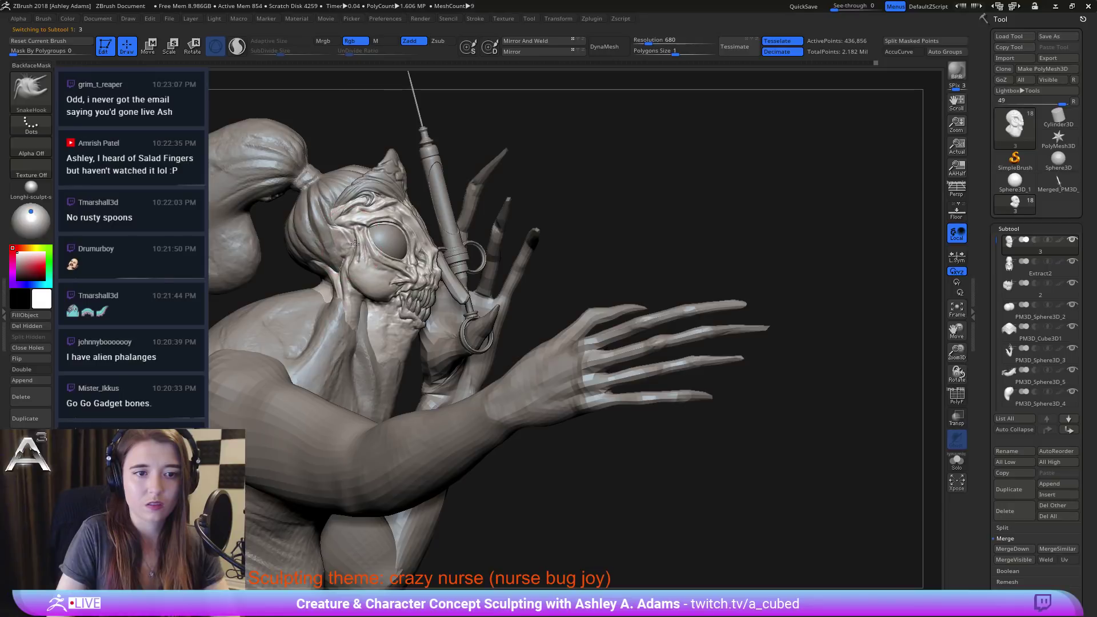
{"action": "right_click_drag", "start_coordinate": [371, 246], "coordinate": [452, 234]}
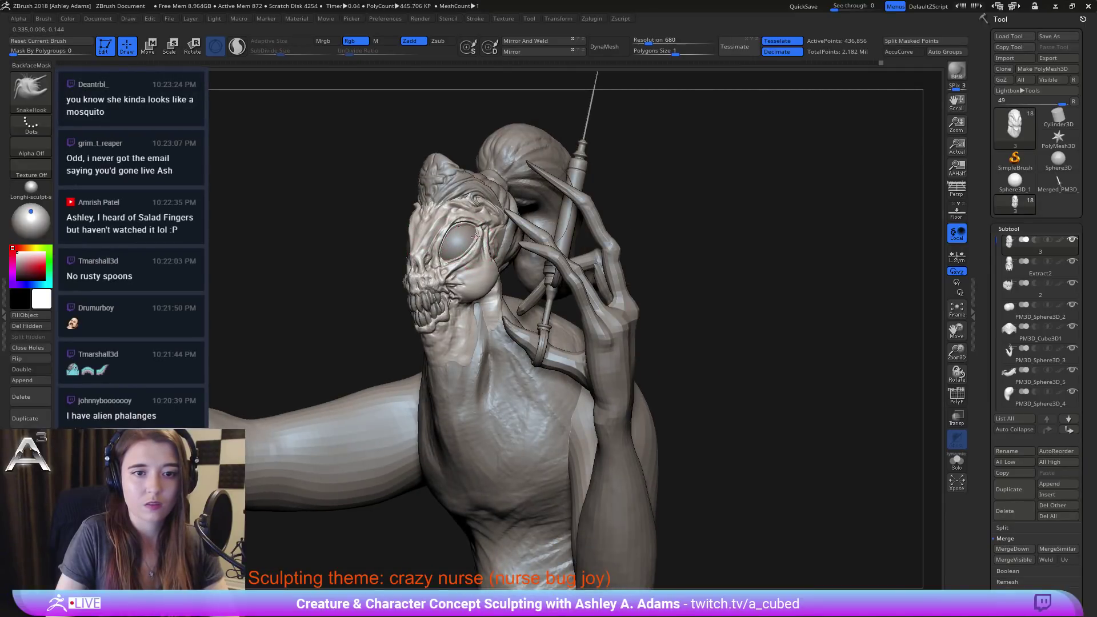
{"action": "left_click_drag", "start_coordinate": [476, 247], "coordinate": [472, 257]}
{"action": "mouse_move", "coordinate": [444, 257]}
{"action": "right_mouse_down"}
{"action": "mouse_move", "coordinate": [475, 260]}
{"action": "mouse_move", "coordinate": [396, 309]}
{"action": "mouse_move", "coordinate": [404, 337]}
{"action": "mouse_move", "coordinate": [370, 302]}
{"action": "mouse_move", "coordinate": [511, 294]}
{"action": "mouse_move", "coordinate": [504, 251]}
{"action": "mouse_move", "coordinate": [477, 253]}
{"action": "right_mouse_up"}
{"action": "right_click_drag", "start_coordinate": [380, 215], "coordinate": [359, 308], "text": "ctrl"}
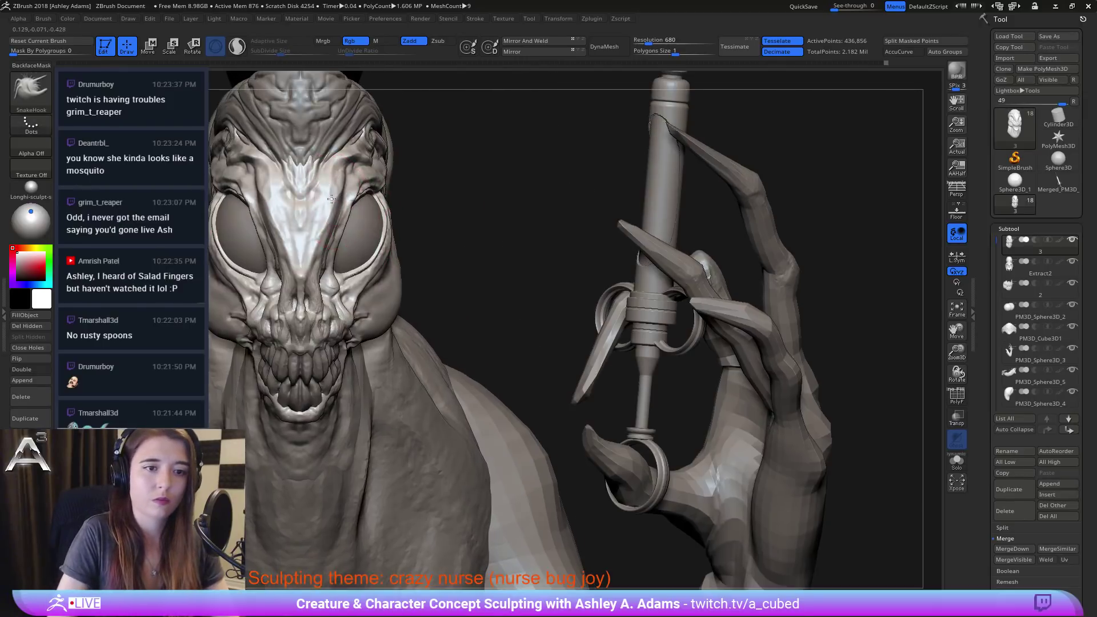
{"action": "key", "text": "space"}
{"action": "left_click_drag", "start_coordinate": [358, 191], "coordinate": [354, 192]}
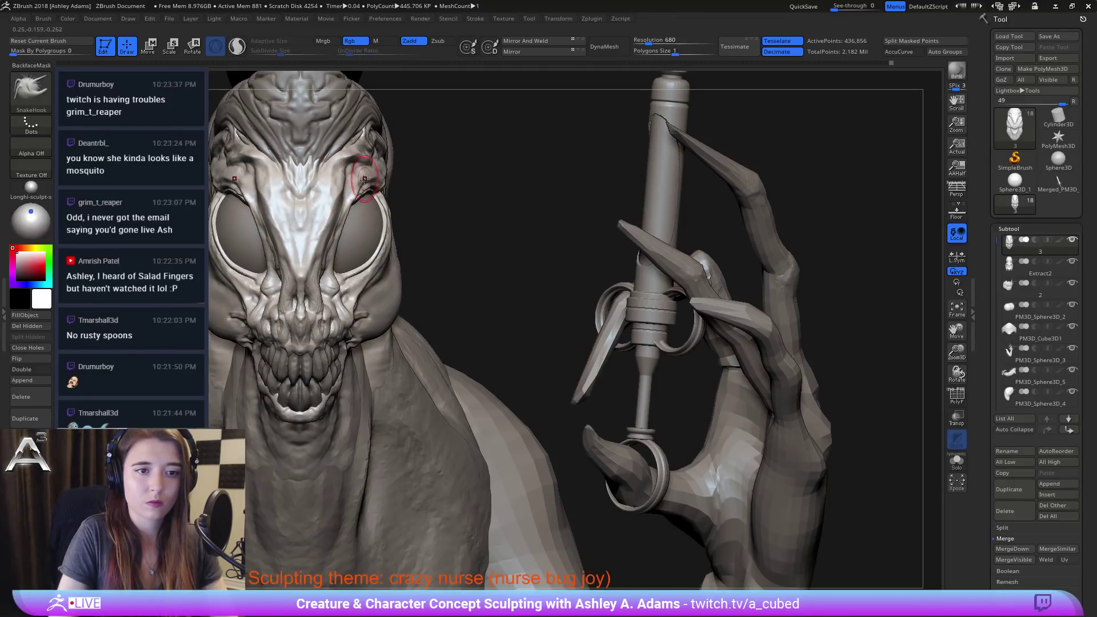
{"action": "mouse_move", "coordinate": [410, 297]}
{"action": "right_mouse_down", "text": "ctrl"}
{"action": "mouse_move", "coordinate": [535, 221]}
{"action": "mouse_move", "coordinate": [513, 189]}
{"action": "right_mouse_up", "text": "ctrl"}
{"action": "right_click_drag", "start_coordinate": [510, 251], "coordinate": [583, 261]}
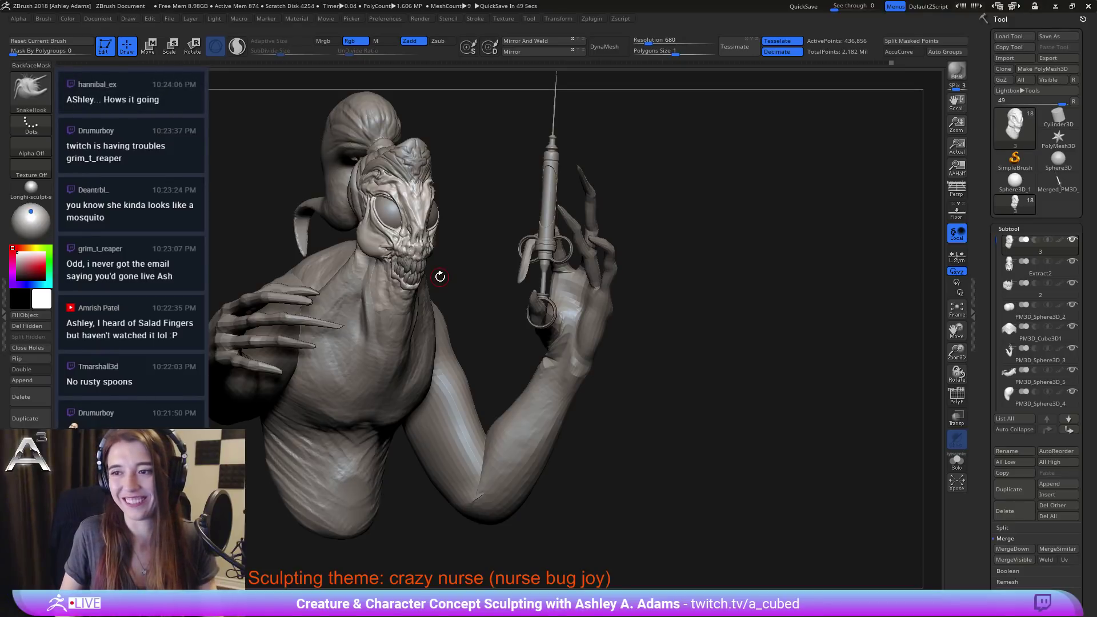
Step: Reselect the raised arm's mesh and isolate its middle finger with a topological mask from the knuckle
{"action": "left_click_drag", "start_coordinate": [619, 250], "coordinate": [525, 246]}
{"action": "left_click", "coordinate": [541, 245], "text": "alt"}
{"action": "mouse_move", "coordinate": [542, 246]}
{"action": "right_mouse_down", "text": "ctrl"}
{"action": "mouse_move", "coordinate": [586, 214]}
{"action": "mouse_move", "coordinate": [612, 222]}
{"action": "mouse_move", "coordinate": [542, 251]}
{"action": "right_mouse_up", "text": "ctrl"}
{"action": "key", "text": "w"}
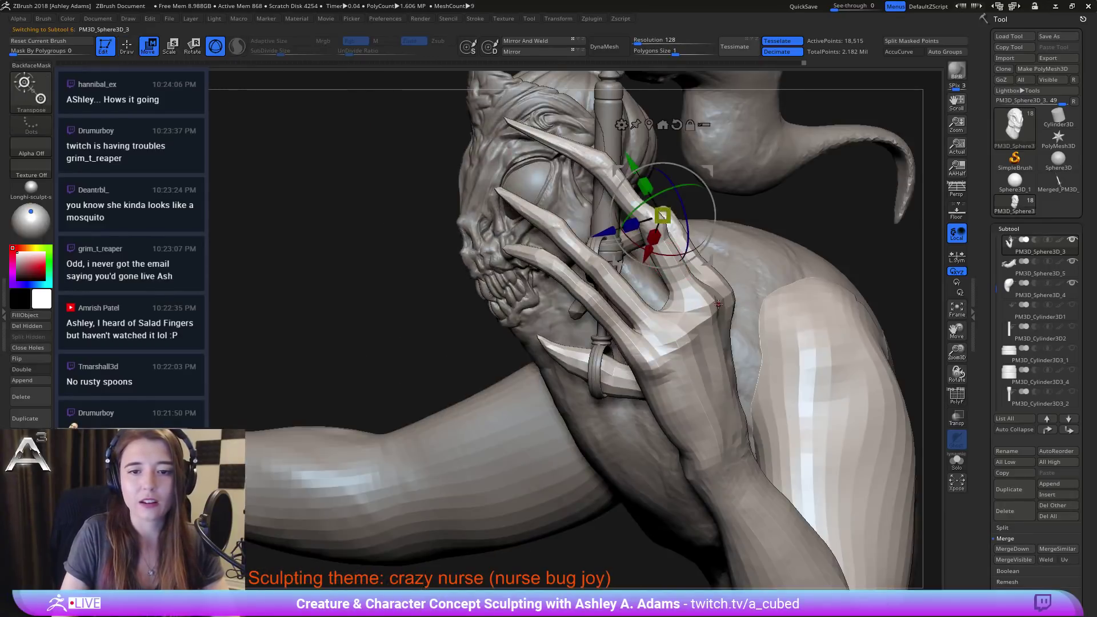
{"action": "right_click_drag", "start_coordinate": [743, 280], "coordinate": [699, 308]}
{"action": "left_click_drag", "start_coordinate": [704, 307], "coordinate": [691, 287], "text": "ctrl"}
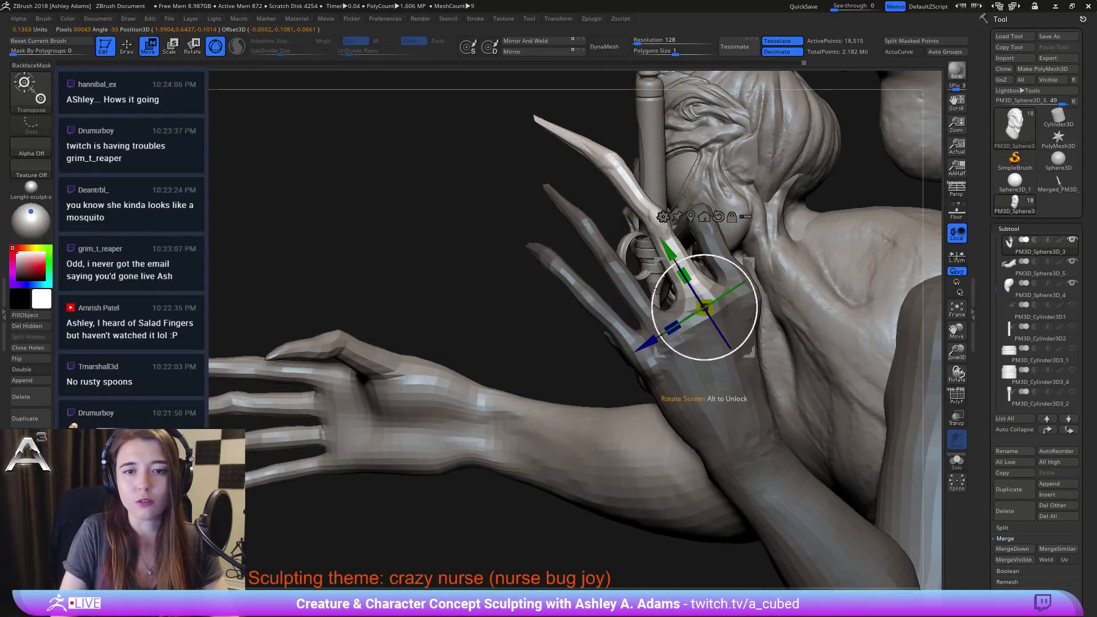
{"action": "right_click_drag", "start_coordinate": [603, 294], "coordinate": [728, 221]}
{"action": "left_click_drag", "start_coordinate": [716, 212], "coordinate": [746, 206]}
{"action": "right_click_drag", "start_coordinate": [745, 207], "coordinate": [717, 239], "text": "alt"}
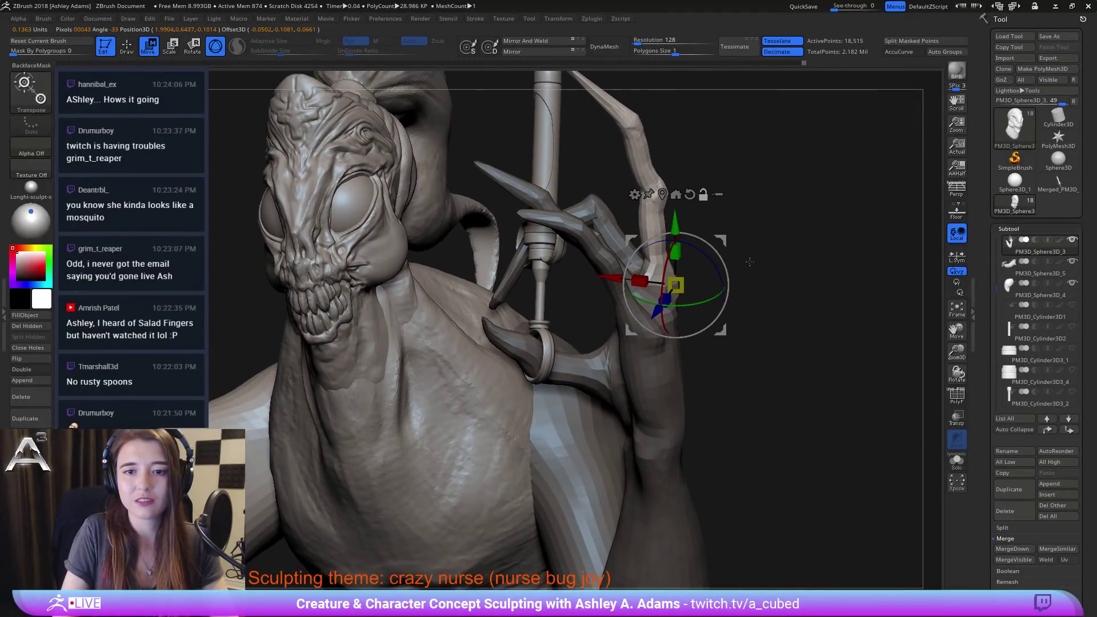
Step: Mask the middle finger up to its middle joint and rotate the outer part toward the syringe's free side ring
{"action": "mouse_move", "coordinate": [735, 358]}
{"action": "left_mouse_down", "text": "ctrl"}
{"action": "mouse_move", "coordinate": [737, 280]}
{"action": "mouse_move", "coordinate": [664, 182]}
{"action": "left_mouse_up", "text": "ctrl"}
{"action": "left_click_drag", "start_coordinate": [624, 212], "coordinate": [674, 406], "text": "ctrl"}
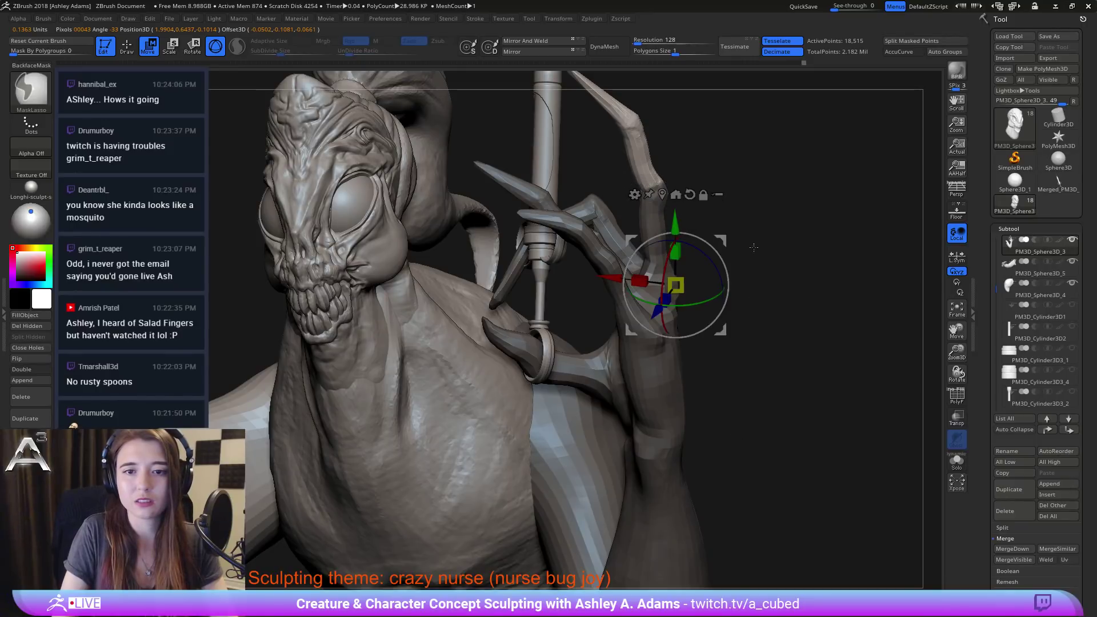
{"action": "mouse_move", "coordinate": [722, 240]}
{"action": "left_mouse_down", "text": "alt"}
{"action": "mouse_move", "coordinate": [698, 134]}
{"action": "mouse_move", "coordinate": [532, 175]}
{"action": "left_mouse_up", "text": "alt"}
{"action": "left_click_drag", "start_coordinate": [698, 137], "coordinate": [761, 200]}
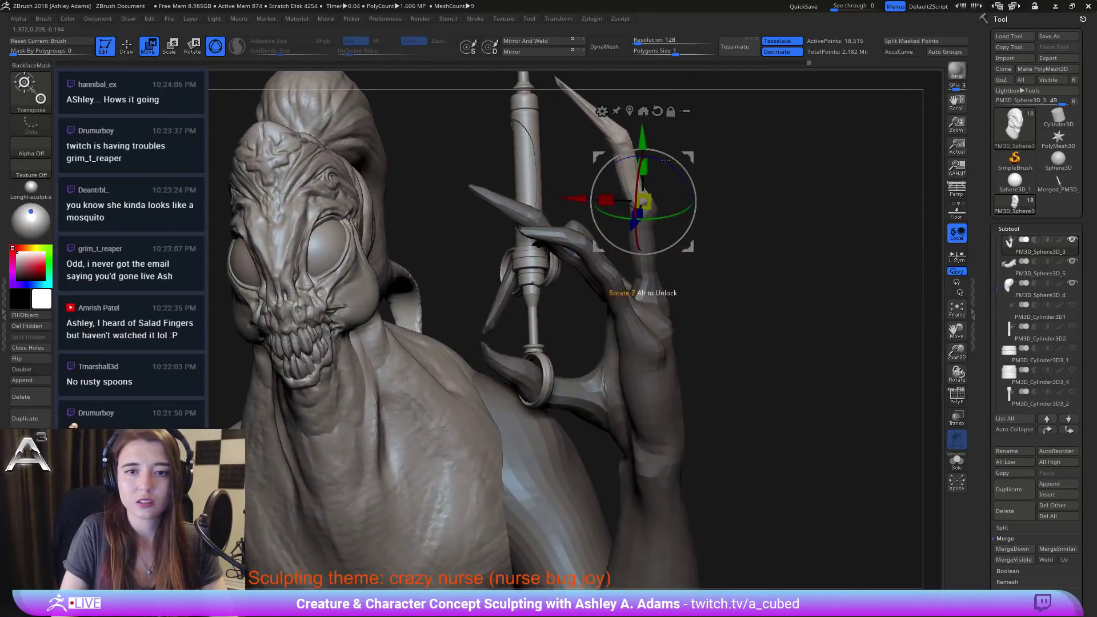
{"action": "left_click_drag", "start_coordinate": [665, 161], "coordinate": [597, 195]}
{"action": "left_click_drag", "start_coordinate": [721, 137], "coordinate": [766, 143]}
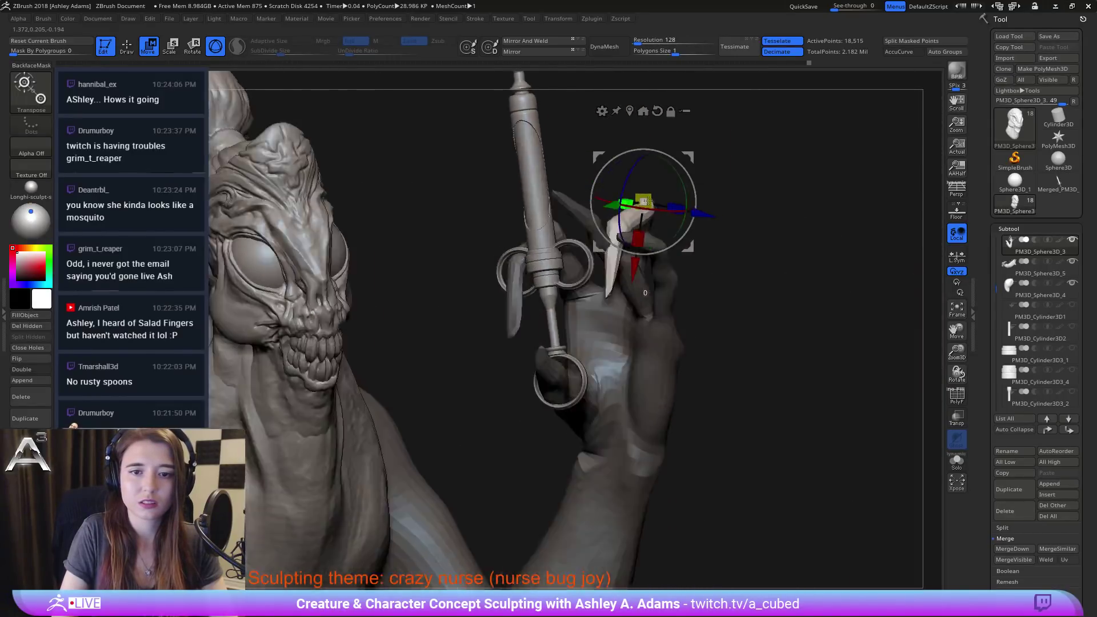
{"action": "left_click_drag", "start_coordinate": [647, 200], "coordinate": [690, 194]}
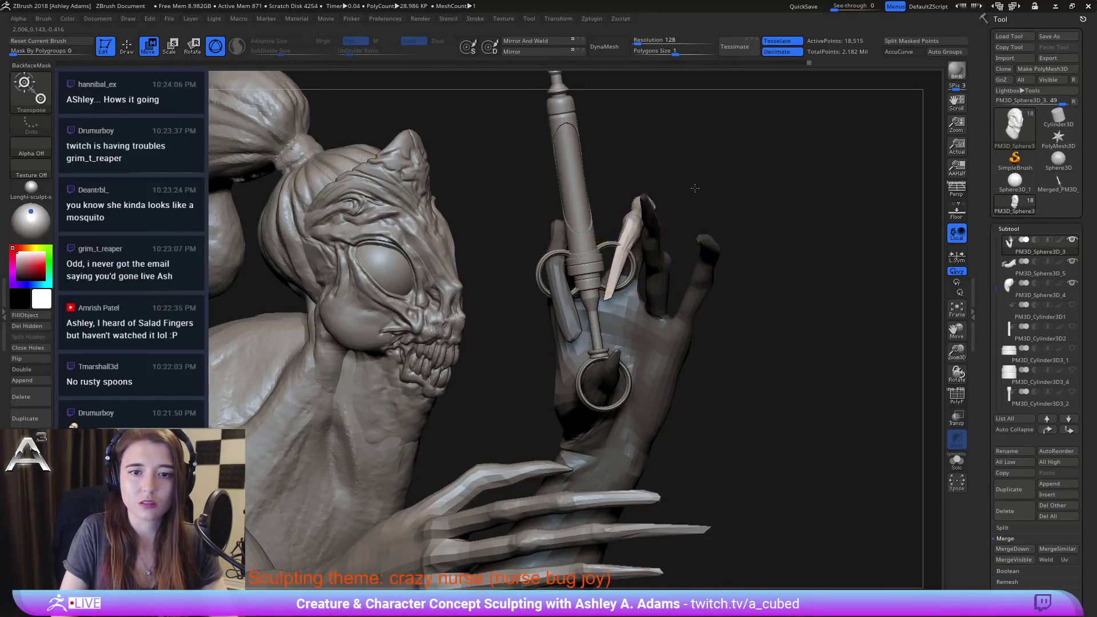
{"action": "mouse_move", "coordinate": [694, 188]}
{"action": "left_mouse_down"}
{"action": "mouse_move", "coordinate": [719, 201]}
{"action": "mouse_move", "coordinate": [770, 322]}
{"action": "mouse_move", "coordinate": [826, 304]}
{"action": "mouse_move", "coordinate": [742, 325]}
{"action": "mouse_move", "coordinate": [719, 317]}
{"action": "left_mouse_up"}
Step: Refine the middle finger's bend so its tip passes through the syringe's side ring
{"action": "key", "text": "q"}
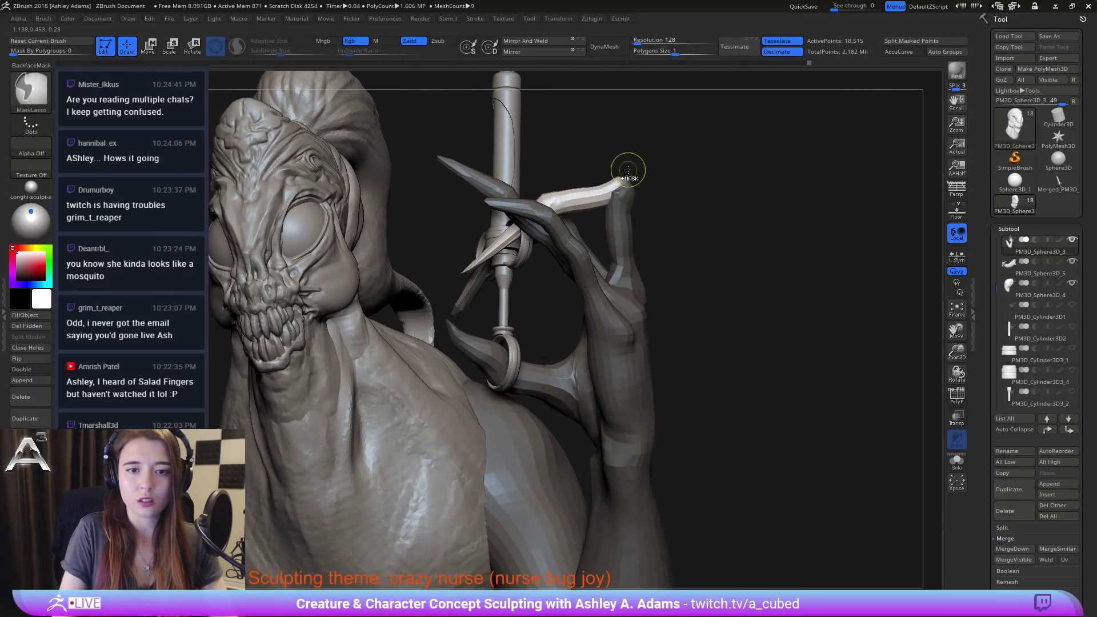
{"action": "key", "text": "w"}
{"action": "mouse_move", "coordinate": [718, 230]}
{"action": "left_mouse_down"}
{"action": "mouse_move", "coordinate": [666, 263]}
{"action": "mouse_move", "coordinate": [880, 246]}
{"action": "mouse_move", "coordinate": [820, 243]}
{"action": "mouse_move", "coordinate": [791, 223]}
{"action": "left_mouse_up"}
{"action": "key", "text": "q"}
{"action": "key", "text": "w"}
{"action": "left_click", "coordinate": [644, 292]}
{"action": "mouse_move", "coordinate": [767, 235]}
{"action": "left_mouse_down"}
{"action": "mouse_move", "coordinate": [825, 229]}
{"action": "mouse_move", "coordinate": [747, 248]}
{"action": "left_mouse_up"}
{"action": "key", "text": "q"}
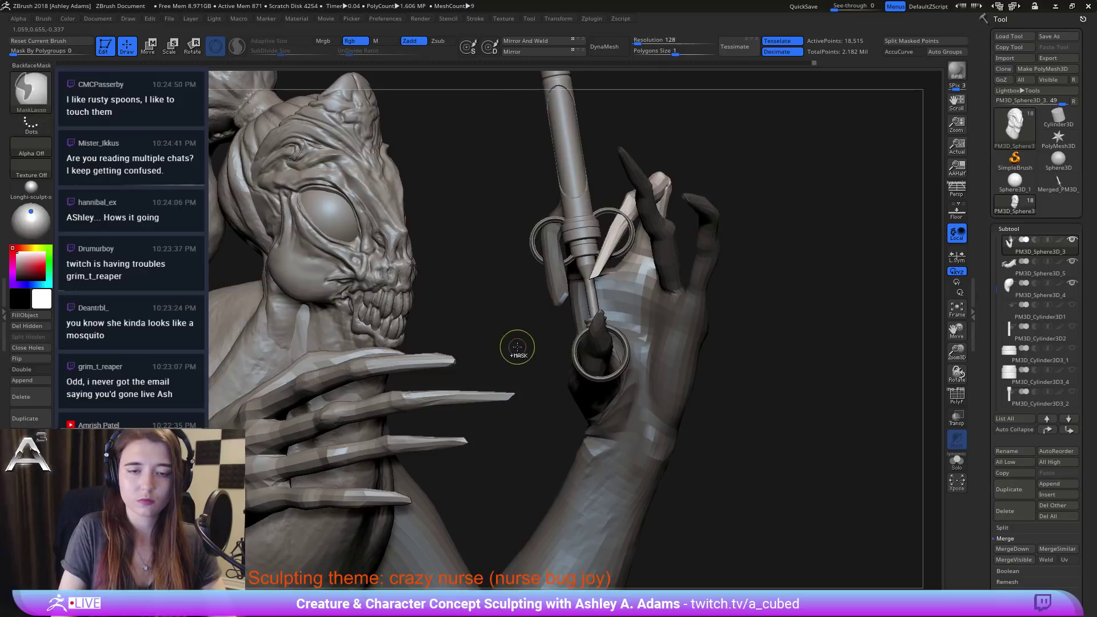
Step: Clear the mask, smooth the index fingertip and refine the gripping fingers with SnakeHook
{"action": "left_click", "coordinate": [562, 290], "text": "alt"}
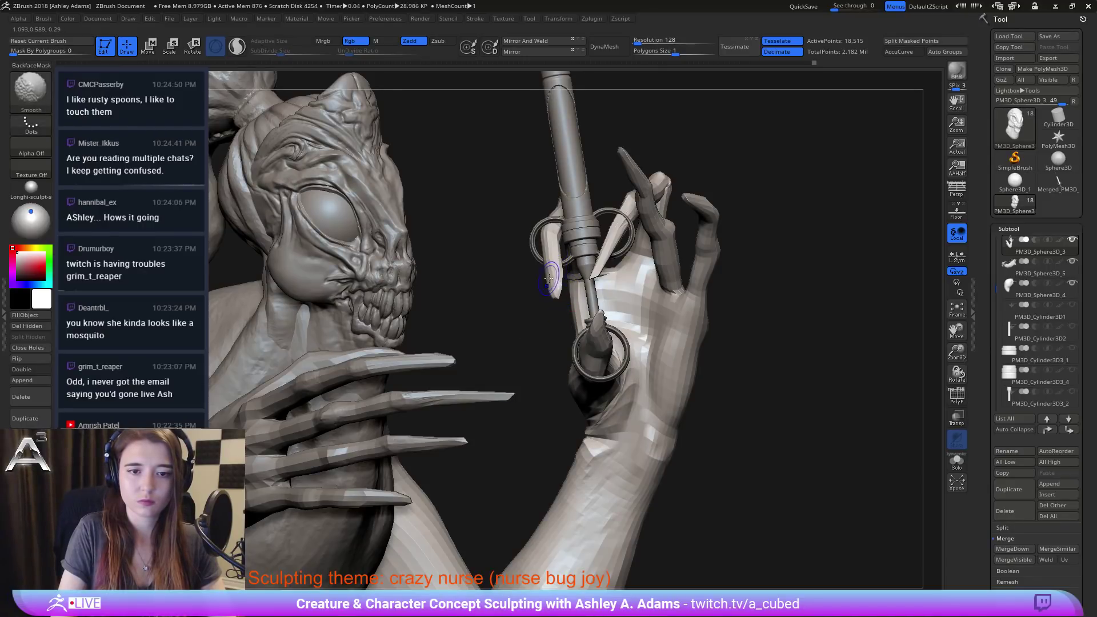
{"action": "mouse_move", "coordinate": [551, 243]}
{"action": "left_mouse_down"}
{"action": "mouse_move", "coordinate": [657, 229]}
{"action": "mouse_move", "coordinate": [616, 228]}
{"action": "mouse_move", "coordinate": [642, 226]}
{"action": "mouse_move", "coordinate": [531, 96]}
{"action": "left_mouse_up"}
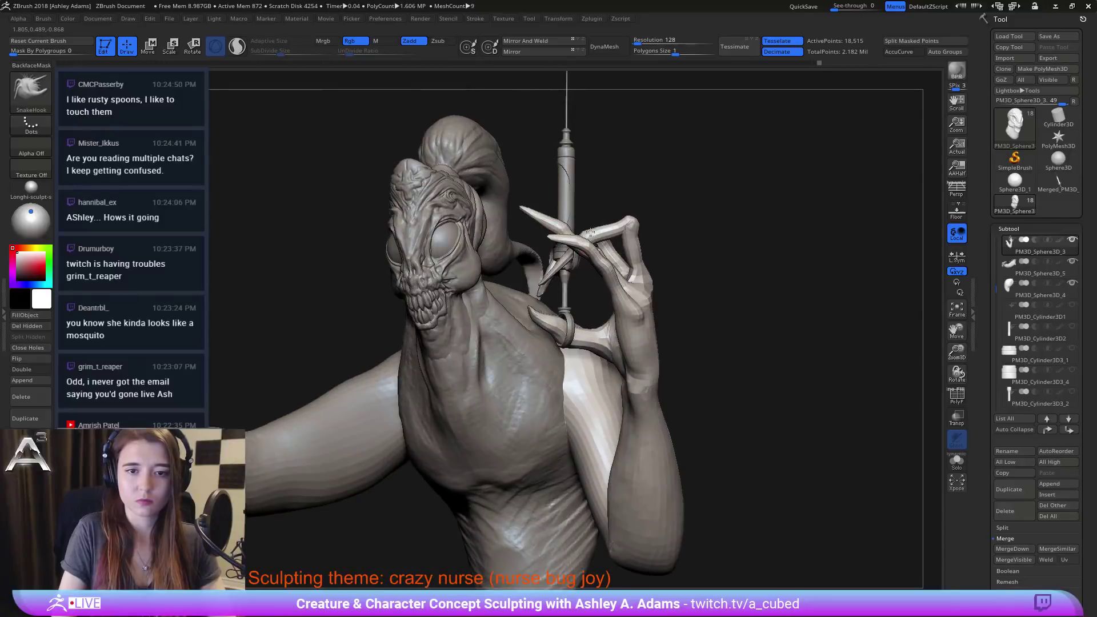
{"action": "right_click_drag", "start_coordinate": [590, 232], "coordinate": [631, 245]}
{"action": "right_click", "coordinate": [581, 313]}
{"action": "right_click_drag", "start_coordinate": [685, 297], "coordinate": [645, 221]}
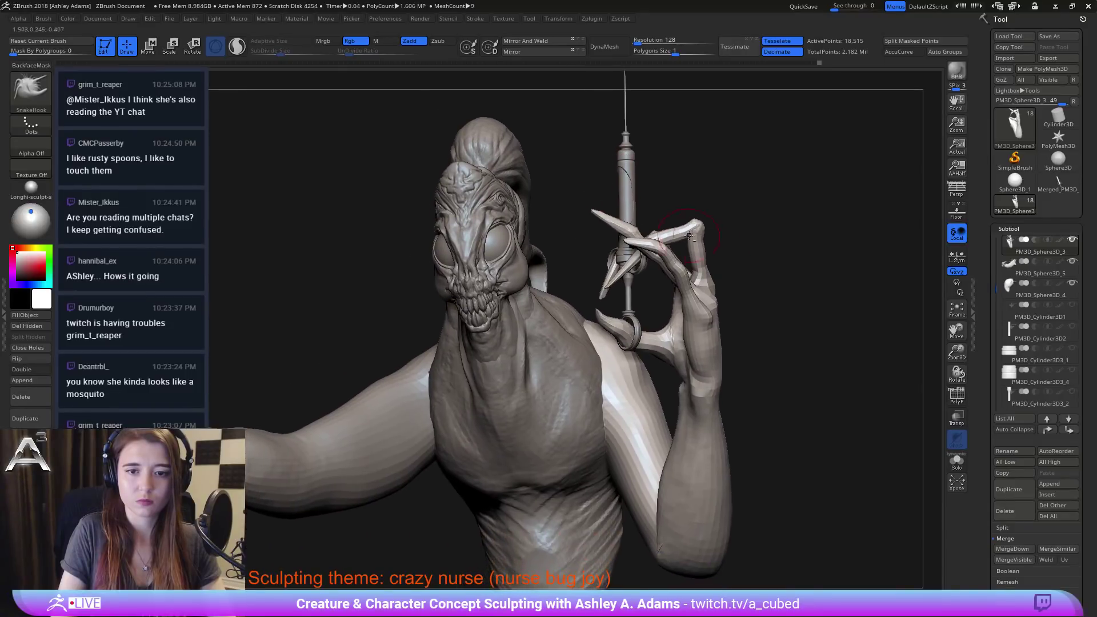
{"action": "right_click", "coordinate": [658, 343]}
{"action": "mouse_move", "coordinate": [669, 341]}
{"action": "right_mouse_down"}
{"action": "mouse_move", "coordinate": [685, 313]}
{"action": "mouse_move", "coordinate": [707, 330]}
{"action": "right_mouse_up"}
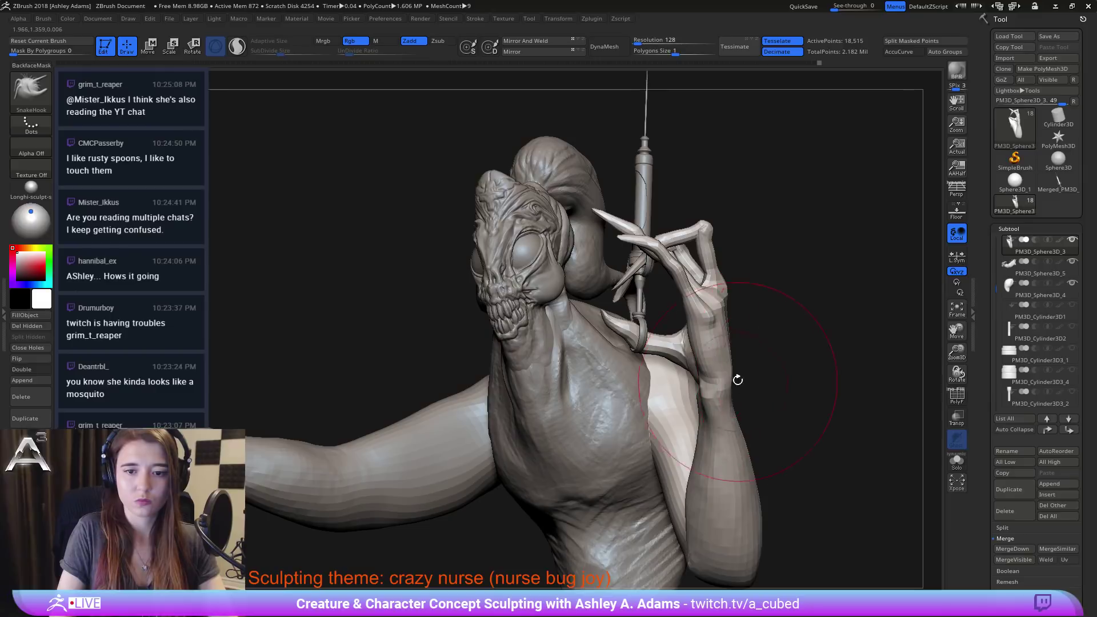
Step: Pull the outer edge of the raised hand and wrist inward with SnakeHook and refine the knuckles
{"action": "left_click_drag", "start_coordinate": [730, 357], "coordinate": [718, 347]}
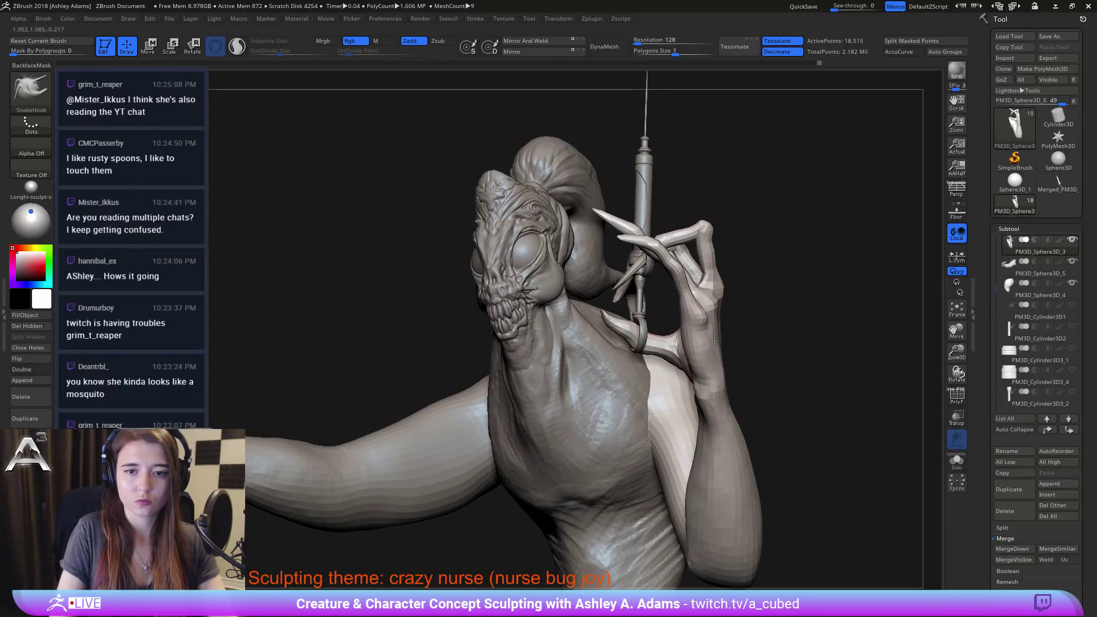
{"action": "mouse_move", "coordinate": [718, 347]}
{"action": "right_mouse_down"}
{"action": "mouse_move", "coordinate": [748, 331]}
{"action": "mouse_move", "coordinate": [676, 308]}
{"action": "mouse_move", "coordinate": [644, 266]}
{"action": "right_mouse_up"}
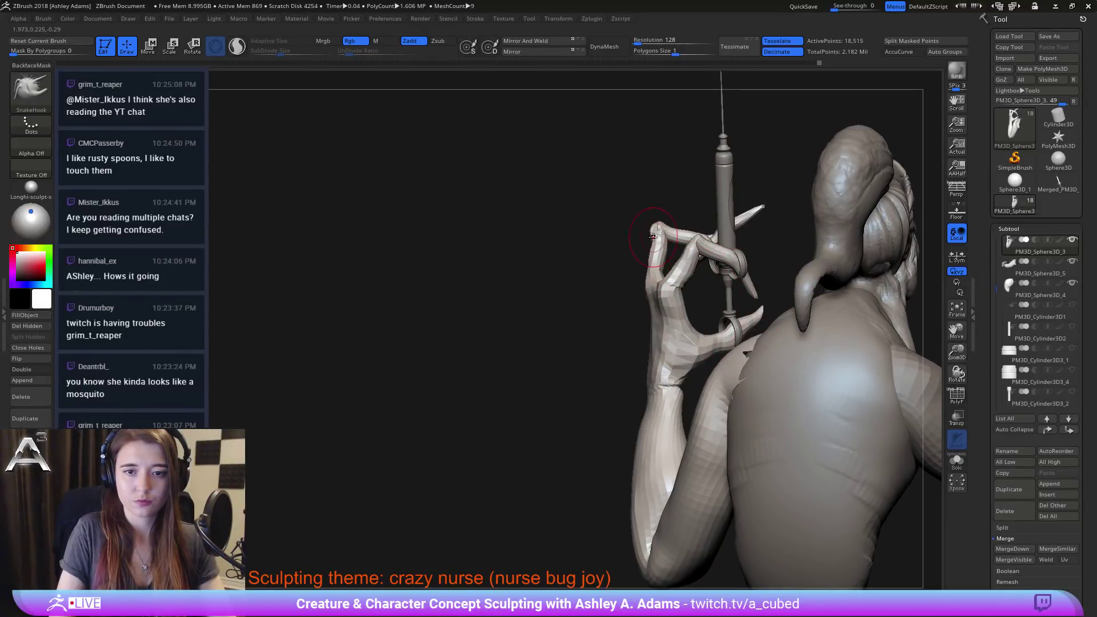
{"action": "right_click_drag", "start_coordinate": [671, 236], "coordinate": [670, 236]}
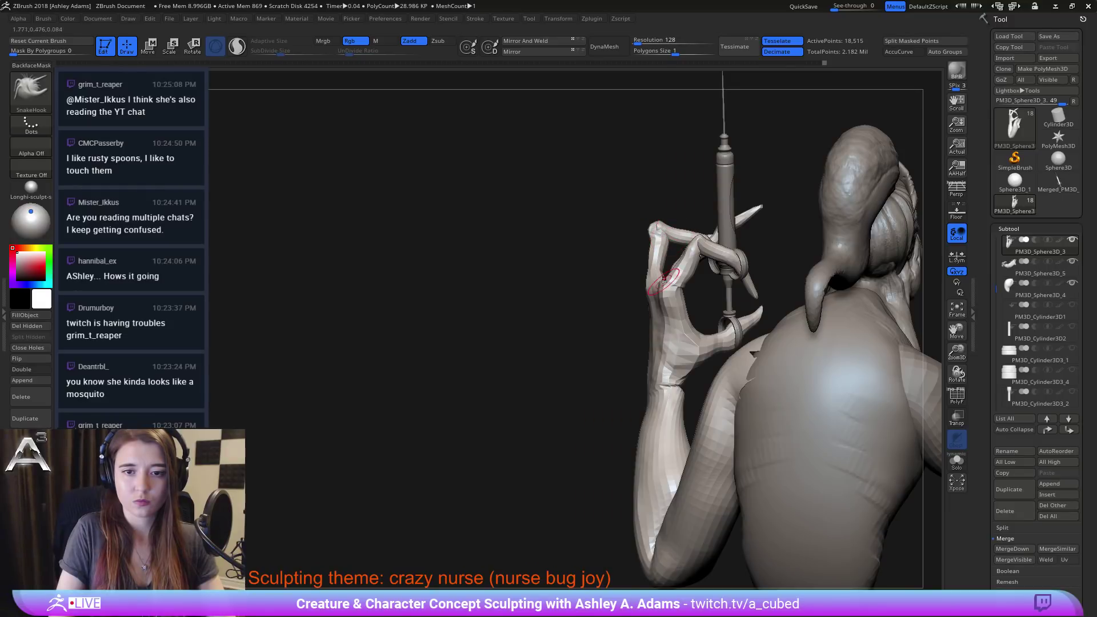
{"action": "mouse_move", "coordinate": [652, 246]}
{"action": "right_mouse_down"}
{"action": "mouse_move", "coordinate": [654, 290]}
{"action": "mouse_move", "coordinate": [642, 232]}
{"action": "mouse_move", "coordinate": [646, 251]}
{"action": "mouse_move", "coordinate": [622, 246]}
{"action": "mouse_move", "coordinate": [657, 260]}
{"action": "mouse_move", "coordinate": [637, 309]}
{"action": "mouse_move", "coordinate": [634, 286]}
{"action": "right_mouse_up"}
{"action": "right_click", "coordinate": [641, 273]}
Step: Switch to the Inflat brush and add volume to the raised hand's thin fingers and palm
{"action": "key", "text": "b"}
{"action": "key", "text": "i"}
{"action": "key", "text": "n"}
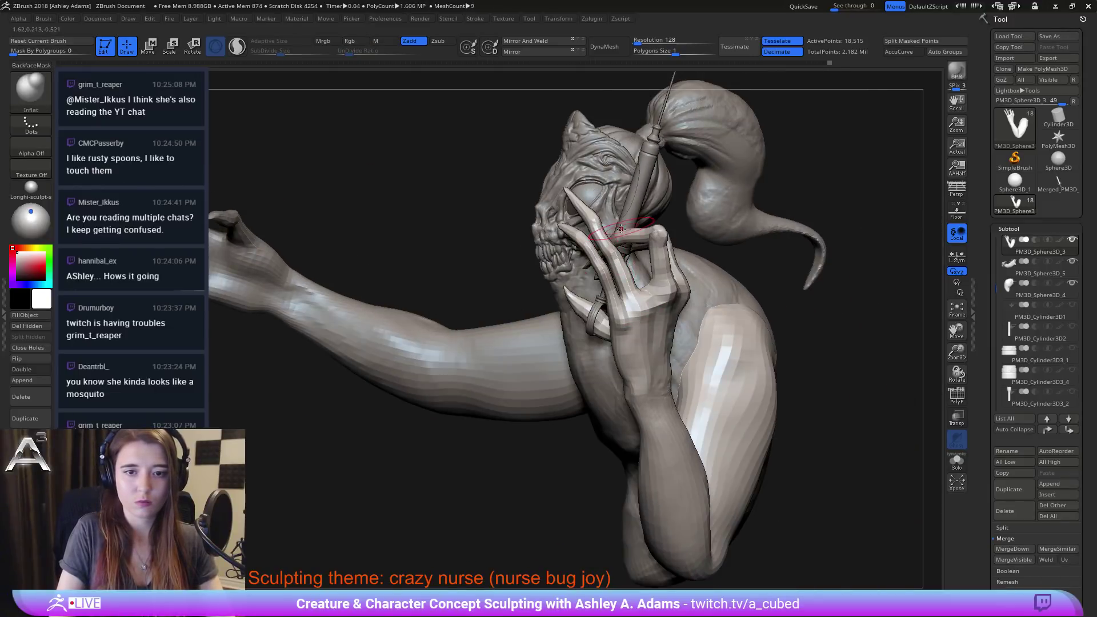
{"action": "right_click_drag", "start_coordinate": [644, 258], "coordinate": [756, 227]}
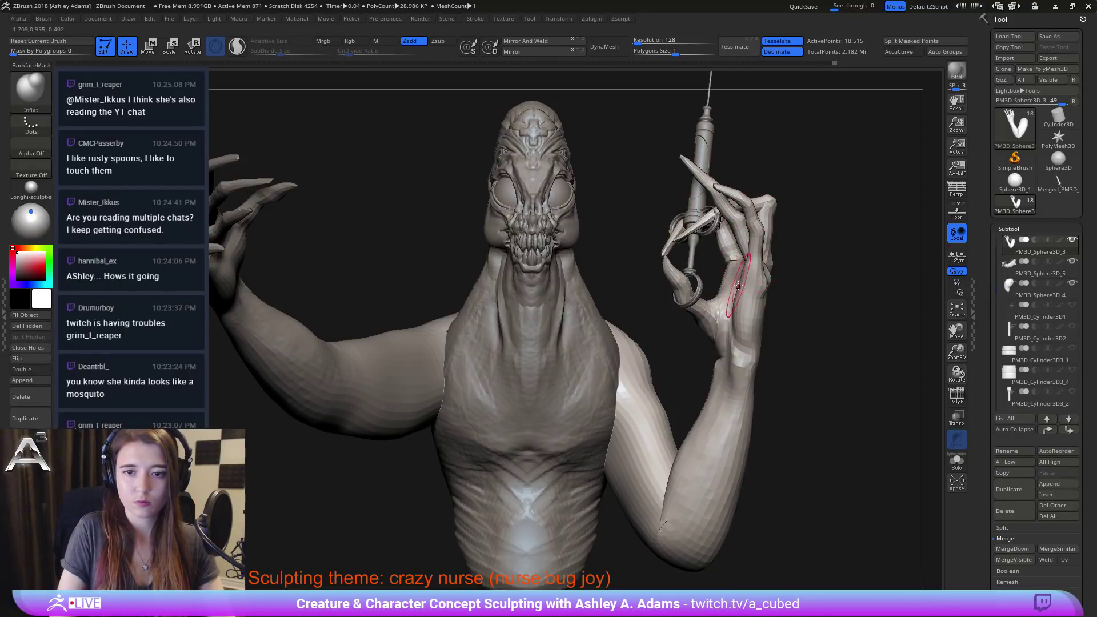
{"action": "right_click_drag", "start_coordinate": [738, 285], "coordinate": [713, 260]}
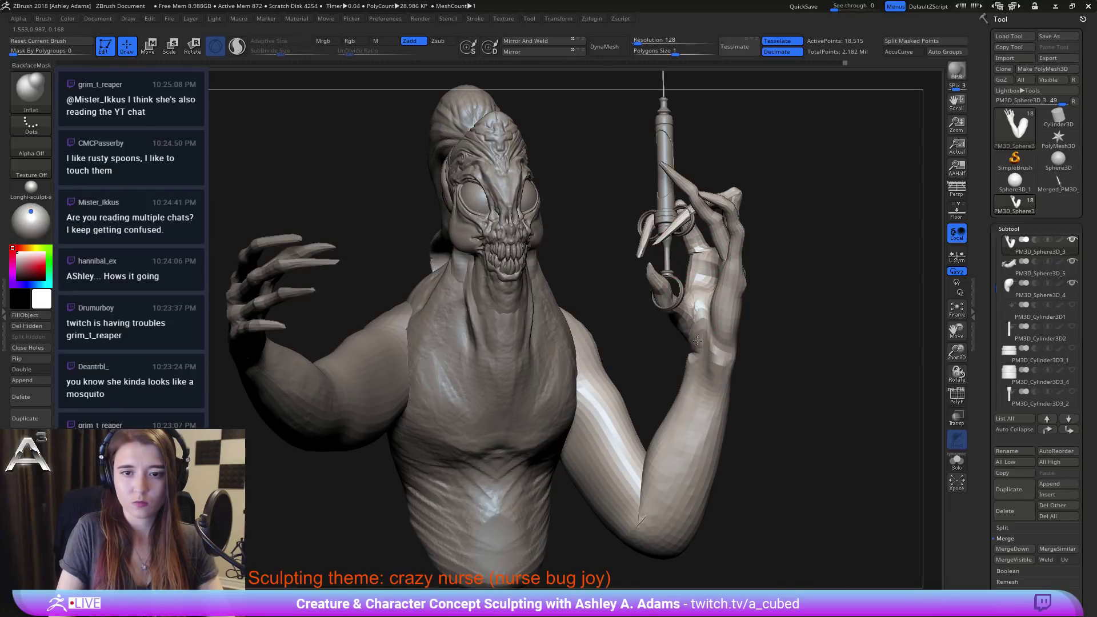
{"action": "mouse_move", "coordinate": [687, 369]}
{"action": "right_mouse_down"}
{"action": "mouse_move", "coordinate": [675, 369]}
{"action": "mouse_move", "coordinate": [730, 367]}
{"action": "right_mouse_up"}
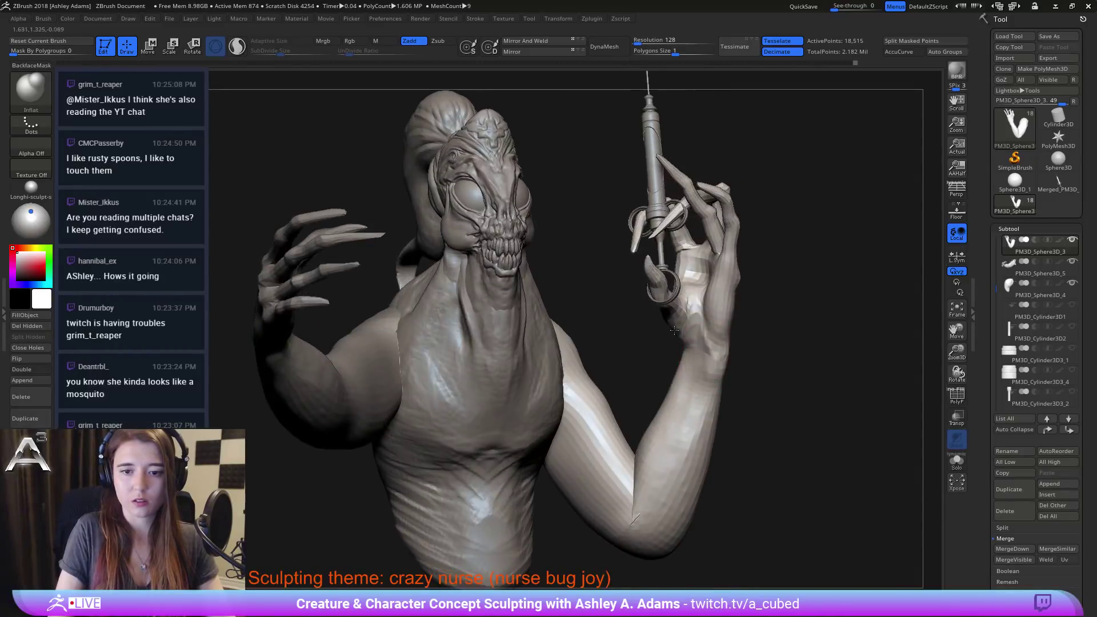
Step: Switch to the SnakeHook brush and reshape the contour of the raised arm's forearm and wrist
{"action": "mouse_move", "coordinate": [674, 330]}
{"action": "right_mouse_down"}
{"action": "mouse_move", "coordinate": [707, 360]}
{"action": "mouse_move", "coordinate": [740, 361]}
{"action": "mouse_move", "coordinate": [722, 348]}
{"action": "mouse_move", "coordinate": [700, 400]}
{"action": "right_mouse_up"}
{"action": "key", "text": "b"}
{"action": "key", "text": "s"}
{"action": "key", "text": "h"}
{"action": "right_click", "coordinate": [721, 347]}
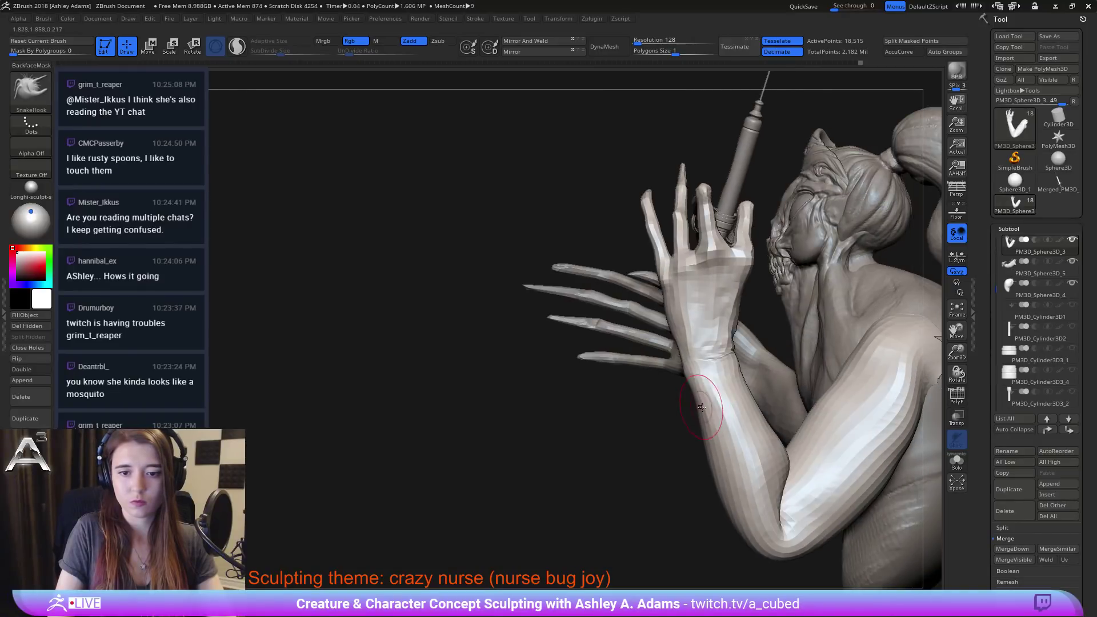
{"action": "right_click_drag", "start_coordinate": [706, 440], "coordinate": [734, 454]}
Step: Shape the raised arm's elbow with ClayBuildup and SnakeHook, and smooth its inner crease
{"action": "key", "text": "b"}
{"action": "key", "text": "c"}
{"action": "key", "text": "b"}
{"action": "key", "text": "b"}
{"action": "key", "text": "s"}
{"action": "key", "text": "h"}
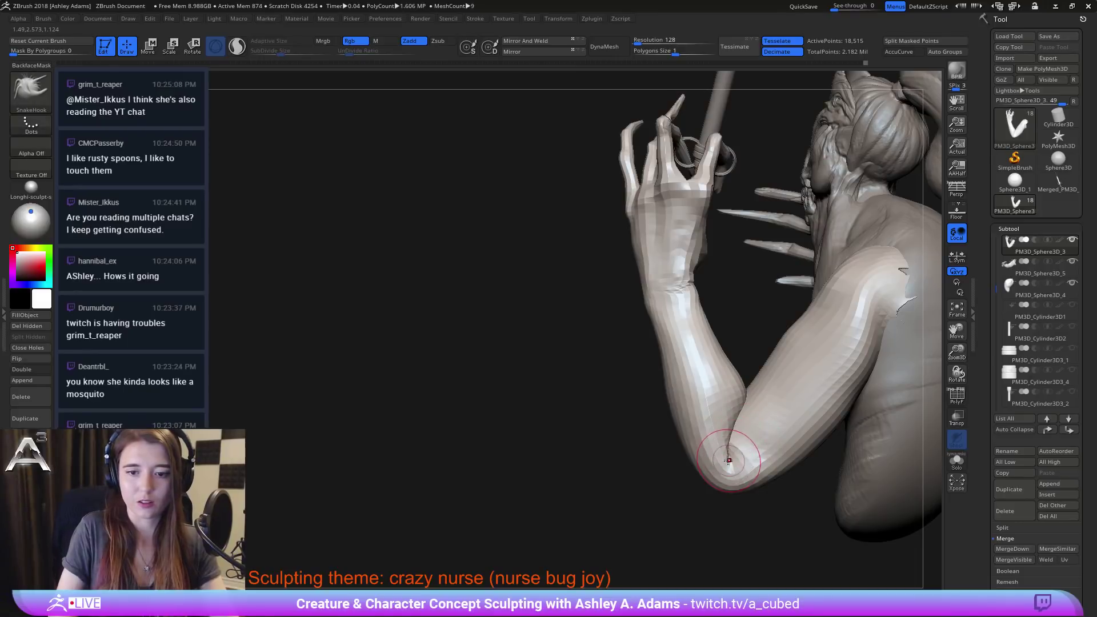
{"action": "right_click_drag", "start_coordinate": [738, 428], "coordinate": [754, 432], "text": "shift"}
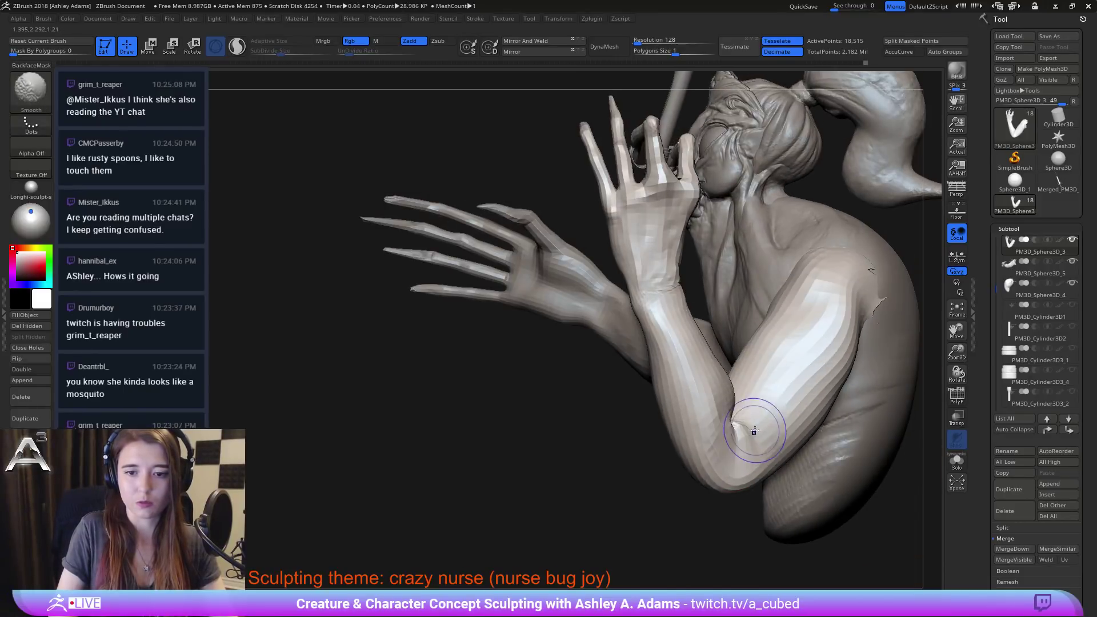
{"action": "left_click_drag", "start_coordinate": [736, 414], "coordinate": [738, 429], "text": "shift"}
{"action": "mouse_move", "coordinate": [765, 429]}
{"action": "right_mouse_down"}
{"action": "mouse_move", "coordinate": [735, 430]}
{"action": "mouse_move", "coordinate": [740, 451]}
{"action": "mouse_move", "coordinate": [743, 440]}
{"action": "right_mouse_up"}
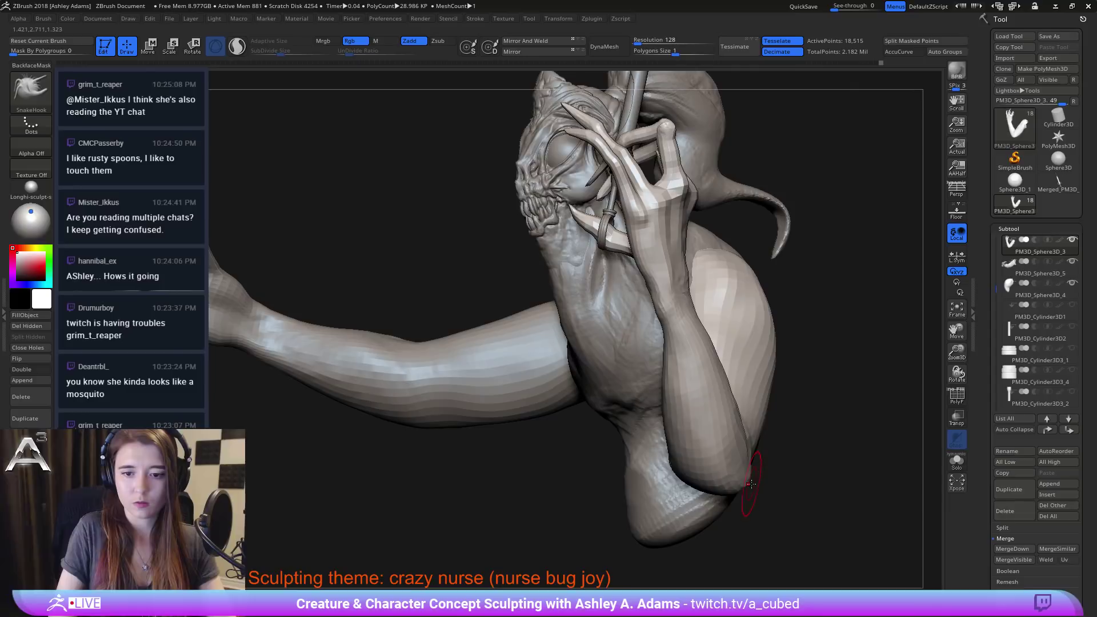
Step: Smooth the inside of the raised arm's elbow and refine the bend's contour with a resized SnakeHook brush
{"action": "mouse_move", "coordinate": [744, 485]}
{"action": "right_mouse_down"}
{"action": "mouse_move", "coordinate": [723, 407]}
{"action": "mouse_move", "coordinate": [703, 414]}
{"action": "mouse_move", "coordinate": [688, 343]}
{"action": "right_mouse_up"}
{"action": "key", "text": "shift"}
{"action": "left_click_drag", "start_coordinate": [694, 355], "coordinate": [708, 337], "text": "shift"}
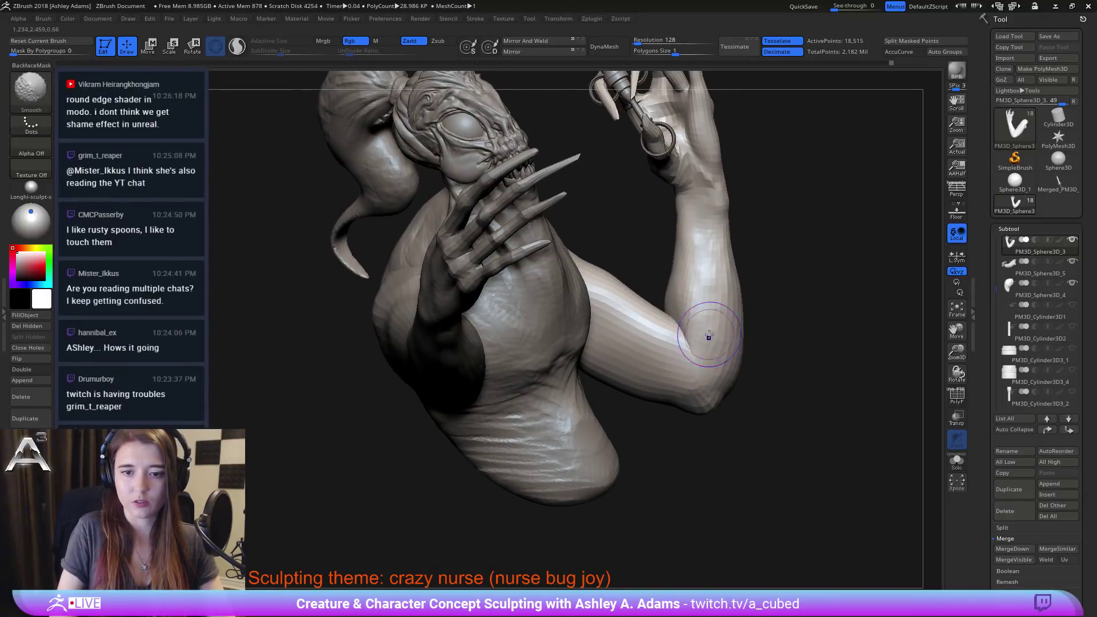
{"action": "mouse_move", "coordinate": [707, 338]}
{"action": "right_mouse_down"}
{"action": "mouse_move", "coordinate": [710, 322]}
{"action": "mouse_move", "coordinate": [707, 338]}
{"action": "right_mouse_up"}
{"action": "key", "text": "space"}
{"action": "left_click_drag", "start_coordinate": [706, 340], "coordinate": [715, 338]}
{"action": "right_click_drag", "start_coordinate": [693, 358], "coordinate": [636, 350]}
{"action": "right_click_drag", "start_coordinate": [593, 319], "coordinate": [571, 314]}
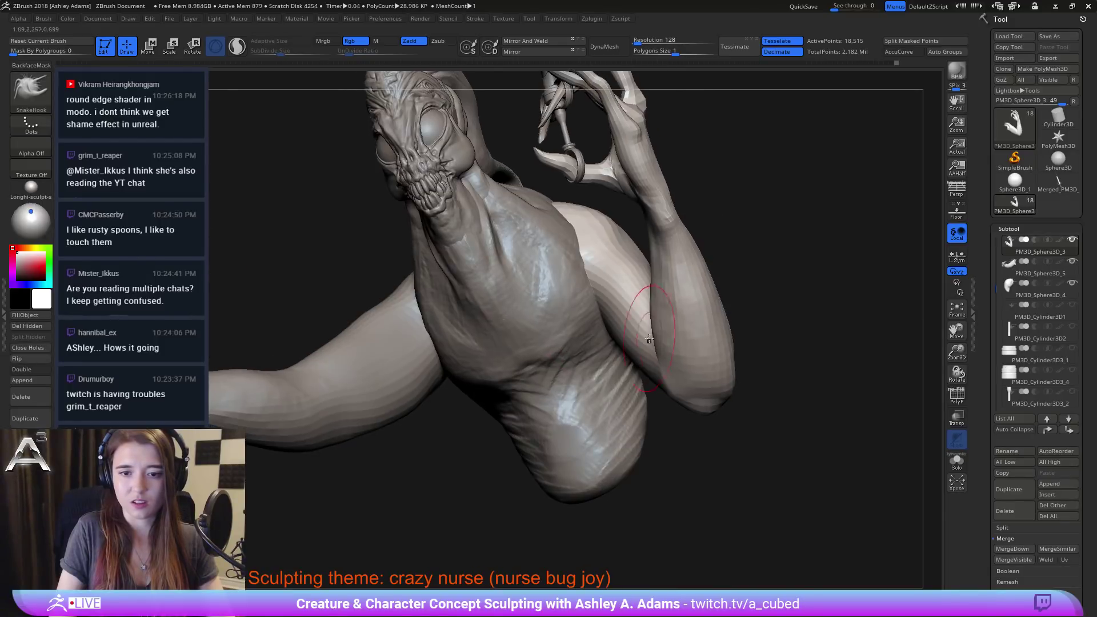
{"action": "right_click_drag", "start_coordinate": [649, 297], "coordinate": [592, 309]}
{"action": "mouse_move", "coordinate": [691, 311]}
{"action": "right_mouse_down"}
{"action": "mouse_move", "coordinate": [640, 309]}
{"action": "mouse_move", "coordinate": [637, 333]}
{"action": "right_mouse_up"}
Step: Build up the forearm muscle beside the elbow crease with ClayBuildup and pull the elbow into a sharper point with SnakeHook
{"action": "key", "text": "b"}
{"action": "key", "text": "c"}
{"action": "key", "text": "b"}
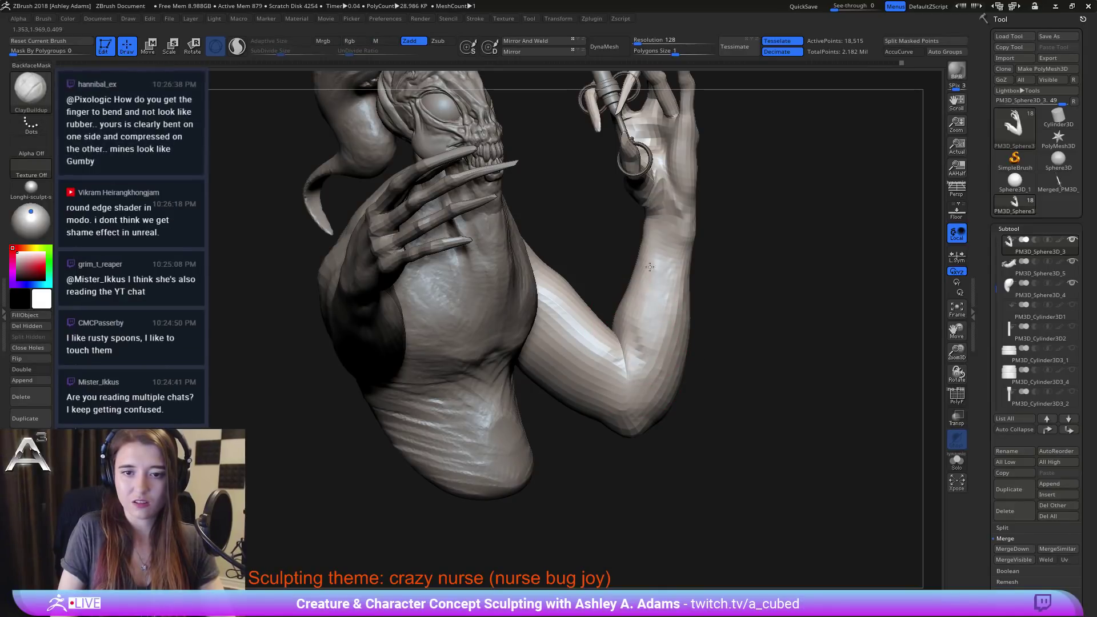
{"action": "key", "text": "b"}
{"action": "key", "text": "s"}
{"action": "key", "text": "h"}
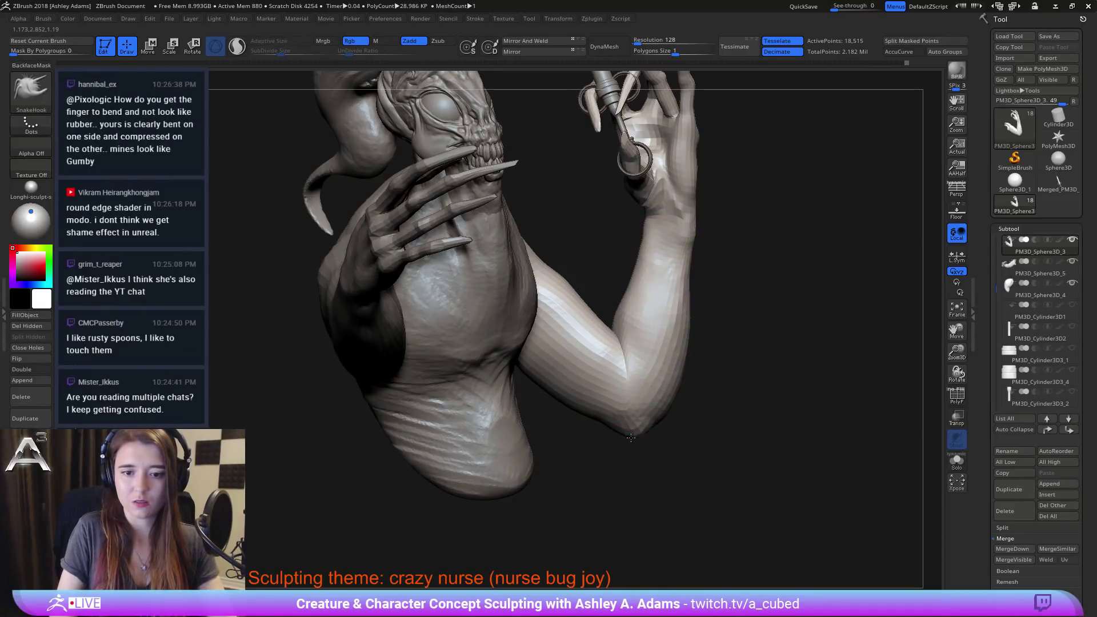
{"action": "right_click_drag", "start_coordinate": [673, 386], "coordinate": [618, 373]}
{"action": "right_click", "coordinate": [618, 373]}
{"action": "right_click_drag", "start_coordinate": [707, 324], "coordinate": [650, 367], "text": "alt"}
{"action": "right_click_drag", "start_coordinate": [523, 398], "coordinate": [538, 403]}
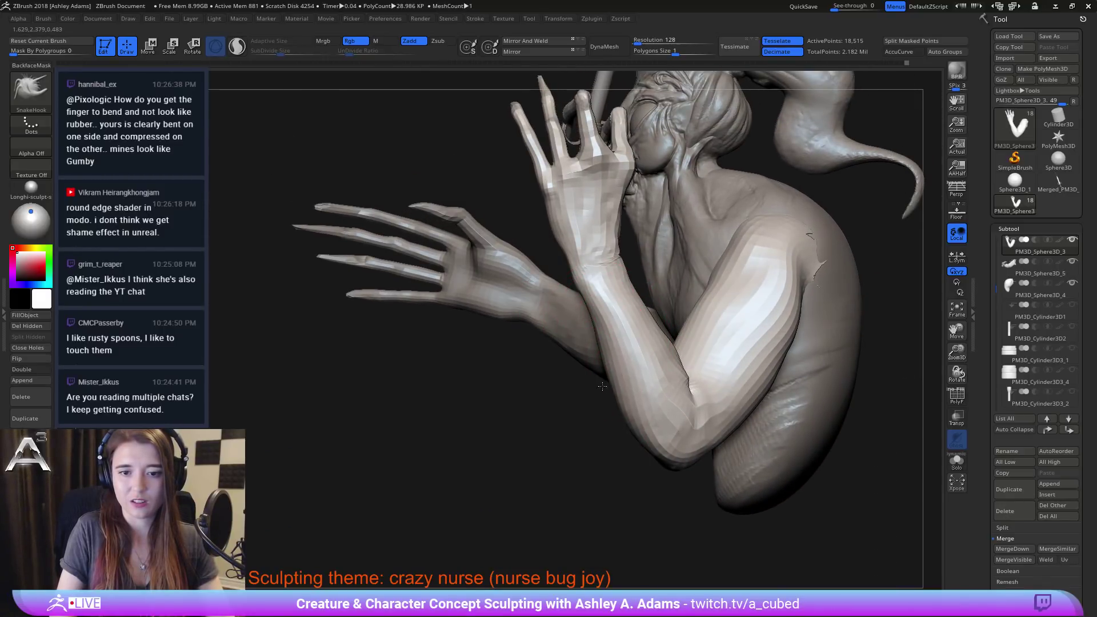
Step: Adjust the SnakeHook draw size and refine the raised forearm's outer contour and inner elbow bend
{"action": "right_click_drag", "start_coordinate": [728, 351], "coordinate": [673, 327]}
{"action": "right_click", "coordinate": [610, 383]}
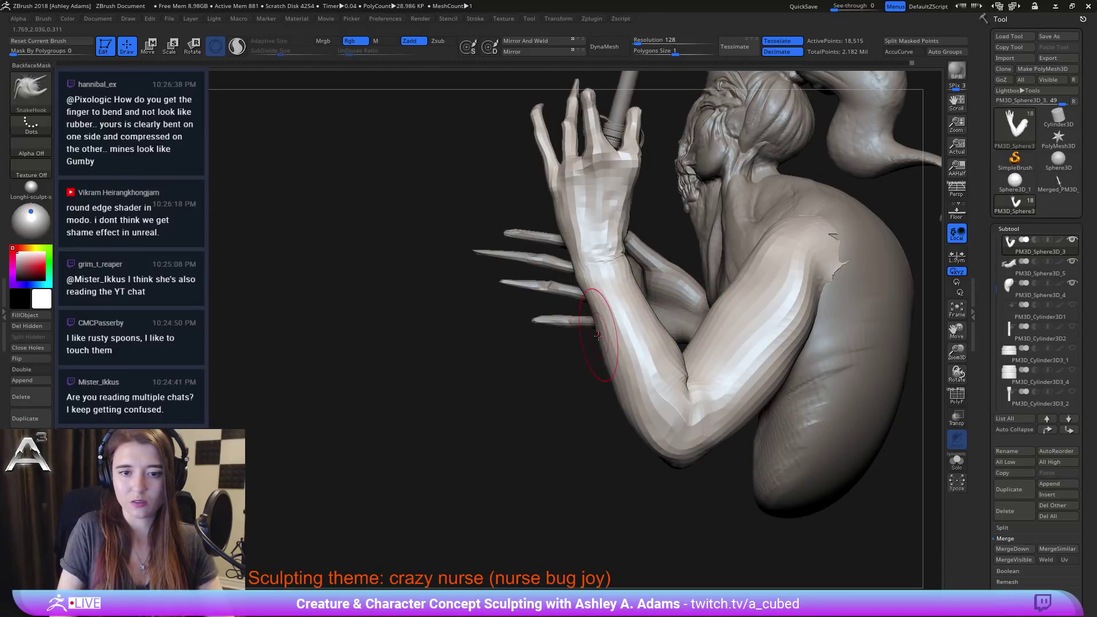
{"action": "right_click", "coordinate": [643, 304]}
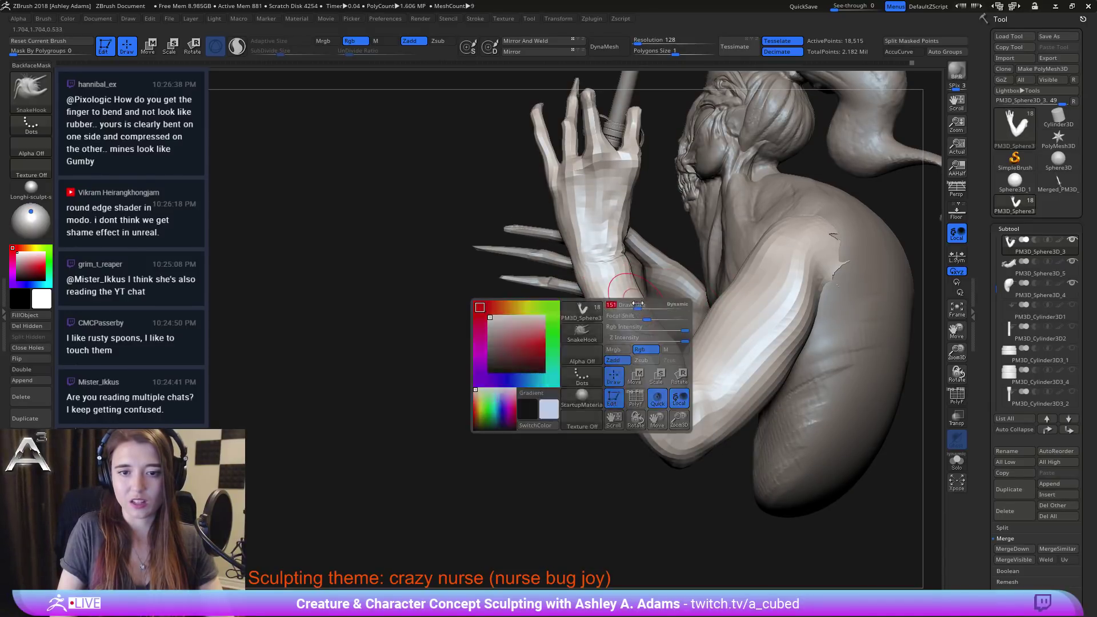
{"action": "right_click_drag", "start_coordinate": [643, 303], "coordinate": [627, 318]}
{"action": "right_click_drag", "start_coordinate": [553, 315], "coordinate": [555, 331]}
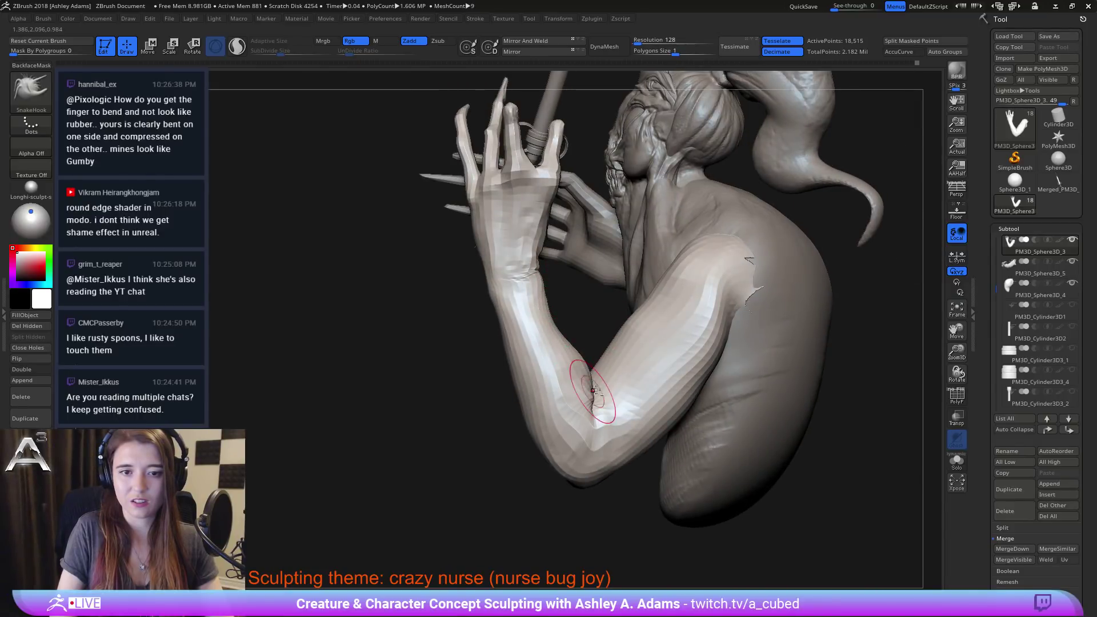
{"action": "right_click_drag", "start_coordinate": [593, 390], "coordinate": [643, 369], "text": "alt"}
{"action": "right_click", "coordinate": [608, 329]}
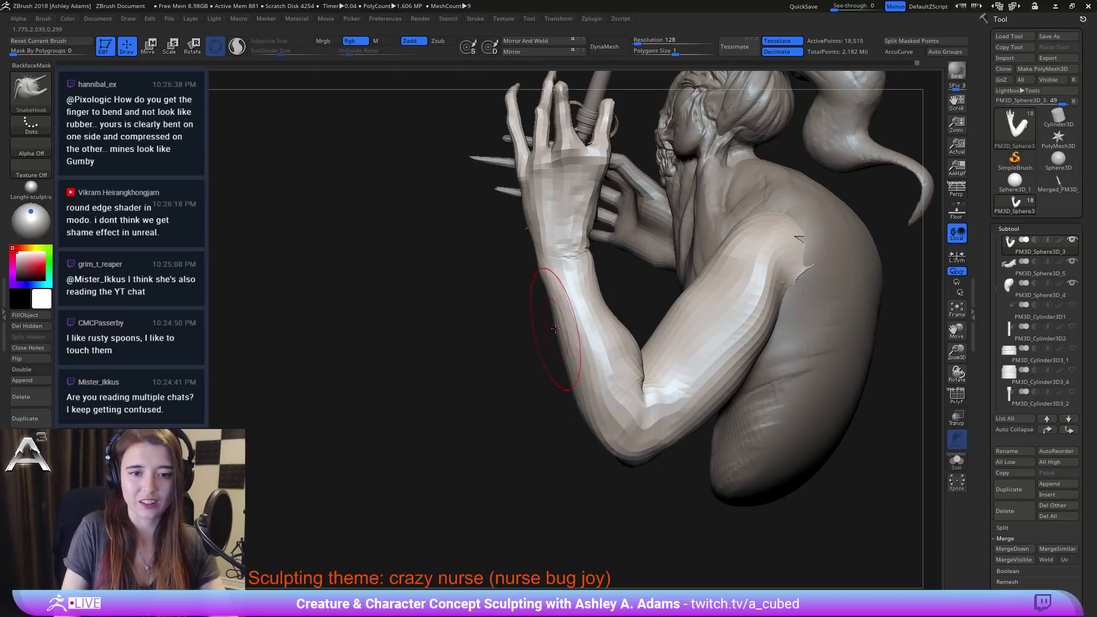
{"action": "right_click_drag", "start_coordinate": [558, 330], "coordinate": [605, 343]}
{"action": "key", "text": "space"}
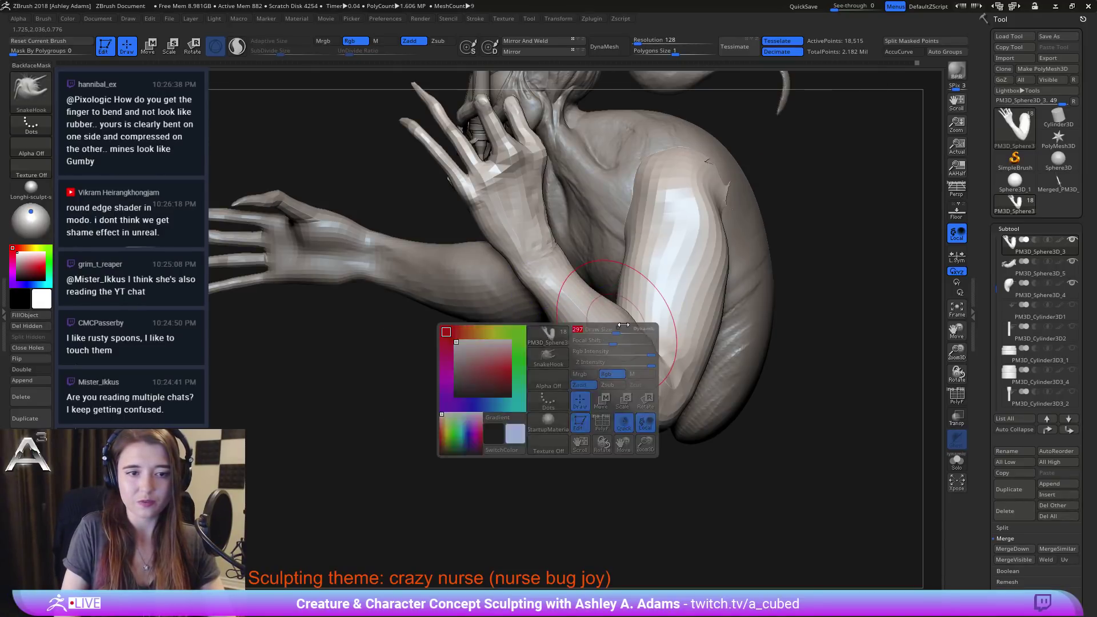
Step: Select the opposite outstretched arm and try thickening its forearm and upper arm with the Inflat brush
{"action": "left_click", "coordinate": [477, 299], "text": "alt"}
{"action": "right_click_drag", "start_coordinate": [477, 300], "coordinate": [507, 289]}
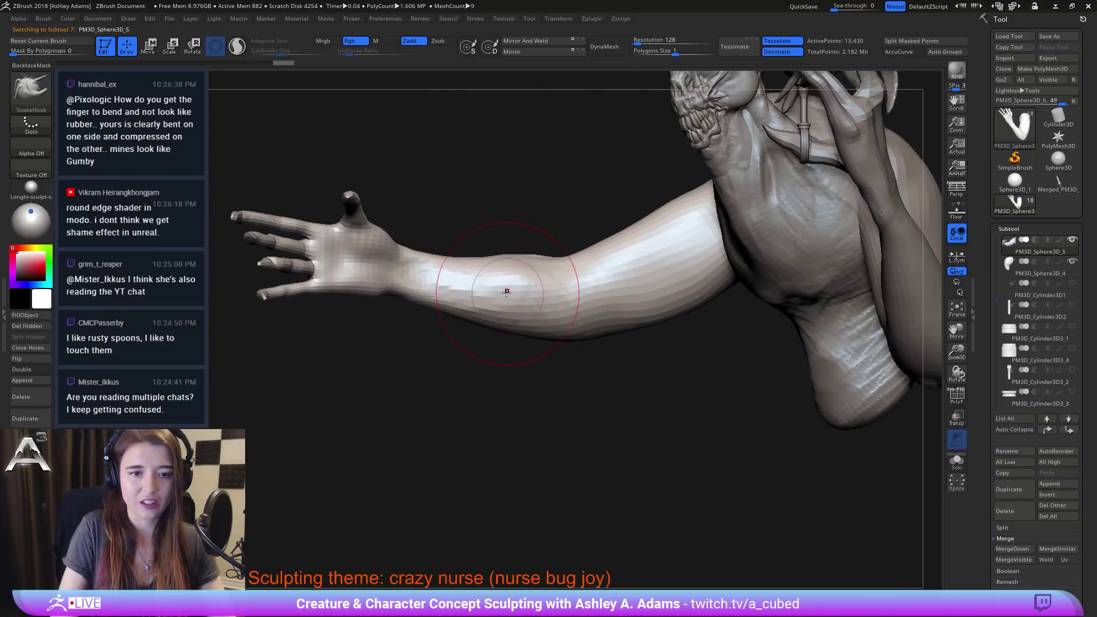
{"action": "key", "text": "b"}
{"action": "key", "text": "i"}
{"action": "key", "text": "n"}
{"action": "mouse_move", "coordinate": [472, 265]}
{"action": "left_mouse_down"}
{"action": "mouse_move", "coordinate": [436, 260]}
{"action": "mouse_move", "coordinate": [523, 258]}
{"action": "left_mouse_up"}
{"action": "left_click_drag", "start_coordinate": [464, 313], "coordinate": [480, 324]}
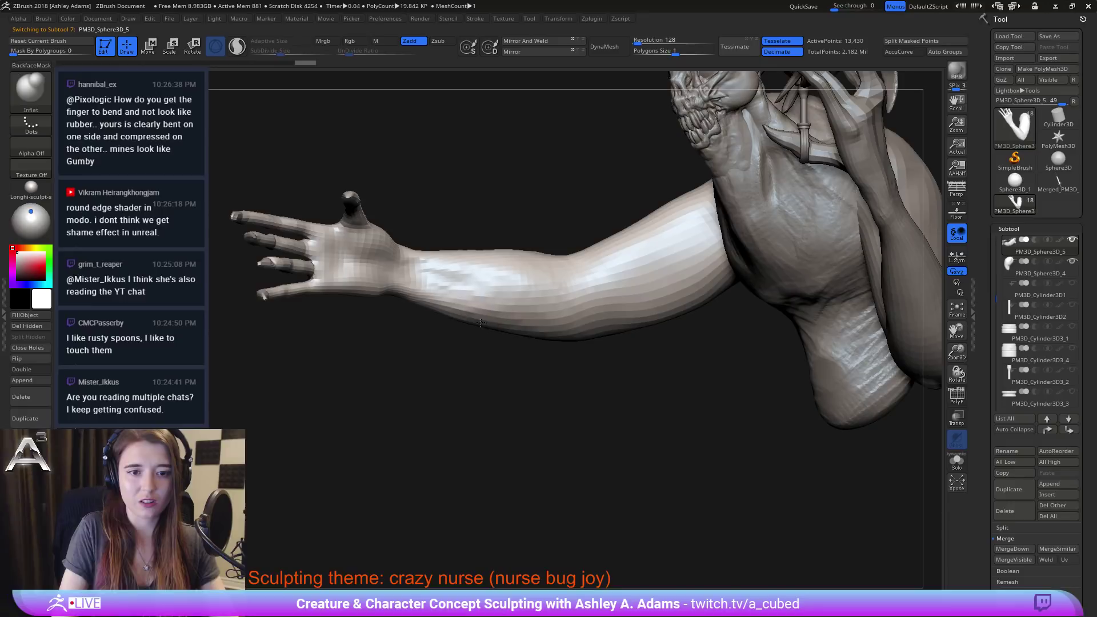
{"action": "mouse_move", "coordinate": [570, 316]}
{"action": "right_mouse_down"}
{"action": "mouse_move", "coordinate": [588, 305]}
{"action": "mouse_move", "coordinate": [577, 312]}
{"action": "right_mouse_up"}
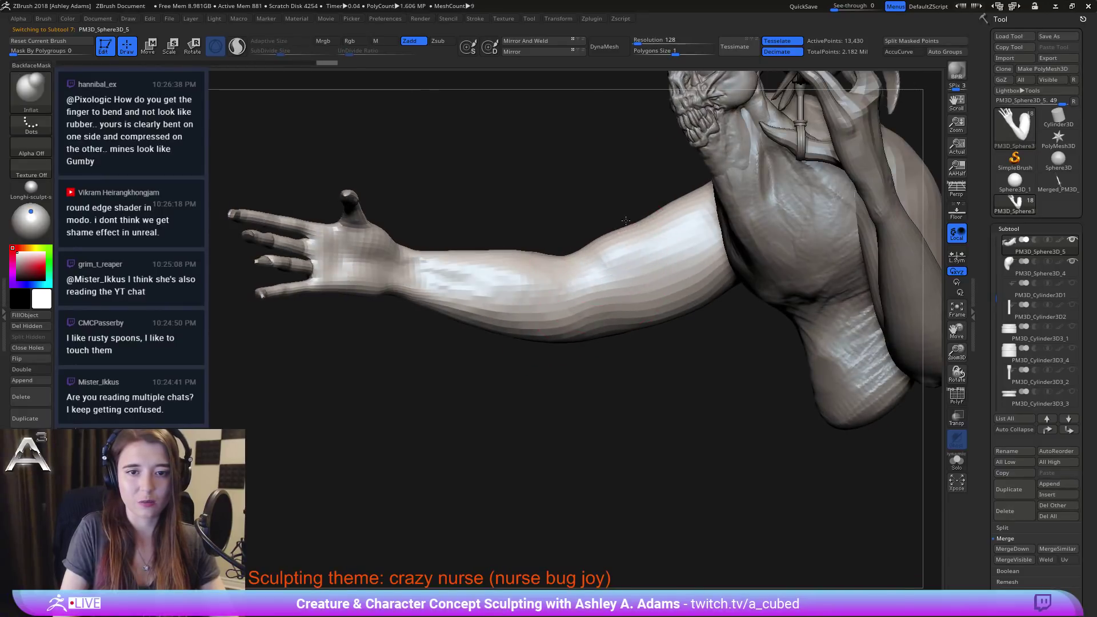
{"action": "left_click_drag", "start_coordinate": [626, 221], "coordinate": [692, 198]}
{"action": "left_click_drag", "start_coordinate": [620, 324], "coordinate": [726, 288]}
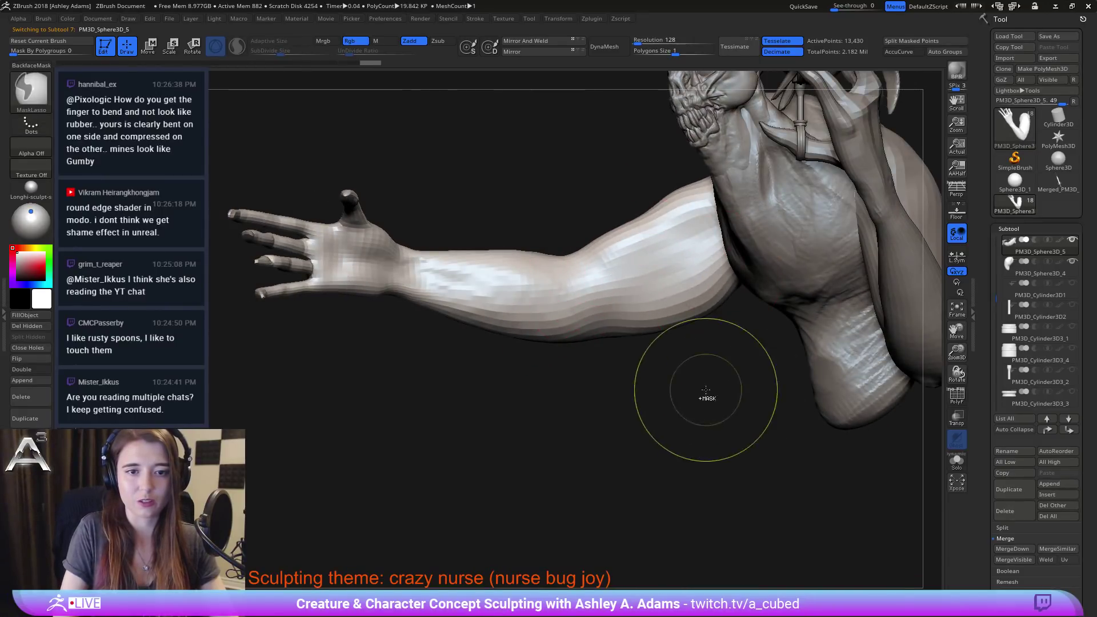
Step: Undo the Inflat strokes on the outstretched arm
{"action": "right_click_drag", "start_coordinate": [706, 390], "coordinate": [691, 339], "text": "ctrl"}
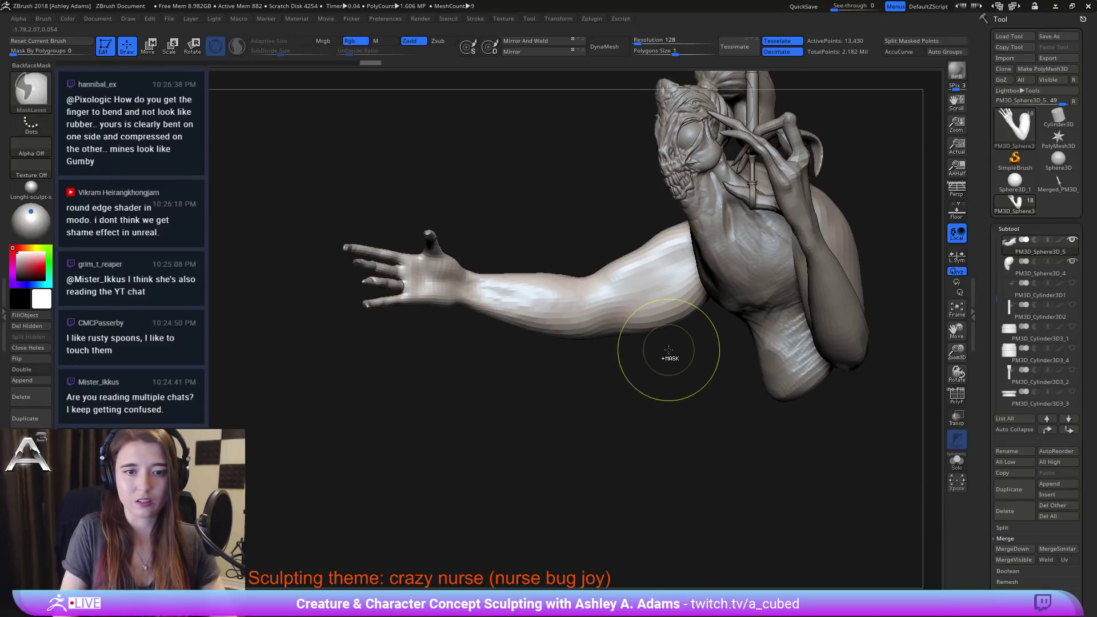
{"action": "key", "text": "ctrl+z"}
{"action": "key", "text": "ctrl+z"}
{"action": "key", "text": "ctrl+z"}
{"action": "key", "text": "ctrl+z"}
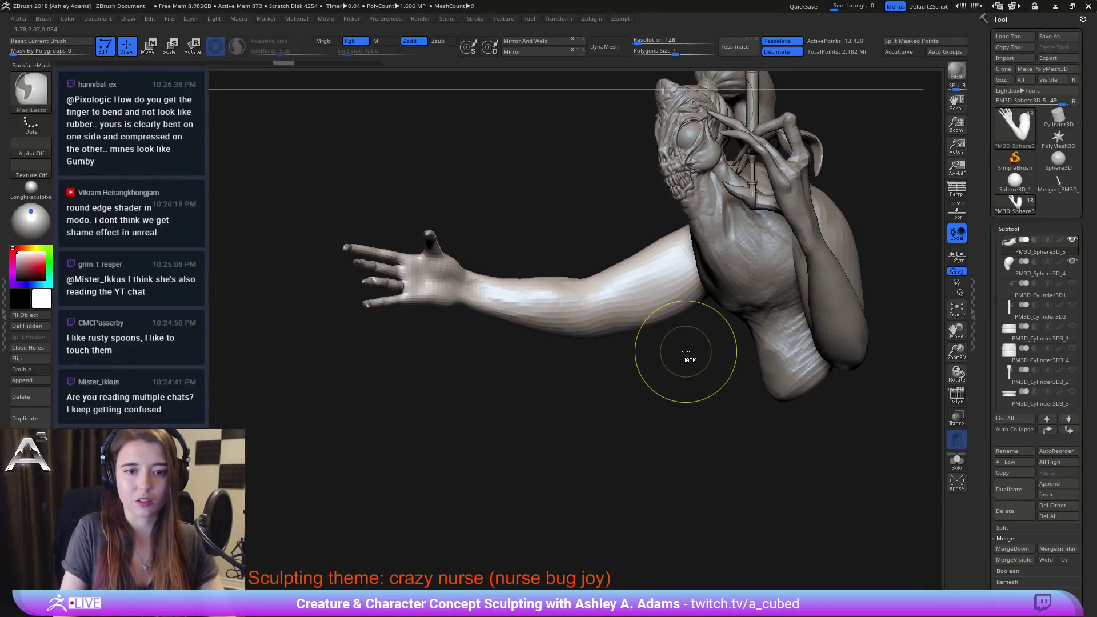
Step: Reselect the syringe arm and reshape its wrist and forearm with a resized SnakeHook brush
{"action": "left_click_drag", "start_coordinate": [686, 351], "coordinate": [683, 265]}
{"action": "left_click", "coordinate": [704, 228], "text": "alt"}
{"action": "mouse_move", "coordinate": [799, 226]}
{"action": "right_mouse_down"}
{"action": "mouse_move", "coordinate": [747, 224]}
{"action": "mouse_move", "coordinate": [674, 244]}
{"action": "mouse_move", "coordinate": [606, 291]}
{"action": "mouse_move", "coordinate": [602, 274]}
{"action": "right_mouse_up"}
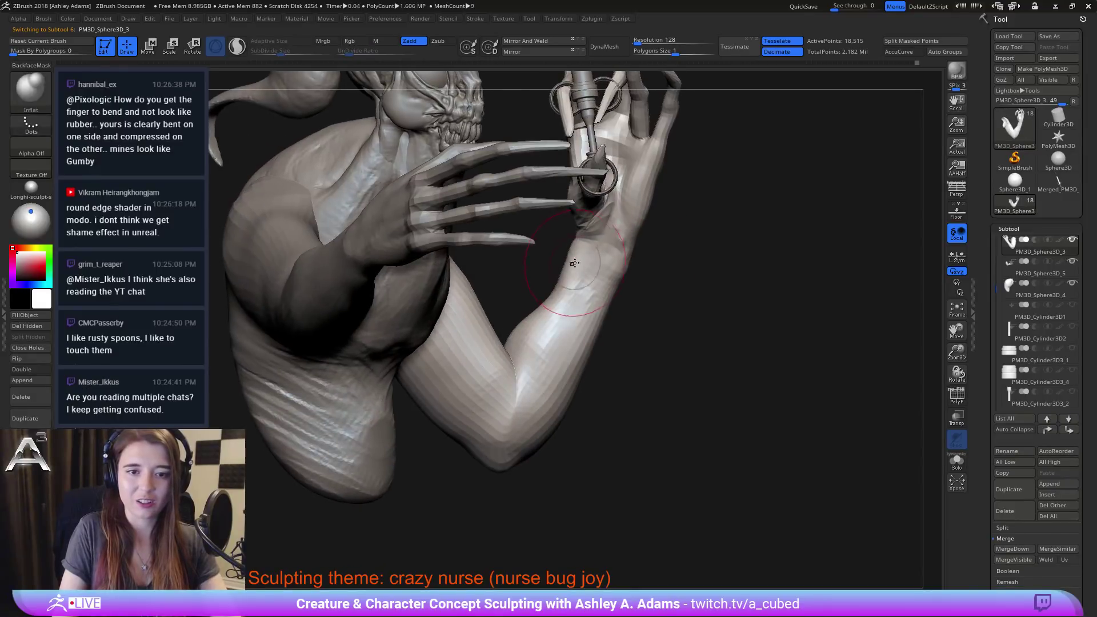
{"action": "key", "text": "b"}
{"action": "key", "text": "s"}
{"action": "key", "text": "h"}
{"action": "key", "text": "space"}
{"action": "left_click_drag", "start_coordinate": [570, 263], "coordinate": [566, 263]}
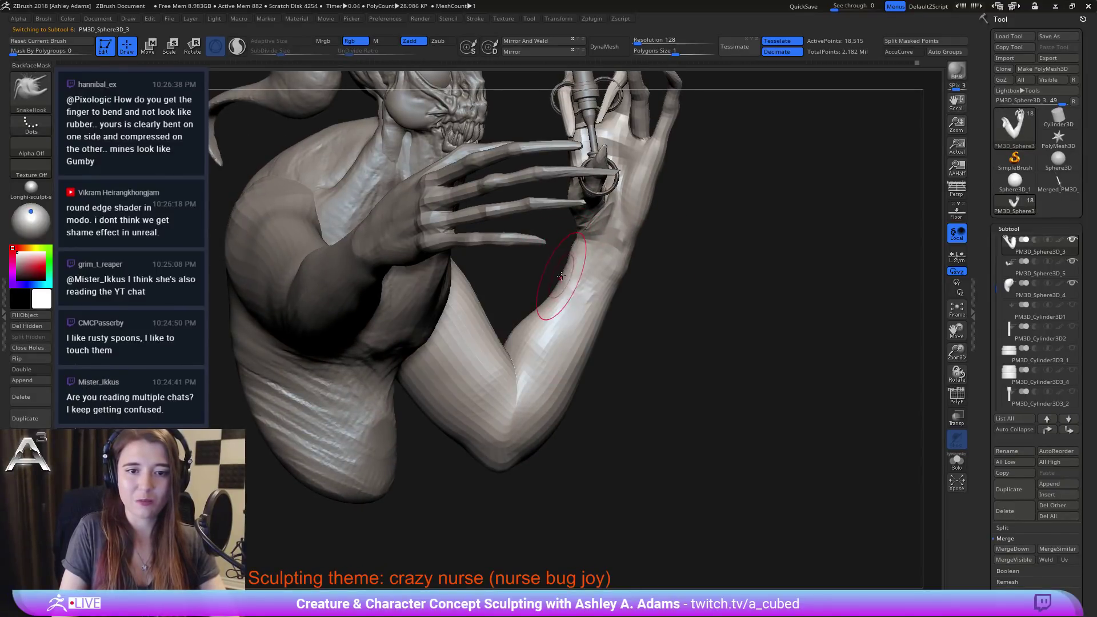
{"action": "mouse_move", "coordinate": [566, 265]}
{"action": "right_mouse_down"}
{"action": "mouse_move", "coordinate": [587, 259]}
{"action": "mouse_move", "coordinate": [581, 230]}
{"action": "mouse_move", "coordinate": [568, 232]}
{"action": "mouse_move", "coordinate": [609, 297]}
{"action": "mouse_move", "coordinate": [600, 310]}
{"action": "mouse_move", "coordinate": [602, 257]}
{"action": "right_mouse_up"}
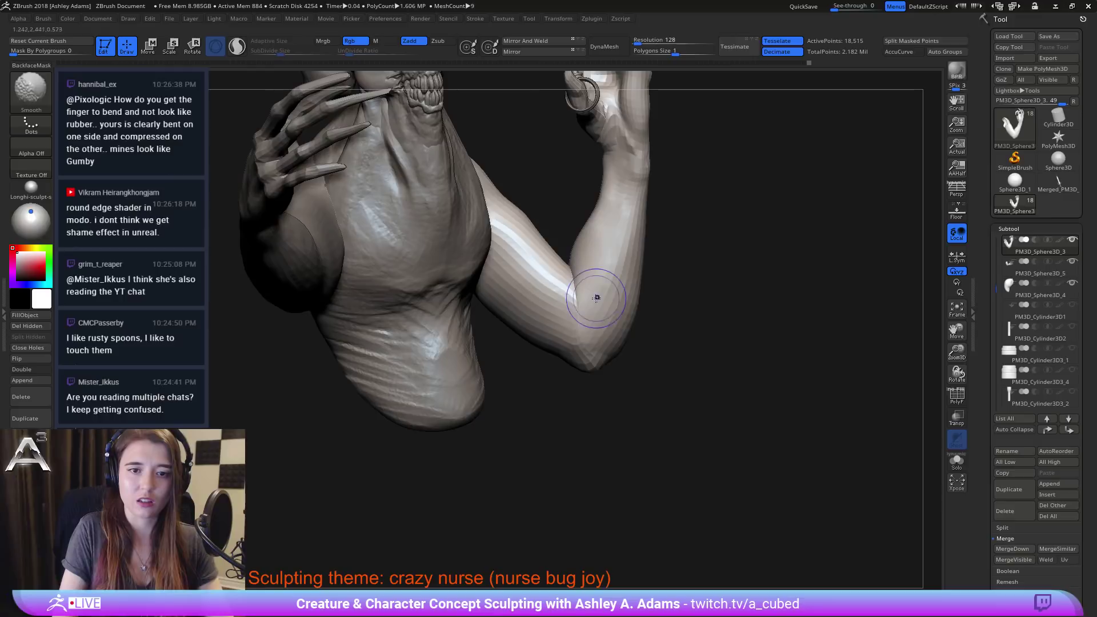
Step: Switch to ClayBuildup and add muscle volume to the raised arm's forearm and around the elbow
{"action": "key", "text": "b"}
{"action": "key", "text": "c"}
{"action": "key", "text": "b"}
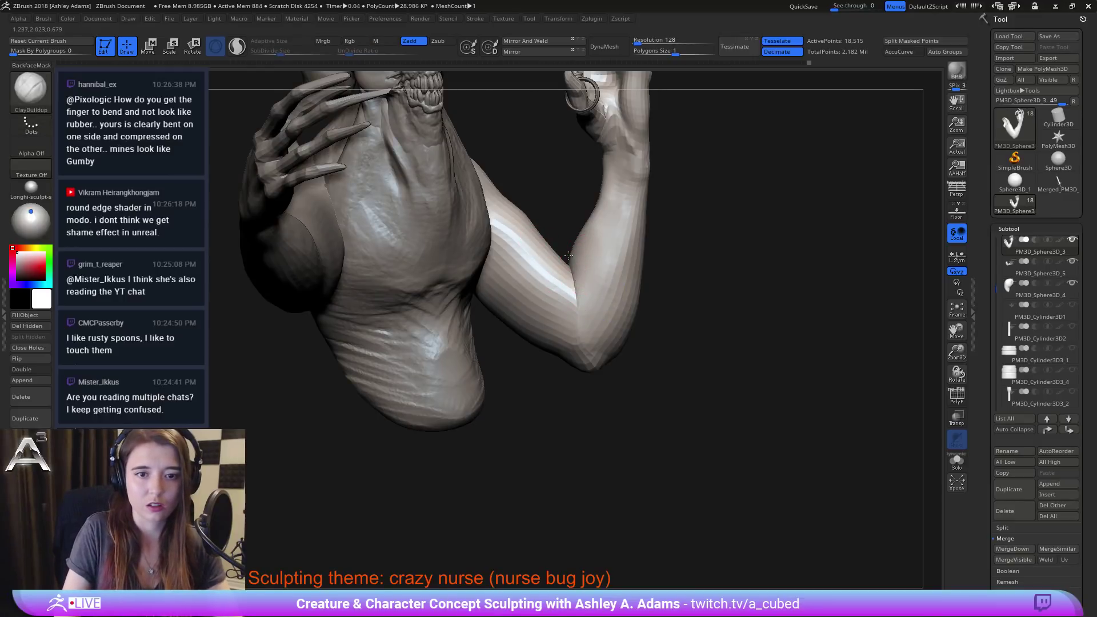
{"action": "right_click_drag", "start_coordinate": [581, 257], "coordinate": [584, 266]}
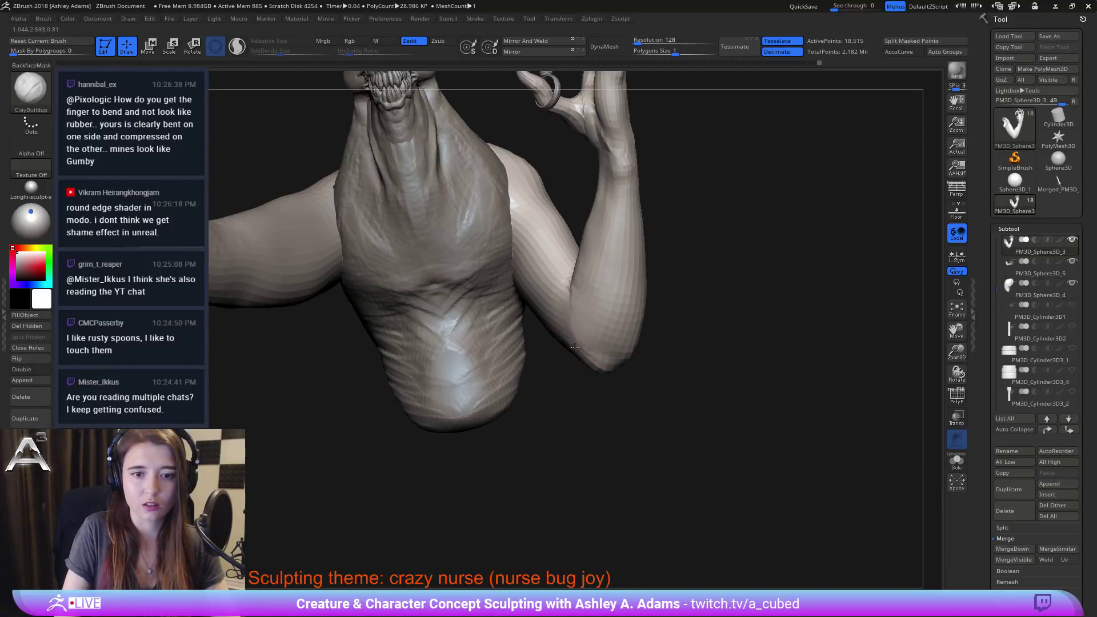
{"action": "right_click_drag", "start_coordinate": [571, 331], "coordinate": [590, 314]}
{"action": "left_click_drag", "start_coordinate": [590, 314], "coordinate": [580, 323]}
{"action": "right_click_drag", "start_coordinate": [581, 323], "coordinate": [563, 297]}
{"action": "mouse_move", "coordinate": [605, 334]}
{"action": "right_mouse_down"}
{"action": "mouse_move", "coordinate": [569, 240]}
{"action": "mouse_move", "coordinate": [582, 233]}
{"action": "right_mouse_up"}
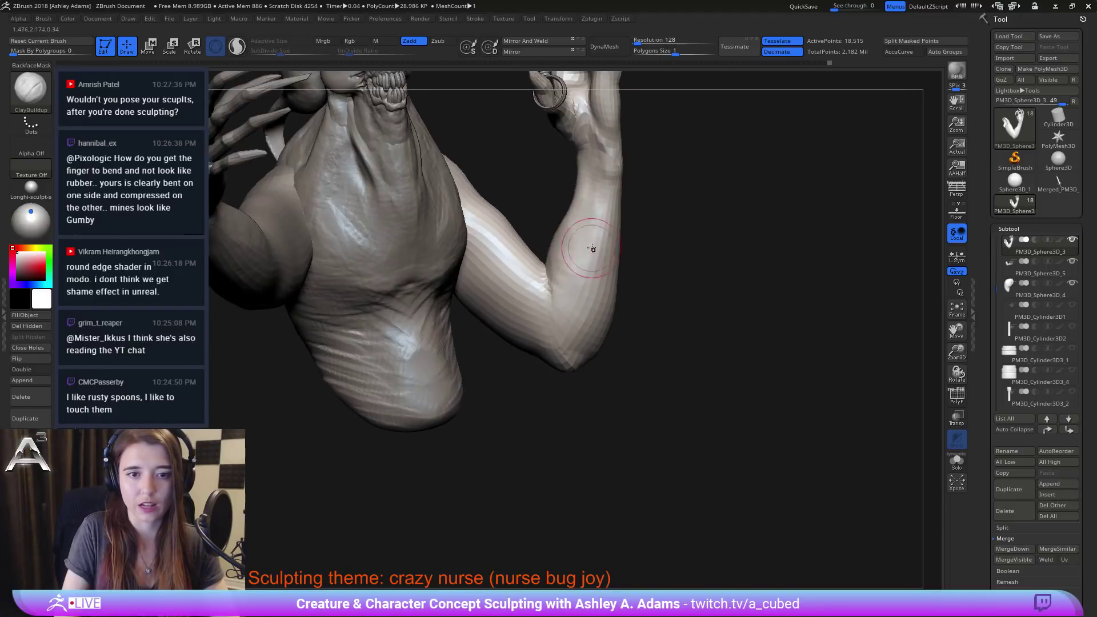
Step: Define the creases around the raised arm's elbow with the DamStandard brush
{"action": "key", "text": "b"}
{"action": "key", "text": "d"}
{"action": "key", "text": "s"}
{"action": "mouse_move", "coordinate": [535, 324]}
{"action": "right_mouse_down"}
{"action": "mouse_move", "coordinate": [532, 276]}
{"action": "mouse_move", "coordinate": [610, 298]}
{"action": "mouse_move", "coordinate": [611, 329]}
{"action": "right_mouse_up"}
{"action": "key", "text": "space"}
Step: Adjust the SnakeHook draw size and refine the overall shape of the raised arm's elbow and upper arm
{"action": "key", "text": "b"}
{"action": "key", "text": "s"}
{"action": "key", "text": "h"}
{"action": "mouse_move", "coordinate": [586, 281]}
{"action": "right_mouse_down"}
{"action": "mouse_move", "coordinate": [544, 281]}
{"action": "mouse_move", "coordinate": [600, 292]}
{"action": "right_mouse_up"}
{"action": "key", "text": "space"}
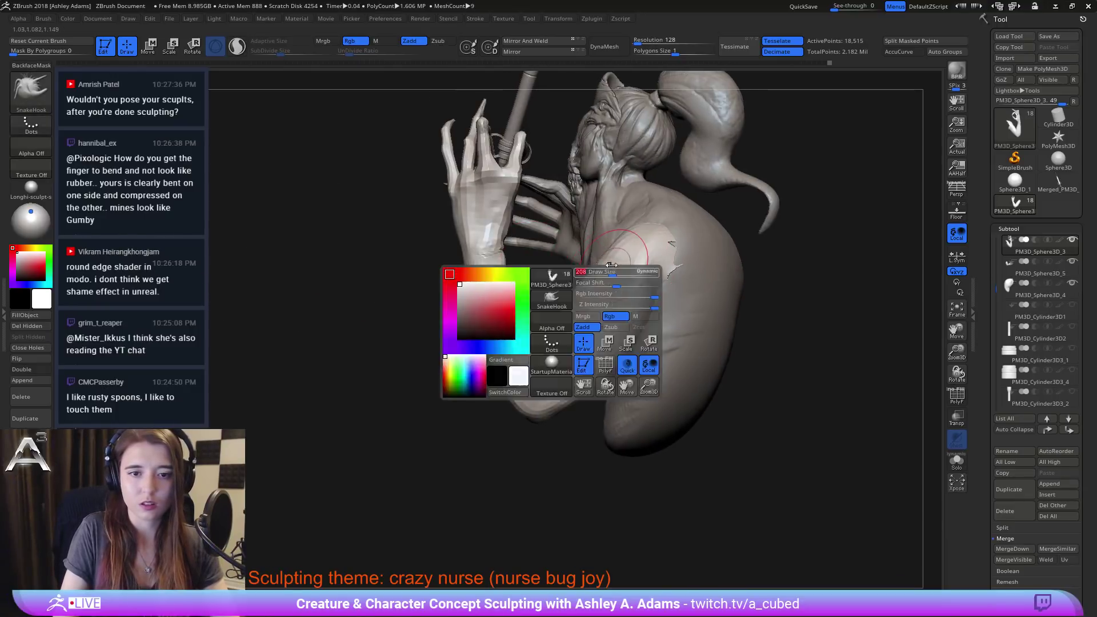
{"action": "left_click_drag", "start_coordinate": [611, 297], "coordinate": [604, 297]}
{"action": "mouse_move", "coordinate": [599, 275]}
{"action": "right_mouse_down"}
{"action": "mouse_move", "coordinate": [632, 296]}
{"action": "mouse_move", "coordinate": [675, 290]}
{"action": "right_mouse_up"}
{"action": "right_click_drag", "start_coordinate": [607, 254], "coordinate": [616, 307], "text": "shift"}
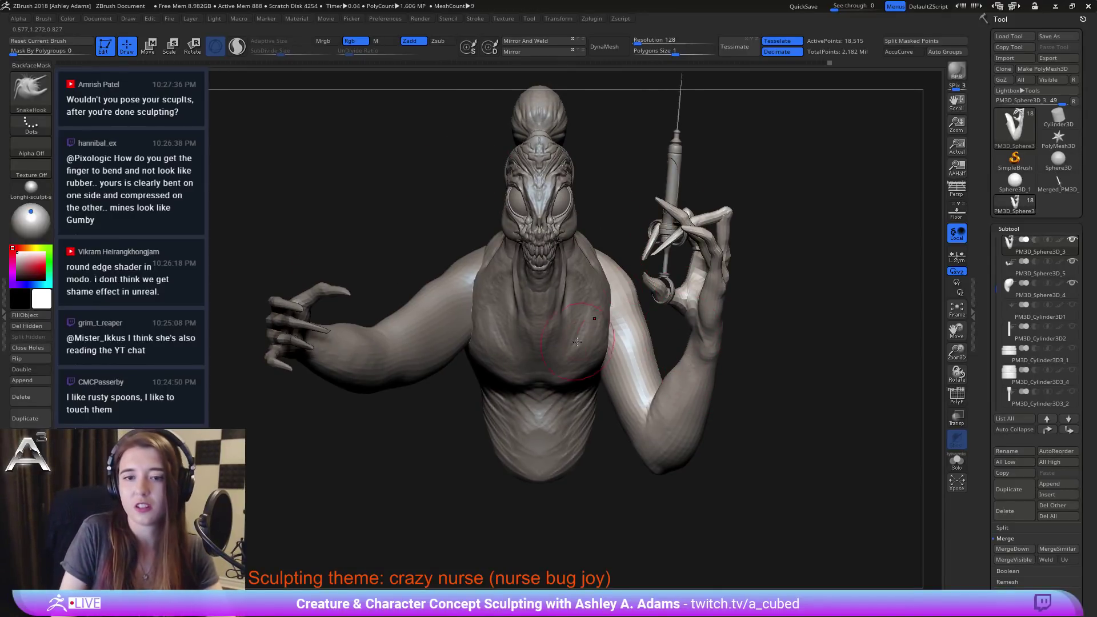
Step: Build up the back of the raised arm's upper arm and shoulder with ClayBuildup
{"action": "mouse_move", "coordinate": [576, 341]}
{"action": "right_mouse_down"}
{"action": "mouse_move", "coordinate": [594, 351]}
{"action": "mouse_move", "coordinate": [629, 324]}
{"action": "mouse_move", "coordinate": [595, 329]}
{"action": "right_mouse_up"}
{"action": "key", "text": "b"}
{"action": "key", "text": "c"}
{"action": "key", "text": "b"}
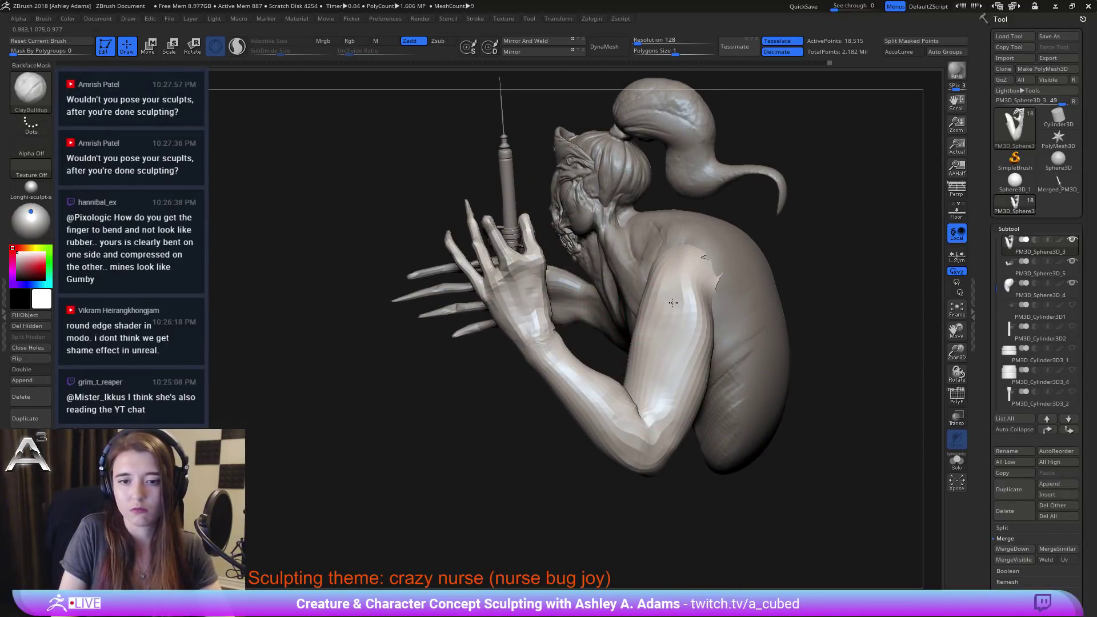
{"action": "right_click_drag", "start_coordinate": [706, 309], "coordinate": [723, 257]}
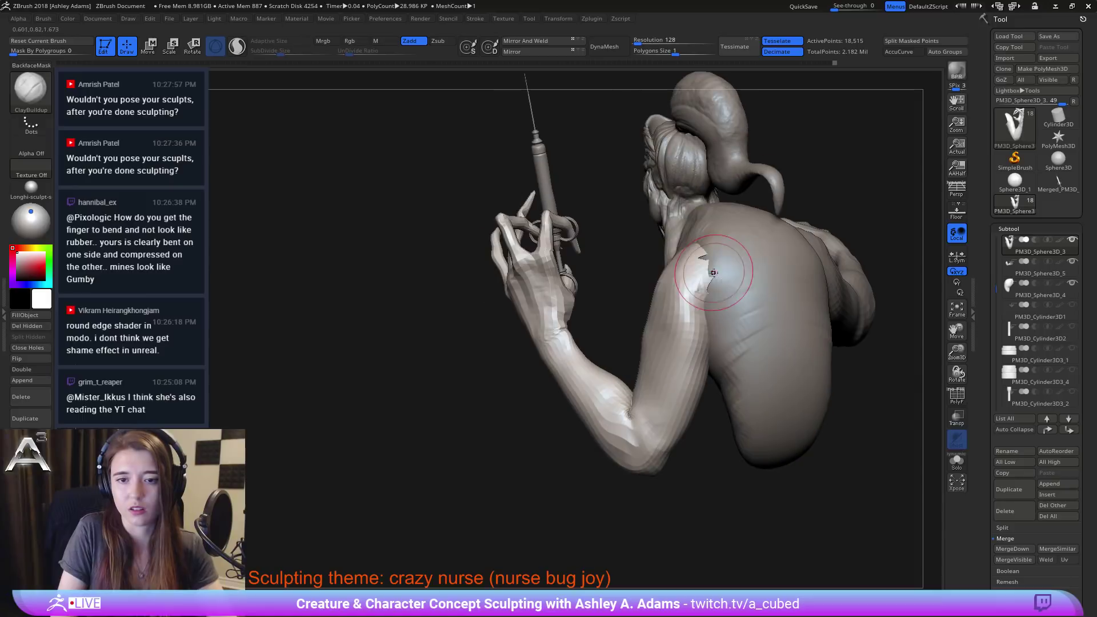
Step: Pull the raised arm's jagged shoulder edge into the back with SnakeHook and smooth the upper arm
{"action": "key", "text": "b"}
{"action": "key", "text": "s"}
{"action": "key", "text": "h"}
{"action": "mouse_move", "coordinate": [741, 256]}
{"action": "right_mouse_down"}
{"action": "mouse_move", "coordinate": [752, 259]}
{"action": "mouse_move", "coordinate": [733, 293]}
{"action": "mouse_move", "coordinate": [685, 299]}
{"action": "right_mouse_up"}
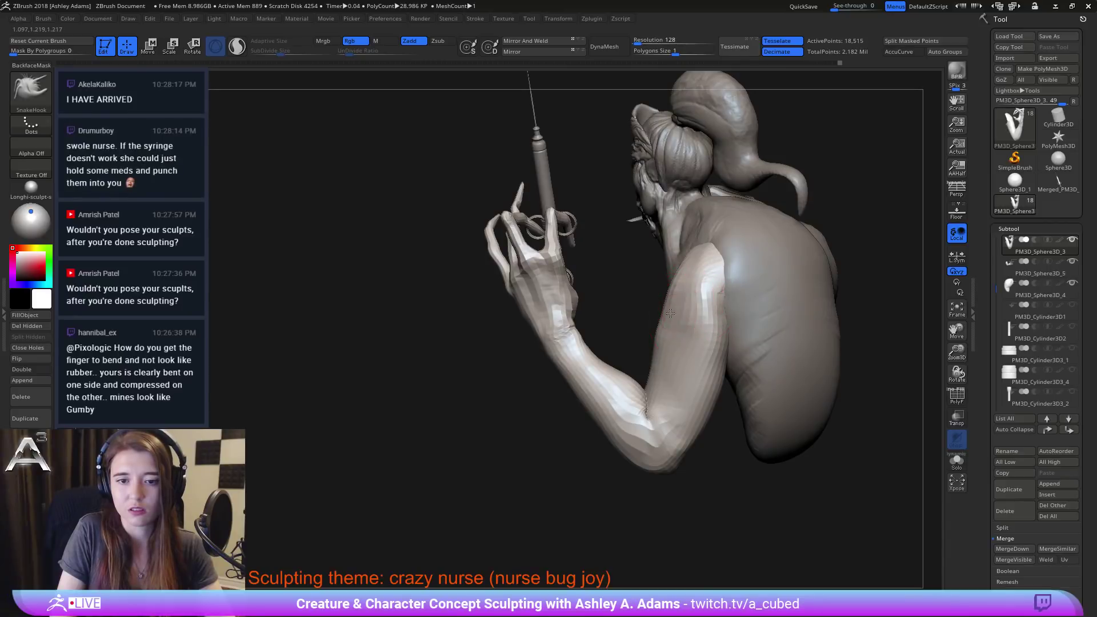
{"action": "left_click_drag", "start_coordinate": [657, 328], "coordinate": [651, 353], "text": "shift"}
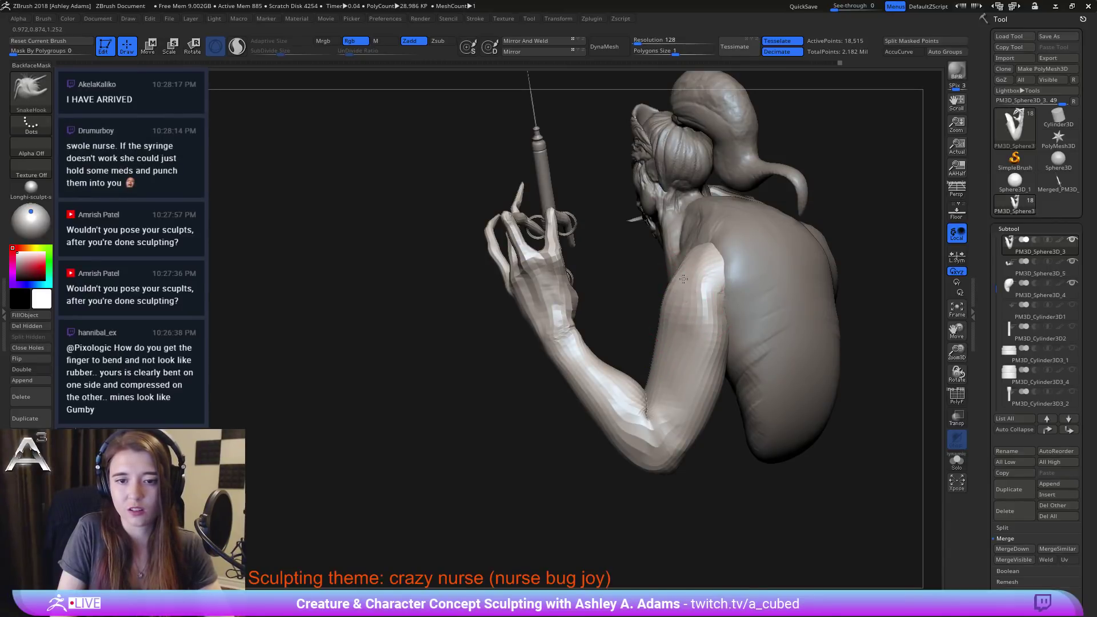
Step: Carve the shoulder muscle's boundary on the raised arm with DamStandard and adjust its contour with SnakeHook
{"action": "mouse_move", "coordinate": [704, 274]}
{"action": "right_mouse_down"}
{"action": "mouse_move", "coordinate": [657, 281]}
{"action": "mouse_move", "coordinate": [652, 270]}
{"action": "mouse_move", "coordinate": [665, 276]}
{"action": "mouse_move", "coordinate": [677, 318]}
{"action": "mouse_move", "coordinate": [522, 330]}
{"action": "right_mouse_up"}
{"action": "key", "text": "b"}
{"action": "key", "text": "d"}
{"action": "key", "text": "s"}
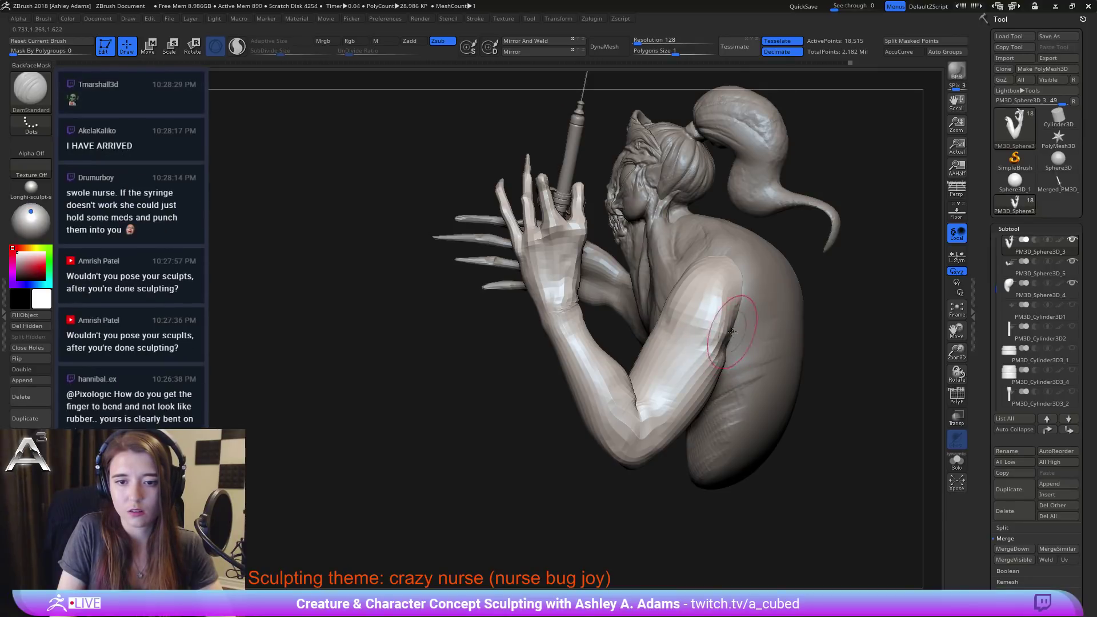
{"action": "key", "text": "b"}
{"action": "key", "text": "s"}
{"action": "key", "text": "h"}
{"action": "right_click_drag", "start_coordinate": [728, 323], "coordinate": [708, 320]}
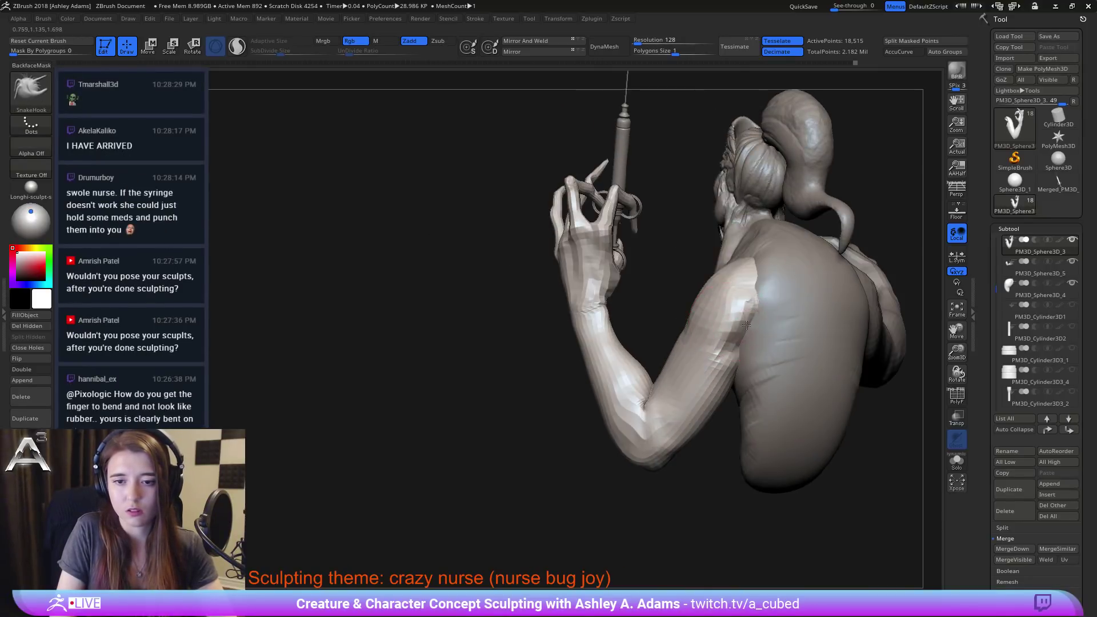
Step: Pull the raised arm's upper shoulder edge over the back with ClayBuildup and SnakeHook
{"action": "key", "text": "b"}
{"action": "key", "text": "c"}
{"action": "key", "text": "b"}
{"action": "left_click_drag", "start_coordinate": [743, 292], "coordinate": [726, 295]}
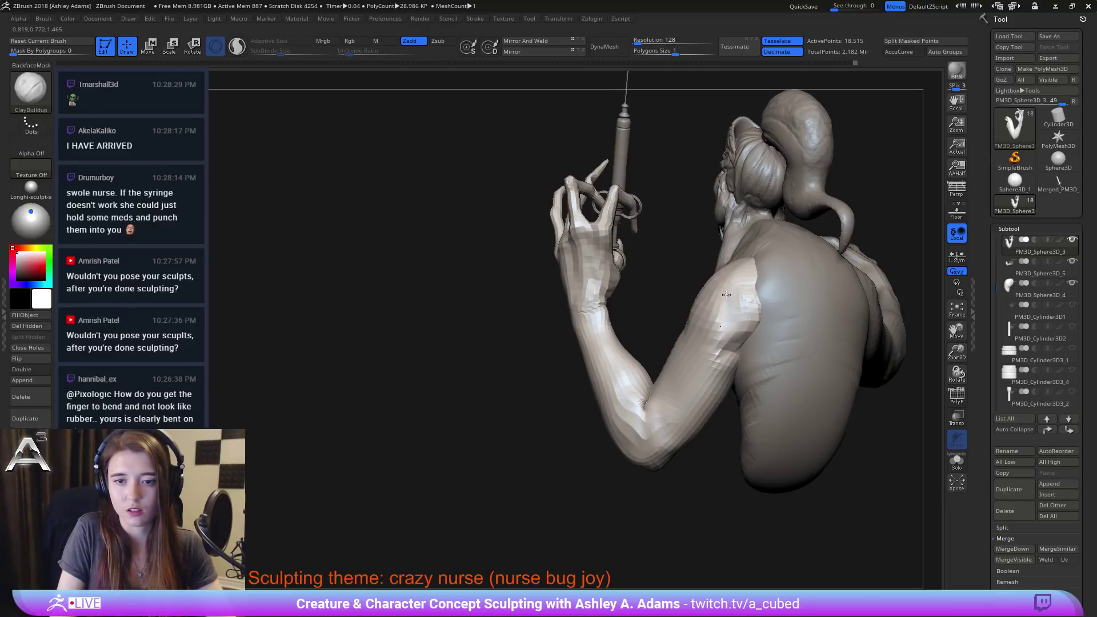
{"action": "key", "text": "b"}
{"action": "key", "text": "s"}
{"action": "key", "text": "h"}
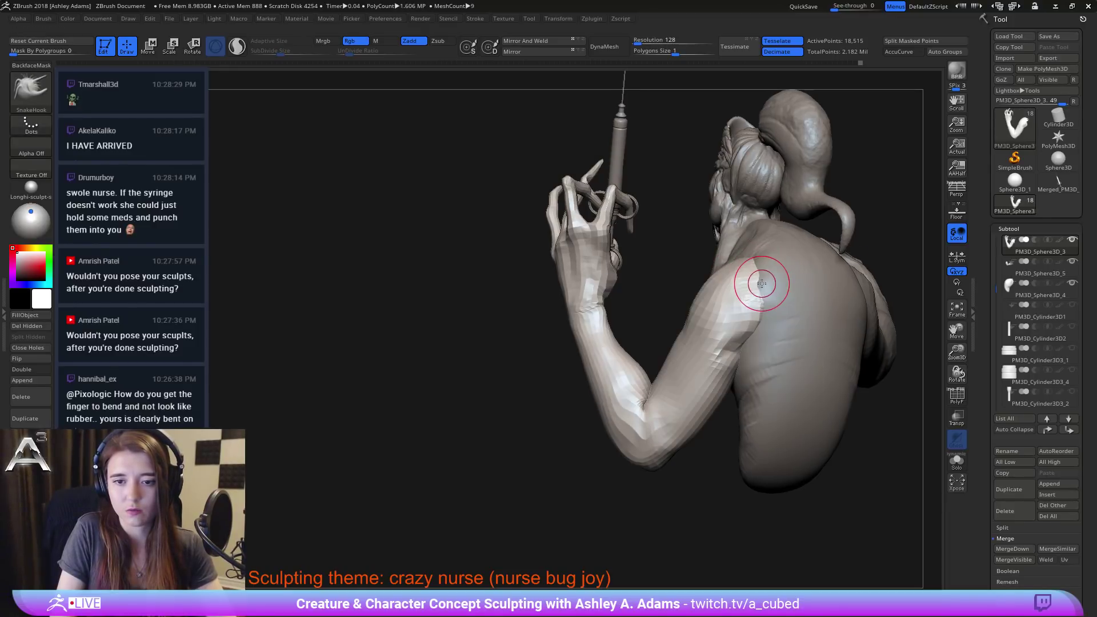
{"action": "mouse_move", "coordinate": [743, 287]}
{"action": "right_mouse_down"}
{"action": "mouse_move", "coordinate": [668, 410]}
{"action": "mouse_move", "coordinate": [682, 389]}
{"action": "right_mouse_up"}
Step: Examine the overall pose and the extended arm from the front
{"action": "key", "text": "b"}
{"action": "key", "text": "c"}
{"action": "key", "text": "b"}
{"action": "right_click", "coordinate": [683, 388]}
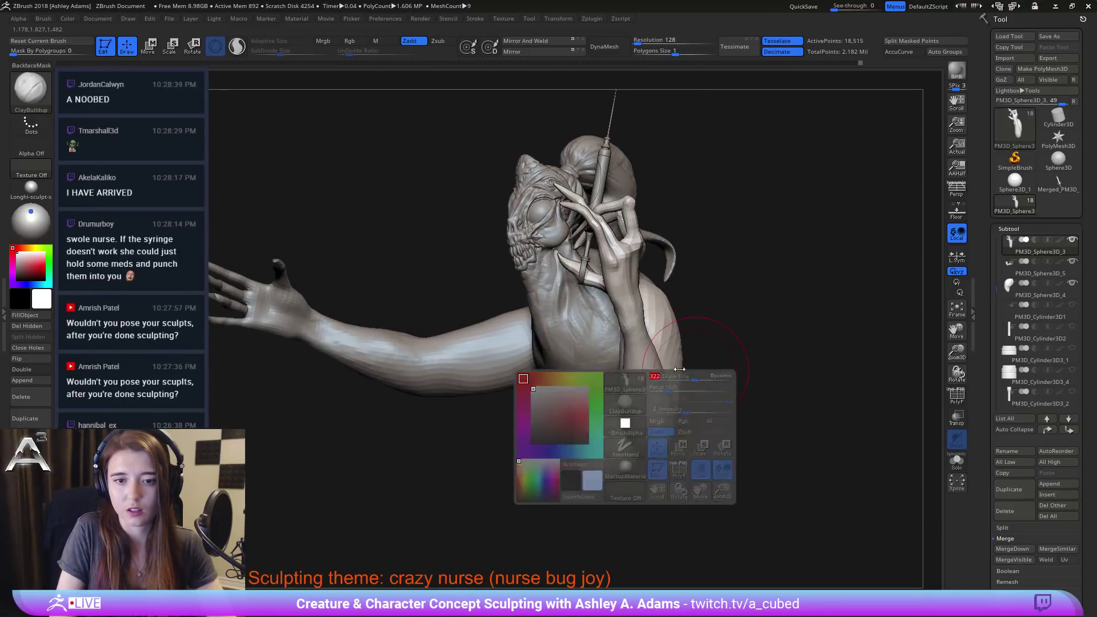
{"action": "mouse_move", "coordinate": [661, 331]}
{"action": "right_mouse_down"}
{"action": "mouse_move", "coordinate": [664, 360]}
{"action": "mouse_move", "coordinate": [681, 290]}
{"action": "mouse_move", "coordinate": [644, 270]}
{"action": "mouse_move", "coordinate": [551, 331]}
{"action": "mouse_move", "coordinate": [504, 314]}
{"action": "right_mouse_up"}
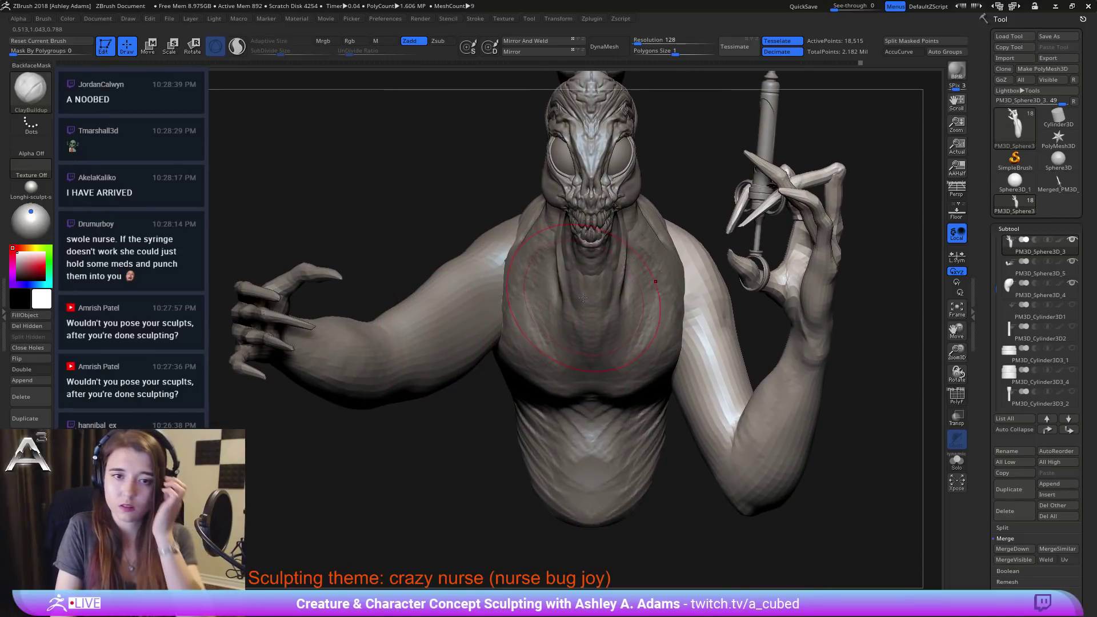
{"action": "left_click", "coordinate": [479, 296], "text": "alt"}
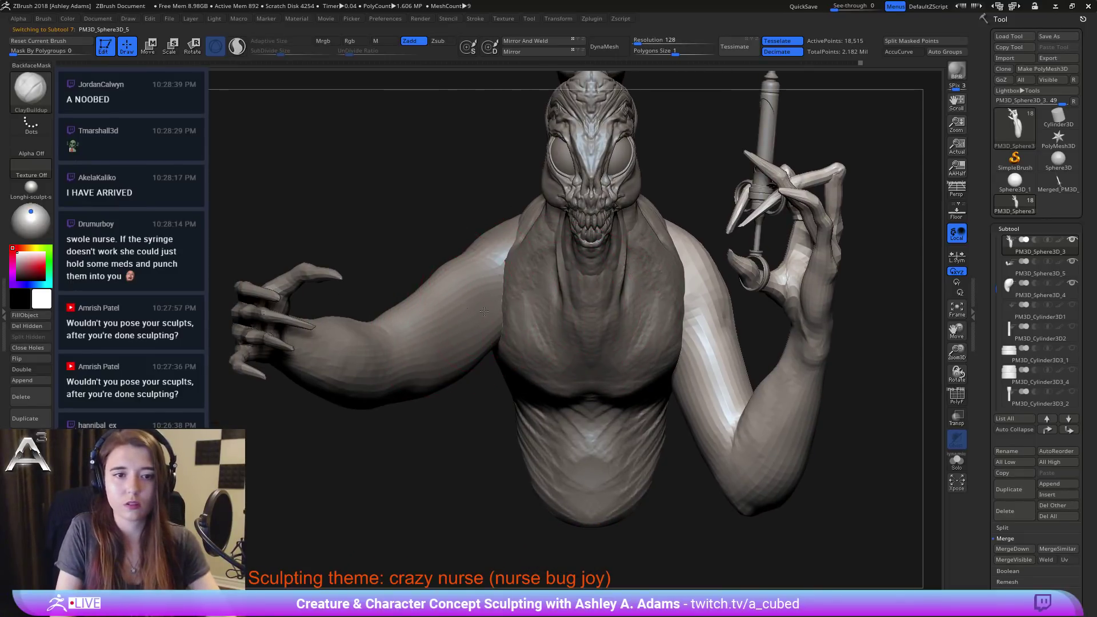
{"action": "right_click_drag", "start_coordinate": [480, 296], "coordinate": [526, 253], "text": "ctrl"}
{"action": "key", "text": "w"}
{"action": "key", "text": "q"}
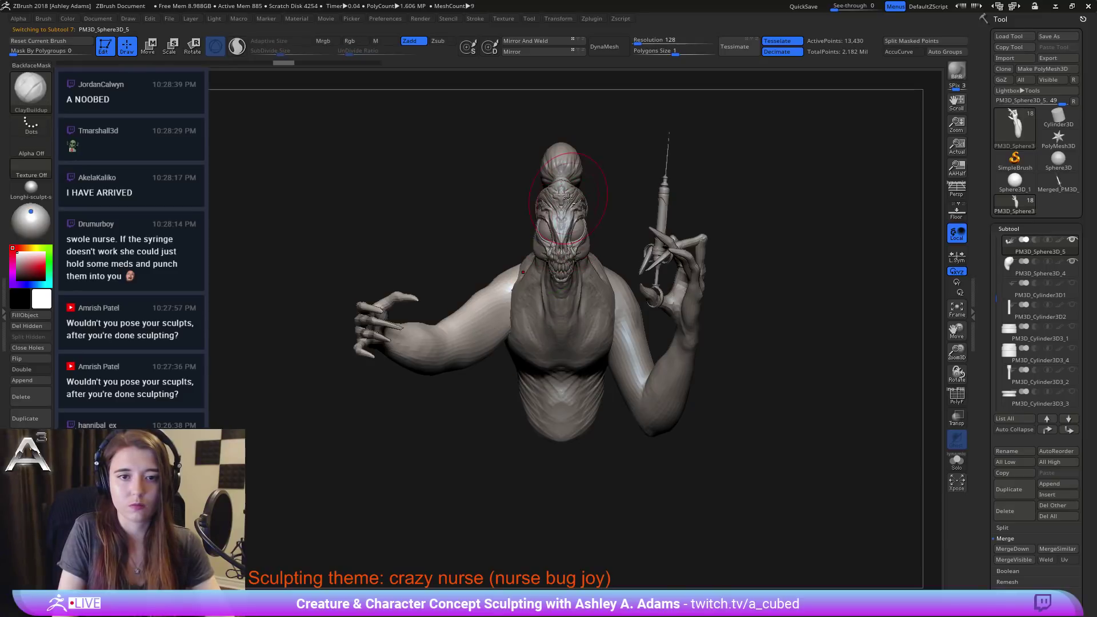
{"action": "mouse_move", "coordinate": [568, 171]}
{"action": "right_mouse_down", "text": "ctrl"}
{"action": "mouse_move", "coordinate": [595, 191]}
{"action": "mouse_move", "coordinate": [563, 295]}
{"action": "right_mouse_up", "text": "ctrl"}
Step: Select the head and place the transform gizmo's pivot at the base of the skull
{"action": "left_click", "coordinate": [595, 191], "text": "alt"}
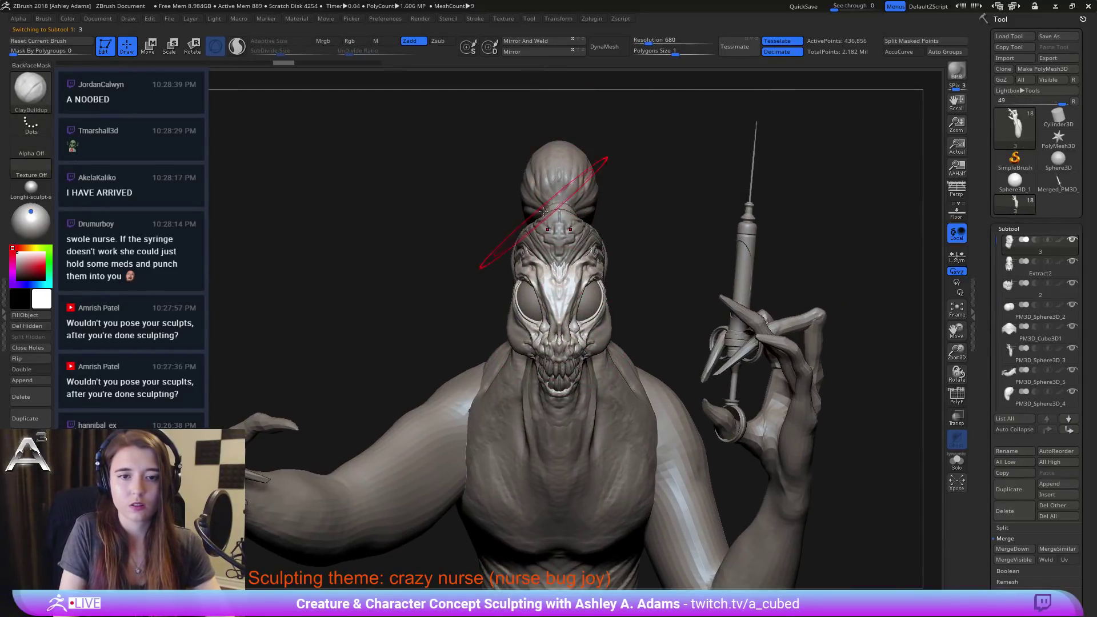
{"action": "key", "text": "w"}
{"action": "mouse_move", "coordinate": [611, 252]}
{"action": "right_mouse_down"}
{"action": "mouse_move", "coordinate": [673, 284]}
{"action": "mouse_move", "coordinate": [656, 287]}
{"action": "right_mouse_up"}
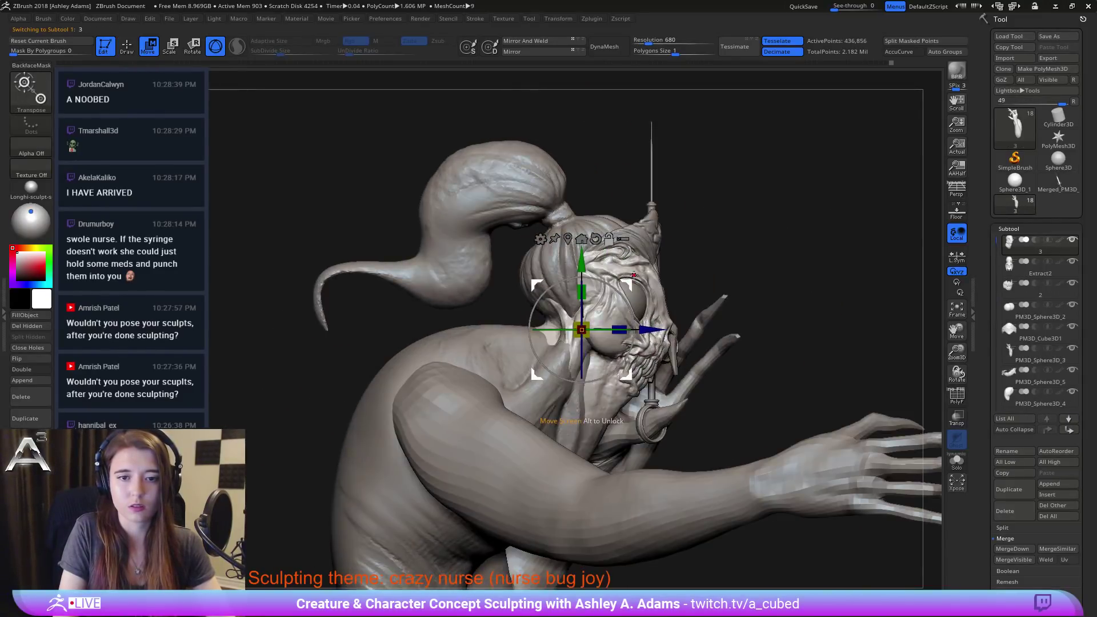
{"action": "left_click_drag", "start_coordinate": [633, 275], "coordinate": [613, 301]}
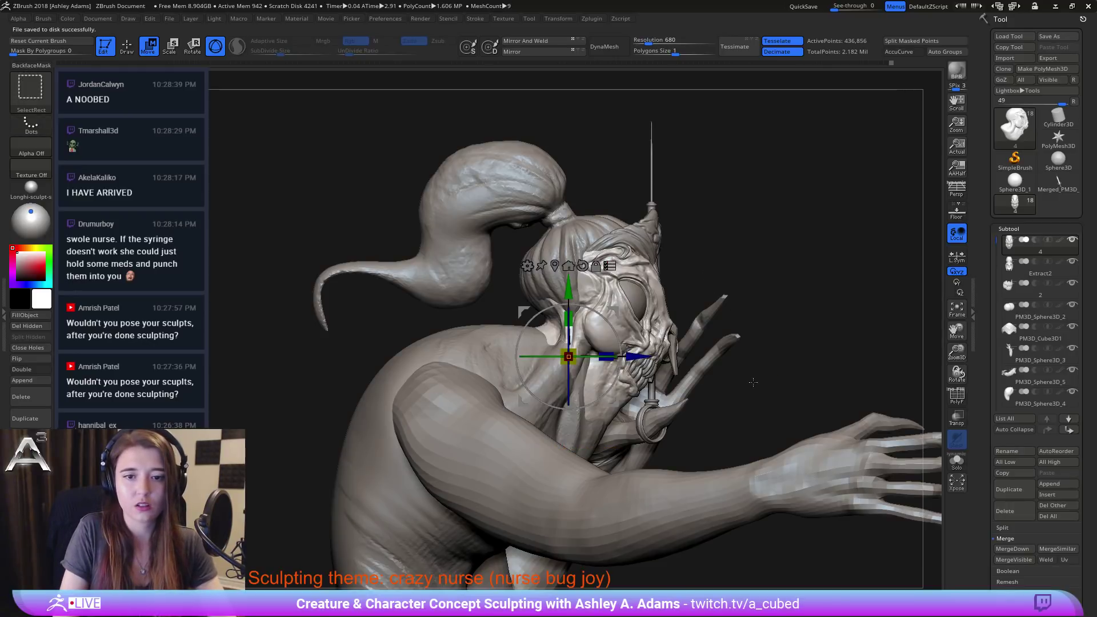
Step: Limit the multi-subtool transform to the face, hair, ponytail, headpiece and eyes
{"action": "left_click_drag", "start_coordinate": [812, 376], "coordinate": [771, 326], "text": "ctrl+shift"}
{"action": "left_click", "coordinate": [629, 319], "text": "ctrl+shift"}
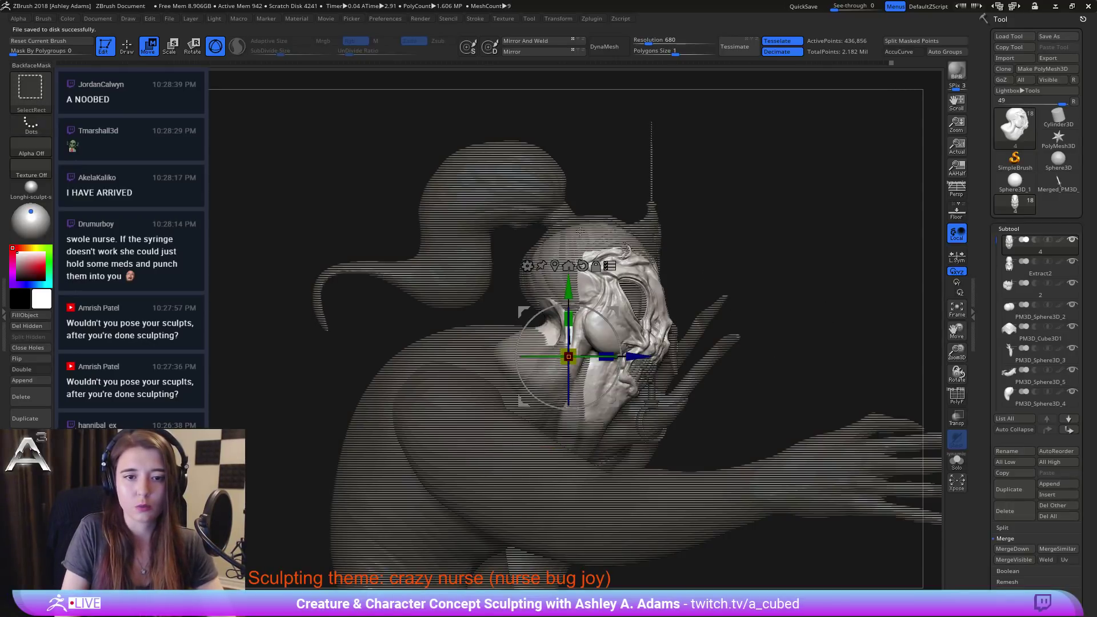
{"action": "left_click", "coordinate": [580, 232], "text": "ctrl+shift"}
{"action": "left_click", "coordinate": [583, 230], "text": "ctrl+shift"}
{"action": "left_click", "coordinate": [589, 230], "text": "ctrl+shift"}
{"action": "left_click", "coordinate": [653, 222], "text": "ctrl+shift"}
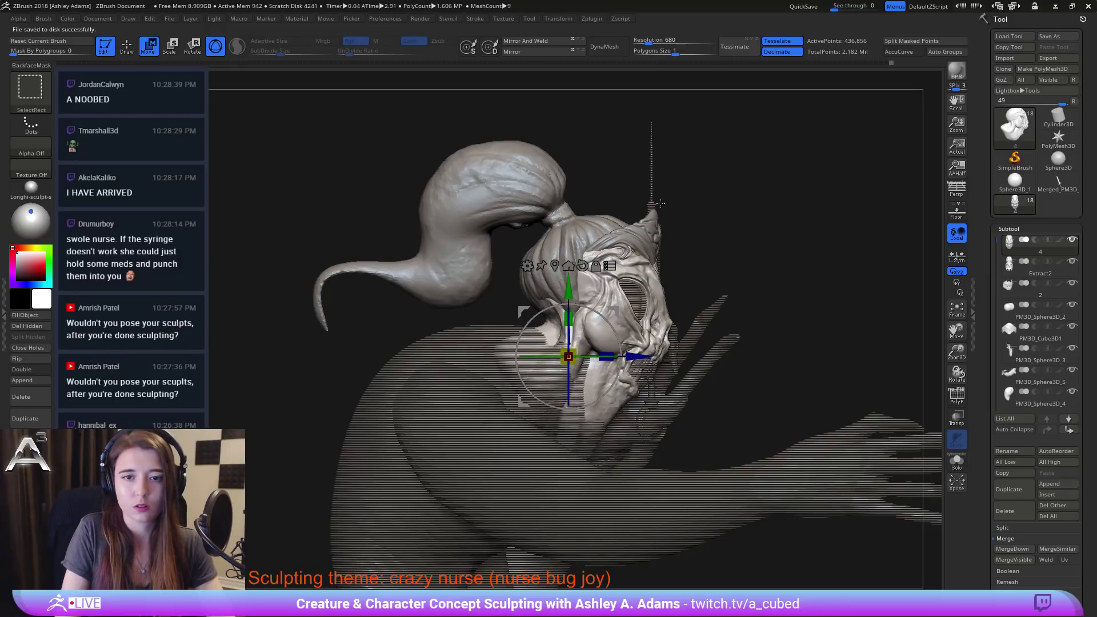
{"action": "left_click", "coordinate": [646, 377], "text": "ctrl+shift"}
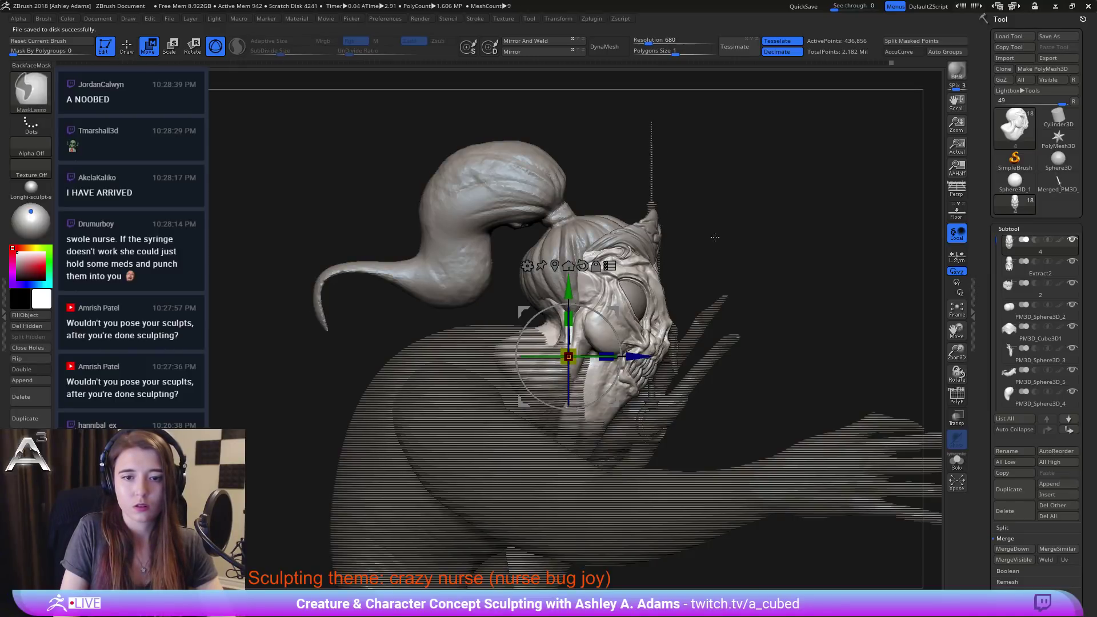
Step: Reselect the head parts for transforming, invert the face mesh's mask and soften its edge at the neck
{"action": "mouse_move", "coordinate": [715, 239]}
{"action": "left_mouse_down"}
{"action": "mouse_move", "coordinate": [656, 241]}
{"action": "mouse_move", "coordinate": [635, 286]}
{"action": "mouse_move", "coordinate": [636, 324]}
{"action": "mouse_move", "coordinate": [559, 335]}
{"action": "mouse_move", "coordinate": [507, 326]}
{"action": "mouse_move", "coordinate": [476, 282]}
{"action": "mouse_move", "coordinate": [394, 314]}
{"action": "left_mouse_up"}
{"action": "key", "text": "q"}
{"action": "left_click", "coordinate": [508, 353], "text": "ctrl"}
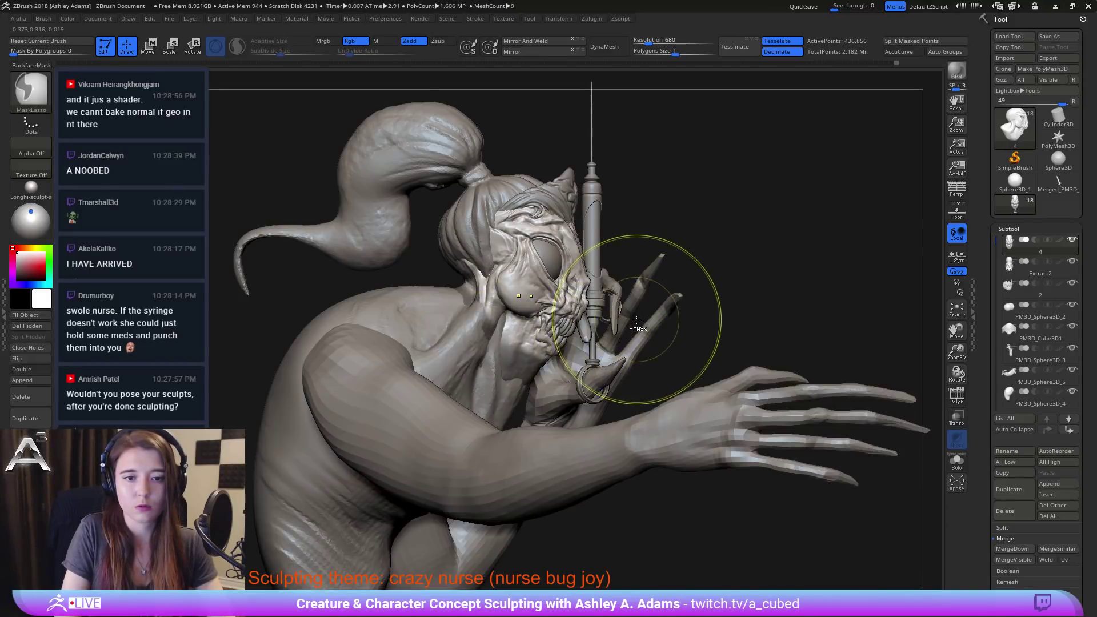
{"action": "key", "text": "w"}
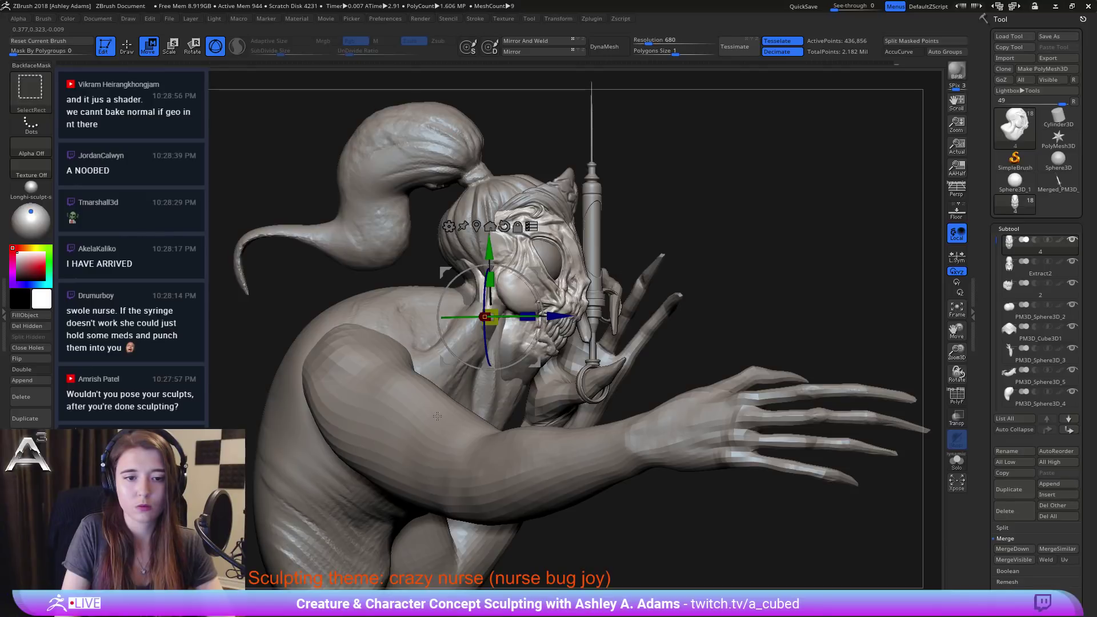
{"action": "left_click", "coordinate": [437, 415]}
{"action": "left_click", "coordinate": [484, 455], "text": "ctrl+shift"}
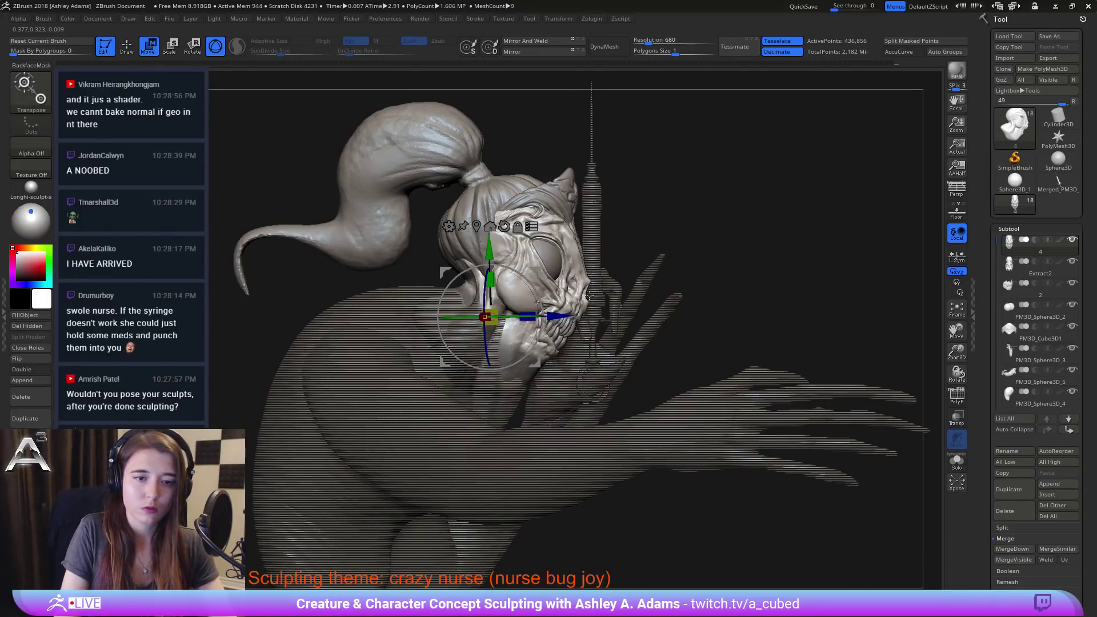
{"action": "left_click", "coordinate": [717, 301], "text": "ctrl"}
{"action": "left_click", "coordinate": [565, 297], "text": "ctrl"}
{"action": "left_click", "coordinate": [565, 297], "text": "ctrl"}
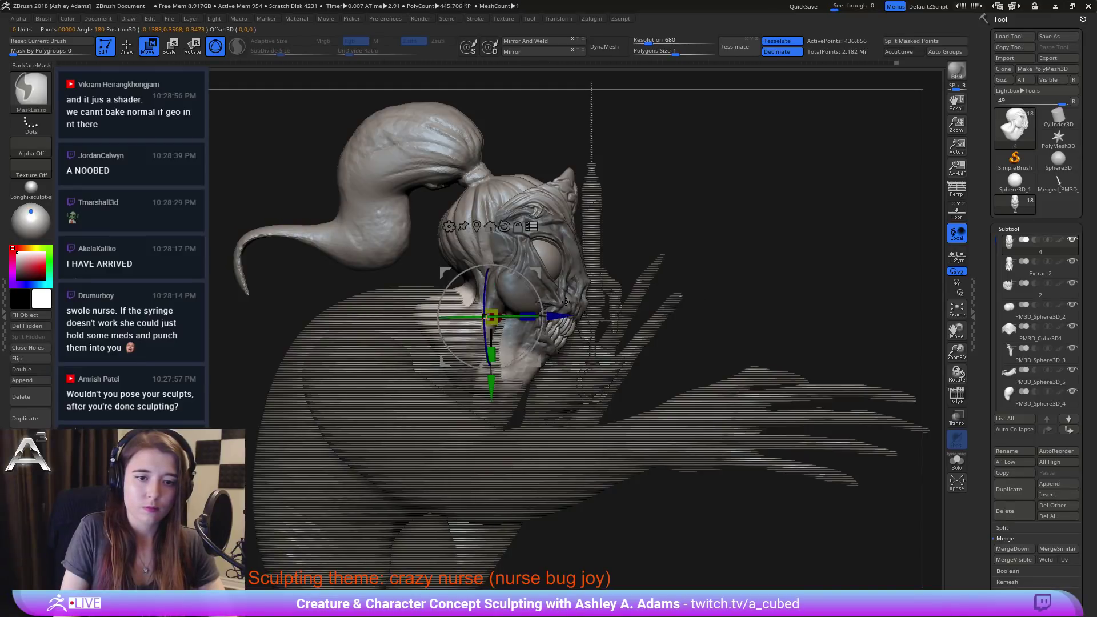
{"action": "left_click", "coordinate": [565, 298], "text": "ctrl"}
Step: Tilt the whole head sideways at the neck so that its crown leans toward the syringe arm
{"action": "left_click_drag", "start_coordinate": [702, 292], "coordinate": [577, 297]}
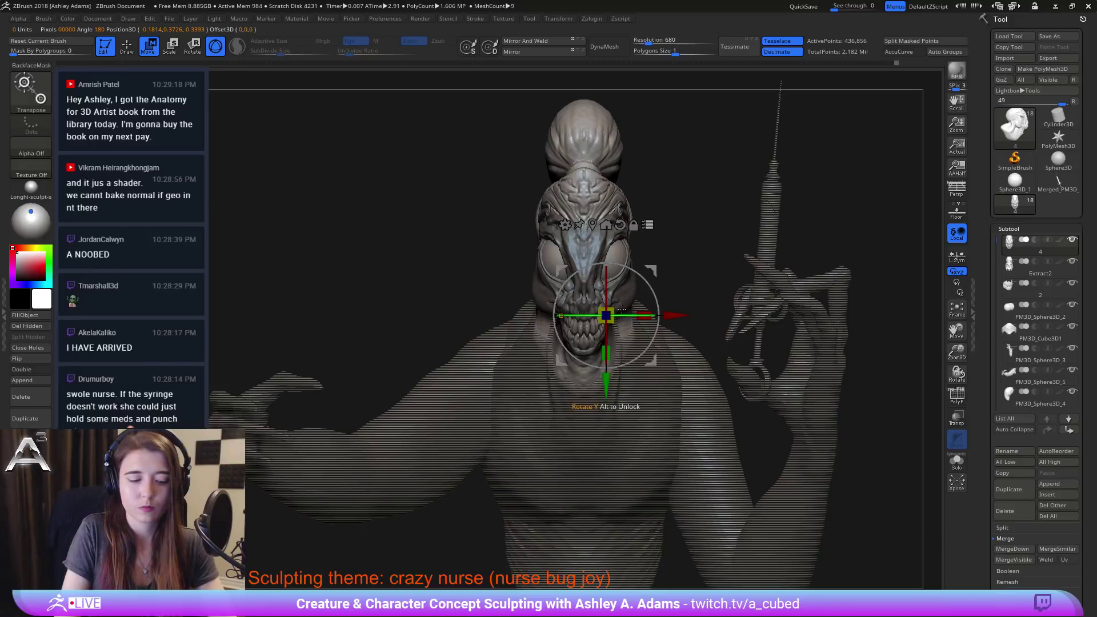
{"action": "left_click_drag", "start_coordinate": [606, 293], "coordinate": [641, 270]}
{"action": "key", "text": "ctrl+z"}
{"action": "left_click_drag", "start_coordinate": [511, 138], "coordinate": [573, 248]}
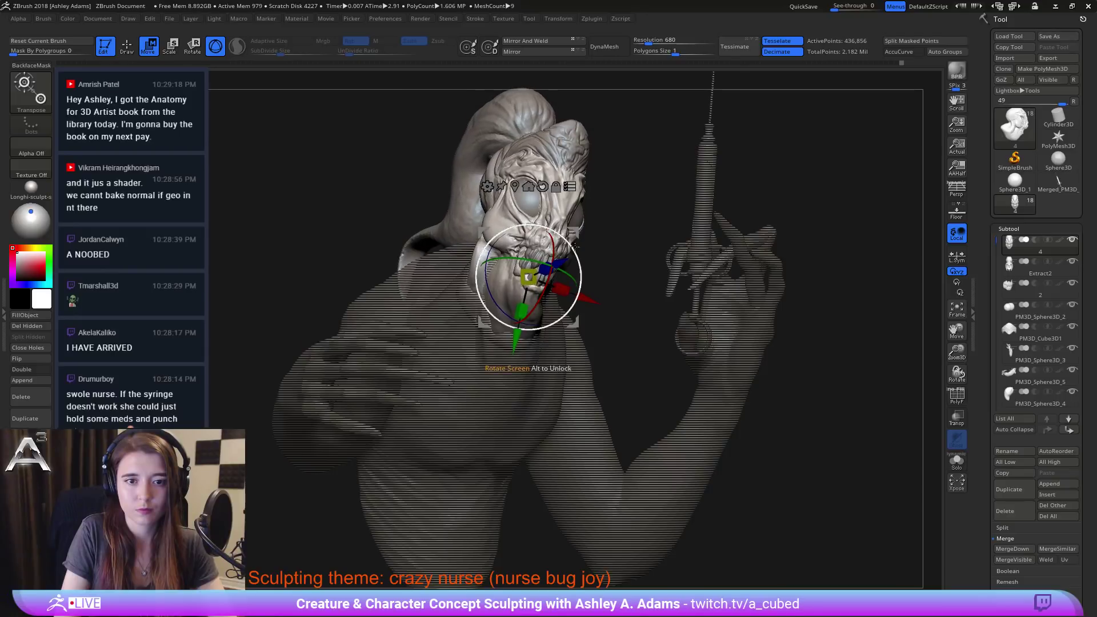
{"action": "mouse_move", "coordinate": [589, 295]}
{"action": "left_mouse_down"}
{"action": "mouse_move", "coordinate": [597, 274]}
{"action": "mouse_move", "coordinate": [594, 297]}
{"action": "left_mouse_up"}
{"action": "key", "text": "q"}
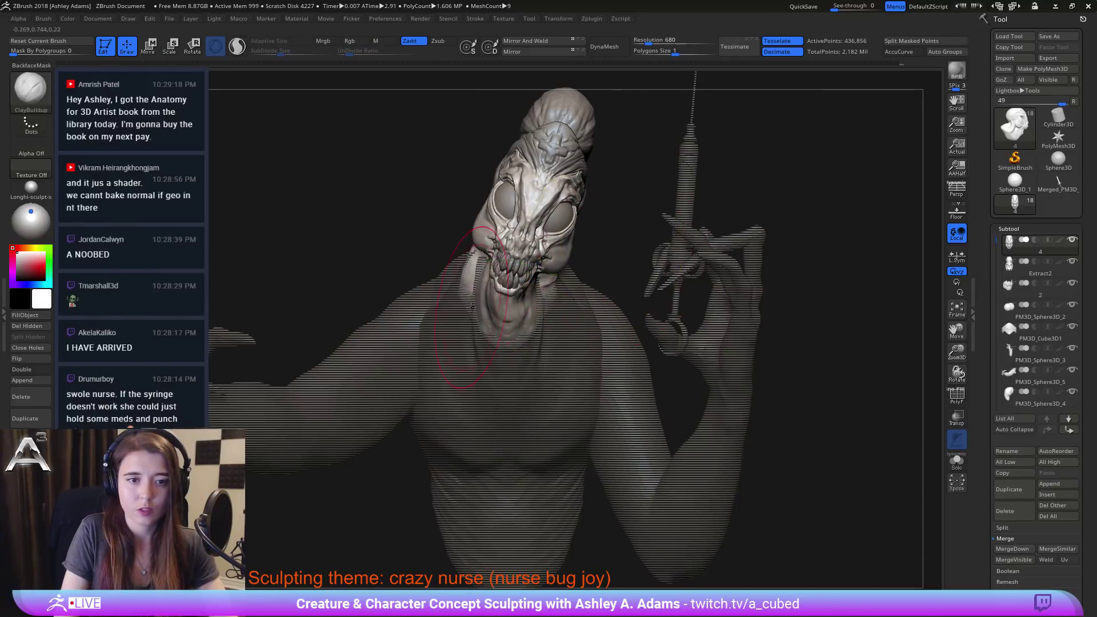
Step: Widen the torso's chest and shoulder edge over the extended arm with a large SnakeHook brush
{"action": "key", "text": "space"}
{"action": "key", "text": "b"}
{"action": "key", "text": "s"}
{"action": "key", "text": "h"}
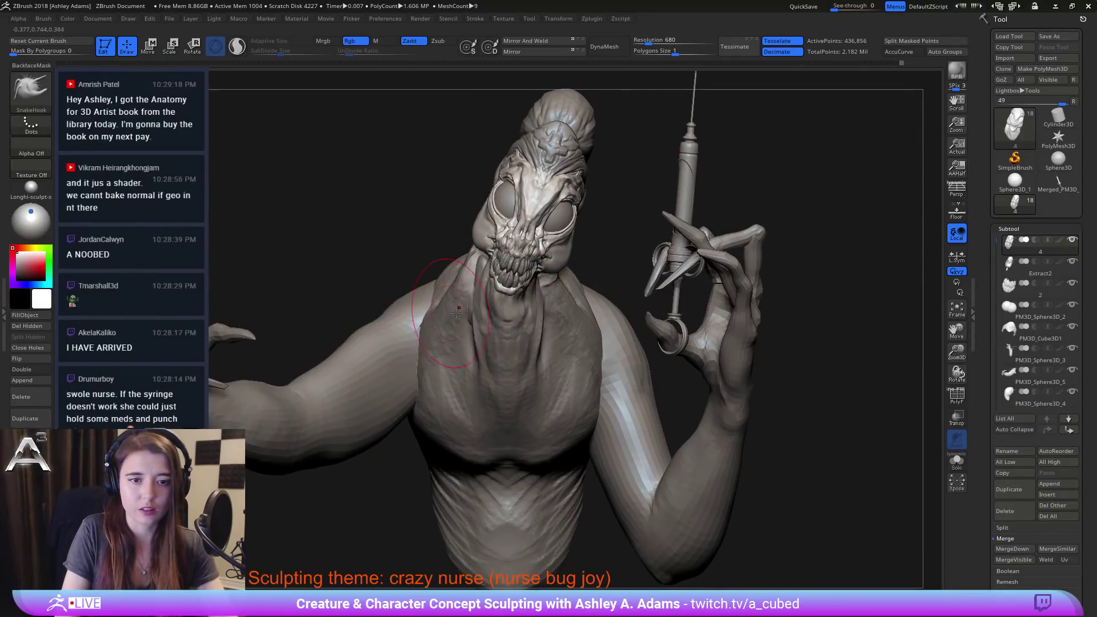
{"action": "left_click", "coordinate": [549, 362], "text": "alt"}
{"action": "key", "text": "space"}
{"action": "left_click_drag", "start_coordinate": [529, 365], "coordinate": [545, 366]}
{"action": "right_click_drag", "start_coordinate": [494, 349], "coordinate": [542, 341], "text": "alt"}
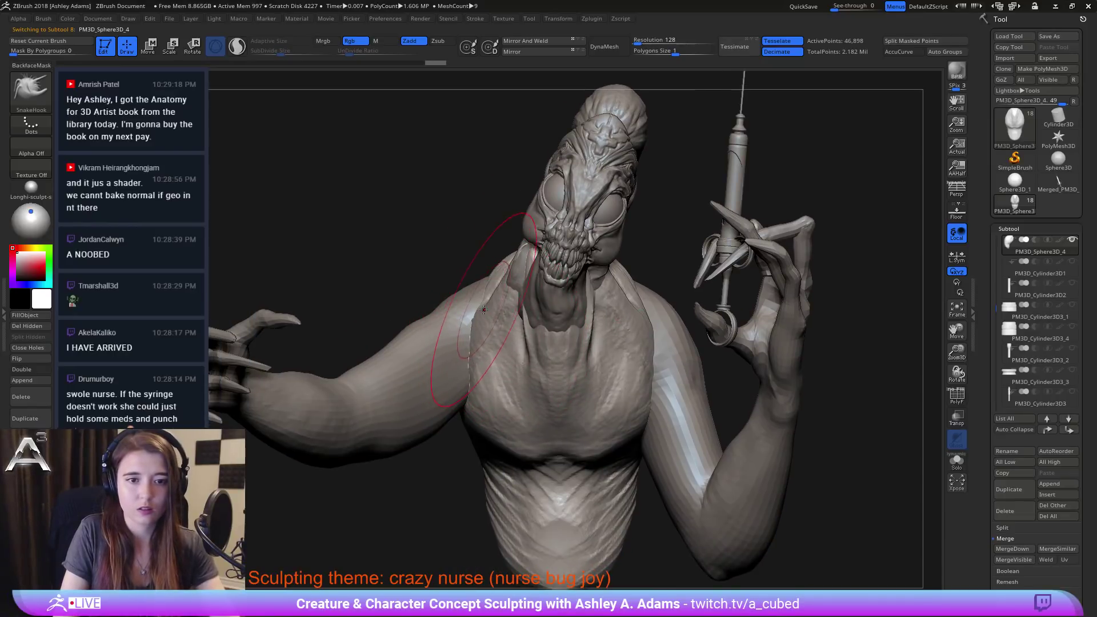
{"action": "right_click_drag", "start_coordinate": [463, 299], "coordinate": [468, 313]}
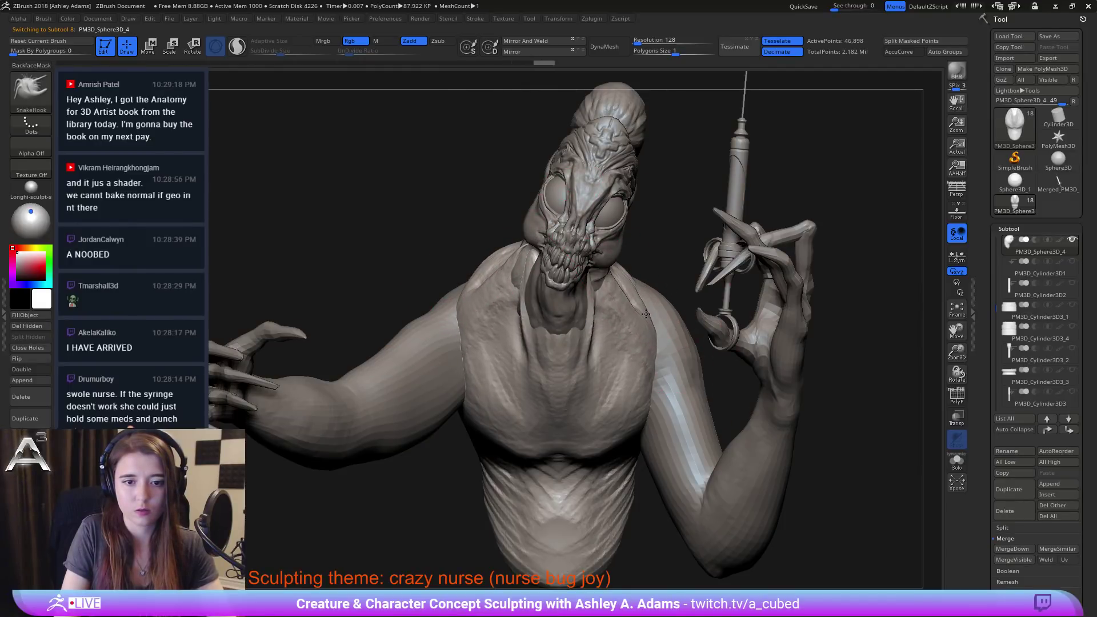
Step: Reshape the torso's armpit area and the lower contour of the chest with SnakeHook
{"action": "right_click_drag", "start_coordinate": [504, 443], "coordinate": [490, 444]}
{"action": "left_click_drag", "start_coordinate": [490, 444], "coordinate": [461, 403]}
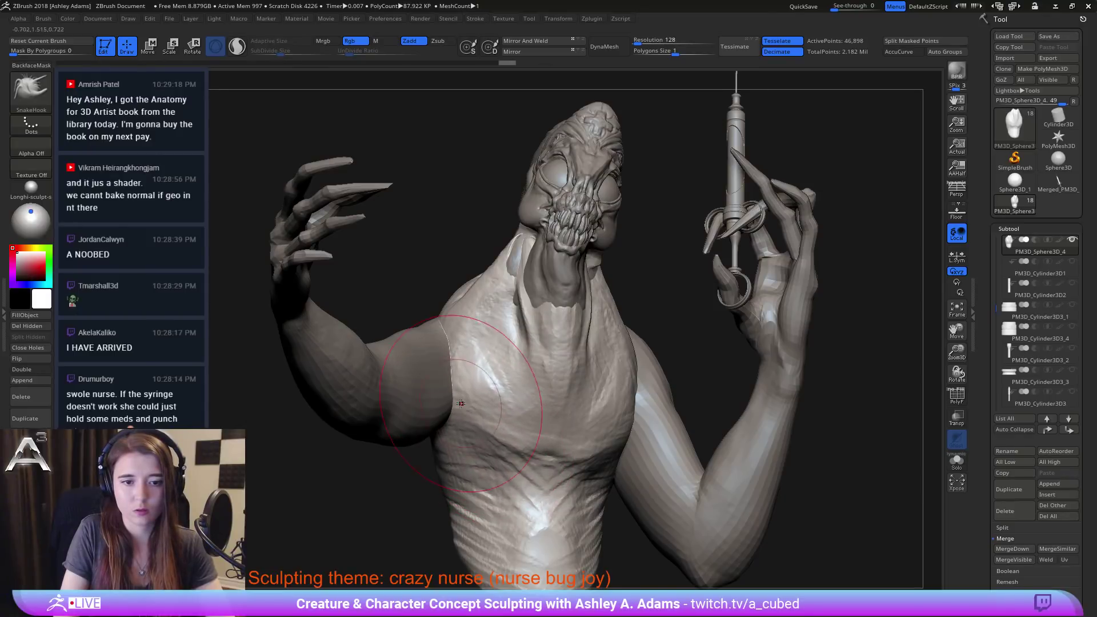
{"action": "left_click_drag", "start_coordinate": [498, 442], "coordinate": [481, 413]}
{"action": "right_click_drag", "start_coordinate": [507, 432], "coordinate": [485, 438]}
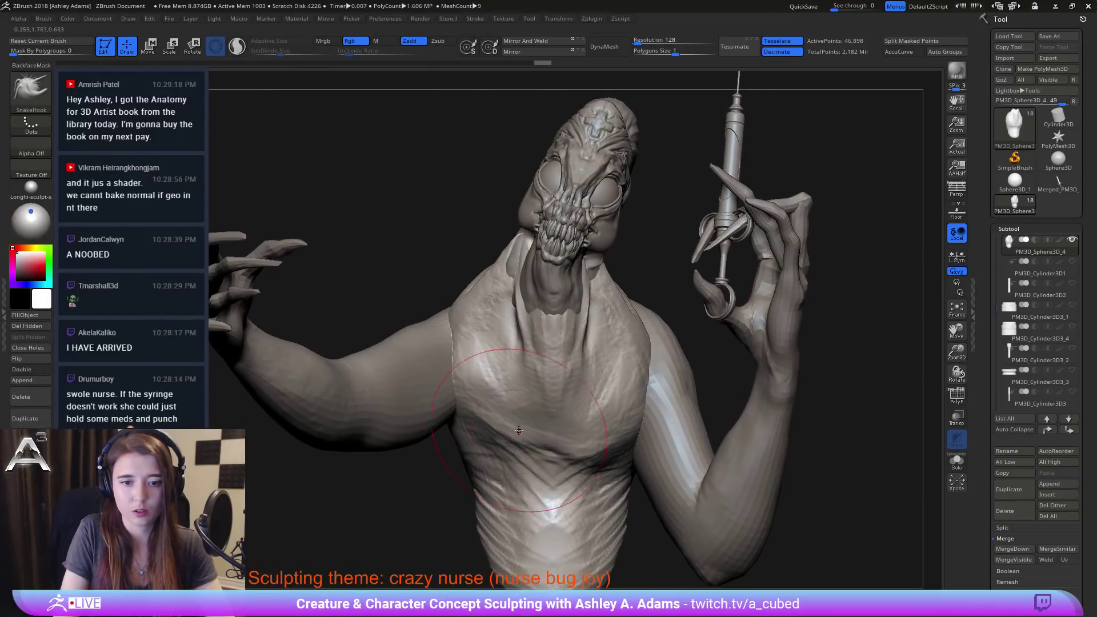
{"action": "left_click_drag", "start_coordinate": [529, 438], "coordinate": [521, 421]}
{"action": "mouse_move", "coordinate": [548, 457]}
{"action": "left_mouse_down"}
{"action": "mouse_move", "coordinate": [553, 441]}
{"action": "mouse_move", "coordinate": [601, 435]}
{"action": "left_mouse_up"}
Step: Carve the outer chest beside the extended arm's shoulder with DamStandard
{"action": "mouse_move", "coordinate": [544, 322]}
{"action": "right_mouse_down"}
{"action": "mouse_move", "coordinate": [542, 363]}
{"action": "mouse_move", "coordinate": [534, 336]}
{"action": "right_mouse_up"}
{"action": "key", "text": "b"}
{"action": "key", "text": "d"}
{"action": "key", "text": "s"}
{"action": "right_click_drag", "start_coordinate": [389, 208], "coordinate": [382, 232]}
{"action": "mouse_move", "coordinate": [381, 231]}
{"action": "right_mouse_down", "text": "alt"}
{"action": "mouse_move", "coordinate": [450, 281]}
{"action": "mouse_move", "coordinate": [355, 225]}
{"action": "right_mouse_up", "text": "alt"}
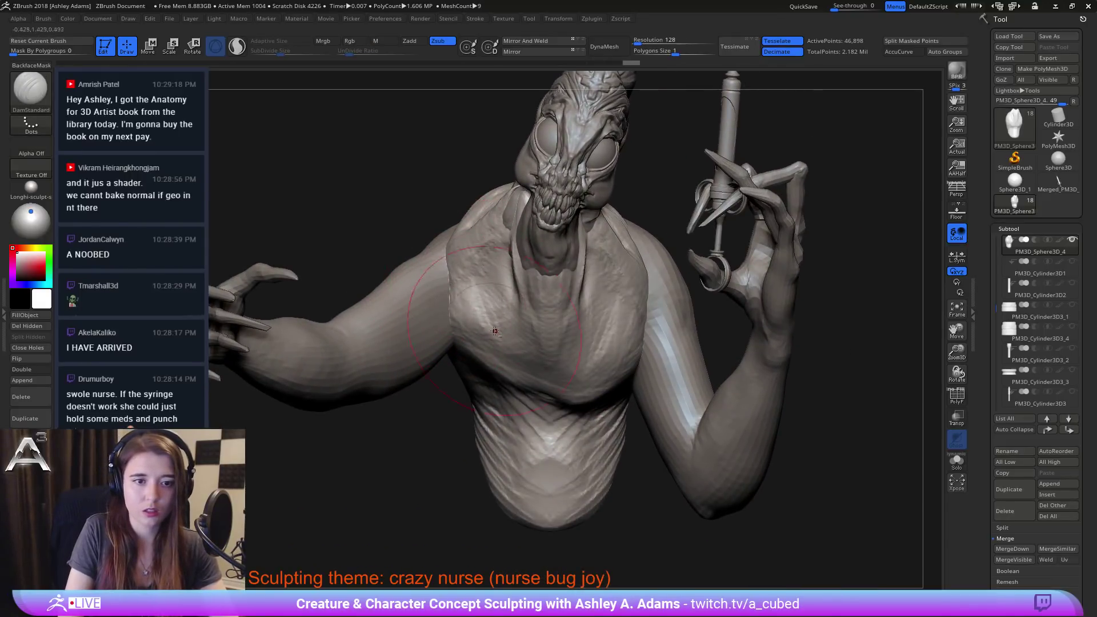
{"action": "mouse_move", "coordinate": [453, 319]}
{"action": "left_mouse_down"}
{"action": "mouse_move", "coordinate": [528, 381]}
{"action": "mouse_move", "coordinate": [477, 354]}
{"action": "mouse_move", "coordinate": [455, 317]}
{"action": "left_mouse_up"}
Step: Build up the pectoral muscle fibres beside the extended arm and the opposite pectoral's lower edge with ClayBuildup
{"action": "key", "text": "b"}
{"action": "key", "text": "c"}
{"action": "key", "text": "b"}
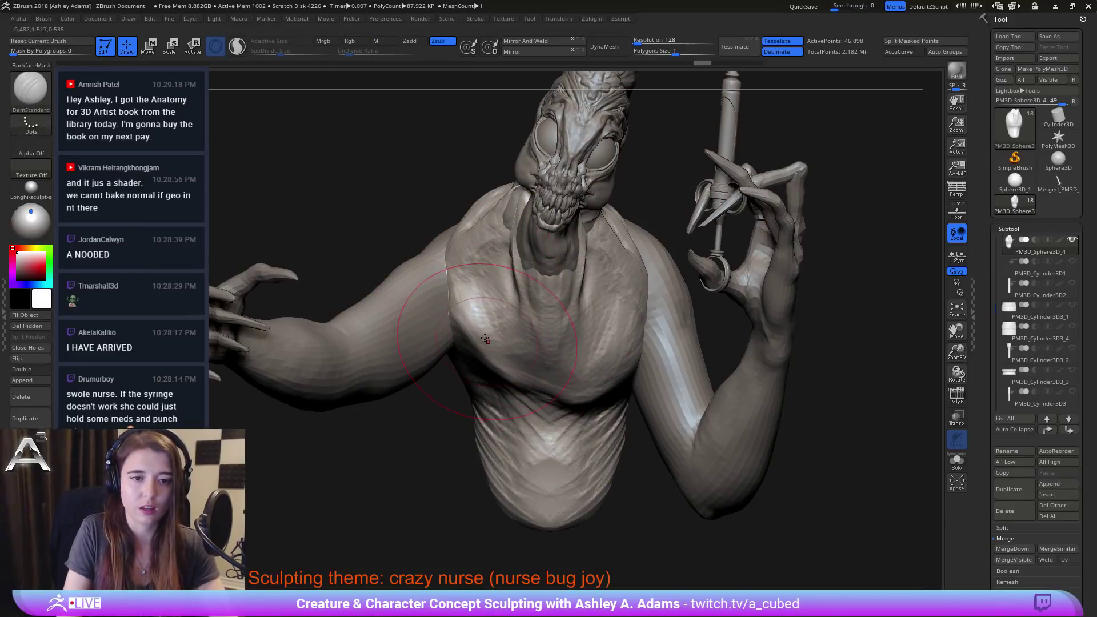
{"action": "mouse_move", "coordinate": [445, 250]}
{"action": "left_mouse_down"}
{"action": "mouse_move", "coordinate": [467, 314]}
{"action": "mouse_move", "coordinate": [522, 365]}
{"action": "left_mouse_up"}
{"action": "left_click_drag", "start_coordinate": [474, 274], "coordinate": [502, 325]}
{"action": "left_click_drag", "start_coordinate": [480, 257], "coordinate": [531, 368]}
{"action": "left_click_drag", "start_coordinate": [483, 272], "coordinate": [520, 351]}
{"action": "left_click_drag", "start_coordinate": [480, 251], "coordinate": [511, 291]}
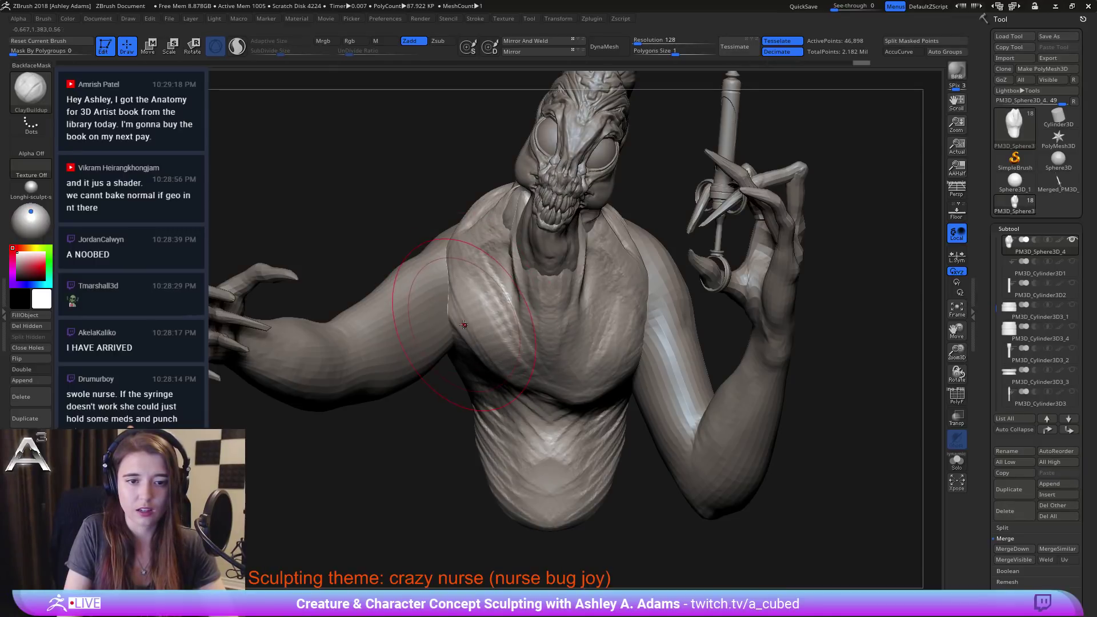
{"action": "mouse_move", "coordinate": [554, 392]}
{"action": "left_mouse_down"}
{"action": "mouse_move", "coordinate": [620, 362]}
{"action": "mouse_move", "coordinate": [583, 380]}
{"action": "mouse_move", "coordinate": [624, 341]}
{"action": "left_mouse_up"}
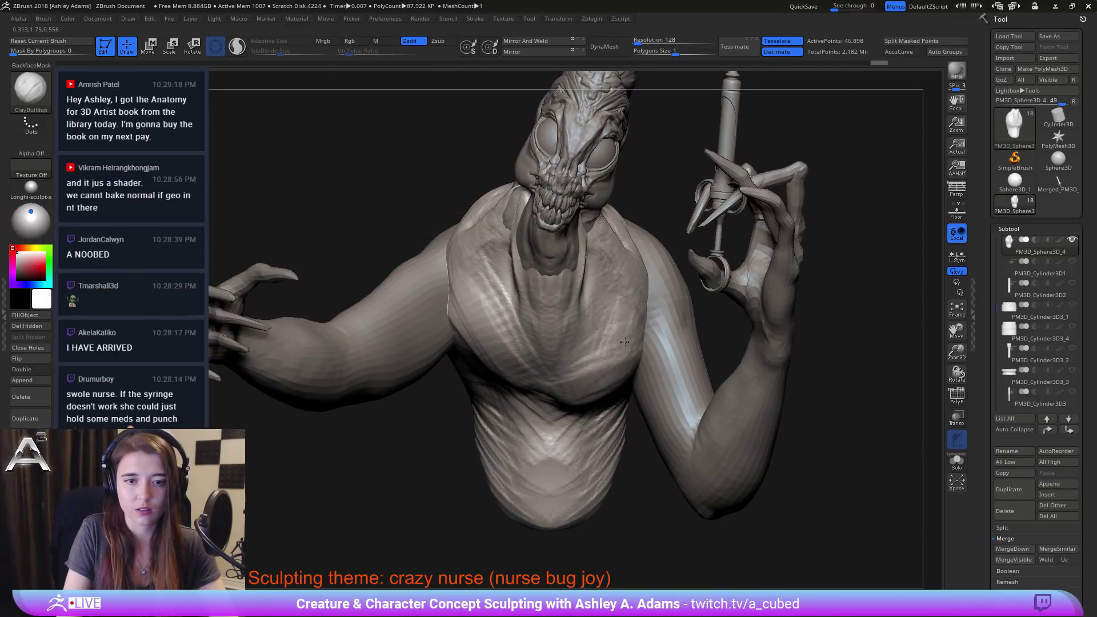
Step: Carve the pectoral's outer crease near the extended arm's armpit with DamStandard
{"action": "right_click_drag", "start_coordinate": [482, 345], "coordinate": [545, 337]}
{"action": "key", "text": "b"}
{"action": "key", "text": "d"}
{"action": "key", "text": "s"}
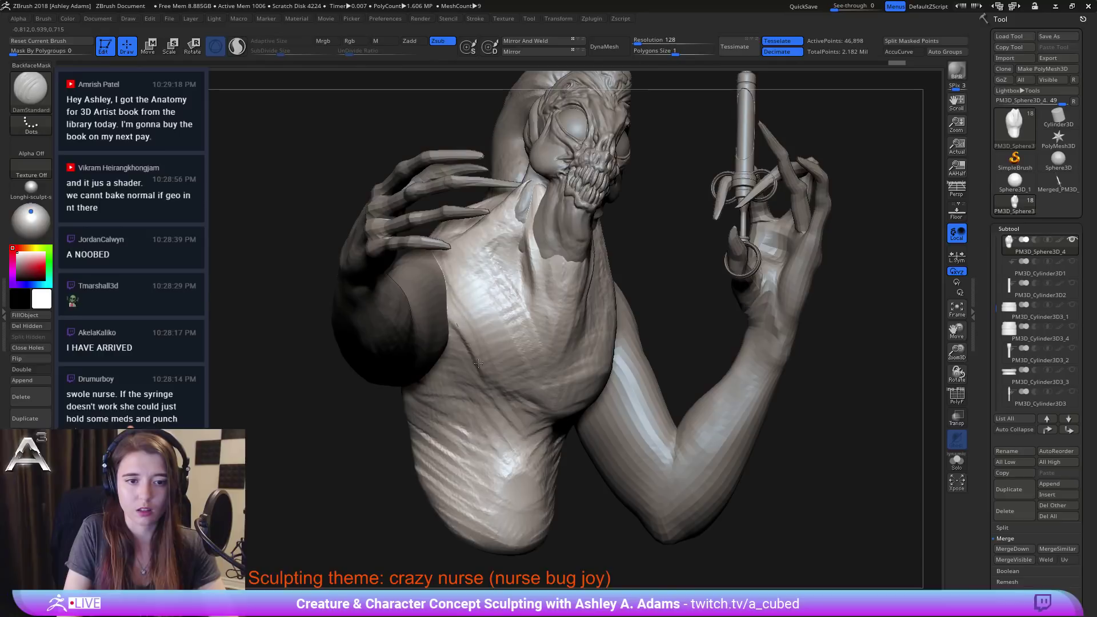
{"action": "left_click_drag", "start_coordinate": [452, 305], "coordinate": [480, 363]}
Step: Build up the outer pectoral muscle on the raised arm's side with ClayBuildup
{"action": "mouse_move", "coordinate": [484, 342]}
{"action": "right_mouse_down"}
{"action": "mouse_move", "coordinate": [463, 335]}
{"action": "mouse_move", "coordinate": [524, 316]}
{"action": "right_mouse_up"}
{"action": "key", "text": "b"}
{"action": "key", "text": "c"}
{"action": "key", "text": "b"}
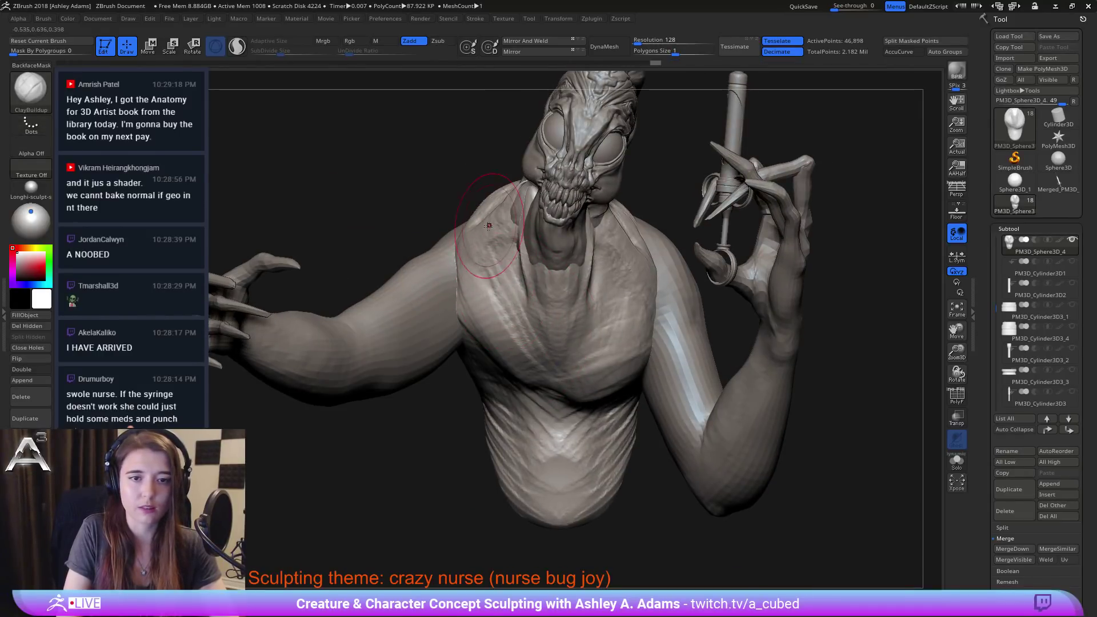
{"action": "mouse_move", "coordinate": [597, 399]}
{"action": "left_mouse_down"}
{"action": "mouse_move", "coordinate": [574, 402]}
{"action": "mouse_move", "coordinate": [639, 326]}
{"action": "left_mouse_up"}
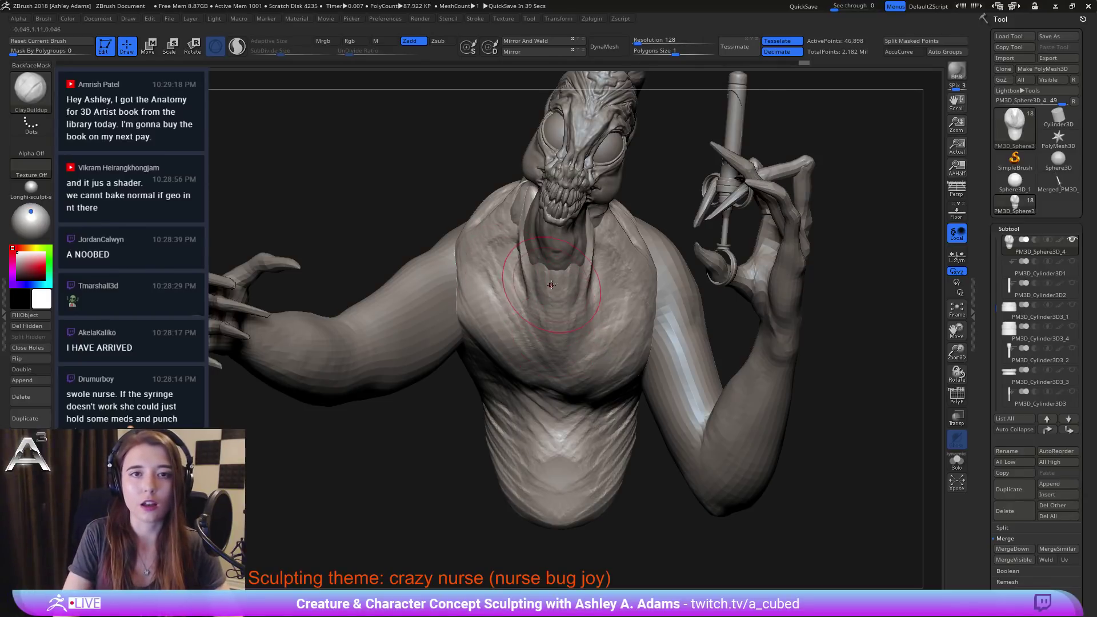
Step: Select the extended arm and rotate it upward about its shoulder
{"action": "right_click_drag", "start_coordinate": [498, 284], "coordinate": [468, 301]}
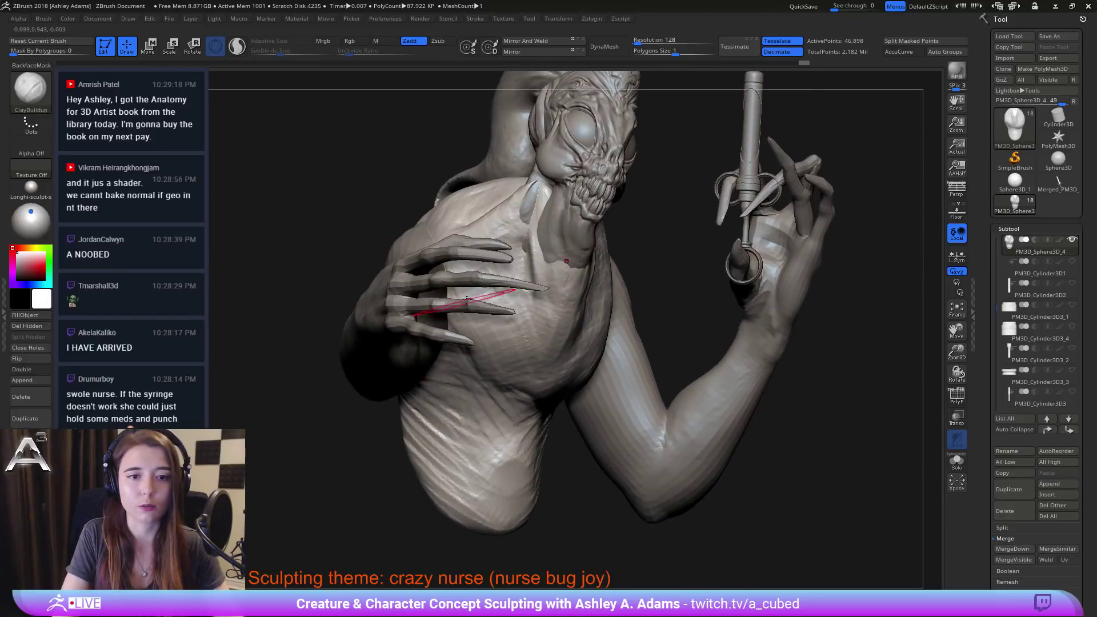
{"action": "left_click", "coordinate": [420, 361], "text": "alt"}
{"action": "right_click_drag", "start_coordinate": [421, 361], "coordinate": [466, 332]}
{"action": "key", "text": "w"}
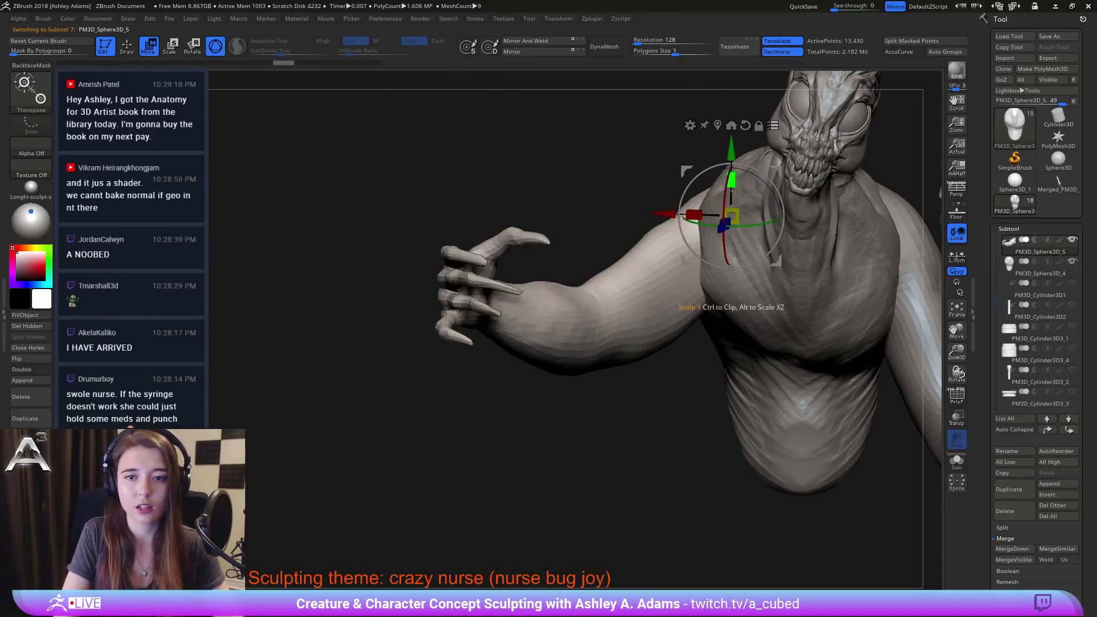
{"action": "left_click_drag", "start_coordinate": [748, 166], "coordinate": [746, 138]}
{"action": "key", "text": "ctrl+z"}
{"action": "right_click_drag", "start_coordinate": [705, 203], "coordinate": [628, 247], "text": "alt"}
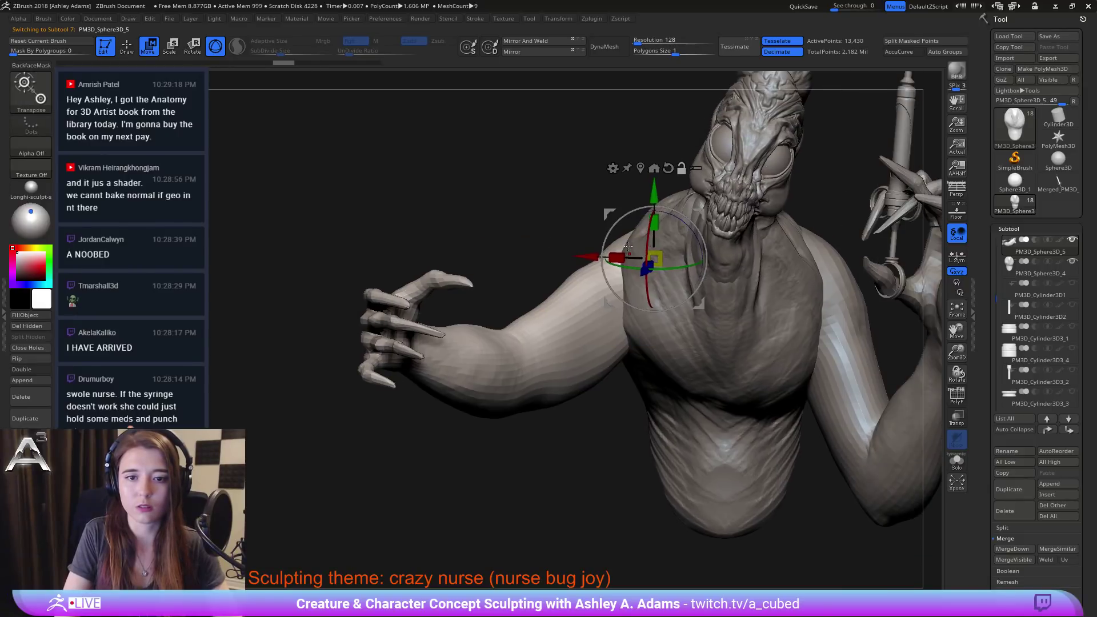
{"action": "mouse_move", "coordinate": [651, 197]}
{"action": "left_mouse_down"}
{"action": "mouse_move", "coordinate": [653, 166]}
{"action": "mouse_move", "coordinate": [686, 213]}
{"action": "mouse_move", "coordinate": [696, 275]}
{"action": "left_mouse_up"}
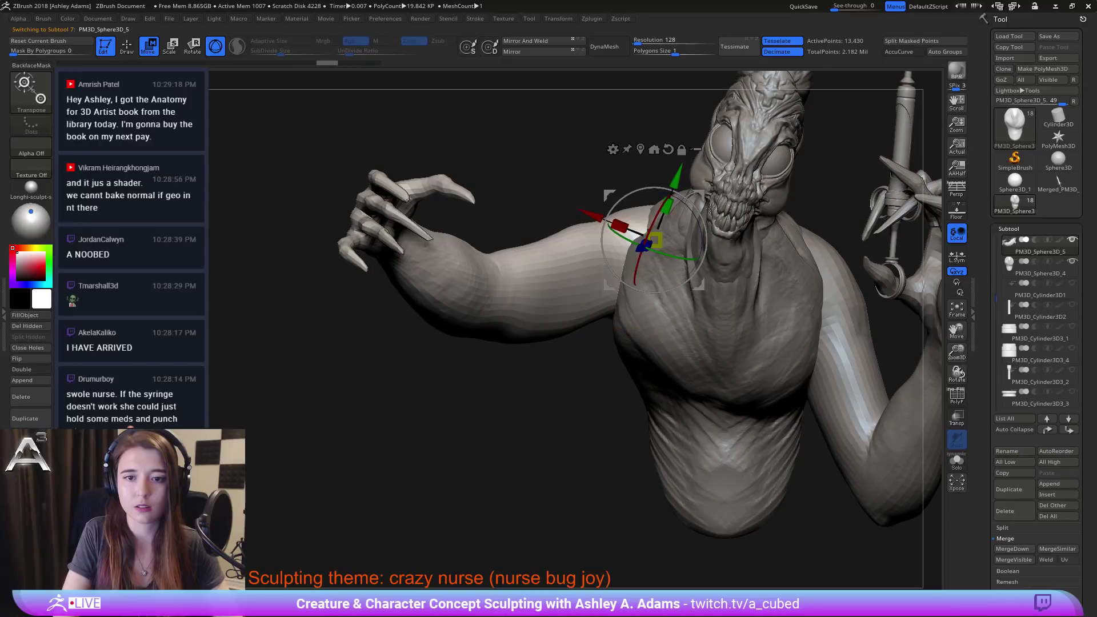
Step: Select the torso and adjust its outer chest edge beside the extended arm with SnakeHook
{"action": "key", "text": "q"}
{"action": "right_click_drag", "start_coordinate": [697, 276], "coordinate": [624, 267], "text": "alt"}
{"action": "key", "text": "b"}
{"action": "key", "text": "s"}
{"action": "key", "text": "h"}
{"action": "left_click", "coordinate": [583, 300], "text": "alt"}
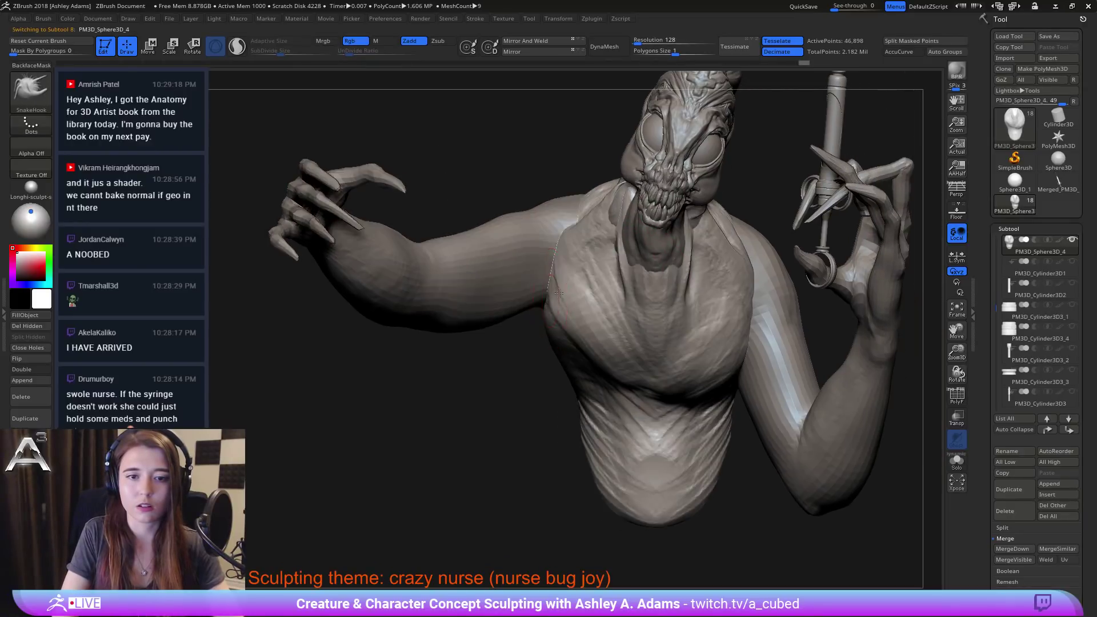
{"action": "mouse_move", "coordinate": [508, 290]}
{"action": "right_mouse_down"}
{"action": "mouse_move", "coordinate": [545, 294]}
{"action": "mouse_move", "coordinate": [593, 324]}
{"action": "right_mouse_up"}
Step: Build up the upper pectoral surface on the extended arm's side with ClayBuildup
{"action": "key", "text": "b"}
{"action": "key", "text": "c"}
{"action": "key", "text": "b"}
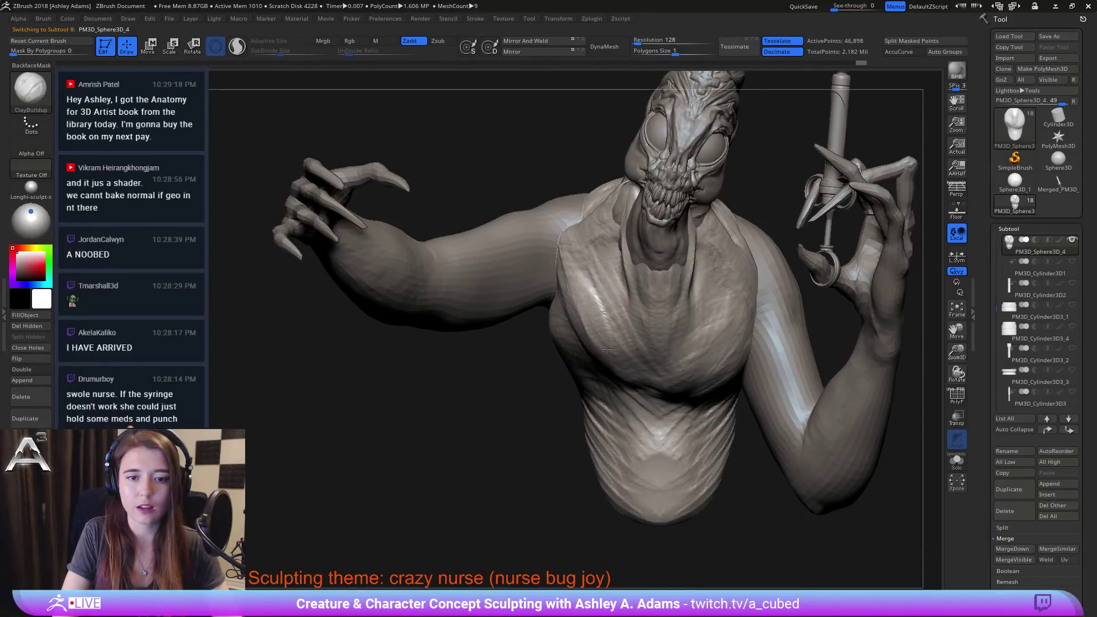
{"action": "left_click_drag", "start_coordinate": [583, 318], "coordinate": [590, 324]}
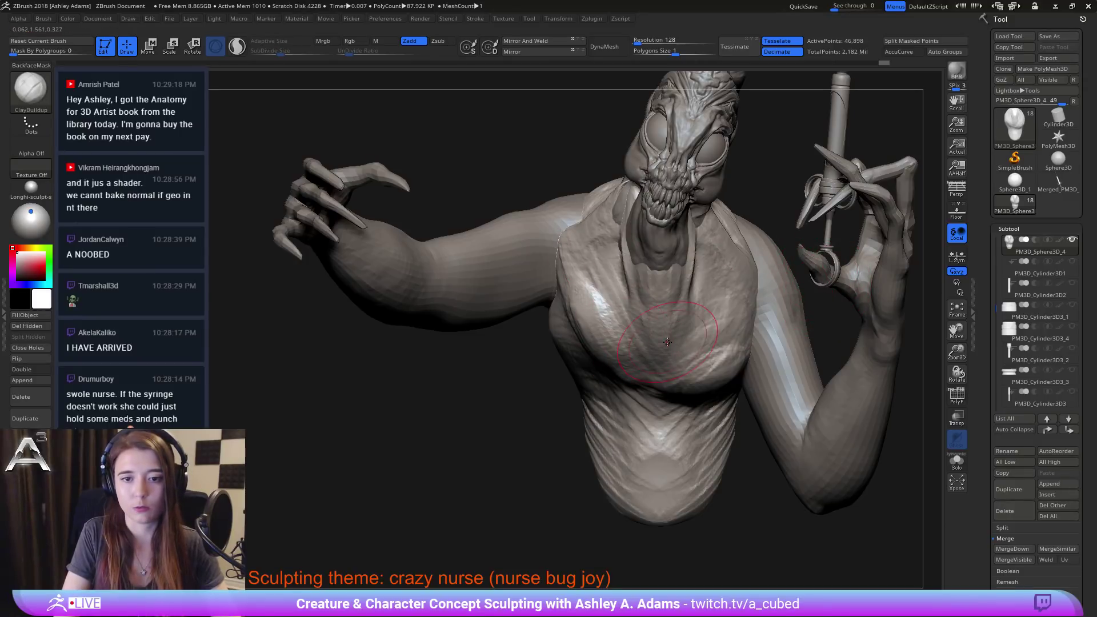
{"action": "key", "text": "ctrl"}
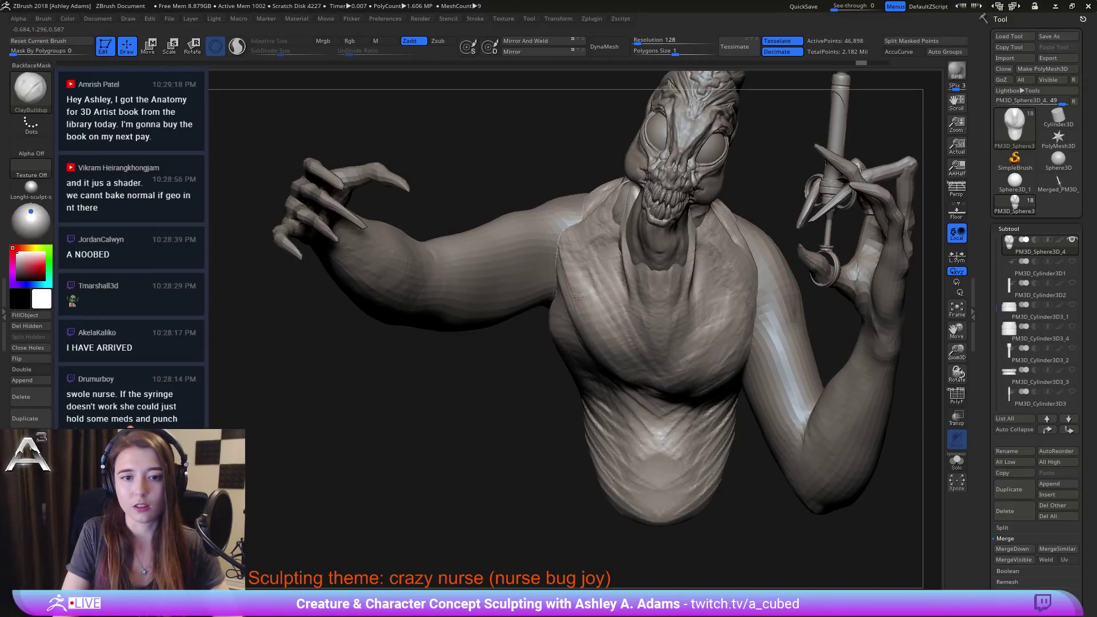
Step: Build up the back of the torso around the extended arm's shoulder joint with ClayBuildup
{"action": "mouse_move", "coordinate": [486, 363]}
{"action": "left_mouse_down"}
{"action": "mouse_move", "coordinate": [539, 337]}
{"action": "mouse_move", "coordinate": [558, 348]}
{"action": "mouse_move", "coordinate": [431, 366]}
{"action": "mouse_move", "coordinate": [517, 363]}
{"action": "left_mouse_up"}
{"action": "mouse_move", "coordinate": [554, 197]}
{"action": "left_mouse_down"}
{"action": "mouse_move", "coordinate": [545, 220]}
{"action": "mouse_move", "coordinate": [535, 191]}
{"action": "mouse_move", "coordinate": [588, 187]}
{"action": "left_mouse_up"}
{"action": "mouse_move", "coordinate": [411, 240]}
{"action": "left_mouse_down"}
{"action": "mouse_move", "coordinate": [502, 246]}
{"action": "mouse_move", "coordinate": [560, 228]}
{"action": "left_mouse_up"}
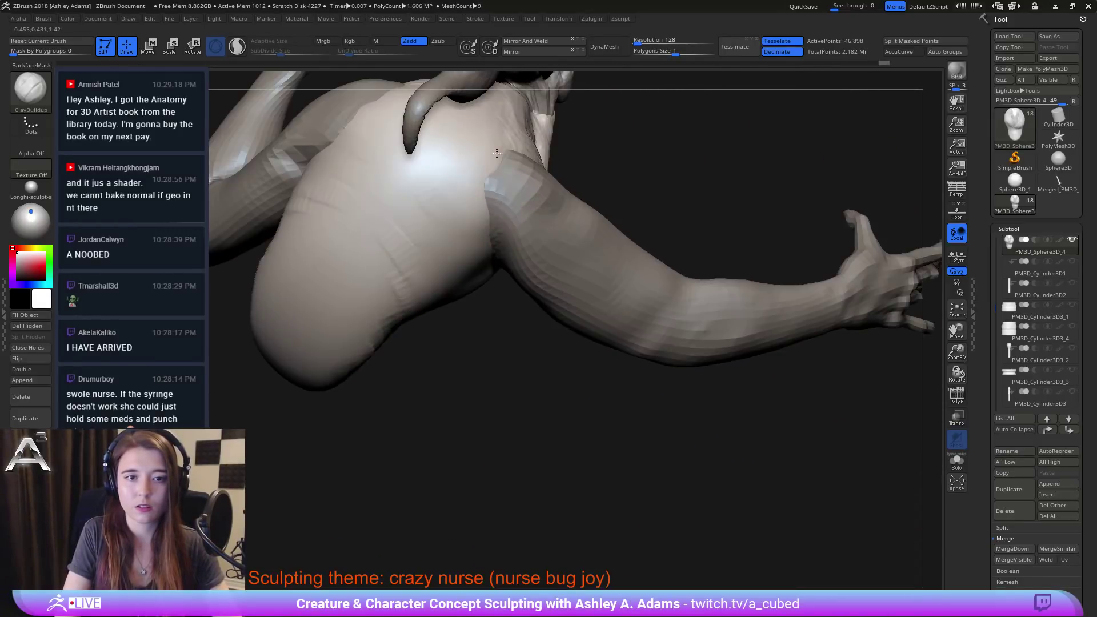
{"action": "mouse_move", "coordinate": [471, 162]}
{"action": "left_mouse_down"}
{"action": "mouse_move", "coordinate": [490, 202]}
{"action": "mouse_move", "coordinate": [508, 190]}
{"action": "mouse_move", "coordinate": [479, 237]}
{"action": "left_mouse_up"}
Step: Build up the back of the torso around the raised arm's shoulder joint with ClayBuildup
{"action": "left_click_drag", "start_coordinate": [486, 354], "coordinate": [634, 348]}
{"action": "mouse_move", "coordinate": [480, 143]}
{"action": "left_mouse_down"}
{"action": "mouse_move", "coordinate": [436, 200]}
{"action": "mouse_move", "coordinate": [464, 154]}
{"action": "mouse_move", "coordinate": [460, 130]}
{"action": "left_mouse_up"}
{"action": "right_click_drag", "start_coordinate": [517, 157], "coordinate": [486, 130]}
{"action": "mouse_move", "coordinate": [485, 123]}
{"action": "left_mouse_down"}
{"action": "mouse_move", "coordinate": [477, 150]}
{"action": "mouse_move", "coordinate": [479, 103]}
{"action": "left_mouse_up"}
{"action": "right_click_drag", "start_coordinate": [480, 111], "coordinate": [484, 194], "text": "alt"}
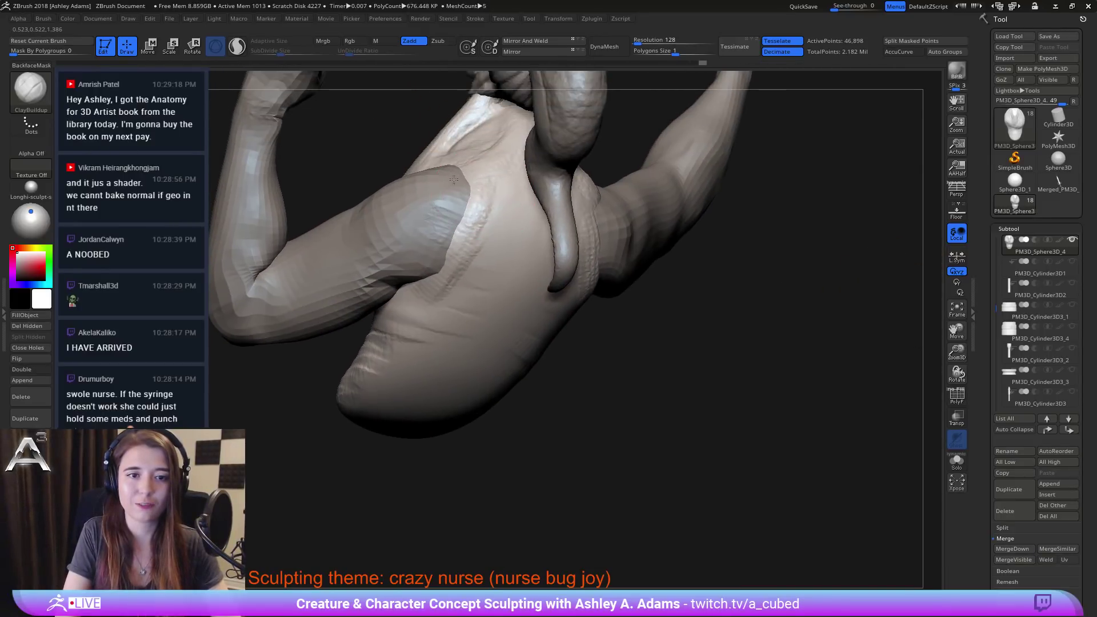
{"action": "right_click_drag", "start_coordinate": [440, 244], "coordinate": [446, 244]}
{"action": "mouse_move", "coordinate": [477, 231]}
{"action": "left_mouse_down"}
{"action": "mouse_move", "coordinate": [408, 305]}
{"action": "mouse_move", "coordinate": [465, 280]}
{"action": "mouse_move", "coordinate": [498, 221]}
{"action": "left_mouse_up"}
{"action": "mouse_move", "coordinate": [497, 221]}
{"action": "right_mouse_down"}
{"action": "mouse_move", "coordinate": [453, 308]}
{"action": "mouse_move", "coordinate": [509, 292]}
{"action": "right_mouse_up"}
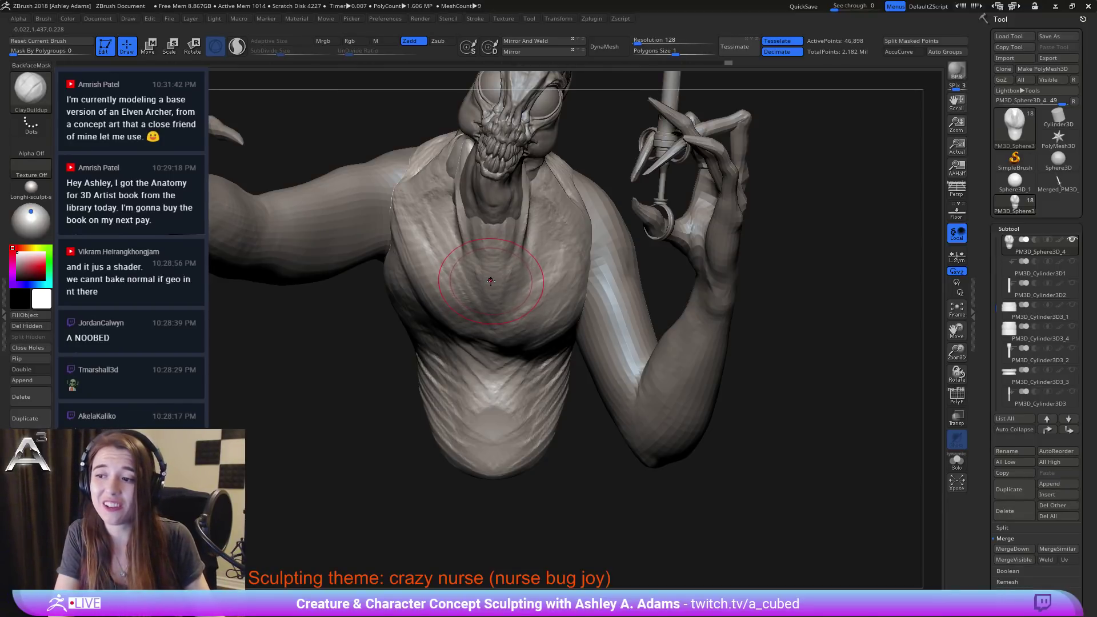
Step: Try to rotate the extended arm inward about its shoulder so the hand crosses the chest
{"action": "right_click_drag", "start_coordinate": [514, 265], "coordinate": [533, 317], "text": "alt"}
{"action": "left_click", "coordinate": [365, 273], "text": "alt"}
{"action": "right_click_drag", "start_coordinate": [364, 274], "coordinate": [393, 303], "text": "alt"}
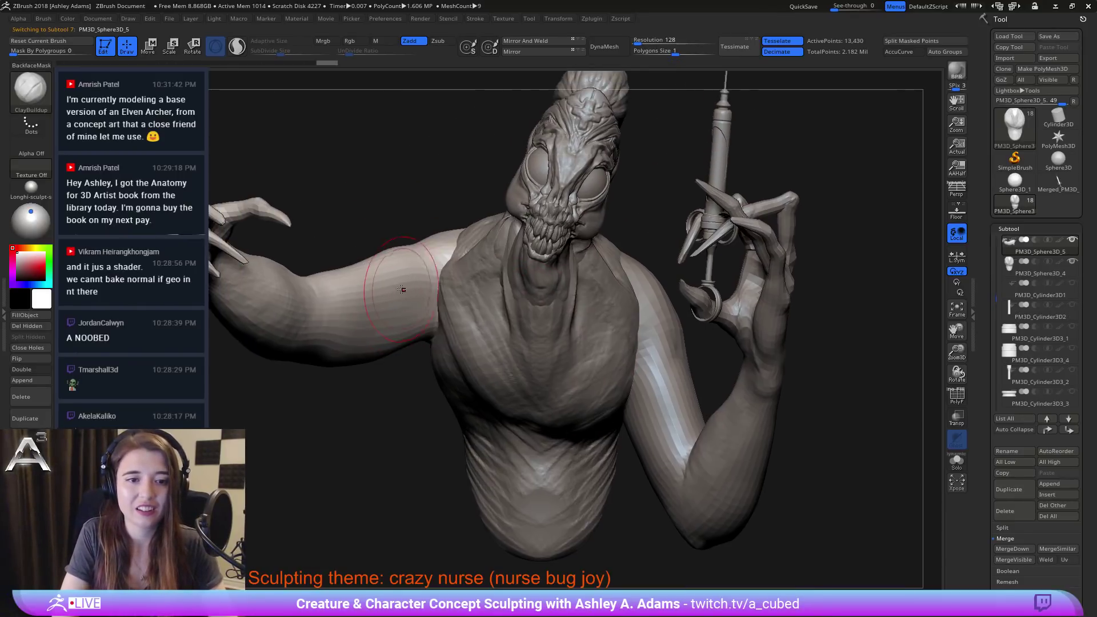
{"action": "right_click_drag", "start_coordinate": [591, 276], "coordinate": [577, 261], "text": "alt"}
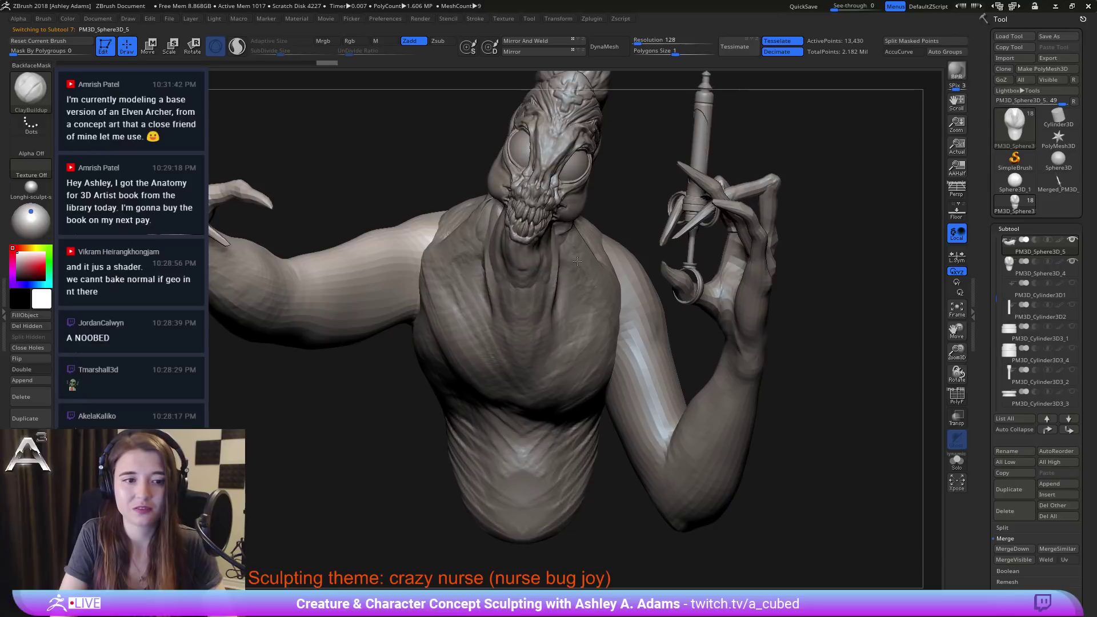
{"action": "key", "text": "e"}
{"action": "left_click_drag", "start_coordinate": [478, 259], "coordinate": [517, 265]}
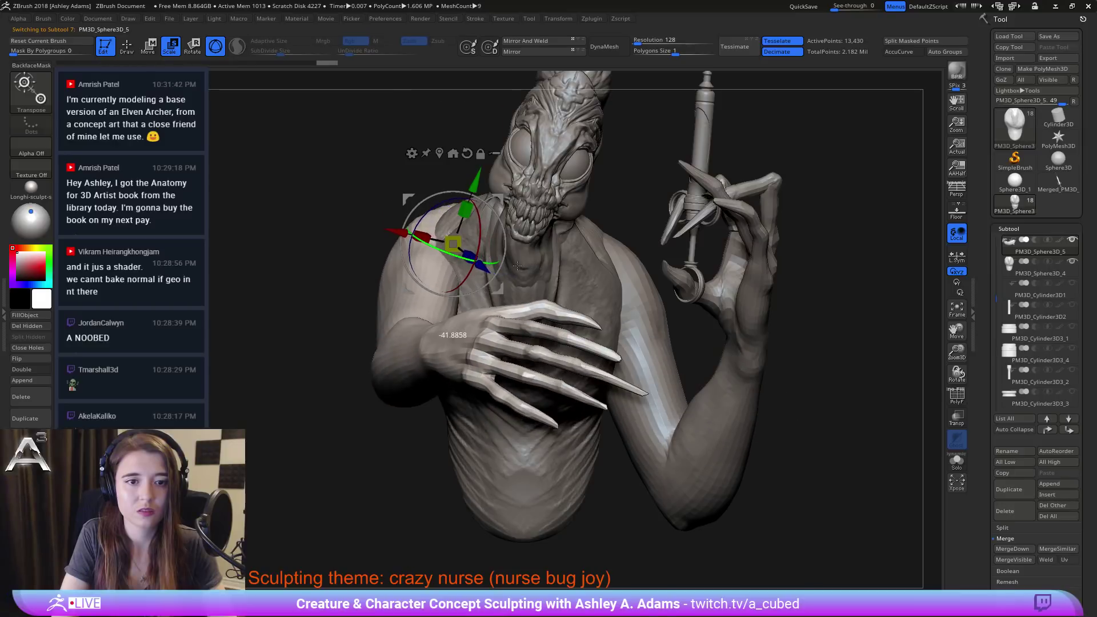
{"action": "right_click_drag", "start_coordinate": [517, 266], "coordinate": [567, 269]}
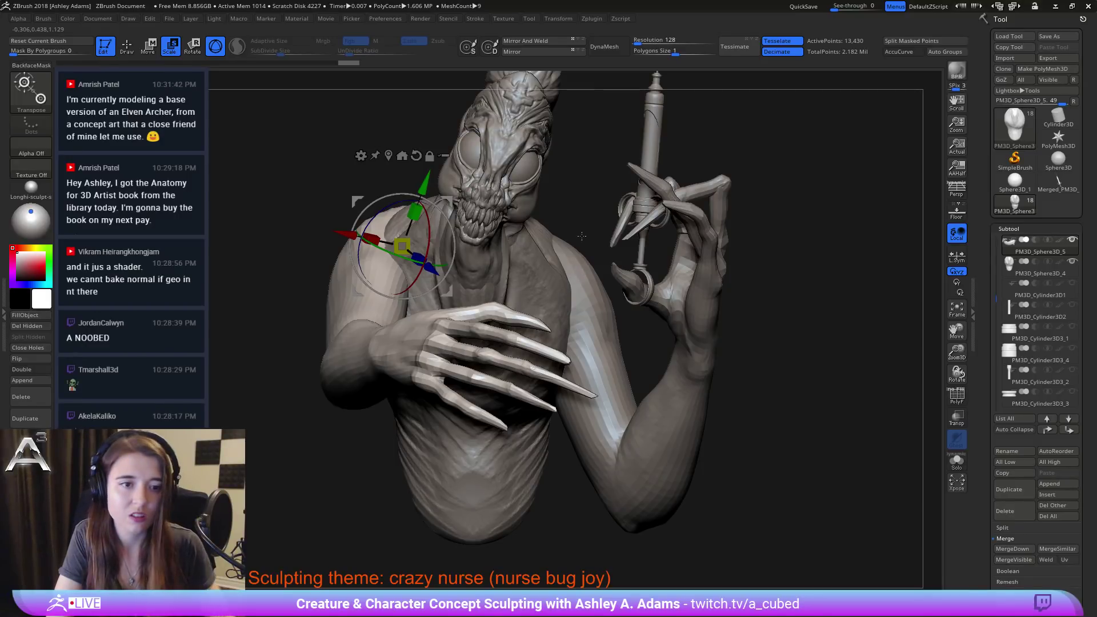
{"action": "left_click_drag", "start_coordinate": [571, 217], "coordinate": [603, 224], "text": "alt"}
{"action": "key", "text": "ctrl+z"}
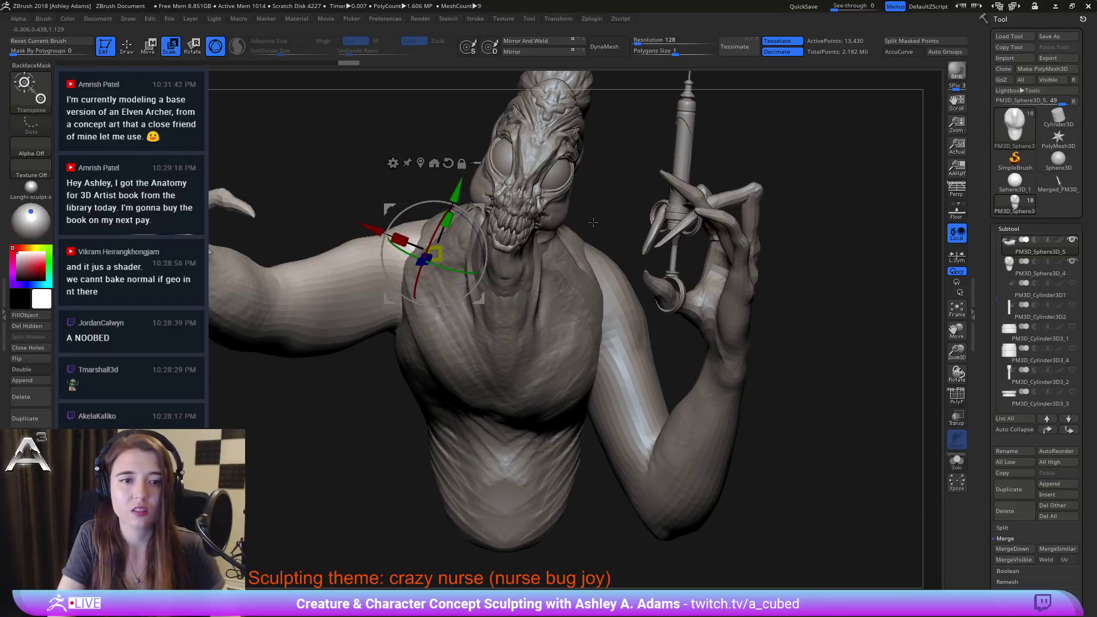
Step: Select the head and neck mesh and adjust the front of the neck with a resized SnakeHook brush
{"action": "left_click", "coordinate": [517, 289], "text": "alt"}
{"action": "key", "text": "q"}
{"action": "key", "text": "b"}
{"action": "key", "text": "s"}
{"action": "key", "text": "h"}
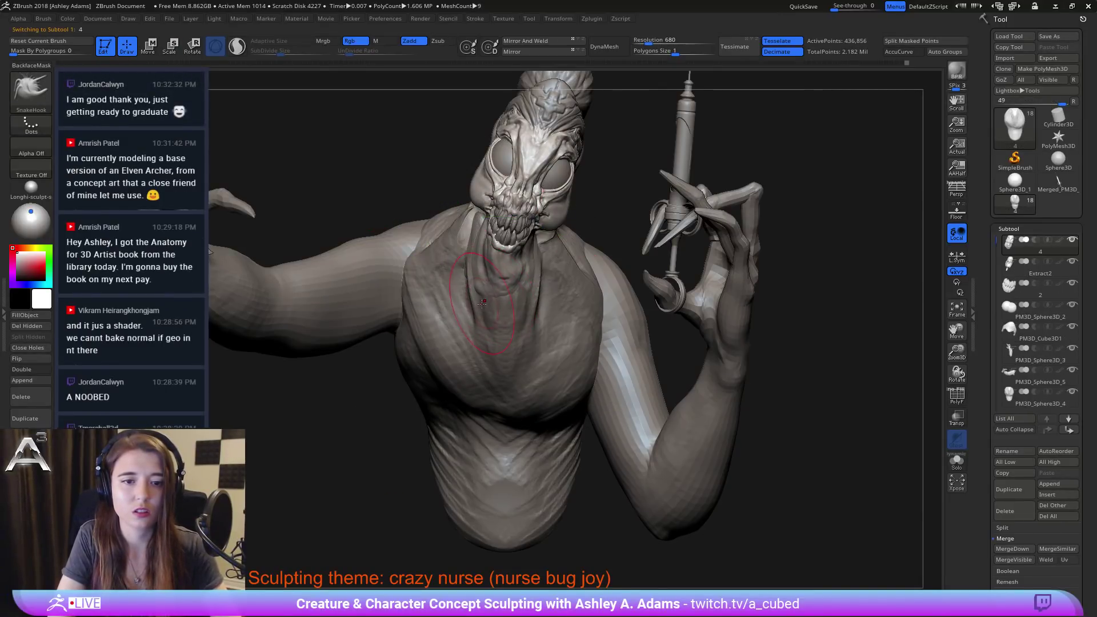
{"action": "key", "text": "space"}
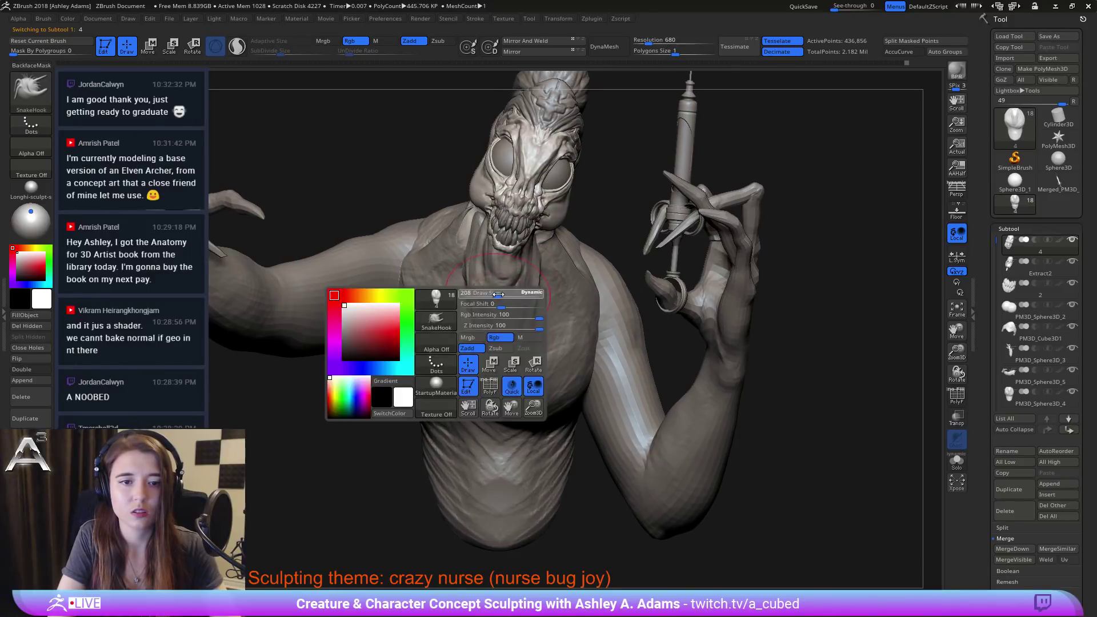
{"action": "mouse_move", "coordinate": [498, 294]}
{"action": "left_mouse_down"}
{"action": "mouse_move", "coordinate": [484, 312]}
{"action": "mouse_move", "coordinate": [477, 297]}
{"action": "mouse_move", "coordinate": [468, 317]}
{"action": "left_mouse_up"}
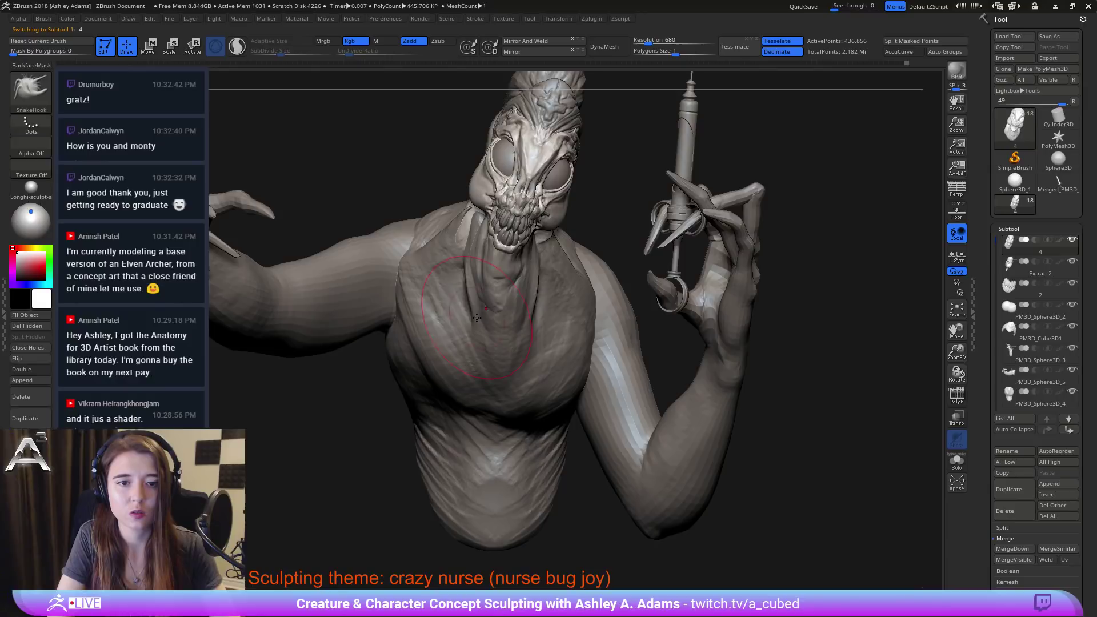
{"action": "mouse_move", "coordinate": [457, 314]}
{"action": "right_mouse_down"}
{"action": "mouse_move", "coordinate": [494, 319]}
{"action": "mouse_move", "coordinate": [453, 266]}
{"action": "mouse_move", "coordinate": [460, 222]}
{"action": "right_mouse_up"}
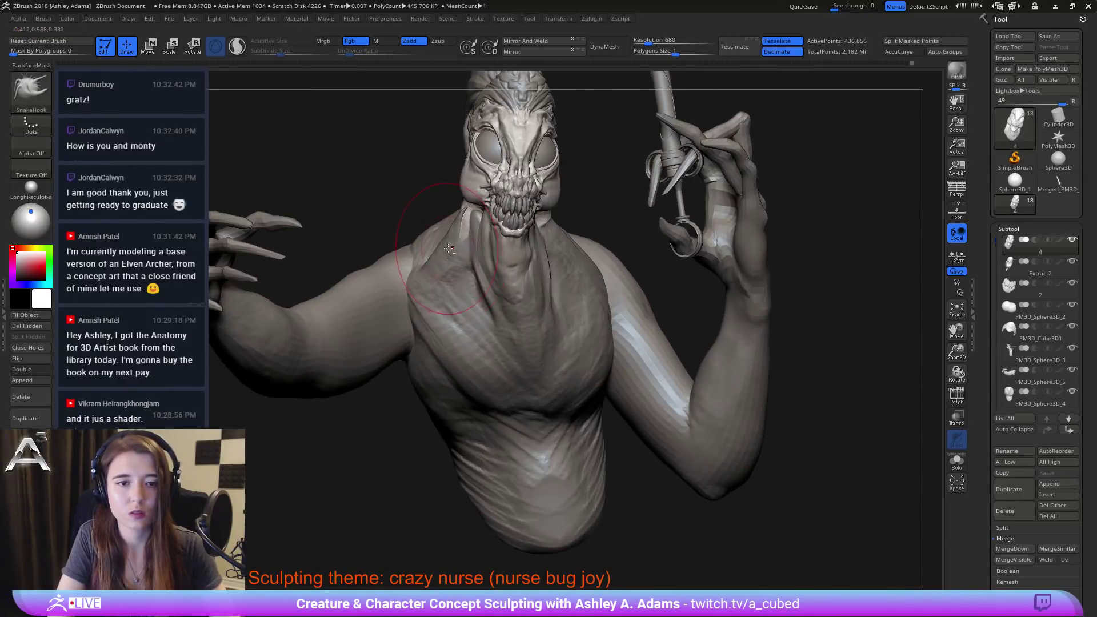
Step: Select the torso and reshape its upper shoulder slope beside the neck with SnakeHook
{"action": "left_click", "coordinate": [460, 219], "text": "alt"}
{"action": "left_click_drag", "start_coordinate": [460, 221], "coordinate": [464, 230]}
{"action": "right_click_drag", "start_coordinate": [460, 227], "coordinate": [472, 229]}
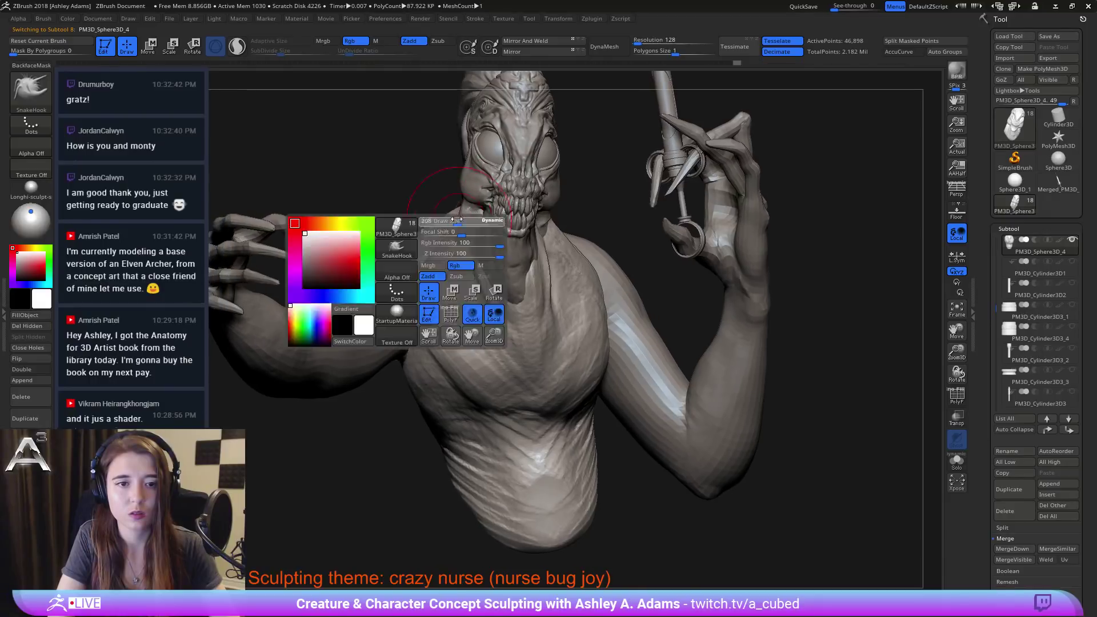
{"action": "mouse_move", "coordinate": [469, 228]}
{"action": "left_mouse_down"}
{"action": "mouse_move", "coordinate": [478, 231]}
{"action": "mouse_move", "coordinate": [482, 198]}
{"action": "left_mouse_up"}
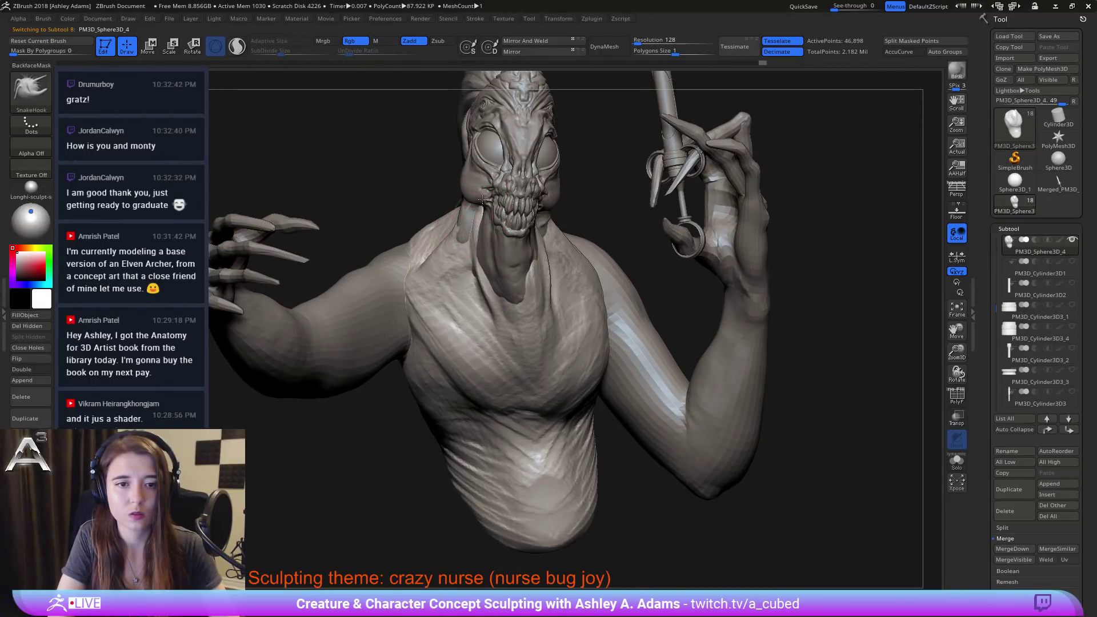
{"action": "right_click_drag", "start_coordinate": [479, 222], "coordinate": [468, 246]}
Step: Select the head and neck mesh and build up the side of the neck below the jaw with ClayBuildup
{"action": "left_click", "coordinate": [469, 227], "text": "alt"}
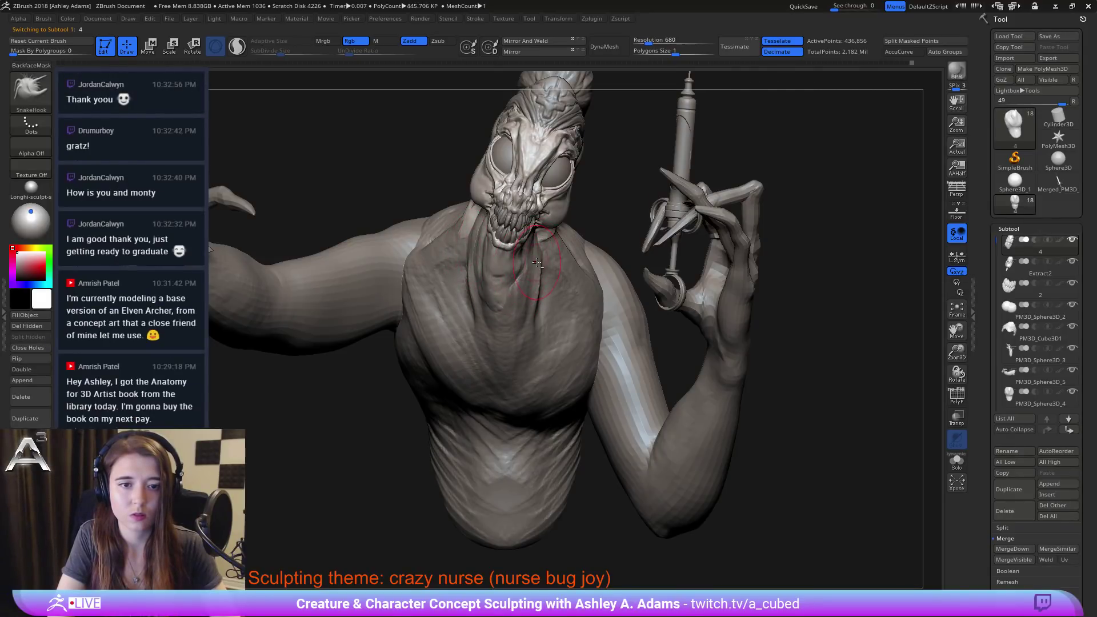
{"action": "right_click", "coordinate": [542, 244]}
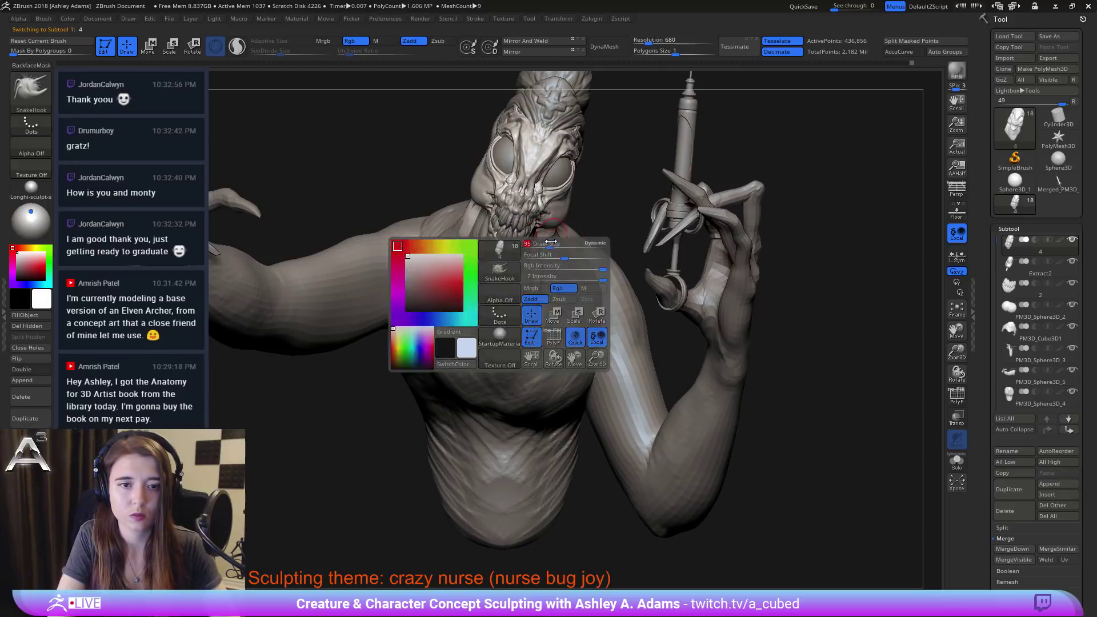
{"action": "right_click_drag", "start_coordinate": [553, 251], "coordinate": [544, 234]}
{"action": "key", "text": "b"}
{"action": "key", "text": "c"}
{"action": "key", "text": "b"}
{"action": "left_click_drag", "start_coordinate": [547, 239], "coordinate": [556, 231]}
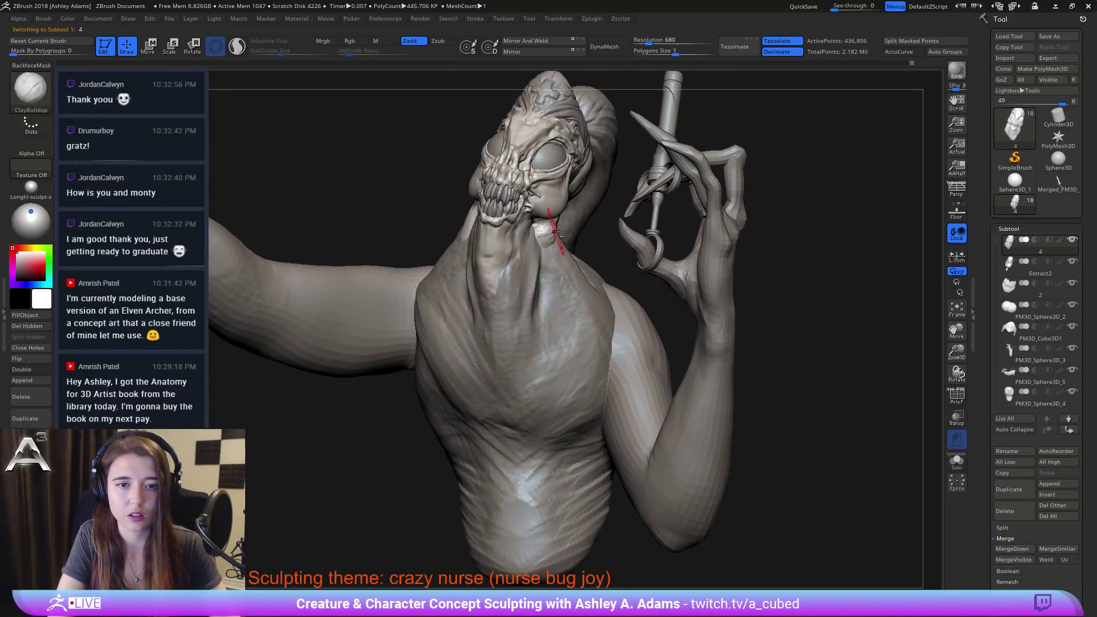
{"action": "right_click_drag", "start_coordinate": [553, 226], "coordinate": [574, 238]}
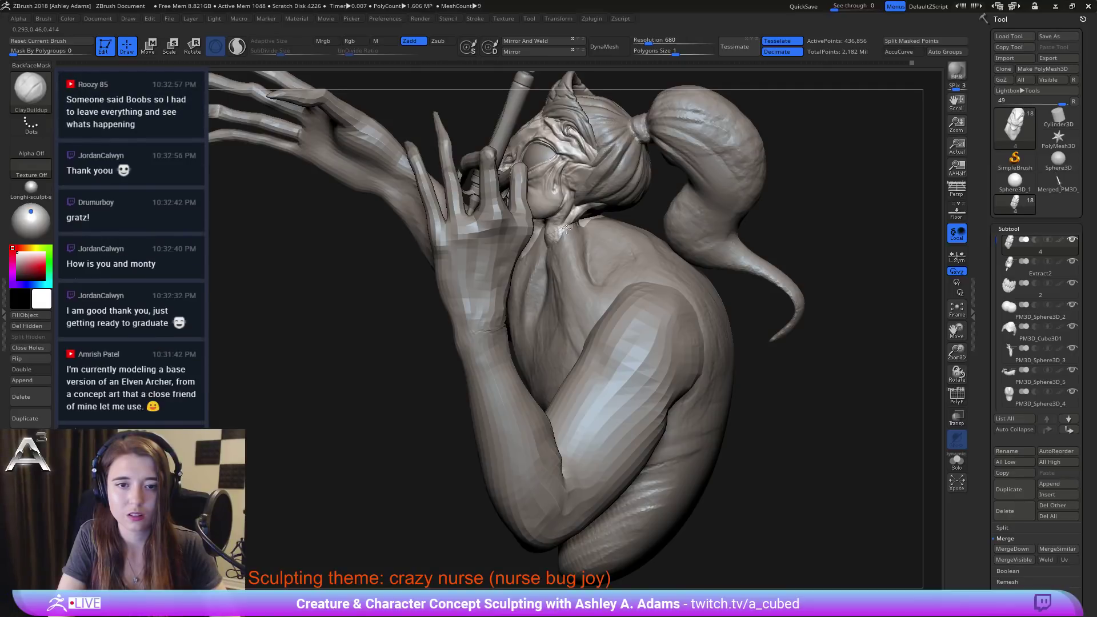
{"action": "left_click_drag", "start_coordinate": [573, 239], "coordinate": [577, 240]}
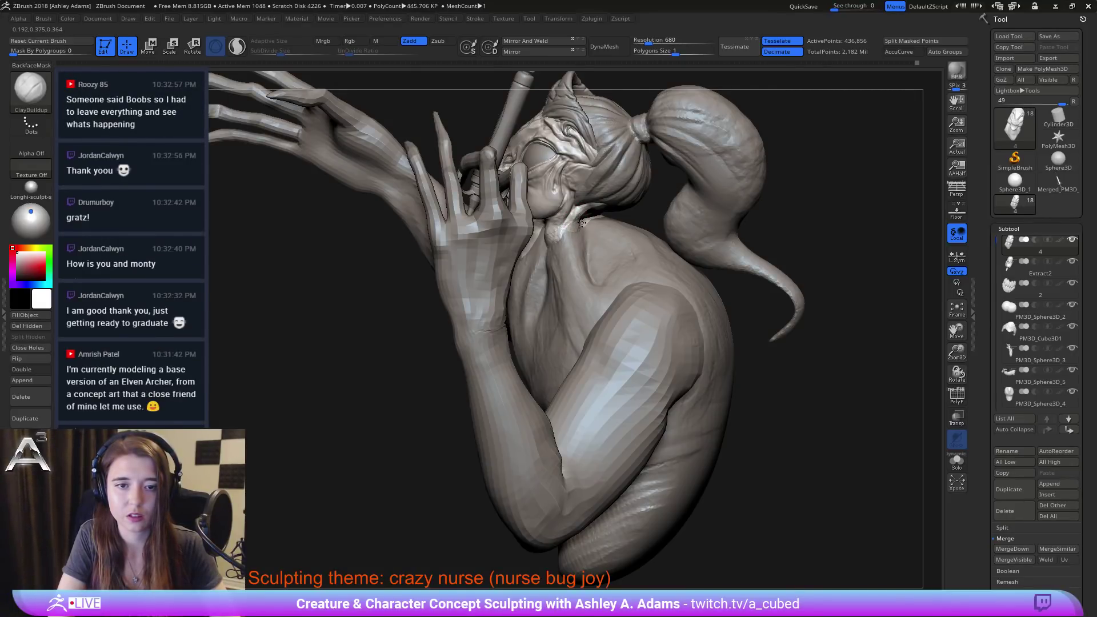
Step: Carve the creases at the side of the neck beneath the jaw and ear with DamStandard
{"action": "key", "text": "b"}
{"action": "key", "text": "d"}
{"action": "key", "text": "s"}
{"action": "right_click_drag", "start_coordinate": [566, 234], "coordinate": [508, 232]}
{"action": "key", "text": "b"}
{"action": "key", "text": "c"}
{"action": "key", "text": "b"}
{"action": "key", "text": "b"}
{"action": "key", "text": "d"}
{"action": "key", "text": "s"}
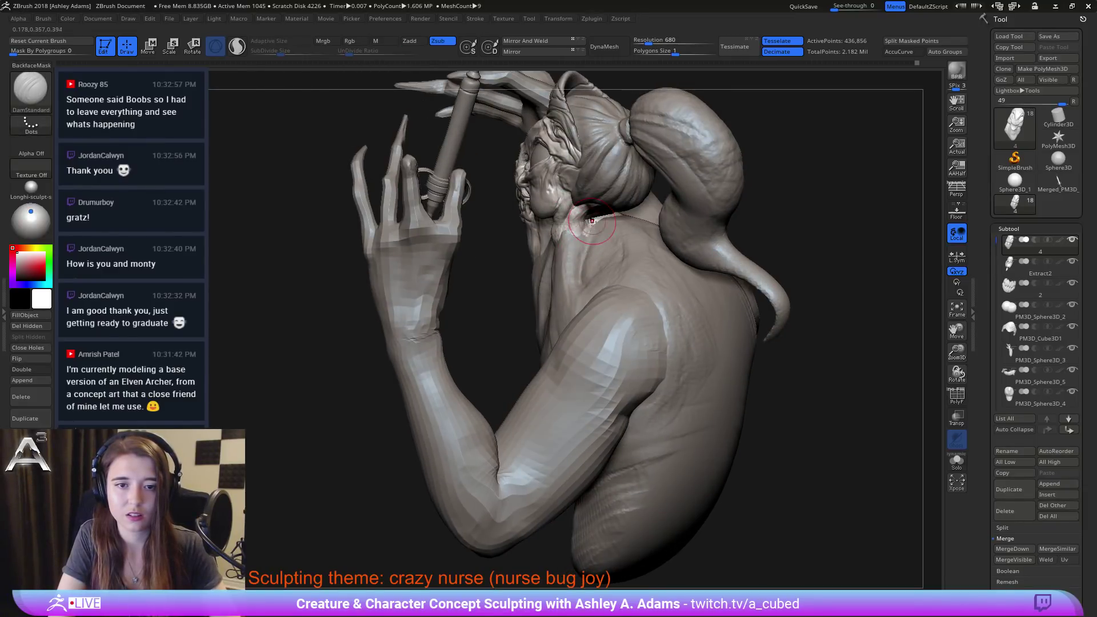
Step: Build up the neck muscle under the ear on the raised arm's side with ClayBuildup
{"action": "mouse_move", "coordinate": [592, 234]}
{"action": "right_mouse_down"}
{"action": "mouse_move", "coordinate": [602, 216]}
{"action": "mouse_move", "coordinate": [621, 228]}
{"action": "mouse_move", "coordinate": [614, 214]}
{"action": "right_mouse_up"}
{"action": "key", "text": "b"}
{"action": "key", "text": "c"}
{"action": "key", "text": "b"}
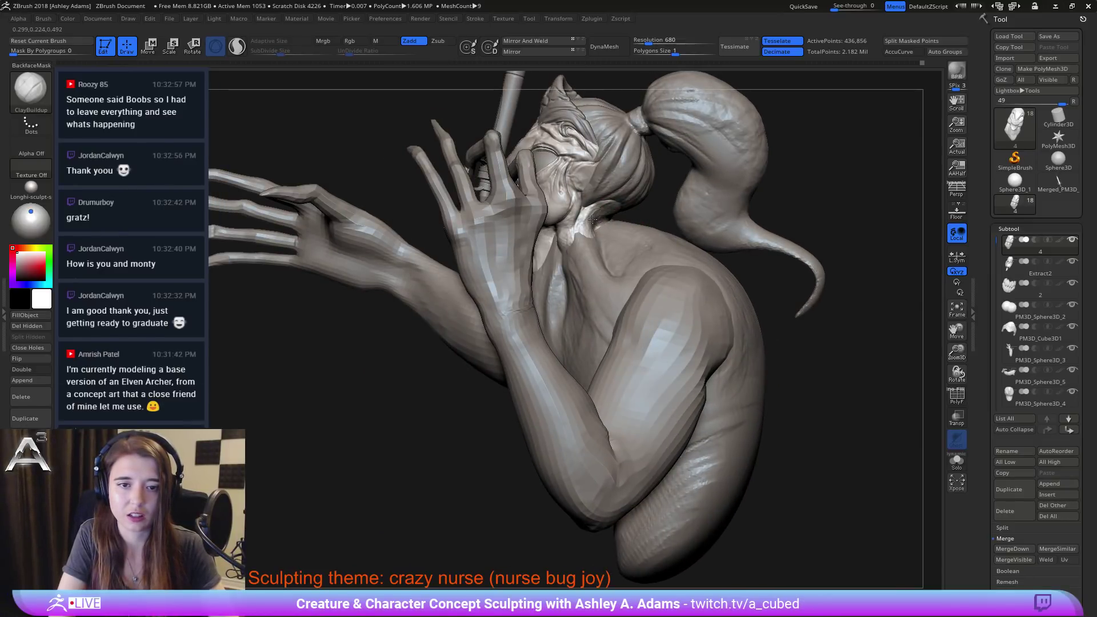
{"action": "right_click_drag", "start_coordinate": [593, 218], "coordinate": [570, 251]}
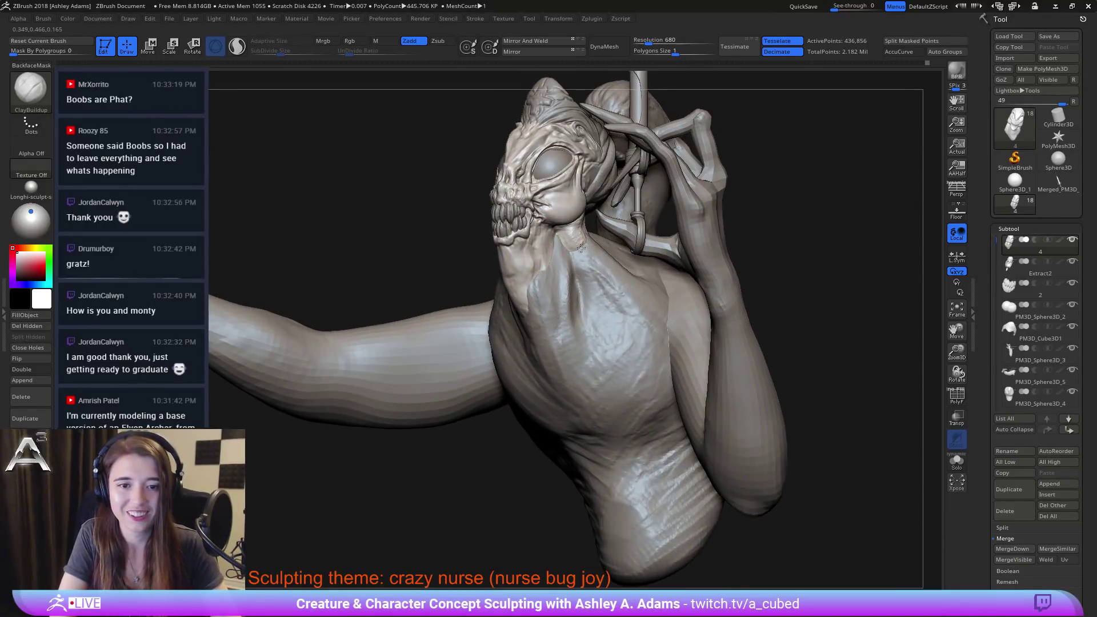
Step: Select the torso and pull its neck tendon up toward the jaw with SnakeHook
{"action": "mouse_move", "coordinate": [580, 250]}
{"action": "right_mouse_down"}
{"action": "mouse_move", "coordinate": [578, 275]}
{"action": "mouse_move", "coordinate": [549, 250]}
{"action": "right_mouse_up"}
{"action": "left_click", "coordinate": [574, 290], "text": "alt"}
{"action": "key", "text": "b"}
{"action": "key", "text": "s"}
{"action": "key", "text": "h"}
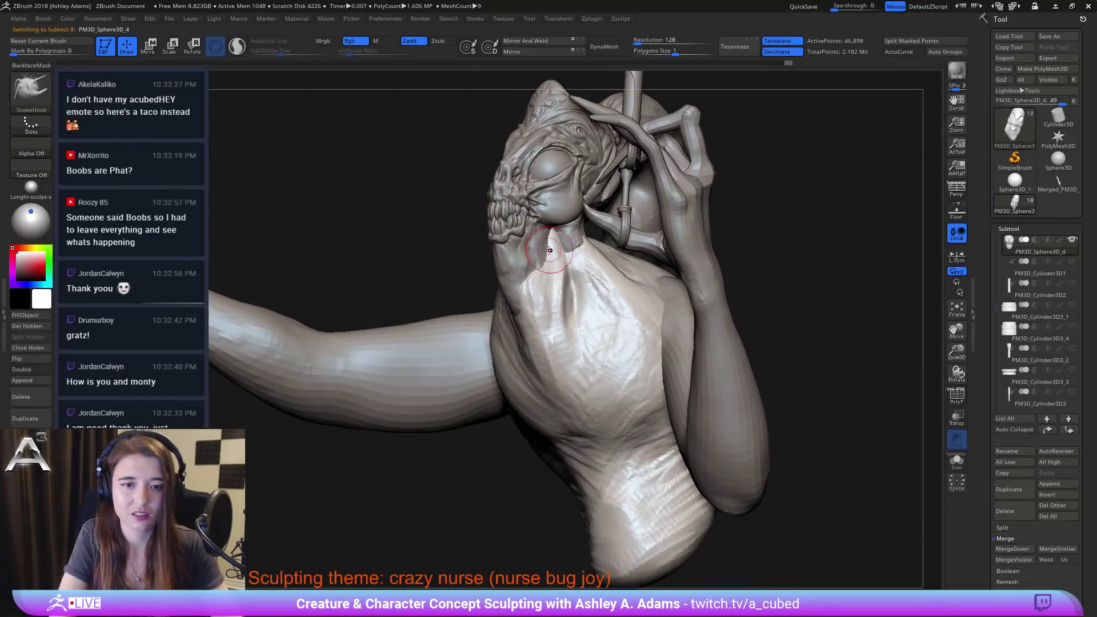
Step: Carve the folds where the torso's neck tendons run into the upper chest with DamStandard
{"action": "key", "text": "b"}
{"action": "key", "text": "d"}
{"action": "key", "text": "s"}
{"action": "mouse_move", "coordinate": [547, 334]}
{"action": "right_mouse_down"}
{"action": "mouse_move", "coordinate": [561, 308]}
{"action": "mouse_move", "coordinate": [526, 277]}
{"action": "mouse_move", "coordinate": [563, 308]}
{"action": "right_mouse_up"}
Step: Blend the base of the neck into the upper chest with ClayBuildup, working on the neck and torso meshes
{"action": "key", "text": "b"}
{"action": "key", "text": "c"}
{"action": "key", "text": "b"}
{"action": "left_click", "coordinate": [537, 286], "text": "alt"}
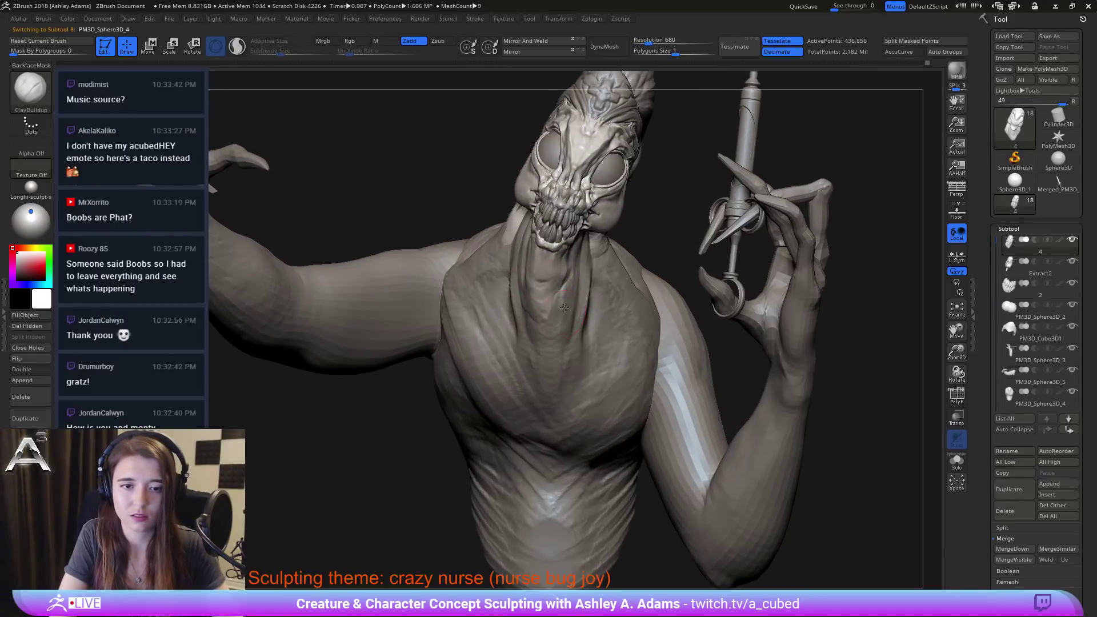
{"action": "left_click", "coordinate": [564, 307], "text": "alt"}
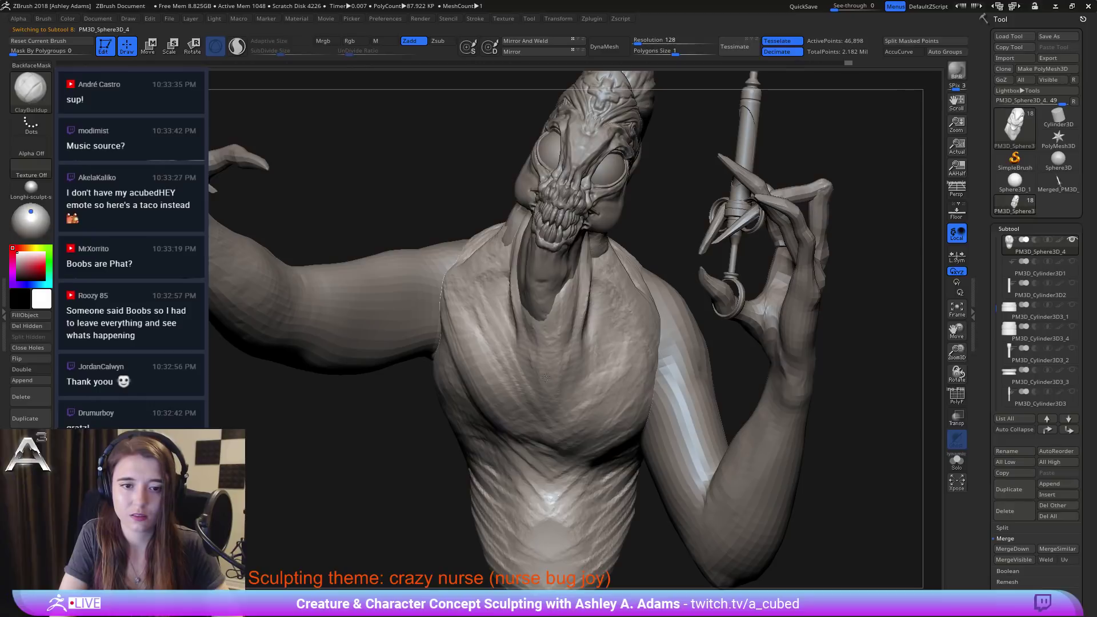
{"action": "mouse_move", "coordinate": [590, 367]}
{"action": "right_mouse_down", "text": "ctrl"}
{"action": "mouse_move", "coordinate": [608, 312]}
{"action": "mouse_move", "coordinate": [583, 304]}
{"action": "right_mouse_up", "text": "ctrl"}
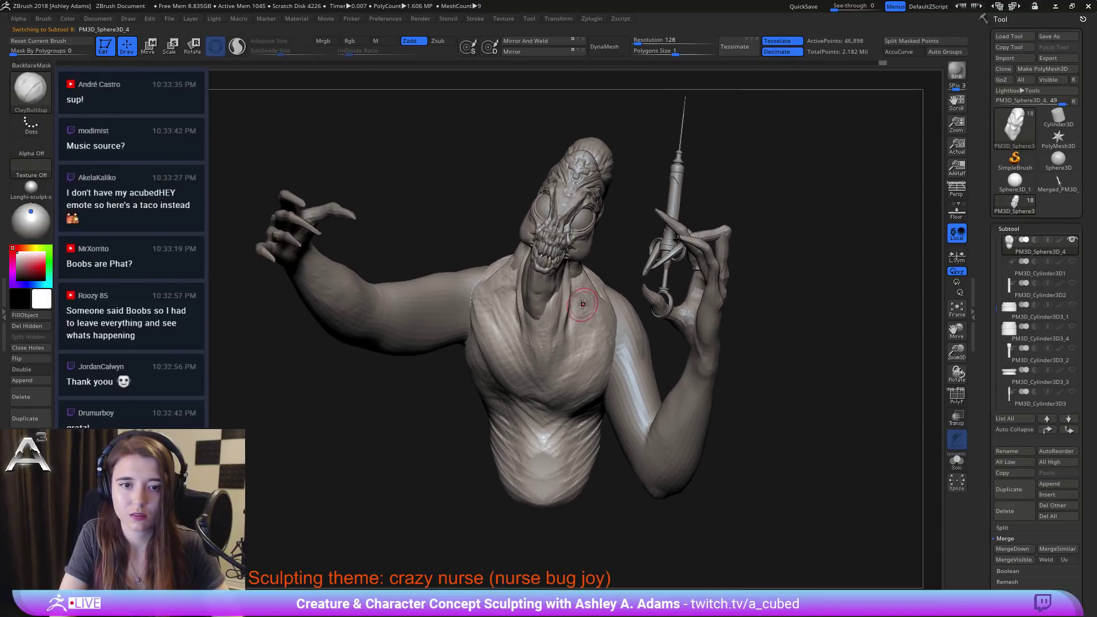
{"action": "right_click", "coordinate": [583, 303]}
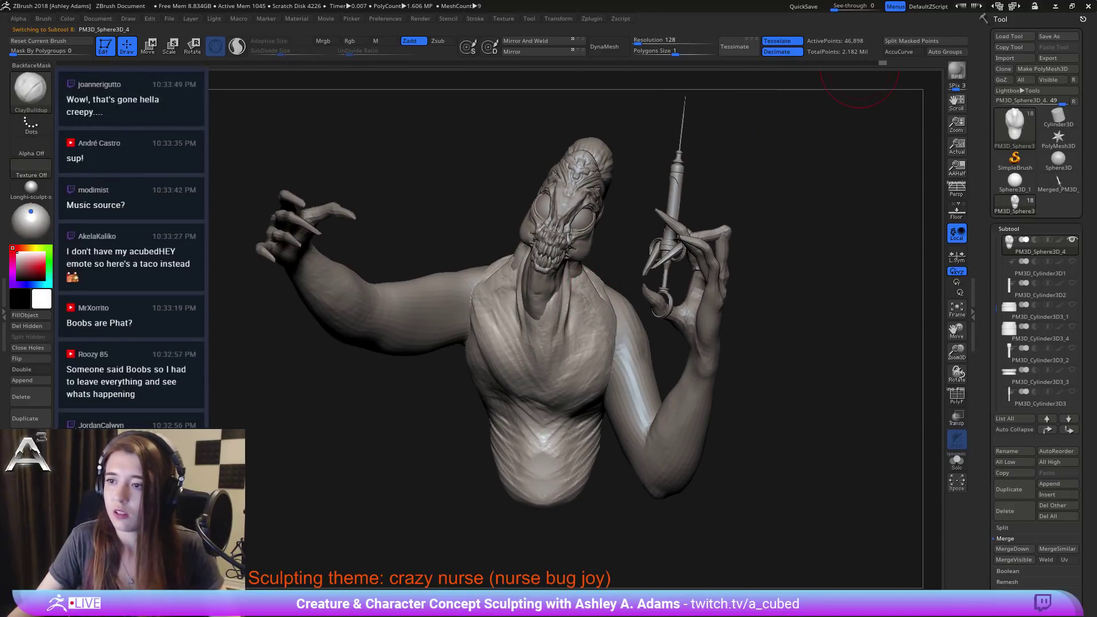
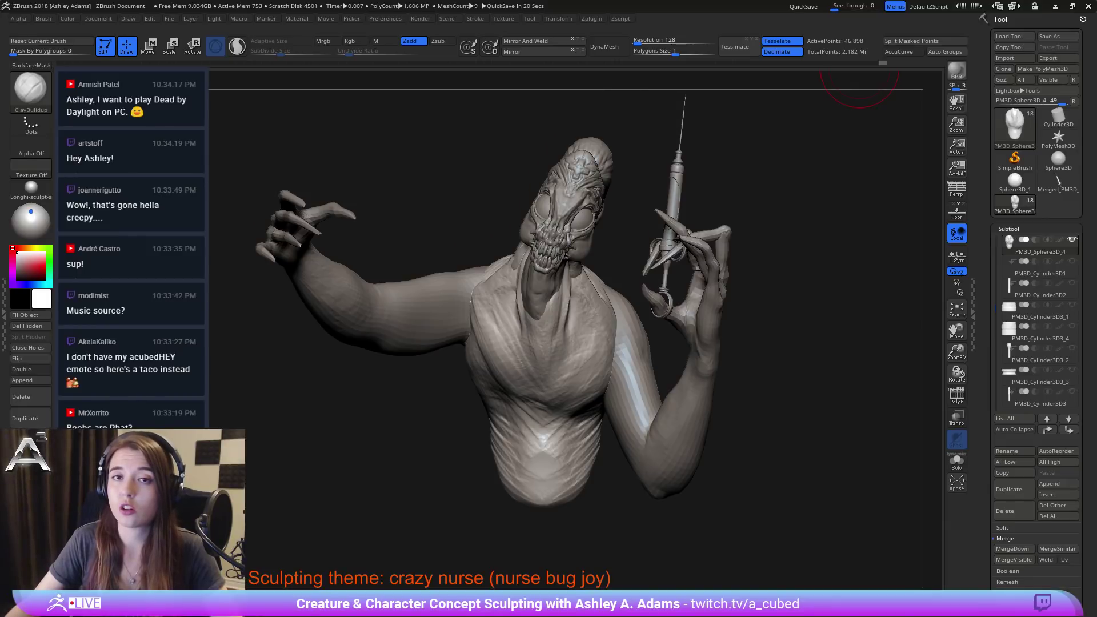
Step: Select the raised arm mesh and examine its hand, wrist and forearm from several angles
{"action": "mouse_move", "coordinate": [674, 251]}
{"action": "left_mouse_down"}
{"action": "mouse_move", "coordinate": [799, 252]}
{"action": "mouse_move", "coordinate": [794, 240]}
{"action": "mouse_move", "coordinate": [814, 229]}
{"action": "left_mouse_up"}
{"action": "left_click_drag", "start_coordinate": [765, 172], "coordinate": [754, 233], "text": "alt"}
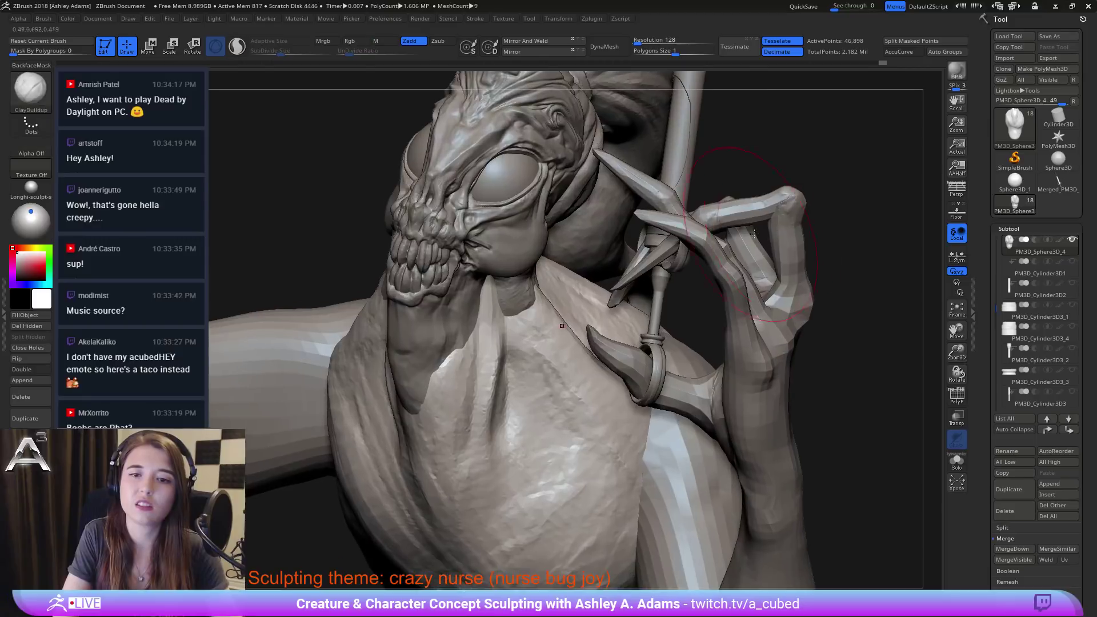
{"action": "left_click", "coordinate": [794, 215], "text": "alt"}
{"action": "left_click_drag", "start_coordinate": [771, 157], "coordinate": [614, 230], "text": "alt"}
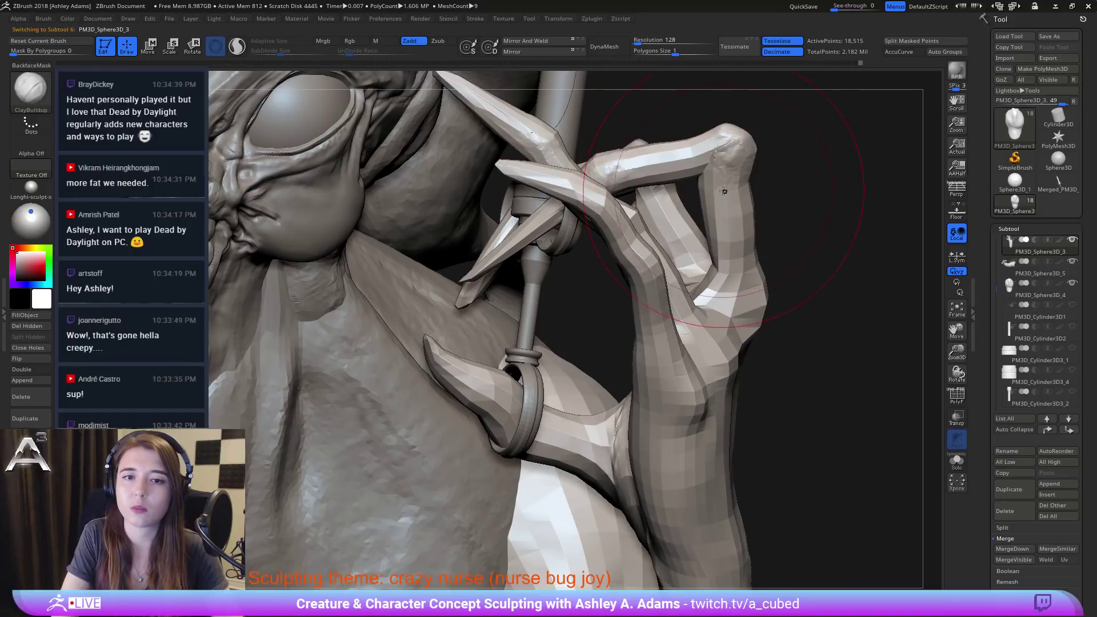
{"action": "key", "text": "ctrl"}
{"action": "right_click_drag", "start_coordinate": [715, 184], "coordinate": [708, 174], "text": "ctrl"}
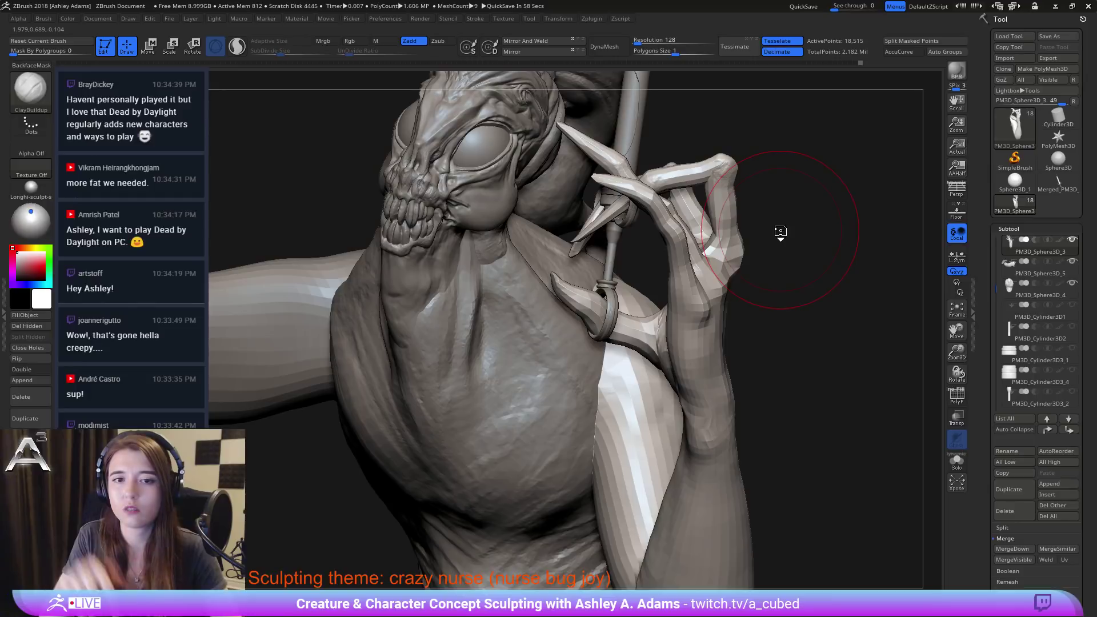
{"action": "right_click_drag", "start_coordinate": [692, 286], "coordinate": [689, 230], "text": "ctrl"}
{"action": "mouse_move", "coordinate": [675, 225]}
{"action": "right_mouse_down"}
{"action": "mouse_move", "coordinate": [531, 220]}
{"action": "mouse_move", "coordinate": [481, 247]}
{"action": "mouse_move", "coordinate": [690, 218]}
{"action": "mouse_move", "coordinate": [692, 202]}
{"action": "mouse_move", "coordinate": [680, 371]}
{"action": "mouse_move", "coordinate": [711, 336]}
{"action": "mouse_move", "coordinate": [699, 377]}
{"action": "mouse_move", "coordinate": [674, 393]}
{"action": "right_mouse_up"}
{"action": "key", "text": "space"}
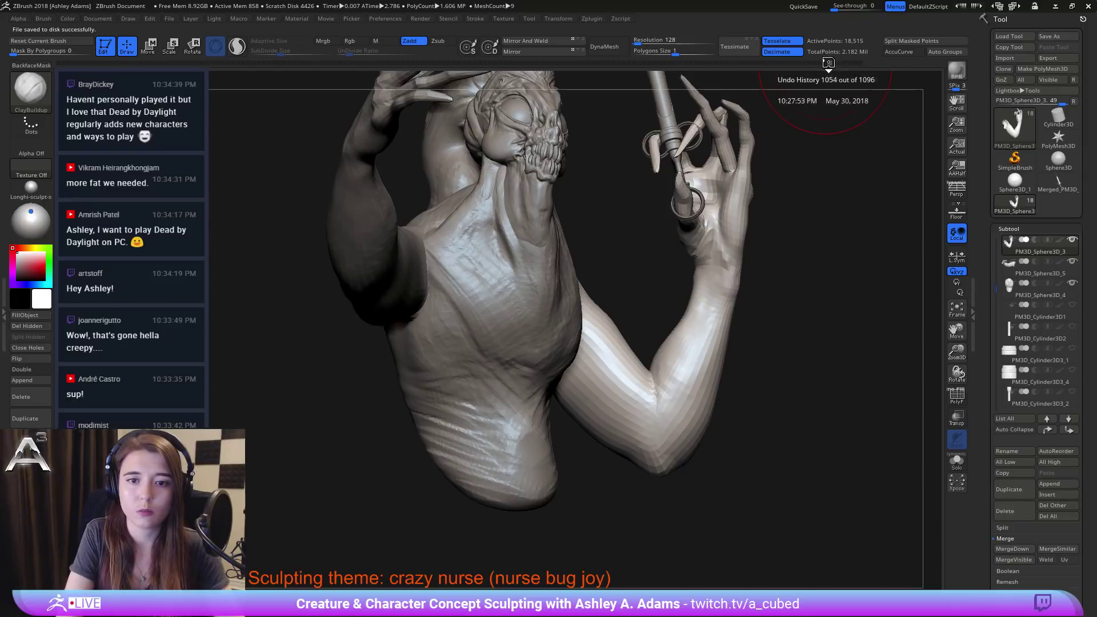
Step: Compare the raised arm with an earlier state in its undo history, and return to the current state
{"action": "left_click_drag", "start_coordinate": [719, 62], "coordinate": [665, 63]}
{"action": "mouse_move", "coordinate": [828, 251]}
{"action": "left_mouse_down"}
{"action": "mouse_move", "coordinate": [645, 274]}
{"action": "mouse_move", "coordinate": [623, 308]}
{"action": "left_mouse_up"}
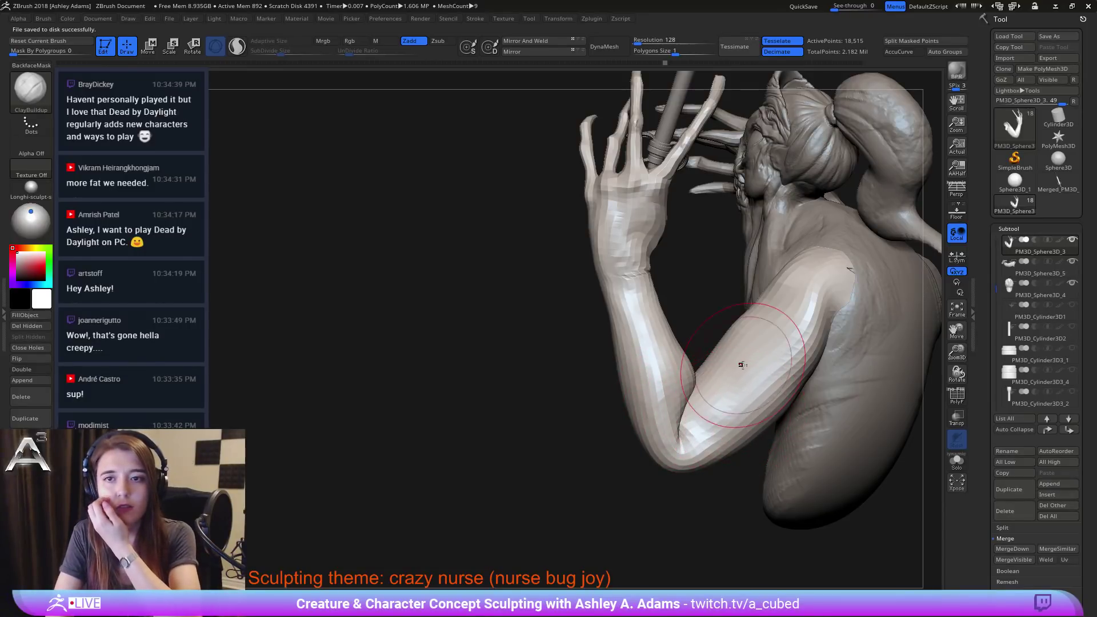
{"action": "left_click", "coordinate": [853, 62]}
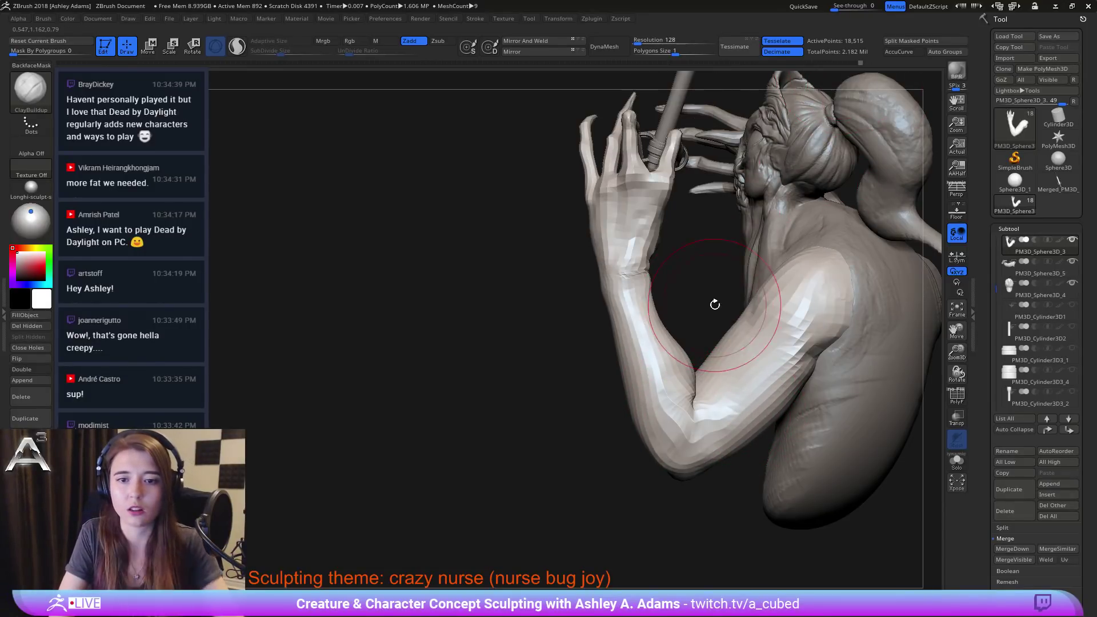
{"action": "right_click_drag", "start_coordinate": [644, 392], "coordinate": [620, 359], "text": "ctrl"}
{"action": "right_click_drag", "start_coordinate": [514, 366], "coordinate": [715, 387]}
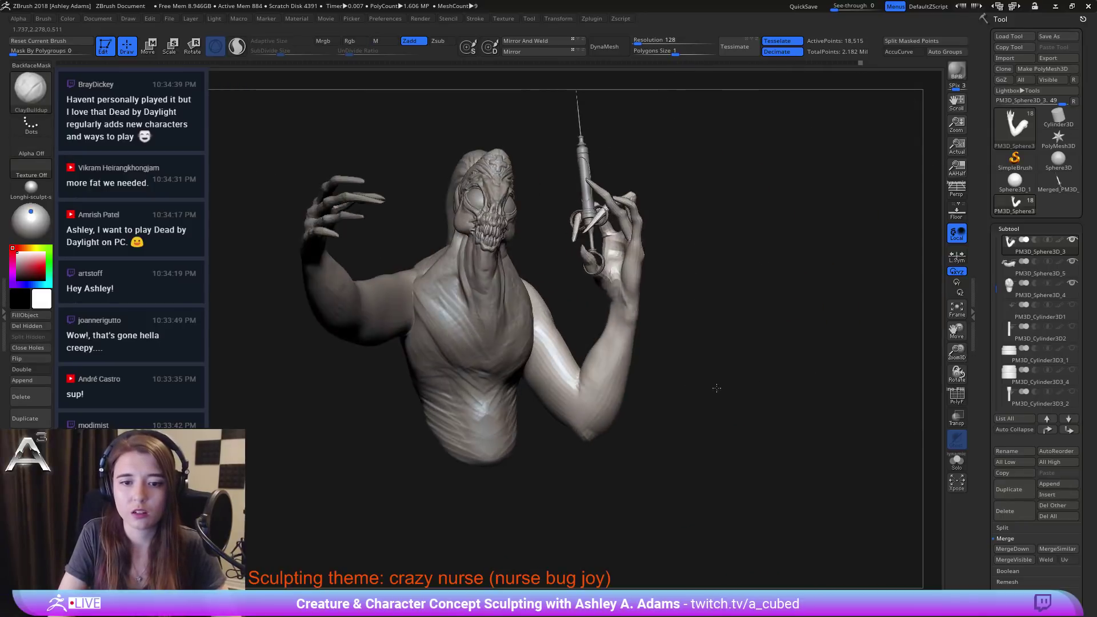
{"action": "mouse_move", "coordinate": [637, 384]}
{"action": "right_mouse_down", "text": "alt"}
{"action": "mouse_move", "coordinate": [726, 318]}
{"action": "mouse_move", "coordinate": [645, 329]}
{"action": "right_mouse_up", "text": "alt"}
Step: Select the torso subtool and append a Cube3D to the model
{"action": "left_click", "coordinate": [594, 282], "text": "alt"}
{"action": "mouse_move", "coordinate": [600, 251]}
{"action": "right_mouse_down"}
{"action": "mouse_move", "coordinate": [662, 307]}
{"action": "mouse_move", "coordinate": [668, 358]}
{"action": "right_mouse_up"}
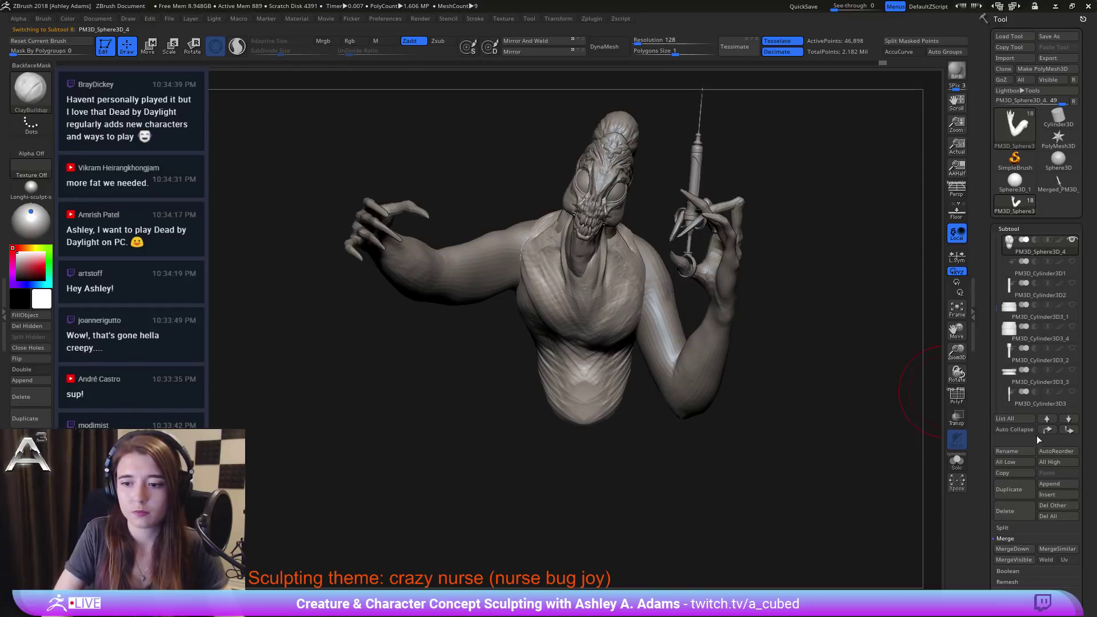
{"action": "left_click", "coordinate": [1052, 486]}
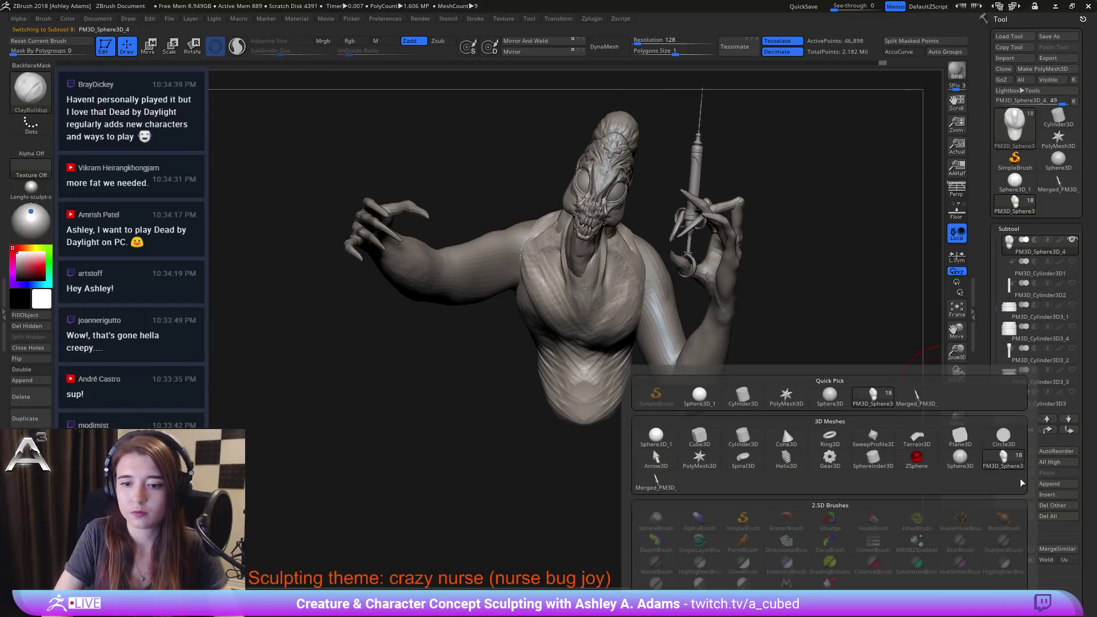
{"action": "left_click", "coordinate": [700, 439]}
Step: Select the new cube and move it behind the character's upper back
{"action": "left_click", "coordinate": [617, 260], "text": "alt"}
{"action": "right_click_drag", "start_coordinate": [617, 259], "coordinate": [653, 252]}
{"action": "key", "text": "w"}
{"action": "left_click_drag", "start_coordinate": [590, 144], "coordinate": [432, 225]}
{"action": "mouse_move", "coordinate": [577, 235]}
{"action": "right_mouse_down"}
{"action": "mouse_move", "coordinate": [512, 229]}
{"action": "mouse_move", "coordinate": [525, 243]}
{"action": "mouse_move", "coordinate": [562, 245]}
{"action": "right_mouse_up"}
{"action": "right_click", "coordinate": [512, 230]}
{"action": "key", "text": "q"}
Step: Pull the cube into an elongated slab lying over the upper back with SnakeHook and smooth its surface
{"action": "right_click", "coordinate": [542, 223]}
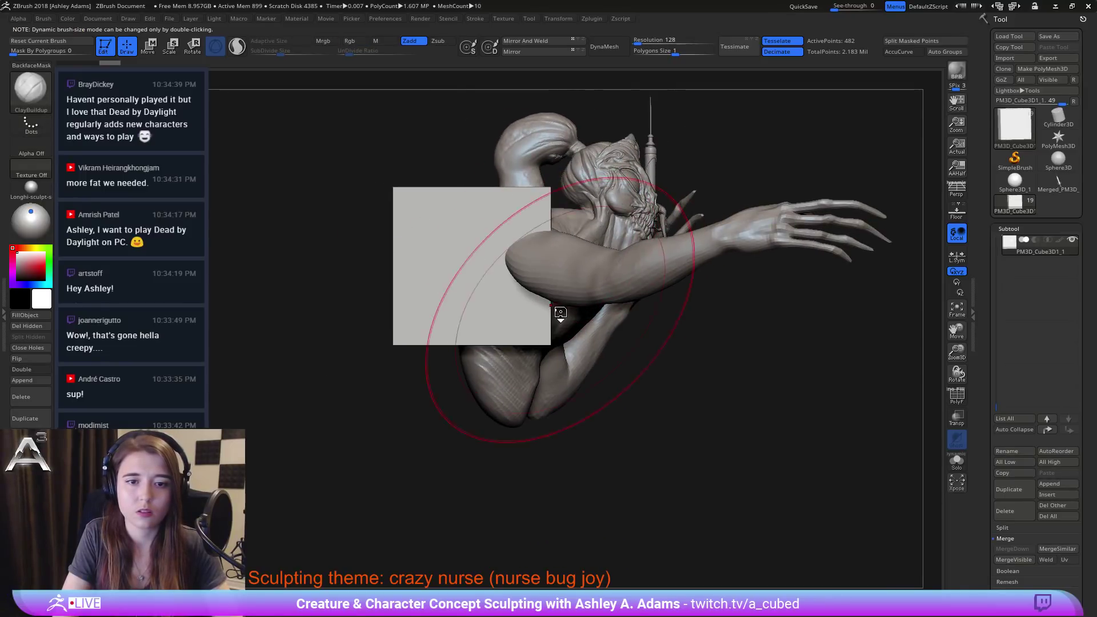
{"action": "key", "text": "b"}
{"action": "key", "text": "s"}
{"action": "key", "text": "h"}
{"action": "left_click_drag", "start_coordinate": [556, 318], "coordinate": [473, 319]}
{"action": "left_click_drag", "start_coordinate": [525, 213], "coordinate": [565, 206]}
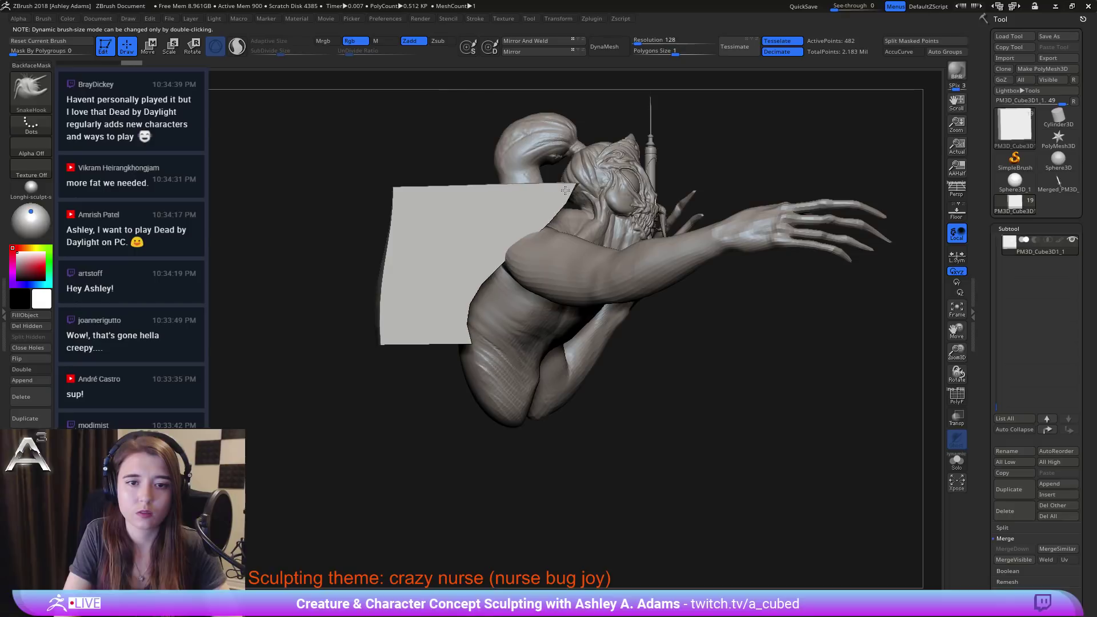
{"action": "mouse_move", "coordinate": [398, 187]}
{"action": "left_mouse_down"}
{"action": "mouse_move", "coordinate": [466, 190]}
{"action": "mouse_move", "coordinate": [413, 273]}
{"action": "left_mouse_up"}
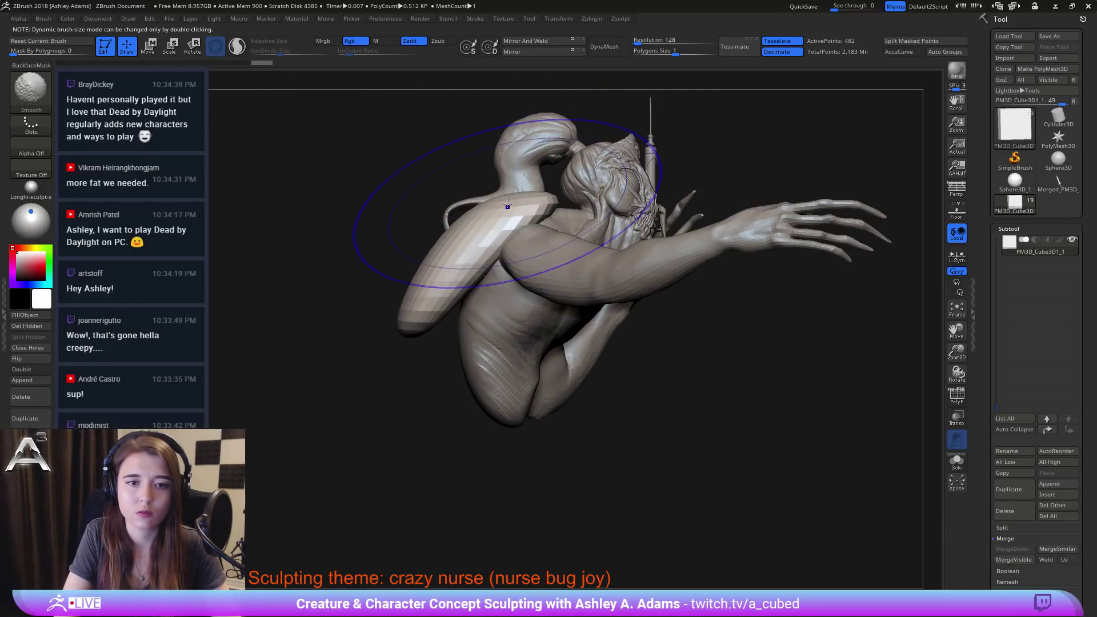
{"action": "mouse_move", "coordinate": [514, 203]}
{"action": "left_mouse_down", "text": "shift"}
{"action": "mouse_move", "coordinate": [591, 200]}
{"action": "mouse_move", "coordinate": [567, 230]}
{"action": "mouse_move", "coordinate": [520, 220]}
{"action": "mouse_move", "coordinate": [526, 212]}
{"action": "left_mouse_up", "text": "shift"}
Step: Curve the slab's upper end over the shoulders and stretch its lower end well below the torso with SnakeHook
{"action": "right_click_drag", "start_coordinate": [591, 199], "coordinate": [602, 197]}
{"action": "mouse_move", "coordinate": [601, 196]}
{"action": "left_mouse_down"}
{"action": "mouse_move", "coordinate": [590, 217]}
{"action": "mouse_move", "coordinate": [563, 197]}
{"action": "left_mouse_up"}
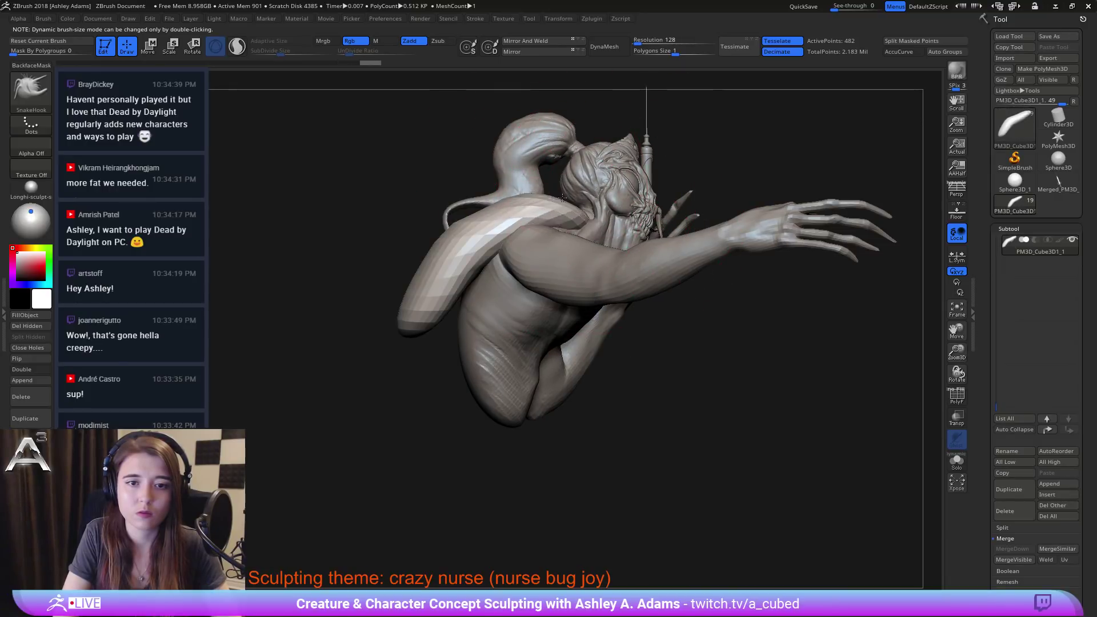
{"action": "right_click_drag", "start_coordinate": [337, 390], "coordinate": [345, 391]}
{"action": "left_click_drag", "start_coordinate": [420, 317], "coordinate": [487, 426]}
{"action": "left_click_drag", "start_coordinate": [471, 363], "coordinate": [467, 504]}
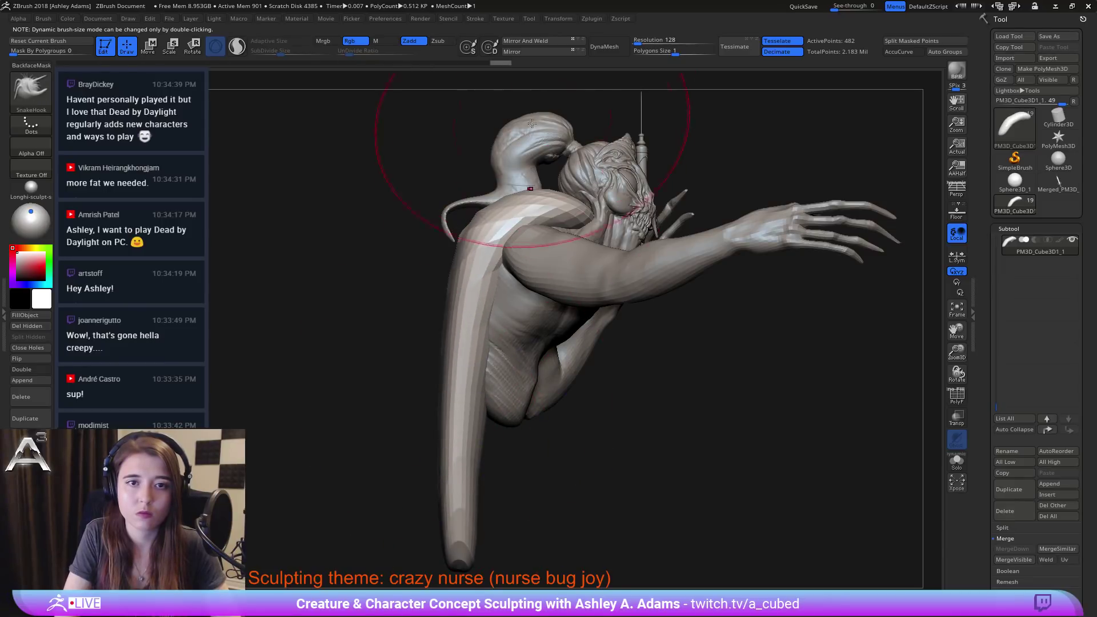
Step: Turn on Sculptris Pro, then smooth and fill out the stretched back mesh along its length with ClayBuildup
{"action": "left_click", "coordinate": [237, 46]}
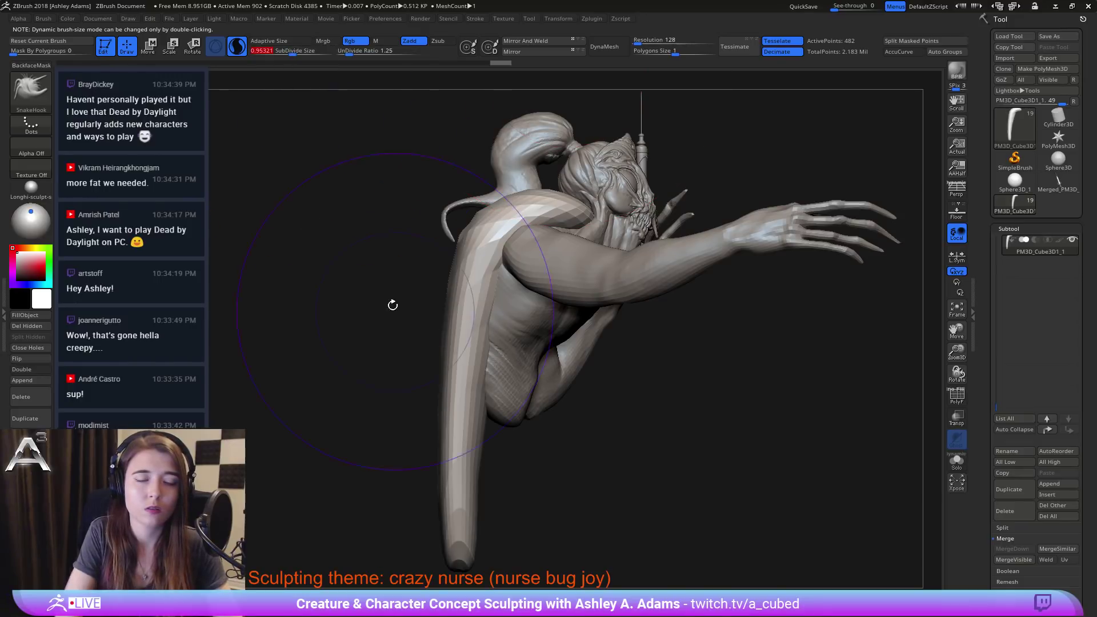
{"action": "mouse_move", "coordinate": [490, 246]}
{"action": "left_mouse_down", "text": "shift"}
{"action": "mouse_move", "coordinate": [473, 297]}
{"action": "mouse_move", "coordinate": [460, 532]}
{"action": "left_mouse_up", "text": "shift"}
{"action": "right_click", "coordinate": [539, 223]}
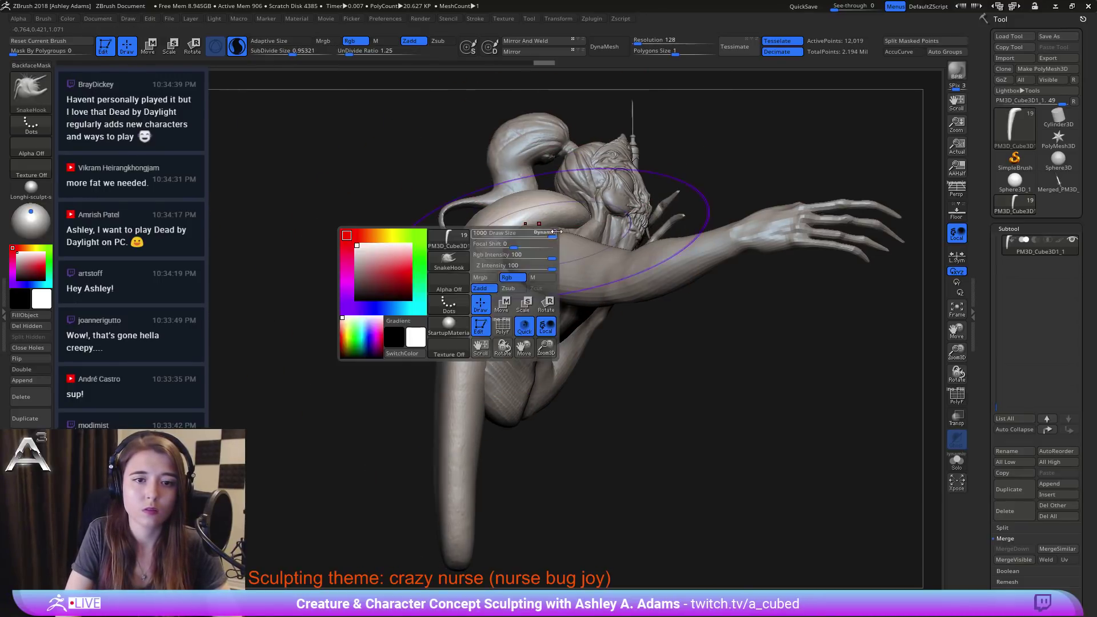
{"action": "left_click", "coordinate": [556, 232]}
{"action": "right_click_drag", "start_coordinate": [577, 226], "coordinate": [509, 189]}
{"action": "key", "text": "b"}
{"action": "key", "text": "c"}
{"action": "key", "text": "b"}
{"action": "left_click_drag", "start_coordinate": [460, 228], "coordinate": [428, 424]}
{"action": "left_click_drag", "start_coordinate": [445, 274], "coordinate": [429, 537]}
{"action": "mouse_move", "coordinate": [487, 237]}
{"action": "left_mouse_down", "text": "shift"}
{"action": "mouse_move", "coordinate": [456, 348]}
{"action": "mouse_move", "coordinate": [437, 525]}
{"action": "left_mouse_up", "text": "shift"}
Step: Pull the back mesh's upper sides down and forward around the shoulders with SnakeHook
{"action": "mouse_move", "coordinate": [366, 280]}
{"action": "right_mouse_down"}
{"action": "mouse_move", "coordinate": [525, 295]}
{"action": "mouse_move", "coordinate": [582, 273]}
{"action": "right_mouse_up"}
{"action": "right_click", "coordinate": [482, 206]}
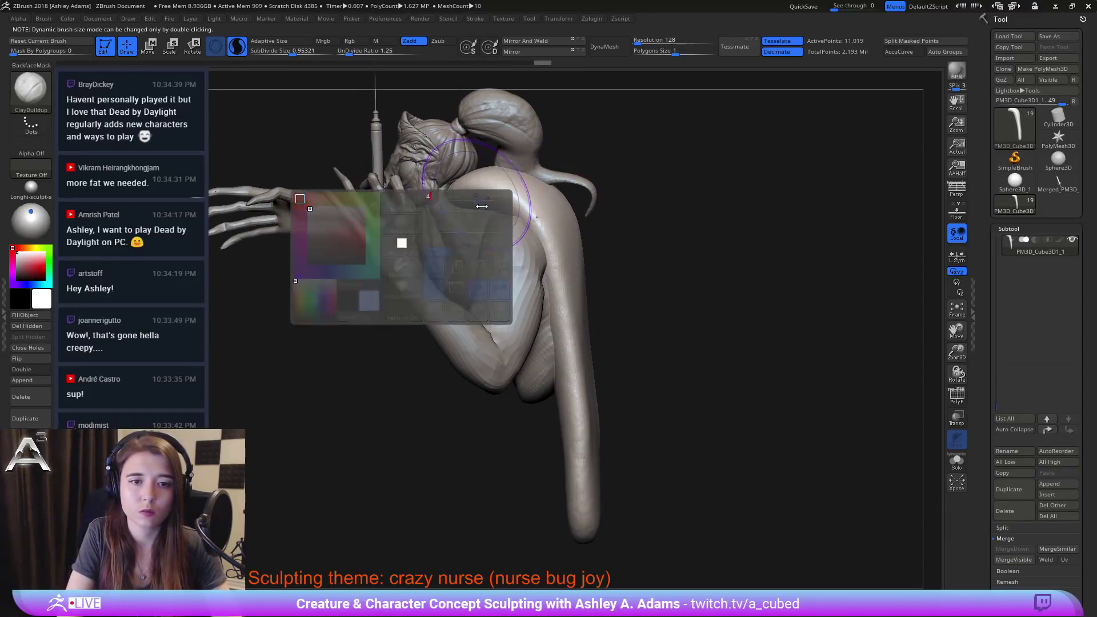
{"action": "key", "text": "b"}
{"action": "key", "text": "s"}
{"action": "key", "text": "h"}
{"action": "mouse_move", "coordinate": [493, 211]}
{"action": "left_mouse_down"}
{"action": "mouse_move", "coordinate": [469, 236]}
{"action": "mouse_move", "coordinate": [483, 245]}
{"action": "left_mouse_up"}
{"action": "right_click_drag", "start_coordinate": [514, 286], "coordinate": [419, 299]}
{"action": "left_click_drag", "start_coordinate": [519, 225], "coordinate": [496, 278]}
{"action": "right_click_drag", "start_coordinate": [497, 297], "coordinate": [562, 294]}
{"action": "left_click_drag", "start_coordinate": [477, 263], "coordinate": [484, 286]}
Step: Widen the sides of the back mesh below the arms down toward its lower end with SnakeHook
{"action": "right_click_drag", "start_coordinate": [552, 306], "coordinate": [501, 311]}
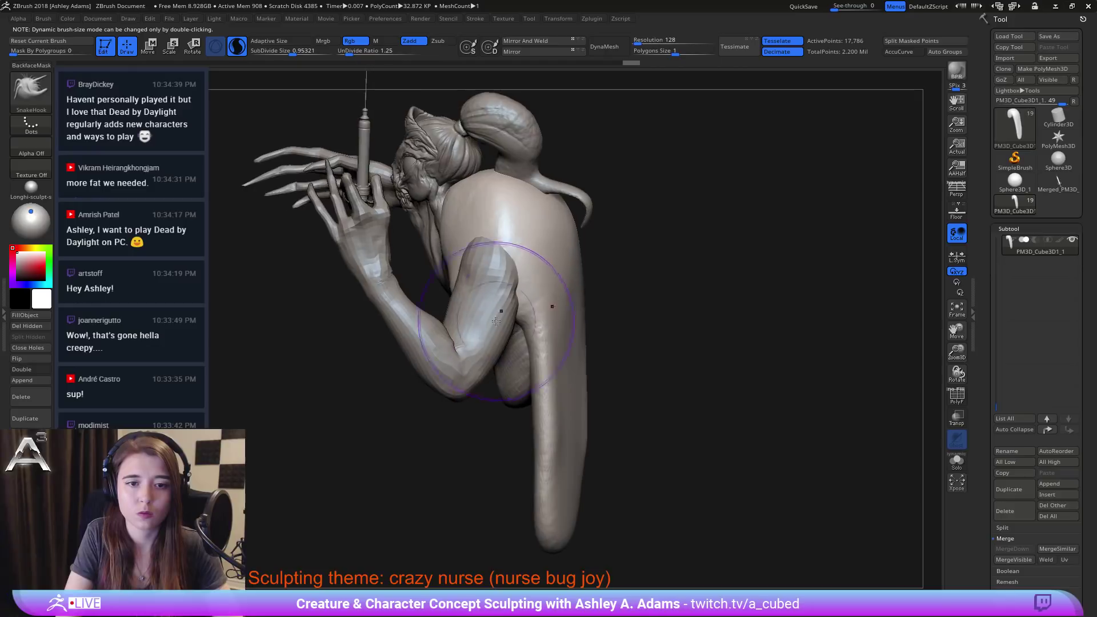
{"action": "left_click_drag", "start_coordinate": [496, 321], "coordinate": [519, 404]}
{"action": "right_click_drag", "start_coordinate": [515, 365], "coordinate": [506, 349]}
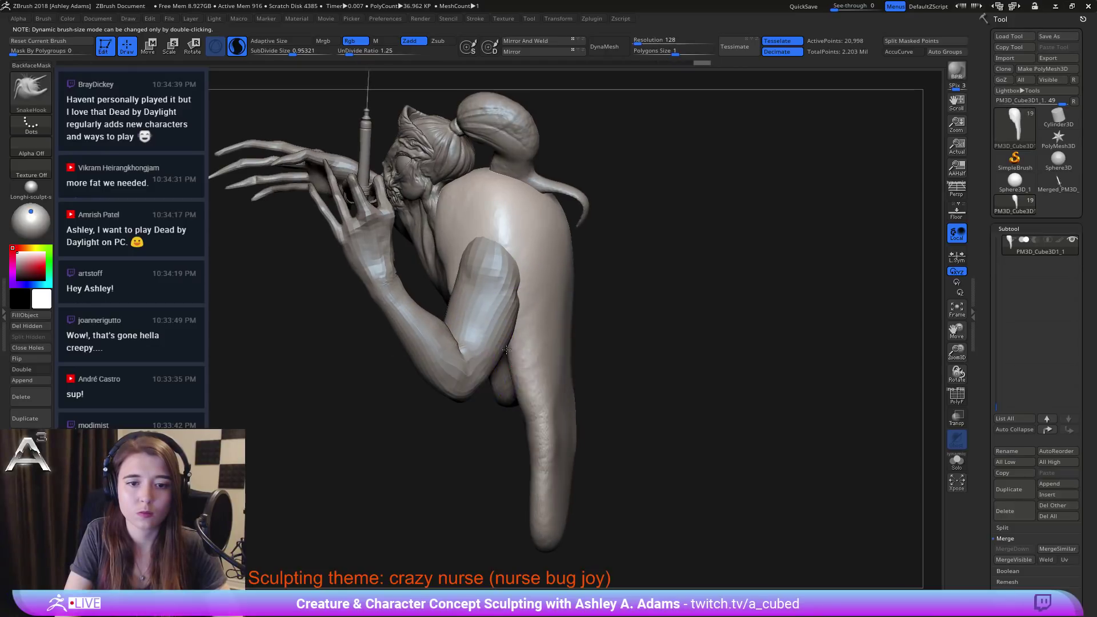
{"action": "left_click_drag", "start_coordinate": [515, 409], "coordinate": [518, 496]}
Step: Build up the inner face of the back mesh below the torso with ClayBuildup
{"action": "right_click", "coordinate": [535, 435]}
{"action": "right_click_drag", "start_coordinate": [535, 436], "coordinate": [542, 337]}
{"action": "key", "text": "b"}
{"action": "key", "text": "c"}
{"action": "key", "text": "b"}
{"action": "left_click_drag", "start_coordinate": [501, 356], "coordinate": [499, 397]}
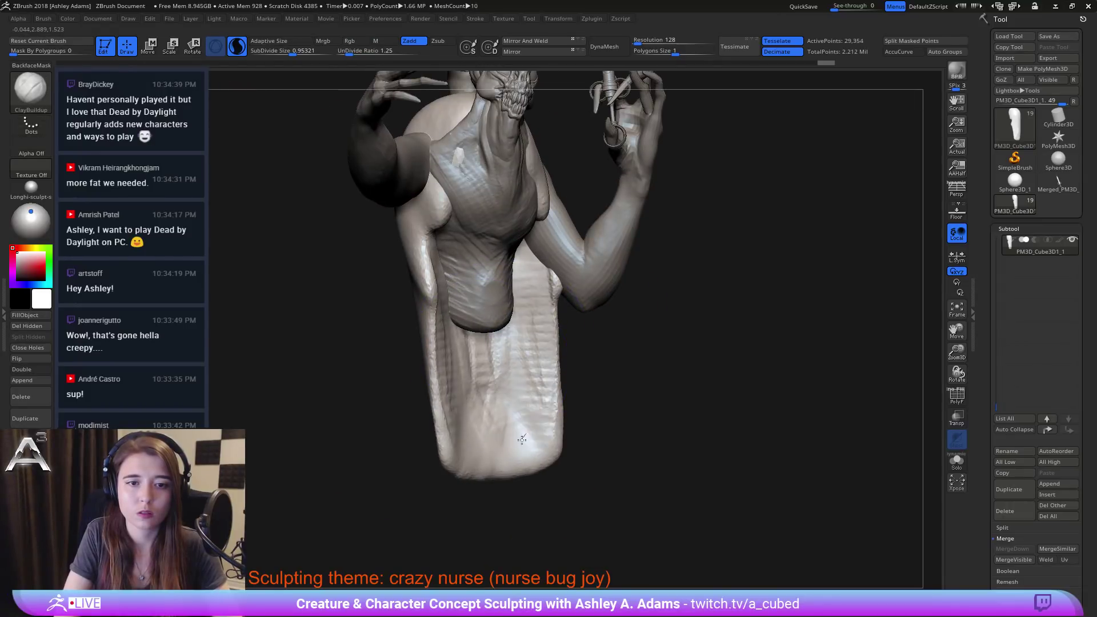
{"action": "left_click_drag", "start_coordinate": [522, 440], "coordinate": [517, 454]}
{"action": "right_click_drag", "start_coordinate": [535, 440], "coordinate": [477, 420]}
Step: Pull the back mesh's shoulder parts forward and down beside the chest as two front flaps with SnakeHook
{"action": "mouse_move", "coordinate": [420, 151]}
{"action": "right_mouse_down"}
{"action": "mouse_move", "coordinate": [455, 157]}
{"action": "mouse_move", "coordinate": [483, 222]}
{"action": "mouse_move", "coordinate": [537, 214]}
{"action": "right_mouse_up"}
{"action": "key", "text": "b"}
{"action": "key", "text": "s"}
{"action": "key", "text": "h"}
{"action": "mouse_move", "coordinate": [454, 198]}
{"action": "left_mouse_down"}
{"action": "mouse_move", "coordinate": [486, 195]}
{"action": "mouse_move", "coordinate": [470, 207]}
{"action": "left_mouse_up"}
{"action": "right_click_drag", "start_coordinate": [494, 200], "coordinate": [421, 188]}
{"action": "left_click_drag", "start_coordinate": [475, 281], "coordinate": [473, 302]}
{"action": "mouse_move", "coordinate": [544, 271]}
{"action": "right_mouse_down"}
{"action": "mouse_move", "coordinate": [595, 274]}
{"action": "mouse_move", "coordinate": [546, 251]}
{"action": "right_mouse_up"}
{"action": "key", "text": "space"}
{"action": "left_click", "coordinate": [607, 286]}
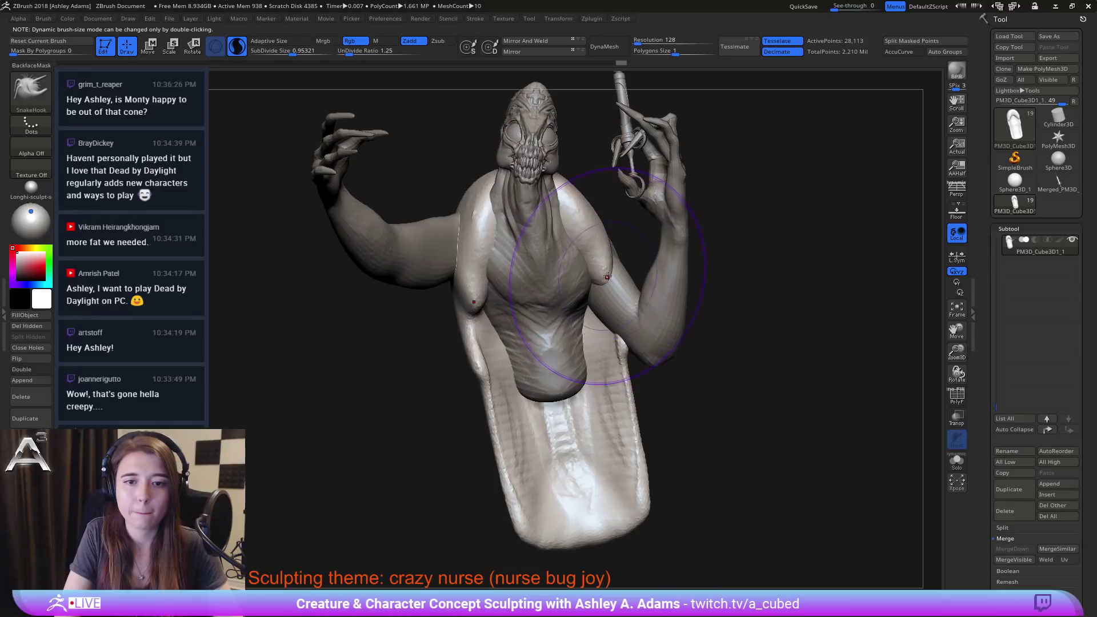
{"action": "left_click_drag", "start_coordinate": [607, 276], "coordinate": [599, 307]}
{"action": "right_click_drag", "start_coordinate": [607, 300], "coordinate": [603, 314]}
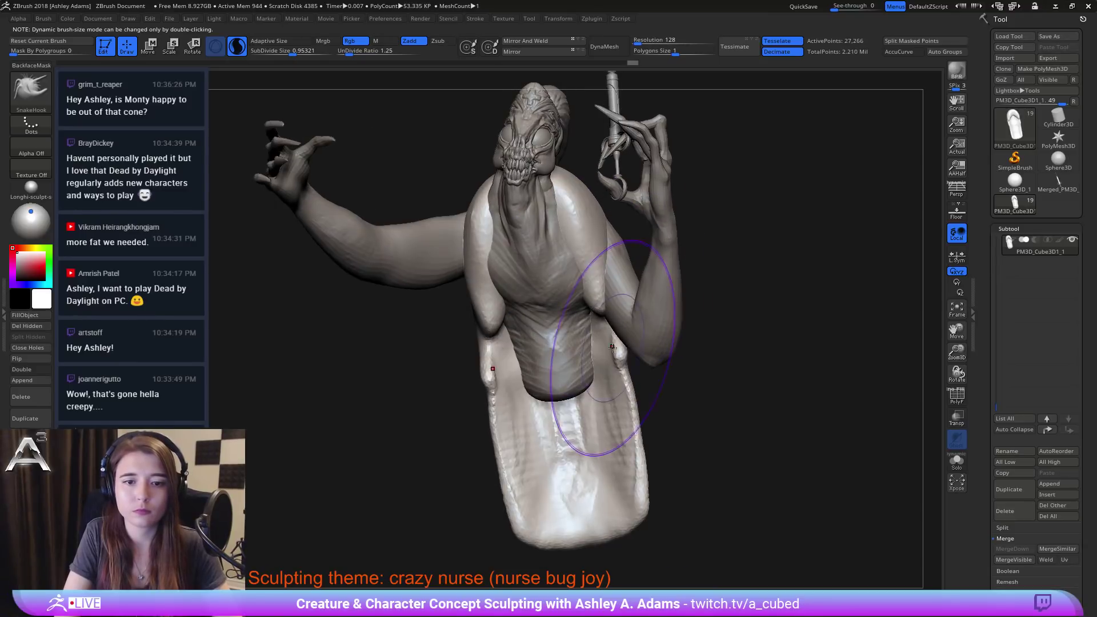
Step: Try to fill the gaps between the front flaps and the lower side edges with ClayBuildup
{"action": "key", "text": "b"}
{"action": "key", "text": "c"}
{"action": "key", "text": "b"}
{"action": "key", "text": "ctrl+z"}
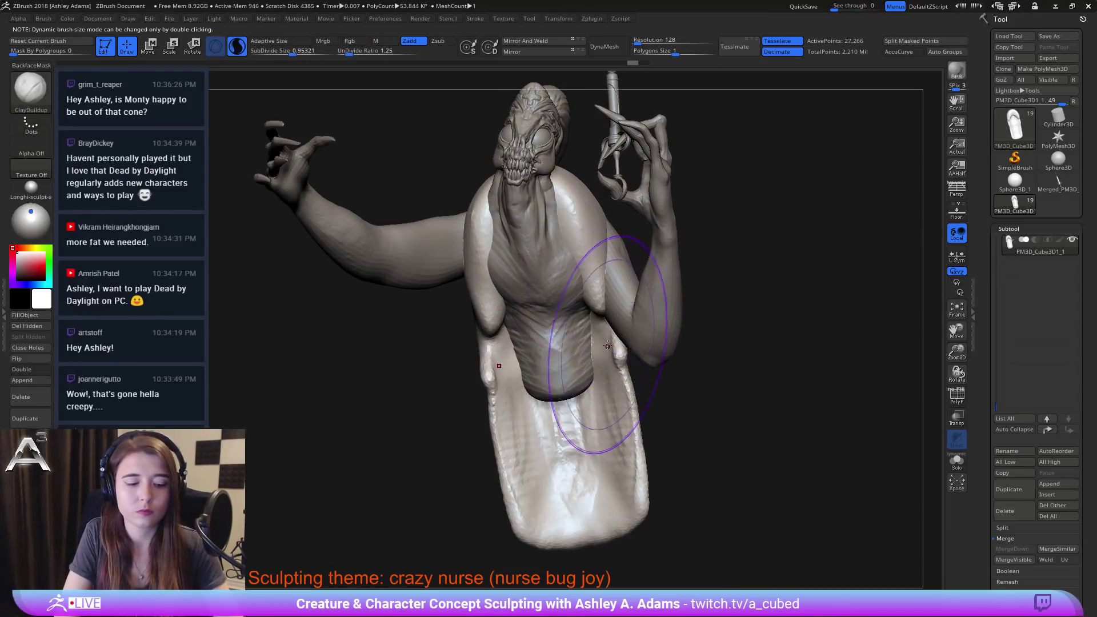
Step: Join the front flaps to the lower side edges by swelling them together with the Inflat brush
{"action": "key", "text": "b"}
{"action": "key", "text": "i"}
{"action": "key", "text": "n"}
{"action": "left_click_drag", "start_coordinate": [607, 313], "coordinate": [606, 320]}
{"action": "key", "text": "ctrl+z"}
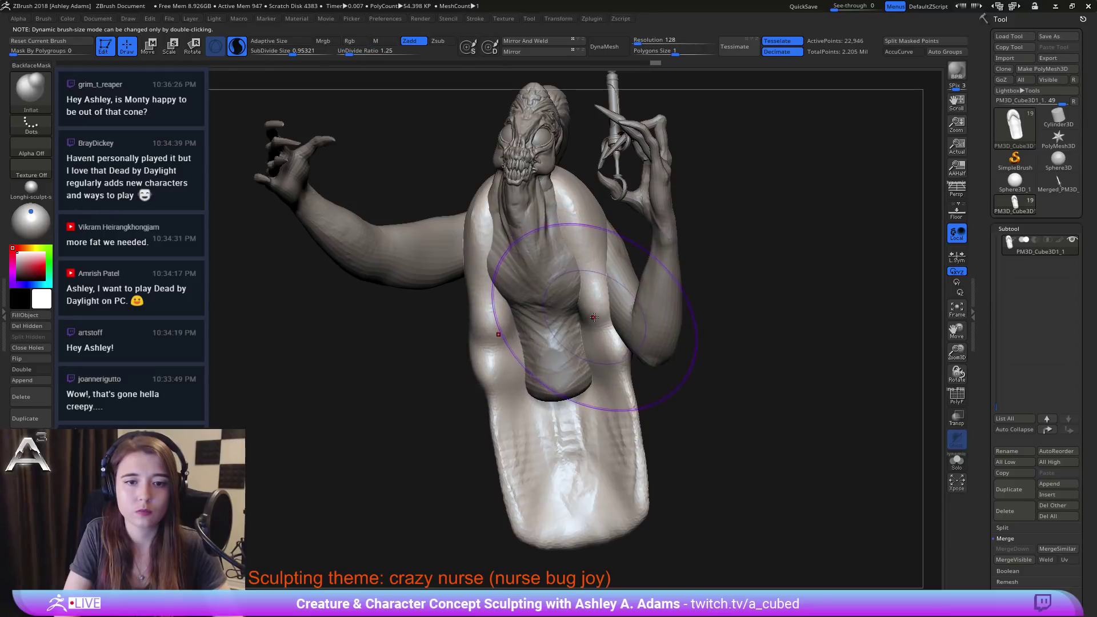
Step: Build up the joined front edges beside the waist with ClayBuildup
{"action": "key", "text": "b"}
{"action": "key", "text": "c"}
{"action": "key", "text": "b"}
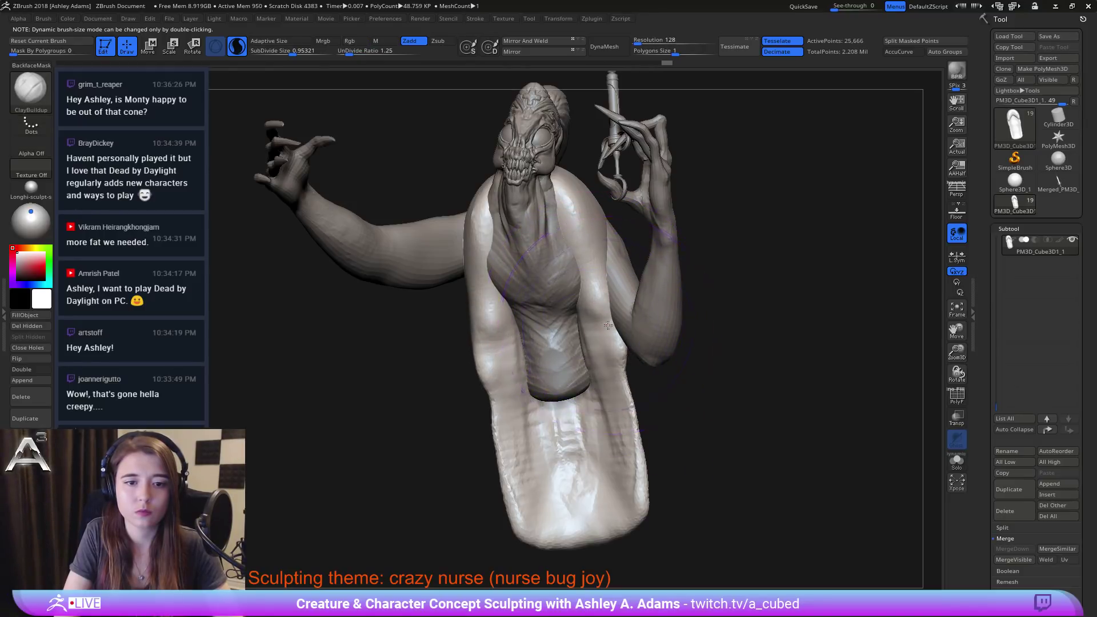
{"action": "key", "text": "ctrl"}
{"action": "right_click_drag", "start_coordinate": [446, 341], "coordinate": [518, 346]}
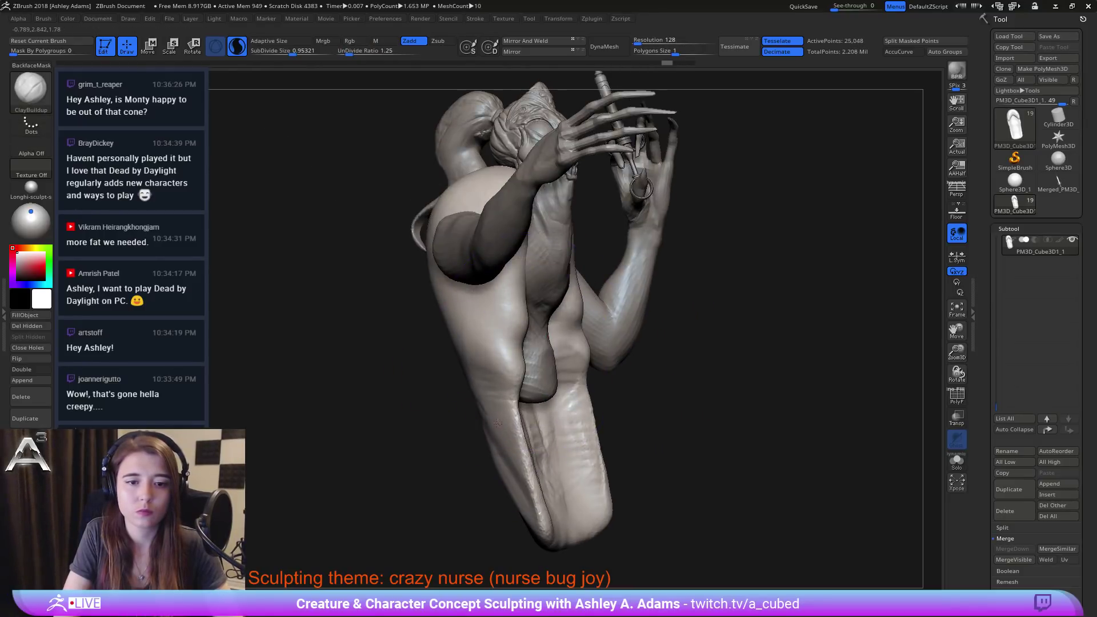
Step: Undo the last stroke, turn on BackfaceMask and carve the front edges beside the torso with ClayBuildup
{"action": "key", "text": "ctrl+z"}
{"action": "left_click", "coordinate": [17, 65]}
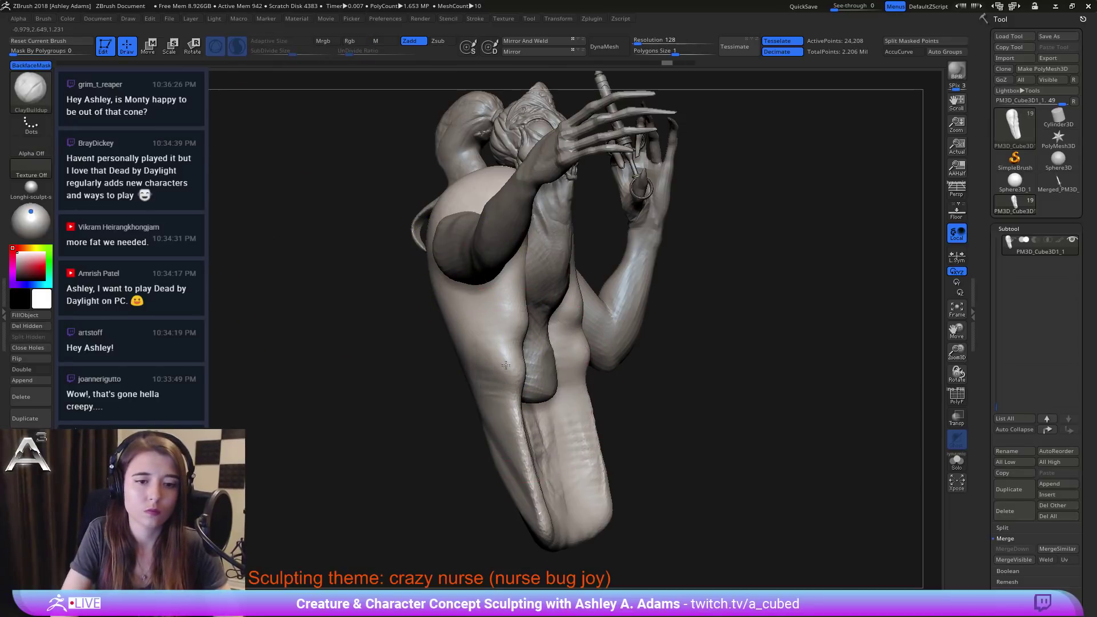
{"action": "left_click_drag", "start_coordinate": [530, 324], "coordinate": [517, 274], "text": "alt"}
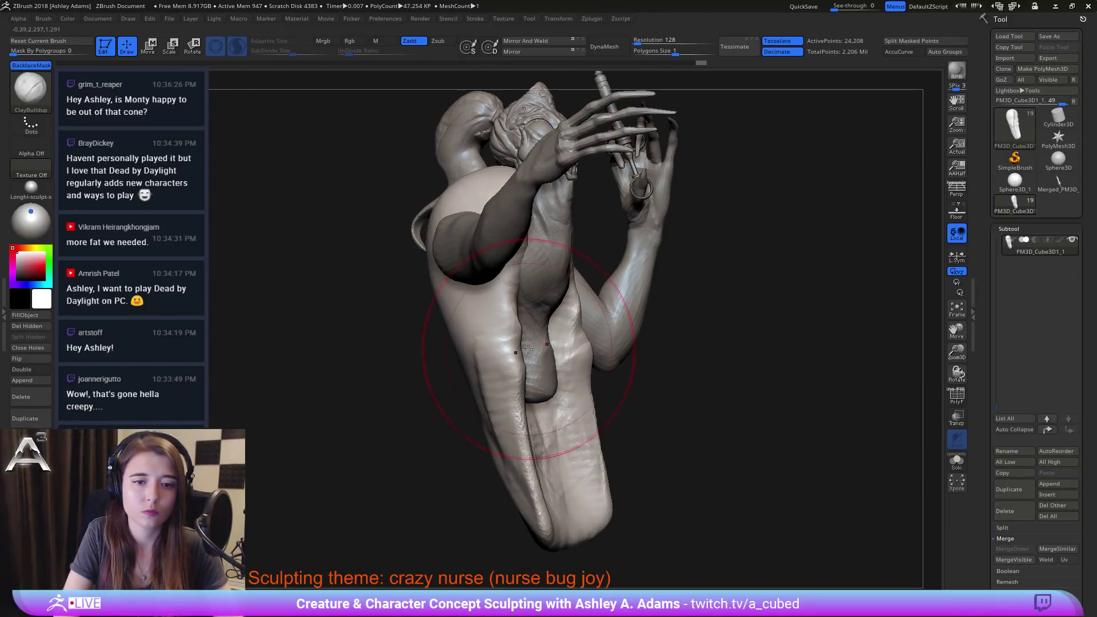
{"action": "right_click_drag", "start_coordinate": [529, 349], "coordinate": [525, 347]}
{"action": "left_click_drag", "start_coordinate": [509, 266], "coordinate": [515, 288], "text": "alt"}
{"action": "right_click_drag", "start_coordinate": [516, 288], "coordinate": [508, 181]}
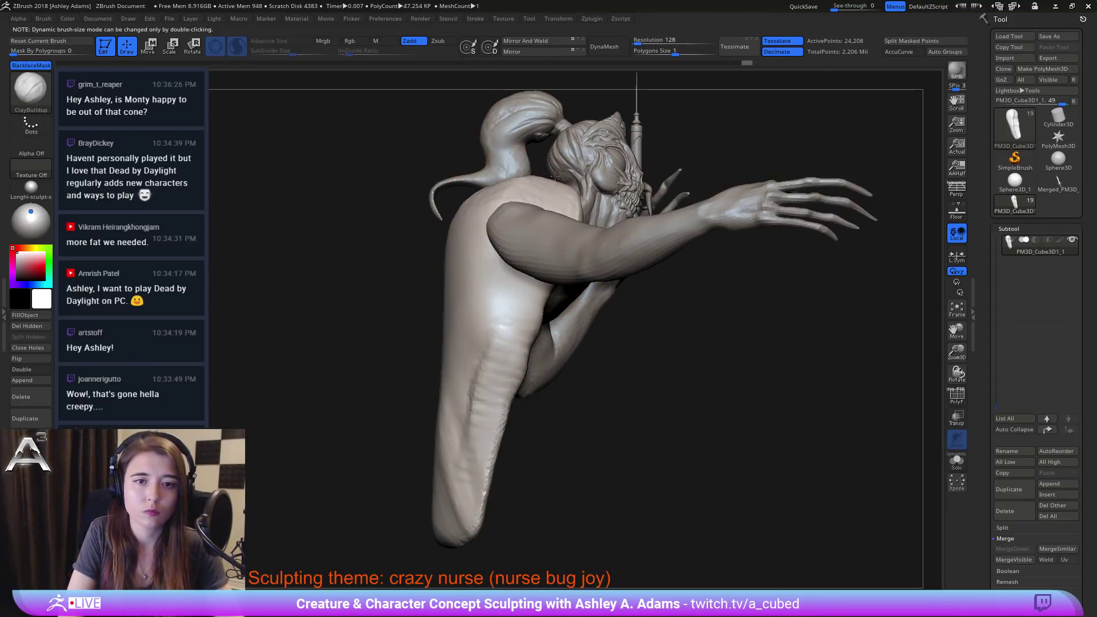
Step: Sculpt the back mesh around the raised arm's shoulder opening and across the upper back with ClayBuildup
{"action": "mouse_move", "coordinate": [551, 204]}
{"action": "right_mouse_down"}
{"action": "mouse_move", "coordinate": [549, 227]}
{"action": "mouse_move", "coordinate": [640, 257]}
{"action": "right_mouse_up"}
{"action": "right_click_drag", "start_coordinate": [674, 290], "coordinate": [675, 288]}
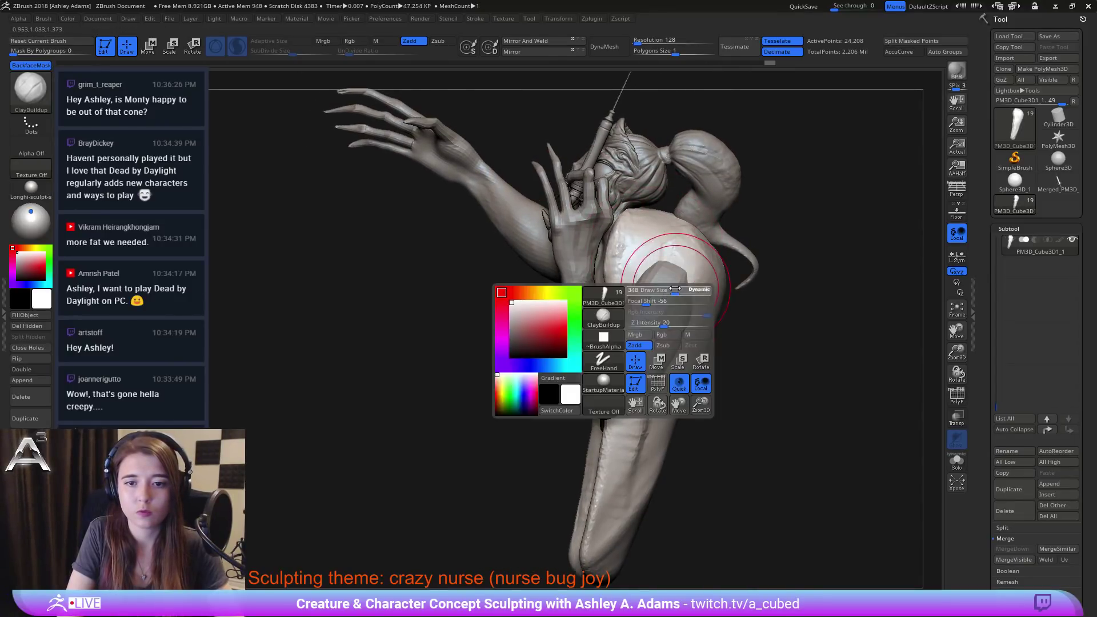
{"action": "right_click", "coordinate": [675, 287]}
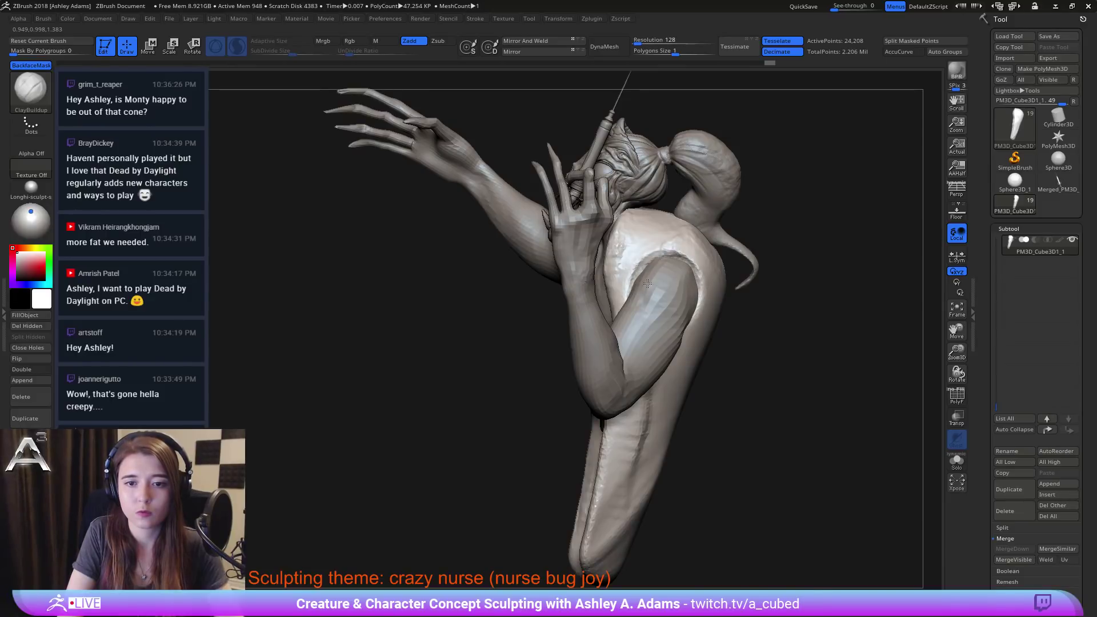
{"action": "mouse_move", "coordinate": [673, 312]}
{"action": "right_mouse_down"}
{"action": "mouse_move", "coordinate": [652, 300]}
{"action": "mouse_move", "coordinate": [657, 326]}
{"action": "mouse_move", "coordinate": [643, 340]}
{"action": "right_mouse_up"}
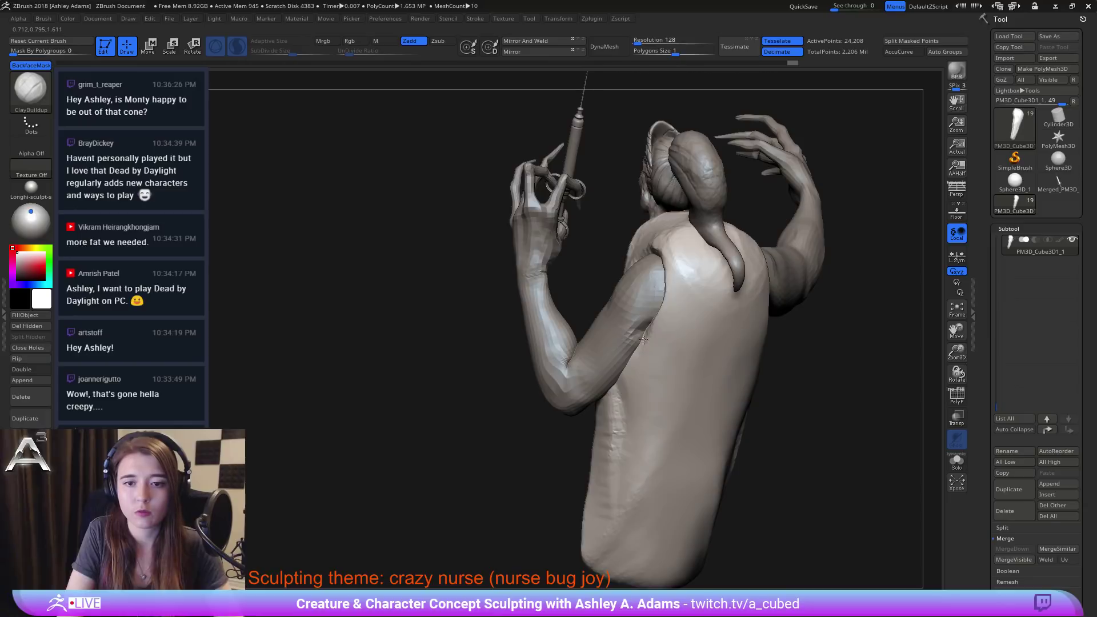
{"action": "right_click_drag", "start_coordinate": [659, 233], "coordinate": [690, 247]}
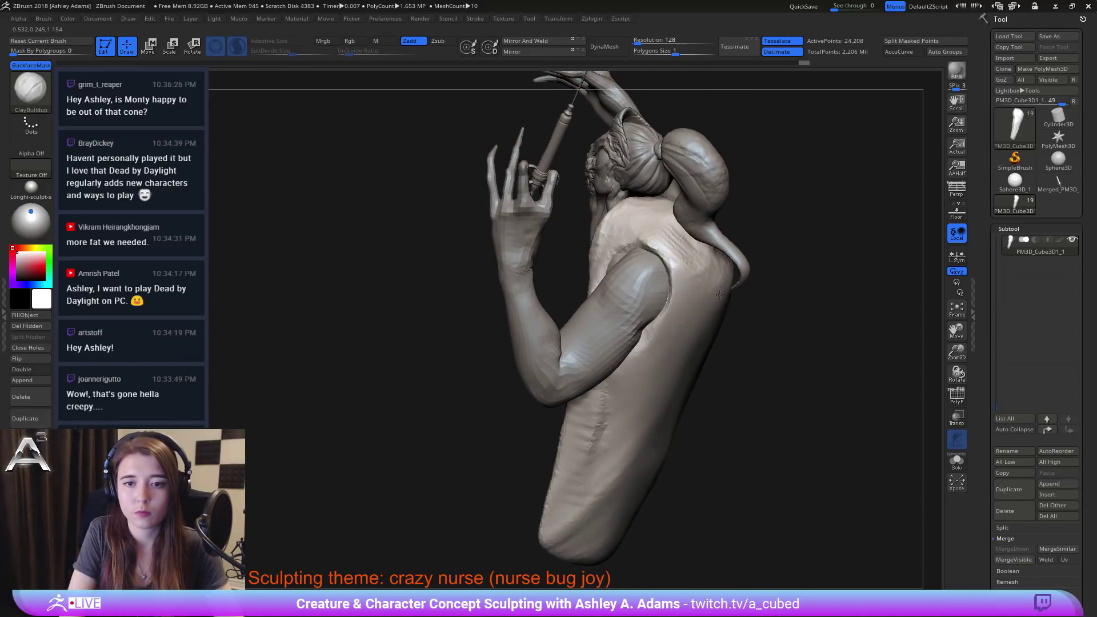
{"action": "right_click_drag", "start_coordinate": [657, 315], "coordinate": [637, 323]}
{"action": "left_click_drag", "start_coordinate": [674, 245], "coordinate": [694, 283]}
{"action": "mouse_move", "coordinate": [642, 306]}
{"action": "right_mouse_down"}
{"action": "mouse_move", "coordinate": [677, 323]}
{"action": "mouse_move", "coordinate": [666, 234]}
{"action": "right_mouse_up"}
Step: Enlarge the SnakeHook brush and pull the back mesh's lower rear contour inward to slim it
{"action": "key", "text": "space"}
{"action": "left_click", "coordinate": [695, 258]}
{"action": "key", "text": "b"}
{"action": "key", "text": "s"}
{"action": "key", "text": "h"}
{"action": "key", "text": "space"}
{"action": "left_click", "coordinate": [680, 406]}
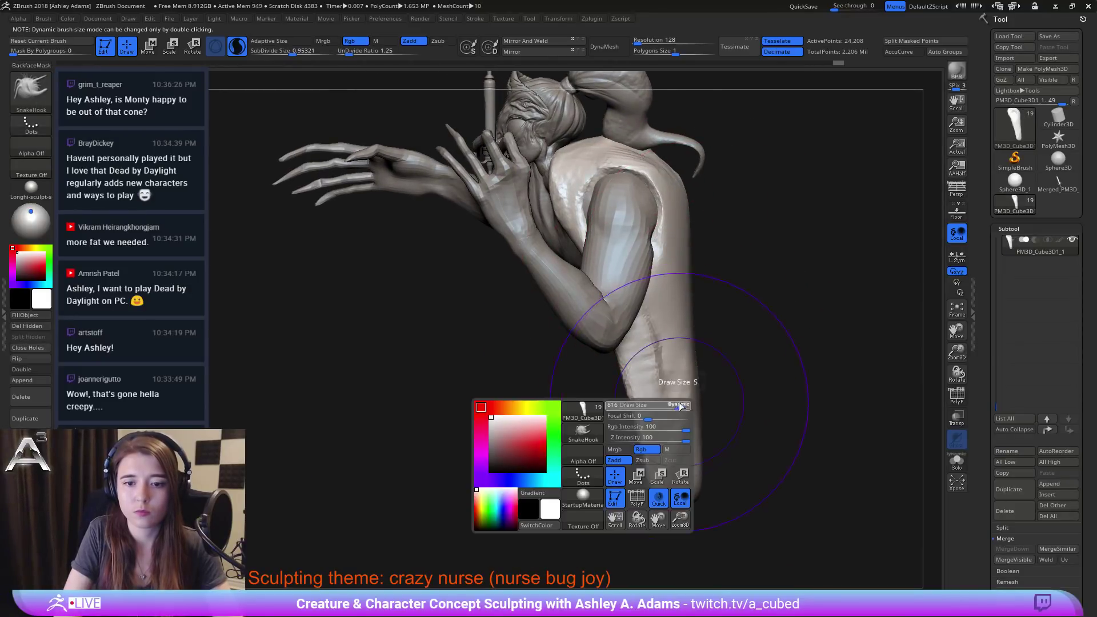
{"action": "mouse_move", "coordinate": [686, 415]}
{"action": "left_mouse_down"}
{"action": "mouse_move", "coordinate": [672, 424]}
{"action": "mouse_move", "coordinate": [653, 485]}
{"action": "left_mouse_up"}
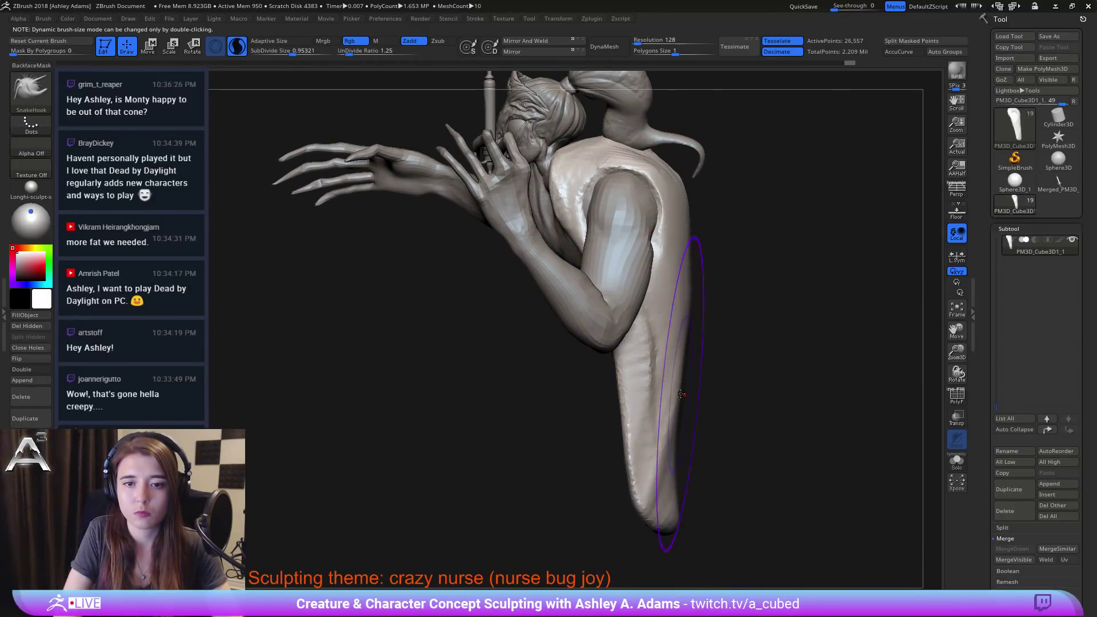
Step: Pull the back mesh's rear and side contours inward and arch the middle of its lower hem upward with SnakeHook
{"action": "left_click_drag", "start_coordinate": [681, 394], "coordinate": [662, 391]}
{"action": "right_click_drag", "start_coordinate": [661, 391], "coordinate": [657, 350]}
{"action": "left_click_drag", "start_coordinate": [656, 350], "coordinate": [634, 343]}
{"action": "right_click_drag", "start_coordinate": [605, 323], "coordinate": [635, 323]}
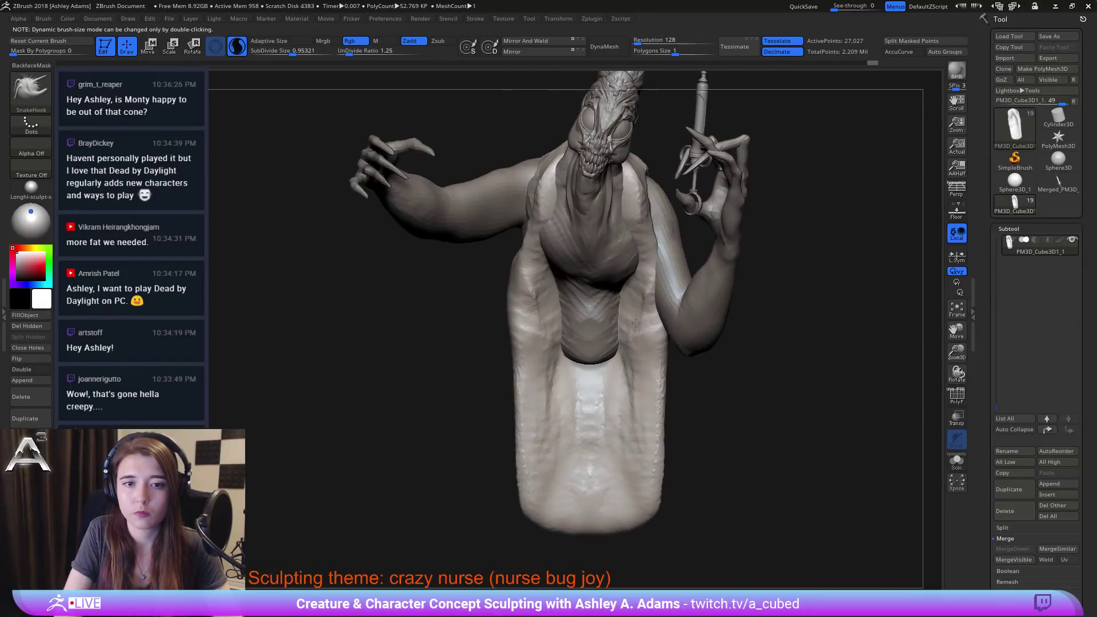
{"action": "right_click_drag", "start_coordinate": [460, 350], "coordinate": [466, 350]}
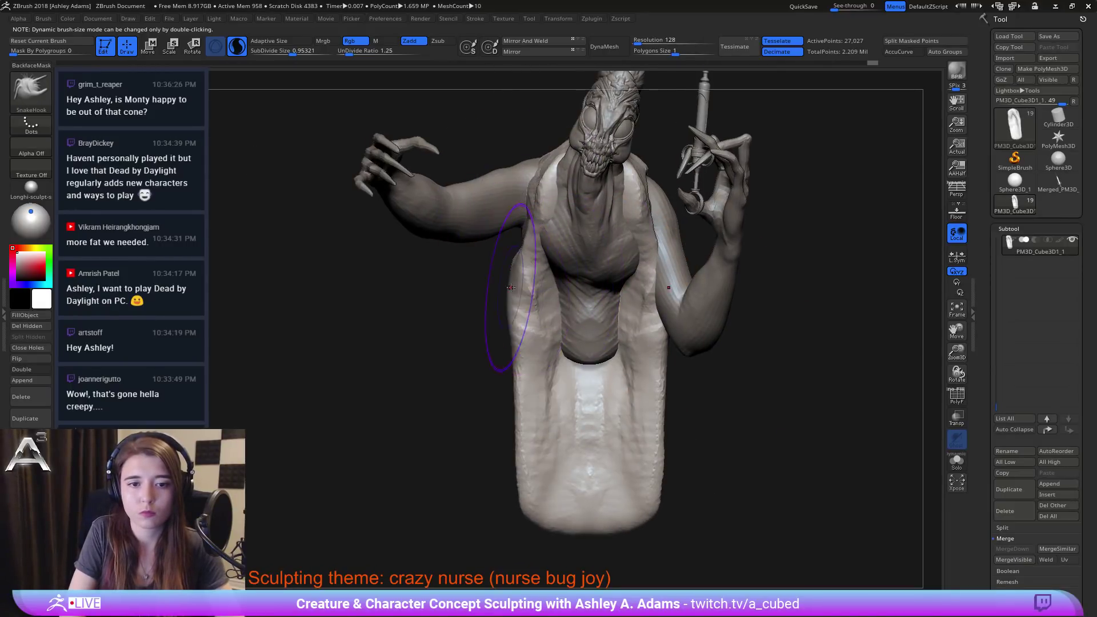
{"action": "left_click_drag", "start_coordinate": [505, 299], "coordinate": [518, 320]}
{"action": "left_click_drag", "start_coordinate": [513, 389], "coordinate": [519, 392]}
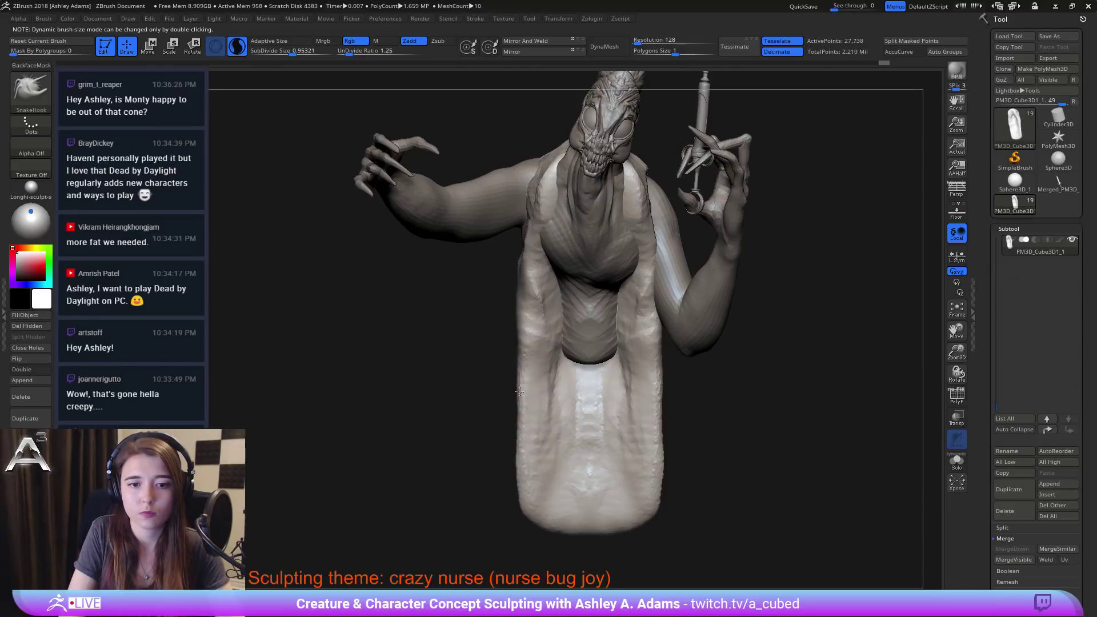
{"action": "left_click_drag", "start_coordinate": [516, 461], "coordinate": [522, 469]}
{"action": "mouse_move", "coordinate": [604, 531]}
{"action": "left_mouse_down"}
{"action": "mouse_move", "coordinate": [600, 515]}
{"action": "mouse_move", "coordinate": [648, 515]}
{"action": "left_mouse_up"}
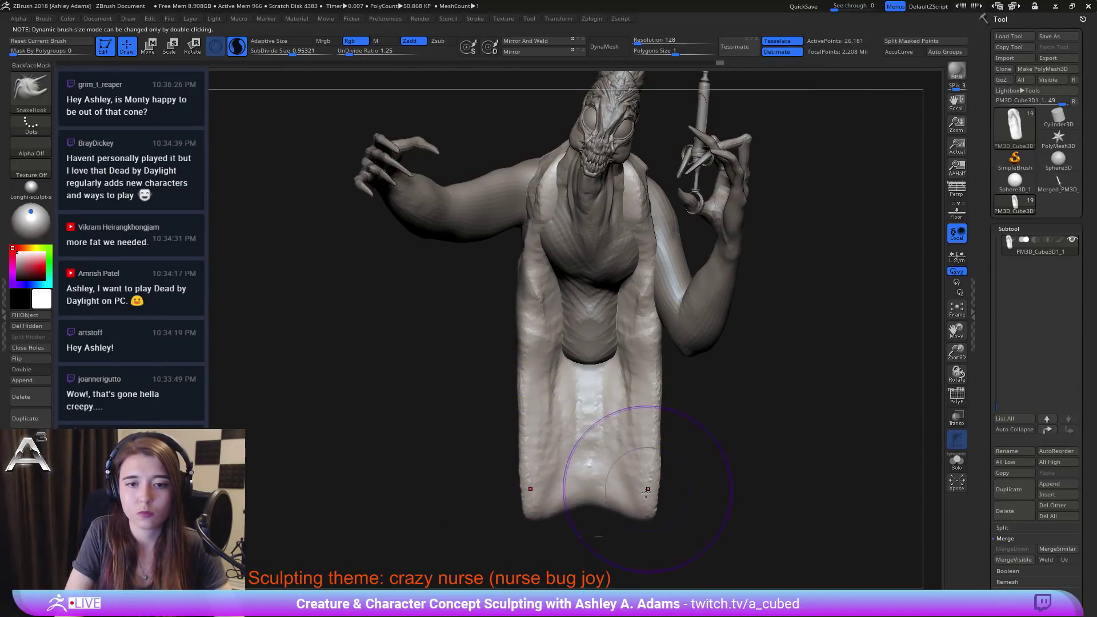
Step: Carve back the back mesh's front edges beside the waist with ClayBuildup and smooth them to widen the front opening
{"action": "right_click_drag", "start_coordinate": [603, 372], "coordinate": [600, 397], "text": "alt"}
{"action": "right_click_drag", "start_coordinate": [482, 377], "coordinate": [501, 379]}
{"action": "key", "text": "b"}
{"action": "key", "text": "c"}
{"action": "key", "text": "b"}
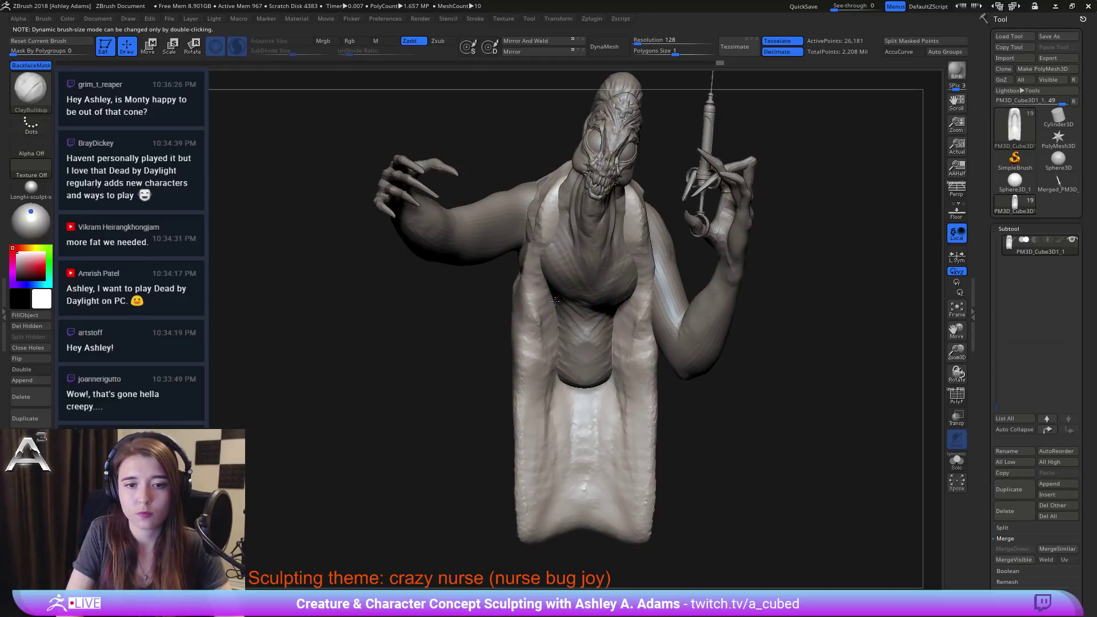
{"action": "mouse_move", "coordinate": [555, 301]}
{"action": "left_mouse_down"}
{"action": "mouse_move", "coordinate": [545, 394]}
{"action": "mouse_move", "coordinate": [531, 285]}
{"action": "mouse_move", "coordinate": [543, 423]}
{"action": "mouse_move", "coordinate": [537, 272]}
{"action": "mouse_move", "coordinate": [538, 431]}
{"action": "mouse_move", "coordinate": [531, 408]}
{"action": "mouse_move", "coordinate": [541, 445]}
{"action": "mouse_move", "coordinate": [583, 426]}
{"action": "mouse_move", "coordinate": [622, 448]}
{"action": "mouse_move", "coordinate": [644, 260]}
{"action": "left_mouse_up"}
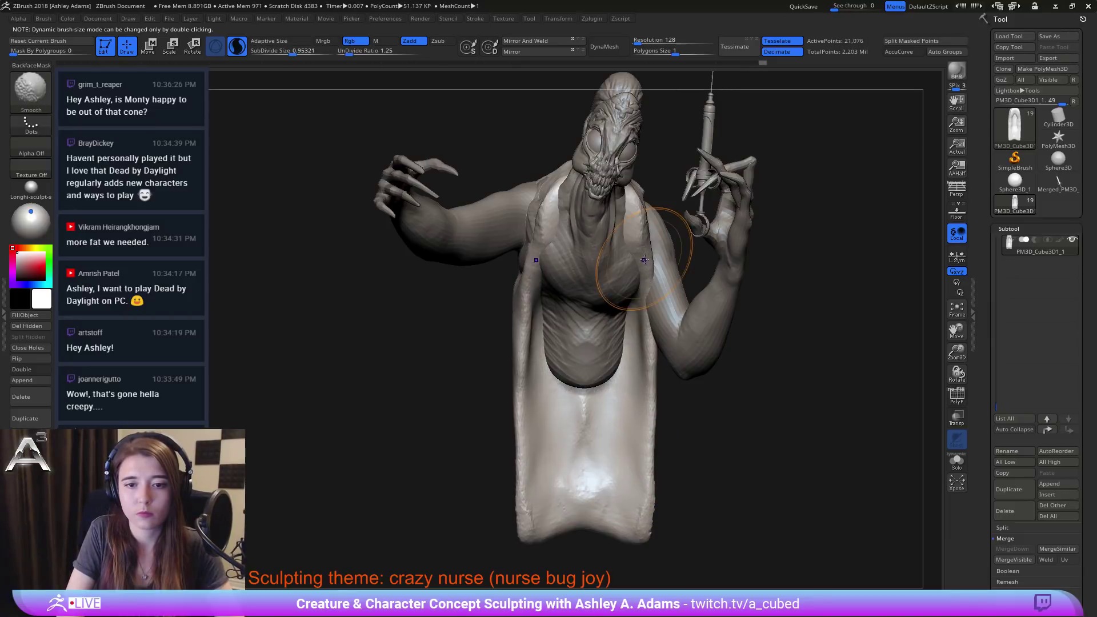
Step: Reselect the back mesh and pull its front edges outward along the chest and shoulders with SnakeHook
{"action": "right_click_drag", "start_coordinate": [599, 257], "coordinate": [534, 266], "text": "alt"}
{"action": "left_click", "coordinate": [596, 305], "text": "alt"}
{"action": "left_click", "coordinate": [513, 272], "text": "alt"}
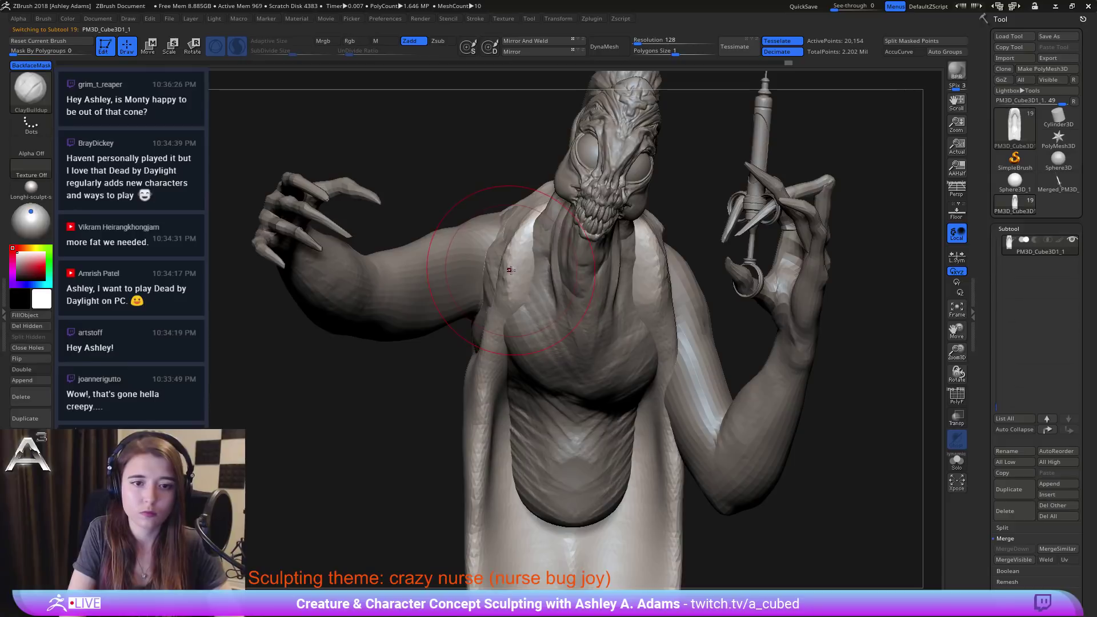
{"action": "right_click_drag", "start_coordinate": [433, 328], "coordinate": [440, 329]}
{"action": "key", "text": "b"}
{"action": "key", "text": "s"}
{"action": "key", "text": "h"}
{"action": "left_click_drag", "start_coordinate": [514, 249], "coordinate": [498, 254]}
{"action": "mouse_move", "coordinate": [499, 297]}
{"action": "left_mouse_down"}
{"action": "mouse_move", "coordinate": [482, 309]}
{"action": "mouse_move", "coordinate": [487, 346]}
{"action": "left_mouse_up"}
{"action": "left_click_drag", "start_coordinate": [515, 236], "coordinate": [516, 225]}
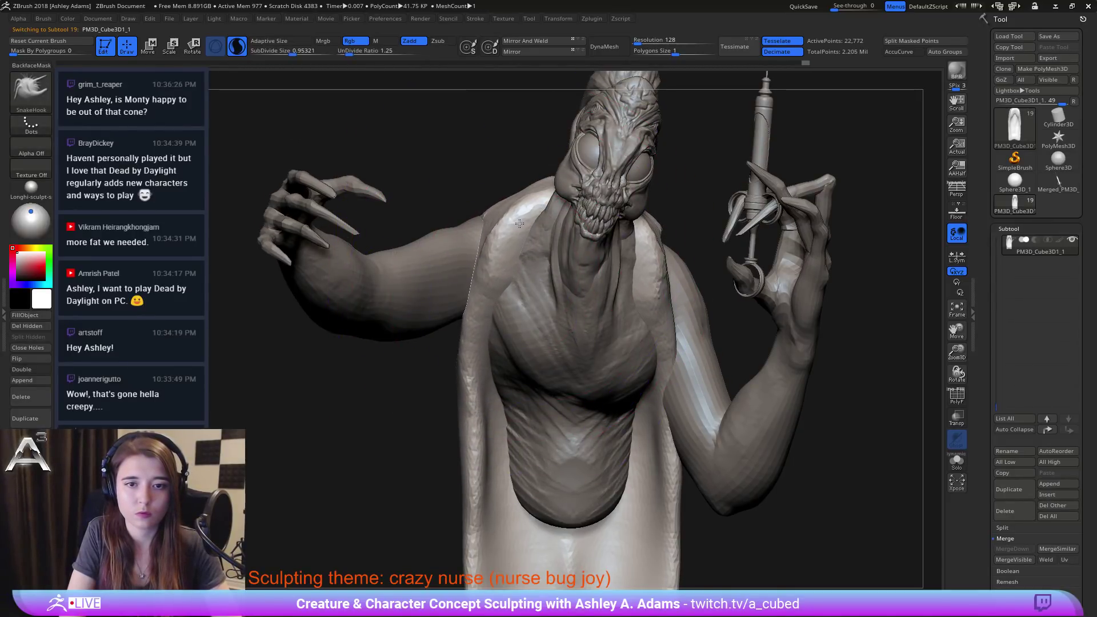
Step: Refine the front edges with SnakeHook, pulling the collar area up around the base of the neck
{"action": "right_click_drag", "start_coordinate": [429, 307], "coordinate": [418, 307]}
{"action": "mouse_move", "coordinate": [527, 230]}
{"action": "left_mouse_down"}
{"action": "mouse_move", "coordinate": [512, 224]}
{"action": "mouse_move", "coordinate": [517, 210]}
{"action": "left_mouse_up"}
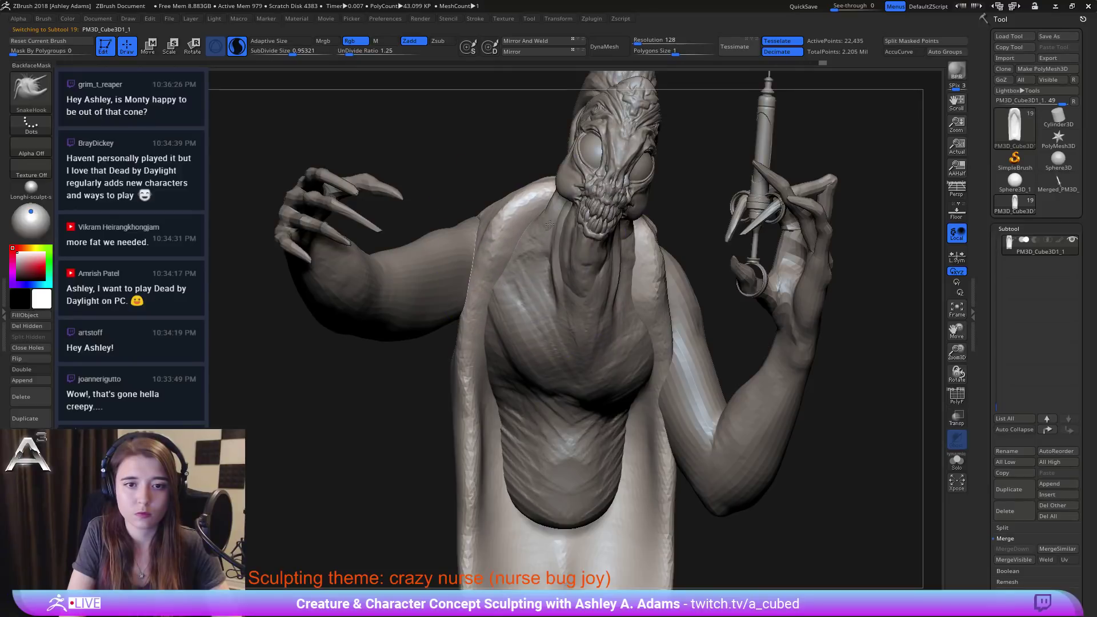
{"action": "right_click_drag", "start_coordinate": [643, 317], "coordinate": [624, 305]}
{"action": "left_click_drag", "start_coordinate": [623, 315], "coordinate": [605, 267]}
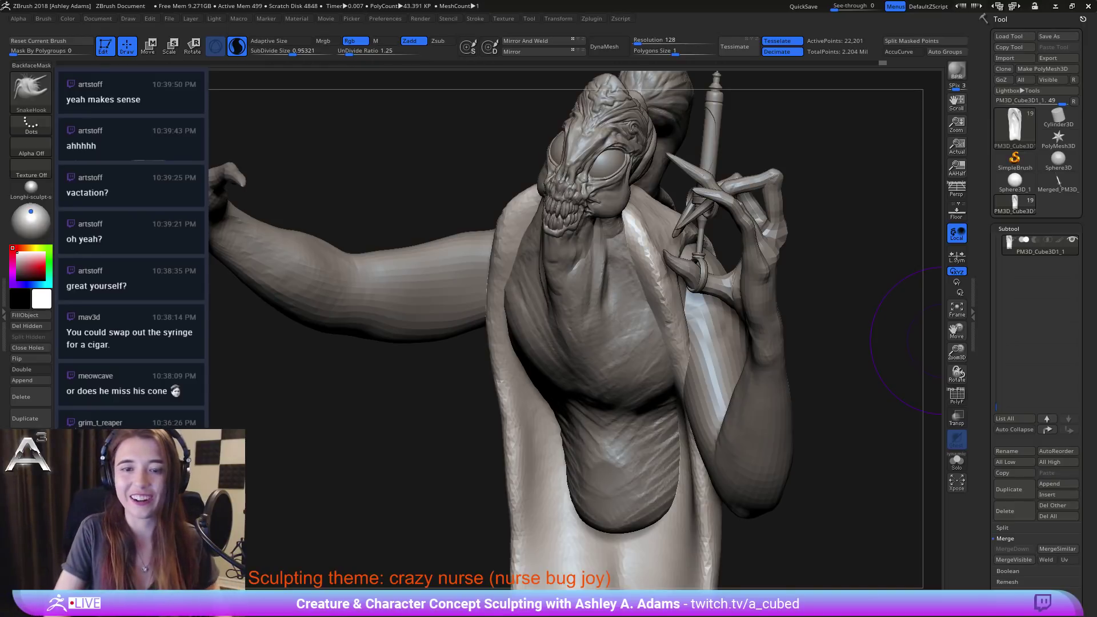
Step: Pull down the lower rim of the back mesh's arm opening beneath the outstretched arm with SnakeHook
{"action": "left_click_drag", "start_coordinate": [494, 212], "coordinate": [524, 220]}
{"action": "key", "text": "b"}
{"action": "key", "text": "c"}
{"action": "key", "text": "b"}
{"action": "mouse_move", "coordinate": [524, 220]}
{"action": "right_mouse_down"}
{"action": "mouse_move", "coordinate": [548, 223]}
{"action": "mouse_move", "coordinate": [526, 228]}
{"action": "right_mouse_up"}
{"action": "mouse_move", "coordinate": [493, 232]}
{"action": "left_mouse_down"}
{"action": "mouse_move", "coordinate": [514, 229]}
{"action": "mouse_move", "coordinate": [503, 206]}
{"action": "mouse_move", "coordinate": [471, 194]}
{"action": "left_mouse_up"}
{"action": "right_click_drag", "start_coordinate": [471, 194], "coordinate": [471, 162]}
{"action": "mouse_move", "coordinate": [395, 171]}
{"action": "left_mouse_down"}
{"action": "mouse_move", "coordinate": [366, 188]}
{"action": "mouse_move", "coordinate": [357, 220]}
{"action": "mouse_move", "coordinate": [400, 246]}
{"action": "left_mouse_up"}
{"action": "right_click_drag", "start_coordinate": [378, 262], "coordinate": [415, 301]}
{"action": "key", "text": "b"}
{"action": "key", "text": "s"}
{"action": "key", "text": "h"}
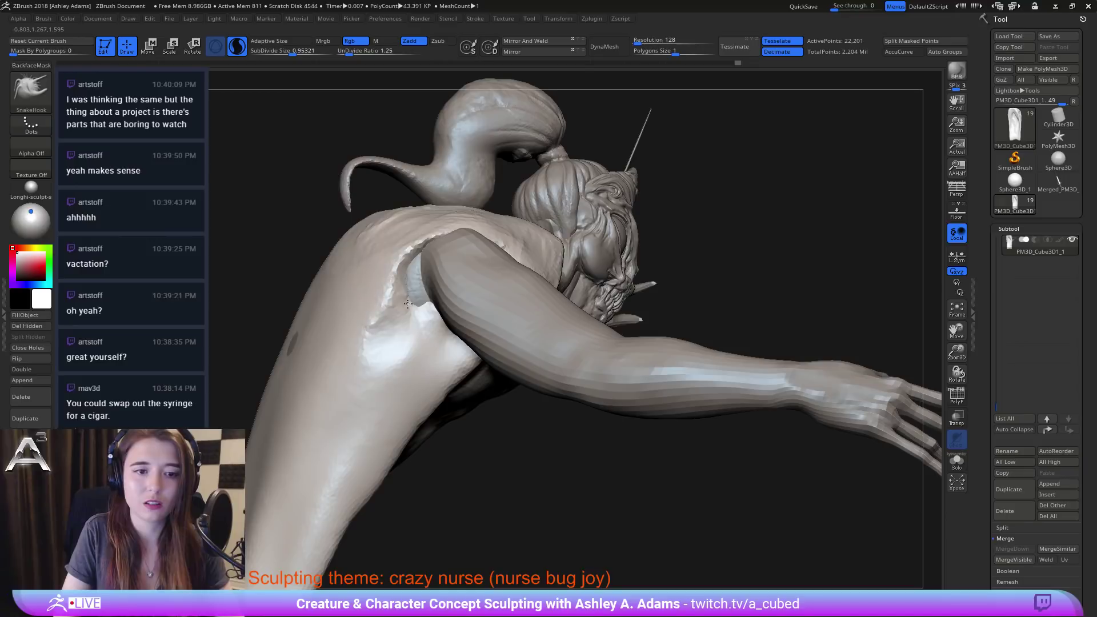
{"action": "mouse_move", "coordinate": [415, 301]}
{"action": "left_mouse_down"}
{"action": "mouse_move", "coordinate": [395, 323]}
{"action": "mouse_move", "coordinate": [400, 354]}
{"action": "left_mouse_up"}
Step: Smooth the back mesh's surface behind the arm opening
{"action": "key", "text": "b"}
{"action": "key", "text": "c"}
{"action": "key", "text": "b"}
{"action": "mouse_move", "coordinate": [388, 354]}
{"action": "right_mouse_down"}
{"action": "mouse_move", "coordinate": [360, 360]}
{"action": "mouse_move", "coordinate": [278, 321]}
{"action": "right_mouse_up"}
{"action": "mouse_move", "coordinate": [278, 321]}
{"action": "left_mouse_down", "text": "shift"}
{"action": "mouse_move", "coordinate": [298, 267]}
{"action": "mouse_move", "coordinate": [363, 277]}
{"action": "mouse_move", "coordinate": [364, 294]}
{"action": "left_mouse_up", "text": "shift"}
Step: Undo the trial ClayBuildup strokes on one side of the lower back and sculpt the opposite side's lower edge instead
{"action": "mouse_move", "coordinate": [364, 294]}
{"action": "right_mouse_down"}
{"action": "mouse_move", "coordinate": [362, 400]}
{"action": "mouse_move", "coordinate": [365, 240]}
{"action": "mouse_move", "coordinate": [272, 206]}
{"action": "right_mouse_up"}
{"action": "key", "text": "b"}
{"action": "key", "text": "c"}
{"action": "key", "text": "b"}
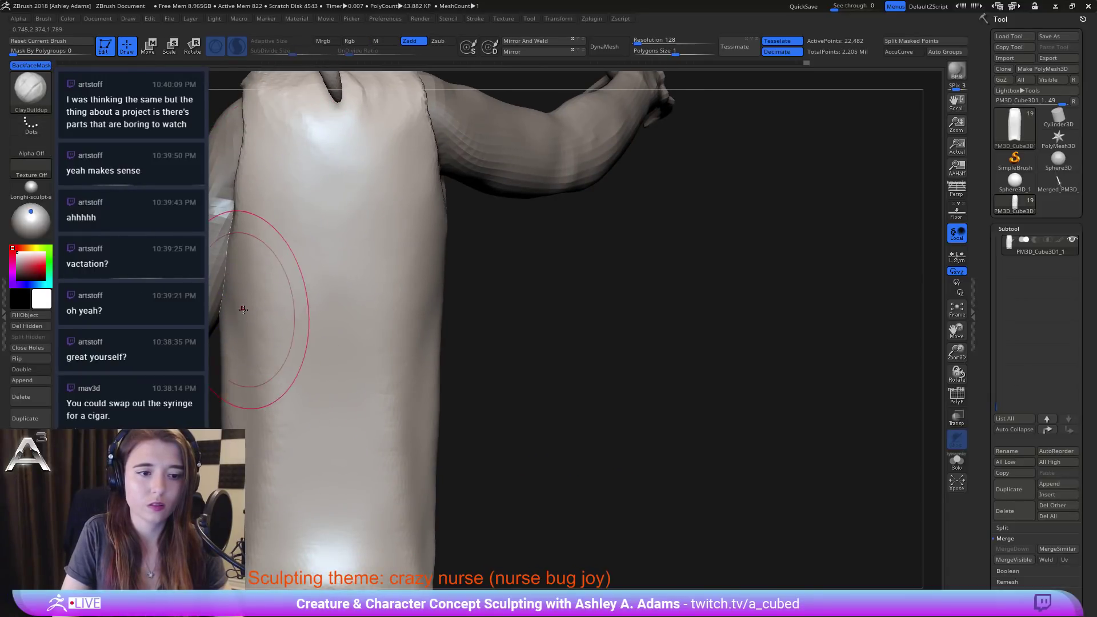
{"action": "mouse_move", "coordinate": [258, 303]}
{"action": "left_mouse_down"}
{"action": "mouse_move", "coordinate": [275, 483]}
{"action": "mouse_move", "coordinate": [248, 274]}
{"action": "left_mouse_up"}
{"action": "key", "text": "ctrl+z"}
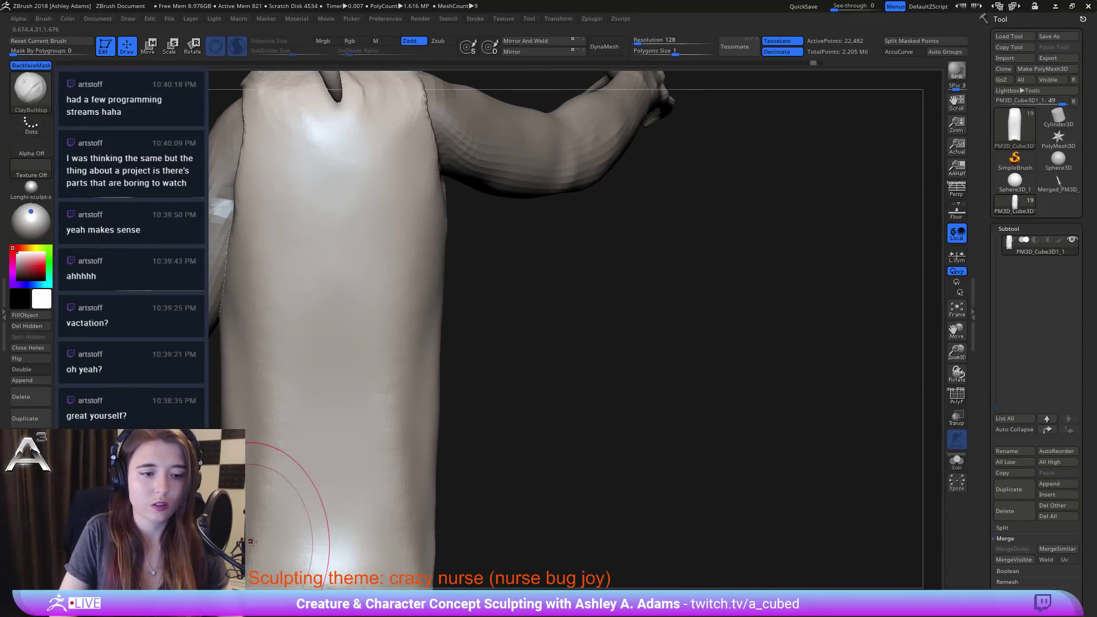
{"action": "left_click_drag", "start_coordinate": [248, 537], "coordinate": [226, 306]}
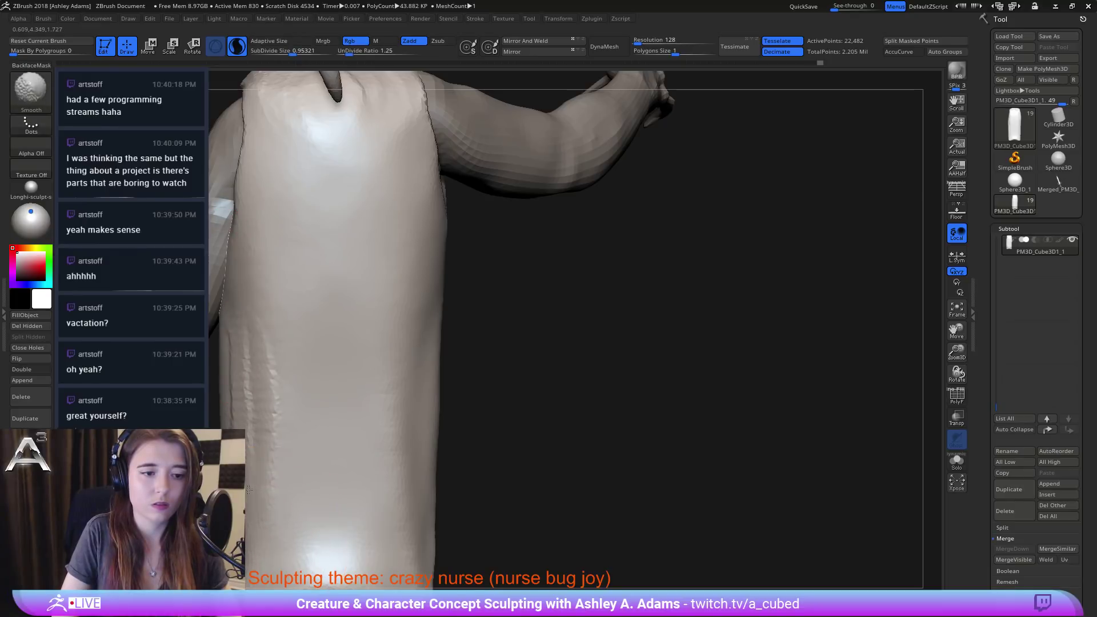
{"action": "key", "text": "ctrl+z"}
{"action": "left_click_drag", "start_coordinate": [424, 485], "coordinate": [417, 331]}
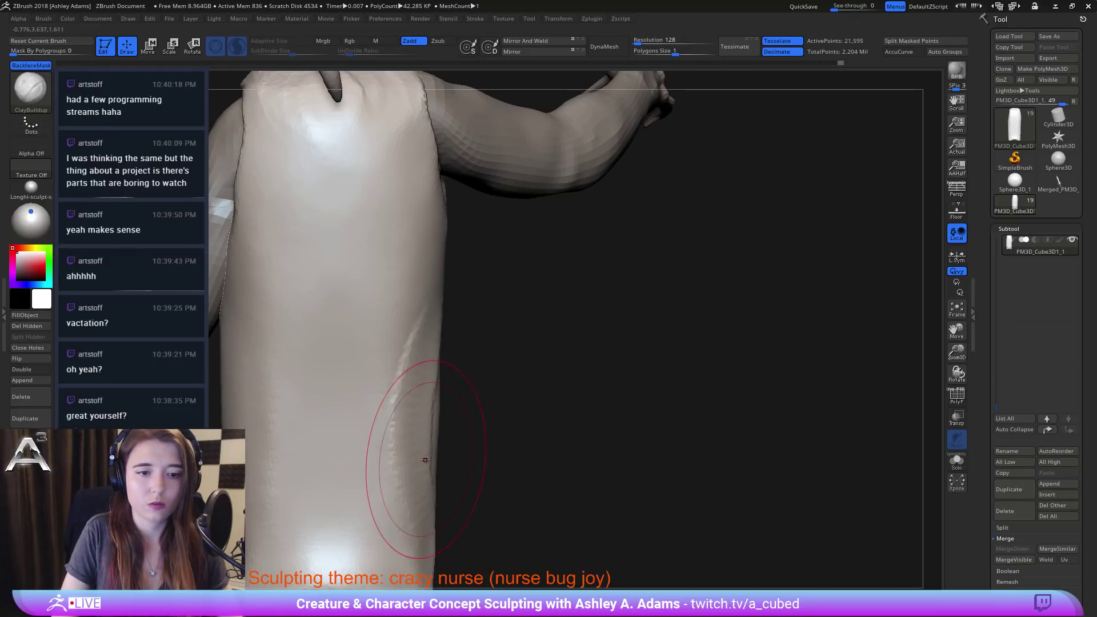
{"action": "mouse_move", "coordinate": [426, 458]}
{"action": "left_mouse_down"}
{"action": "mouse_move", "coordinate": [421, 328]}
{"action": "mouse_move", "coordinate": [422, 537]}
{"action": "left_mouse_up"}
Step: Sweep the lower half of the back mesh sideways into a curved, flowing shape with a large SnakeHook brush
{"action": "mouse_move", "coordinate": [379, 436]}
{"action": "right_mouse_down", "text": "ctrl"}
{"action": "mouse_move", "coordinate": [358, 354]}
{"action": "mouse_move", "coordinate": [474, 346]}
{"action": "mouse_move", "coordinate": [517, 300]}
{"action": "mouse_move", "coordinate": [514, 319]}
{"action": "right_mouse_up", "text": "ctrl"}
{"action": "right_click", "coordinate": [421, 291]}
{"action": "key", "text": "b"}
{"action": "key", "text": "s"}
{"action": "key", "text": "h"}
{"action": "right_click", "coordinate": [423, 382]}
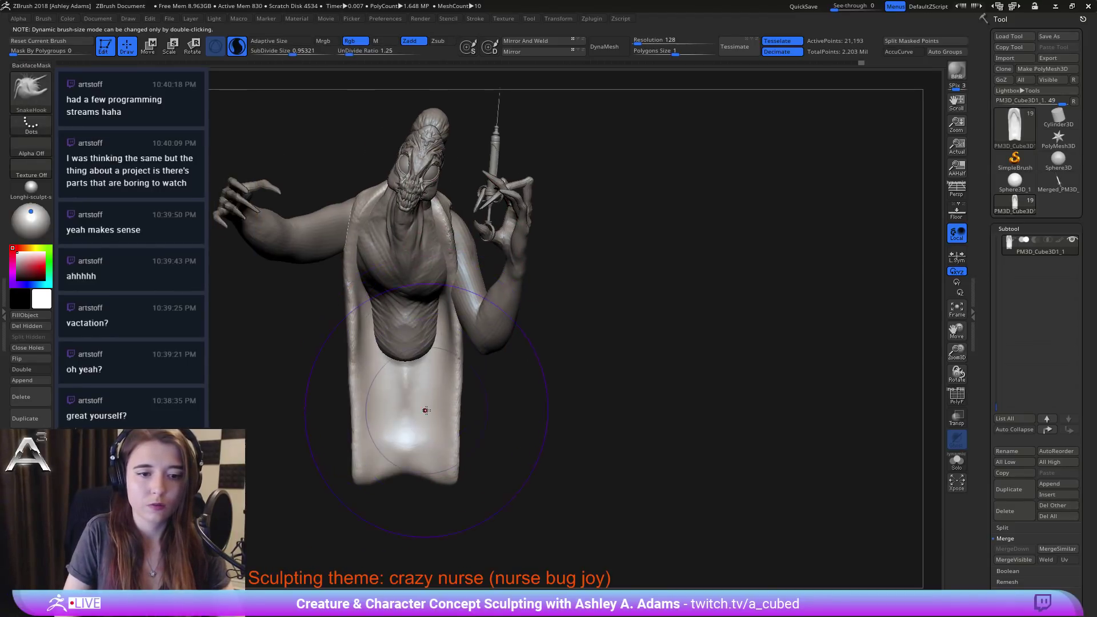
{"action": "left_click_drag", "start_coordinate": [424, 410], "coordinate": [402, 406]}
{"action": "left_click_drag", "start_coordinate": [352, 382], "coordinate": [335, 368]}
{"action": "mouse_move", "coordinate": [393, 443]}
{"action": "left_mouse_down"}
{"action": "mouse_move", "coordinate": [379, 446]}
{"action": "mouse_move", "coordinate": [430, 436]}
{"action": "left_mouse_up"}
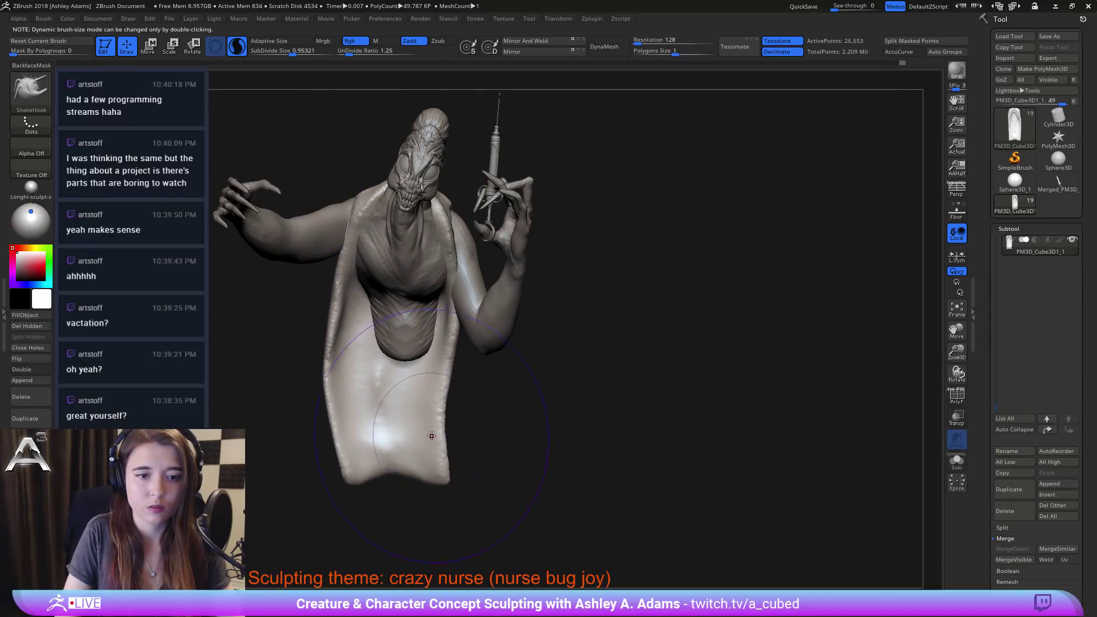
{"action": "left_click_drag", "start_coordinate": [350, 435], "coordinate": [329, 445]}
Step: Select the torso and reshape its lower belly with SnakeHook
{"action": "right_click_drag", "start_coordinate": [420, 412], "coordinate": [492, 384]}
{"action": "right_click", "coordinate": [435, 341]}
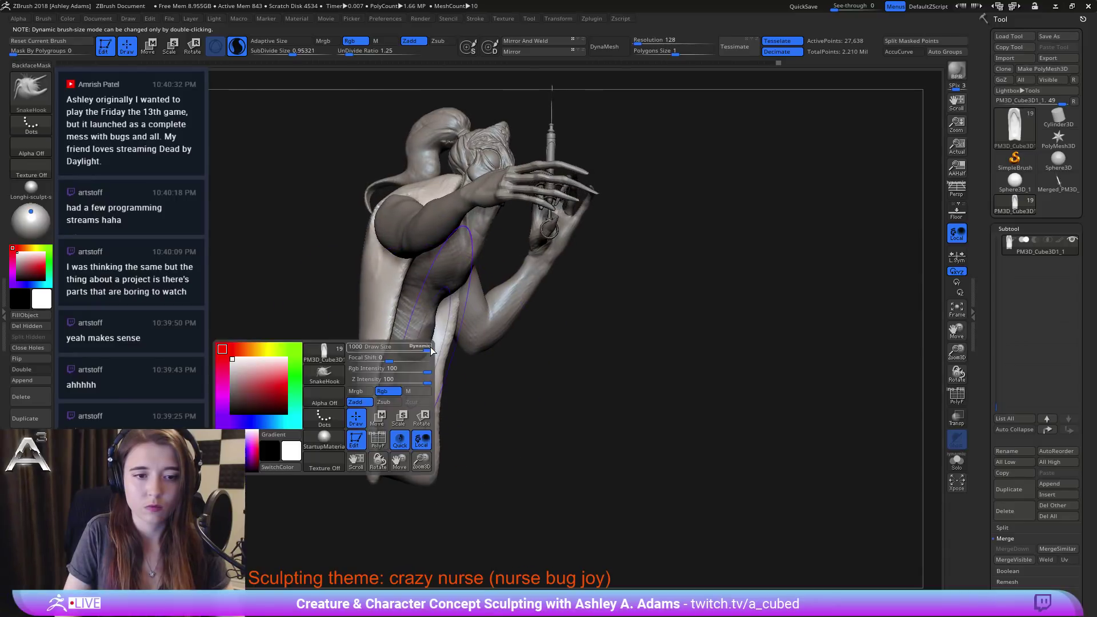
{"action": "left_click", "coordinate": [417, 338], "text": "alt"}
{"action": "right_click_drag", "start_coordinate": [430, 337], "coordinate": [369, 310]}
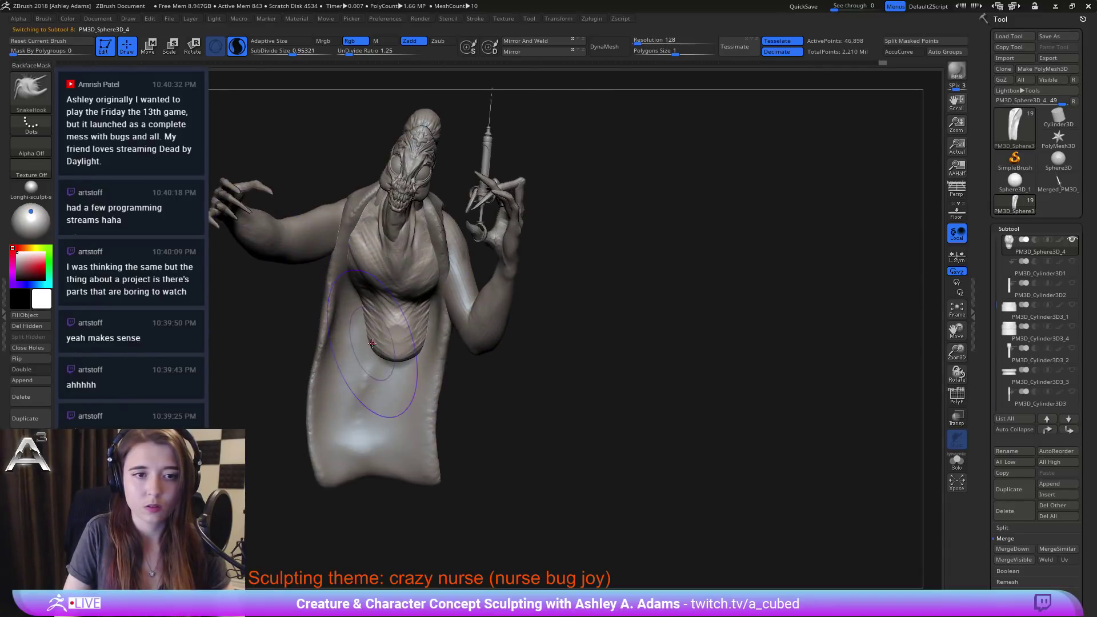
{"action": "right_click_drag", "start_coordinate": [400, 354], "coordinate": [437, 342]}
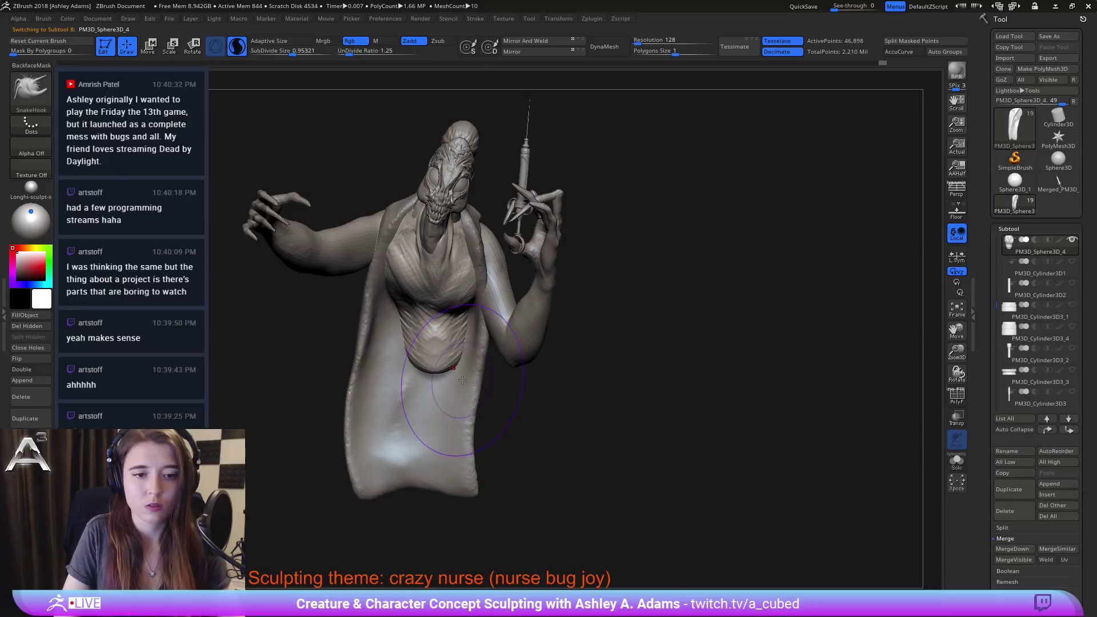
{"action": "right_click", "coordinate": [436, 355]}
{"action": "left_click_drag", "start_coordinate": [436, 355], "coordinate": [424, 355]}
{"action": "right_click_drag", "start_coordinate": [425, 360], "coordinate": [394, 400], "text": "ctrl"}
{"action": "right_click_drag", "start_coordinate": [366, 366], "coordinate": [420, 352]}
{"action": "right_click_drag", "start_coordinate": [420, 351], "coordinate": [429, 395], "text": "alt"}
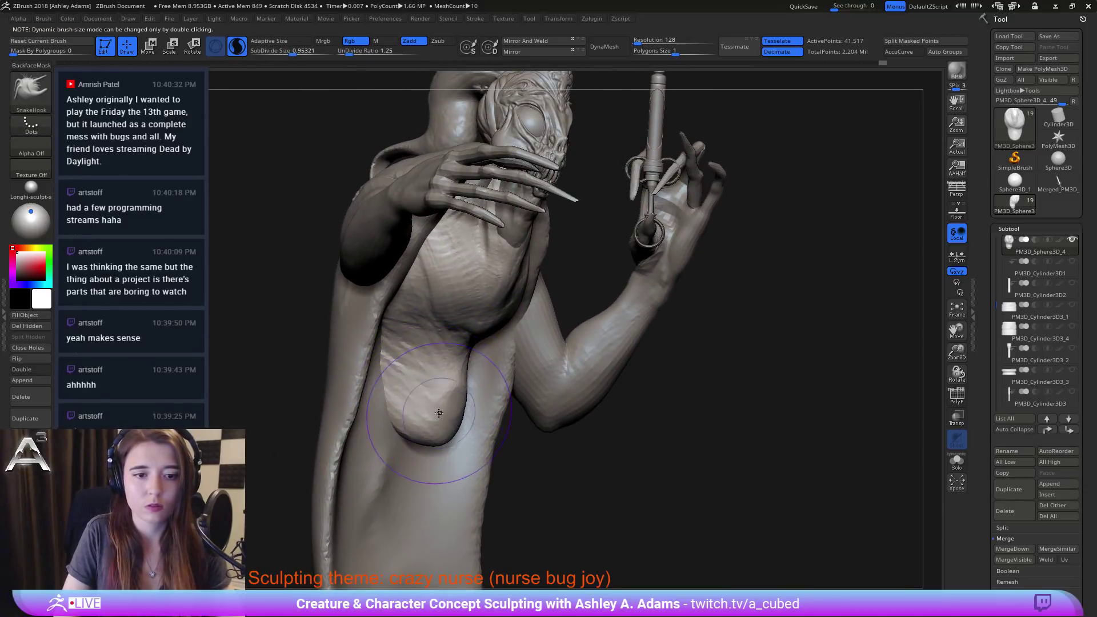
Step: Pull the torso's rounded belly tip downward and adjust its front contour with SnakeHook
{"action": "key", "text": "b"}
{"action": "key", "text": "c"}
{"action": "key", "text": "b"}
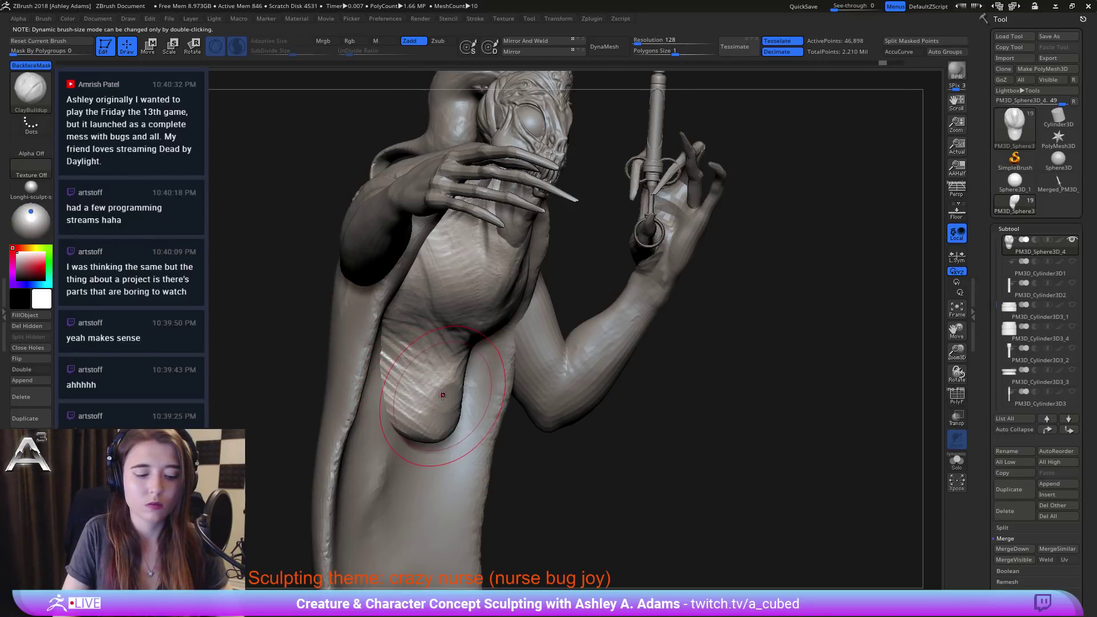
{"action": "key", "text": "b"}
{"action": "key", "text": "d"}
{"action": "key", "text": "s"}
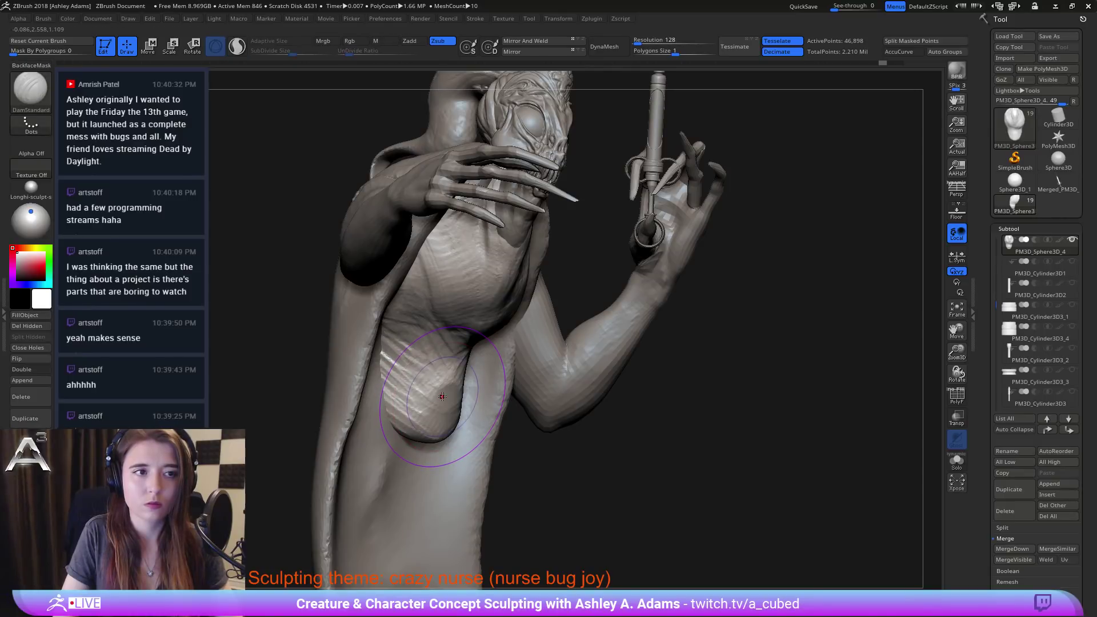
{"action": "key", "text": "space"}
{"action": "key", "text": "b"}
{"action": "key", "text": "s"}
{"action": "key", "text": "h"}
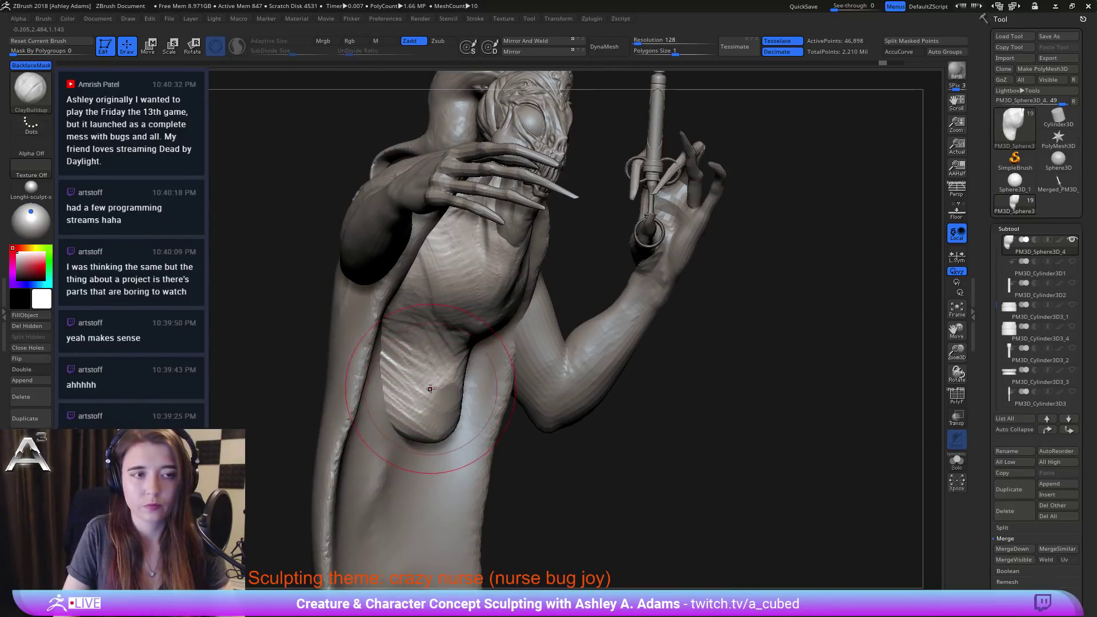
{"action": "left_click_drag", "start_coordinate": [425, 391], "coordinate": [460, 395]}
{"action": "right_click_drag", "start_coordinate": [517, 394], "coordinate": [466, 390]}
{"action": "mouse_move", "coordinate": [441, 393]}
{"action": "left_mouse_down"}
{"action": "mouse_move", "coordinate": [423, 408]}
{"action": "mouse_move", "coordinate": [446, 456]}
{"action": "left_mouse_up"}
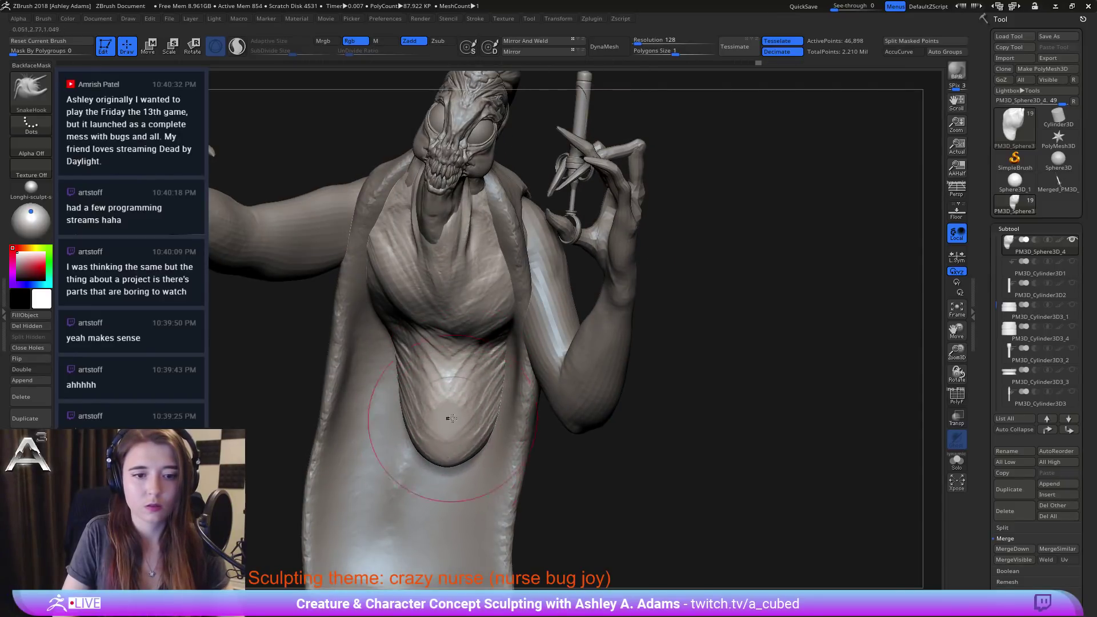
{"action": "right_click_drag", "start_coordinate": [412, 406], "coordinate": [451, 395]}
{"action": "left_click_drag", "start_coordinate": [453, 395], "coordinate": [438, 382]}
Step: Undo the last SnakeHook strokes on the torso and nudge the waist's side contour with a smaller brush
{"action": "right_click_drag", "start_coordinate": [451, 385], "coordinate": [420, 393]}
{"action": "key", "text": "space"}
{"action": "mouse_move", "coordinate": [413, 406]}
{"action": "left_mouse_down"}
{"action": "mouse_move", "coordinate": [406, 361]}
{"action": "mouse_move", "coordinate": [384, 370]}
{"action": "mouse_move", "coordinate": [420, 336]}
{"action": "left_mouse_up"}
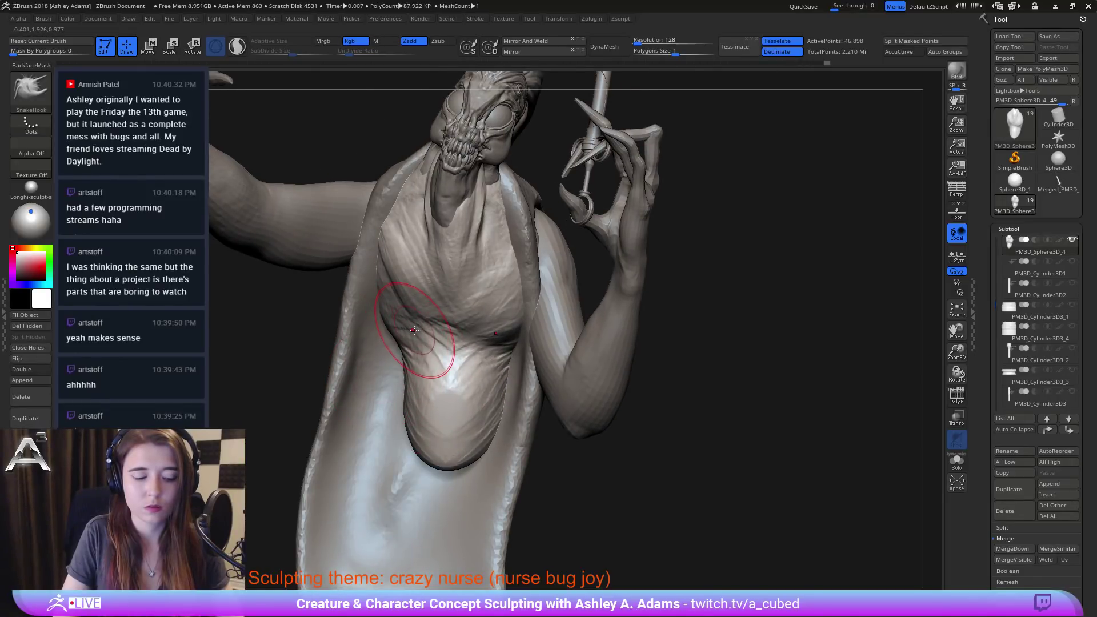
{"action": "key", "text": "ctrl+z"}
{"action": "key", "text": "ctrl+z"}
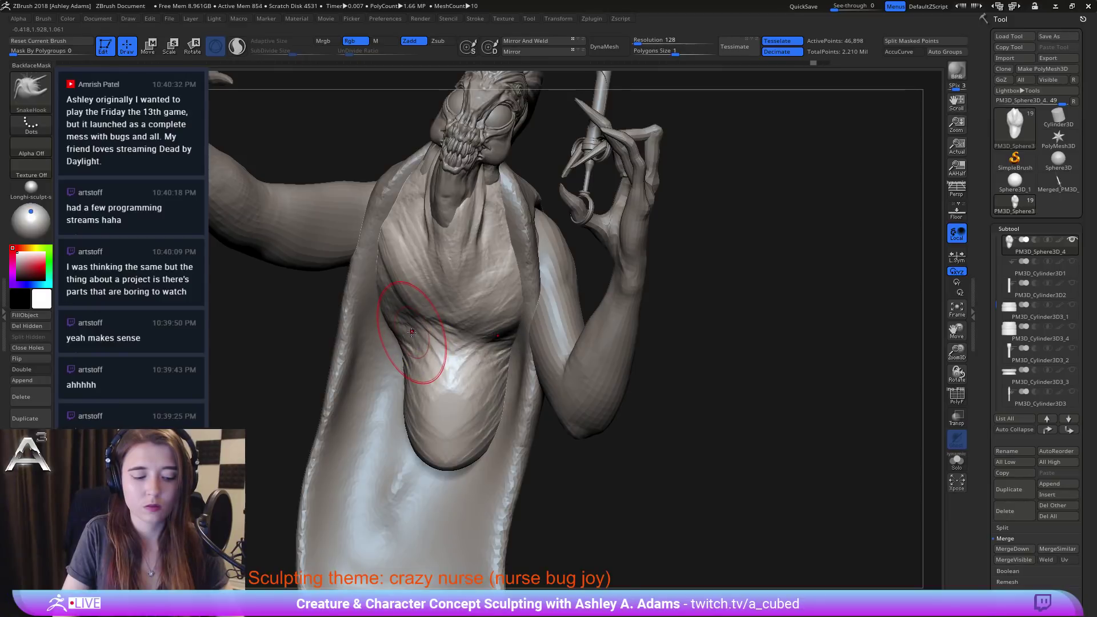
{"action": "left_click_drag", "start_coordinate": [409, 329], "coordinate": [400, 316]}
{"action": "mouse_move", "coordinate": [309, 311]}
{"action": "left_mouse_down"}
{"action": "mouse_move", "coordinate": [369, 302]}
{"action": "mouse_move", "coordinate": [362, 310]}
{"action": "left_mouse_up"}
Step: Select the back mesh and sculpt its inner surface beside the waist and below the belly with ClayBuildup
{"action": "left_click", "coordinate": [353, 334], "text": "alt"}
{"action": "left_click_drag", "start_coordinate": [302, 340], "coordinate": [266, 331]}
{"action": "key", "text": "b"}
{"action": "key", "text": "c"}
{"action": "key", "text": "b"}
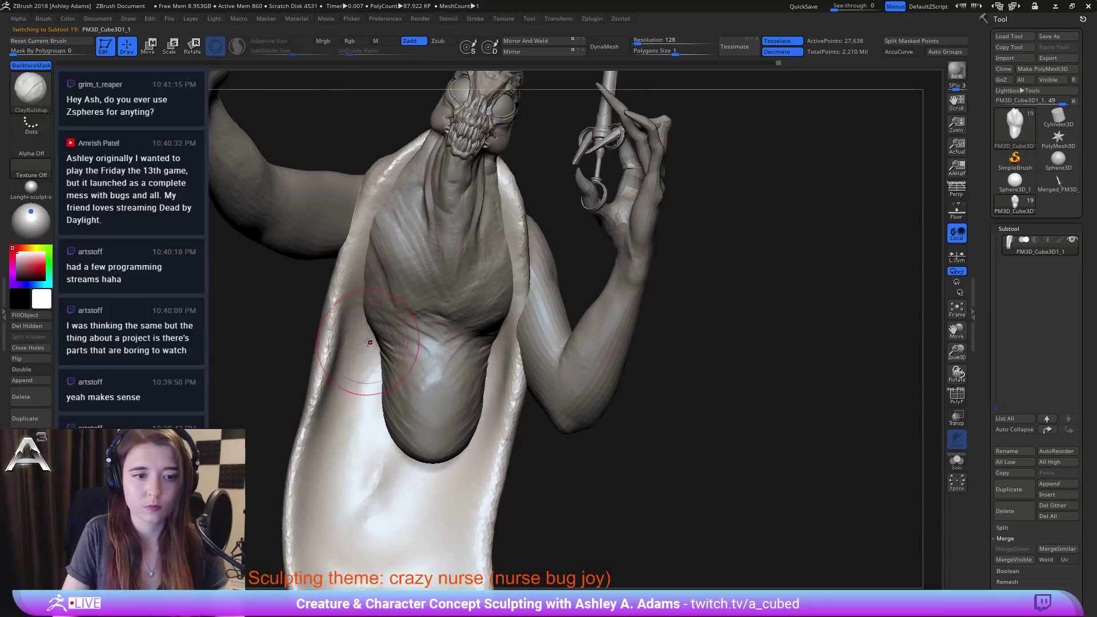
{"action": "mouse_move", "coordinate": [368, 368]}
{"action": "left_mouse_down"}
{"action": "mouse_move", "coordinate": [363, 325]}
{"action": "mouse_move", "coordinate": [361, 357]}
{"action": "left_mouse_up"}
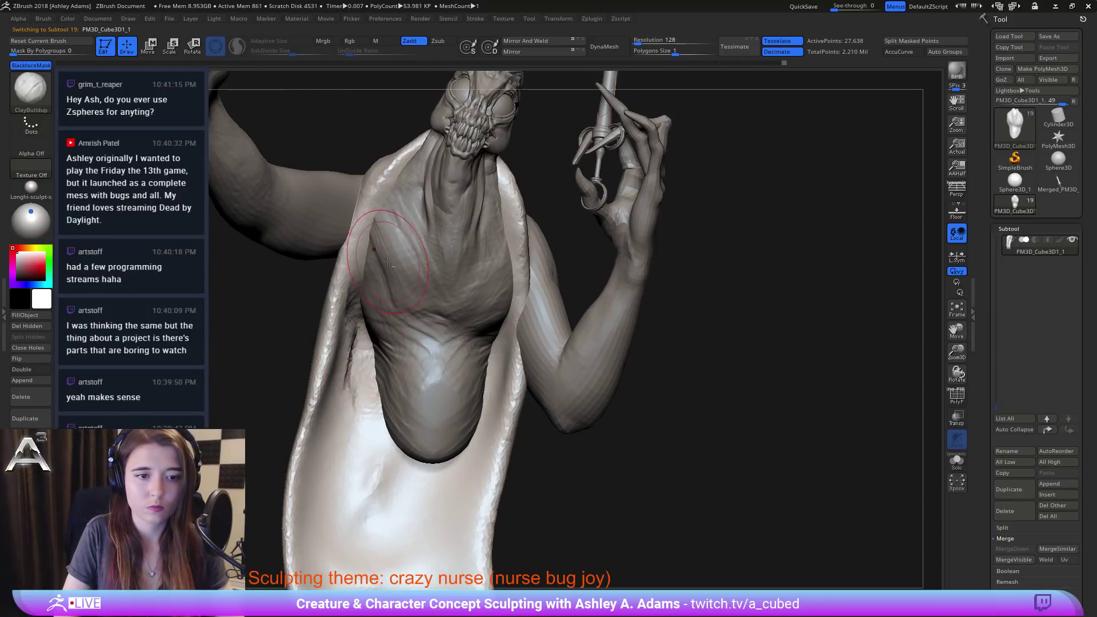
{"action": "mouse_move", "coordinate": [363, 303]}
{"action": "left_mouse_down"}
{"action": "mouse_move", "coordinate": [345, 412]}
{"action": "mouse_move", "coordinate": [359, 373]}
{"action": "mouse_move", "coordinate": [366, 443]}
{"action": "mouse_move", "coordinate": [382, 462]}
{"action": "left_mouse_up"}
{"action": "left_click_drag", "start_coordinate": [382, 422], "coordinate": [357, 485]}
Step: Sculpt fold lines into the back mesh's inner surface along the belly's side with ClayBuildup
{"action": "left_click_drag", "start_coordinate": [269, 380], "coordinate": [411, 377]}
{"action": "right_click", "coordinate": [326, 436]}
{"action": "left_click_drag", "start_coordinate": [303, 412], "coordinate": [257, 400]}
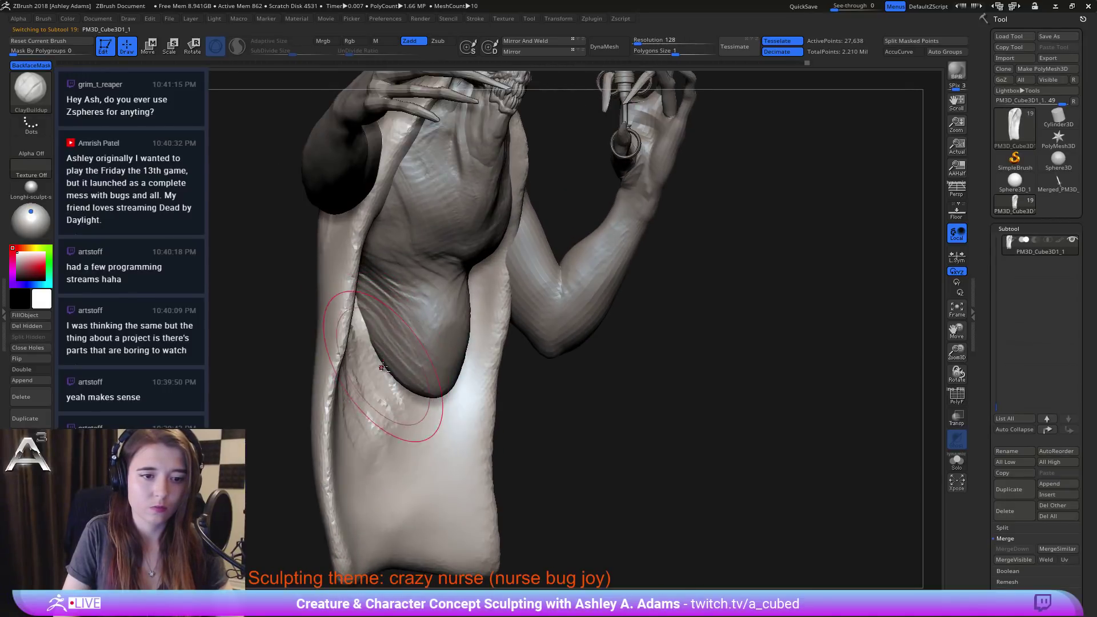
{"action": "left_click_drag", "start_coordinate": [361, 311], "coordinate": [366, 406]}
{"action": "mouse_move", "coordinate": [354, 343]}
{"action": "left_mouse_down"}
{"action": "mouse_move", "coordinate": [380, 423]}
{"action": "mouse_move", "coordinate": [409, 457]}
{"action": "left_mouse_up"}
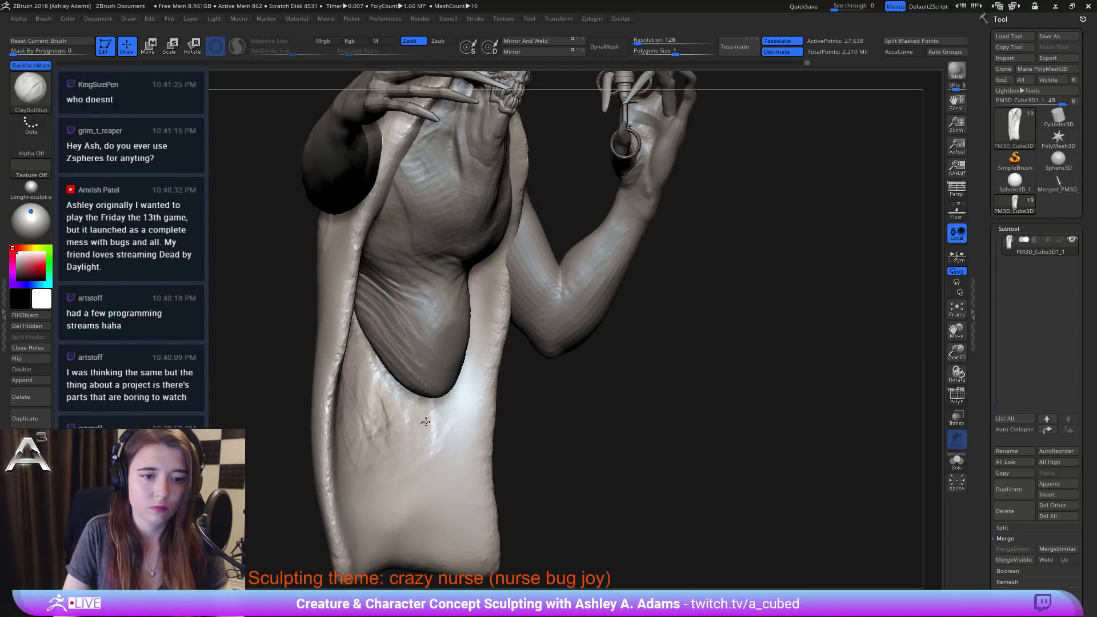
Step: Add ClayBuildup folds to the inner surface beside the raised arm and across the area beneath the belly
{"action": "left_click_drag", "start_coordinate": [545, 394], "coordinate": [457, 348]}
{"action": "left_click_drag", "start_coordinate": [476, 257], "coordinate": [469, 357]}
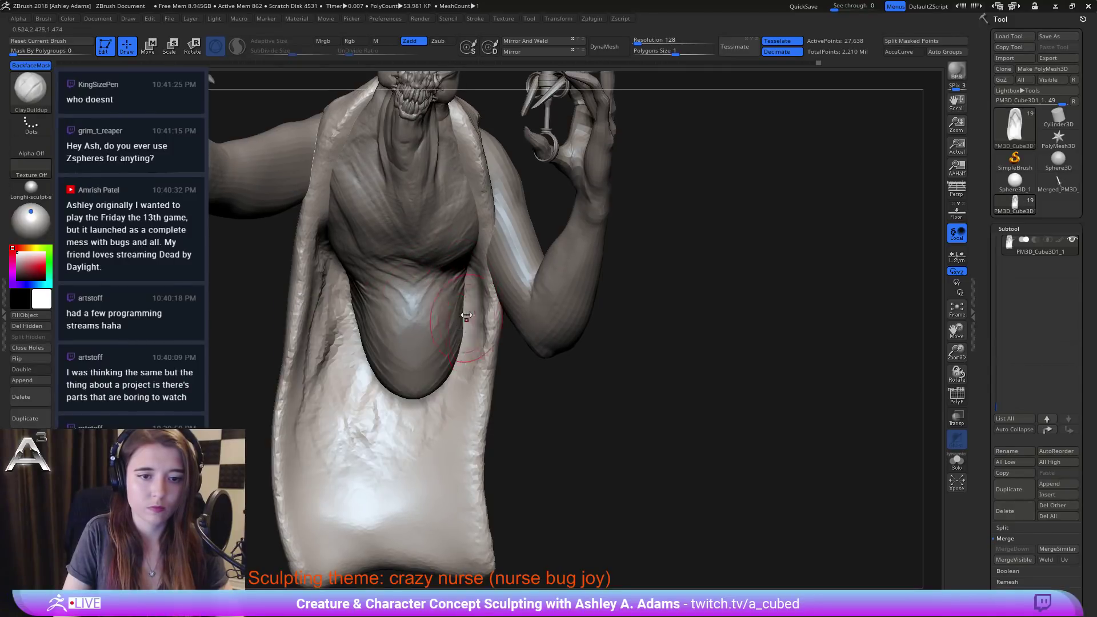
{"action": "mouse_move", "coordinate": [465, 313]}
{"action": "left_mouse_down"}
{"action": "mouse_move", "coordinate": [464, 280]}
{"action": "mouse_move", "coordinate": [464, 366]}
{"action": "mouse_move", "coordinate": [442, 401]}
{"action": "left_mouse_up"}
{"action": "left_click_drag", "start_coordinate": [475, 285], "coordinate": [472, 323]}
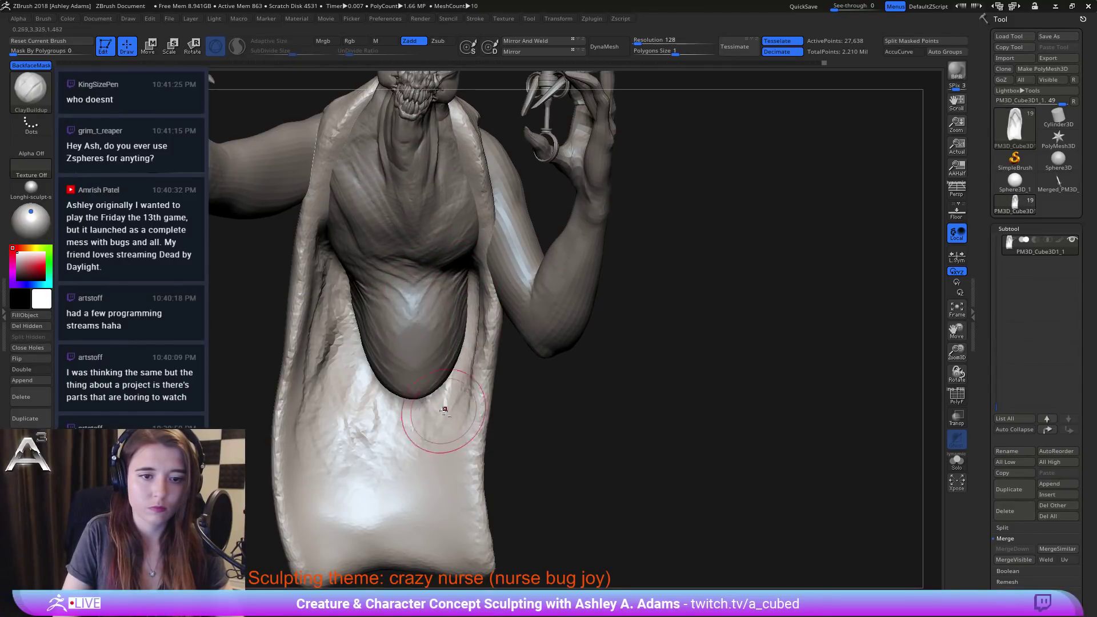
{"action": "mouse_move", "coordinate": [476, 363]}
{"action": "left_mouse_down"}
{"action": "mouse_move", "coordinate": [481, 295]}
{"action": "mouse_move", "coordinate": [476, 366]}
{"action": "left_mouse_up"}
{"action": "mouse_move", "coordinate": [476, 397]}
{"action": "left_mouse_down"}
{"action": "mouse_move", "coordinate": [462, 466]}
{"action": "mouse_move", "coordinate": [438, 480]}
{"action": "left_mouse_up"}
{"action": "mouse_move", "coordinate": [420, 400]}
{"action": "left_mouse_down"}
{"action": "mouse_move", "coordinate": [417, 450]}
{"action": "mouse_move", "coordinate": [390, 446]}
{"action": "left_mouse_up"}
Step: Adjust the ClayBuildup brush size and sculpt long vertical folds along the inner edge beneath the outstretched arm
{"action": "right_click", "coordinate": [323, 379]}
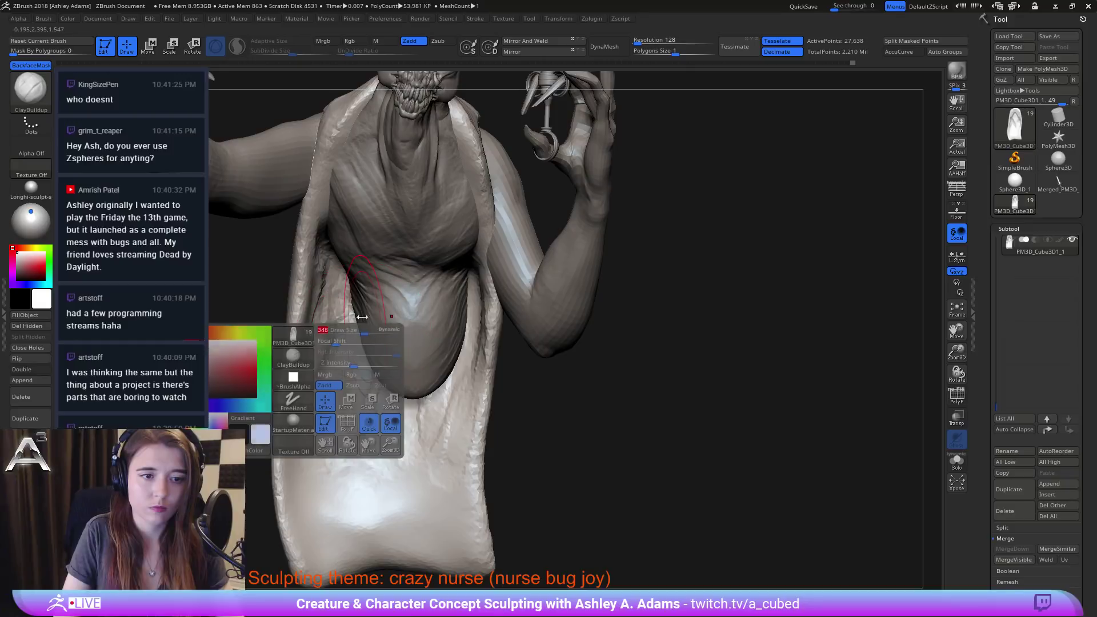
{"action": "left_click_drag", "start_coordinate": [318, 252], "coordinate": [311, 335]}
{"action": "mouse_move", "coordinate": [335, 411]}
{"action": "left_mouse_down"}
{"action": "mouse_move", "coordinate": [325, 320]}
{"action": "mouse_move", "coordinate": [347, 275]}
{"action": "left_mouse_up"}
{"action": "right_click_drag", "start_coordinate": [341, 259], "coordinate": [384, 279]}
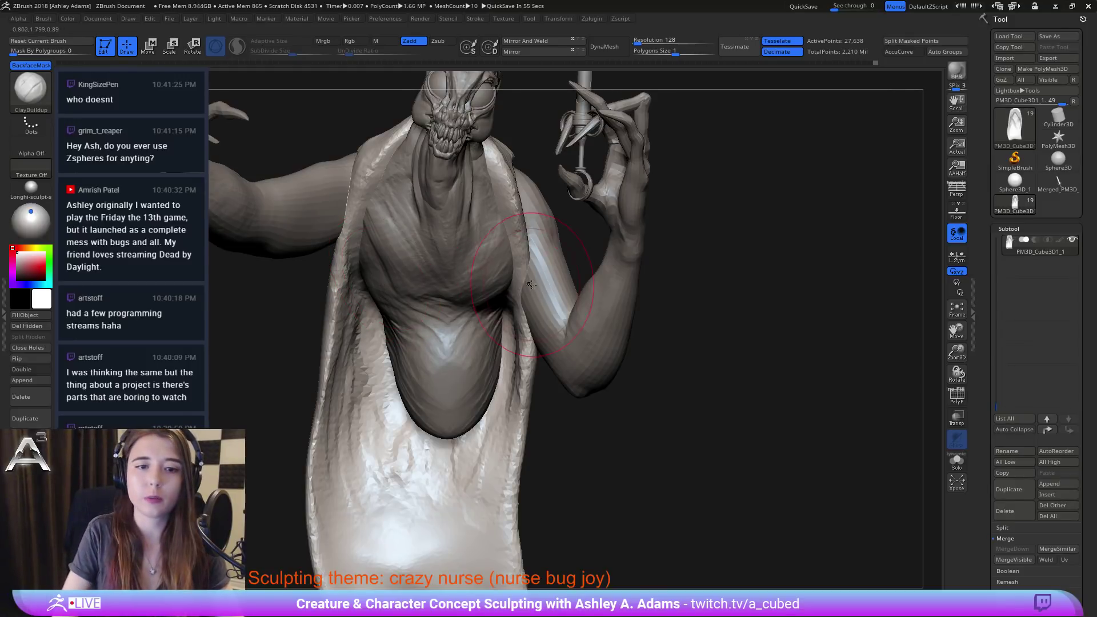
Step: Adjust the coat mesh around the raised arm's shoulder with the SnakeHook brush
{"action": "key", "text": "b"}
{"action": "key", "text": "s"}
{"action": "key", "text": "h"}
{"action": "mouse_move", "coordinate": [522, 260]}
{"action": "right_mouse_down"}
{"action": "mouse_move", "coordinate": [533, 316]}
{"action": "mouse_move", "coordinate": [539, 216]}
{"action": "right_mouse_up"}
{"action": "key", "text": "b"}
{"action": "key", "text": "c"}
{"action": "key", "text": "b"}
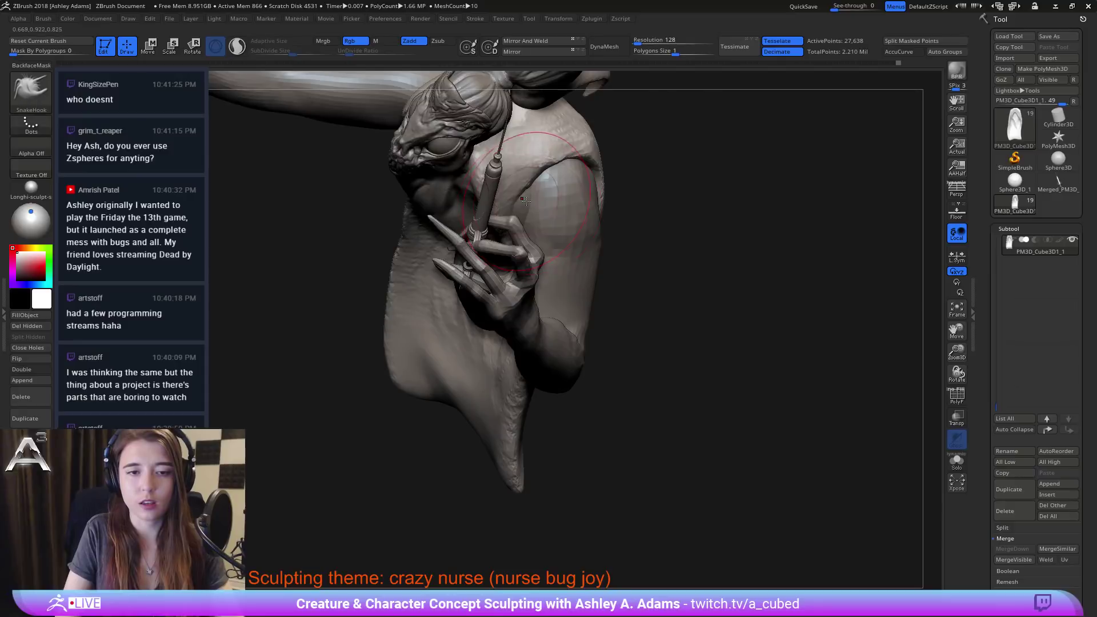
{"action": "key", "text": "b"}
{"action": "key", "text": "s"}
{"action": "key", "text": "h"}
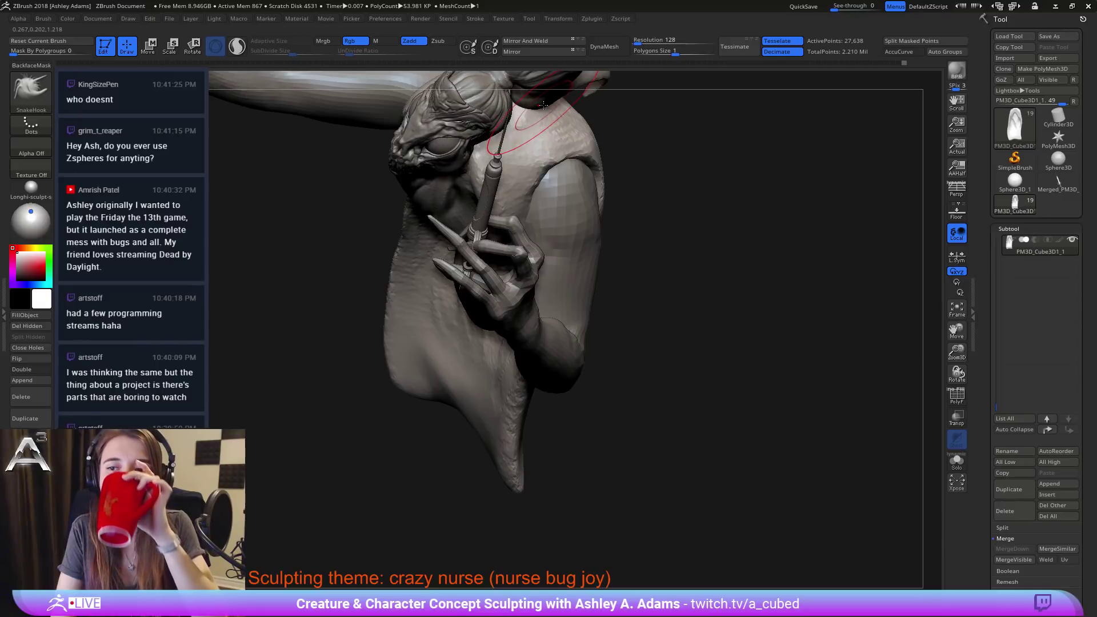
{"action": "left_click", "coordinate": [568, 65]}
{"action": "left_click", "coordinate": [565, 64]}
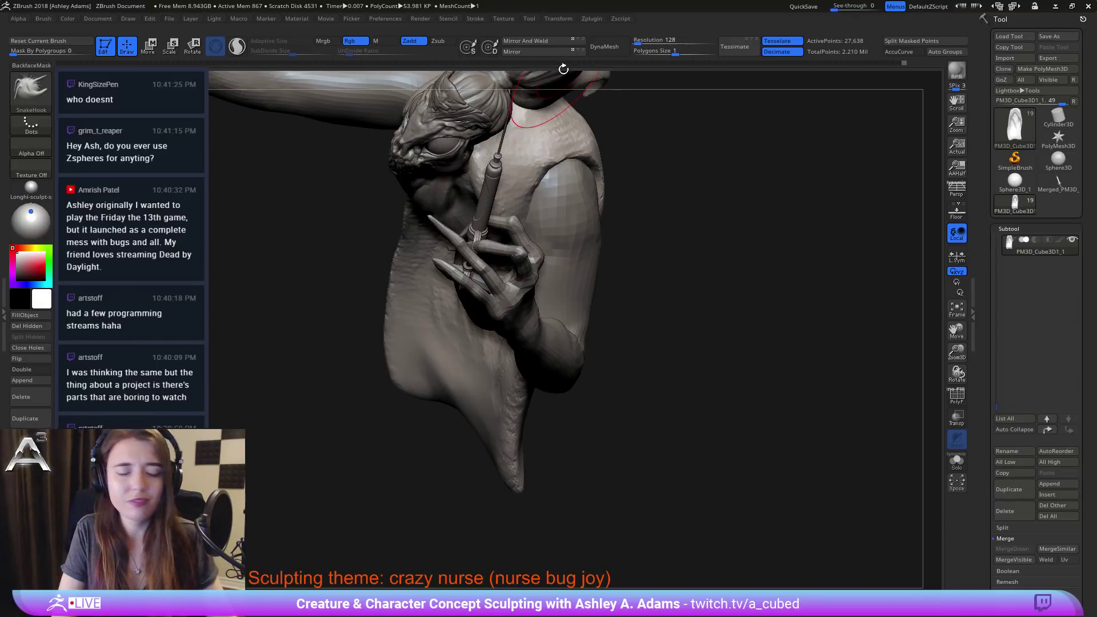
Step: Pull the coat's front edge outward beside the belly on the raised arm's side with SnakeHook
{"action": "mouse_move", "coordinate": [567, 264]}
{"action": "right_mouse_down"}
{"action": "mouse_move", "coordinate": [569, 208]}
{"action": "mouse_move", "coordinate": [497, 243]}
{"action": "mouse_move", "coordinate": [528, 275]}
{"action": "mouse_move", "coordinate": [495, 273]}
{"action": "right_mouse_up"}
{"action": "right_click", "coordinate": [529, 218]}
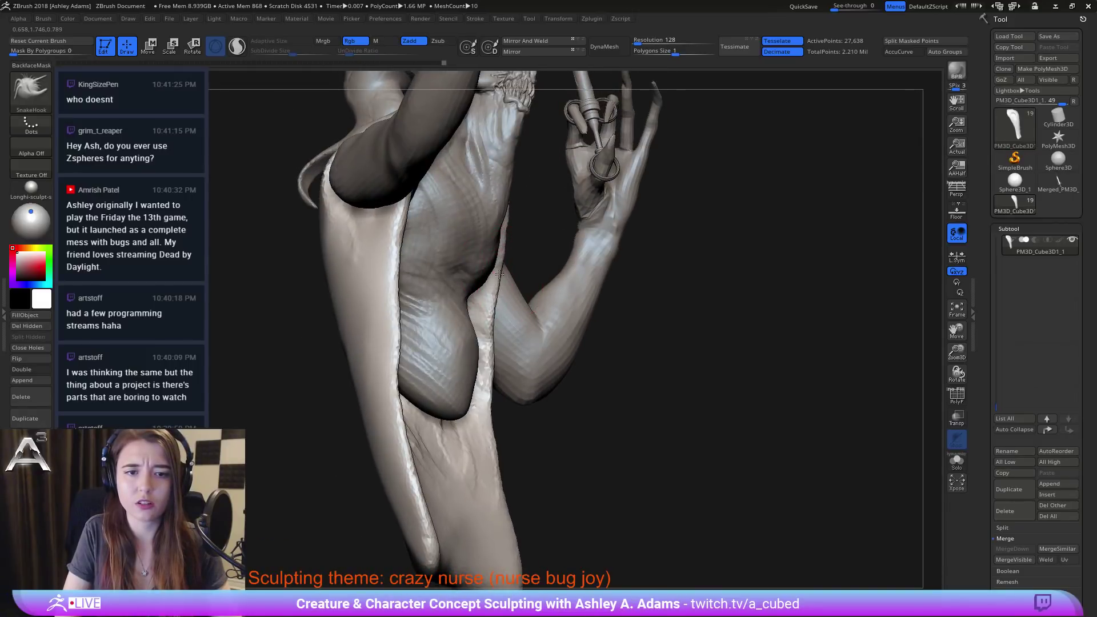
{"action": "left_click_drag", "start_coordinate": [487, 310], "coordinate": [495, 333]}
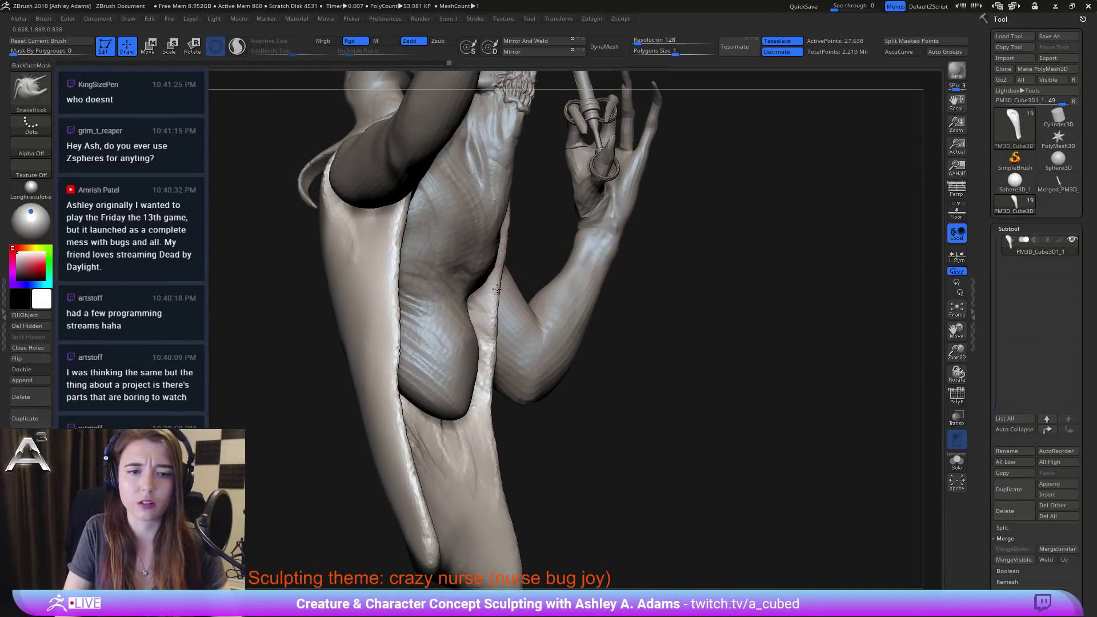
{"action": "mouse_move", "coordinate": [503, 274]}
{"action": "right_mouse_down"}
{"action": "mouse_move", "coordinate": [477, 280]}
{"action": "mouse_move", "coordinate": [484, 237]}
{"action": "right_mouse_up"}
Step: Isolate the coat mesh and sculpt folds into its inner surface behind the raised arm's shoulder with ClayBuildup
{"action": "left_click", "coordinate": [957, 460]}
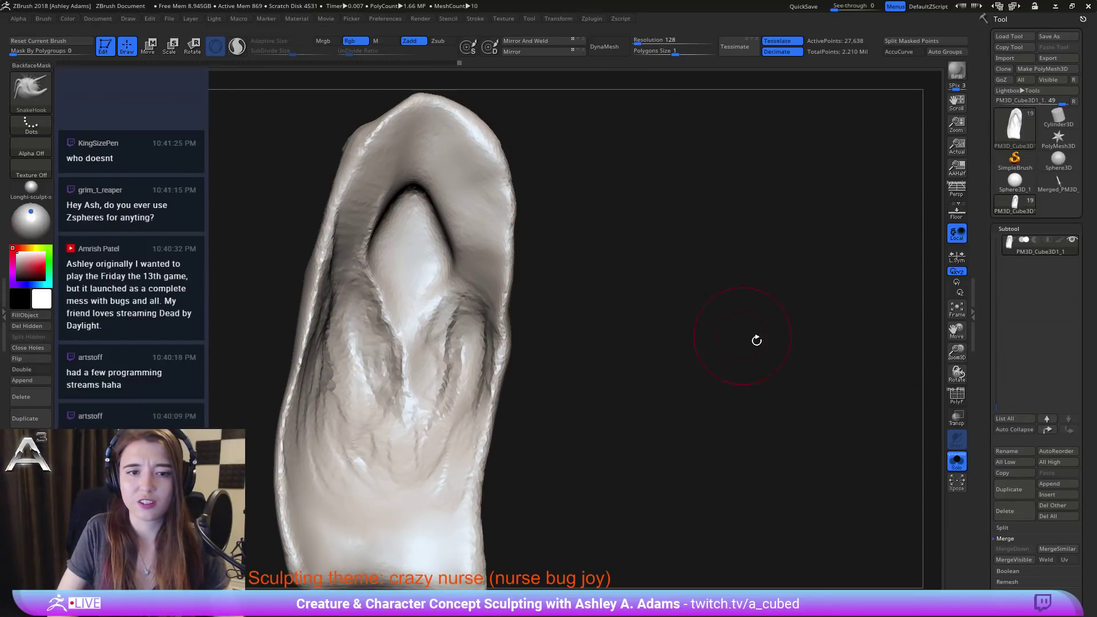
{"action": "key", "text": "b"}
{"action": "key", "text": "c"}
{"action": "key", "text": "b"}
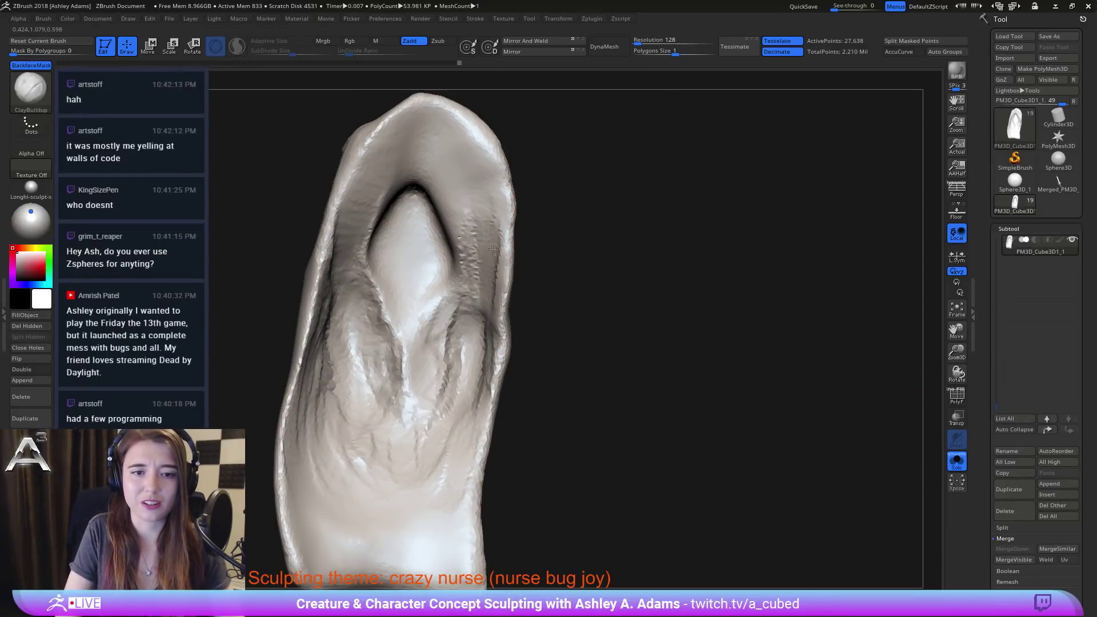
{"action": "mouse_move", "coordinate": [460, 191]}
{"action": "left_mouse_down"}
{"action": "mouse_move", "coordinate": [445, 152]}
{"action": "mouse_move", "coordinate": [456, 175]}
{"action": "mouse_move", "coordinate": [479, 151]}
{"action": "mouse_move", "coordinate": [493, 232]}
{"action": "left_mouse_up"}
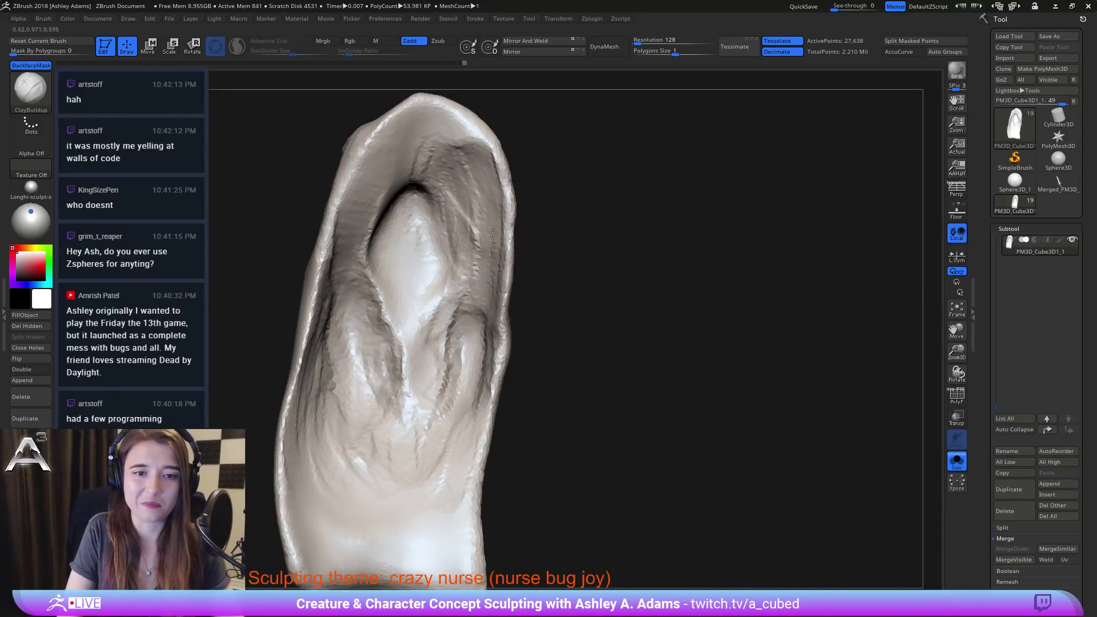
{"action": "mouse_move", "coordinate": [485, 337]}
{"action": "left_mouse_down"}
{"action": "mouse_move", "coordinate": [487, 369]}
{"action": "mouse_move", "coordinate": [471, 217]}
{"action": "mouse_move", "coordinate": [451, 348]}
{"action": "mouse_move", "coordinate": [475, 171]}
{"action": "mouse_move", "coordinate": [436, 179]}
{"action": "mouse_move", "coordinate": [464, 158]}
{"action": "left_mouse_up"}
Step: Build up the coat's outer surface between the front edge and the raised arm's shoulder, and smooth it
{"action": "mouse_move", "coordinate": [540, 365]}
{"action": "left_mouse_down"}
{"action": "mouse_move", "coordinate": [436, 390]}
{"action": "mouse_move", "coordinate": [408, 383]}
{"action": "left_mouse_up"}
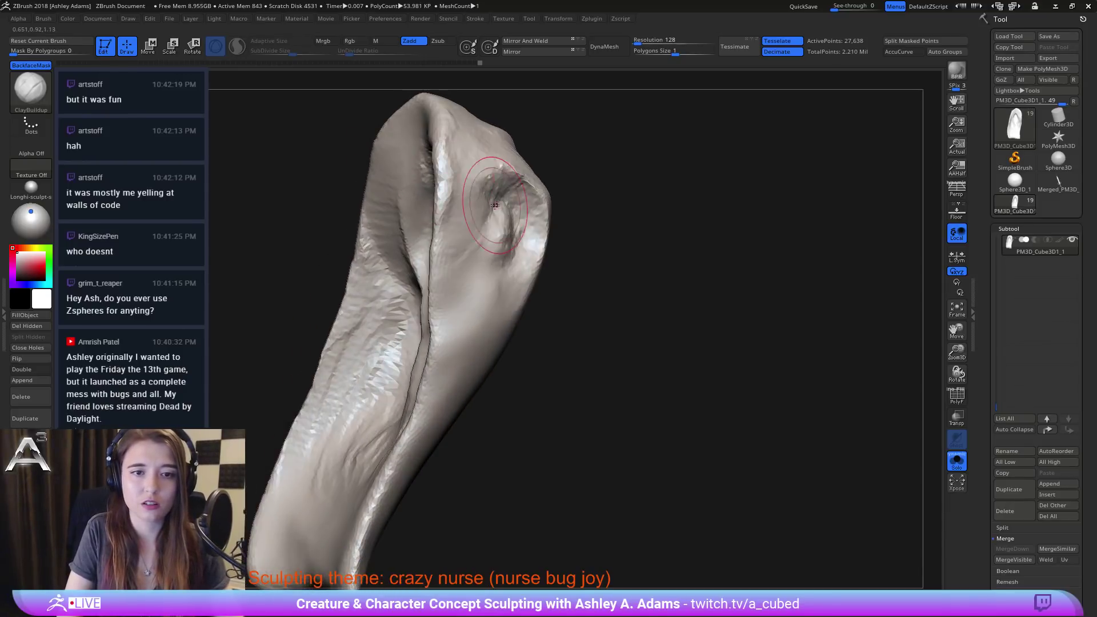
{"action": "mouse_move", "coordinate": [445, 223]}
{"action": "left_mouse_down"}
{"action": "mouse_move", "coordinate": [463, 136]}
{"action": "mouse_move", "coordinate": [446, 152]}
{"action": "mouse_move", "coordinate": [457, 172]}
{"action": "left_mouse_up"}
{"action": "right_click_drag", "start_coordinate": [430, 326], "coordinate": [443, 341]}
{"action": "key", "text": "b"}
{"action": "key", "text": "s"}
{"action": "key", "text": "h"}
{"action": "left_click_drag", "start_coordinate": [443, 343], "coordinate": [423, 393]}
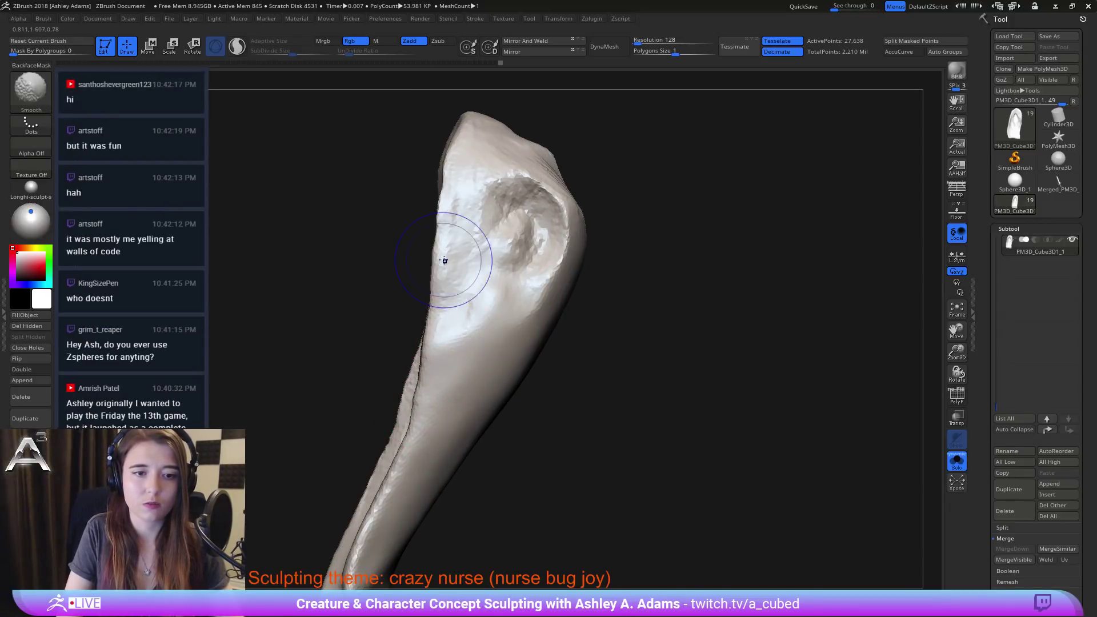
{"action": "mouse_move", "coordinate": [465, 266]}
{"action": "left_mouse_down", "text": "shift"}
{"action": "mouse_move", "coordinate": [436, 392]}
{"action": "mouse_move", "coordinate": [458, 231]}
{"action": "left_mouse_up", "text": "shift"}
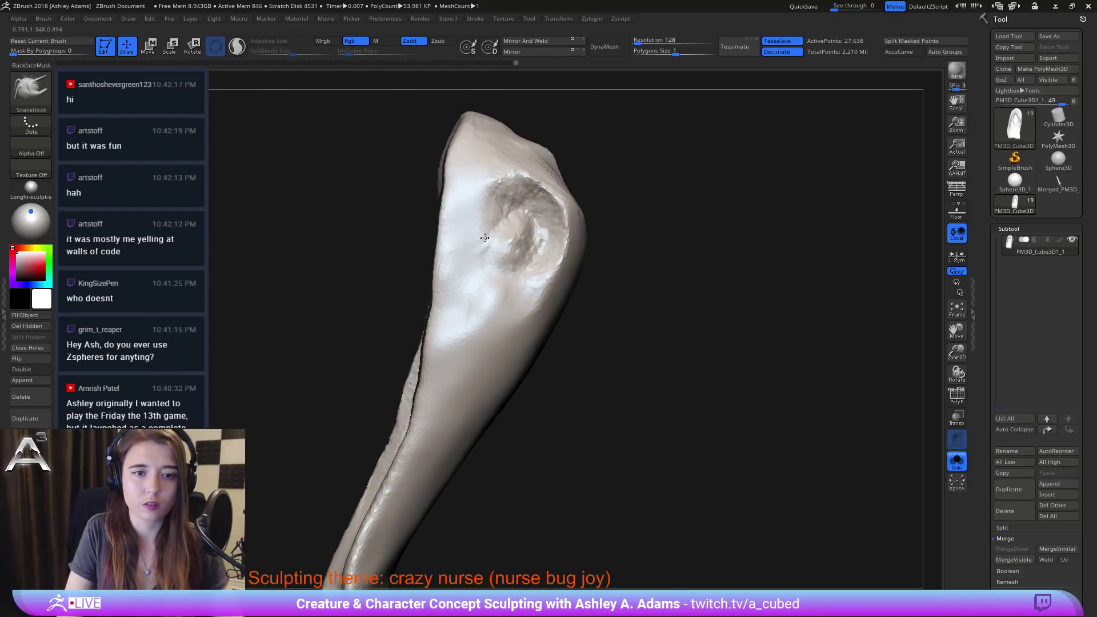
Step: Reshape the coat's side edge beside the raised arm with SnakeHook
{"action": "mouse_move", "coordinate": [485, 238]}
{"action": "right_mouse_down"}
{"action": "mouse_move", "coordinate": [537, 303]}
{"action": "mouse_move", "coordinate": [544, 261]}
{"action": "right_mouse_up"}
{"action": "left_click_drag", "start_coordinate": [543, 255], "coordinate": [551, 242]}
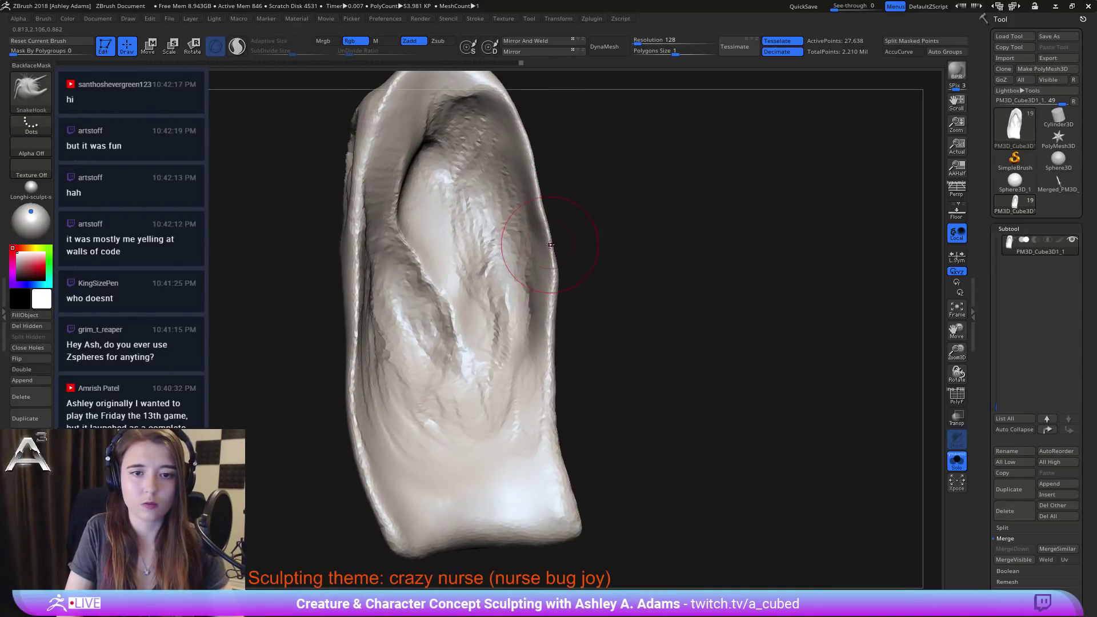
{"action": "left_click_drag", "start_coordinate": [552, 282], "coordinate": [548, 273]}
Step: Sculpt ClayBuildup folds into the coat's inner surface at the outstretched arm's shoulder, and show the full character again
{"action": "mouse_move", "coordinate": [543, 270]}
{"action": "right_mouse_down"}
{"action": "mouse_move", "coordinate": [438, 244]}
{"action": "mouse_move", "coordinate": [526, 251]}
{"action": "mouse_move", "coordinate": [400, 228]}
{"action": "right_mouse_up"}
{"action": "key", "text": "b"}
{"action": "key", "text": "c"}
{"action": "key", "text": "b"}
{"action": "mouse_move", "coordinate": [394, 223]}
{"action": "left_mouse_down"}
{"action": "mouse_move", "coordinate": [384, 350]}
{"action": "mouse_move", "coordinate": [408, 257]}
{"action": "mouse_move", "coordinate": [423, 109]}
{"action": "mouse_move", "coordinate": [426, 171]}
{"action": "left_mouse_up"}
{"action": "right_click_drag", "start_coordinate": [377, 177], "coordinate": [457, 181]}
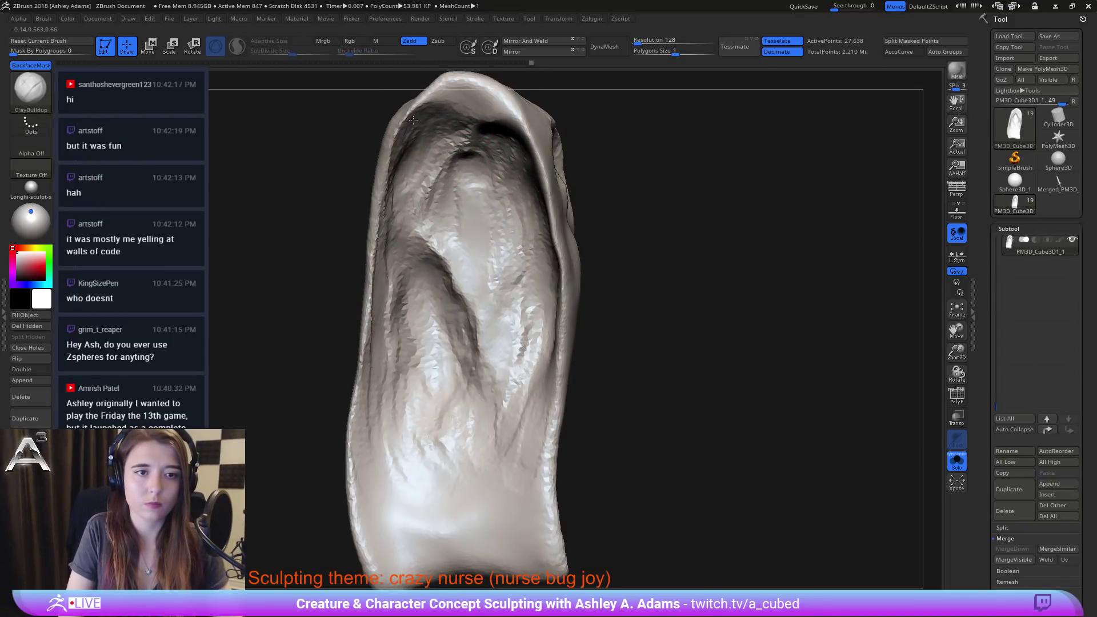
{"action": "left_click", "coordinate": [957, 461]}
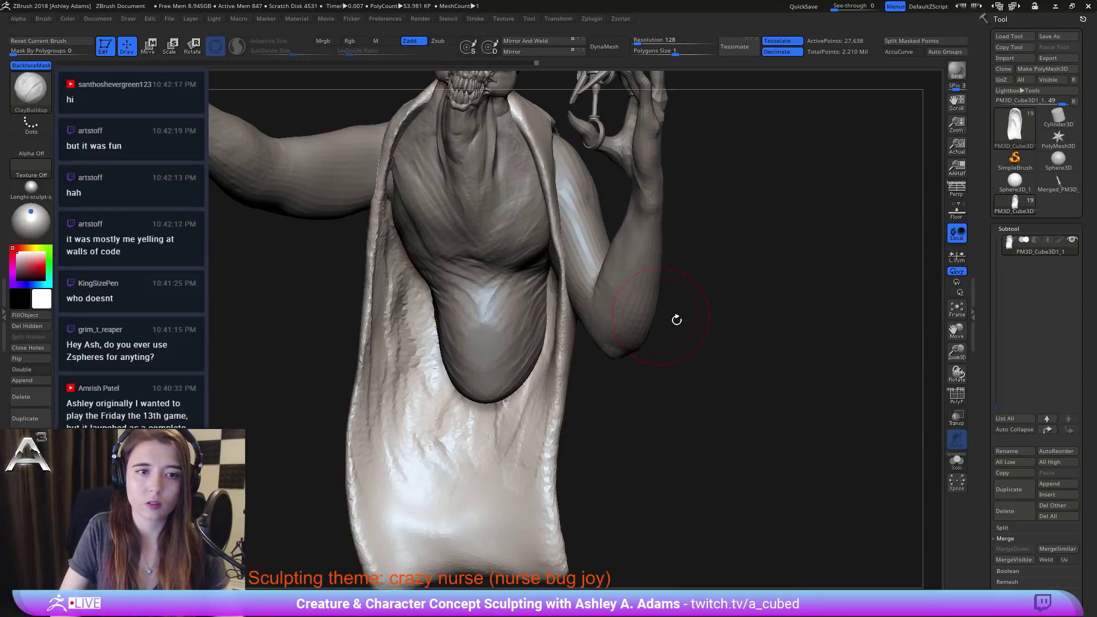
Step: Refine the coat's front around the shoulders, alternating between SnakeHook and ClayBuildup
{"action": "key", "text": "b"}
{"action": "key", "text": "s"}
{"action": "key", "text": "h"}
{"action": "mouse_move", "coordinate": [441, 177]}
{"action": "right_mouse_down"}
{"action": "mouse_move", "coordinate": [384, 181]}
{"action": "mouse_move", "coordinate": [457, 162]}
{"action": "mouse_move", "coordinate": [394, 212]}
{"action": "mouse_move", "coordinate": [418, 146]}
{"action": "mouse_move", "coordinate": [421, 180]}
{"action": "mouse_move", "coordinate": [452, 212]}
{"action": "mouse_move", "coordinate": [437, 166]}
{"action": "mouse_move", "coordinate": [457, 200]}
{"action": "mouse_move", "coordinate": [443, 218]}
{"action": "right_mouse_up"}
{"action": "right_click", "coordinate": [370, 226]}
{"action": "key", "text": "b"}
{"action": "key", "text": "c"}
{"action": "key", "text": "b"}
{"action": "key", "text": "b"}
{"action": "key", "text": "s"}
{"action": "key", "text": "h"}
{"action": "key", "text": "b"}
{"action": "key", "text": "c"}
{"action": "key", "text": "b"}
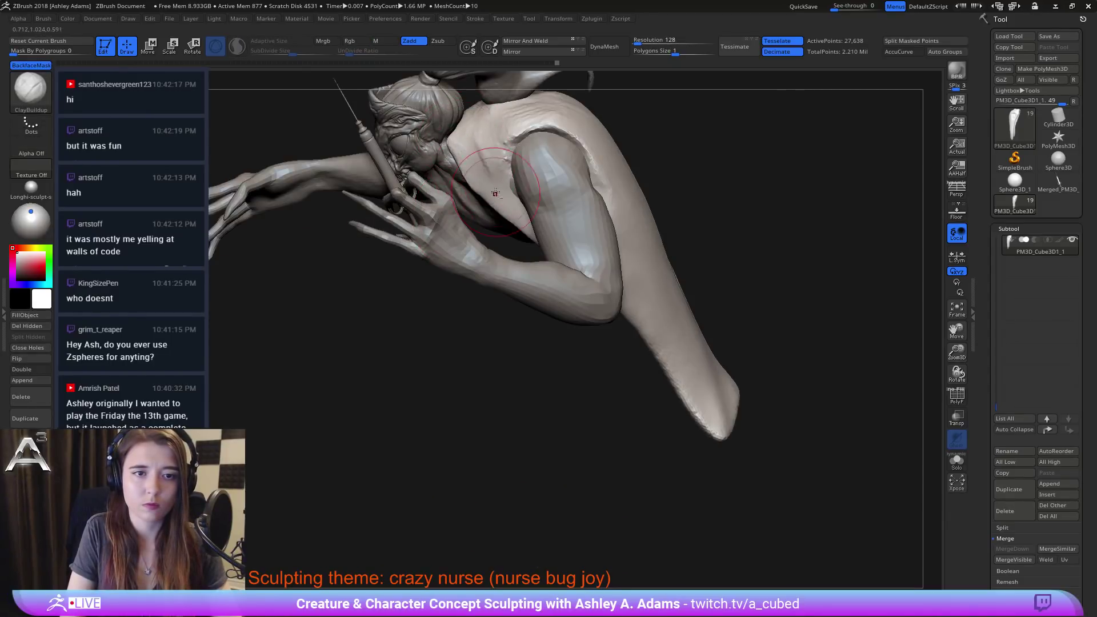
Step: Reshape the coat's collar beside the neck and its long front edges with SnakeHook at different brush sizes
{"action": "key", "text": "b"}
{"action": "key", "text": "s"}
{"action": "key", "text": "h"}
{"action": "left_click_drag", "start_coordinate": [469, 158], "coordinate": [465, 156]}
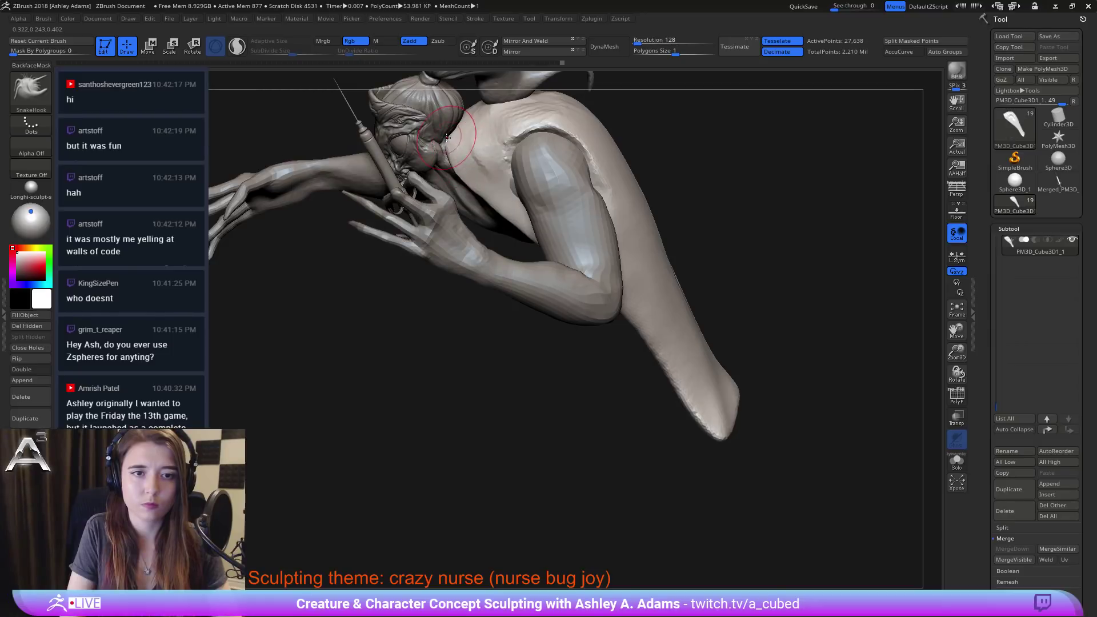
{"action": "right_click_drag", "start_coordinate": [483, 184], "coordinate": [515, 163]}
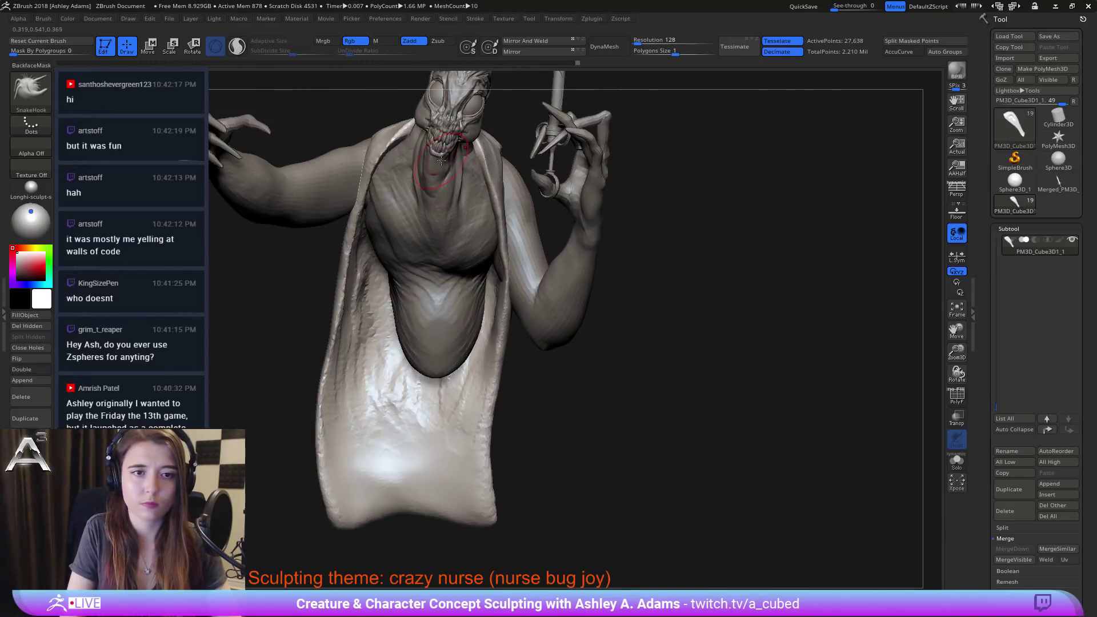
{"action": "right_click_drag", "start_coordinate": [441, 160], "coordinate": [435, 167]}
{"action": "key", "text": "space"}
{"action": "left_click_drag", "start_coordinate": [440, 171], "coordinate": [457, 172]}
{"action": "right_click_drag", "start_coordinate": [399, 256], "coordinate": [384, 277]}
{"action": "key", "text": "space"}
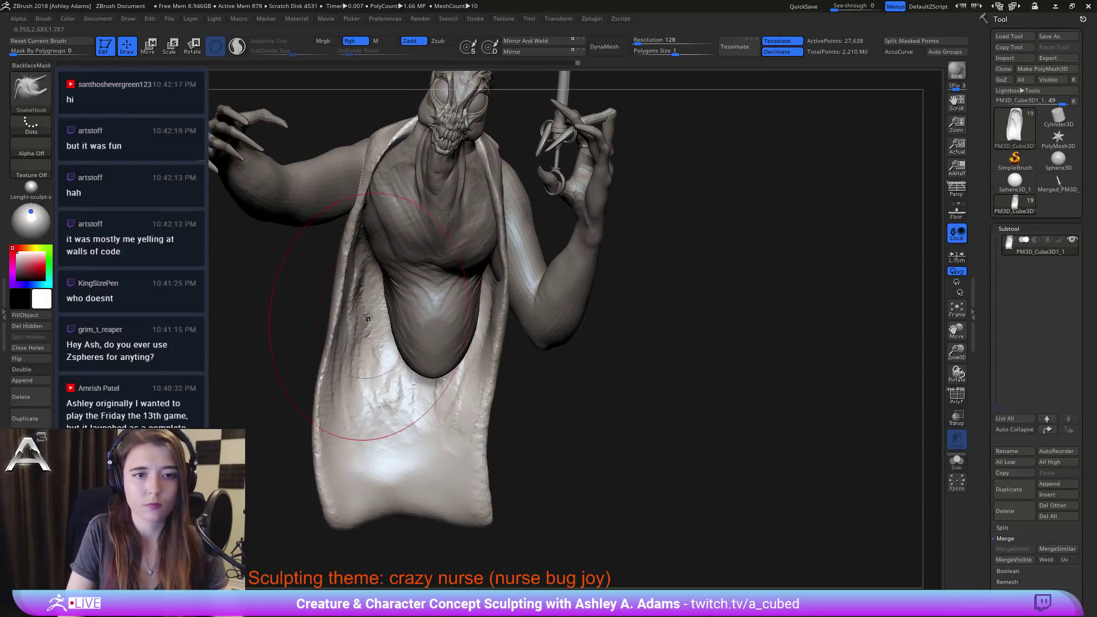
{"action": "mouse_move", "coordinate": [369, 320]}
{"action": "right_mouse_down"}
{"action": "mouse_move", "coordinate": [372, 331]}
{"action": "mouse_move", "coordinate": [397, 285]}
{"action": "right_mouse_up"}
{"action": "key", "text": "space"}
Step: Select the torso mesh and build up the chest on the outstretched arm's side with ClayBuildup
{"action": "left_click", "coordinate": [398, 297], "text": "alt"}
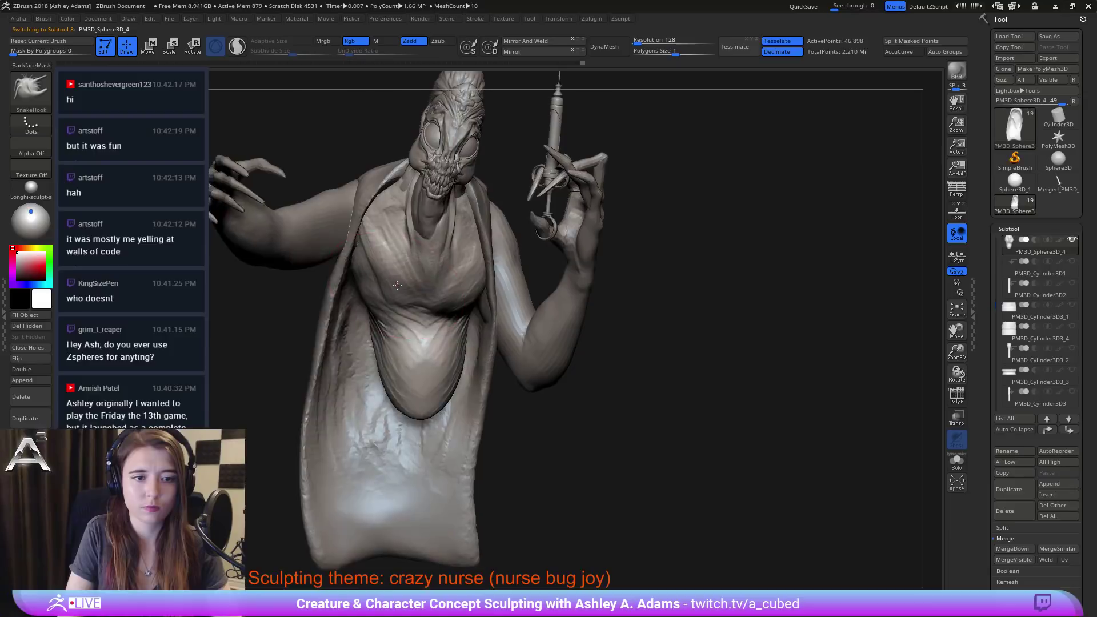
{"action": "key", "text": "b"}
{"action": "key", "text": "c"}
{"action": "key", "text": "b"}
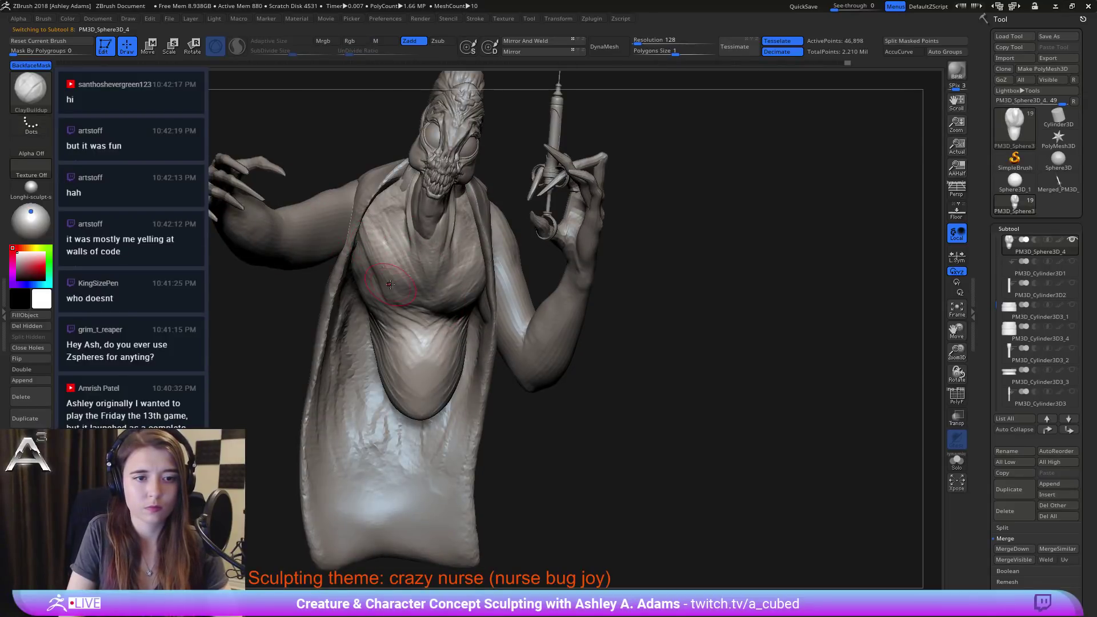
{"action": "left_click_drag", "start_coordinate": [366, 248], "coordinate": [399, 294]}
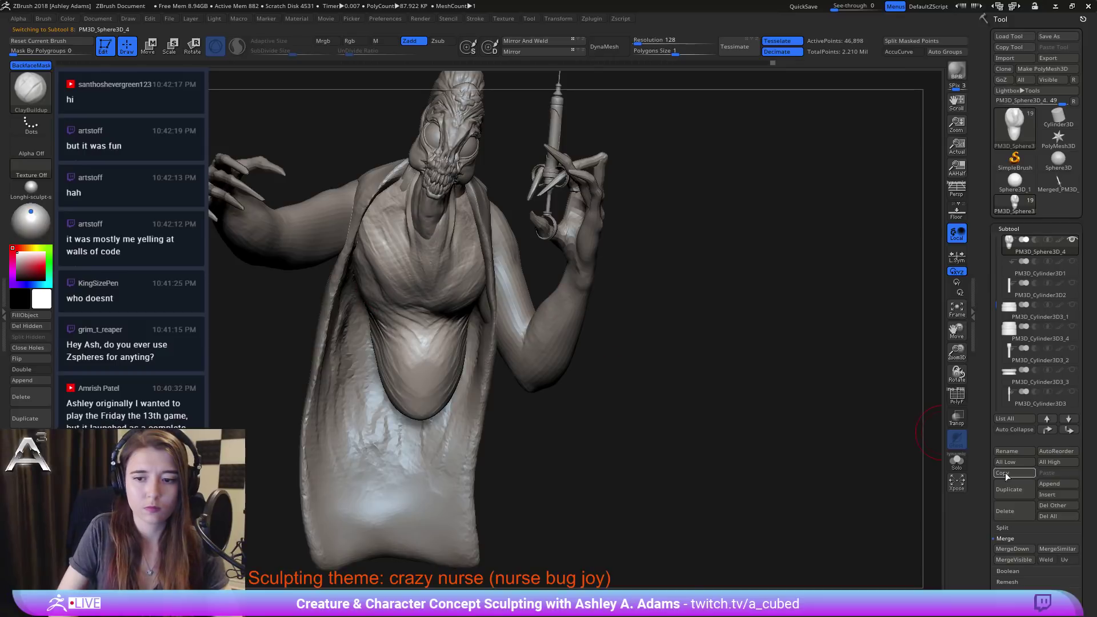
Step: Isolate the torso and sculpt ClayBuildup folds across both sides of the upper chest beside the neck
{"action": "left_click", "coordinate": [952, 459]}
{"action": "right_click_drag", "start_coordinate": [285, 251], "coordinate": [381, 233]}
{"action": "mouse_move", "coordinate": [375, 222]}
{"action": "left_mouse_down"}
{"action": "mouse_move", "coordinate": [345, 202]}
{"action": "mouse_move", "coordinate": [364, 216]}
{"action": "mouse_move", "coordinate": [358, 234]}
{"action": "left_mouse_up"}
{"action": "right_click_drag", "start_coordinate": [359, 233], "coordinate": [390, 236]}
{"action": "mouse_move", "coordinate": [375, 220]}
{"action": "left_mouse_down"}
{"action": "mouse_move", "coordinate": [415, 258]}
{"action": "mouse_move", "coordinate": [400, 266]}
{"action": "mouse_move", "coordinate": [404, 239]}
{"action": "left_mouse_up"}
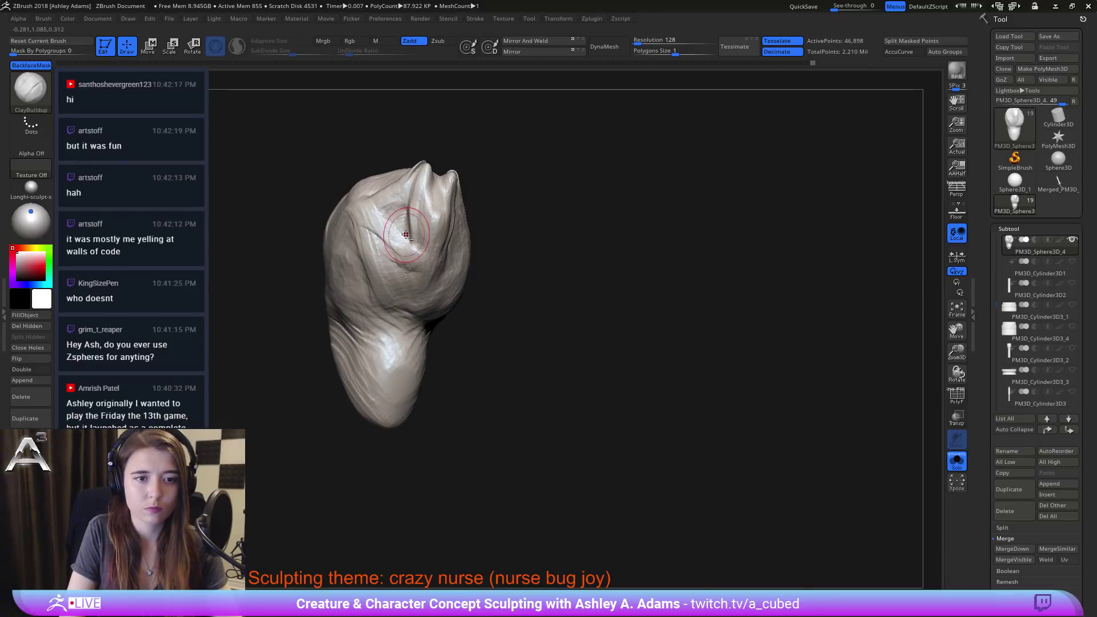
{"action": "right_click_drag", "start_coordinate": [391, 210], "coordinate": [439, 268]}
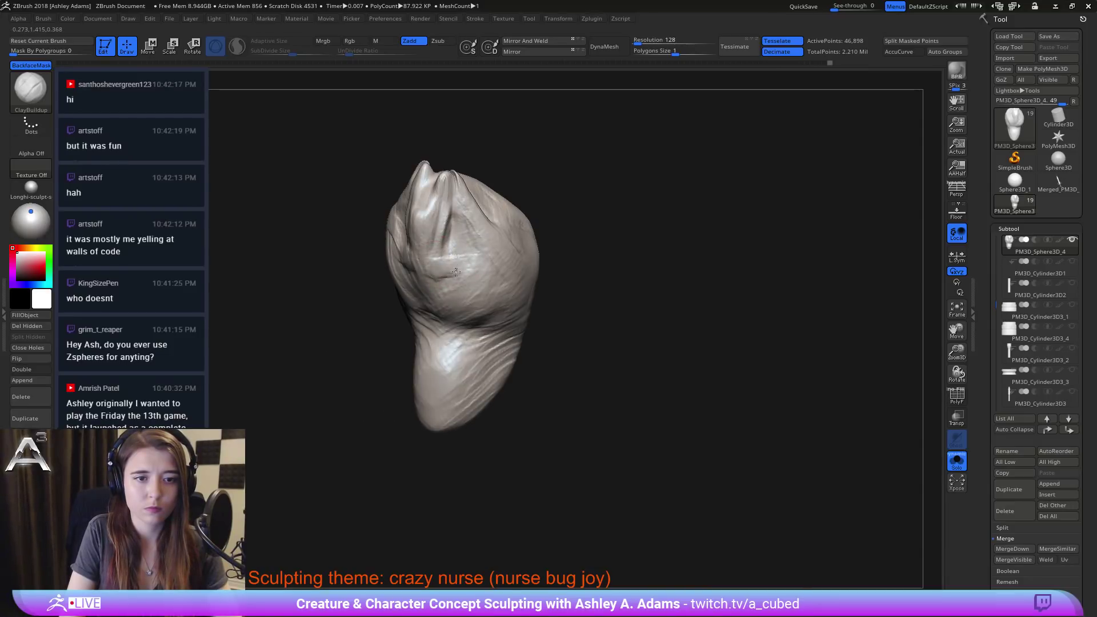
{"action": "mouse_move", "coordinate": [455, 272]}
{"action": "left_mouse_down"}
{"action": "mouse_move", "coordinate": [498, 254]}
{"action": "mouse_move", "coordinate": [465, 271]}
{"action": "left_mouse_up"}
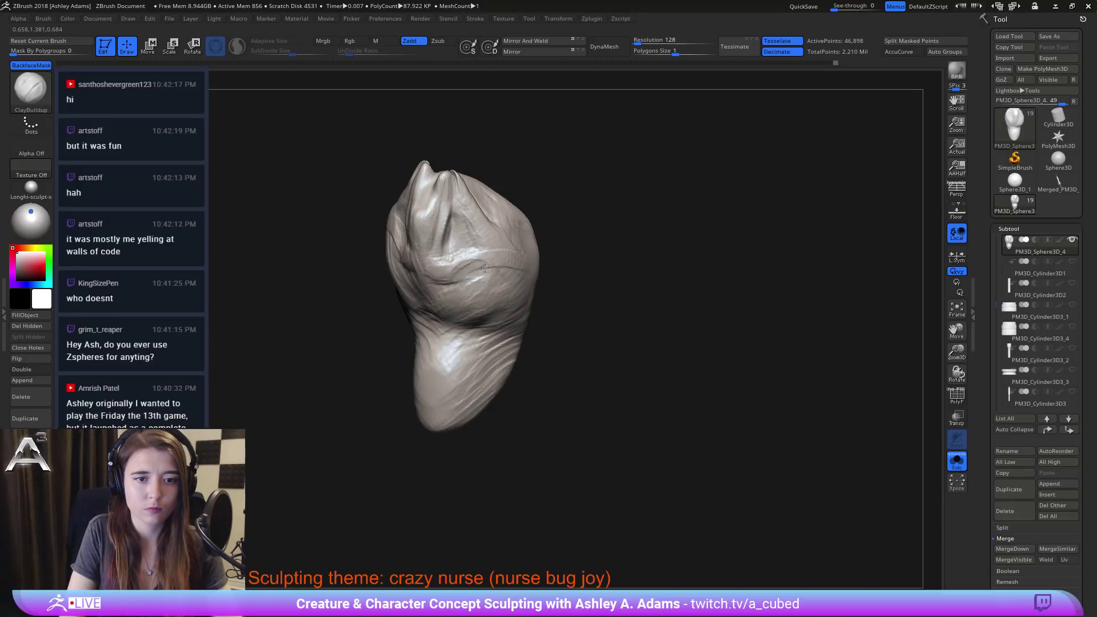
Step: Build up the center of the chest at the base of the neck tendons with ClayBuildup
{"action": "right_click_drag", "start_coordinate": [424, 281], "coordinate": [415, 260]}
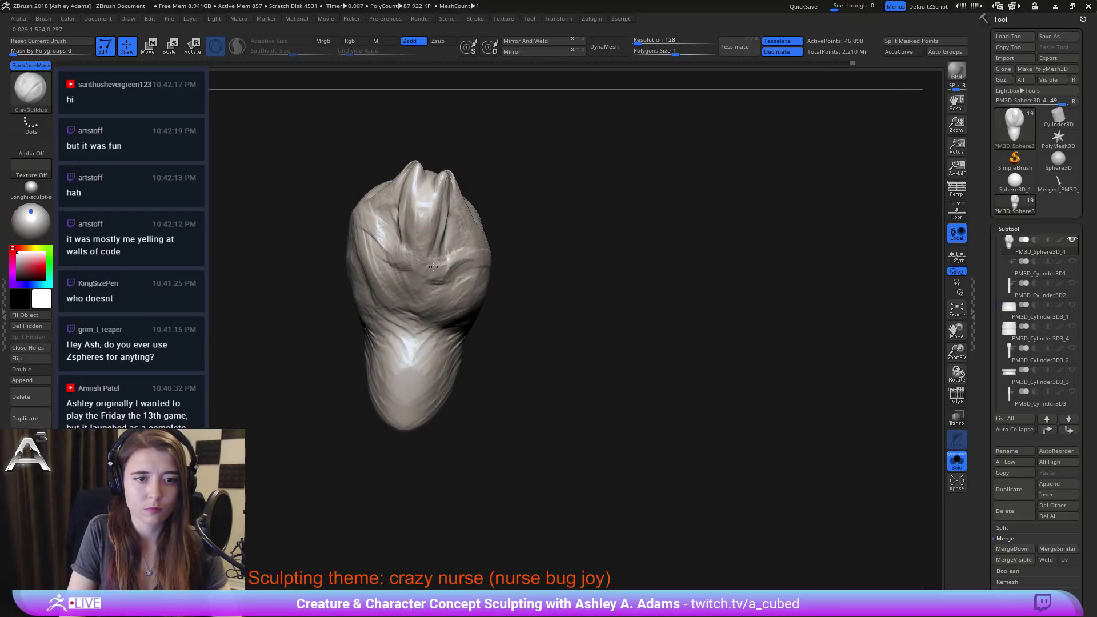
{"action": "left_click_drag", "start_coordinate": [433, 267], "coordinate": [444, 260]}
{"action": "right_click", "coordinate": [425, 252]}
{"action": "right_click_drag", "start_coordinate": [471, 265], "coordinate": [412, 276]}
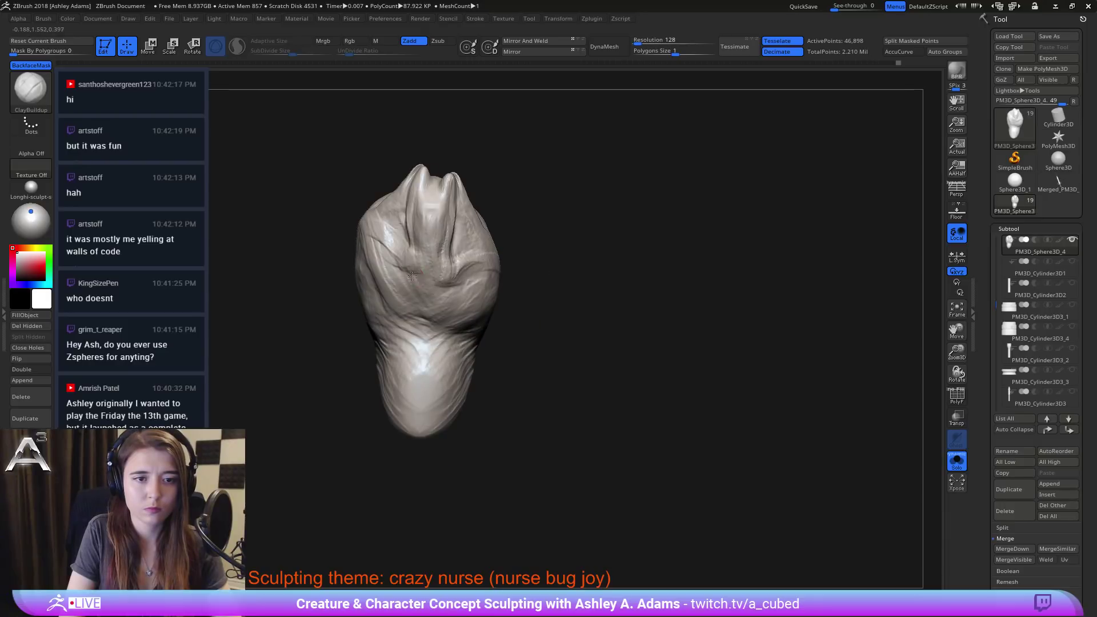
{"action": "mouse_move", "coordinate": [413, 262]}
{"action": "left_mouse_down"}
{"action": "mouse_move", "coordinate": [406, 217]}
{"action": "mouse_move", "coordinate": [409, 262]}
{"action": "left_mouse_up"}
{"action": "right_click", "coordinate": [414, 265]}
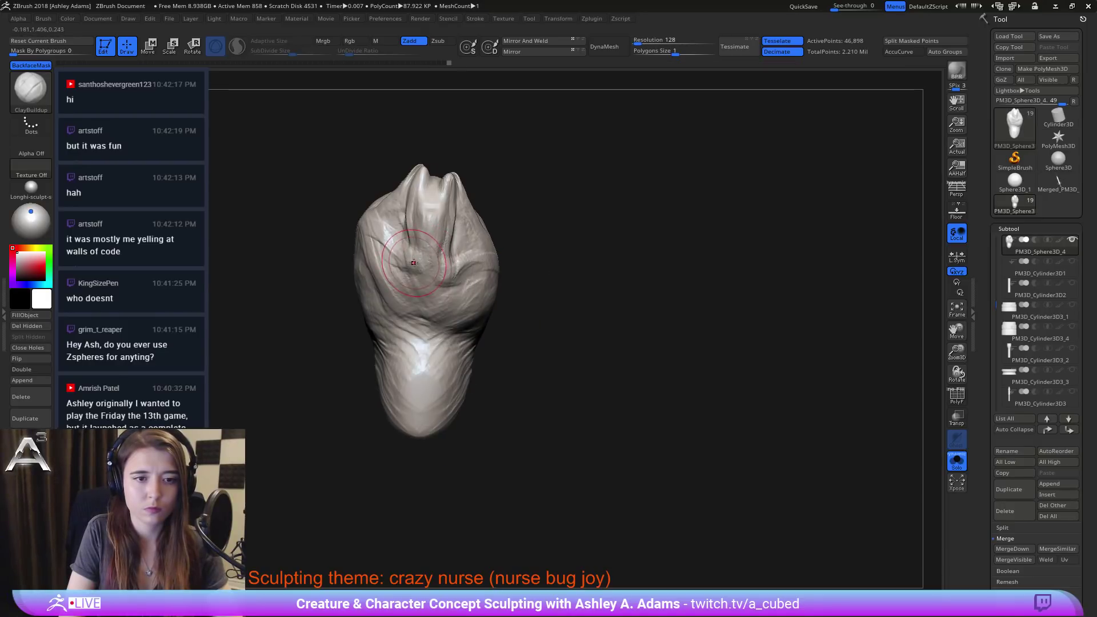
Step: Reshape the lower contours of both chest muscles above the belly with SnakeHook
{"action": "key", "text": "b"}
{"action": "key", "text": "s"}
{"action": "key", "text": "h"}
{"action": "mouse_move", "coordinate": [412, 264]}
{"action": "right_mouse_down"}
{"action": "mouse_move", "coordinate": [457, 280]}
{"action": "mouse_move", "coordinate": [441, 283]}
{"action": "right_mouse_up"}
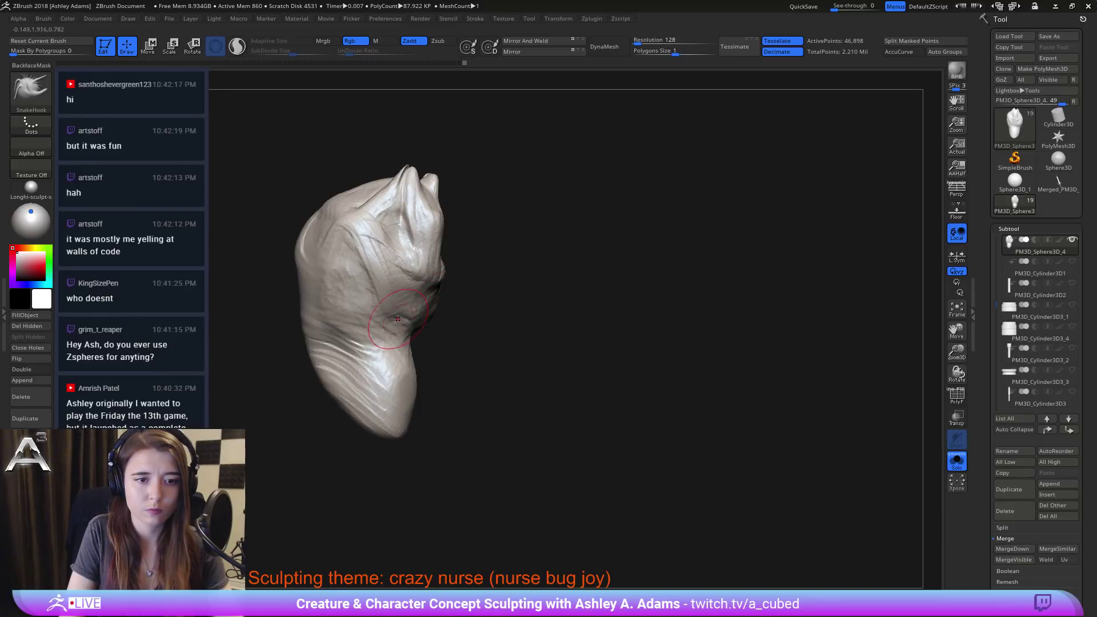
{"action": "right_click_drag", "start_coordinate": [400, 286], "coordinate": [369, 291]}
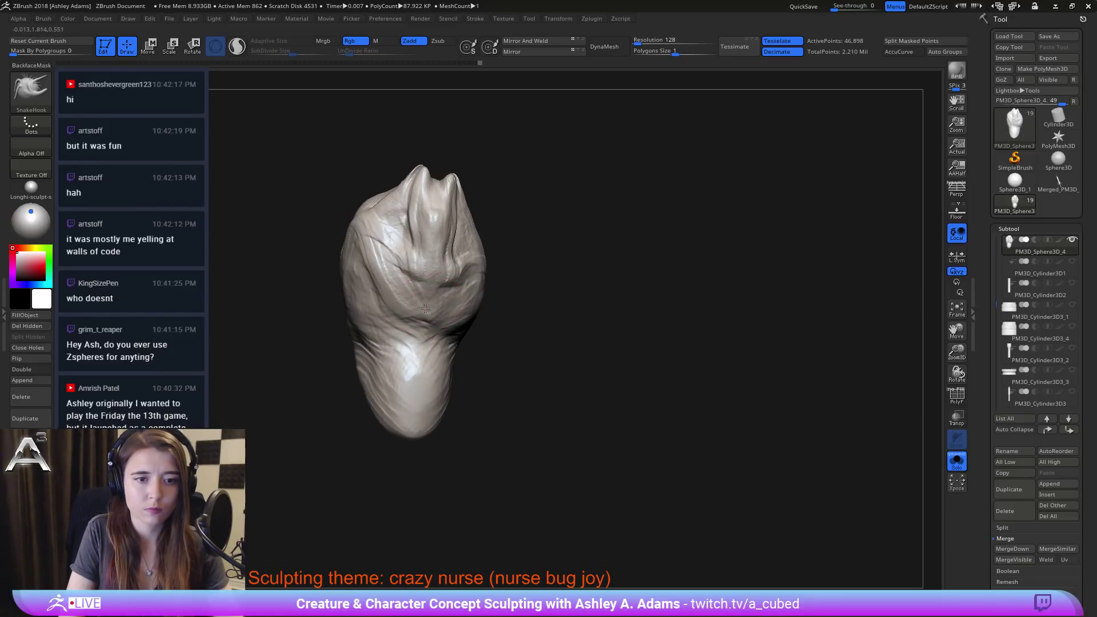
{"action": "left_click_drag", "start_coordinate": [422, 311], "coordinate": [403, 313]}
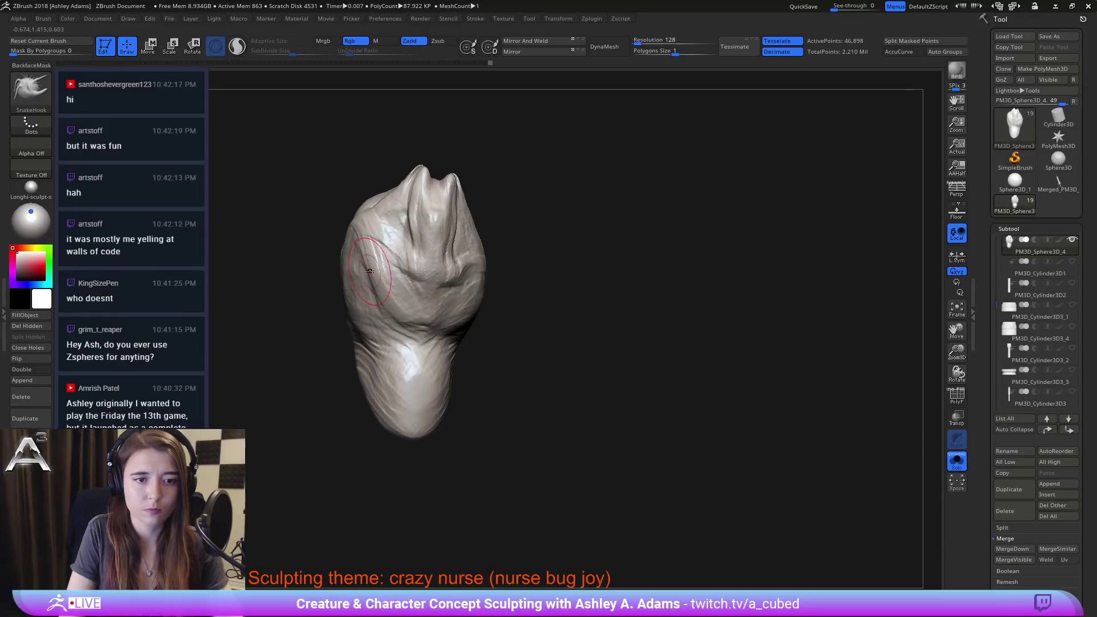
{"action": "right_click_drag", "start_coordinate": [383, 286], "coordinate": [451, 292]}
{"action": "left_click_drag", "start_coordinate": [468, 293], "coordinate": [466, 286]}
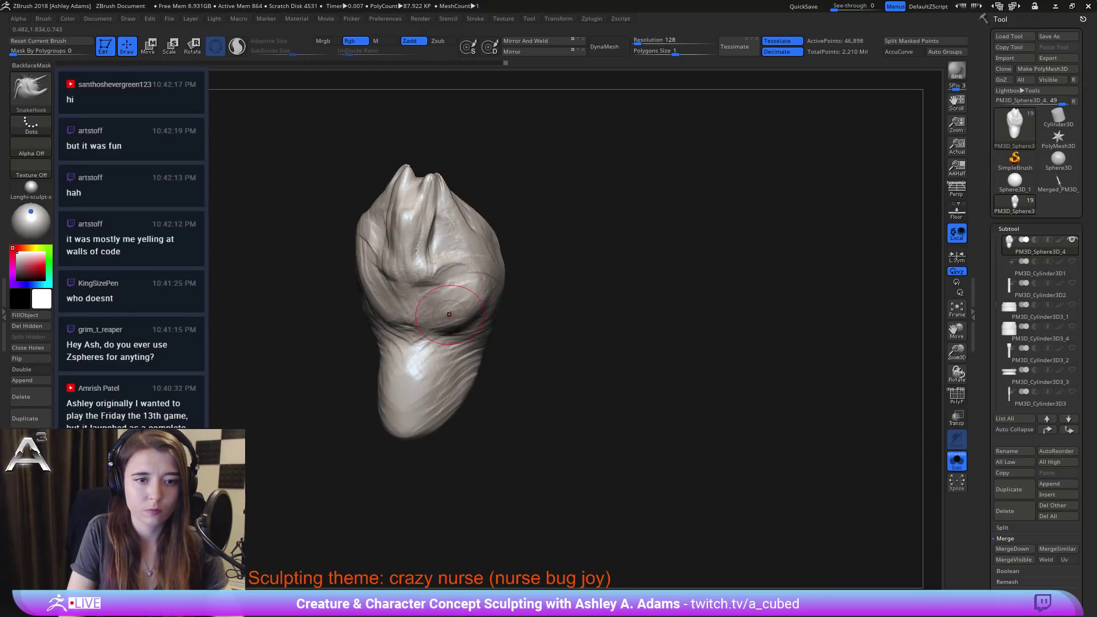
Step: Sculpt ClayBuildup muscle strokes from the outstretched arm's shoulder down across the chest toward its lower center
{"action": "mouse_move", "coordinate": [430, 309]}
{"action": "right_mouse_down"}
{"action": "mouse_move", "coordinate": [392, 305]}
{"action": "mouse_move", "coordinate": [494, 295]}
{"action": "right_mouse_up"}
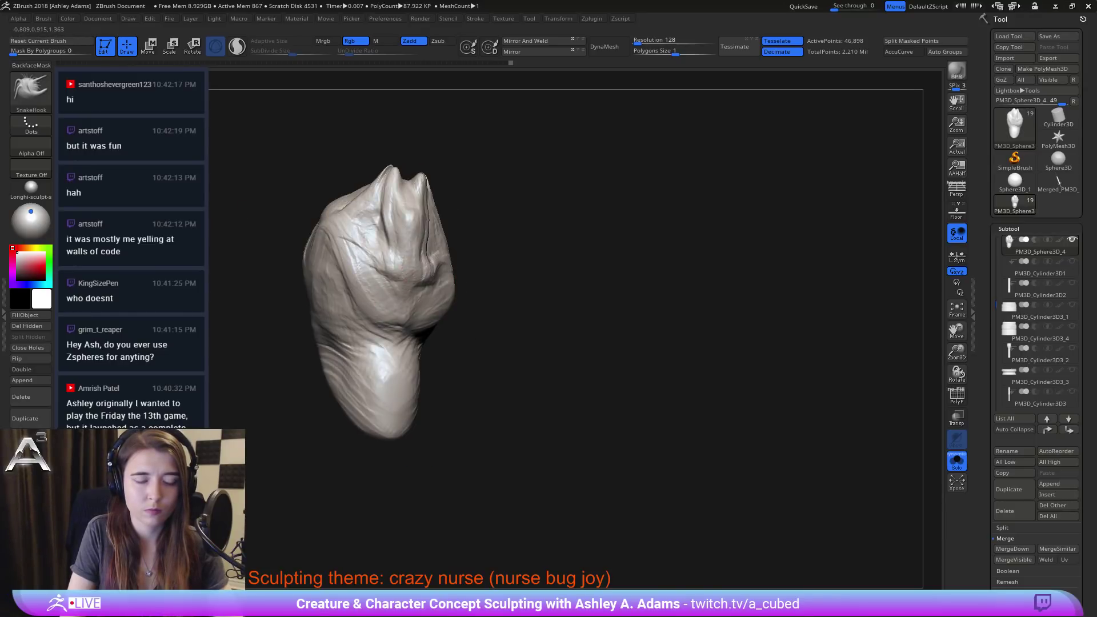
{"action": "key", "text": "b"}
{"action": "key", "text": "c"}
{"action": "key", "text": "b"}
{"action": "mouse_move", "coordinate": [350, 260]}
{"action": "left_mouse_down"}
{"action": "mouse_move", "coordinate": [398, 308]}
{"action": "mouse_move", "coordinate": [365, 262]}
{"action": "mouse_move", "coordinate": [393, 298]}
{"action": "left_mouse_up"}
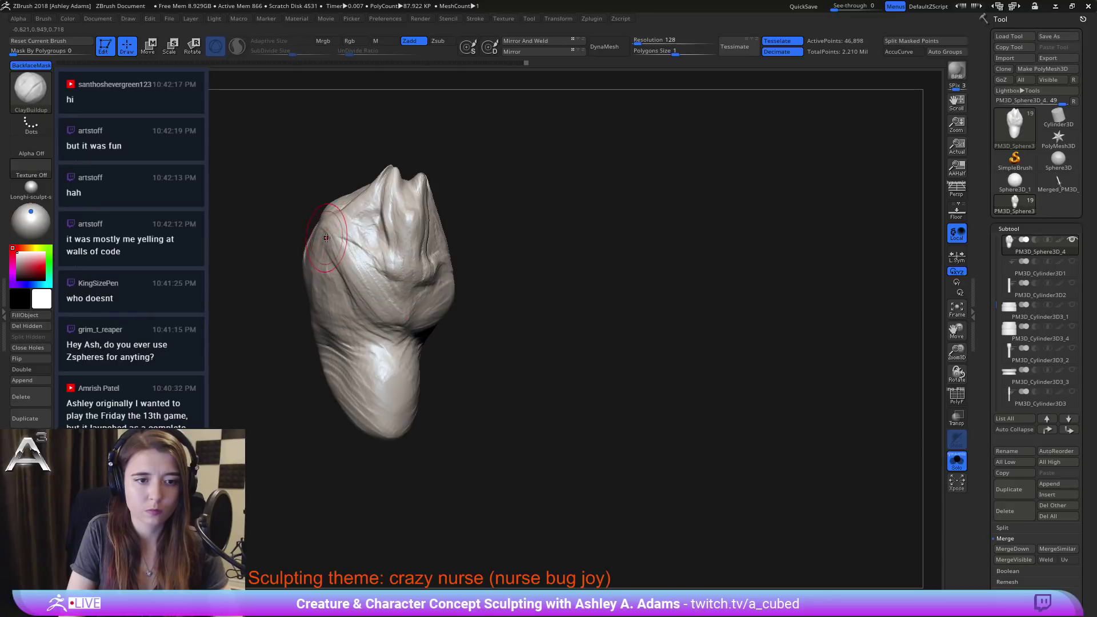
{"action": "mouse_move", "coordinate": [327, 239]}
{"action": "left_mouse_down"}
{"action": "mouse_move", "coordinate": [346, 282]}
{"action": "mouse_move", "coordinate": [365, 303]}
{"action": "mouse_move", "coordinate": [341, 260]}
{"action": "mouse_move", "coordinate": [382, 318]}
{"action": "left_mouse_up"}
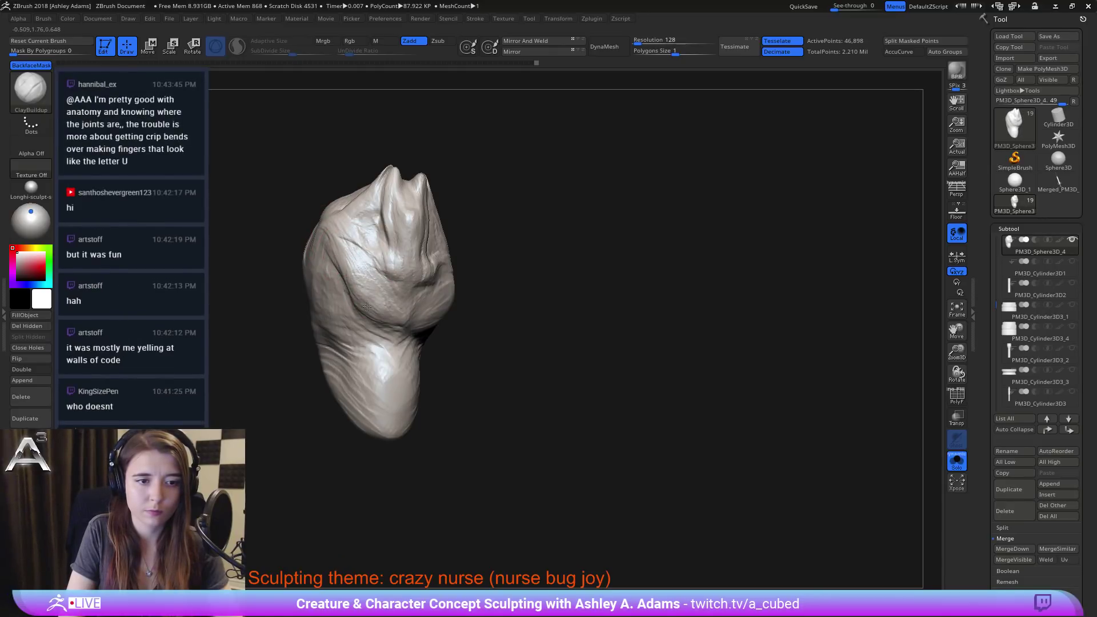
{"action": "right_click_drag", "start_coordinate": [348, 275], "coordinate": [363, 300]}
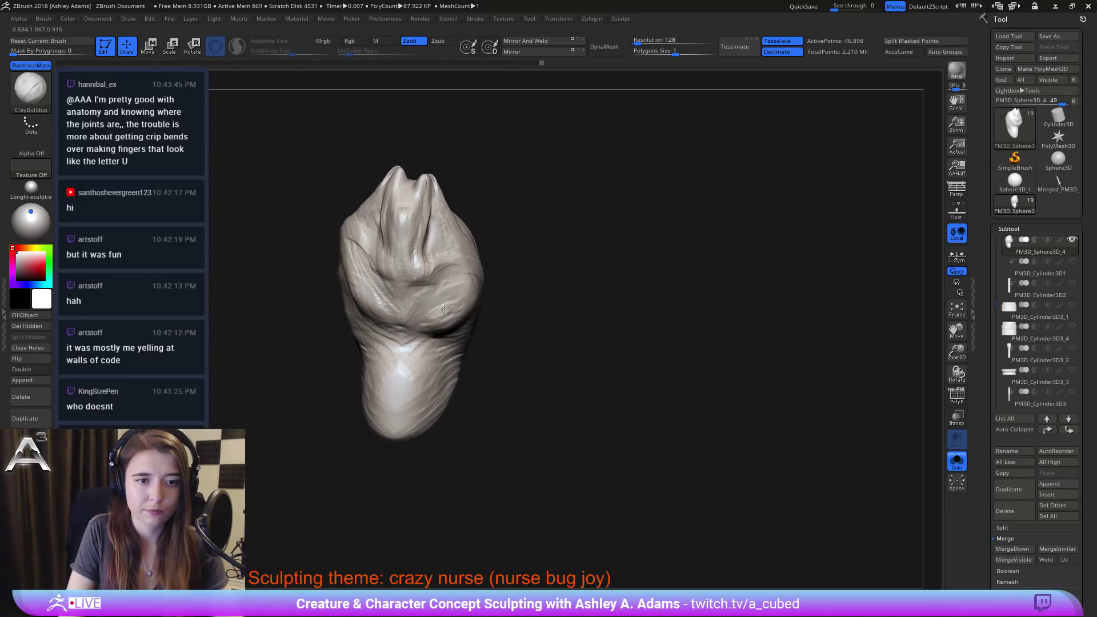
Step: Add a ClayBuildup stroke to the lower chest muscle on the syringe arm's side and reshape its lower contour with SnakeHook
{"action": "left_click_drag", "start_coordinate": [445, 309], "coordinate": [415, 324]}
{"action": "key", "text": "b"}
{"action": "key", "text": "s"}
{"action": "key", "text": "h"}
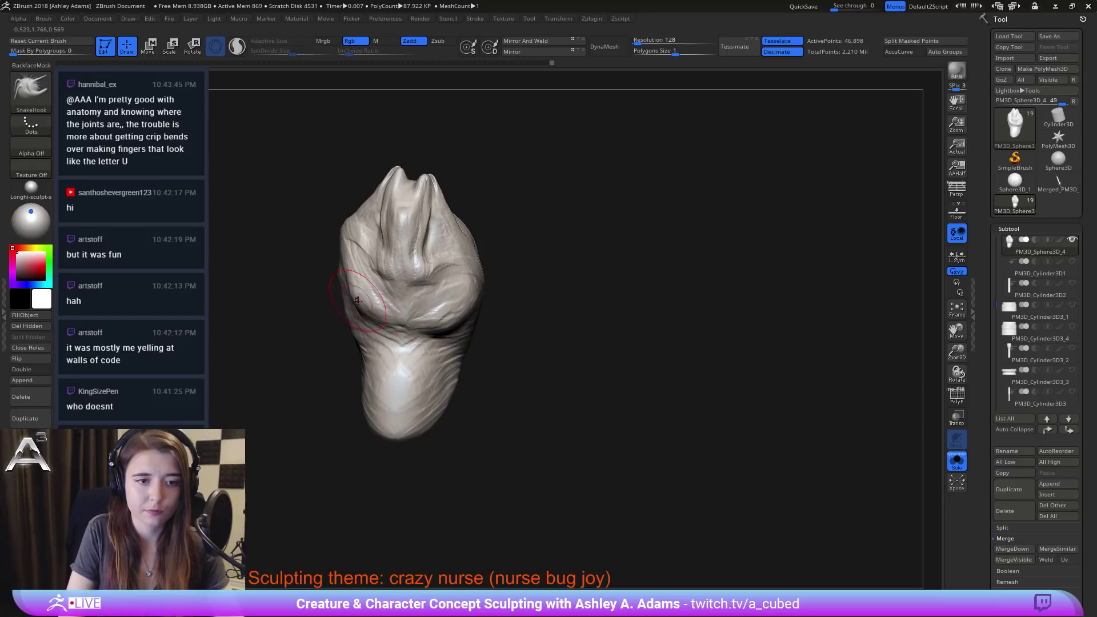
{"action": "left_click_drag", "start_coordinate": [447, 317], "coordinate": [432, 328]}
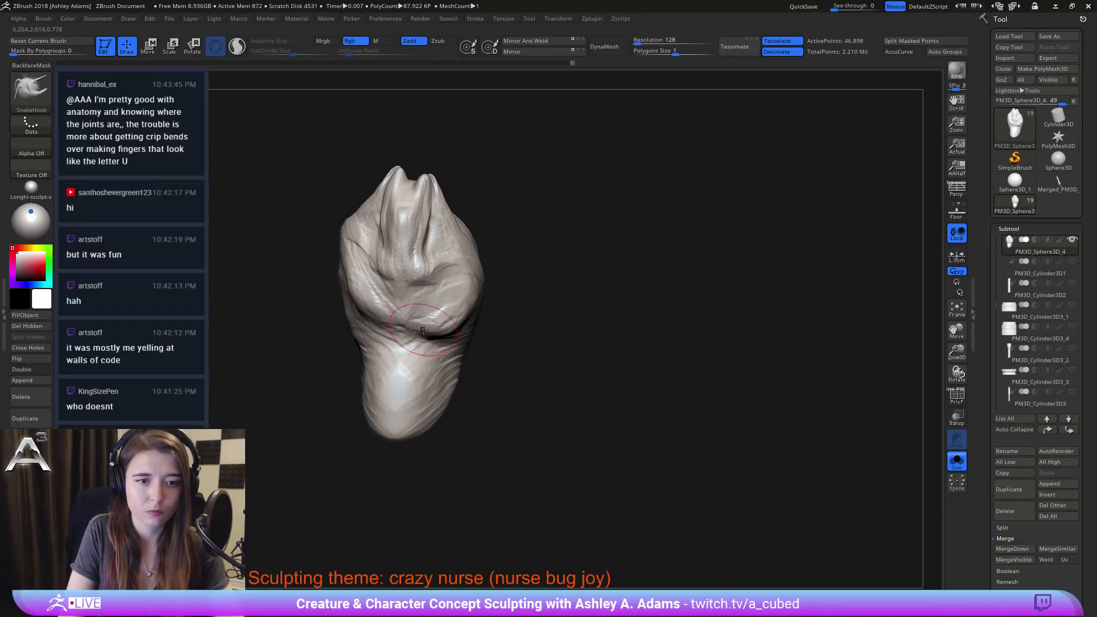
Step: Carve a DamStandard crease beneath the chest muscle along the side of the torso
{"action": "left_click_drag", "start_coordinate": [503, 320], "coordinate": [244, 277]}
{"action": "key", "text": "b"}
{"action": "key", "text": "d"}
{"action": "key", "text": "s"}
{"action": "left_click_drag", "start_coordinate": [394, 329], "coordinate": [359, 345]}
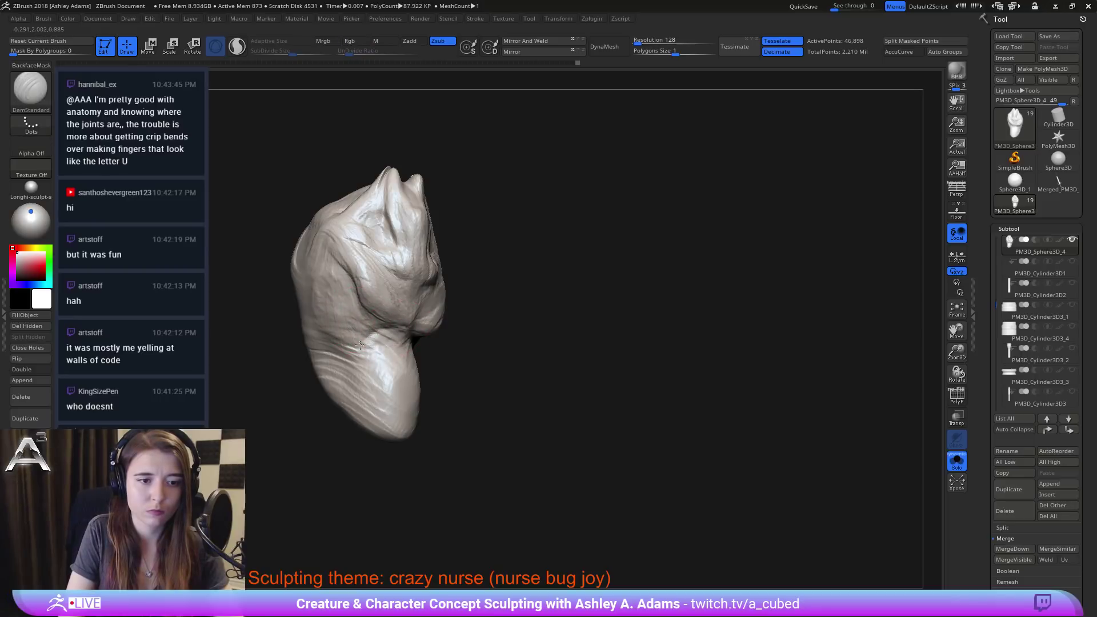
Step: Build up ClayBuildup muscle folds from the shoulder across the outstretched arm's side of the torso
{"action": "key", "text": "b"}
{"action": "key", "text": "c"}
{"action": "key", "text": "b"}
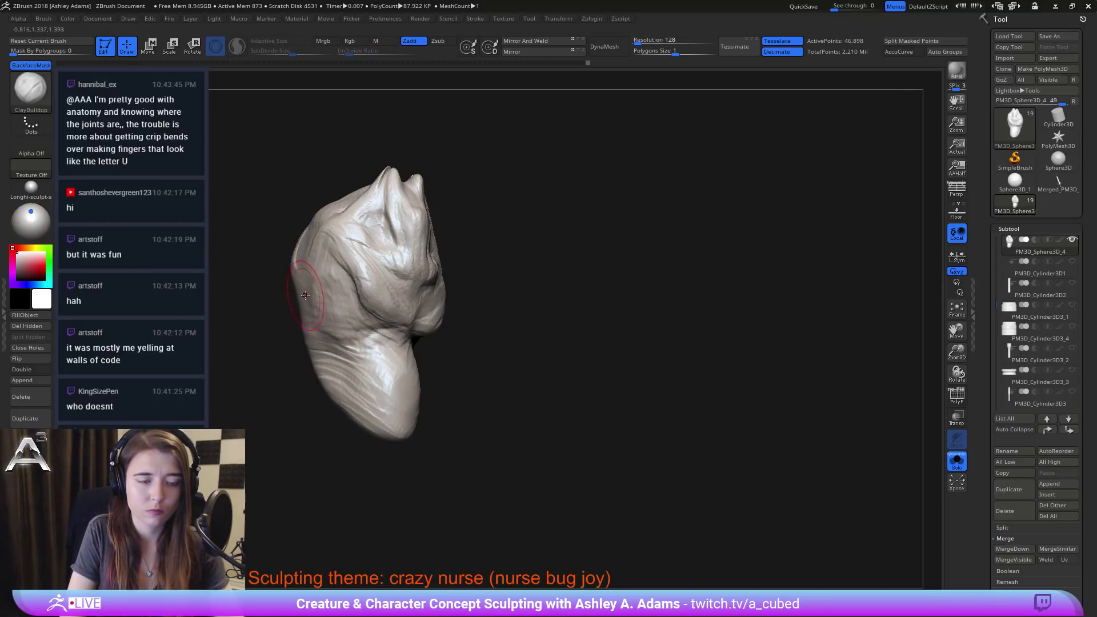
{"action": "left_click_drag", "start_coordinate": [319, 270], "coordinate": [343, 249]}
{"action": "mouse_move", "coordinate": [357, 257]}
{"action": "right_mouse_down"}
{"action": "mouse_move", "coordinate": [320, 269]}
{"action": "mouse_move", "coordinate": [349, 277]}
{"action": "mouse_move", "coordinate": [356, 296]}
{"action": "right_mouse_up"}
Step: Adjust the side of the chest muscle with SnakeHook and fill in its lower edge with ClayBuildup
{"action": "key", "text": "b"}
{"action": "key", "text": "s"}
{"action": "key", "text": "h"}
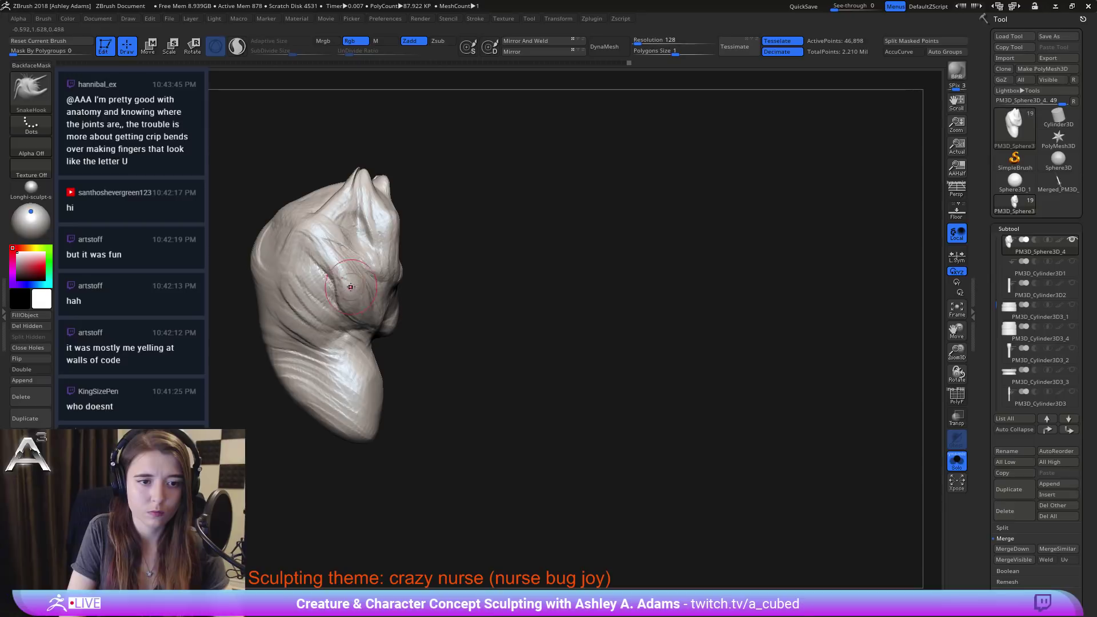
{"action": "key", "text": "b"}
{"action": "key", "text": "c"}
{"action": "key", "text": "b"}
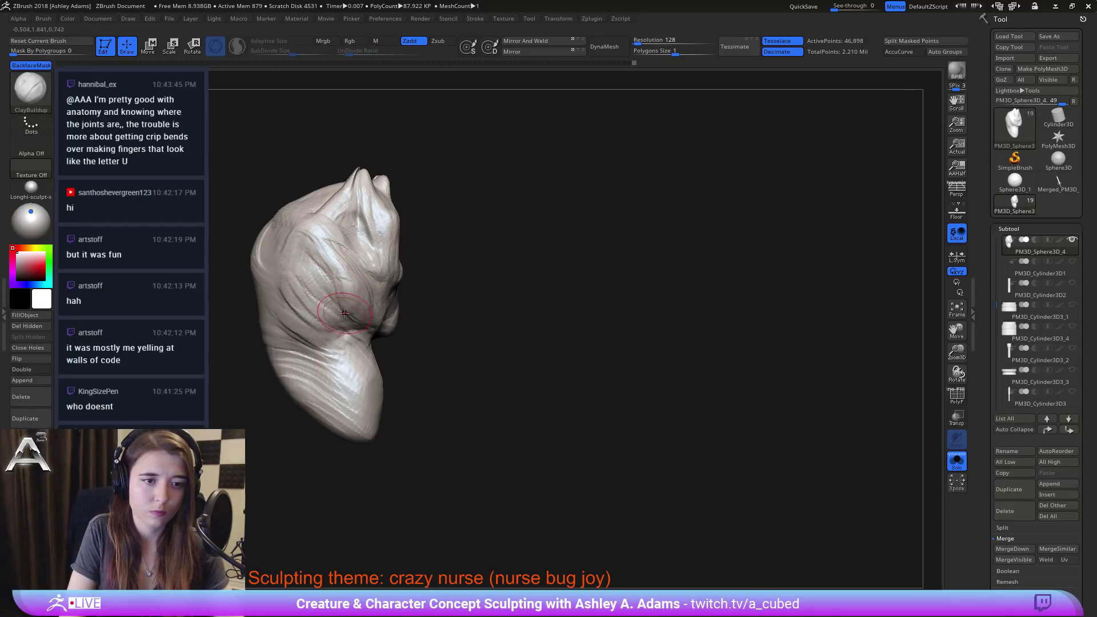
Step: Sharpen the creases around the lower chest muscle with DamStandard
{"action": "key", "text": "b"}
{"action": "key", "text": "d"}
{"action": "key", "text": "s"}
{"action": "right_click_drag", "start_coordinate": [297, 268], "coordinate": [304, 297]}
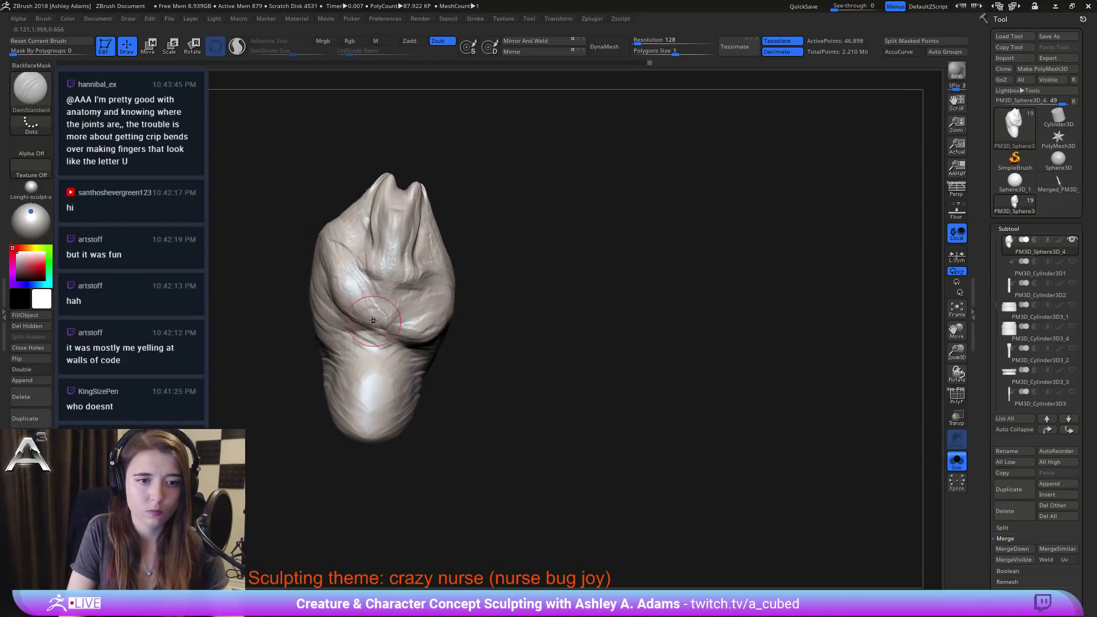
{"action": "right_click_drag", "start_coordinate": [309, 374], "coordinate": [314, 373]}
Step: Refine the lower center contour of the chest with SnakeHook and define the fold above the belly with DamStandard
{"action": "key", "text": "b"}
{"action": "key", "text": "s"}
{"action": "key", "text": "h"}
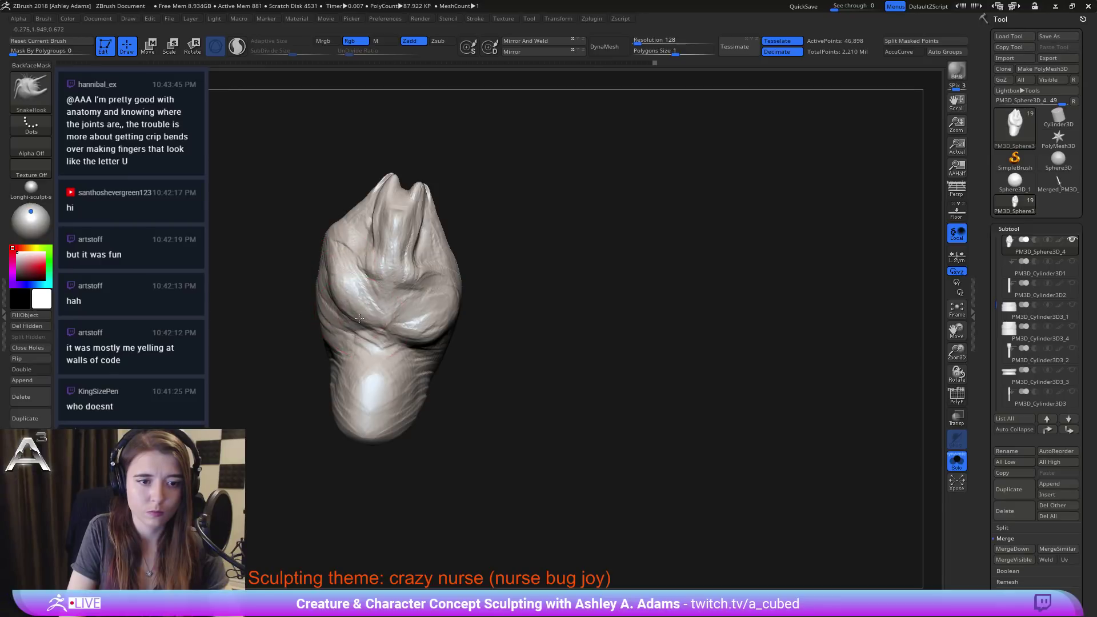
{"action": "right_click_drag", "start_coordinate": [394, 336], "coordinate": [367, 391]}
{"action": "key", "text": "b"}
{"action": "key", "text": "d"}
{"action": "key", "text": "s"}
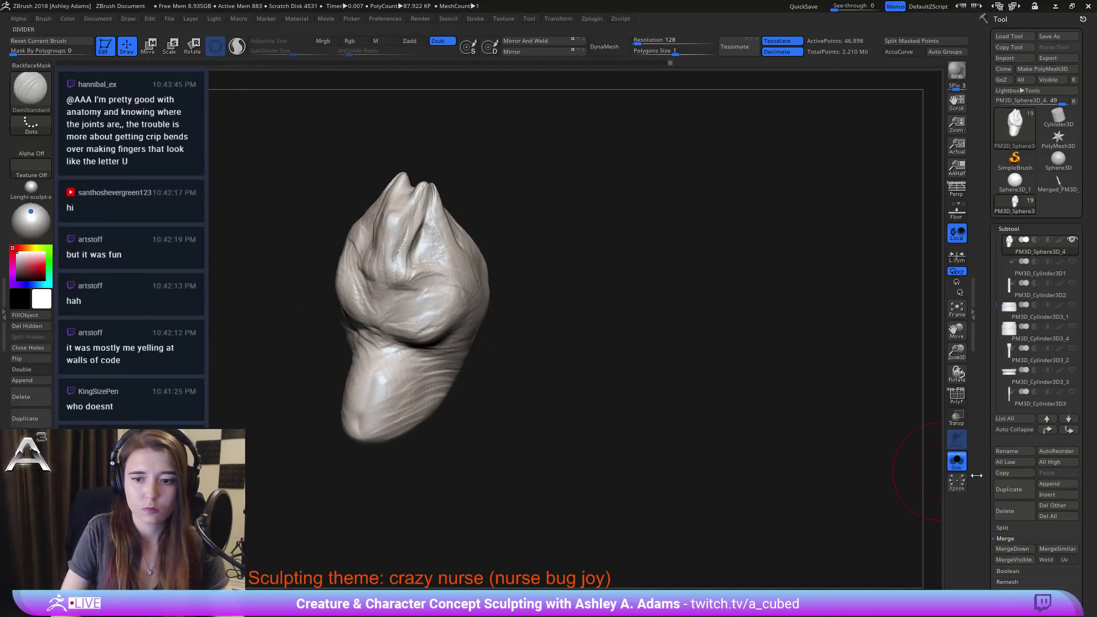
Step: Show the whole character again and adjust the chest shape inside the coat with SnakeHook
{"action": "left_click", "coordinate": [957, 462]}
{"action": "mouse_move", "coordinate": [557, 337]}
{"action": "right_mouse_down"}
{"action": "mouse_move", "coordinate": [500, 359]}
{"action": "mouse_move", "coordinate": [496, 349]}
{"action": "mouse_move", "coordinate": [485, 388]}
{"action": "right_mouse_up"}
{"action": "key", "text": "b"}
{"action": "key", "text": "s"}
{"action": "key", "text": "h"}
{"action": "key", "text": "space"}
{"action": "mouse_move", "coordinate": [371, 233]}
{"action": "left_mouse_down"}
{"action": "mouse_move", "coordinate": [358, 233]}
{"action": "mouse_move", "coordinate": [364, 257]}
{"action": "left_mouse_up"}
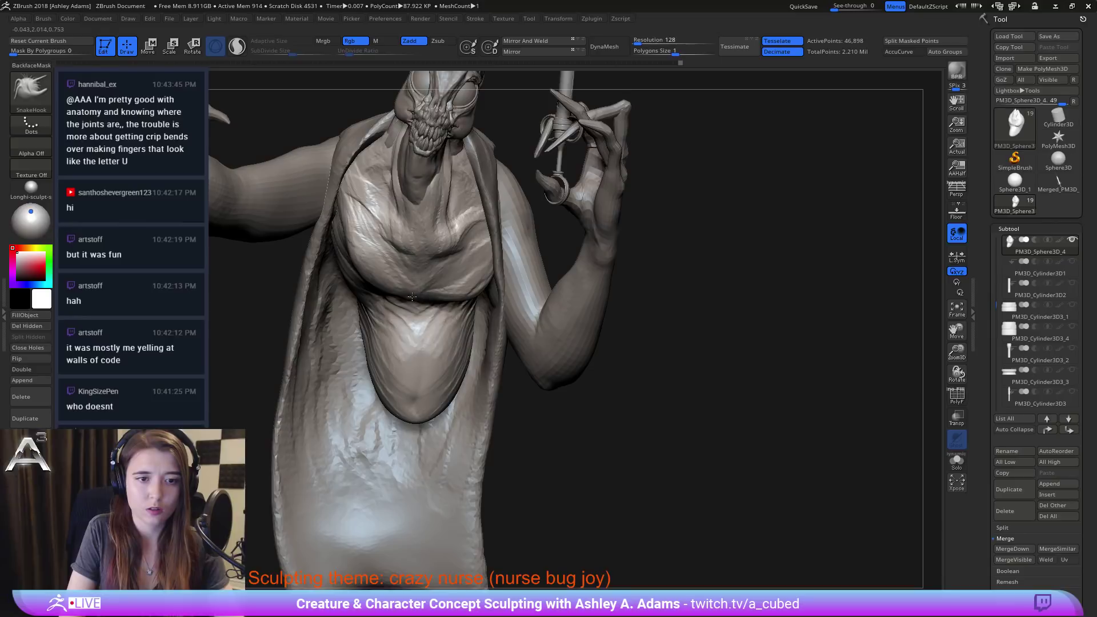
Step: Deepen the crease under the chest muscles with DamStandard and build up the top of the belly with ClayBuildup
{"action": "key", "text": "b"}
{"action": "key", "text": "d"}
{"action": "key", "text": "s"}
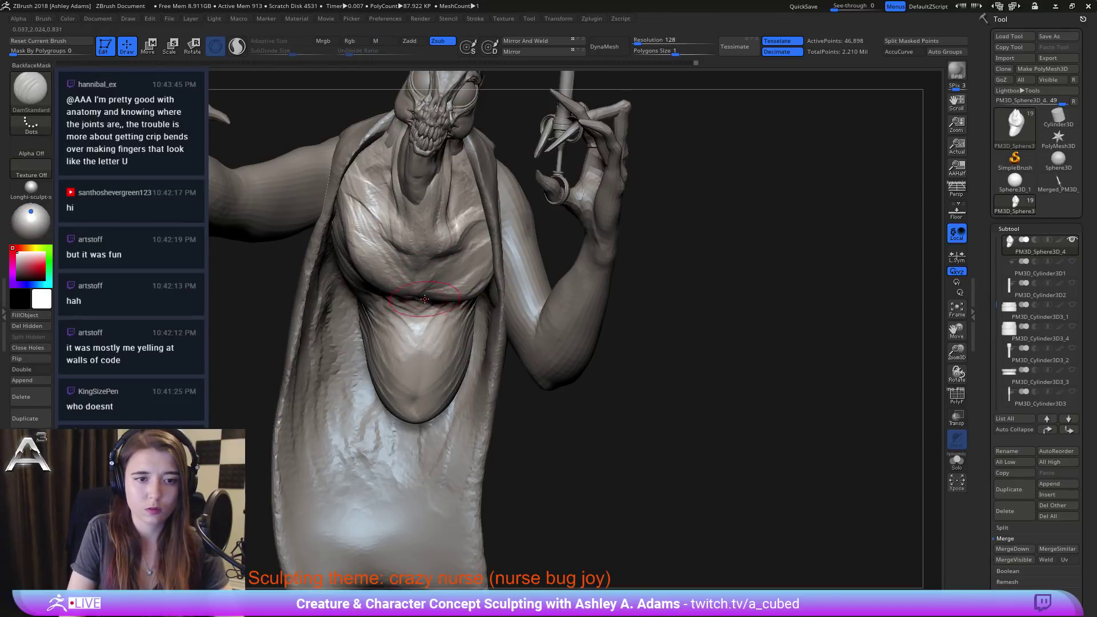
{"action": "key", "text": "b"}
{"action": "key", "text": "c"}
{"action": "key", "text": "b"}
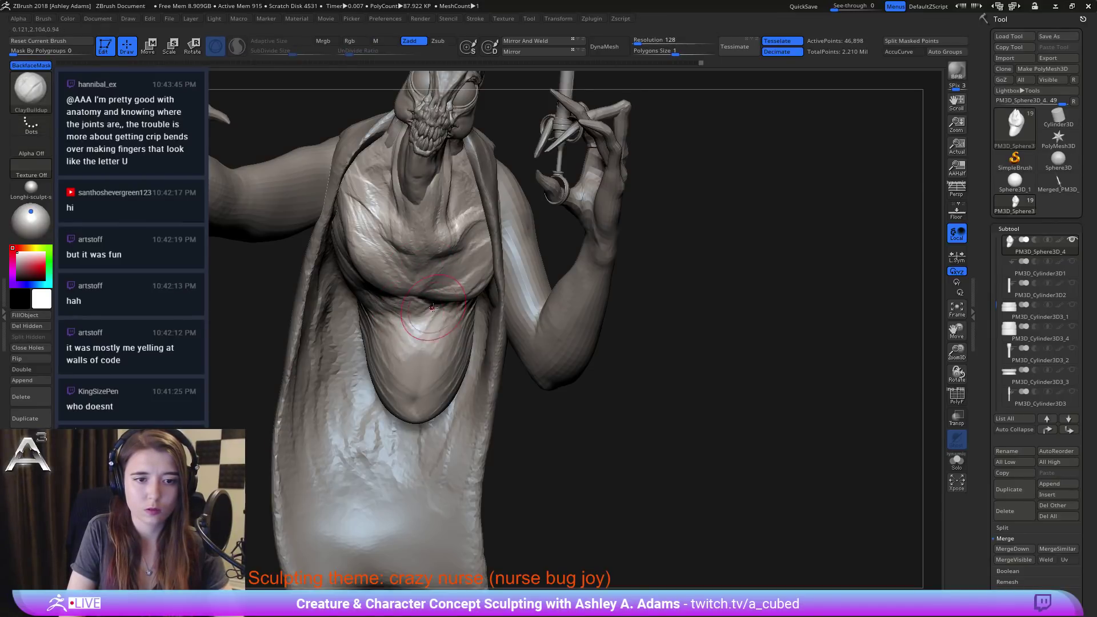
Step: Carve a vertical center line down the belly with DamStandard
{"action": "key", "text": "b"}
{"action": "key", "text": "d"}
{"action": "key", "text": "s"}
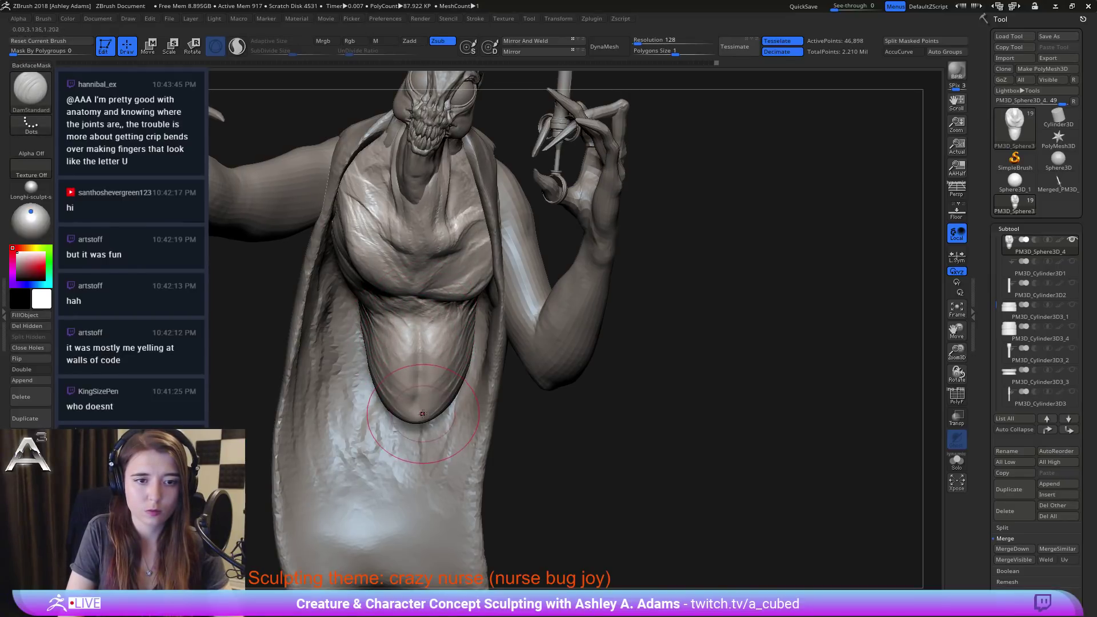
Step: Add ClayBuildup strokes to the sides of the belly and the upper chest beside the outstretched arm
{"action": "key", "text": "b"}
{"action": "key", "text": "c"}
{"action": "key", "text": "b"}
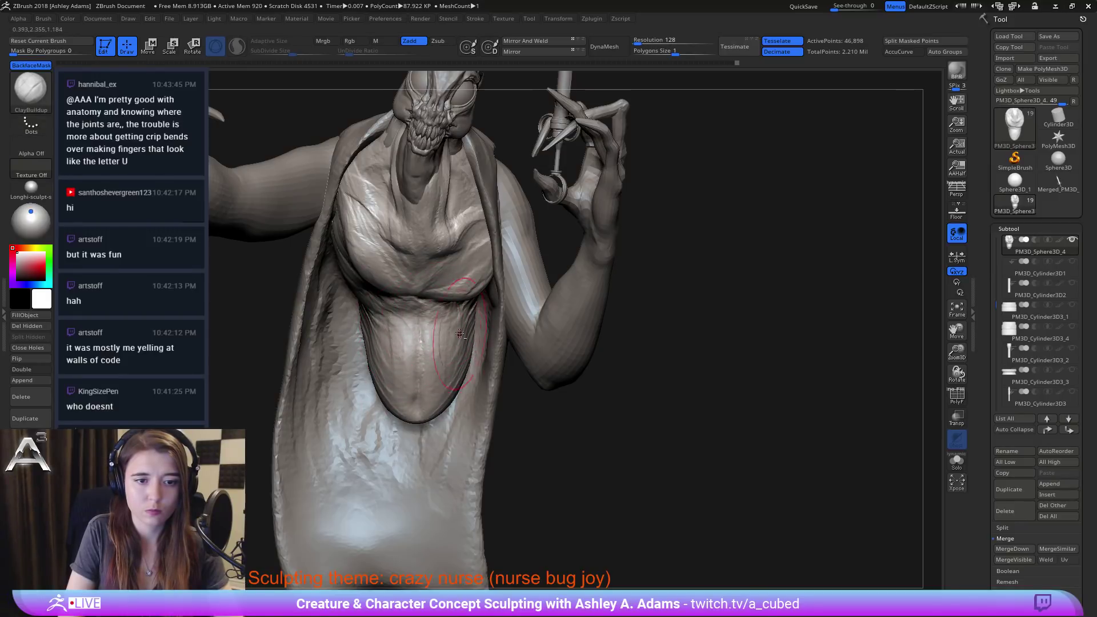
{"action": "right_click_drag", "start_coordinate": [424, 425], "coordinate": [399, 283], "text": "ctrl"}
{"action": "right_click", "coordinate": [397, 285]}
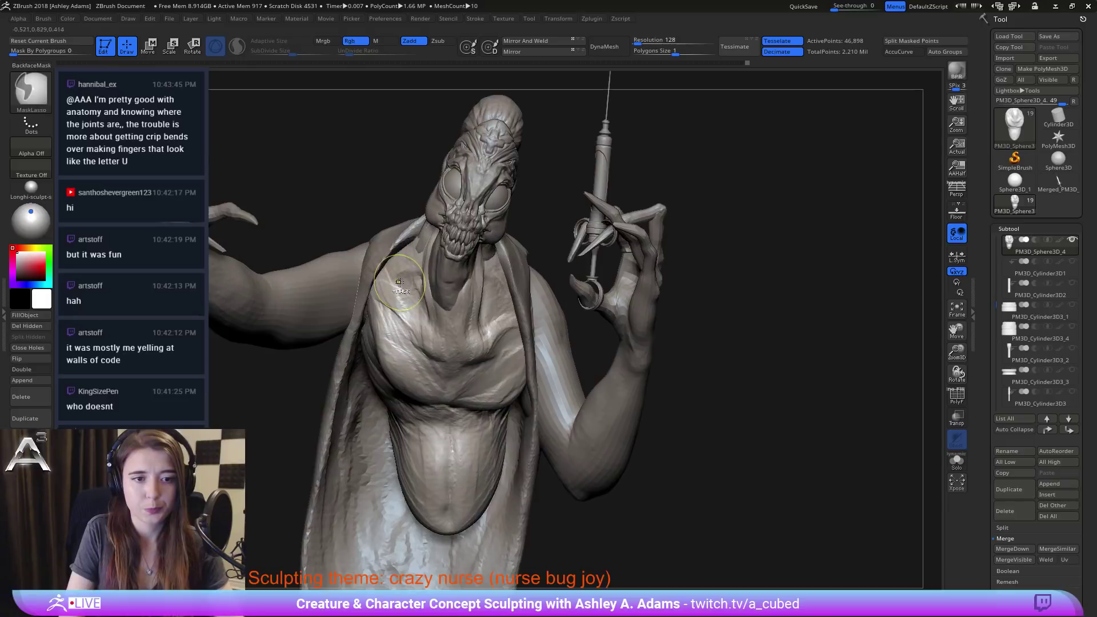
{"action": "mouse_move", "coordinate": [372, 292]}
{"action": "left_mouse_down"}
{"action": "mouse_move", "coordinate": [407, 318]}
{"action": "mouse_move", "coordinate": [393, 257]}
{"action": "left_mouse_up"}
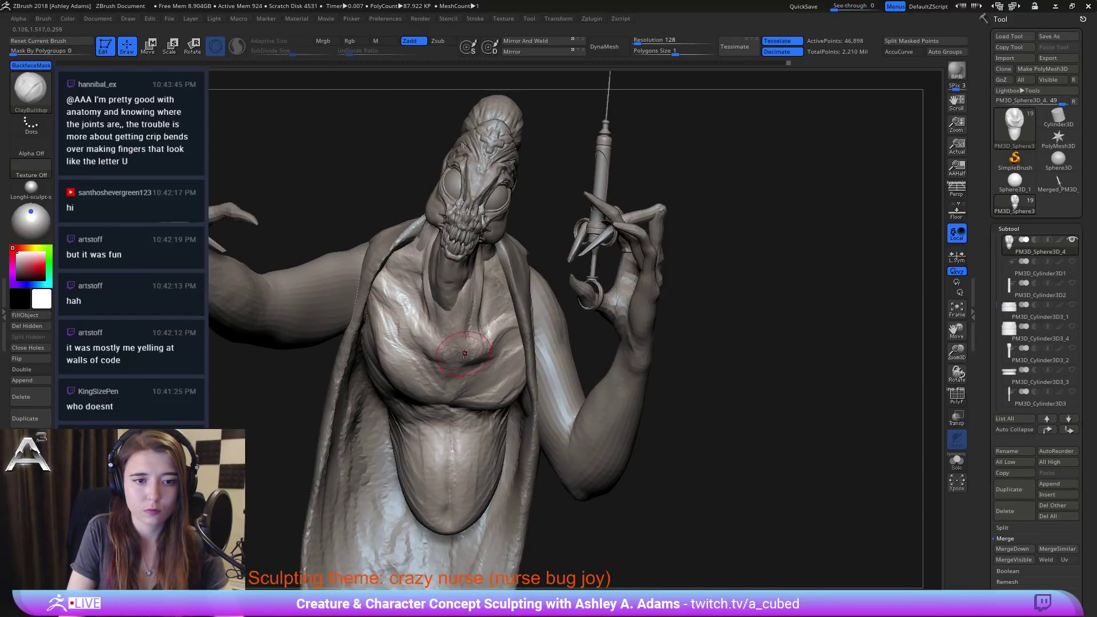
Step: Cut DamStandard creases at the center of the chest where the neck tendons meet the chest muscles
{"action": "key", "text": "b"}
{"action": "key", "text": "d"}
{"action": "key", "text": "s"}
{"action": "left_click_drag", "start_coordinate": [446, 349], "coordinate": [457, 345]}
{"action": "mouse_move", "coordinate": [450, 341]}
{"action": "right_mouse_down"}
{"action": "mouse_move", "coordinate": [463, 341]}
{"action": "mouse_move", "coordinate": [447, 340]}
{"action": "right_mouse_up"}
{"action": "left_click_drag", "start_coordinate": [447, 341], "coordinate": [454, 317]}
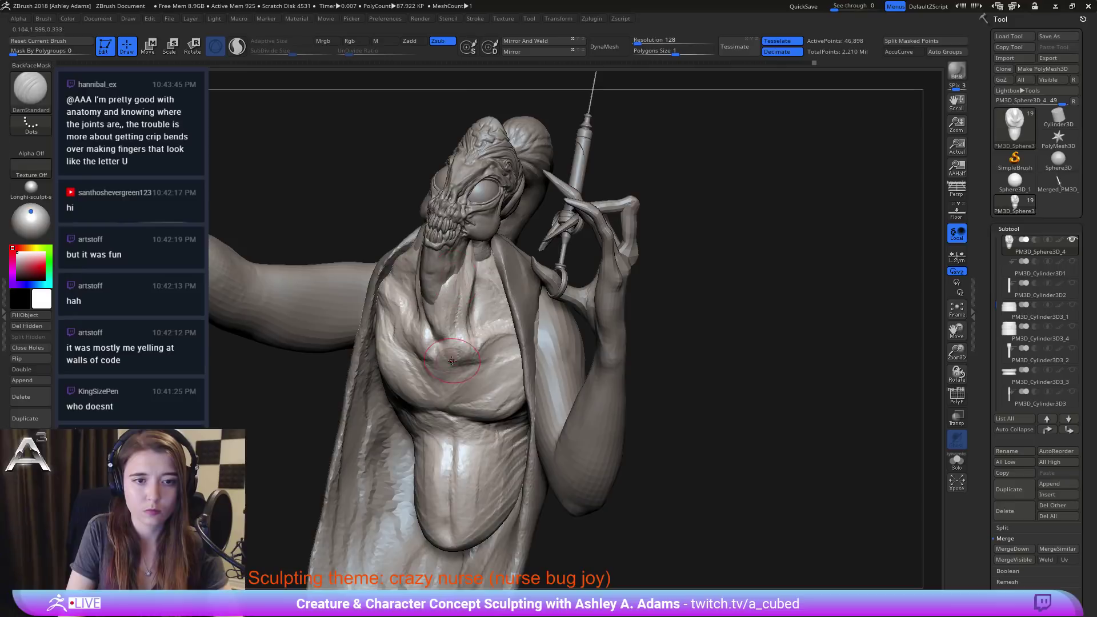
{"action": "mouse_move", "coordinate": [451, 329]}
{"action": "right_mouse_down", "text": "ctrl"}
{"action": "mouse_move", "coordinate": [391, 302]}
{"action": "mouse_move", "coordinate": [477, 337]}
{"action": "mouse_move", "coordinate": [439, 343]}
{"action": "mouse_move", "coordinate": [432, 297]}
{"action": "right_mouse_up", "text": "ctrl"}
{"action": "right_click", "coordinate": [458, 326]}
{"action": "right_click_drag", "start_coordinate": [425, 234], "coordinate": [420, 257], "text": "ctrl"}
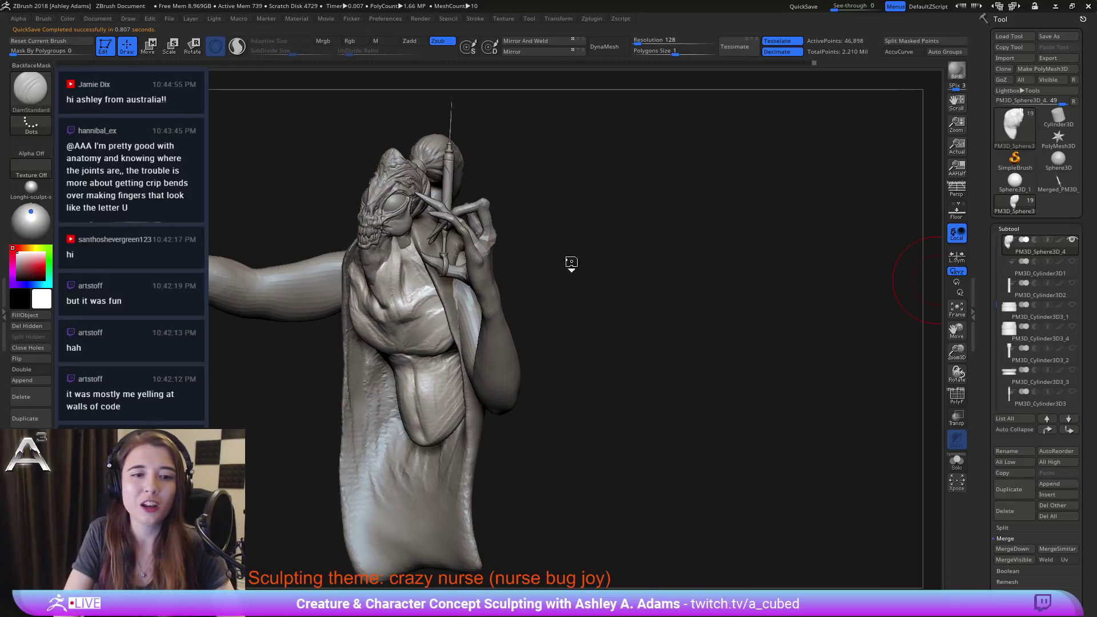
{"action": "left_click_drag", "start_coordinate": [570, 262], "coordinate": [699, 303]}
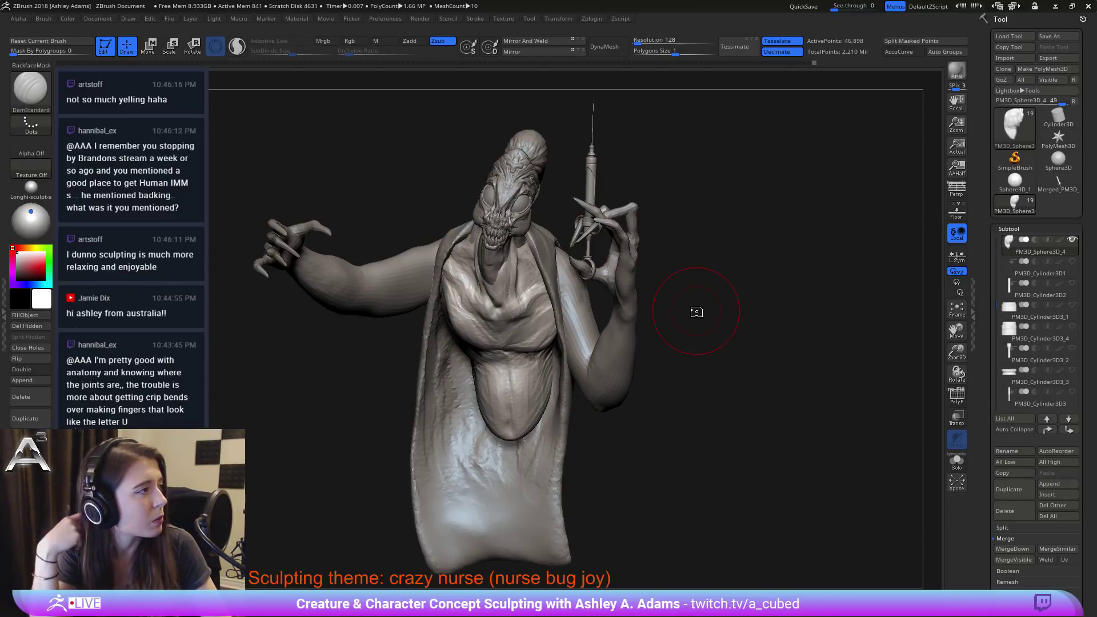
Step: Try inserting a Male Full Arm from the IMM BParts brush onto the torso
{"action": "left_click_drag", "start_coordinate": [696, 312], "coordinate": [615, 287]}
{"action": "key", "text": "b"}
{"action": "key", "text": "i"}
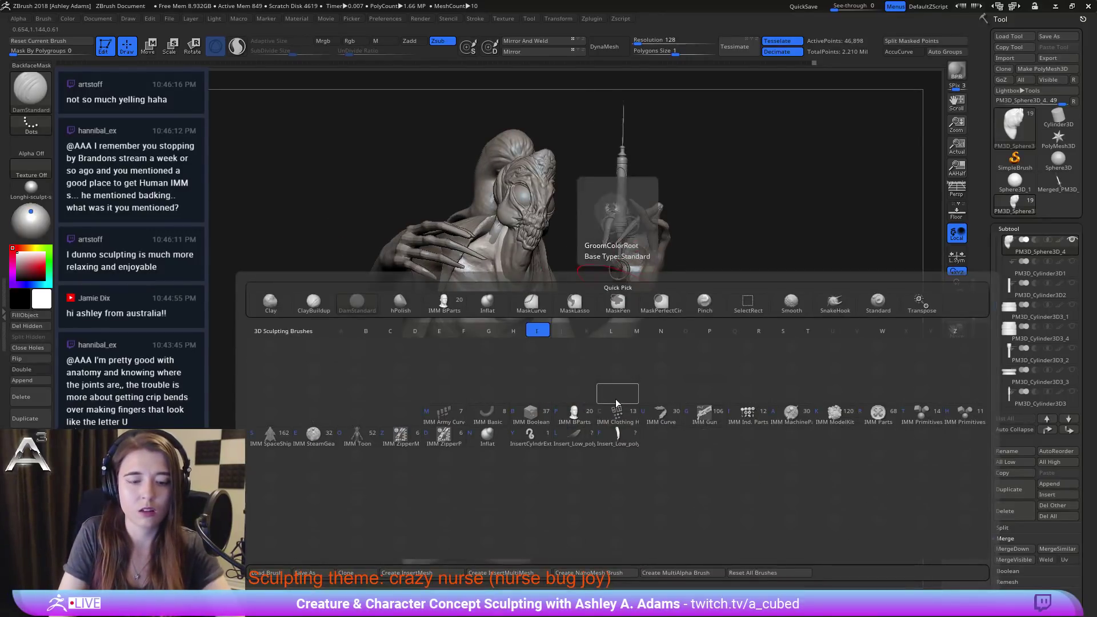
{"action": "left_click", "coordinate": [574, 414]}
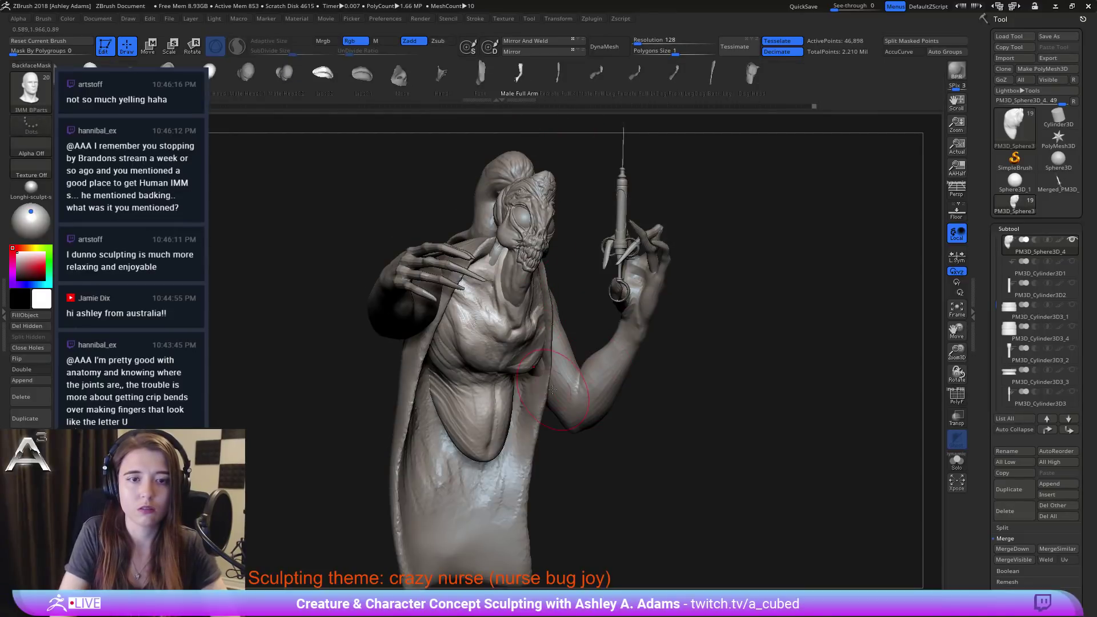
{"action": "left_click_drag", "start_coordinate": [661, 360], "coordinate": [651, 286]}
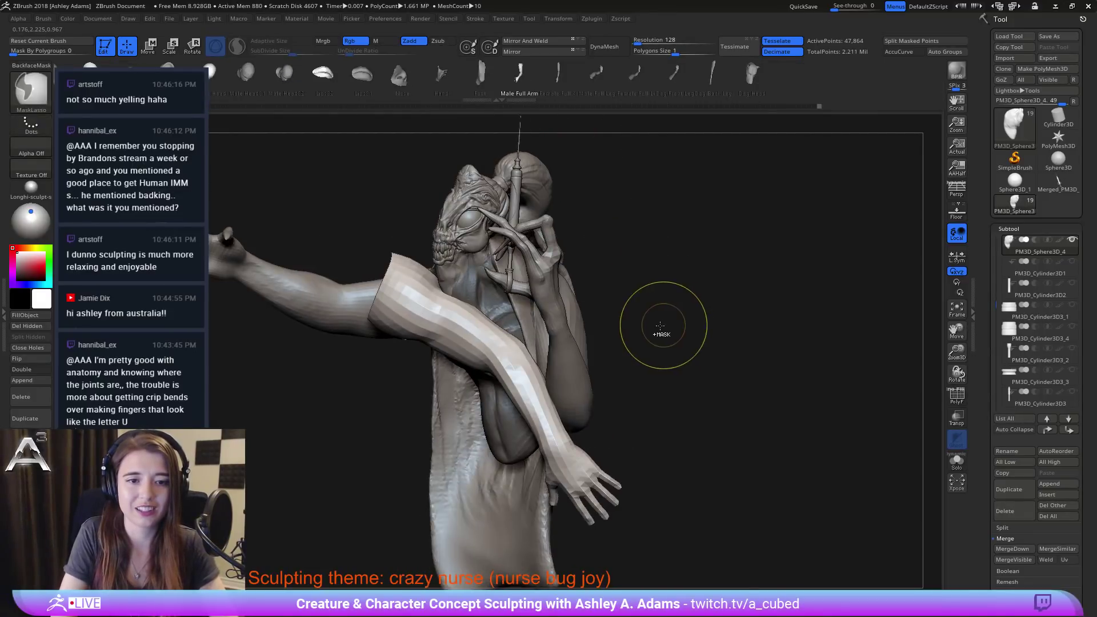
{"action": "key", "text": "ctrl+z"}
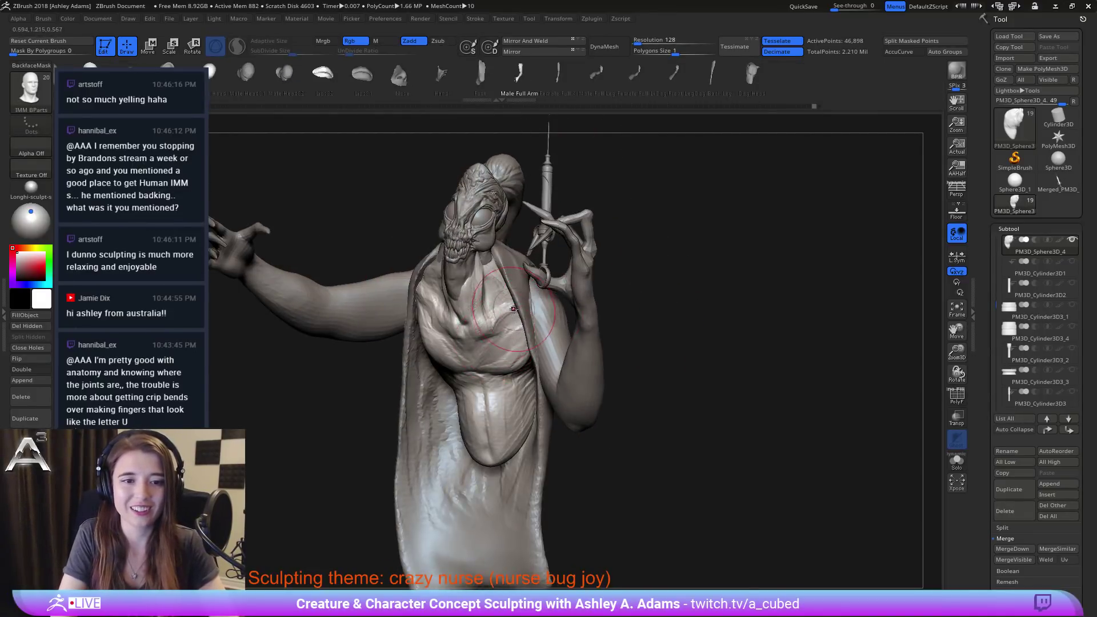
Step: Thicken the chest muscle on the outstretched arm's side with ClayBuildup
{"action": "key", "text": "b"}
{"action": "key", "text": "c"}
{"action": "key", "text": "b"}
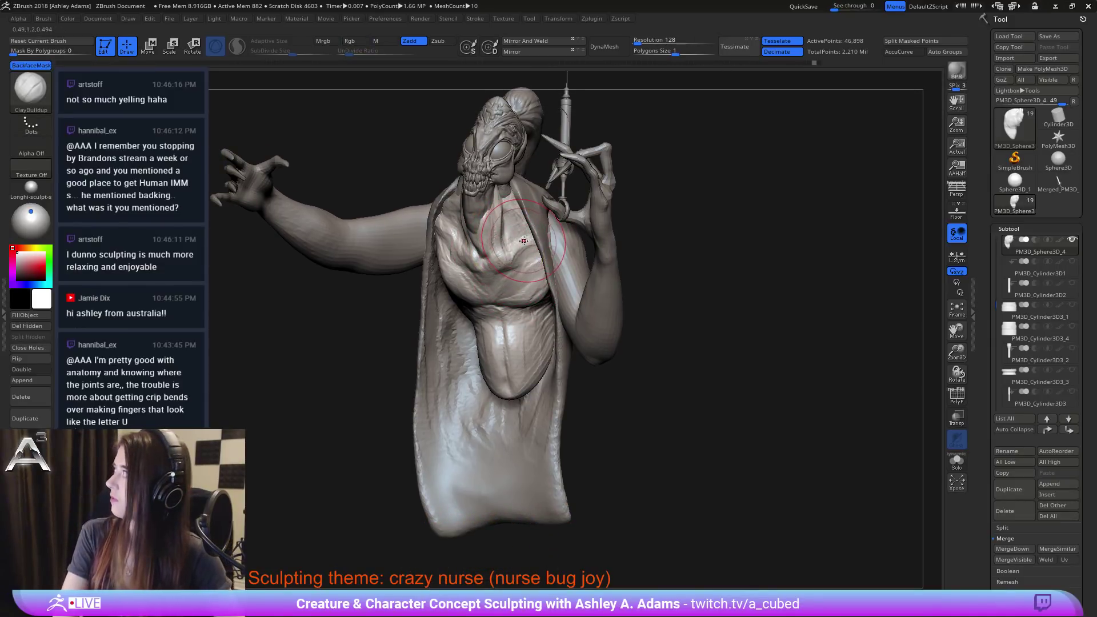
{"action": "right_click_drag", "start_coordinate": [533, 279], "coordinate": [577, 273]}
{"action": "right_click_drag", "start_coordinate": [434, 240], "coordinate": [431, 291], "text": "ctrl"}
{"action": "right_click_drag", "start_coordinate": [403, 334], "coordinate": [384, 340]}
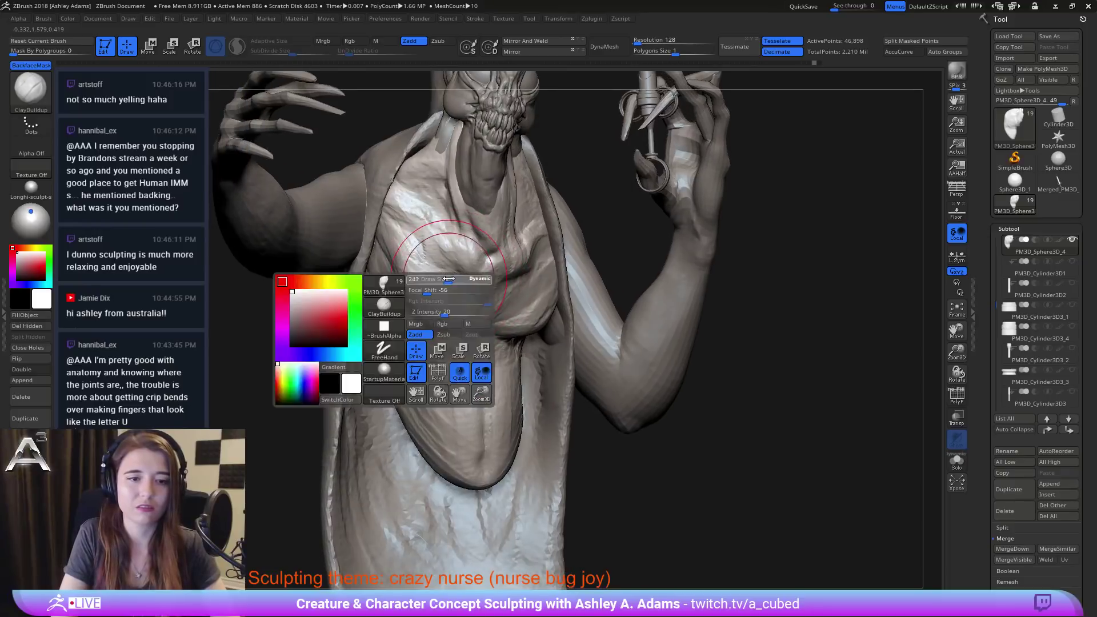
{"action": "right_click_drag", "start_coordinate": [419, 252], "coordinate": [486, 260]}
Step: Pull the outer chest muscle on the outstretched arm's side into shape with SnakeHook
{"action": "key", "text": "b"}
{"action": "key", "text": "s"}
{"action": "key", "text": "h"}
{"action": "left_click_drag", "start_coordinate": [399, 276], "coordinate": [408, 254]}
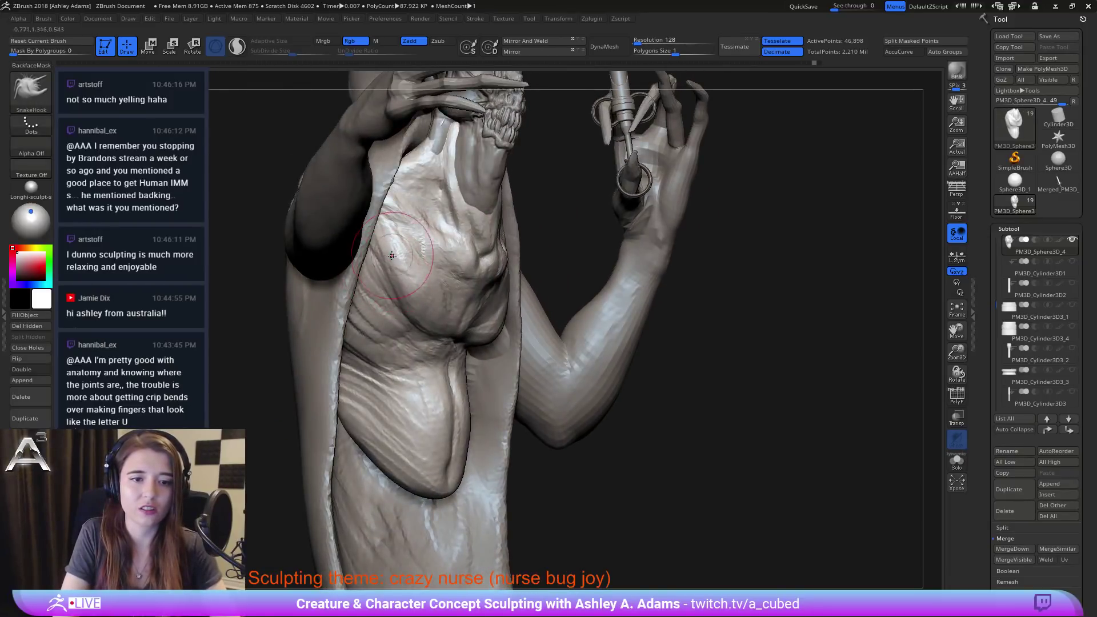
{"action": "mouse_move", "coordinate": [395, 283]}
{"action": "right_mouse_down"}
{"action": "mouse_move", "coordinate": [426, 305]}
{"action": "mouse_move", "coordinate": [377, 307]}
{"action": "right_mouse_up"}
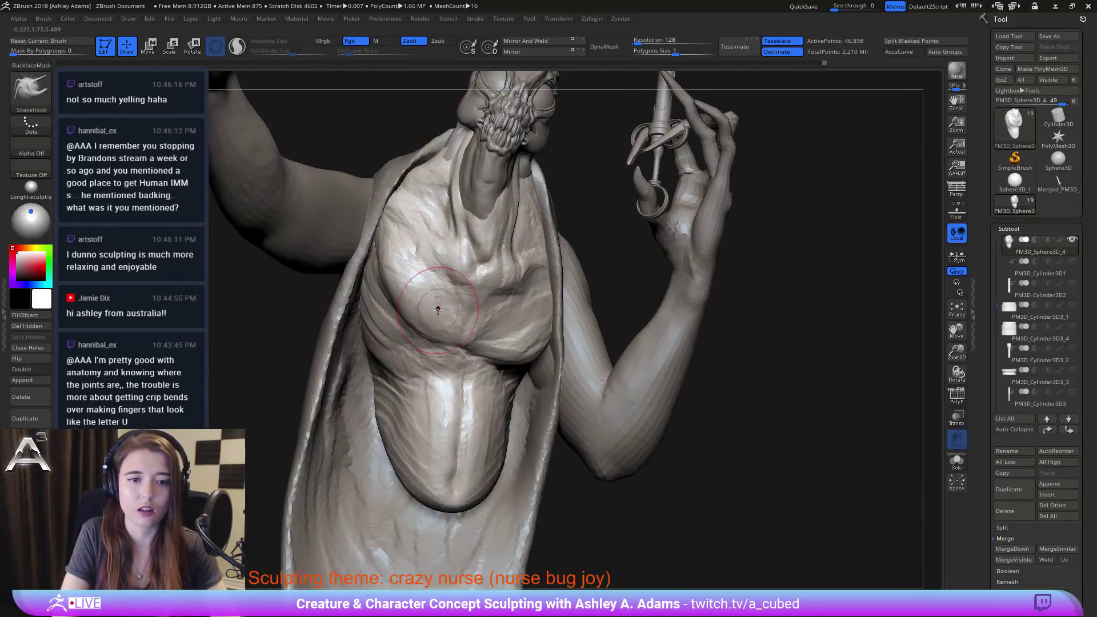
Step: Sculpt ClayBuildup muscle strokes across both chest muscles down to their lower edge above the belly
{"action": "key", "text": "b"}
{"action": "key", "text": "c"}
{"action": "key", "text": "b"}
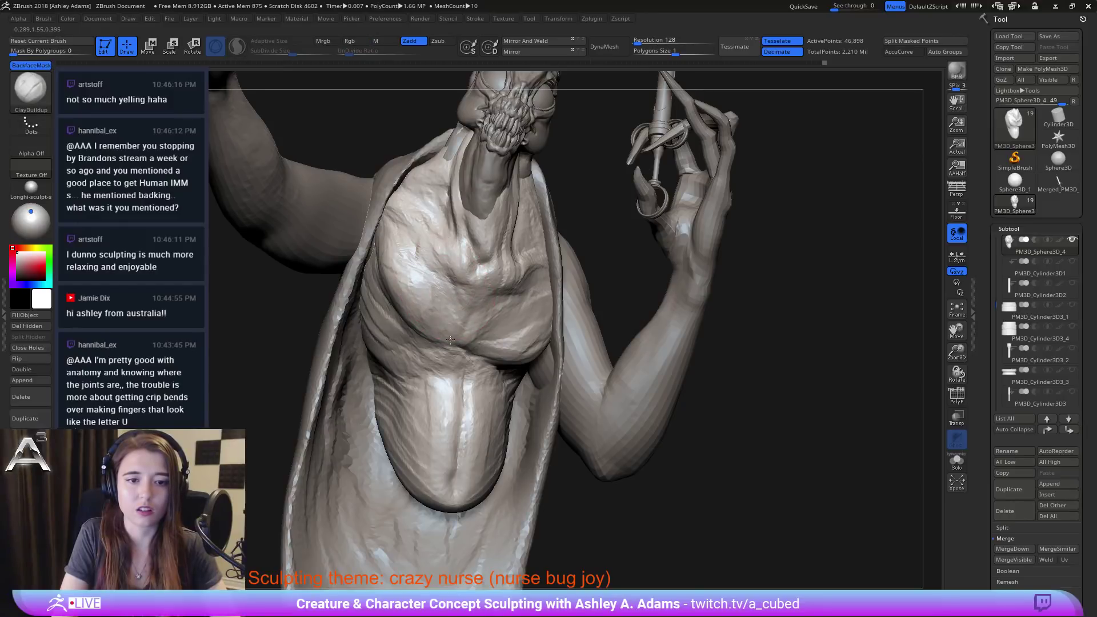
{"action": "right_click_drag", "start_coordinate": [400, 300], "coordinate": [434, 323]}
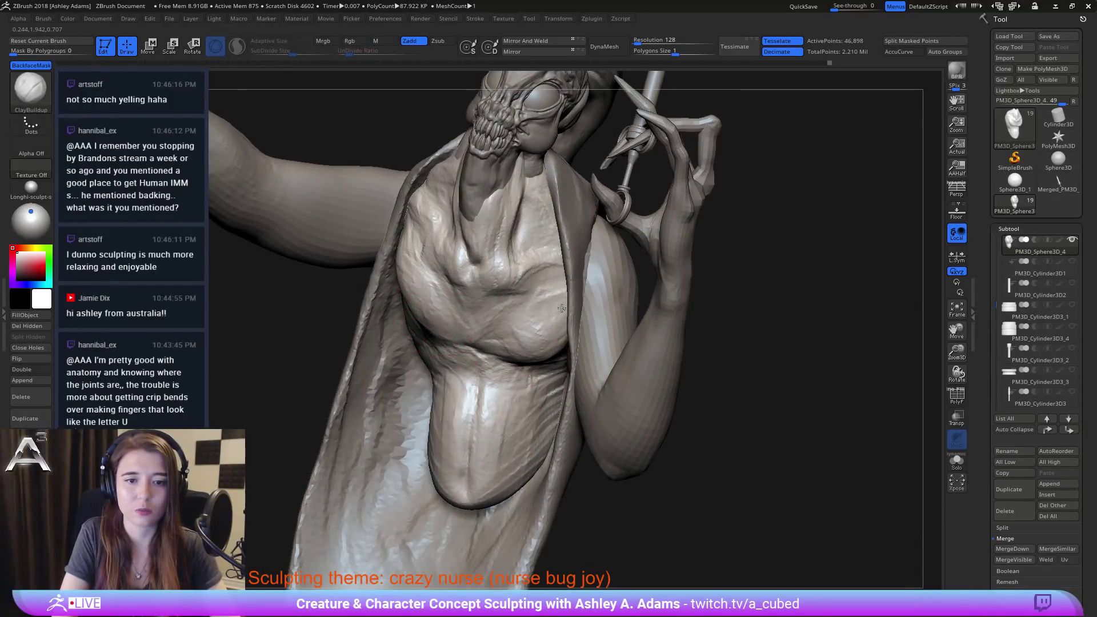
{"action": "right_click_drag", "start_coordinate": [544, 315], "coordinate": [525, 353]}
{"action": "key", "text": "space"}
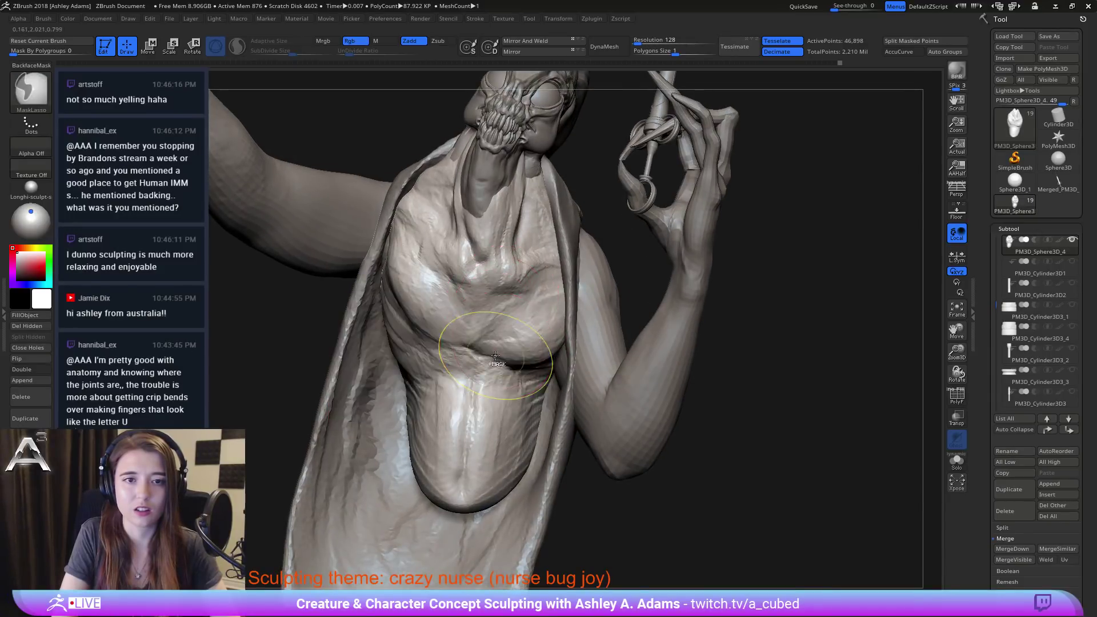
Step: Refine the overall chest silhouette with SnakeHook while viewing the full figure
{"action": "key", "text": "f"}
{"action": "right_click_drag", "start_coordinate": [491, 310], "coordinate": [451, 294]}
{"action": "key", "text": "b"}
{"action": "key", "text": "s"}
{"action": "key", "text": "h"}
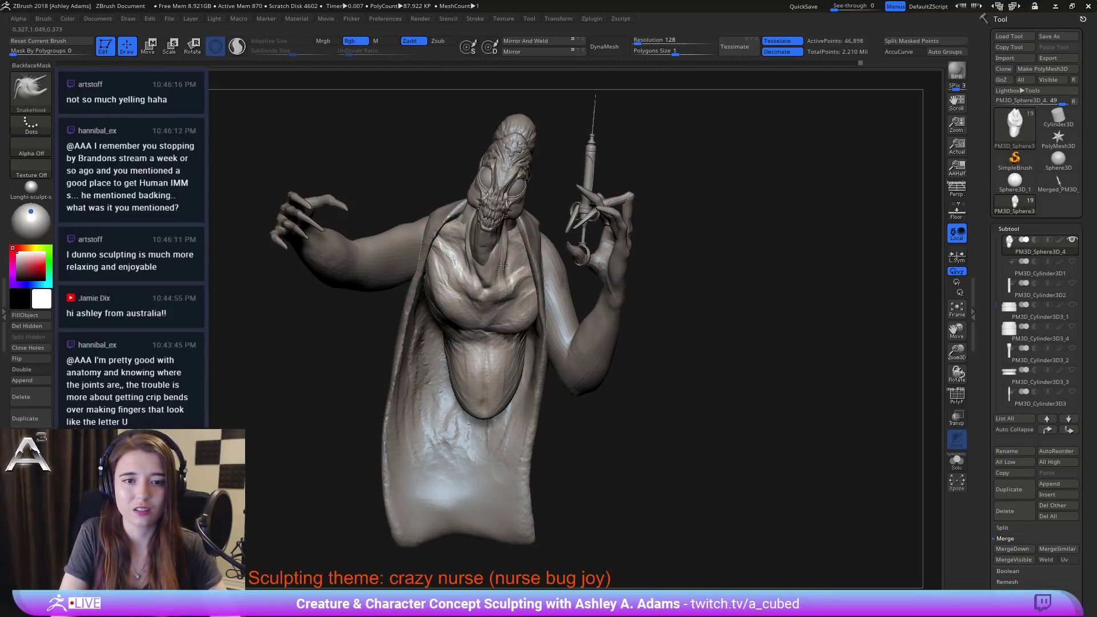
Step: Add ClayBuildup strokes to the upper chest on both sides of the neck tendons
{"action": "key", "text": "b"}
{"action": "key", "text": "c"}
{"action": "key", "text": "b"}
{"action": "mouse_move", "coordinate": [522, 247]}
{"action": "right_mouse_down"}
{"action": "mouse_move", "coordinate": [480, 245]}
{"action": "mouse_move", "coordinate": [531, 244]}
{"action": "mouse_move", "coordinate": [510, 269]}
{"action": "right_mouse_up"}
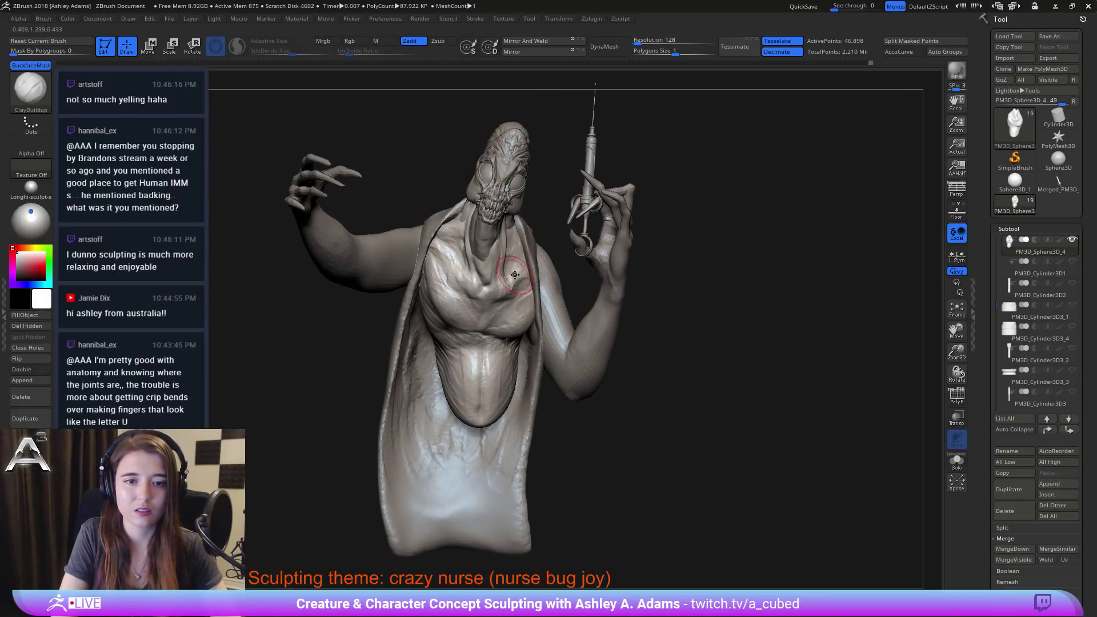
{"action": "right_click_drag", "start_coordinate": [527, 272], "coordinate": [531, 271]}
{"action": "right_click_drag", "start_coordinate": [449, 276], "coordinate": [435, 289]}
Step: Switch the masking brush from MaskLasso to MaskPen
{"action": "key", "text": "ctrl"}
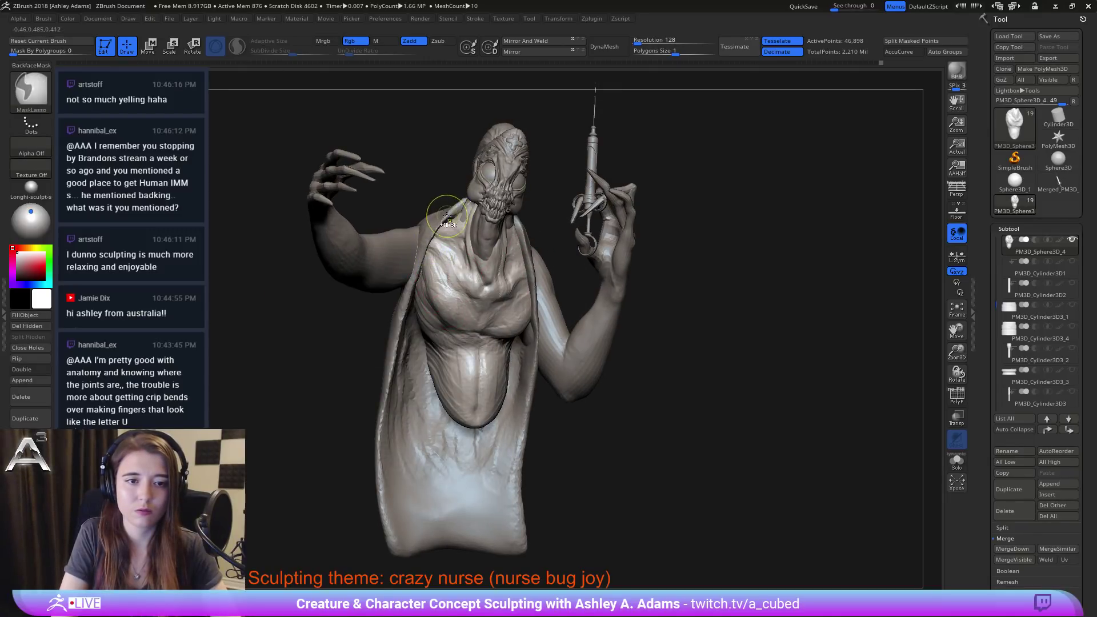
{"action": "mouse_move", "coordinate": [444, 217]}
{"action": "right_mouse_down"}
{"action": "mouse_move", "coordinate": [466, 238]}
{"action": "mouse_move", "coordinate": [420, 294]}
{"action": "right_mouse_up"}
{"action": "key", "text": "ctrl"}
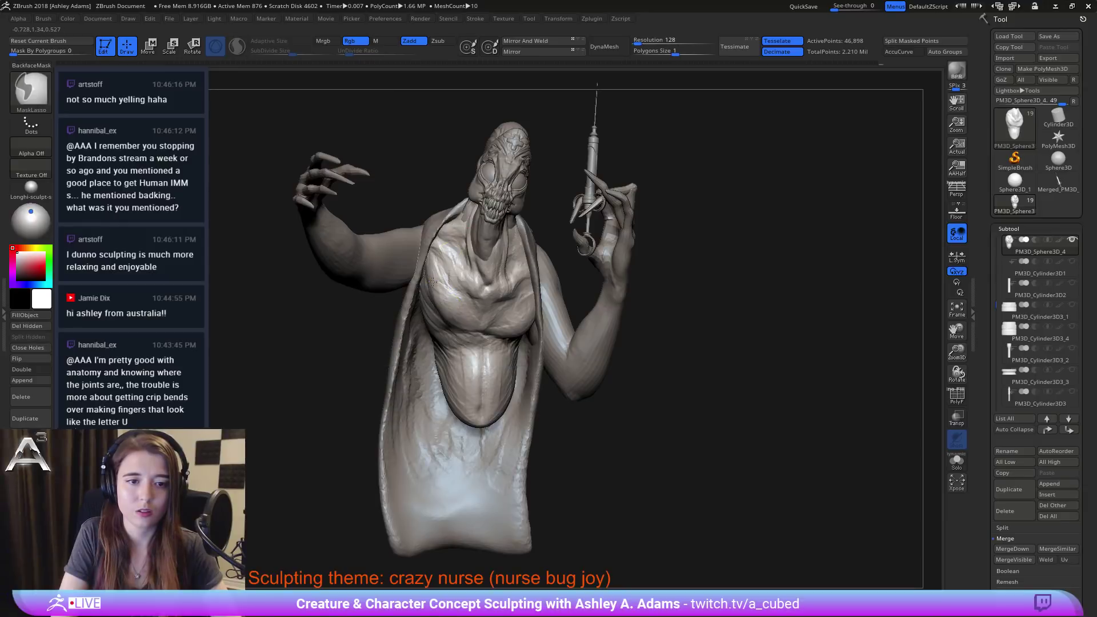
{"action": "right_click_drag", "start_coordinate": [516, 271], "coordinate": [530, 254]}
{"action": "key", "text": "b"}
{"action": "key", "text": "m"}
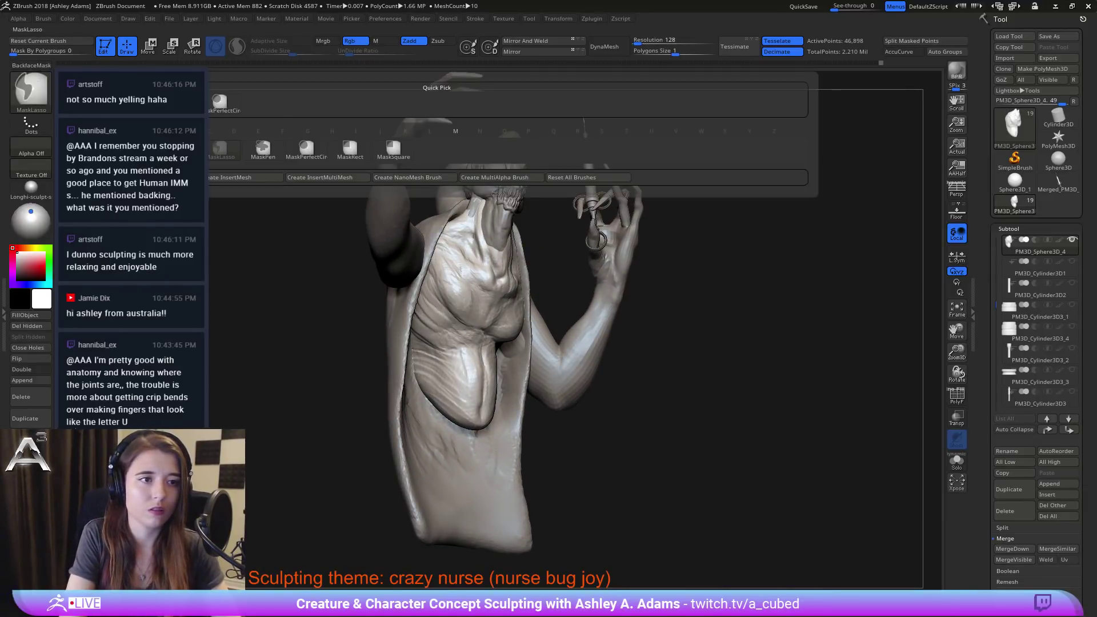
{"action": "key", "text": "p"}
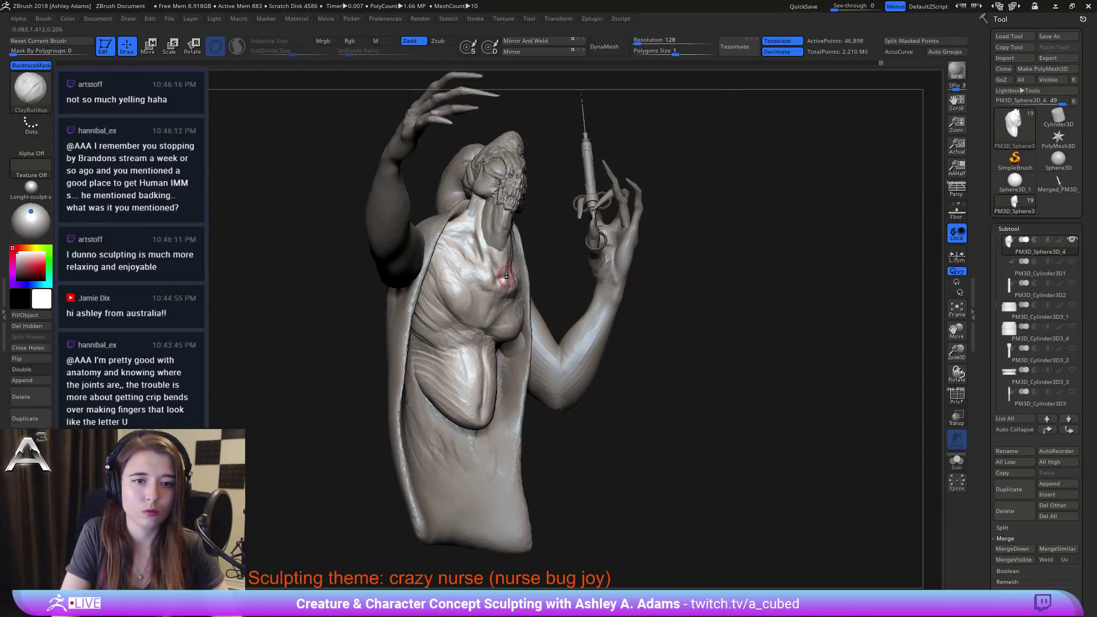
Step: Mask the torso from the shoulders down to the middle of the belly, leaving the belly's lower tip unmasked
{"action": "mouse_move", "coordinate": [512, 283]}
{"action": "right_mouse_down"}
{"action": "mouse_move", "coordinate": [491, 337]}
{"action": "mouse_move", "coordinate": [467, 243]}
{"action": "right_mouse_up"}
{"action": "right_click", "coordinate": [422, 297]}
{"action": "mouse_move", "coordinate": [421, 297]}
{"action": "right_mouse_down"}
{"action": "mouse_move", "coordinate": [380, 291]}
{"action": "mouse_move", "coordinate": [399, 286]}
{"action": "right_mouse_up"}
{"action": "right_click_drag", "start_coordinate": [502, 243], "coordinate": [457, 302]}
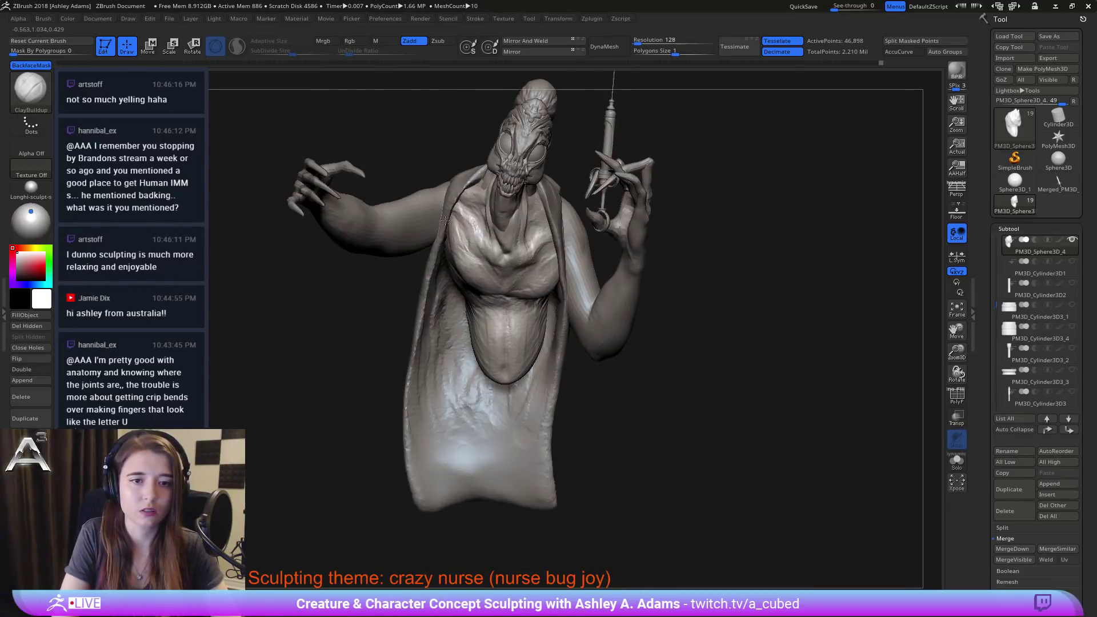
{"action": "left_click_drag", "start_coordinate": [303, 447], "coordinate": [718, 242], "text": "ctrl"}
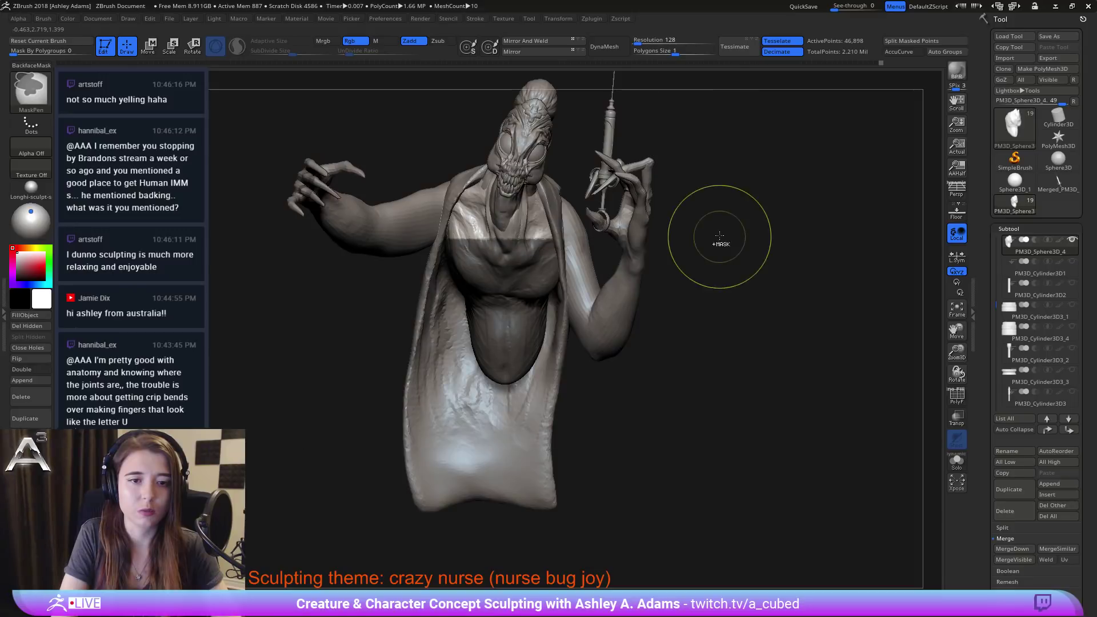
{"action": "left_click_drag", "start_coordinate": [631, 437], "coordinate": [401, 337], "text": "ctrl+alt"}
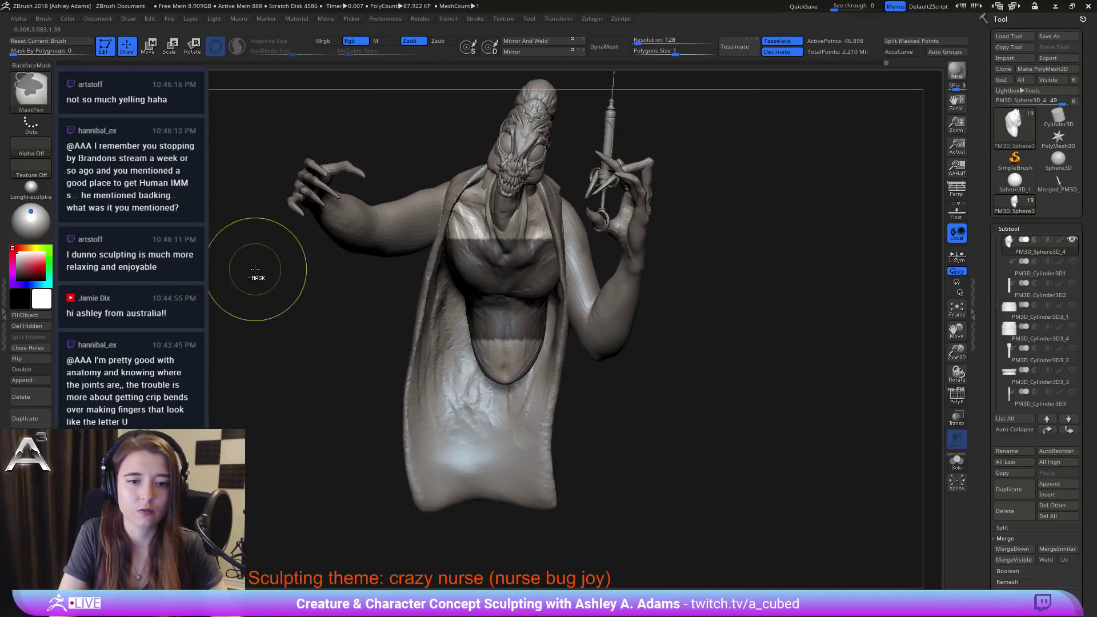
{"action": "left_click_drag", "start_coordinate": [372, 279], "coordinate": [589, 120], "text": "ctrl"}
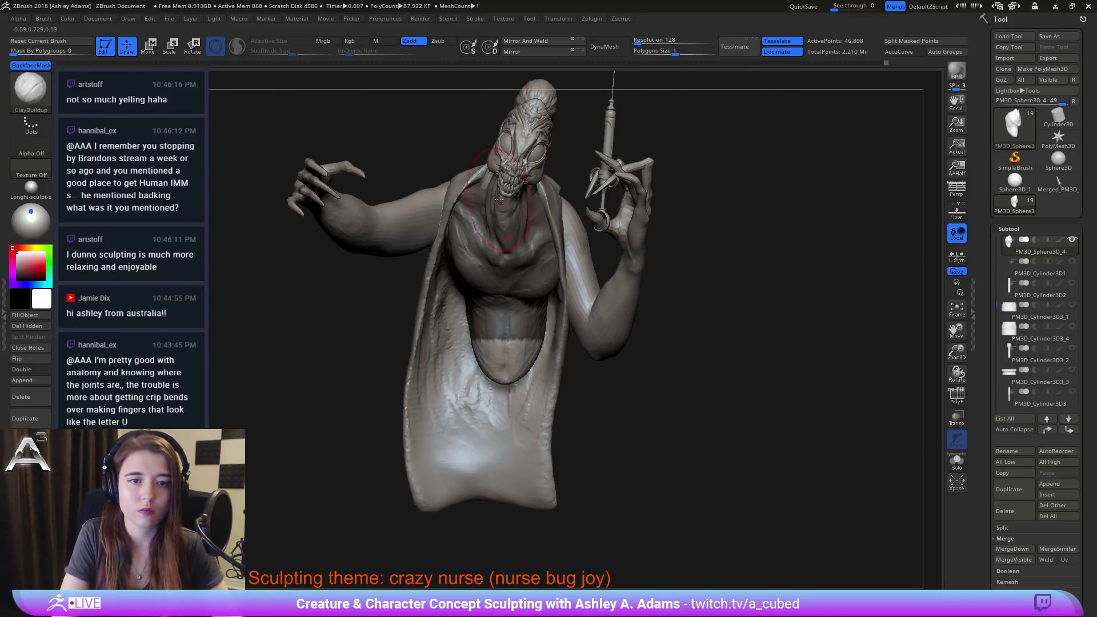
Step: Erase the mask around the neck and upper chest to shape a shirt neckline
{"action": "right_click_drag", "start_coordinate": [463, 268], "coordinate": [420, 270]}
{"action": "mouse_move", "coordinate": [512, 182]}
{"action": "left_mouse_down", "text": "ctrl+alt"}
{"action": "mouse_move", "coordinate": [493, 179]}
{"action": "mouse_move", "coordinate": [485, 196]}
{"action": "mouse_move", "coordinate": [515, 212]}
{"action": "mouse_move", "coordinate": [510, 190]}
{"action": "mouse_move", "coordinate": [505, 235]}
{"action": "mouse_move", "coordinate": [475, 200]}
{"action": "mouse_move", "coordinate": [532, 210]}
{"action": "left_mouse_up", "text": "ctrl+alt"}
{"action": "mouse_move", "coordinate": [445, 217]}
{"action": "right_mouse_down"}
{"action": "mouse_move", "coordinate": [513, 209]}
{"action": "mouse_move", "coordinate": [485, 179]}
{"action": "right_mouse_up"}
{"action": "left_click_drag", "start_coordinate": [516, 172], "coordinate": [505, 220], "text": "ctrl+alt"}
{"action": "right_click_drag", "start_coordinate": [505, 220], "coordinate": [449, 117]}
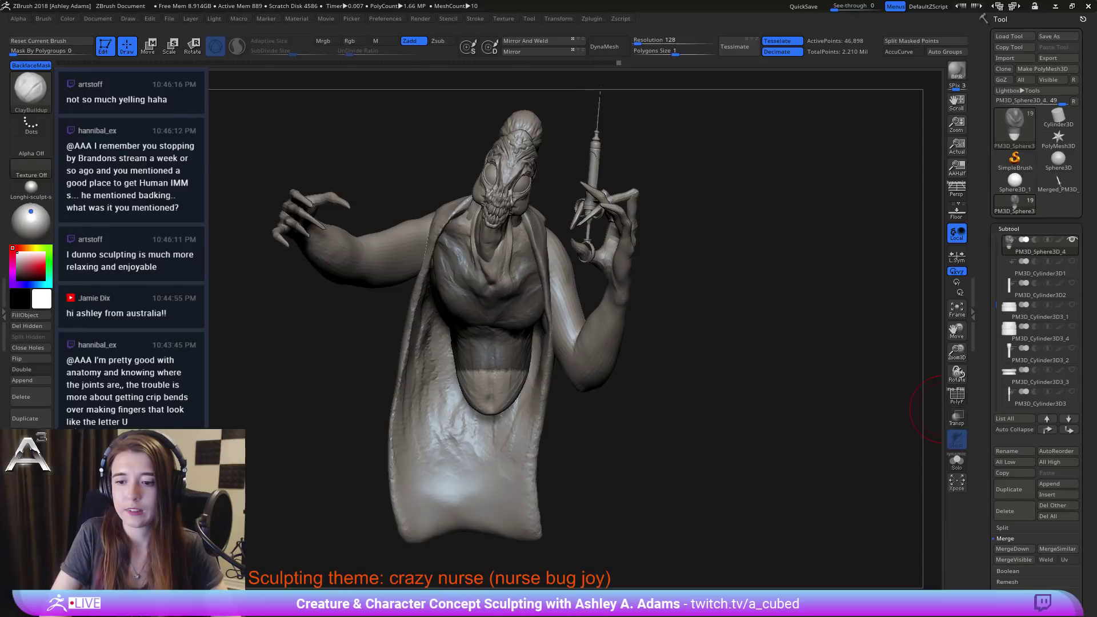
Step: Isolate the torso subtool and erase a round armhole from the mask at the shoulder
{"action": "left_click", "coordinate": [958, 461]}
{"action": "right_click_drag", "start_coordinate": [742, 320], "coordinate": [533, 266]}
{"action": "left_click_drag", "start_coordinate": [533, 264], "coordinate": [538, 268], "text": "ctrl+alt"}
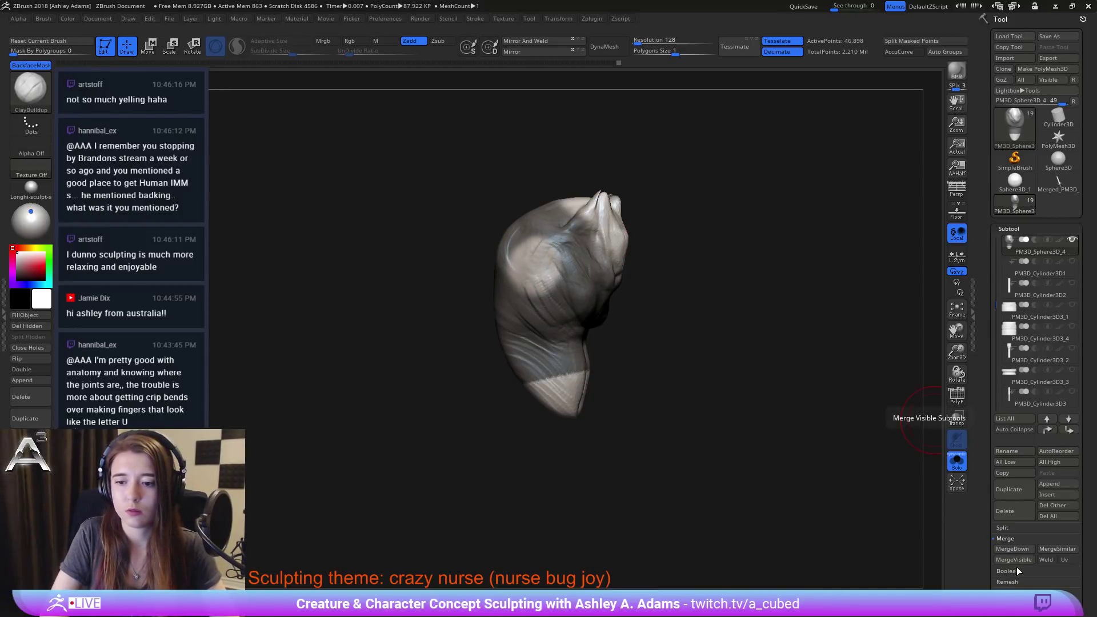
Step: Extract the masked torso area as a shirt mesh with a thickness of 0.01651 and accept the result
{"action": "left_click", "coordinate": [1005, 538]}
{"action": "left_click", "coordinate": [1029, 578]}
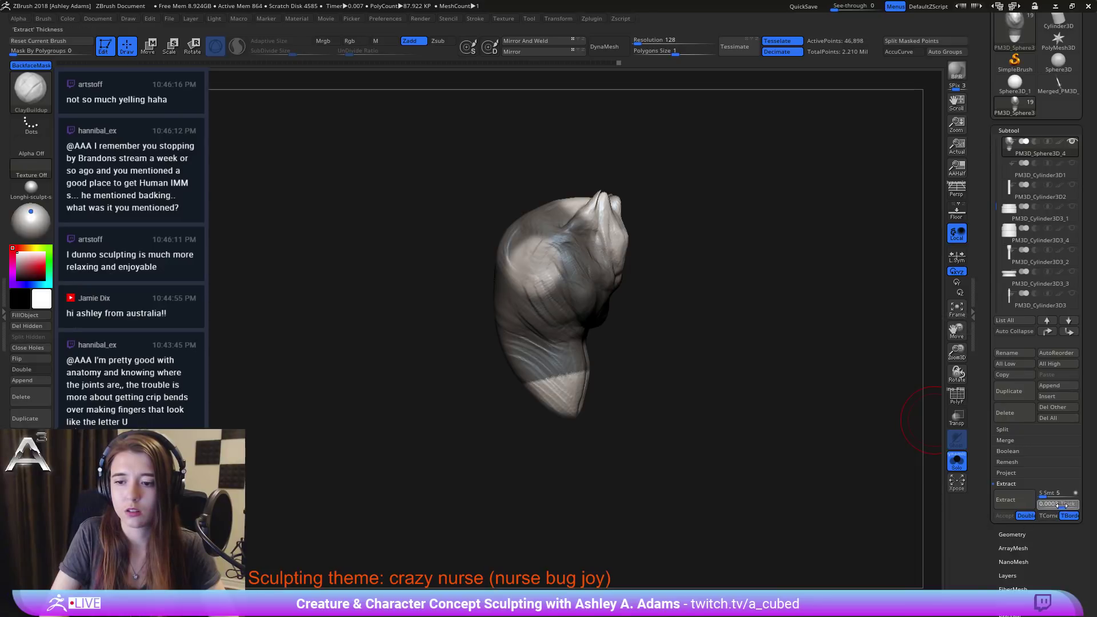
{"action": "left_click", "coordinate": [1064, 505]}
{"action": "type", "text": "0.01651"}
{"action": "key", "text": "Return"}
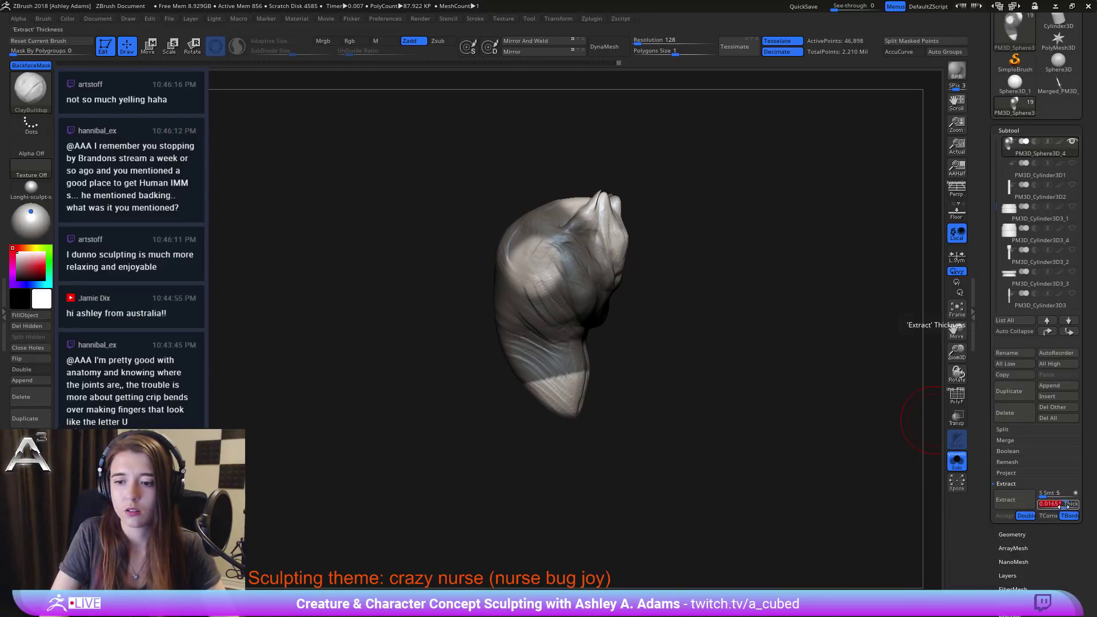
{"action": "left_click", "coordinate": [1012, 500]}
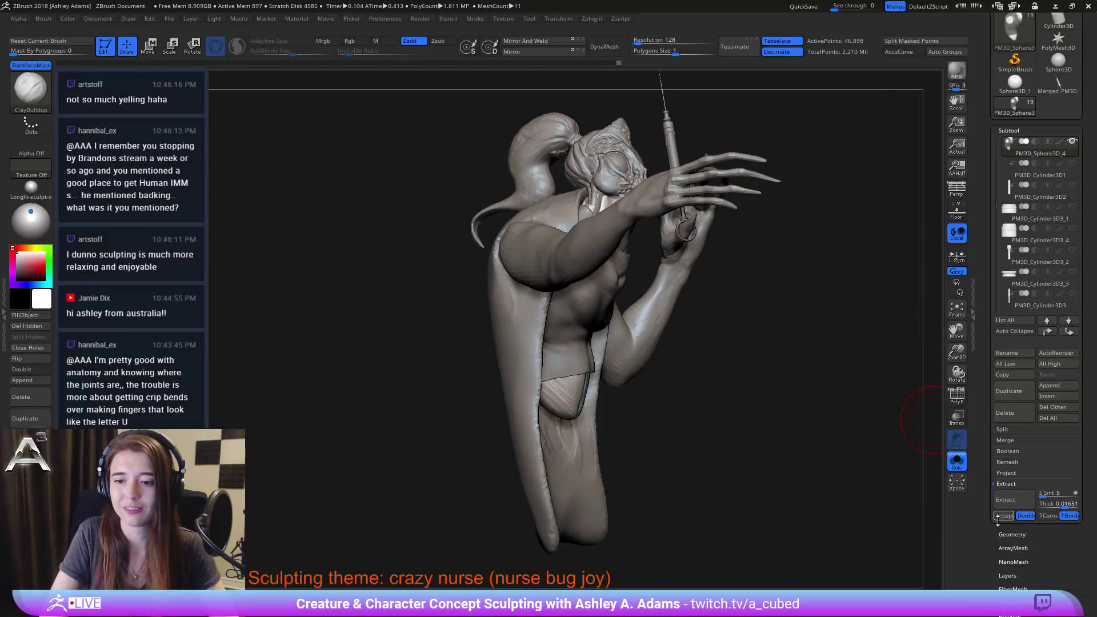
{"action": "left_click", "coordinate": [1004, 516]}
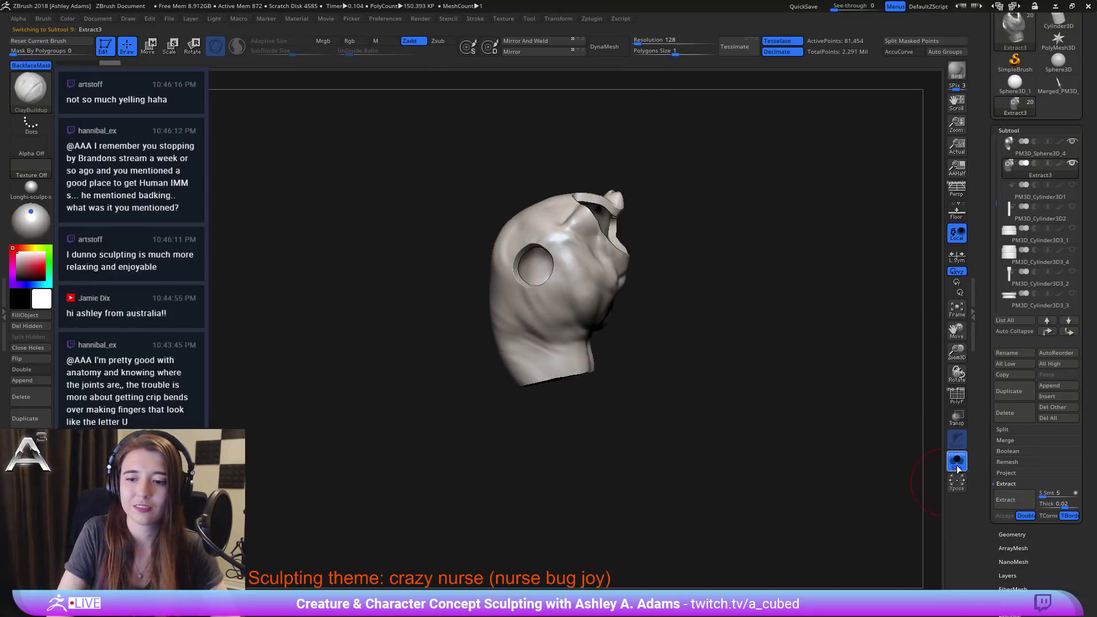
Step: Show the whole figure again, select the extracted shirt and smooth its chest and lower front
{"action": "left_click_drag", "start_coordinate": [694, 346], "coordinate": [666, 371]}
{"action": "left_click", "coordinate": [597, 381], "text": "alt"}
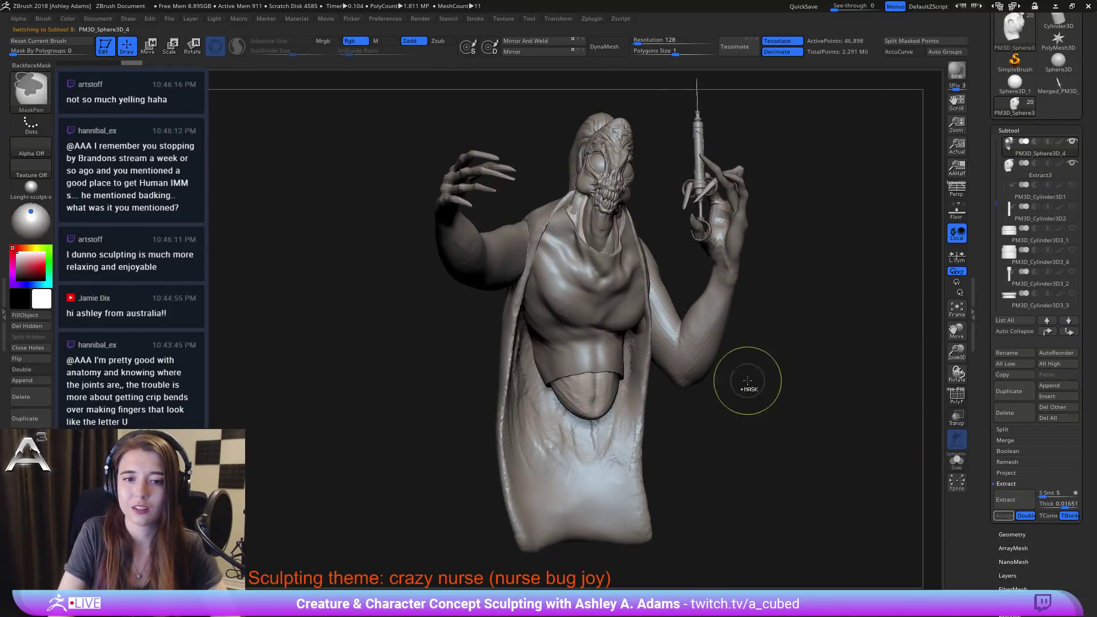
{"action": "left_click_drag", "start_coordinate": [747, 380], "coordinate": [706, 374]}
{"action": "left_click_drag", "start_coordinate": [614, 318], "coordinate": [571, 317]}
{"action": "left_click", "coordinate": [577, 309], "text": "alt"}
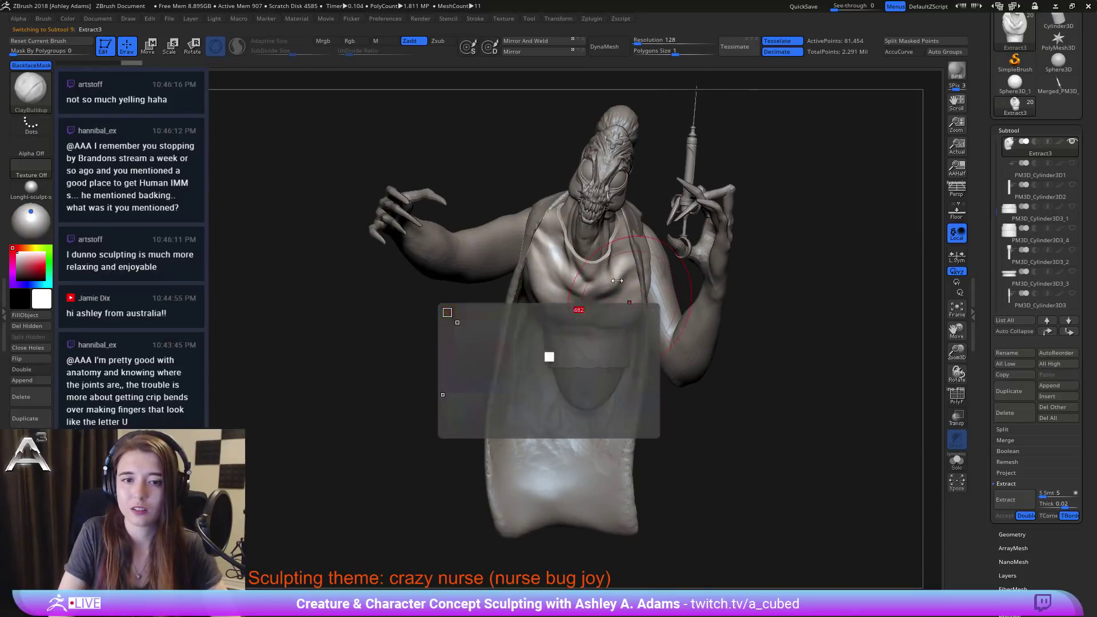
{"action": "mouse_move", "coordinate": [577, 257]}
{"action": "left_mouse_down", "text": "shift"}
{"action": "mouse_move", "coordinate": [560, 217]}
{"action": "mouse_move", "coordinate": [615, 231]}
{"action": "left_mouse_up", "text": "shift"}
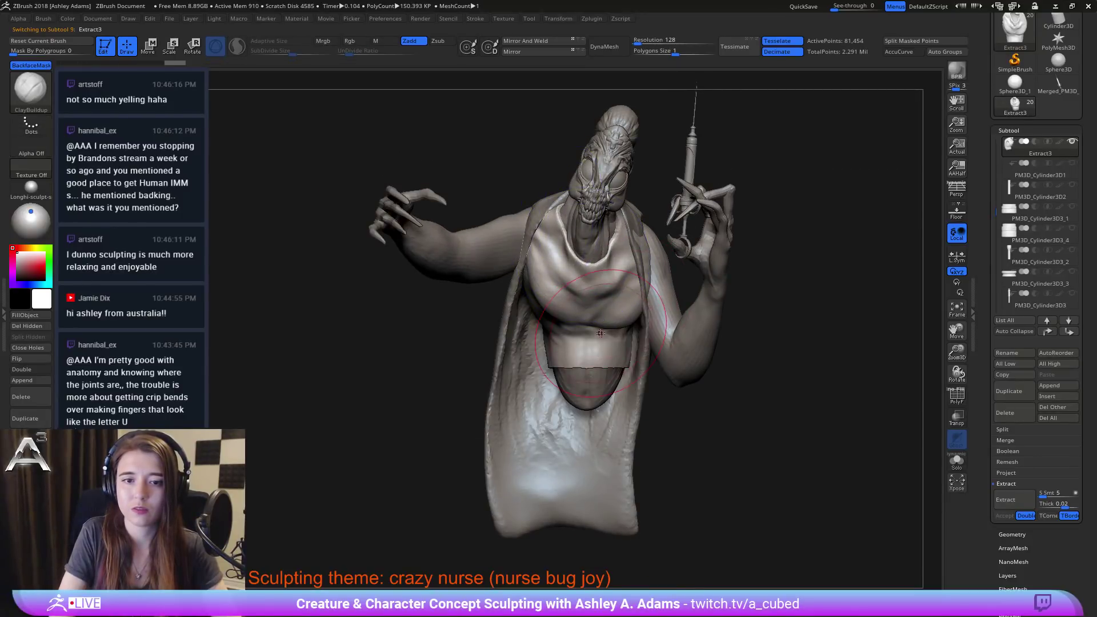
{"action": "mouse_move", "coordinate": [548, 331]}
{"action": "left_mouse_down", "text": "shift"}
{"action": "mouse_move", "coordinate": [617, 357]}
{"action": "mouse_move", "coordinate": [574, 400]}
{"action": "mouse_move", "coordinate": [614, 411]}
{"action": "mouse_move", "coordinate": [612, 424]}
{"action": "left_mouse_up", "text": "shift"}
Step: Pull the shirt's hem down over the belly and its side edge outward with SnakeHook
{"action": "key", "text": "b"}
{"action": "key", "text": "s"}
{"action": "key", "text": "h"}
{"action": "left_click_drag", "start_coordinate": [563, 394], "coordinate": [568, 425]}
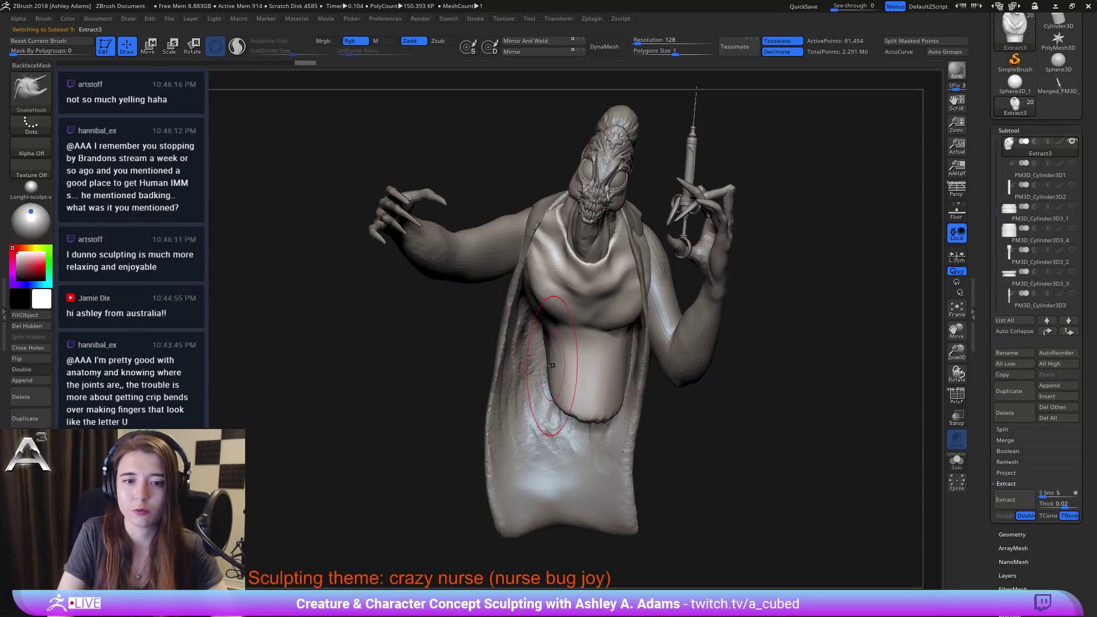
{"action": "left_click_drag", "start_coordinate": [544, 338], "coordinate": [532, 336]}
{"action": "right_click_drag", "start_coordinate": [532, 335], "coordinate": [562, 365]}
{"action": "left_click_drag", "start_coordinate": [546, 348], "coordinate": [531, 334]}
{"action": "right_click_drag", "start_coordinate": [620, 348], "coordinate": [548, 269]}
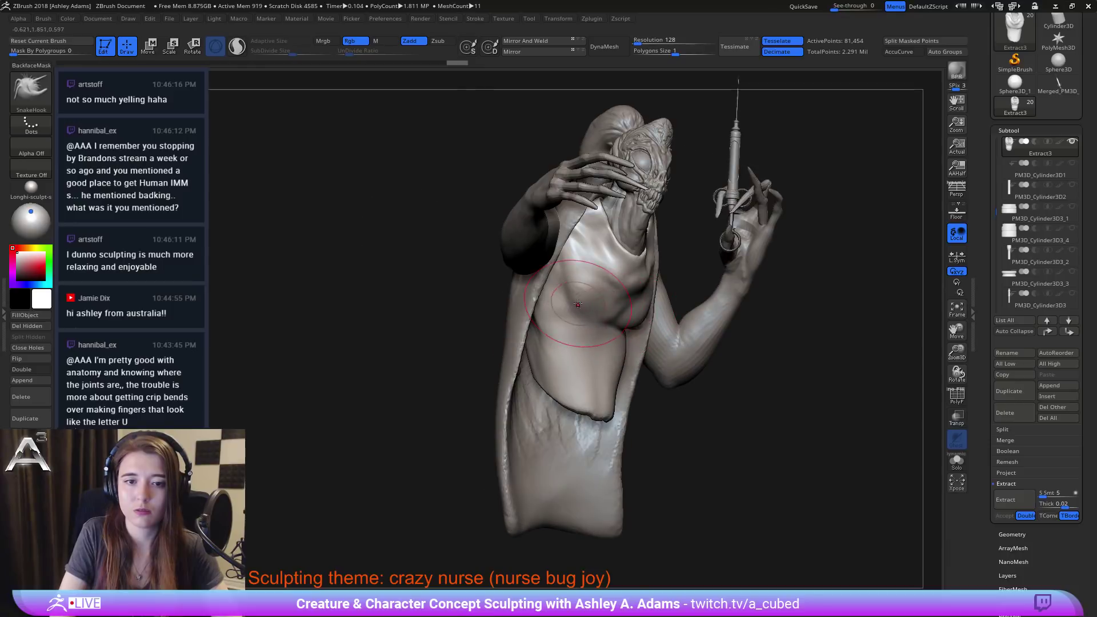
Step: Build up diagonal cloth folds across the upper chest of the garment with the ClayBuildup brush
{"action": "key", "text": "b"}
{"action": "key", "text": "c"}
{"action": "key", "text": "b"}
{"action": "left_click_drag", "start_coordinate": [588, 297], "coordinate": [591, 251]}
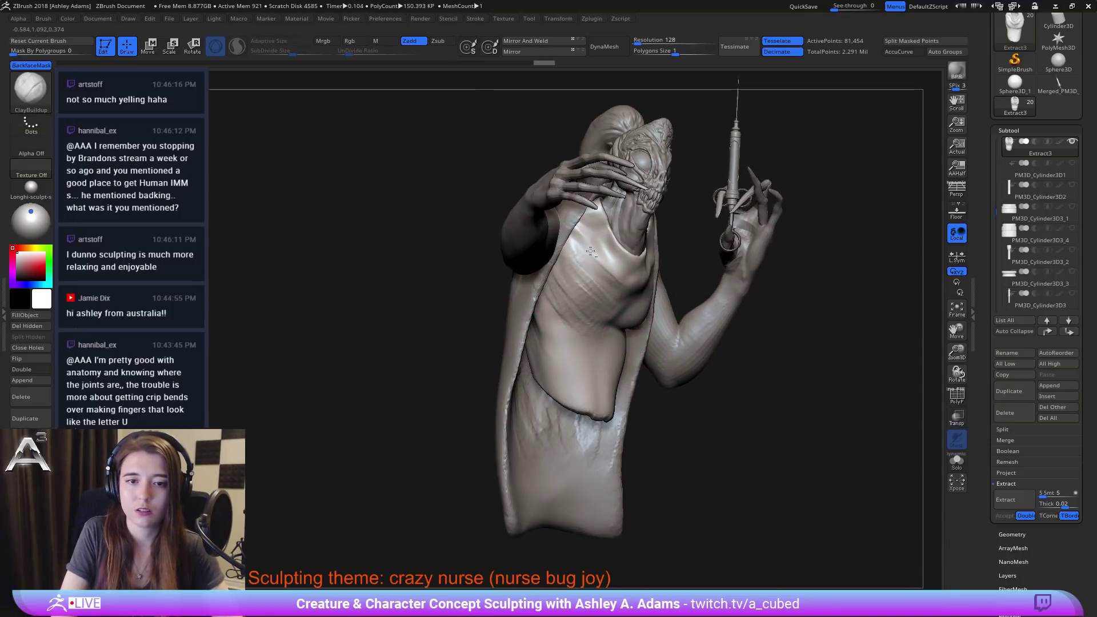
Step: Pull the garment's neckline into a loosely draped cowl with the SnakeHook brush
{"action": "right_click_drag", "start_coordinate": [634, 277], "coordinate": [614, 240]}
{"action": "key", "text": "b"}
{"action": "key", "text": "s"}
{"action": "key", "text": "h"}
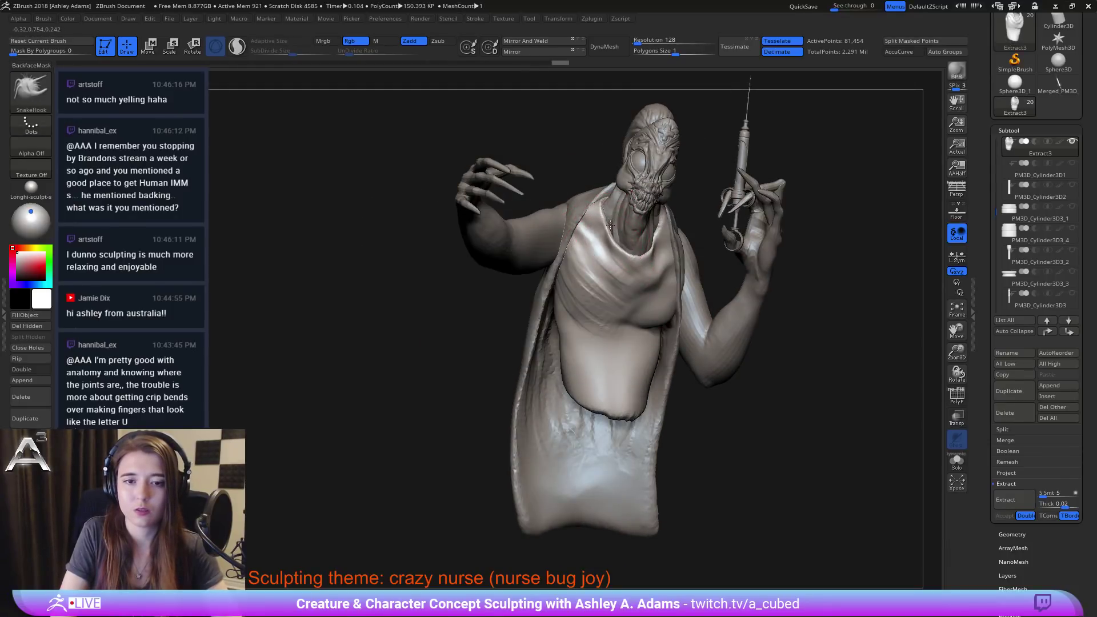
{"action": "mouse_move", "coordinate": [612, 234]}
{"action": "left_mouse_down"}
{"action": "mouse_move", "coordinate": [652, 244]}
{"action": "mouse_move", "coordinate": [673, 226]}
{"action": "left_mouse_up"}
{"action": "right_click_drag", "start_coordinate": [669, 235], "coordinate": [623, 267]}
{"action": "left_click_drag", "start_coordinate": [626, 261], "coordinate": [638, 268]}
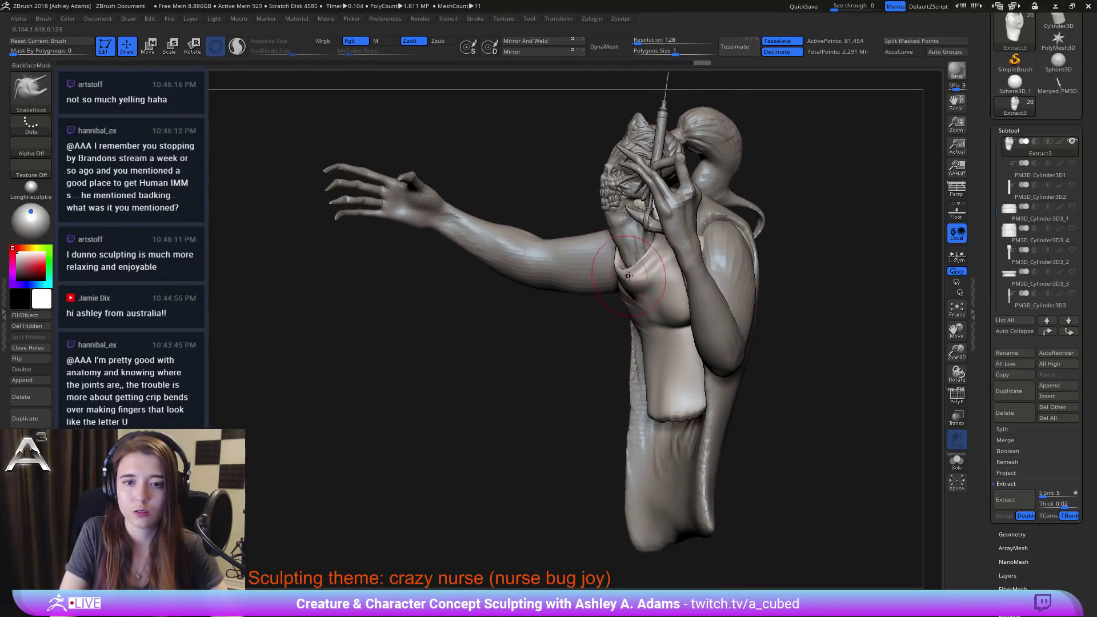
Step: Carve creases into the cowl neckline's folds with the DamStandard brush
{"action": "right_click_drag", "start_coordinate": [634, 266], "coordinate": [677, 258]}
{"action": "key", "text": "b"}
{"action": "key", "text": "d"}
{"action": "key", "text": "s"}
{"action": "mouse_move", "coordinate": [573, 232]}
{"action": "left_mouse_down"}
{"action": "mouse_move", "coordinate": [591, 277]}
{"action": "mouse_move", "coordinate": [661, 251]}
{"action": "mouse_move", "coordinate": [650, 258]}
{"action": "mouse_move", "coordinate": [659, 242]}
{"action": "left_mouse_up"}
Step: Reshape the cowl's drape with SnakeHook, then crease and smooth the folds running down the chest with DamStandard
{"action": "key", "text": "b"}
{"action": "key", "text": "s"}
{"action": "key", "text": "h"}
{"action": "mouse_move", "coordinate": [679, 237]}
{"action": "right_mouse_down"}
{"action": "mouse_move", "coordinate": [605, 257]}
{"action": "mouse_move", "coordinate": [694, 282]}
{"action": "mouse_move", "coordinate": [594, 284]}
{"action": "right_mouse_up"}
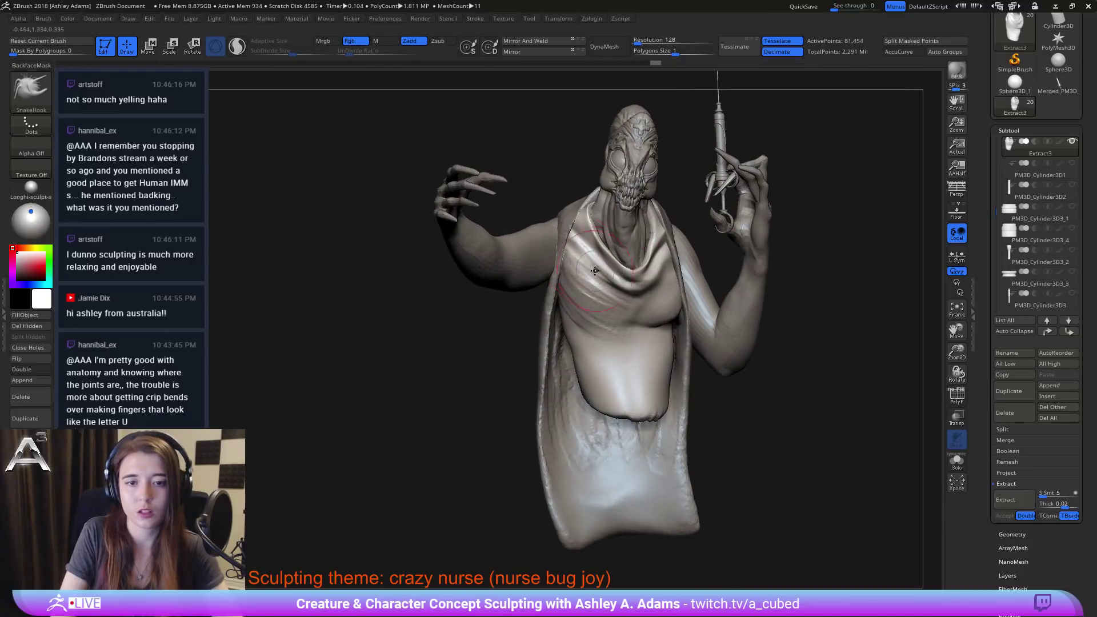
{"action": "key", "text": "b"}
{"action": "key", "text": "d"}
{"action": "key", "text": "s"}
{"action": "mouse_move", "coordinate": [592, 285]}
{"action": "left_mouse_down"}
{"action": "mouse_move", "coordinate": [632, 312]}
{"action": "mouse_move", "coordinate": [618, 318]}
{"action": "mouse_move", "coordinate": [614, 347]}
{"action": "left_mouse_up"}
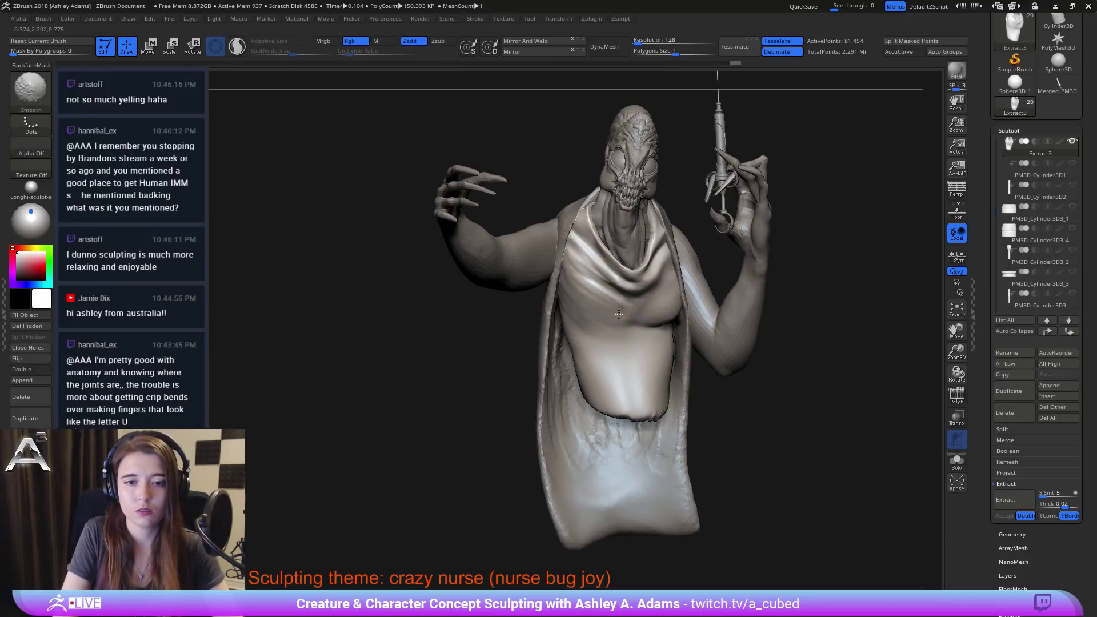
Step: Adjust the cowl's edge and hanging folds between the shoulder and chest with the SnakeHook brush
{"action": "mouse_move", "coordinate": [599, 217]}
{"action": "right_mouse_down"}
{"action": "mouse_move", "coordinate": [549, 213]}
{"action": "mouse_move", "coordinate": [521, 229]}
{"action": "mouse_move", "coordinate": [560, 230]}
{"action": "right_mouse_up"}
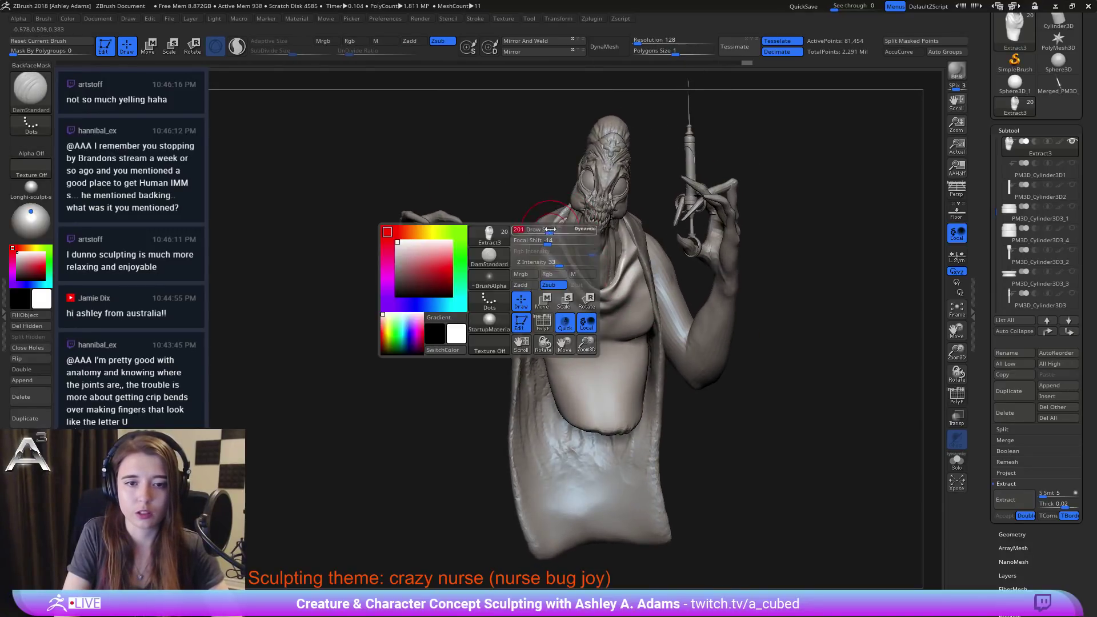
{"action": "key", "text": "b"}
{"action": "key", "text": "s"}
{"action": "key", "text": "h"}
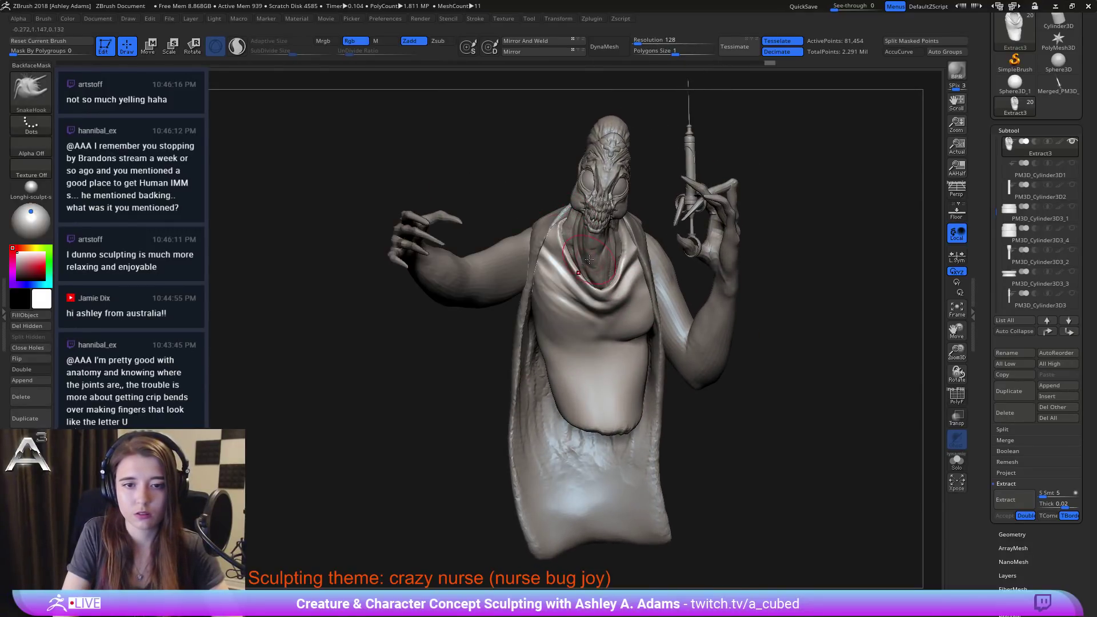
{"action": "right_click_drag", "start_coordinate": [545, 311], "coordinate": [537, 318]}
Step: Build up the garment over the outstretched arm's shoulder and across the upper back with the ClayBuildup brush
{"action": "right_click_drag", "start_coordinate": [580, 237], "coordinate": [657, 228]}
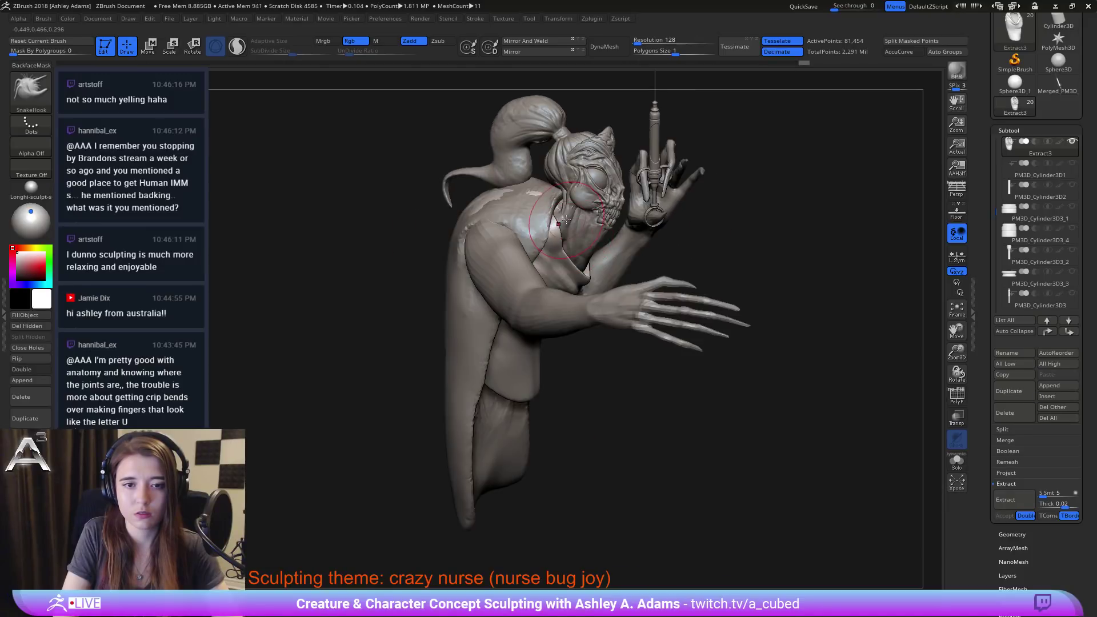
{"action": "key", "text": "b"}
{"action": "key", "text": "c"}
{"action": "key", "text": "b"}
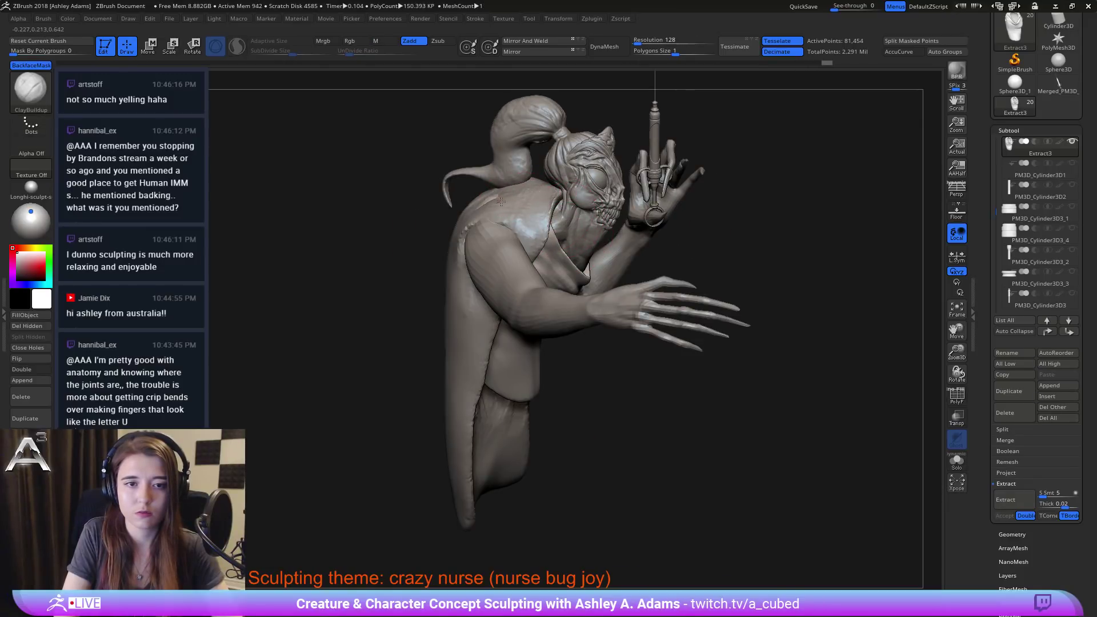
{"action": "left_click_drag", "start_coordinate": [482, 193], "coordinate": [530, 228]}
{"action": "right_click_drag", "start_coordinate": [479, 228], "coordinate": [514, 237]}
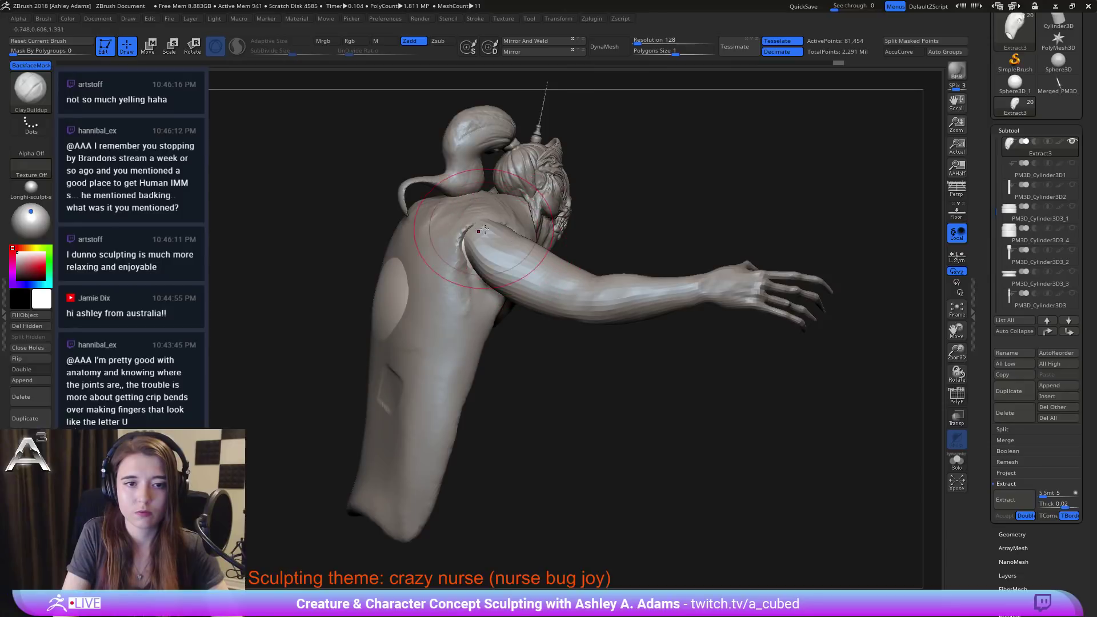
{"action": "right_click_drag", "start_coordinate": [380, 274], "coordinate": [425, 288]}
{"action": "mouse_move", "coordinate": [415, 294]}
{"action": "left_mouse_down"}
{"action": "mouse_move", "coordinate": [394, 288]}
{"action": "mouse_move", "coordinate": [383, 303]}
{"action": "left_mouse_up"}
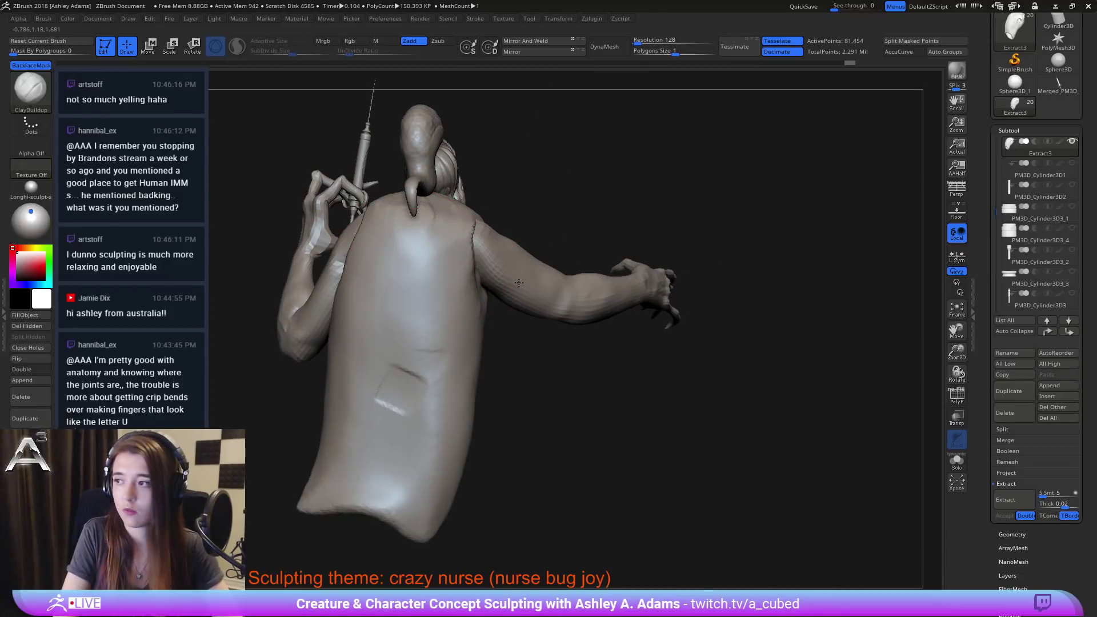
Step: Pull the garment's shoulder edge out over the outstretched arm into a short sleeve with the SnakeHook brush
{"action": "mouse_move", "coordinate": [423, 285]}
{"action": "right_mouse_down"}
{"action": "mouse_move", "coordinate": [525, 301]}
{"action": "mouse_move", "coordinate": [446, 176]}
{"action": "mouse_move", "coordinate": [639, 262]}
{"action": "mouse_move", "coordinate": [540, 208]}
{"action": "right_mouse_up"}
{"action": "key", "text": "b"}
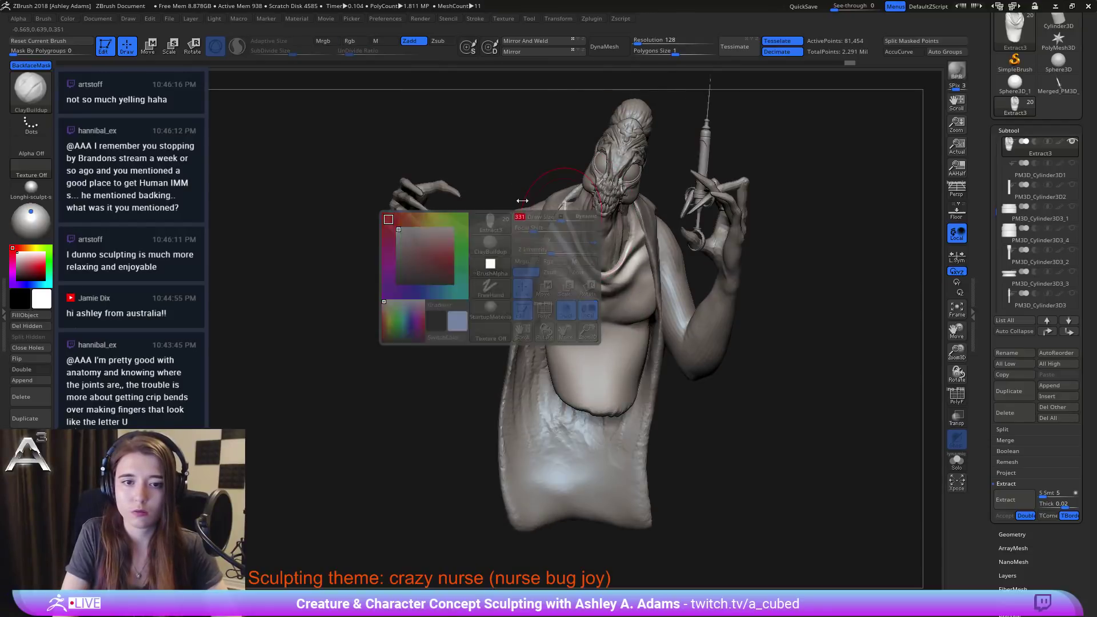
{"action": "key", "text": "s"}
{"action": "key", "text": "h"}
{"action": "key", "text": "space"}
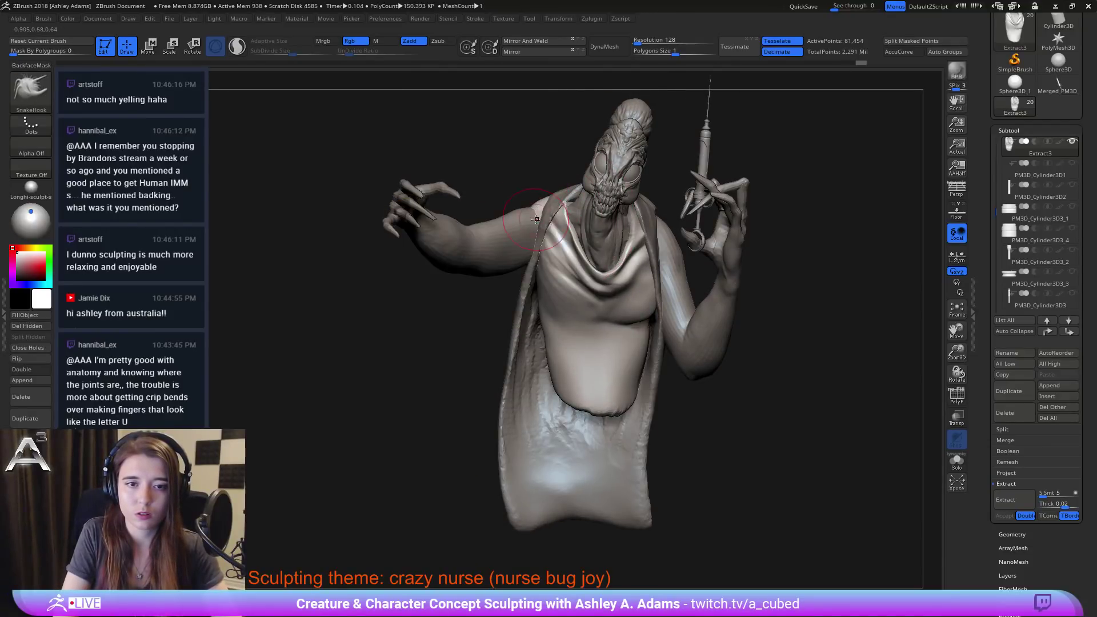
{"action": "mouse_move", "coordinate": [529, 236]}
{"action": "right_mouse_down"}
{"action": "mouse_move", "coordinate": [544, 181]}
{"action": "mouse_move", "coordinate": [494, 198]}
{"action": "mouse_move", "coordinate": [561, 178]}
{"action": "mouse_move", "coordinate": [571, 286]}
{"action": "mouse_move", "coordinate": [601, 317]}
{"action": "mouse_move", "coordinate": [604, 302]}
{"action": "right_mouse_up"}
{"action": "key", "text": "ctrl+z"}
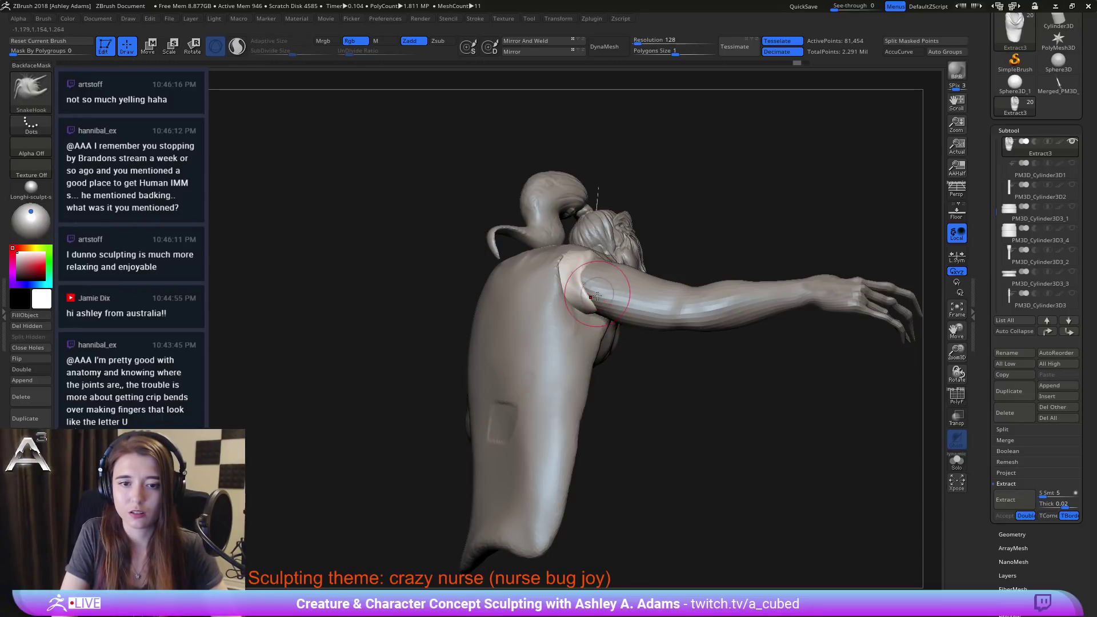
{"action": "left_click_drag", "start_coordinate": [597, 295], "coordinate": [586, 276]}
{"action": "right_click_drag", "start_coordinate": [586, 277], "coordinate": [622, 281]}
{"action": "left_click_drag", "start_coordinate": [588, 279], "coordinate": [596, 278]}
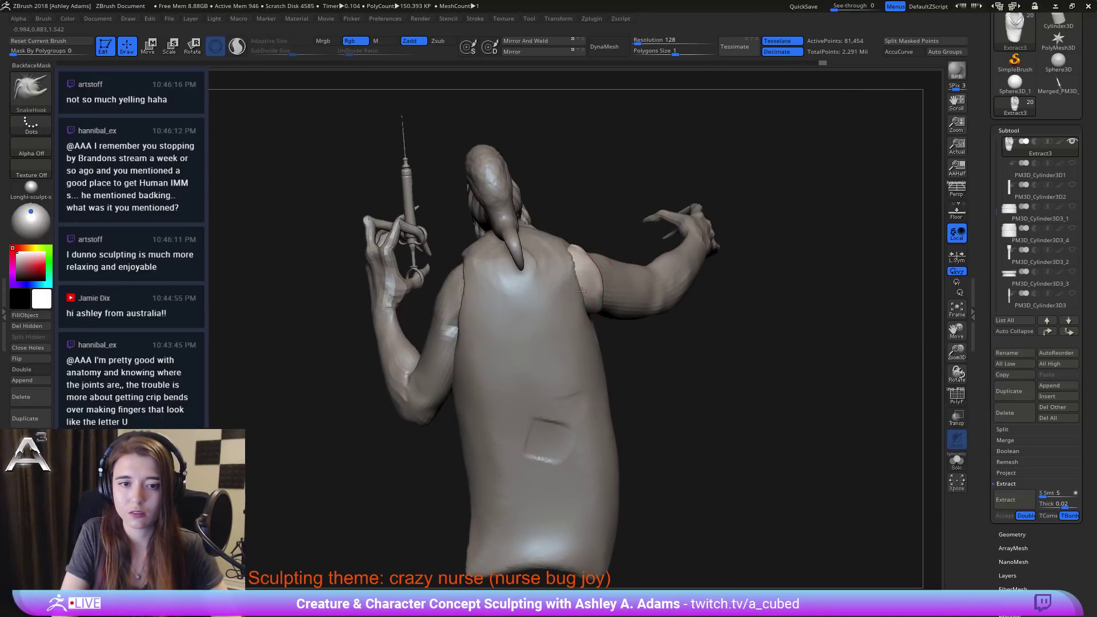
{"action": "mouse_move", "coordinate": [581, 291]}
{"action": "right_mouse_down"}
{"action": "mouse_move", "coordinate": [598, 249]}
{"action": "mouse_move", "coordinate": [628, 294]}
{"action": "mouse_move", "coordinate": [613, 257]}
{"action": "mouse_move", "coordinate": [634, 214]}
{"action": "mouse_move", "coordinate": [594, 188]}
{"action": "mouse_move", "coordinate": [647, 236]}
{"action": "mouse_move", "coordinate": [629, 228]}
{"action": "mouse_move", "coordinate": [605, 255]}
{"action": "right_mouse_up"}
Step: Reselect the garment subtool and thicken the short sleeve over the shoulder with the ClayBuildup brush
{"action": "key", "text": "b"}
{"action": "key", "text": "c"}
{"action": "key", "text": "b"}
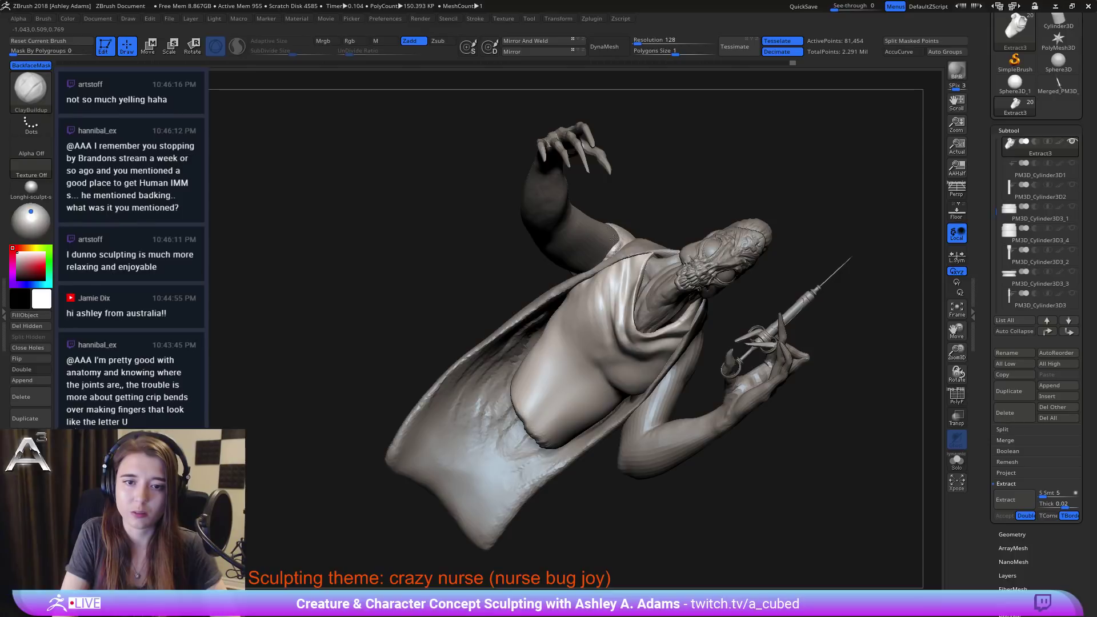
{"action": "mouse_move", "coordinate": [624, 233]}
{"action": "right_mouse_down"}
{"action": "mouse_move", "coordinate": [577, 271]}
{"action": "mouse_move", "coordinate": [676, 208]}
{"action": "mouse_move", "coordinate": [565, 229]}
{"action": "right_mouse_up"}
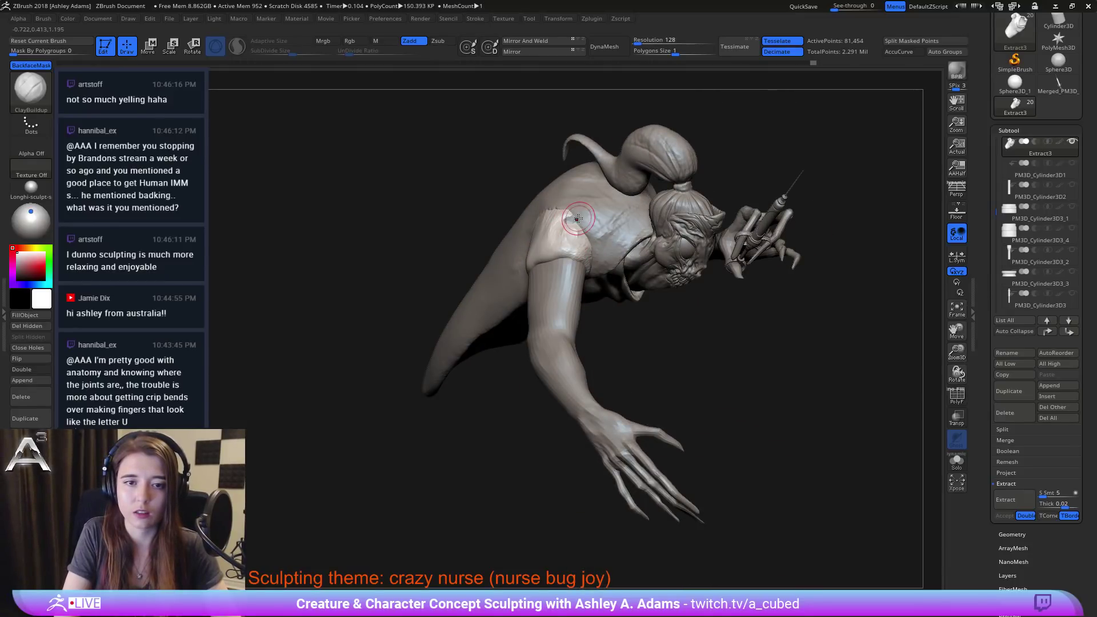
{"action": "left_click", "coordinate": [572, 223], "text": "alt"}
{"action": "left_click", "coordinate": [564, 227], "text": "alt"}
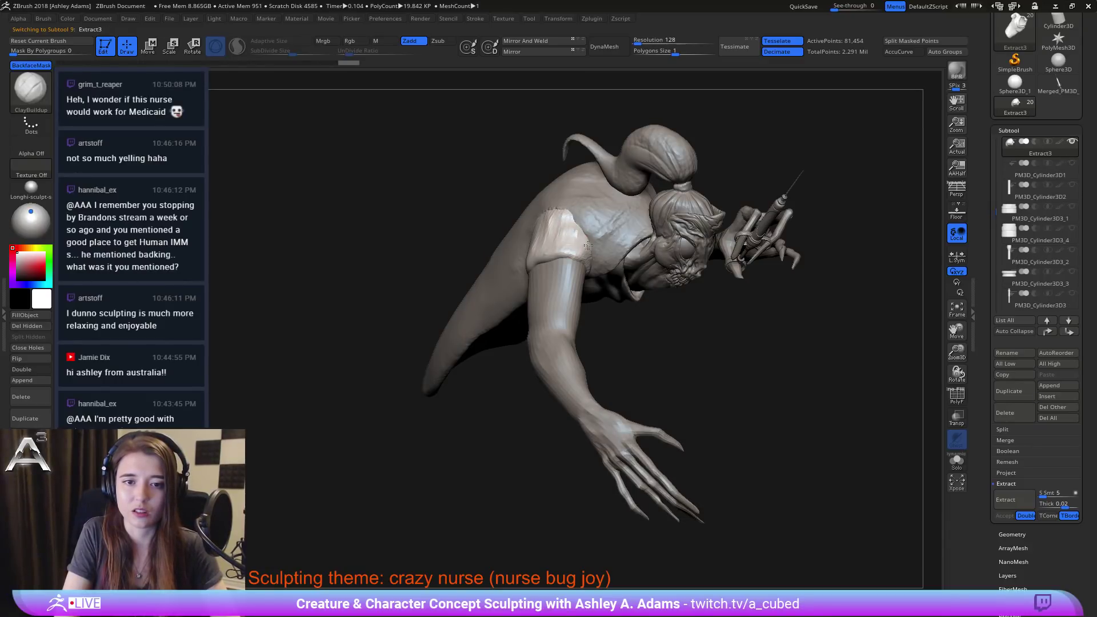
{"action": "right_click_drag", "start_coordinate": [517, 243], "coordinate": [556, 262]}
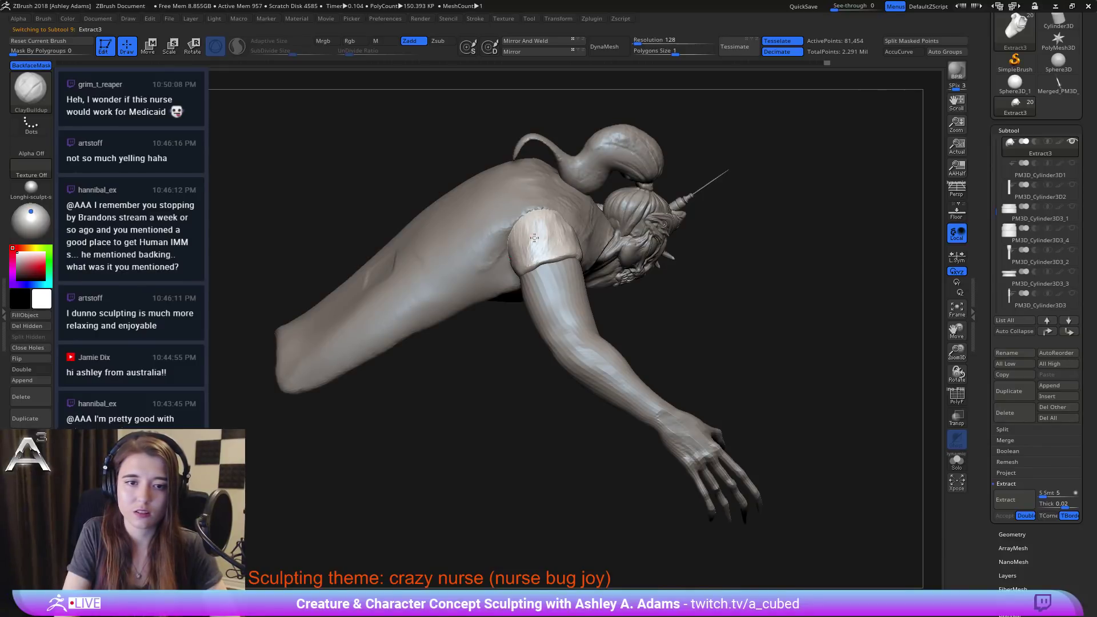
Step: Shape the short sleeve's hem around the upper arm with the SnakeHook brush
{"action": "mouse_move", "coordinate": [535, 238]}
{"action": "right_mouse_down"}
{"action": "mouse_move", "coordinate": [501, 258]}
{"action": "mouse_move", "coordinate": [557, 230]}
{"action": "mouse_move", "coordinate": [511, 284]}
{"action": "right_mouse_up"}
{"action": "key", "text": "b"}
{"action": "key", "text": "s"}
{"action": "key", "text": "h"}
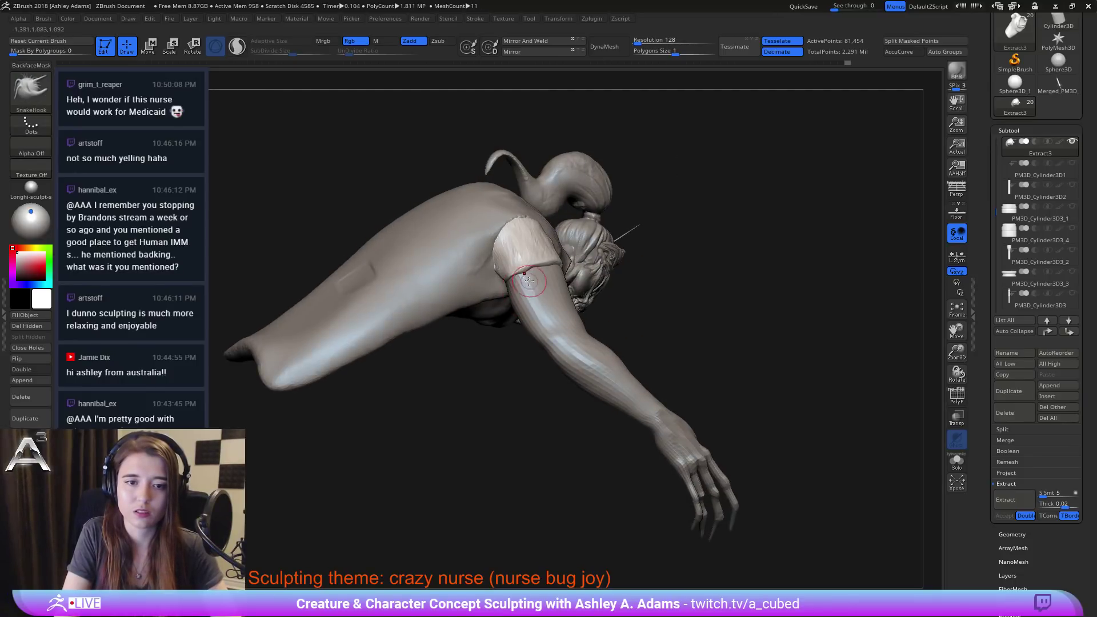
{"action": "left_click_drag", "start_coordinate": [528, 281], "coordinate": [532, 281]}
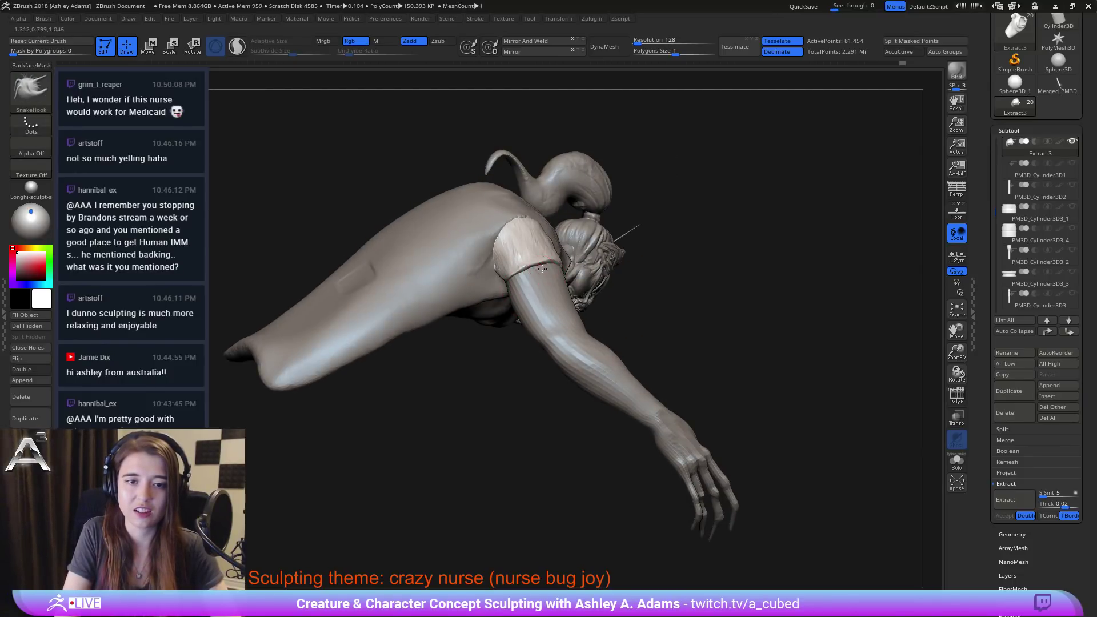
{"action": "mouse_move", "coordinate": [541, 268]}
{"action": "right_mouse_down"}
{"action": "mouse_move", "coordinate": [566, 268]}
{"action": "mouse_move", "coordinate": [534, 262]}
{"action": "right_mouse_up"}
Step: Smooth the sleeve's surface and blend it into the shoulder of the garment
{"action": "key", "text": "shift"}
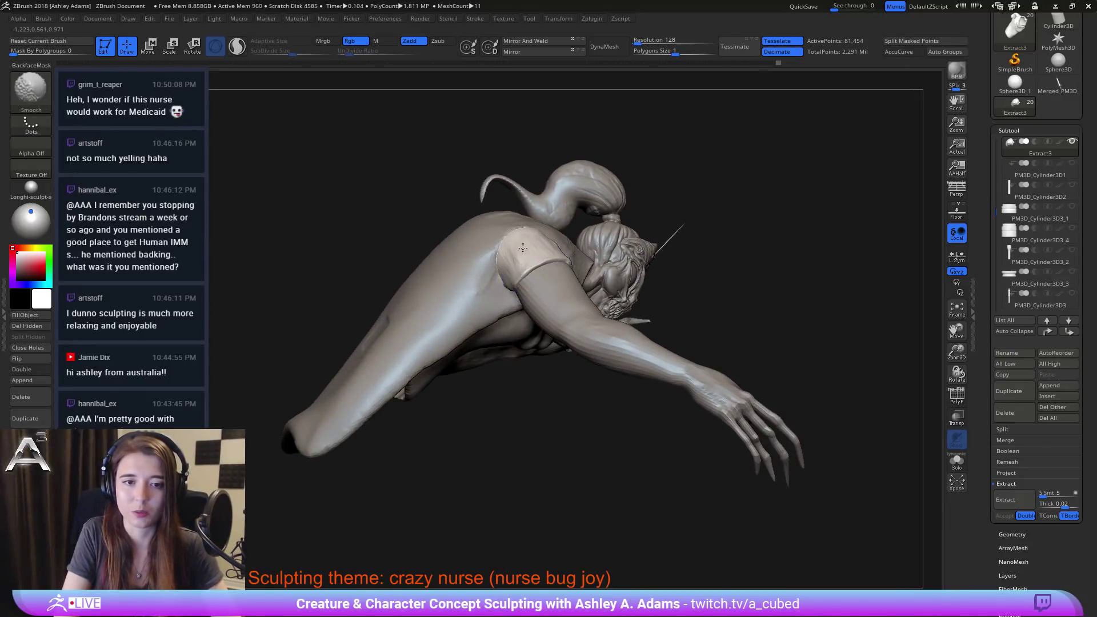
{"action": "left_click_drag", "start_coordinate": [559, 244], "coordinate": [545, 235], "text": "shift"}
{"action": "mouse_move", "coordinate": [546, 236]}
{"action": "right_mouse_down"}
{"action": "mouse_move", "coordinate": [563, 246]}
{"action": "mouse_move", "coordinate": [554, 209]}
{"action": "right_mouse_up"}
{"action": "right_click", "coordinate": [546, 239]}
{"action": "right_click_drag", "start_coordinate": [593, 242], "coordinate": [574, 185], "text": "alt"}
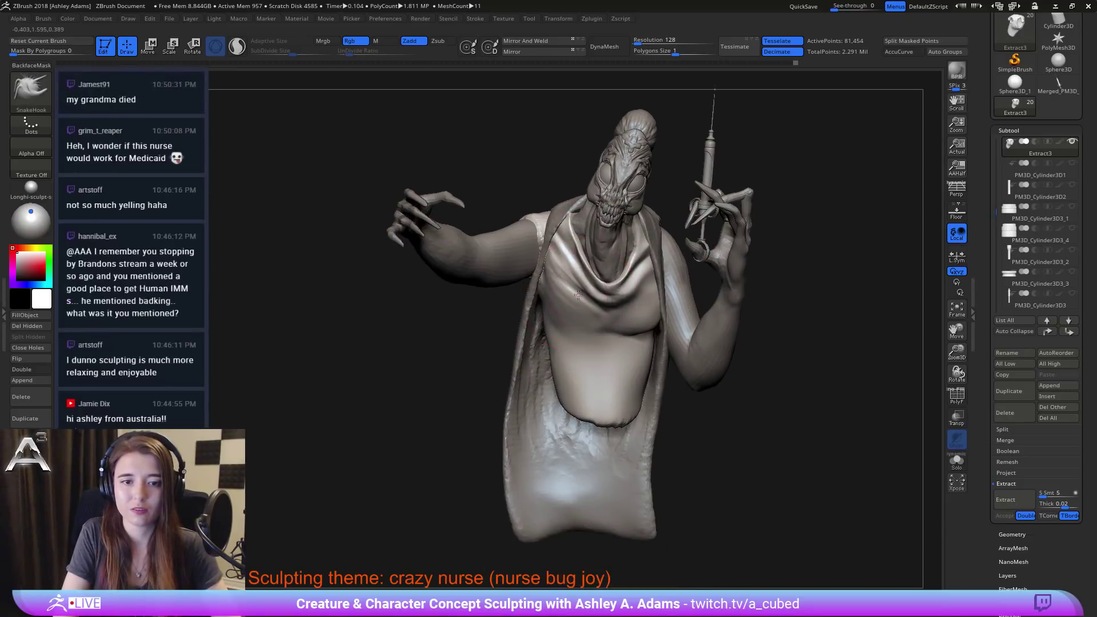
Step: Pull the front garment's side edge outward and, with a smaller SnakeHook brush, draw its lower hem into ragged points
{"action": "right_click", "coordinate": [549, 336]}
{"action": "left_click_drag", "start_coordinate": [554, 318], "coordinate": [548, 319]}
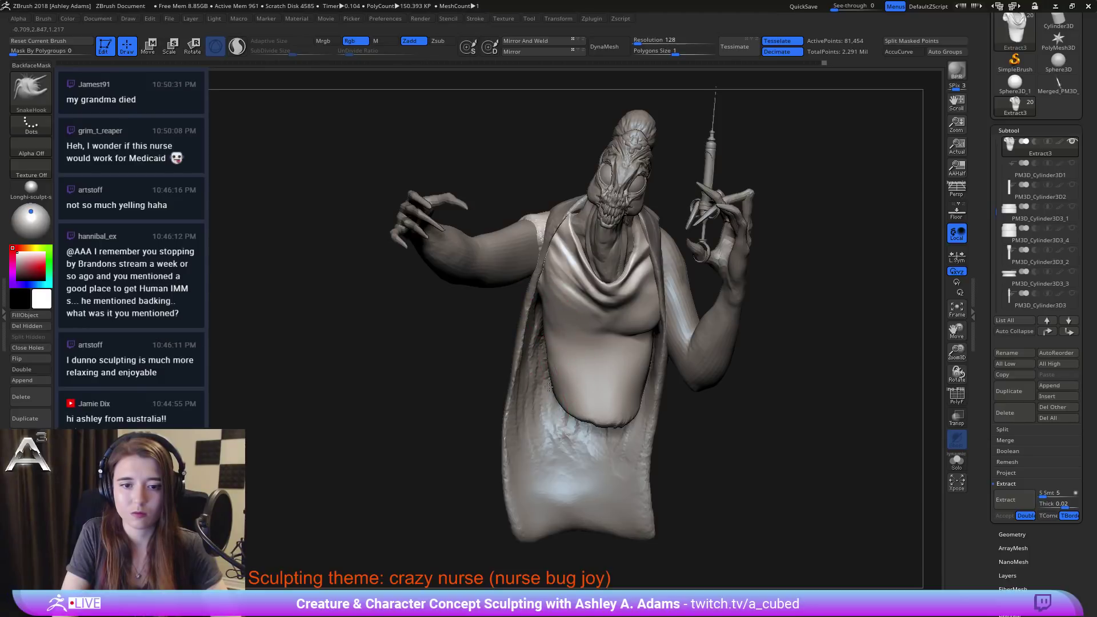
{"action": "right_click", "coordinate": [591, 386]}
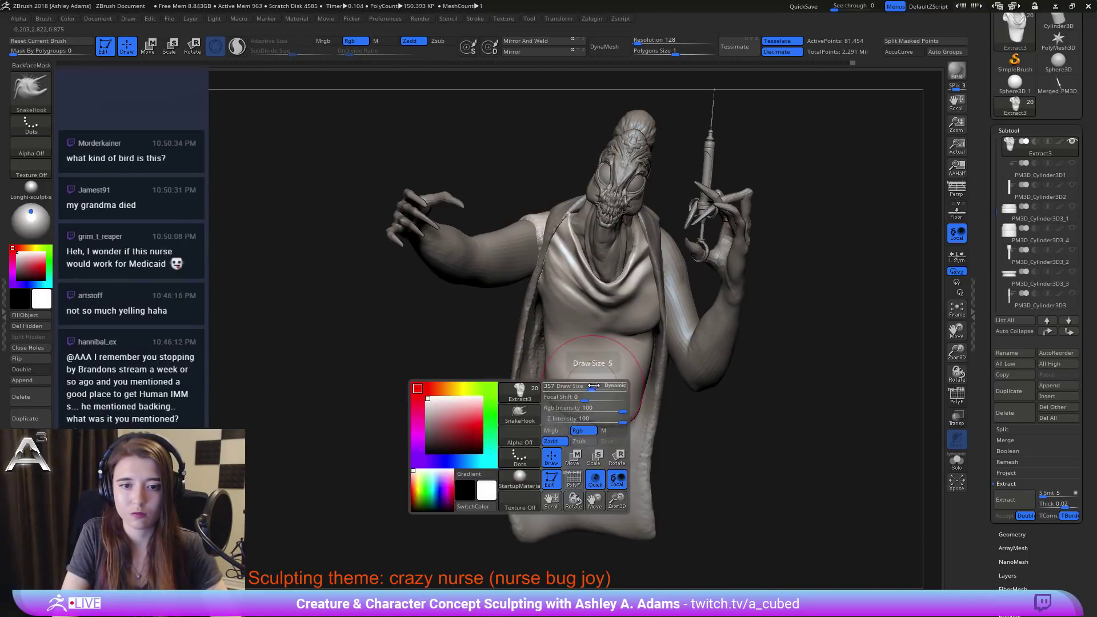
{"action": "left_click_drag", "start_coordinate": [593, 386], "coordinate": [577, 386]}
{"action": "right_click_drag", "start_coordinate": [578, 366], "coordinate": [597, 368]}
{"action": "right_click", "coordinate": [619, 409]}
{"action": "mouse_move", "coordinate": [619, 409]}
{"action": "left_mouse_down"}
{"action": "mouse_move", "coordinate": [598, 409]}
{"action": "mouse_move", "coordinate": [593, 463]}
{"action": "mouse_move", "coordinate": [591, 446]}
{"action": "left_mouse_up"}
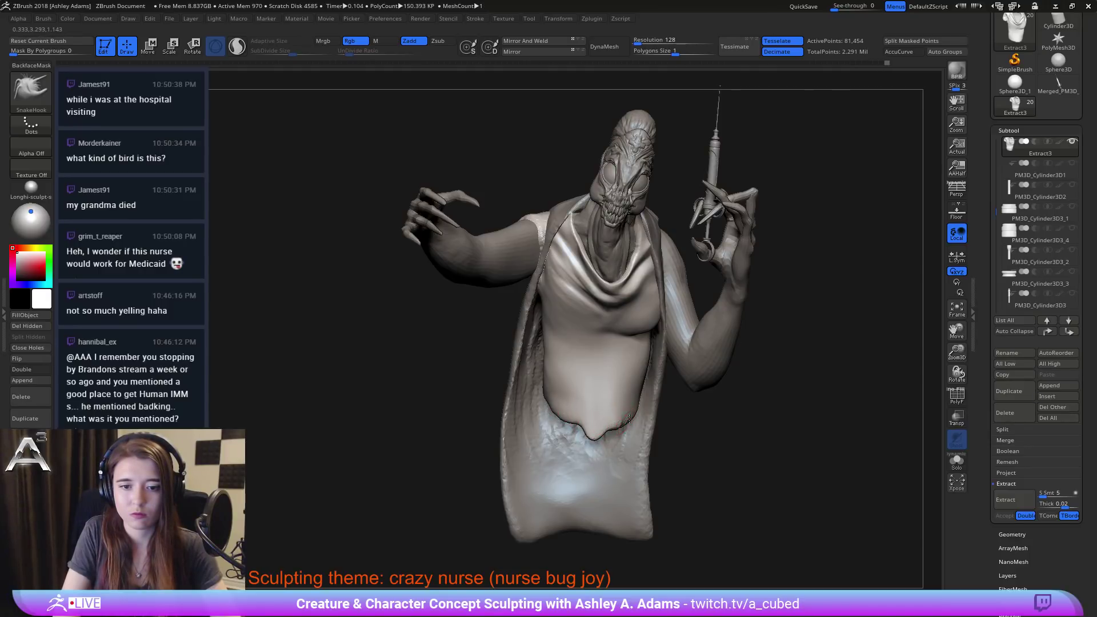
{"action": "left_click_drag", "start_coordinate": [560, 412], "coordinate": [564, 422]}
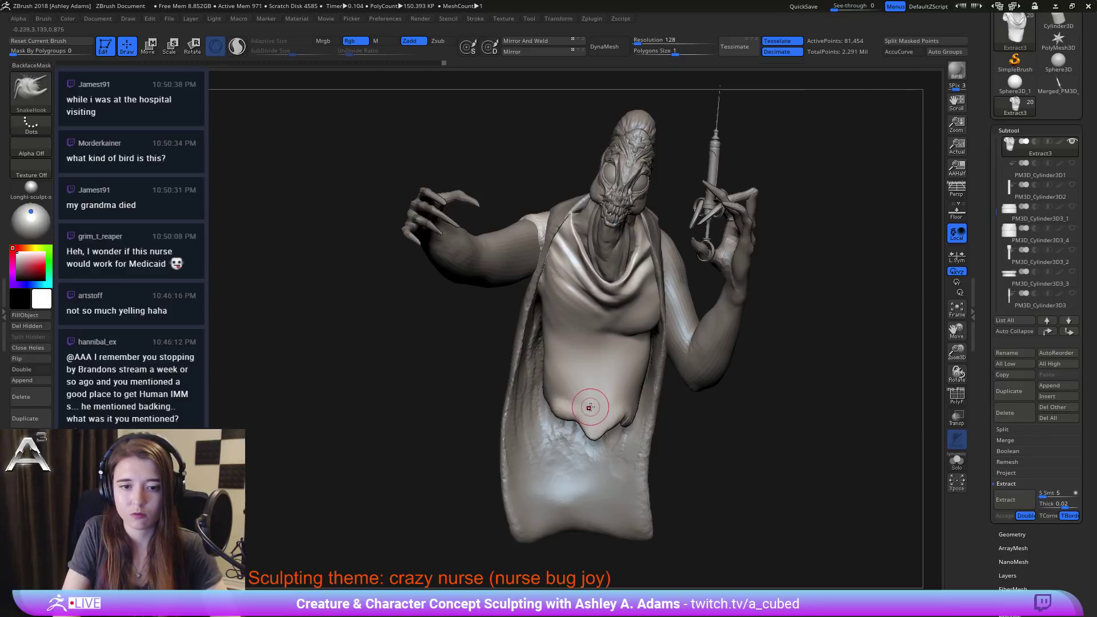
Step: Build up and smooth diagonal cloth folds across the waist below the bust with the ClayBuildup brush
{"action": "mouse_move", "coordinate": [648, 357]}
{"action": "right_mouse_down"}
{"action": "mouse_move", "coordinate": [620, 342]}
{"action": "mouse_move", "coordinate": [640, 336]}
{"action": "mouse_move", "coordinate": [626, 355]}
{"action": "right_mouse_up"}
{"action": "key", "text": "b"}
{"action": "key", "text": "c"}
{"action": "key", "text": "b"}
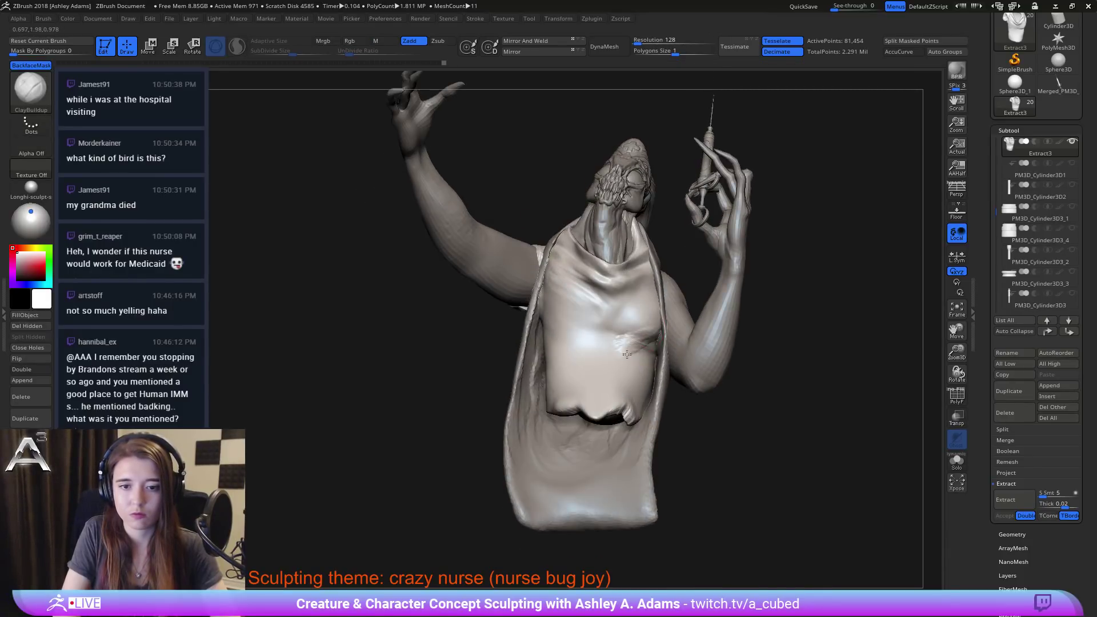
{"action": "left_click_drag", "start_coordinate": [621, 362], "coordinate": [657, 341]}
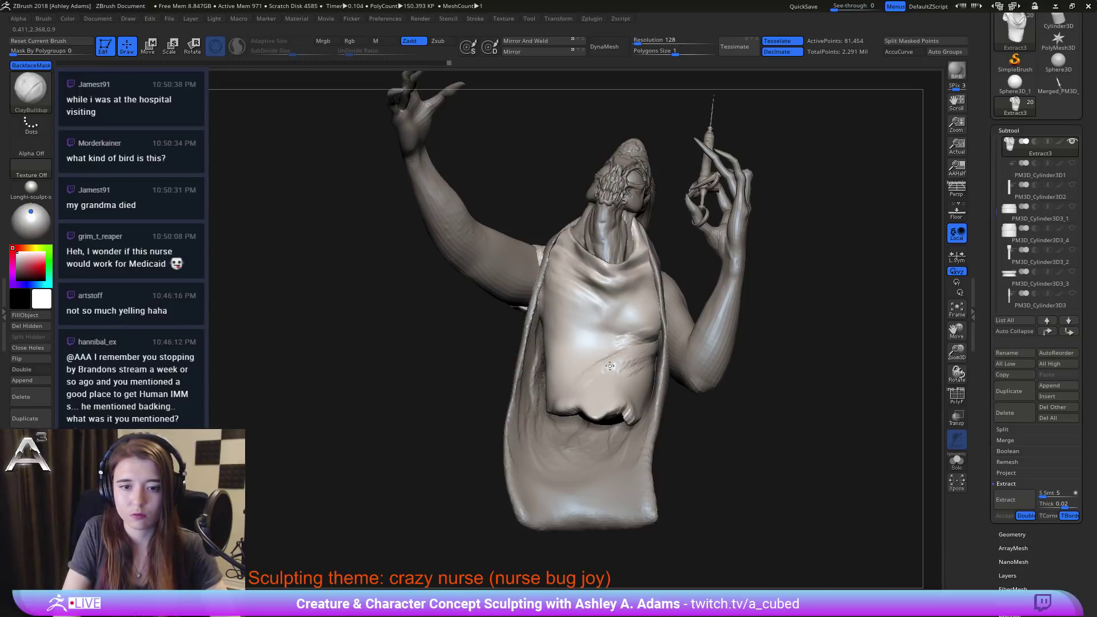
{"action": "left_click_drag", "start_coordinate": [585, 390], "coordinate": [657, 348], "text": "shift"}
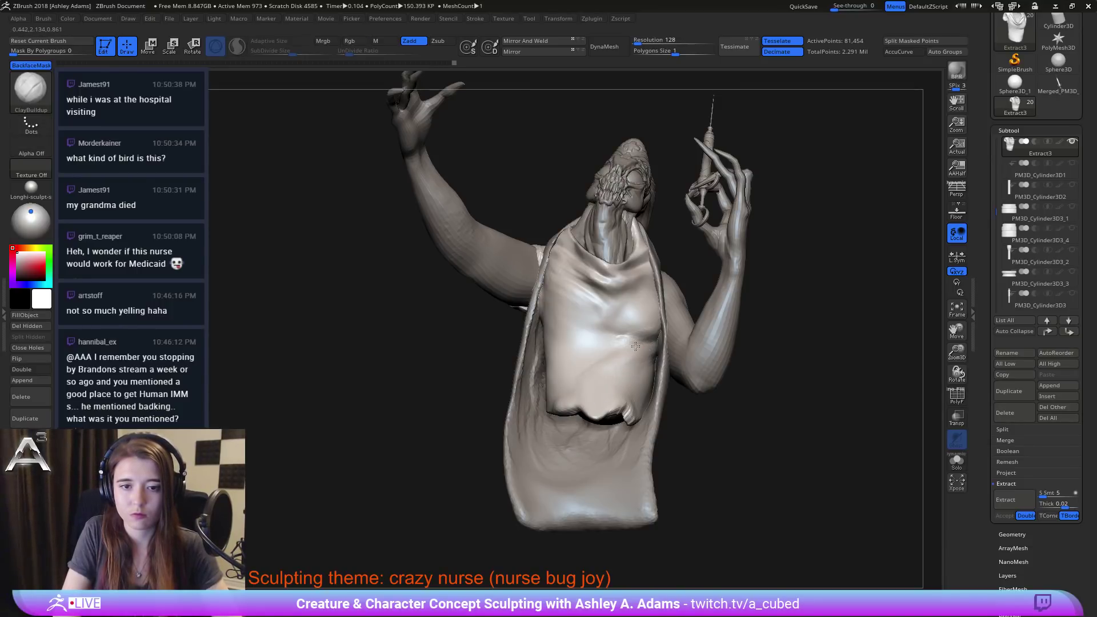
{"action": "right_click_drag", "start_coordinate": [652, 347], "coordinate": [657, 337]}
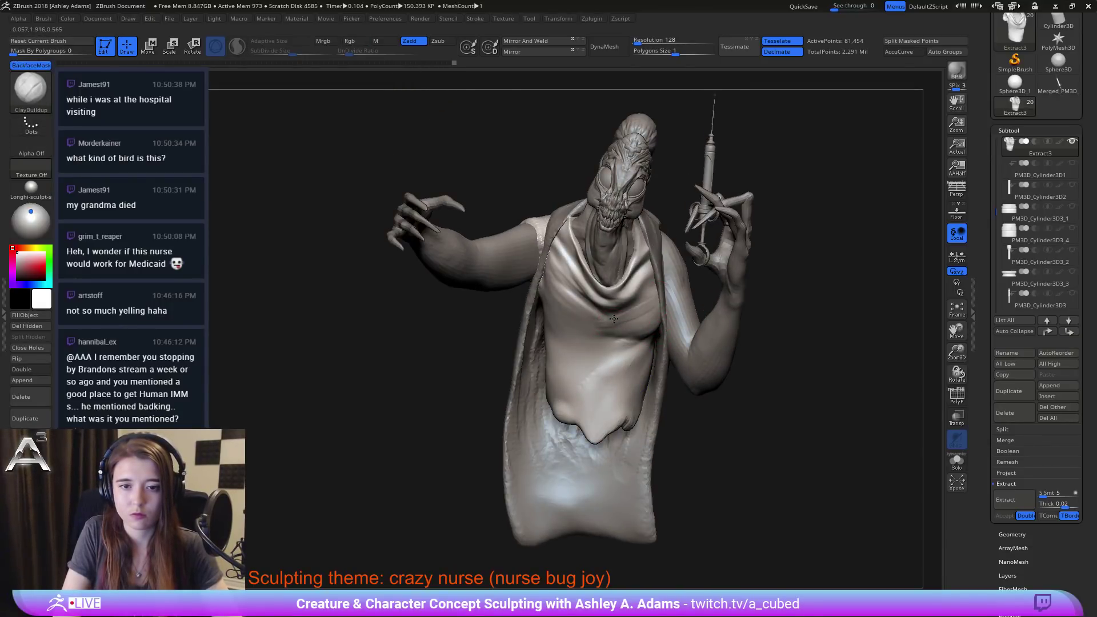
{"action": "mouse_move", "coordinate": [651, 318]}
{"action": "left_mouse_down"}
{"action": "mouse_move", "coordinate": [606, 331]}
{"action": "mouse_move", "coordinate": [581, 364]}
{"action": "mouse_move", "coordinate": [594, 359]}
{"action": "left_mouse_up"}
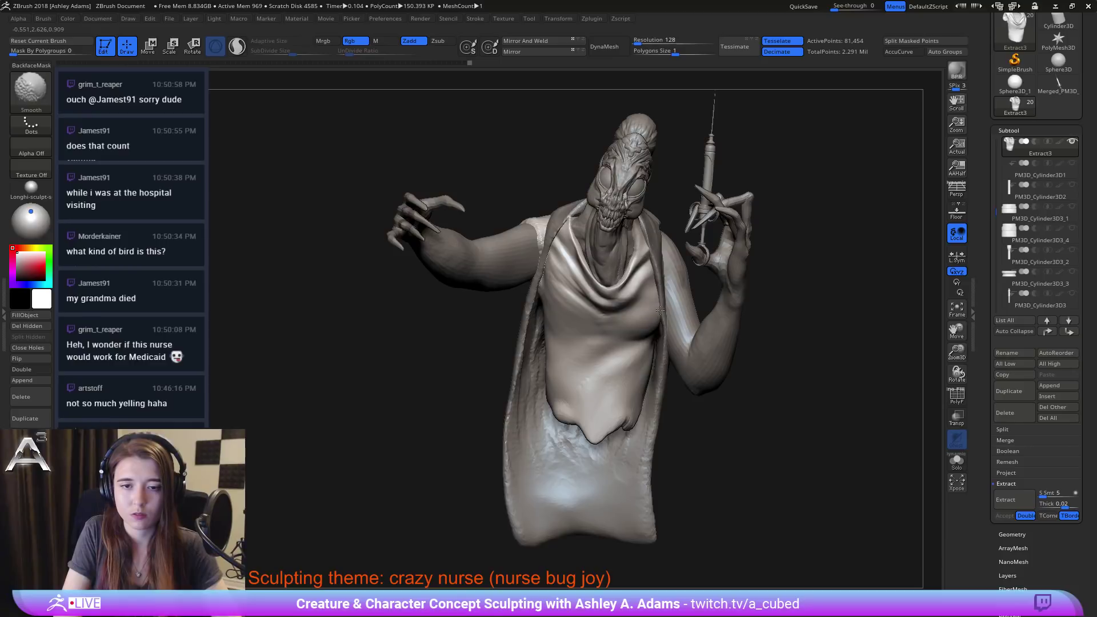
Step: Adjust and smooth the cloth along the side of the bust on the syringe-arm side with the SnakeHook brush
{"action": "right_click_drag", "start_coordinate": [651, 321], "coordinate": [656, 323]}
{"action": "key", "text": "b"}
{"action": "key", "text": "s"}
{"action": "key", "text": "h"}
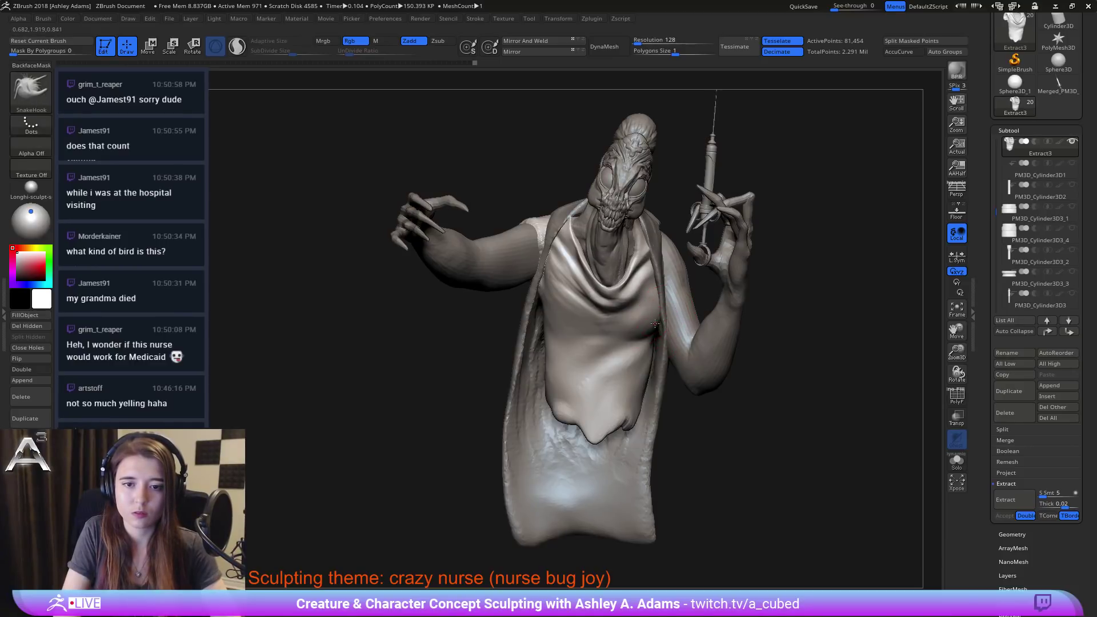
{"action": "left_click_drag", "start_coordinate": [645, 325], "coordinate": [657, 315], "text": "shift"}
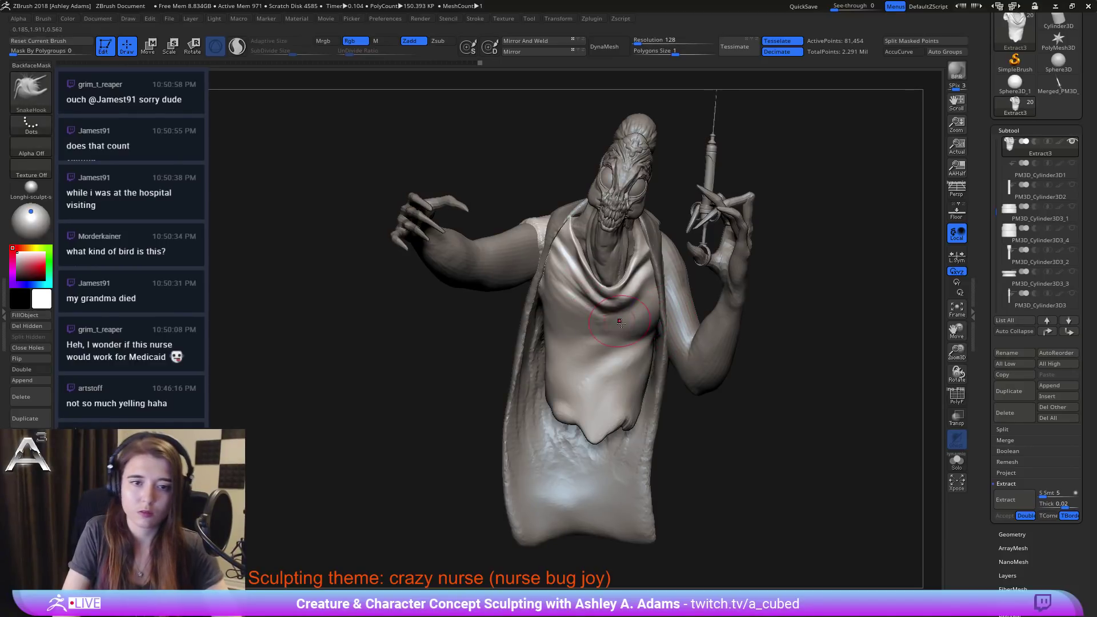
Step: Carve a diagonal fold down the free-arm side of the bust with DamStandard, soften it and adjust the cloth's side with SnakeHook
{"action": "right_click_drag", "start_coordinate": [544, 277], "coordinate": [536, 276]}
{"action": "key", "text": "b"}
{"action": "key", "text": "d"}
{"action": "key", "text": "s"}
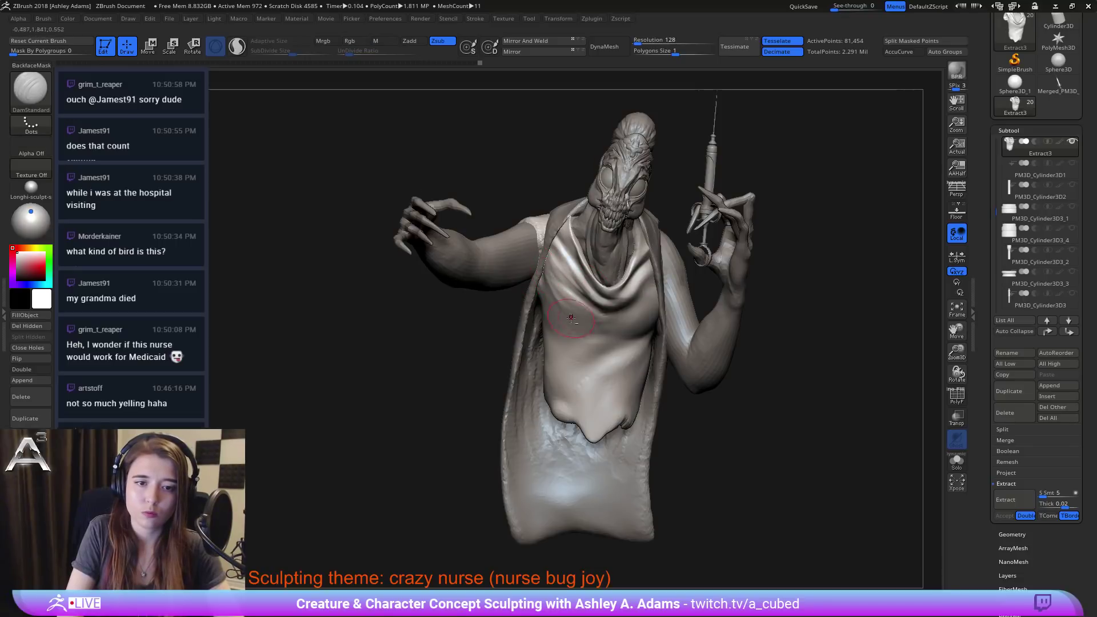
{"action": "mouse_move", "coordinate": [552, 261]}
{"action": "left_mouse_down"}
{"action": "mouse_move", "coordinate": [587, 344]}
{"action": "mouse_move", "coordinate": [545, 251]}
{"action": "mouse_move", "coordinate": [588, 363]}
{"action": "left_mouse_up"}
{"action": "left_click_drag", "start_coordinate": [562, 293], "coordinate": [576, 337], "text": "shift"}
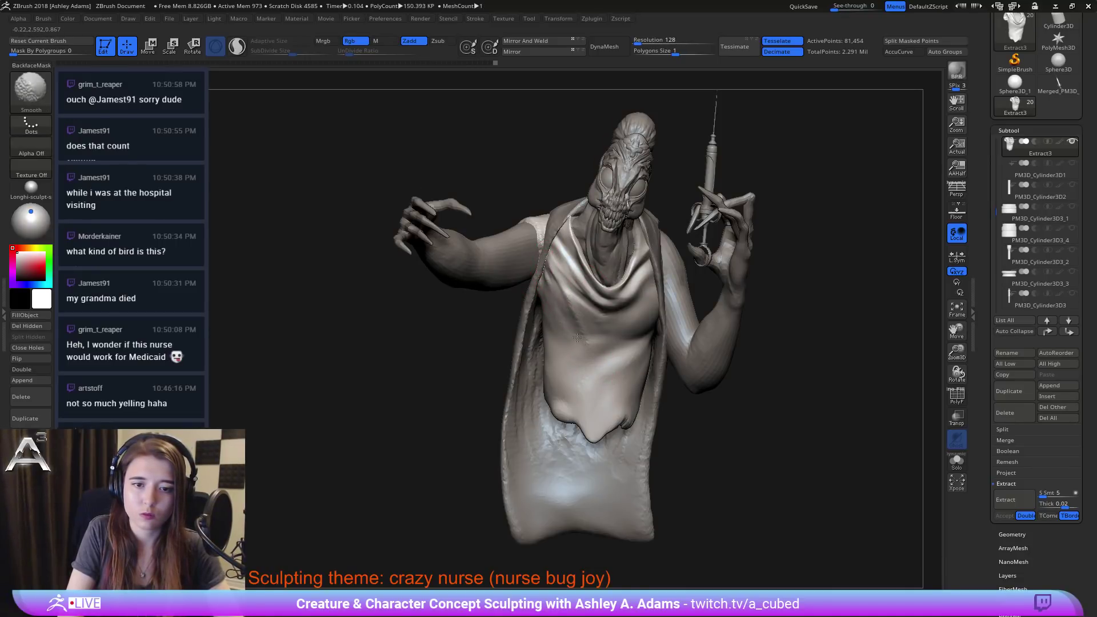
{"action": "mouse_move", "coordinate": [543, 276]}
{"action": "left_mouse_down"}
{"action": "mouse_move", "coordinate": [586, 353]}
{"action": "mouse_move", "coordinate": [571, 290]}
{"action": "left_mouse_up"}
{"action": "key", "text": "b"}
{"action": "key", "text": "s"}
{"action": "key", "text": "h"}
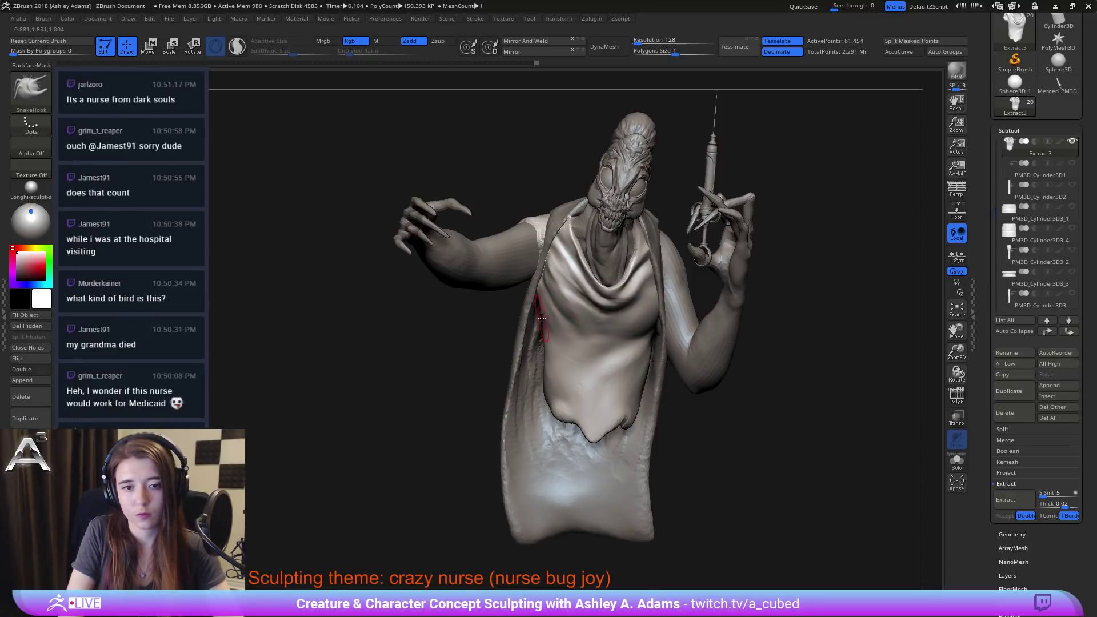
{"action": "right_click_drag", "start_coordinate": [649, 327], "coordinate": [636, 327], "text": "alt"}
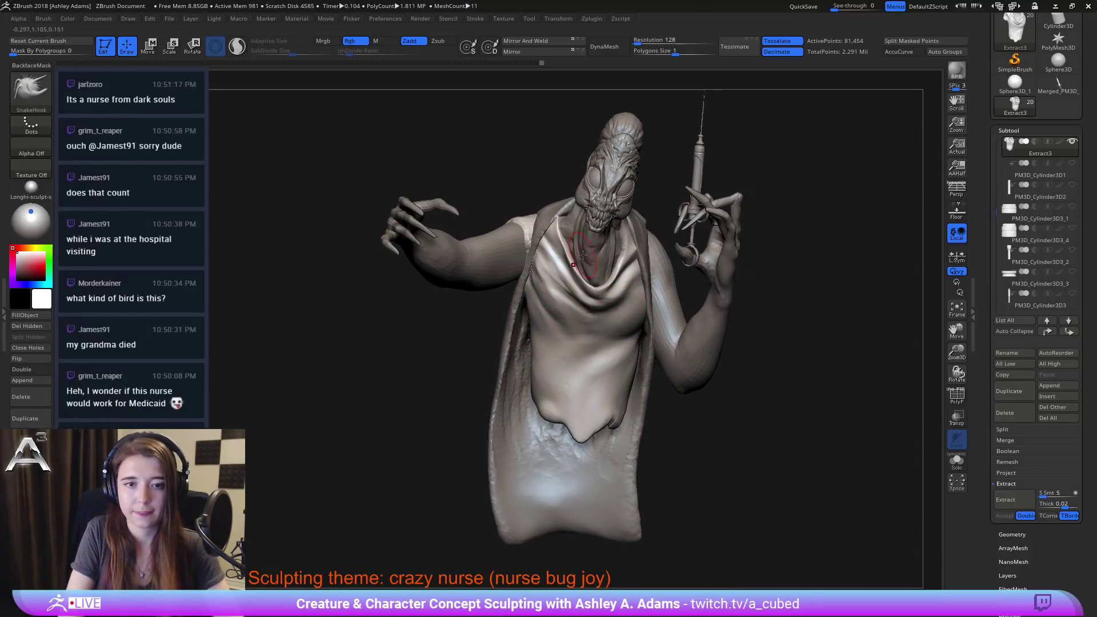
Step: Isolate the garment and build up the inside rim of the cowl neckline with the ClayBuildup brush
{"action": "left_click", "coordinate": [957, 460]}
{"action": "mouse_move", "coordinate": [634, 248]}
{"action": "right_mouse_down"}
{"action": "mouse_move", "coordinate": [608, 281]}
{"action": "mouse_move", "coordinate": [553, 262]}
{"action": "mouse_move", "coordinate": [484, 268]}
{"action": "right_mouse_up"}
{"action": "key", "text": "space"}
{"action": "key", "text": "b"}
{"action": "key", "text": "c"}
{"action": "key", "text": "b"}
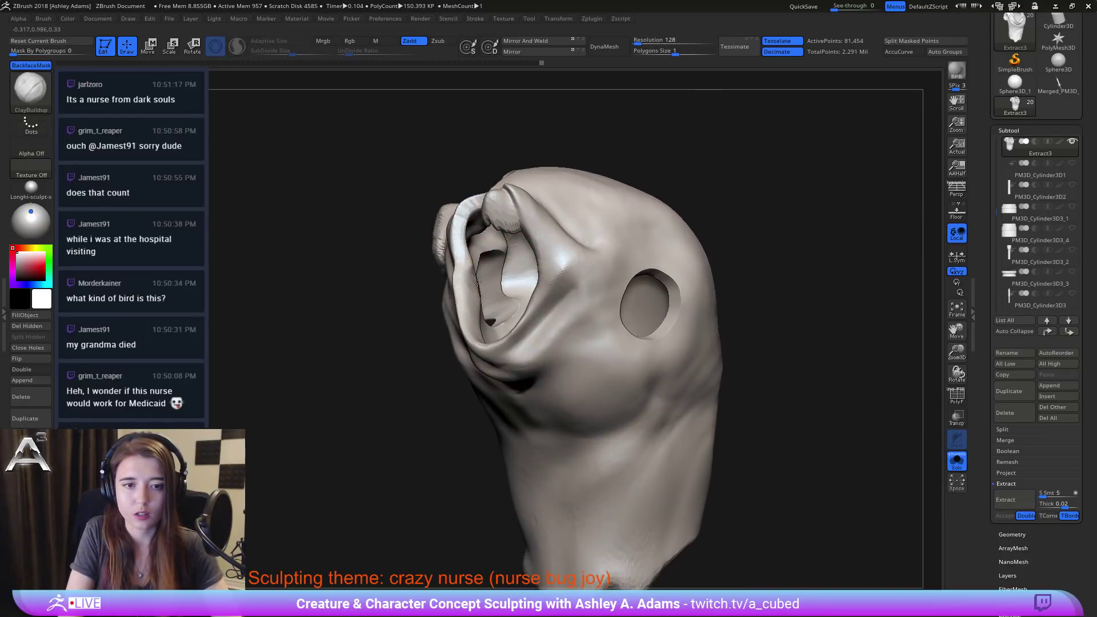
{"action": "mouse_move", "coordinate": [470, 291]}
{"action": "left_mouse_down"}
{"action": "mouse_move", "coordinate": [462, 257]}
{"action": "mouse_move", "coordinate": [479, 201]}
{"action": "left_mouse_up"}
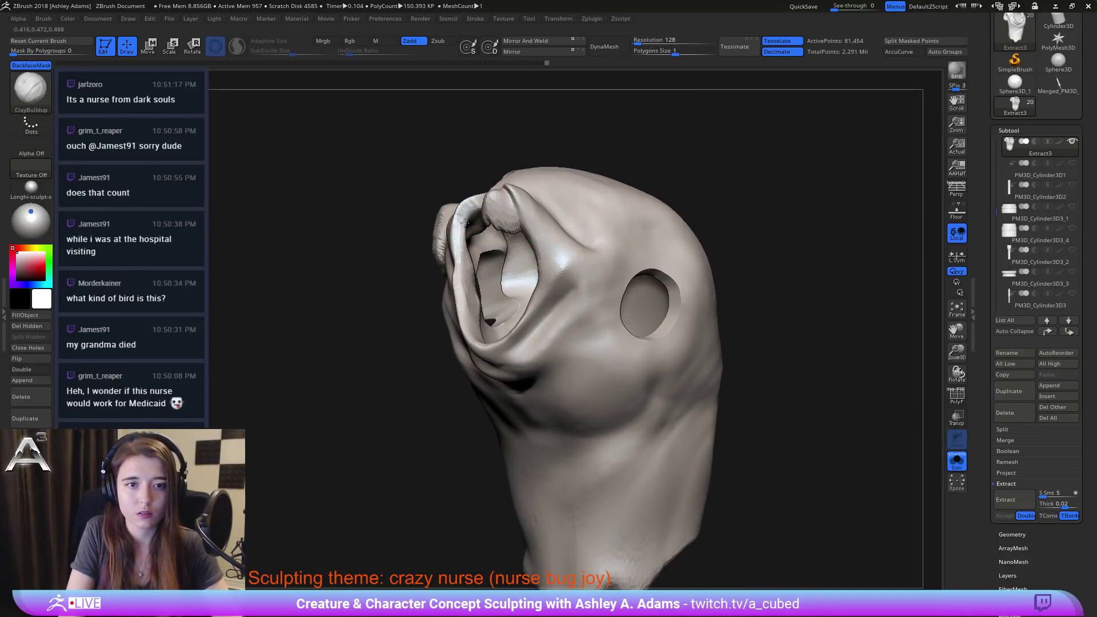
{"action": "left_click_drag", "start_coordinate": [463, 254], "coordinate": [480, 332]}
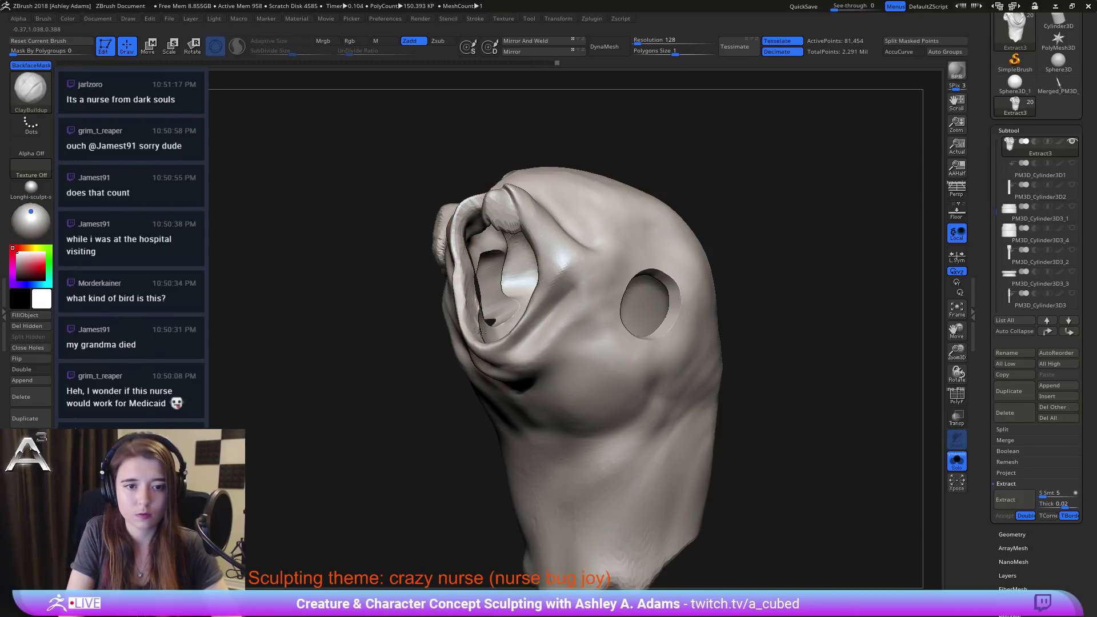
{"action": "right_click_drag", "start_coordinate": [476, 312], "coordinate": [484, 366]}
{"action": "left_click_drag", "start_coordinate": [464, 281], "coordinate": [475, 339]}
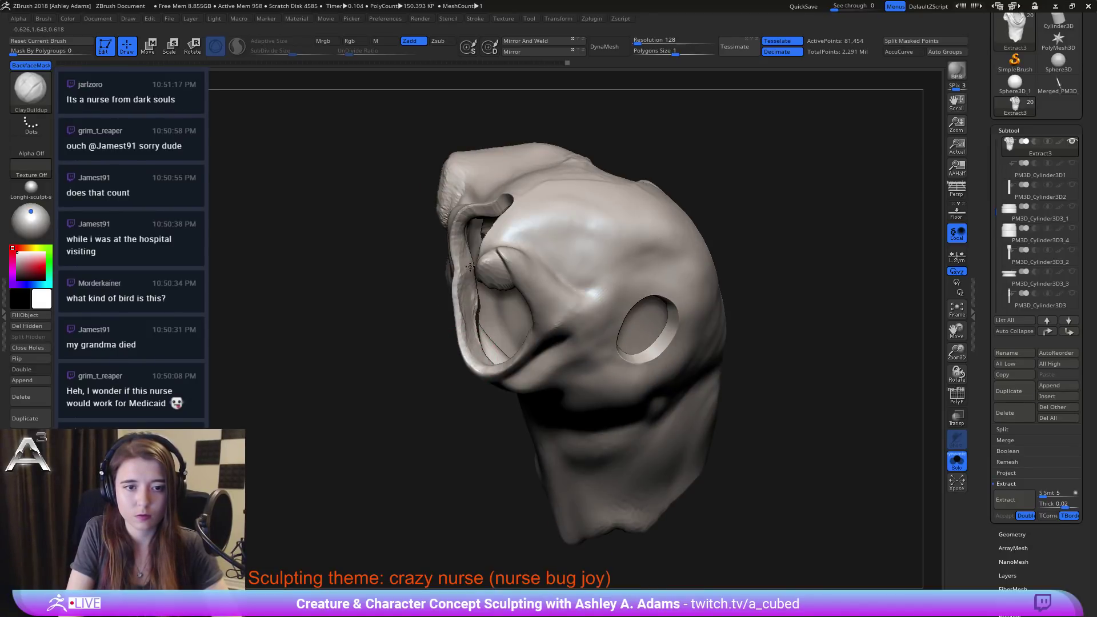
Step: Turn off backface masking and enable Sculptris Pro with a SubDivide Size of about 0.34
{"action": "right_click_drag", "start_coordinate": [474, 312], "coordinate": [487, 360]}
{"action": "right_click_drag", "start_coordinate": [481, 359], "coordinate": [578, 349]}
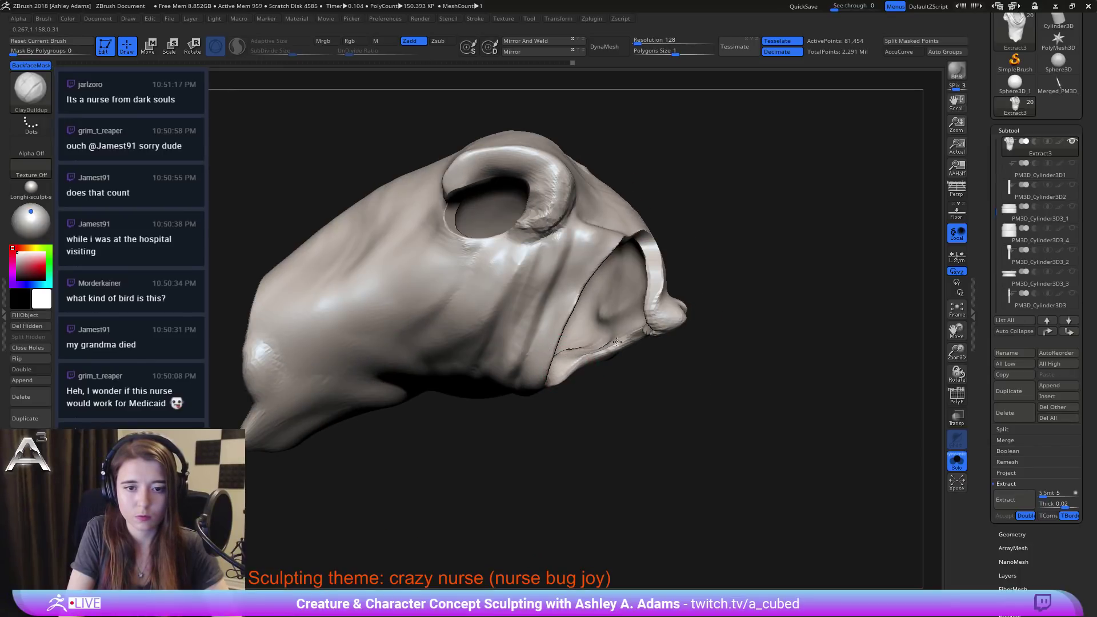
{"action": "right_click_drag", "start_coordinate": [903, 457], "coordinate": [548, 310]}
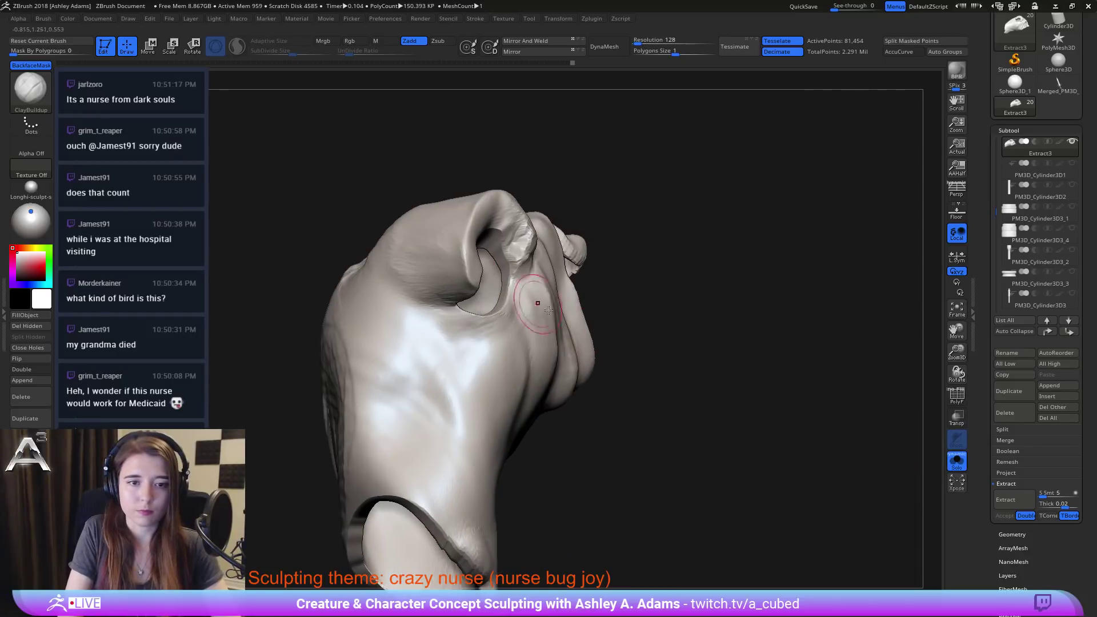
{"action": "right_click_drag", "start_coordinate": [466, 311], "coordinate": [450, 252]}
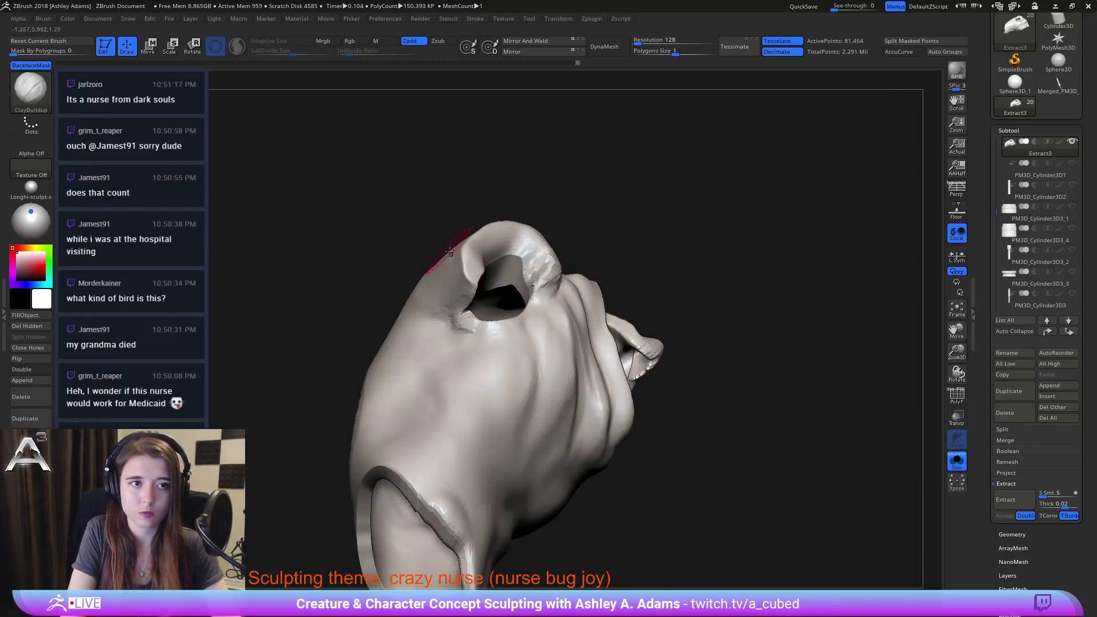
{"action": "left_click", "coordinate": [26, 65]}
{"action": "left_click", "coordinate": [237, 46]}
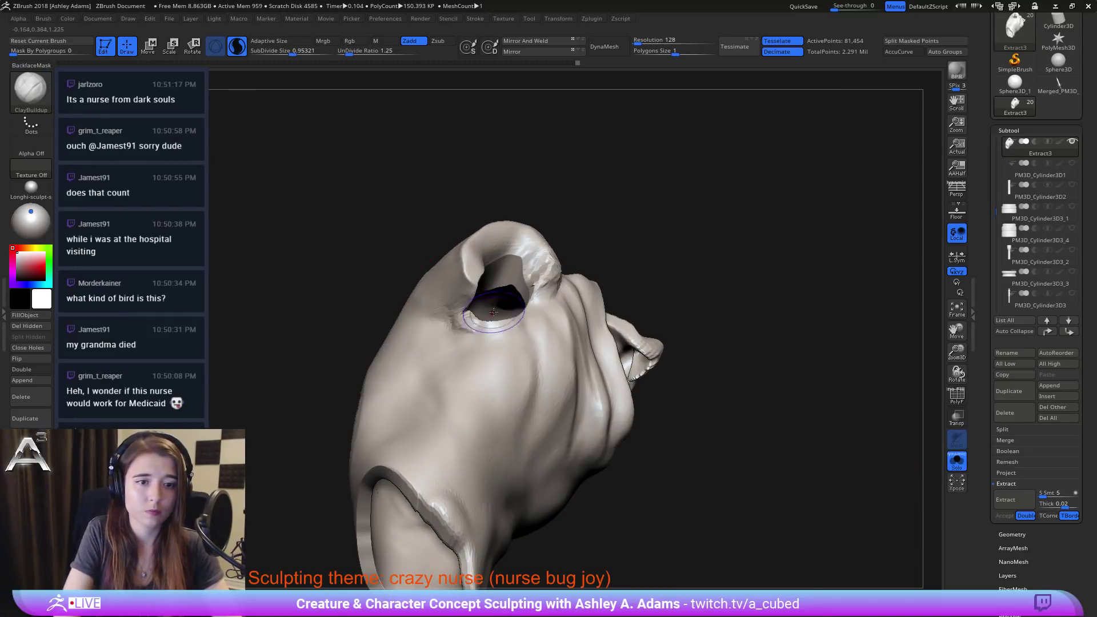
{"action": "left_click_drag", "start_coordinate": [498, 321], "coordinate": [470, 319]}
{"action": "key", "text": "ctrl+z"}
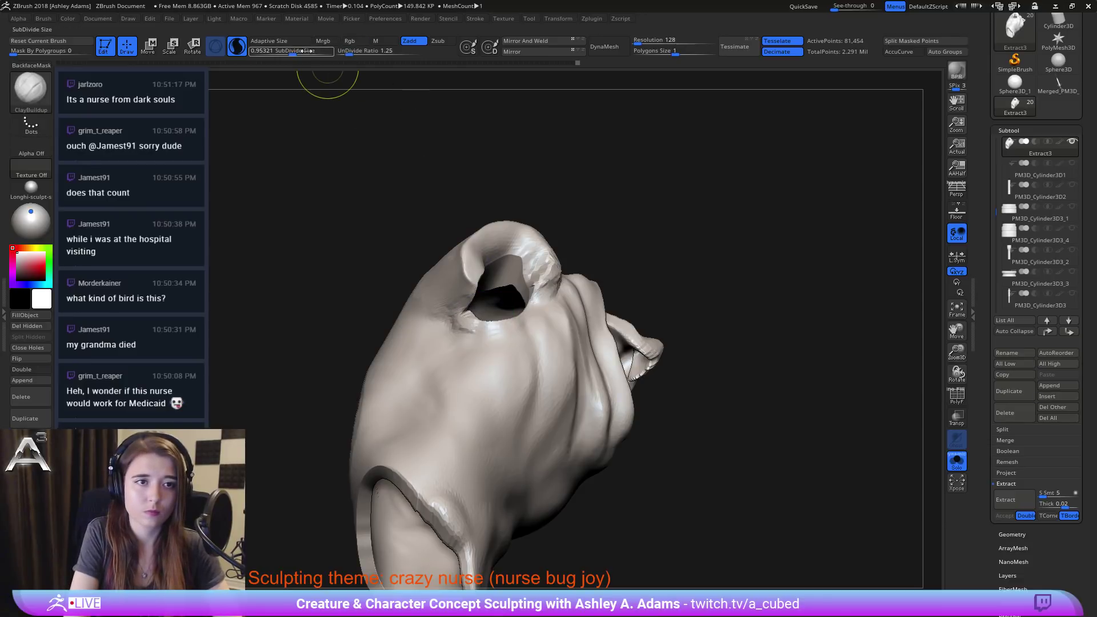
{"action": "left_click_drag", "start_coordinate": [306, 52], "coordinate": [284, 52]}
Step: Build up and smooth the back underarm corner of the sleeve opening with ClayBuildup
{"action": "right_click_drag", "start_coordinate": [434, 274], "coordinate": [466, 311]}
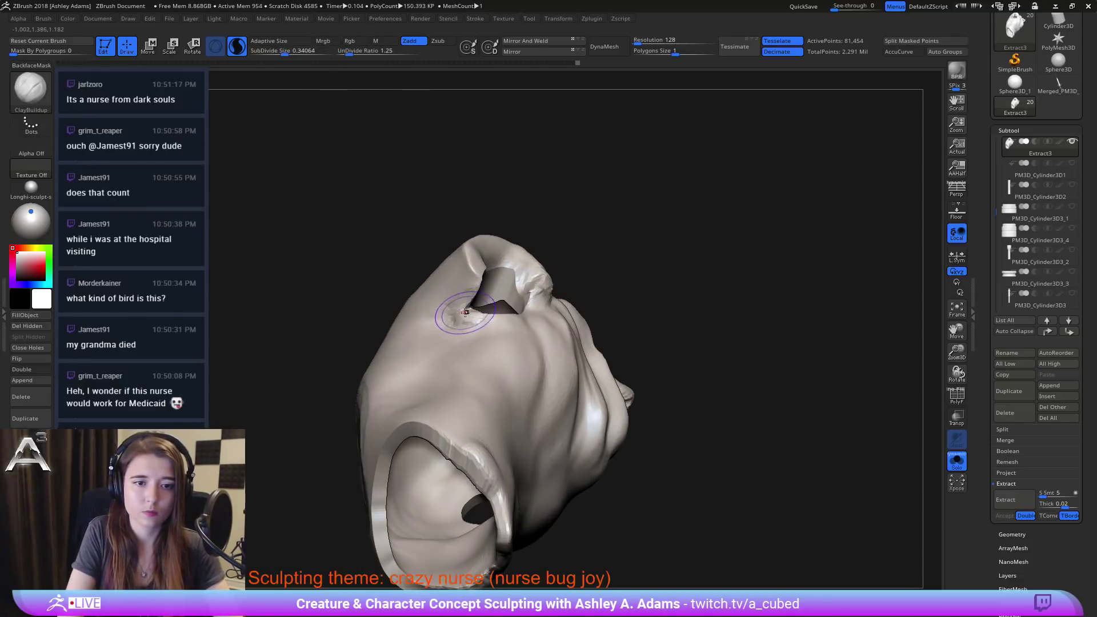
{"action": "left_click_drag", "start_coordinate": [470, 307], "coordinate": [465, 314]}
{"action": "right_click_drag", "start_coordinate": [503, 320], "coordinate": [434, 286]}
{"action": "mouse_move", "coordinate": [454, 297]}
{"action": "left_mouse_down", "text": "shift"}
{"action": "mouse_move", "coordinate": [471, 280]}
{"action": "mouse_move", "coordinate": [461, 306]}
{"action": "left_mouse_up", "text": "shift"}
{"action": "key", "text": "ctrl+z"}
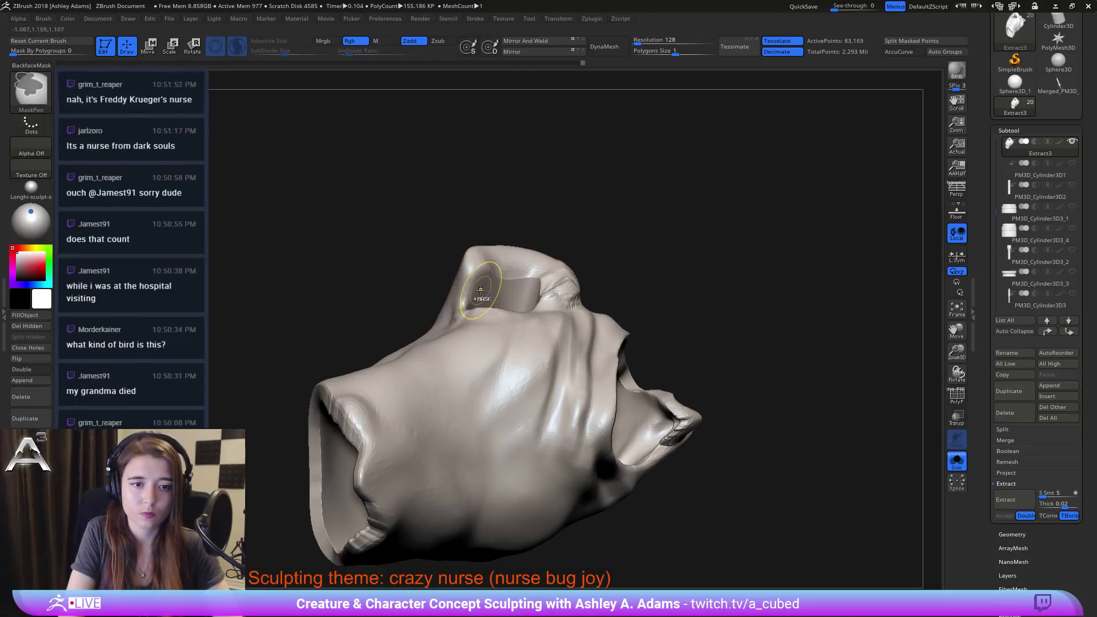
{"action": "right_click_drag", "start_coordinate": [457, 319], "coordinate": [409, 371]}
{"action": "key", "text": "space"}
{"action": "left_click_drag", "start_coordinate": [463, 313], "coordinate": [466, 316]}
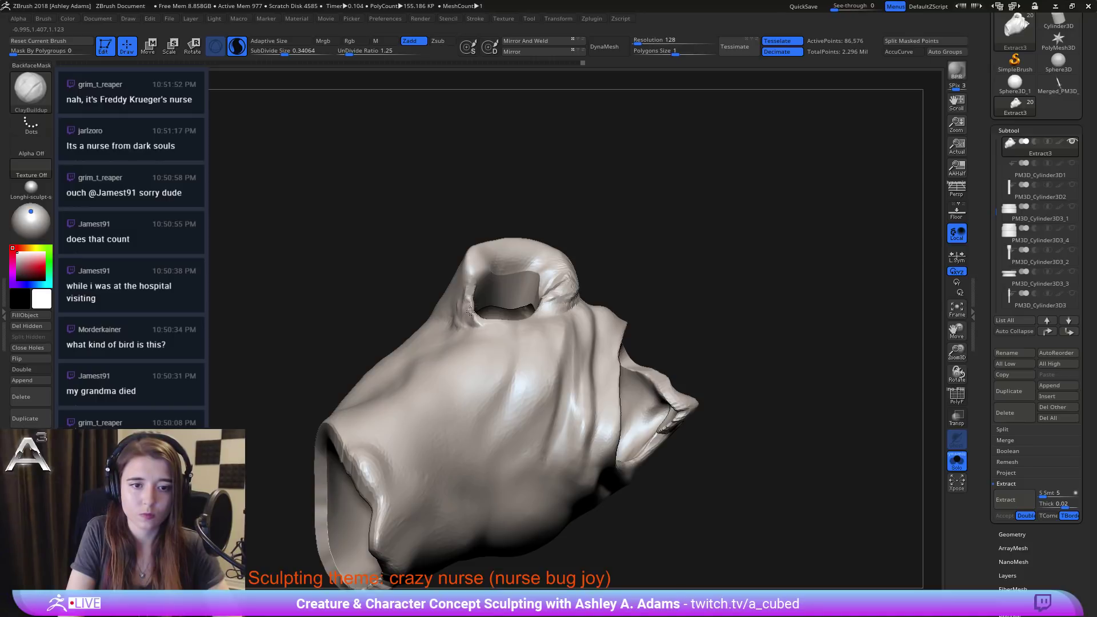
{"action": "left_click_drag", "start_coordinate": [468, 308], "coordinate": [467, 307], "text": "shift"}
Step: Try to extend the clay buildup along the underside of the sleeve opening
{"action": "mouse_move", "coordinate": [490, 328]}
{"action": "right_mouse_down"}
{"action": "mouse_move", "coordinate": [447, 394]}
{"action": "mouse_move", "coordinate": [491, 380]}
{"action": "mouse_move", "coordinate": [472, 343]}
{"action": "right_mouse_up"}
{"action": "mouse_move", "coordinate": [527, 343]}
{"action": "left_mouse_down"}
{"action": "mouse_move", "coordinate": [566, 328]}
{"action": "mouse_move", "coordinate": [591, 294]}
{"action": "mouse_move", "coordinate": [577, 325]}
{"action": "mouse_move", "coordinate": [509, 332]}
{"action": "left_mouse_up"}
{"action": "key", "text": "ctrl+z"}
{"action": "key", "text": "ctrl+z"}
{"action": "key", "text": "ctrl+z"}
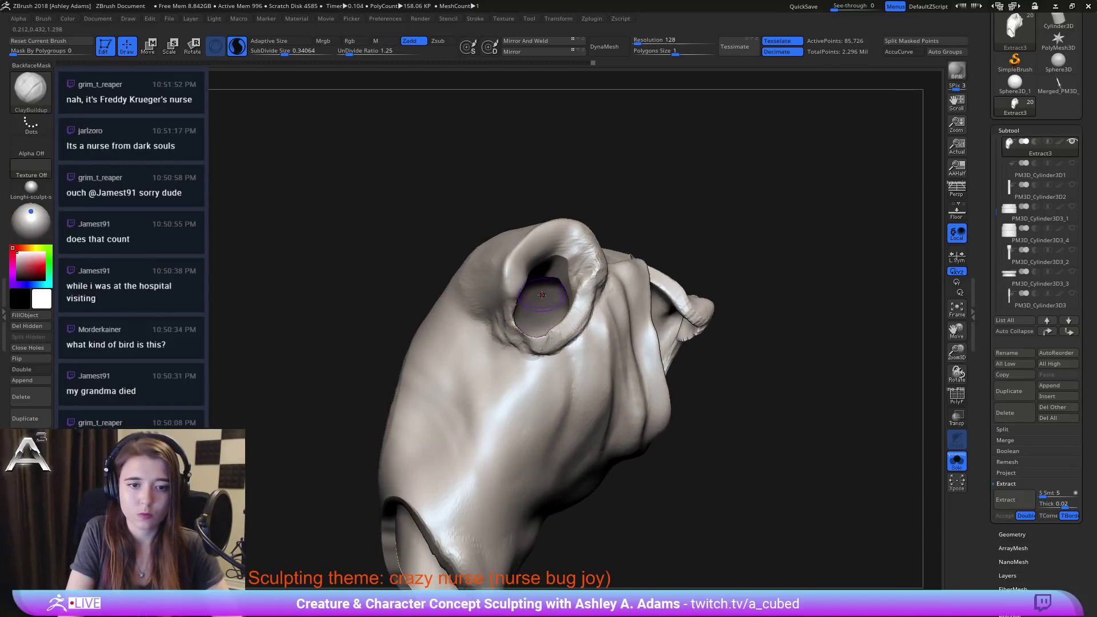
Step: Turn on backface masking, build up the lower rim of the sleeve opening and smooth the sleeve
{"action": "left_click", "coordinate": [42, 65]}
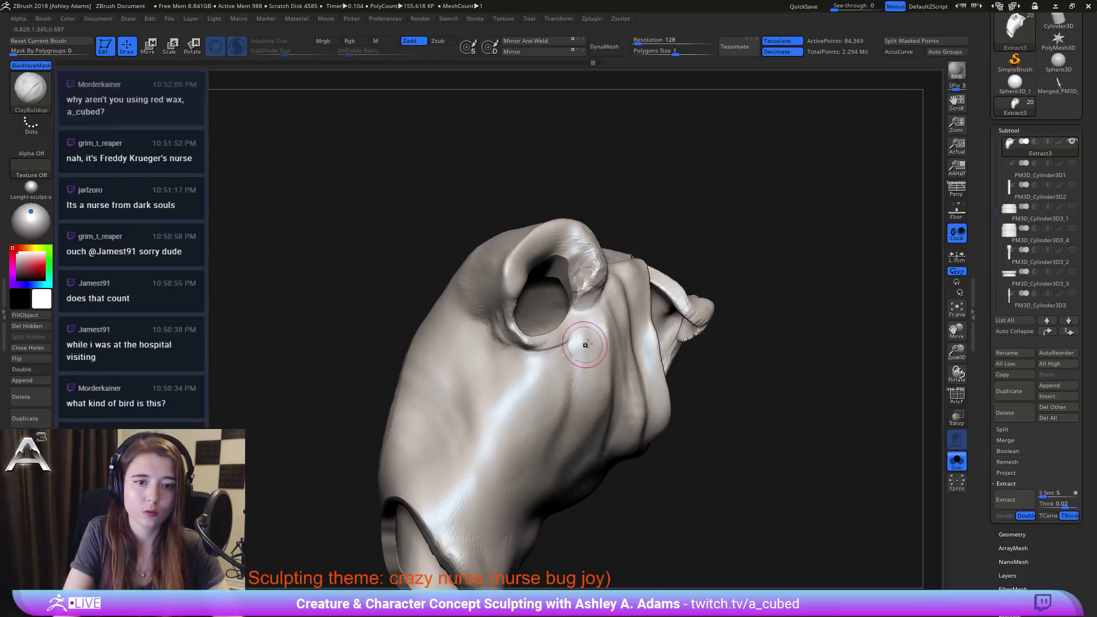
{"action": "mouse_move", "coordinate": [531, 345]}
{"action": "left_mouse_down"}
{"action": "mouse_move", "coordinate": [576, 316]}
{"action": "mouse_move", "coordinate": [586, 292]}
{"action": "mouse_move", "coordinate": [543, 345]}
{"action": "mouse_move", "coordinate": [511, 334]}
{"action": "mouse_move", "coordinate": [537, 345]}
{"action": "mouse_move", "coordinate": [584, 312]}
{"action": "mouse_move", "coordinate": [513, 312]}
{"action": "mouse_move", "coordinate": [526, 339]}
{"action": "mouse_move", "coordinate": [573, 329]}
{"action": "mouse_move", "coordinate": [587, 308]}
{"action": "left_mouse_up"}
{"action": "right_click_drag", "start_coordinate": [522, 321], "coordinate": [538, 310]}
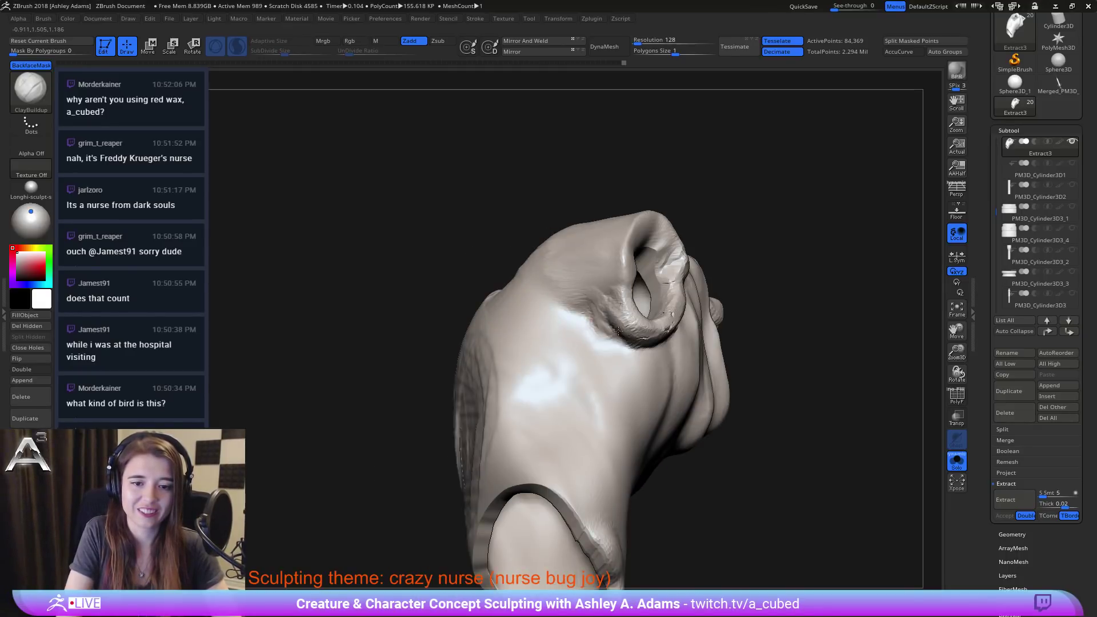
{"action": "right_click_drag", "start_coordinate": [542, 254], "coordinate": [462, 237], "text": "alt"}
{"action": "mouse_move", "coordinate": [666, 286]}
{"action": "right_mouse_down"}
{"action": "mouse_move", "coordinate": [634, 311]}
{"action": "mouse_move", "coordinate": [564, 326]}
{"action": "right_mouse_up"}
{"action": "mouse_move", "coordinate": [514, 293]}
{"action": "left_mouse_down", "text": "shift"}
{"action": "mouse_move", "coordinate": [529, 317]}
{"action": "mouse_move", "coordinate": [591, 309]}
{"action": "mouse_move", "coordinate": [606, 263]}
{"action": "left_mouse_up", "text": "shift"}
Step: Show the whole figure again and reshape the back edge of the sleeve's cuff around the arm with SnakeHook
{"action": "left_click", "coordinate": [964, 464]}
{"action": "right_click_drag", "start_coordinate": [624, 297], "coordinate": [503, 366]}
{"action": "right_click", "coordinate": [489, 381]}
{"action": "mouse_move", "coordinate": [534, 320]}
{"action": "right_mouse_down"}
{"action": "mouse_move", "coordinate": [564, 339]}
{"action": "mouse_move", "coordinate": [611, 329]}
{"action": "right_mouse_up"}
{"action": "key", "text": "b"}
{"action": "key", "text": "s"}
{"action": "key", "text": "h"}
{"action": "mouse_move", "coordinate": [510, 326]}
{"action": "left_mouse_down"}
{"action": "mouse_move", "coordinate": [498, 294]}
{"action": "mouse_move", "coordinate": [481, 288]}
{"action": "mouse_move", "coordinate": [488, 270]}
{"action": "left_mouse_up"}
{"action": "right_click_drag", "start_coordinate": [487, 269], "coordinate": [474, 244]}
{"action": "right_click", "coordinate": [473, 242]}
{"action": "mouse_move", "coordinate": [489, 265]}
{"action": "left_mouse_down"}
{"action": "mouse_move", "coordinate": [487, 280]}
{"action": "mouse_move", "coordinate": [465, 285]}
{"action": "mouse_move", "coordinate": [507, 306]}
{"action": "left_mouse_up"}
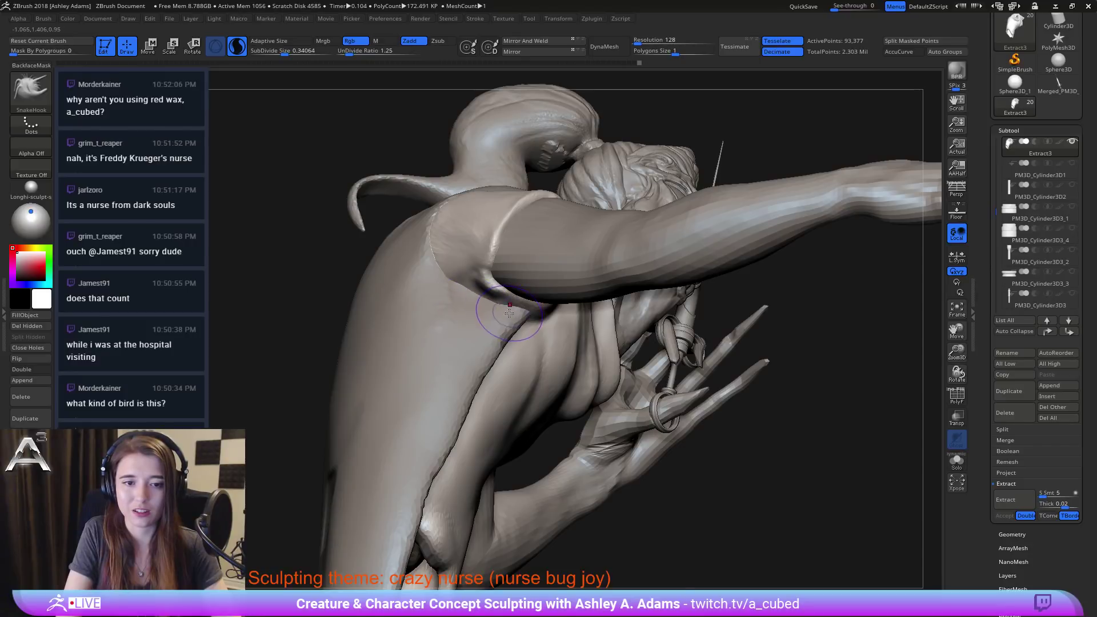
Step: Pull the underarm and front edges of the sleeve into shape around the arm with SnakeHook
{"action": "mouse_move", "coordinate": [508, 312]}
{"action": "right_mouse_down"}
{"action": "mouse_move", "coordinate": [448, 286]}
{"action": "mouse_move", "coordinate": [543, 317]}
{"action": "right_mouse_up"}
{"action": "mouse_move", "coordinate": [549, 318]}
{"action": "left_mouse_down"}
{"action": "mouse_move", "coordinate": [545, 307]}
{"action": "mouse_move", "coordinate": [558, 301]}
{"action": "left_mouse_up"}
{"action": "mouse_move", "coordinate": [559, 300]}
{"action": "right_mouse_down"}
{"action": "mouse_move", "coordinate": [514, 263]}
{"action": "mouse_move", "coordinate": [565, 285]}
{"action": "right_mouse_up"}
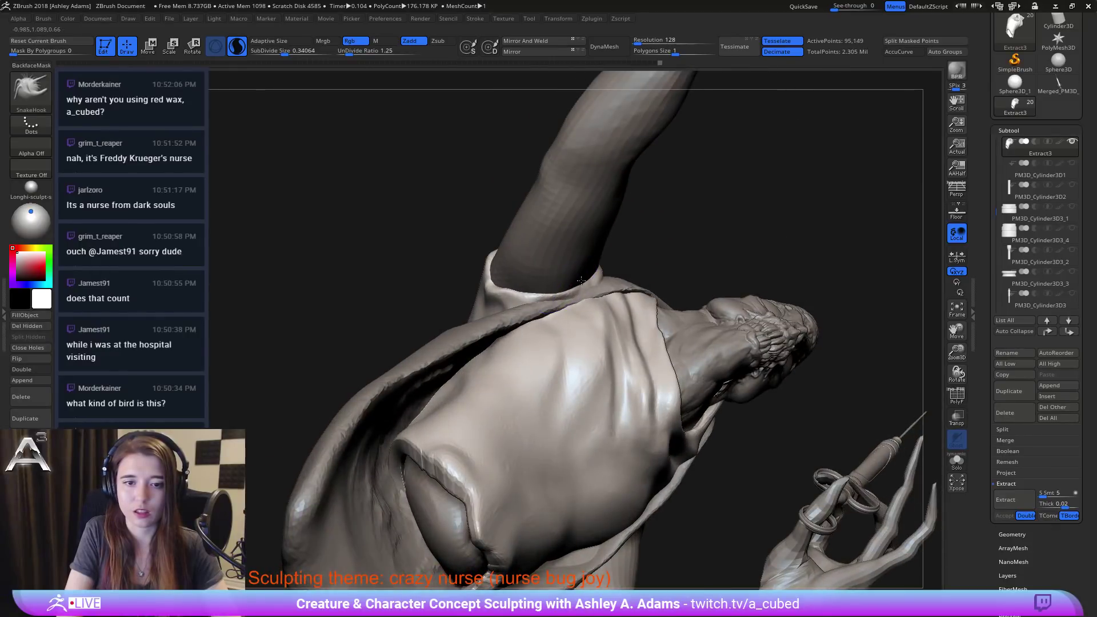
{"action": "left_click_drag", "start_coordinate": [581, 281], "coordinate": [577, 278]}
Step: Build up the back of the sleeve between cuff and shoulder with crossing ClayBuildup strokes and smooth it
{"action": "key", "text": "b"}
{"action": "key", "text": "c"}
{"action": "key", "text": "b"}
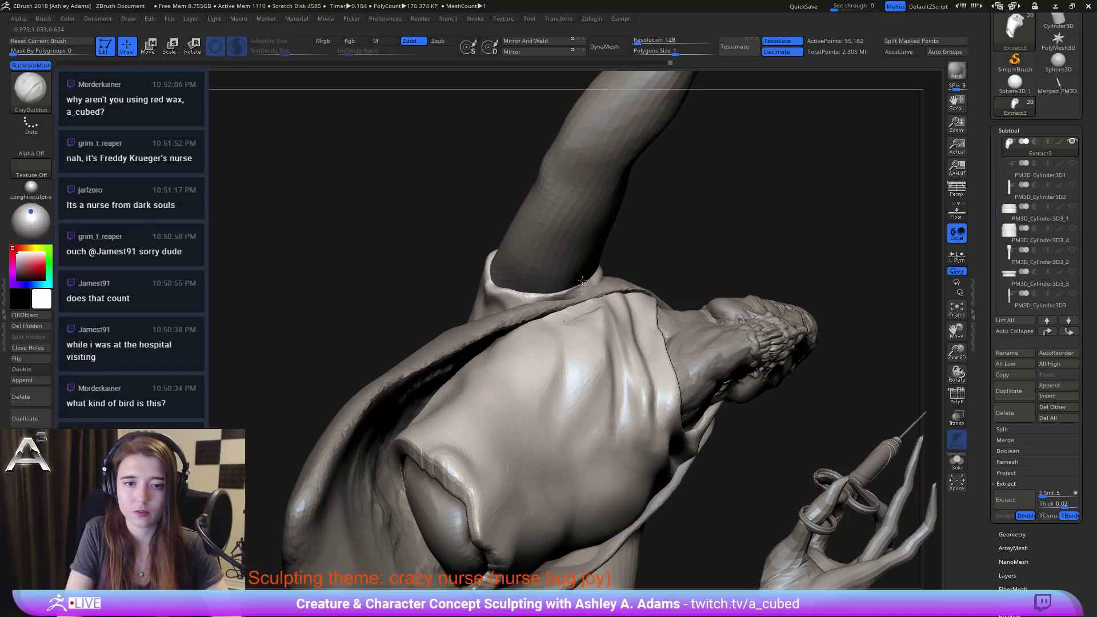
{"action": "right_click_drag", "start_coordinate": [491, 284], "coordinate": [499, 295]}
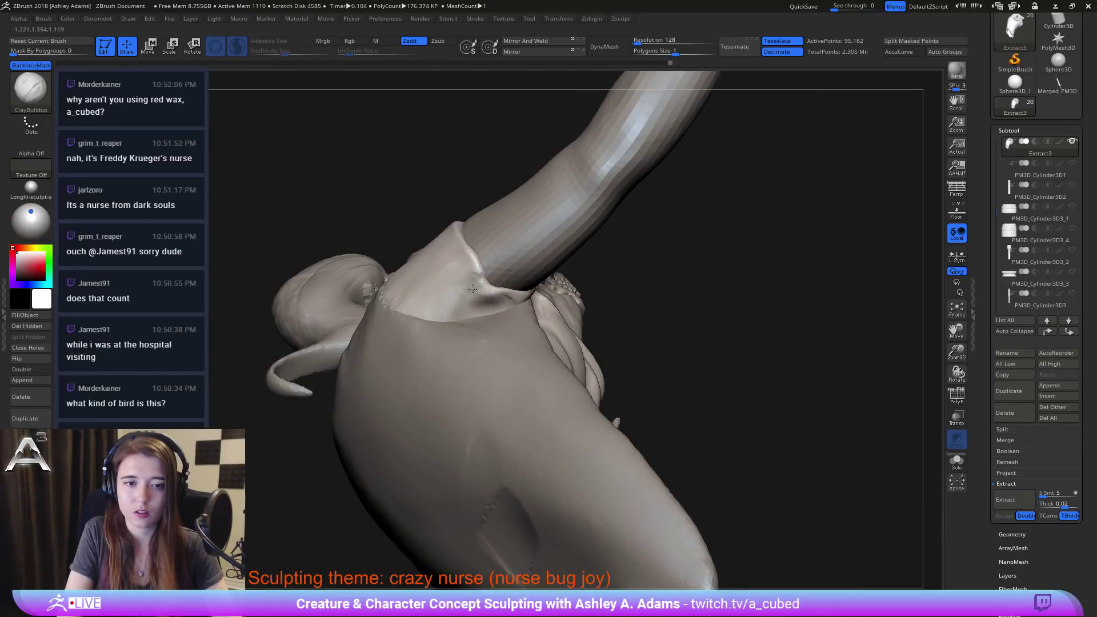
{"action": "left_click_drag", "start_coordinate": [472, 288], "coordinate": [439, 294]}
{"action": "right_click_drag", "start_coordinate": [463, 294], "coordinate": [430, 312]}
{"action": "mouse_move", "coordinate": [428, 313]}
{"action": "left_mouse_down"}
{"action": "mouse_move", "coordinate": [465, 293]}
{"action": "mouse_move", "coordinate": [459, 314]}
{"action": "left_mouse_up"}
{"action": "mouse_move", "coordinate": [474, 267]}
{"action": "left_mouse_down"}
{"action": "mouse_move", "coordinate": [454, 313]}
{"action": "mouse_move", "coordinate": [447, 297]}
{"action": "left_mouse_up"}
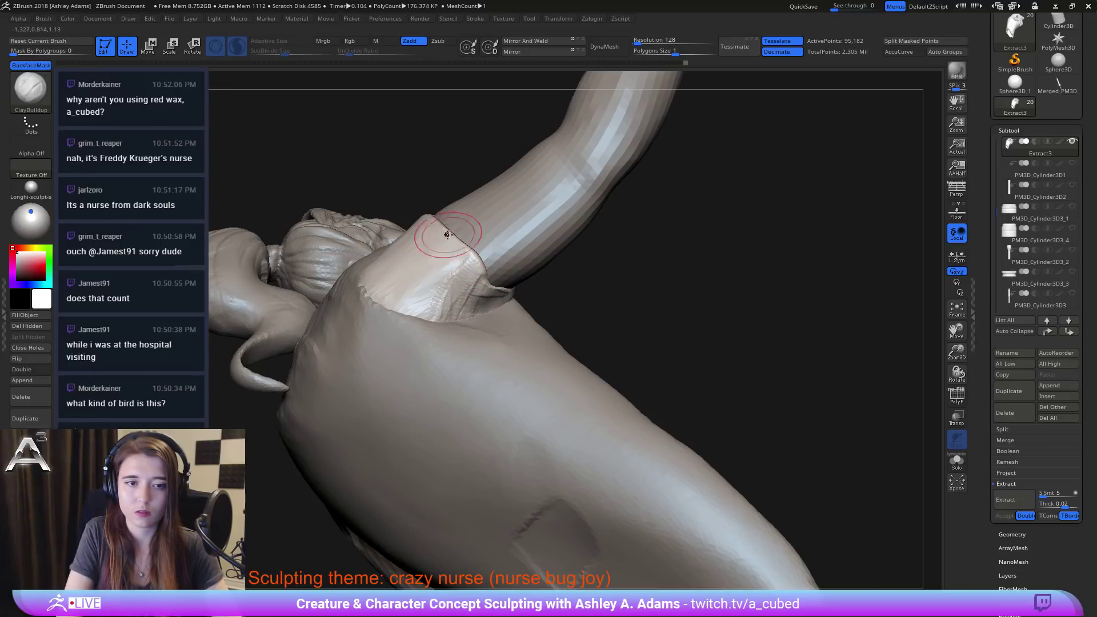
{"action": "mouse_move", "coordinate": [434, 246]}
{"action": "left_mouse_down"}
{"action": "mouse_move", "coordinate": [405, 290]}
{"action": "mouse_move", "coordinate": [421, 327]}
{"action": "mouse_move", "coordinate": [458, 278]}
{"action": "left_mouse_up"}
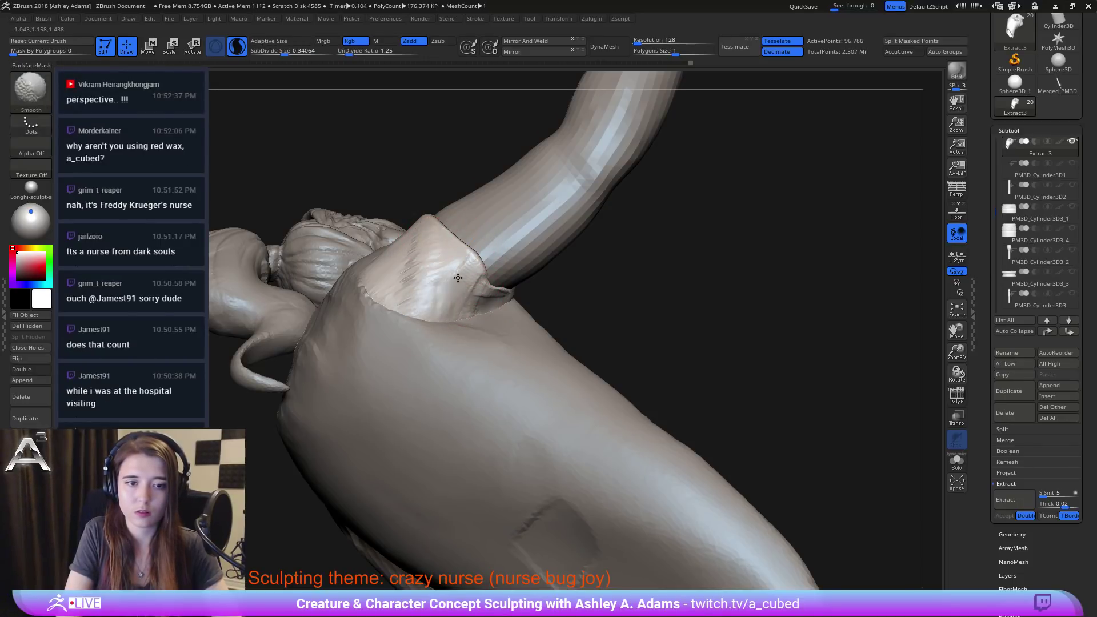
Step: Refine the sleeve's cuff edge at the back of the arm with the SnakeHook brush
{"action": "key", "text": "b"}
{"action": "key", "text": "s"}
{"action": "key", "text": "h"}
{"action": "right_click_drag", "start_coordinate": [490, 333], "coordinate": [494, 284]}
{"action": "left_click_drag", "start_coordinate": [487, 285], "coordinate": [506, 263]}
{"action": "mouse_move", "coordinate": [497, 286]}
{"action": "right_mouse_down", "text": "ctrl"}
{"action": "mouse_move", "coordinate": [485, 227]}
{"action": "mouse_move", "coordinate": [556, 260]}
{"action": "mouse_move", "coordinate": [536, 327]}
{"action": "mouse_move", "coordinate": [517, 252]}
{"action": "mouse_move", "coordinate": [543, 183]}
{"action": "right_mouse_up", "text": "ctrl"}
{"action": "right_click_drag", "start_coordinate": [542, 182], "coordinate": [492, 235], "text": "ctrl"}
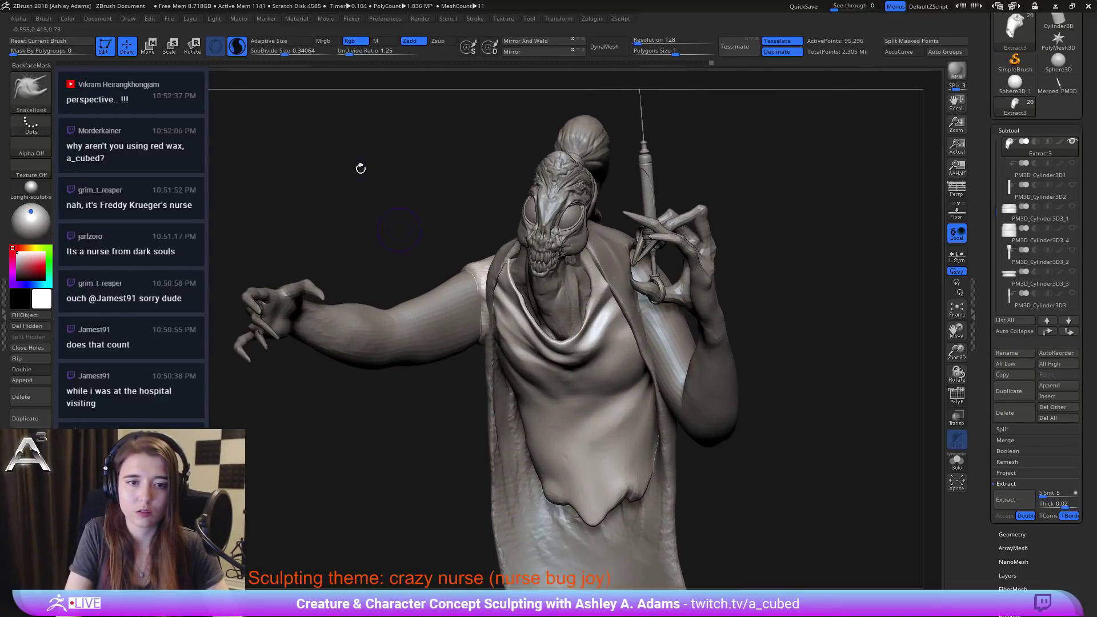
Step: Sculpt the cloth at the front of the armhole beside the chest with the ClayBuildup and DamStandard brushes
{"action": "right_click_drag", "start_coordinate": [573, 279], "coordinate": [620, 224], "text": "alt"}
{"action": "mouse_move", "coordinate": [534, 289]}
{"action": "right_mouse_down", "text": "ctrl"}
{"action": "mouse_move", "coordinate": [524, 326]}
{"action": "mouse_move", "coordinate": [528, 312]}
{"action": "right_mouse_up", "text": "ctrl"}
{"action": "mouse_move", "coordinate": [529, 311]}
{"action": "right_mouse_down", "text": "alt"}
{"action": "mouse_move", "coordinate": [551, 276]}
{"action": "mouse_move", "coordinate": [517, 333]}
{"action": "mouse_move", "coordinate": [543, 251]}
{"action": "mouse_move", "coordinate": [573, 207]}
{"action": "right_mouse_up", "text": "alt"}
{"action": "right_click", "coordinate": [516, 333]}
{"action": "key", "text": "b"}
{"action": "key", "text": "c"}
{"action": "key", "text": "b"}
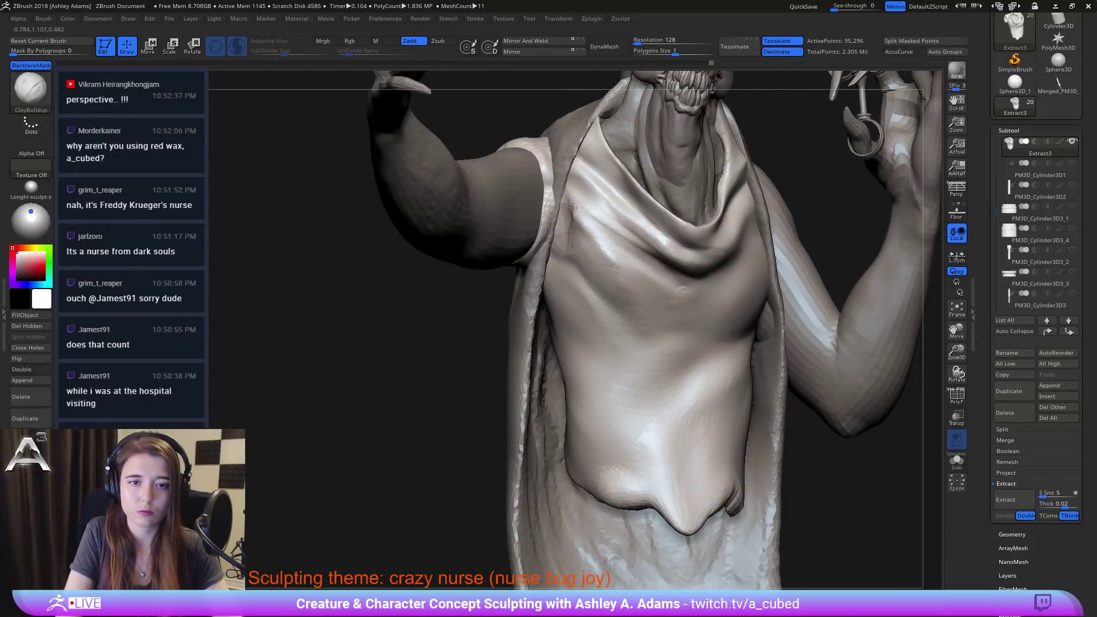
{"action": "key", "text": "b"}
{"action": "key", "text": "d"}
{"action": "key", "text": "s"}
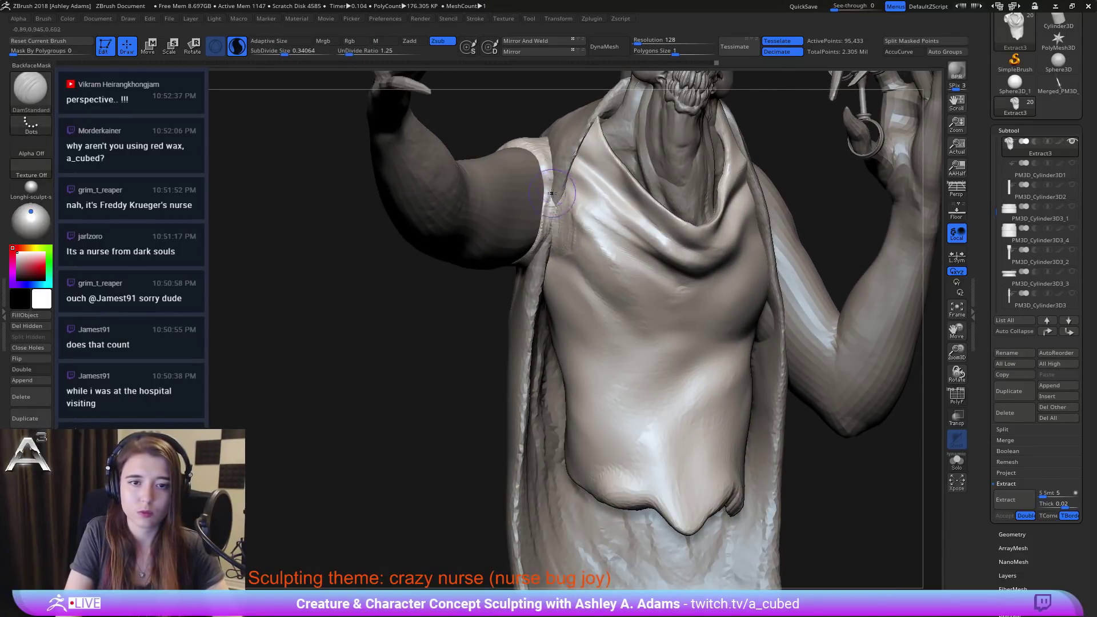
{"action": "right_click_drag", "start_coordinate": [554, 242], "coordinate": [545, 209]}
Step: Build up the front of the sleeve's cuff with ClayBuildup and carve a groove along its rim with DamStandard
{"action": "key", "text": "b"}
{"action": "key", "text": "c"}
{"action": "key", "text": "b"}
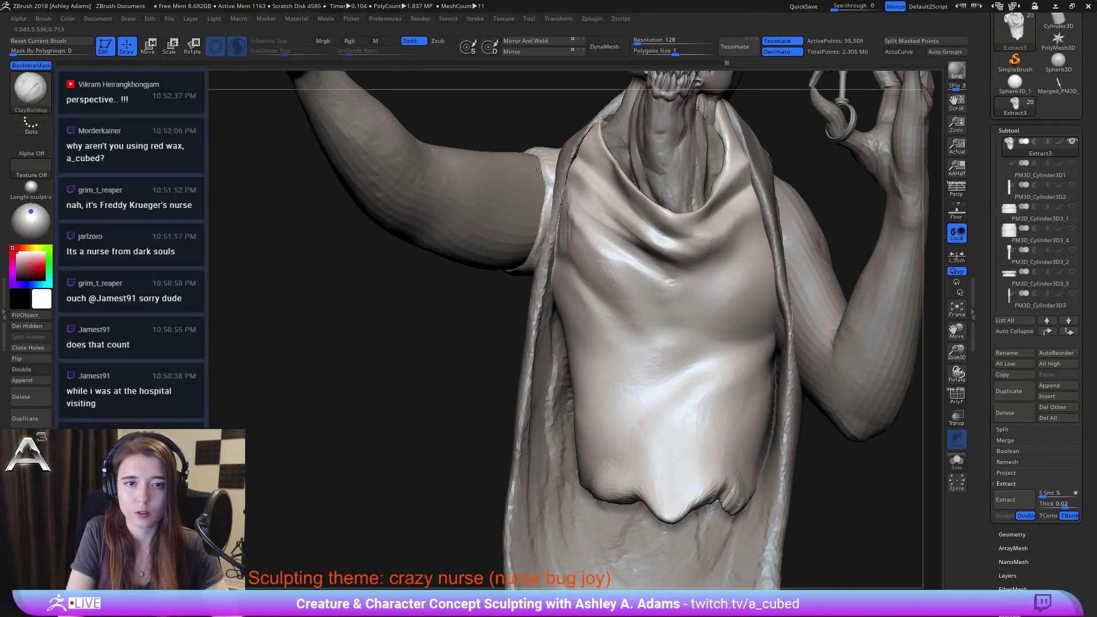
{"action": "mouse_move", "coordinate": [534, 212]}
{"action": "left_mouse_down"}
{"action": "mouse_move", "coordinate": [539, 227]}
{"action": "mouse_move", "coordinate": [549, 186]}
{"action": "left_mouse_up"}
{"action": "right_click_drag", "start_coordinate": [547, 194], "coordinate": [553, 191]}
{"action": "key", "text": "b"}
{"action": "key", "text": "d"}
{"action": "key", "text": "s"}
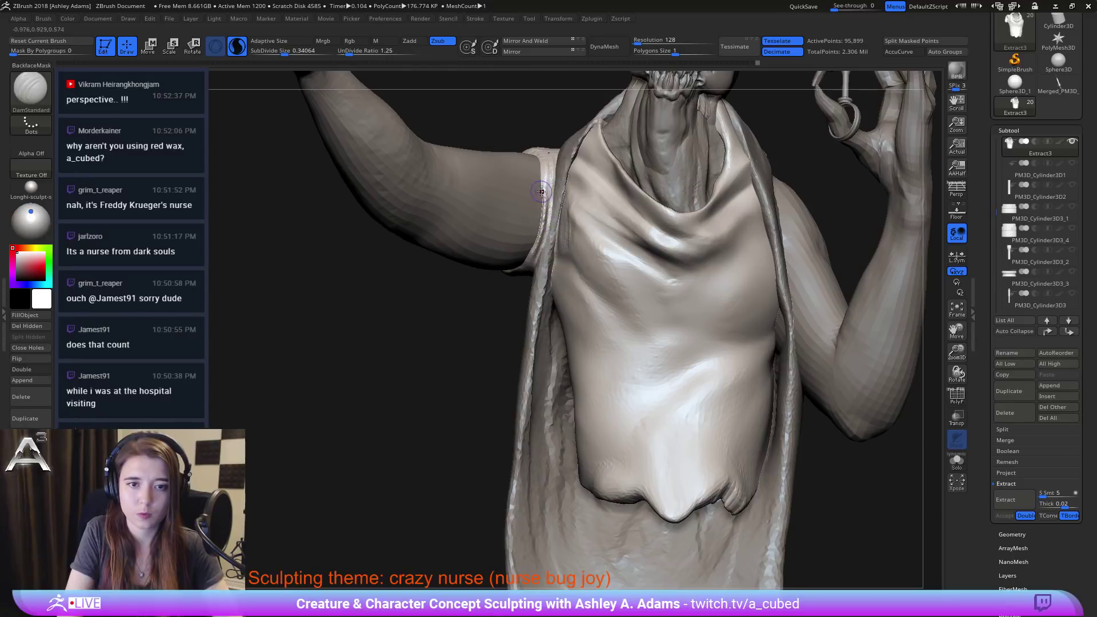
Step: Carve into the upper chest cloth below the free-arm shoulder with ClayBuildup and smooth it
{"action": "right_click_drag", "start_coordinate": [542, 191], "coordinate": [562, 228], "text": "ctrl"}
{"action": "key", "text": "space"}
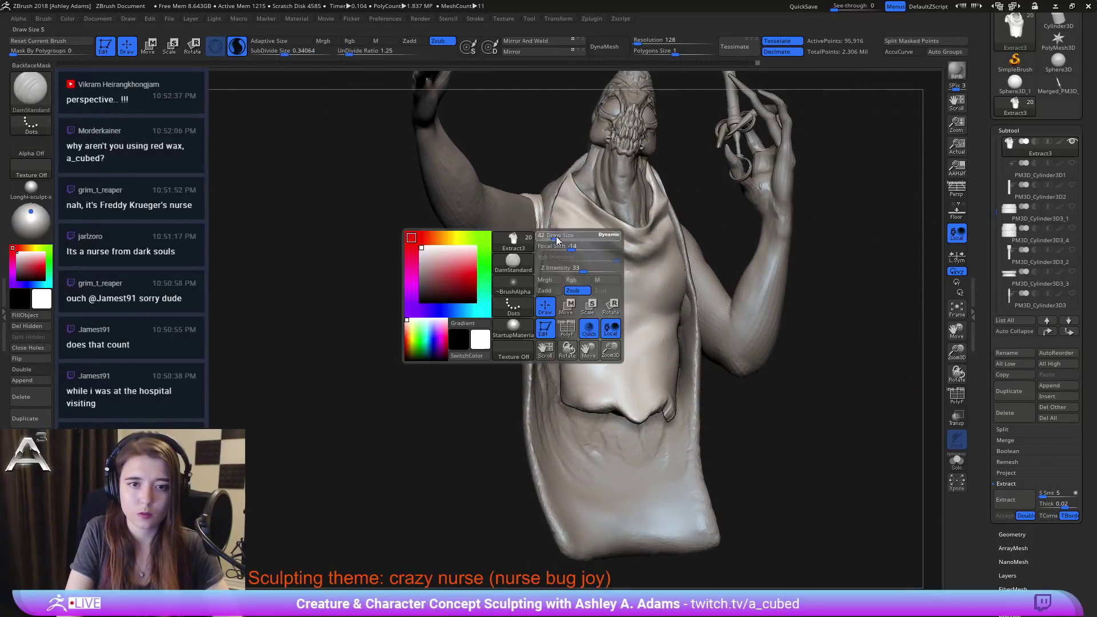
{"action": "key", "text": "b"}
{"action": "key", "text": "c"}
{"action": "key", "text": "b"}
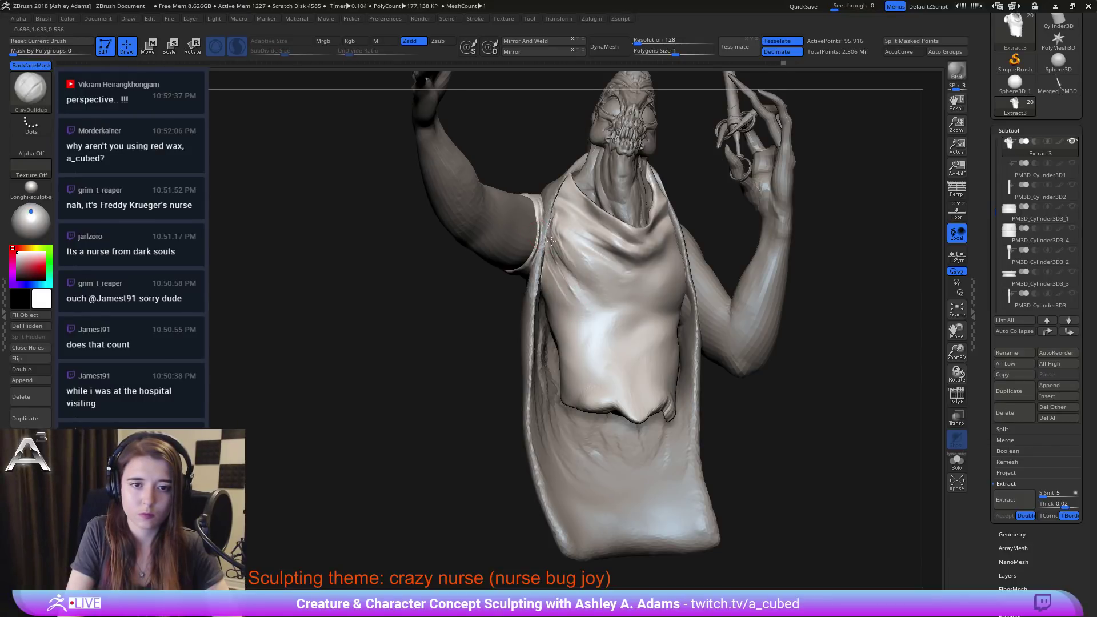
{"action": "left_click_drag", "start_coordinate": [547, 225], "coordinate": [570, 261], "text": "alt"}
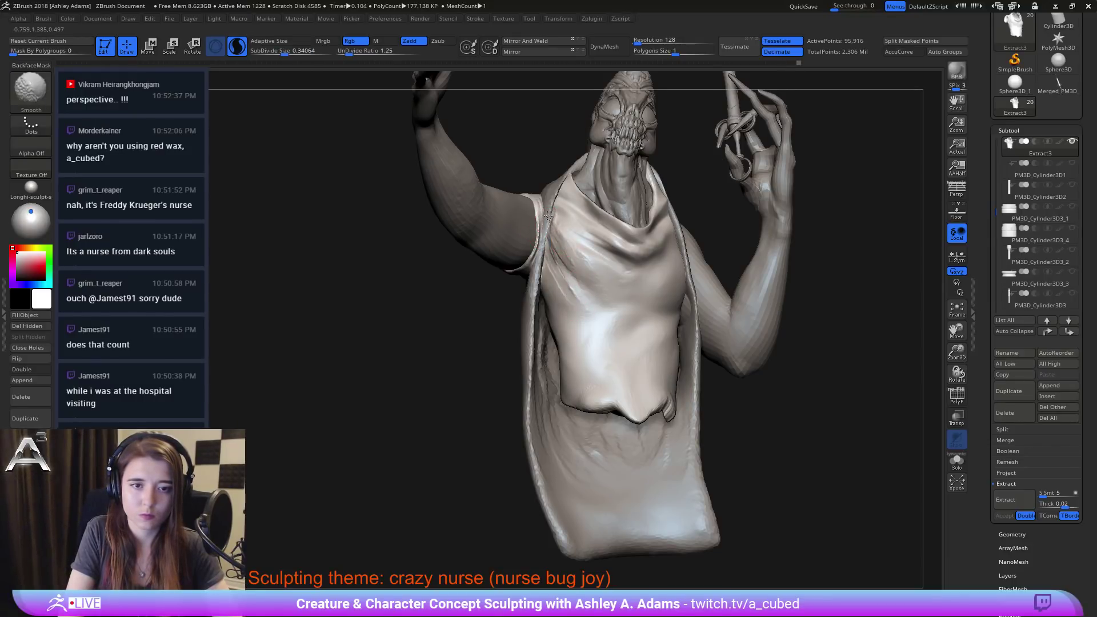
{"action": "mouse_move", "coordinate": [542, 261]}
{"action": "right_mouse_down"}
{"action": "mouse_move", "coordinate": [563, 240]}
{"action": "mouse_move", "coordinate": [553, 220]}
{"action": "right_mouse_up"}
Step: Carve draped fold lines from the free-arm shoulder across the upper chest with the DamStandard brush
{"action": "key", "text": "b"}
{"action": "key", "text": "d"}
{"action": "key", "text": "s"}
{"action": "mouse_move", "coordinate": [547, 197]}
{"action": "left_mouse_down"}
{"action": "mouse_move", "coordinate": [569, 247]}
{"action": "mouse_move", "coordinate": [627, 320]}
{"action": "mouse_move", "coordinate": [594, 241]}
{"action": "left_mouse_up"}
{"action": "key", "text": "shift"}
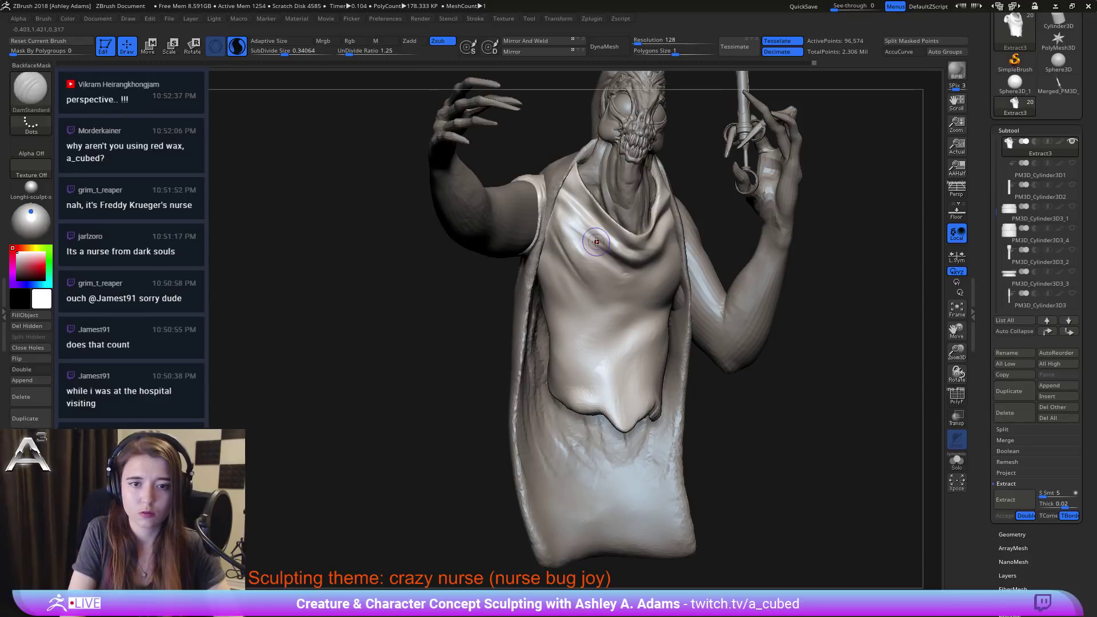
{"action": "mouse_move", "coordinate": [595, 252]}
{"action": "right_mouse_down", "text": "ctrl"}
{"action": "mouse_move", "coordinate": [563, 337]}
{"action": "mouse_move", "coordinate": [619, 303]}
{"action": "mouse_move", "coordinate": [537, 336]}
{"action": "right_mouse_up", "text": "ctrl"}
{"action": "right_click", "coordinate": [564, 341]}
{"action": "right_click", "coordinate": [533, 336]}
{"action": "left_click", "coordinate": [598, 278]}
Step: Adjust the shape of the cowl folds on the free-arm side of the chest with SnakeHook
{"action": "key", "text": "b"}
{"action": "key", "text": "s"}
{"action": "key", "text": "h"}
{"action": "mouse_move", "coordinate": [572, 258]}
{"action": "left_mouse_down"}
{"action": "mouse_move", "coordinate": [576, 250]}
{"action": "mouse_move", "coordinate": [578, 264]}
{"action": "left_mouse_up"}
{"action": "right_click_drag", "start_coordinate": [587, 293], "coordinate": [592, 303]}
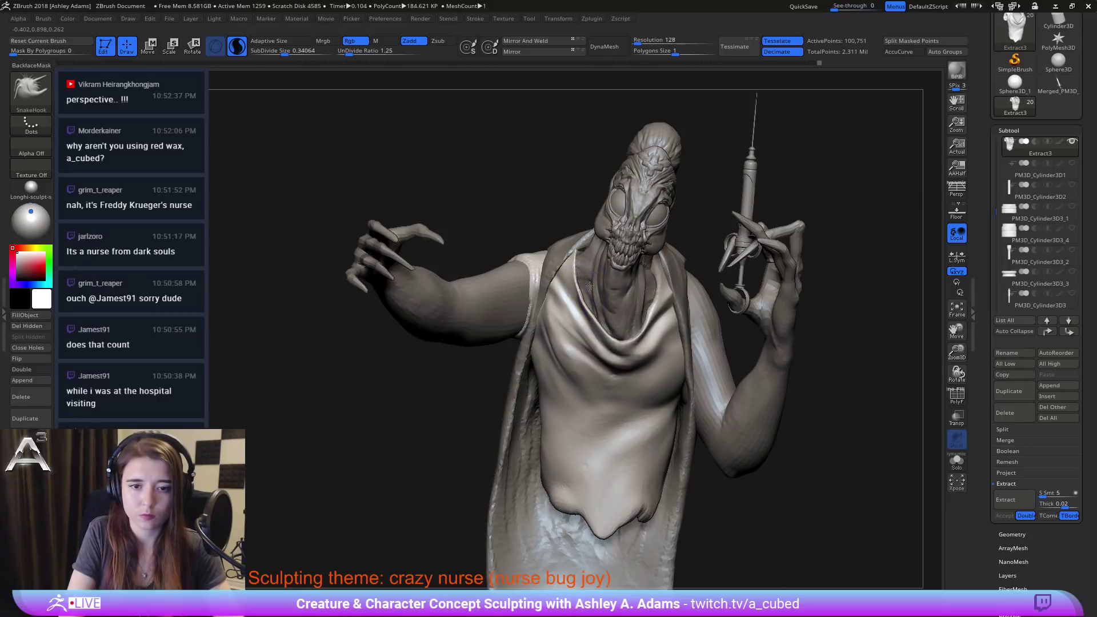
Step: Smooth the cowl folds at the centre of the chest and pull the syringe-arm side of the neckline into shape with SnakeHook
{"action": "right_click", "coordinate": [591, 297]}
{"action": "mouse_move", "coordinate": [592, 303]}
{"action": "left_mouse_down", "text": "shift"}
{"action": "mouse_move", "coordinate": [591, 294]}
{"action": "mouse_move", "coordinate": [597, 321]}
{"action": "left_mouse_up", "text": "shift"}
{"action": "right_click_drag", "start_coordinate": [600, 312], "coordinate": [616, 308]}
{"action": "right_click", "coordinate": [616, 308]}
{"action": "mouse_move", "coordinate": [621, 318]}
{"action": "left_mouse_down"}
{"action": "mouse_move", "coordinate": [611, 317]}
{"action": "mouse_move", "coordinate": [622, 330]}
{"action": "mouse_move", "coordinate": [593, 319]}
{"action": "left_mouse_up"}
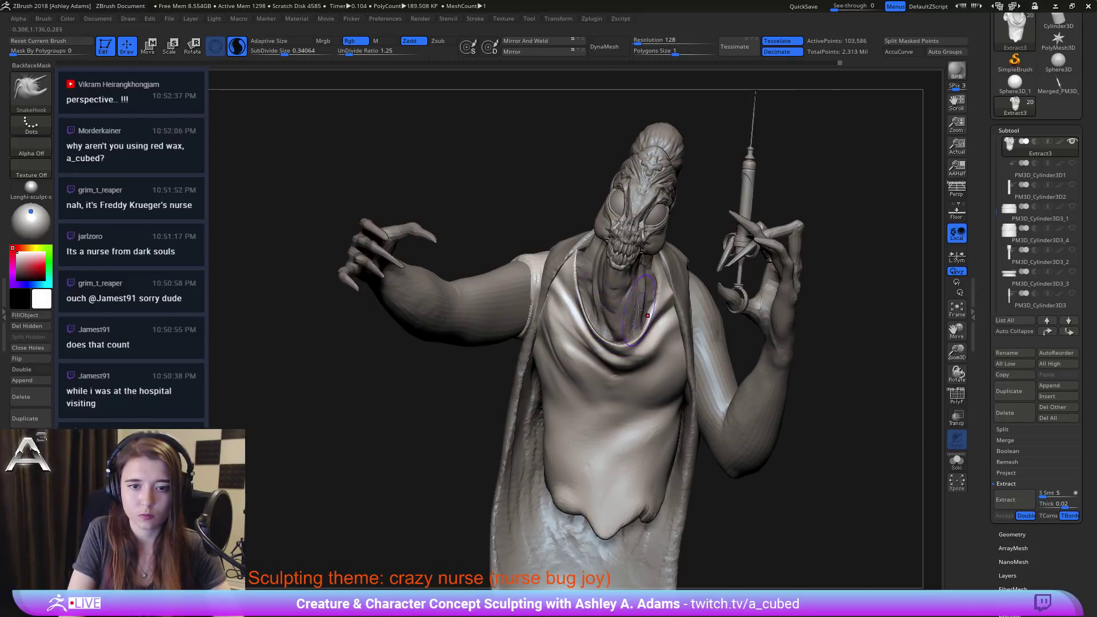
{"action": "left_click_drag", "start_coordinate": [656, 283], "coordinate": [647, 264]}
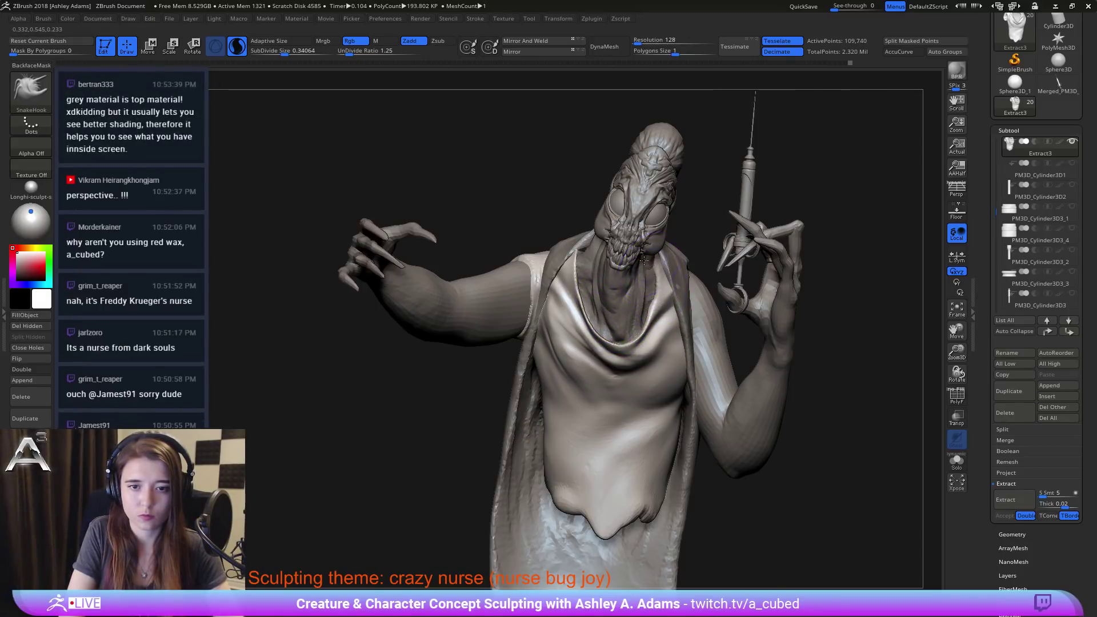
Step: Pull the cowl's inner edge outward around the neck and across the upper chest with the SnakeHook brush
{"action": "right_click_drag", "start_coordinate": [643, 261], "coordinate": [587, 303]}
{"action": "right_click", "coordinate": [587, 306]}
{"action": "right_click_drag", "start_coordinate": [634, 217], "coordinate": [648, 254]}
{"action": "mouse_move", "coordinate": [653, 247]}
{"action": "left_mouse_down"}
{"action": "mouse_move", "coordinate": [658, 270]}
{"action": "mouse_move", "coordinate": [693, 253]}
{"action": "left_mouse_up"}
{"action": "mouse_move", "coordinate": [702, 246]}
{"action": "right_mouse_down"}
{"action": "mouse_move", "coordinate": [732, 257]}
{"action": "mouse_move", "coordinate": [709, 268]}
{"action": "right_mouse_up"}
{"action": "mouse_move", "coordinate": [714, 290]}
{"action": "left_mouse_down"}
{"action": "mouse_move", "coordinate": [724, 269]}
{"action": "mouse_move", "coordinate": [731, 277]}
{"action": "left_mouse_up"}
{"action": "right_click_drag", "start_coordinate": [715, 264], "coordinate": [654, 251]}
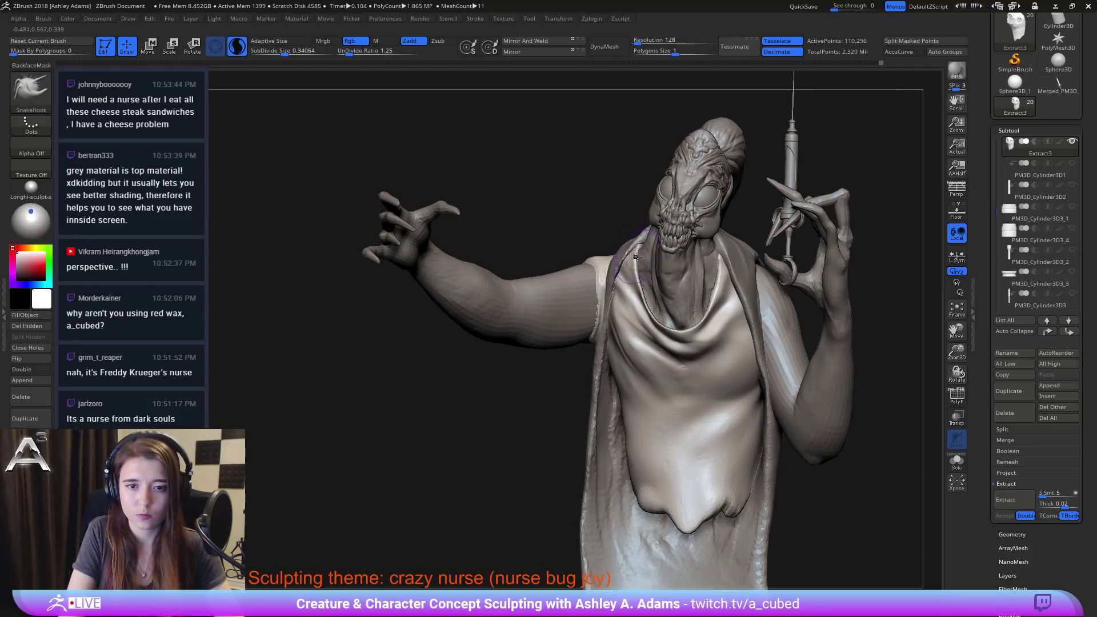
Step: Smooth the syringe-arm side of the cowl and refine its hanging folds with SnakeHook
{"action": "left_click_drag", "start_coordinate": [714, 288], "coordinate": [721, 277], "text": "shift"}
{"action": "right_click_drag", "start_coordinate": [663, 260], "coordinate": [712, 265]}
{"action": "left_click_drag", "start_coordinate": [714, 301], "coordinate": [722, 297]}
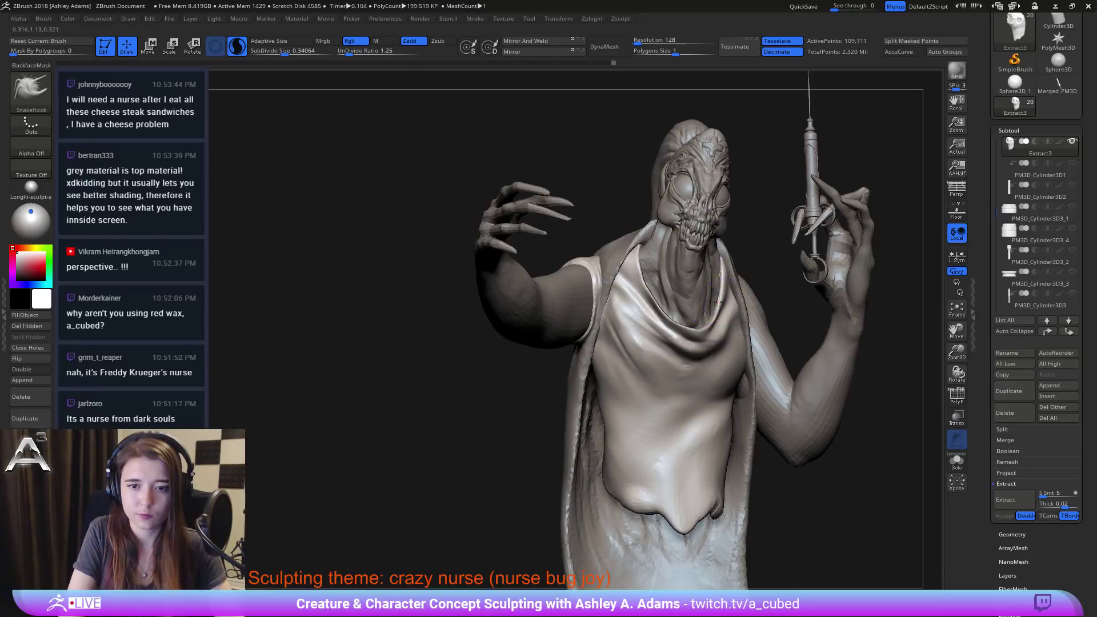
{"action": "mouse_move", "coordinate": [721, 292]}
{"action": "right_mouse_down"}
{"action": "mouse_move", "coordinate": [666, 288]}
{"action": "mouse_move", "coordinate": [694, 311]}
{"action": "right_mouse_up"}
{"action": "mouse_move", "coordinate": [745, 300]}
{"action": "left_mouse_down", "text": "shift"}
{"action": "mouse_move", "coordinate": [692, 341]}
{"action": "mouse_move", "coordinate": [678, 339]}
{"action": "left_mouse_up", "text": "shift"}
{"action": "right_click_drag", "start_coordinate": [686, 267], "coordinate": [595, 301], "text": "alt"}
{"action": "mouse_move", "coordinate": [595, 301]}
{"action": "left_mouse_down"}
{"action": "mouse_move", "coordinate": [586, 317]}
{"action": "mouse_move", "coordinate": [611, 303]}
{"action": "mouse_move", "coordinate": [592, 317]}
{"action": "mouse_move", "coordinate": [574, 312]}
{"action": "mouse_move", "coordinate": [624, 313]}
{"action": "mouse_move", "coordinate": [559, 290]}
{"action": "mouse_move", "coordinate": [552, 264]}
{"action": "mouse_move", "coordinate": [550, 288]}
{"action": "left_mouse_up"}
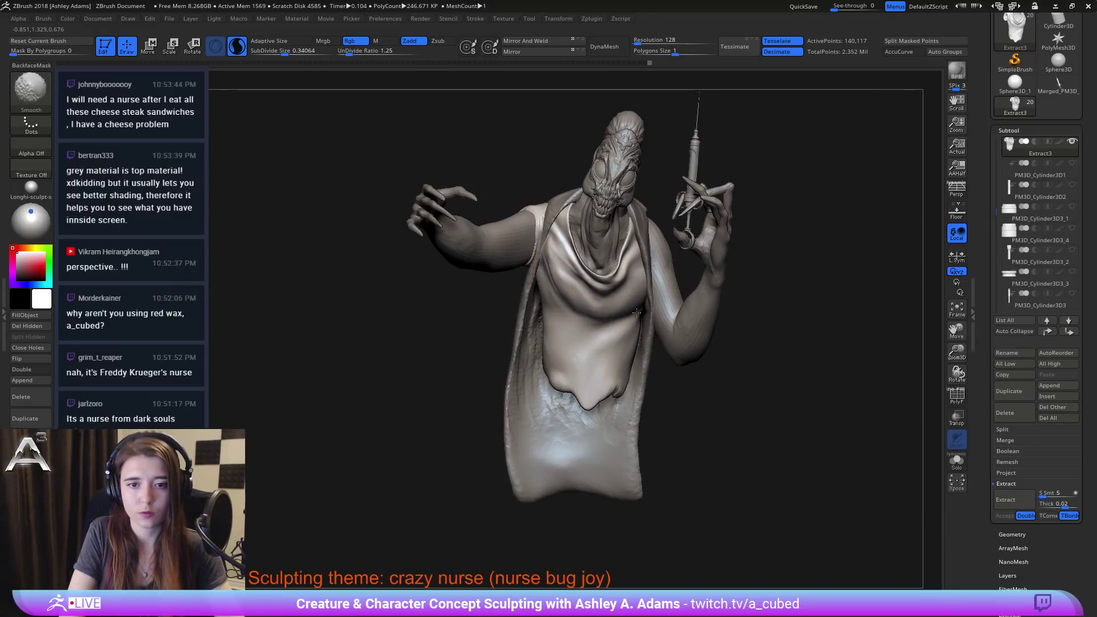
Step: Smooth the chest cloth below the cowl and up toward the syringe-arm shoulder
{"action": "mouse_move", "coordinate": [618, 321]}
{"action": "left_mouse_down", "text": "shift"}
{"action": "mouse_move", "coordinate": [637, 307]}
{"action": "mouse_move", "coordinate": [589, 332]}
{"action": "mouse_move", "coordinate": [631, 322]}
{"action": "mouse_move", "coordinate": [590, 352]}
{"action": "left_mouse_up", "text": "shift"}
{"action": "key", "text": "b"}
{"action": "key", "text": "c"}
{"action": "key", "text": "b"}
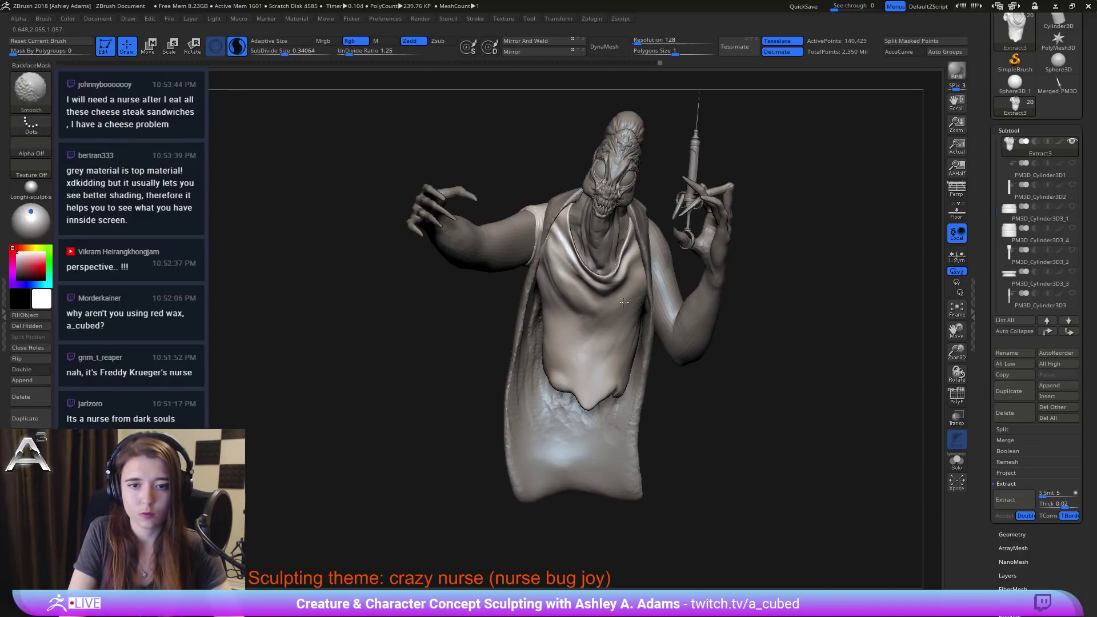
{"action": "left_click_drag", "start_coordinate": [623, 302], "coordinate": [607, 313], "text": "shift"}
{"action": "key", "text": "b"}
{"action": "key", "text": "c"}
{"action": "key", "text": "b"}
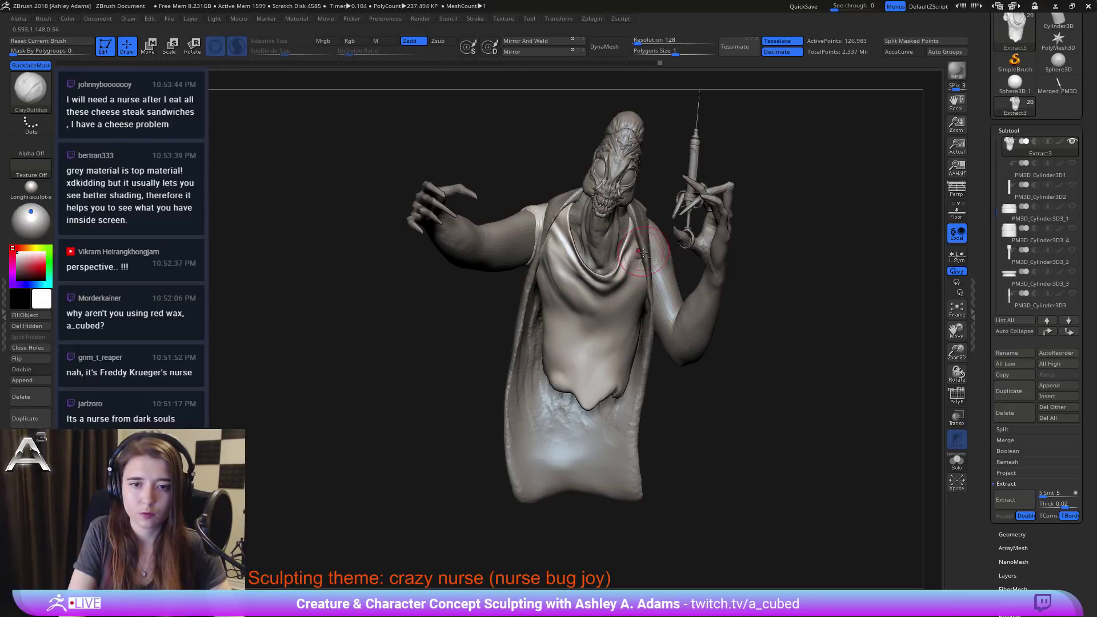
{"action": "key", "text": "shift"}
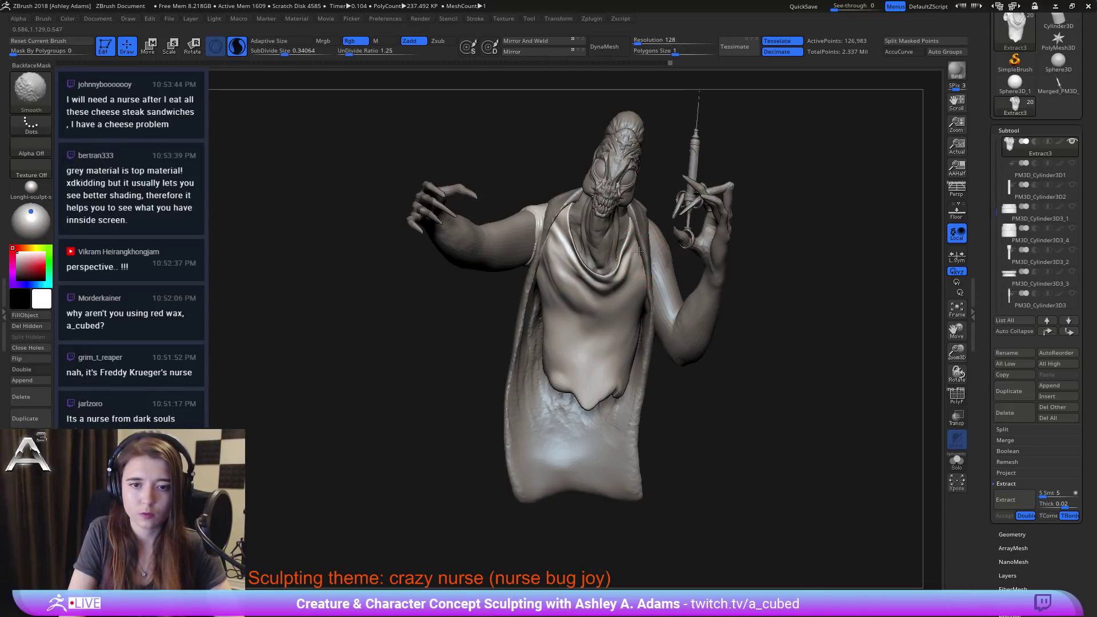
{"action": "left_click_drag", "start_coordinate": [649, 260], "coordinate": [644, 255], "text": "shift"}
{"action": "key", "text": "b"}
{"action": "key", "text": "s"}
{"action": "key", "text": "h"}
{"action": "right_click_drag", "start_coordinate": [641, 274], "coordinate": [574, 321], "text": "ctrl"}
{"action": "key", "text": "space"}
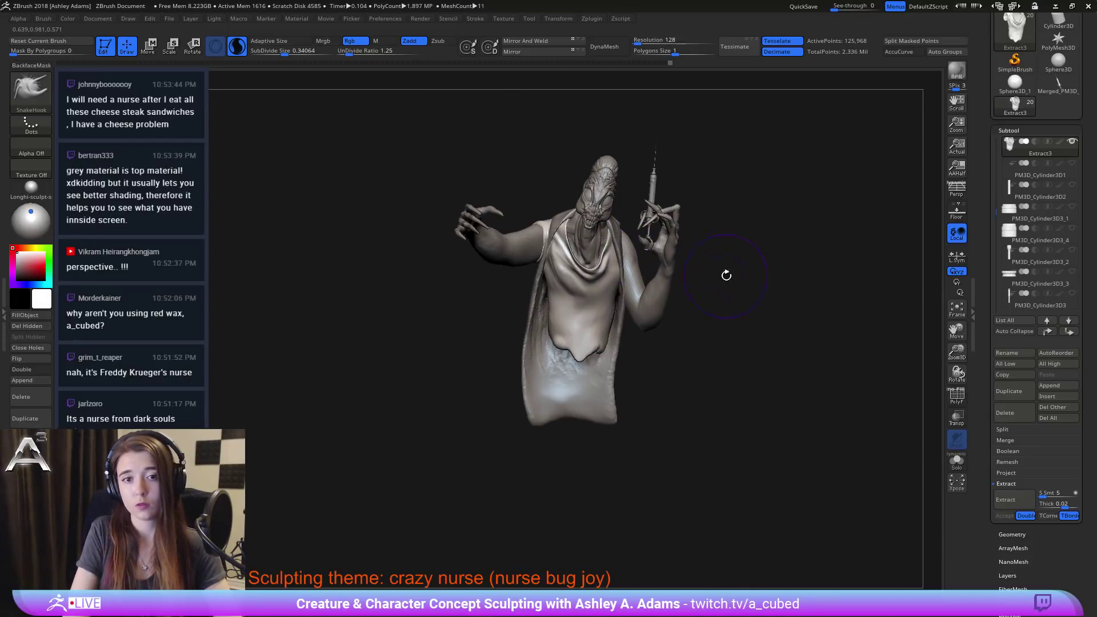
{"action": "mouse_move", "coordinate": [697, 243]}
{"action": "right_mouse_down", "text": "ctrl"}
{"action": "mouse_move", "coordinate": [693, 288]}
{"action": "mouse_move", "coordinate": [671, 282]}
{"action": "right_mouse_up", "text": "ctrl"}
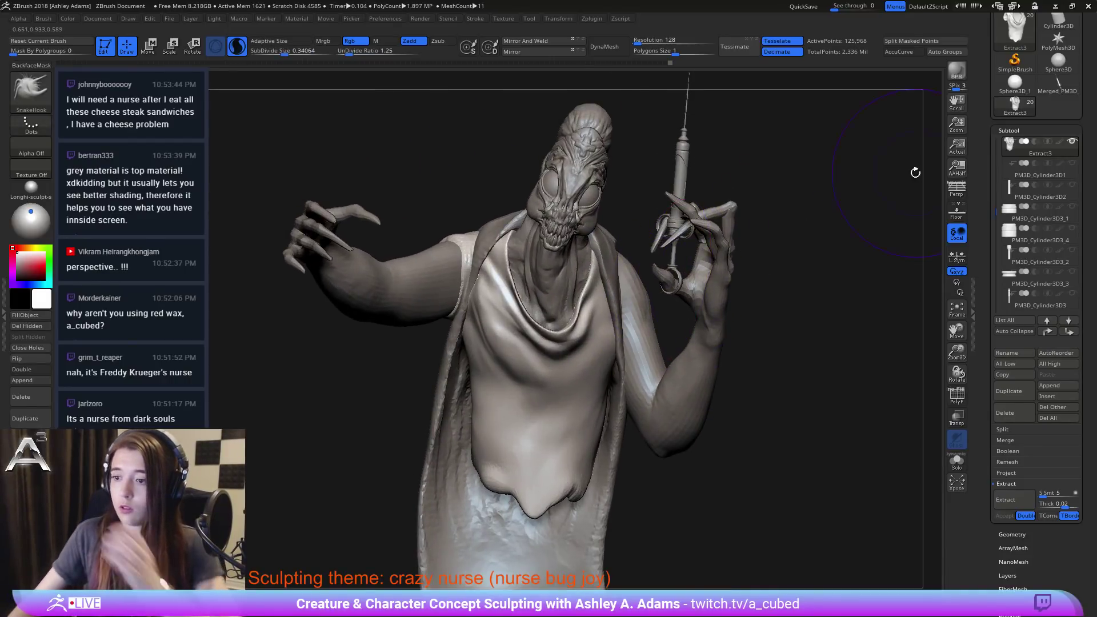
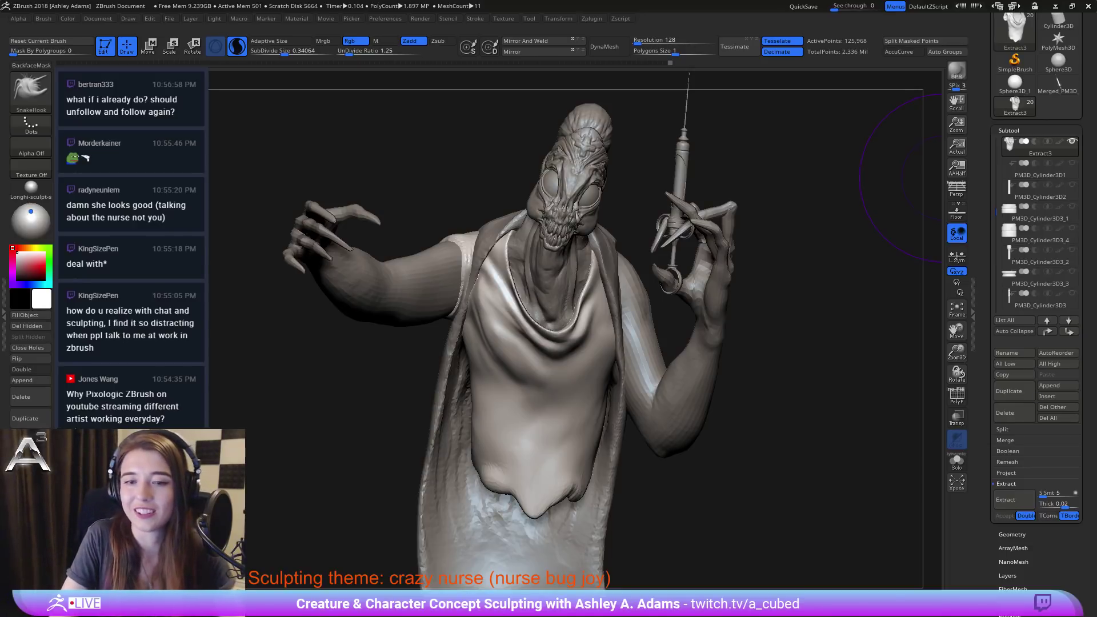
{"action": "right_click_drag", "start_coordinate": [570, 250], "coordinate": [550, 174]}
{"action": "key", "text": "space"}
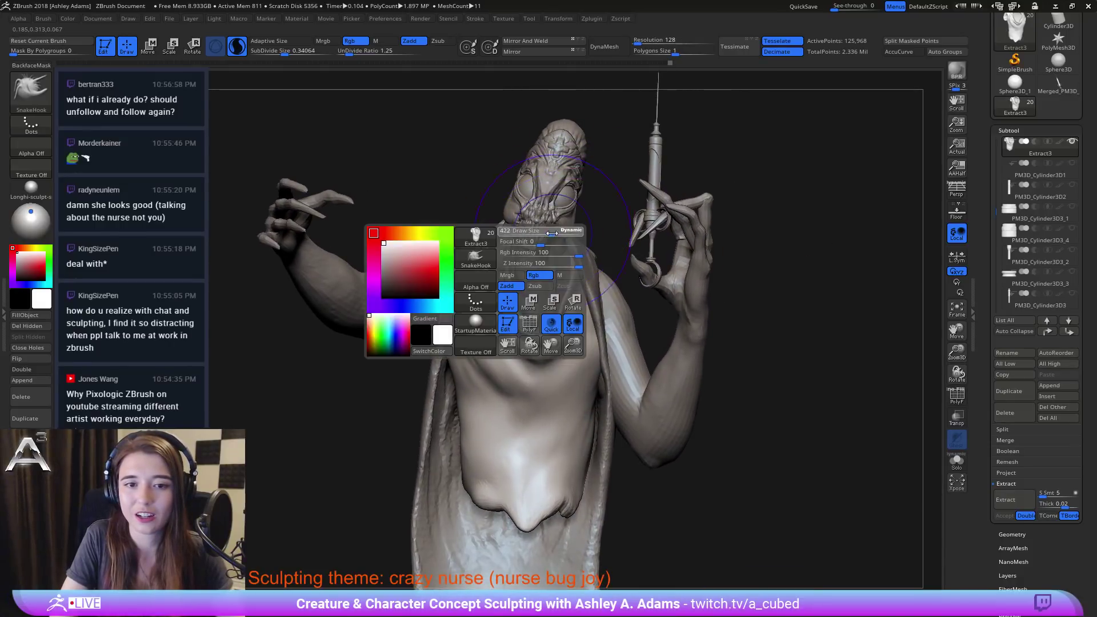
{"action": "right_click_drag", "start_coordinate": [572, 292], "coordinate": [542, 293], "text": "alt"}
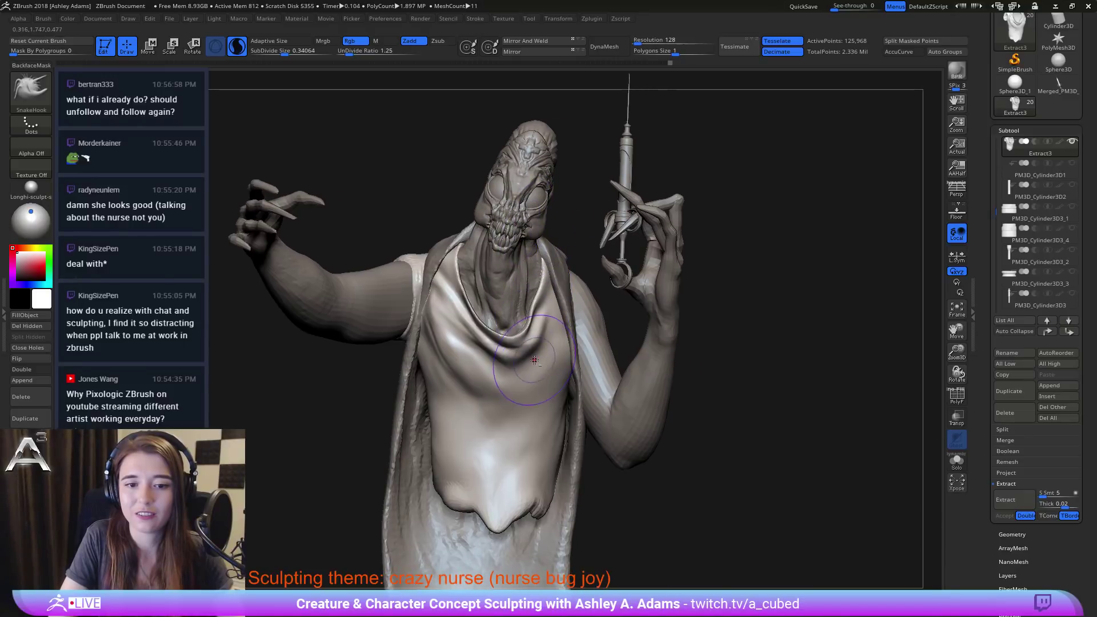
{"action": "key", "text": "ctrl"}
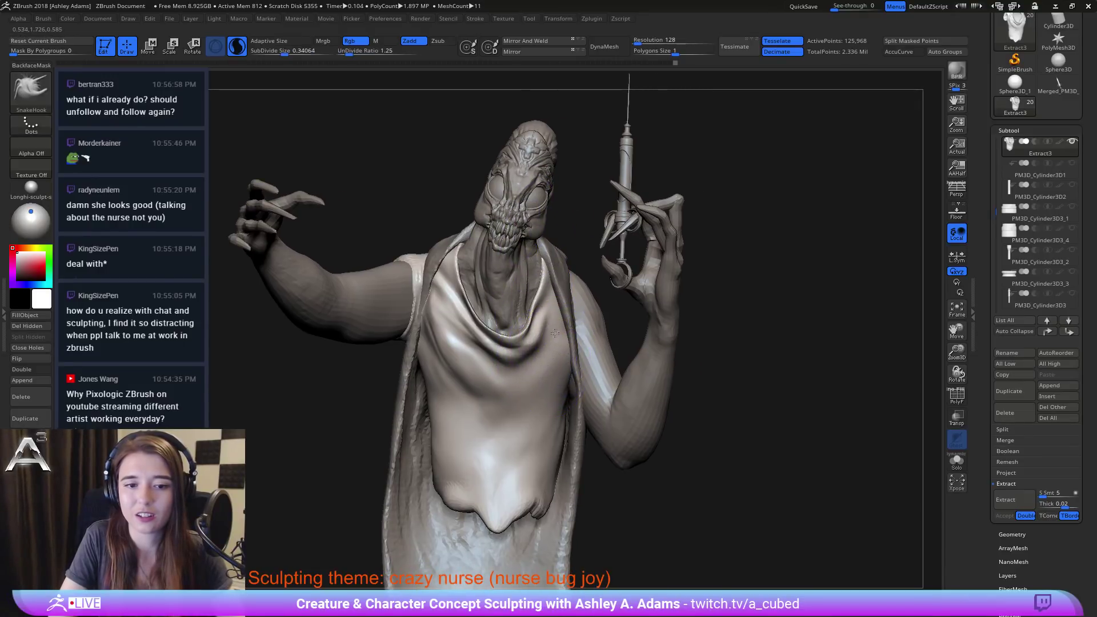
Step: Carve and build up drapery folds from the free-arm shoulder across the chest with ClayBuildup, and smooth them
{"action": "right_click_drag", "start_coordinate": [555, 372], "coordinate": [562, 328], "text": "alt"}
{"action": "key", "text": "b"}
{"action": "key", "text": "c"}
{"action": "key", "text": "b"}
{"action": "left_click_drag", "start_coordinate": [451, 291], "coordinate": [504, 344], "text": "alt"}
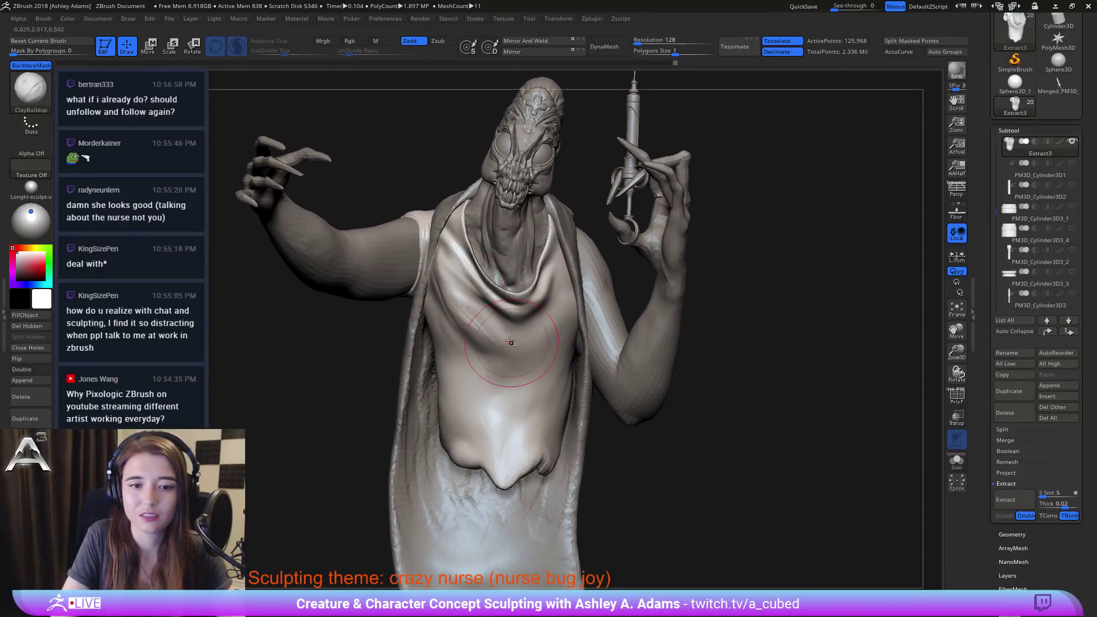
{"action": "mouse_move", "coordinate": [455, 302]}
{"action": "left_mouse_down", "text": "alt"}
{"action": "mouse_move", "coordinate": [500, 342]}
{"action": "mouse_move", "coordinate": [484, 321]}
{"action": "left_mouse_up", "text": "alt"}
{"action": "key", "text": "space"}
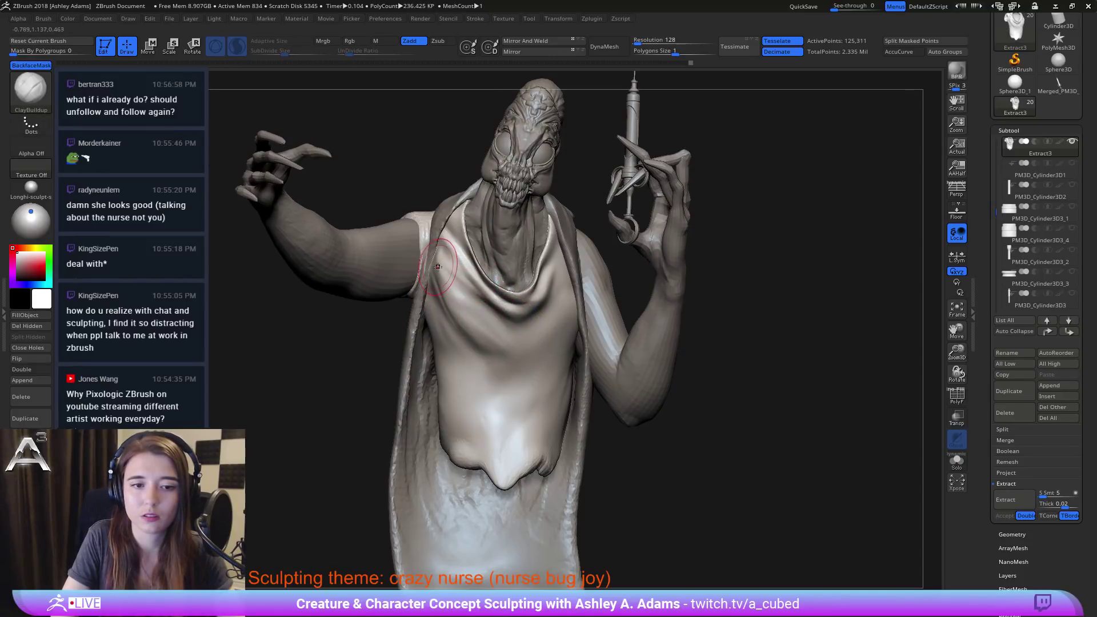
{"action": "left_click_drag", "start_coordinate": [441, 263], "coordinate": [505, 350]}
{"action": "left_click_drag", "start_coordinate": [465, 314], "coordinate": [501, 351], "text": "shift"}
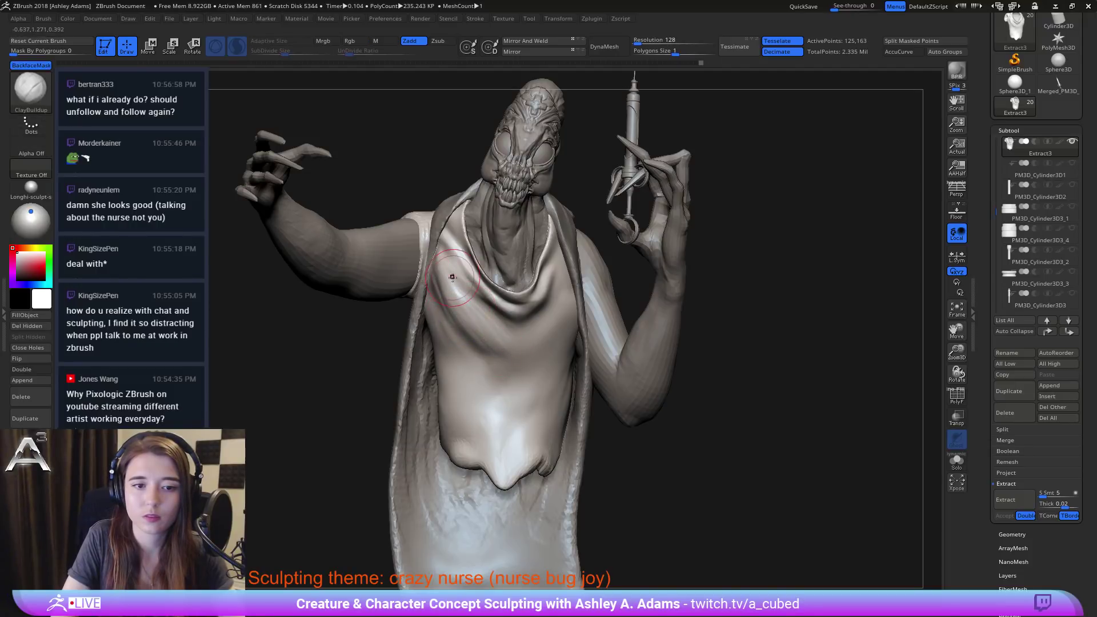
Step: Sharpen the diagonal folds below the free-arm shoulder with DamStandard and smooth the cloth near the armpit
{"action": "left_click_drag", "start_coordinate": [452, 272], "coordinate": [501, 338]}
{"action": "mouse_move", "coordinate": [463, 295]}
{"action": "left_mouse_down"}
{"action": "mouse_move", "coordinate": [514, 351]}
{"action": "mouse_move", "coordinate": [475, 349]}
{"action": "mouse_move", "coordinate": [496, 380]}
{"action": "mouse_move", "coordinate": [473, 341]}
{"action": "mouse_move", "coordinate": [483, 355]}
{"action": "left_mouse_up"}
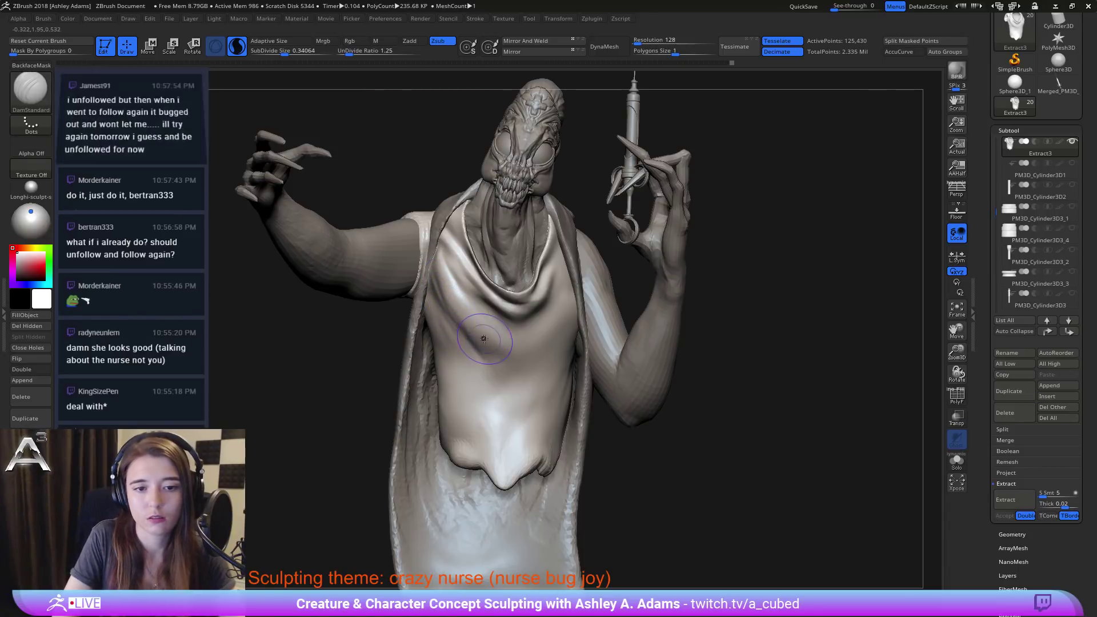
{"action": "left_click_drag", "start_coordinate": [445, 303], "coordinate": [476, 358]}
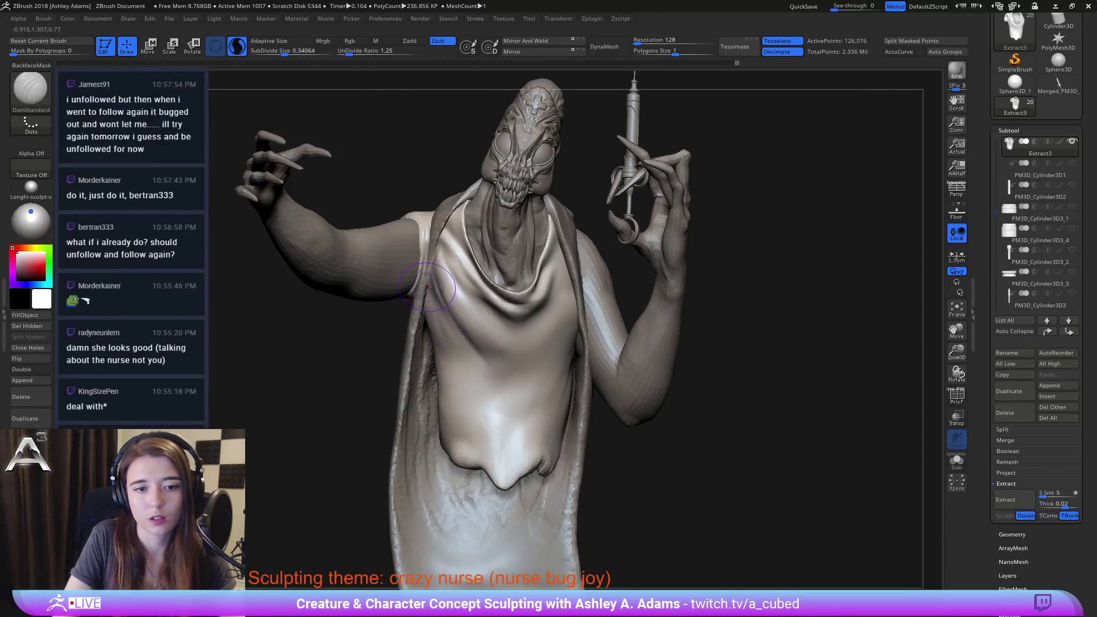
{"action": "mouse_move", "coordinate": [436, 288]}
{"action": "left_mouse_down", "text": "shift"}
{"action": "mouse_move", "coordinate": [475, 355]}
{"action": "mouse_move", "coordinate": [435, 320]}
{"action": "left_mouse_up", "text": "shift"}
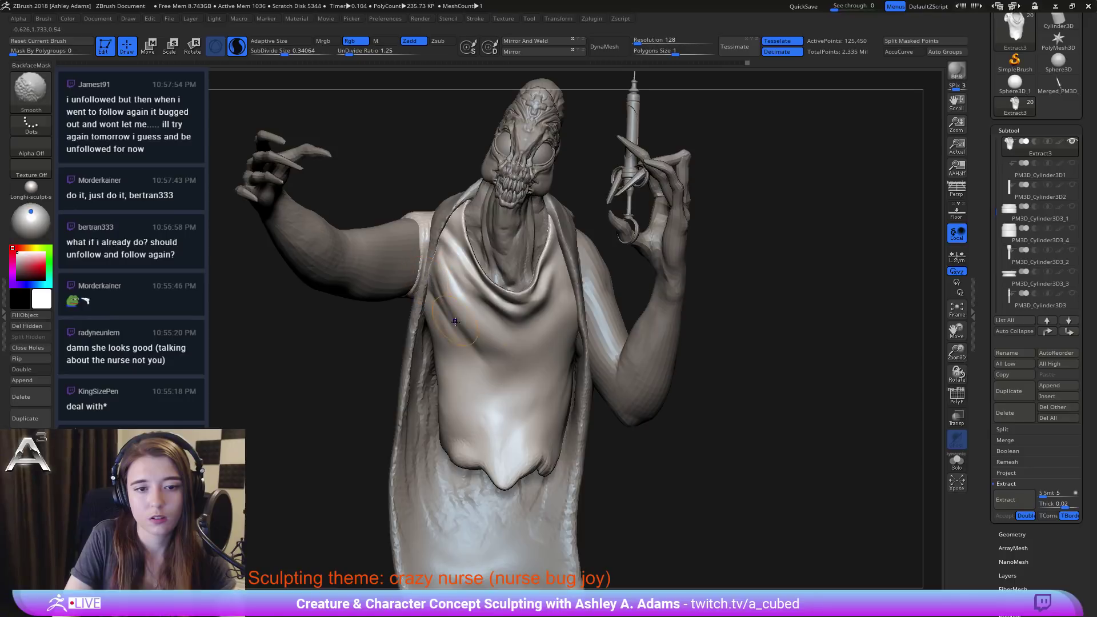
{"action": "left_click_drag", "start_coordinate": [454, 273], "coordinate": [473, 299]}
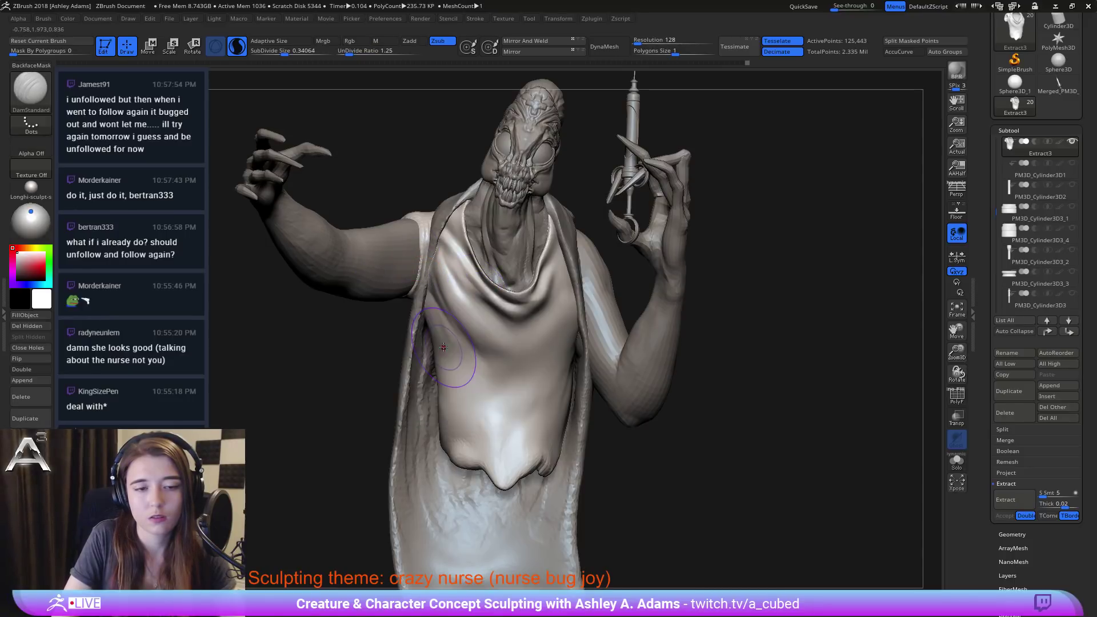
Step: Carve long diagonal fold lines from the free-arm side across the stomach with DamStandard, and soften them
{"action": "mouse_move", "coordinate": [457, 366]}
{"action": "left_mouse_down"}
{"action": "mouse_move", "coordinate": [445, 346]}
{"action": "mouse_move", "coordinate": [479, 389]}
{"action": "mouse_move", "coordinate": [444, 341]}
{"action": "mouse_move", "coordinate": [517, 420]}
{"action": "left_mouse_up"}
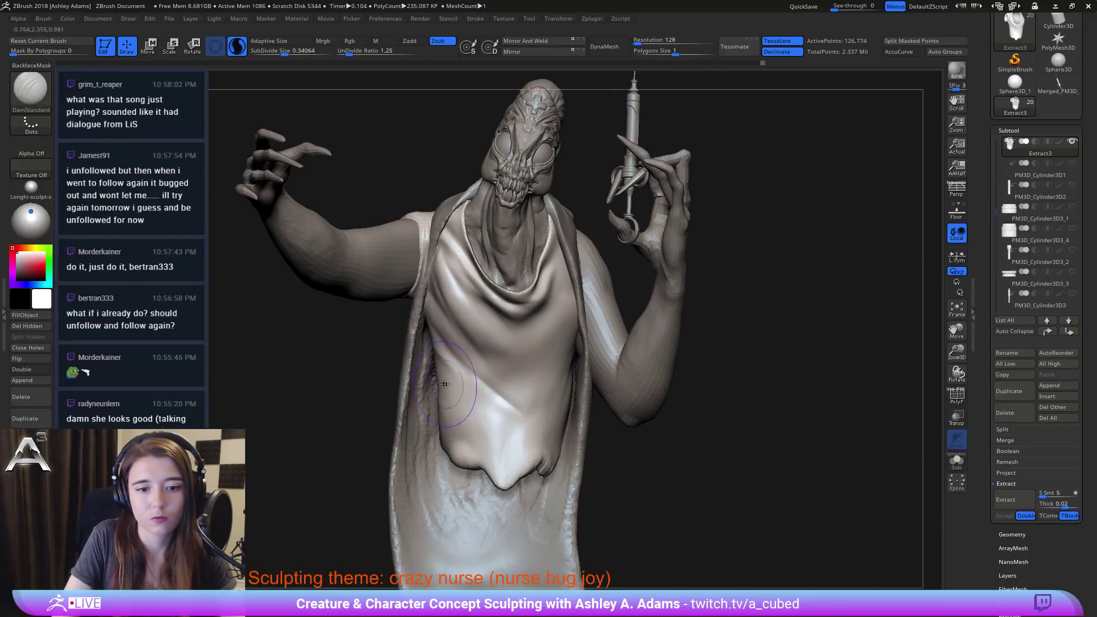
{"action": "left_click_drag", "start_coordinate": [457, 400], "coordinate": [528, 436]}
{"action": "mouse_move", "coordinate": [465, 425]}
{"action": "left_mouse_down"}
{"action": "mouse_move", "coordinate": [535, 459]}
{"action": "mouse_move", "coordinate": [510, 445]}
{"action": "mouse_move", "coordinate": [454, 355]}
{"action": "mouse_move", "coordinate": [497, 391]}
{"action": "left_mouse_up"}
{"action": "mouse_move", "coordinate": [464, 327]}
{"action": "left_mouse_down"}
{"action": "mouse_move", "coordinate": [502, 362]}
{"action": "mouse_move", "coordinate": [530, 417]}
{"action": "left_mouse_up"}
{"action": "left_click_drag", "start_coordinate": [521, 386], "coordinate": [497, 329], "text": "shift"}
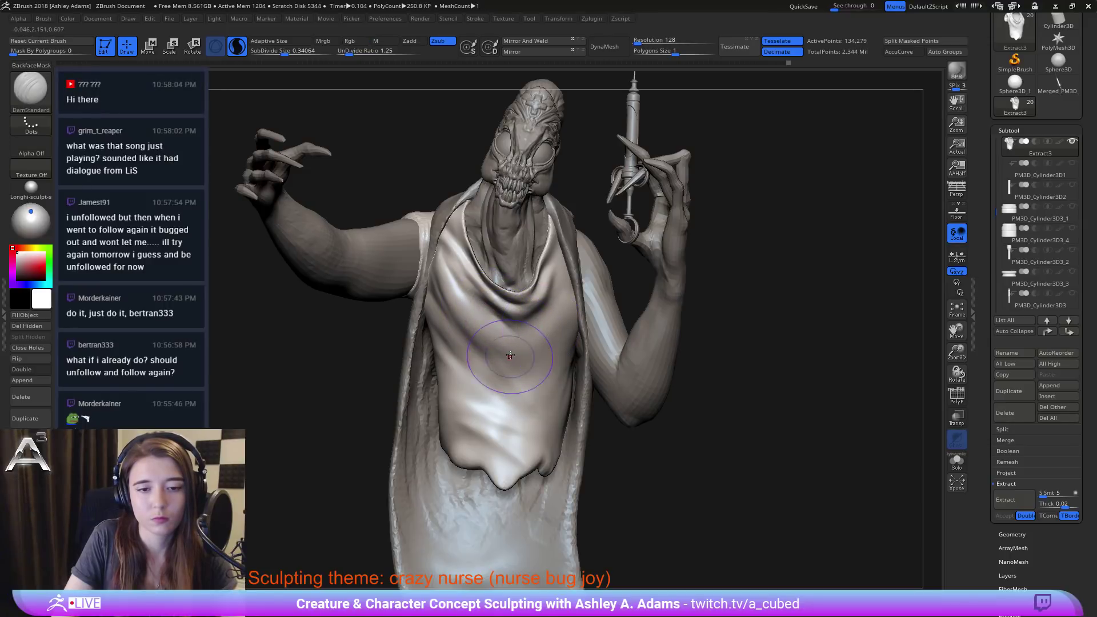
Step: Undo the last stroke, recarve the fold beside the cowl with DamStandard, and smooth the stomach folds
{"action": "key", "text": "ctrl"}
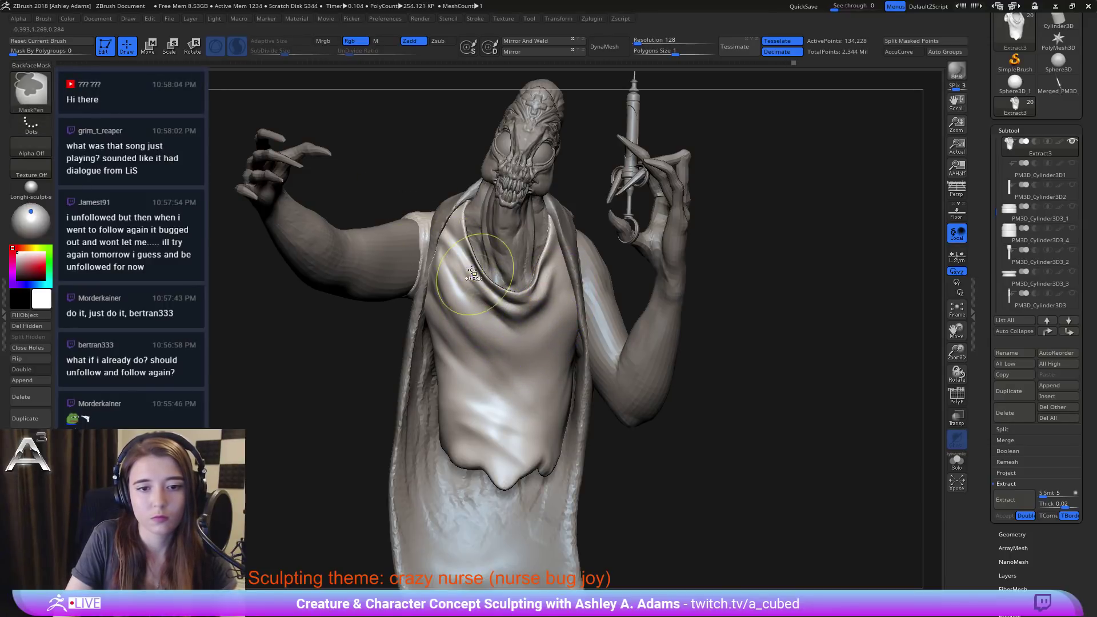
{"action": "key", "text": "ctrl+z"}
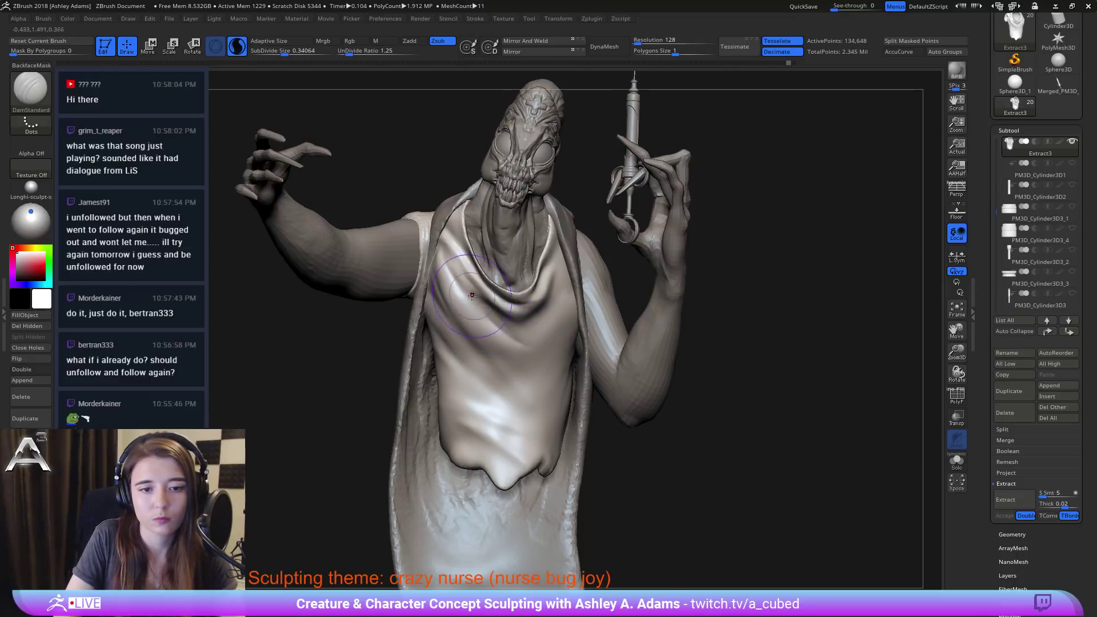
{"action": "mouse_move", "coordinate": [472, 295]}
{"action": "left_mouse_down"}
{"action": "mouse_move", "coordinate": [451, 260]}
{"action": "mouse_move", "coordinate": [464, 317]}
{"action": "mouse_move", "coordinate": [514, 343]}
{"action": "mouse_move", "coordinate": [472, 314]}
{"action": "left_mouse_up"}
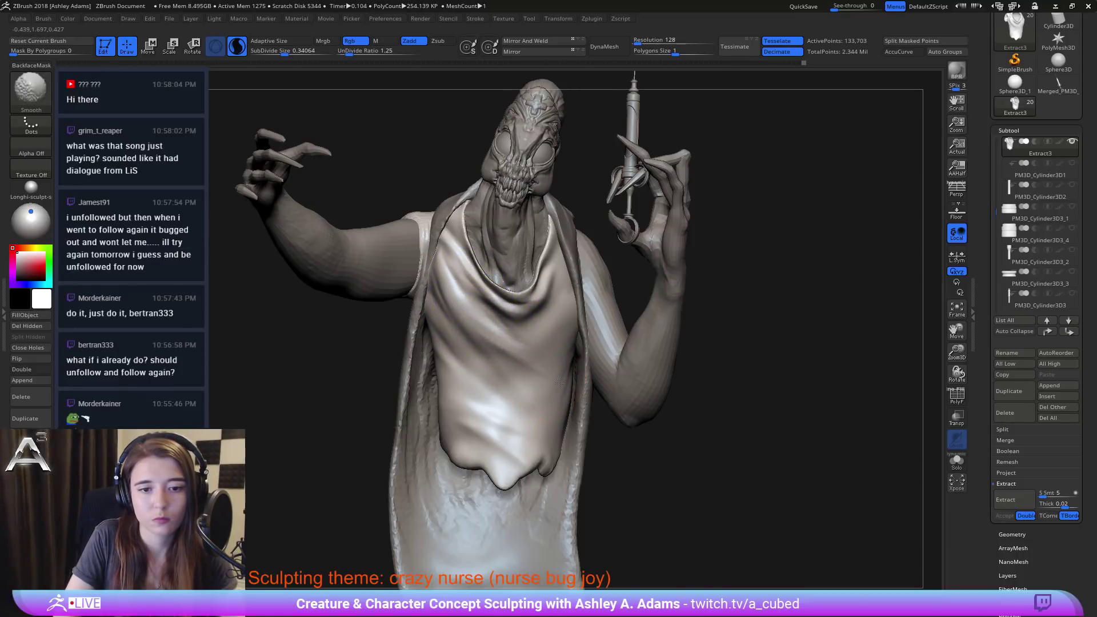
{"action": "mouse_move", "coordinate": [559, 382]}
{"action": "left_mouse_down", "text": "shift"}
{"action": "mouse_move", "coordinate": [503, 366]}
{"action": "mouse_move", "coordinate": [486, 377]}
{"action": "left_mouse_up", "text": "shift"}
Step: Pull the cloth along the free-arm side of the torso downward with an enlarged SnakeHook brush to reshape its profile
{"action": "mouse_move", "coordinate": [492, 457]}
{"action": "right_mouse_down", "text": "ctrl"}
{"action": "mouse_move", "coordinate": [460, 388]}
{"action": "mouse_move", "coordinate": [514, 349]}
{"action": "right_mouse_up", "text": "ctrl"}
{"action": "key", "text": "space"}
{"action": "mouse_move", "coordinate": [412, 320]}
{"action": "right_mouse_down", "text": "ctrl"}
{"action": "mouse_move", "coordinate": [394, 365]}
{"action": "mouse_move", "coordinate": [413, 362]}
{"action": "right_mouse_up", "text": "ctrl"}
{"action": "key", "text": "space"}
{"action": "left_click", "coordinate": [494, 302]}
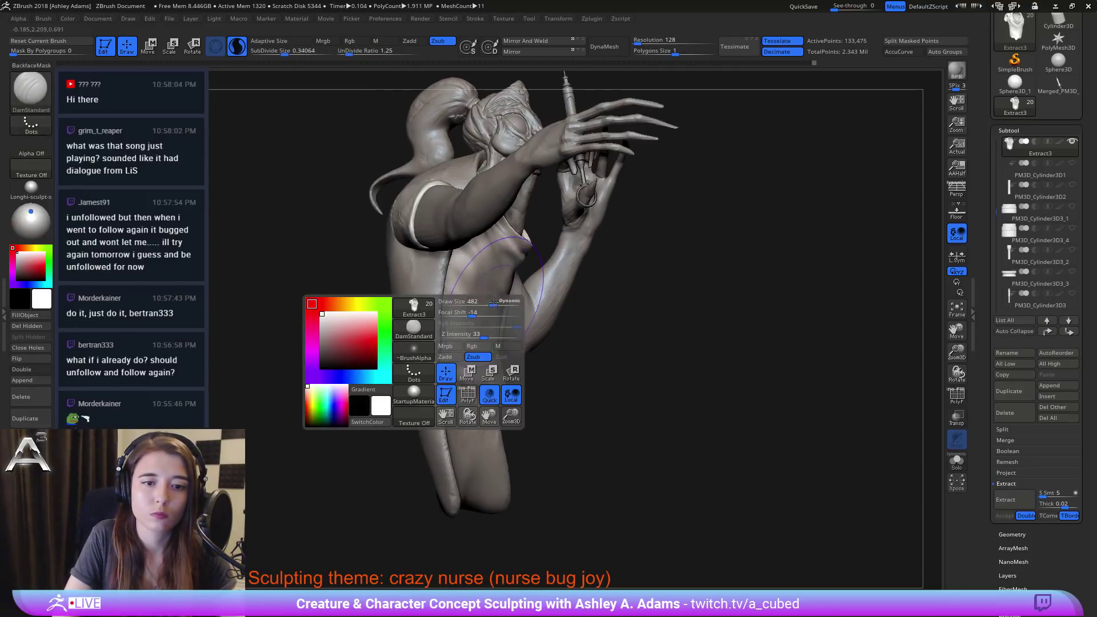
{"action": "key", "text": "b"}
{"action": "key", "text": "s"}
{"action": "key", "text": "h"}
{"action": "key", "text": "space"}
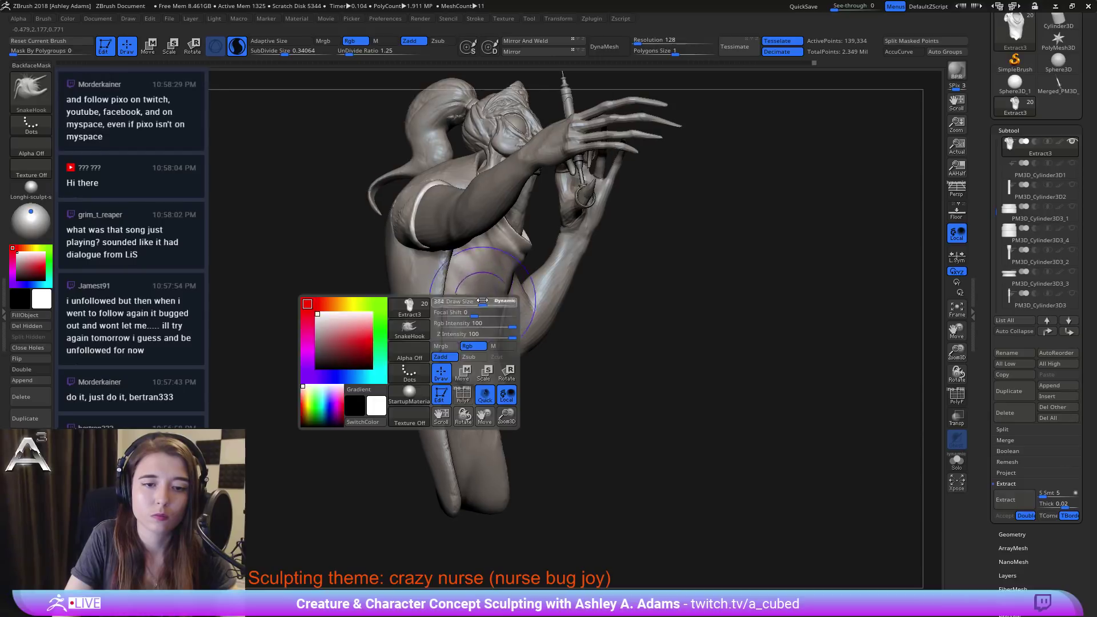
{"action": "left_click_drag", "start_coordinate": [474, 274], "coordinate": [485, 377]}
{"action": "left_click_drag", "start_coordinate": [489, 291], "coordinate": [494, 383]}
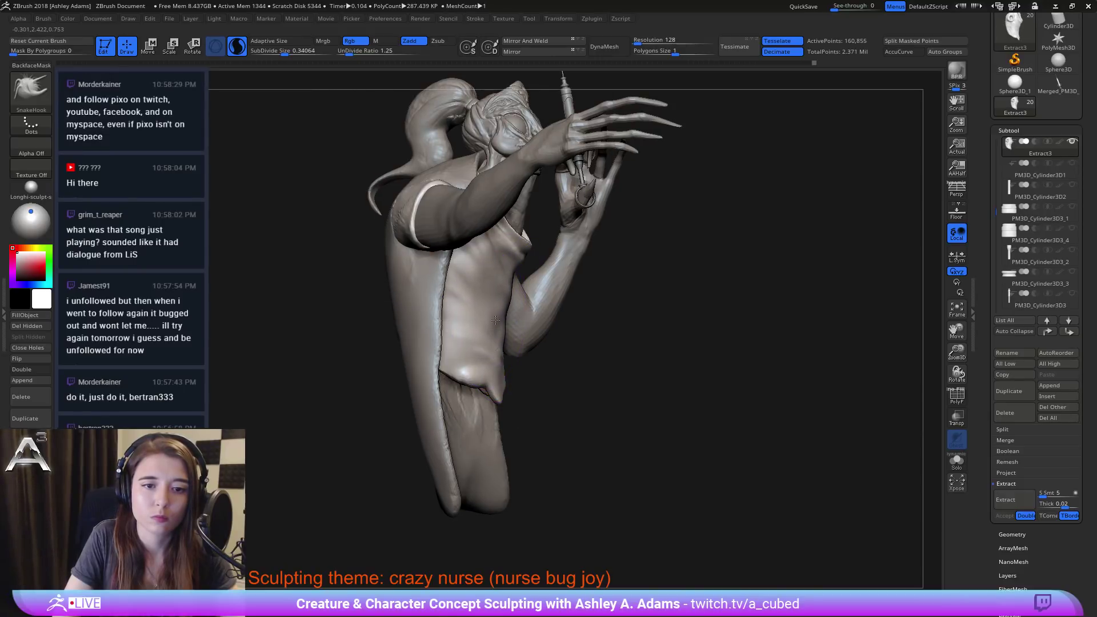
{"action": "right_click_drag", "start_coordinate": [495, 320], "coordinate": [532, 323]}
{"action": "key", "text": "space"}
{"action": "mouse_move", "coordinate": [474, 337]}
{"action": "left_mouse_down"}
{"action": "mouse_move", "coordinate": [482, 392]}
{"action": "mouse_move", "coordinate": [475, 380]}
{"action": "left_mouse_up"}
Step: Build up a sleeve around the syringe arm's shoulder opening with the ClayBuildup brush
{"action": "mouse_move", "coordinate": [514, 312]}
{"action": "right_mouse_down"}
{"action": "mouse_move", "coordinate": [425, 293]}
{"action": "mouse_move", "coordinate": [549, 291]}
{"action": "mouse_move", "coordinate": [559, 336]}
{"action": "right_mouse_up"}
{"action": "key", "text": "space"}
{"action": "left_click", "coordinate": [488, 304]}
{"action": "key", "text": "space"}
{"action": "left_click", "coordinate": [535, 359]}
{"action": "mouse_move", "coordinate": [557, 286]}
{"action": "right_mouse_down", "text": "alt"}
{"action": "mouse_move", "coordinate": [522, 293]}
{"action": "mouse_move", "coordinate": [606, 283]}
{"action": "mouse_move", "coordinate": [570, 276]}
{"action": "right_mouse_up", "text": "alt"}
{"action": "key", "text": "b"}
{"action": "key", "text": "c"}
{"action": "key", "text": "b"}
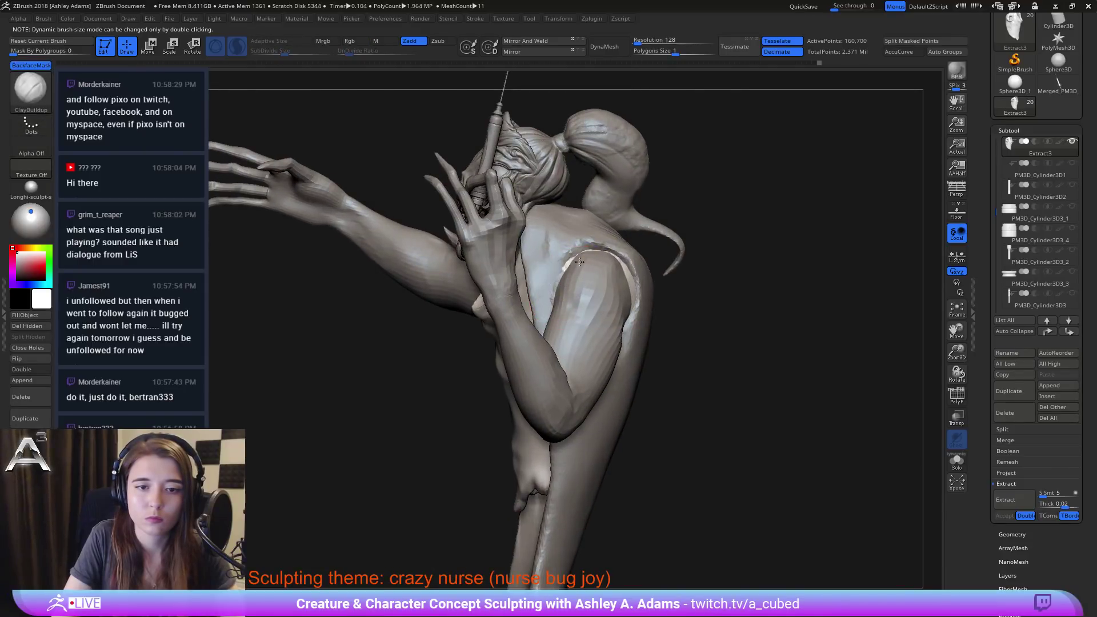
{"action": "left_click_drag", "start_coordinate": [624, 292], "coordinate": [635, 304]}
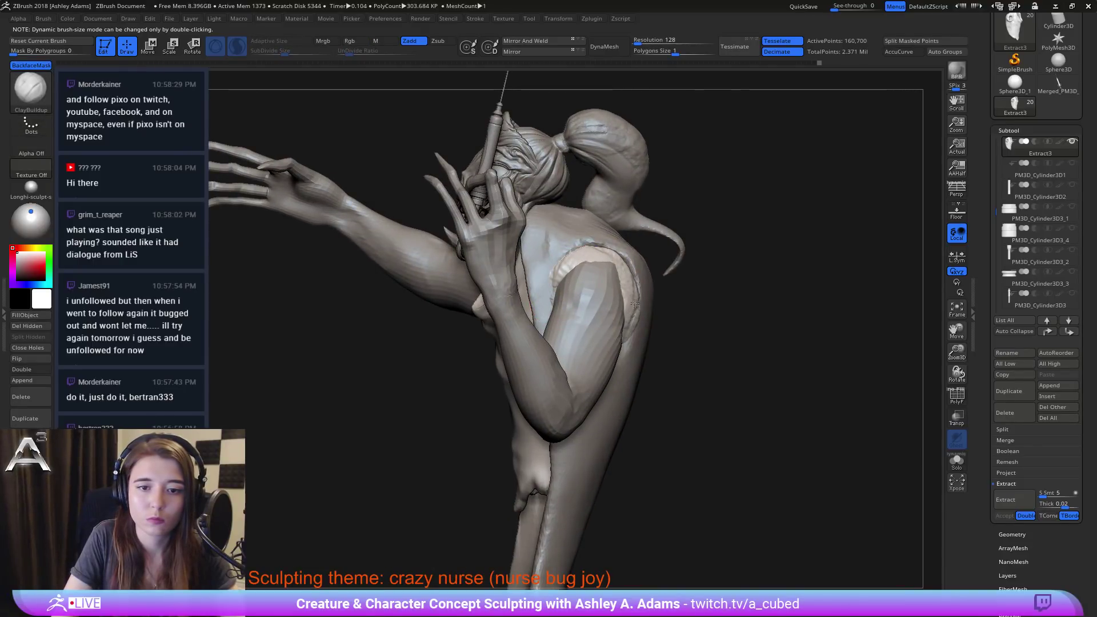
{"action": "mouse_move", "coordinate": [559, 301]}
{"action": "left_mouse_down"}
{"action": "mouse_move", "coordinate": [563, 320]}
{"action": "mouse_move", "coordinate": [601, 307]}
{"action": "mouse_move", "coordinate": [611, 331]}
{"action": "left_mouse_up"}
Step: Pull the back and lower edge of the syringe-arm sleeve over the upper arm with SnakeHook
{"action": "key", "text": "b"}
{"action": "key", "text": "s"}
{"action": "key", "text": "h"}
{"action": "right_click_drag", "start_coordinate": [617, 331], "coordinate": [555, 335]}
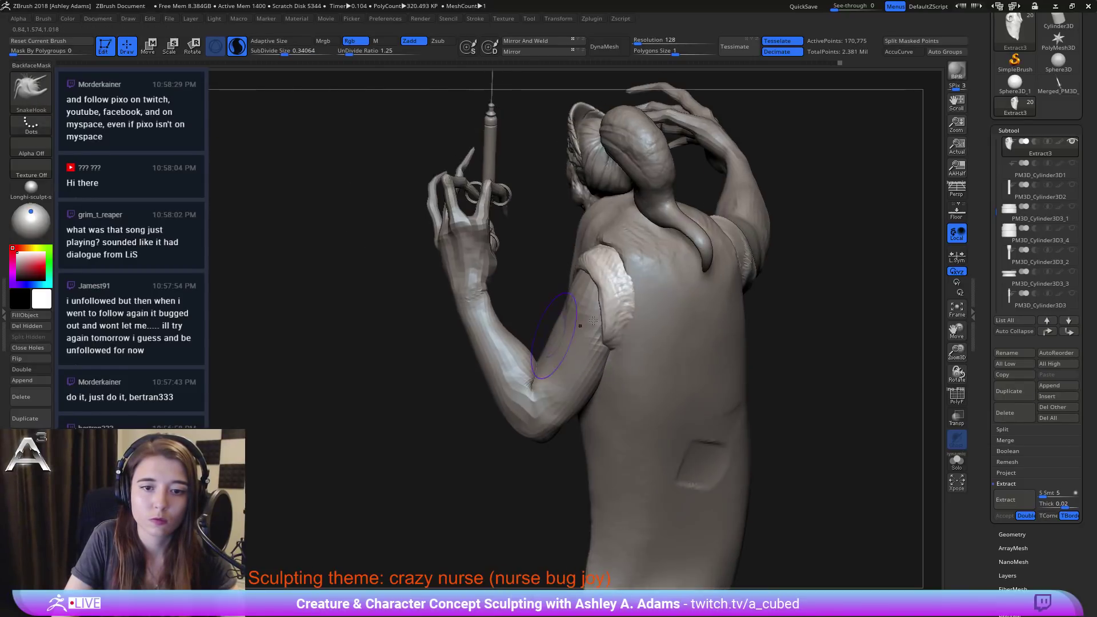
{"action": "left_click_drag", "start_coordinate": [598, 348], "coordinate": [592, 351]}
{"action": "right_click_drag", "start_coordinate": [596, 351], "coordinate": [551, 338]}
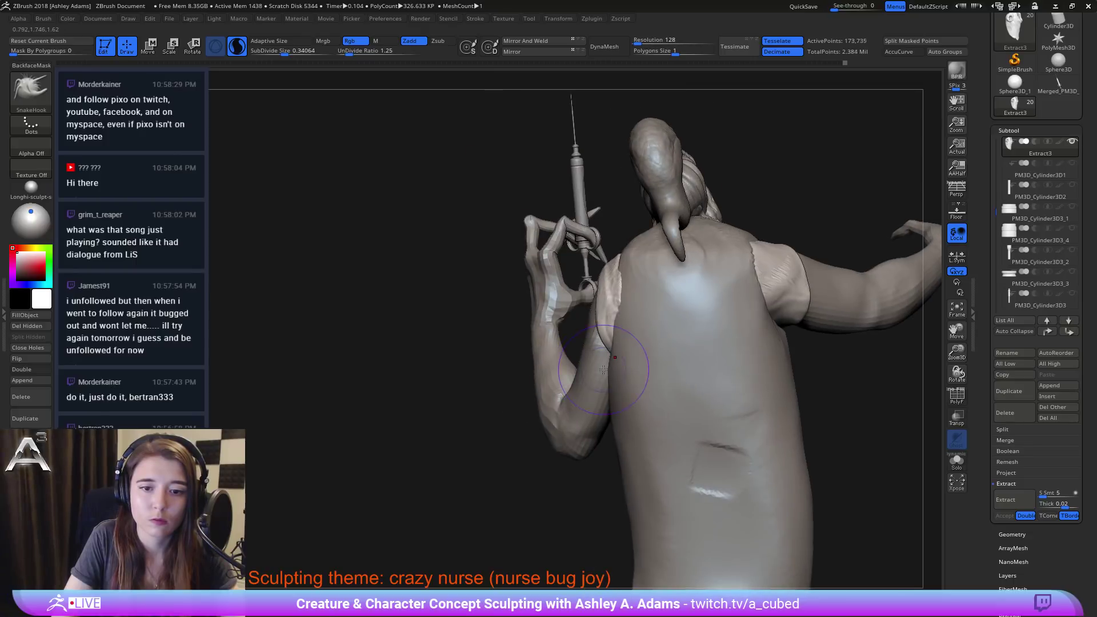
{"action": "right_click_drag", "start_coordinate": [629, 347], "coordinate": [642, 337]}
{"action": "left_click_drag", "start_coordinate": [622, 317], "coordinate": [635, 306]}
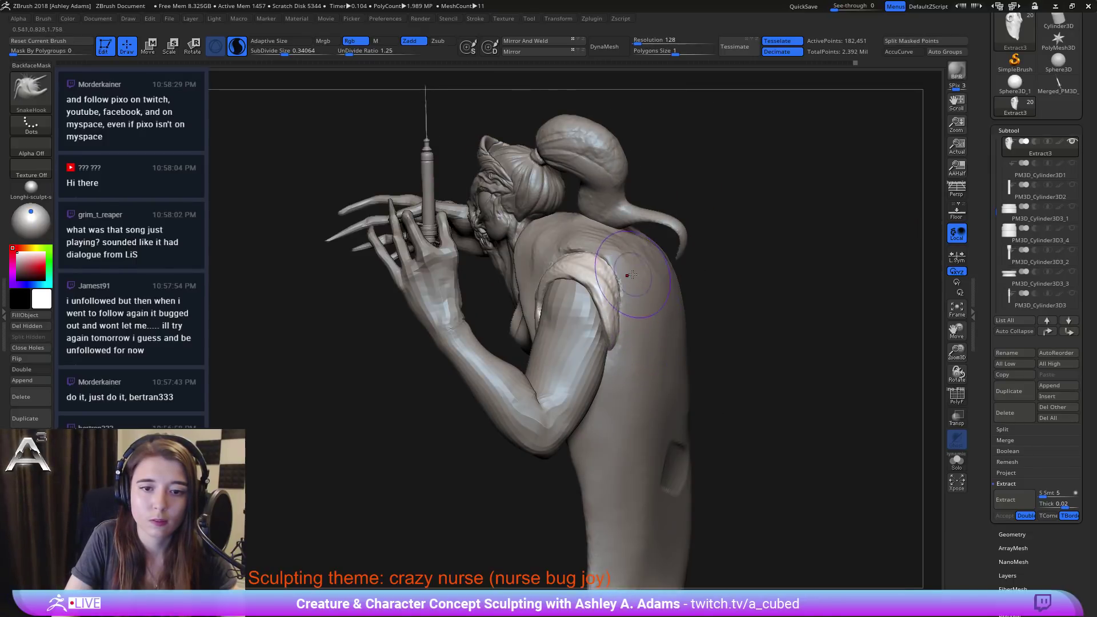
Step: Try to smooth the syringe-arm sleeve around the back of the shoulder
{"action": "right_click_drag", "start_coordinate": [620, 257], "coordinate": [663, 259]}
{"action": "mouse_move", "coordinate": [598, 261]}
{"action": "left_mouse_down", "text": "shift"}
{"action": "mouse_move", "coordinate": [545, 252]}
{"action": "mouse_move", "coordinate": [527, 289]}
{"action": "mouse_move", "coordinate": [543, 284]}
{"action": "left_mouse_up", "text": "shift"}
{"action": "key", "text": "ctrl+z"}
{"action": "key", "text": "space"}
{"action": "right_click", "coordinate": [531, 288]}
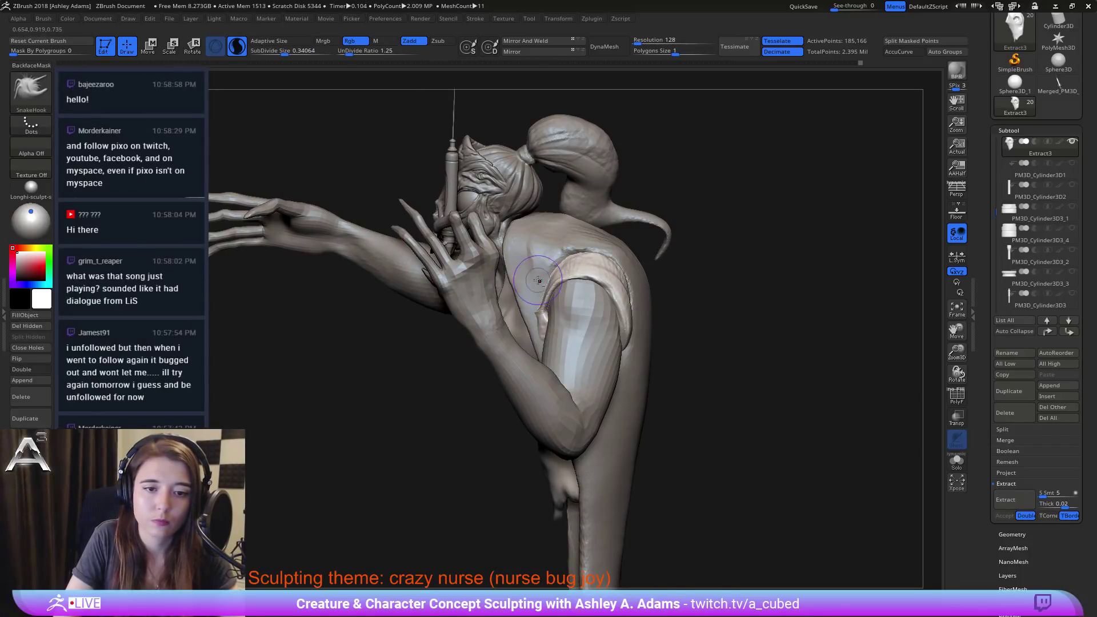
{"action": "key", "text": "ctrl+z"}
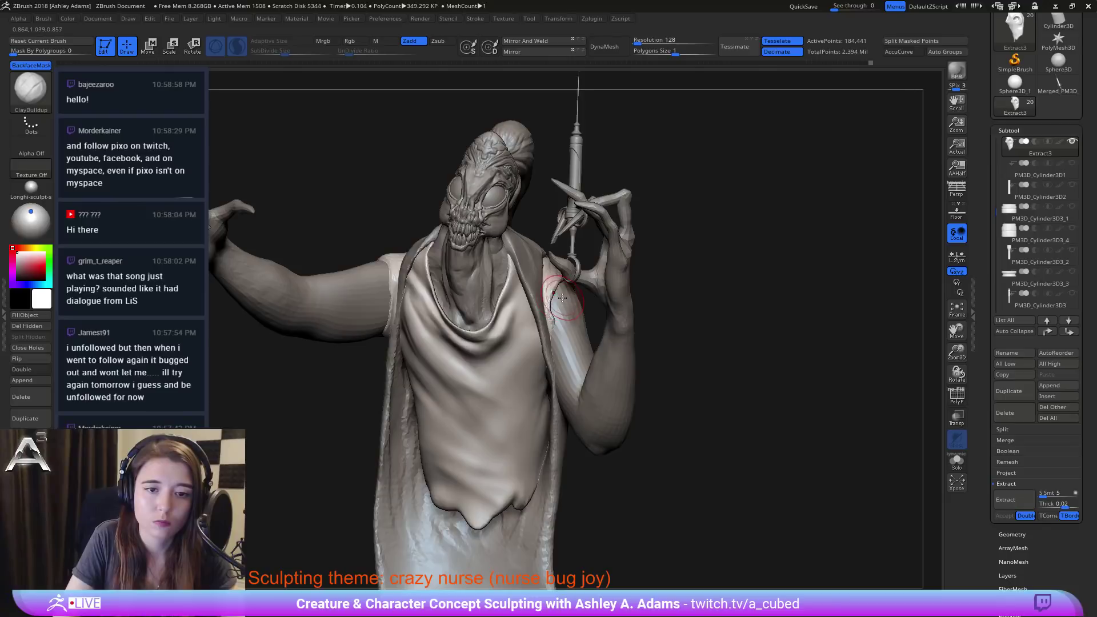
Step: Pull the front and back edges of the syringe-arm sleeve into shape around the upper arm with SnakeHook
{"action": "key", "text": "b"}
{"action": "key", "text": "s"}
{"action": "key", "text": "h"}
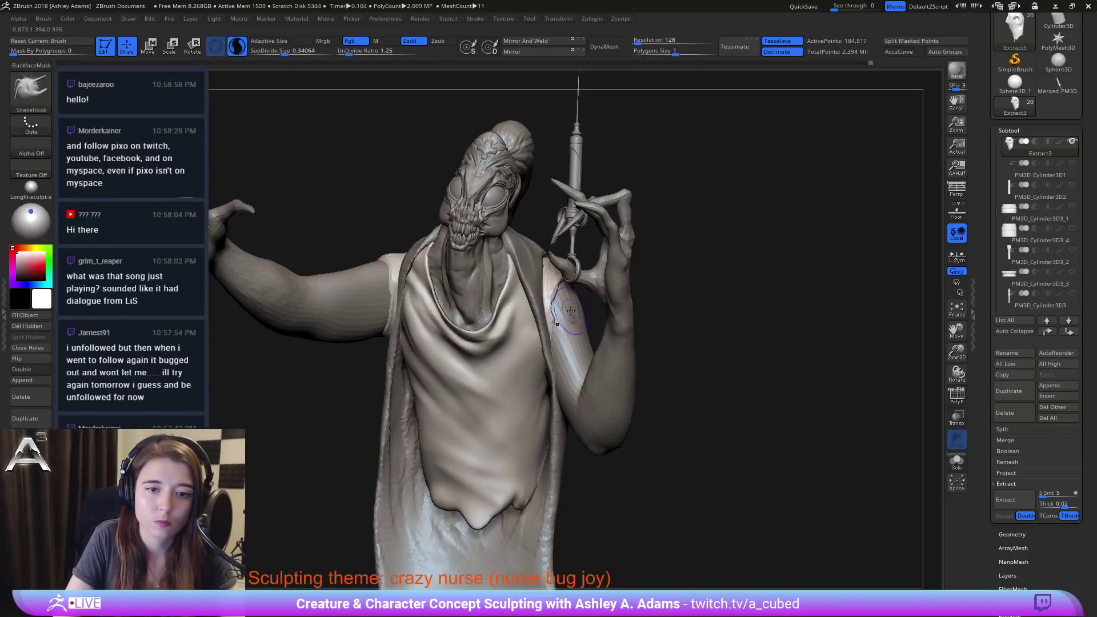
{"action": "left_click_drag", "start_coordinate": [556, 306], "coordinate": [561, 329]}
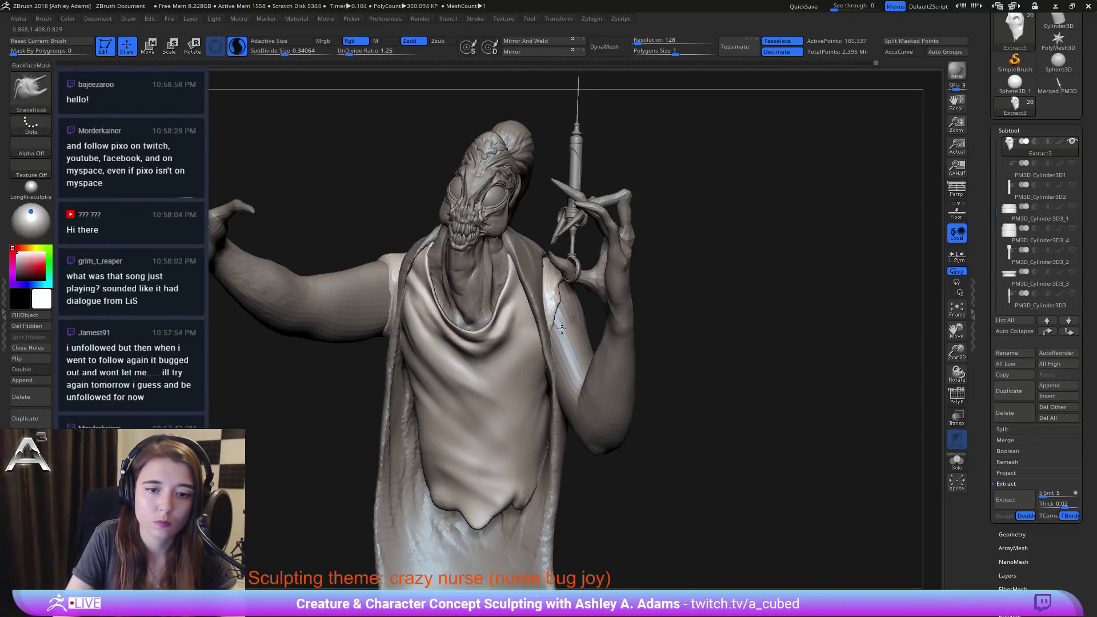
{"action": "mouse_move", "coordinate": [794, 291]}
{"action": "left_mouse_down"}
{"action": "mouse_move", "coordinate": [601, 285]}
{"action": "mouse_move", "coordinate": [614, 372]}
{"action": "left_mouse_up"}
{"action": "mouse_move", "coordinate": [614, 371]}
{"action": "right_mouse_down"}
{"action": "mouse_move", "coordinate": [655, 352]}
{"action": "mouse_move", "coordinate": [737, 350]}
{"action": "right_mouse_up"}
{"action": "left_click_drag", "start_coordinate": [629, 359], "coordinate": [632, 332]}
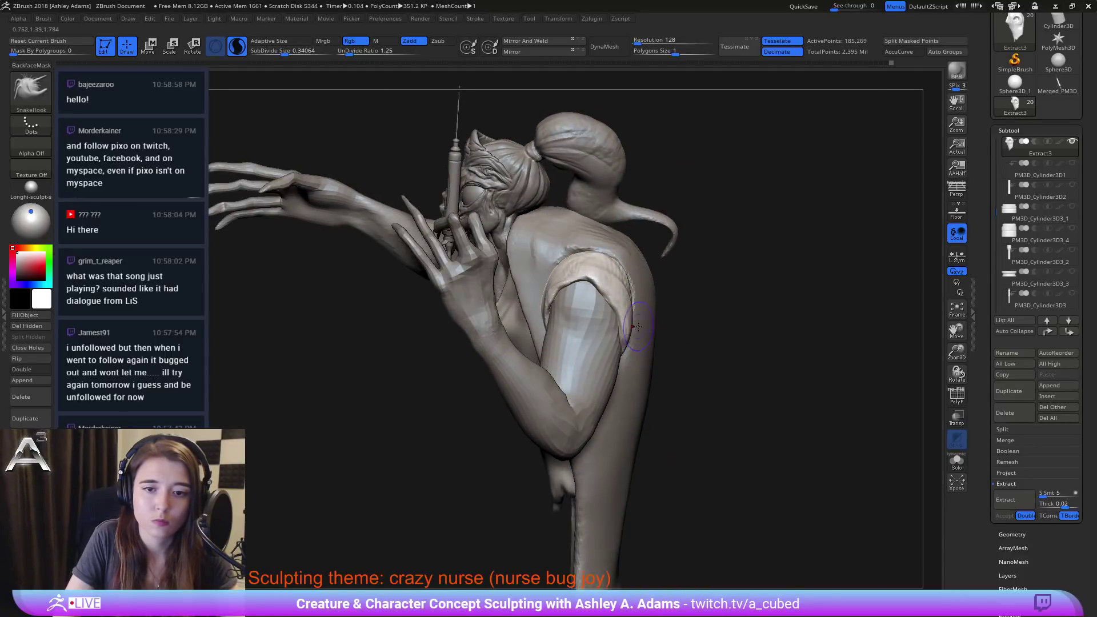
Step: Rework the surface along the back of the syringe-arm sleeve with the ClayBuildup brush
{"action": "right_click_drag", "start_coordinate": [674, 342], "coordinate": [609, 325]}
{"action": "key", "text": "b"}
{"action": "key", "text": "c"}
{"action": "key", "text": "b"}
{"action": "left_click_drag", "start_coordinate": [599, 275], "coordinate": [630, 337], "text": "alt"}
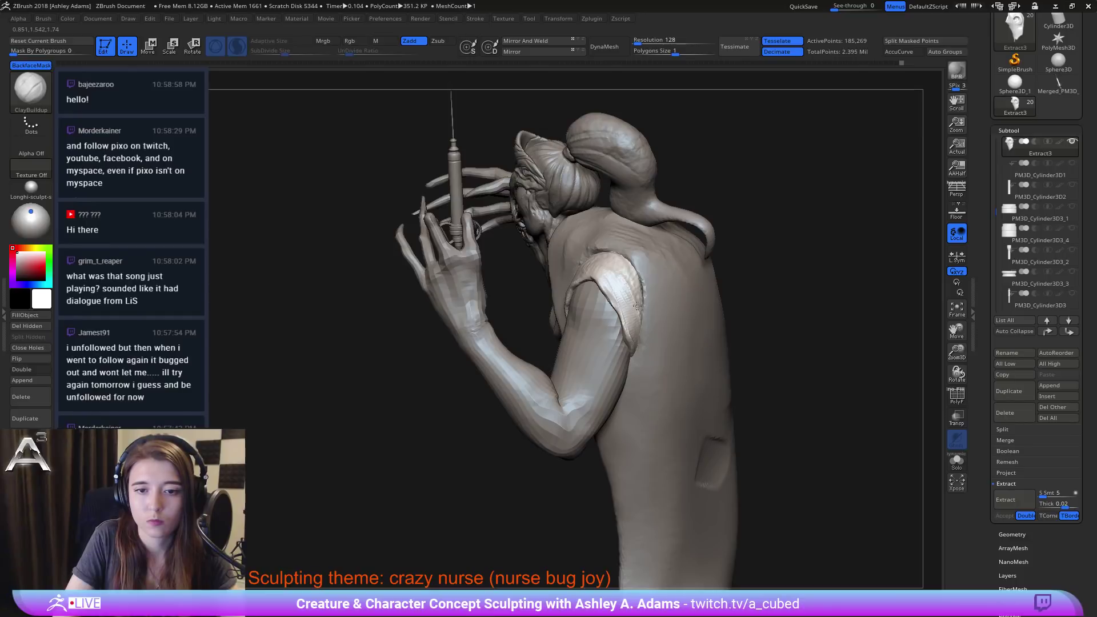
{"action": "left_click_drag", "start_coordinate": [400, 311], "coordinate": [582, 331]}
{"action": "key", "text": "space"}
{"action": "left_click_drag", "start_coordinate": [637, 270], "coordinate": [645, 269]}
{"action": "left_click_drag", "start_coordinate": [400, 320], "coordinate": [558, 281]}
Step: Select the PM3D_Cube3D1_1 coat and rework its shoulder area beside the syringe-arm collar with ClayBuildup
{"action": "left_click", "coordinate": [534, 266], "text": "alt"}
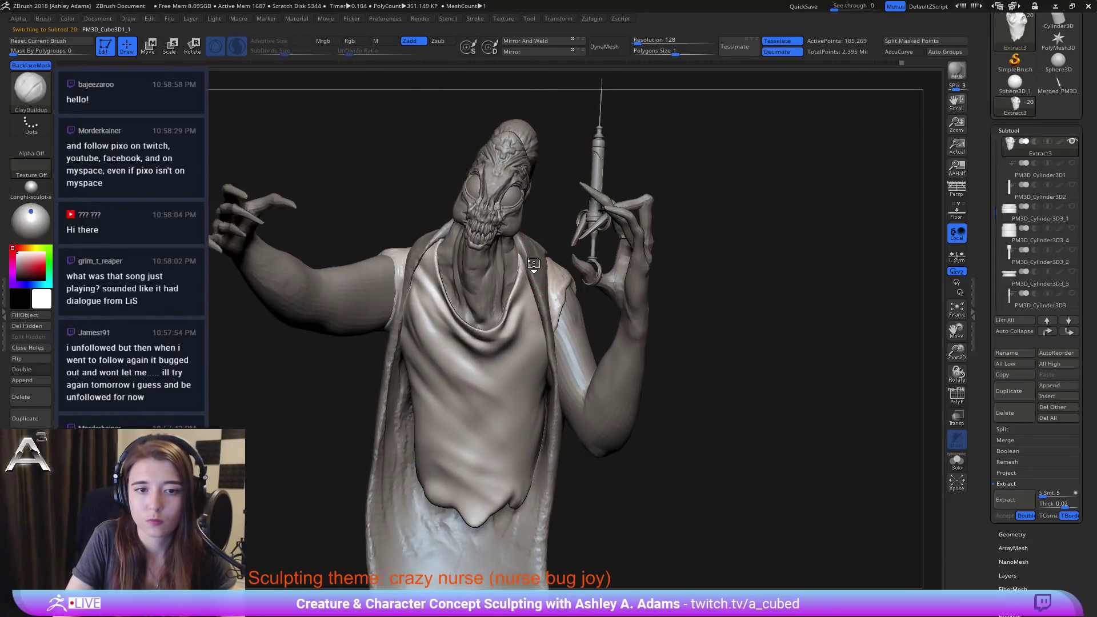
{"action": "key", "text": "space"}
{"action": "left_click_drag", "start_coordinate": [668, 286], "coordinate": [485, 255]}
{"action": "right_click_drag", "start_coordinate": [557, 229], "coordinate": [526, 242]}
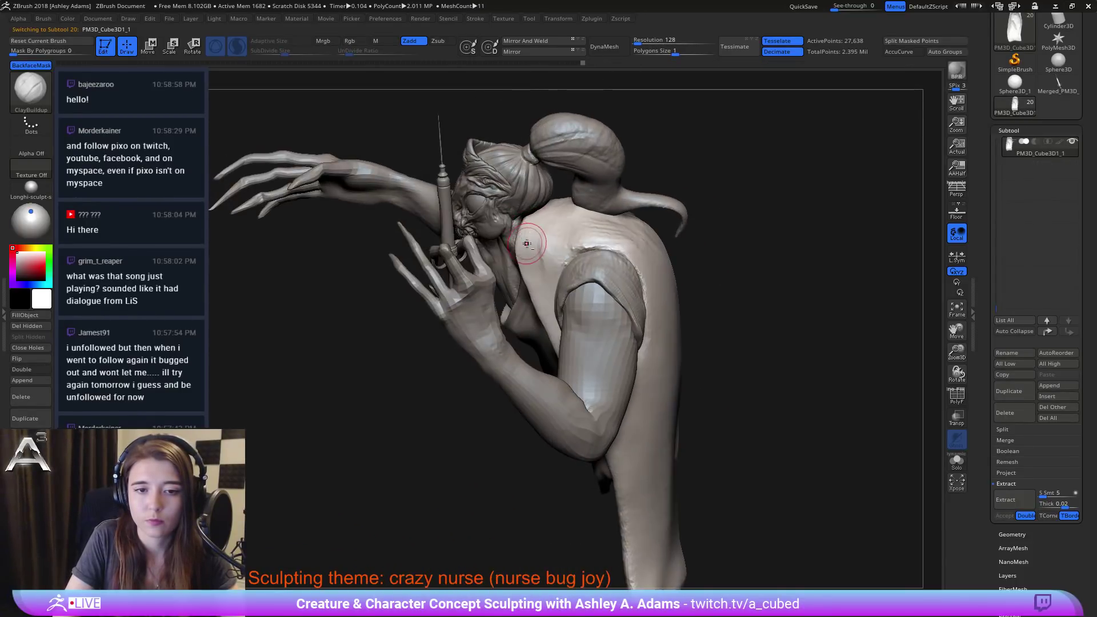
{"action": "mouse_move", "coordinate": [521, 255]}
{"action": "left_mouse_down"}
{"action": "mouse_move", "coordinate": [537, 221]}
{"action": "mouse_move", "coordinate": [525, 252]}
{"action": "left_mouse_up"}
{"action": "key", "text": "4"}
{"action": "mouse_move", "coordinate": [399, 320]}
{"action": "left_mouse_down"}
{"action": "mouse_move", "coordinate": [553, 313]}
{"action": "mouse_move", "coordinate": [561, 277]}
{"action": "left_mouse_up"}
{"action": "right_click", "coordinate": [510, 333]}
{"action": "mouse_move", "coordinate": [539, 278]}
{"action": "right_mouse_down"}
{"action": "mouse_move", "coordinate": [488, 294]}
{"action": "mouse_move", "coordinate": [569, 257]}
{"action": "right_mouse_up"}
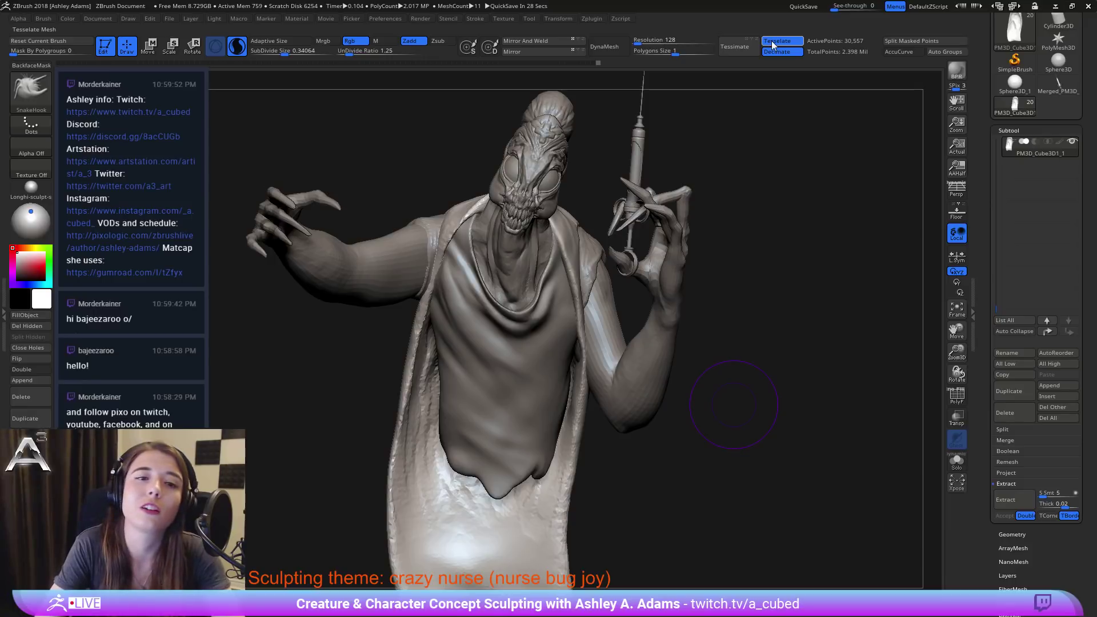
Step: Select the Extract3 garment and pull the front edge of the free-arm sleeve over the upper arm with SnakeHook
{"action": "left_click", "coordinate": [432, 230], "text": "alt"}
{"action": "key", "text": "b"}
{"action": "key", "text": "c"}
{"action": "key", "text": "b"}
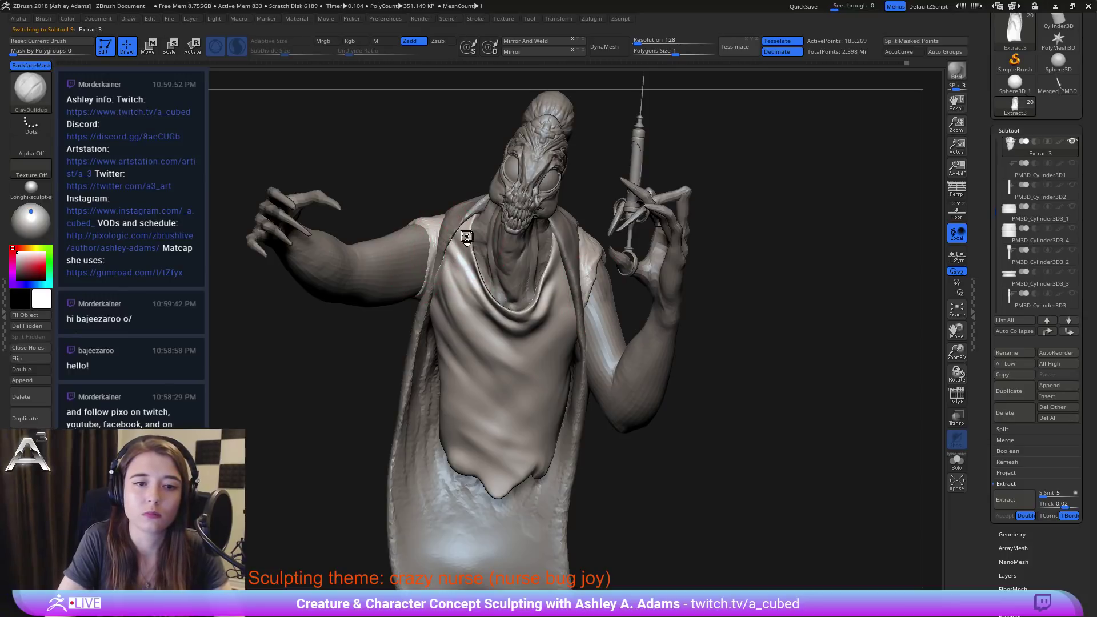
{"action": "key", "text": "space"}
{"action": "right_click_drag", "start_coordinate": [395, 151], "coordinate": [413, 221]}
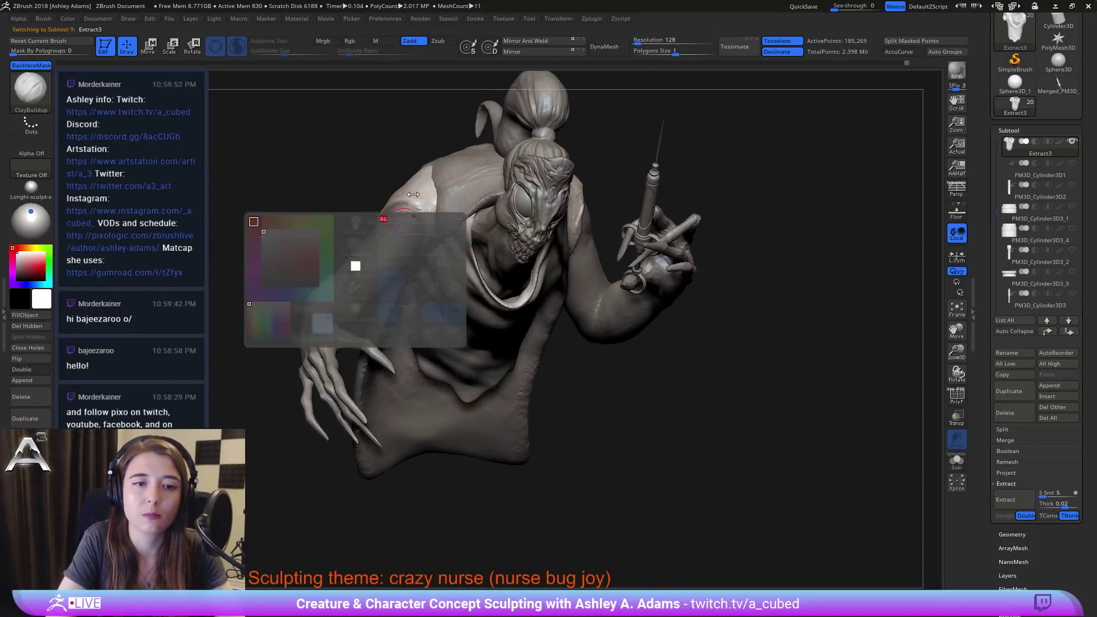
{"action": "right_click_drag", "start_coordinate": [417, 171], "coordinate": [400, 217]}
{"action": "key", "text": "b"}
{"action": "key", "text": "s"}
{"action": "key", "text": "h"}
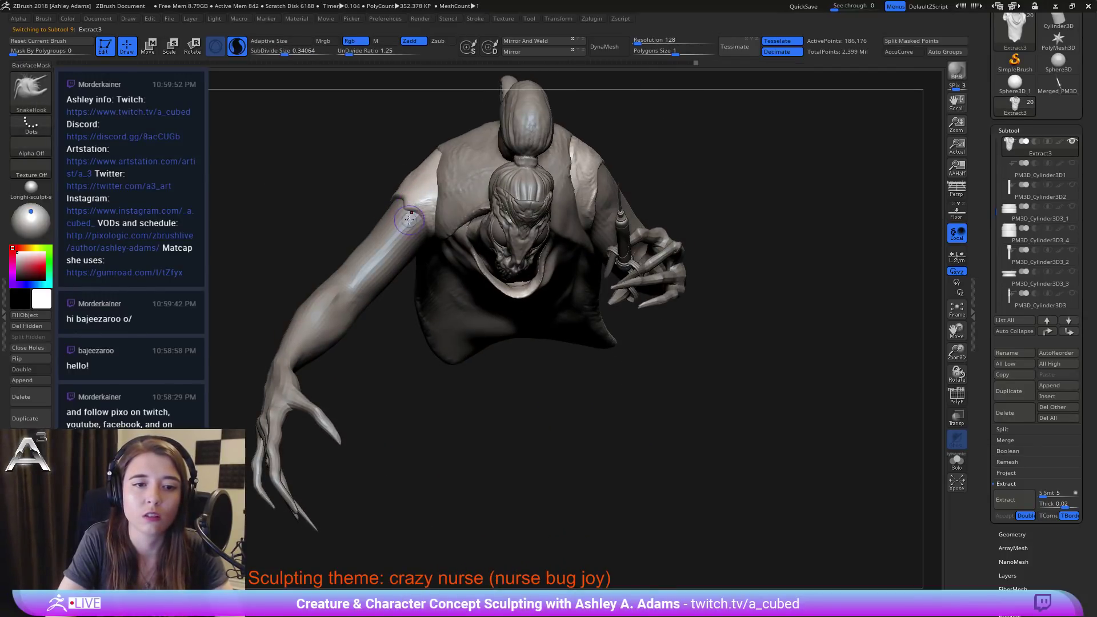
{"action": "left_click_drag", "start_coordinate": [417, 215], "coordinate": [413, 229]}
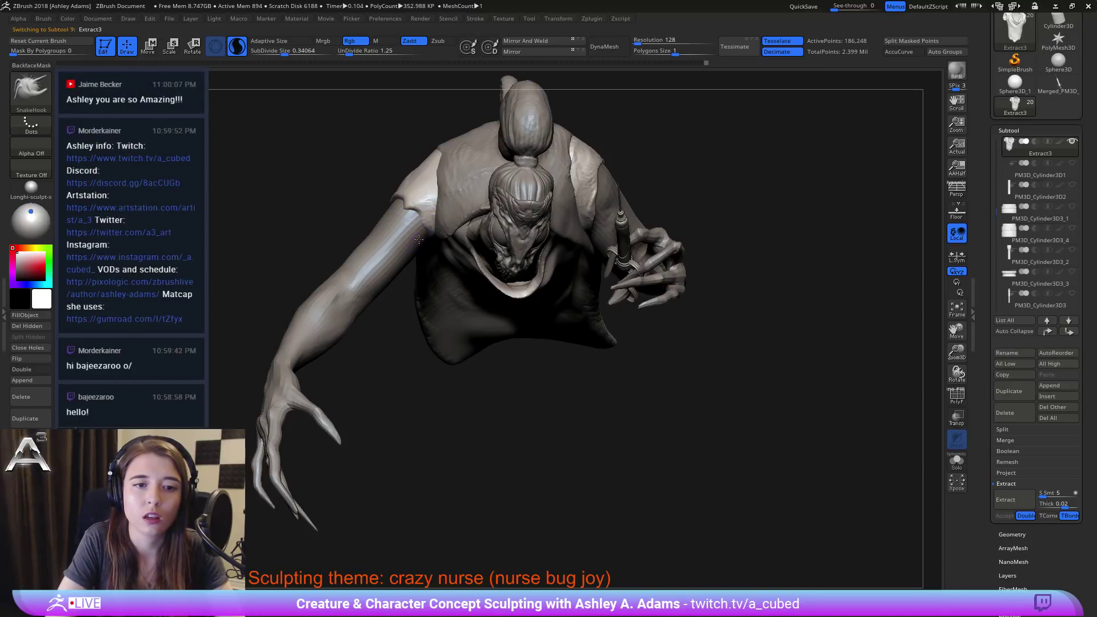
{"action": "right_click_drag", "start_coordinate": [418, 240], "coordinate": [417, 220]}
{"action": "left_click_drag", "start_coordinate": [417, 220], "coordinate": [413, 230]}
Step: Reshape the underarm and back edges of the free-arm sleeve with SnakeHook
{"action": "right_click_drag", "start_coordinate": [420, 268], "coordinate": [425, 261]}
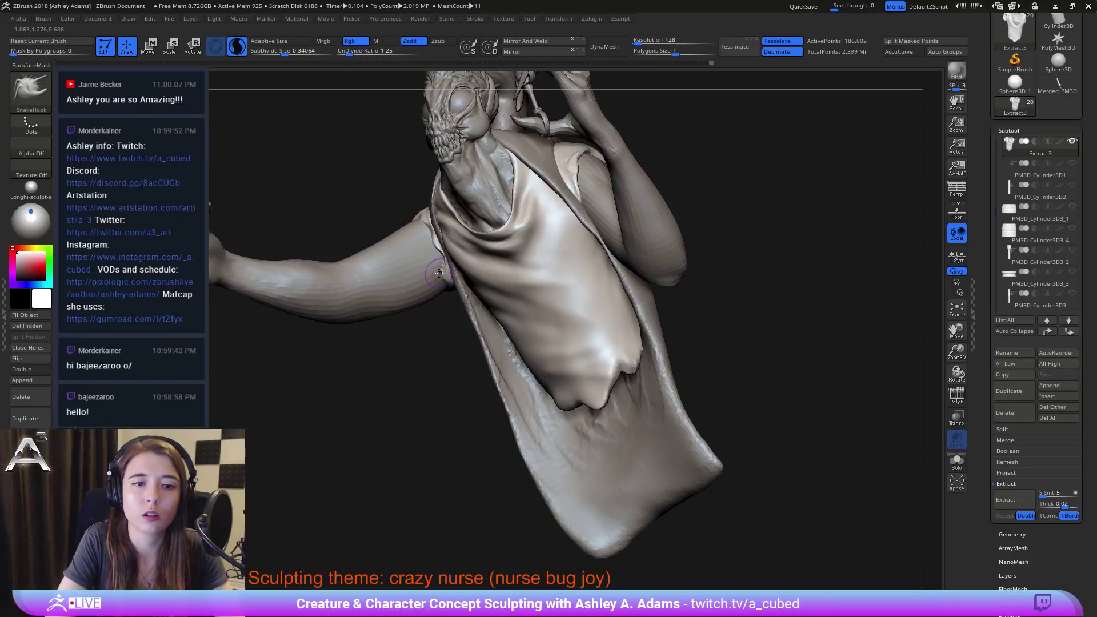
{"action": "mouse_move", "coordinate": [433, 258]}
{"action": "left_mouse_down"}
{"action": "mouse_move", "coordinate": [439, 268]}
{"action": "mouse_move", "coordinate": [426, 230]}
{"action": "left_mouse_up"}
{"action": "right_click_drag", "start_coordinate": [437, 256], "coordinate": [411, 243]}
{"action": "left_click_drag", "start_coordinate": [409, 250], "coordinate": [409, 262]}
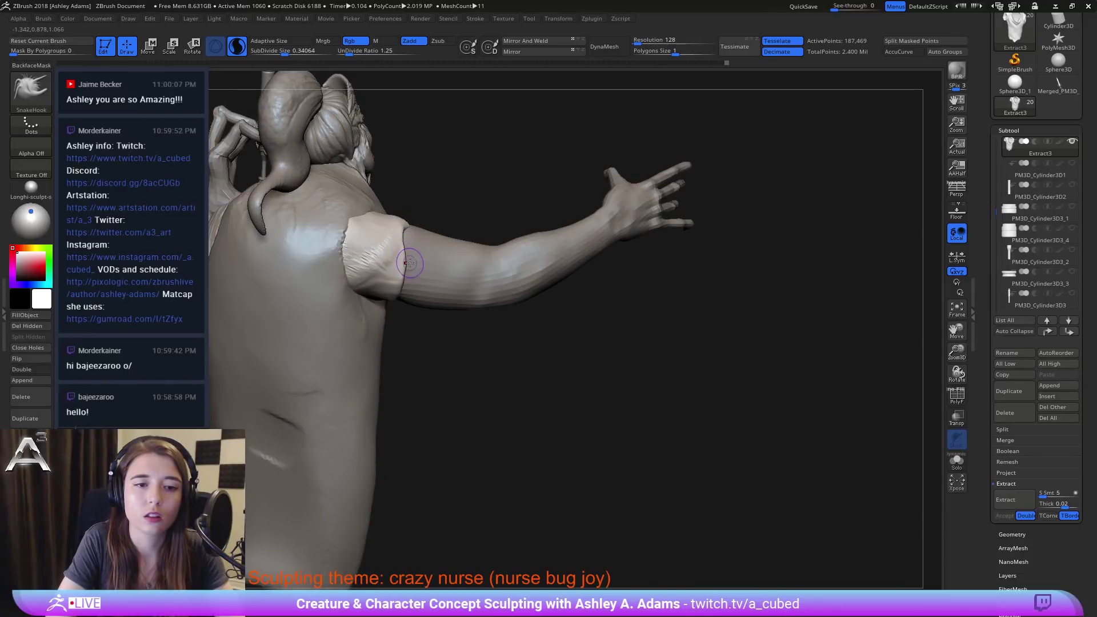
{"action": "right_click_drag", "start_coordinate": [396, 253], "coordinate": [408, 259]}
{"action": "left_click_drag", "start_coordinate": [416, 275], "coordinate": [403, 294]}
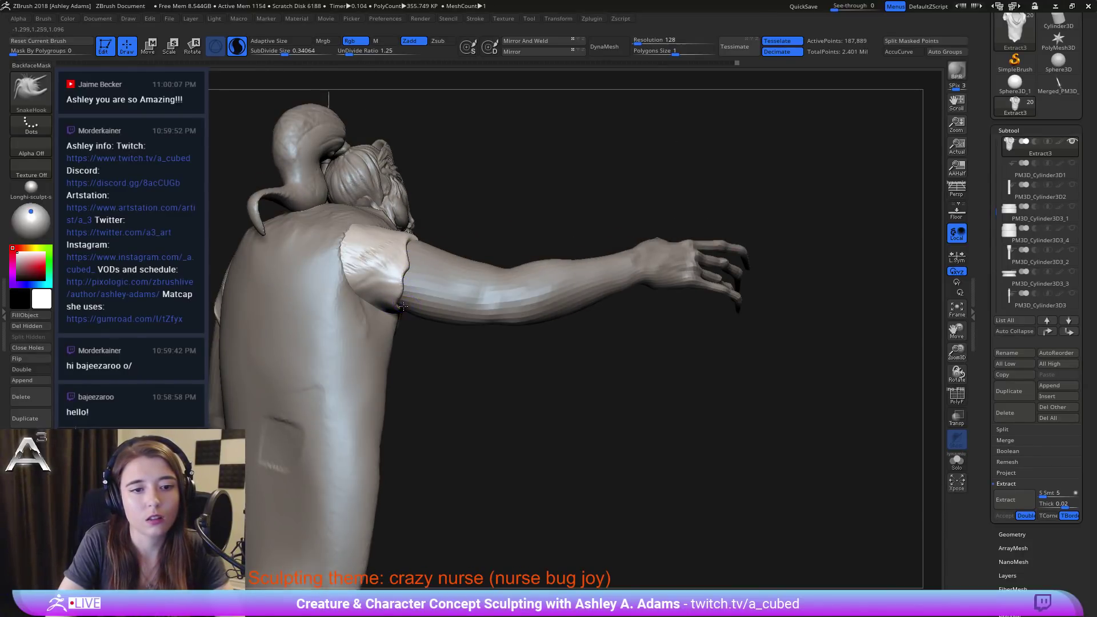
Step: Carve diagonal fold lines down the back of the syringe-arm sleeve with DamStandard
{"action": "mouse_move", "coordinate": [420, 255]}
{"action": "right_mouse_down"}
{"action": "mouse_move", "coordinate": [392, 240]}
{"action": "mouse_move", "coordinate": [402, 223]}
{"action": "mouse_move", "coordinate": [388, 261]}
{"action": "mouse_move", "coordinate": [499, 248]}
{"action": "mouse_move", "coordinate": [448, 245]}
{"action": "right_mouse_up"}
{"action": "key", "text": "b"}
{"action": "key", "text": "d"}
{"action": "key", "text": "s"}
{"action": "left_click_drag", "start_coordinate": [550, 212], "coordinate": [581, 240]}
{"action": "right_click_drag", "start_coordinate": [581, 229], "coordinate": [511, 207], "text": "alt"}
{"action": "key", "text": "b"}
{"action": "key", "text": "c"}
{"action": "key", "text": "b"}
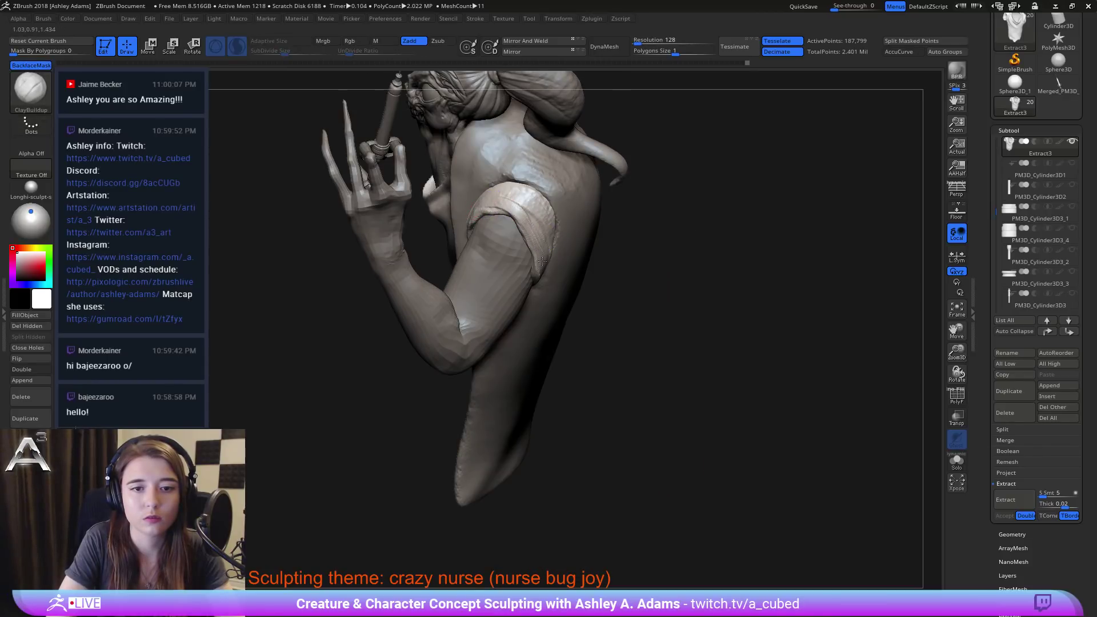
{"action": "key", "text": "b"}
{"action": "key", "text": "d"}
{"action": "key", "text": "s"}
{"action": "left_click_drag", "start_coordinate": [506, 207], "coordinate": [527, 228]}
{"action": "right_click_drag", "start_coordinate": [527, 228], "coordinate": [547, 250]}
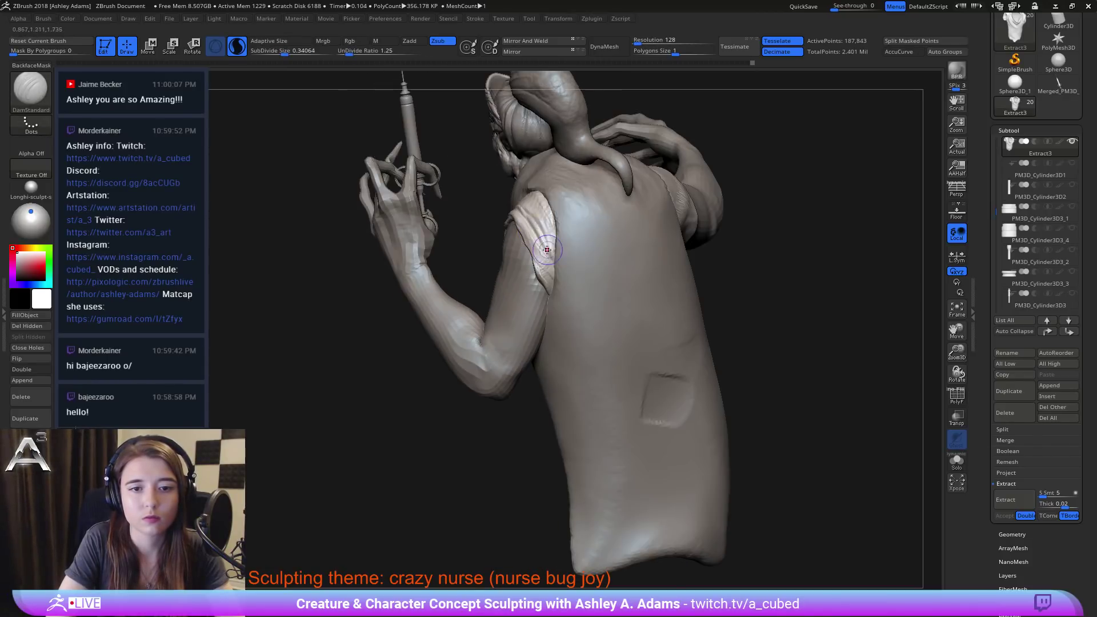
{"action": "left_click_drag", "start_coordinate": [524, 217], "coordinate": [546, 269]}
Step: Carve folds across the top and front of the syringe-arm sleeve with DamStandard
{"action": "right_click_drag", "start_coordinate": [547, 269], "coordinate": [534, 219]}
{"action": "left_click_drag", "start_coordinate": [490, 199], "coordinate": [511, 205]}
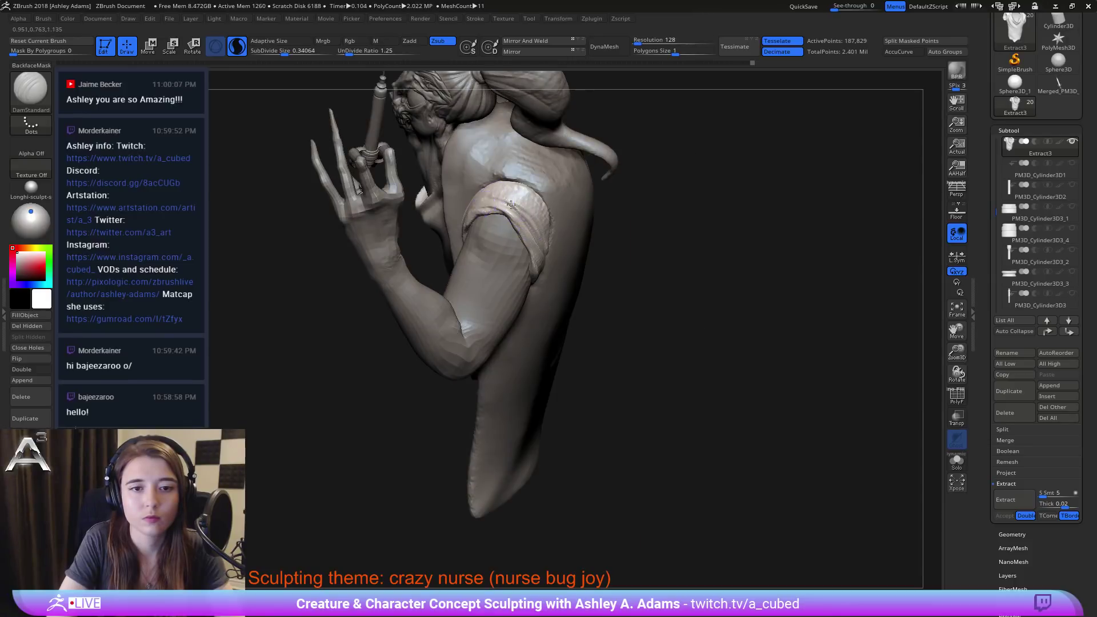
{"action": "right_click_drag", "start_coordinate": [510, 205], "coordinate": [597, 220]}
{"action": "left_click_drag", "start_coordinate": [498, 197], "coordinate": [474, 225]}
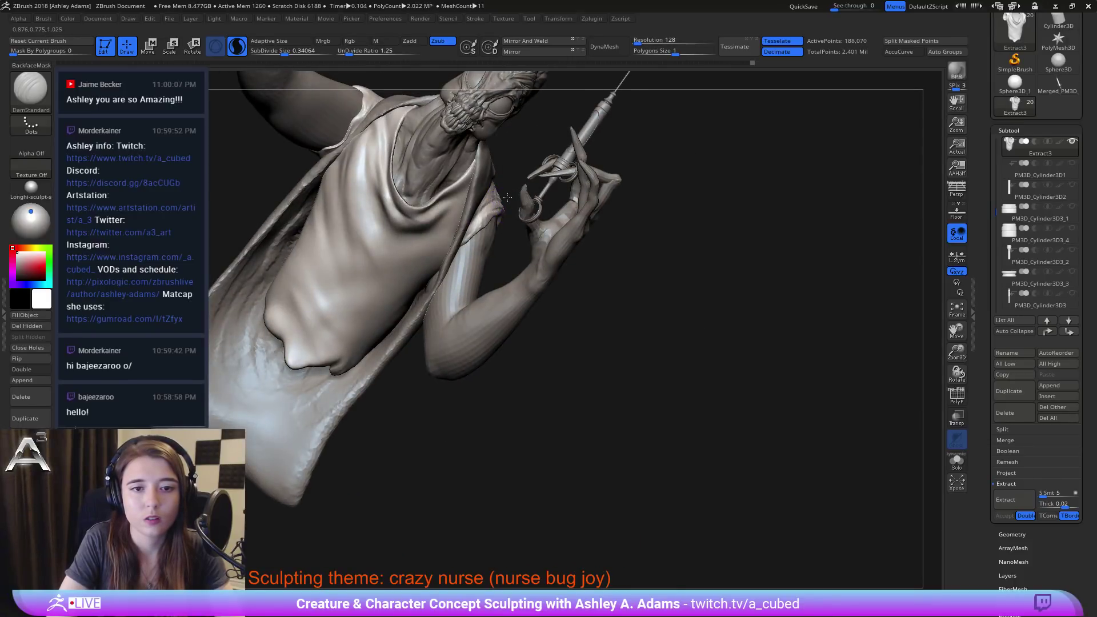
{"action": "mouse_move", "coordinate": [507, 197]}
{"action": "right_mouse_down"}
{"action": "mouse_move", "coordinate": [437, 200]}
{"action": "mouse_move", "coordinate": [428, 222]}
{"action": "mouse_move", "coordinate": [456, 206]}
{"action": "right_mouse_up"}
{"action": "left_click_drag", "start_coordinate": [501, 210], "coordinate": [488, 226]}
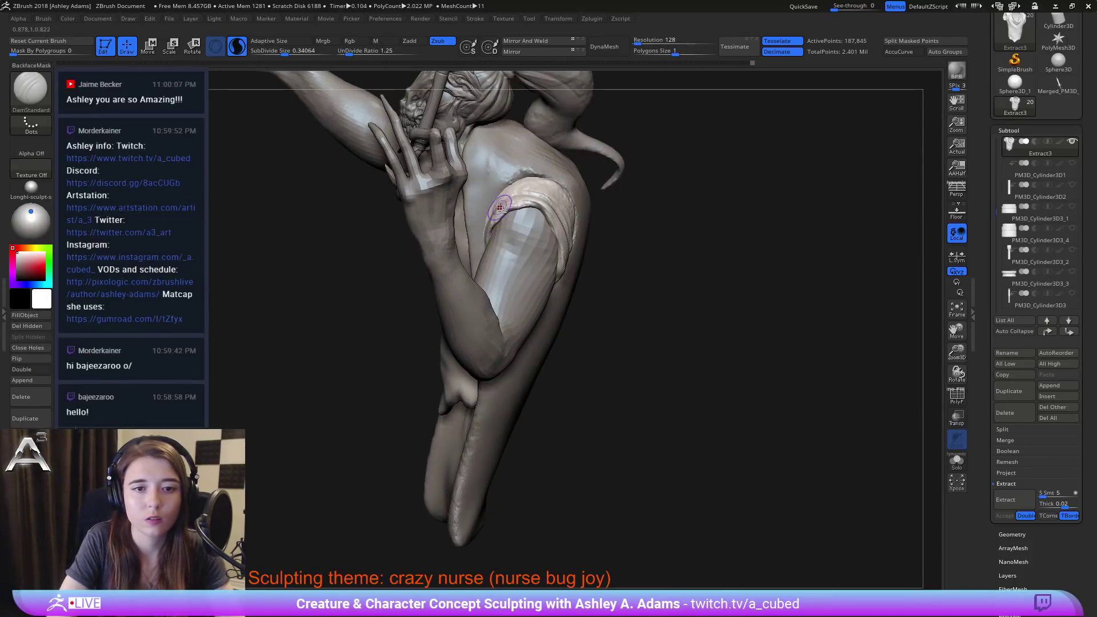
Step: Deepen the creases running up from the lower back corner of the syringe-arm sleeve with DamStandard
{"action": "right_click_drag", "start_coordinate": [571, 254], "coordinate": [557, 218]}
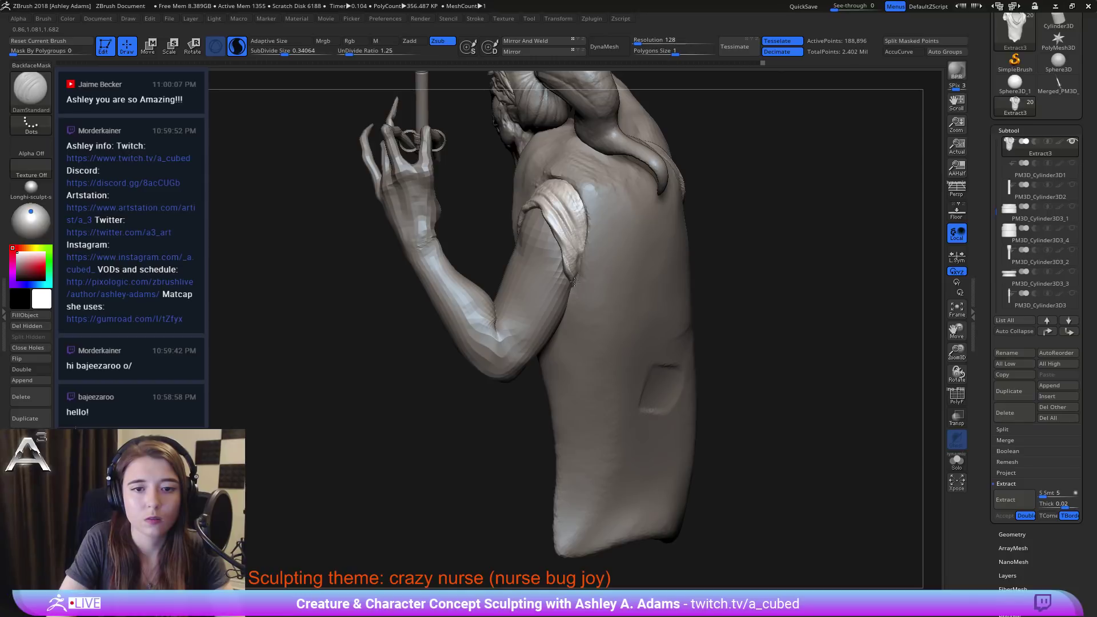
{"action": "left_click_drag", "start_coordinate": [579, 266], "coordinate": [570, 260]}
{"action": "right_click_drag", "start_coordinate": [561, 261], "coordinate": [537, 253]}
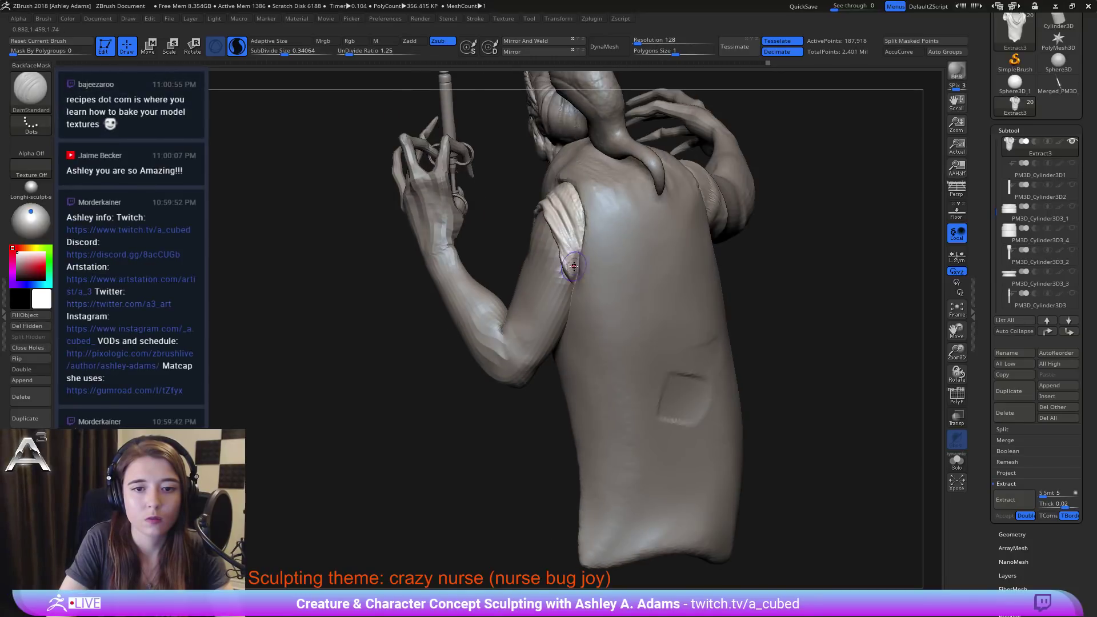
{"action": "left_click_drag", "start_coordinate": [573, 267], "coordinate": [561, 228]}
{"action": "mouse_move", "coordinate": [578, 266]}
{"action": "left_mouse_down"}
{"action": "mouse_move", "coordinate": [563, 222]}
{"action": "mouse_move", "coordinate": [576, 223]}
{"action": "mouse_move", "coordinate": [566, 221]}
{"action": "left_mouse_up"}
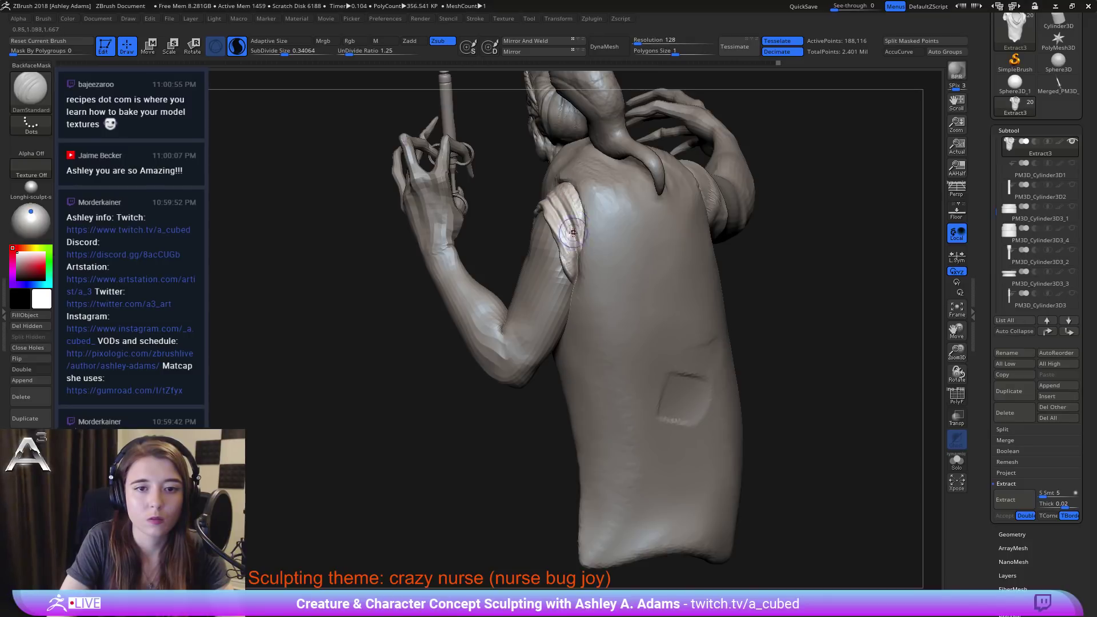
Step: Carve crosswise creases over the shoulder cap of the syringe-arm sleeve with DamStandard
{"action": "mouse_move", "coordinate": [523, 223]}
{"action": "right_mouse_down"}
{"action": "mouse_move", "coordinate": [611, 211]}
{"action": "mouse_move", "coordinate": [522, 207]}
{"action": "mouse_move", "coordinate": [546, 188]}
{"action": "right_mouse_up"}
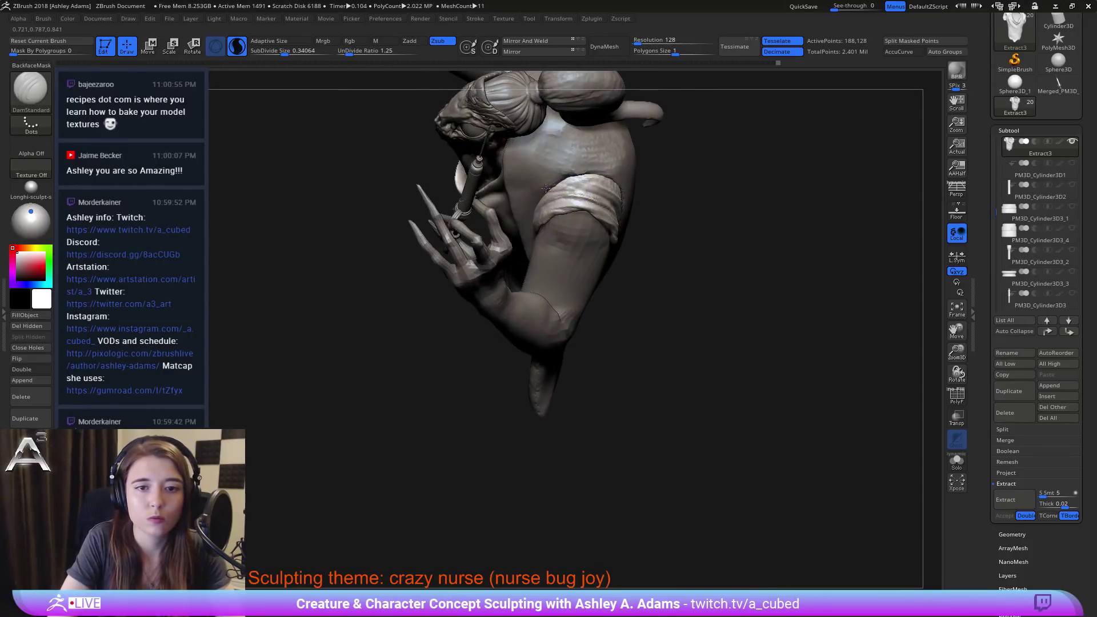
{"action": "mouse_move", "coordinate": [545, 197]}
{"action": "left_mouse_down"}
{"action": "mouse_move", "coordinate": [595, 182]}
{"action": "mouse_move", "coordinate": [592, 192]}
{"action": "left_mouse_up"}
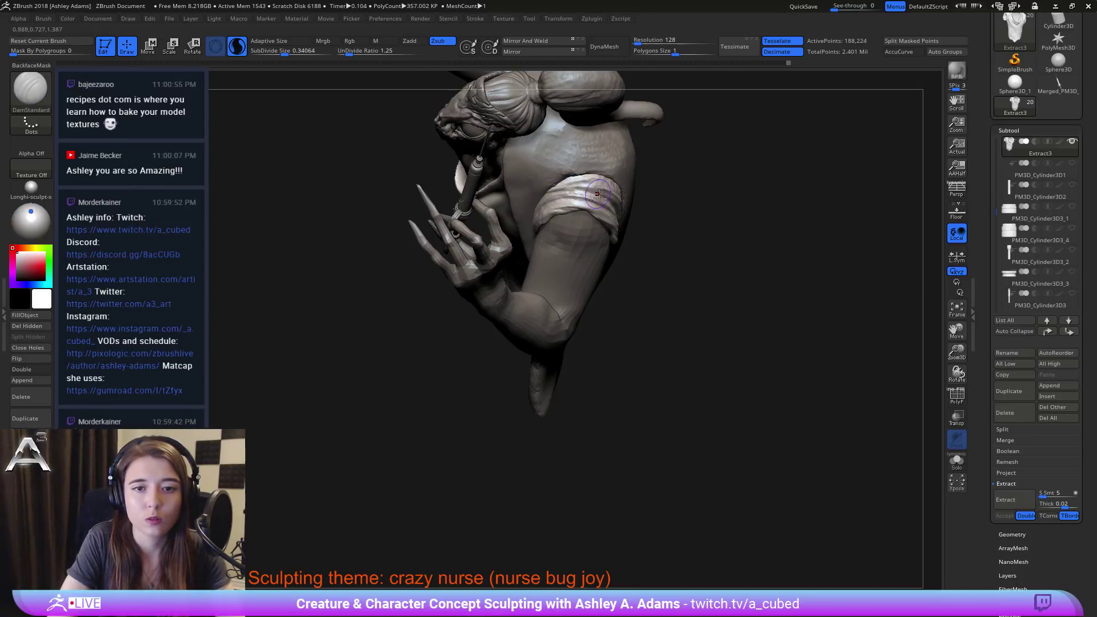
{"action": "right_click_drag", "start_coordinate": [598, 194], "coordinate": [545, 205]}
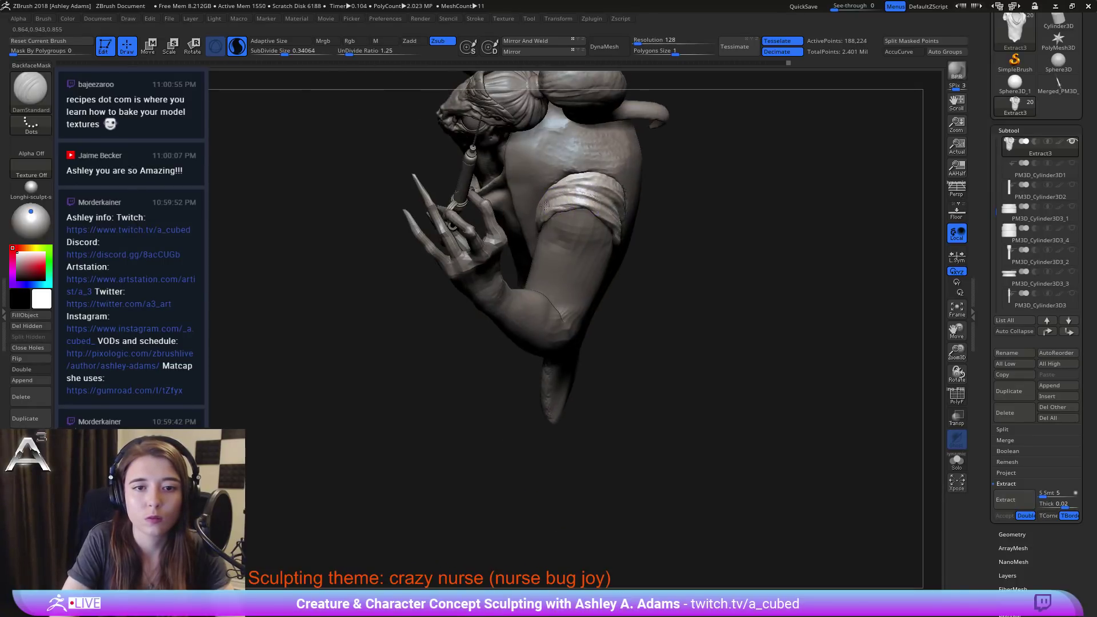
{"action": "left_click_drag", "start_coordinate": [568, 192], "coordinate": [562, 192]}
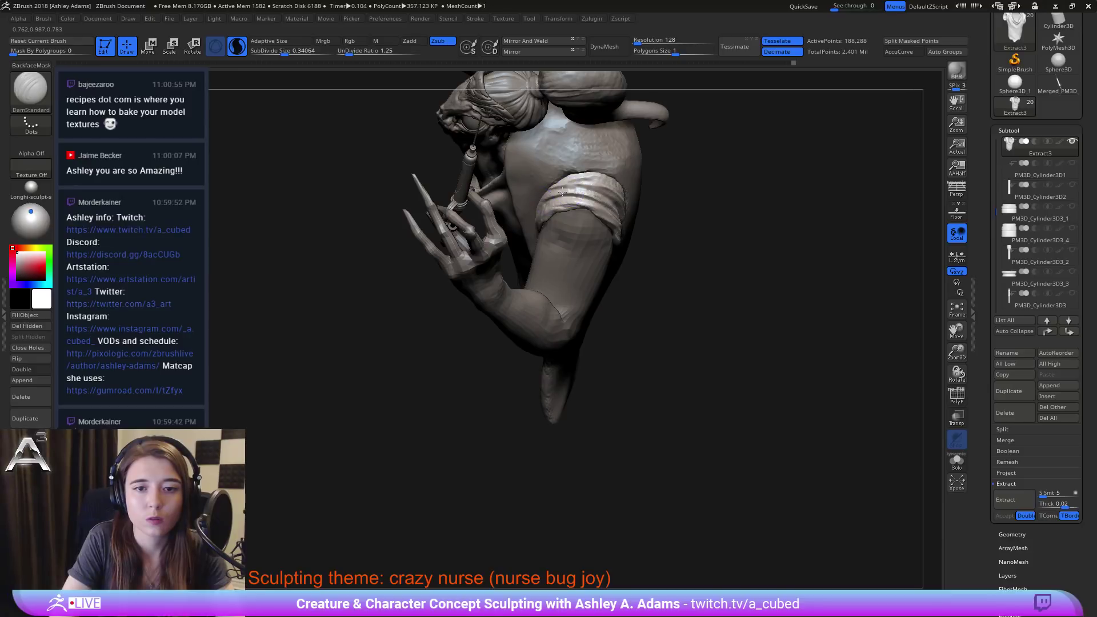
Step: Carve folds into the front and top of the free-arm sleeve with DamStandard
{"action": "mouse_move", "coordinate": [571, 188]}
{"action": "right_mouse_down"}
{"action": "mouse_move", "coordinate": [540, 233]}
{"action": "mouse_move", "coordinate": [526, 131]}
{"action": "right_mouse_up"}
{"action": "left_click_drag", "start_coordinate": [521, 120], "coordinate": [517, 118]}
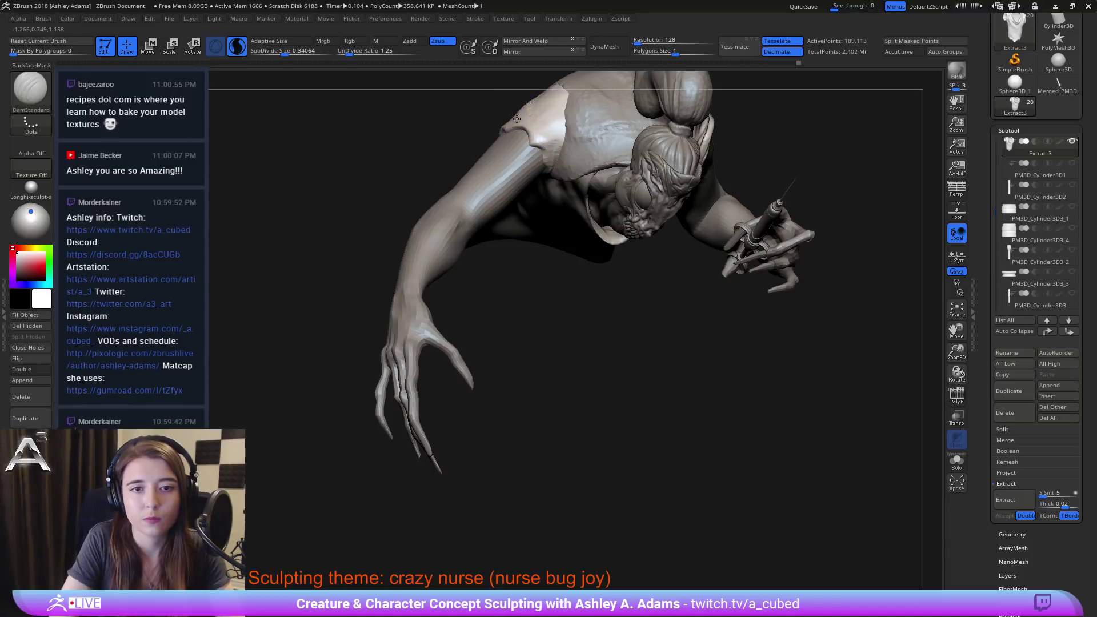
{"action": "mouse_move", "coordinate": [570, 200]}
{"action": "right_mouse_down"}
{"action": "mouse_move", "coordinate": [562, 240]}
{"action": "mouse_move", "coordinate": [577, 269]}
{"action": "right_mouse_up"}
{"action": "mouse_move", "coordinate": [523, 180]}
{"action": "left_mouse_down"}
{"action": "mouse_move", "coordinate": [549, 190]}
{"action": "mouse_move", "coordinate": [548, 176]}
{"action": "left_mouse_up"}
{"action": "right_click_drag", "start_coordinate": [631, 200], "coordinate": [591, 216]}
{"action": "left_click_drag", "start_coordinate": [591, 216], "coordinate": [585, 234]}
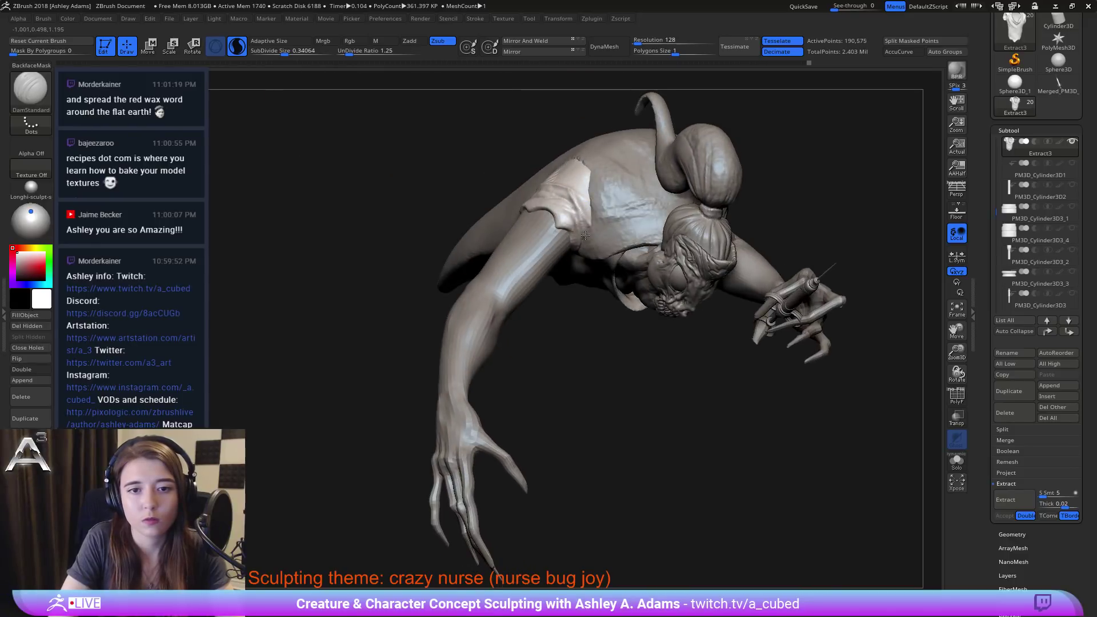
{"action": "left_click_drag", "start_coordinate": [585, 193], "coordinate": [580, 182]}
{"action": "right_click_drag", "start_coordinate": [580, 181], "coordinate": [617, 191]}
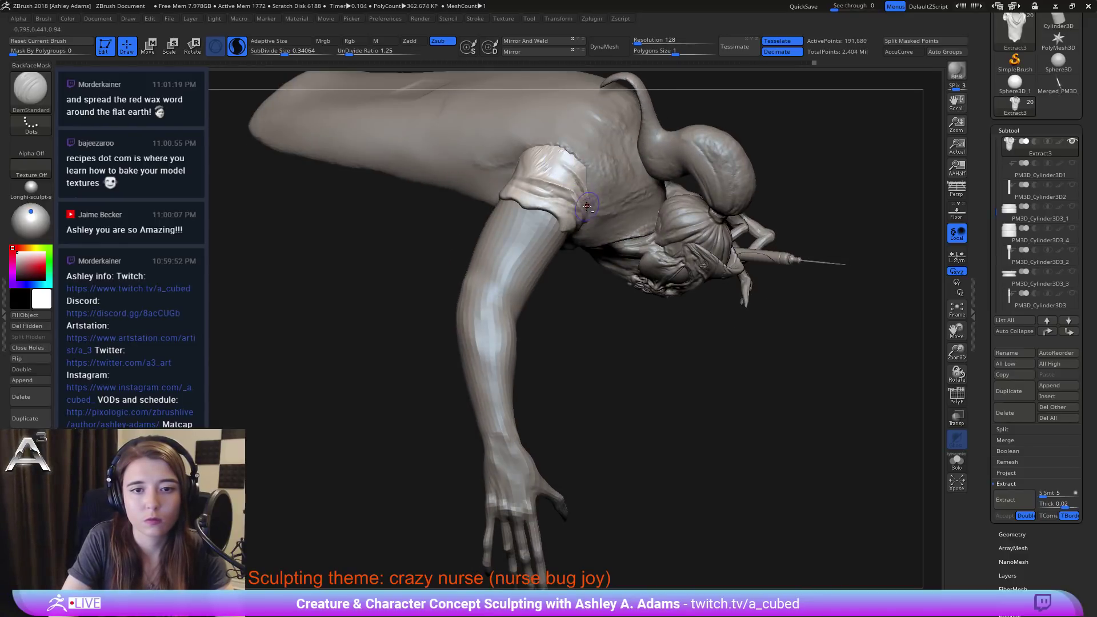
Step: Carve creases across the outer side of the free-arm sleeve and along its cuff edge with DamStandard
{"action": "left_click_drag", "start_coordinate": [532, 157], "coordinate": [559, 165]}
{"action": "right_click_drag", "start_coordinate": [560, 164], "coordinate": [603, 172]}
{"action": "mouse_move", "coordinate": [503, 157]}
{"action": "left_mouse_down"}
{"action": "mouse_move", "coordinate": [546, 163]}
{"action": "mouse_move", "coordinate": [503, 169]}
{"action": "left_mouse_up"}
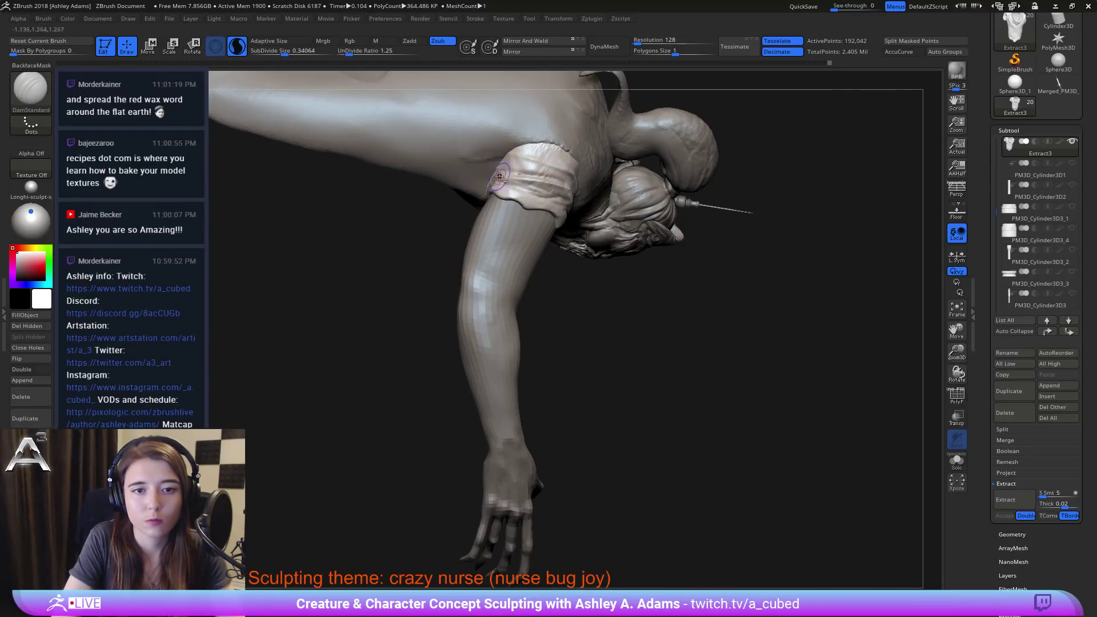
{"action": "right_click_drag", "start_coordinate": [492, 171], "coordinate": [506, 191]}
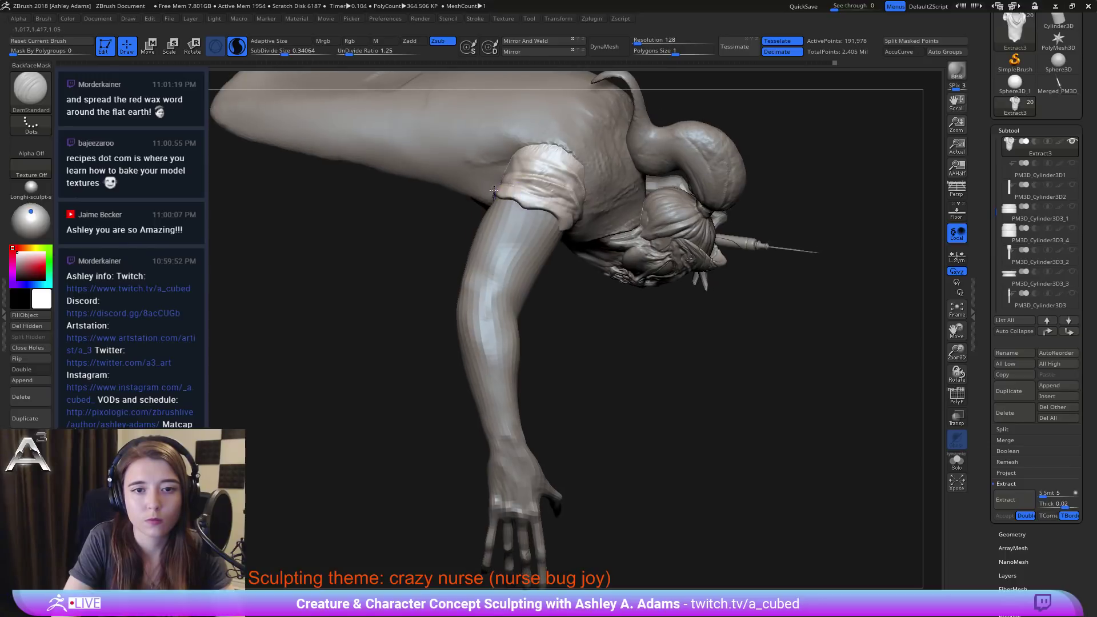
{"action": "mouse_move", "coordinate": [501, 198]}
{"action": "left_mouse_down"}
{"action": "mouse_move", "coordinate": [557, 210]}
{"action": "mouse_move", "coordinate": [528, 207]}
{"action": "left_mouse_up"}
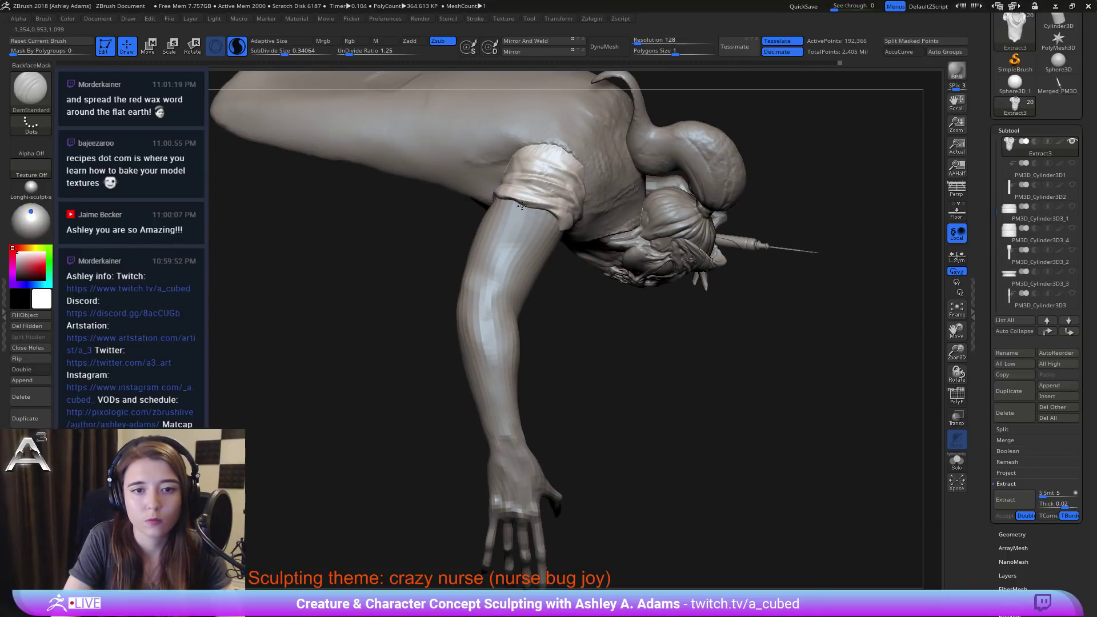
{"action": "right_click_drag", "start_coordinate": [543, 212], "coordinate": [457, 213]}
{"action": "key", "text": "space"}
{"action": "right_click_drag", "start_coordinate": [417, 254], "coordinate": [474, 161]}
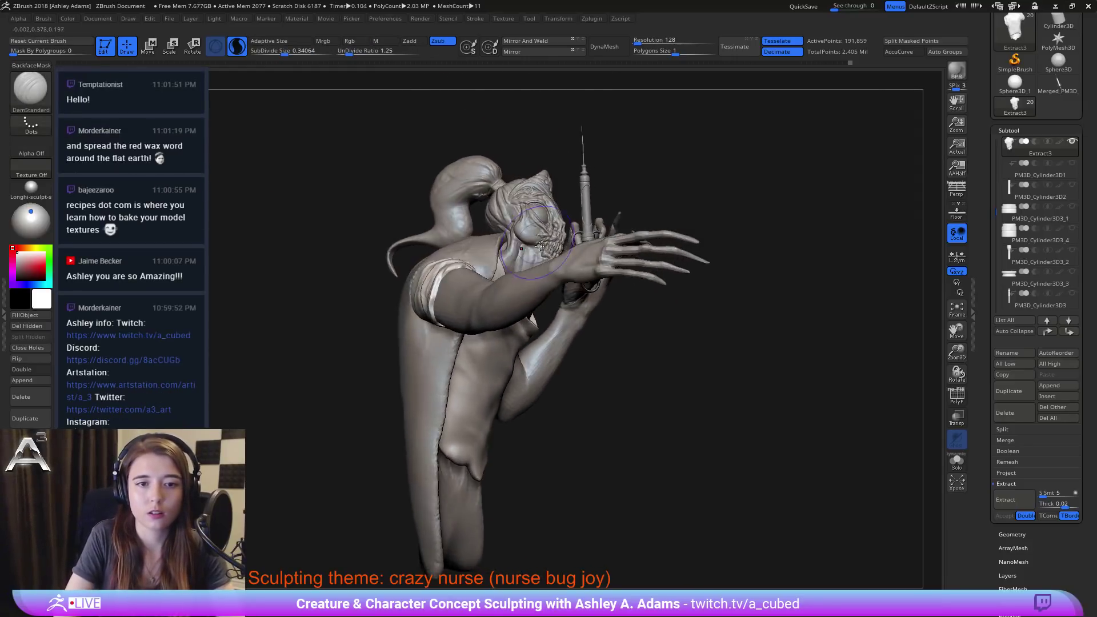
Step: Select the hair subtool, mask the whole ponytail from both sides and invert the mask so only the ponytail can be edited
{"action": "left_click", "coordinate": [474, 161], "text": "alt"}
{"action": "mouse_move", "coordinate": [492, 202]}
{"action": "right_mouse_down"}
{"action": "mouse_move", "coordinate": [477, 186]}
{"action": "mouse_move", "coordinate": [488, 251]}
{"action": "mouse_move", "coordinate": [387, 240]}
{"action": "right_mouse_up"}
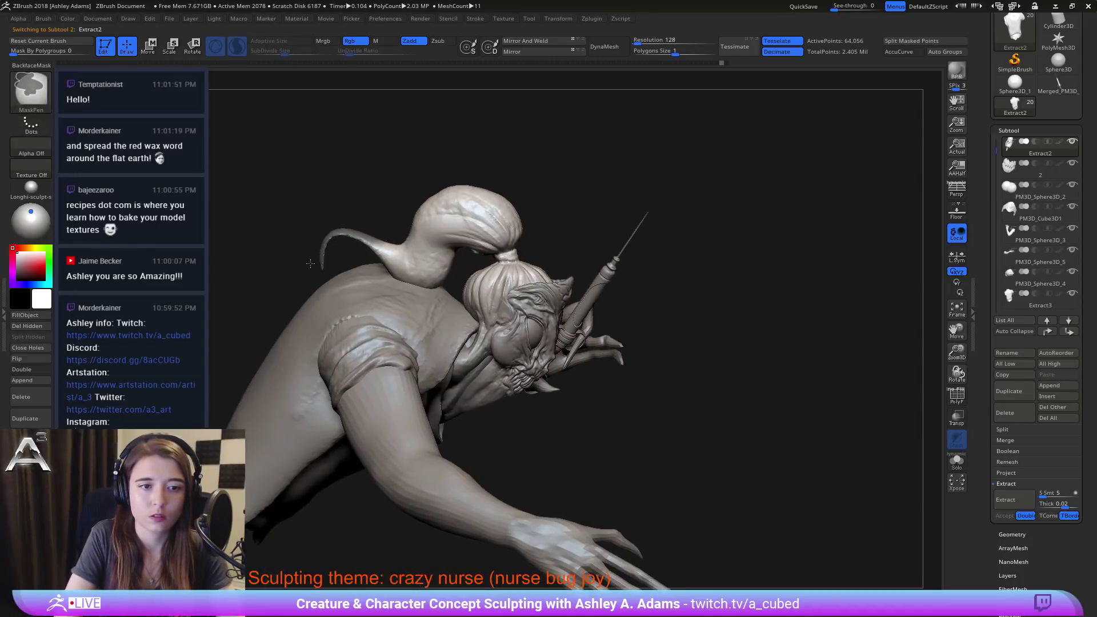
{"action": "left_click_drag", "start_coordinate": [378, 271], "coordinate": [435, 262], "text": "ctrl"}
{"action": "left_click_drag", "start_coordinate": [452, 220], "coordinate": [489, 214], "text": "ctrl"}
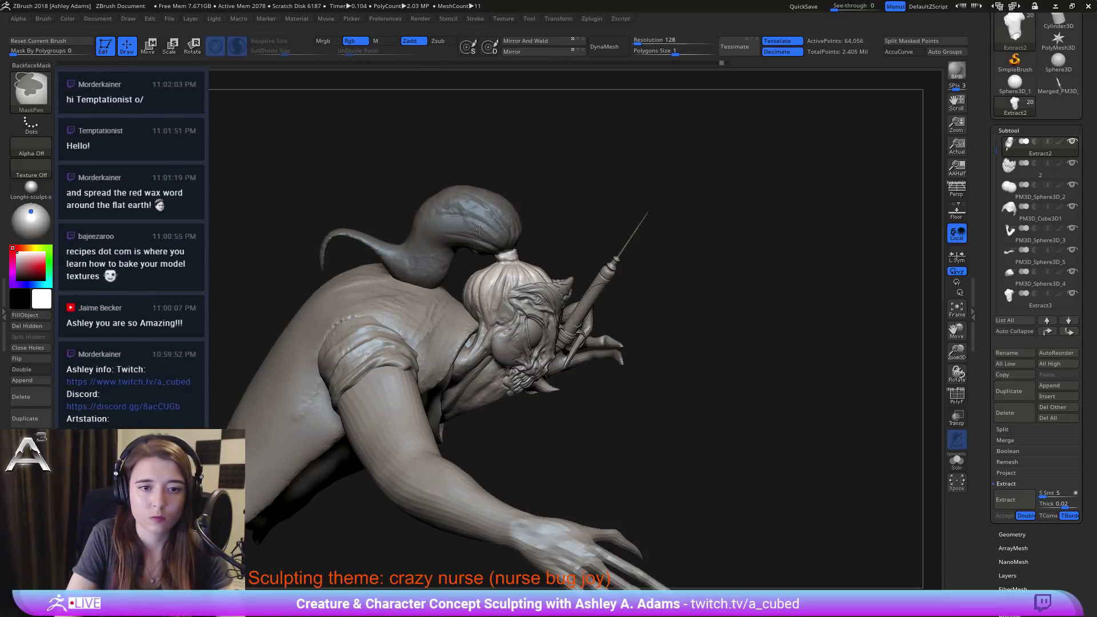
{"action": "right_click_drag", "start_coordinate": [480, 229], "coordinate": [404, 211]}
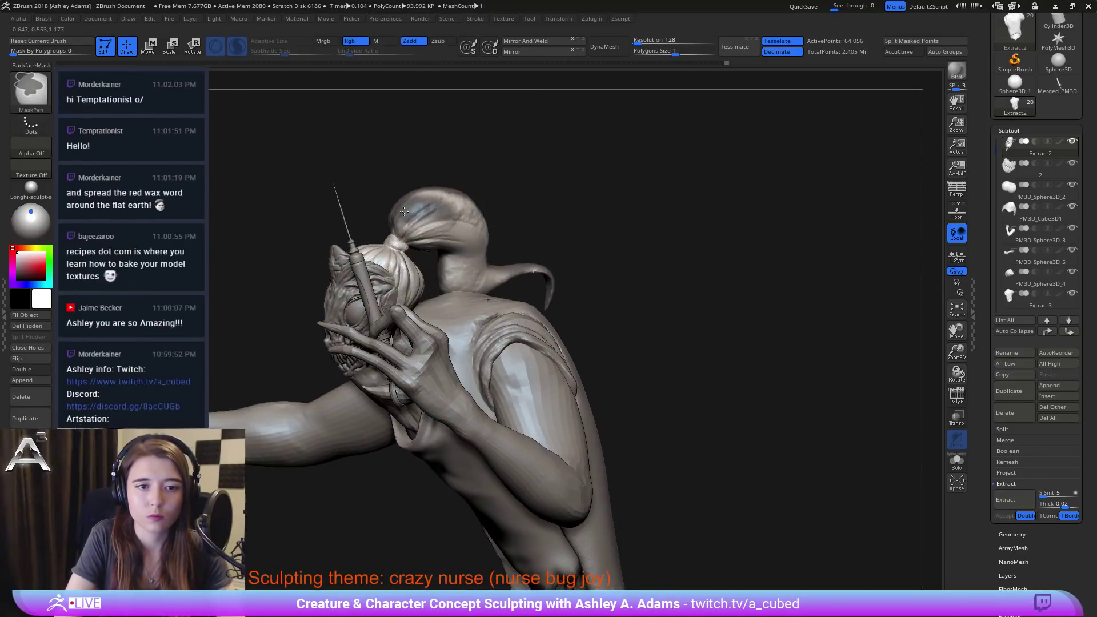
{"action": "mouse_move", "coordinate": [411, 222]}
{"action": "left_mouse_down", "text": "ctrl"}
{"action": "mouse_move", "coordinate": [487, 239]}
{"action": "mouse_move", "coordinate": [499, 259]}
{"action": "left_mouse_up", "text": "ctrl"}
{"action": "right_click_drag", "start_coordinate": [502, 228], "coordinate": [517, 236]}
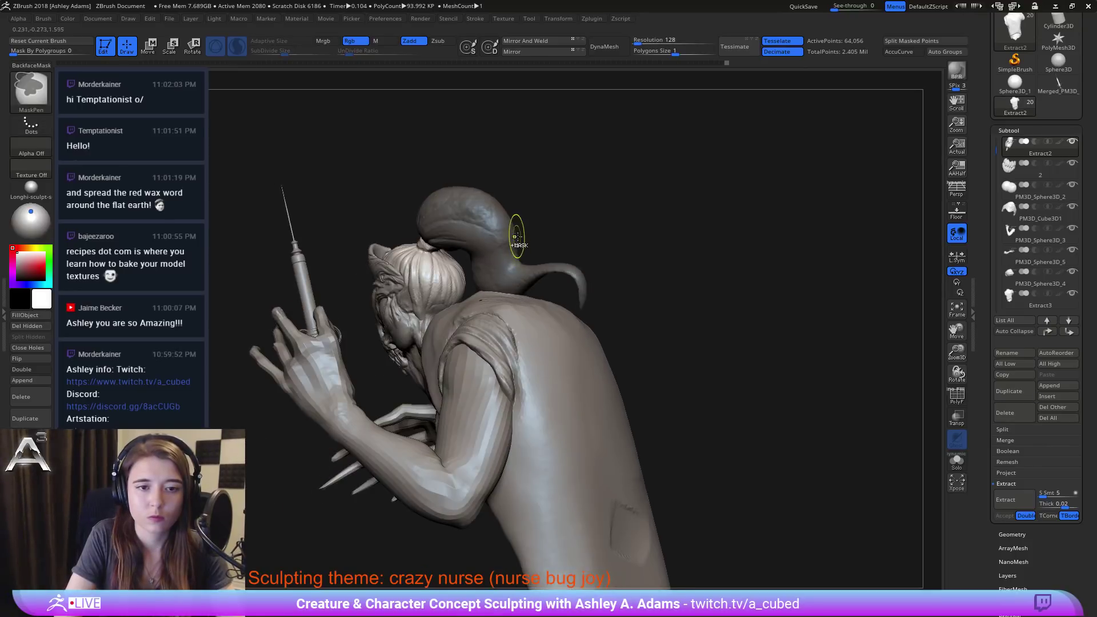
{"action": "right_click_drag", "start_coordinate": [564, 279], "coordinate": [528, 234]}
{"action": "right_click_drag", "start_coordinate": [569, 193], "coordinate": [373, 132]}
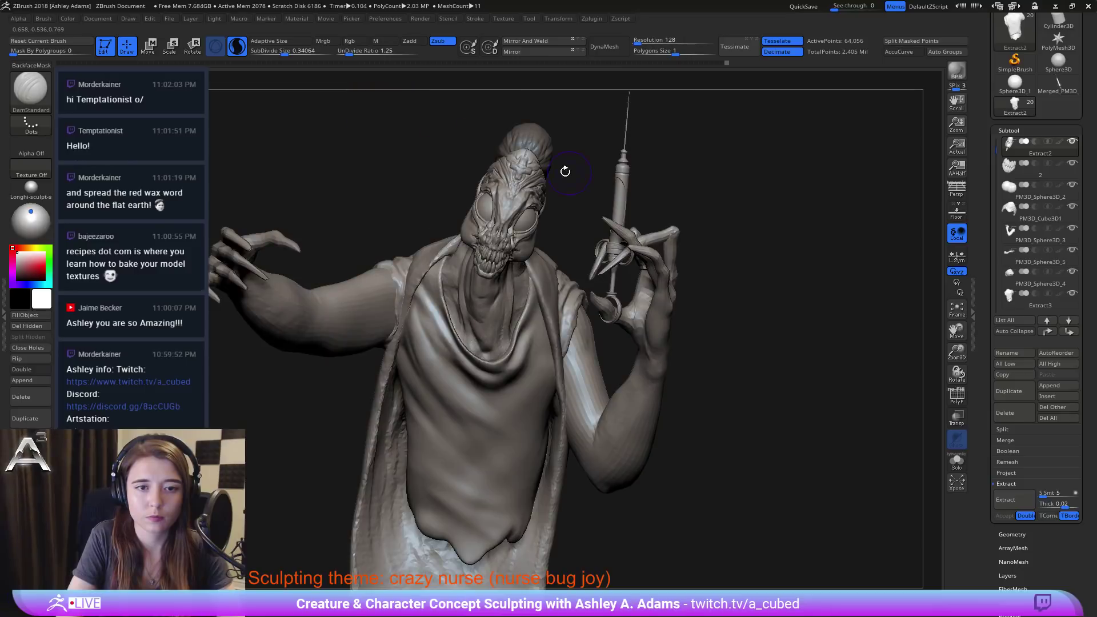
{"action": "right_click_drag", "start_coordinate": [565, 171], "coordinate": [426, 203]}
{"action": "left_click", "coordinate": [811, 248], "text": "ctrl"}
Step: Rotate the unmasked ponytail about its base with the transform gizmo, swinging its tail toward the free-arm side
{"action": "right_click_drag", "start_coordinate": [549, 177], "coordinate": [646, 177]}
{"action": "key", "text": "w"}
{"action": "left_click", "coordinate": [611, 143], "text": "alt"}
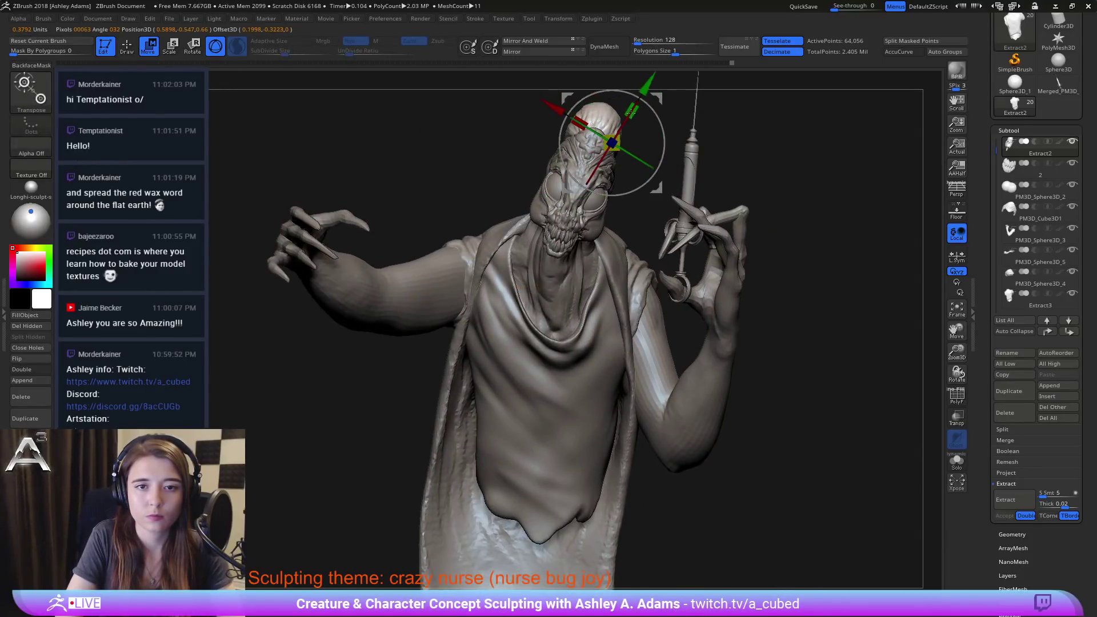
{"action": "left_click_drag", "start_coordinate": [657, 97], "coordinate": [635, 103], "text": "alt"}
{"action": "mouse_move", "coordinate": [712, 133]}
{"action": "right_mouse_down", "text": "alt"}
{"action": "mouse_move", "coordinate": [639, 212]}
{"action": "mouse_move", "coordinate": [551, 221]}
{"action": "right_mouse_up", "text": "alt"}
{"action": "right_click_drag", "start_coordinate": [562, 178], "coordinate": [635, 183]}
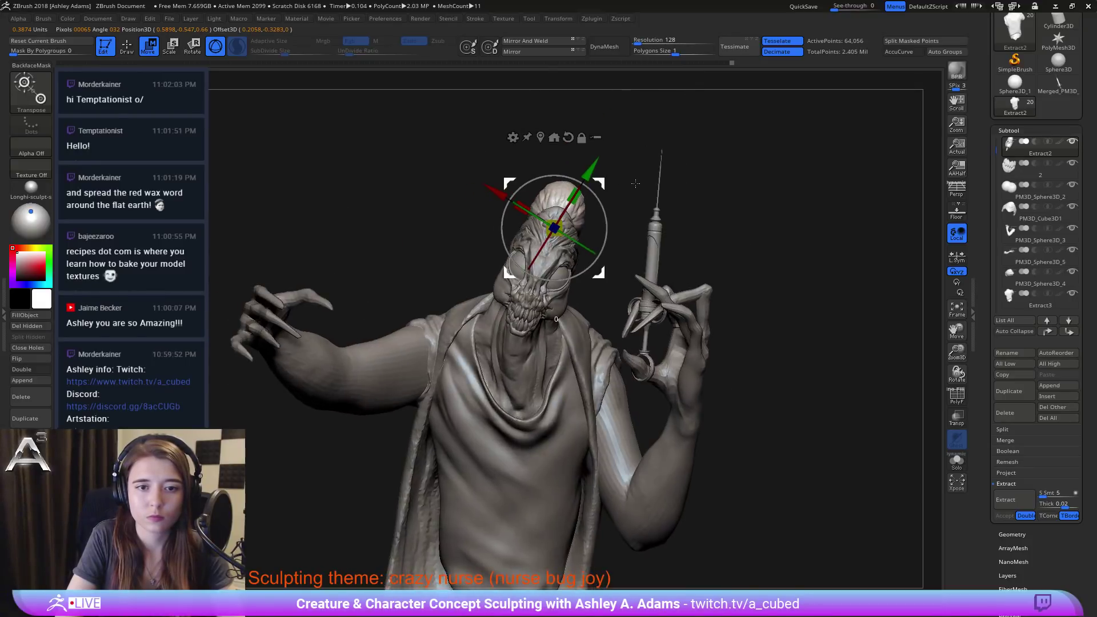
{"action": "right_click_drag", "start_coordinate": [573, 233], "coordinate": [532, 220], "text": "alt"}
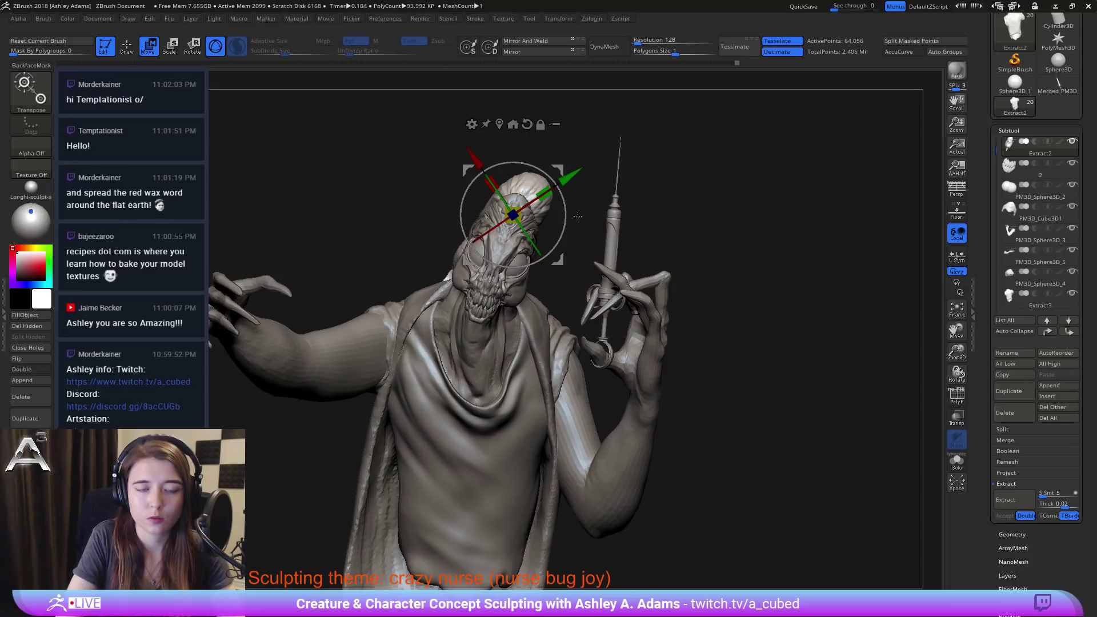
{"action": "right_click_drag", "start_coordinate": [578, 216], "coordinate": [626, 253]}
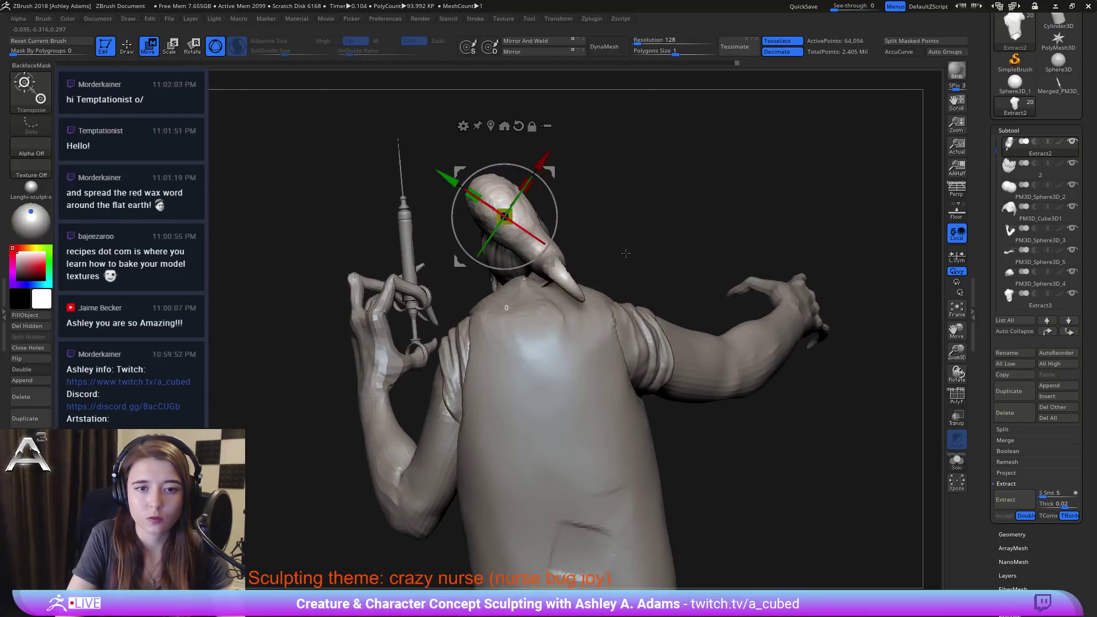
Step: Try to pull the ponytail toward the syringe-arm side with SnakeHook in Sculptris Pro mode
{"action": "key", "text": "q"}
{"action": "key", "text": "space"}
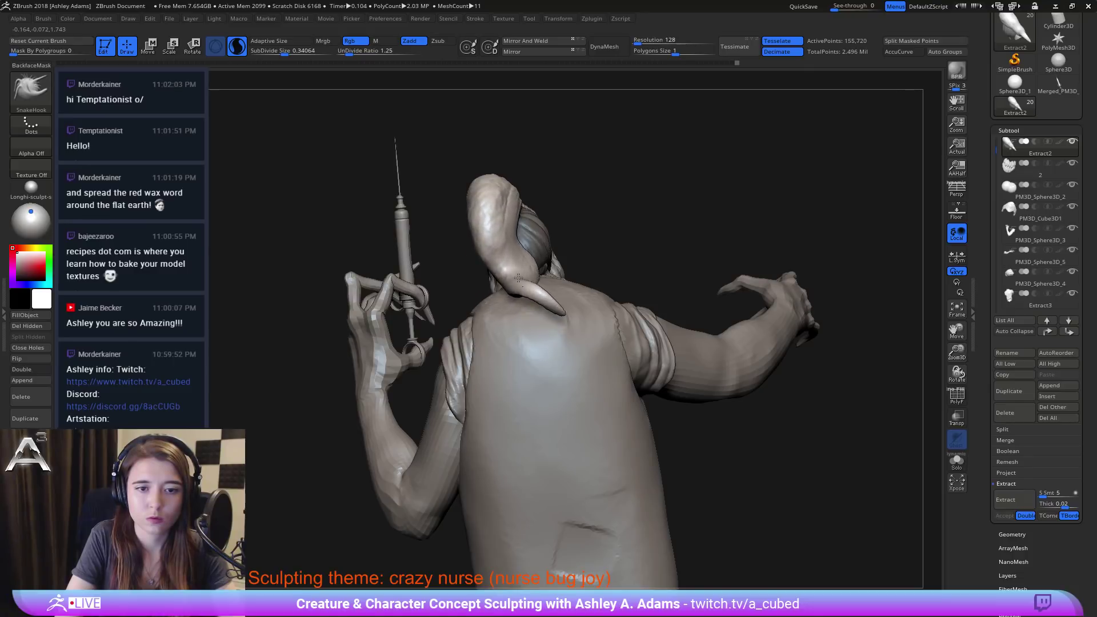
{"action": "mouse_move", "coordinate": [518, 278]}
{"action": "left_mouse_down"}
{"action": "mouse_move", "coordinate": [541, 270]}
{"action": "mouse_move", "coordinate": [531, 266]}
{"action": "left_mouse_up"}
{"action": "key", "text": "ctrl+z"}
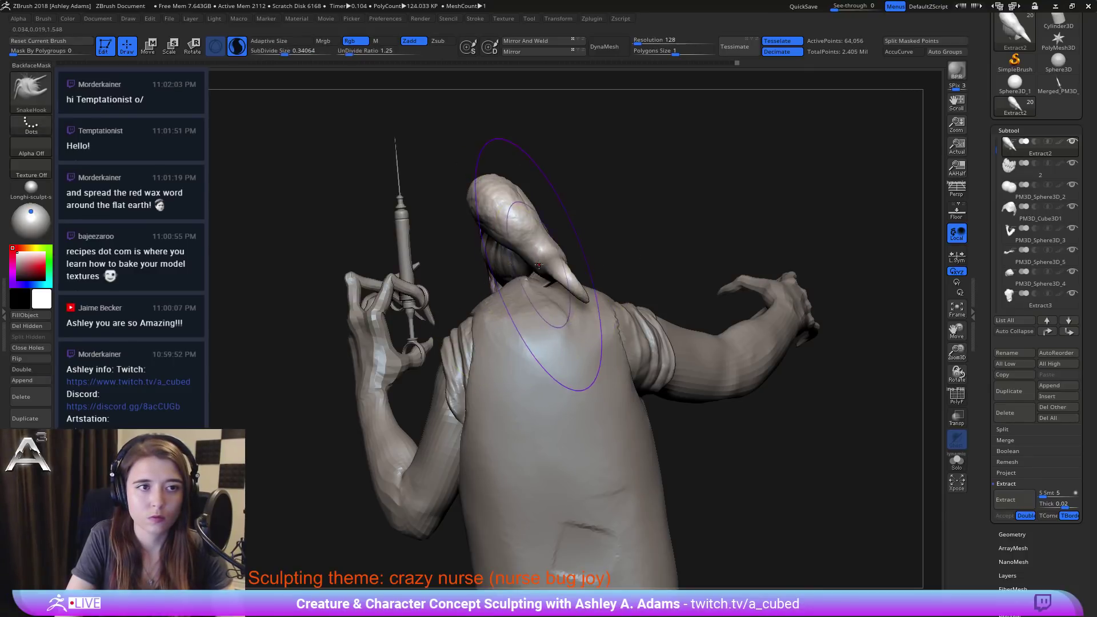
Step: Turn off Sculptris Pro, isolate the hair and smooth the flat flap under the ponytail's lower bend
{"action": "key", "text": "backslash"}
{"action": "left_click_drag", "start_coordinate": [800, 257], "coordinate": [942, 467]}
{"action": "left_click", "coordinate": [956, 461]}
{"action": "key", "text": "space"}
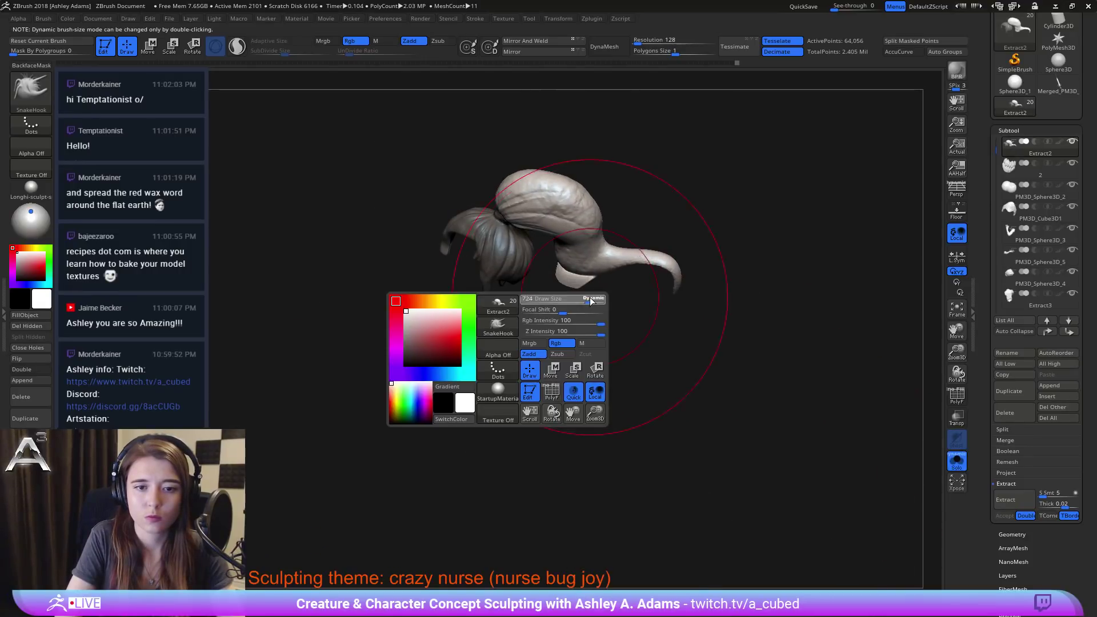
{"action": "key", "text": "ctrl"}
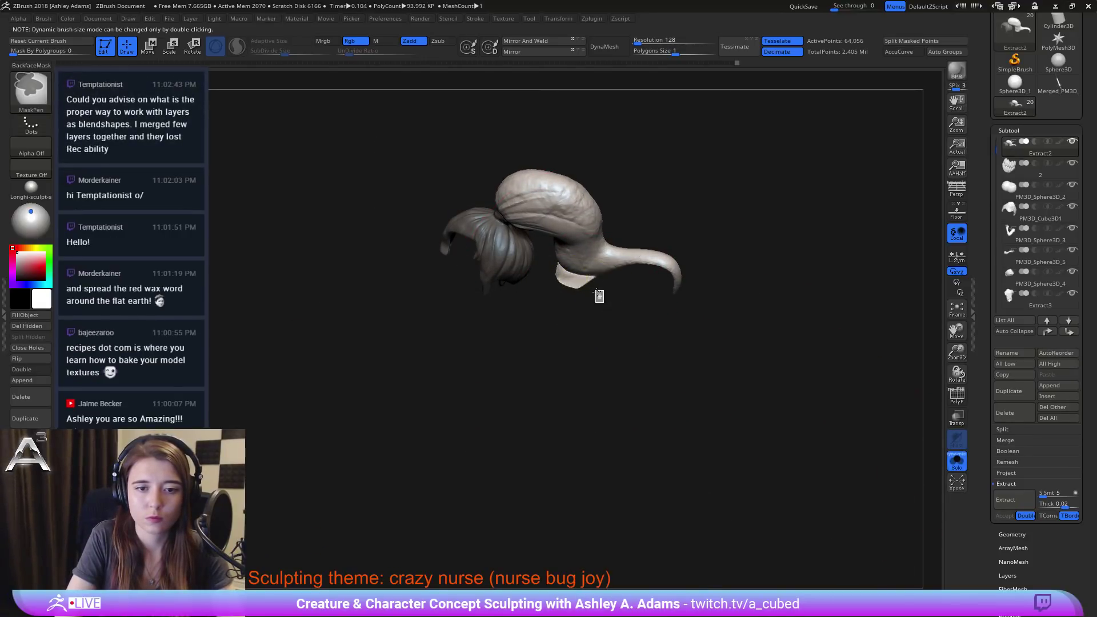
{"action": "key", "text": "shift"}
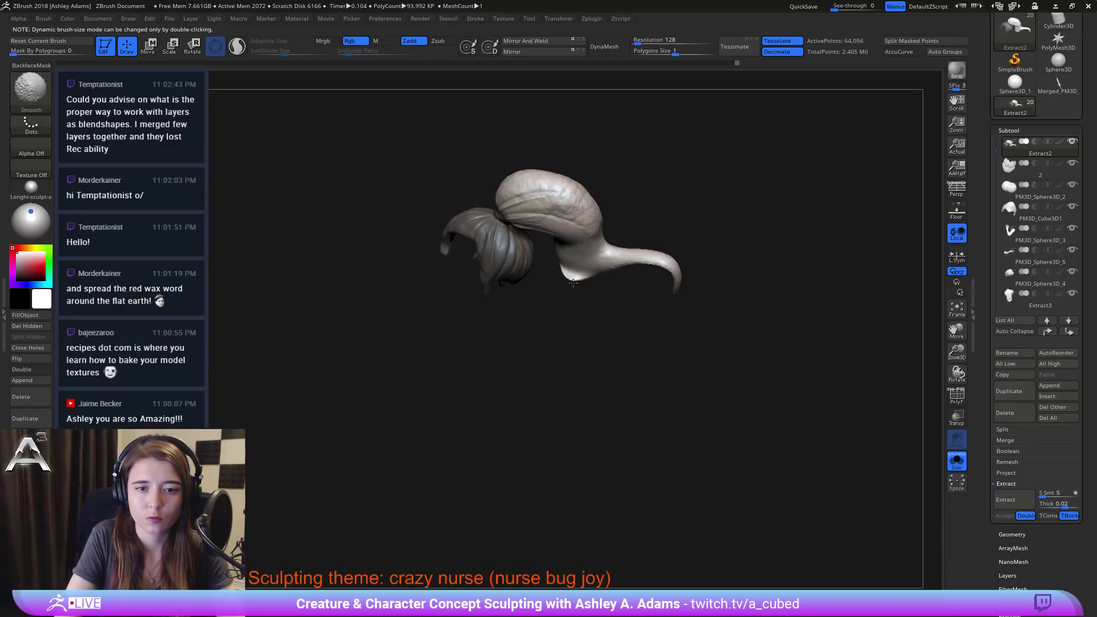
{"action": "mouse_move", "coordinate": [583, 278]}
{"action": "left_mouse_down"}
{"action": "mouse_move", "coordinate": [561, 284]}
{"action": "mouse_move", "coordinate": [583, 266]}
{"action": "left_mouse_up"}
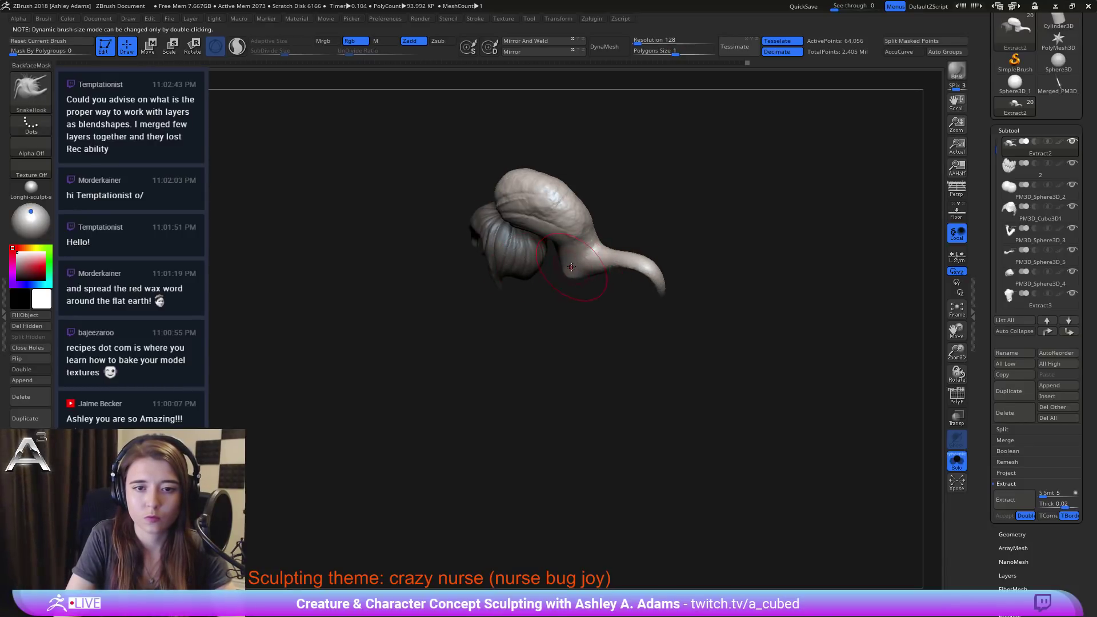
{"action": "right_click_drag", "start_coordinate": [571, 267], "coordinate": [508, 320]}
{"action": "right_click", "coordinate": [503, 325]}
Step: Show the full figure and try to pull the lower ponytail sideways with SnakeHook
{"action": "left_click", "coordinate": [958, 463]}
{"action": "right_click_drag", "start_coordinate": [640, 269], "coordinate": [590, 247]}
{"action": "left_click_drag", "start_coordinate": [577, 252], "coordinate": [519, 277]}
{"action": "mouse_move", "coordinate": [556, 220]}
{"action": "right_mouse_down"}
{"action": "mouse_move", "coordinate": [492, 194]}
{"action": "mouse_move", "coordinate": [506, 217]}
{"action": "mouse_move", "coordinate": [651, 234]}
{"action": "mouse_move", "coordinate": [661, 221]}
{"action": "mouse_move", "coordinate": [688, 257]}
{"action": "right_mouse_up"}
{"action": "key", "text": "ctrl+z"}
Step: Isolate the hair, redo the mask so the cap stays protected and the entire ponytail is free, and show all parts again
{"action": "left_click", "coordinate": [951, 465]}
{"action": "left_click_drag", "start_coordinate": [767, 370], "coordinate": [589, 123], "text": "ctrl"}
{"action": "mouse_move", "coordinate": [738, 287]}
{"action": "left_mouse_down", "text": "ctrl"}
{"action": "mouse_move", "coordinate": [567, 129]}
{"action": "mouse_move", "coordinate": [603, 172]}
{"action": "mouse_move", "coordinate": [629, 181]}
{"action": "left_mouse_up", "text": "ctrl"}
{"action": "left_click_drag", "start_coordinate": [544, 150], "coordinate": [583, 178], "text": "ctrl+alt"}
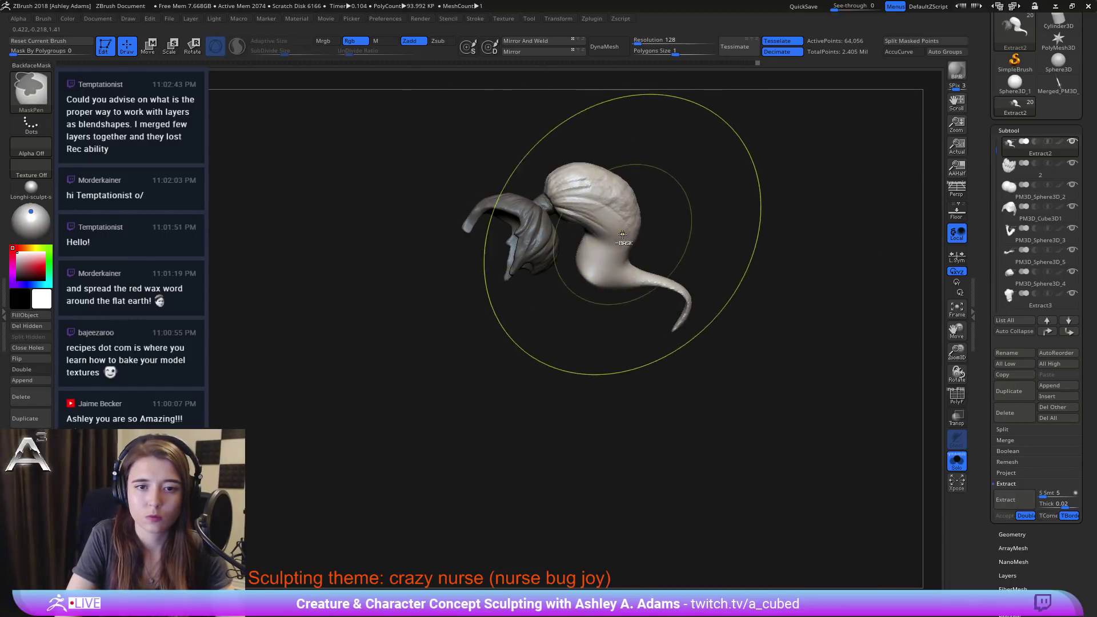
{"action": "left_click_drag", "start_coordinate": [686, 239], "coordinate": [562, 163], "text": "ctrl+alt"}
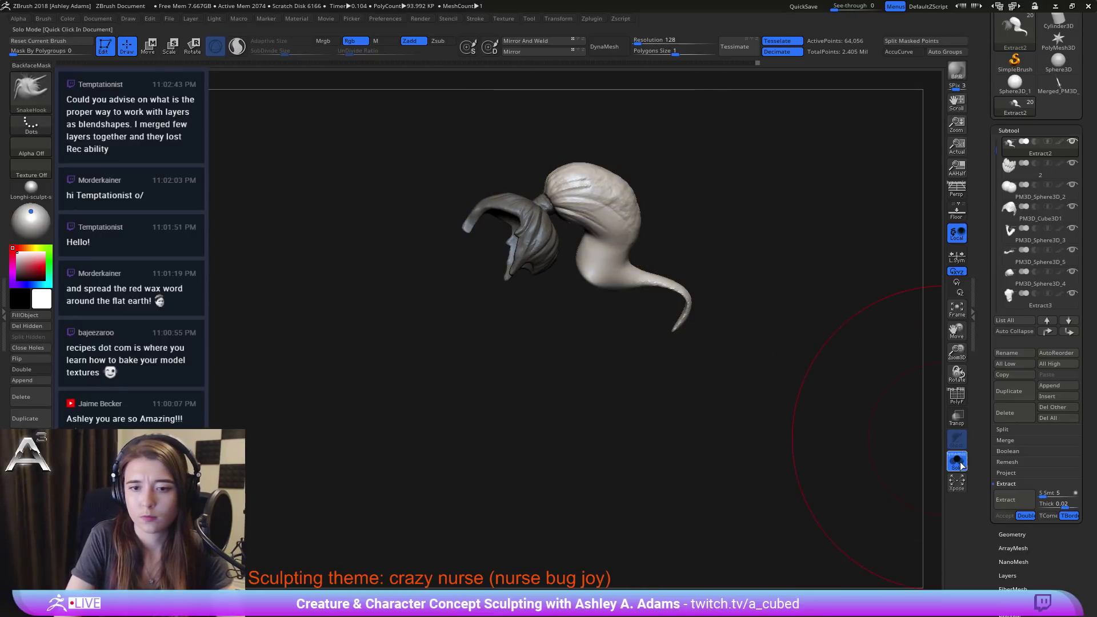
{"action": "left_click", "coordinate": [956, 460]}
Step: Swing the ponytail across the back toward the syringe-arm side with SnakeHook, enlarging the draw size to 970
{"action": "left_click_drag", "start_coordinate": [601, 289], "coordinate": [517, 268]}
{"action": "left_click_drag", "start_coordinate": [613, 249], "coordinate": [568, 246]}
{"action": "right_click_drag", "start_coordinate": [588, 247], "coordinate": [517, 241]}
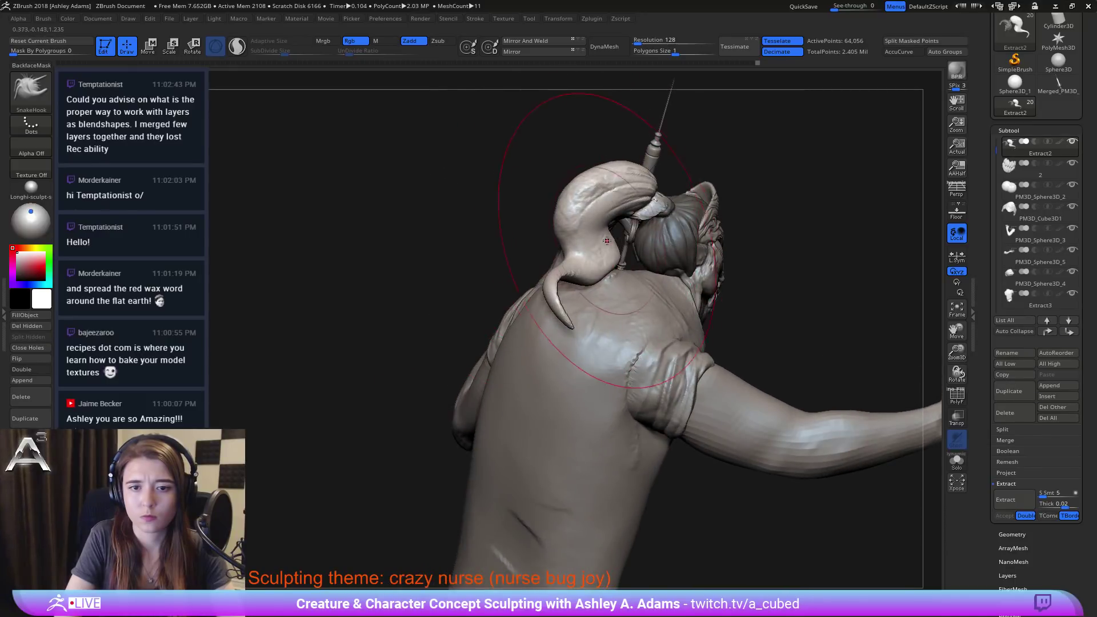
{"action": "right_click_drag", "start_coordinate": [652, 222], "coordinate": [627, 342], "text": "ctrl"}
{"action": "key", "text": "space"}
{"action": "left_click", "coordinate": [625, 268]}
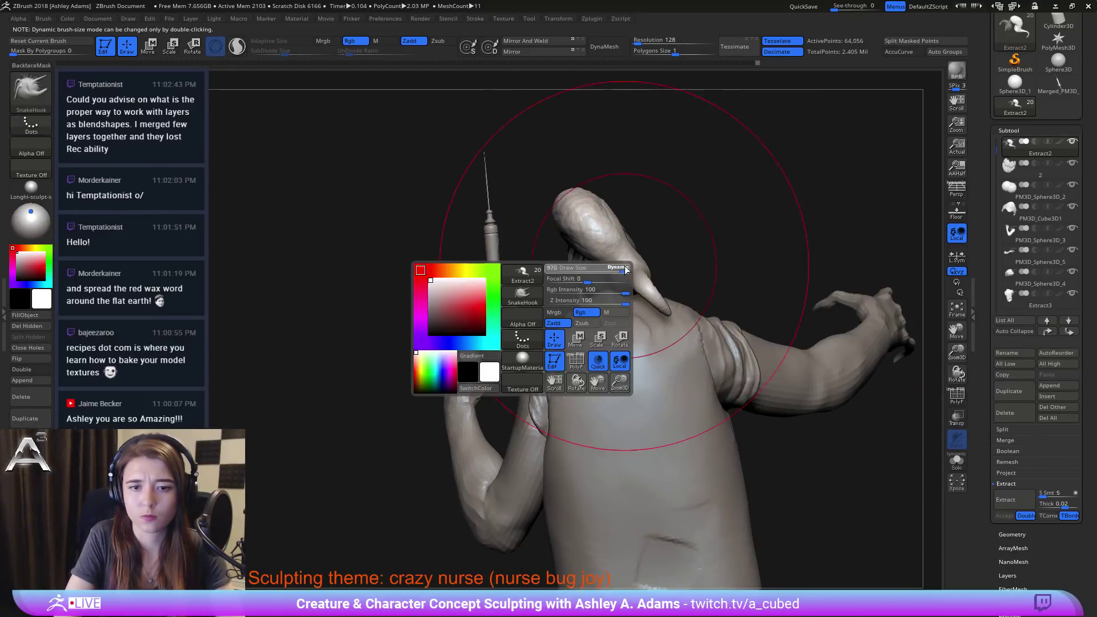
{"action": "mouse_move", "coordinate": [642, 279]}
{"action": "left_mouse_down"}
{"action": "mouse_move", "coordinate": [597, 296]}
{"action": "mouse_move", "coordinate": [599, 275]}
{"action": "mouse_move", "coordinate": [579, 265]}
{"action": "left_mouse_up"}
Step: Reduce the SnakeHook brush and pull the lower ponytail outward over the syringe-arm shoulder, reshaping the bend above its curled tip
{"action": "key", "text": "space"}
{"action": "left_click", "coordinate": [554, 298]}
{"action": "right_click_drag", "start_coordinate": [573, 264], "coordinate": [585, 264]}
{"action": "mouse_move", "coordinate": [563, 251]}
{"action": "left_mouse_down"}
{"action": "mouse_move", "coordinate": [587, 241]}
{"action": "mouse_move", "coordinate": [543, 242]}
{"action": "left_mouse_up"}
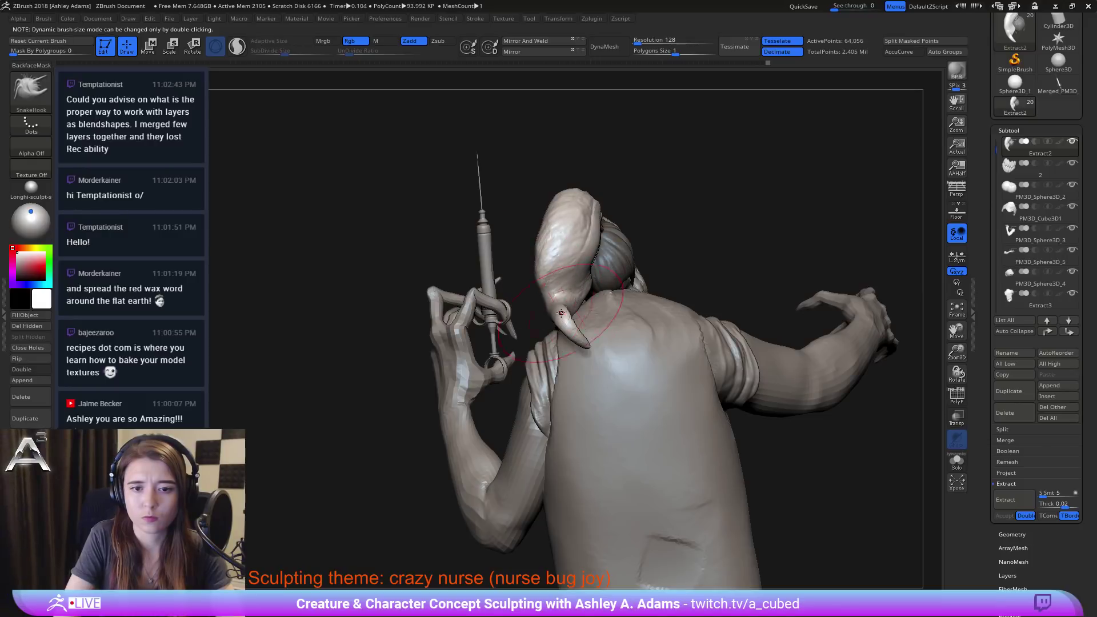
{"action": "mouse_move", "coordinate": [562, 316]}
{"action": "left_mouse_down"}
{"action": "mouse_move", "coordinate": [547, 325]}
{"action": "mouse_move", "coordinate": [538, 296]}
{"action": "mouse_move", "coordinate": [585, 301]}
{"action": "left_mouse_up"}
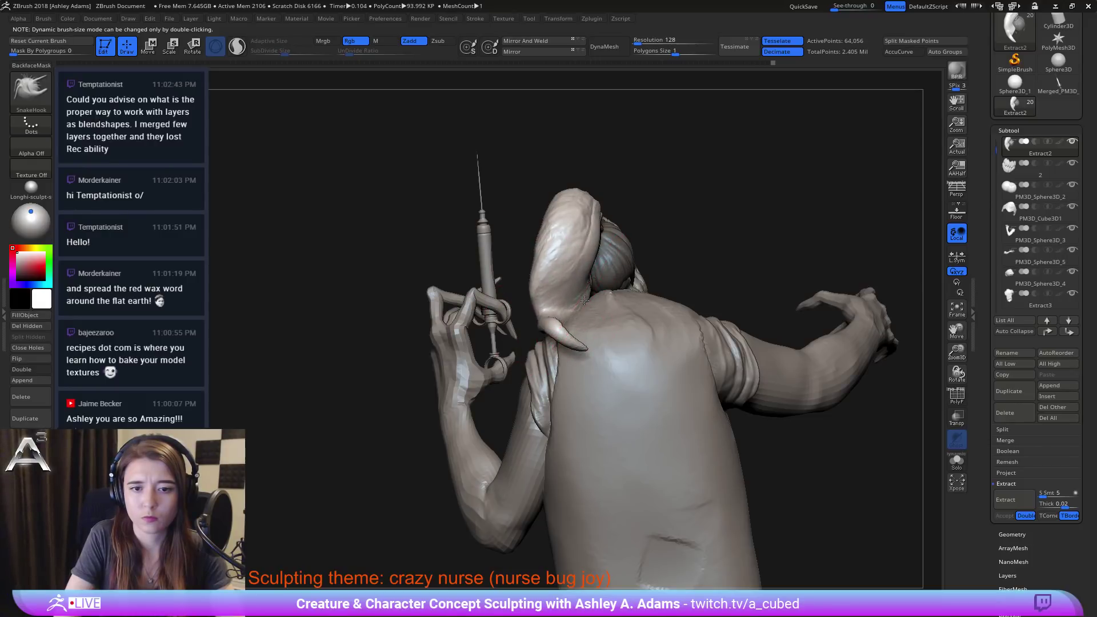
Step: Pull the ponytail's lower bend down onto the syringe-arm shoulder with SnakeHook
{"action": "right_click_drag", "start_coordinate": [584, 300], "coordinate": [647, 273]}
{"action": "key", "text": "space"}
{"action": "mouse_move", "coordinate": [625, 294]}
{"action": "left_mouse_down"}
{"action": "mouse_move", "coordinate": [646, 295]}
{"action": "mouse_move", "coordinate": [662, 331]}
{"action": "mouse_move", "coordinate": [648, 335]}
{"action": "left_mouse_up"}
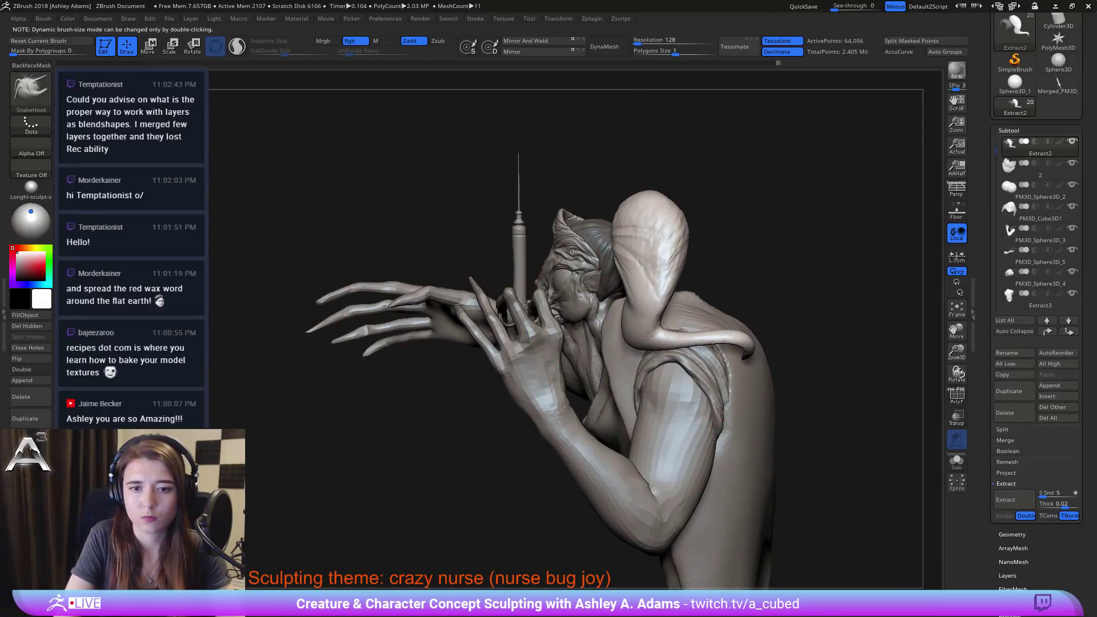
Step: Reshape the ponytail's upper bulb from the side with SnakeHook, drawing its front edge inward and its back edge outward
{"action": "right_click_drag", "start_coordinate": [619, 280], "coordinate": [628, 278]}
{"action": "left_click_drag", "start_coordinate": [615, 243], "coordinate": [645, 260]}
{"action": "right_click_drag", "start_coordinate": [665, 291], "coordinate": [639, 298]}
{"action": "key", "text": "space"}
{"action": "left_click_drag", "start_coordinate": [685, 240], "coordinate": [713, 243]}
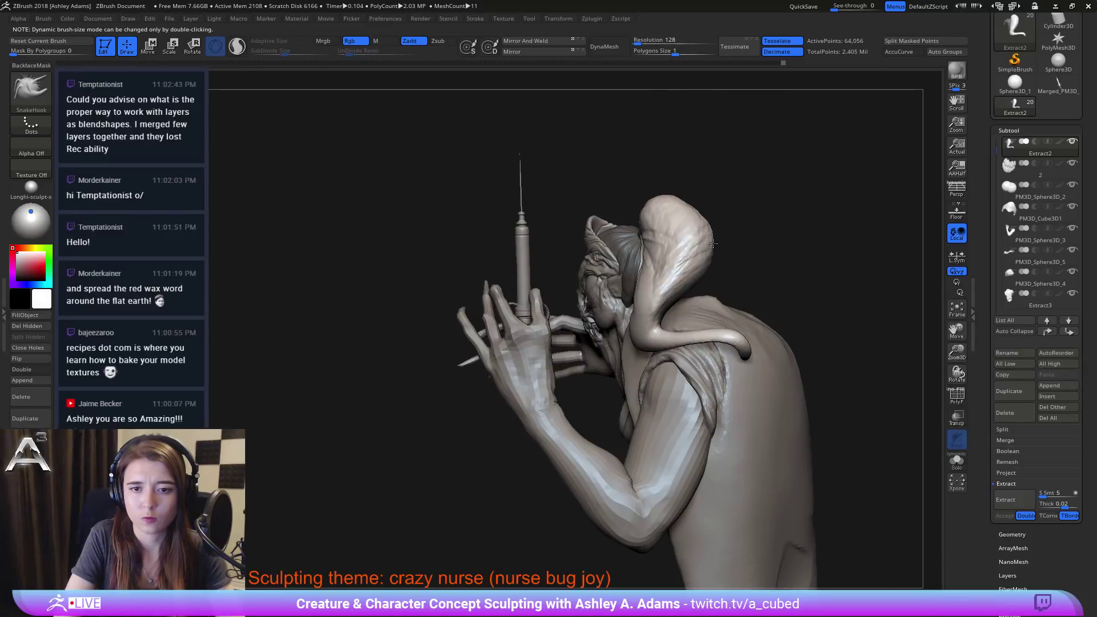
Step: Pull the ponytail's tip down over the back of the syringe-arm shoulder with SnakeHook
{"action": "mouse_move", "coordinate": [713, 243]}
{"action": "right_mouse_down"}
{"action": "mouse_move", "coordinate": [609, 218]}
{"action": "mouse_move", "coordinate": [721, 341]}
{"action": "right_mouse_up"}
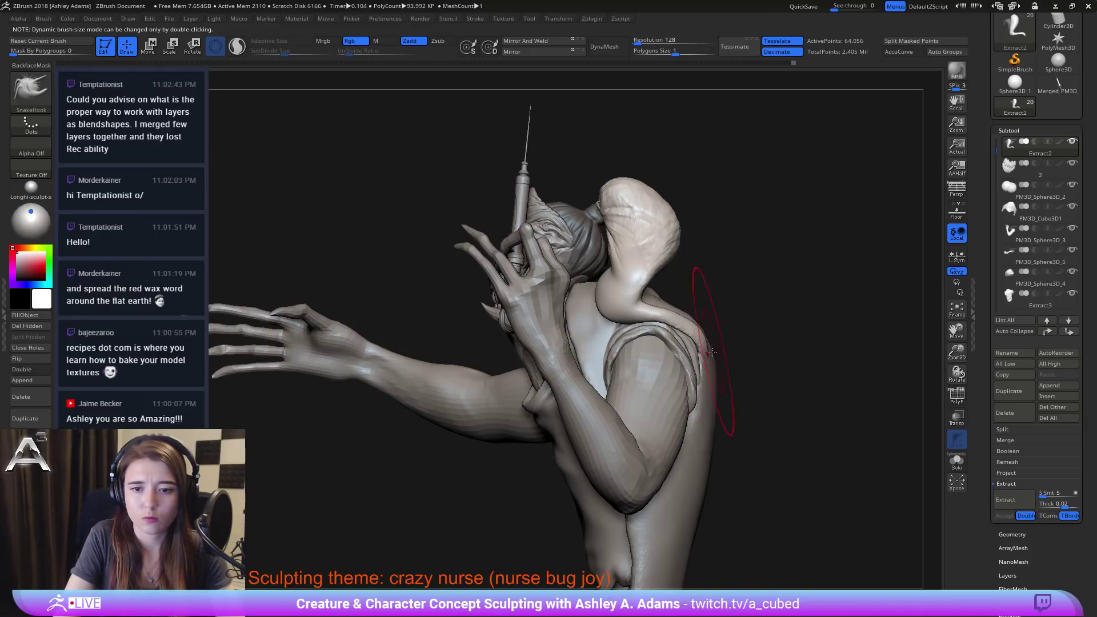
{"action": "right_click_drag", "start_coordinate": [712, 352], "coordinate": [707, 350]}
{"action": "left_click_drag", "start_coordinate": [707, 350], "coordinate": [708, 371]}
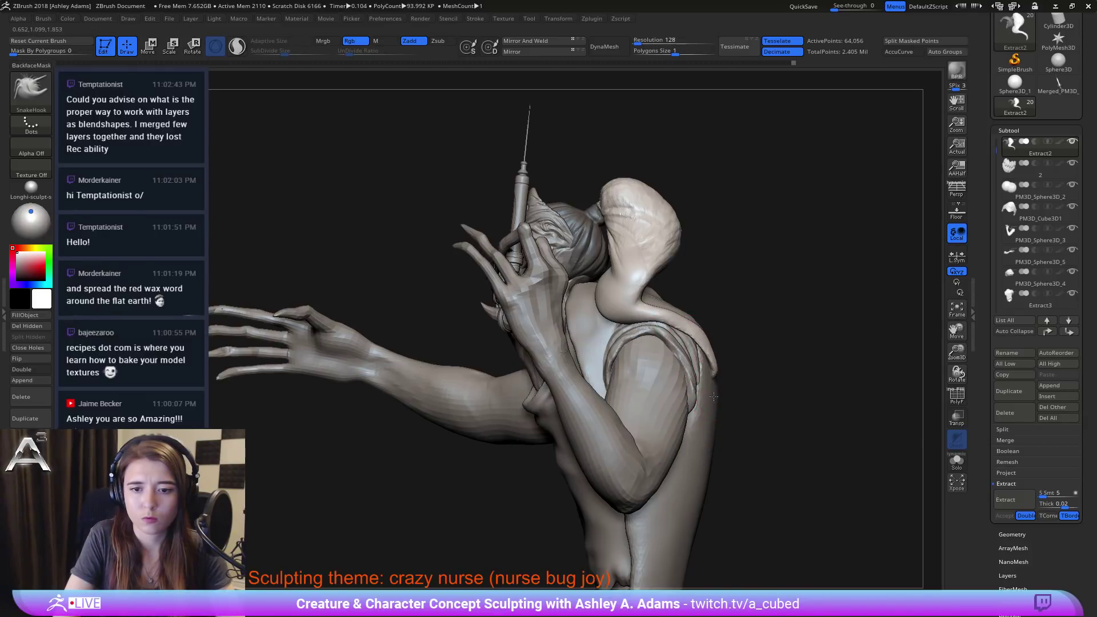
{"action": "right_click_drag", "start_coordinate": [689, 408], "coordinate": [753, 387]}
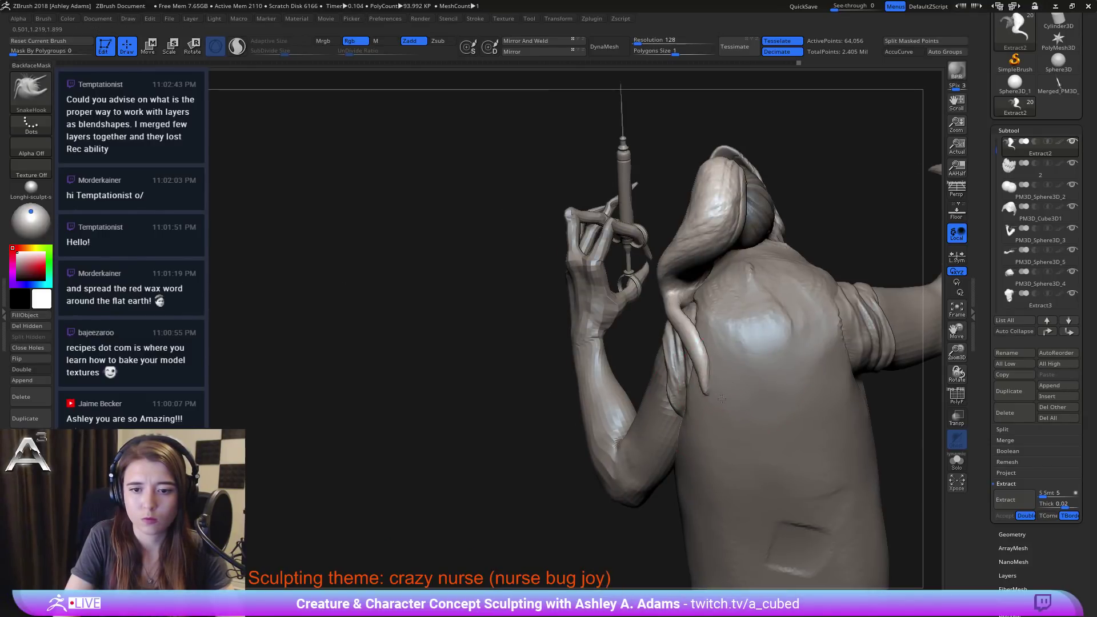
Step: Bend and thin the ponytail's trailing end with SnakeHook so it wraps around the back of the syringe-arm sleeve
{"action": "mouse_move", "coordinate": [685, 318]}
{"action": "right_mouse_down"}
{"action": "mouse_move", "coordinate": [599, 368]}
{"action": "mouse_move", "coordinate": [672, 374]}
{"action": "mouse_move", "coordinate": [729, 348]}
{"action": "right_mouse_up"}
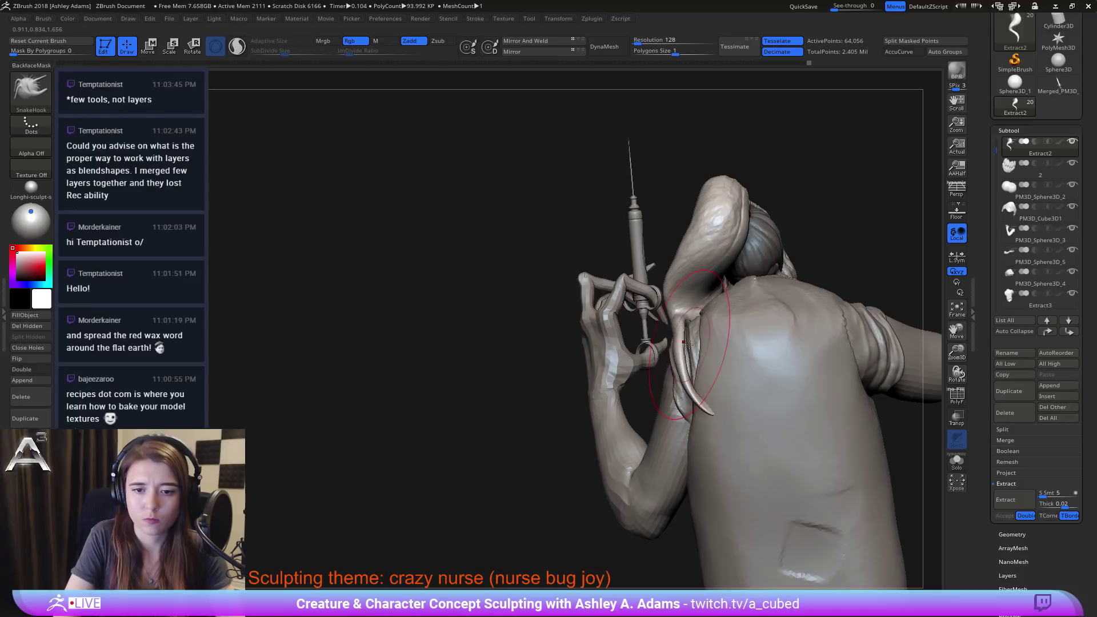
{"action": "right_click_drag", "start_coordinate": [668, 338], "coordinate": [733, 351]}
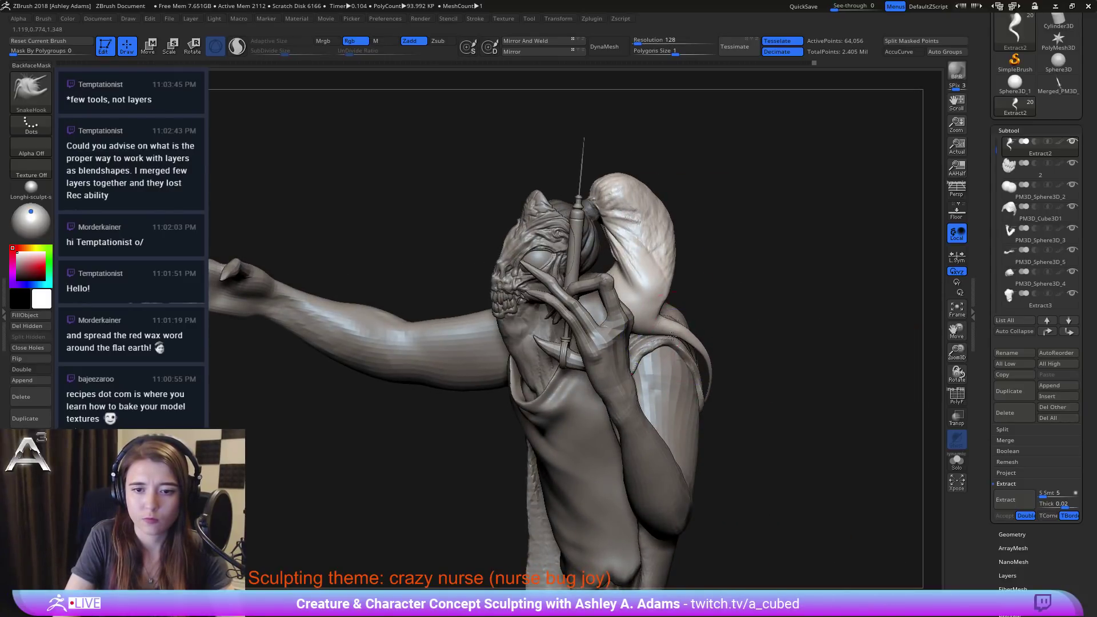
{"action": "right_click_drag", "start_coordinate": [714, 398], "coordinate": [624, 337]}
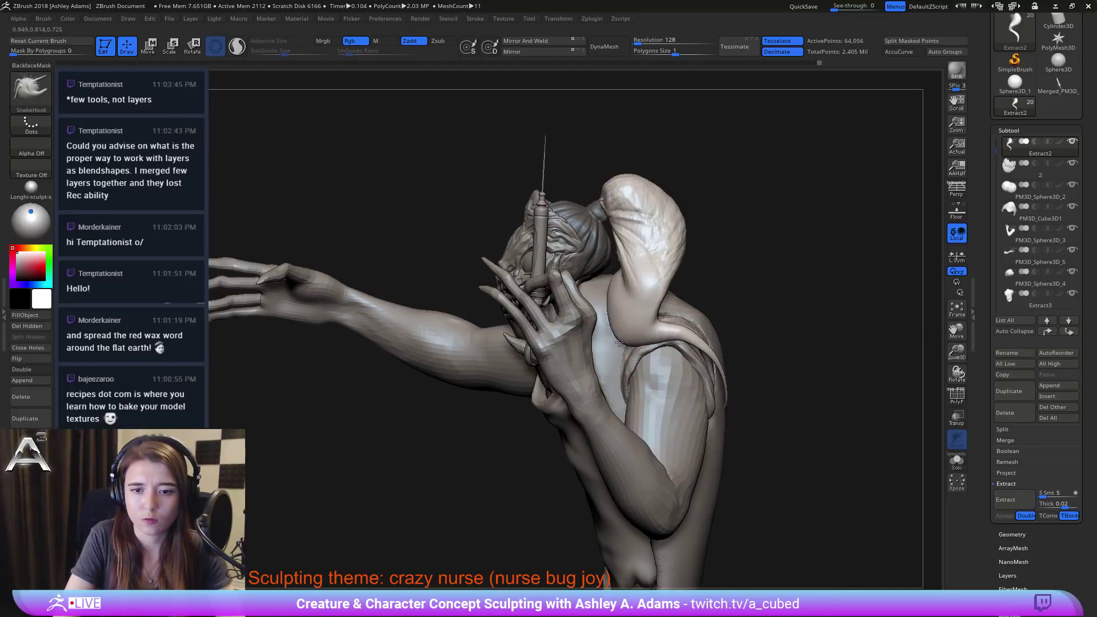
{"action": "right_click_drag", "start_coordinate": [614, 397], "coordinate": [620, 398]}
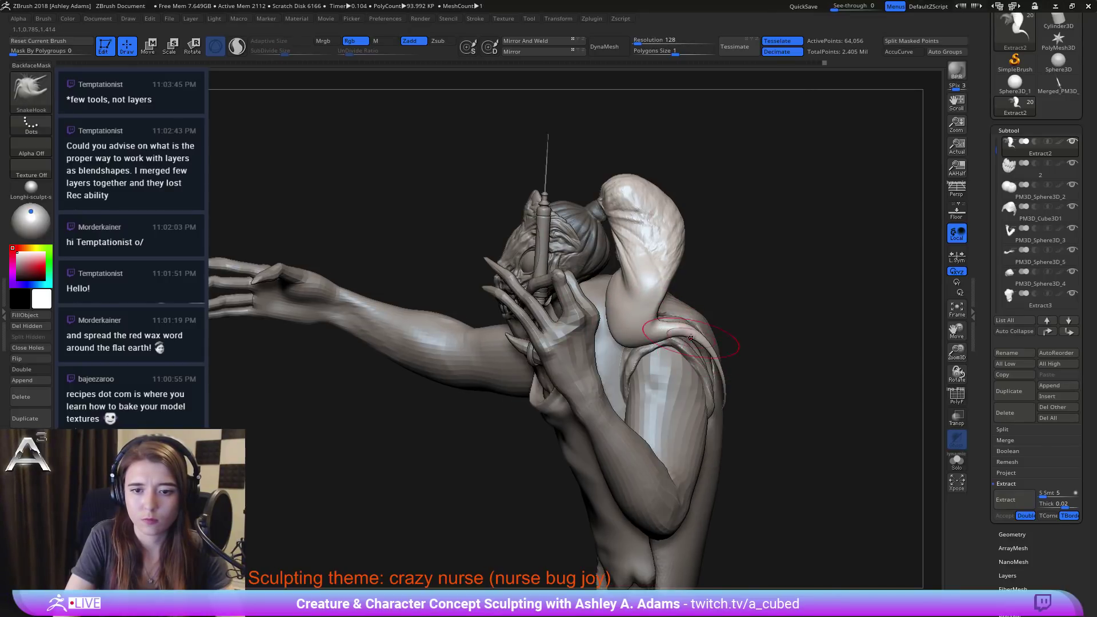
Step: Refine the ponytail's silhouette beside the head and its S-curve above the syringe-arm shoulder with SnakeHook
{"action": "mouse_move", "coordinate": [658, 324]}
{"action": "right_mouse_down"}
{"action": "mouse_move", "coordinate": [661, 314]}
{"action": "mouse_move", "coordinate": [622, 288]}
{"action": "mouse_move", "coordinate": [657, 291]}
{"action": "right_mouse_up"}
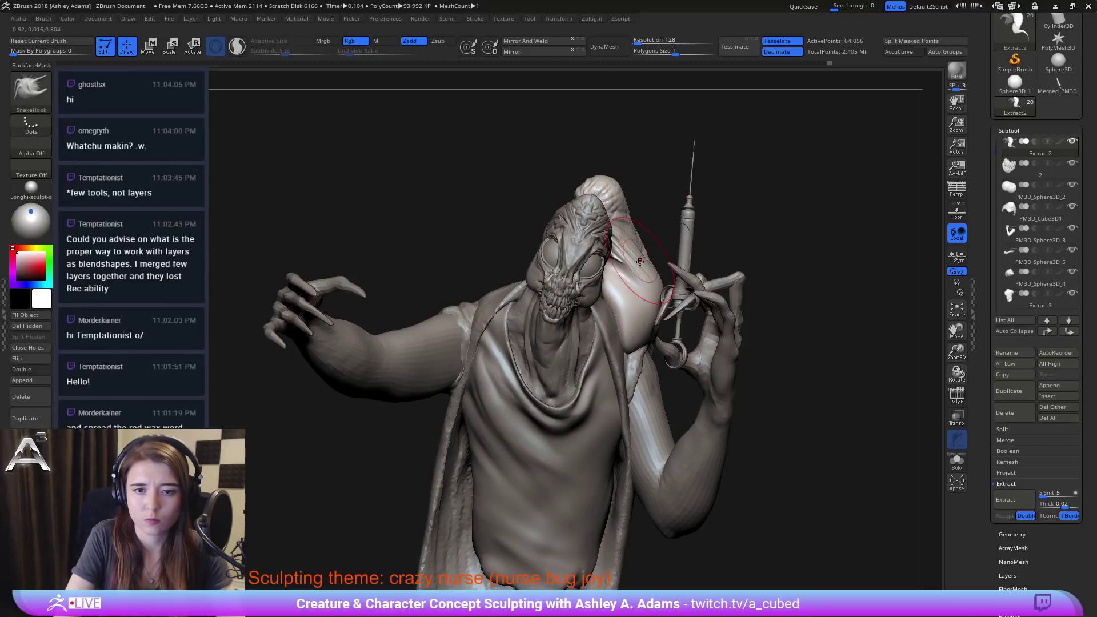
{"action": "left_click_drag", "start_coordinate": [624, 195], "coordinate": [628, 198]}
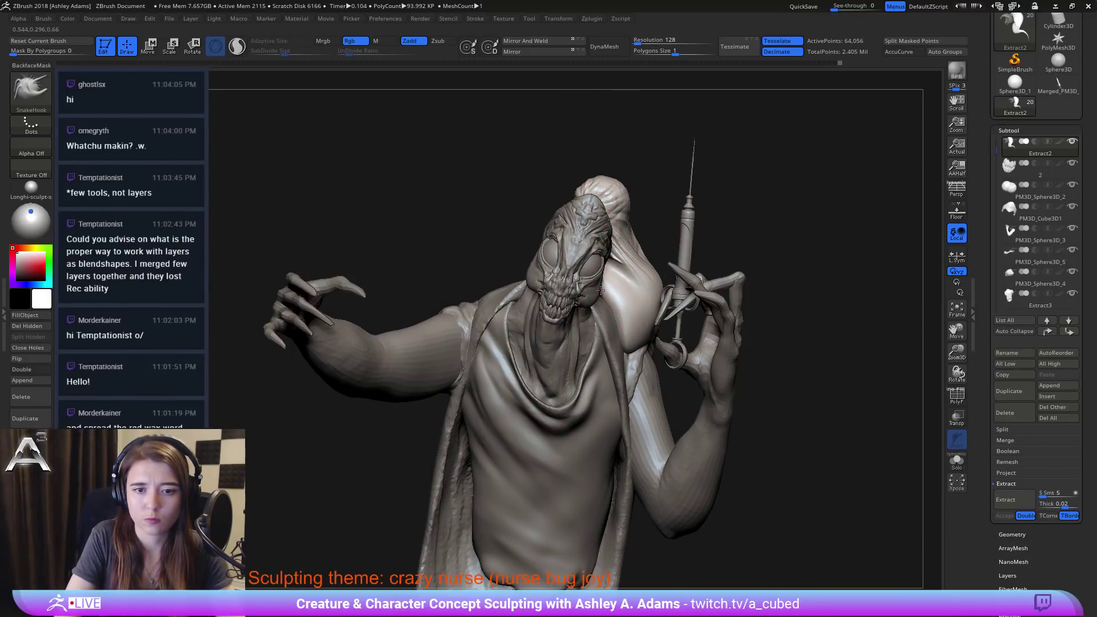
{"action": "mouse_move", "coordinate": [612, 327]}
{"action": "right_mouse_down", "text": "alt"}
{"action": "mouse_move", "coordinate": [624, 292]}
{"action": "mouse_move", "coordinate": [644, 293]}
{"action": "mouse_move", "coordinate": [698, 256]}
{"action": "right_mouse_up", "text": "alt"}
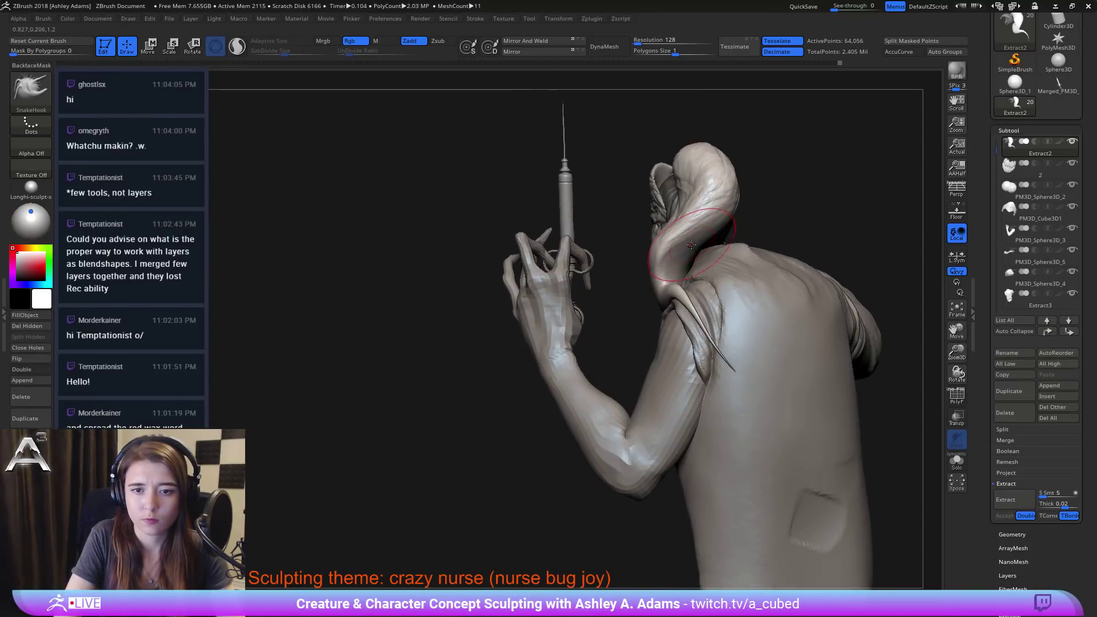
{"action": "left_click_drag", "start_coordinate": [691, 245], "coordinate": [706, 254]}
{"action": "mouse_move", "coordinate": [704, 247]}
{"action": "right_mouse_down"}
{"action": "mouse_move", "coordinate": [693, 244]}
{"action": "mouse_move", "coordinate": [721, 212]}
{"action": "right_mouse_up"}
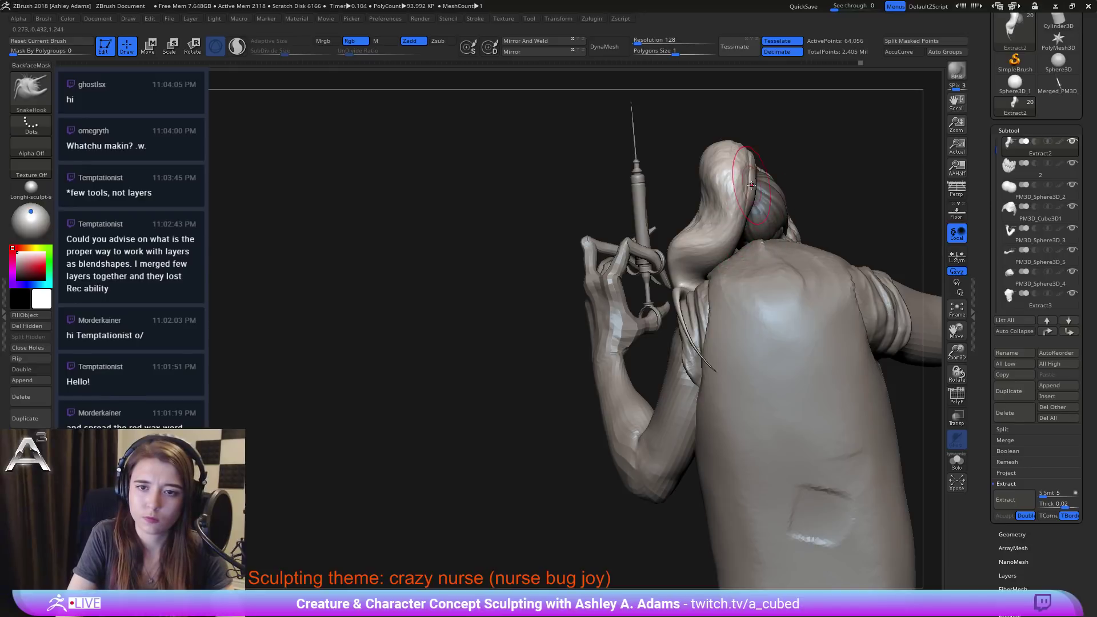
{"action": "mouse_move", "coordinate": [742, 243]}
{"action": "right_mouse_down"}
{"action": "mouse_move", "coordinate": [690, 272]}
{"action": "mouse_move", "coordinate": [719, 320]}
{"action": "right_mouse_up"}
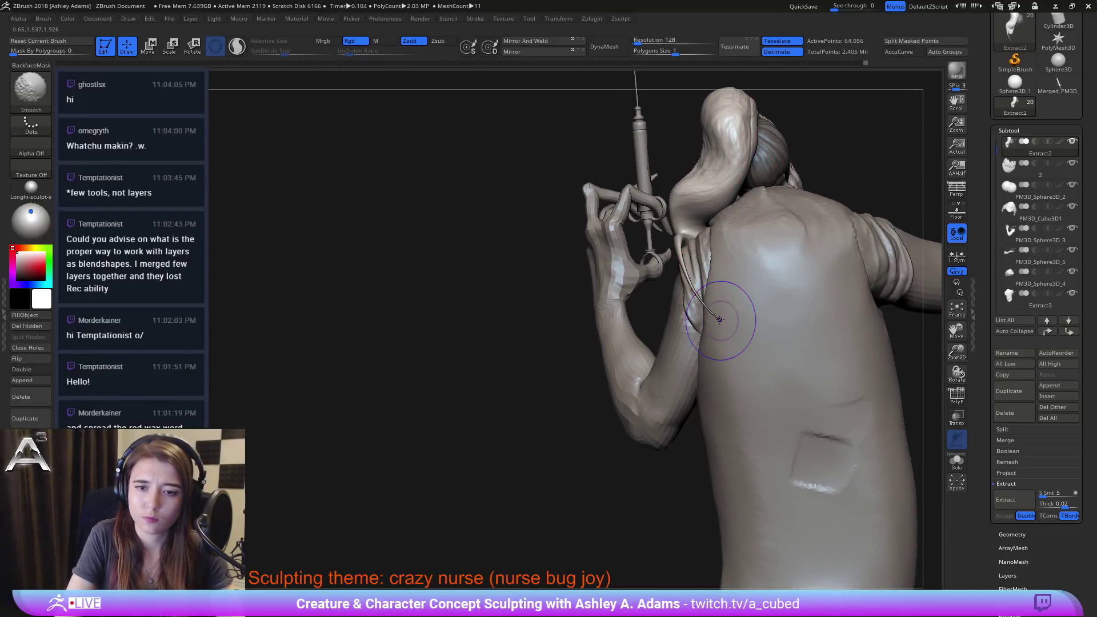
Step: Smooth away the ponytail's thin trailing end behind the syringe-arm sleeve and reshape its tip over the shoulder with SnakeHook
{"action": "key", "text": "backslash"}
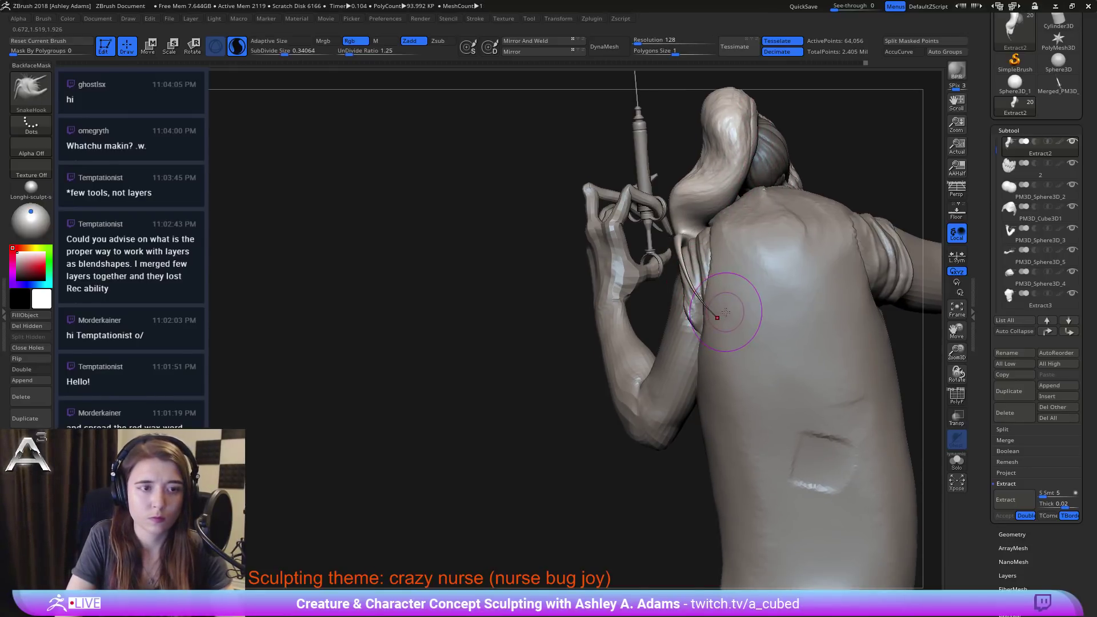
{"action": "left_click_drag", "start_coordinate": [723, 321], "coordinate": [713, 316], "text": "shift"}
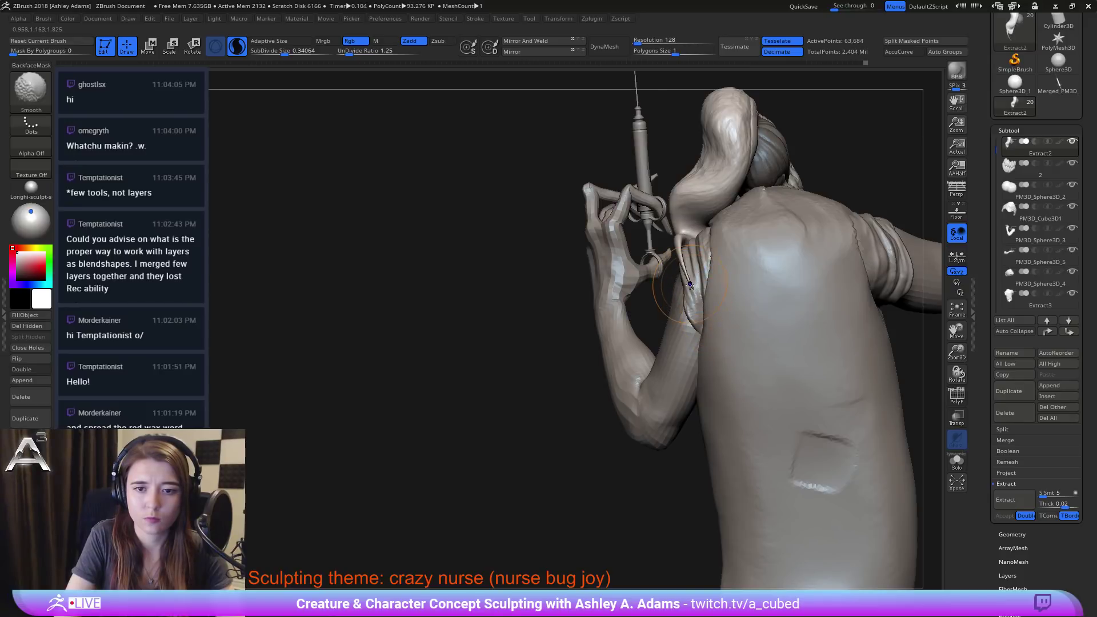
{"action": "mouse_move", "coordinate": [694, 265]}
{"action": "right_mouse_down"}
{"action": "mouse_move", "coordinate": [776, 262]}
{"action": "mouse_move", "coordinate": [748, 257]}
{"action": "right_mouse_up"}
{"action": "key", "text": "backslash"}
{"action": "key", "text": "space"}
{"action": "left_click_drag", "start_coordinate": [676, 237], "coordinate": [680, 237]}
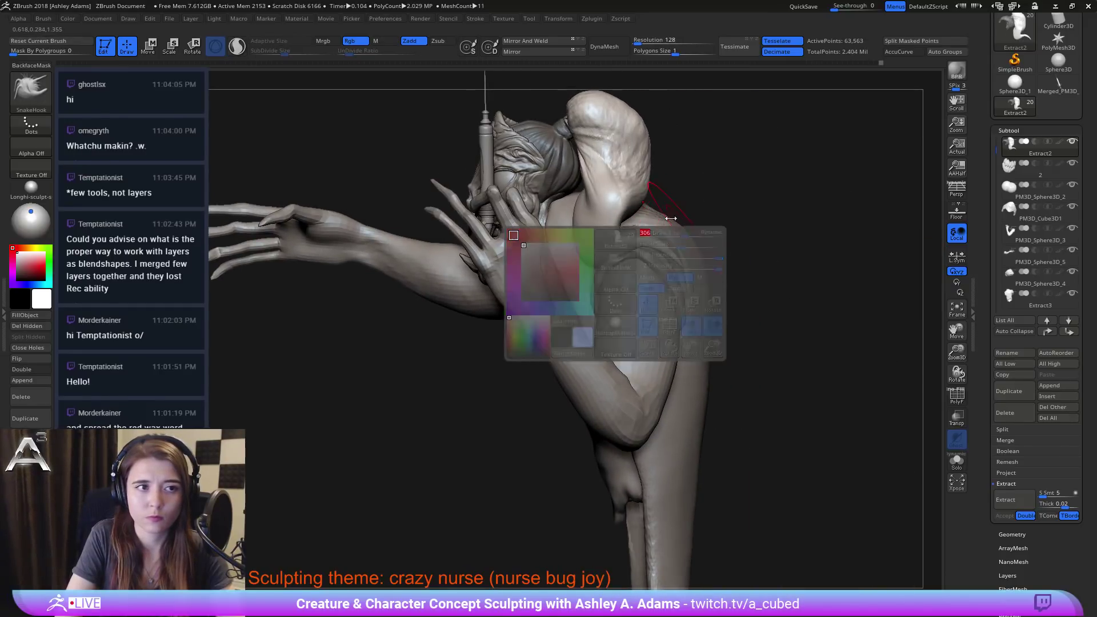
{"action": "left_click_drag", "start_coordinate": [610, 224], "coordinate": [669, 272]}
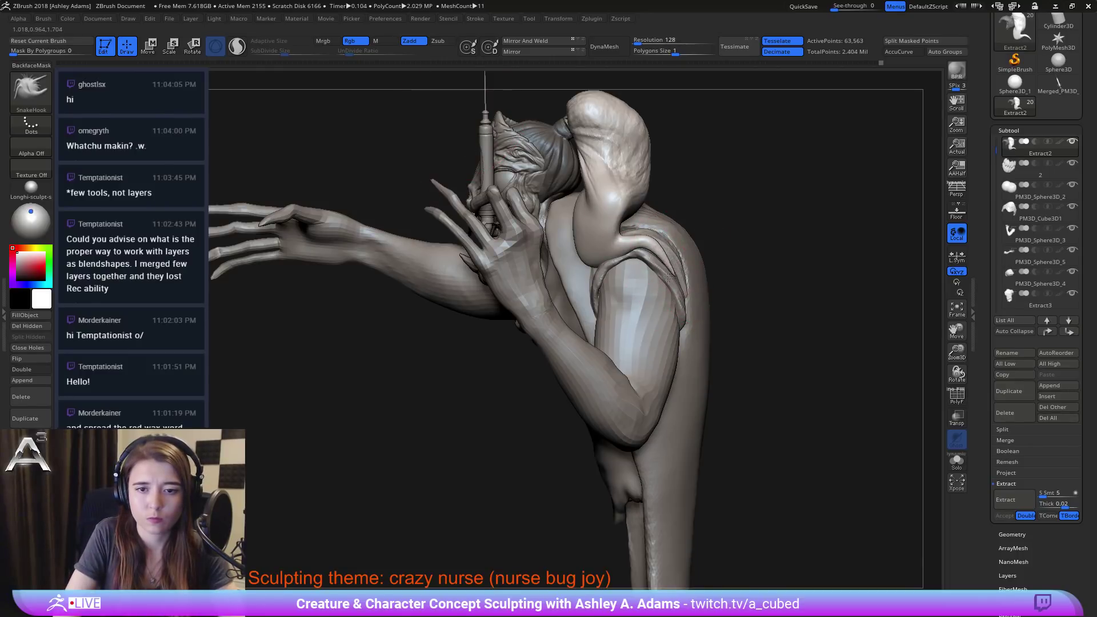
Step: Shape the ponytail's shortened tip into a backward curl across the top of the syringe-arm sleeve with SnakeHook
{"action": "right_click_drag", "start_coordinate": [657, 252], "coordinate": [665, 250]}
{"action": "key", "text": "space"}
{"action": "left_click_drag", "start_coordinate": [663, 250], "coordinate": [640, 248]}
{"action": "key", "text": "shift"}
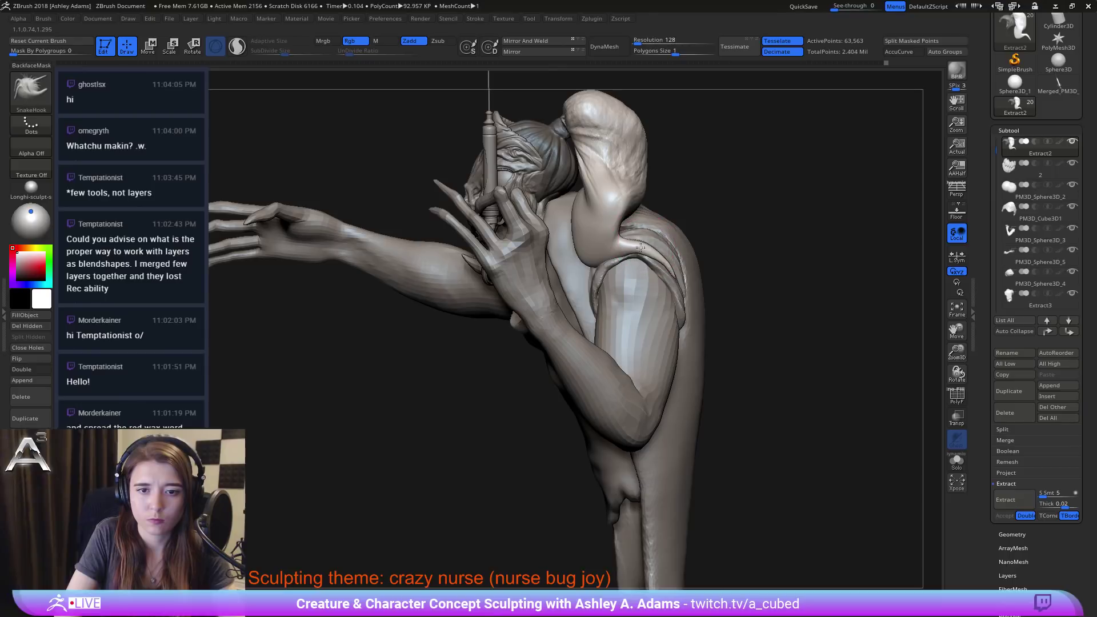
{"action": "right_click_drag", "start_coordinate": [617, 248], "coordinate": [613, 249]}
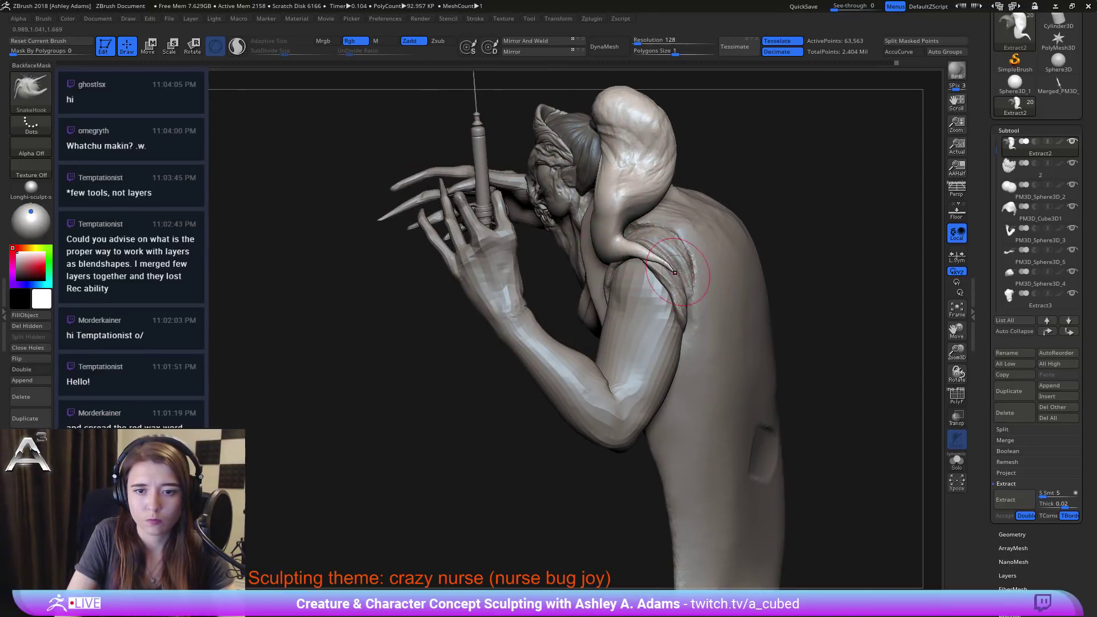
{"action": "right_click_drag", "start_coordinate": [675, 272], "coordinate": [689, 277]}
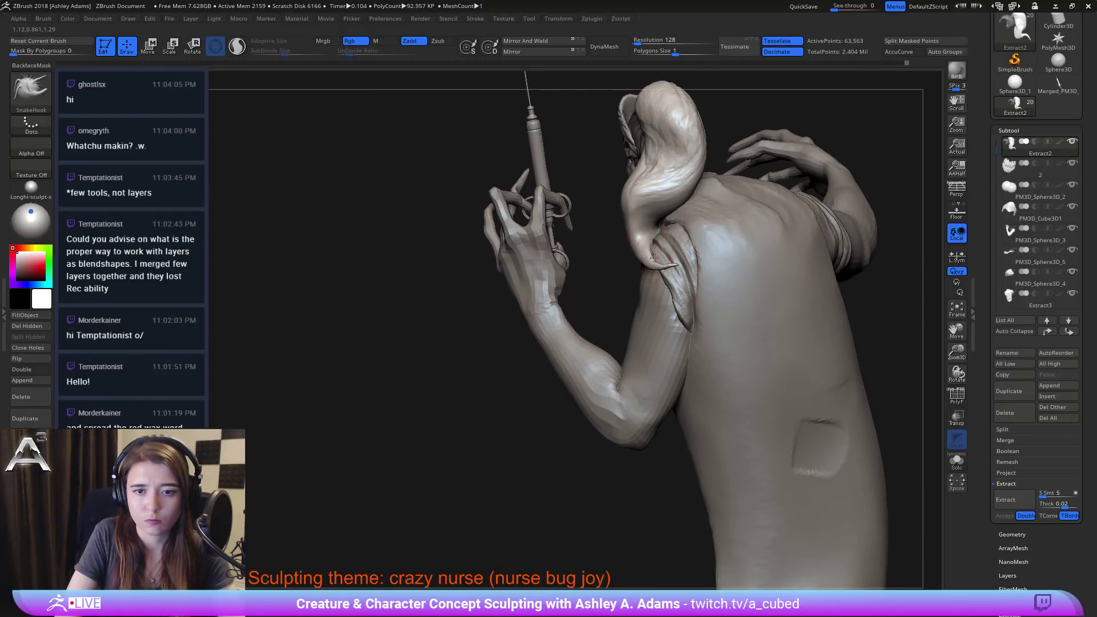
{"action": "right_click_drag", "start_coordinate": [654, 258], "coordinate": [660, 271]}
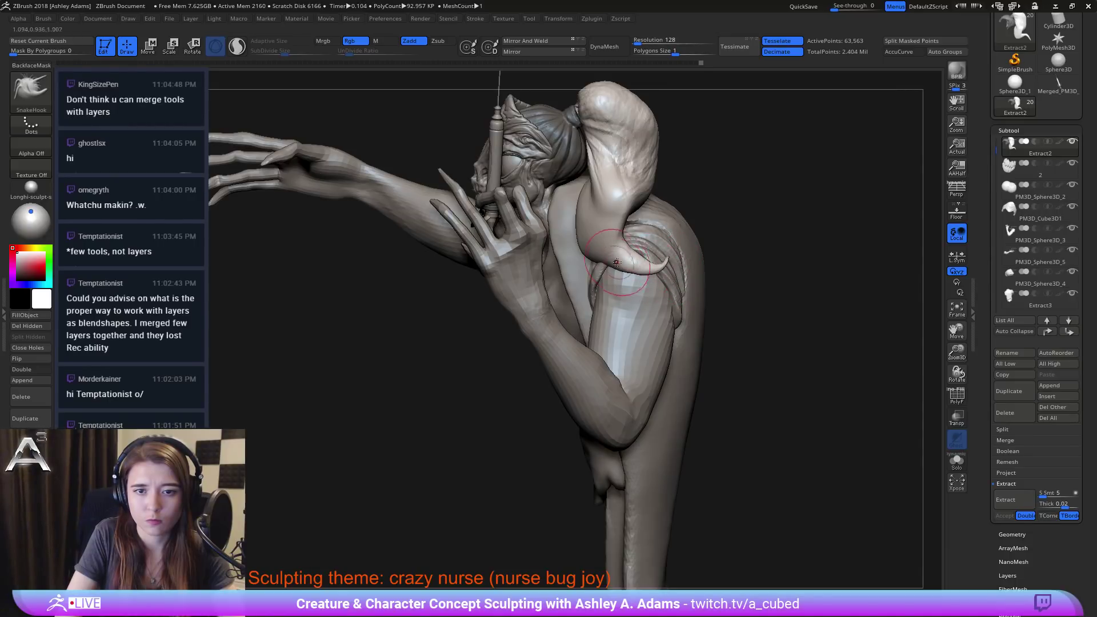
Step: Refine the ponytail's outer silhouette above the syringe-arm shoulder from the front with SnakeHook
{"action": "right_click_drag", "start_coordinate": [638, 257], "coordinate": [602, 273], "text": "shift"}
{"action": "right_click_drag", "start_coordinate": [596, 268], "coordinate": [650, 269]}
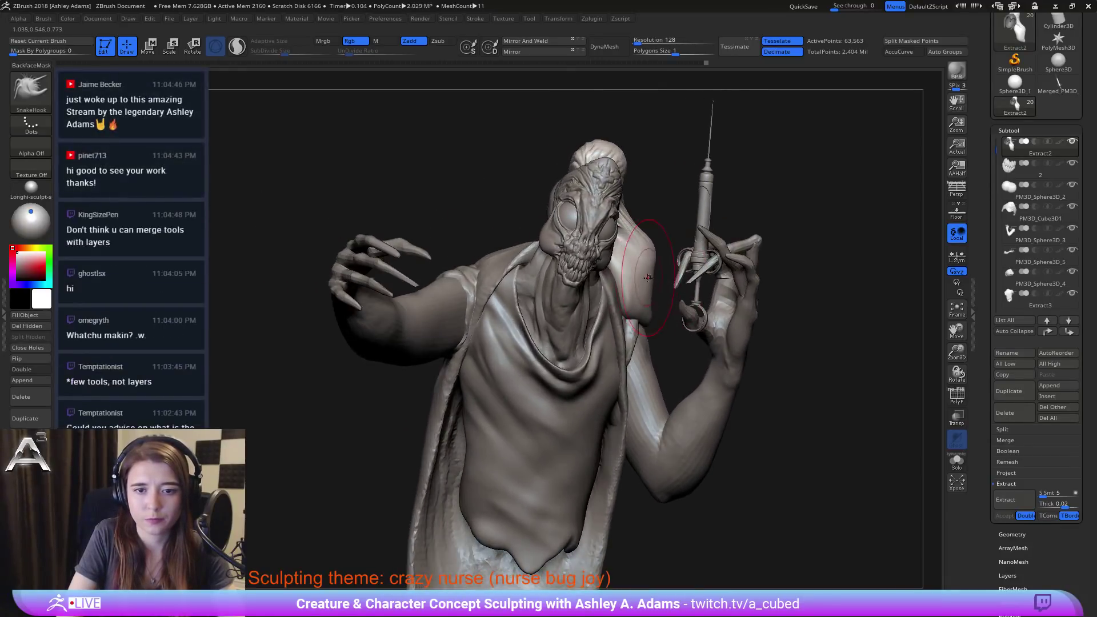
{"action": "right_click", "coordinate": [650, 269]}
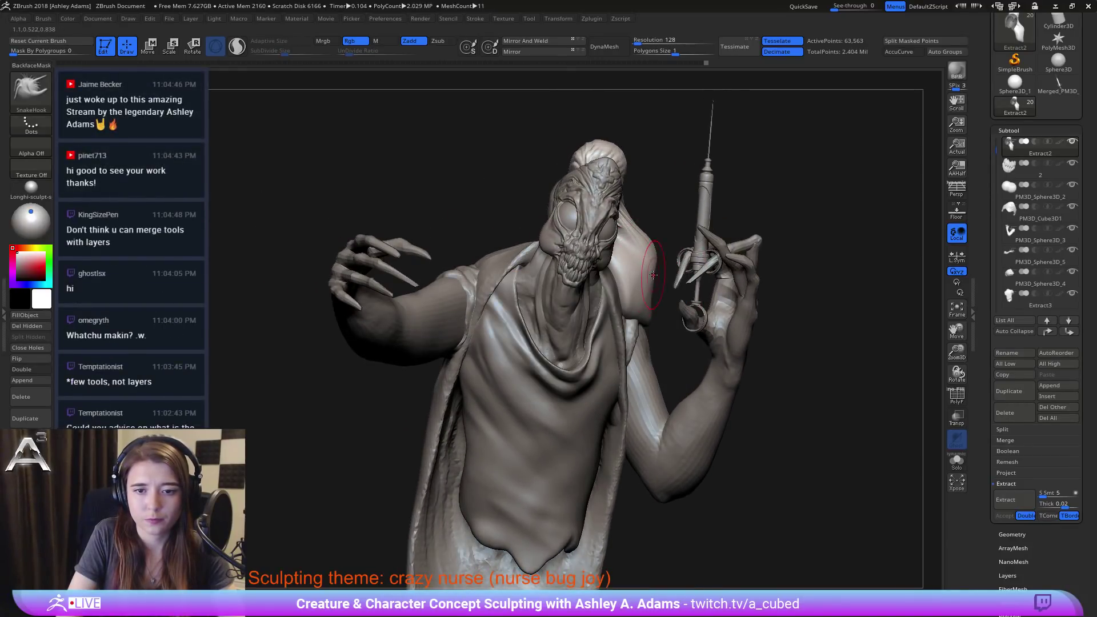
{"action": "key", "text": "shift"}
{"action": "mouse_move", "coordinate": [647, 289]}
{"action": "right_mouse_down"}
{"action": "mouse_move", "coordinate": [609, 270]}
{"action": "mouse_move", "coordinate": [678, 258]}
{"action": "mouse_move", "coordinate": [479, 148]}
{"action": "mouse_move", "coordinate": [636, 229]}
{"action": "right_mouse_up"}
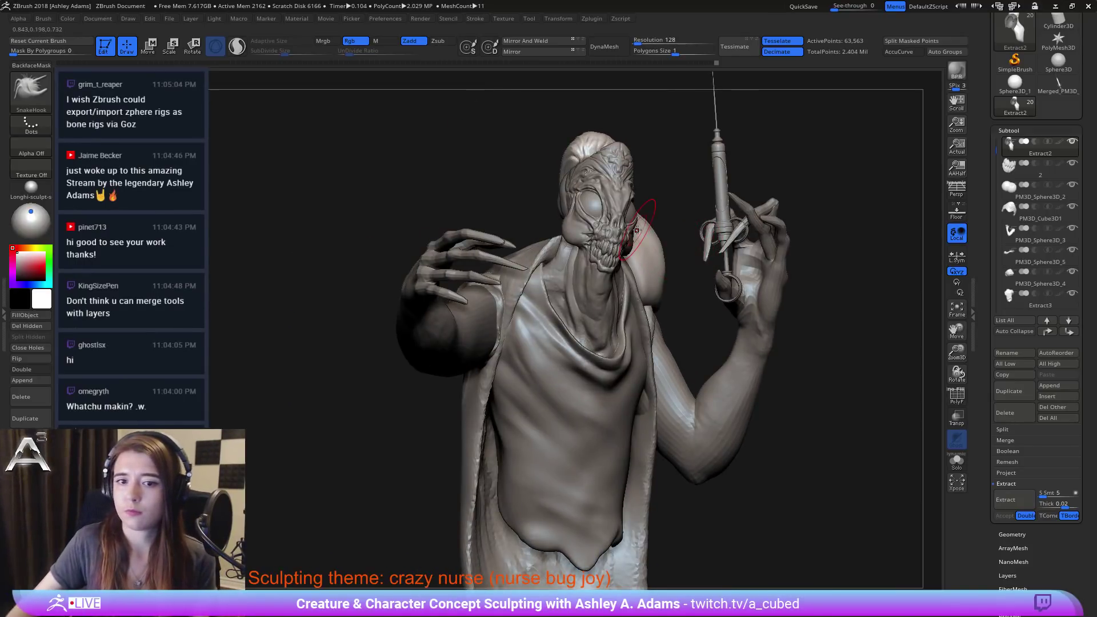
{"action": "right_click_drag", "start_coordinate": [901, 330], "coordinate": [854, 341]}
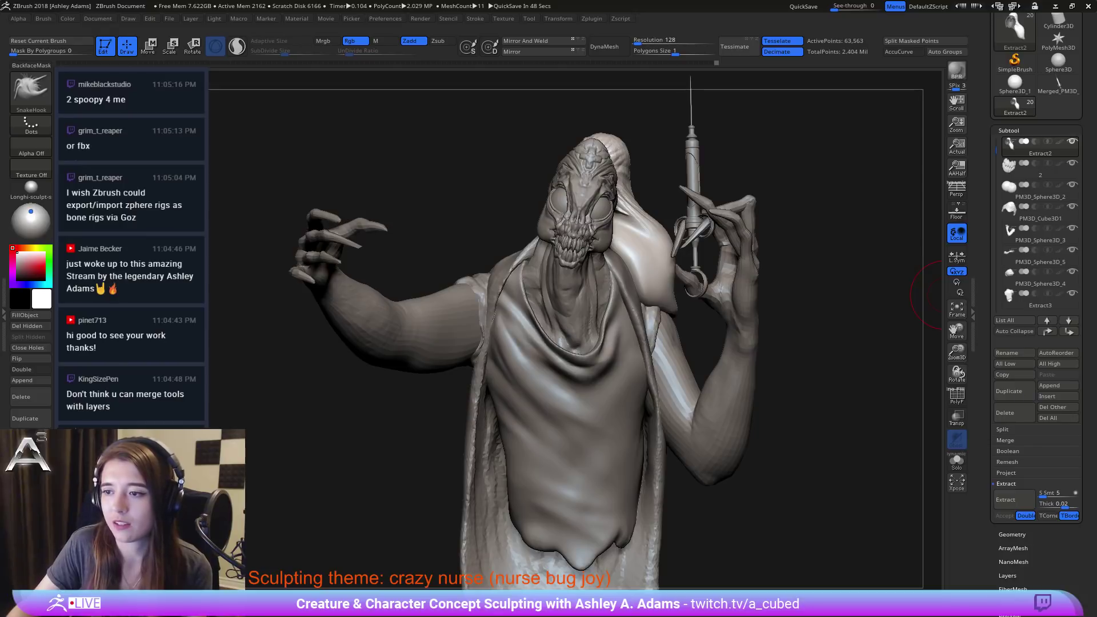
{"action": "left_click", "coordinate": [30, 188]}
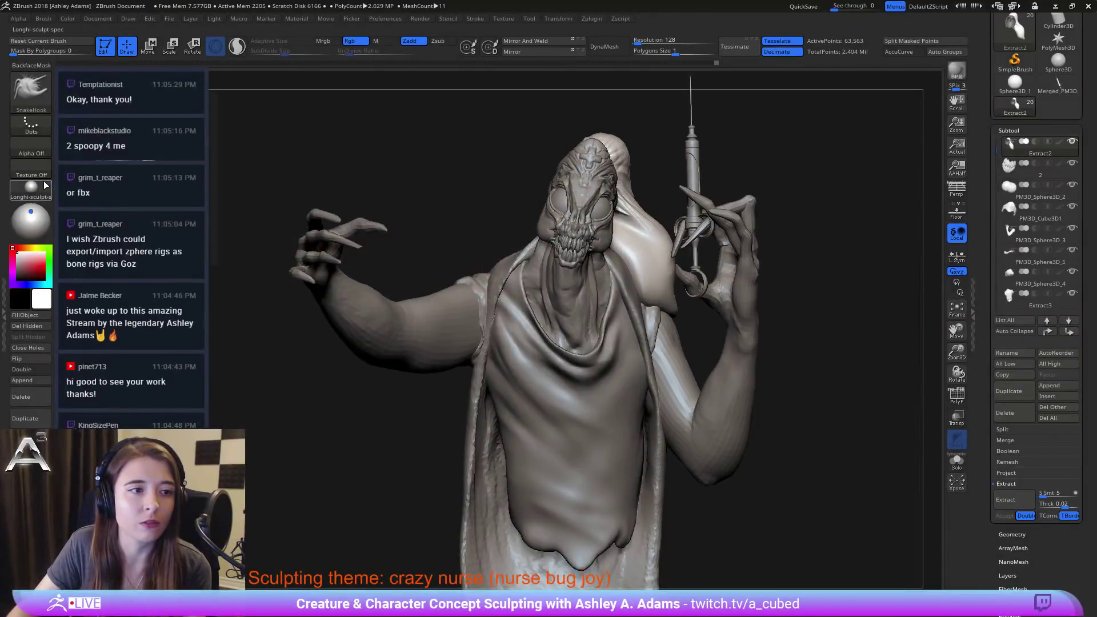
{"action": "left_click", "coordinate": [43, 186]}
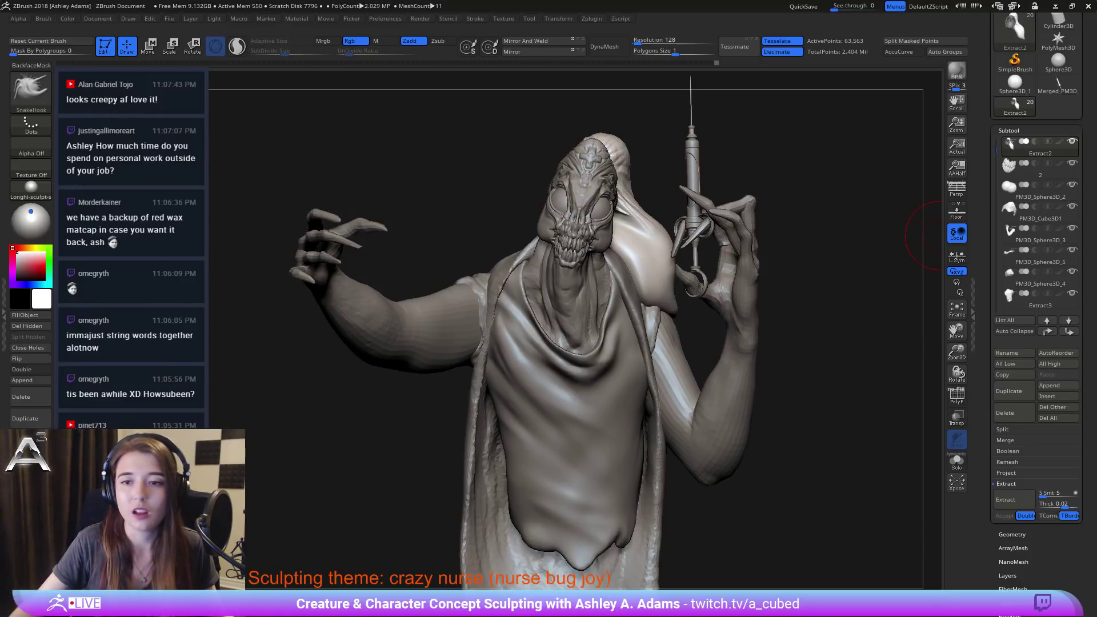
{"action": "left_click_drag", "start_coordinate": [817, 255], "coordinate": [820, 248]}
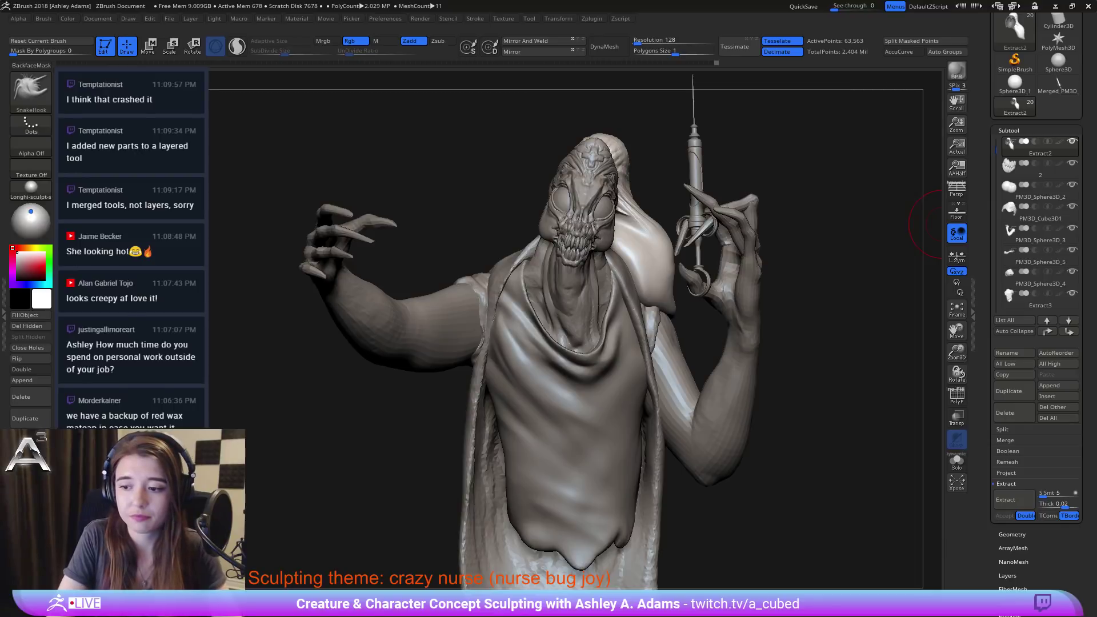
Step: Adjust the back curve of the ponytail's upper bulb from the outstretched-arm side with SnakeHook
{"action": "right_click_drag", "start_coordinate": [552, 320], "coordinate": [579, 329]}
{"action": "right_click_drag", "start_coordinate": [674, 334], "coordinate": [585, 318]}
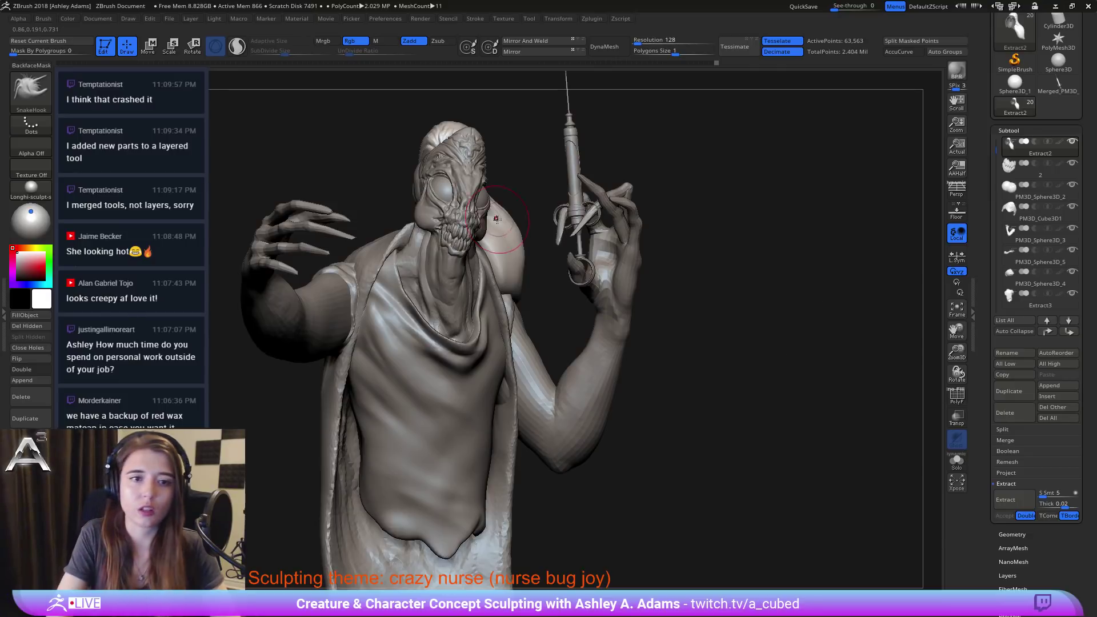
{"action": "left_click_drag", "start_coordinate": [799, 327], "coordinate": [474, 178]}
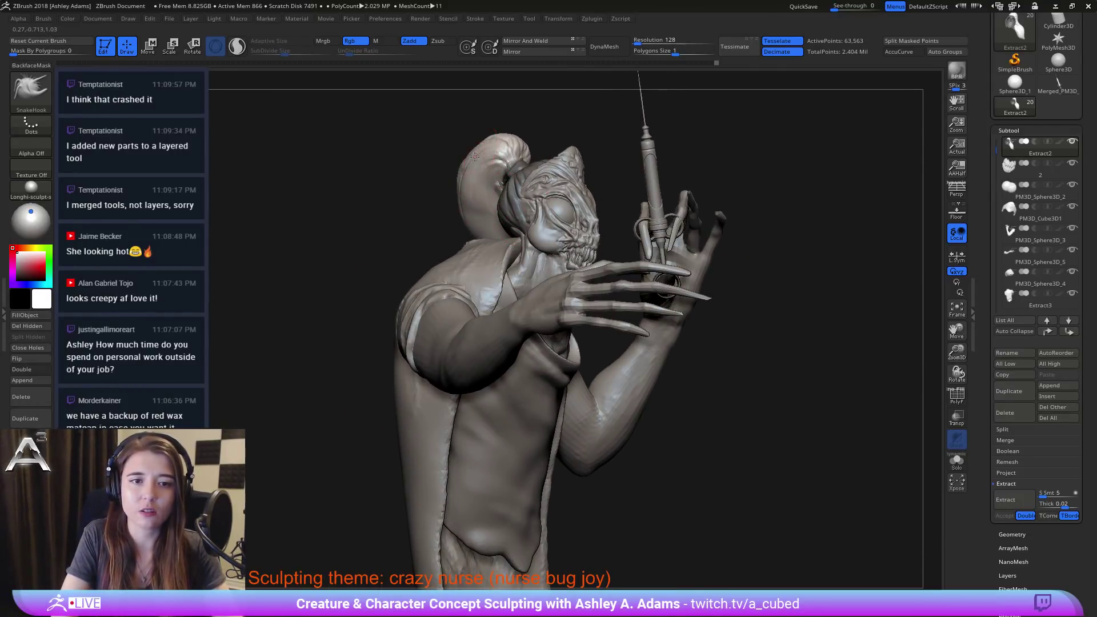
{"action": "left_click_drag", "start_coordinate": [473, 159], "coordinate": [448, 198]}
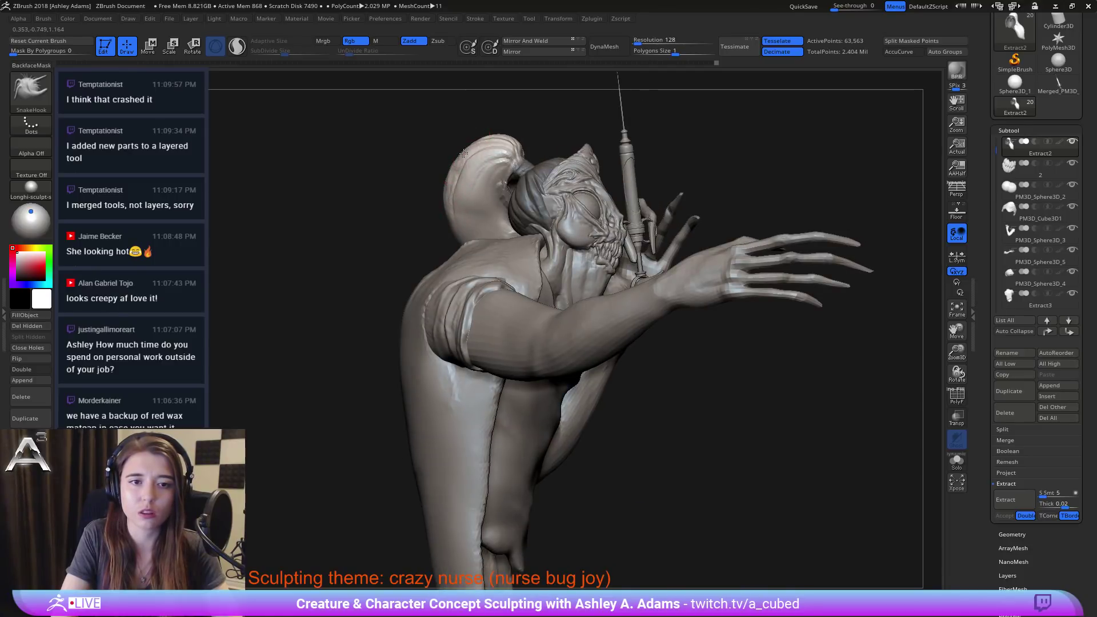
{"action": "mouse_move", "coordinate": [463, 160]}
{"action": "left_mouse_down"}
{"action": "mouse_move", "coordinate": [456, 170]}
{"action": "mouse_move", "coordinate": [477, 188]}
{"action": "mouse_move", "coordinate": [466, 181]}
{"action": "left_mouse_up"}
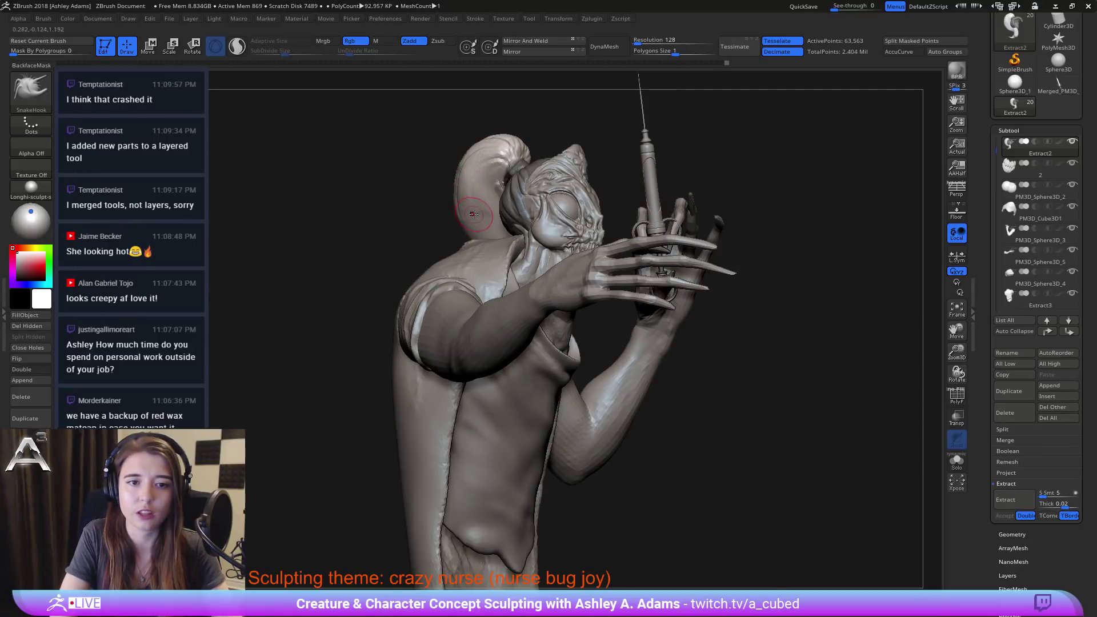
Step: Smooth the ponytail's surface and rework its inner edge between the head and the syringe-arm shoulder with SnakeHook
{"action": "key", "text": "b"}
{"action": "key", "text": "c"}
{"action": "key", "text": "b"}
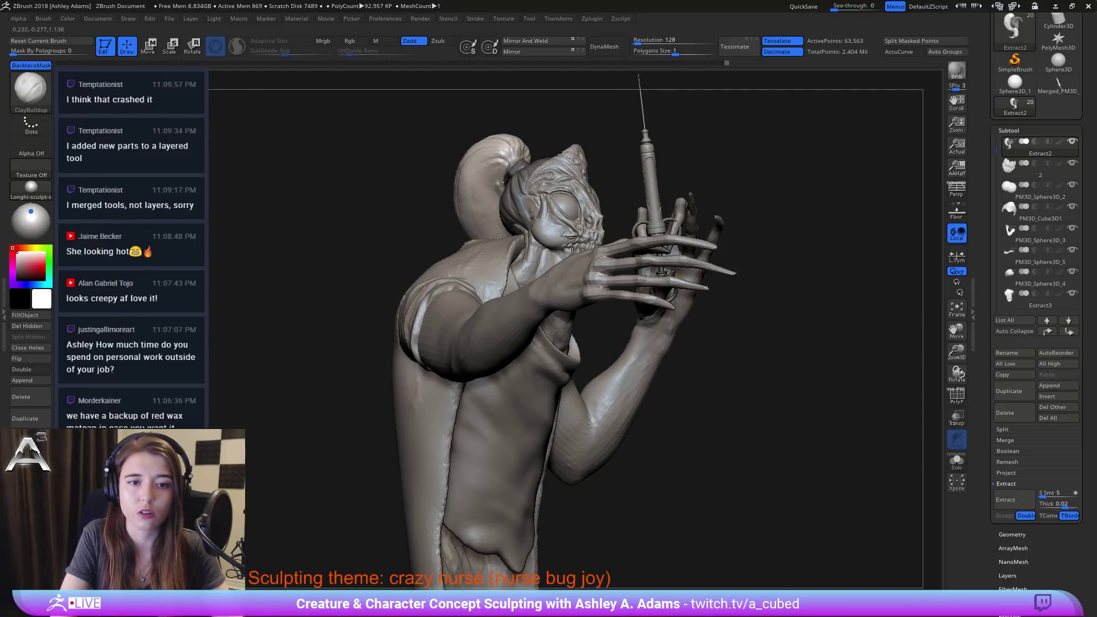
{"action": "key", "text": "shift"}
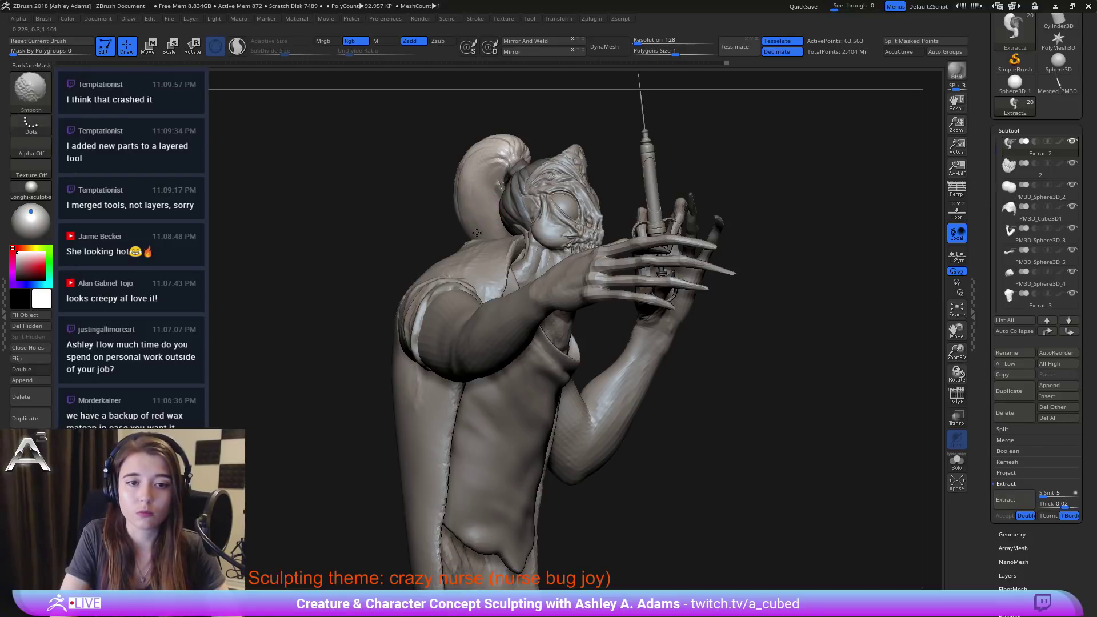
{"action": "mouse_move", "coordinate": [476, 232]}
{"action": "right_mouse_down"}
{"action": "mouse_move", "coordinate": [517, 237]}
{"action": "mouse_move", "coordinate": [409, 243]}
{"action": "mouse_move", "coordinate": [502, 233]}
{"action": "right_mouse_up"}
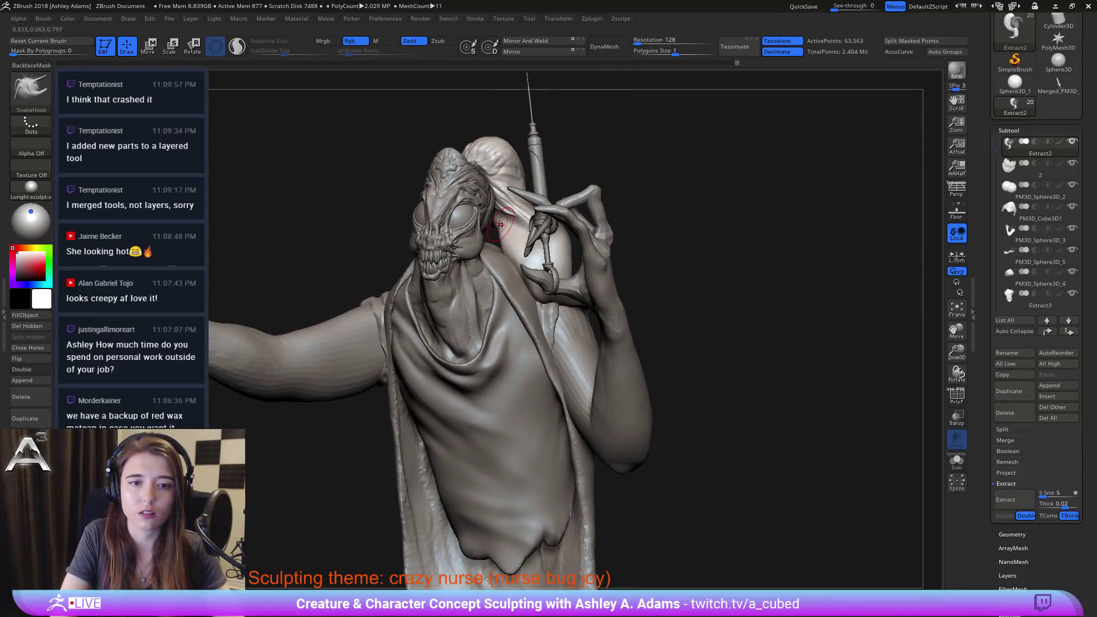
{"action": "key", "text": "shift"}
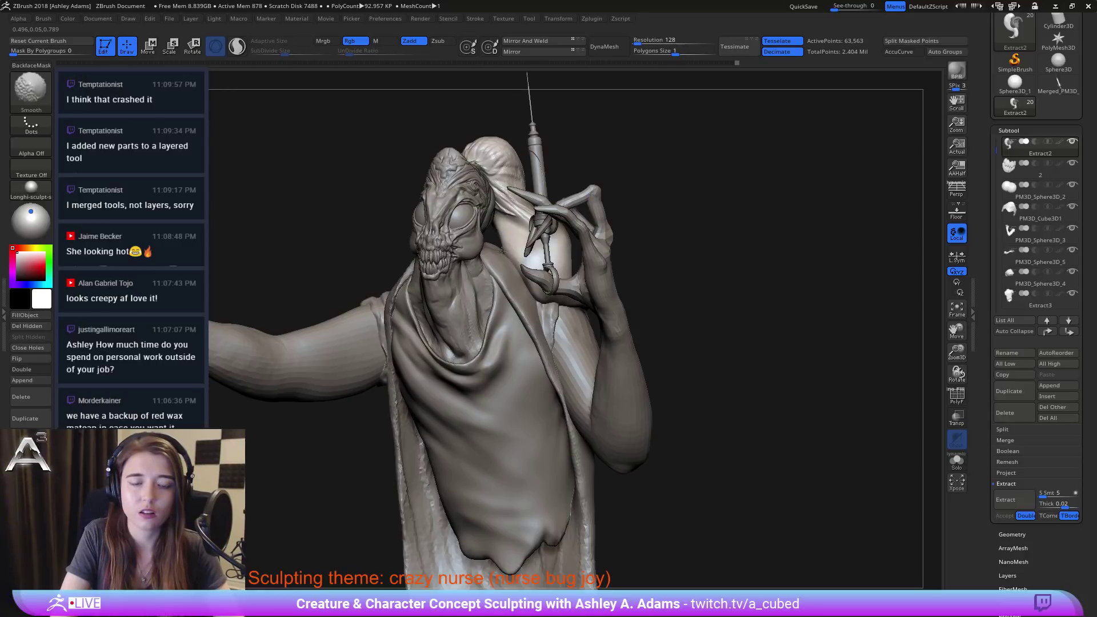
{"action": "right_click_drag", "start_coordinate": [502, 251], "coordinate": [540, 278]}
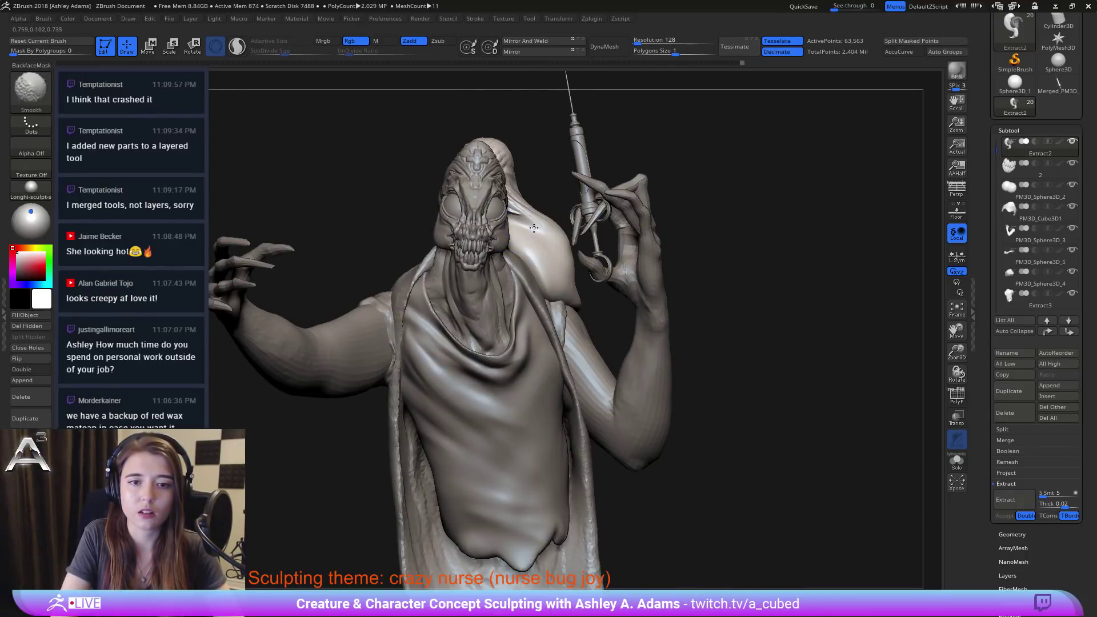
{"action": "right_click_drag", "start_coordinate": [533, 228], "coordinate": [520, 251]}
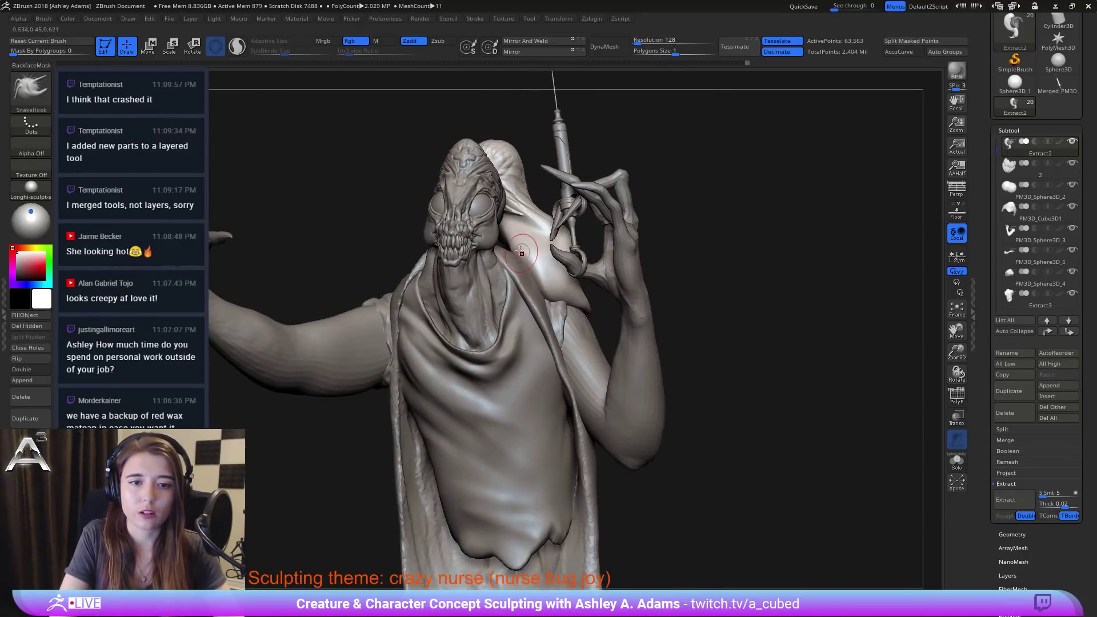
Step: Carve flowing strand grooves along the ponytail, from the hair tie down to the shoulder, with DamStandard
{"action": "key", "text": "b"}
{"action": "key", "text": "d"}
{"action": "key", "text": "s"}
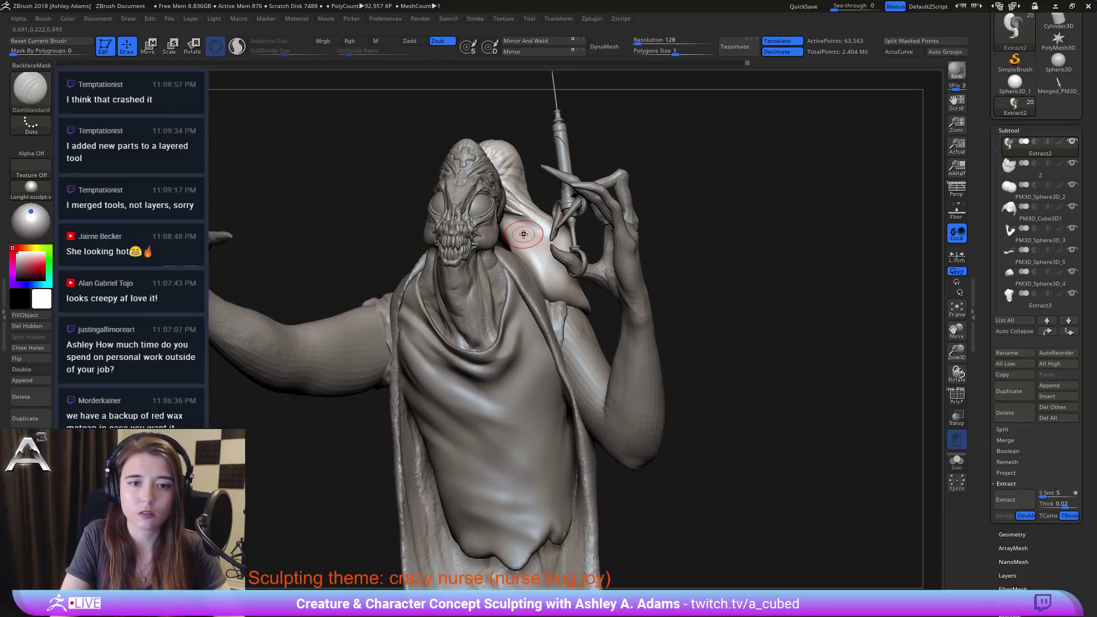
{"action": "mouse_move", "coordinate": [517, 221]}
{"action": "left_mouse_down"}
{"action": "mouse_move", "coordinate": [540, 266]}
{"action": "mouse_move", "coordinate": [586, 309]}
{"action": "left_mouse_up"}
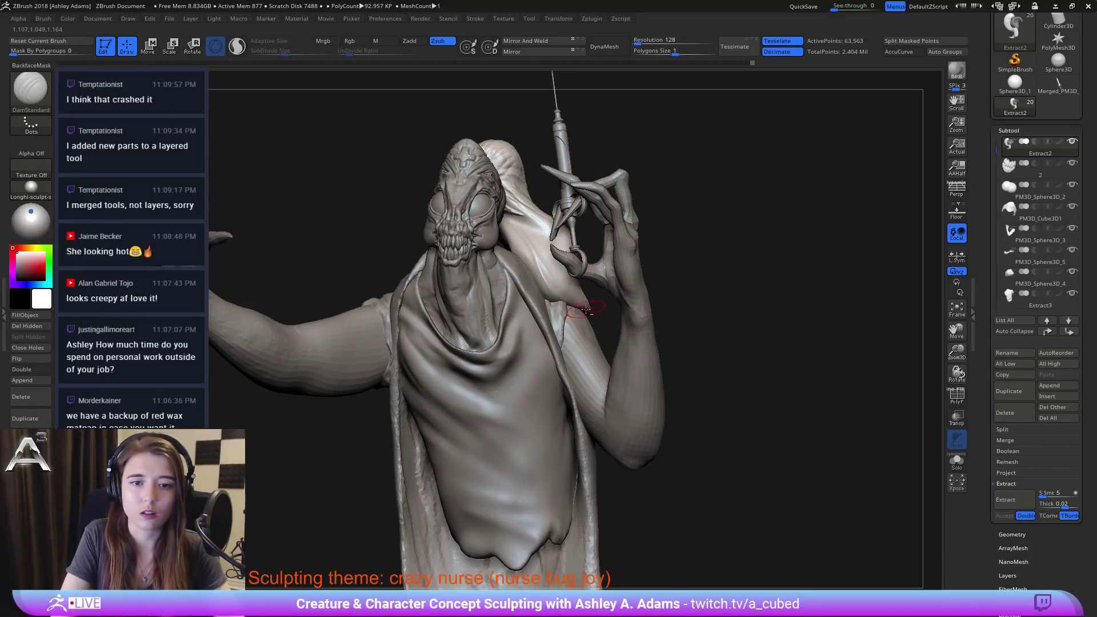
{"action": "mouse_move", "coordinate": [511, 232]}
{"action": "right_mouse_down"}
{"action": "mouse_move", "coordinate": [532, 237]}
{"action": "mouse_move", "coordinate": [521, 254]}
{"action": "mouse_move", "coordinate": [485, 246]}
{"action": "right_mouse_up"}
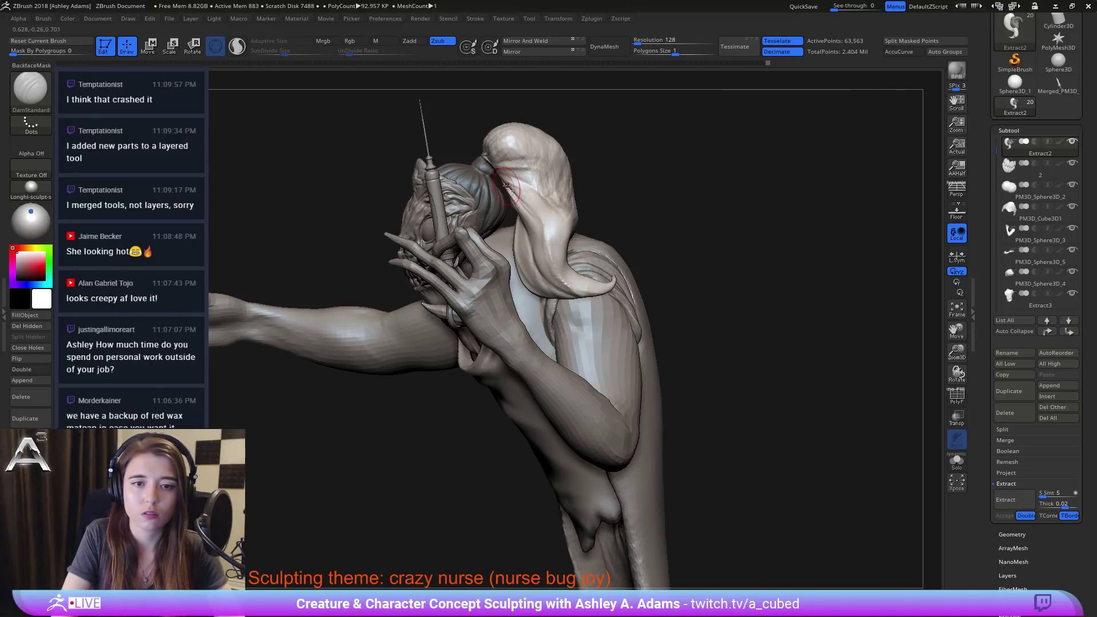
{"action": "mouse_move", "coordinate": [529, 204]}
{"action": "right_mouse_down"}
{"action": "mouse_move", "coordinate": [589, 198]}
{"action": "mouse_move", "coordinate": [569, 271]}
{"action": "mouse_move", "coordinate": [554, 226]}
{"action": "right_mouse_up"}
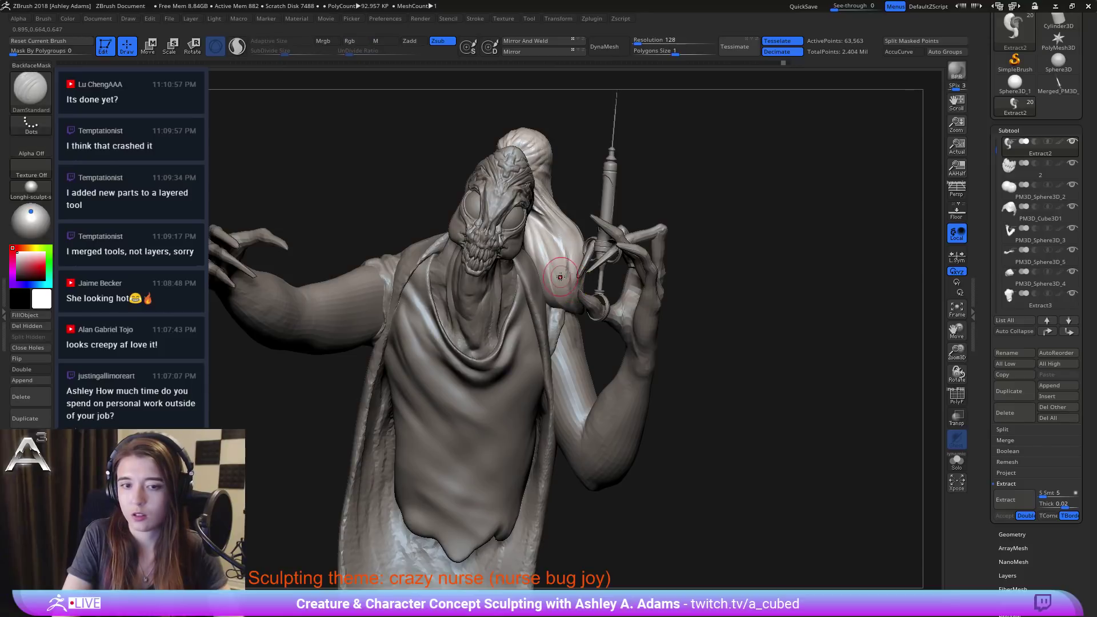
{"action": "key", "text": "space"}
{"action": "left_click_drag", "start_coordinate": [302, 229], "coordinate": [375, 176], "text": "alt"}
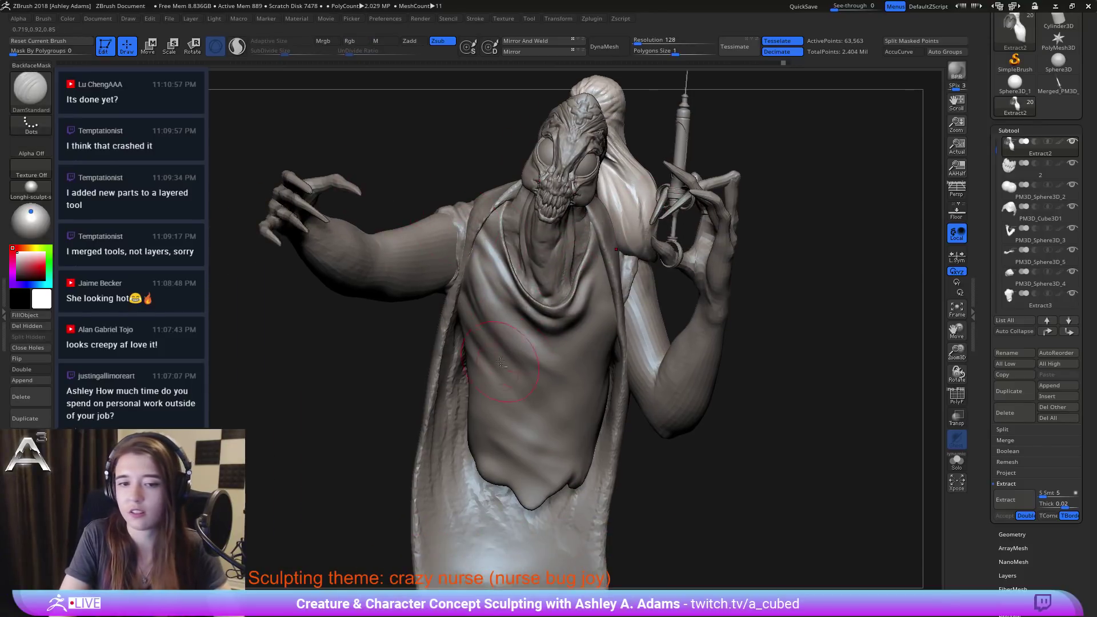
{"action": "left_click", "coordinate": [583, 263], "text": "alt"}
{"action": "key", "text": "b"}
{"action": "key", "text": "s"}
{"action": "key", "text": "h"}
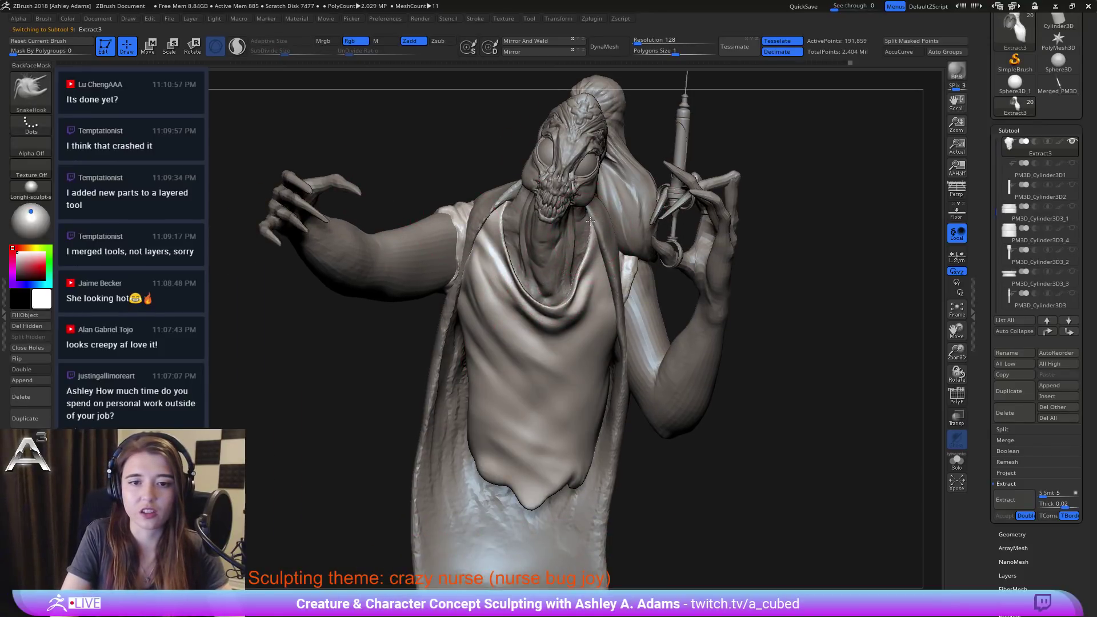
Step: Select the long robe subtool and build up and smooth its surface around the syringe-arm shoulder with ClayBuildup
{"action": "left_click", "coordinate": [591, 214], "text": "alt"}
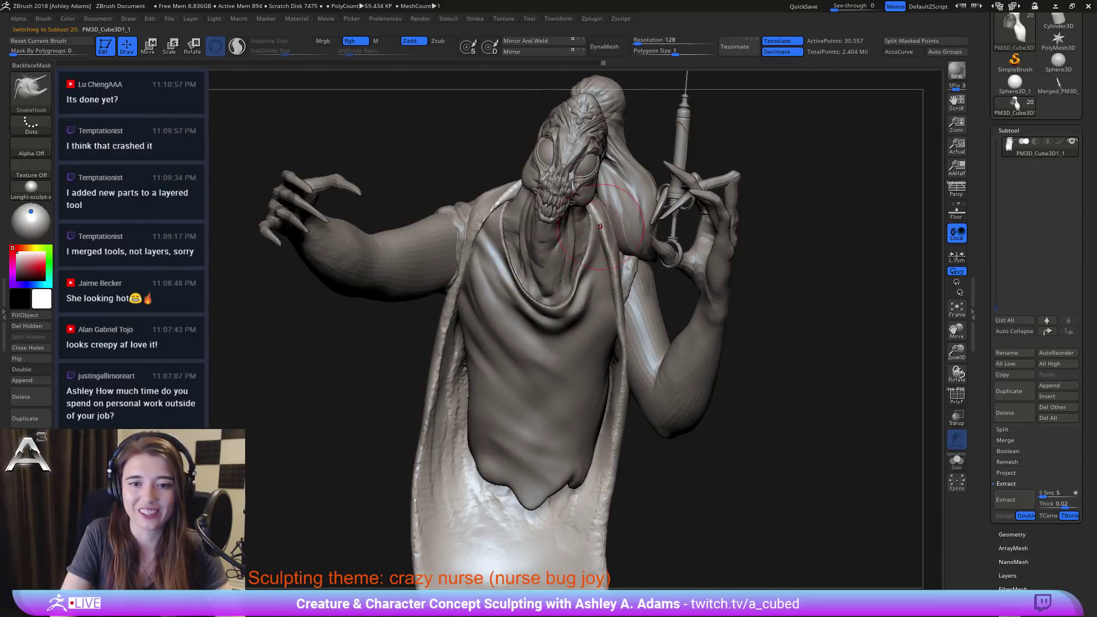
{"action": "key", "text": "space"}
{"action": "key", "text": "b"}
{"action": "key", "text": "c"}
{"action": "key", "text": "b"}
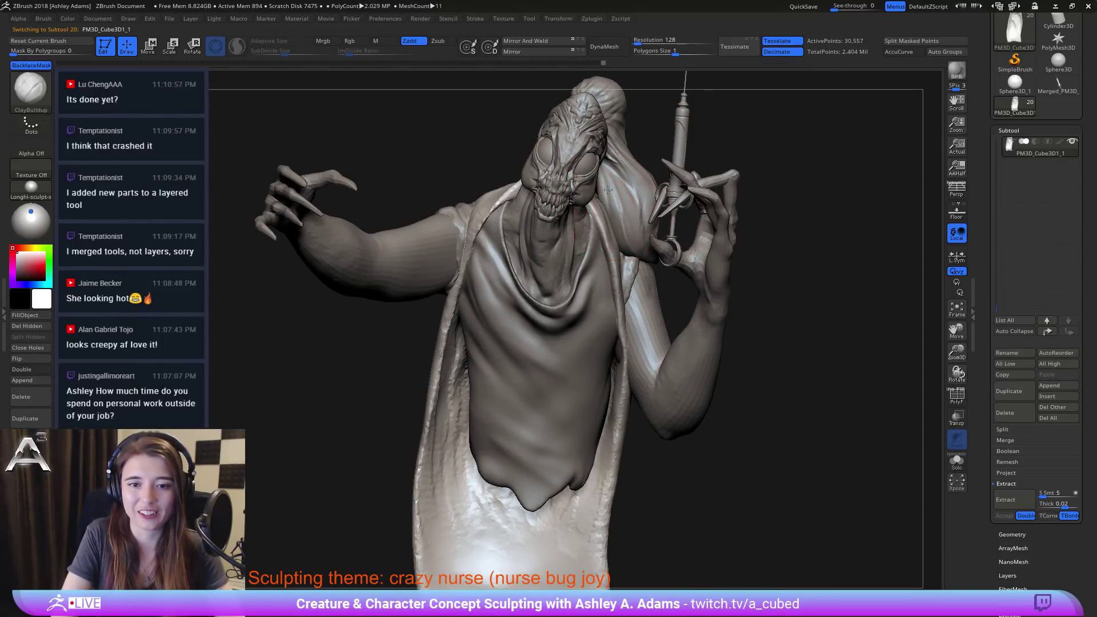
{"action": "right_click_drag", "start_coordinate": [612, 229], "coordinate": [557, 276]}
{"action": "key", "text": "space"}
{"action": "left_click_drag", "start_coordinate": [613, 217], "coordinate": [609, 204]}
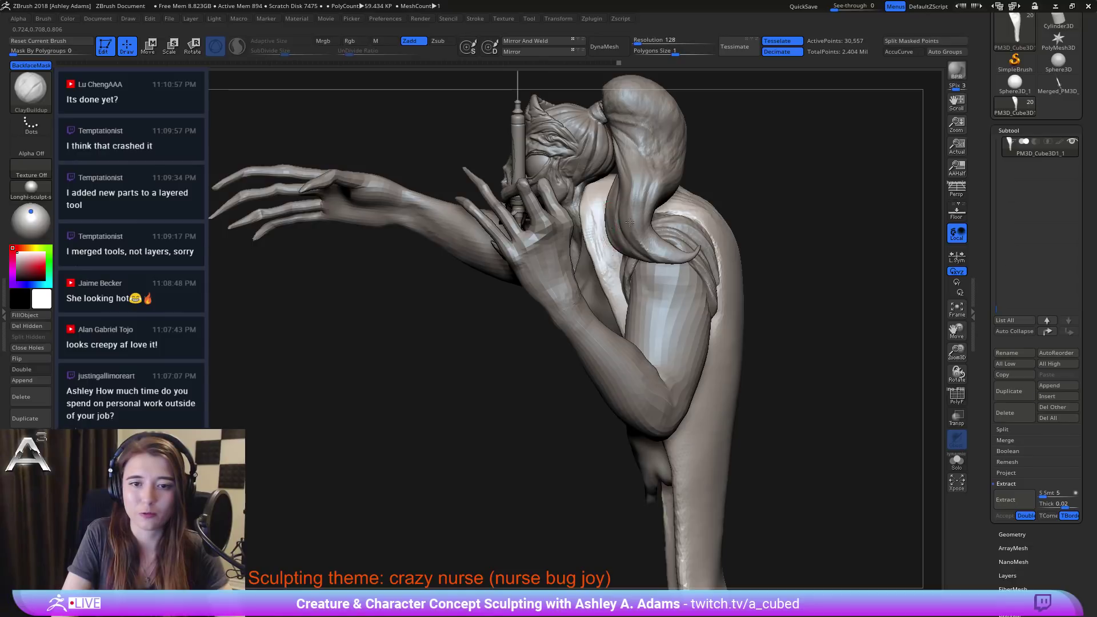
{"action": "left_click_drag", "start_coordinate": [629, 222], "coordinate": [626, 280], "text": "shift"}
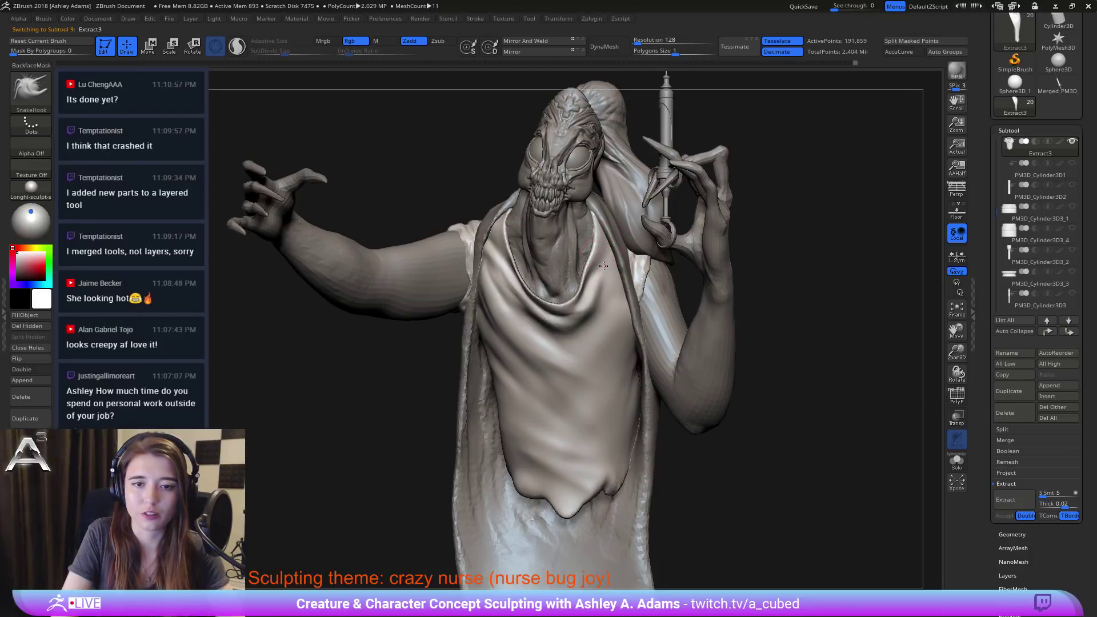
Step: Adjust the draped front garment's side edge beside the syringe arm with SnakeHook
{"action": "right_click_drag", "start_coordinate": [603, 266], "coordinate": [531, 281]}
{"action": "right_click", "coordinate": [530, 281]}
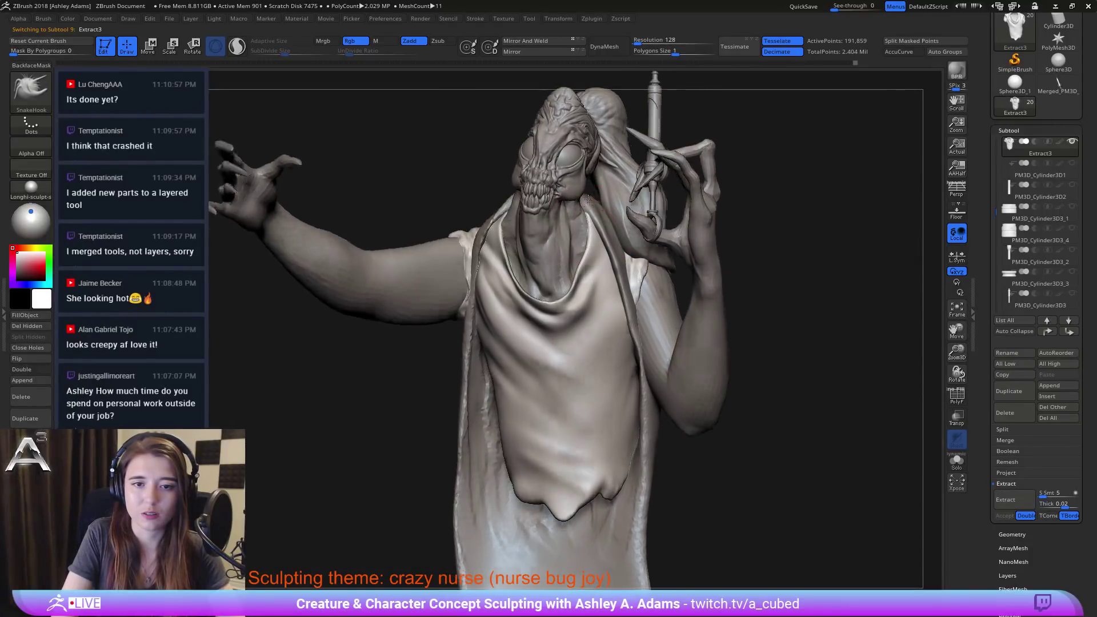
{"action": "right_click_drag", "start_coordinate": [588, 199], "coordinate": [577, 211]}
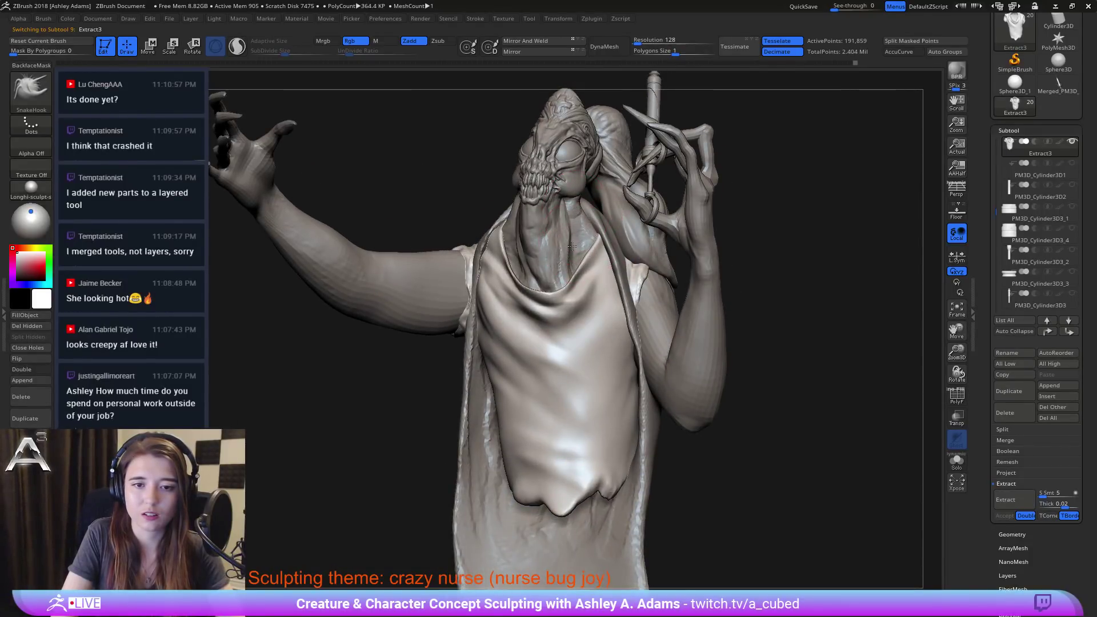
{"action": "mouse_move", "coordinate": [592, 238]}
{"action": "right_mouse_down"}
{"action": "mouse_move", "coordinate": [586, 324]}
{"action": "mouse_move", "coordinate": [605, 334]}
{"action": "right_mouse_up"}
{"action": "key", "text": "space"}
{"action": "left_click_drag", "start_coordinate": [604, 364], "coordinate": [599, 368]}
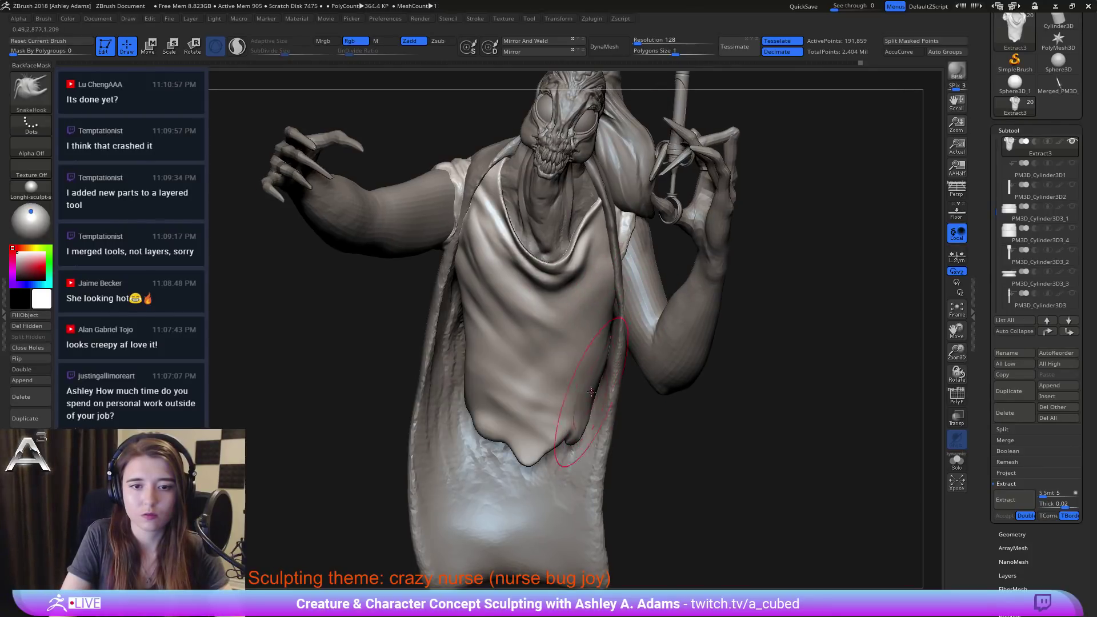
Step: Reshape the front garment's opposite side edge and ragged lower hem with a larger SnakeHook brush
{"action": "key", "text": "space"}
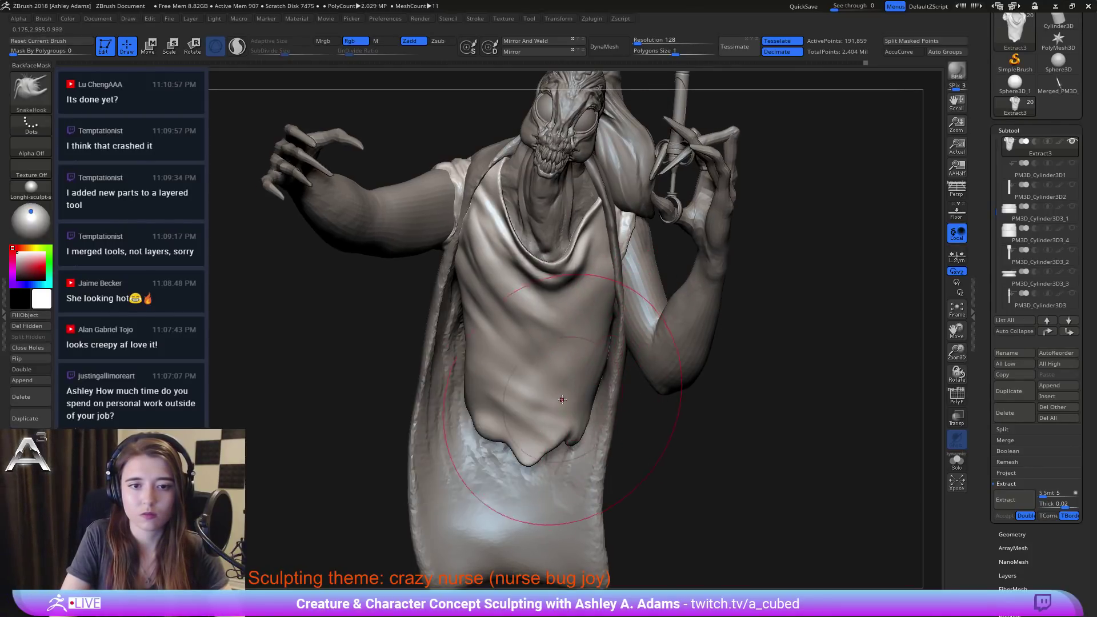
{"action": "left_click_drag", "start_coordinate": [467, 401], "coordinate": [463, 389]}
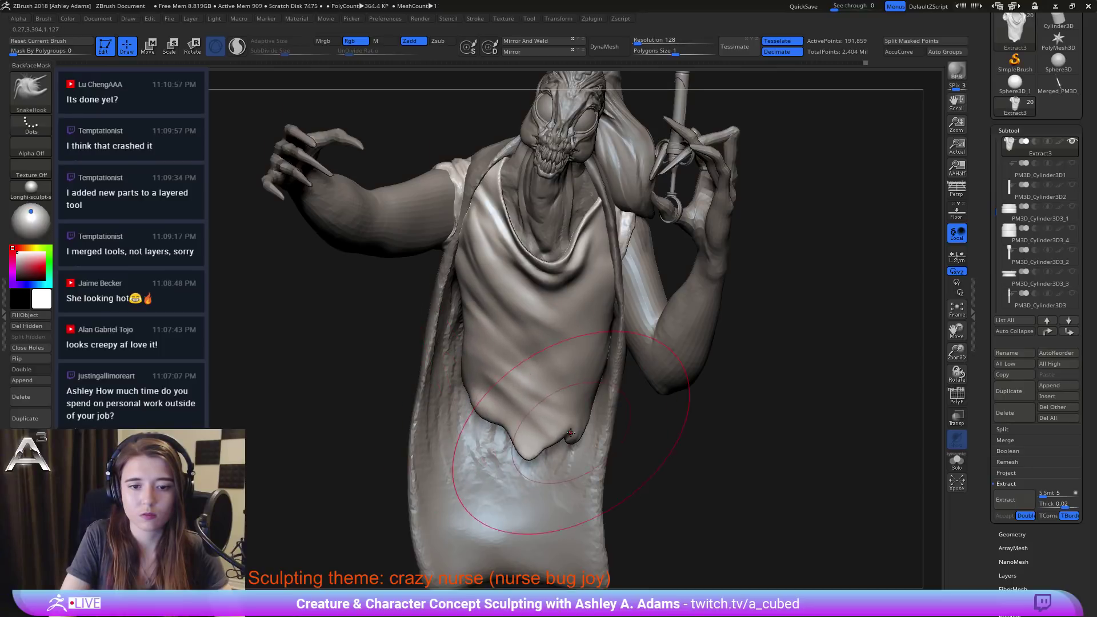
{"action": "left_click_drag", "start_coordinate": [585, 430], "coordinate": [580, 446]}
{"action": "right_click_drag", "start_coordinate": [581, 446], "coordinate": [588, 362], "text": "ctrl"}
{"action": "right_click", "coordinate": [599, 343]}
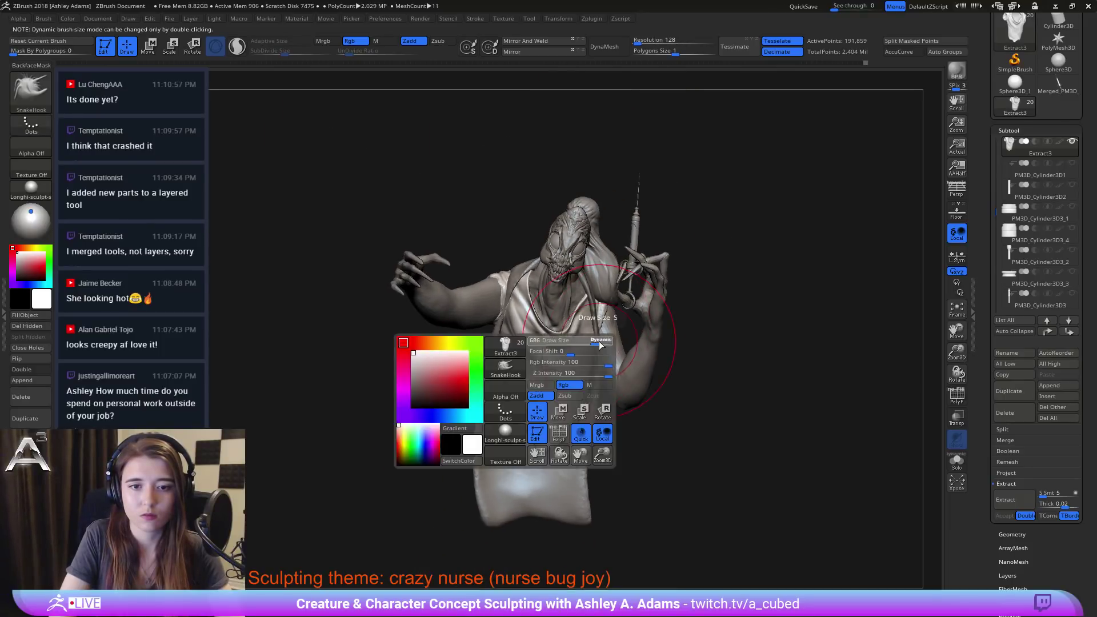
Step: Select the long robe subtool and smooth the surface of its back
{"action": "right_click_drag", "start_coordinate": [483, 298], "coordinate": [477, 365], "text": "alt"}
{"action": "left_click", "coordinate": [478, 366], "text": "alt"}
{"action": "left_click", "coordinate": [477, 366], "text": "alt"}
{"action": "left_click_drag", "start_coordinate": [471, 374], "coordinate": [448, 386], "text": "shift"}
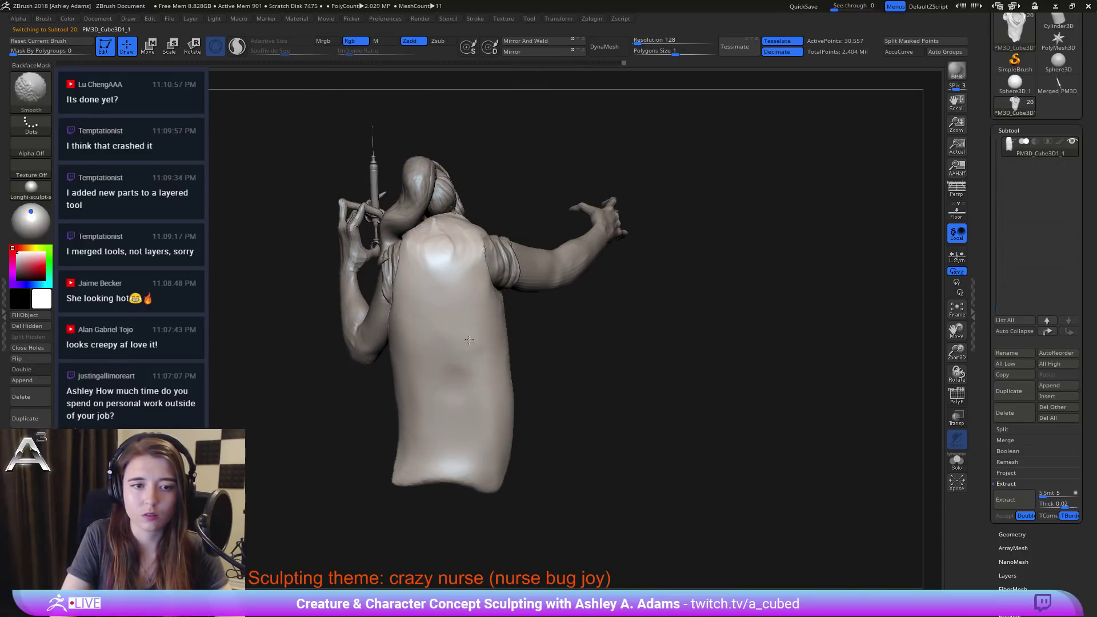
{"action": "mouse_move", "coordinate": [494, 297]}
{"action": "right_mouse_down"}
{"action": "mouse_move", "coordinate": [534, 297]}
{"action": "mouse_move", "coordinate": [505, 279]}
{"action": "right_mouse_up"}
Step: Select the head and neck subtool and carve skin folds down the neck below the jaw with DamStandard
{"action": "left_click", "coordinate": [563, 257], "text": "alt"}
{"action": "mouse_move", "coordinate": [612, 246]}
{"action": "right_mouse_down"}
{"action": "mouse_move", "coordinate": [530, 254]}
{"action": "mouse_move", "coordinate": [477, 231]}
{"action": "mouse_move", "coordinate": [442, 199]}
{"action": "mouse_move", "coordinate": [446, 221]}
{"action": "right_mouse_up"}
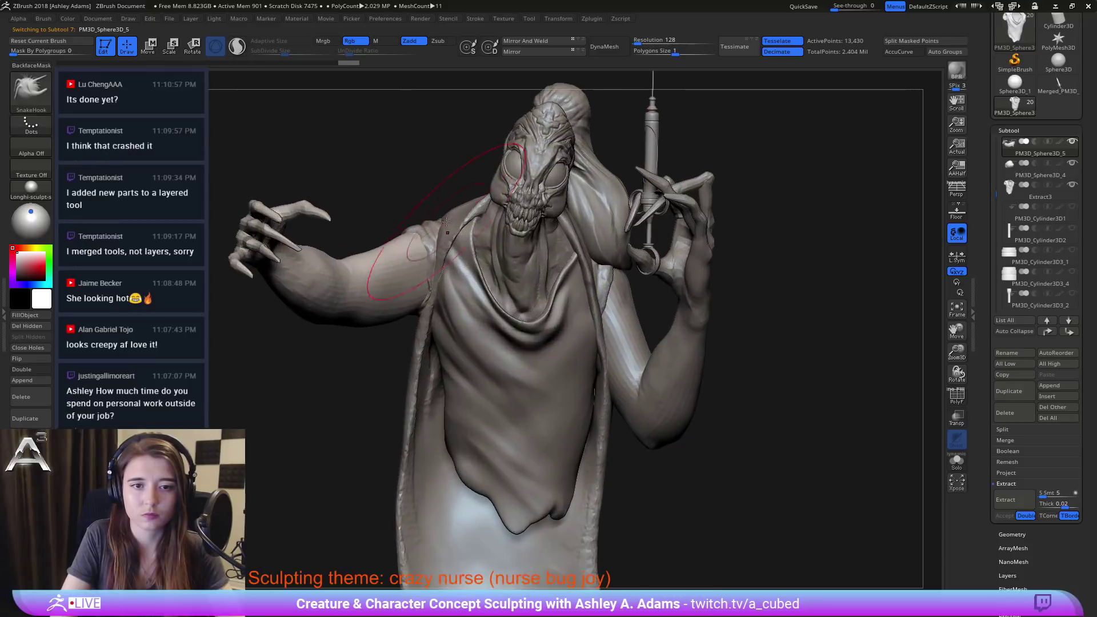
{"action": "right_click_drag", "start_coordinate": [547, 226], "coordinate": [603, 221]}
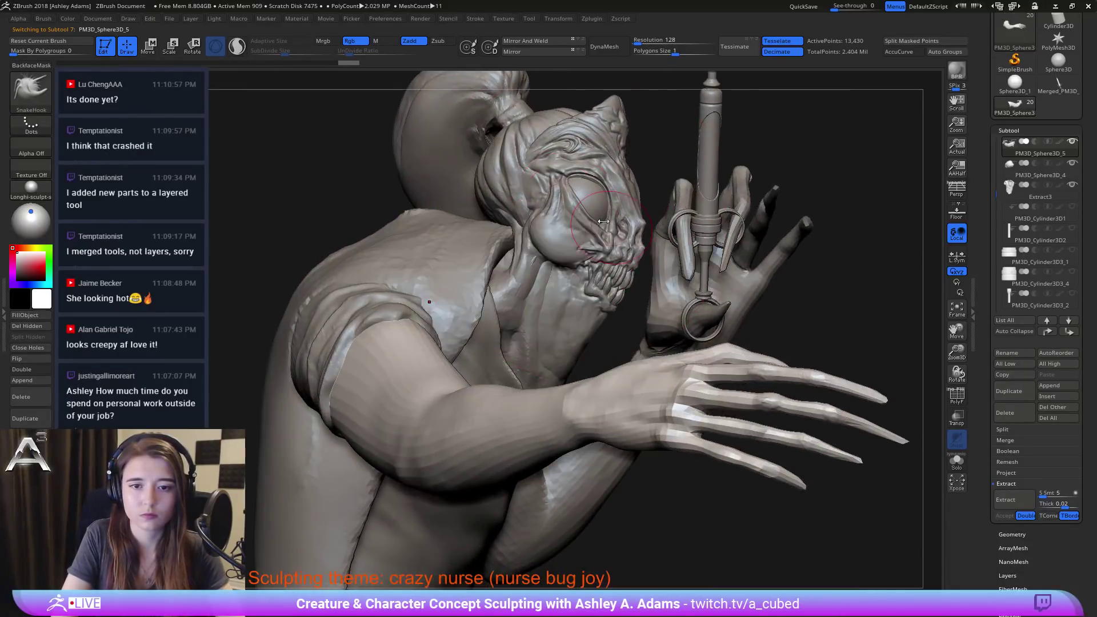
{"action": "left_click", "coordinate": [620, 279], "text": "alt"}
{"action": "left_click", "coordinate": [578, 295], "text": "alt"}
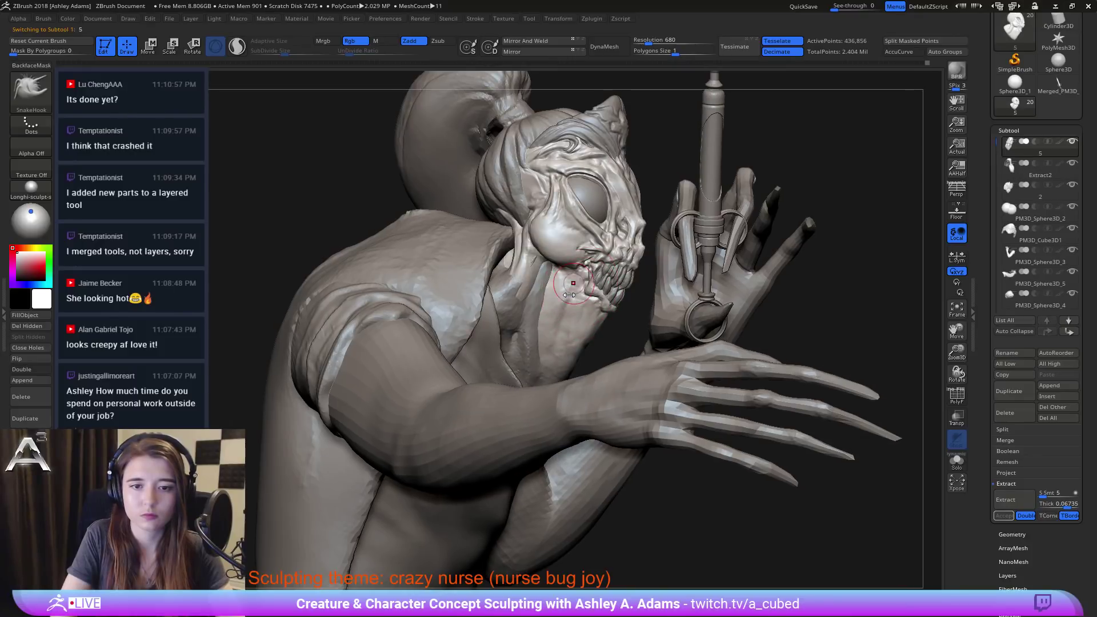
{"action": "key", "text": "b"}
{"action": "key", "text": "d"}
{"action": "key", "text": "s"}
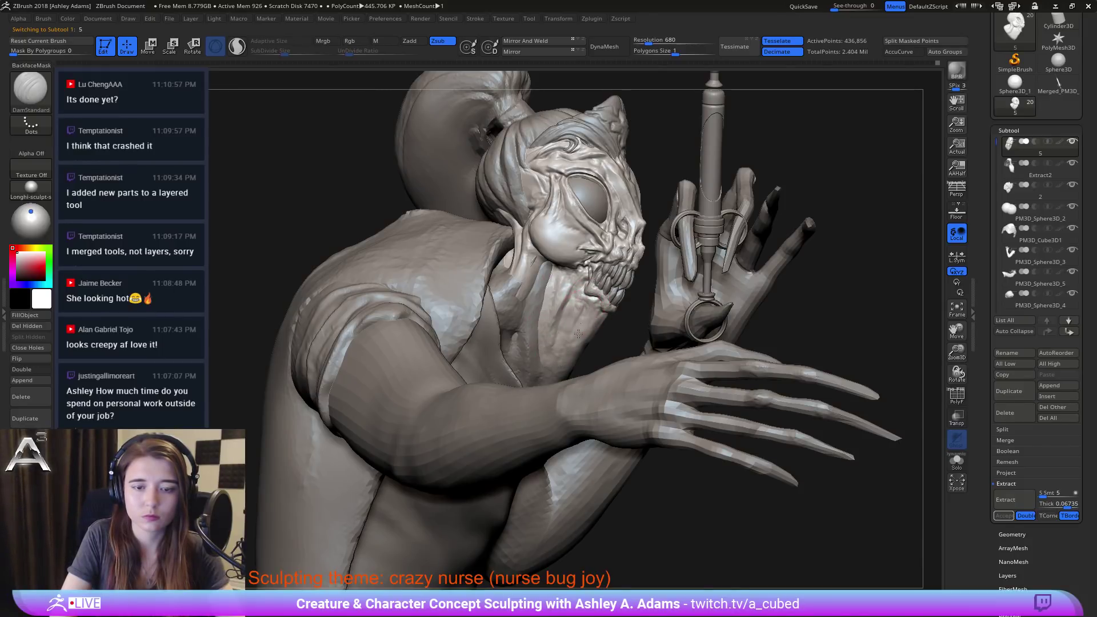
{"action": "right_click_drag", "start_coordinate": [700, 335], "coordinate": [609, 315]}
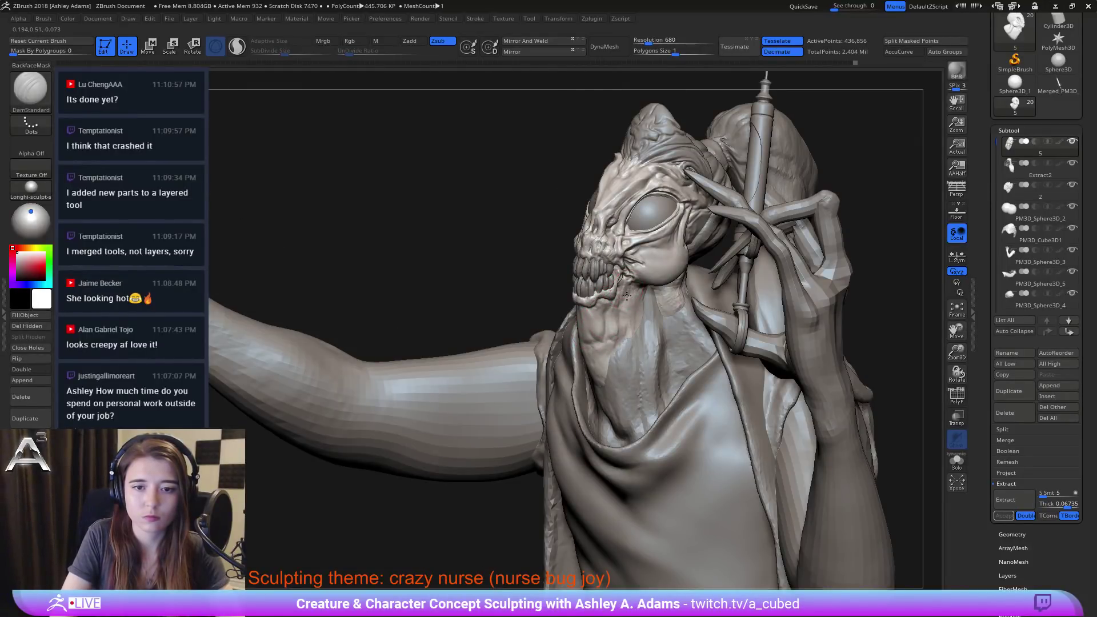
{"action": "mouse_move", "coordinate": [633, 343]}
{"action": "right_mouse_down"}
{"action": "mouse_move", "coordinate": [619, 358]}
{"action": "mouse_move", "coordinate": [604, 295]}
{"action": "mouse_move", "coordinate": [593, 312]}
{"action": "mouse_move", "coordinate": [603, 315]}
{"action": "mouse_move", "coordinate": [572, 252]}
{"action": "right_mouse_up"}
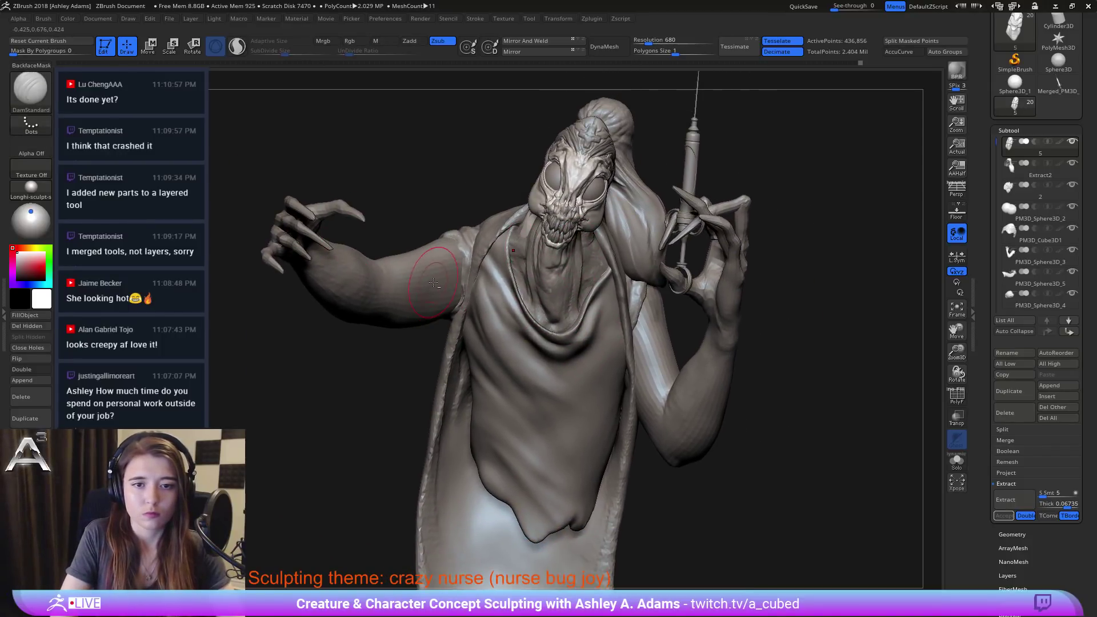
Step: Select the outstretched arm subtool and mask its upper arm, leaving the forearm and hand free to transform
{"action": "left_click", "coordinate": [472, 280], "text": "alt"}
{"action": "mouse_move", "coordinate": [510, 319]}
{"action": "right_mouse_down", "text": "alt"}
{"action": "mouse_move", "coordinate": [545, 263]}
{"action": "mouse_move", "coordinate": [557, 284]}
{"action": "right_mouse_up", "text": "alt"}
{"action": "key", "text": "space"}
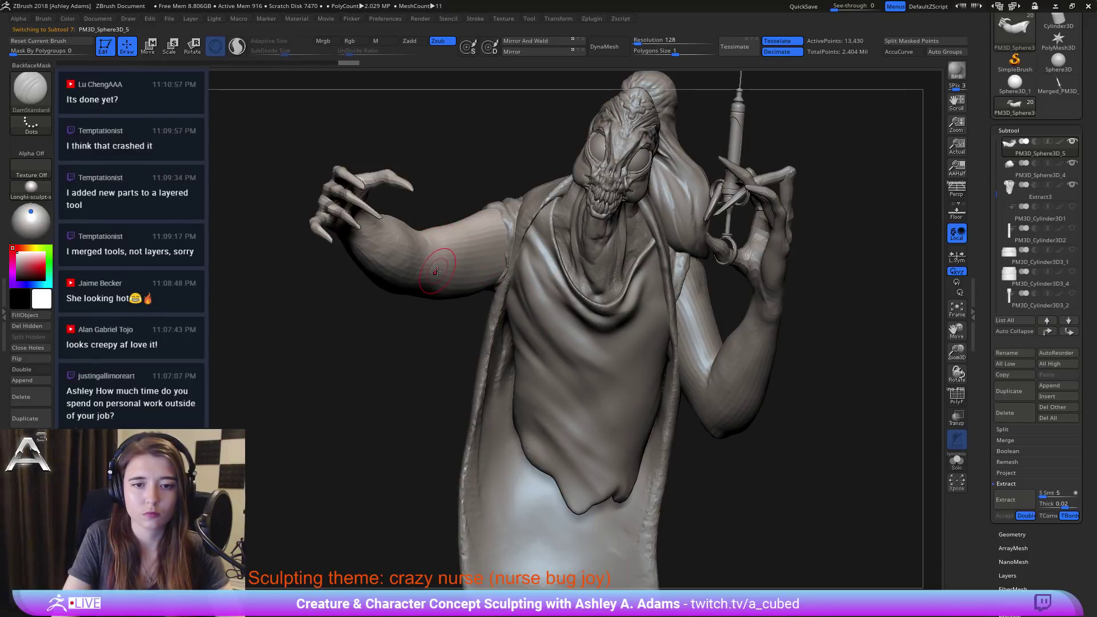
{"action": "key", "text": "w"}
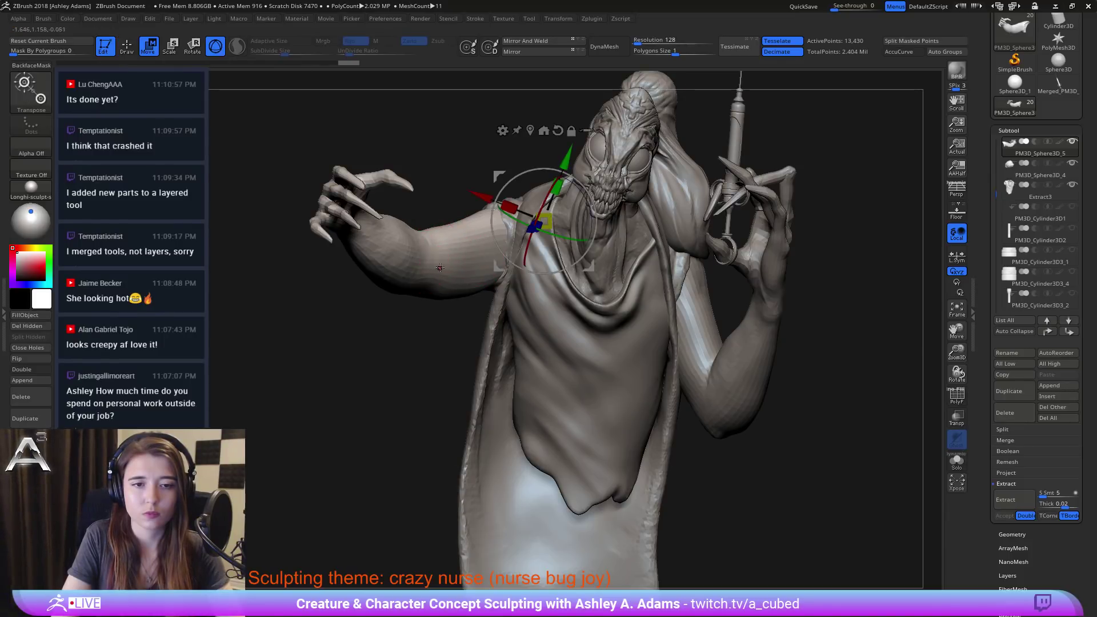
{"action": "left_click_drag", "start_coordinate": [546, 235], "coordinate": [525, 237]}
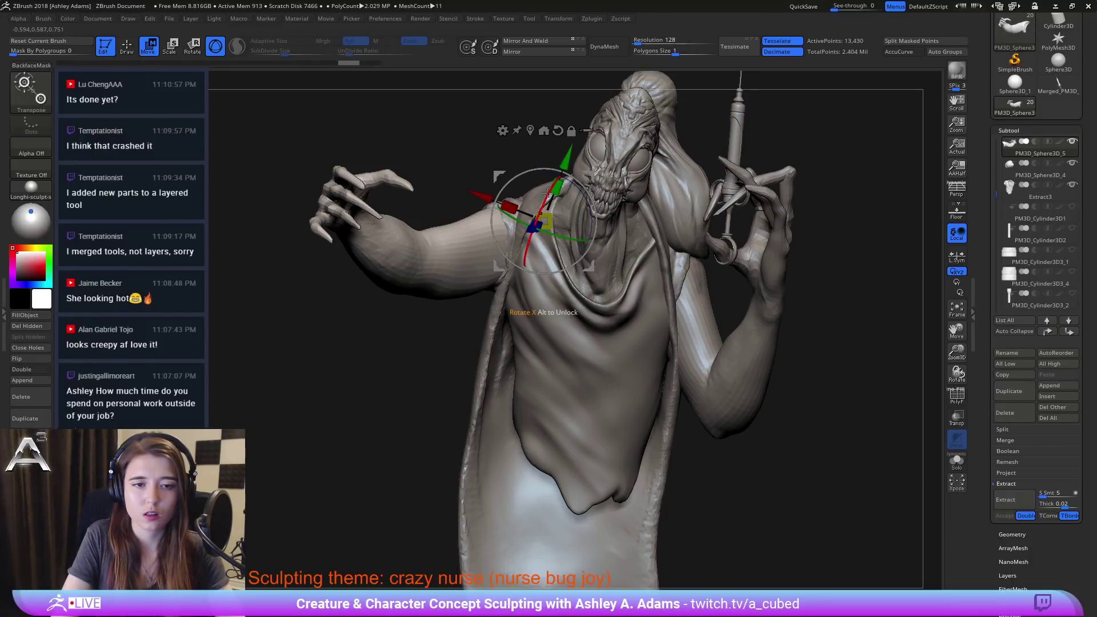
{"action": "left_click_drag", "start_coordinate": [434, 329], "coordinate": [718, 326]}
{"action": "right_click_drag", "start_coordinate": [718, 326], "coordinate": [573, 358], "text": "alt"}
{"action": "mouse_move", "coordinate": [640, 265]}
{"action": "left_mouse_down", "text": "ctrl"}
{"action": "mouse_move", "coordinate": [666, 261]}
{"action": "mouse_move", "coordinate": [656, 263]}
{"action": "left_mouse_up", "text": "ctrl"}
{"action": "left_click", "coordinate": [749, 325], "text": "ctrl"}
{"action": "left_click_drag", "start_coordinate": [709, 173], "coordinate": [520, 180]}
{"action": "left_click", "coordinate": [676, 392], "text": "ctrl"}
Step: Place the gizmo at the elbow and rotate the forearm about 75 degrees inward across the chest
{"action": "right_click_drag", "start_coordinate": [648, 359], "coordinate": [487, 296], "text": "alt"}
{"action": "right_click_drag", "start_coordinate": [487, 297], "coordinate": [584, 219]}
{"action": "left_click_drag", "start_coordinate": [528, 163], "coordinate": [549, 174], "text": "alt"}
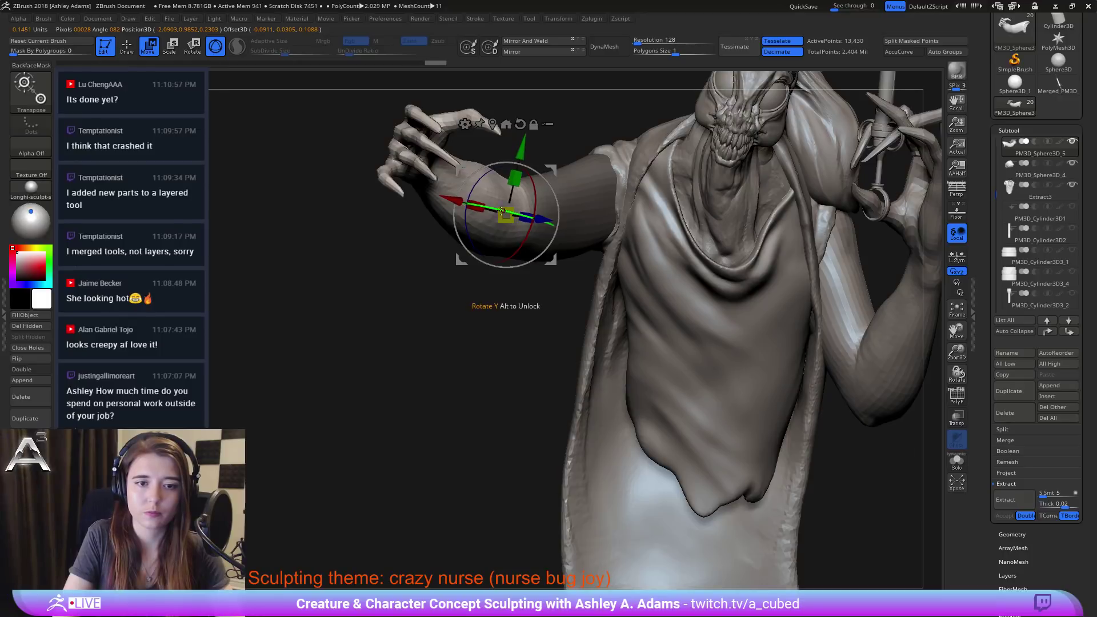
{"action": "left_click_drag", "start_coordinate": [502, 212], "coordinate": [571, 213]}
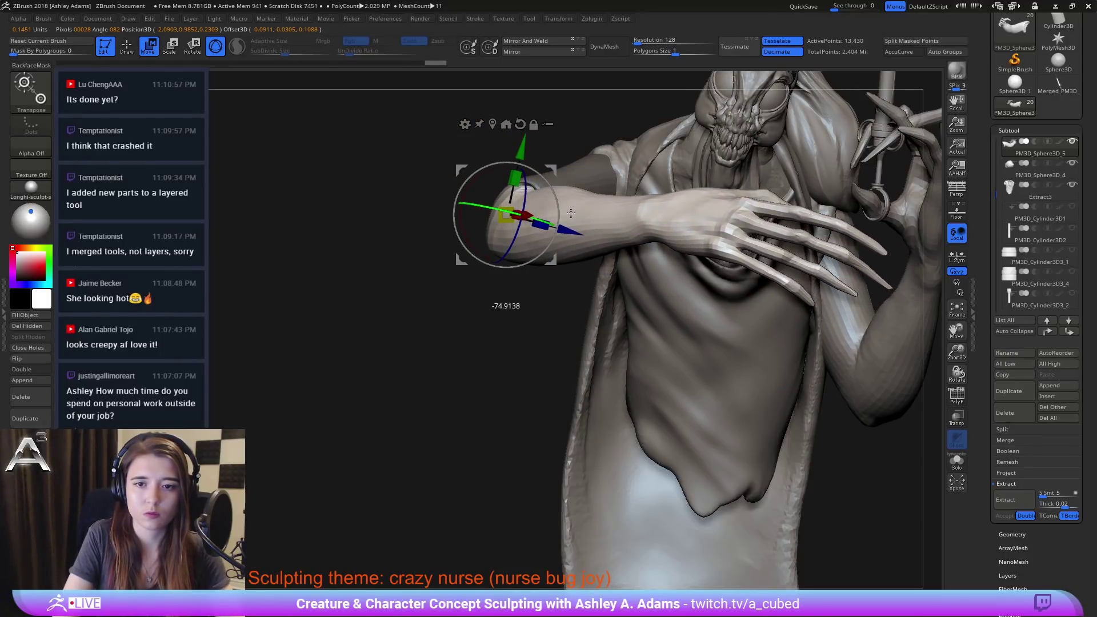
Step: Rotate the forearm further about the elbow so the clawed hand reaches forward in front of the shoulder
{"action": "right_click_drag", "start_coordinate": [570, 213], "coordinate": [682, 277], "text": "alt"}
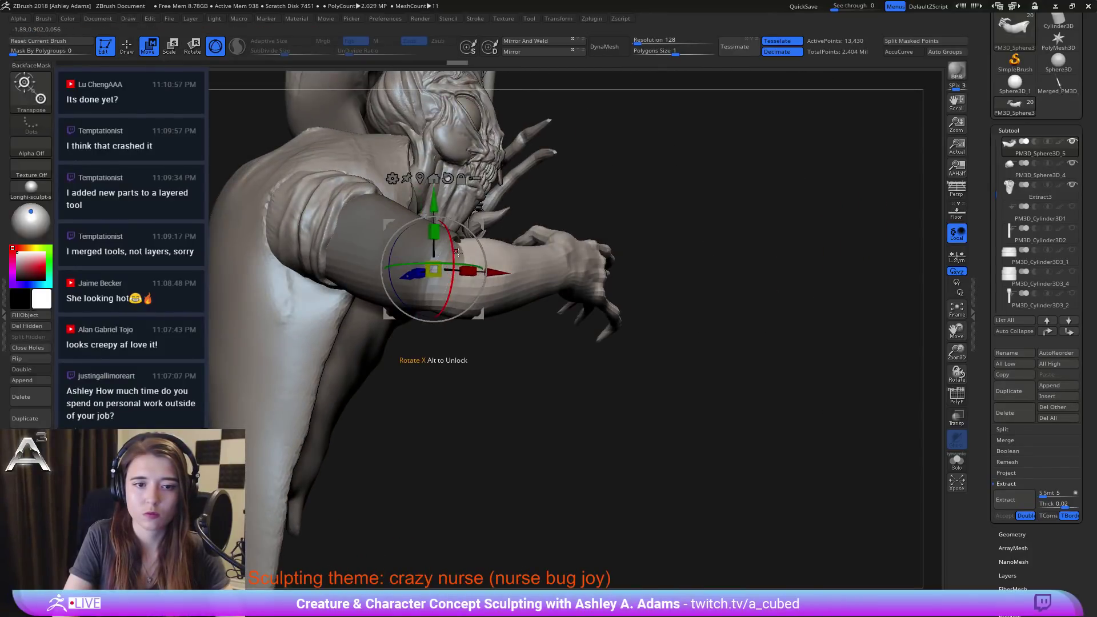
{"action": "left_click_drag", "start_coordinate": [452, 247], "coordinate": [562, 203]}
{"action": "right_click_drag", "start_coordinate": [562, 203], "coordinate": [466, 231]}
{"action": "right_click_drag", "start_coordinate": [643, 187], "coordinate": [522, 224], "text": "alt"}
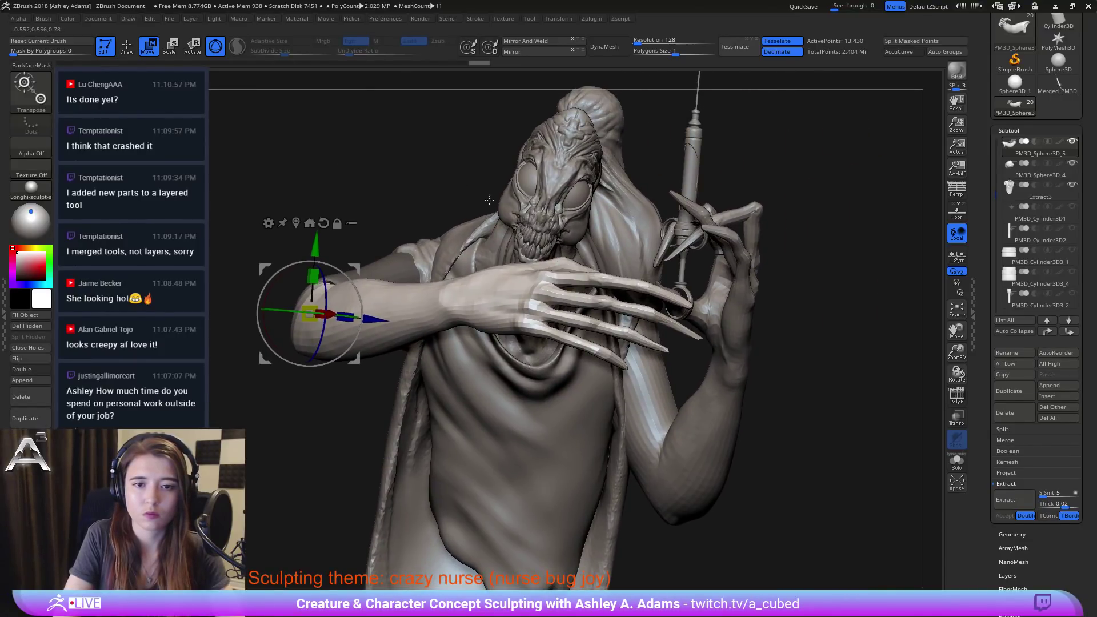
{"action": "left_click_drag", "start_coordinate": [279, 283], "coordinate": [330, 276]}
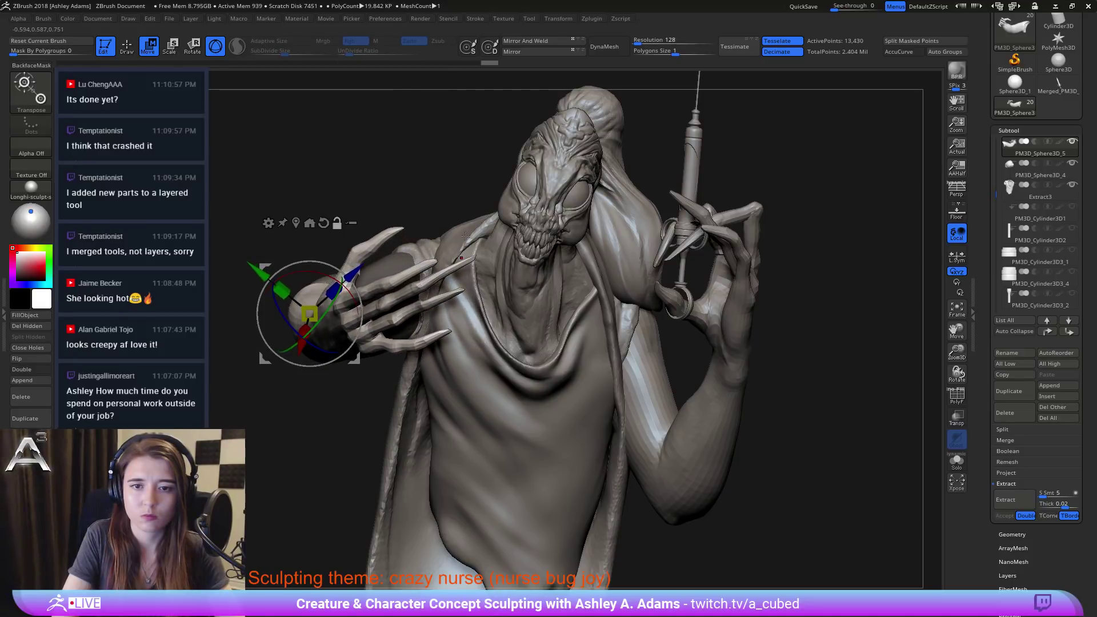
{"action": "mouse_move", "coordinate": [556, 306]}
{"action": "right_mouse_down", "text": "alt"}
{"action": "mouse_move", "coordinate": [572, 253]}
{"action": "mouse_move", "coordinate": [537, 233]}
{"action": "right_mouse_up", "text": "alt"}
{"action": "key", "text": "q"}
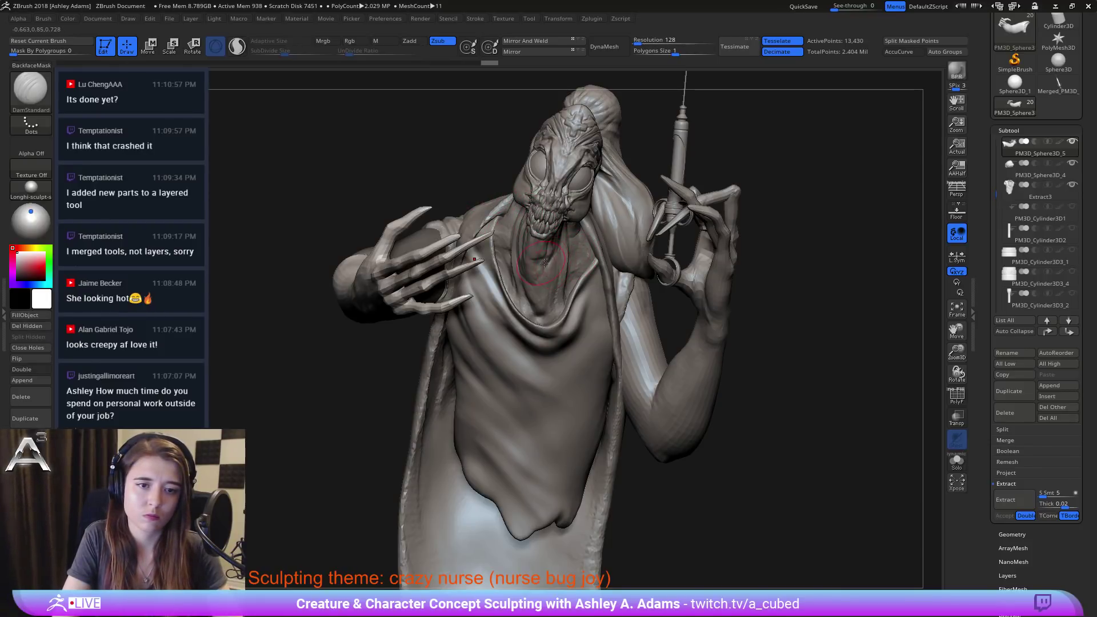
{"action": "mouse_move", "coordinate": [543, 262]}
{"action": "right_mouse_down"}
{"action": "mouse_move", "coordinate": [574, 273]}
{"action": "mouse_move", "coordinate": [545, 264]}
{"action": "mouse_move", "coordinate": [585, 297]}
{"action": "mouse_move", "coordinate": [594, 319]}
{"action": "mouse_move", "coordinate": [563, 277]}
{"action": "mouse_move", "coordinate": [572, 326]}
{"action": "mouse_move", "coordinate": [583, 299]}
{"action": "right_mouse_up"}
Step: Invert the arm's mask so the forearm and hand are protected and the upper arm is free to transform
{"action": "key", "text": "w"}
{"action": "left_click_drag", "start_coordinate": [630, 218], "coordinate": [627, 224]}
{"action": "left_click", "coordinate": [686, 232], "text": "ctrl"}
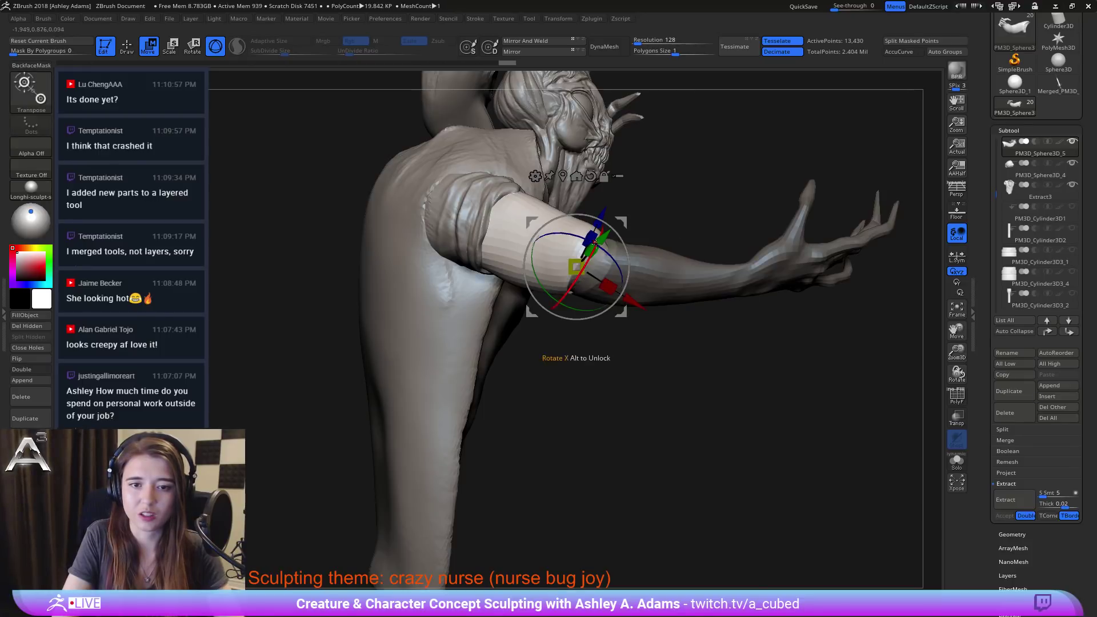
{"action": "left_click_drag", "start_coordinate": [590, 258], "coordinate": [587, 264]}
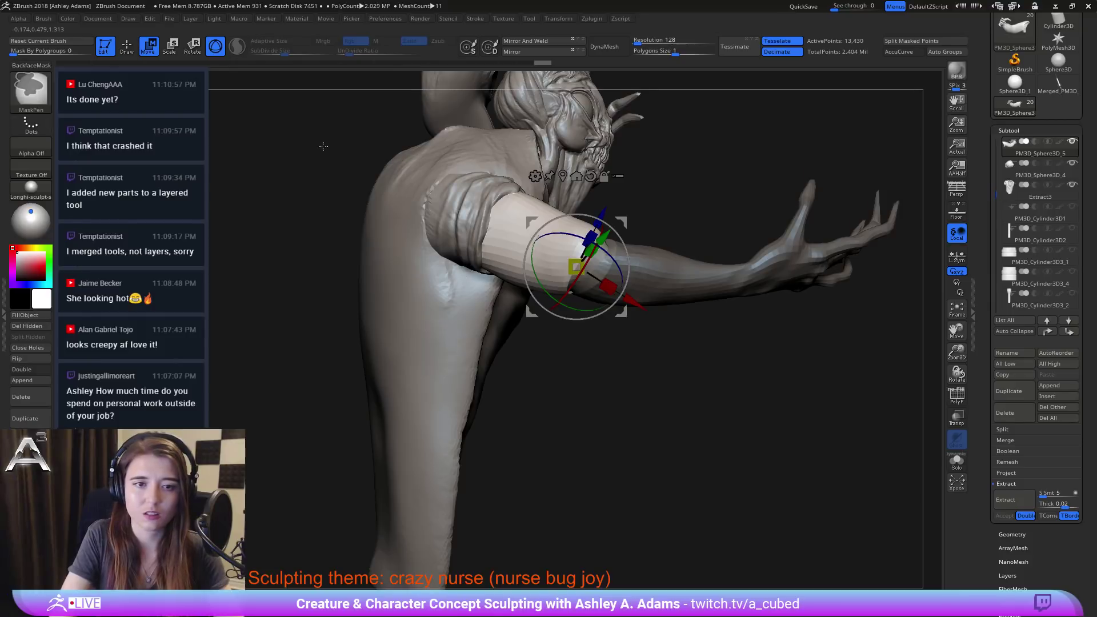
{"action": "left_click", "coordinate": [30, 98], "text": "ctrl"}
{"action": "left_click", "coordinate": [365, 149], "text": "ctrl"}
{"action": "left_click_drag", "start_coordinate": [492, 109], "coordinate": [362, 241], "text": "ctrl"}
{"action": "mouse_move", "coordinate": [231, 290]}
{"action": "left_mouse_down", "text": "ctrl"}
{"action": "mouse_move", "coordinate": [465, 280]}
{"action": "mouse_move", "coordinate": [479, 214]}
{"action": "left_mouse_up", "text": "ctrl"}
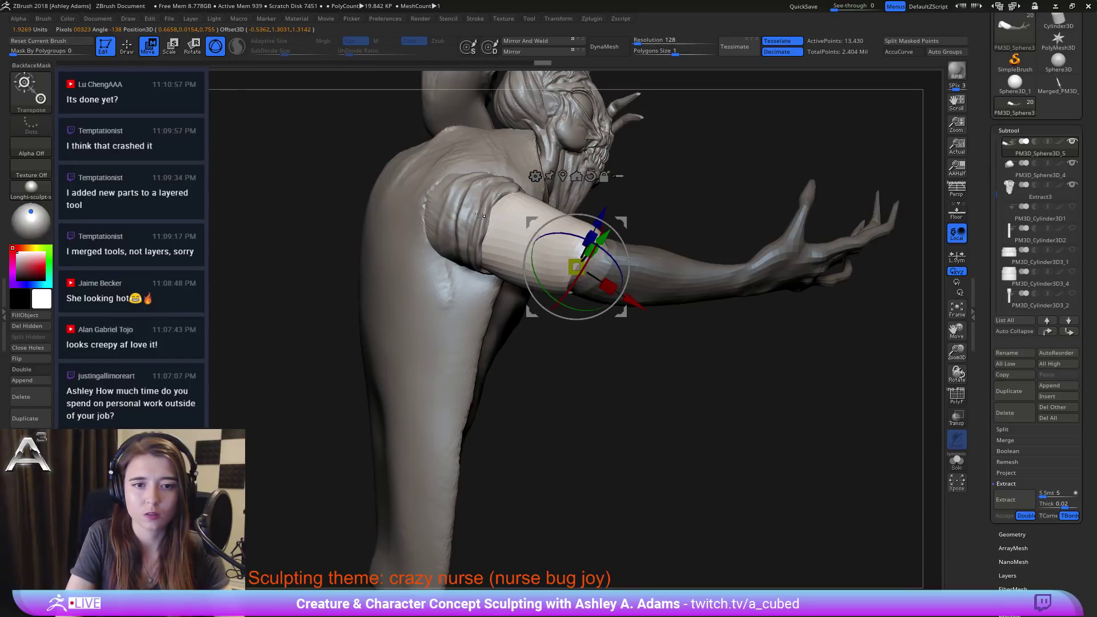
Step: Rotate the upper arm about the elbow to realign it with the sleeve and the reposed forearm
{"action": "left_click_drag", "start_coordinate": [588, 262], "coordinate": [609, 221]}
{"action": "left_click_drag", "start_coordinate": [680, 201], "coordinate": [571, 215]}
{"action": "left_click_drag", "start_coordinate": [578, 252], "coordinate": [579, 252]}
{"action": "right_click_drag", "start_coordinate": [579, 252], "coordinate": [565, 254]}
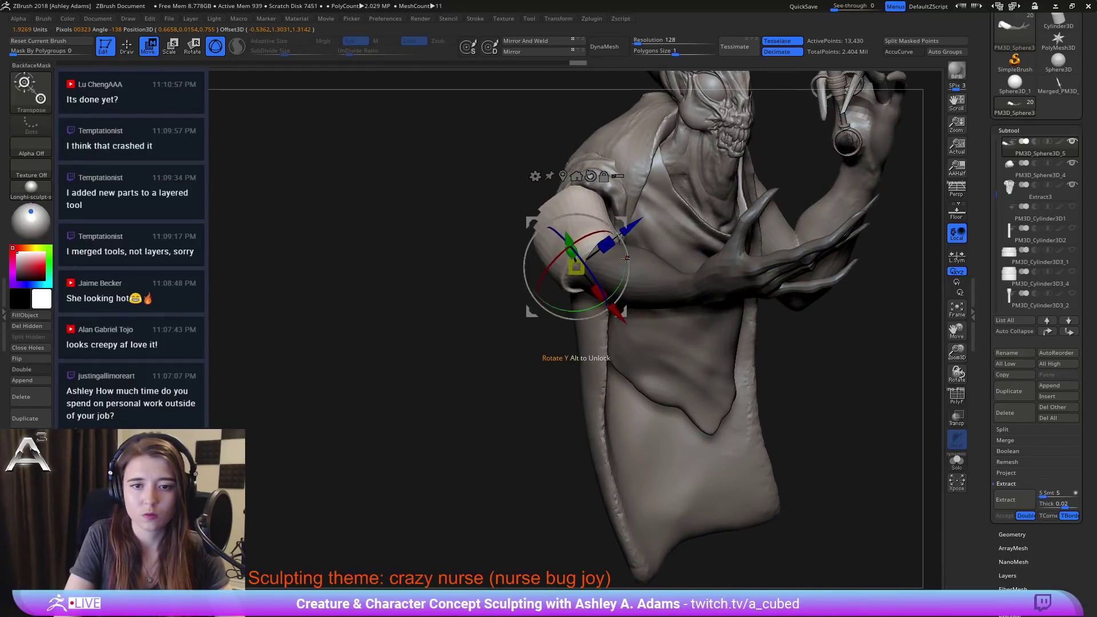
{"action": "left_click_drag", "start_coordinate": [621, 285], "coordinate": [617, 295]}
{"action": "right_click_drag", "start_coordinate": [617, 294], "coordinate": [356, 201]}
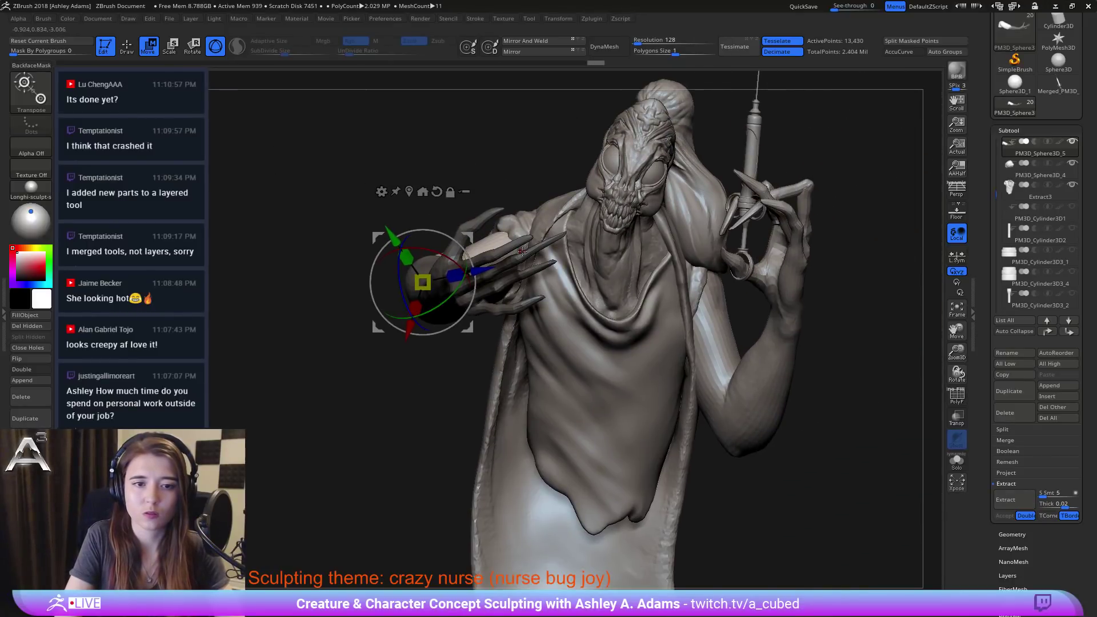
Step: Clear the arm's mask and adjust and smooth the reposed arm's upper section with SnakeHook
{"action": "key", "text": "q"}
{"action": "key", "text": "space"}
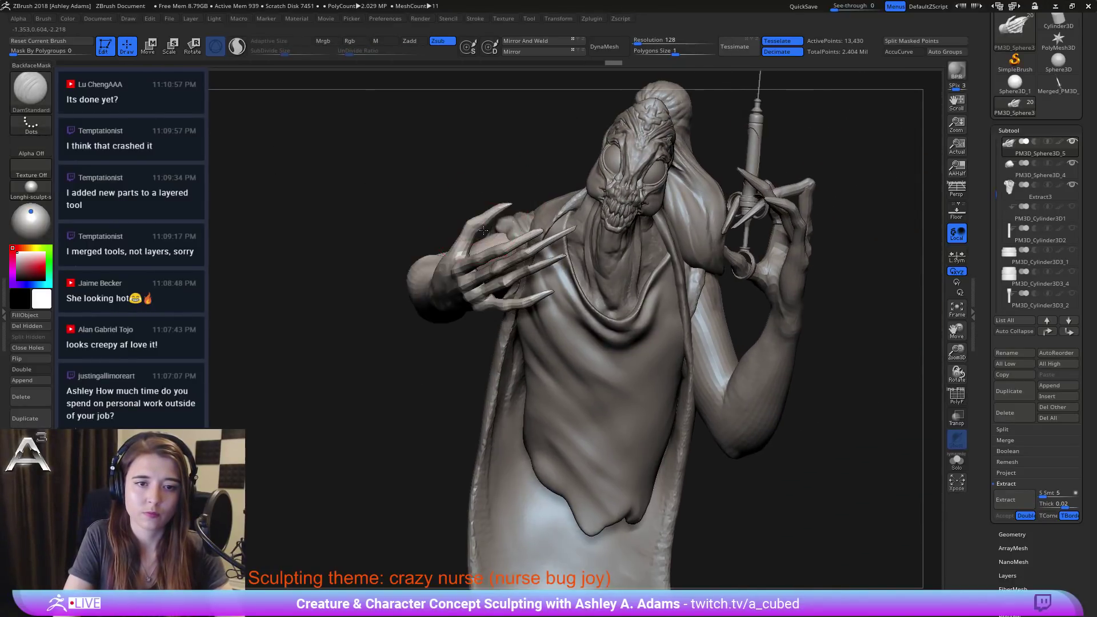
{"action": "right_click_drag", "start_coordinate": [483, 230], "coordinate": [448, 227]}
{"action": "key", "text": "b"}
{"action": "key", "text": "s"}
{"action": "key", "text": "h"}
{"action": "left_click_drag", "start_coordinate": [509, 229], "coordinate": [514, 243]}
{"action": "mouse_move", "coordinate": [594, 230]}
{"action": "right_mouse_down"}
{"action": "mouse_move", "coordinate": [561, 231]}
{"action": "mouse_move", "coordinate": [525, 258]}
{"action": "mouse_move", "coordinate": [412, 258]}
{"action": "right_mouse_up"}
{"action": "left_click_drag", "start_coordinate": [411, 258], "coordinate": [381, 281], "text": "shift"}
{"action": "mouse_move", "coordinate": [382, 281]}
{"action": "right_mouse_down"}
{"action": "mouse_move", "coordinate": [400, 269]}
{"action": "mouse_move", "coordinate": [409, 276]}
{"action": "mouse_move", "coordinate": [330, 303]}
{"action": "right_mouse_up"}
Step: Smooth the upper arm near the sleeve and reshape the elbow and forearm contours with SnakeHook
{"action": "key", "text": "space"}
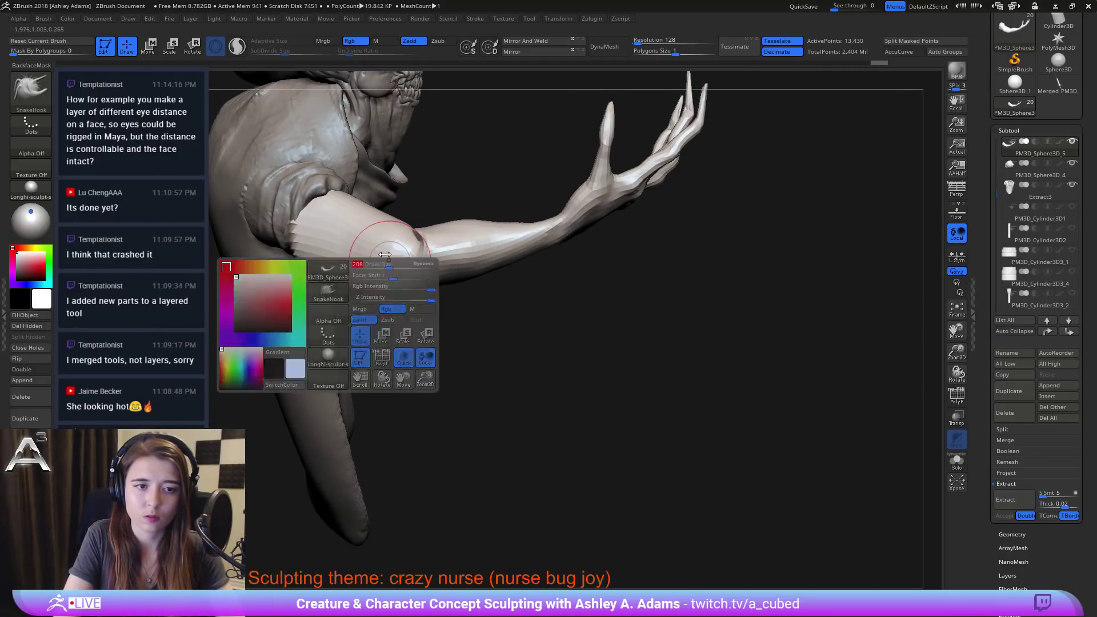
{"action": "mouse_move", "coordinate": [302, 228]}
{"action": "left_mouse_down", "text": "shift"}
{"action": "mouse_move", "coordinate": [314, 256]}
{"action": "mouse_move", "coordinate": [317, 220]}
{"action": "left_mouse_up", "text": "shift"}
{"action": "mouse_move", "coordinate": [318, 220]}
{"action": "right_mouse_down"}
{"action": "mouse_move", "coordinate": [343, 257]}
{"action": "mouse_move", "coordinate": [331, 275]}
{"action": "right_mouse_up"}
{"action": "key", "text": "space"}
{"action": "left_click_drag", "start_coordinate": [321, 253], "coordinate": [308, 283]}
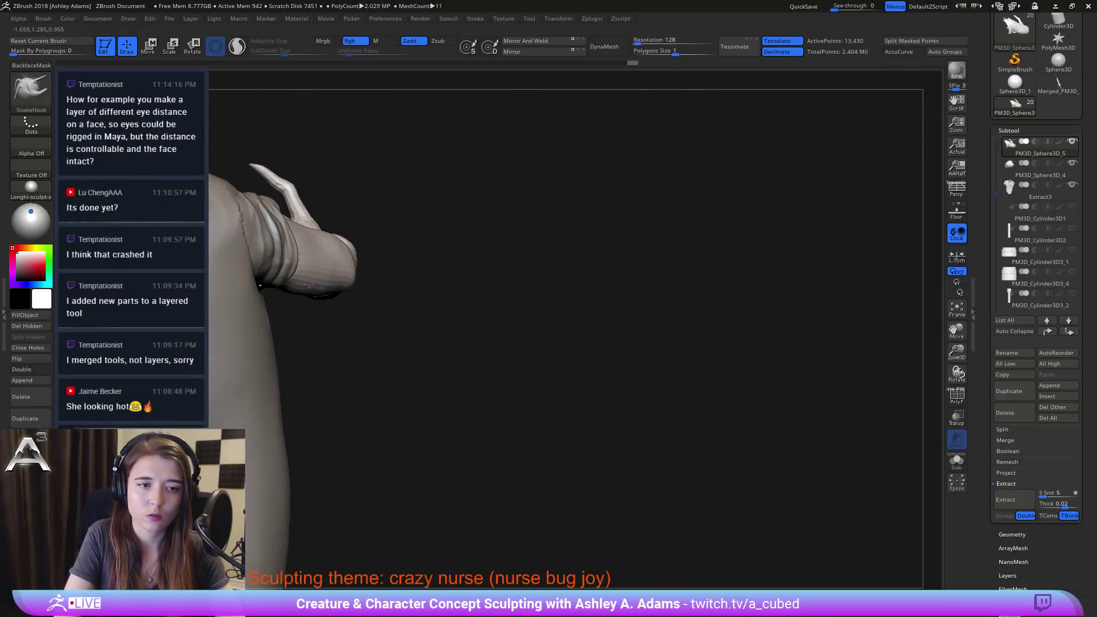
{"action": "right_click_drag", "start_coordinate": [285, 286], "coordinate": [390, 288]}
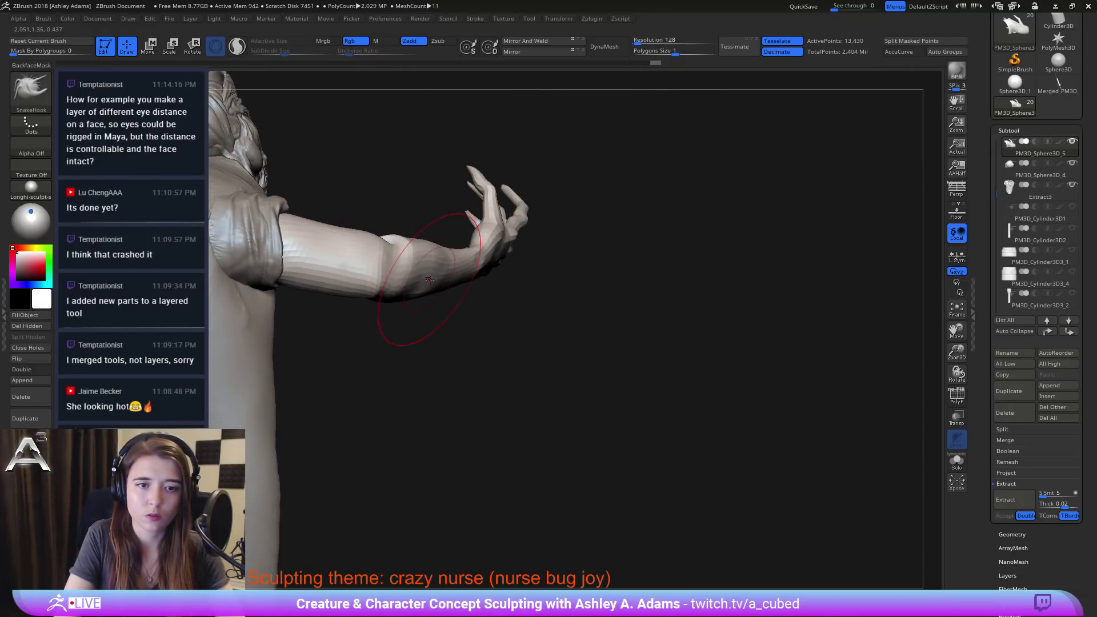
{"action": "right_click_drag", "start_coordinate": [462, 275], "coordinate": [365, 276], "text": "shift"}
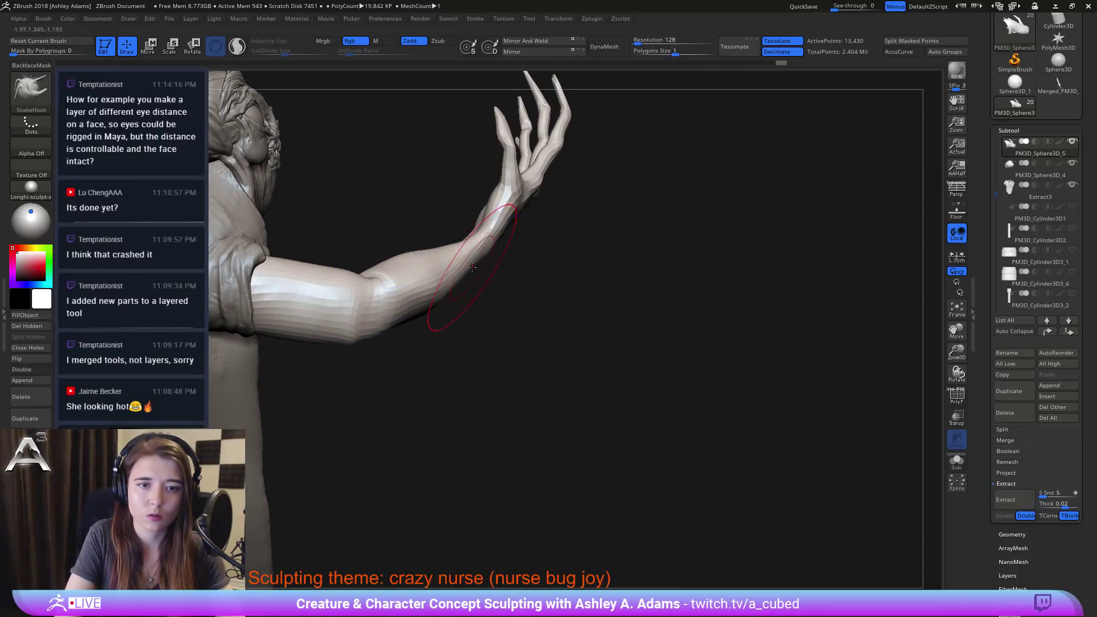
{"action": "right_click_drag", "start_coordinate": [465, 261], "coordinate": [362, 255]}
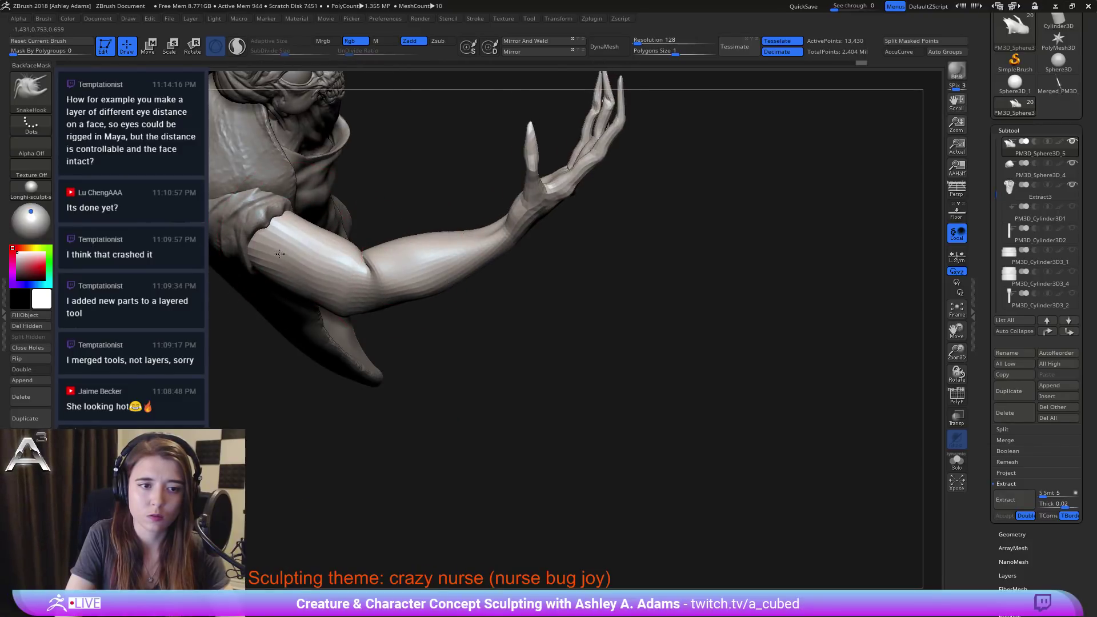
{"action": "mouse_move", "coordinate": [298, 225]}
{"action": "right_mouse_down"}
{"action": "mouse_move", "coordinate": [382, 211]}
{"action": "mouse_move", "coordinate": [378, 281]}
{"action": "right_mouse_up"}
Step: Build up the inner elbow of the outstretched arm with ClayBuildup and smooth the crease
{"action": "key", "text": "b"}
{"action": "key", "text": "c"}
{"action": "key", "text": "b"}
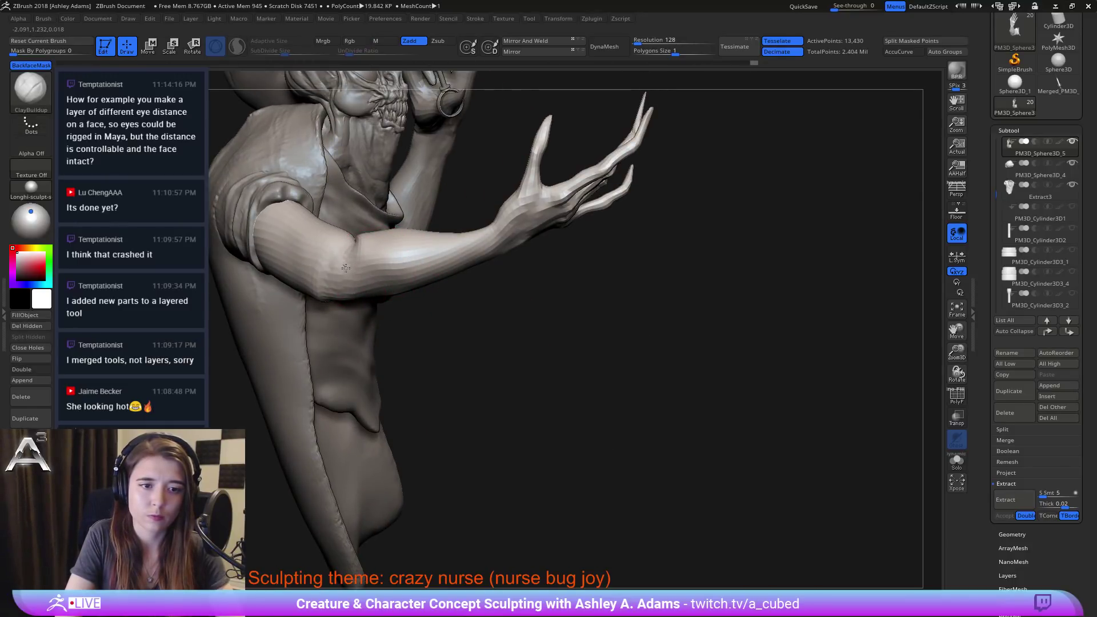
{"action": "left_click_drag", "start_coordinate": [348, 245], "coordinate": [352, 242]}
{"action": "right_click_drag", "start_coordinate": [351, 242], "coordinate": [370, 243]}
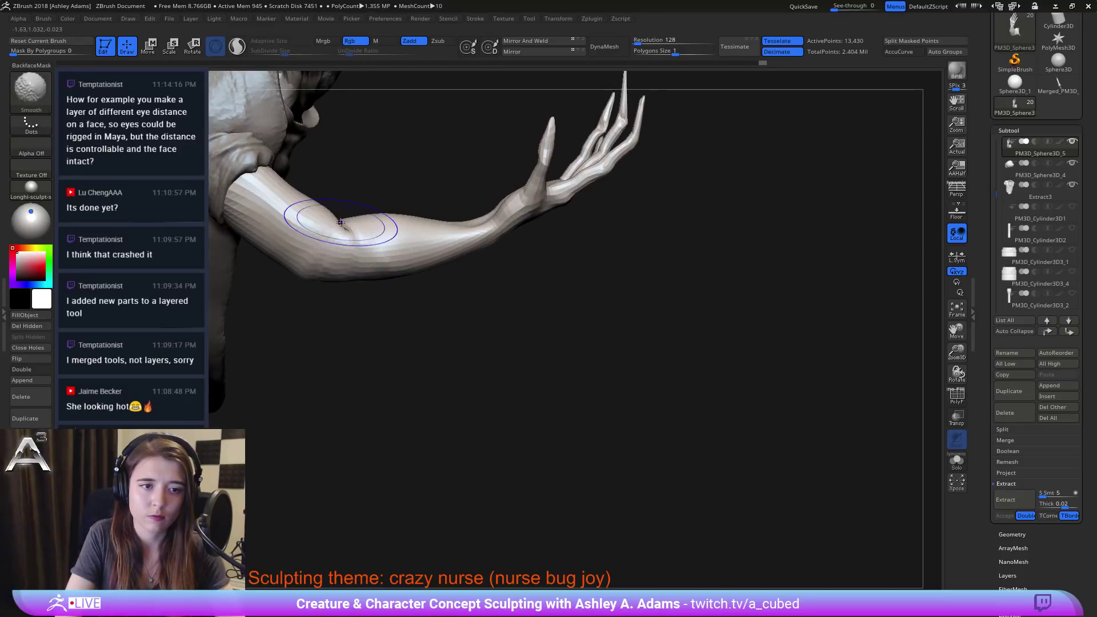
{"action": "left_click_drag", "start_coordinate": [376, 230], "coordinate": [353, 239], "text": "shift"}
{"action": "left_click_drag", "start_coordinate": [343, 208], "coordinate": [355, 212]}
Step: Reshape the outer elbow contour with SnakeHook and smooth the bend of the arm
{"action": "mouse_move", "coordinate": [379, 231]}
{"action": "right_mouse_down"}
{"action": "mouse_move", "coordinate": [372, 279]}
{"action": "mouse_move", "coordinate": [339, 266]}
{"action": "mouse_move", "coordinate": [326, 292]}
{"action": "right_mouse_up"}
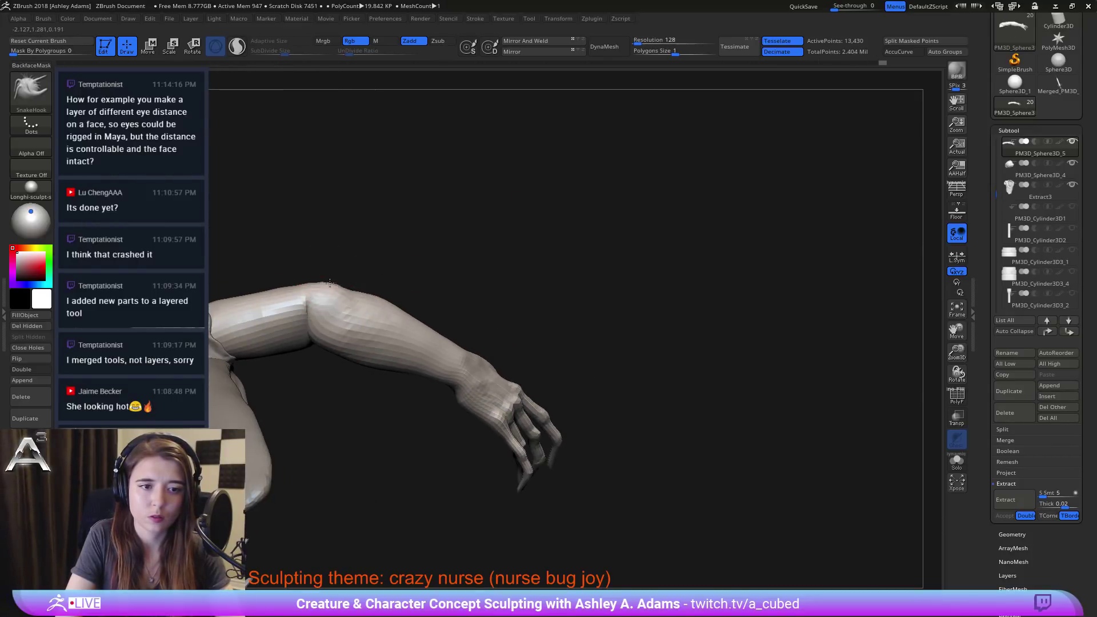
{"action": "left_click_drag", "start_coordinate": [345, 290], "coordinate": [362, 297]}
{"action": "right_click_drag", "start_coordinate": [307, 314], "coordinate": [307, 337]}
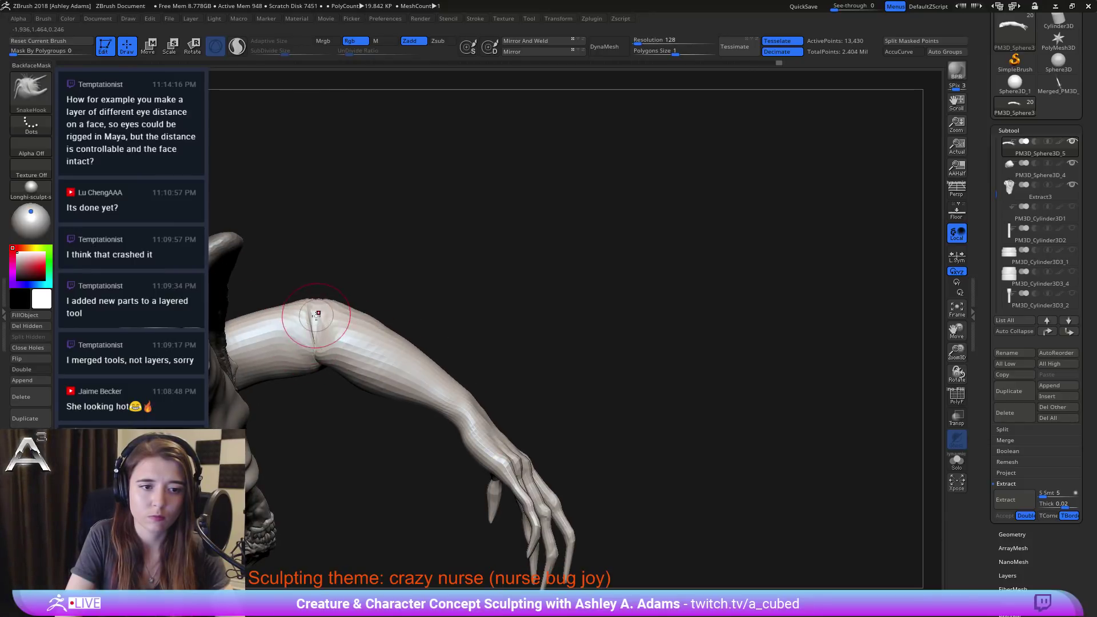
{"action": "mouse_move", "coordinate": [317, 315]}
{"action": "left_mouse_down", "text": "shift"}
{"action": "mouse_move", "coordinate": [352, 426]}
{"action": "mouse_move", "coordinate": [366, 377]}
{"action": "mouse_move", "coordinate": [343, 327]}
{"action": "left_mouse_up", "text": "shift"}
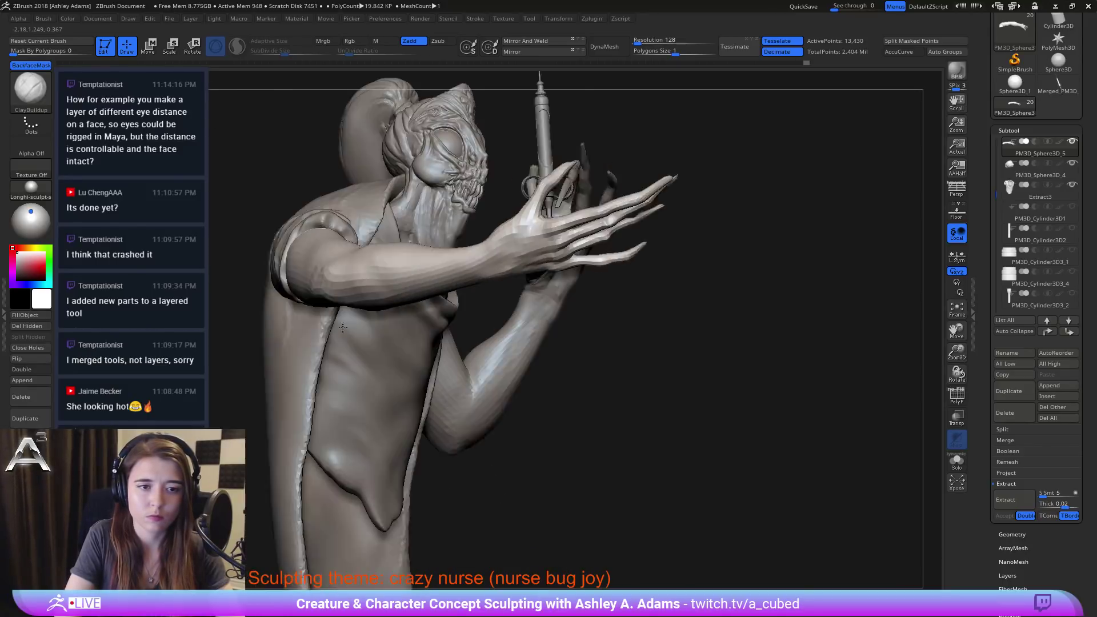
Step: Mask the outstretched hand up to the wrist and invert the mask so only the hand can move
{"action": "right_click_drag", "start_coordinate": [343, 327], "coordinate": [467, 349]}
{"action": "right_click", "coordinate": [334, 337]}
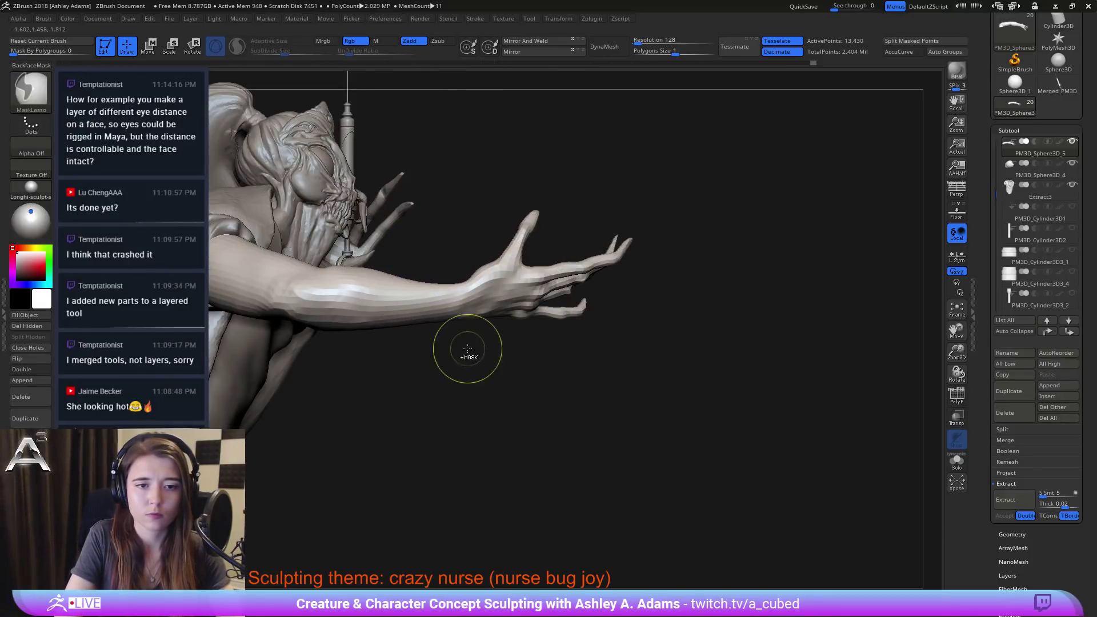
{"action": "mouse_move", "coordinate": [467, 349]}
{"action": "left_mouse_down", "text": "ctrl"}
{"action": "mouse_move", "coordinate": [484, 243]}
{"action": "mouse_move", "coordinate": [473, 167]}
{"action": "mouse_move", "coordinate": [443, 168]}
{"action": "mouse_move", "coordinate": [454, 343]}
{"action": "left_mouse_up", "text": "ctrl"}
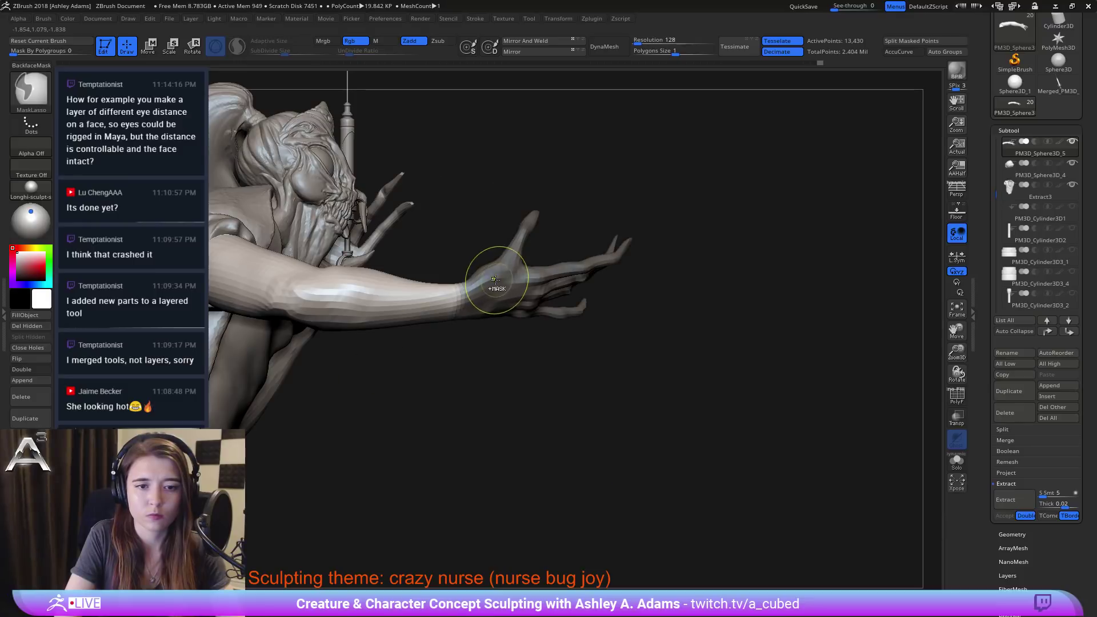
{"action": "left_click", "coordinate": [616, 325], "text": "ctrl"}
Step: Place the transform pivot at the wrist and rotate the clawed hand about it
{"action": "key", "text": "w"}
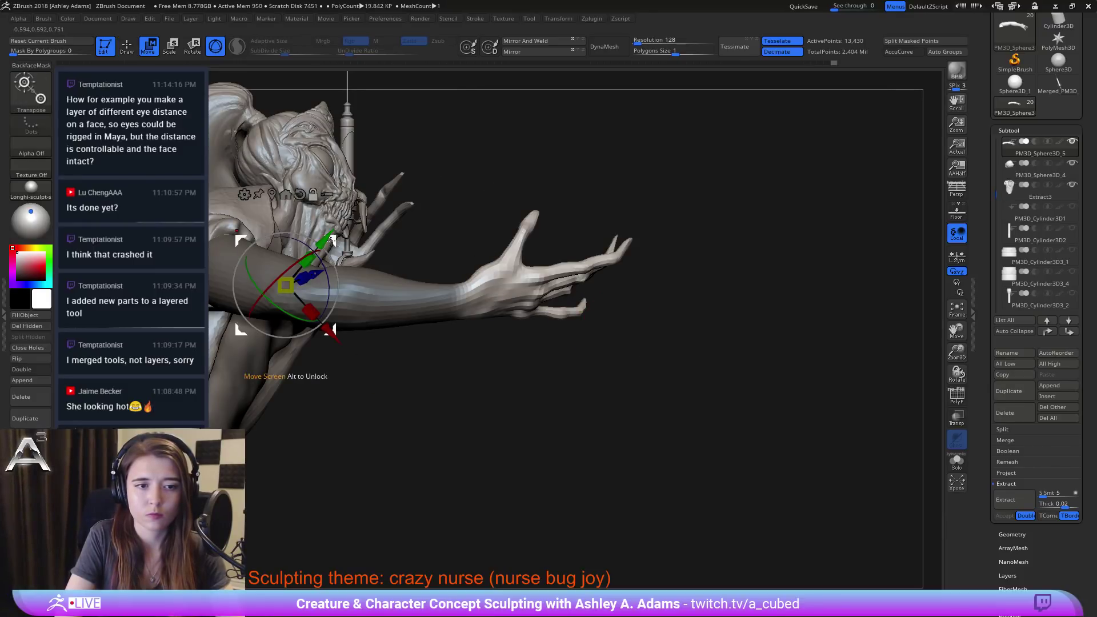
{"action": "left_click", "coordinate": [461, 303]}
{"action": "right_click_drag", "start_coordinate": [468, 257], "coordinate": [395, 290]}
{"action": "left_click_drag", "start_coordinate": [394, 290], "coordinate": [414, 287], "text": "alt"}
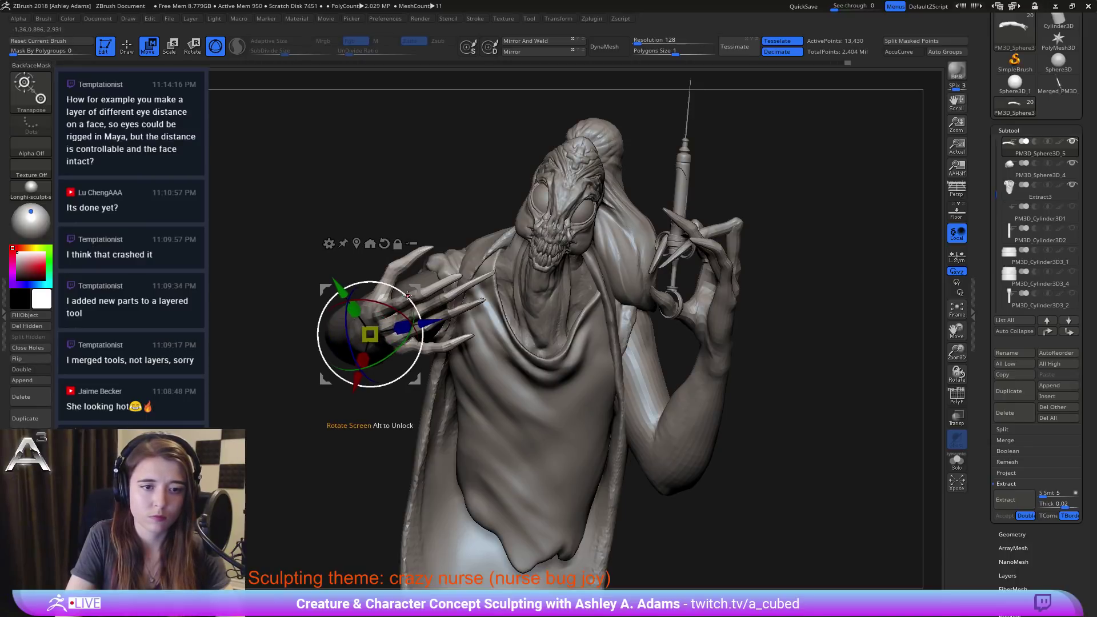
{"action": "mouse_move", "coordinate": [416, 340]}
{"action": "left_mouse_down"}
{"action": "mouse_move", "coordinate": [403, 321]}
{"action": "mouse_move", "coordinate": [389, 358]}
{"action": "left_mouse_up"}
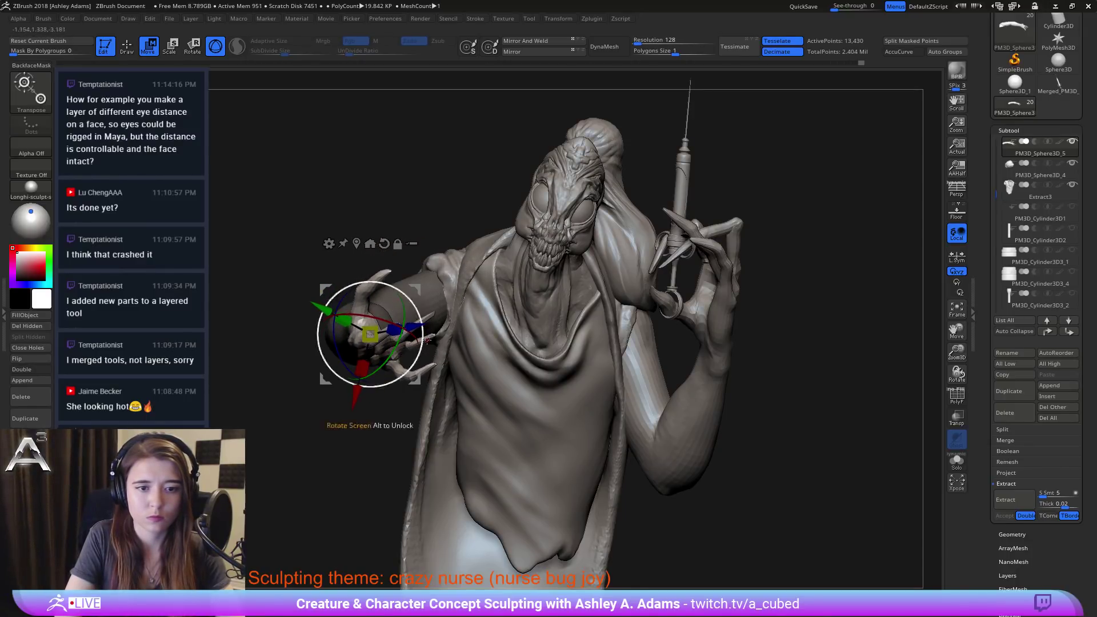
Step: Rotate the hand further about the wrist to angle the fingers downward, and clear the arm's mask
{"action": "key", "text": "q"}
{"action": "right_click_drag", "start_coordinate": [279, 110], "coordinate": [215, 122], "text": "alt"}
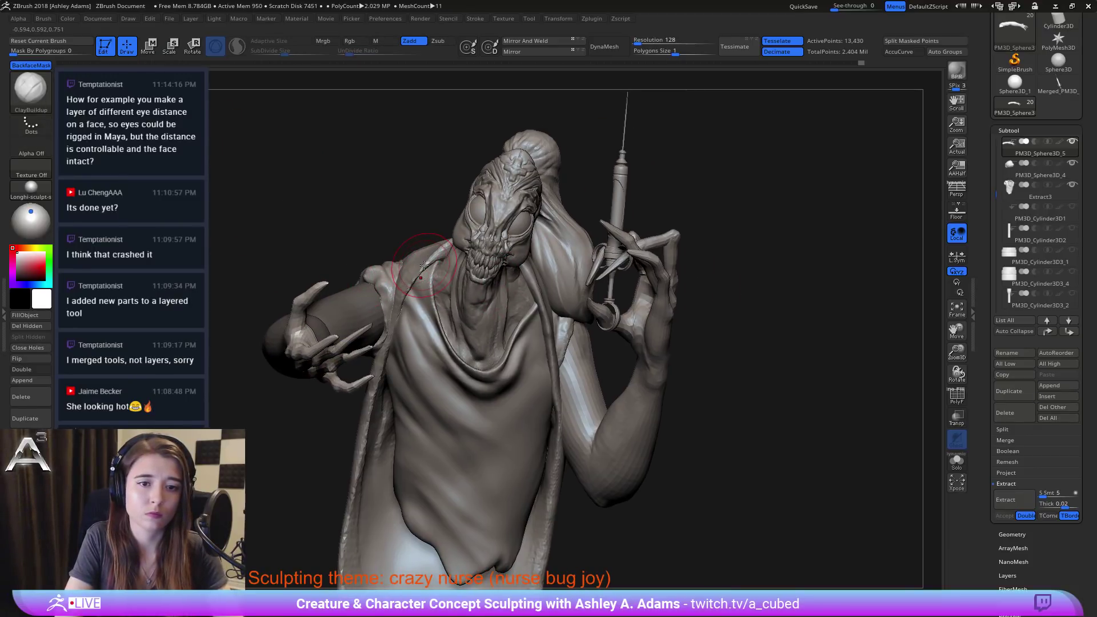
{"action": "left_click_drag", "start_coordinate": [384, 240], "coordinate": [584, 340]}
{"action": "key", "text": "w"}
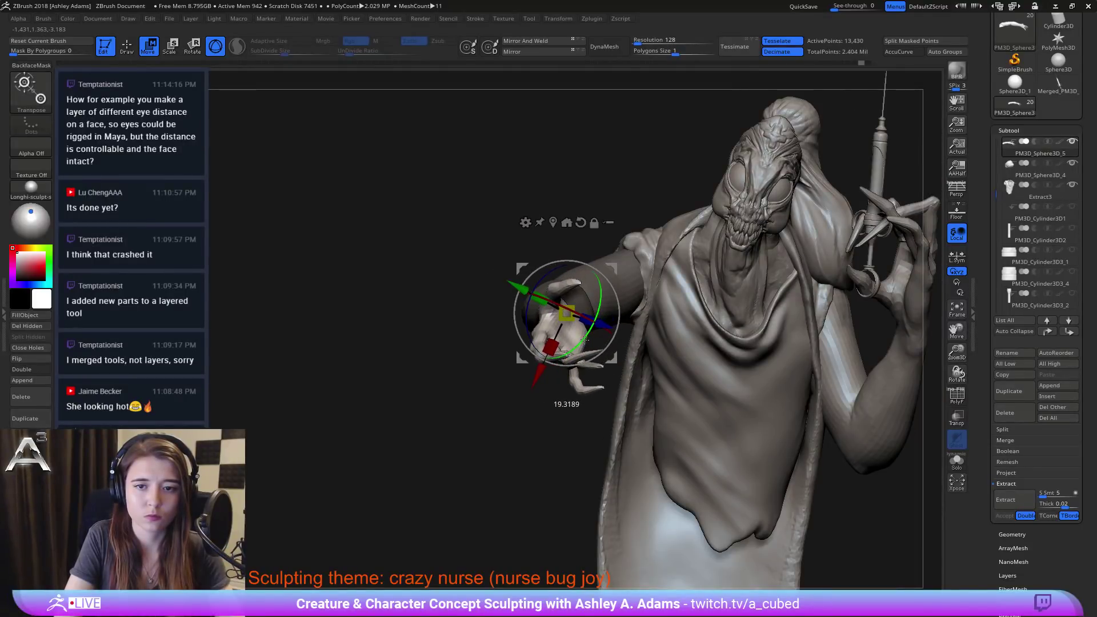
{"action": "mouse_move", "coordinate": [509, 187]}
{"action": "left_mouse_down", "text": "alt"}
{"action": "mouse_move", "coordinate": [402, 191]}
{"action": "mouse_move", "coordinate": [513, 224]}
{"action": "mouse_move", "coordinate": [481, 224]}
{"action": "left_mouse_up", "text": "alt"}
{"action": "left_click_drag", "start_coordinate": [640, 267], "coordinate": [629, 279], "text": "ctrl"}
{"action": "key", "text": "q"}
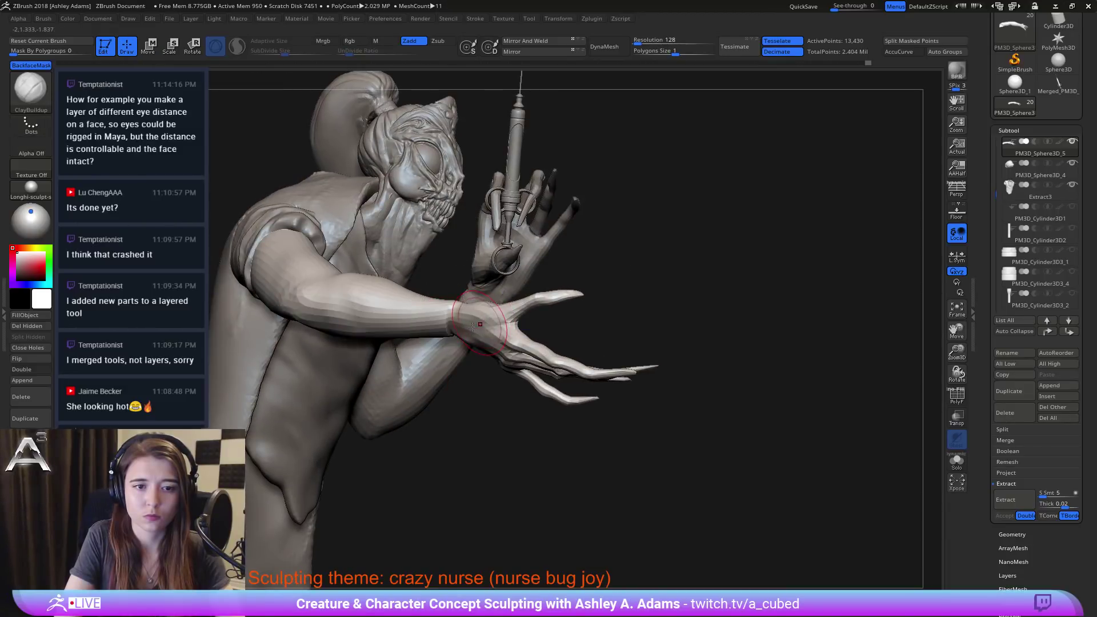
Step: Touch up the wrist and reshape the upper arm just above the elbow with SnakeHook
{"action": "mouse_move", "coordinate": [452, 338]}
{"action": "left_mouse_down"}
{"action": "mouse_move", "coordinate": [478, 338]}
{"action": "mouse_move", "coordinate": [463, 361]}
{"action": "mouse_move", "coordinate": [473, 320]}
{"action": "left_mouse_up"}
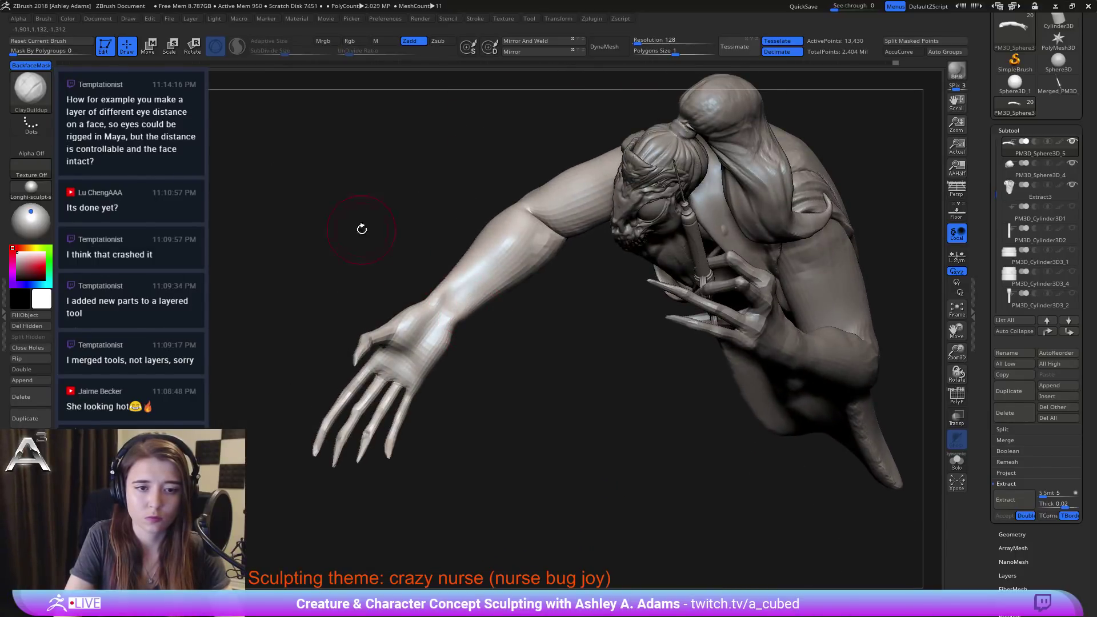
{"action": "key", "text": "b"}
{"action": "key", "text": "s"}
{"action": "key", "text": "h"}
{"action": "right_click_drag", "start_coordinate": [472, 289], "coordinate": [460, 285]}
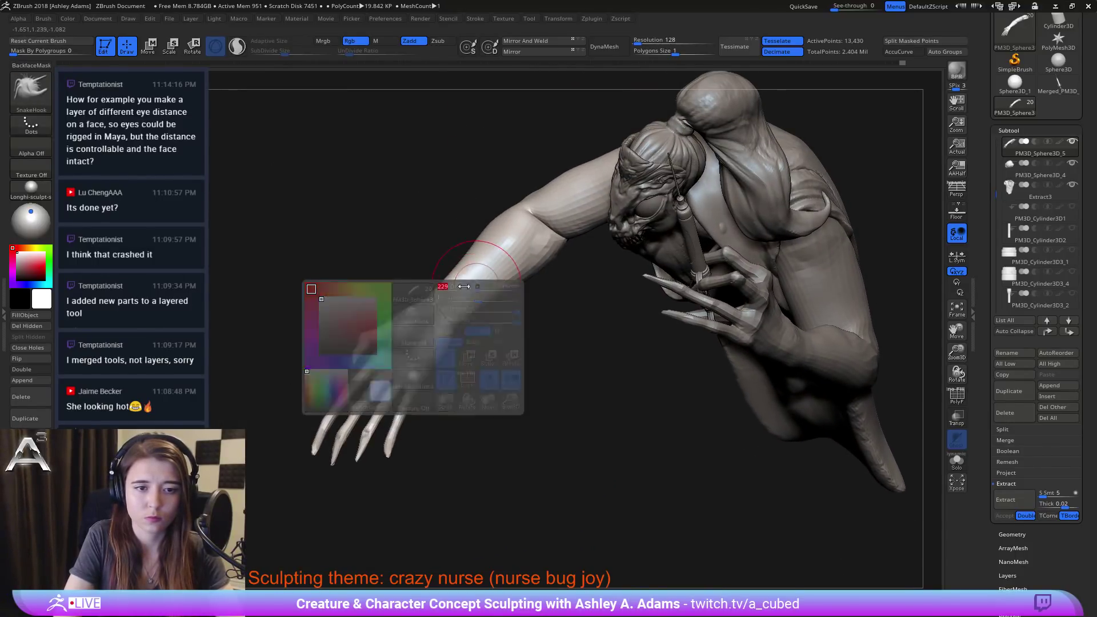
{"action": "mouse_move", "coordinate": [526, 259]}
{"action": "right_mouse_down"}
{"action": "mouse_move", "coordinate": [446, 284]}
{"action": "mouse_move", "coordinate": [413, 279]}
{"action": "mouse_move", "coordinate": [454, 312]}
{"action": "mouse_move", "coordinate": [379, 326]}
{"action": "right_mouse_up"}
{"action": "left_click_drag", "start_coordinate": [387, 345], "coordinate": [396, 328]}
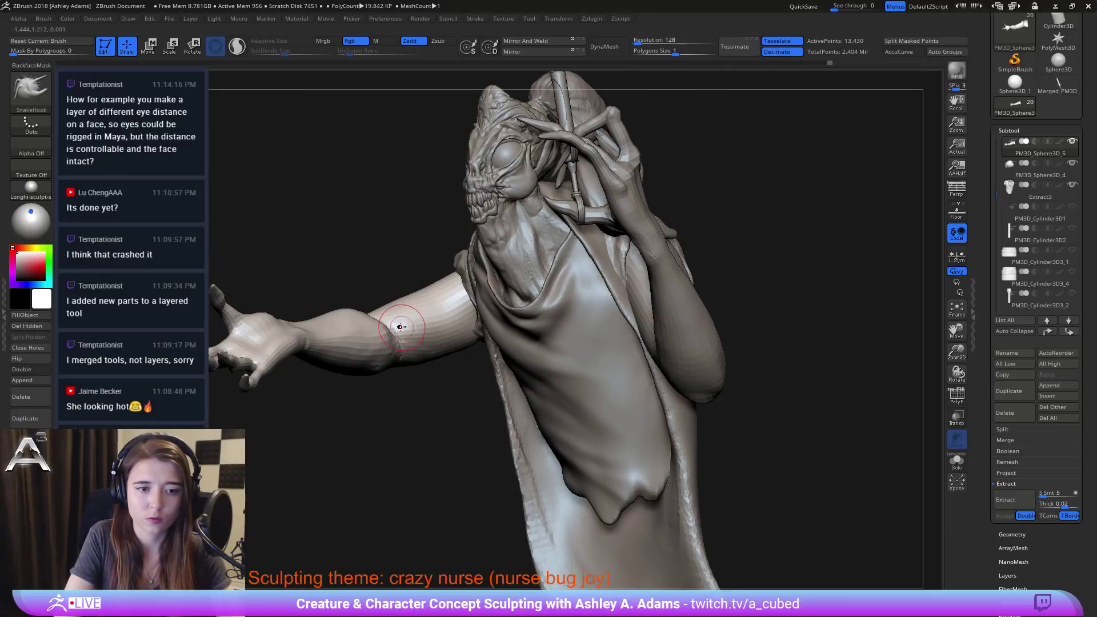
{"action": "right_click_drag", "start_coordinate": [374, 324], "coordinate": [383, 322]}
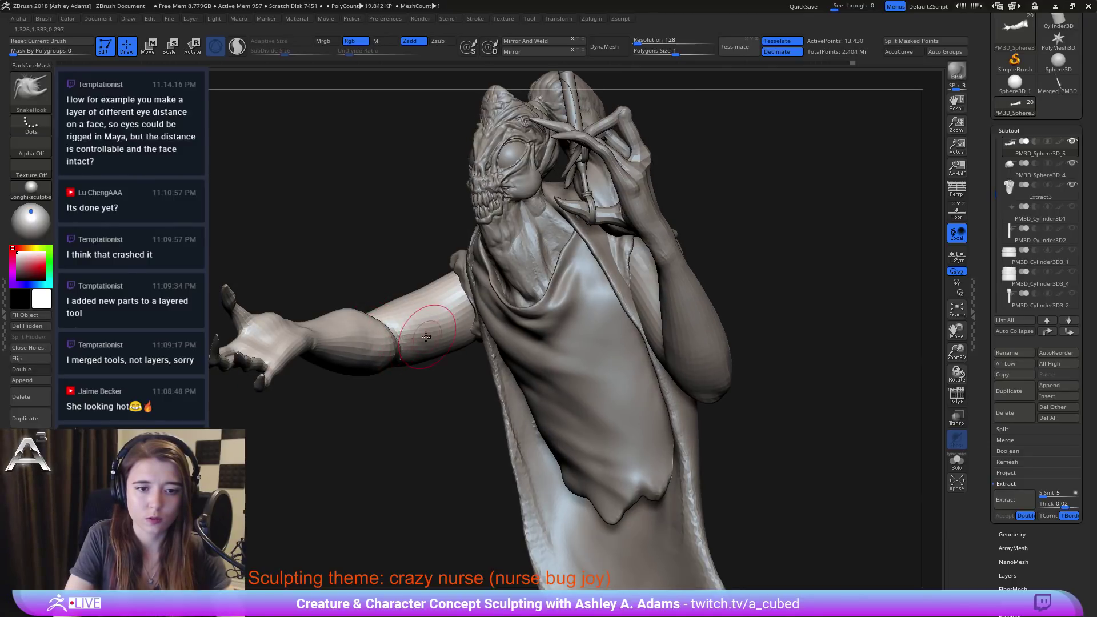
{"action": "mouse_move", "coordinate": [437, 316]}
{"action": "left_mouse_down"}
{"action": "mouse_move", "coordinate": [449, 312]}
{"action": "mouse_move", "coordinate": [402, 310]}
{"action": "mouse_move", "coordinate": [396, 320]}
{"action": "mouse_move", "coordinate": [448, 327]}
{"action": "left_mouse_up"}
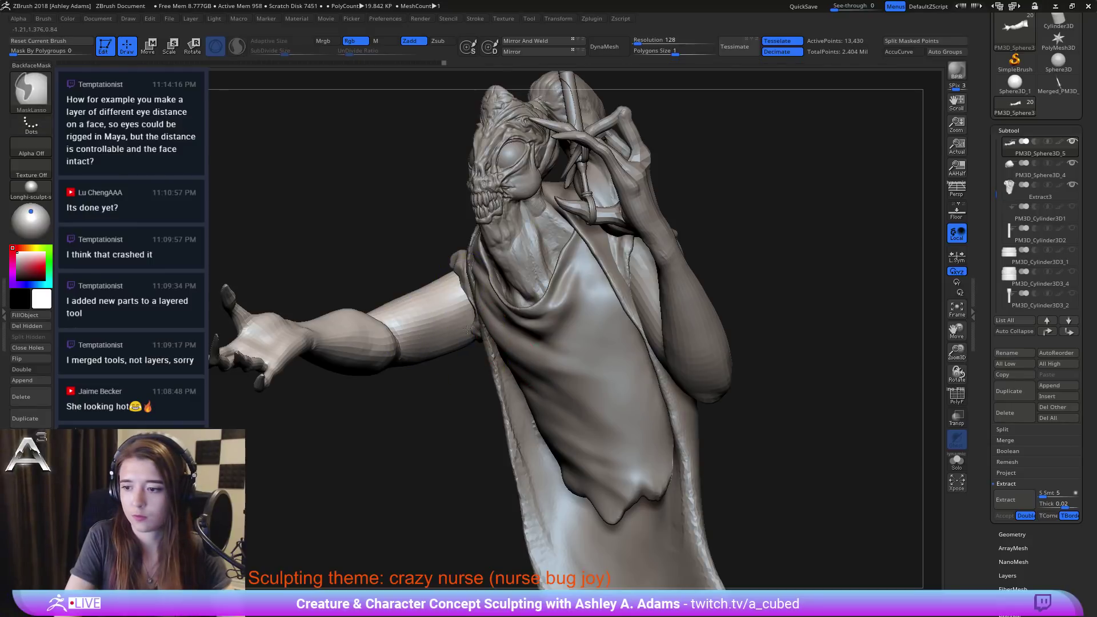
Step: Resize the SnakeHook brush and adjust the upper arm's contour where it leaves the sleeve
{"action": "right_click_drag", "start_coordinate": [467, 330], "coordinate": [426, 286], "text": "ctrl"}
{"action": "right_click_drag", "start_coordinate": [426, 286], "coordinate": [481, 298]}
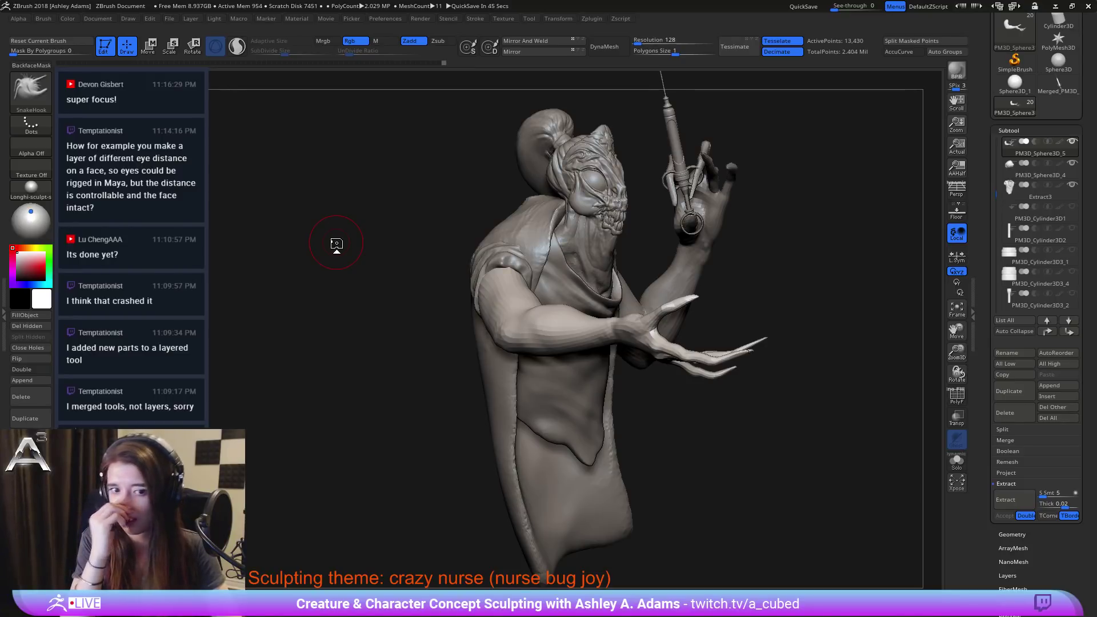
{"action": "right_click_drag", "start_coordinate": [495, 289], "coordinate": [491, 292], "text": "ctrl"}
{"action": "key", "text": "s"}
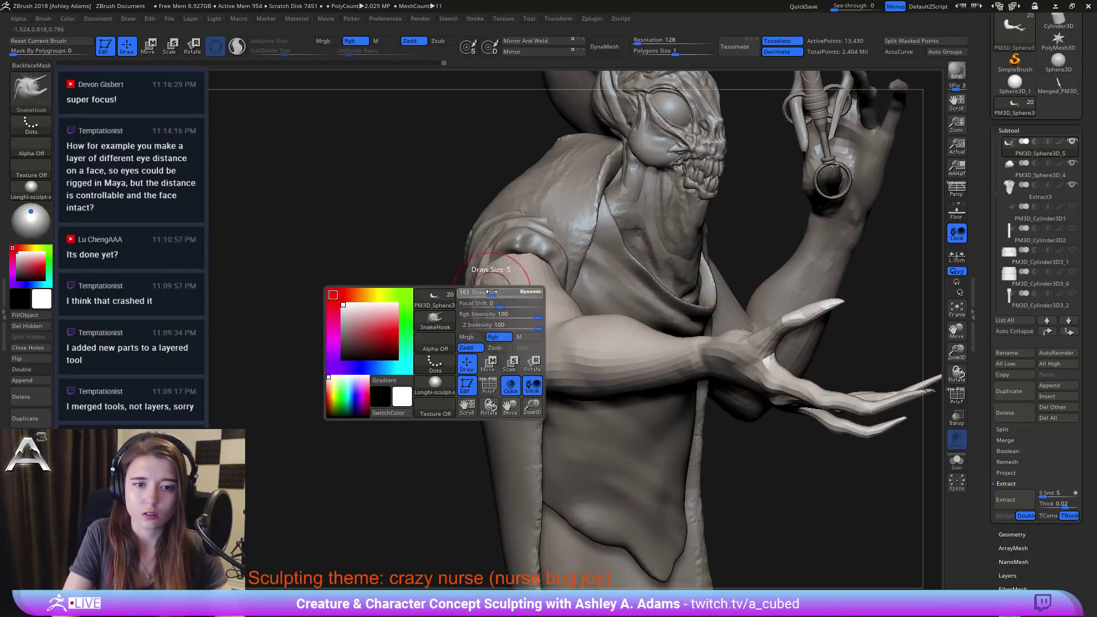
{"action": "left_click_drag", "start_coordinate": [492, 292], "coordinate": [484, 271]}
{"action": "right_click_drag", "start_coordinate": [538, 281], "coordinate": [552, 284]}
{"action": "key", "text": "s"}
{"action": "left_click_drag", "start_coordinate": [552, 283], "coordinate": [543, 288]}
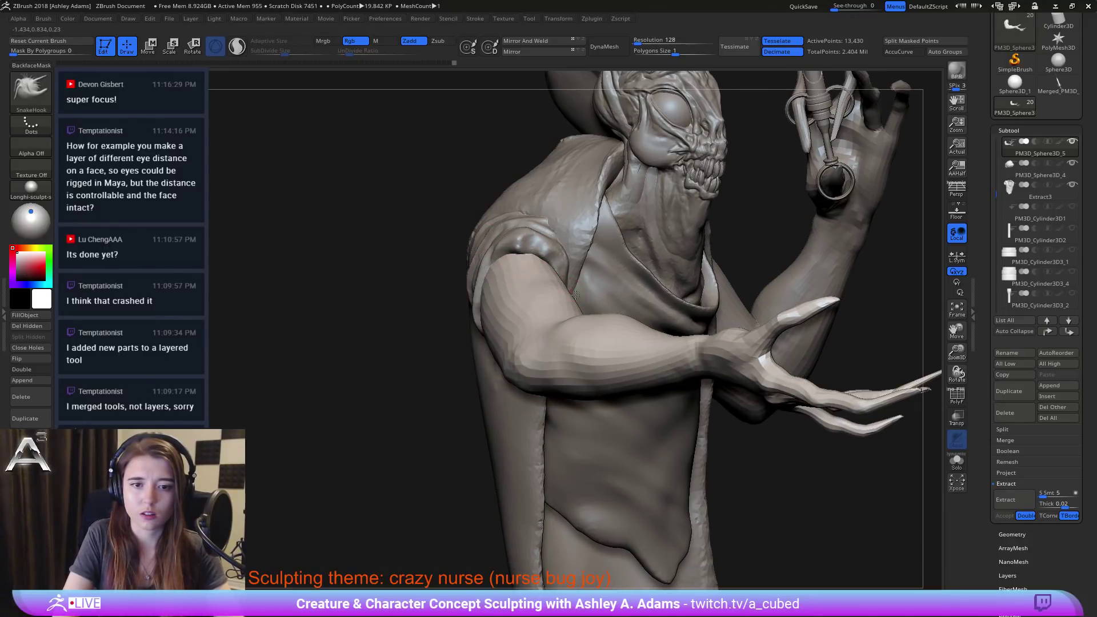
{"action": "right_click_drag", "start_coordinate": [502, 282], "coordinate": [534, 284]}
{"action": "key", "text": "s"}
{"action": "left_click_drag", "start_coordinate": [534, 283], "coordinate": [540, 278]}
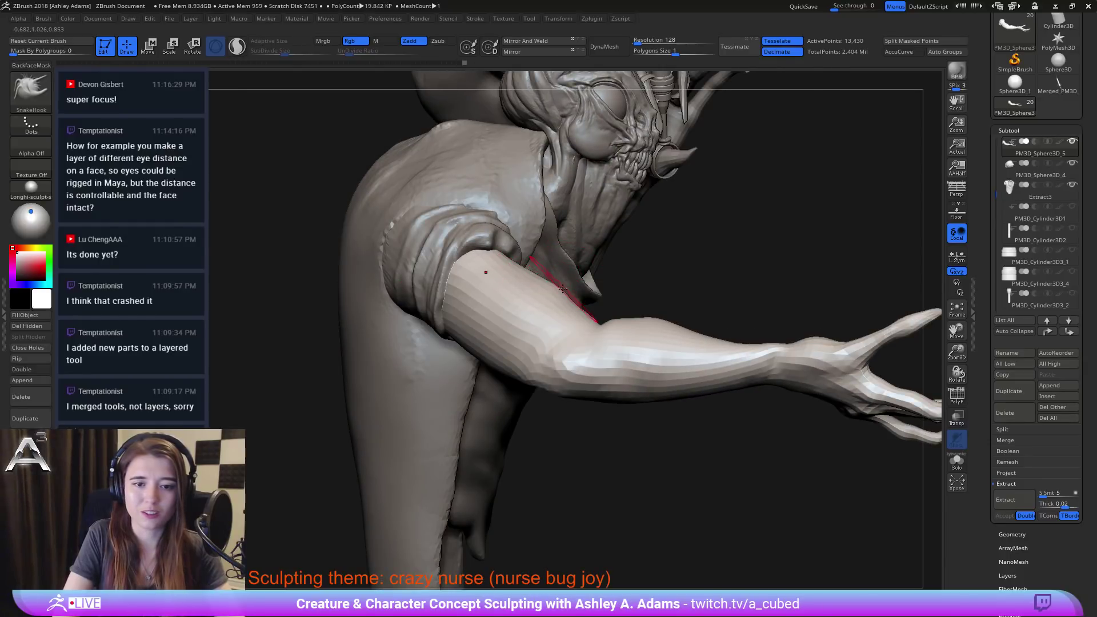
Step: Smooth the inner elbow crease and the top of the forearm beside it
{"action": "left_click_drag", "start_coordinate": [577, 316], "coordinate": [588, 316], "text": "shift"}
{"action": "right_click_drag", "start_coordinate": [597, 320], "coordinate": [651, 330]}
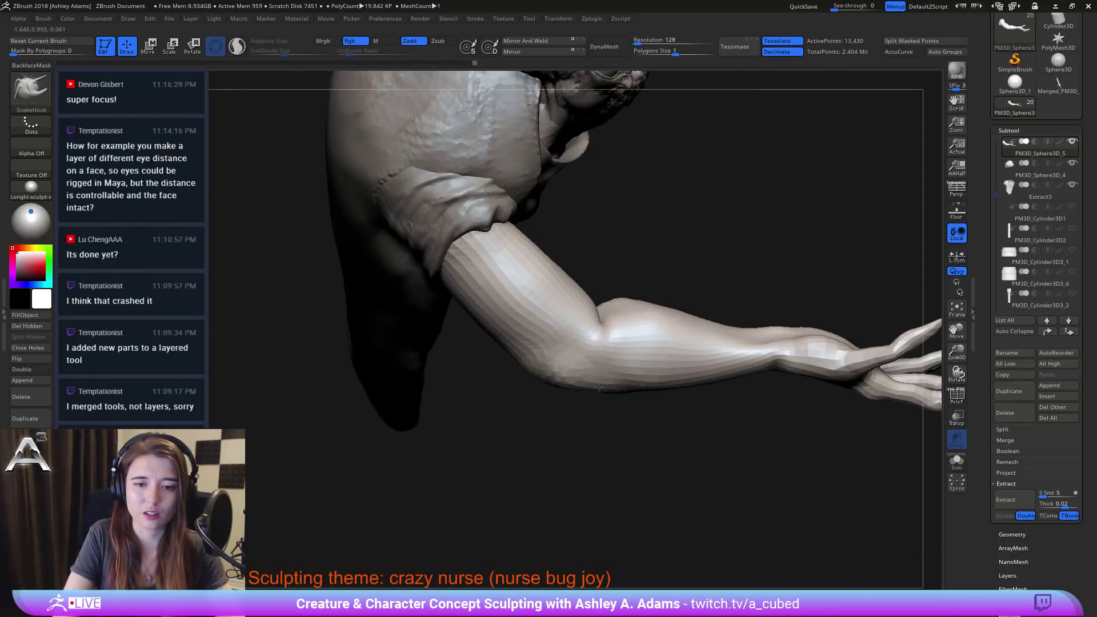
{"action": "mouse_move", "coordinate": [625, 314]}
{"action": "left_mouse_down", "text": "shift"}
{"action": "mouse_move", "coordinate": [651, 317]}
{"action": "mouse_move", "coordinate": [634, 304]}
{"action": "mouse_move", "coordinate": [646, 300]}
{"action": "left_mouse_up", "text": "shift"}
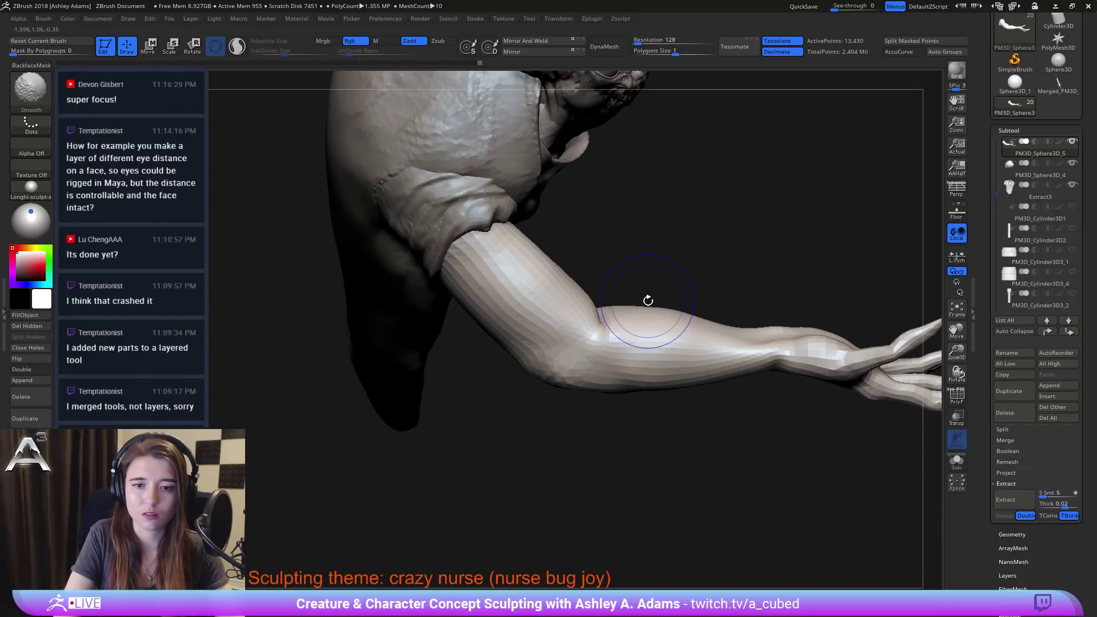
{"action": "right_click_drag", "start_coordinate": [646, 300], "coordinate": [669, 327]}
{"action": "left_click_drag", "start_coordinate": [671, 328], "coordinate": [656, 353], "text": "shift"}
{"action": "right_click_drag", "start_coordinate": [656, 353], "coordinate": [622, 268]}
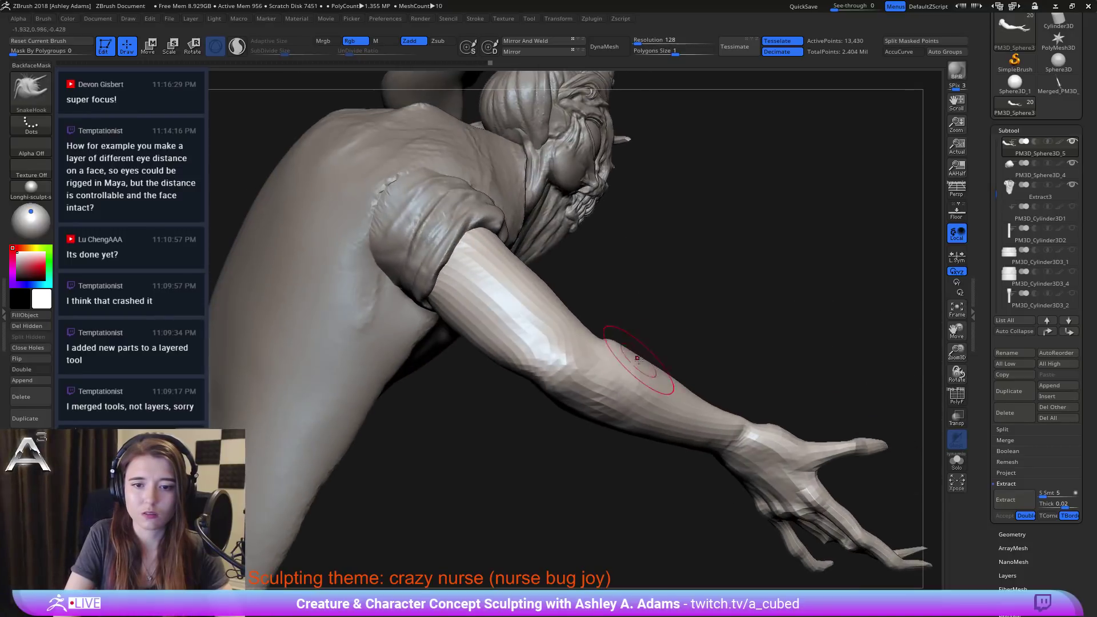
Step: Smooth the forearm's underside and refine the outer and inner elbow contours with SnakeHook
{"action": "right_click_drag", "start_coordinate": [639, 353], "coordinate": [589, 367]}
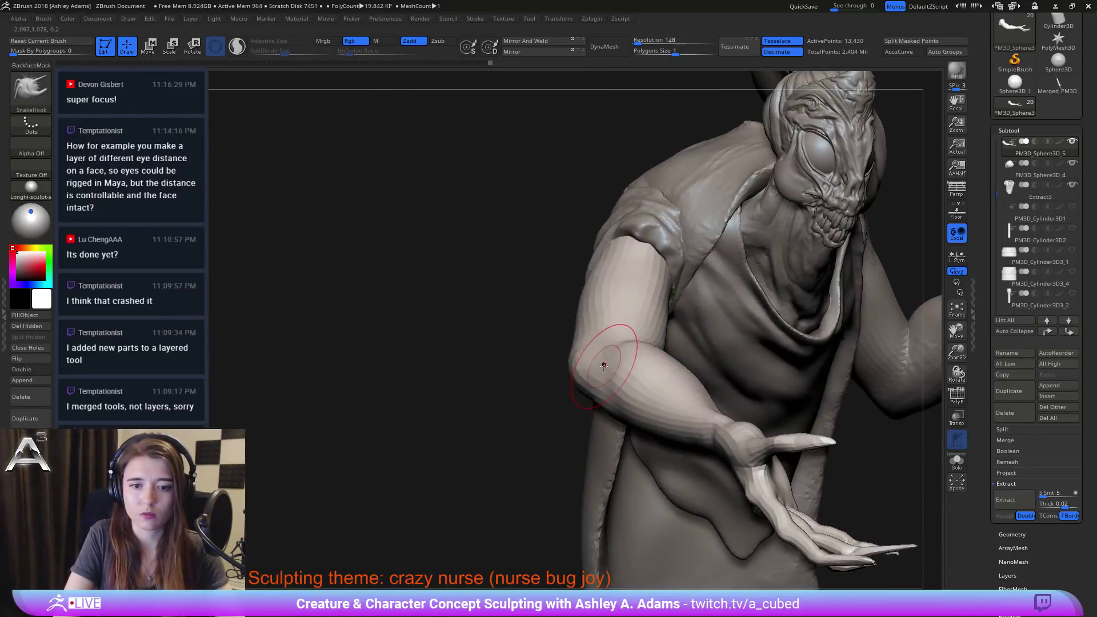
{"action": "mouse_move", "coordinate": [624, 331]}
{"action": "right_mouse_down"}
{"action": "mouse_move", "coordinate": [581, 359]}
{"action": "mouse_move", "coordinate": [608, 337]}
{"action": "mouse_move", "coordinate": [616, 435]}
{"action": "right_mouse_up"}
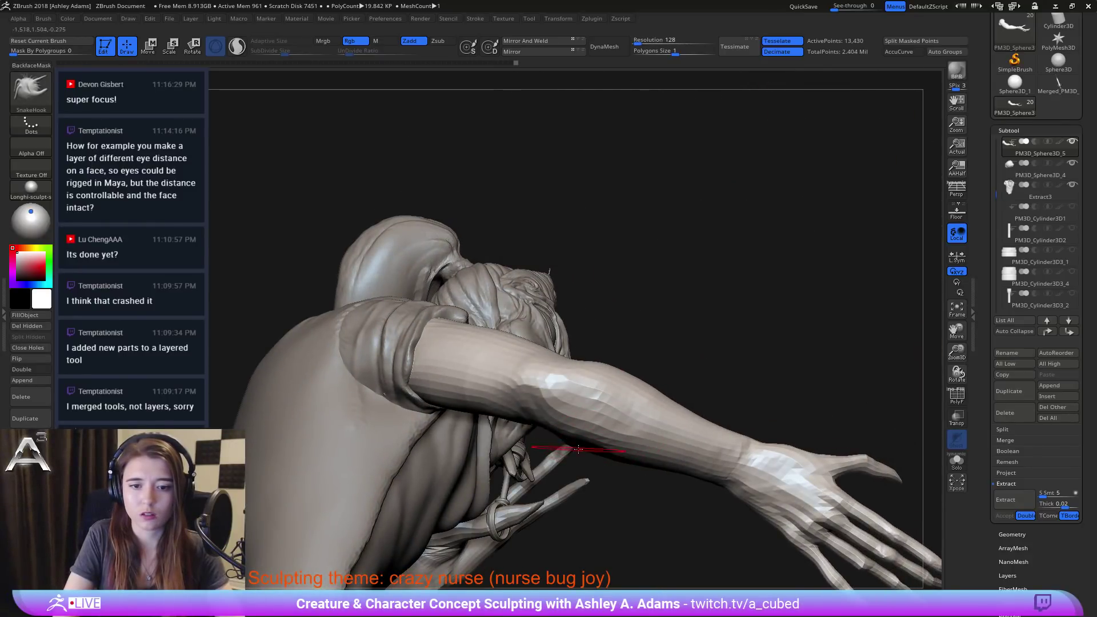
{"action": "mouse_move", "coordinate": [581, 448]}
{"action": "left_mouse_down", "text": "shift"}
{"action": "mouse_move", "coordinate": [707, 471]}
{"action": "mouse_move", "coordinate": [690, 462]}
{"action": "left_mouse_up", "text": "shift"}
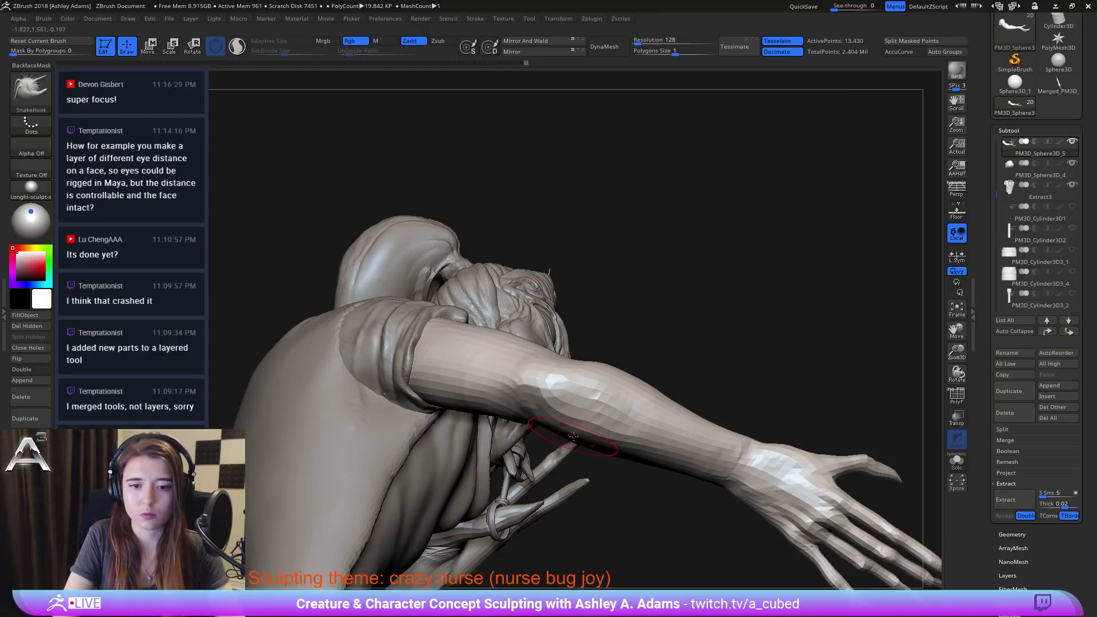
{"action": "right_click_drag", "start_coordinate": [523, 416], "coordinate": [512, 380]}
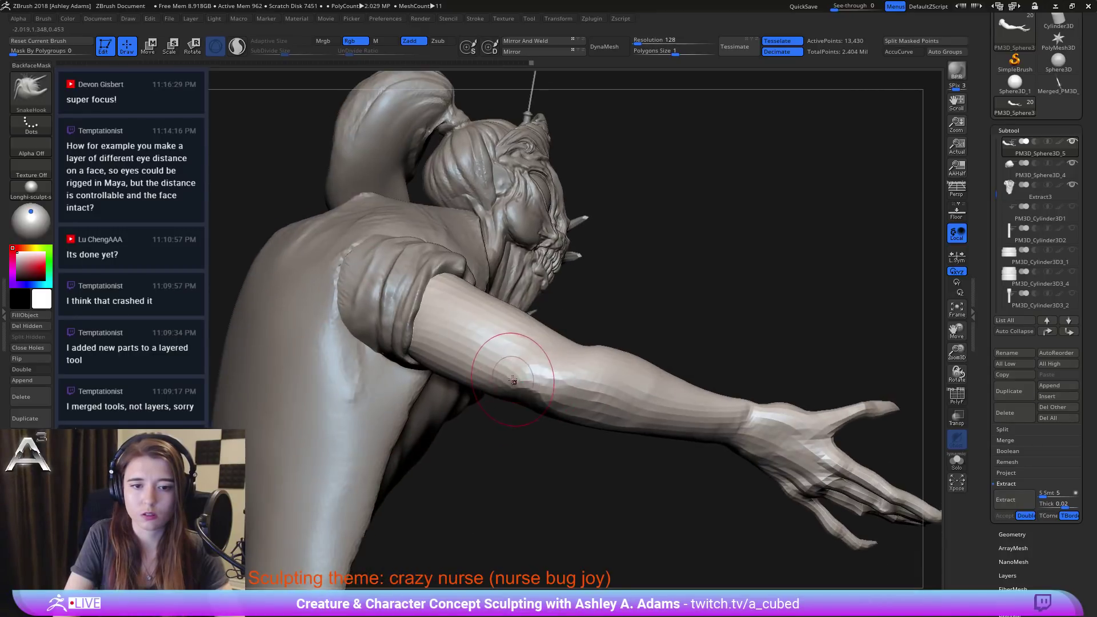
{"action": "mouse_move", "coordinate": [512, 380]}
{"action": "left_mouse_down"}
{"action": "mouse_move", "coordinate": [531, 377]}
{"action": "mouse_move", "coordinate": [521, 389]}
{"action": "left_mouse_up"}
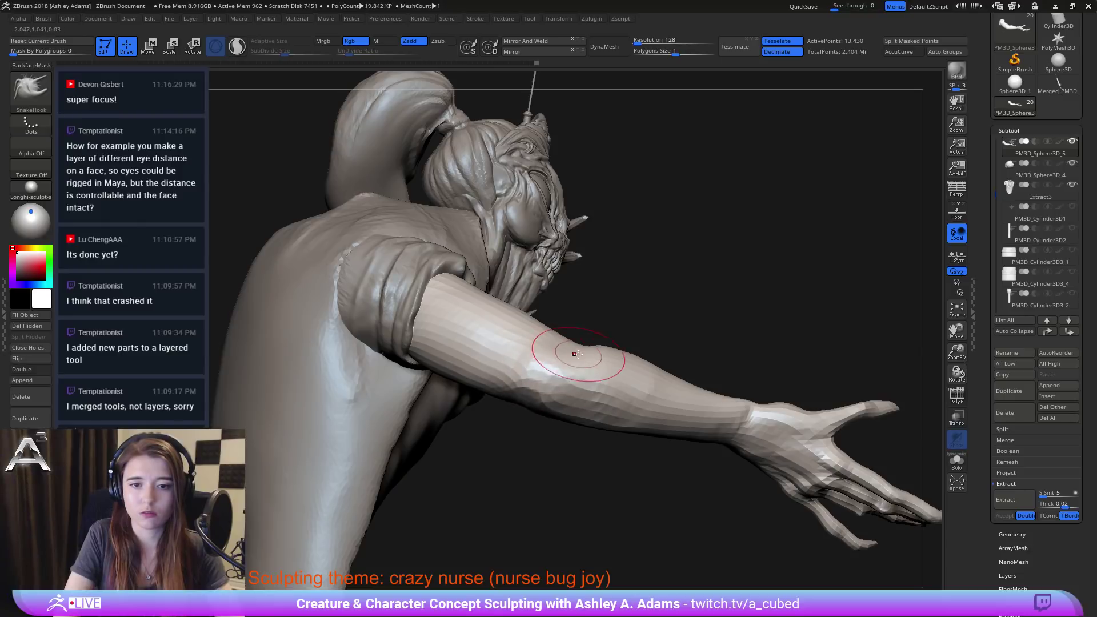
{"action": "left_click_drag", "start_coordinate": [576, 354], "coordinate": [597, 349]}
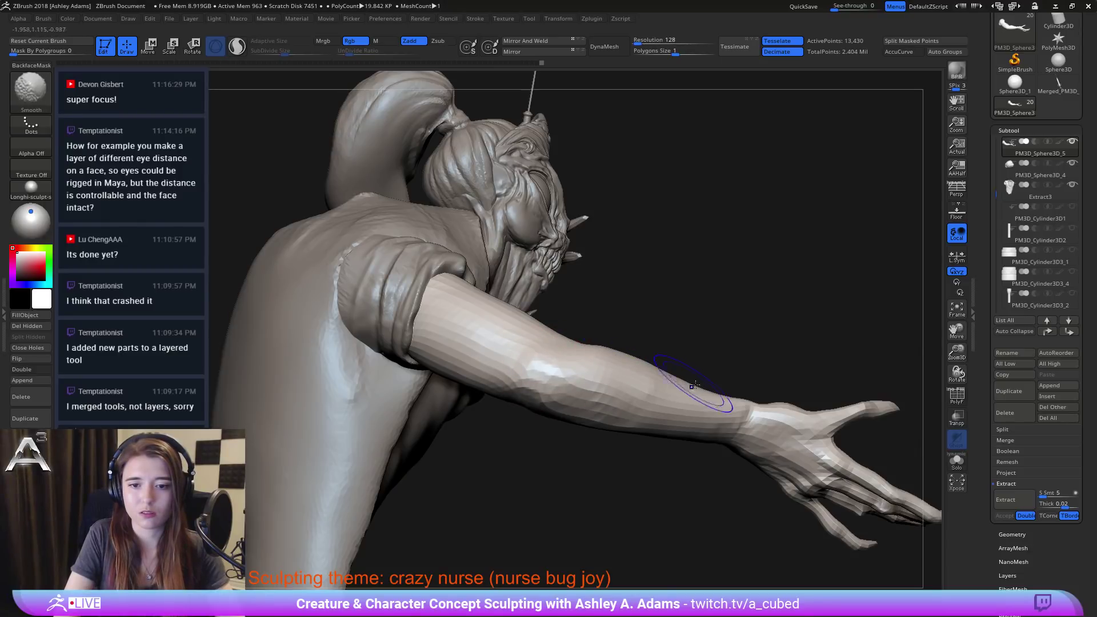
Step: Adjust the outstretched arm's elbow contour with SnakeHook and smooth the inner elbow crease
{"action": "right_click_drag", "start_coordinate": [669, 499], "coordinate": [589, 479]}
{"action": "left_click_drag", "start_coordinate": [594, 404], "coordinate": [592, 392]}
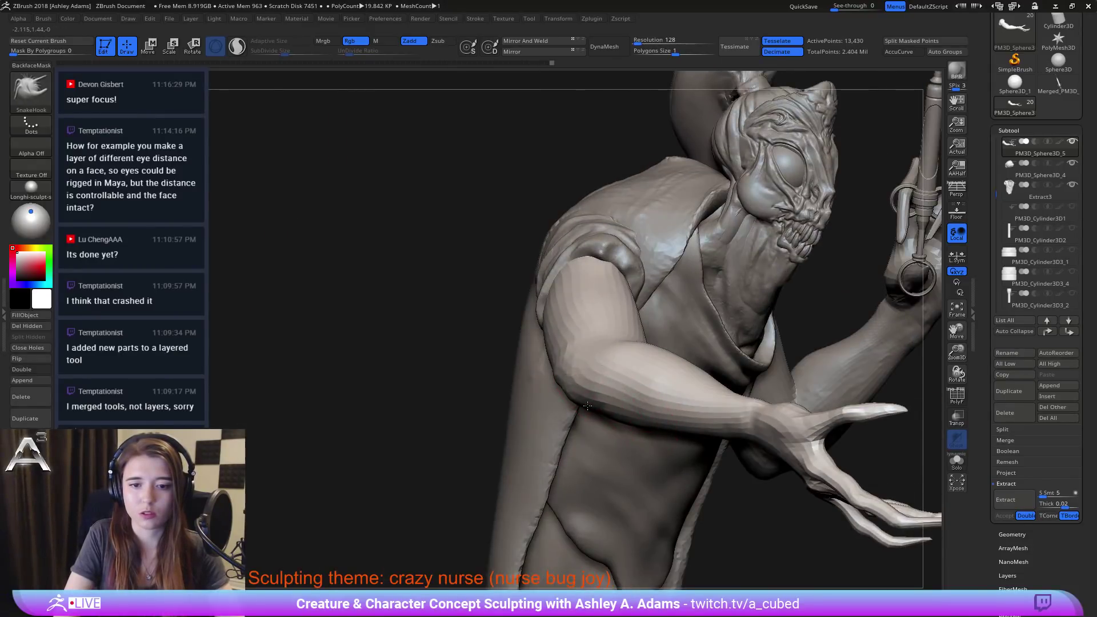
{"action": "right_click_drag", "start_coordinate": [684, 486], "coordinate": [623, 403]}
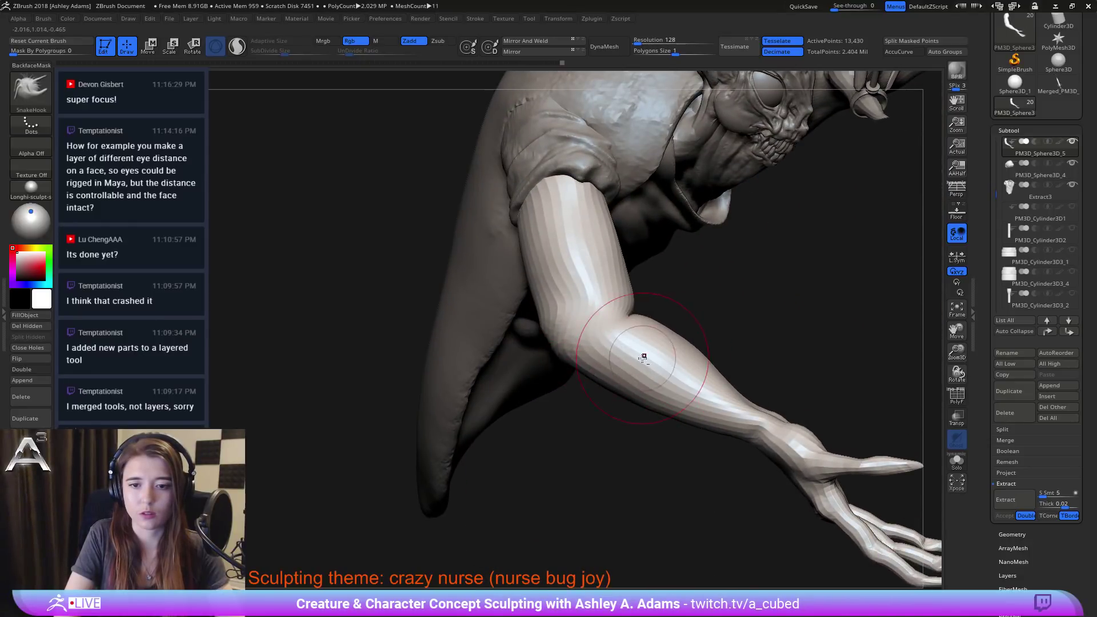
{"action": "mouse_move", "coordinate": [643, 358]}
{"action": "right_mouse_down"}
{"action": "mouse_move", "coordinate": [653, 355]}
{"action": "mouse_move", "coordinate": [626, 365]}
{"action": "mouse_move", "coordinate": [653, 390]}
{"action": "mouse_move", "coordinate": [677, 392]}
{"action": "mouse_move", "coordinate": [637, 356]}
{"action": "right_mouse_up"}
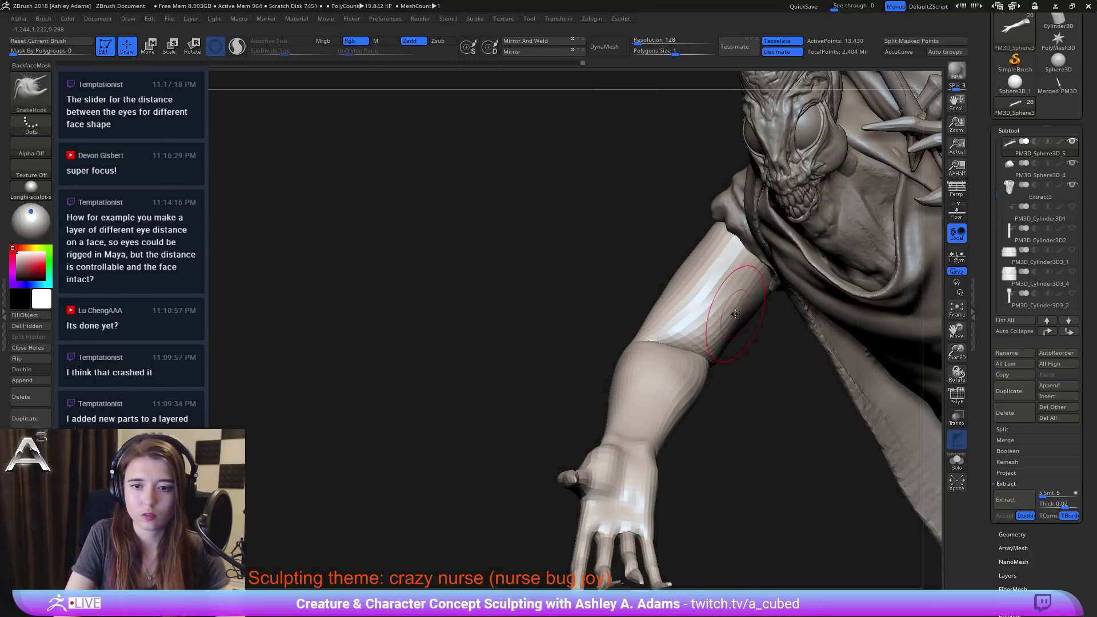
{"action": "mouse_move", "coordinate": [733, 311]}
{"action": "right_mouse_down"}
{"action": "mouse_move", "coordinate": [727, 368]}
{"action": "mouse_move", "coordinate": [746, 415]}
{"action": "mouse_move", "coordinate": [637, 335]}
{"action": "right_mouse_up"}
{"action": "key", "text": "shift"}
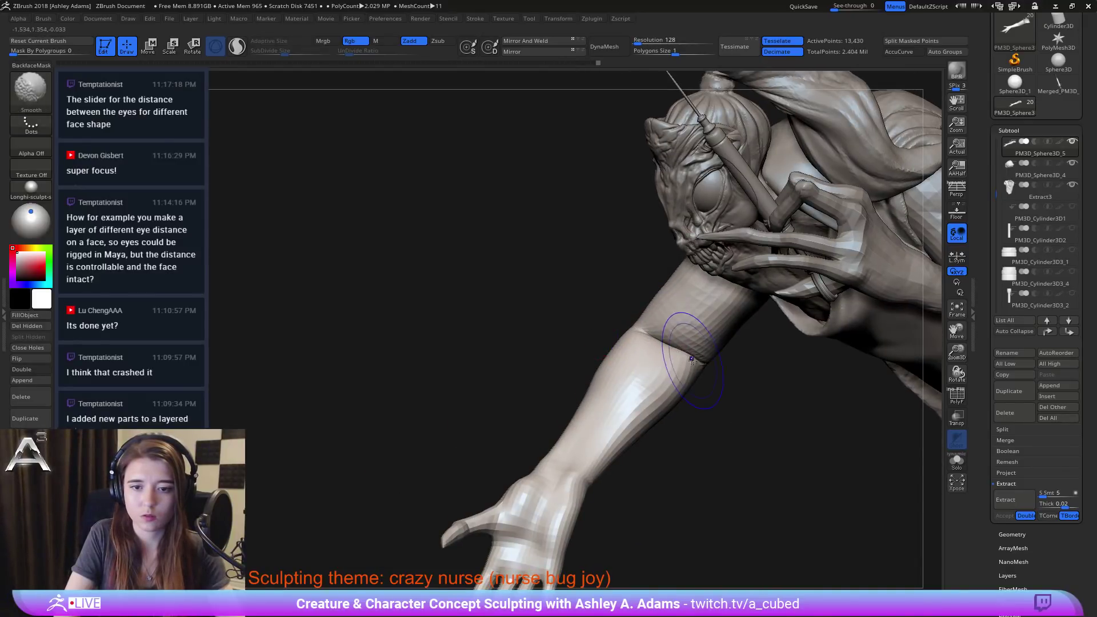
{"action": "right_click_drag", "start_coordinate": [692, 358], "coordinate": [656, 335]}
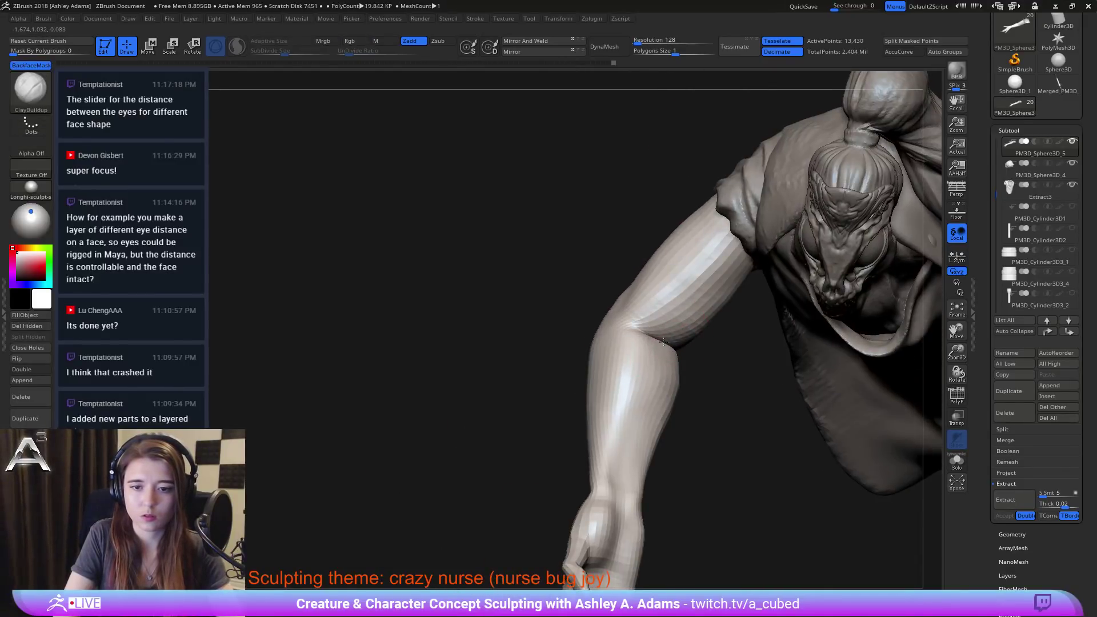
Step: Build up muscle volume on the outstretched upper arm and forearm with ClayBuildup
{"action": "right_click_drag", "start_coordinate": [704, 291], "coordinate": [676, 373]}
{"action": "right_click_drag", "start_coordinate": [634, 324], "coordinate": [578, 430]}
{"action": "right_click_drag", "start_coordinate": [620, 392], "coordinate": [597, 448]}
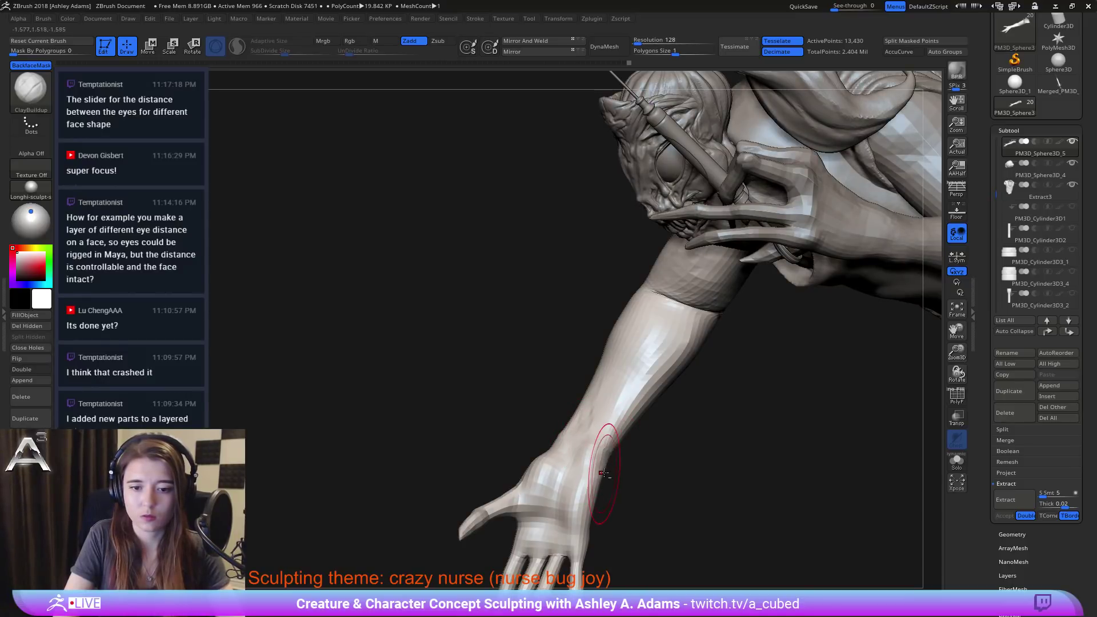
{"action": "mouse_move", "coordinate": [602, 449]}
{"action": "right_mouse_down"}
{"action": "mouse_move", "coordinate": [683, 355]}
{"action": "mouse_move", "coordinate": [687, 320]}
{"action": "right_mouse_up"}
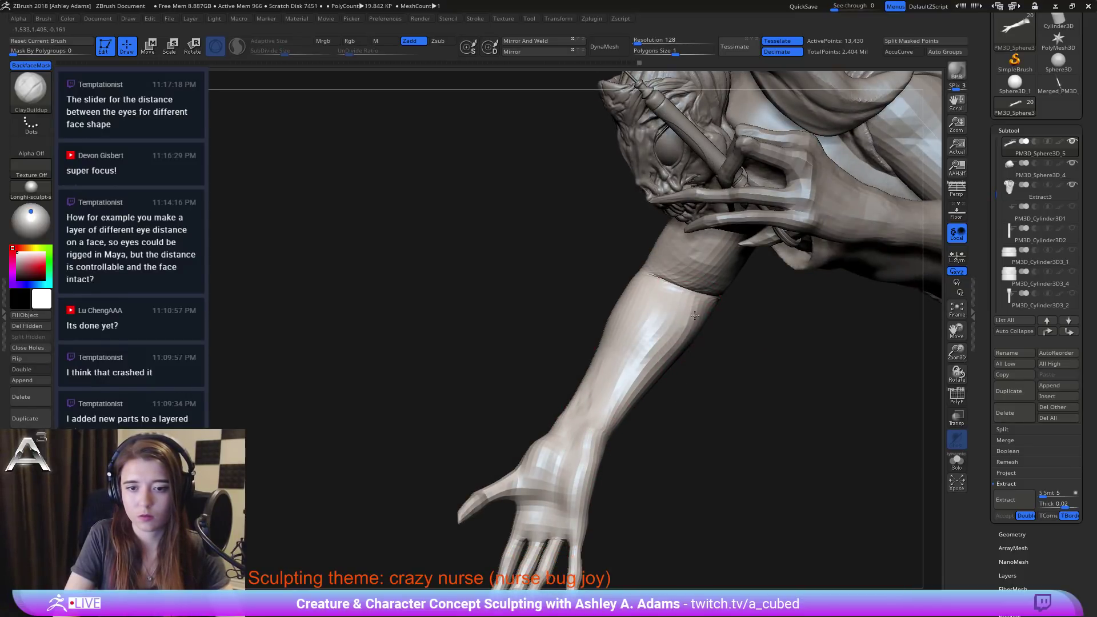
{"action": "mouse_move", "coordinate": [695, 315]}
{"action": "left_mouse_down"}
{"action": "mouse_move", "coordinate": [644, 362]}
{"action": "mouse_move", "coordinate": [651, 337]}
{"action": "left_mouse_up"}
{"action": "right_click_drag", "start_coordinate": [651, 338], "coordinate": [704, 361]}
{"action": "left_click_drag", "start_coordinate": [671, 304], "coordinate": [645, 386], "text": "alt"}
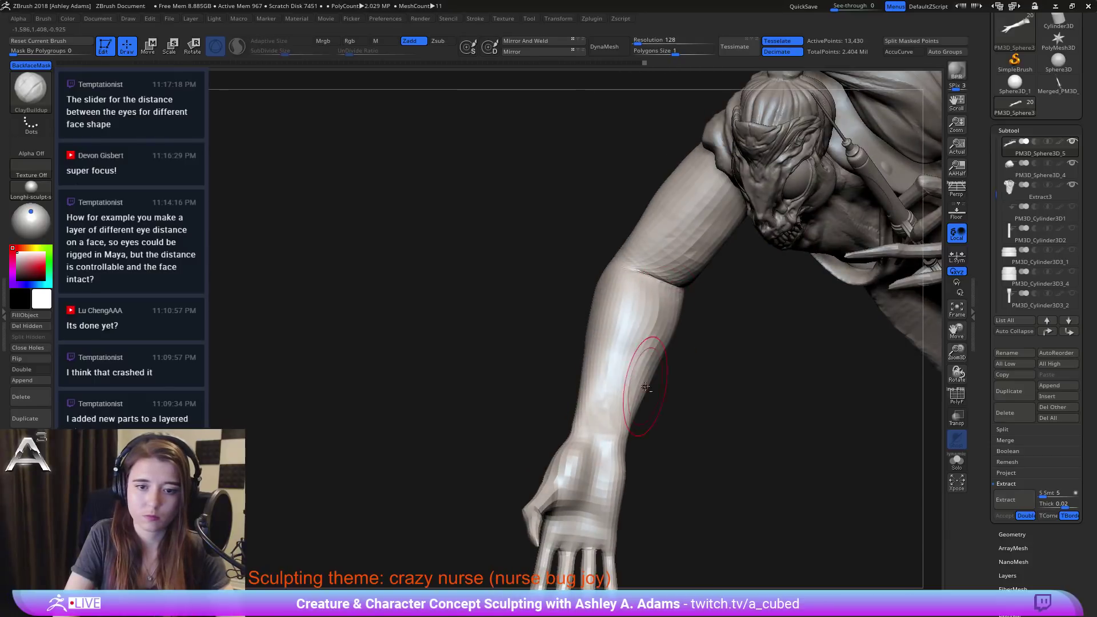
{"action": "mouse_move", "coordinate": [648, 395]}
{"action": "right_mouse_down"}
{"action": "mouse_move", "coordinate": [605, 360]}
{"action": "mouse_move", "coordinate": [599, 280]}
{"action": "mouse_move", "coordinate": [531, 244]}
{"action": "mouse_move", "coordinate": [523, 354]}
{"action": "right_mouse_up"}
{"action": "right_click", "coordinate": [523, 354]}
{"action": "right_click_drag", "start_coordinate": [632, 308], "coordinate": [702, 226], "text": "alt"}
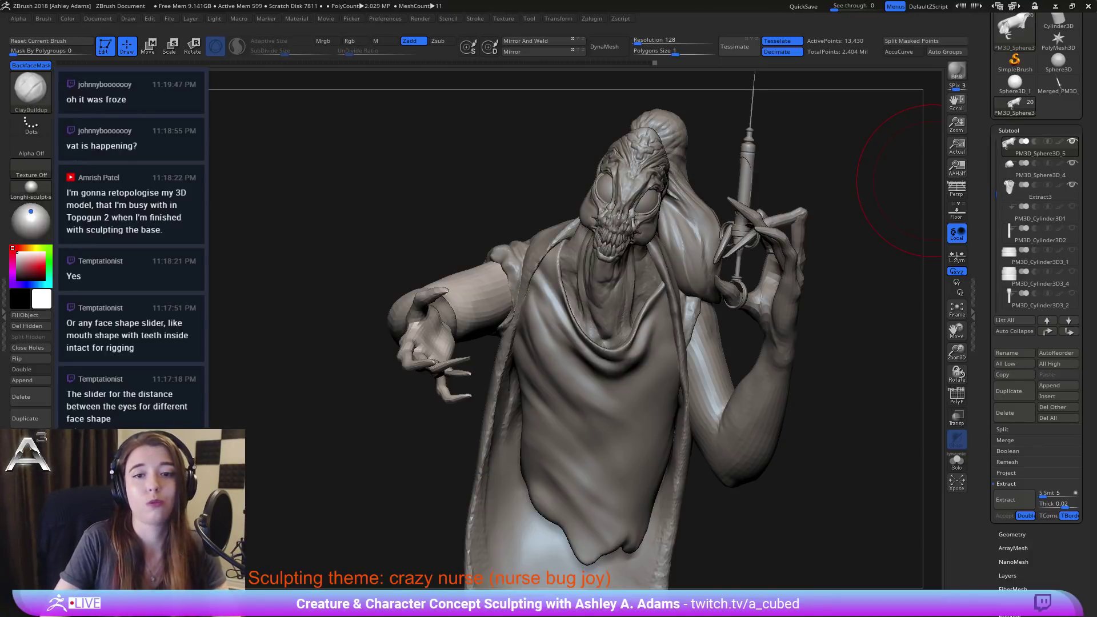
Step: Select the head and neck mesh and adjust the base of the neck inside the collar with SnakeHook
{"action": "mouse_move", "coordinate": [933, 181]}
{"action": "left_mouse_down"}
{"action": "mouse_move", "coordinate": [760, 191]}
{"action": "mouse_move", "coordinate": [937, 186]}
{"action": "left_mouse_up"}
{"action": "left_click", "coordinate": [620, 288], "text": "alt"}
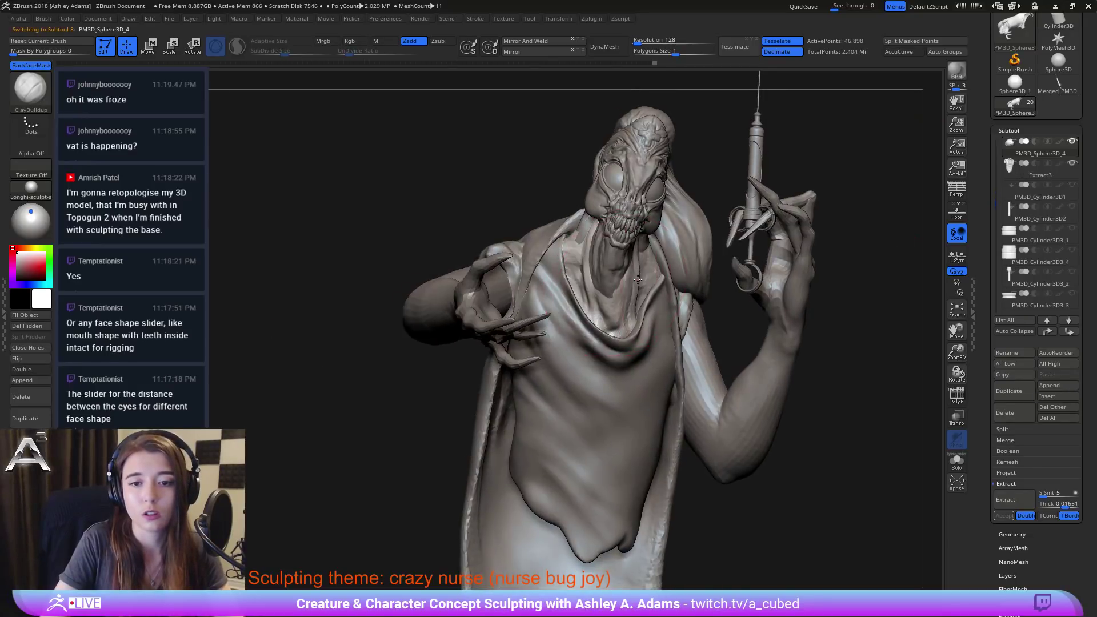
{"action": "left_click_drag", "start_coordinate": [880, 252], "coordinate": [811, 254]}
{"action": "key", "text": "b"}
{"action": "key", "text": "s"}
{"action": "key", "text": "h"}
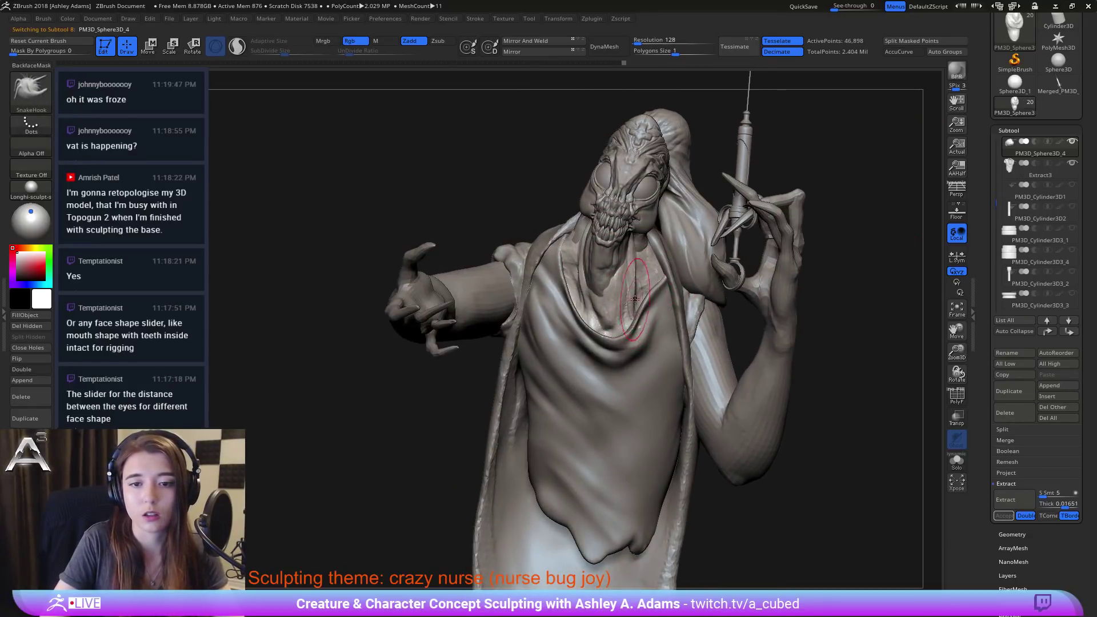
{"action": "right_click_drag", "start_coordinate": [638, 285], "coordinate": [669, 289]}
{"action": "key", "text": "space"}
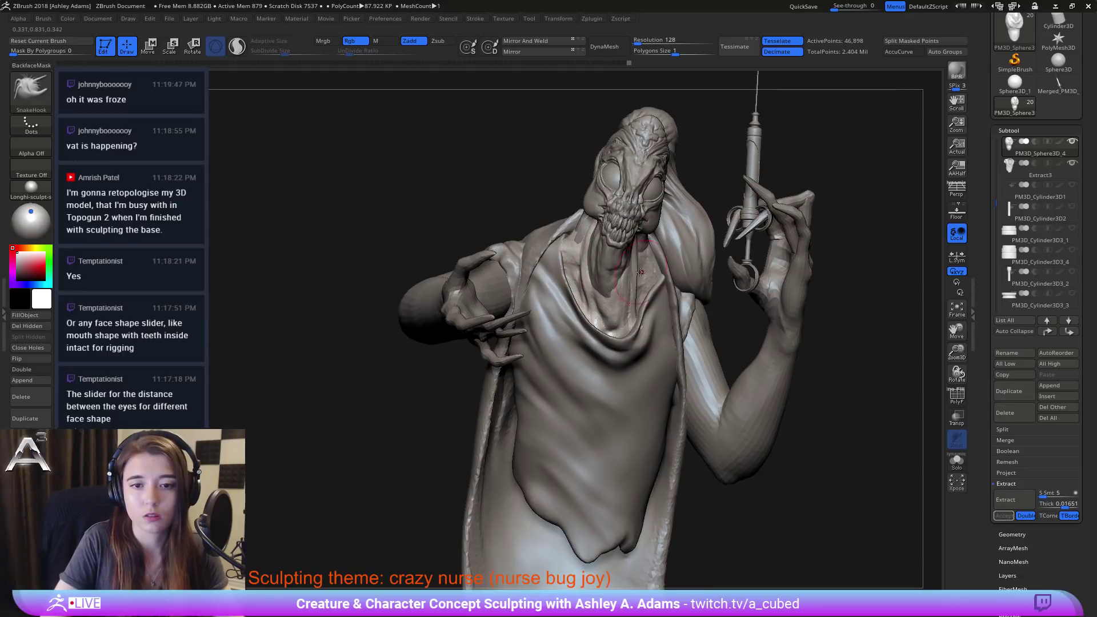
{"action": "mouse_move", "coordinate": [634, 263]}
{"action": "right_mouse_down", "text": "ctrl"}
{"action": "mouse_move", "coordinate": [640, 286]}
{"action": "mouse_move", "coordinate": [656, 286]}
{"action": "mouse_move", "coordinate": [638, 260]}
{"action": "mouse_move", "coordinate": [663, 271]}
{"action": "right_mouse_up", "text": "ctrl"}
{"action": "right_click", "coordinate": [640, 309]}
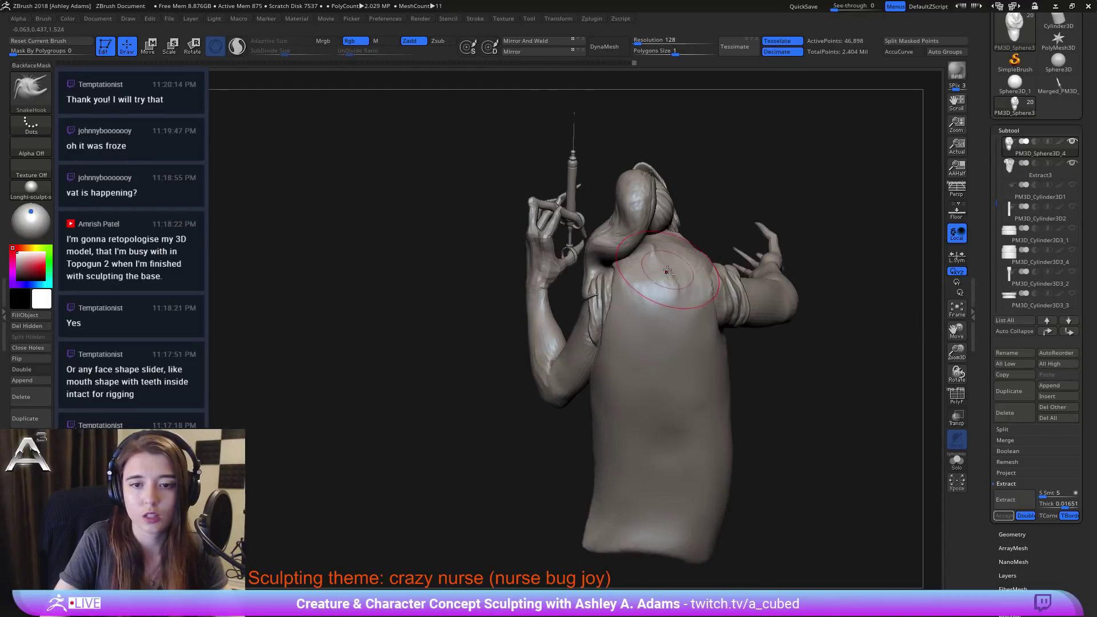
Step: Select the coat, build up its upper back around the shoulder blades with ClayBuildup, and smooth the result
{"action": "key", "text": "b"}
{"action": "key", "text": "c"}
{"action": "key", "text": "b"}
{"action": "left_click", "coordinate": [666, 269], "text": "alt"}
{"action": "mouse_move", "coordinate": [666, 269]}
{"action": "left_mouse_down"}
{"action": "mouse_move", "coordinate": [654, 263]}
{"action": "mouse_move", "coordinate": [661, 286]}
{"action": "mouse_move", "coordinate": [641, 315]}
{"action": "mouse_move", "coordinate": [693, 286]}
{"action": "left_mouse_up"}
{"action": "right_click_drag", "start_coordinate": [666, 263], "coordinate": [700, 251]}
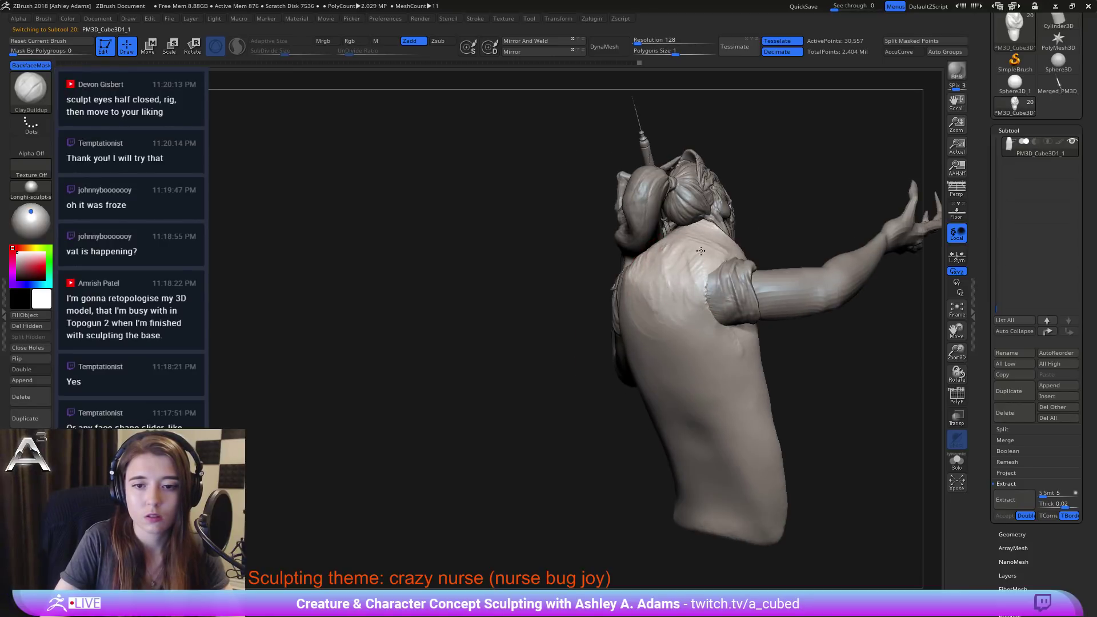
{"action": "mouse_move", "coordinate": [701, 251]}
{"action": "left_mouse_down"}
{"action": "mouse_move", "coordinate": [659, 242]}
{"action": "mouse_move", "coordinate": [696, 259]}
{"action": "mouse_move", "coordinate": [677, 258]}
{"action": "mouse_move", "coordinate": [705, 286]}
{"action": "mouse_move", "coordinate": [638, 317]}
{"action": "left_mouse_up"}
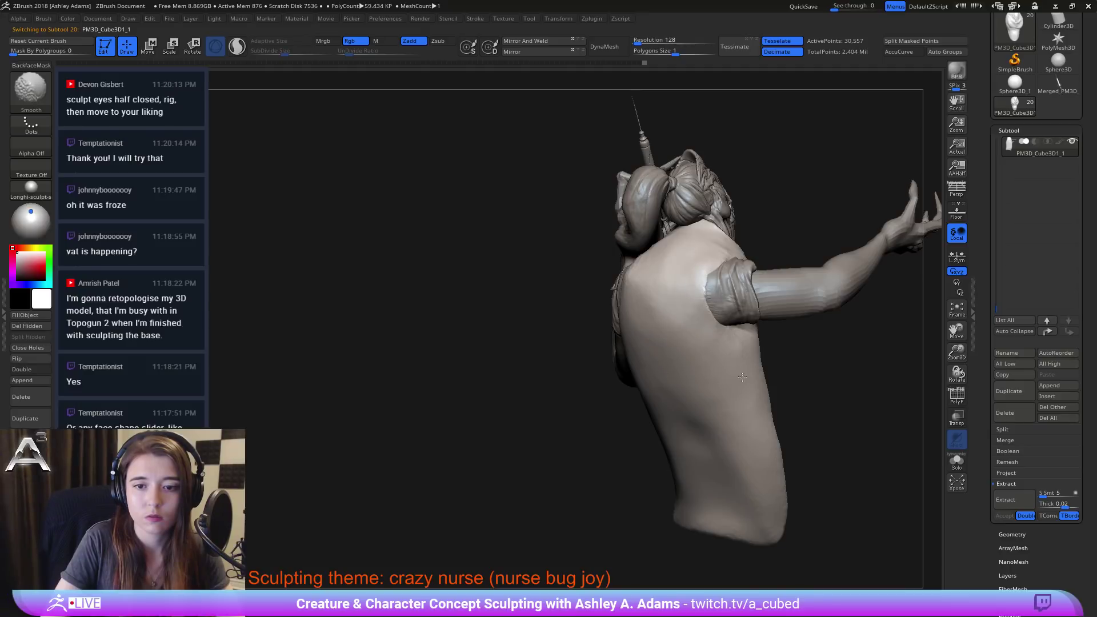
{"action": "mouse_move", "coordinate": [639, 406]}
{"action": "right_mouse_down"}
{"action": "mouse_move", "coordinate": [694, 360]}
{"action": "mouse_move", "coordinate": [729, 377]}
{"action": "mouse_move", "coordinate": [702, 387]}
{"action": "mouse_move", "coordinate": [692, 320]}
{"action": "right_mouse_up"}
Step: Reshape the coat's bottom hem corners and the contour of its back with SnakeHook
{"action": "key", "text": "b"}
{"action": "key", "text": "s"}
{"action": "key", "text": "h"}
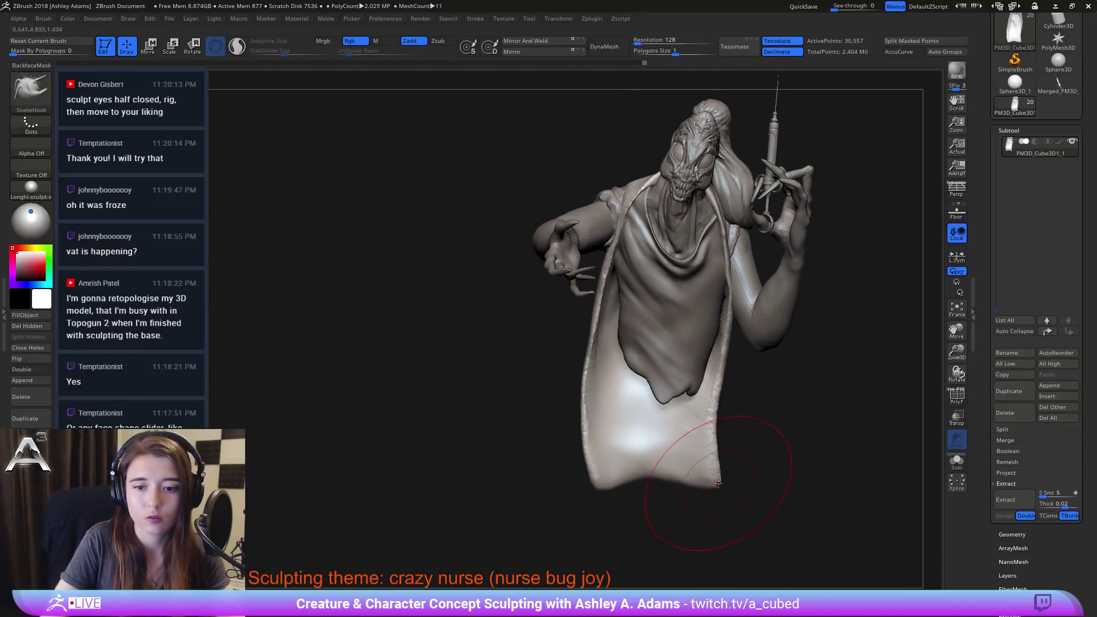
{"action": "mouse_move", "coordinate": [721, 485]}
{"action": "left_mouse_down"}
{"action": "mouse_move", "coordinate": [715, 464]}
{"action": "mouse_move", "coordinate": [602, 485]}
{"action": "left_mouse_up"}
{"action": "mouse_move", "coordinate": [602, 485]}
{"action": "right_mouse_down"}
{"action": "mouse_move", "coordinate": [588, 457]}
{"action": "mouse_move", "coordinate": [612, 473]}
{"action": "mouse_move", "coordinate": [604, 486]}
{"action": "right_mouse_up"}
{"action": "left_click_drag", "start_coordinate": [605, 486], "coordinate": [626, 487]}
{"action": "mouse_move", "coordinate": [598, 428]}
{"action": "left_mouse_down"}
{"action": "mouse_move", "coordinate": [616, 425]}
{"action": "mouse_move", "coordinate": [621, 341]}
{"action": "left_mouse_up"}
{"action": "left_click_drag", "start_coordinate": [576, 444], "coordinate": [571, 444]}
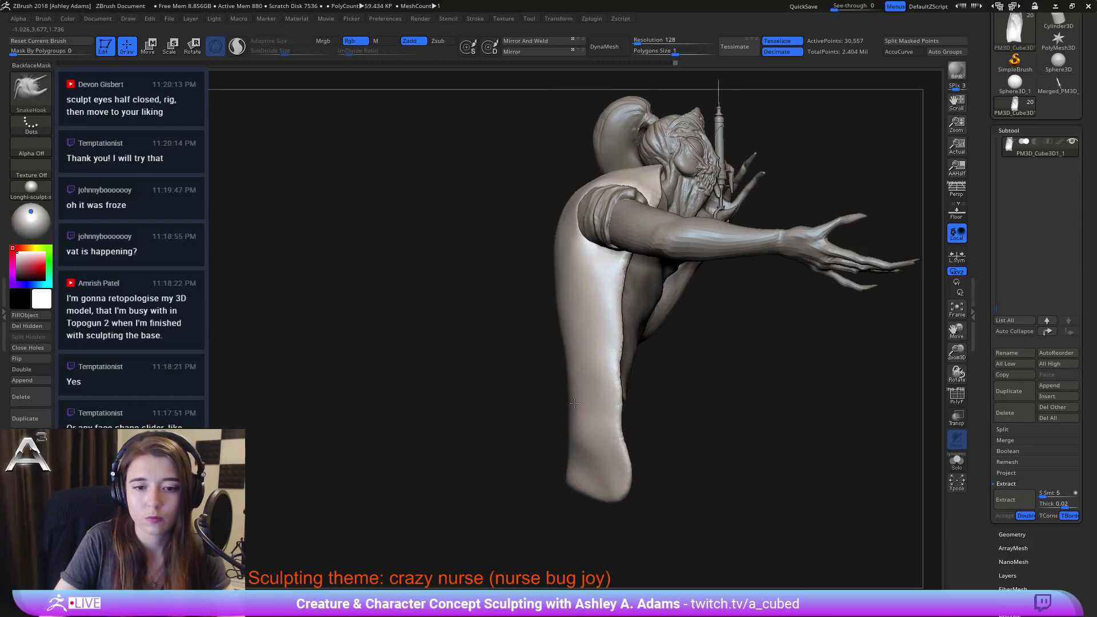
{"action": "left_click_drag", "start_coordinate": [573, 394], "coordinate": [568, 394]}
{"action": "left_click_drag", "start_coordinate": [570, 355], "coordinate": [566, 353]}
Step: Resize the SnakeHook brush and pull the coat's side opening and lower hem forward below the outstretched arm
{"action": "right_click_drag", "start_coordinate": [612, 331], "coordinate": [607, 332]}
{"action": "key", "text": "space"}
{"action": "left_click_drag", "start_coordinate": [613, 346], "coordinate": [624, 412]}
{"action": "left_click_drag", "start_coordinate": [622, 453], "coordinate": [628, 452]}
{"action": "right_click_drag", "start_coordinate": [633, 496], "coordinate": [668, 499]}
{"action": "left_click_drag", "start_coordinate": [642, 494], "coordinate": [664, 493]}
{"action": "left_click_drag", "start_coordinate": [634, 460], "coordinate": [652, 457]}
{"action": "mouse_move", "coordinate": [631, 421]}
{"action": "left_mouse_down"}
{"action": "mouse_move", "coordinate": [647, 418]}
{"action": "mouse_move", "coordinate": [641, 391]}
{"action": "left_mouse_up"}
{"action": "mouse_move", "coordinate": [626, 338]}
{"action": "left_mouse_down"}
{"action": "mouse_move", "coordinate": [636, 337]}
{"action": "mouse_move", "coordinate": [630, 301]}
{"action": "left_mouse_up"}
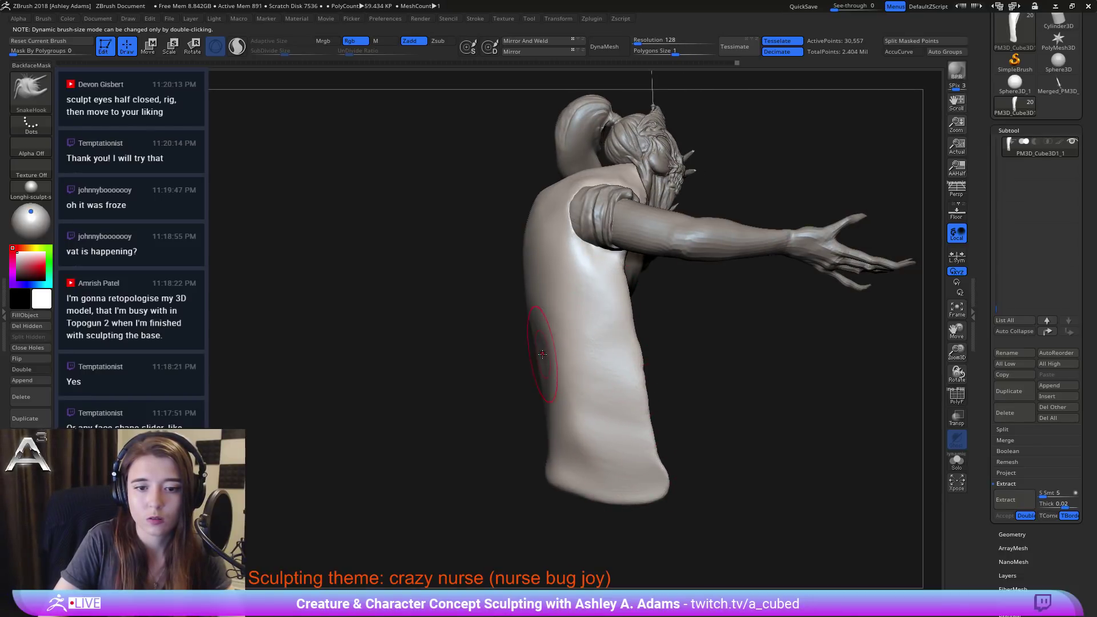
Step: Smooth the coat's side and flare its lower front corner further forward with a resized SnakeHook brush
{"action": "left_click_drag", "start_coordinate": [541, 375], "coordinate": [553, 322]}
{"action": "mouse_move", "coordinate": [536, 446]}
{"action": "left_mouse_down", "text": "shift"}
{"action": "mouse_move", "coordinate": [600, 496]}
{"action": "mouse_move", "coordinate": [661, 471]}
{"action": "mouse_move", "coordinate": [642, 392]}
{"action": "left_mouse_up", "text": "shift"}
{"action": "left_click_drag", "start_coordinate": [628, 327], "coordinate": [632, 301]}
{"action": "key", "text": "space"}
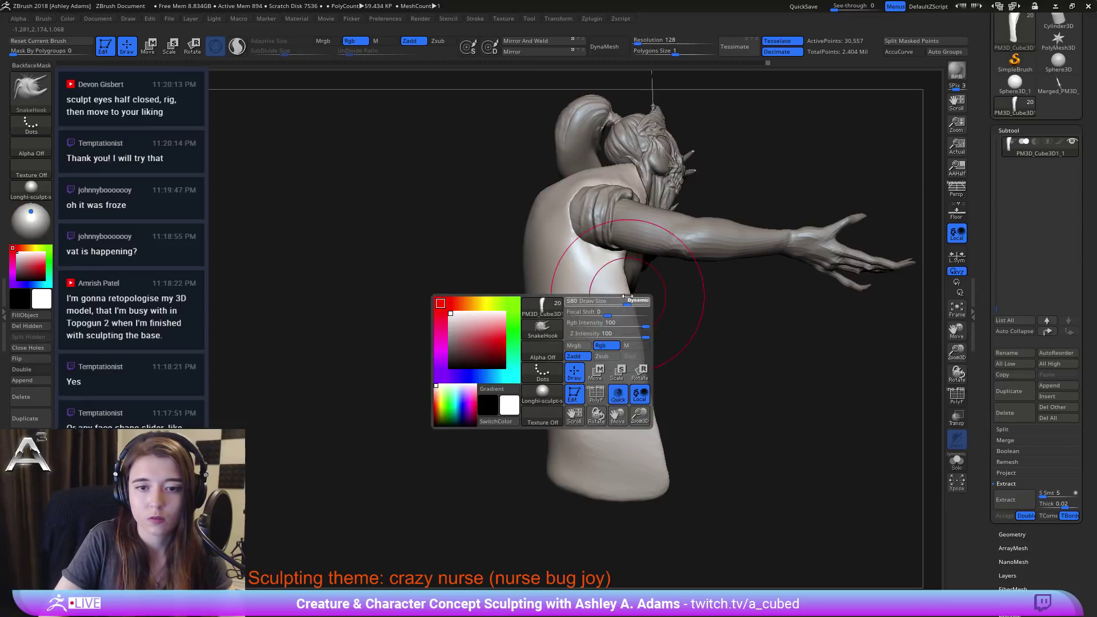
{"action": "left_click_drag", "start_coordinate": [633, 412], "coordinate": [642, 412]}
{"action": "mouse_move", "coordinate": [655, 484]}
{"action": "left_mouse_down"}
{"action": "mouse_move", "coordinate": [678, 484]}
{"action": "mouse_move", "coordinate": [674, 458]}
{"action": "left_mouse_up"}
{"action": "left_click_drag", "start_coordinate": [649, 403], "coordinate": [658, 402]}
{"action": "left_click_drag", "start_coordinate": [678, 492], "coordinate": [692, 483]}
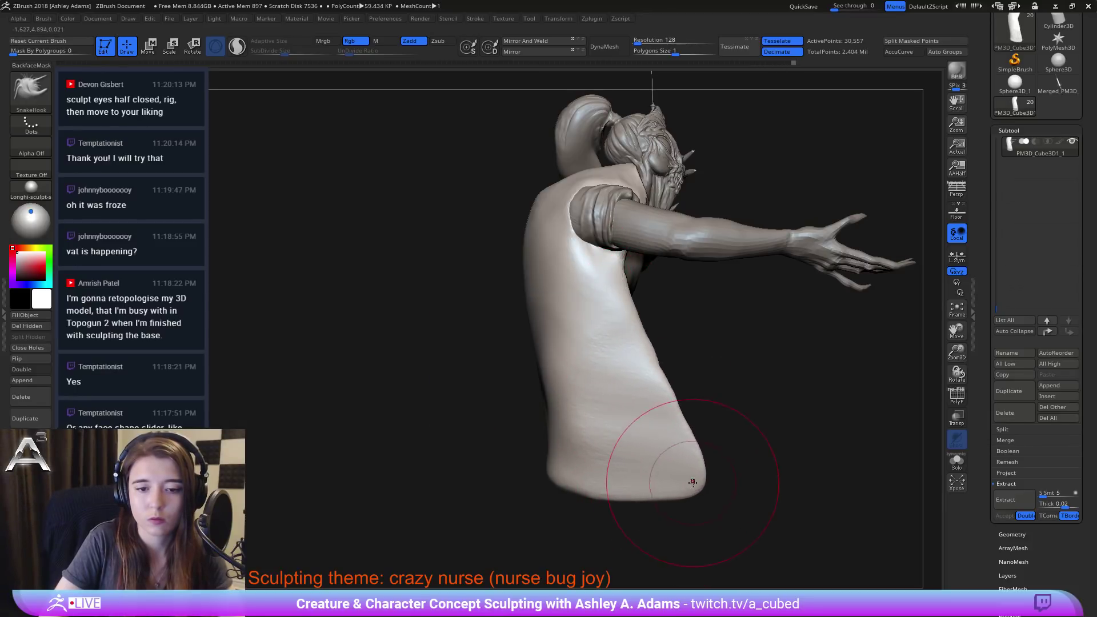
Step: Push the coat's lower back inward and round its upper back in profile with SnakeHook
{"action": "right_click_drag", "start_coordinate": [555, 443], "coordinate": [561, 441]}
{"action": "left_click", "coordinate": [561, 440]}
{"action": "left_click_drag", "start_coordinate": [562, 415], "coordinate": [569, 415]}
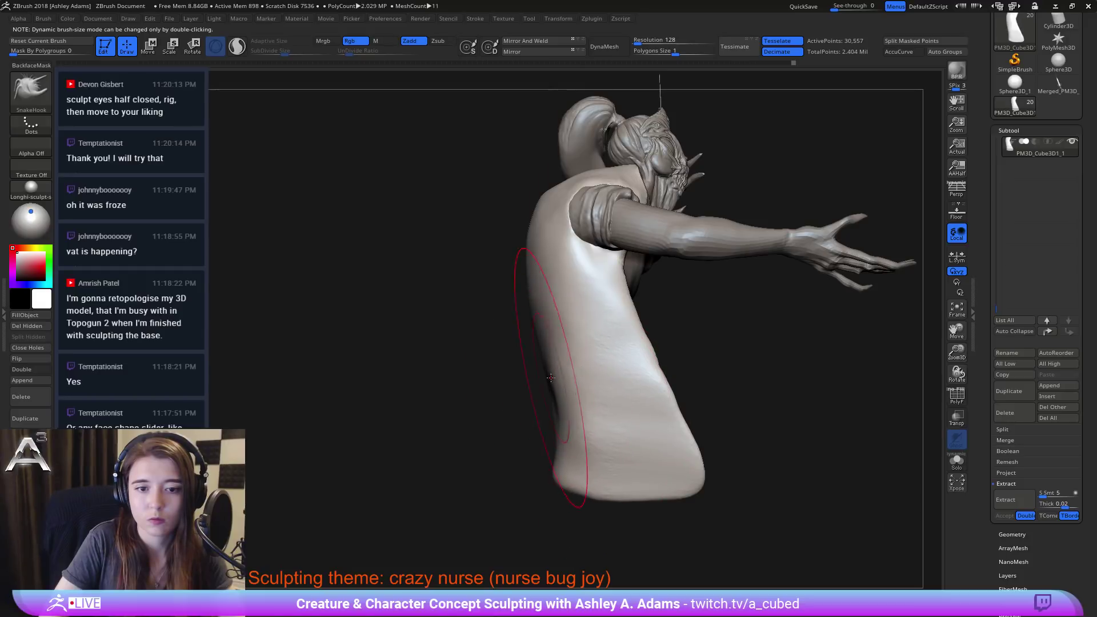
{"action": "left_click_drag", "start_coordinate": [564, 465], "coordinate": [570, 385]}
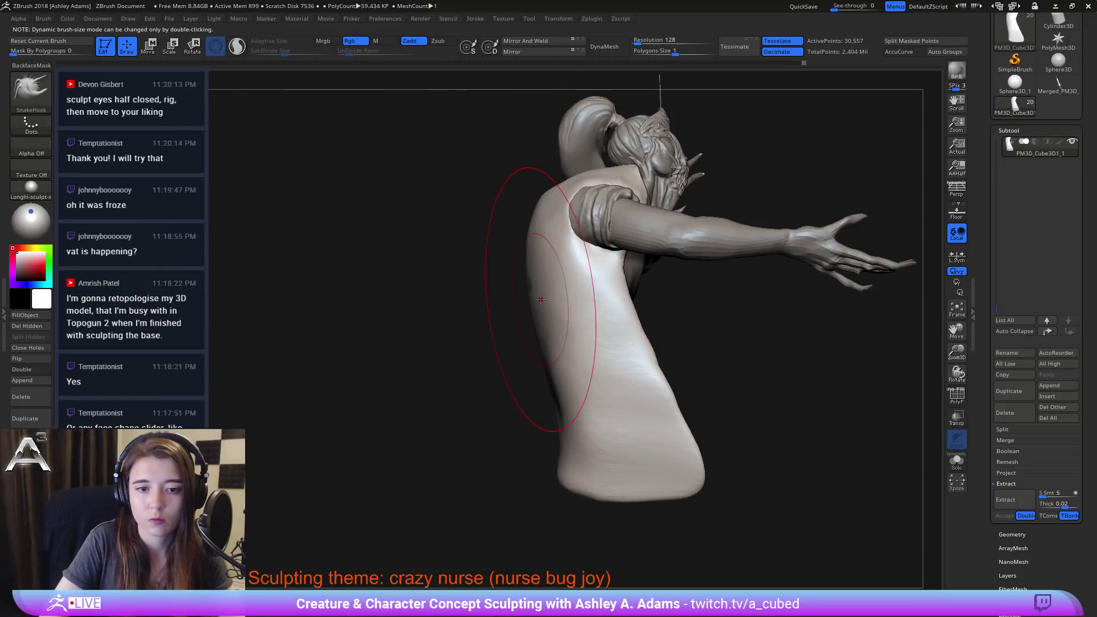
{"action": "left_click_drag", "start_coordinate": [548, 294], "coordinate": [540, 286]}
Step: Smooth the coat's front opening and adjust its edge beneath the syringe arm with SnakeHook
{"action": "right_click_drag", "start_coordinate": [617, 351], "coordinate": [439, 357]}
{"action": "right_click_drag", "start_coordinate": [602, 369], "coordinate": [600, 382]}
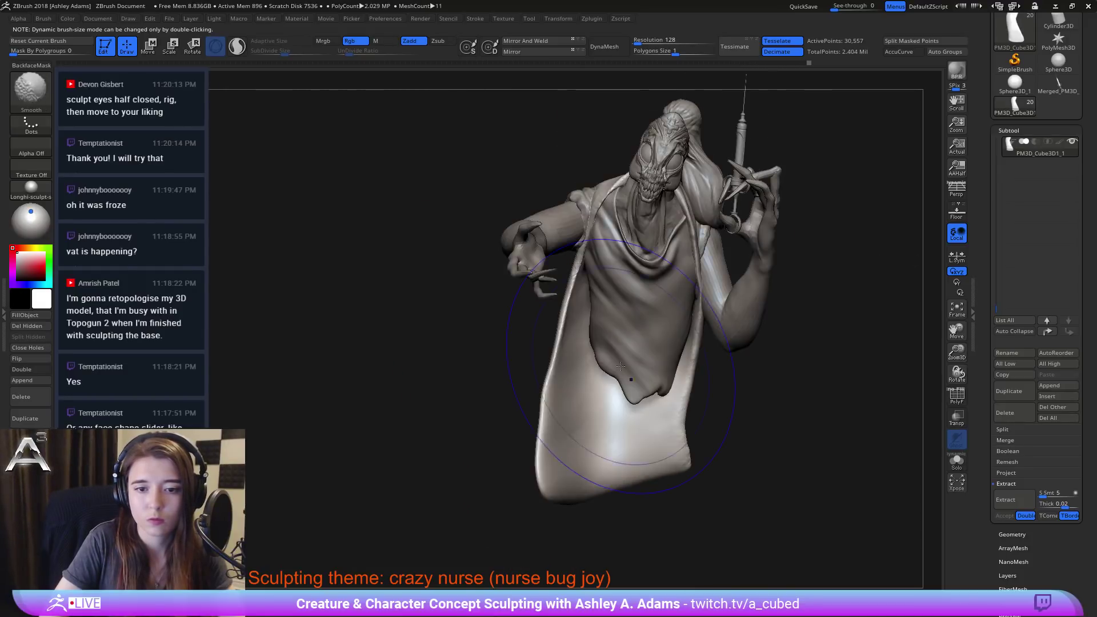
{"action": "right_click", "coordinate": [677, 427]}
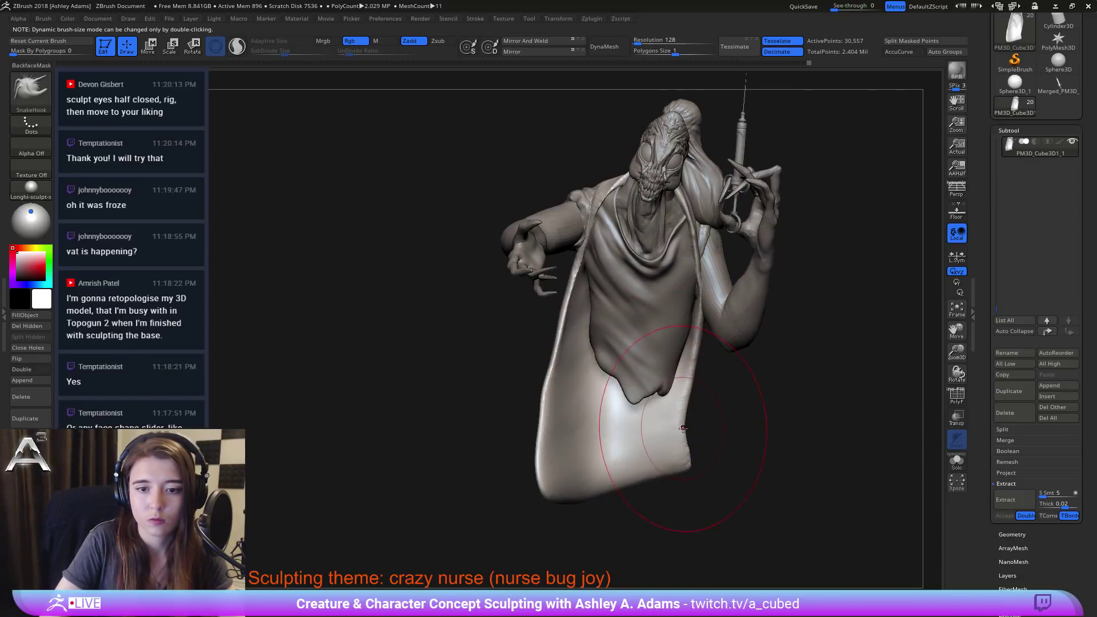
{"action": "left_click_drag", "start_coordinate": [690, 400], "coordinate": [679, 374]}
{"action": "mouse_move", "coordinate": [737, 384]}
{"action": "right_mouse_down"}
{"action": "mouse_move", "coordinate": [618, 406]}
{"action": "mouse_move", "coordinate": [549, 346]}
{"action": "right_mouse_up"}
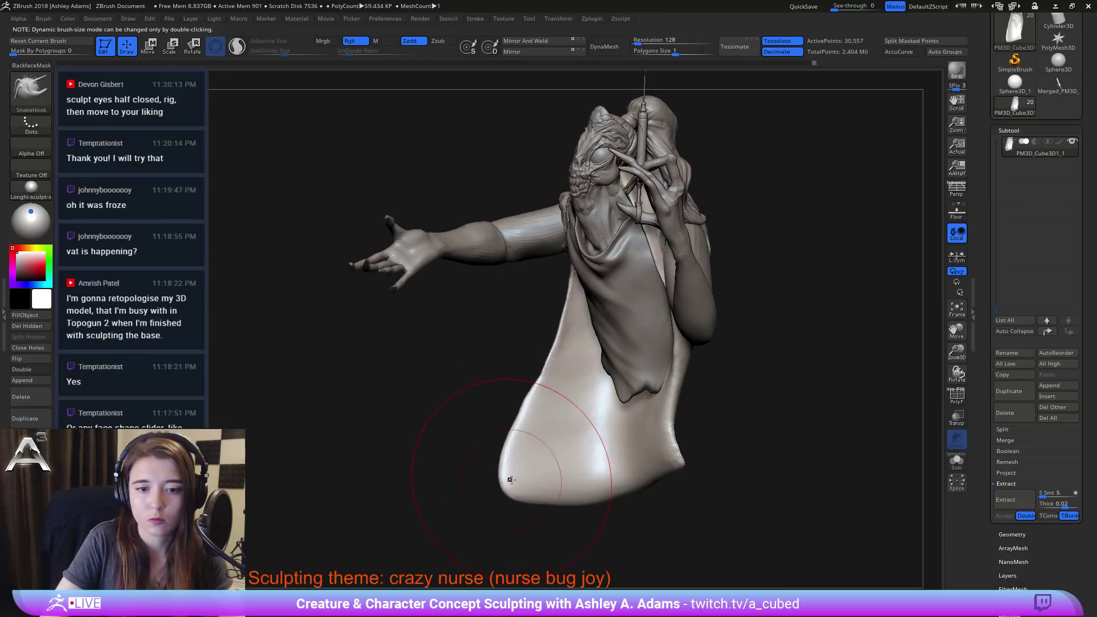
Step: Pull the coat's lower front corner below the outstretched arm out into a flared point and smooth the transition
{"action": "right_click", "coordinate": [496, 451]}
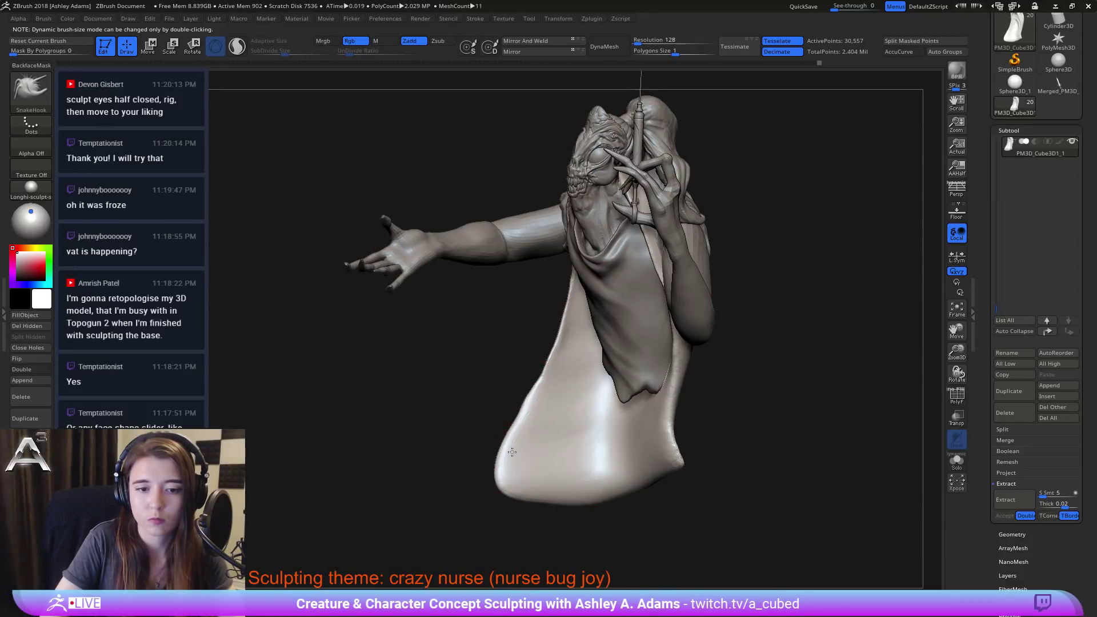
{"action": "right_click", "coordinate": [502, 455]}
{"action": "mouse_move", "coordinate": [505, 460]}
{"action": "left_mouse_down"}
{"action": "mouse_move", "coordinate": [480, 459]}
{"action": "mouse_move", "coordinate": [495, 446]}
{"action": "left_mouse_up"}
{"action": "key", "text": "space"}
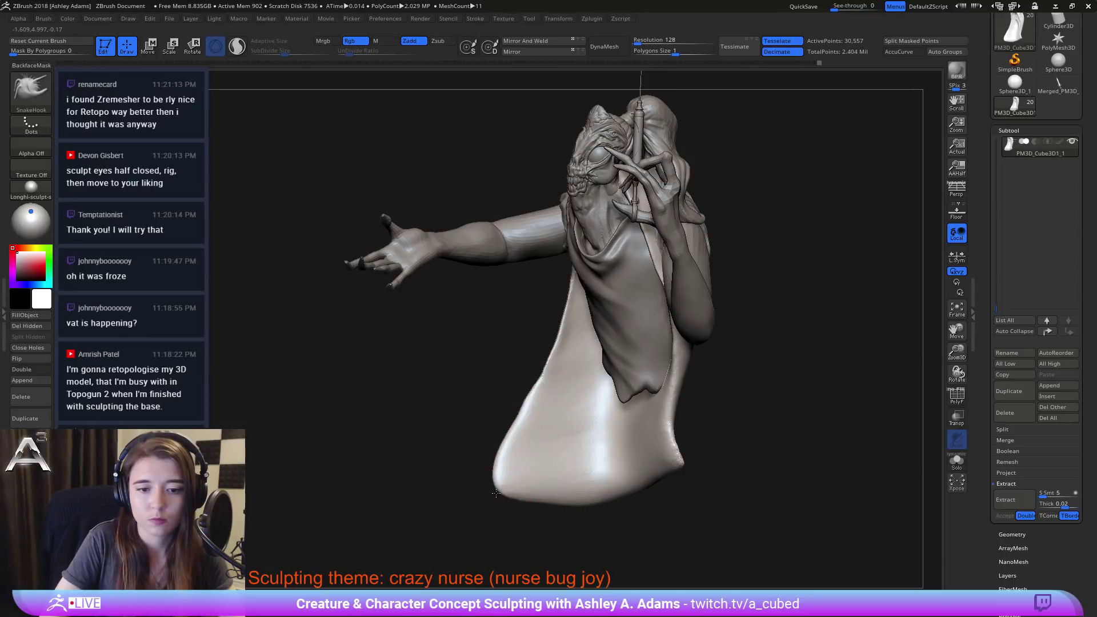
{"action": "left_click_drag", "start_coordinate": [474, 483], "coordinate": [460, 466]}
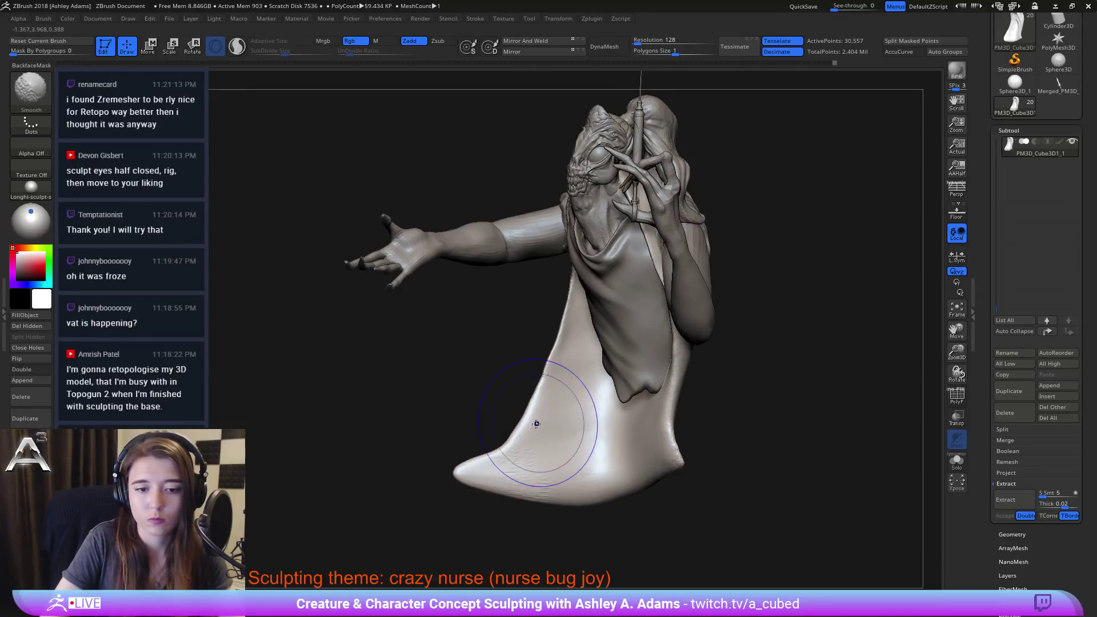
{"action": "mouse_move", "coordinate": [536, 424]}
{"action": "left_mouse_down", "text": "shift"}
{"action": "mouse_move", "coordinate": [481, 460]}
{"action": "mouse_move", "coordinate": [558, 350]}
{"action": "mouse_move", "coordinate": [505, 478]}
{"action": "left_mouse_up", "text": "shift"}
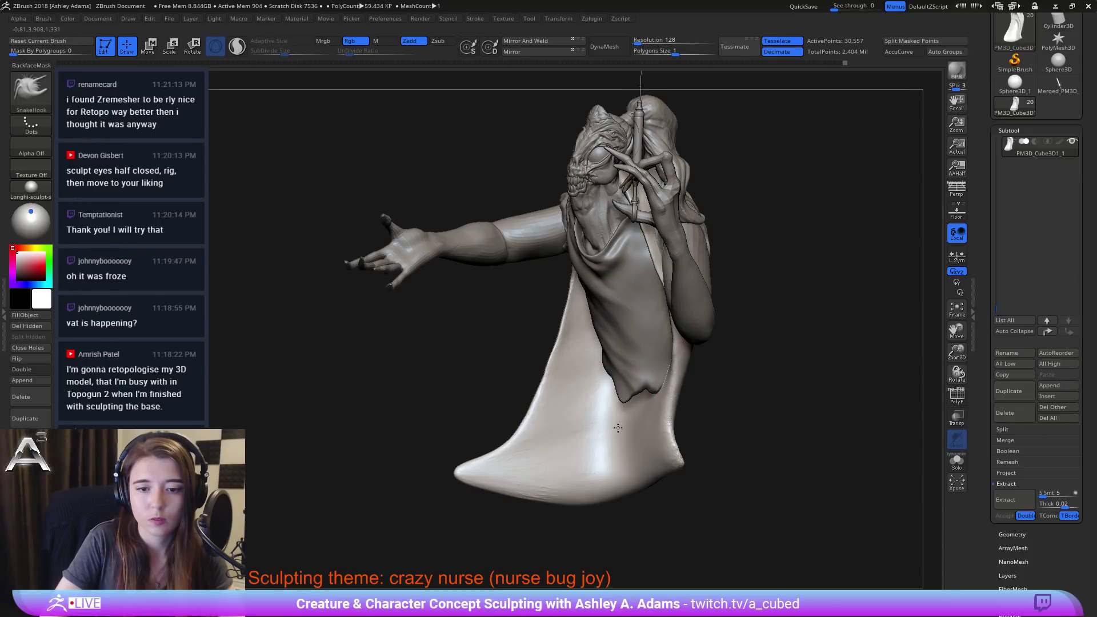
Step: Resize the SnakeHook brush and reshape the flared coat corner and opposite hem from the front view
{"action": "left_click_drag", "start_coordinate": [465, 523], "coordinate": [576, 517]}
{"action": "key", "text": "space"}
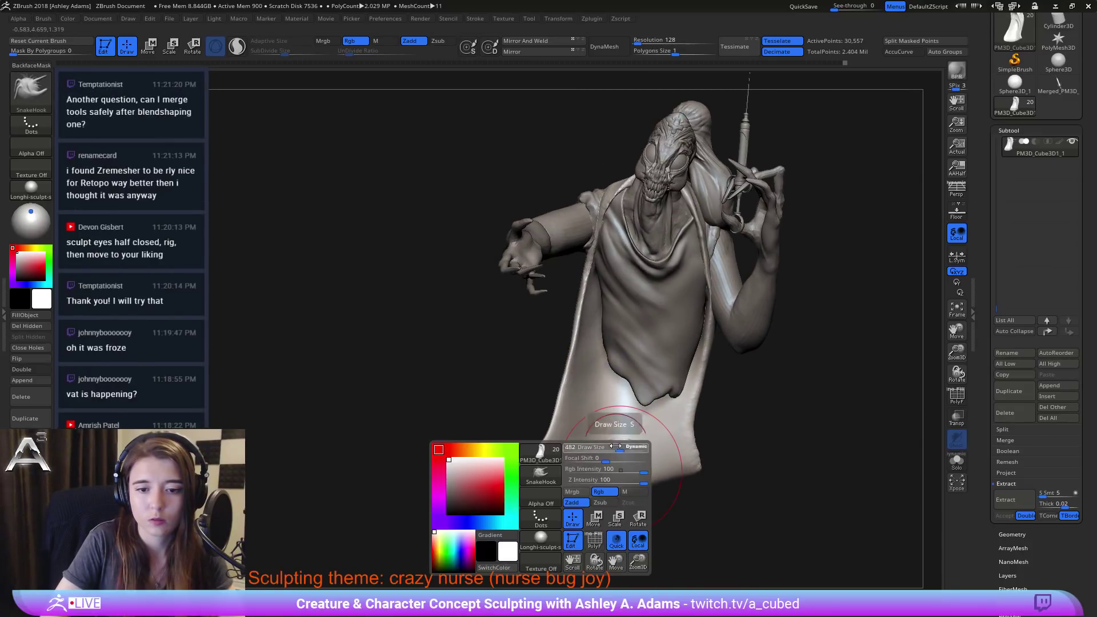
{"action": "left_click_drag", "start_coordinate": [619, 449], "coordinate": [624, 449]}
{"action": "left_click_drag", "start_coordinate": [543, 474], "coordinate": [573, 485]}
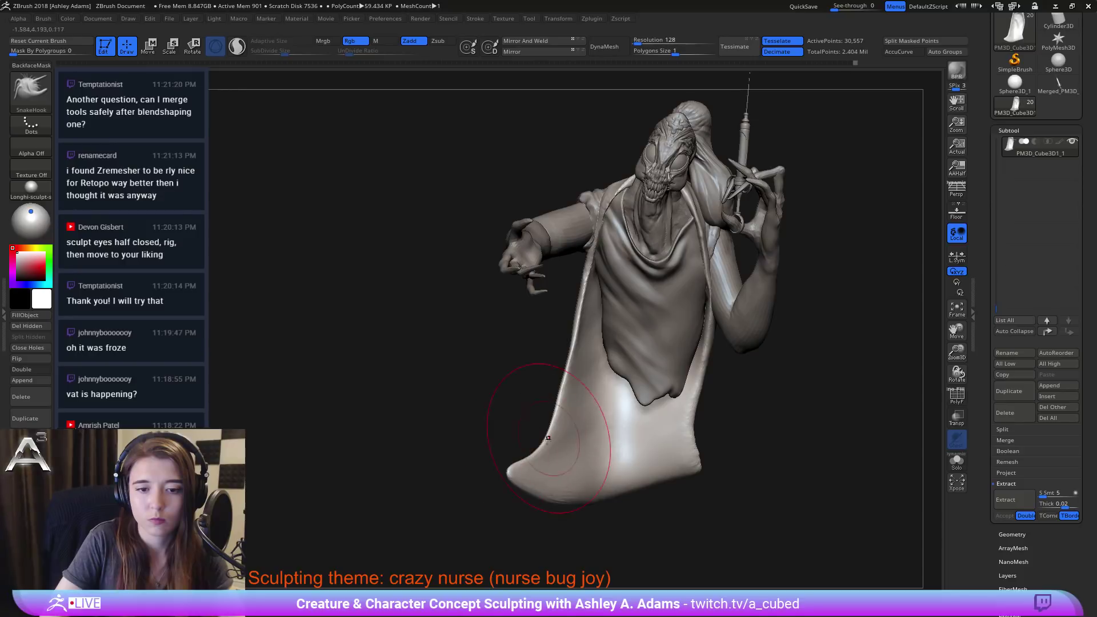
{"action": "left_click_drag", "start_coordinate": [526, 457], "coordinate": [533, 466]}
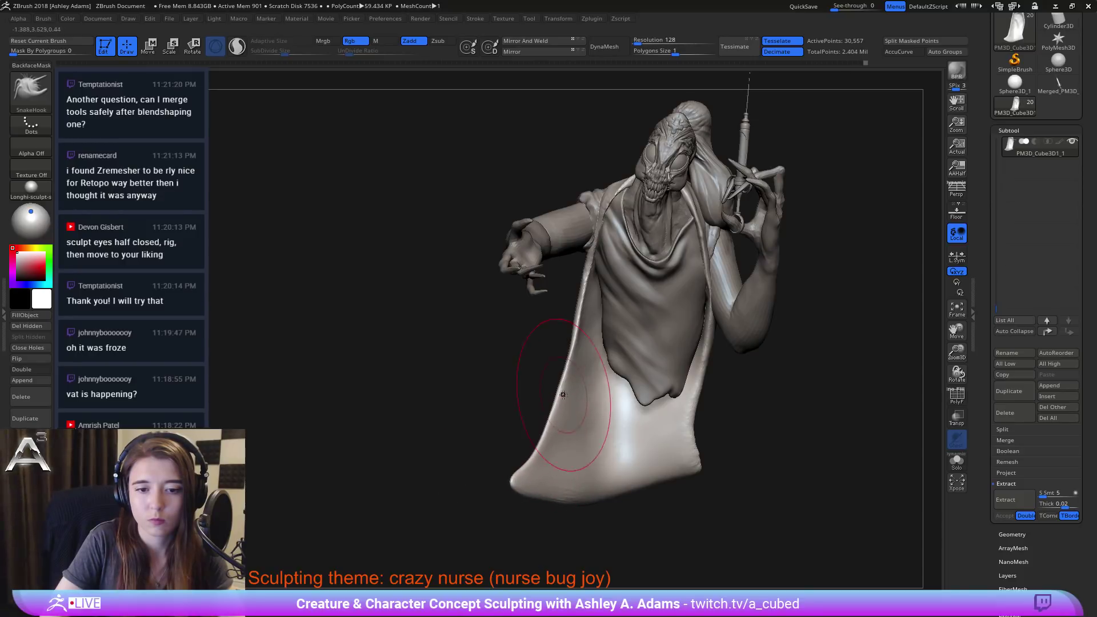
{"action": "mouse_move", "coordinate": [703, 457]}
{"action": "left_mouse_down"}
{"action": "mouse_move", "coordinate": [634, 449]}
{"action": "mouse_move", "coordinate": [657, 422]}
{"action": "left_mouse_up"}
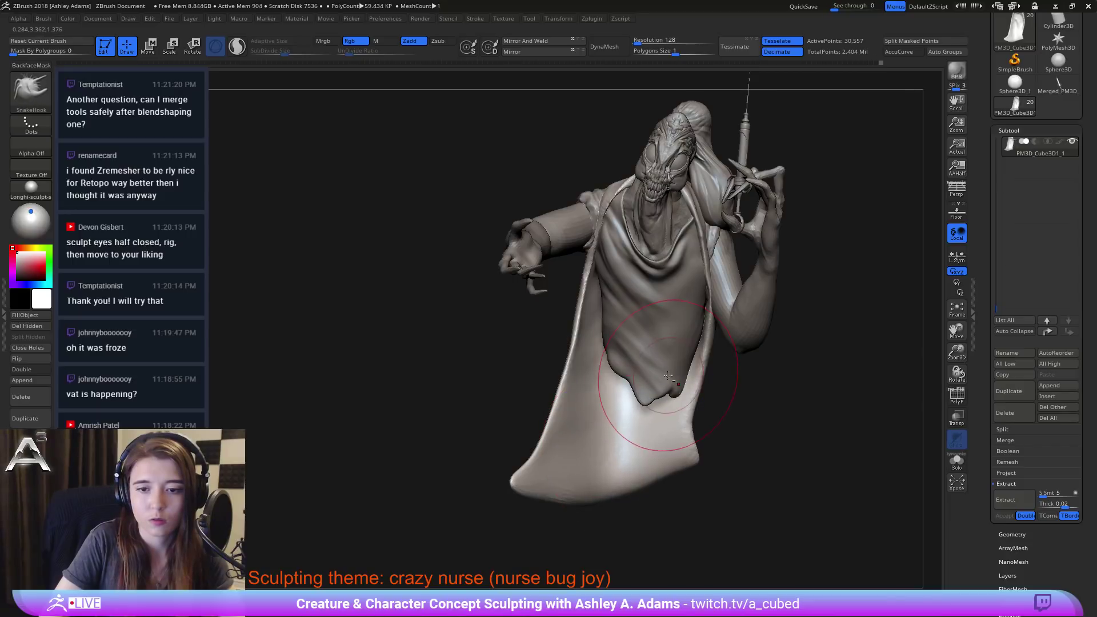
Step: Refine the coat's lower contour from another angle with a resized SnakeHook brush
{"action": "mouse_move", "coordinate": [671, 406]}
{"action": "right_mouse_down"}
{"action": "mouse_move", "coordinate": [646, 411]}
{"action": "mouse_move", "coordinate": [568, 355]}
{"action": "right_mouse_up"}
{"action": "mouse_move", "coordinate": [621, 399]}
{"action": "left_mouse_down"}
{"action": "mouse_move", "coordinate": [609, 397]}
{"action": "mouse_move", "coordinate": [607, 435]}
{"action": "mouse_move", "coordinate": [703, 412]}
{"action": "mouse_move", "coordinate": [605, 388]}
{"action": "mouse_move", "coordinate": [597, 351]}
{"action": "left_mouse_up"}
{"action": "key", "text": "space"}
{"action": "key", "text": "space"}
{"action": "mouse_move", "coordinate": [596, 352]}
{"action": "left_mouse_down"}
{"action": "mouse_move", "coordinate": [581, 343]}
{"action": "mouse_move", "coordinate": [675, 328]}
{"action": "mouse_move", "coordinate": [607, 317]}
{"action": "mouse_move", "coordinate": [612, 289]}
{"action": "mouse_move", "coordinate": [617, 314]}
{"action": "left_mouse_up"}
Step: Save the nurse sculpt to disk
{"action": "right_click_drag", "start_coordinate": [577, 275], "coordinate": [607, 323]}
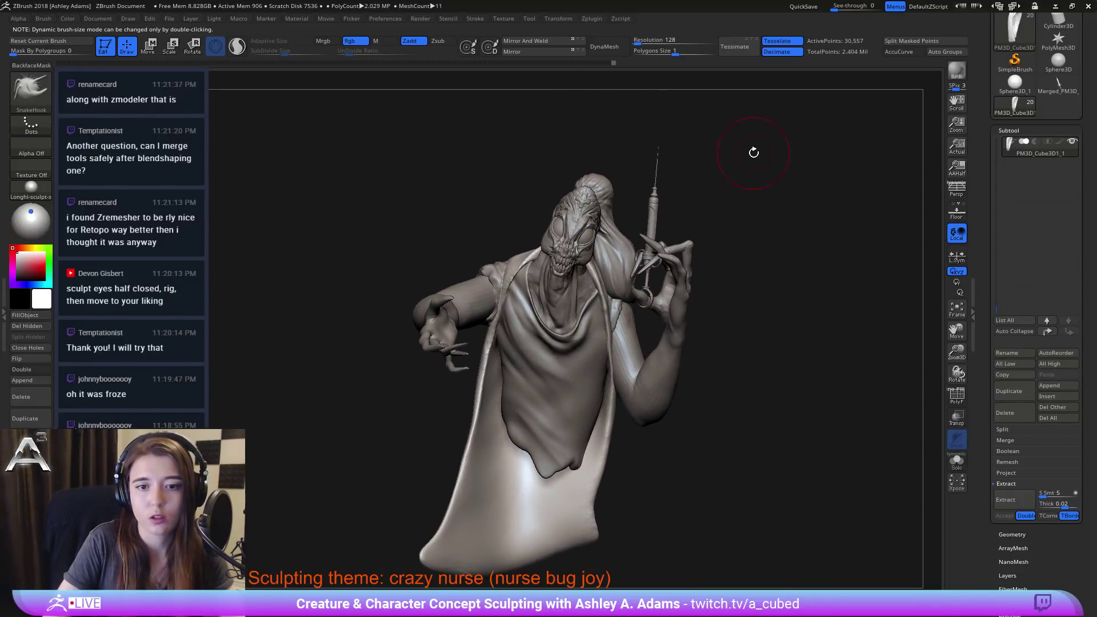
{"action": "left_click_drag", "start_coordinate": [984, 69], "coordinate": [983, 167]}
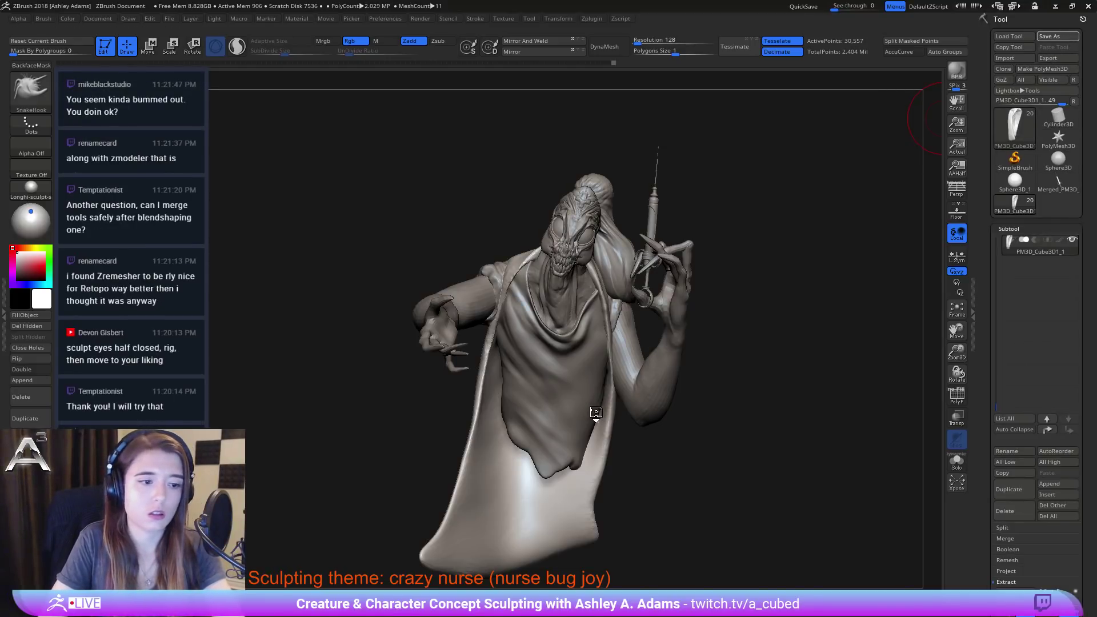
{"action": "key", "text": "ctrl+s"}
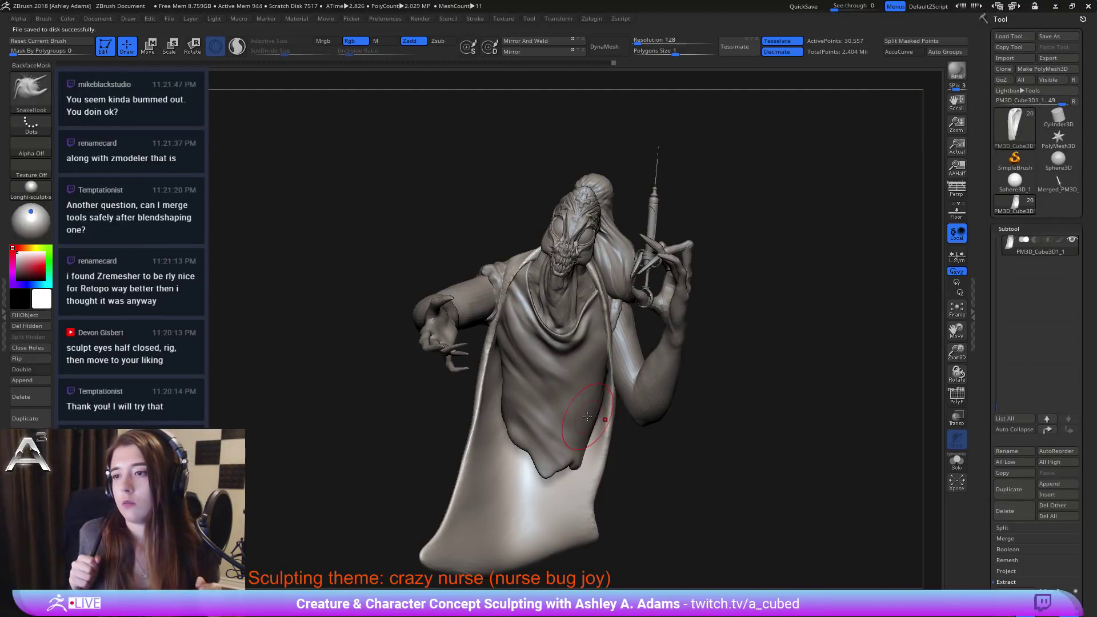
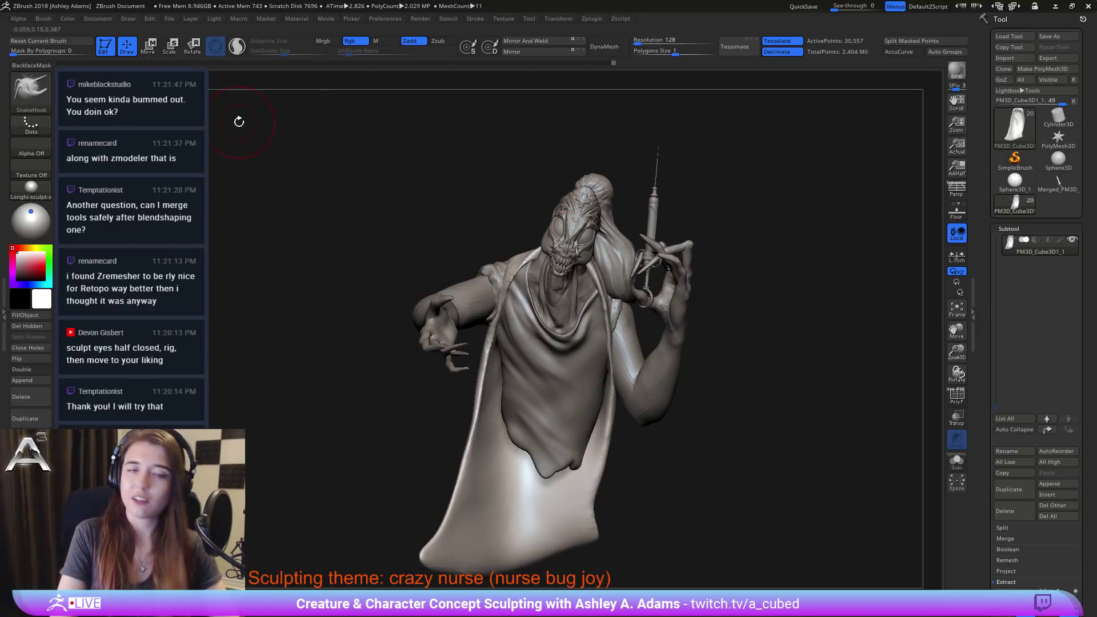
Step: Refine the coat's collar edge around the neck and shoulder with a resized ClayBuildup brush and smooth it
{"action": "mouse_move", "coordinate": [624, 244]}
{"action": "right_mouse_down"}
{"action": "mouse_move", "coordinate": [573, 281]}
{"action": "mouse_move", "coordinate": [617, 272]}
{"action": "mouse_move", "coordinate": [580, 282]}
{"action": "mouse_move", "coordinate": [564, 260]}
{"action": "right_mouse_up"}
{"action": "key", "text": "b"}
{"action": "key", "text": "c"}
{"action": "key", "text": "b"}
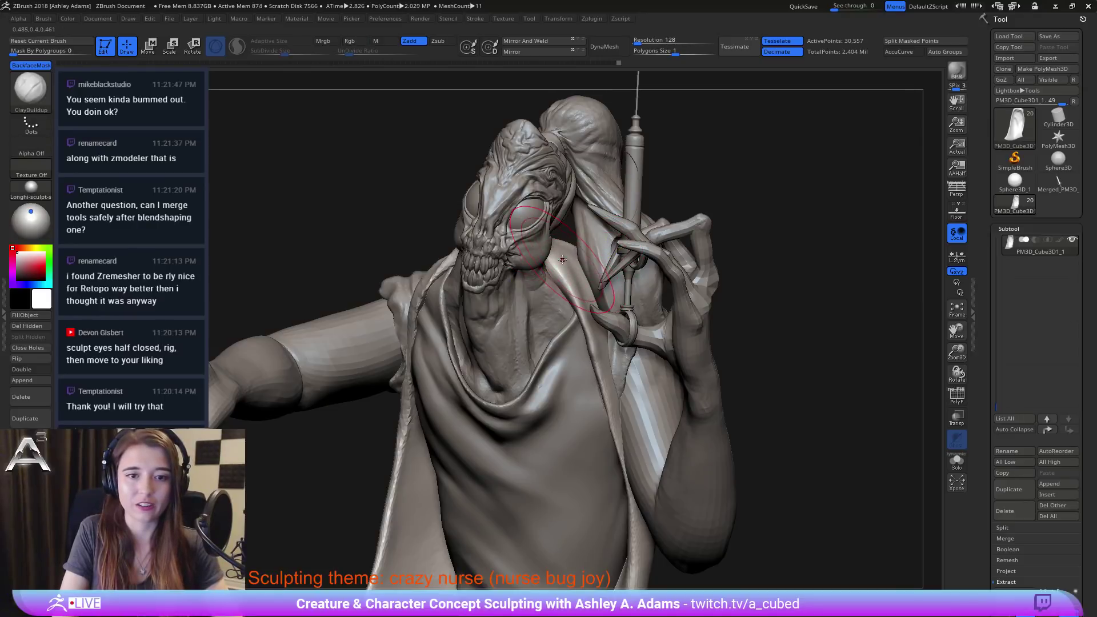
{"action": "right_click_drag", "start_coordinate": [567, 273], "coordinate": [567, 296]}
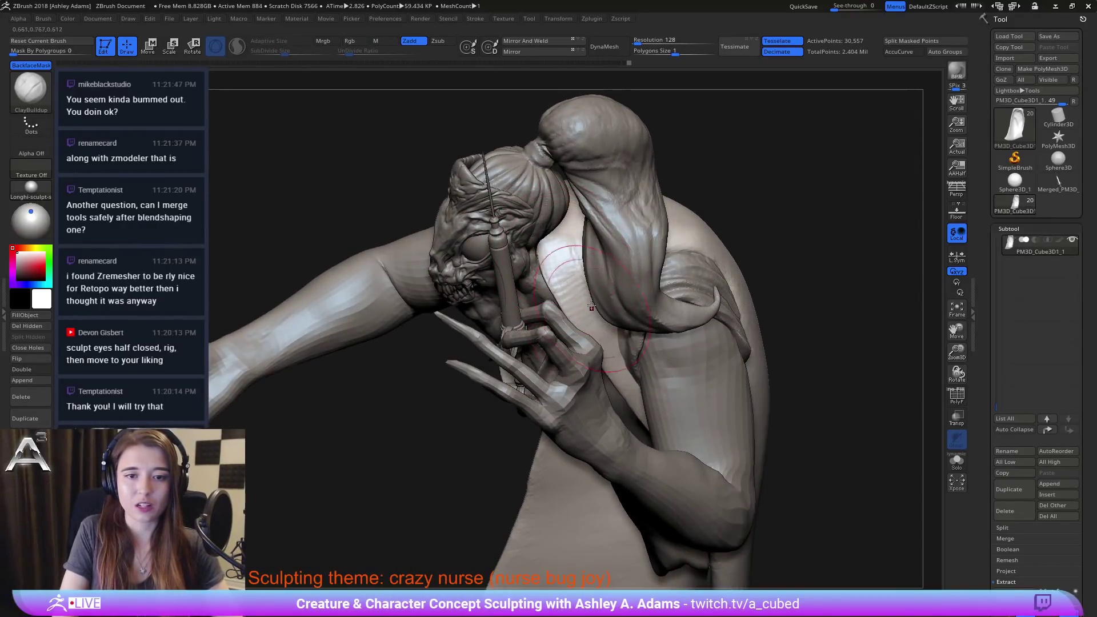
{"action": "right_click_drag", "start_coordinate": [514, 256], "coordinate": [558, 269]}
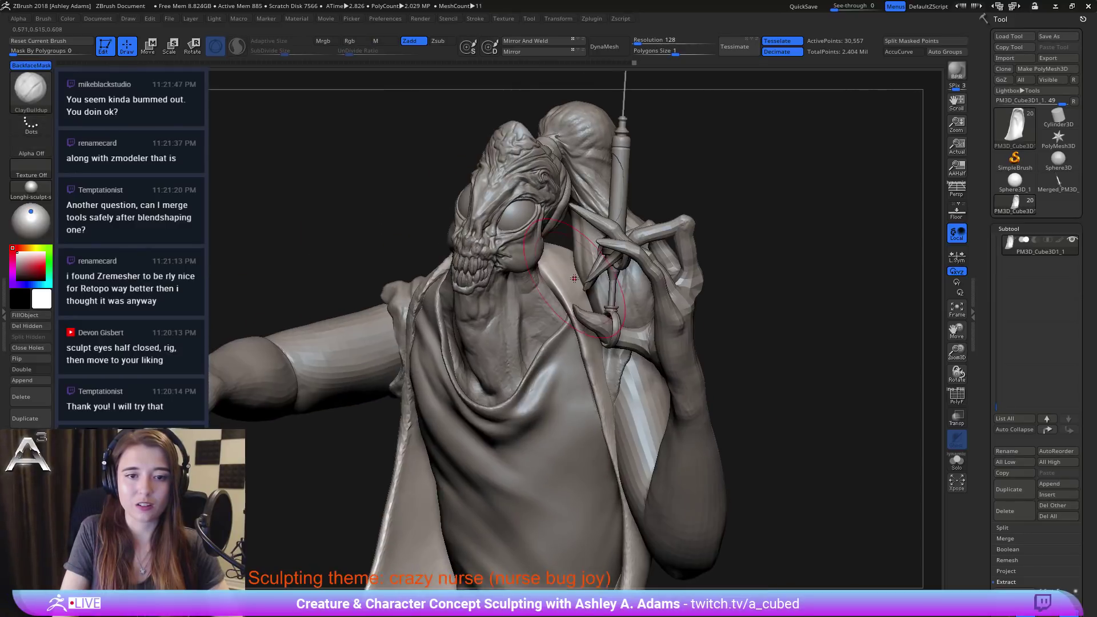
{"action": "key", "text": "space"}
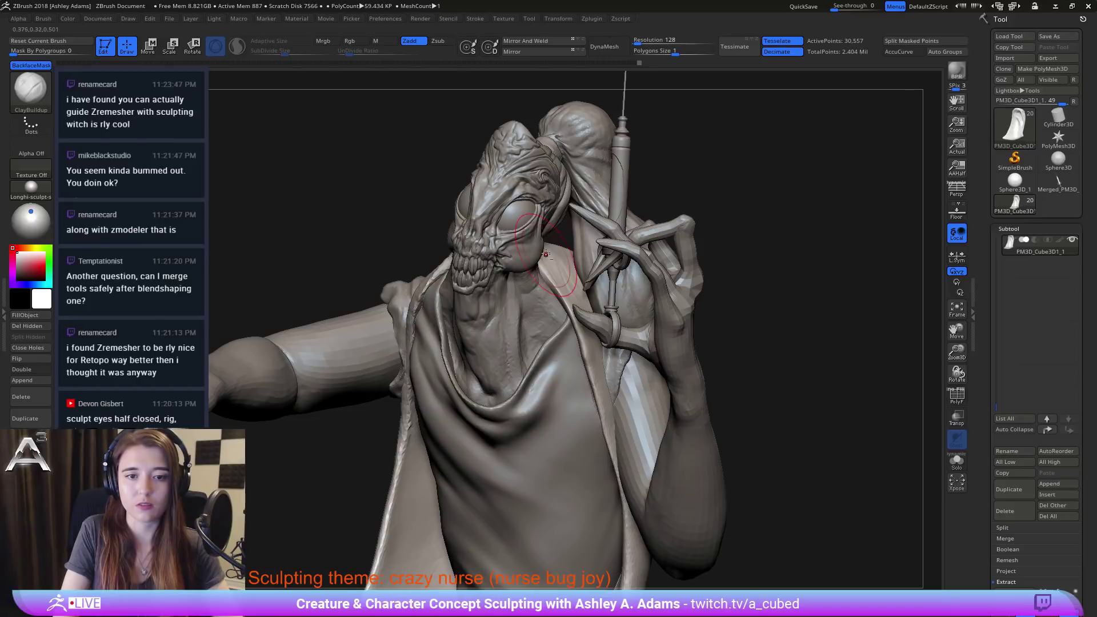
{"action": "right_click_drag", "start_coordinate": [571, 308], "coordinate": [486, 201]}
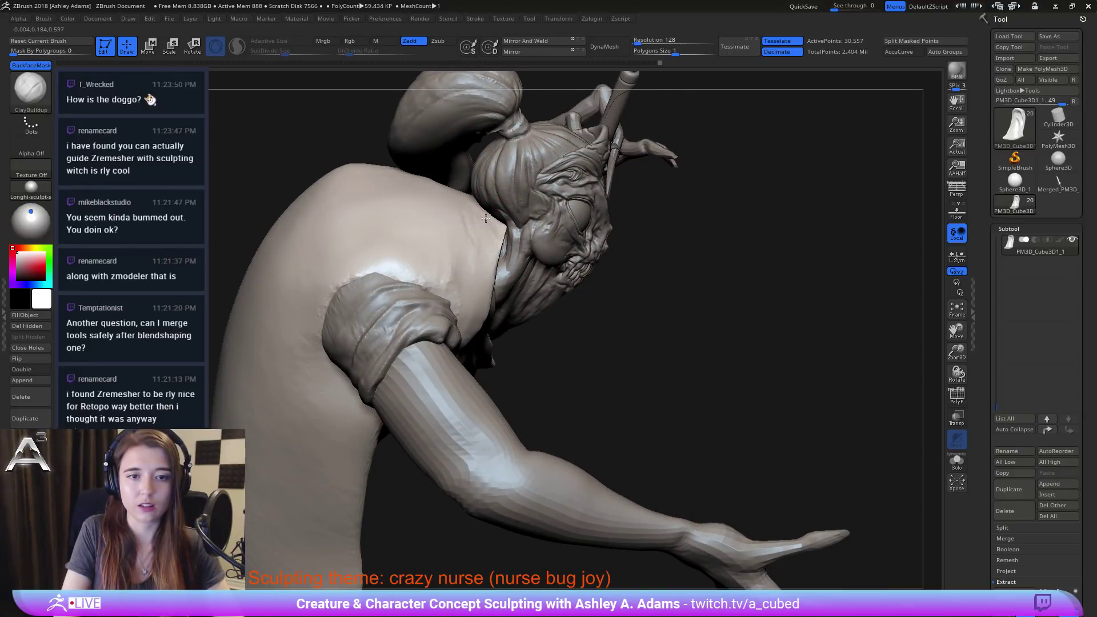
{"action": "key", "text": "shift"}
Step: Adjust the coat's shoulder above the outstretched arm's sleeve with SnakeHook and smooth the upper surface
{"action": "right_click_drag", "start_coordinate": [467, 206], "coordinate": [491, 239]}
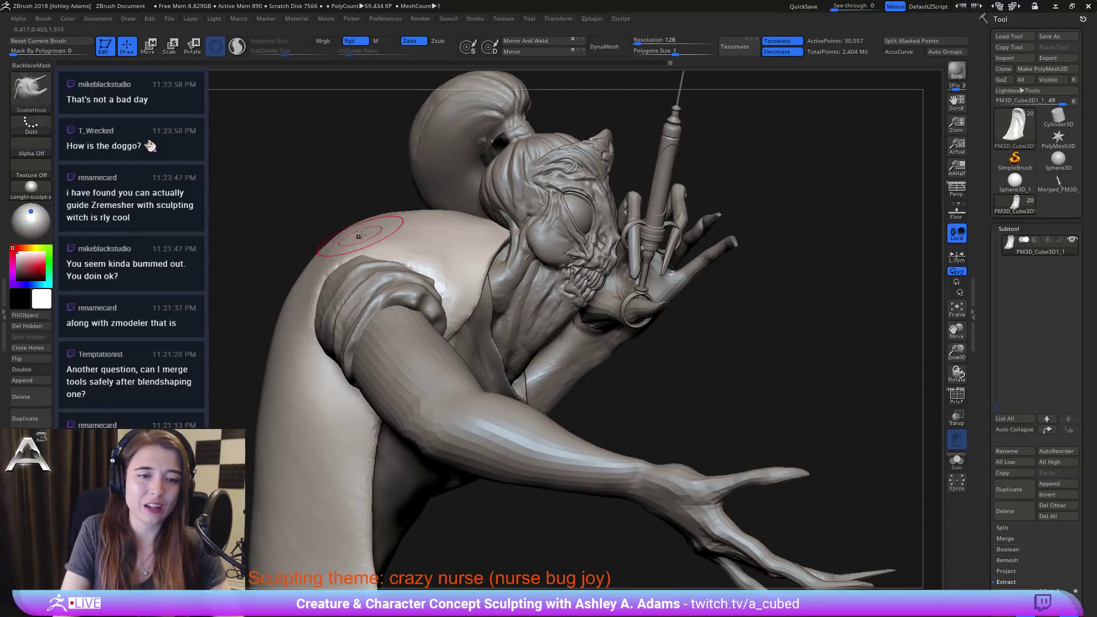
{"action": "key", "text": "shift"}
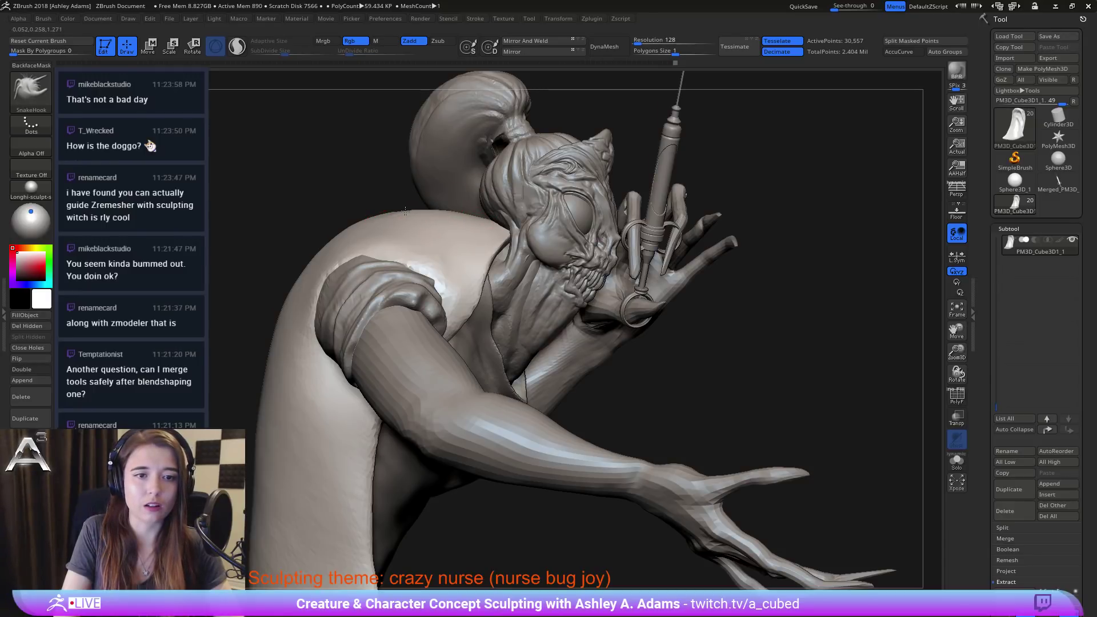
{"action": "key", "text": "shift"}
{"action": "right_click_drag", "start_coordinate": [429, 245], "coordinate": [362, 245]}
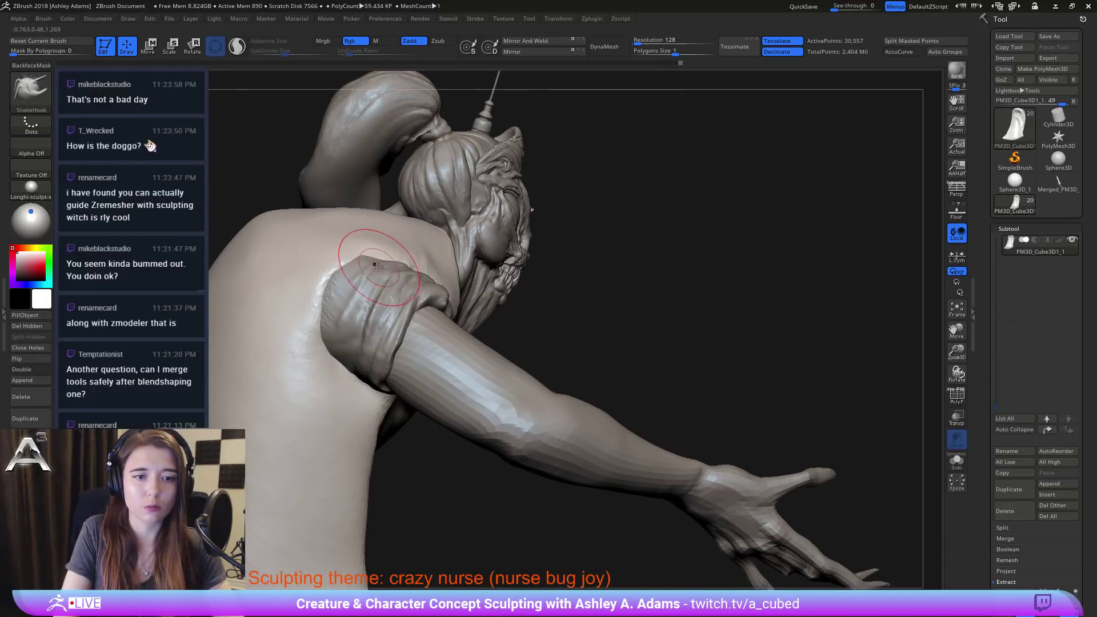
{"action": "right_click_drag", "start_coordinate": [318, 288], "coordinate": [381, 288]}
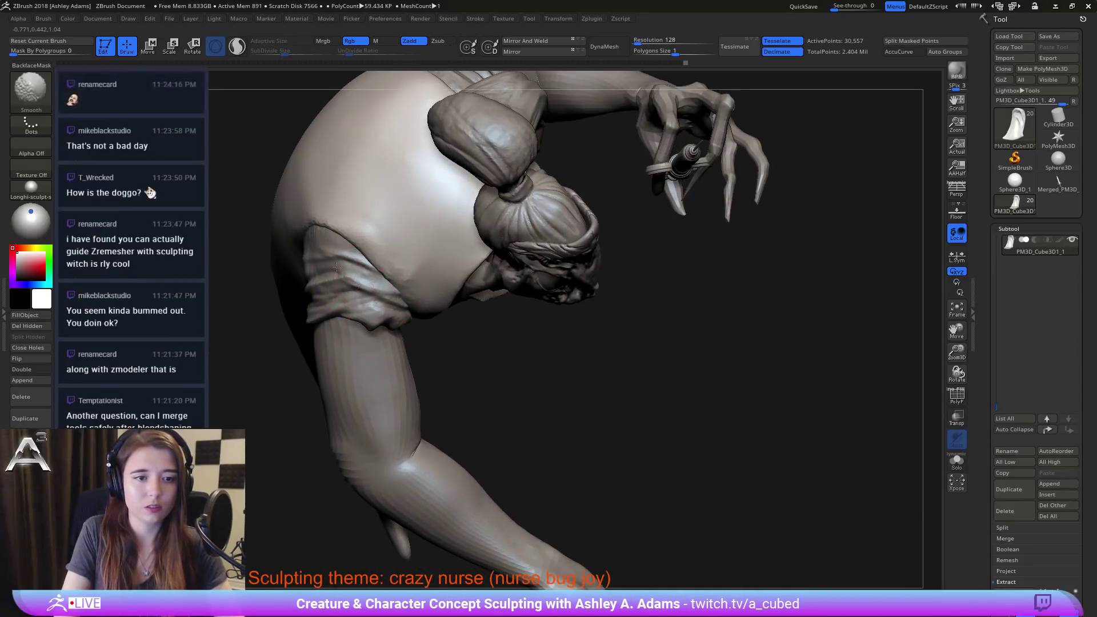
Step: Build up the coat along the sleeve's upper seam with ClayBuildup, smooth the buildup and return to SnakeHook
{"action": "right_click_drag", "start_coordinate": [321, 224], "coordinate": [363, 221]}
{"action": "key", "text": "b"}
{"action": "key", "text": "c"}
{"action": "key", "text": "b"}
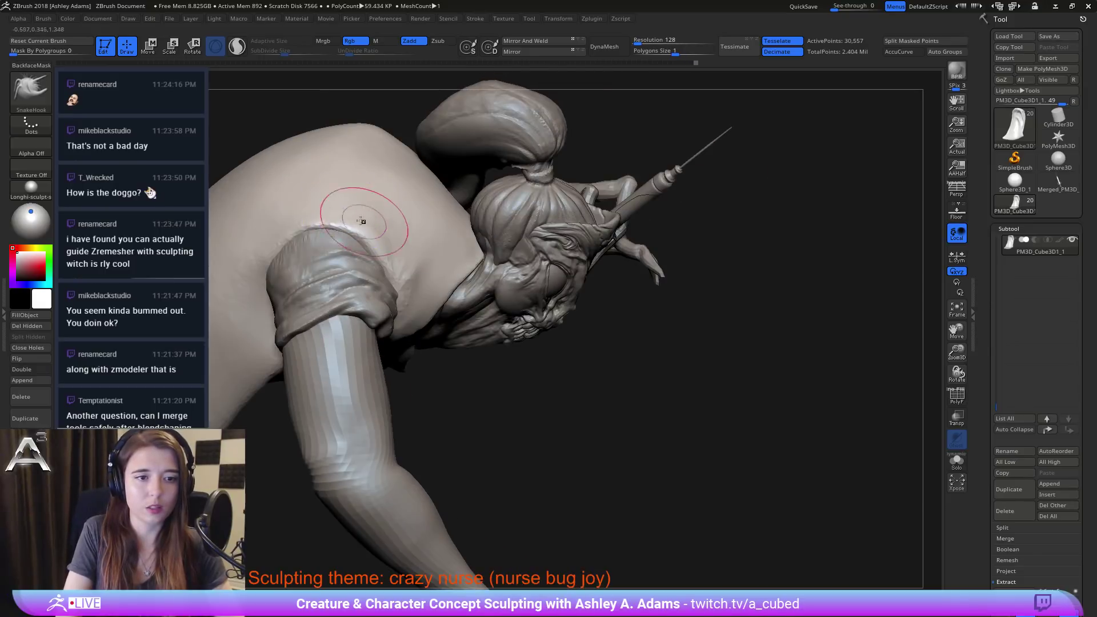
{"action": "mouse_move", "coordinate": [340, 216]}
{"action": "left_mouse_down"}
{"action": "mouse_move", "coordinate": [376, 229]}
{"action": "mouse_move", "coordinate": [404, 275]}
{"action": "left_mouse_up"}
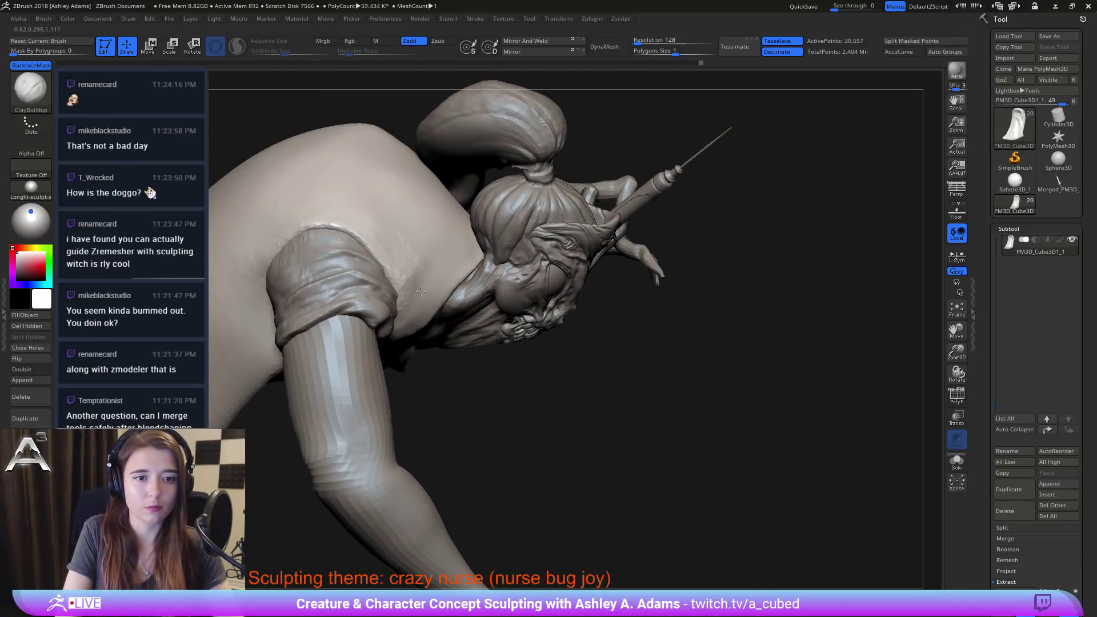
{"action": "left_click_drag", "start_coordinate": [372, 225], "coordinate": [397, 274], "text": "shift"}
{"action": "right_click_drag", "start_coordinate": [366, 236], "coordinate": [334, 251]}
{"action": "key", "text": "b"}
{"action": "key", "text": "s"}
{"action": "key", "text": "h"}
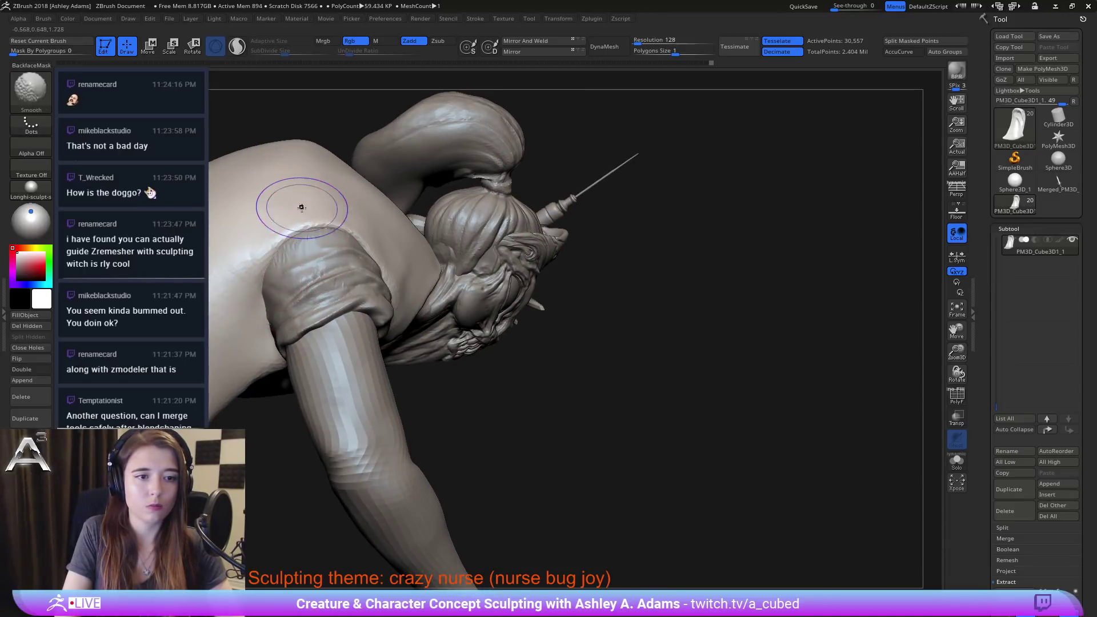
Step: Select the ponytail subtool and choose the CurveTube brush with an adjusted size
{"action": "mouse_move", "coordinate": [309, 229]}
{"action": "right_mouse_down", "text": "ctrl"}
{"action": "mouse_move", "coordinate": [366, 269]}
{"action": "mouse_move", "coordinate": [328, 296]}
{"action": "mouse_move", "coordinate": [357, 226]}
{"action": "mouse_move", "coordinate": [382, 251]}
{"action": "right_mouse_up", "text": "ctrl"}
{"action": "left_click", "coordinate": [398, 183], "text": "alt"}
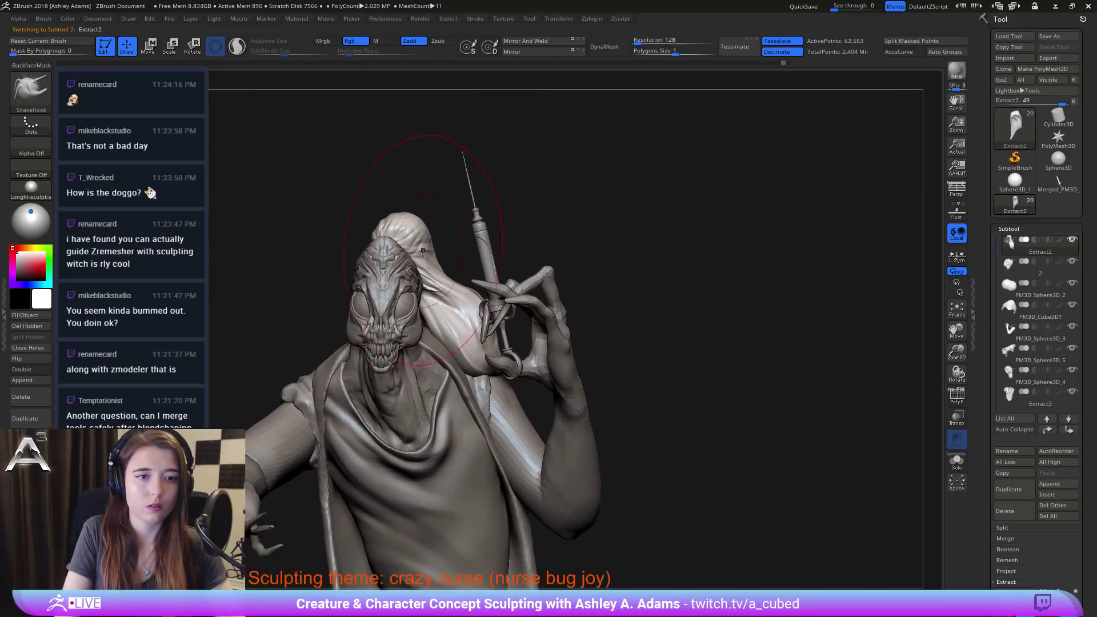
{"action": "key", "text": "b"}
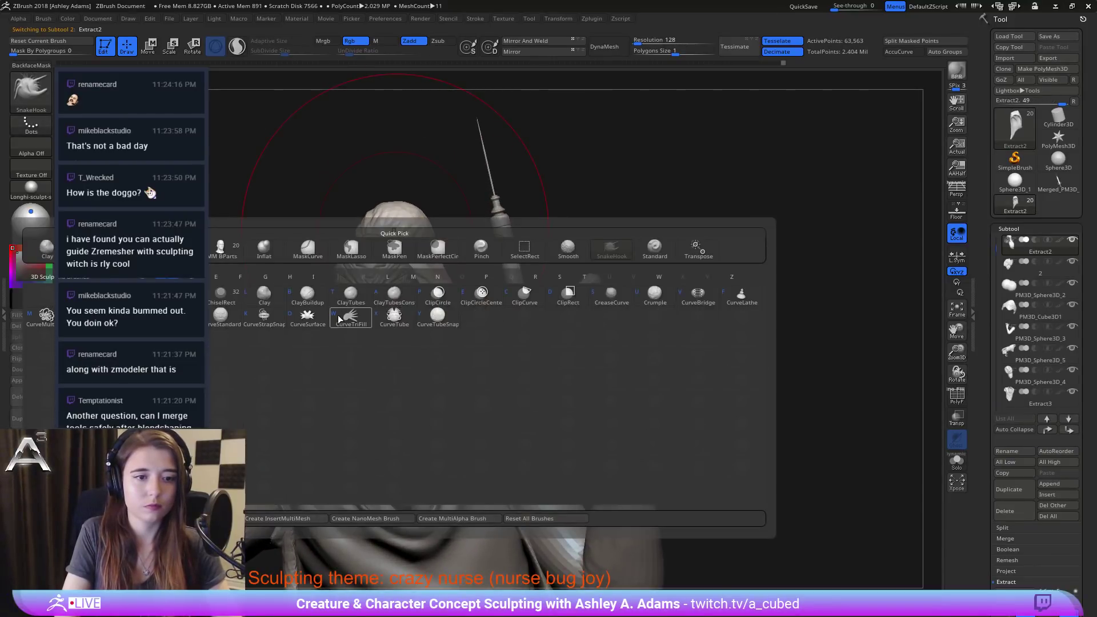
{"action": "left_click", "coordinate": [393, 318]}
{"action": "key", "text": "space"}
{"action": "left_click", "coordinate": [415, 221]}
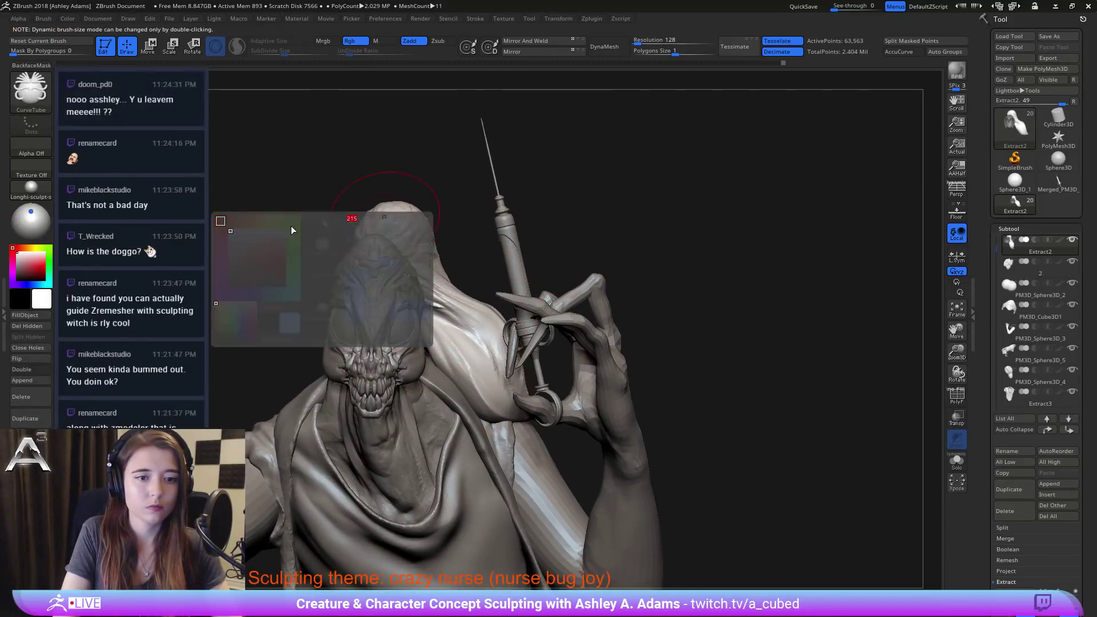
{"action": "right_click_drag", "start_coordinate": [291, 231], "coordinate": [319, 321]}
{"action": "key", "text": "space"}
{"action": "left_click", "coordinate": [392, 261]}
{"action": "right_click_drag", "start_coordinate": [392, 276], "coordinate": [495, 288], "text": "alt"}
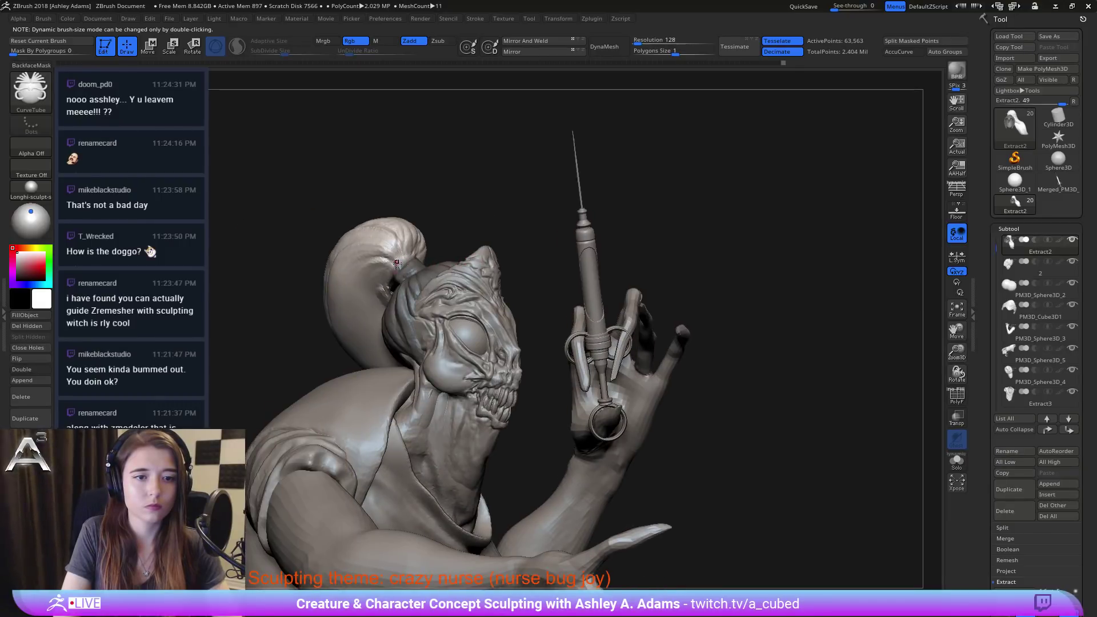
Step: Try to draw a thin CurveTube strand from the hair tie around the ponytail
{"action": "key", "text": "space"}
{"action": "mouse_move", "coordinate": [401, 266]}
{"action": "left_mouse_down"}
{"action": "mouse_move", "coordinate": [358, 234]}
{"action": "mouse_move", "coordinate": [282, 269]}
{"action": "mouse_move", "coordinate": [385, 385]}
{"action": "left_mouse_up"}
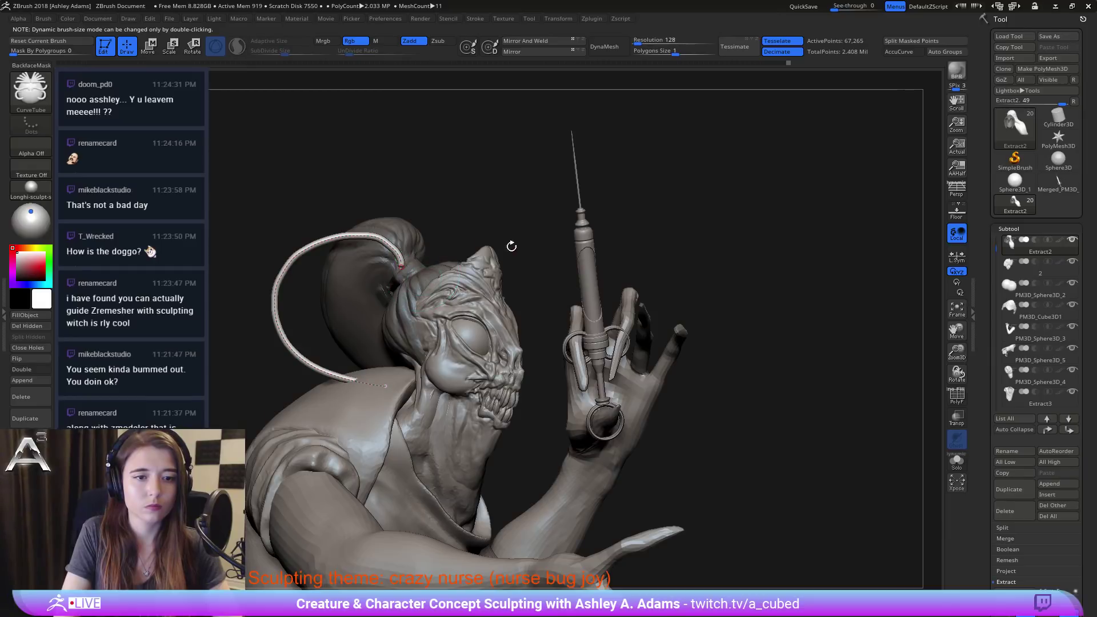
{"action": "key", "text": "ctrl+z"}
{"action": "mouse_move", "coordinate": [372, 280]}
{"action": "right_mouse_down"}
{"action": "mouse_move", "coordinate": [492, 284]}
{"action": "mouse_move", "coordinate": [524, 256]}
{"action": "mouse_move", "coordinate": [489, 208]}
{"action": "mouse_move", "coordinate": [536, 206]}
{"action": "mouse_move", "coordinate": [514, 254]}
{"action": "right_mouse_up"}
{"action": "mouse_move", "coordinate": [508, 228]}
{"action": "left_mouse_down"}
{"action": "mouse_move", "coordinate": [550, 267]}
{"action": "mouse_move", "coordinate": [497, 359]}
{"action": "mouse_move", "coordinate": [437, 390]}
{"action": "left_mouse_up"}
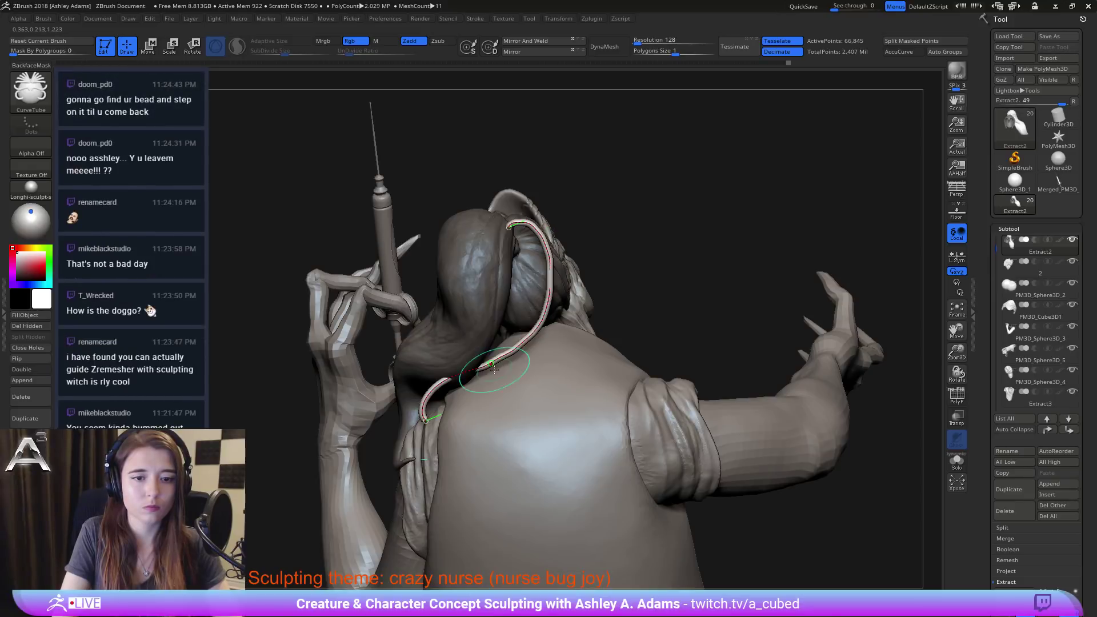
{"action": "key", "text": "ctrl+z"}
Step: Draw a thicker CurveTube strand from the hair tie down beside the ponytail and split the masked ponytail into its own subtool
{"action": "key", "text": "space"}
{"action": "mouse_move", "coordinate": [552, 253]}
{"action": "left_mouse_down"}
{"action": "mouse_move", "coordinate": [542, 241]}
{"action": "mouse_move", "coordinate": [557, 285]}
{"action": "mouse_move", "coordinate": [443, 392]}
{"action": "left_mouse_up"}
{"action": "left_click", "coordinate": [328, 99]}
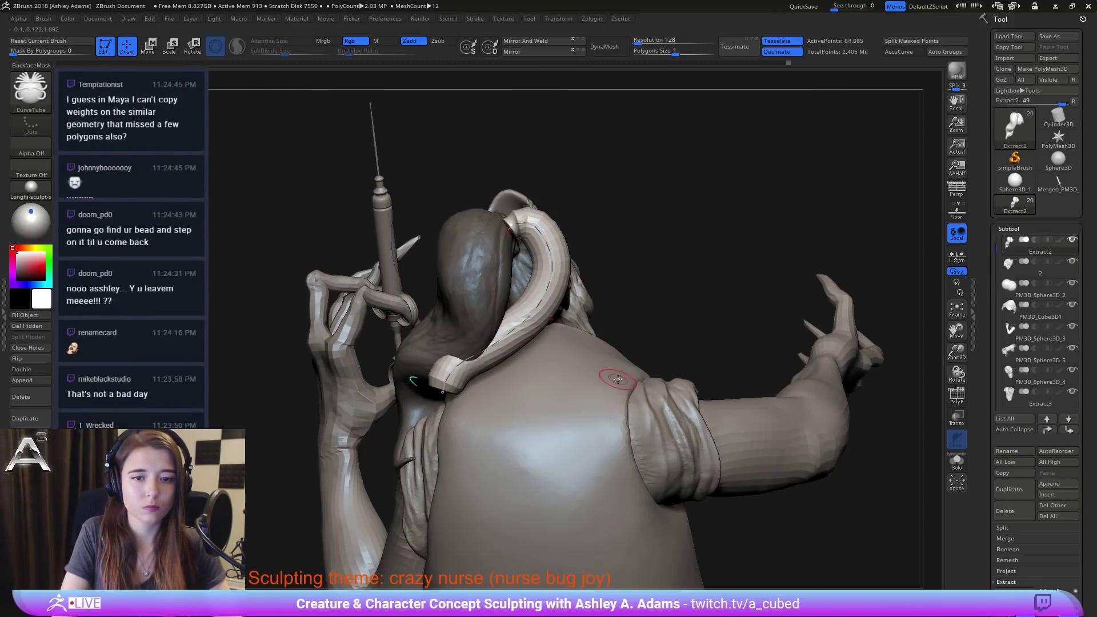
{"action": "left_click", "coordinate": [1005, 528]}
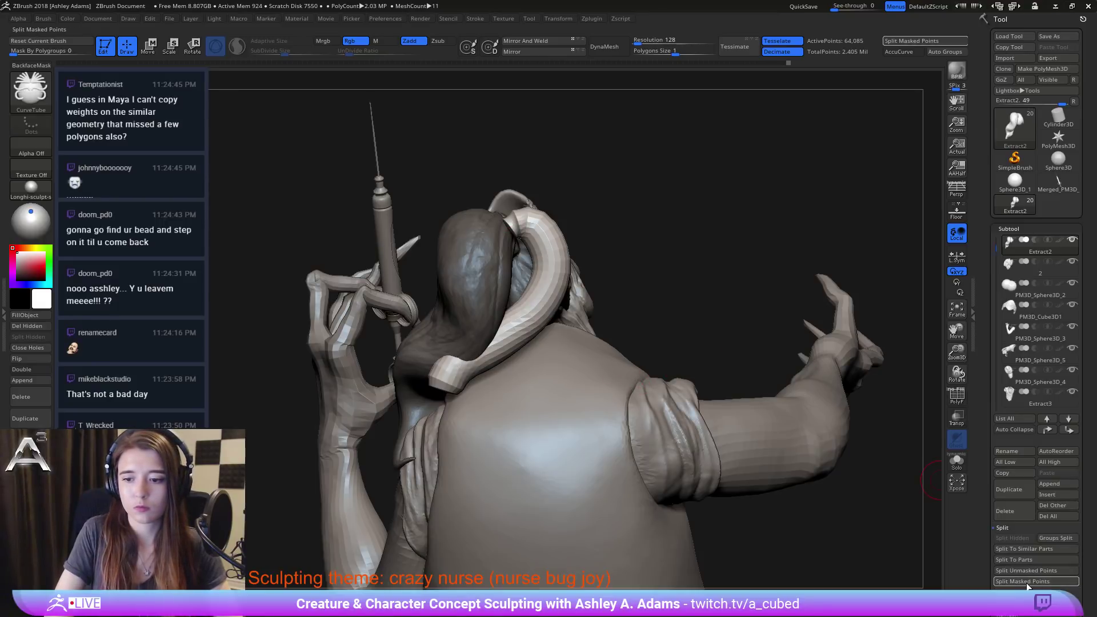
{"action": "left_click", "coordinate": [1021, 581]}
Step: Bend the new hair strand with SnakeHook so it starts at the hair tie and follows the ponytail's curve
{"action": "key", "text": "space"}
{"action": "right_click_drag", "start_coordinate": [549, 263], "coordinate": [400, 252]}
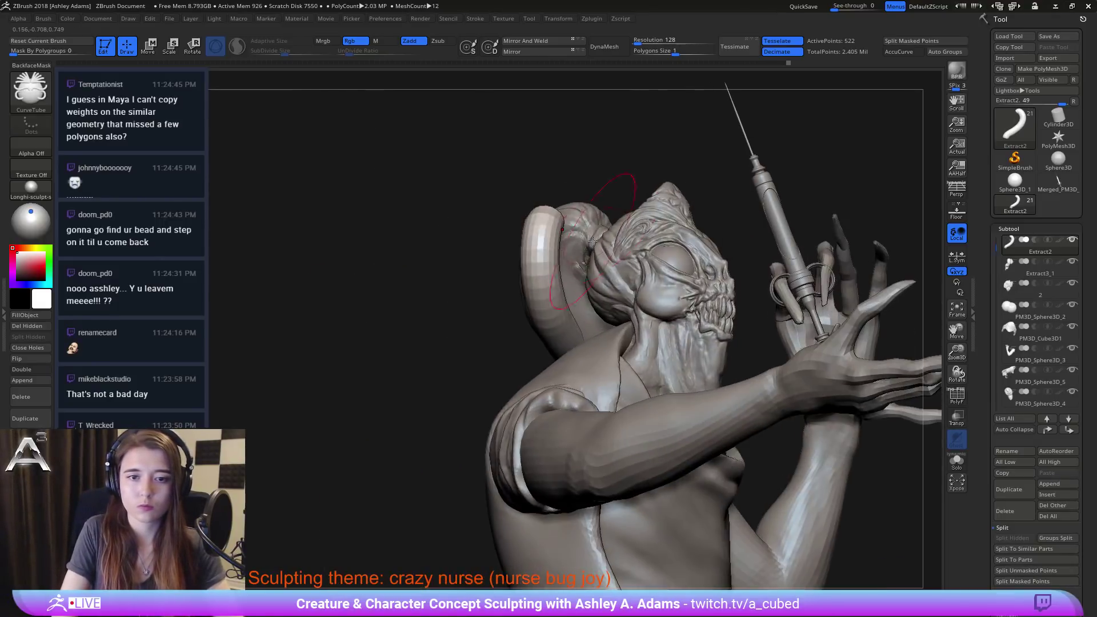
{"action": "key", "text": "3"}
{"action": "left_click_drag", "start_coordinate": [547, 226], "coordinate": [600, 218]}
{"action": "right_click_drag", "start_coordinate": [610, 245], "coordinate": [596, 242]}
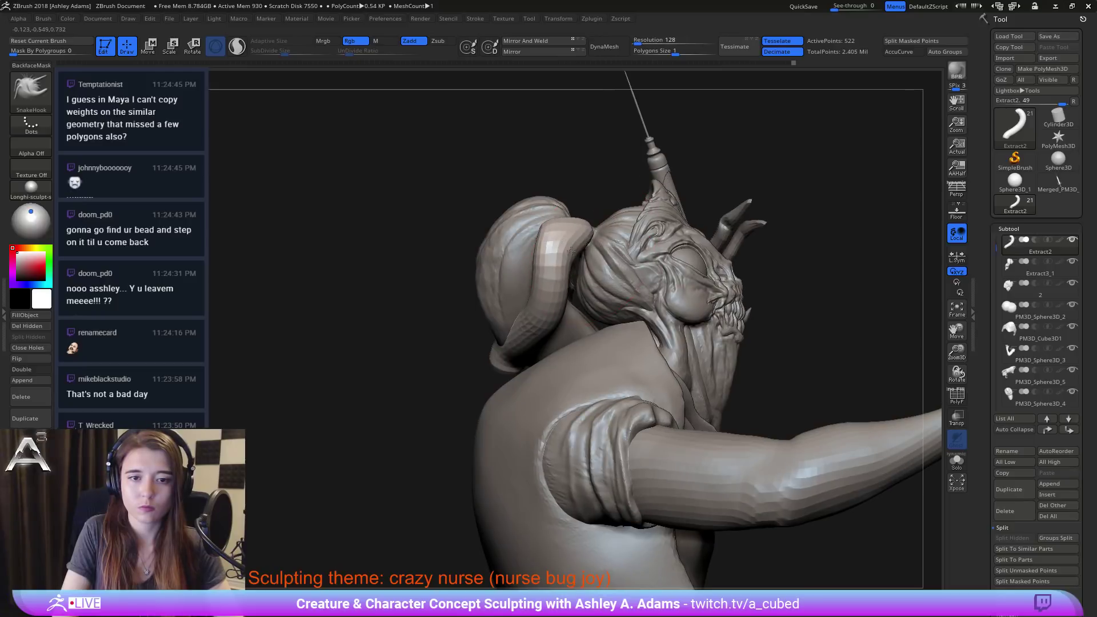
{"action": "left_click_drag", "start_coordinate": [558, 304], "coordinate": [543, 312]}
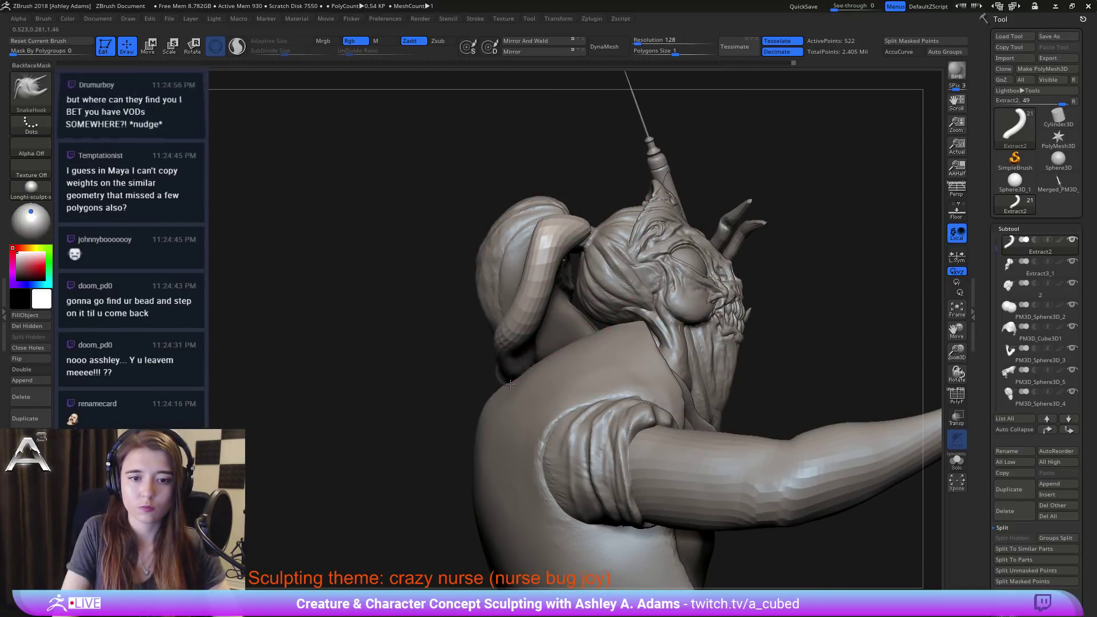
{"action": "mouse_move", "coordinate": [541, 260]}
{"action": "left_mouse_down"}
{"action": "mouse_move", "coordinate": [527, 251]}
{"action": "mouse_move", "coordinate": [510, 303]}
{"action": "mouse_move", "coordinate": [516, 328]}
{"action": "left_mouse_up"}
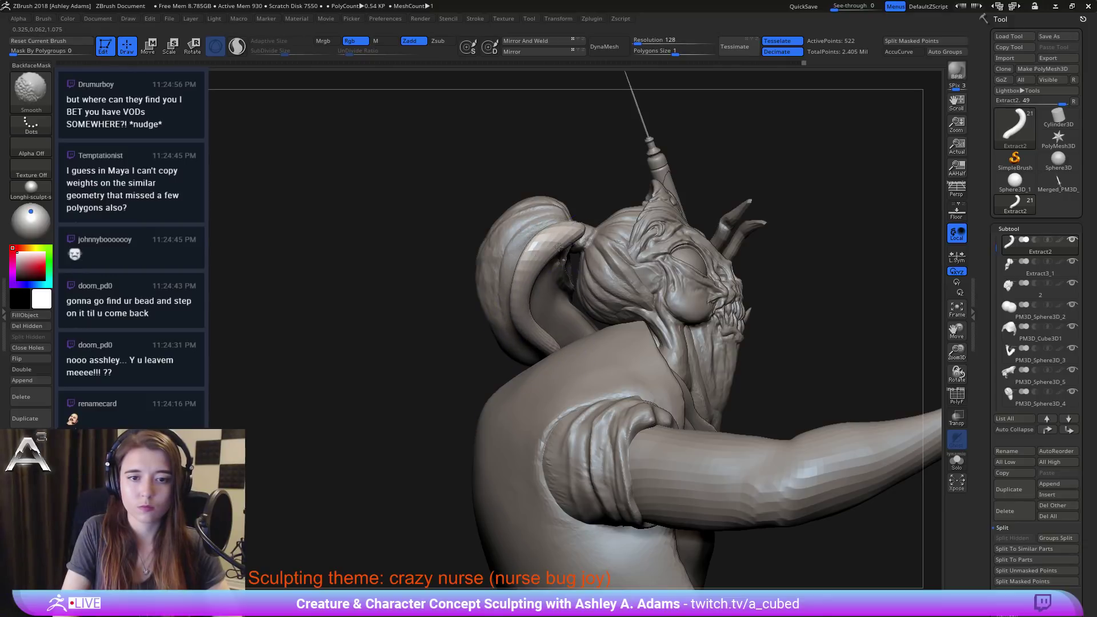
Step: Smooth the loose hair strand, remesh it with DynaMesh at resolution 128, and smooth it thinner
{"action": "mouse_move", "coordinate": [453, 269]}
{"action": "right_mouse_down"}
{"action": "mouse_move", "coordinate": [485, 272]}
{"action": "mouse_move", "coordinate": [493, 309]}
{"action": "right_mouse_up"}
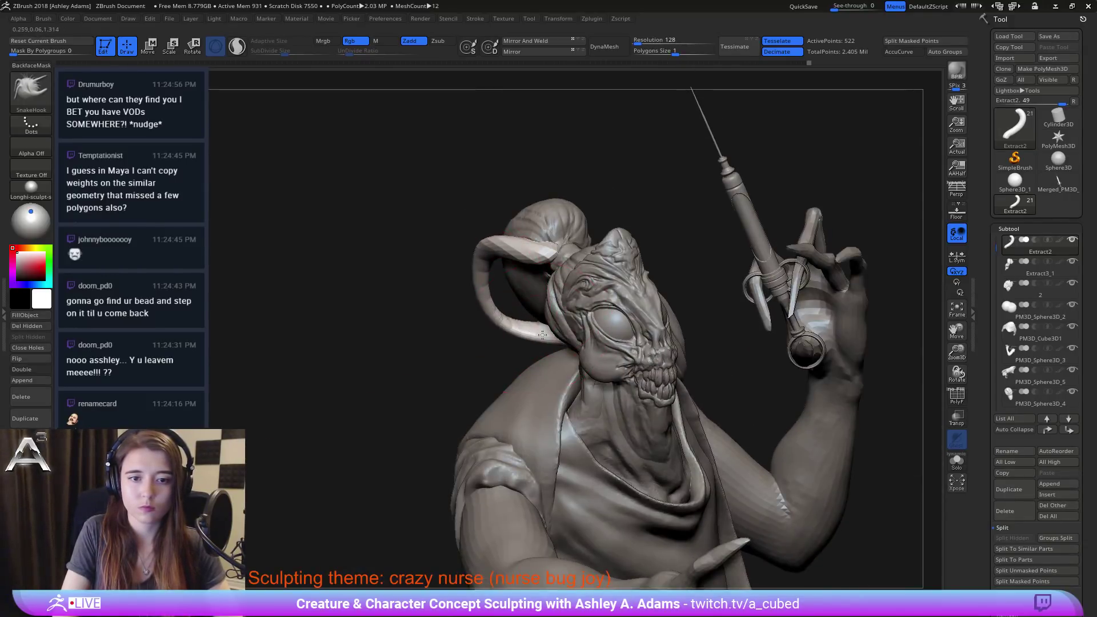
{"action": "left_click_drag", "start_coordinate": [542, 334], "coordinate": [498, 318], "text": "shift"}
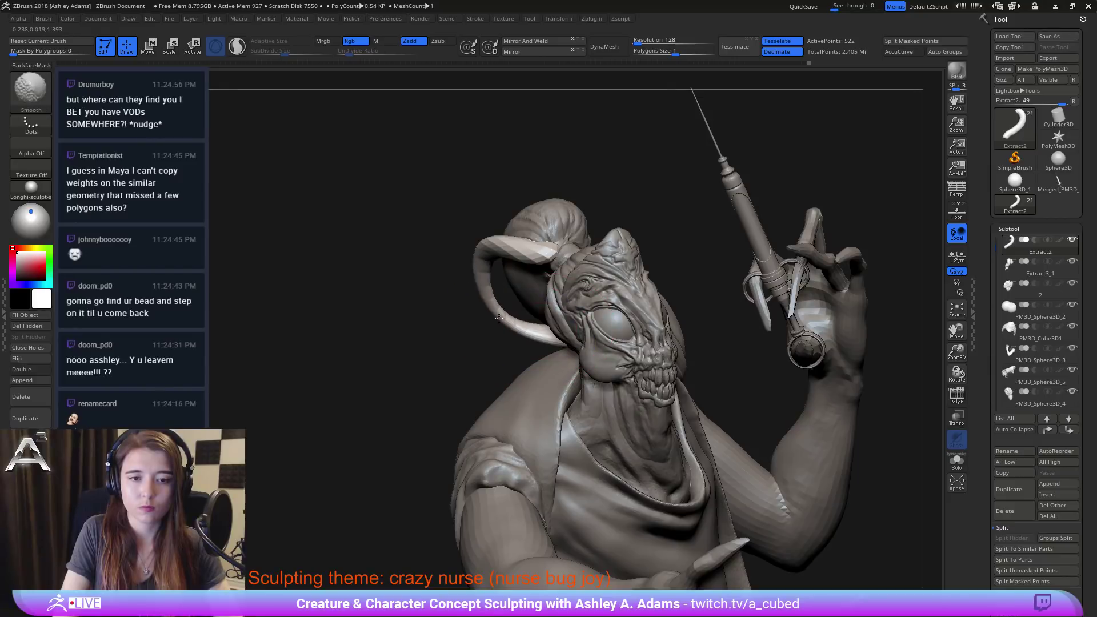
{"action": "left_click", "coordinate": [613, 48]}
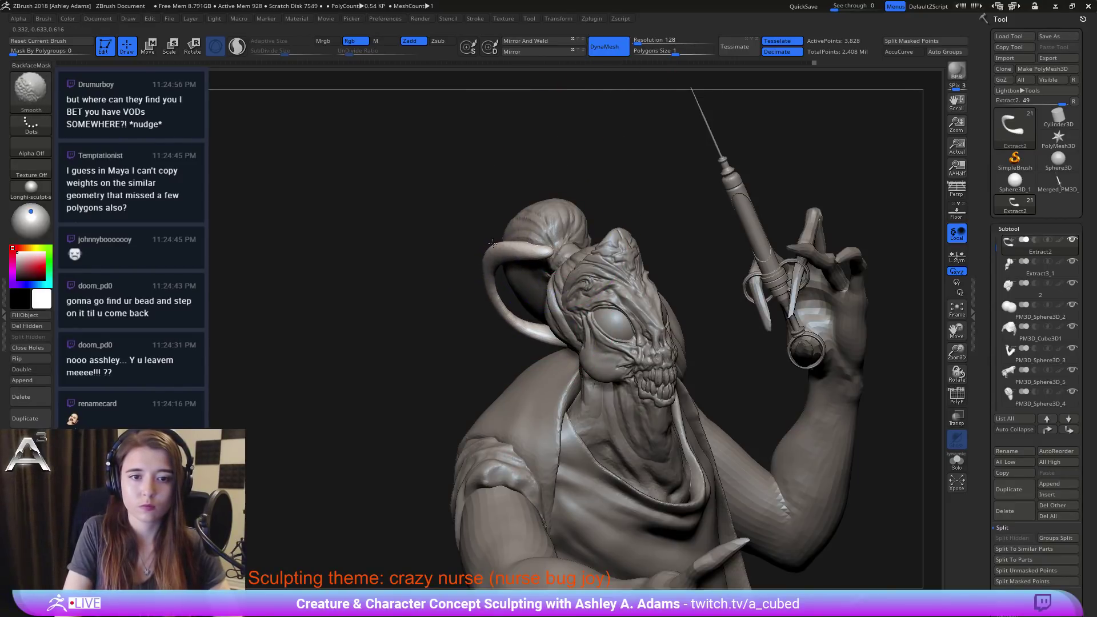
{"action": "left_click_drag", "start_coordinate": [492, 243], "coordinate": [499, 309]}
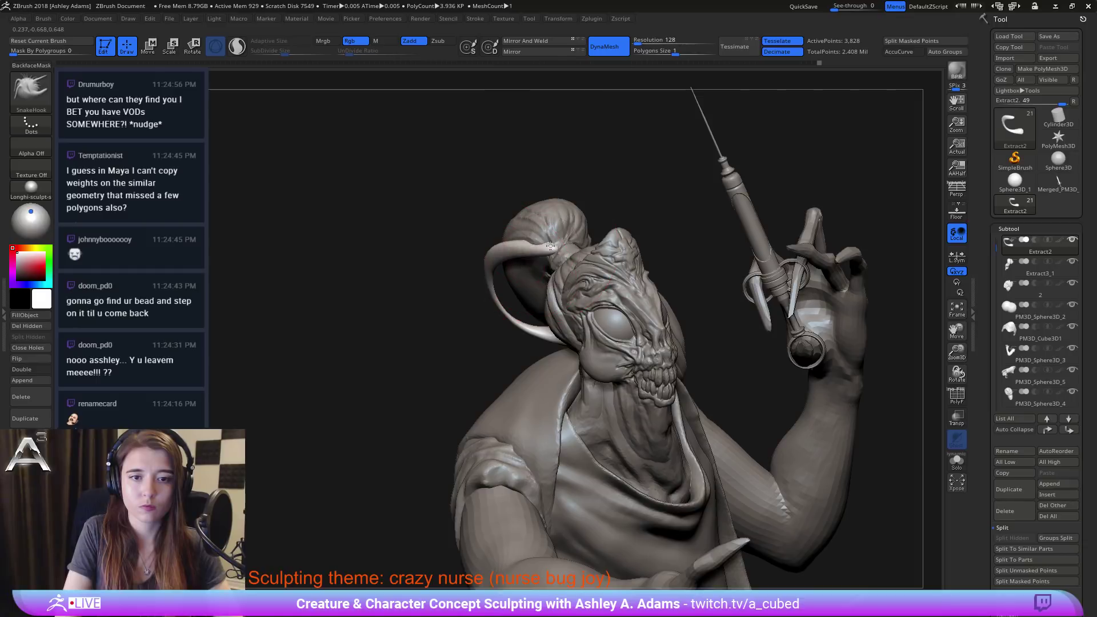
Step: Pull the loose hair strand closer to the ponytail with SnakeHook and adjust its lower end behind the neck
{"action": "mouse_move", "coordinate": [465, 221]}
{"action": "left_mouse_down"}
{"action": "mouse_move", "coordinate": [578, 221]}
{"action": "mouse_move", "coordinate": [531, 240]}
{"action": "left_mouse_up"}
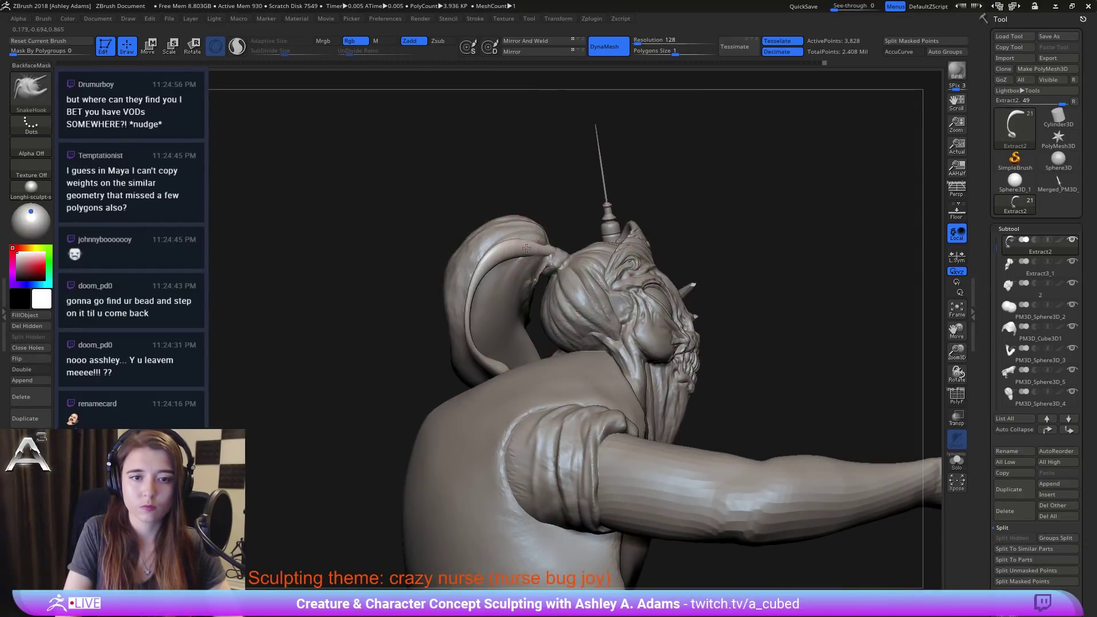
{"action": "right_click", "coordinate": [480, 297]}
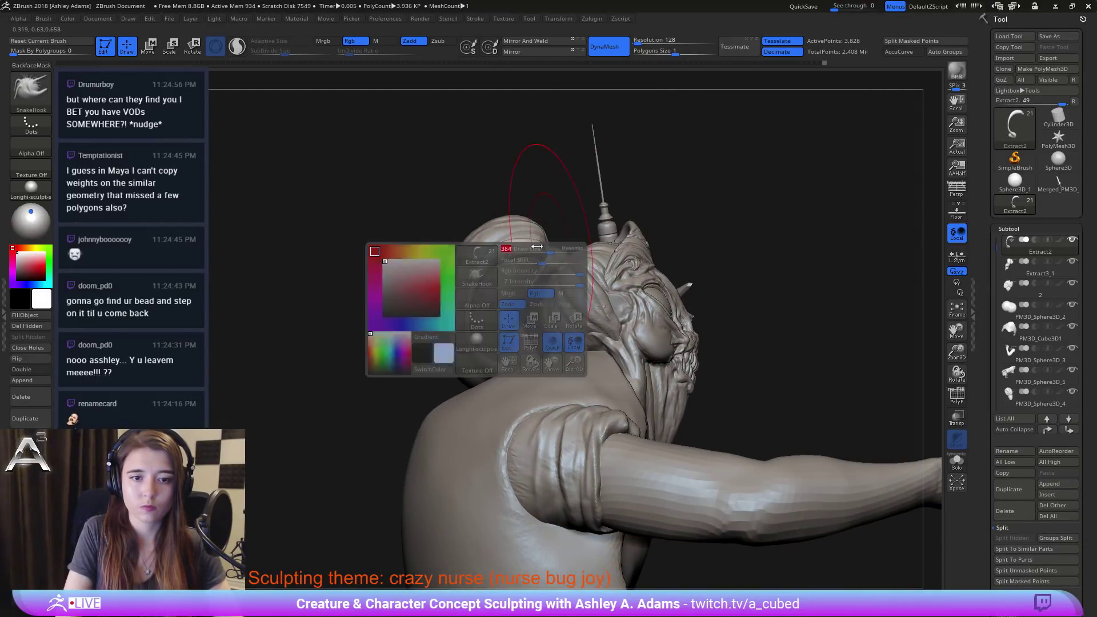
{"action": "left_click_drag", "start_coordinate": [429, 291], "coordinate": [585, 276]}
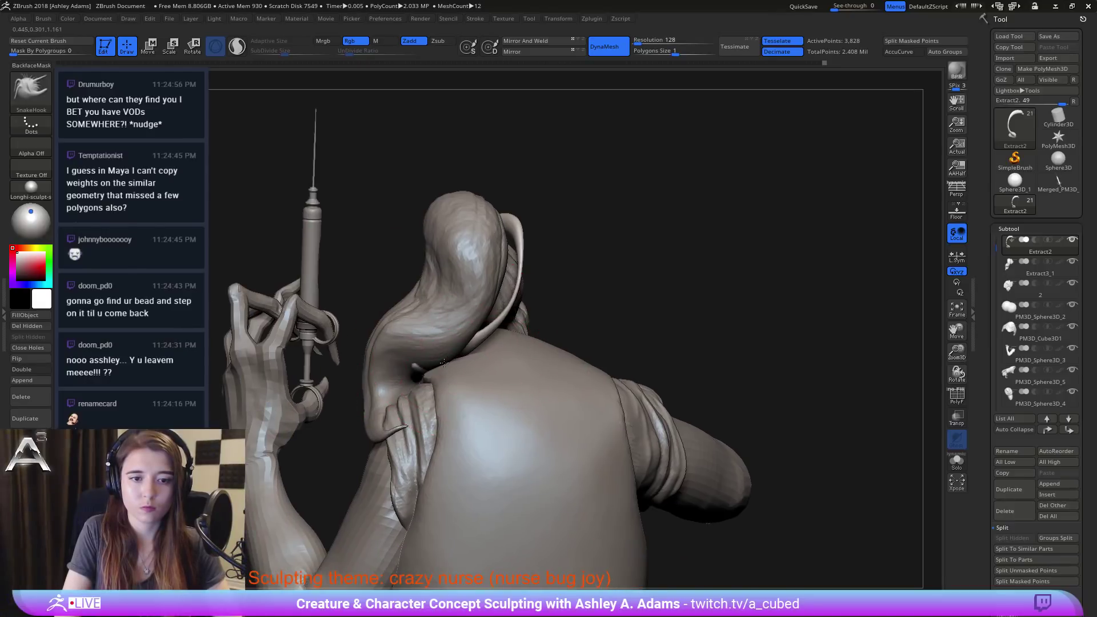
{"action": "key", "text": "shift"}
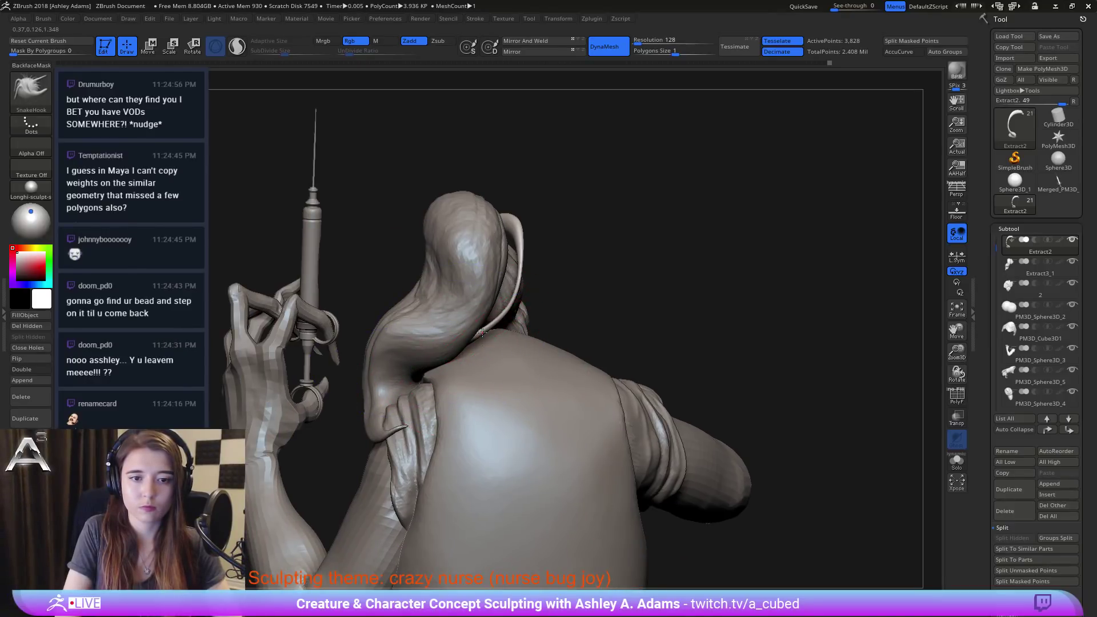
{"action": "left_click_drag", "start_coordinate": [483, 330], "coordinate": [467, 344]}
{"action": "right_click_drag", "start_coordinate": [400, 377], "coordinate": [421, 374]}
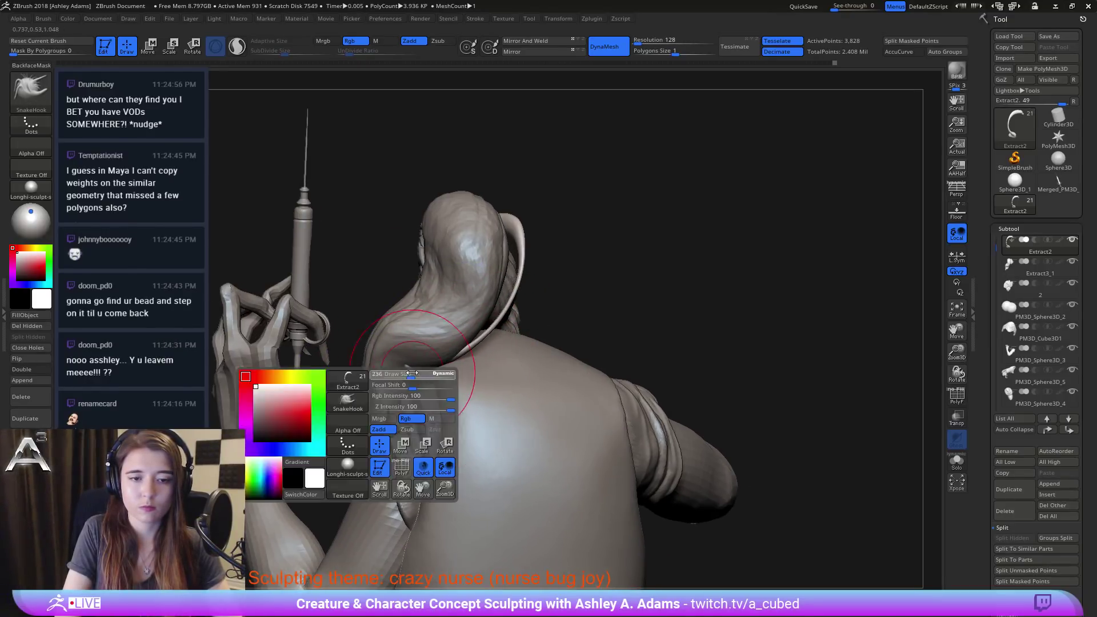
Step: Round the strand's arc beside the ponytail, smooth its upper part and draw its lower half away from the hair
{"action": "right_click_drag", "start_coordinate": [337, 371], "coordinate": [412, 369]}
{"action": "right_click_drag", "start_coordinate": [459, 312], "coordinate": [380, 343]}
{"action": "right_click", "coordinate": [380, 372]}
{"action": "mouse_move", "coordinate": [477, 302]}
{"action": "right_mouse_down"}
{"action": "mouse_move", "coordinate": [411, 310]}
{"action": "mouse_move", "coordinate": [374, 277]}
{"action": "mouse_move", "coordinate": [377, 251]}
{"action": "mouse_move", "coordinate": [409, 227]}
{"action": "mouse_move", "coordinate": [385, 241]}
{"action": "right_mouse_up"}
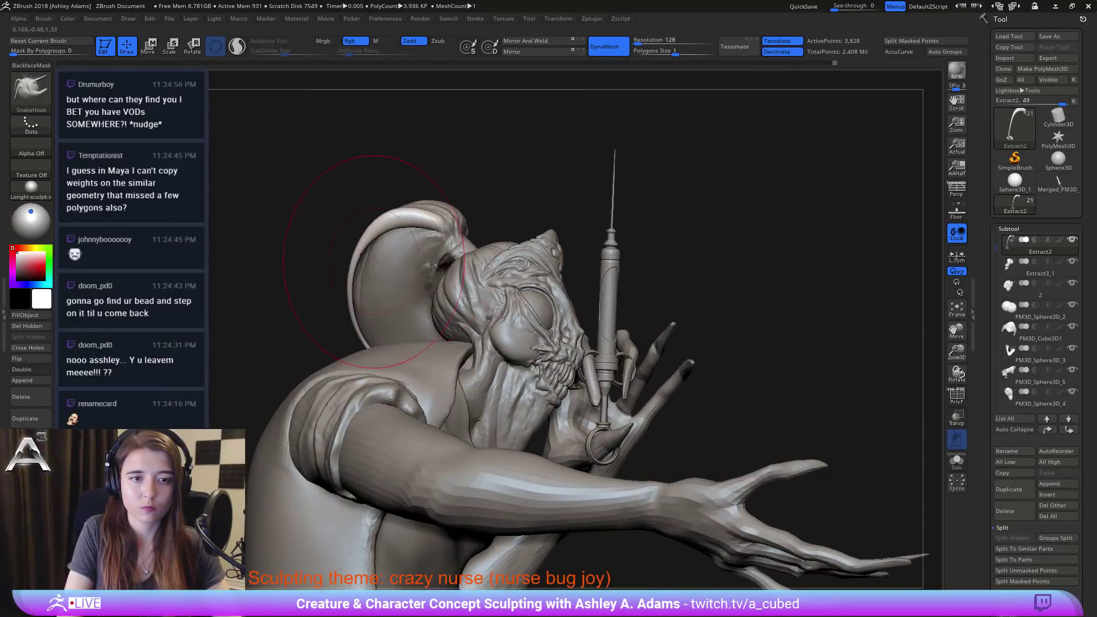
{"action": "right_click", "coordinate": [385, 241]}
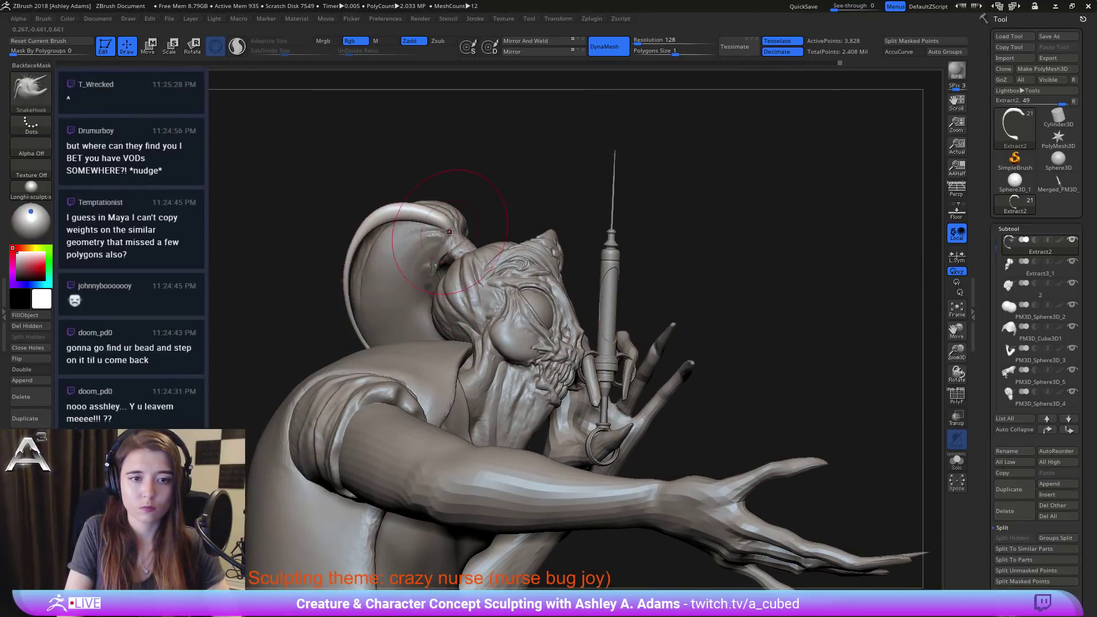
{"action": "left_click_drag", "start_coordinate": [456, 229], "coordinate": [399, 209], "text": "shift"}
{"action": "left_click_drag", "start_coordinate": [352, 251], "coordinate": [385, 345]}
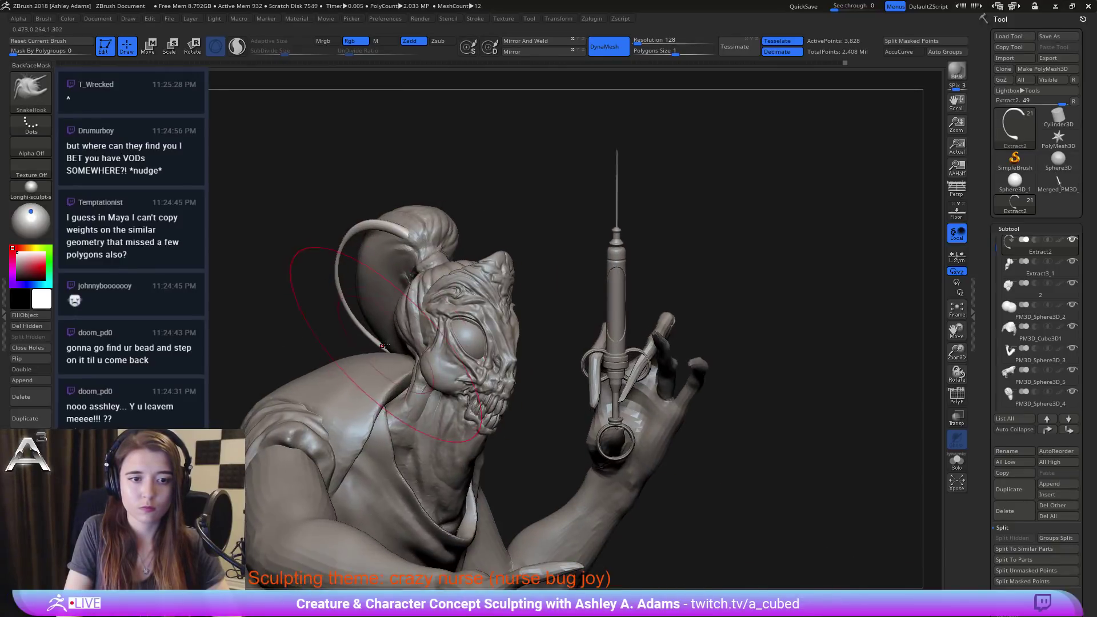
Step: Pull the strand outward into a wider loop beside the head and curve its lower end behind the neck
{"action": "right_click", "coordinate": [351, 280]}
{"action": "left_click_drag", "start_coordinate": [351, 279], "coordinate": [271, 274]}
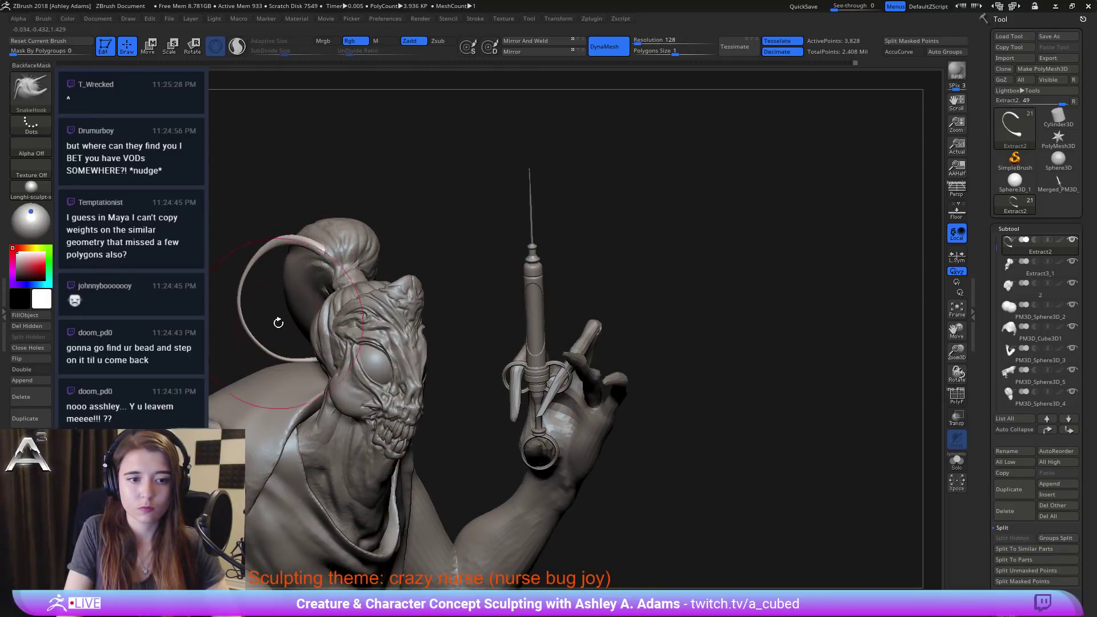
{"action": "left_click_drag", "start_coordinate": [276, 319], "coordinate": [249, 364]}
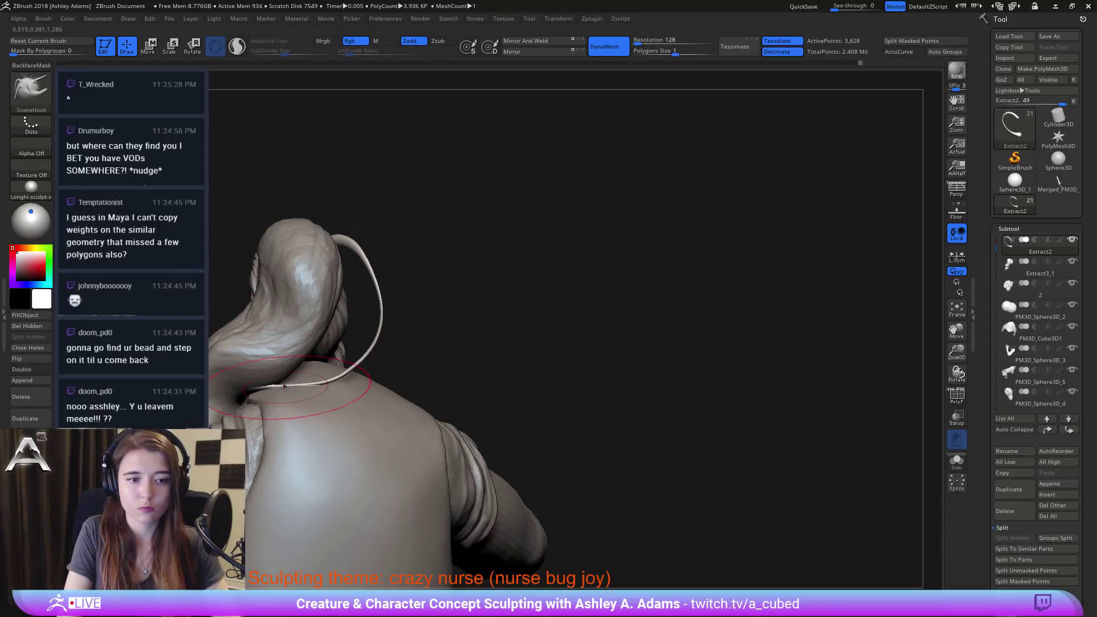
{"action": "right_click_drag", "start_coordinate": [285, 388], "coordinate": [268, 394]}
{"action": "right_click", "coordinate": [268, 394]}
{"action": "mouse_move", "coordinate": [348, 389]}
{"action": "right_mouse_down"}
{"action": "mouse_move", "coordinate": [280, 360]}
{"action": "mouse_move", "coordinate": [231, 356]}
{"action": "mouse_move", "coordinate": [305, 316]}
{"action": "right_mouse_up"}
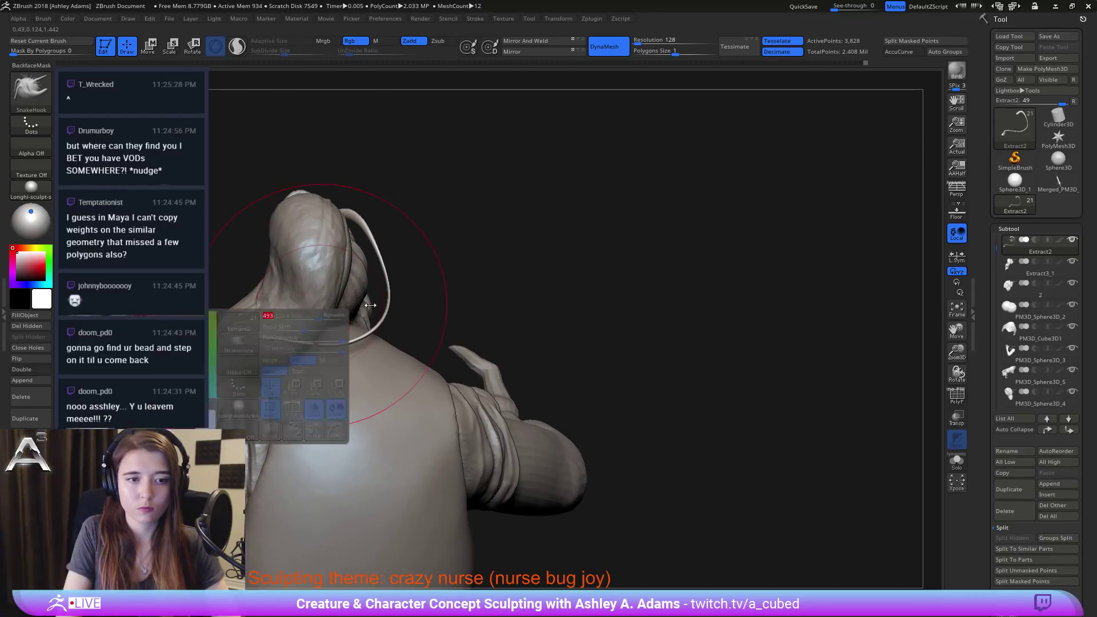
{"action": "left_click_drag", "start_coordinate": [388, 305], "coordinate": [384, 331]}
{"action": "right_click_drag", "start_coordinate": [307, 369], "coordinate": [310, 363]}
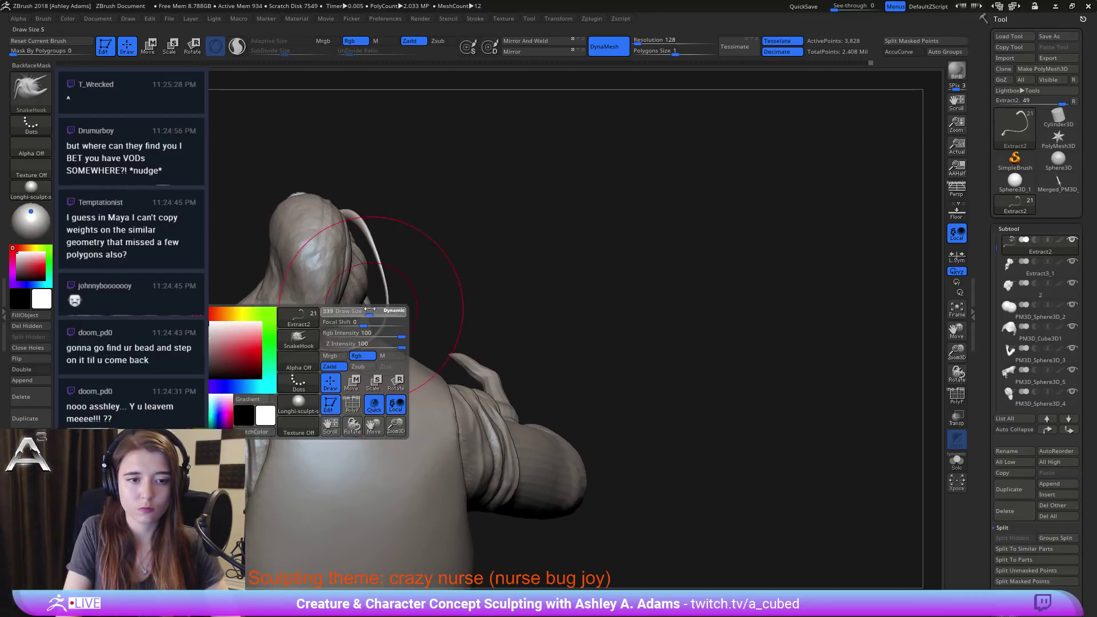
Step: Raise the strand's top over the crown of the ponytail and push its middle farther out beside the head
{"action": "right_click_drag", "start_coordinate": [369, 284], "coordinate": [436, 223]}
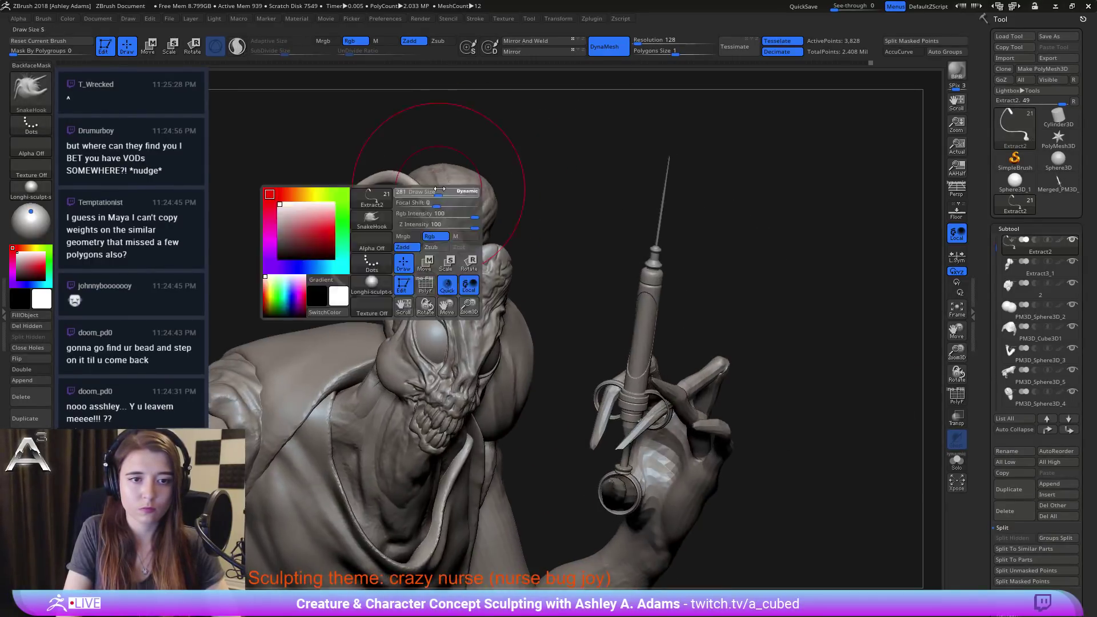
{"action": "left_click_drag", "start_coordinate": [408, 177], "coordinate": [430, 157]}
{"action": "left_click_drag", "start_coordinate": [357, 187], "coordinate": [424, 166]}
{"action": "mouse_move", "coordinate": [406, 228]}
{"action": "right_mouse_down"}
{"action": "mouse_move", "coordinate": [371, 191]}
{"action": "mouse_move", "coordinate": [457, 194]}
{"action": "right_mouse_up"}
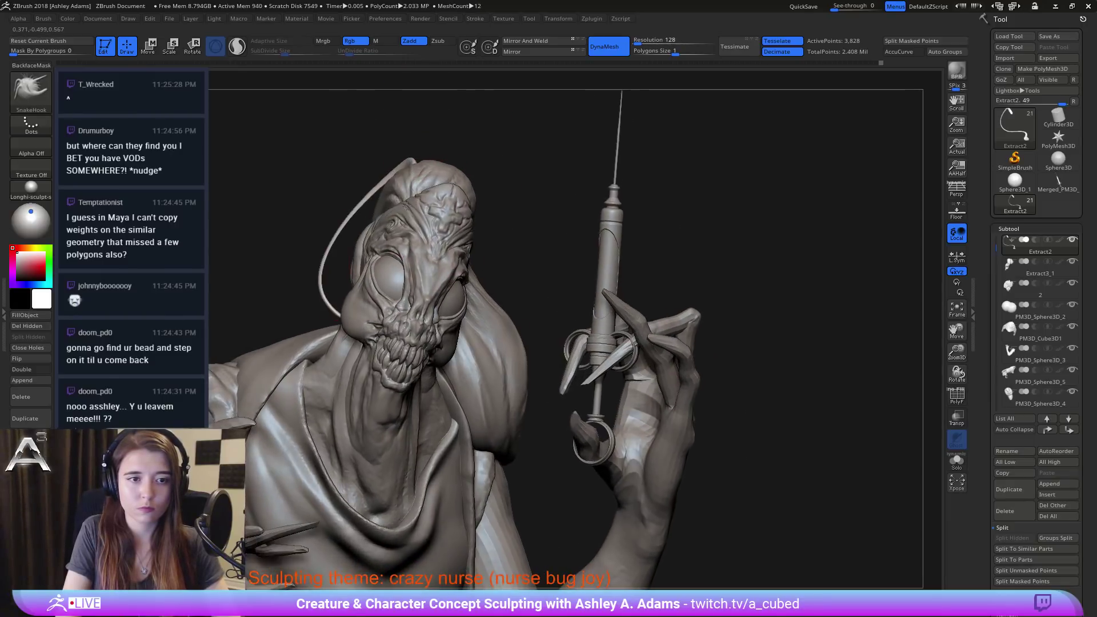
{"action": "key", "text": "space"}
{"action": "left_click_drag", "start_coordinate": [321, 266], "coordinate": [287, 268]}
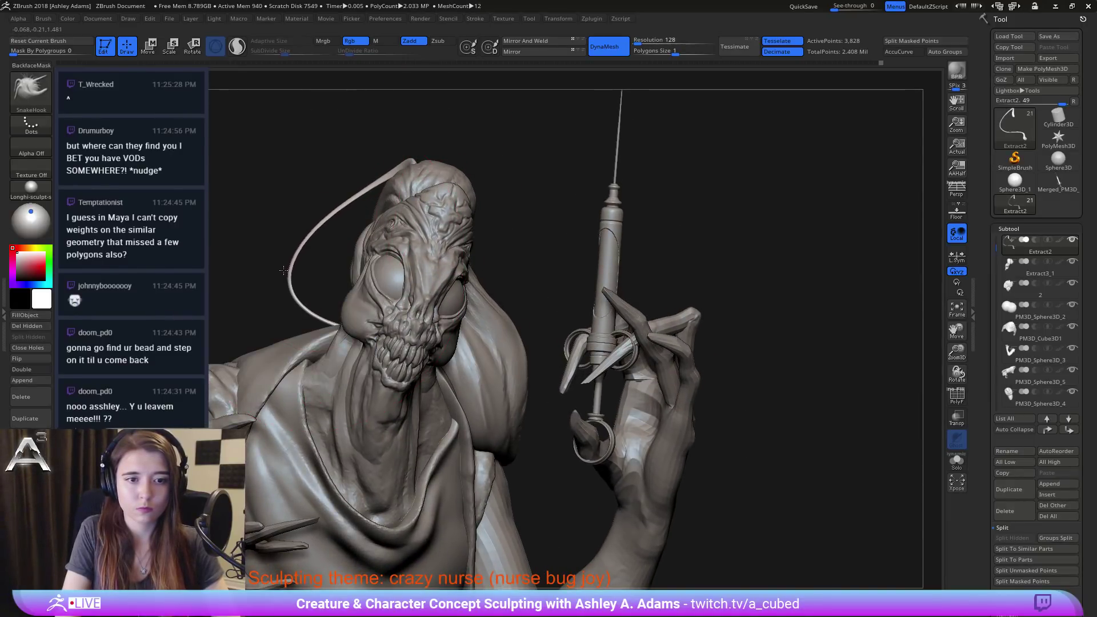
{"action": "right_click_drag", "start_coordinate": [420, 216], "coordinate": [376, 231]}
{"action": "right_click", "coordinate": [374, 233]}
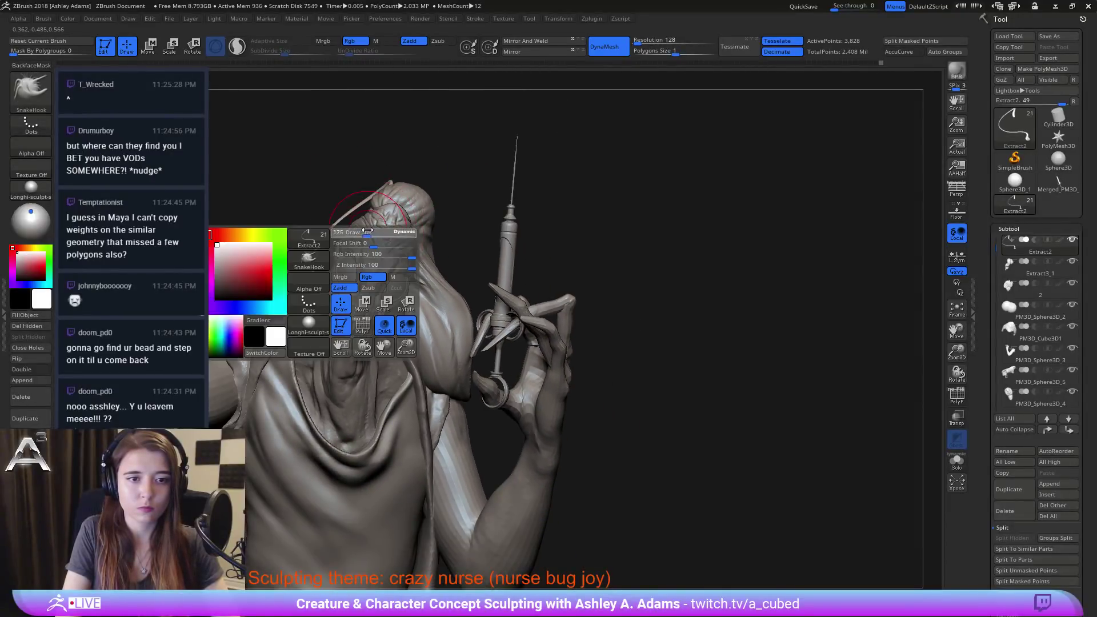
Step: Reshape the strand from the back and side views so its middle bows out with an S-like curve
{"action": "right_click_drag", "start_coordinate": [358, 299], "coordinate": [530, 290], "text": "ctrl"}
{"action": "mouse_move", "coordinate": [387, 319]}
{"action": "right_mouse_down"}
{"action": "mouse_move", "coordinate": [411, 318]}
{"action": "mouse_move", "coordinate": [381, 323]}
{"action": "right_mouse_up"}
{"action": "right_click", "coordinate": [381, 324]}
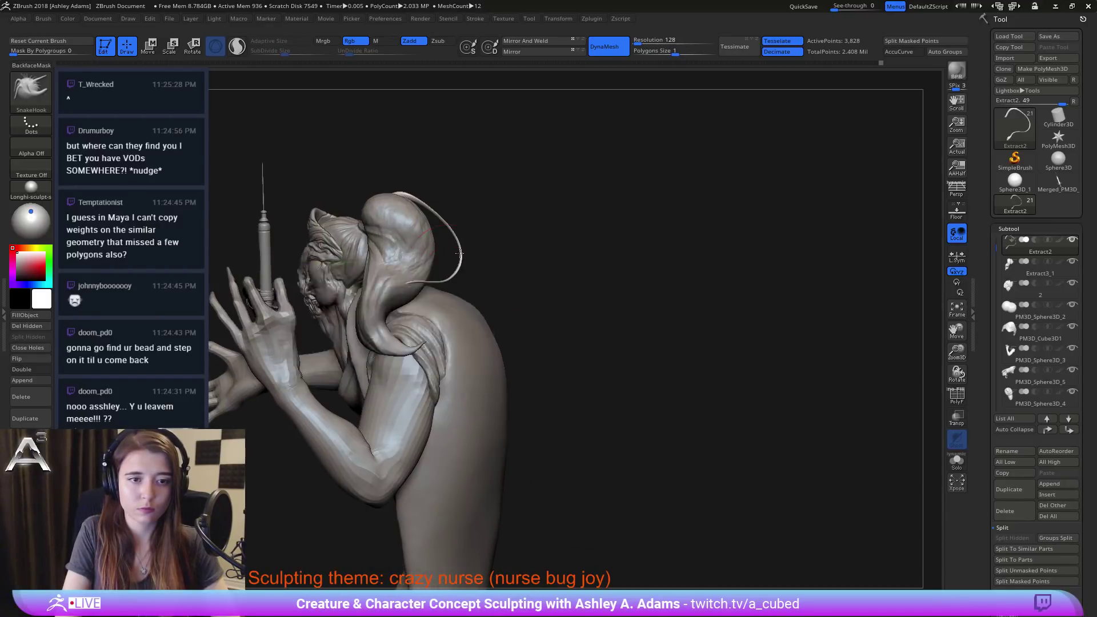
{"action": "right_click_drag", "start_coordinate": [448, 320], "coordinate": [372, 315]}
{"action": "right_click", "coordinate": [369, 314]}
{"action": "left_click_drag", "start_coordinate": [439, 254], "coordinate": [459, 244]}
{"action": "right_click_drag", "start_coordinate": [459, 244], "coordinate": [466, 258]}
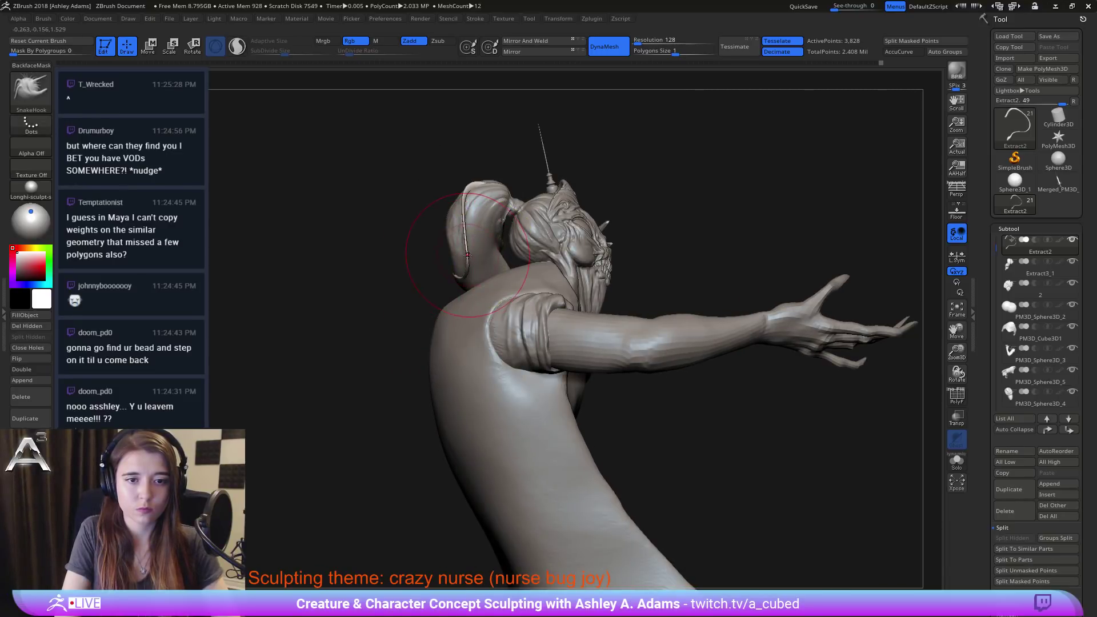
{"action": "right_click", "coordinate": [480, 240]}
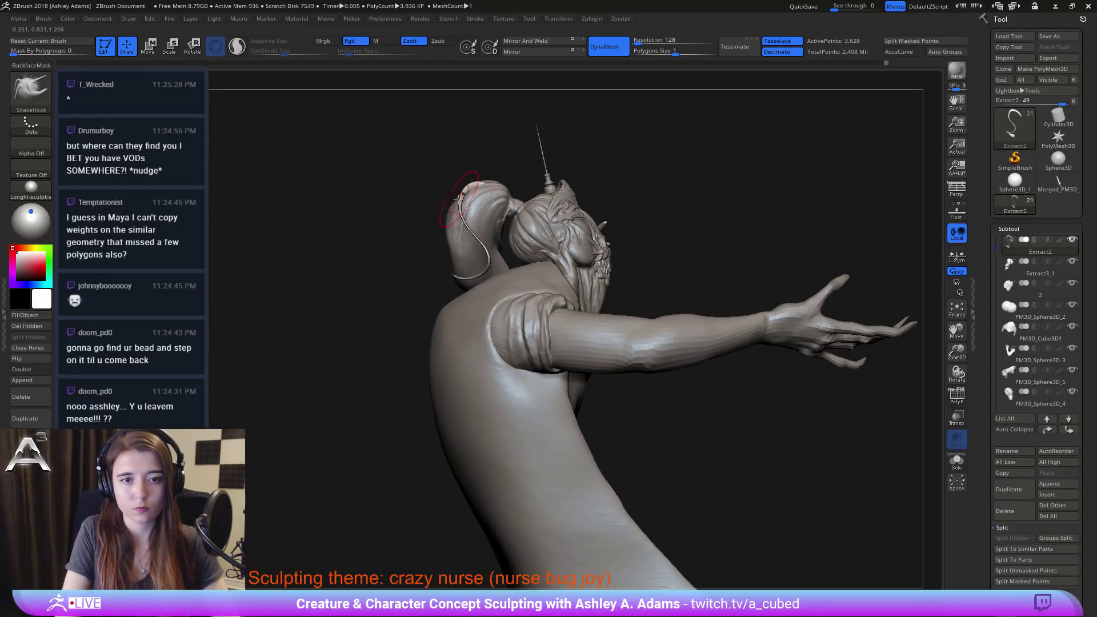
Step: Refine the strand's curve from above with SnakeHook and smooth the sharp bend at its outermost point
{"action": "key", "text": "shift"}
{"action": "mouse_move", "coordinate": [413, 271]}
{"action": "right_mouse_down"}
{"action": "mouse_move", "coordinate": [458, 250]}
{"action": "mouse_move", "coordinate": [536, 267]}
{"action": "mouse_move", "coordinate": [453, 269]}
{"action": "mouse_move", "coordinate": [453, 293]}
{"action": "right_mouse_up"}
{"action": "right_click", "coordinate": [477, 246]}
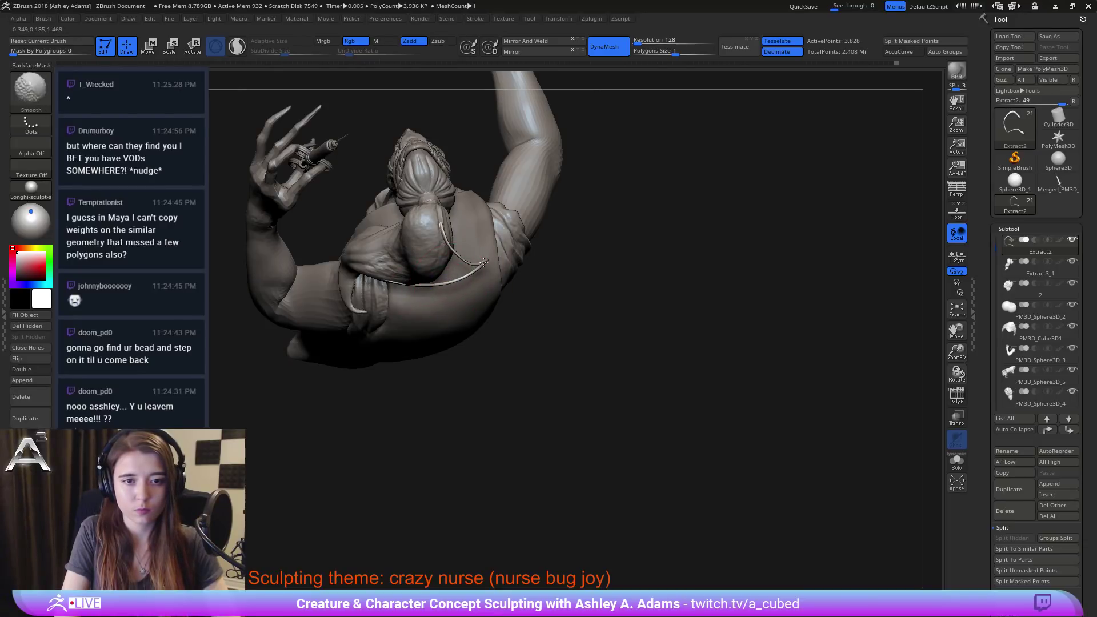
{"action": "right_click_drag", "start_coordinate": [483, 263], "coordinate": [457, 253]}
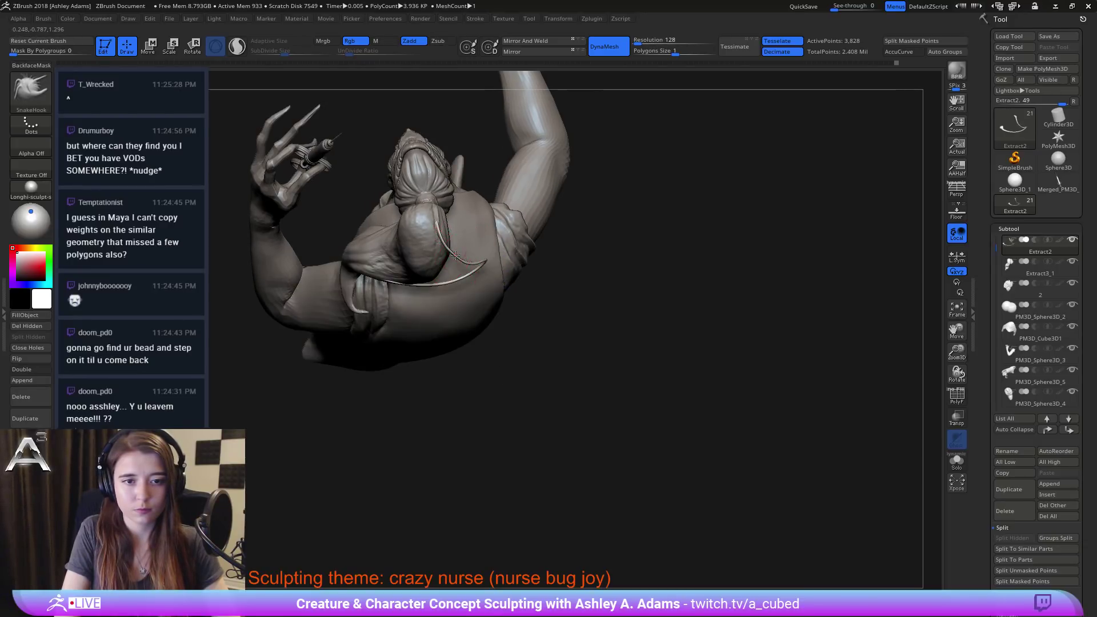
{"action": "right_click_drag", "start_coordinate": [452, 291], "coordinate": [508, 280], "text": "alt"}
{"action": "key", "text": "space"}
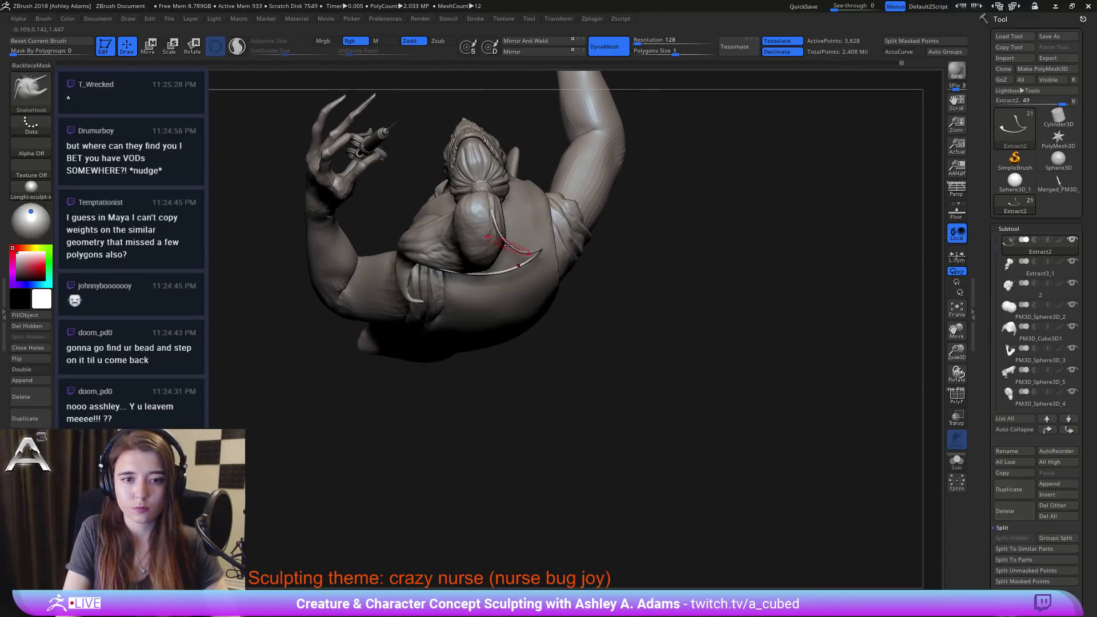
{"action": "key", "text": "shift"}
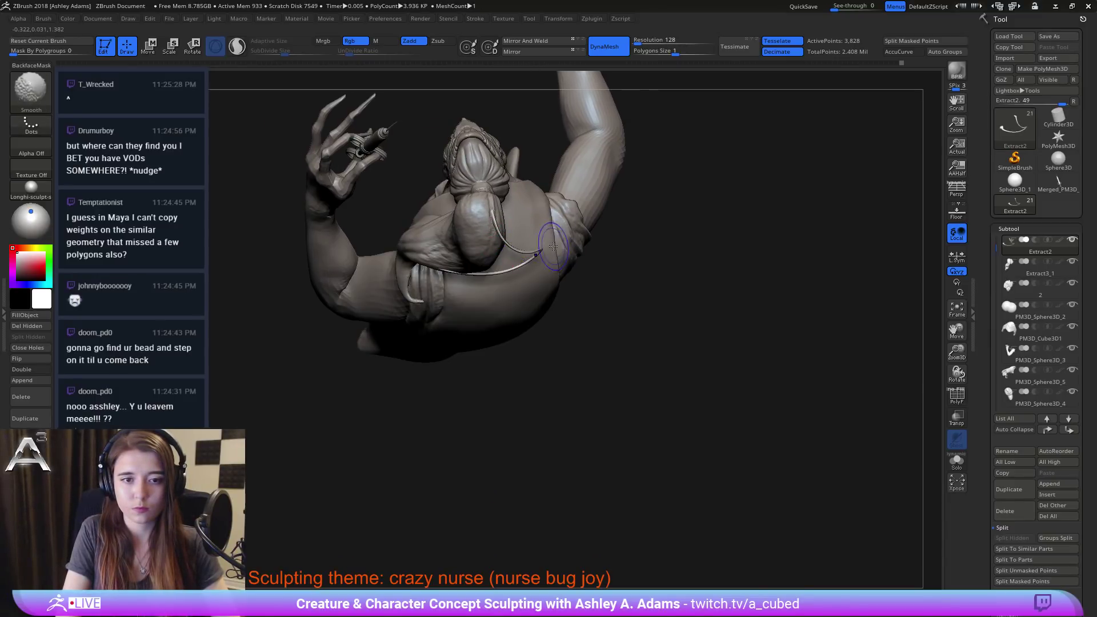
{"action": "left_click_drag", "start_coordinate": [553, 246], "coordinate": [535, 261], "text": "shift"}
{"action": "mouse_move", "coordinate": [563, 400]}
{"action": "right_mouse_down"}
{"action": "mouse_move", "coordinate": [566, 306]}
{"action": "mouse_move", "coordinate": [448, 293]}
{"action": "right_mouse_up"}
{"action": "right_click", "coordinate": [528, 296]}
{"action": "right_click_drag", "start_coordinate": [523, 296], "coordinate": [751, 237]}
{"action": "right_click_drag", "start_coordinate": [554, 276], "coordinate": [589, 274]}
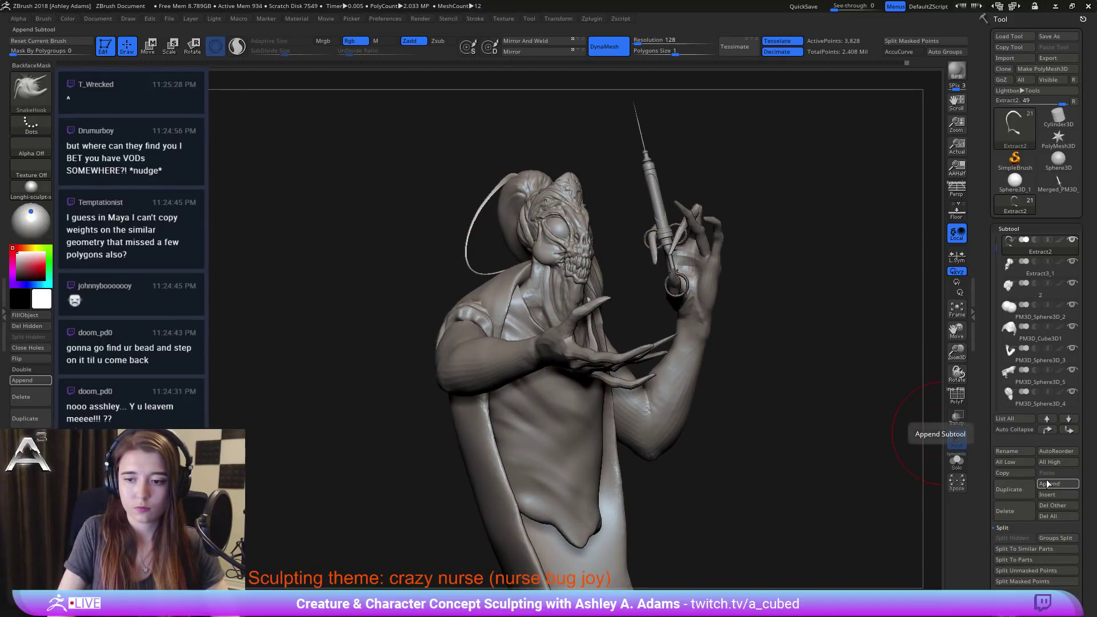
Step: Choose the CurveTube brush and make the ponytail the active subtool
{"action": "key", "text": "b"}
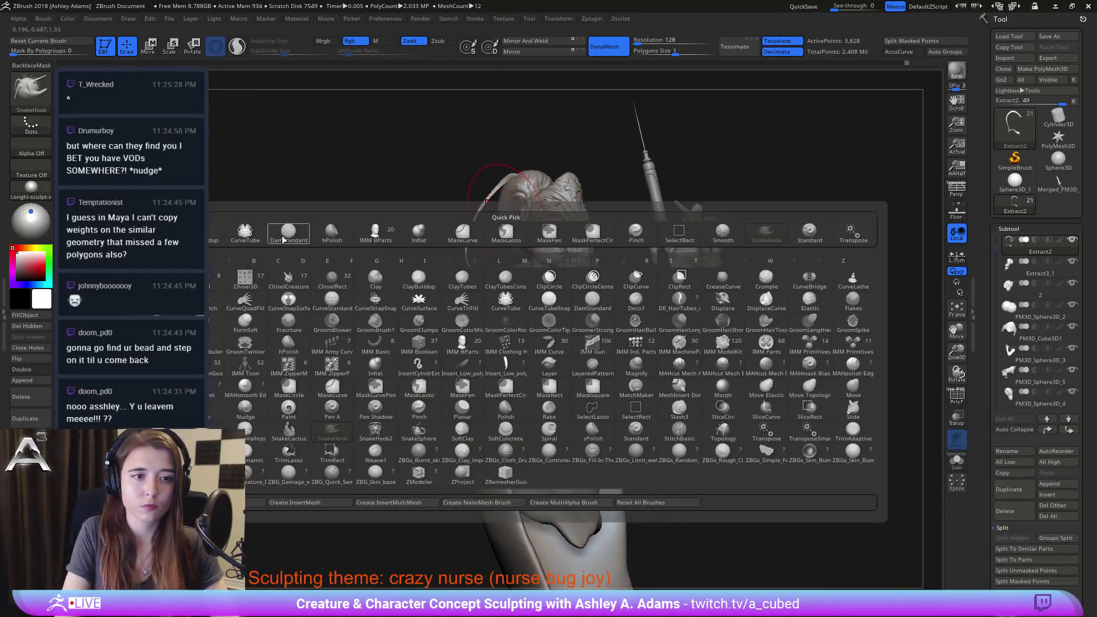
{"action": "left_click", "coordinate": [245, 232]}
{"action": "right_click", "coordinate": [518, 187]}
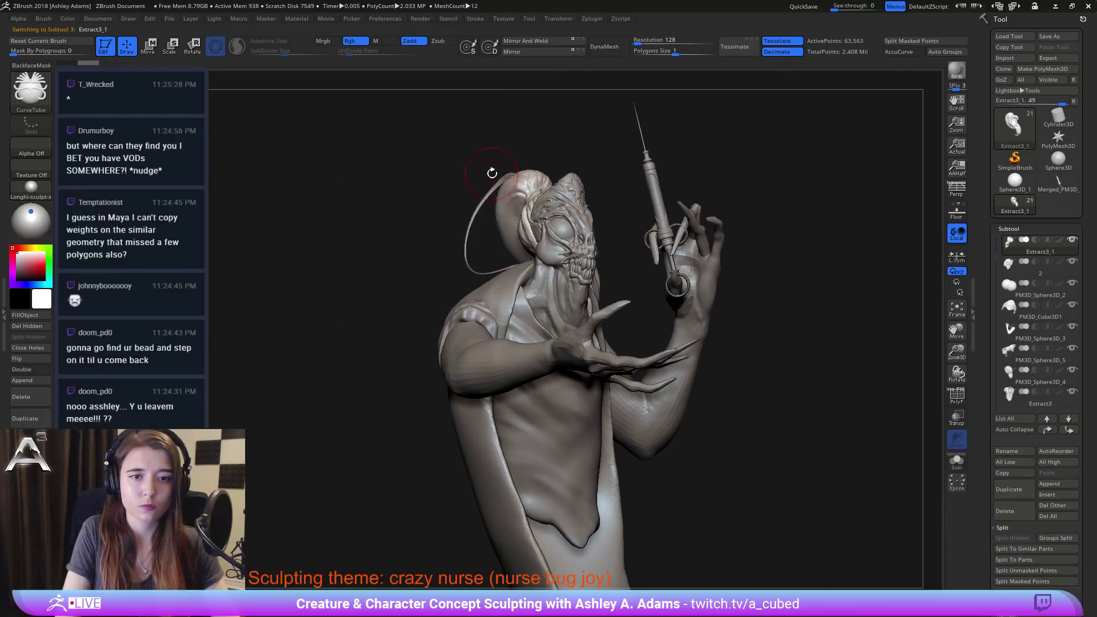
Step: Try to draw a thick CurveTube strand from the top of the ponytail out beside the head
{"action": "right_click_drag", "start_coordinate": [490, 171], "coordinate": [421, 194]}
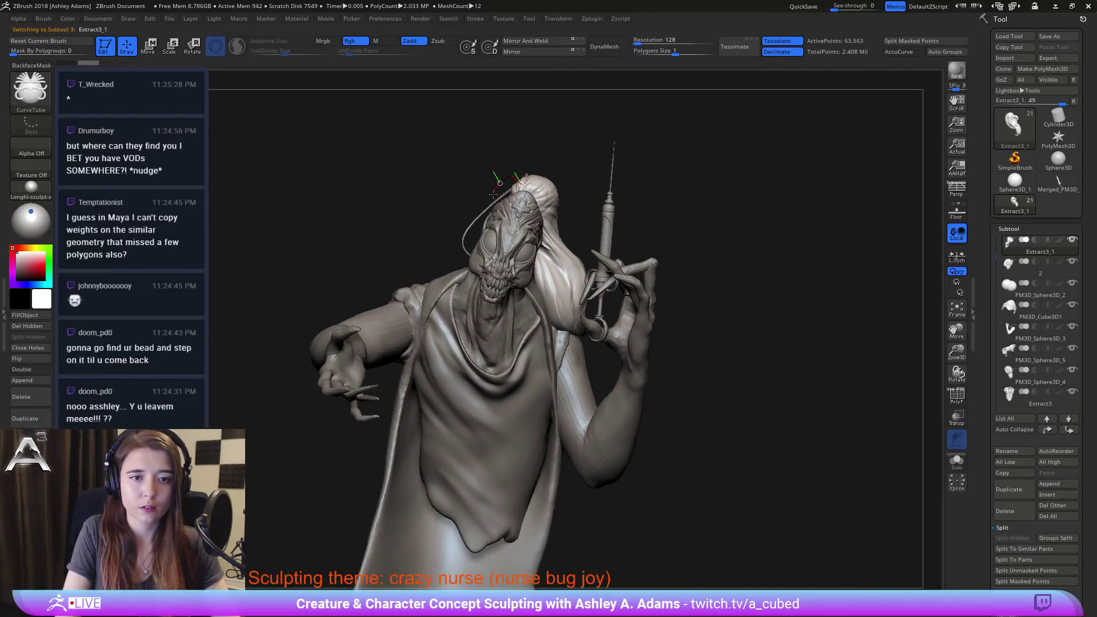
{"action": "left_click_drag", "start_coordinate": [396, 234], "coordinate": [398, 234]}
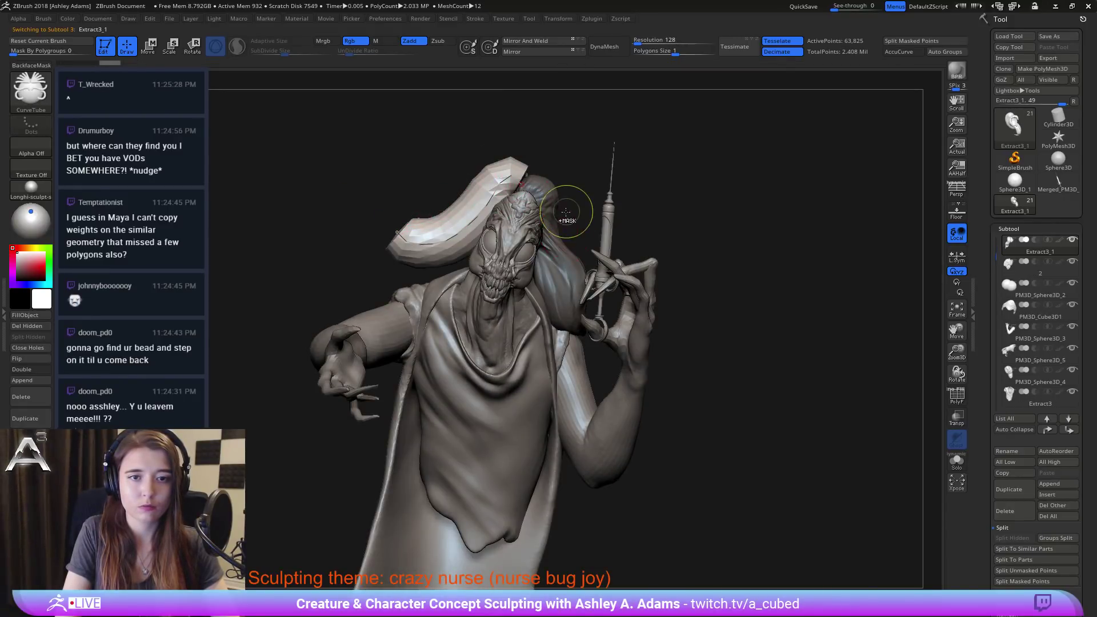
{"action": "key", "text": "ctrl+z"}
Step: Draw a narrower CurveTube strand from the top of the ponytail out beside the head and split the masked ponytail into its own subtool
{"action": "right_click", "coordinate": [484, 244]}
{"action": "right_click_drag", "start_coordinate": [457, 200], "coordinate": [505, 189]}
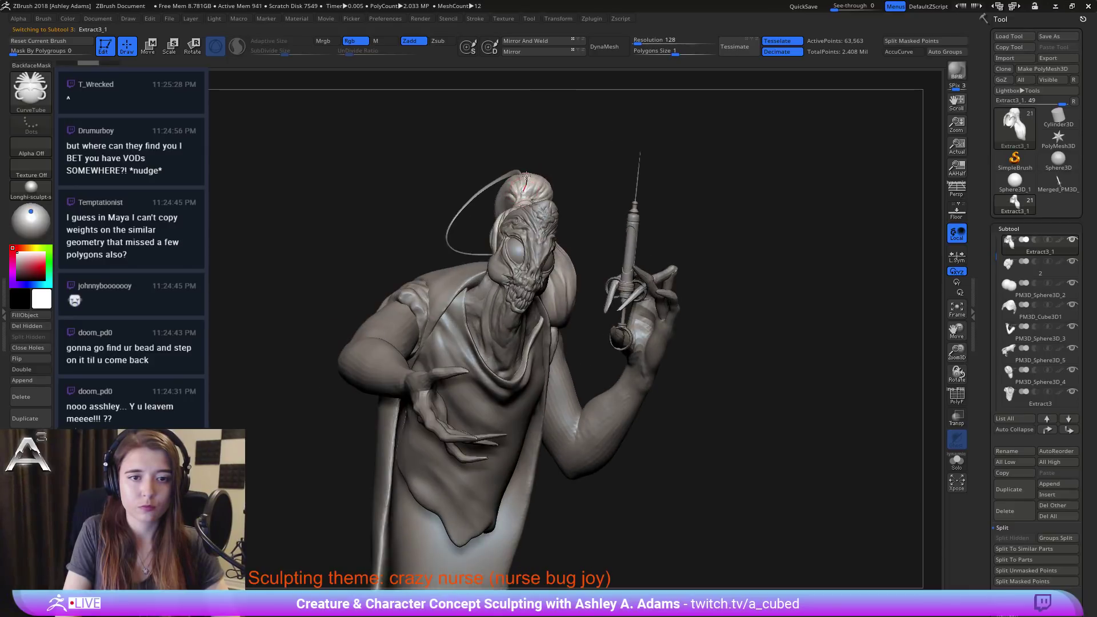
{"action": "left_click_drag", "start_coordinate": [441, 226], "coordinate": [379, 246]}
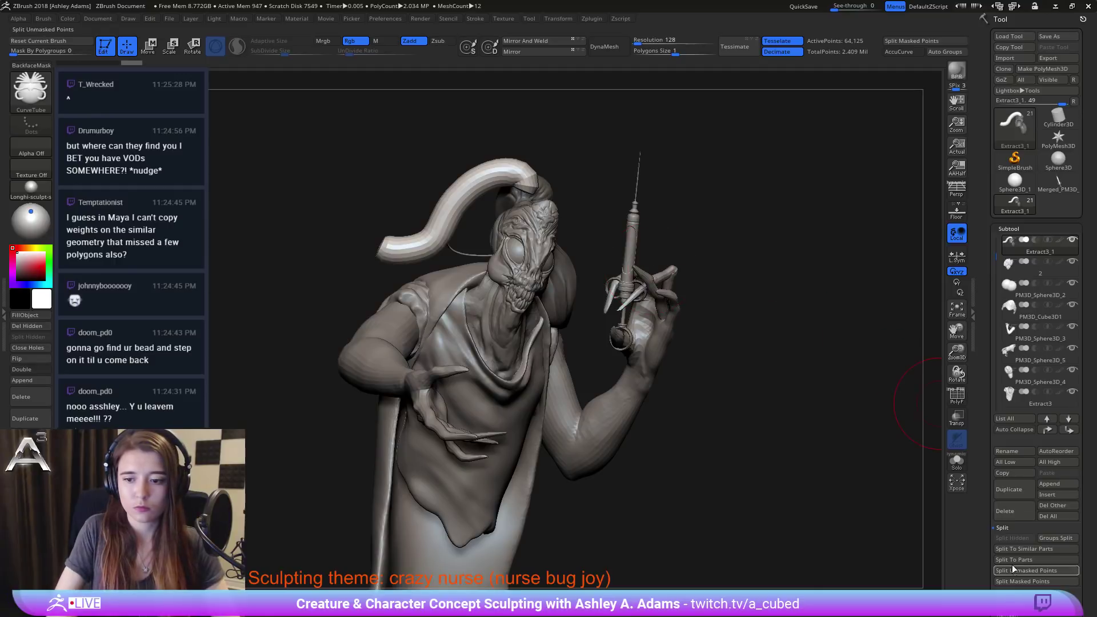
{"action": "left_click", "coordinate": [1036, 581]}
Step: Smooth the second strand thinner and begin bending its upper part toward the ponytail with SnakeHook
{"action": "right_click", "coordinate": [492, 255]}
{"action": "right_click_drag", "start_coordinate": [411, 228], "coordinate": [536, 179]}
{"action": "key", "text": "b"}
{"action": "key", "text": "s"}
{"action": "key", "text": "h"}
{"action": "key", "text": "shift"}
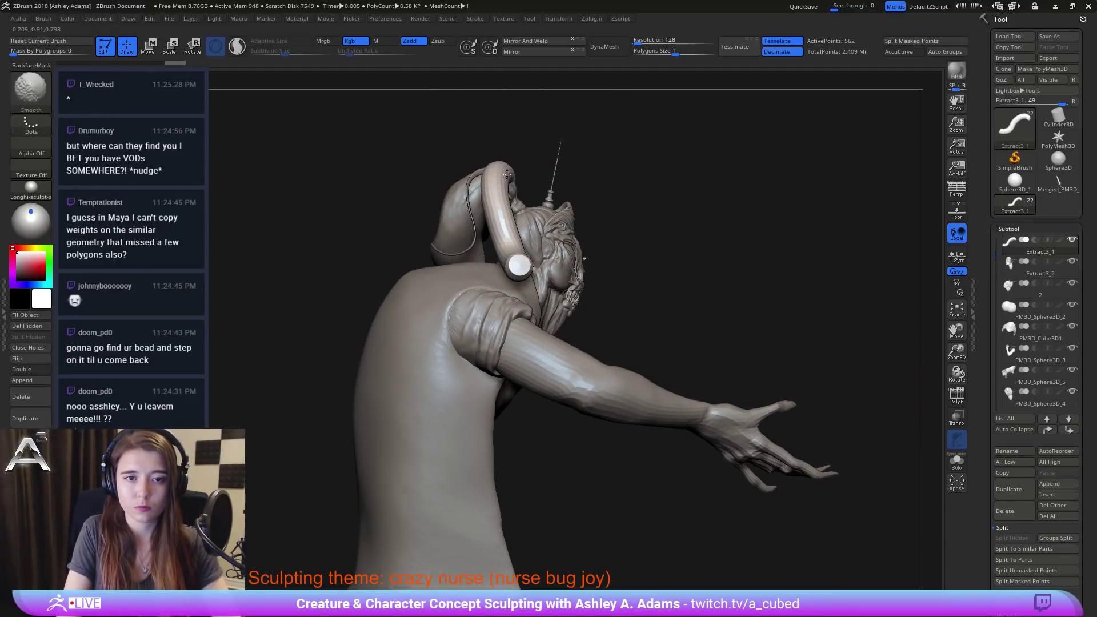
{"action": "left_click_drag", "start_coordinate": [498, 262], "coordinate": [503, 251], "text": "shift"}
{"action": "mouse_move", "coordinate": [500, 186]}
{"action": "left_mouse_down"}
{"action": "mouse_move", "coordinate": [499, 174]}
{"action": "mouse_move", "coordinate": [513, 177]}
{"action": "mouse_move", "coordinate": [485, 189]}
{"action": "left_mouse_up"}
{"action": "mouse_move", "coordinate": [483, 192]}
{"action": "right_mouse_down"}
{"action": "mouse_move", "coordinate": [464, 197]}
{"action": "mouse_move", "coordinate": [492, 207]}
{"action": "mouse_move", "coordinate": [475, 193]}
{"action": "right_mouse_up"}
Step: Bend the second strand with SnakeHook so it arches off the top of the ponytail and its free end swings toward the head
{"action": "key", "text": "space"}
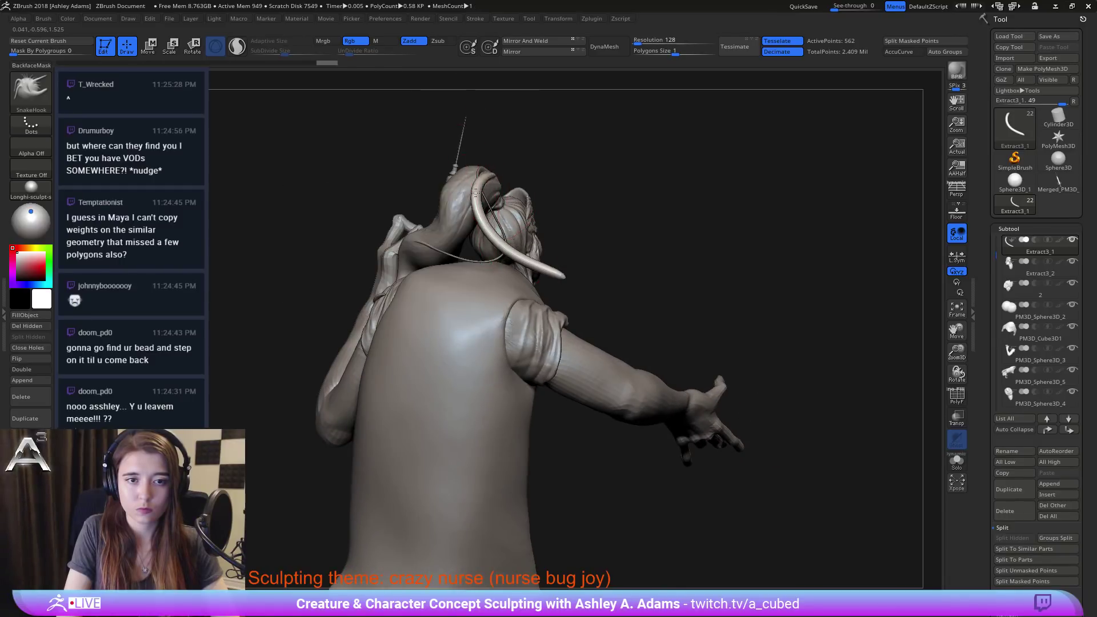
{"action": "left_click_drag", "start_coordinate": [493, 172], "coordinate": [496, 173]}
{"action": "right_click_drag", "start_coordinate": [495, 174], "coordinate": [464, 204]}
{"action": "key", "text": "space"}
{"action": "left_click_drag", "start_coordinate": [441, 198], "coordinate": [443, 227]}
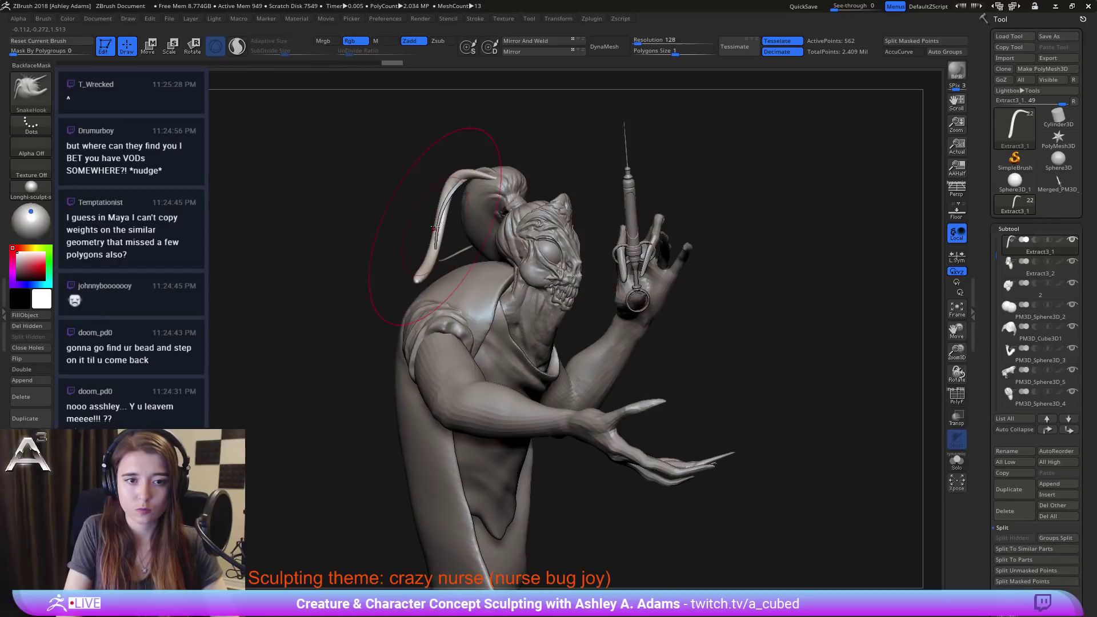
{"action": "right_click_drag", "start_coordinate": [448, 222], "coordinate": [388, 230]}
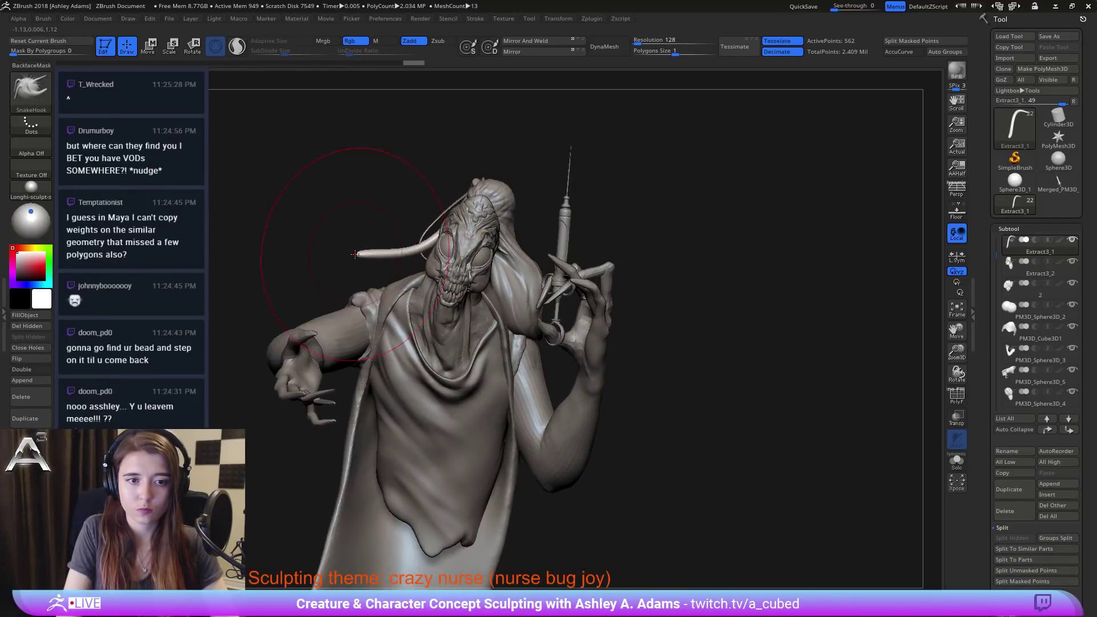
{"action": "left_click_drag", "start_coordinate": [354, 254], "coordinate": [427, 229]}
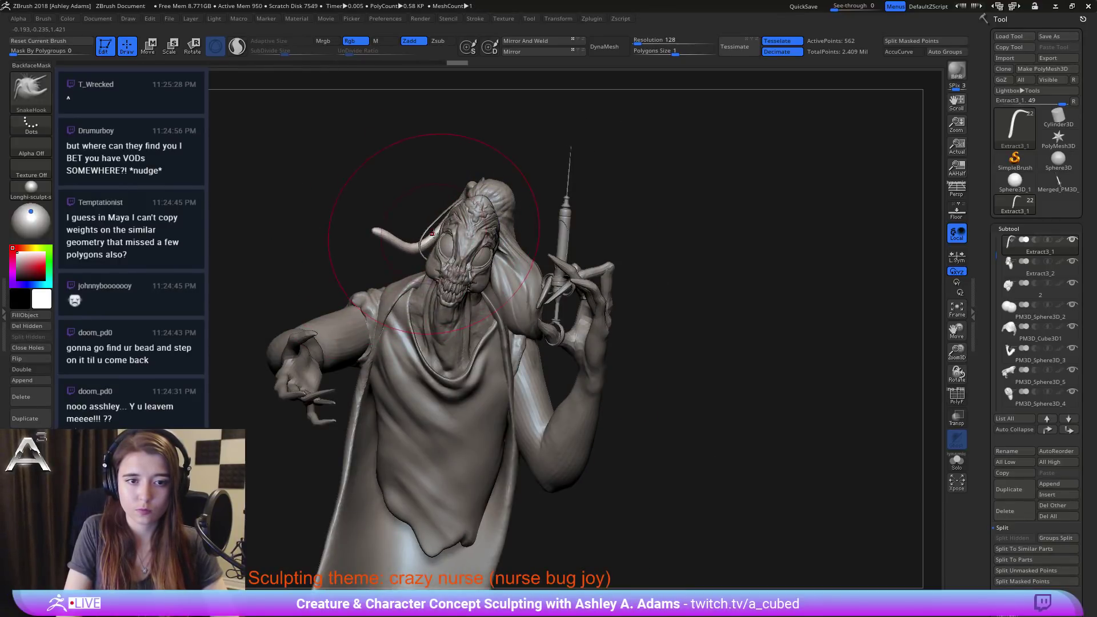
Step: Pull the strand's outer end down beside the head so the strand hangs in a long arc
{"action": "key", "text": "space"}
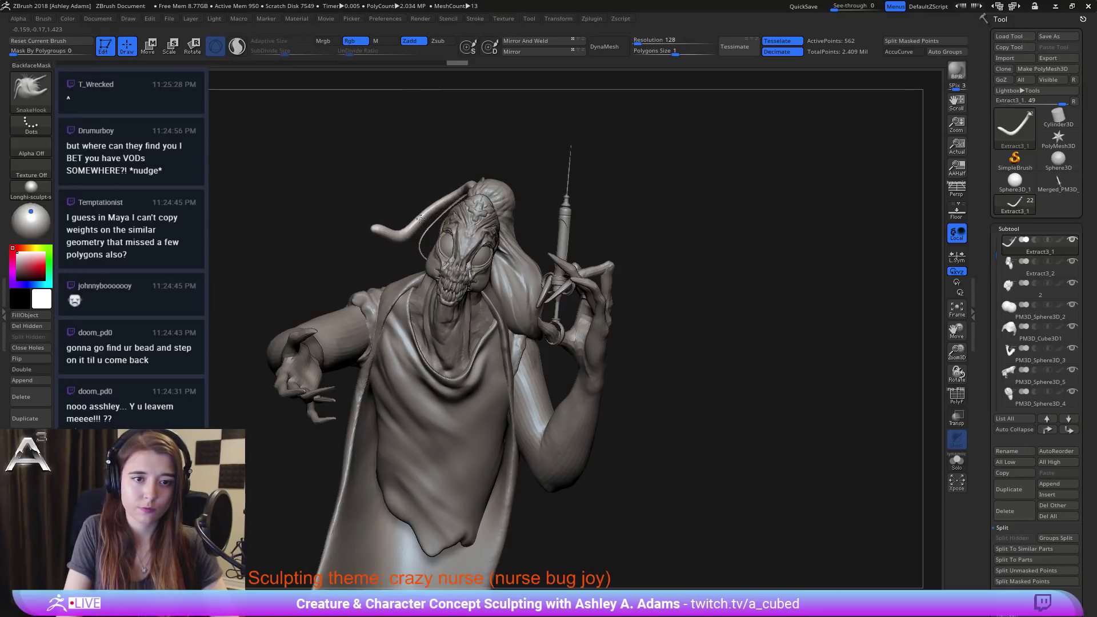
{"action": "left_click_drag", "start_coordinate": [395, 242], "coordinate": [393, 240]}
{"action": "right_click_drag", "start_coordinate": [384, 240], "coordinate": [382, 233]}
{"action": "left_click_drag", "start_coordinate": [388, 268], "coordinate": [407, 247]}
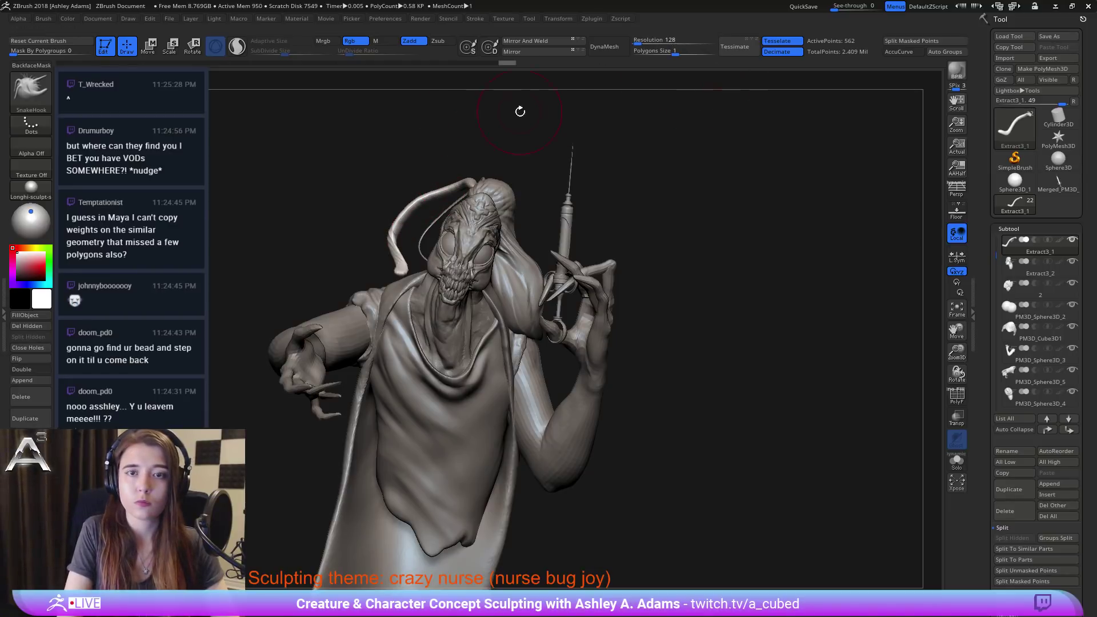
Step: Smooth the strand into a thin taper and curve its lower end back across the ponytail with SnakeHook
{"action": "key", "text": "shift"}
{"action": "left_click_drag", "start_coordinate": [389, 256], "coordinate": [392, 238], "text": "shift"}
{"action": "key", "text": "space"}
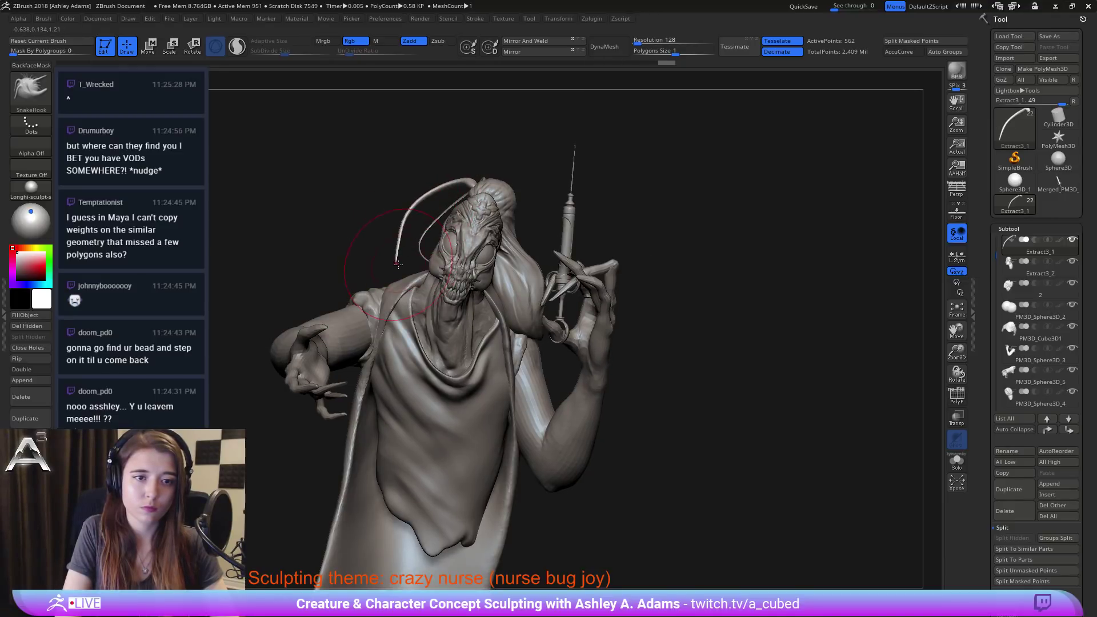
{"action": "mouse_move", "coordinate": [414, 263]}
{"action": "left_mouse_down"}
{"action": "mouse_move", "coordinate": [405, 241]}
{"action": "mouse_move", "coordinate": [459, 203]}
{"action": "left_mouse_up"}
{"action": "right_click_drag", "start_coordinate": [400, 211], "coordinate": [403, 212]}
{"action": "left_click_drag", "start_coordinate": [397, 204], "coordinate": [385, 206]}
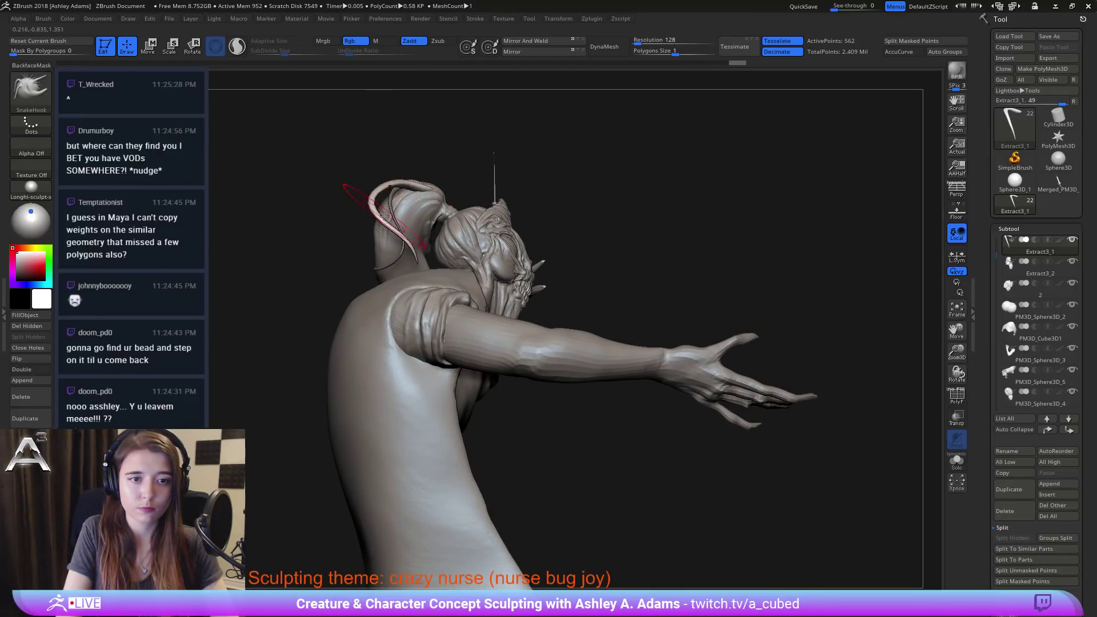
Step: DynaMesh the strand at resolution 128 and smooth its bend thinner
{"action": "left_click", "coordinate": [605, 46]}
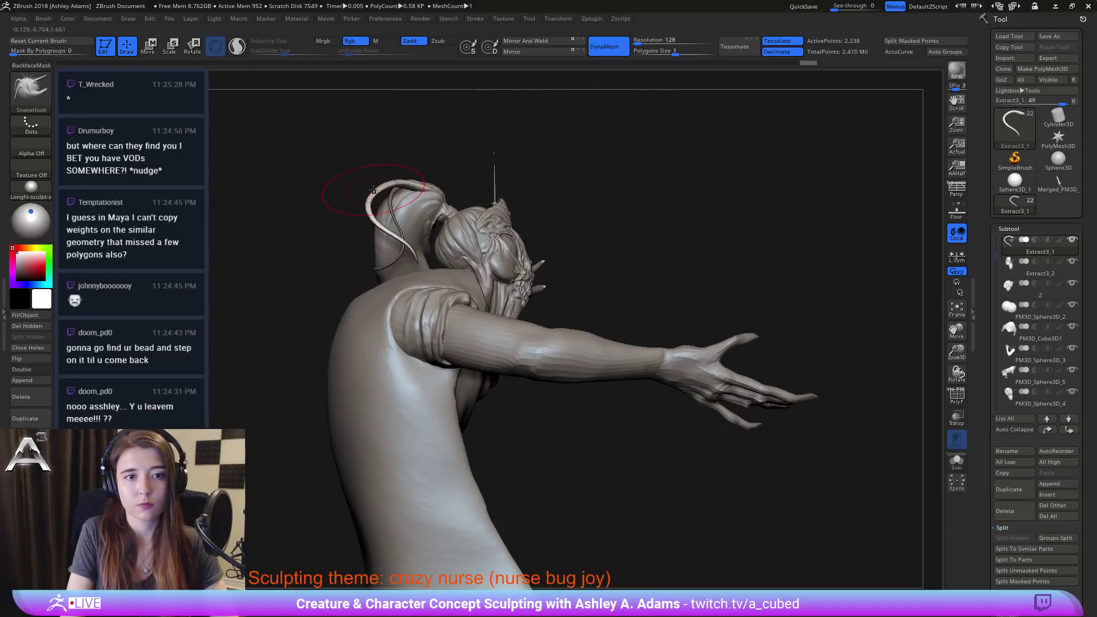
{"action": "left_click_drag", "start_coordinate": [373, 190], "coordinate": [366, 198], "text": "shift"}
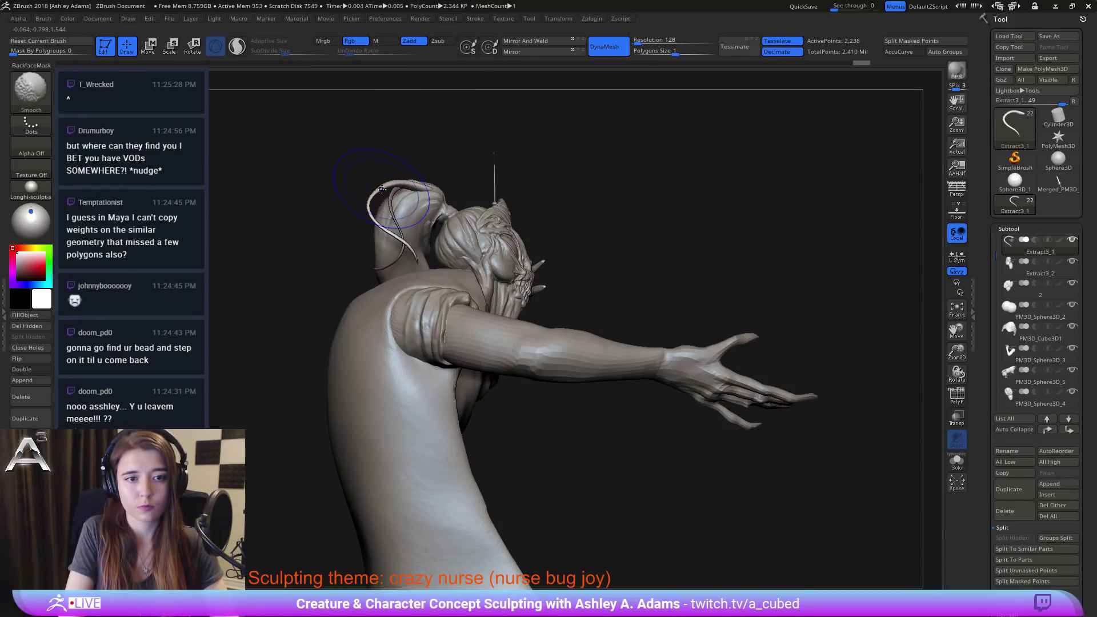
{"action": "right_click_drag", "start_coordinate": [468, 177], "coordinate": [414, 179]}
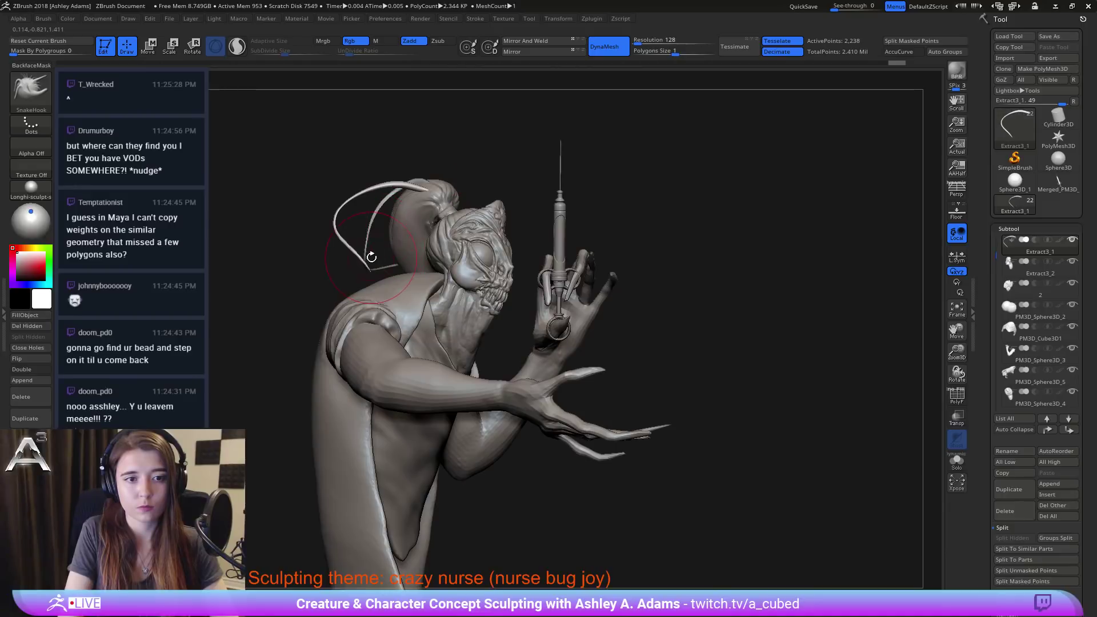
Step: Adjust the strand's tip and middle with SnakeHook and smooth it into a fine, rounded arc beside the first strand
{"action": "right_click", "coordinate": [367, 253]}
{"action": "left_click", "coordinate": [368, 253]}
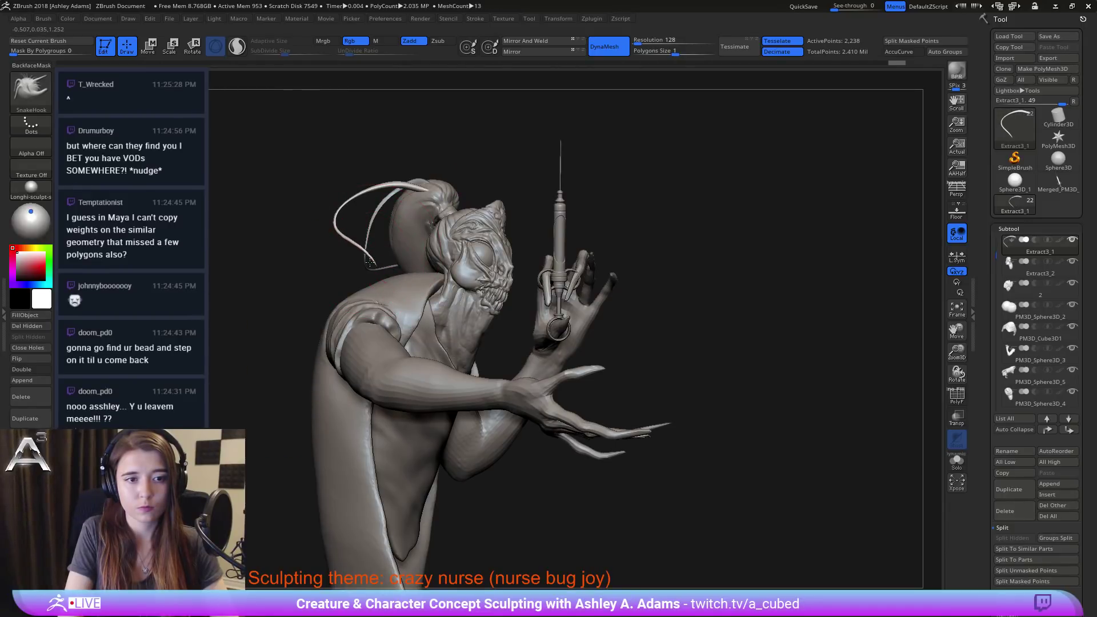
{"action": "left_click_drag", "start_coordinate": [370, 263], "coordinate": [368, 261]}
{"action": "mouse_move", "coordinate": [468, 214]}
{"action": "right_mouse_down"}
{"action": "mouse_move", "coordinate": [367, 212]}
{"action": "mouse_move", "coordinate": [377, 212]}
{"action": "right_mouse_up"}
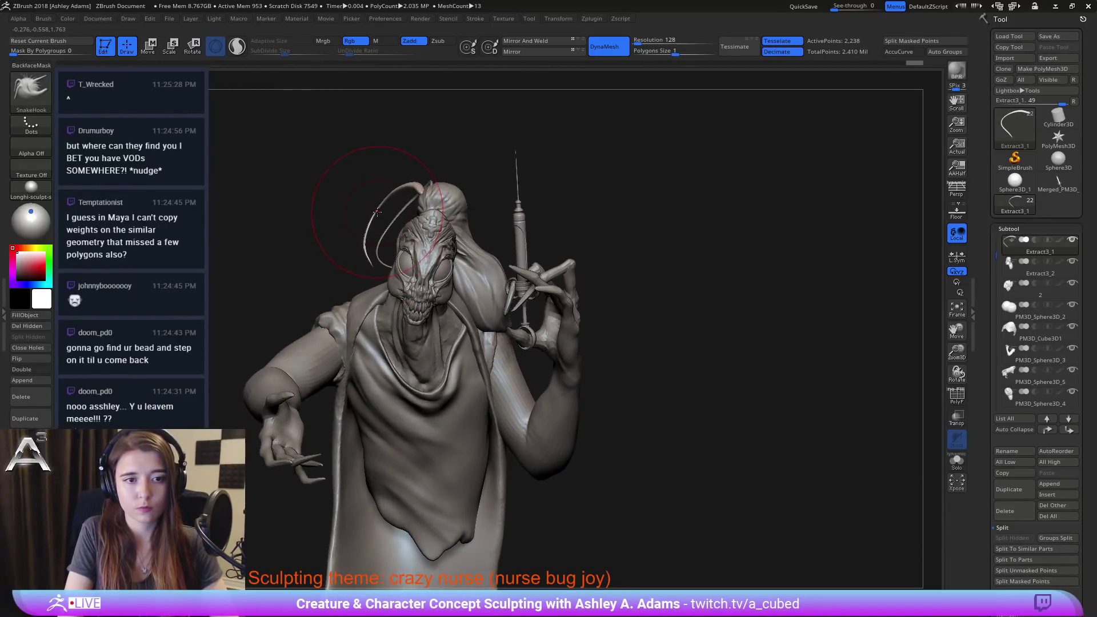
{"action": "right_click", "coordinate": [377, 212]}
{"action": "left_click", "coordinate": [369, 225]}
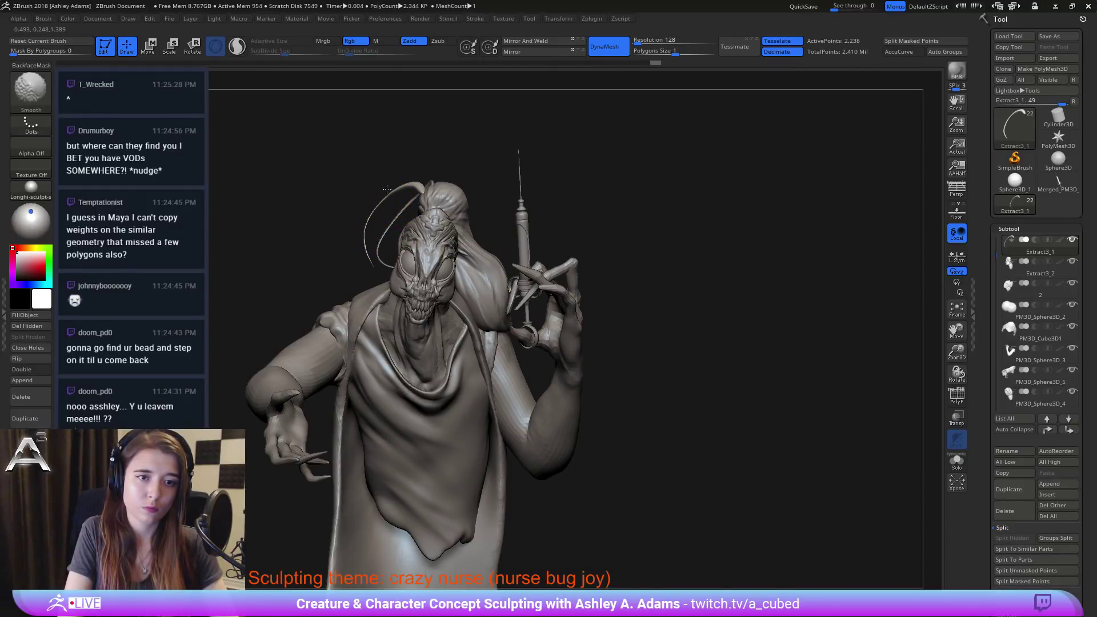
{"action": "mouse_move", "coordinate": [362, 227]}
{"action": "left_mouse_down"}
{"action": "mouse_move", "coordinate": [602, 183]}
{"action": "mouse_move", "coordinate": [472, 205]}
{"action": "left_mouse_up"}
Step: Adjust the brush's draw size, widen the strand's loop, and smooth and reshape its root over the top of the ponytail
{"action": "right_click", "coordinate": [387, 274]}
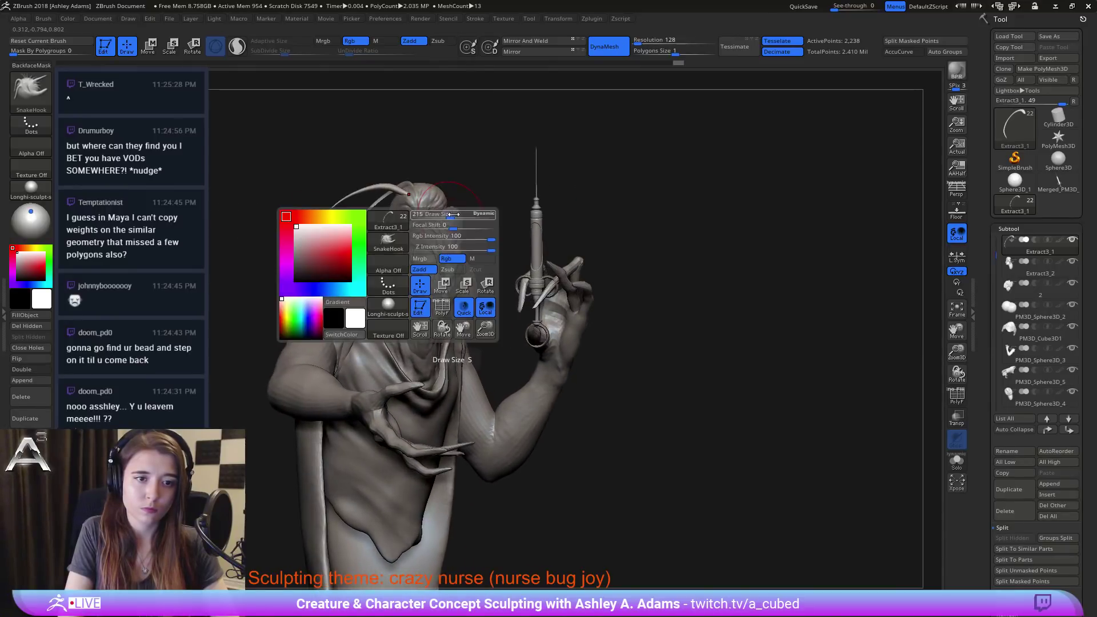
{"action": "mouse_move", "coordinate": [360, 257]}
{"action": "left_mouse_down"}
{"action": "mouse_move", "coordinate": [351, 223]}
{"action": "mouse_move", "coordinate": [242, 151]}
{"action": "left_mouse_up"}
{"action": "right_click", "coordinate": [356, 223]}
{"action": "left_click_drag", "start_coordinate": [356, 222], "coordinate": [367, 221]}
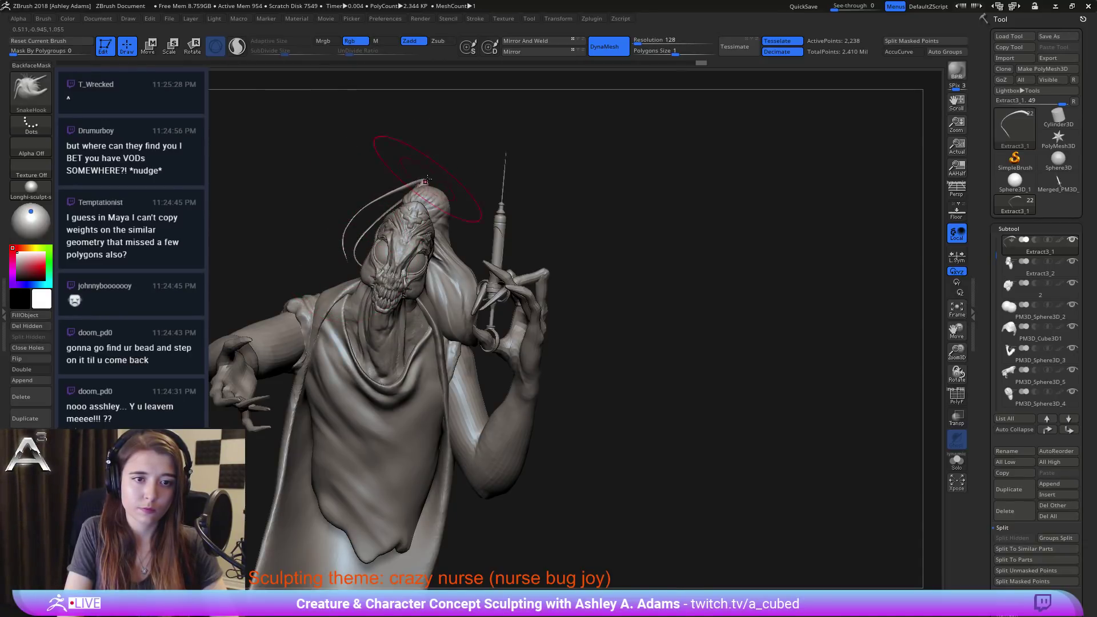
{"action": "key", "text": "shift"}
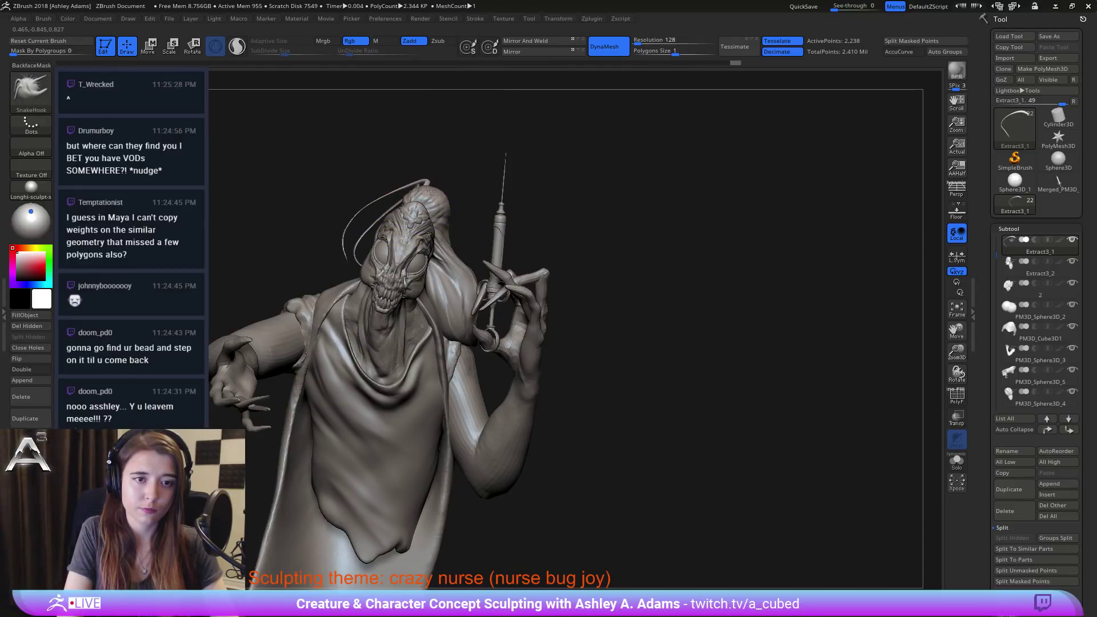
{"action": "mouse_move", "coordinate": [303, 154]}
{"action": "left_mouse_down"}
{"action": "mouse_move", "coordinate": [452, 160]}
{"action": "mouse_move", "coordinate": [430, 195]}
{"action": "mouse_move", "coordinate": [441, 200]}
{"action": "mouse_move", "coordinate": [331, 162]}
{"action": "left_mouse_up"}
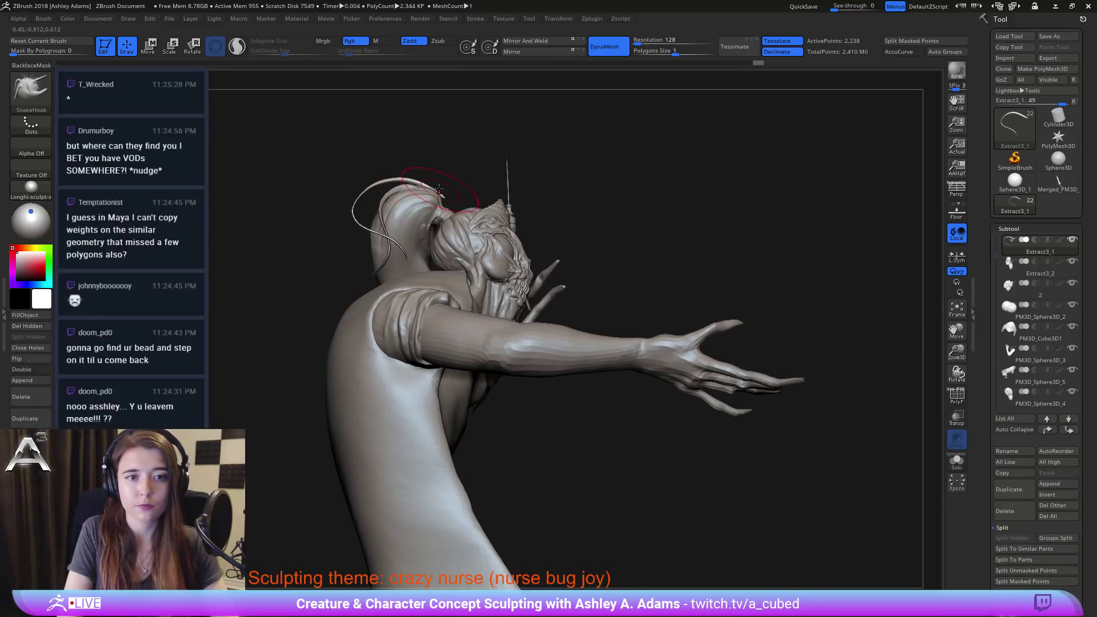
{"action": "mouse_move", "coordinate": [420, 188]}
{"action": "left_mouse_down"}
{"action": "mouse_move", "coordinate": [440, 197]}
{"action": "mouse_move", "coordinate": [426, 181]}
{"action": "left_mouse_up"}
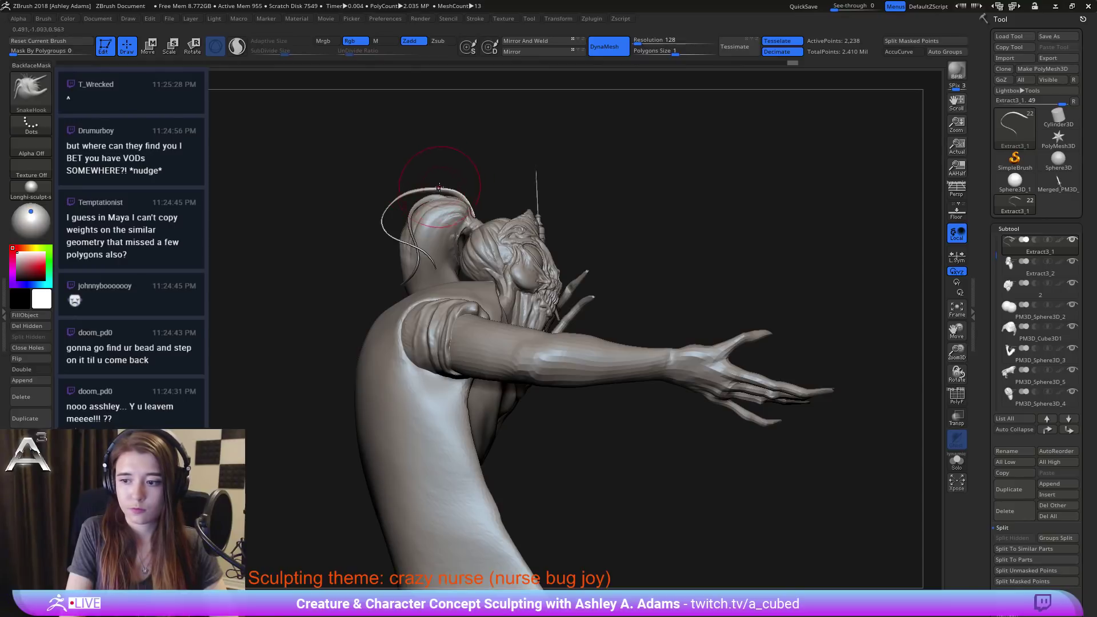
Step: Pull the thin stray strand near the hair bun into shape with the SnakeHook brush, undoing one stroke and reworking it
{"action": "mouse_move", "coordinate": [457, 196]}
{"action": "left_mouse_down"}
{"action": "mouse_move", "coordinate": [469, 208]}
{"action": "mouse_move", "coordinate": [431, 194]}
{"action": "mouse_move", "coordinate": [470, 209]}
{"action": "left_mouse_up"}
{"action": "key", "text": "shift"}
{"action": "mouse_move", "coordinate": [437, 212]}
{"action": "right_mouse_down"}
{"action": "mouse_move", "coordinate": [424, 209]}
{"action": "mouse_move", "coordinate": [442, 188]}
{"action": "mouse_move", "coordinate": [457, 197]}
{"action": "right_mouse_up"}
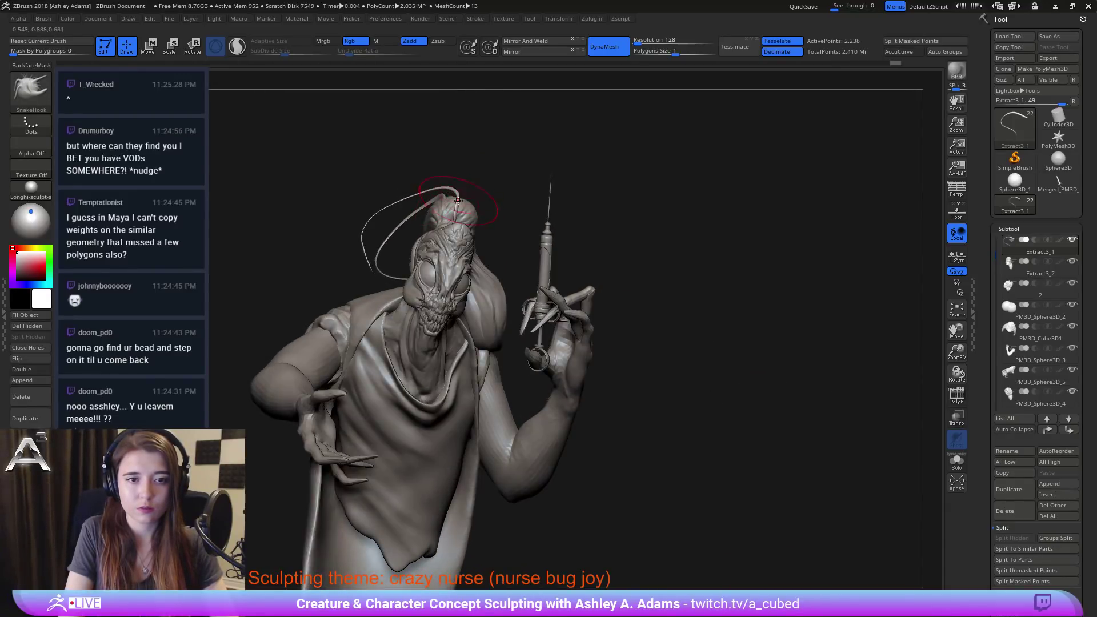
{"action": "key", "text": "ctrl+z"}
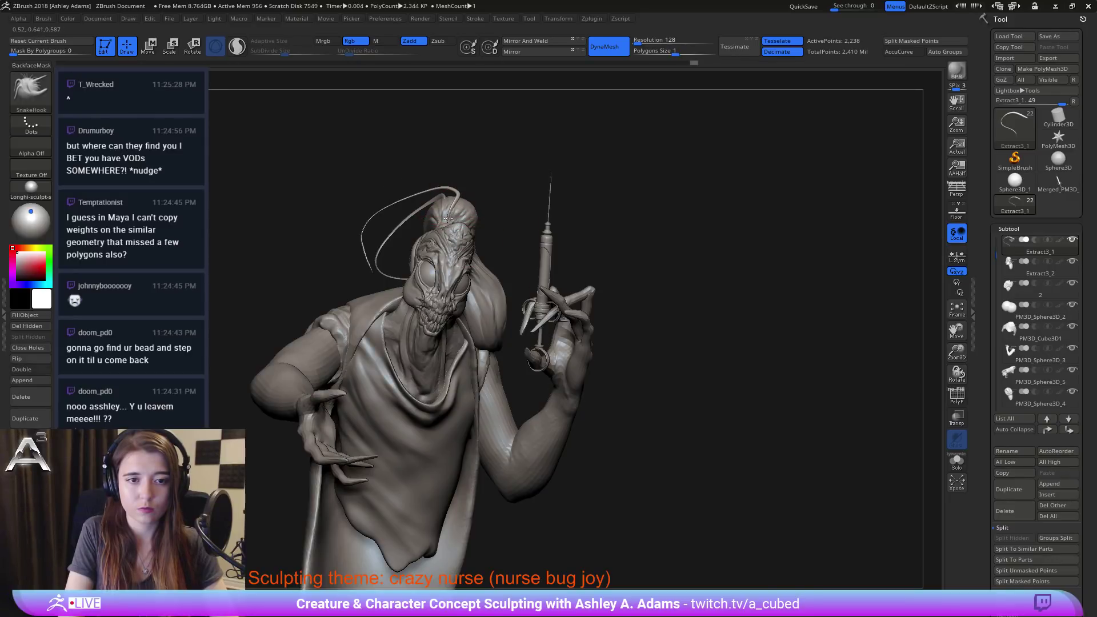
{"action": "left_click_drag", "start_coordinate": [449, 216], "coordinate": [457, 200]}
{"action": "right_click_drag", "start_coordinate": [457, 200], "coordinate": [445, 94]}
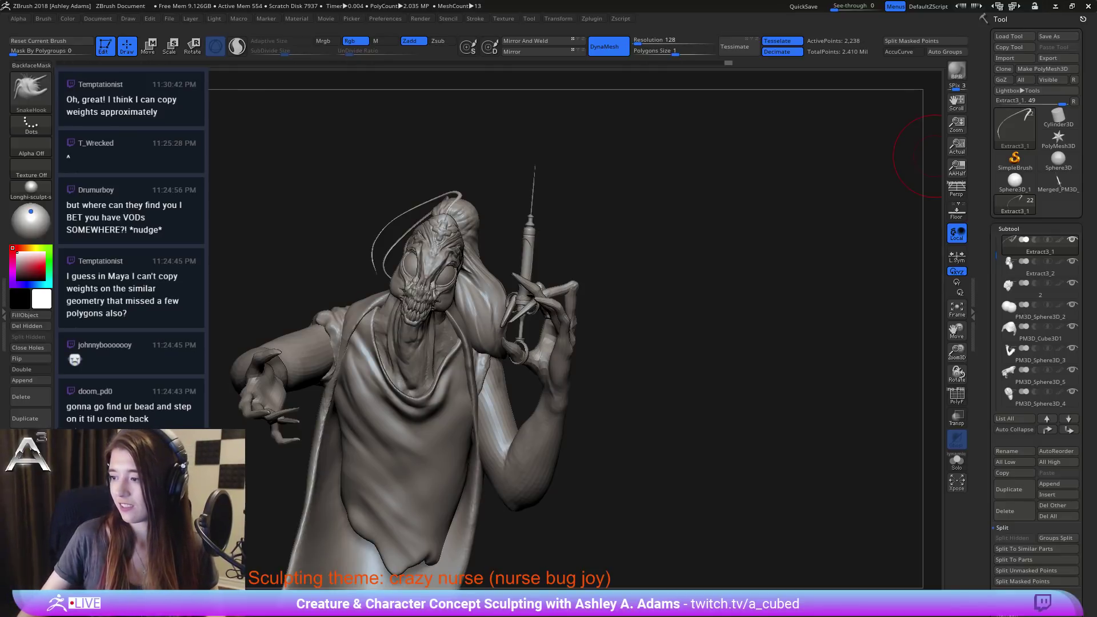
Step: Resize the SnakeHook brush and pull the outer stray strand into a rounder arc behind the head
{"action": "mouse_move", "coordinate": [547, 293]}
{"action": "left_mouse_down"}
{"action": "mouse_move", "coordinate": [531, 272]}
{"action": "mouse_move", "coordinate": [457, 264]}
{"action": "left_mouse_up"}
{"action": "key", "text": "space"}
{"action": "mouse_move", "coordinate": [400, 213]}
{"action": "left_mouse_down"}
{"action": "mouse_move", "coordinate": [429, 212]}
{"action": "mouse_move", "coordinate": [382, 275]}
{"action": "left_mouse_up"}
{"action": "key", "text": "space"}
{"action": "left_click", "coordinate": [391, 268]}
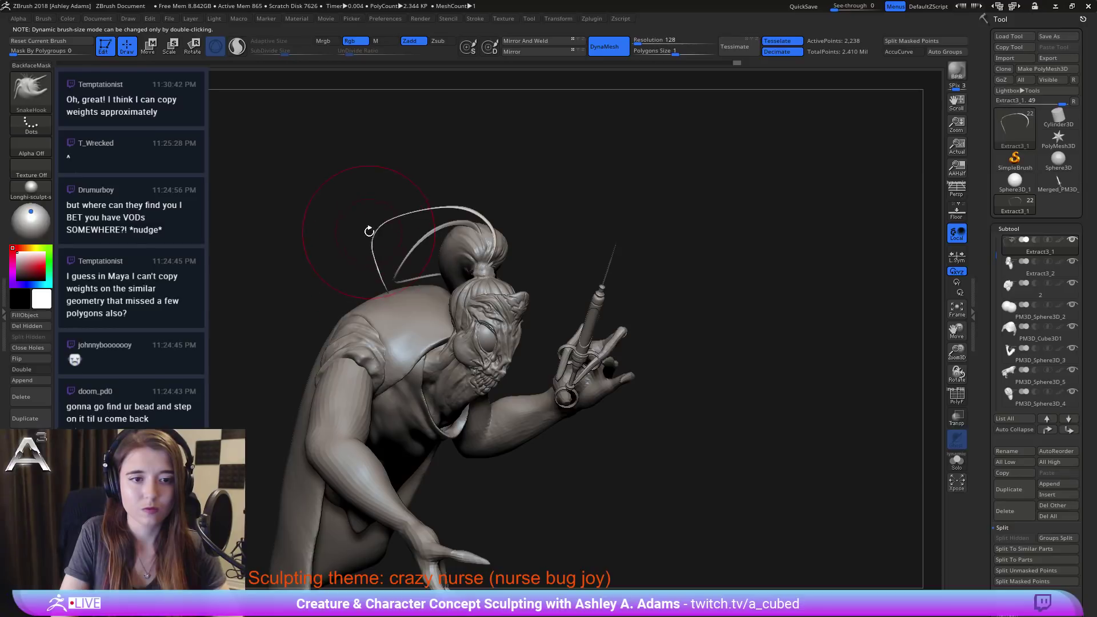
{"action": "left_click_drag", "start_coordinate": [370, 233], "coordinate": [402, 207]}
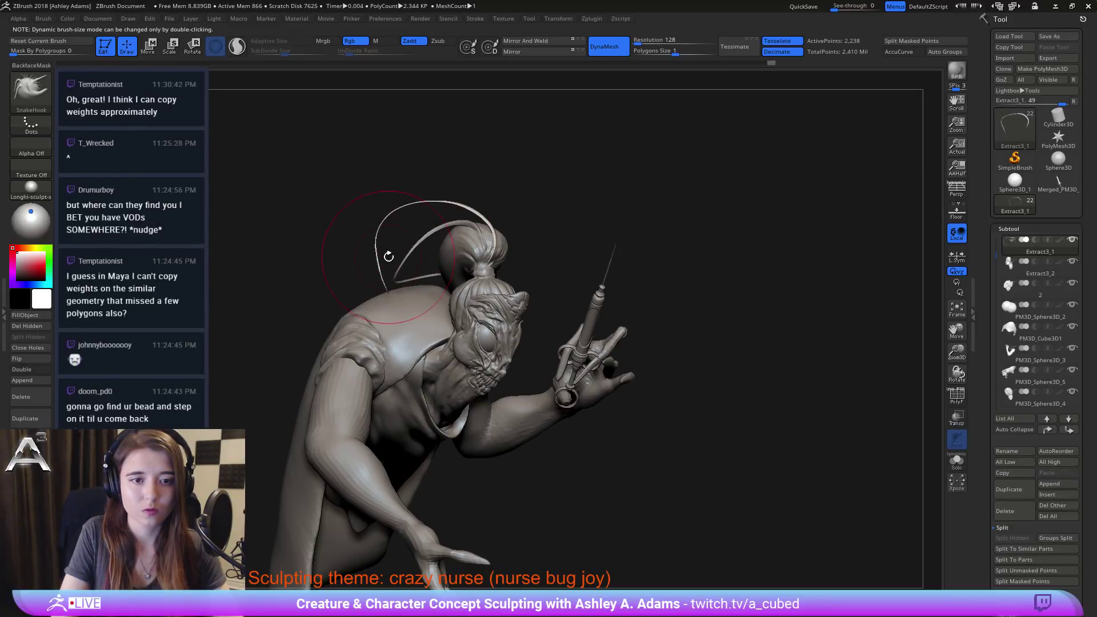
{"action": "key", "text": "space"}
{"action": "key", "text": "space"}
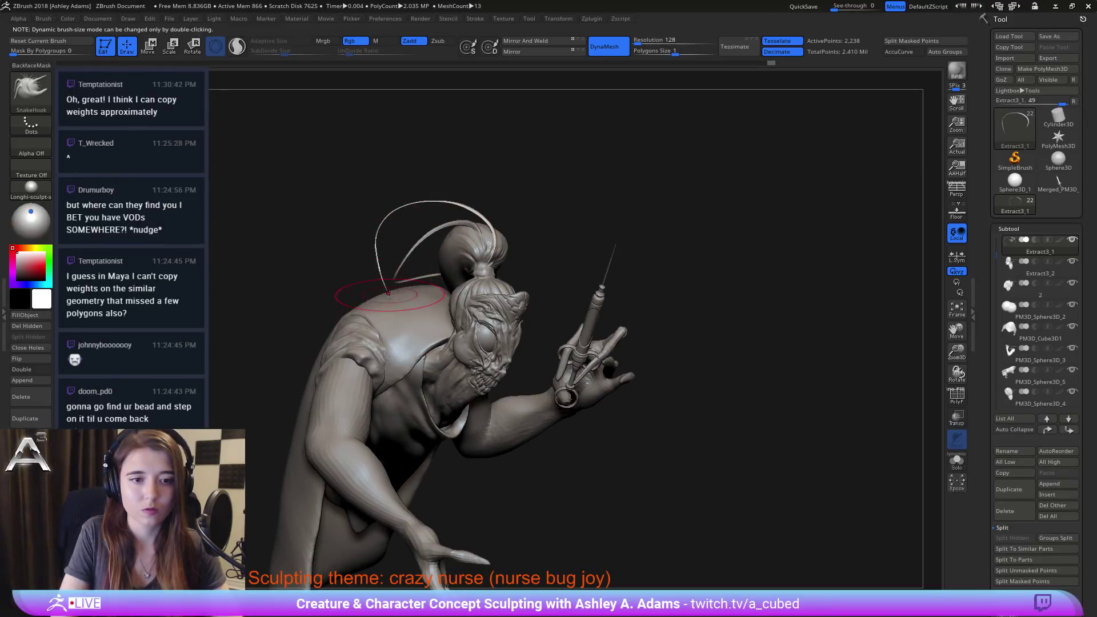
Step: Smooth away the loose lower end of the outer stray strand with the Smooth brush
{"action": "left_click_drag", "start_coordinate": [388, 290], "coordinate": [371, 246], "text": "shift"}
{"action": "key", "text": "backslash"}
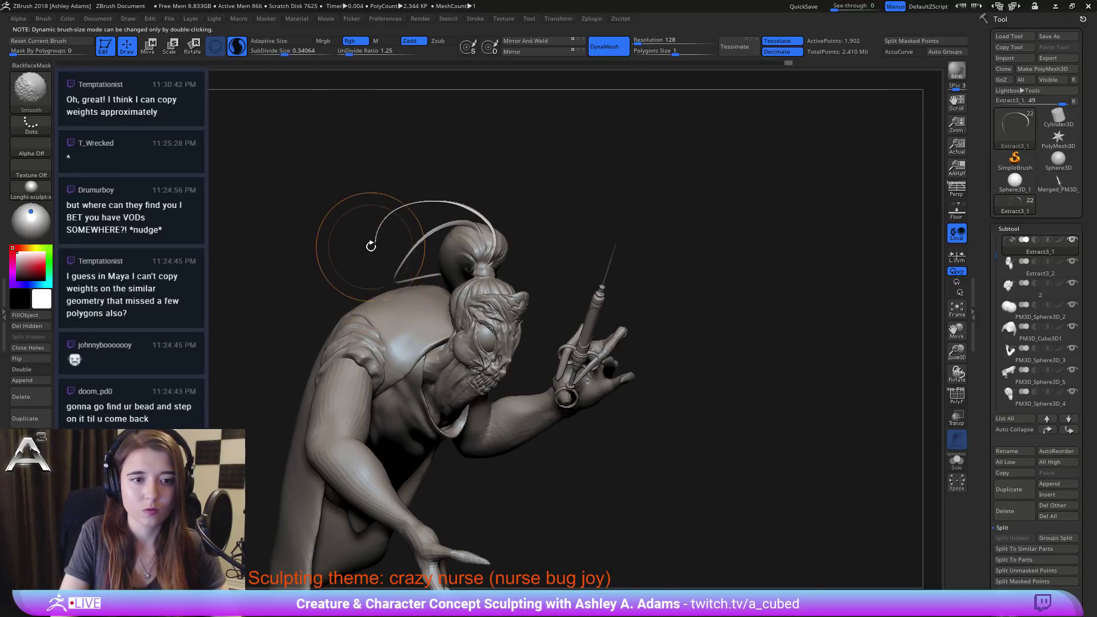
{"action": "key", "text": "backslash"}
{"action": "key", "text": "space"}
{"action": "key", "text": "space"}
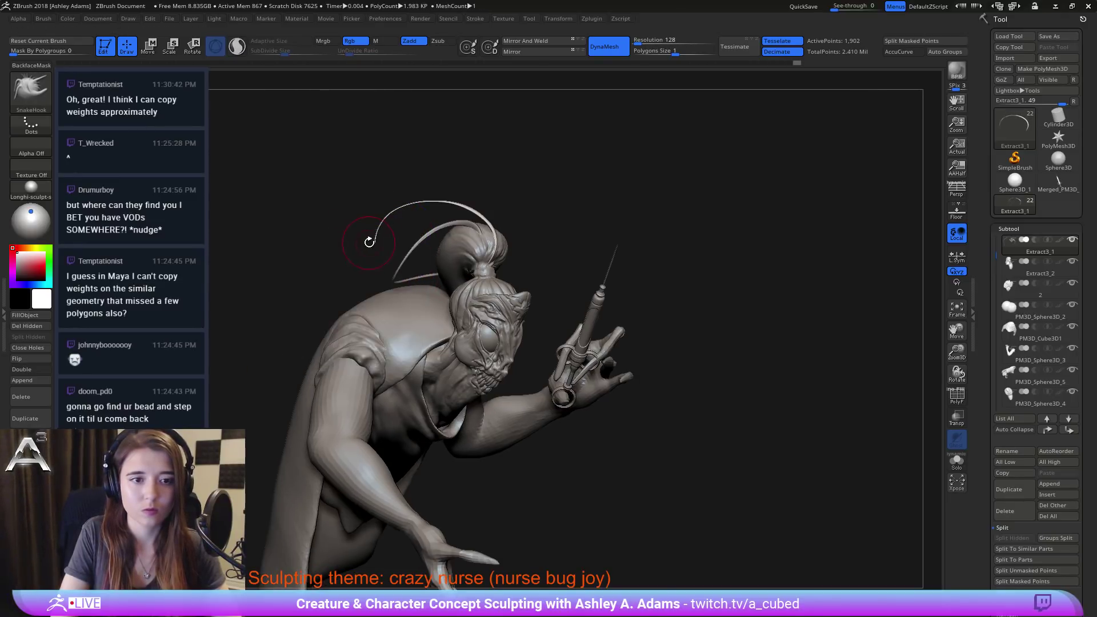
Step: Smooth and refine the outer stray strand's curve and free tip as seen from the front
{"action": "mouse_move", "coordinate": [375, 241]}
{"action": "left_mouse_down"}
{"action": "mouse_move", "coordinate": [375, 250]}
{"action": "mouse_move", "coordinate": [353, 168]}
{"action": "left_mouse_up"}
{"action": "key", "text": "space"}
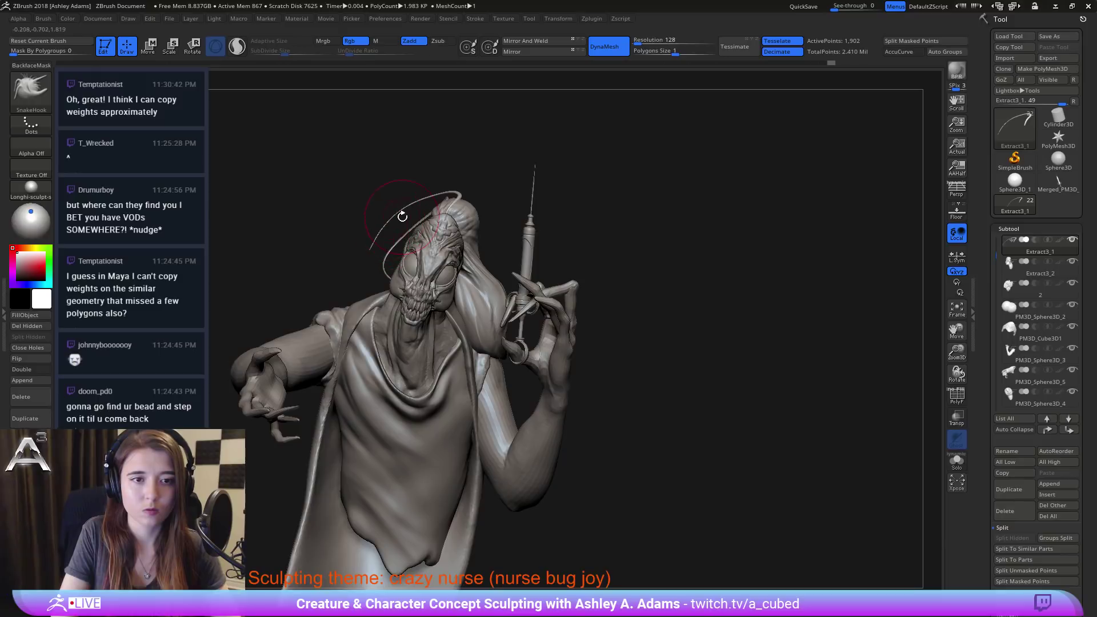
{"action": "key", "text": "space"}
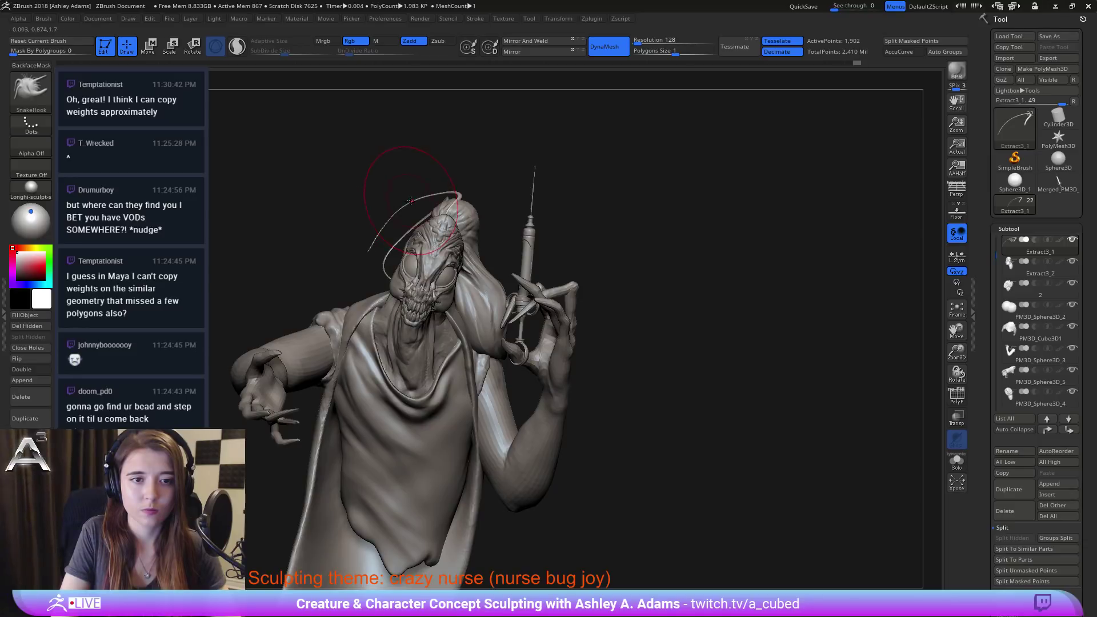
{"action": "key", "text": "shift"}
{"action": "left_click_drag", "start_coordinate": [376, 235], "coordinate": [394, 212], "text": "shift"}
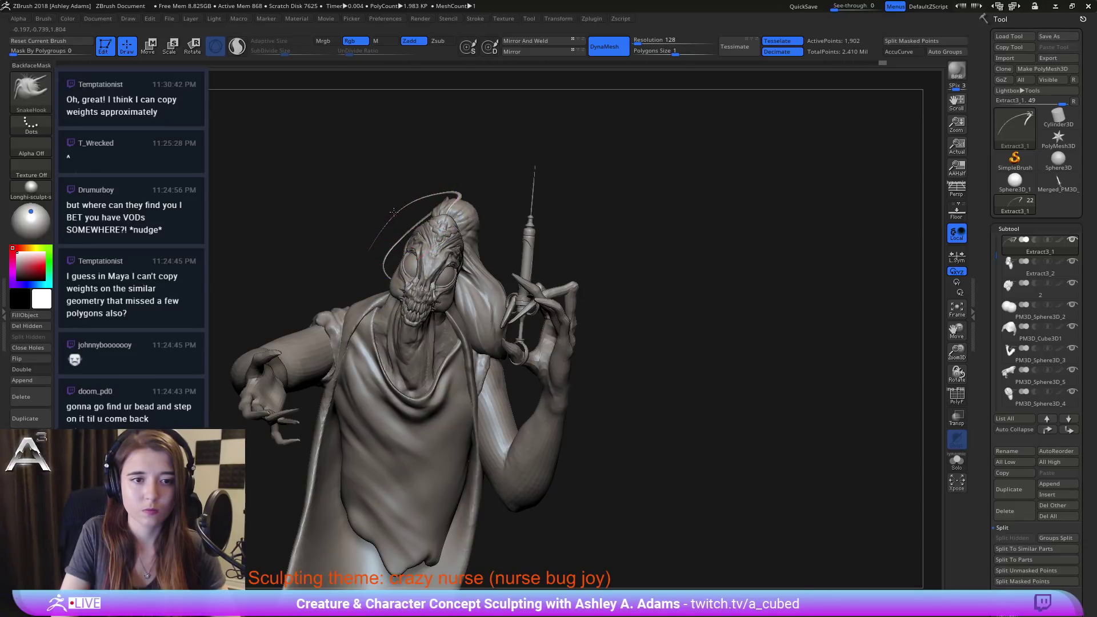
{"action": "left_click_drag", "start_coordinate": [342, 122], "coordinate": [472, 179]}
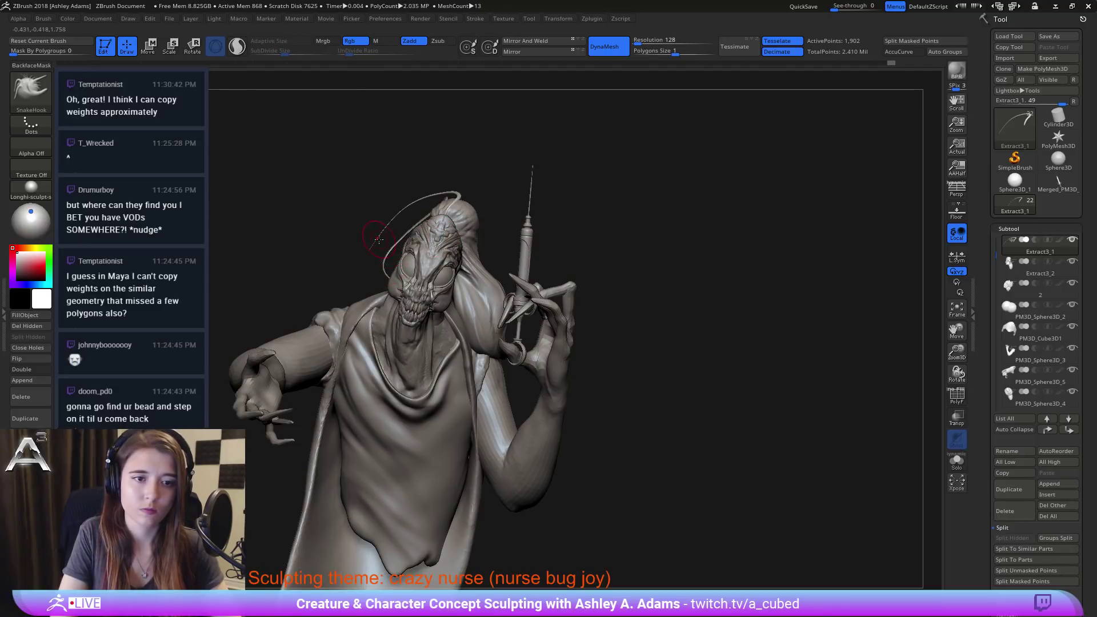
{"action": "right_click_drag", "start_coordinate": [370, 231], "coordinate": [379, 234]}
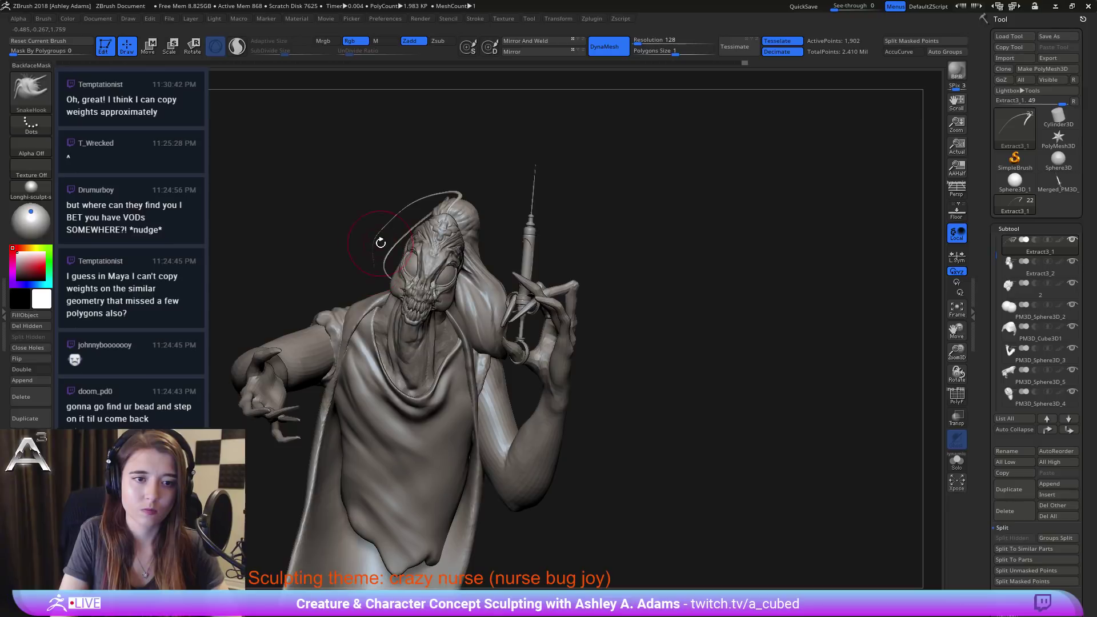
{"action": "right_click_drag", "start_coordinate": [380, 243], "coordinate": [384, 231]}
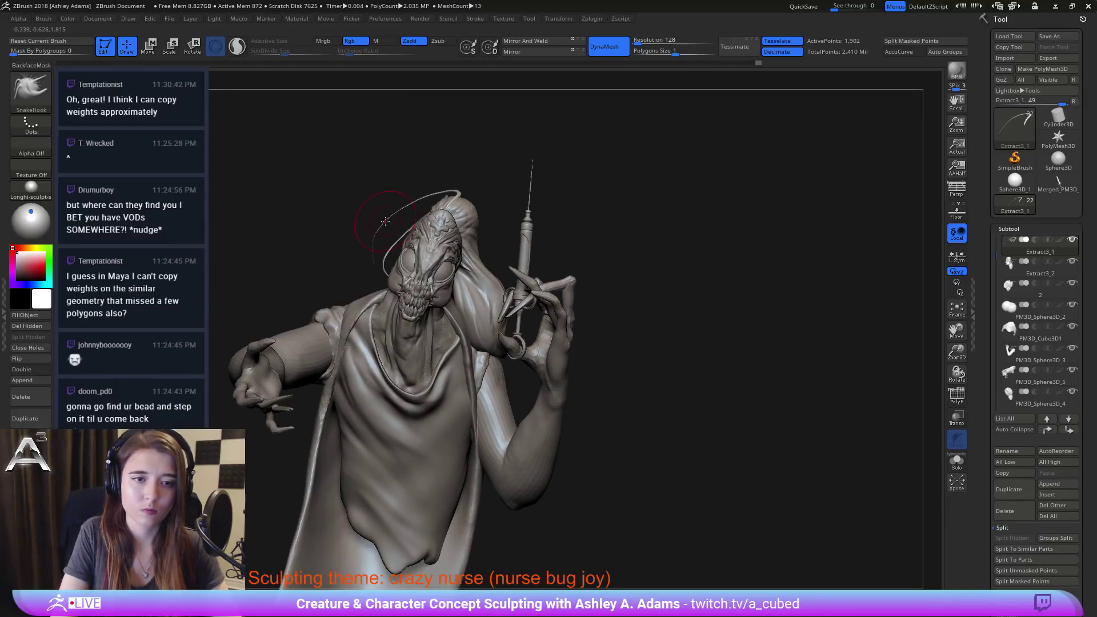
{"action": "mouse_move", "coordinate": [400, 206]}
{"action": "right_mouse_down"}
{"action": "mouse_move", "coordinate": [416, 243]}
{"action": "mouse_move", "coordinate": [445, 240]}
{"action": "mouse_move", "coordinate": [418, 250]}
{"action": "mouse_move", "coordinate": [544, 200]}
{"action": "mouse_move", "coordinate": [430, 261]}
{"action": "mouse_move", "coordinate": [430, 279]}
{"action": "right_mouse_up"}
Step: Draw a CurveTube strand down the ponytail on the Extract3_2 subtool and split it off with Split Masked Points
{"action": "left_click", "coordinate": [428, 281], "text": "alt"}
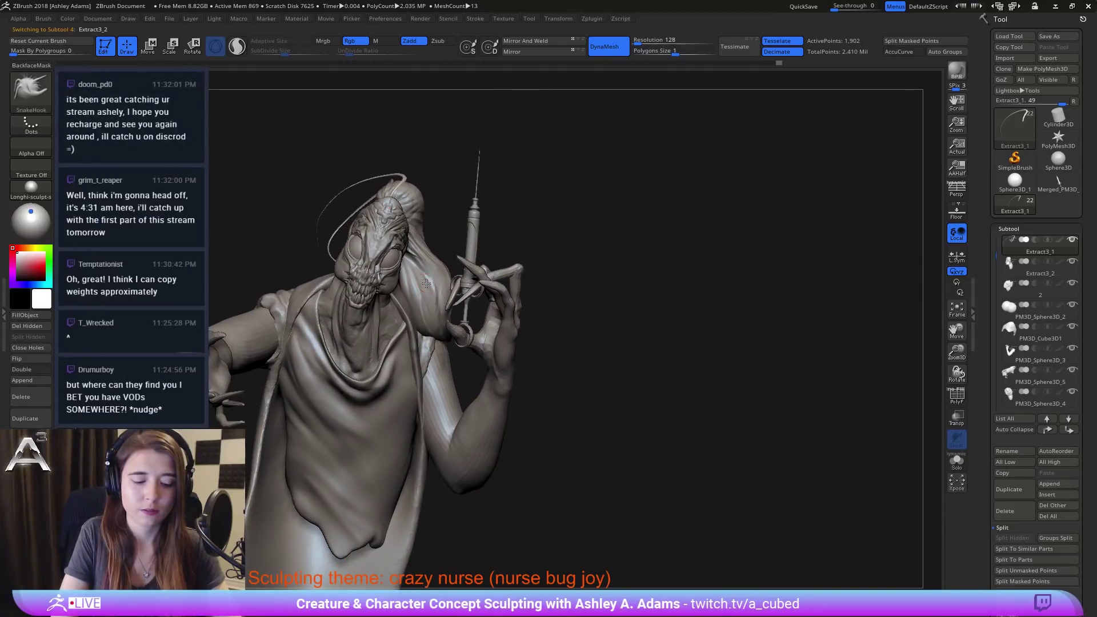
{"action": "key", "text": "b"}
{"action": "left_click", "coordinate": [427, 376]}
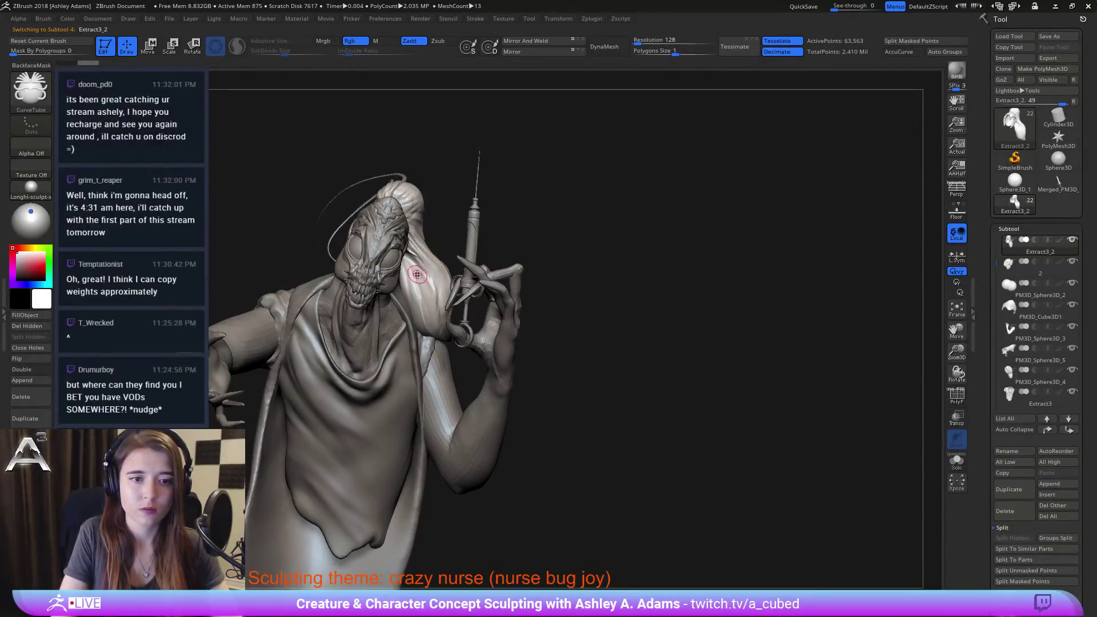
{"action": "left_click_drag", "start_coordinate": [429, 353], "coordinate": [429, 363]}
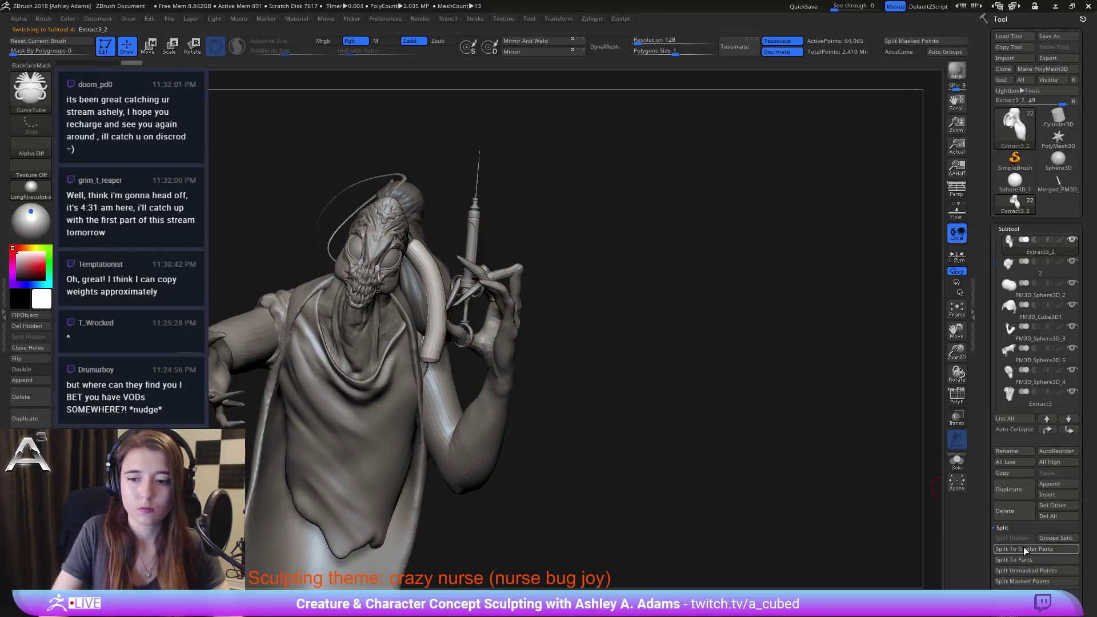
{"action": "left_click", "coordinate": [1023, 581]}
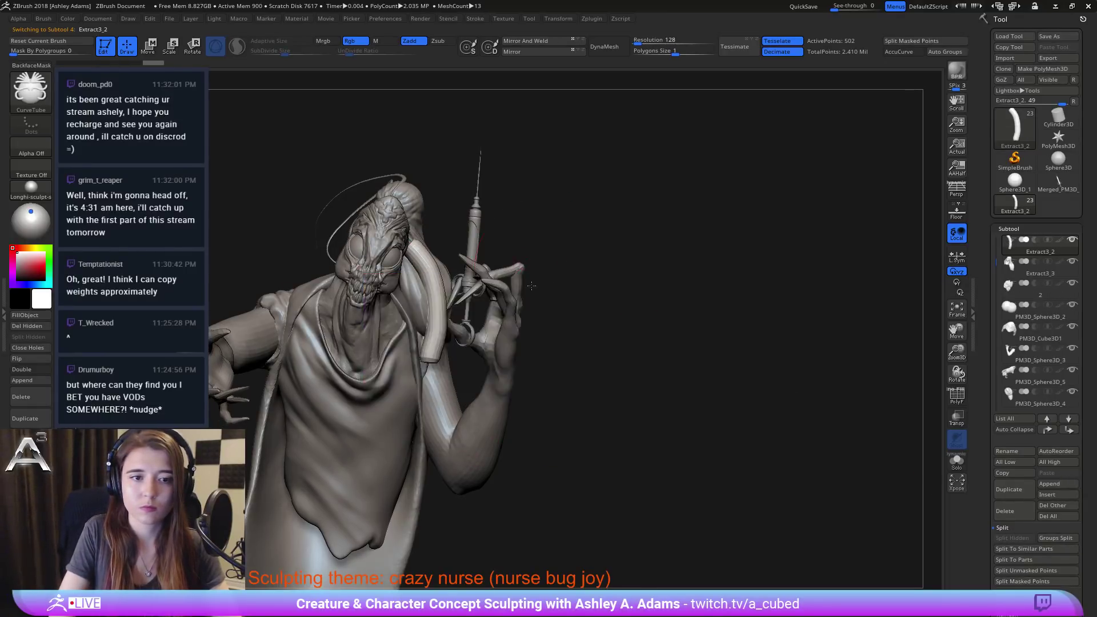
Step: Taper both ends of the new tube with SnakeHook and bend it along the ponytail toward the shoulder
{"action": "left_click_drag", "start_coordinate": [518, 278], "coordinate": [464, 253]}
{"action": "key", "text": "b"}
{"action": "key", "text": "s"}
{"action": "key", "text": "h"}
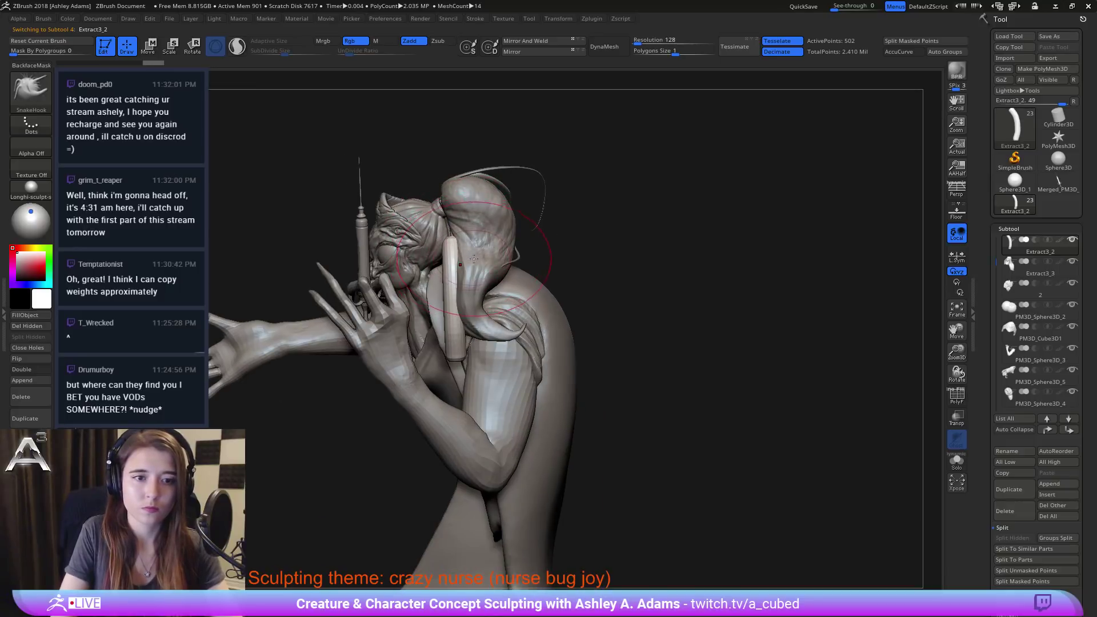
{"action": "left_click_drag", "start_coordinate": [478, 291], "coordinate": [481, 252]}
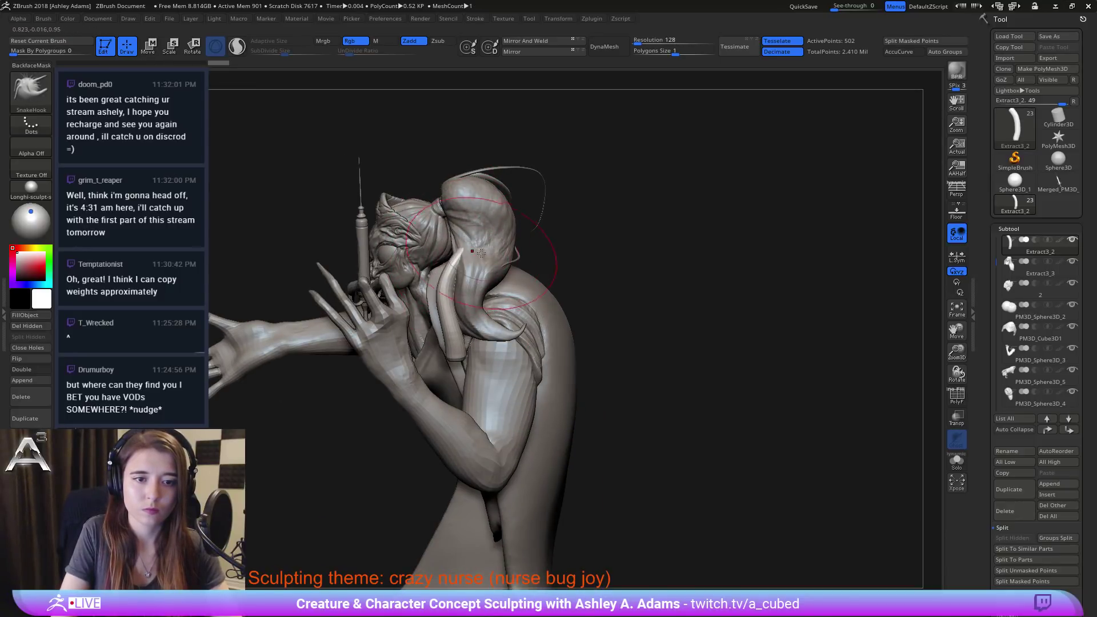
{"action": "left_click_drag", "start_coordinate": [467, 339], "coordinate": [472, 376]}
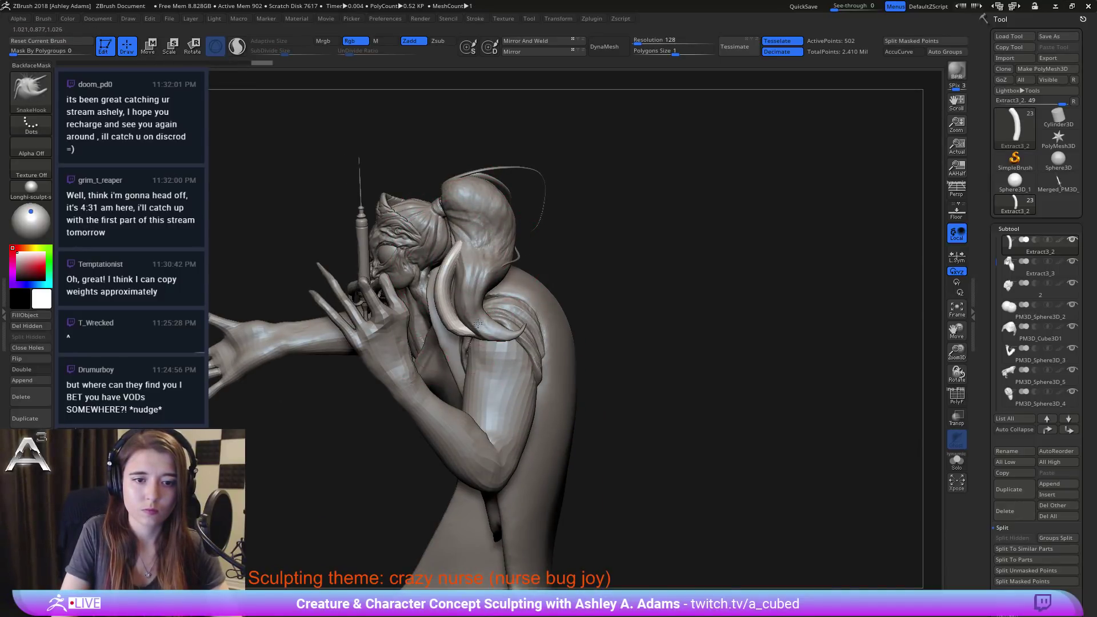
{"action": "mouse_move", "coordinate": [475, 337]}
{"action": "left_mouse_down"}
{"action": "mouse_move", "coordinate": [496, 377]}
{"action": "mouse_move", "coordinate": [463, 346]}
{"action": "mouse_move", "coordinate": [462, 247]}
{"action": "mouse_move", "coordinate": [449, 350]}
{"action": "mouse_move", "coordinate": [523, 359]}
{"action": "left_mouse_up"}
{"action": "mouse_move", "coordinate": [518, 342]}
{"action": "right_mouse_down"}
{"action": "mouse_move", "coordinate": [565, 334]}
{"action": "mouse_move", "coordinate": [513, 307]}
{"action": "right_mouse_up"}
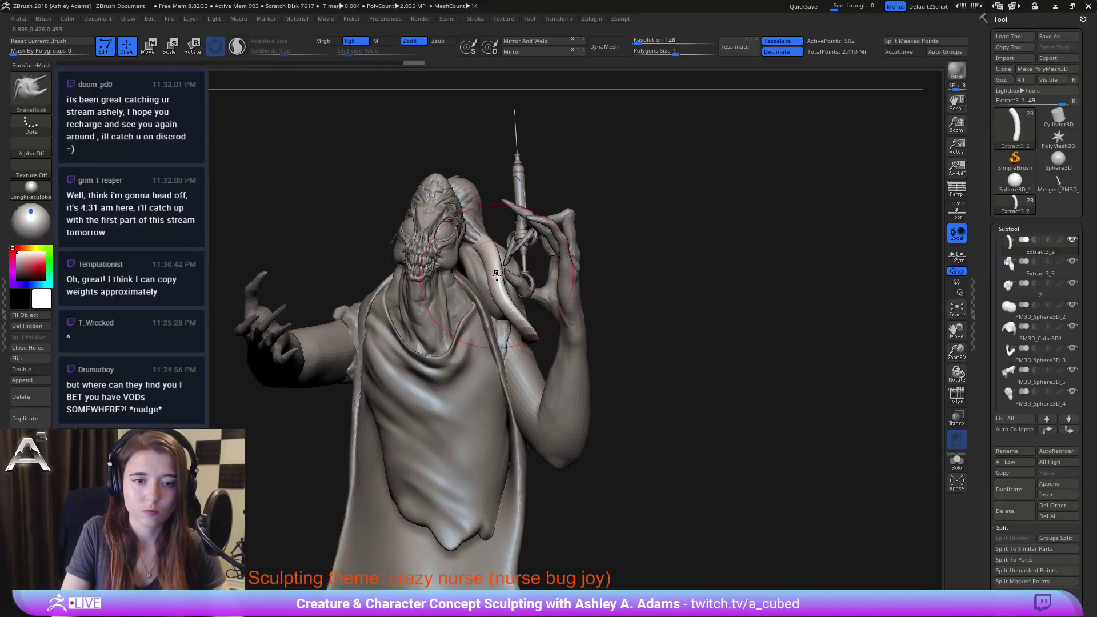
Step: Slim and curve the tube strand beside the face with SnakeHook, undoing the unwanted strokes
{"action": "left_click_drag", "start_coordinate": [478, 282], "coordinate": [482, 287]}
{"action": "mouse_move", "coordinate": [482, 288]}
{"action": "right_mouse_down"}
{"action": "mouse_move", "coordinate": [492, 293]}
{"action": "mouse_move", "coordinate": [479, 296]}
{"action": "right_mouse_up"}
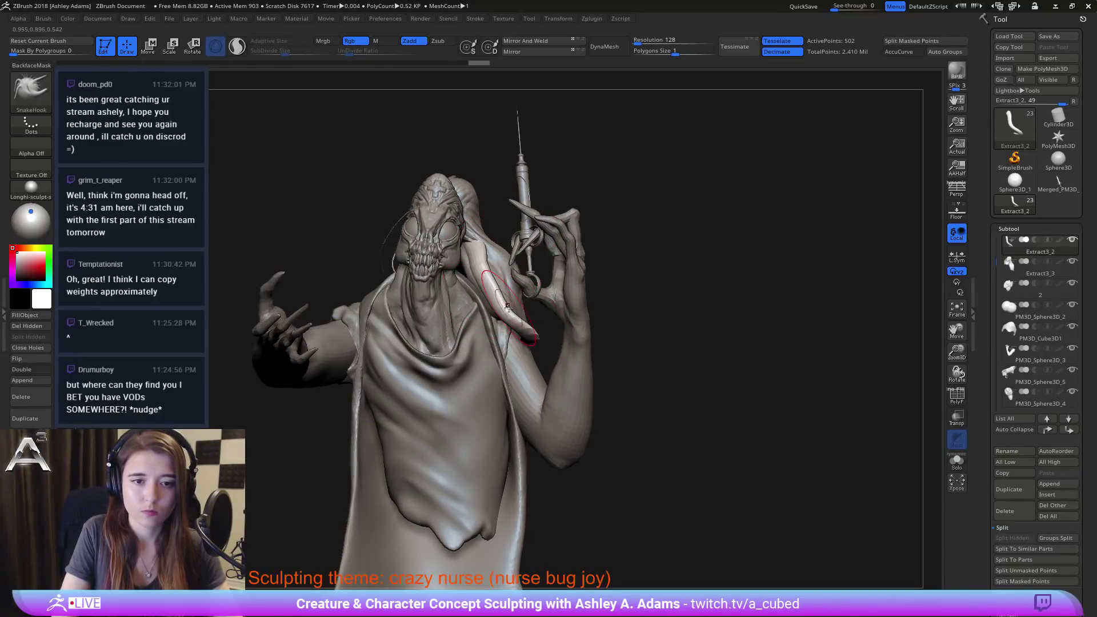
{"action": "mouse_move", "coordinate": [513, 332]}
{"action": "left_mouse_down"}
{"action": "mouse_move", "coordinate": [498, 325]}
{"action": "mouse_move", "coordinate": [481, 276]}
{"action": "left_mouse_up"}
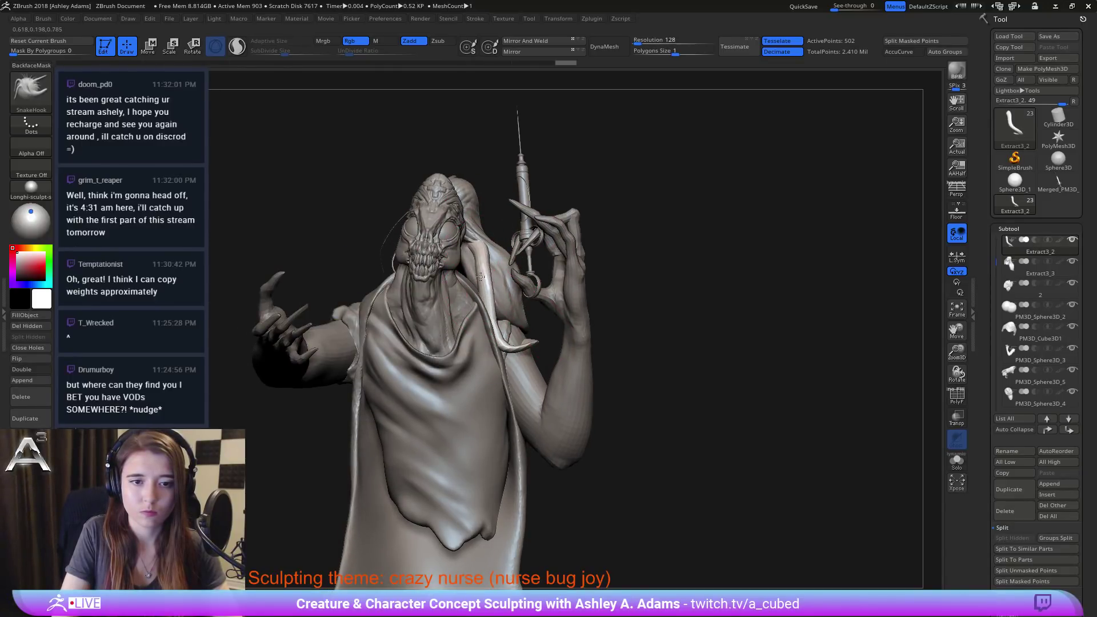
{"action": "key", "text": "ctrl+z"}
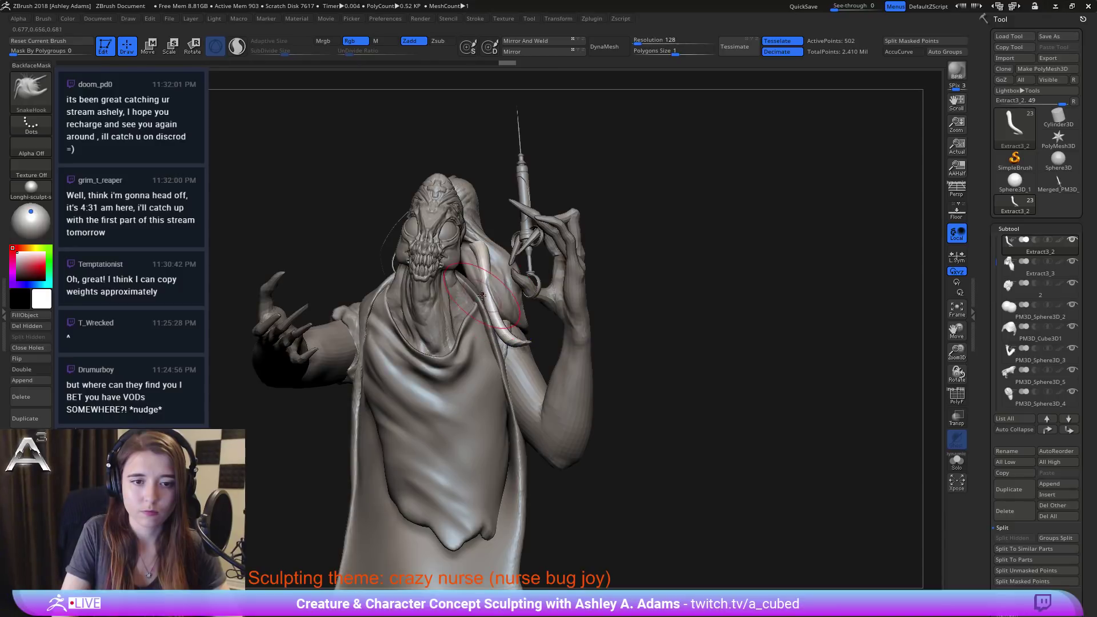
{"action": "key", "text": "ctrl+z"}
Step: Bend the tube strand's middle and lower end with SnakeHook so it curves smoothly over the shoulder
{"action": "right_click_drag", "start_coordinate": [485, 282], "coordinate": [334, 293]}
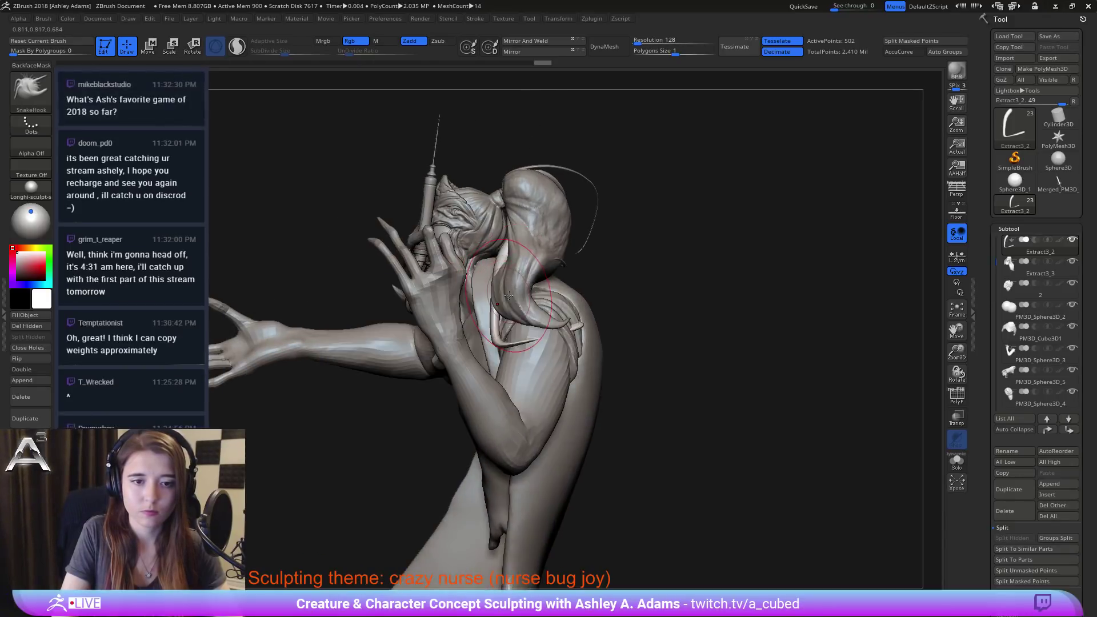
{"action": "left_click_drag", "start_coordinate": [494, 297], "coordinate": [522, 345]}
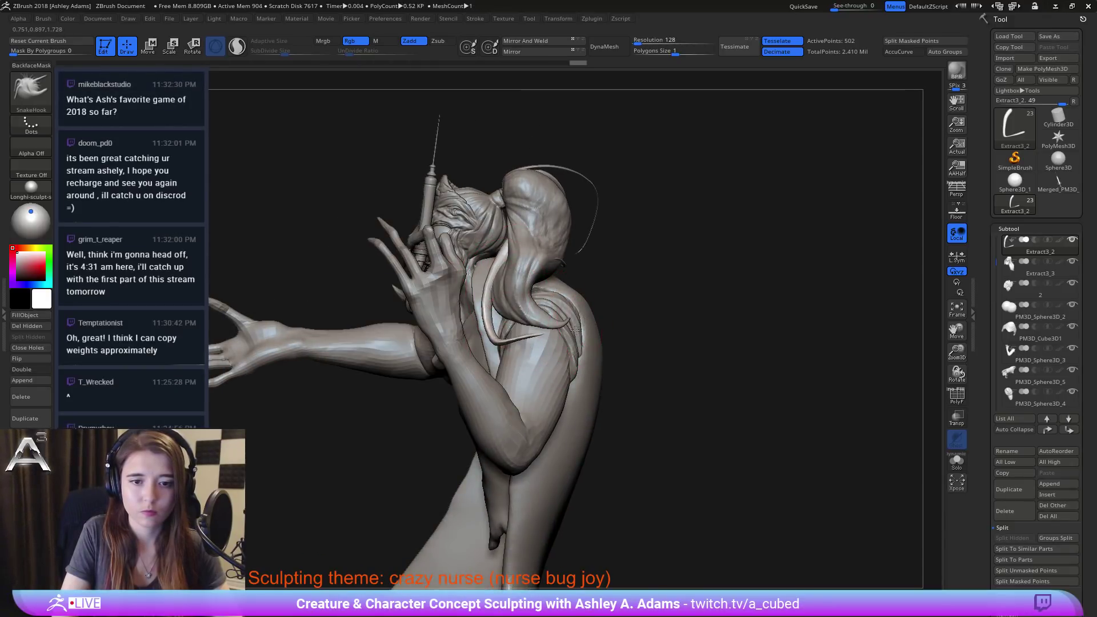
{"action": "mouse_move", "coordinate": [547, 341]}
{"action": "right_mouse_down"}
{"action": "mouse_move", "coordinate": [531, 338]}
{"action": "mouse_move", "coordinate": [557, 333]}
{"action": "mouse_move", "coordinate": [611, 377]}
{"action": "mouse_move", "coordinate": [535, 340]}
{"action": "right_mouse_up"}
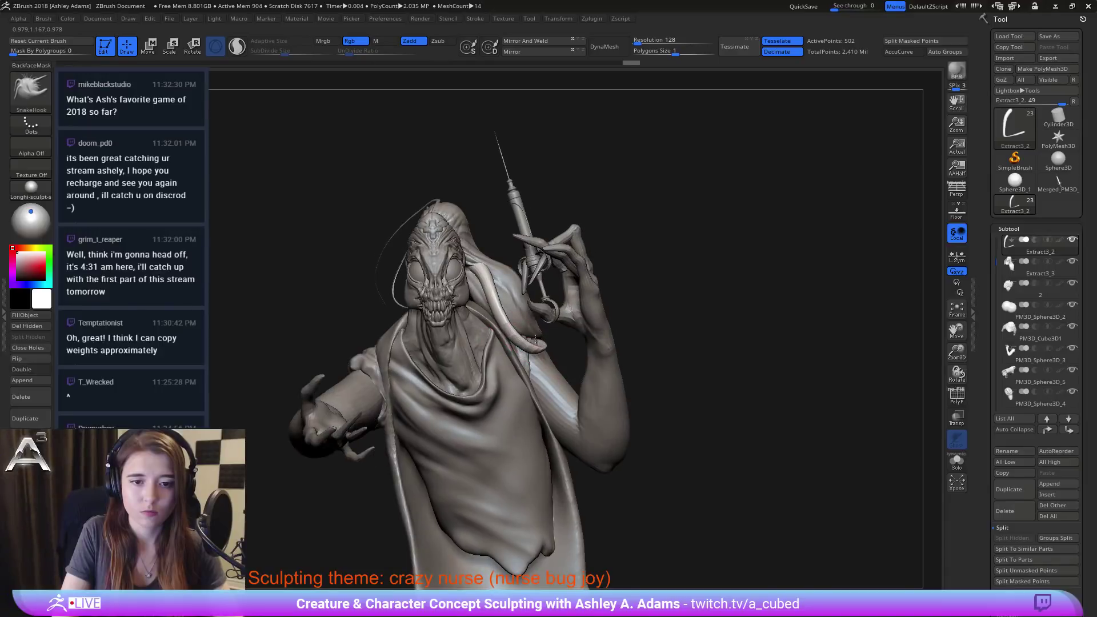
{"action": "left_click_drag", "start_coordinate": [539, 335], "coordinate": [494, 305]}
{"action": "right_click_drag", "start_coordinate": [423, 332], "coordinate": [419, 328]}
{"action": "left_click_drag", "start_coordinate": [484, 275], "coordinate": [475, 264]}
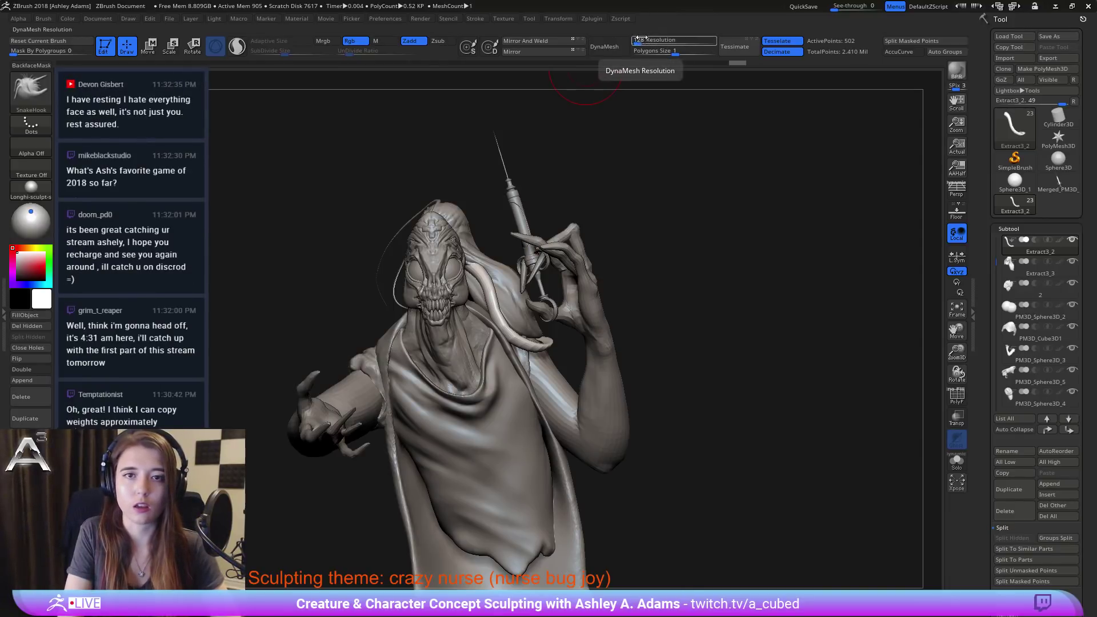
Step: DynaMesh the tube strand at resolution 312 and smooth its upper part
{"action": "left_click_drag", "start_coordinate": [641, 37], "coordinate": [648, 38]}
{"action": "left_click", "coordinate": [608, 46]}
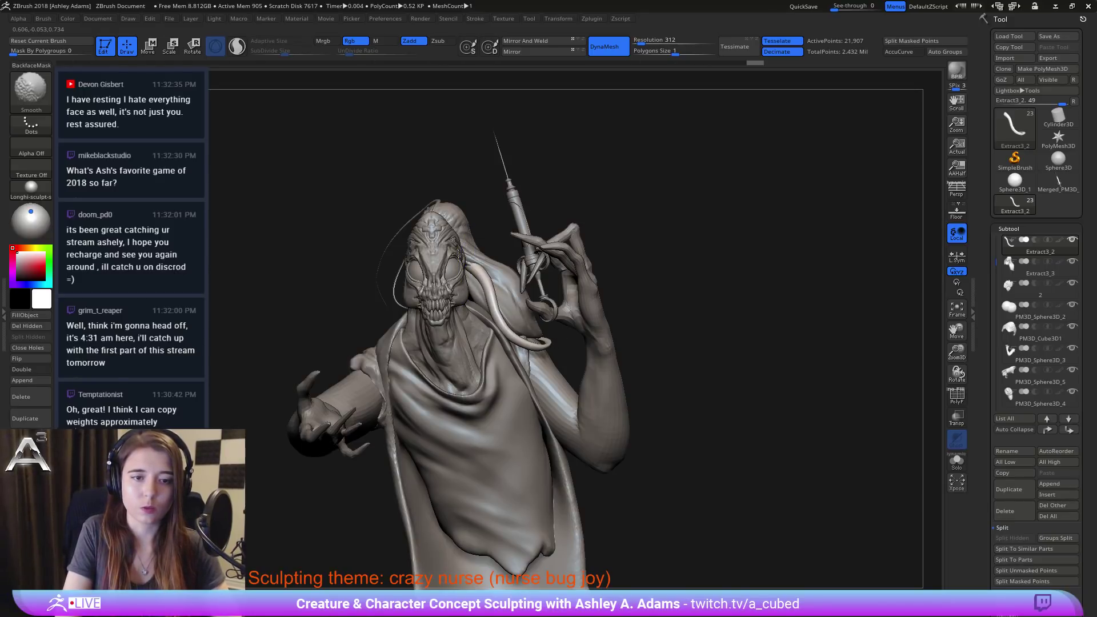
{"action": "left_click_drag", "start_coordinate": [458, 253], "coordinate": [482, 269], "text": "shift"}
{"action": "key", "text": "space"}
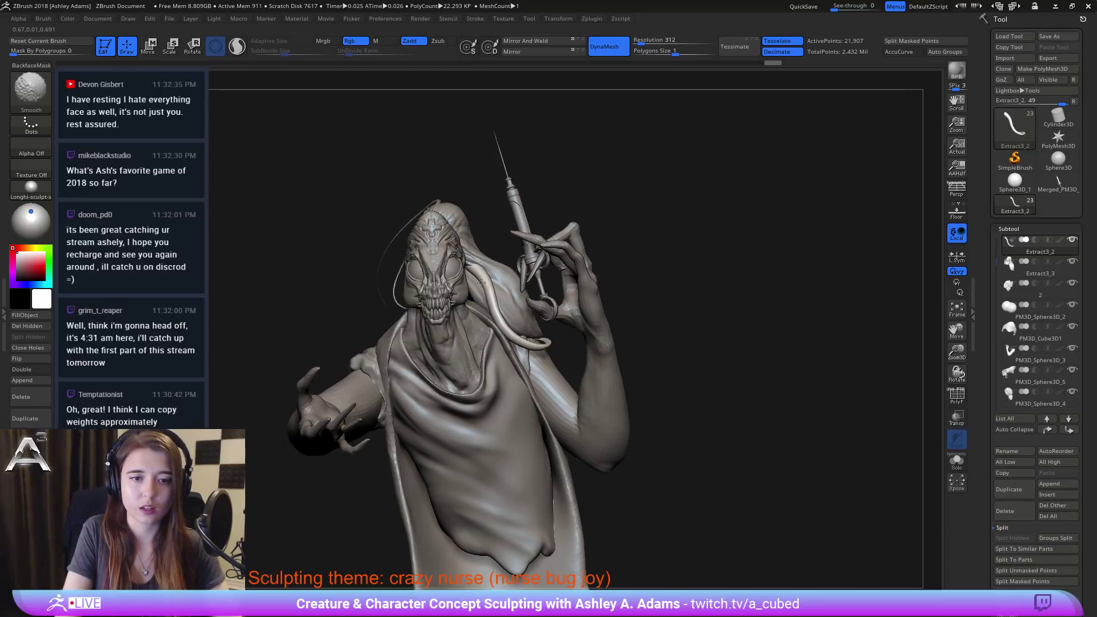
Step: Pull the remeshed strand's lower tip into a thin upward hook and adjust its curve at the shoulder
{"action": "right_click_drag", "start_coordinate": [539, 336], "coordinate": [578, 370]}
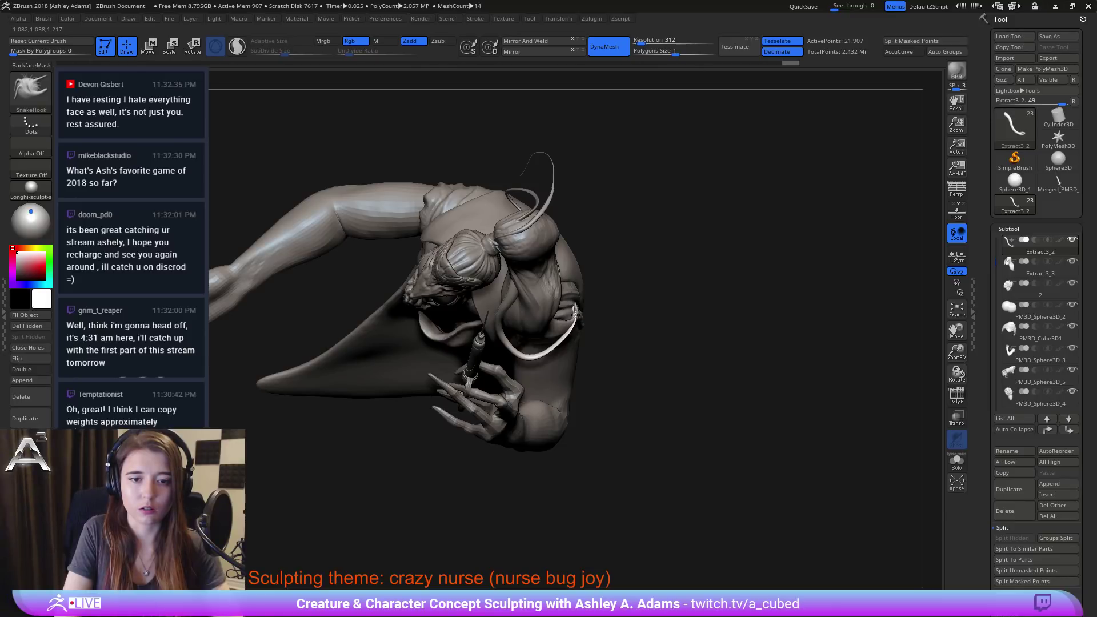
{"action": "right_click_drag", "start_coordinate": [575, 314], "coordinate": [574, 271]}
{"action": "mouse_move", "coordinate": [569, 320]}
{"action": "left_mouse_down"}
{"action": "mouse_move", "coordinate": [552, 353]}
{"action": "mouse_move", "coordinate": [574, 338]}
{"action": "left_mouse_up"}
{"action": "left_click_drag", "start_coordinate": [591, 299], "coordinate": [582, 297]}
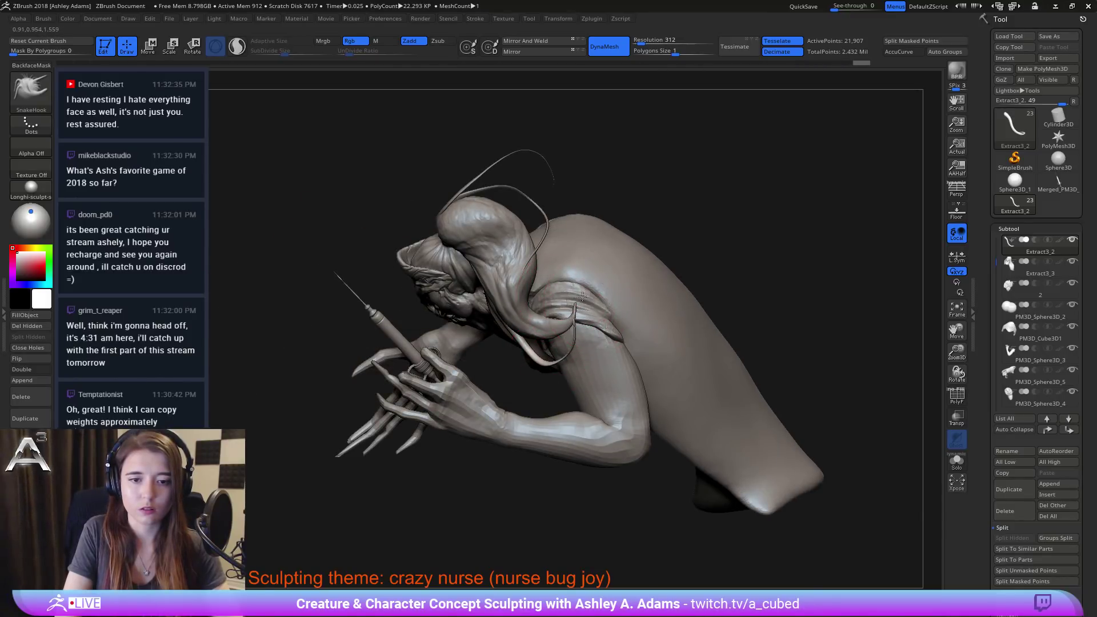
{"action": "mouse_move", "coordinate": [583, 296]}
{"action": "right_mouse_down"}
{"action": "mouse_move", "coordinate": [604, 307]}
{"action": "mouse_move", "coordinate": [648, 292]}
{"action": "right_mouse_up"}
{"action": "right_click", "coordinate": [604, 308]}
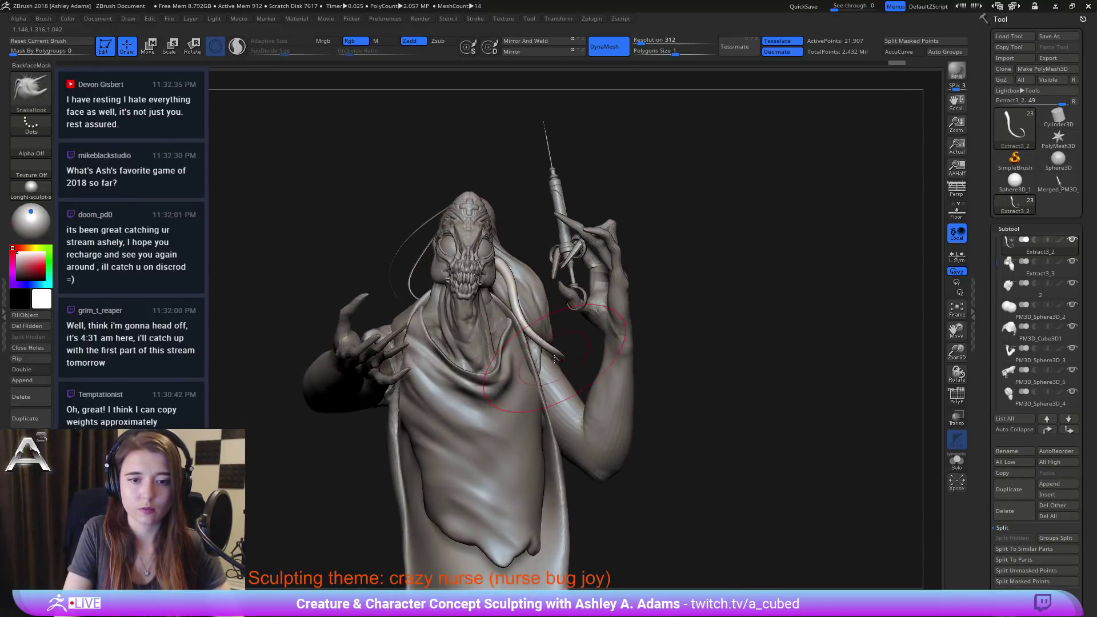
{"action": "left_click_drag", "start_coordinate": [556, 354], "coordinate": [548, 363]}
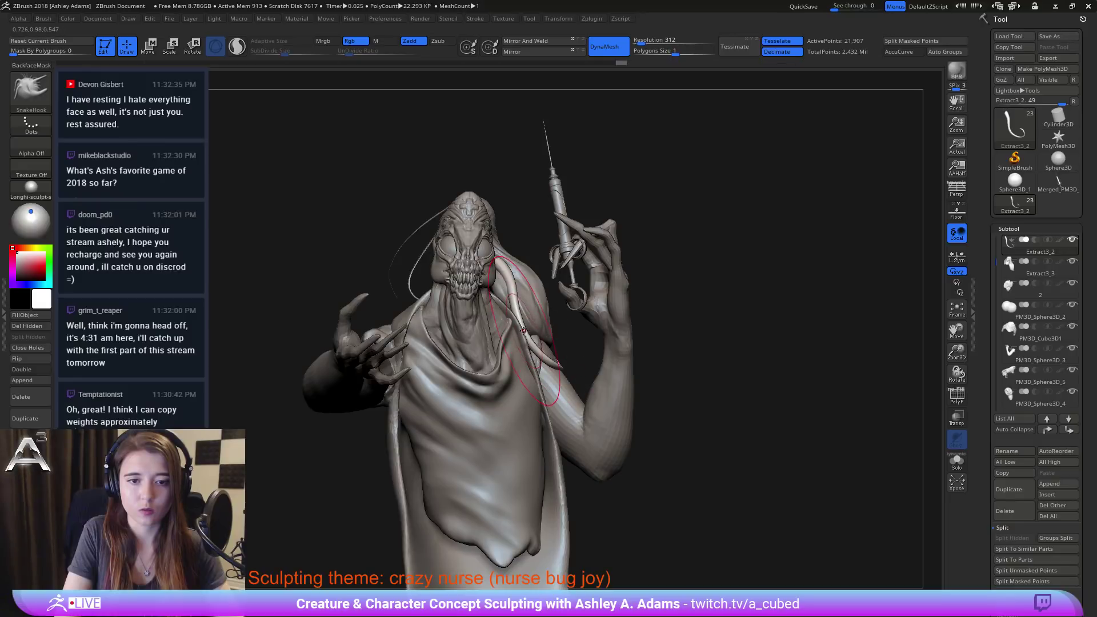
Step: Refine the tube strand's curve from the neck to the shoulder with SnakeHook, fitting it against the ponytail
{"action": "left_click_drag", "start_coordinate": [538, 308], "coordinate": [540, 307]}
{"action": "right_click_drag", "start_coordinate": [606, 306], "coordinate": [540, 288]}
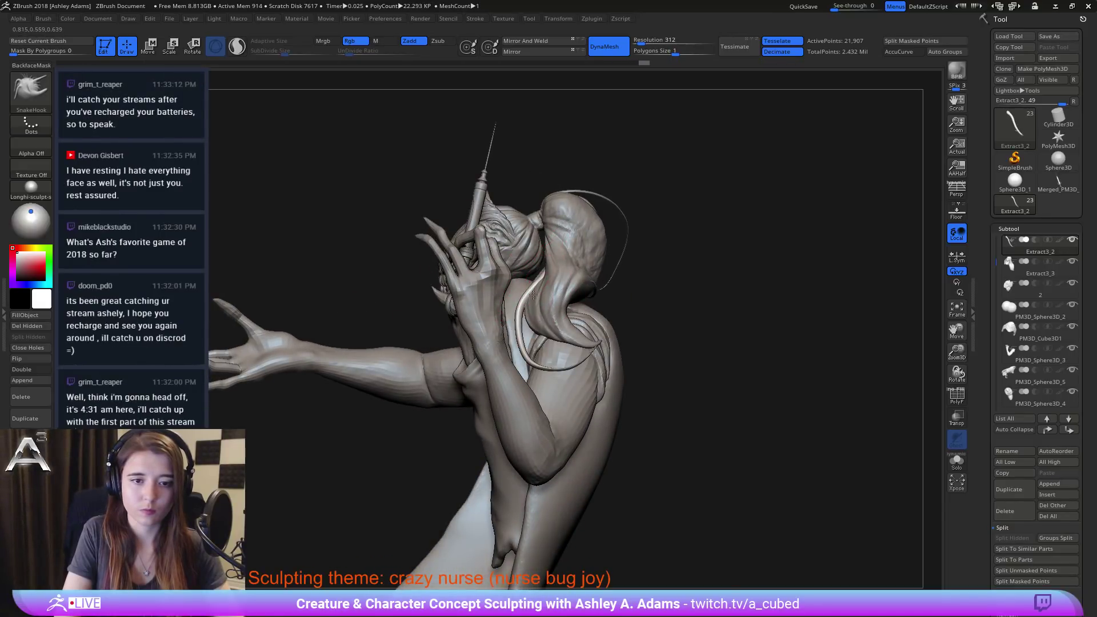
{"action": "left_click_drag", "start_coordinate": [542, 278], "coordinate": [541, 279]}
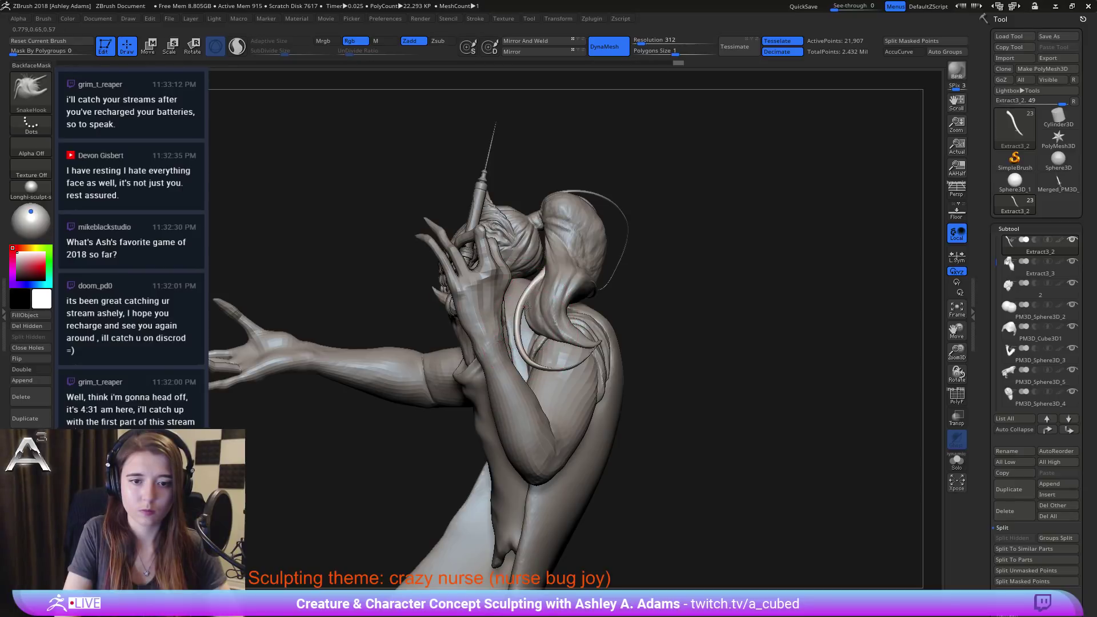
{"action": "left_click", "coordinate": [574, 336], "text": "alt"}
{"action": "mouse_move", "coordinate": [575, 336]}
{"action": "right_mouse_down"}
{"action": "mouse_move", "coordinate": [605, 337]}
{"action": "mouse_move", "coordinate": [545, 332]}
{"action": "right_mouse_up"}
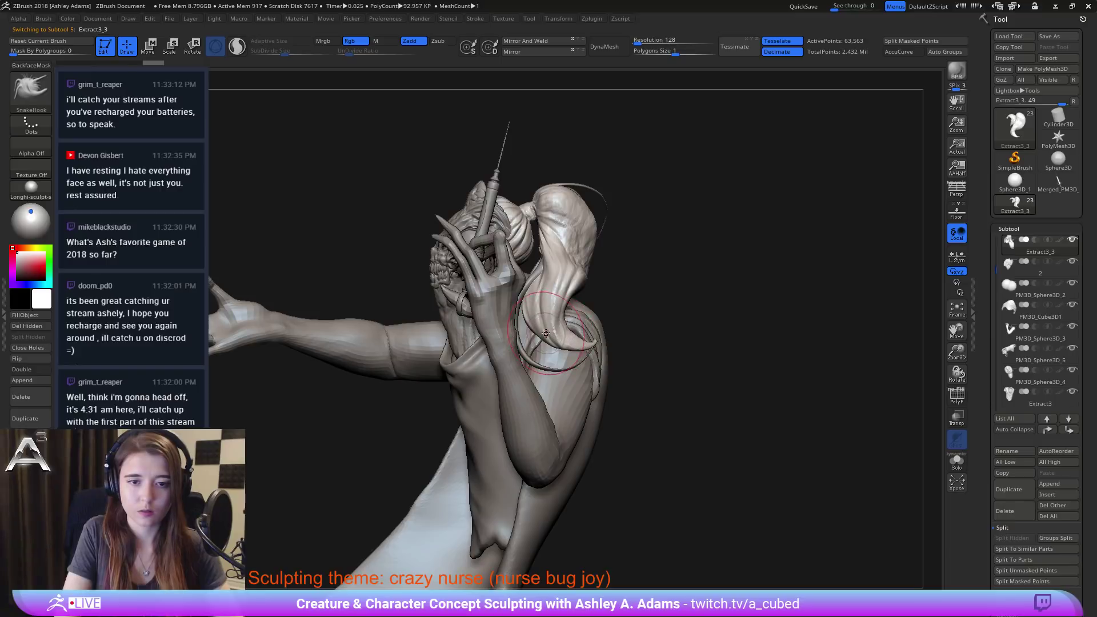
{"action": "left_click", "coordinate": [560, 370], "text": "alt"}
{"action": "mouse_move", "coordinate": [560, 371]}
{"action": "right_mouse_down"}
{"action": "mouse_move", "coordinate": [580, 359]}
{"action": "mouse_move", "coordinate": [558, 349]}
{"action": "right_mouse_up"}
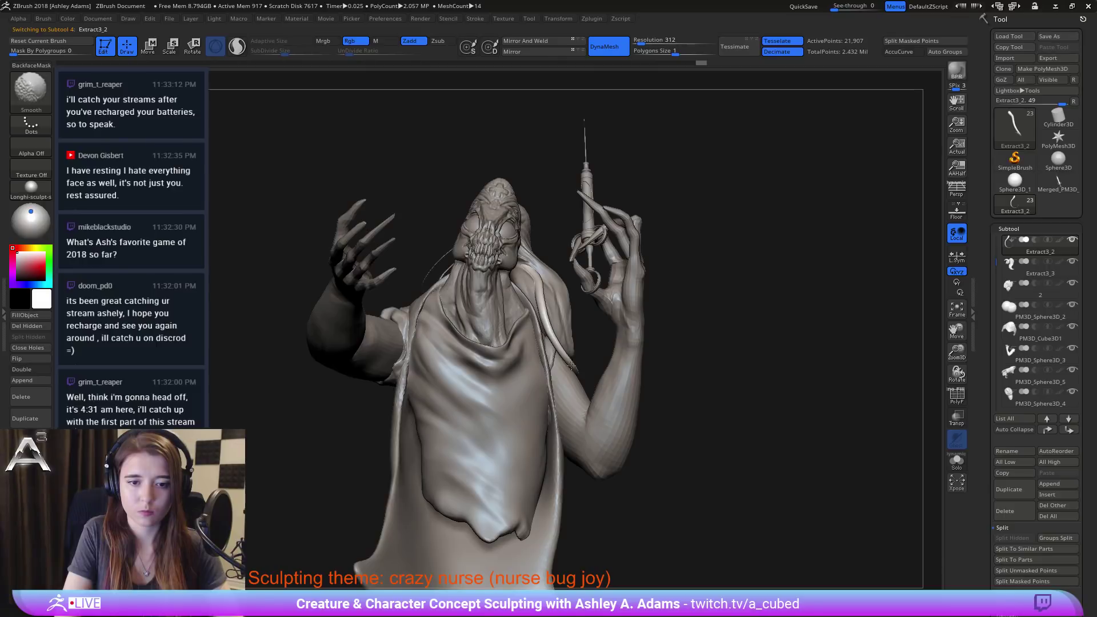
Step: Smooth the tube strand along its upper part and lower bend, with the Inflat brush active
{"action": "left_click_drag", "start_coordinate": [543, 323], "coordinate": [540, 287], "text": "shift"}
{"action": "right_click_drag", "start_coordinate": [574, 349], "coordinate": [540, 357]}
{"action": "left_click_drag", "start_coordinate": [560, 375], "coordinate": [580, 375], "text": "shift"}
{"action": "key", "text": "b"}
{"action": "key", "text": "i"}
{"action": "key", "text": "n"}
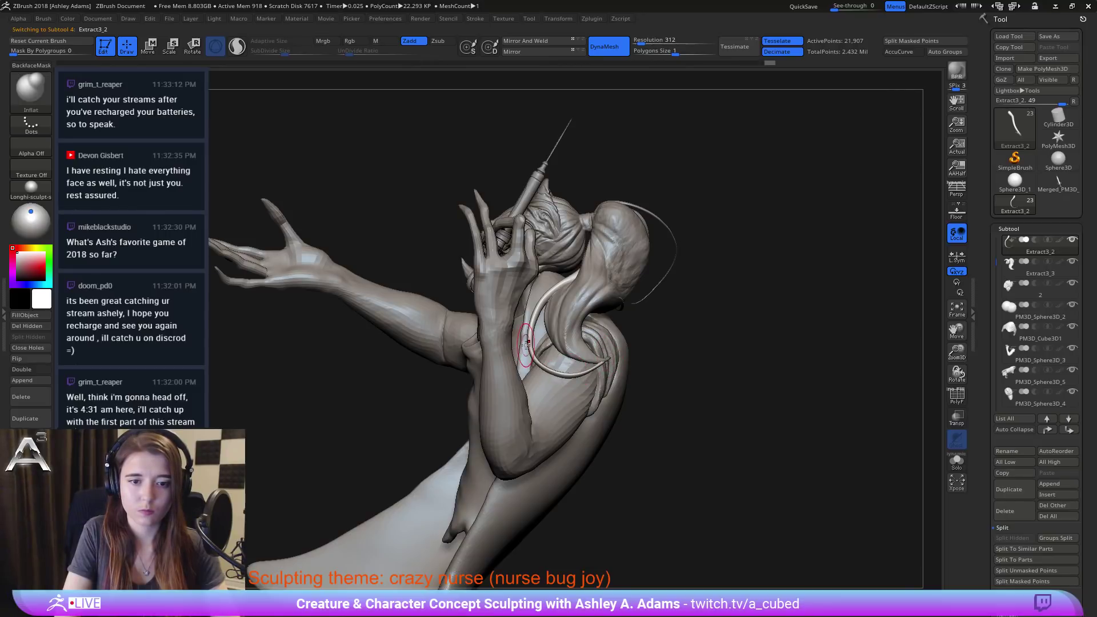
{"action": "left_click_drag", "start_coordinate": [529, 346], "coordinate": [576, 377], "text": "shift"}
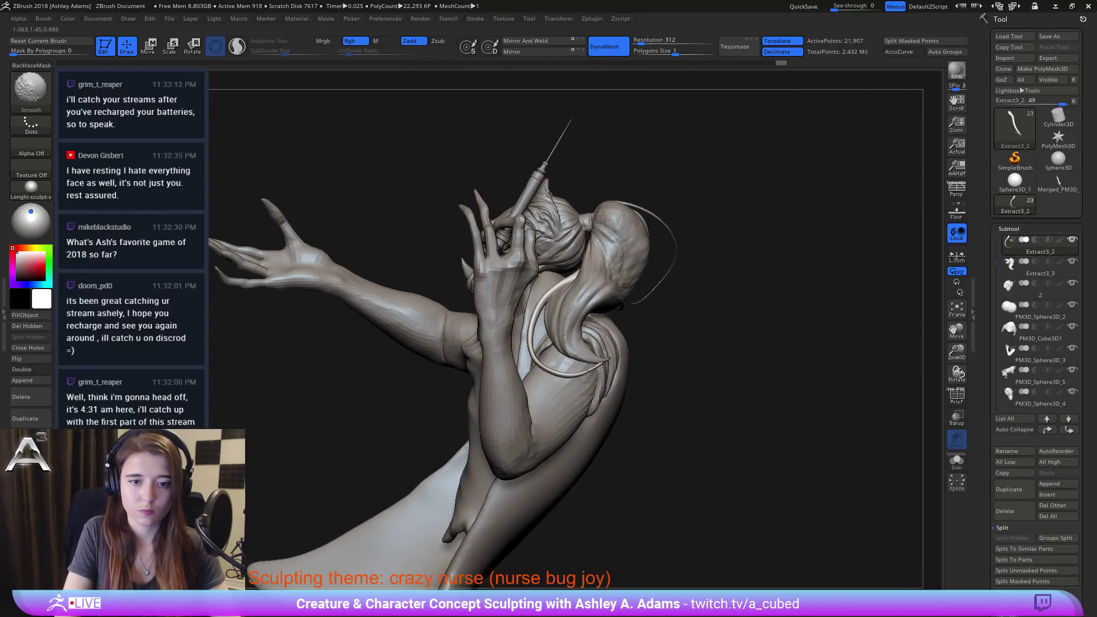
Step: Pull the tube strand's lower end down across the raised upper arm with SnakeHook
{"action": "right_click_drag", "start_coordinate": [542, 372], "coordinate": [525, 371]}
{"action": "key", "text": "b"}
{"action": "key", "text": "s"}
{"action": "key", "text": "h"}
{"action": "right_click_drag", "start_coordinate": [636, 353], "coordinate": [613, 359]}
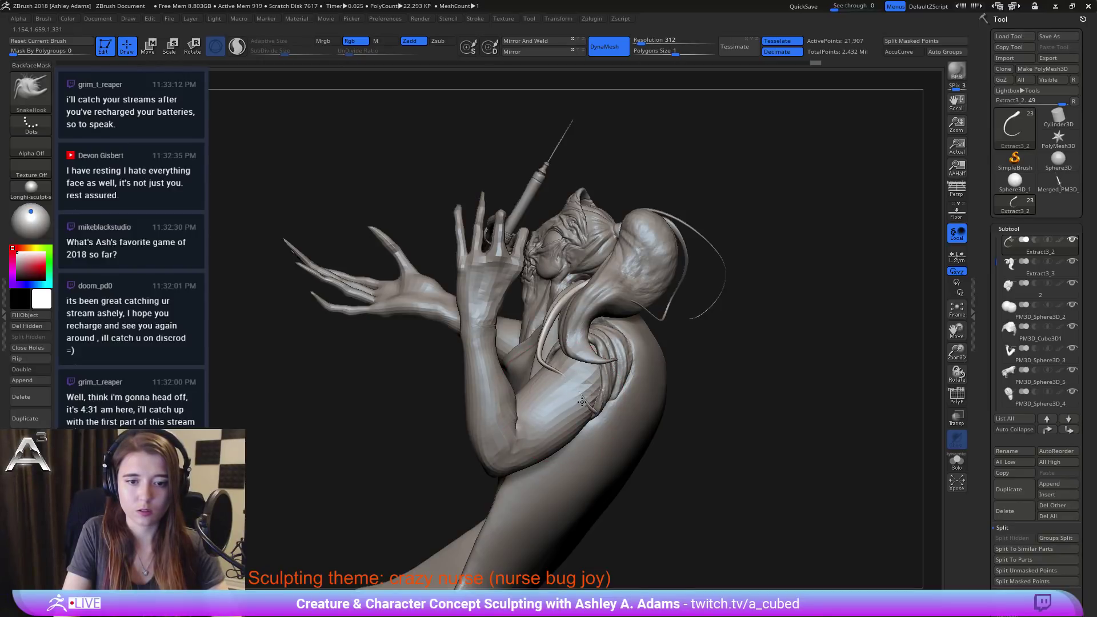
{"action": "right_click_drag", "start_coordinate": [582, 402], "coordinate": [572, 389]}
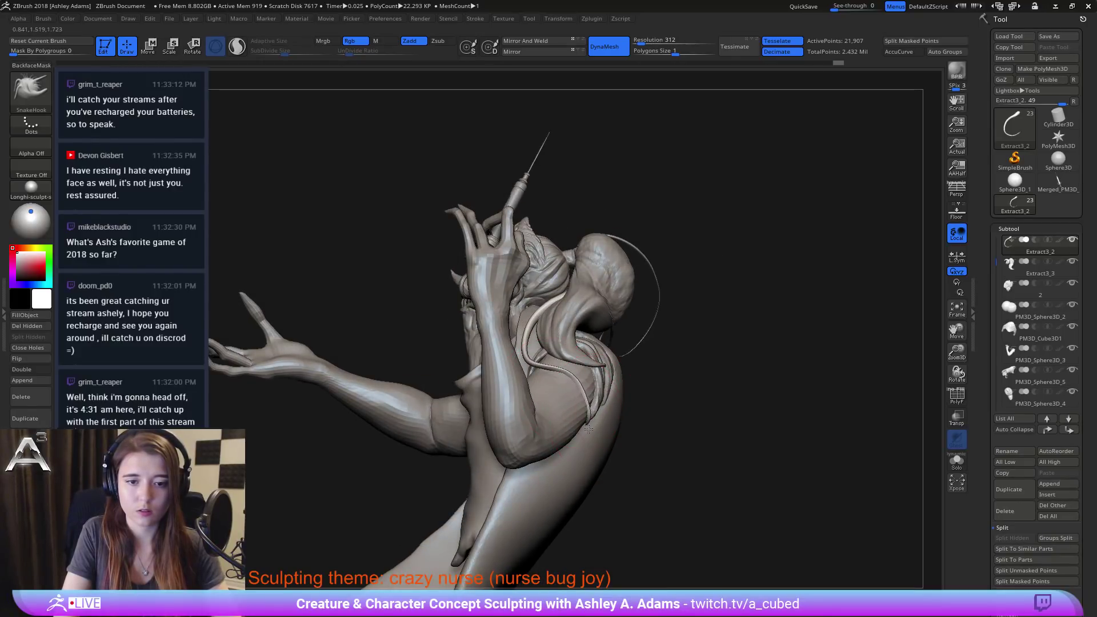
{"action": "left_click_drag", "start_coordinate": [588, 428], "coordinate": [591, 418]}
{"action": "mouse_move", "coordinate": [594, 419]}
{"action": "right_mouse_down"}
{"action": "mouse_move", "coordinate": [571, 391]}
{"action": "mouse_move", "coordinate": [616, 428]}
{"action": "right_mouse_up"}
{"action": "right_click", "coordinate": [571, 390]}
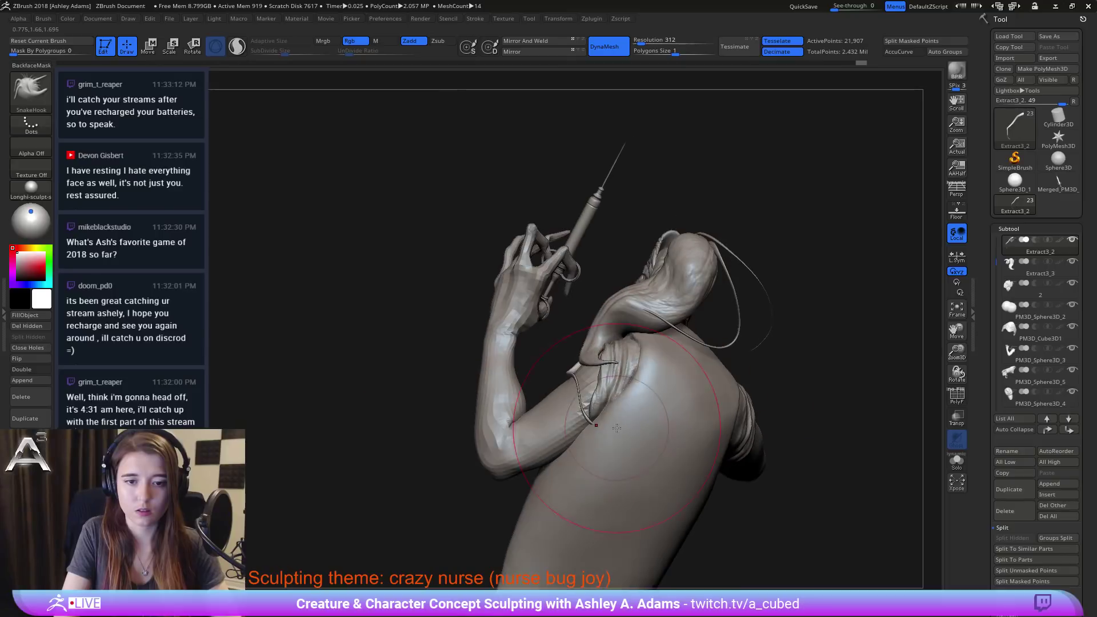
Step: Smooth the strand's lower tip behind the upper arm with Sculptris Pro enabled only for that stroke
{"action": "key", "text": "backslash"}
{"action": "left_click_drag", "start_coordinate": [616, 432], "coordinate": [602, 406], "text": "shift"}
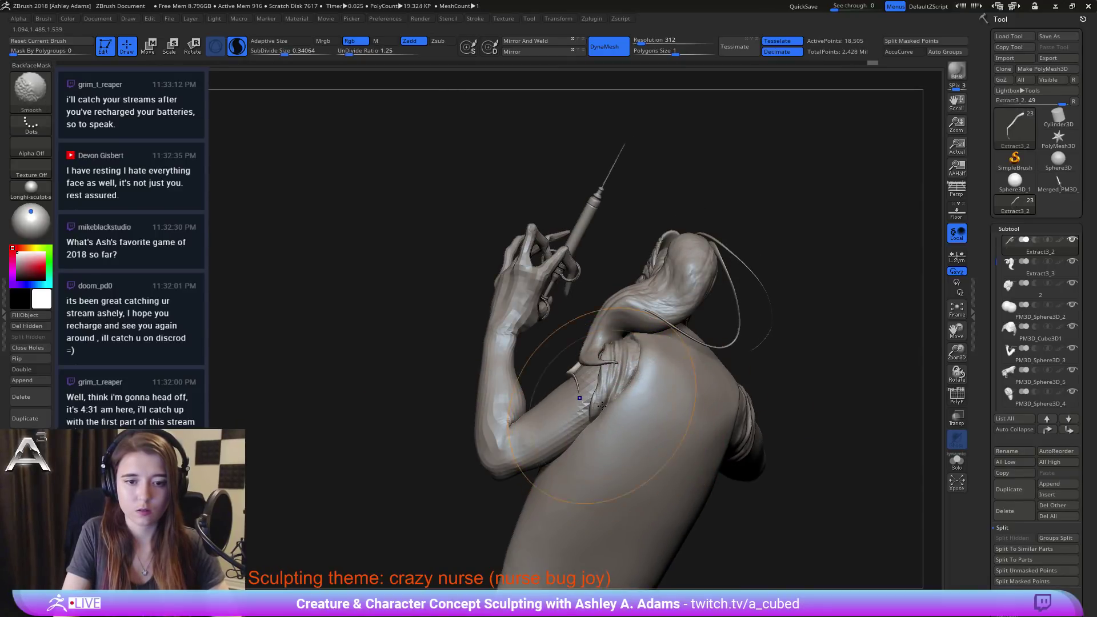
{"action": "key", "text": "backslash"}
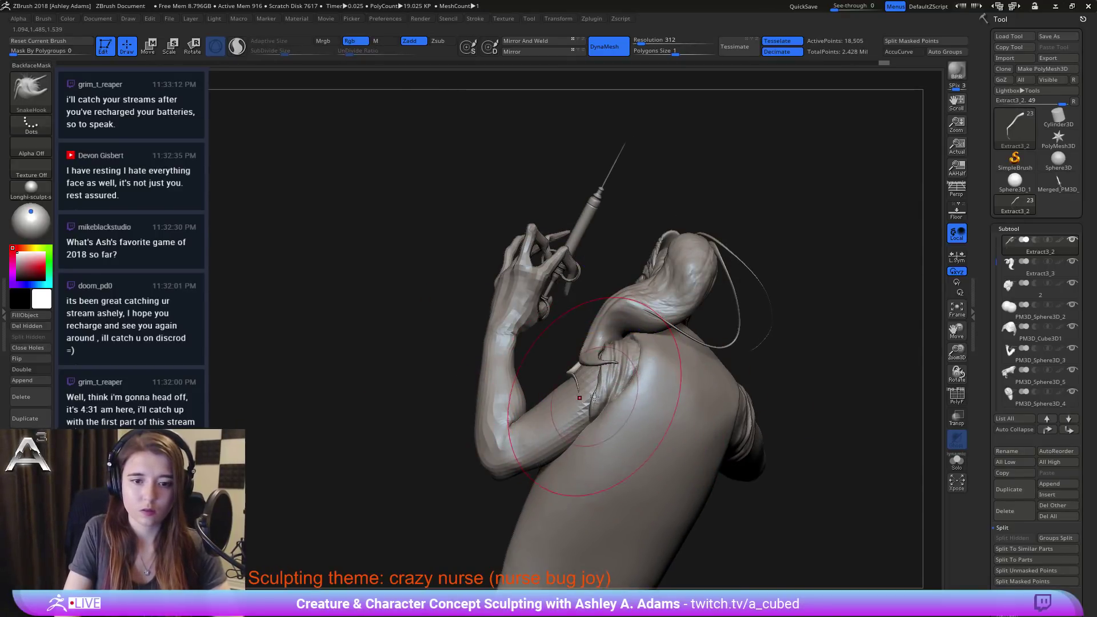
Step: Smooth the strand's upper part near the neck and adjust its curve in front of the shoulder with SnakeHook
{"action": "mouse_move", "coordinate": [595, 396]}
{"action": "right_mouse_down"}
{"action": "mouse_move", "coordinate": [648, 439]}
{"action": "mouse_move", "coordinate": [719, 437]}
{"action": "right_mouse_up"}
{"action": "key", "text": "space"}
{"action": "left_click", "coordinate": [562, 384]}
{"action": "mouse_move", "coordinate": [513, 284]}
{"action": "left_mouse_down", "text": "shift"}
{"action": "mouse_move", "coordinate": [528, 349]}
{"action": "mouse_move", "coordinate": [519, 293]}
{"action": "left_mouse_up", "text": "shift"}
{"action": "right_click_drag", "start_coordinate": [519, 293], "coordinate": [423, 342]}
{"action": "key", "text": "space"}
{"action": "left_click_drag", "start_coordinate": [540, 282], "coordinate": [535, 281], "text": "shift"}
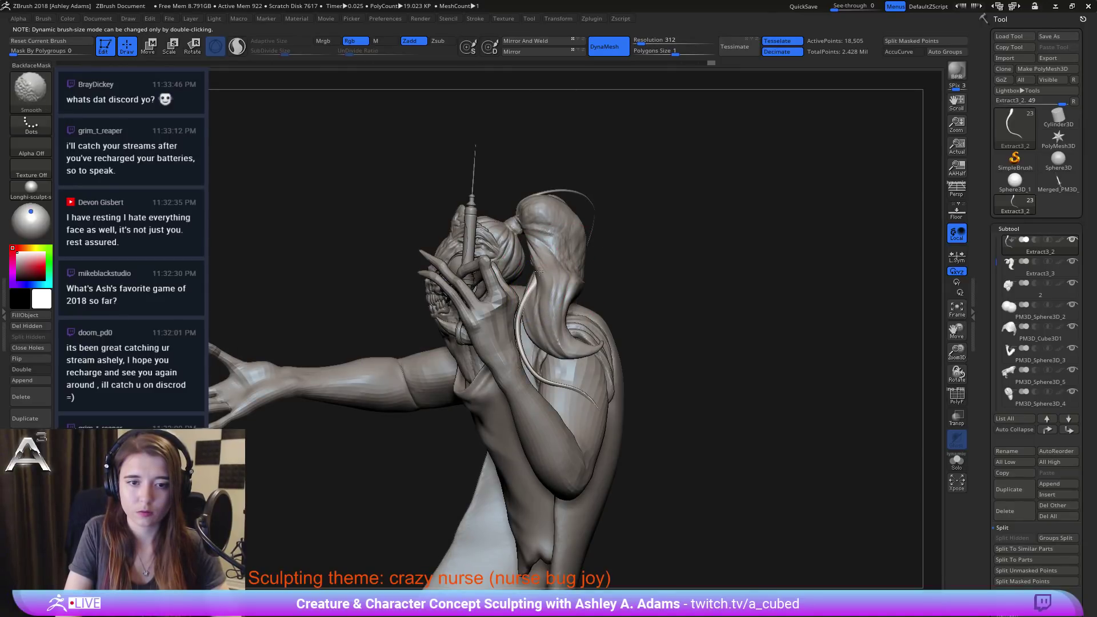
{"action": "right_click_drag", "start_coordinate": [540, 270], "coordinate": [523, 277]}
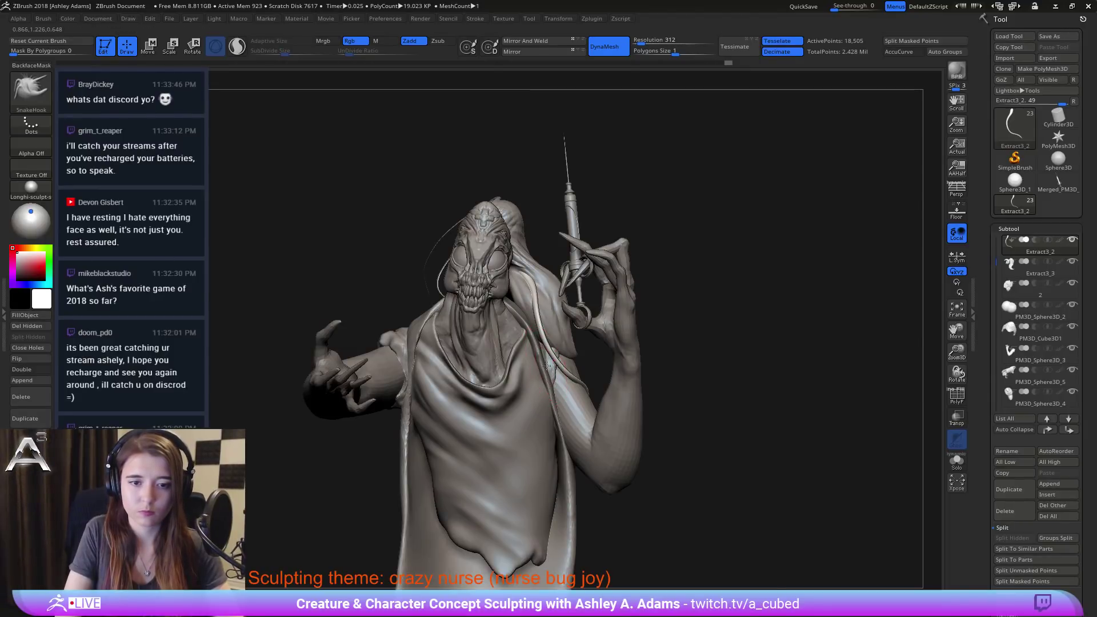
{"action": "left_click_drag", "start_coordinate": [551, 361], "coordinate": [547, 365]}
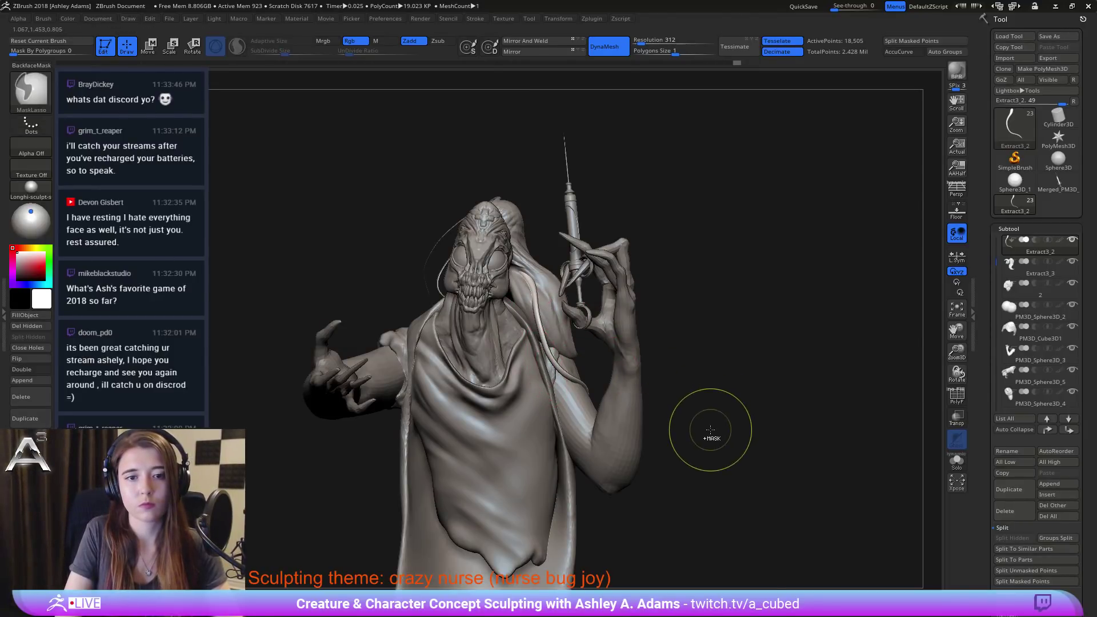
Step: Select the draped garment and adjust its sleeve edge around the raised upper arm with a resized SnakeHook brush
{"action": "left_click", "coordinate": [537, 439], "text": "alt"}
{"action": "right_click_drag", "start_coordinate": [537, 438], "coordinate": [472, 427]}
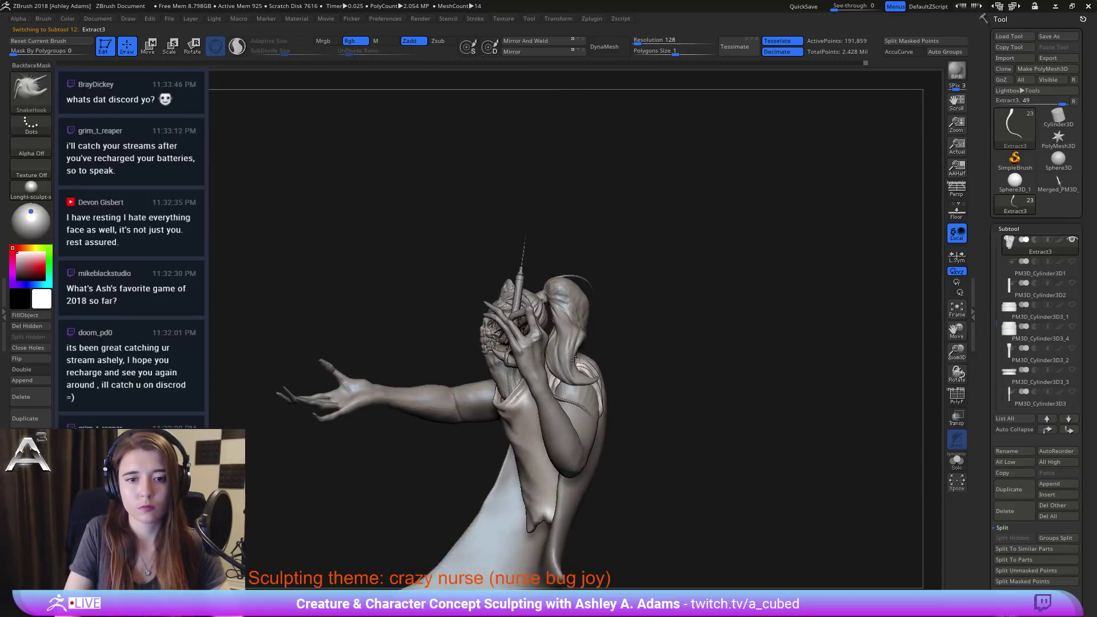
{"action": "key", "text": "space"}
{"action": "right_click_drag", "start_coordinate": [651, 352], "coordinate": [404, 354]}
{"action": "mouse_move", "coordinate": [577, 381]}
{"action": "right_mouse_down", "text": "alt"}
{"action": "mouse_move", "coordinate": [583, 311]}
{"action": "mouse_move", "coordinate": [575, 380]}
{"action": "right_mouse_up", "text": "alt"}
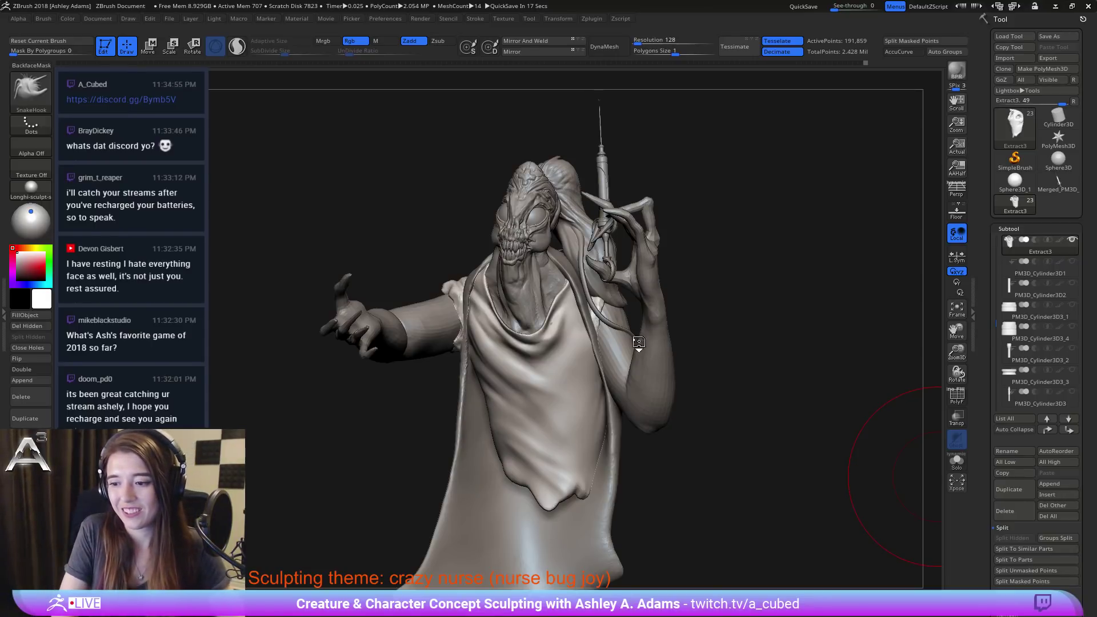
{"action": "mouse_move", "coordinate": [638, 344]}
{"action": "right_mouse_down"}
{"action": "mouse_move", "coordinate": [720, 343]}
{"action": "mouse_move", "coordinate": [619, 327]}
{"action": "mouse_move", "coordinate": [514, 332]}
{"action": "mouse_move", "coordinate": [628, 338]}
{"action": "mouse_move", "coordinate": [623, 346]}
{"action": "mouse_move", "coordinate": [637, 331]}
{"action": "right_mouse_up"}
{"action": "key", "text": "space"}
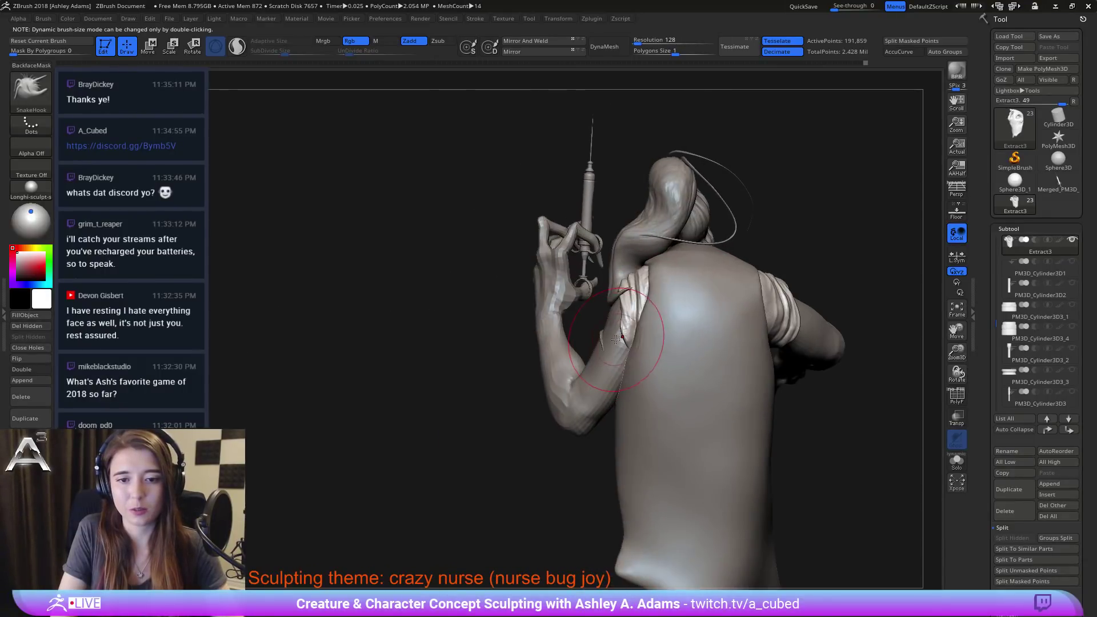
{"action": "key", "text": "space"}
{"action": "key", "text": "space"}
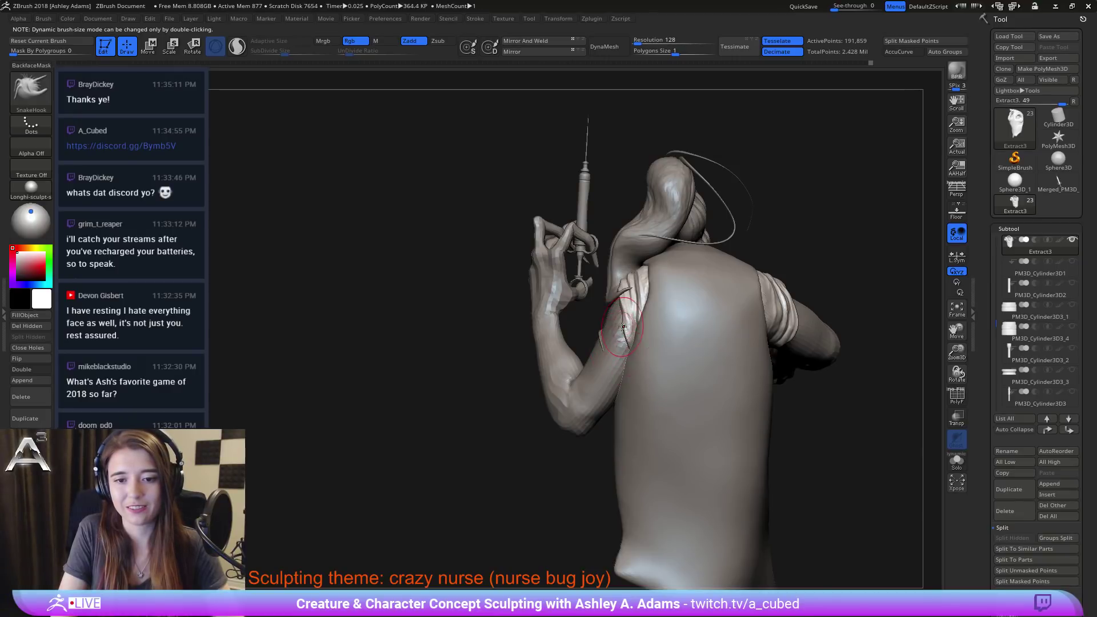
{"action": "mouse_move", "coordinate": [621, 315]}
{"action": "right_mouse_down"}
{"action": "mouse_move", "coordinate": [656, 319]}
{"action": "mouse_move", "coordinate": [652, 338]}
{"action": "mouse_move", "coordinate": [683, 336]}
{"action": "mouse_move", "coordinate": [654, 334]}
{"action": "right_mouse_up"}
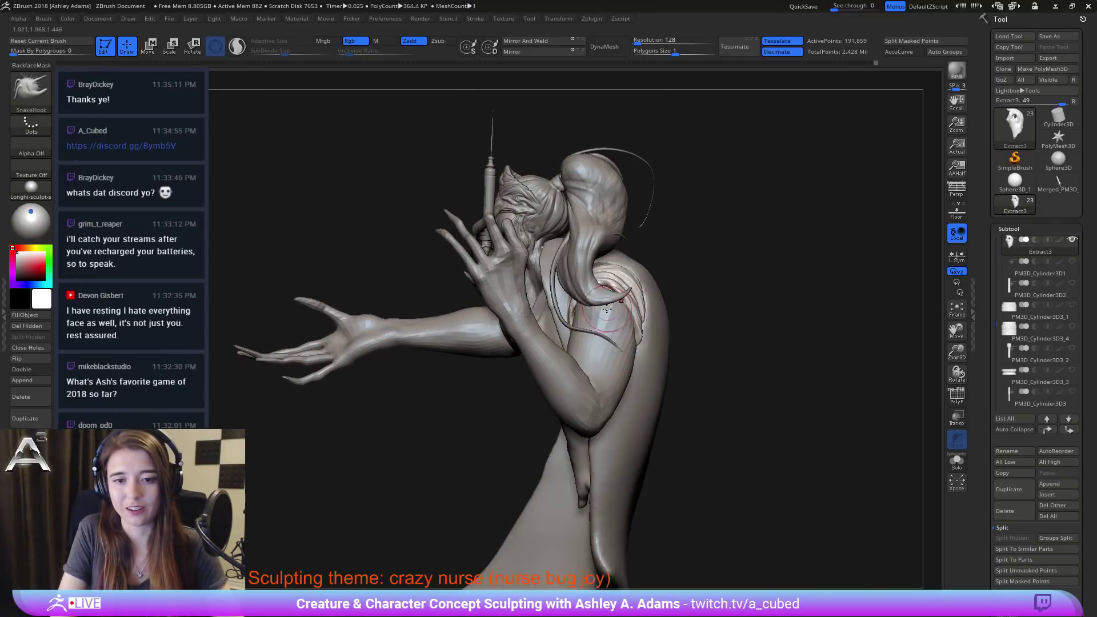
Step: Select the ponytail and refine its lower end over the shoulder with SnakeHook
{"action": "left_click", "coordinate": [605, 298], "text": "alt"}
{"action": "right_click_drag", "start_coordinate": [605, 299], "coordinate": [609, 302]}
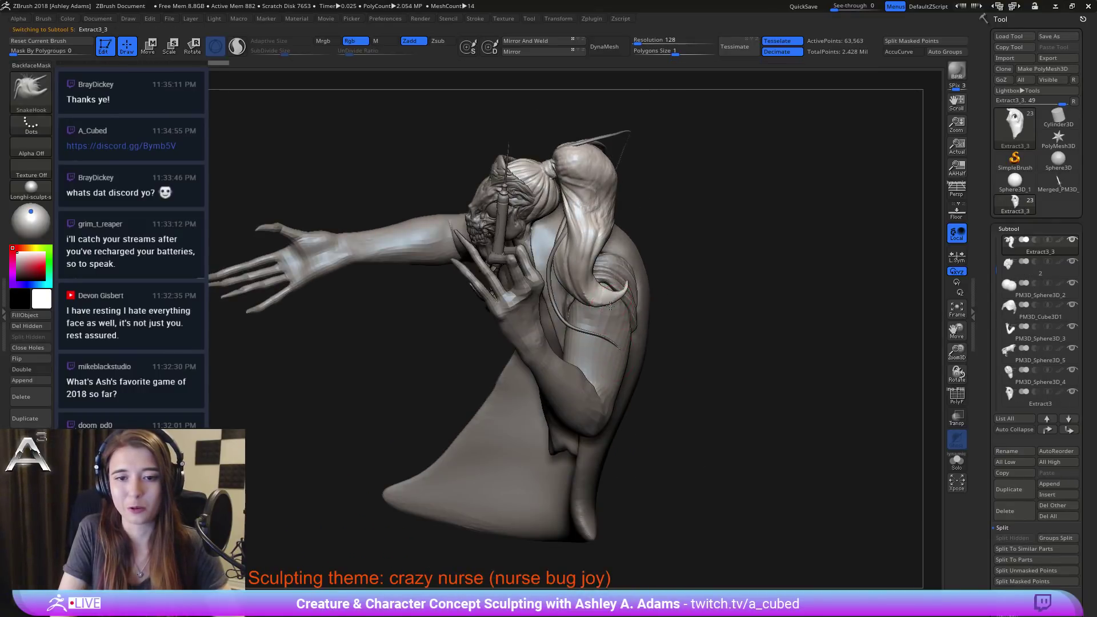
{"action": "right_click_drag", "start_coordinate": [610, 305], "coordinate": [651, 292]}
{"action": "right_click", "coordinate": [577, 353]}
{"action": "right_click_drag", "start_coordinate": [555, 320], "coordinate": [501, 296]}
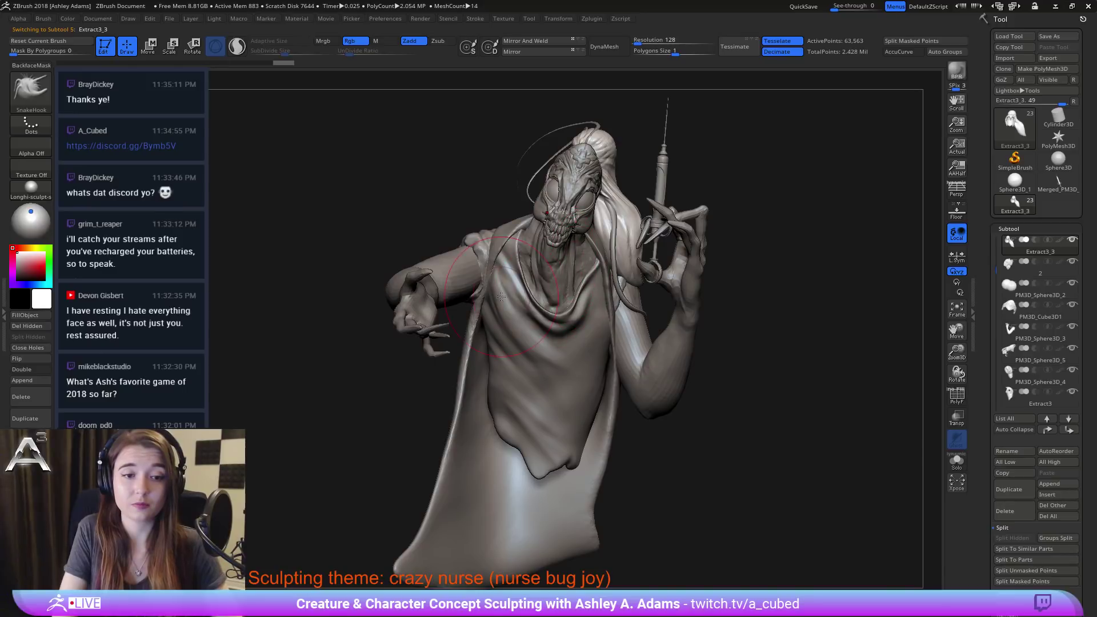
Step: Try remeshing the outstretched arm with DynaMesh at resolution 648
{"action": "left_click", "coordinate": [475, 259], "text": "alt"}
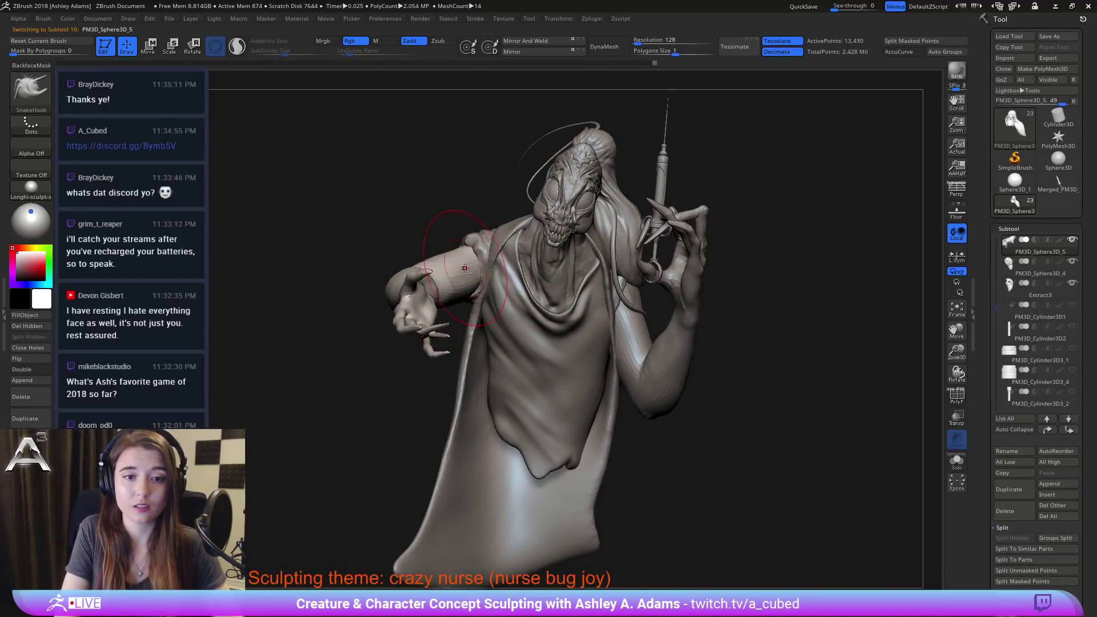
{"action": "key", "text": "ctrl"}
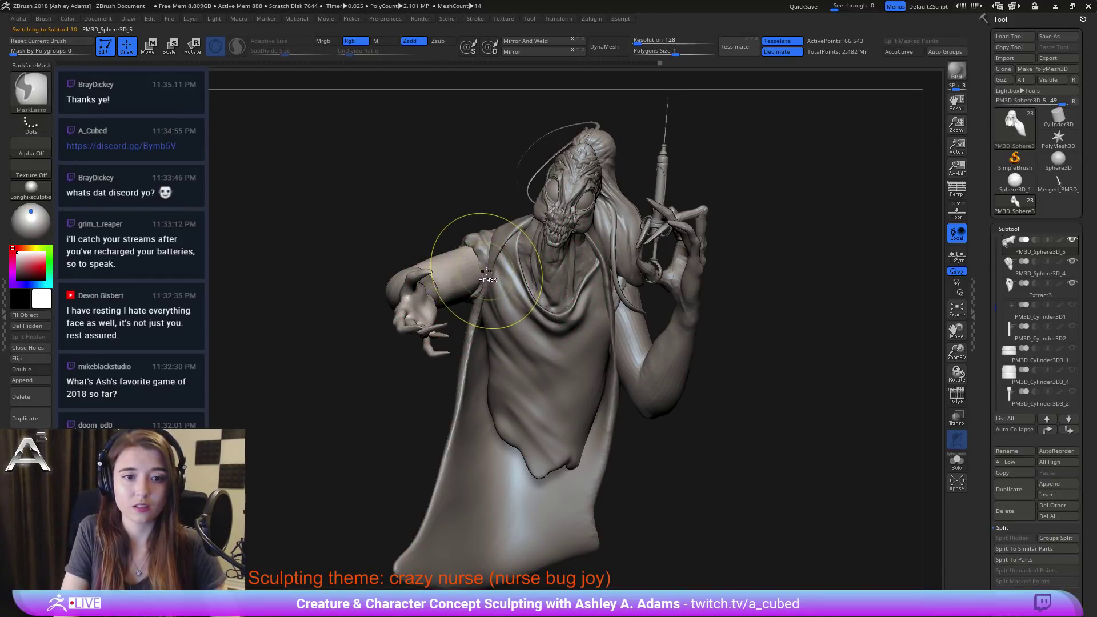
{"action": "key", "text": "ctrl+z"}
{"action": "left_click", "coordinate": [645, 41]}
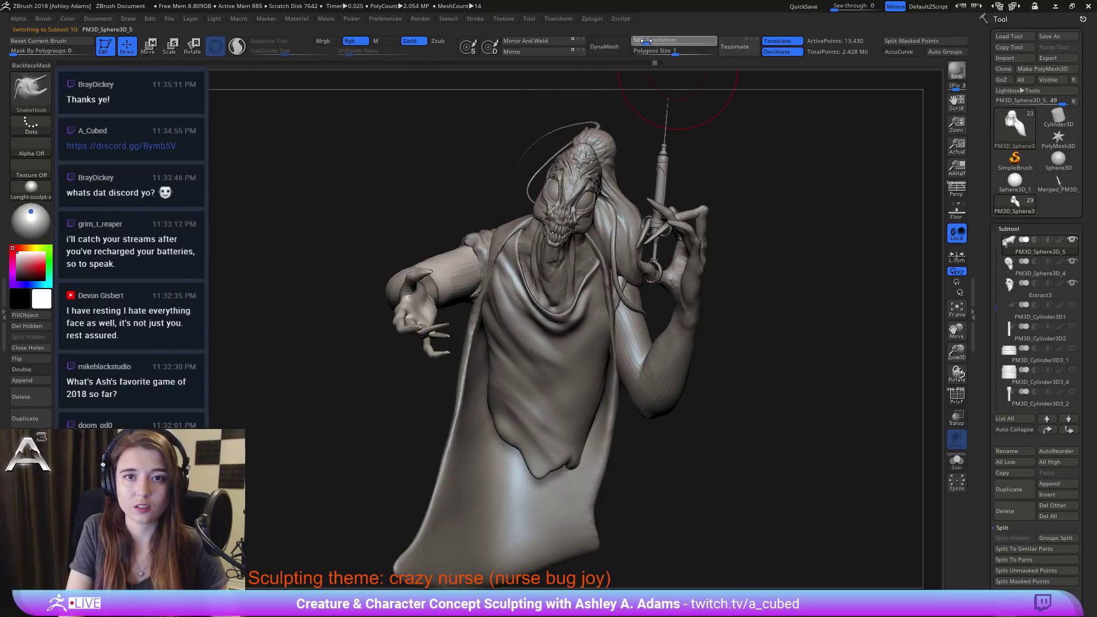
{"action": "left_click_drag", "start_coordinate": [646, 41], "coordinate": [649, 41]}
{"action": "left_click", "coordinate": [607, 46]}
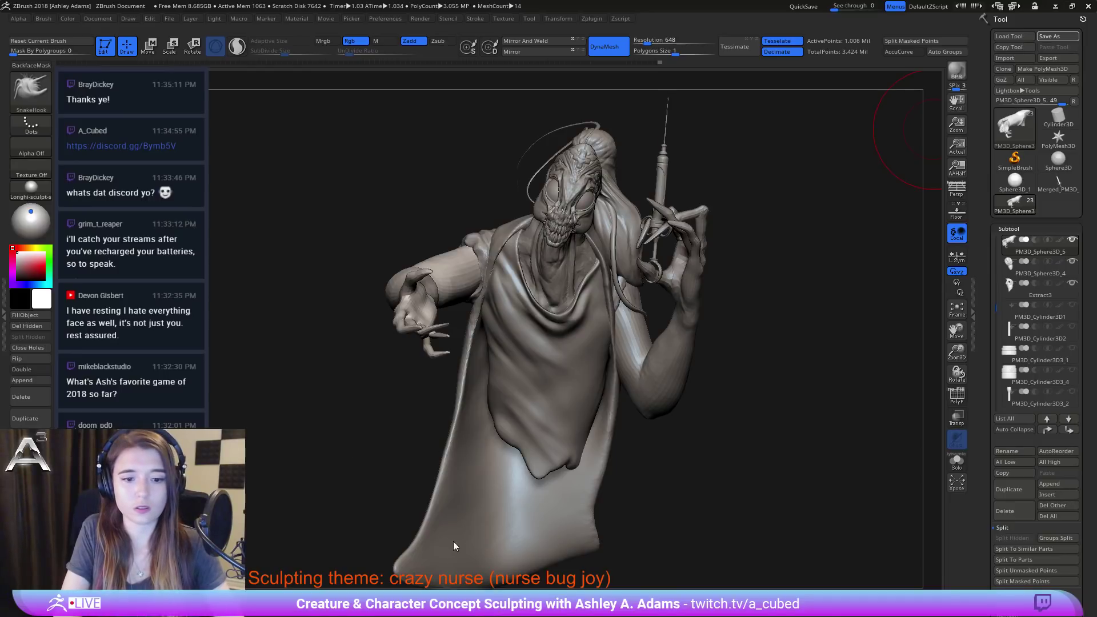
{"action": "key", "text": "shift"}
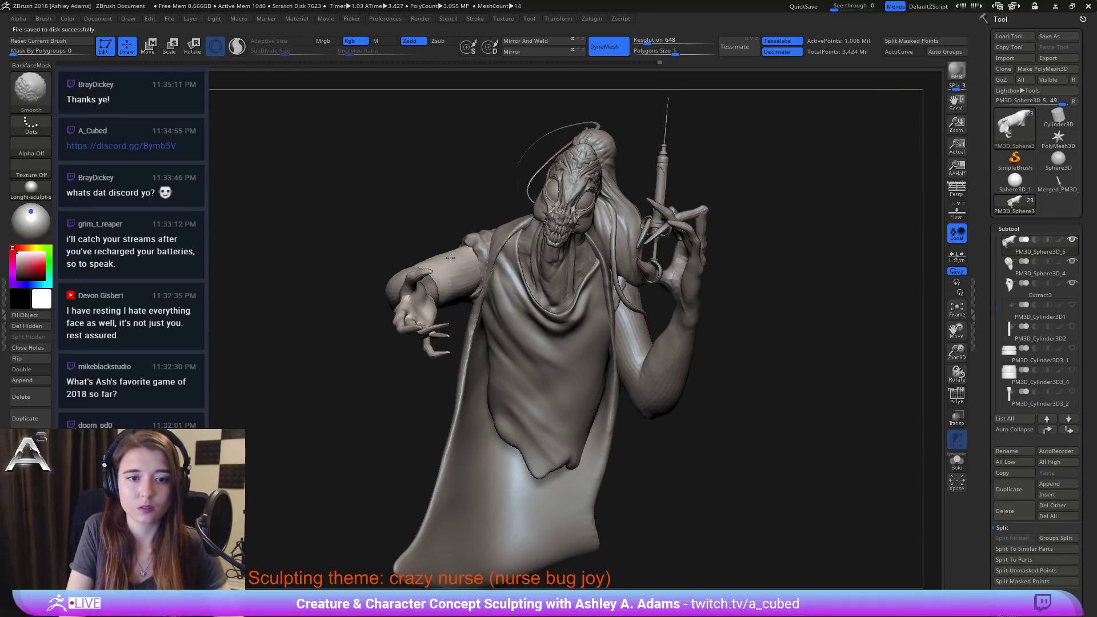
{"action": "right_click_drag", "start_coordinate": [457, 268], "coordinate": [489, 321]}
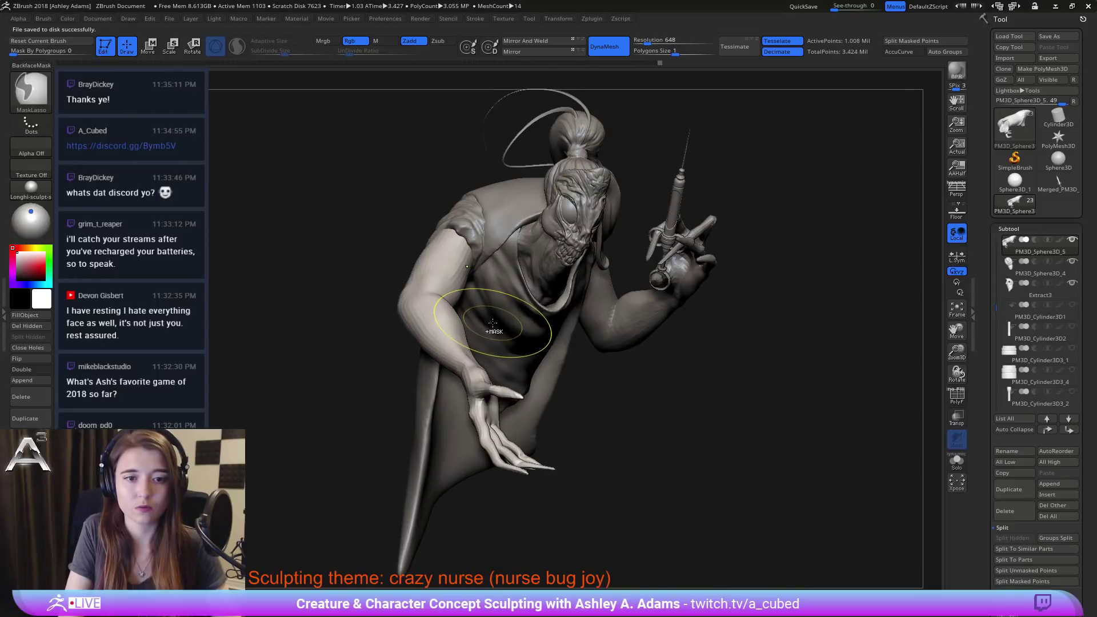
{"action": "key", "text": "ctrl+z"}
Step: DynaMesh the outstretched arm at resolution 344 and smooth its surface
{"action": "left_click_drag", "start_coordinate": [637, 44], "coordinate": [635, 46]}
{"action": "left_click", "coordinate": [611, 49]}
{"action": "key", "text": "shift"}
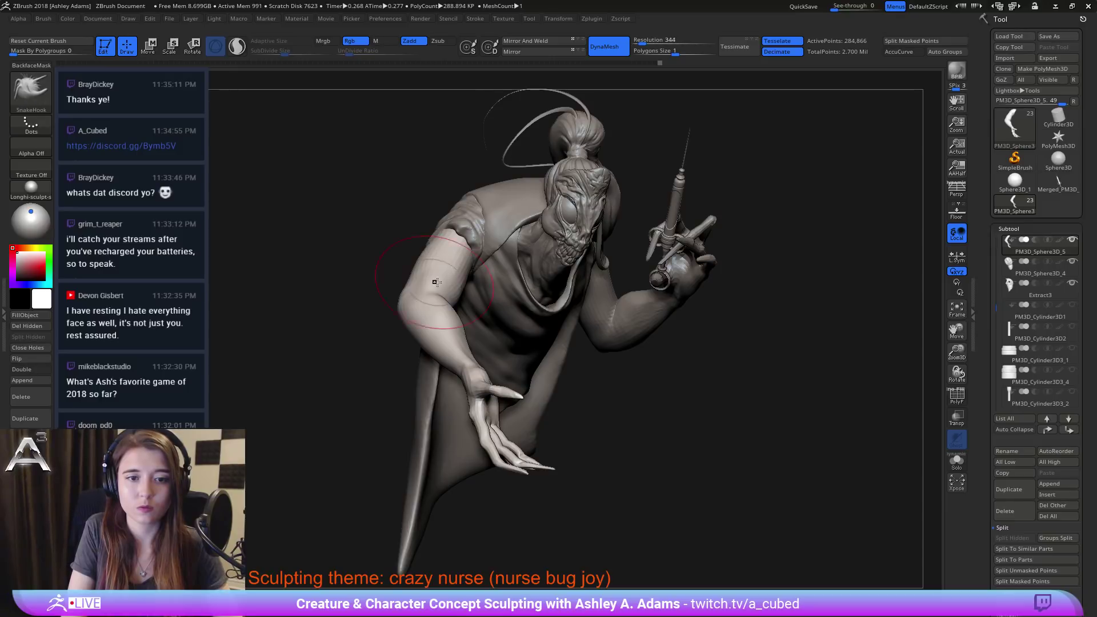
{"action": "right_click_drag", "start_coordinate": [473, 282], "coordinate": [417, 297]}
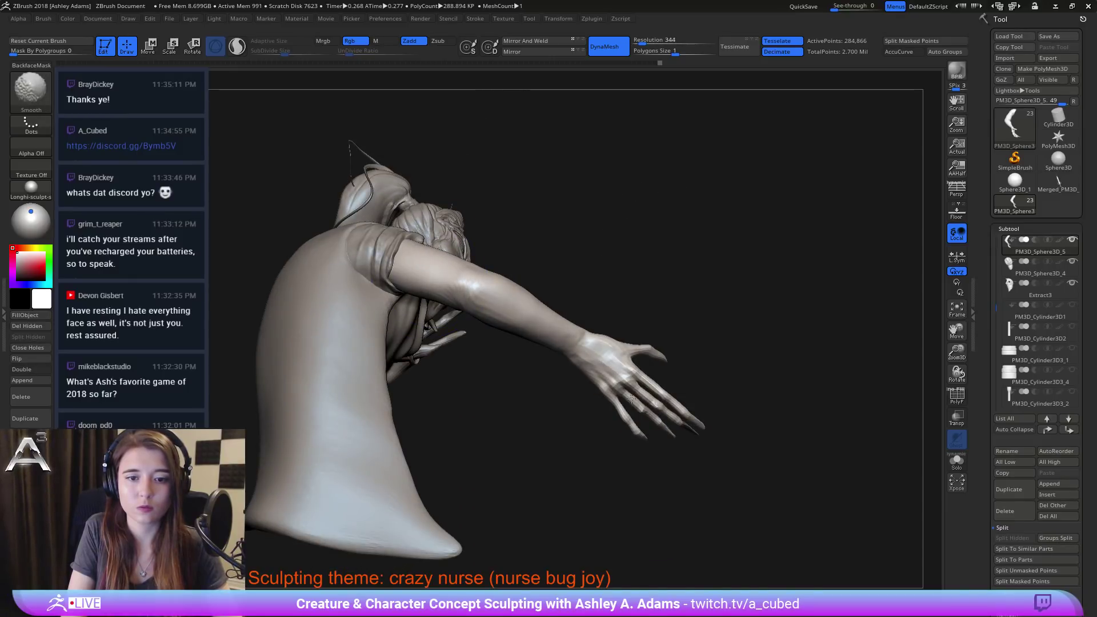
{"action": "right_click_drag", "start_coordinate": [631, 398], "coordinate": [535, 408]}
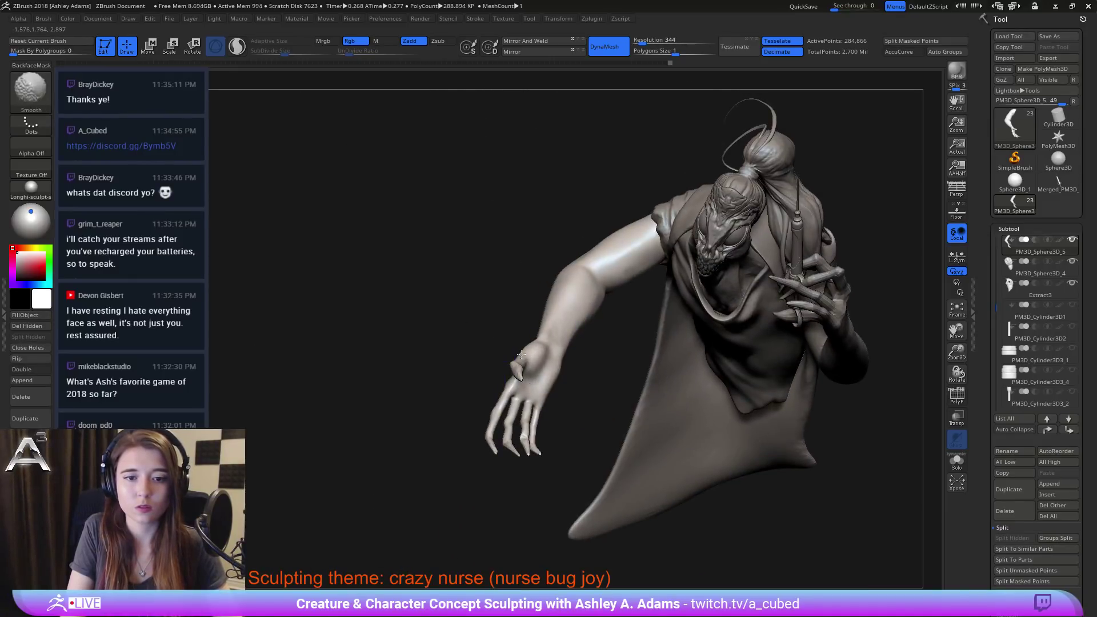
{"action": "right_click_drag", "start_coordinate": [606, 273], "coordinate": [708, 228]}
Step: Select the raised arm, DynaMesh it at resolution 312 and smooth its surface
{"action": "right_click_drag", "start_coordinate": [794, 361], "coordinate": [623, 372], "text": "alt"}
{"action": "left_click", "coordinate": [623, 372], "text": "alt"}
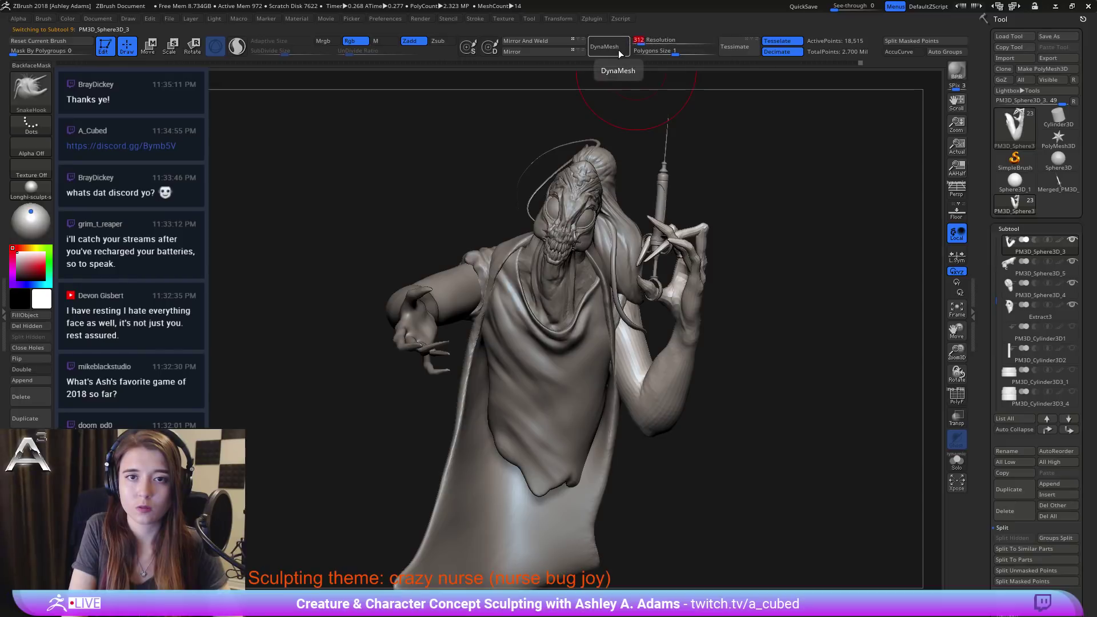
{"action": "left_click", "coordinate": [618, 50]}
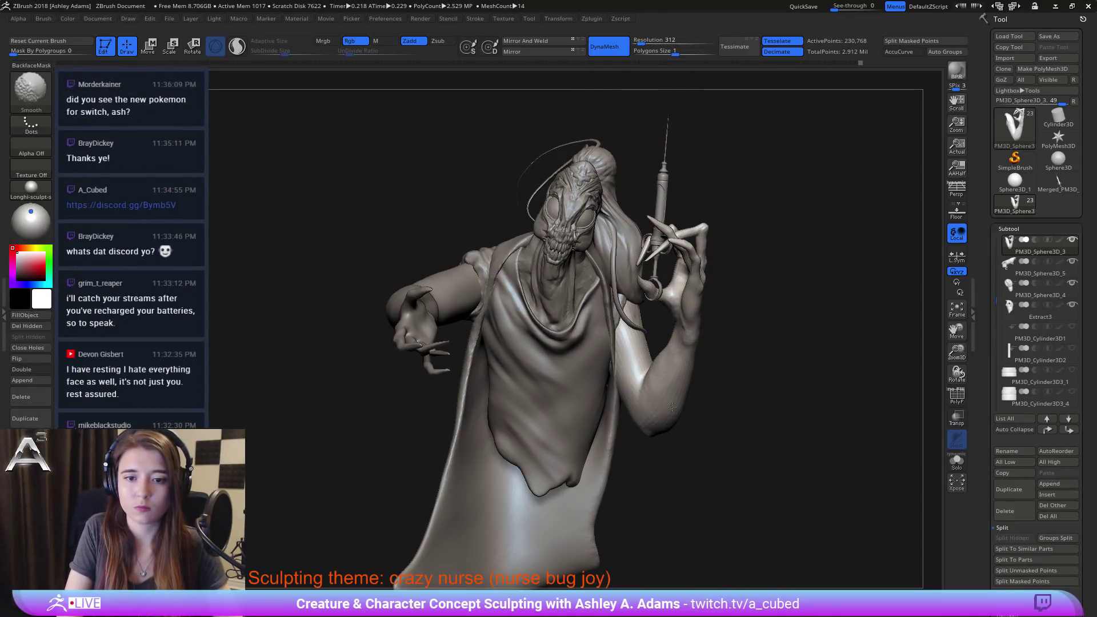
{"action": "right_click_drag", "start_coordinate": [672, 406], "coordinate": [617, 367], "text": "shift"}
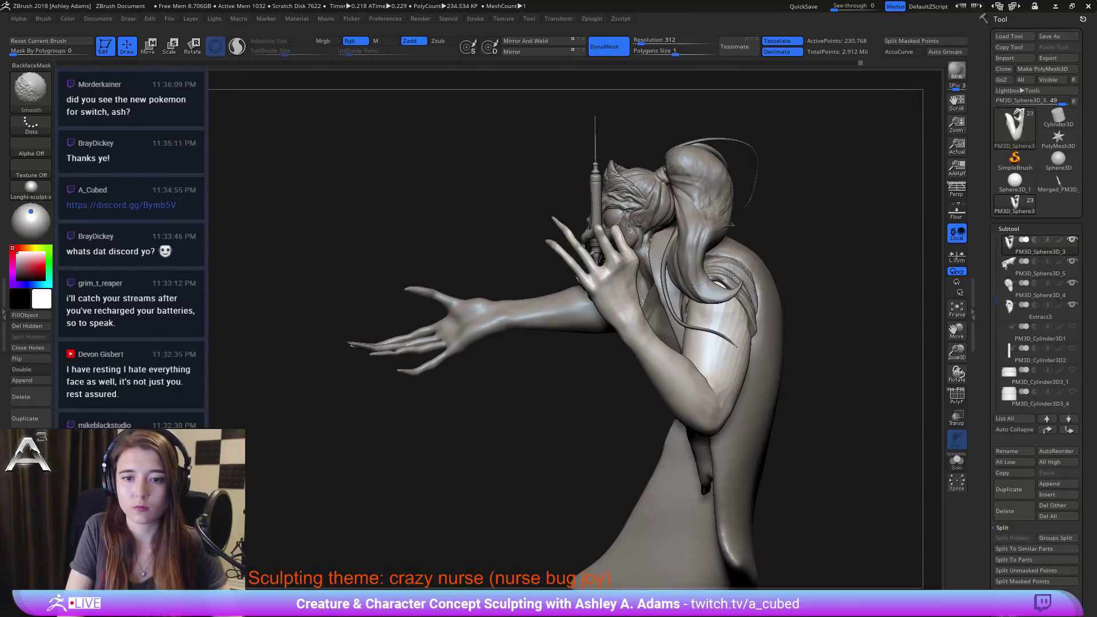
Step: Reshape the fingers and outer edge of the raised hand with SnakeHook, checking it from several angles
{"action": "right_click_drag", "start_coordinate": [656, 418], "coordinate": [551, 355]}
{"action": "right_click", "coordinate": [540, 343]}
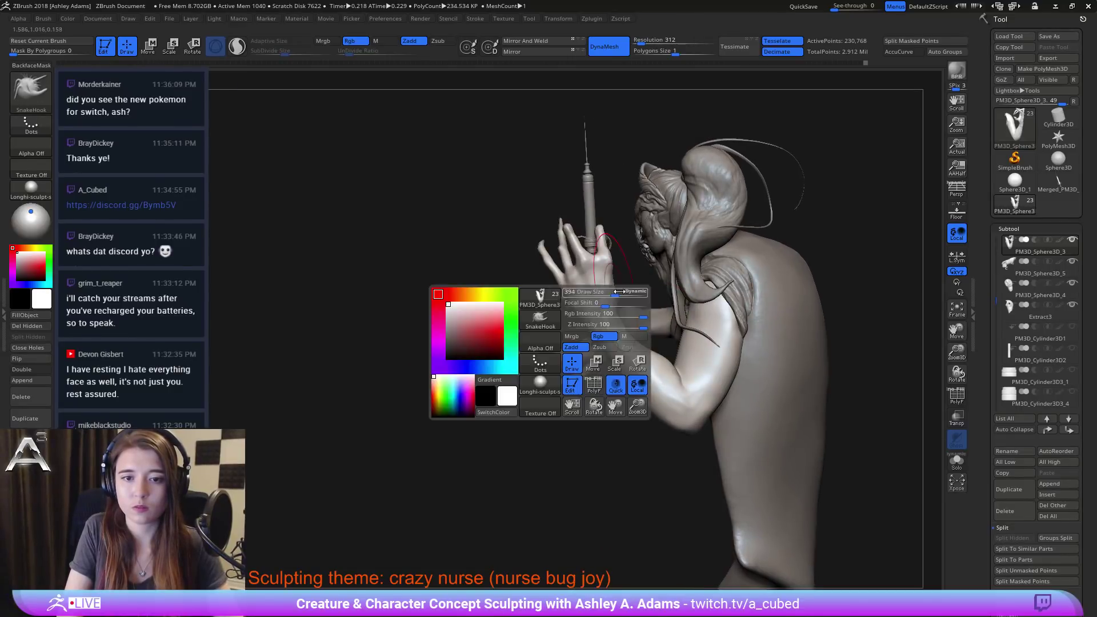
{"action": "right_click_drag", "start_coordinate": [482, 225], "coordinate": [466, 228]}
{"action": "right_click_drag", "start_coordinate": [494, 320], "coordinate": [524, 327]}
{"action": "right_click", "coordinate": [525, 327]}
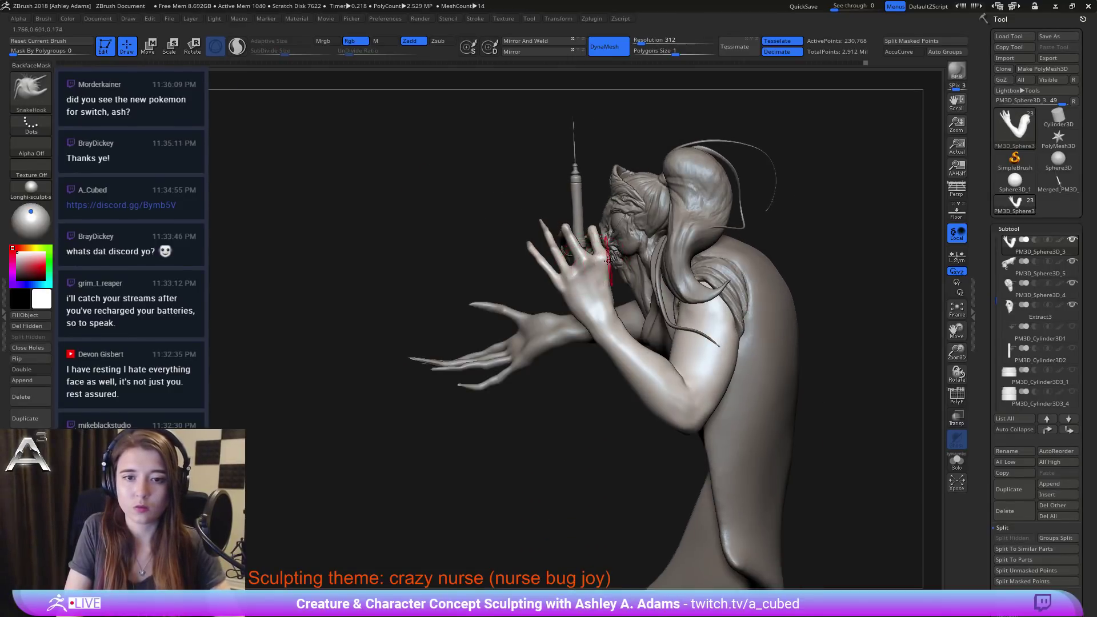
{"action": "right_click", "coordinate": [551, 320]}
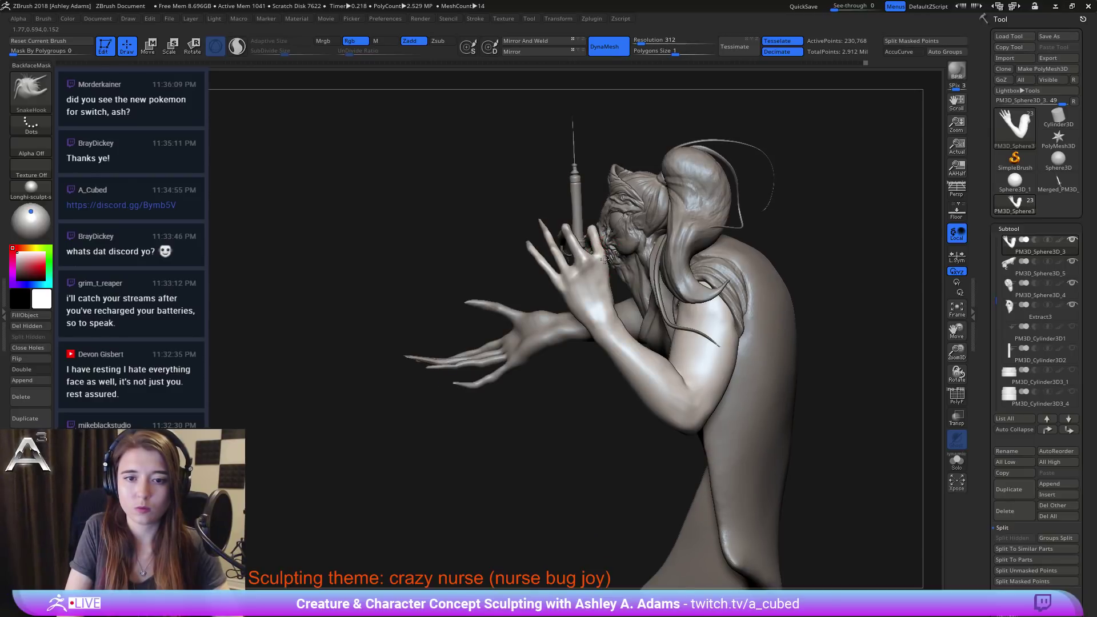
{"action": "right_click_drag", "start_coordinate": [604, 259], "coordinate": [602, 244]}
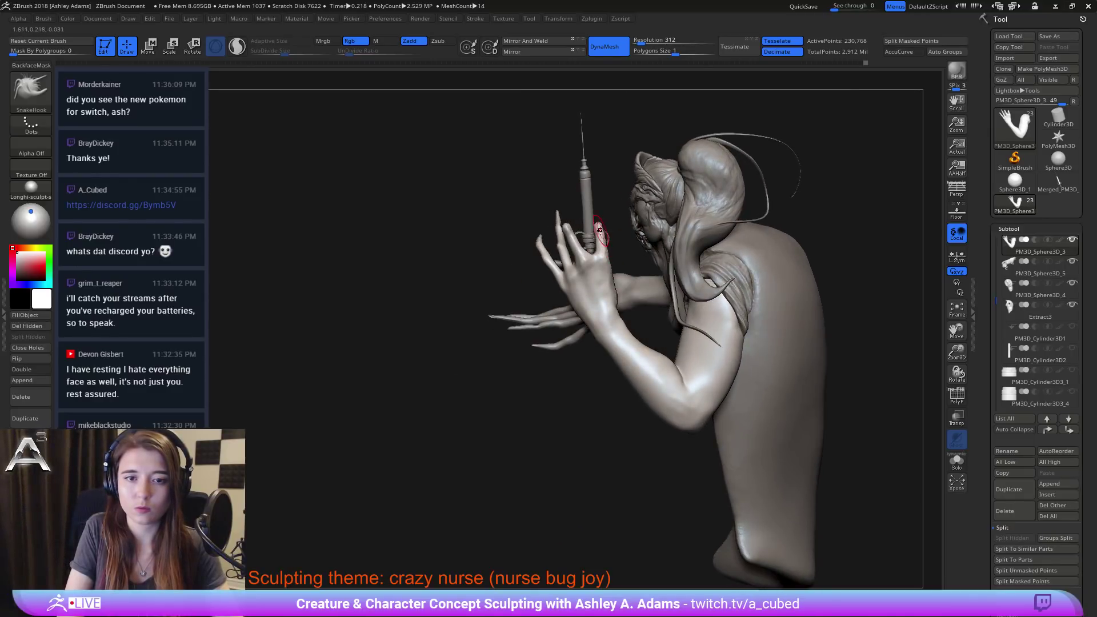
{"action": "right_click", "coordinate": [552, 330]}
{"action": "left_click_drag", "start_coordinate": [607, 317], "coordinate": [613, 317]}
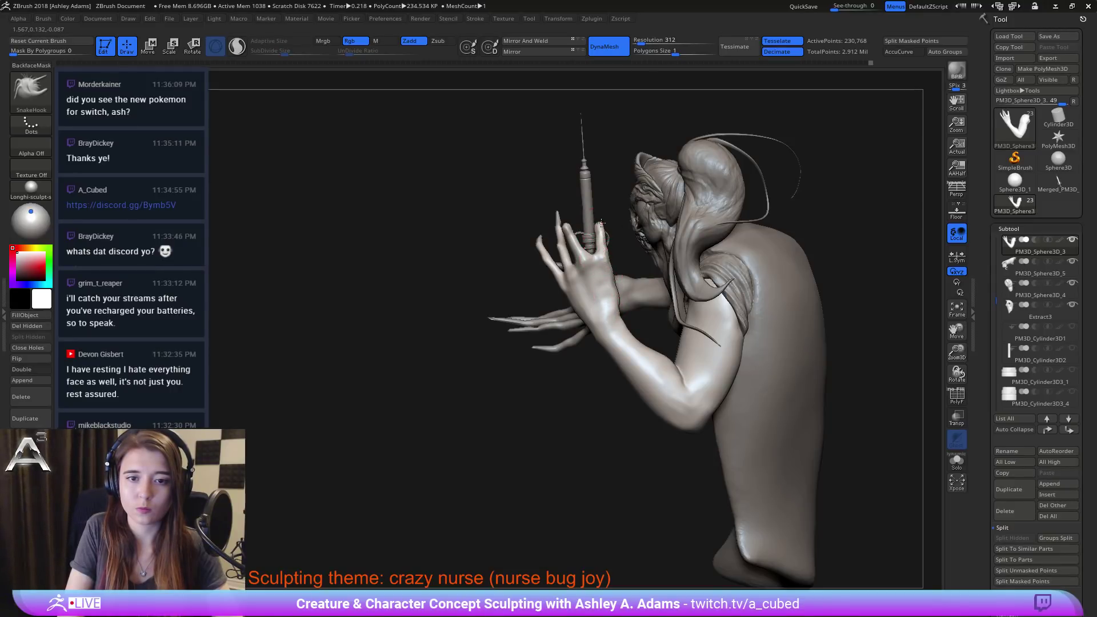
{"action": "mouse_move", "coordinate": [600, 231]}
{"action": "right_mouse_down"}
{"action": "mouse_move", "coordinate": [624, 236]}
{"action": "mouse_move", "coordinate": [609, 240]}
{"action": "right_mouse_up"}
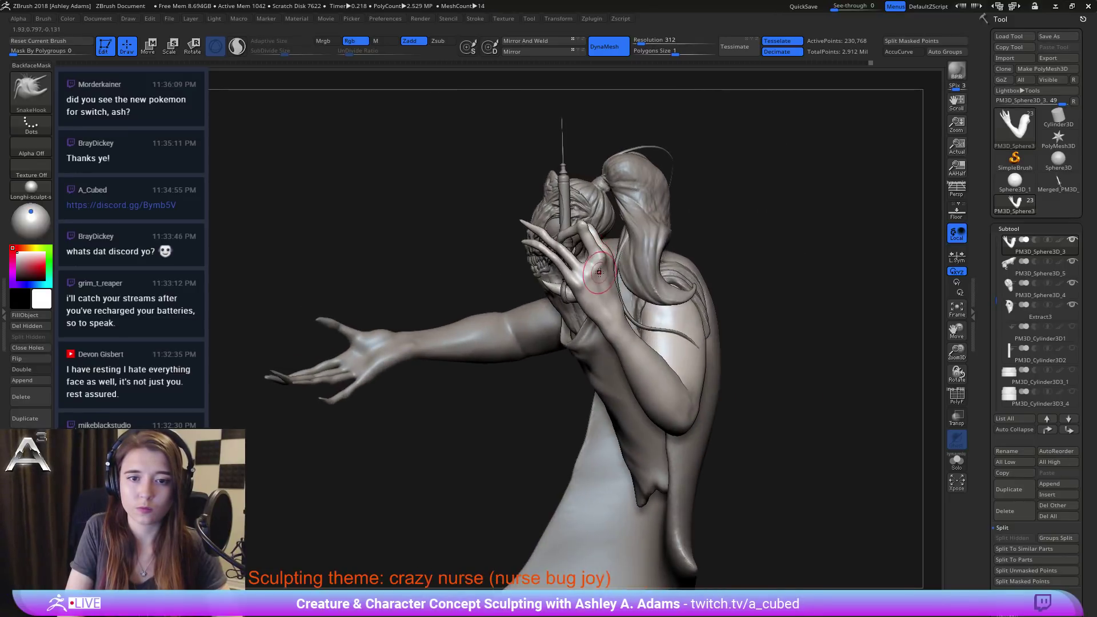
Step: Carve the recesses on the back of the raised hand with DamStandard
{"action": "key", "text": "b"}
{"action": "key", "text": "d"}
{"action": "key", "text": "s"}
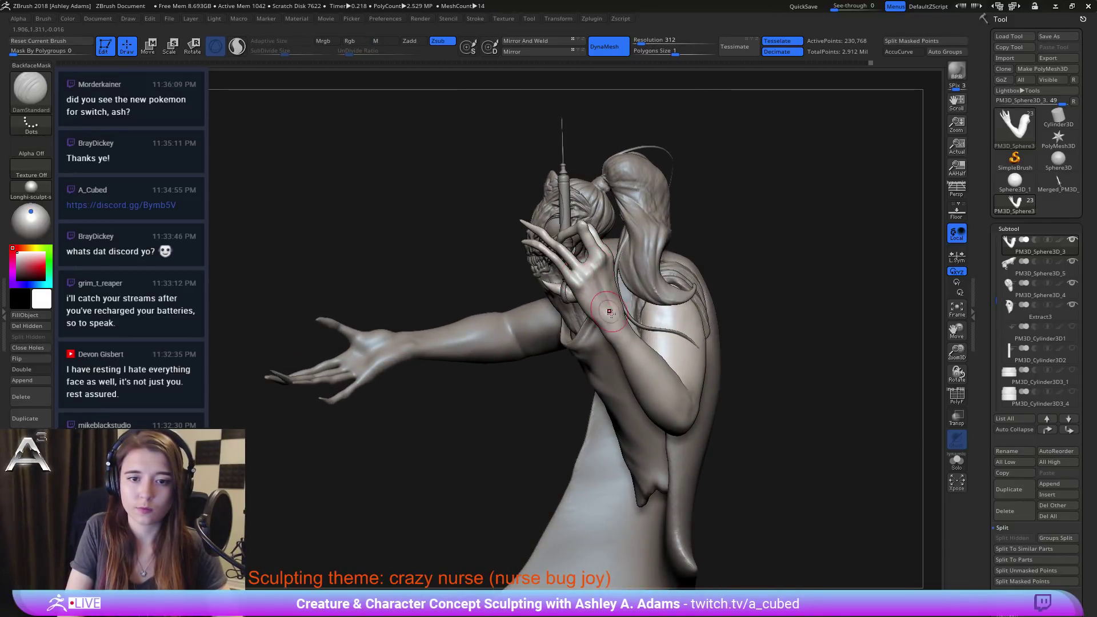
{"action": "right_click_drag", "start_coordinate": [610, 311], "coordinate": [607, 254]}
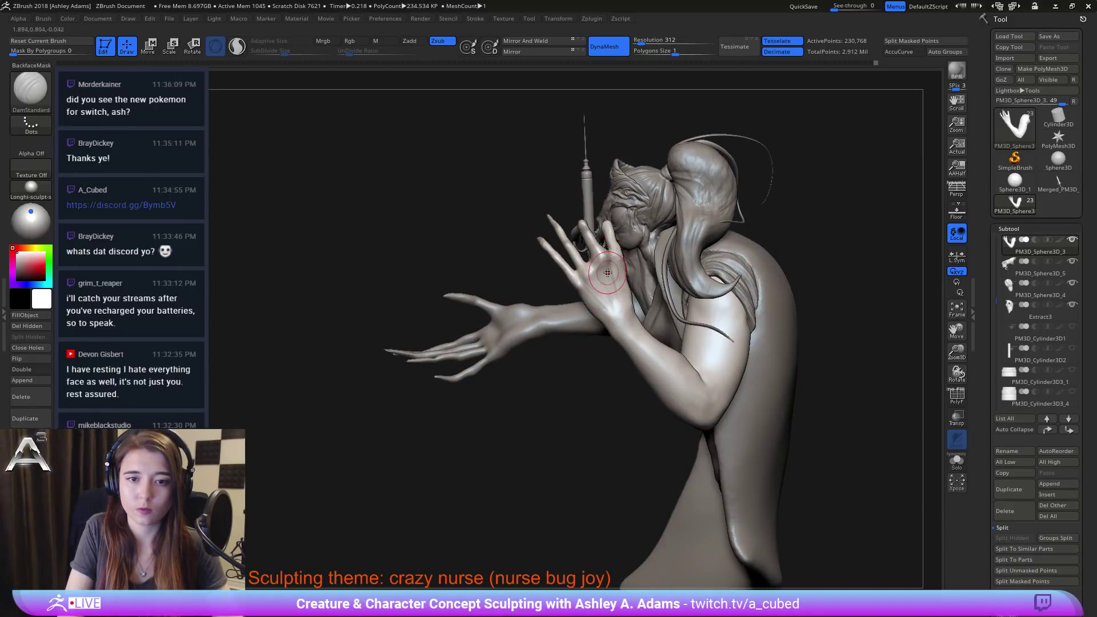
Step: Adjust the form of the raised hand's back with SnakeHook and smooth it toward the wrist
{"action": "key", "text": "b"}
{"action": "key", "text": "s"}
{"action": "key", "text": "h"}
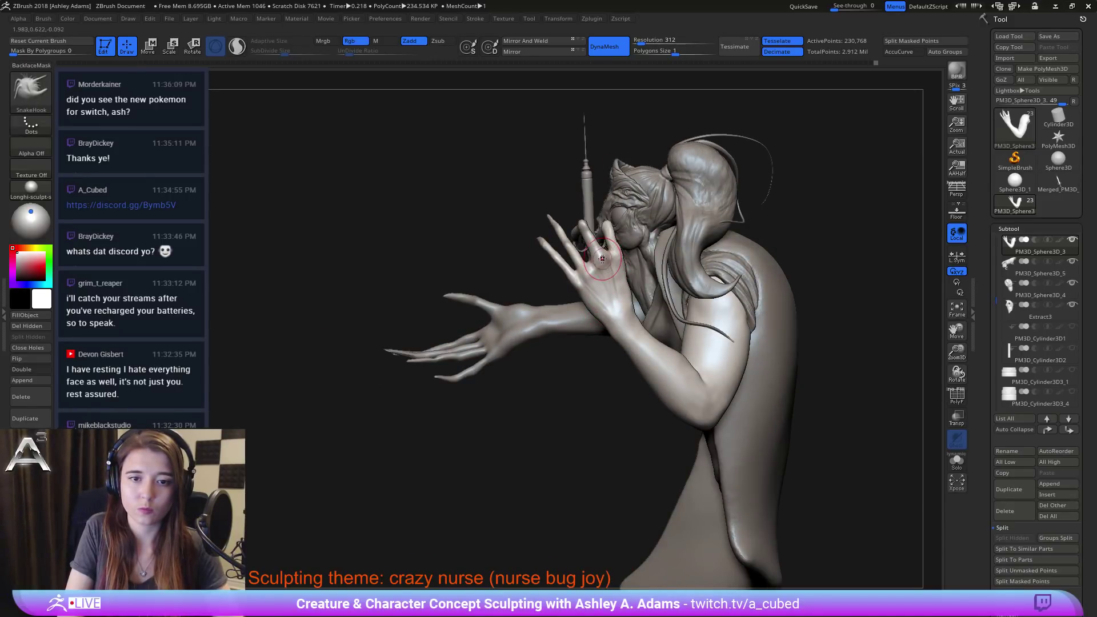
{"action": "key", "text": "space"}
{"action": "left_click_drag", "start_coordinate": [601, 294], "coordinate": [612, 322]}
{"action": "right_click_drag", "start_coordinate": [612, 322], "coordinate": [578, 320]}
{"action": "left_click_drag", "start_coordinate": [624, 314], "coordinate": [618, 310]}
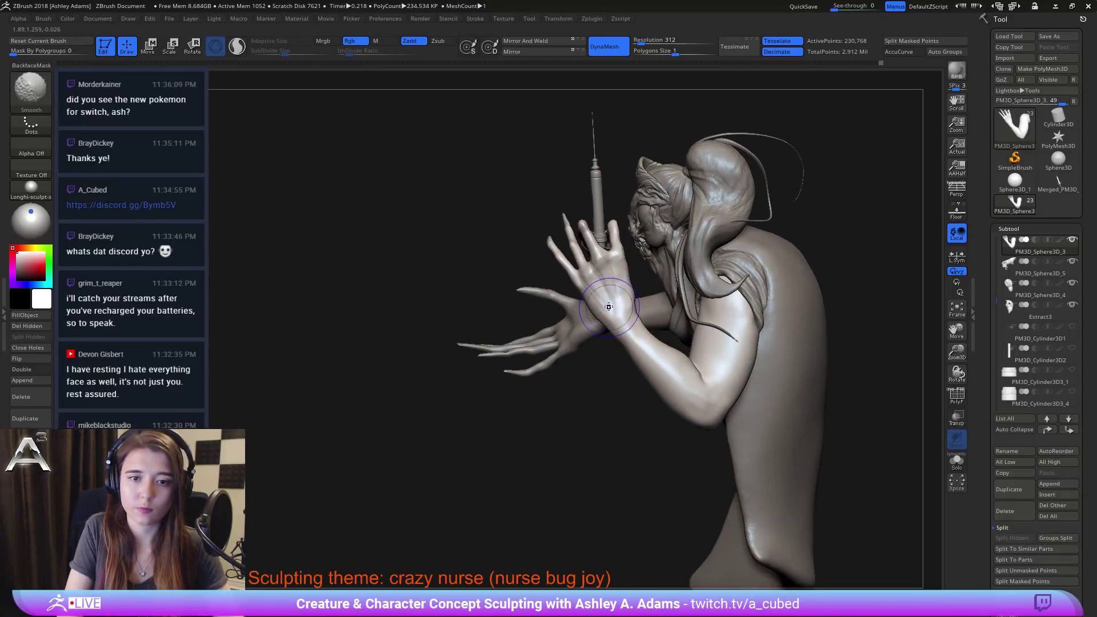
{"action": "right_click_drag", "start_coordinate": [608, 307], "coordinate": [601, 288]}
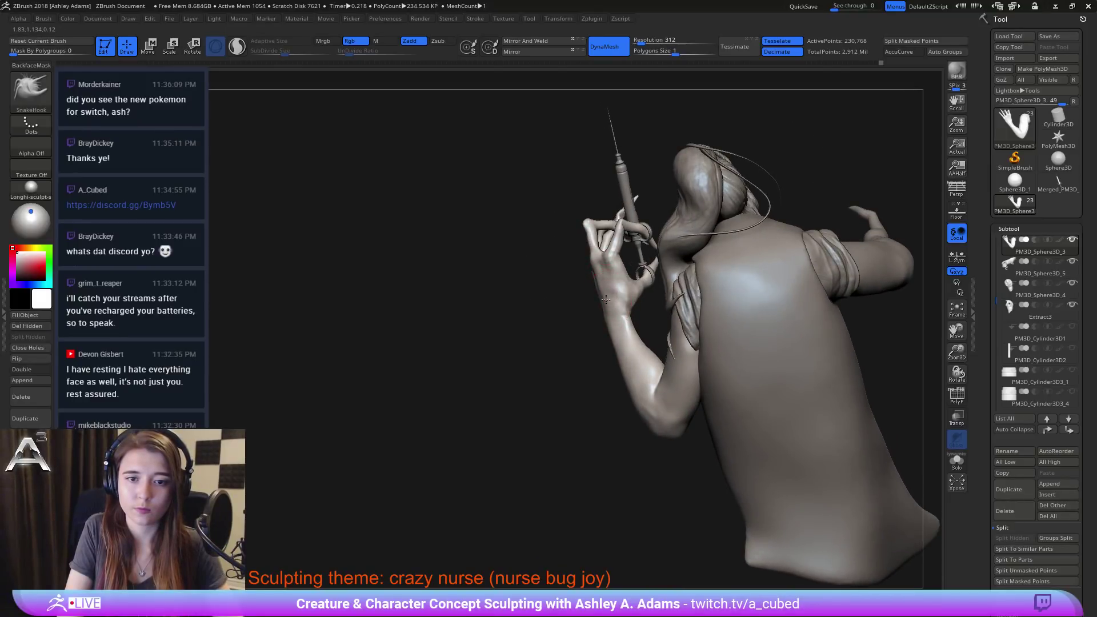
Step: Refine the outer contour of the raised hand's wrist with SnakeHook
{"action": "right_click", "coordinate": [610, 325]}
{"action": "right_click_drag", "start_coordinate": [616, 291], "coordinate": [603, 279]}
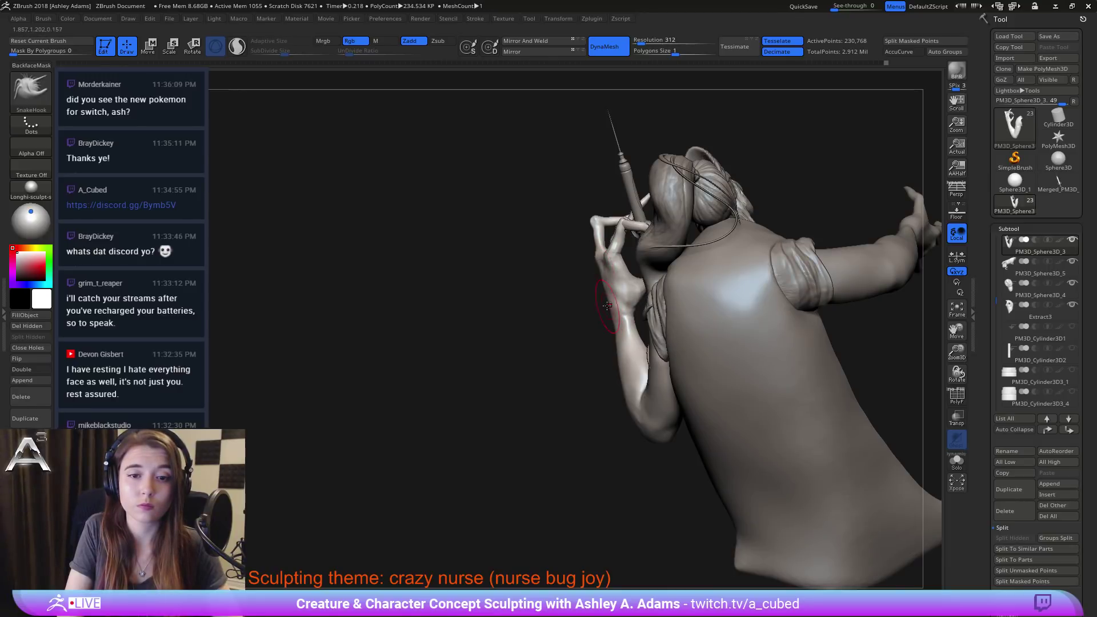
{"action": "right_click_drag", "start_coordinate": [609, 280], "coordinate": [711, 282]}
{"action": "right_click_drag", "start_coordinate": [593, 291], "coordinate": [573, 293]}
Step: Build up volume on the back of the raised hand with ClayBuildup
{"action": "key", "text": "b"}
{"action": "key", "text": "c"}
{"action": "key", "text": "b"}
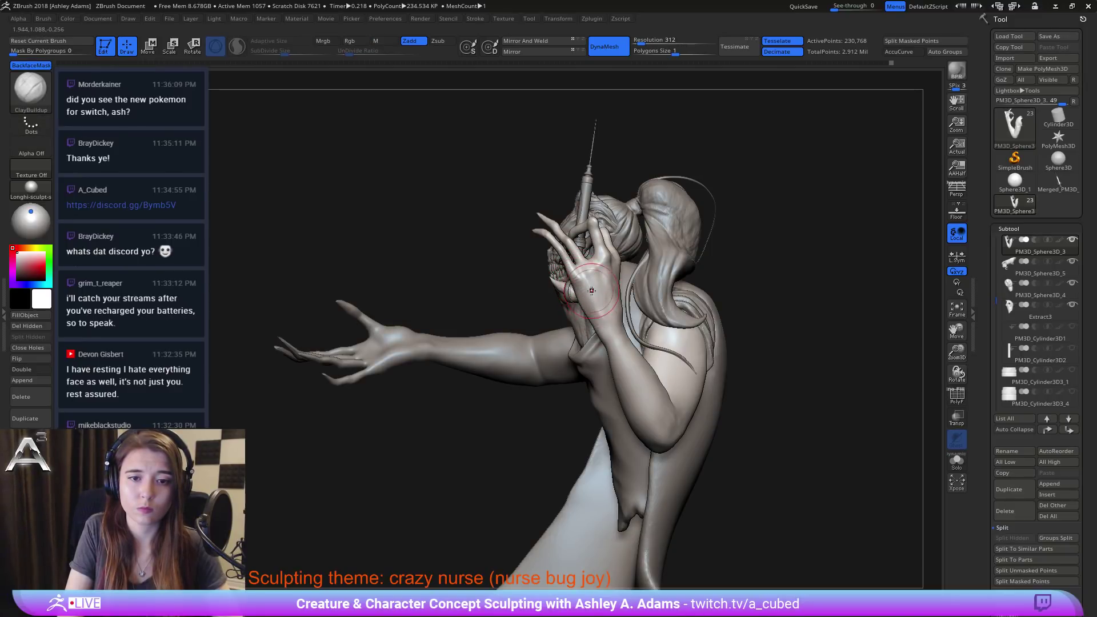
{"action": "right_click_drag", "start_coordinate": [591, 291], "coordinate": [594, 296]}
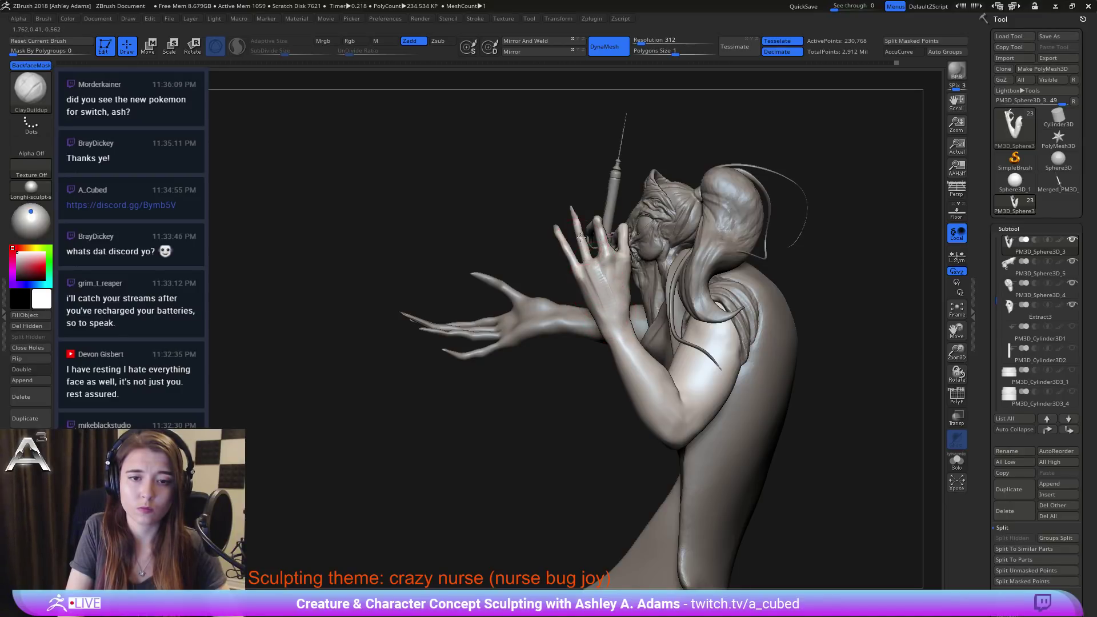
{"action": "right_click_drag", "start_coordinate": [526, 296], "coordinate": [518, 296]}
Step: Refine the tendon recesses on the back of the raised hand with DamStandard and smooth them
{"action": "key", "text": "b"}
{"action": "key", "text": "s"}
{"action": "key", "text": "h"}
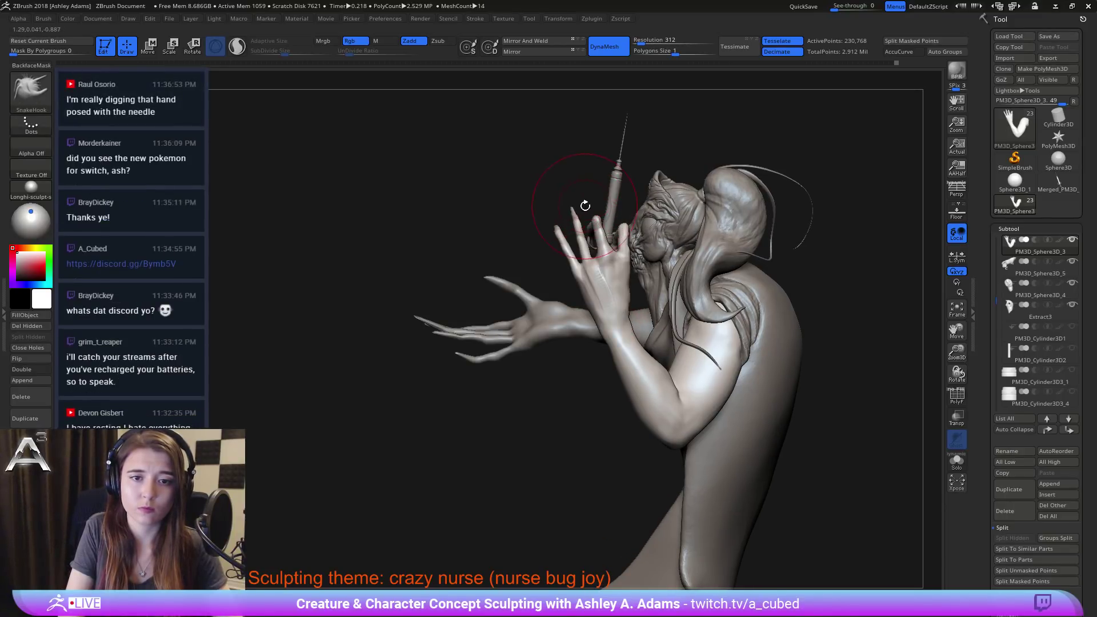
{"action": "key", "text": "b"}
{"action": "key", "text": "d"}
{"action": "key", "text": "s"}
{"action": "key", "text": "space"}
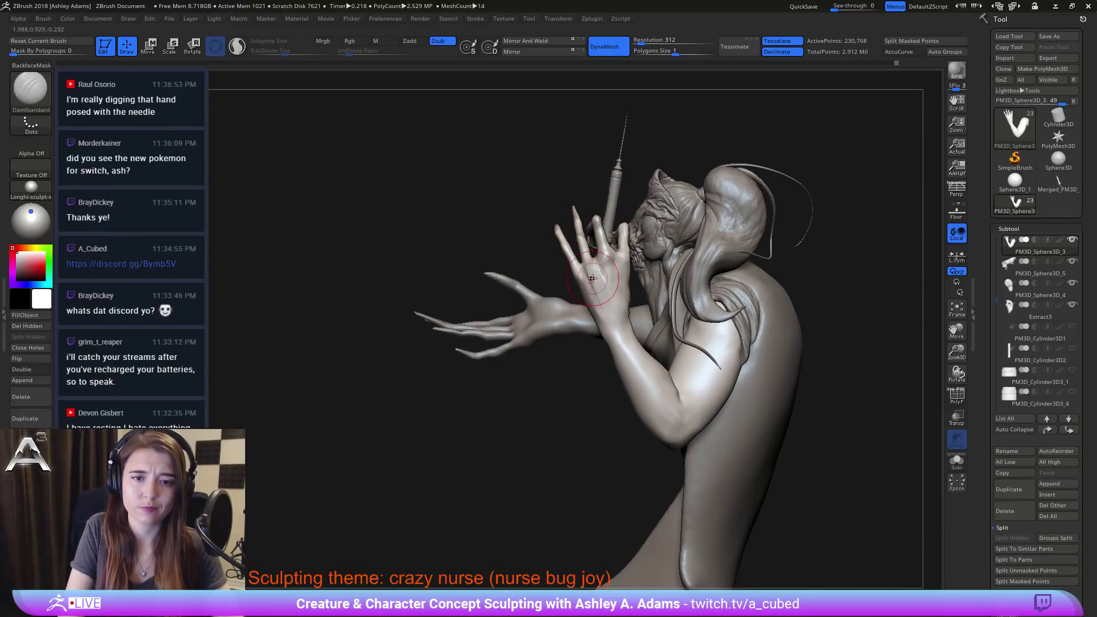
{"action": "left_click_drag", "start_coordinate": [593, 279], "coordinate": [598, 297], "text": "shift"}
{"action": "right_click_drag", "start_coordinate": [514, 285], "coordinate": [604, 277]}
{"action": "key", "text": "space"}
{"action": "left_click_drag", "start_coordinate": [603, 274], "coordinate": [581, 261]}
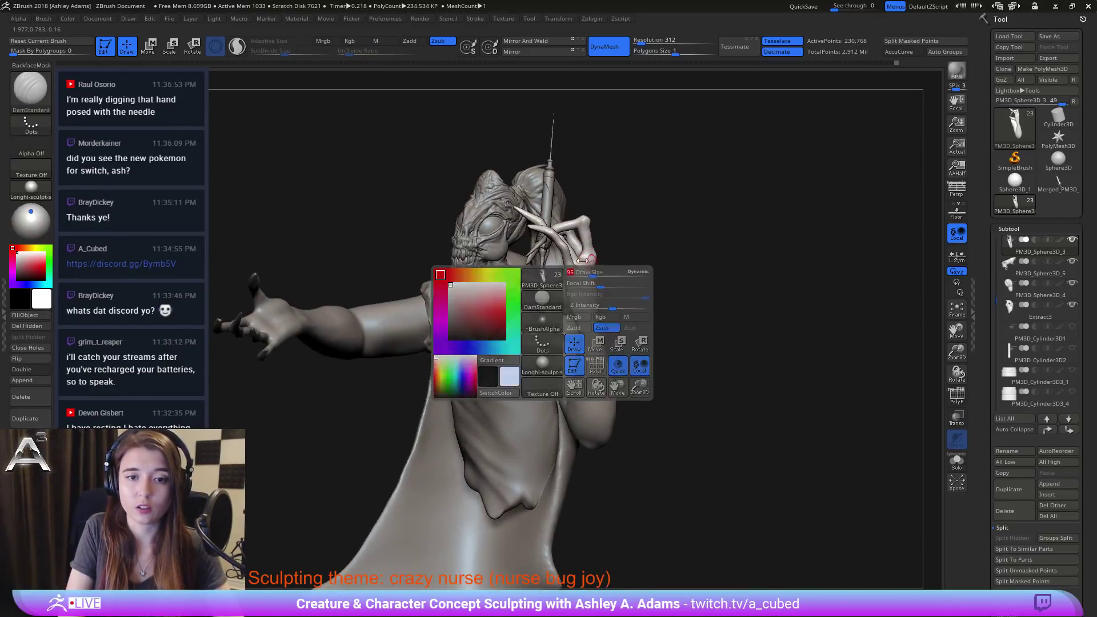
Step: Build up the knuckles of the raised hand with ClayBuildup and soften the added volume
{"action": "key", "text": "b"}
{"action": "key", "text": "c"}
{"action": "key", "text": "b"}
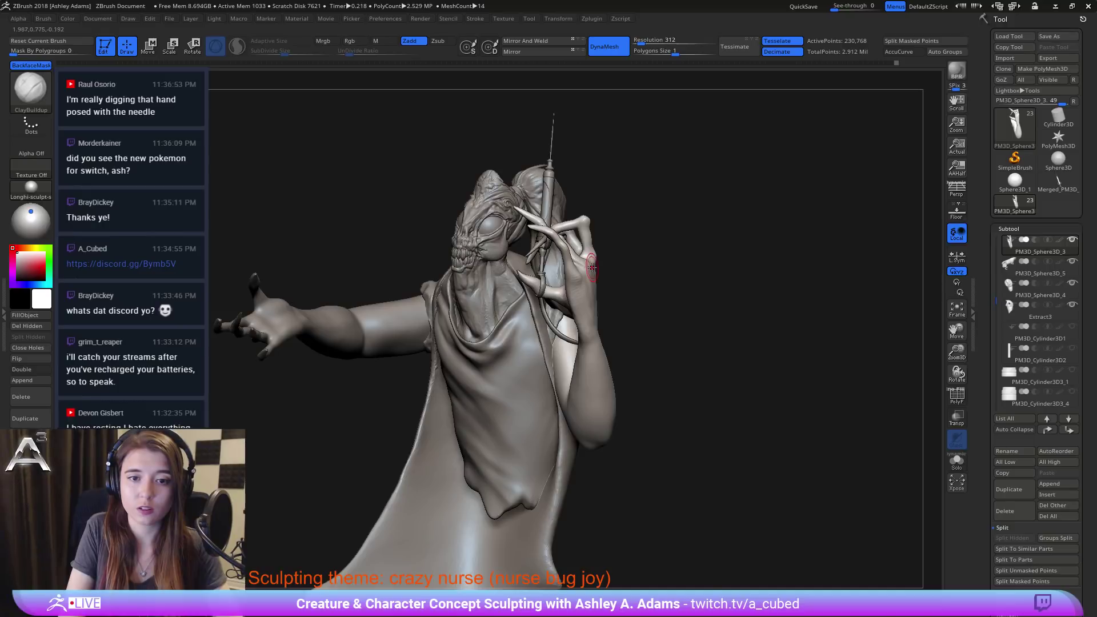
{"action": "right_click_drag", "start_coordinate": [592, 280], "coordinate": [596, 260]}
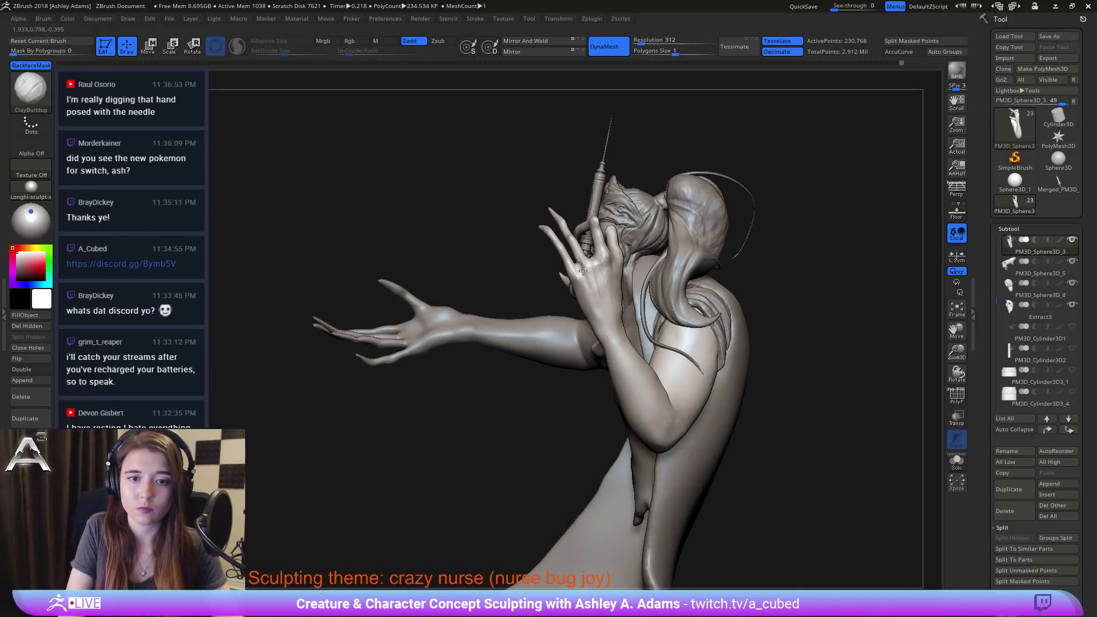
{"action": "key", "text": "shift"}
{"action": "mouse_move", "coordinate": [603, 307]}
{"action": "right_mouse_down"}
{"action": "mouse_move", "coordinate": [632, 271]}
{"action": "mouse_move", "coordinate": [619, 282]}
{"action": "mouse_move", "coordinate": [662, 284]}
{"action": "mouse_move", "coordinate": [595, 243]}
{"action": "mouse_move", "coordinate": [606, 285]}
{"action": "right_mouse_up"}
Step: Carve creases across the raised hand's lower palm and inner wrist with DamStandard, and smooth them
{"action": "key", "text": "b"}
{"action": "key", "text": "d"}
{"action": "key", "text": "s"}
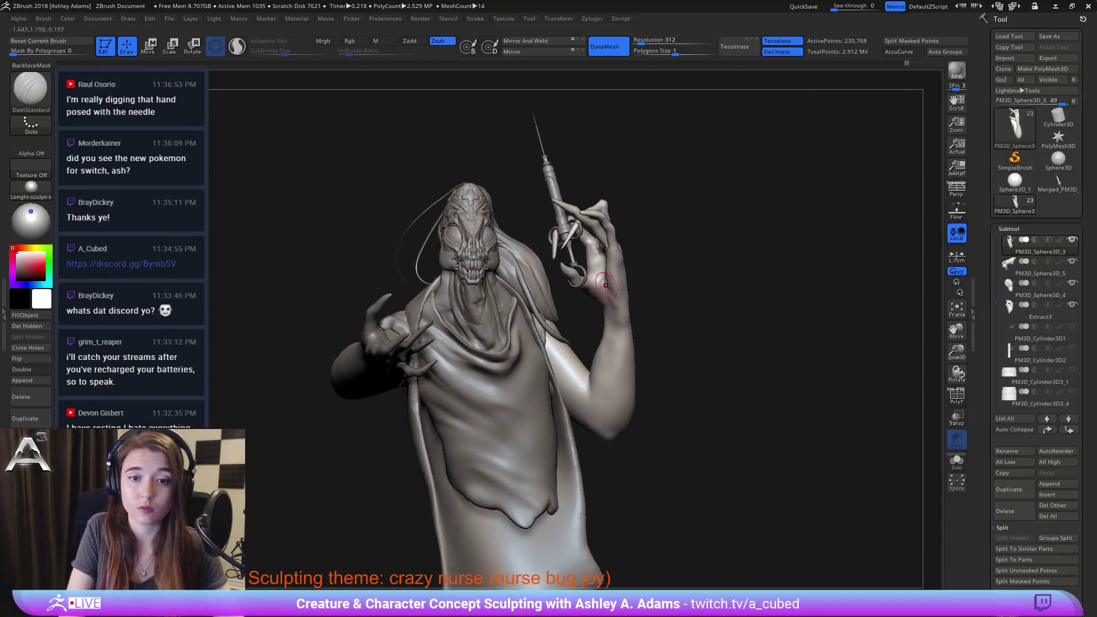
{"action": "left_click_drag", "start_coordinate": [606, 282], "coordinate": [604, 271]}
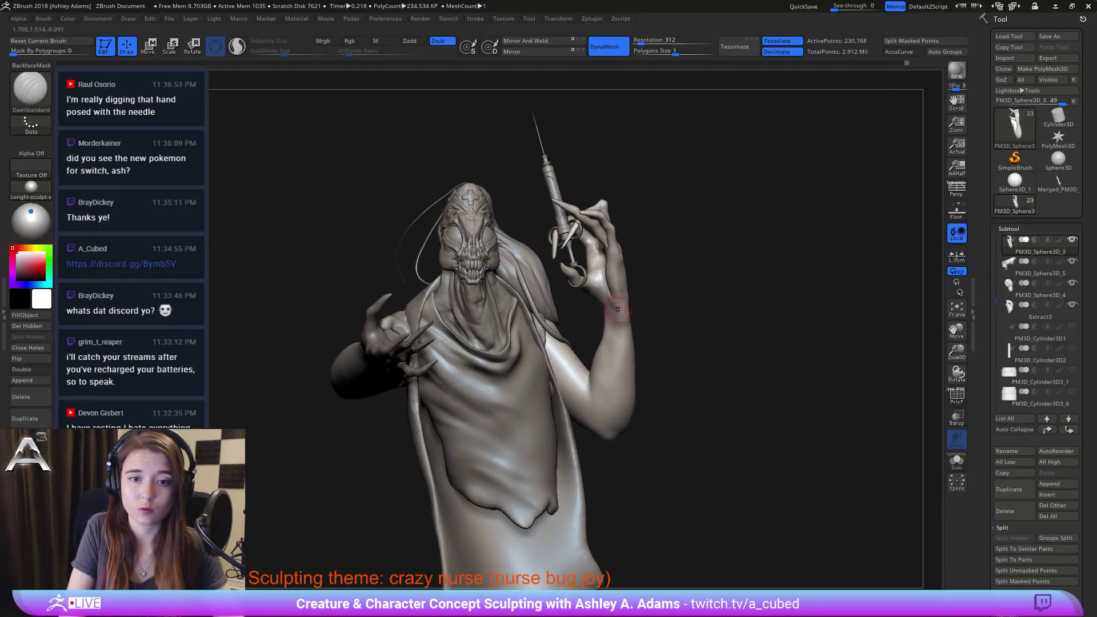
{"action": "right_click_drag", "start_coordinate": [617, 309], "coordinate": [602, 284]}
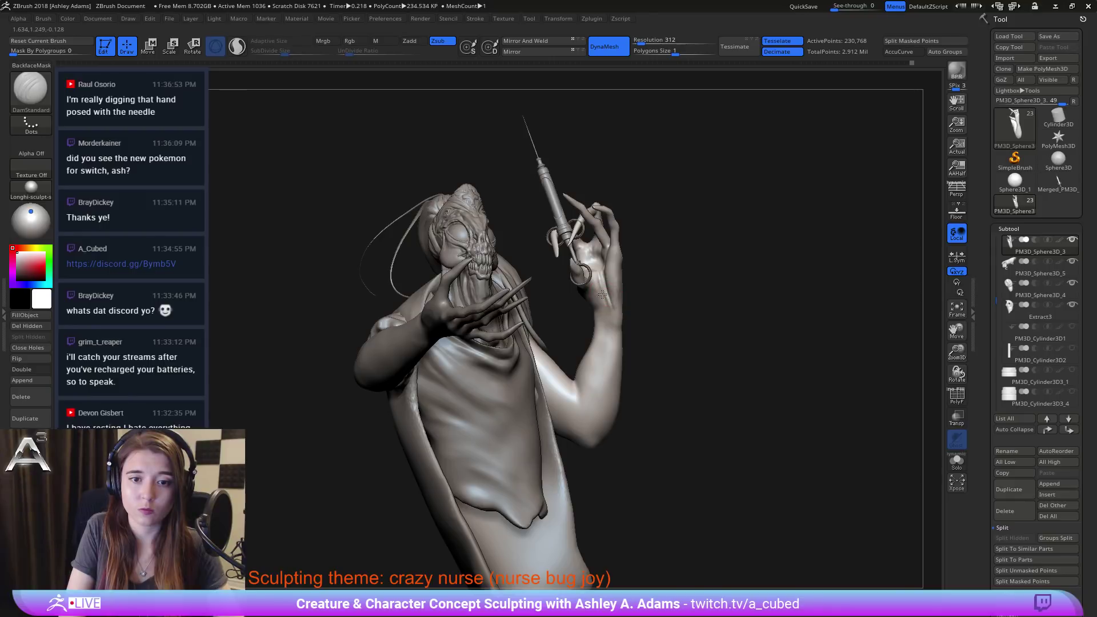
{"action": "left_click_drag", "start_coordinate": [598, 271], "coordinate": [606, 272], "text": "shift"}
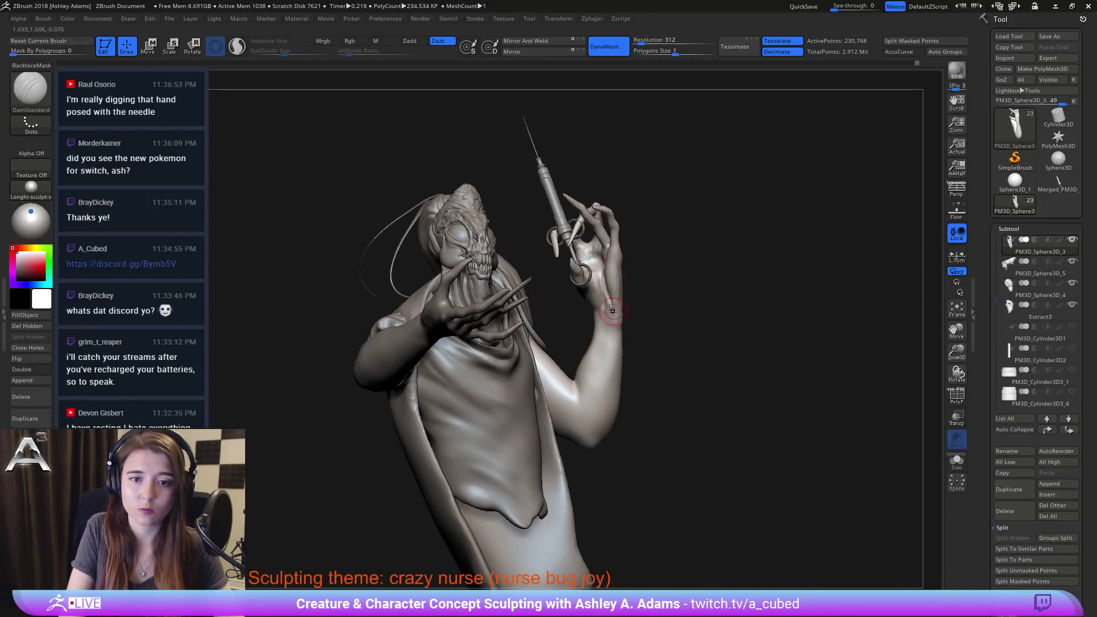
{"action": "mouse_move", "coordinate": [607, 323]}
{"action": "left_mouse_down"}
{"action": "mouse_move", "coordinate": [600, 355]}
{"action": "mouse_move", "coordinate": [606, 298]}
{"action": "left_mouse_up"}
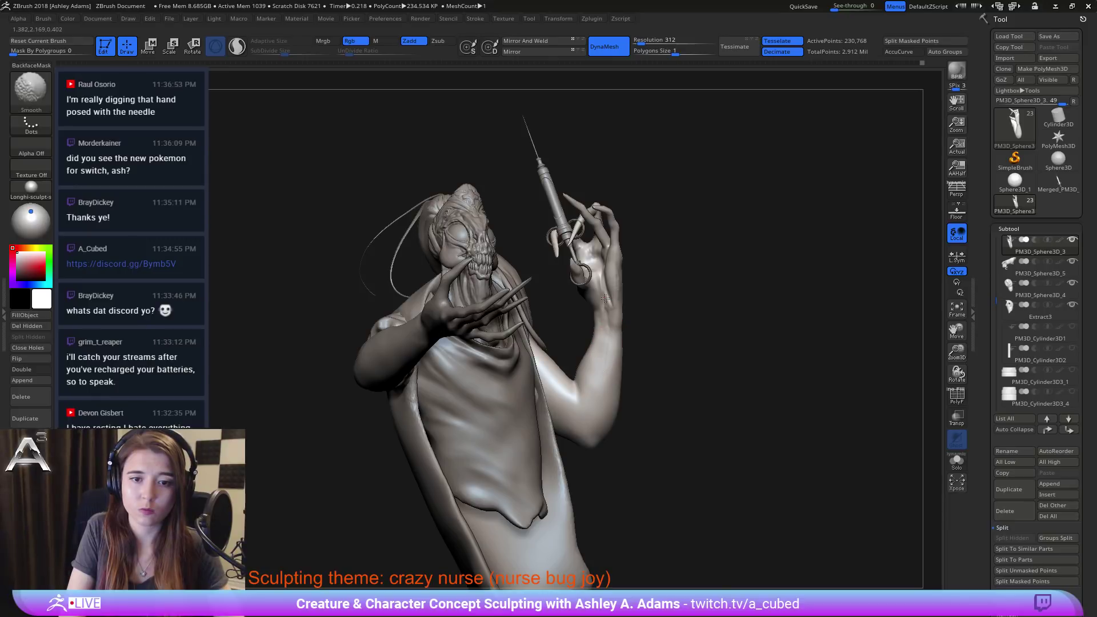
{"action": "right_click_drag", "start_coordinate": [619, 301], "coordinate": [562, 334]}
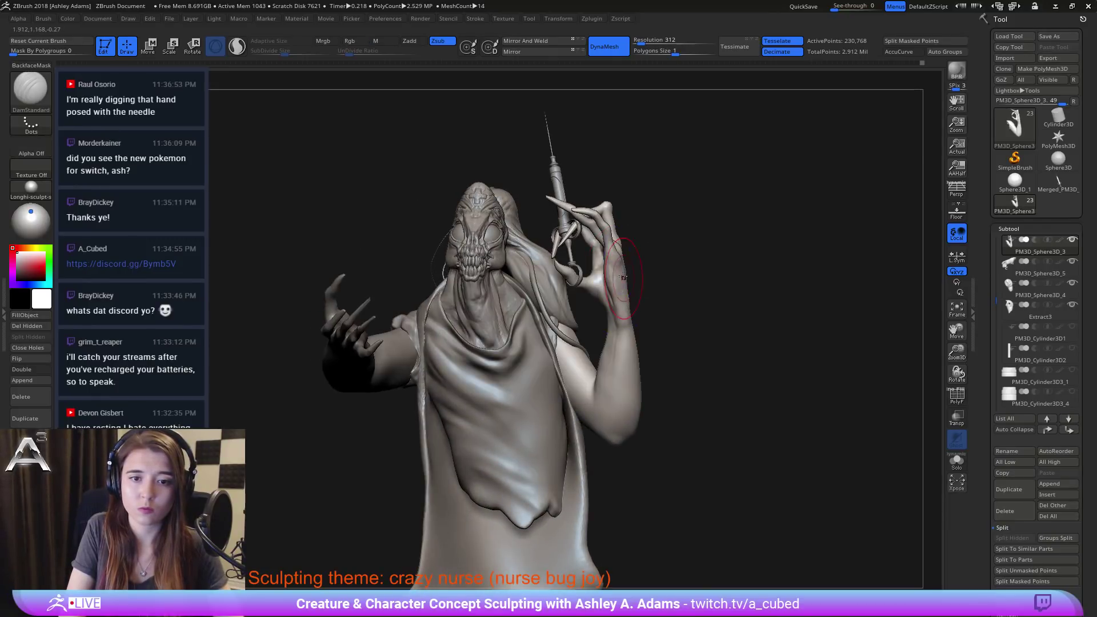
Step: Refine the shape of the raised arm's forearm and inner elbow with SnakeHook
{"action": "mouse_move", "coordinate": [622, 277]}
{"action": "right_mouse_down"}
{"action": "mouse_move", "coordinate": [546, 252]}
{"action": "mouse_move", "coordinate": [576, 337]}
{"action": "right_mouse_up"}
{"action": "key", "text": "b"}
{"action": "key", "text": "s"}
{"action": "key", "text": "h"}
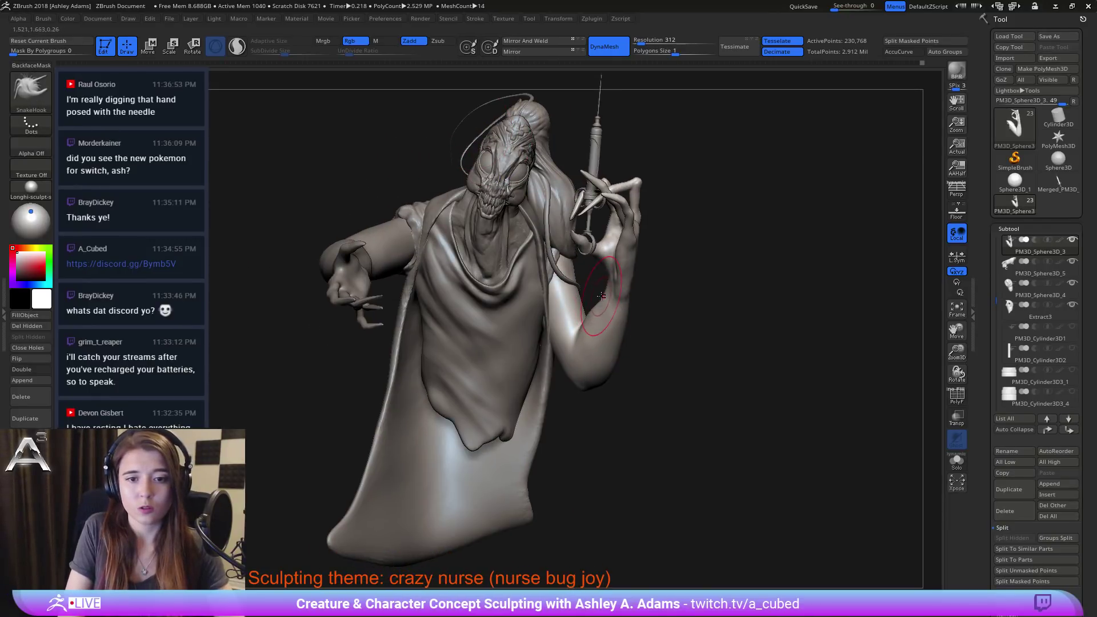
{"action": "left_click_drag", "start_coordinate": [594, 327], "coordinate": [586, 330]}
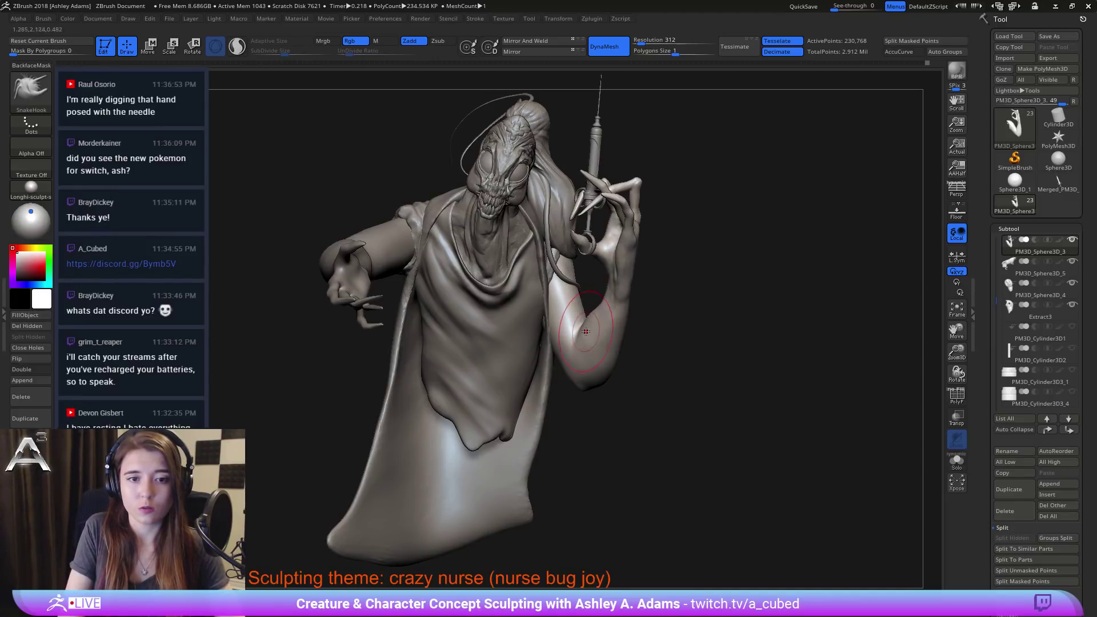
{"action": "right_click_drag", "start_coordinate": [588, 329], "coordinate": [618, 336], "text": "alt"}
{"action": "key", "text": "space"}
{"action": "left_click_drag", "start_coordinate": [607, 303], "coordinate": [581, 279]}
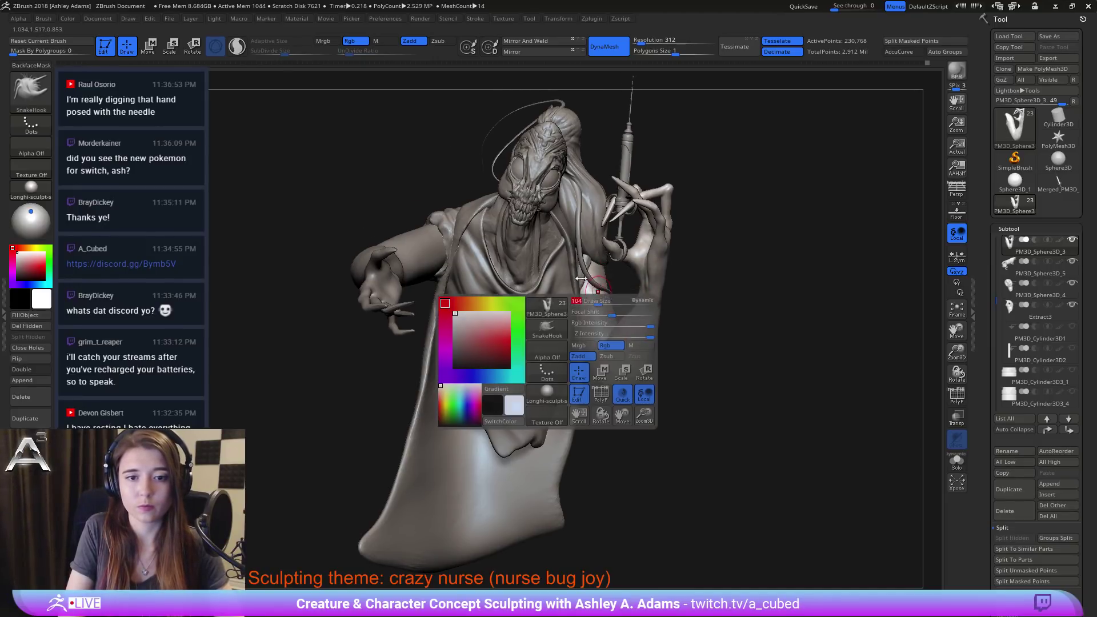
{"action": "right_click_drag", "start_coordinate": [584, 282], "coordinate": [671, 306]}
{"action": "key", "text": "space"}
{"action": "left_click_drag", "start_coordinate": [678, 294], "coordinate": [658, 299]}
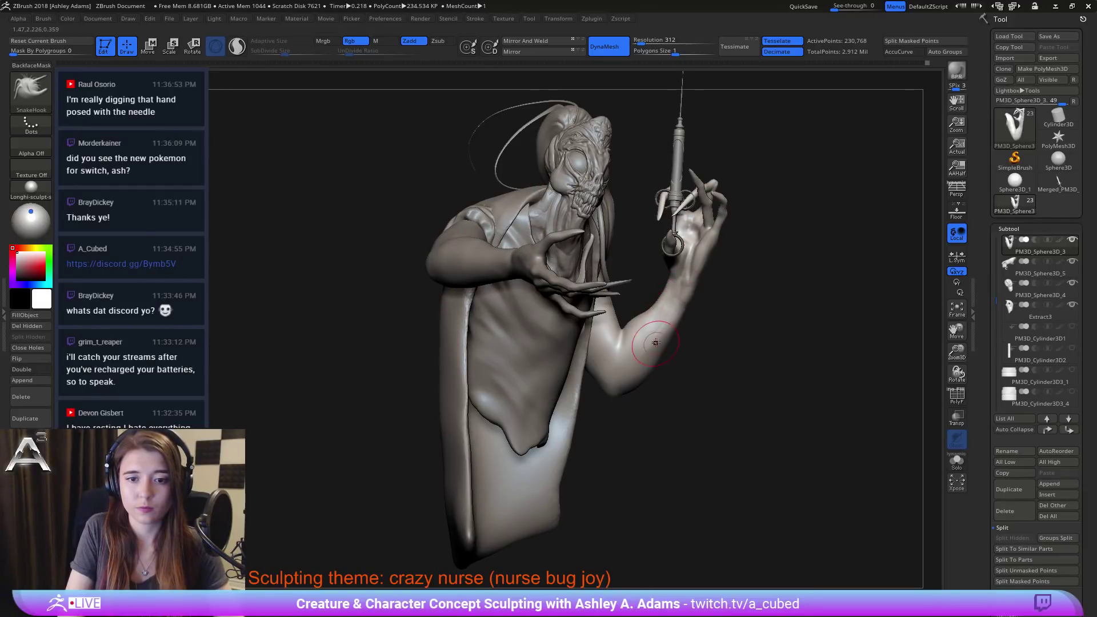
{"action": "left_click_drag", "start_coordinate": [656, 343], "coordinate": [634, 337]}
{"action": "key", "text": "space"}
{"action": "right_click_drag", "start_coordinate": [634, 343], "coordinate": [542, 346]}
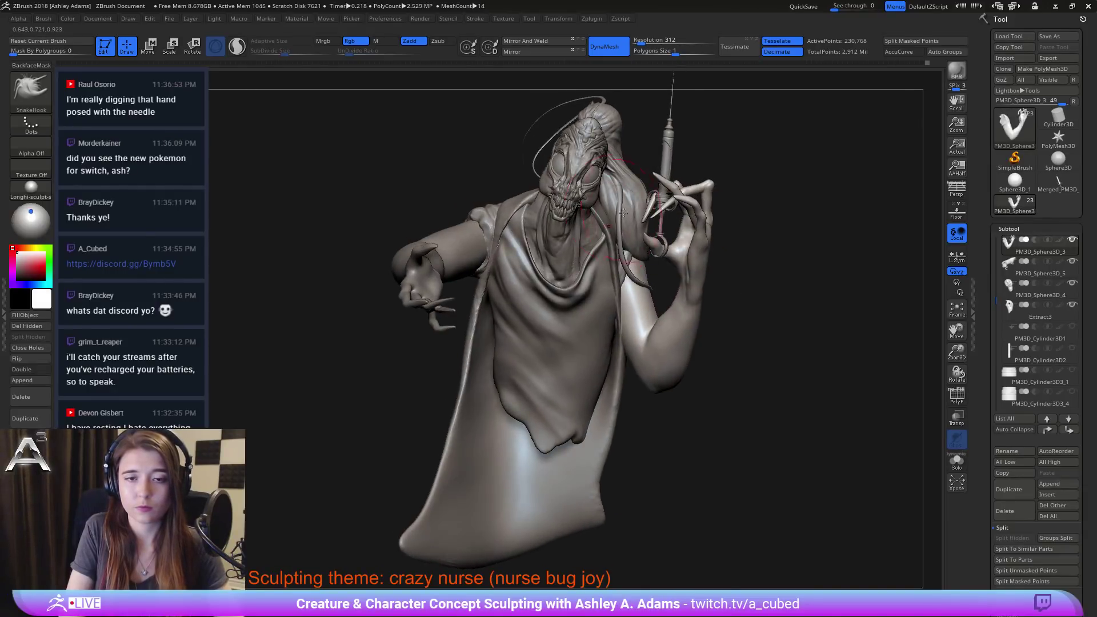
{"action": "right_click_drag", "start_coordinate": [623, 212], "coordinate": [611, 345], "text": "alt"}
{"action": "right_click_drag", "start_coordinate": [589, 247], "coordinate": [486, 375], "text": "ctrl"}
{"action": "key", "text": "space"}
{"action": "left_click_drag", "start_coordinate": [563, 323], "coordinate": [538, 318]}
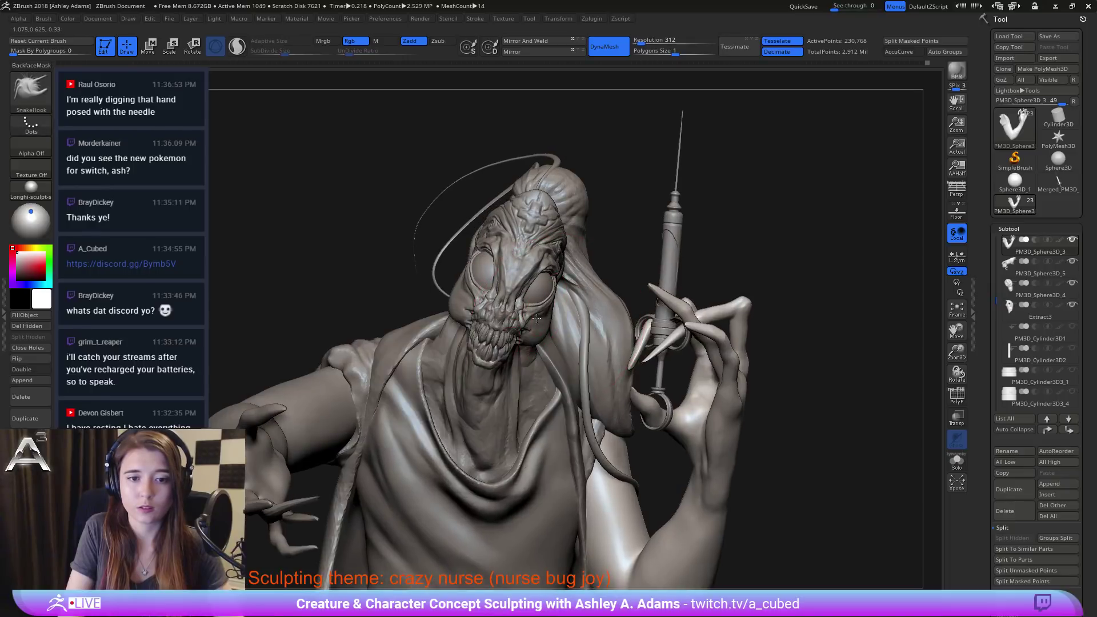
{"action": "right_click_drag", "start_coordinate": [537, 318], "coordinate": [634, 195], "text": "alt"}
{"action": "right_click_drag", "start_coordinate": [608, 326], "coordinate": [583, 256], "text": "ctrl"}
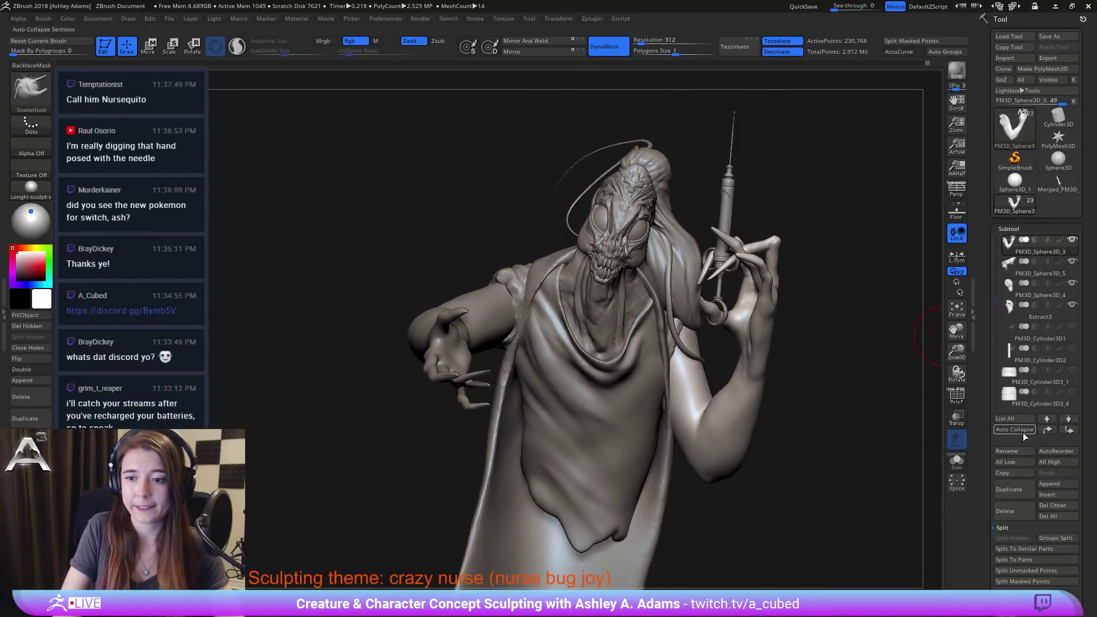
{"action": "left_click", "coordinate": [1053, 483]}
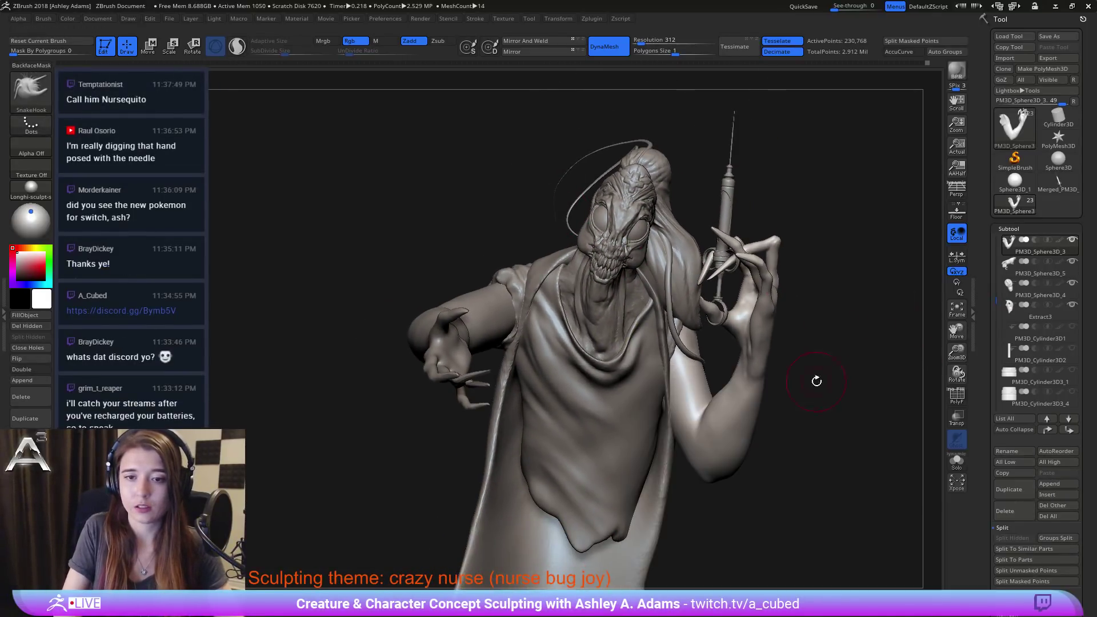
Step: Refine the long clawed fingers of the raised hand with SnakeHook and smooth them
{"action": "mouse_move", "coordinate": [802, 312]}
{"action": "right_mouse_down"}
{"action": "mouse_move", "coordinate": [757, 257]}
{"action": "mouse_move", "coordinate": [694, 240]}
{"action": "mouse_move", "coordinate": [711, 280]}
{"action": "right_mouse_up"}
{"action": "right_click", "coordinate": [711, 280]}
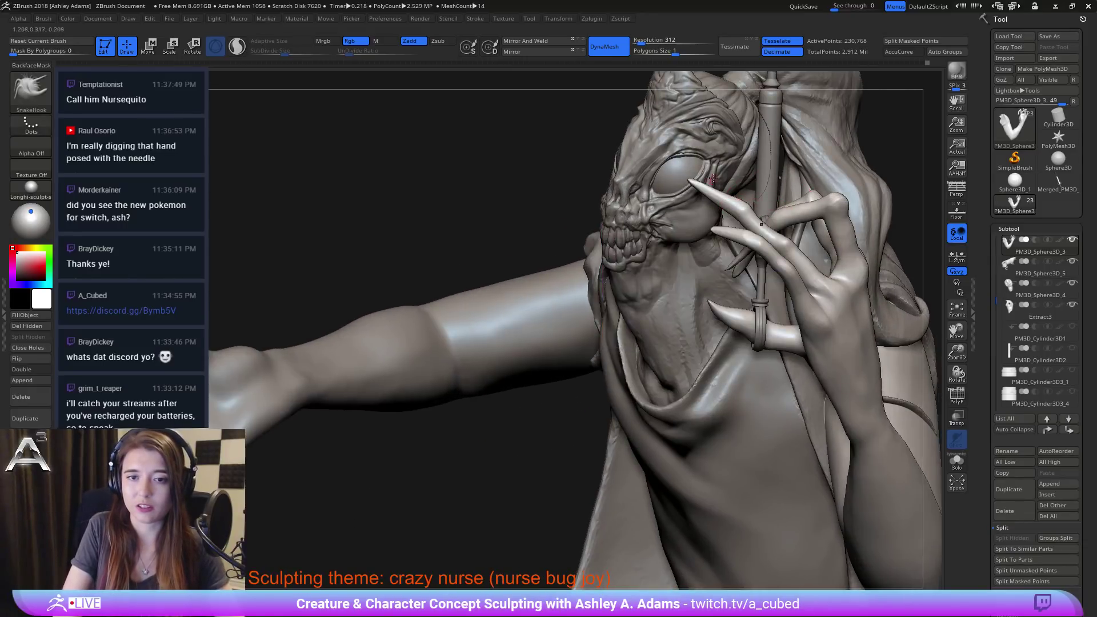
{"action": "mouse_move", "coordinate": [718, 198]}
{"action": "right_mouse_down"}
{"action": "mouse_move", "coordinate": [689, 231]}
{"action": "mouse_move", "coordinate": [680, 225]}
{"action": "right_mouse_up"}
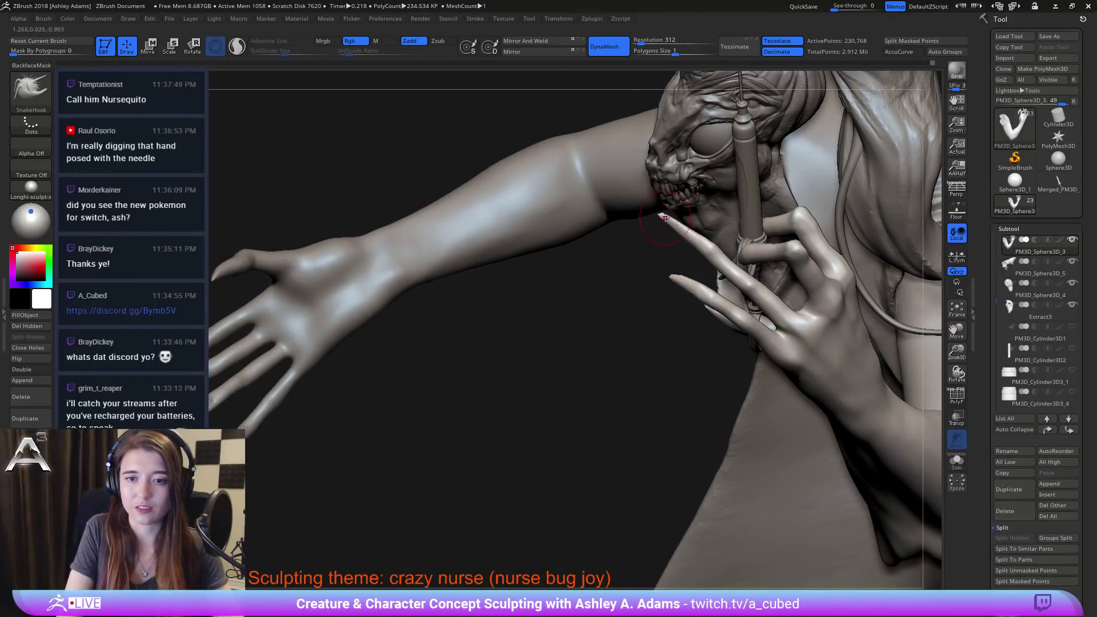
{"action": "key", "text": "shift"}
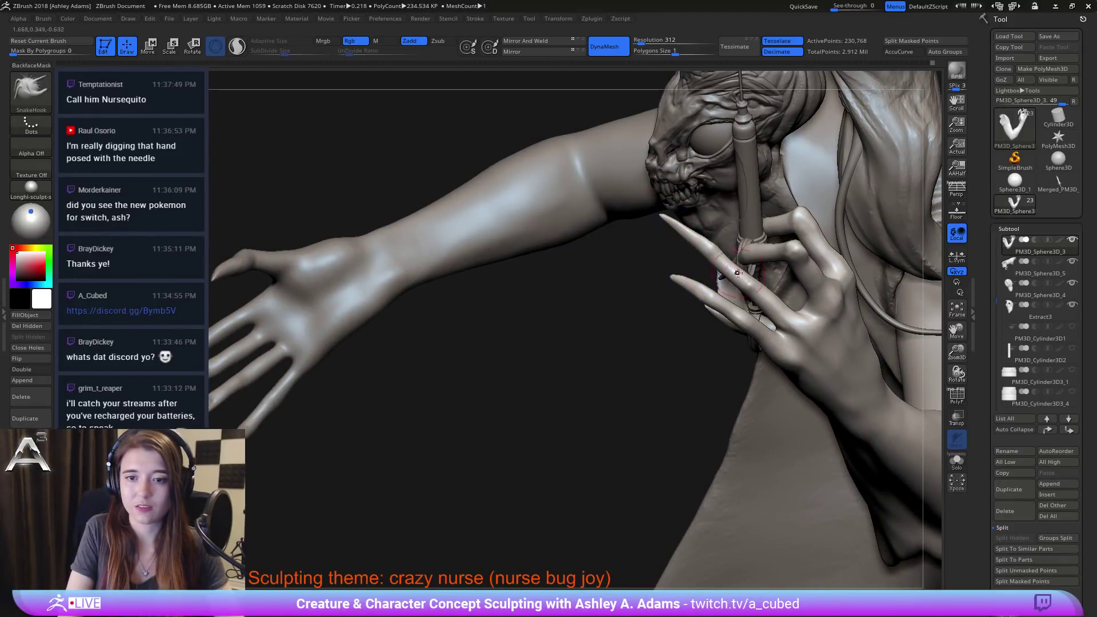
{"action": "mouse_move", "coordinate": [743, 280]}
{"action": "right_mouse_down"}
{"action": "mouse_move", "coordinate": [796, 198]}
{"action": "mouse_move", "coordinate": [758, 221]}
{"action": "mouse_move", "coordinate": [776, 228]}
{"action": "mouse_move", "coordinate": [706, 276]}
{"action": "mouse_move", "coordinate": [764, 367]}
{"action": "mouse_move", "coordinate": [798, 252]}
{"action": "mouse_move", "coordinate": [834, 234]}
{"action": "right_mouse_up"}
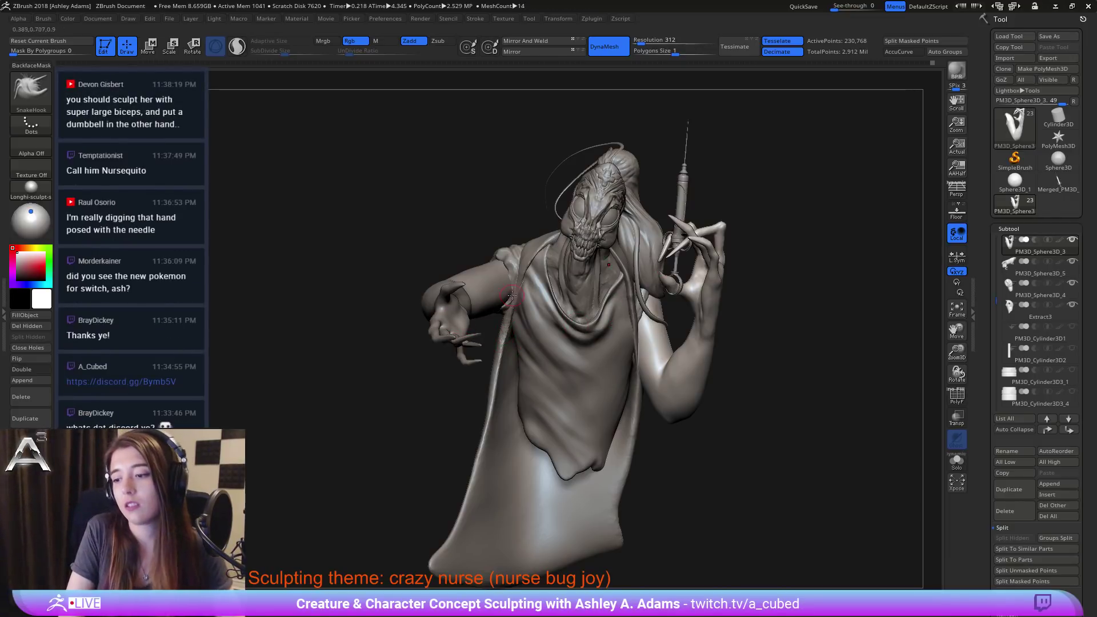
Step: Isolate the raised arm to check its silhouette, and show the whole figure again
{"action": "mouse_move", "coordinate": [589, 314]}
{"action": "right_mouse_down"}
{"action": "mouse_move", "coordinate": [493, 384]}
{"action": "mouse_move", "coordinate": [482, 358]}
{"action": "mouse_move", "coordinate": [443, 387]}
{"action": "right_mouse_up"}
{"action": "key", "text": "b"}
{"action": "key", "text": "s"}
{"action": "key", "text": "h"}
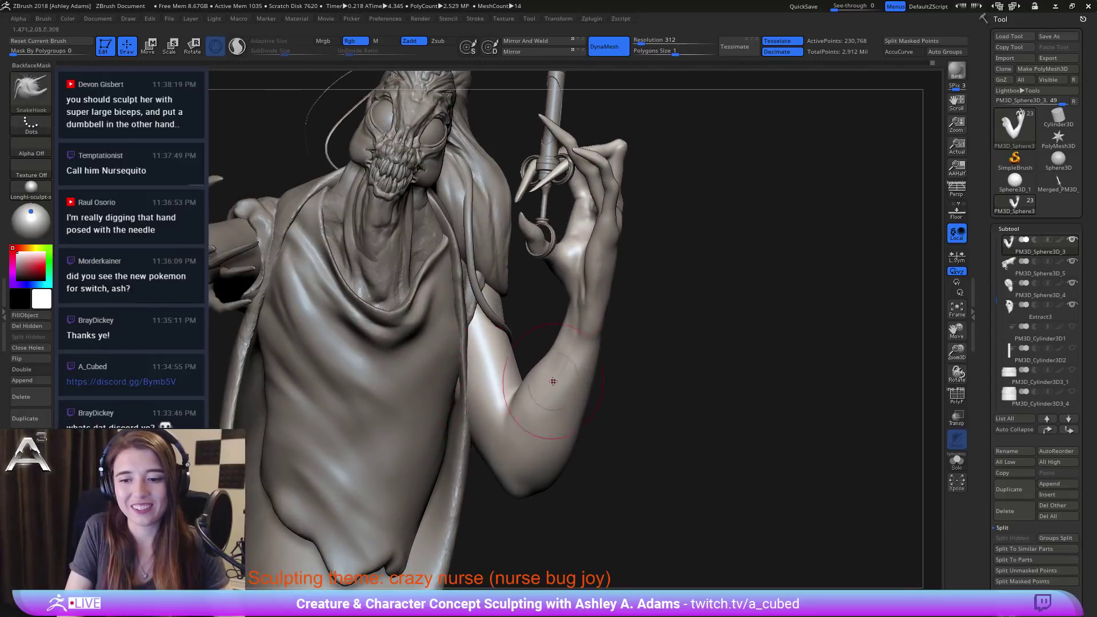
{"action": "left_click", "coordinate": [955, 461]}
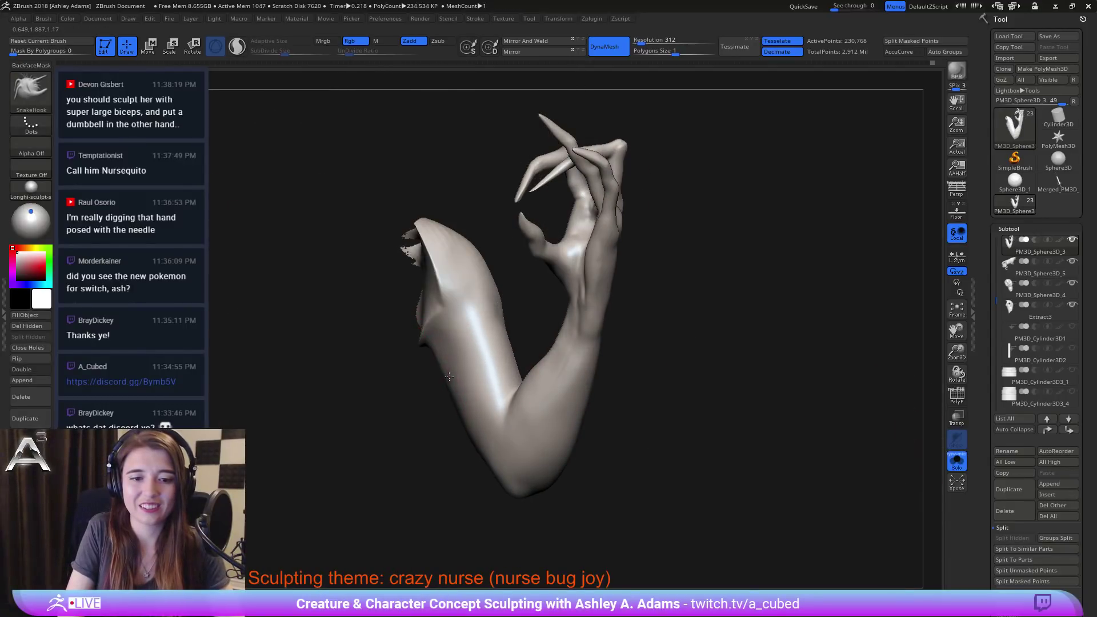
{"action": "left_click", "coordinate": [955, 462]}
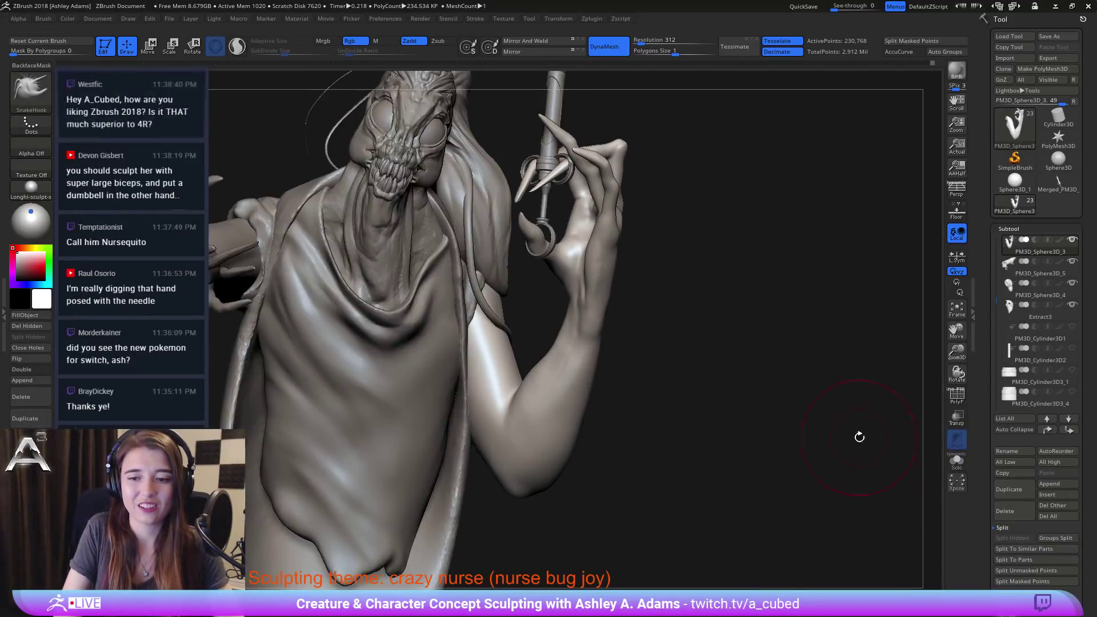
Step: Adjust the contour of the raised arm's forearm and wrist with SnakeHook, varying the brush size
{"action": "key", "text": "space"}
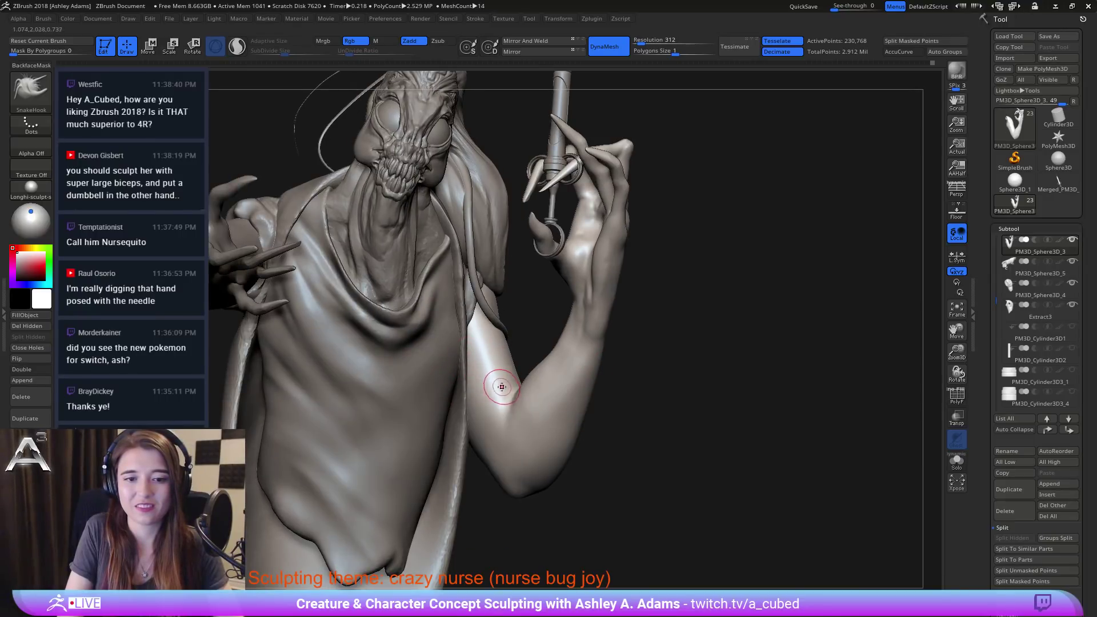
{"action": "right_click_drag", "start_coordinate": [501, 387], "coordinate": [515, 302]}
{"action": "key", "text": "space"}
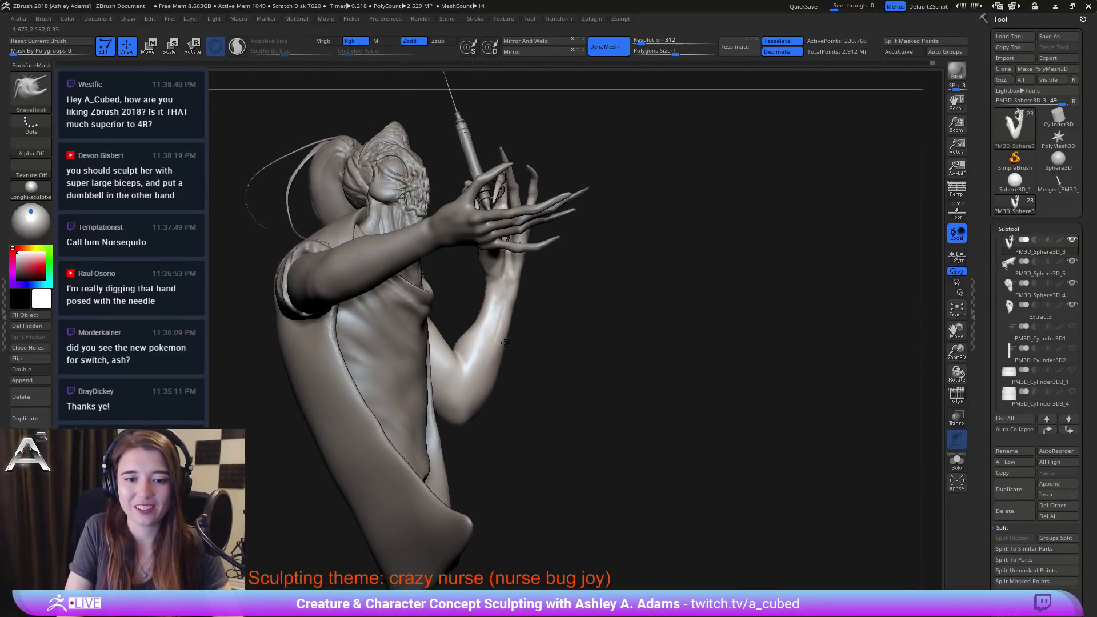
{"action": "key", "text": "space"}
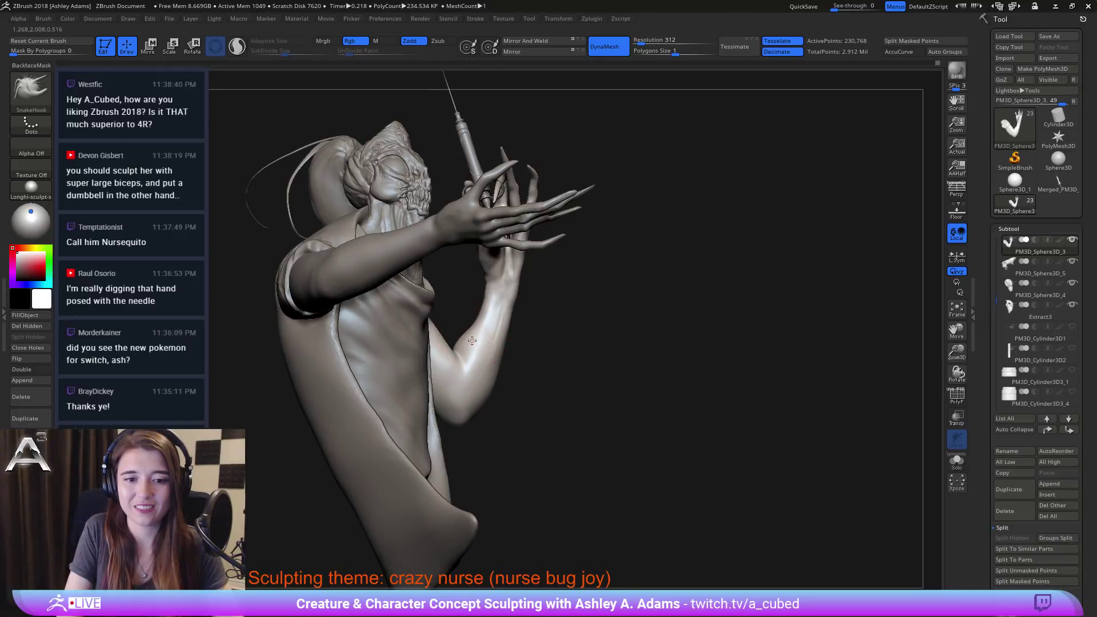
{"action": "right_click_drag", "start_coordinate": [497, 377], "coordinate": [521, 303]}
{"action": "key", "text": "space"}
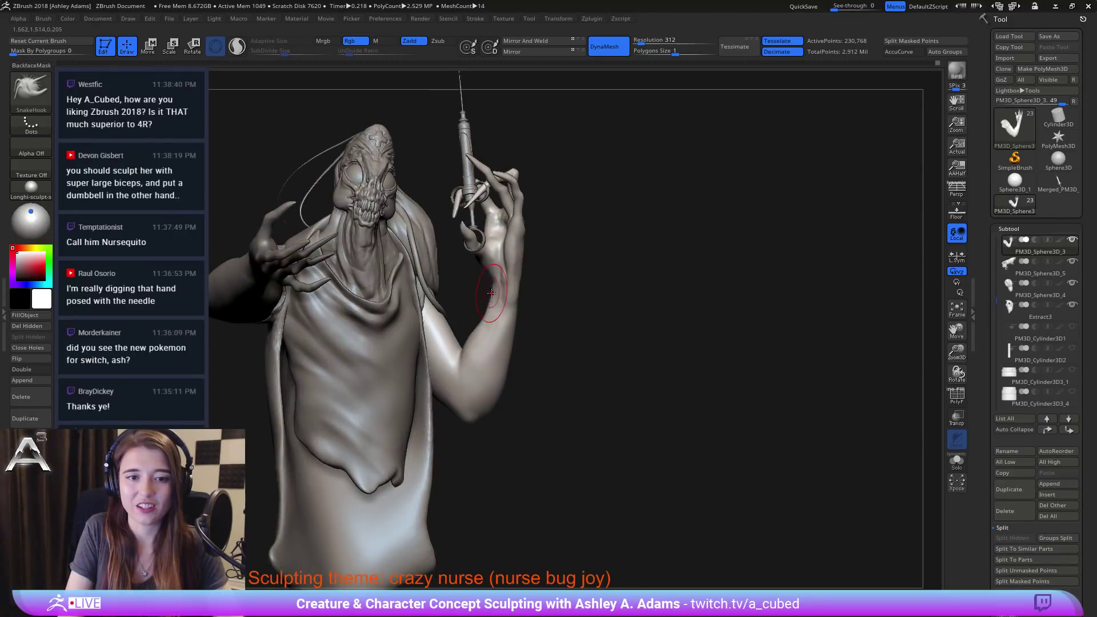
{"action": "key", "text": "space"}
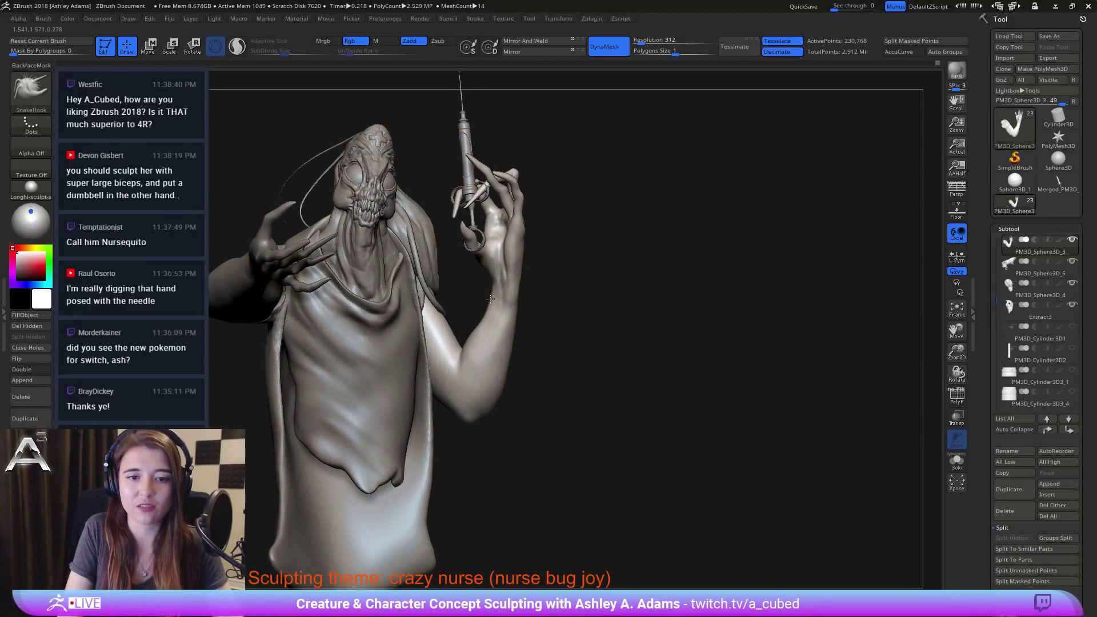
Step: Build up volume on the bent fingers of the raised hand with ClayBuildup
{"action": "mouse_move", "coordinate": [490, 298]}
{"action": "right_mouse_down", "text": "ctrl"}
{"action": "mouse_move", "coordinate": [517, 268]}
{"action": "mouse_move", "coordinate": [533, 272]}
{"action": "mouse_move", "coordinate": [451, 280]}
{"action": "right_mouse_up", "text": "ctrl"}
{"action": "right_click_drag", "start_coordinate": [491, 229], "coordinate": [454, 254]}
{"action": "key", "text": "b"}
{"action": "key", "text": "c"}
{"action": "key", "text": "b"}
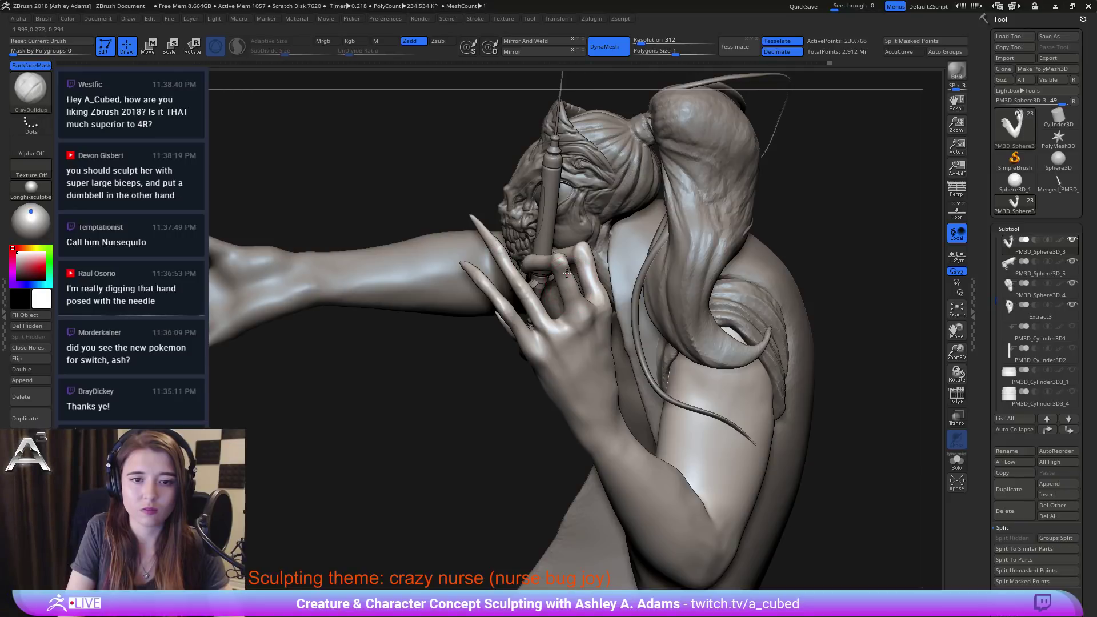
{"action": "mouse_move", "coordinate": [553, 264]}
{"action": "left_mouse_down"}
{"action": "mouse_move", "coordinate": [537, 291]}
{"action": "mouse_move", "coordinate": [320, 291]}
{"action": "mouse_move", "coordinate": [253, 278]}
{"action": "left_mouse_up"}
{"action": "key", "text": "space"}
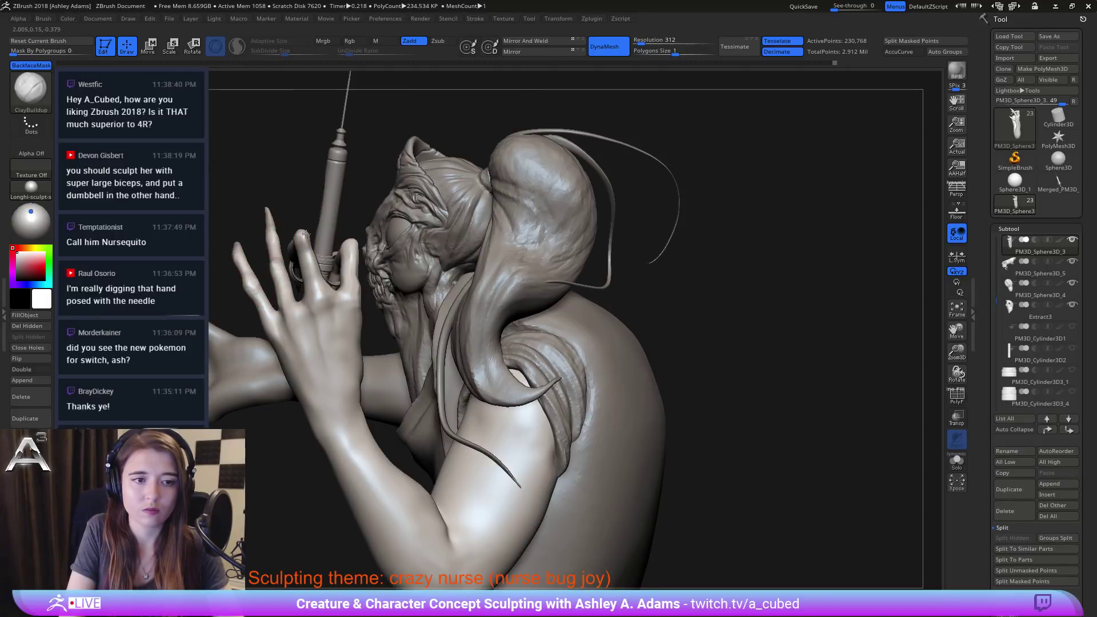
Step: Reshape the bent fingers and their joints on the raised hand with SnakeHook
{"action": "right_click_drag", "start_coordinate": [276, 237], "coordinate": [378, 222]}
{"action": "mouse_move", "coordinate": [299, 290]}
{"action": "right_mouse_down", "text": "alt"}
{"action": "mouse_move", "coordinate": [412, 264]}
{"action": "mouse_move", "coordinate": [365, 286]}
{"action": "mouse_move", "coordinate": [382, 257]}
{"action": "right_mouse_up", "text": "alt"}
{"action": "right_click", "coordinate": [342, 309]}
{"action": "key", "text": "b"}
{"action": "key", "text": "s"}
{"action": "key", "text": "h"}
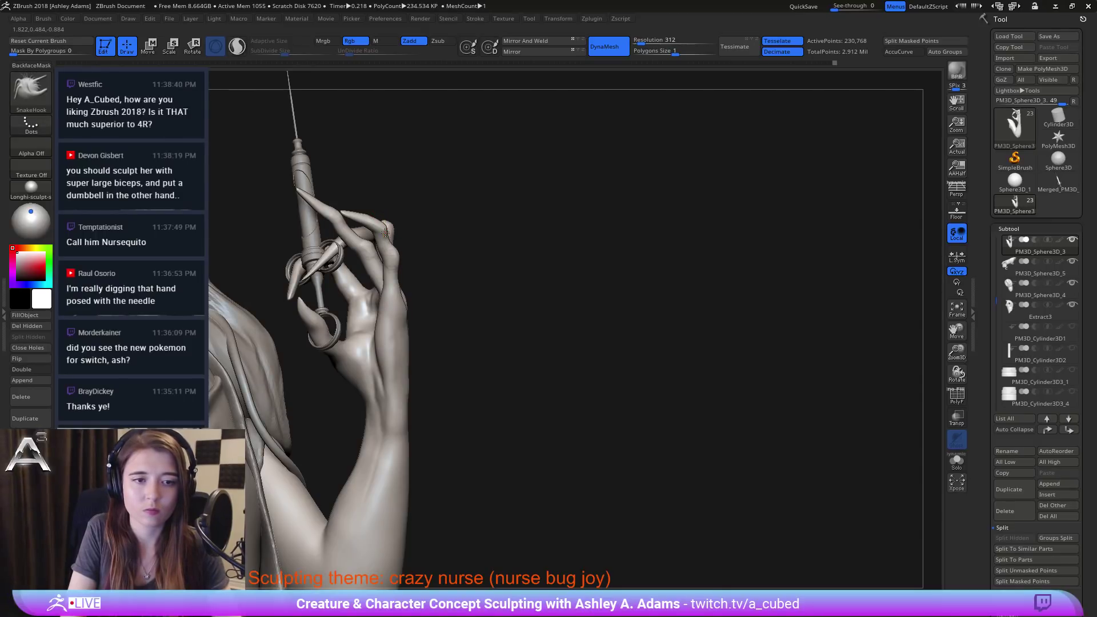
{"action": "right_click_drag", "start_coordinate": [384, 229], "coordinate": [274, 243]}
{"action": "right_click", "coordinate": [389, 240]}
{"action": "right_click_drag", "start_coordinate": [389, 243], "coordinate": [320, 245]}
{"action": "mouse_move", "coordinate": [397, 258]}
{"action": "right_mouse_down"}
{"action": "mouse_move", "coordinate": [485, 257]}
{"action": "mouse_move", "coordinate": [407, 258]}
{"action": "right_mouse_up"}
{"action": "right_click", "coordinate": [398, 258]}
{"action": "left_click_drag", "start_coordinate": [409, 250], "coordinate": [403, 248]}
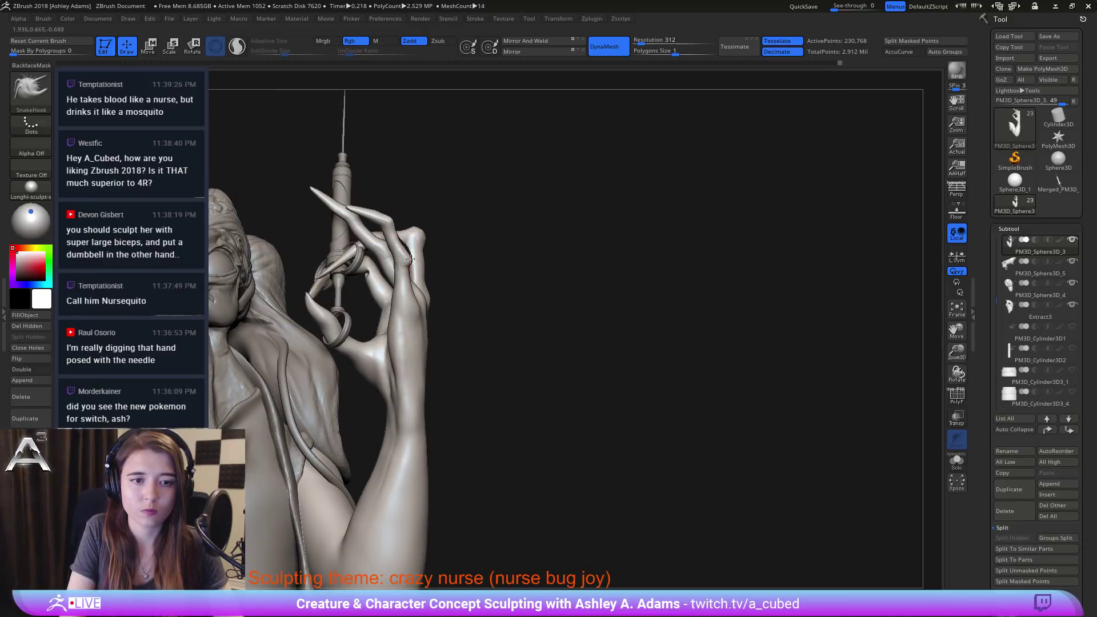
Step: Refine the fingers curling around the syringe with SnakeHook from several angles, and smooth their surface
{"action": "mouse_move", "coordinate": [406, 219]}
{"action": "right_mouse_down"}
{"action": "mouse_move", "coordinate": [399, 258]}
{"action": "mouse_move", "coordinate": [428, 242]}
{"action": "right_mouse_up"}
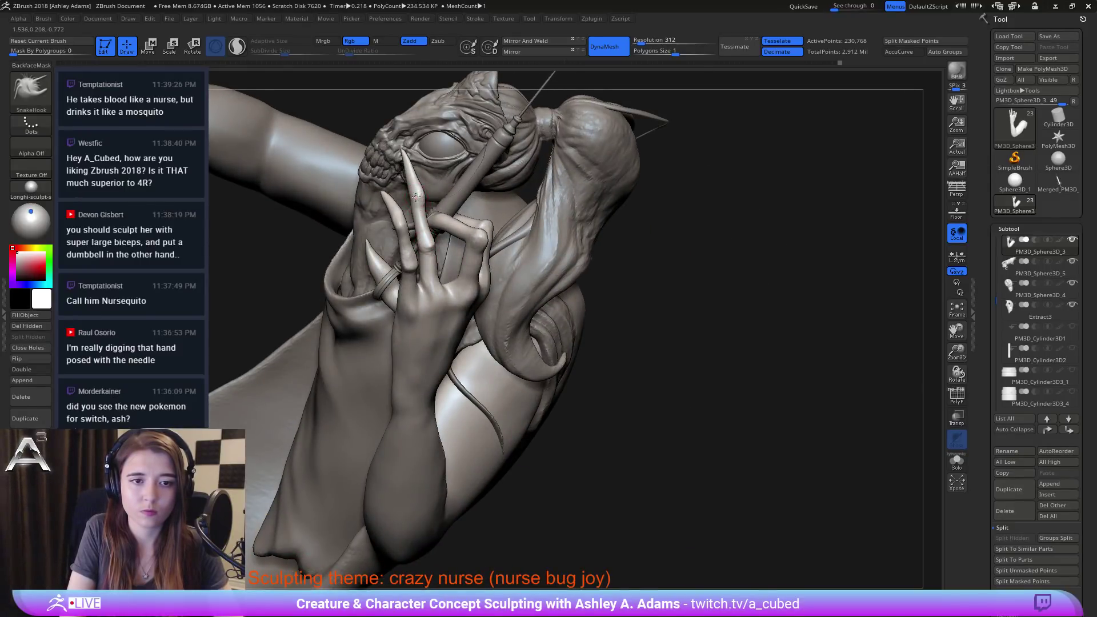
{"action": "mouse_move", "coordinate": [416, 196]}
{"action": "right_mouse_down"}
{"action": "mouse_move", "coordinate": [484, 222]}
{"action": "mouse_move", "coordinate": [433, 214]}
{"action": "mouse_move", "coordinate": [432, 231]}
{"action": "mouse_move", "coordinate": [438, 222]}
{"action": "right_mouse_up"}
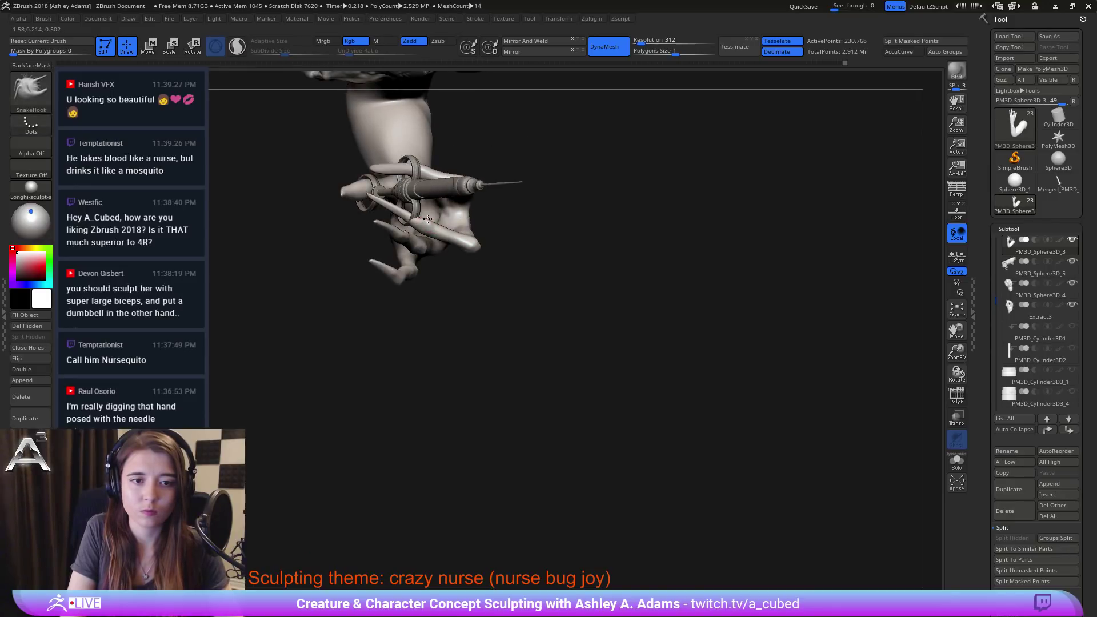
{"action": "mouse_move", "coordinate": [424, 228]}
{"action": "right_mouse_down"}
{"action": "mouse_move", "coordinate": [441, 120]}
{"action": "mouse_move", "coordinate": [461, 209]}
{"action": "right_mouse_up"}
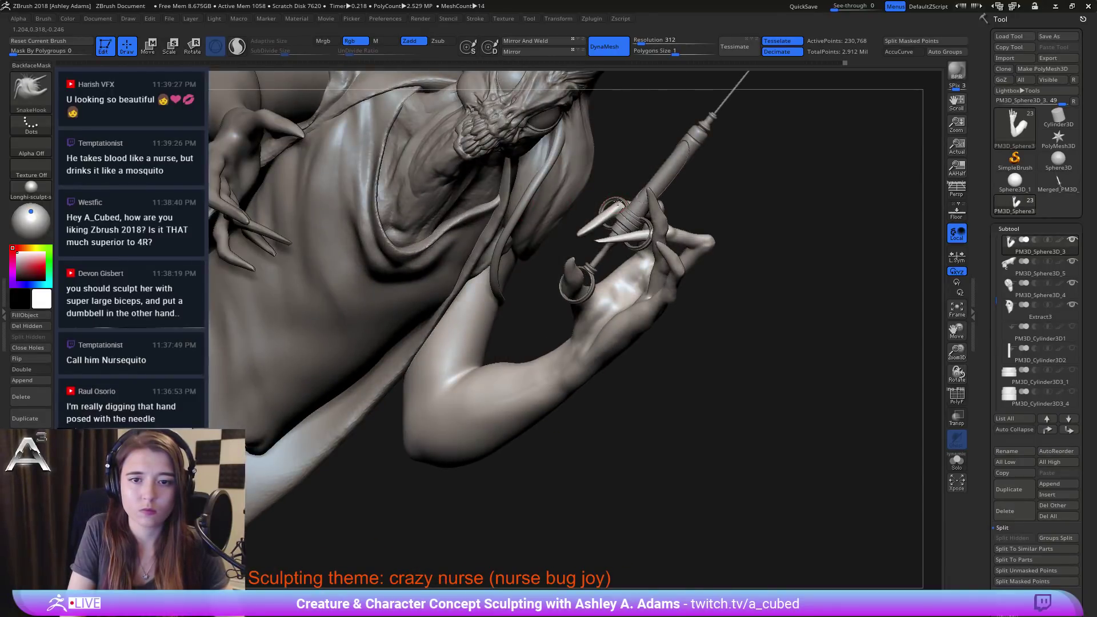
{"action": "mouse_move", "coordinate": [611, 203]}
{"action": "right_mouse_down"}
{"action": "mouse_move", "coordinate": [606, 274]}
{"action": "mouse_move", "coordinate": [597, 220]}
{"action": "right_mouse_up"}
{"action": "left_click_drag", "start_coordinate": [595, 222], "coordinate": [588, 223], "text": "shift"}
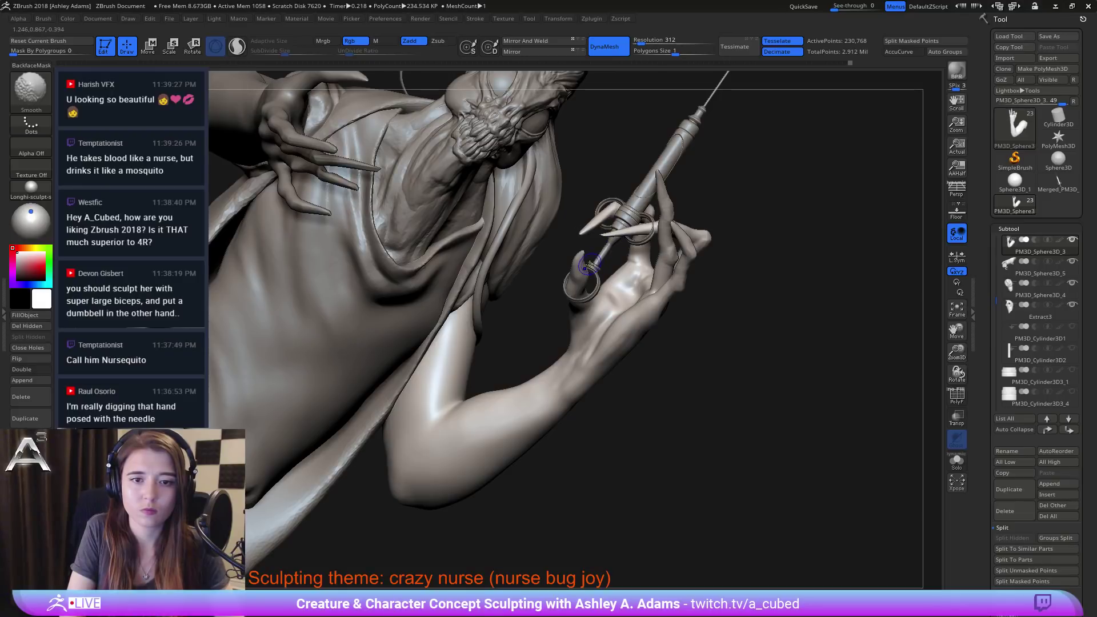
Step: Adjust the thumb in the syringe's end ring with SnakeHook, changing the draw size as needed
{"action": "right_click_drag", "start_coordinate": [607, 237], "coordinate": [581, 294]}
{"action": "right_click", "coordinate": [581, 286]}
{"action": "right_click", "coordinate": [581, 294]}
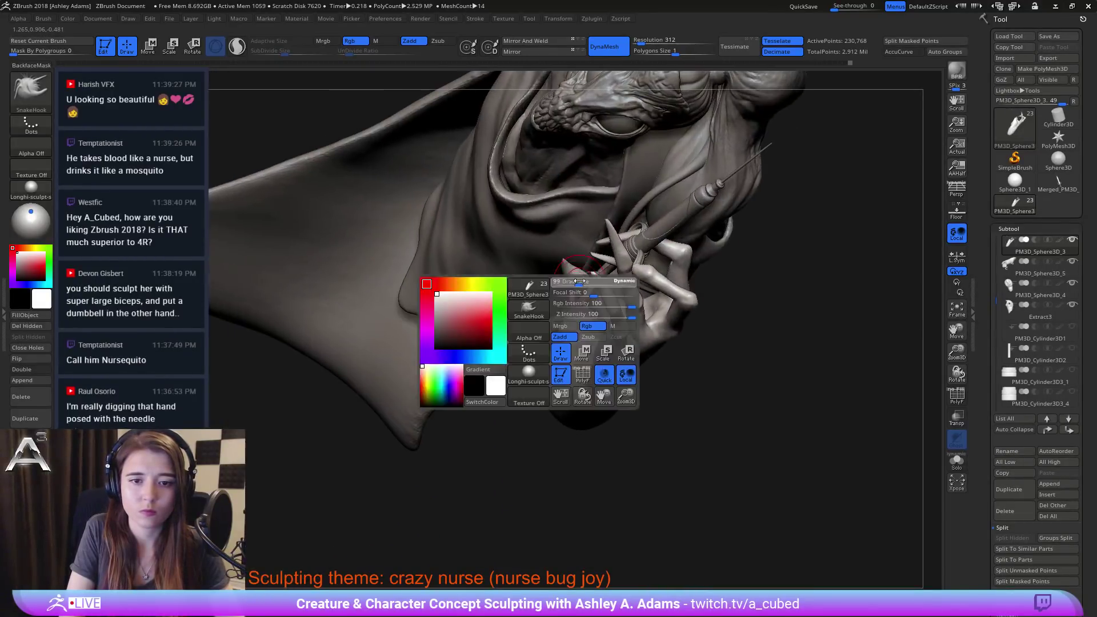
{"action": "left_click_drag", "start_coordinate": [590, 280], "coordinate": [594, 283]}
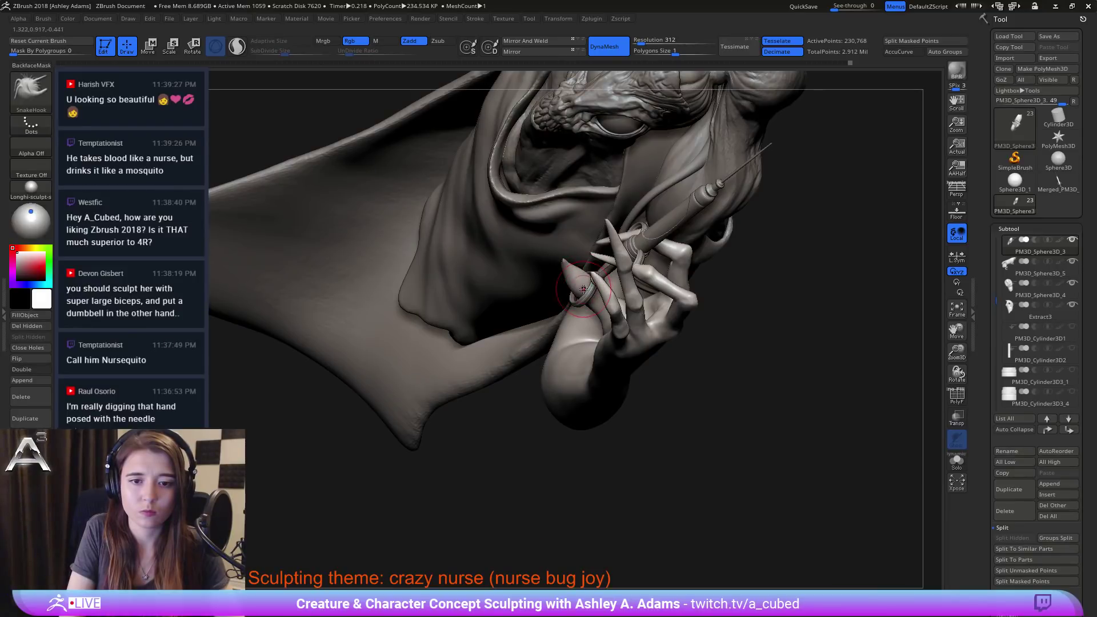
{"action": "right_click_drag", "start_coordinate": [628, 283], "coordinate": [591, 286]}
{"action": "left_click_drag", "start_coordinate": [591, 287], "coordinate": [585, 287]}
{"action": "right_click", "coordinate": [585, 287]}
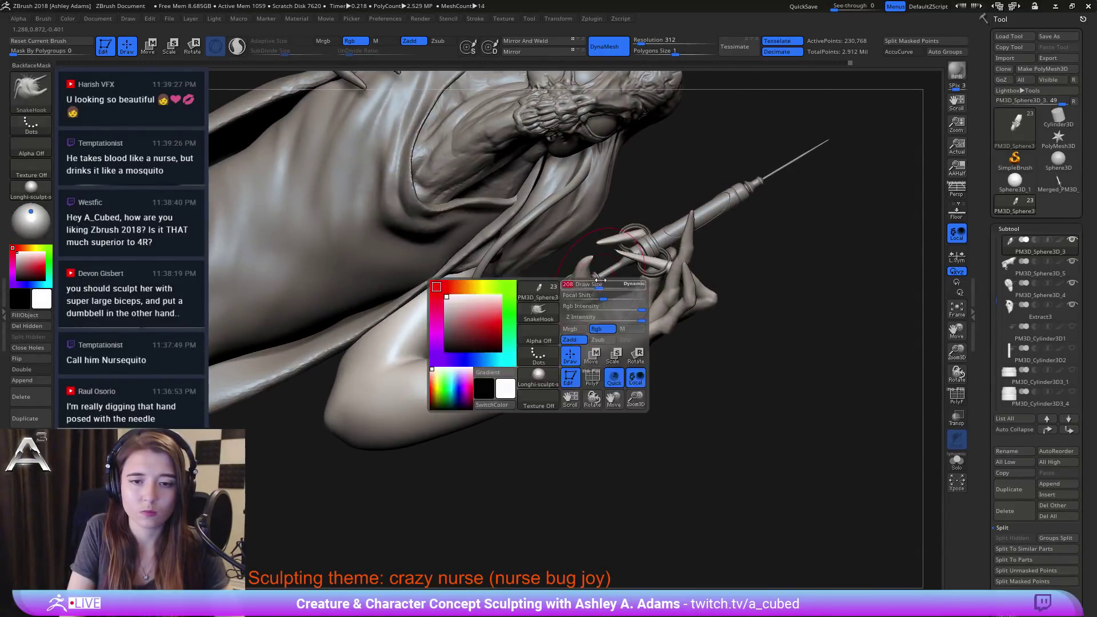
{"action": "right_click_drag", "start_coordinate": [583, 274], "coordinate": [568, 294]}
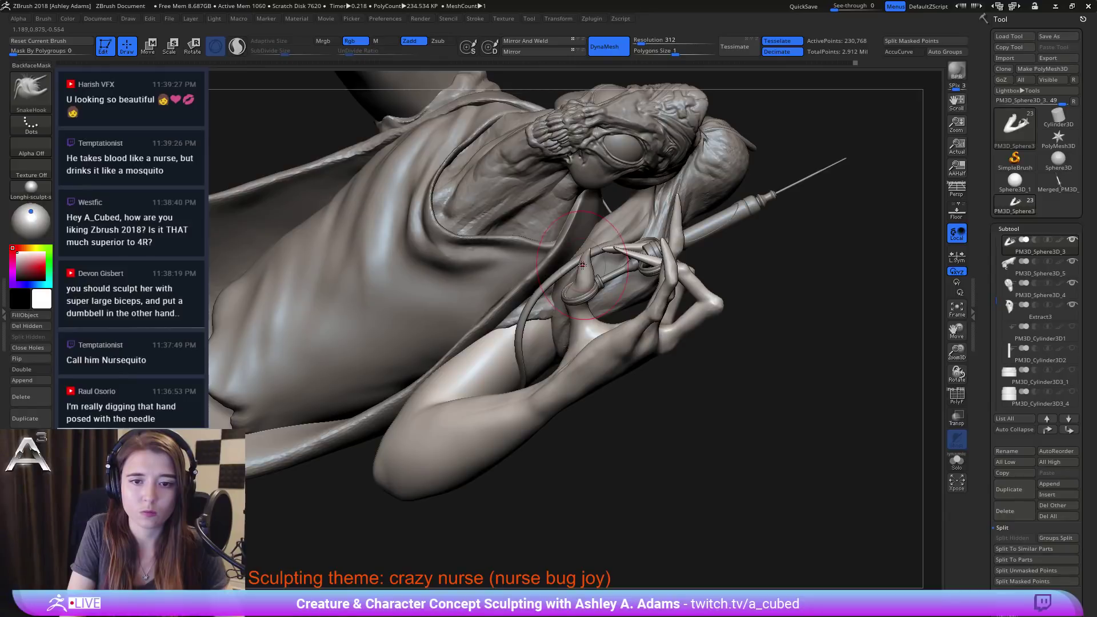
Step: Mask the other fingers of the raised hand and reshape the thumb and its base with SnakeHook
{"action": "mouse_move", "coordinate": [608, 226]}
{"action": "left_mouse_down", "text": "ctrl"}
{"action": "mouse_move", "coordinate": [759, 245]}
{"action": "mouse_move", "coordinate": [607, 203]}
{"action": "mouse_move", "coordinate": [609, 215]}
{"action": "left_mouse_up", "text": "ctrl"}
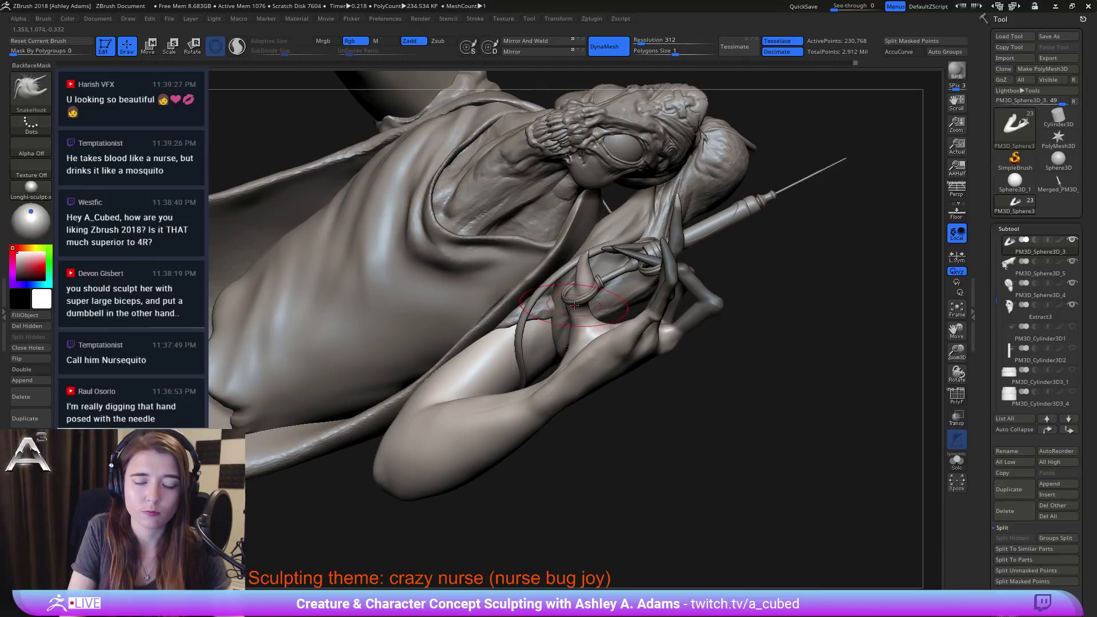
{"action": "mouse_move", "coordinate": [574, 305]}
{"action": "right_mouse_down"}
{"action": "mouse_move", "coordinate": [578, 285]}
{"action": "mouse_move", "coordinate": [601, 322]}
{"action": "mouse_move", "coordinate": [575, 302]}
{"action": "right_mouse_up"}
{"action": "right_click", "coordinate": [577, 286]}
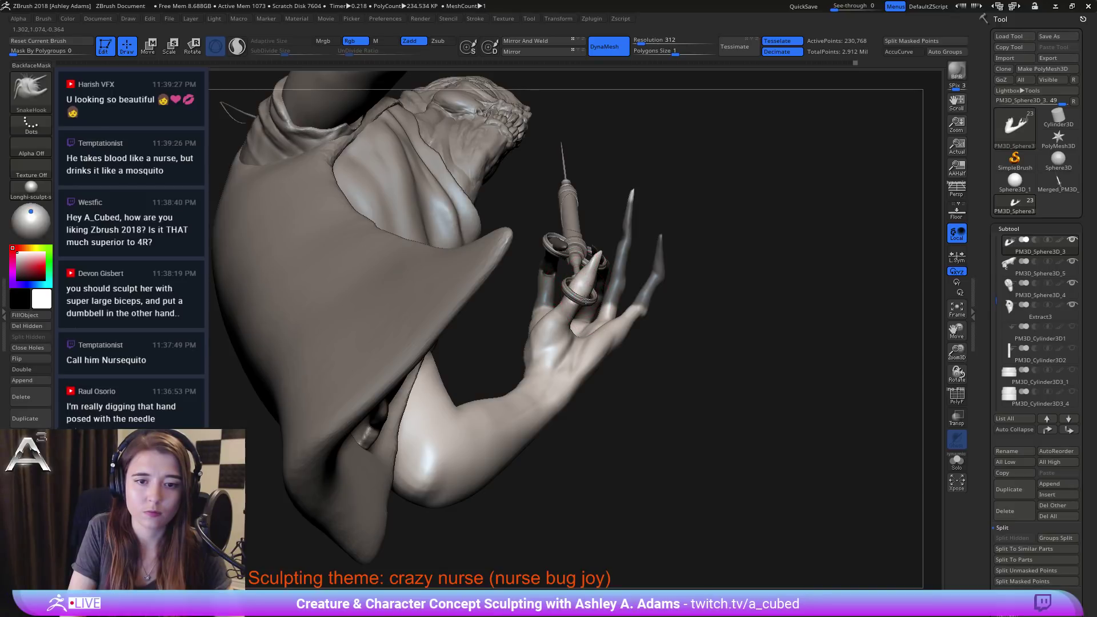
{"action": "mouse_move", "coordinate": [553, 323]}
{"action": "right_mouse_down"}
{"action": "mouse_move", "coordinate": [547, 332]}
{"action": "mouse_move", "coordinate": [554, 315]}
{"action": "right_mouse_up"}
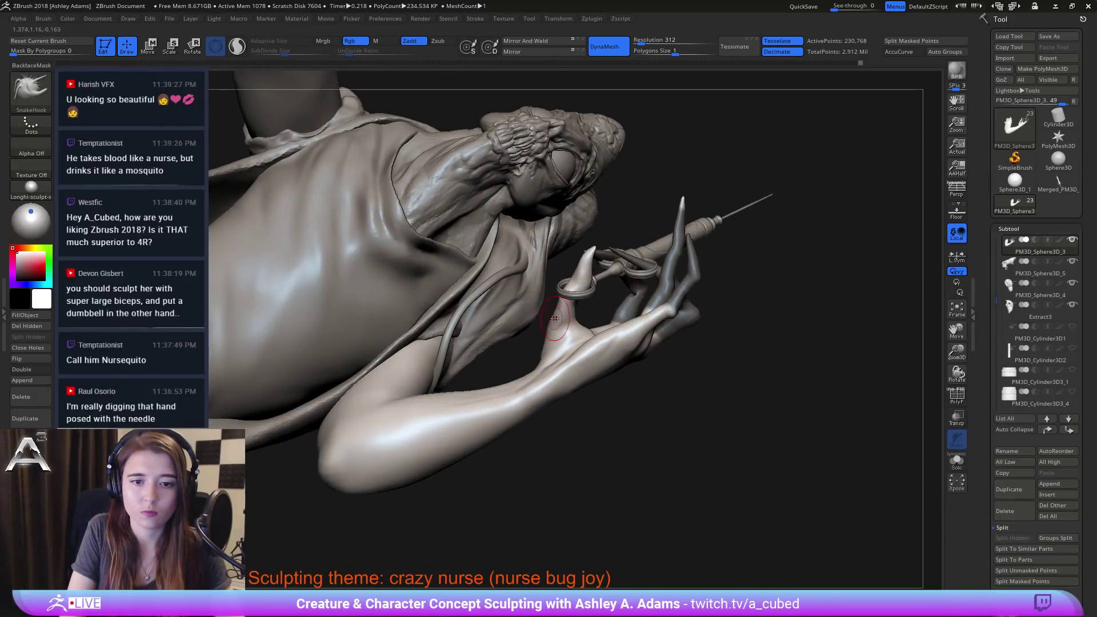
Step: Build up the base of the raised hand's thumb with ClayBuildup and smooth it
{"action": "key", "text": "b"}
{"action": "key", "text": "c"}
{"action": "key", "text": "b"}
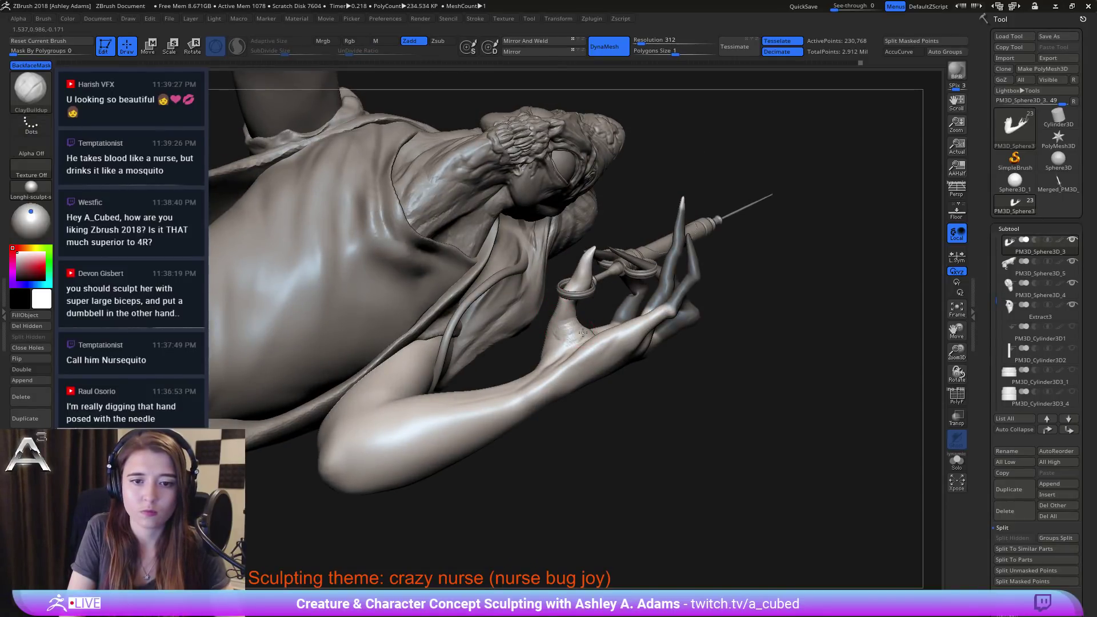
{"action": "mouse_move", "coordinate": [588, 334]}
{"action": "right_mouse_down"}
{"action": "mouse_move", "coordinate": [600, 343]}
{"action": "mouse_move", "coordinate": [592, 387]}
{"action": "mouse_move", "coordinate": [609, 376]}
{"action": "mouse_move", "coordinate": [610, 322]}
{"action": "right_mouse_up"}
{"action": "key", "text": "shift"}
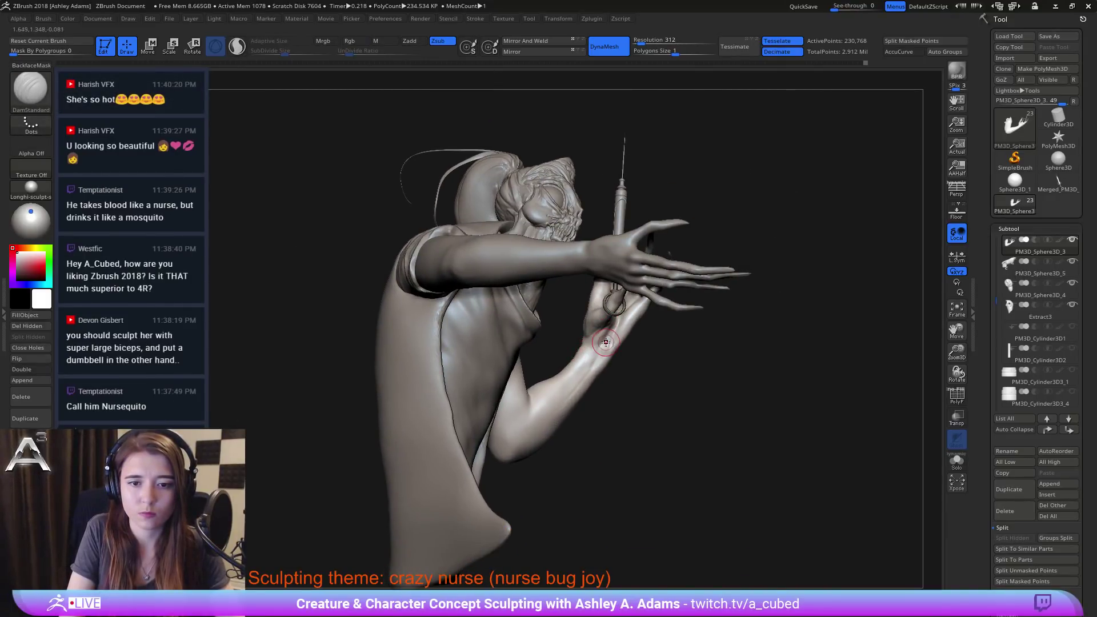
Step: Build up the raised hand's lower palm with ClayBuildup and define the crease beside the thumb with DamStandard
{"action": "key", "text": "b"}
{"action": "key", "text": "c"}
{"action": "key", "text": "b"}
{"action": "mouse_move", "coordinate": [612, 326]}
{"action": "right_mouse_down", "text": "ctrl"}
{"action": "mouse_move", "coordinate": [580, 324]}
{"action": "mouse_move", "coordinate": [605, 264]}
{"action": "right_mouse_up", "text": "ctrl"}
{"action": "key", "text": "b"}
{"action": "key", "text": "d"}
{"action": "key", "text": "s"}
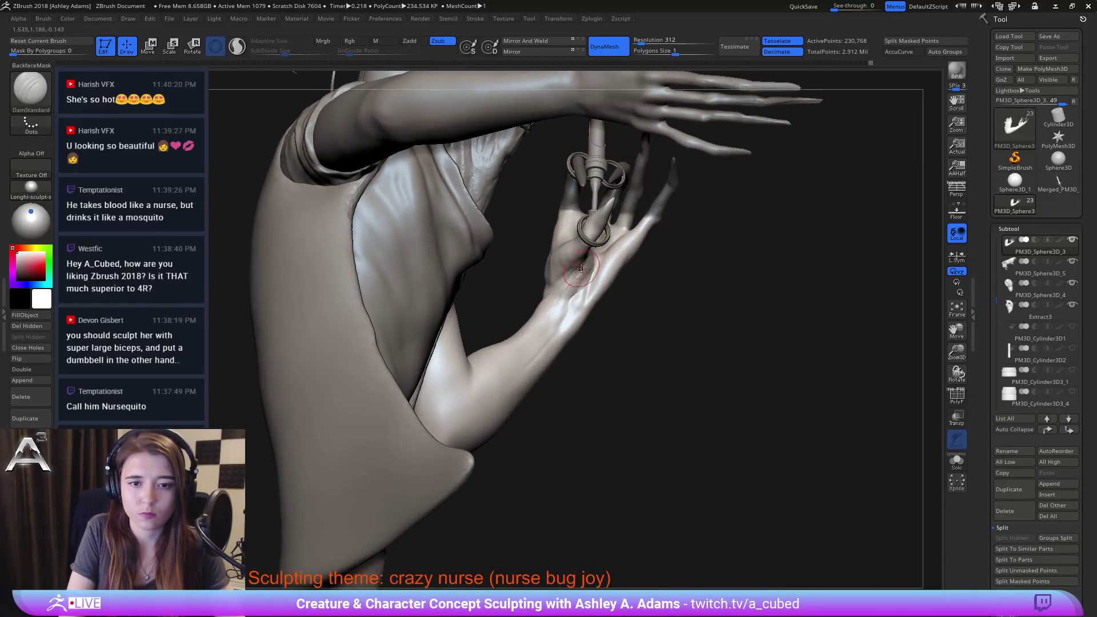
Step: Add volume to the raised hand's inner wrist with ClayBuildup and carve a crease down the palm with DamStandard
{"action": "key", "text": "b"}
{"action": "key", "text": "c"}
{"action": "key", "text": "b"}
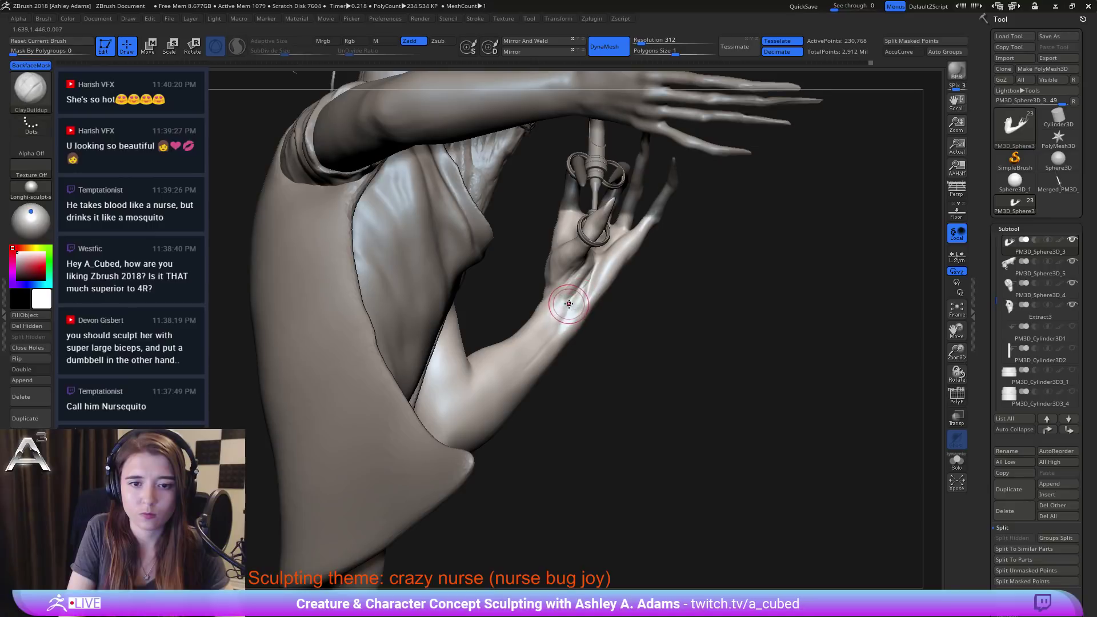
{"action": "right_click_drag", "start_coordinate": [555, 306], "coordinate": [452, 123]}
{"action": "key", "text": "b"}
{"action": "key", "text": "d"}
{"action": "key", "text": "s"}
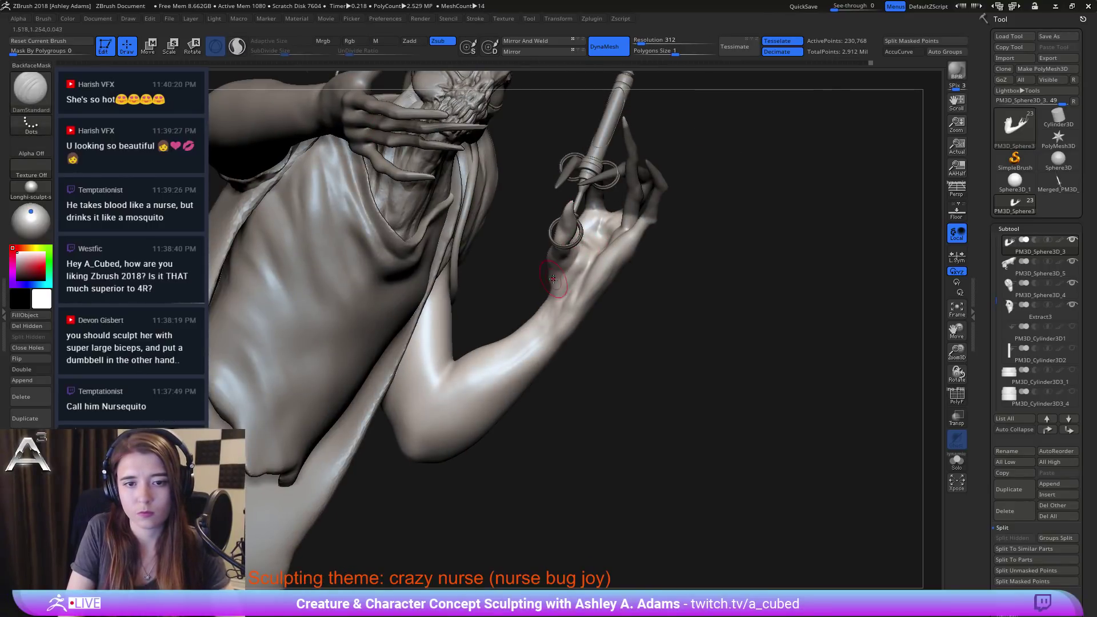
{"action": "mouse_move", "coordinate": [589, 240]}
{"action": "left_mouse_down"}
{"action": "mouse_move", "coordinate": [570, 284]}
{"action": "mouse_move", "coordinate": [581, 281]}
{"action": "left_mouse_up"}
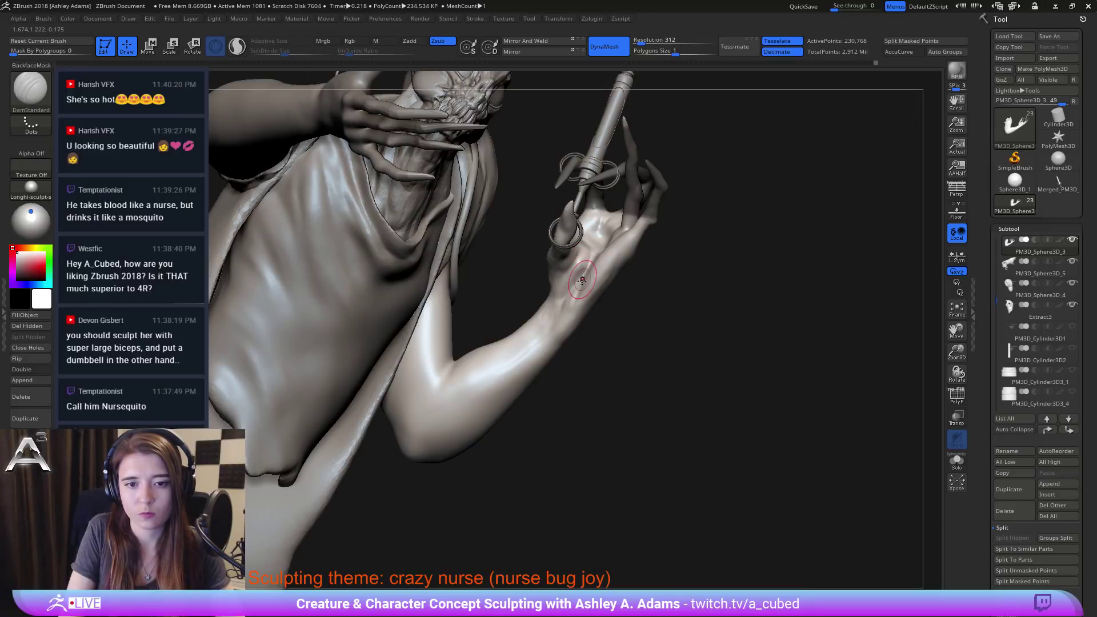
Step: Build up the raised hand's lower palm and inner wrist with ClayBuildup and deepen the creases there with DamStandard
{"action": "right_click_drag", "start_coordinate": [543, 285], "coordinate": [594, 286]}
{"action": "key", "text": "b"}
{"action": "key", "text": "c"}
{"action": "key", "text": "b"}
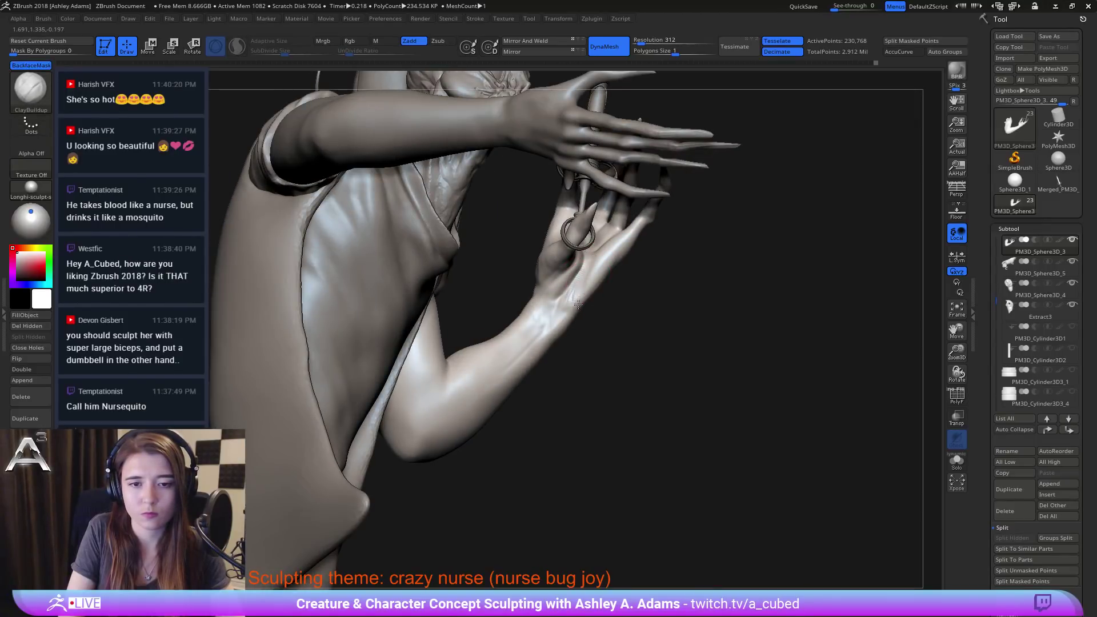
{"action": "key", "text": "b"}
{"action": "key", "text": "d"}
{"action": "key", "text": "s"}
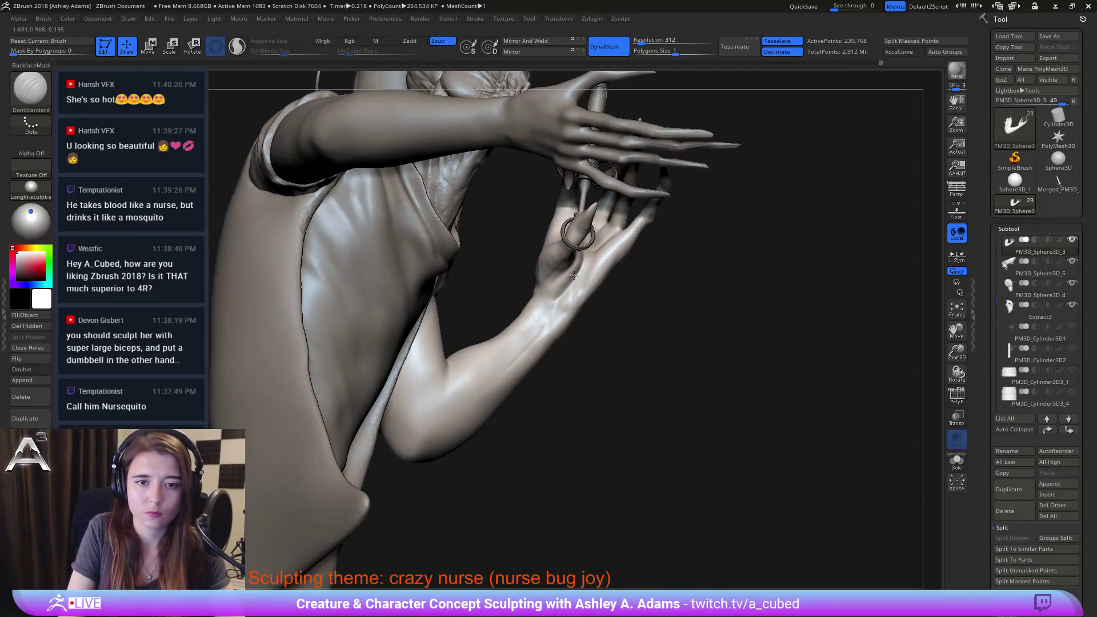
{"action": "right_click_drag", "start_coordinate": [555, 285], "coordinate": [520, 227]}
Step: Isolate the raised arm, smooth the palm beside the thumb and add volume to it with ClayBuildup
{"action": "left_click", "coordinate": [957, 460]}
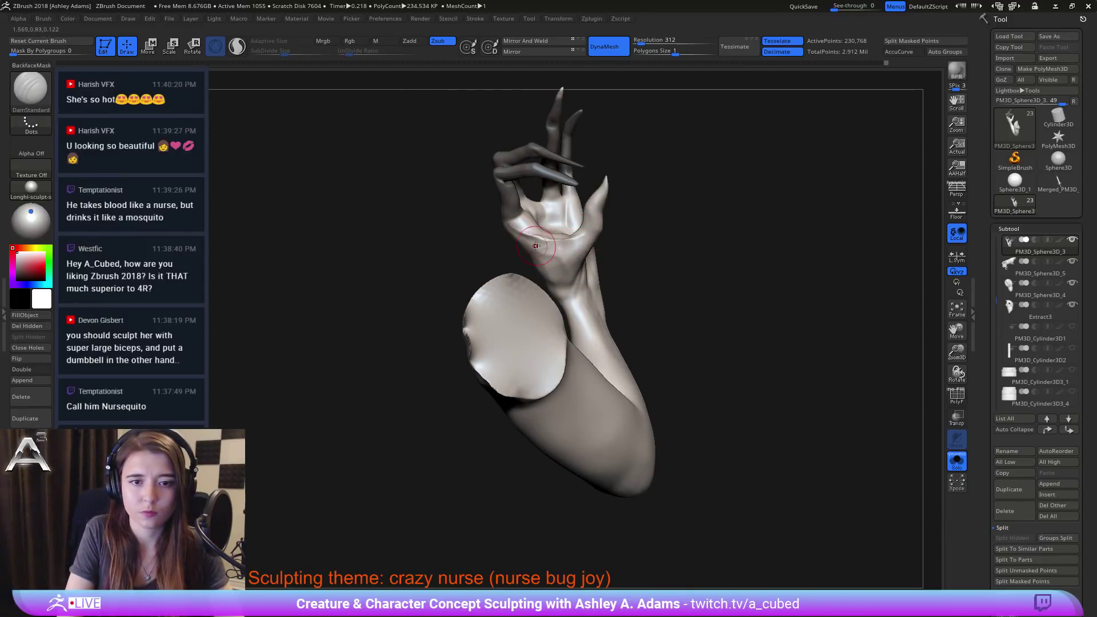
{"action": "left_click_drag", "start_coordinate": [576, 237], "coordinate": [563, 245], "text": "shift"}
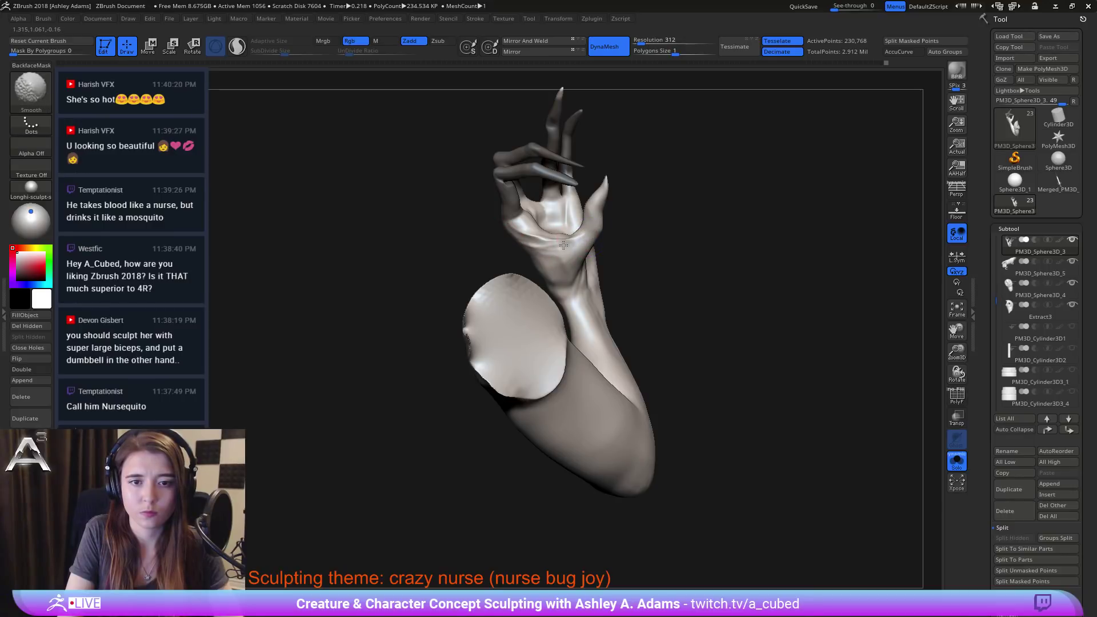
{"action": "mouse_move", "coordinate": [536, 239]}
{"action": "right_mouse_down"}
{"action": "mouse_move", "coordinate": [477, 277]}
{"action": "mouse_move", "coordinate": [482, 291]}
{"action": "mouse_move", "coordinate": [555, 249]}
{"action": "mouse_move", "coordinate": [554, 226]}
{"action": "mouse_move", "coordinate": [546, 247]}
{"action": "mouse_move", "coordinate": [534, 229]}
{"action": "mouse_move", "coordinate": [515, 240]}
{"action": "right_mouse_up"}
{"action": "key", "text": "b"}
{"action": "key", "text": "c"}
{"action": "key", "text": "b"}
{"action": "key", "text": "space"}
Step: Reshape the index-finger side of the isolated palm with SnakeHook and smooth its edge
{"action": "key", "text": "b"}
{"action": "key", "text": "s"}
{"action": "key", "text": "h"}
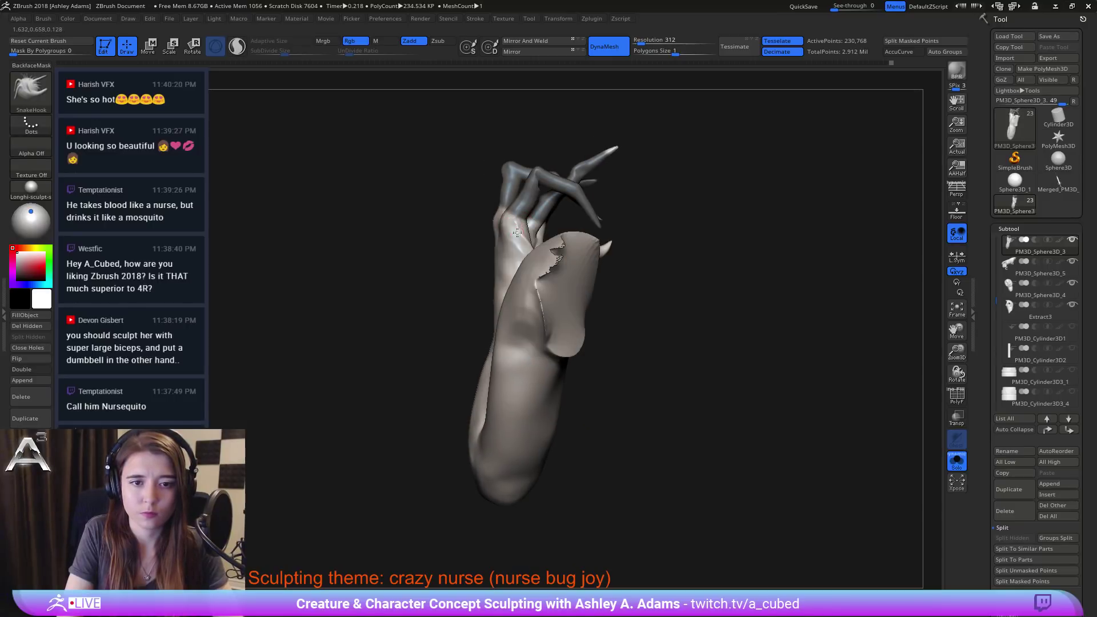
{"action": "right_click_drag", "start_coordinate": [608, 237], "coordinate": [520, 232]}
{"action": "key", "text": "space"}
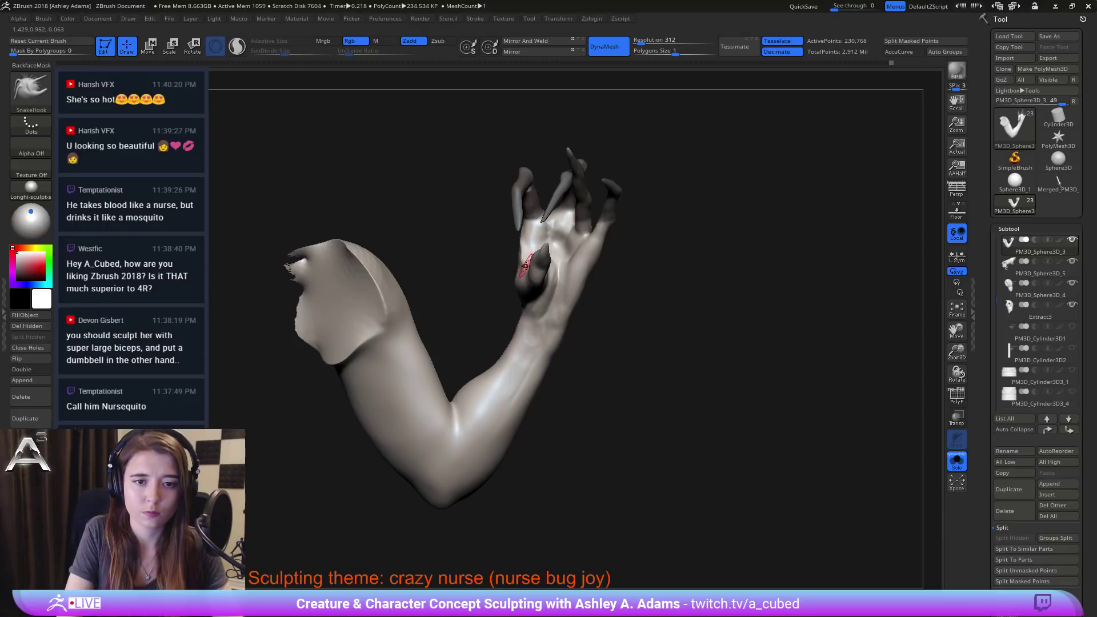
{"action": "right_click_drag", "start_coordinate": [525, 248], "coordinate": [523, 260]}
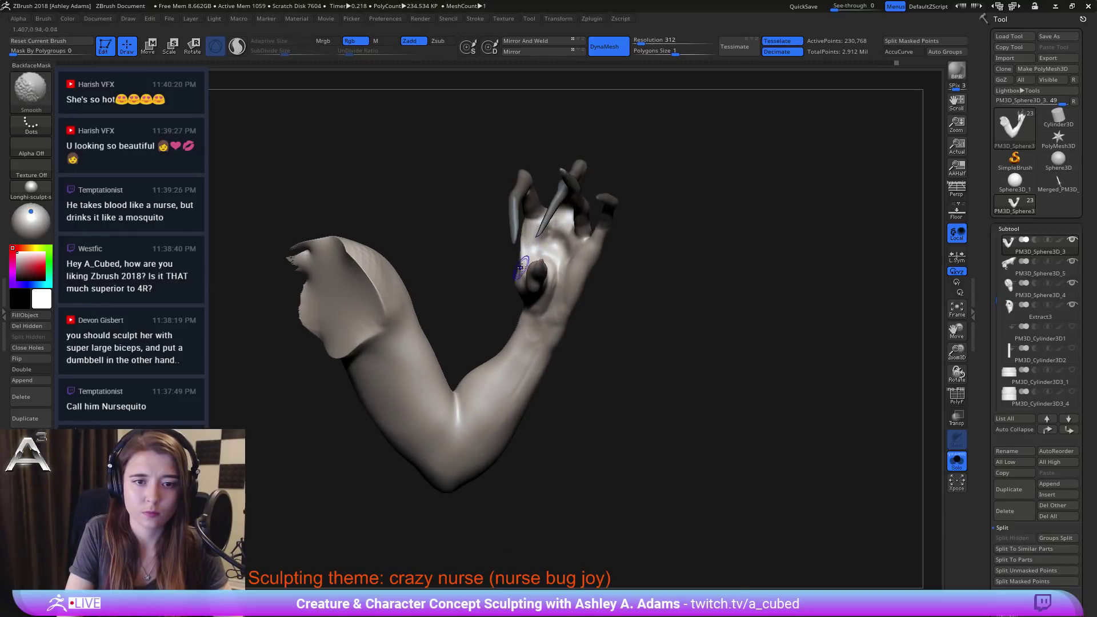
{"action": "right_click_drag", "start_coordinate": [505, 146], "coordinate": [465, 175], "text": "alt"}
Step: Clear the mask from the raised arm's fingers and bring the rest of the character back into view
{"action": "left_click_drag", "start_coordinate": [644, 265], "coordinate": [672, 281], "text": "ctrl"}
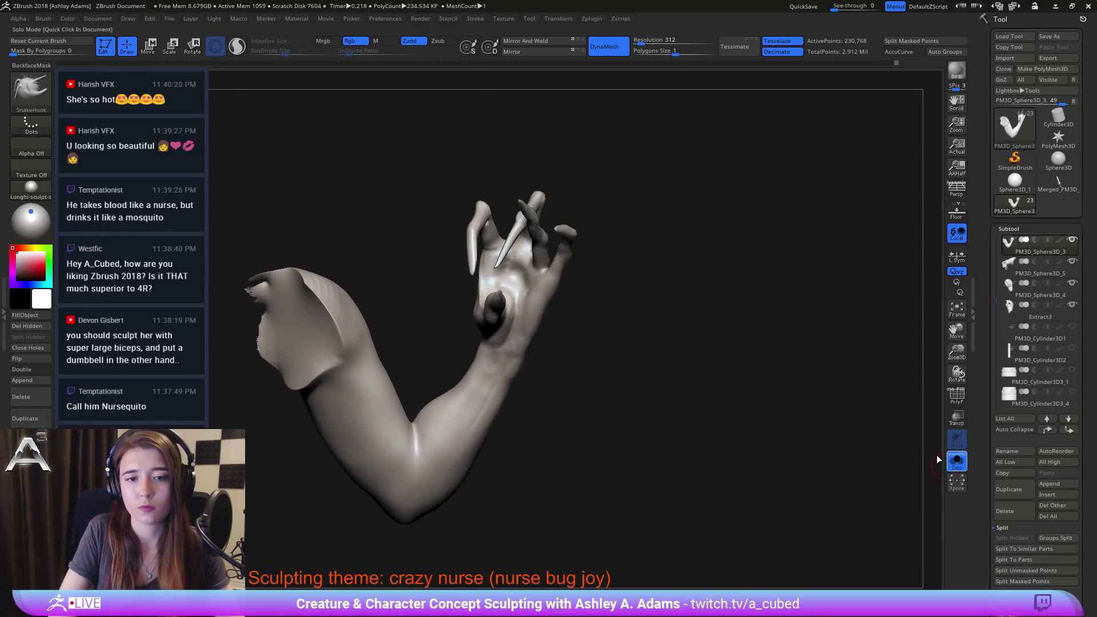
{"action": "left_click", "coordinate": [956, 460]}
{"action": "right_click_drag", "start_coordinate": [593, 304], "coordinate": [542, 306]}
{"action": "right_click_drag", "start_coordinate": [639, 206], "coordinate": [643, 263], "text": "ctrl"}
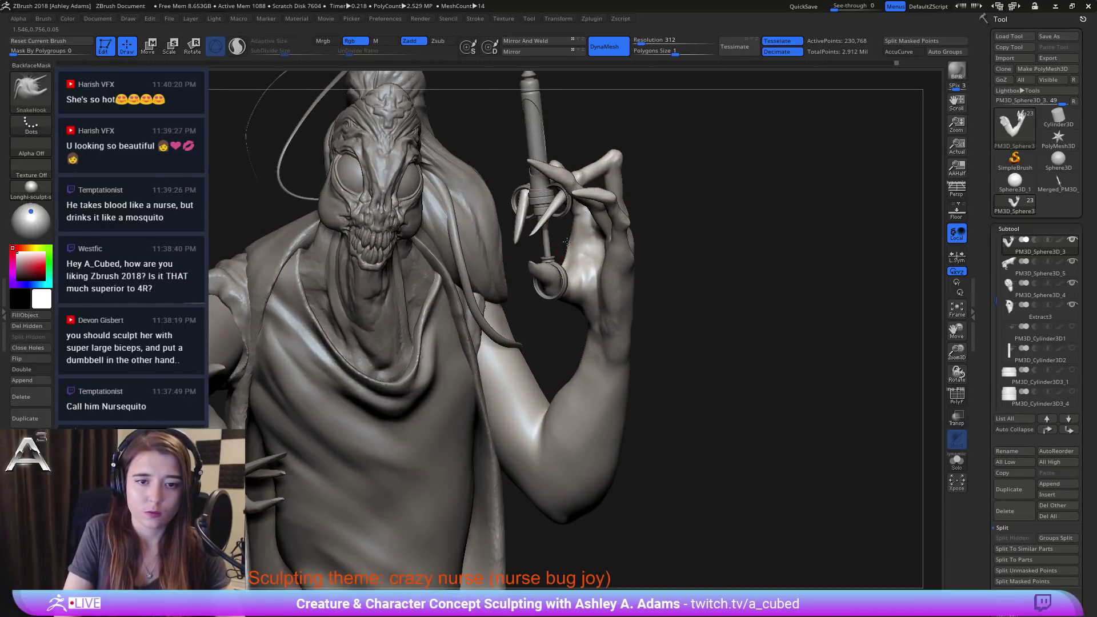
{"action": "key", "text": "space"}
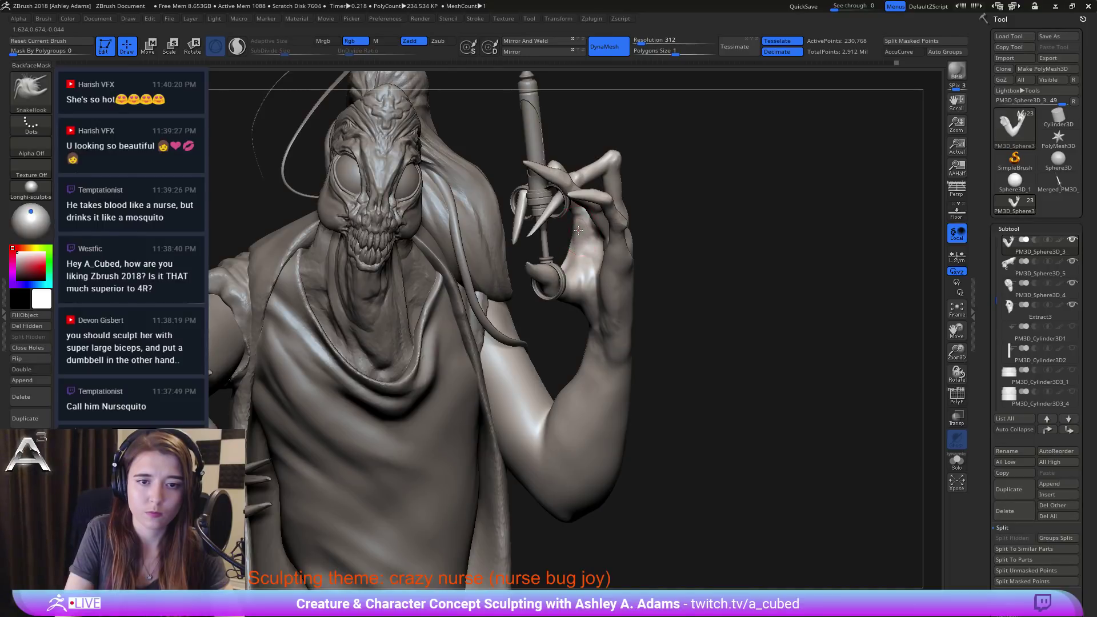
{"action": "right_click_drag", "start_coordinate": [578, 230], "coordinate": [584, 231]}
Step: Build up the upper palm behind the syringe with ClayBuildup, define it with DamStandard and smooth the transitions
{"action": "key", "text": "b"}
{"action": "key", "text": "c"}
{"action": "key", "text": "b"}
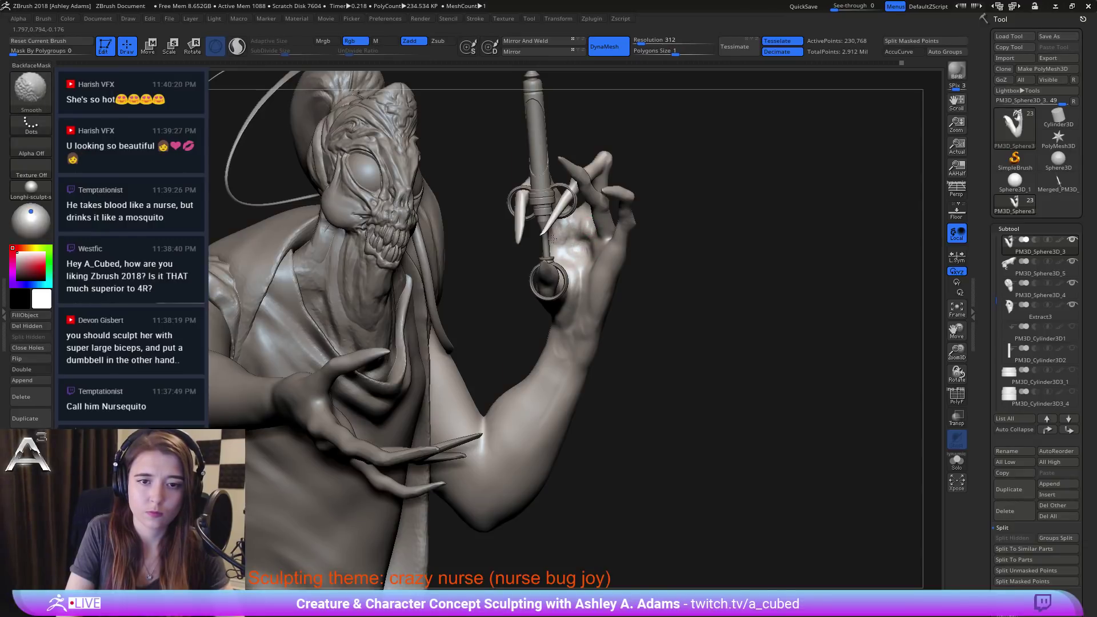
{"action": "key", "text": "b"}
{"action": "key", "text": "d"}
{"action": "key", "text": "s"}
{"action": "key", "text": "shift"}
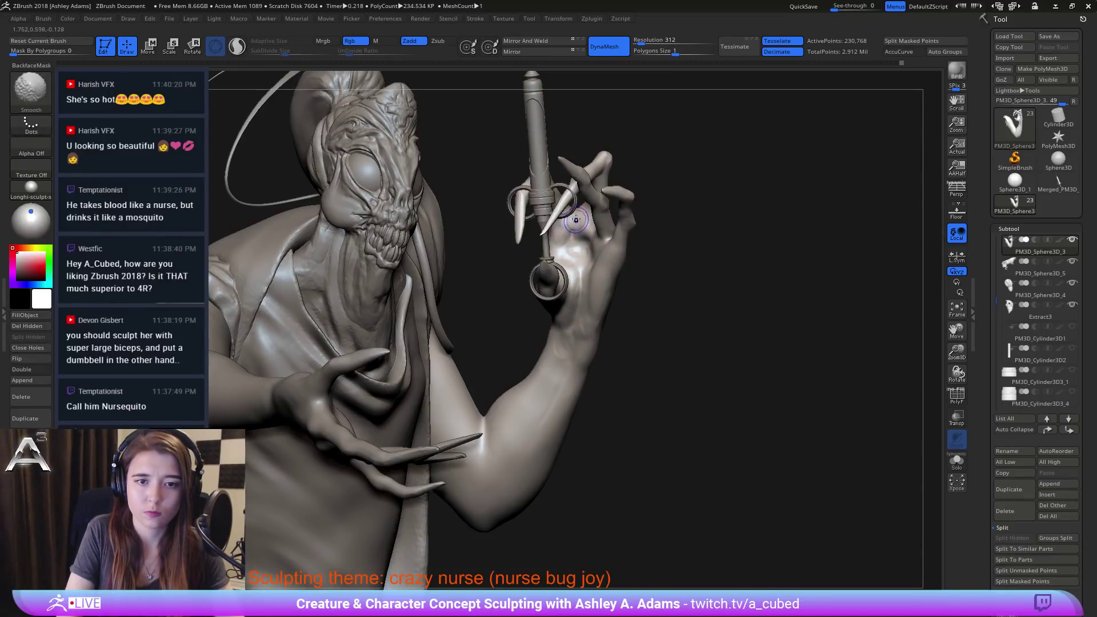
Step: Add volume around the bases of the raised hand's fingers with ClayBuildup
{"action": "mouse_move", "coordinate": [668, 269]}
{"action": "left_mouse_down", "text": "alt"}
{"action": "mouse_move", "coordinate": [666, 229]}
{"action": "mouse_move", "coordinate": [686, 235]}
{"action": "mouse_move", "coordinate": [677, 239]}
{"action": "mouse_move", "coordinate": [684, 212]}
{"action": "left_mouse_up", "text": "alt"}
{"action": "key", "text": "ctrl"}
{"action": "left_click_drag", "start_coordinate": [609, 226], "coordinate": [584, 226]}
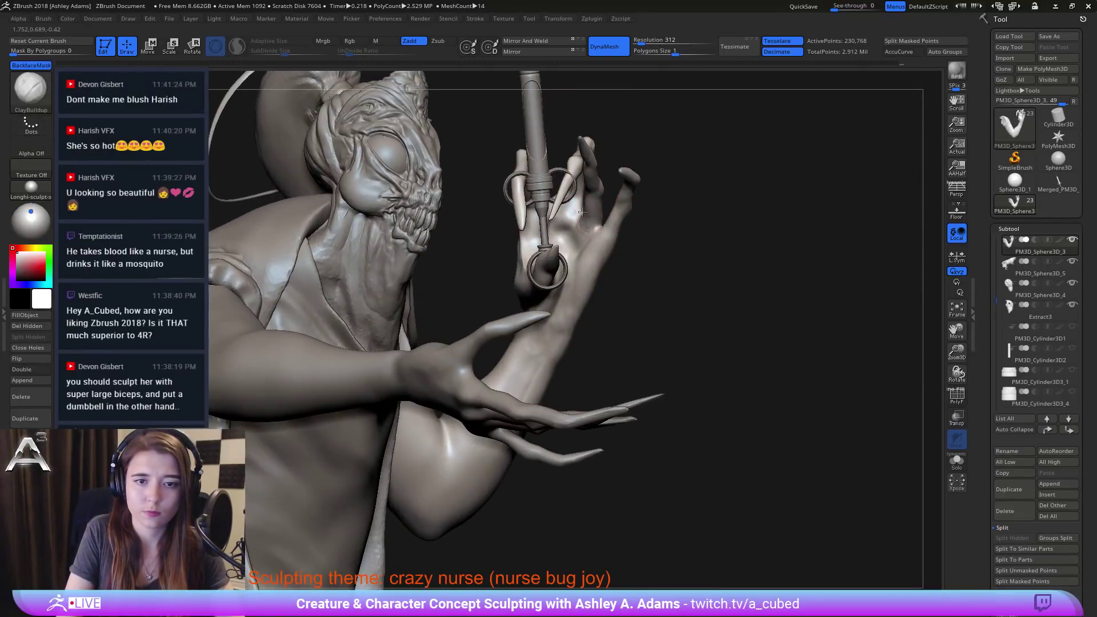
{"action": "left_click_drag", "start_coordinate": [604, 204], "coordinate": [589, 184]}
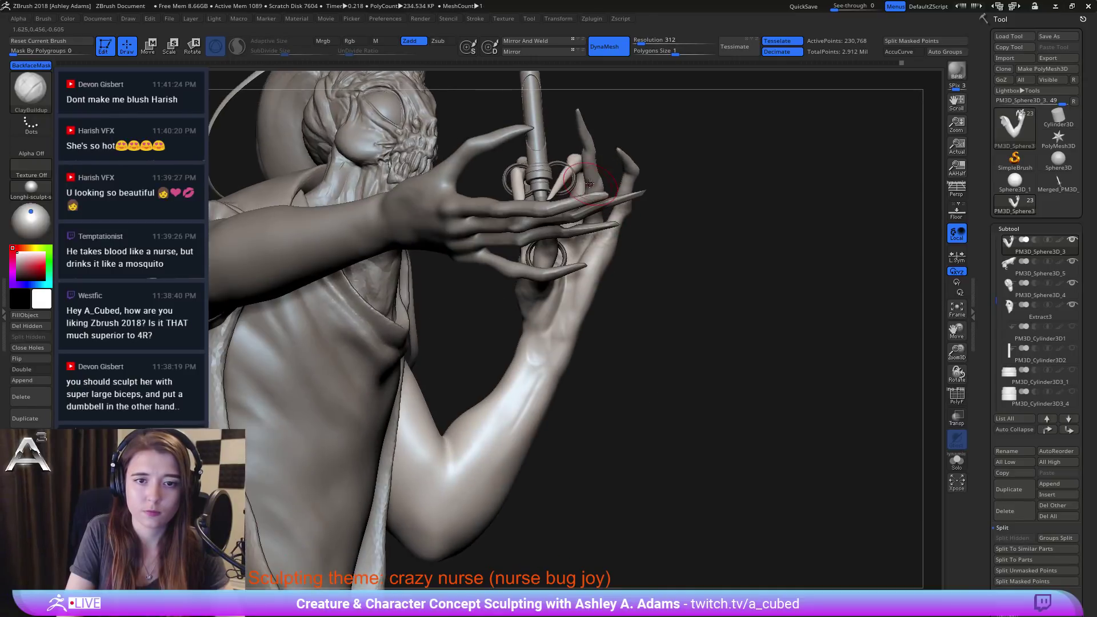
{"action": "right_click_drag", "start_coordinate": [580, 158], "coordinate": [588, 192]}
{"action": "right_click_drag", "start_coordinate": [645, 274], "coordinate": [628, 248], "text": "ctrl"}
{"action": "mouse_move", "coordinate": [618, 300]}
{"action": "right_mouse_down", "text": "alt"}
{"action": "mouse_move", "coordinate": [636, 238]}
{"action": "mouse_move", "coordinate": [617, 212]}
{"action": "mouse_move", "coordinate": [589, 202]}
{"action": "mouse_move", "coordinate": [660, 233]}
{"action": "mouse_move", "coordinate": [619, 202]}
{"action": "mouse_move", "coordinate": [632, 245]}
{"action": "right_mouse_up", "text": "alt"}
{"action": "key", "text": "shift"}
{"action": "right_click", "coordinate": [660, 234]}
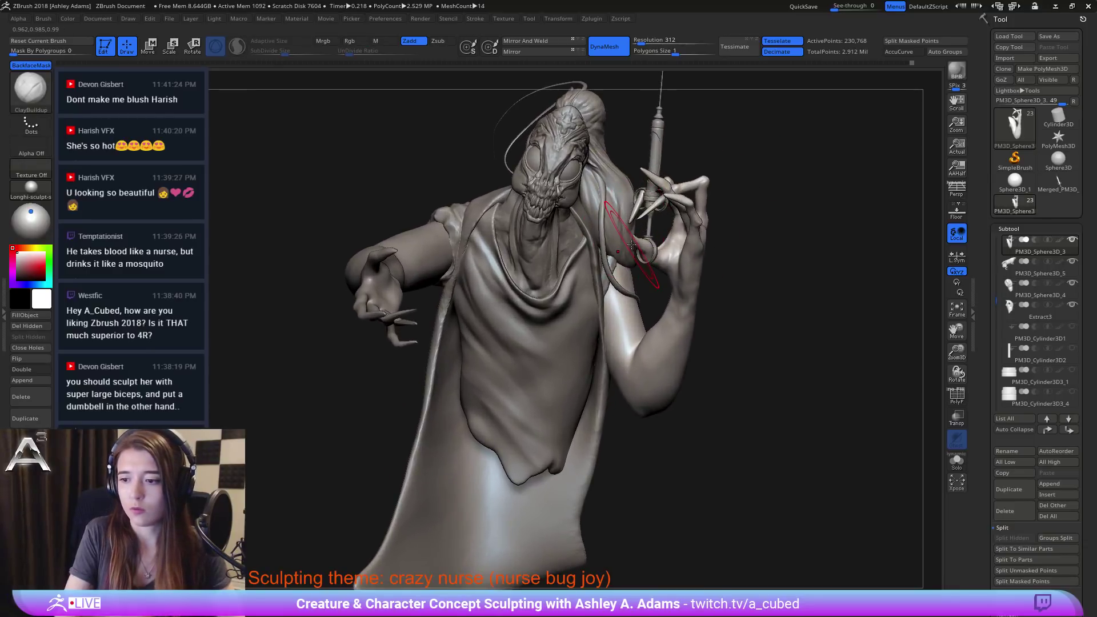
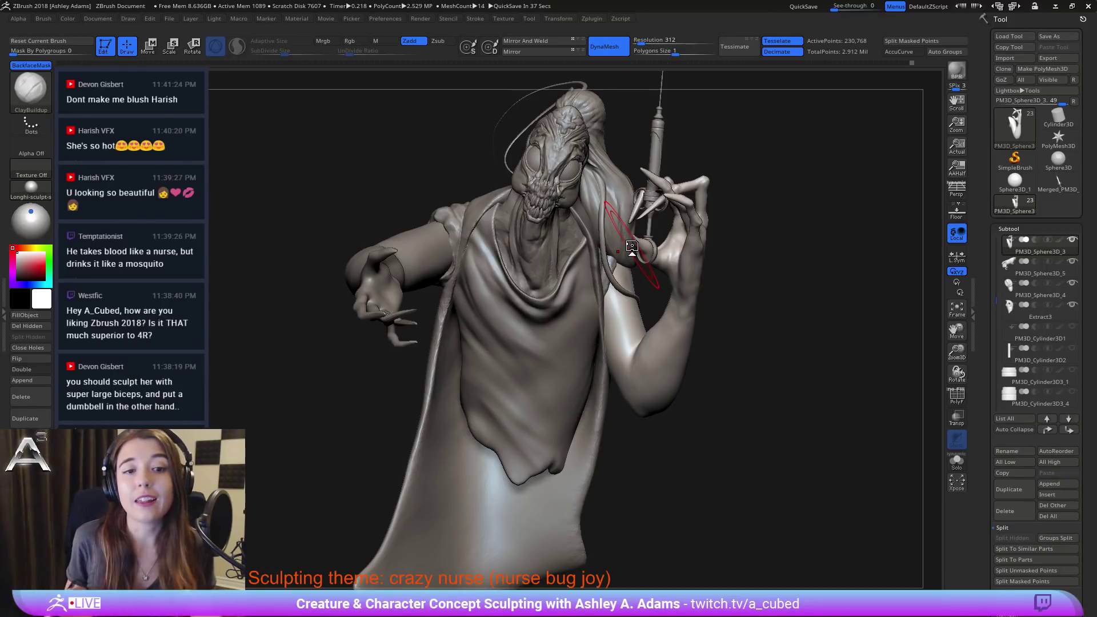
Step: Select the shirt subtool and reshape the sleeve edge around the outstretched arm with SnakeHook
{"action": "left_click", "coordinate": [452, 213], "text": "alt"}
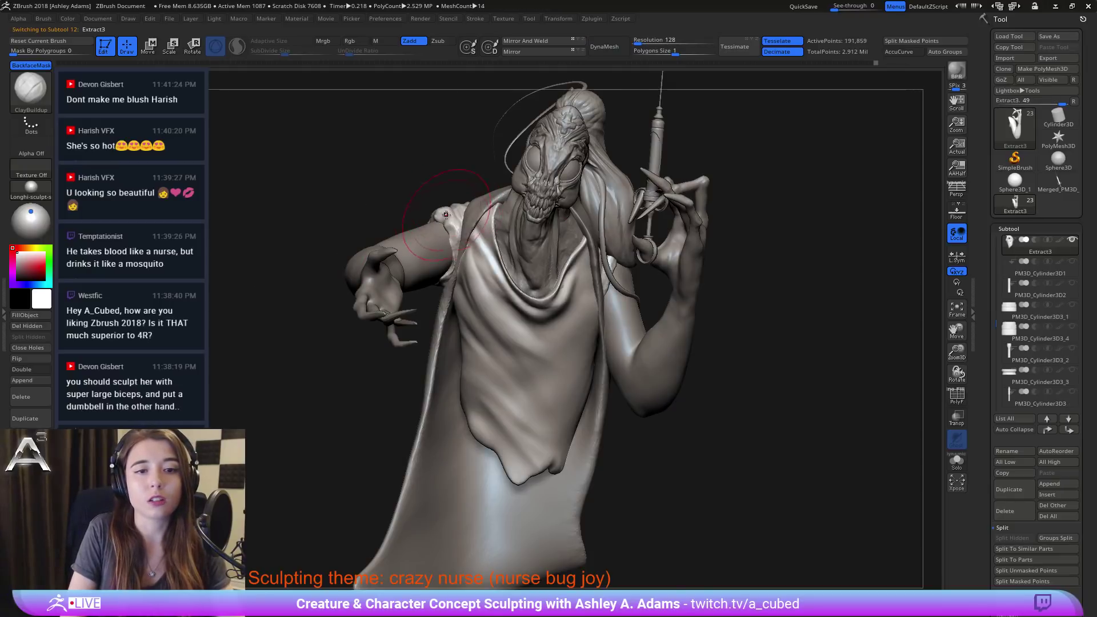
{"action": "key", "text": "b"}
{"action": "key", "text": "s"}
{"action": "key", "text": "h"}
{"action": "mouse_move", "coordinate": [444, 223]}
{"action": "left_mouse_down"}
{"action": "mouse_move", "coordinate": [440, 207]}
{"action": "mouse_move", "coordinate": [432, 218]}
{"action": "left_mouse_up"}
{"action": "key", "text": "space"}
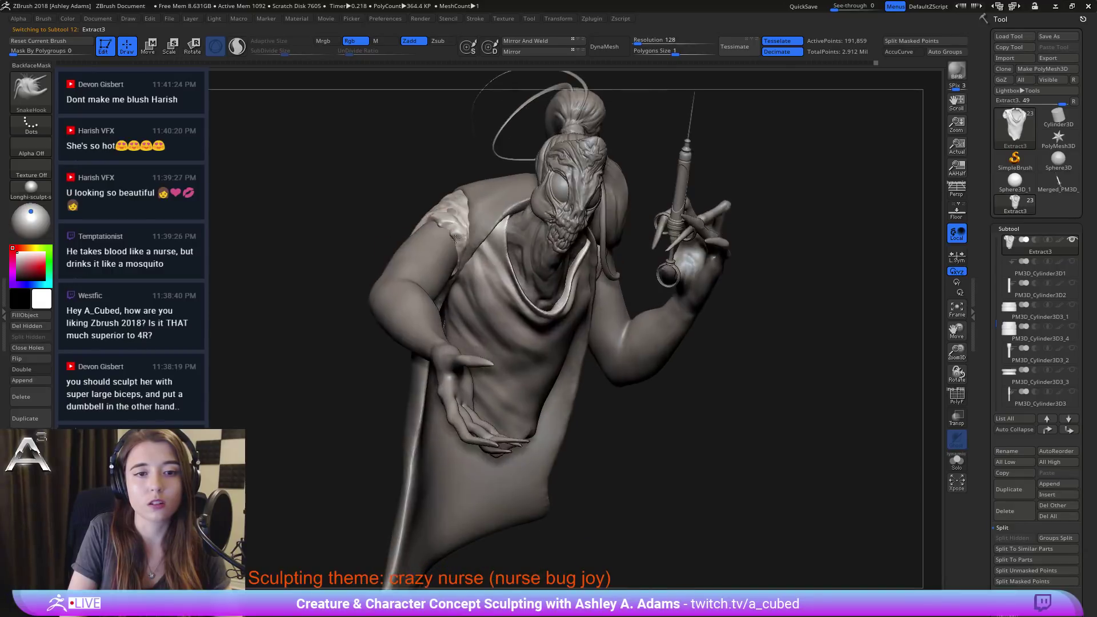
Step: Build up folds on the outstretched arm's sleeve with ClayBuildup and carve creases toward the armpit with DamStandard
{"action": "left_click", "coordinate": [453, 207], "text": "alt"}
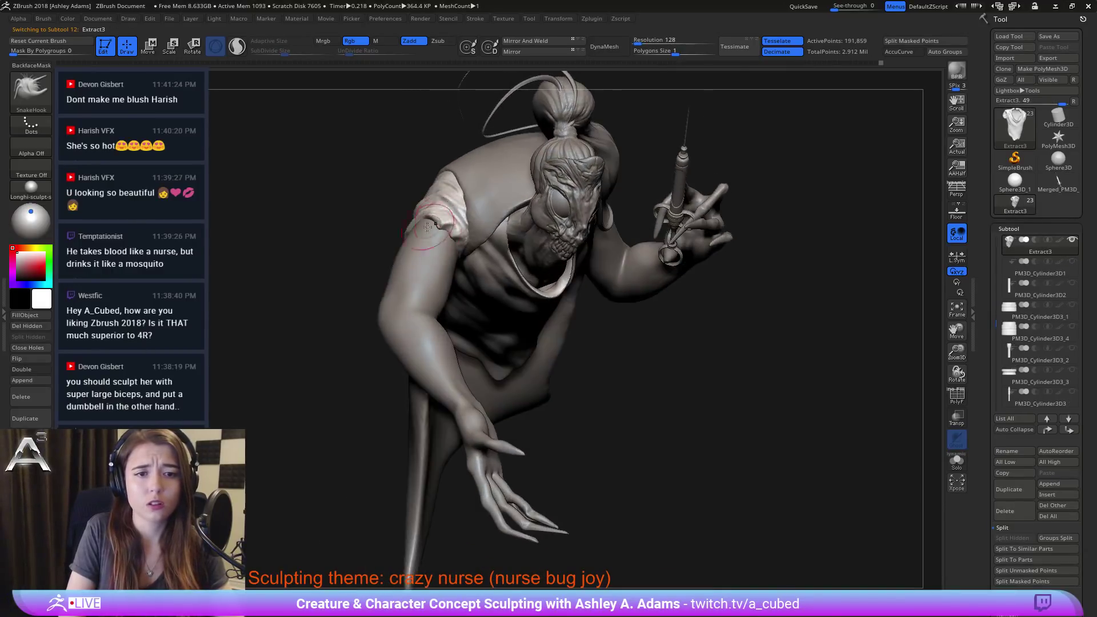
{"action": "key", "text": "b"}
{"action": "key", "text": "c"}
{"action": "key", "text": "b"}
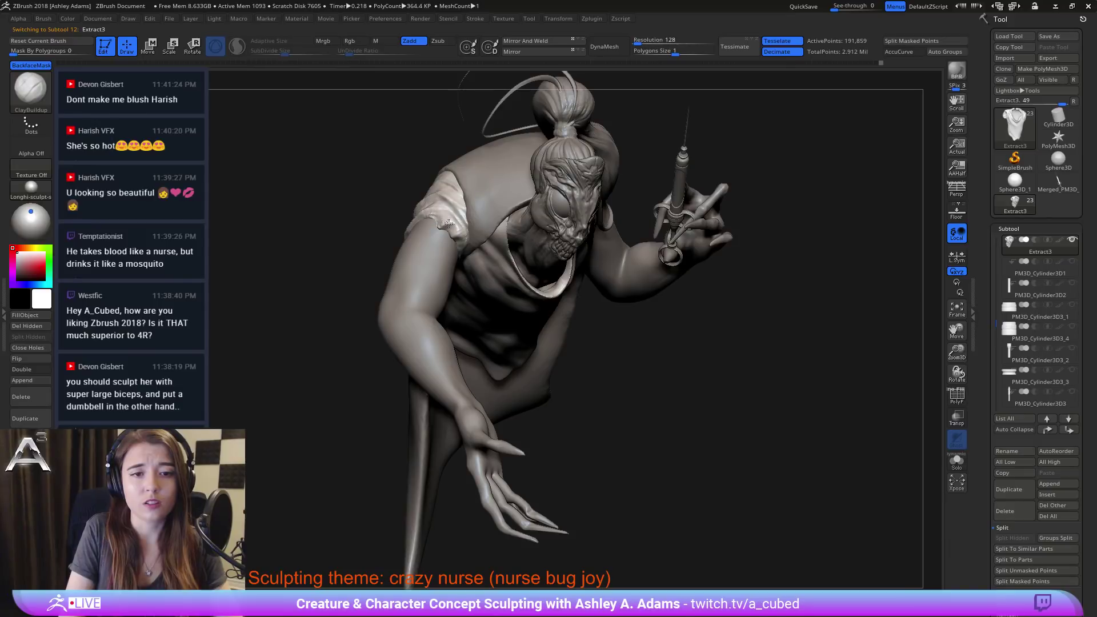
{"action": "key", "text": "space"}
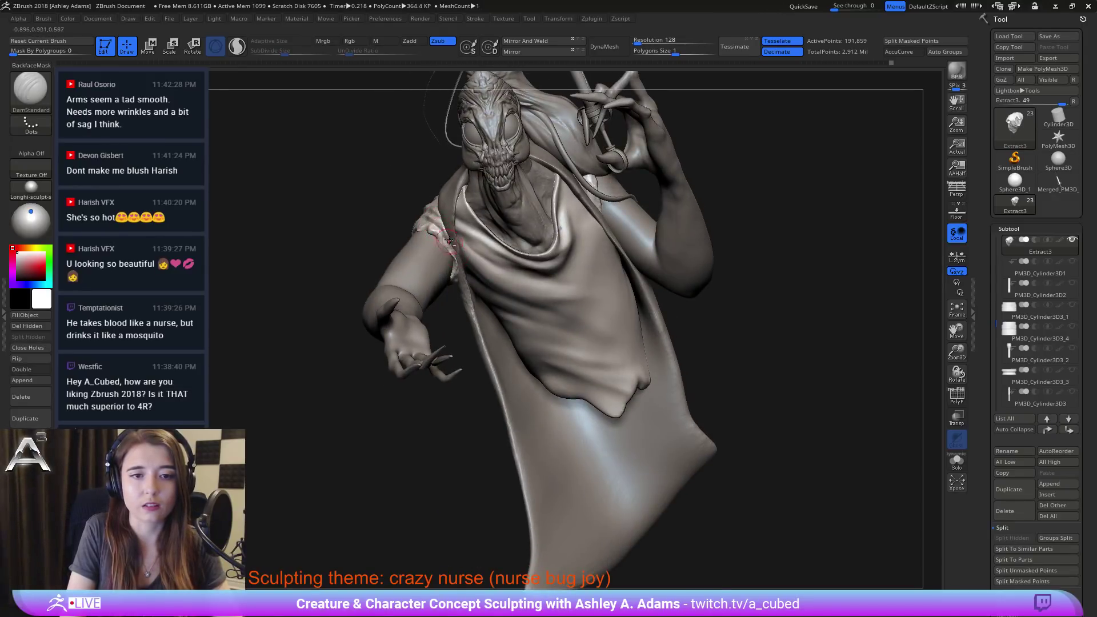
{"action": "right_click_drag", "start_coordinate": [461, 250], "coordinate": [451, 263]}
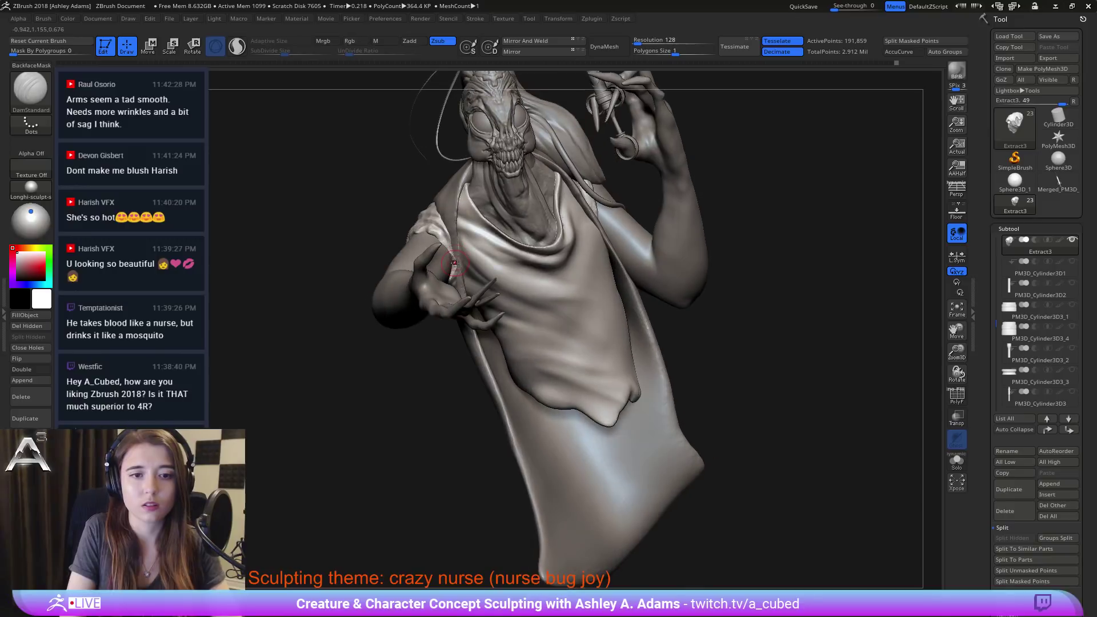
Step: Adjust the sleeve's lower edge near the armpit with SnakeHook and fill it out with ClayBuildup
{"action": "key", "text": "b"}
{"action": "key", "text": "s"}
{"action": "key", "text": "h"}
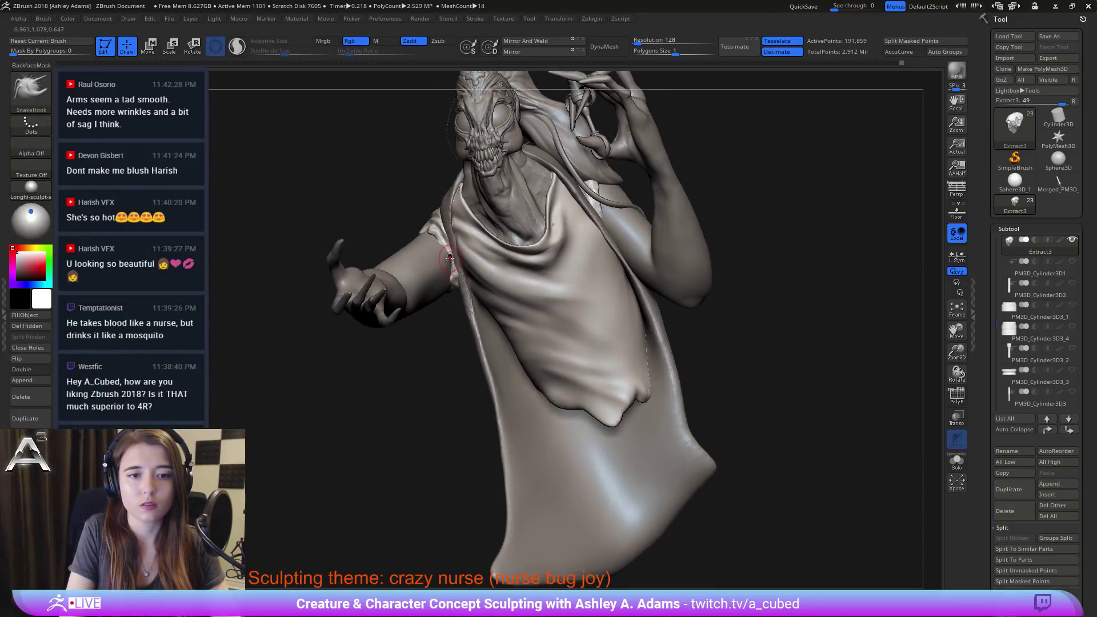
{"action": "right_click_drag", "start_coordinate": [446, 263], "coordinate": [452, 262]}
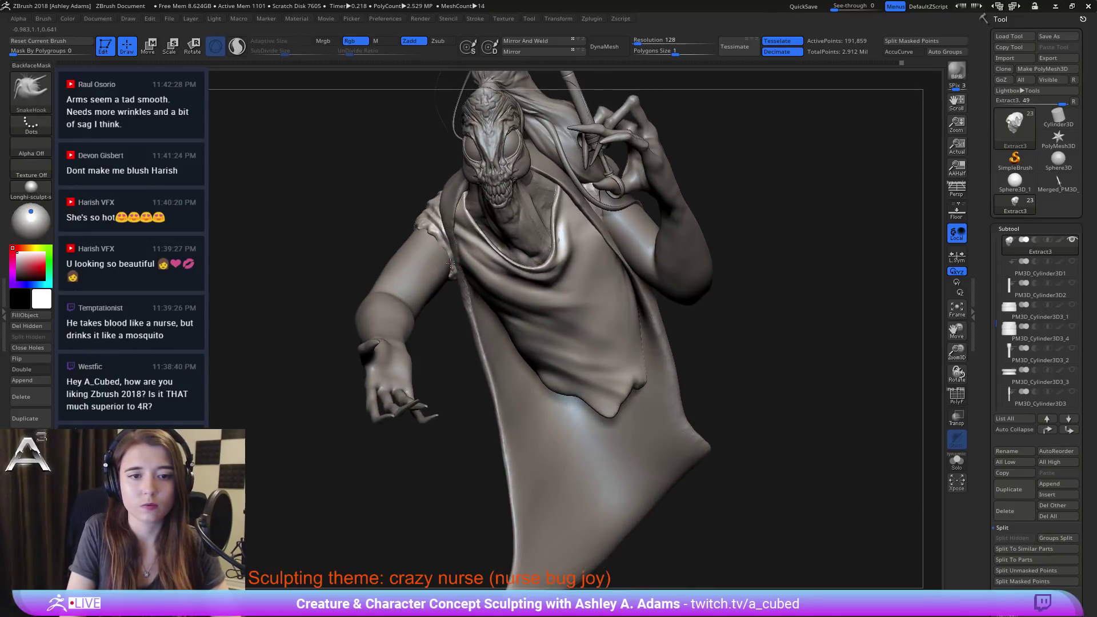
{"action": "key", "text": "b"}
{"action": "key", "text": "c"}
{"action": "key", "text": "b"}
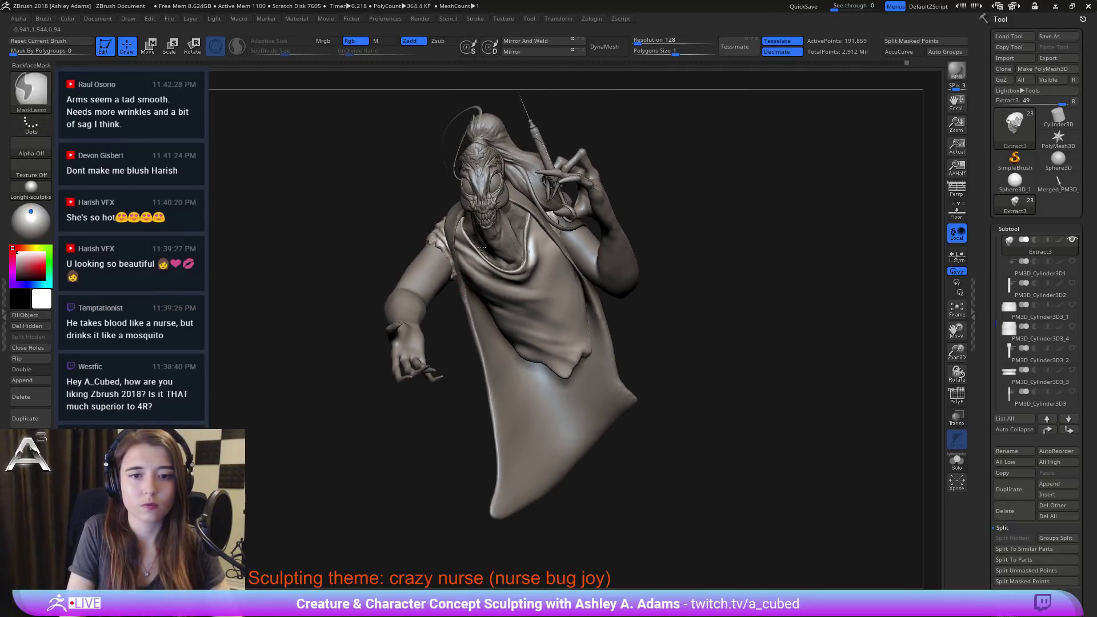
{"action": "right_click_drag", "start_coordinate": [497, 236], "coordinate": [511, 231]}
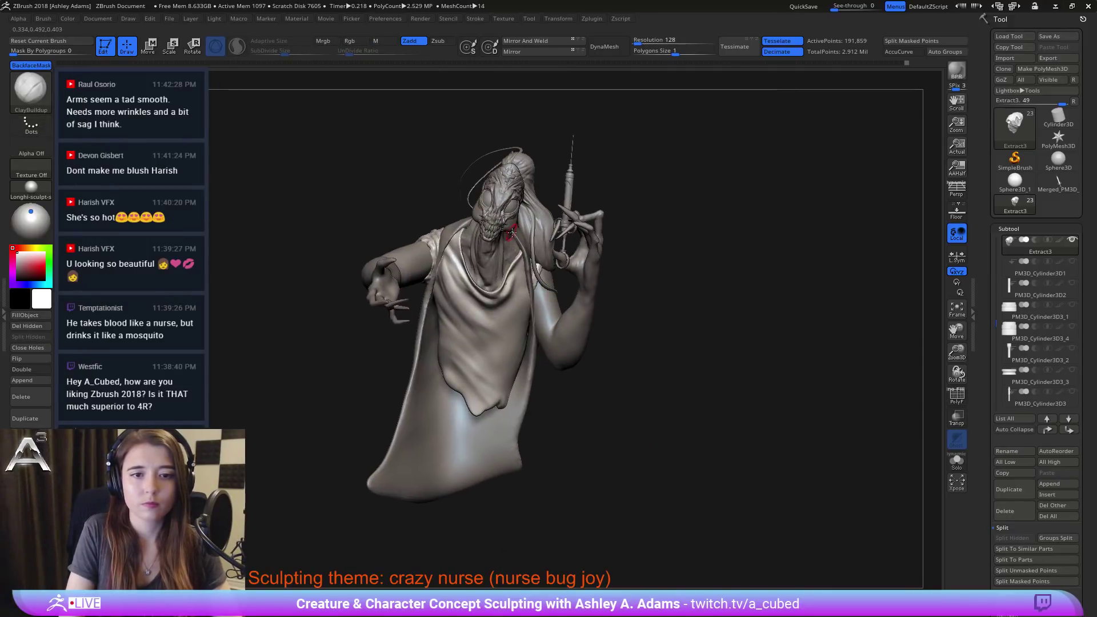
{"action": "right_click", "coordinate": [511, 231]}
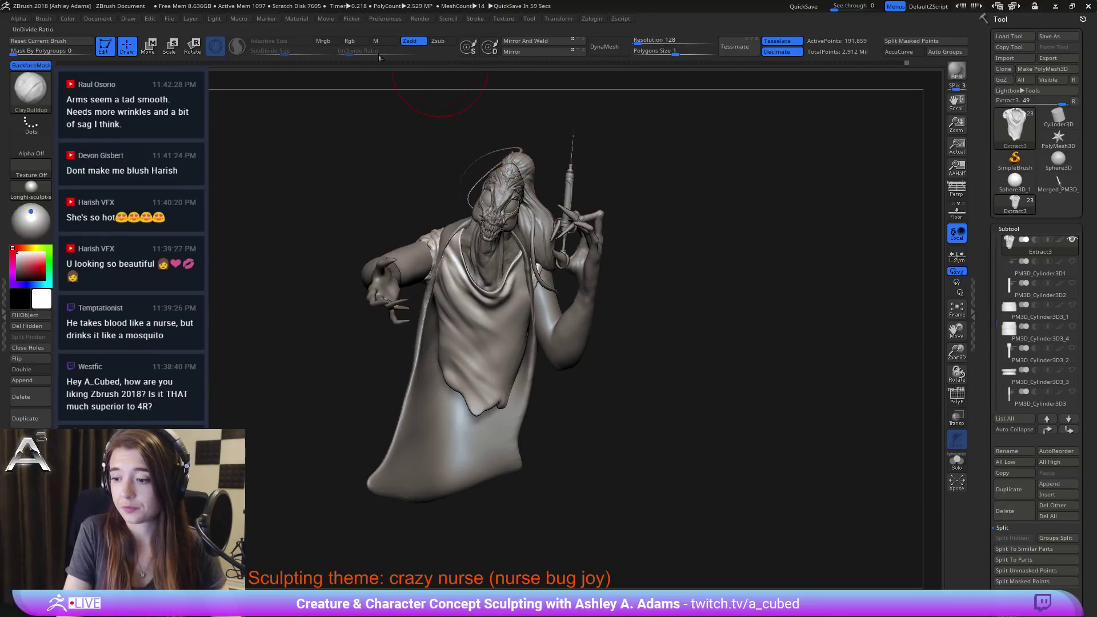
Step: Select the thin hair strand hanging beside the face and bend its upper part with SnakeHook
{"action": "mouse_move", "coordinate": [515, 266]}
{"action": "right_mouse_down", "text": "alt"}
{"action": "mouse_move", "coordinate": [492, 251]}
{"action": "mouse_move", "coordinate": [510, 181]}
{"action": "mouse_move", "coordinate": [511, 220]}
{"action": "mouse_move", "coordinate": [509, 194]}
{"action": "mouse_move", "coordinate": [533, 174]}
{"action": "right_mouse_up", "text": "alt"}
{"action": "left_click", "coordinate": [511, 177], "text": "alt"}
{"action": "right_click", "coordinate": [503, 228]}
{"action": "left_click", "coordinate": [510, 191], "text": "alt"}
{"action": "key", "text": "b"}
{"action": "key", "text": "s"}
{"action": "key", "text": "h"}
{"action": "right_click", "coordinate": [520, 191]}
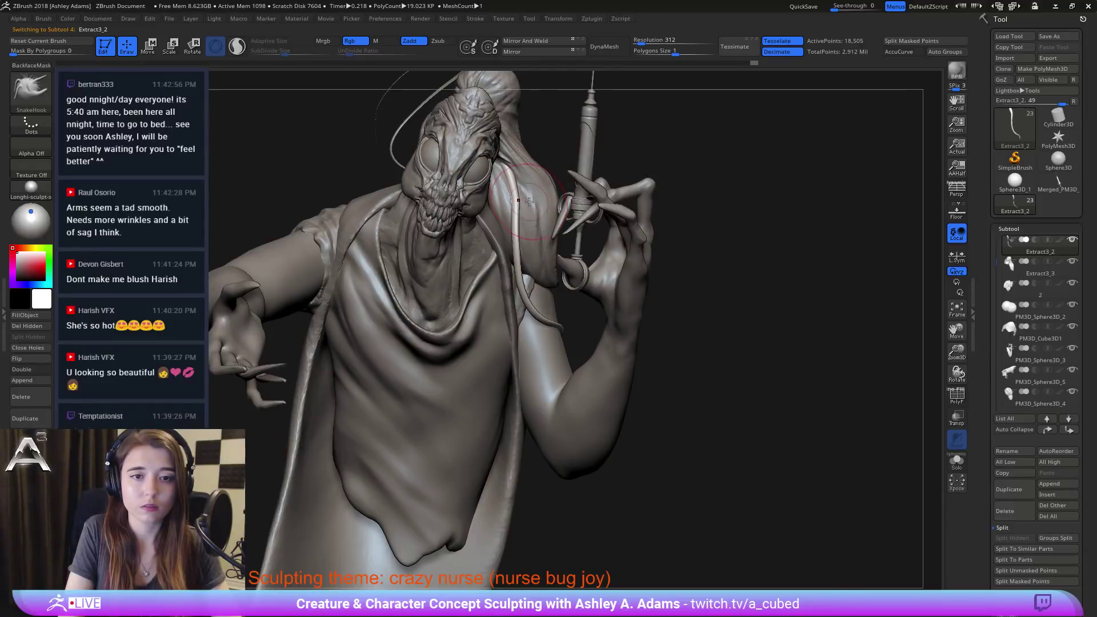
{"action": "key", "text": "shift"}
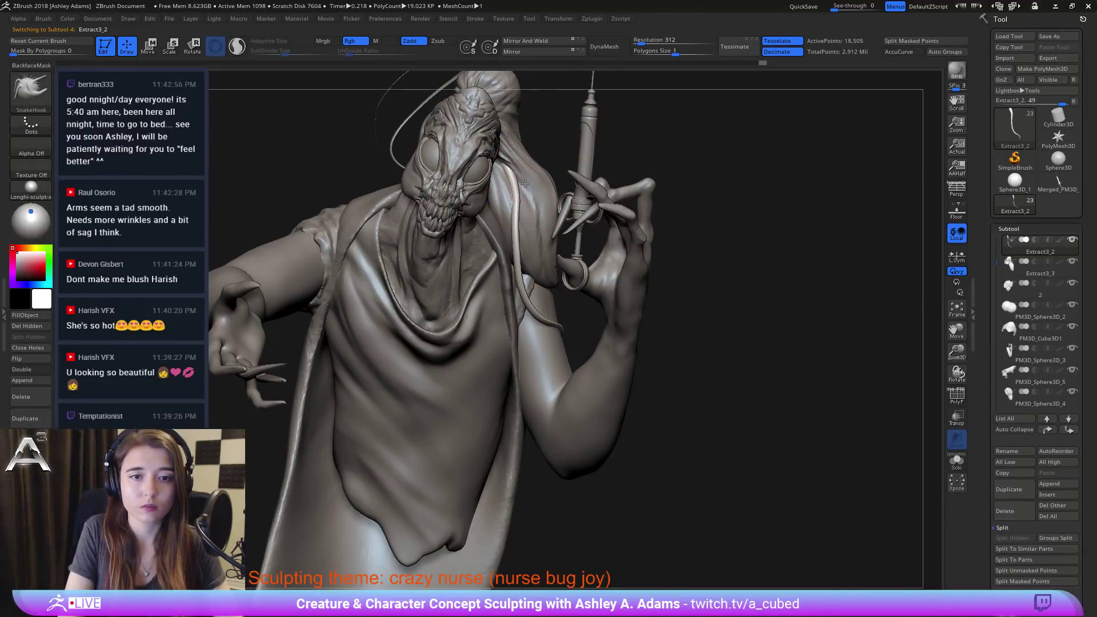
Step: Smooth the thin hair strand and refine its curve over the shoulder with SnakeHook
{"action": "right_click_drag", "start_coordinate": [511, 254], "coordinate": [514, 275]}
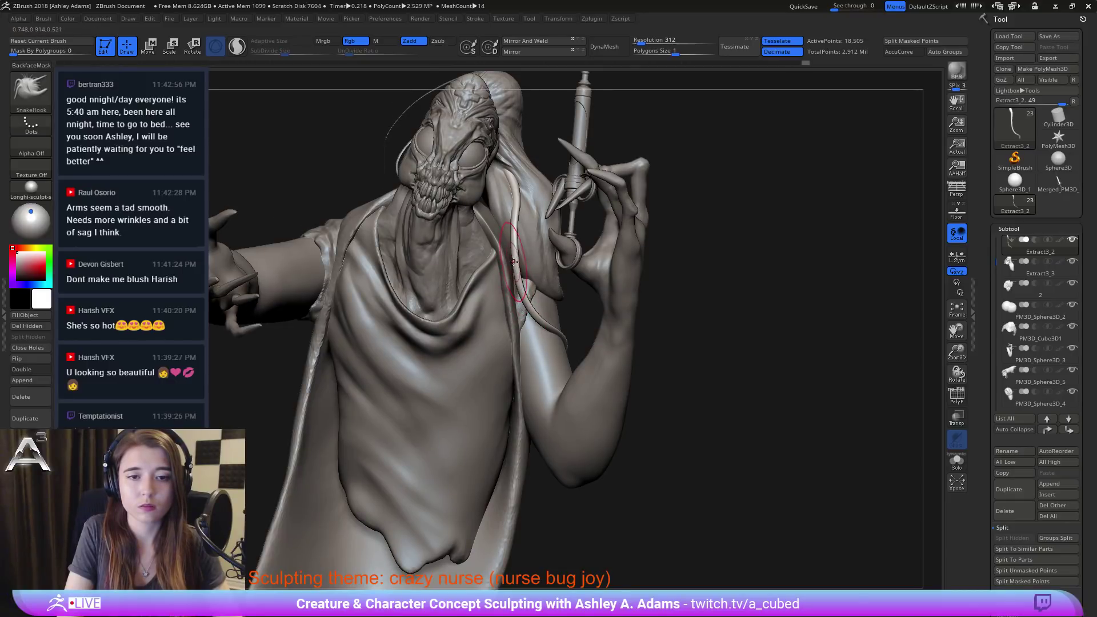
{"action": "key", "text": "shift"}
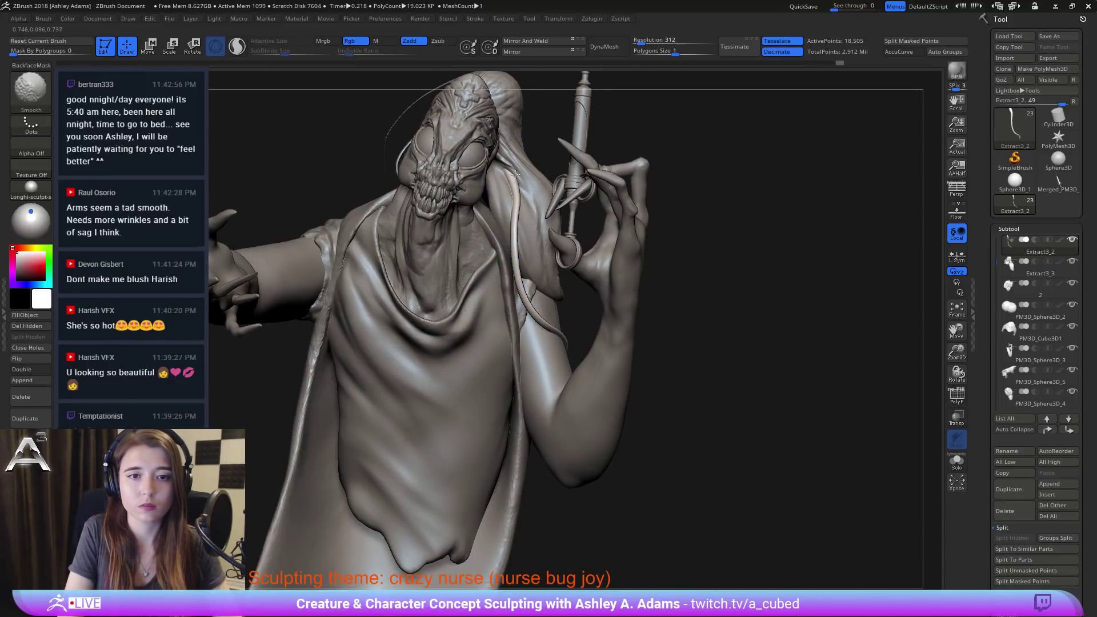
{"action": "left_click_drag", "start_coordinate": [515, 174], "coordinate": [516, 180], "text": "shift"}
{"action": "right_click_drag", "start_coordinate": [515, 176], "coordinate": [508, 217], "text": "alt"}
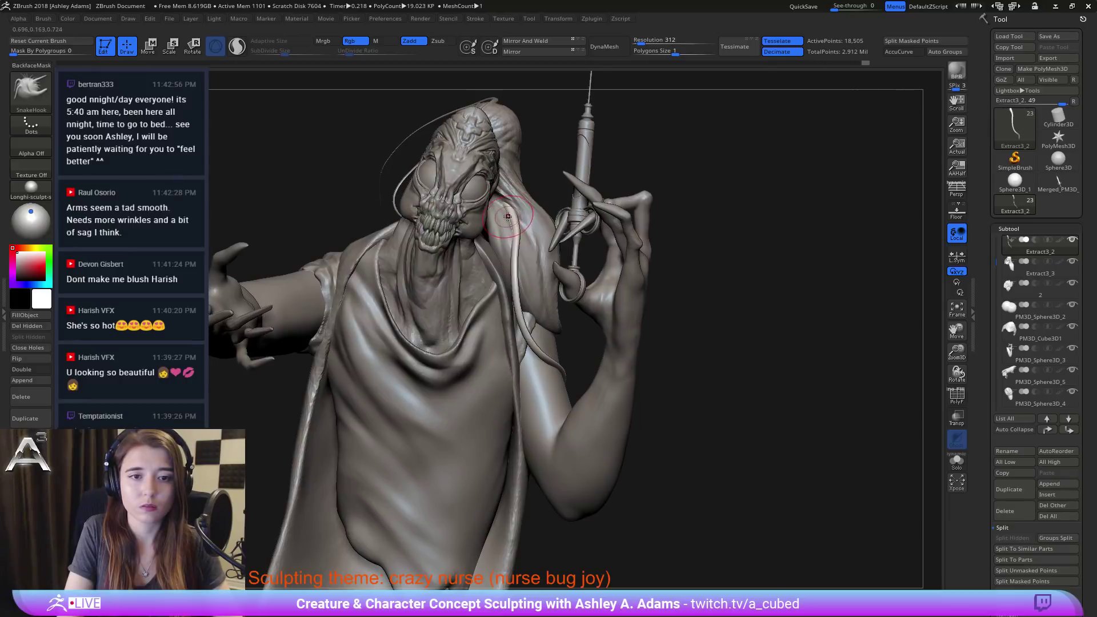
{"action": "key", "text": "shift"}
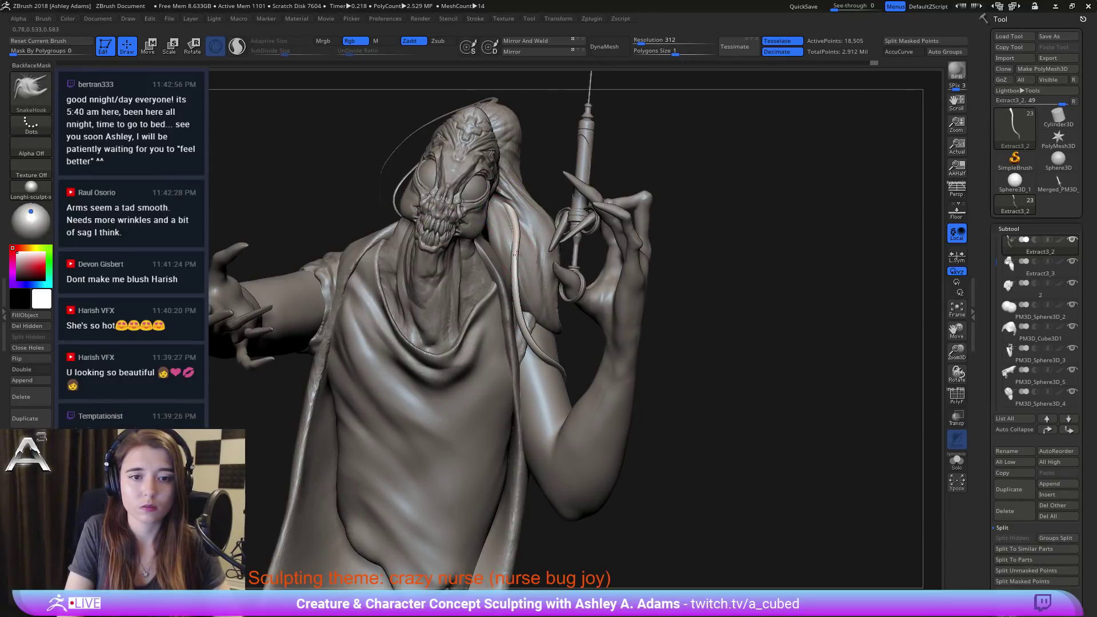
{"action": "right_click_drag", "start_coordinate": [521, 260], "coordinate": [513, 274]}
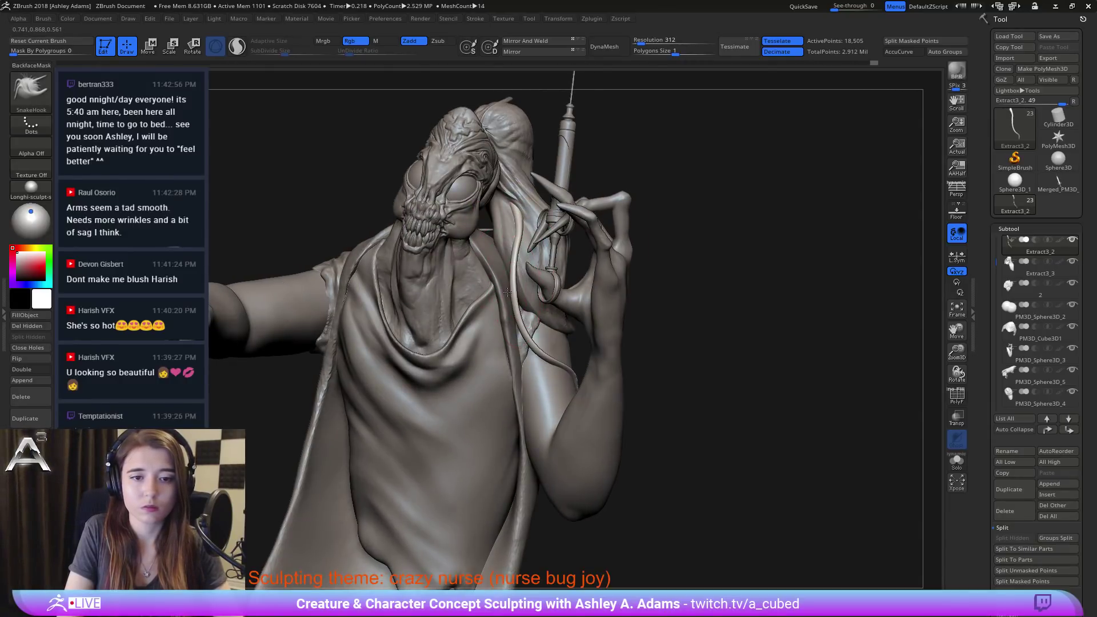
{"action": "mouse_move", "coordinate": [515, 268]}
{"action": "right_mouse_down"}
{"action": "mouse_move", "coordinate": [530, 274]}
{"action": "mouse_move", "coordinate": [521, 251]}
{"action": "right_mouse_up"}
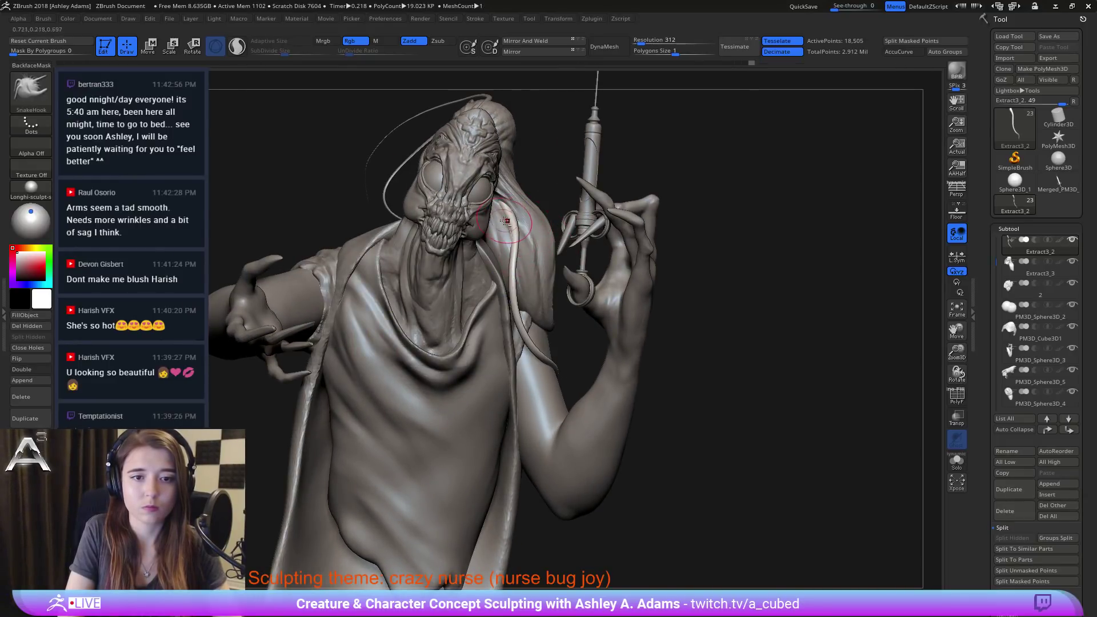
Step: Select the open robe hanging from the character's shoulders and isolate it from the rest of the figure
{"action": "right_click_drag", "start_coordinate": [526, 221], "coordinate": [523, 218]}
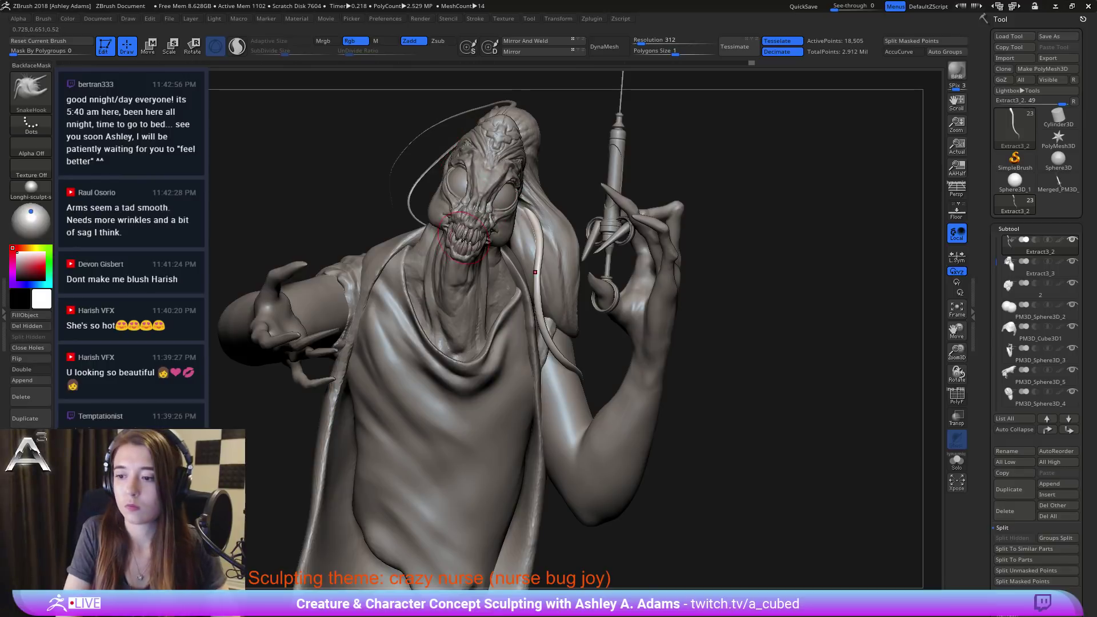
{"action": "right_click_drag", "start_coordinate": [463, 239], "coordinate": [507, 239], "text": "alt"}
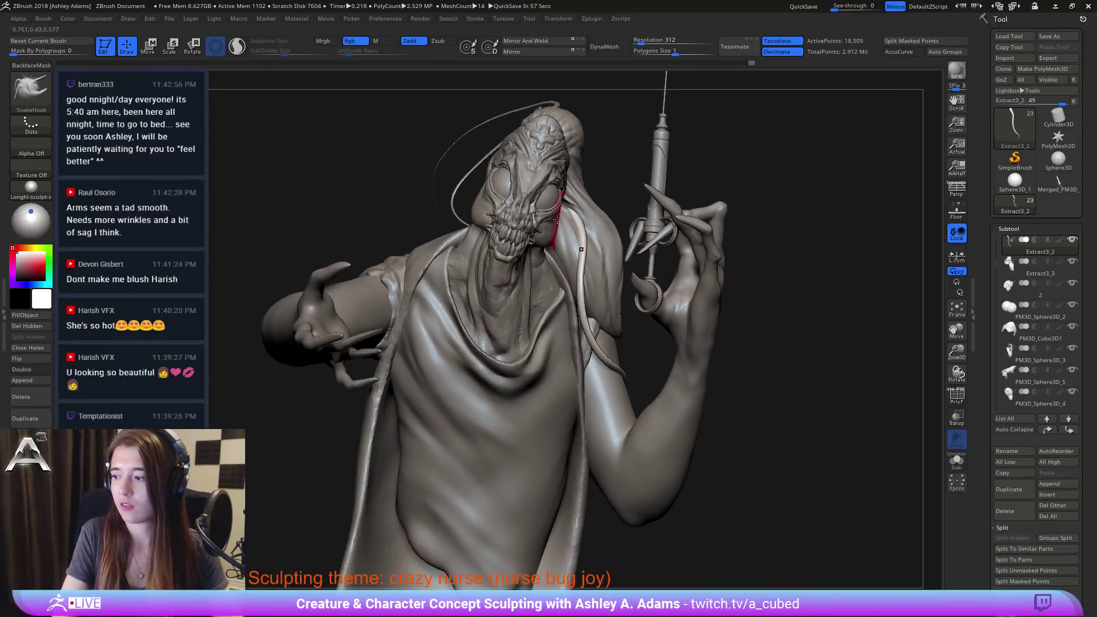
{"action": "mouse_move", "coordinate": [503, 229]}
{"action": "right_mouse_down"}
{"action": "mouse_move", "coordinate": [580, 220]}
{"action": "mouse_move", "coordinate": [613, 230]}
{"action": "right_mouse_up"}
{"action": "key", "text": "space"}
{"action": "left_click_drag", "start_coordinate": [578, 232], "coordinate": [598, 234]}
{"action": "left_click", "coordinate": [604, 246], "text": "alt"}
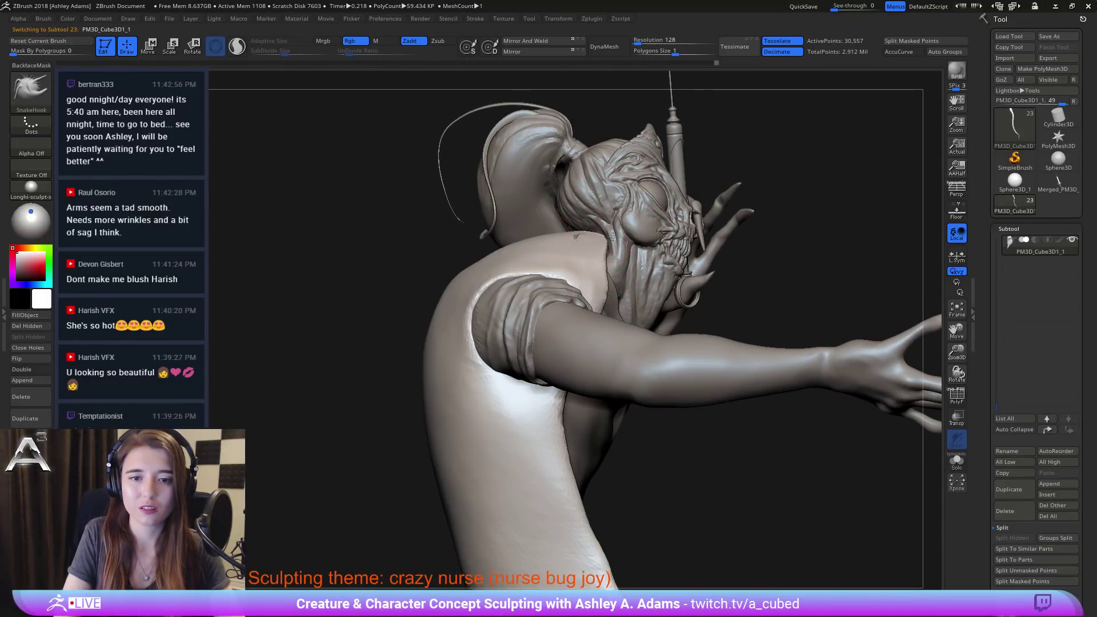
{"action": "mouse_move", "coordinate": [578, 237]}
{"action": "right_mouse_down"}
{"action": "mouse_move", "coordinate": [697, 254]}
{"action": "mouse_move", "coordinate": [596, 286]}
{"action": "mouse_move", "coordinate": [735, 280]}
{"action": "right_mouse_up"}
{"action": "key", "text": "space"}
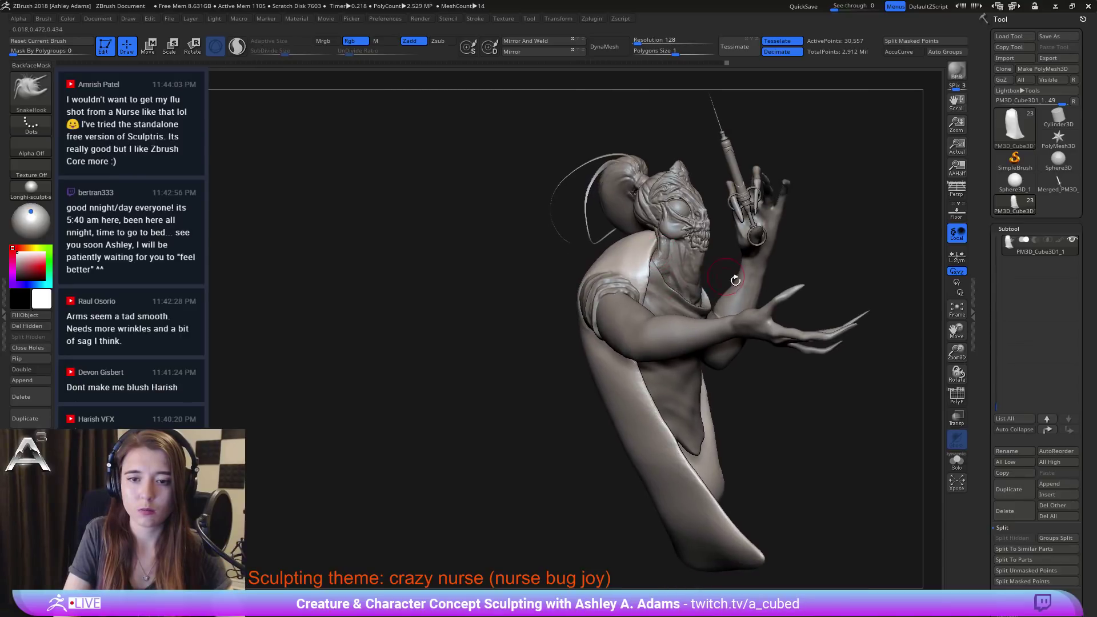
{"action": "left_click", "coordinate": [957, 461]}
{"action": "right_click", "coordinate": [606, 282]}
{"action": "right_click_drag", "start_coordinate": [606, 282], "coordinate": [657, 236]}
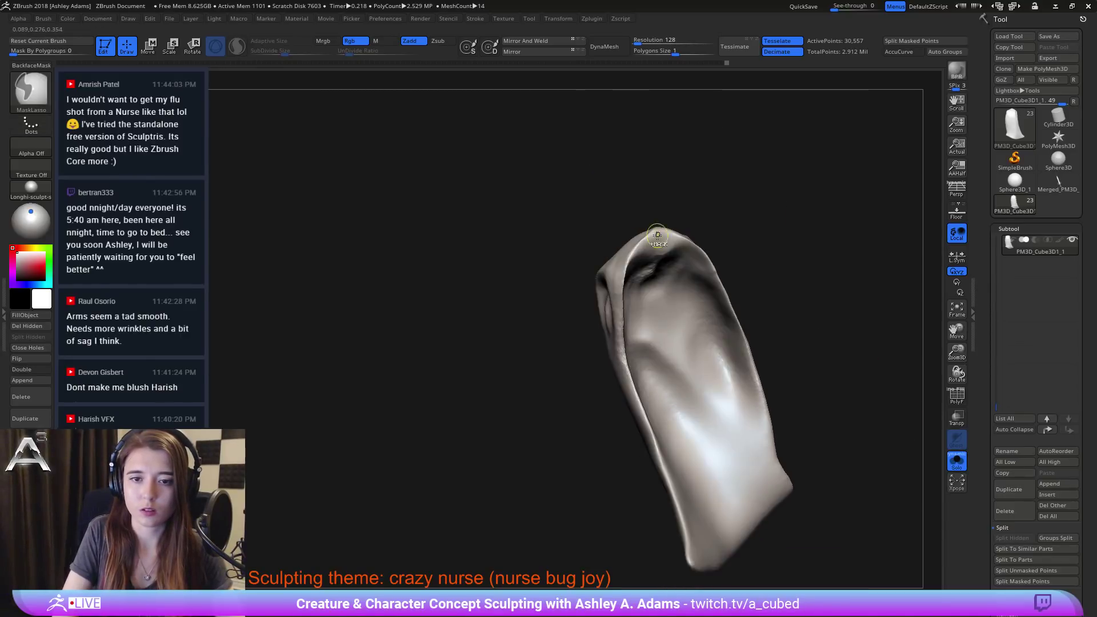
Step: Choose the MaskPen brush and paint a narrow mask strip along the robe's front opening, around the collar and down both edges
{"action": "key", "text": "b"}
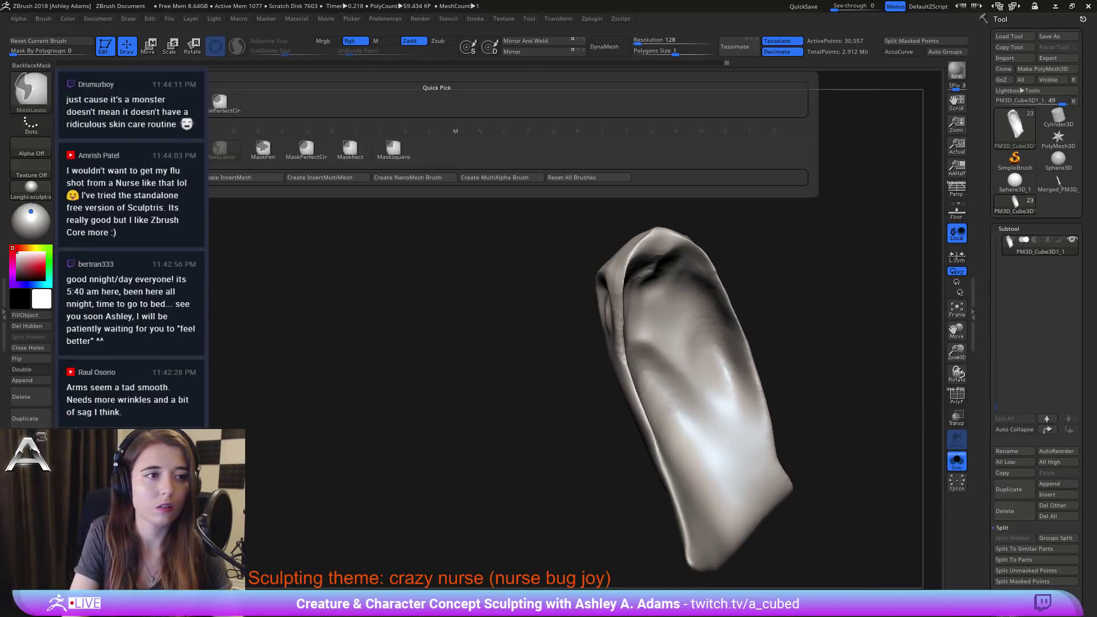
{"action": "left_click", "coordinate": [263, 150], "text": "ctrl"}
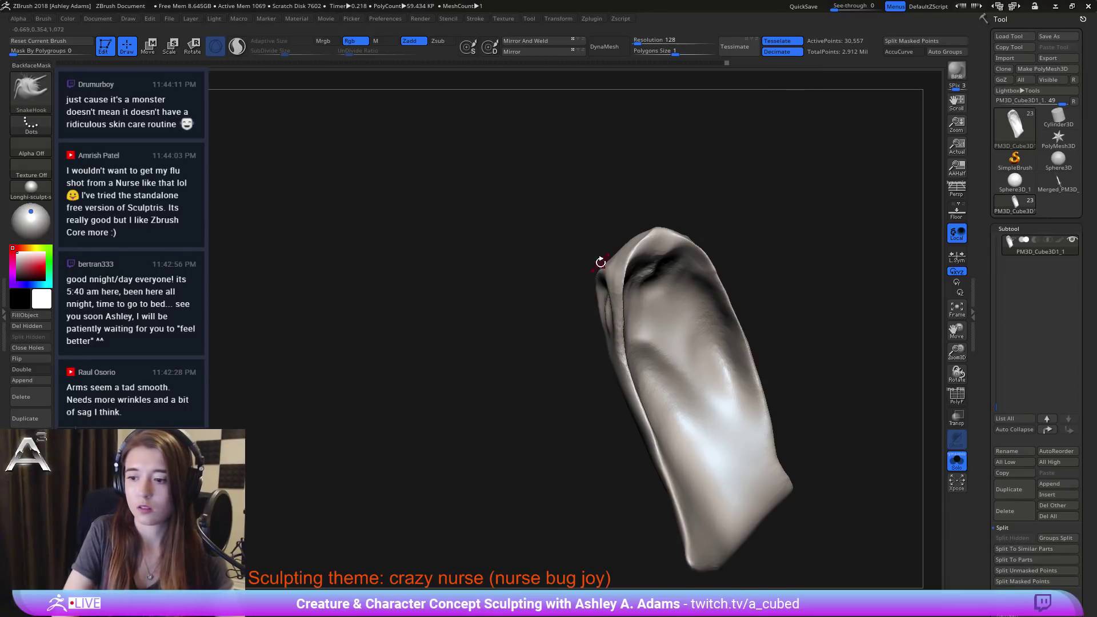
{"action": "right_click_drag", "start_coordinate": [597, 259], "coordinate": [544, 279]}
{"action": "mouse_move", "coordinate": [592, 238]}
{"action": "right_mouse_down"}
{"action": "mouse_move", "coordinate": [623, 288]}
{"action": "mouse_move", "coordinate": [594, 245]}
{"action": "mouse_move", "coordinate": [597, 116]}
{"action": "right_mouse_up"}
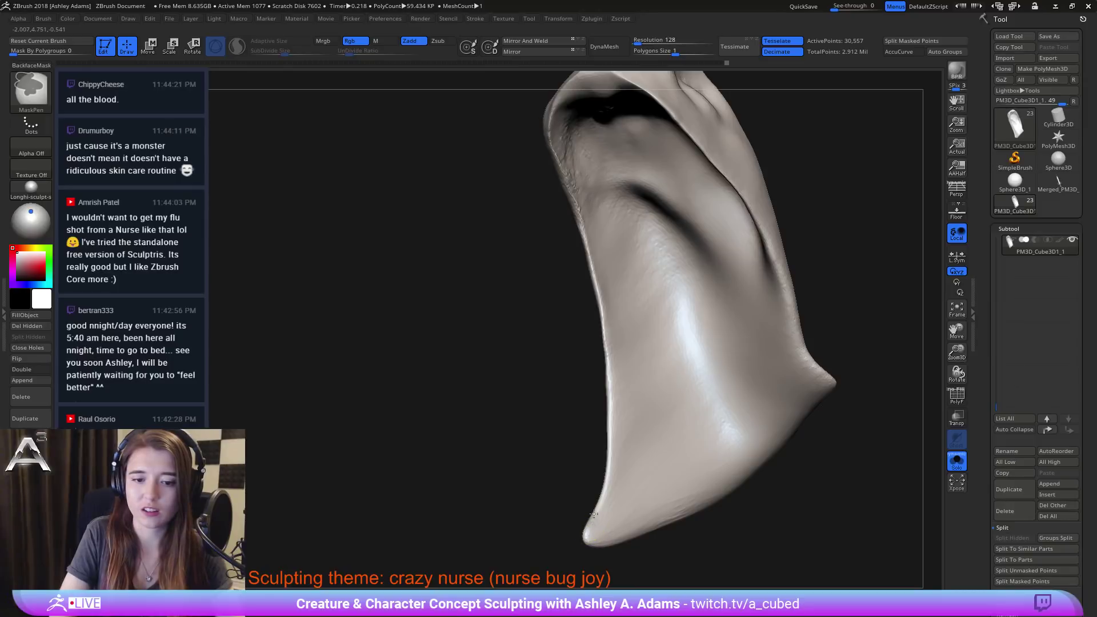
{"action": "mouse_move", "coordinate": [601, 483]}
{"action": "left_mouse_down", "text": "ctrl"}
{"action": "mouse_move", "coordinate": [603, 328]}
{"action": "mouse_move", "coordinate": [556, 126]}
{"action": "mouse_move", "coordinate": [531, 127]}
{"action": "mouse_move", "coordinate": [515, 239]}
{"action": "mouse_move", "coordinate": [577, 243]}
{"action": "mouse_move", "coordinate": [557, 248]}
{"action": "mouse_move", "coordinate": [583, 225]}
{"action": "left_mouse_up", "text": "ctrl"}
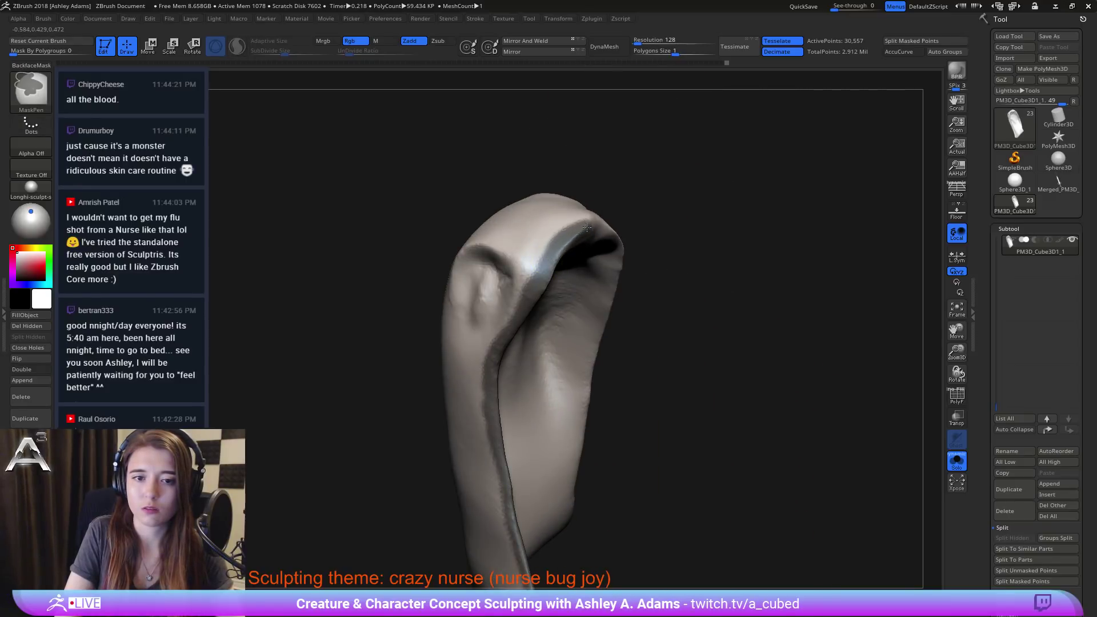
{"action": "mouse_move", "coordinate": [645, 200]}
{"action": "left_mouse_down"}
{"action": "mouse_move", "coordinate": [538, 214]}
{"action": "mouse_move", "coordinate": [628, 232]}
{"action": "mouse_move", "coordinate": [604, 225]}
{"action": "mouse_move", "coordinate": [628, 167]}
{"action": "mouse_move", "coordinate": [685, 114]}
{"action": "mouse_move", "coordinate": [740, 399]}
{"action": "left_mouse_up"}
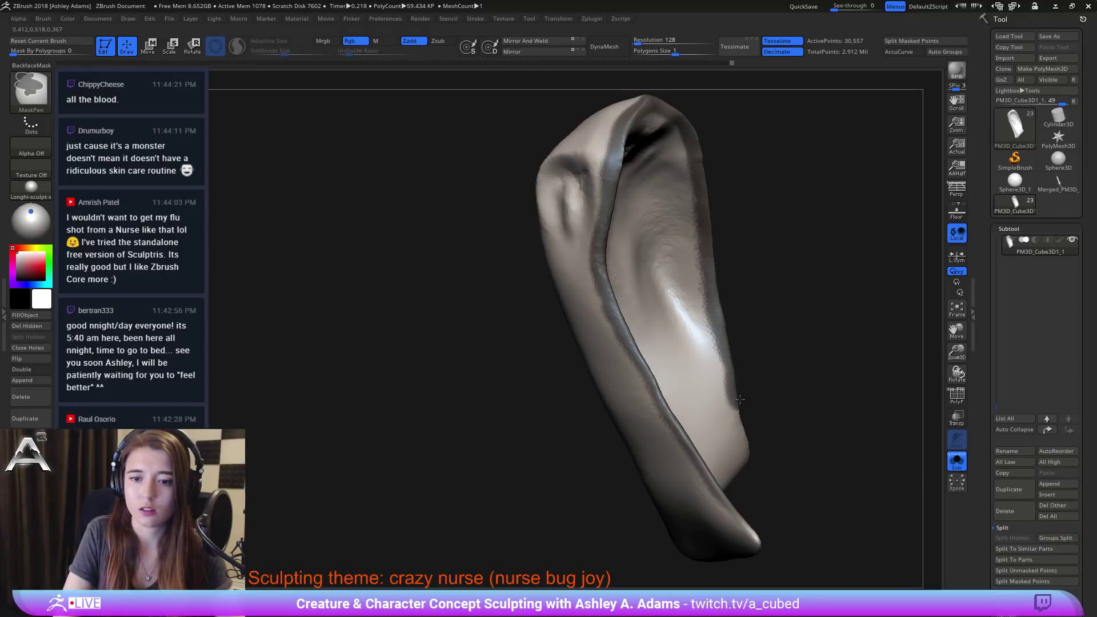
{"action": "mouse_move", "coordinate": [762, 451]}
{"action": "left_mouse_down"}
{"action": "mouse_move", "coordinate": [698, 428]}
{"action": "mouse_move", "coordinate": [717, 371]}
{"action": "mouse_move", "coordinate": [731, 426]}
{"action": "left_mouse_up"}
{"action": "left_click_drag", "start_coordinate": [920, 436], "coordinate": [879, 400]}
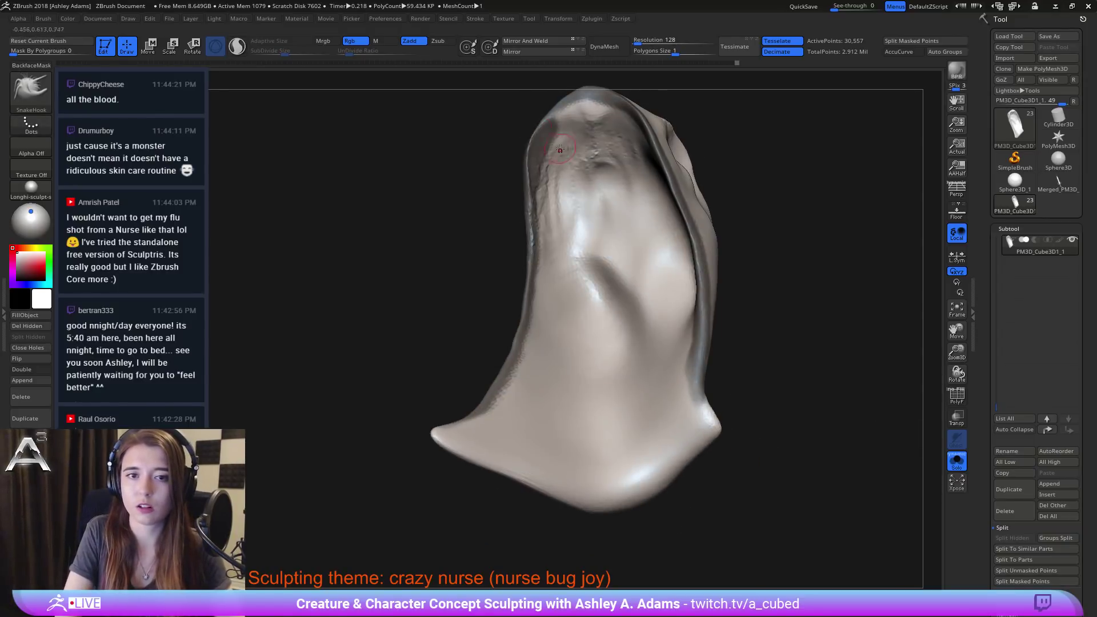
Step: Erase the stray mask from the inner surface of the robe's upper part, keeping only the border strip
{"action": "left_click_drag", "start_coordinate": [564, 138], "coordinate": [555, 184], "text": "ctrl+alt"}
{"action": "left_click_drag", "start_coordinate": [485, 177], "coordinate": [394, 186]}
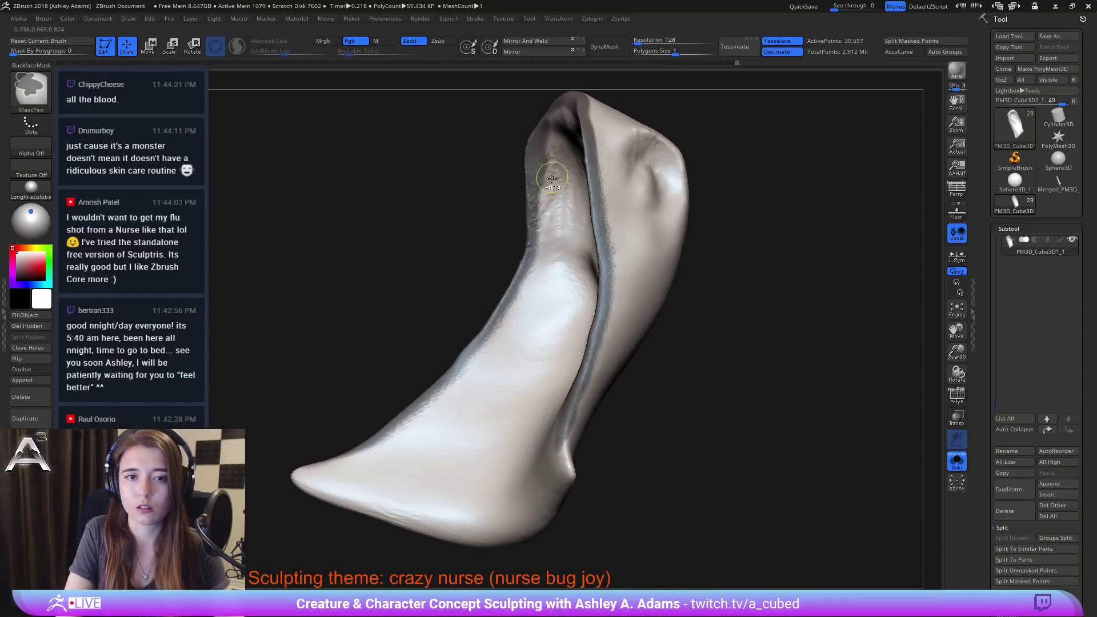
{"action": "left_click_drag", "start_coordinate": [553, 176], "coordinate": [547, 180], "text": "ctrl+alt"}
{"action": "left_click_drag", "start_coordinate": [552, 139], "coordinate": [547, 133], "text": "ctrl+alt"}
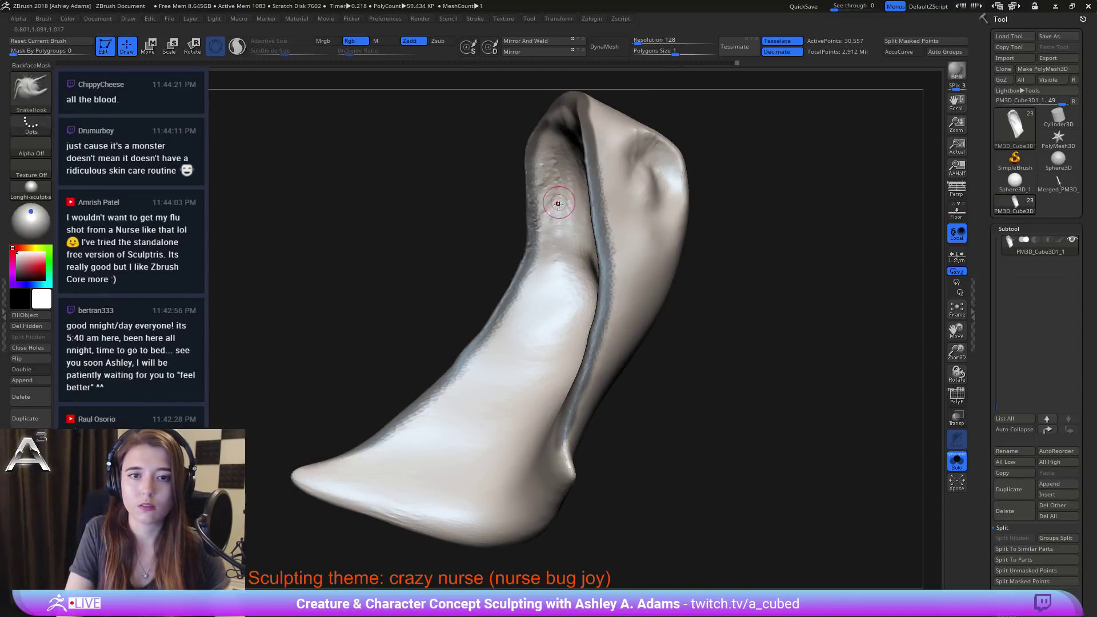
{"action": "mouse_move", "coordinate": [474, 211]}
{"action": "left_mouse_down"}
{"action": "mouse_move", "coordinate": [614, 151]}
{"action": "mouse_move", "coordinate": [574, 123]}
{"action": "mouse_move", "coordinate": [593, 127]}
{"action": "left_mouse_up"}
{"action": "right_click_drag", "start_coordinate": [618, 127], "coordinate": [583, 216], "text": "alt"}
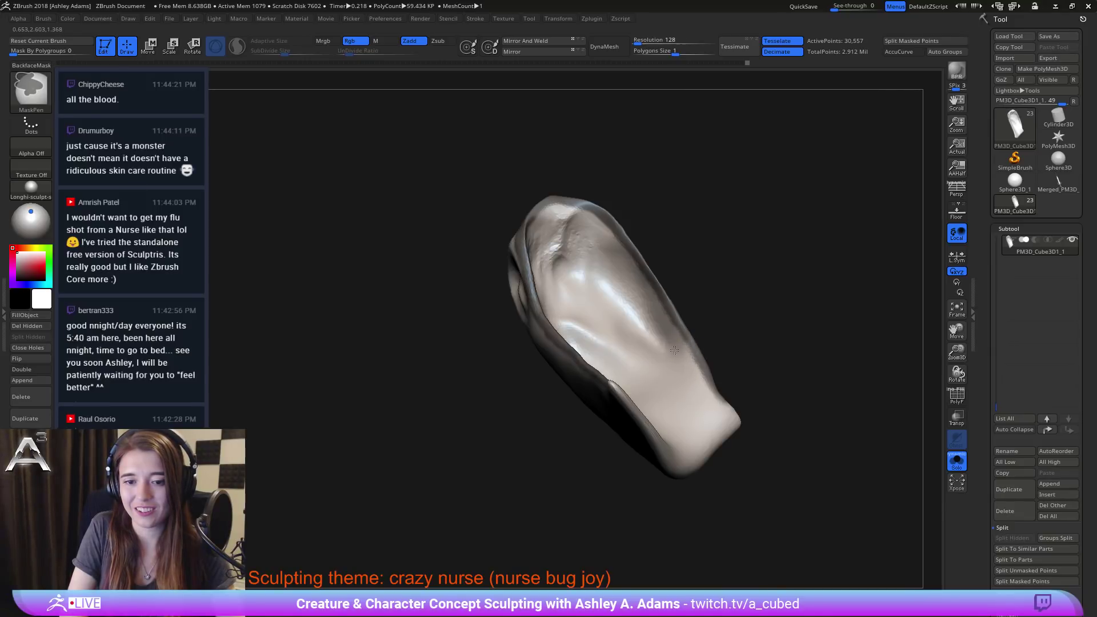
Step: Show the whole figure again, extract the masked robe border with a thickness of 0.01651 and accept it as a new subtool
{"action": "left_click", "coordinate": [957, 462]}
{"action": "left_click_drag", "start_coordinate": [991, 583], "coordinate": [990, 543]}
{"action": "left_click", "coordinate": [1006, 595]}
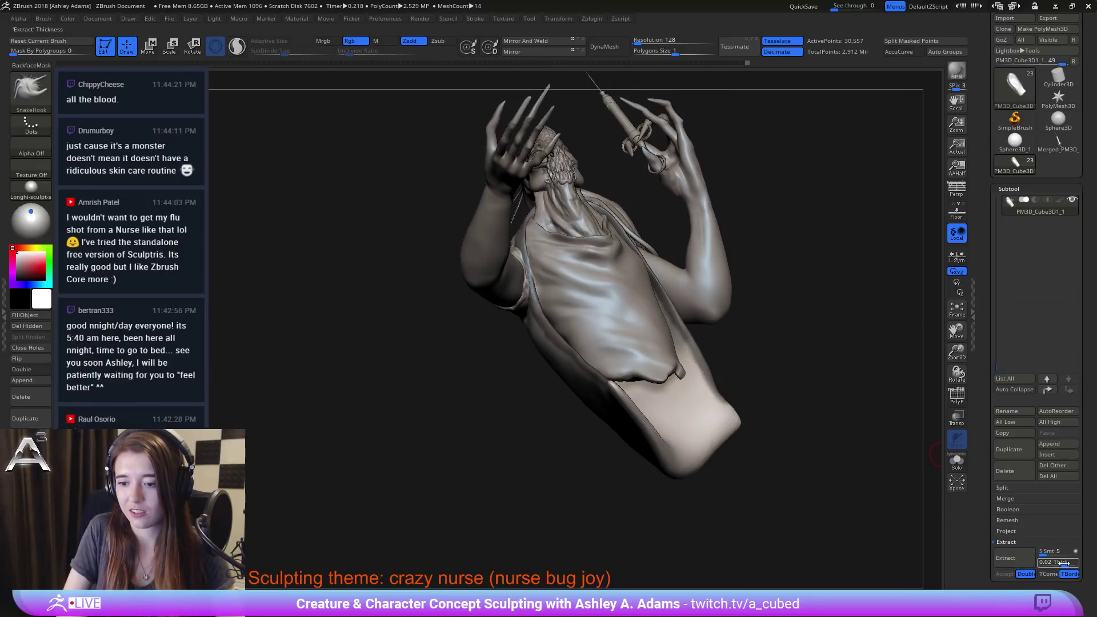
{"action": "left_click_drag", "start_coordinate": [1065, 564], "coordinate": [1066, 564]}
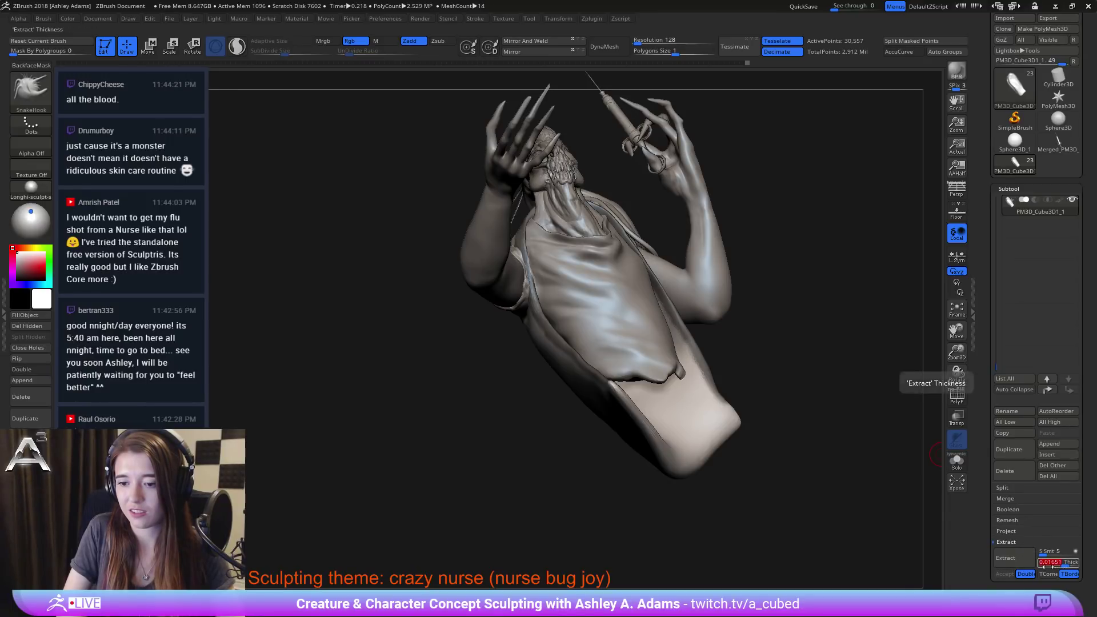
{"action": "left_click", "coordinate": [1005, 557]}
{"action": "left_click", "coordinate": [1003, 574]}
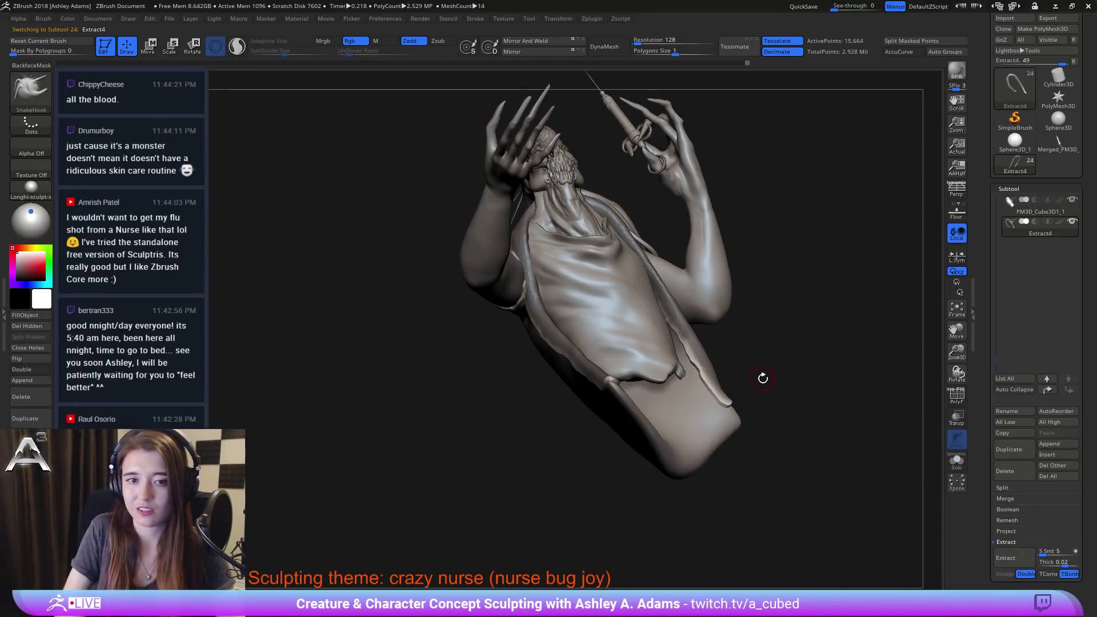
{"action": "key", "text": "ctrl"}
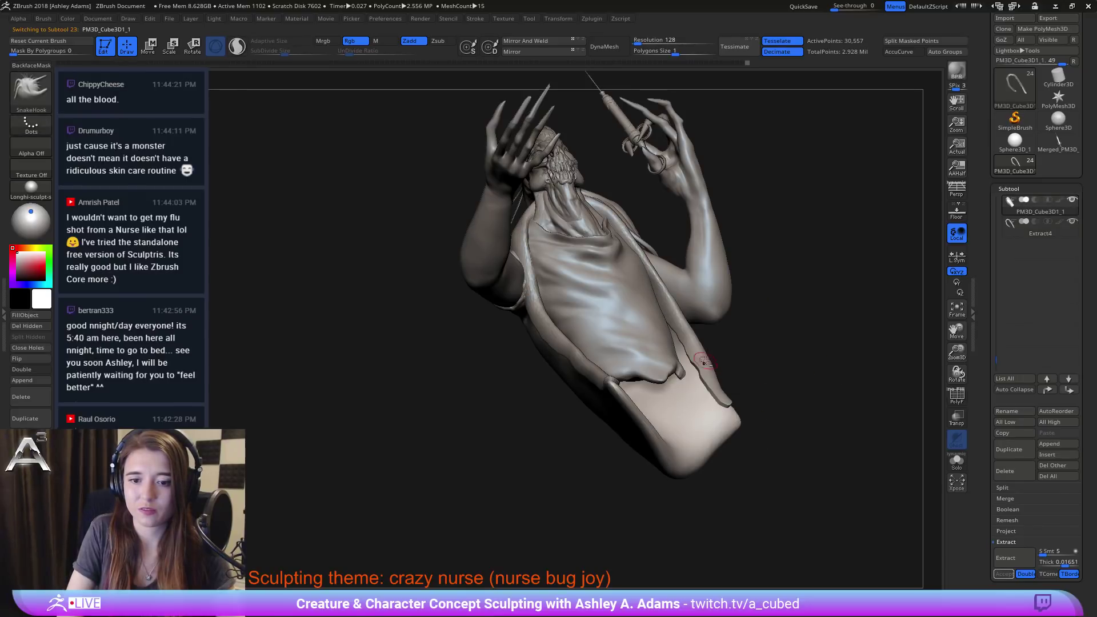
Step: Select the extracted trim and smooth it down both front edges of the robe
{"action": "left_click", "coordinate": [703, 361], "text": "alt"}
{"action": "mouse_move", "coordinate": [702, 361]}
{"action": "right_mouse_down"}
{"action": "mouse_move", "coordinate": [663, 394]}
{"action": "mouse_move", "coordinate": [645, 381]}
{"action": "mouse_move", "coordinate": [562, 395]}
{"action": "right_mouse_up"}
{"action": "right_click", "coordinate": [646, 381]}
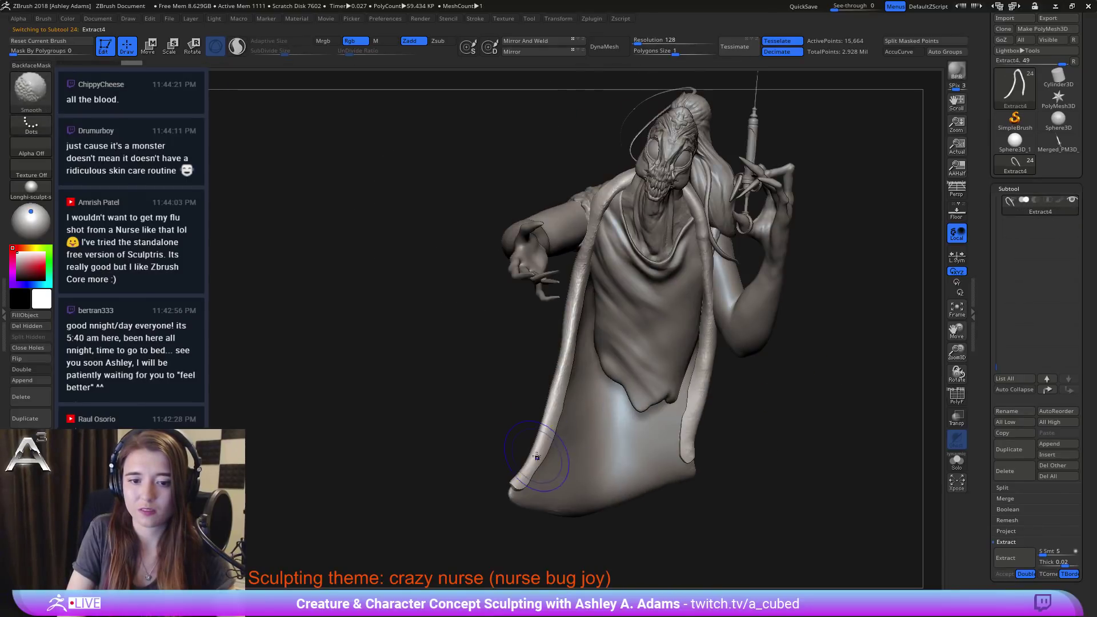
{"action": "right_click", "coordinate": [563, 394]}
{"action": "key", "text": "shift"}
{"action": "left_click_drag", "start_coordinate": [563, 395], "coordinate": [530, 467], "text": "shift"}
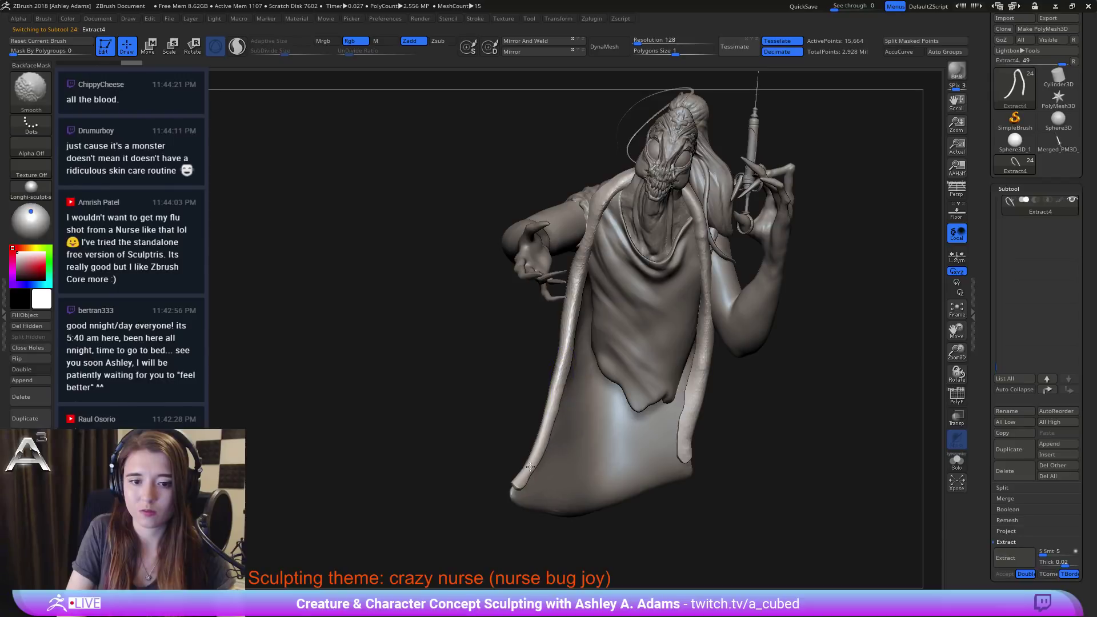
{"action": "mouse_move", "coordinate": [551, 421]}
{"action": "left_mouse_down", "text": "shift"}
{"action": "mouse_move", "coordinate": [577, 246]}
{"action": "mouse_move", "coordinate": [628, 188]}
{"action": "mouse_move", "coordinate": [684, 262]}
{"action": "mouse_move", "coordinate": [688, 457]}
{"action": "left_mouse_up", "text": "shift"}
Step: Reshape the trim below the raised arm's elbow with SnakeHook so it follows the robe's edge, smoothing it
{"action": "mouse_move", "coordinate": [634, 451]}
{"action": "right_mouse_down"}
{"action": "mouse_move", "coordinate": [664, 448]}
{"action": "mouse_move", "coordinate": [696, 393]}
{"action": "mouse_move", "coordinate": [676, 339]}
{"action": "mouse_move", "coordinate": [663, 361]}
{"action": "right_mouse_up"}
{"action": "key", "text": "space"}
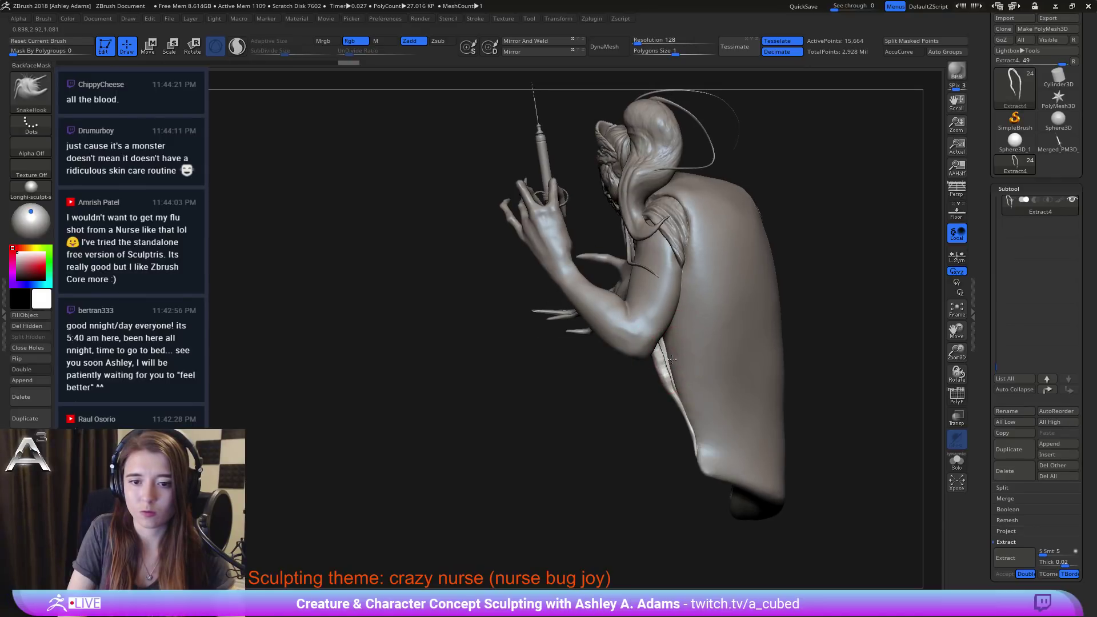
{"action": "key", "text": "shift"}
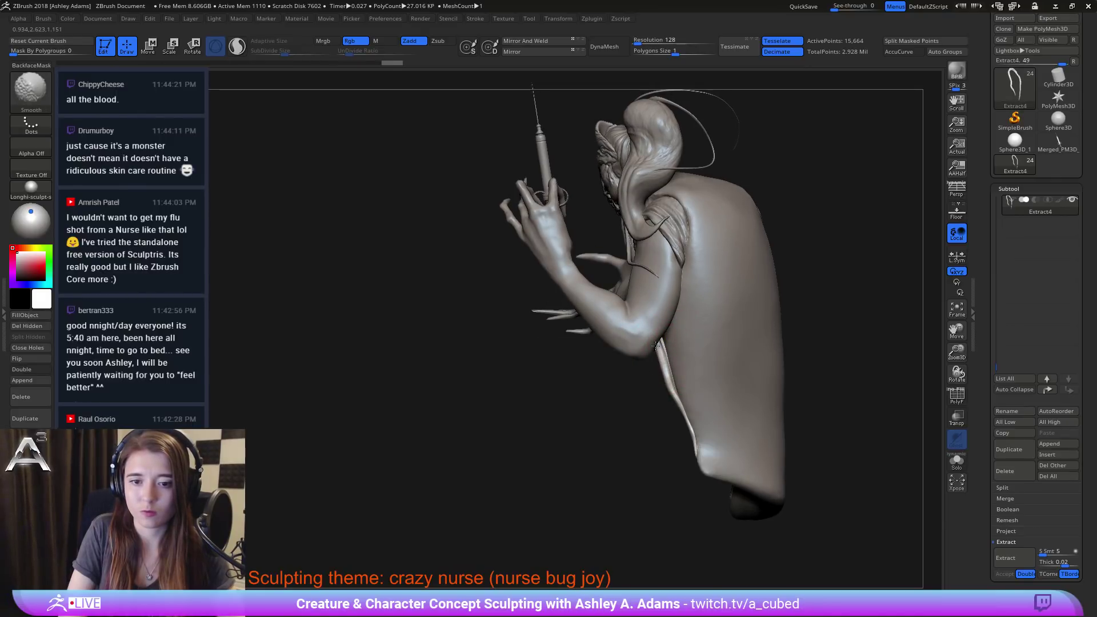
{"action": "right_click_drag", "start_coordinate": [655, 345], "coordinate": [653, 355]}
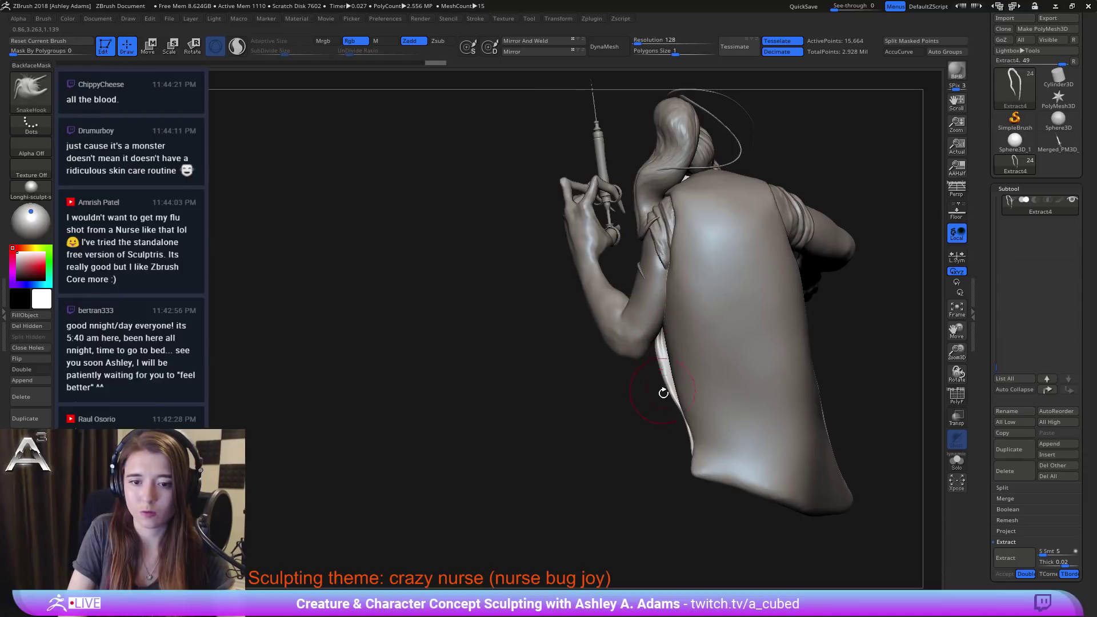
{"action": "right_click_drag", "start_coordinate": [664, 393], "coordinate": [691, 293]}
{"action": "right_click", "coordinate": [686, 320]}
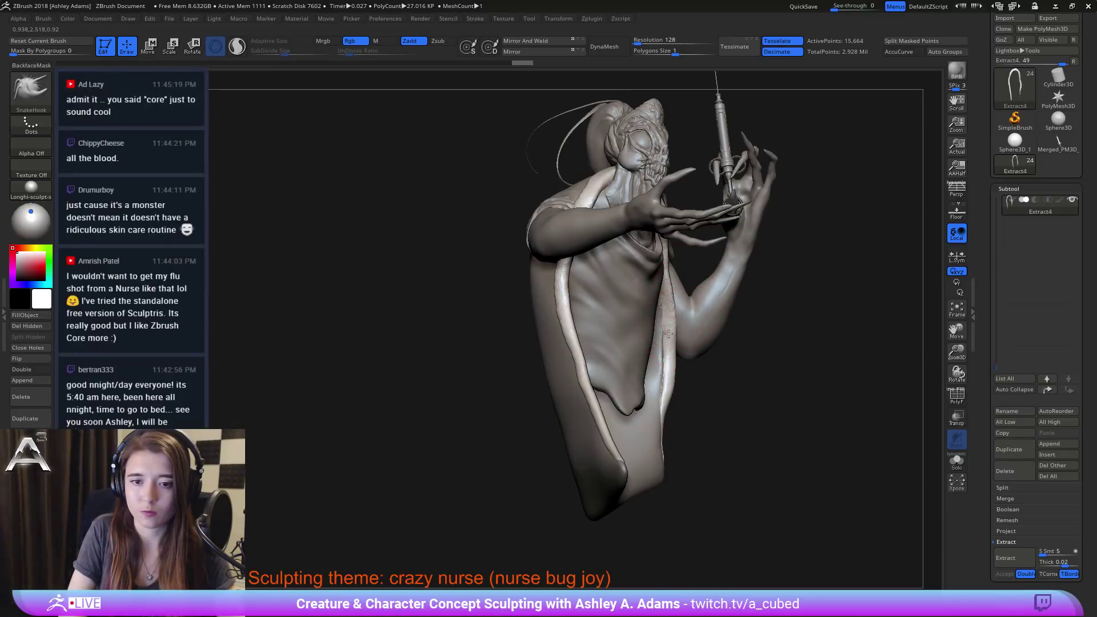
{"action": "right_click_drag", "start_coordinate": [668, 333], "coordinate": [673, 350]}
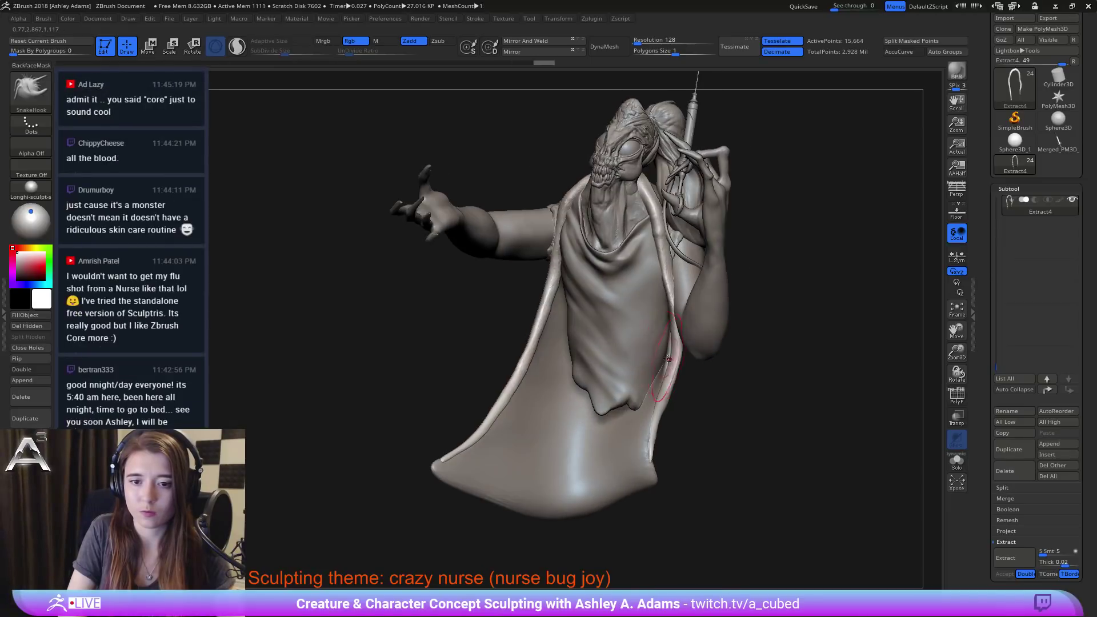
{"action": "mouse_move", "coordinate": [676, 338]}
{"action": "right_mouse_down"}
{"action": "mouse_move", "coordinate": [694, 321]}
{"action": "mouse_move", "coordinate": [688, 363]}
{"action": "mouse_move", "coordinate": [661, 391]}
{"action": "right_mouse_up"}
{"action": "right_click", "coordinate": [694, 321]}
{"action": "key", "text": "shift"}
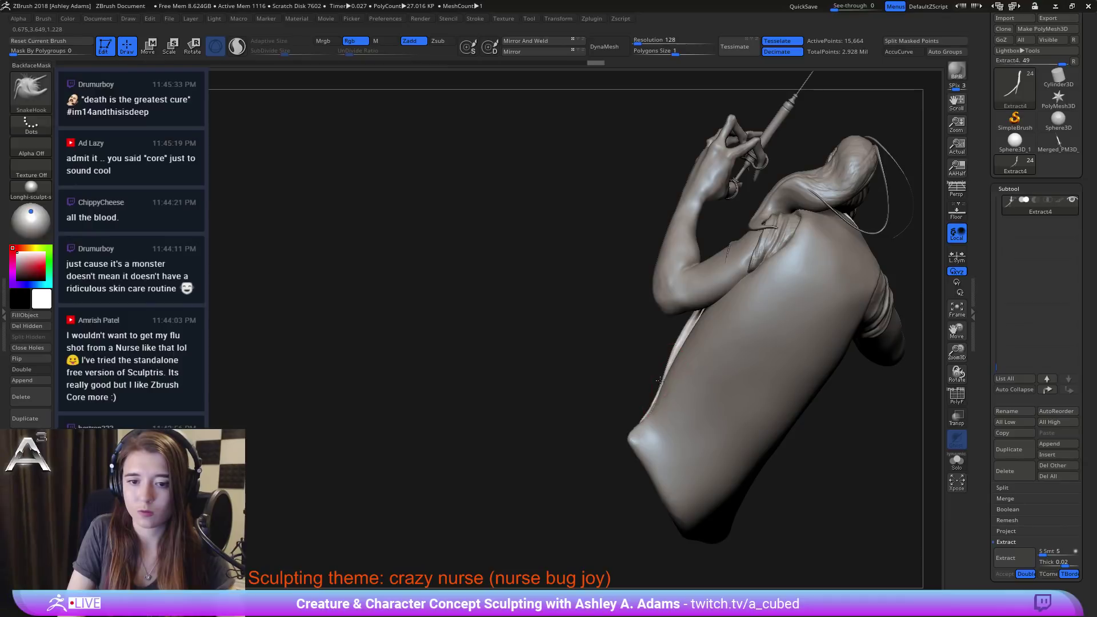
{"action": "right_click_drag", "start_coordinate": [689, 322], "coordinate": [683, 299]}
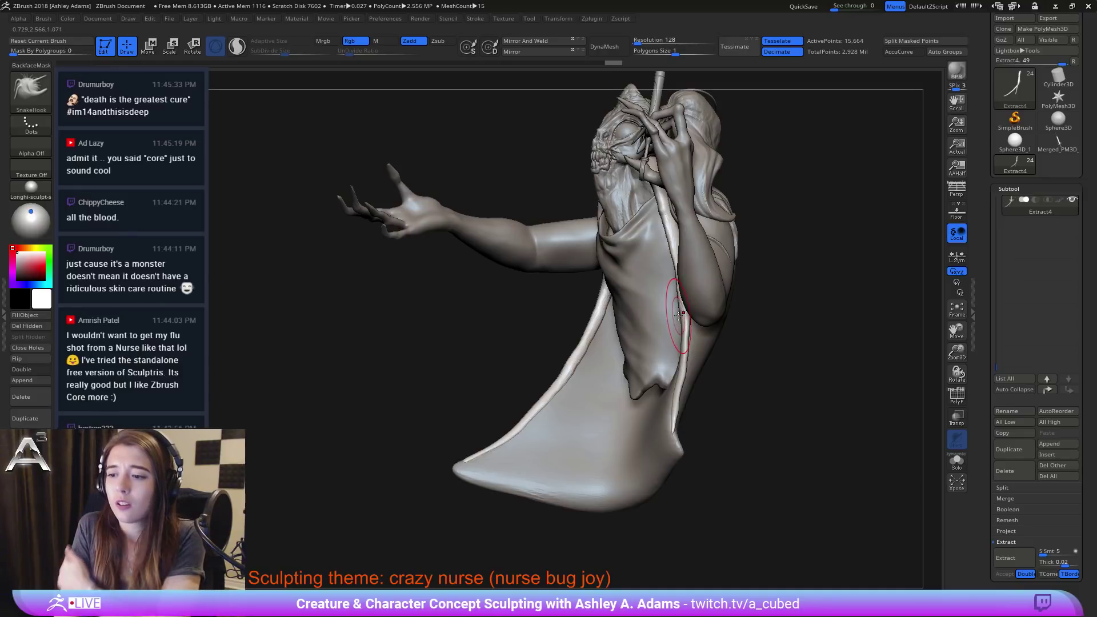
Step: Adjust the trim along the chest on the syringe-arm side with SnakeHook and smooth that stretch
{"action": "mouse_move", "coordinate": [680, 314]}
{"action": "right_mouse_down"}
{"action": "mouse_move", "coordinate": [656, 307]}
{"action": "mouse_move", "coordinate": [640, 312]}
{"action": "mouse_move", "coordinate": [674, 317]}
{"action": "mouse_move", "coordinate": [634, 323]}
{"action": "mouse_move", "coordinate": [655, 329]}
{"action": "mouse_move", "coordinate": [627, 299]}
{"action": "mouse_move", "coordinate": [599, 294]}
{"action": "mouse_move", "coordinate": [589, 258]}
{"action": "right_mouse_up"}
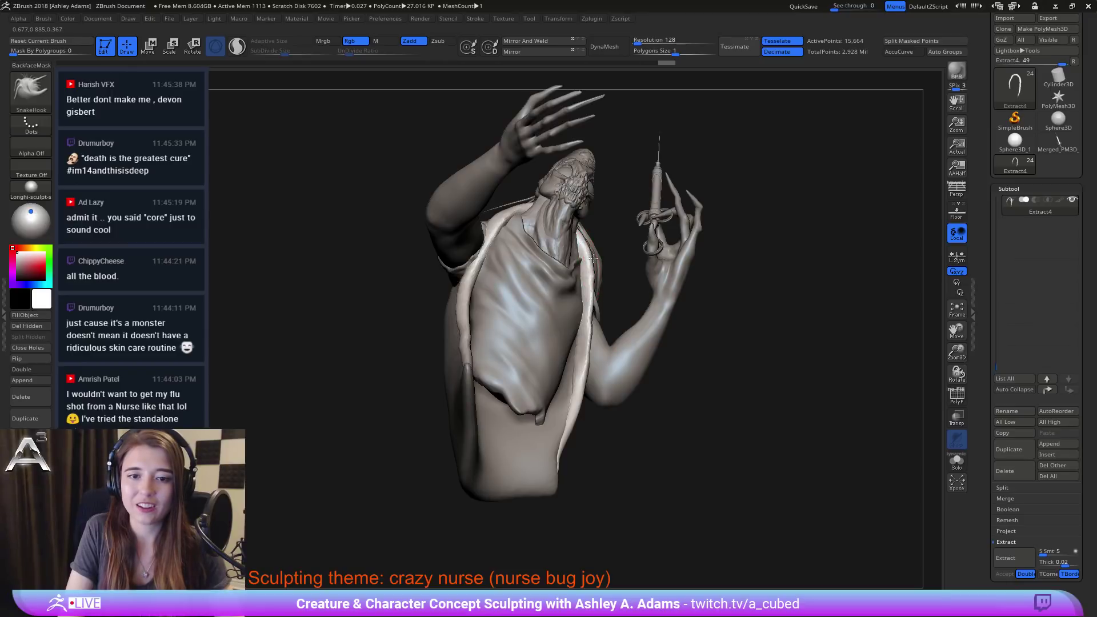
{"action": "right_click_drag", "start_coordinate": [586, 339], "coordinate": [584, 349]}
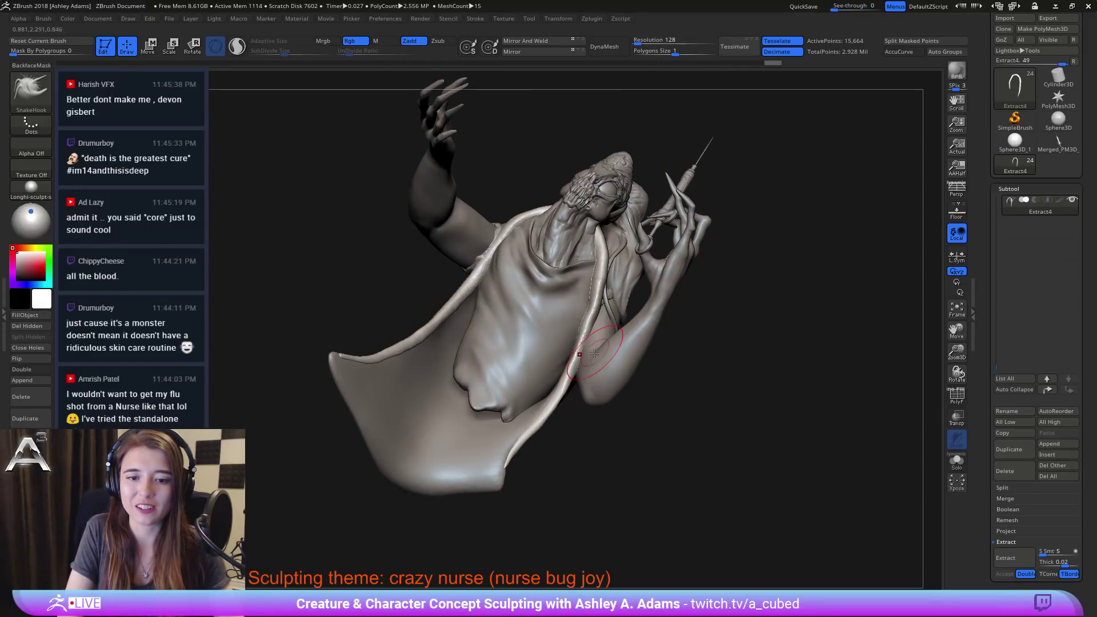
{"action": "key", "text": "shift"}
{"action": "left_click_drag", "start_coordinate": [609, 323], "coordinate": [598, 298], "text": "shift"}
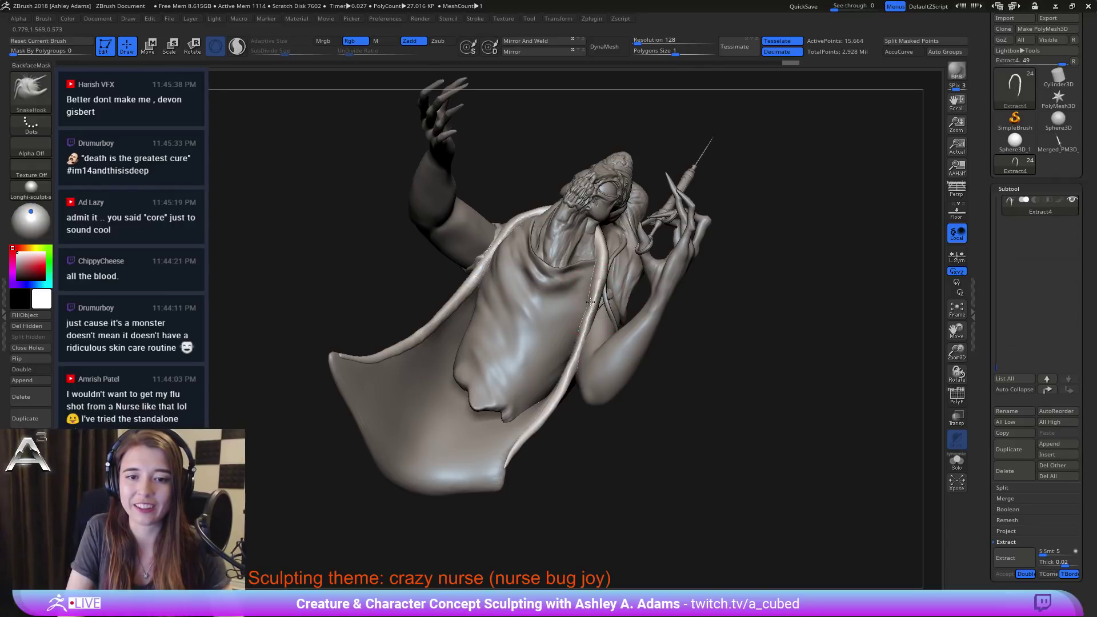
Step: Refine the trim's upper section between the collar and the syringe arm with SnakeHook and smoothing
{"action": "mouse_move", "coordinate": [588, 245]}
{"action": "right_mouse_down"}
{"action": "mouse_move", "coordinate": [583, 262]}
{"action": "mouse_move", "coordinate": [589, 237]}
{"action": "mouse_move", "coordinate": [614, 231]}
{"action": "mouse_move", "coordinate": [594, 276]}
{"action": "right_mouse_up"}
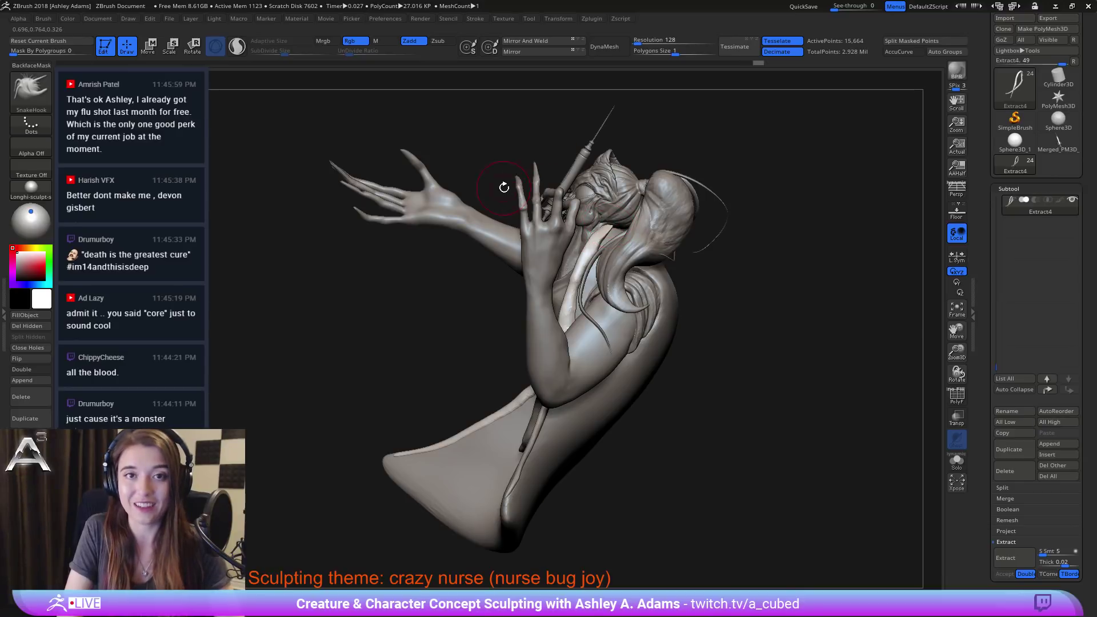
{"action": "key", "text": "shift"}
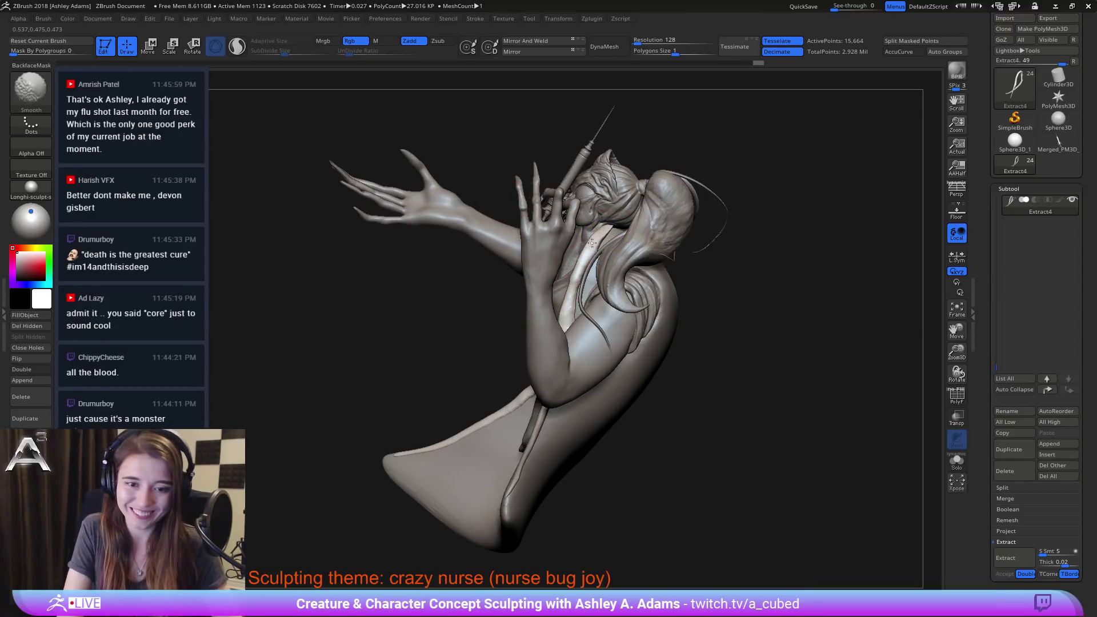
{"action": "right_click_drag", "start_coordinate": [570, 308], "coordinate": [594, 342]}
{"action": "mouse_move", "coordinate": [549, 303]}
{"action": "right_mouse_down"}
{"action": "mouse_move", "coordinate": [557, 308]}
{"action": "mouse_move", "coordinate": [547, 284]}
{"action": "mouse_move", "coordinate": [566, 293]}
{"action": "mouse_move", "coordinate": [547, 243]}
{"action": "mouse_move", "coordinate": [540, 257]}
{"action": "mouse_move", "coordinate": [566, 231]}
{"action": "mouse_move", "coordinate": [540, 319]}
{"action": "mouse_move", "coordinate": [549, 337]}
{"action": "right_mouse_up"}
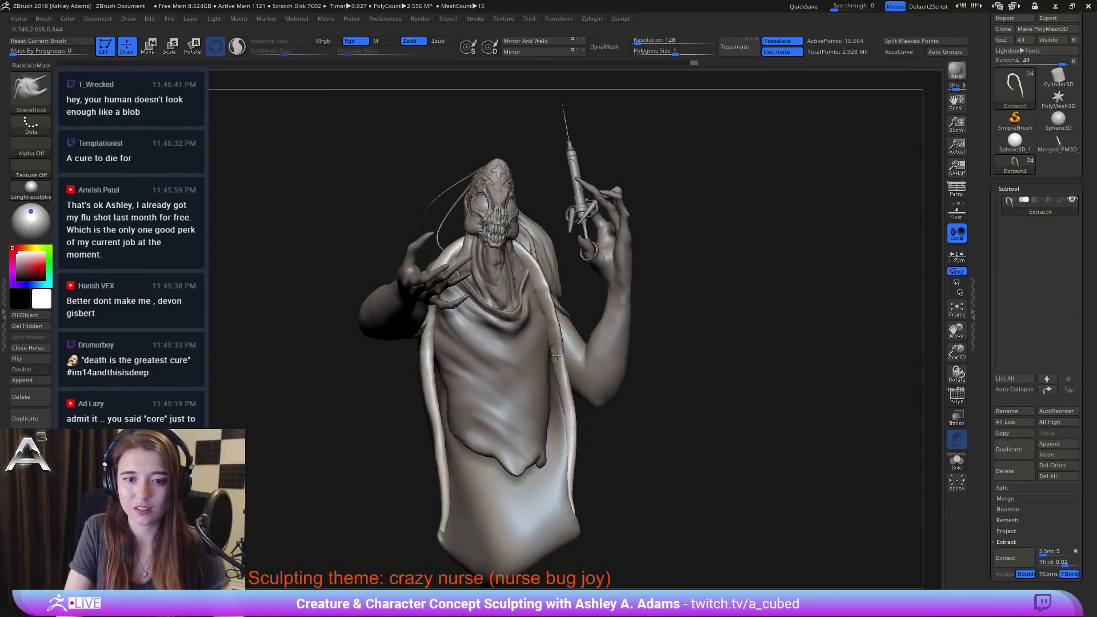
{"action": "key", "text": "shift"}
Step: Widen the trim along the robe's front edge below the outstretched arm with SnakeHook
{"action": "mouse_move", "coordinate": [553, 424]}
{"action": "right_mouse_down"}
{"action": "mouse_move", "coordinate": [531, 428]}
{"action": "mouse_move", "coordinate": [514, 342]}
{"action": "mouse_move", "coordinate": [542, 294]}
{"action": "right_mouse_up"}
{"action": "key", "text": "space"}
{"action": "right_click_drag", "start_coordinate": [571, 394], "coordinate": [513, 429]}
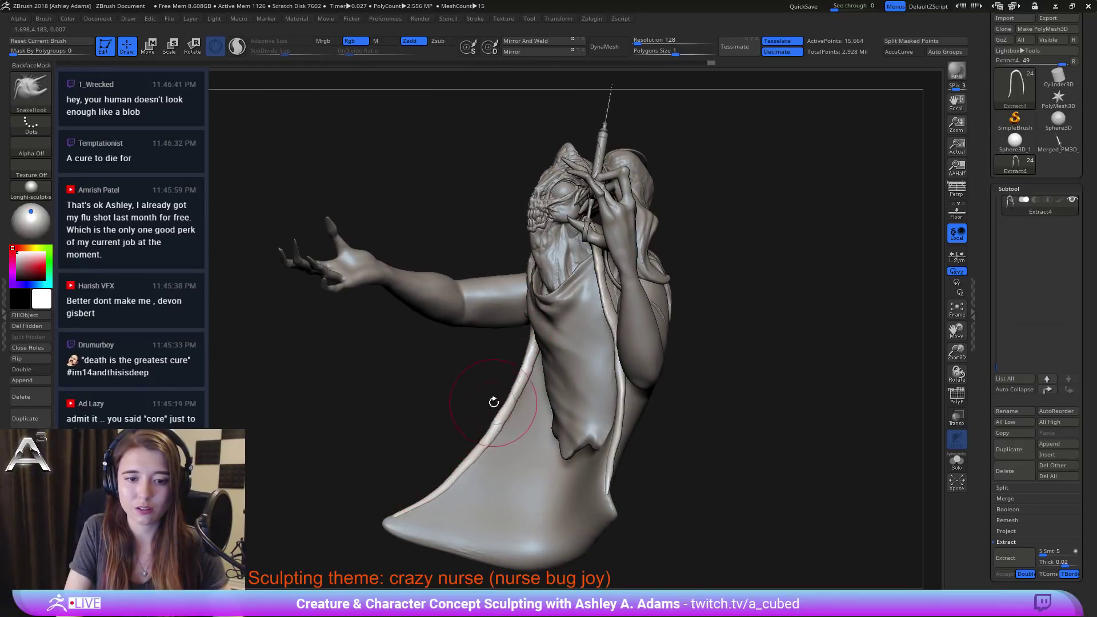
{"action": "right_click_drag", "start_coordinate": [450, 493], "coordinate": [430, 486]}
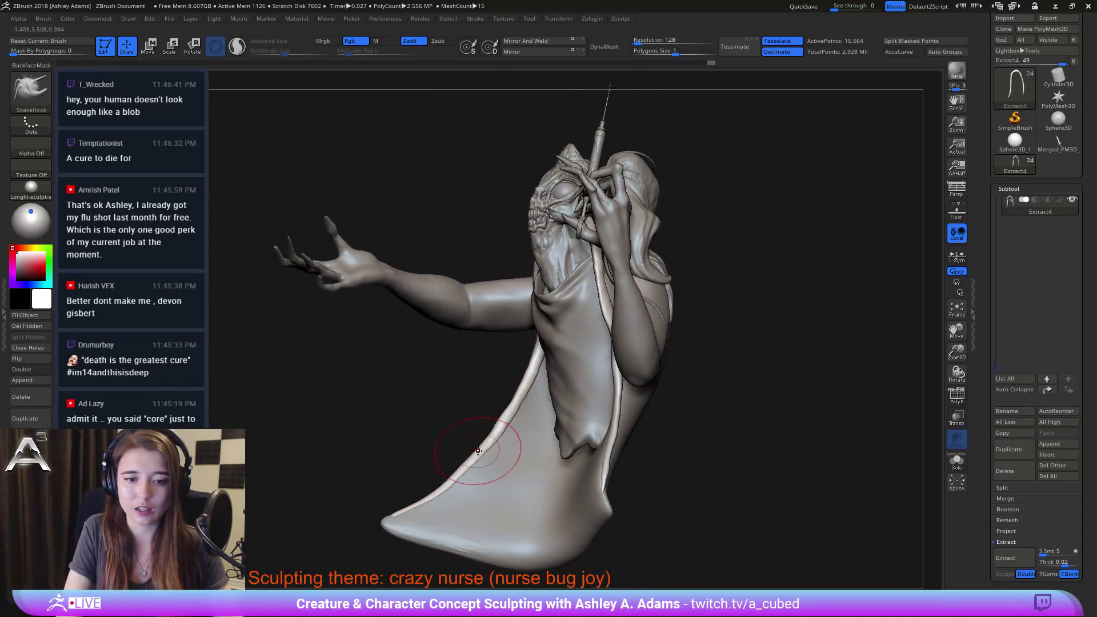
{"action": "mouse_move", "coordinate": [492, 437]}
{"action": "left_mouse_down"}
{"action": "mouse_move", "coordinate": [487, 421]}
{"action": "mouse_move", "coordinate": [533, 328]}
{"action": "left_mouse_up"}
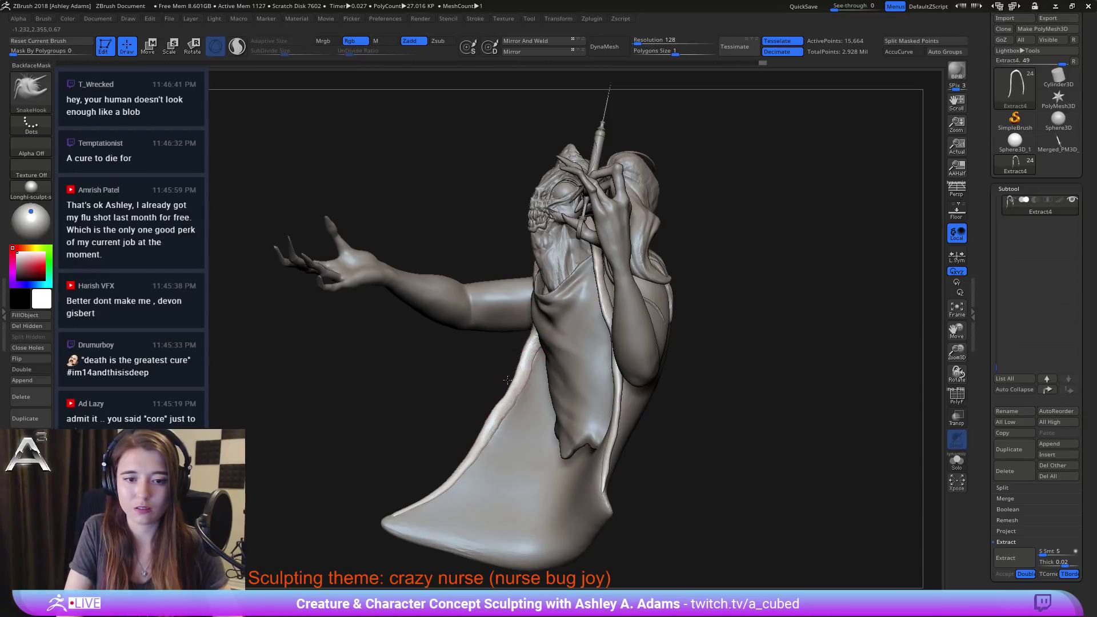
{"action": "left_click_drag", "start_coordinate": [507, 380], "coordinate": [531, 350]}
{"action": "key", "text": "space"}
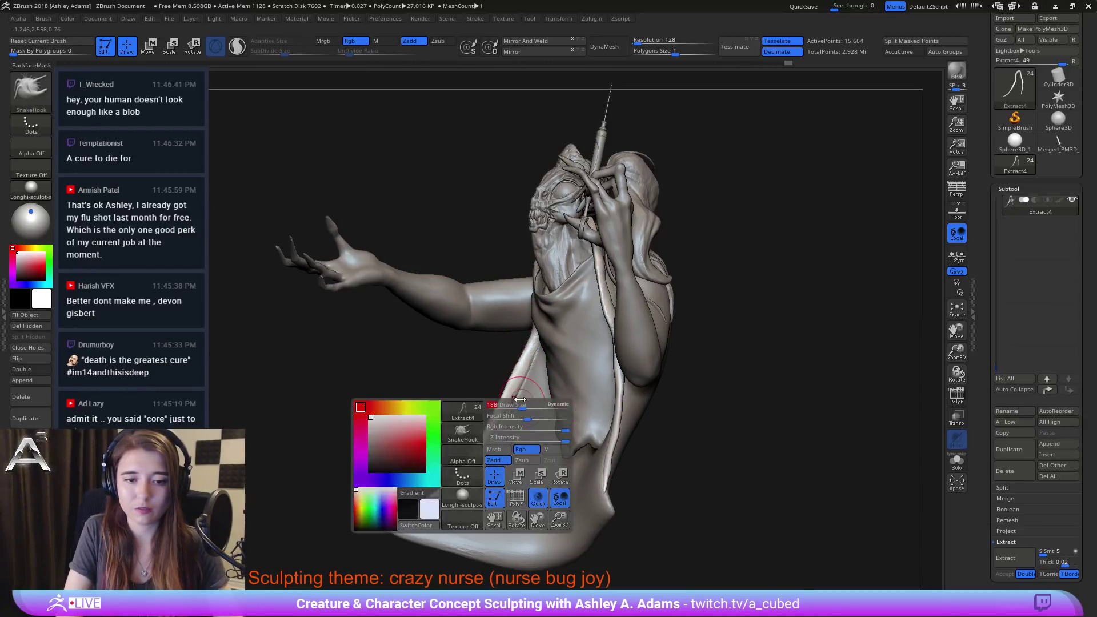
{"action": "left_click_drag", "start_coordinate": [520, 399], "coordinate": [529, 407]}
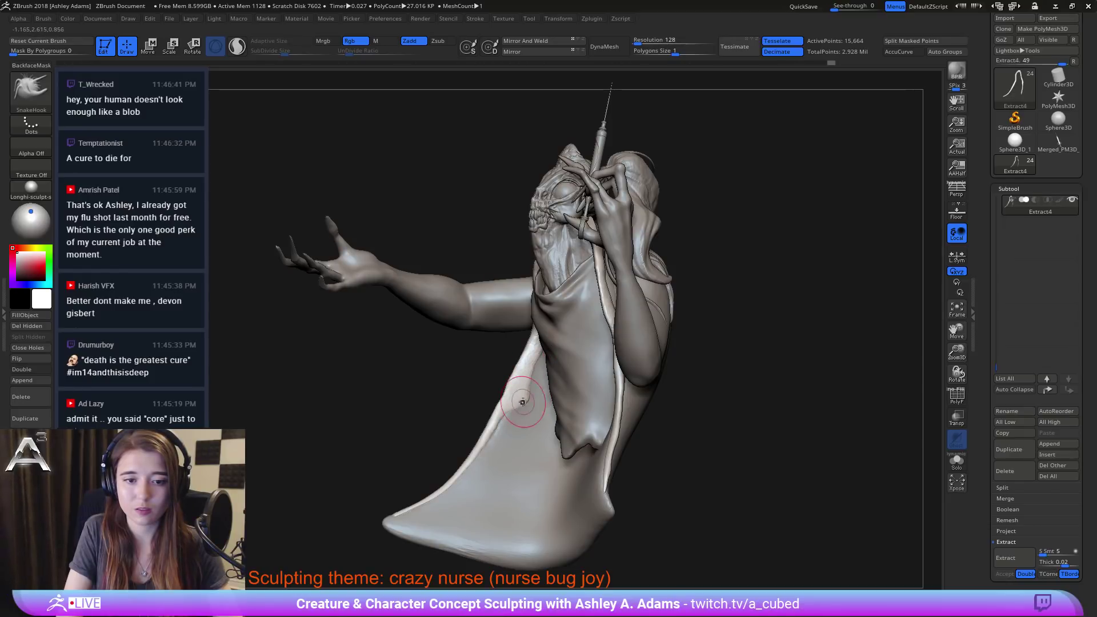
Step: Extend that lower trim onto the robe's outer side with SnakeHook and smooth its edge below the arm
{"action": "right_click_drag", "start_coordinate": [545, 406], "coordinate": [645, 402]}
{"action": "mouse_move", "coordinate": [434, 406]}
{"action": "right_mouse_down"}
{"action": "mouse_move", "coordinate": [535, 408]}
{"action": "mouse_move", "coordinate": [546, 440]}
{"action": "right_mouse_up"}
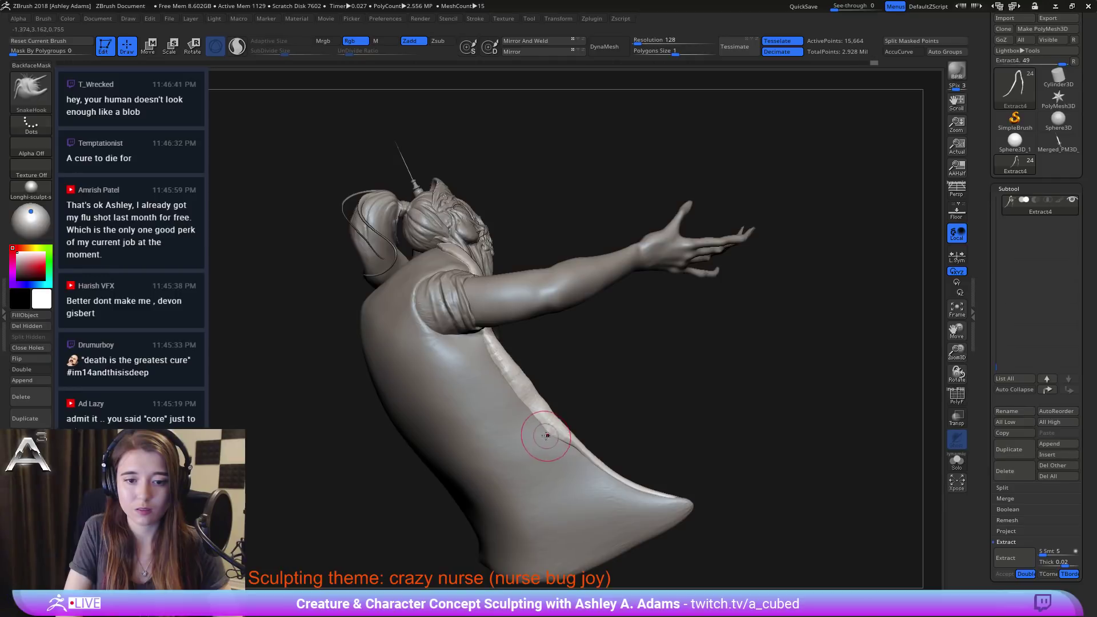
{"action": "left_click_drag", "start_coordinate": [587, 459], "coordinate": [593, 466]}
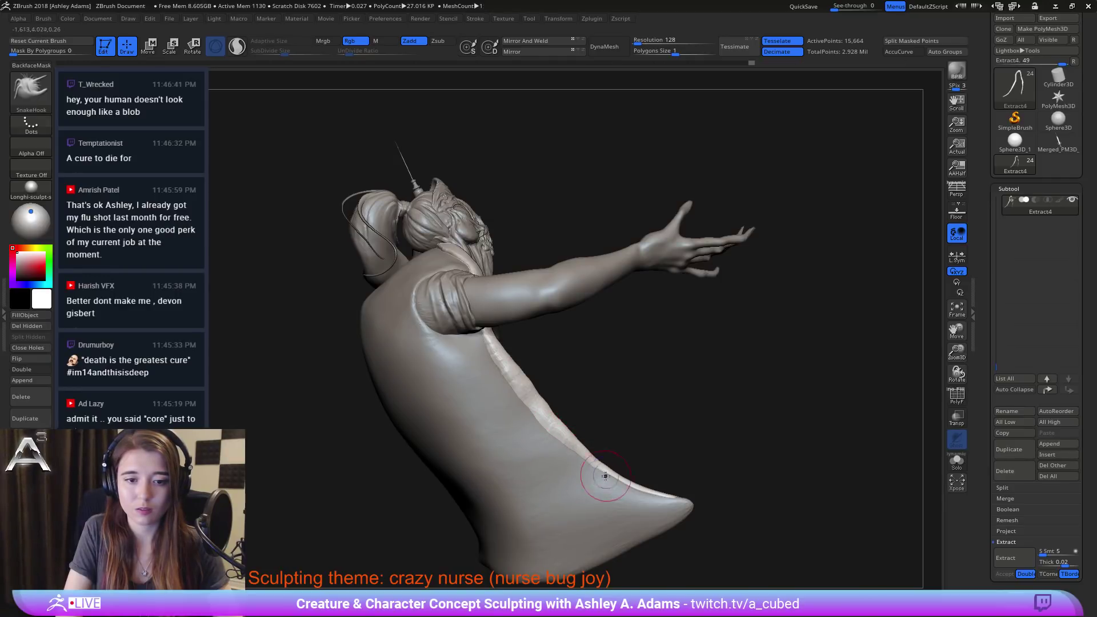
{"action": "right_click_drag", "start_coordinate": [470, 343], "coordinate": [348, 336]}
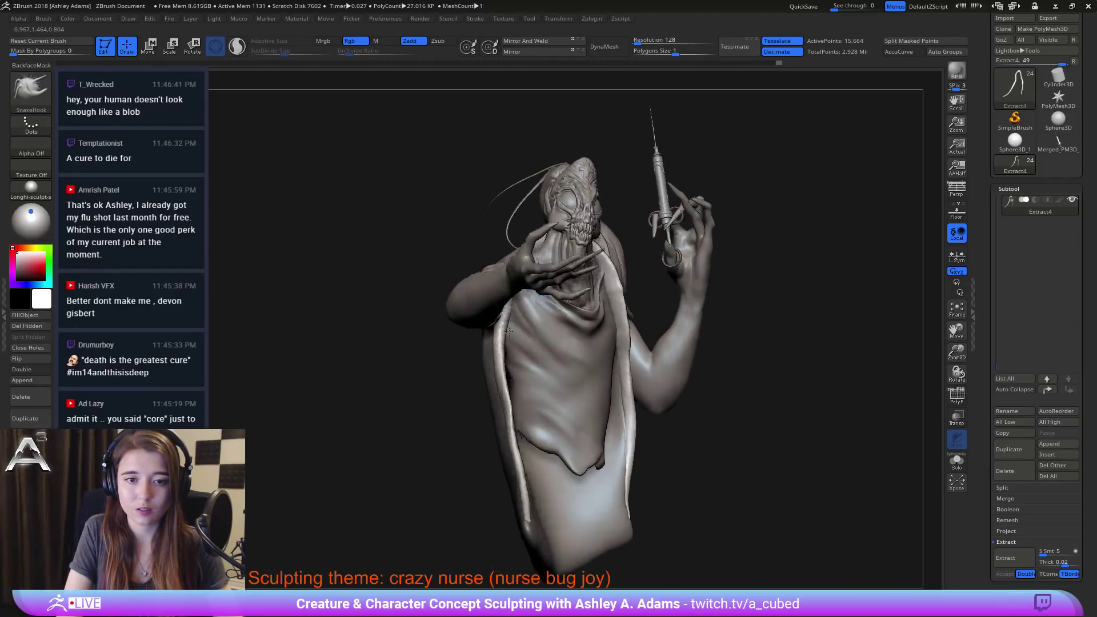
{"action": "mouse_move", "coordinate": [562, 320]}
{"action": "right_mouse_down"}
{"action": "mouse_move", "coordinate": [488, 314]}
{"action": "mouse_move", "coordinate": [505, 397]}
{"action": "right_mouse_up"}
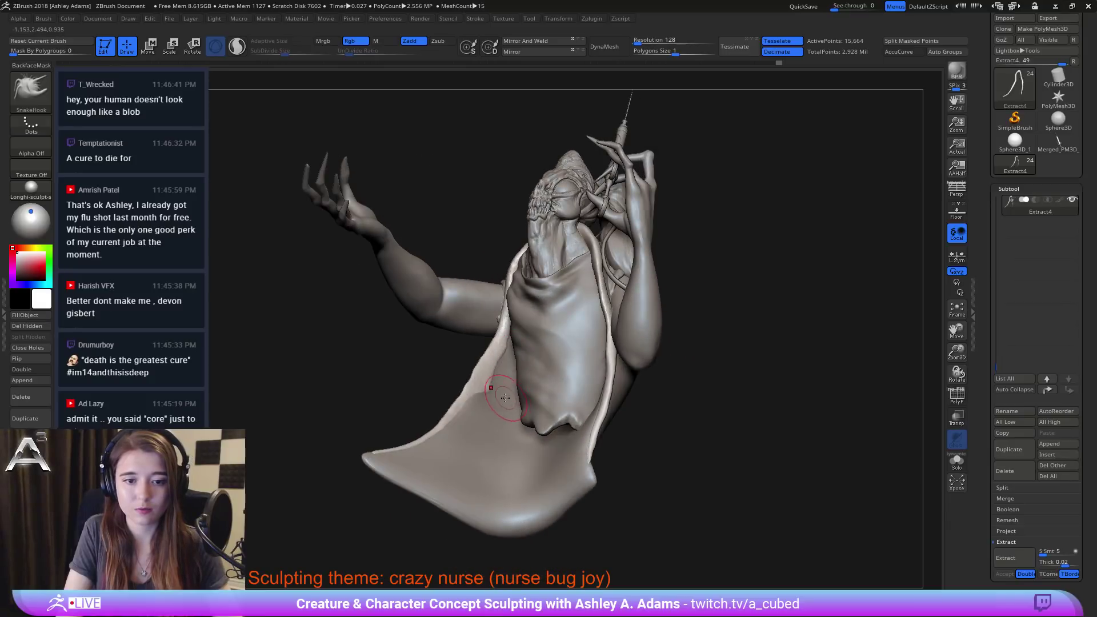
{"action": "left_click_drag", "start_coordinate": [491, 399], "coordinate": [517, 324]}
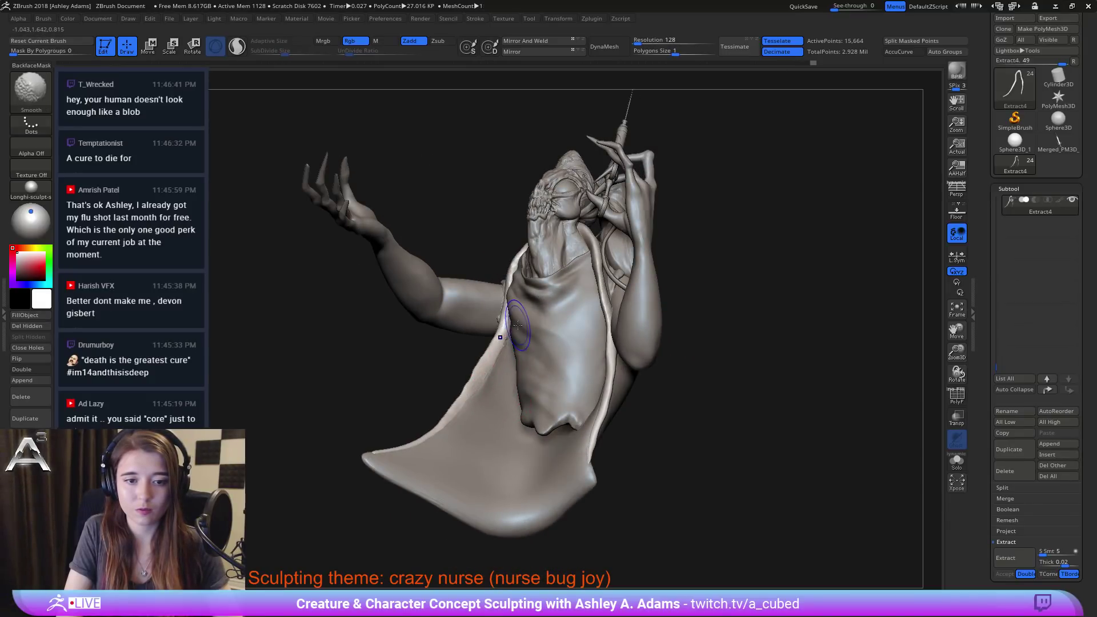
Step: Pull the upper trim outward over the outstretched arm's shoulder with SnakeHook to form a broad lapel
{"action": "mouse_move", "coordinate": [493, 381]}
{"action": "right_mouse_down"}
{"action": "mouse_move", "coordinate": [506, 295]}
{"action": "mouse_move", "coordinate": [458, 219]}
{"action": "right_mouse_up"}
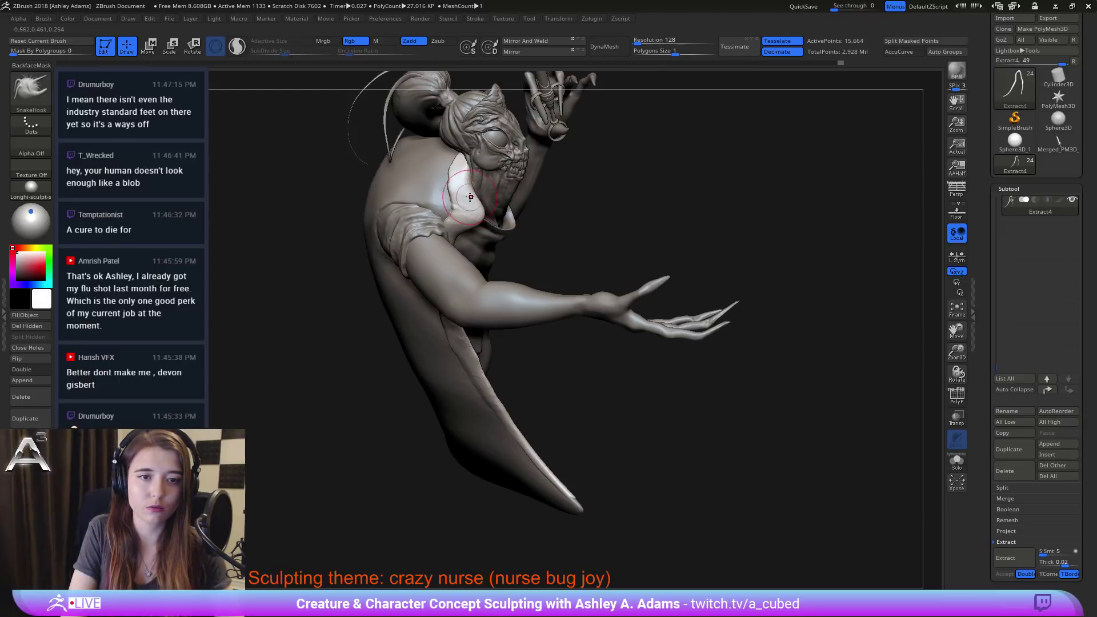
{"action": "left_click_drag", "start_coordinate": [471, 197], "coordinate": [472, 201]}
{"action": "right_click_drag", "start_coordinate": [472, 200], "coordinate": [388, 252]}
{"action": "right_click", "coordinate": [410, 256]}
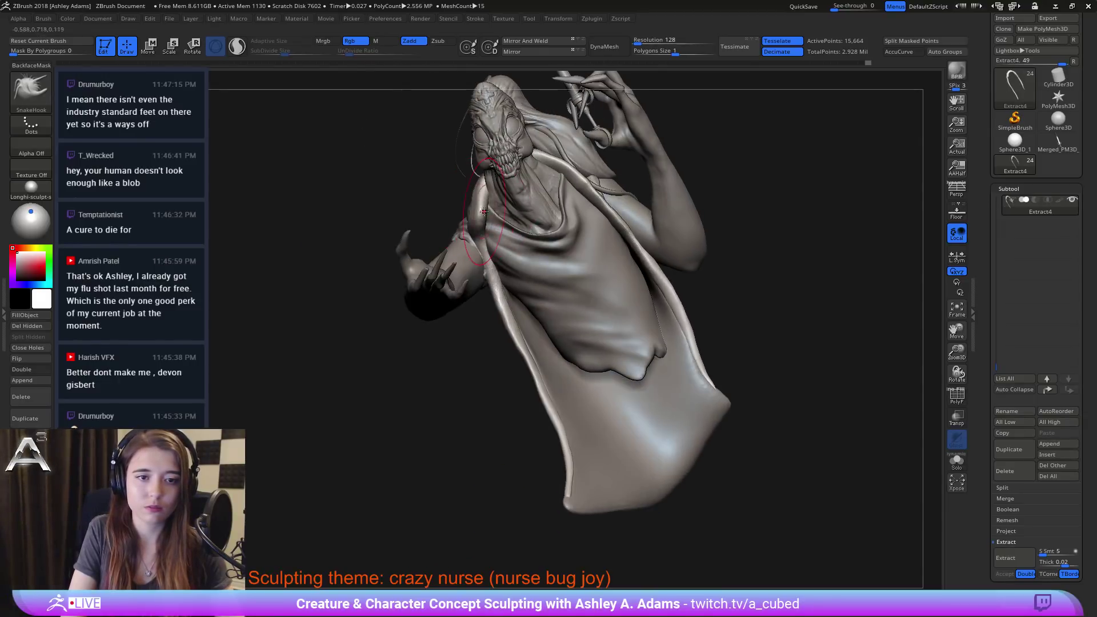
{"action": "left_click_drag", "start_coordinate": [473, 216], "coordinate": [467, 211]}
{"action": "right_click_drag", "start_coordinate": [386, 269], "coordinate": [403, 271]}
{"action": "left_click_drag", "start_coordinate": [474, 189], "coordinate": [458, 203]}
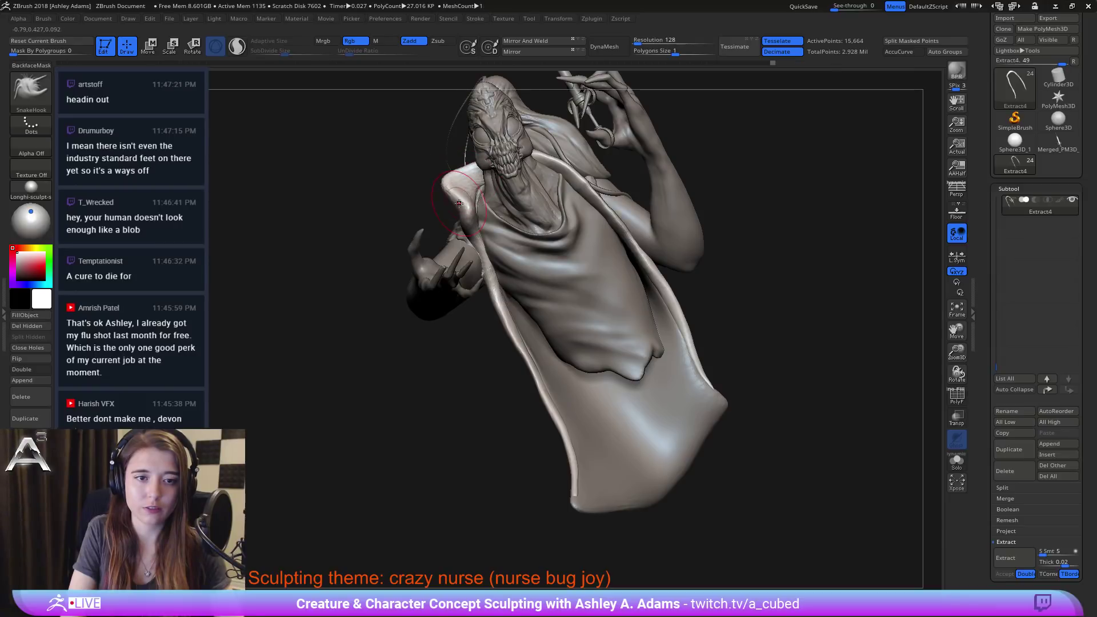
{"action": "right_click_drag", "start_coordinate": [465, 210], "coordinate": [448, 212]}
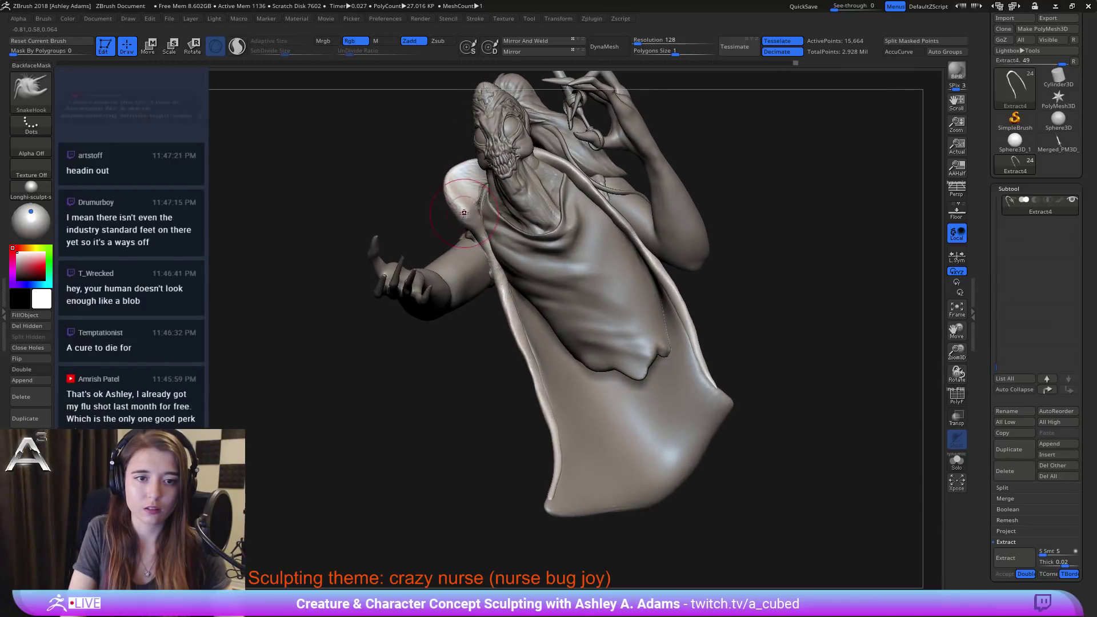
{"action": "left_click_drag", "start_coordinate": [464, 215], "coordinate": [457, 223]}
{"action": "right_click_drag", "start_coordinate": [446, 209], "coordinate": [476, 240]}
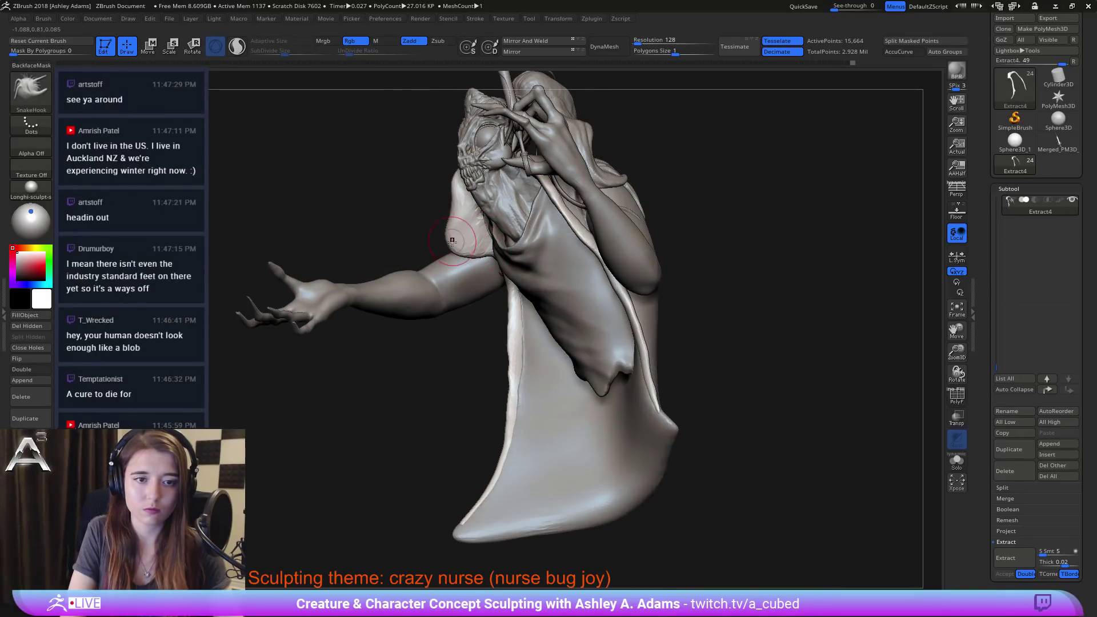
Step: Smooth the shoulder lapel and refine its outline with SnakeHook from the front and side
{"action": "key", "text": "shift"}
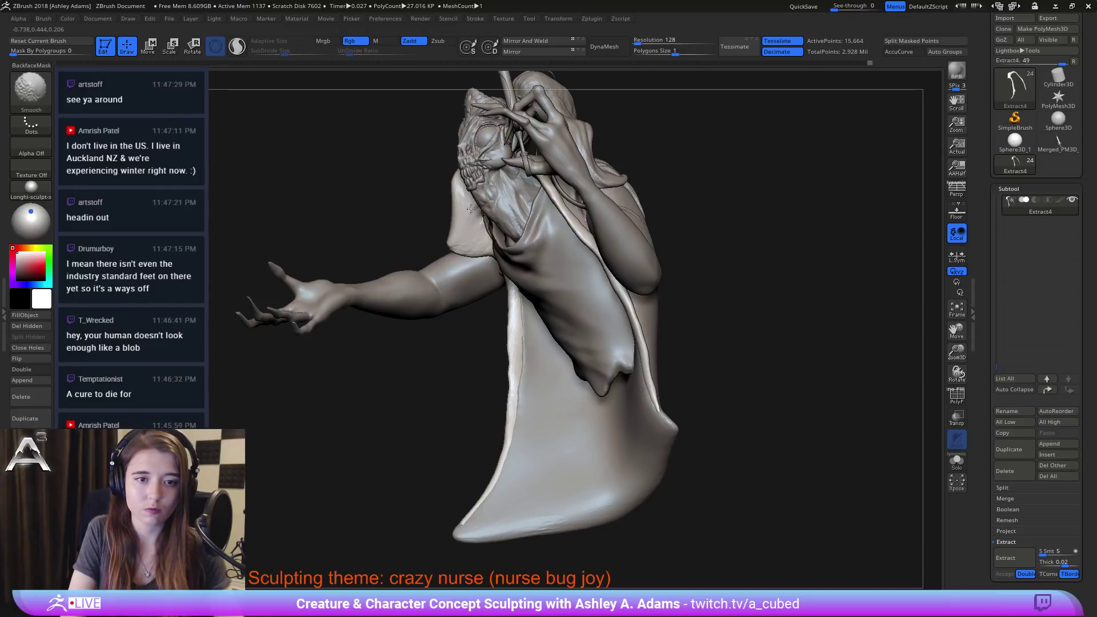
{"action": "mouse_move", "coordinate": [470, 209]}
{"action": "right_mouse_down"}
{"action": "mouse_move", "coordinate": [482, 216]}
{"action": "mouse_move", "coordinate": [489, 182]}
{"action": "right_mouse_up"}
{"action": "key", "text": "space"}
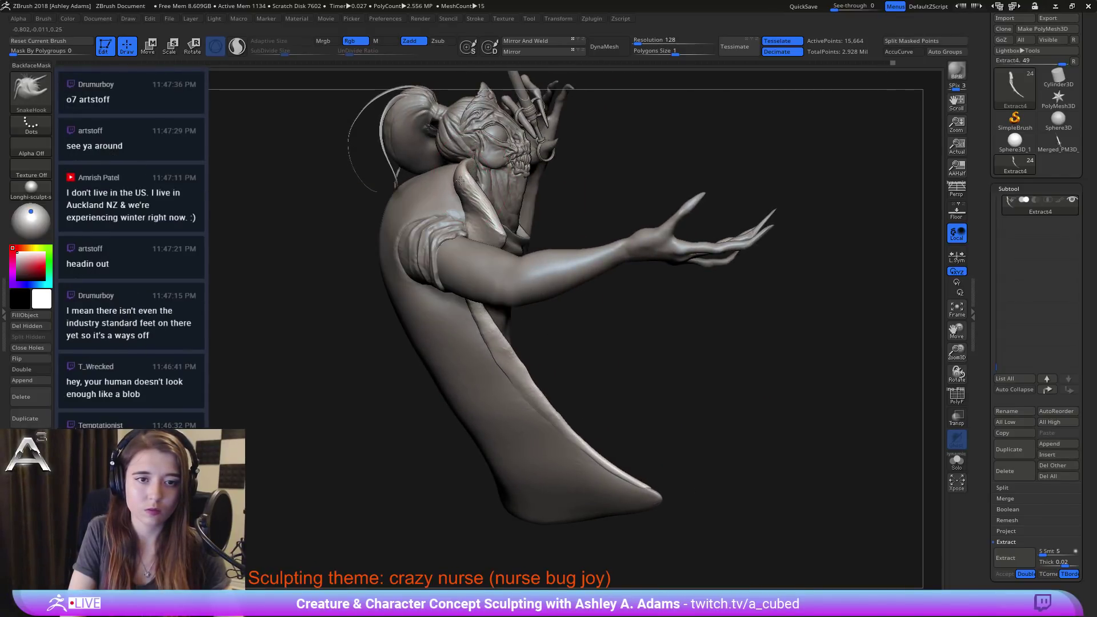
{"action": "mouse_move", "coordinate": [474, 164]}
{"action": "right_mouse_down"}
{"action": "mouse_move", "coordinate": [489, 198]}
{"action": "mouse_move", "coordinate": [462, 200]}
{"action": "right_mouse_up"}
{"action": "key", "text": "space"}
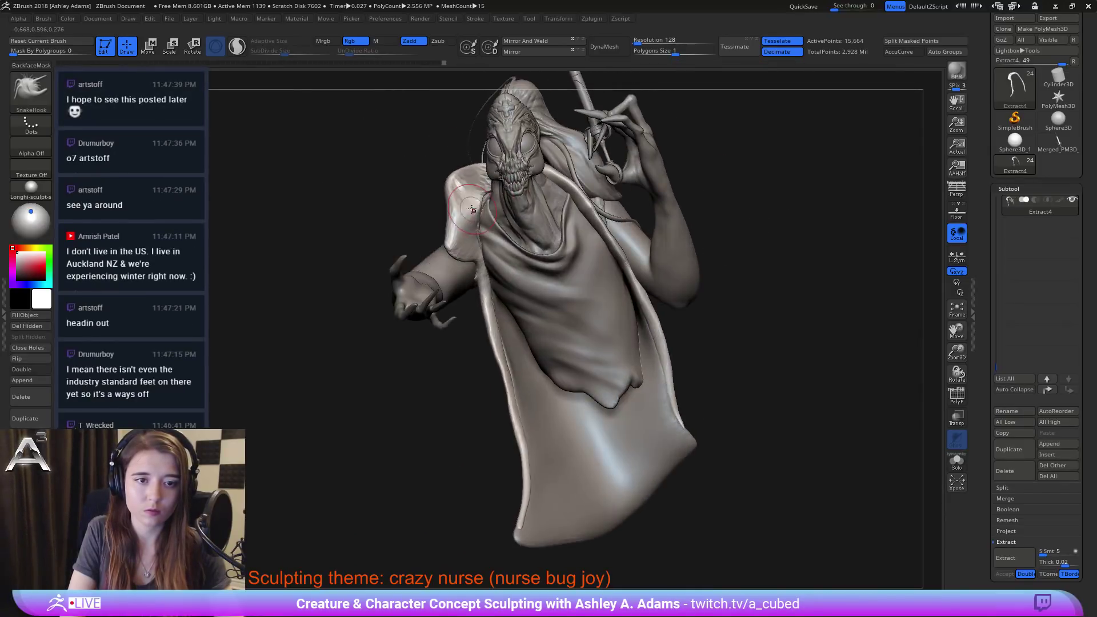
{"action": "key", "text": "shift"}
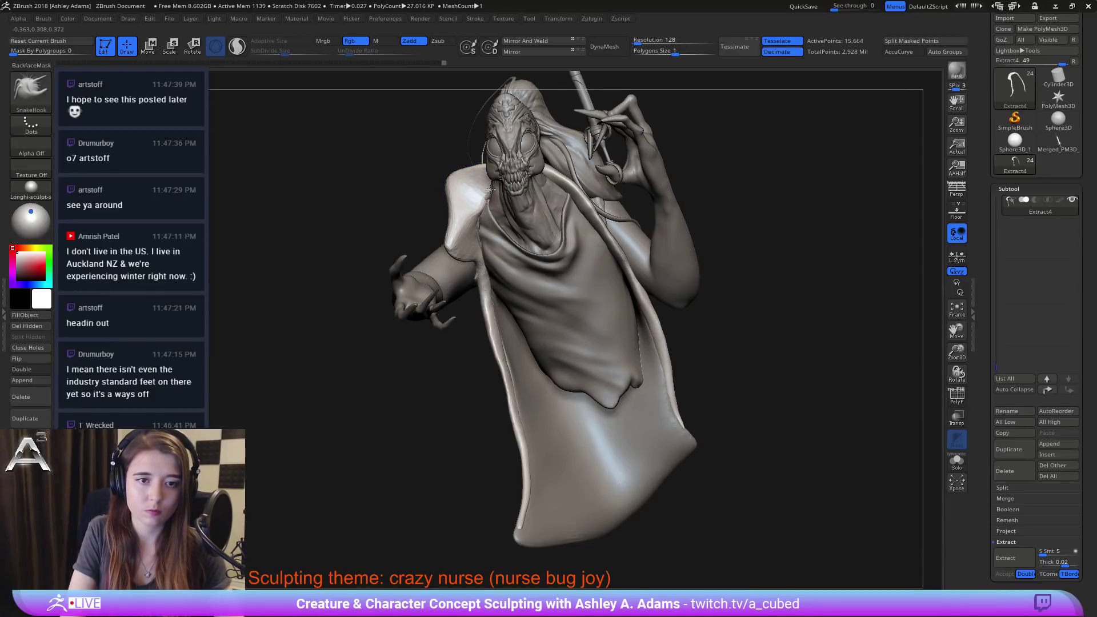
{"action": "mouse_move", "coordinate": [475, 213]}
{"action": "right_mouse_down"}
{"action": "mouse_move", "coordinate": [457, 216]}
{"action": "mouse_move", "coordinate": [482, 220]}
{"action": "mouse_move", "coordinate": [490, 162]}
{"action": "right_mouse_up"}
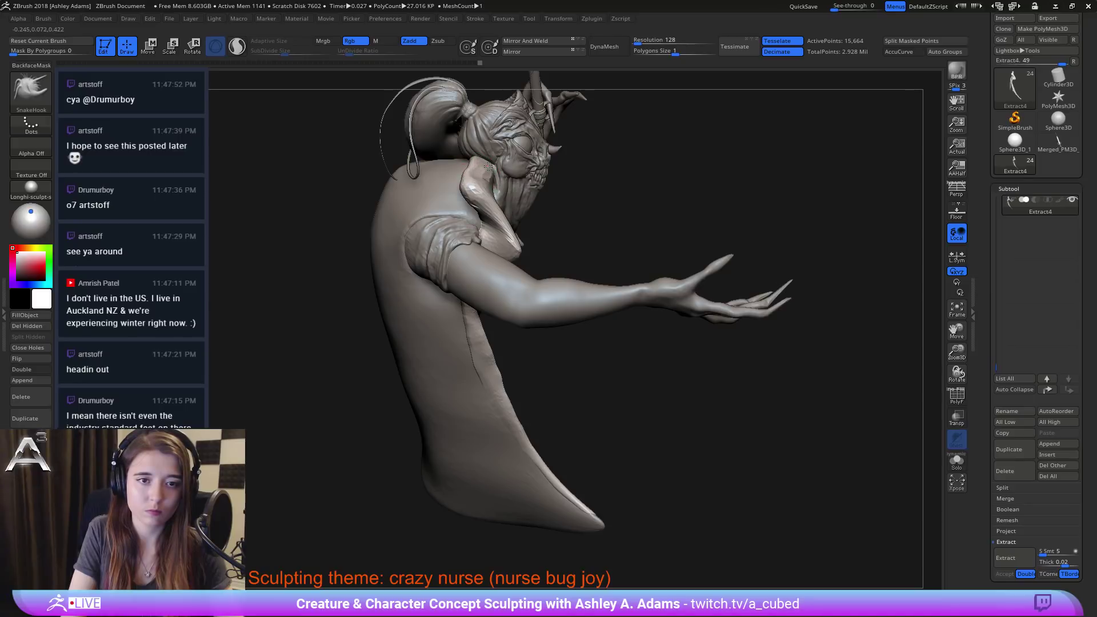
{"action": "key", "text": "shift"}
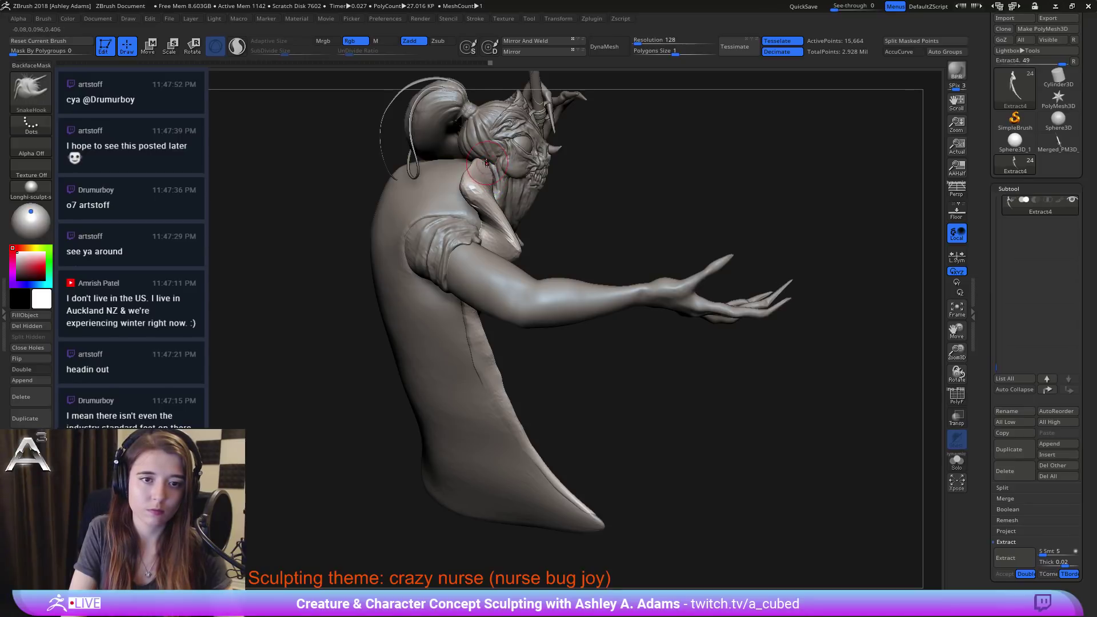
{"action": "right_click_drag", "start_coordinate": [473, 158], "coordinate": [474, 173]}
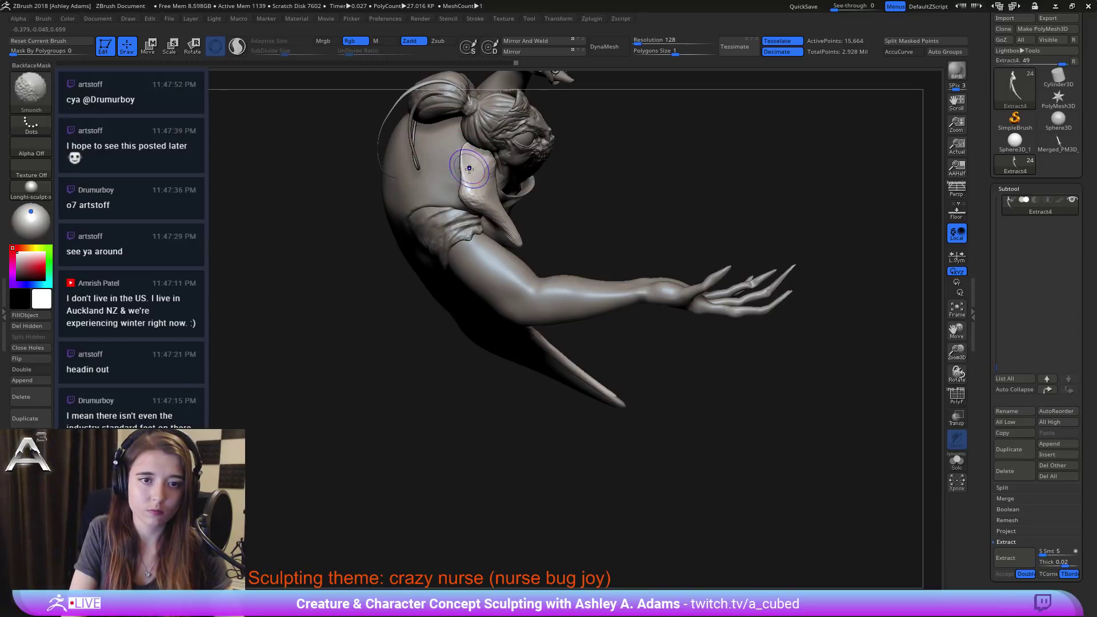
Step: Smooth the lapel's upper part beside the neck and switch to the hPolish brush
{"action": "mouse_move", "coordinate": [468, 189]}
{"action": "left_mouse_down", "text": "shift"}
{"action": "mouse_move", "coordinate": [492, 177]}
{"action": "mouse_move", "coordinate": [508, 189]}
{"action": "left_mouse_up", "text": "shift"}
{"action": "key", "text": "b"}
{"action": "key", "text": "h"}
{"action": "key", "text": "p"}
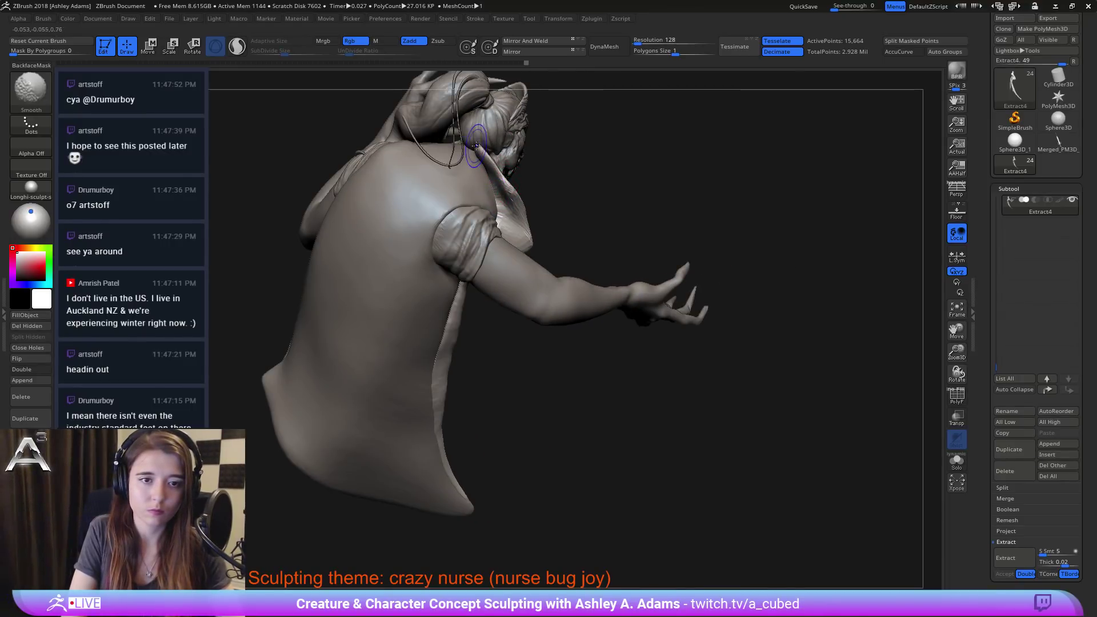
{"action": "right_click", "coordinate": [473, 146]}
{"action": "right_click_drag", "start_coordinate": [460, 147], "coordinate": [476, 130]}
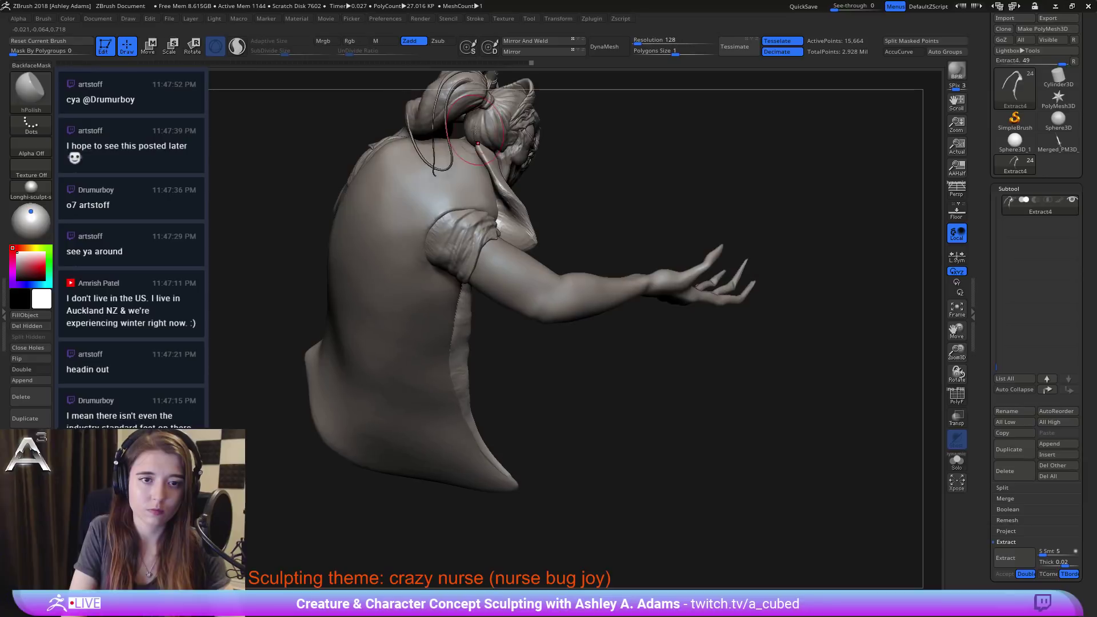
Step: Turn on transparency for the other subtools, then reshape the trim behind the neck with SnakeHook and smooth it
{"action": "left_click", "coordinate": [956, 419]}
{"action": "right_click_drag", "start_coordinate": [580, 166], "coordinate": [617, 297], "text": "alt"}
{"action": "mouse_move", "coordinate": [536, 228]}
{"action": "right_mouse_down"}
{"action": "mouse_move", "coordinate": [514, 254]}
{"action": "mouse_move", "coordinate": [506, 232]}
{"action": "right_mouse_up"}
{"action": "key", "text": "b"}
{"action": "key", "text": "s"}
{"action": "key", "text": "h"}
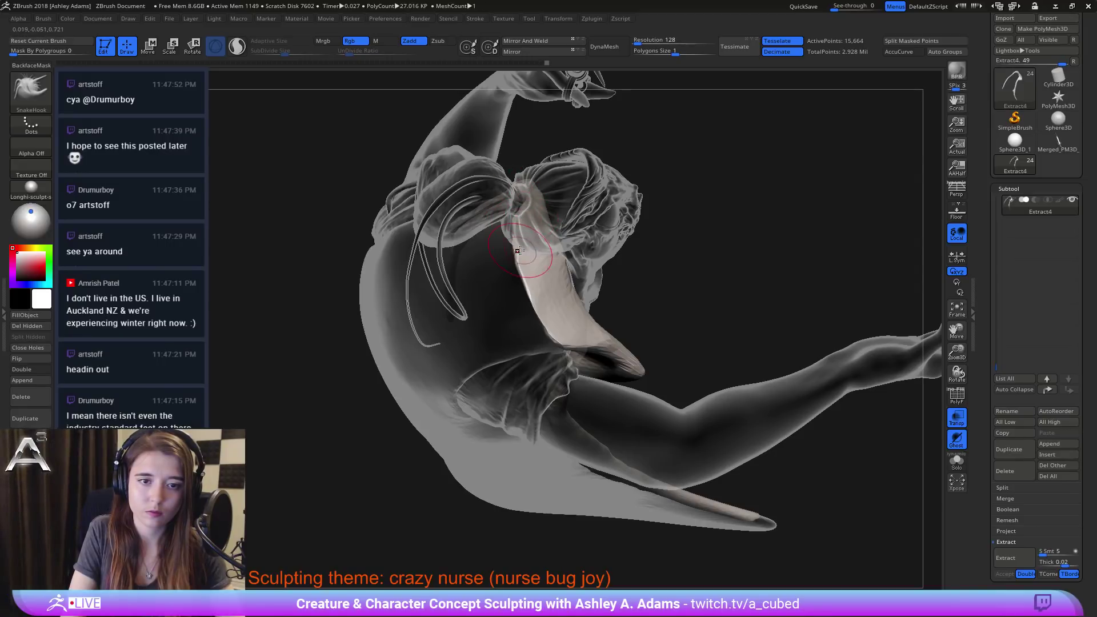
{"action": "mouse_move", "coordinate": [519, 250]}
{"action": "right_mouse_down"}
{"action": "mouse_move", "coordinate": [540, 343]}
{"action": "mouse_move", "coordinate": [492, 244]}
{"action": "mouse_move", "coordinate": [542, 233]}
{"action": "right_mouse_up"}
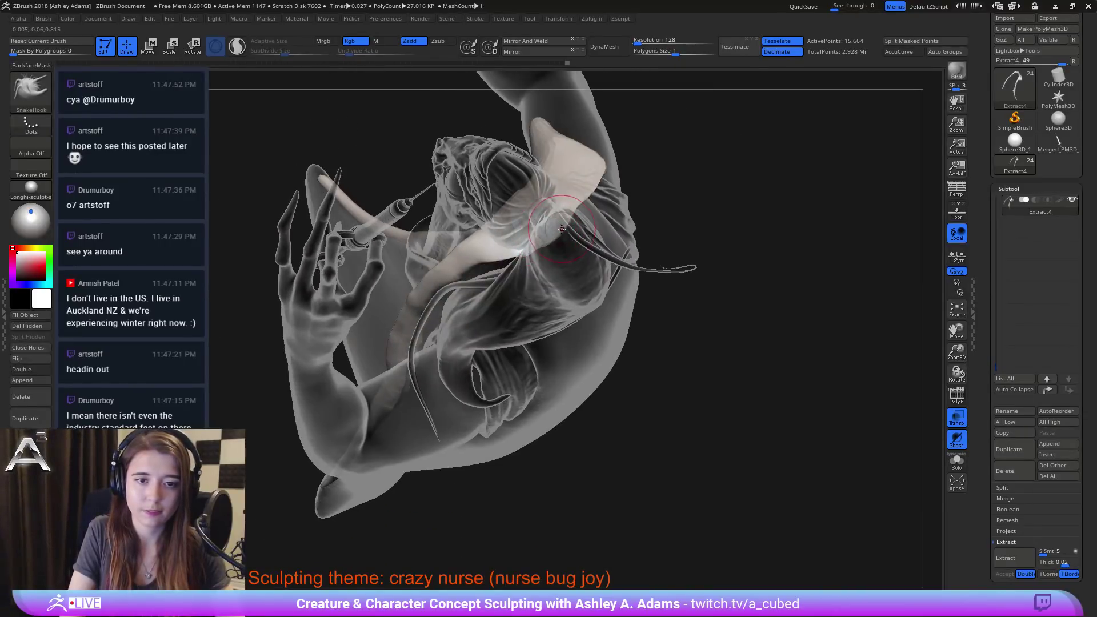
{"action": "key", "text": "shift"}
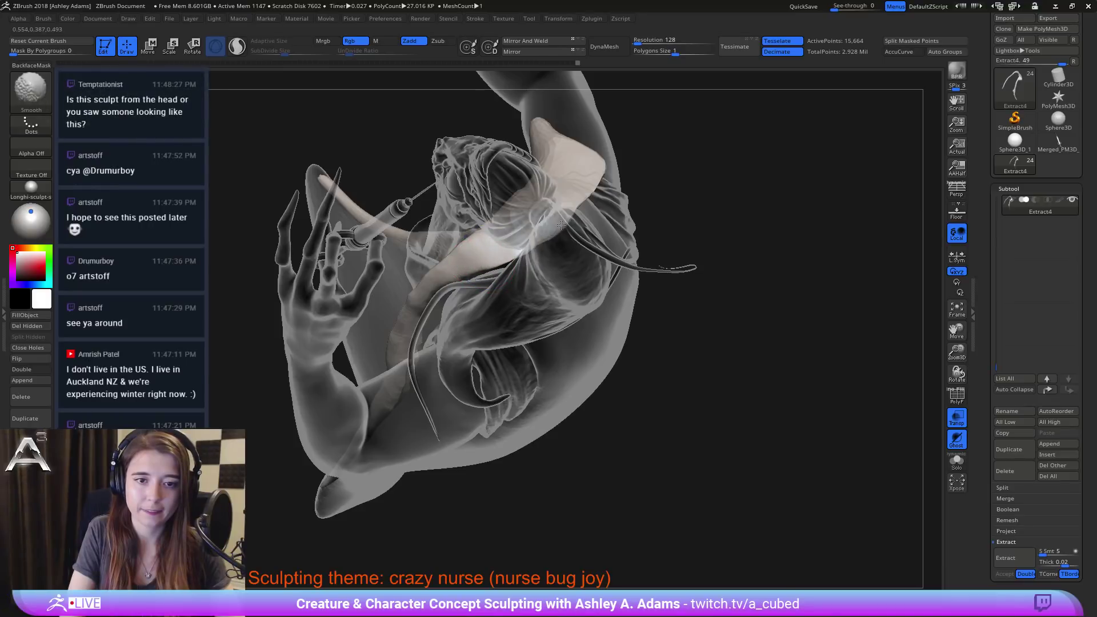
{"action": "left_click_drag", "start_coordinate": [590, 181], "coordinate": [552, 226], "text": "shift"}
Step: Draw the lapel's outer corner into a point over the shoulder with SnakeHook and smooth its surface
{"action": "mouse_move", "coordinate": [551, 226]}
{"action": "right_mouse_down"}
{"action": "mouse_move", "coordinate": [530, 245]}
{"action": "mouse_move", "coordinate": [577, 209]}
{"action": "mouse_move", "coordinate": [611, 229]}
{"action": "mouse_move", "coordinate": [428, 202]}
{"action": "right_mouse_up"}
{"action": "left_click_drag", "start_coordinate": [426, 202], "coordinate": [434, 214]}
{"action": "right_click", "coordinate": [365, 341]}
{"action": "right_click_drag", "start_coordinate": [364, 341], "coordinate": [441, 245]}
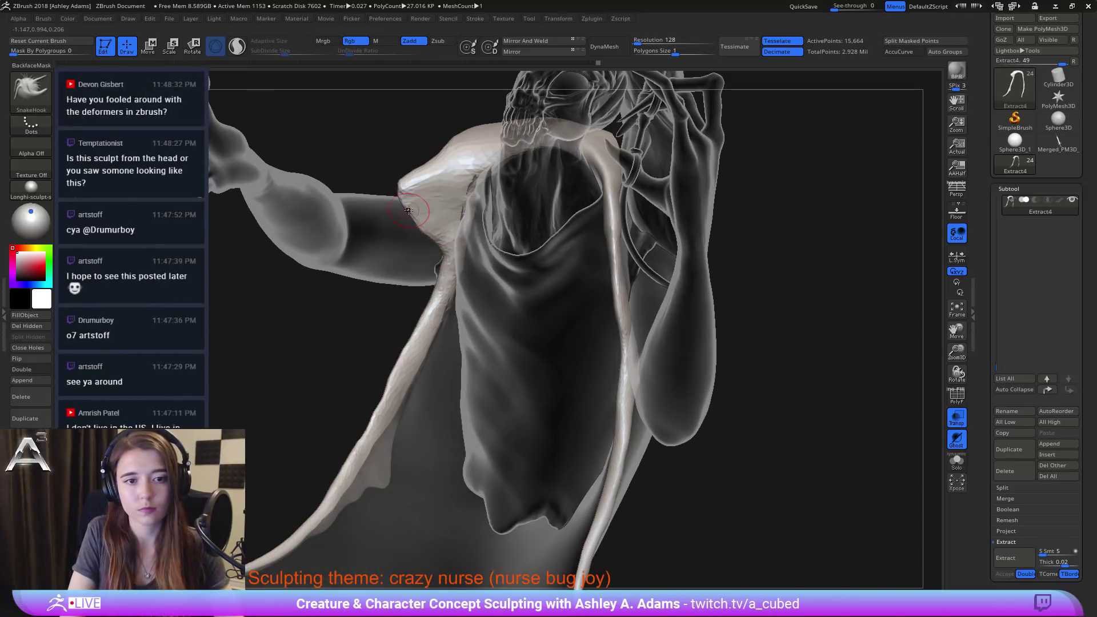
{"action": "right_click", "coordinate": [440, 309]}
{"action": "left_click_drag", "start_coordinate": [440, 309], "coordinate": [450, 308]}
{"action": "left_click_drag", "start_coordinate": [439, 188], "coordinate": [443, 200], "text": "shift"}
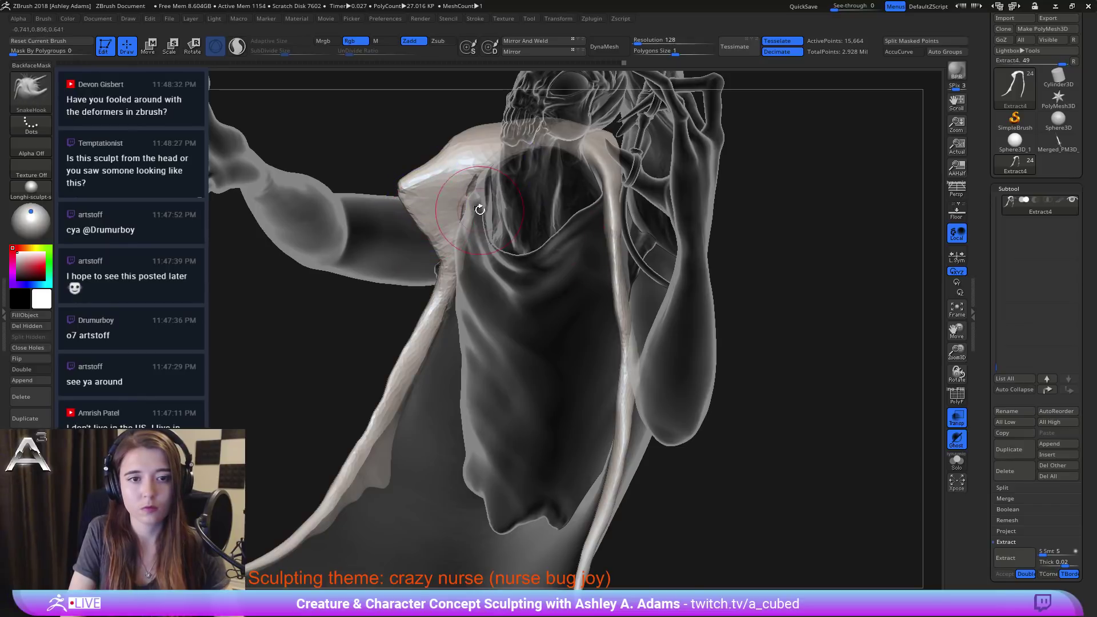
{"action": "mouse_move", "coordinate": [480, 210]}
{"action": "right_mouse_down"}
{"action": "mouse_move", "coordinate": [468, 190]}
{"action": "mouse_move", "coordinate": [509, 138]}
{"action": "right_mouse_up"}
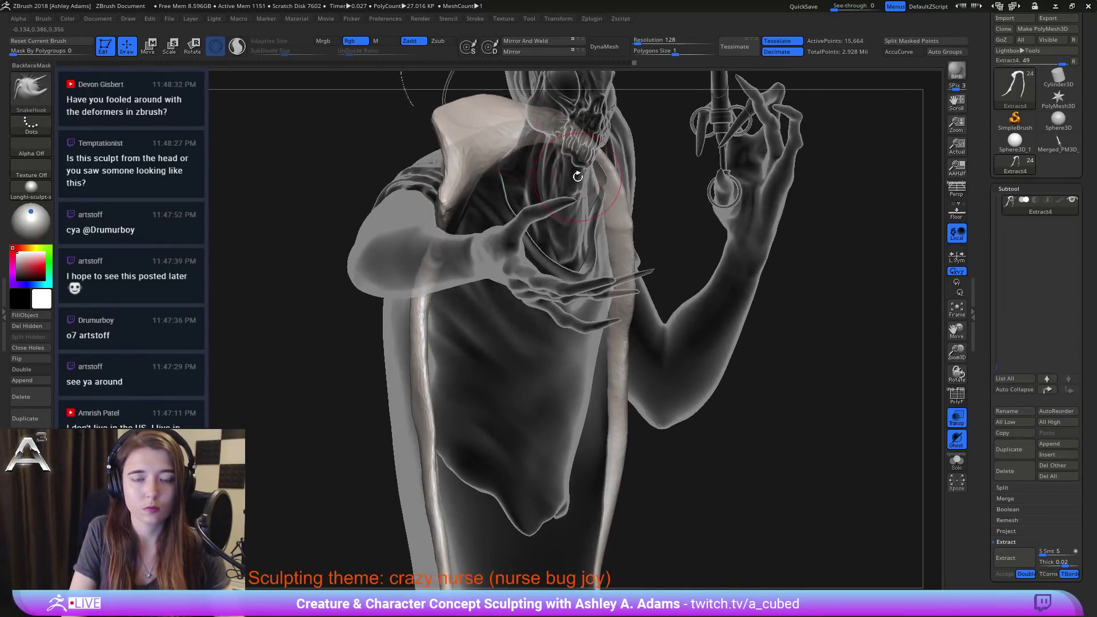
Step: Turn off transparency and widen the upper trim beside the neck on the syringe-arm side with SnakeHook
{"action": "left_click", "coordinate": [955, 418]}
{"action": "right_click_drag", "start_coordinate": [803, 392], "coordinate": [782, 297], "text": "ctrl"}
{"action": "mouse_move", "coordinate": [674, 188]}
{"action": "right_mouse_down"}
{"action": "mouse_move", "coordinate": [563, 162]}
{"action": "mouse_move", "coordinate": [579, 166]}
{"action": "right_mouse_up"}
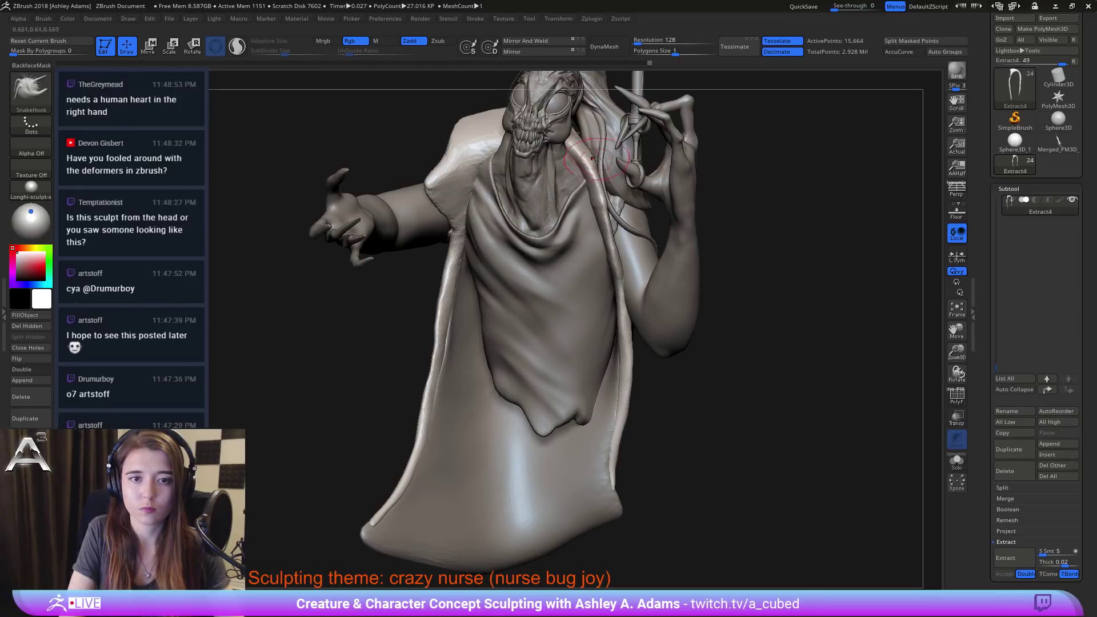
{"action": "right_click_drag", "start_coordinate": [596, 159], "coordinate": [528, 167]}
{"action": "right_click_drag", "start_coordinate": [603, 197], "coordinate": [590, 173]}
{"action": "key", "text": "space"}
{"action": "left_click_drag", "start_coordinate": [582, 187], "coordinate": [575, 187]}
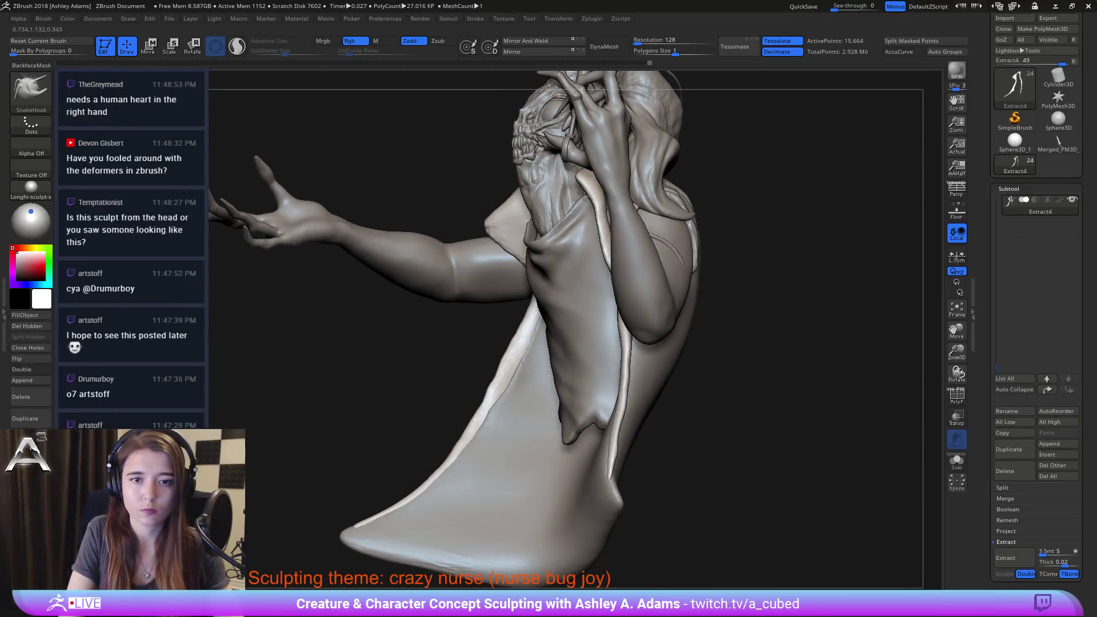
{"action": "mouse_move", "coordinate": [575, 184]}
{"action": "right_mouse_down"}
{"action": "mouse_move", "coordinate": [600, 176]}
{"action": "mouse_move", "coordinate": [562, 177]}
{"action": "mouse_move", "coordinate": [489, 153]}
{"action": "mouse_move", "coordinate": [446, 104]}
{"action": "right_mouse_up"}
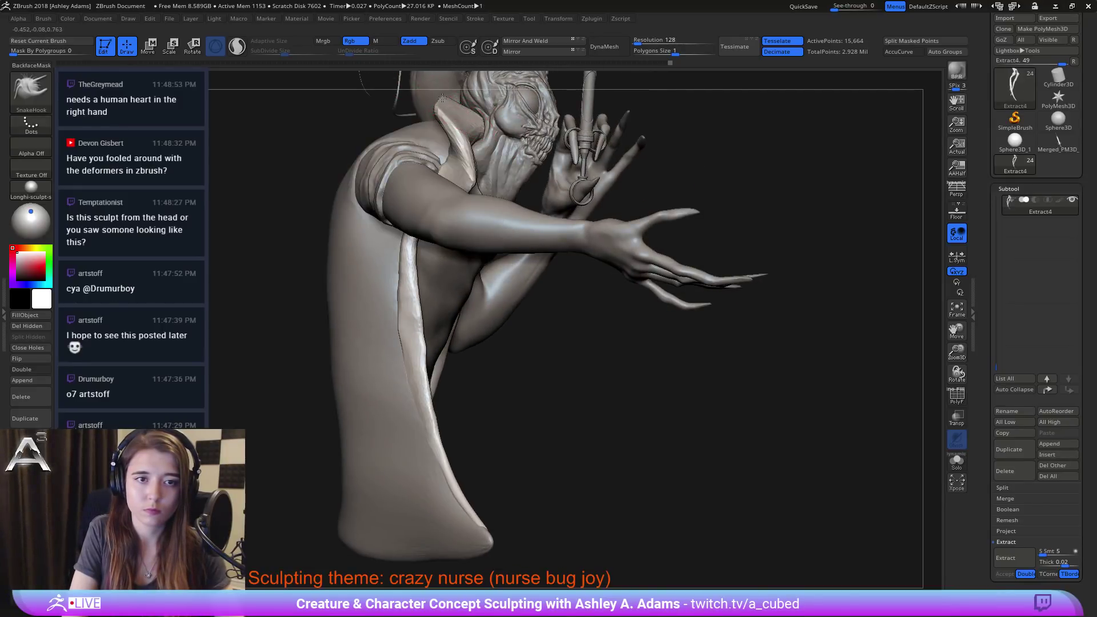
Step: Reselect the trim subtool and reshape its upper part beside the neck on the syringe-arm side with SnakeHook
{"action": "left_click", "coordinate": [477, 143], "text": "alt"}
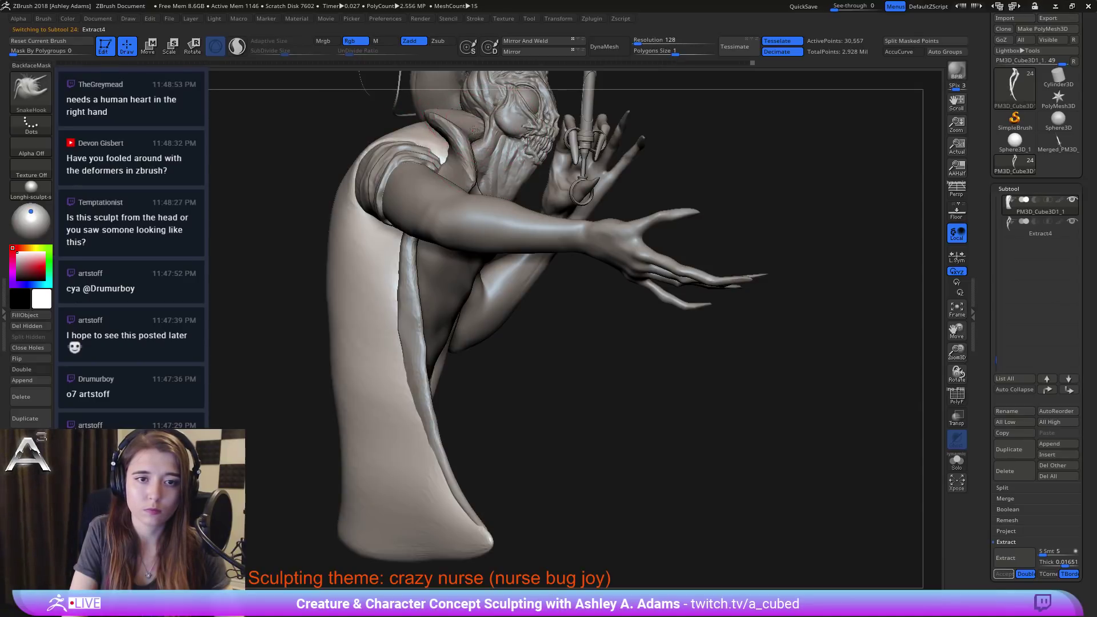
{"action": "left_click", "coordinate": [477, 134], "text": "alt"}
{"action": "key", "text": "space"}
{"action": "mouse_move", "coordinate": [477, 133]}
{"action": "right_mouse_down"}
{"action": "mouse_move", "coordinate": [441, 115]}
{"action": "mouse_move", "coordinate": [404, 124]}
{"action": "right_mouse_up"}
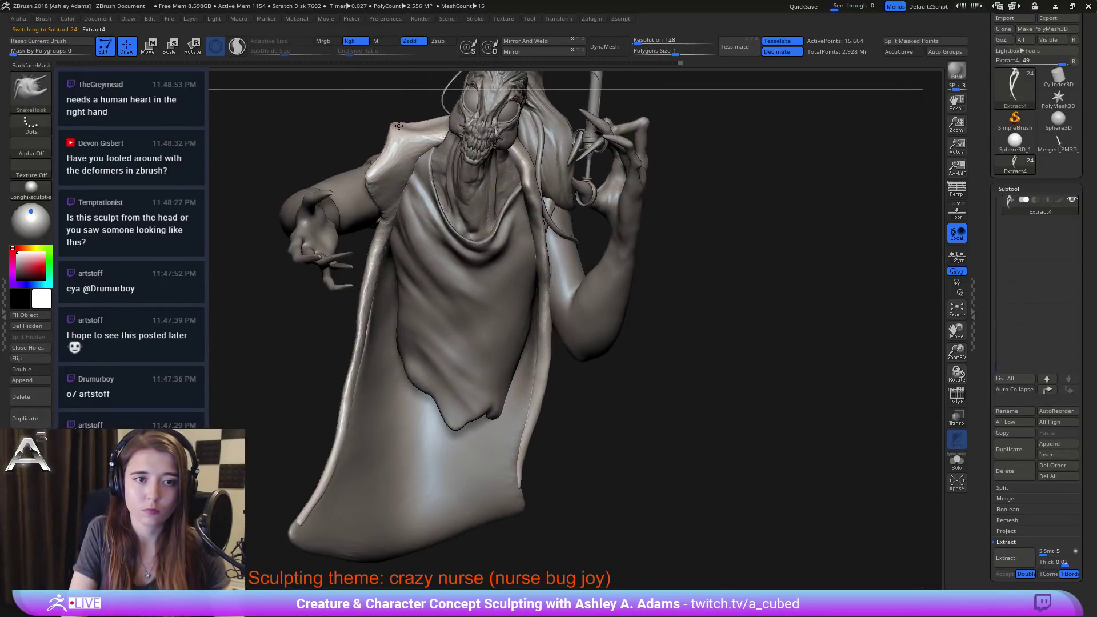
{"action": "key", "text": "shift"}
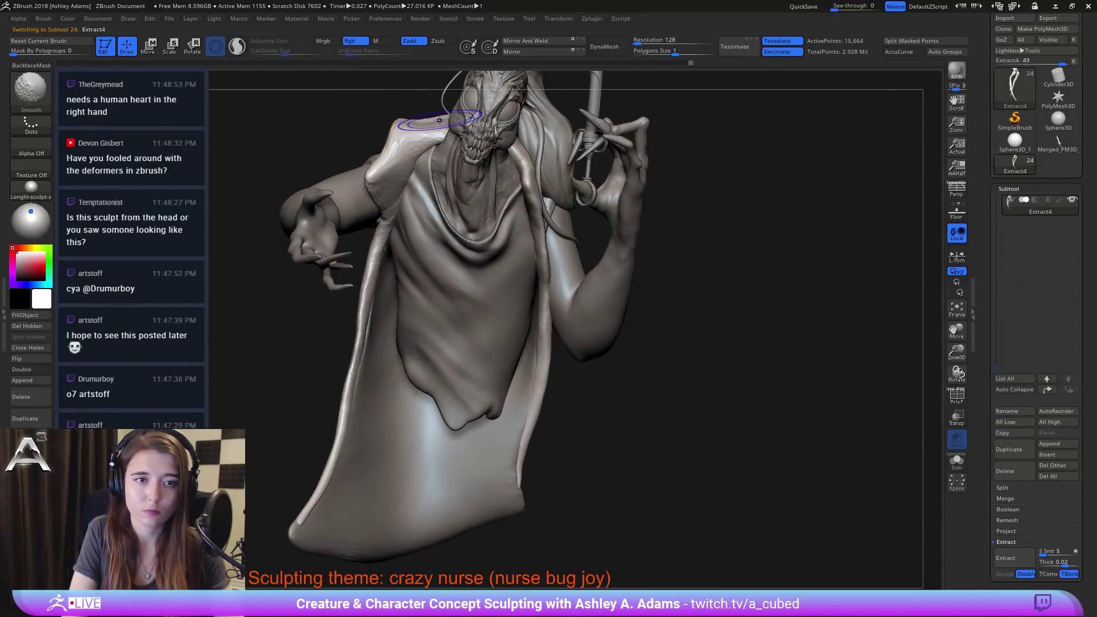
{"action": "left_click_drag", "start_coordinate": [519, 155], "coordinate": [504, 150]}
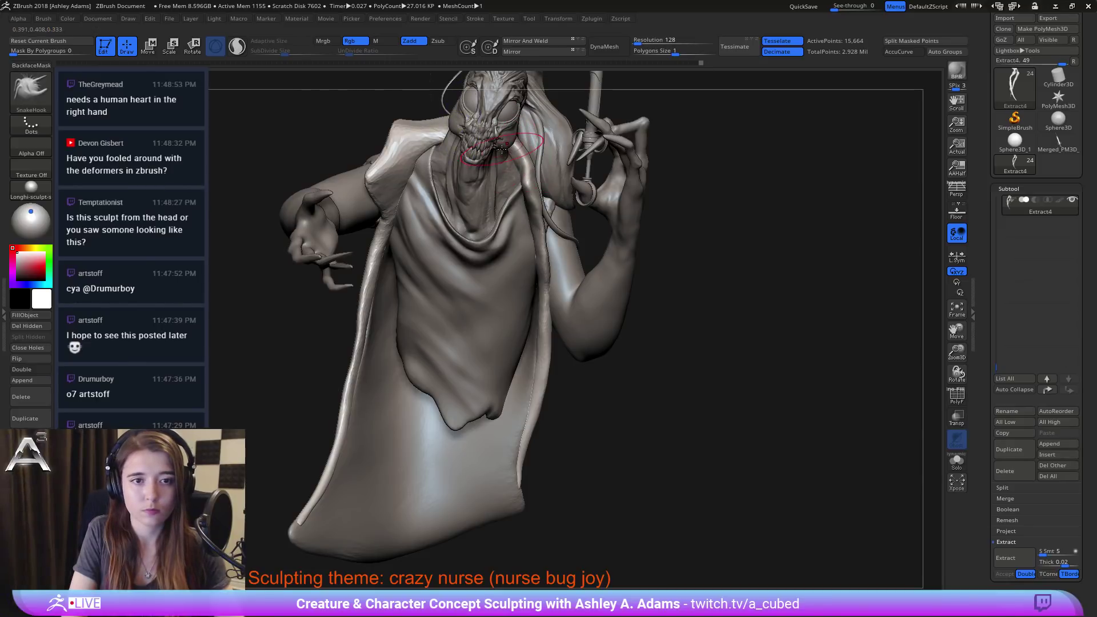
Step: Reselect the trim and pull the lapel's outer corner over the outstretched arm's shoulder into shape with SnakeHook
{"action": "left_click", "coordinate": [410, 166], "text": "alt"}
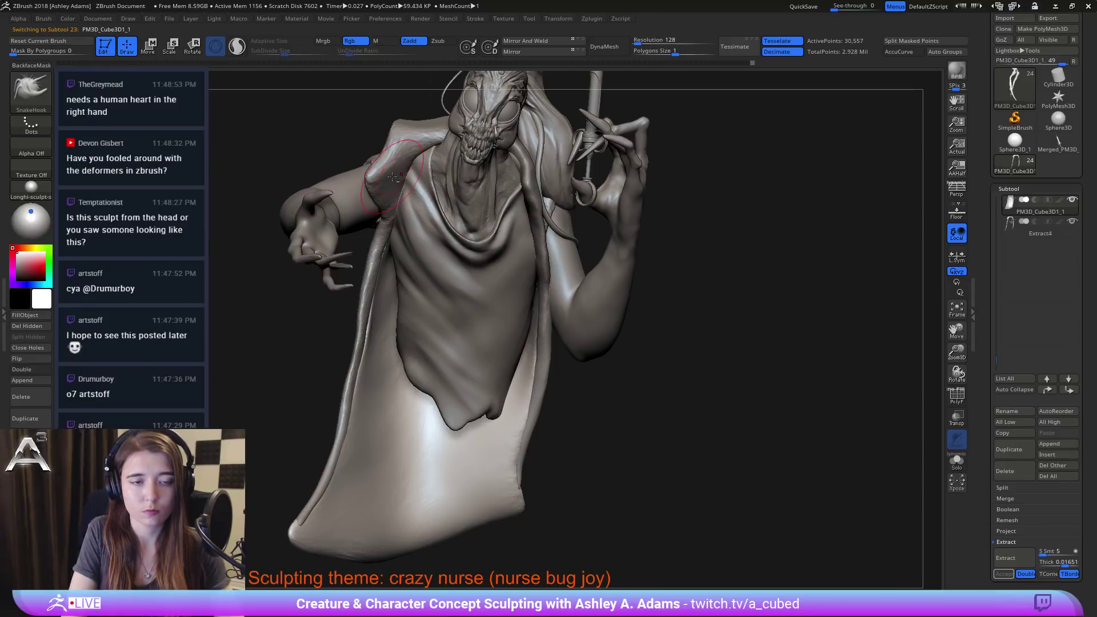
{"action": "left_click", "coordinate": [402, 162], "text": "alt"}
{"action": "right_click_drag", "start_coordinate": [407, 160], "coordinate": [365, 160]}
{"action": "left_click_drag", "start_coordinate": [373, 176], "coordinate": [382, 166]}
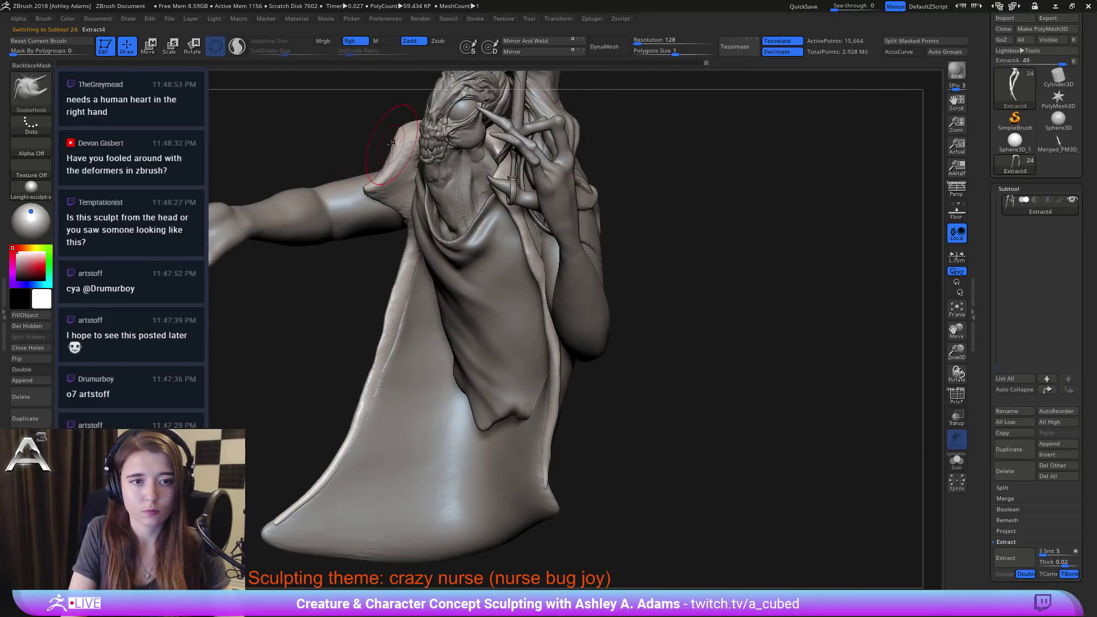
{"action": "right_click_drag", "start_coordinate": [365, 165], "coordinate": [388, 143]}
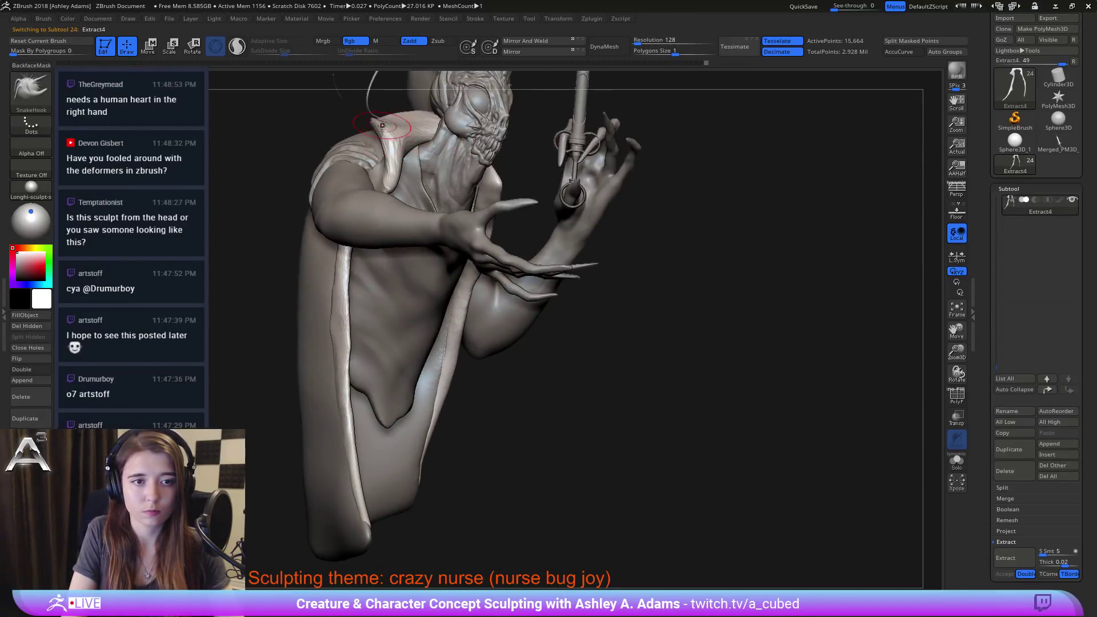
{"action": "left_click_drag", "start_coordinate": [404, 137], "coordinate": [401, 145]}
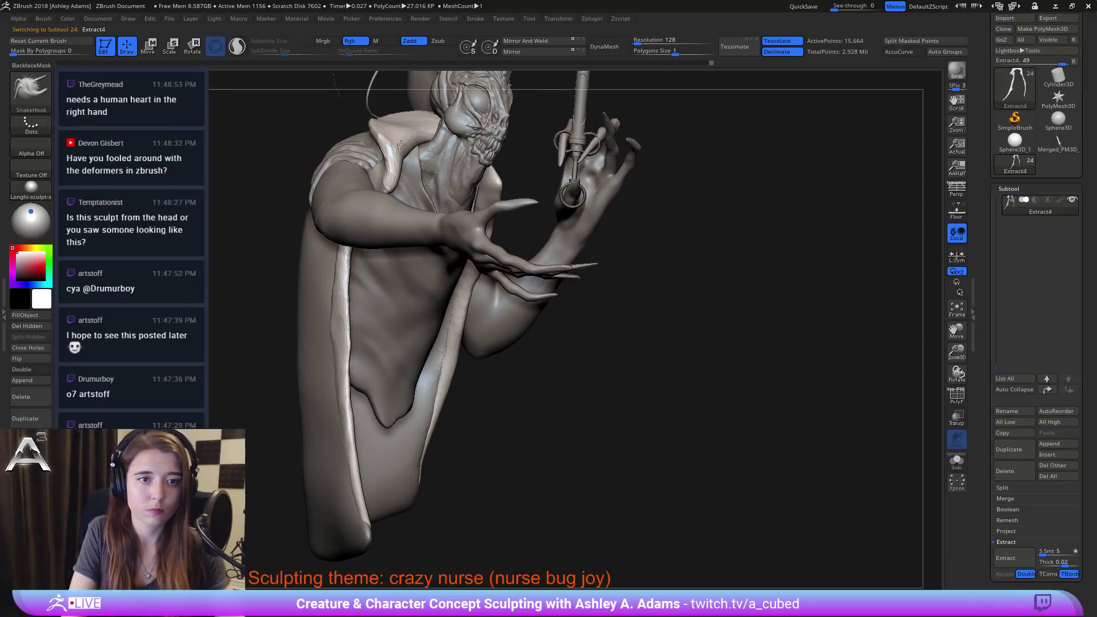
{"action": "right_click_drag", "start_coordinate": [401, 127], "coordinate": [366, 136]}
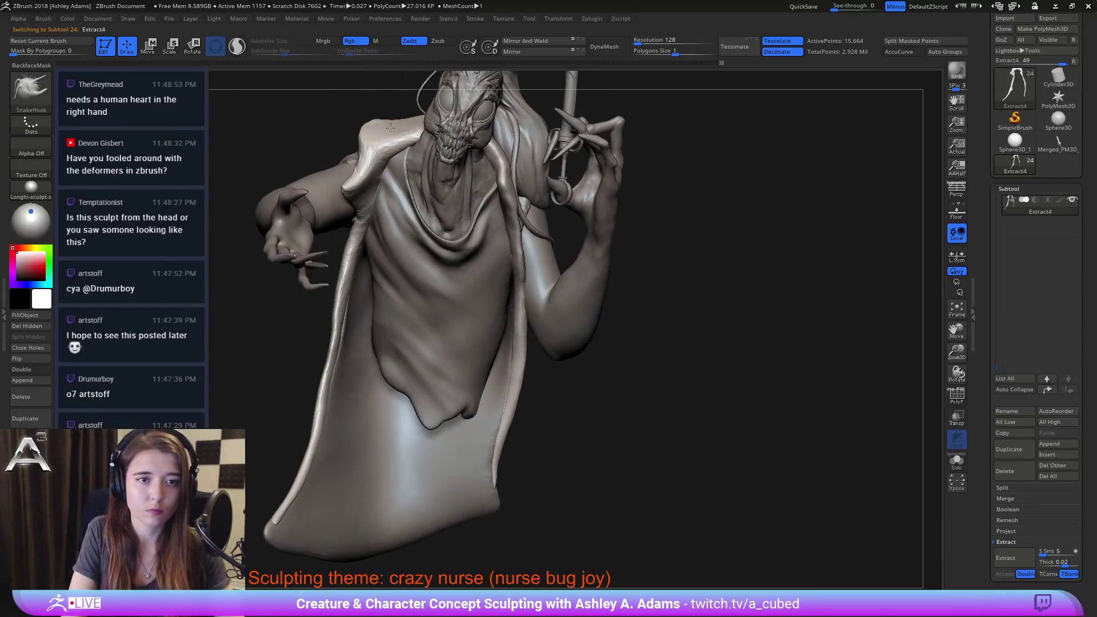
Step: Widen the lapel down the chest into the front trim below the outstretched arm with SnakeHook and smooth the transition
{"action": "key", "text": "space"}
{"action": "mouse_move", "coordinate": [382, 145]}
{"action": "left_mouse_down"}
{"action": "mouse_move", "coordinate": [392, 146]}
{"action": "mouse_move", "coordinate": [371, 169]}
{"action": "left_mouse_up"}
{"action": "right_click_drag", "start_coordinate": [337, 199], "coordinate": [346, 203]}
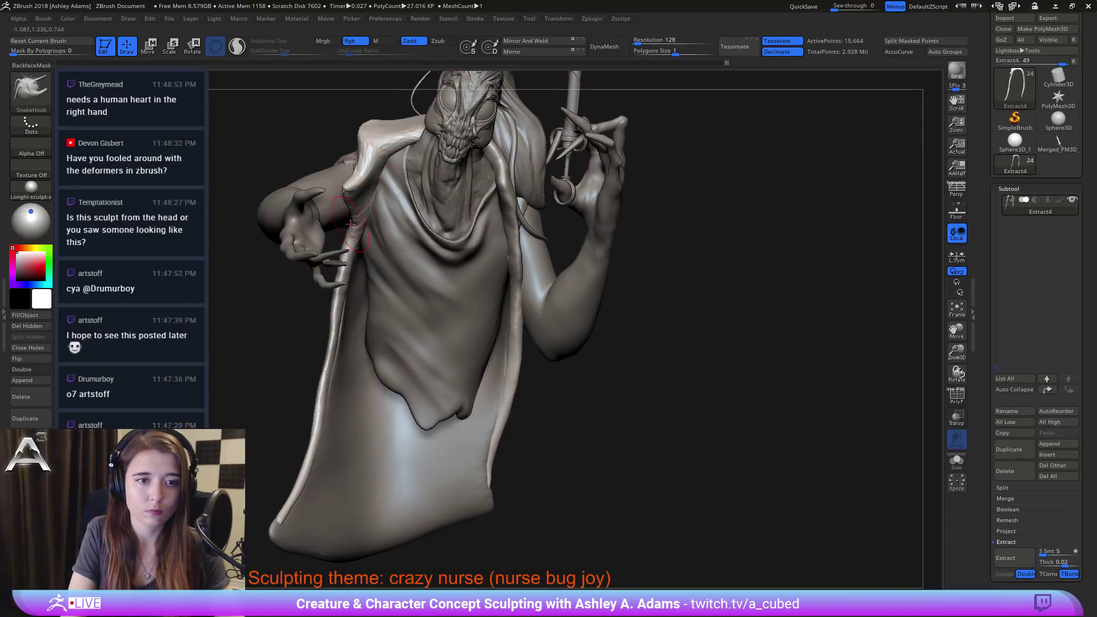
{"action": "right_click_drag", "start_coordinate": [346, 259], "coordinate": [353, 250]}
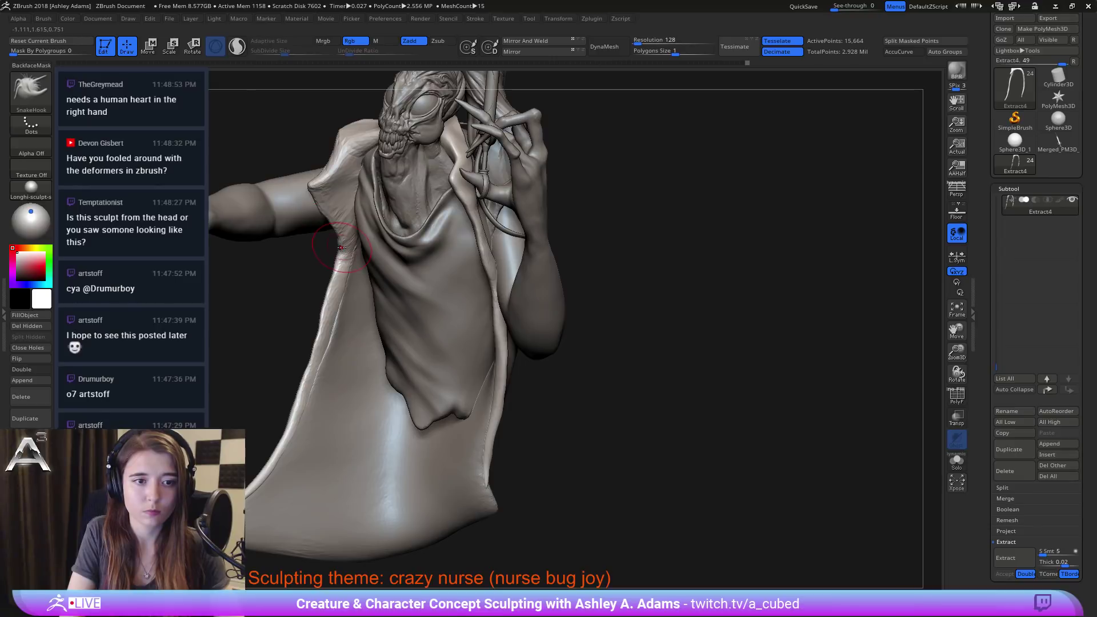
{"action": "right_click_drag", "start_coordinate": [329, 260], "coordinate": [333, 243]}
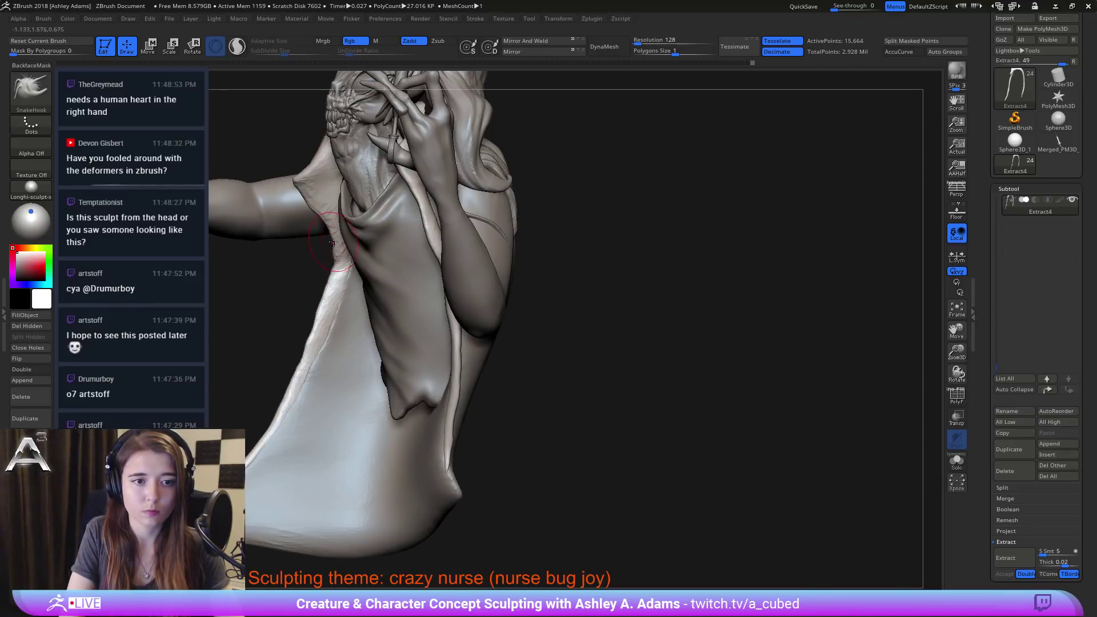
{"action": "right_click_drag", "start_coordinate": [339, 280], "coordinate": [343, 280]}
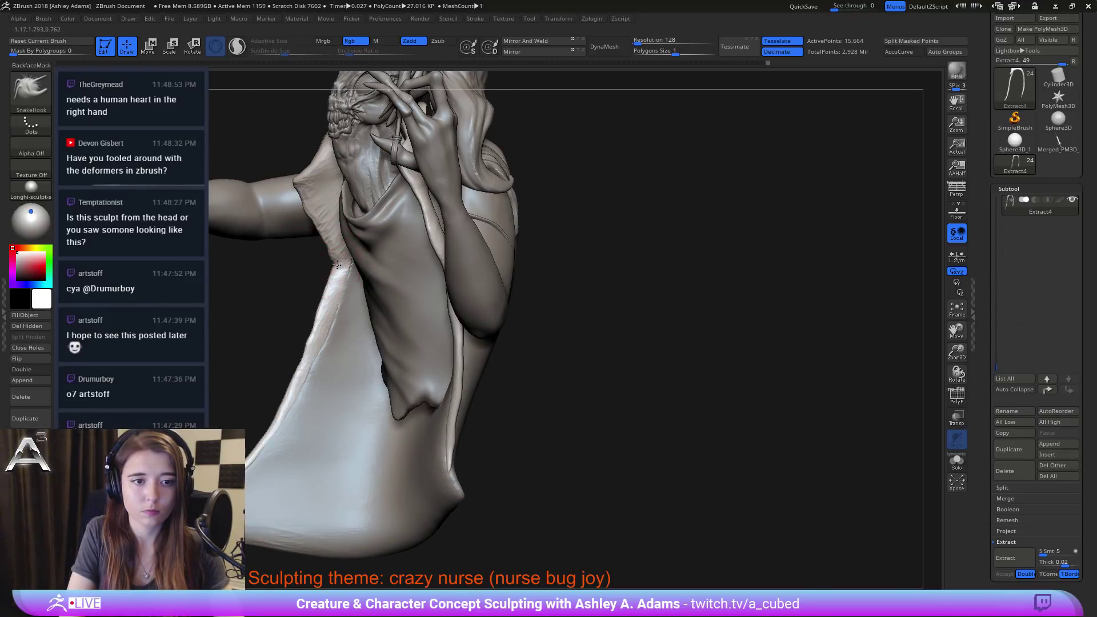
{"action": "left_click_drag", "start_coordinate": [337, 251], "coordinate": [328, 256]}
{"action": "left_click_drag", "start_coordinate": [336, 267], "coordinate": [327, 271]}
{"action": "left_click_drag", "start_coordinate": [308, 196], "coordinate": [333, 278], "text": "shift"}
Step: Build up the lapel's surface from the collar down the chest on the outstretched-arm side with ClayBuildup
{"action": "right_click_drag", "start_coordinate": [333, 278], "coordinate": [367, 225]}
{"action": "right_click_drag", "start_coordinate": [366, 174], "coordinate": [338, 184]}
{"action": "key", "text": "b"}
{"action": "key", "text": "c"}
{"action": "key", "text": "b"}
{"action": "left_click_drag", "start_coordinate": [373, 148], "coordinate": [345, 197]}
{"action": "right_click_drag", "start_coordinate": [346, 198], "coordinate": [378, 172]}
{"action": "left_click_drag", "start_coordinate": [374, 136], "coordinate": [363, 176]}
{"action": "right_click_drag", "start_coordinate": [360, 171], "coordinate": [374, 162]}
Step: Carve crease lines along the lapel and up toward the collar with DamStandard
{"action": "key", "text": "b"}
{"action": "key", "text": "d"}
{"action": "key", "text": "s"}
{"action": "left_click_drag", "start_coordinate": [367, 140], "coordinate": [379, 179]}
{"action": "mouse_move", "coordinate": [405, 174]}
{"action": "right_mouse_down"}
{"action": "mouse_move", "coordinate": [378, 176]}
{"action": "mouse_move", "coordinate": [393, 171]}
{"action": "right_mouse_up"}
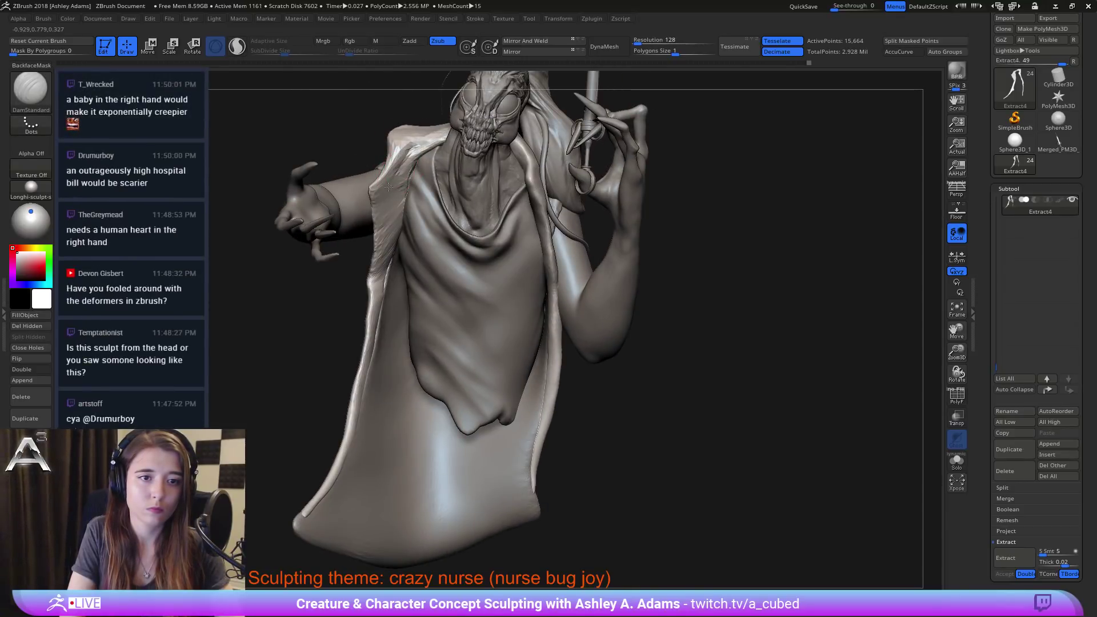
{"action": "mouse_move", "coordinate": [392, 186]}
{"action": "left_mouse_down"}
{"action": "mouse_move", "coordinate": [427, 141]}
{"action": "mouse_move", "coordinate": [396, 181]}
{"action": "left_mouse_up"}
{"action": "left_click_drag", "start_coordinate": [404, 162], "coordinate": [428, 137]}
Step: Switch to SnakeHook and smooth the robe's front trim below the lapel on the outstretched-arm side
{"action": "mouse_move", "coordinate": [425, 141]}
{"action": "right_mouse_down", "text": "alt"}
{"action": "mouse_move", "coordinate": [391, 213]}
{"action": "mouse_move", "coordinate": [390, 308]}
{"action": "right_mouse_up", "text": "alt"}
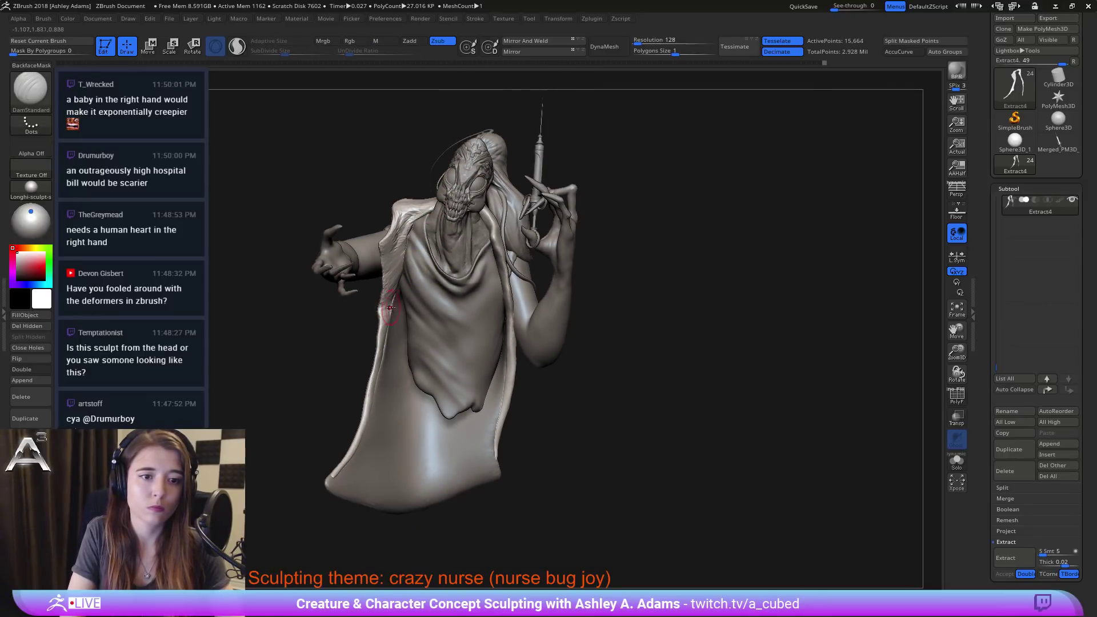
{"action": "key", "text": "b"}
{"action": "key", "text": "s"}
{"action": "key", "text": "h"}
{"action": "key", "text": "shift"}
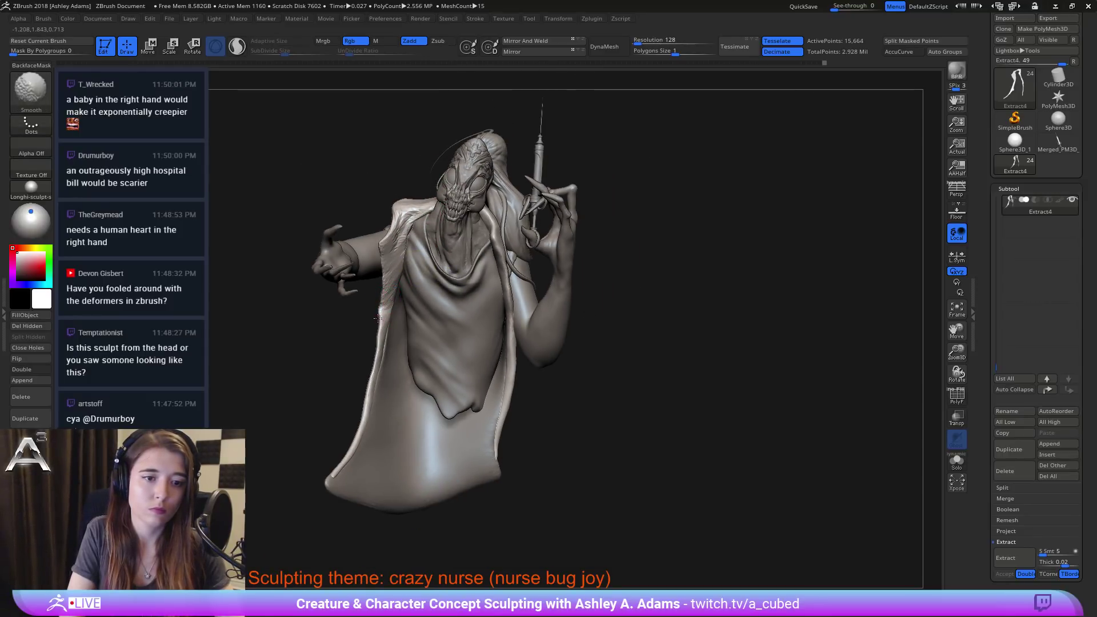
{"action": "left_click_drag", "start_coordinate": [378, 374], "coordinate": [384, 347], "text": "shift"}
Step: Thicken the trim along the robe's front edge beneath the outstretched arm with ClayBuildup
{"action": "key", "text": "b"}
{"action": "key", "text": "c"}
{"action": "key", "text": "b"}
{"action": "right_click_drag", "start_coordinate": [383, 347], "coordinate": [395, 276], "text": "alt"}
{"action": "mouse_move", "coordinate": [395, 276]}
{"action": "right_mouse_down", "text": "ctrl"}
{"action": "mouse_move", "coordinate": [390, 309]}
{"action": "mouse_move", "coordinate": [408, 309]}
{"action": "mouse_move", "coordinate": [384, 304]}
{"action": "right_mouse_up", "text": "ctrl"}
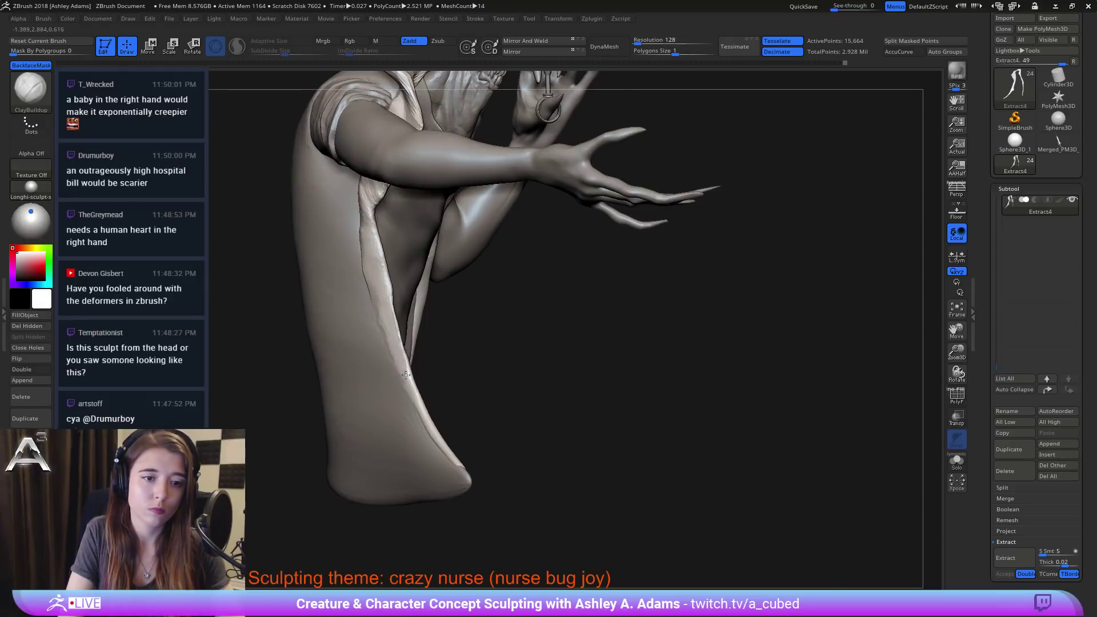
{"action": "left_click_drag", "start_coordinate": [363, 268], "coordinate": [373, 301]}
{"action": "left_click_drag", "start_coordinate": [357, 200], "coordinate": [377, 300]}
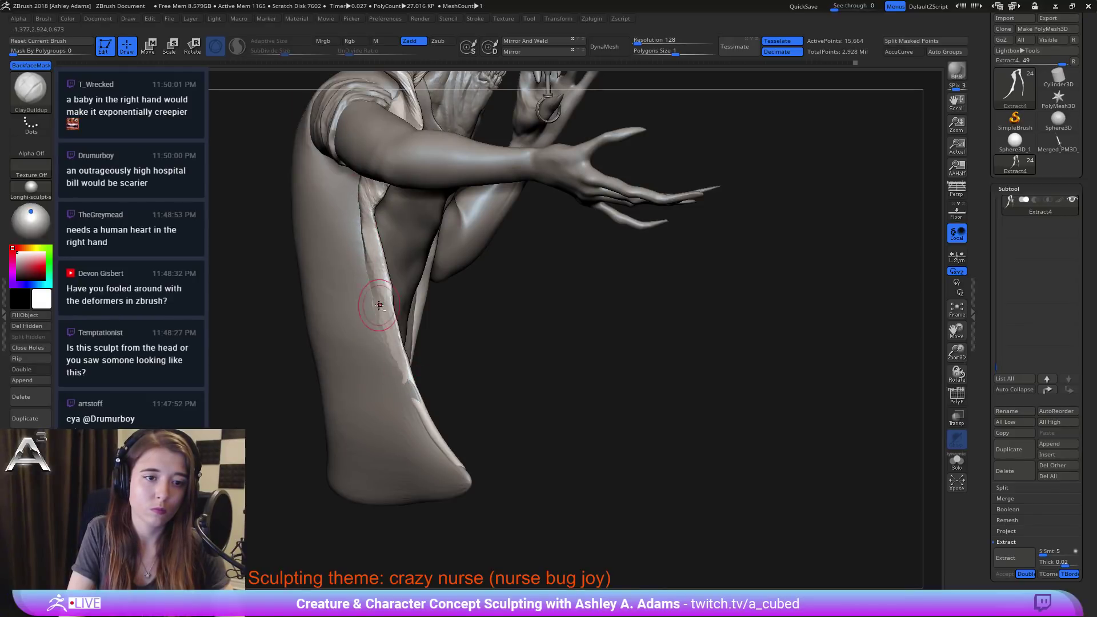
Step: Pull the trim's edge below the outstretched arm into a cleaner line with SnakeHook and smooth it
{"action": "right_click_drag", "start_coordinate": [379, 303], "coordinate": [407, 304]}
{"action": "key", "text": "b"}
{"action": "key", "text": "s"}
{"action": "key", "text": "h"}
{"action": "right_click_drag", "start_coordinate": [335, 192], "coordinate": [359, 189]}
{"action": "mouse_move", "coordinate": [338, 170]}
{"action": "left_mouse_down"}
{"action": "mouse_move", "coordinate": [342, 195]}
{"action": "mouse_move", "coordinate": [326, 224]}
{"action": "mouse_move", "coordinate": [364, 294]}
{"action": "left_mouse_up"}
{"action": "key", "text": "shift"}
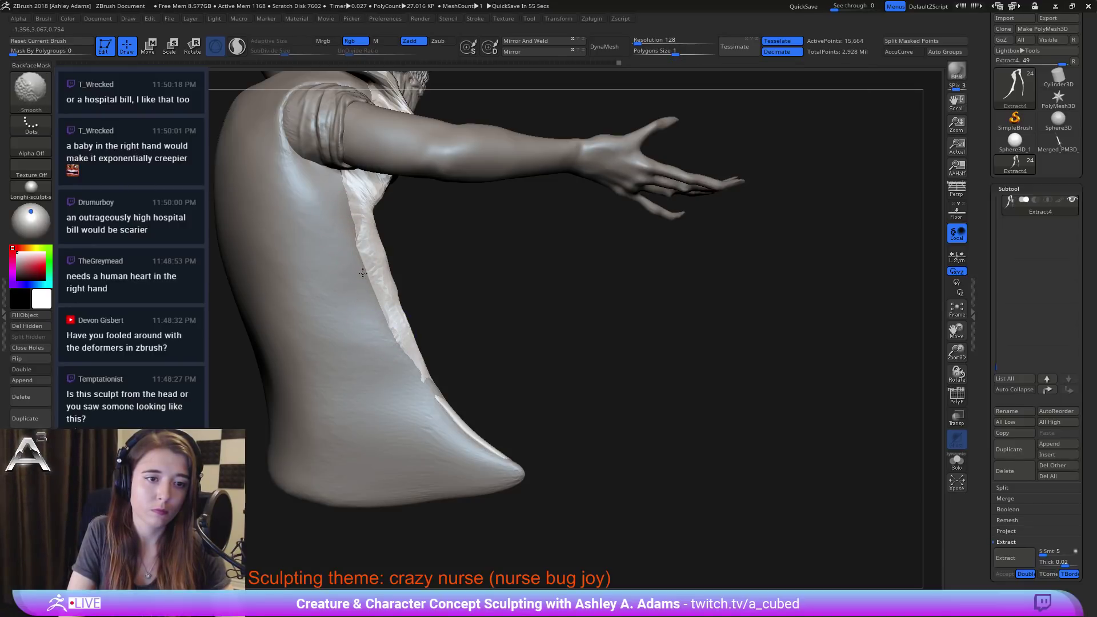
{"action": "left_click_drag", "start_coordinate": [329, 190], "coordinate": [336, 172], "text": "shift"}
Step: Refine the lapel's lower edge under the outstretched arm and smooth the trim down toward the robe's hem
{"action": "right_click_drag", "start_coordinate": [336, 240], "coordinate": [330, 167]}
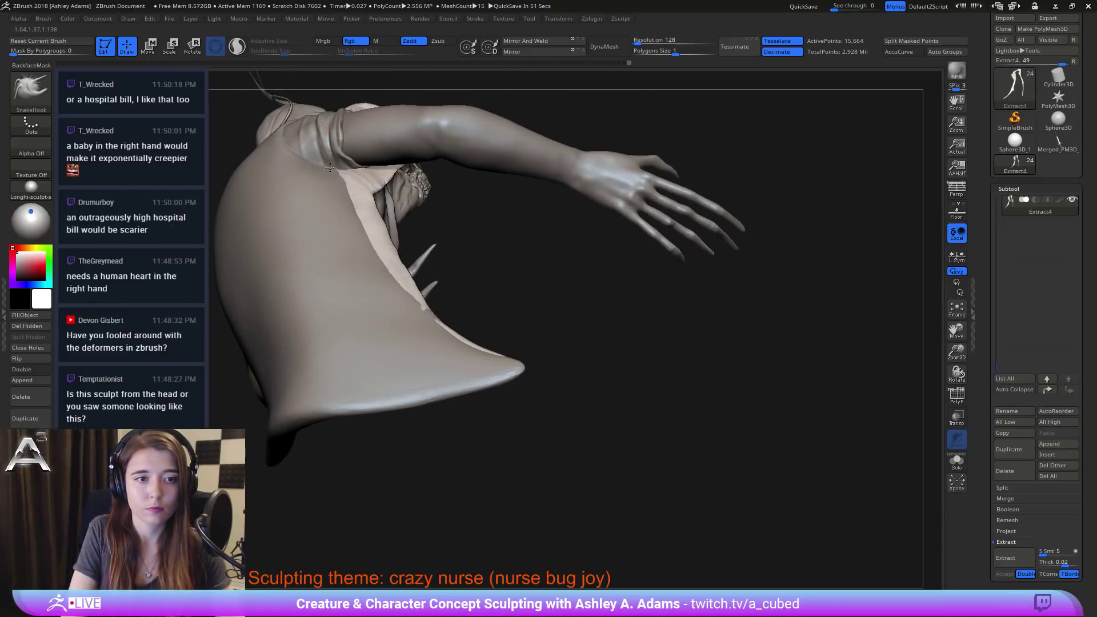
{"action": "right_click_drag", "start_coordinate": [353, 207], "coordinate": [380, 196]}
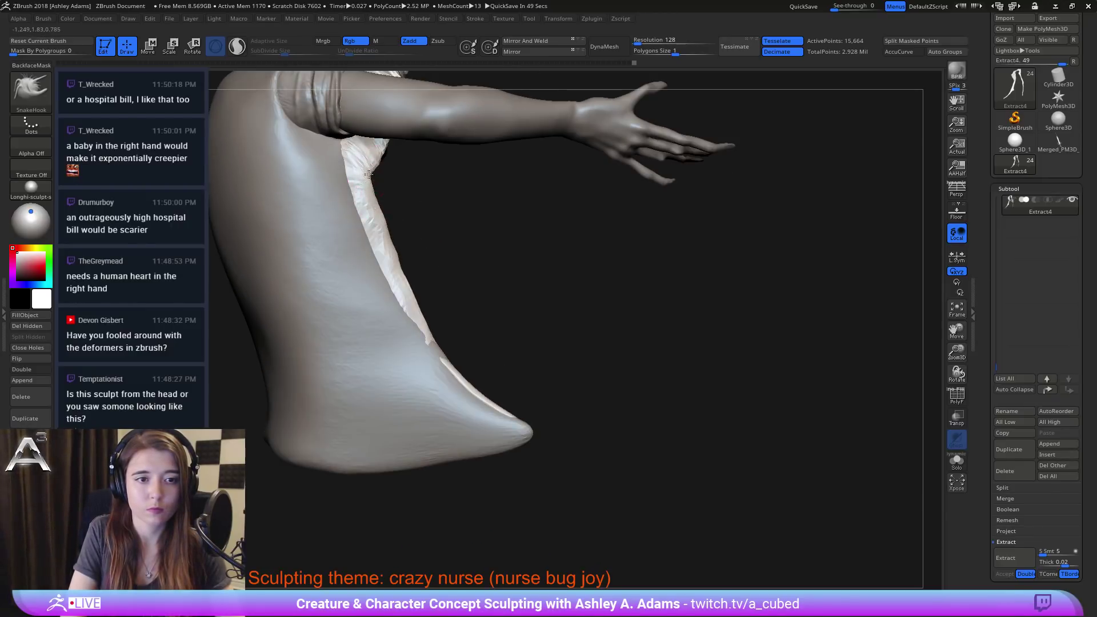
{"action": "left_click_drag", "start_coordinate": [378, 190], "coordinate": [381, 156], "text": "shift"}
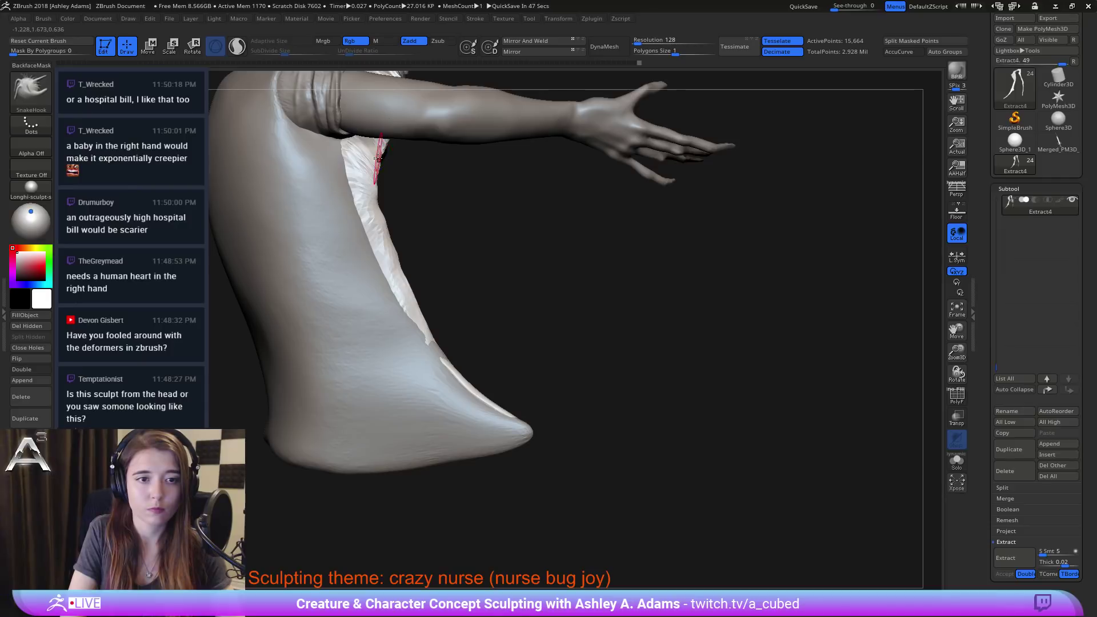
{"action": "right_click_drag", "start_coordinate": [440, 350], "coordinate": [380, 362]}
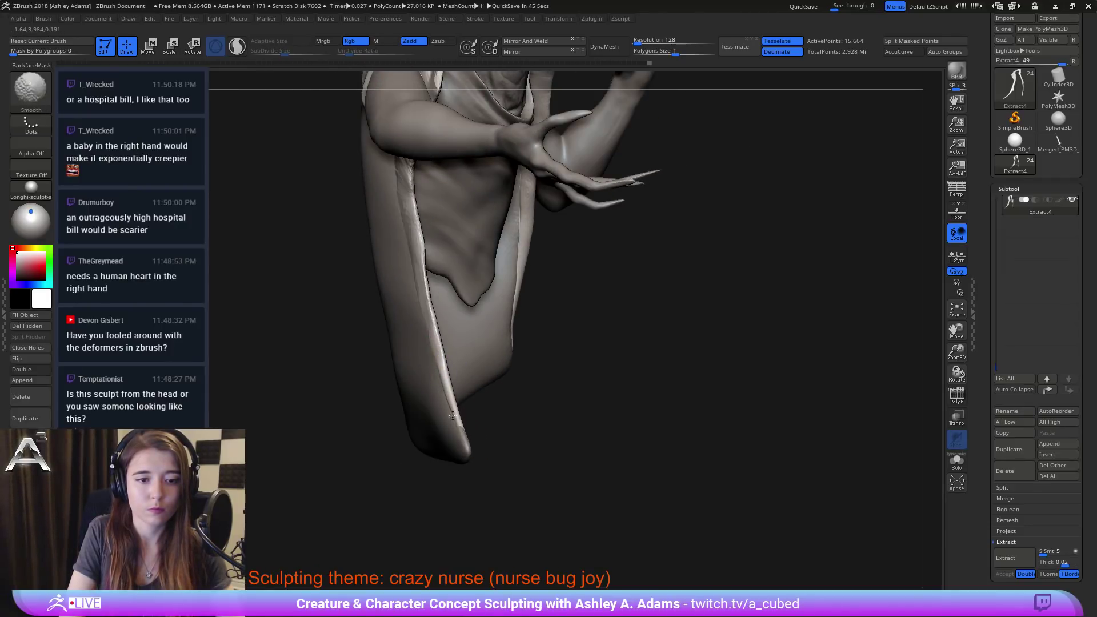
{"action": "left_click_drag", "start_coordinate": [453, 399], "coordinate": [437, 337], "text": "shift"}
Step: Adjust the SnakeHook brush size and broaden the collar over the outstretched arm's shoulder
{"action": "mouse_move", "coordinate": [409, 313]}
{"action": "right_mouse_down", "text": "ctrl"}
{"action": "mouse_move", "coordinate": [421, 284]}
{"action": "mouse_move", "coordinate": [400, 276]}
{"action": "mouse_move", "coordinate": [415, 275]}
{"action": "right_mouse_up", "text": "ctrl"}
{"action": "key", "text": "space"}
{"action": "mouse_move", "coordinate": [459, 184]}
{"action": "right_mouse_down", "text": "alt"}
{"action": "mouse_move", "coordinate": [403, 199]}
{"action": "mouse_move", "coordinate": [444, 195]}
{"action": "mouse_move", "coordinate": [408, 251]}
{"action": "mouse_move", "coordinate": [344, 244]}
{"action": "right_mouse_up", "text": "alt"}
{"action": "key", "text": "space"}
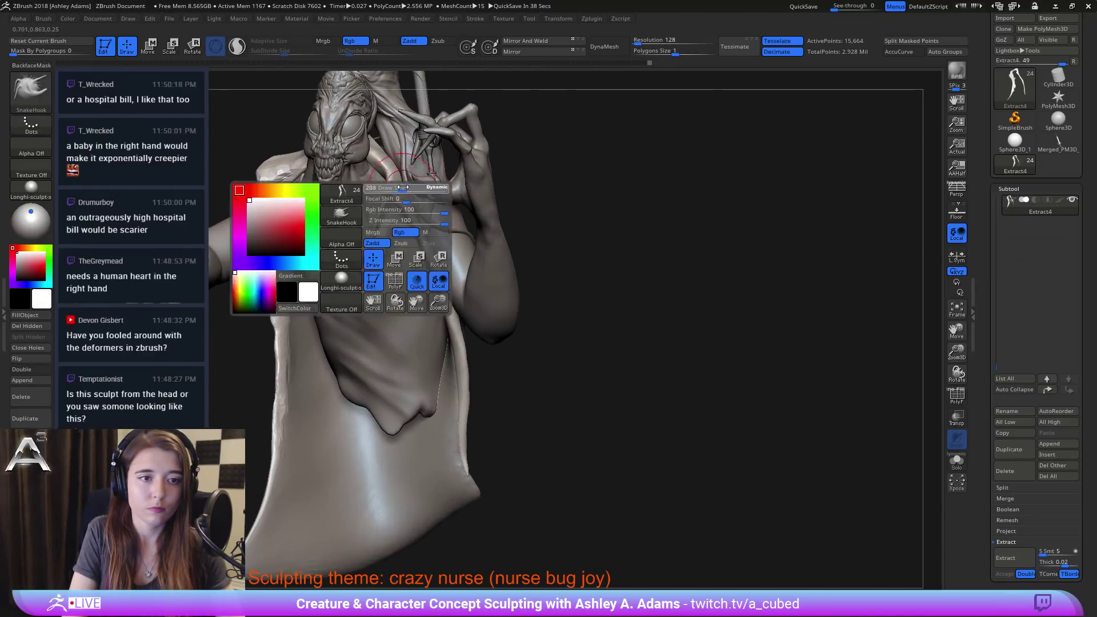
{"action": "right_click_drag", "start_coordinate": [283, 198], "coordinate": [325, 183]}
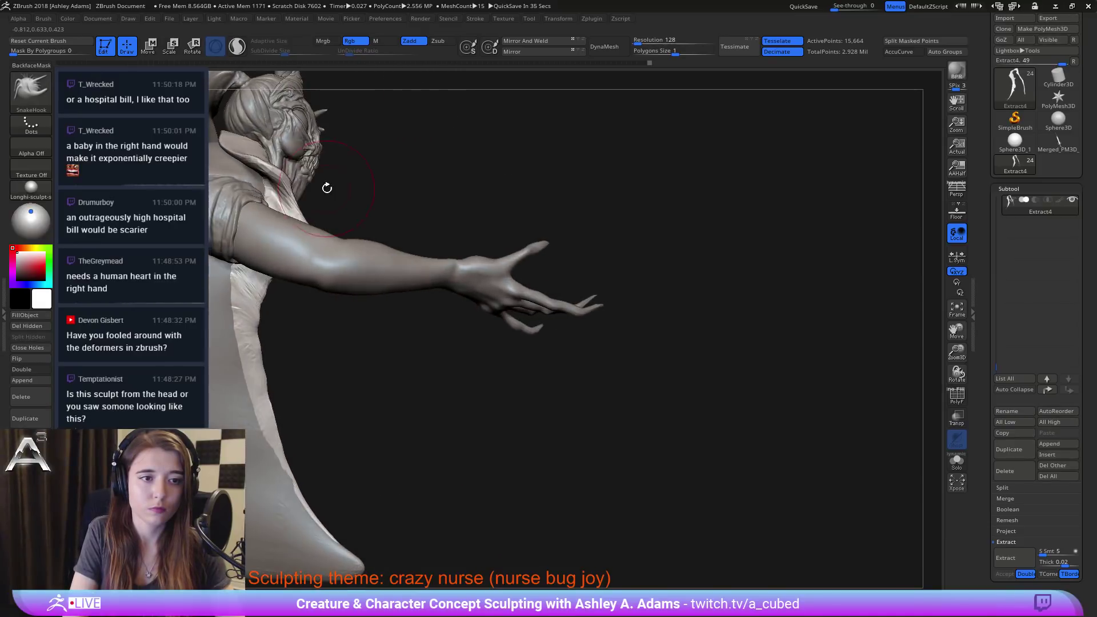
{"action": "key", "text": "space"}
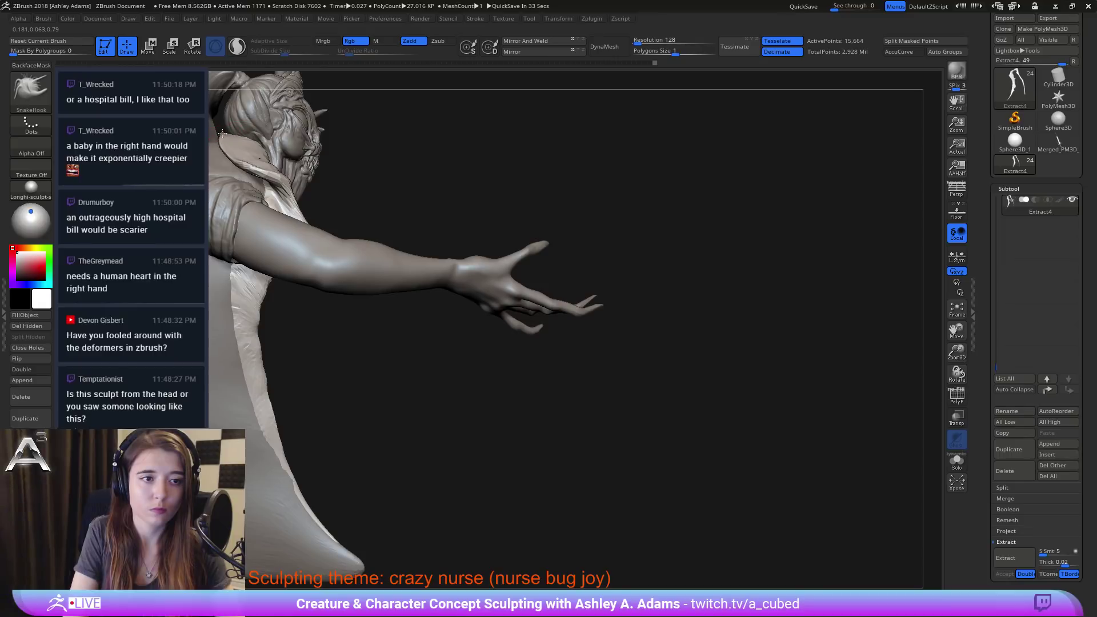
{"action": "right_click_drag", "start_coordinate": [222, 133], "coordinate": [222, 164]}
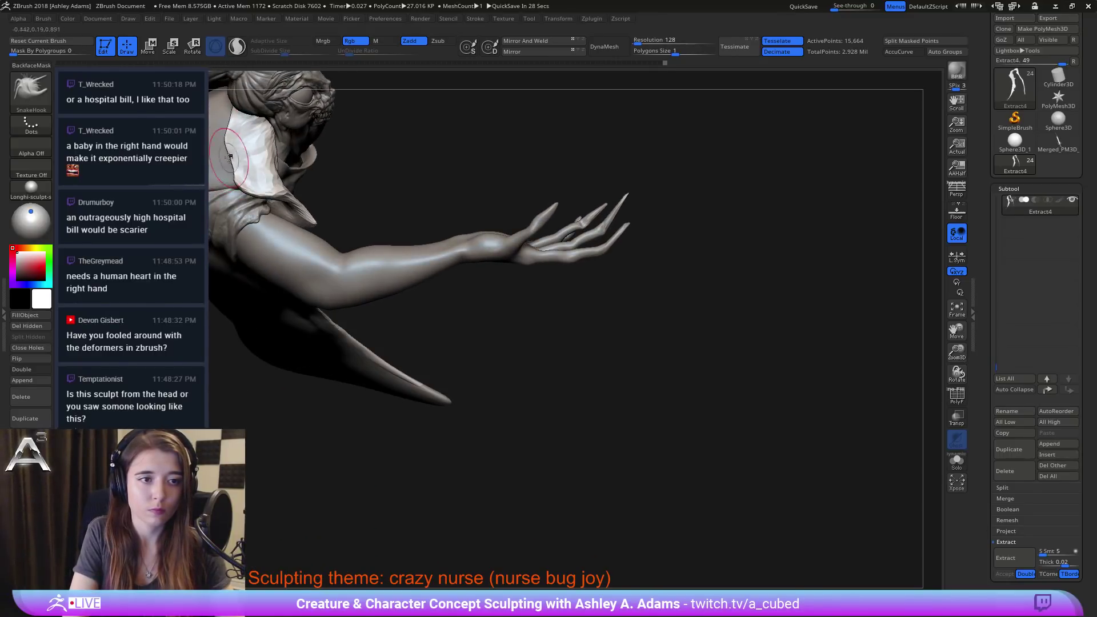
{"action": "right_click_drag", "start_coordinate": [235, 114], "coordinate": [231, 183]}
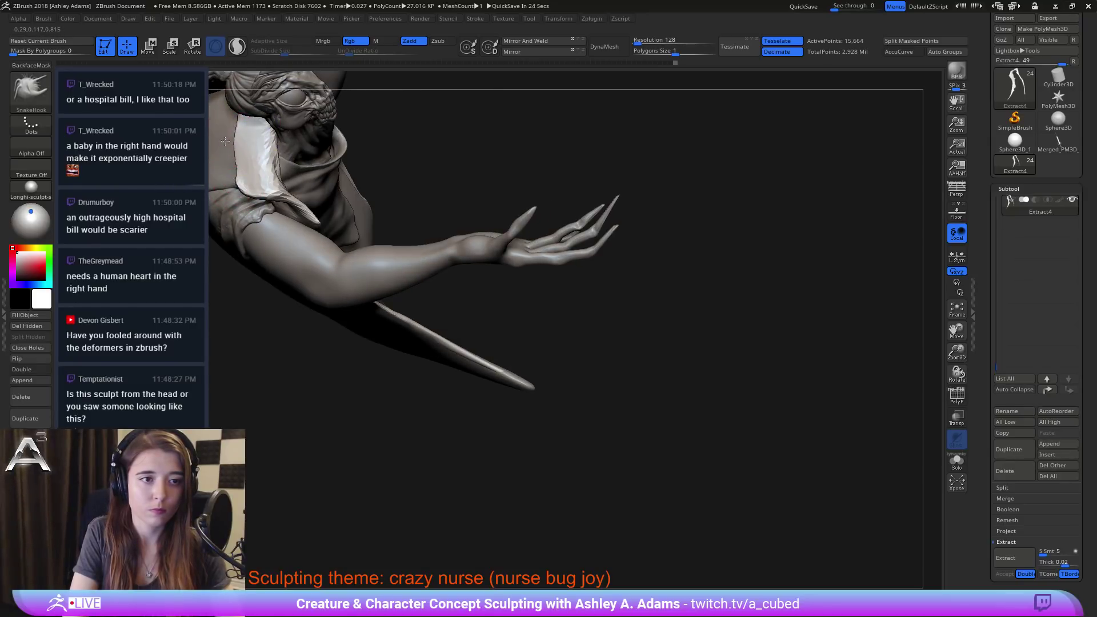
Step: Refine the collar's back edge and its corner above the outstretched arm's sleeve with SnakeHook
{"action": "right_click_drag", "start_coordinate": [231, 123], "coordinate": [222, 159]}
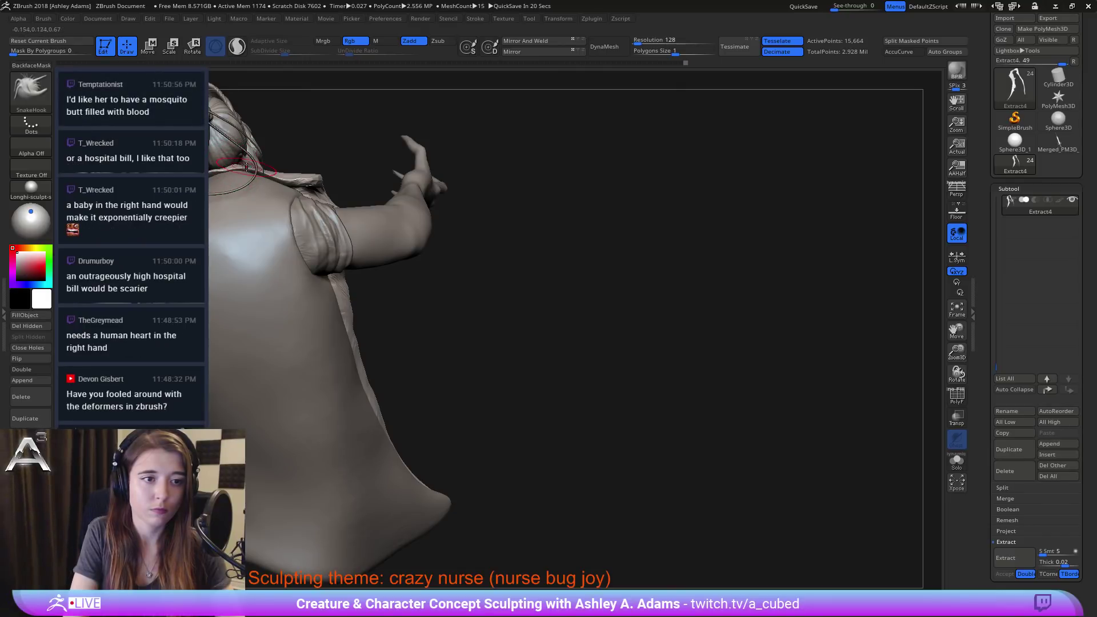
{"action": "right_click_drag", "start_coordinate": [246, 167], "coordinate": [259, 165]}
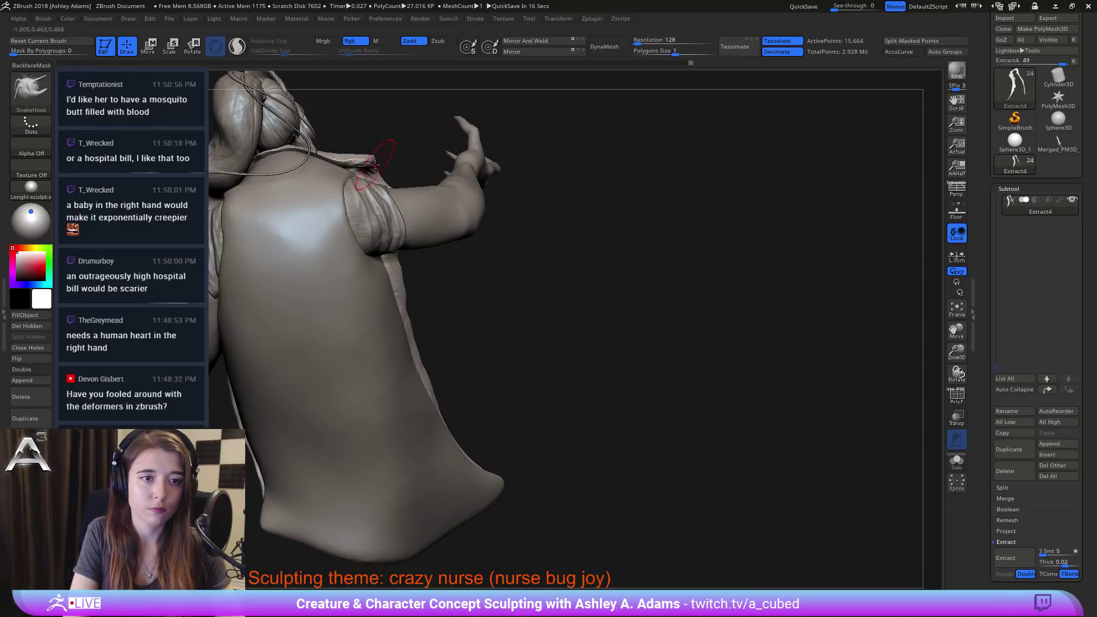
{"action": "right_click_drag", "start_coordinate": [375, 165], "coordinate": [318, 221]}
{"action": "mouse_move", "coordinate": [285, 189]}
{"action": "right_mouse_down"}
{"action": "mouse_move", "coordinate": [381, 164]}
{"action": "mouse_move", "coordinate": [410, 185]}
{"action": "mouse_move", "coordinate": [335, 226]}
{"action": "mouse_move", "coordinate": [327, 255]}
{"action": "mouse_move", "coordinate": [309, 240]}
{"action": "right_mouse_up"}
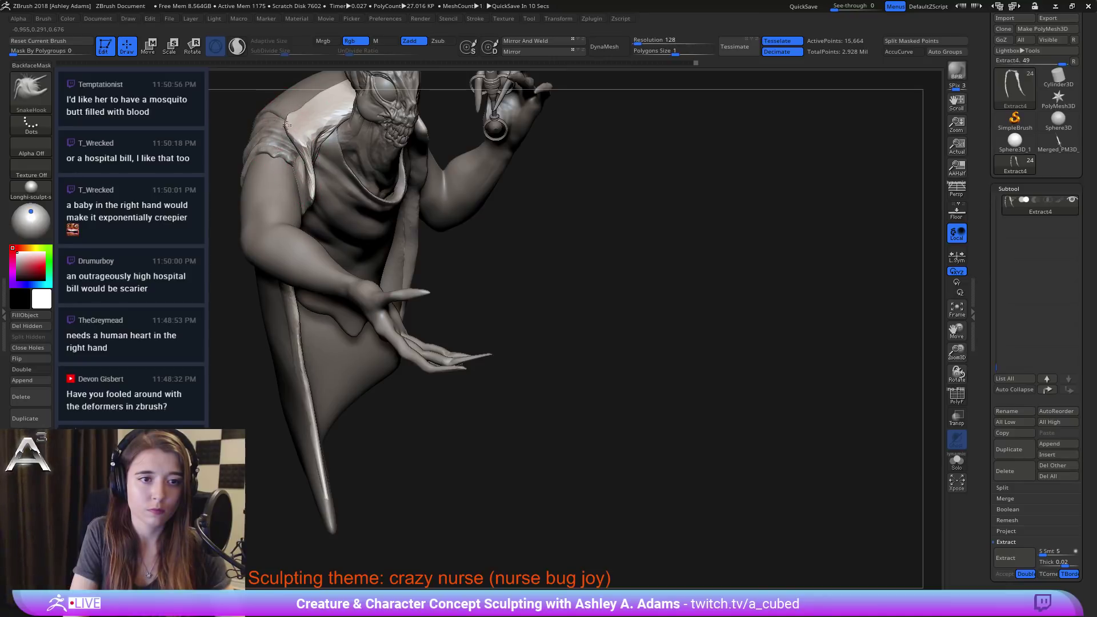
{"action": "right_click_drag", "start_coordinate": [287, 125], "coordinate": [342, 134]}
Step: Reshape the collar and front trim on the syringe-arm side with SnakeHook, adjusting the brush size
{"action": "mouse_move", "coordinate": [268, 134]}
{"action": "right_mouse_down"}
{"action": "mouse_move", "coordinate": [312, 189]}
{"action": "mouse_move", "coordinate": [440, 297]}
{"action": "mouse_move", "coordinate": [411, 251]}
{"action": "right_mouse_up"}
{"action": "mouse_move", "coordinate": [342, 229]}
{"action": "right_mouse_down"}
{"action": "mouse_move", "coordinate": [324, 246]}
{"action": "mouse_move", "coordinate": [392, 200]}
{"action": "mouse_move", "coordinate": [388, 216]}
{"action": "right_mouse_up"}
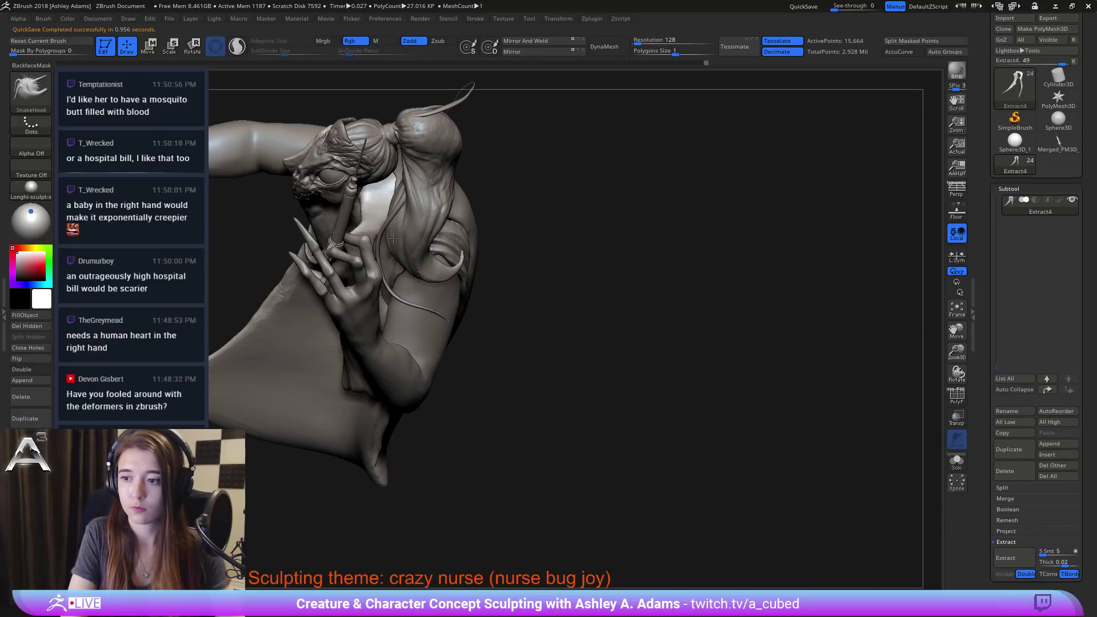
{"action": "mouse_move", "coordinate": [346, 195]}
{"action": "right_mouse_down"}
{"action": "mouse_move", "coordinate": [405, 242]}
{"action": "mouse_move", "coordinate": [364, 235]}
{"action": "mouse_move", "coordinate": [377, 238]}
{"action": "mouse_move", "coordinate": [402, 292]}
{"action": "right_mouse_up"}
{"action": "key", "text": "space"}
{"action": "key", "text": "space"}
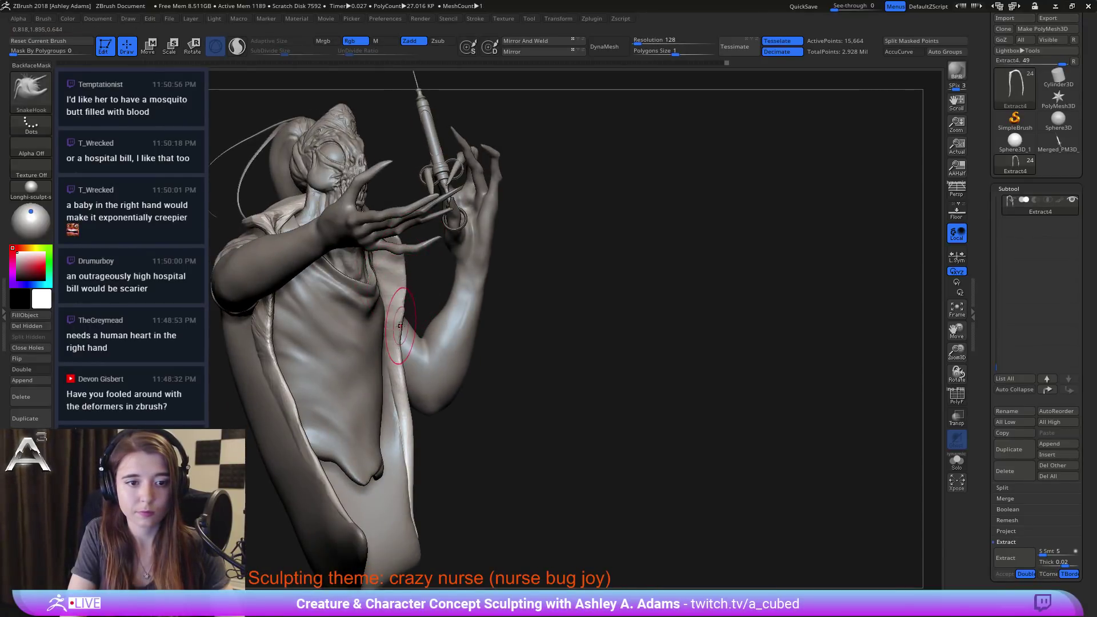
Step: Remesh the trim subtool with DynaMesh at resolution 128
{"action": "mouse_move", "coordinate": [405, 353]}
{"action": "right_mouse_down"}
{"action": "mouse_move", "coordinate": [390, 283]}
{"action": "mouse_move", "coordinate": [429, 232]}
{"action": "right_mouse_up"}
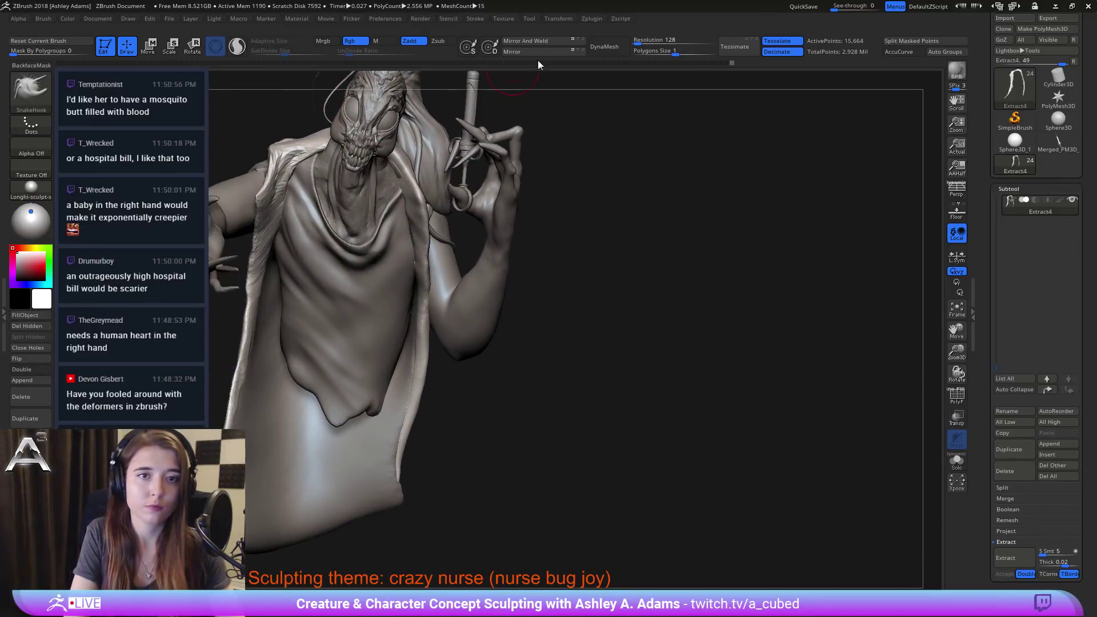
{"action": "left_click", "coordinate": [608, 46]}
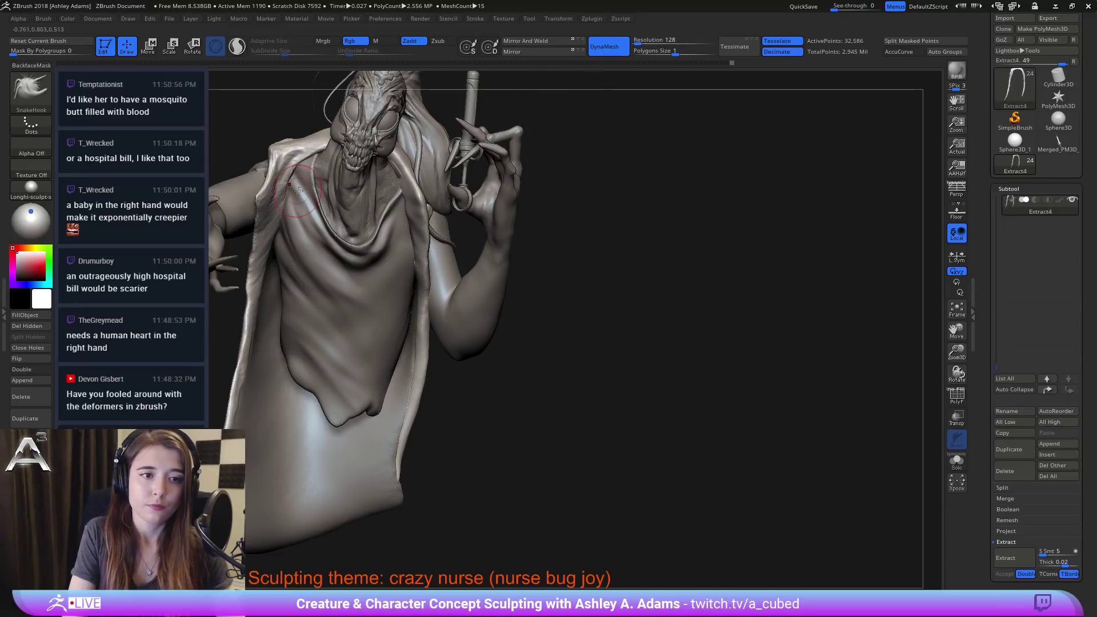
Step: Select the robe subtool and merge it down with the trim subtool, accepting the non-undoable operation
{"action": "key", "text": "shift"}
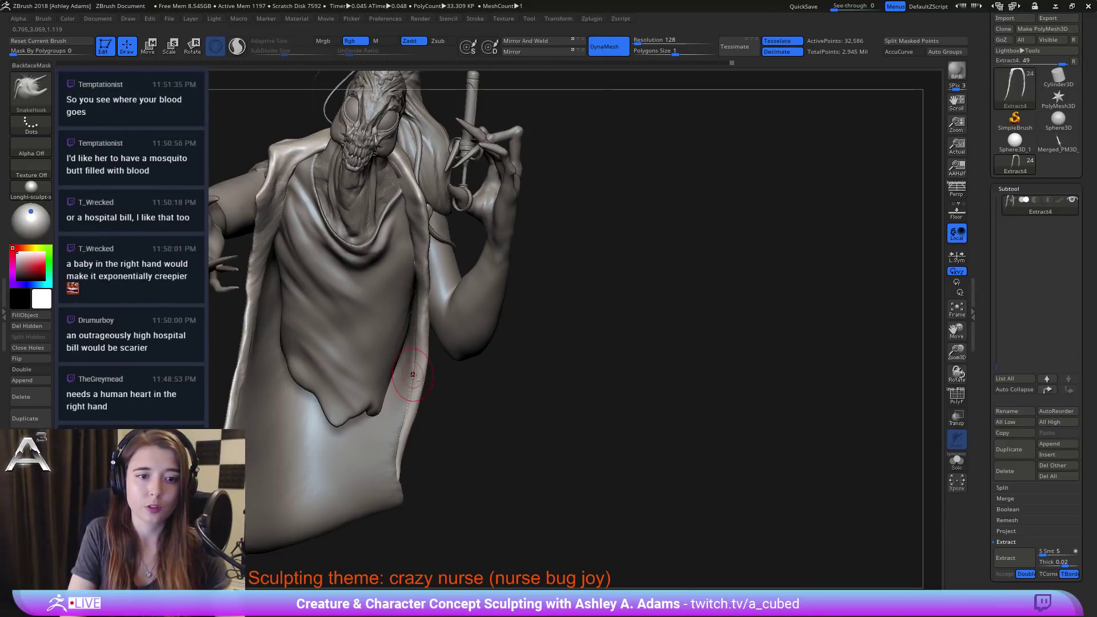
{"action": "left_click", "coordinate": [423, 399], "text": "alt"}
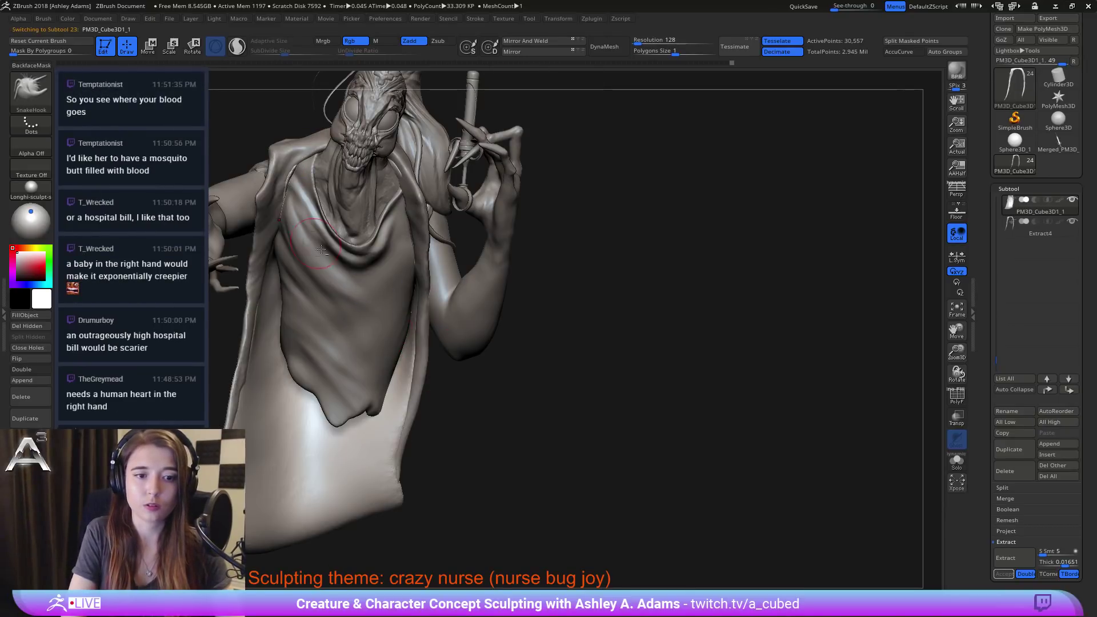
{"action": "left_click", "coordinate": [1010, 499]}
{"action": "left_click", "coordinate": [1009, 507]}
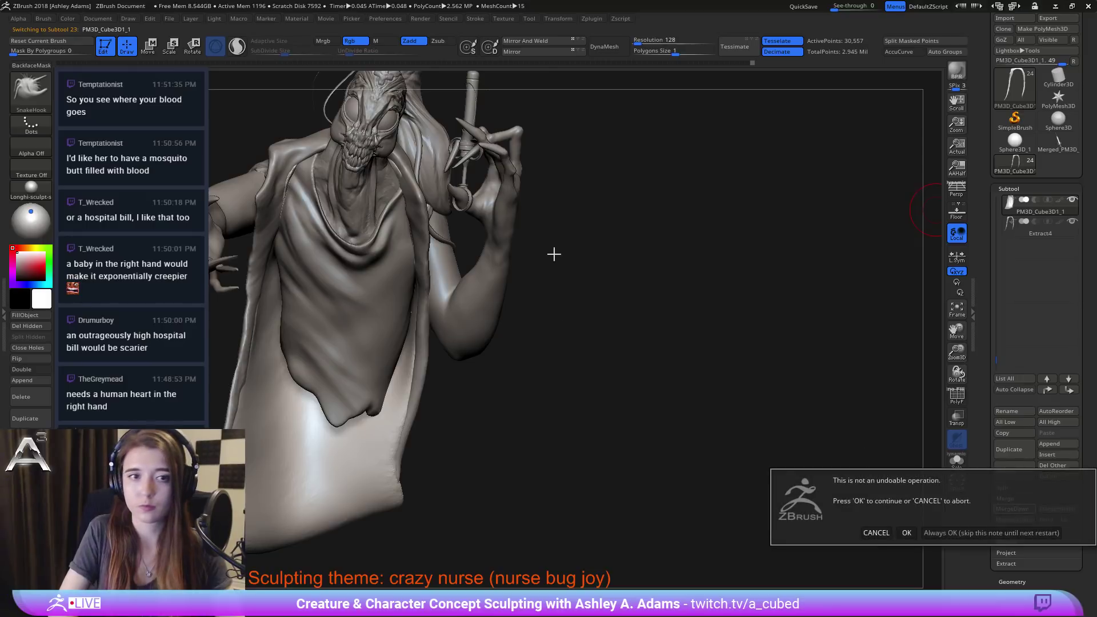
{"action": "left_click", "coordinate": [904, 529]}
Step: Remesh the merged robe with DynaMesh at resolution 432
{"action": "right_click_drag", "start_coordinate": [483, 219], "coordinate": [388, 224]}
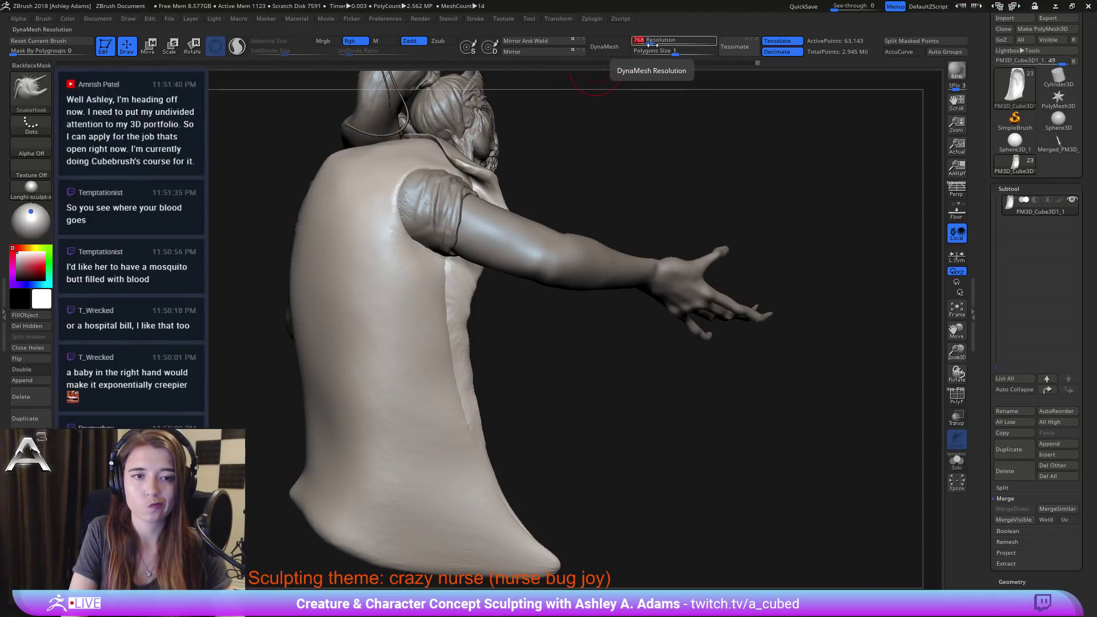
{"action": "left_click_drag", "start_coordinate": [653, 45], "coordinate": [644, 46]}
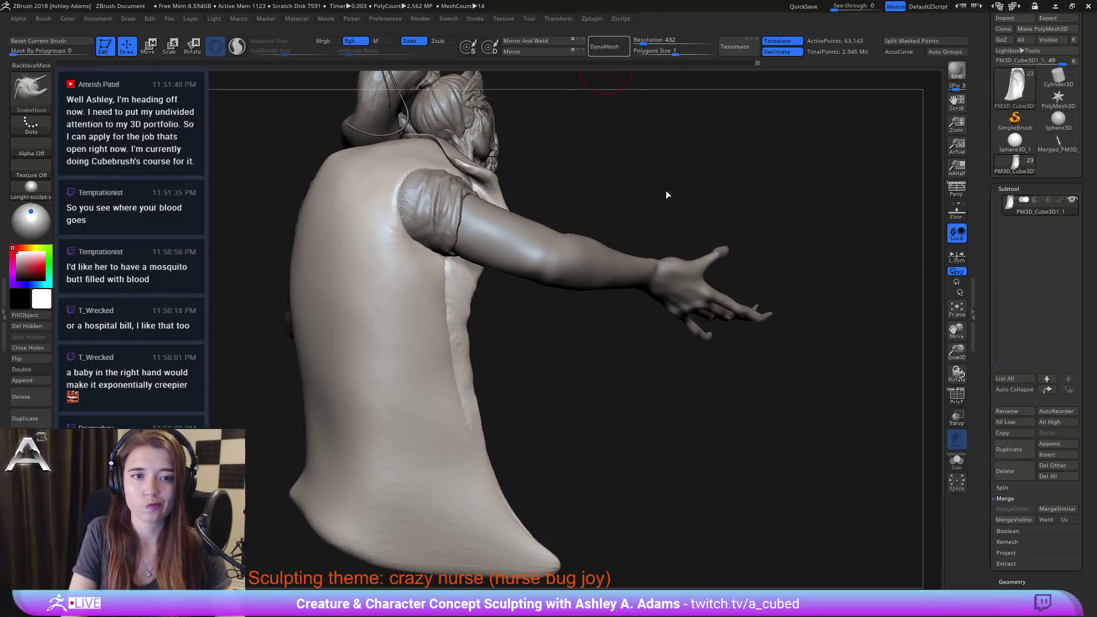
{"action": "left_click_drag", "start_coordinate": [666, 190], "coordinate": [667, 190], "text": "ctrl"}
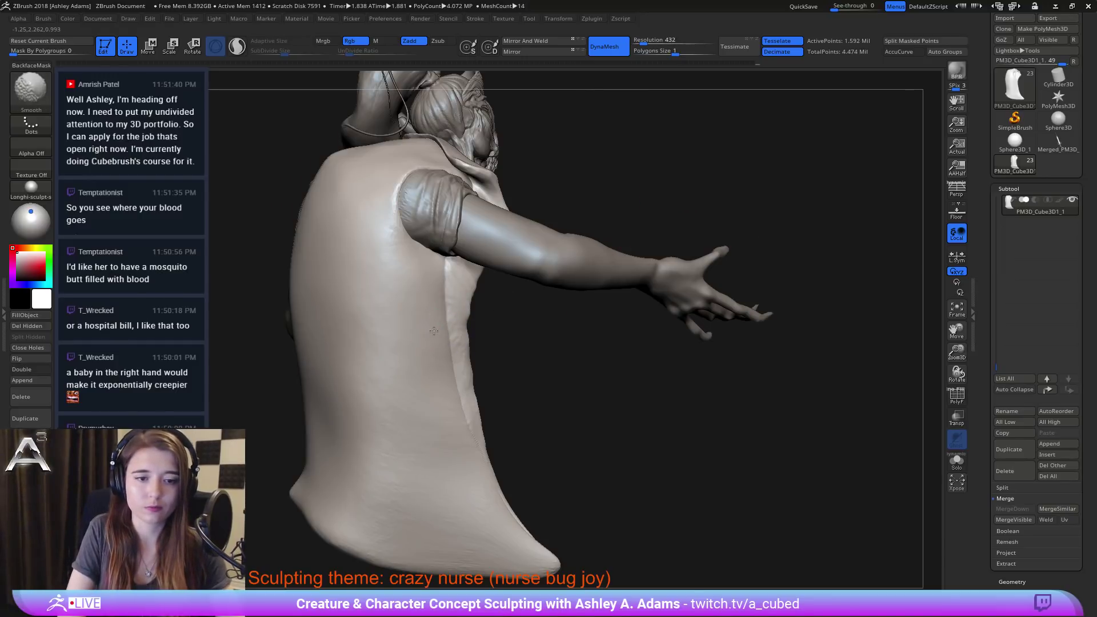
Step: Build up the seam between the robe and its trim below the outstretched arm with ClayBuildup and smooth it
{"action": "key", "text": "b"}
{"action": "key", "text": "c"}
{"action": "key", "text": "b"}
{"action": "left_click_drag", "start_coordinate": [454, 264], "coordinate": [475, 440]}
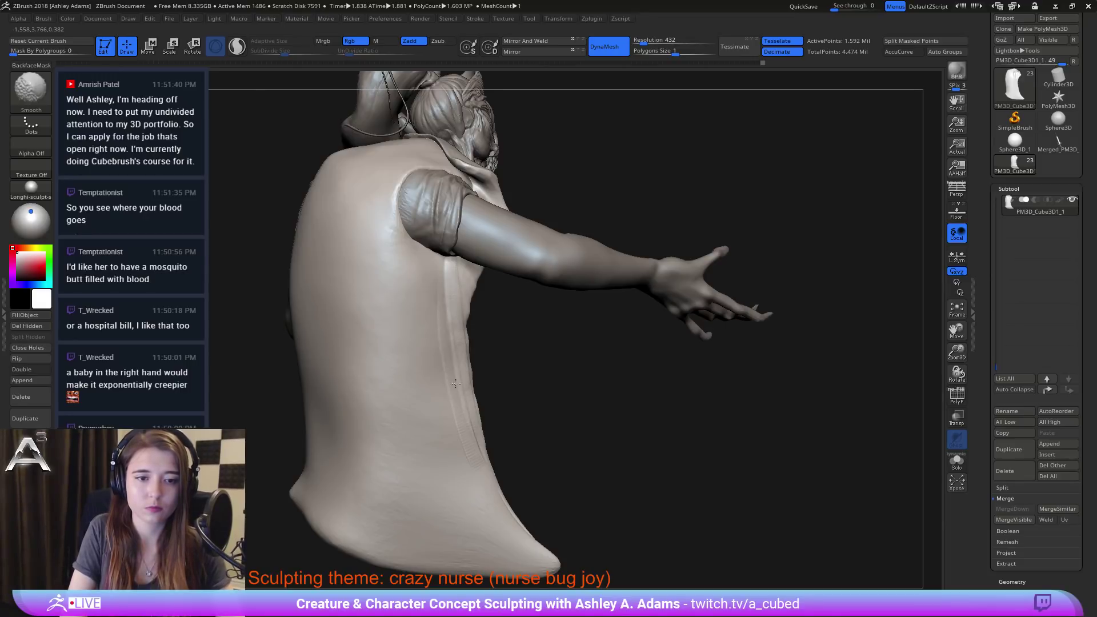
{"action": "left_click_drag", "start_coordinate": [456, 383], "coordinate": [477, 451], "text": "shift"}
Step: Blend the front trim into the robe's side on the outstretched-arm side with ClayBuildup and smoothing, up to the lapel
{"action": "left_click_drag", "start_coordinate": [268, 269], "coordinate": [341, 267]}
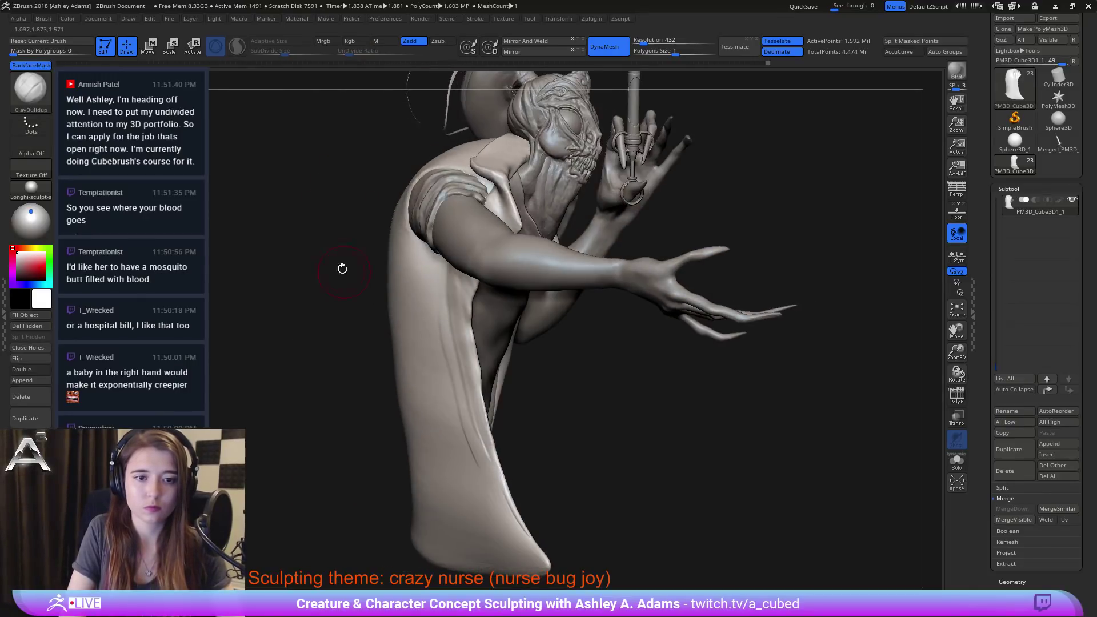
{"action": "right_click", "coordinate": [454, 341]}
{"action": "left_click_drag", "start_coordinate": [447, 285], "coordinate": [474, 459]}
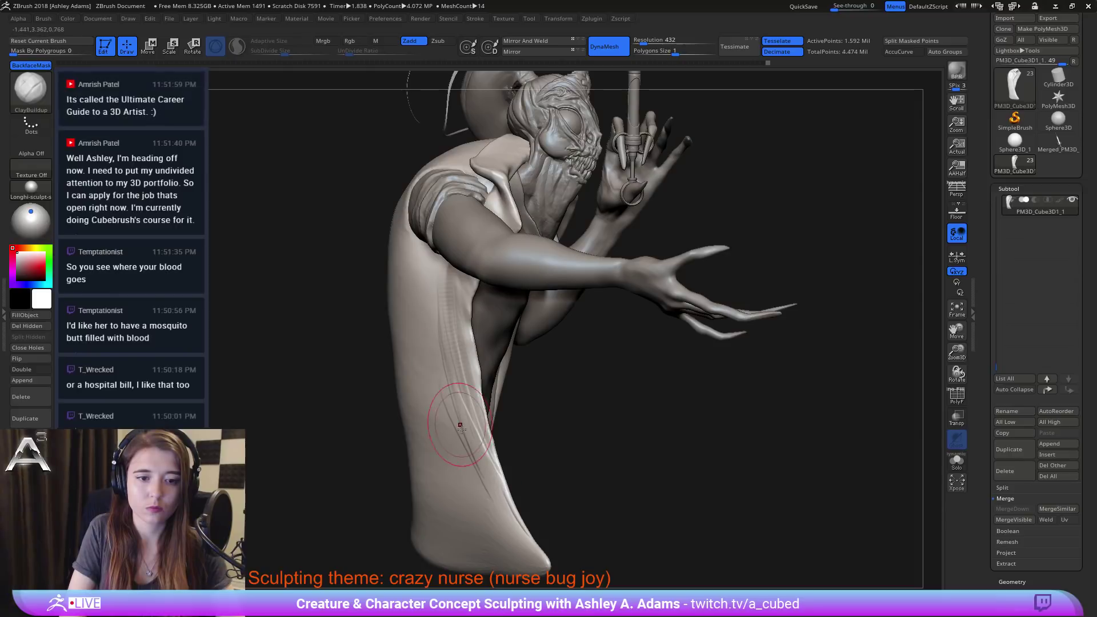
{"action": "mouse_move", "coordinate": [389, 360]}
{"action": "left_mouse_down", "text": "shift"}
{"action": "mouse_move", "coordinate": [438, 359]}
{"action": "mouse_move", "coordinate": [480, 304]}
{"action": "left_mouse_up", "text": "shift"}
{"action": "mouse_move", "coordinate": [483, 243]}
{"action": "left_mouse_down"}
{"action": "mouse_move", "coordinate": [477, 317]}
{"action": "mouse_move", "coordinate": [475, 224]}
{"action": "mouse_move", "coordinate": [463, 394]}
{"action": "left_mouse_up"}
{"action": "left_click_drag", "start_coordinate": [462, 437], "coordinate": [487, 273], "text": "shift"}
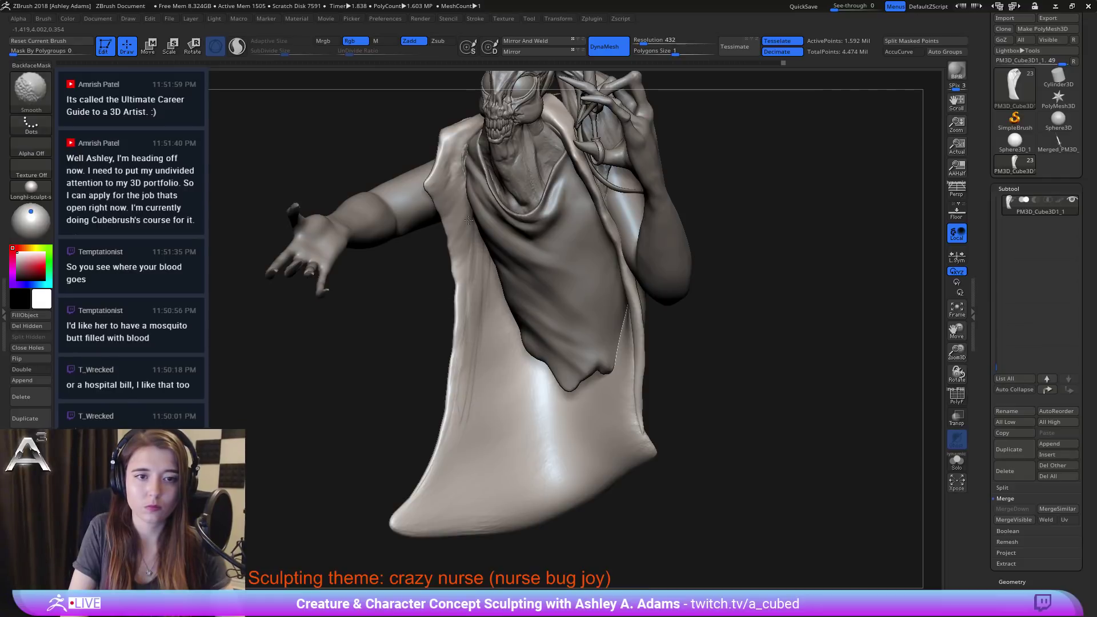
{"action": "left_click_drag", "start_coordinate": [468, 220], "coordinate": [456, 176], "text": "shift"}
Step: Resize the ClayBuildup brush and smooth the collar's inner edge on the outstretched-arm side
{"action": "left_click_drag", "start_coordinate": [349, 320], "coordinate": [413, 309]}
{"action": "key", "text": "b"}
{"action": "key", "text": "s"}
{"action": "key", "text": "h"}
{"action": "key", "text": "space"}
{"action": "left_click_drag", "start_coordinate": [462, 162], "coordinate": [468, 154]}
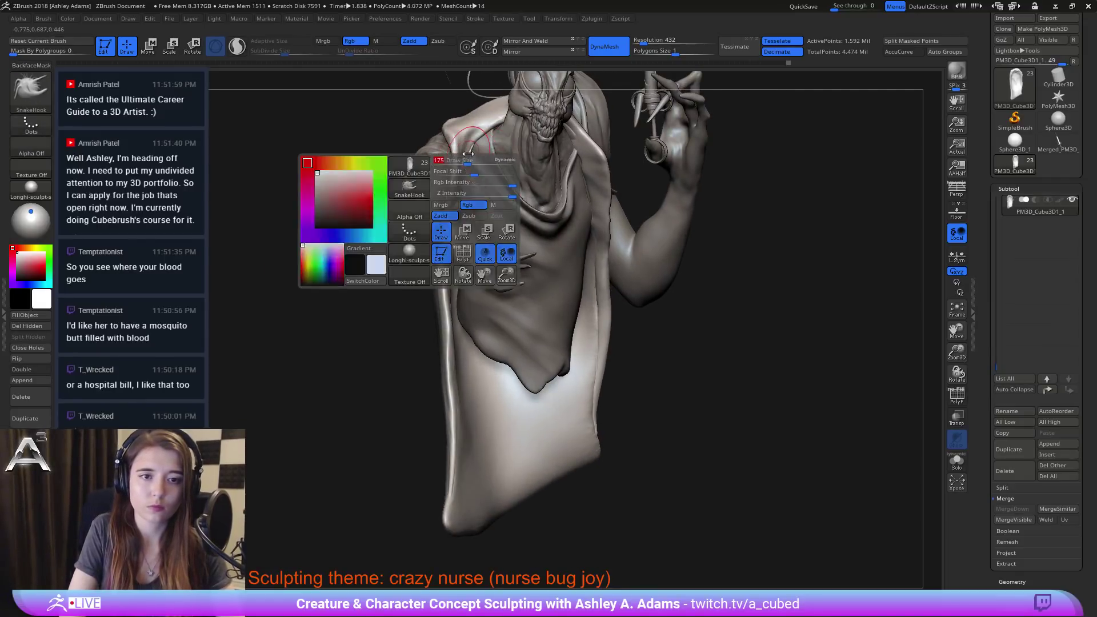
{"action": "key", "text": "b"}
{"action": "key", "text": "c"}
{"action": "key", "text": "b"}
{"action": "right_click_drag", "start_coordinate": [477, 155], "coordinate": [483, 155]}
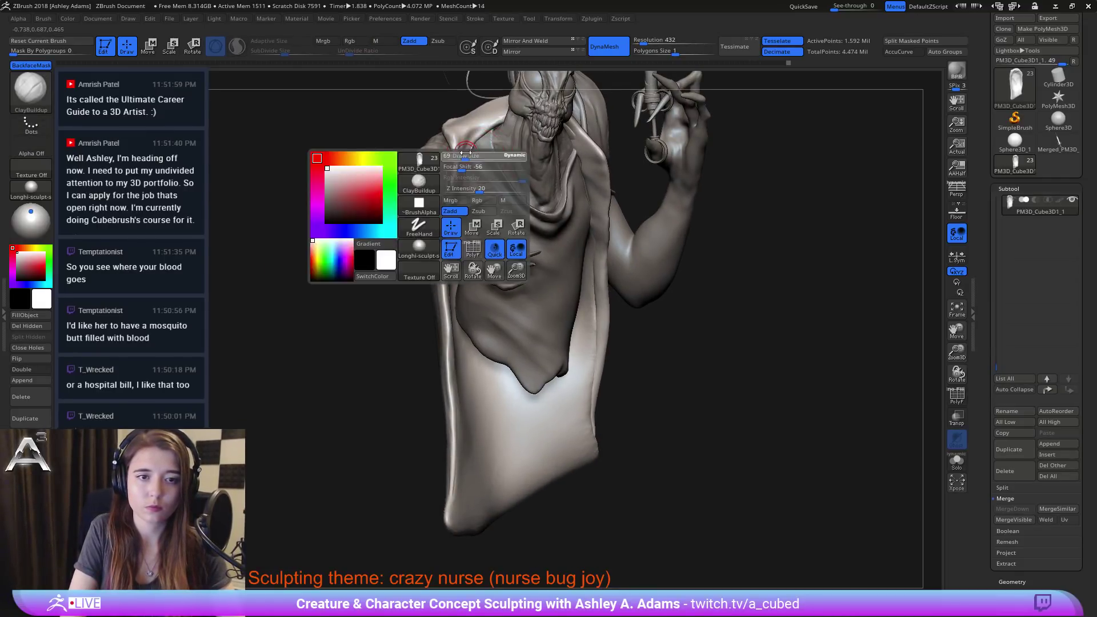
{"action": "left_click_drag", "start_coordinate": [475, 146], "coordinate": [488, 123], "text": "shift"}
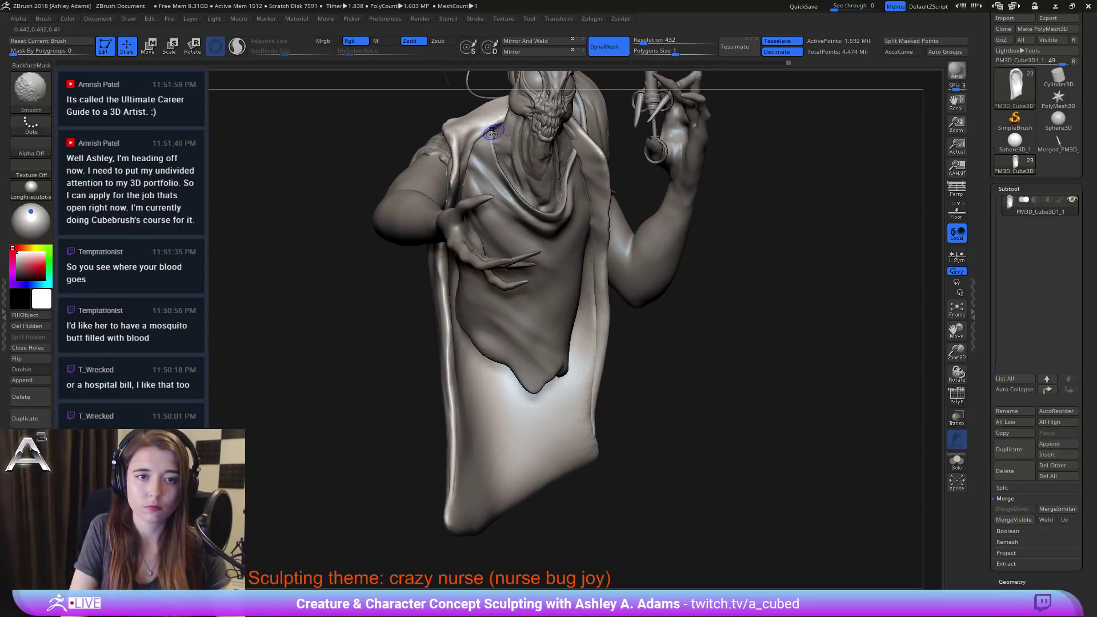
Step: Pull the collar's inner edge toward the neck on the outstretched-arm side with SnakeHook
{"action": "right_click_drag", "start_coordinate": [486, 150], "coordinate": [479, 152]}
{"action": "key", "text": "space"}
{"action": "key", "text": "b"}
{"action": "key", "text": "s"}
{"action": "key", "text": "h"}
{"action": "left_click_drag", "start_coordinate": [479, 145], "coordinate": [503, 127]}
Step: Select the draped shirt subtool and pull its shoulder edge under the collar with SnakeHook
{"action": "left_click", "coordinate": [503, 125], "text": "alt"}
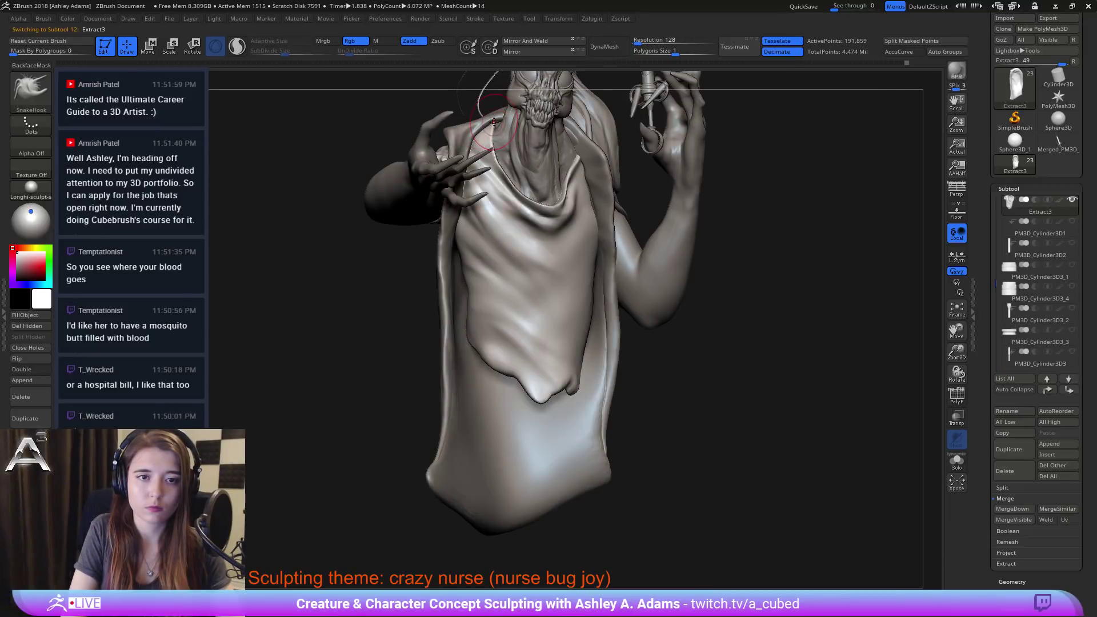
{"action": "left_click_drag", "start_coordinate": [488, 128], "coordinate": [495, 122]}
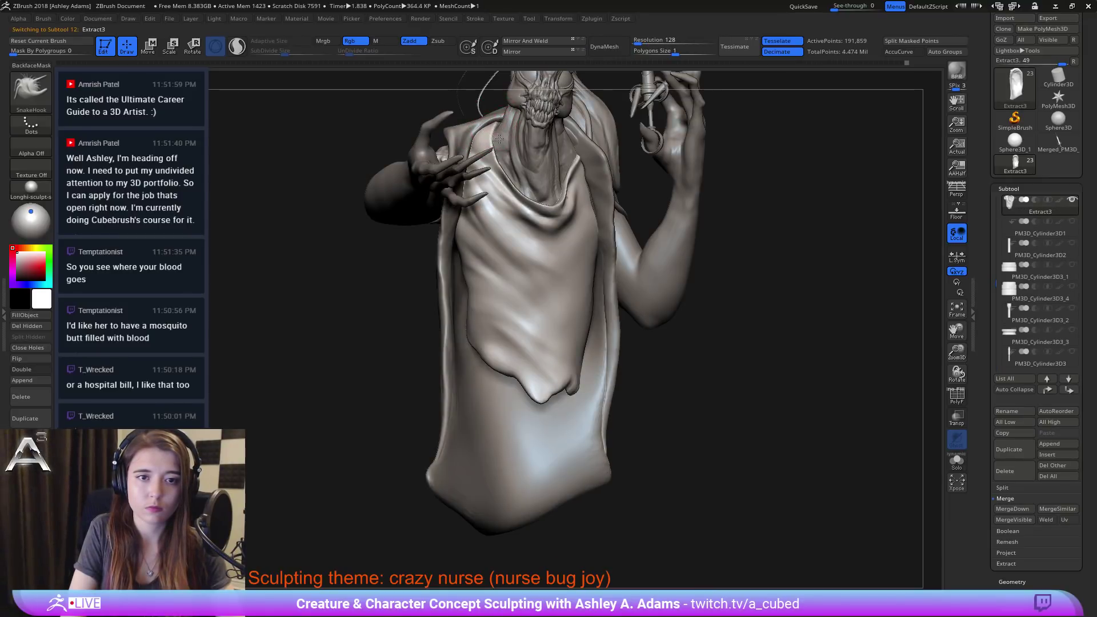
{"action": "mouse_move", "coordinate": [499, 139]}
{"action": "right_mouse_down", "text": "alt"}
{"action": "mouse_move", "coordinate": [484, 242]}
{"action": "mouse_move", "coordinate": [465, 257]}
{"action": "mouse_move", "coordinate": [478, 260]}
{"action": "right_mouse_up", "text": "alt"}
Step: Adjust the SnakeHook size, reselect the robe and nudge its collar upward above the outstretched arm's shoulder
{"action": "key", "text": "space"}
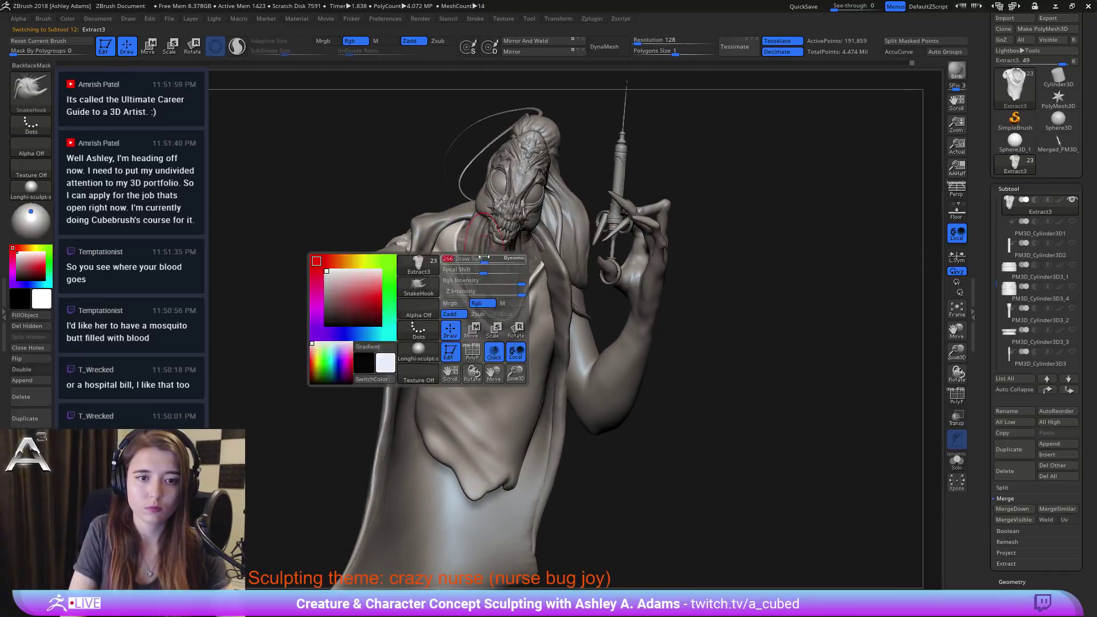
{"action": "left_click", "coordinate": [469, 212], "text": "alt"}
{"action": "left_click_drag", "start_coordinate": [451, 226], "coordinate": [452, 217]}
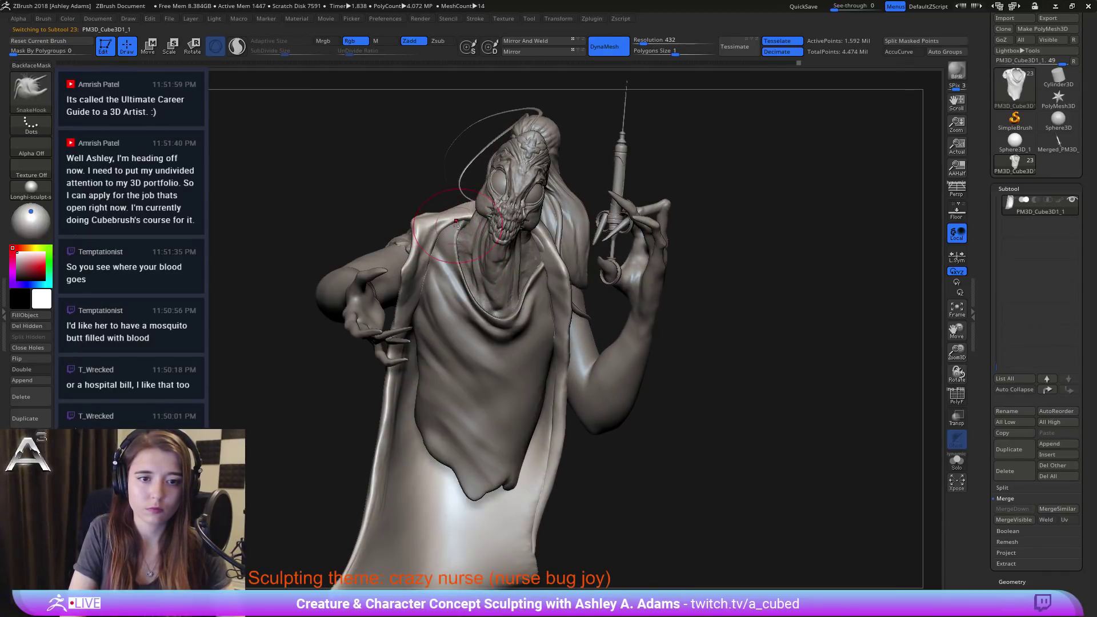
Step: Smooth and build up the collar beside the neck on the syringe-arm side with ClayBuildup
{"action": "mouse_move", "coordinate": [451, 231]}
{"action": "right_mouse_down"}
{"action": "mouse_move", "coordinate": [399, 285]}
{"action": "mouse_move", "coordinate": [529, 236]}
{"action": "right_mouse_up"}
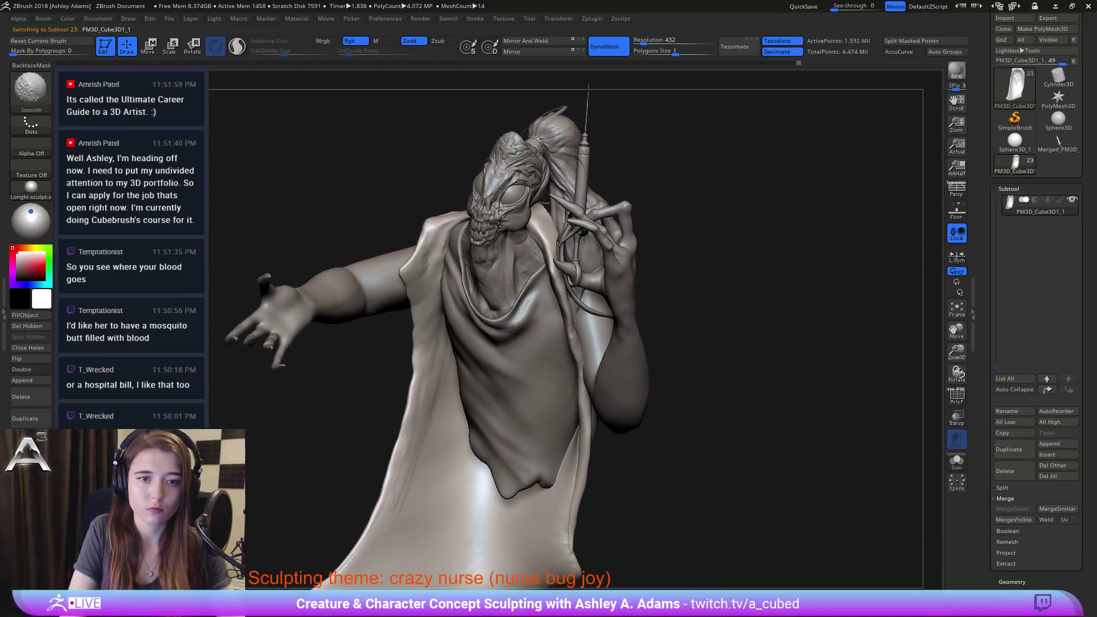
{"action": "mouse_move", "coordinate": [534, 250]}
{"action": "left_mouse_down", "text": "shift"}
{"action": "mouse_move", "coordinate": [542, 256]}
{"action": "mouse_move", "coordinate": [525, 236]}
{"action": "left_mouse_up", "text": "shift"}
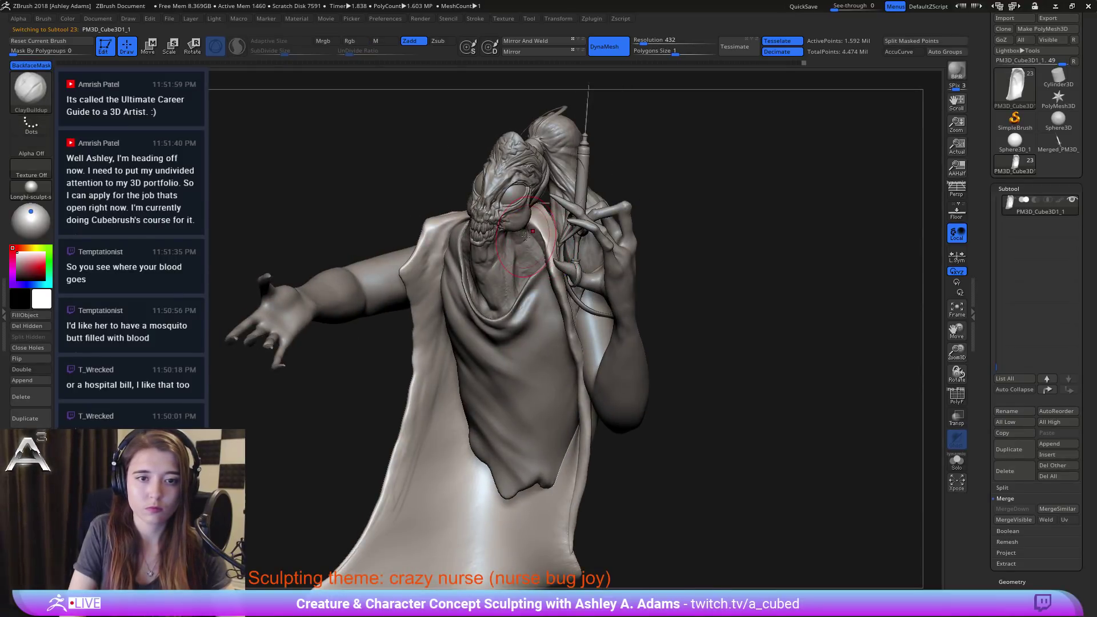
{"action": "right_click_drag", "start_coordinate": [521, 232], "coordinate": [564, 226]}
{"action": "right_click", "coordinate": [548, 249]}
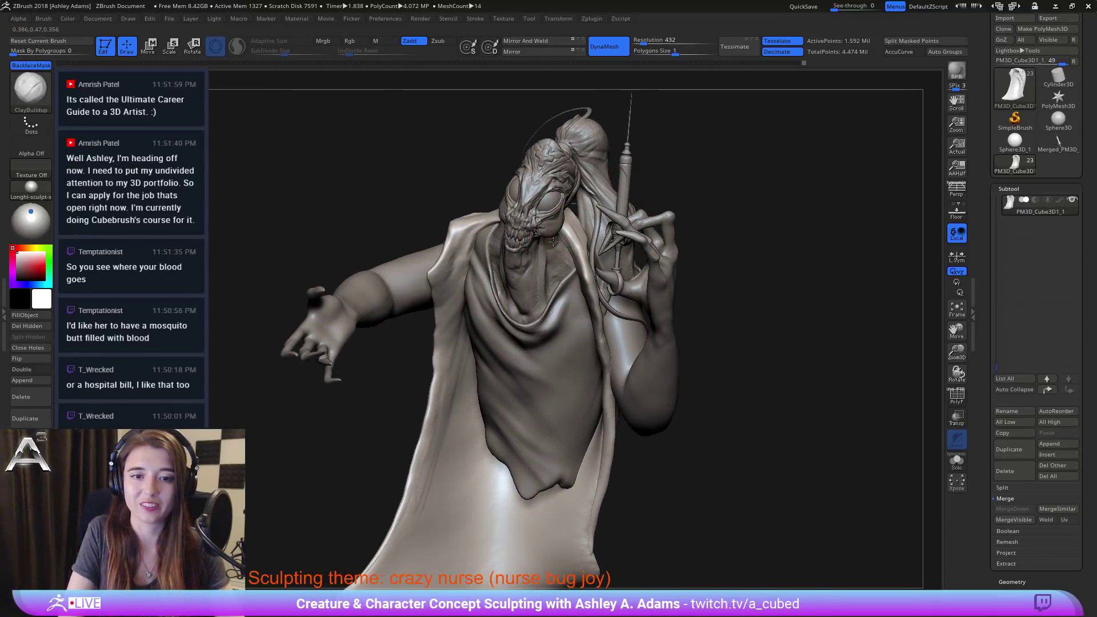
{"action": "mouse_move", "coordinate": [566, 263]}
{"action": "left_mouse_down"}
{"action": "mouse_move", "coordinate": [572, 251]}
{"action": "mouse_move", "coordinate": [565, 257]}
{"action": "left_mouse_up"}
Step: Fill in the lapel on the syringe-arm side with ClayBuildup and smooth it down the front border
{"action": "right_click_drag", "start_coordinate": [548, 268], "coordinate": [582, 272]}
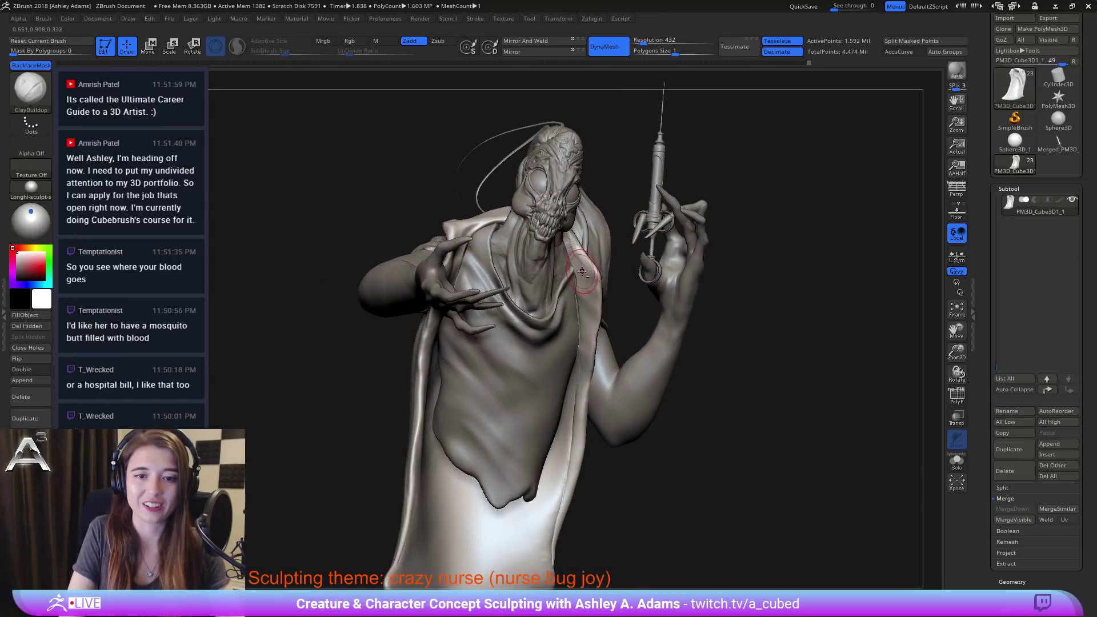
{"action": "left_click_drag", "start_coordinate": [570, 243], "coordinate": [574, 251]}
{"action": "right_click_drag", "start_coordinate": [571, 240], "coordinate": [570, 246]}
{"action": "left_click_drag", "start_coordinate": [568, 228], "coordinate": [579, 328], "text": "shift"}
Step: Isolate the robe, smooth the inner side of the syringe-arm lapel, and restore the full character's display
{"action": "right_click_drag", "start_coordinate": [577, 297], "coordinate": [581, 248], "text": "alt"}
{"action": "left_click", "coordinate": [956, 461]}
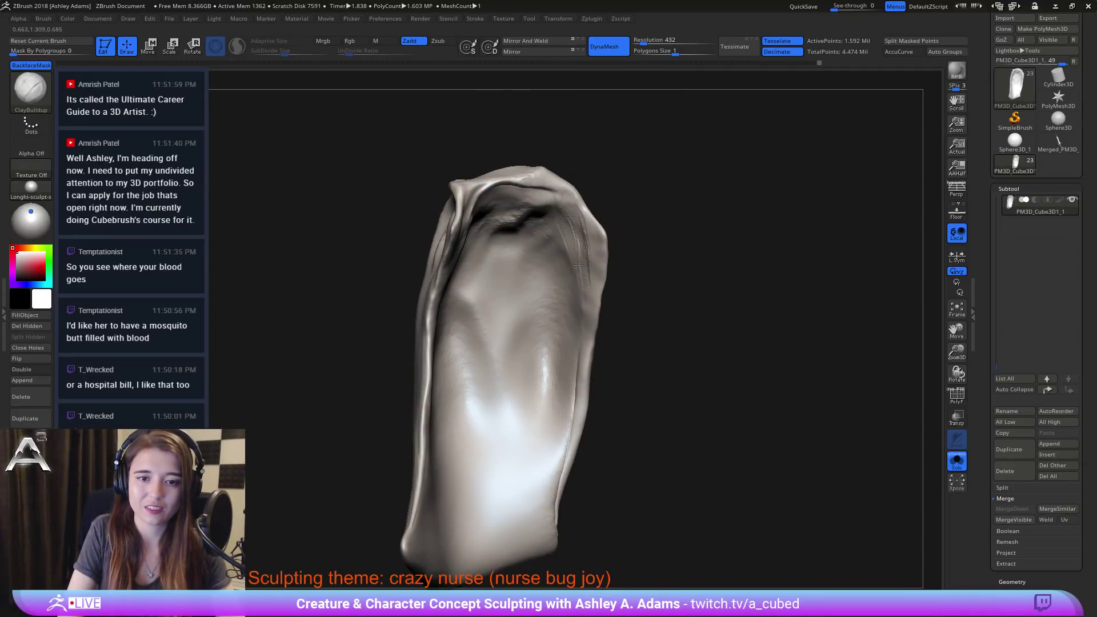
{"action": "left_click_drag", "start_coordinate": [578, 264], "coordinate": [575, 243], "text": "shift"}
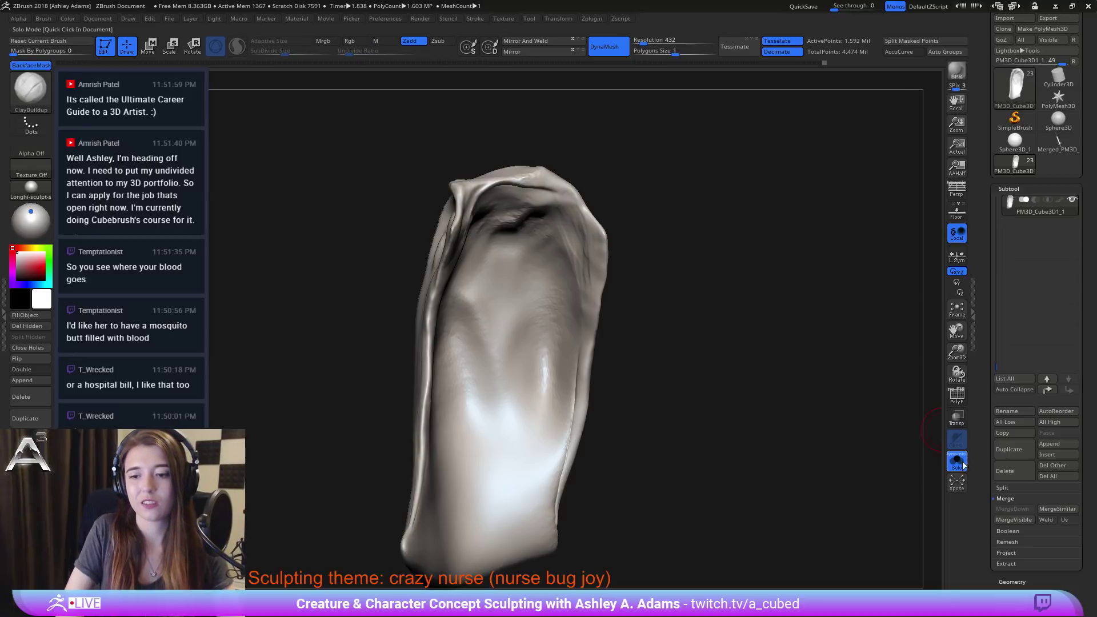
{"action": "left_click", "coordinate": [956, 461]}
Step: Reshape the lapel's outer and inner edges on the syringe-arm side with SnakeHook
{"action": "right_click", "coordinate": [578, 273]}
{"action": "key", "text": "b"}
{"action": "key", "text": "s"}
{"action": "key", "text": "h"}
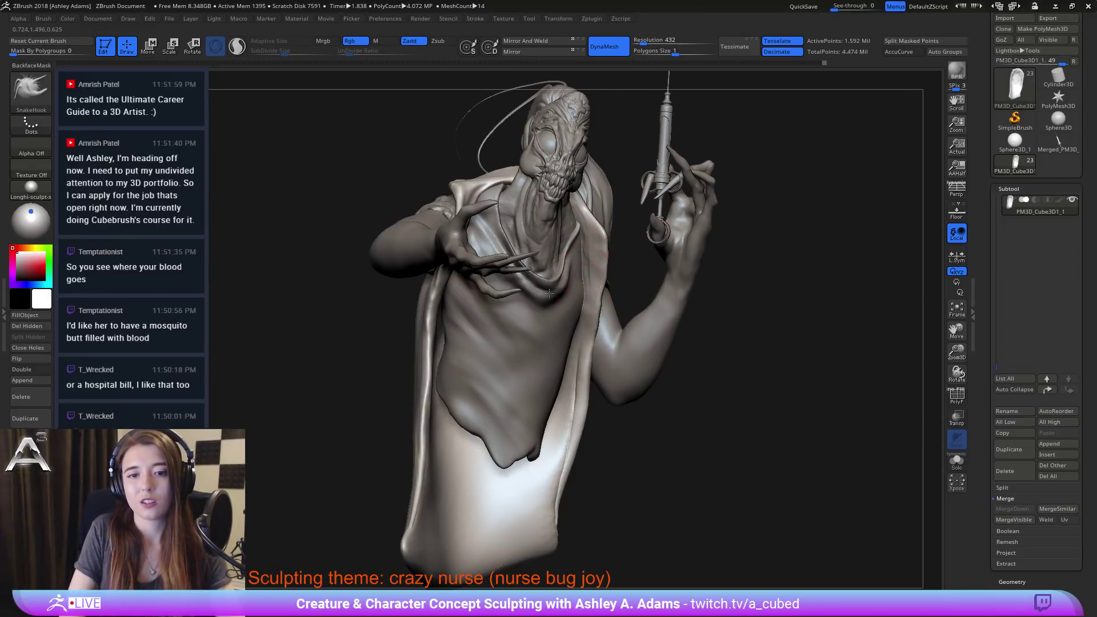
{"action": "right_click_drag", "start_coordinate": [578, 273], "coordinate": [556, 275]}
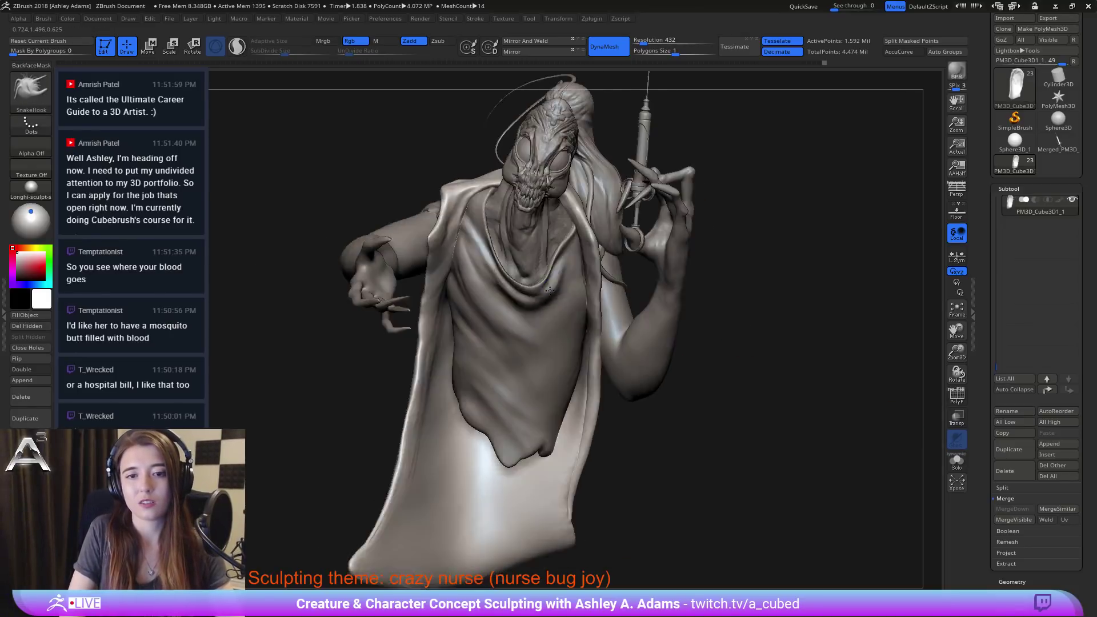
{"action": "right_click", "coordinate": [596, 298]}
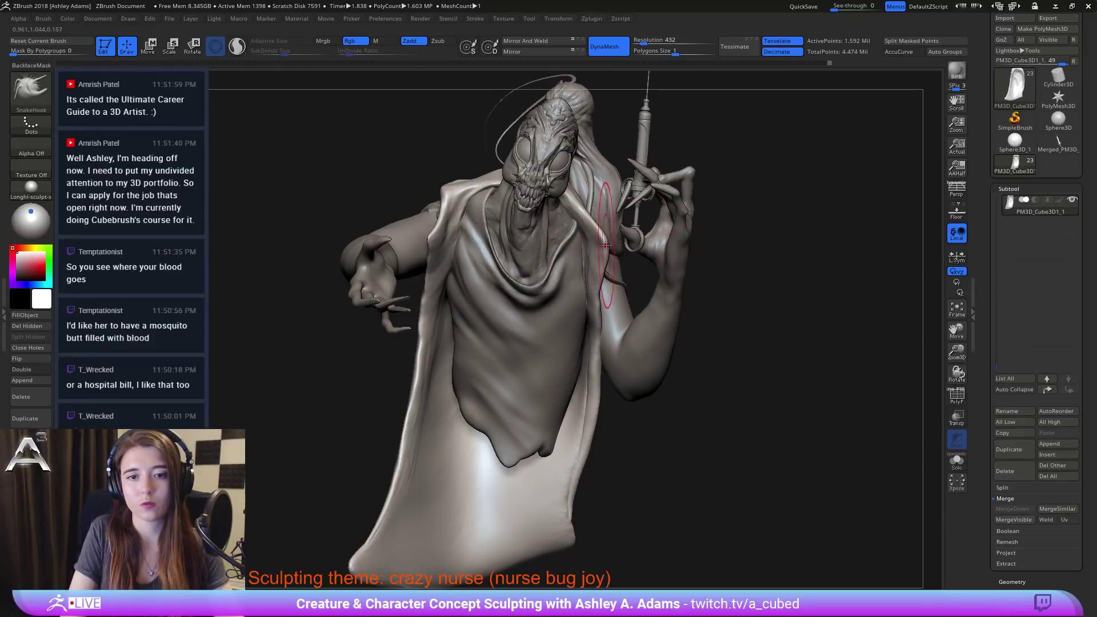
{"action": "left_click_drag", "start_coordinate": [605, 247], "coordinate": [611, 249]}
{"action": "left_click_drag", "start_coordinate": [601, 292], "coordinate": [585, 305]}
{"action": "left_click_drag", "start_coordinate": [586, 267], "coordinate": [580, 265]}
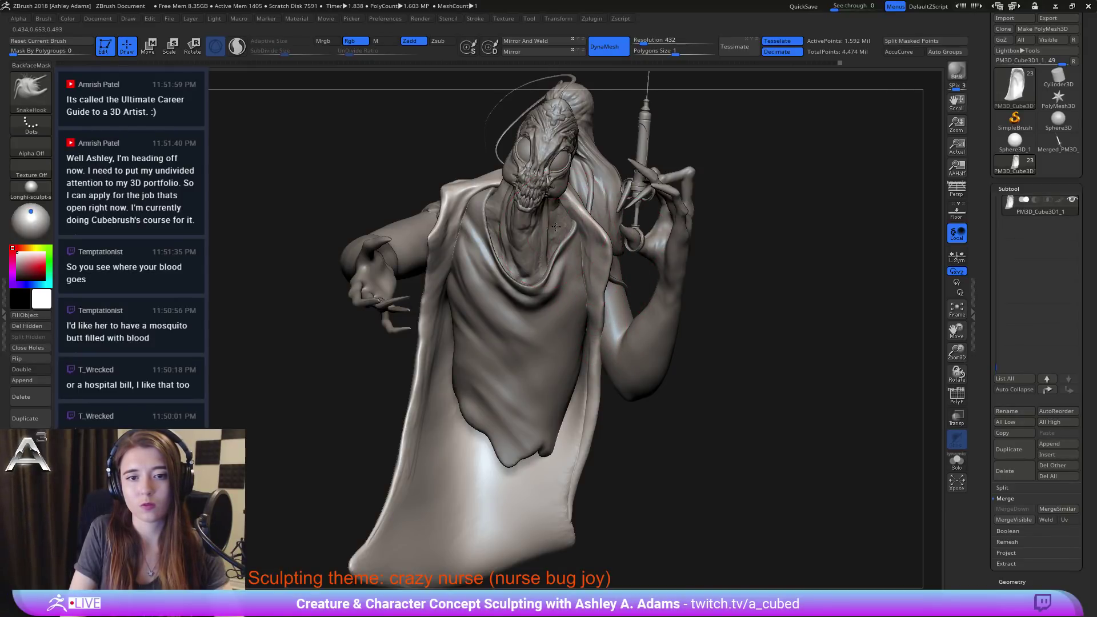
Step: Isolate the robe, build up the inner collar on the syringe-arm side with ClayBuildup, then show everything and smooth it
{"action": "left_click", "coordinate": [956, 460]}
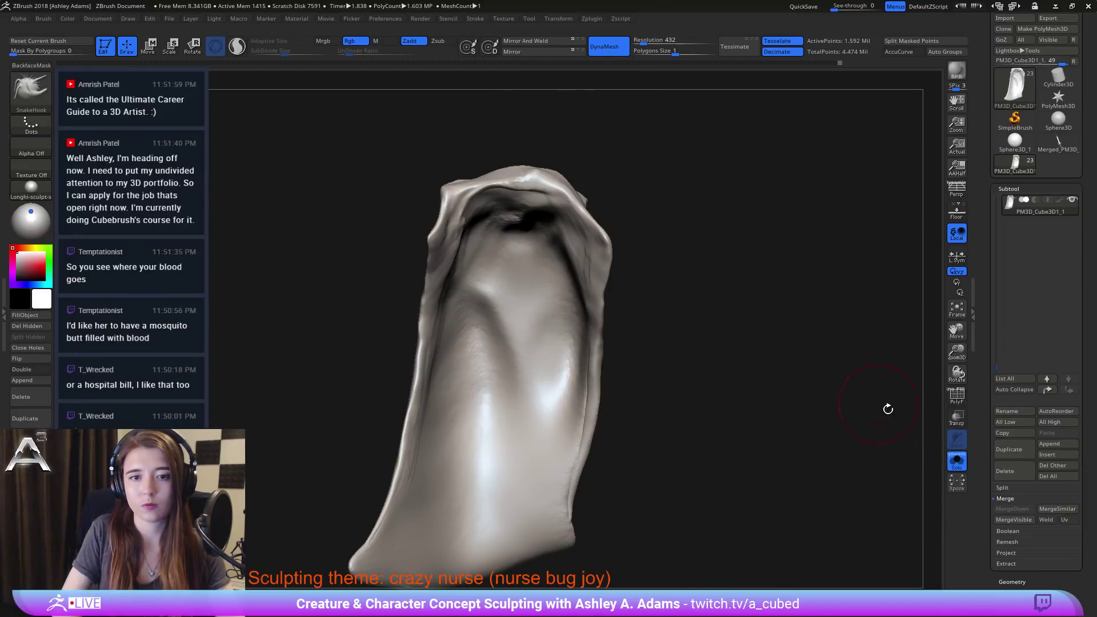
{"action": "key", "text": "b"}
{"action": "key", "text": "c"}
{"action": "key", "text": "b"}
{"action": "left_click_drag", "start_coordinate": [547, 219], "coordinate": [585, 262]}
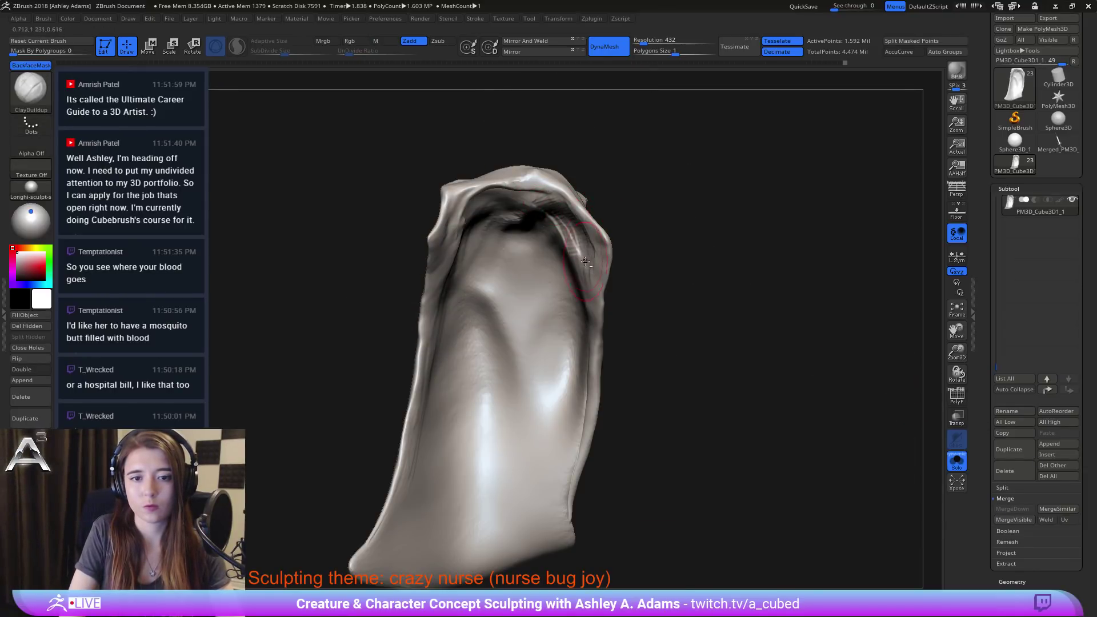
{"action": "left_click", "coordinate": [956, 460]}
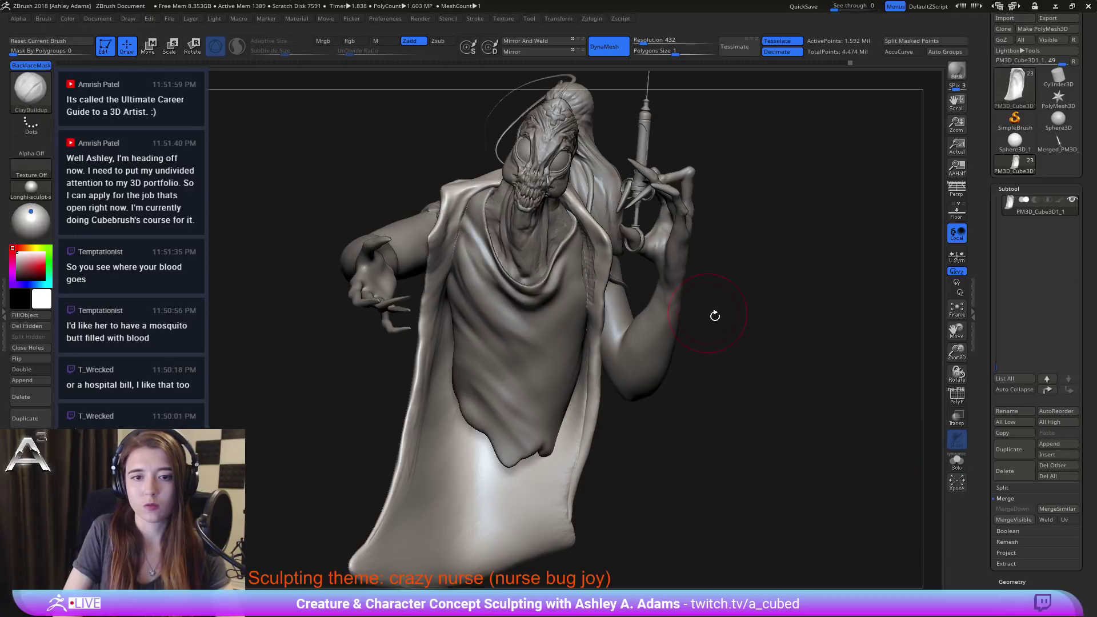
{"action": "key", "text": "shift"}
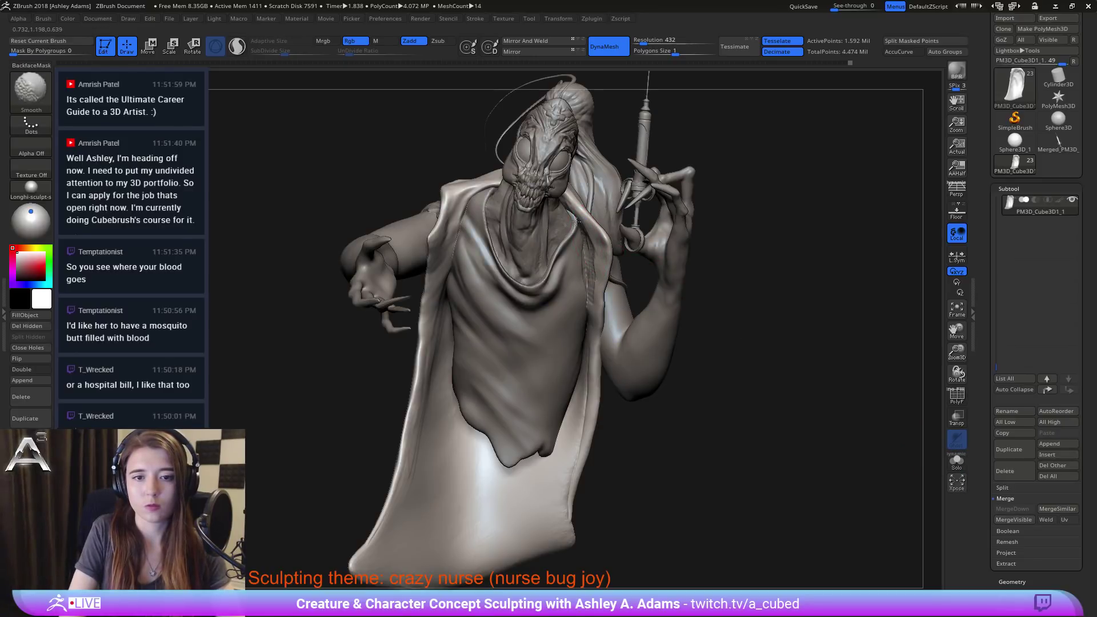
Step: Select the draped shirt subtool and smooth its edge beside the syringe-arm lapel
{"action": "left_click", "coordinate": [584, 262], "text": "alt"}
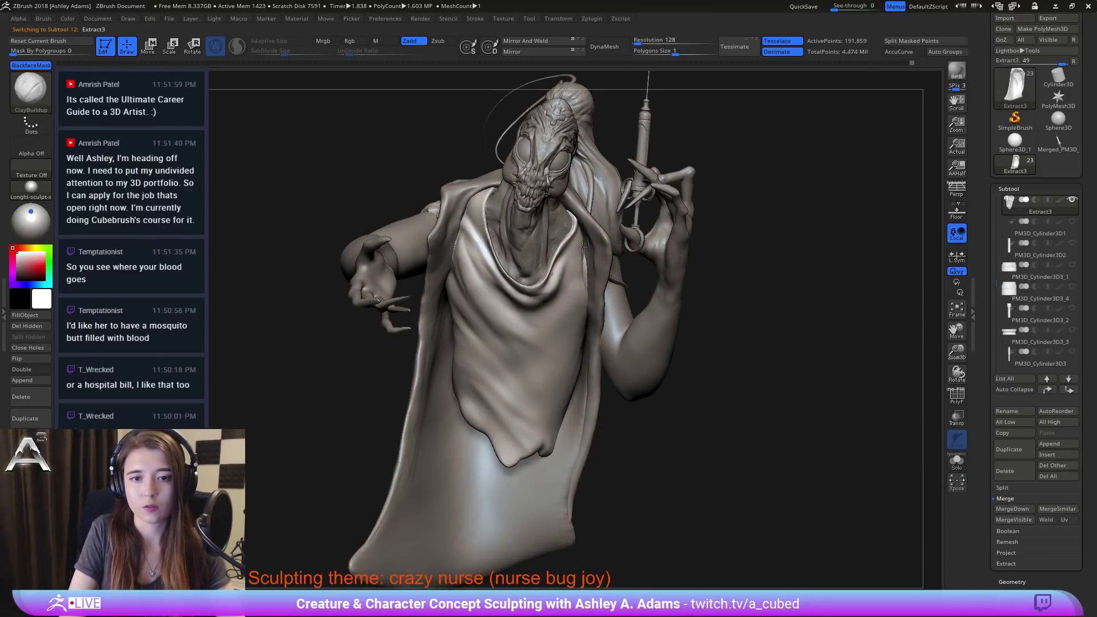
{"action": "right_click_drag", "start_coordinate": [576, 246], "coordinate": [580, 248]}
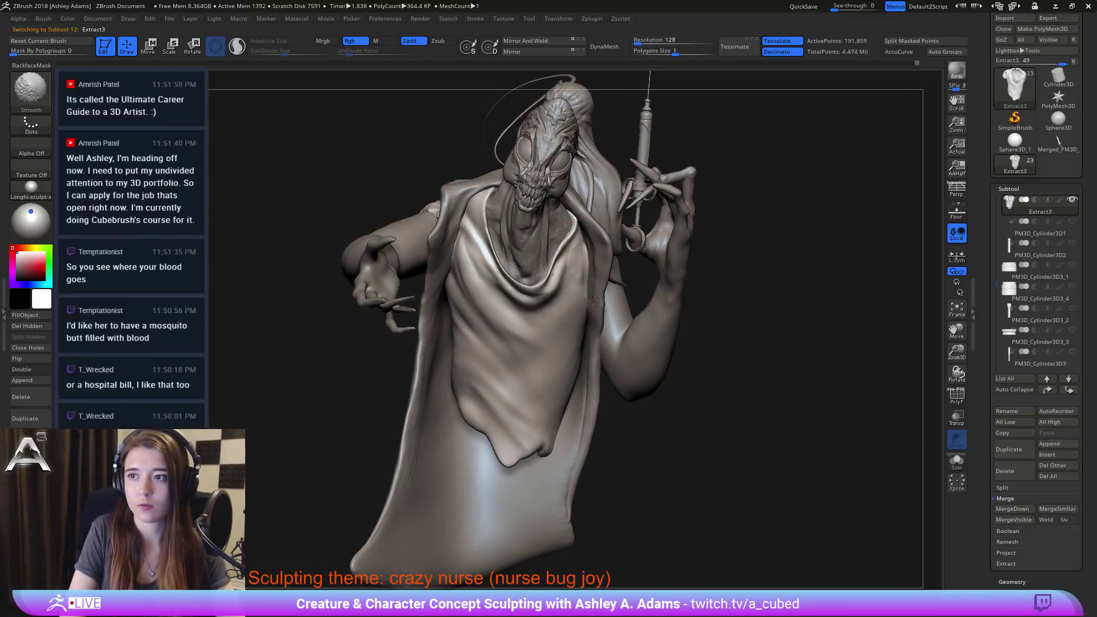
{"action": "right_click_drag", "start_coordinate": [583, 247], "coordinate": [623, 234]}
Step: Try to carve a diagonal fold into the shirt beside the syringe-arm lapel with DamStandard
{"action": "key", "text": "b"}
{"action": "key", "text": "d"}
{"action": "key", "text": "s"}
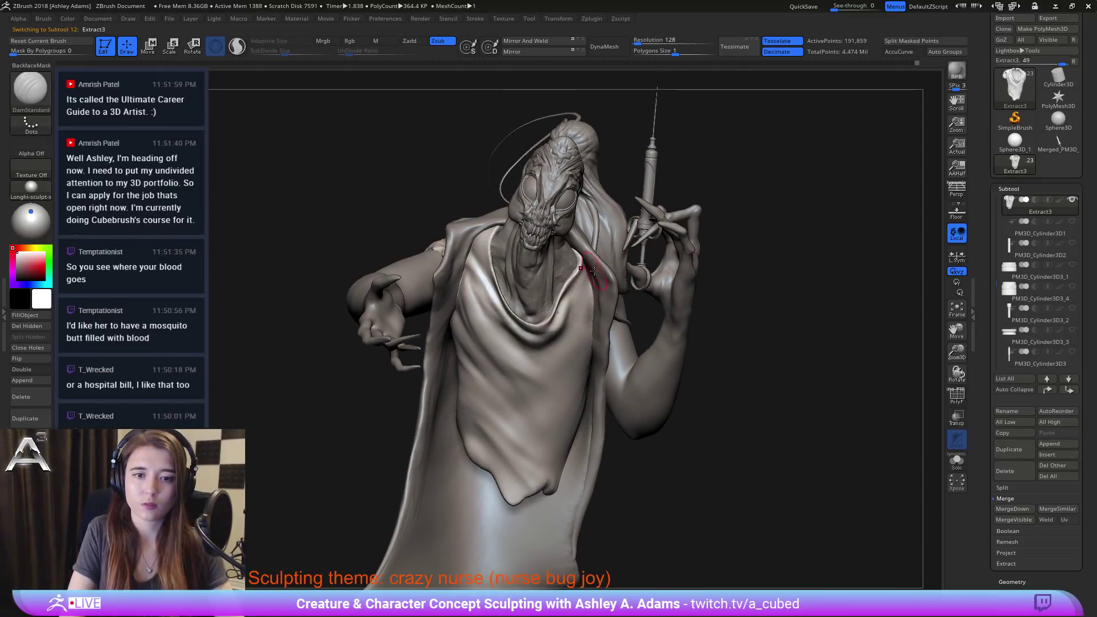
{"action": "left_click_drag", "start_coordinate": [584, 273], "coordinate": [558, 326]}
{"action": "key", "text": "ctrl+z"}
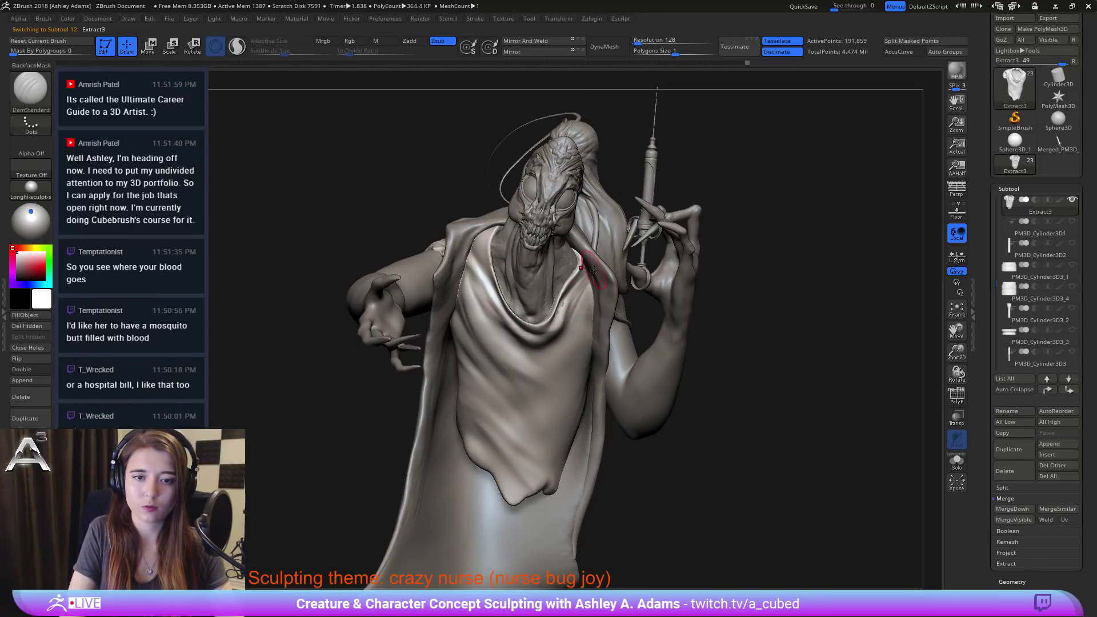
Step: Carve a fold across the shirt's upper chest below the syringe-arm lapel with DamStandard
{"action": "left_click_drag", "start_coordinate": [584, 259], "coordinate": [555, 324]}
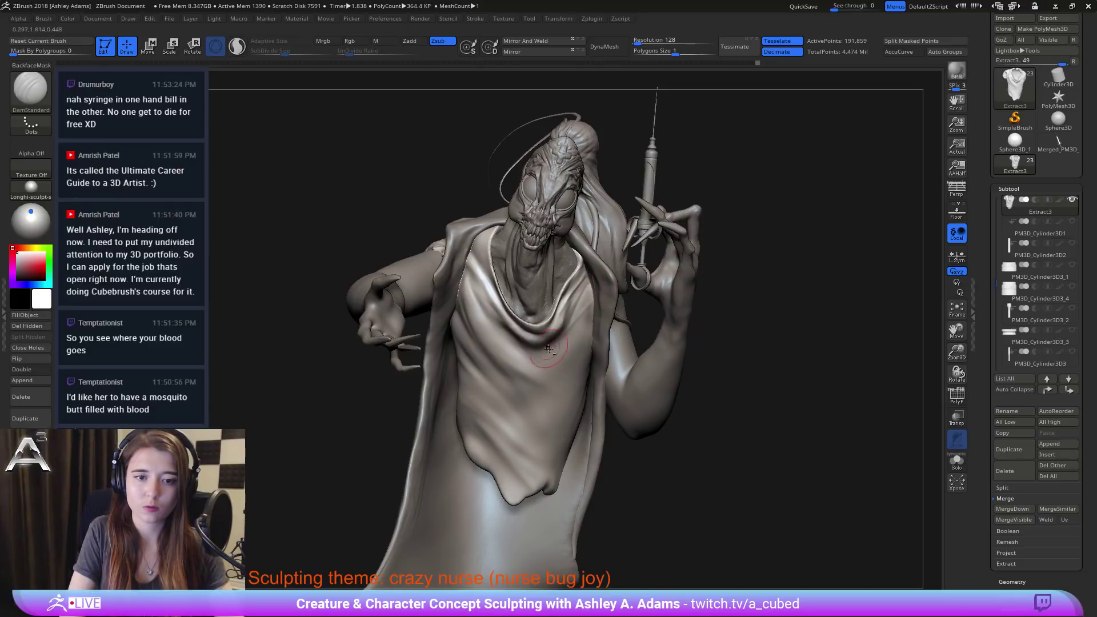
{"action": "key", "text": "shift"}
{"action": "left_click_drag", "start_coordinate": [522, 143], "coordinate": [552, 117]}
Step: Select the robe and reshape its front edge on the syringe-arm side with SnakeHook, then smooth the edge
{"action": "left_click", "coordinate": [613, 290], "text": "alt"}
{"action": "left_click_drag", "start_coordinate": [648, 289], "coordinate": [699, 291]}
{"action": "key", "text": "b"}
{"action": "key", "text": "s"}
{"action": "key", "text": "h"}
{"action": "left_click_drag", "start_coordinate": [686, 337], "coordinate": [732, 334]}
{"action": "left_click_drag", "start_coordinate": [594, 335], "coordinate": [582, 381]}
{"action": "left_click_drag", "start_coordinate": [708, 394], "coordinate": [622, 403]}
{"action": "left_click_drag", "start_coordinate": [546, 457], "coordinate": [547, 413], "text": "shift"}
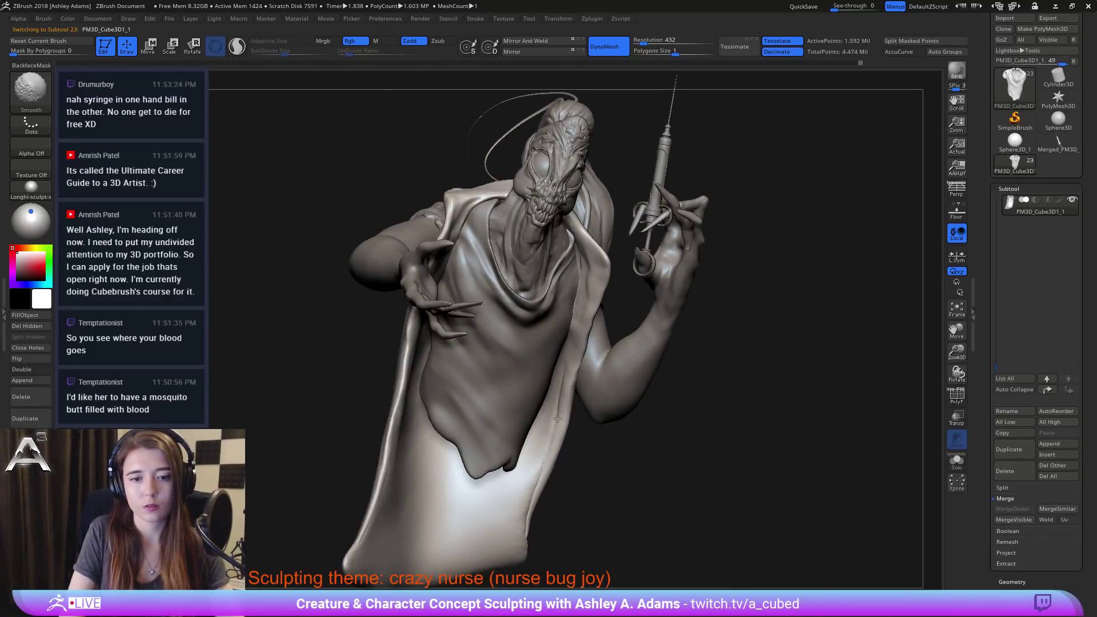
Step: Build up the robe's lower front below the shirt hem with ClayBuildup and smooth both front edges
{"action": "key", "text": "b"}
{"action": "key", "text": "c"}
{"action": "key", "text": "b"}
{"action": "mouse_move", "coordinate": [651, 460]}
{"action": "left_mouse_down", "text": "alt"}
{"action": "mouse_move", "coordinate": [679, 351]}
{"action": "mouse_move", "coordinate": [624, 327]}
{"action": "left_mouse_up", "text": "alt"}
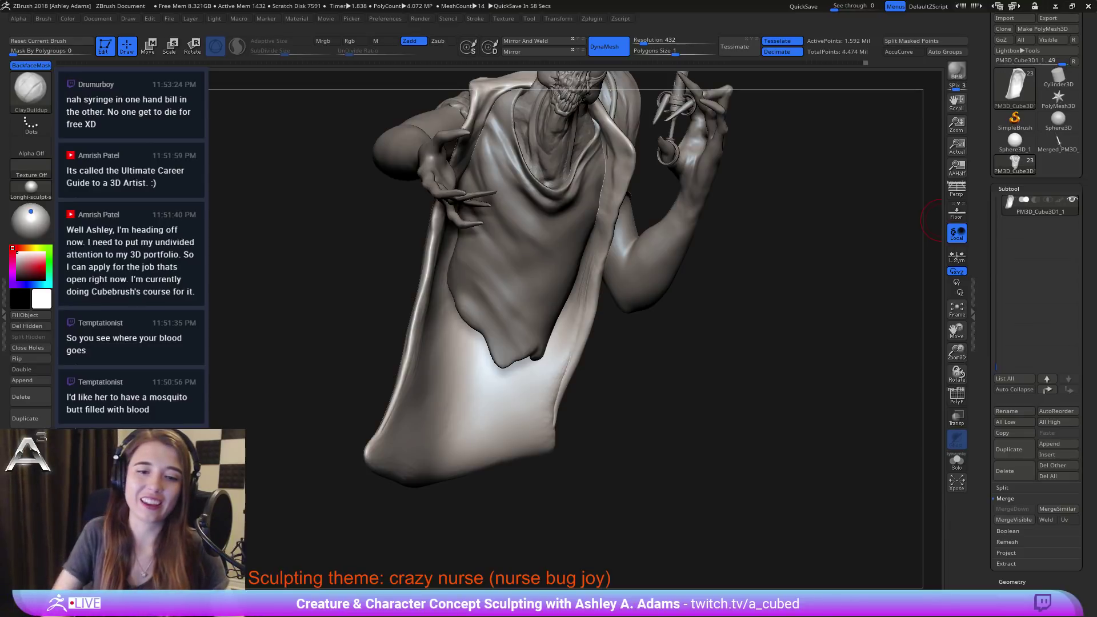
{"action": "left_click_drag", "start_coordinate": [492, 367], "coordinate": [560, 362]}
{"action": "mouse_move", "coordinate": [634, 400]}
{"action": "left_mouse_down"}
{"action": "mouse_move", "coordinate": [552, 415]}
{"action": "mouse_move", "coordinate": [569, 354]}
{"action": "left_mouse_up"}
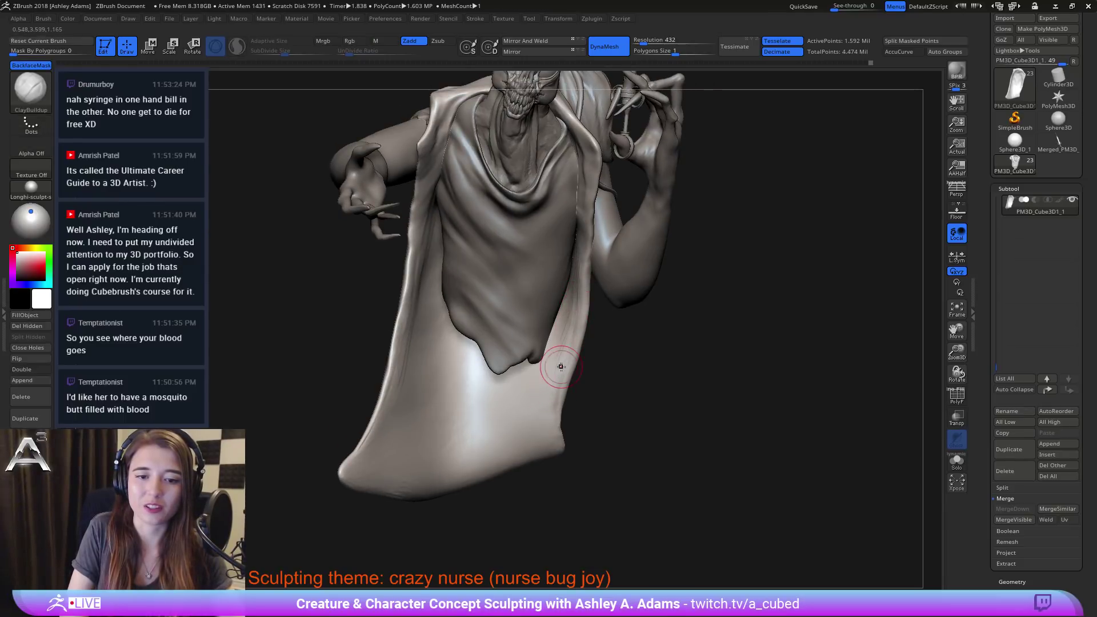
{"action": "key", "text": "shift"}
{"action": "left_click_drag", "start_coordinate": [583, 303], "coordinate": [575, 268], "text": "shift"}
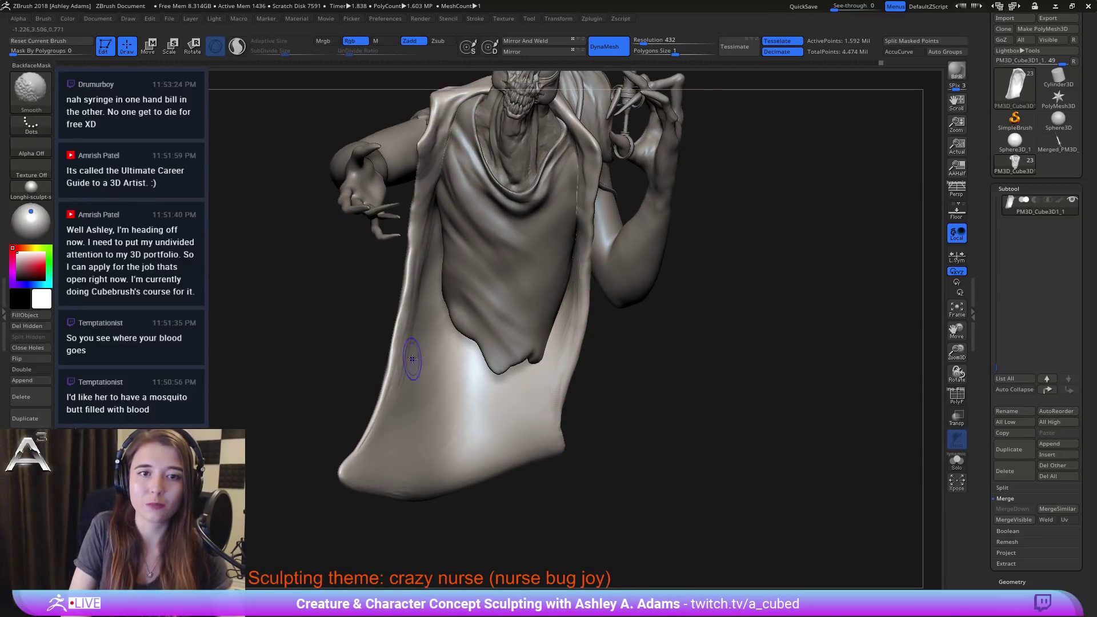
{"action": "left_click_drag", "start_coordinate": [411, 358], "coordinate": [396, 385], "text": "shift"}
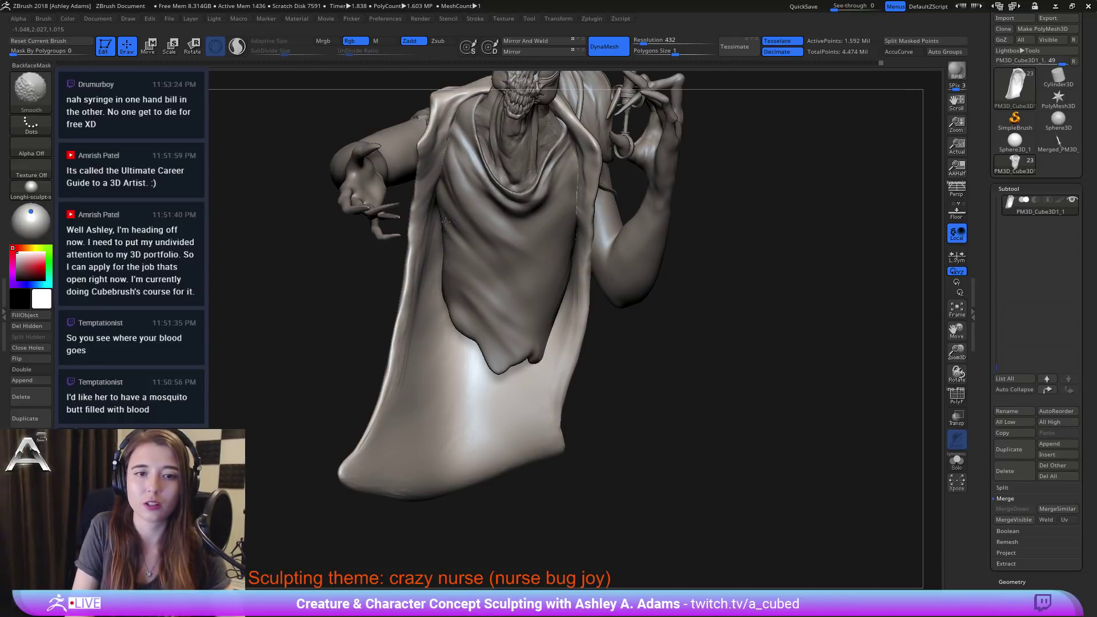
Step: Build up the syringe-arm lapel beside the neck with ClayBuildup and crease its edge with DamStandard
{"action": "right_click_drag", "start_coordinate": [578, 138], "coordinate": [564, 245], "text": "alt"}
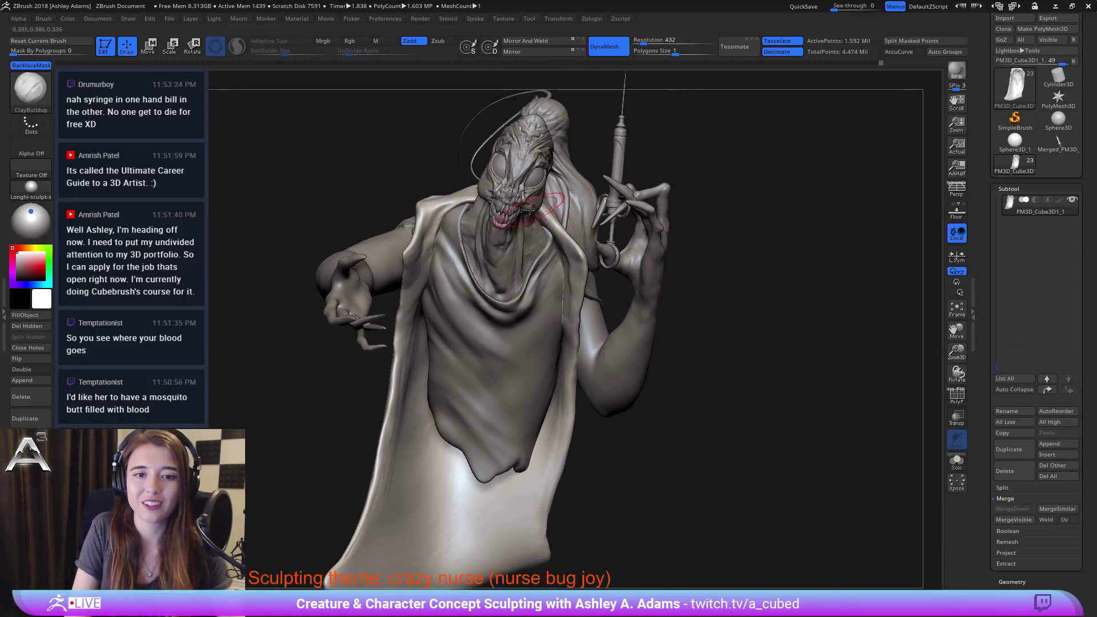
{"action": "right_click_drag", "start_coordinate": [498, 227], "coordinate": [554, 232]}
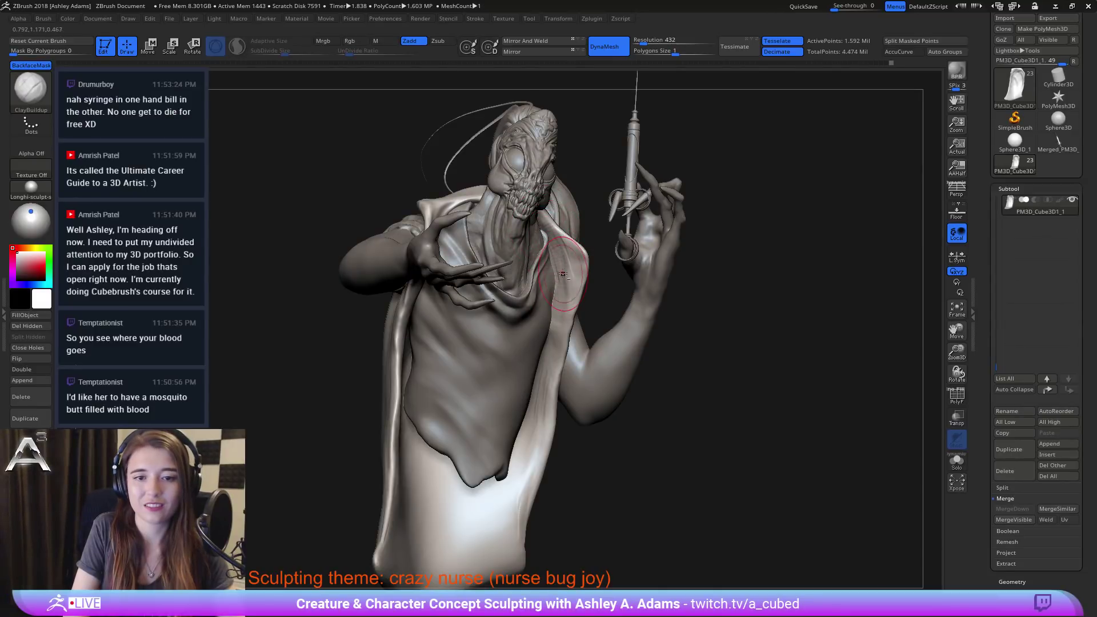
{"action": "mouse_move", "coordinate": [572, 236]}
{"action": "right_mouse_down"}
{"action": "mouse_move", "coordinate": [532, 209]}
{"action": "mouse_move", "coordinate": [509, 222]}
{"action": "right_mouse_up"}
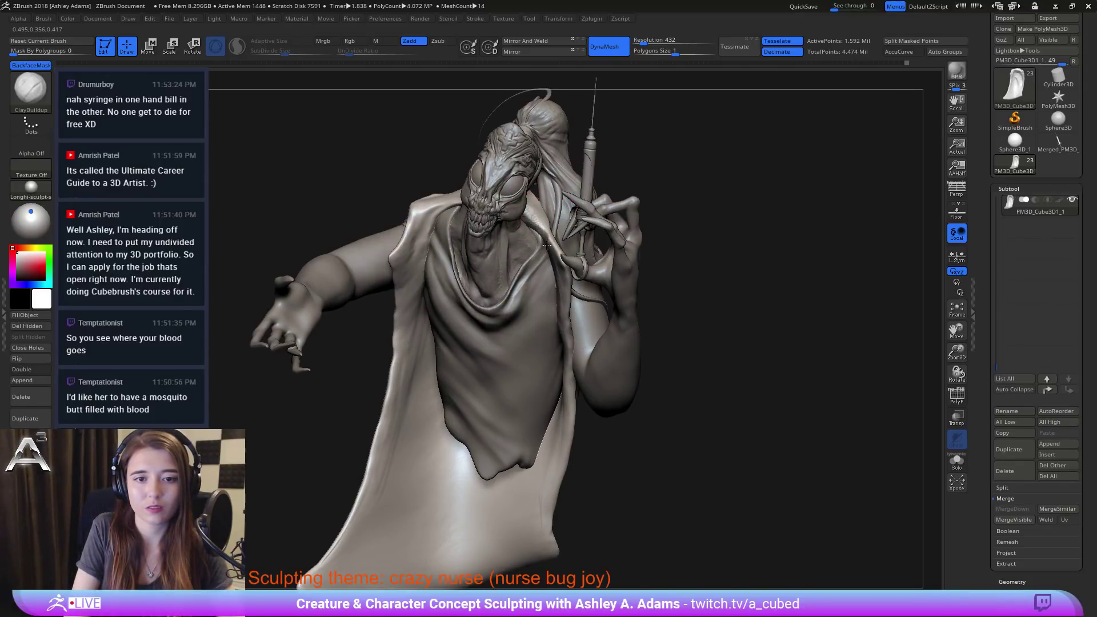
{"action": "right_click_drag", "start_coordinate": [543, 214], "coordinate": [545, 241]}
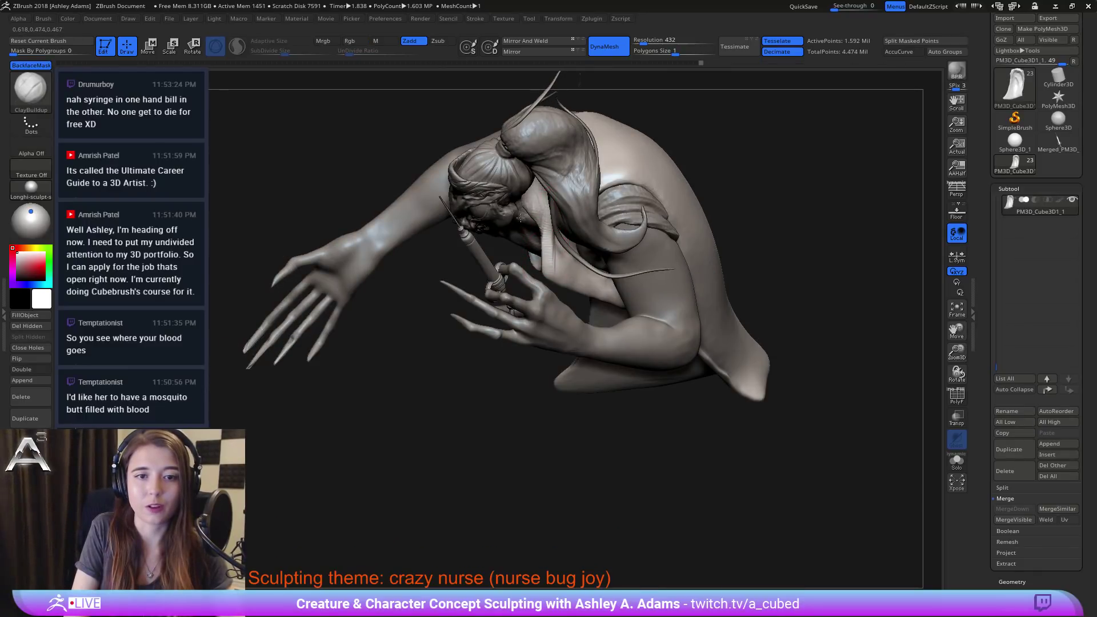
{"action": "right_click_drag", "start_coordinate": [529, 192], "coordinate": [554, 204]}
{"action": "key", "text": "b"}
{"action": "key", "text": "d"}
{"action": "key", "text": "s"}
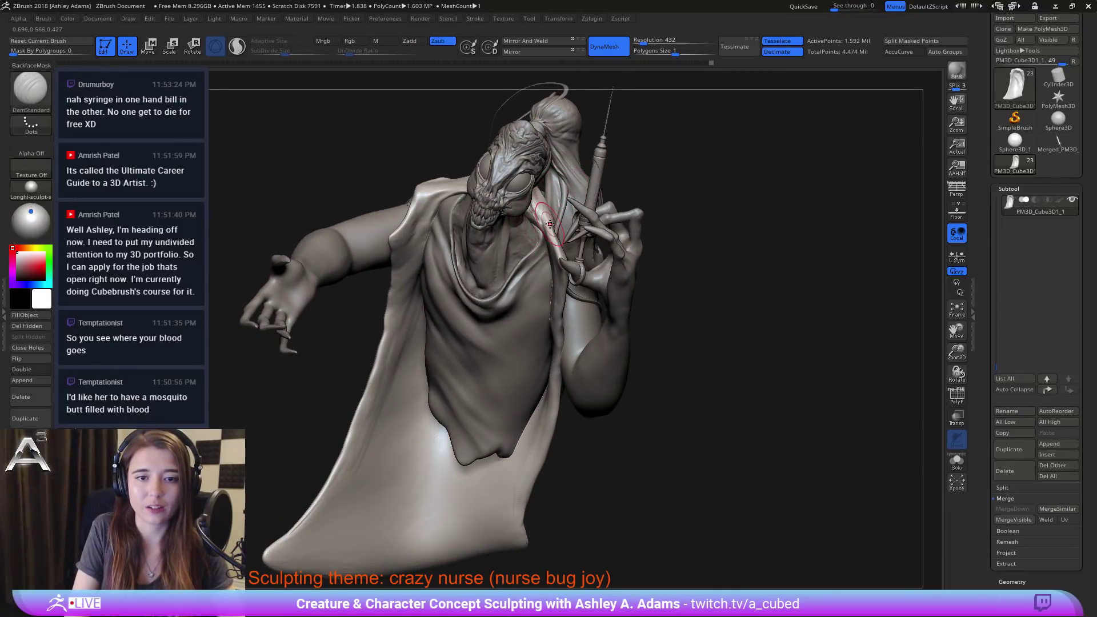
{"action": "right_click_drag", "start_coordinate": [548, 218], "coordinate": [553, 216]}
Step: Pull the syringe-arm collar into shape beside the ponytail with SnakeHook and smooth it
{"action": "key", "text": "b"}
{"action": "key", "text": "s"}
{"action": "key", "text": "h"}
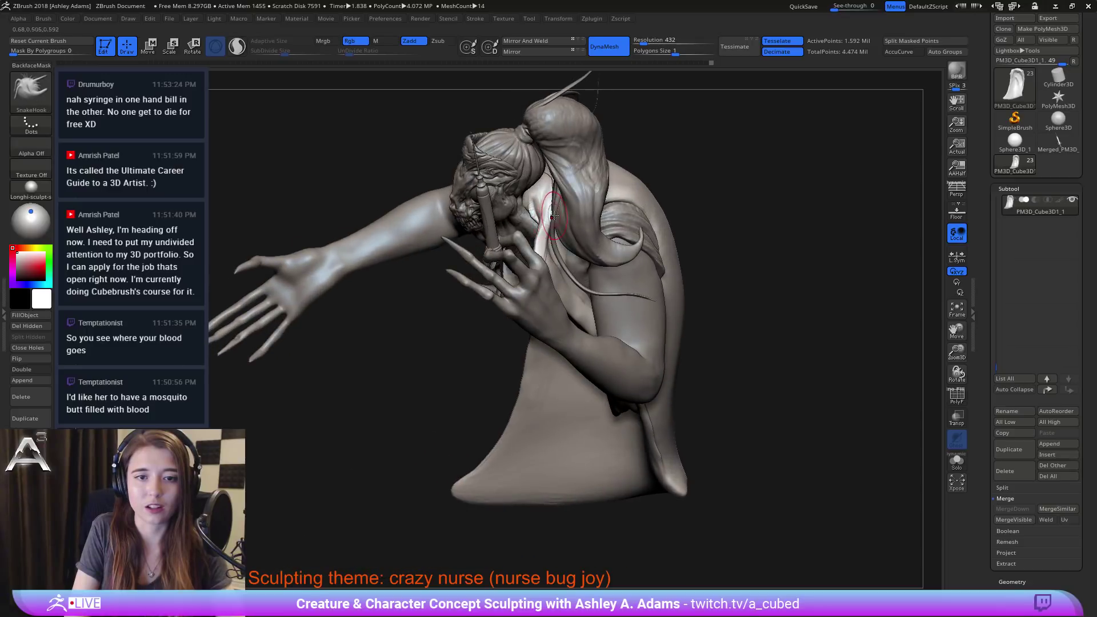
{"action": "key", "text": "shift"}
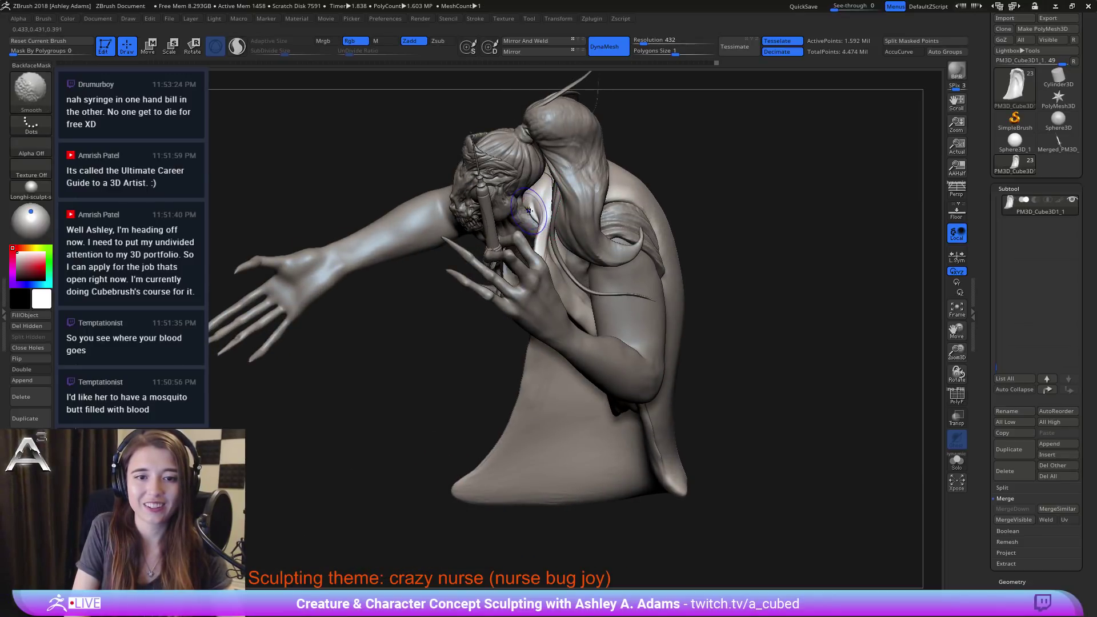
Step: Thicken the collar between the neck and the ponytail with ClayBuildup
{"action": "key", "text": "b"}
{"action": "key", "text": "c"}
{"action": "key", "text": "b"}
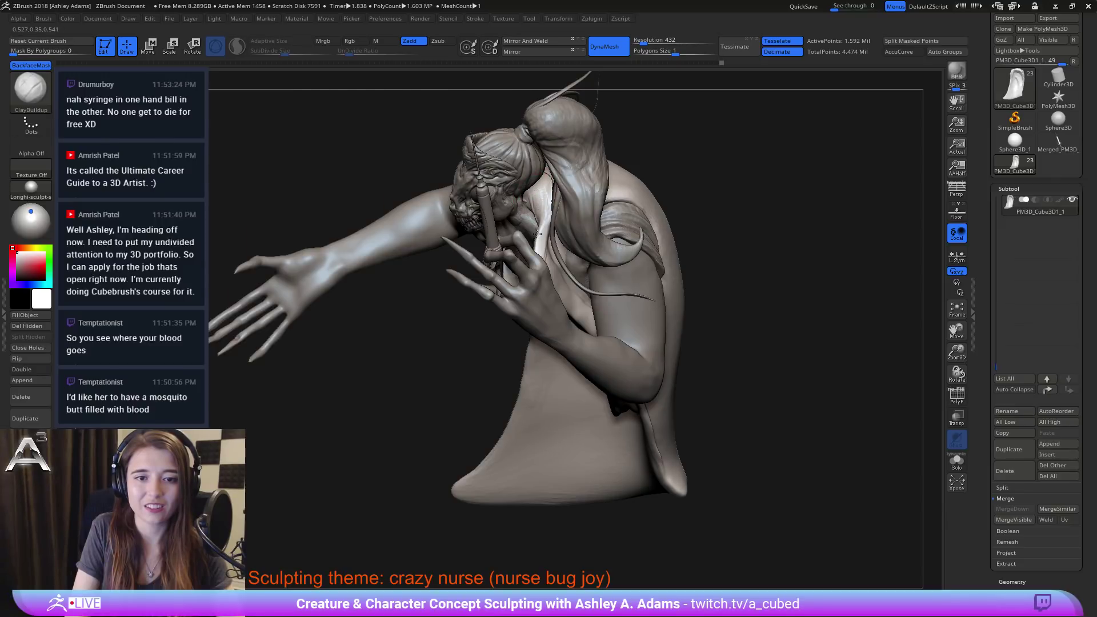
{"action": "mouse_move", "coordinate": [536, 235]}
{"action": "right_mouse_down"}
{"action": "mouse_move", "coordinate": [551, 217]}
{"action": "mouse_move", "coordinate": [525, 209]}
{"action": "mouse_move", "coordinate": [539, 209]}
{"action": "right_mouse_up"}
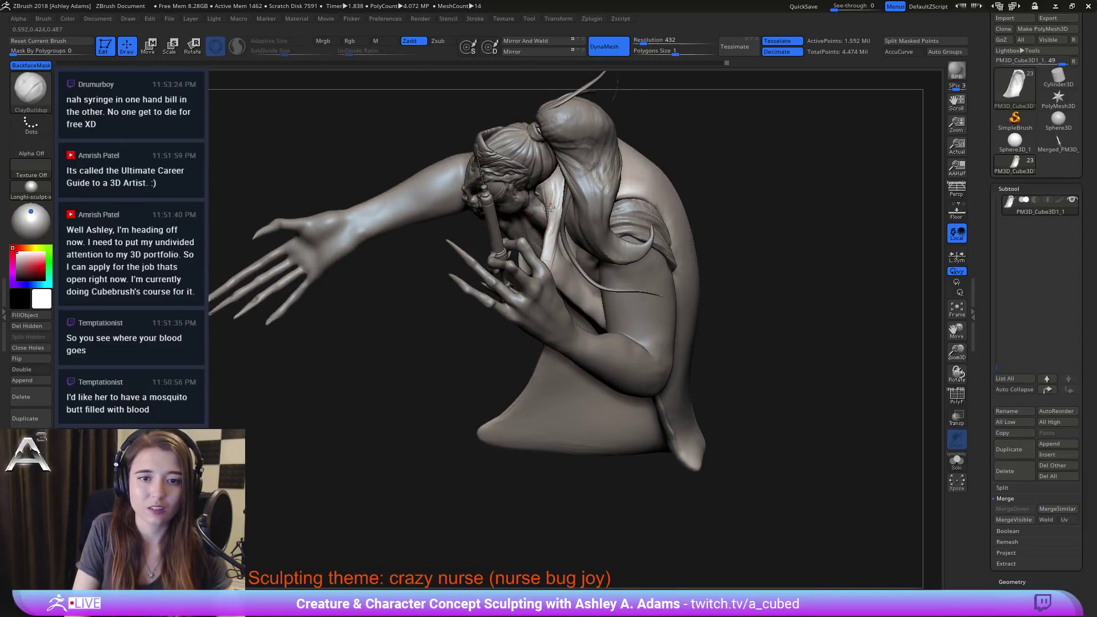
Step: Refine the upper collar edge and lapel curve on the syringe-arm side with SnakeHook
{"action": "key", "text": "b"}
{"action": "key", "text": "s"}
{"action": "key", "text": "h"}
{"action": "right_click_drag", "start_coordinate": [545, 230], "coordinate": [577, 202]}
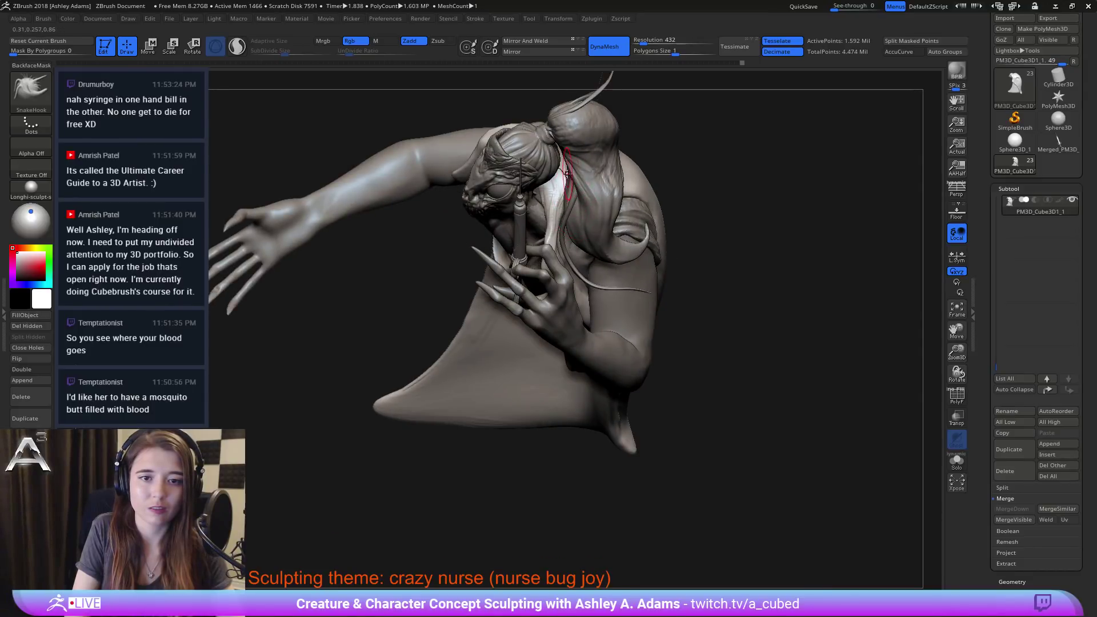
{"action": "mouse_move", "coordinate": [558, 214]}
{"action": "right_mouse_down"}
{"action": "mouse_move", "coordinate": [508, 235]}
{"action": "mouse_move", "coordinate": [528, 226]}
{"action": "right_mouse_up"}
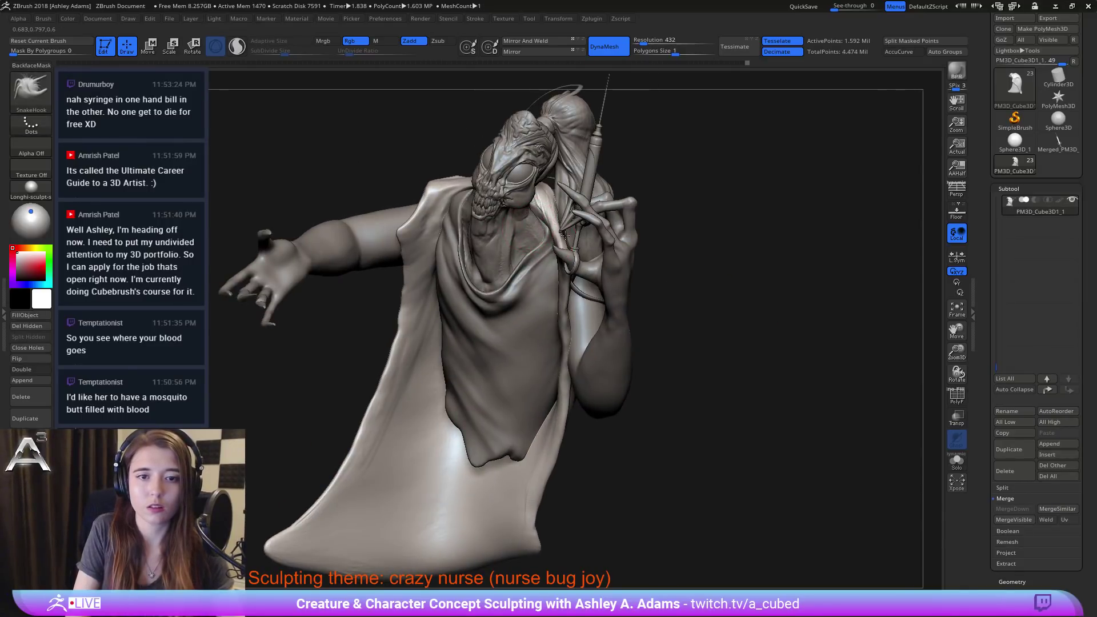
Step: Isolate the robe, carve into the inner back of the collar with ClayBuildup, and show all subtools again
{"action": "left_click", "coordinate": [956, 461]}
{"action": "right_click", "coordinate": [433, 262]}
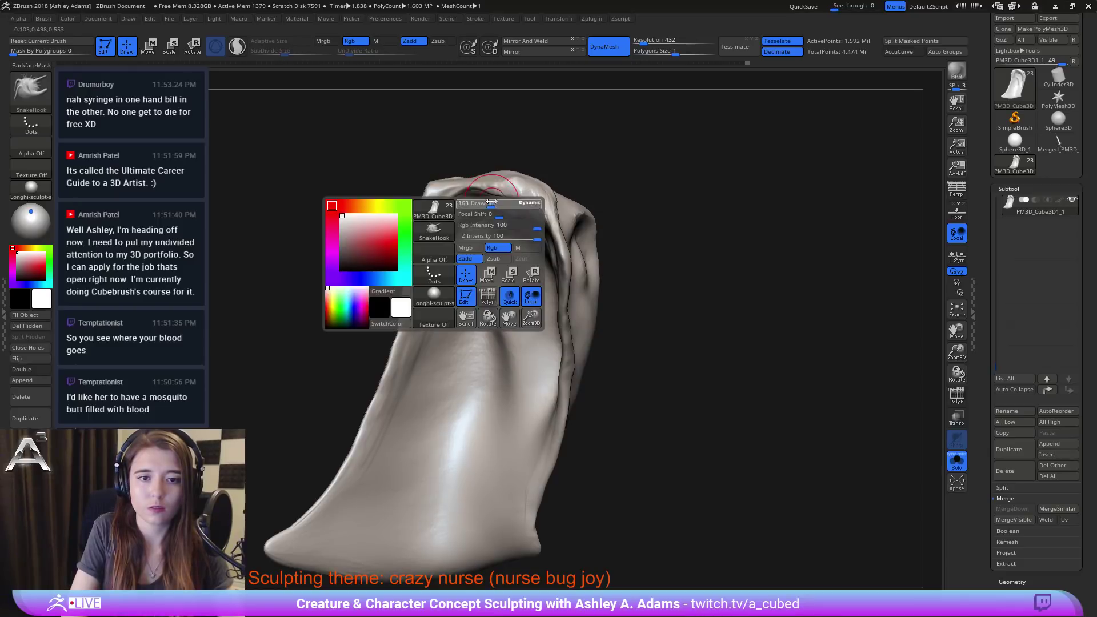
{"action": "key", "text": "b"}
{"action": "key", "text": "c"}
{"action": "key", "text": "b"}
{"action": "mouse_move", "coordinate": [492, 194]}
{"action": "left_mouse_down", "text": "alt"}
{"action": "mouse_move", "coordinate": [532, 219]}
{"action": "mouse_move", "coordinate": [516, 201]}
{"action": "mouse_move", "coordinate": [540, 210]}
{"action": "mouse_move", "coordinate": [525, 205]}
{"action": "left_mouse_up", "text": "alt"}
{"action": "left_click", "coordinate": [956, 461]}
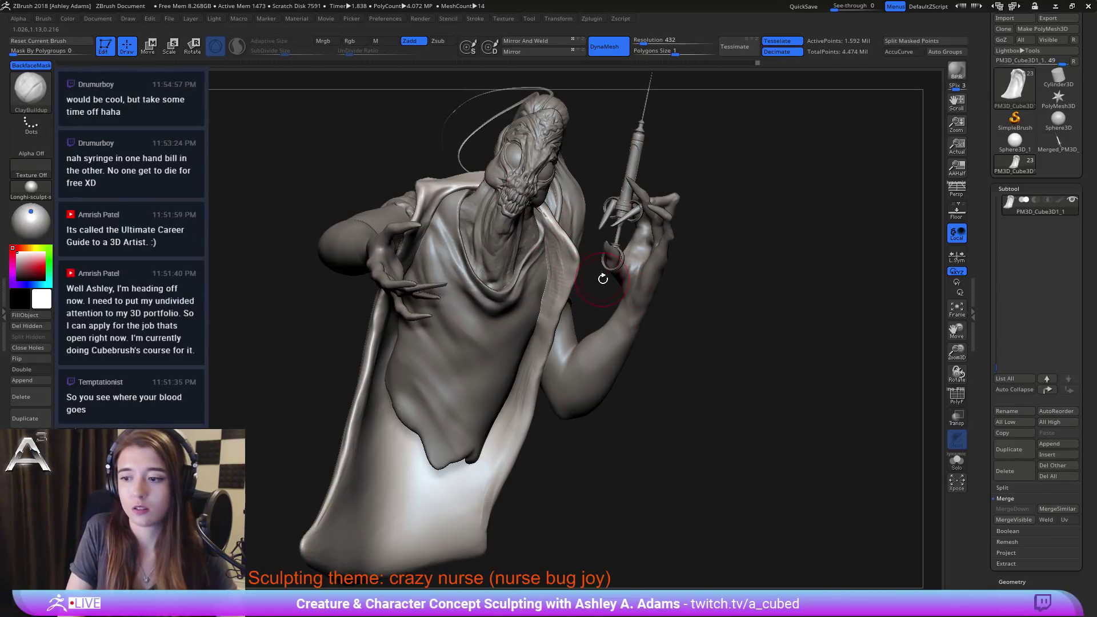
Step: Pull the robe's lower front edge on the syringe-arm side inward with a large SnakeHook brush
{"action": "mouse_move", "coordinate": [600, 281]}
{"action": "left_mouse_down"}
{"action": "mouse_move", "coordinate": [565, 235]}
{"action": "mouse_move", "coordinate": [570, 246]}
{"action": "mouse_move", "coordinate": [557, 249]}
{"action": "mouse_move", "coordinate": [568, 292]}
{"action": "mouse_move", "coordinate": [543, 263]}
{"action": "mouse_move", "coordinate": [568, 275]}
{"action": "left_mouse_up"}
{"action": "key", "text": "shift"}
{"action": "key", "text": "space"}
{"action": "key", "text": "space"}
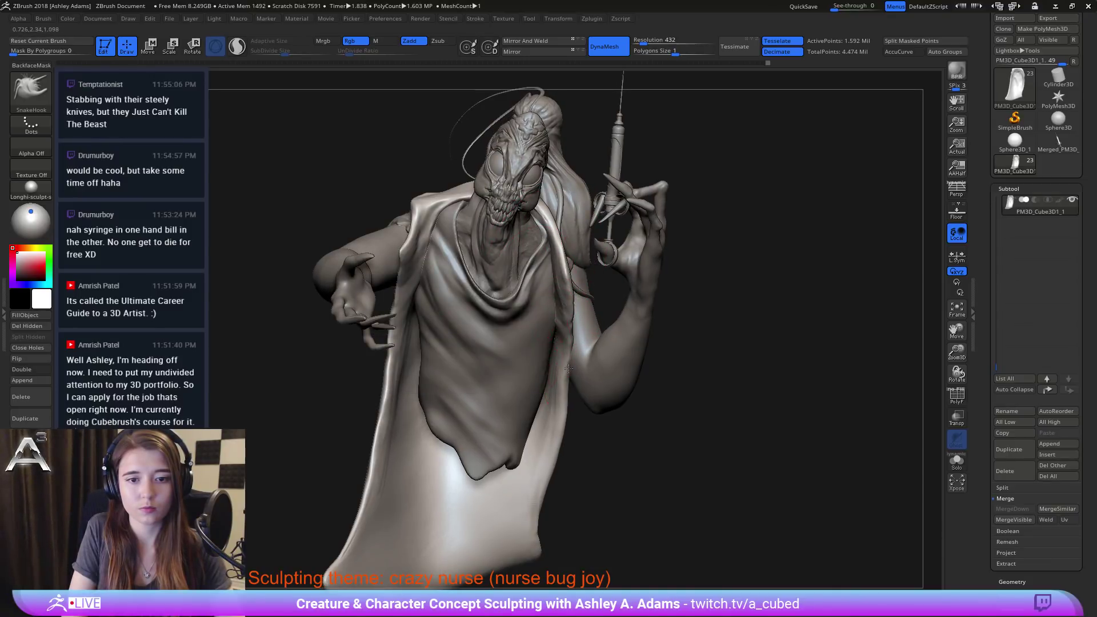
{"action": "left_click_drag", "start_coordinate": [569, 368], "coordinate": [565, 362]}
{"action": "right_click_drag", "start_coordinate": [518, 407], "coordinate": [513, 411]}
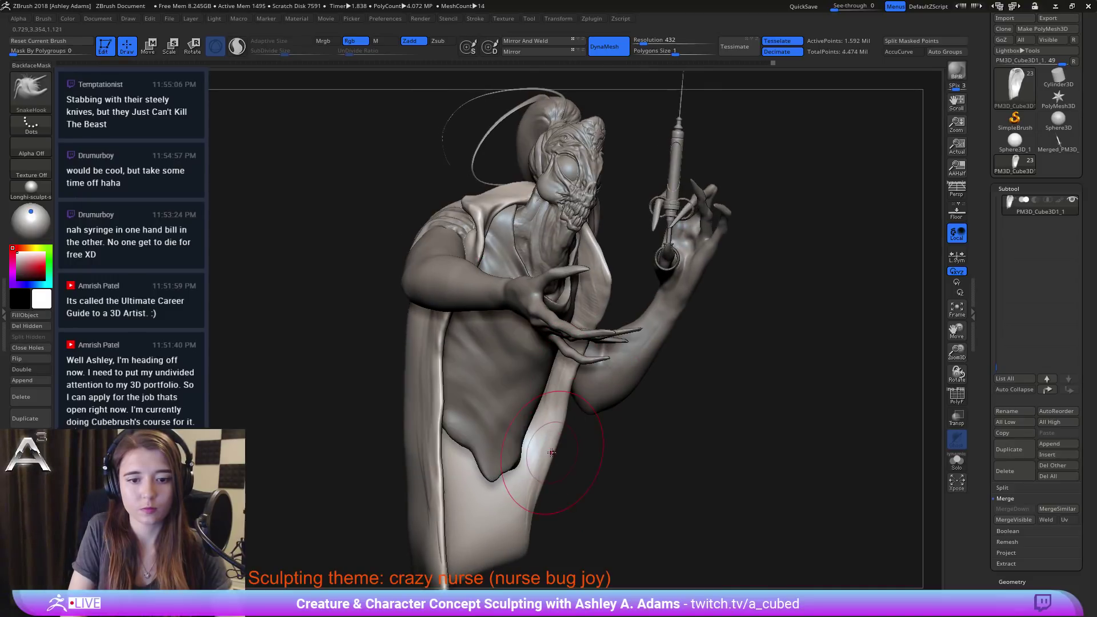
{"action": "left_click_drag", "start_coordinate": [552, 449], "coordinate": [537, 456]}
{"action": "left_click_drag", "start_coordinate": [559, 420], "coordinate": [544, 433]}
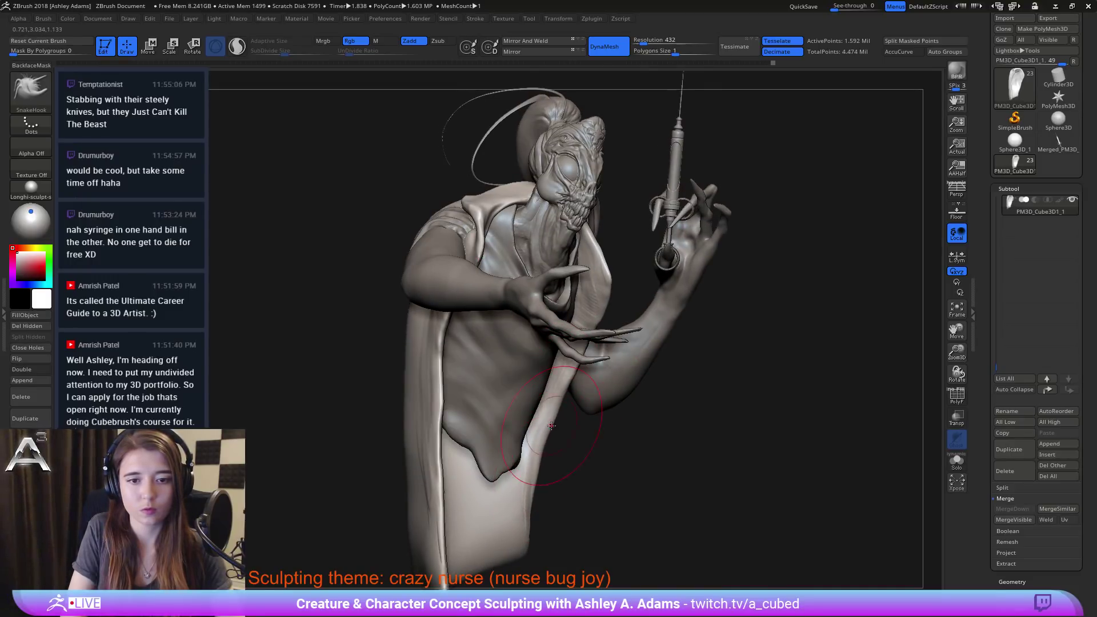
Step: Mask the robe's front flap on the outstretched-arm side with MaskLasso and invert the mask so only the flap is editable
{"action": "mouse_move", "coordinate": [553, 465]}
{"action": "right_mouse_down", "text": "ctrl"}
{"action": "mouse_move", "coordinate": [538, 340]}
{"action": "mouse_move", "coordinate": [449, 366]}
{"action": "right_mouse_up", "text": "ctrl"}
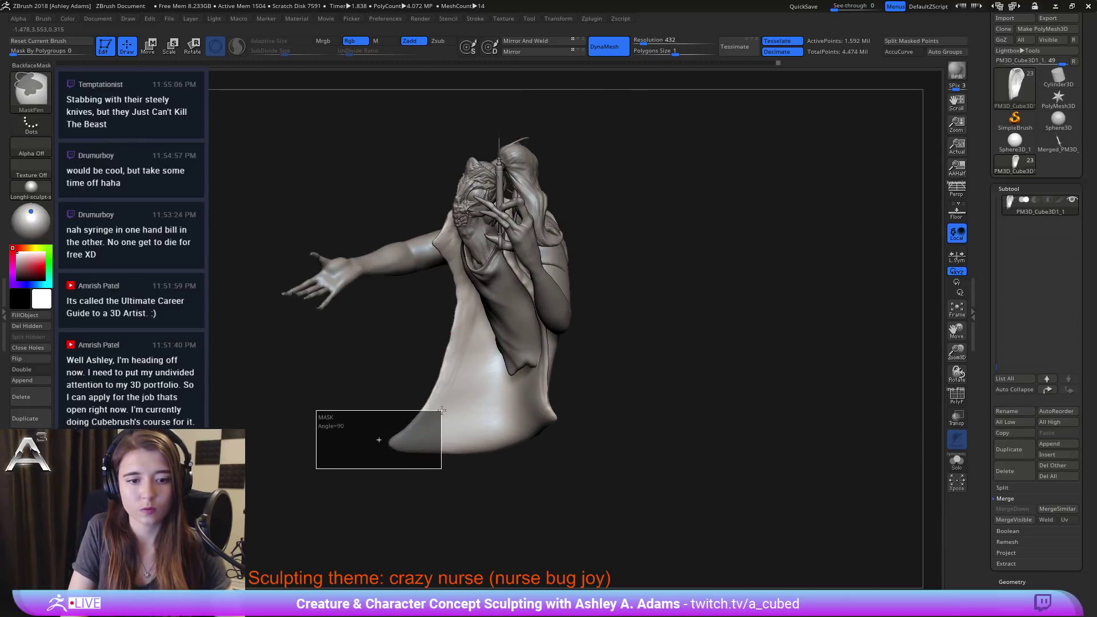
{"action": "left_click", "coordinate": [32, 92]}
{"action": "key", "text": "m"}
{"action": "key", "text": "l"}
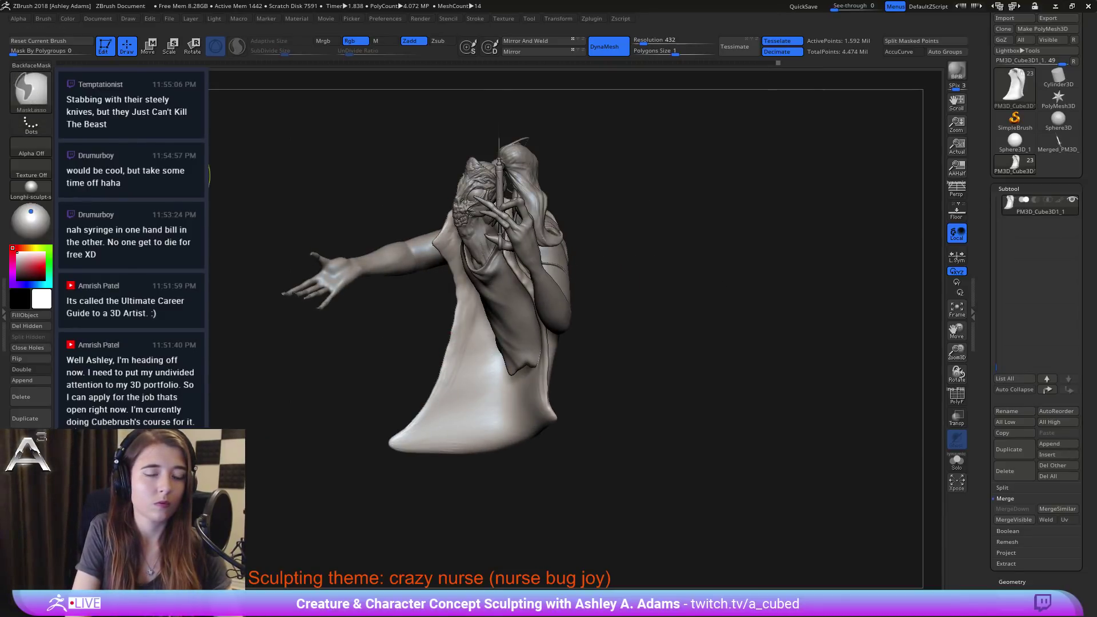
{"action": "mouse_move", "coordinate": [446, 263]}
{"action": "left_mouse_down"}
{"action": "mouse_move", "coordinate": [460, 322]}
{"action": "mouse_move", "coordinate": [451, 438]}
{"action": "mouse_move", "coordinate": [400, 274]}
{"action": "left_mouse_up"}
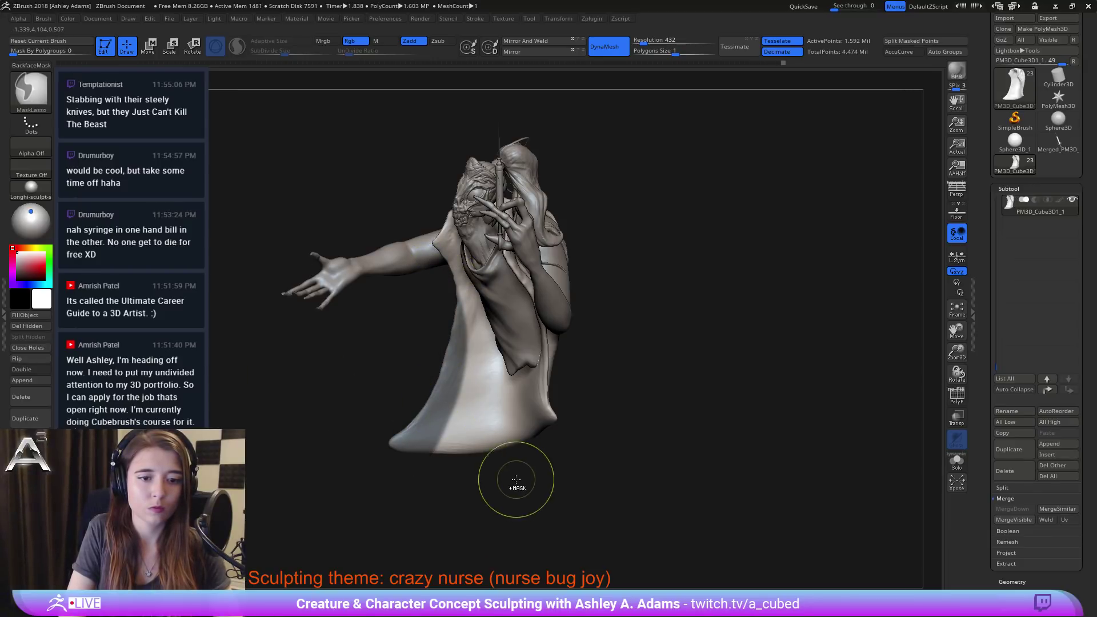
{"action": "key", "text": "b"}
{"action": "key", "text": "s"}
{"action": "key", "text": "h"}
{"action": "right_click_drag", "start_coordinate": [514, 483], "coordinate": [526, 317]}
{"action": "right_click_drag", "start_coordinate": [526, 317], "coordinate": [582, 474], "text": "ctrl"}
Step: Place the transform gizmo on the unmasked robe flap and rotate it about 70° around its vertical axis to flare it outward
{"action": "key", "text": "w"}
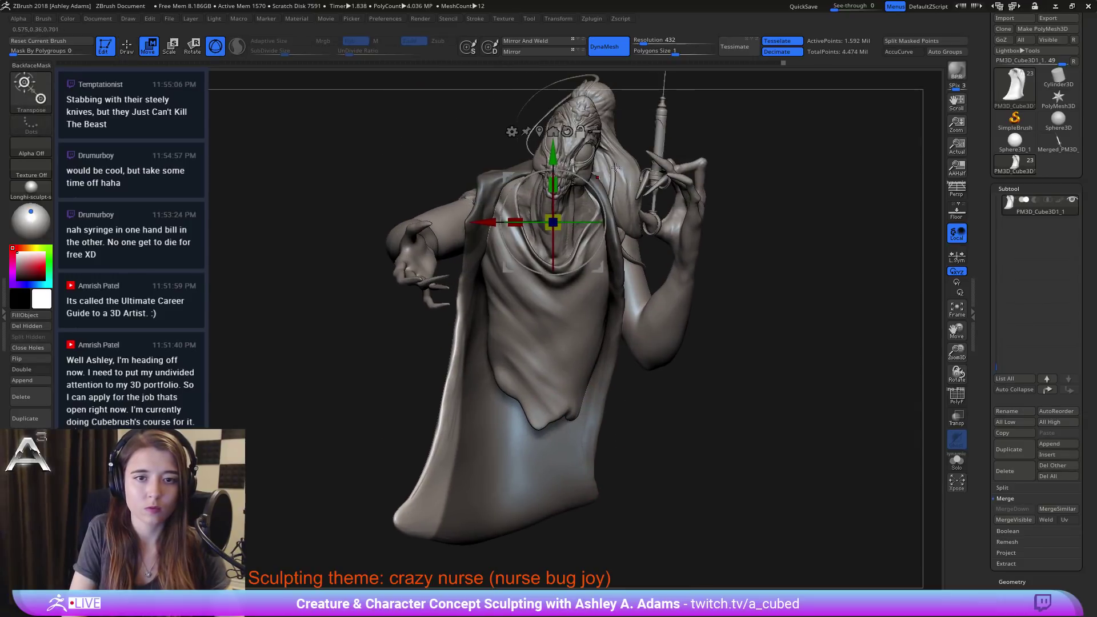
{"action": "left_click_drag", "start_coordinate": [599, 177], "coordinate": [500, 403], "text": "alt"}
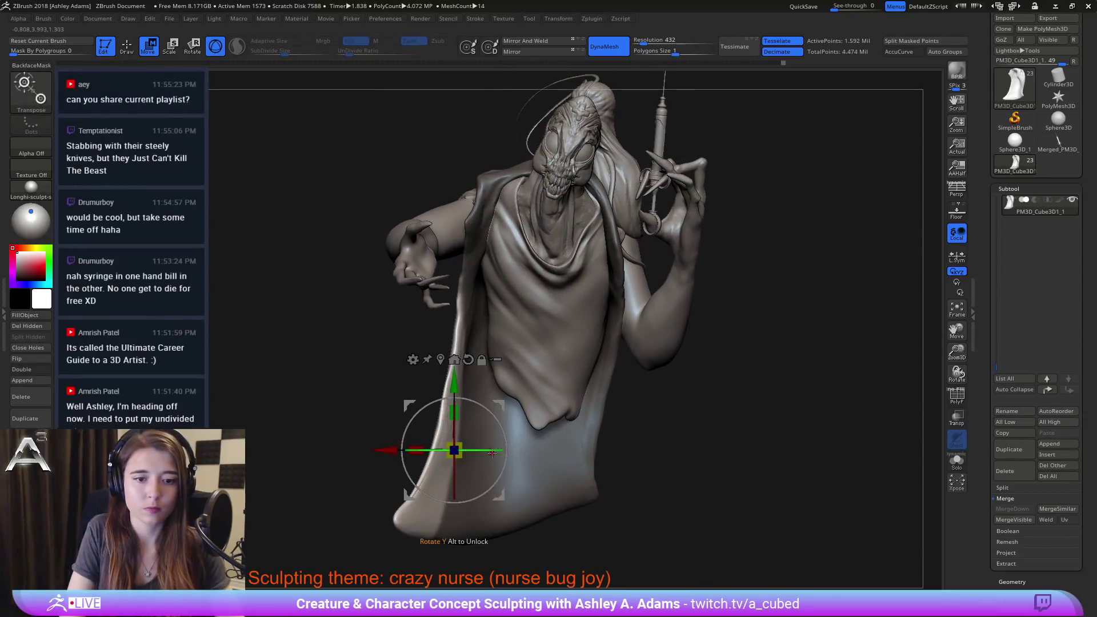
{"action": "left_click_drag", "start_coordinate": [483, 450], "coordinate": [529, 450]}
{"action": "key", "text": "ctrl+z"}
{"action": "right_click_drag", "start_coordinate": [514, 449], "coordinate": [680, 441]}
{"action": "left_click_drag", "start_coordinate": [519, 400], "coordinate": [607, 403], "text": "alt"}
{"action": "right_click_drag", "start_coordinate": [614, 407], "coordinate": [514, 439]}
{"action": "mouse_move", "coordinate": [523, 456]}
{"action": "left_mouse_down"}
{"action": "mouse_move", "coordinate": [557, 455]}
{"action": "mouse_move", "coordinate": [541, 455]}
{"action": "left_mouse_up"}
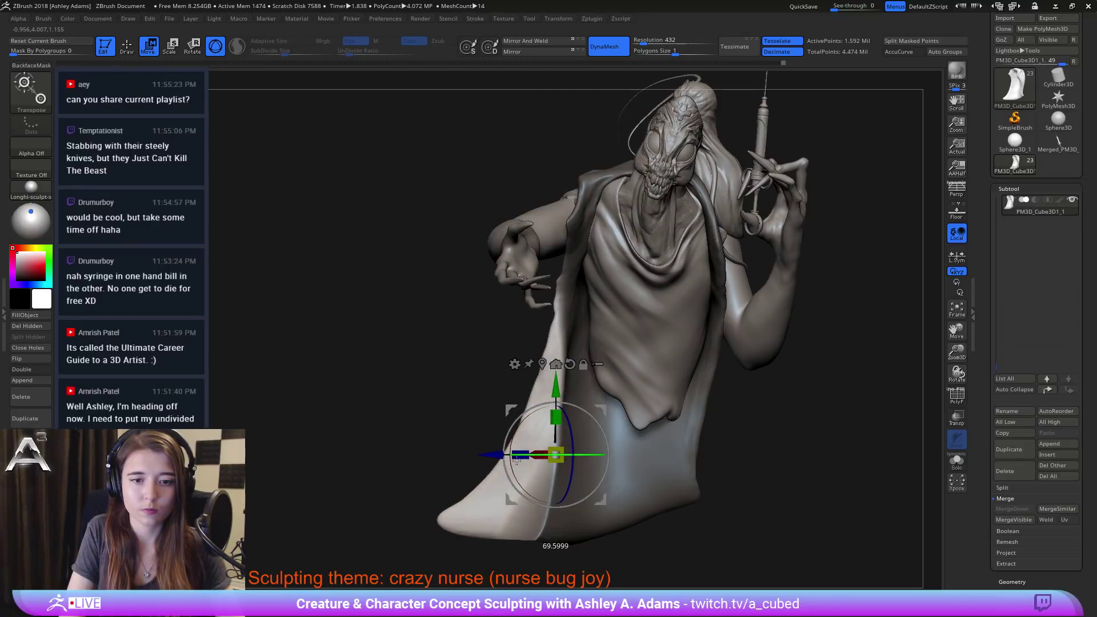
{"action": "right_click_drag", "start_coordinate": [541, 456], "coordinate": [573, 411]}
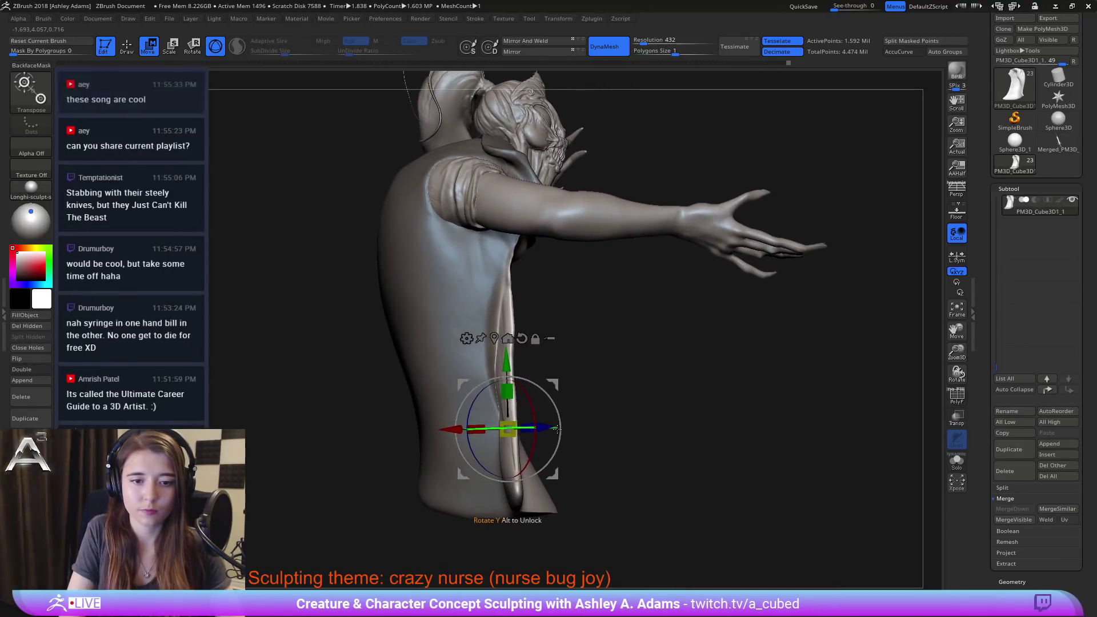
Step: Adjust the flared flap's angle and position with the gizmo from the side and front views
{"action": "left_click_drag", "start_coordinate": [574, 407], "coordinate": [556, 391]}
{"action": "left_click_drag", "start_coordinate": [451, 439], "coordinate": [483, 443]}
{"action": "right_click_drag", "start_coordinate": [480, 445], "coordinate": [562, 363]}
{"action": "left_click_drag", "start_coordinate": [580, 372], "coordinate": [566, 370]}
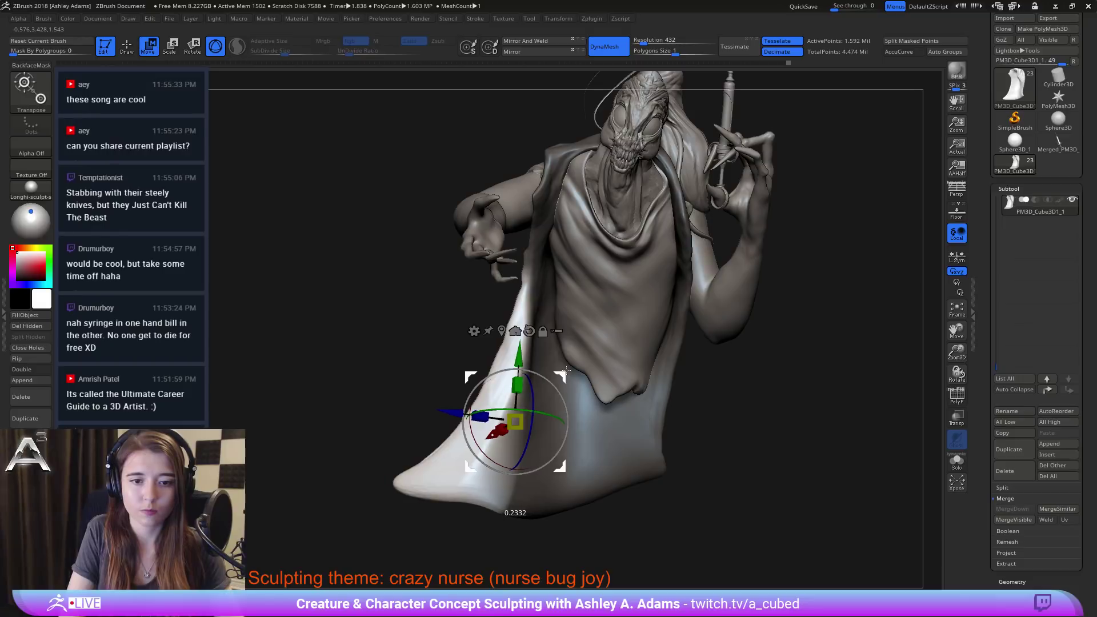
Step: Clear the mask and smooth the transition between the flared flap and the rest of the robe
{"action": "key", "text": "q"}
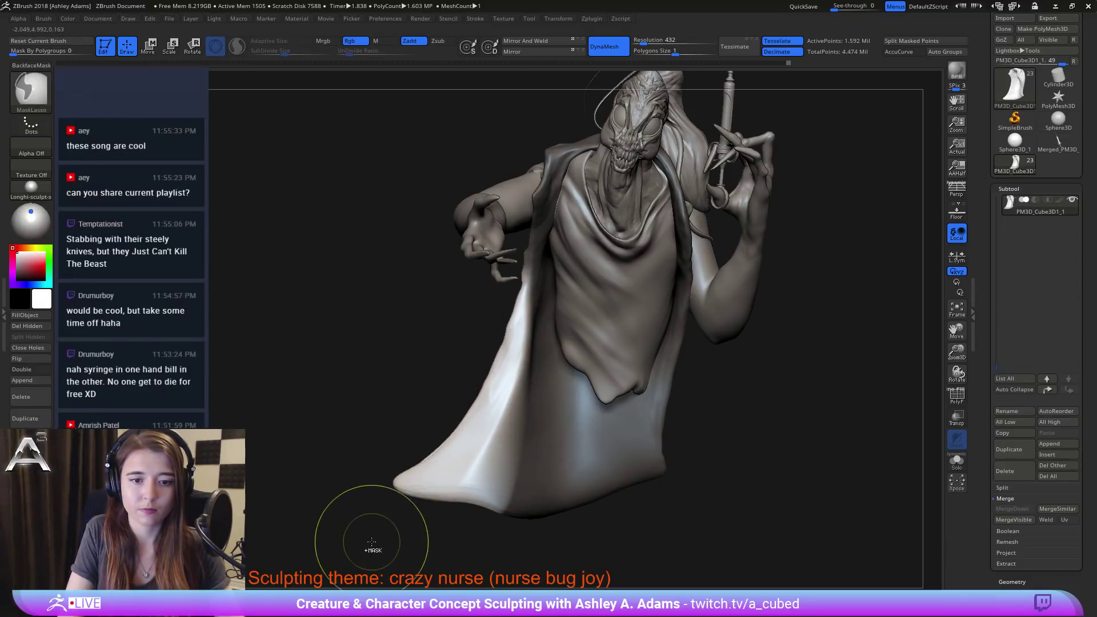
{"action": "left_click_drag", "start_coordinate": [372, 549], "coordinate": [394, 559], "text": "ctrl"}
{"action": "right_click_drag", "start_coordinate": [611, 370], "coordinate": [532, 373]}
{"action": "left_click_drag", "start_coordinate": [488, 454], "coordinate": [517, 388], "text": "shift"}
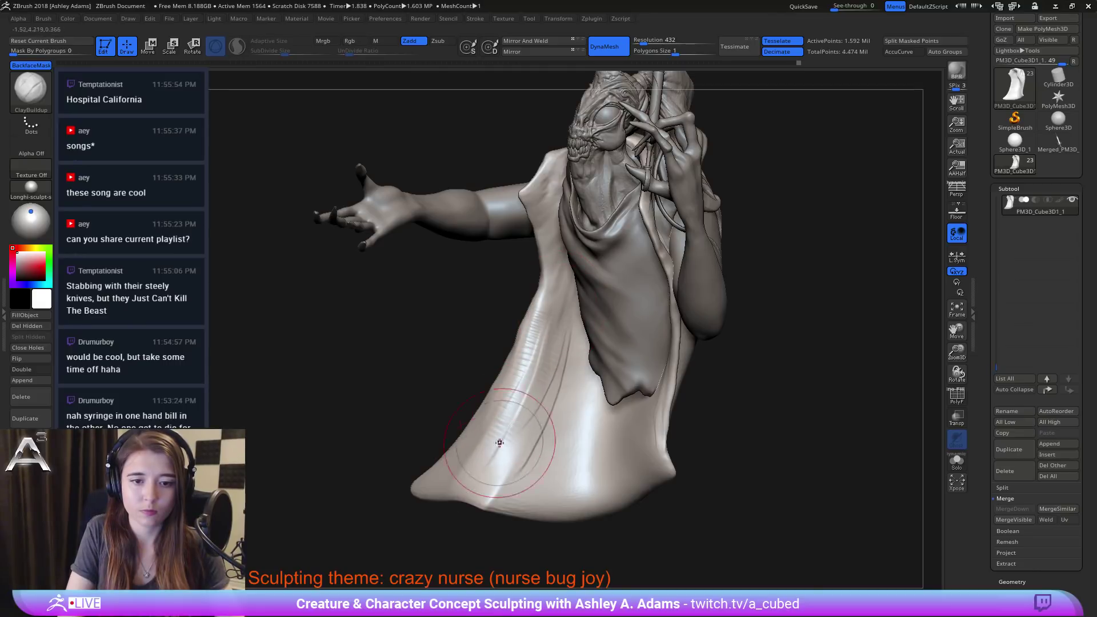
Step: Build up long vertical cloth folds along the robe's side beneath the outstretched arm with the ClayBuildup brush
{"action": "mouse_move", "coordinate": [472, 491]}
{"action": "right_mouse_down"}
{"action": "mouse_move", "coordinate": [534, 307]}
{"action": "mouse_move", "coordinate": [523, 342]}
{"action": "mouse_move", "coordinate": [530, 427]}
{"action": "right_mouse_up"}
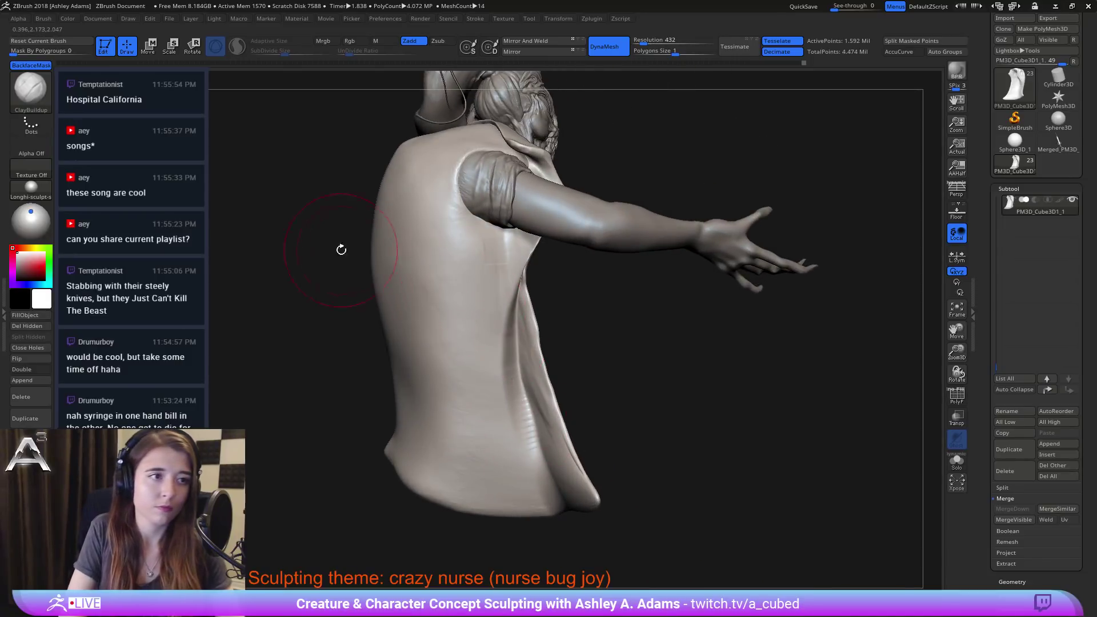
{"action": "left_click_drag", "start_coordinate": [500, 324], "coordinate": [514, 366]}
{"action": "left_click_drag", "start_coordinate": [505, 293], "coordinate": [517, 423]}
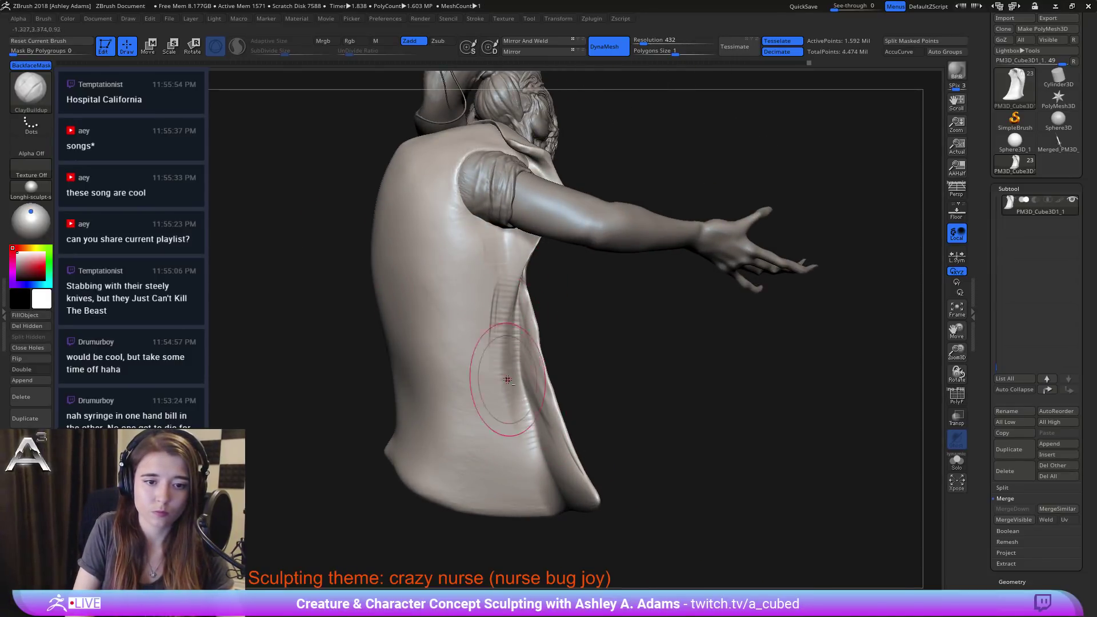
{"action": "left_click_drag", "start_coordinate": [503, 246], "coordinate": [537, 420]}
{"action": "mouse_move", "coordinate": [514, 289]}
{"action": "left_mouse_down"}
{"action": "mouse_move", "coordinate": [562, 506]}
{"action": "mouse_move", "coordinate": [531, 422]}
{"action": "mouse_move", "coordinate": [514, 298]}
{"action": "left_mouse_up"}
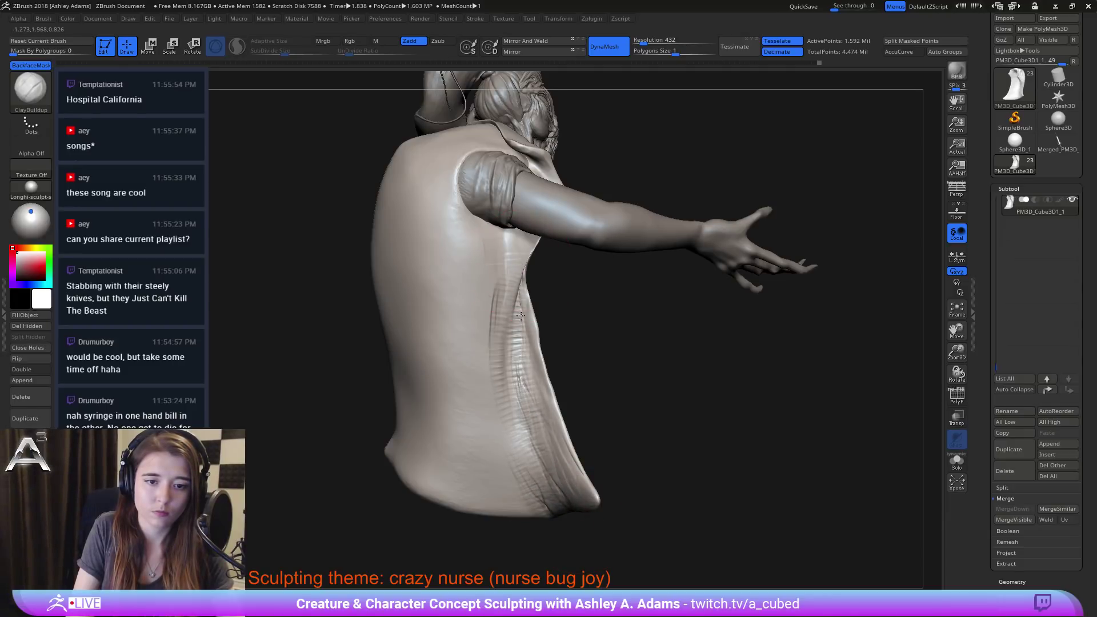
{"action": "mouse_move", "coordinate": [620, 342]}
{"action": "left_mouse_down"}
{"action": "mouse_move", "coordinate": [511, 322]}
{"action": "mouse_move", "coordinate": [503, 451]}
{"action": "mouse_move", "coordinate": [446, 470]}
{"action": "mouse_move", "coordinate": [443, 492]}
{"action": "mouse_move", "coordinate": [446, 465]}
{"action": "mouse_move", "coordinate": [495, 441]}
{"action": "mouse_move", "coordinate": [485, 457]}
{"action": "left_mouse_up"}
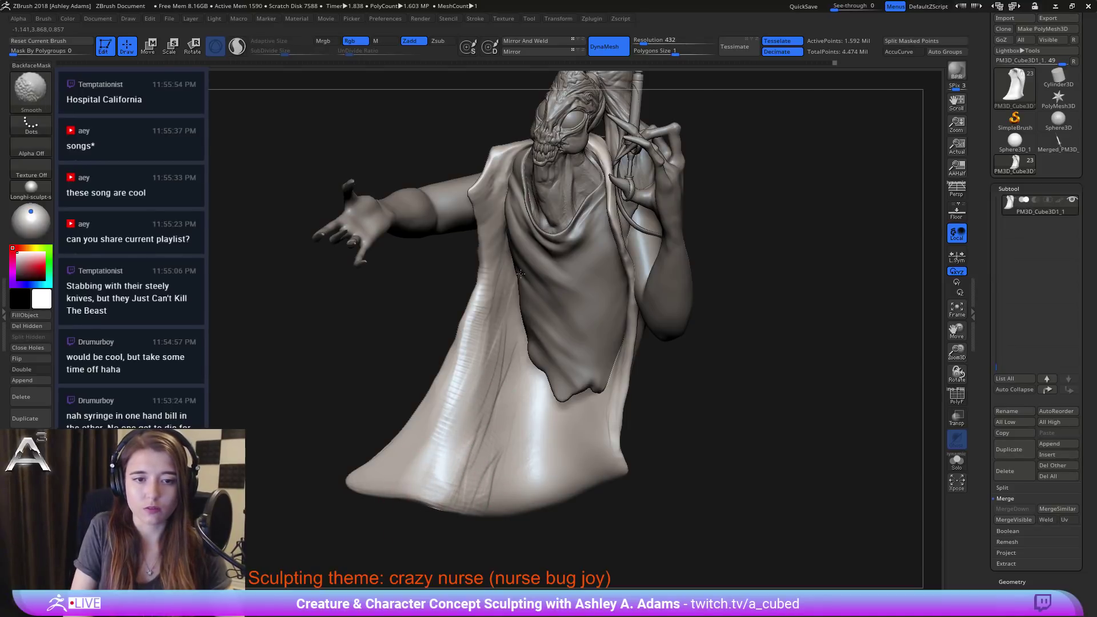
Step: Smooth the new folds where the flared front flap meets the rest of the robe
{"action": "left_click_drag", "start_coordinate": [521, 274], "coordinate": [506, 332], "text": "shift"}
{"action": "right_click_drag", "start_coordinate": [505, 331], "coordinate": [577, 328]}
{"action": "left_click_drag", "start_coordinate": [512, 312], "coordinate": [515, 399], "text": "shift"}
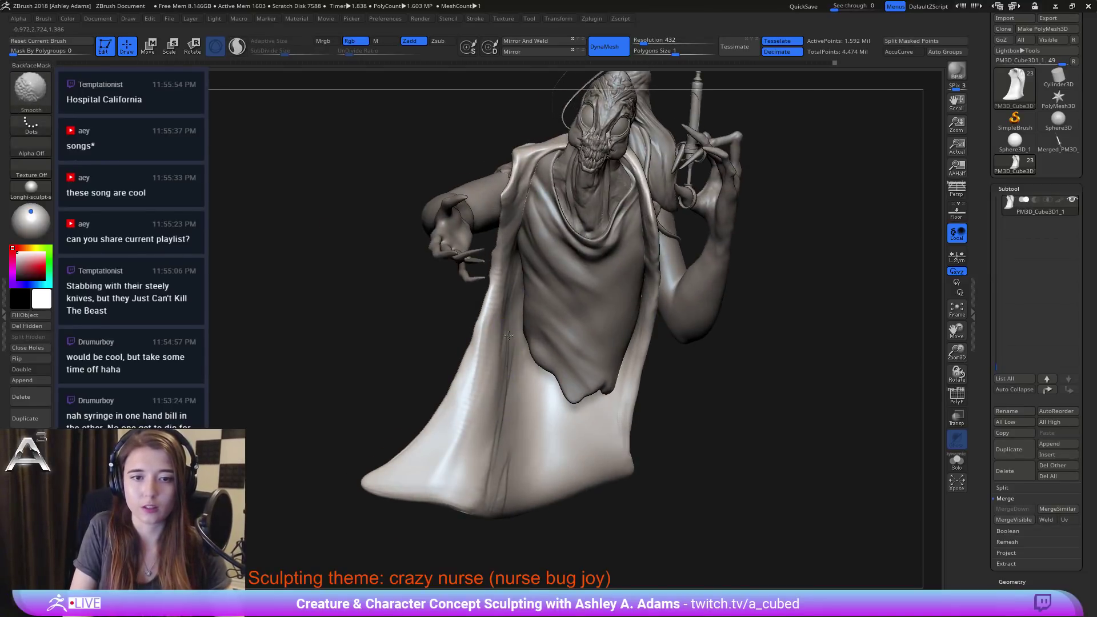
{"action": "key", "text": "space"}
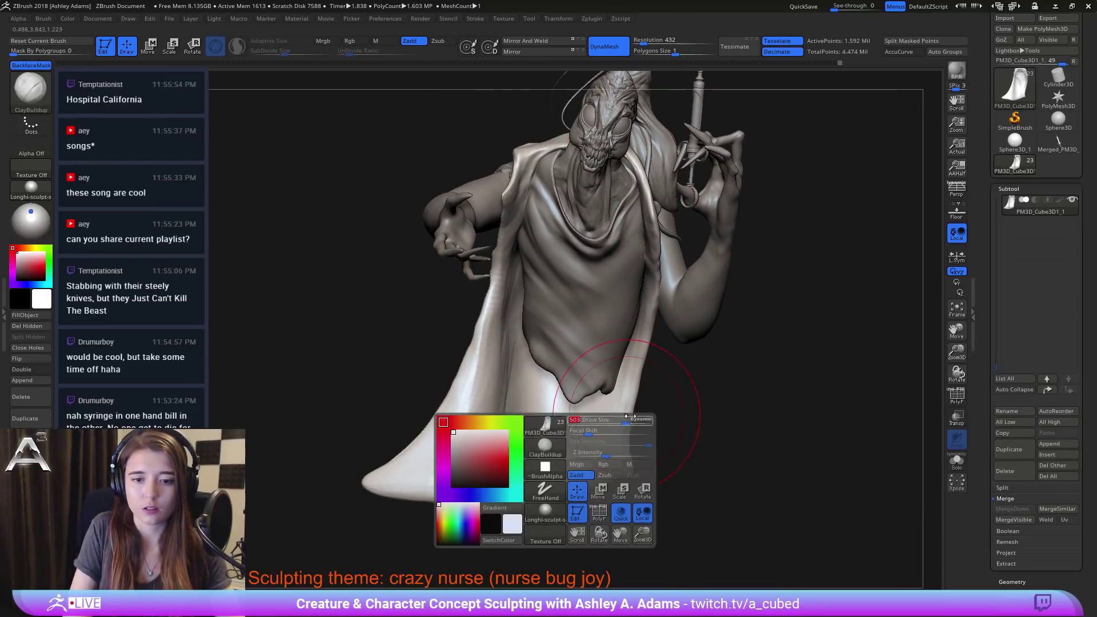
{"action": "key", "text": "b"}
{"action": "key", "text": "s"}
{"action": "key", "text": "h"}
{"action": "mouse_move", "coordinate": [634, 427]}
{"action": "right_mouse_down"}
{"action": "mouse_move", "coordinate": [638, 387]}
{"action": "mouse_move", "coordinate": [567, 348]}
{"action": "right_mouse_up"}
{"action": "right_click", "coordinate": [535, 340]}
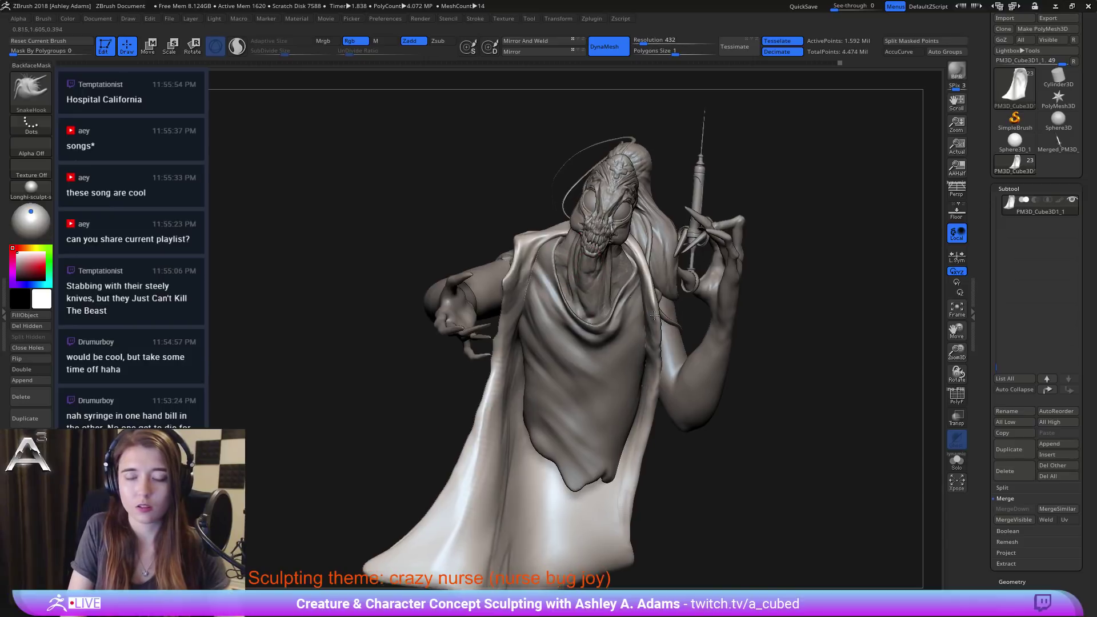
Step: Make the syringe-holding arm the active subtool and switch to the ClayBuildup brush
{"action": "left_click", "coordinate": [698, 319], "text": "alt"}
{"action": "mouse_move", "coordinate": [713, 349]}
{"action": "right_mouse_down", "text": "alt"}
{"action": "mouse_move", "coordinate": [641, 253]}
{"action": "mouse_move", "coordinate": [652, 214]}
{"action": "mouse_move", "coordinate": [683, 234]}
{"action": "right_mouse_up", "text": "alt"}
{"action": "right_click", "coordinate": [586, 282]}
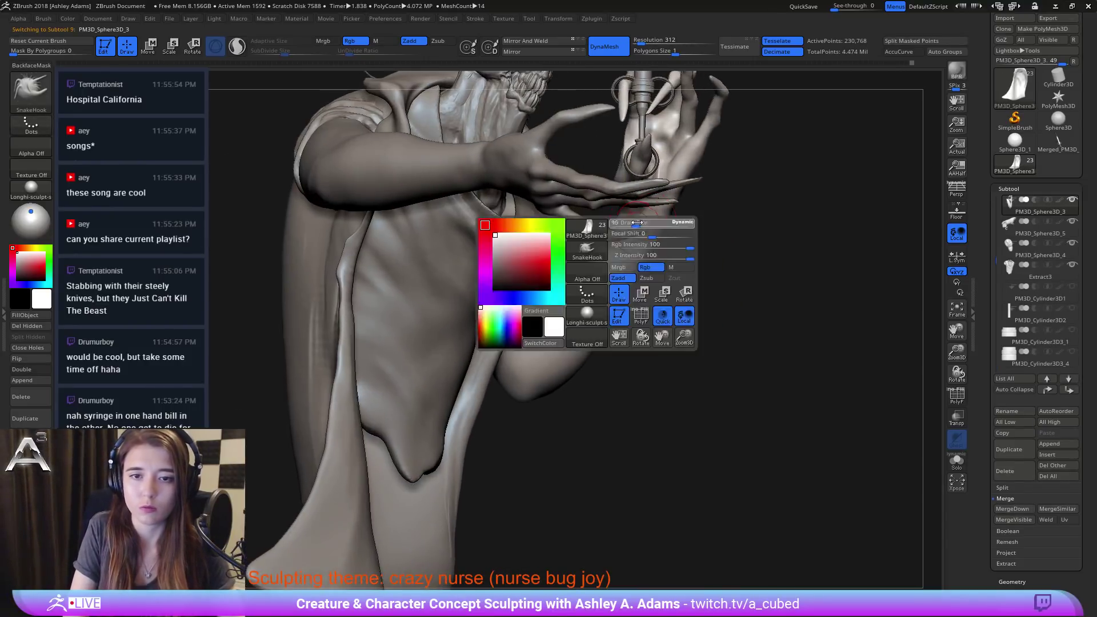
{"action": "right_click_drag", "start_coordinate": [661, 162], "coordinate": [602, 273], "text": "alt"}
{"action": "key", "text": "b"}
{"action": "key", "text": "c"}
{"action": "key", "text": "b"}
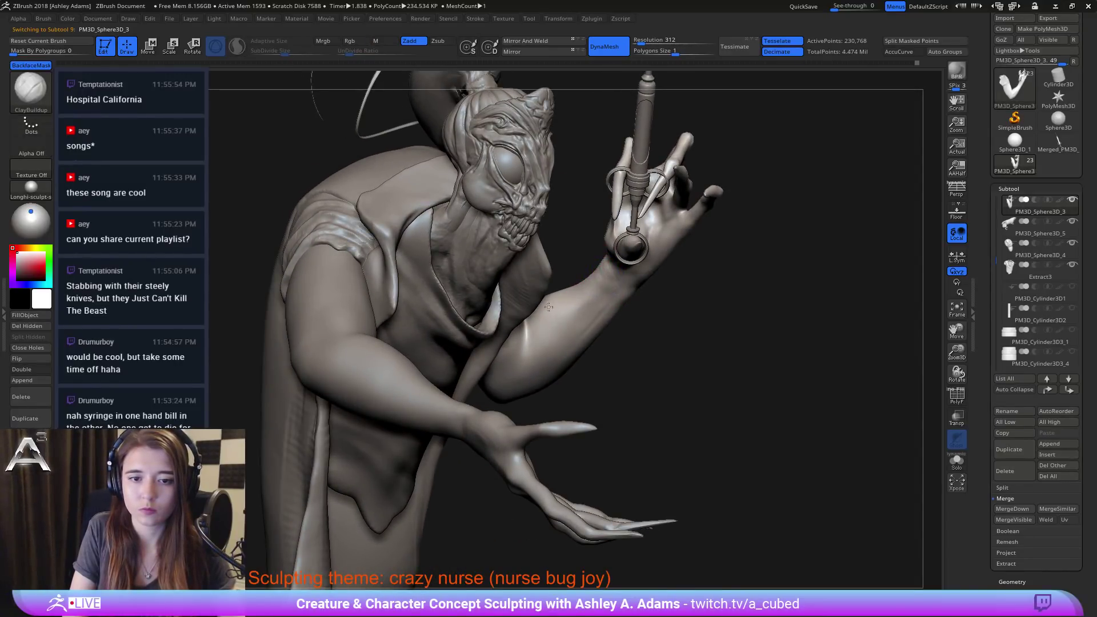
Step: Isolate the syringe-holding arm in Solo mode and build up a skin fold at its inner elbow
{"action": "left_click", "coordinate": [957, 460]}
{"action": "left_click_drag", "start_coordinate": [649, 311], "coordinate": [577, 284]}
{"action": "right_click_drag", "start_coordinate": [586, 283], "coordinate": [542, 274]}
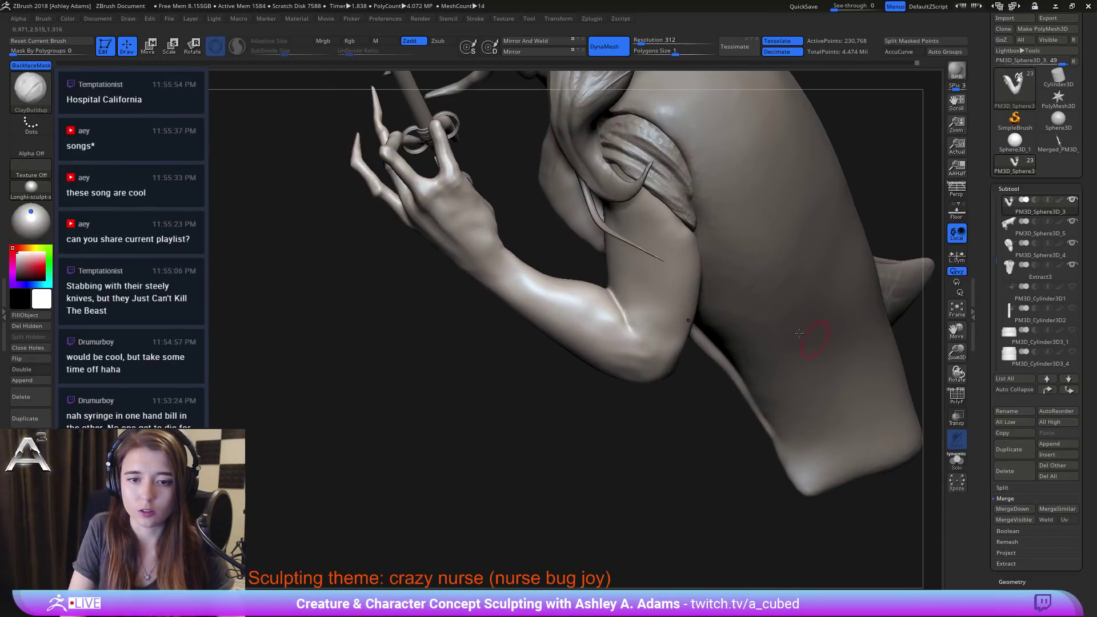
{"action": "left_click", "coordinate": [956, 459]}
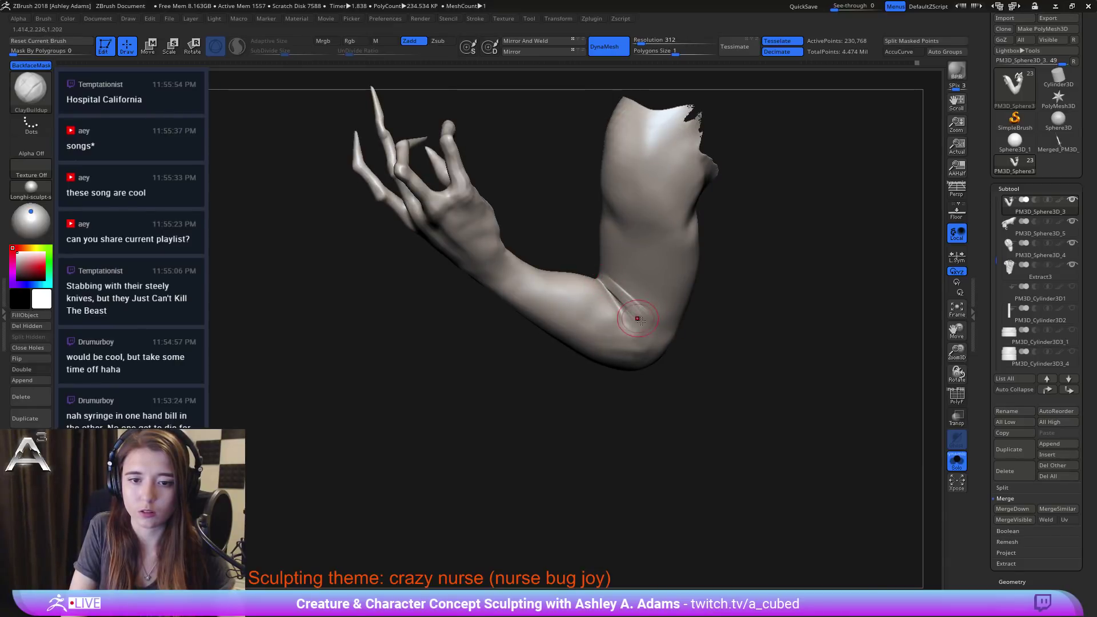
{"action": "right_click_drag", "start_coordinate": [606, 280], "coordinate": [566, 251]}
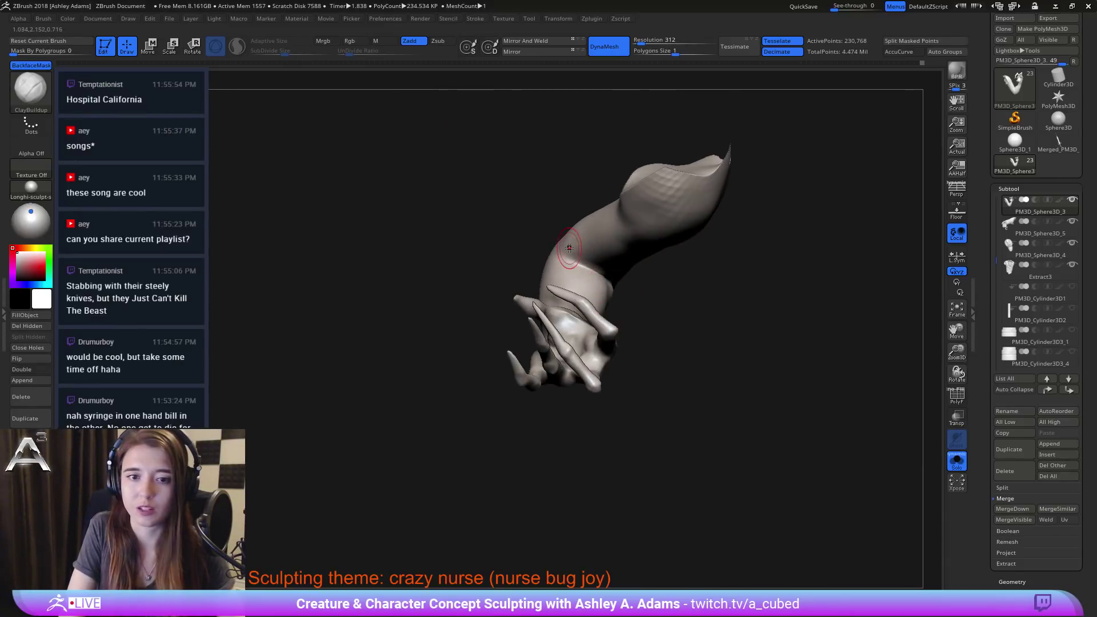
{"action": "right_click_drag", "start_coordinate": [614, 277], "coordinate": [552, 237]}
Step: Carve crease lines into the inner elbow of the isolated arm with the DamStandard brush
{"action": "key", "text": "b"}
{"action": "key", "text": "d"}
{"action": "key", "text": "s"}
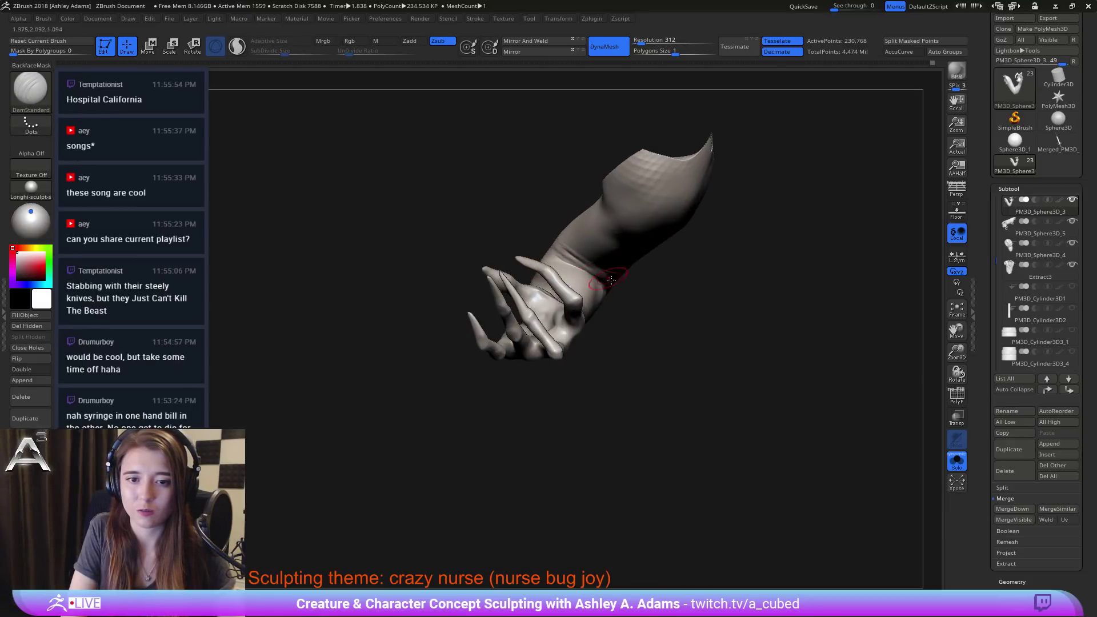
{"action": "right_click_drag", "start_coordinate": [611, 279], "coordinate": [589, 241]}
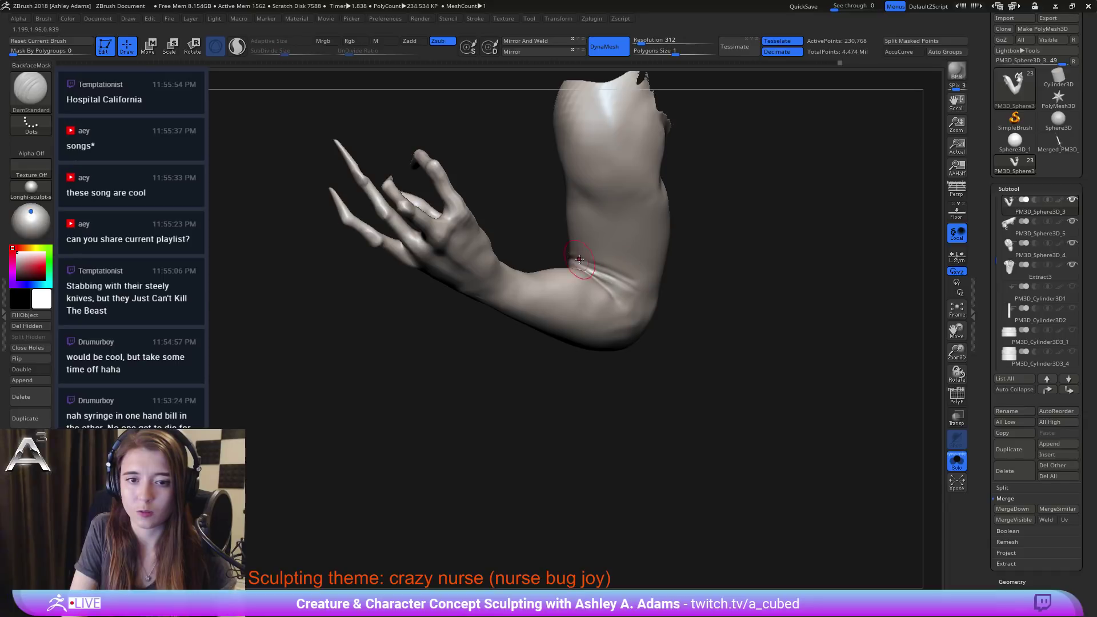
{"action": "right_click_drag", "start_coordinate": [651, 265], "coordinate": [605, 297]}
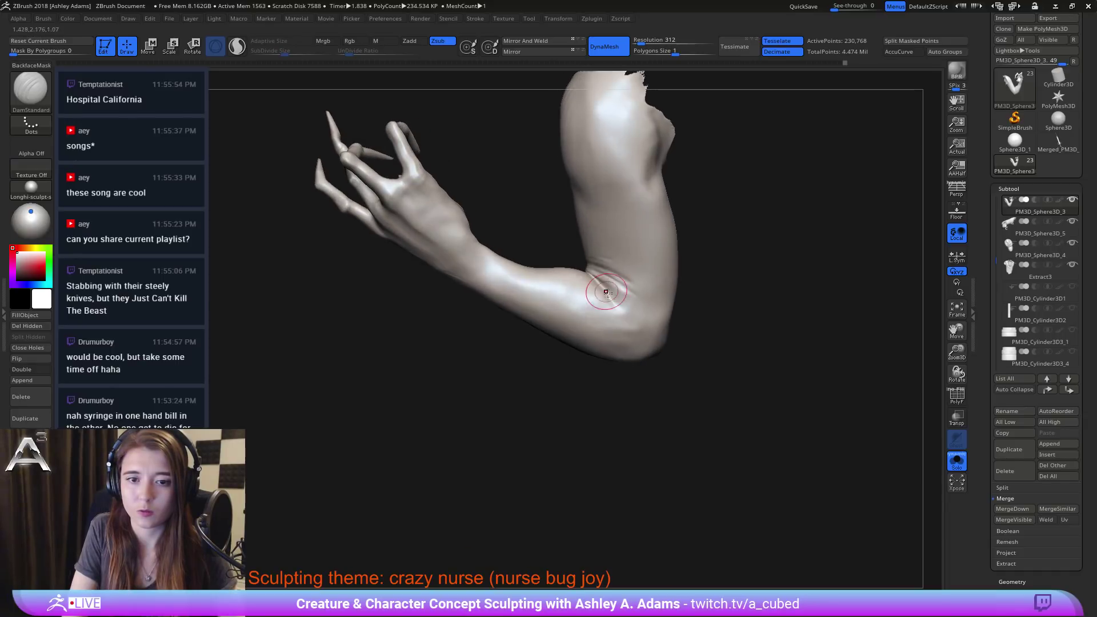
{"action": "left_click_drag", "start_coordinate": [595, 293], "coordinate": [611, 315]}
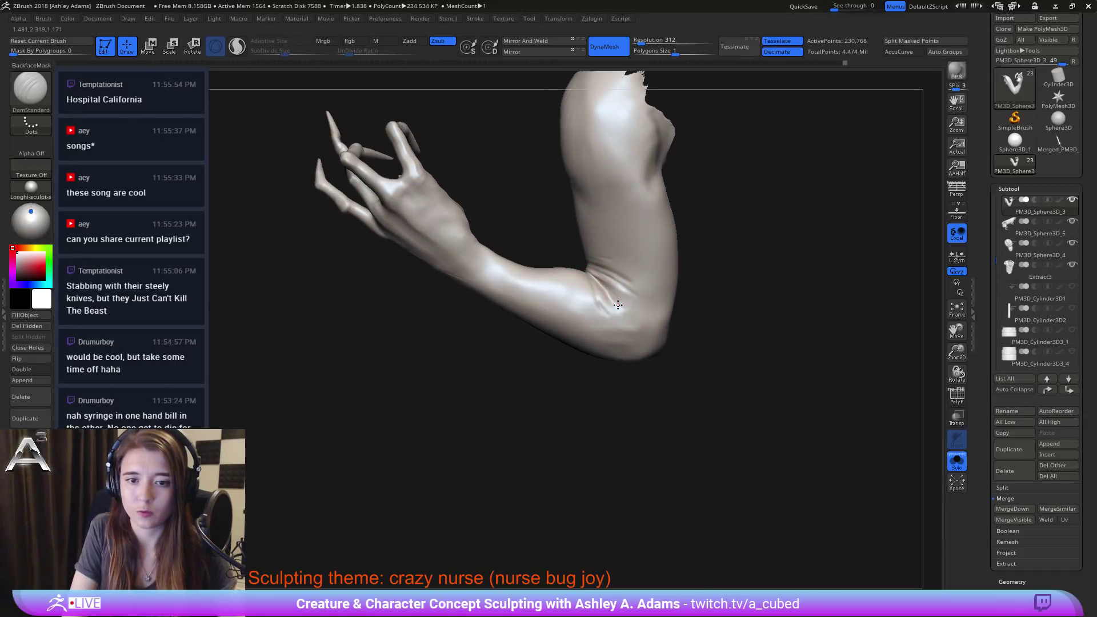
Step: Carve small wrinkles at the point of the elbow and smooth them
{"action": "right_click_drag", "start_coordinate": [631, 317], "coordinate": [655, 353]}
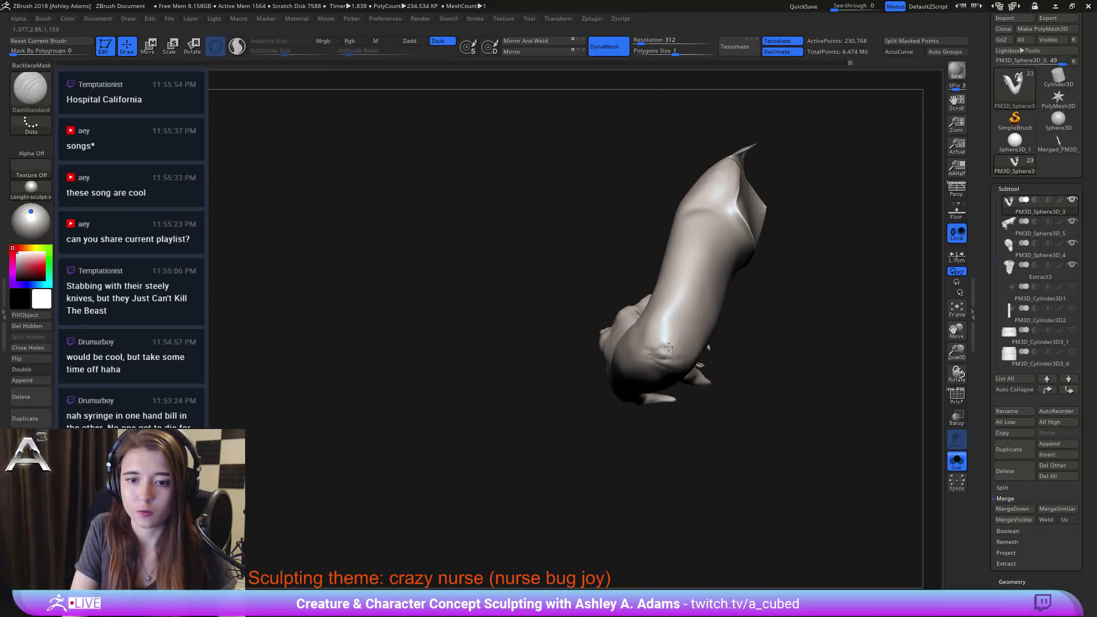
{"action": "left_click_drag", "start_coordinate": [651, 351], "coordinate": [675, 358], "text": "shift"}
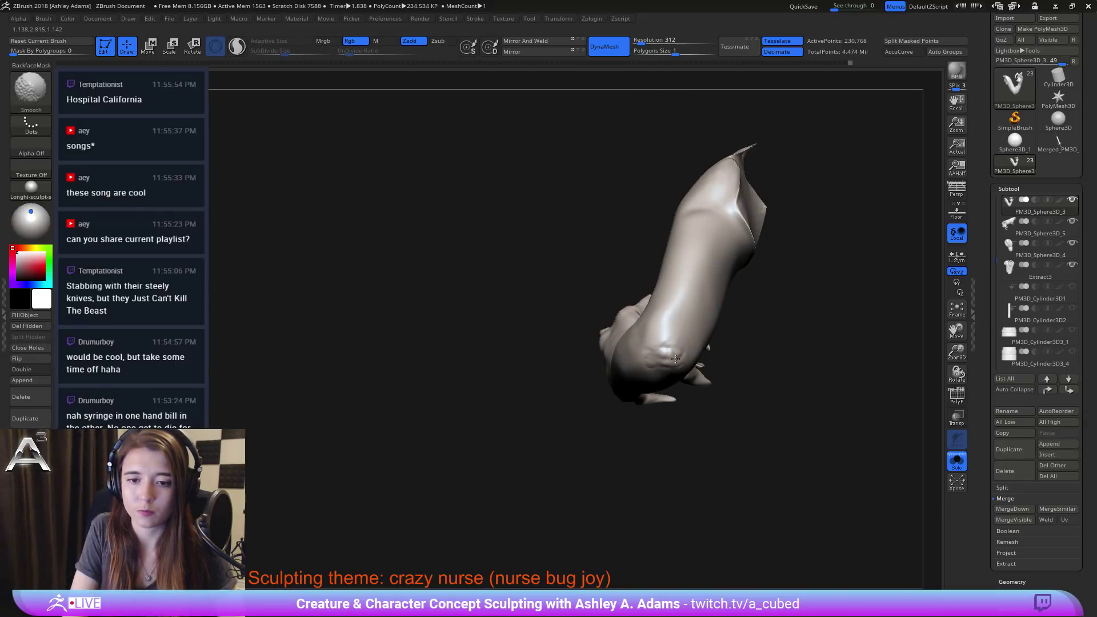
Step: Raise a tendon ridge along the outer forearm toward the elbow with inverted DamStandard and soften it
{"action": "right_click_drag", "start_coordinate": [681, 352], "coordinate": [440, 304]}
{"action": "key", "text": "alt"}
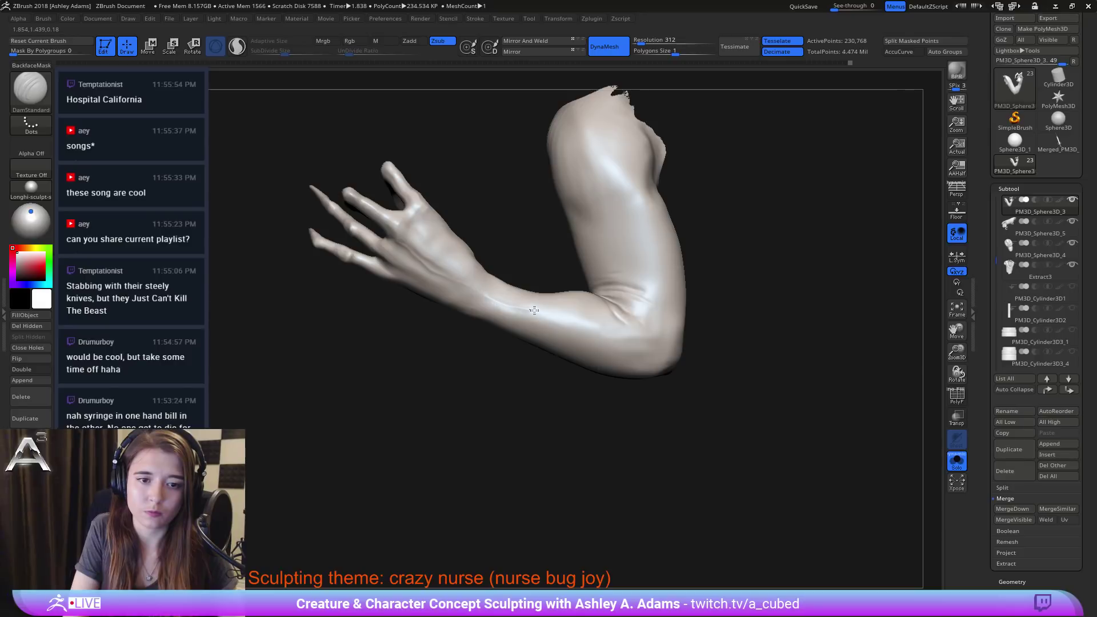
{"action": "left_click_drag", "start_coordinate": [534, 310], "coordinate": [609, 330], "text": "alt"}
{"action": "key", "text": "shift"}
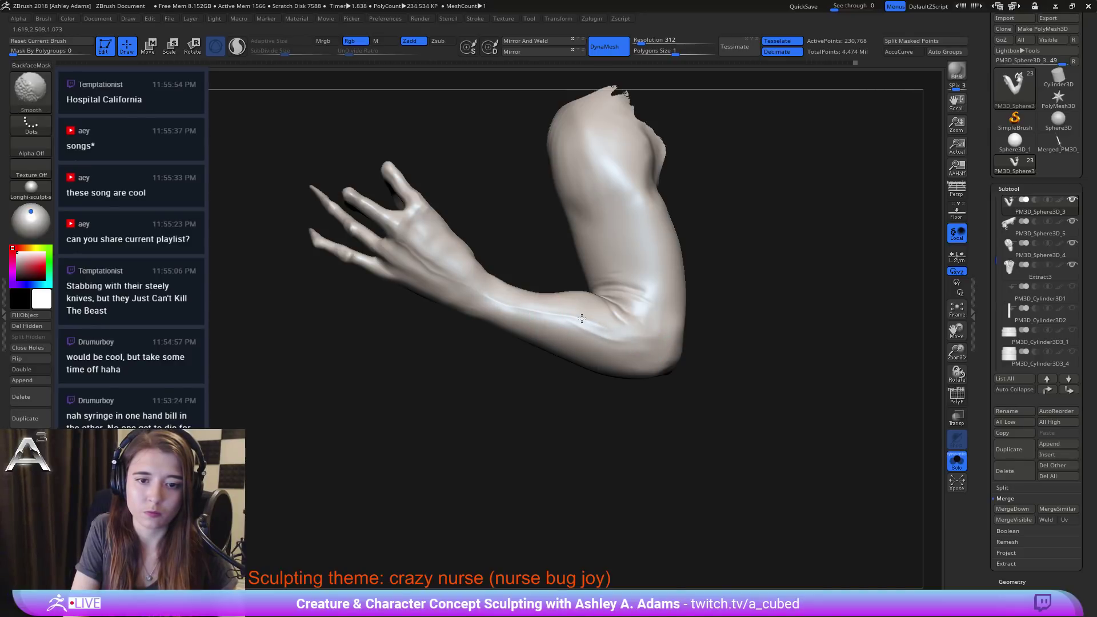
Step: Define the tendons on the back of the hand with DamStandard and smooth them into the surface
{"action": "right_click_drag", "start_coordinate": [441, 273], "coordinate": [510, 278]}
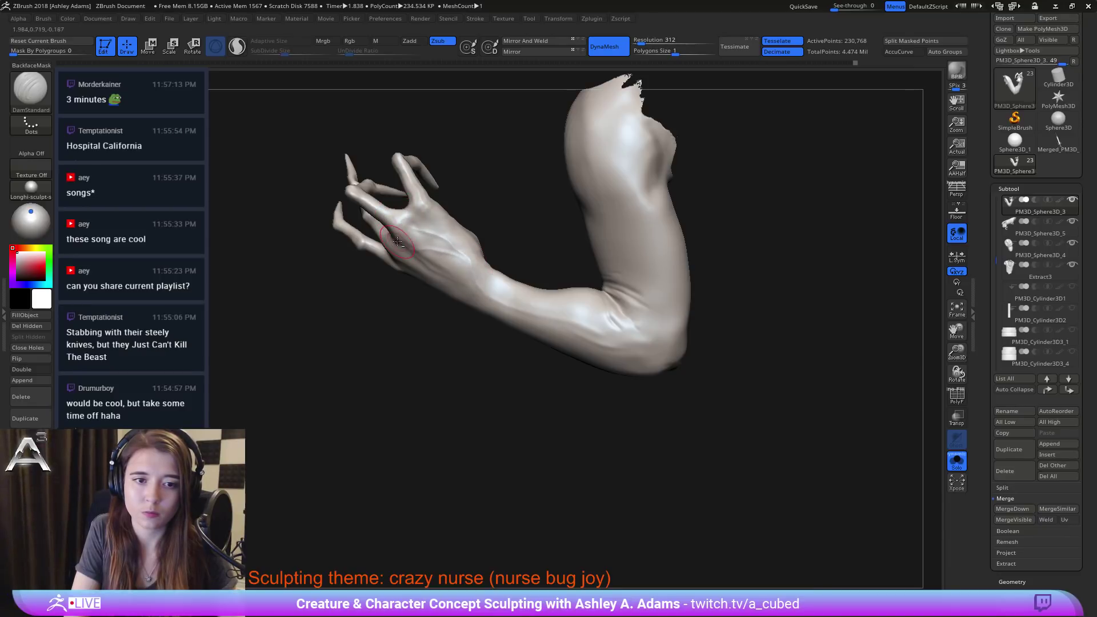
{"action": "left_click_drag", "start_coordinate": [413, 231], "coordinate": [451, 248], "text": "shift"}
{"action": "right_click_drag", "start_coordinate": [448, 252], "coordinate": [479, 220]}
{"action": "left_click_drag", "start_coordinate": [462, 308], "coordinate": [442, 300]}
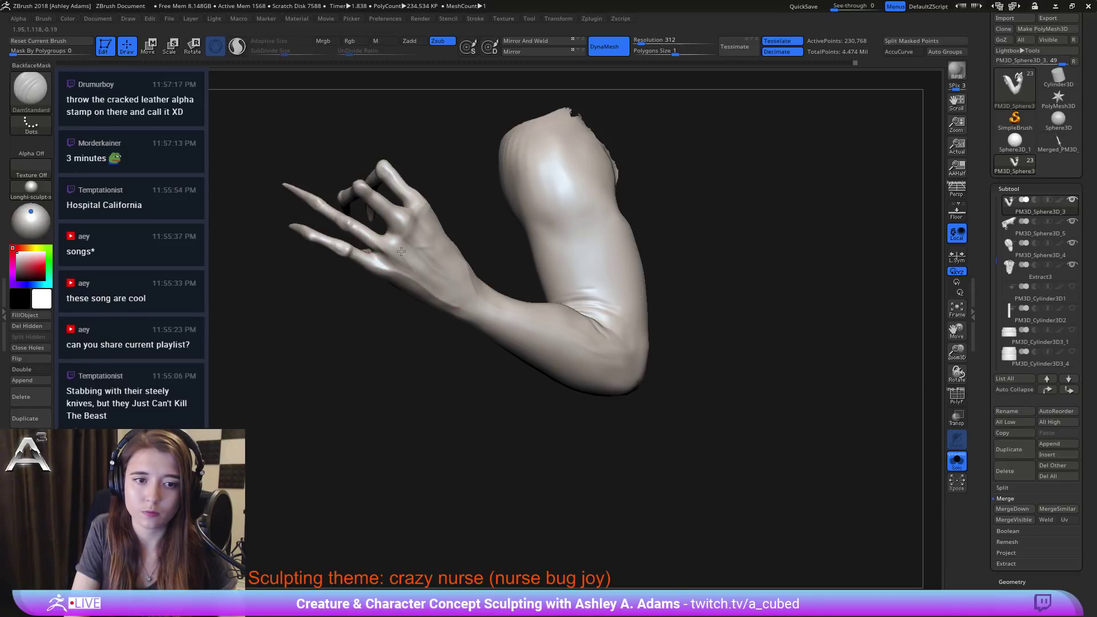
Step: Carve muscle and tendon lines along the inner forearm and upper arm, softening them around the elbow crease
{"action": "right_click_drag", "start_coordinate": [383, 233], "coordinate": [432, 311]}
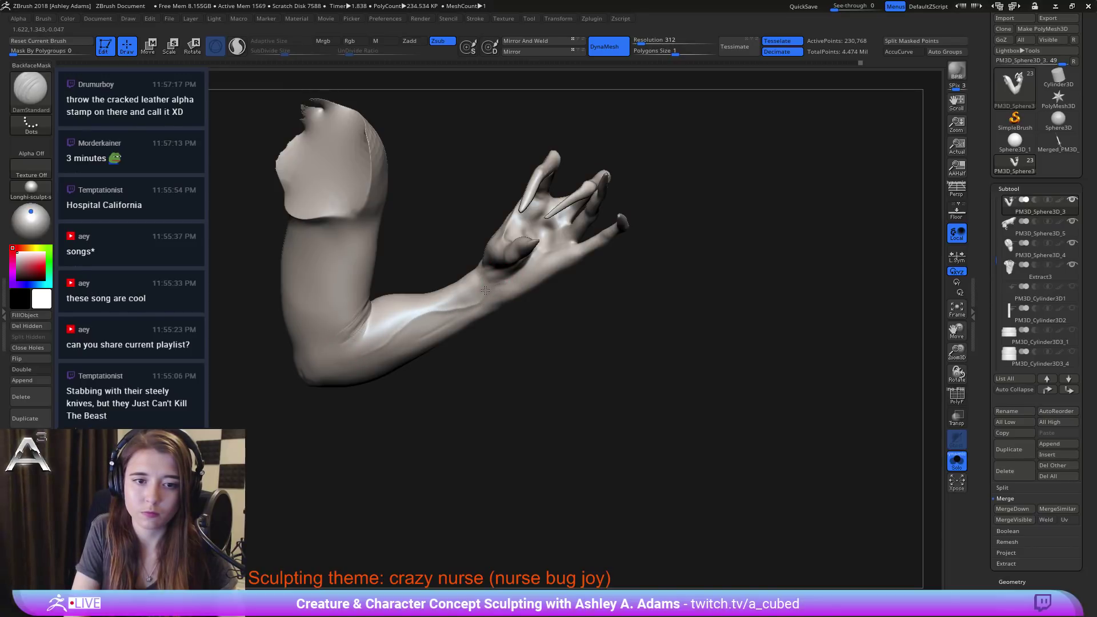
{"action": "key", "text": "shift"}
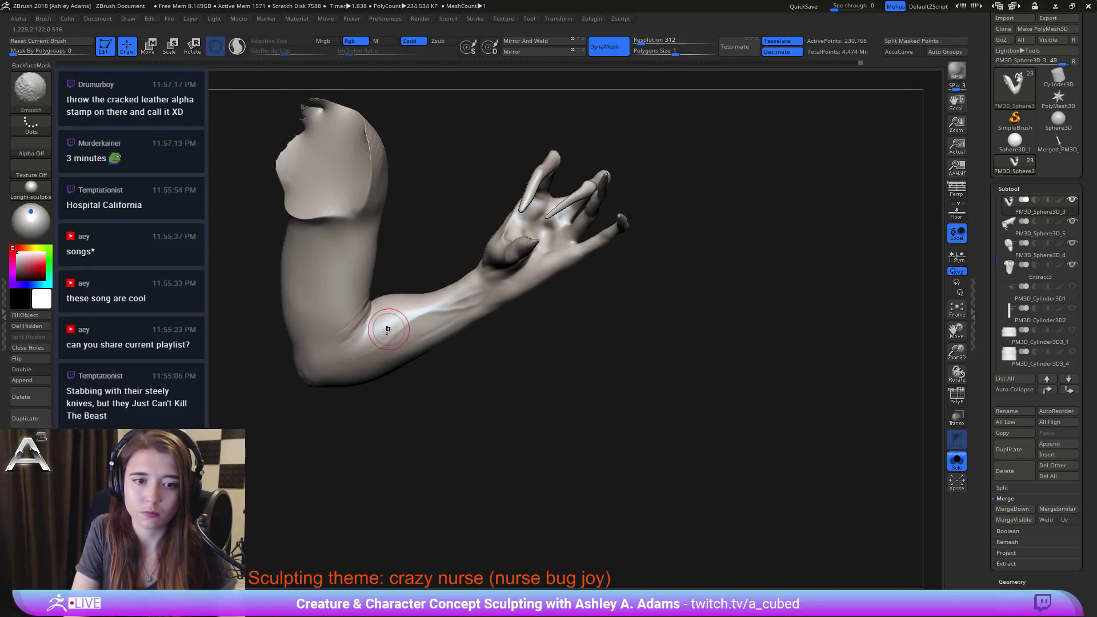
{"action": "right_click_drag", "start_coordinate": [387, 329], "coordinate": [371, 343]}
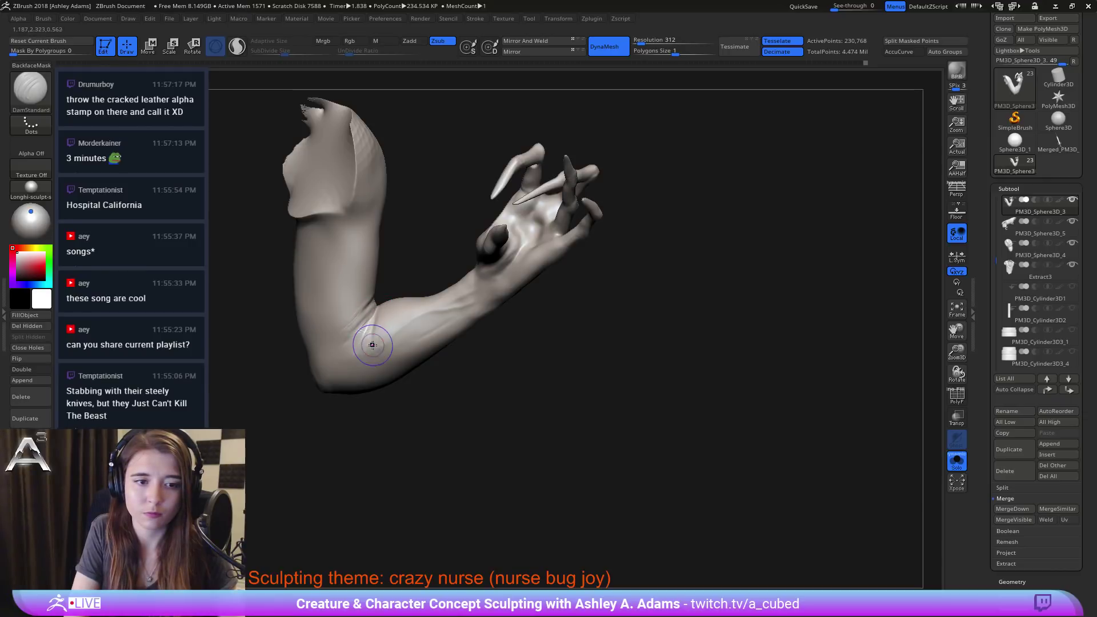
{"action": "left_click_drag", "start_coordinate": [370, 340], "coordinate": [372, 317], "text": "shift"}
{"action": "mouse_move", "coordinate": [372, 313]}
{"action": "right_mouse_down", "text": "alt"}
{"action": "mouse_move", "coordinate": [425, 317]}
{"action": "mouse_move", "coordinate": [467, 231]}
{"action": "right_mouse_up", "text": "alt"}
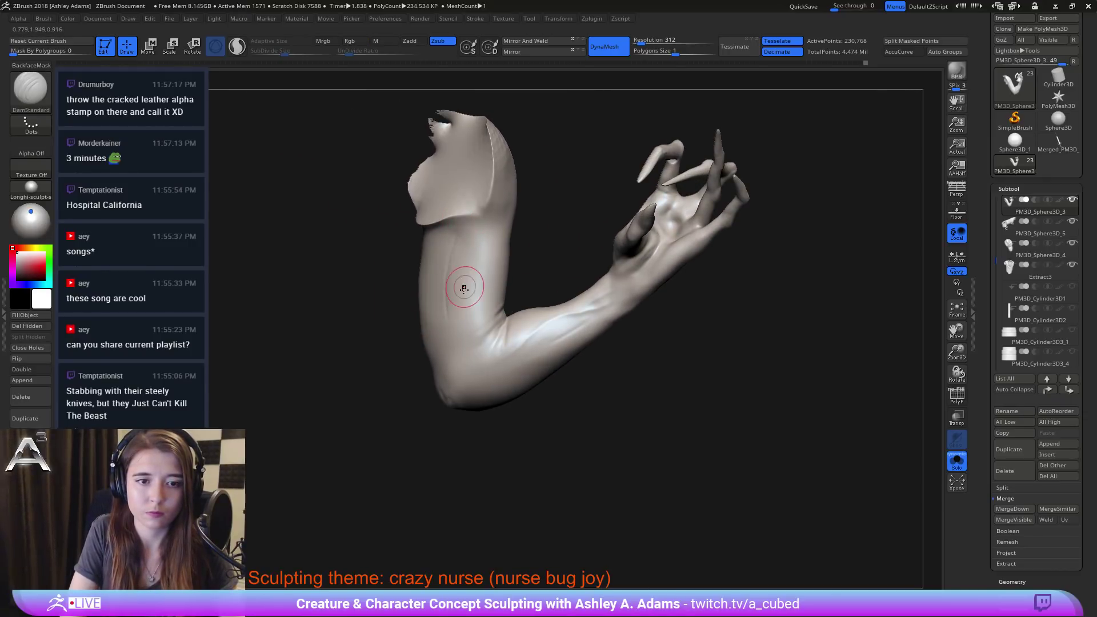
{"action": "mouse_move", "coordinate": [468, 281]}
{"action": "left_mouse_down"}
{"action": "mouse_move", "coordinate": [461, 228]}
{"action": "mouse_move", "coordinate": [464, 268]}
{"action": "mouse_move", "coordinate": [460, 243]}
{"action": "left_mouse_up"}
Step: Carve wrist creases below the base of the thumb with DamStandard and smooth them
{"action": "right_click_drag", "start_coordinate": [697, 284], "coordinate": [718, 285]}
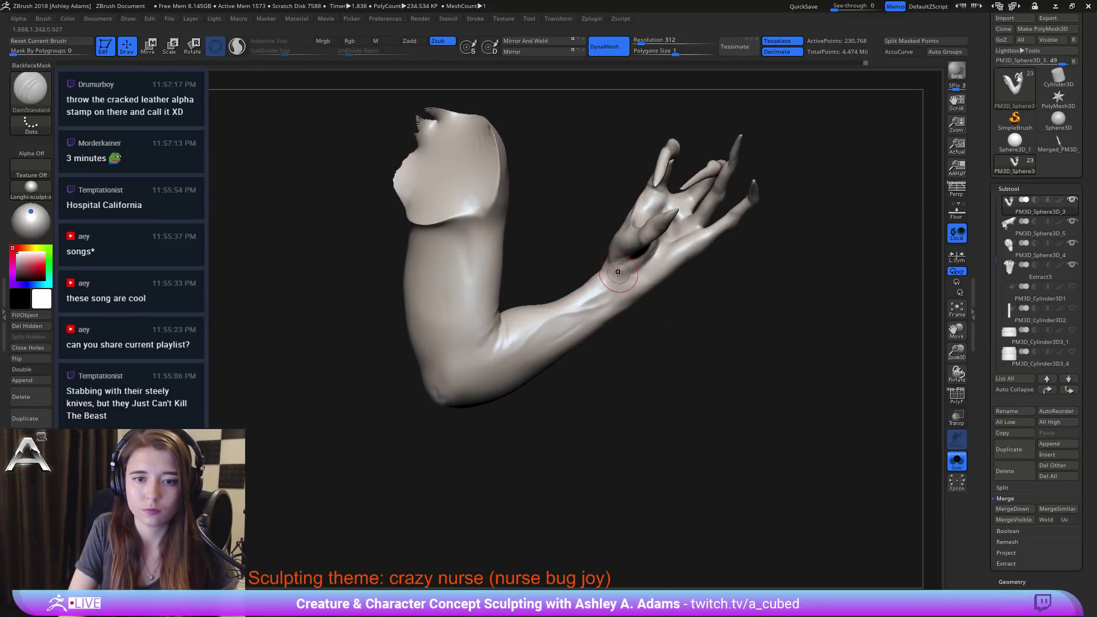
{"action": "right_click_drag", "start_coordinate": [618, 272], "coordinate": [604, 266]}
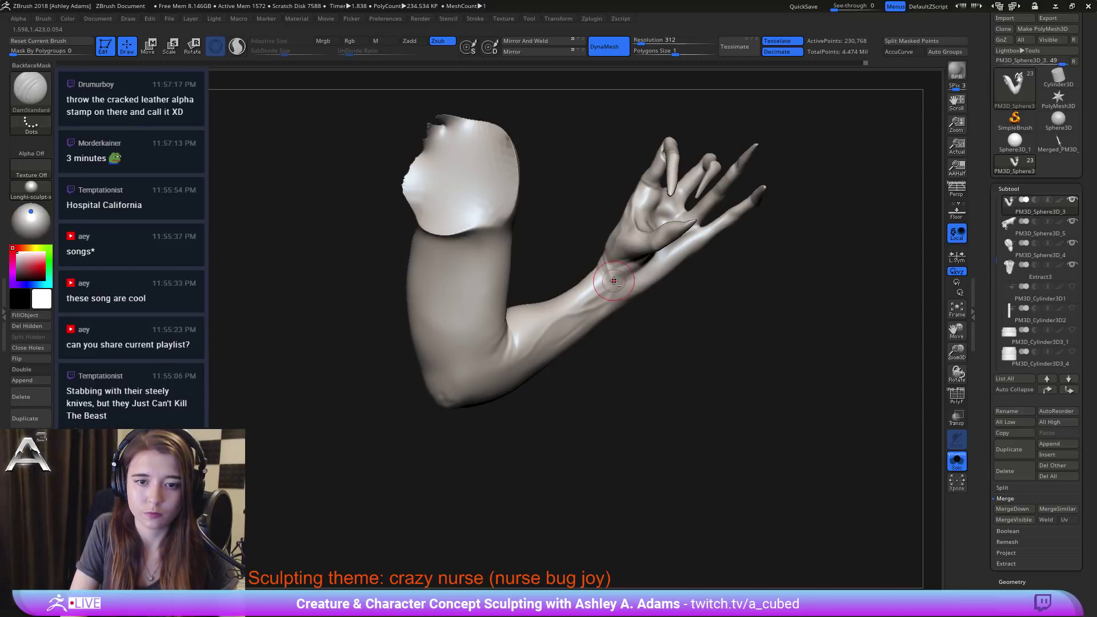
{"action": "right_click_drag", "start_coordinate": [619, 291], "coordinate": [607, 266]}
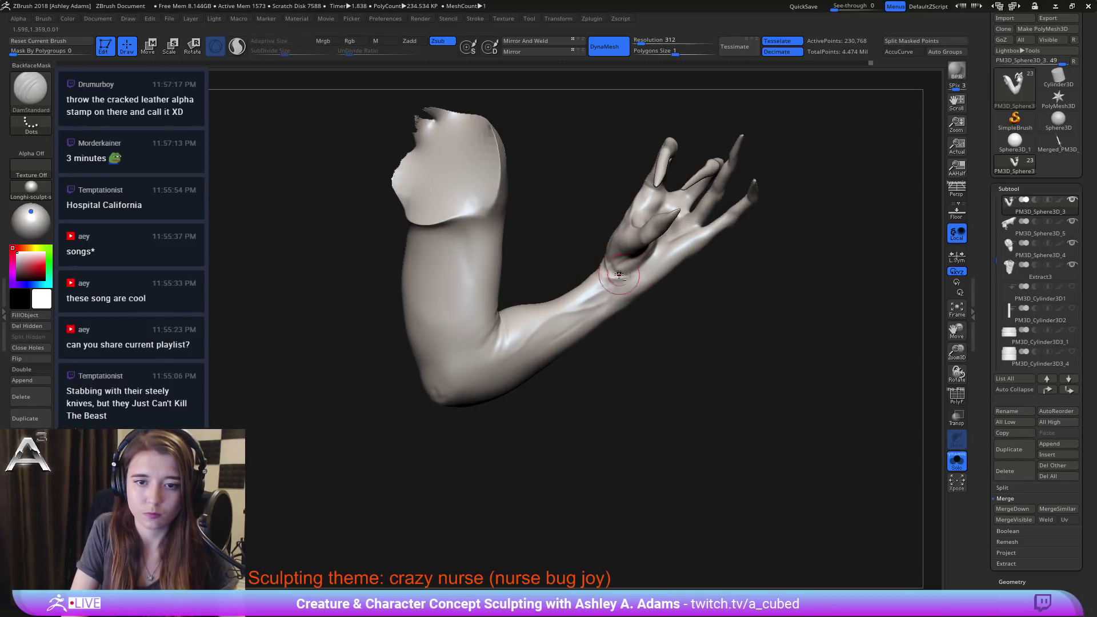
{"action": "left_click_drag", "start_coordinate": [642, 264], "coordinate": [609, 275], "text": "shift"}
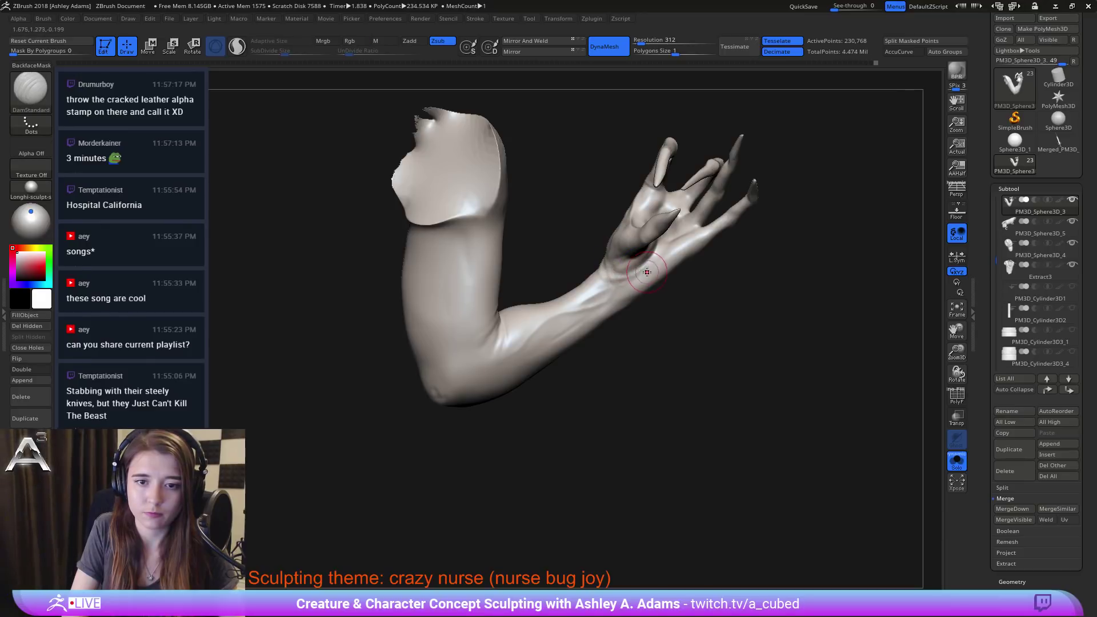
{"action": "mouse_move", "coordinate": [617, 281]}
{"action": "right_mouse_down"}
{"action": "mouse_move", "coordinate": [634, 288]}
{"action": "mouse_move", "coordinate": [576, 283]}
{"action": "mouse_move", "coordinate": [549, 310]}
{"action": "mouse_move", "coordinate": [719, 318]}
{"action": "right_mouse_up"}
Step: Exit Solo mode, make the outstretched arm the active subtool and isolate it
{"action": "left_click", "coordinate": [957, 460]}
{"action": "left_click", "coordinate": [463, 253], "text": "alt"}
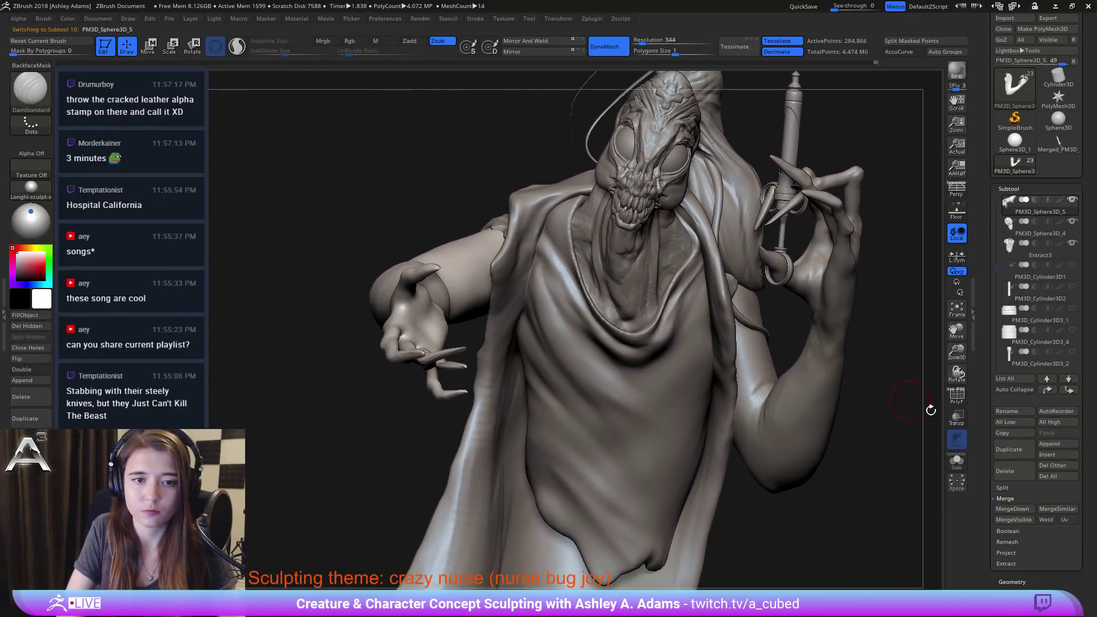
{"action": "left_click", "coordinate": [954, 462]}
{"action": "mouse_move", "coordinate": [471, 271]}
{"action": "right_mouse_down"}
{"action": "mouse_move", "coordinate": [389, 280]}
{"action": "mouse_move", "coordinate": [491, 309]}
{"action": "right_mouse_up"}
Step: Build up a skin fold across the outstretched arm's inner elbow with the ClayBuildup brush
{"action": "right_click", "coordinate": [488, 299]}
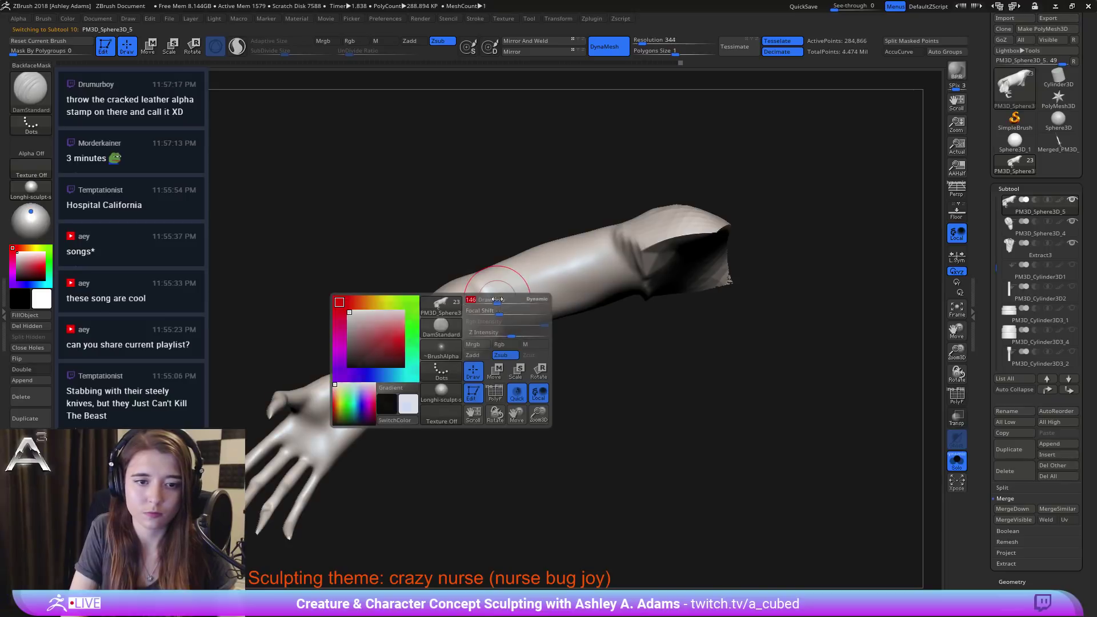
{"action": "key", "text": "b"}
{"action": "key", "text": "c"}
{"action": "key", "text": "b"}
{"action": "left_click_drag", "start_coordinate": [484, 282], "coordinate": [495, 311]}
{"action": "right_click", "coordinate": [492, 312]}
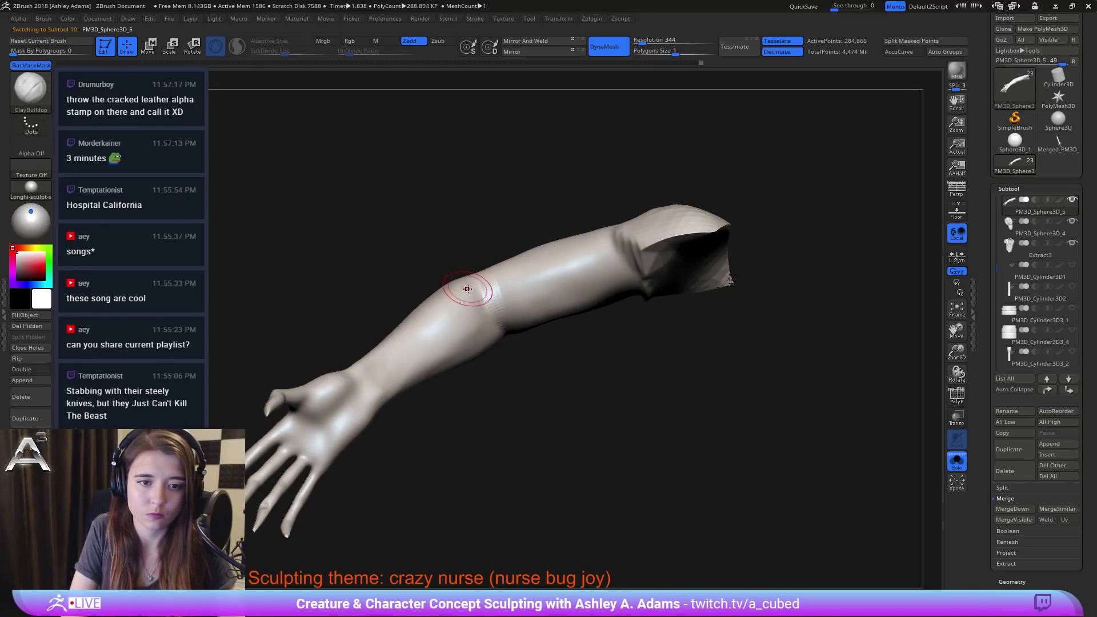
{"action": "right_click_drag", "start_coordinate": [467, 288], "coordinate": [491, 320]}
Step: Carve skin creases around the outstretched arm's elbow with the DamStandard brush and soften them
{"action": "key", "text": "b"}
{"action": "key", "text": "d"}
{"action": "key", "text": "s"}
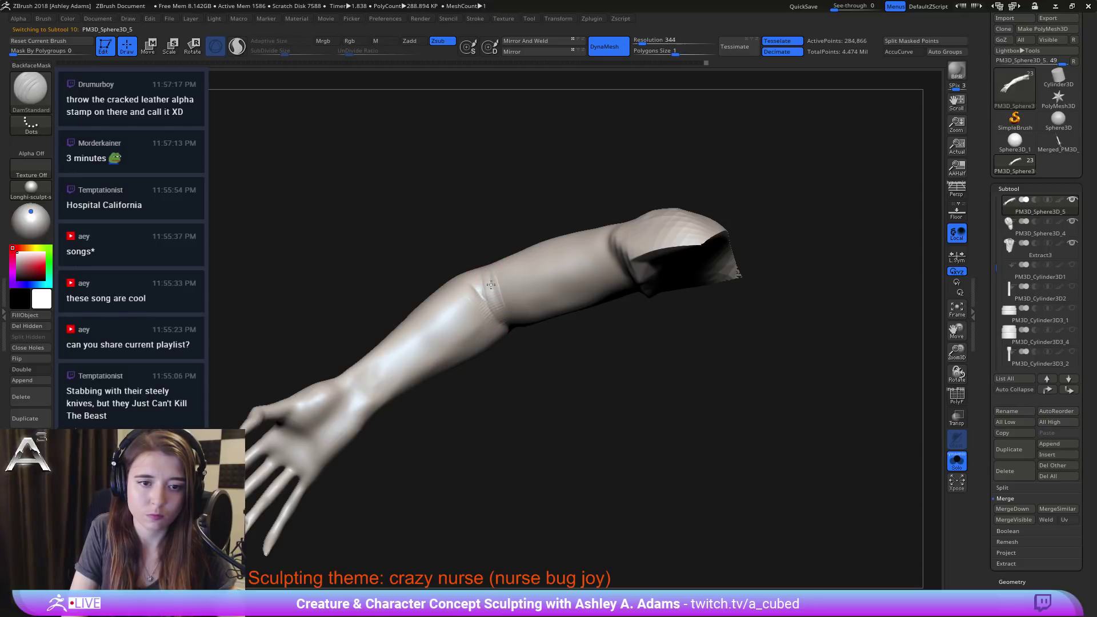
{"action": "key", "text": "shift"}
{"action": "right_click_drag", "start_coordinate": [476, 298], "coordinate": [461, 353]}
{"action": "mouse_move", "coordinate": [447, 341]}
{"action": "left_mouse_down"}
{"action": "mouse_move", "coordinate": [434, 356]}
{"action": "mouse_move", "coordinate": [458, 356]}
{"action": "left_mouse_up"}
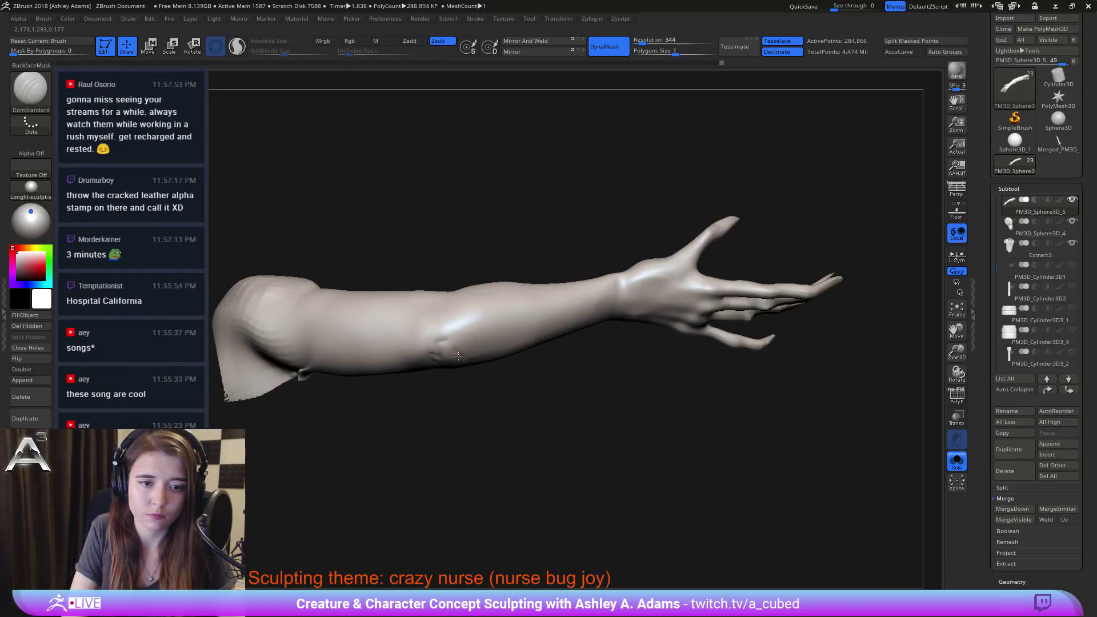
Step: Carve tendon lines along the outstretched arm's forearm toward the wrist with DamStandard and smooth them
{"action": "mouse_move", "coordinate": [444, 338]}
{"action": "right_mouse_down"}
{"action": "mouse_move", "coordinate": [507, 355]}
{"action": "mouse_move", "coordinate": [551, 294]}
{"action": "mouse_move", "coordinate": [536, 384]}
{"action": "right_mouse_up"}
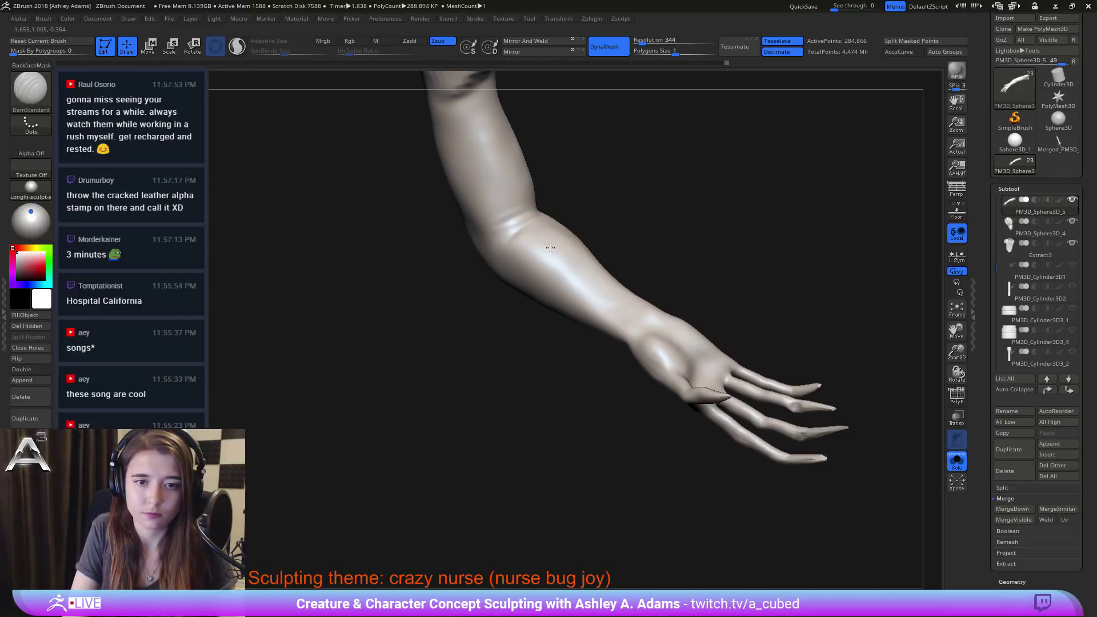
{"action": "right_click_drag", "start_coordinate": [645, 314], "coordinate": [632, 325]}
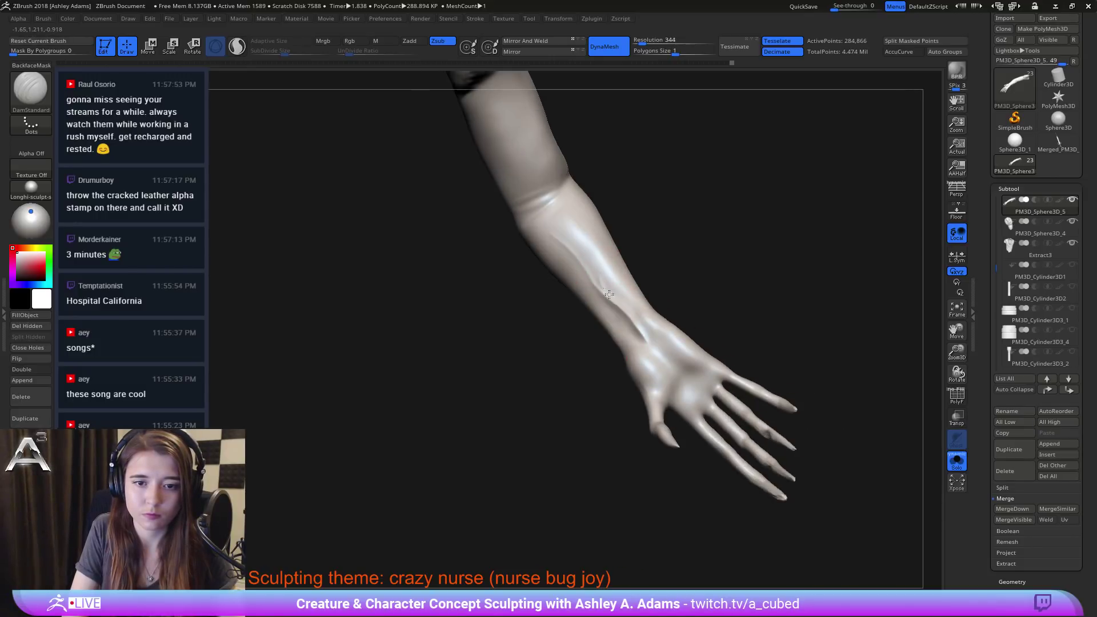
{"action": "key", "text": "shift"}
{"action": "left_click_drag", "start_coordinate": [591, 281], "coordinate": [548, 245], "text": "shift"}
{"action": "right_click_drag", "start_coordinate": [547, 245], "coordinate": [594, 265]}
{"action": "left_click_drag", "start_coordinate": [595, 290], "coordinate": [651, 335]}
{"action": "mouse_move", "coordinate": [588, 269]}
{"action": "left_mouse_down", "text": "shift"}
{"action": "mouse_move", "coordinate": [570, 235]}
{"action": "mouse_move", "coordinate": [642, 335]}
{"action": "left_mouse_up", "text": "shift"}
{"action": "mouse_move", "coordinate": [643, 335]}
{"action": "right_mouse_down", "text": "alt"}
{"action": "mouse_move", "coordinate": [585, 319]}
{"action": "mouse_move", "coordinate": [576, 301]}
{"action": "right_mouse_up", "text": "alt"}
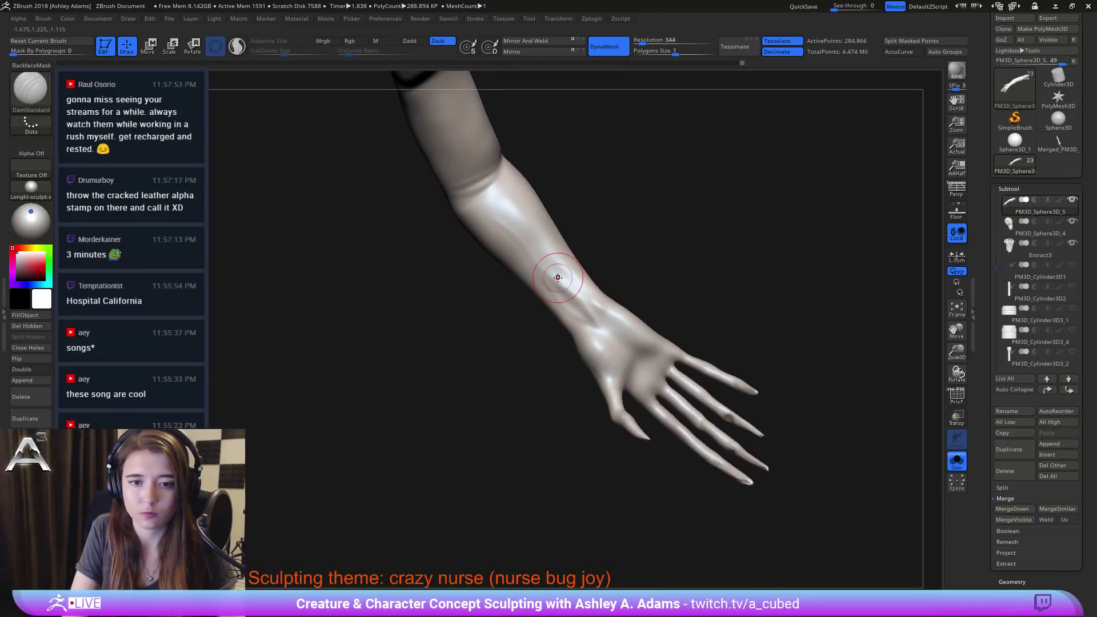
{"action": "mouse_move", "coordinate": [559, 276]}
{"action": "left_mouse_down"}
{"action": "mouse_move", "coordinate": [606, 321]}
{"action": "mouse_move", "coordinate": [589, 305]}
{"action": "left_mouse_up"}
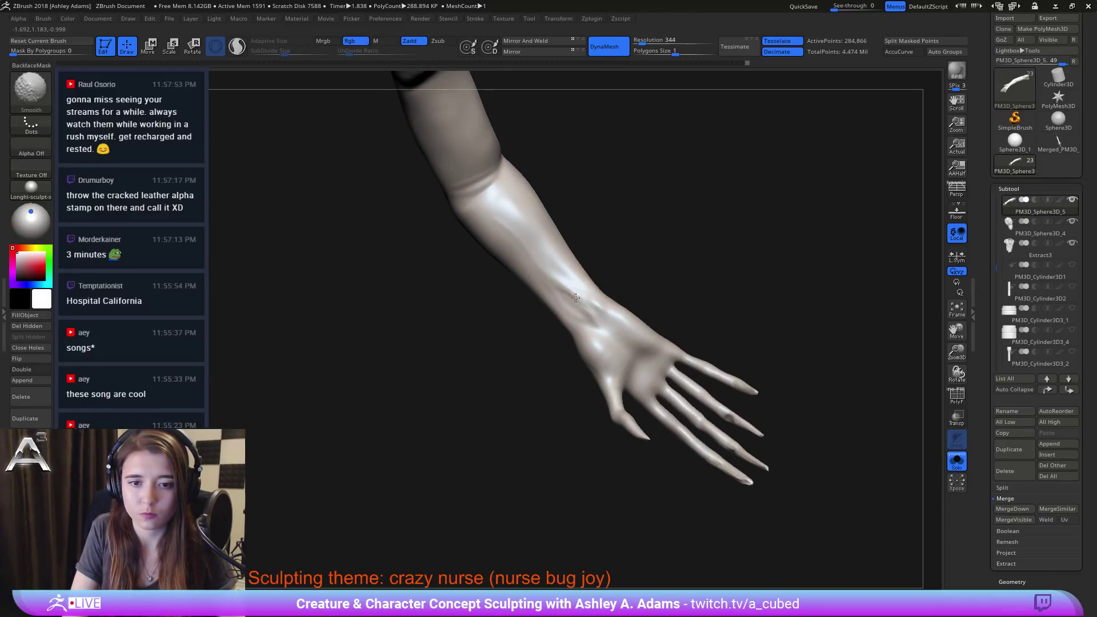
{"action": "right_click_drag", "start_coordinate": [578, 297], "coordinate": [588, 314]}
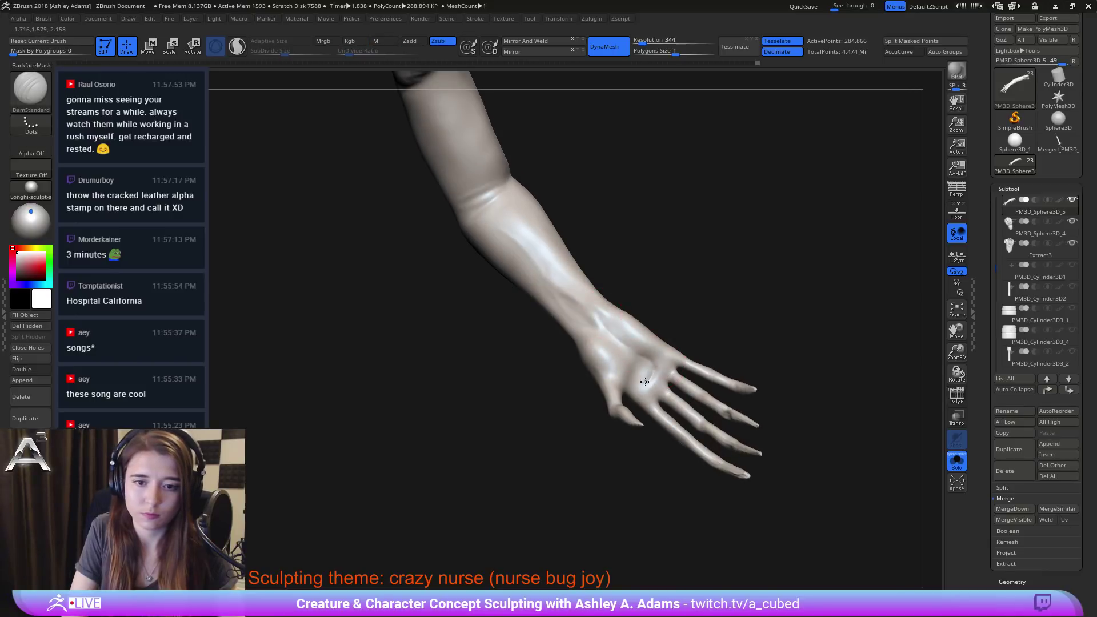
Step: Build up wrinkles across the outstretched arm's wrist with ClayBuildup and refine the creases with DamStandard
{"action": "key", "text": "b"}
{"action": "key", "text": "c"}
{"action": "key", "text": "b"}
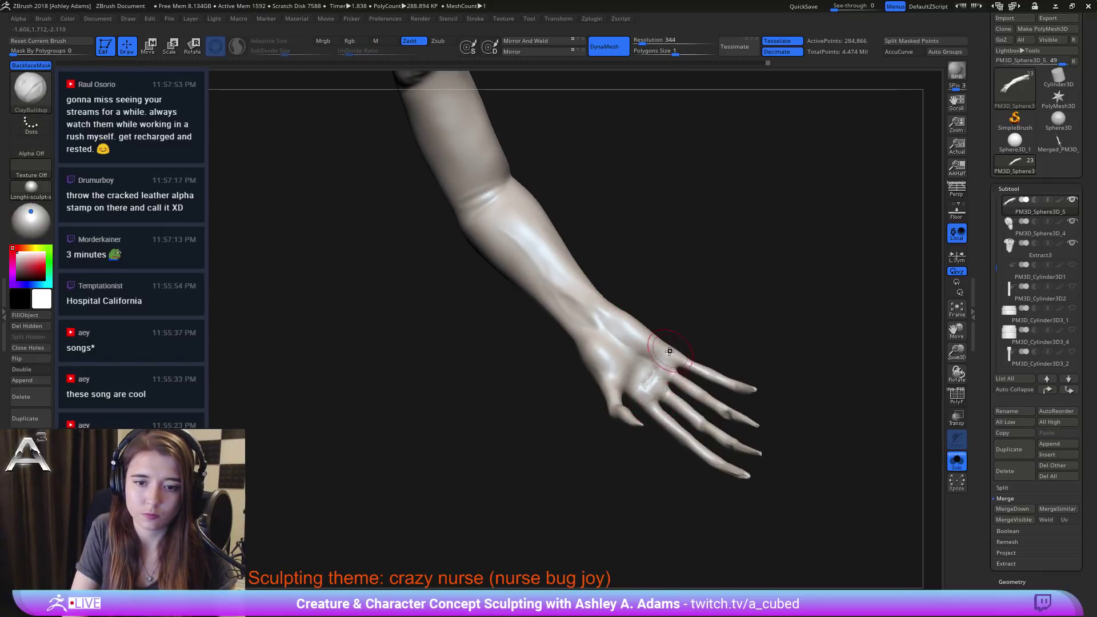
{"action": "right_click_drag", "start_coordinate": [549, 286], "coordinate": [410, 323]}
{"action": "key", "text": "space"}
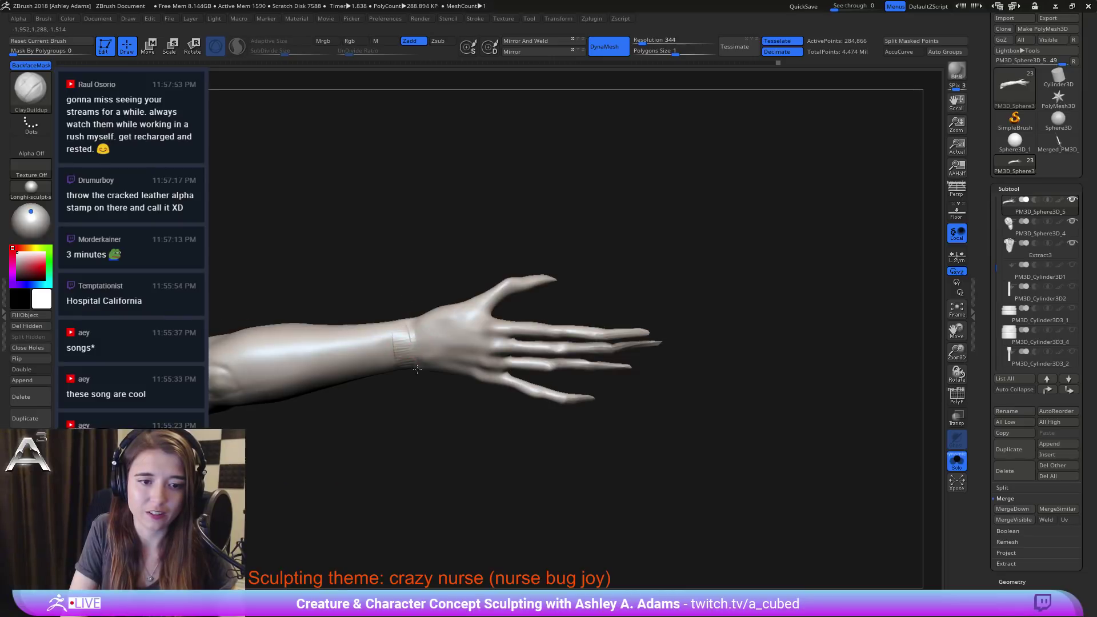
{"action": "mouse_move", "coordinate": [411, 324]}
{"action": "left_mouse_down"}
{"action": "mouse_move", "coordinate": [406, 368]}
{"action": "mouse_move", "coordinate": [418, 364]}
{"action": "mouse_move", "coordinate": [405, 341]}
{"action": "mouse_move", "coordinate": [409, 312]}
{"action": "left_mouse_up"}
{"action": "key", "text": "b"}
{"action": "key", "text": "d"}
{"action": "key", "text": "s"}
{"action": "right_click_drag", "start_coordinate": [409, 312], "coordinate": [399, 335]}
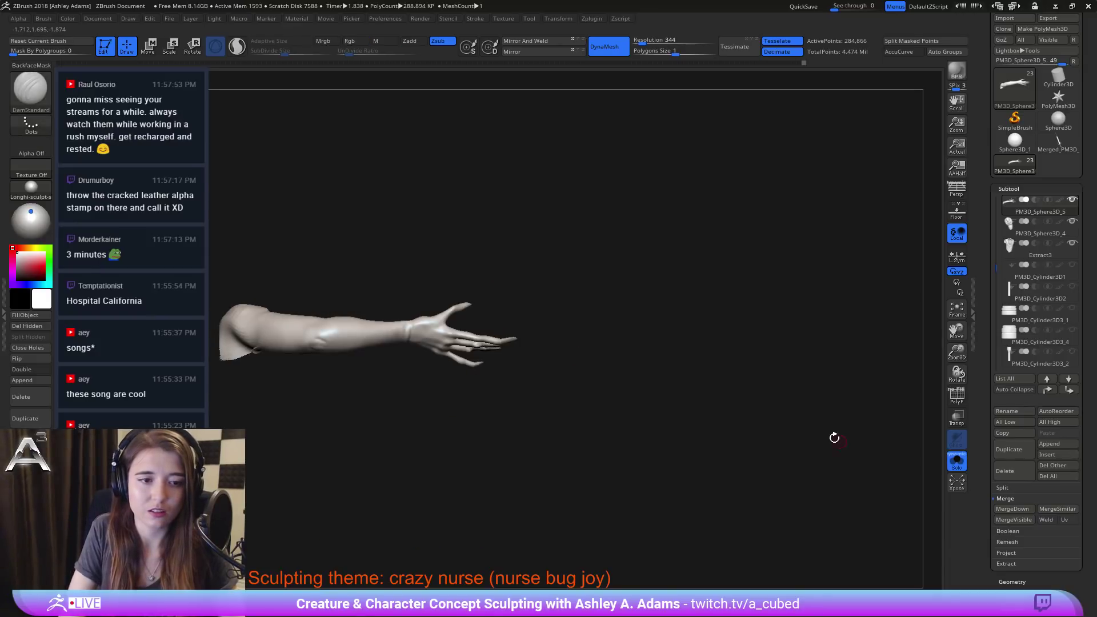
Step: Exit Solo mode to show the whole character, make the eyes the active subtool and save the tool to disk
{"action": "left_click", "coordinate": [956, 460]}
{"action": "left_click_drag", "start_coordinate": [631, 342], "coordinate": [627, 334]}
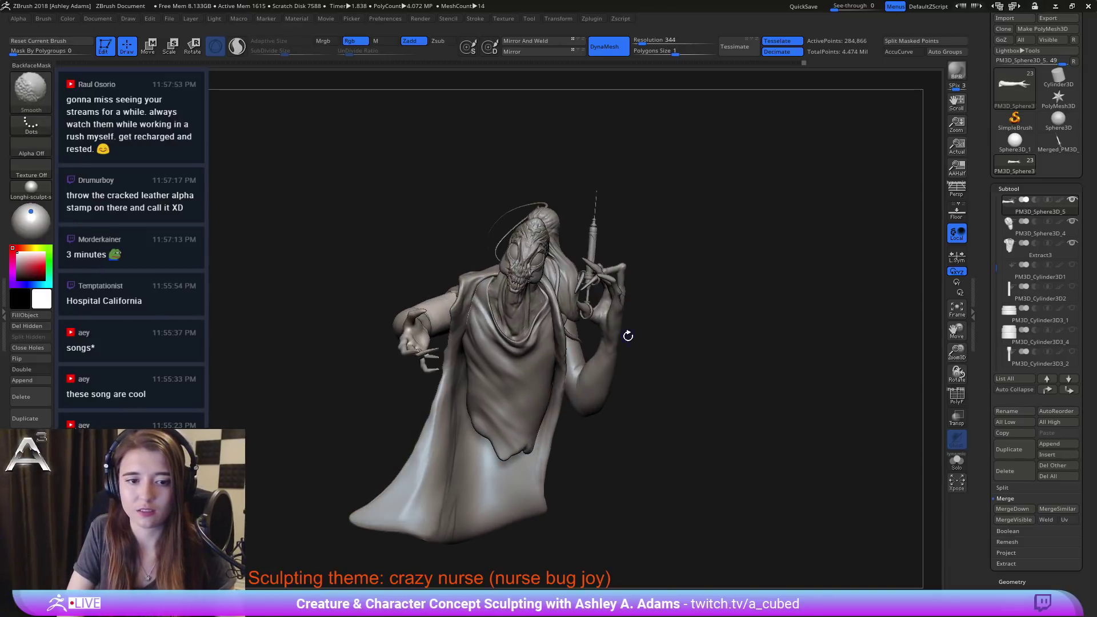
{"action": "left_click", "coordinate": [627, 334], "text": "alt"}
{"action": "right_click_drag", "start_coordinate": [634, 256], "coordinate": [669, 342], "text": "ctrl"}
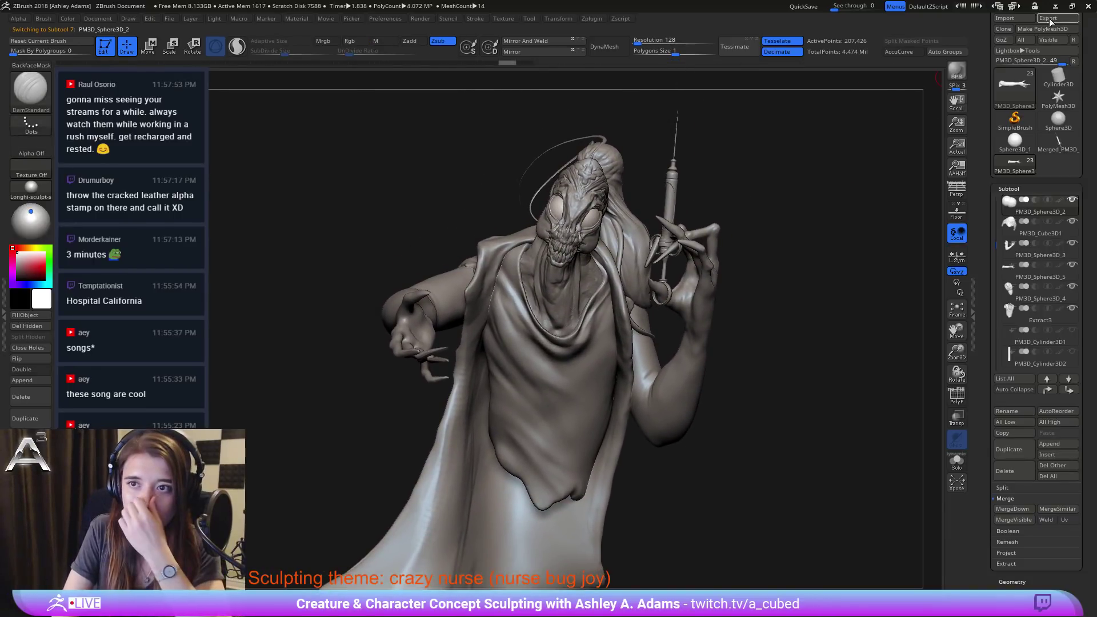
{"action": "left_click_drag", "start_coordinate": [977, 32], "coordinate": [978, 74]}
{"action": "left_click", "coordinate": [1060, 39]}
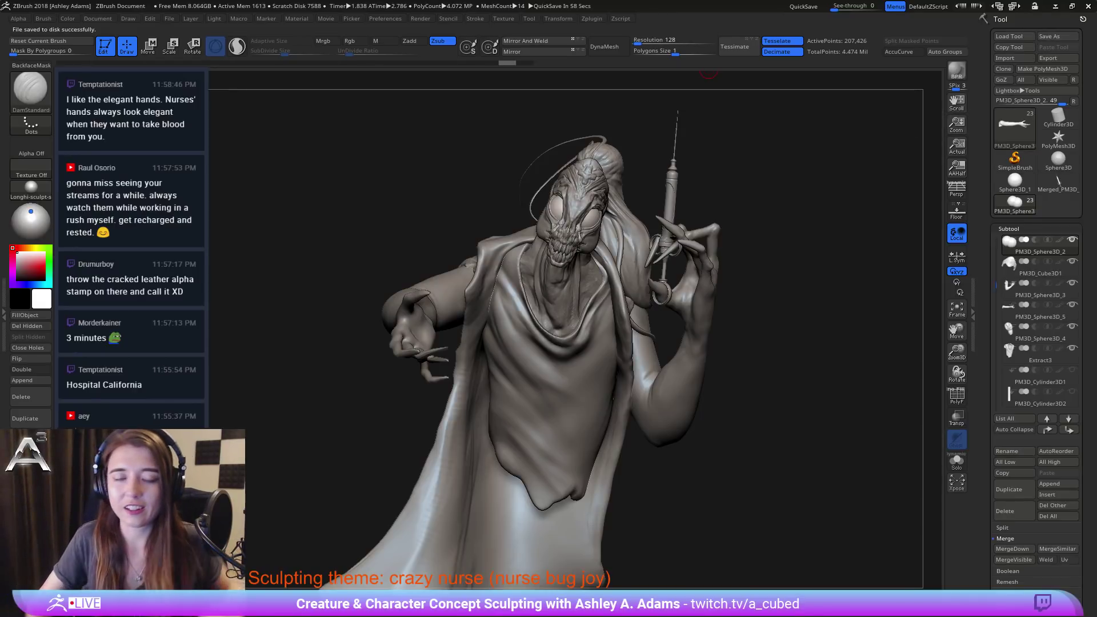
Step: Make the syringe the active subtool and place a canvas snapshot of the front view beside a turned view of the character
{"action": "mouse_move", "coordinate": [640, 283]}
{"action": "right_mouse_down"}
{"action": "mouse_move", "coordinate": [606, 337]}
{"action": "mouse_move", "coordinate": [600, 286]}
{"action": "mouse_move", "coordinate": [580, 316]}
{"action": "right_mouse_up"}
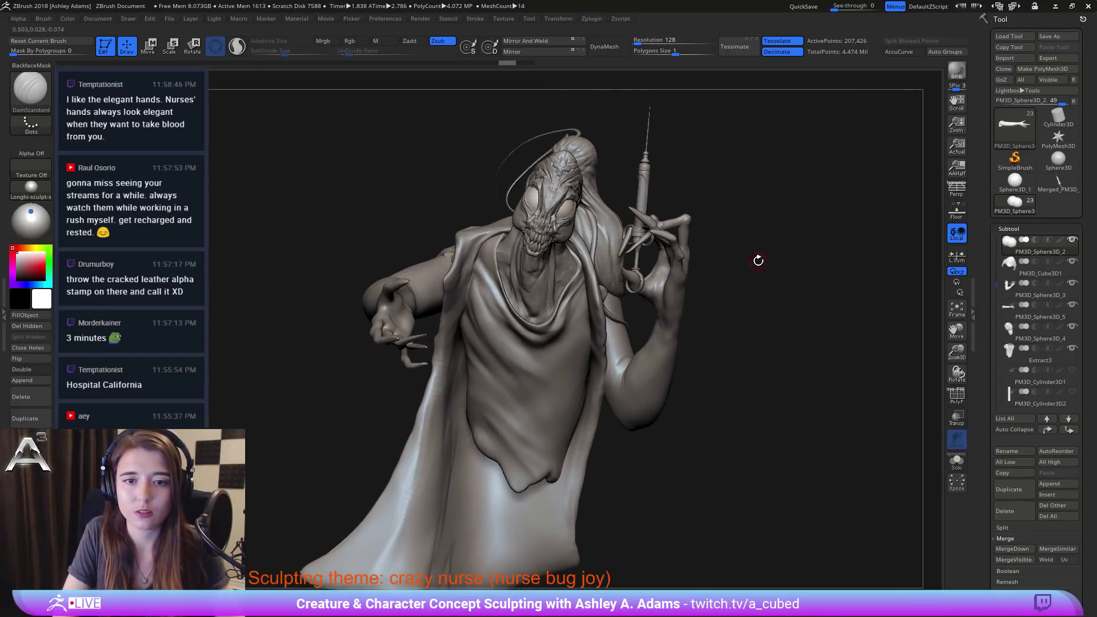
{"action": "right_click_drag", "start_coordinate": [744, 239], "coordinate": [738, 223]}
{"action": "left_click", "coordinate": [653, 182], "text": "alt"}
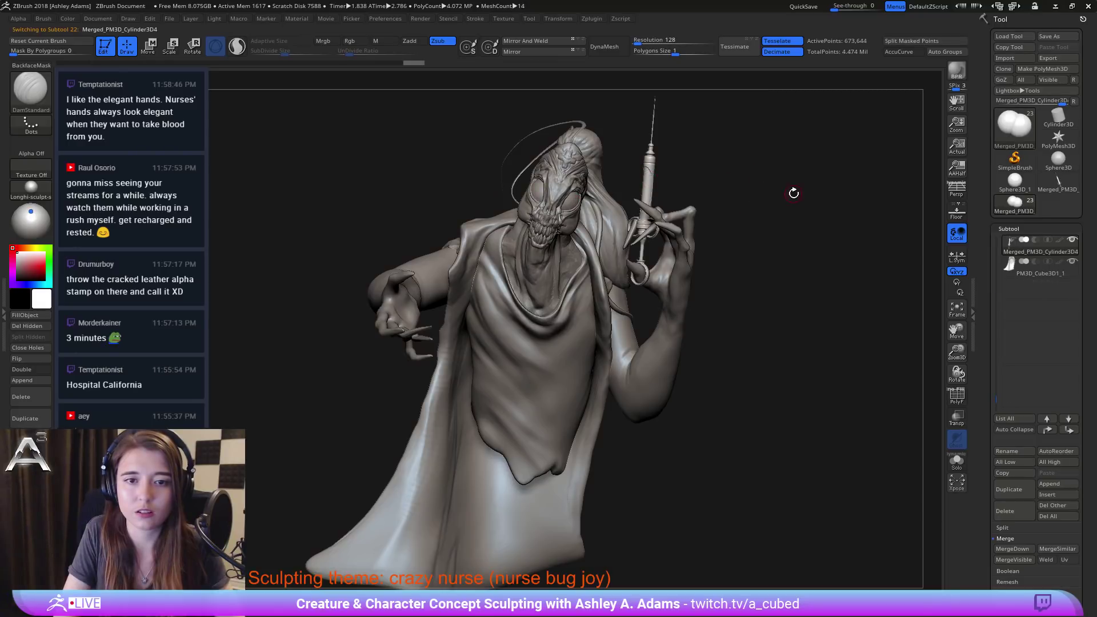
{"action": "mouse_move", "coordinate": [708, 300]}
{"action": "right_mouse_down", "text": "alt"}
{"action": "mouse_move", "coordinate": [940, 291]}
{"action": "mouse_move", "coordinate": [899, 329]}
{"action": "right_mouse_up", "text": "alt"}
{"action": "right_click_drag", "start_coordinate": [892, 281], "coordinate": [889, 290]}
{"action": "key", "text": "ctrl"}
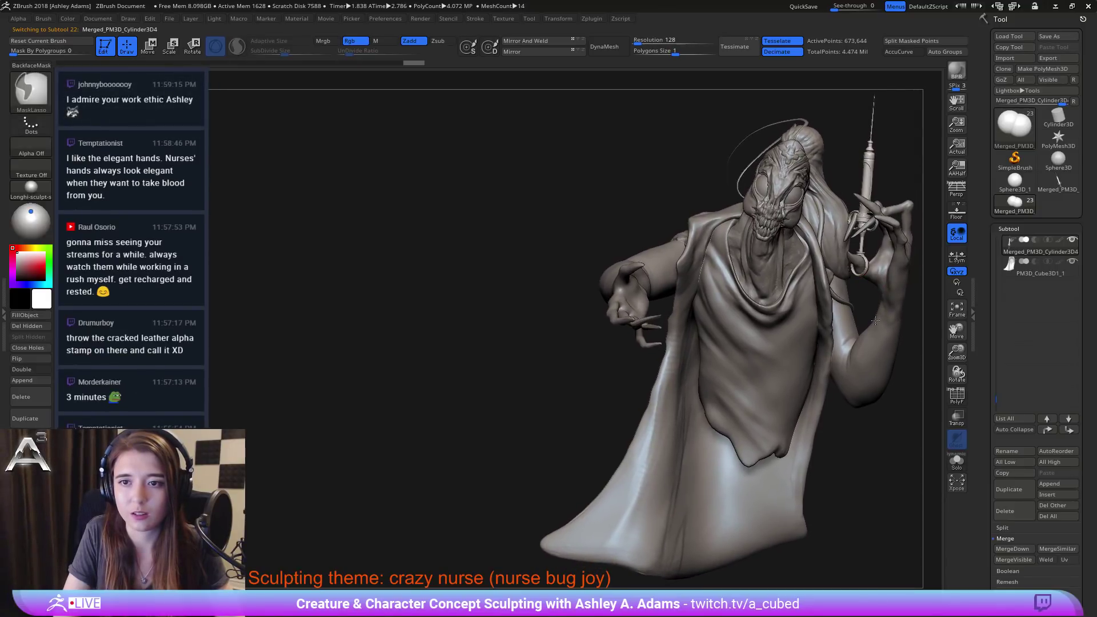
{"action": "mouse_move", "coordinate": [869, 314]}
{"action": "right_mouse_down"}
{"action": "mouse_move", "coordinate": [852, 326]}
{"action": "mouse_move", "coordinate": [860, 320]}
{"action": "mouse_move", "coordinate": [480, 339]}
{"action": "mouse_move", "coordinate": [526, 348]}
{"action": "mouse_move", "coordinate": [513, 326]}
{"action": "right_mouse_up"}
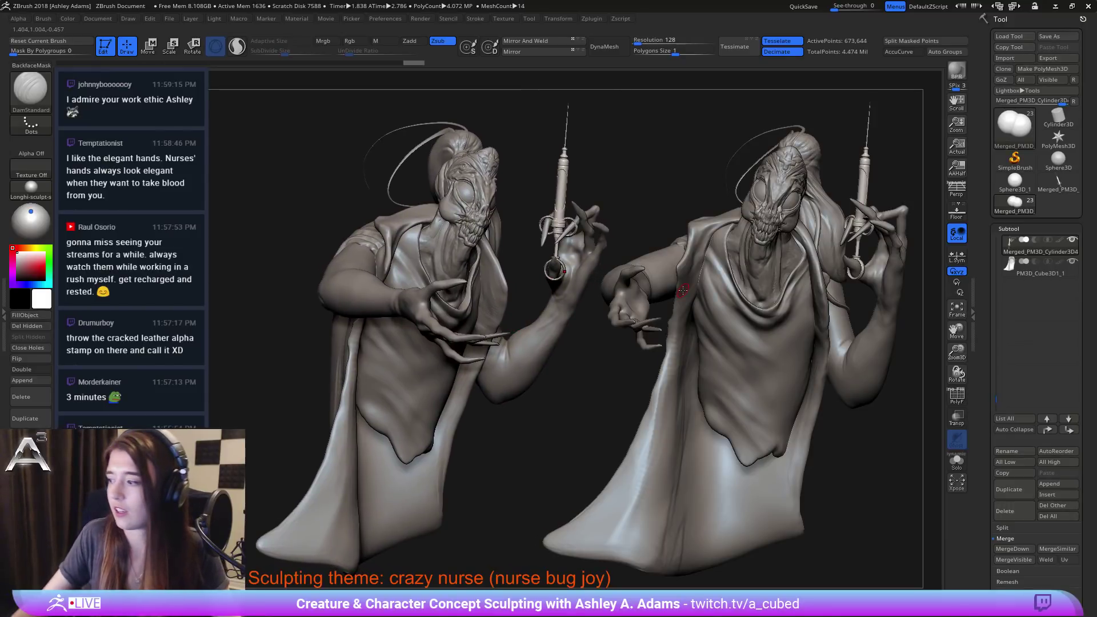